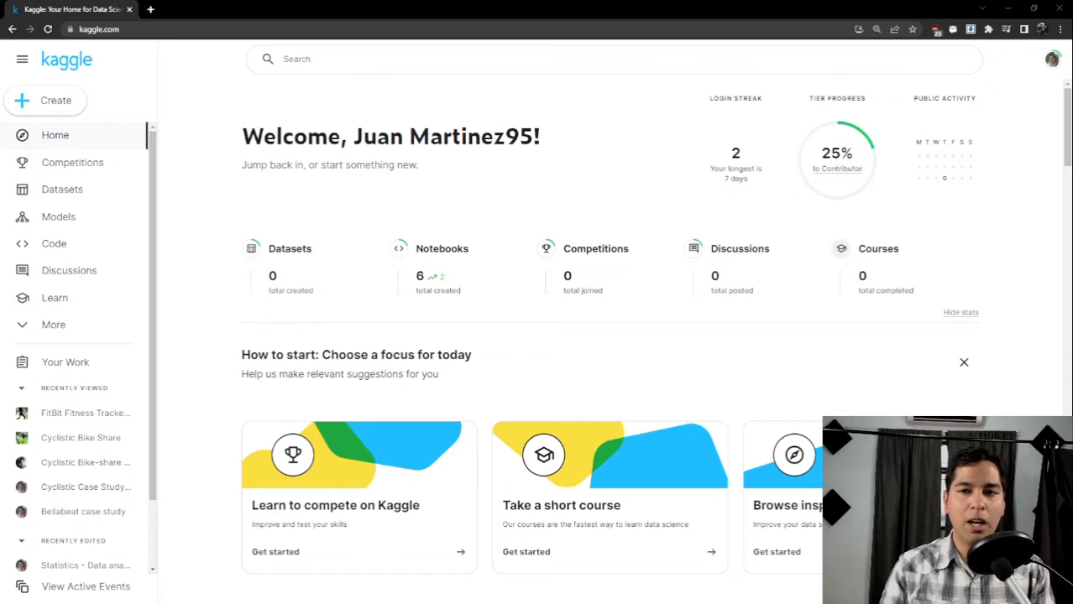
Open the site-wide search.
scroll(210, 90, "down", 1)
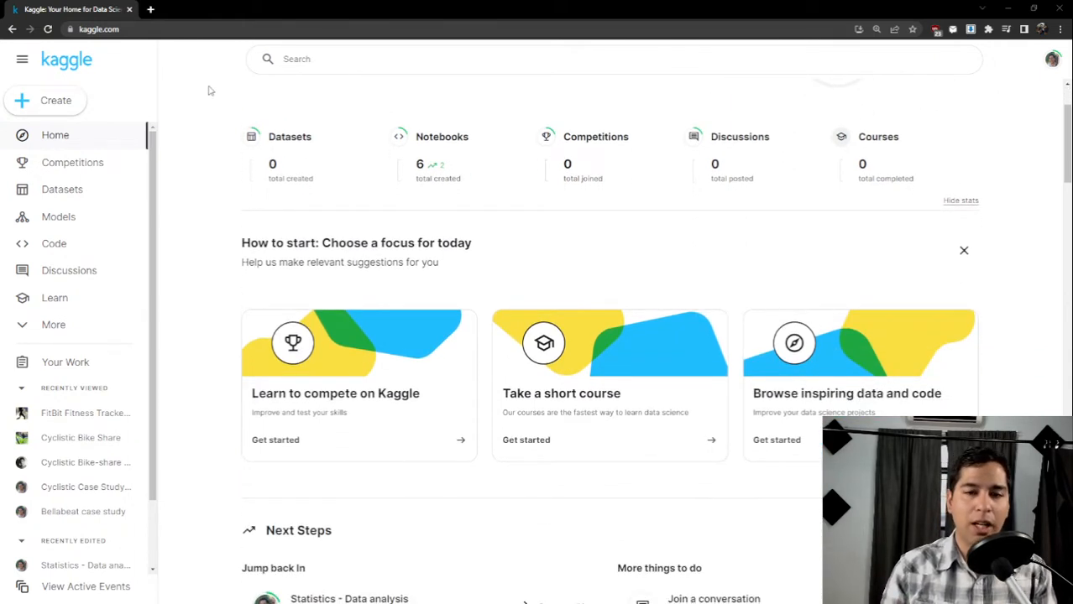
left_click(395, 67)
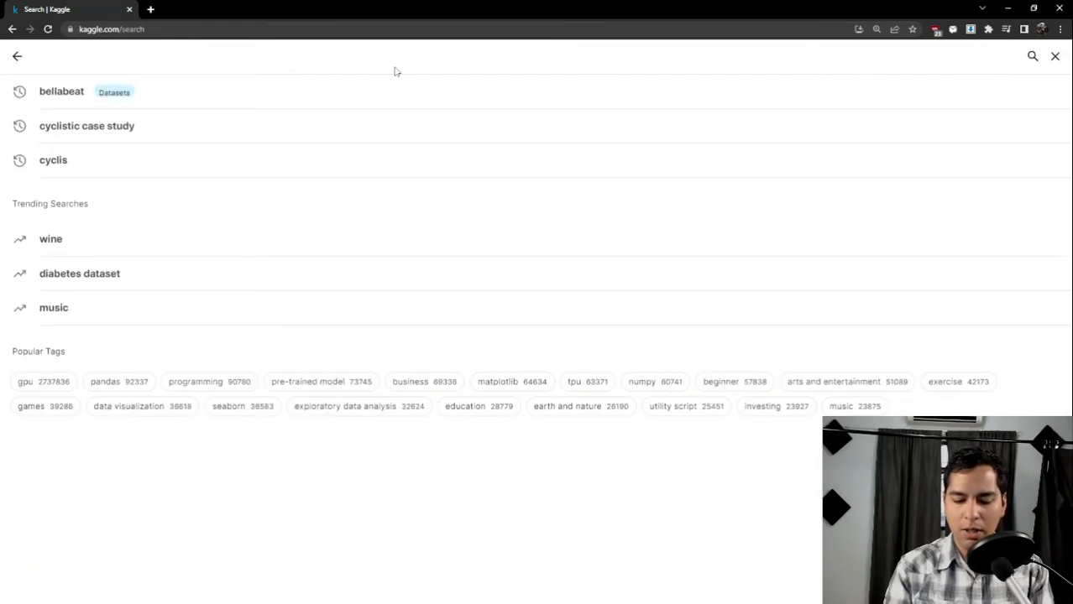
type("balleba")
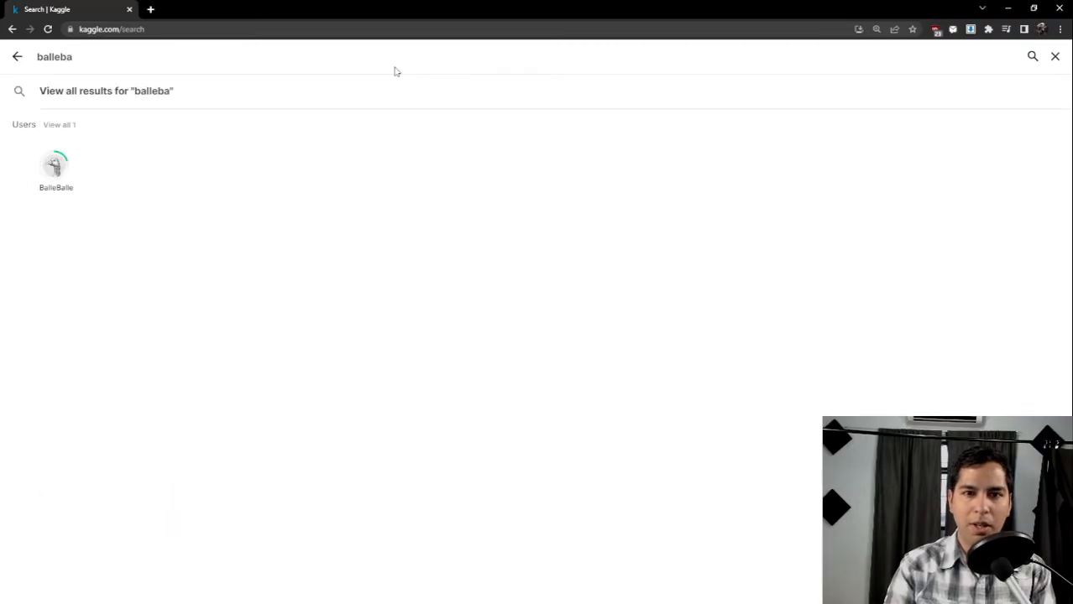
key("BackSpace")
type("ea")
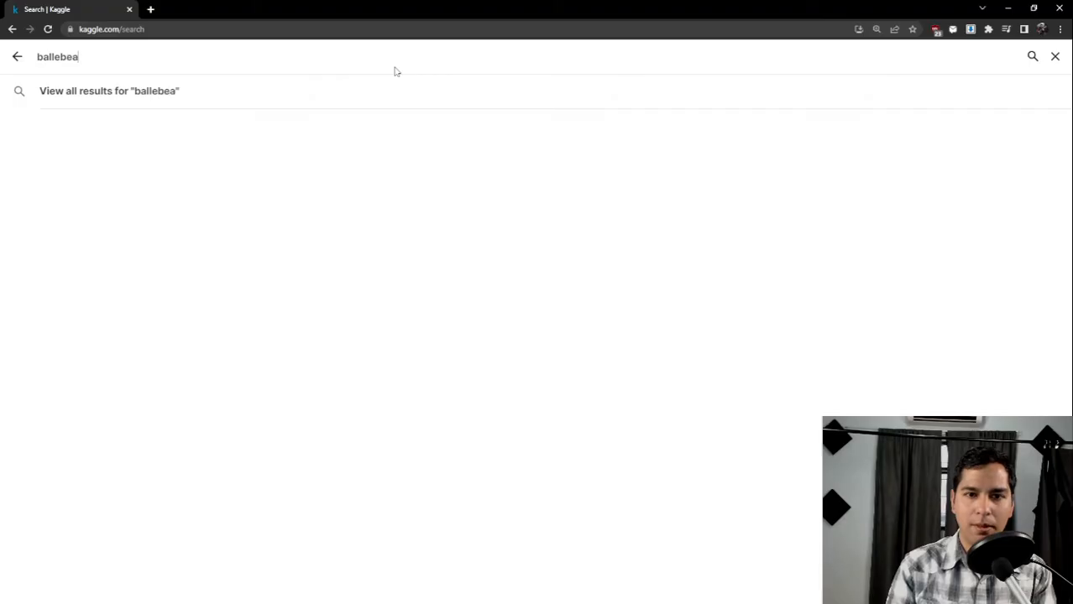
type("t")
key("Return")
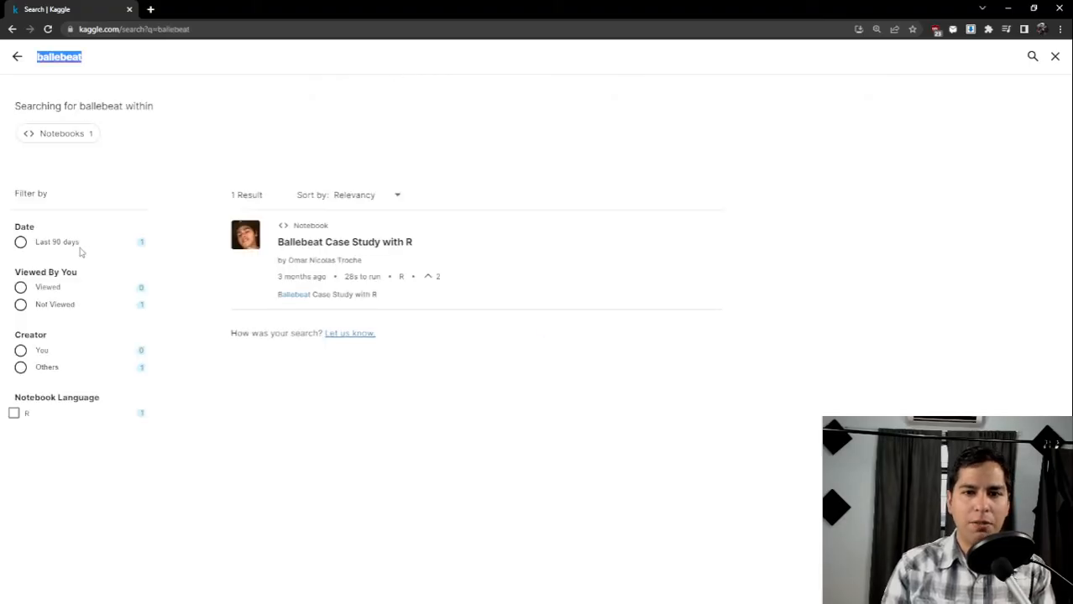
left_click(18, 55)
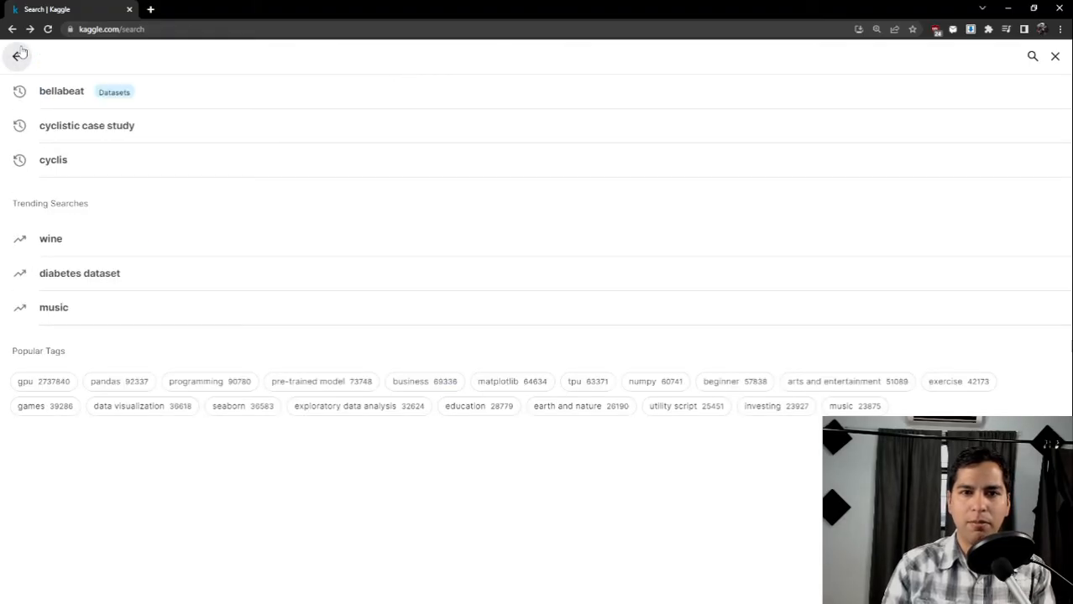
Rerun the recent "bellabeat" search within datasets and open the FitBit Fitness Tracker Data dataset.
left_click(185, 92)
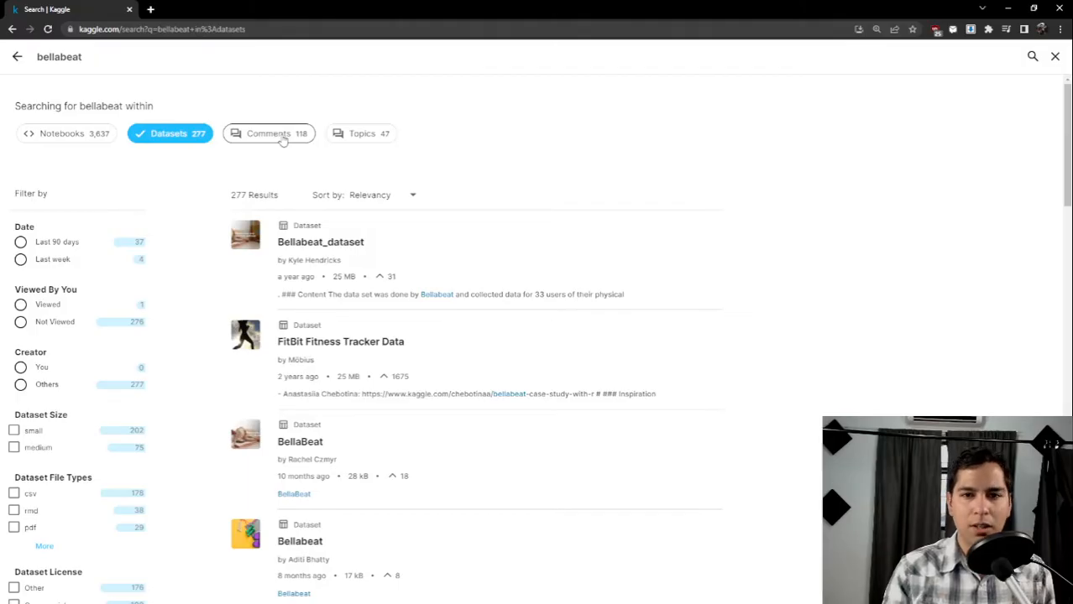
left_click(352, 344)
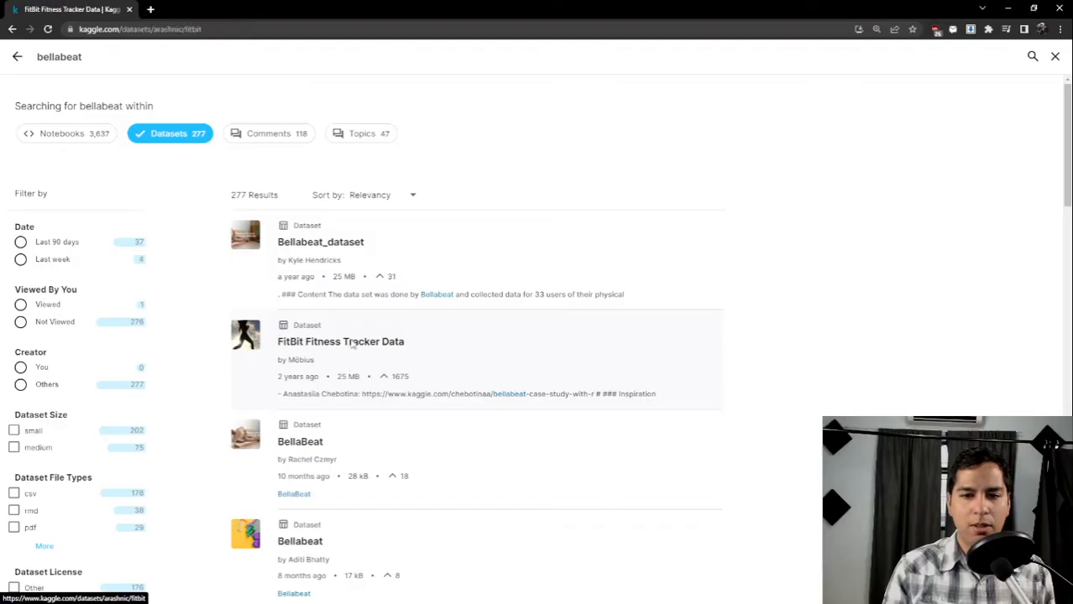
Read the full About Dataset description, including its content, starter kernels, inspiration and acknowledgement sections.
scroll(231, 280, "down", 2)
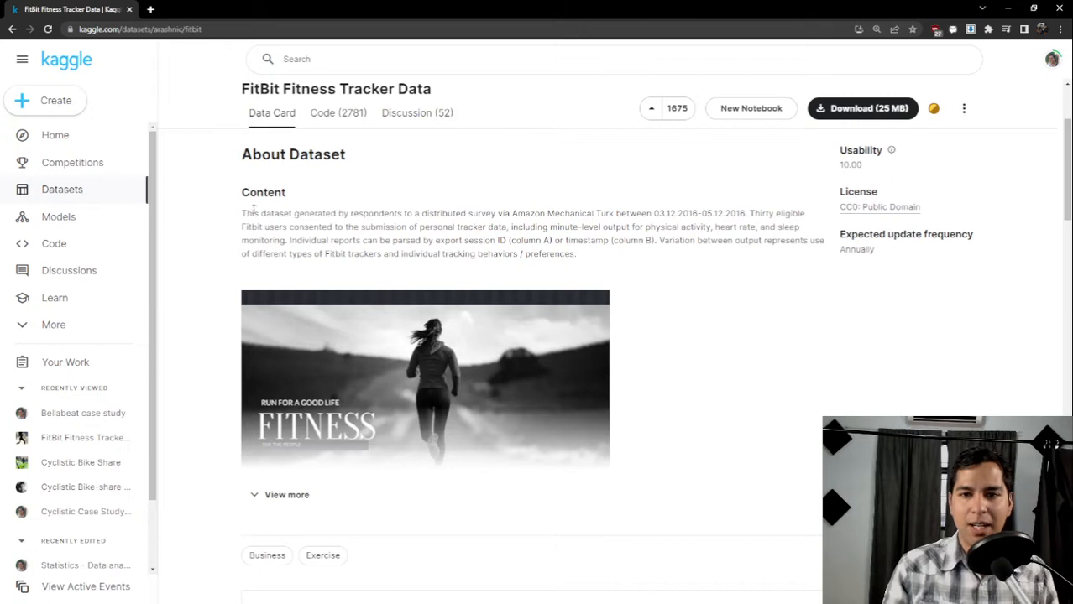
scroll(411, 213, "up", 3)
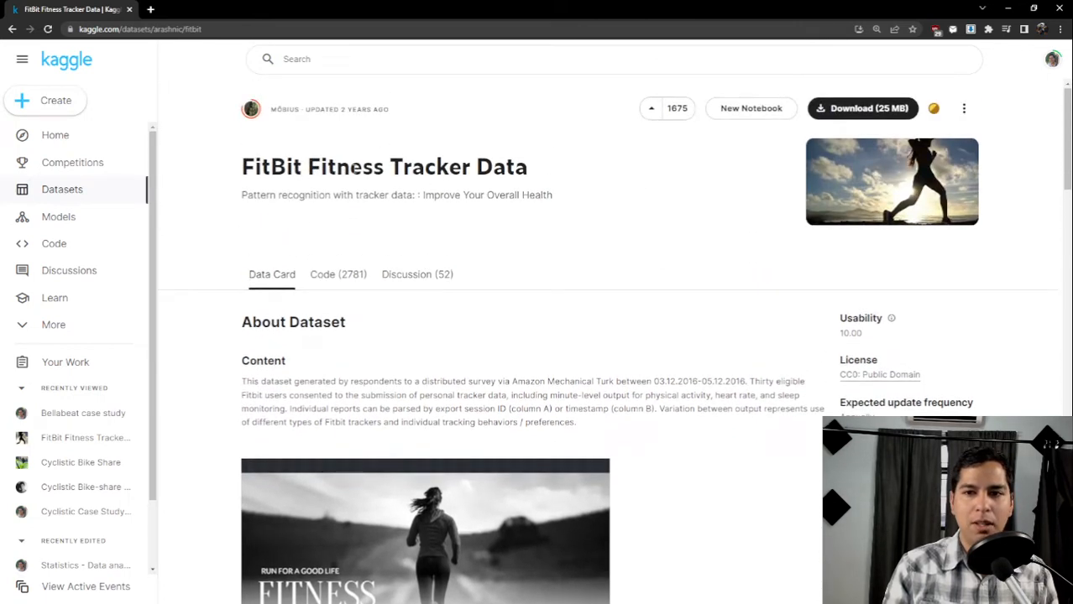
scroll(464, 211, "down", 2)
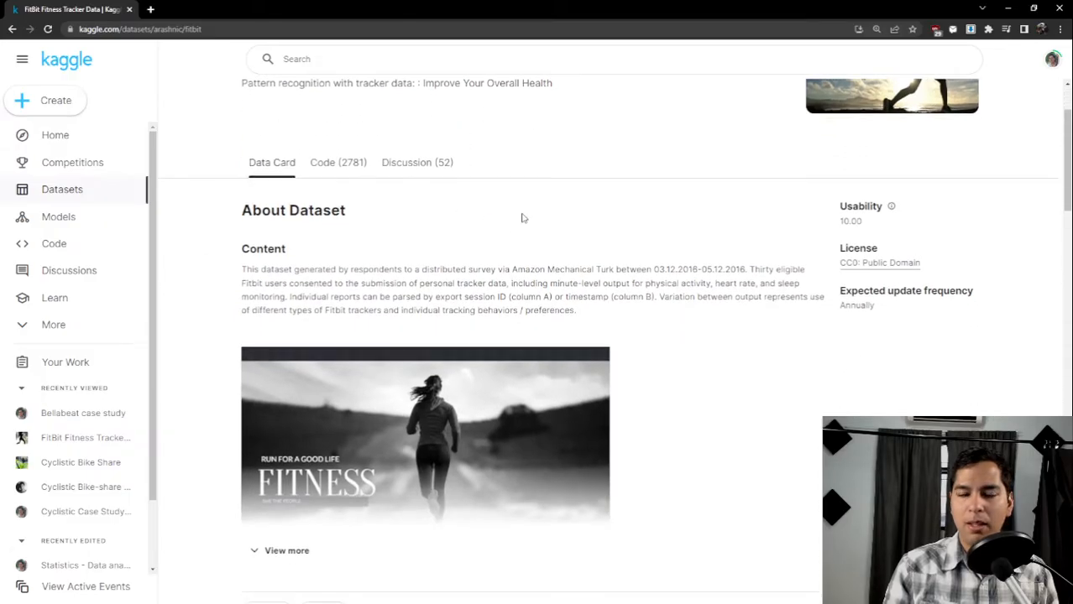
scroll(503, 243, "up", 1)
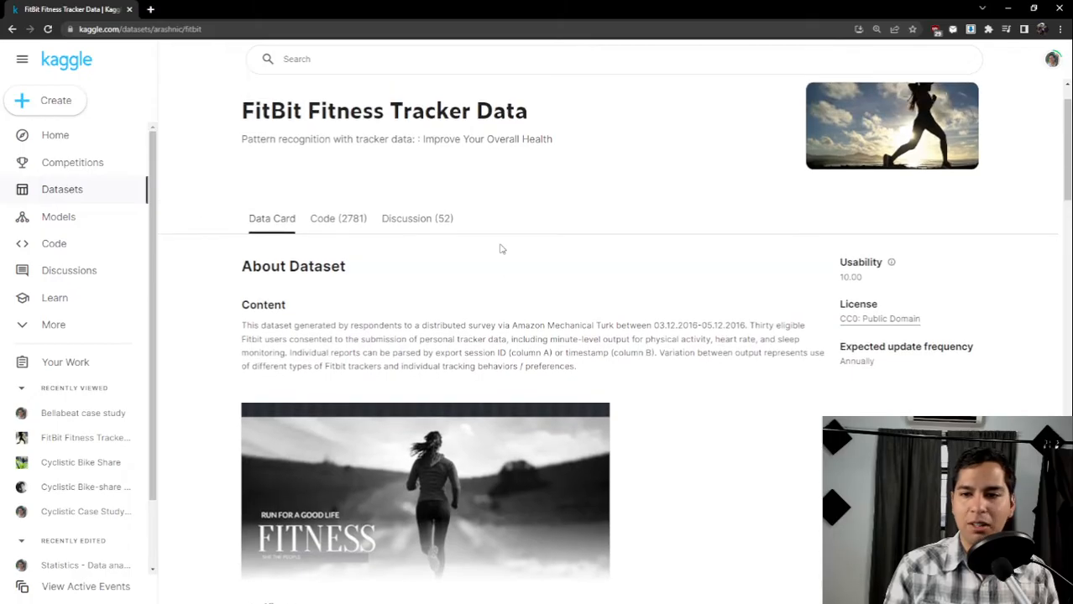
scroll(501, 248, "down", 2)
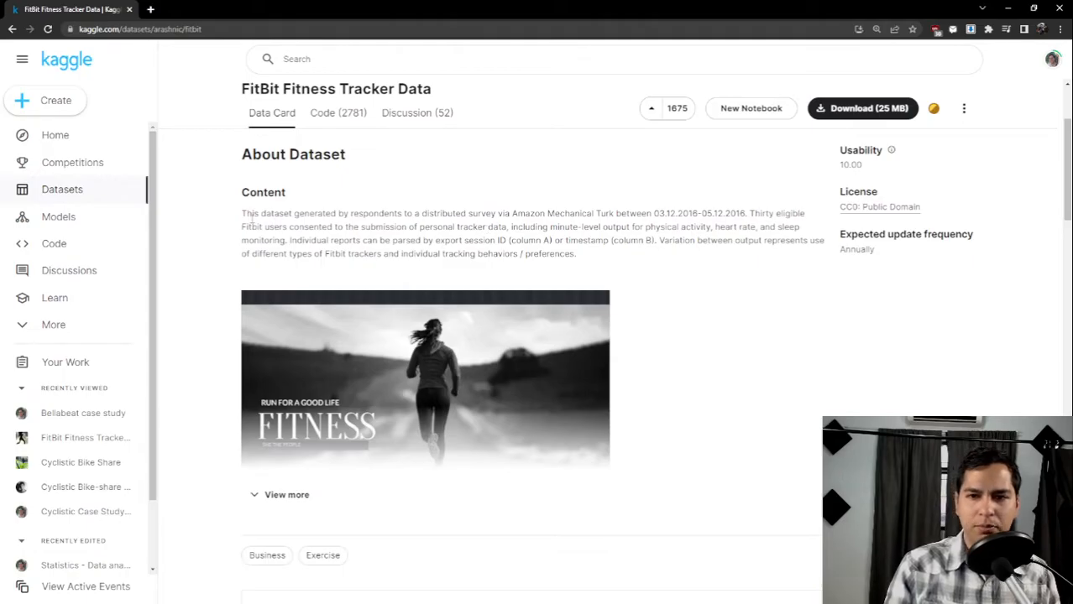
left_click_drag(251, 214, 552, 225)
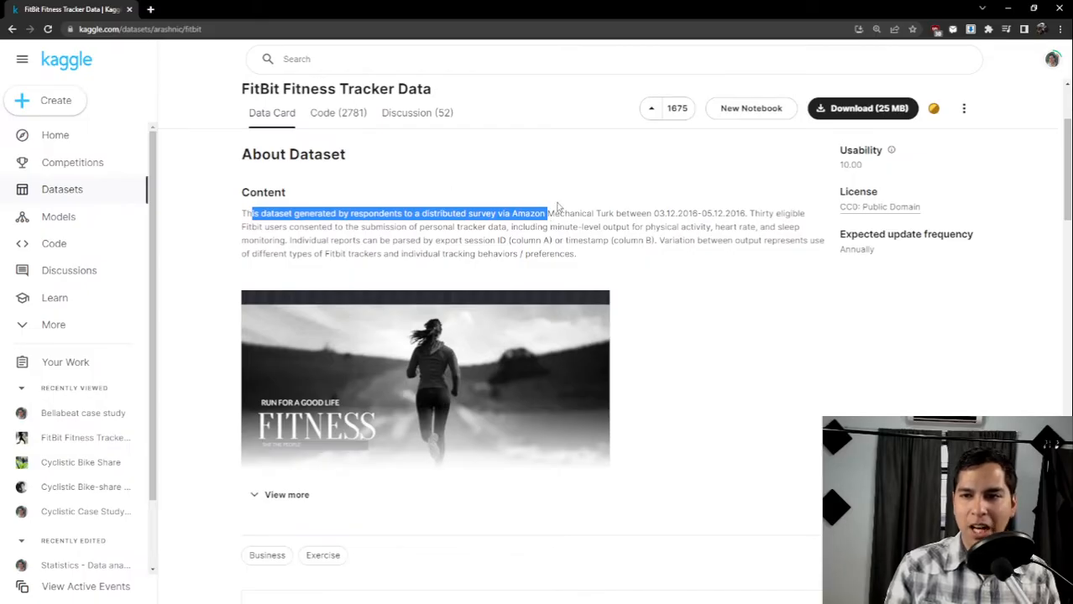
scroll(277, 269, "down", 2)
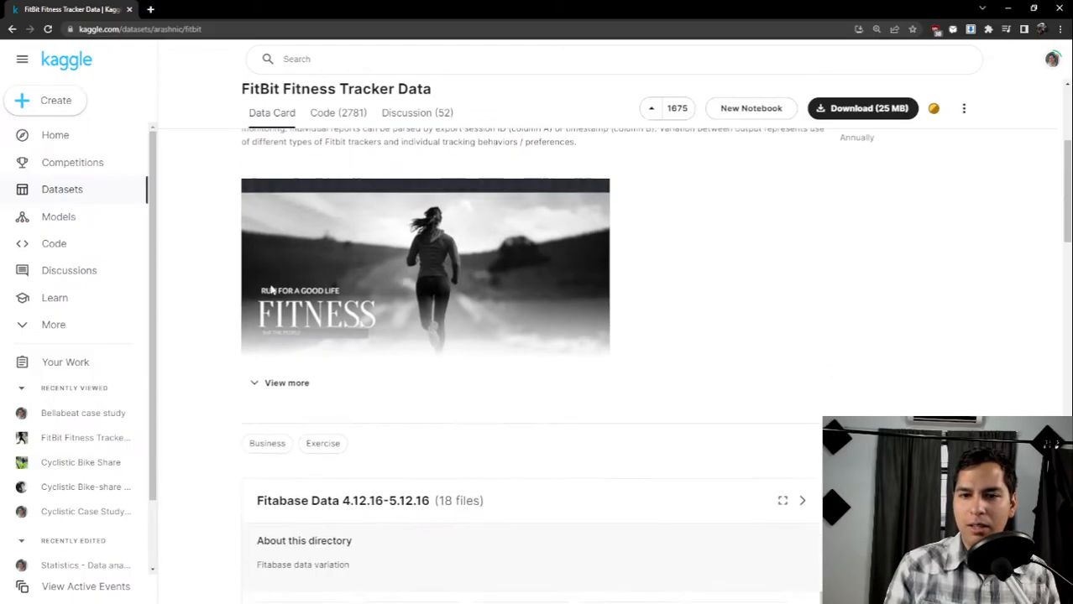
scroll(268, 362, "down", 4)
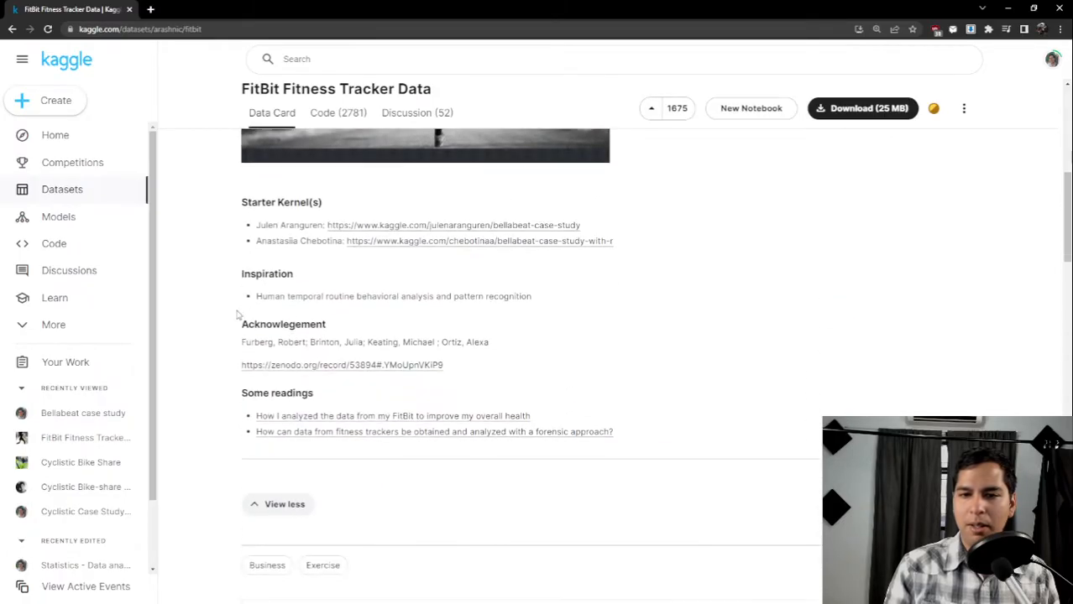
Examine the CSV files in the dataset's Fitabase Data 4.12.16-5.12.16 folder and their listing in the Data Explorer.
scroll(705, 304, "down", 7)
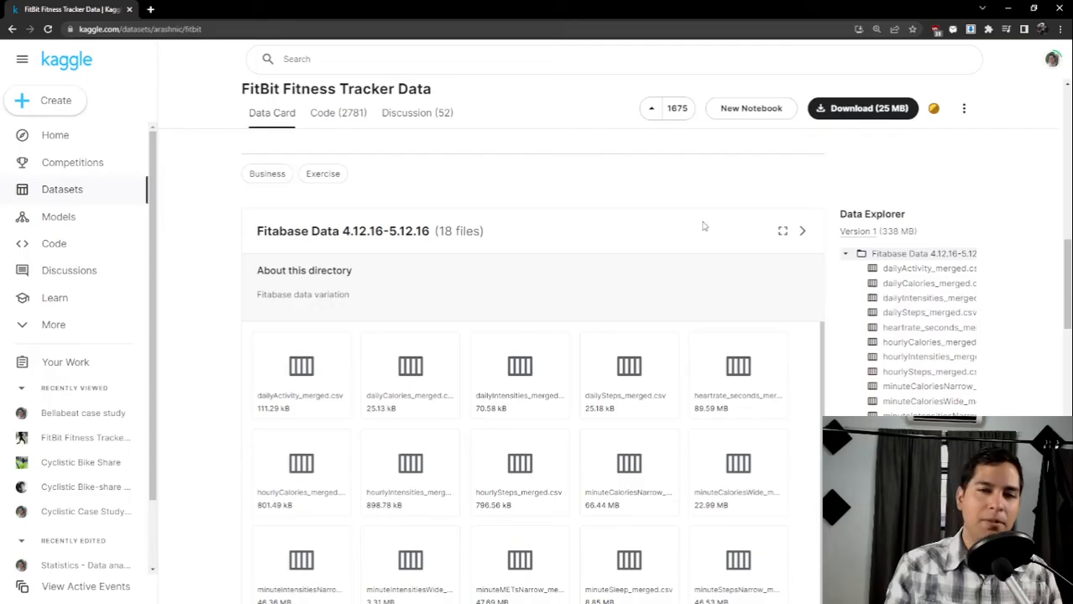
scroll(546, 224, "down", 1)
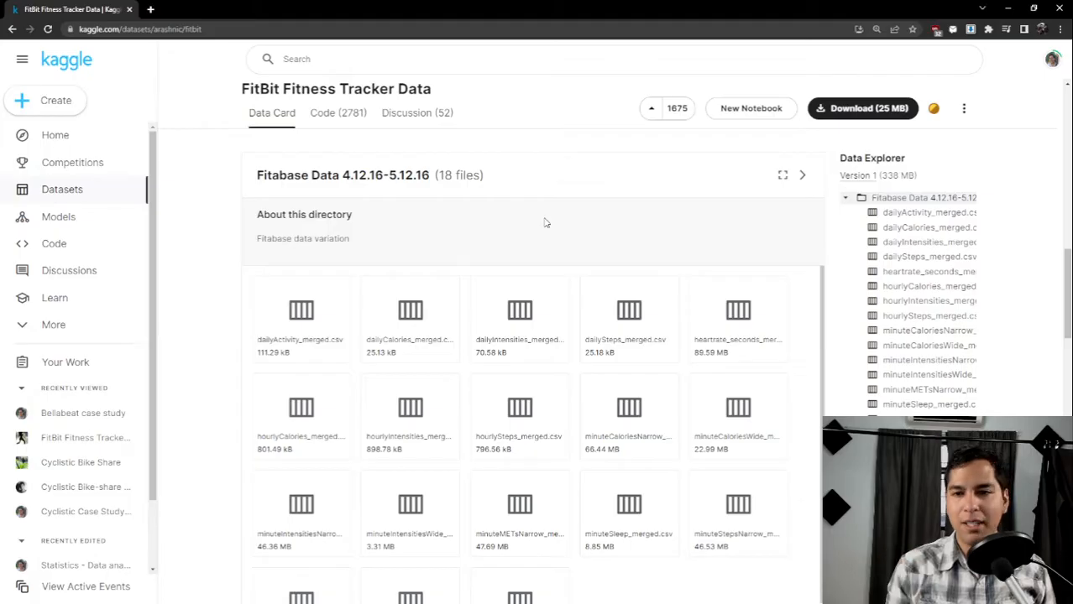
scroll(357, 225, "down", 1)
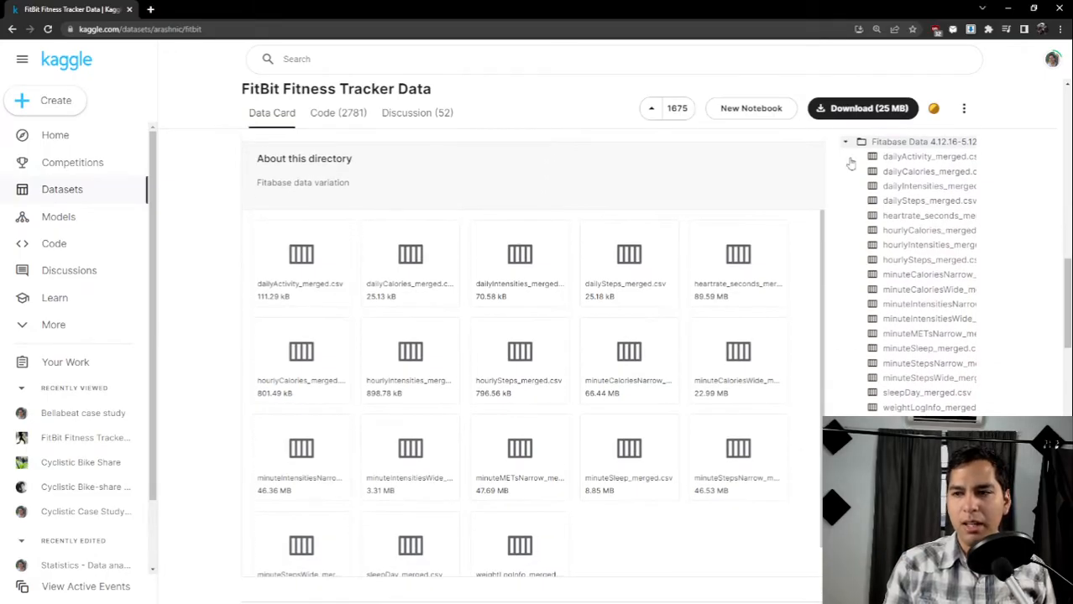
scroll(874, 202, "up", 2)
scroll(906, 282, "down", 2)
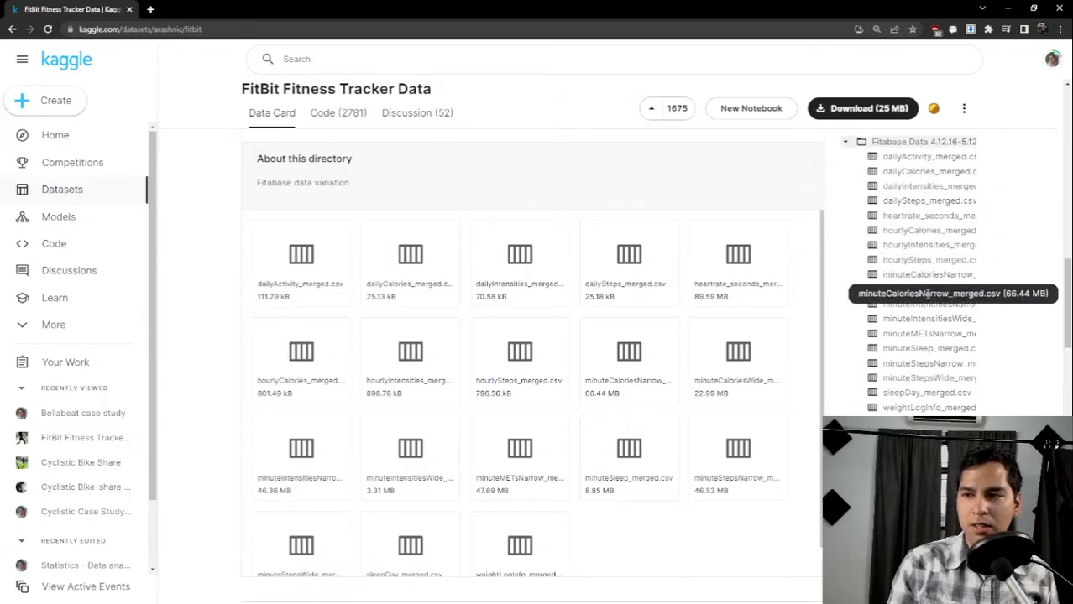
scroll(510, 256, "down", 3)
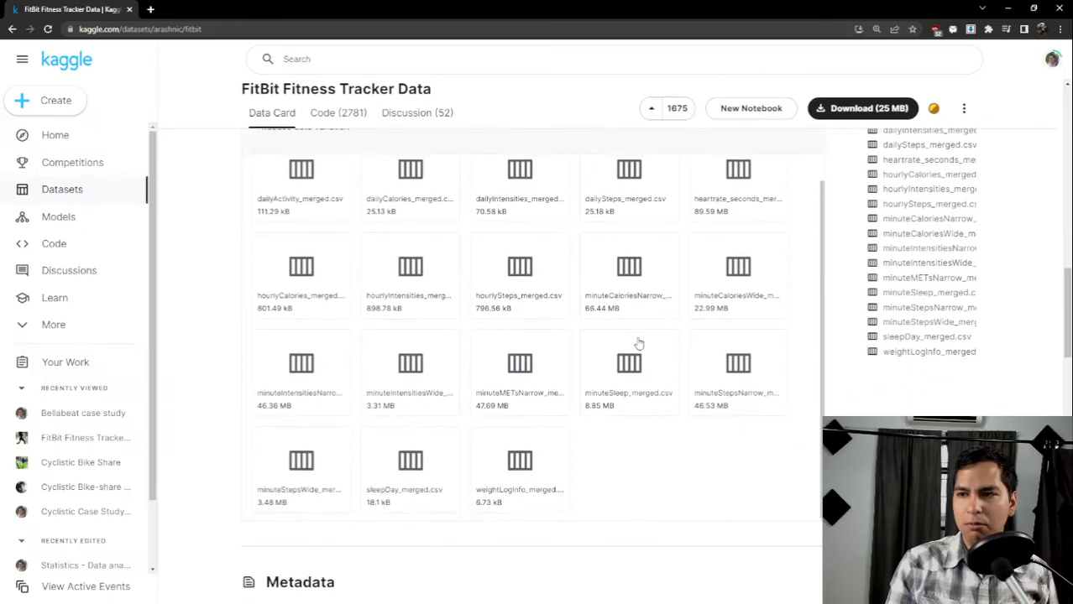
scroll(688, 295, "up", 1)
scroll(689, 294, "up", 2)
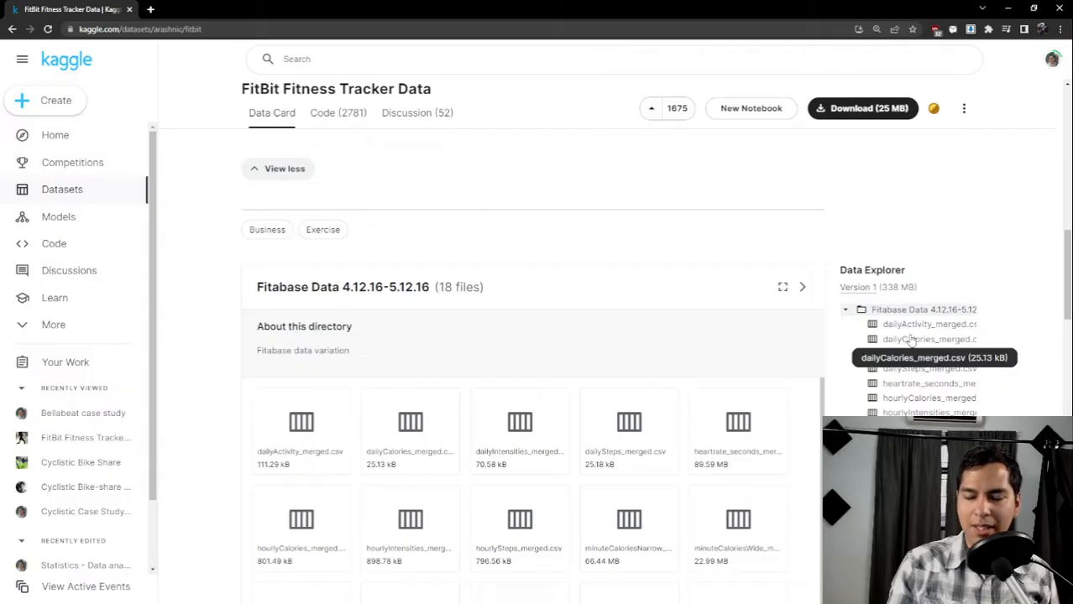
scroll(910, 339, "down", 1)
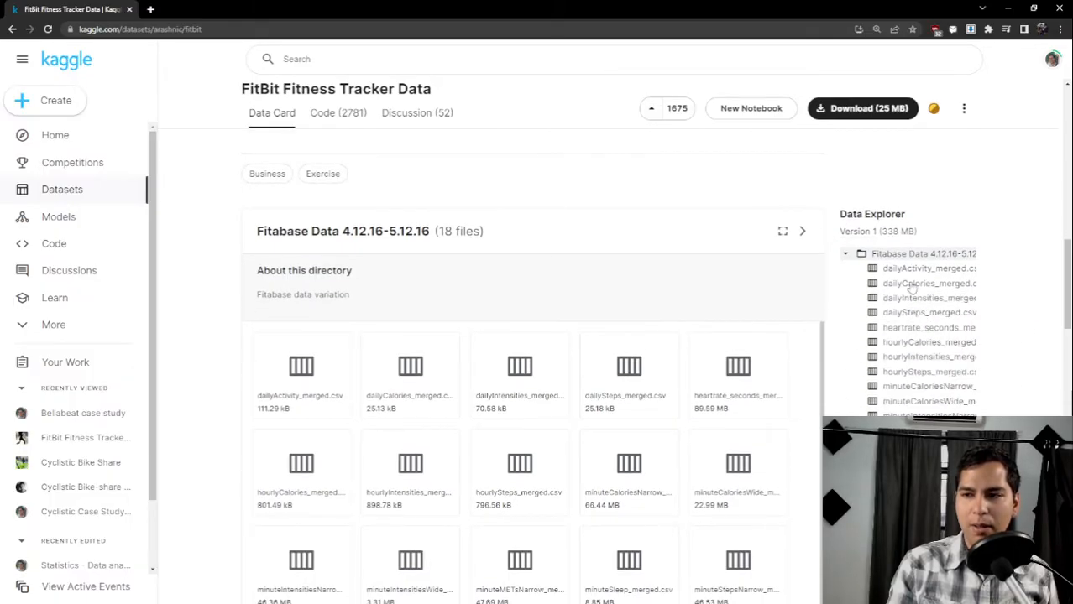
scroll(771, 239, "up", 3)
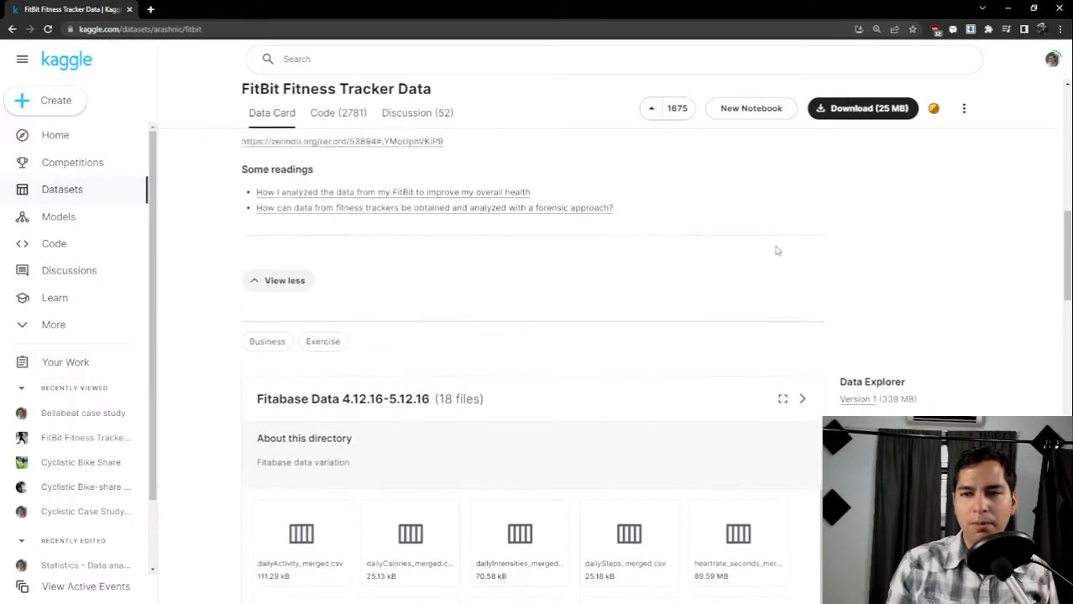
scroll(792, 250, "down", 1)
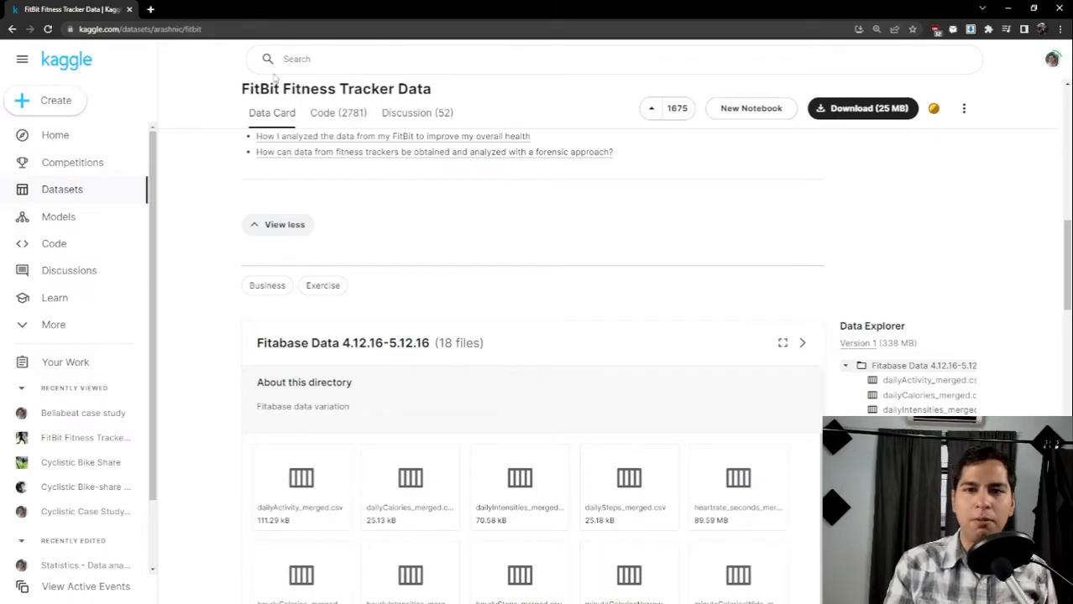
Create a new notebook from the FitBit dataset and run its starter code cell.
scroll(592, 165, "up", 1)
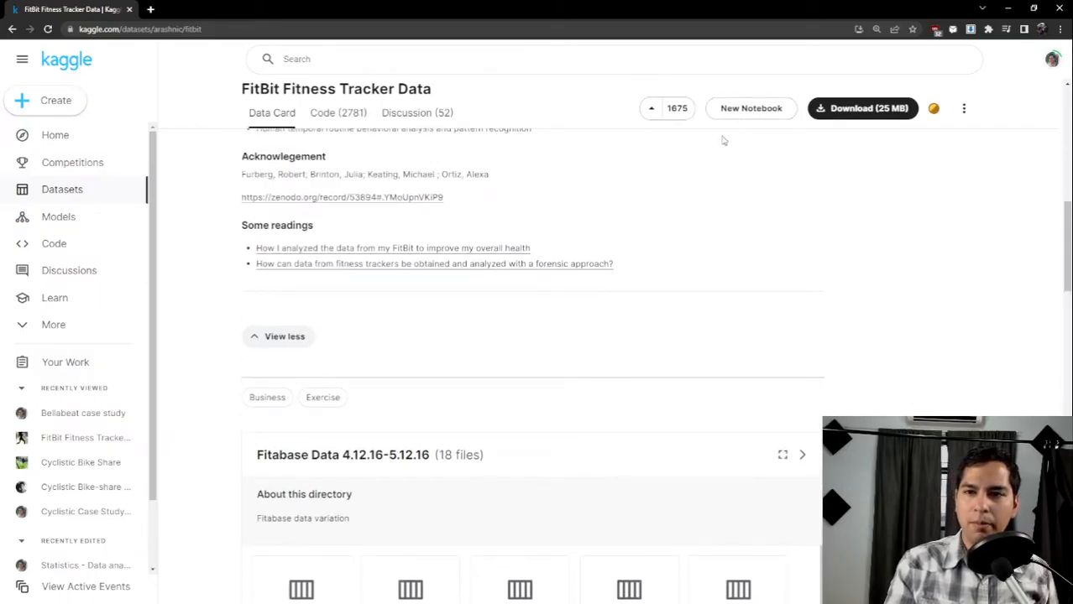
scroll(739, 126, "up", 1)
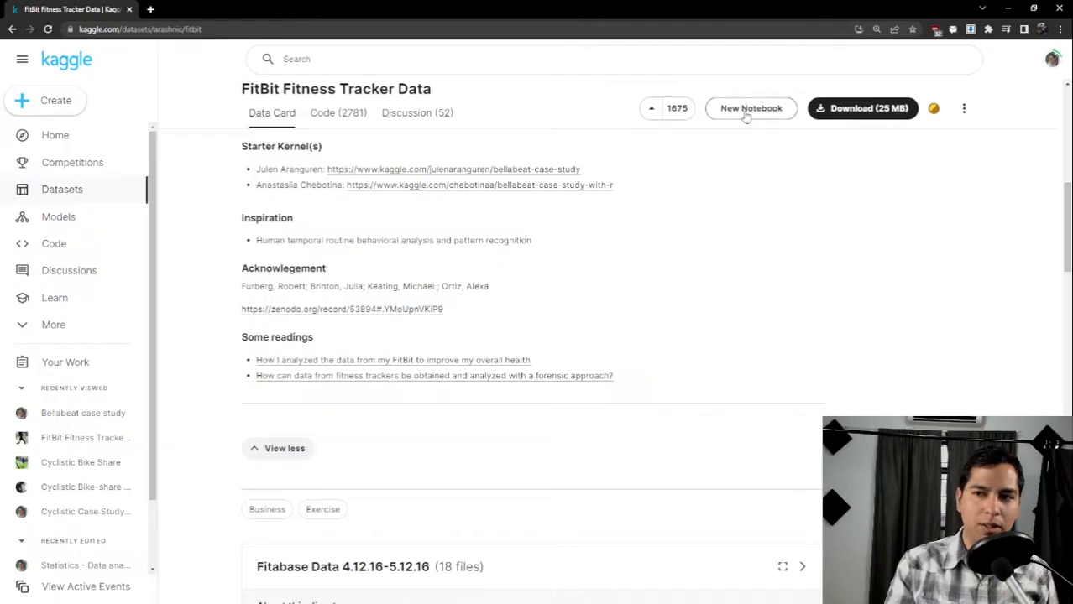
left_click(745, 112)
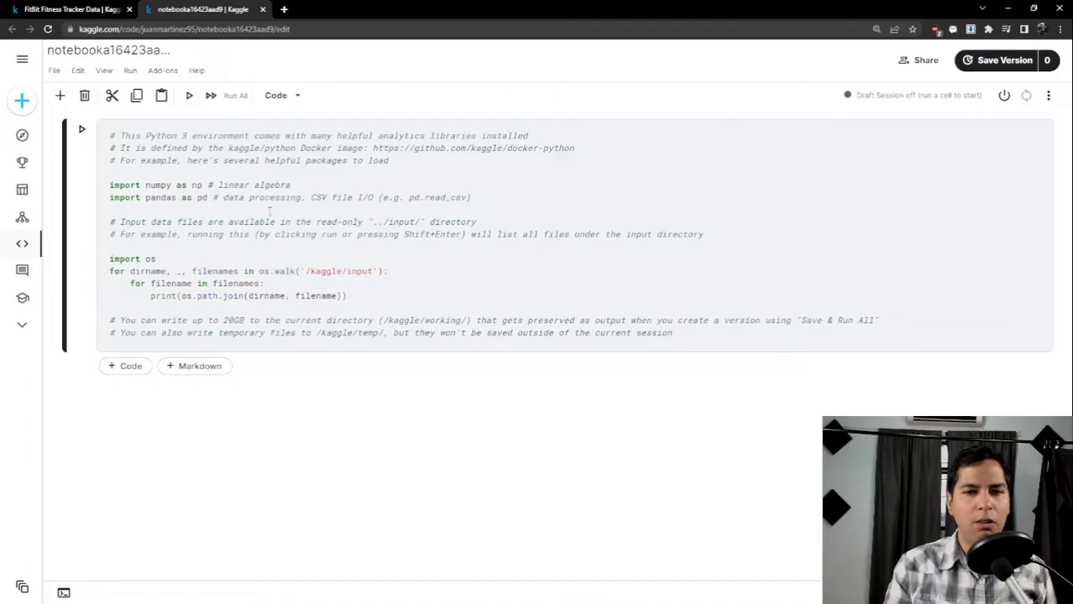
left_click(393, 303)
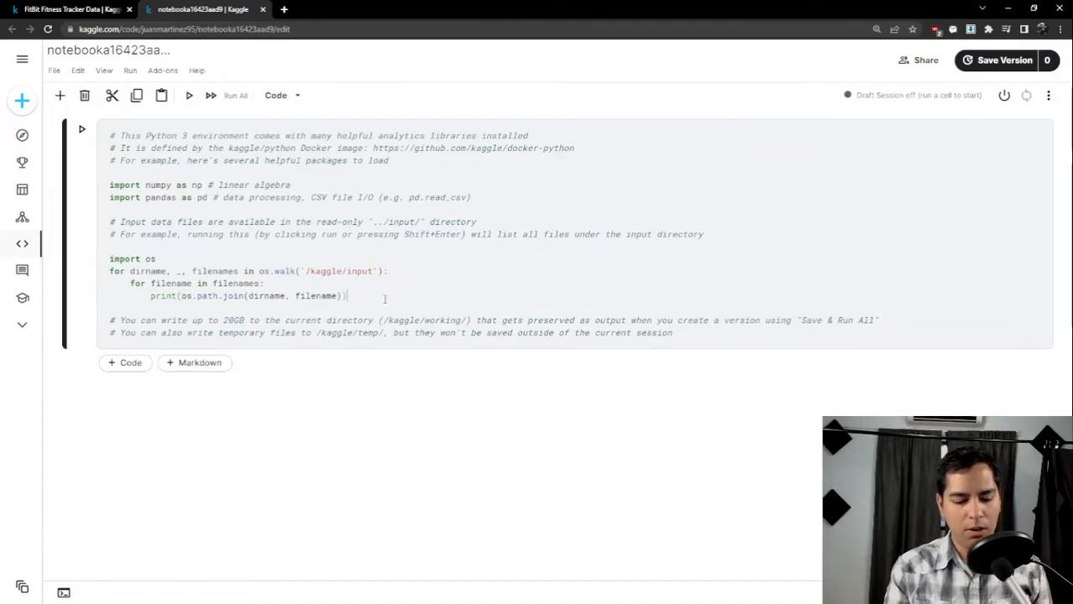
key("shift+Return")
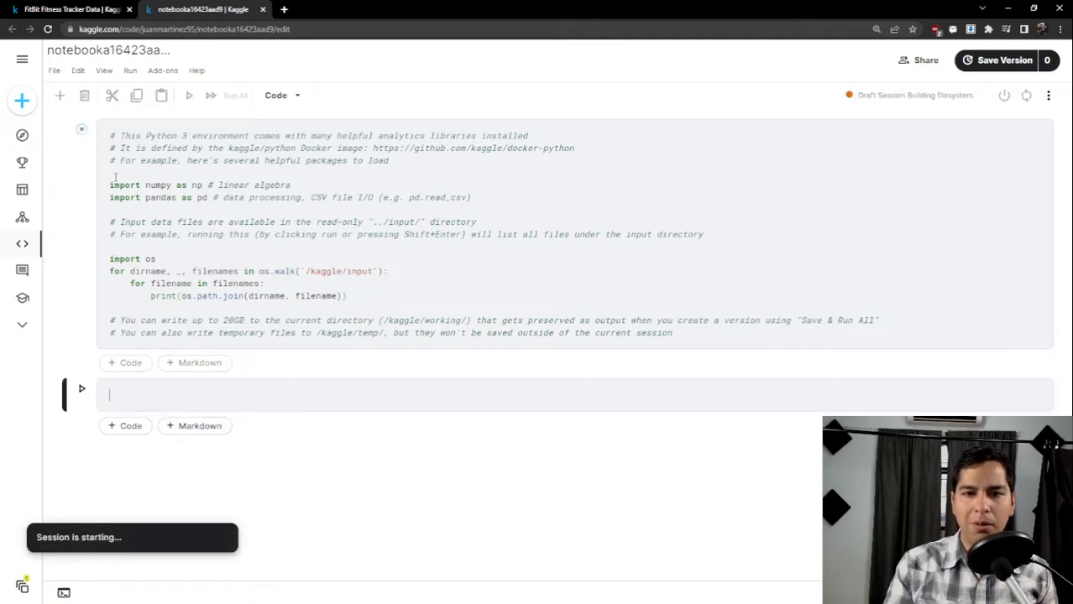
Review the cell's numpy and pandas imports, the os.walk loop and the printed input file paths.
left_click_drag(109, 185, 218, 198)
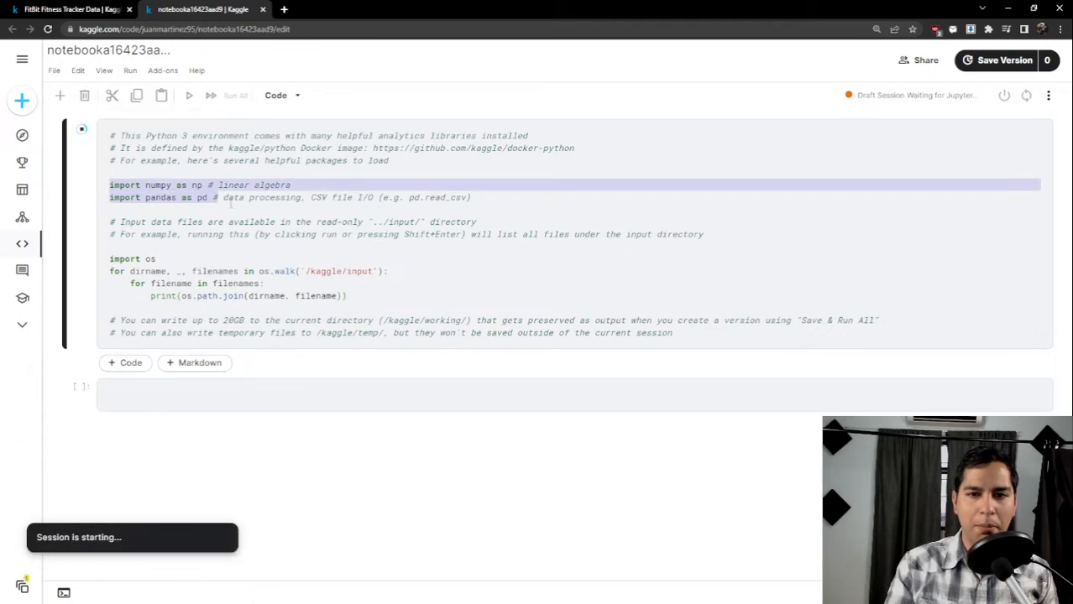
left_click_drag(348, 295, 105, 262)
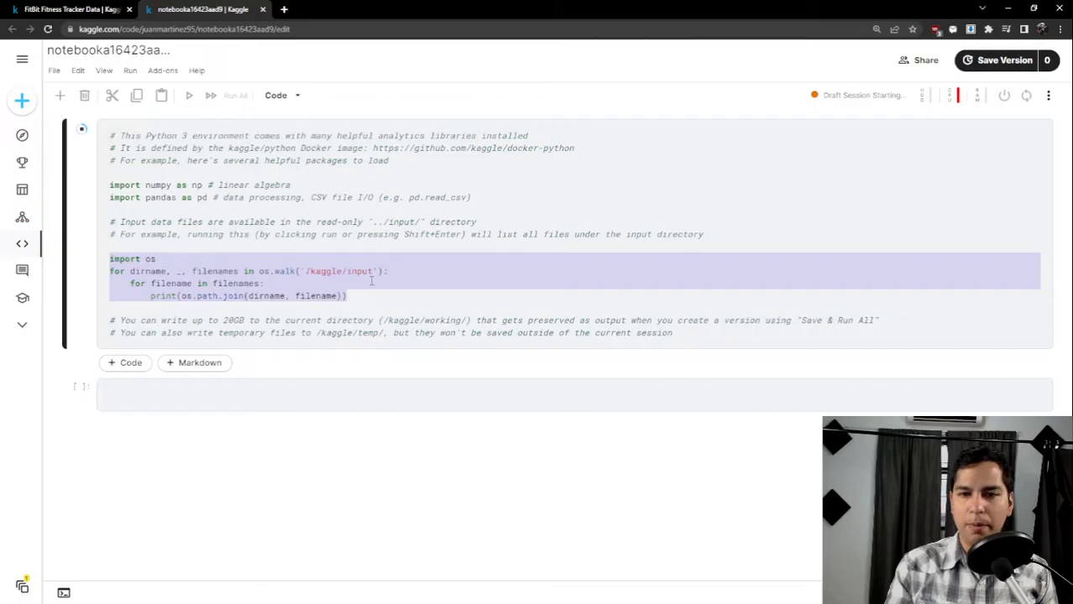
left_click(396, 296)
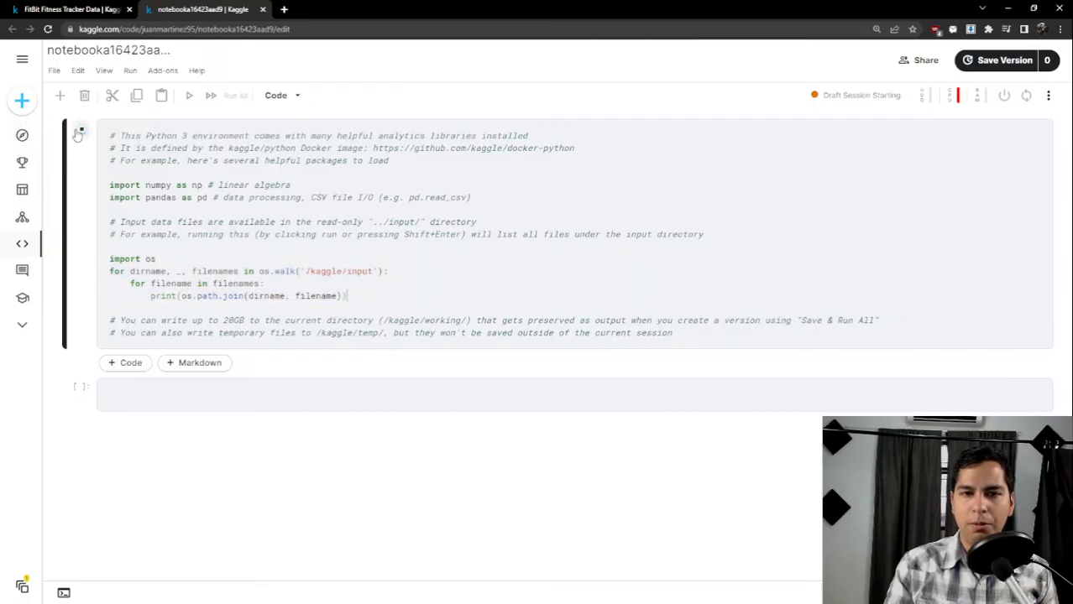
scroll(299, 311, "down", 1)
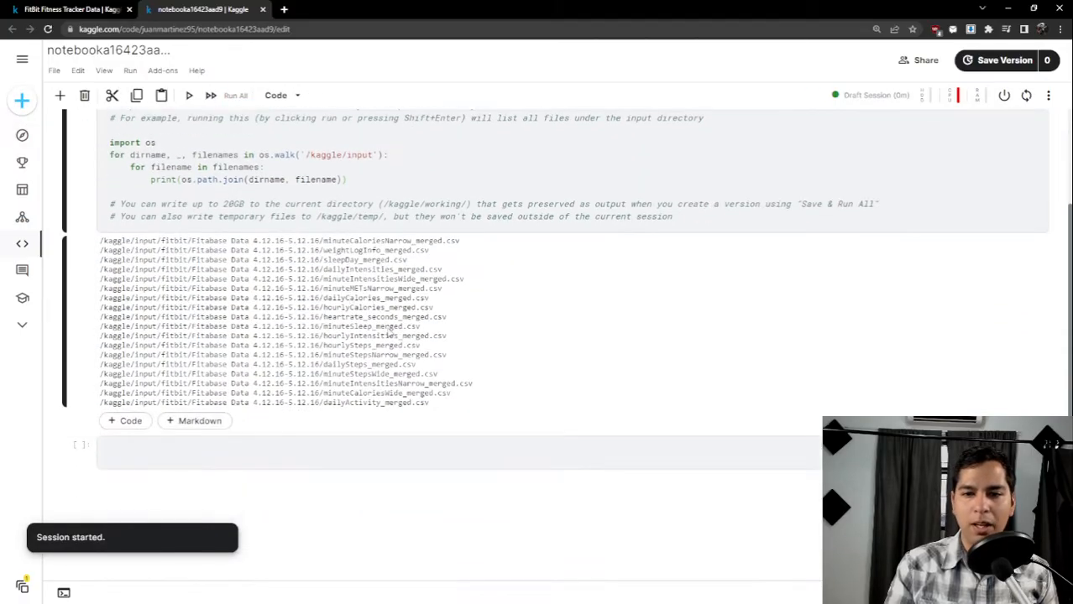
left_click_drag(438, 411, 133, 245)
left_click(99, 241)
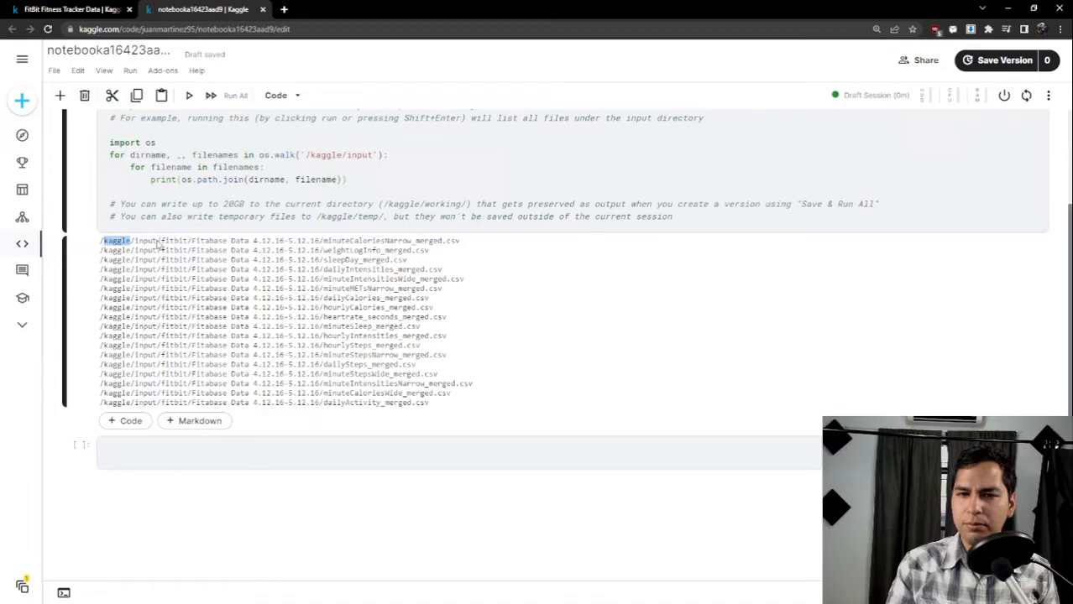
Review the printed input paths, comparing the minute, hourly and daily CSV file names from minuteCaloriesNarrow_merged.csv to dailyActivity_merged.csv.
left_click_drag(132, 243, 323, 245)
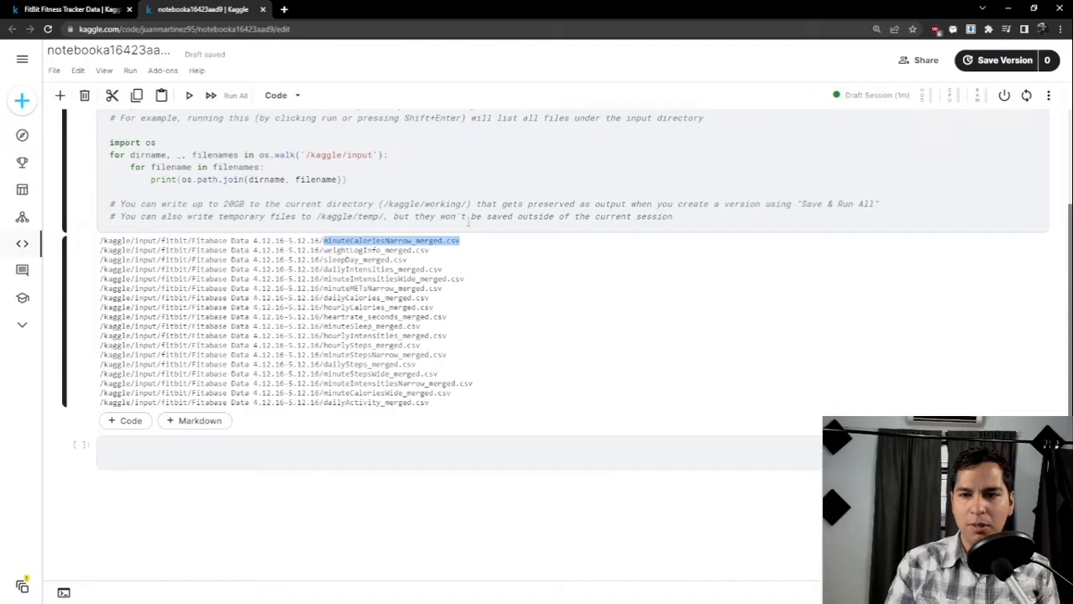
left_click_drag(459, 242, 326, 242)
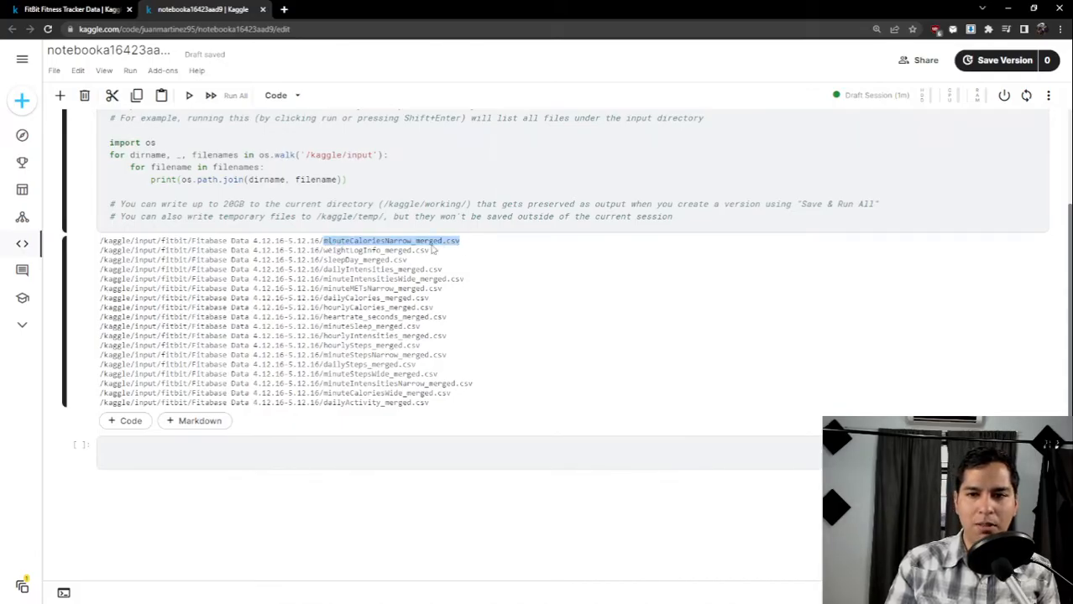
left_click_drag(431, 251, 323, 271)
left_click(344, 261)
left_click(424, 273)
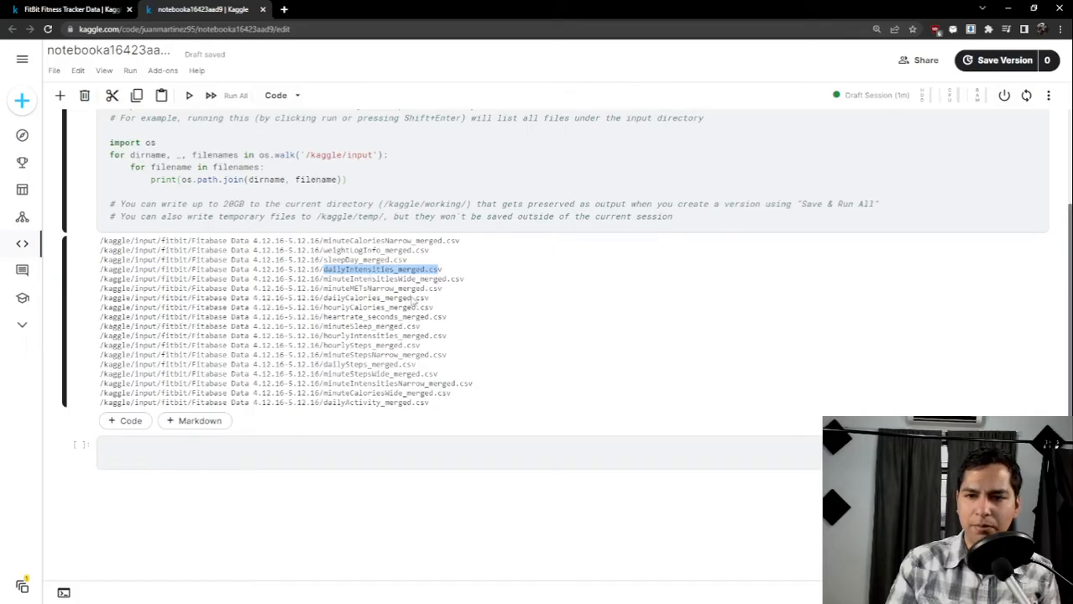
left_click_drag(428, 299, 326, 300)
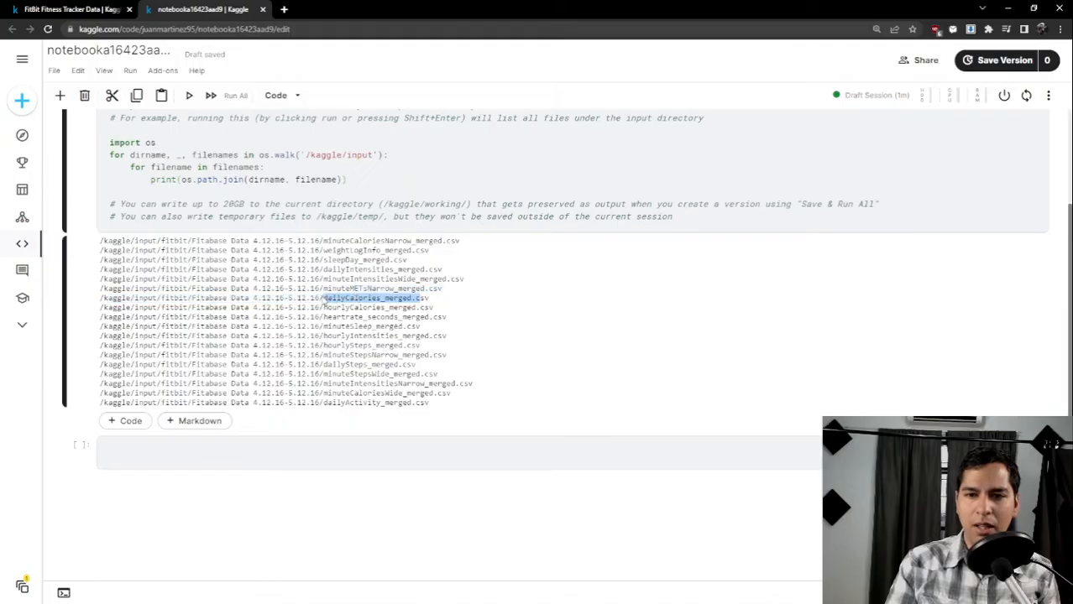
left_click_drag(435, 307, 324, 309)
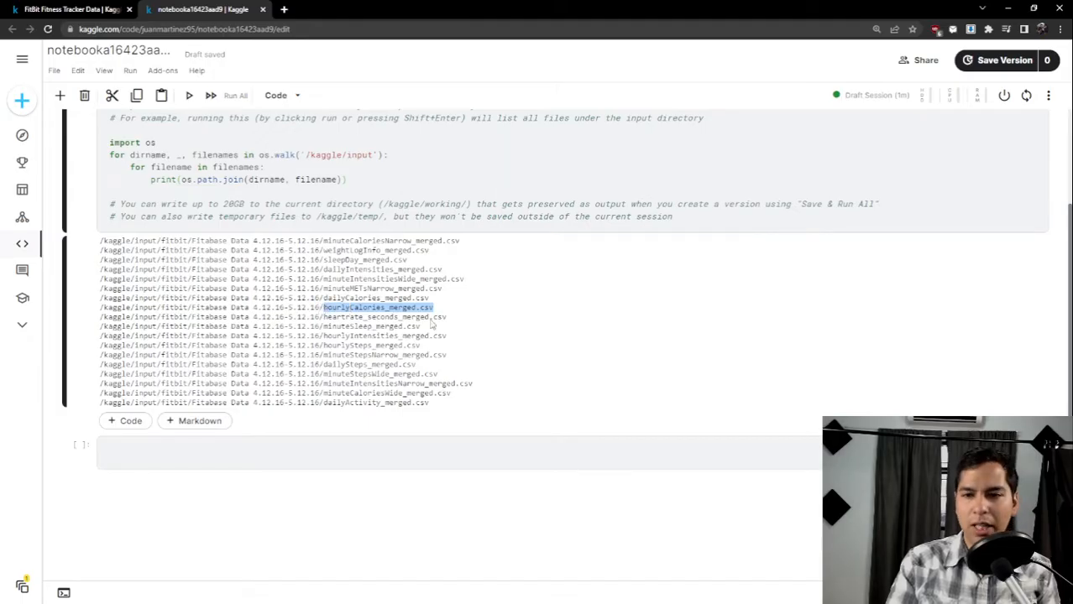
left_click_drag(439, 319, 324, 328)
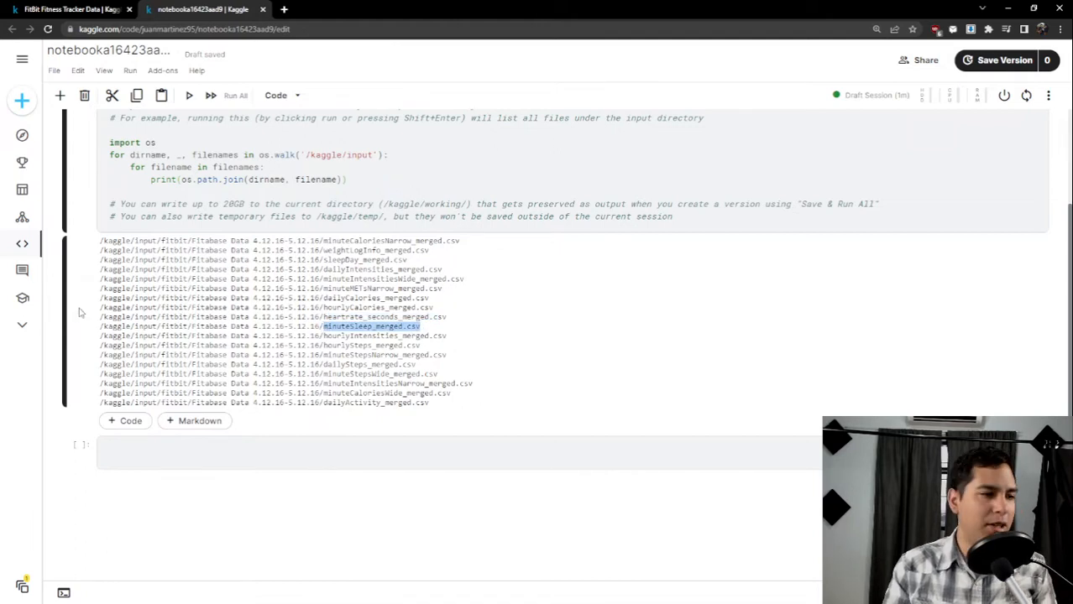
left_click(411, 372)
left_click_drag(408, 370, 327, 372)
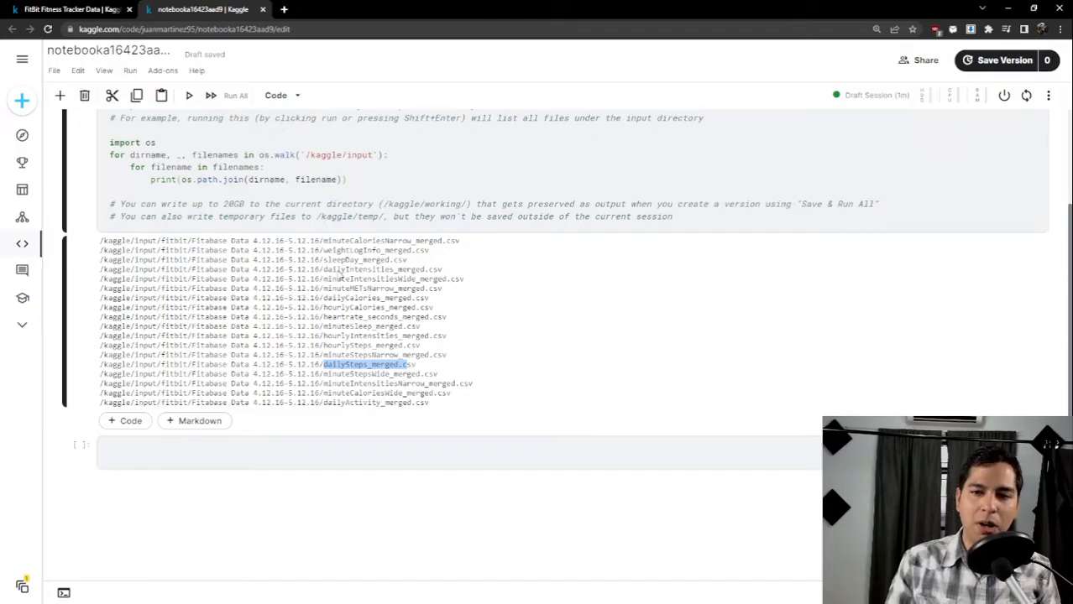
left_click(441, 377)
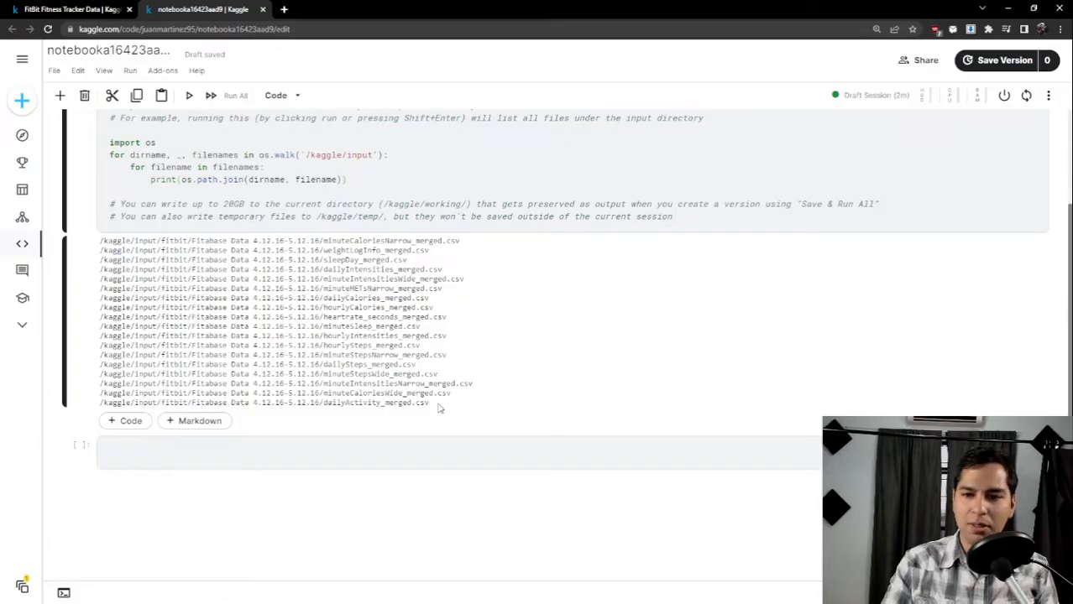
left_click(332, 459)
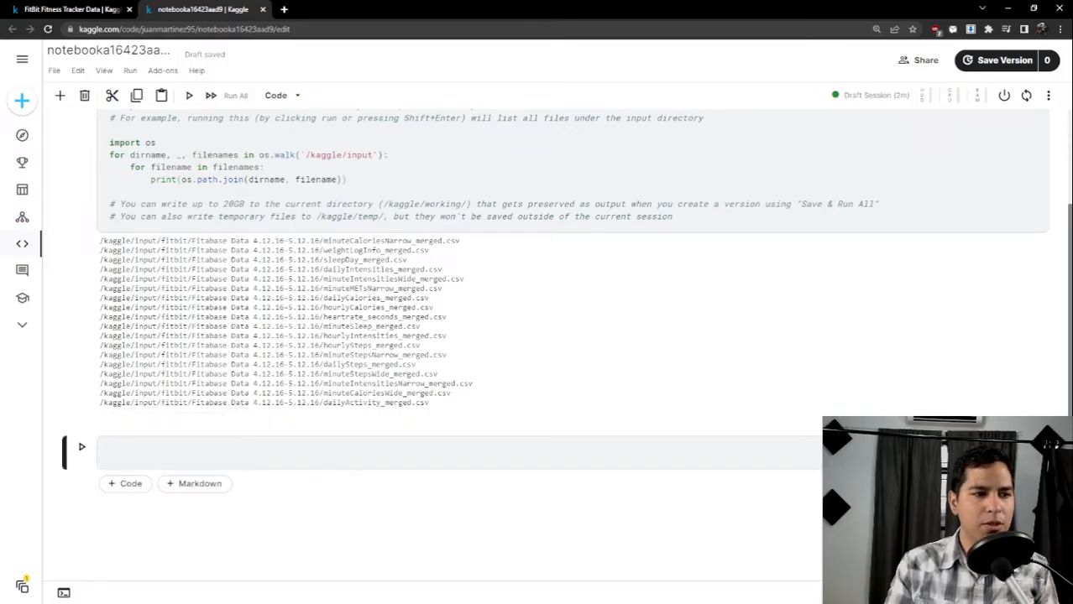
left_click_drag(445, 409, 100, 241)
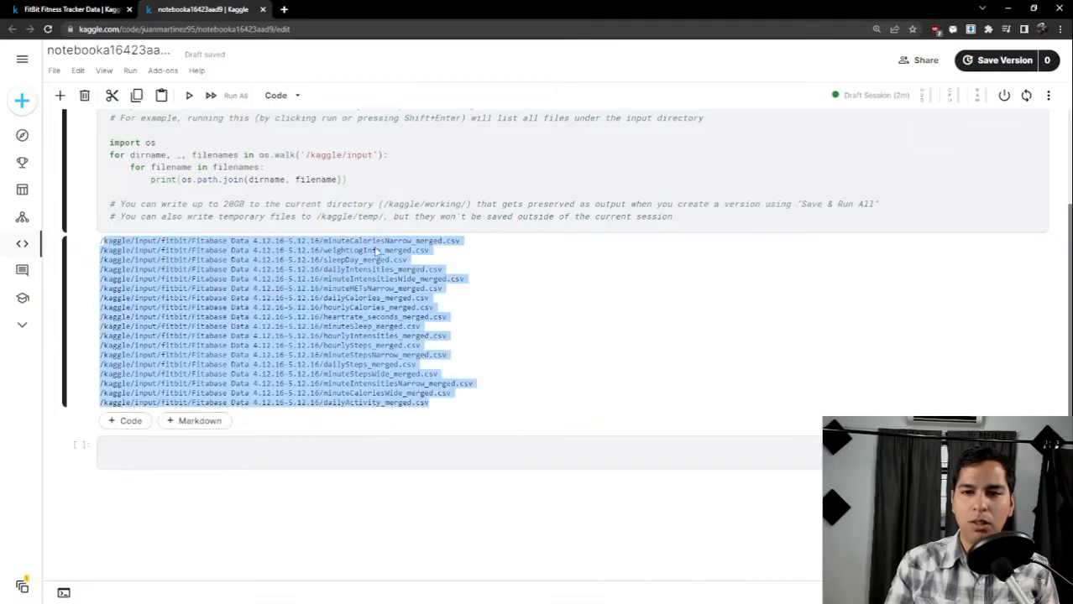
left_click(376, 252)
left_click_drag(462, 241, 210, 244)
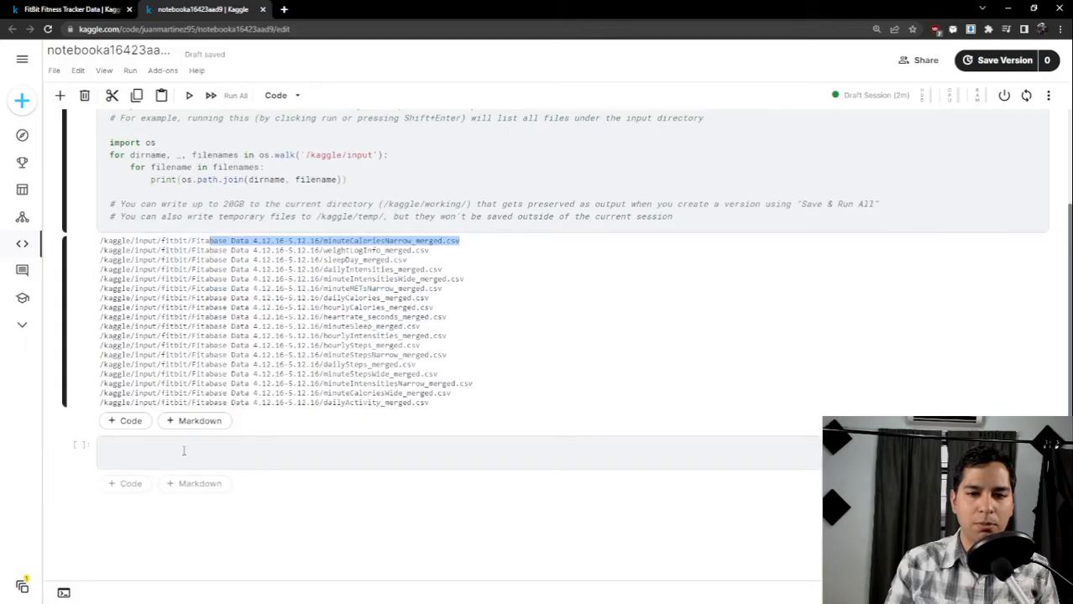
Enter "import numpy as np" as the first line of the empty code cell below the file listing.
left_click(184, 450)
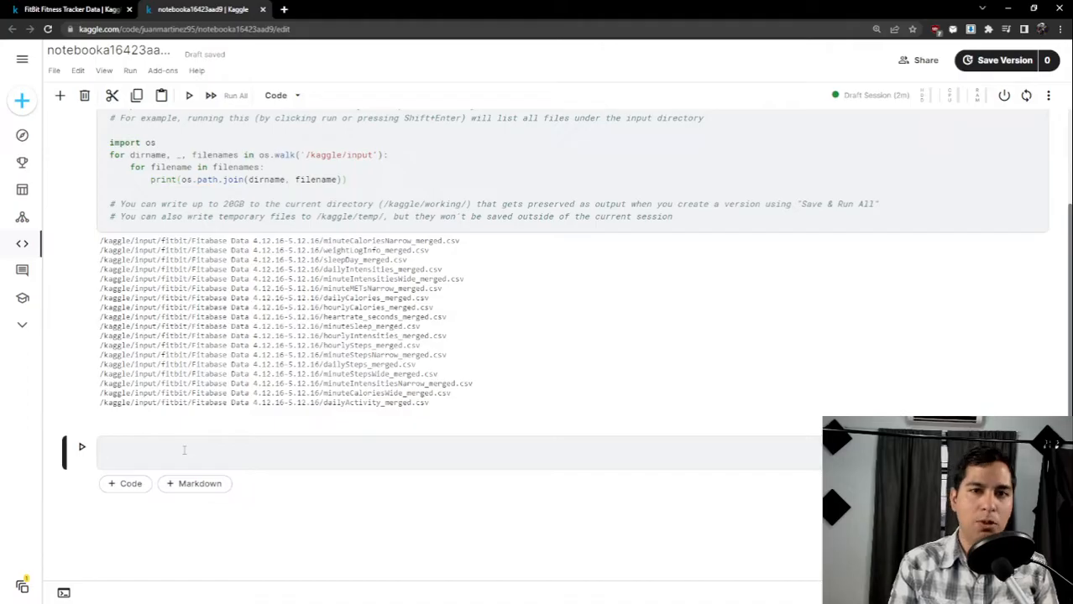
type("import")
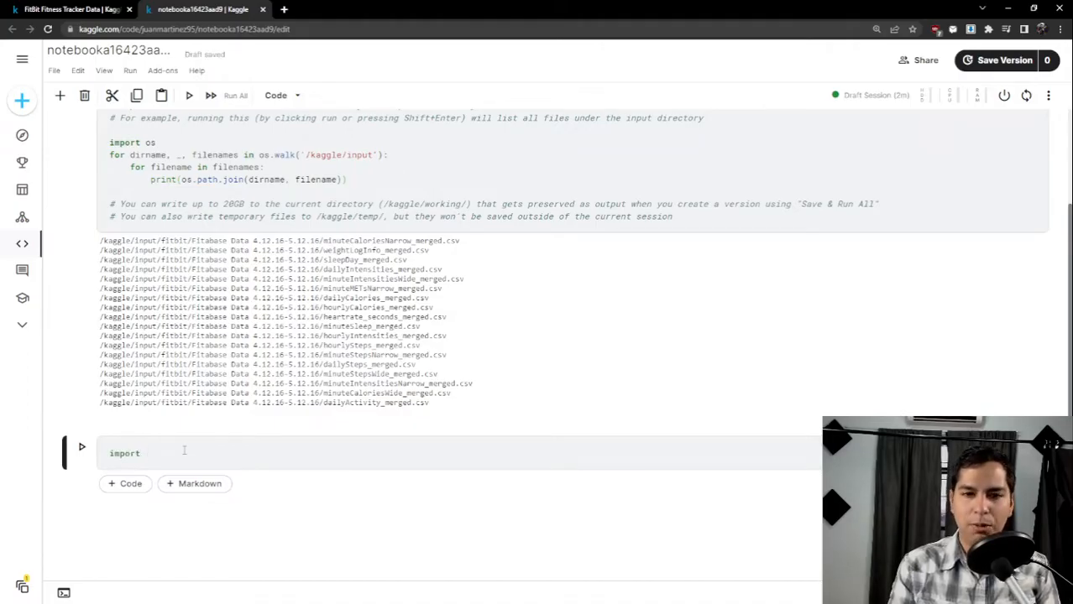
scroll(468, 304, "up", 1)
scroll(212, 426, "down", 1)
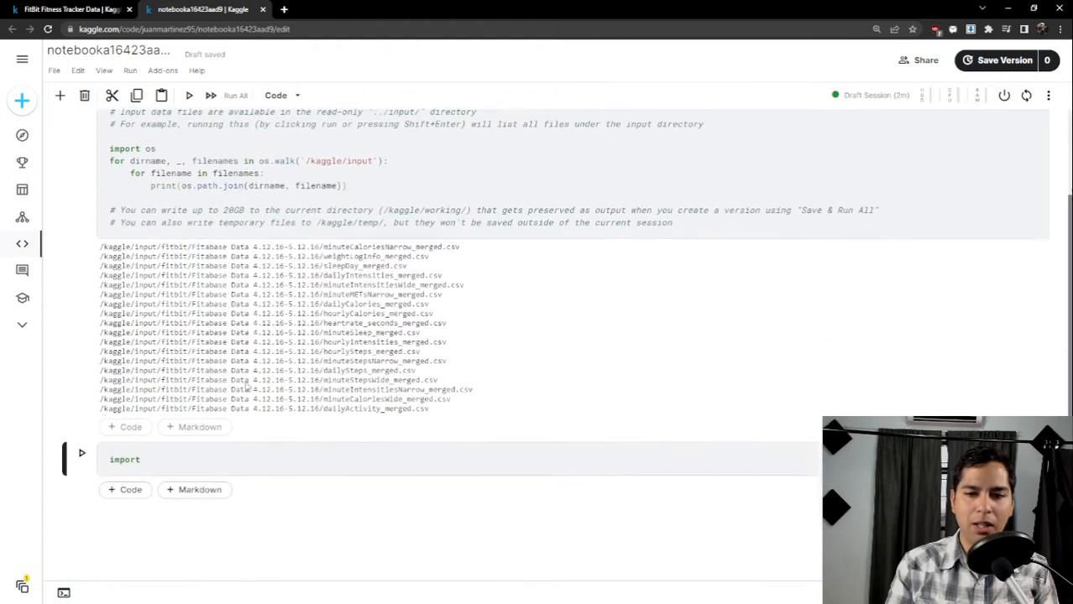
type("numpy")
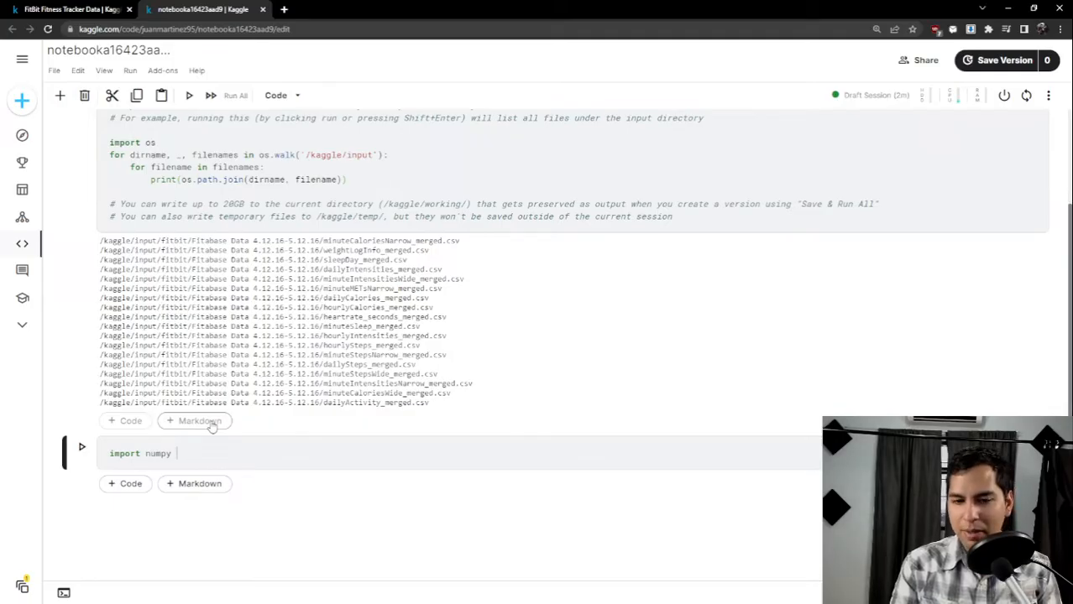
type("as np")
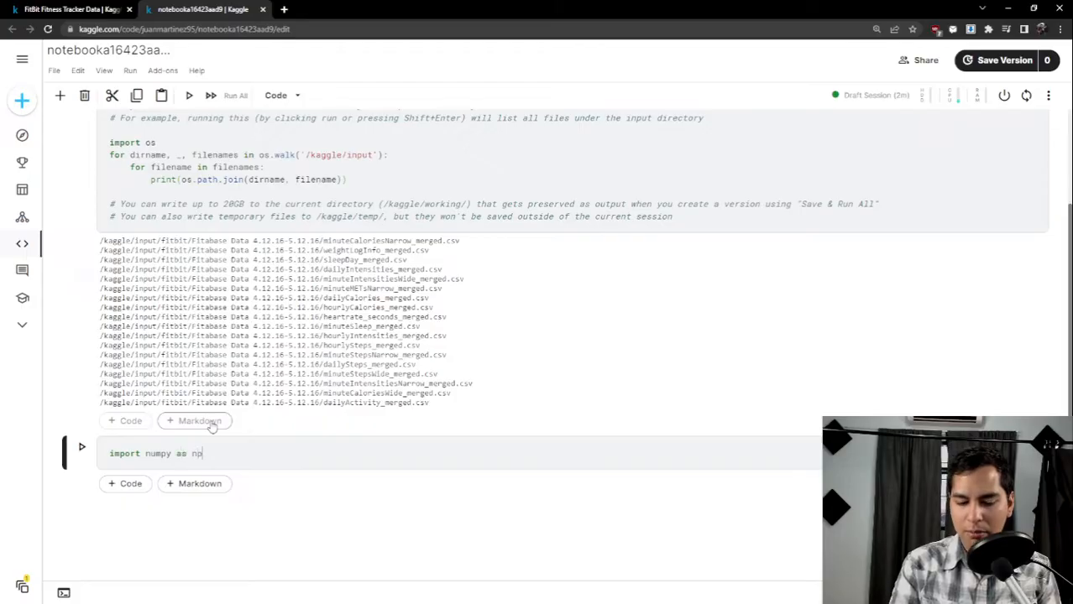
Add the line "import pandas as pd" below the numpy import, correcting the misspelled library name.
key("Return")
type("impo")
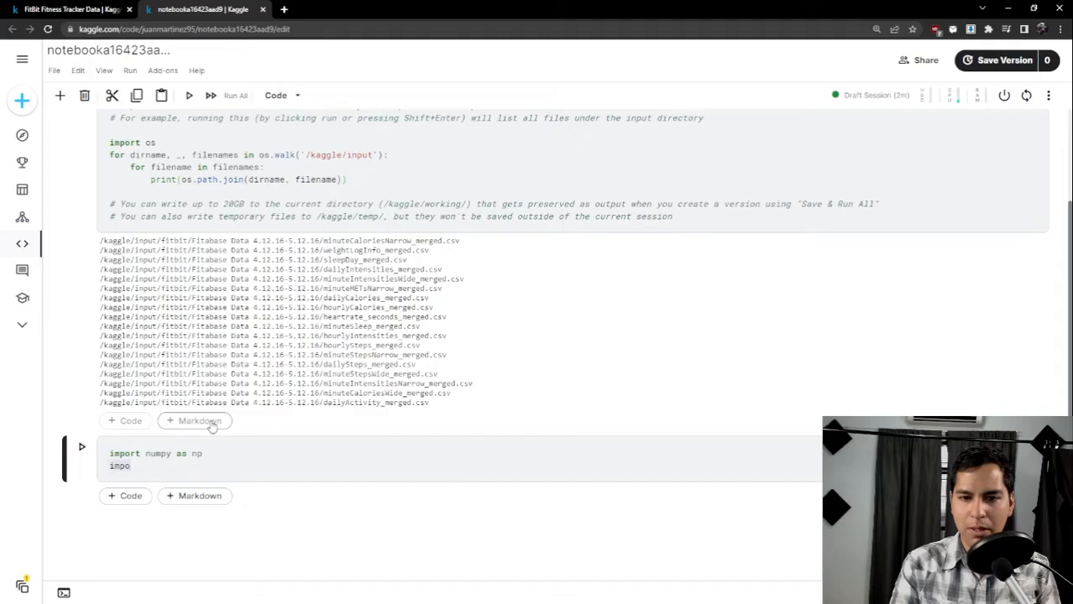
type("rt pandas a")
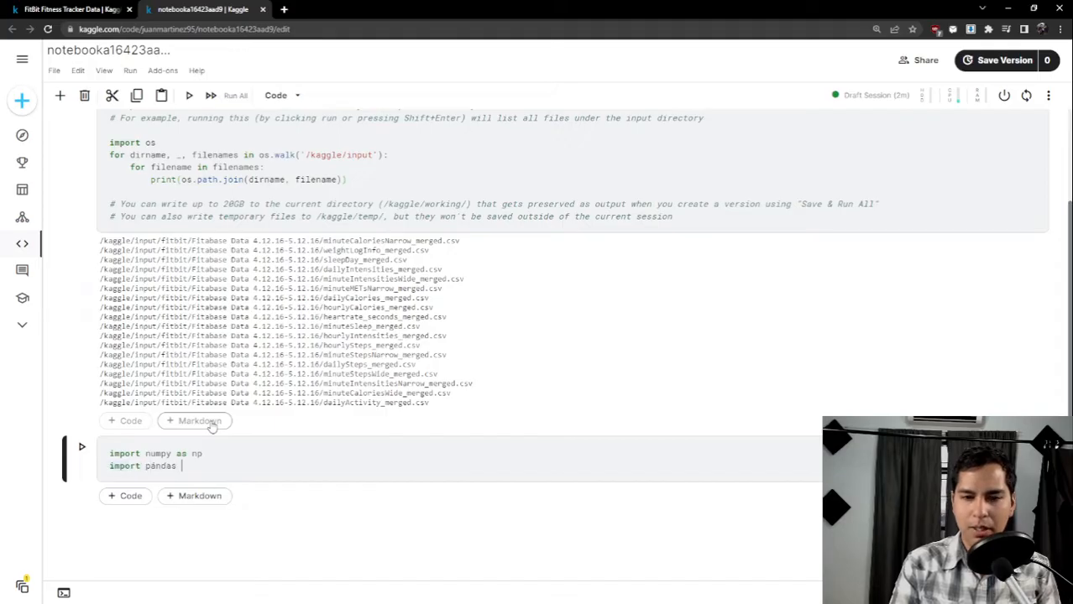
key("BackSpace")
key("BackSpace")
key("BackSpace")
key("BackSpace")
key("BackSpace")
key("BackSpace")
key("BackSpace")
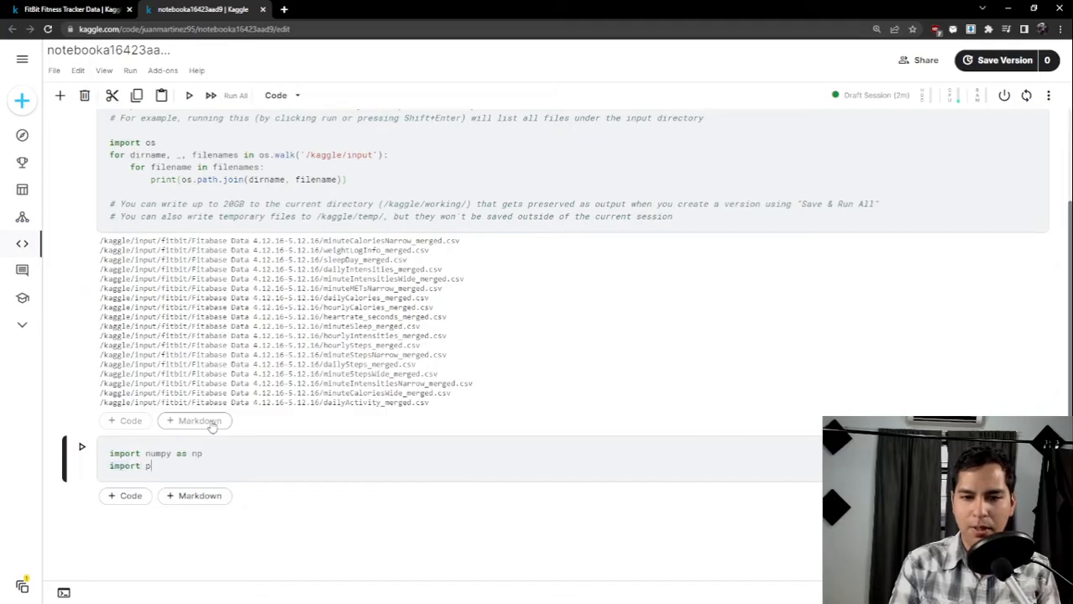
type("andas as ")
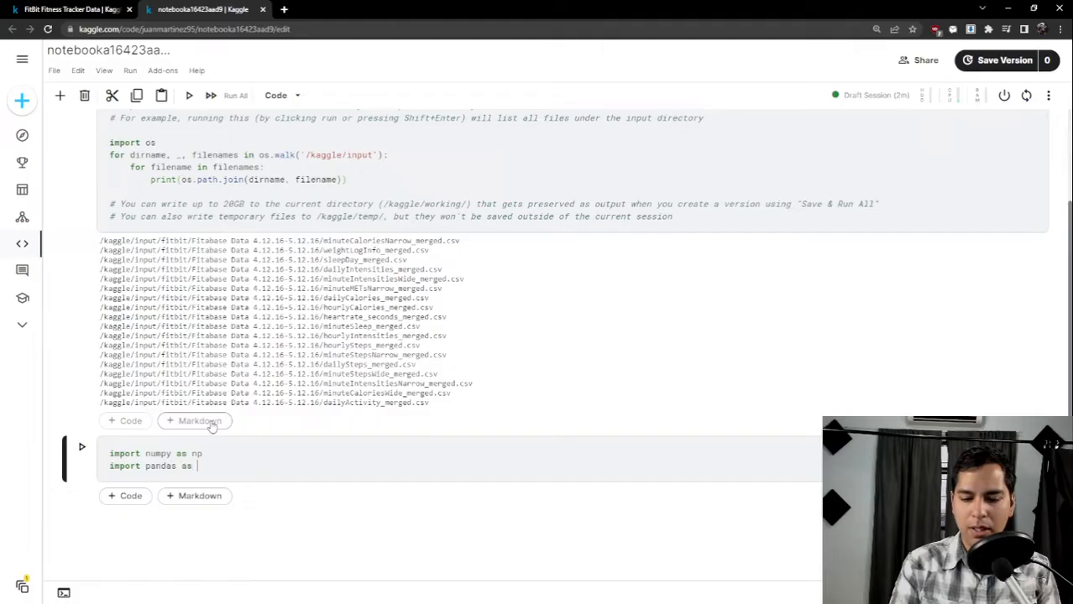
type("pd")
Add the line "import matplolib.pyplot as plt" below the pandas import.
key("Return")
type("im")
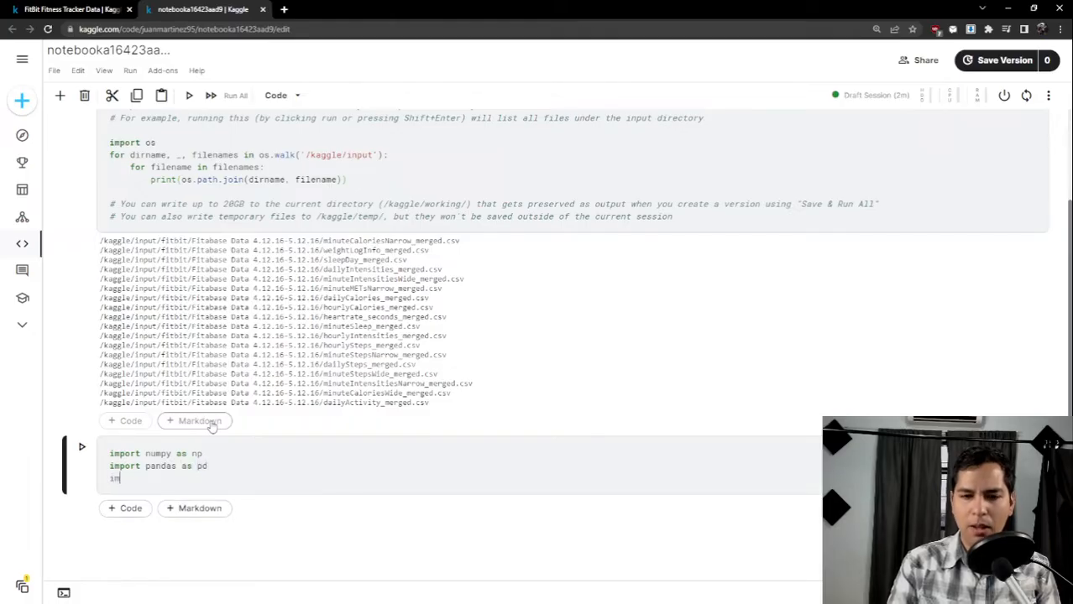
type("port")
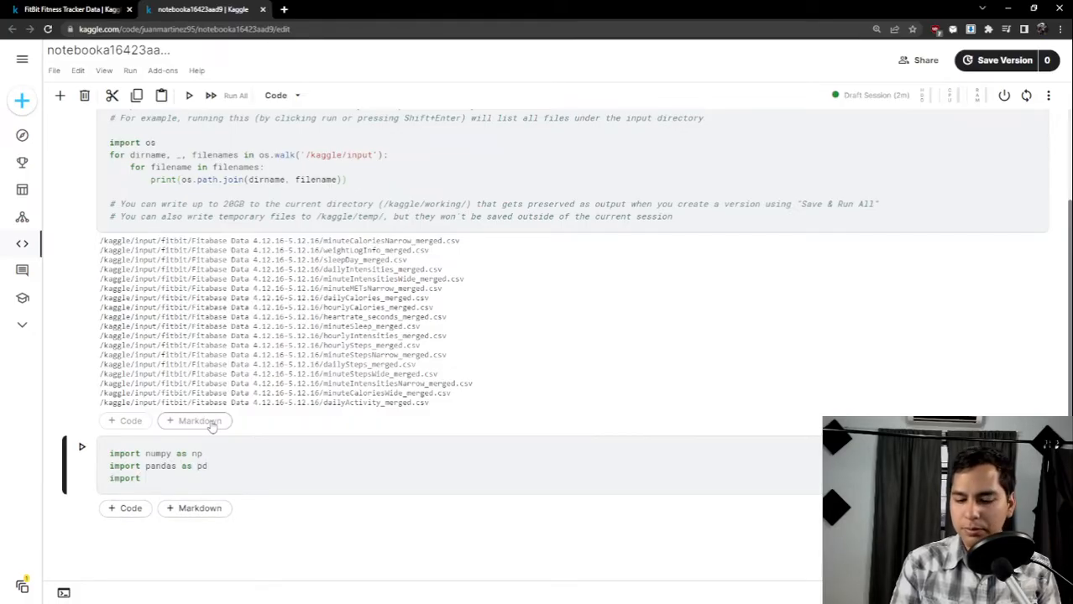
type(" matplo")
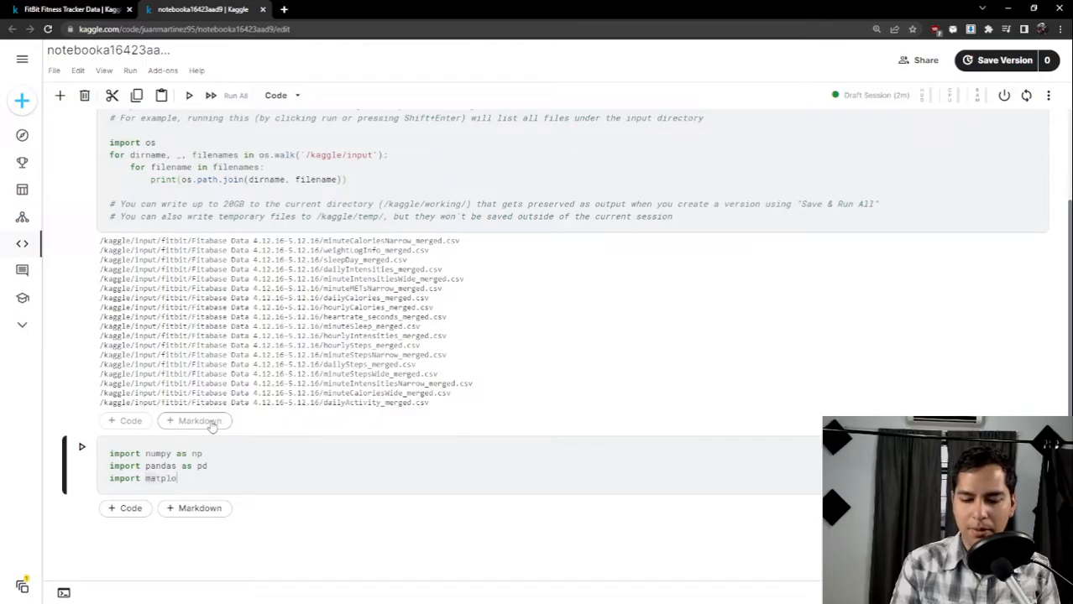
type("tlib.pyp")
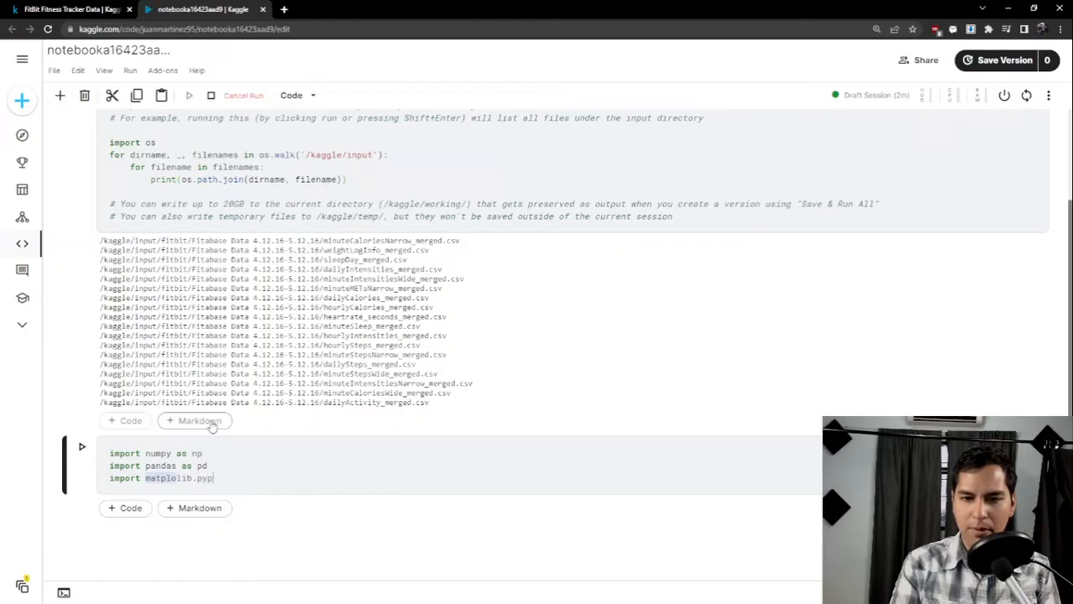
type("lot")
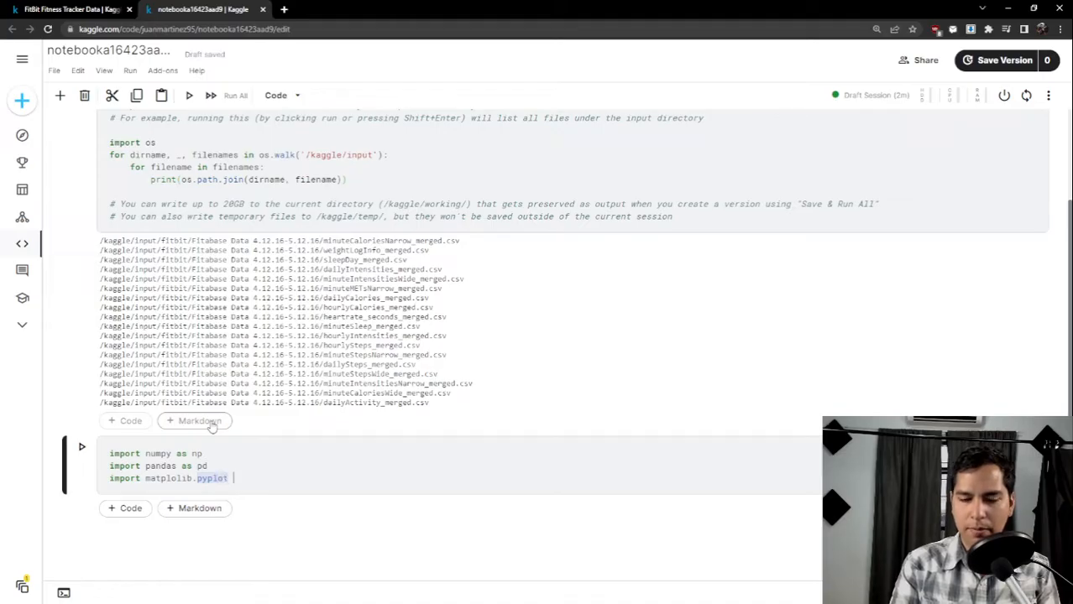
type(" as plt")
Add the line "import seaborn as sns" below the pyplot import, followed by an empty line.
key("Return")
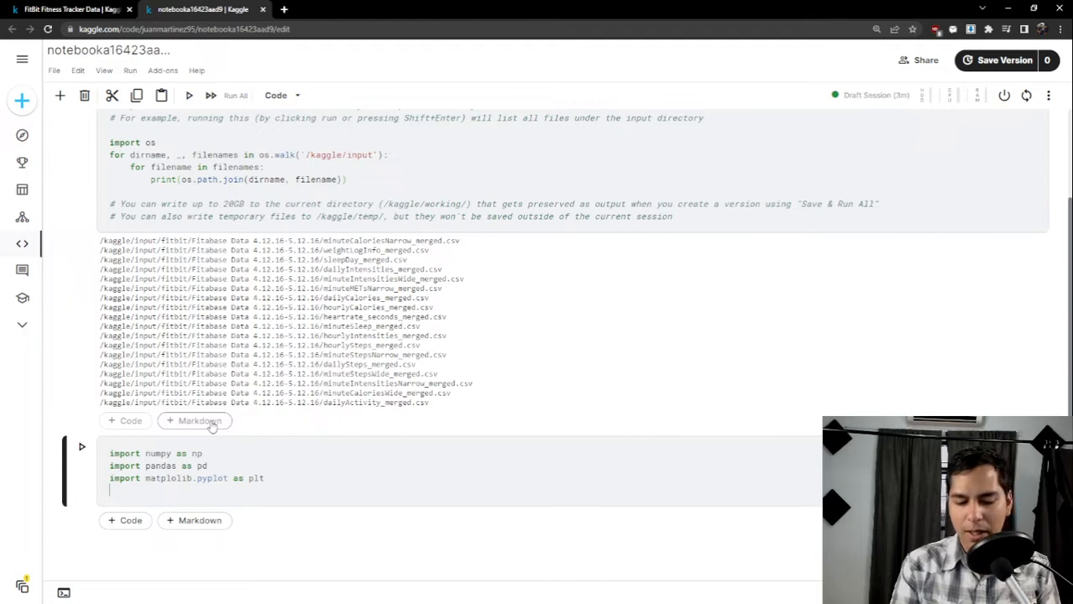
type("import sa")
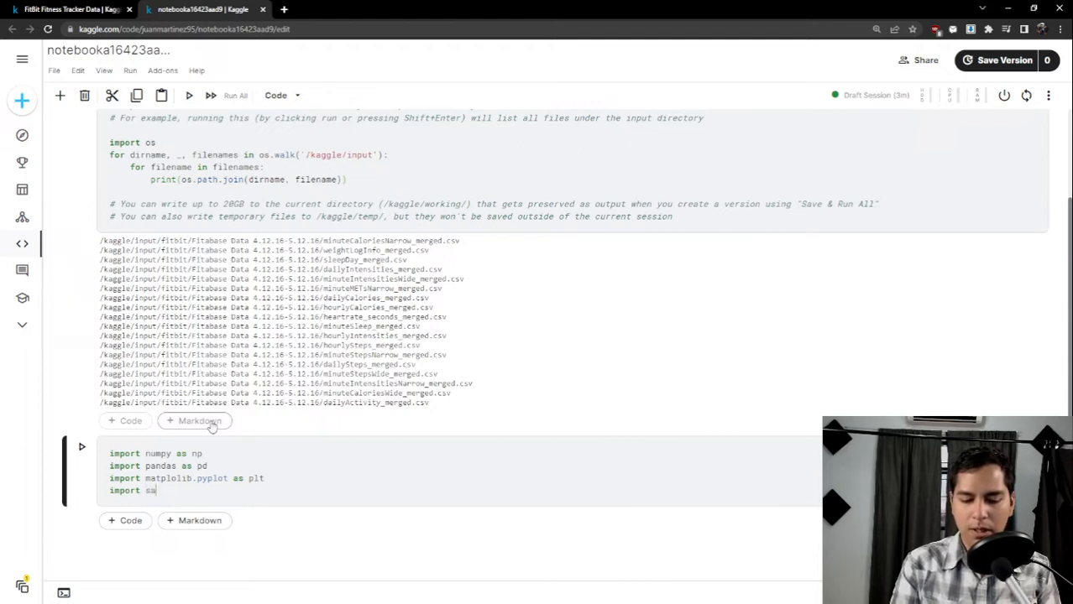
type("abo")
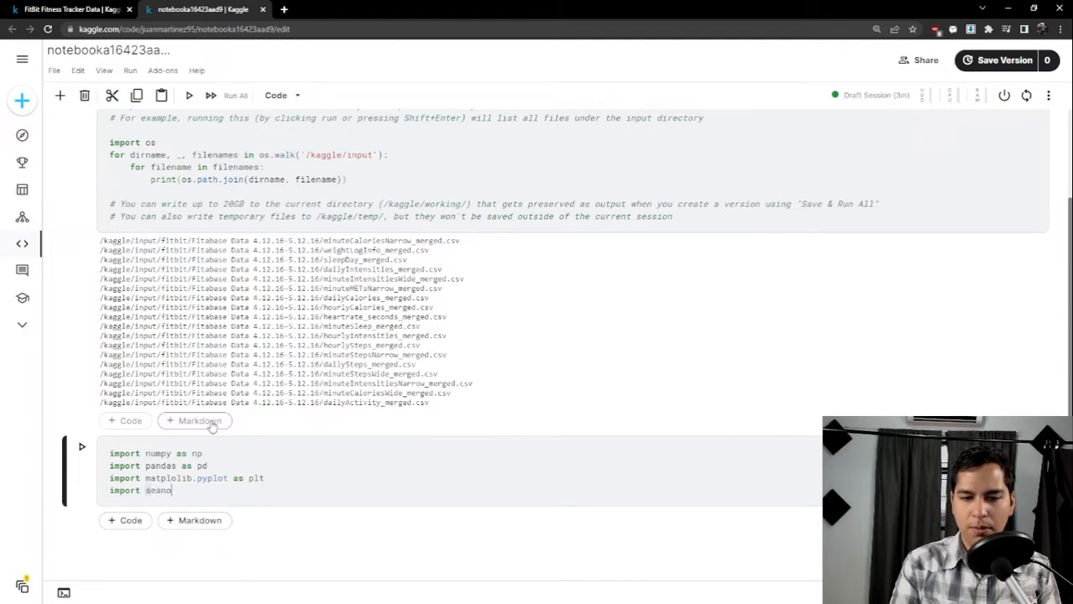
key("BackSpace")
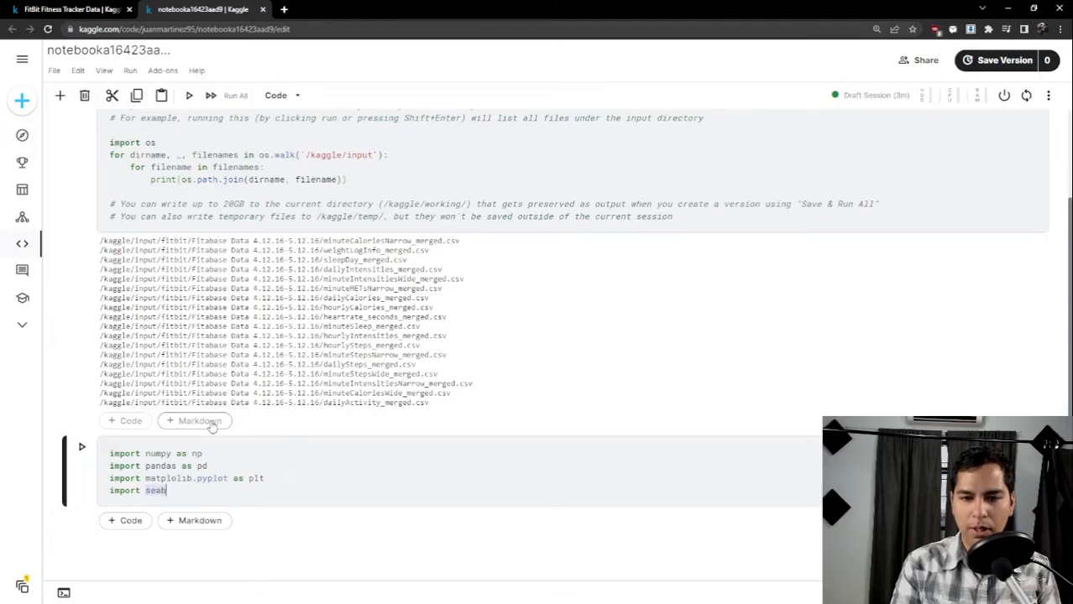
type("o")
type("rn as sns")
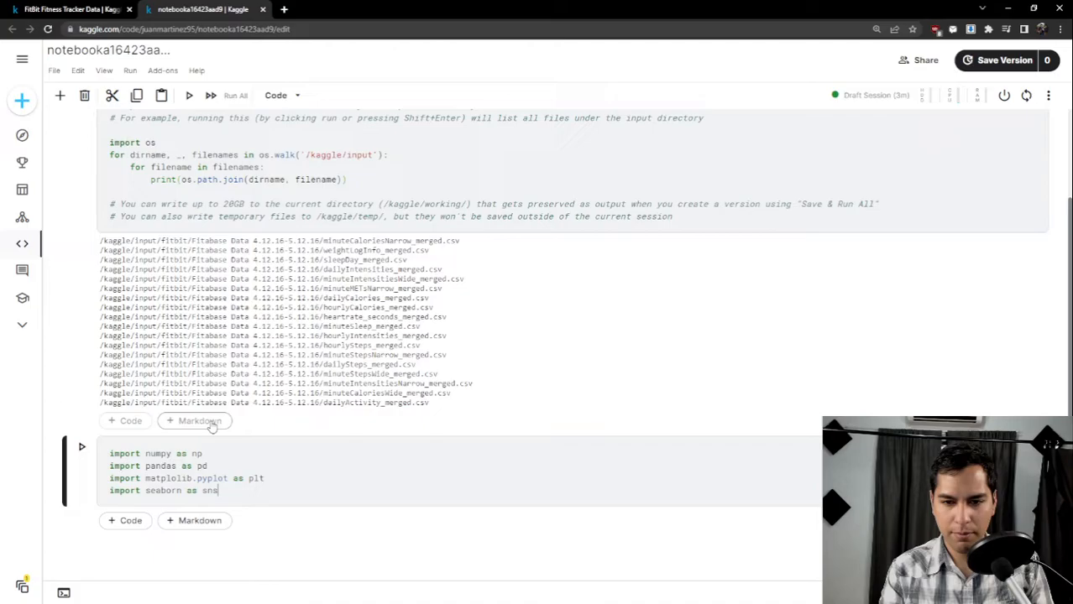
key("Return")
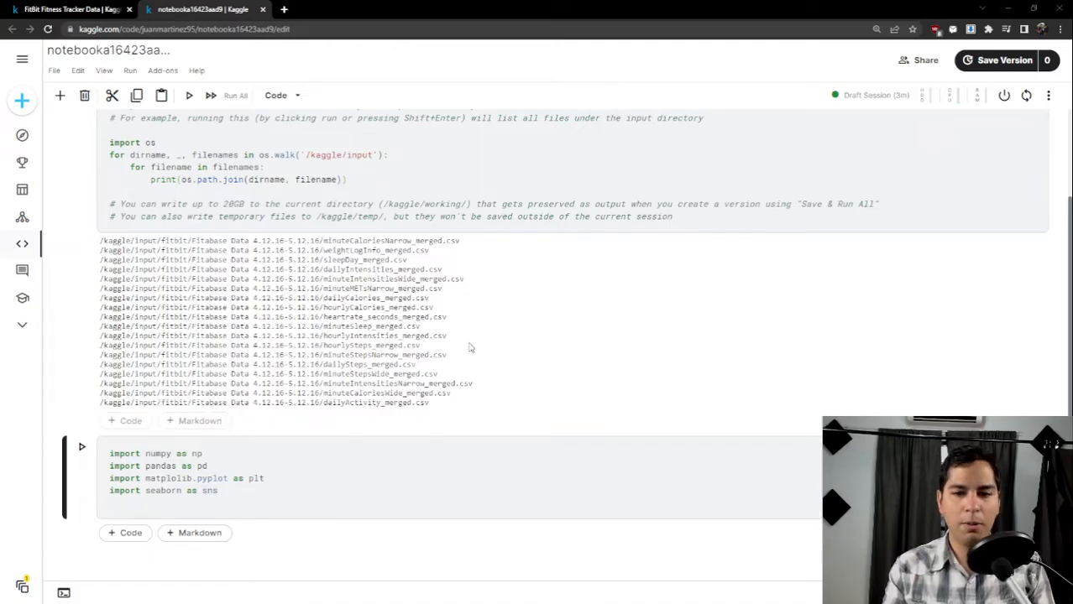
Add the line "plt.style.use('ggplot')" below the seaborn import.
left_click(271, 489)
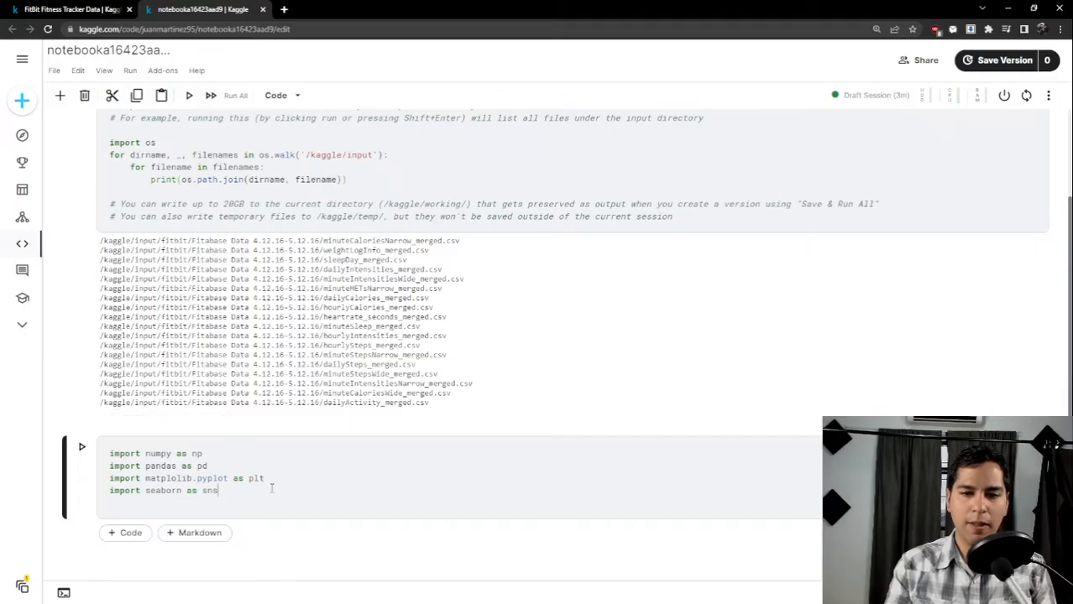
key("Return")
type("plt")
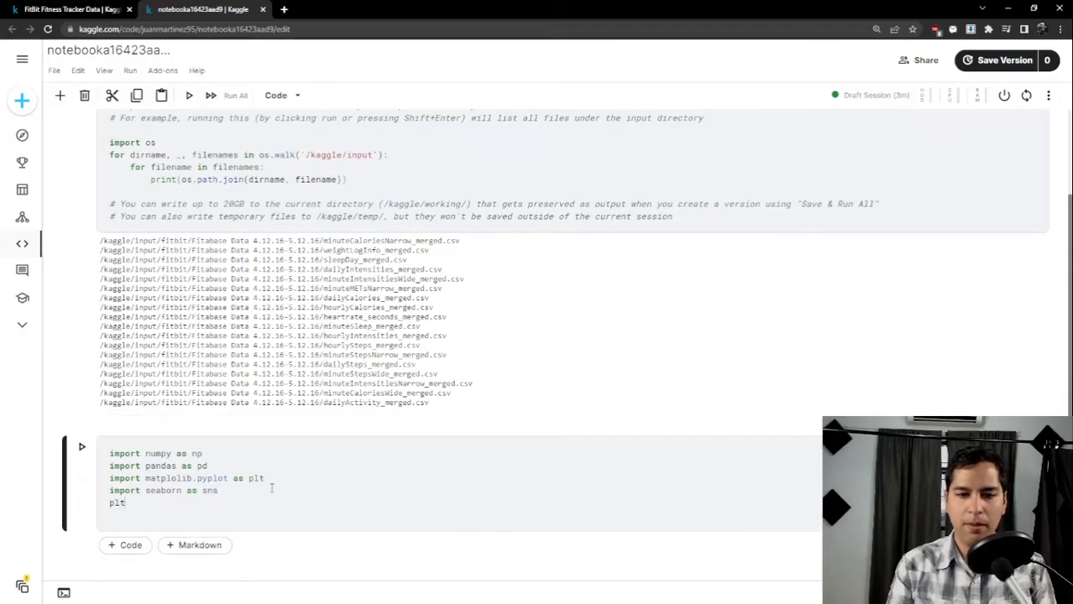
type(".style")
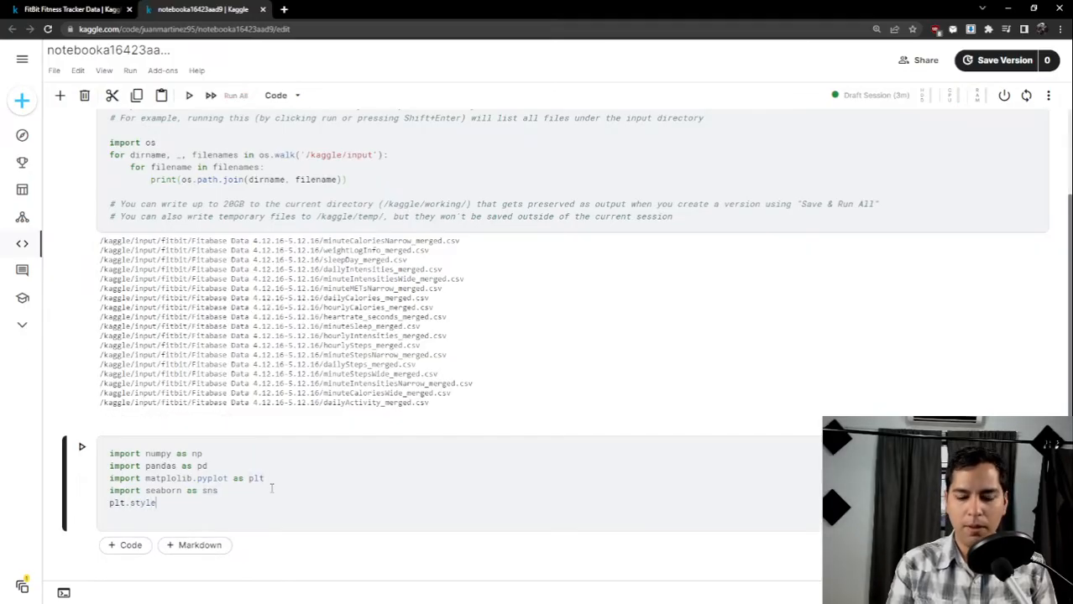
type(".use")
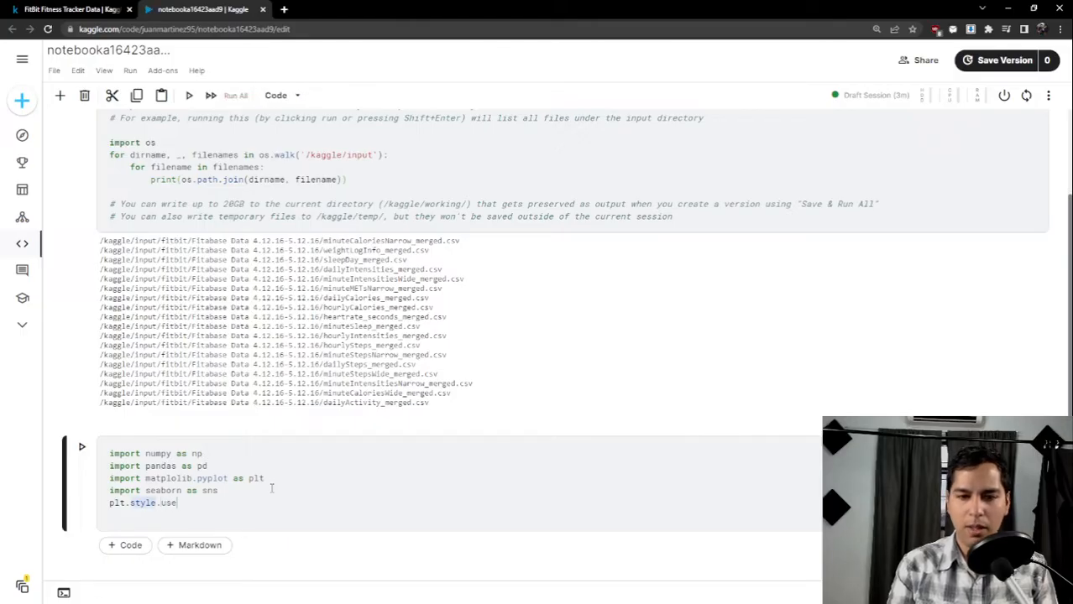
type("(")
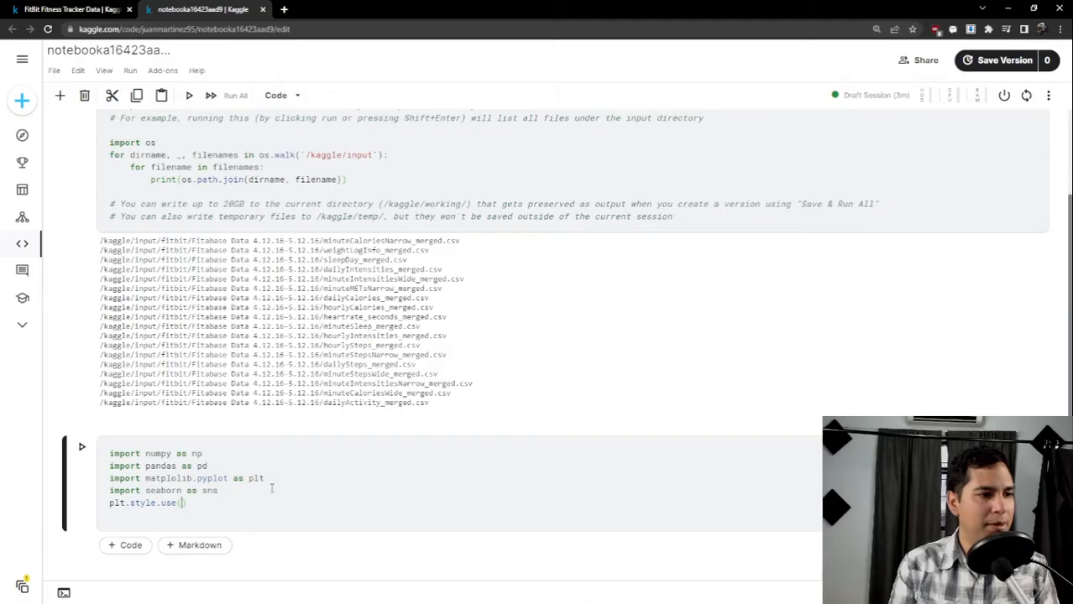
type("'ggpl")
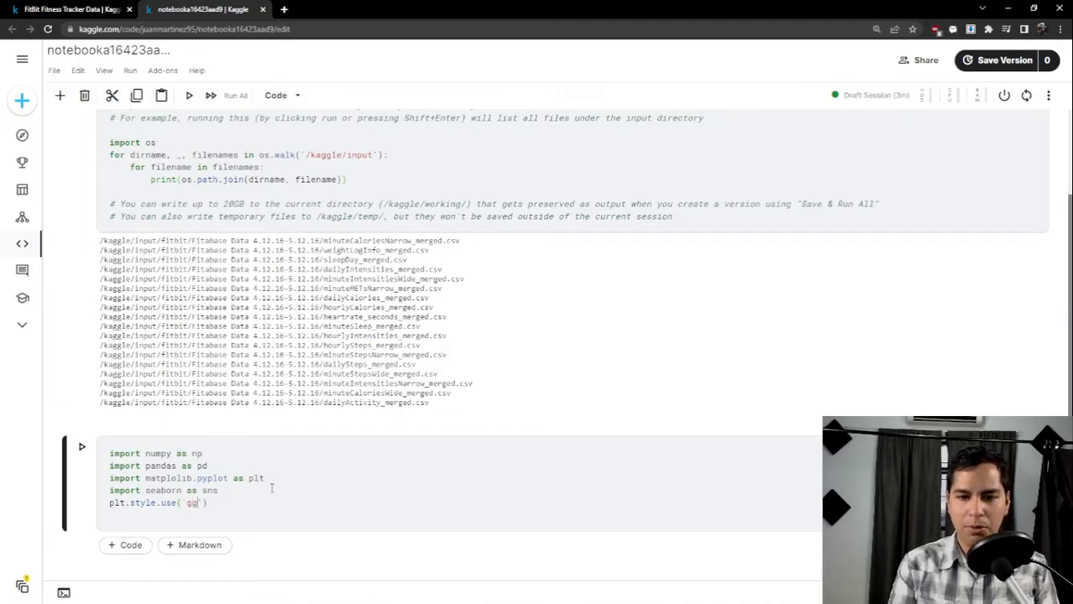
type("ot')")
key("Return")
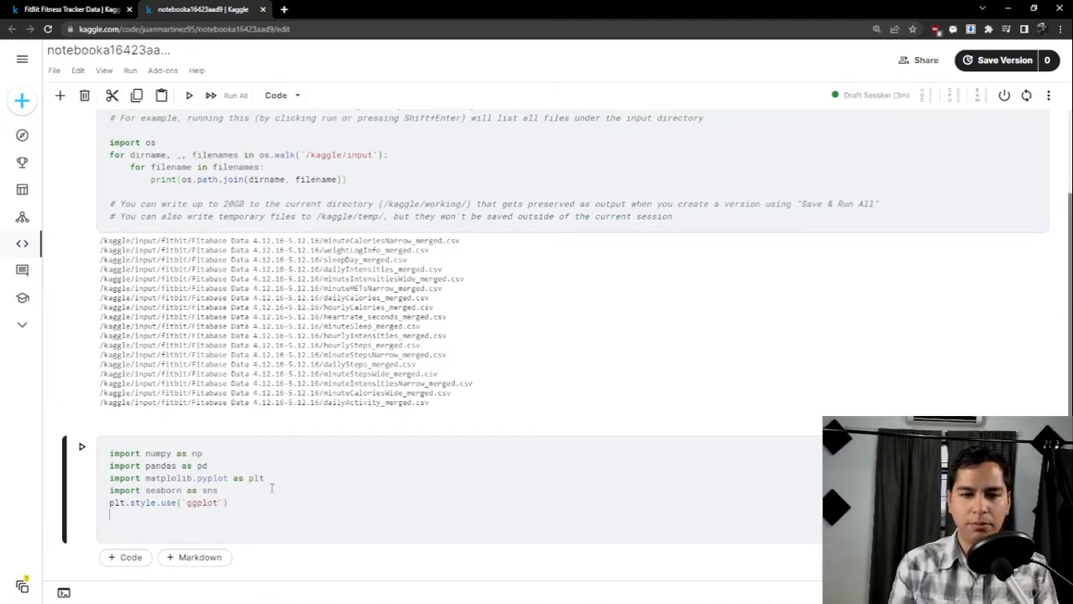
Add the line "pd.set_option('max_column')" below the ggplot style line, correcting the mistyped method name.
key("Return")
type("pd")
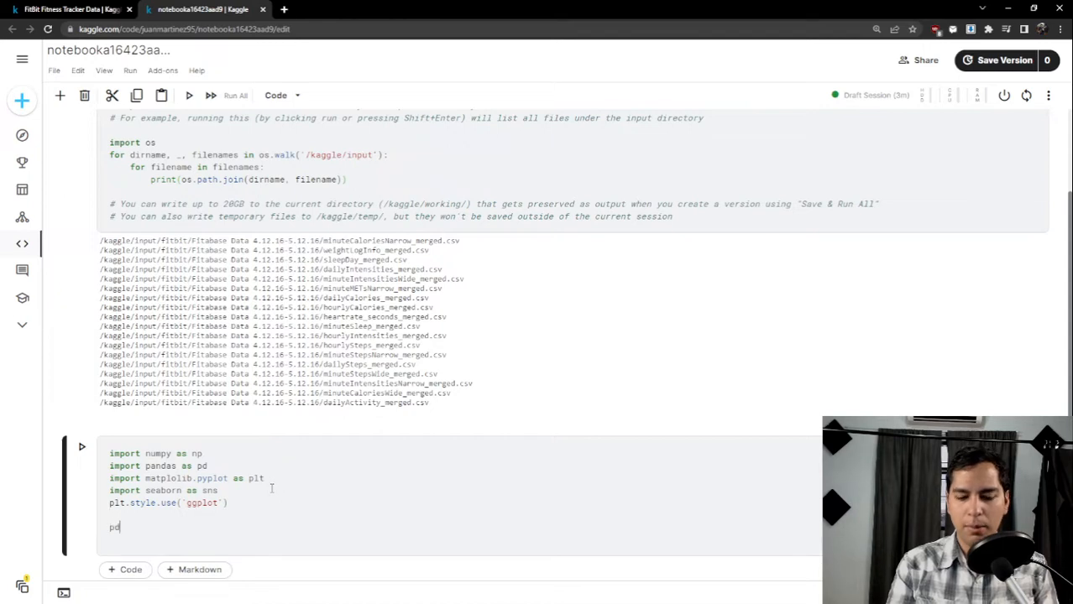
type(".set")
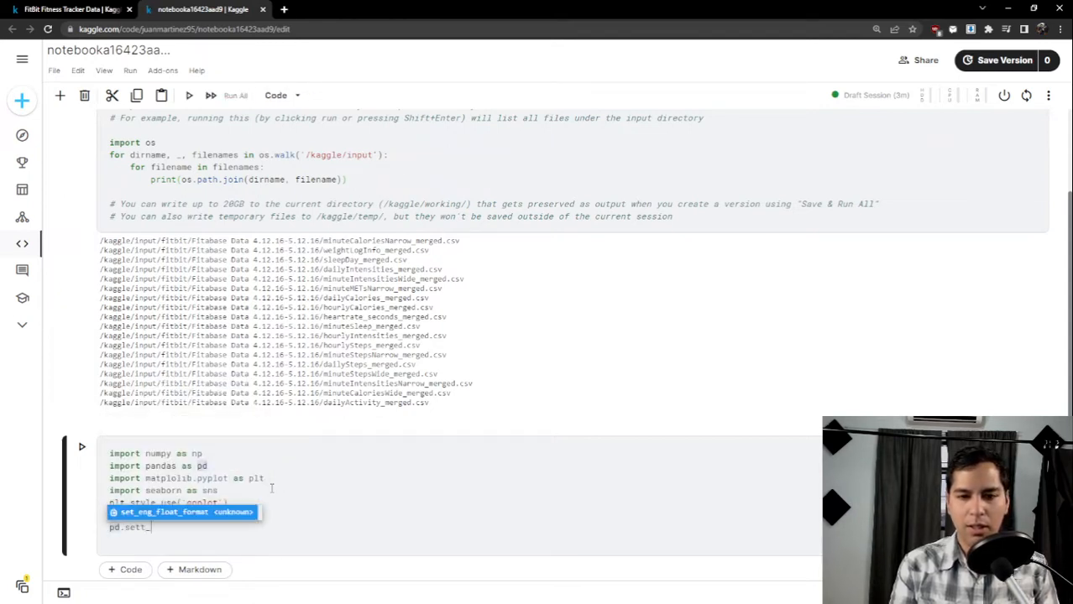
type("t_")
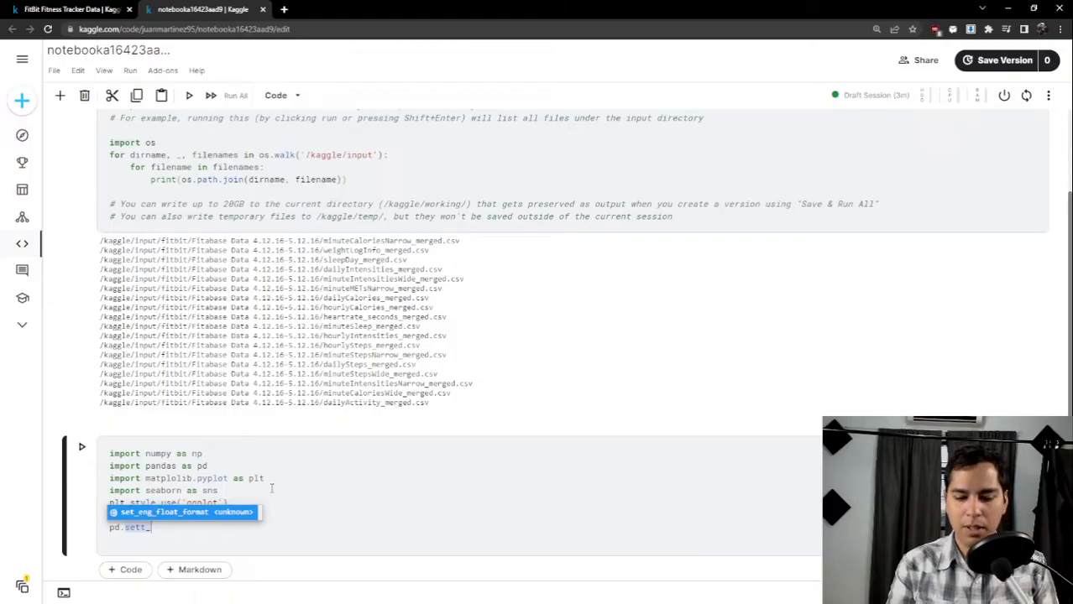
key("BackSpace")
type("_op")
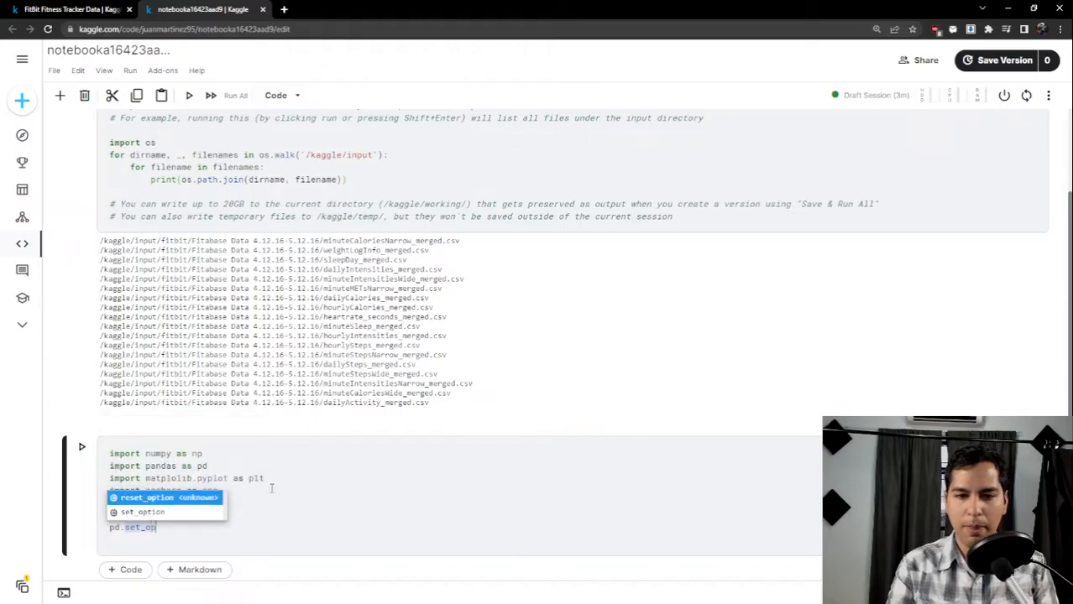
type("tion('")
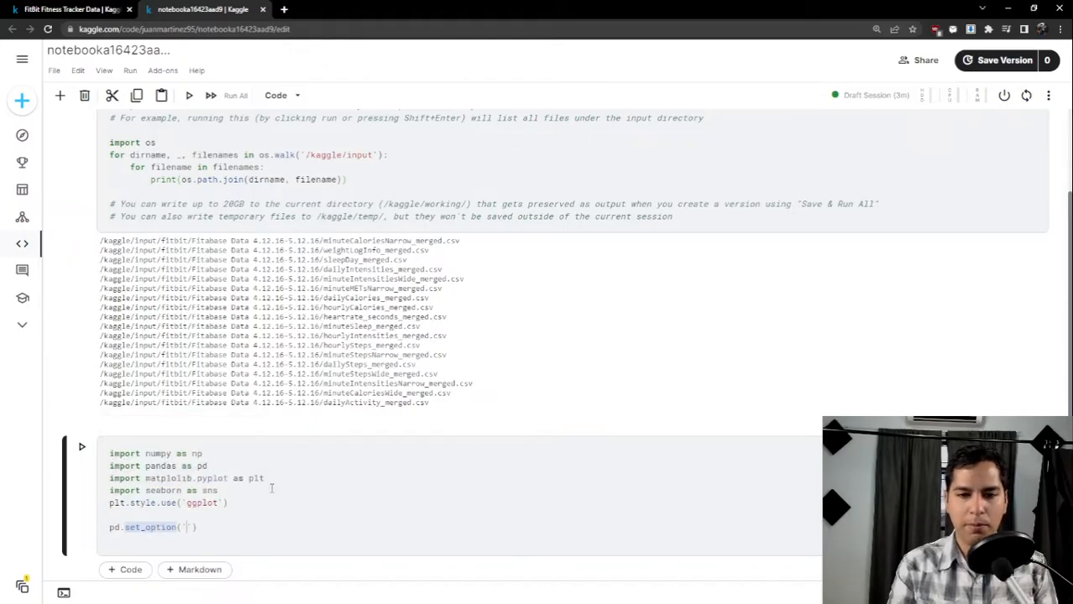
type("max_")
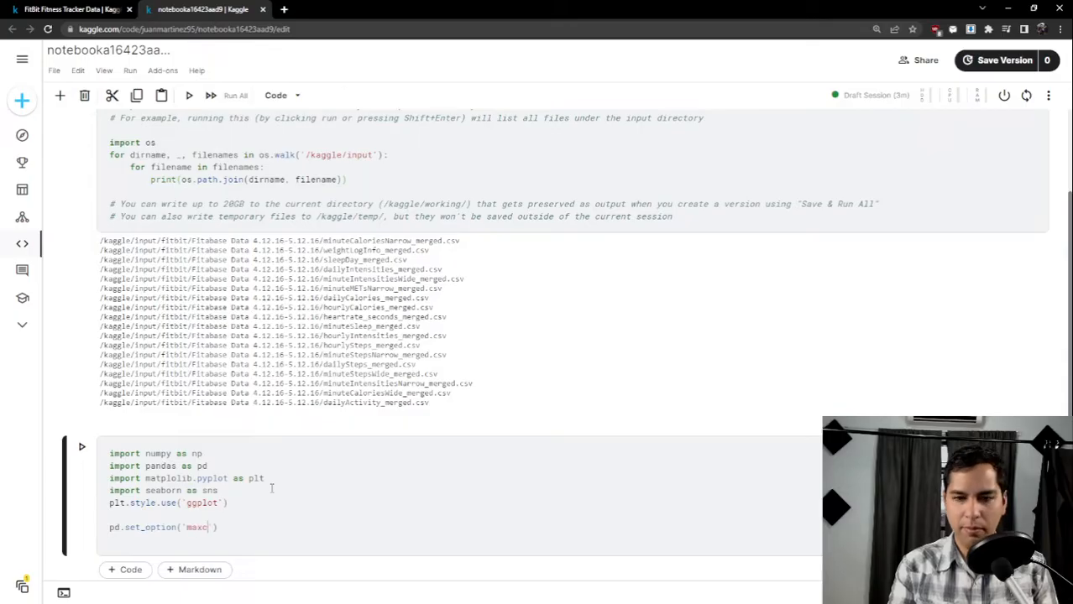
type("column")
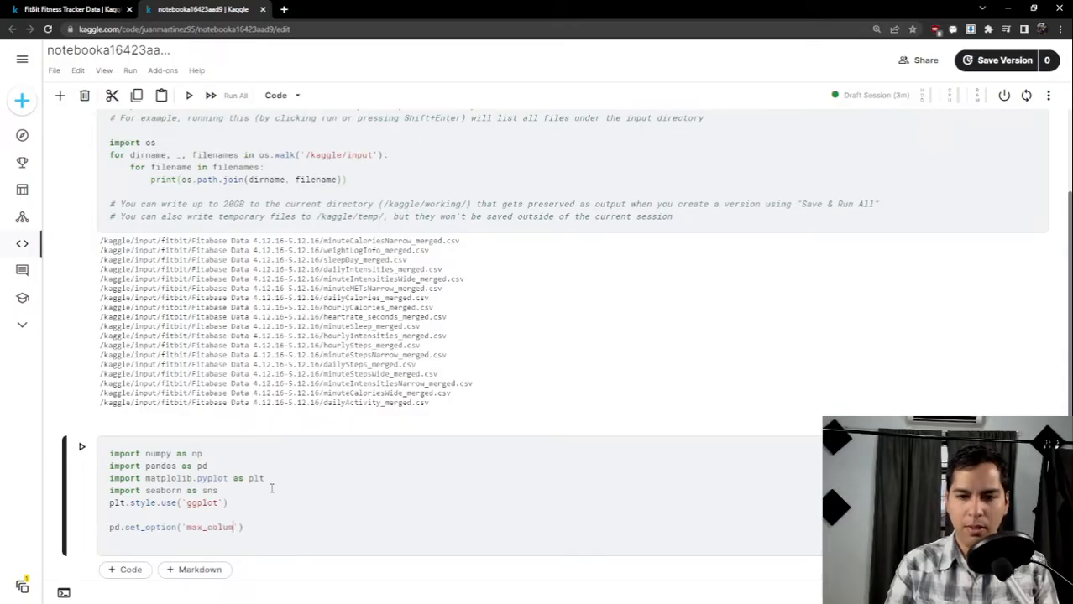
key("Return")
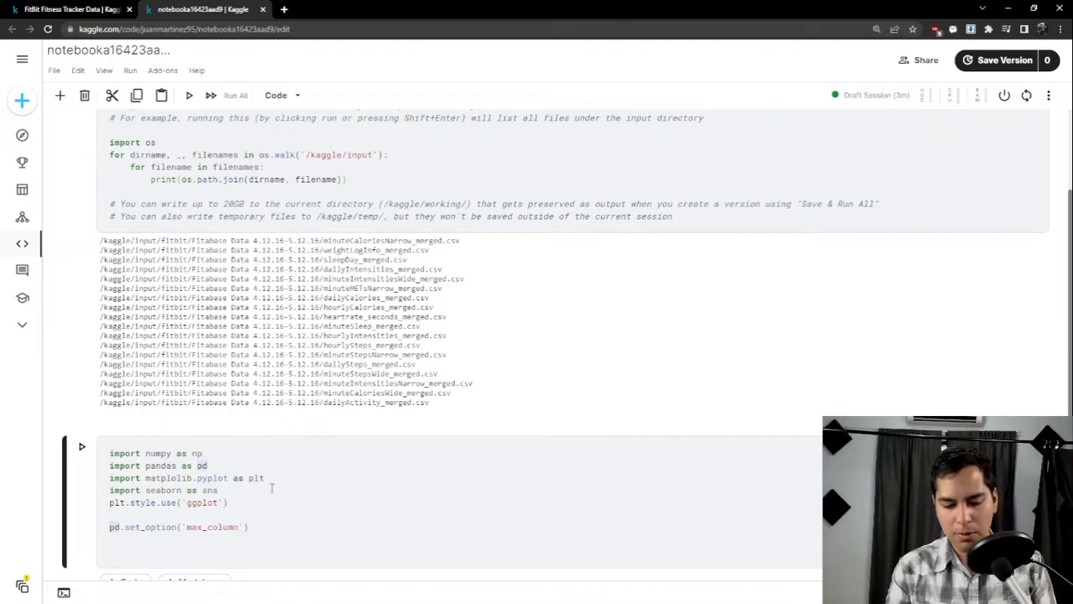
Comment out the pd.set_option line, remove the blank lines around it, and run the import cell.
type("#")
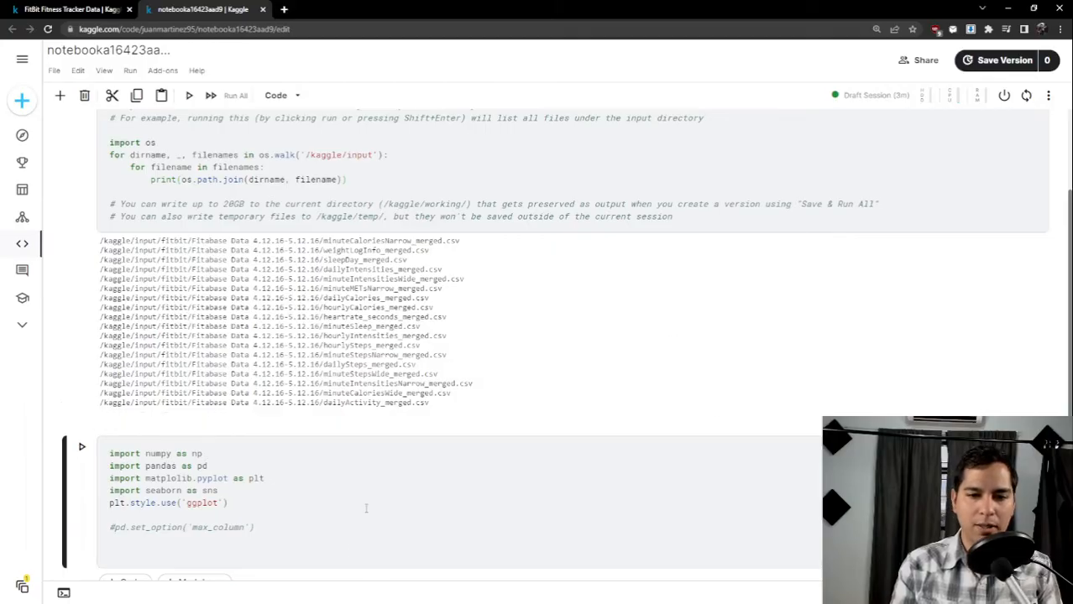
left_click(345, 547)
key("BackSpace")
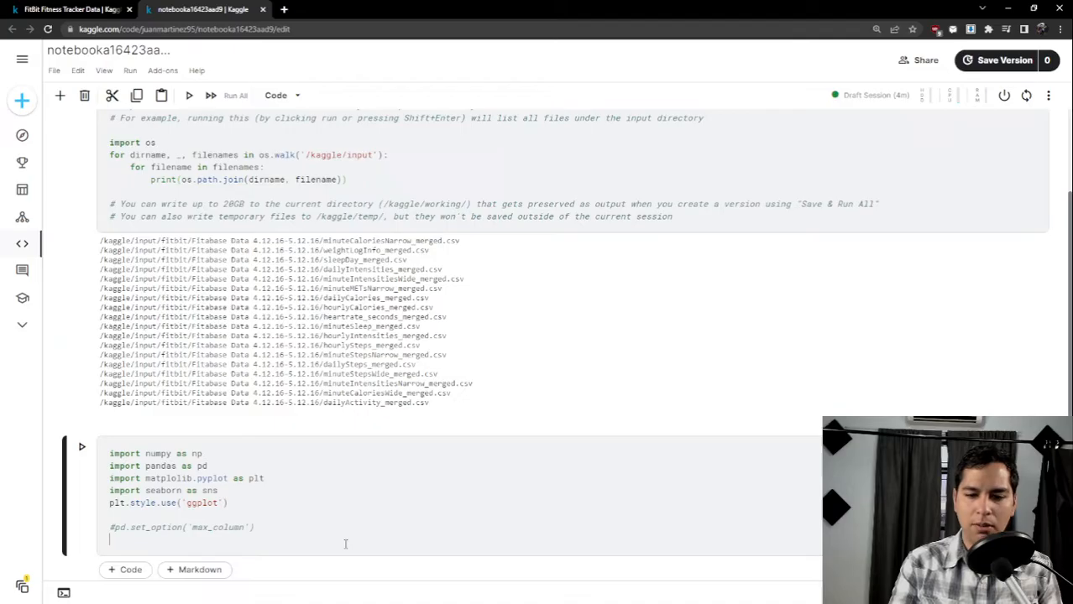
key("BackSpace")
key("BackSpace")
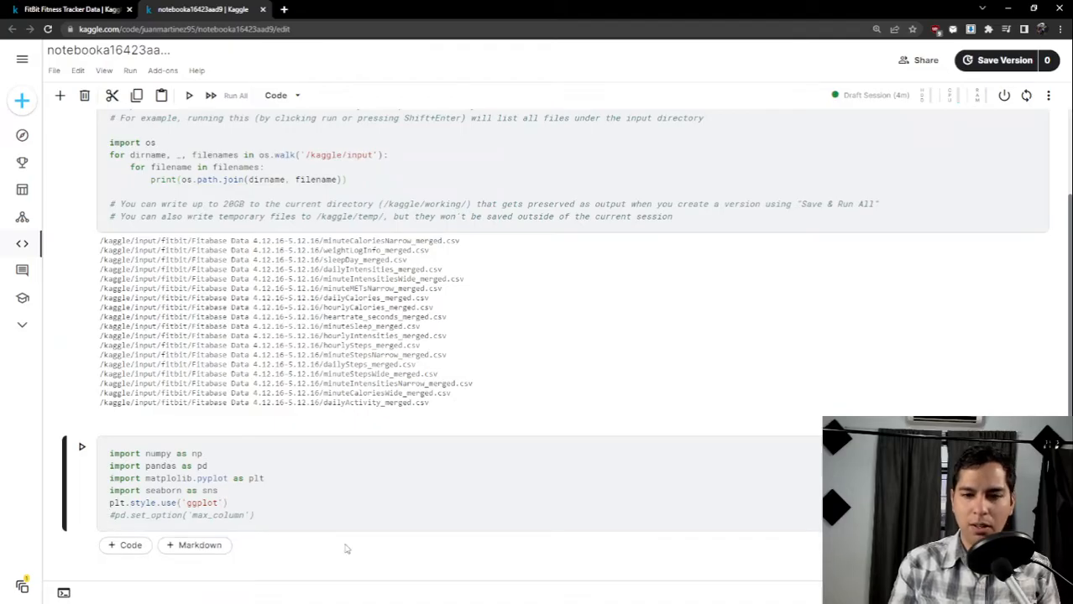
key("shift+Return")
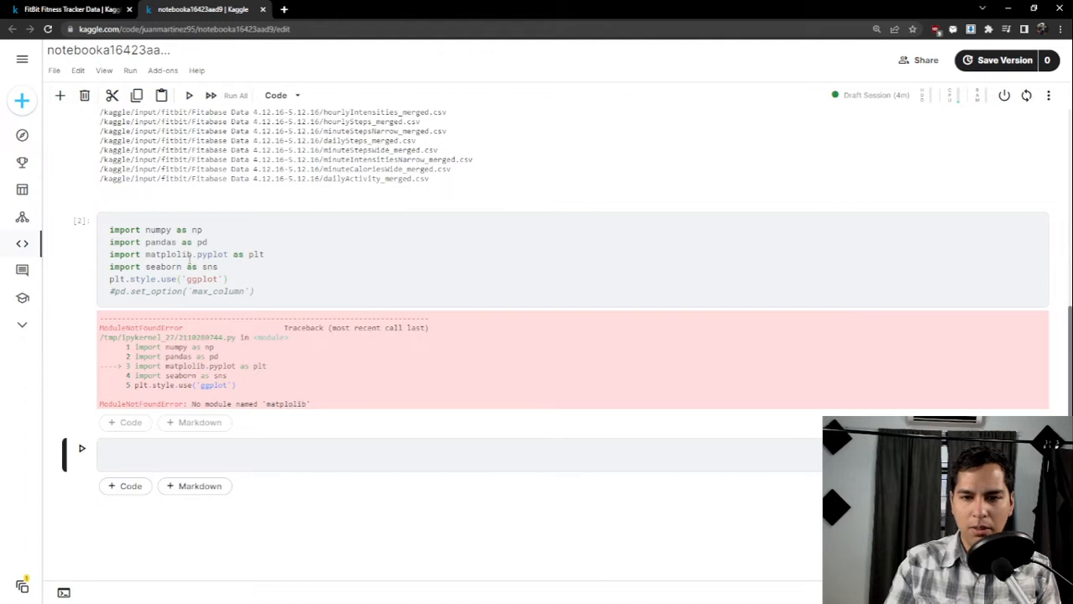
Correct the library name in the pyplot import to "matplotlib" and rerun the cell.
left_click(176, 254)
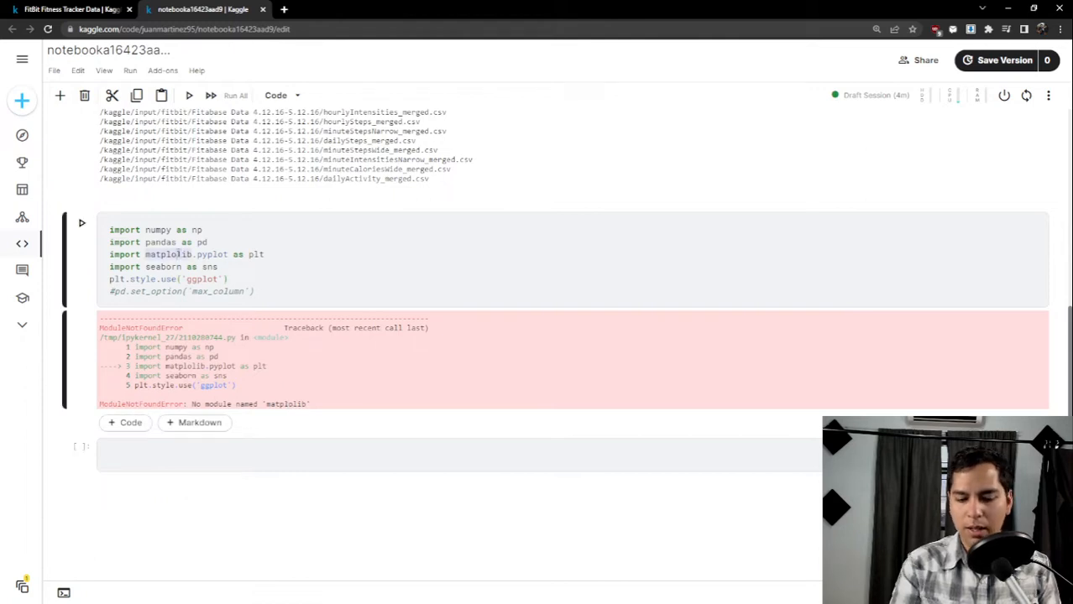
type("t")
key("shift+Return")
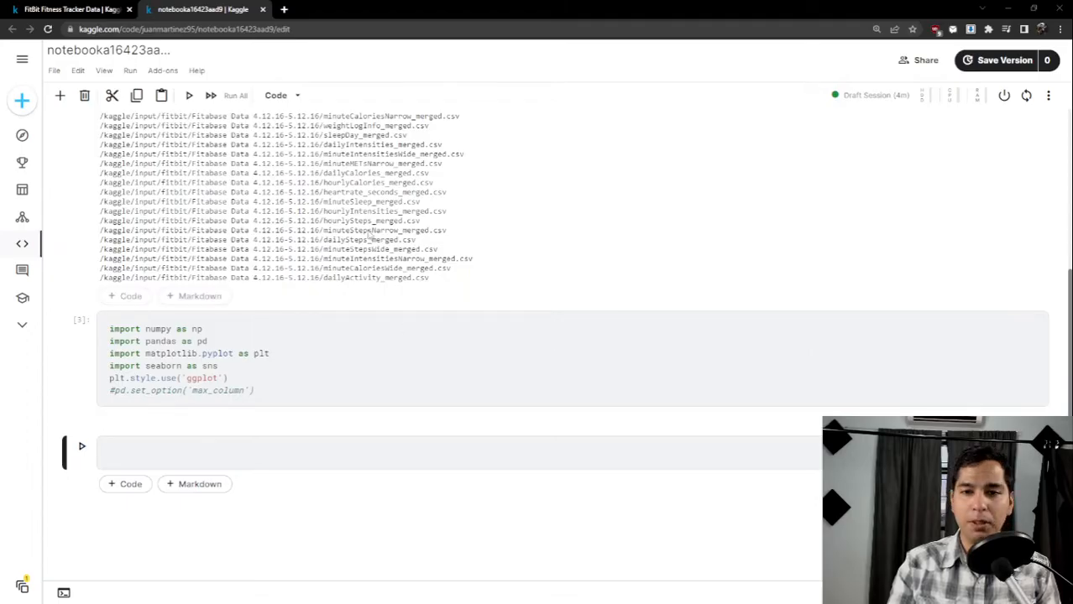
Examine the listed CSV file paths, highlighting the whole list and the dailyActivity_merged.csv path.
scroll(553, 303, "up", 1)
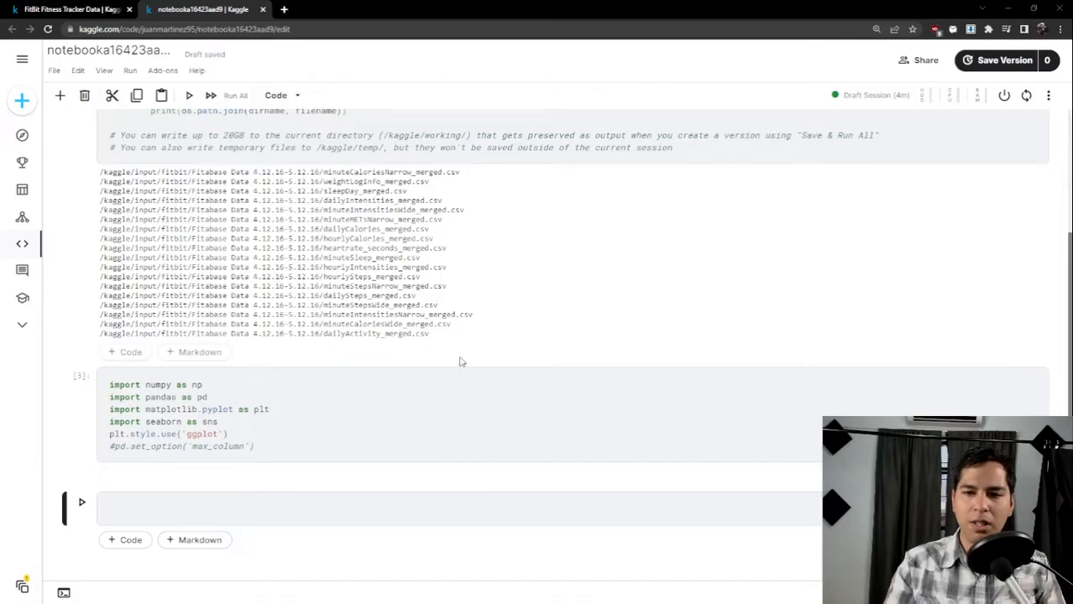
left_click_drag(438, 337, 102, 174)
left_click(299, 207)
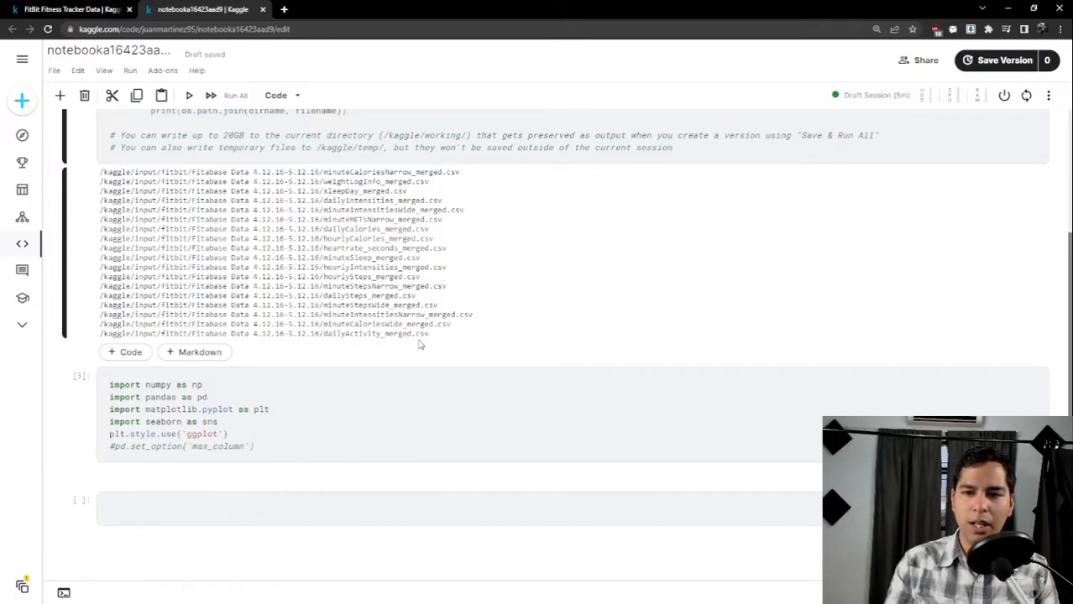
left_click_drag(434, 337, 101, 336)
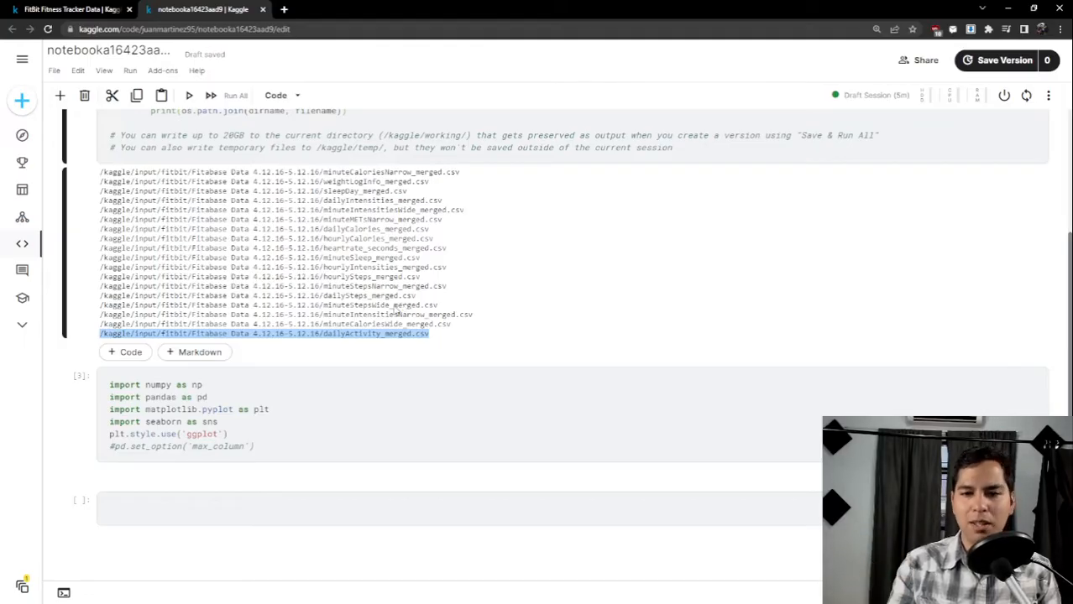
Enter "df = pd.read_csv('')" in the empty code cell below the imports.
left_click(321, 518)
scroll(342, 375, "down", 1)
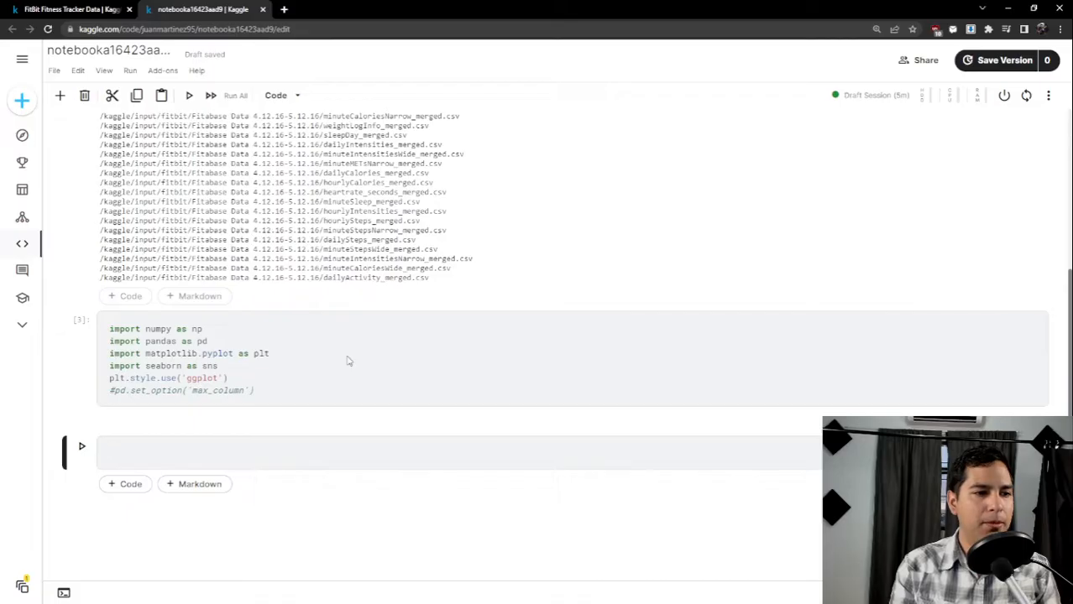
type("df")
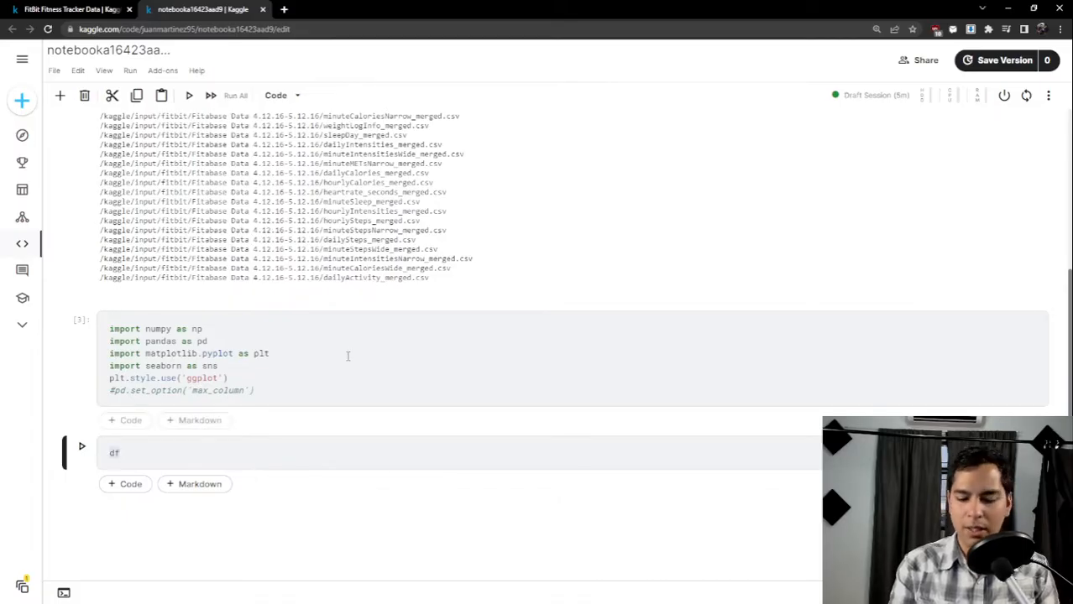
type(" =")
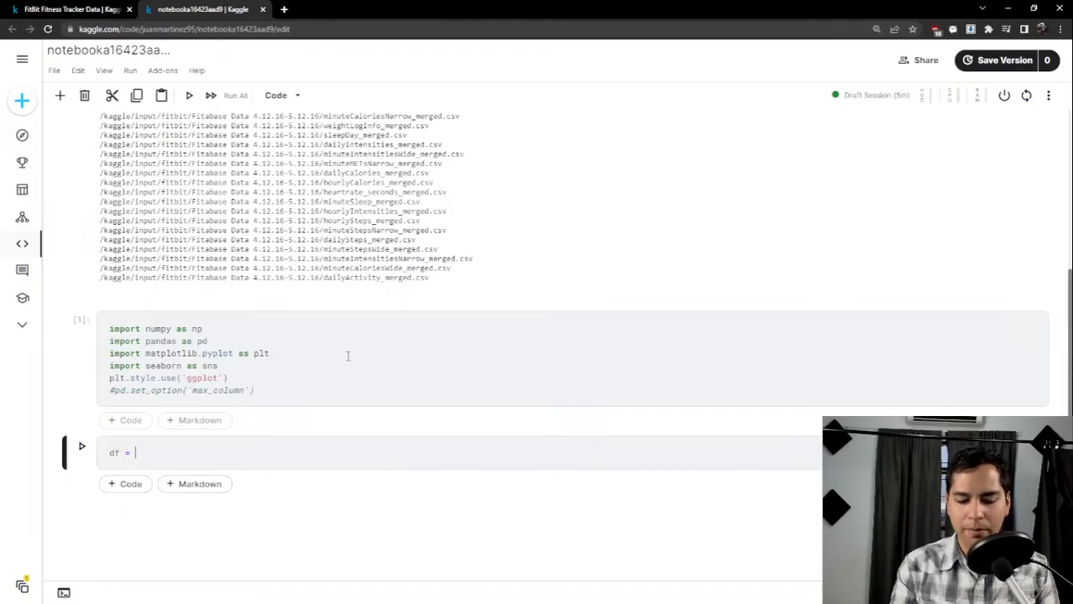
type("pd.re")
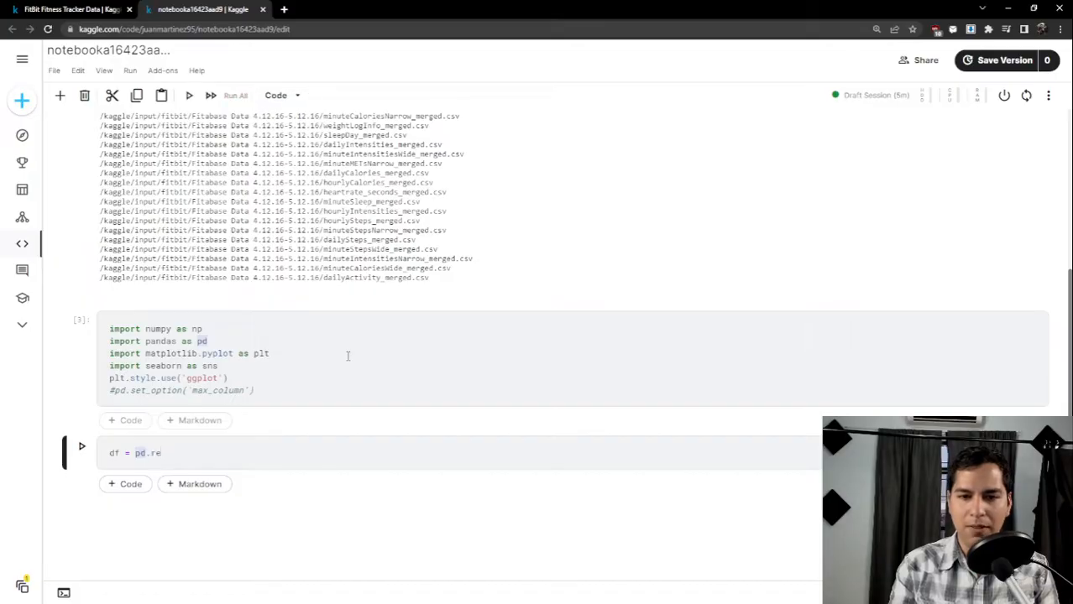
type("ad_csv")
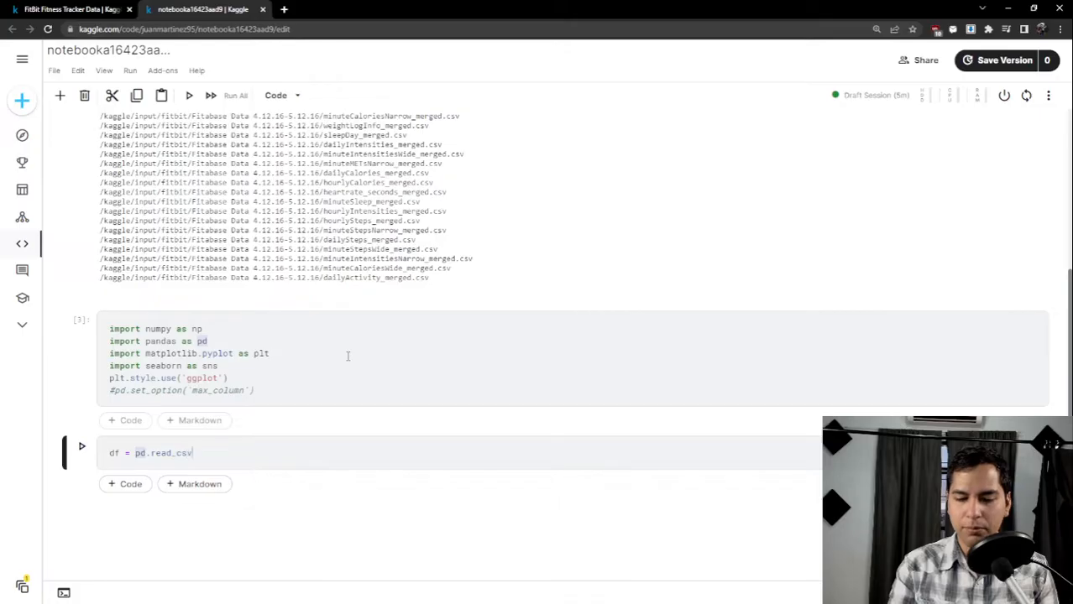
type("('")
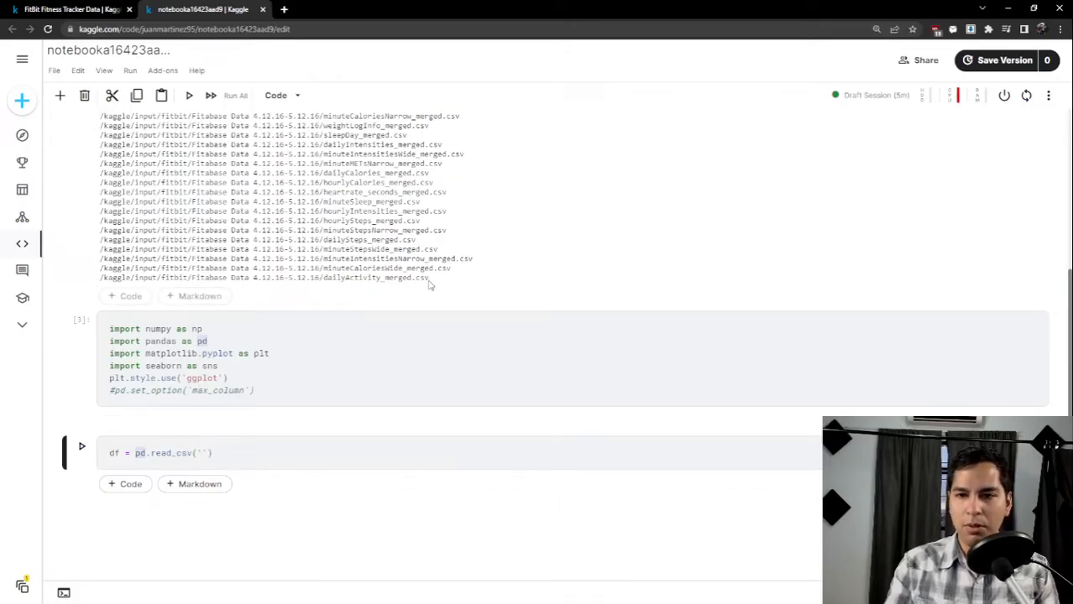
Copy the listed dailyActivity_merged.csv path between the read_csv quotes, run the cell, and place the cursor in the new empty cell.
left_click_drag(430, 283, 105, 284)
key("ctrl+c")
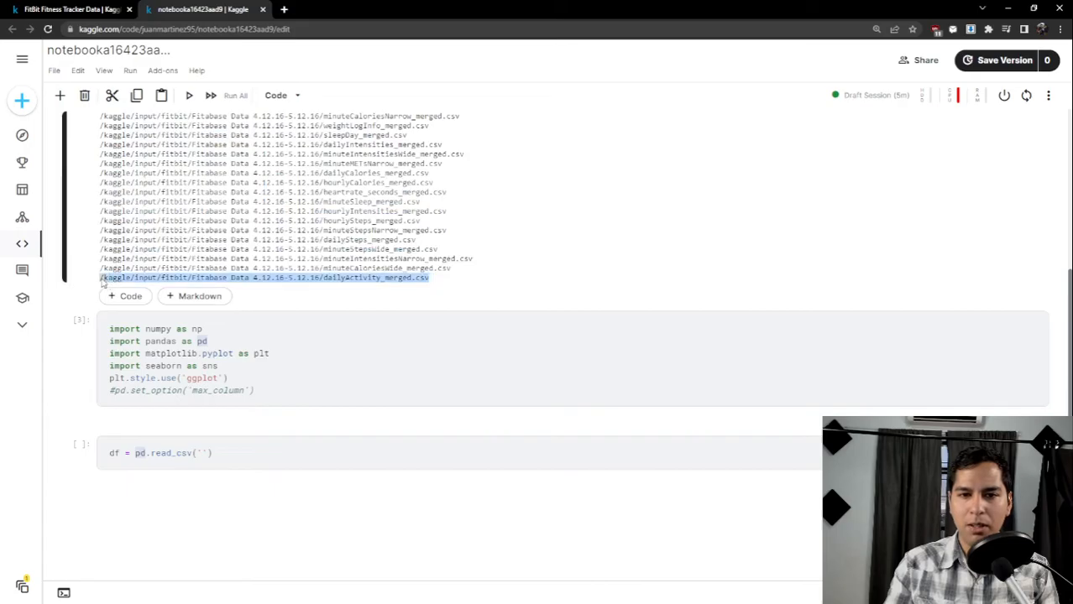
left_click(202, 452)
key("ctrl+v")
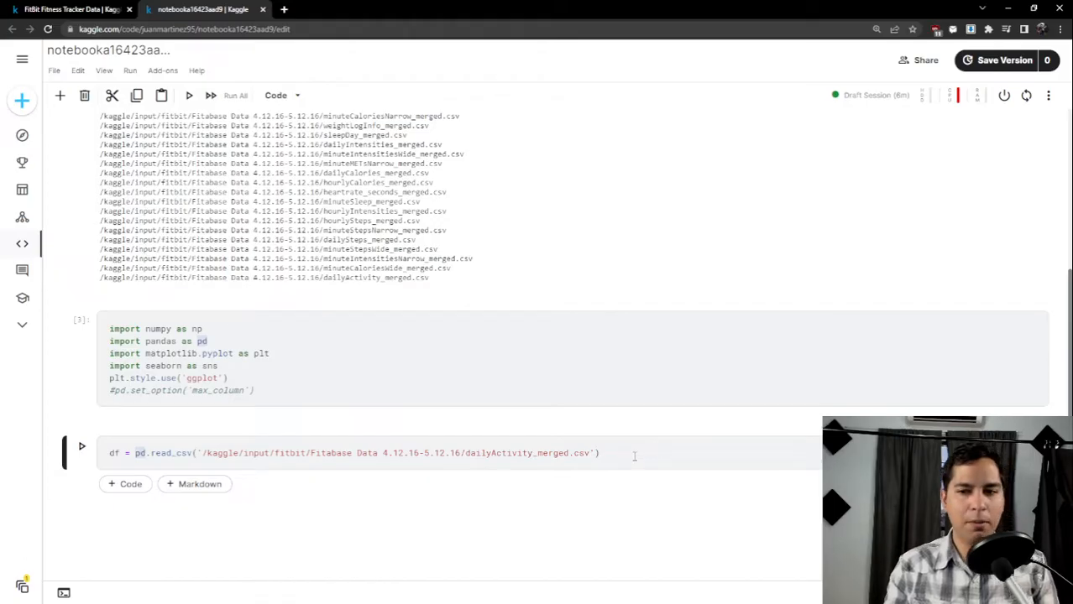
key("shift+Return")
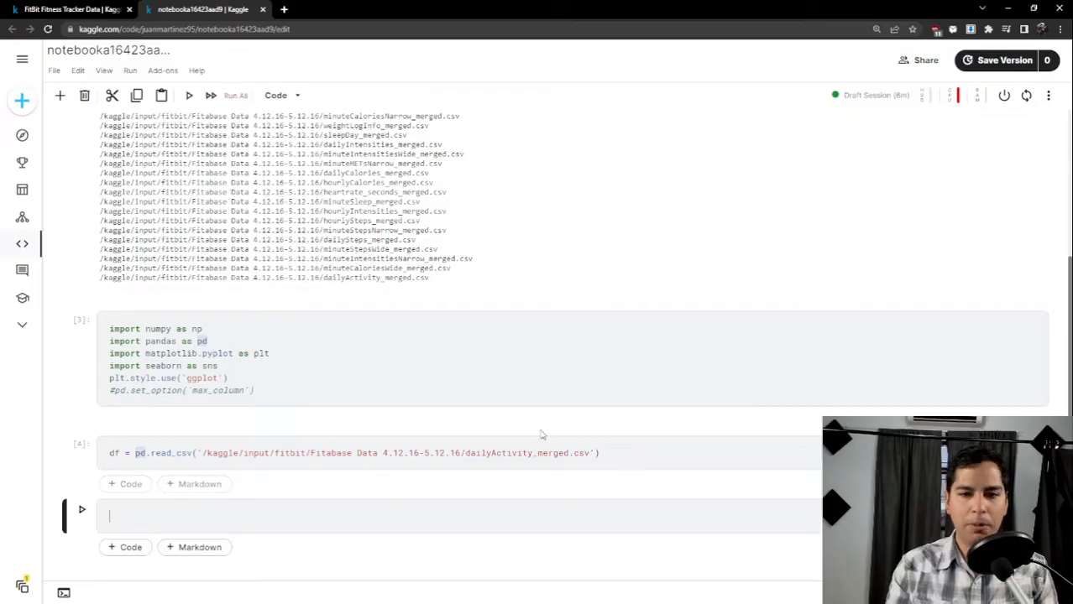
scroll(512, 412, "down", 1)
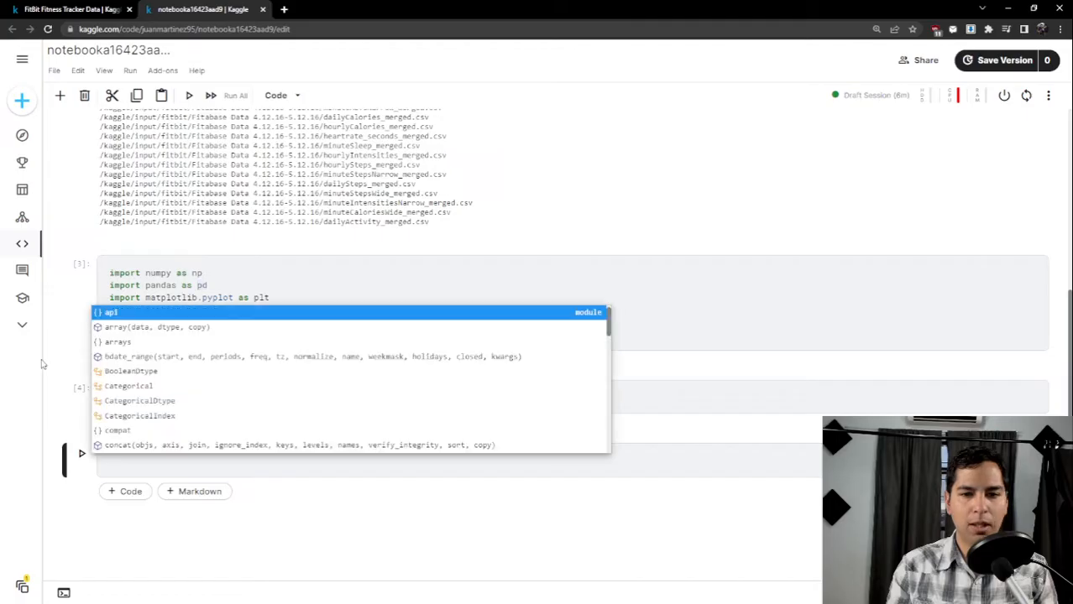
left_click(696, 470)
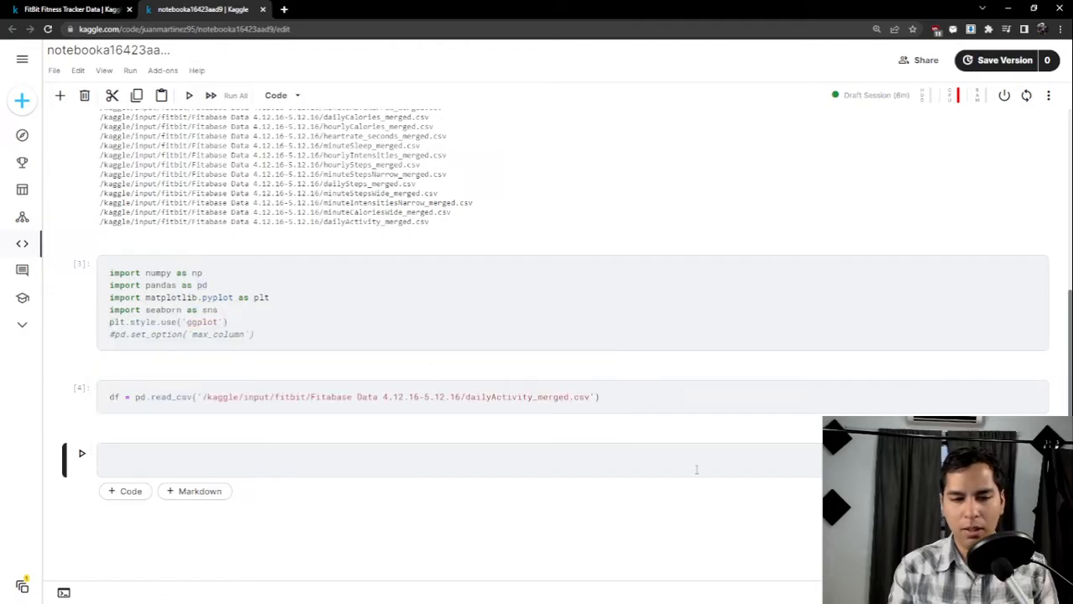
Run df.shape in the empty cell and highlight the row count and the column count in its output.
type("df.shape")
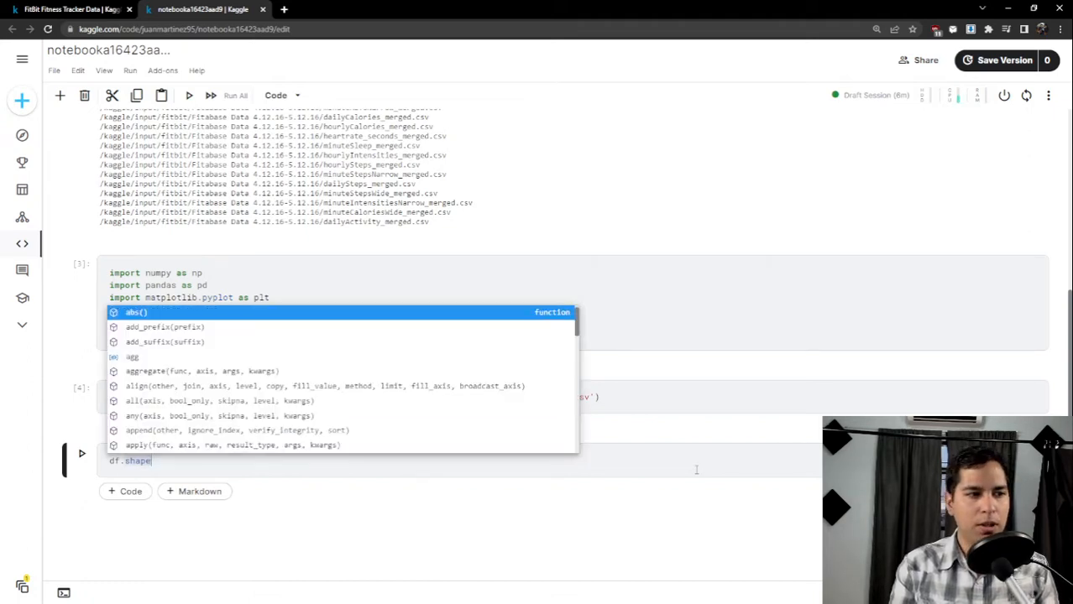
key("shift+Return")
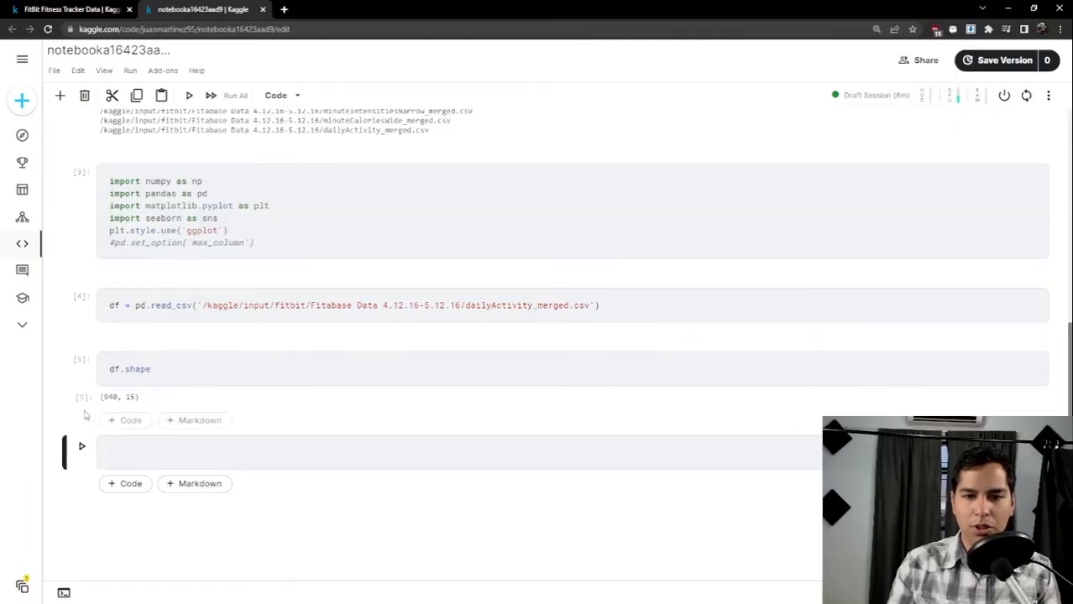
left_click_drag(107, 399, 117, 398)
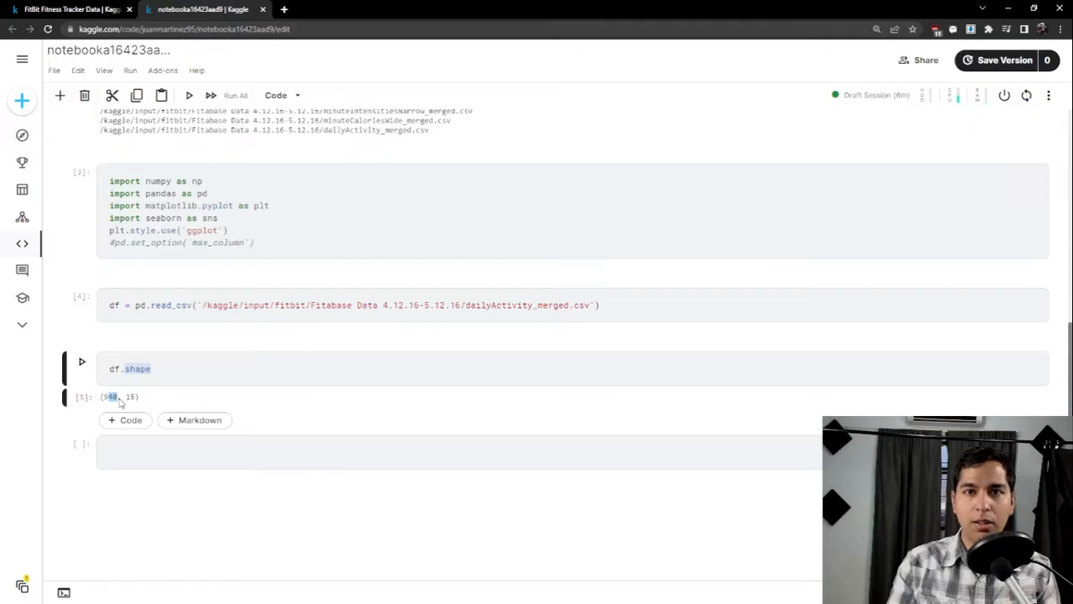
left_click(128, 400)
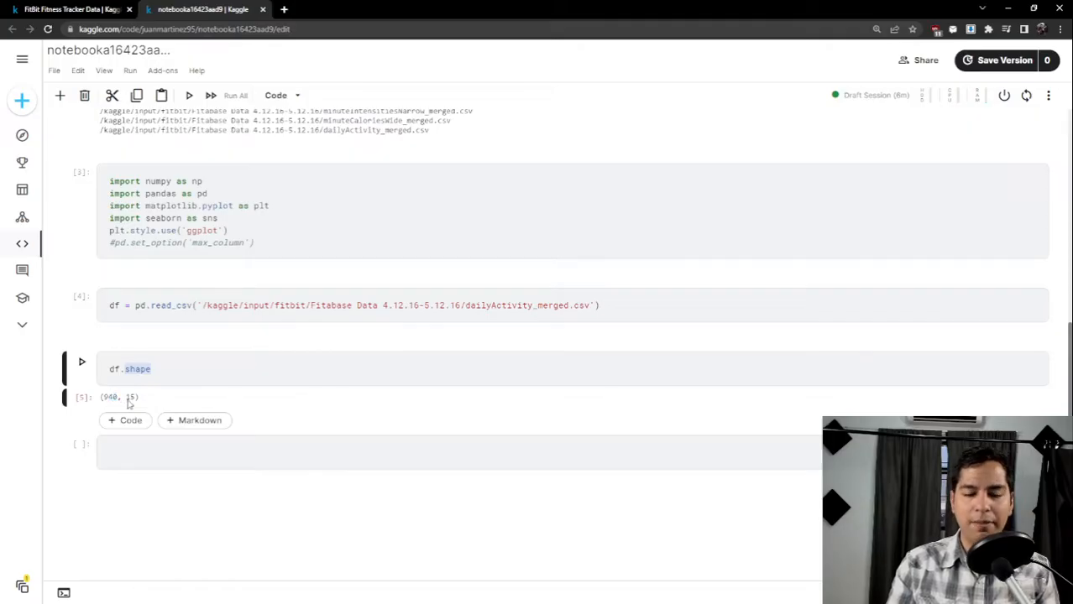
left_click_drag(126, 400, 136, 401)
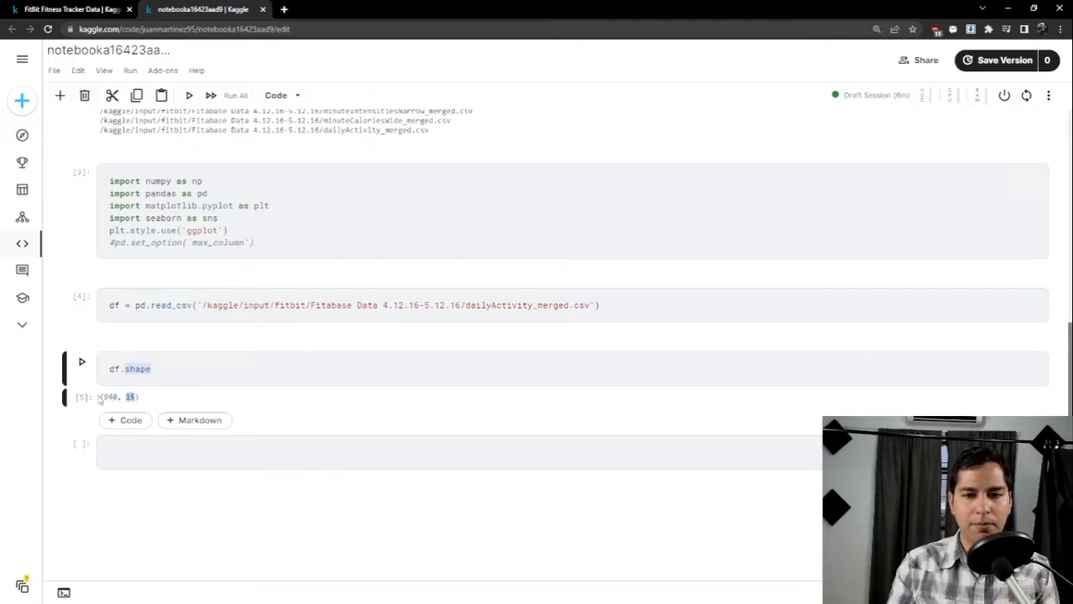
Run df.columns in the new cell and highlight the listed column names from Id through LoggedActivitiesDistance.
left_click(207, 453)
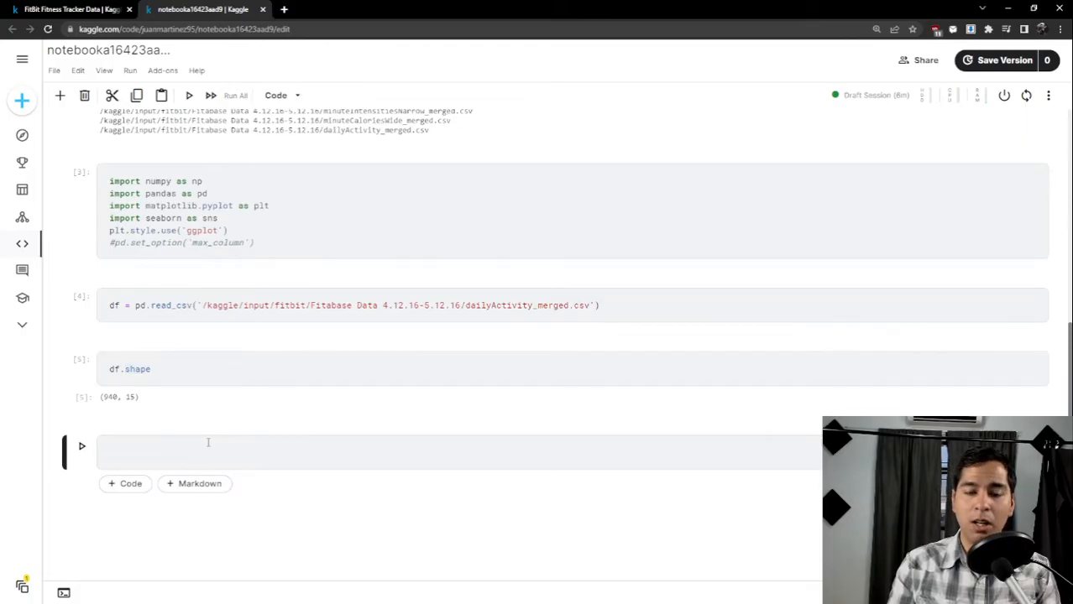
type("df.columns")
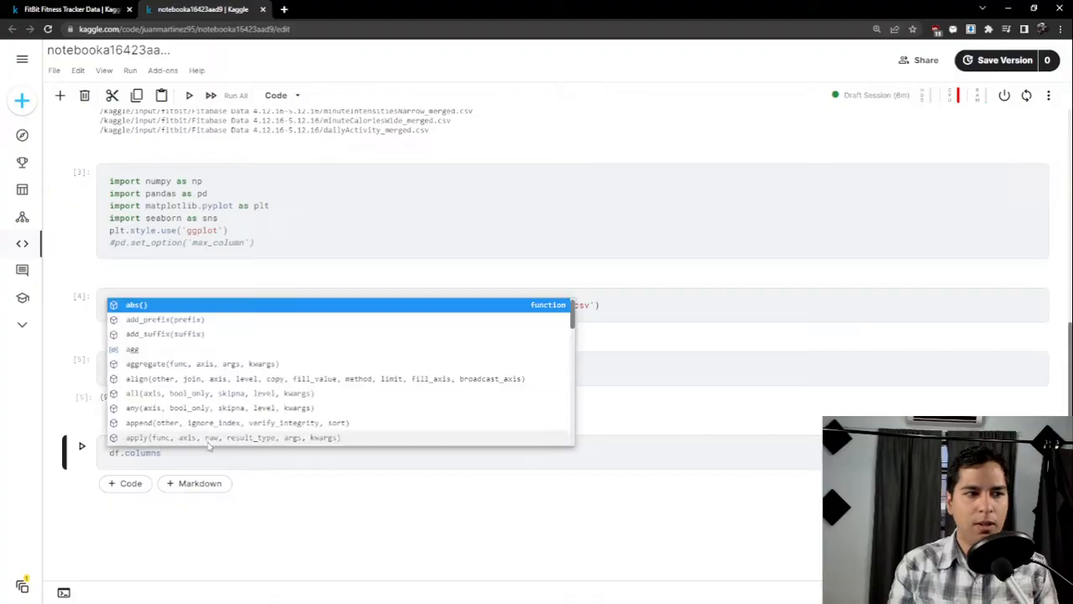
key("shift+Return")
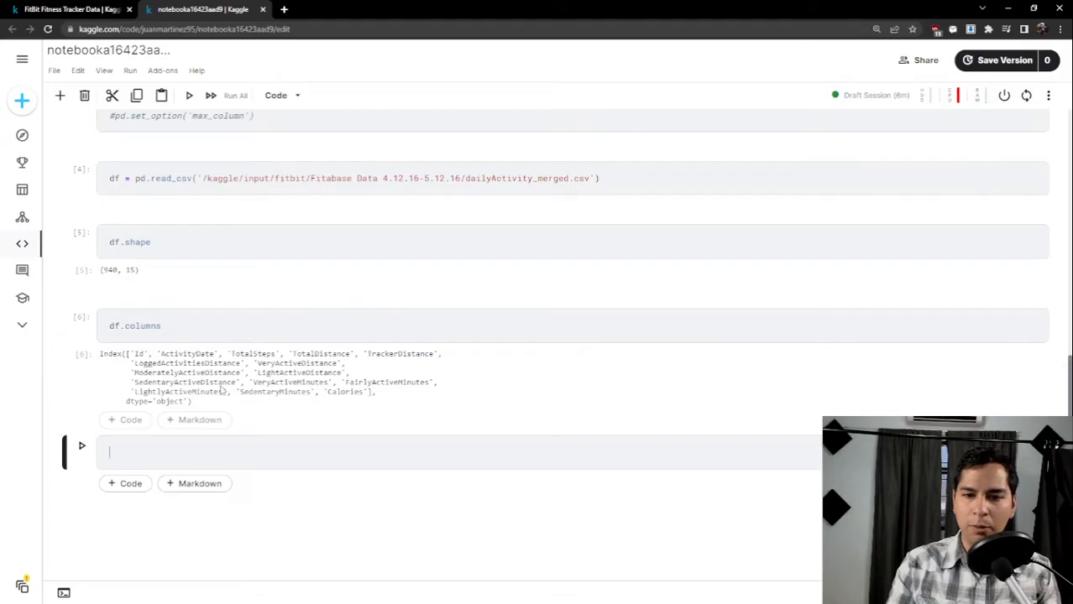
left_click(137, 360)
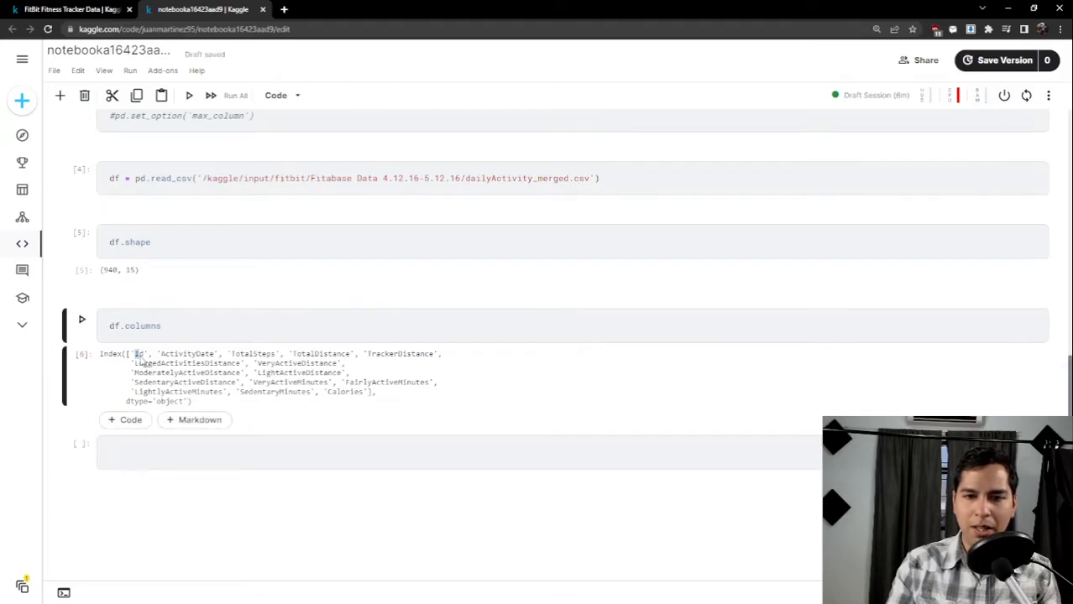
left_click_drag(160, 355, 434, 358)
left_click(348, 362)
left_click_drag(134, 363, 241, 369)
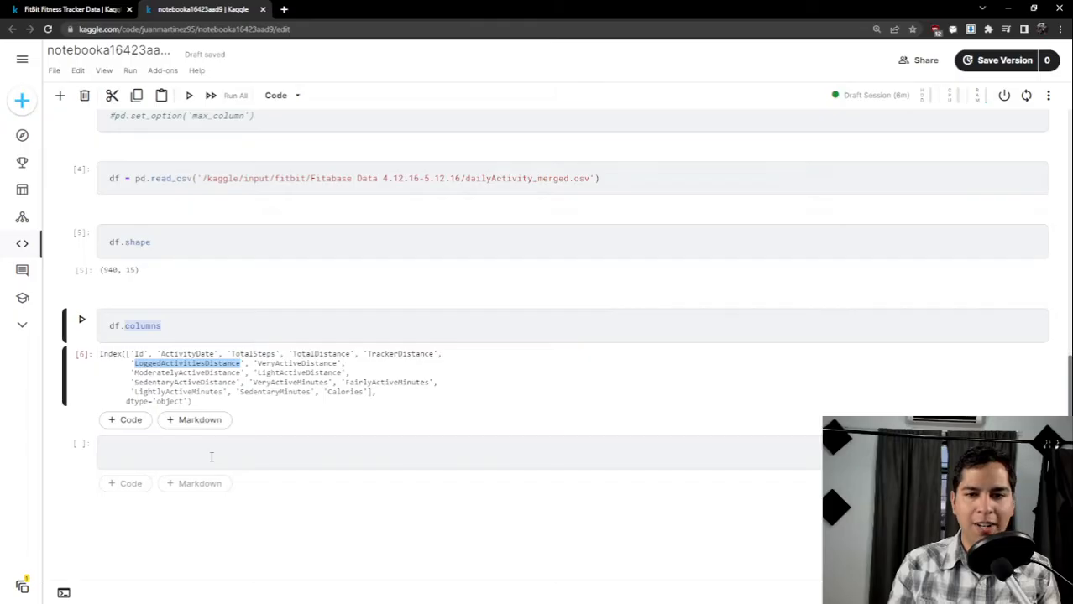
Display the first ten rows of the dataframe by running df.head(10) in the new cell.
left_click(212, 457)
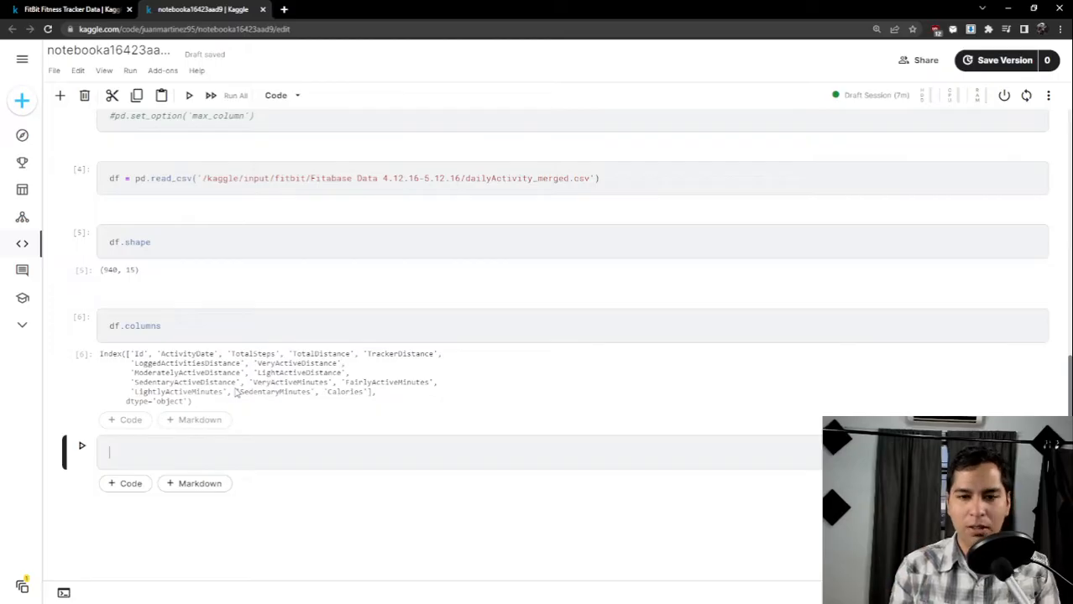
type("df.")
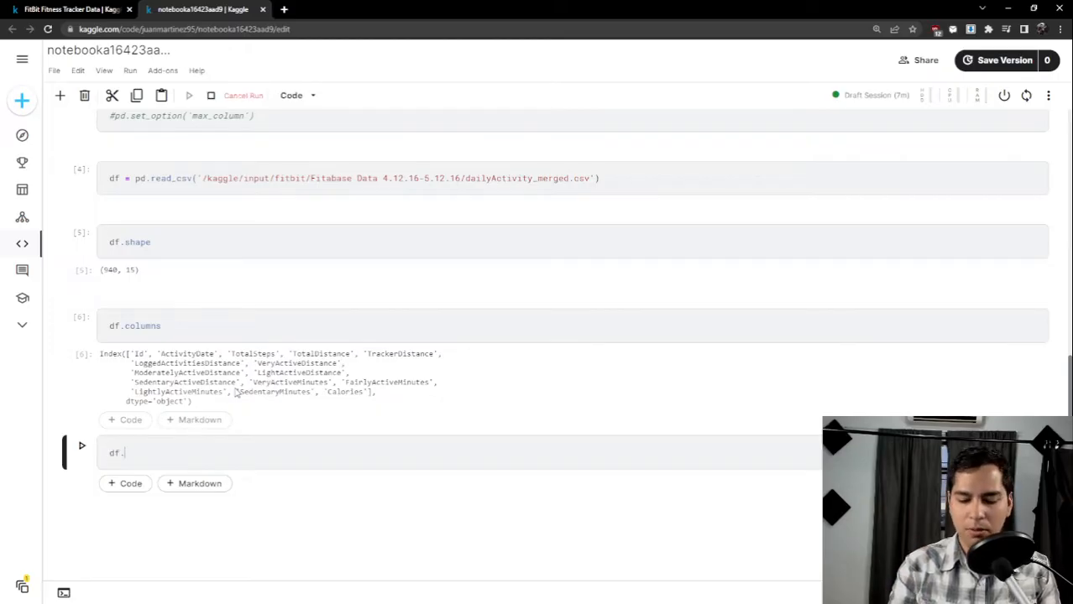
type("head(")
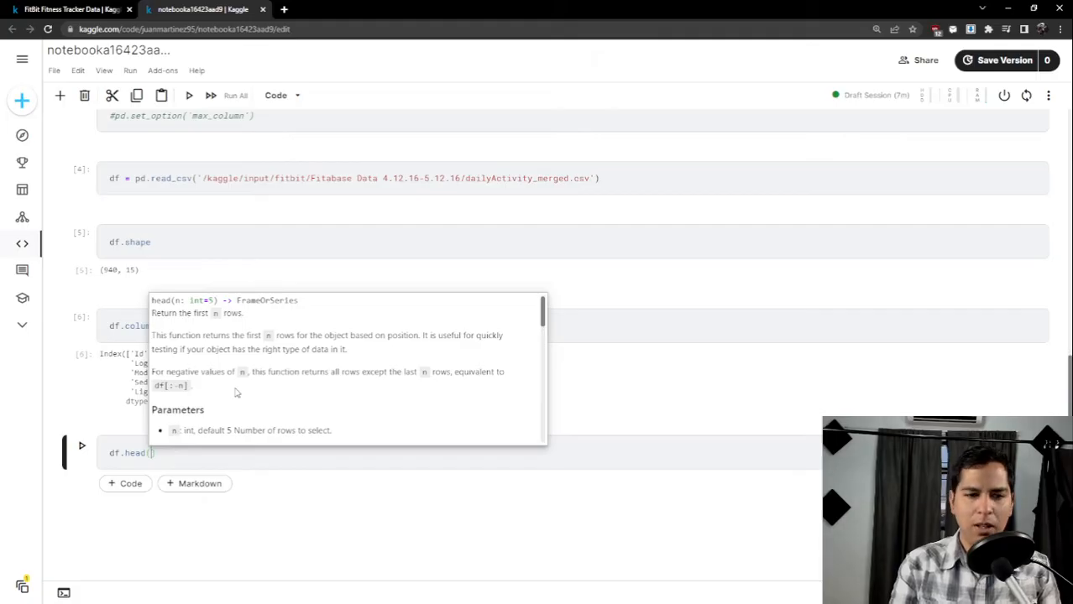
type("10")
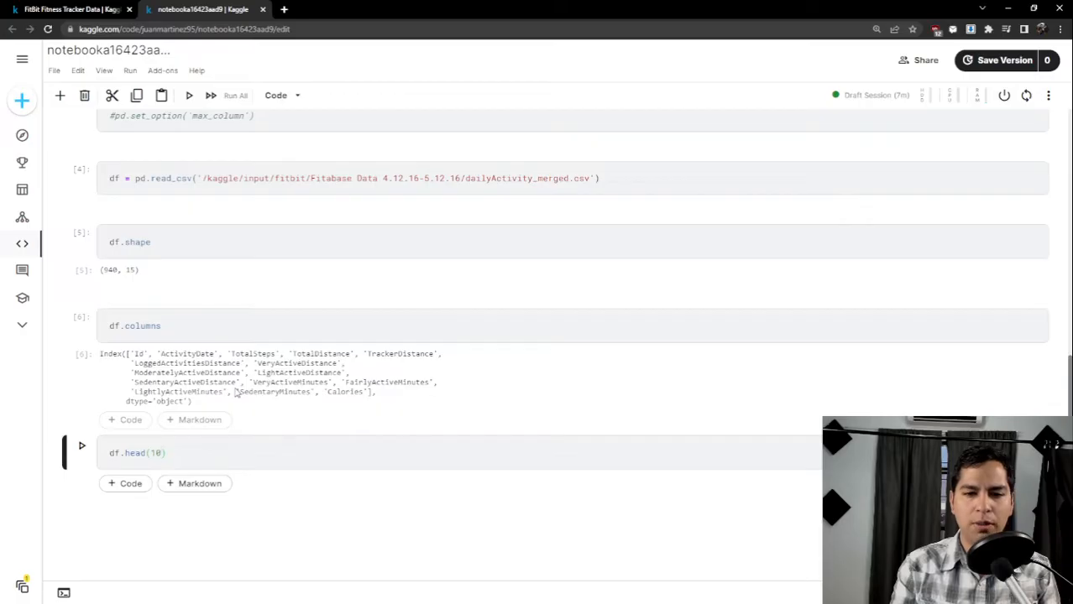
key("shift+Return")
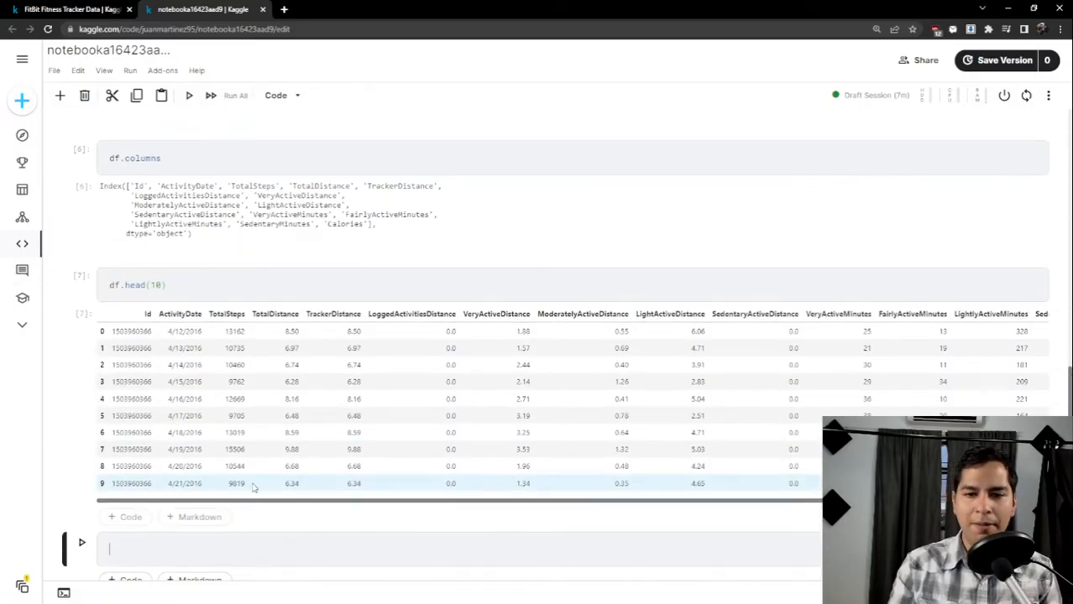
Examine the ten-row table across its full width, from the Id and TotalSteps values to the Calories column.
left_click_drag(248, 502, 157, 508)
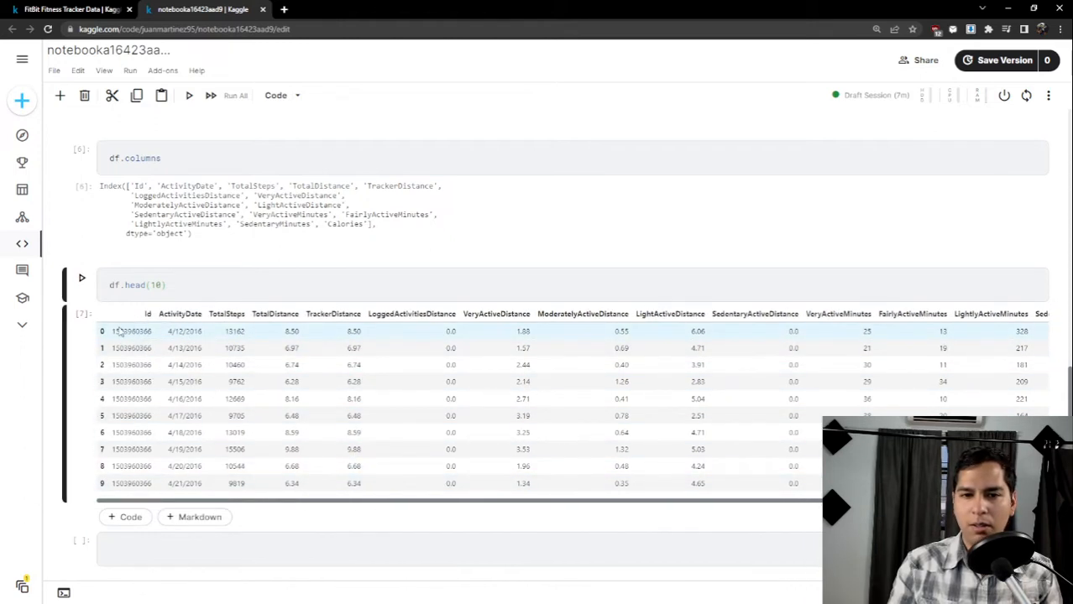
left_click_drag(115, 329, 155, 330)
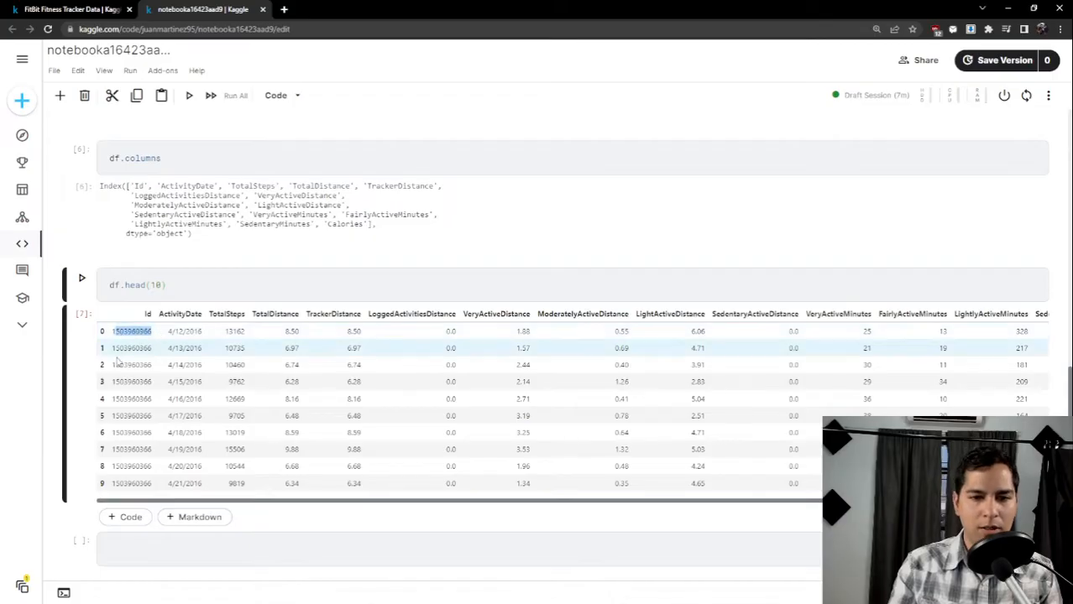
scroll(134, 386, "down", 1)
scroll(164, 357, "up", 1)
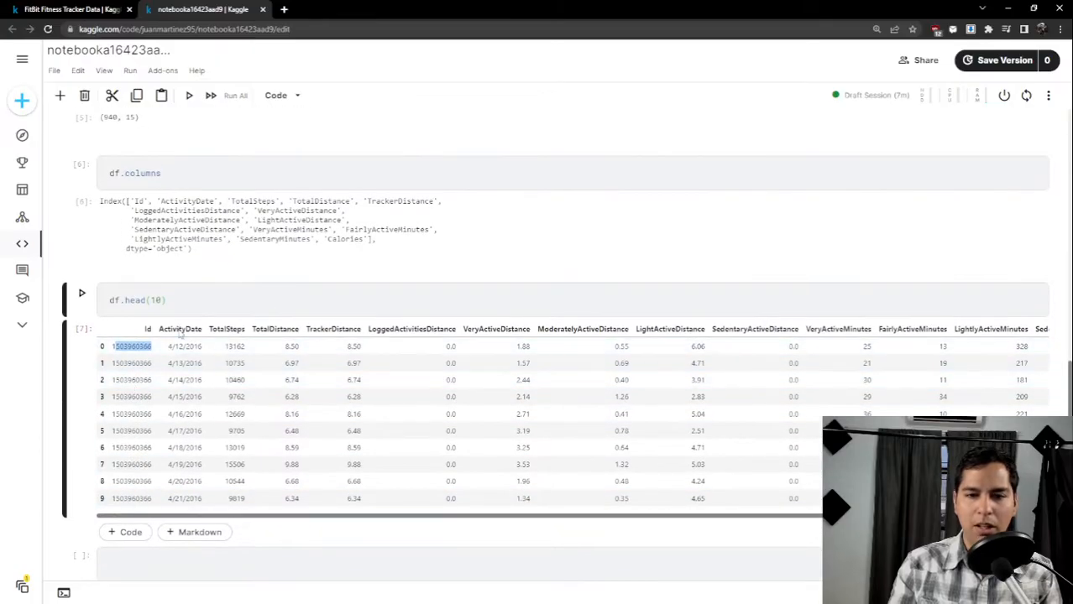
left_click(207, 349)
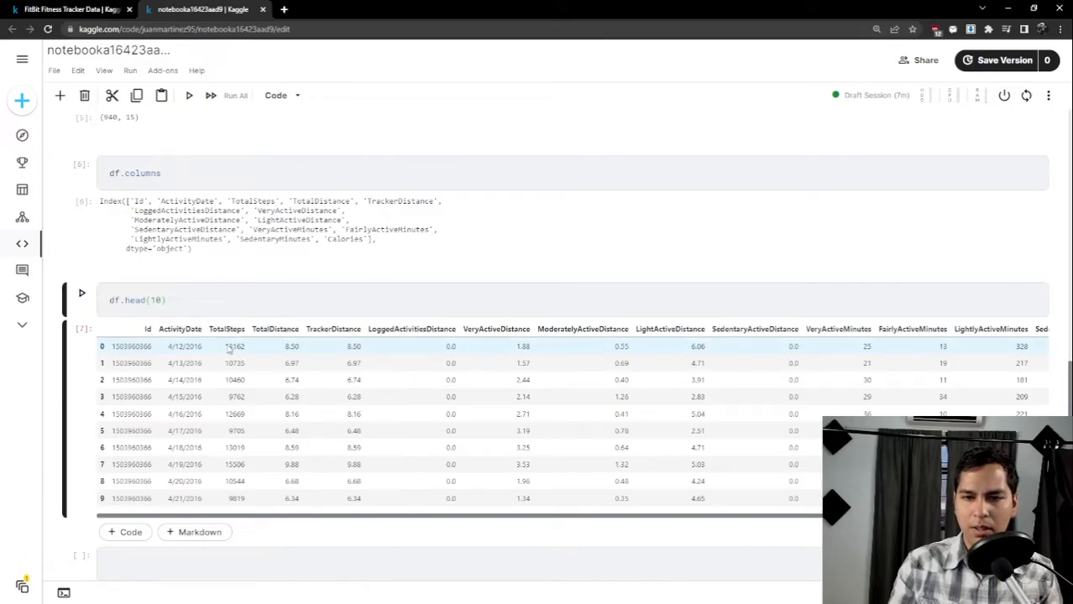
left_click_drag(232, 348, 413, 504)
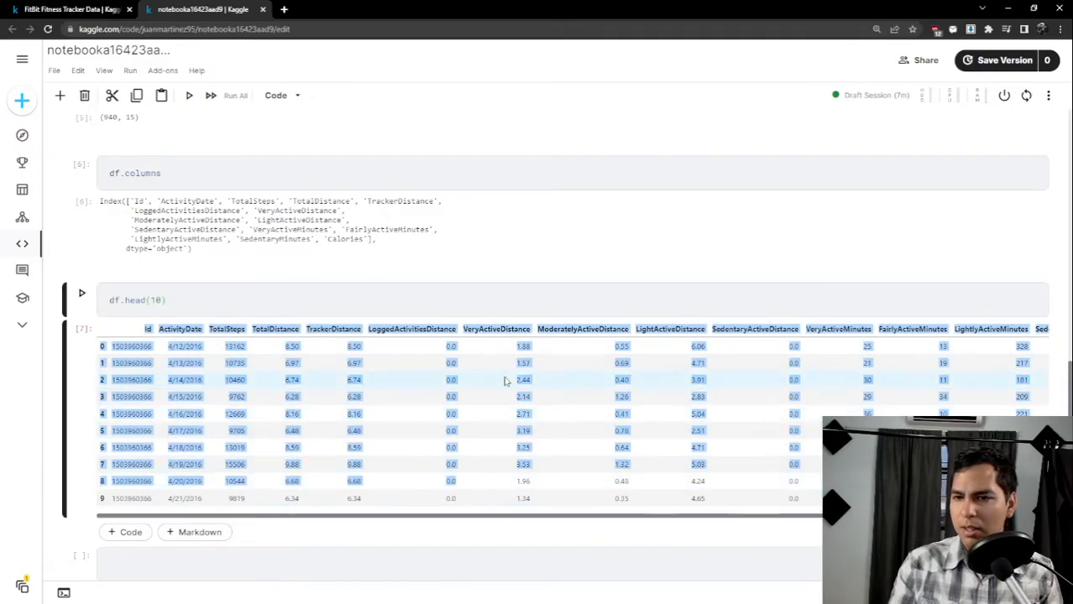
left_click(514, 345)
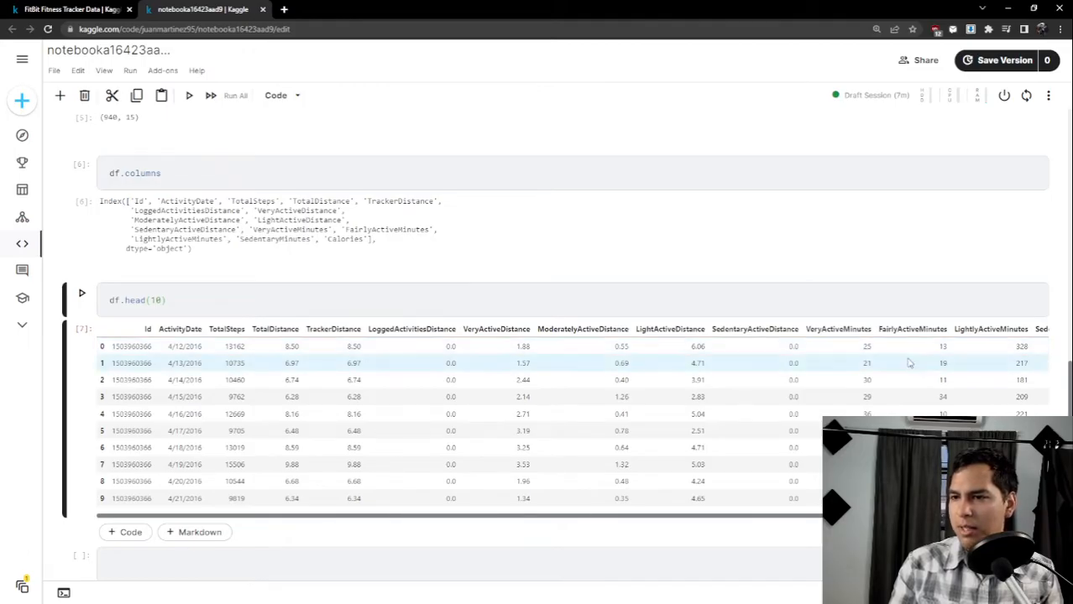
scroll(889, 361, "right", 2)
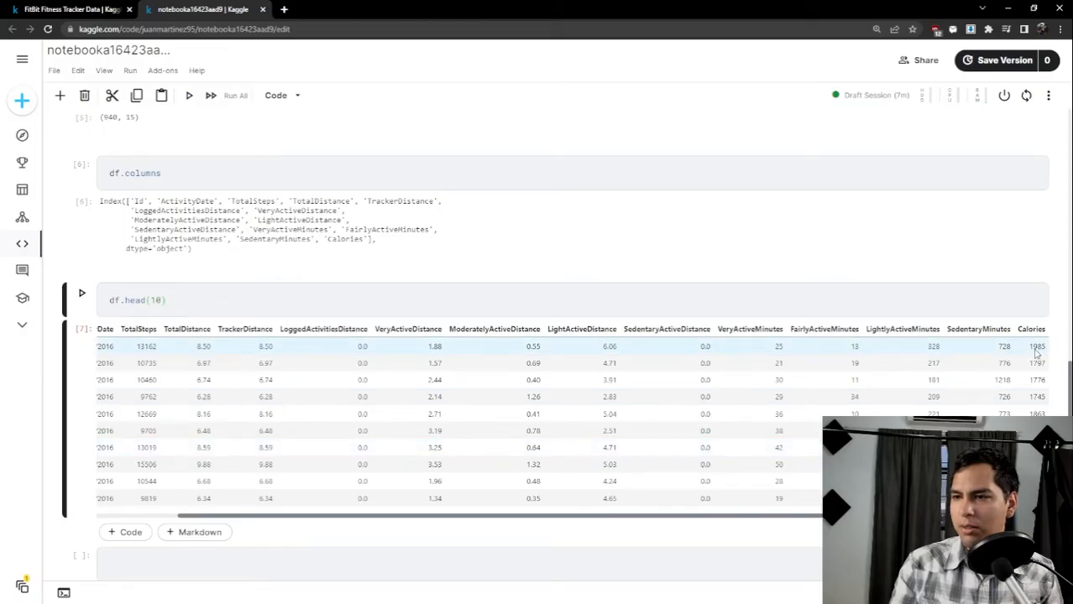
scroll(388, 503, "down", 1)
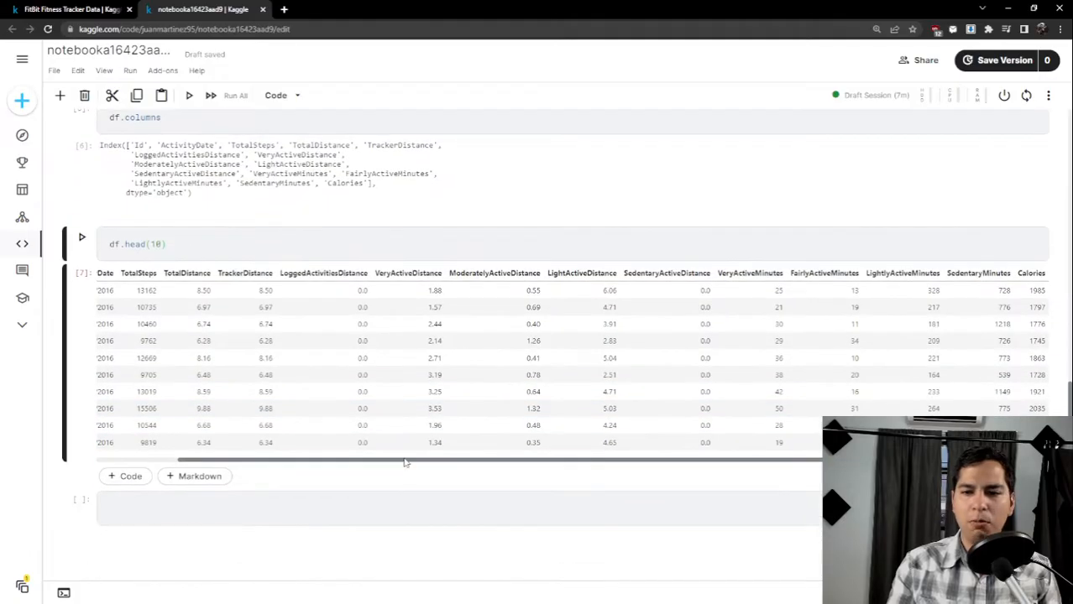
left_click_drag(356, 464, 270, 464)
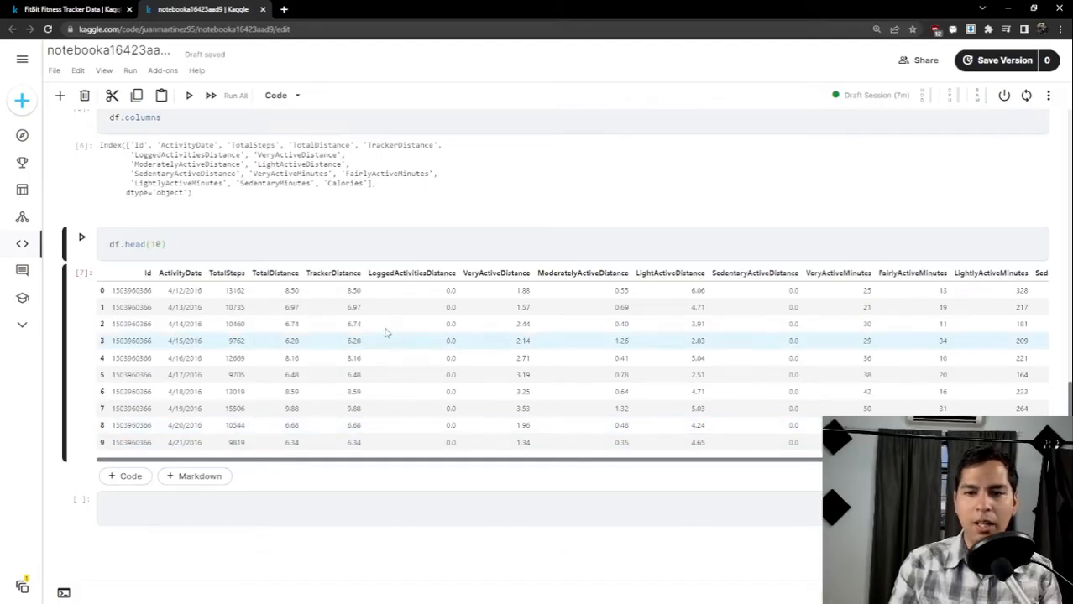
left_click_drag(412, 462, 327, 458)
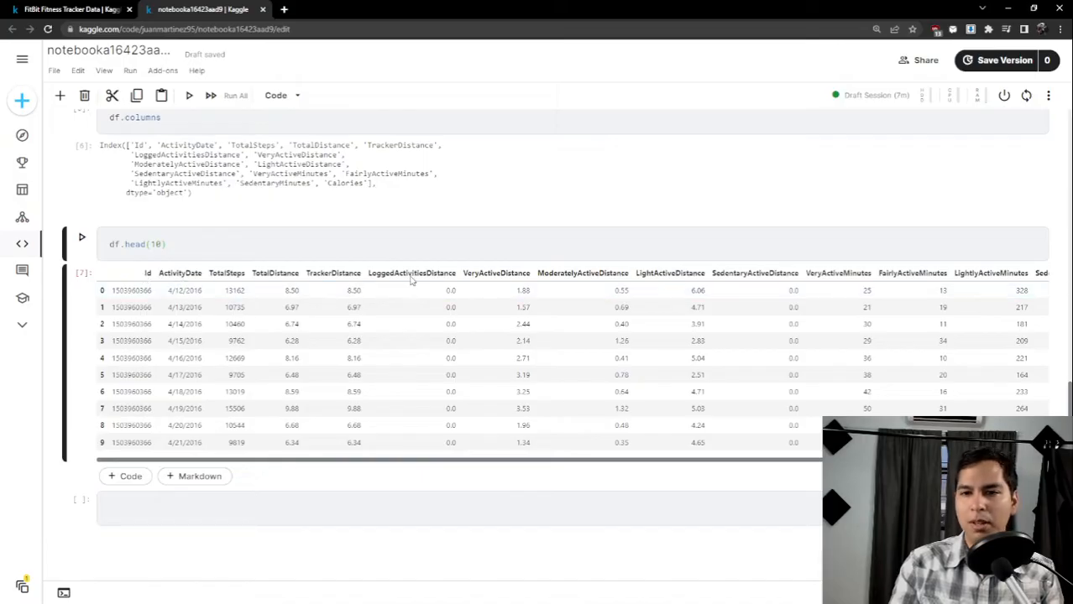
Examine the LoggedActivitiesDistance and TrackerDistance columns and the table's header row, highlighting the headings.
mouse_move(368, 274)
left_mouse_down()
mouse_move(456, 275)
mouse_move(367, 277)
left_mouse_up()
left_click(458, 281)
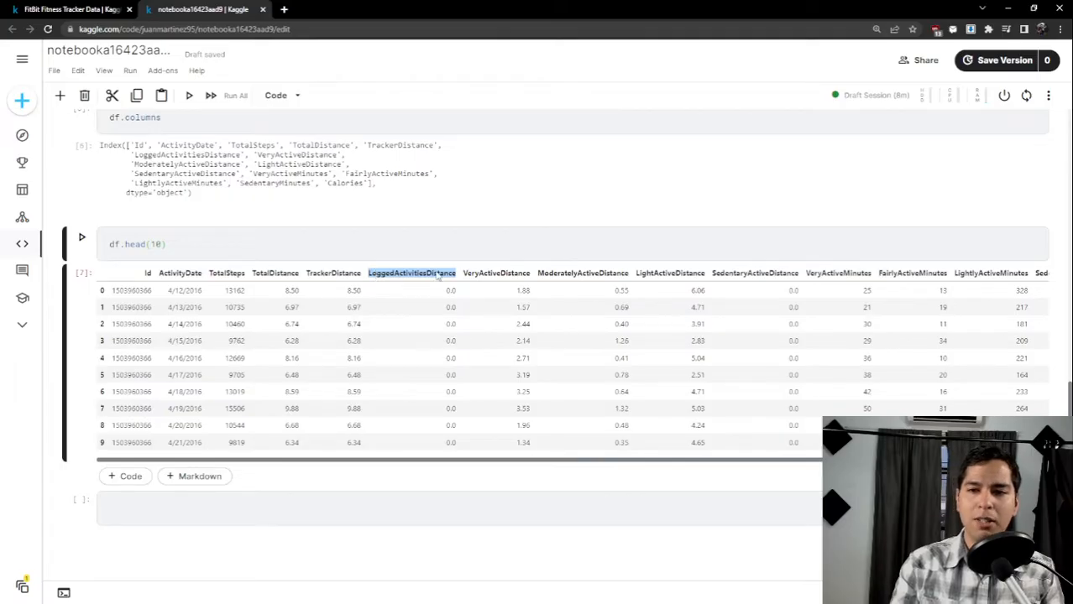
left_click(457, 278)
left_click_drag(457, 277, 305, 277)
left_click(361, 276)
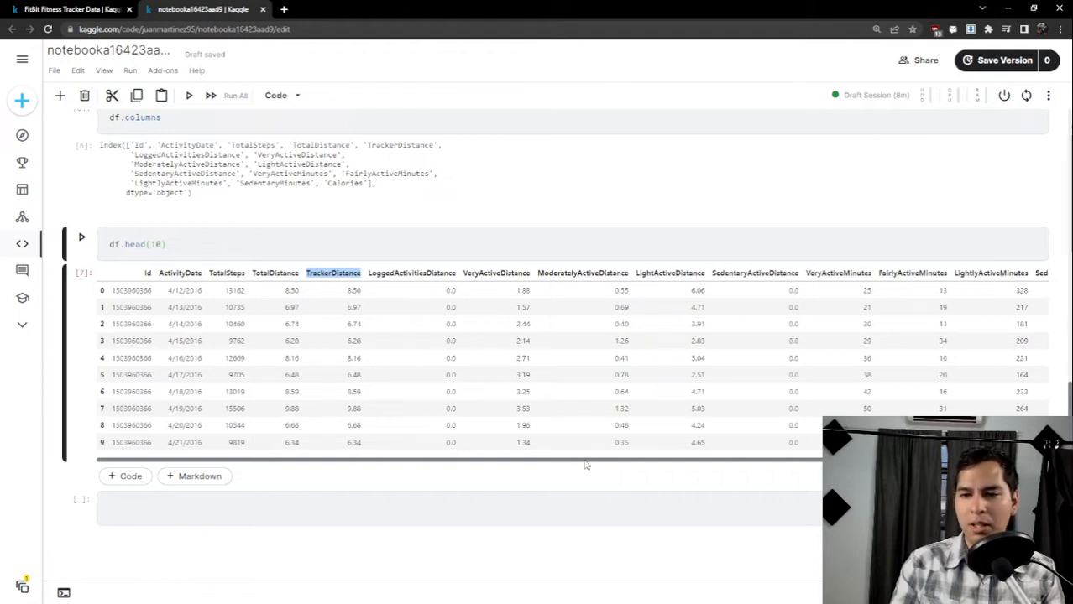
left_click_drag(587, 461, 714, 466)
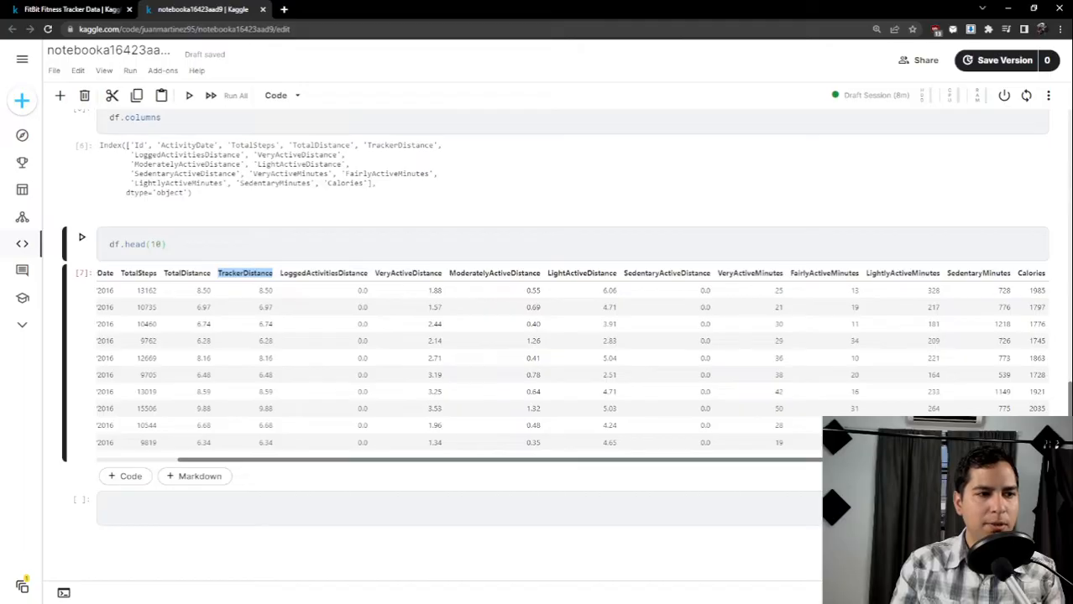
left_click_drag(369, 274, 269, 283)
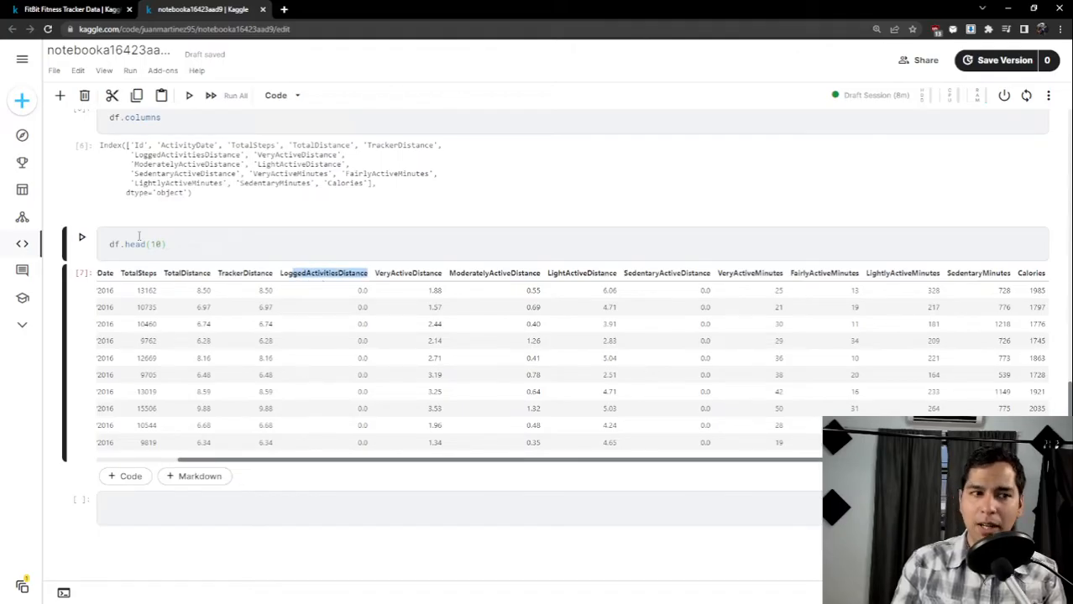
scroll(351, 310, "up", 3)
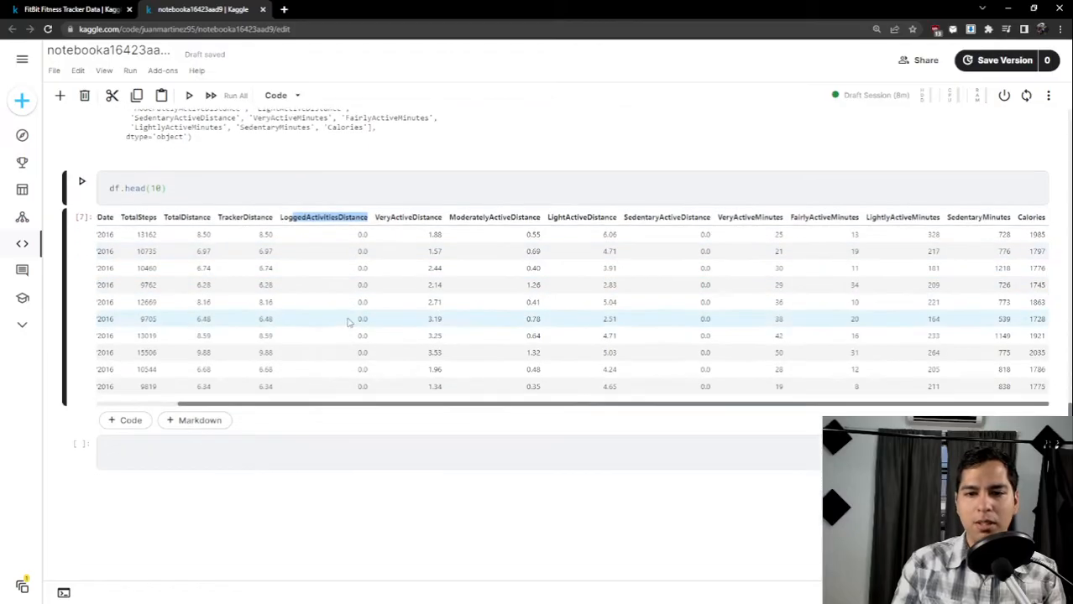
scroll(369, 373, "down", 2)
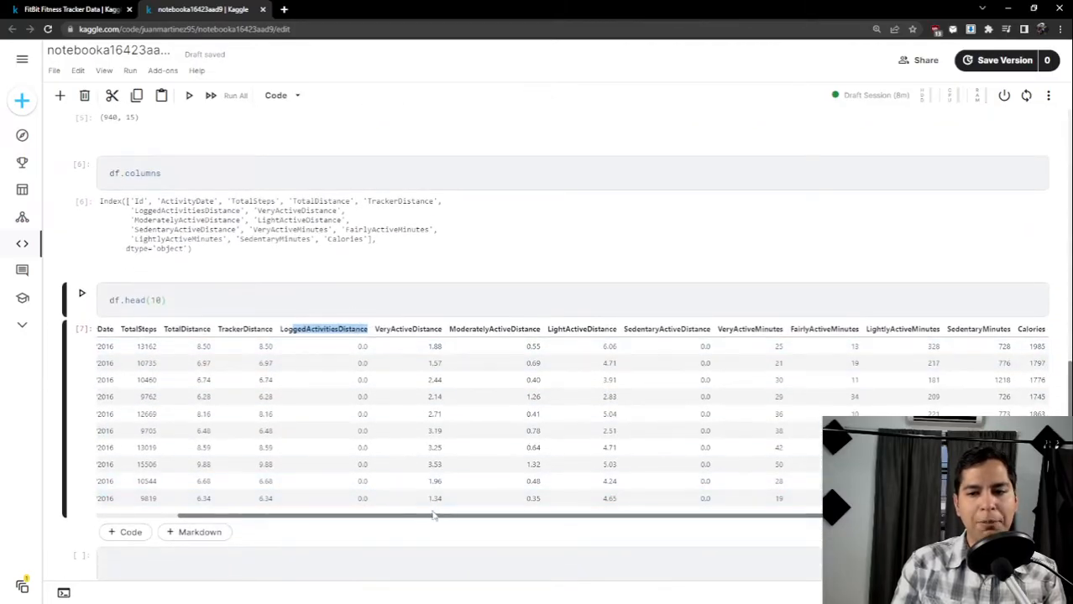
left_click_drag(433, 515, 340, 520)
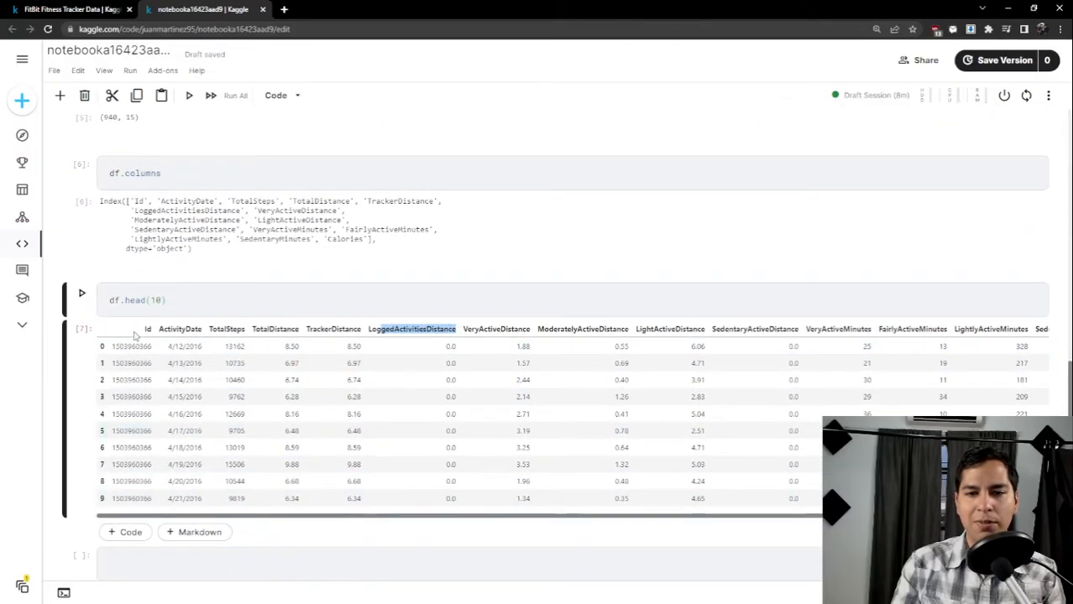
left_click_drag(136, 334, 868, 334)
left_click(185, 325)
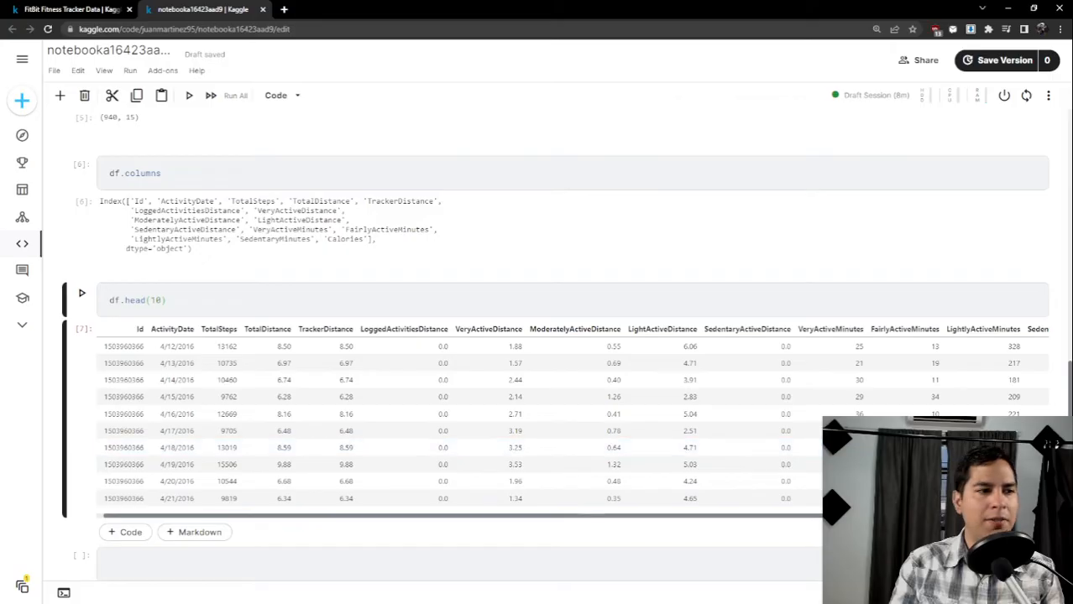
scroll(250, 493, "down", 1)
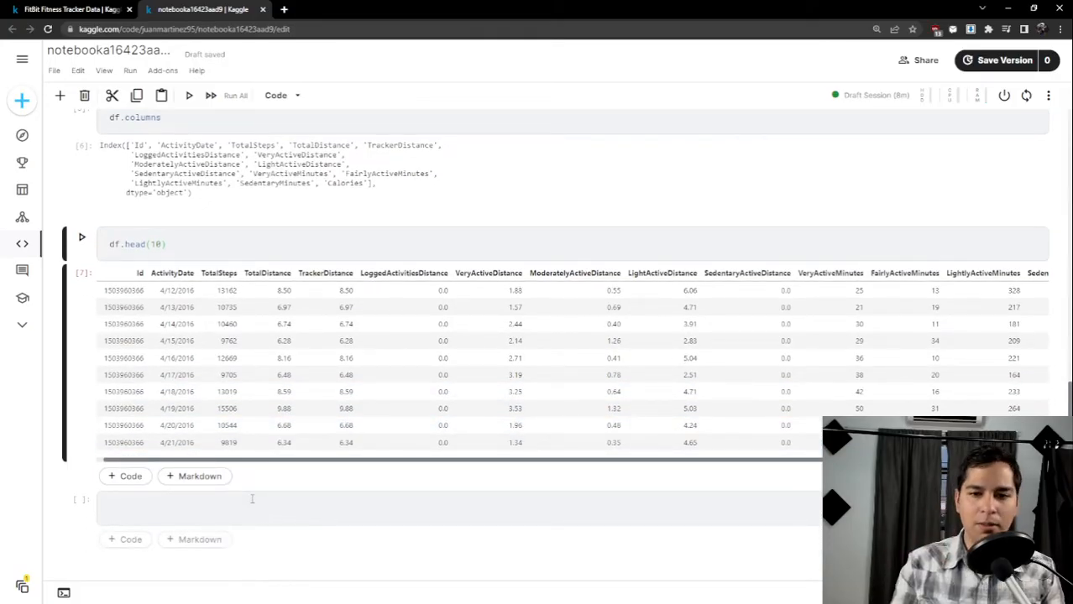
List the data type of every dataframe column by running df.dtypes in the new cell.
left_click(263, 507)
type("df")
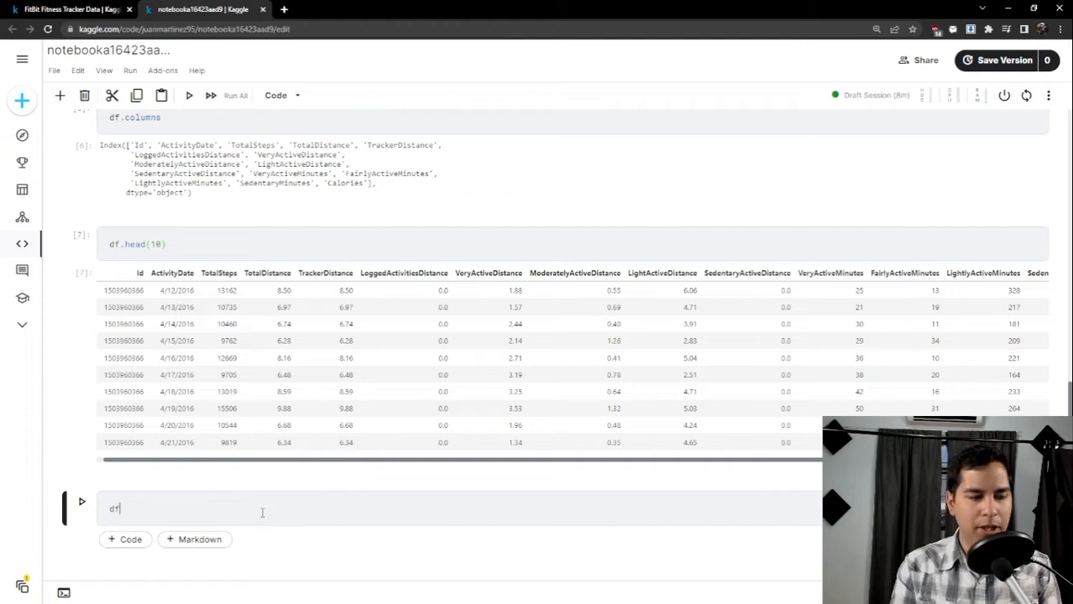
type(".")
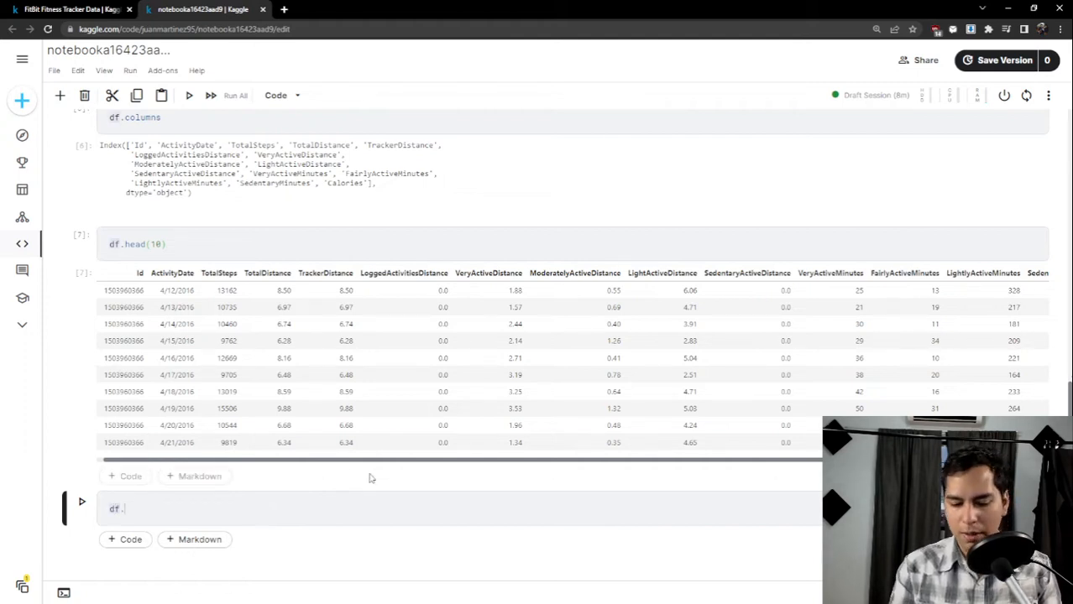
type("dtypes")
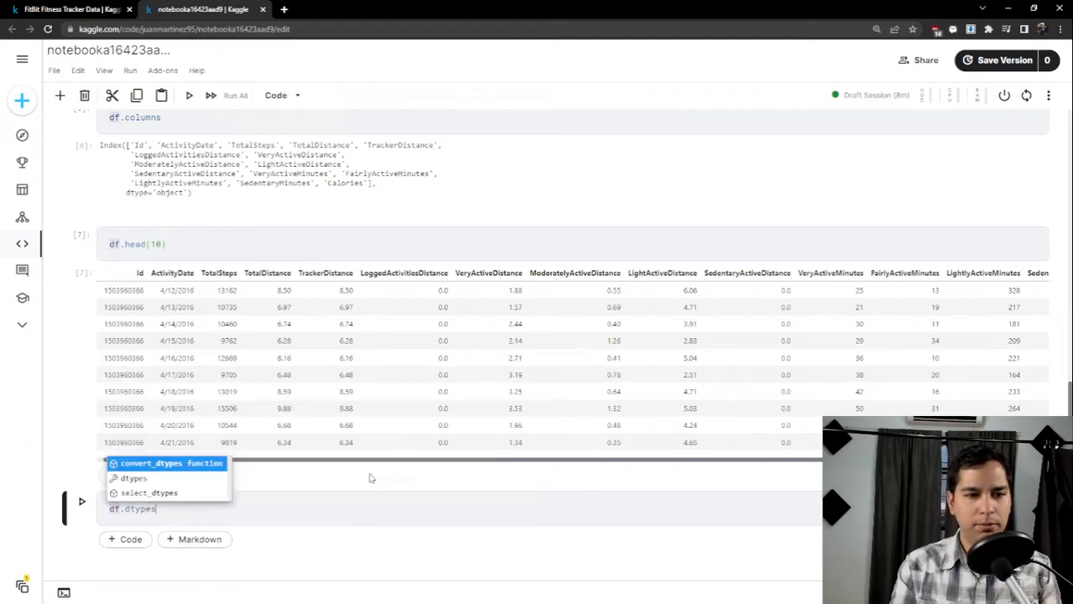
key("shift+Return")
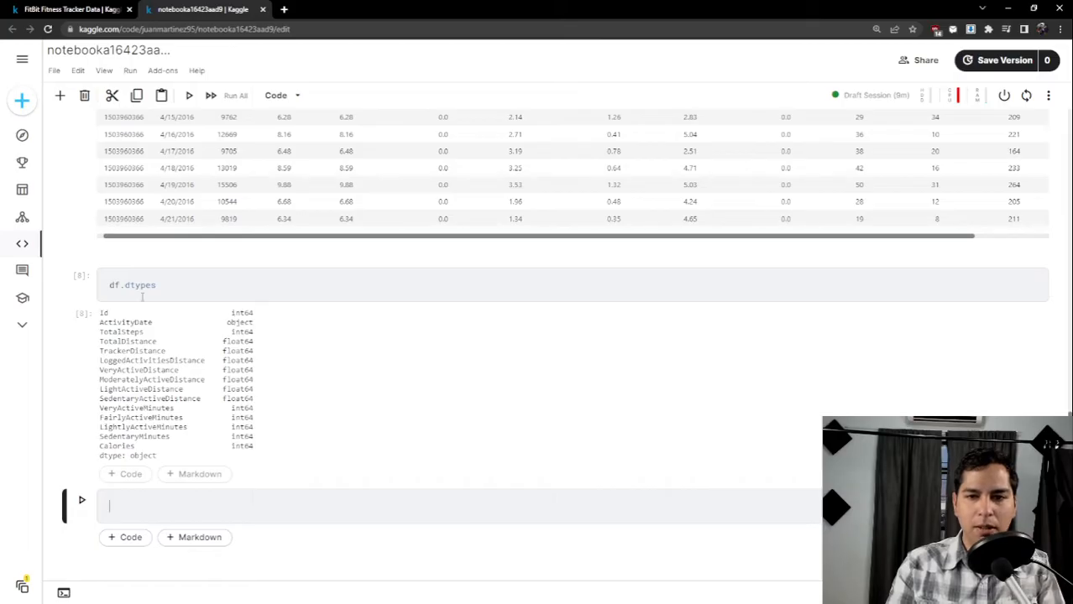
Highlight the Id column's data type in the output and compare it with the Id values in the ten-row table.
scroll(255, 329, "up", 1)
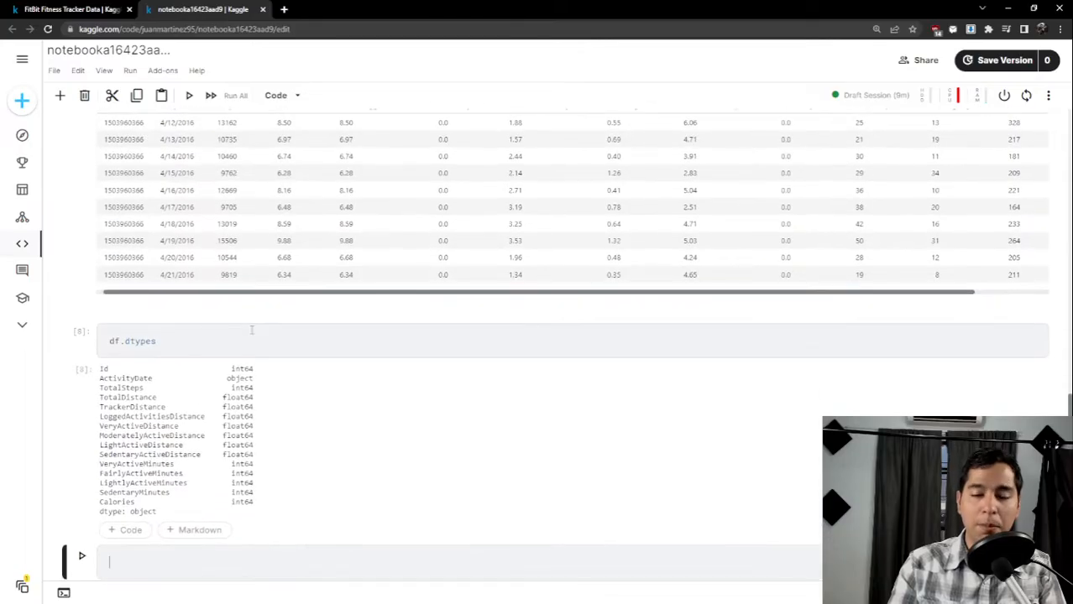
scroll(250, 331, "down", 1)
mouse_move(255, 318)
left_mouse_down()
mouse_move(224, 317)
mouse_move(236, 318)
left_mouse_up()
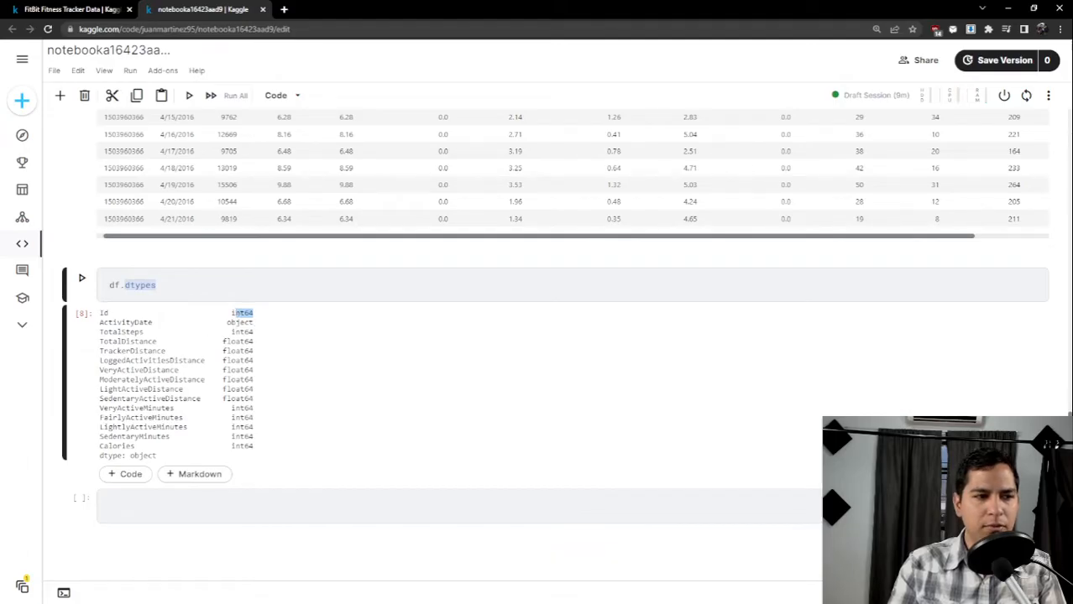
scroll(415, 317, "up", 2)
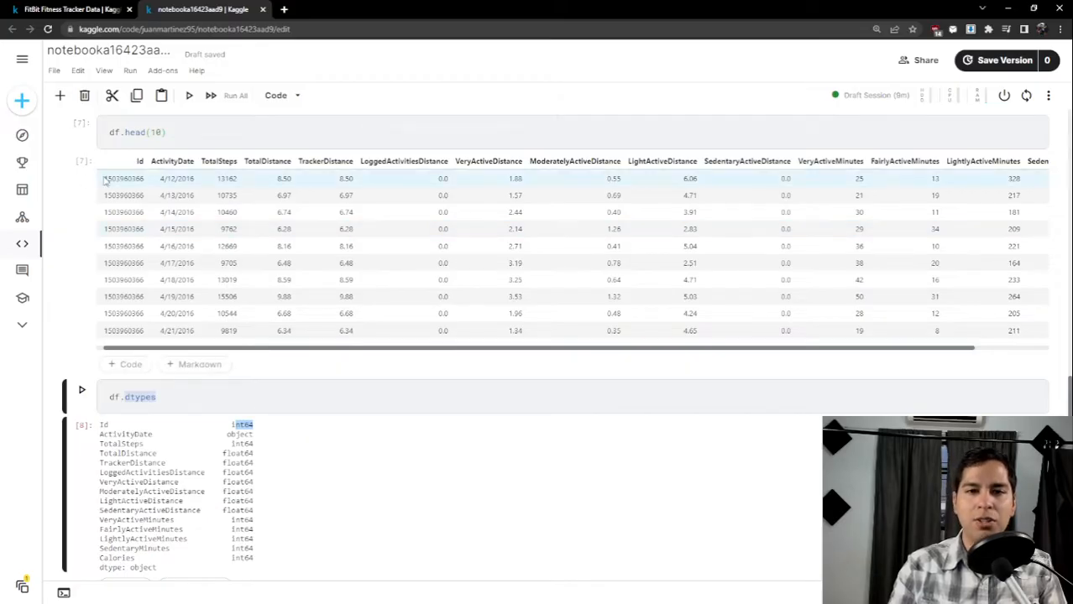
left_click(147, 178)
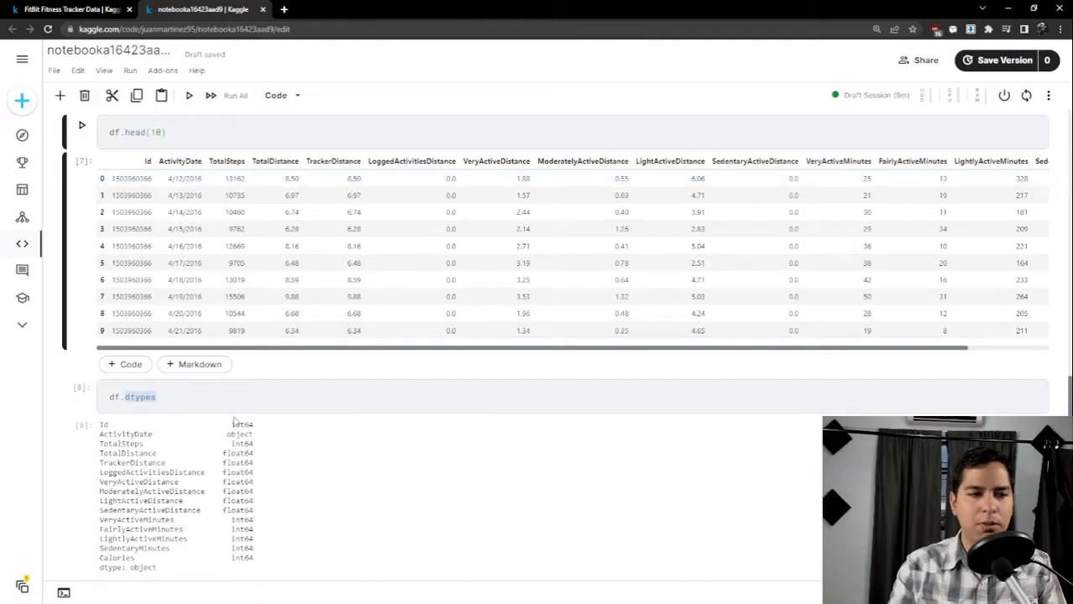
scroll(237, 422, "down", 1)
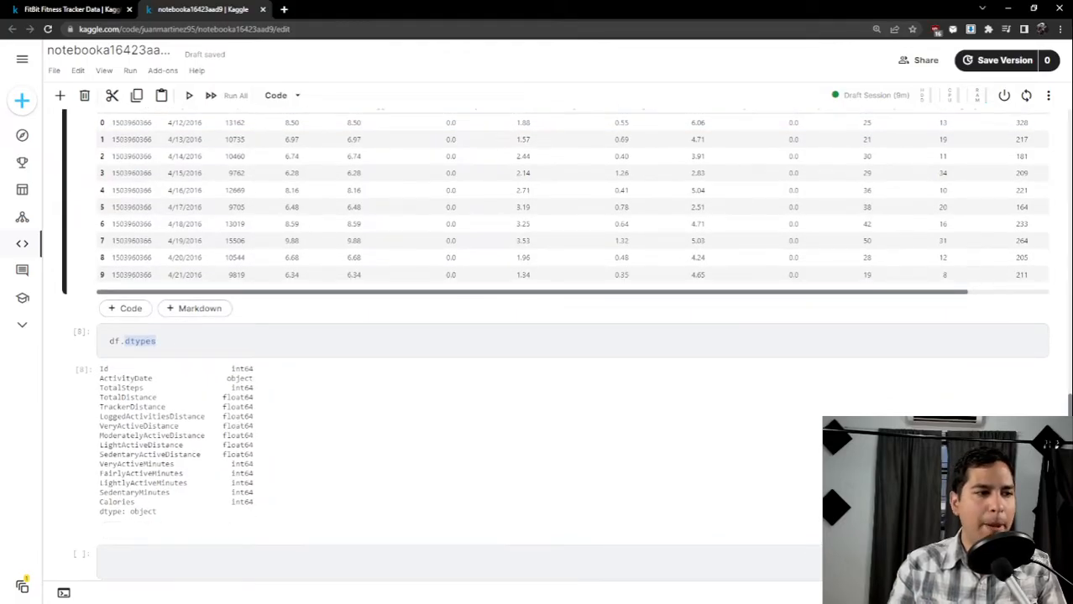
scroll(233, 399, "down", 2)
Add the comment "# Prepare the data" above the pd.read_csv line that loads dailyActivity_merged.csv.
scroll(233, 399, "up", 15)
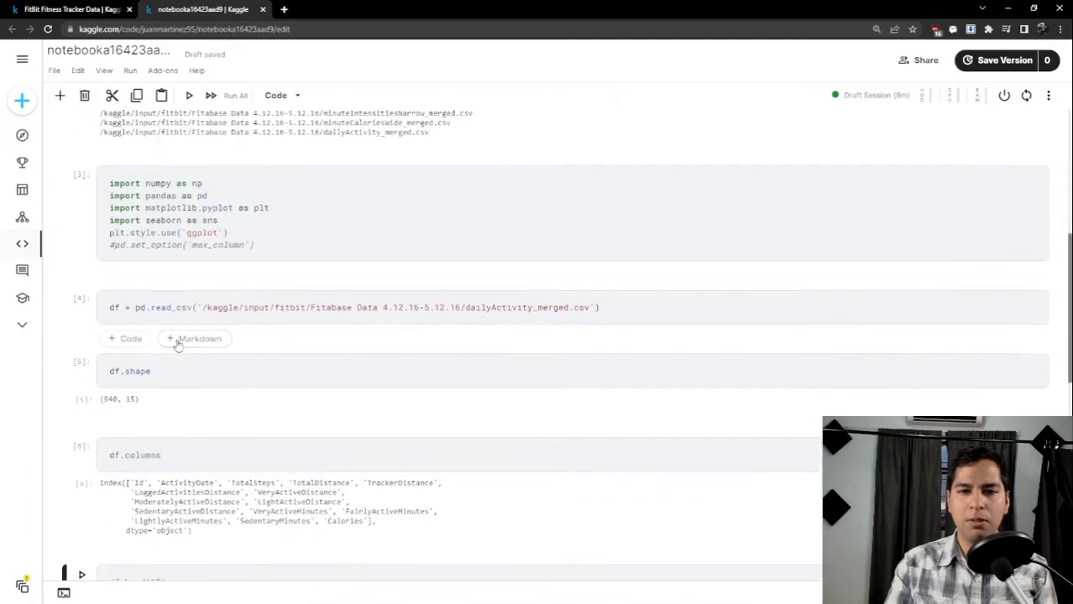
left_click(108, 298)
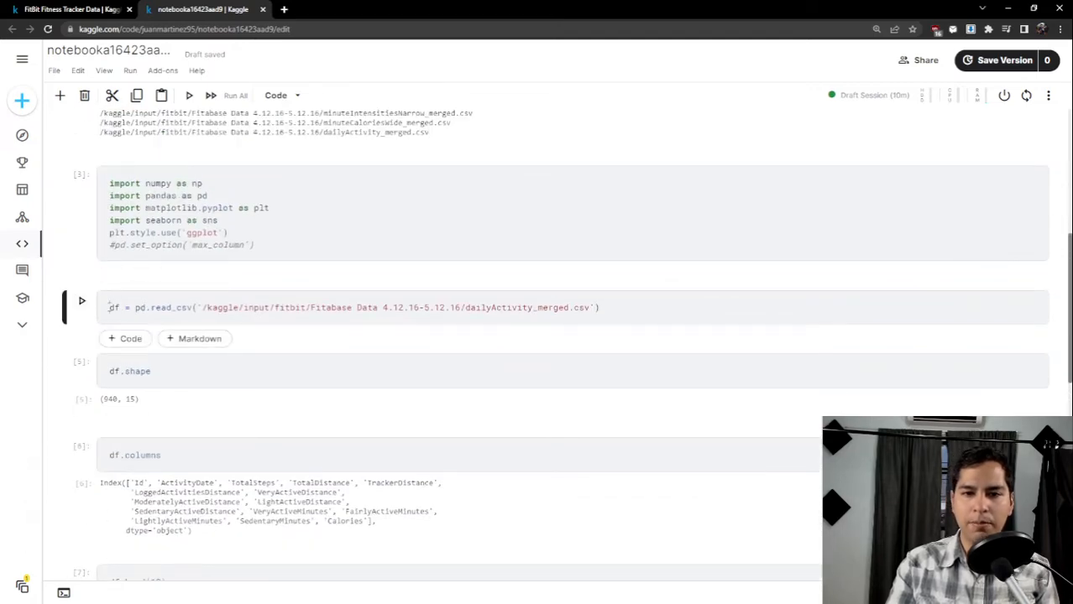
key("Return")
type("# Prepare")
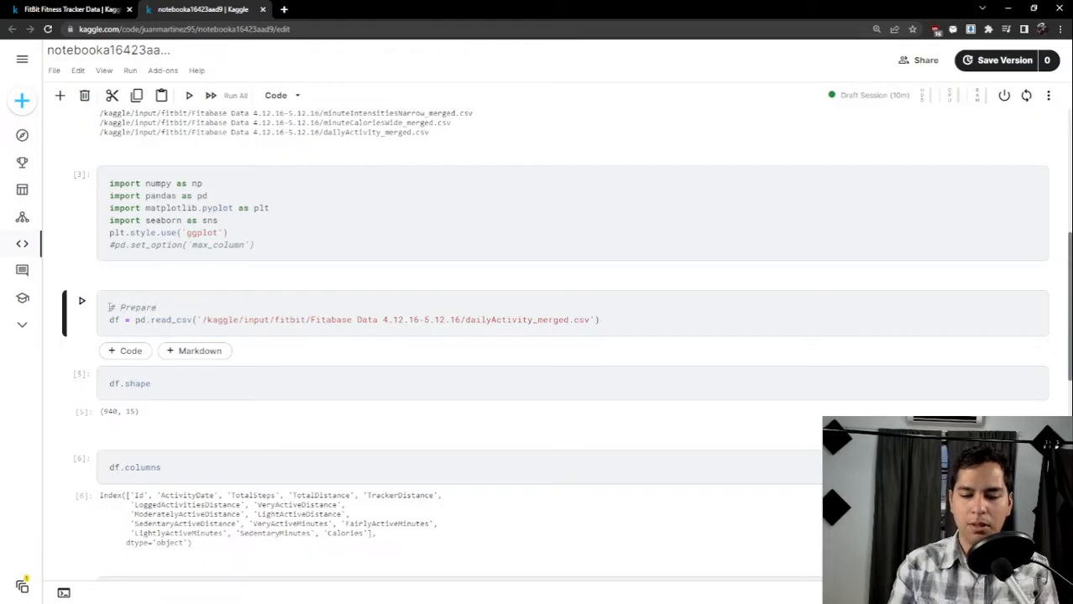
type(" the data")
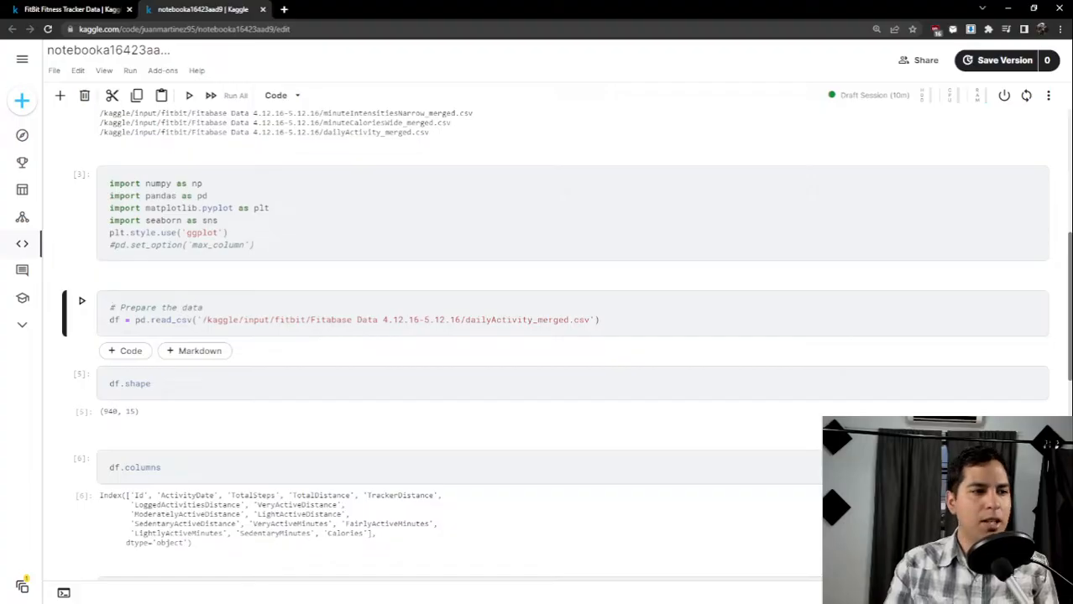
Examine the data types of the numeric columns and of ActivityDate in the df.dtypes output, highlighting the ActivityDate type.
scroll(443, 459, "down", 3)
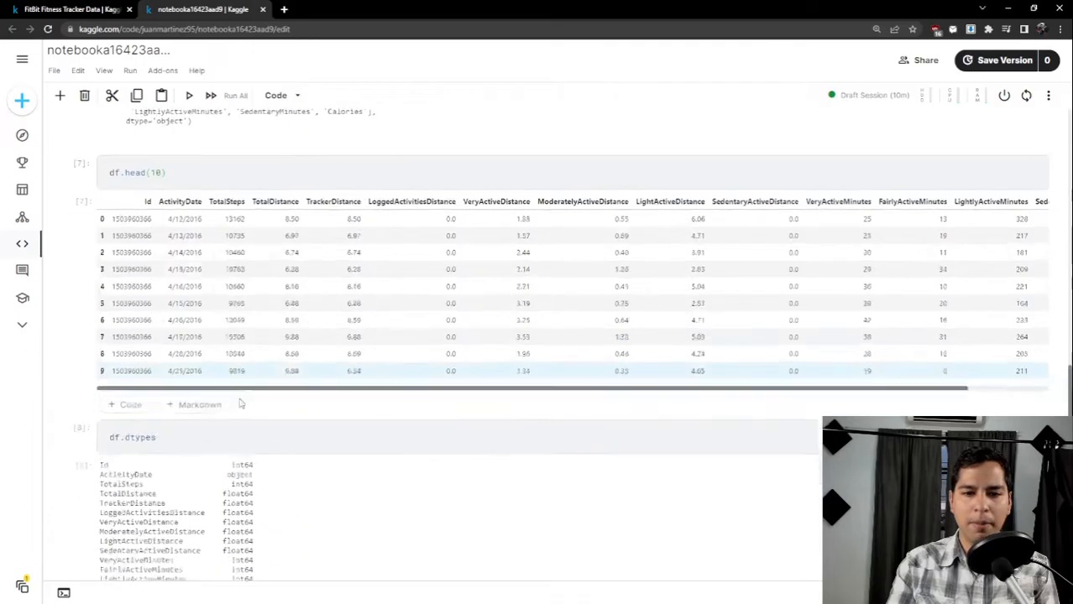
left_click(212, 461)
scroll(138, 310, "up", 4)
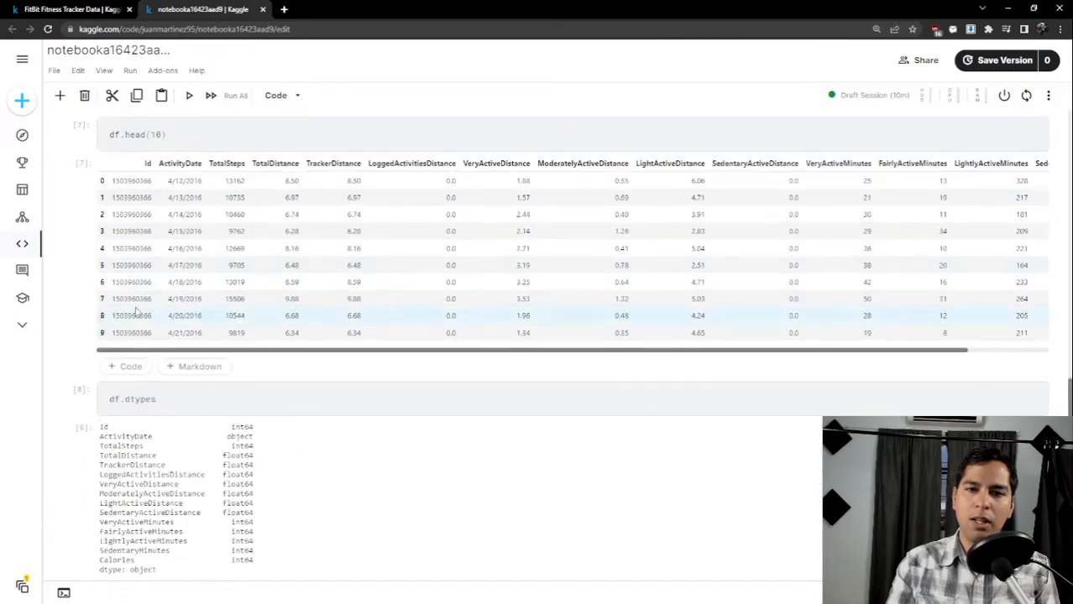
scroll(92, 269, "down", 1)
scroll(93, 268, "down", 3)
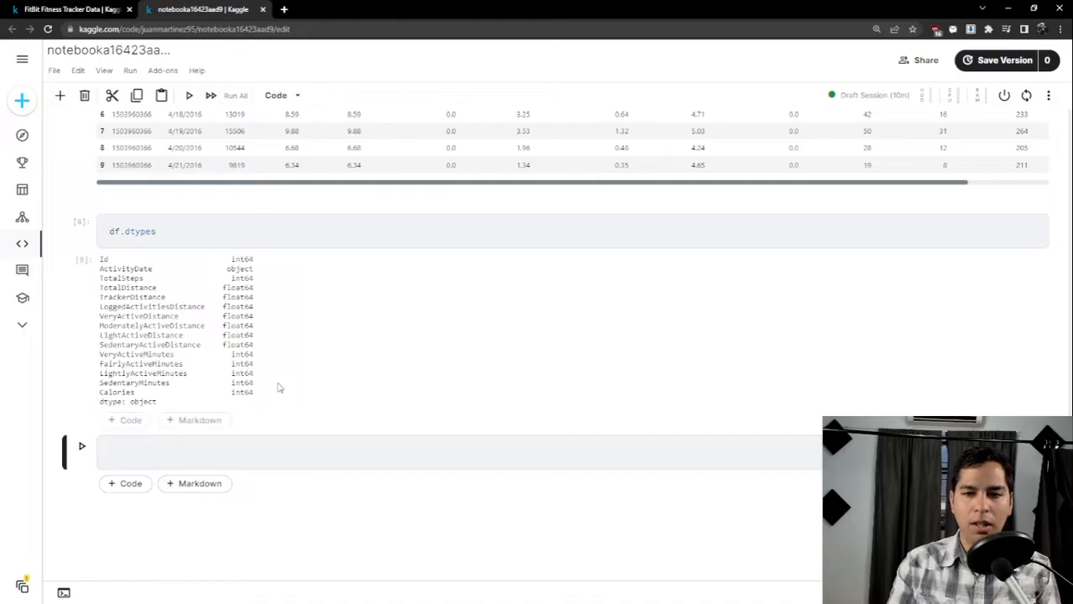
left_click_drag(261, 398, 149, 280)
left_click(142, 280)
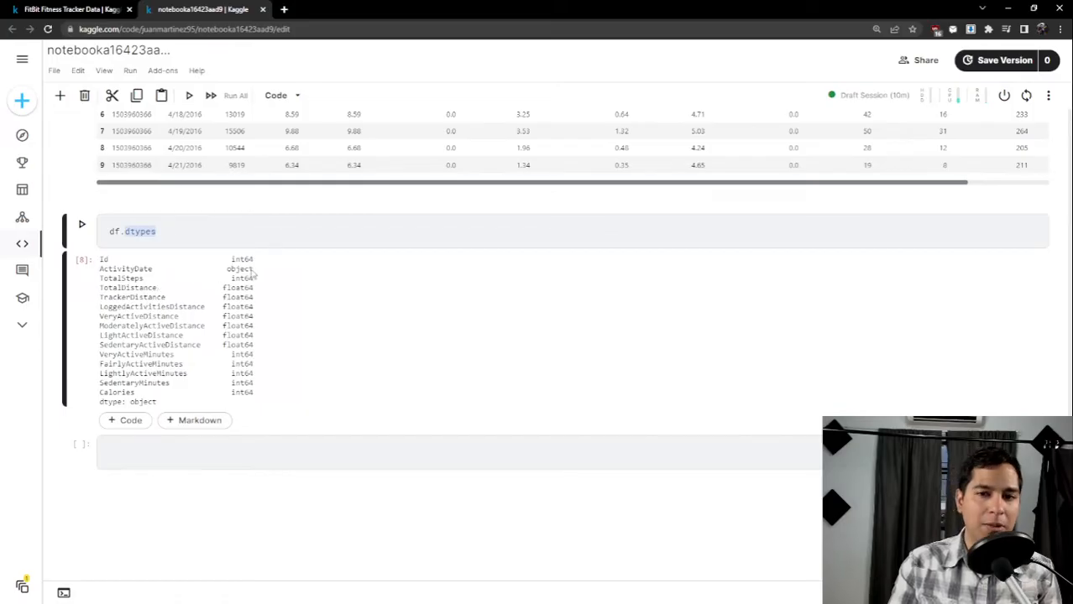
left_click_drag(257, 274, 230, 271)
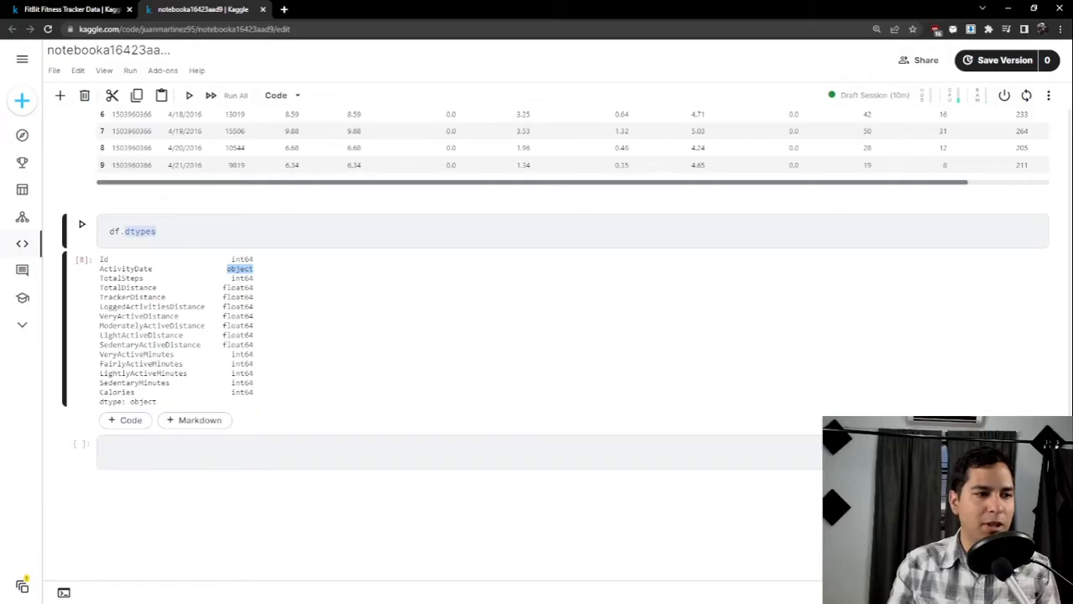
Begin the empty cell below the data types output with the comment "# clean the data".
left_click(304, 456)
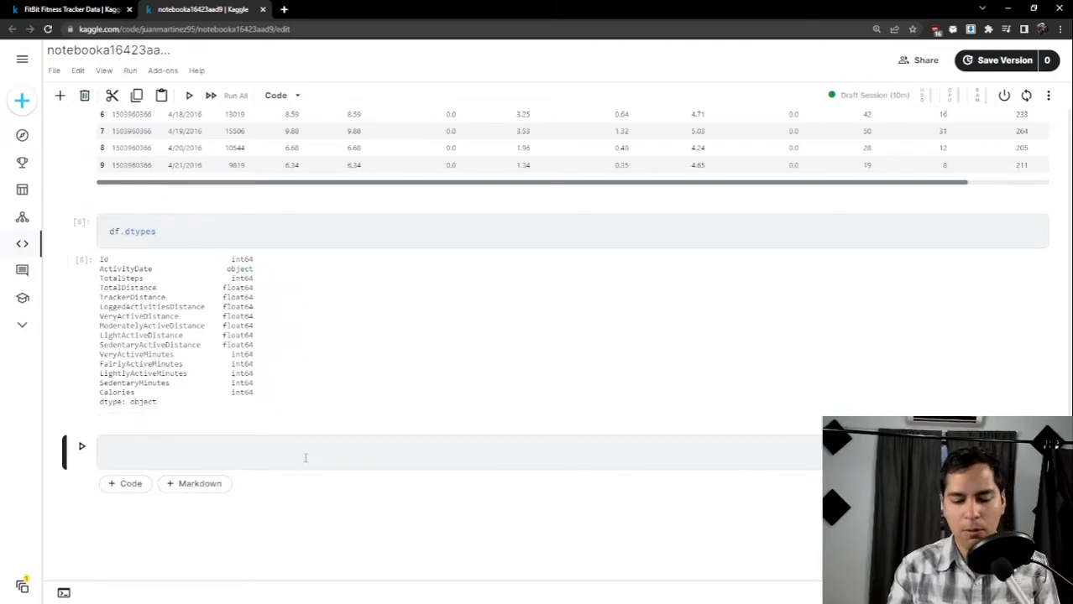
type("# clean ")
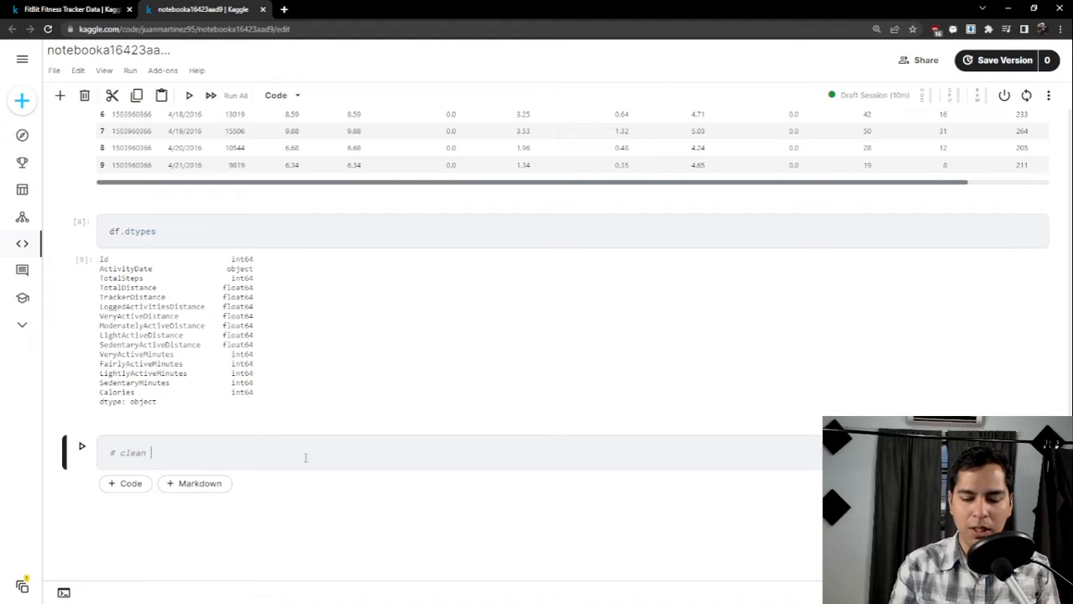
type("the data")
key("Return")
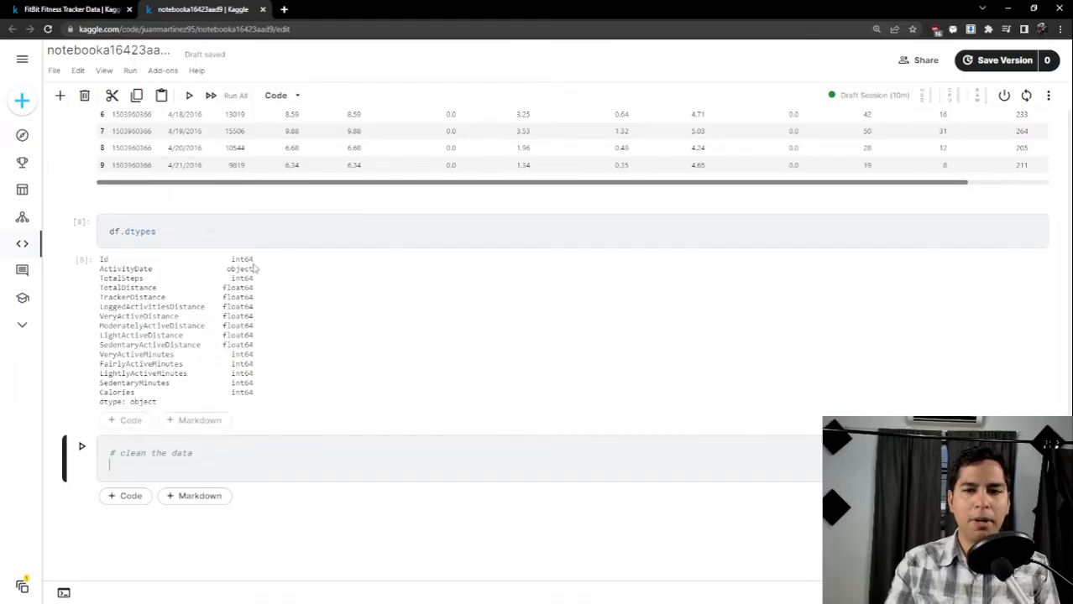
Write df['Id'] = df['Id'].astype(str) below the cleaning comment to convert the Id column to strings.
left_click_drag(255, 269, 97, 260)
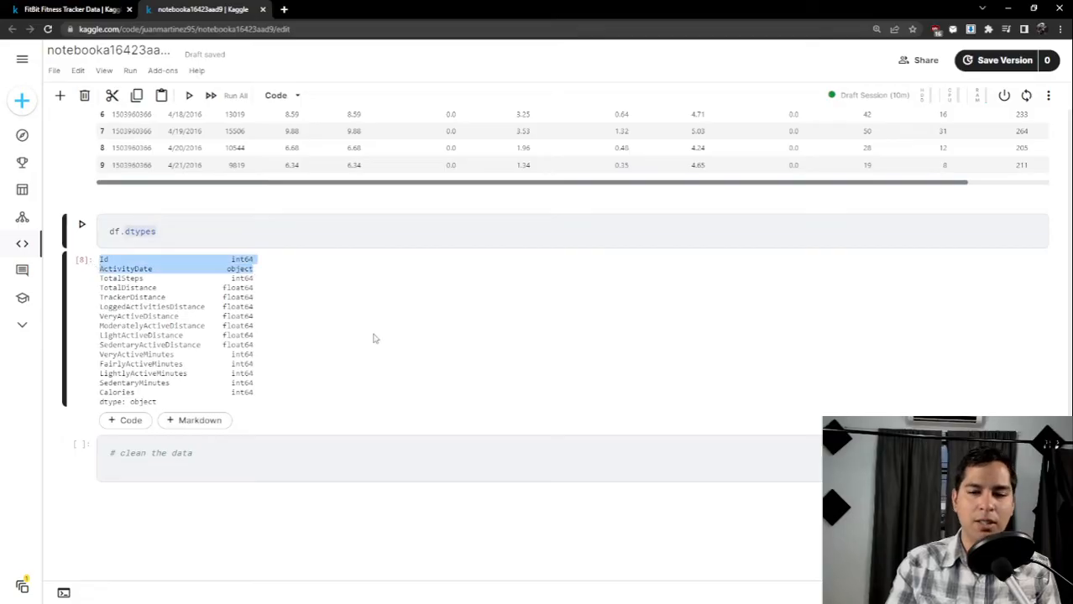
left_click(280, 460)
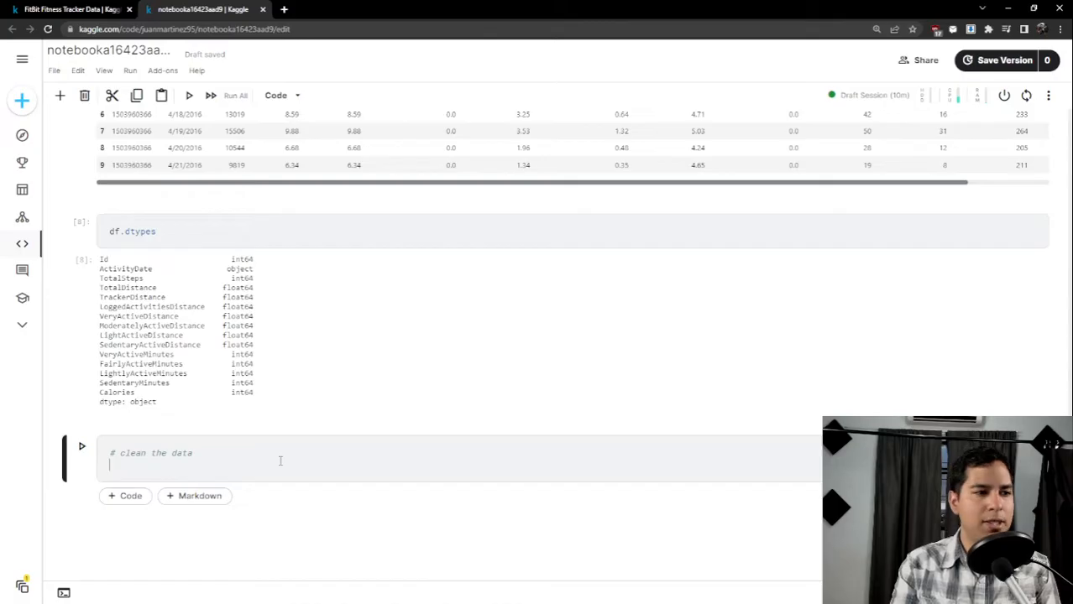
key("Return")
type("df")
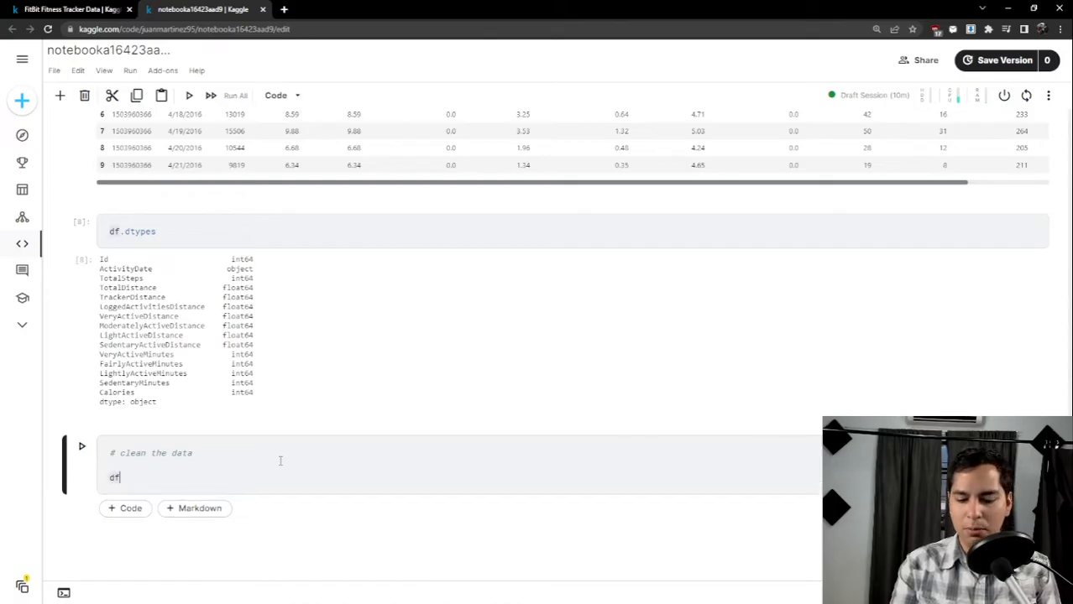
type("['")
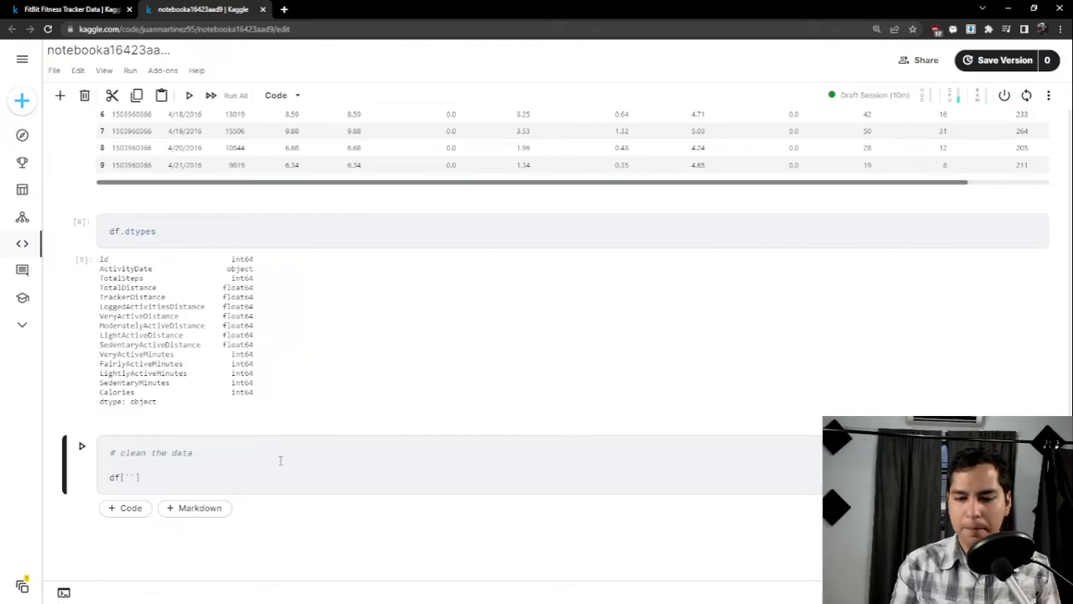
type("Id']")
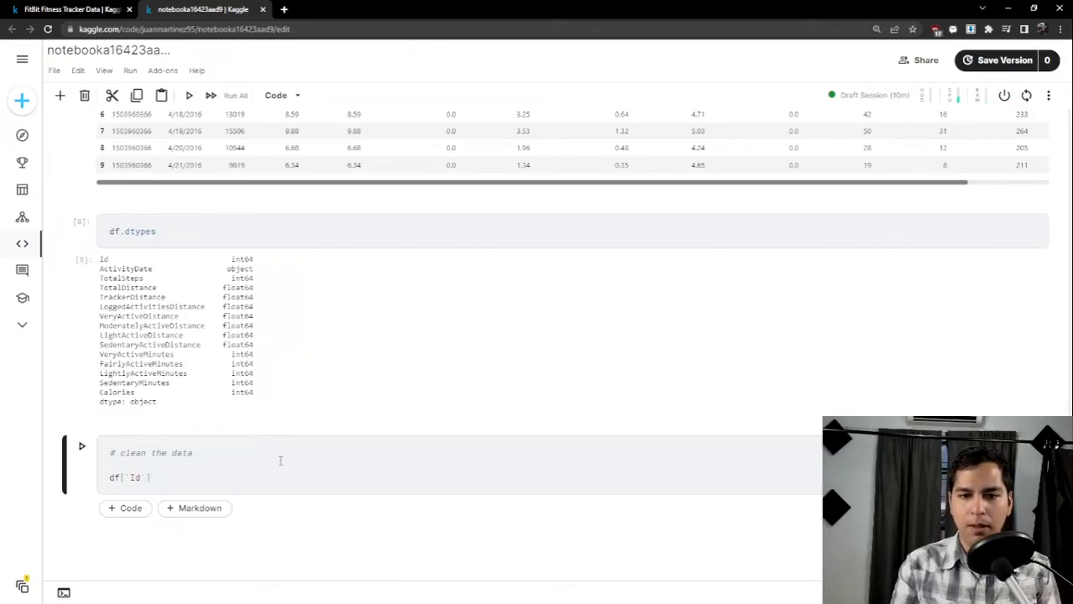
type(" = df")
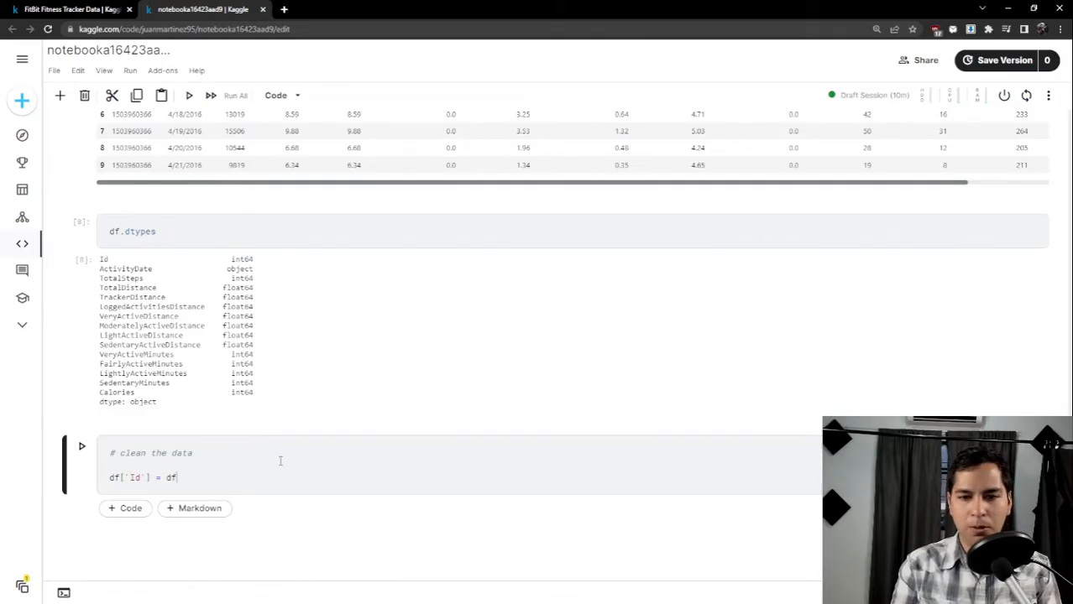
type("['I")
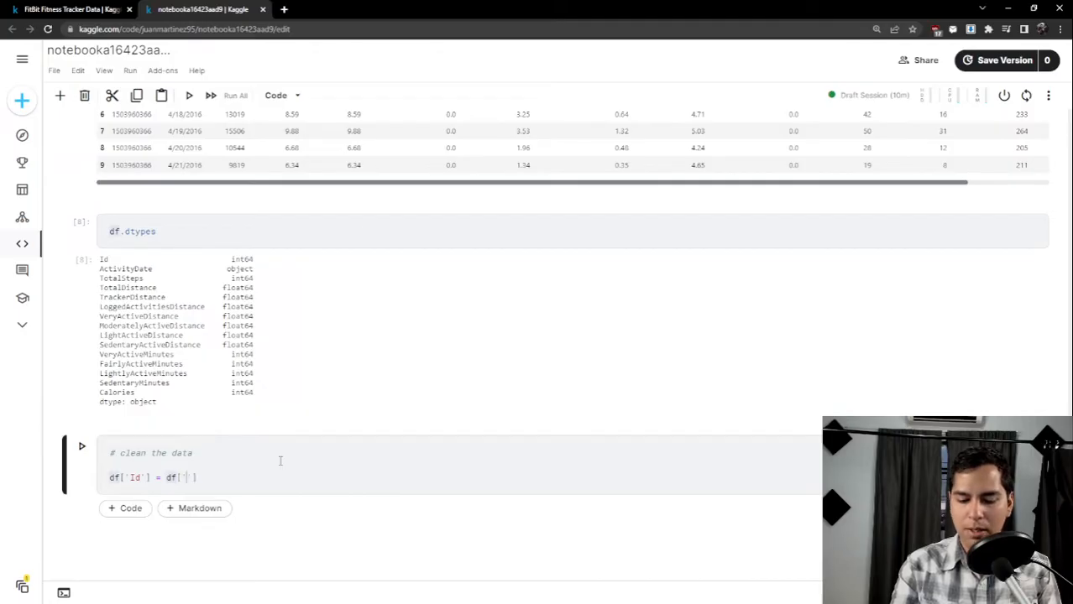
type("d'")
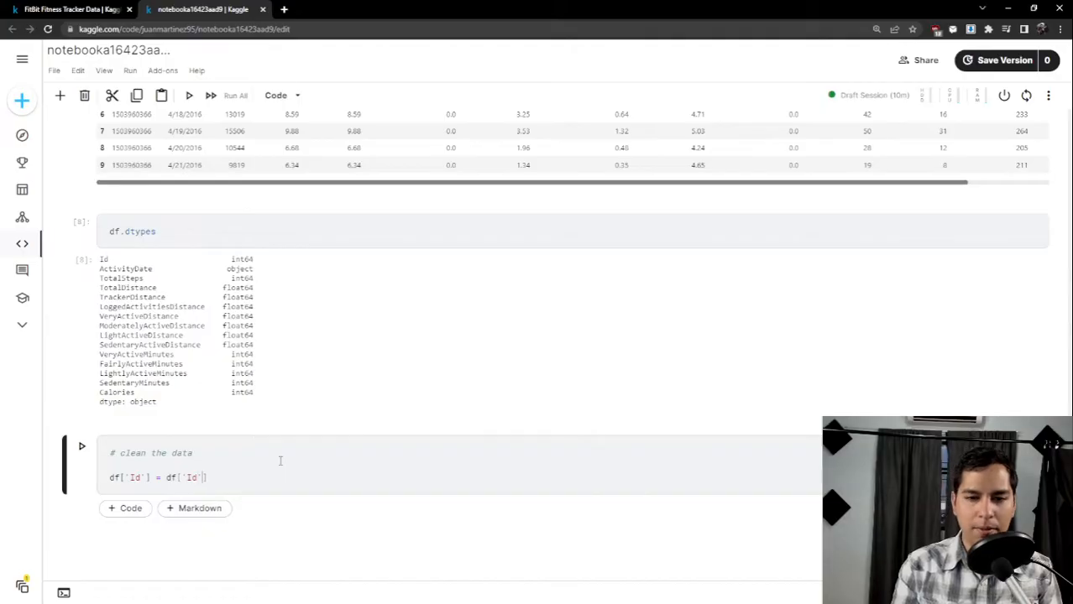
type("]")
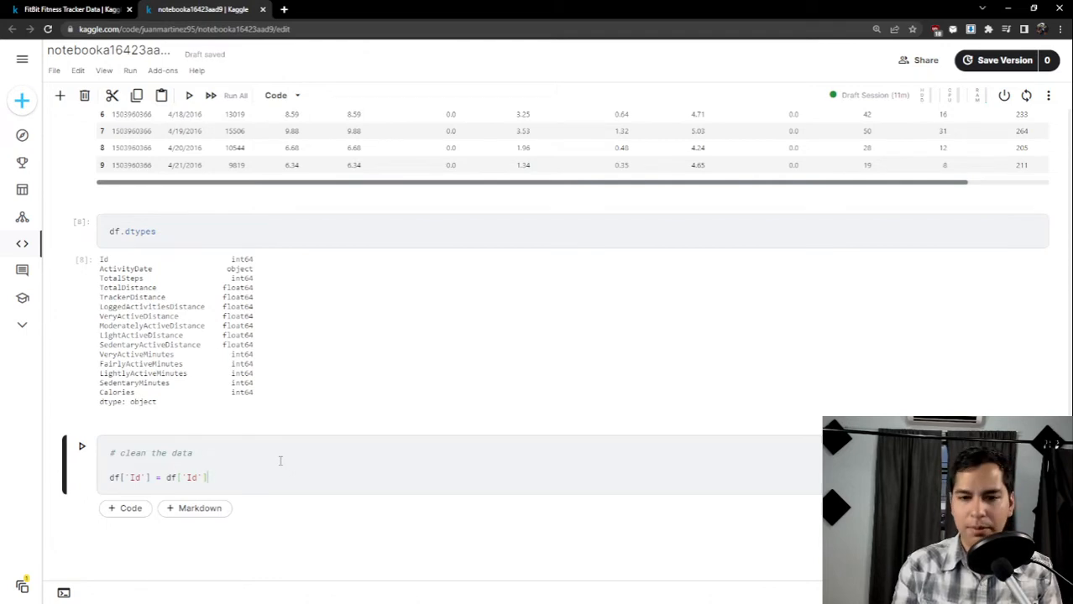
type(".")
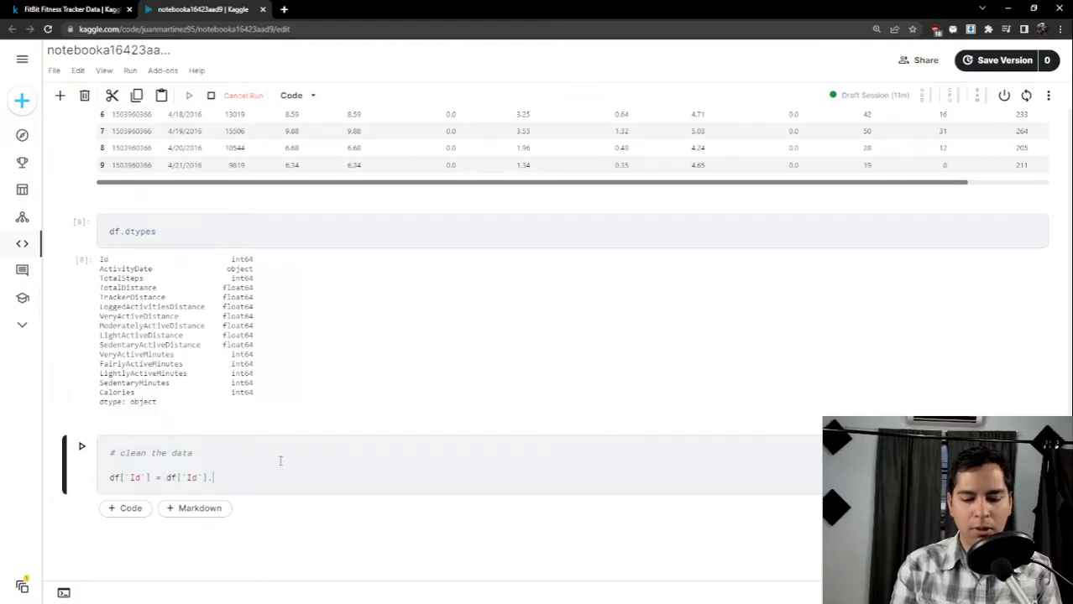
type("as")
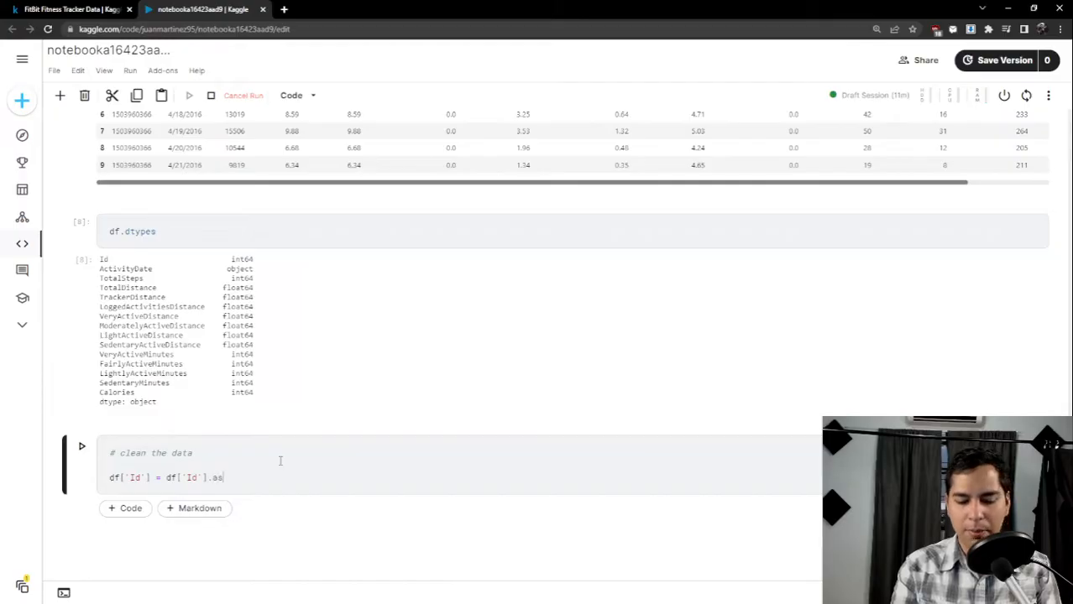
type("type(str")
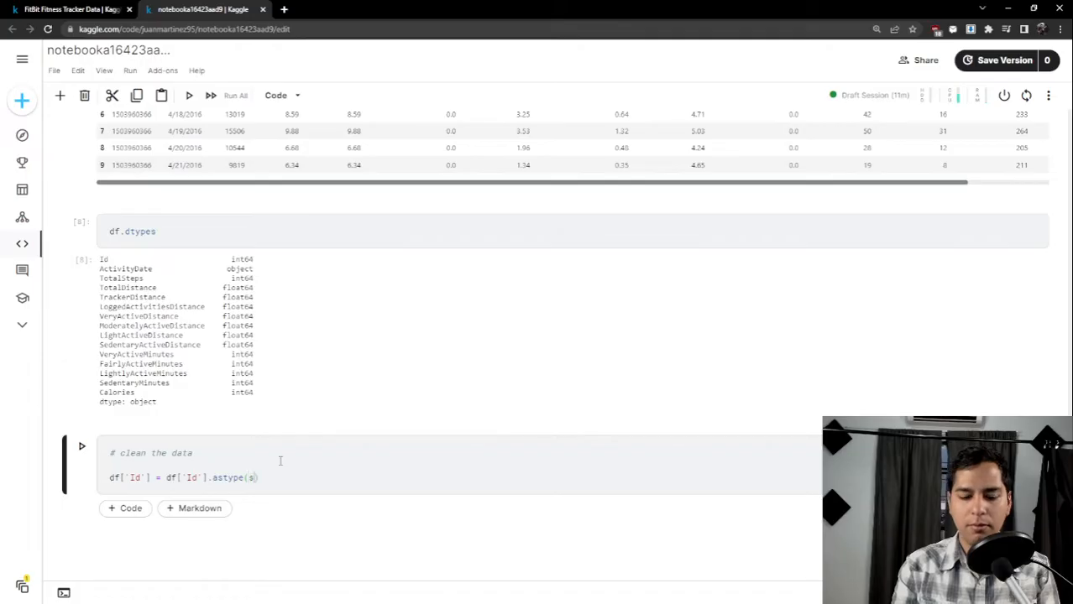
type(")")
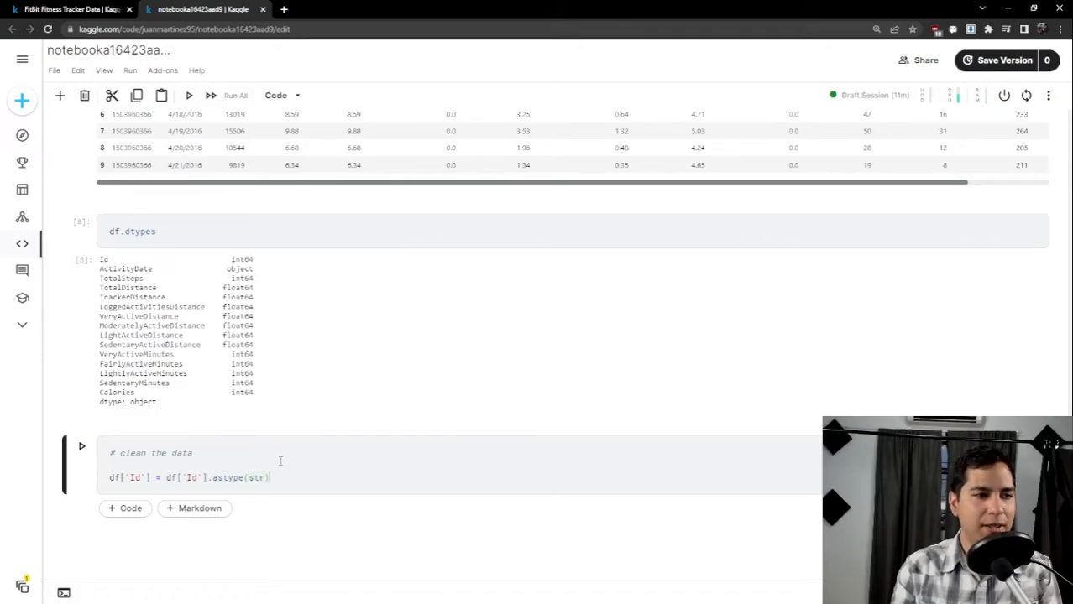
key("Return")
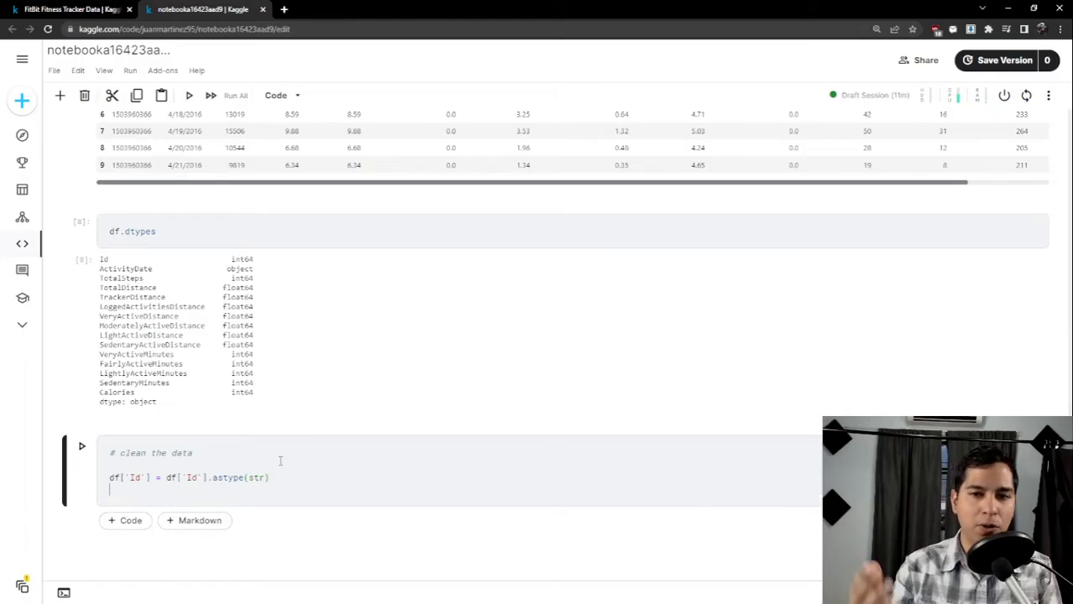
Begin a new line below the Id conversion that assigns a value to df['ActivityDate'].
scroll(281, 461, "up", 1)
scroll(281, 461, "down", 1)
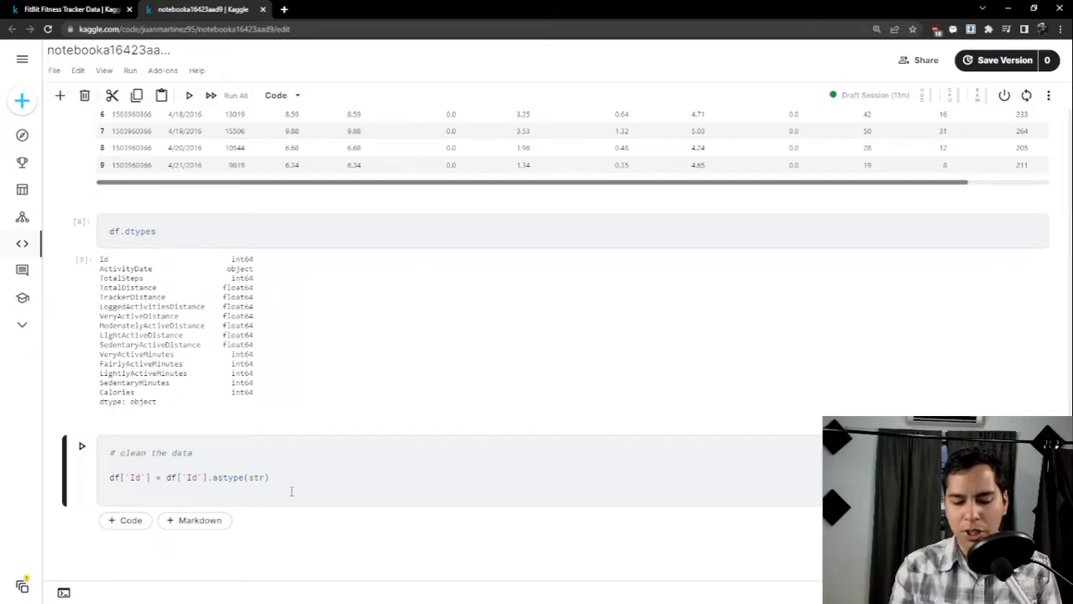
key("Return")
type("df['A")
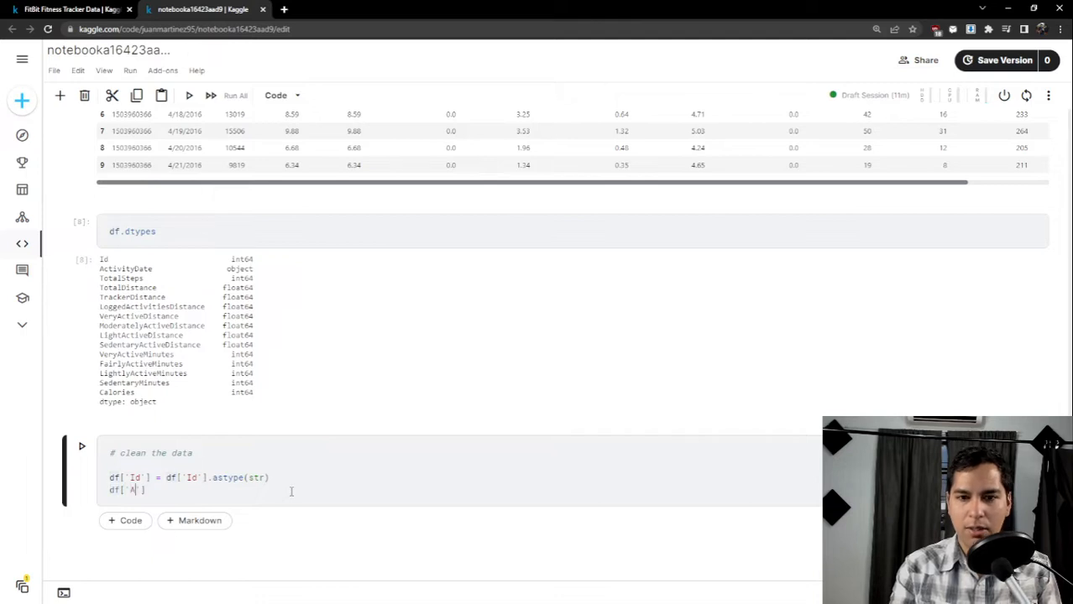
type("c")
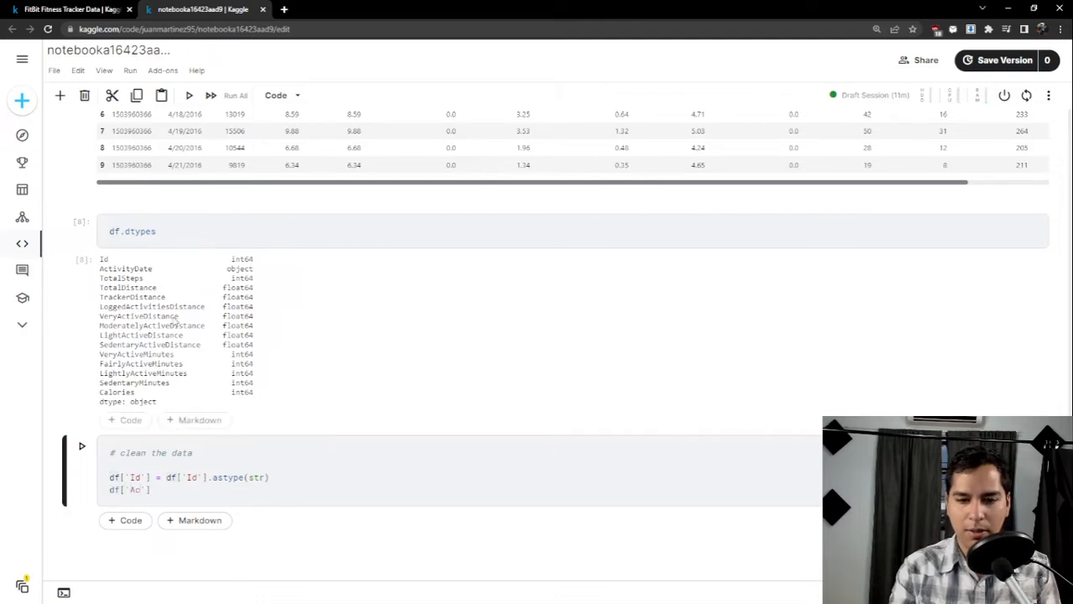
type("tivity")
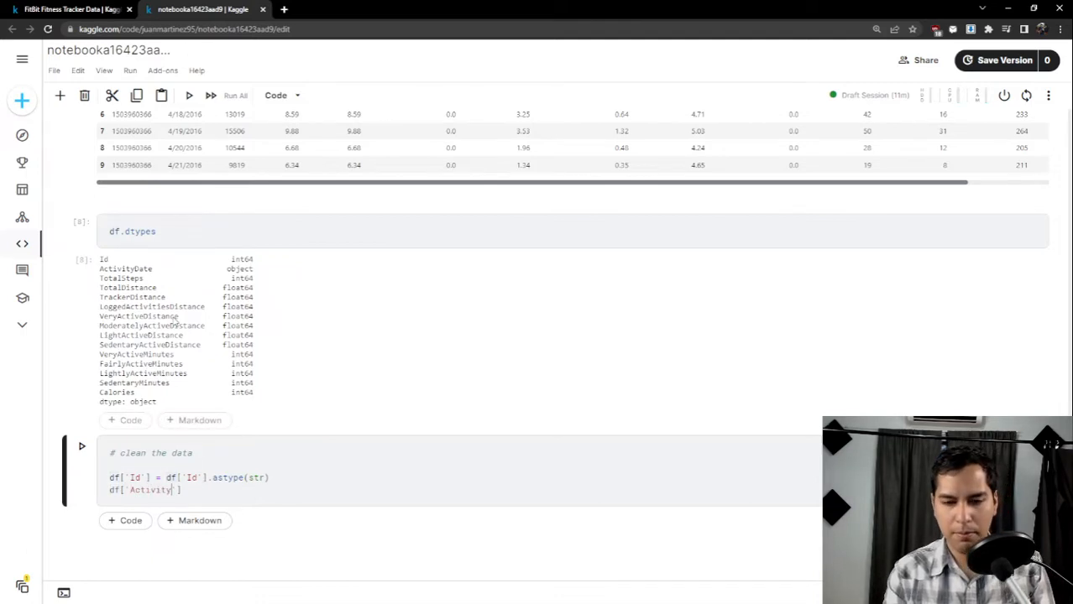
type("Date'")
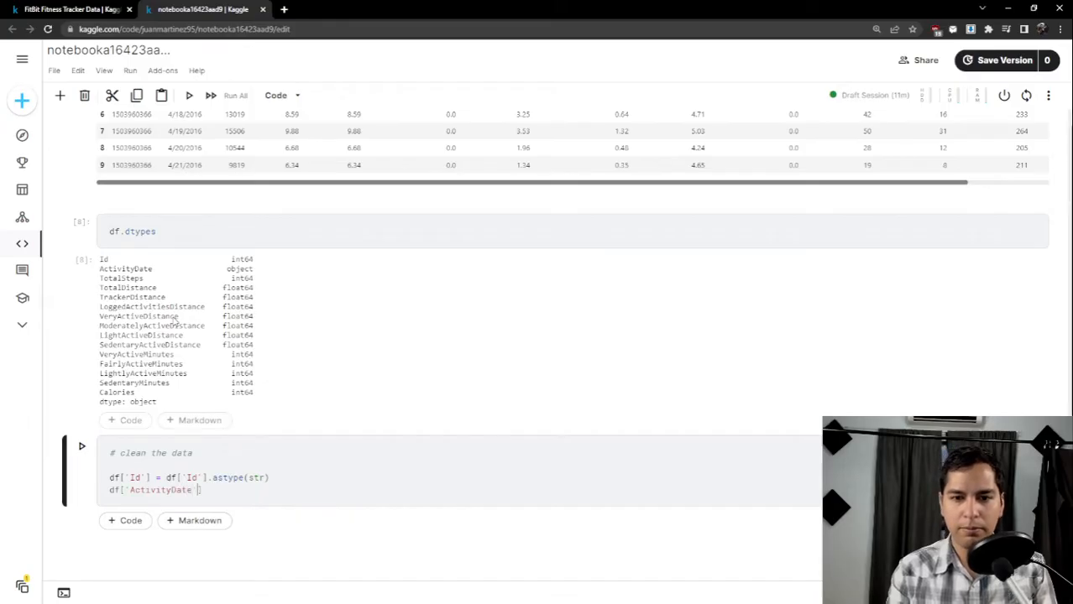
type("] = df[")
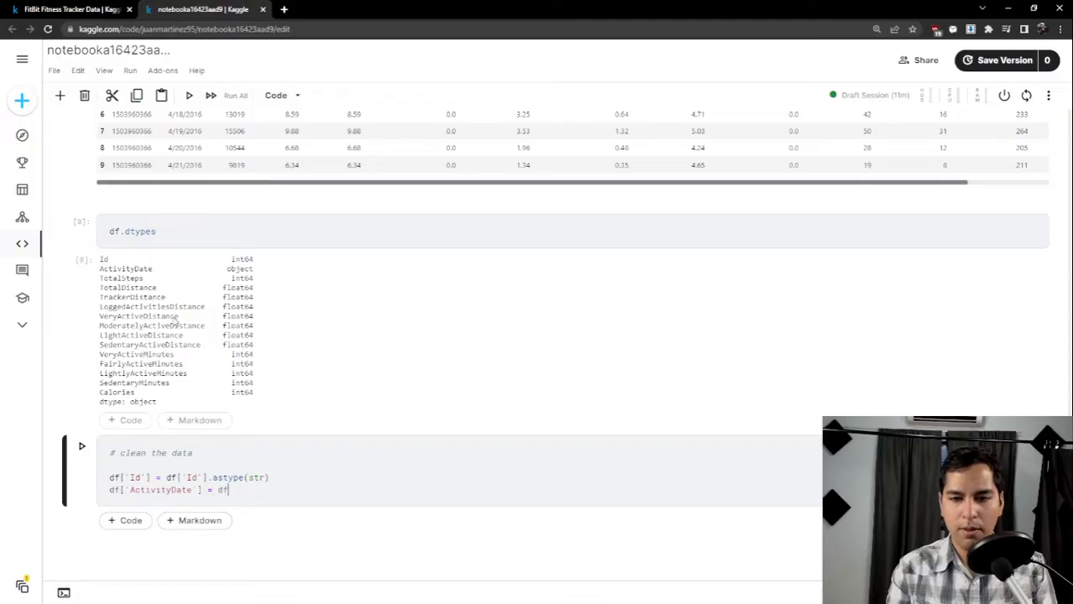
type("'")
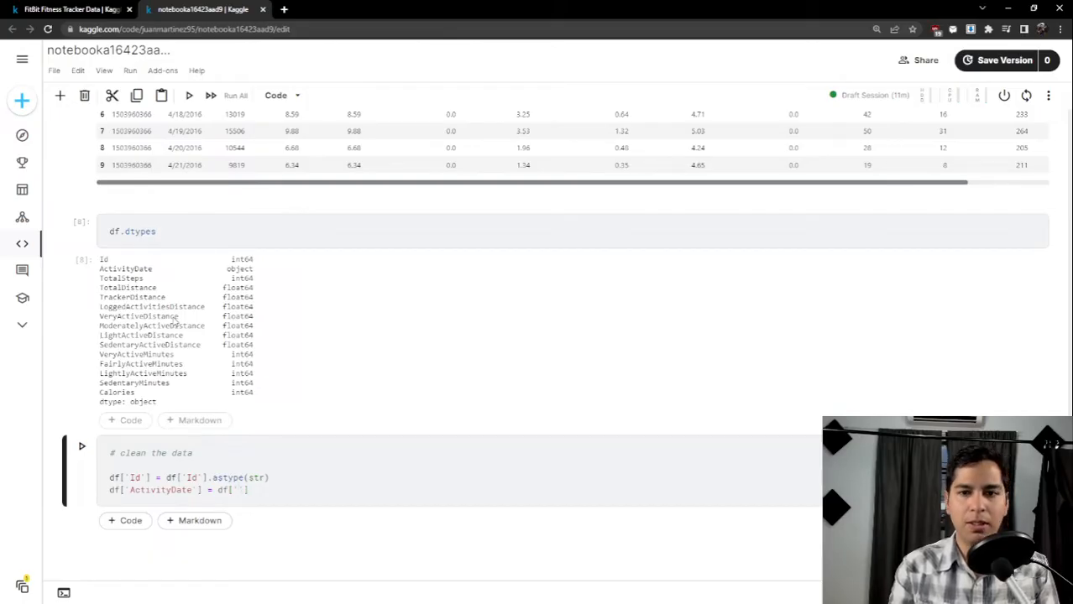
type("pd.")
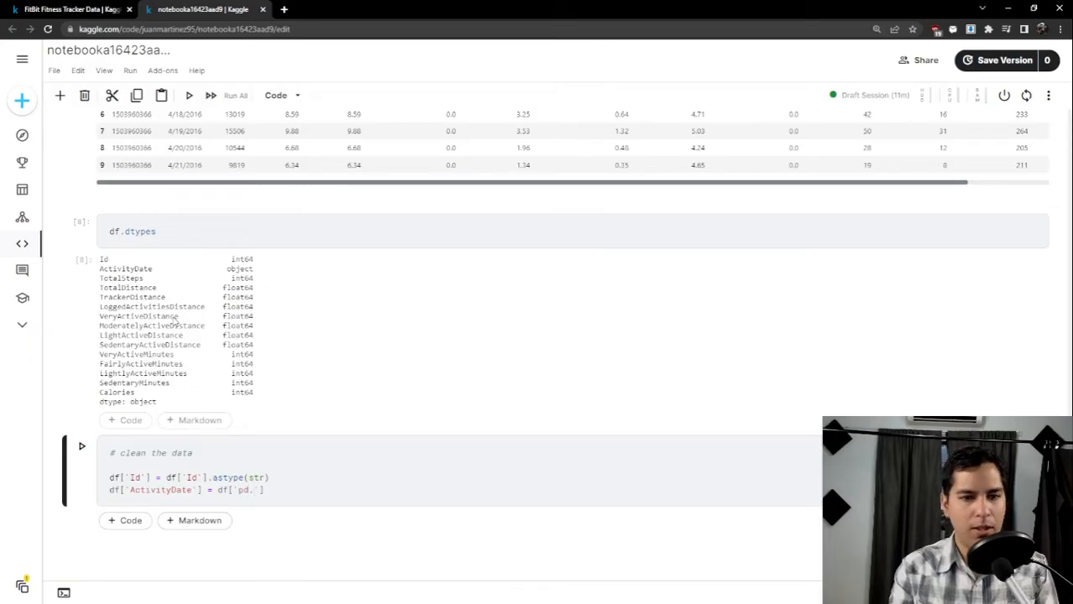
key("BackSpace")
key("BackSpace")
key("BackSpace")
key("BackSpace")
key("BackSpace")
key("BackSpace")
key("BackSpace")
Complete the ActivityDate assignment with pd.to_datetime(df['ActivityDate']) to convert the column to dates.
type("pd.")
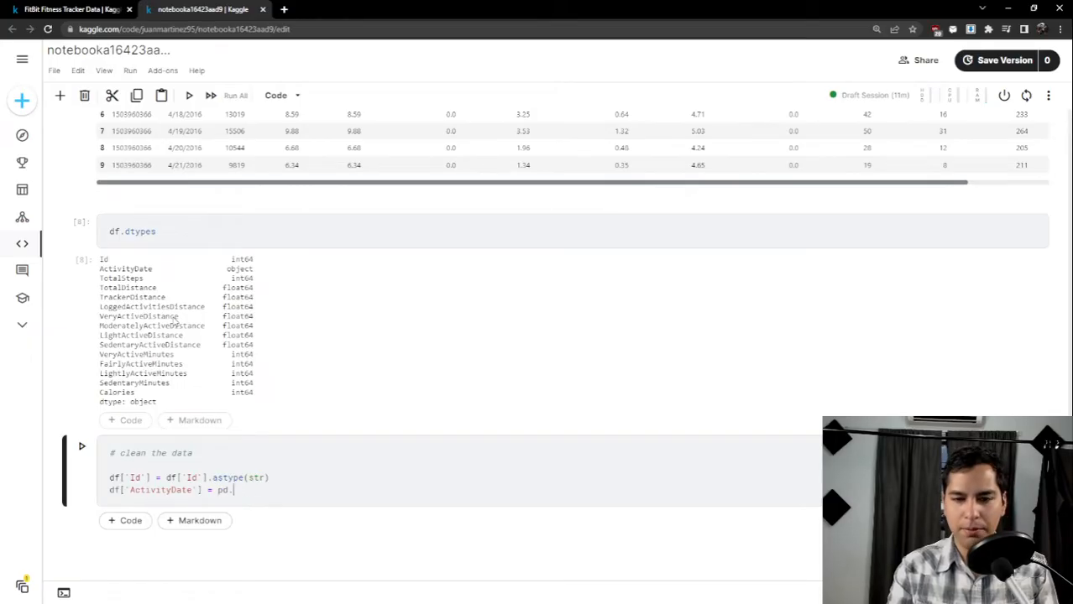
type("to_d")
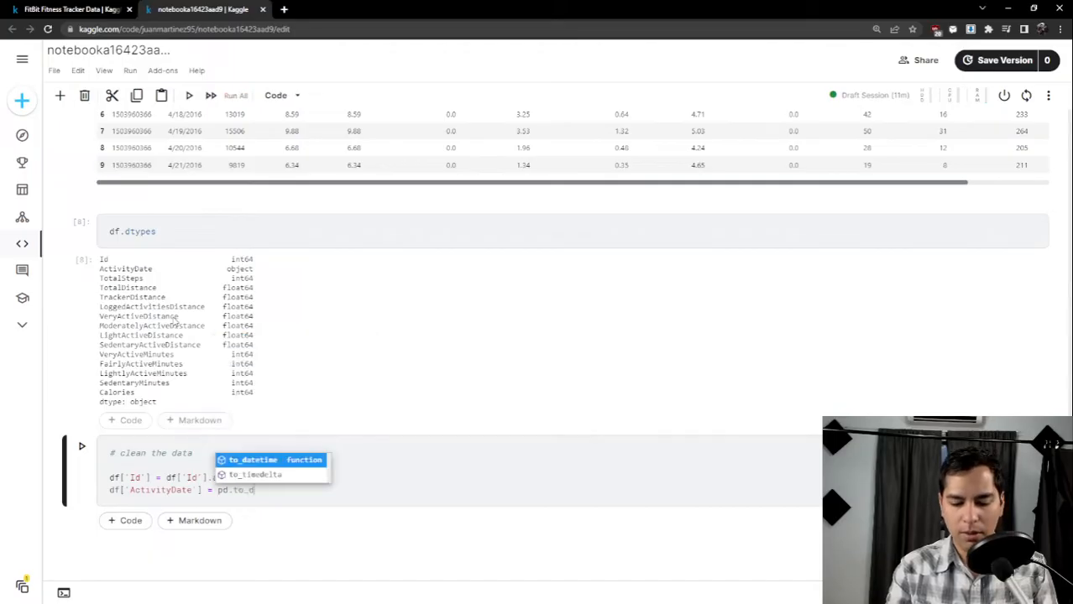
type("ate")
key("Return")
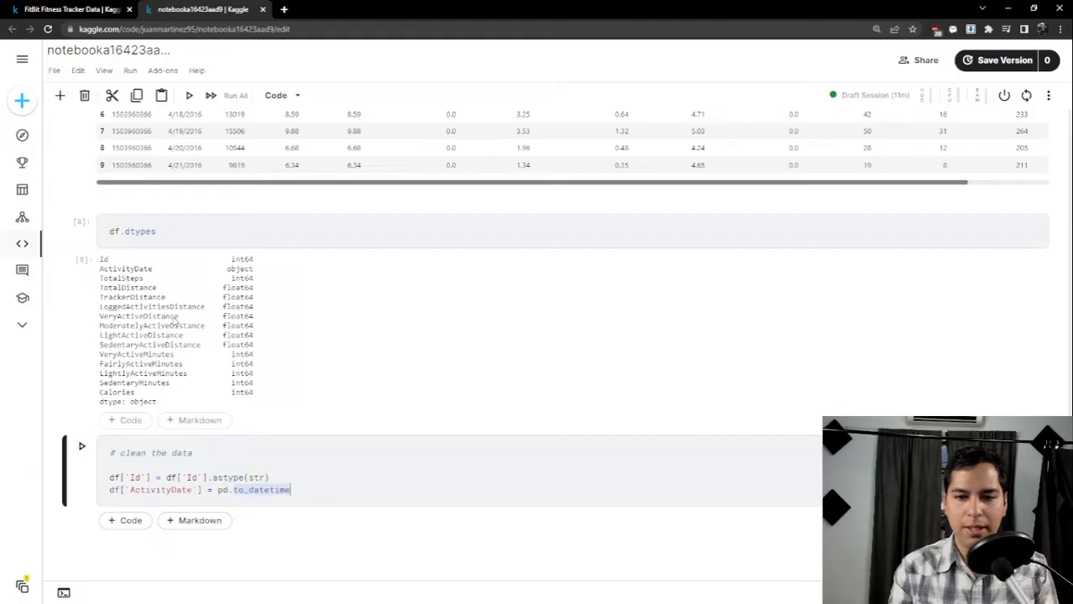
type("(")
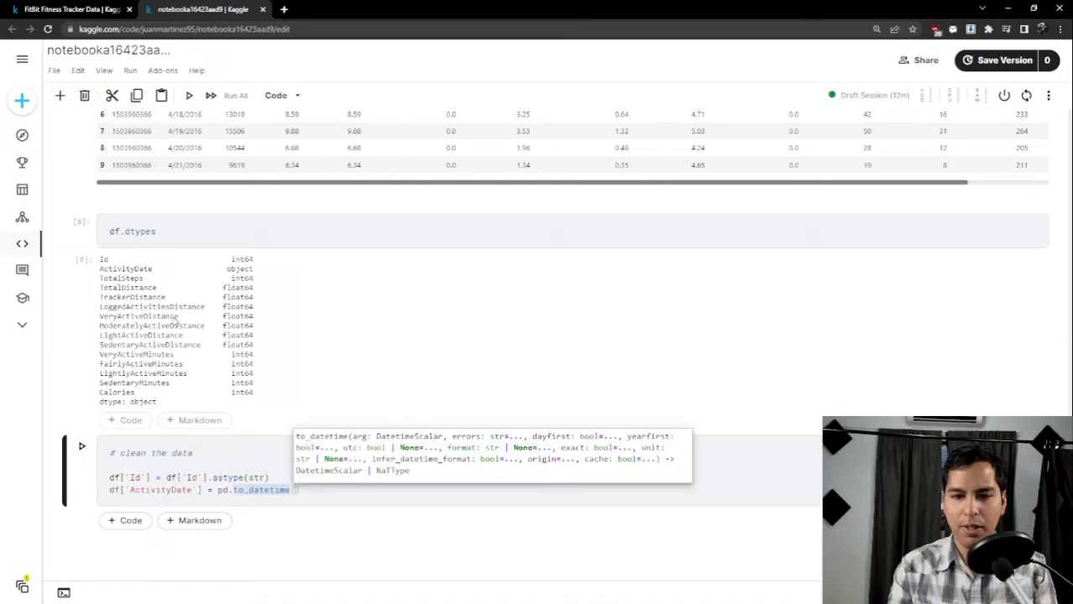
type("df")
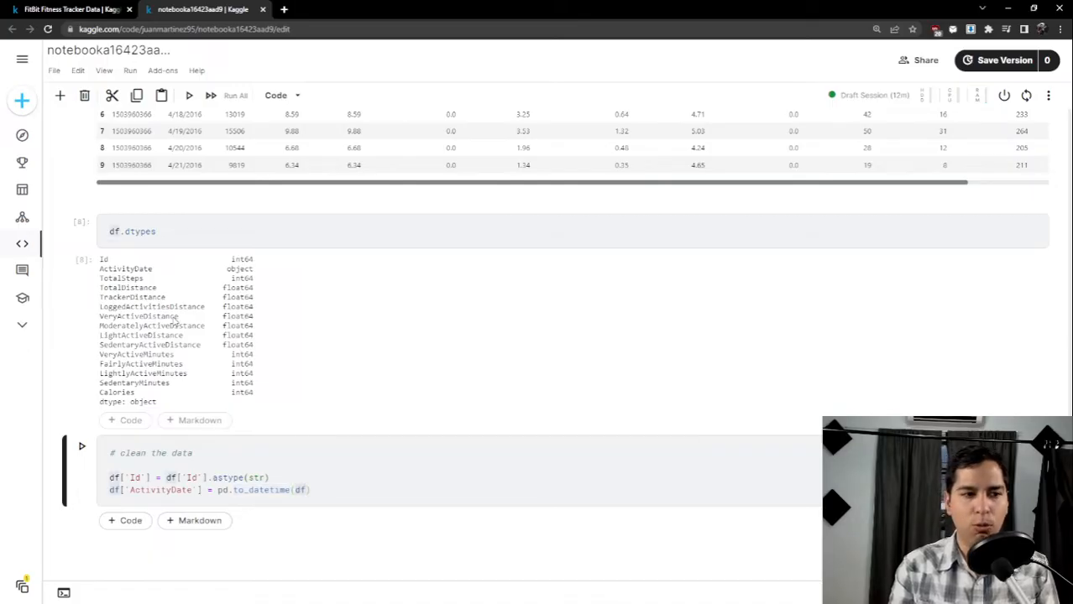
type("['Acti")
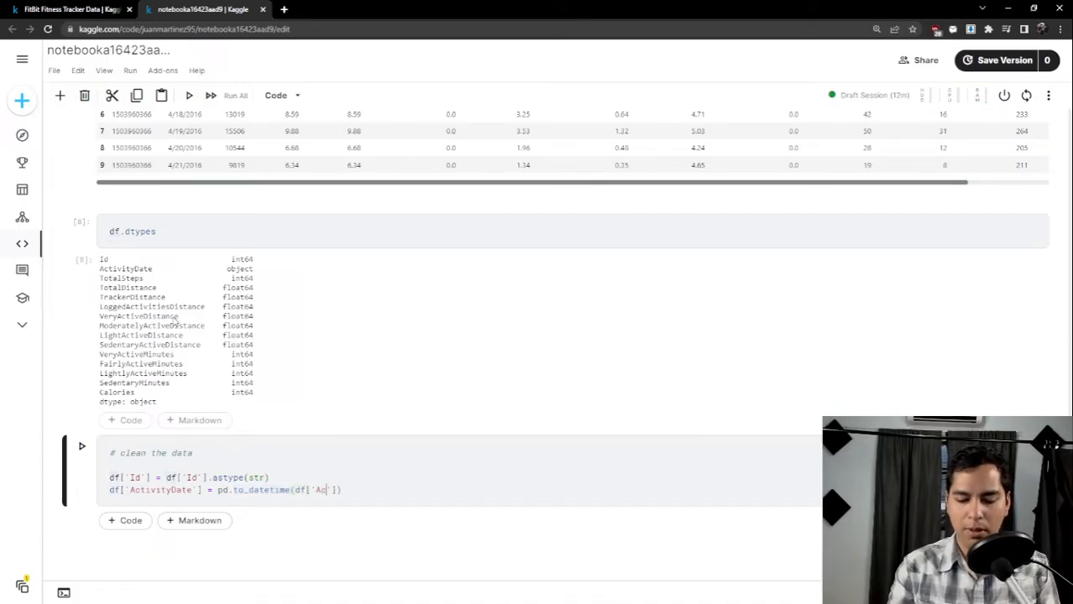
type("vity")
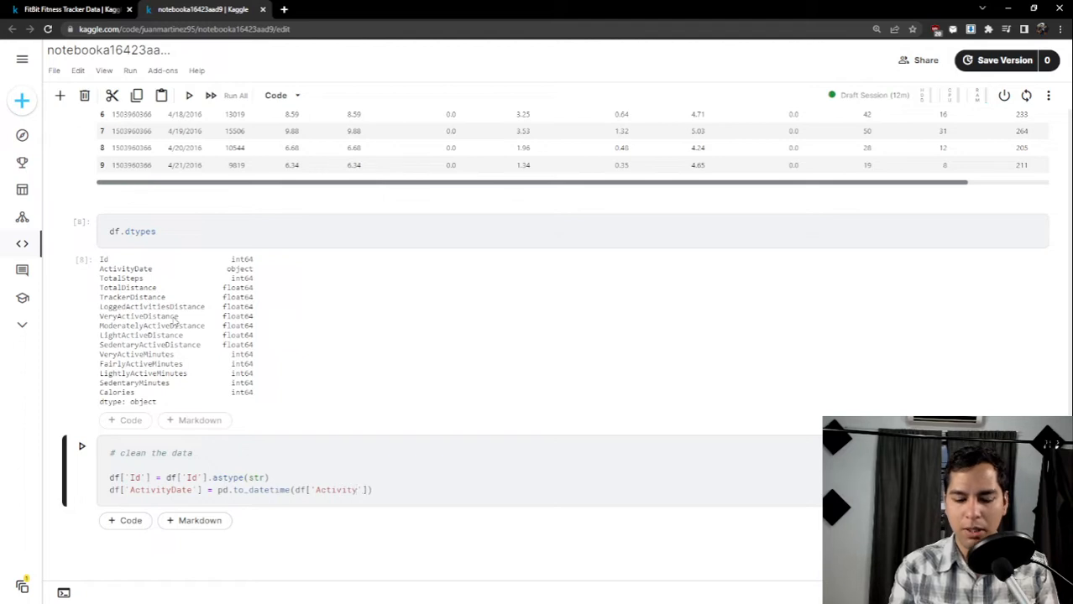
type("Date']")
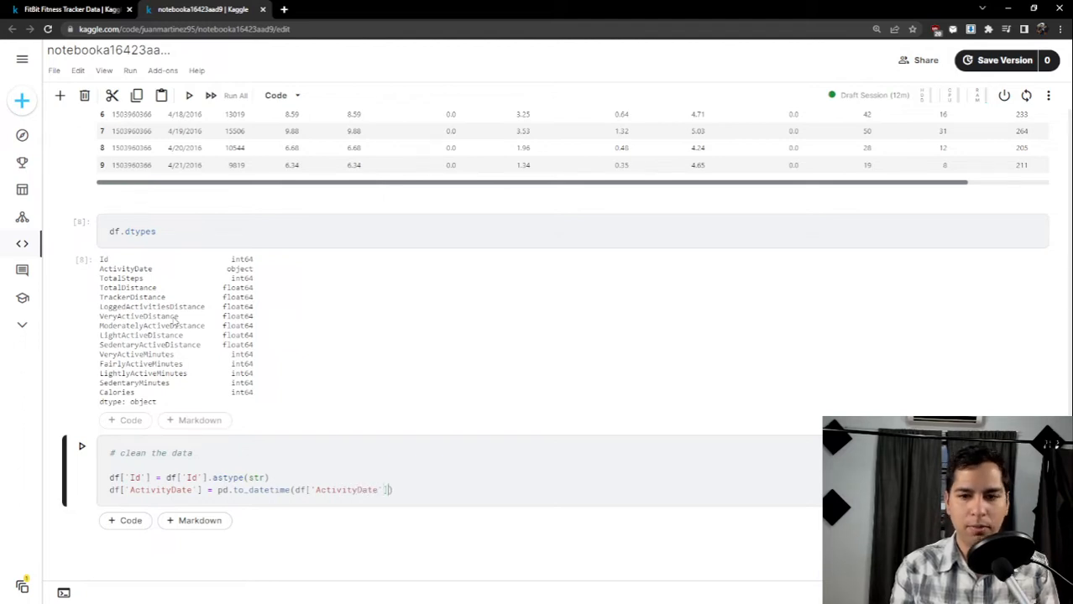
type(")")
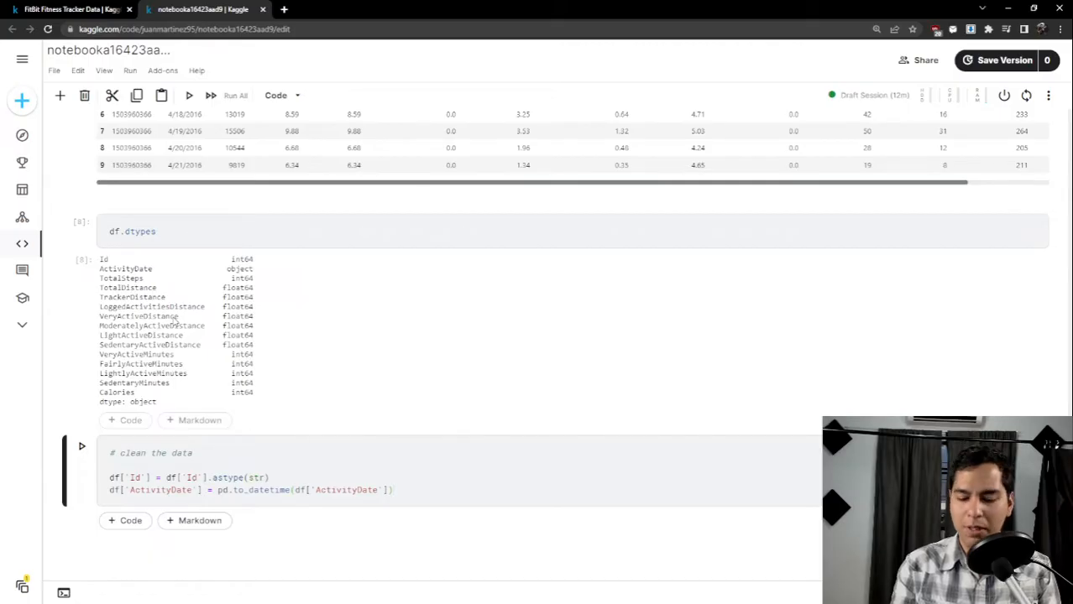
Add a format argument to the to_datetime call, with its string starting with '%m,'.
key("Left")
type(", ")
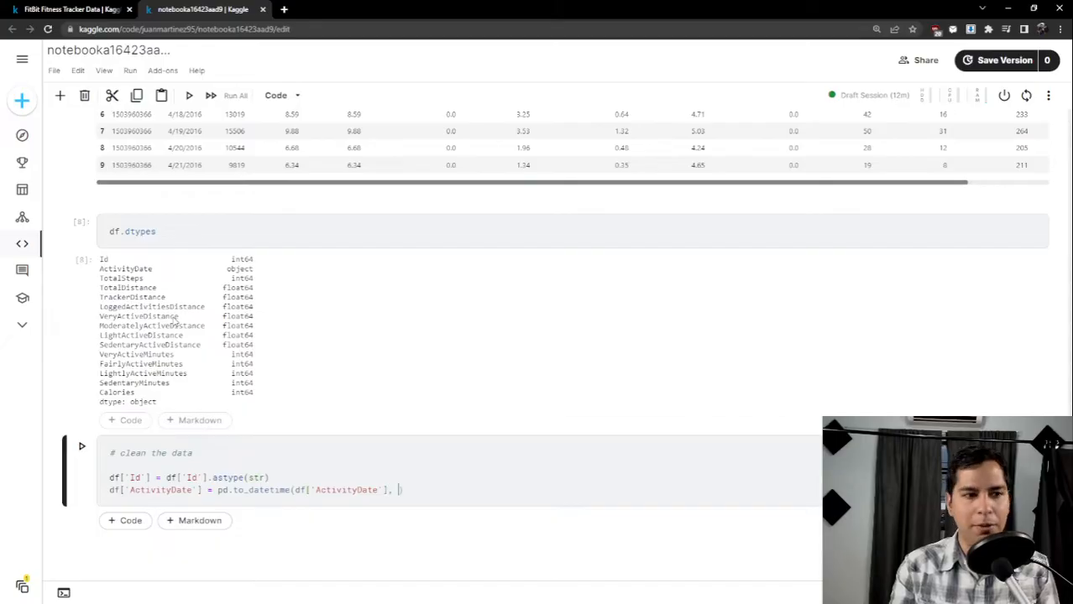
type("format")
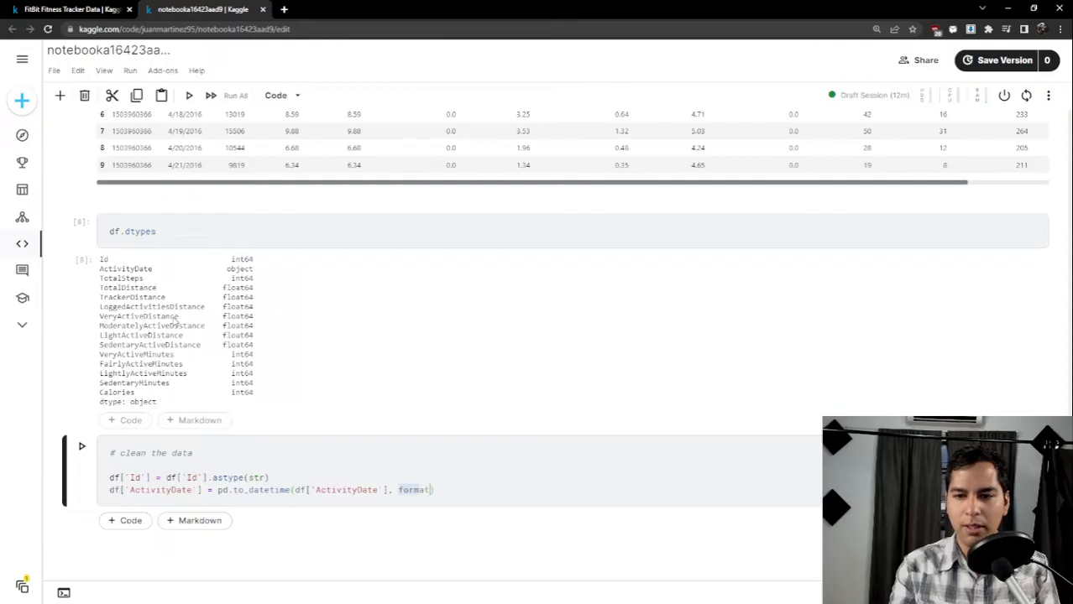
type("='")
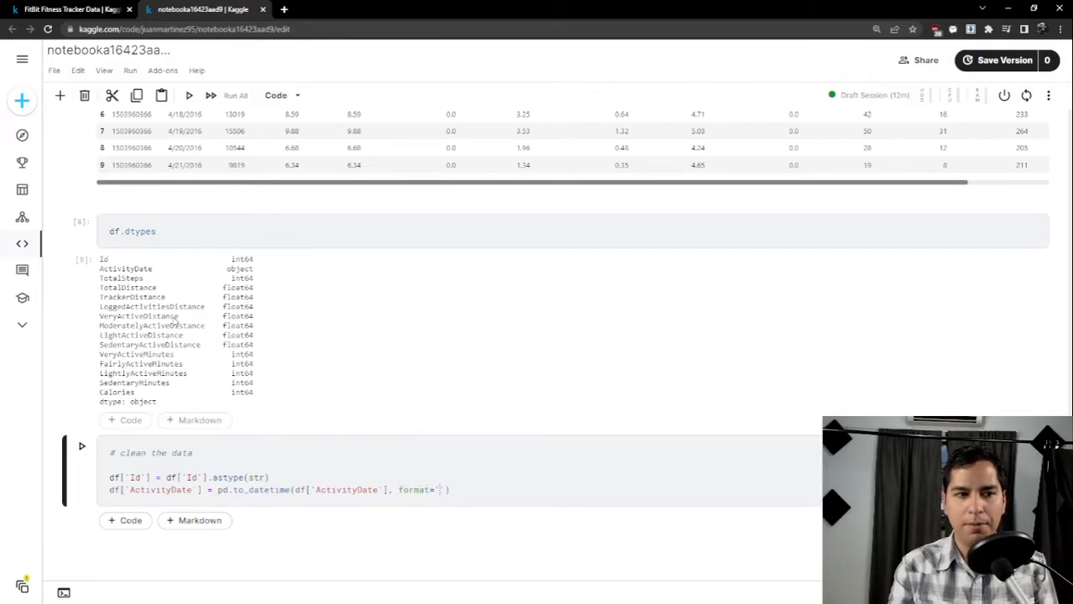
type("%")
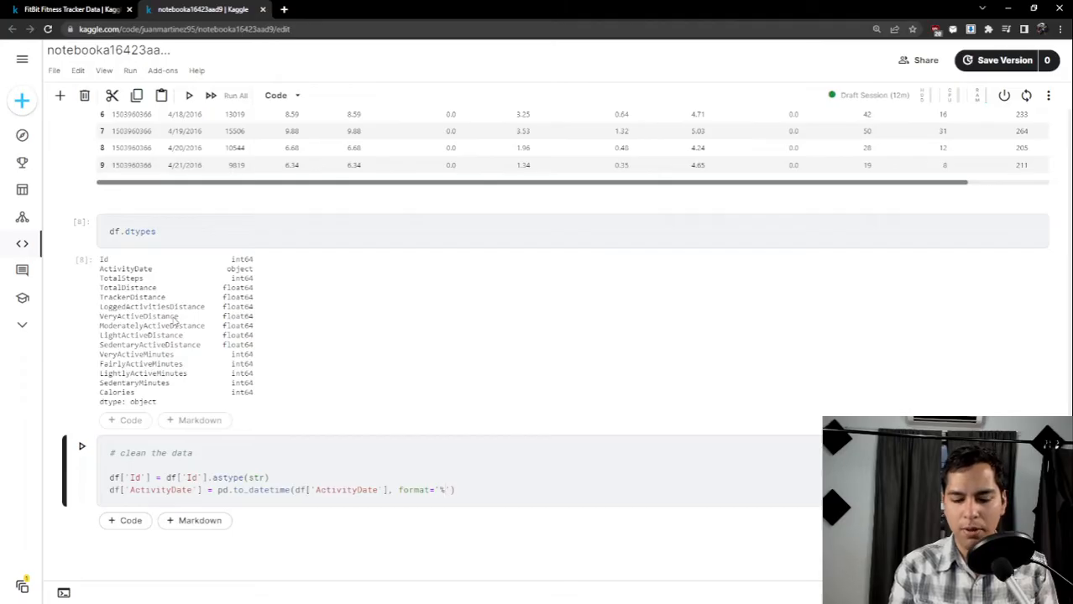
type("m/")
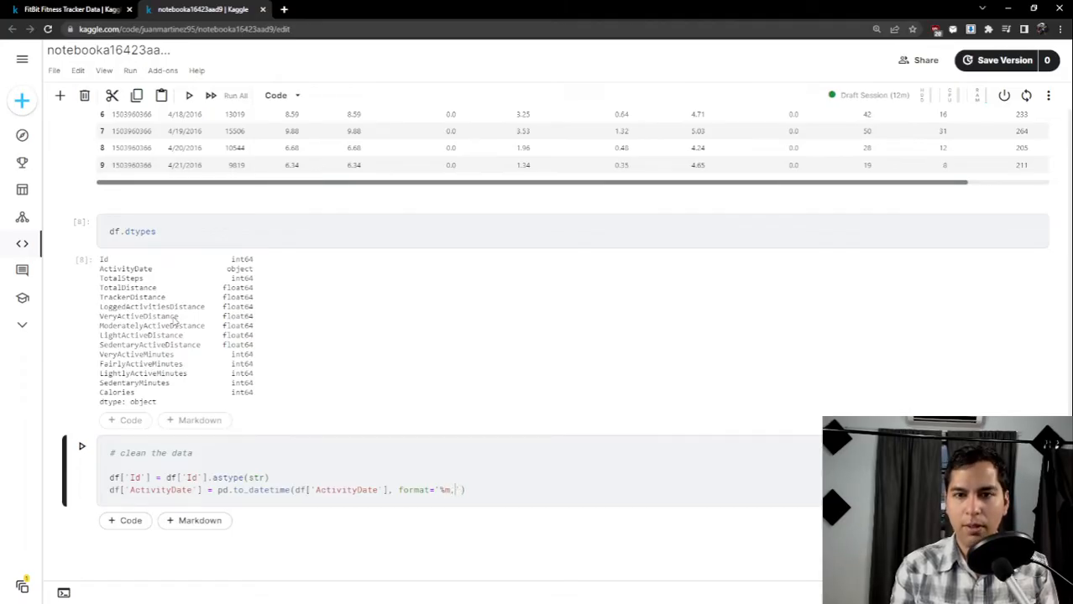
type(",")
Check the date layout of ActivityDate in the df.head(10) output and extend the format string to '%m,%d'.
scroll(180, 214, "up", 3)
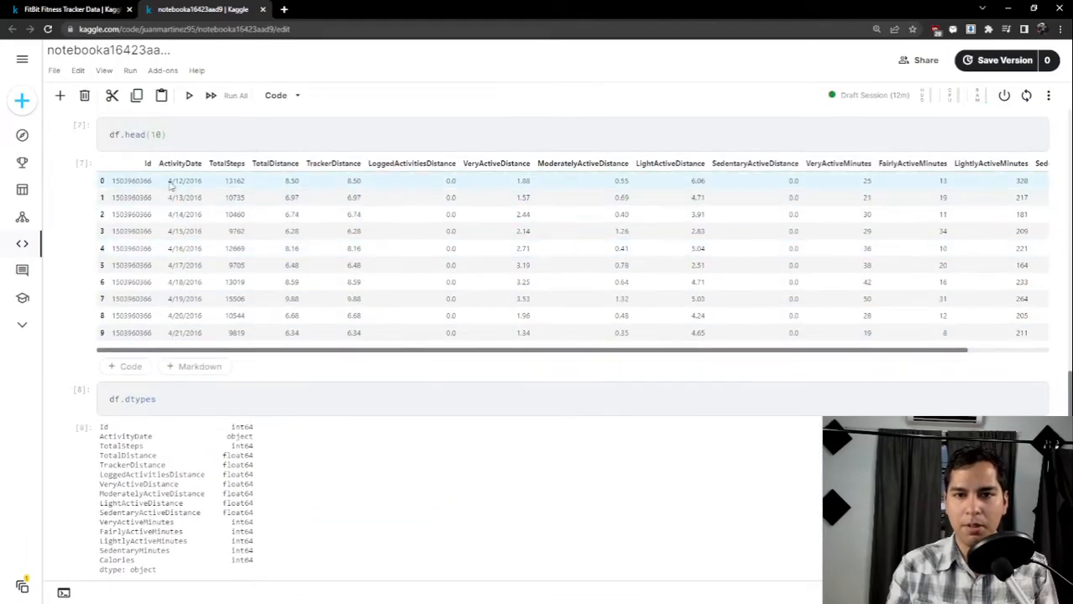
left_click_drag(168, 182, 183, 181)
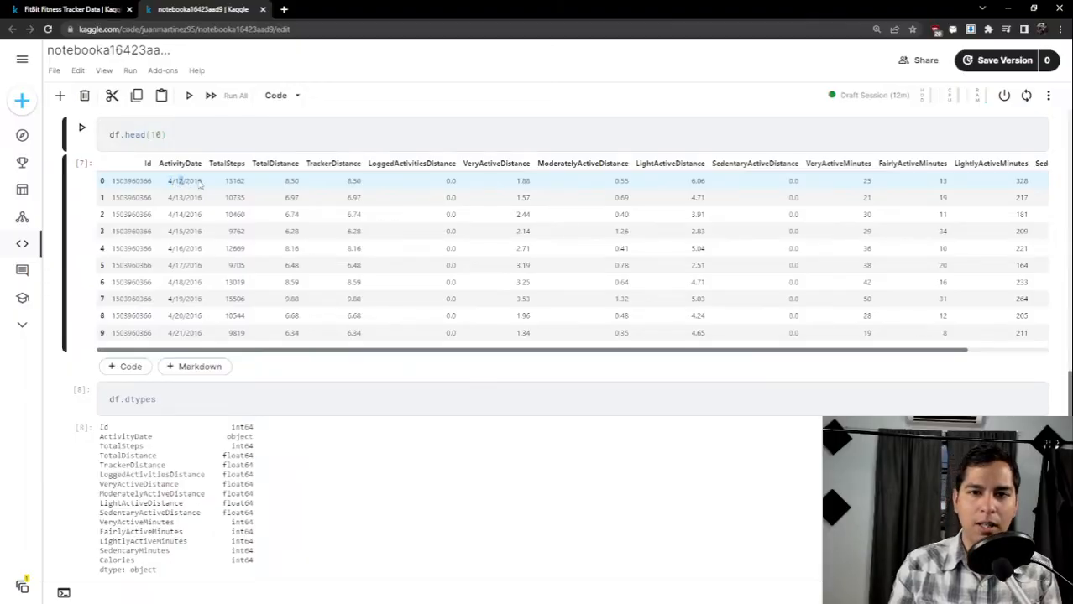
scroll(258, 213, "down", 3)
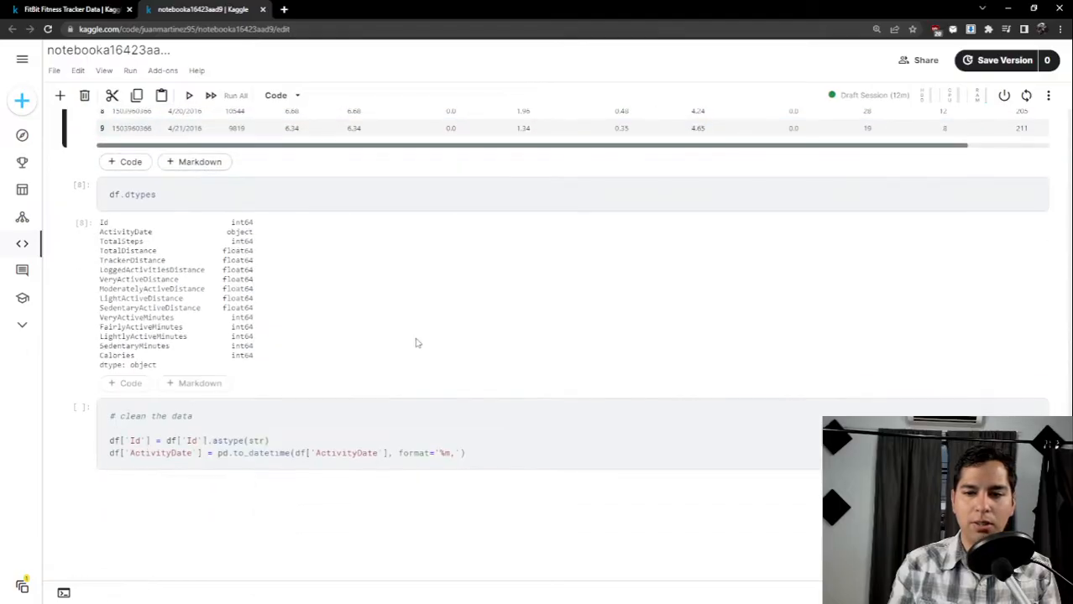
left_click(455, 452)
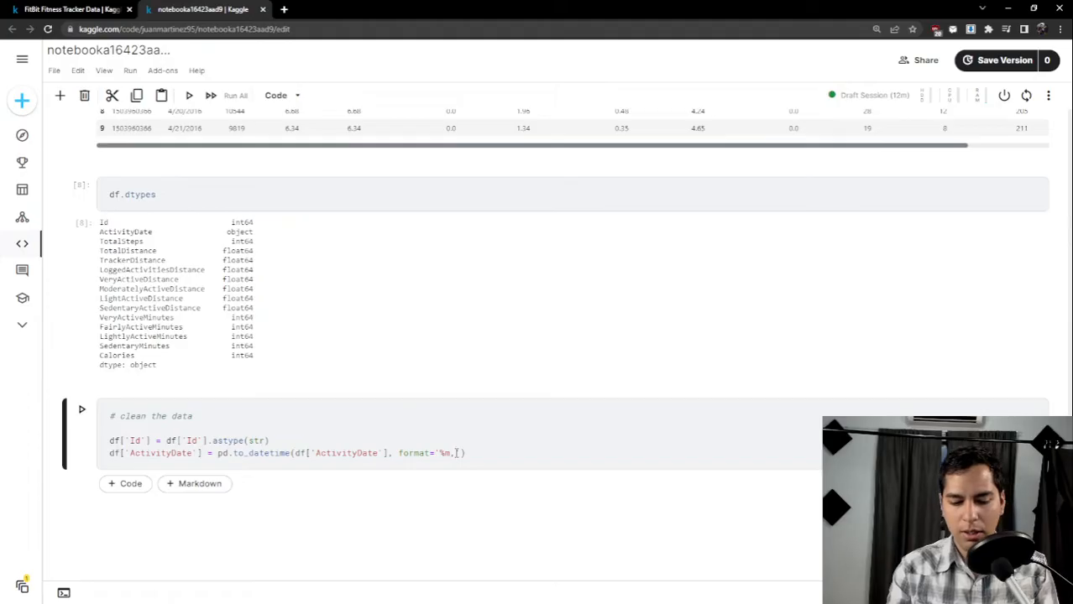
type("%d")
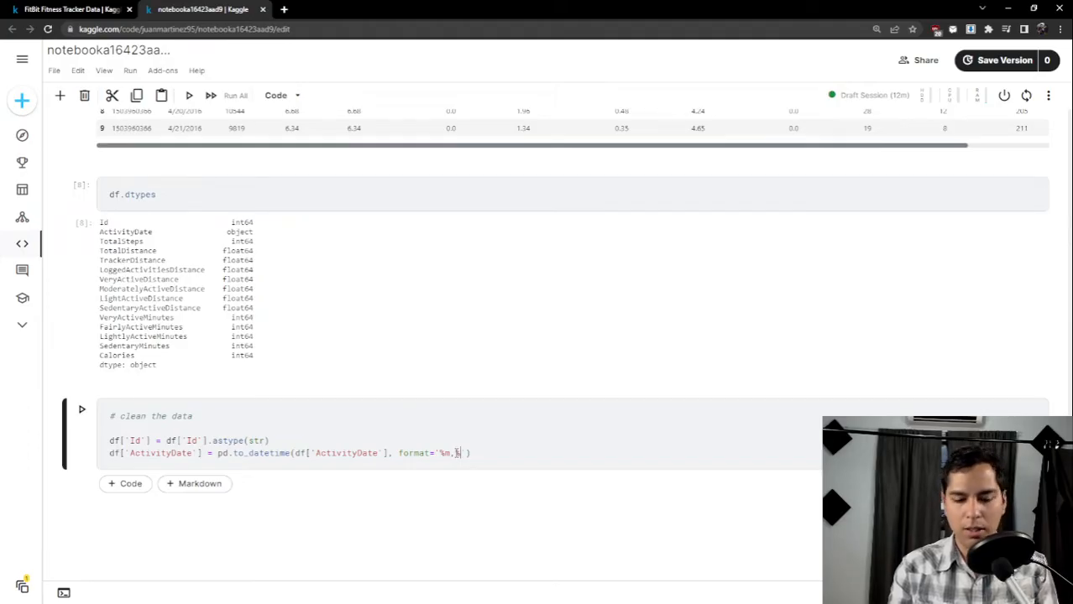
type(",")
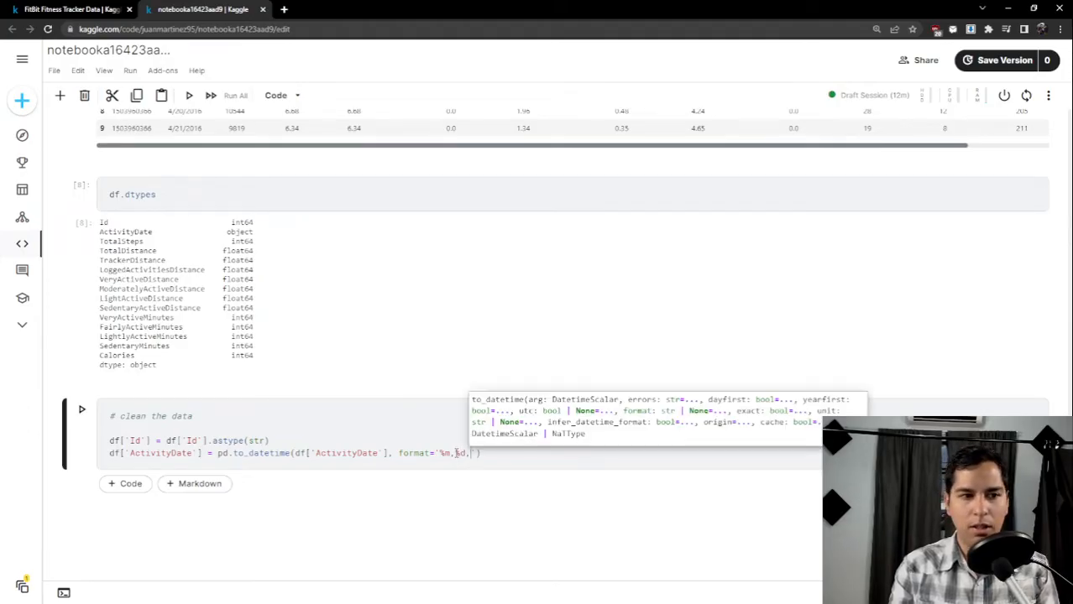
key("BackSpace")
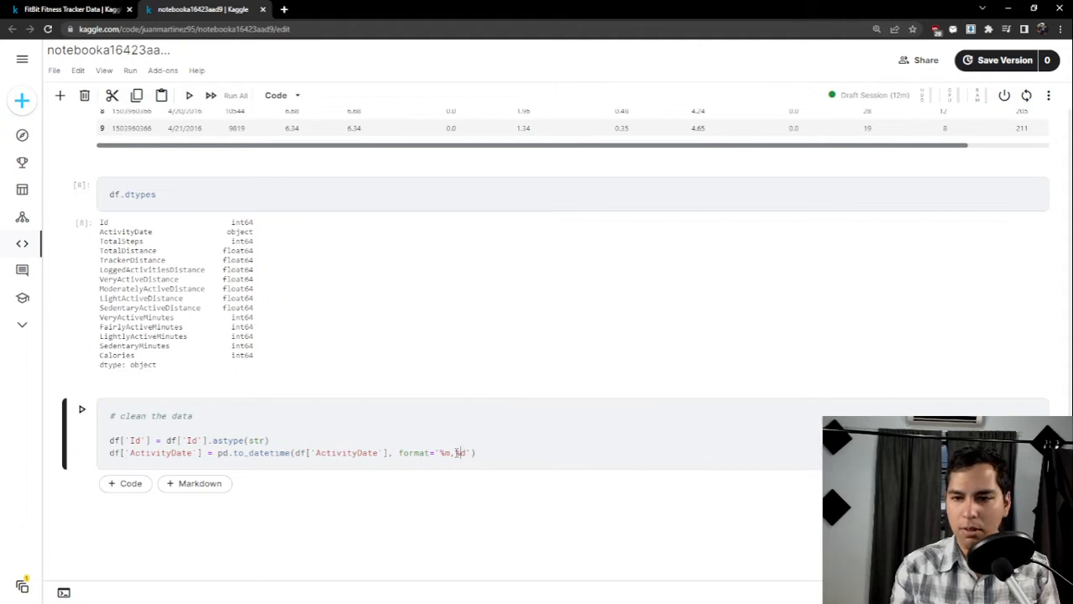
key("BackSpace")
type("m")
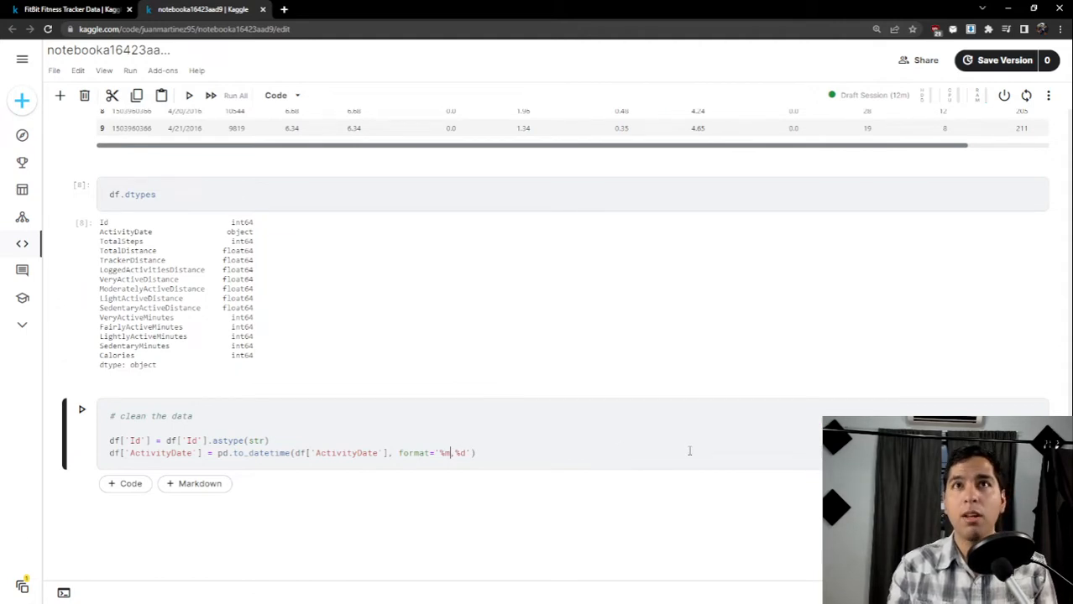
Enlarge the notebook page and replace the comma in the format string with a slash so it reads '%m/%d'.
key("ctrl+plus")
scroll(605, 408, "down", 2)
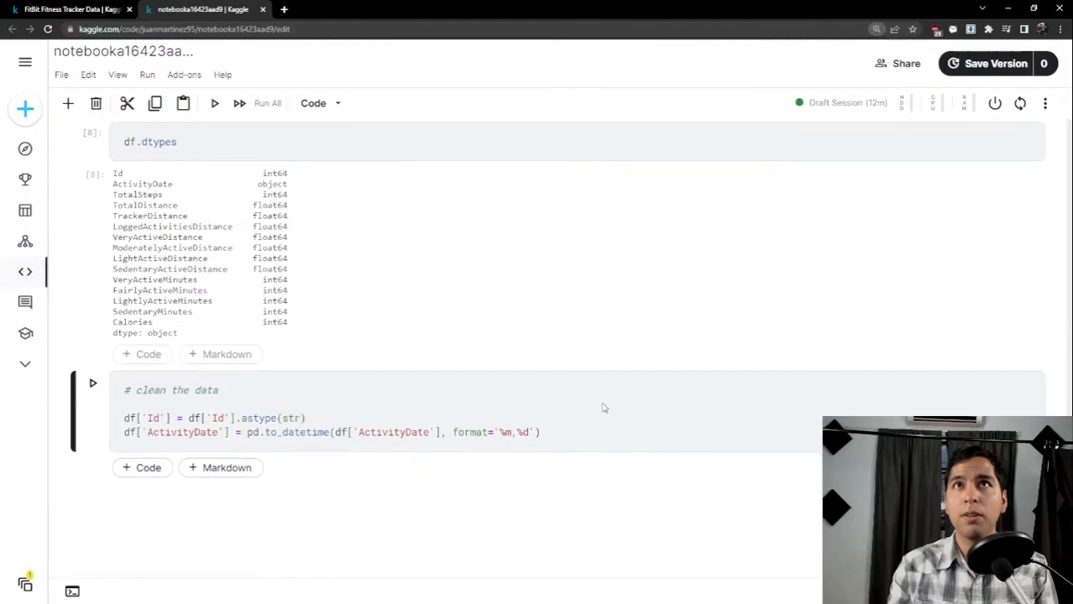
key("ctrl+plus")
scroll(617, 411, "down", 1)
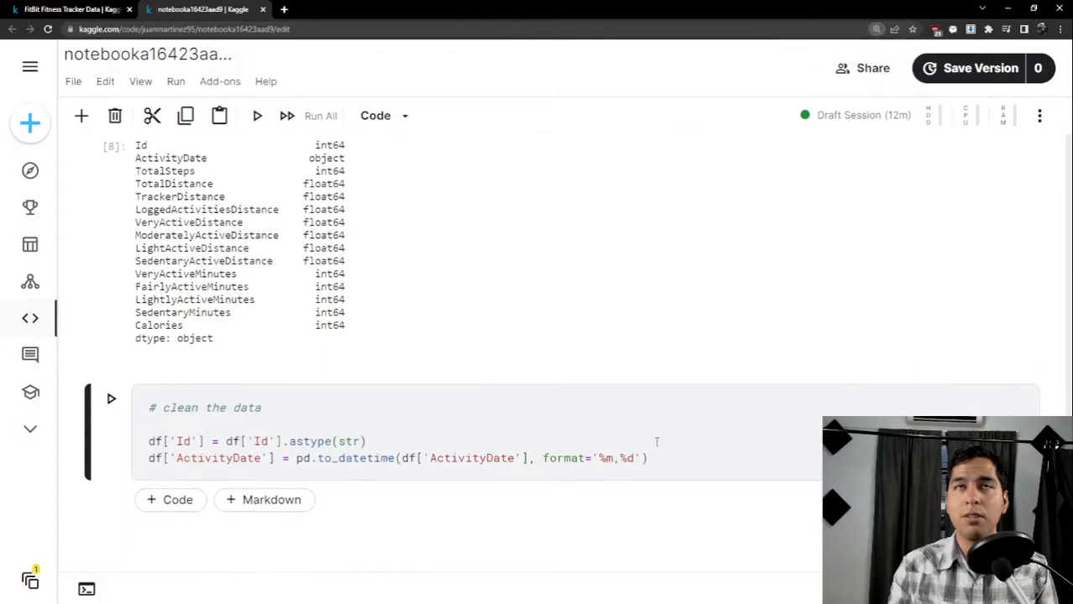
scroll(656, 441, "down", 1)
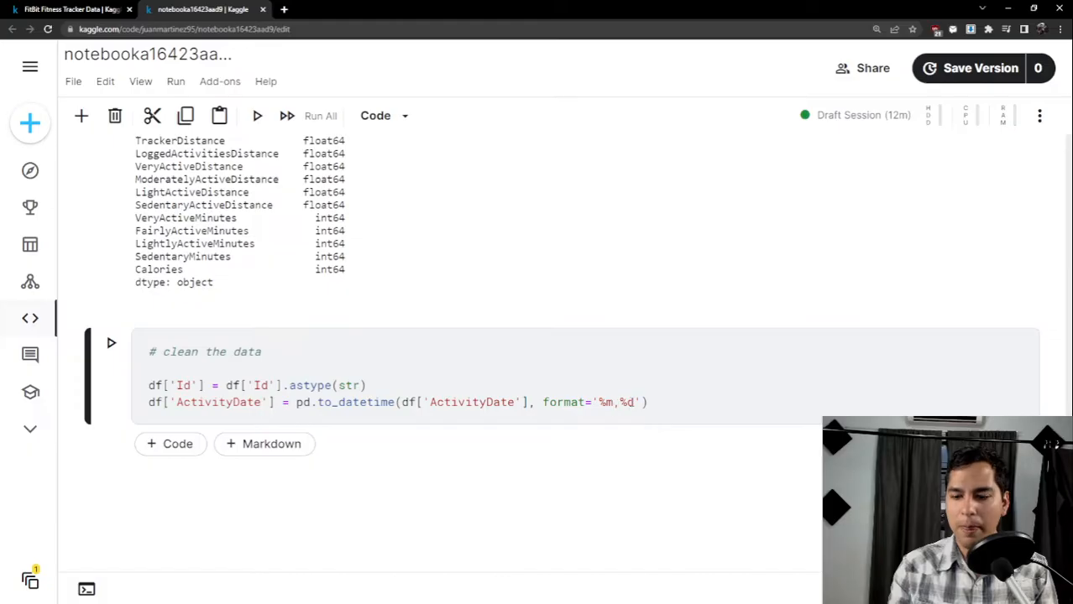
left_click(615, 402)
key("BackSpace")
type("/")
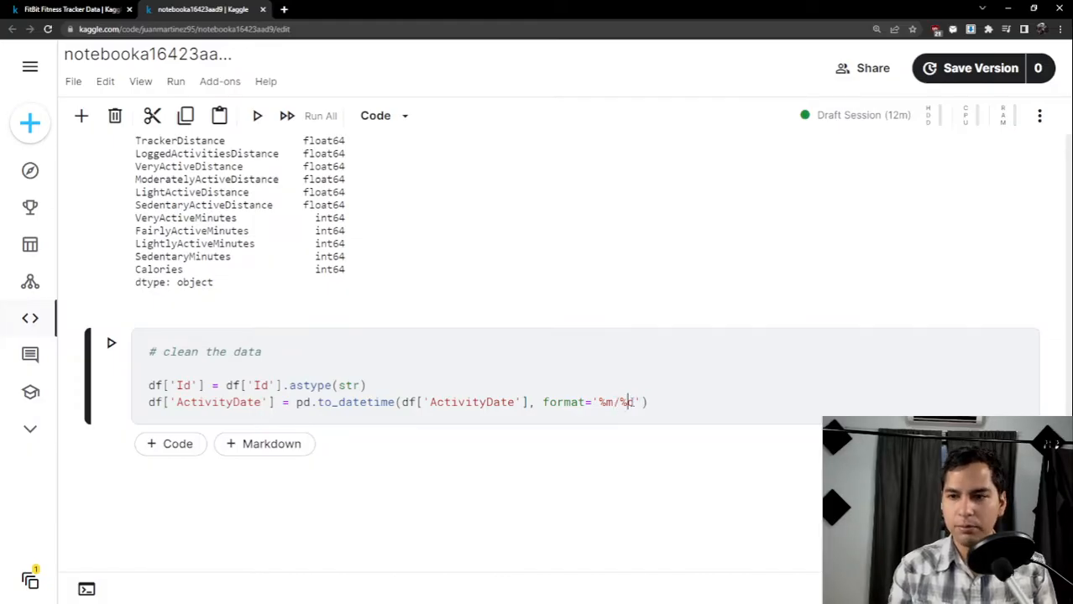
key("Right")
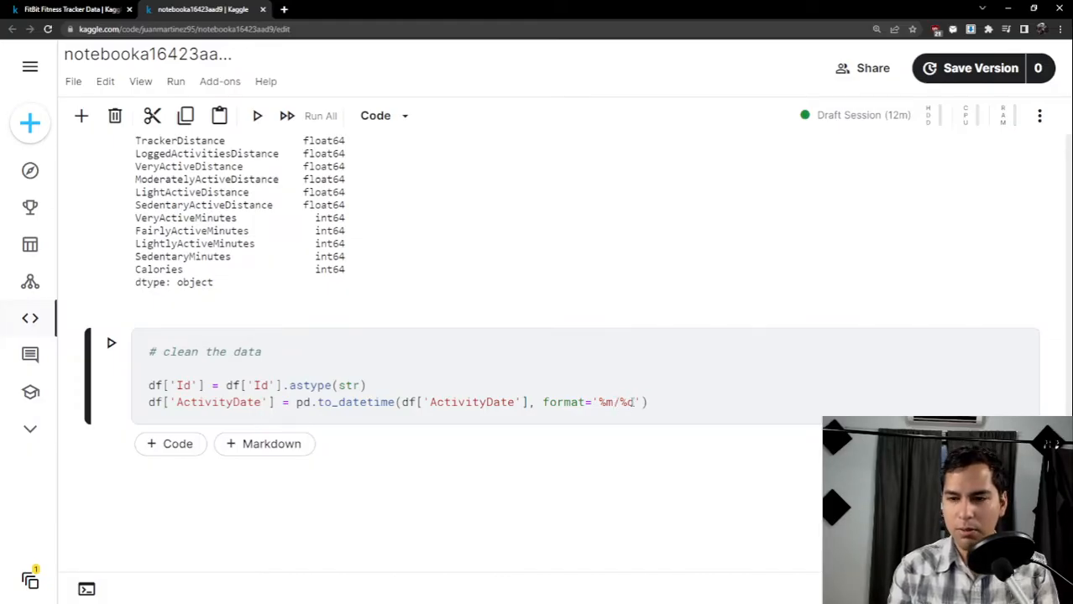
Complete the to_datetime format string with the four-digit year so it reads '%m/%d/%Y'.
type("/")
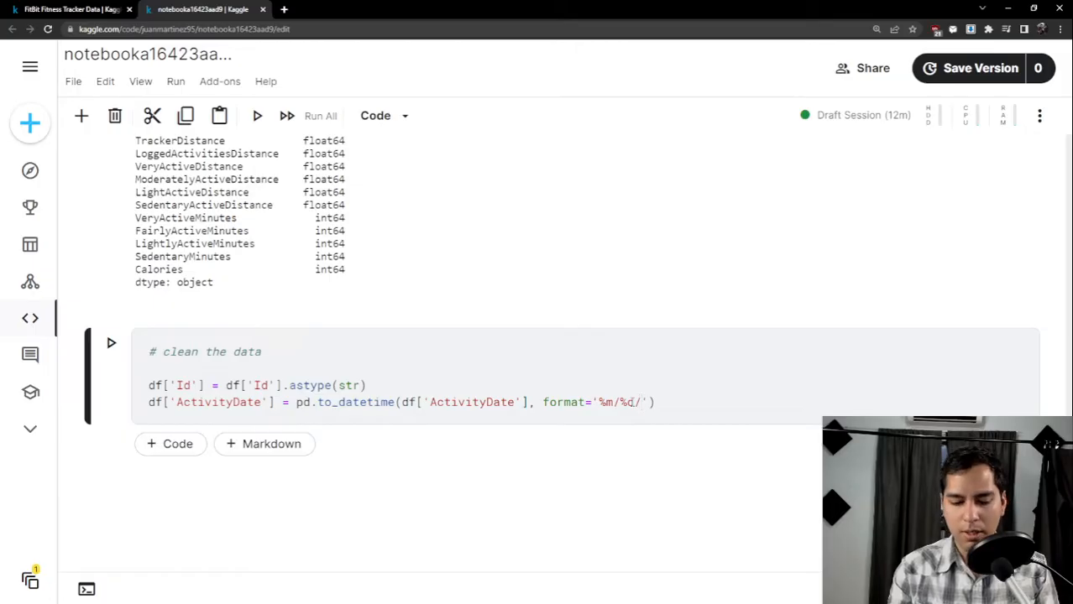
type("%")
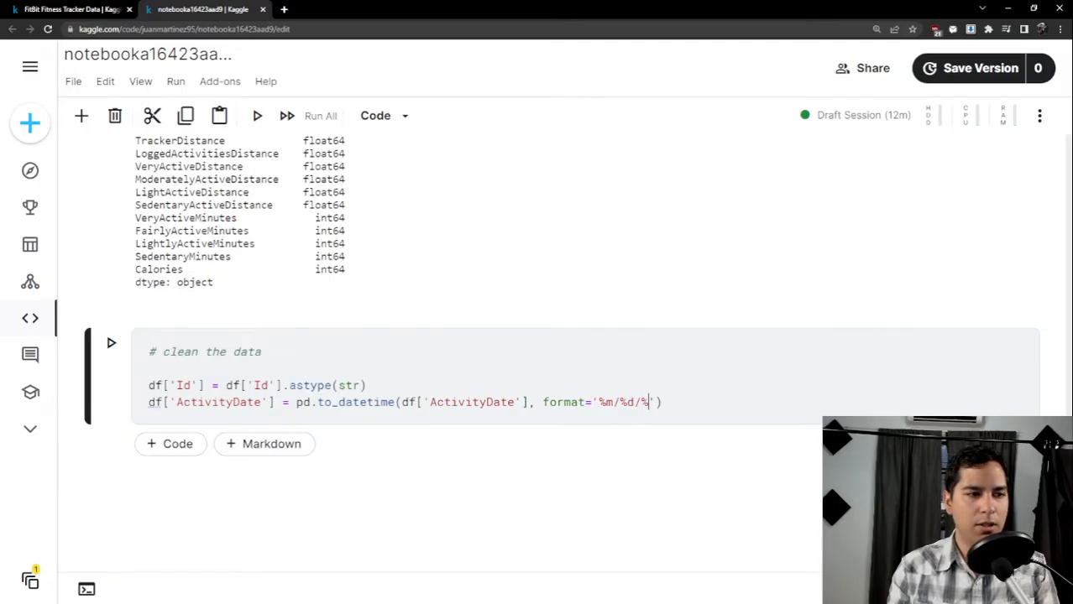
type("Y")
key("End")
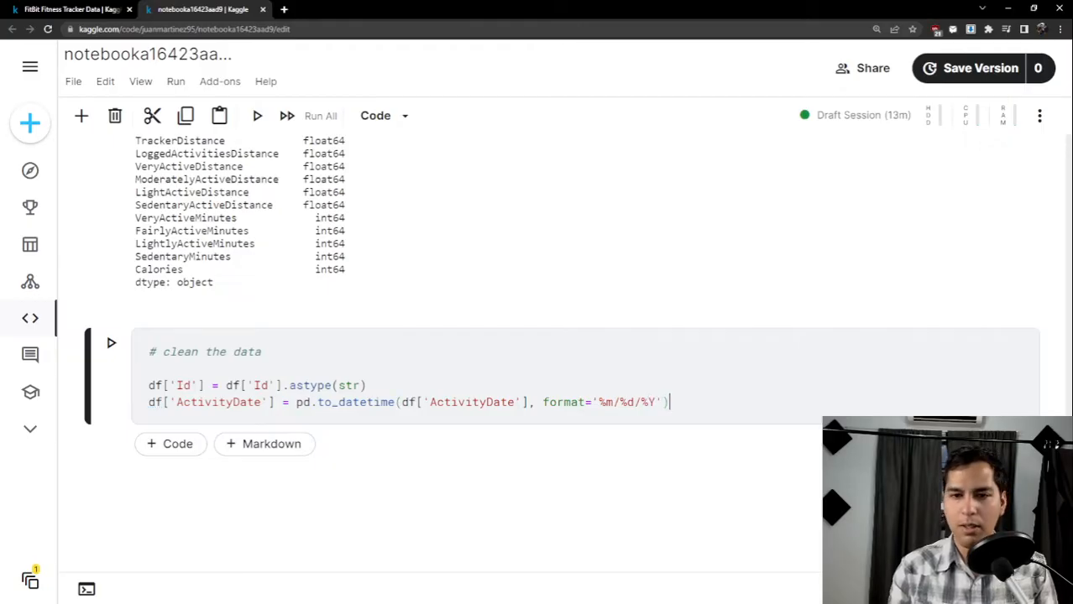
Add a df.dtypes line below the ActivityDate conversion and run the cleaning cell.
key("Return")
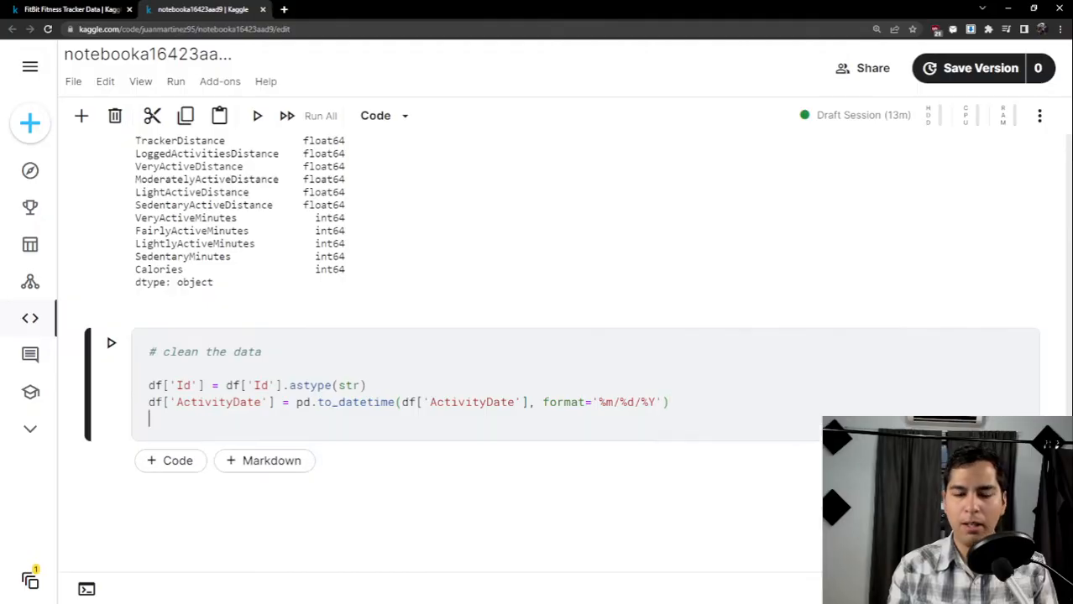
type("df.")
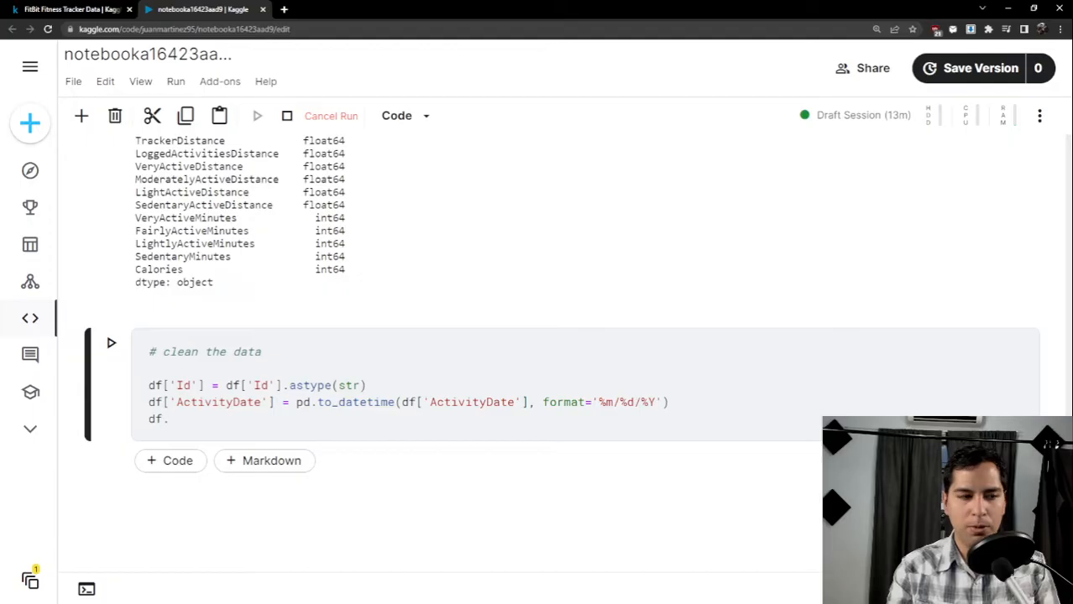
type("dtypes")
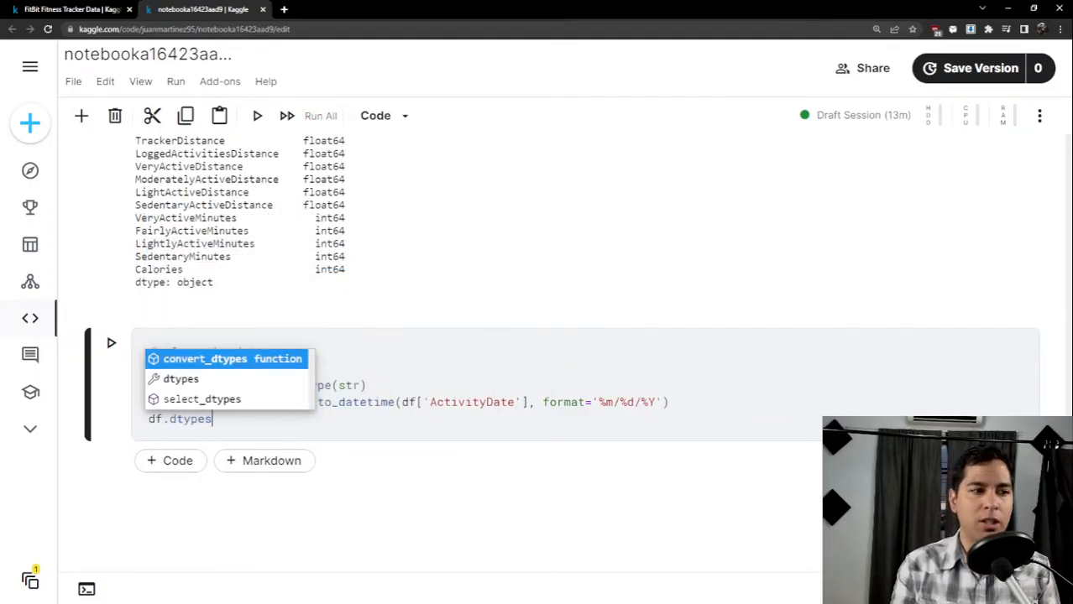
key("shift+Return")
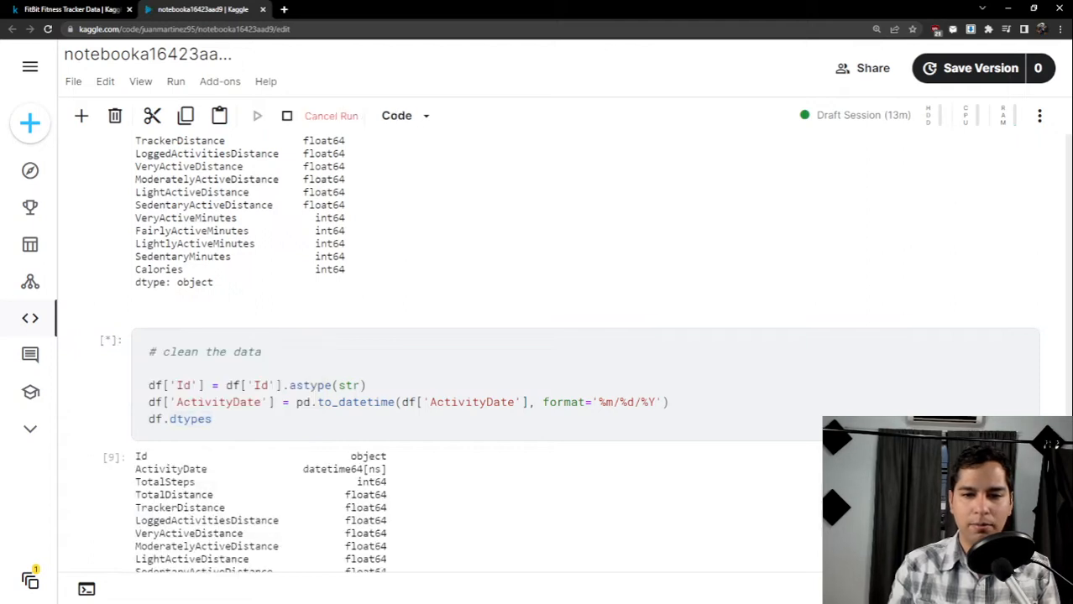
Compare the Id and ActivityDate types in the new dtypes output with the earlier output, and review the remaining columns' types.
scroll(385, 343, "down", 2)
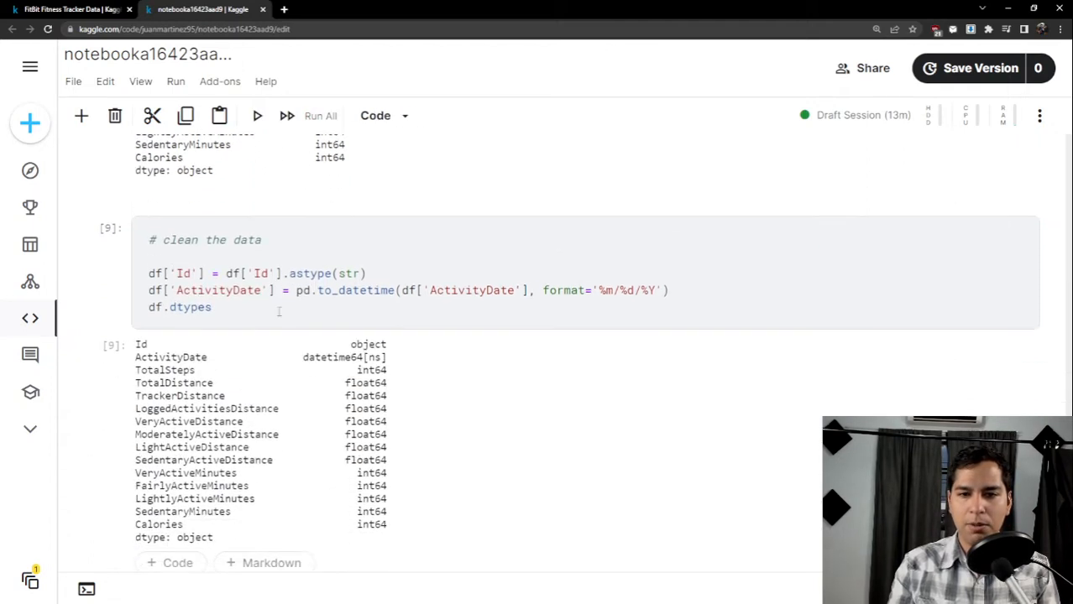
left_click_drag(388, 345, 347, 347)
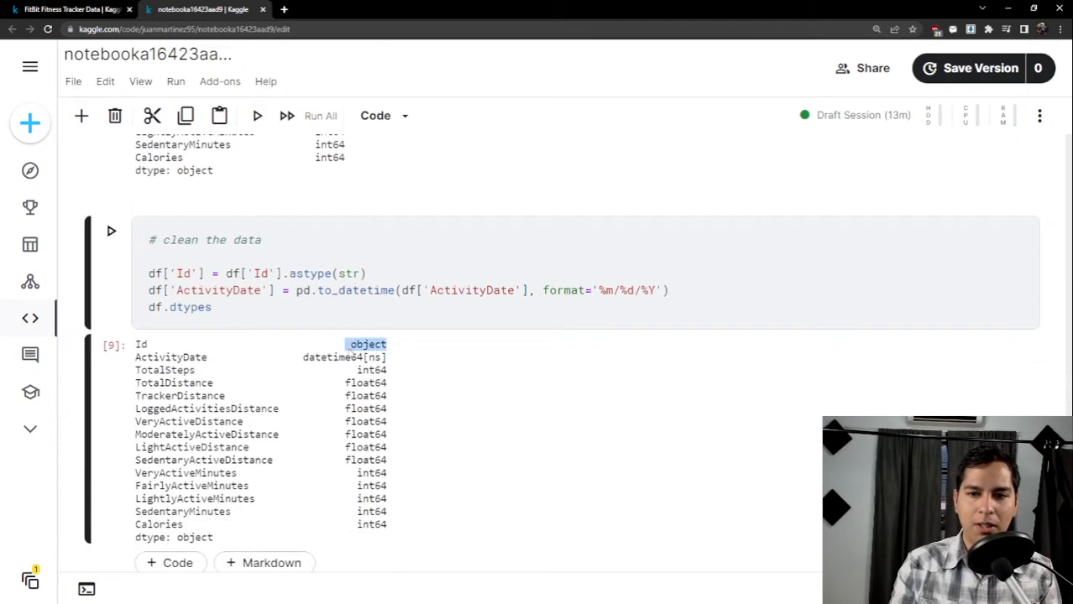
scroll(348, 349, "up", 4)
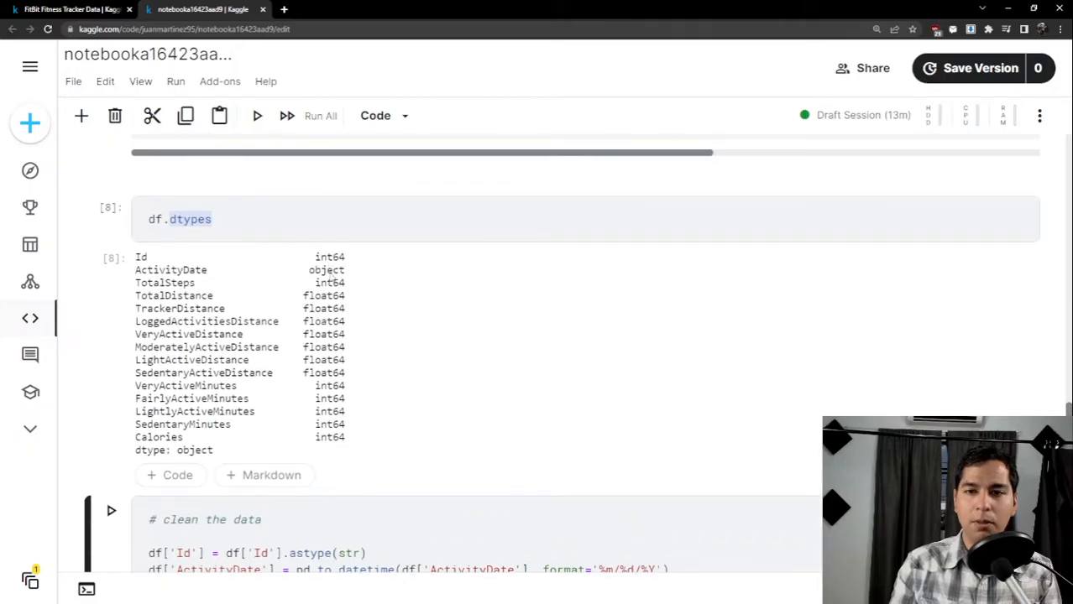
left_click_drag(316, 257, 349, 258)
scroll(357, 279, "down", 4)
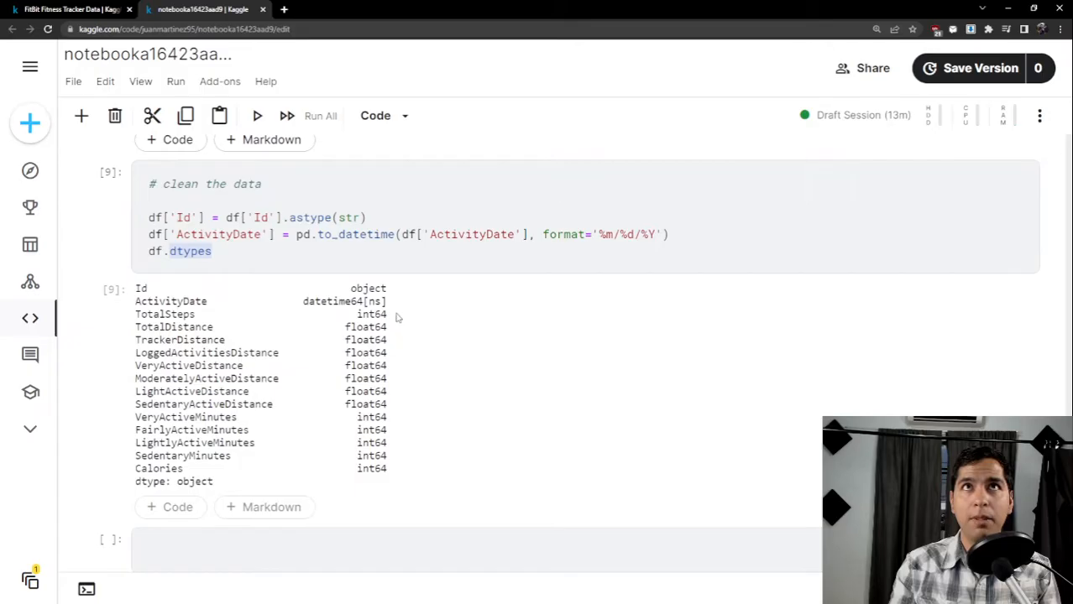
left_click_drag(390, 302, 136, 304)
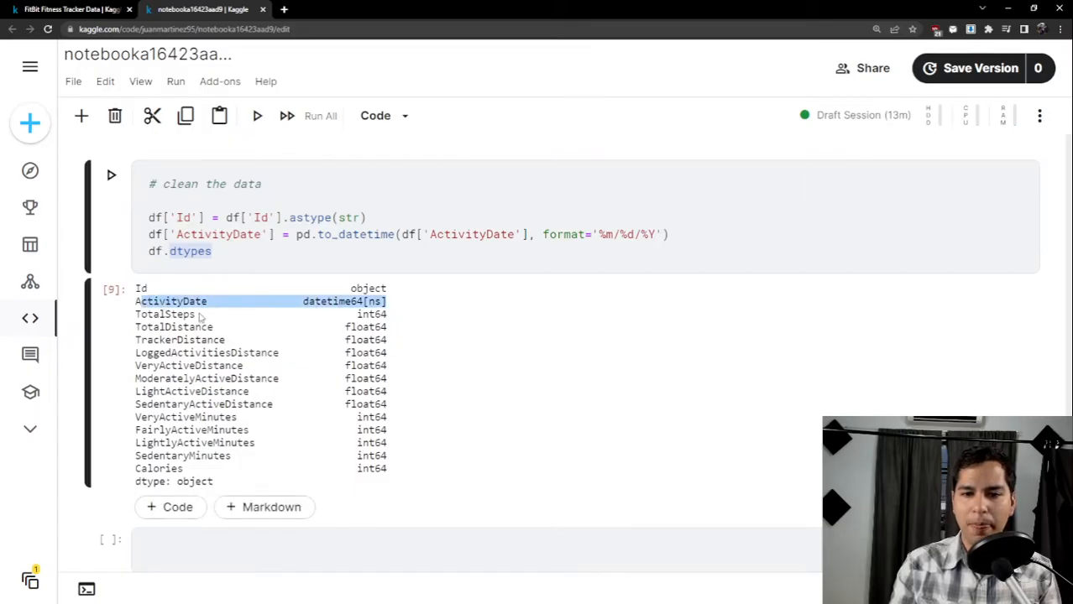
left_click_drag(388, 471, 212, 473)
triple_click(141, 473)
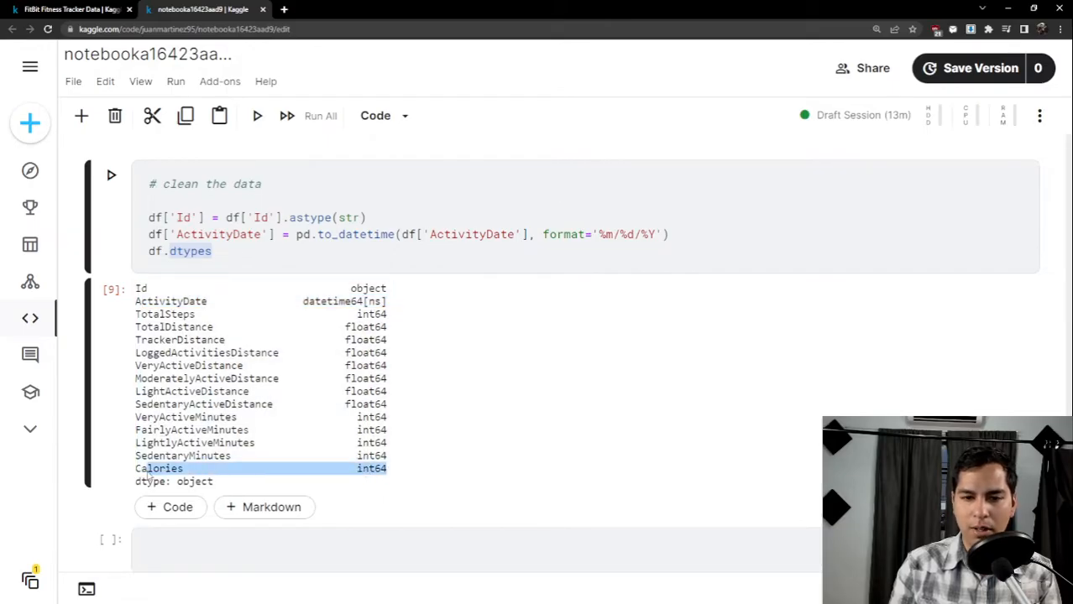
left_click_drag(141, 475, 138, 402)
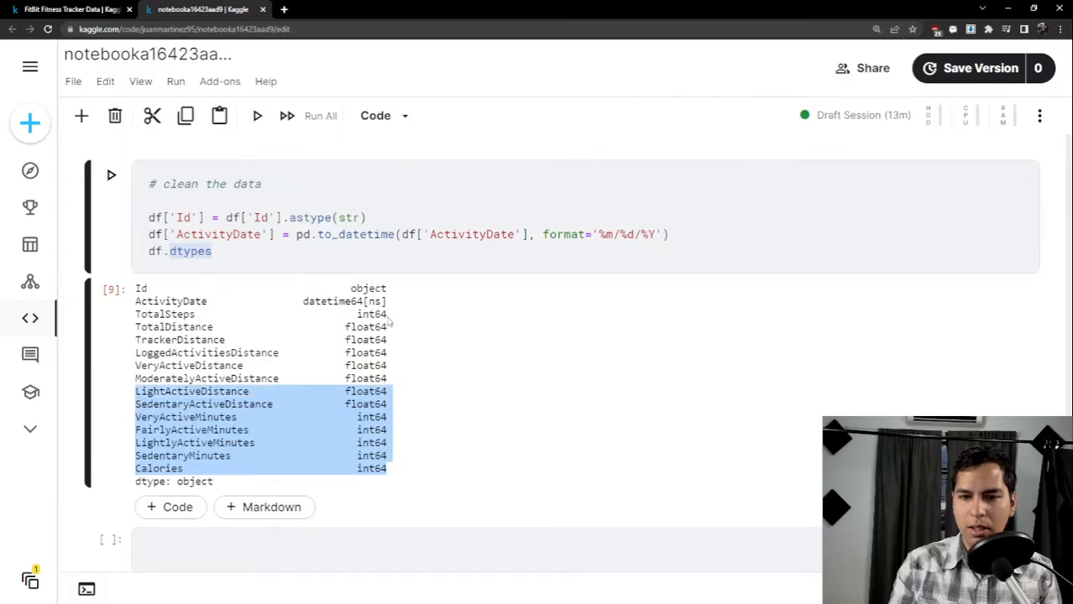
left_click_drag(395, 331, 350, 331)
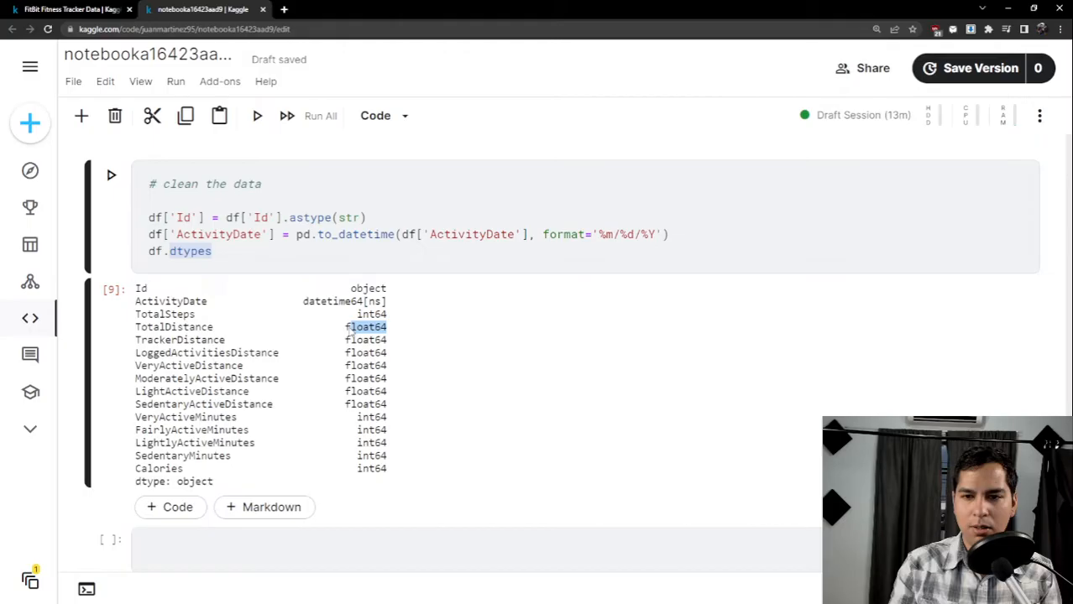
left_click(346, 332)
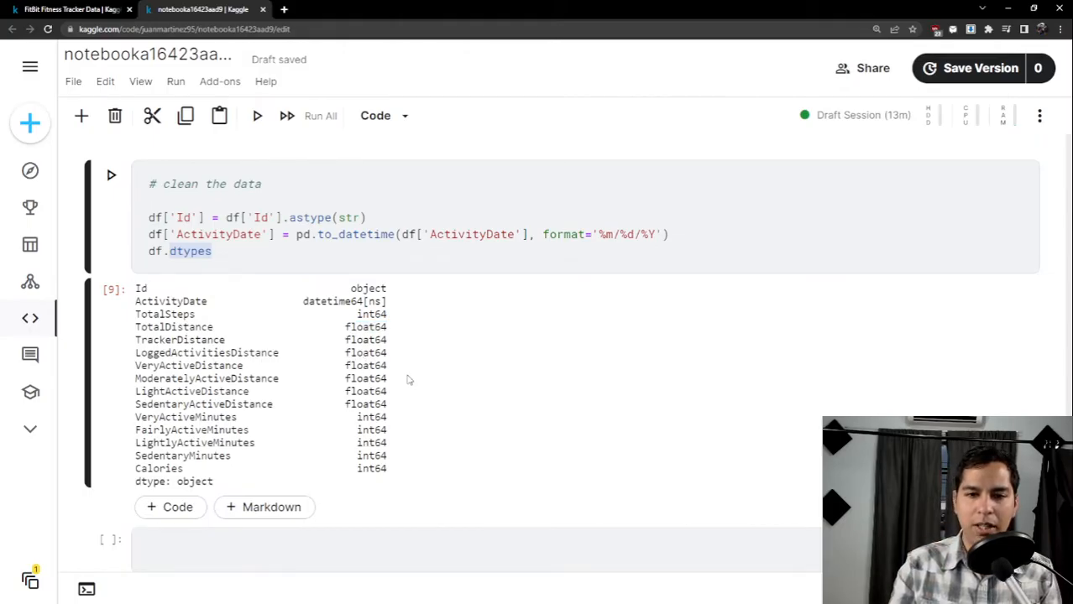
scroll(403, 382, "down", 1)
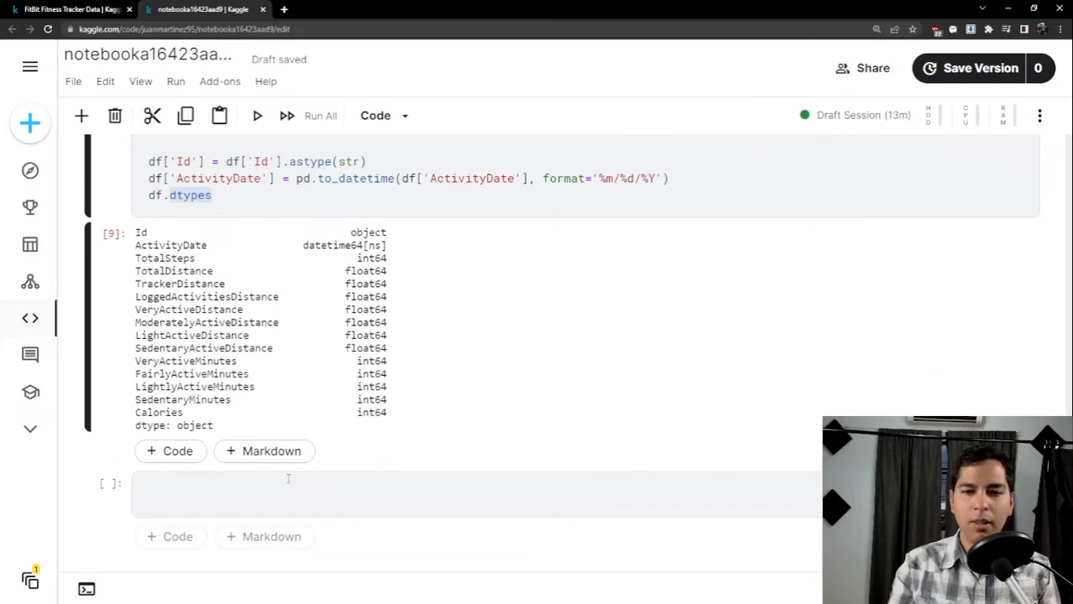
left_click(318, 485)
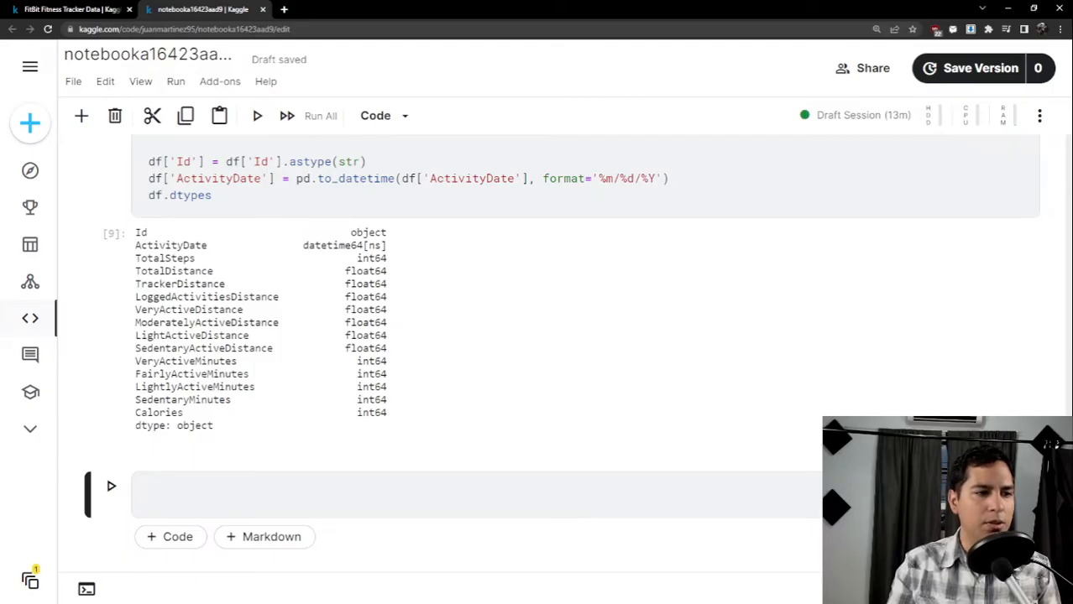
key("ctrl+minus")
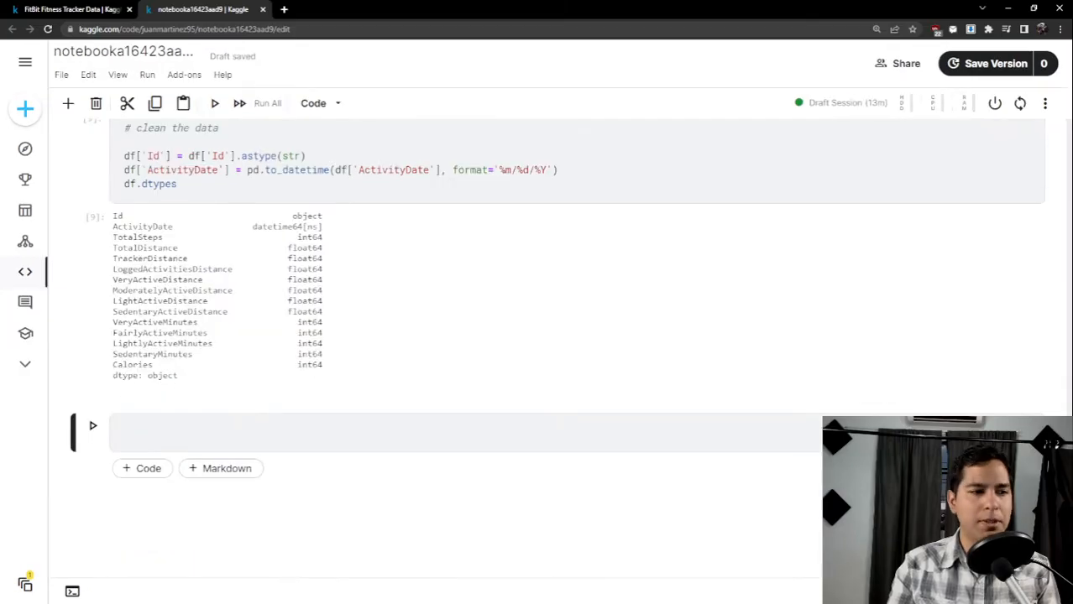
key("ctrl+plus")
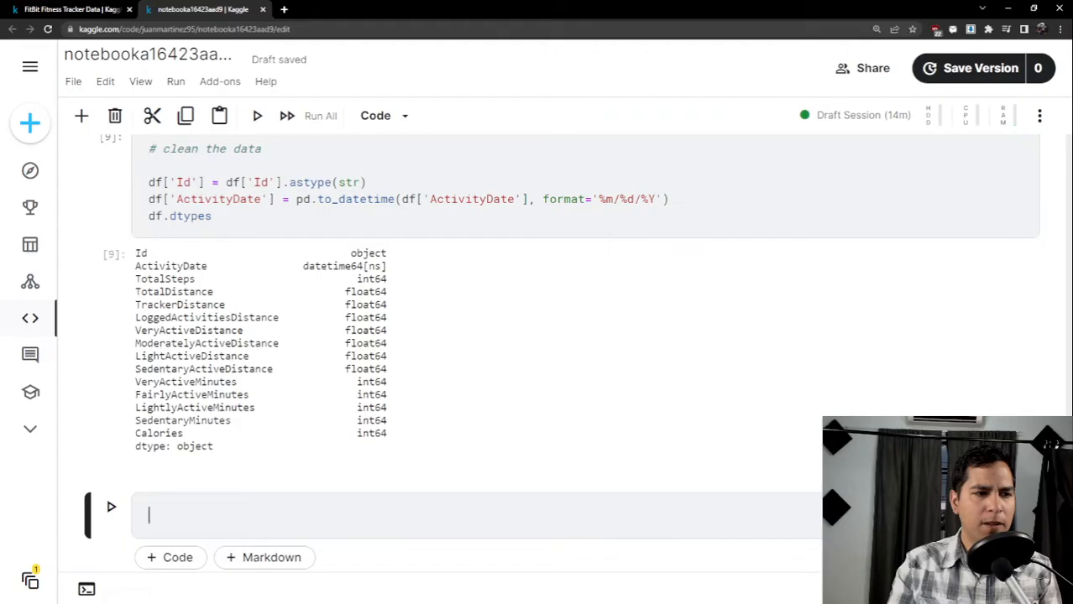
Look across the df.head(10) table's columns and compare the TotalDistance values with the TrackerDistance values.
scroll(504, 326, "up", 10)
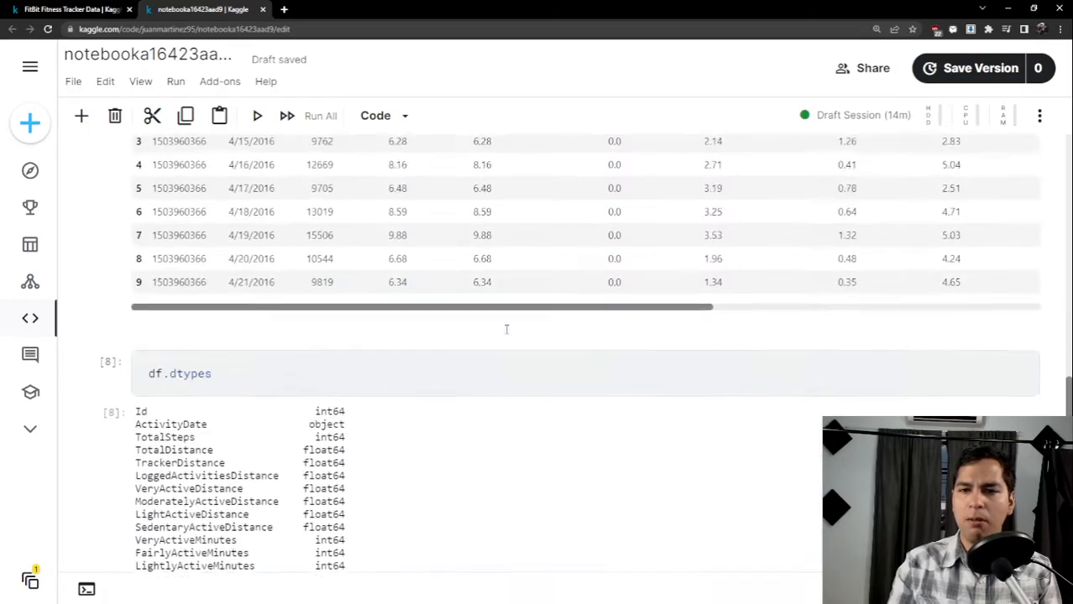
left_click_drag(463, 509, 792, 523)
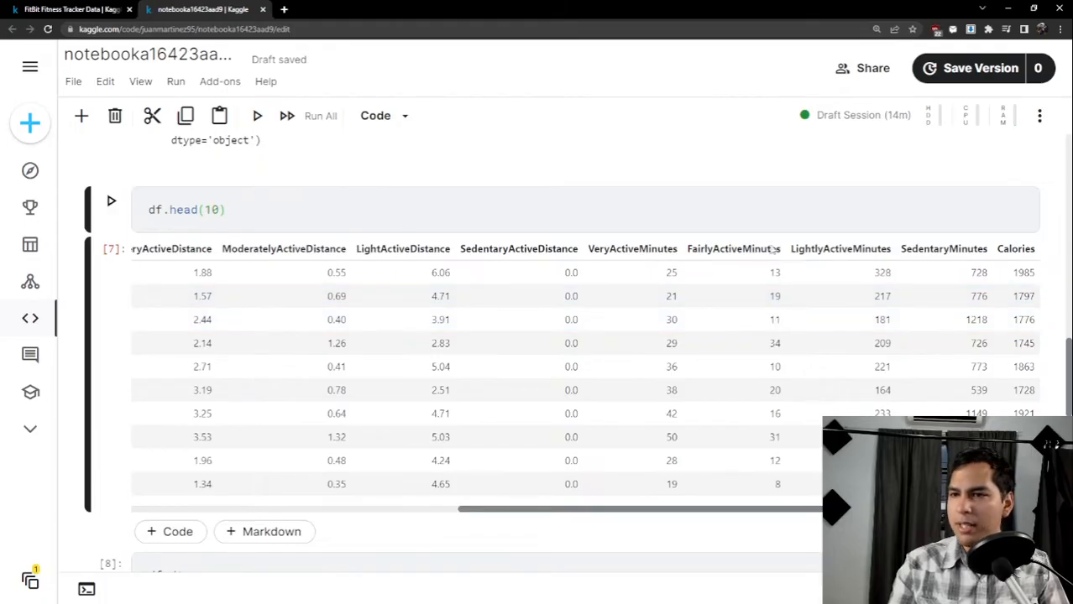
left_click_drag(689, 510, 441, 517)
left_click_drag(261, 274, 274, 285)
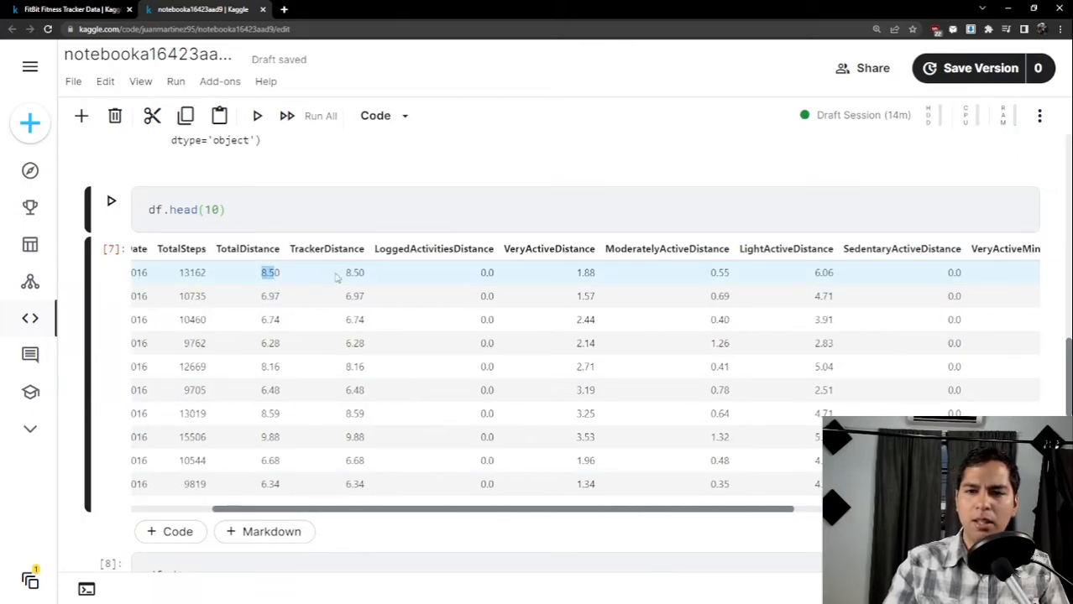
left_click_drag(344, 273, 366, 276)
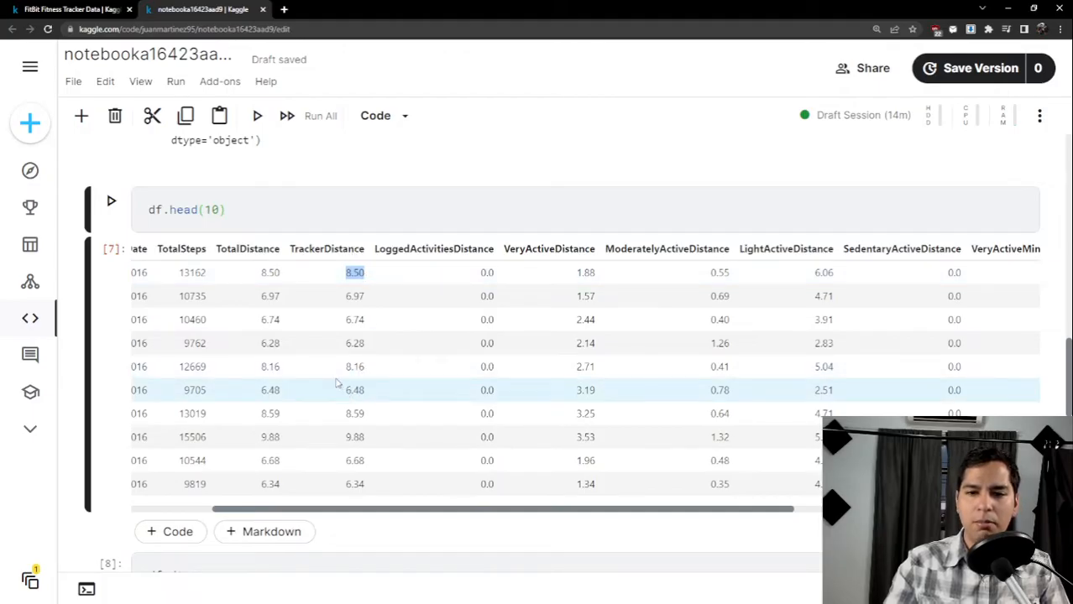
left_click_drag(219, 249, 364, 257)
left_click(365, 257)
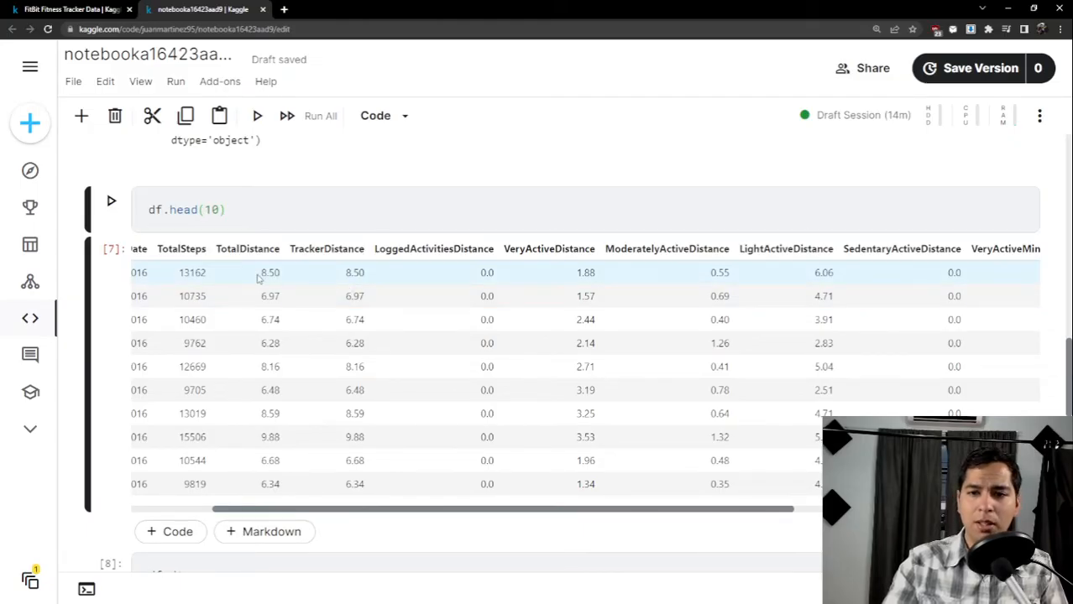
left_click_drag(258, 280, 361, 293)
left_click(361, 294)
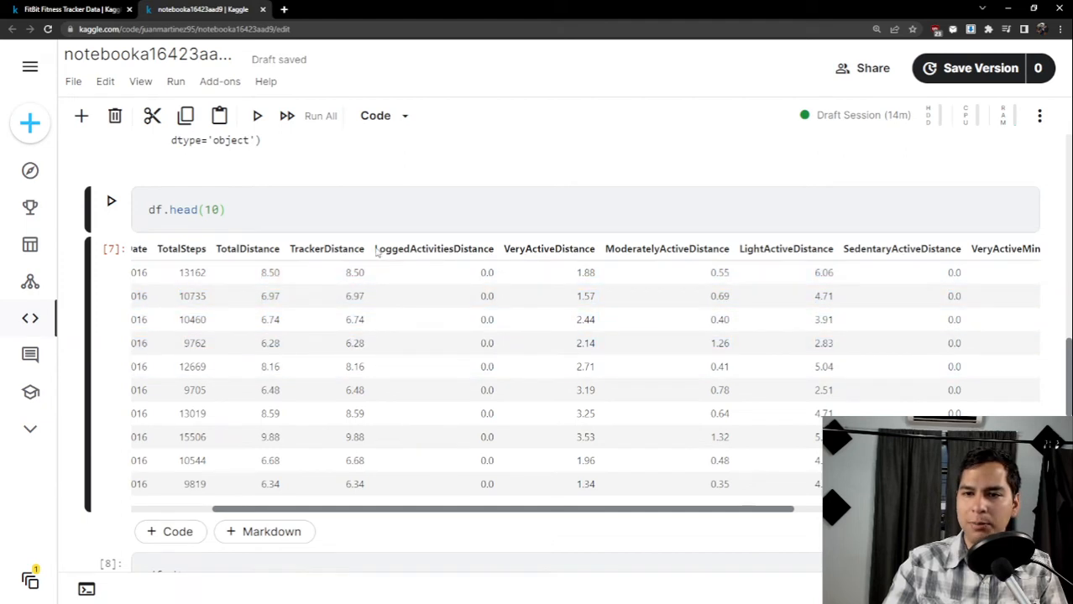
Examine the LoggedActivitiesDistance values and the distance columns from VeryActiveDistance to SedentaryActiveDistance in the df.head(10) table.
left_click_drag(376, 251, 936, 257)
left_click(491, 271)
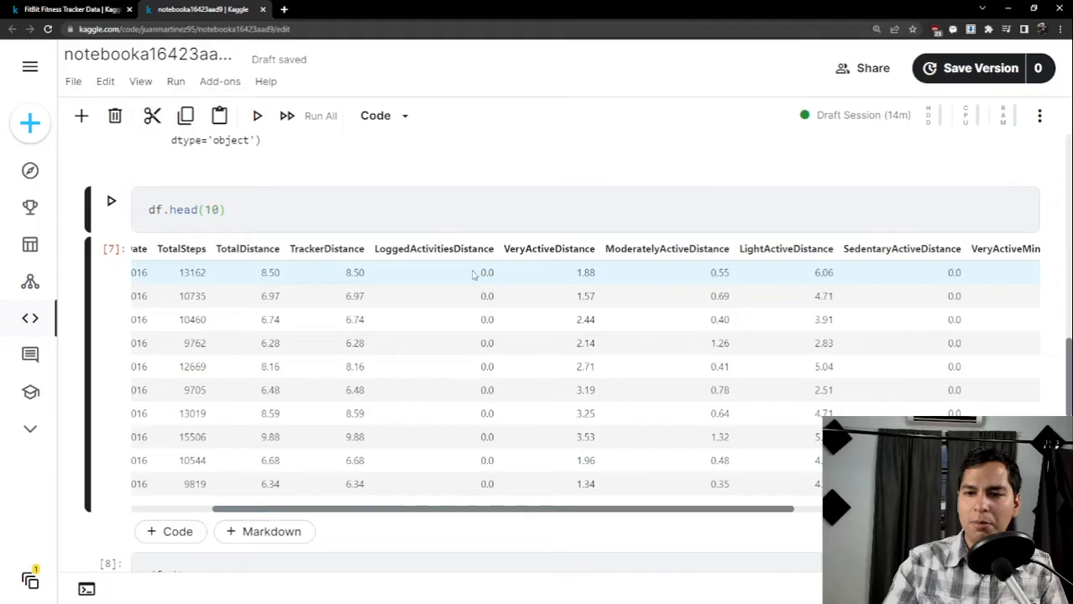
left_click_drag(472, 274, 496, 405)
left_click(470, 273)
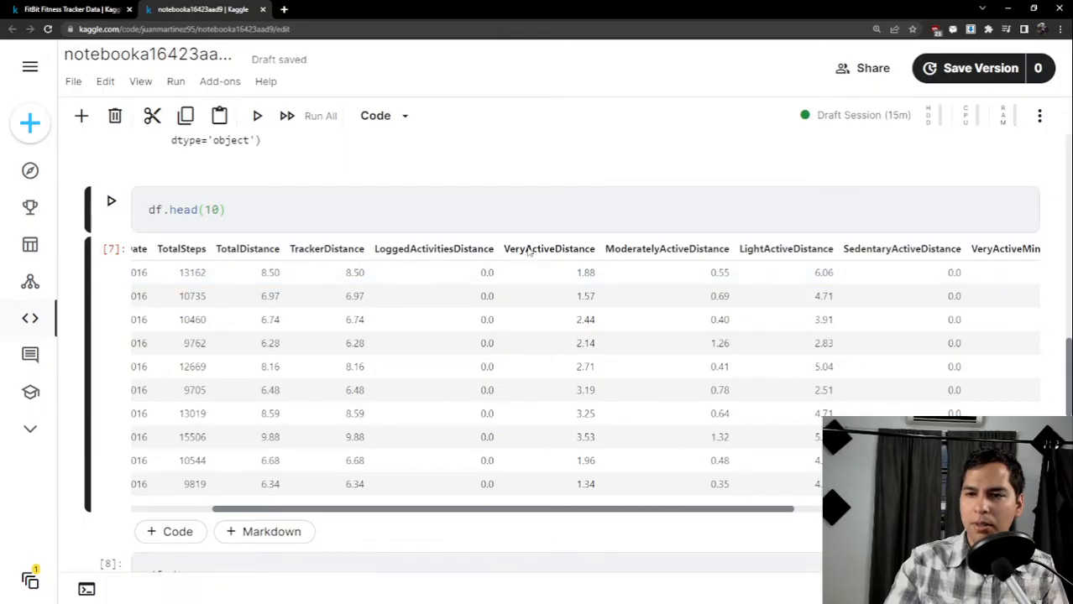
left_click_drag(509, 252, 922, 256)
left_click(927, 253)
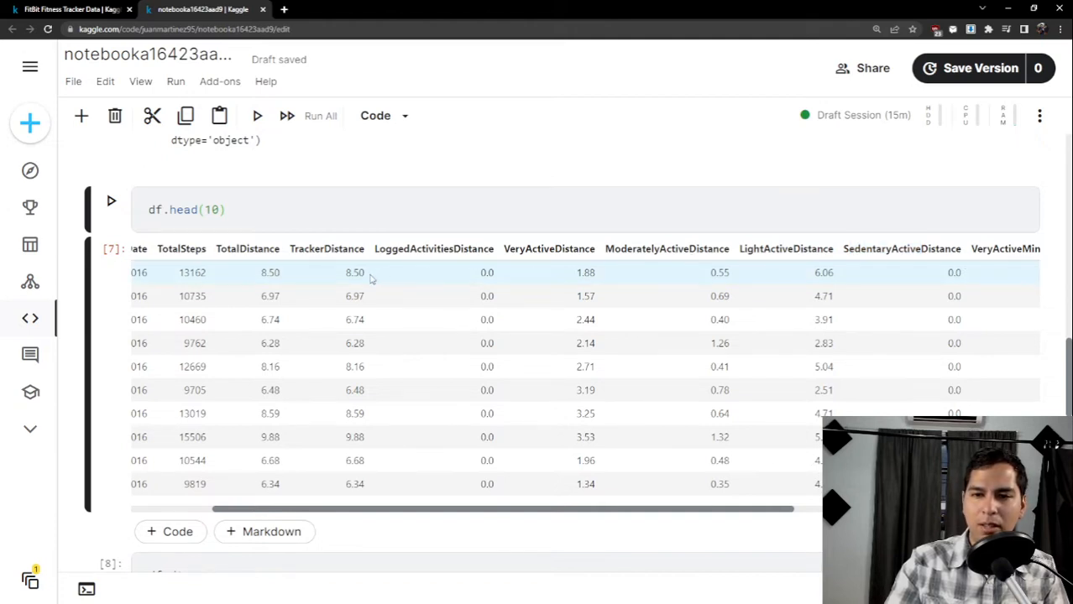
Recheck the first row's TrackerDistance and TotalDistance in the df.head(10) table and review the original dtypes output.
left_click_drag(370, 279, 339, 276)
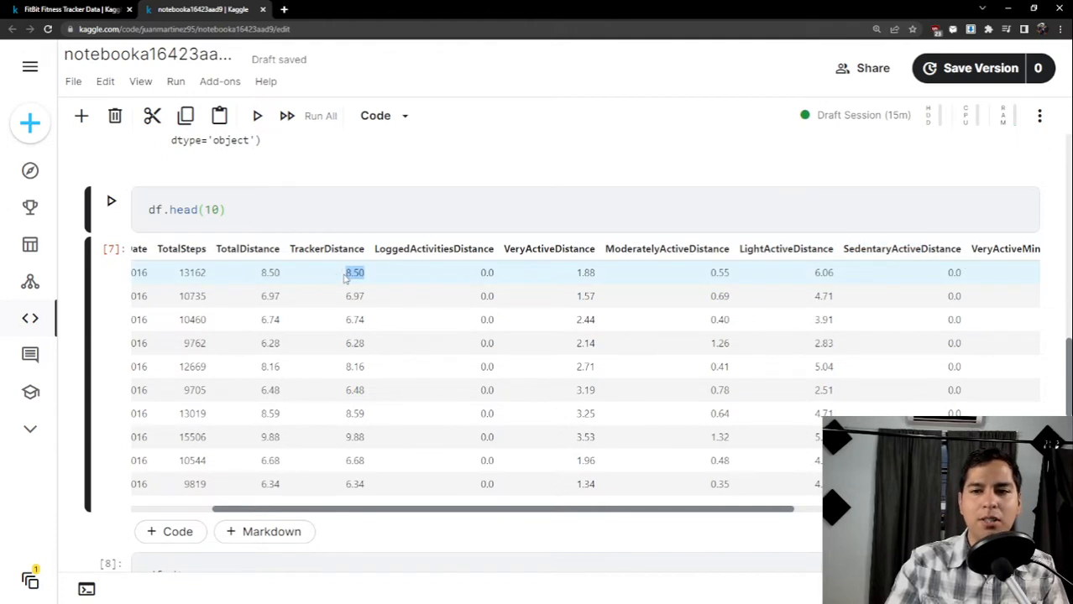
left_click(483, 274)
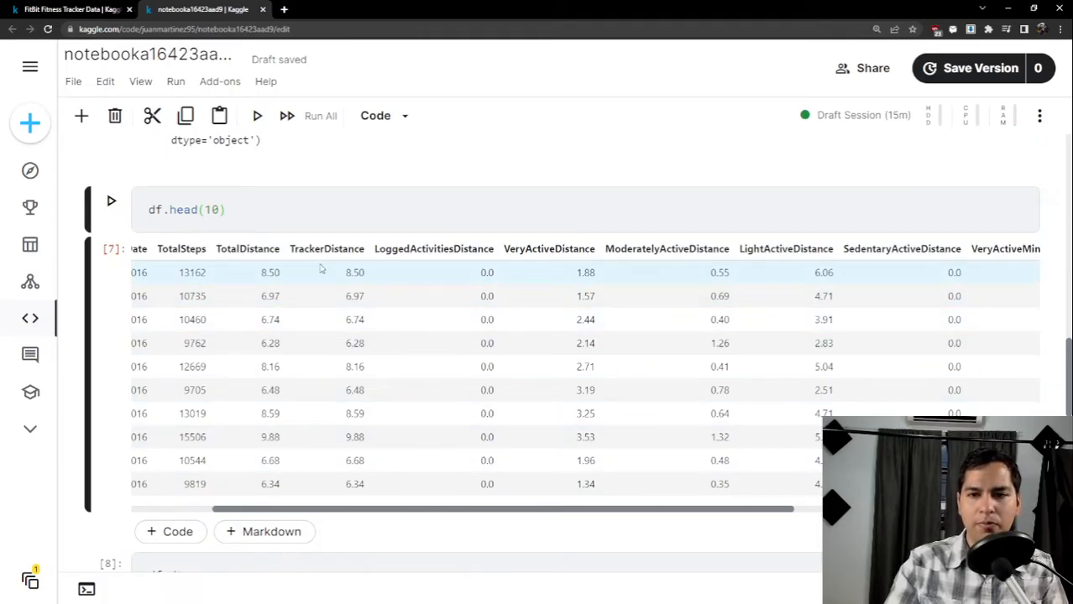
left_click_drag(281, 274, 258, 276)
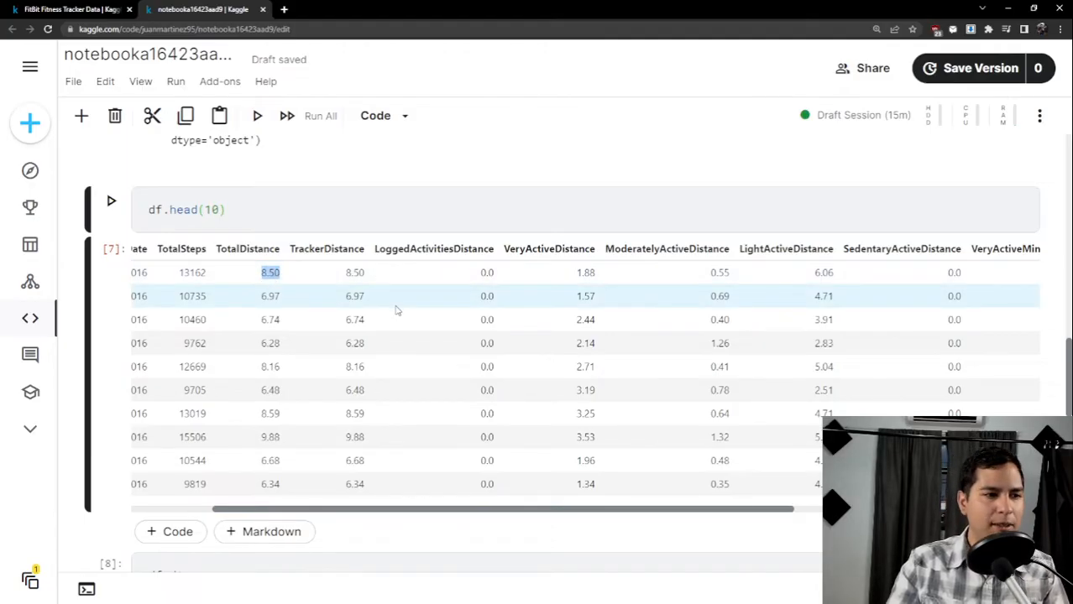
scroll(397, 311, "down", 3)
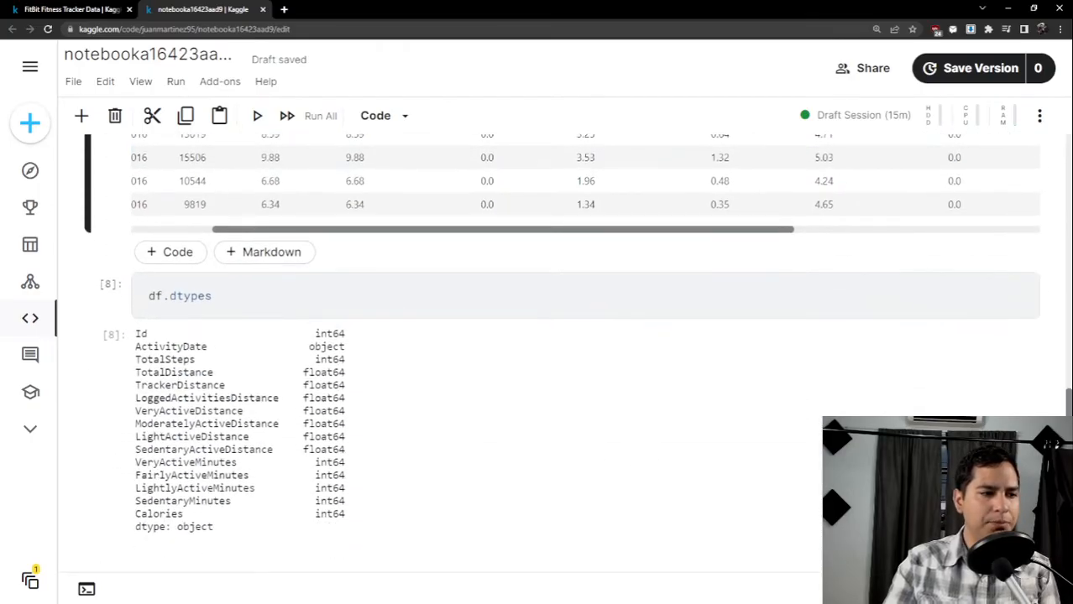
scroll(312, 324, "down", 1)
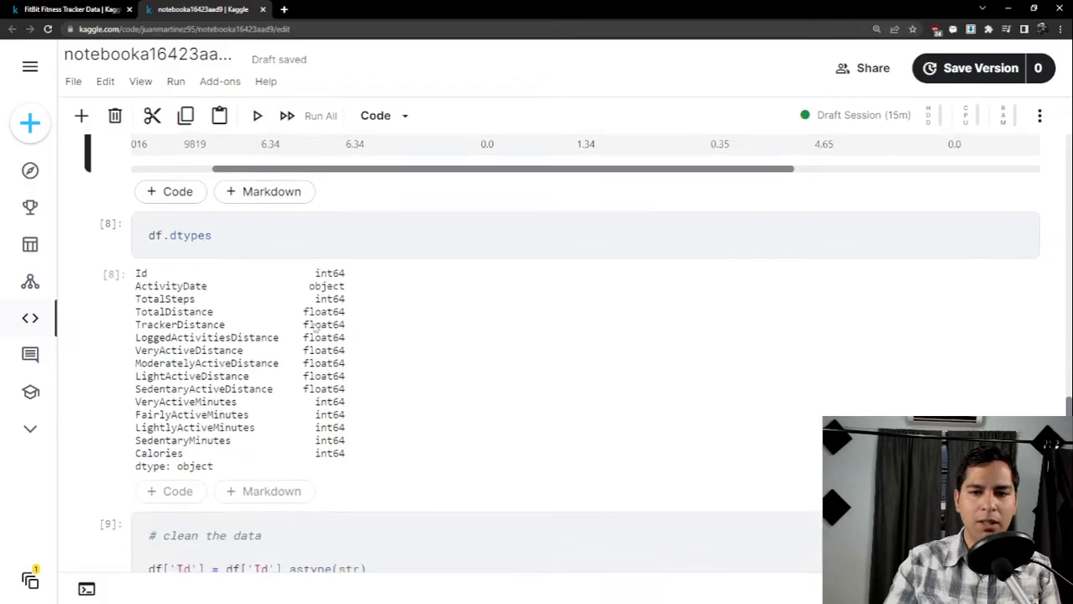
scroll(313, 324, "up", 3)
scroll(313, 324, "up", 1)
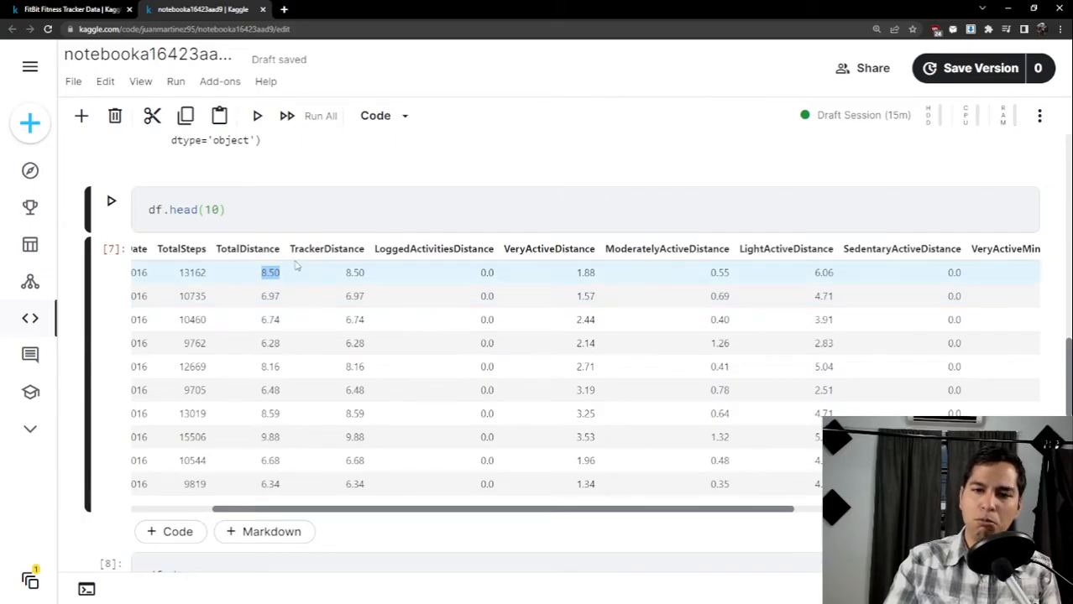
Compare the first row's TotalDistance and TrackerDistance values in the df.head(10) table and review the dtypes outputs below it.
scroll(293, 267, "down", 4)
scroll(294, 267, "up", 3)
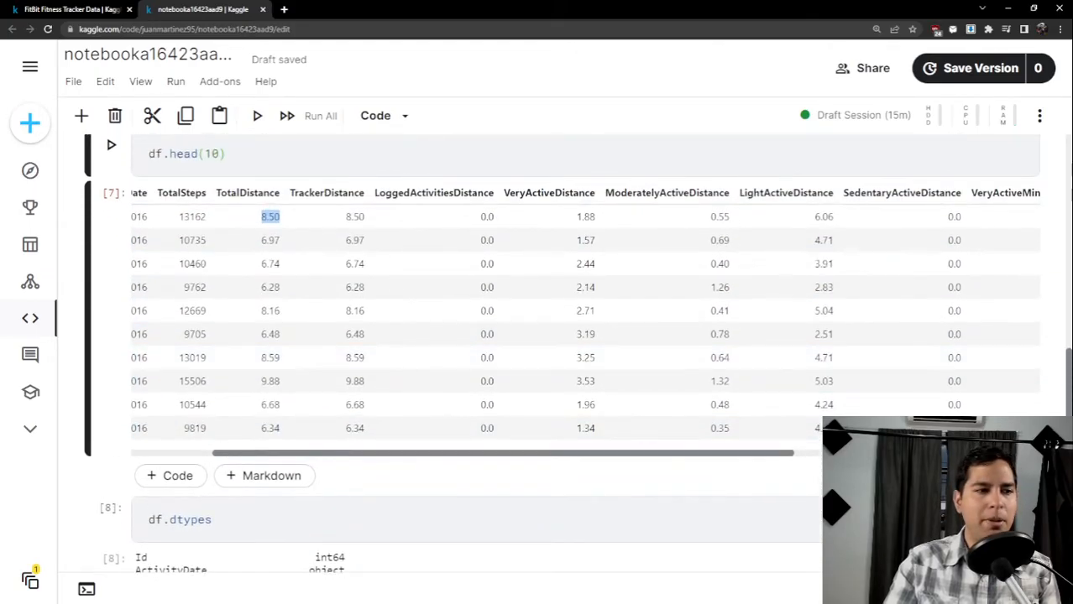
left_click(221, 194)
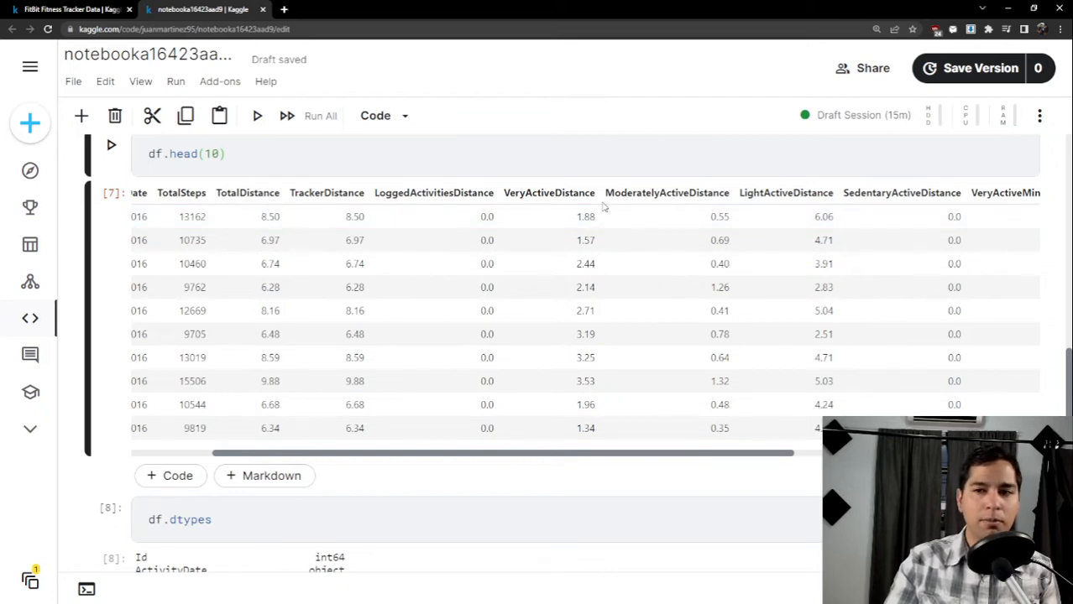
scroll(569, 460, "left", 3)
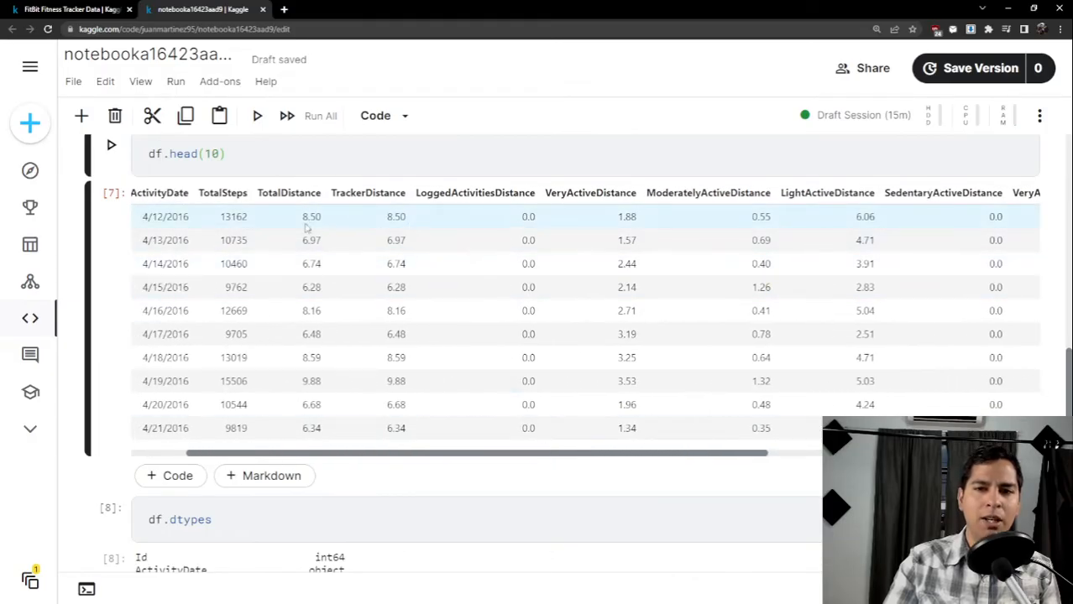
left_click_drag(301, 218, 408, 219)
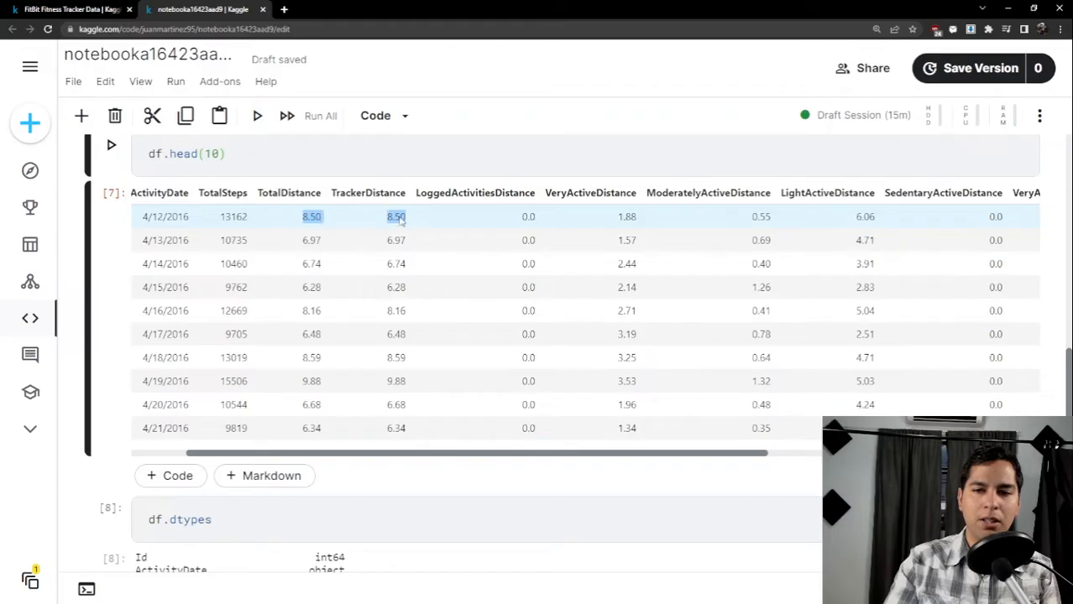
scroll(383, 219, "down", 3)
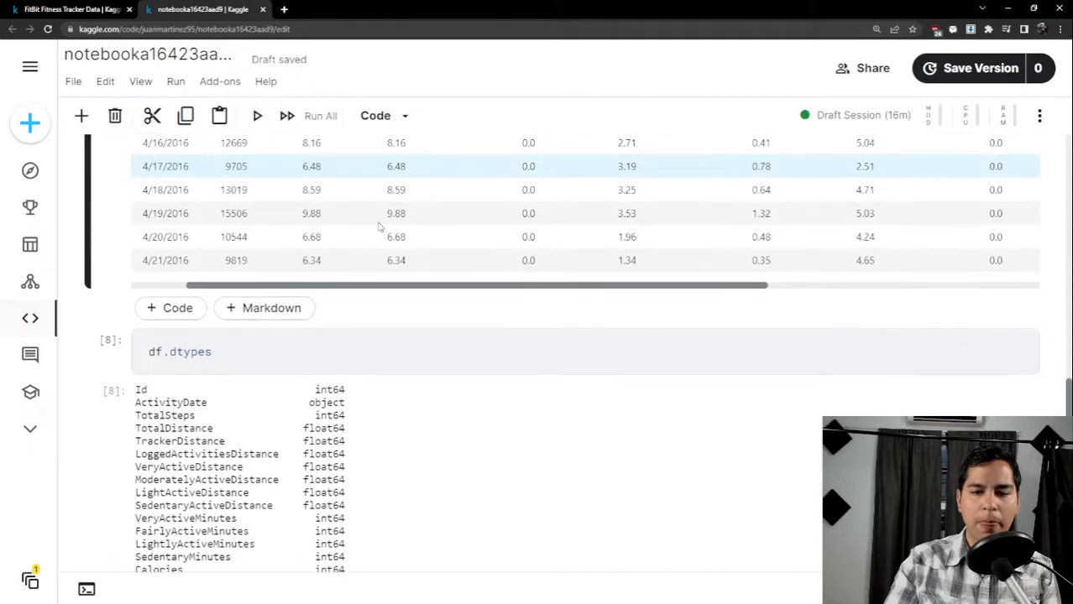
scroll(378, 226, "down", 7)
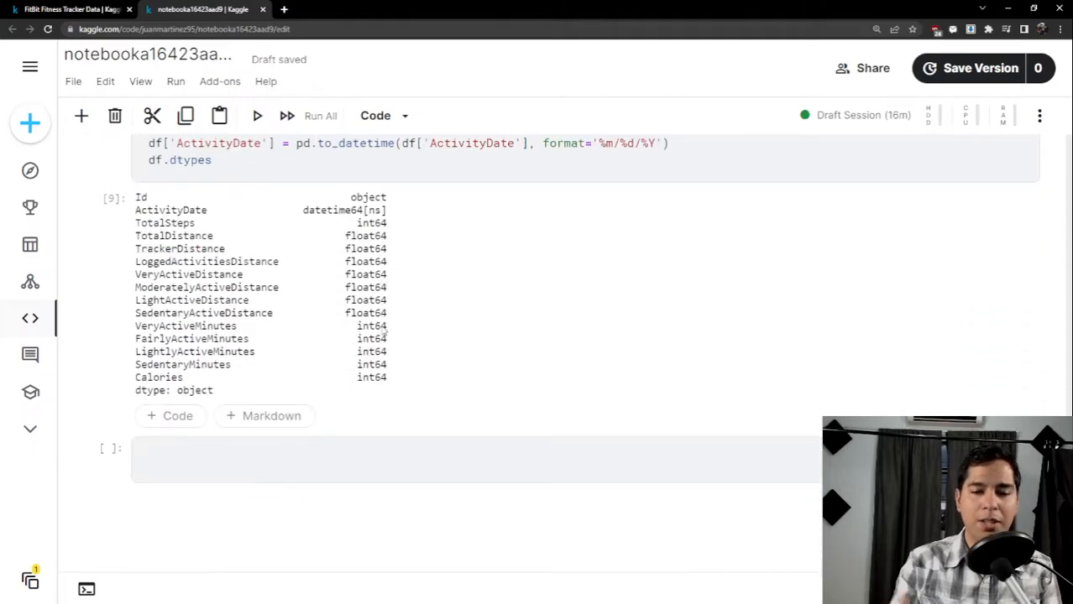
Start the empty cell below the latest dtypes output with a reference to a new column, df['distance_diff'].
left_click(334, 451)
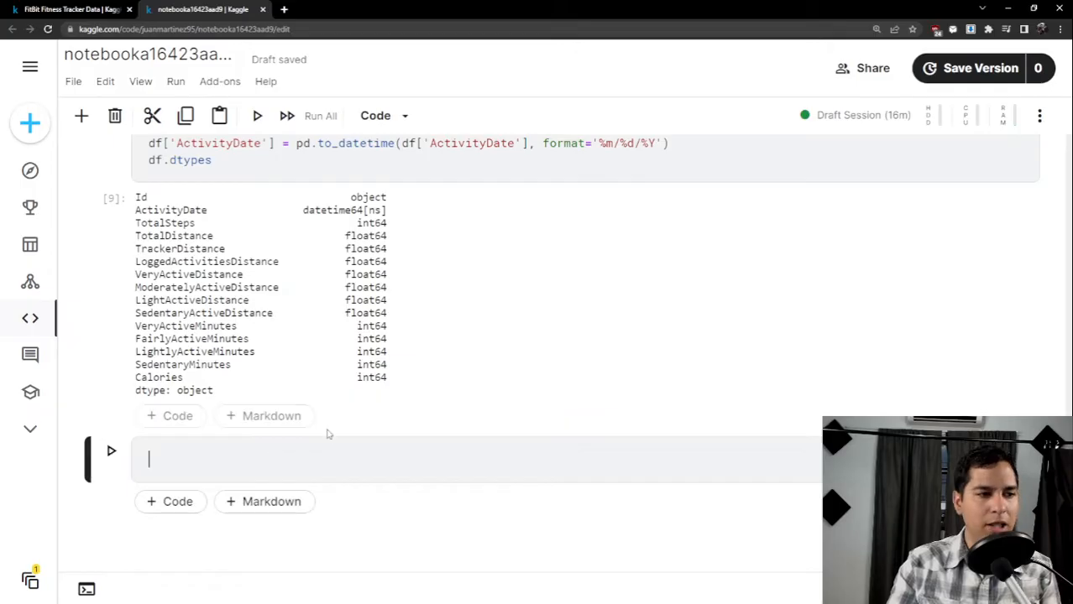
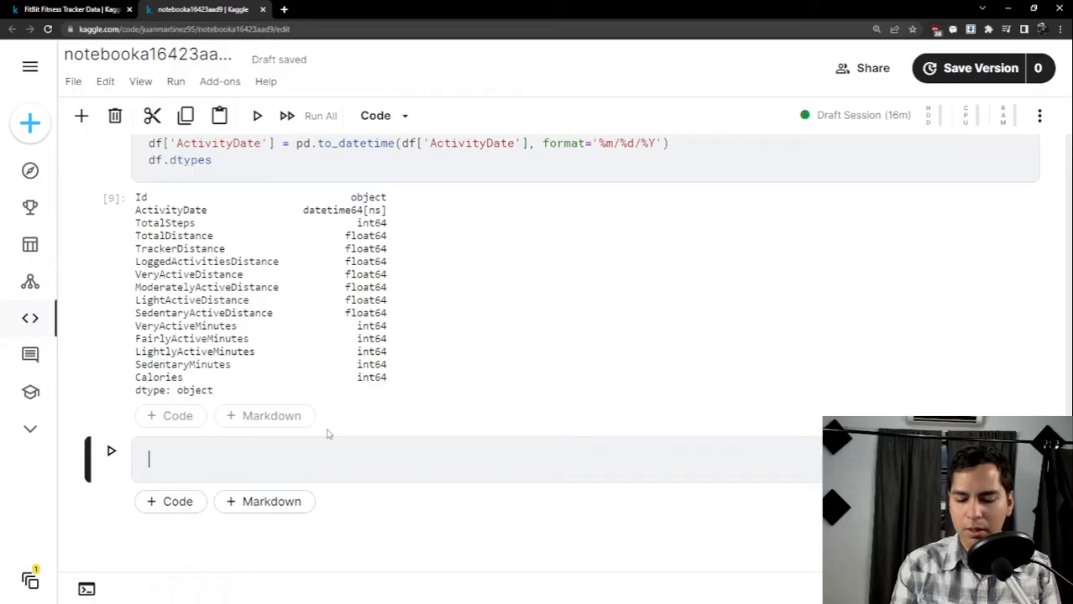
type("df['")
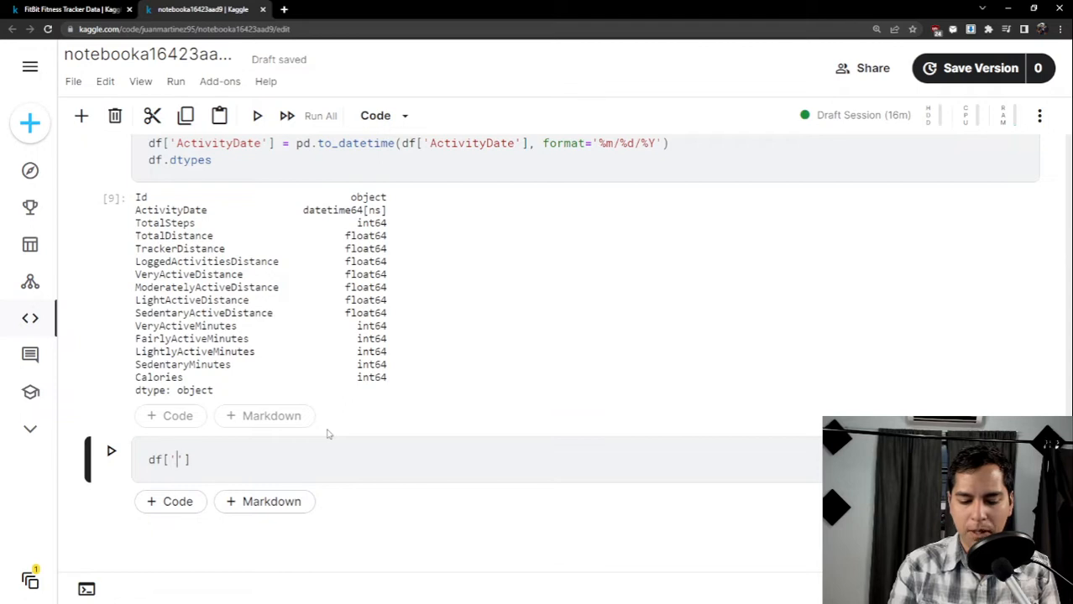
type("dis")
type("tance_dif")
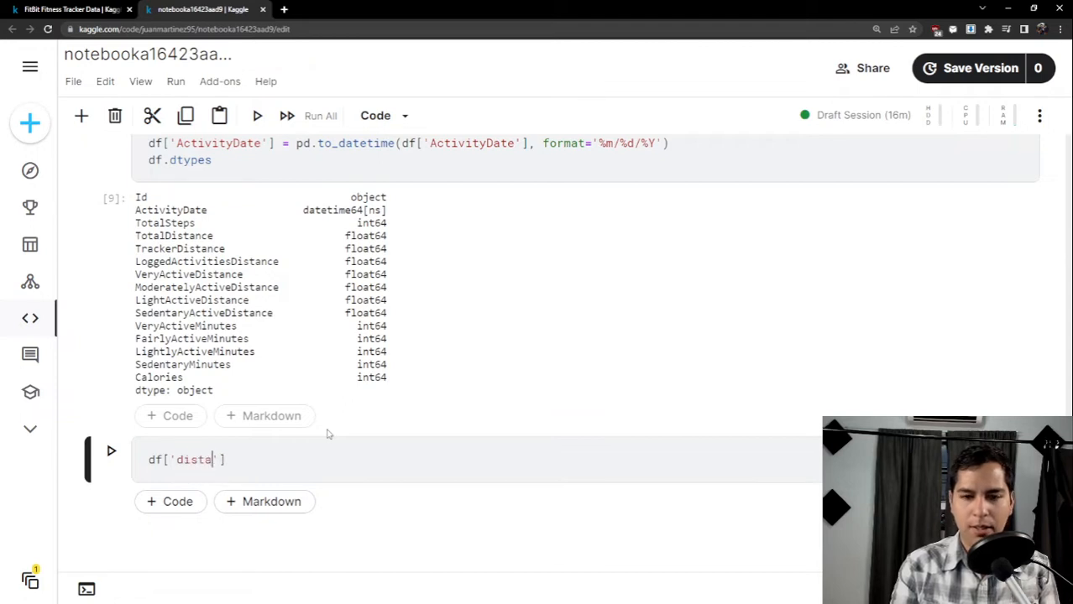
type("f']")
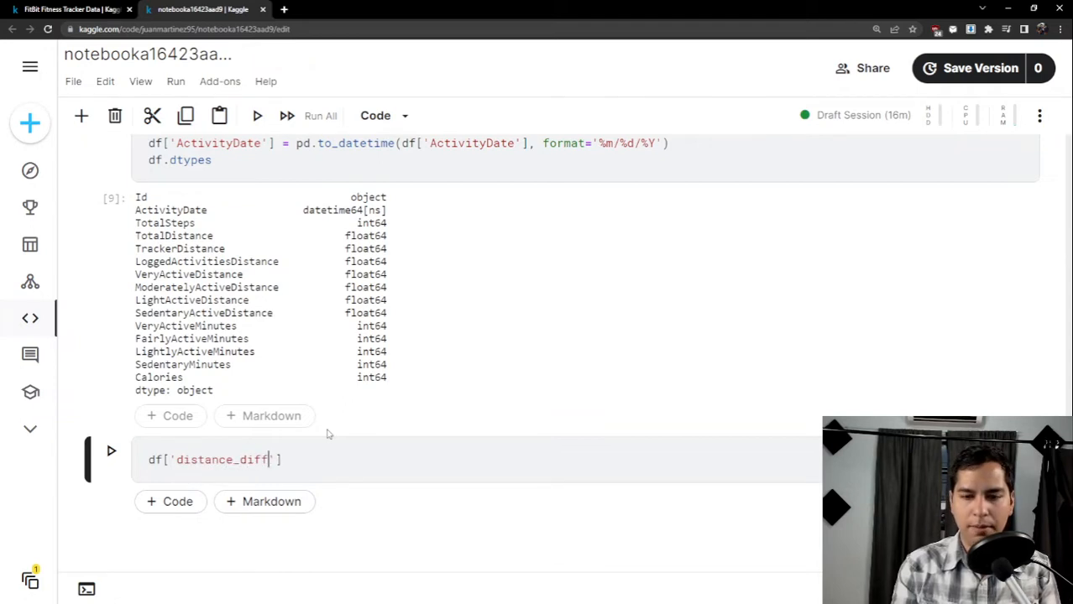
Check the distance column names in the df.head(10) table and assign df['TotalDistance'] to df['distance_diff'].
scroll(328, 434, "up", 10)
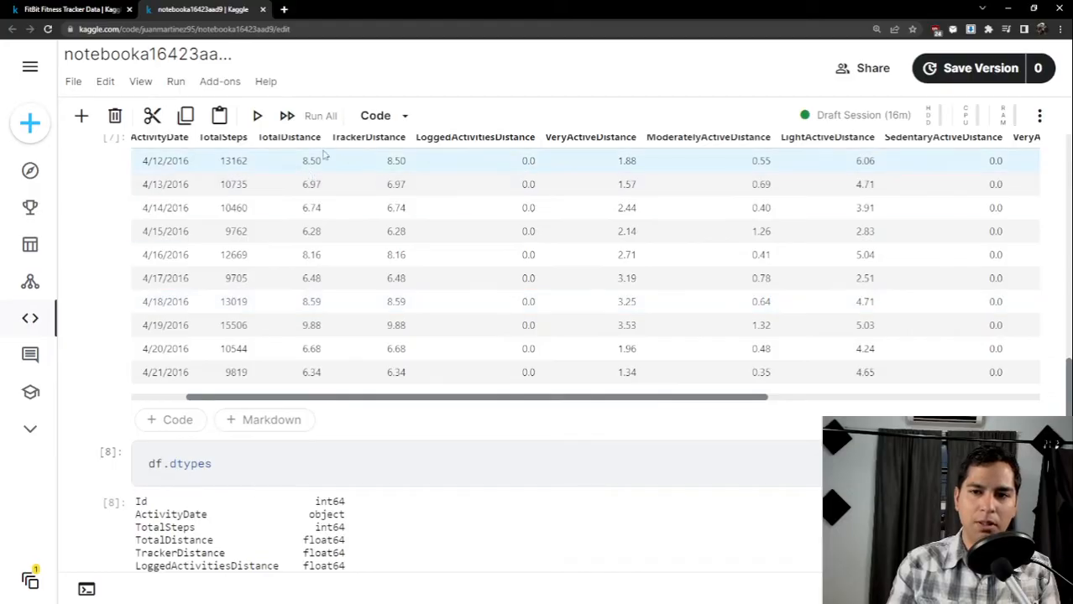
scroll(339, 227, "up", 1)
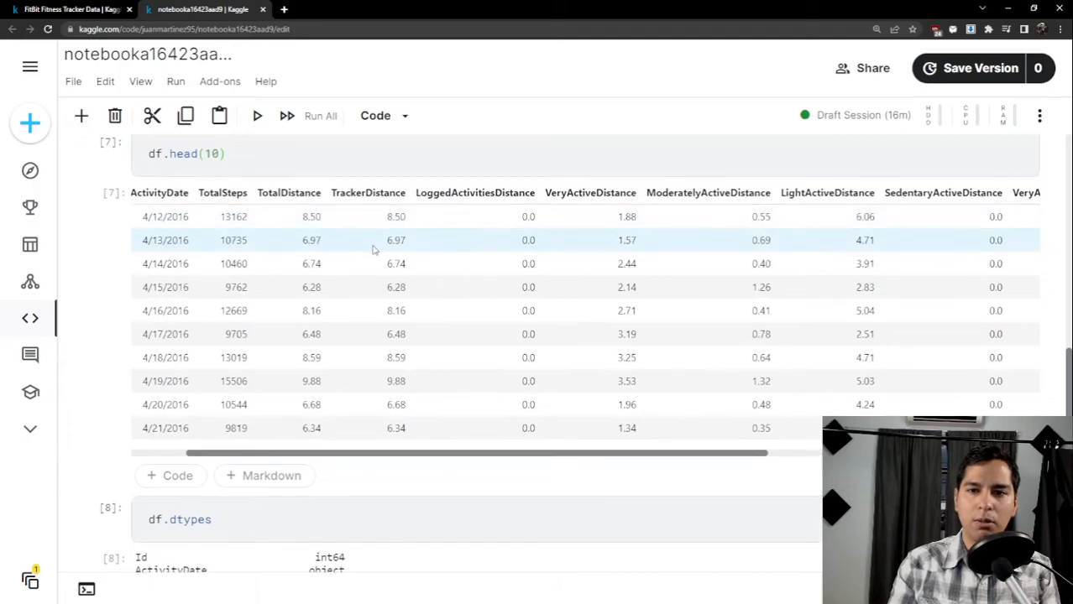
scroll(351, 239, "down", 7)
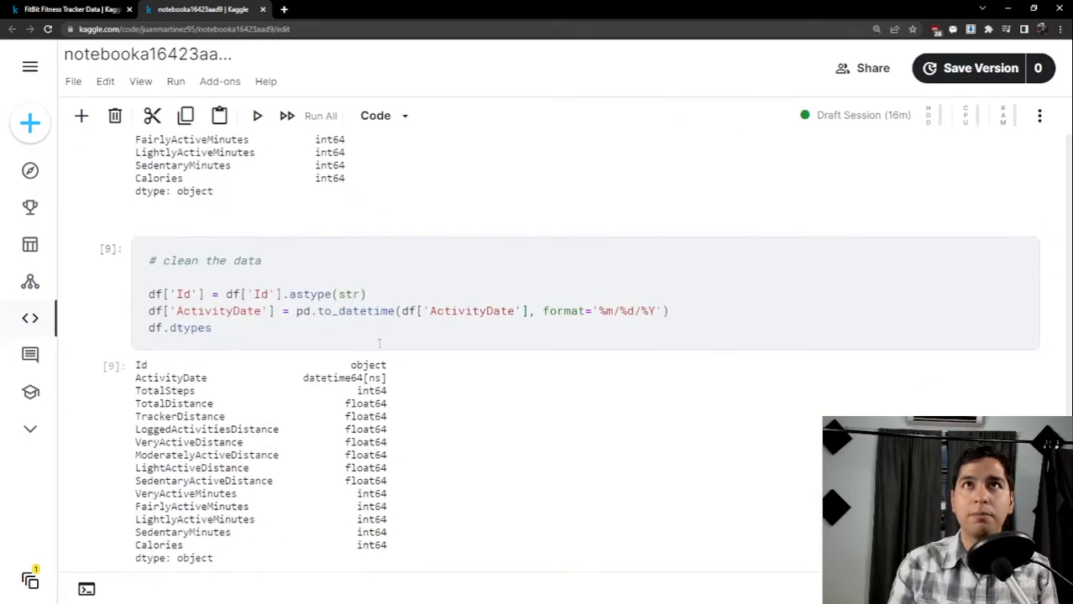
key("ctrl+plus")
scroll(381, 311, "down", 5)
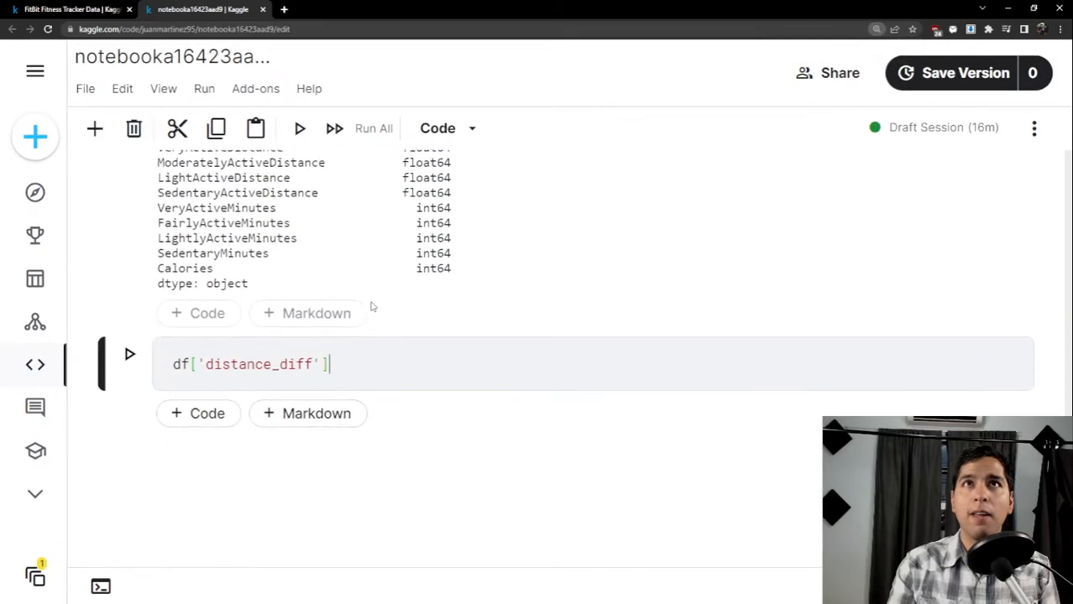
type("= ")
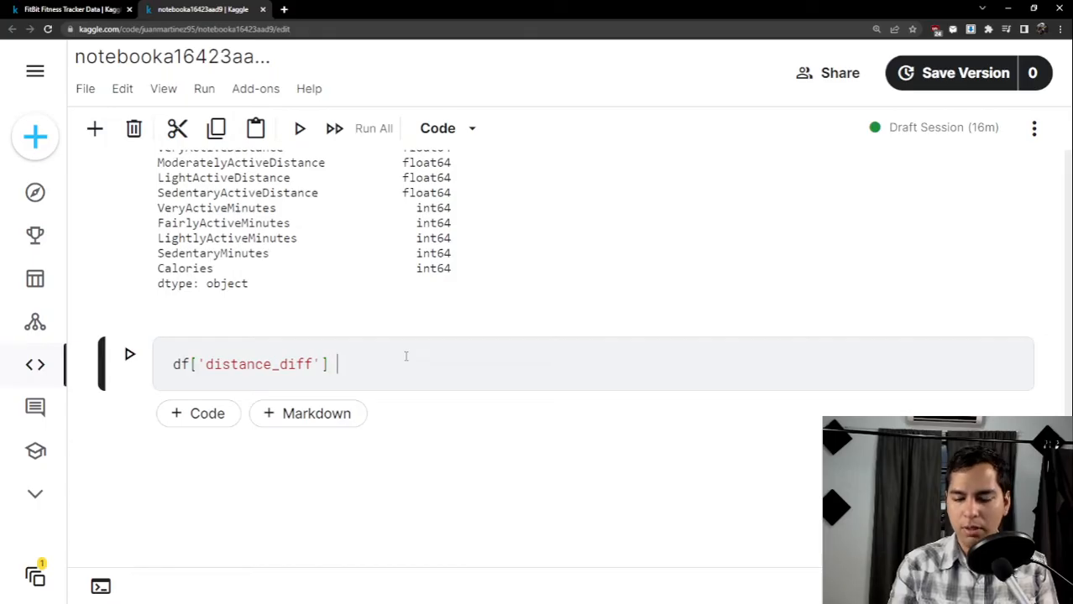
type("df[")
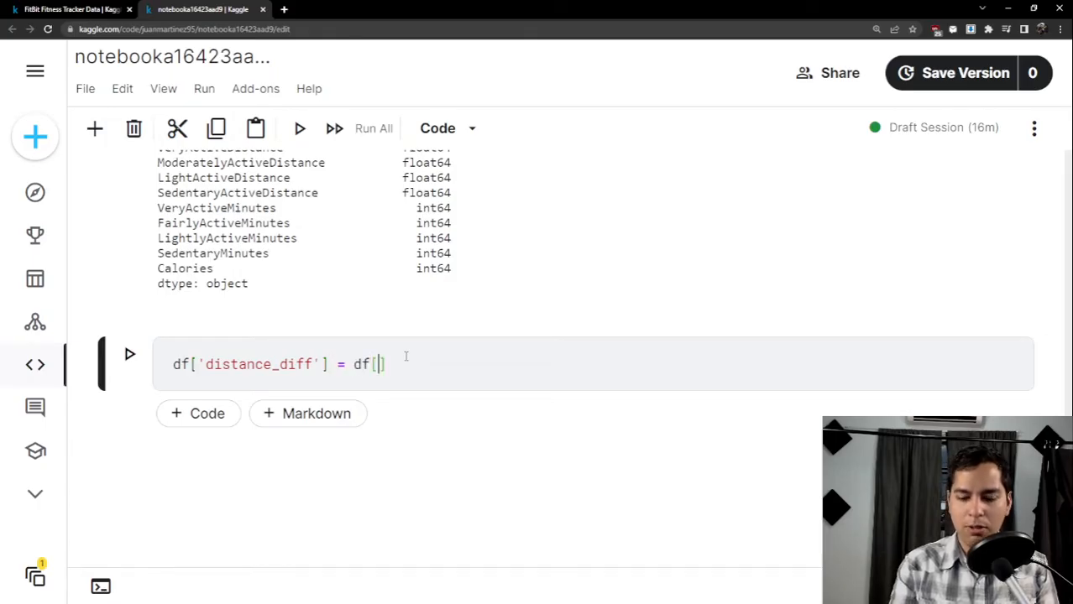
type("'Total")
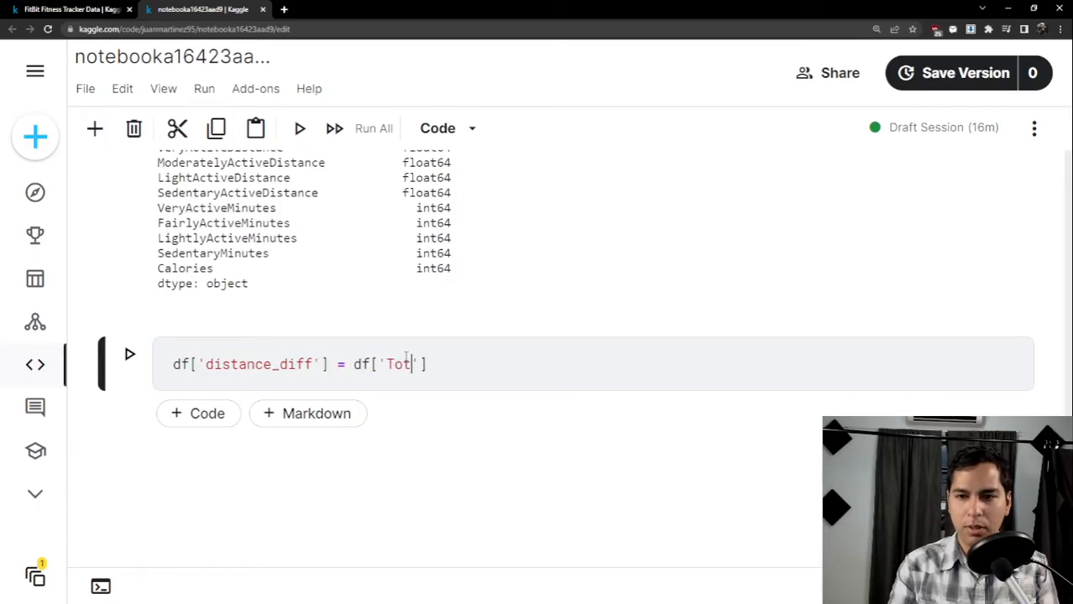
type("Distance")
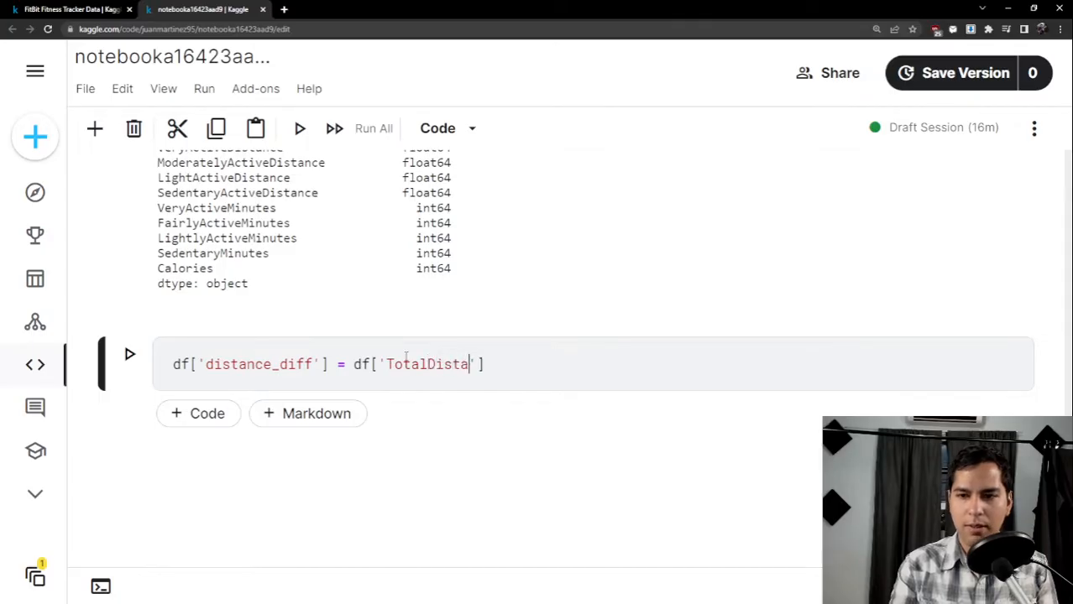
key("Right")
key("Right")
Subtract df['TrackerDistance'] from df['TotalDistance'] in the distance_diff assignment and run the cell.
type("+")
key("BackSpace")
key("BackSpace")
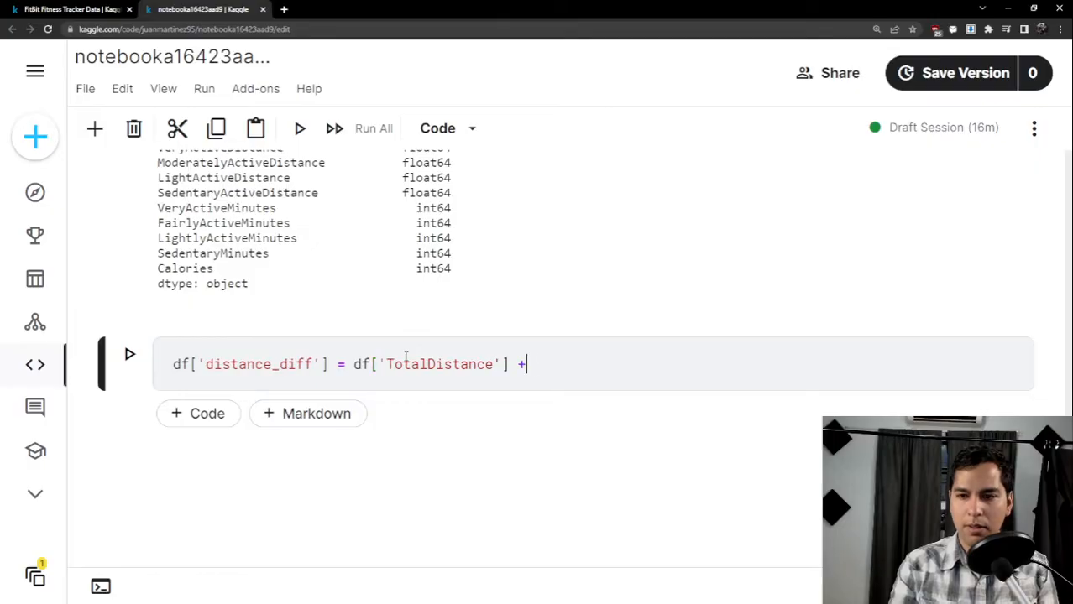
type("-")
type("df['")
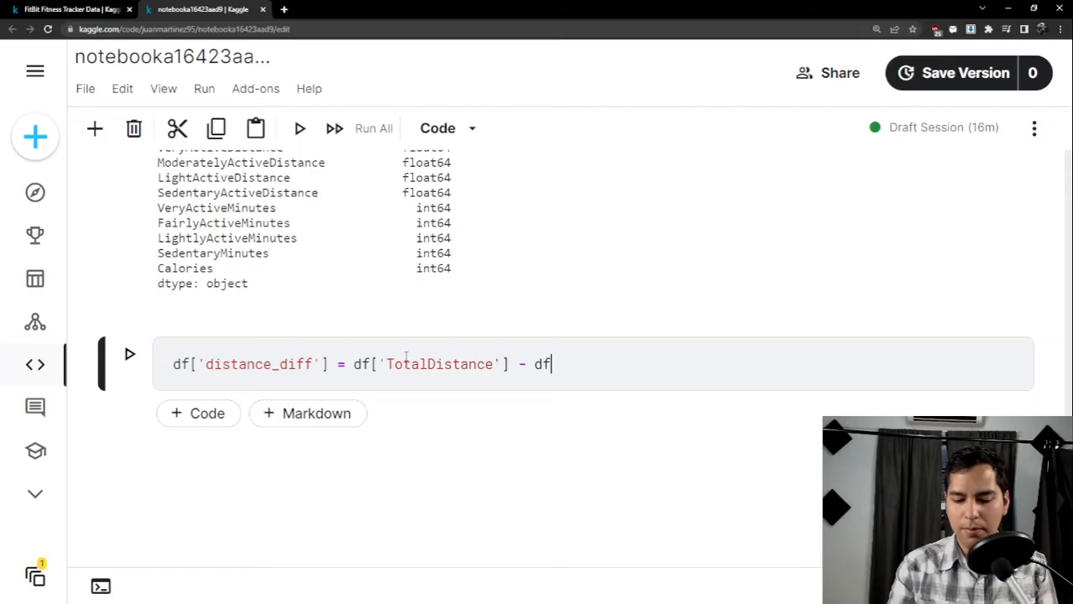
type("TrackerDis")
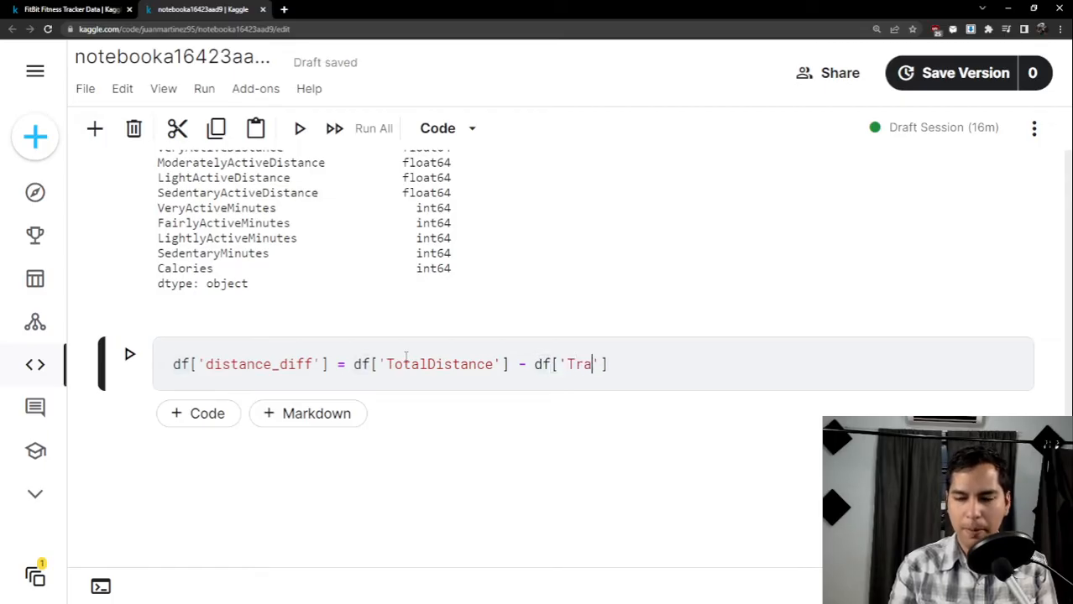
type("tance")
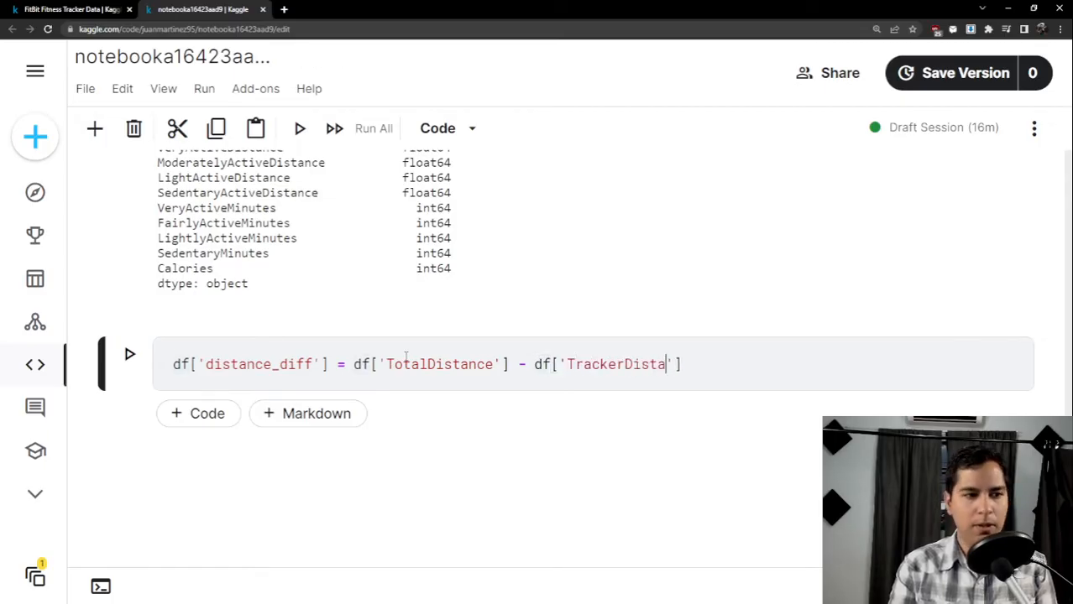
left_click(773, 363)
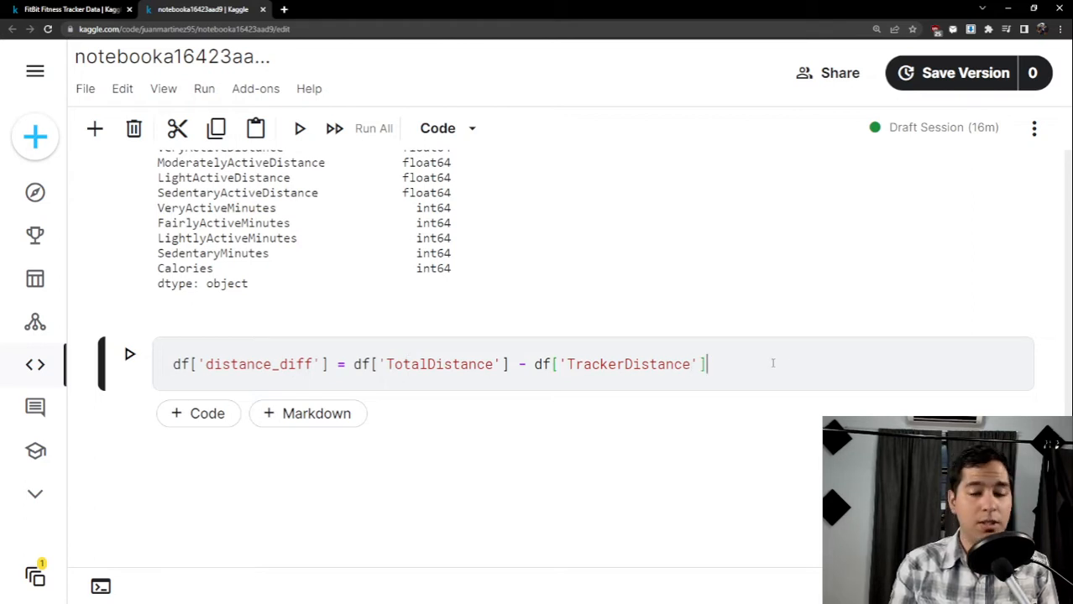
key("shift+Return")
left_click(755, 363)
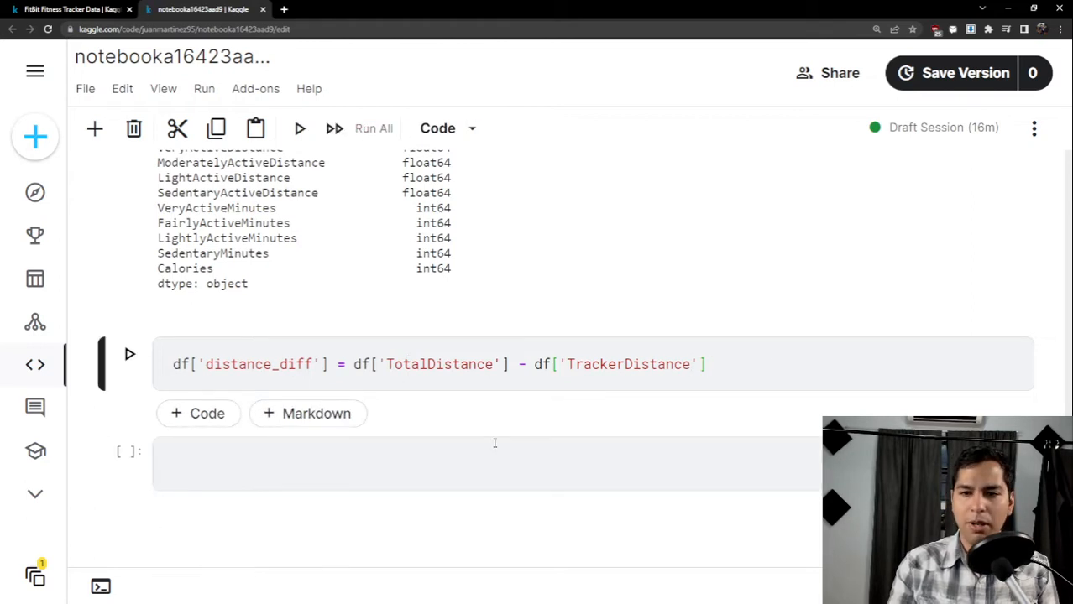
Enter a reference to df['distance_diff'] in the empty cell below the distance_diff assignment.
left_click(431, 463)
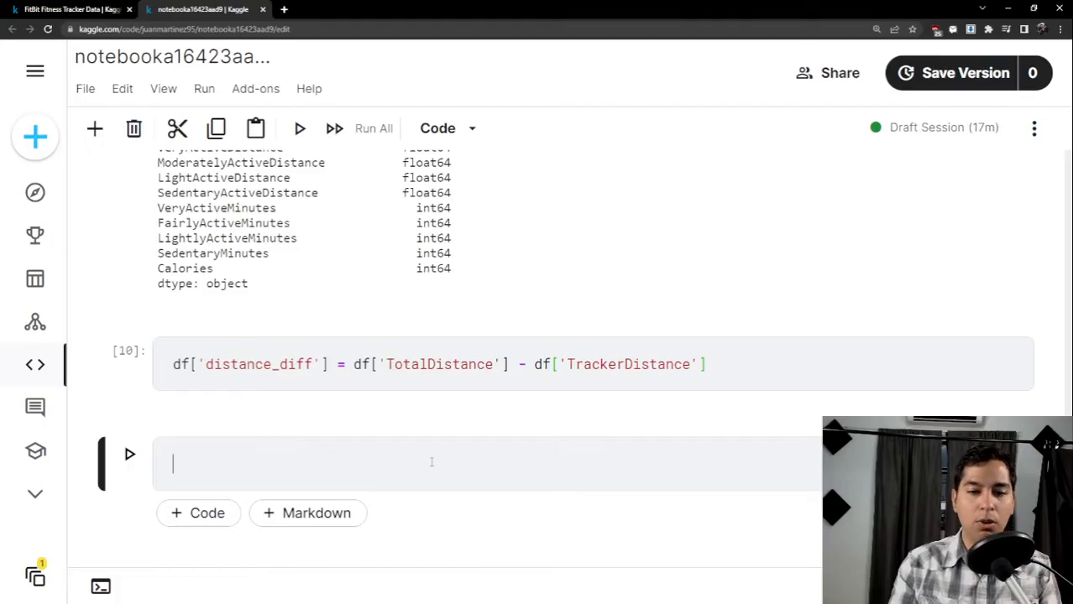
type("df[")
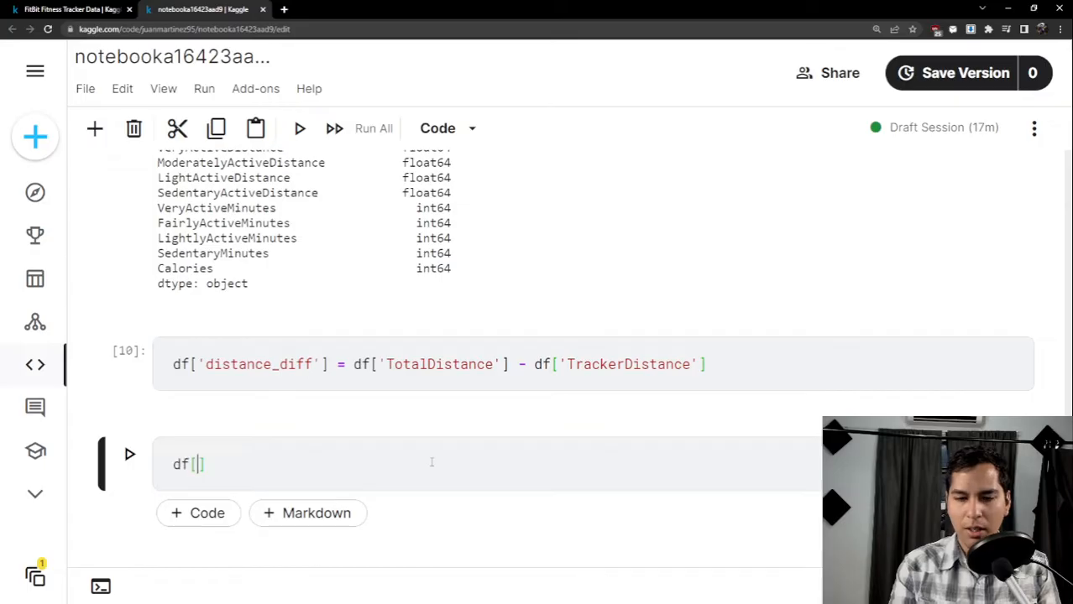
type("'")
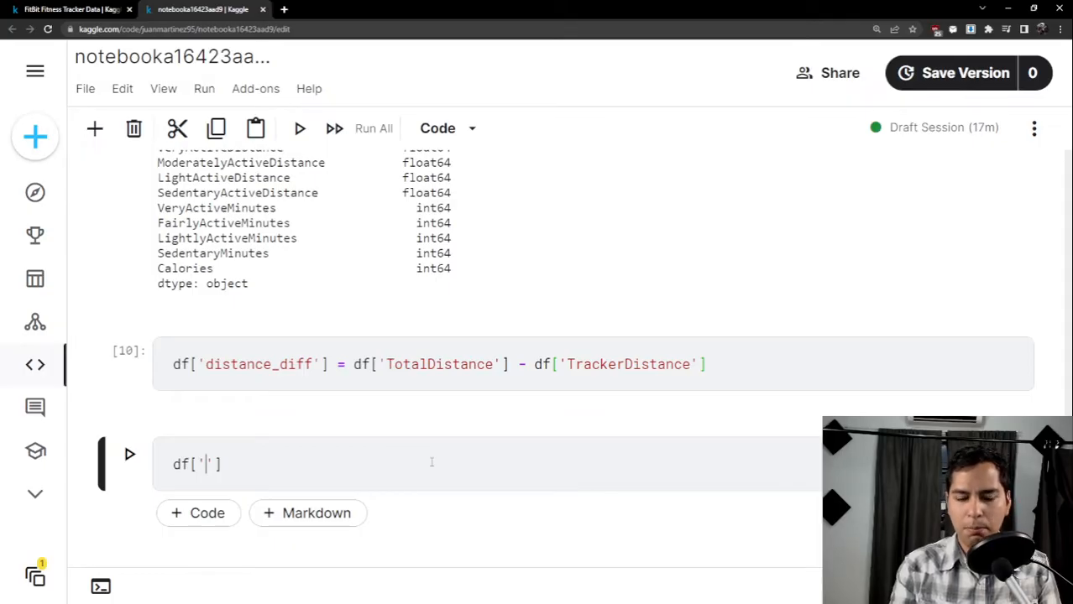
type("distan")
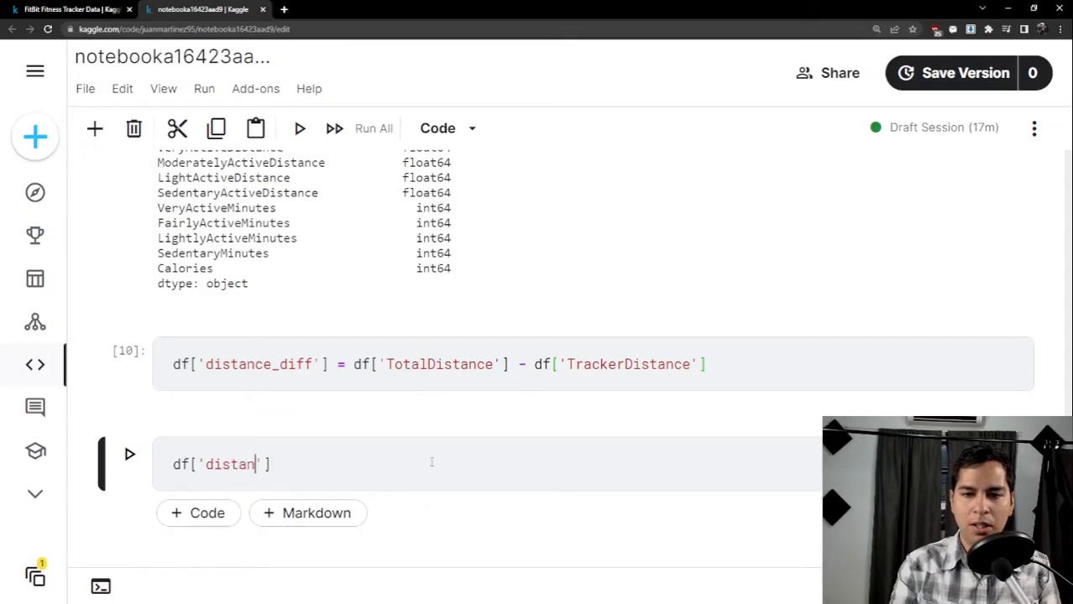
type("ce_")
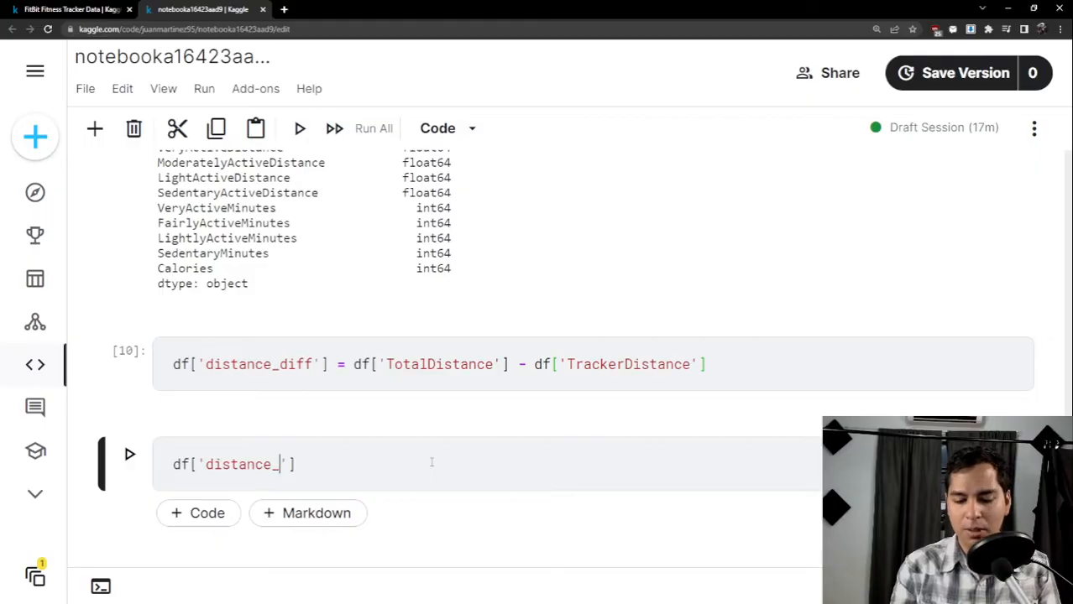
type("diff']")
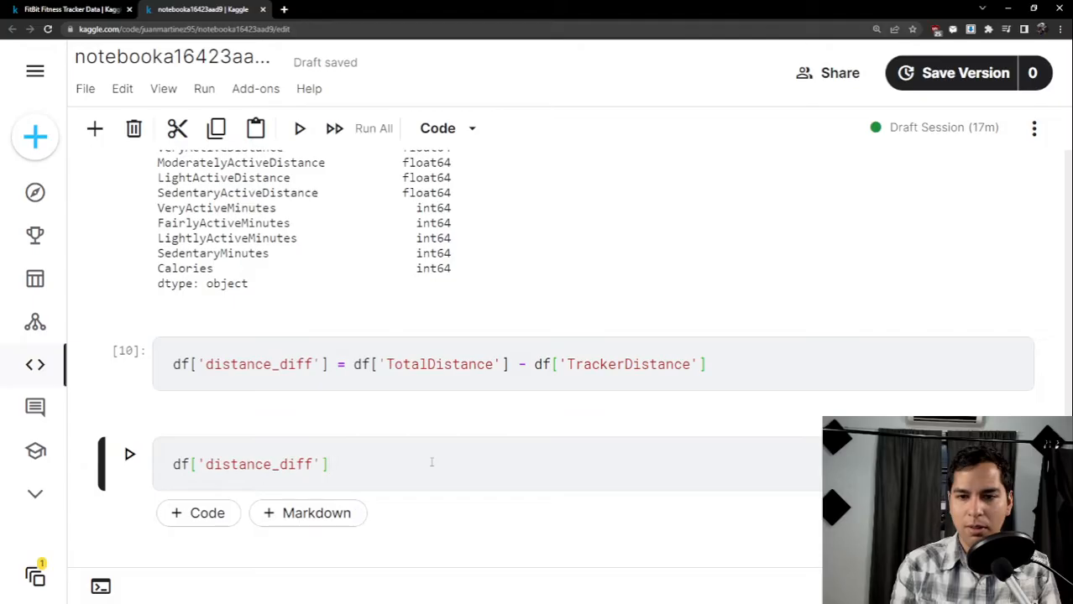
Append .value_counts() to df['distance_diff'] and run the cell.
type(".")
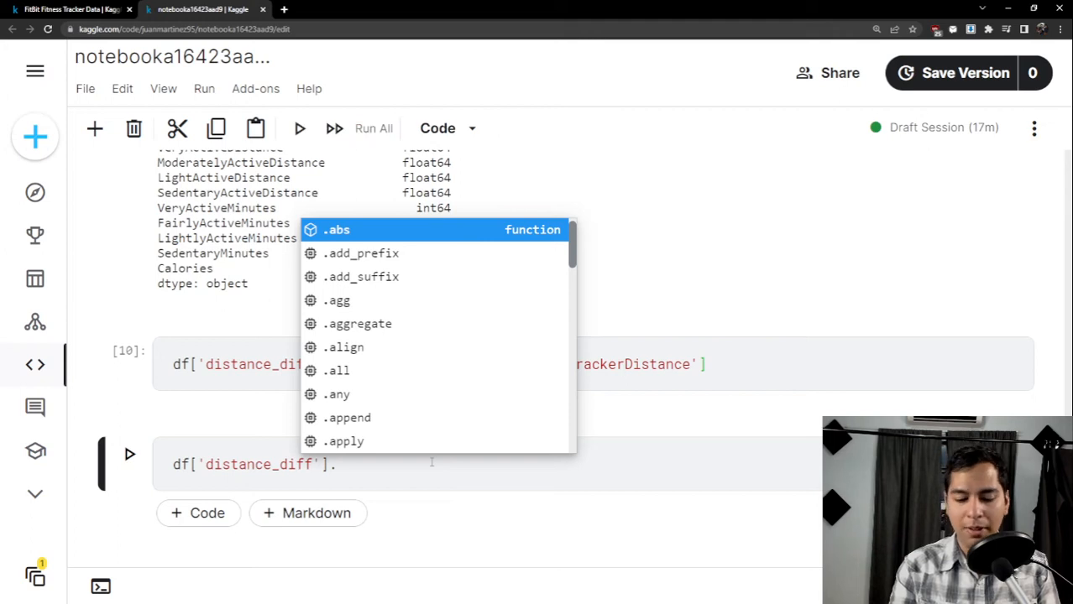
type("vale")
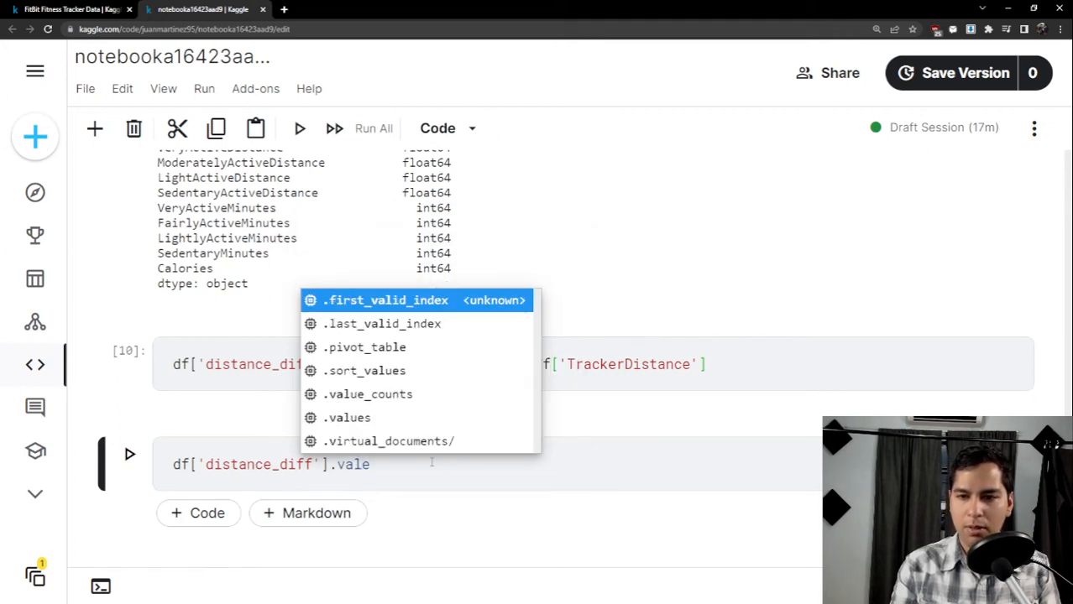
type("_")
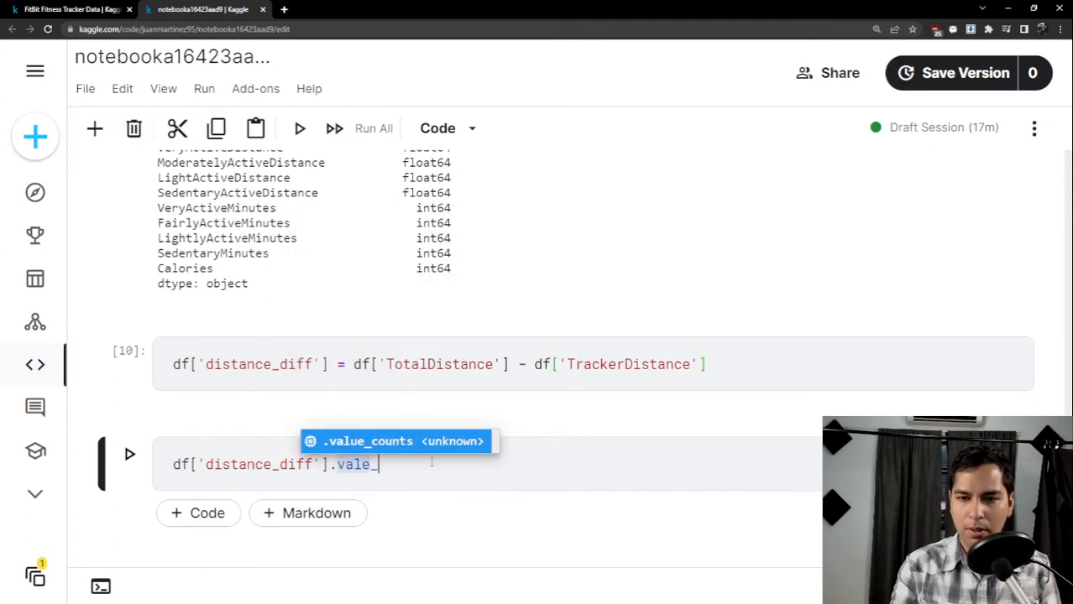
key("BackSpace")
key("BackSpace")
type("ue_count")
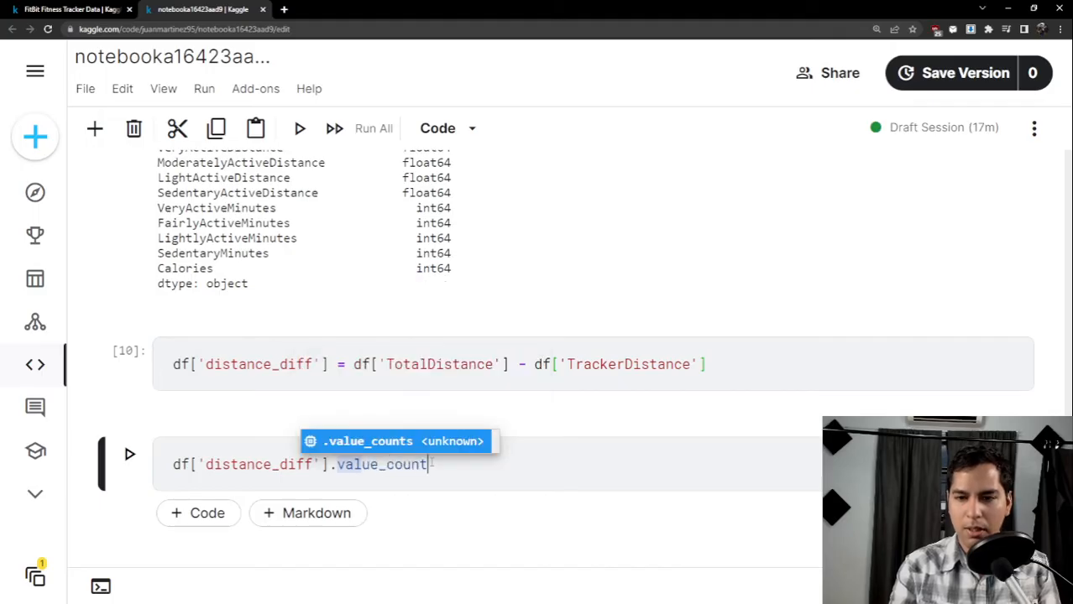
type("s")
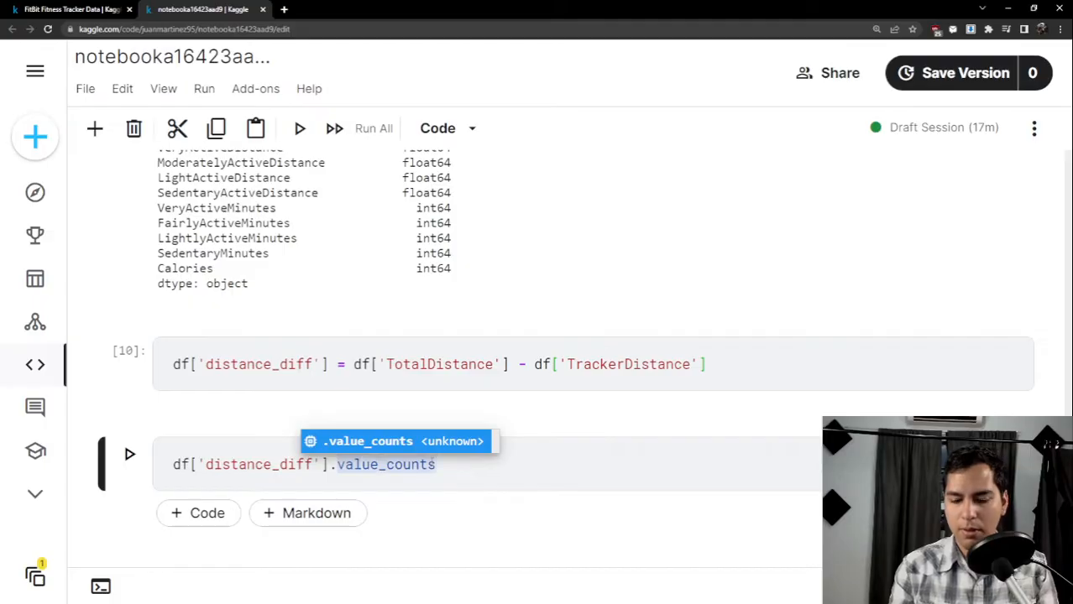
key("BackSpace")
type("(")
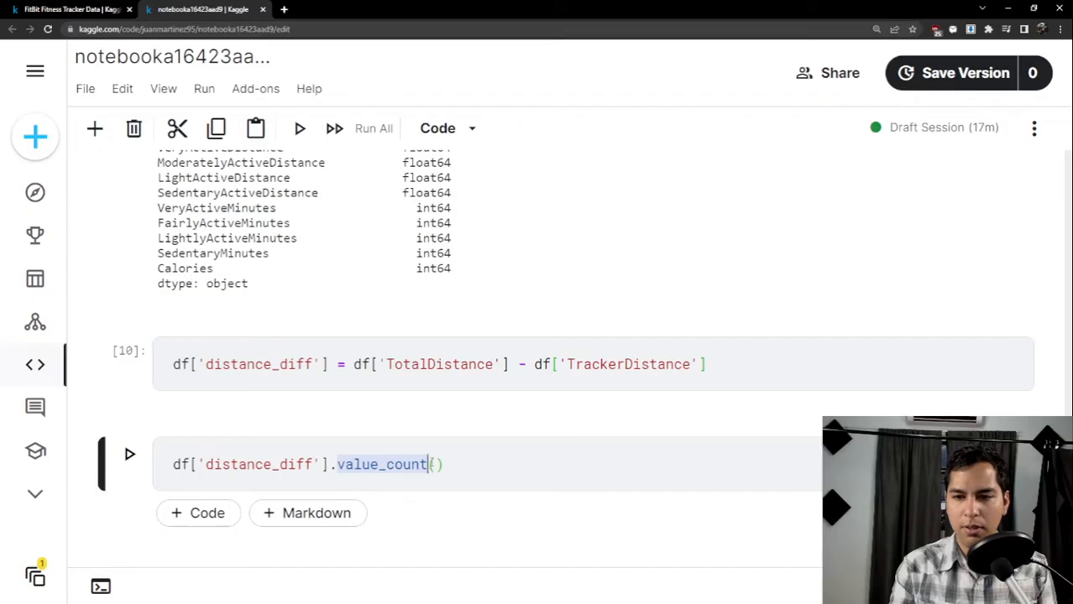
type("s")
key("shift+Return")
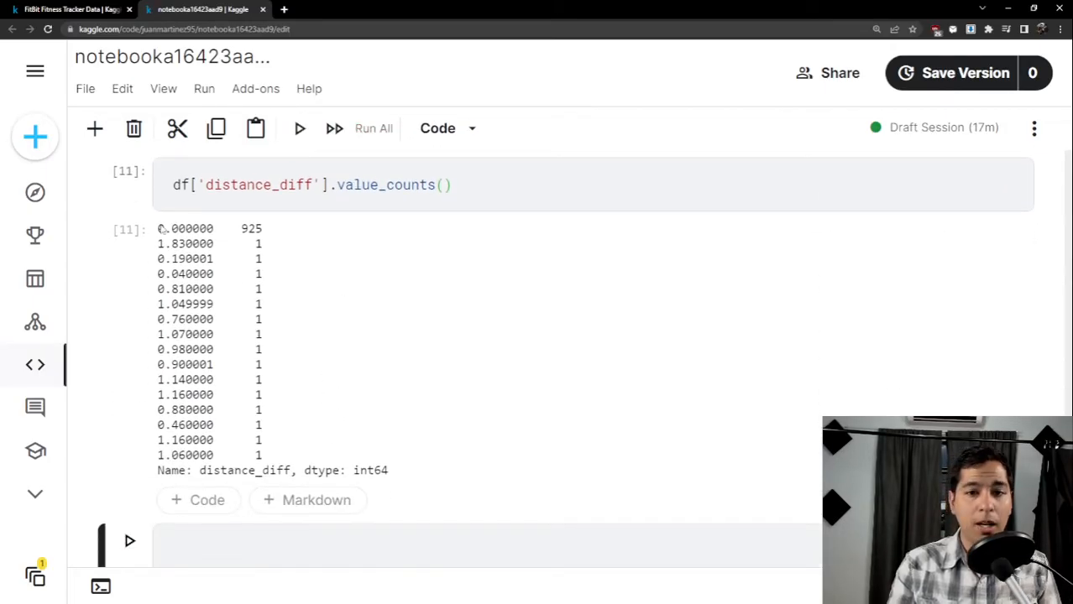
Examine the distance_diff value counts, comparing the zero-difference row with the nonzero differences listed below it.
left_click_drag(266, 229, 275, 249)
left_click(163, 244)
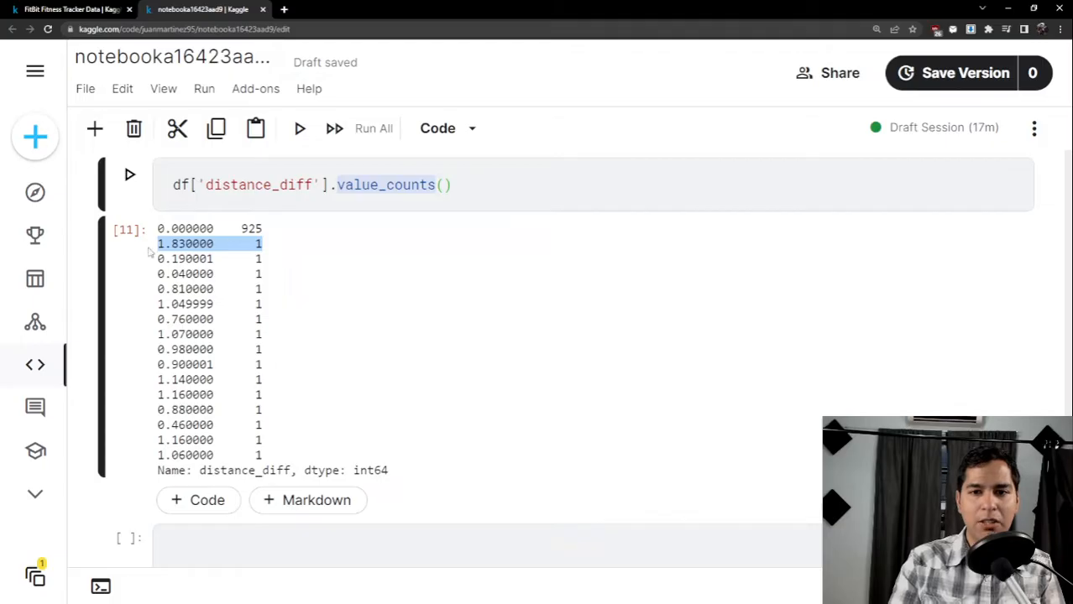
left_click(160, 244)
left_click_drag(159, 244, 255, 248)
left_click(262, 252)
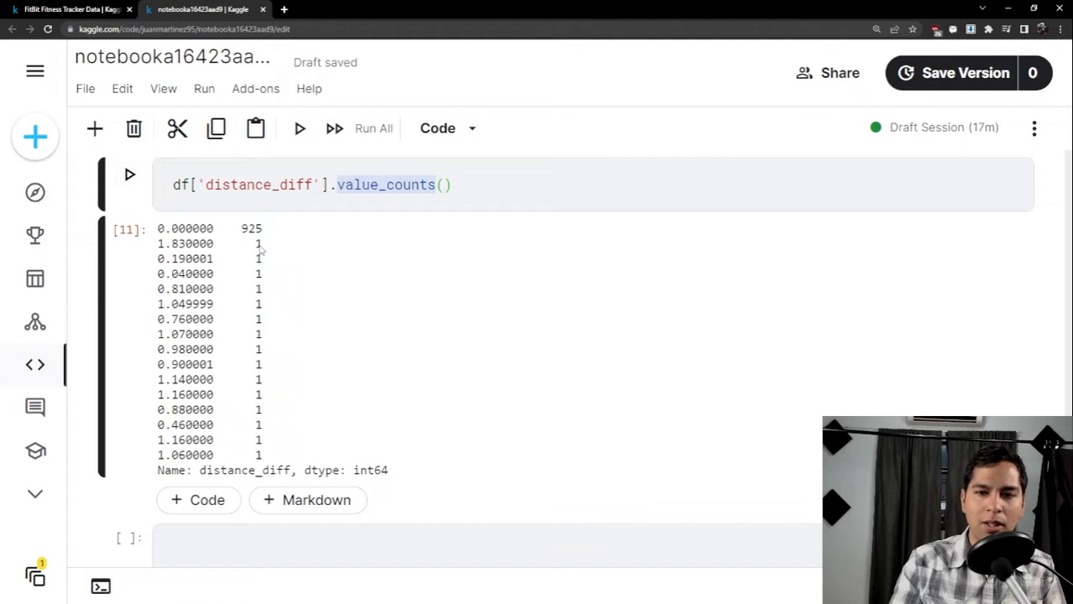
left_click_drag(160, 245, 216, 276)
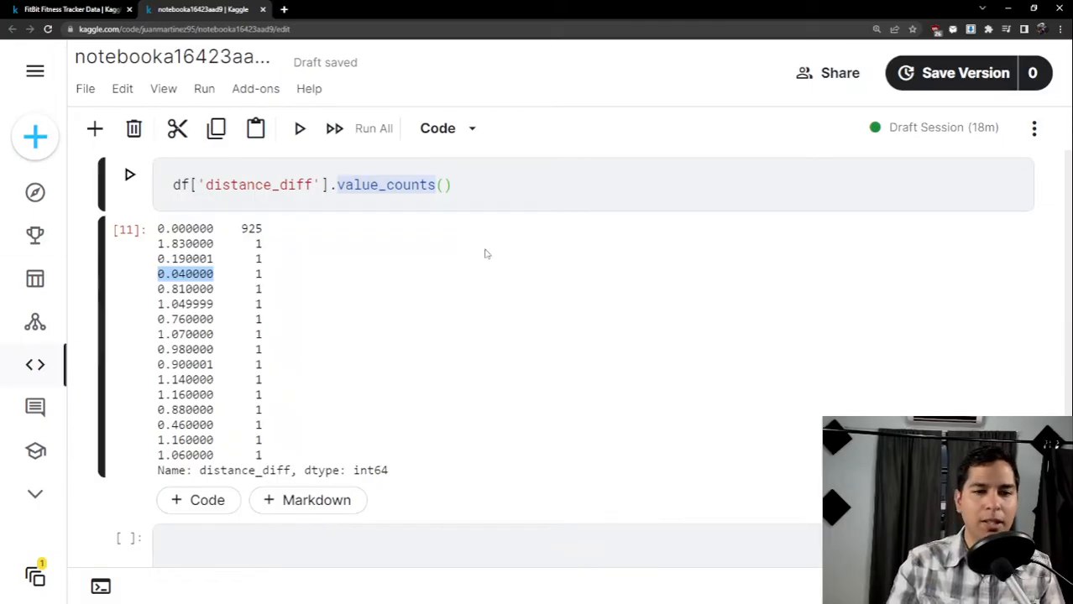
left_click(345, 250)
Start a df.query('') call in the empty cell below the value counts output.
left_click(256, 563)
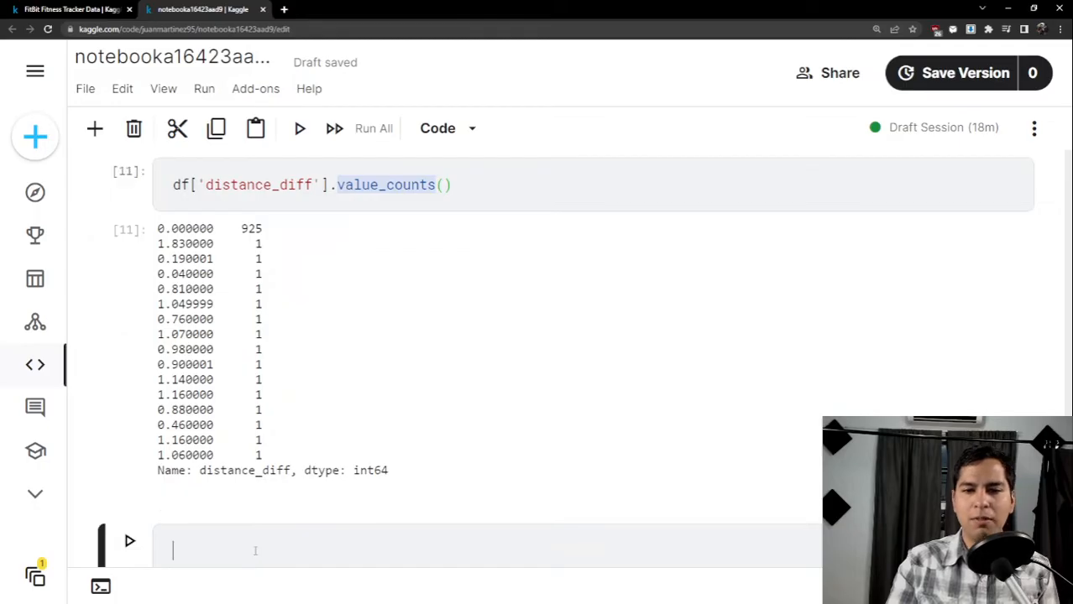
scroll(324, 376, "down", 1)
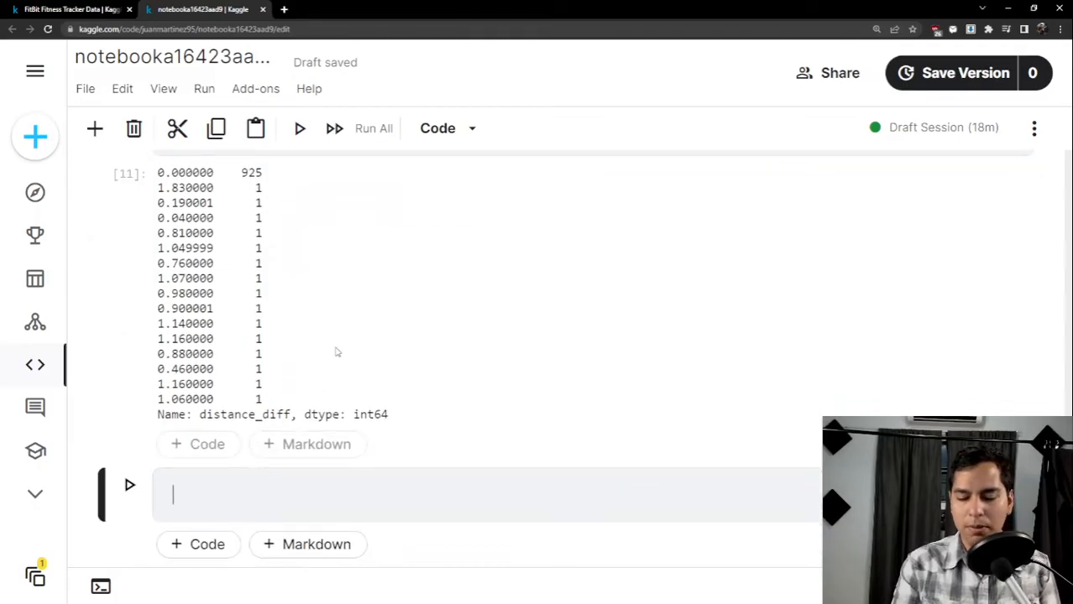
type("df['")
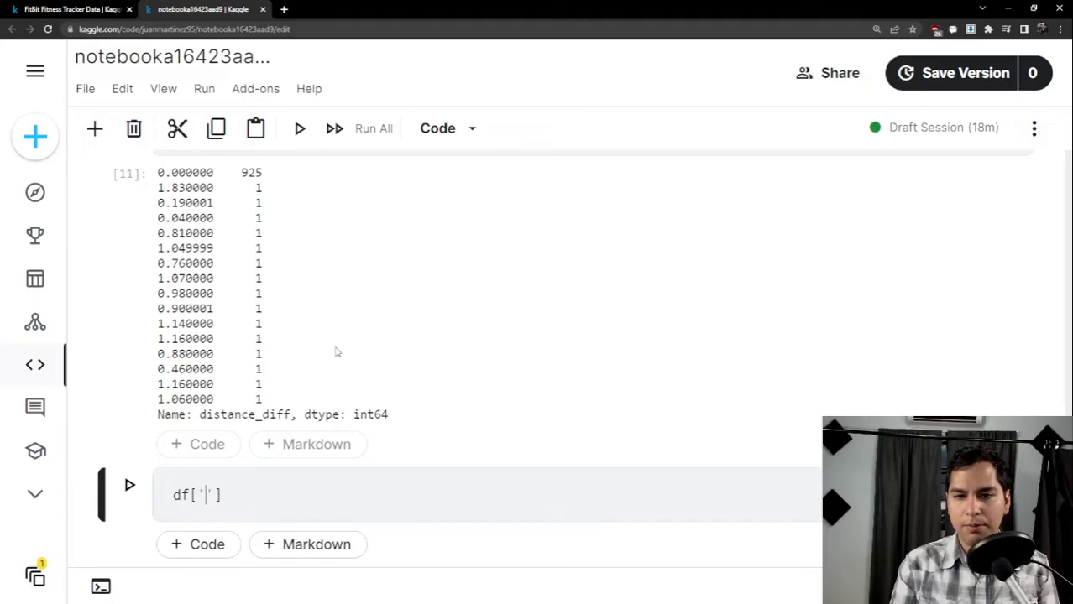
key("BackSpace")
key("BackSpace")
type(".")
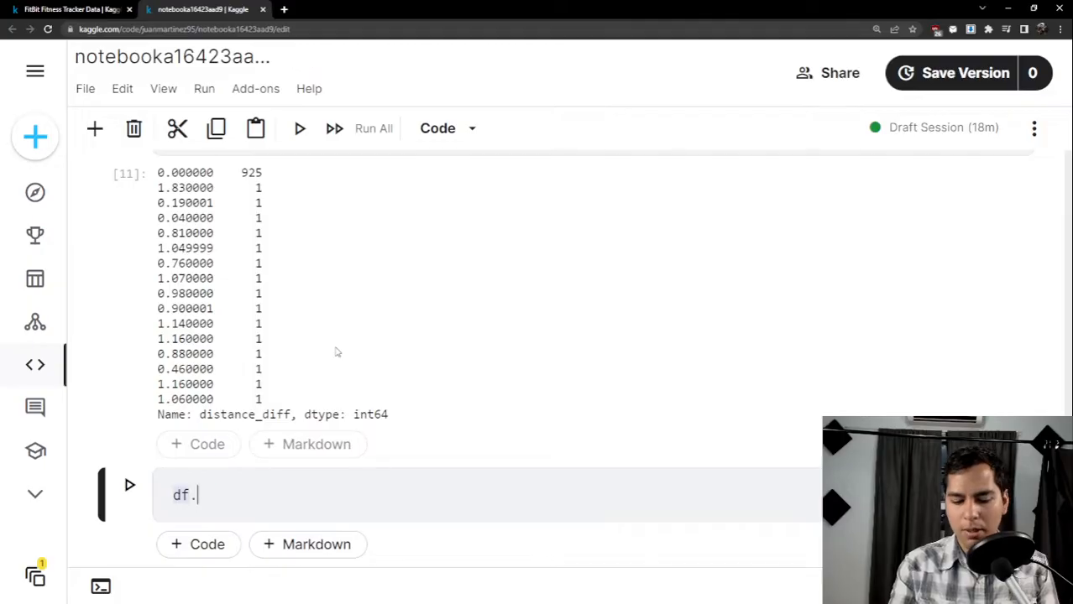
type("qua")
key("BackSpace")
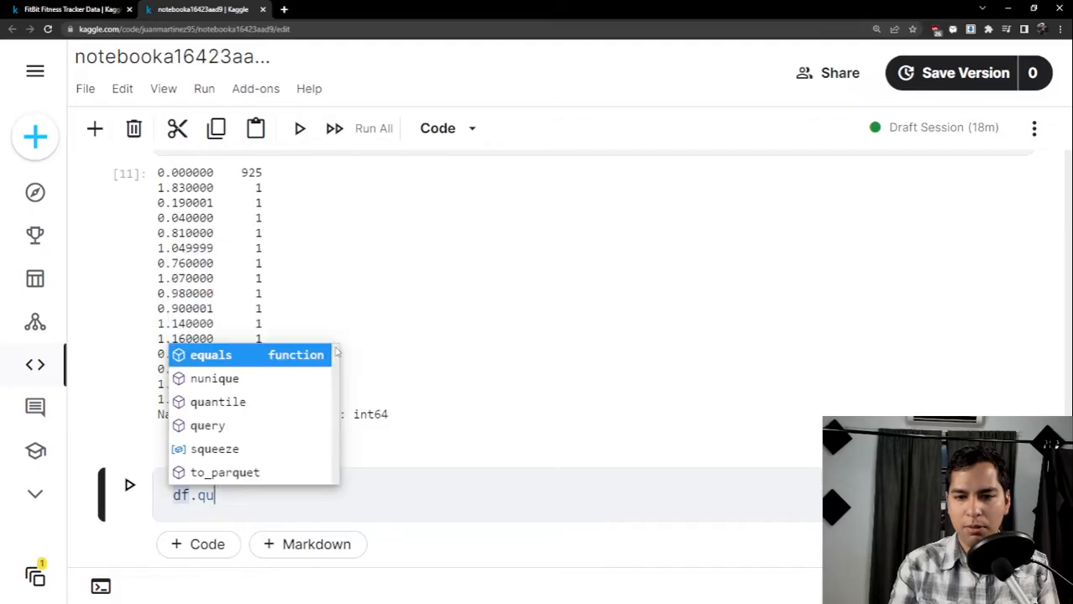
type("ery(")
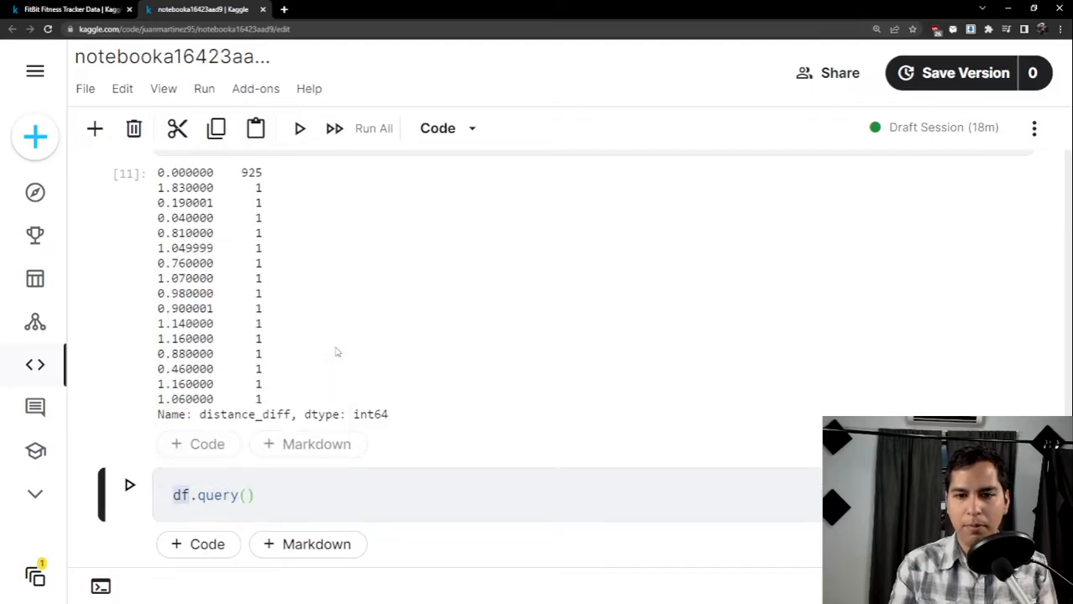
key("Escape")
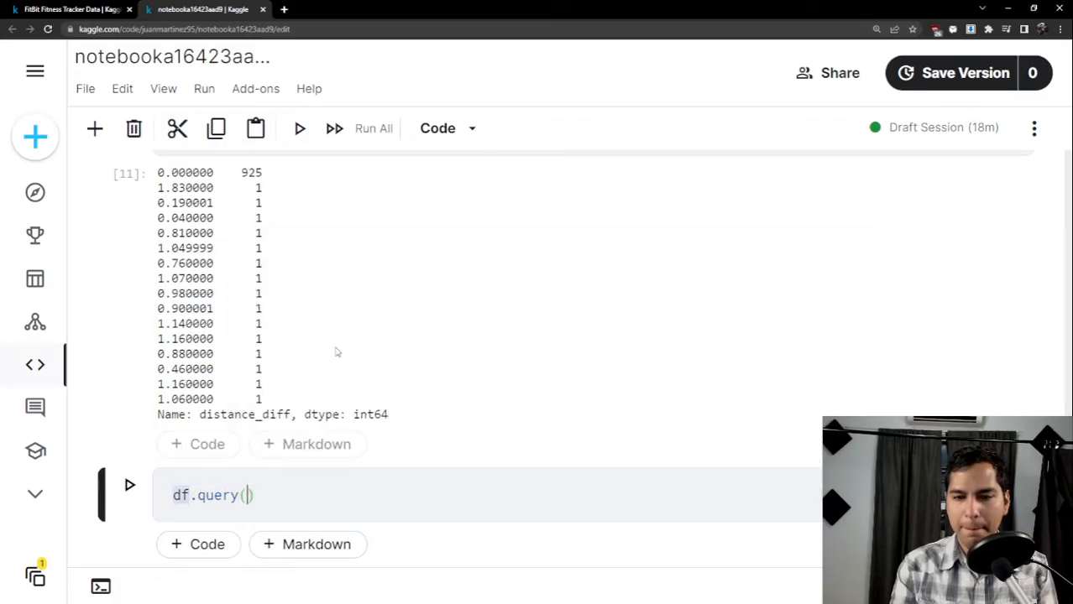
type("'")
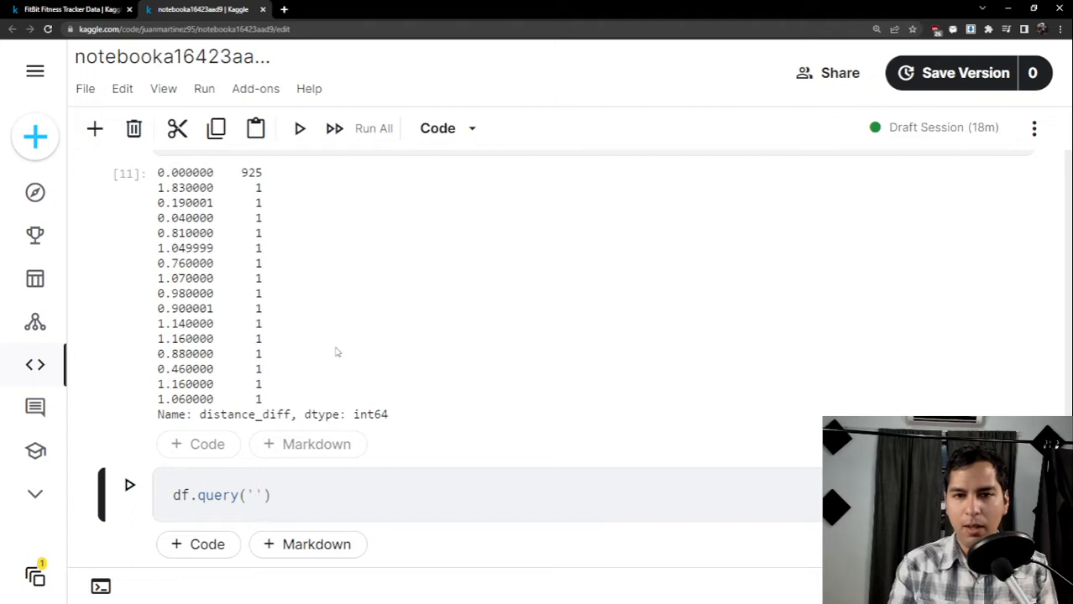
Set the query condition to distance_diff == 1.830000, taken from the value counts, and run the cell.
scroll(335, 353, "up", 1)
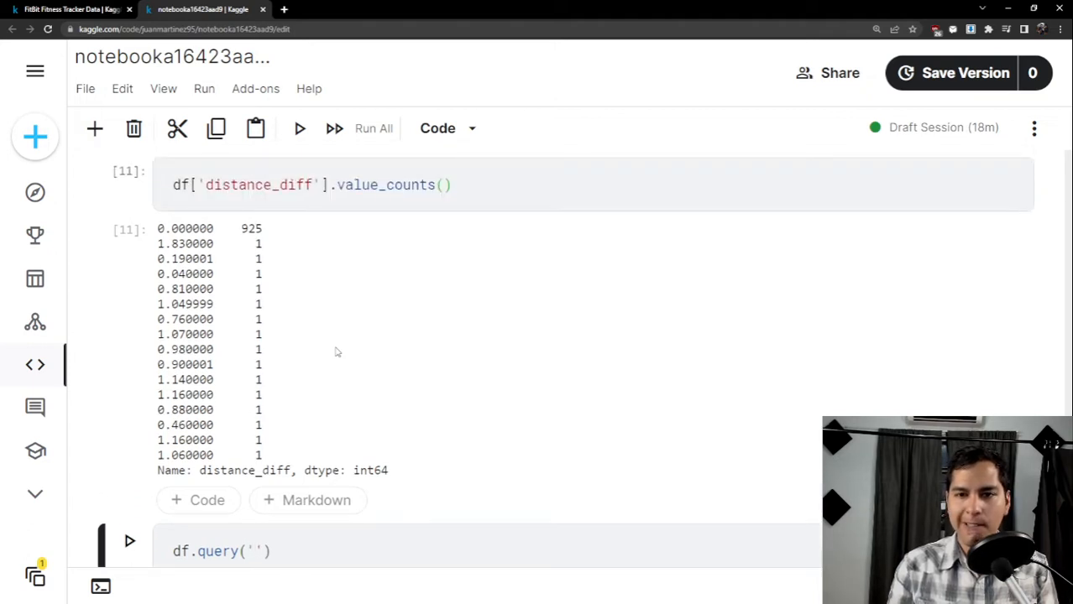
type("distance_")
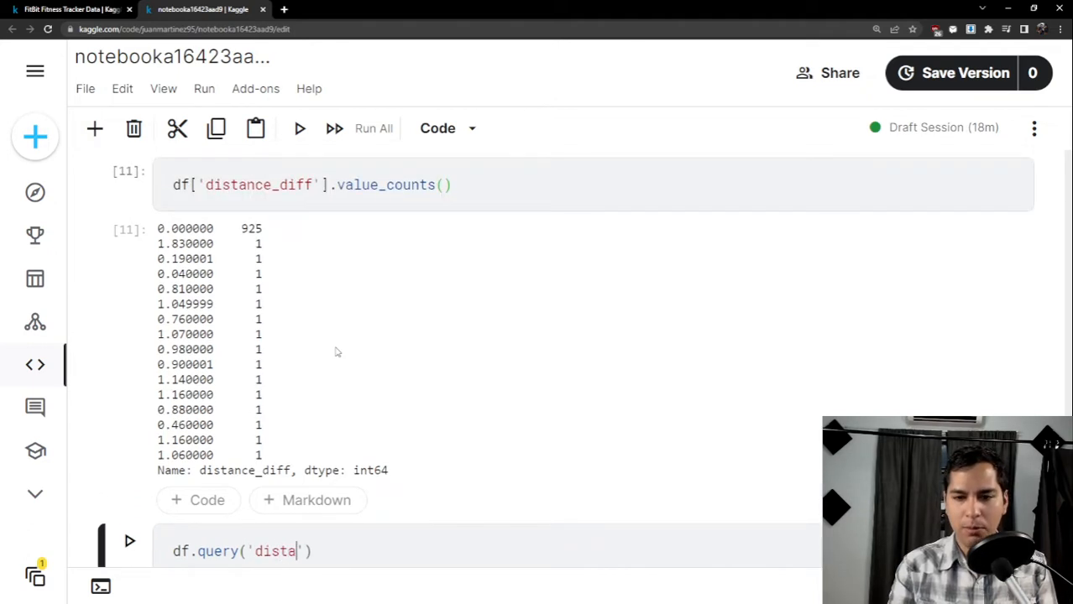
type("diff'")
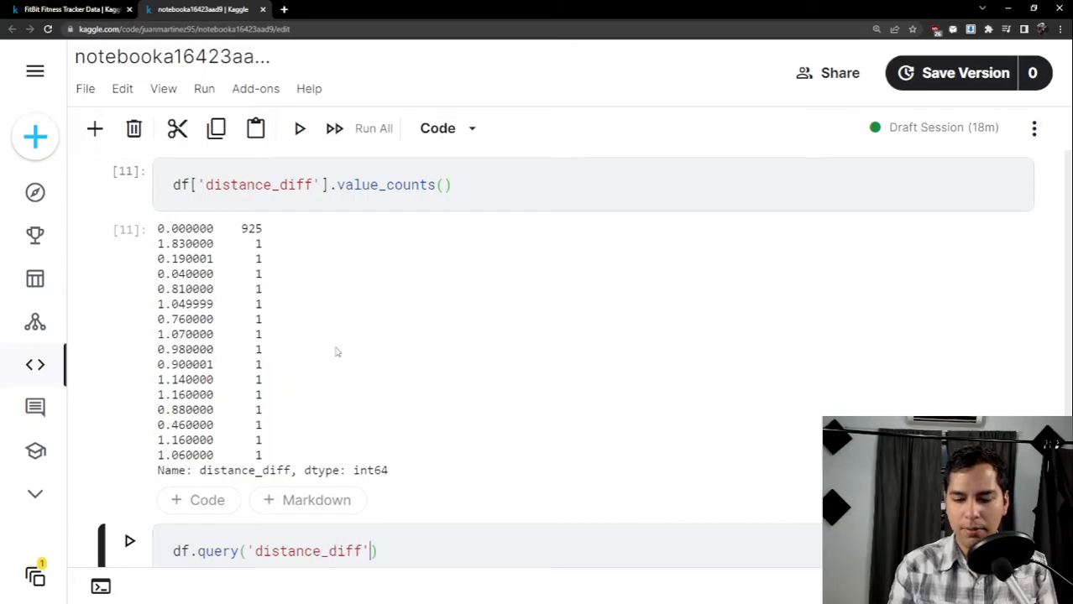
key("Left")
type("=")
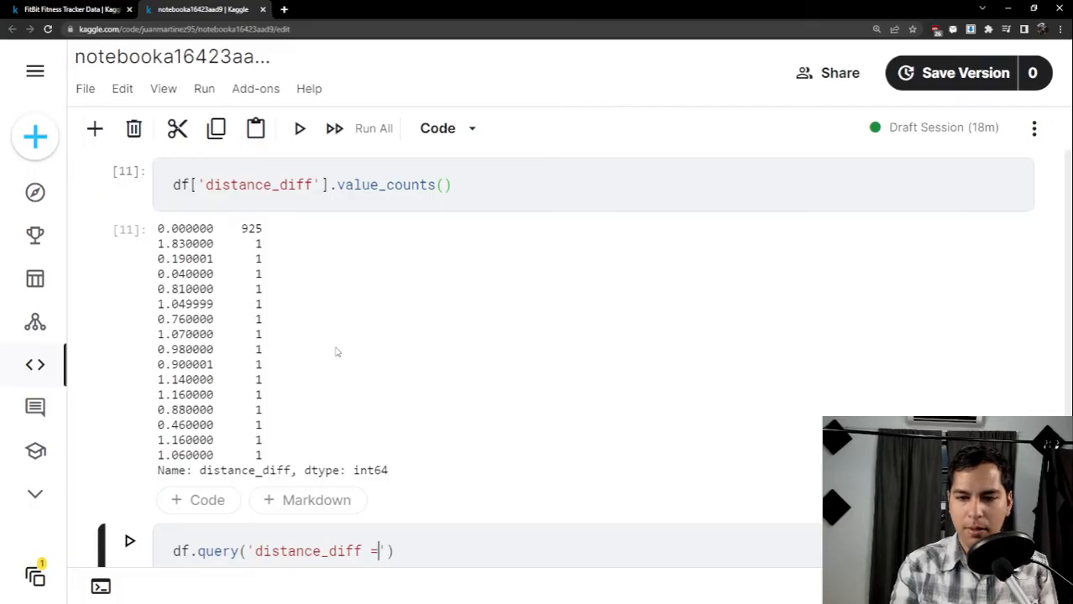
type("= ")
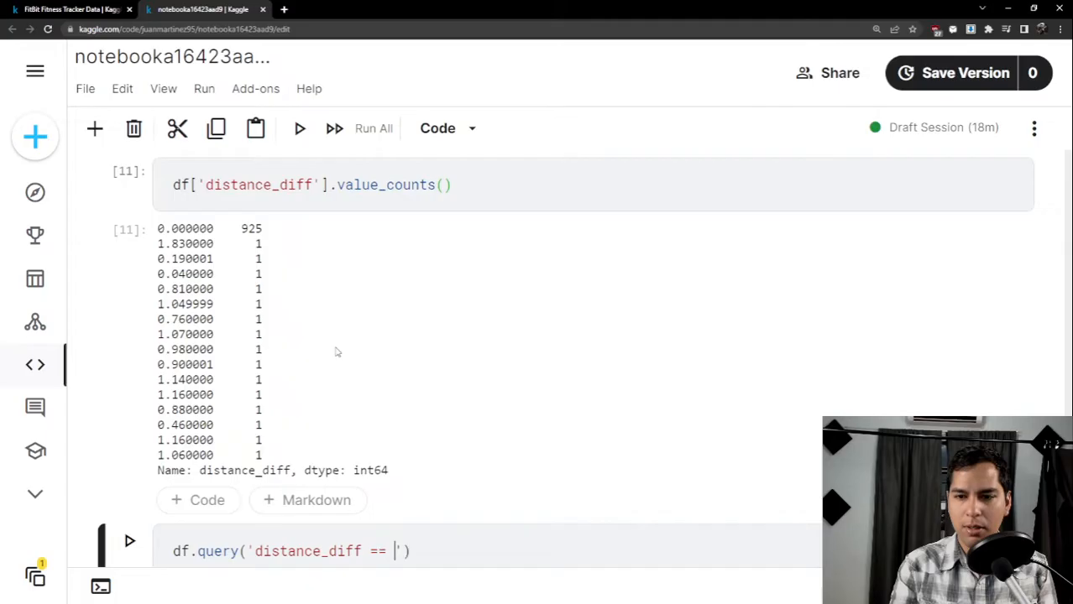
type("1.")
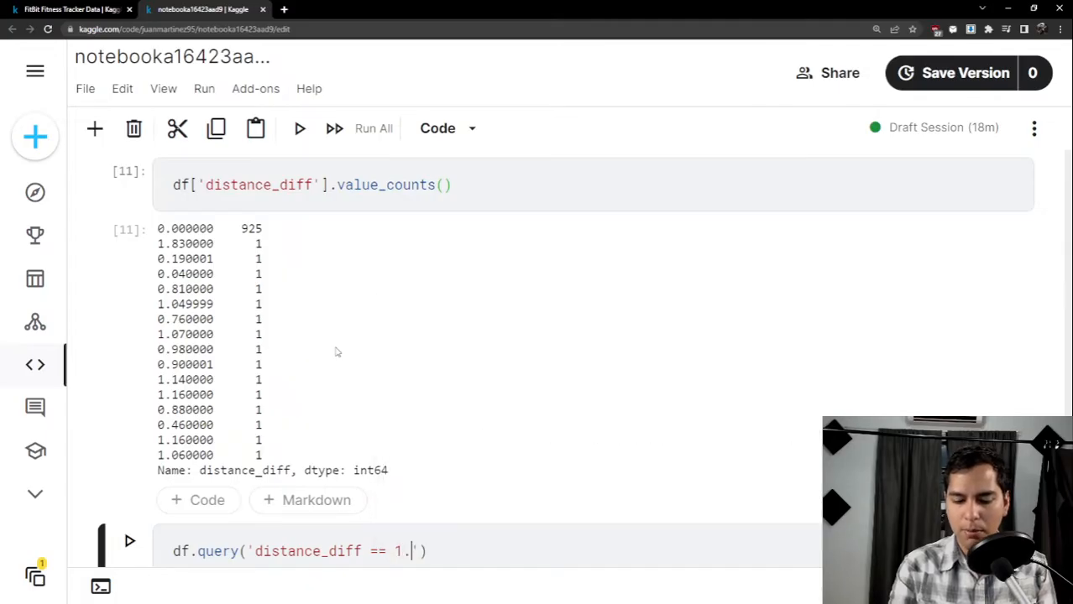
type("83")
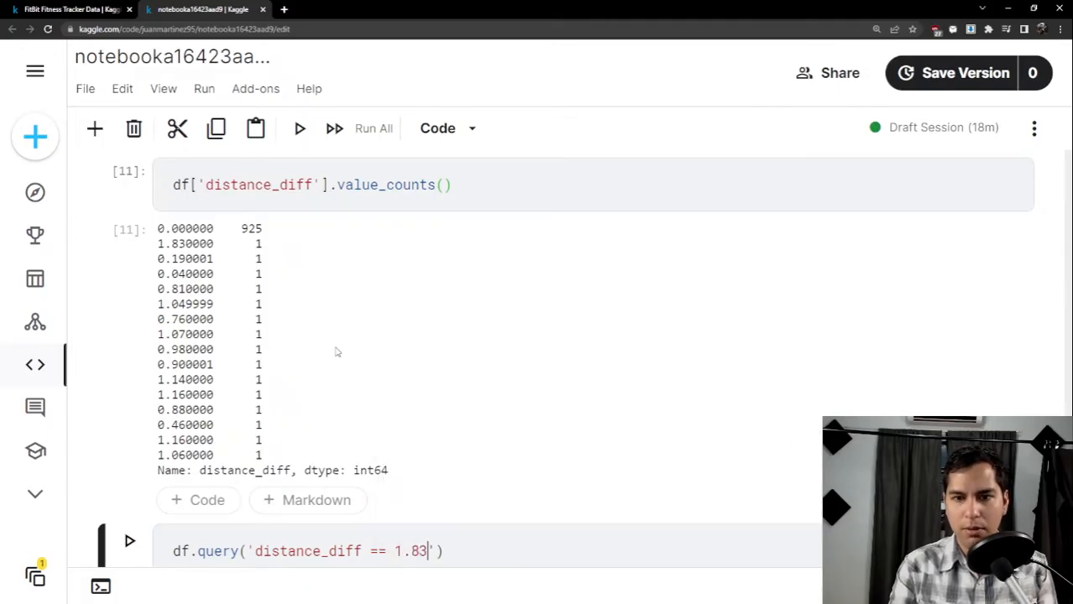
type("0000")
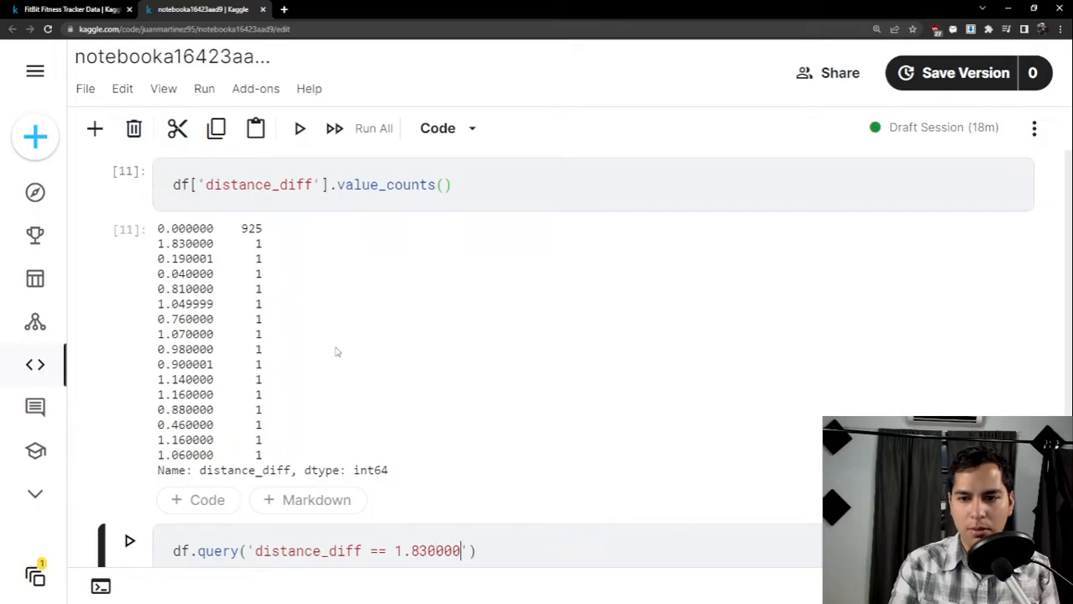
key("shift+Return")
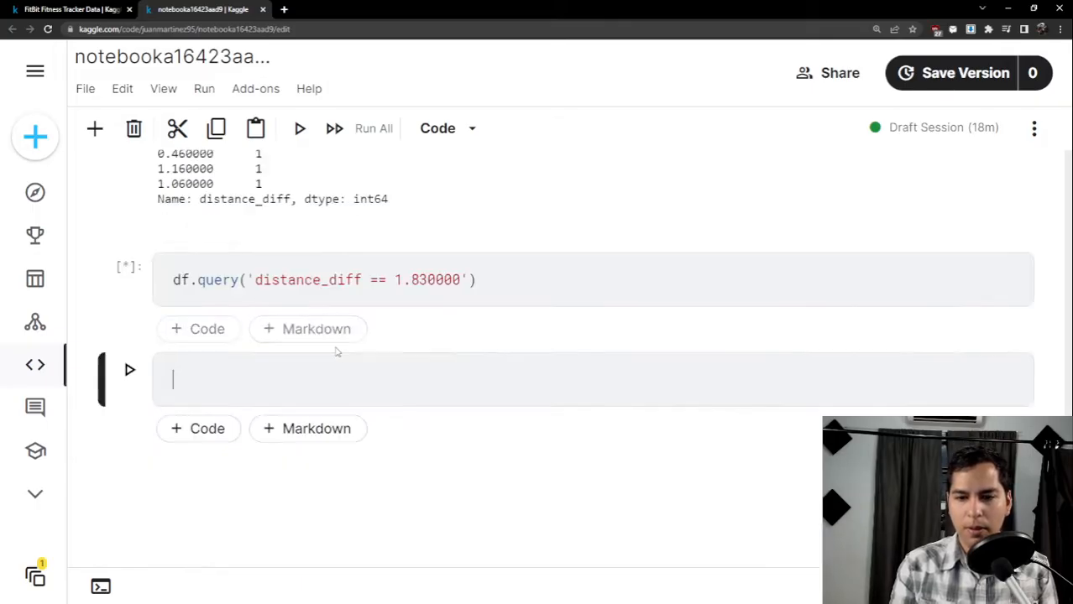
Try the query with a single equals sign, distance_diff = 1.830000, and rerun the cell.
left_click_drag(364, 356, 67, 342)
scroll(365, 275, "up", 1)
scroll(424, 312, "up", 1)
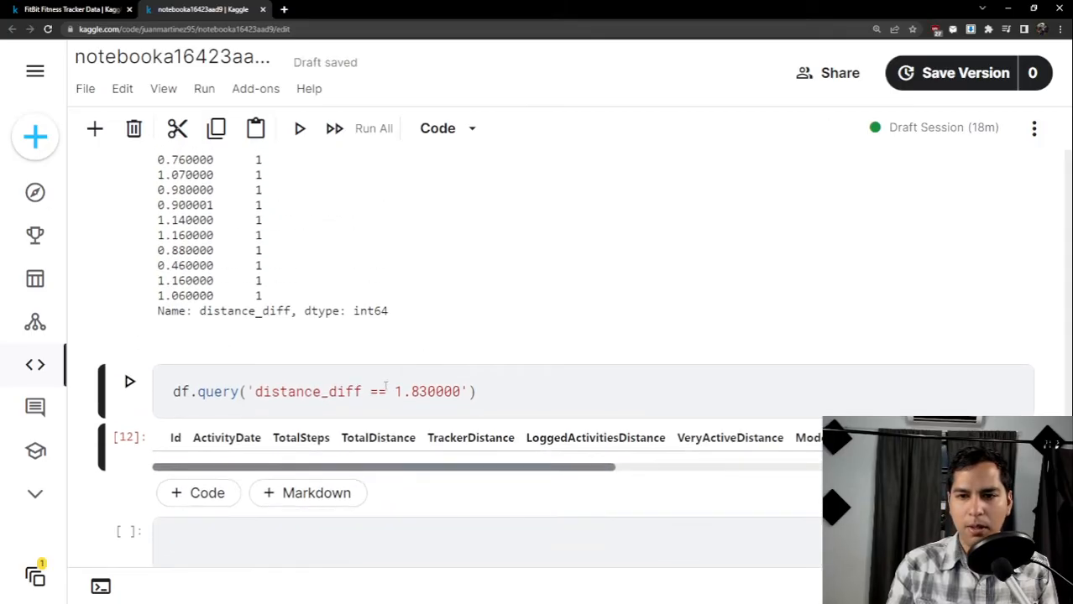
key("BackSpace")
key("shift+Return")
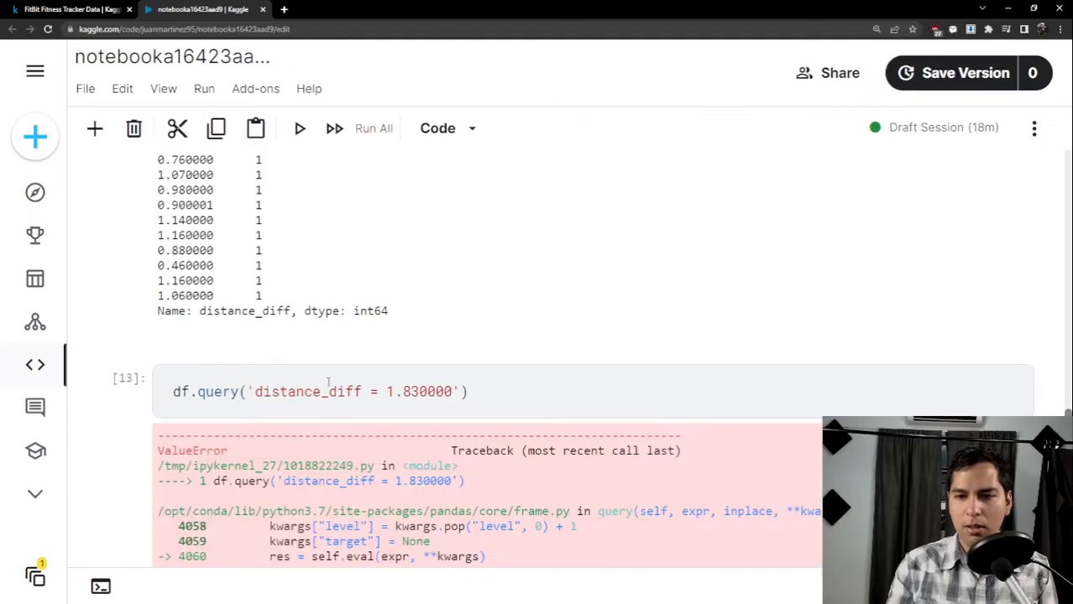
Examine the traceback of the single-equals query against the distance_diff value counts, and rerun the cell unchanged.
scroll(306, 371, "down", 7)
scroll(375, 367, "up", 9)
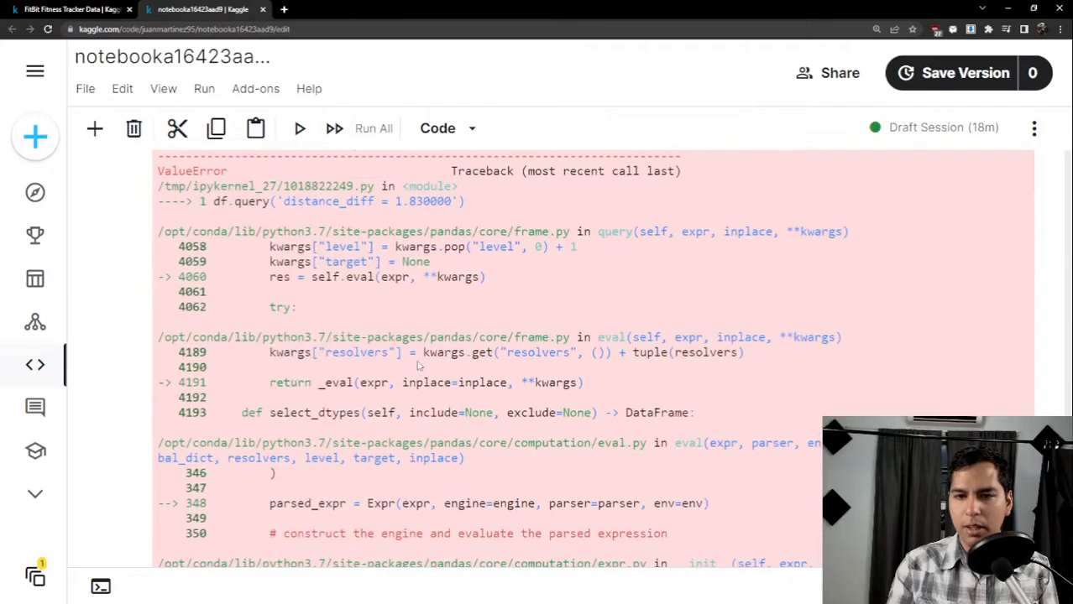
scroll(367, 399, "up", 3)
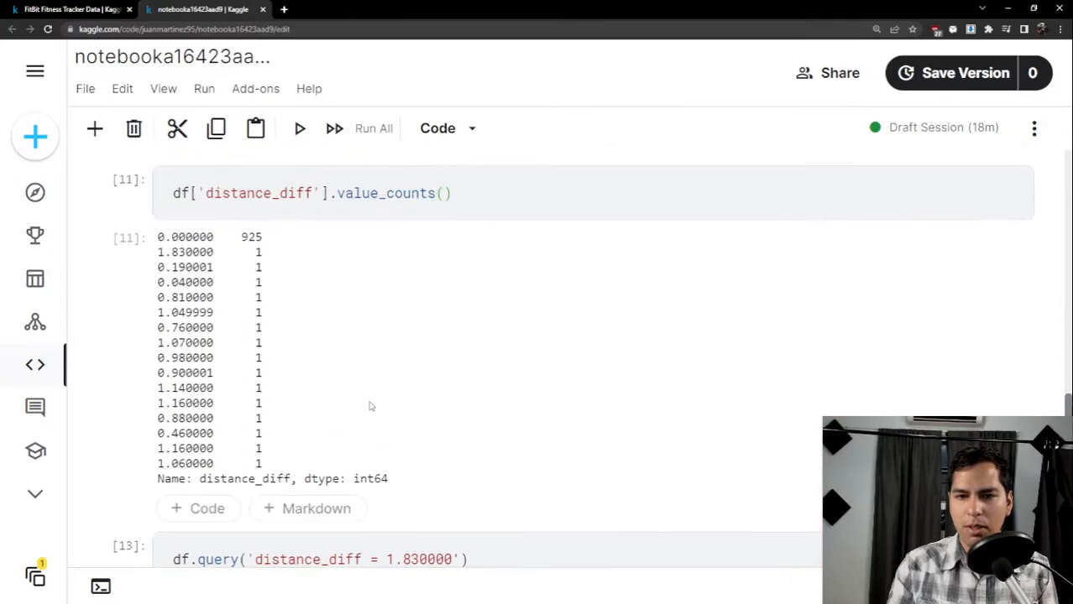
scroll(376, 402, "down", 2)
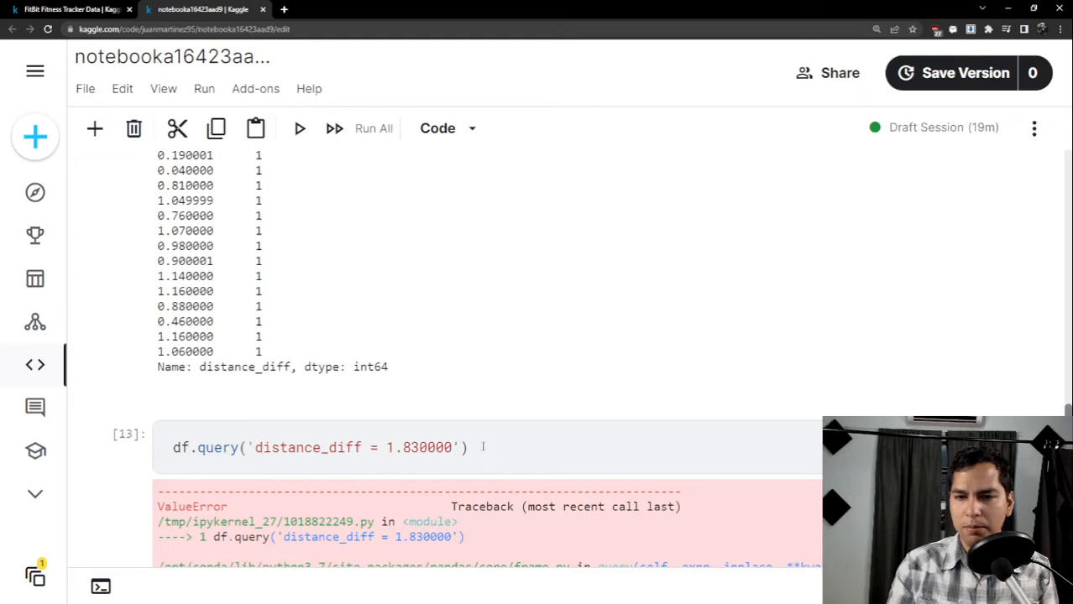
left_click(477, 445)
key("shift+Return")
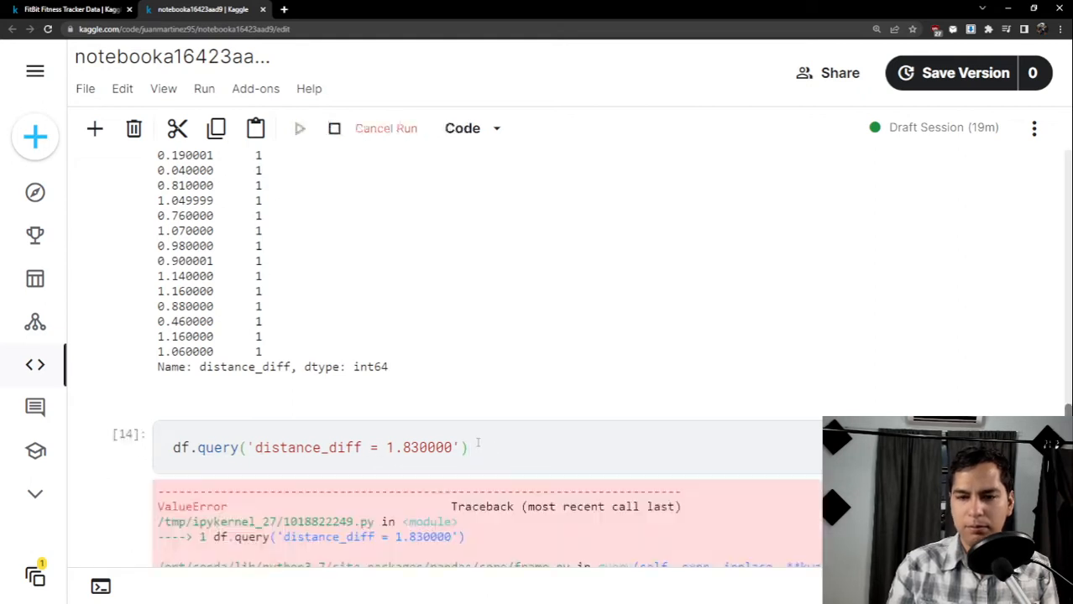
Correct the comparison operator so the query condition reads distance_diff == 1.830000, and rerun the cell.
left_click(382, 445)
type("=")
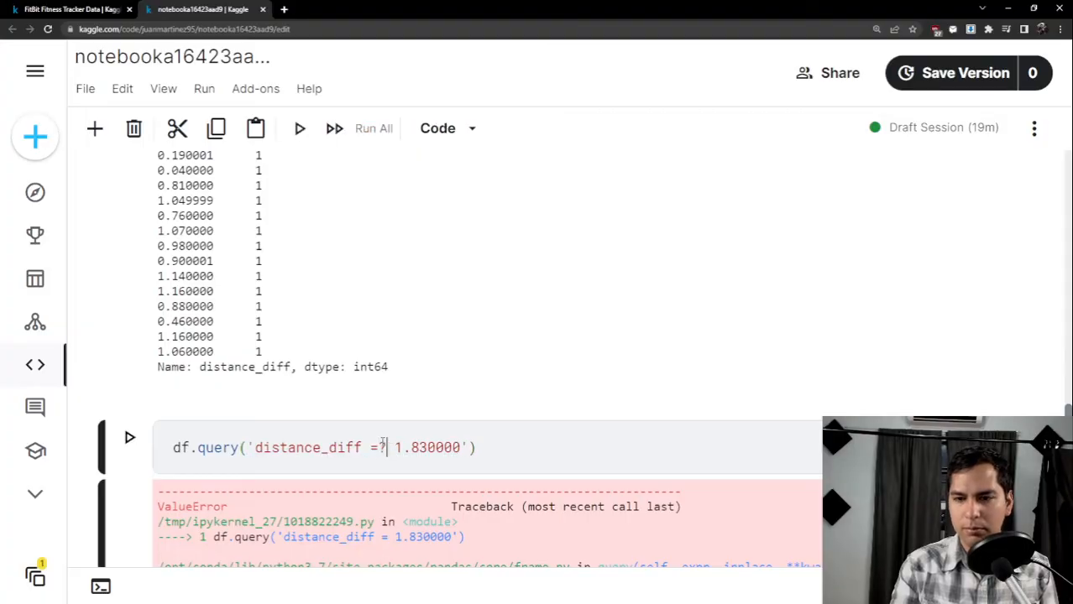
key("BackSpace")
type("=")
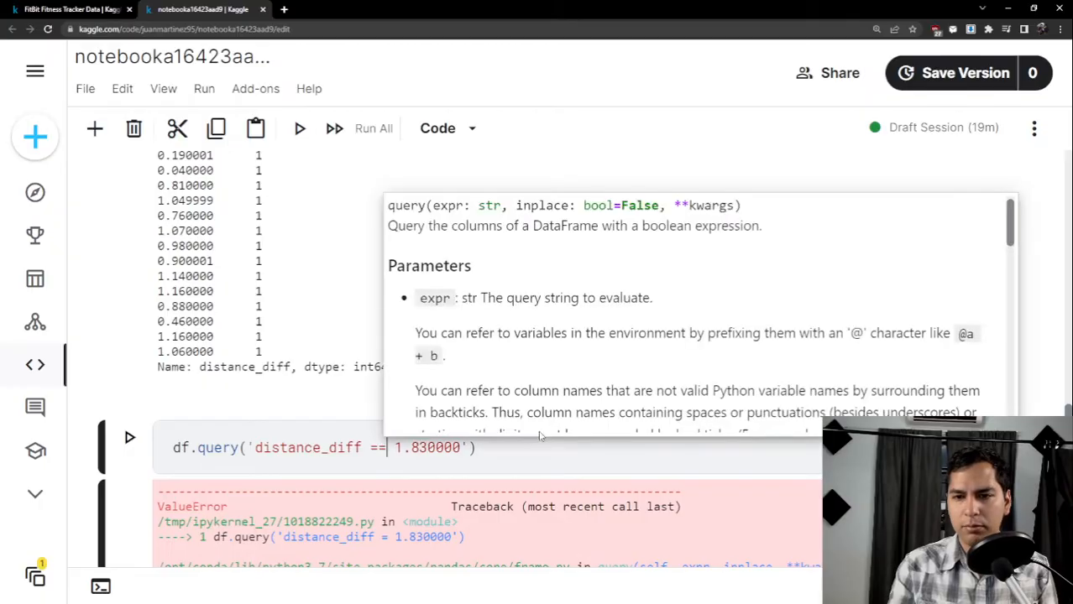
left_click(496, 458)
key("shift+Return")
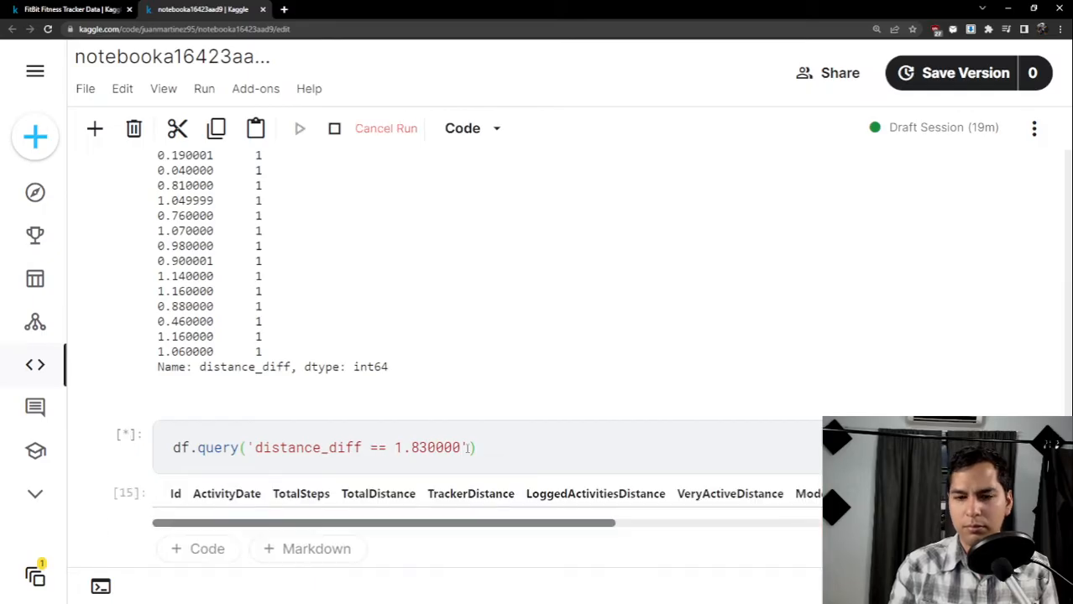
Query the rows where distance_diff == 0.0 and view the returned table through to its distance_diff column.
scroll(369, 447, "up", 1)
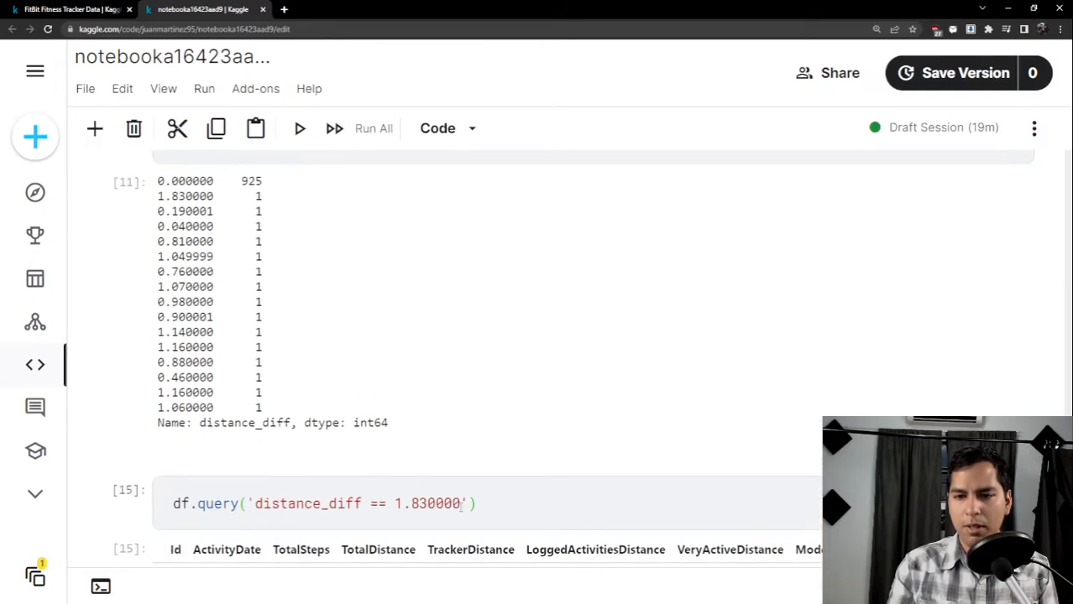
left_click_drag(460, 504, 394, 501)
type("0.0")
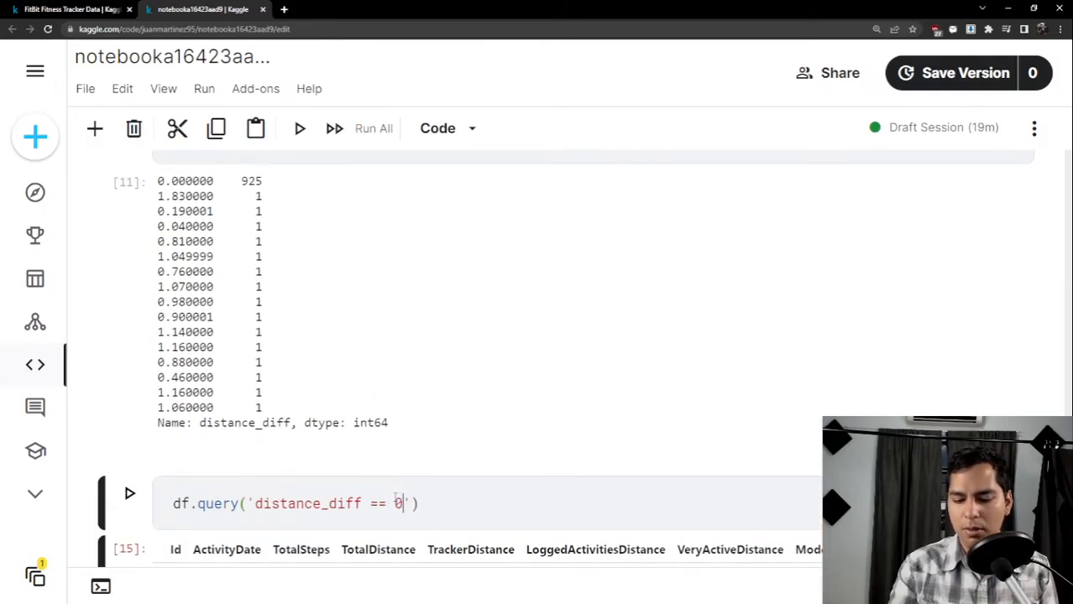
key("shift+Return")
scroll(506, 508, "down", 5)
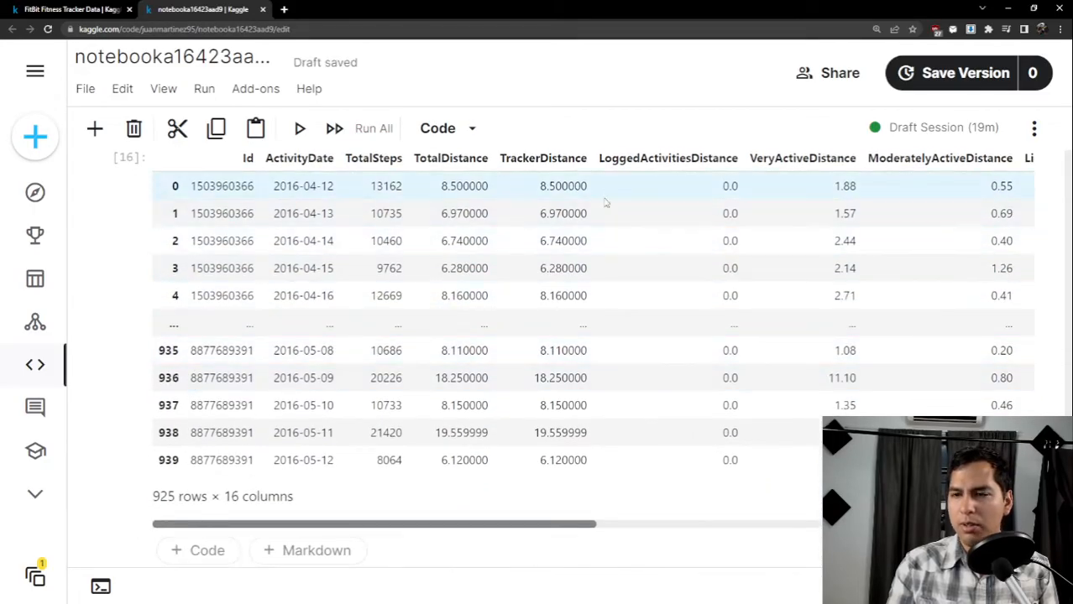
left_click(494, 526)
left_click_drag(494, 526, 933, 526)
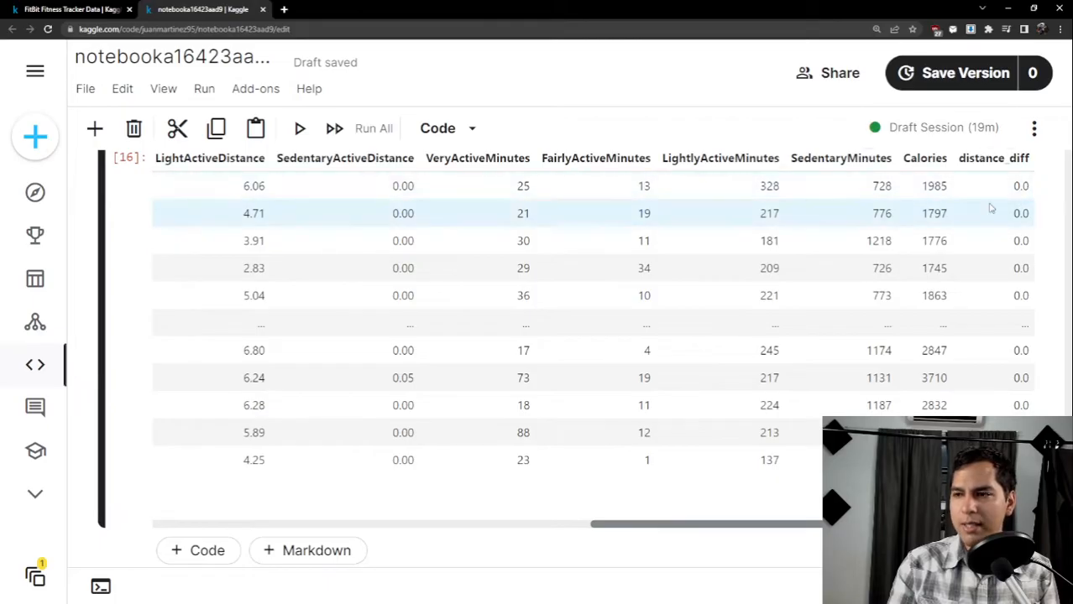
scroll(337, 282, "up", 2)
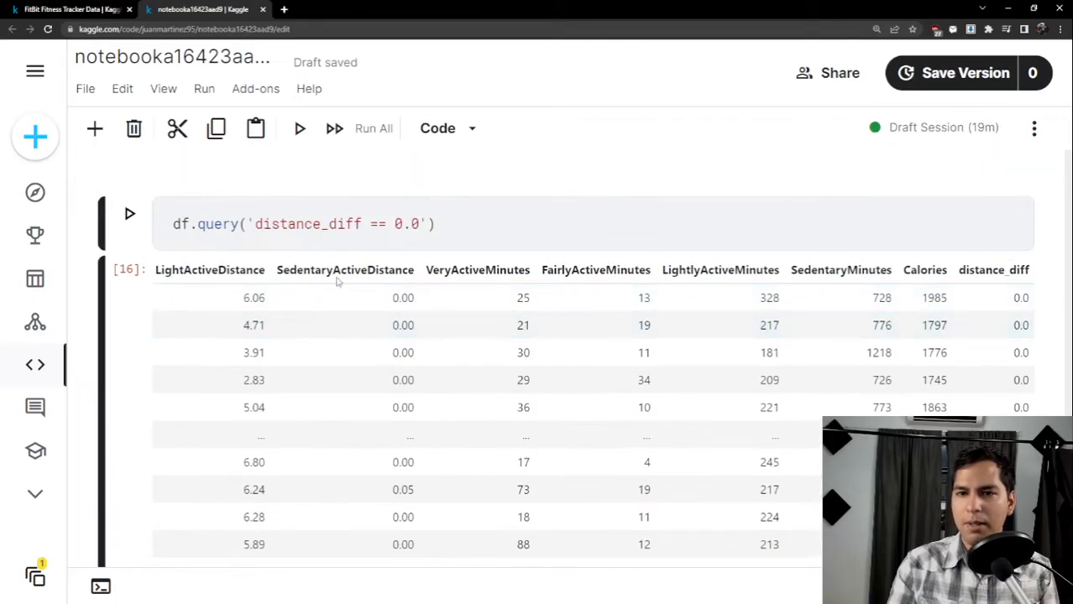
Change the query condition to distance_diff > 0.0, run the cell and bring the returned rows into view.
left_click(387, 223)
key("BackSpace")
key("BackSpace")
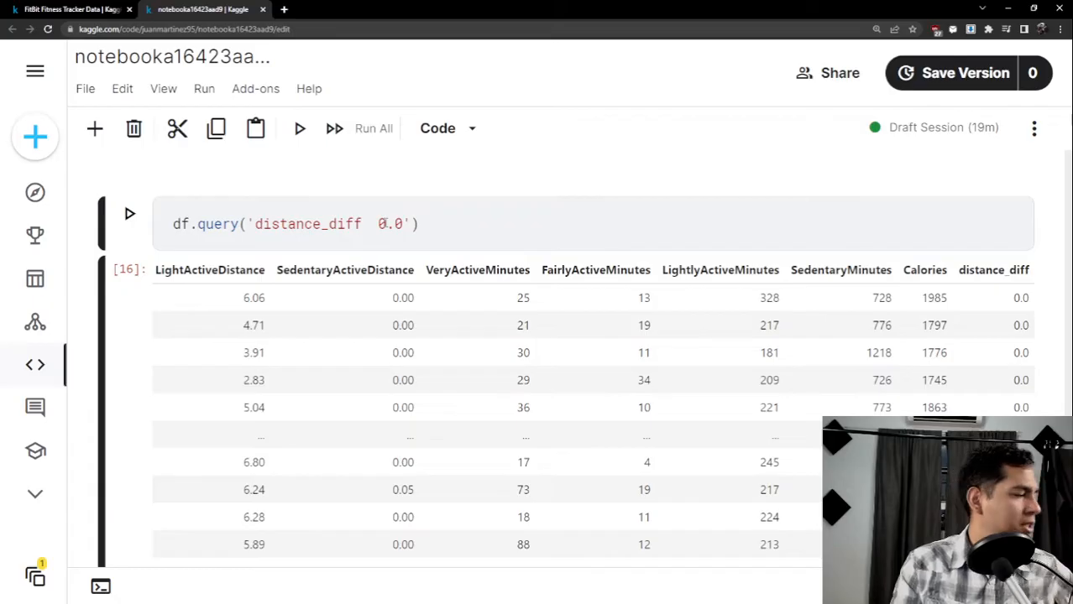
type(">")
key("shift+Return")
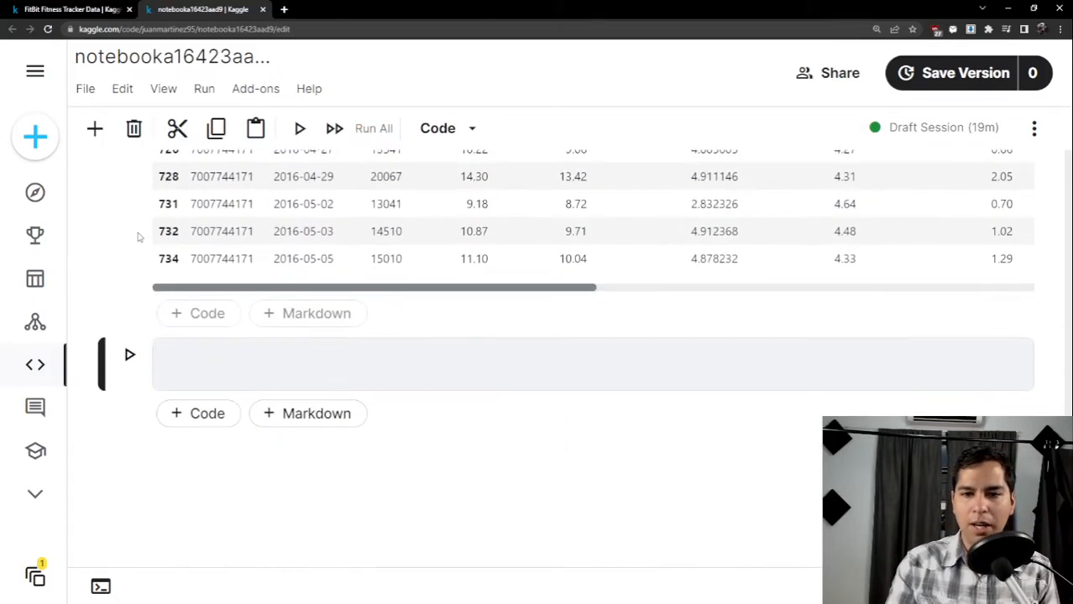
scroll(155, 235, "up", 5)
scroll(117, 293, "down", 1)
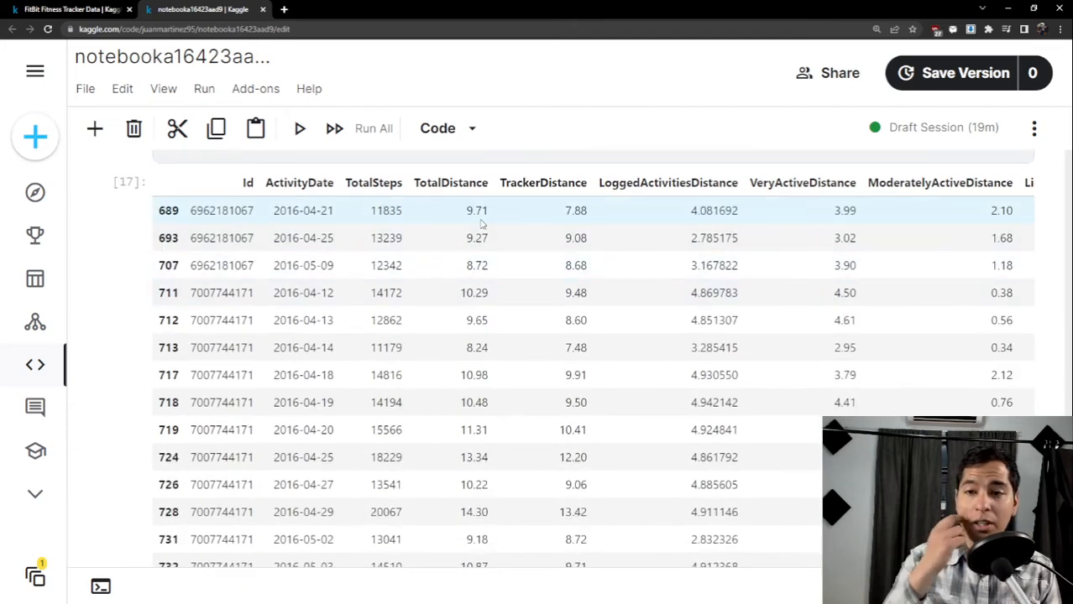
Compare the TotalDistance and TrackerDistance values in the first returned row, and look over the remaining rows.
left_click_drag(454, 219, 592, 213)
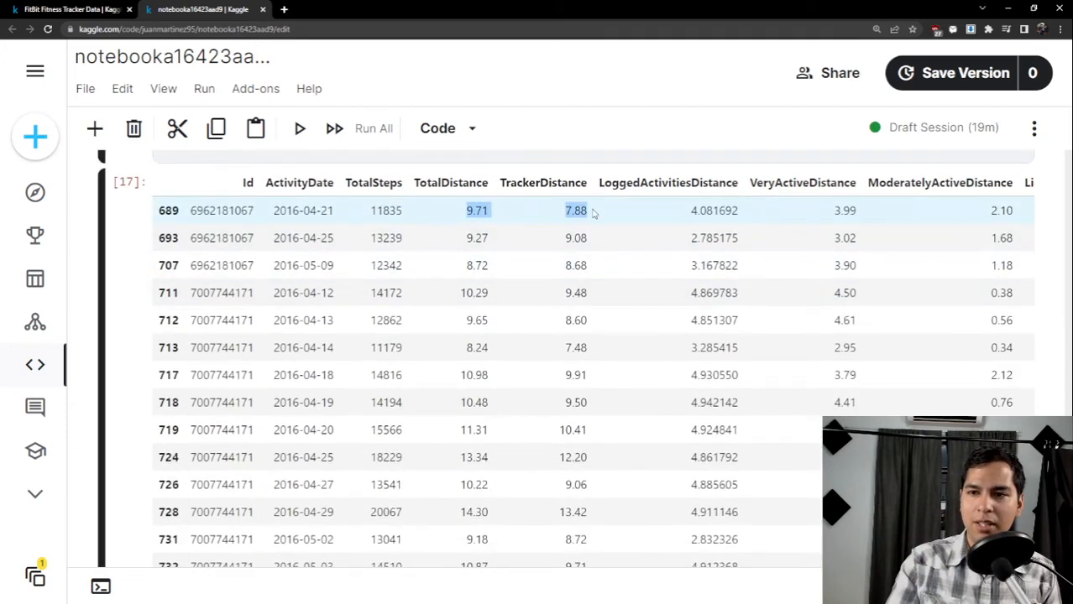
left_click(472, 212)
left_click_drag(466, 212, 490, 213)
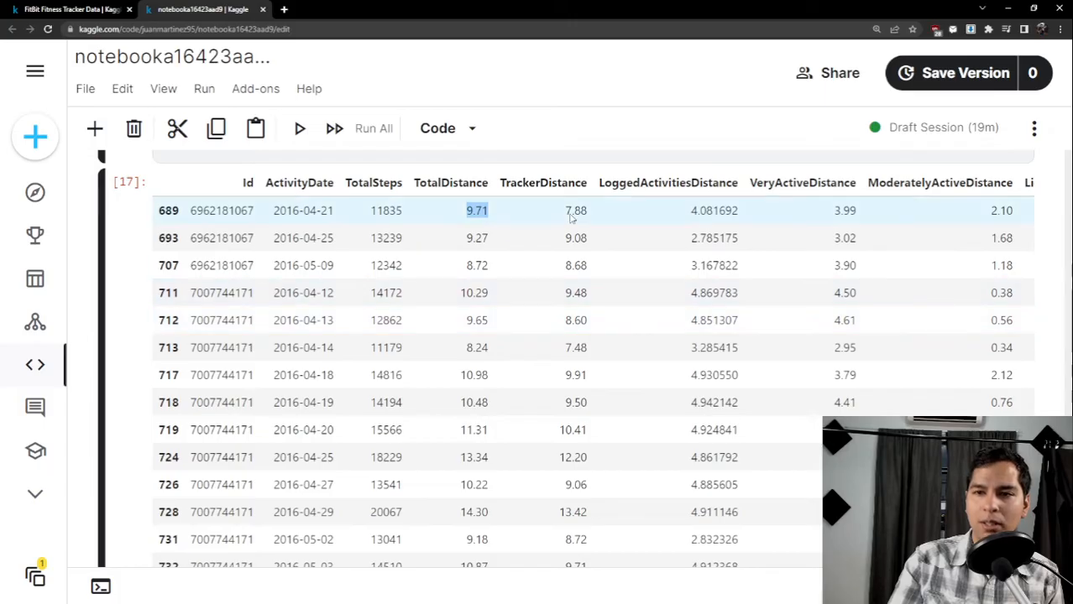
left_click_drag(560, 212, 593, 212)
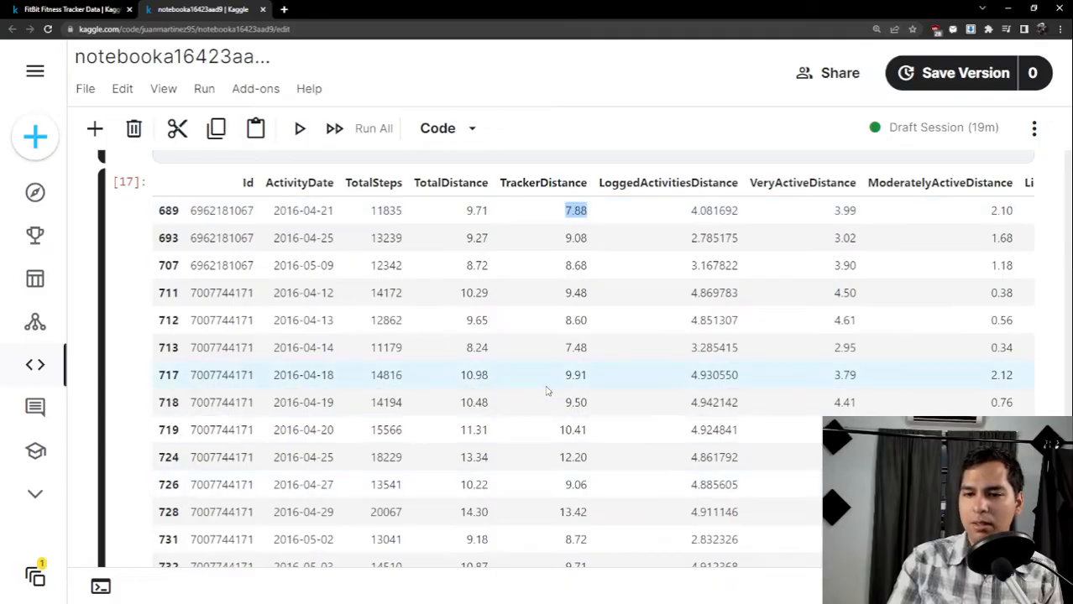
scroll(193, 428, "down", 1)
scroll(193, 428, "down", 1)
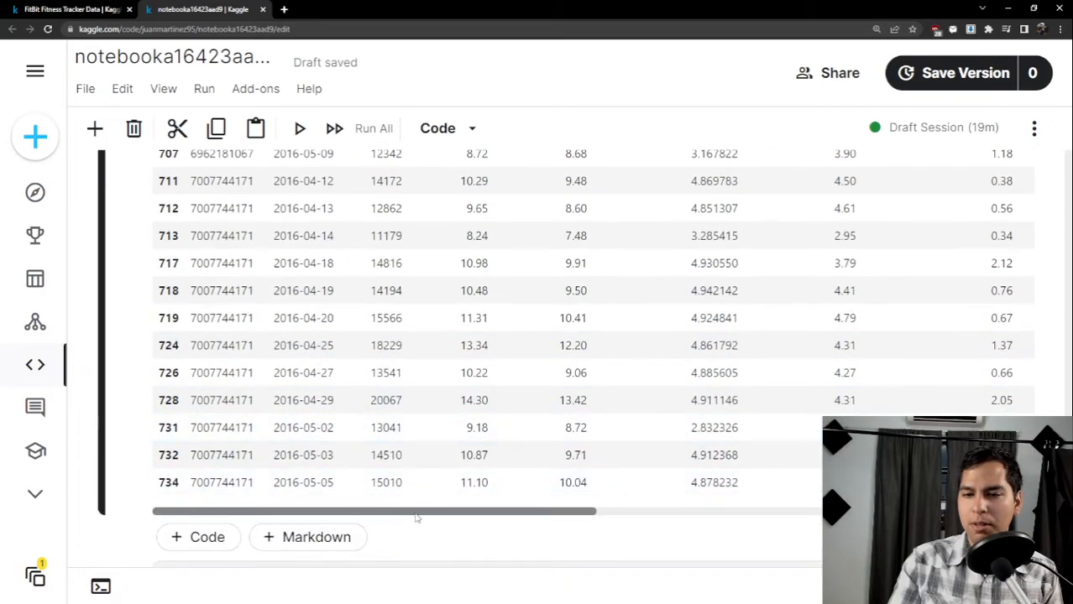
scroll(415, 518, "up", 1)
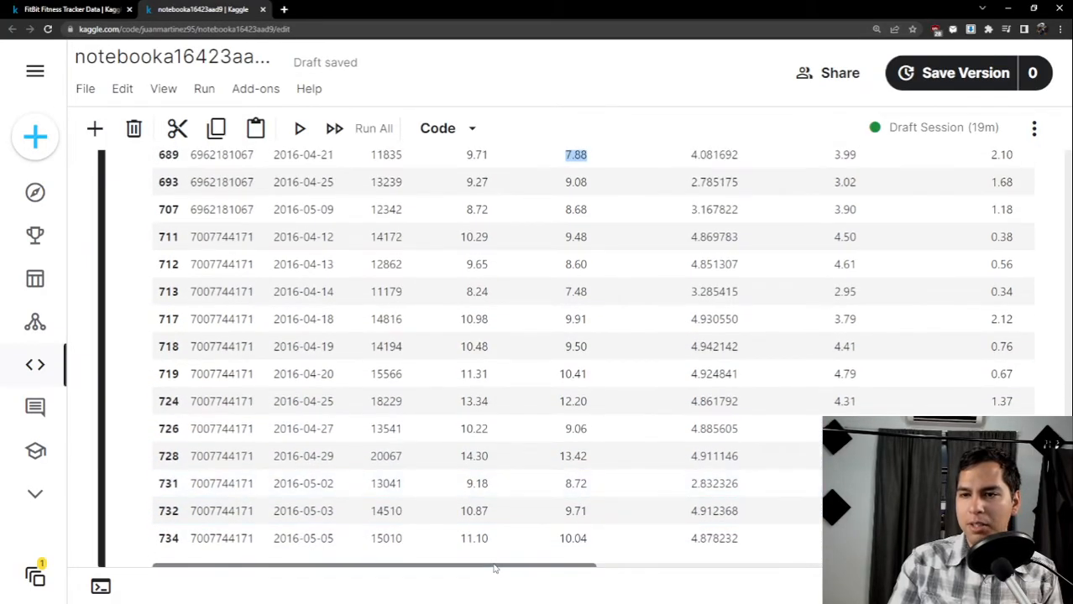
Examine the remaining distance columns of the returned rows, focusing on the LoggedActivitiesDistance values.
left_click_drag(494, 569, 523, 564)
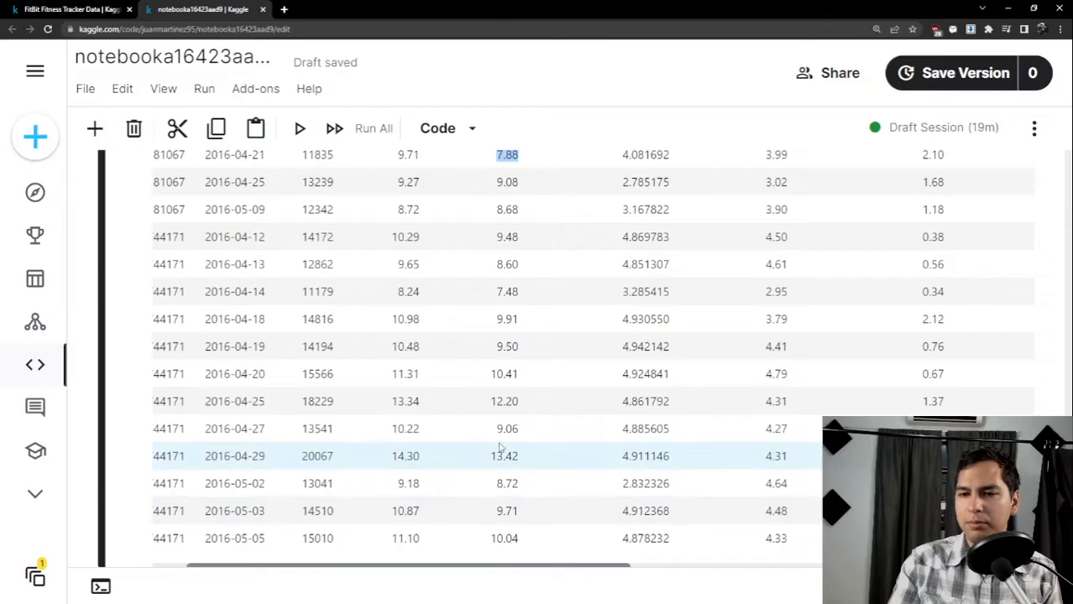
key("ctrl+minus")
scroll(544, 436, "up", 1)
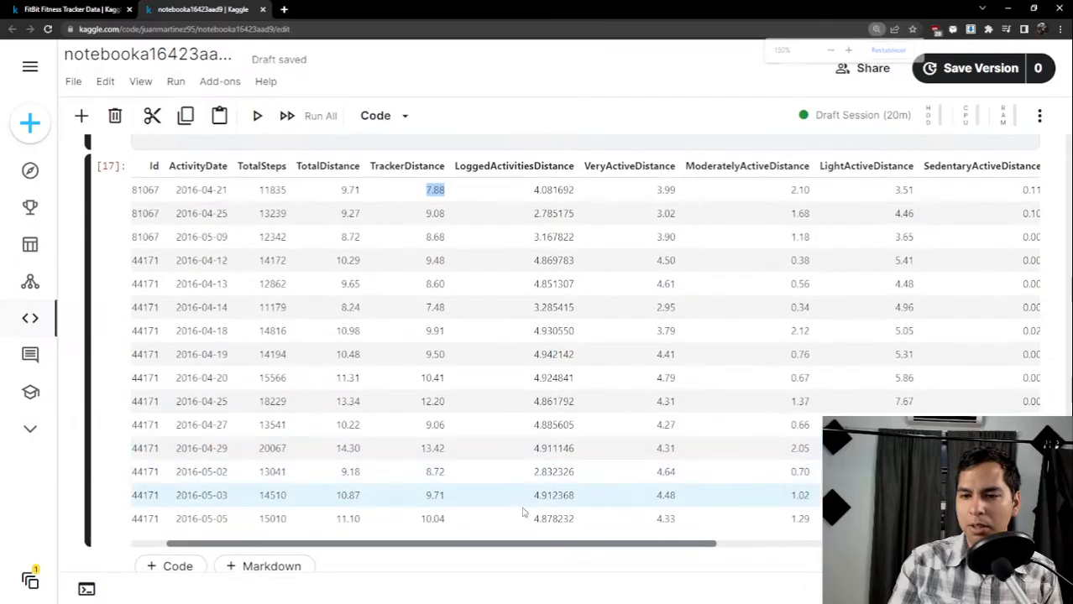
left_click_drag(500, 547, 582, 536)
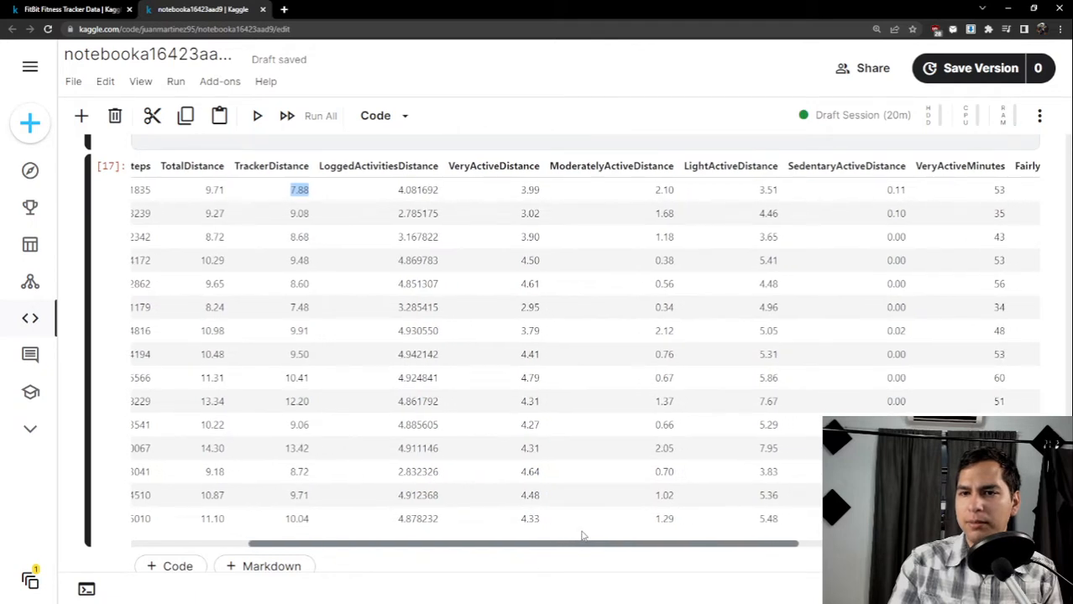
left_click_drag(584, 535, 510, 536)
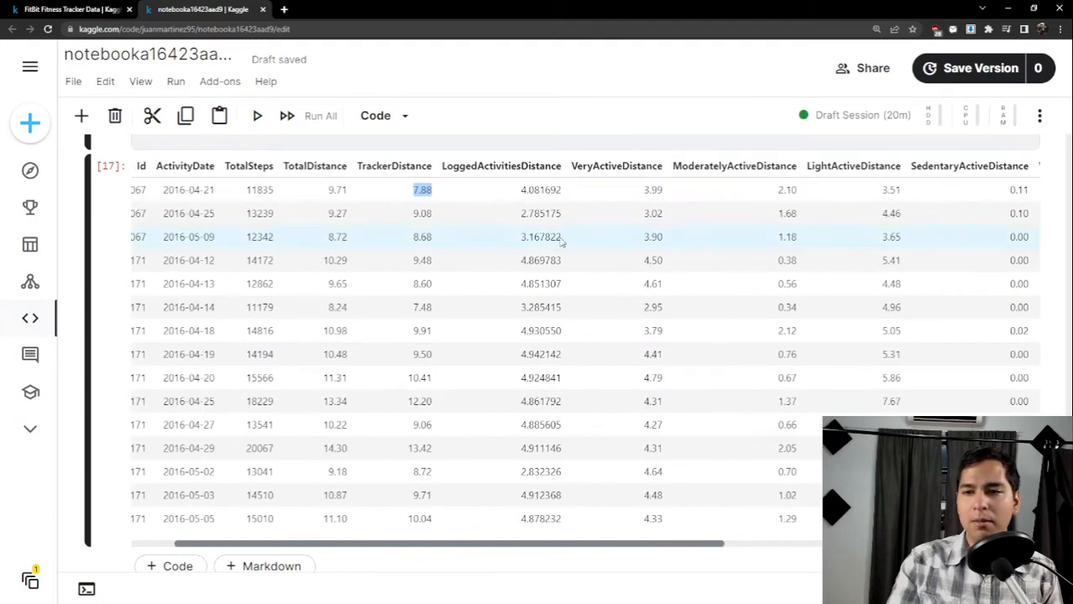
left_click(520, 195)
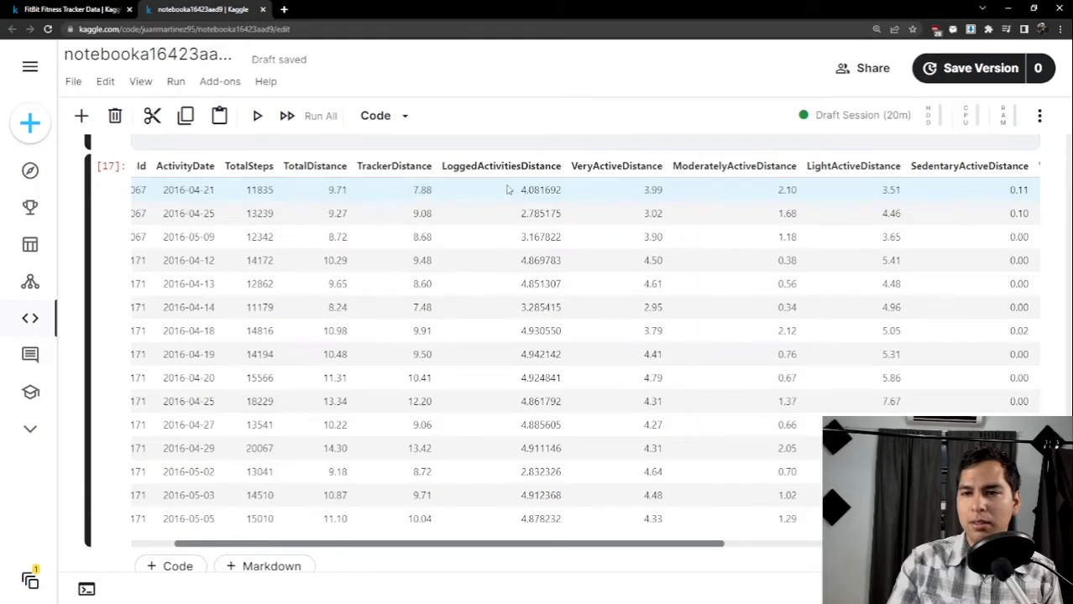
left_click_drag(521, 191, 563, 195)
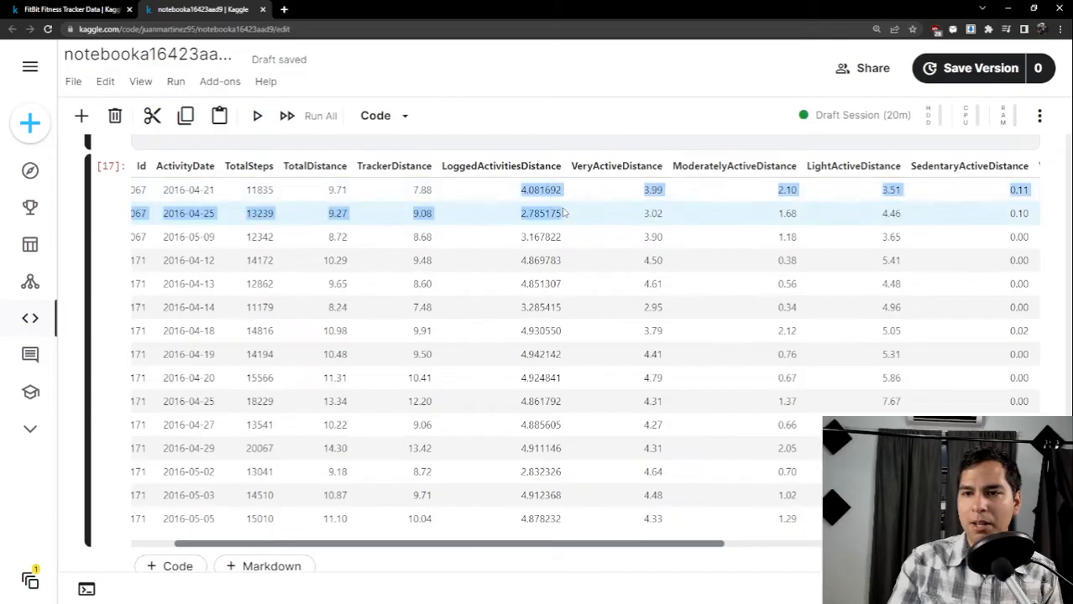
left_click(565, 193)
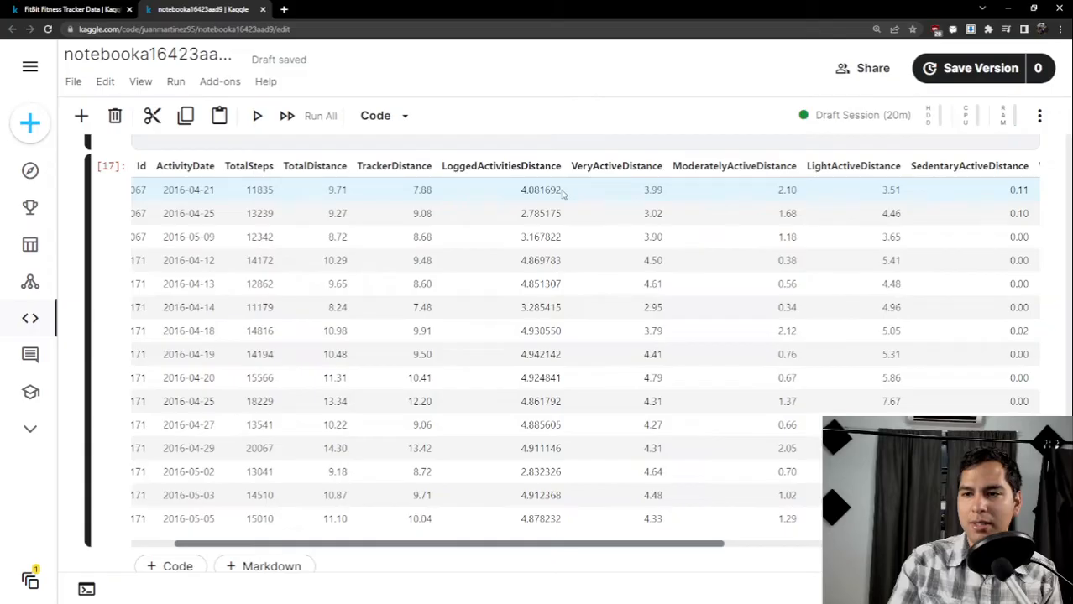
scroll(537, 225, "down", 2)
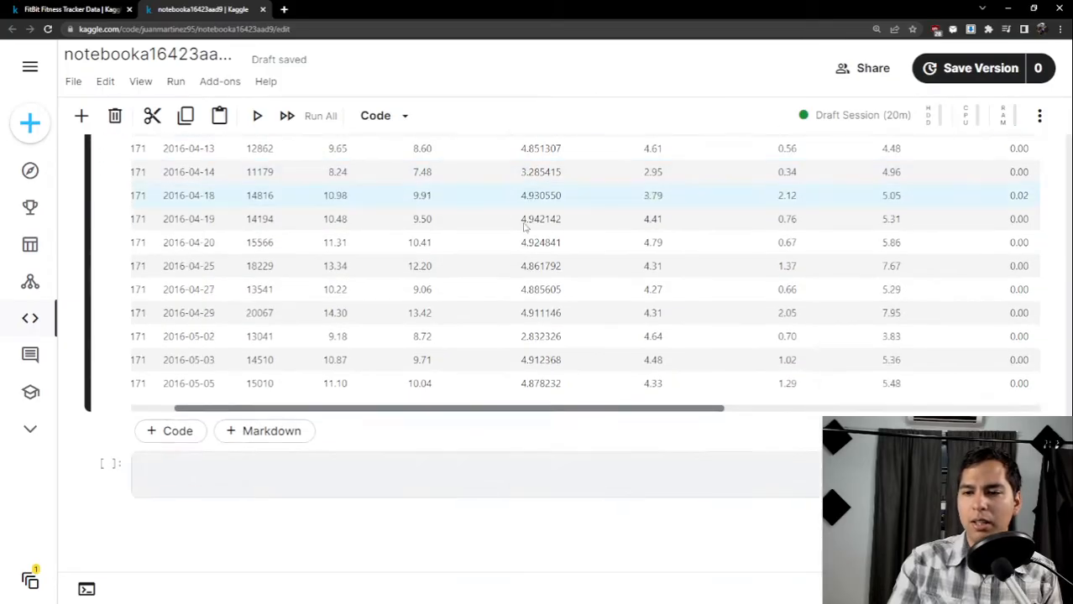
scroll(524, 225, "up", 3)
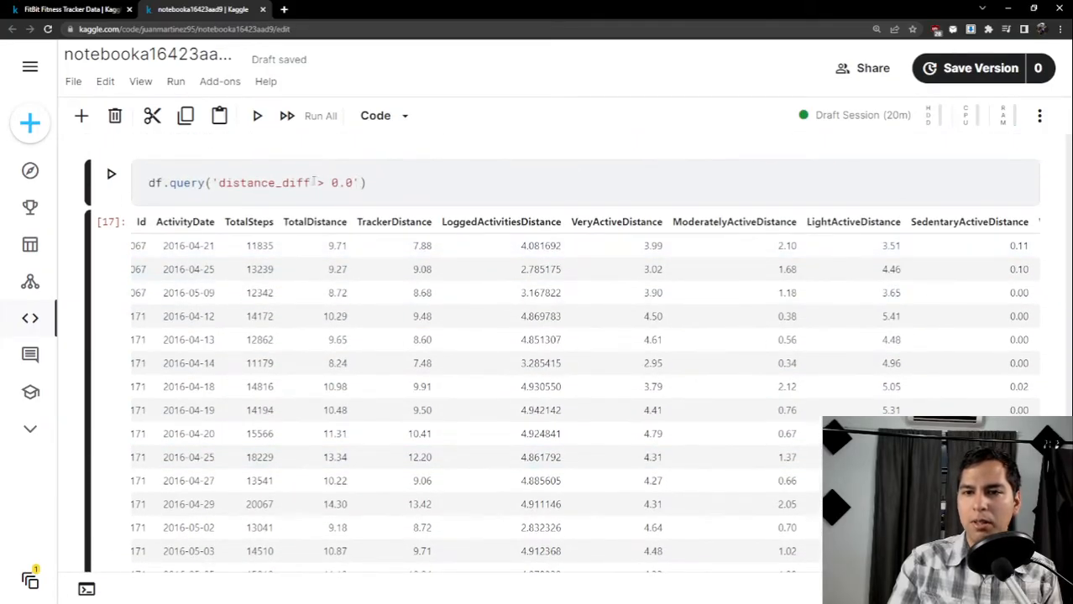
Query the rows where distance_diff == 0.0 again and check their LoggedActivitiesDistance values.
left_click(313, 182)
key("Delete")
type("=")
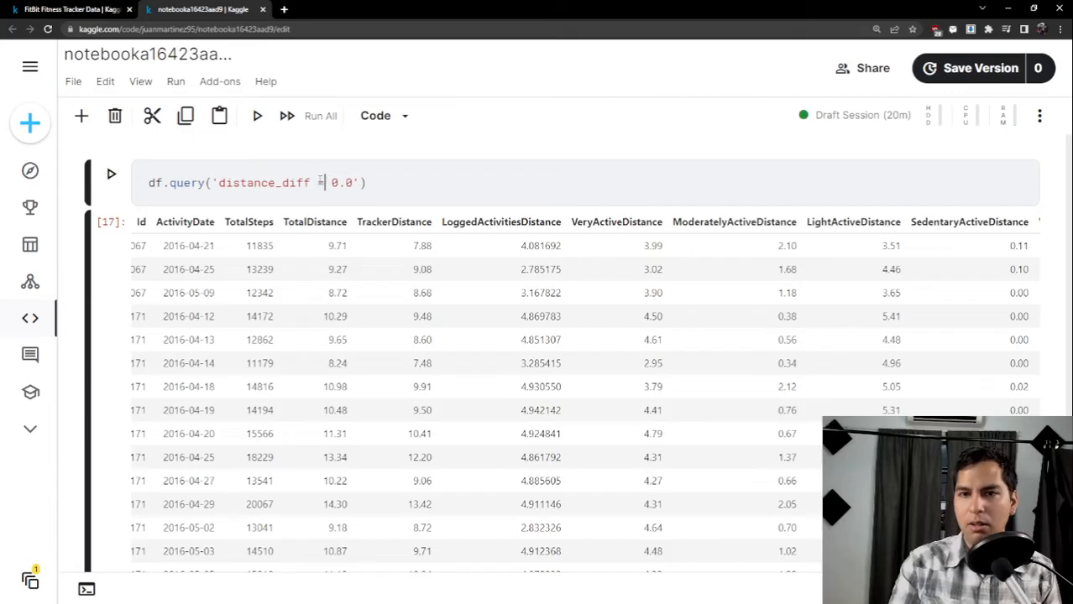
key("shift+Return")
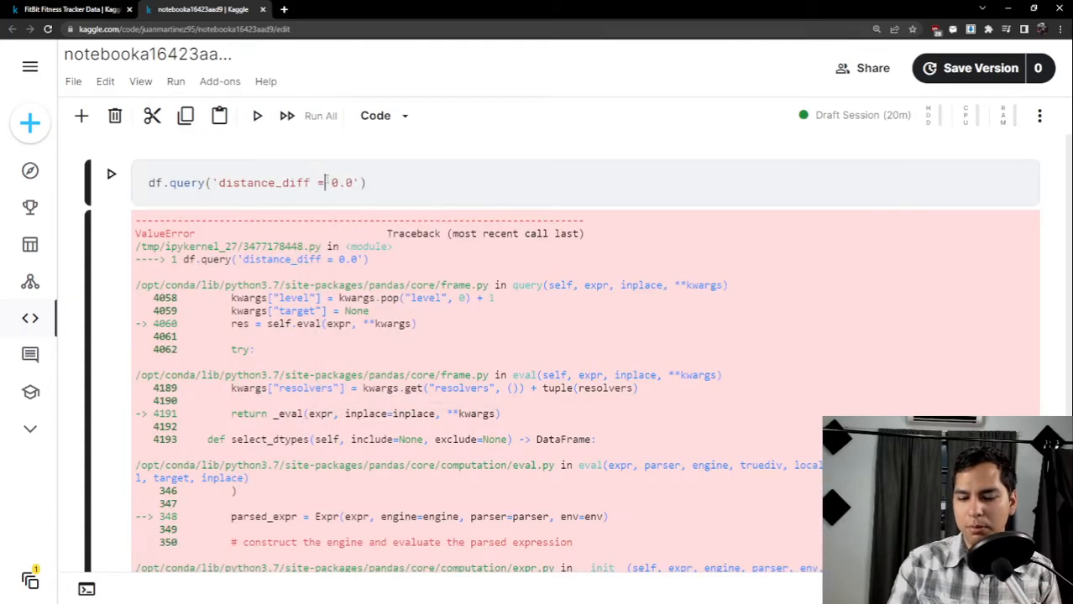
type("=")
key("shift+Return")
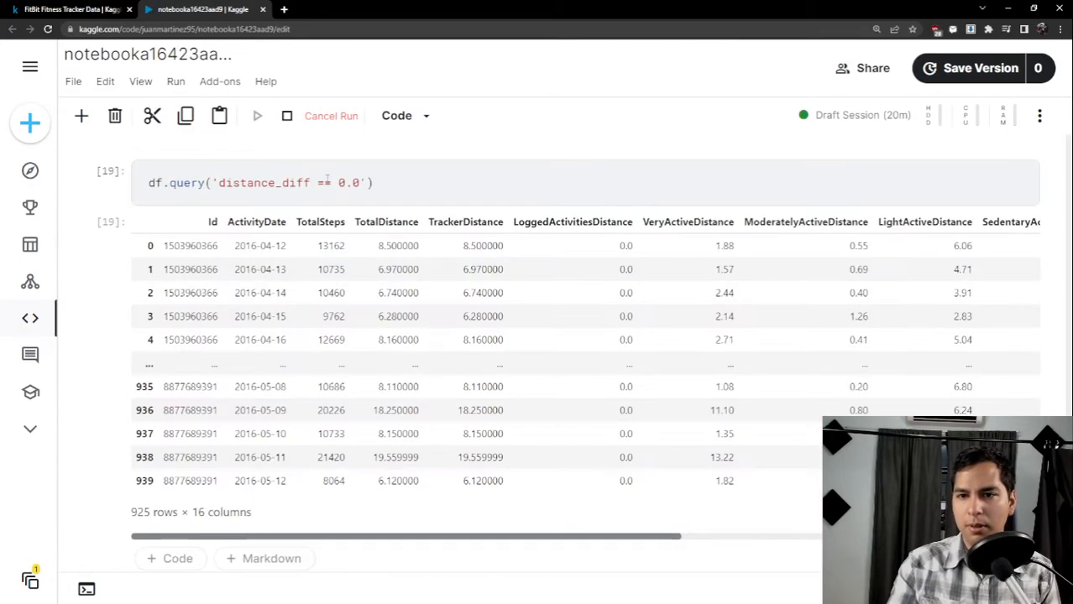
left_click_drag(618, 245, 641, 344)
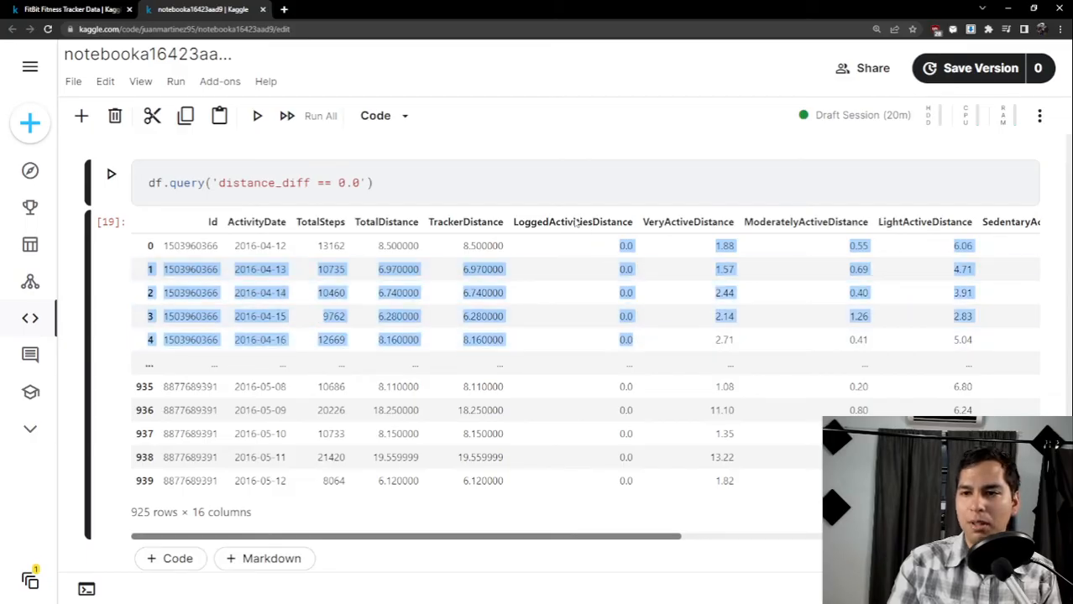
Return the query condition to distance_diff > 0.0 and rerun the cell.
left_click(331, 182)
key("BackSpace")
key("BackSpace")
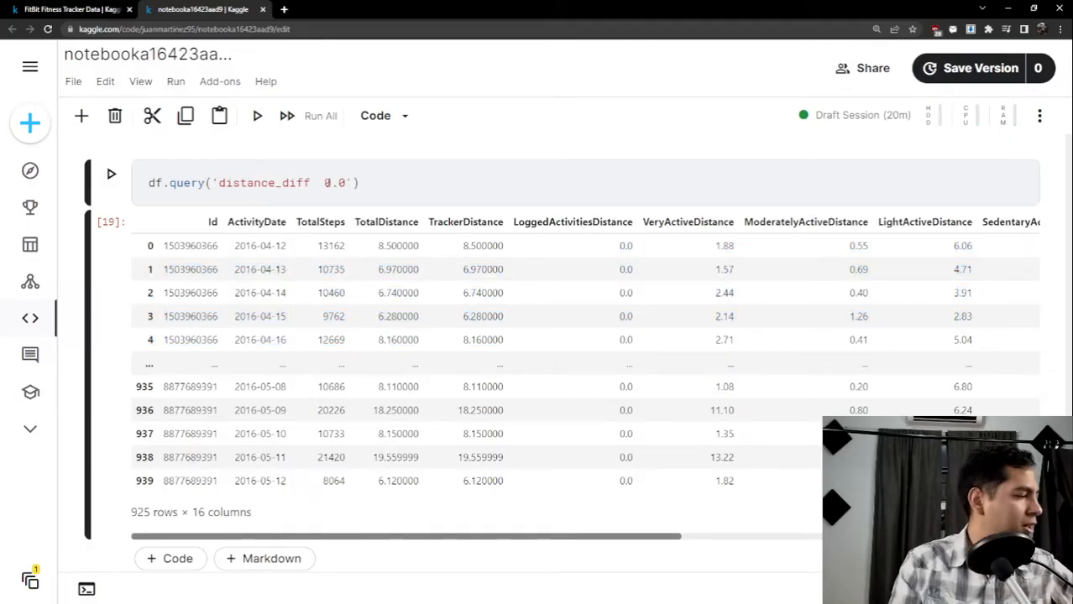
type(">")
key("shift+Return")
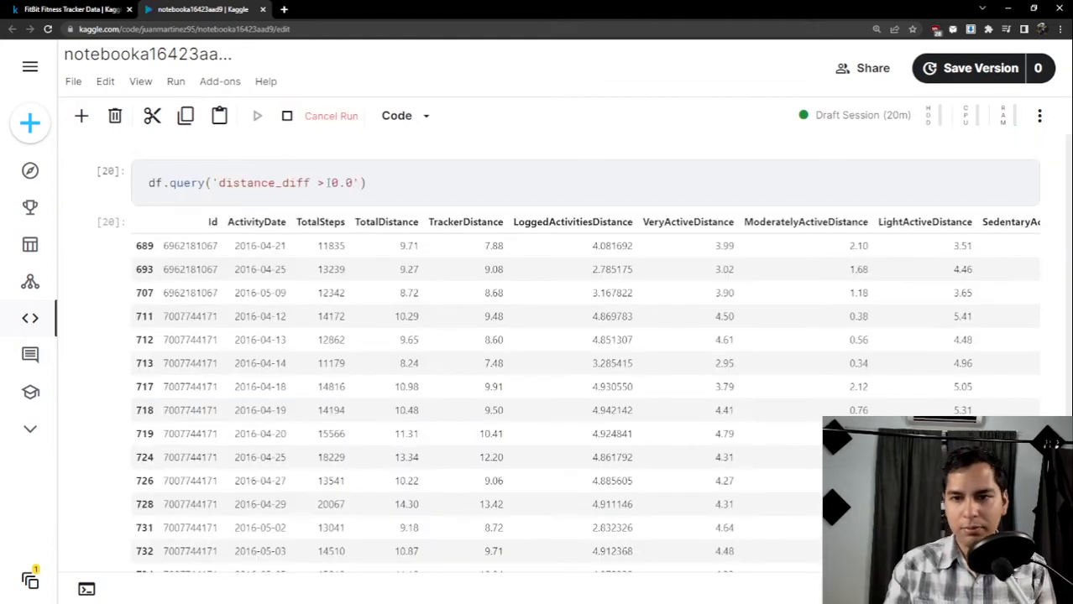
Compare the first returned row's LoggedActivitiesDistance value with its TotalDistance and TrackerDistance values.
left_click_drag(593, 245, 637, 249)
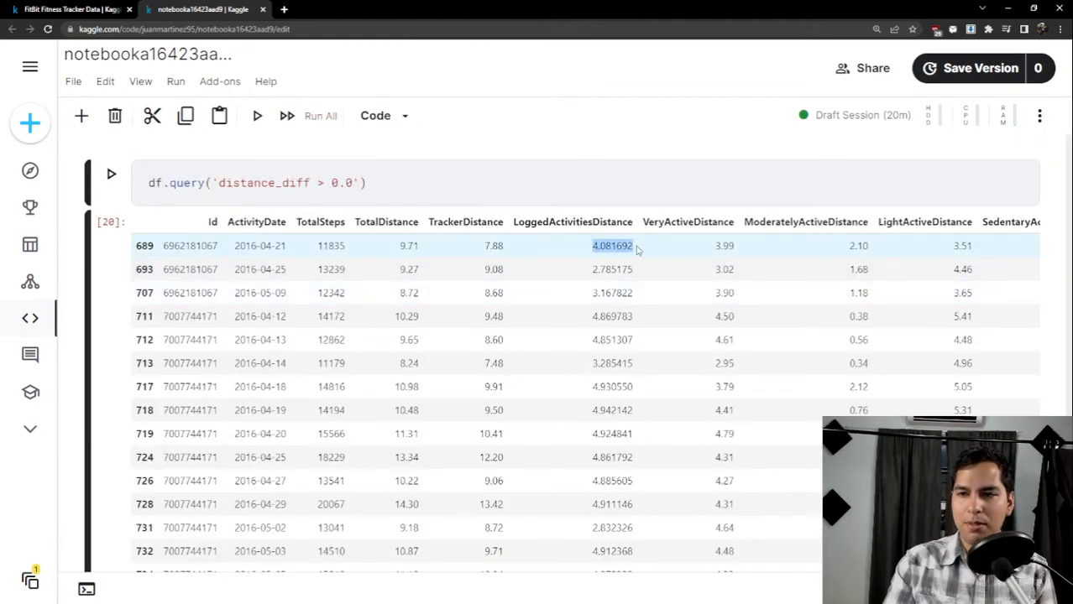
scroll(621, 266, "down", 2)
scroll(618, 282, "up", 1)
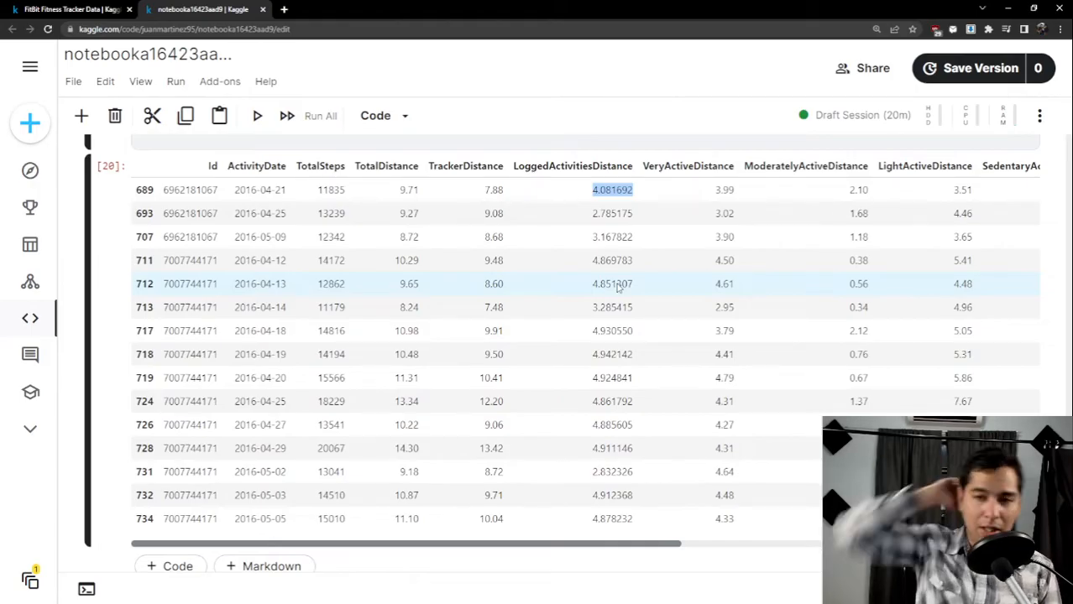
left_click_drag(352, 171, 502, 170)
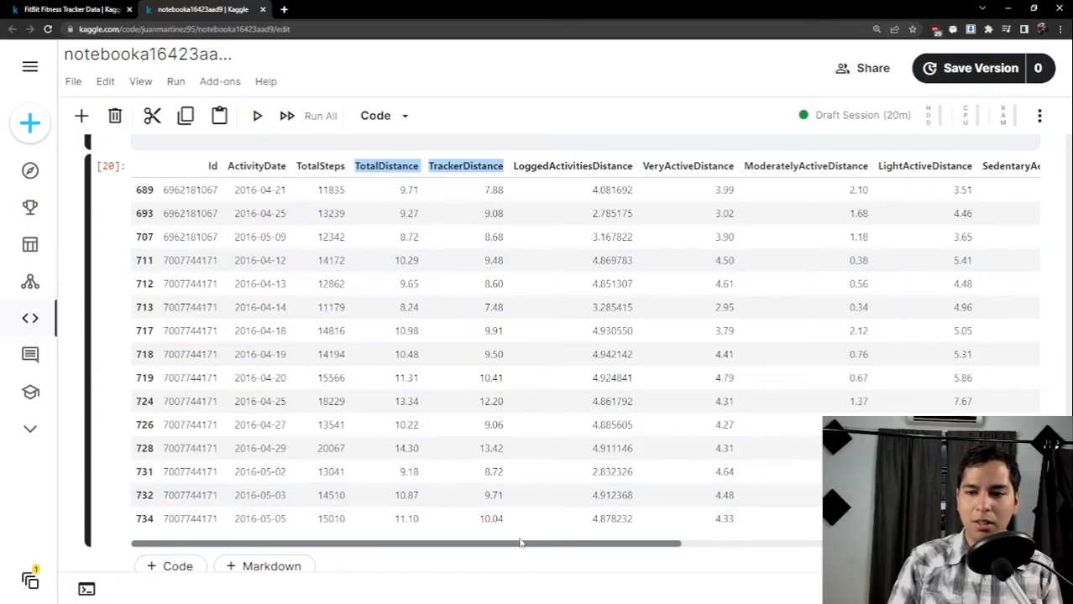
left_click_drag(521, 544, 573, 544)
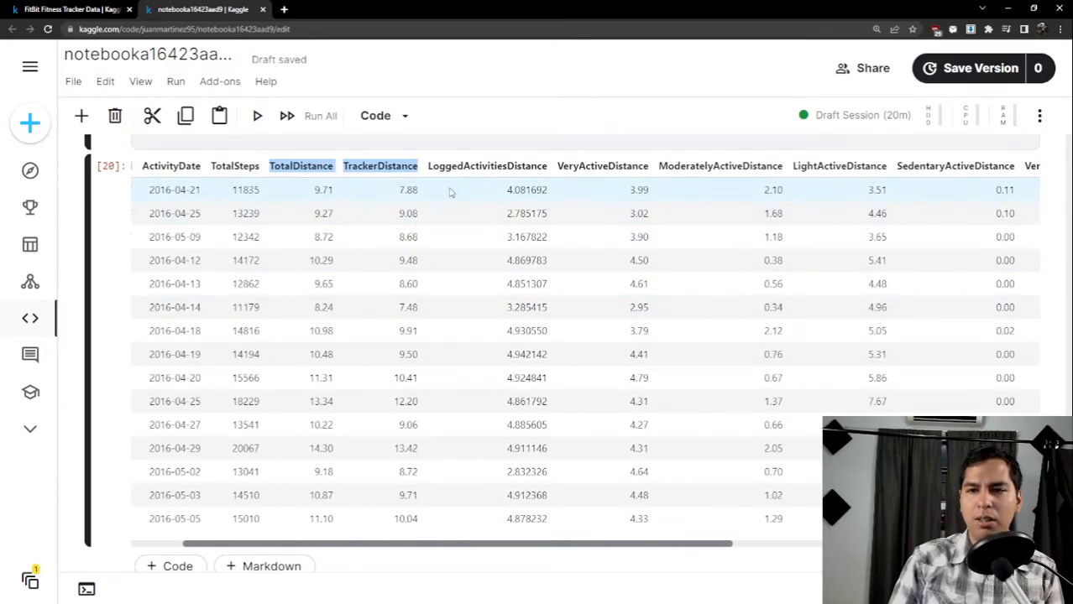
left_click_drag(506, 191, 546, 193)
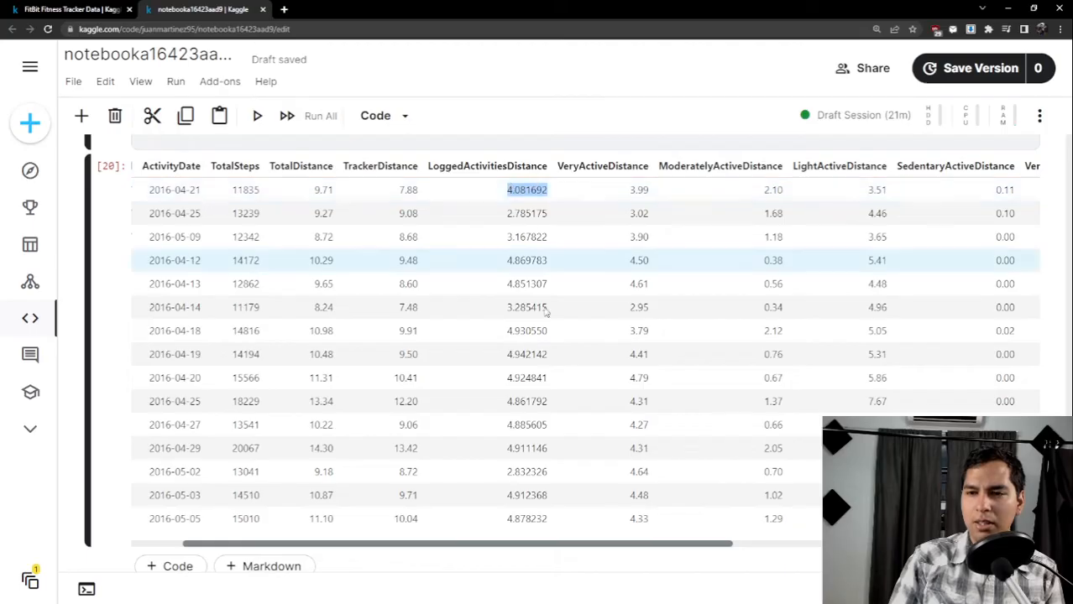
Check the first row's distance_diff value against its LoggedActivitiesDistance value.
left_click_drag(527, 546, 833, 546)
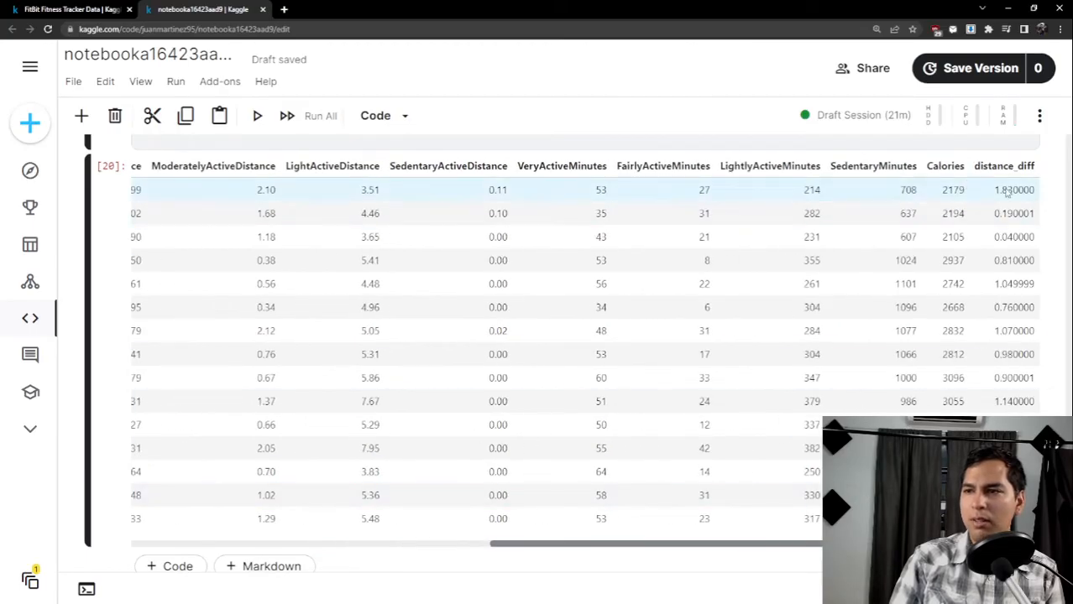
left_click_drag(994, 191, 1039, 193)
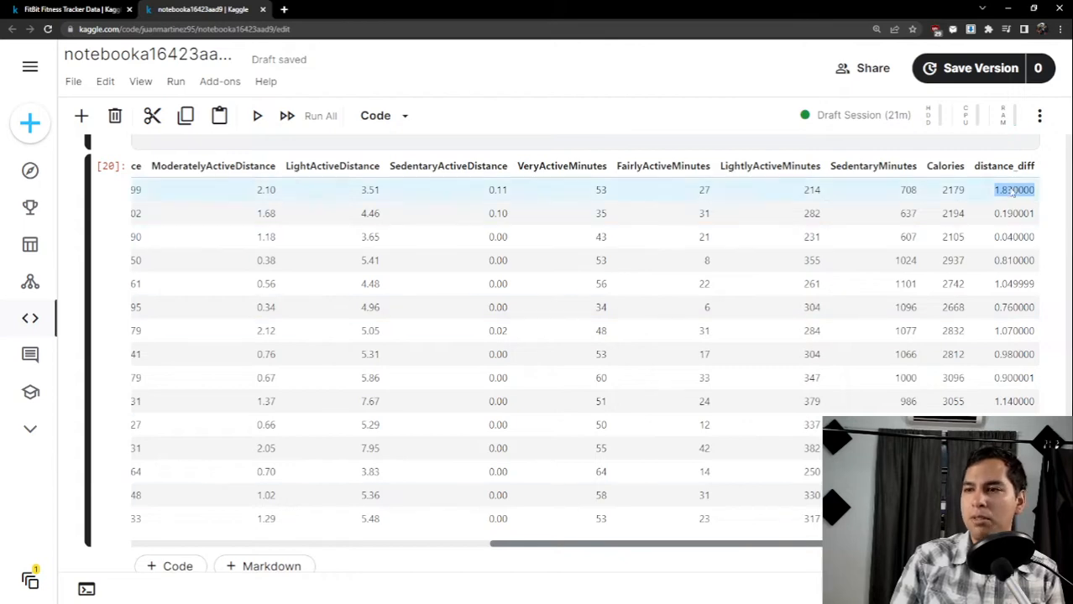
left_click_drag(915, 544, 535, 547)
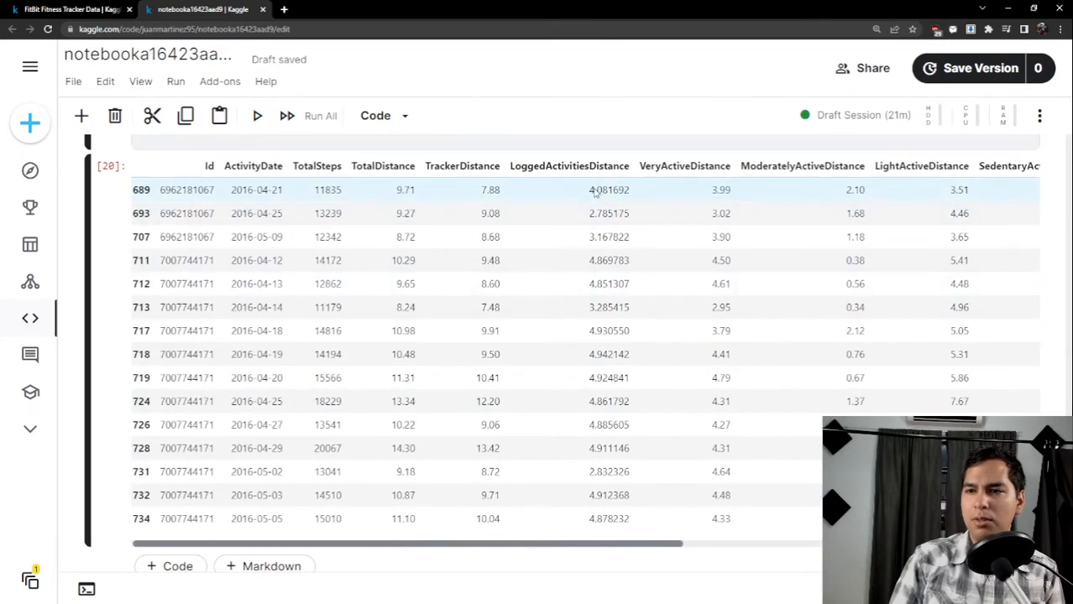
mouse_move(593, 191)
left_mouse_down()
mouse_move(632, 189)
mouse_move(588, 194)
left_mouse_up()
left_click(632, 191)
Examine the first row's SedentaryActiveDistance value and the other activity distance columns of the returned rows.
left_click_drag(572, 547, 792, 525)
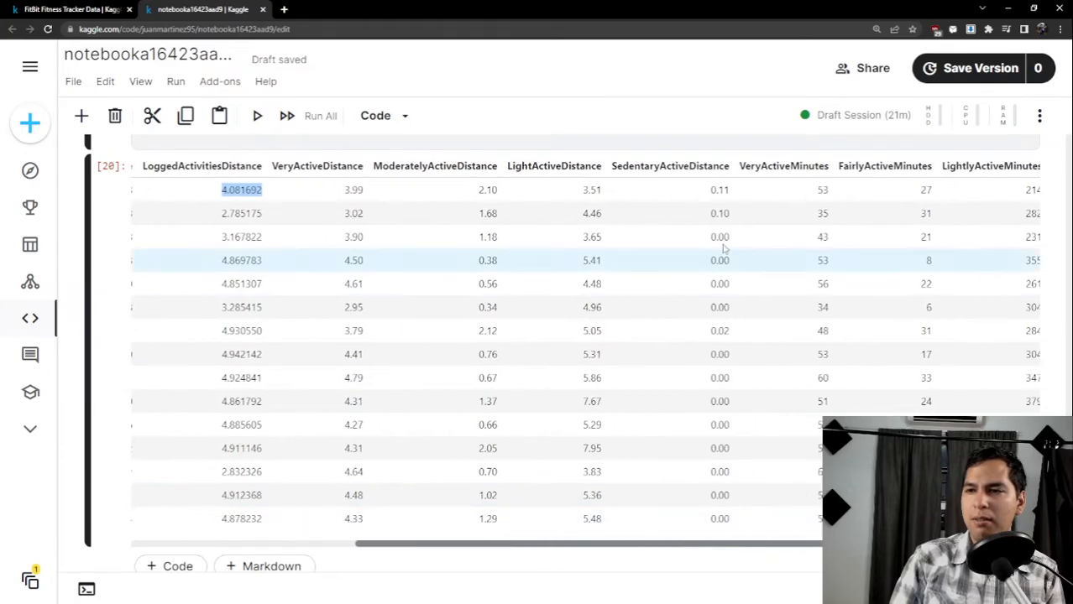
left_click_drag(707, 190, 727, 190)
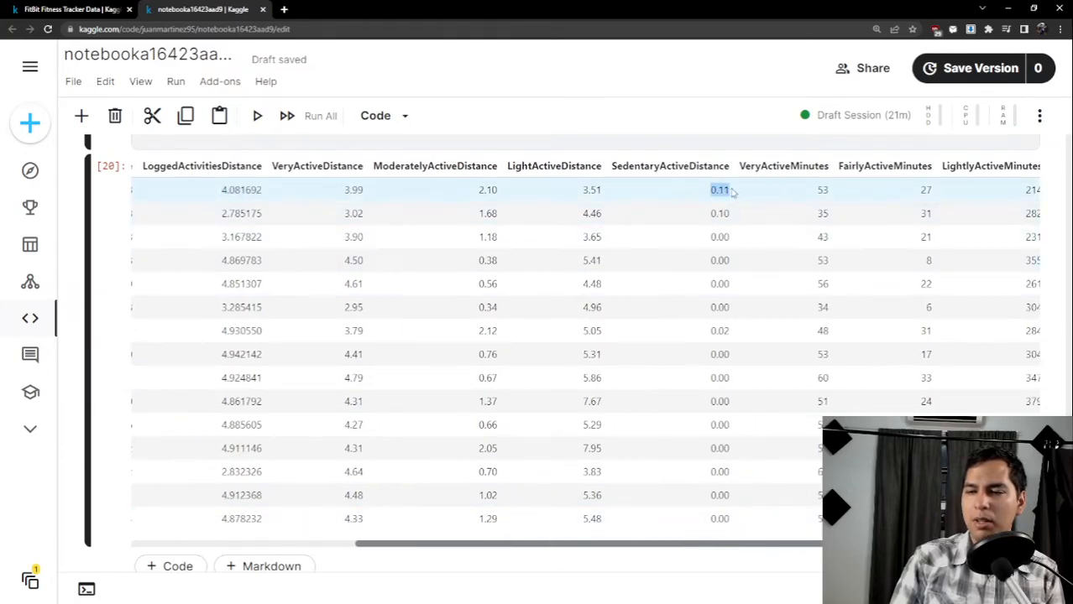
scroll(726, 211, "down", 1)
scroll(726, 212, "up", 1)
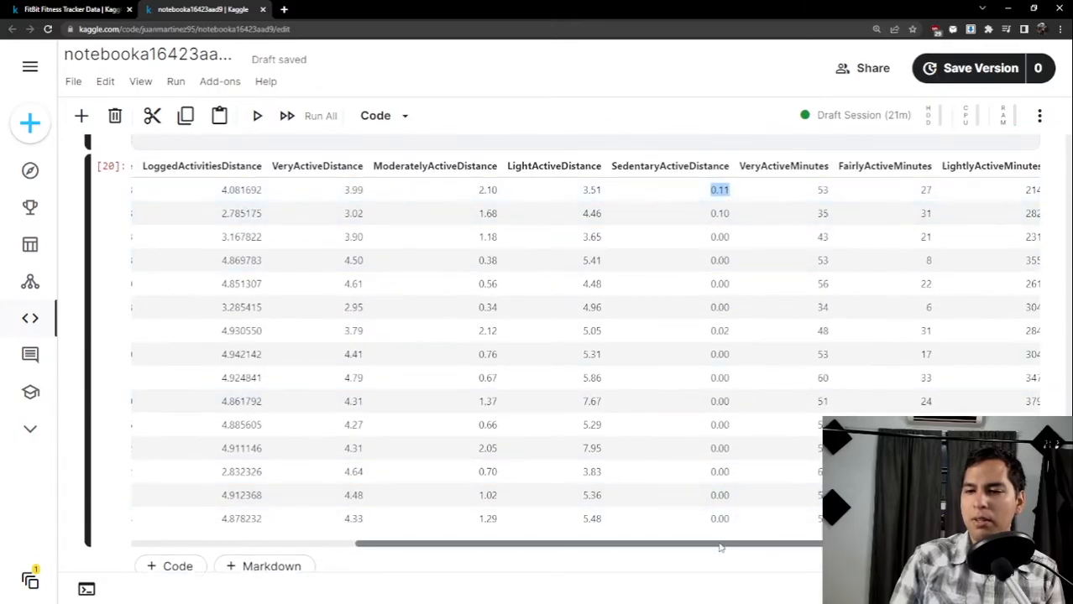
left_click_drag(719, 547, 485, 555)
scroll(440, 403, "up", 1)
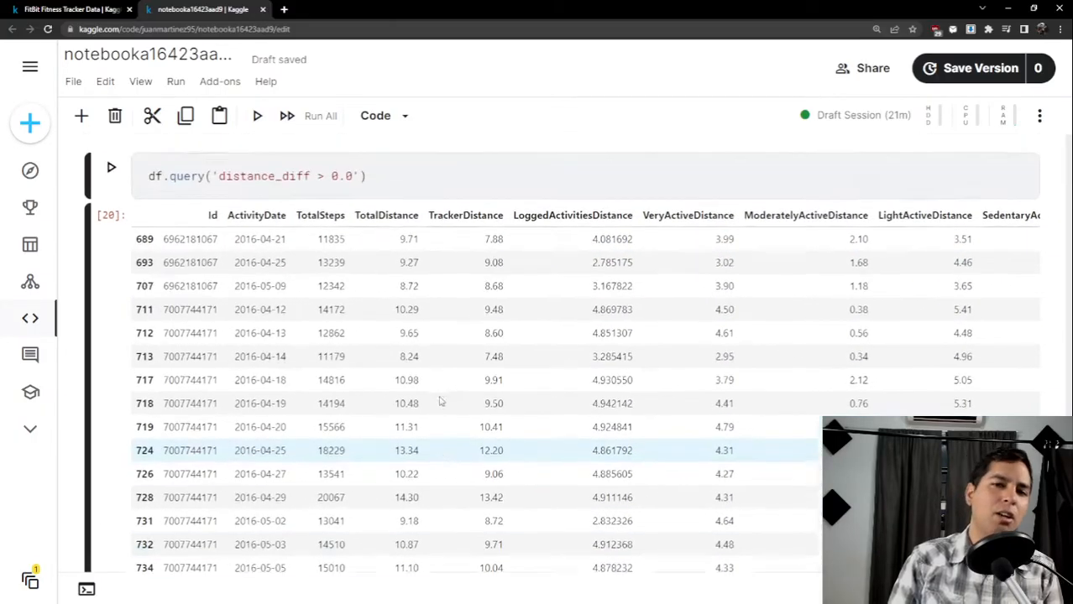
Review the distance_diff value counts alongside the distance_diff > 0.0 query and its TotalDistance and TrackerDistance columns.
scroll(440, 403, "up", 1)
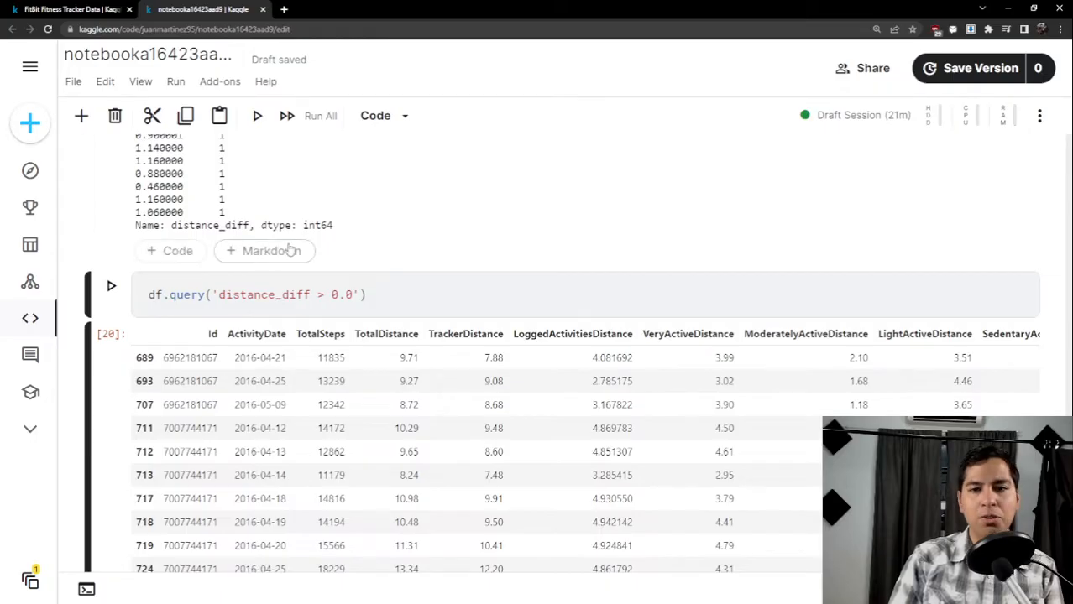
scroll(373, 252, "up", 1)
scroll(376, 273, "up", 1)
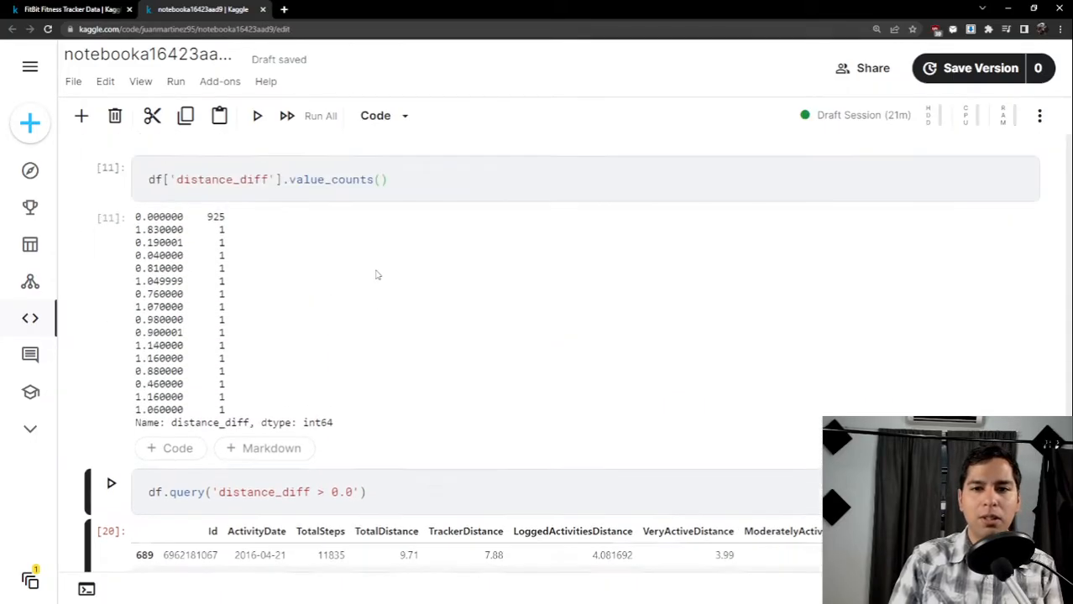
scroll(364, 277, "down", 1)
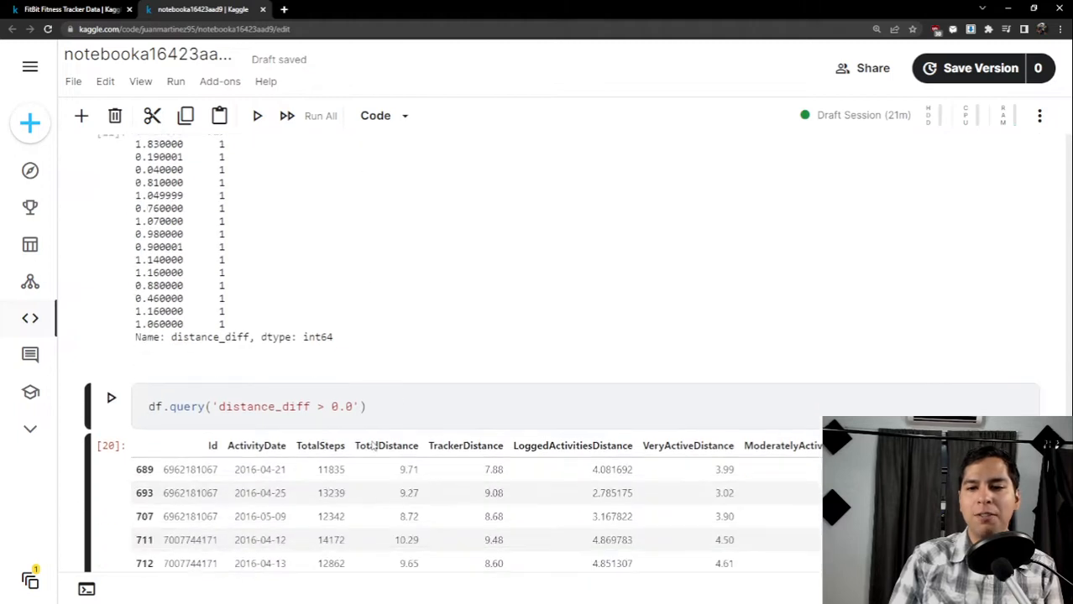
left_click_drag(357, 446, 507, 452)
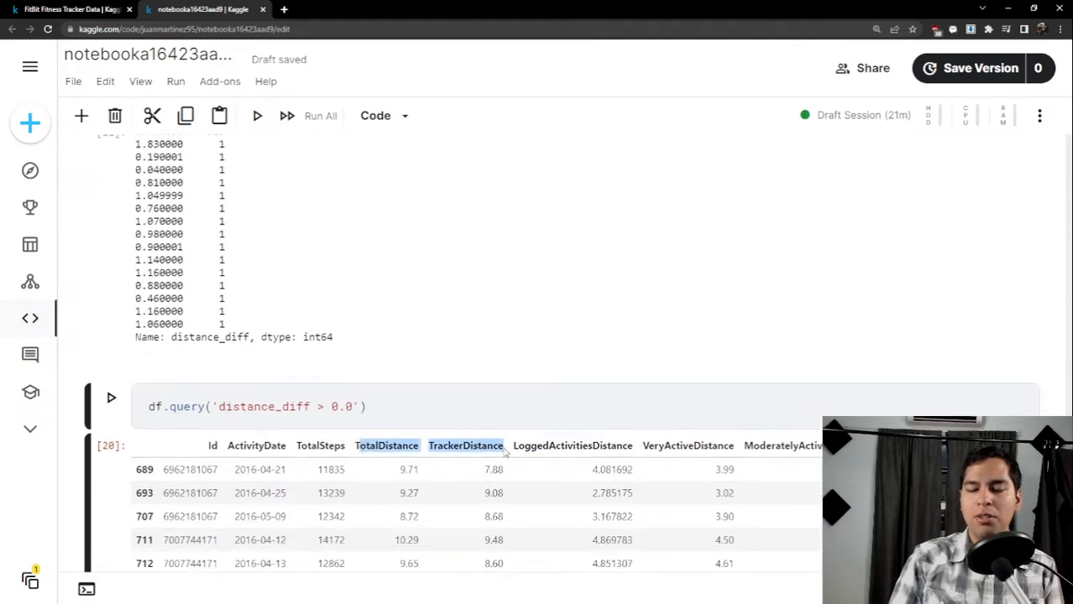
scroll(506, 453, "down", 1)
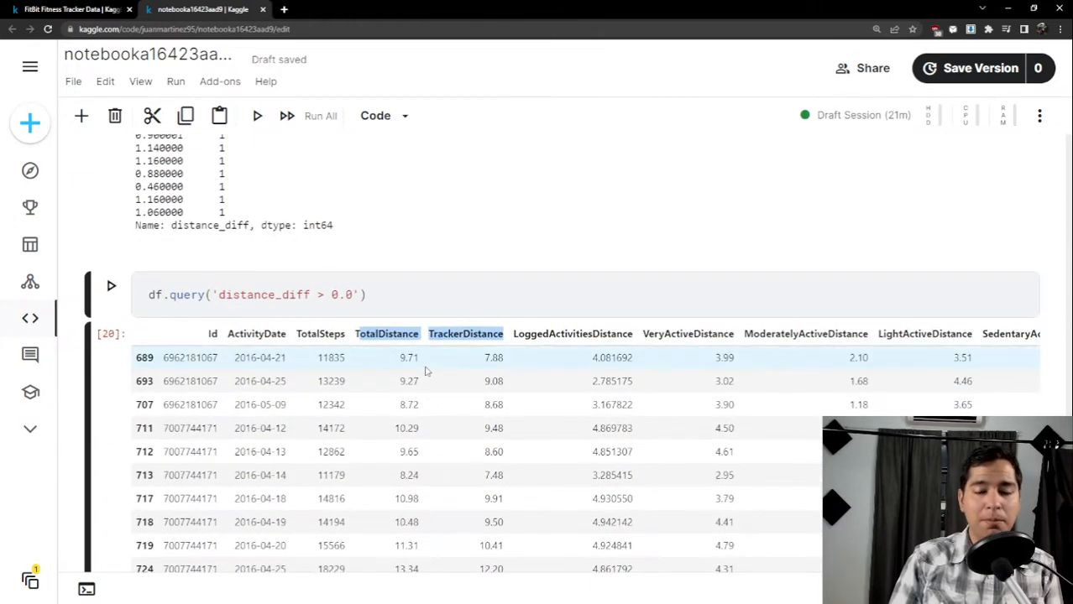
scroll(425, 370, "down", 1)
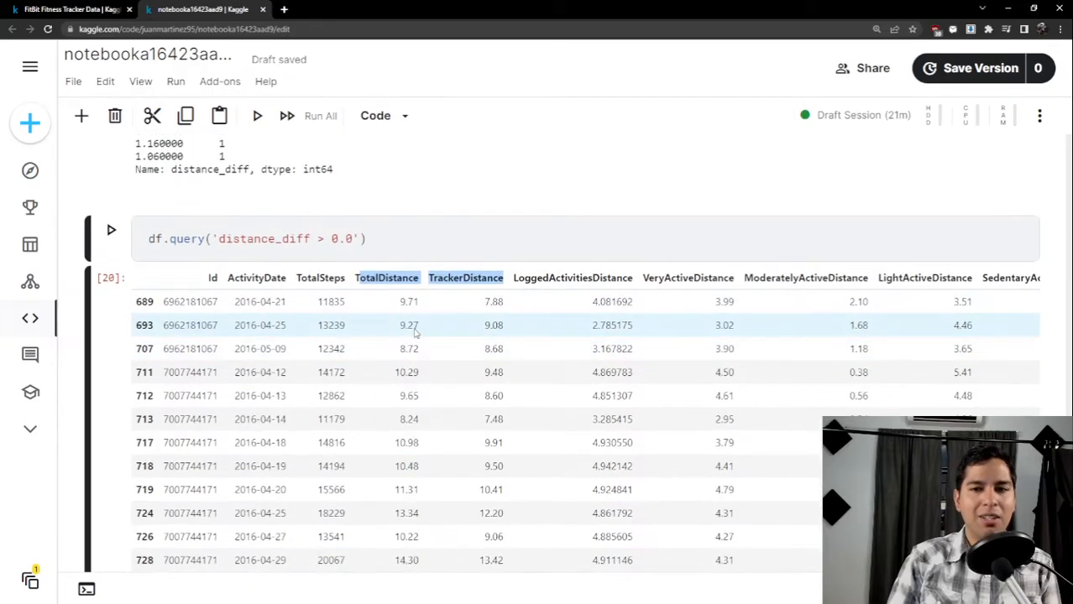
scroll(414, 333, "up", 2)
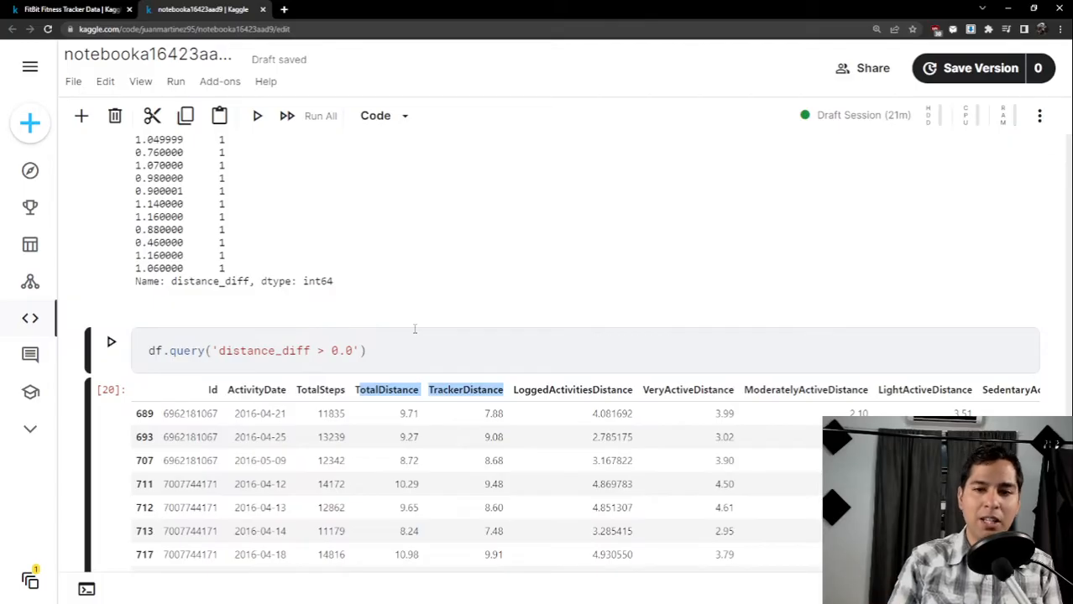
left_click_drag(405, 344, 144, 351)
scroll(351, 333, "up", 2)
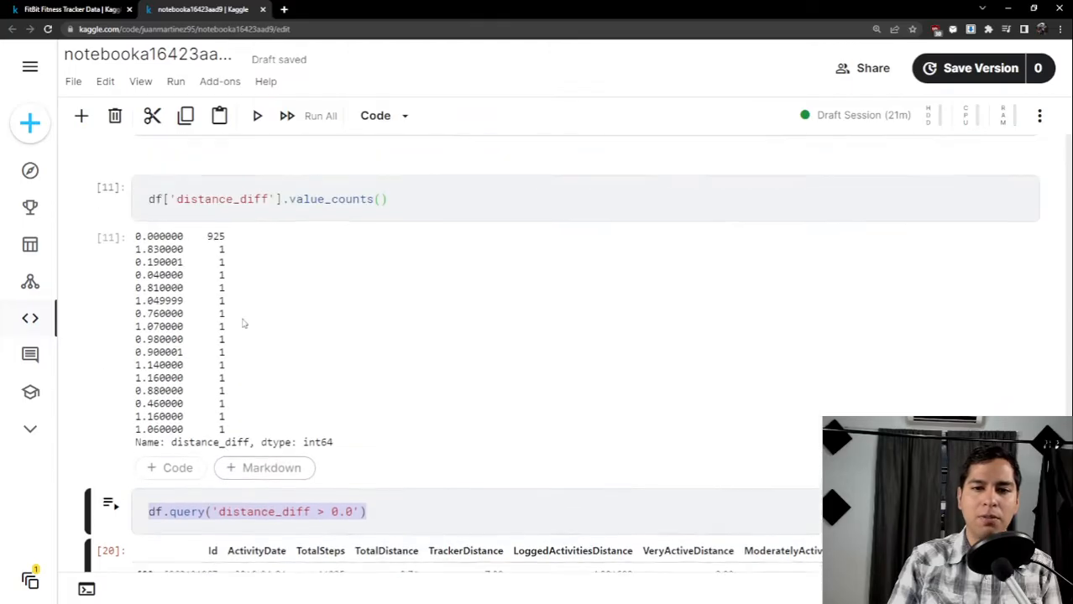
scroll(333, 287, "down", 1)
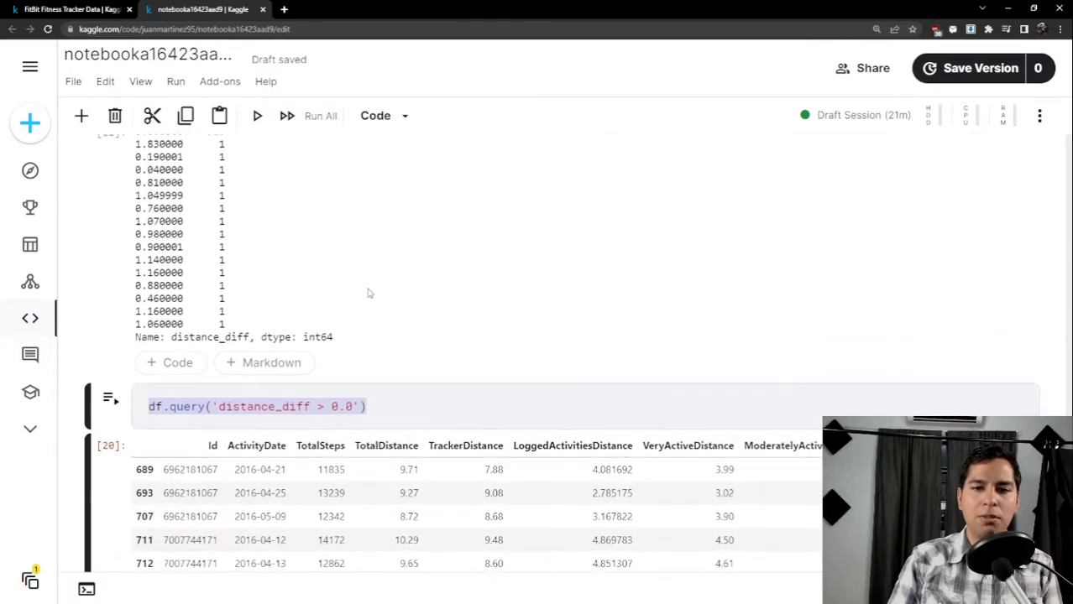
scroll(343, 289, "up", 1)
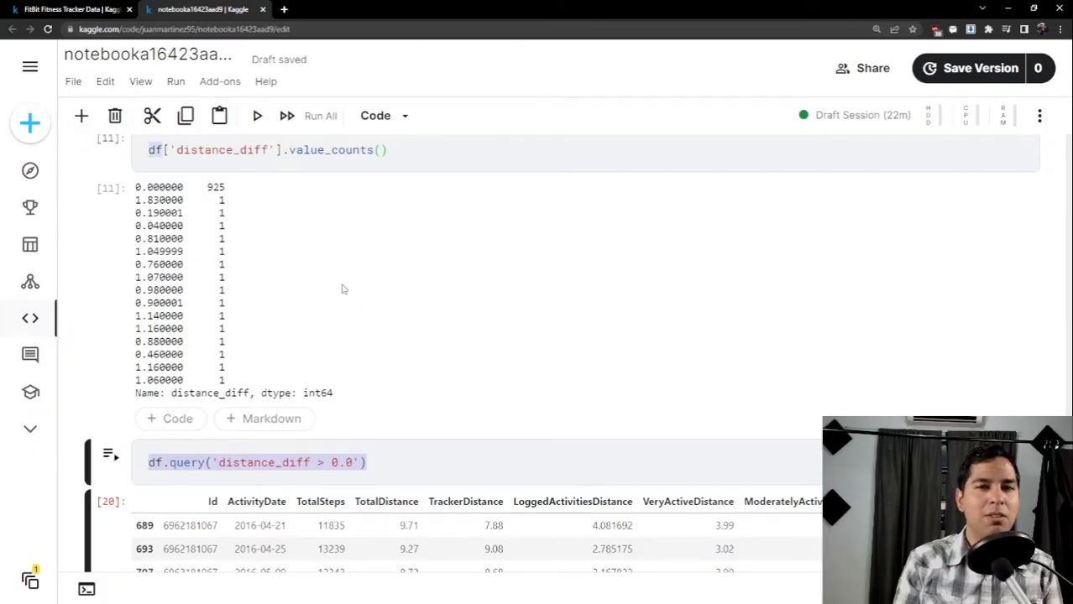
scroll(395, 293, "down", 2)
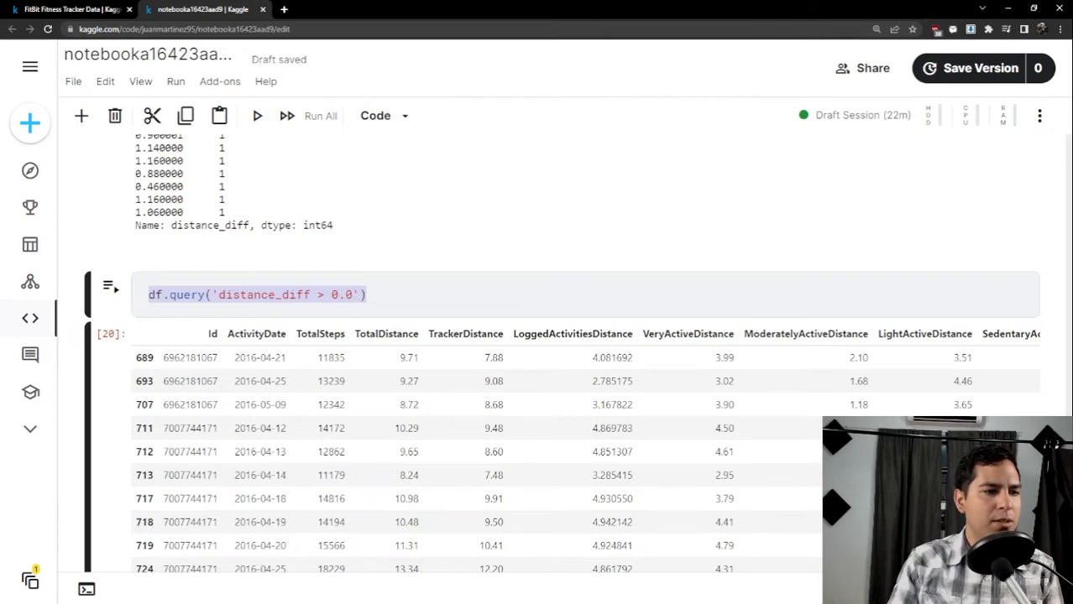
Move on from the distance_diff > 0.0 query and examine the naming style of column headers such as ActivityDate.
left_click(466, 292)
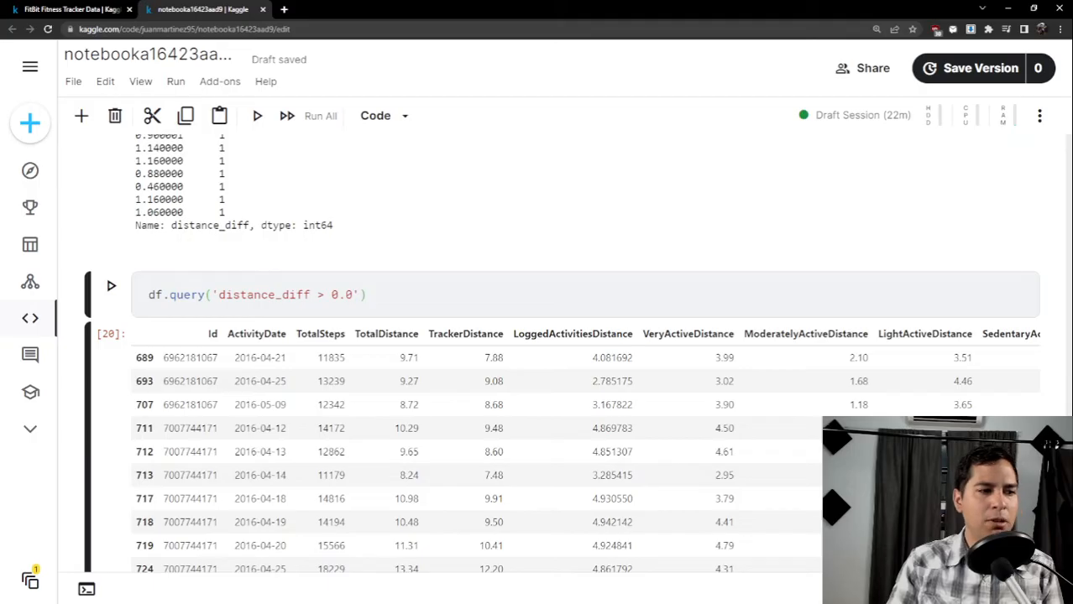
key("shift+Return")
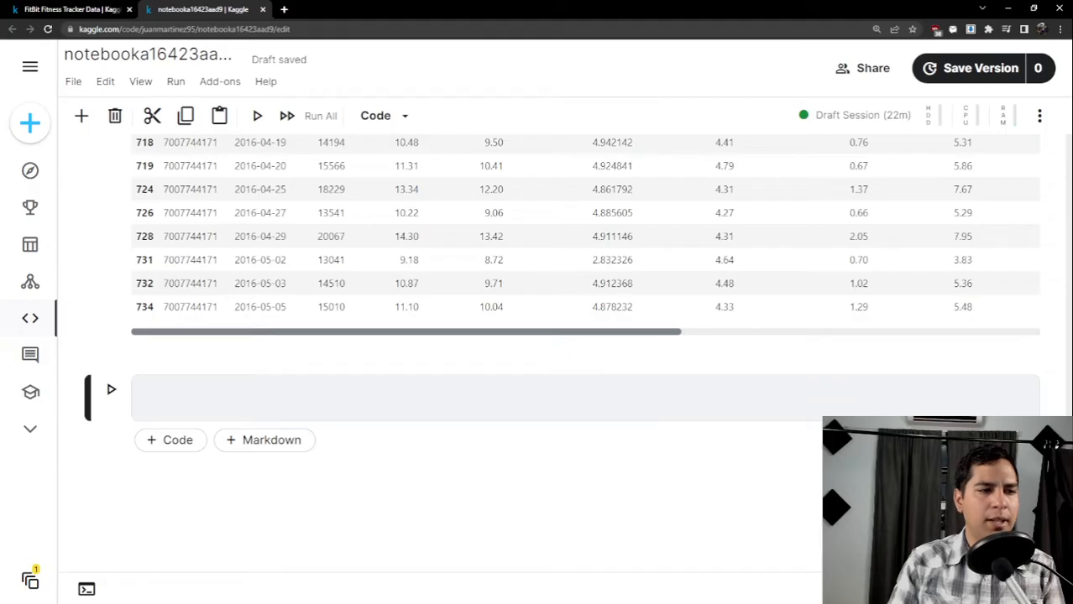
scroll(312, 354, "up", 6)
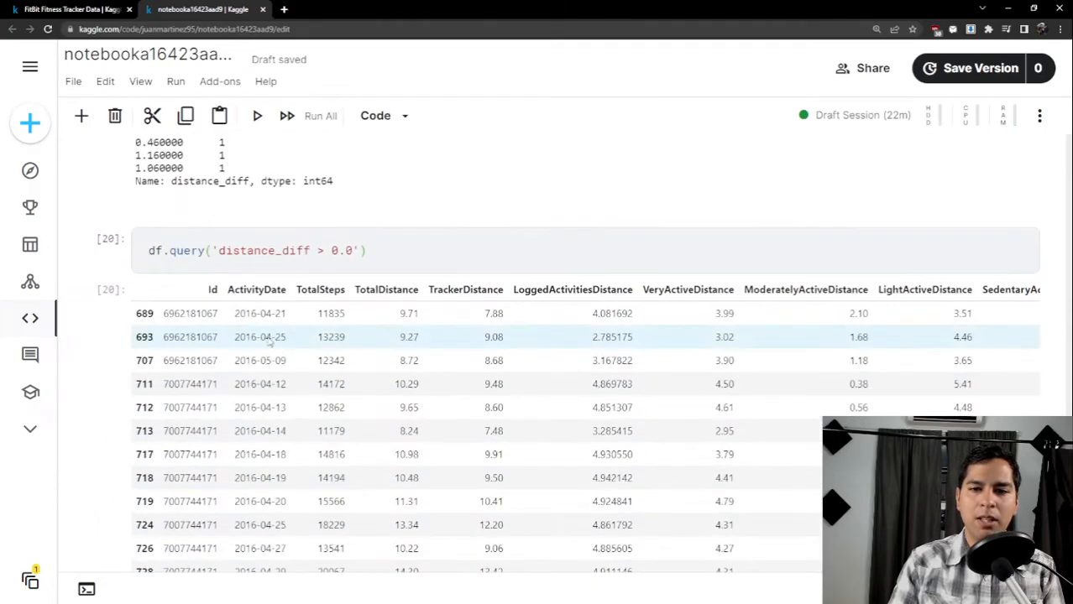
left_click_drag(231, 290, 271, 292)
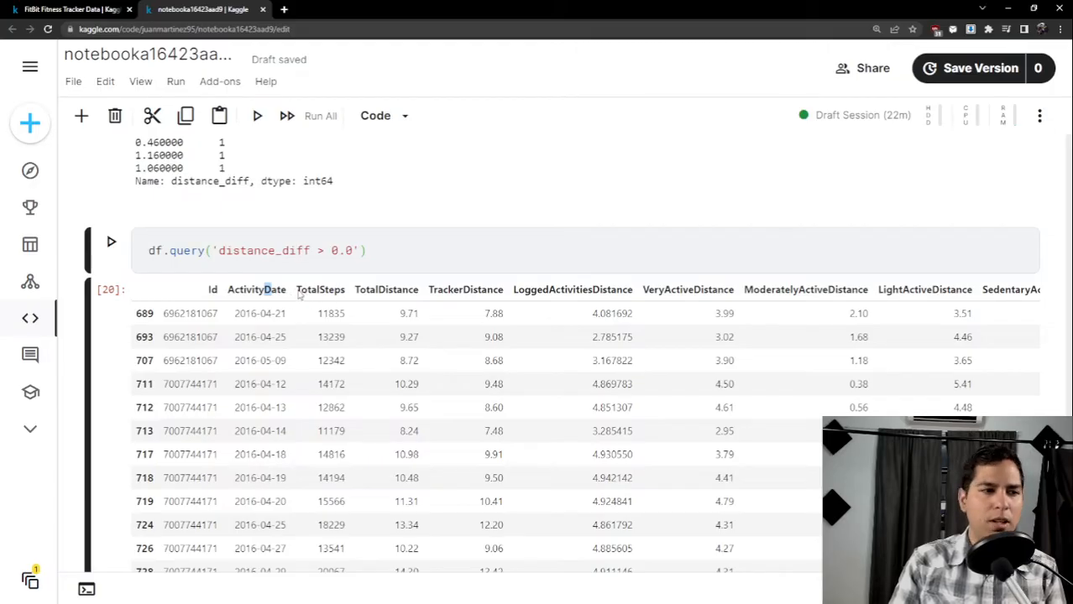
scroll(290, 361, "down", 4)
scroll(307, 419, "up", 3)
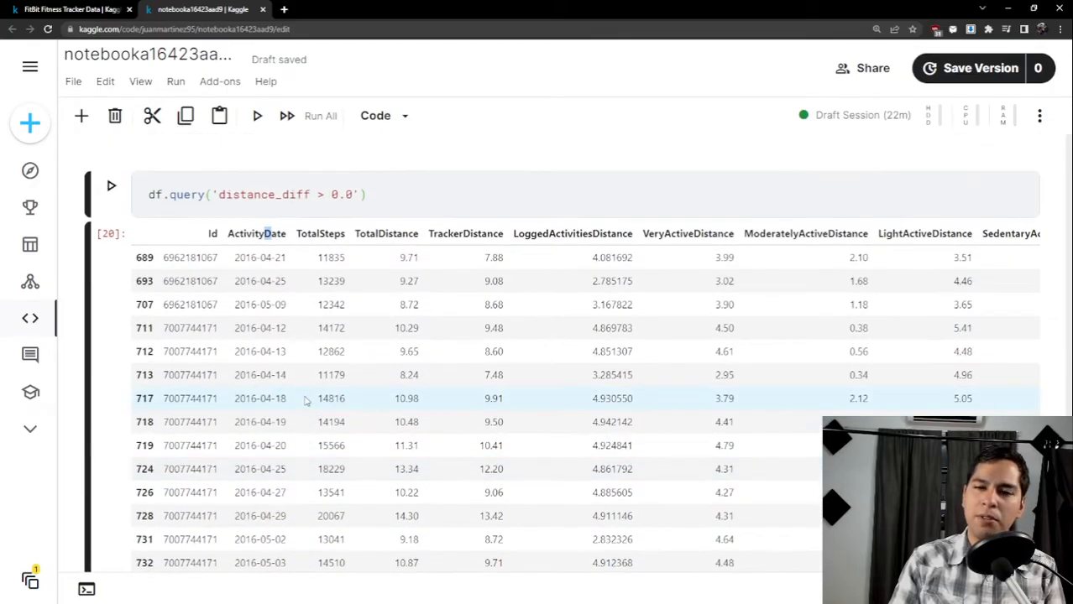
Write df.columns = df.columns.str.lower() in the empty cell below the query output to convert the column names to lowercase.
scroll(306, 401, "down", 2)
left_click(269, 501)
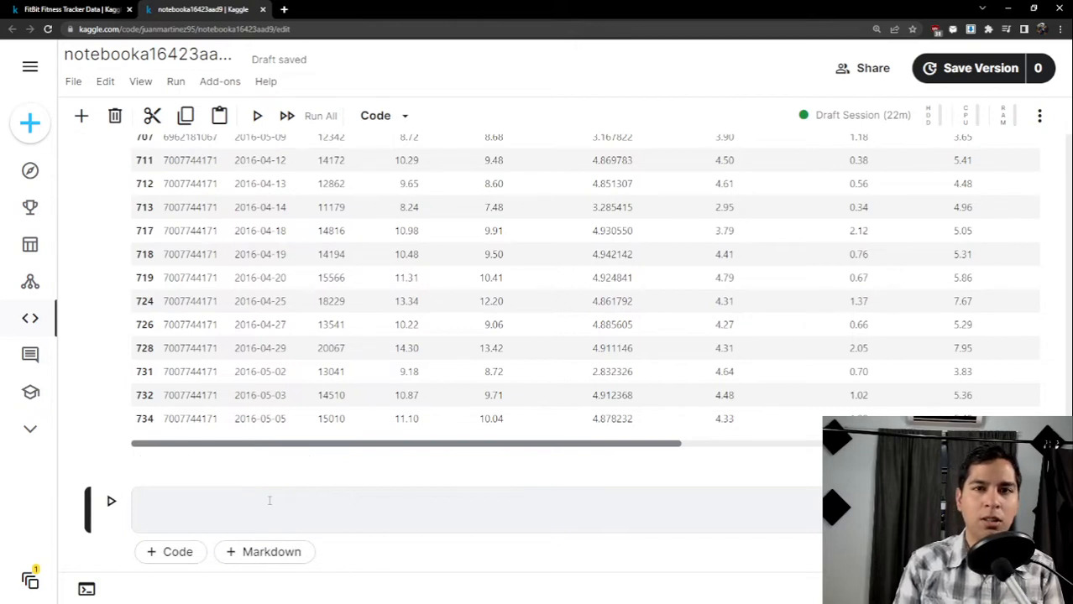
type("df")
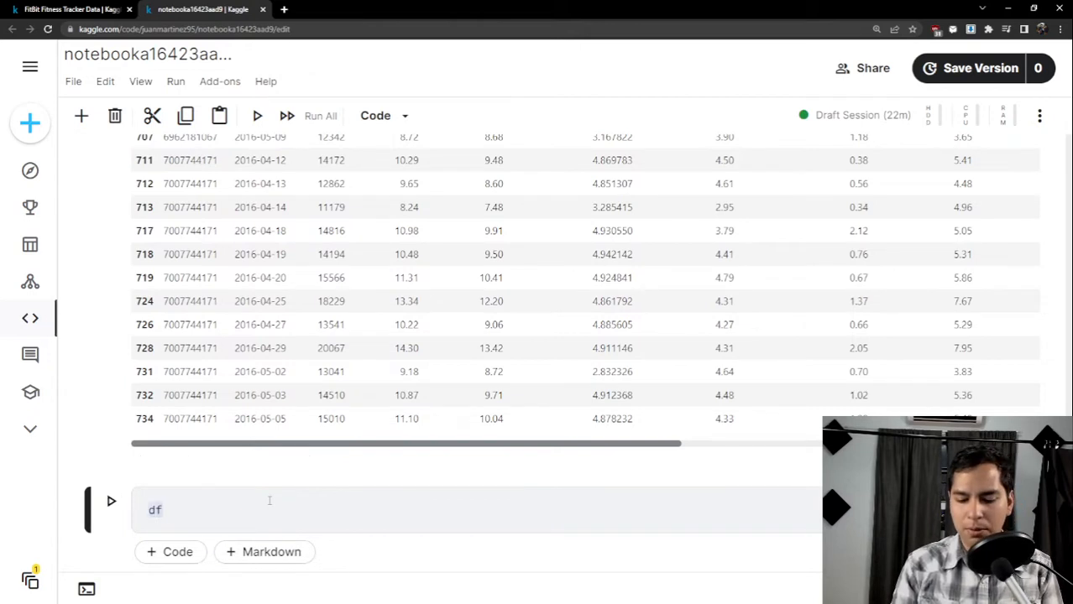
type(".columns")
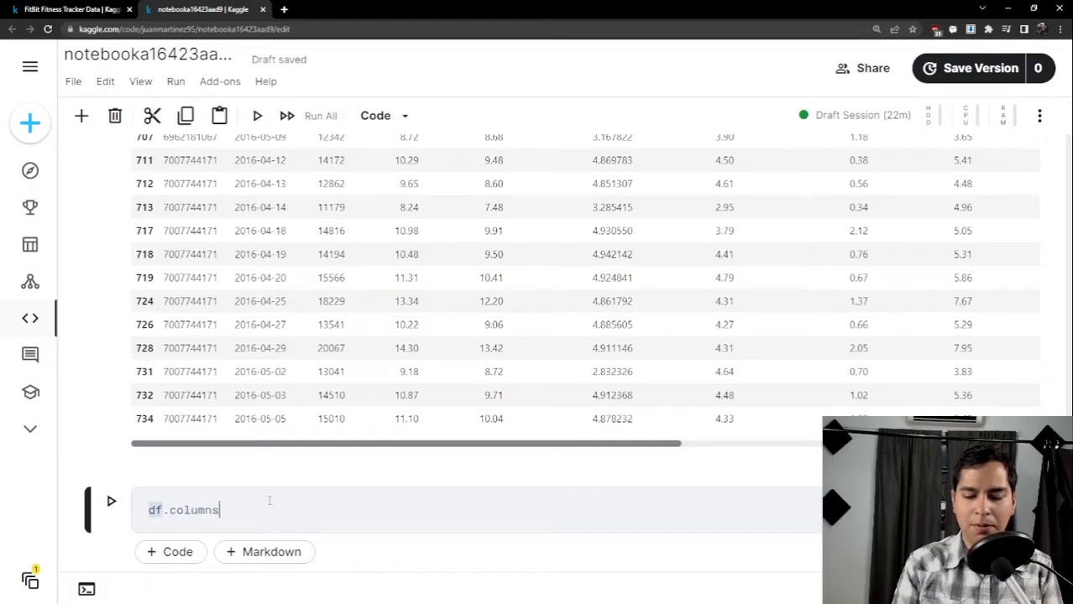
type(" = df")
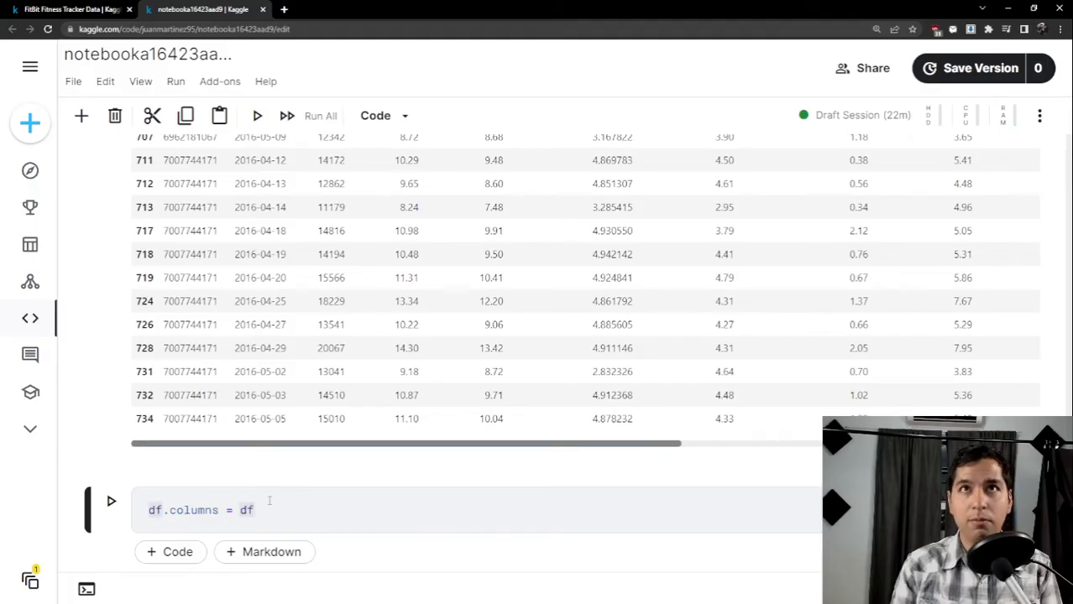
scroll(277, 487, "down", 2)
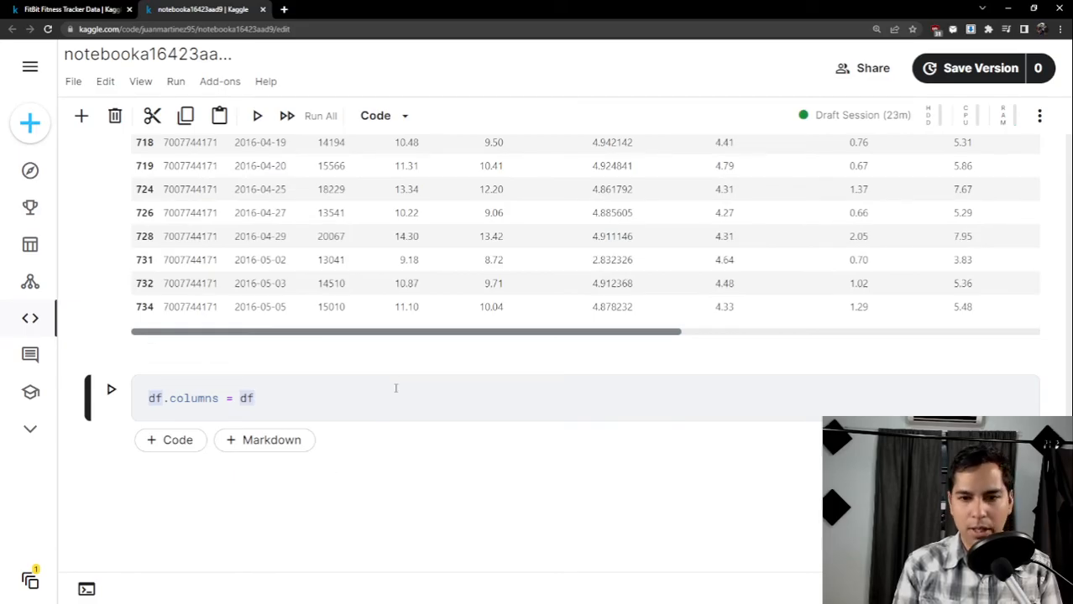
type(".colum")
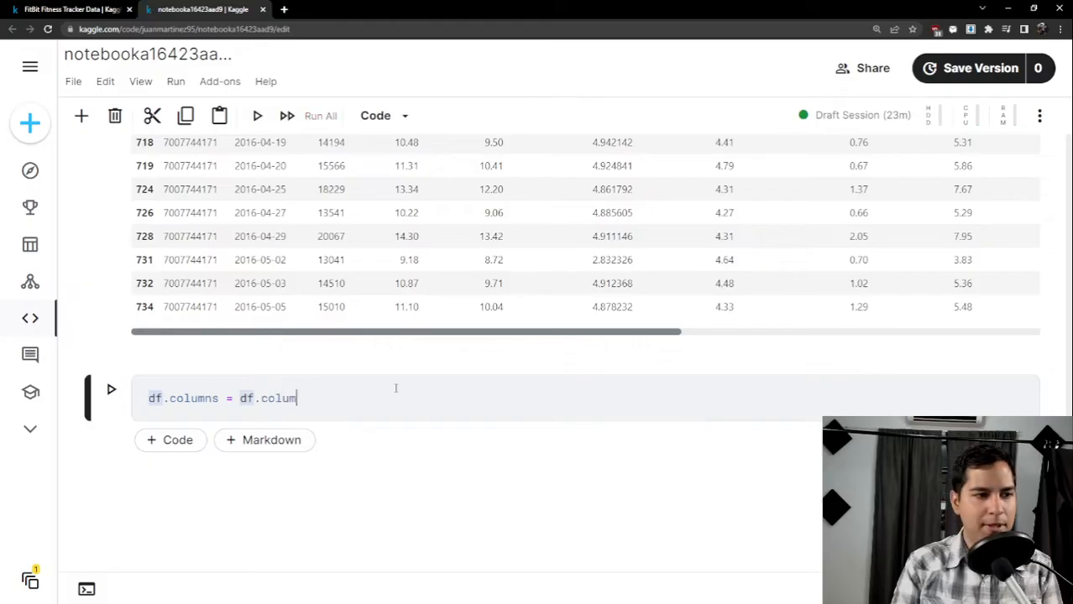
type("ns.str")
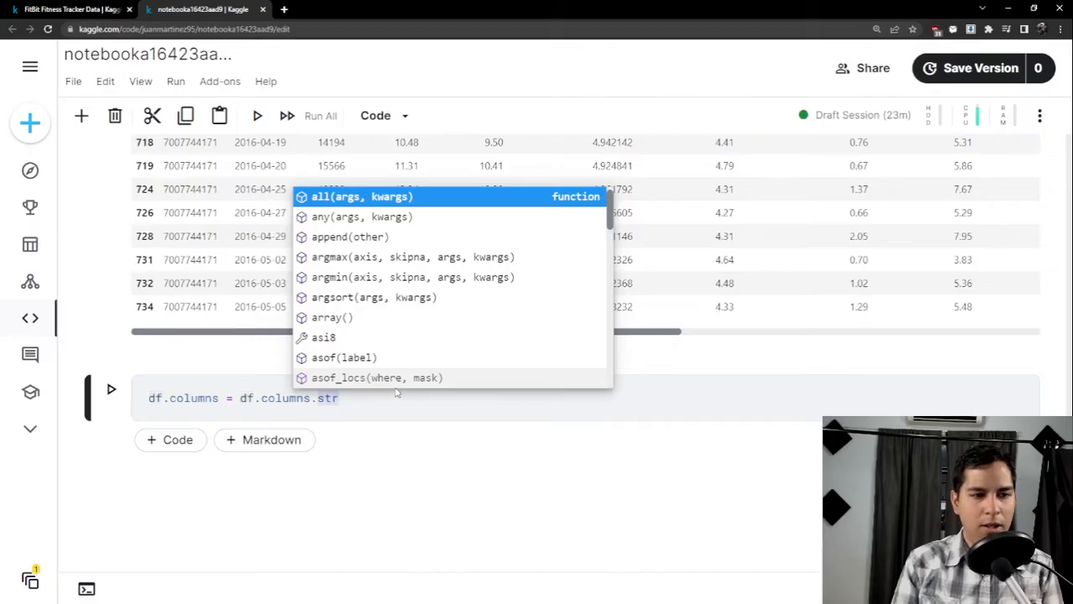
type(".lowe")
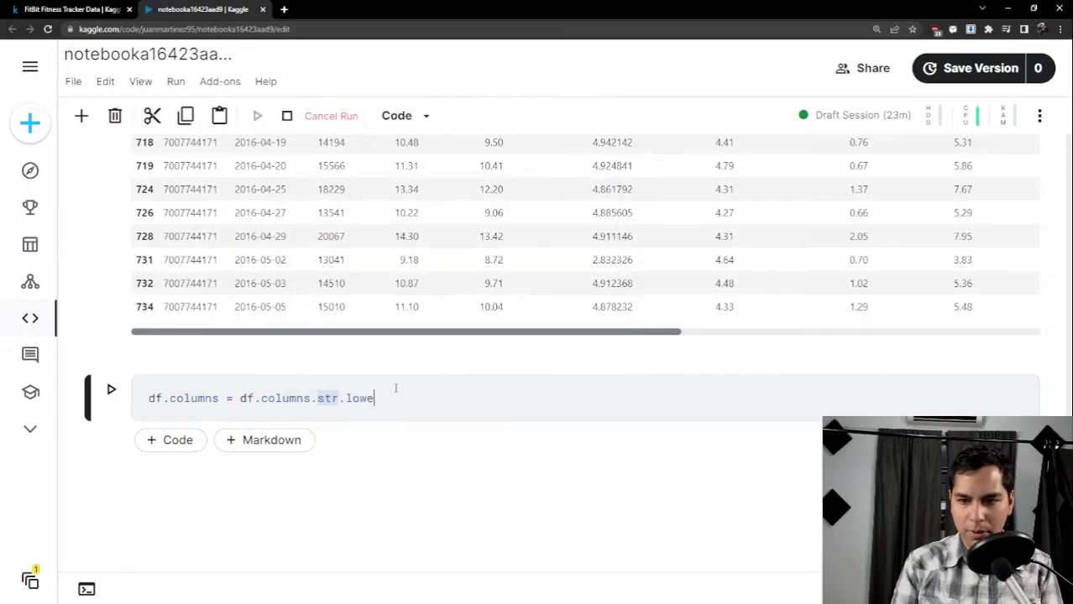
type("r(")
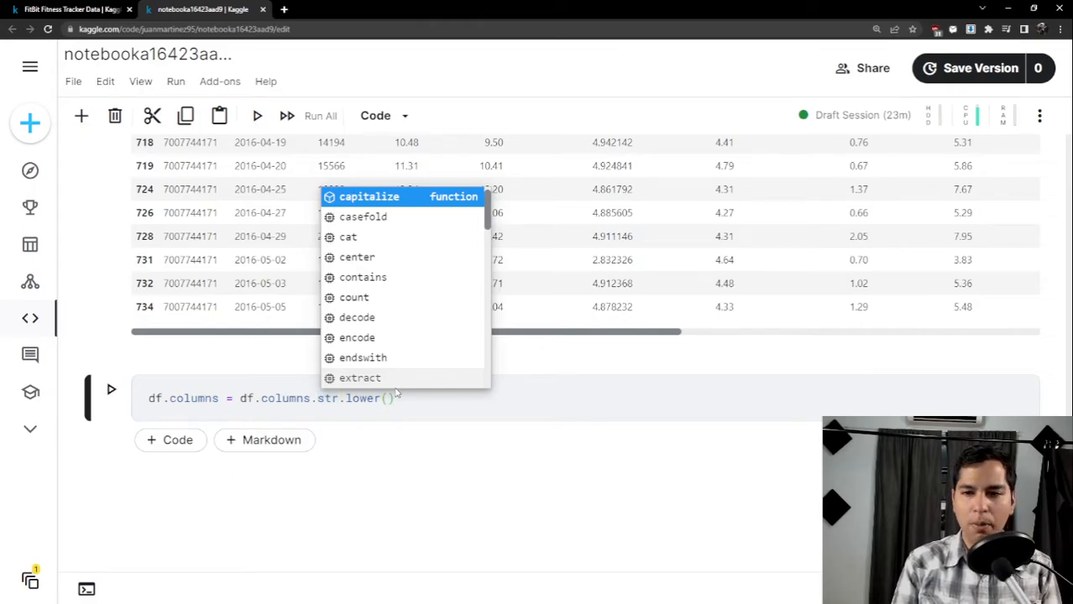
left_click(395, 393)
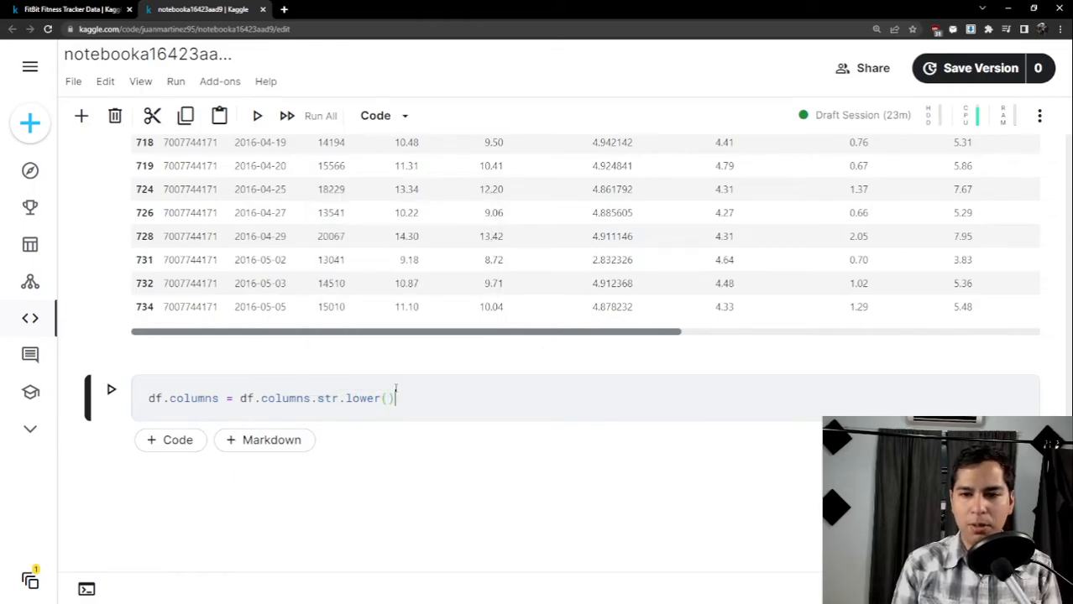
Add a second line df.columns to the lowercase conversion cell, run it, and review the listed column names.
key("Return")
type("df.")
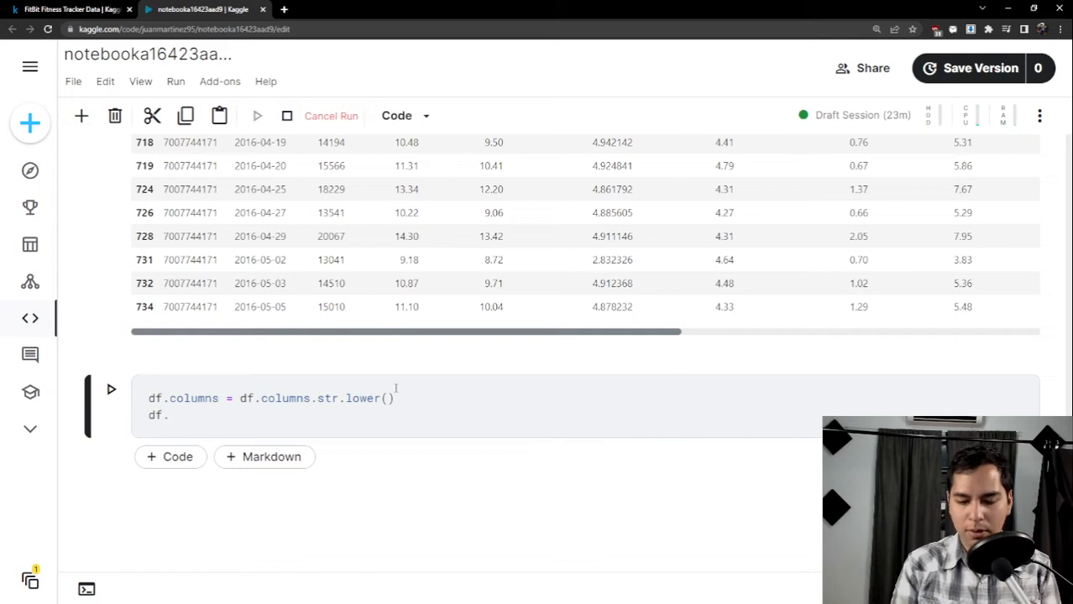
type("columns")
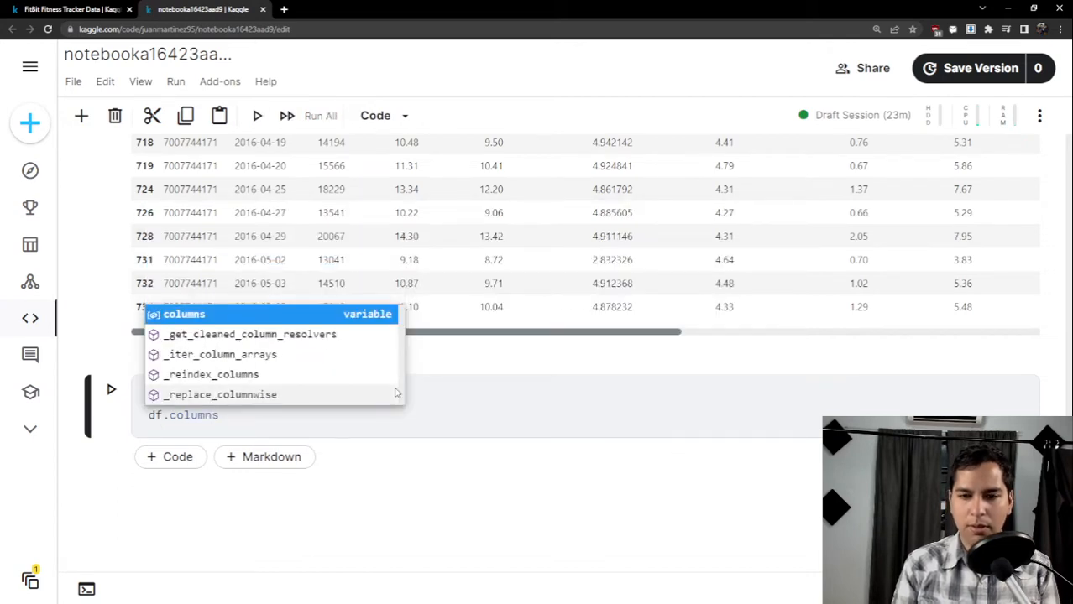
key("shift+Return")
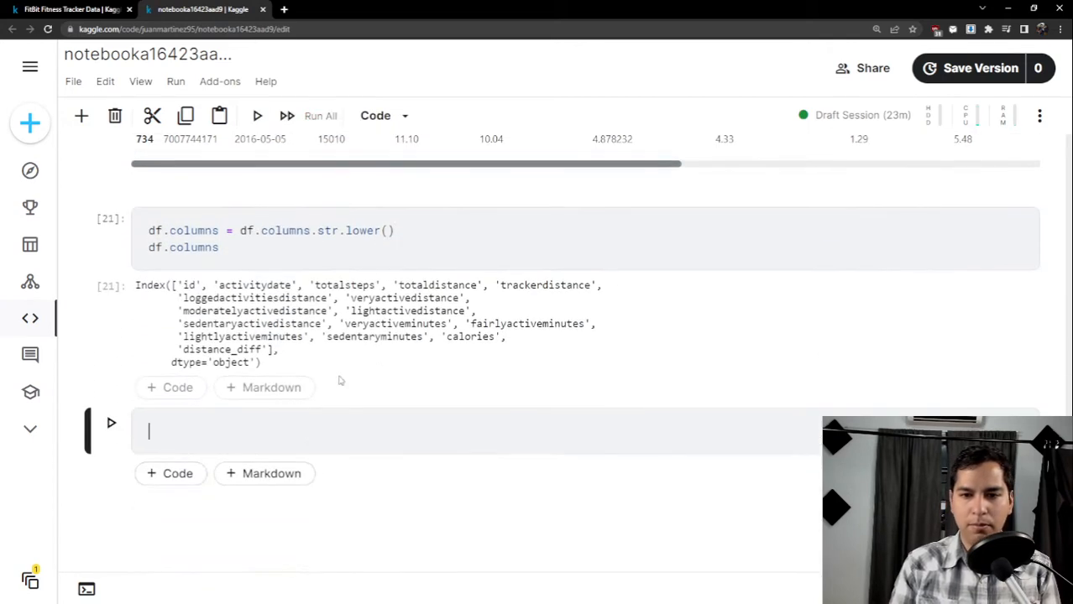
left_click_drag(184, 285, 504, 361)
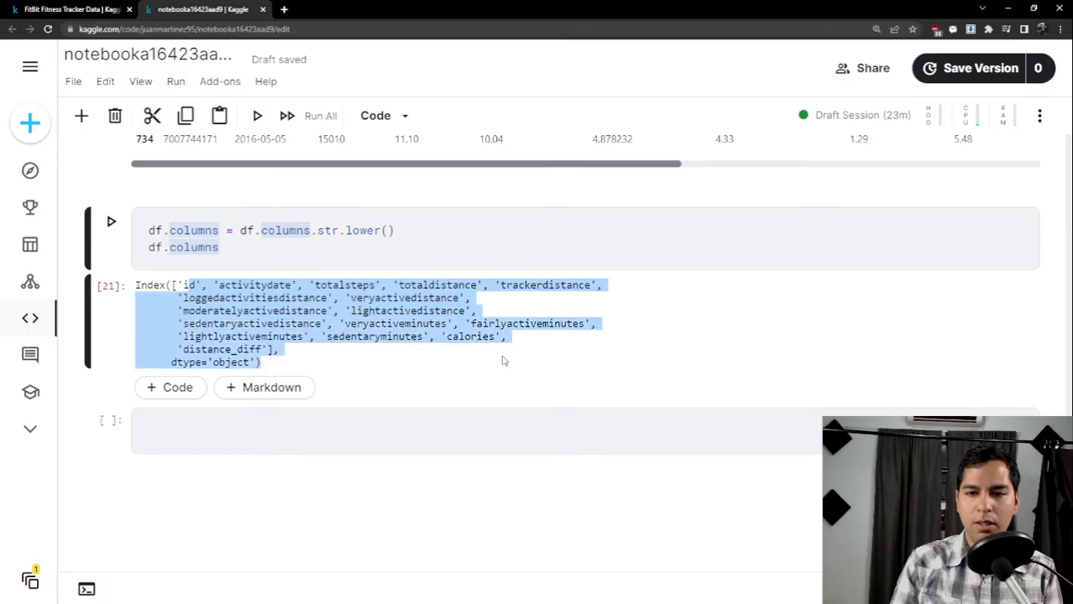
left_click(367, 346)
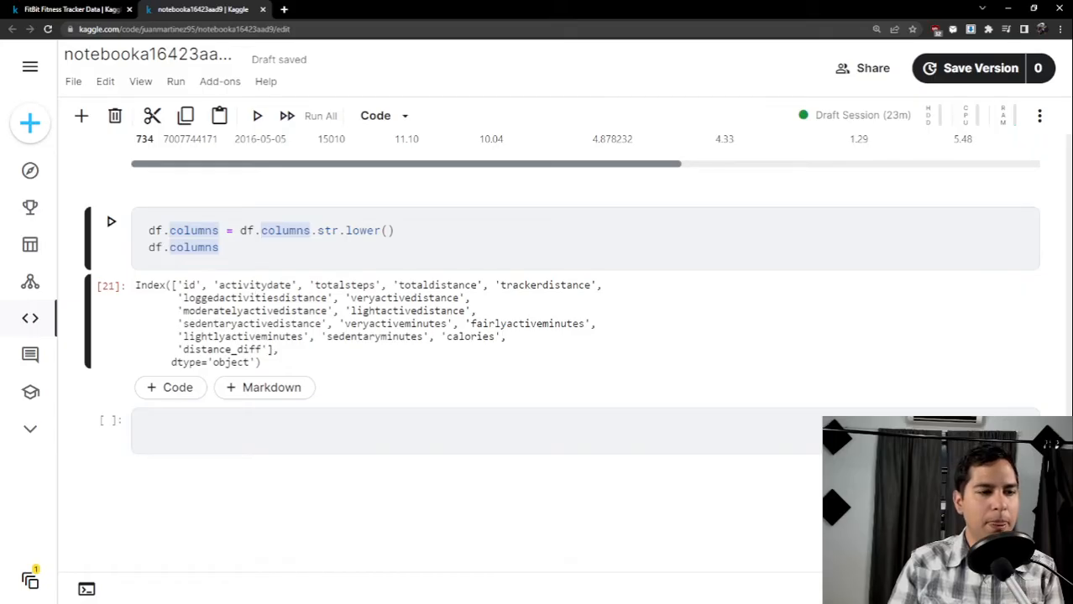
Begin a df.rename call in the empty cell below the lowercase column list.
left_click(240, 440)
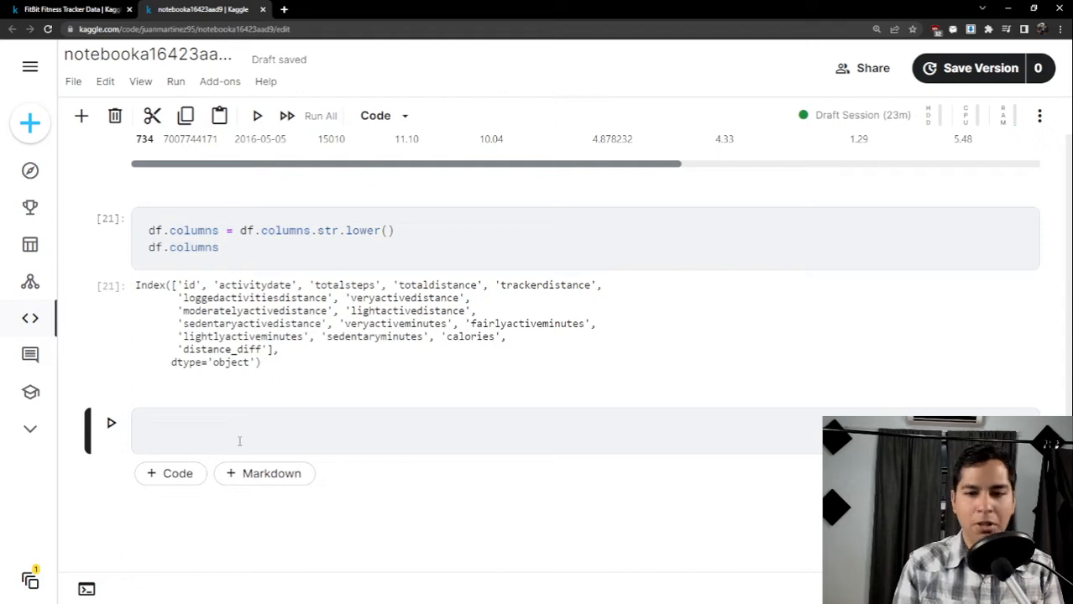
type("df.")
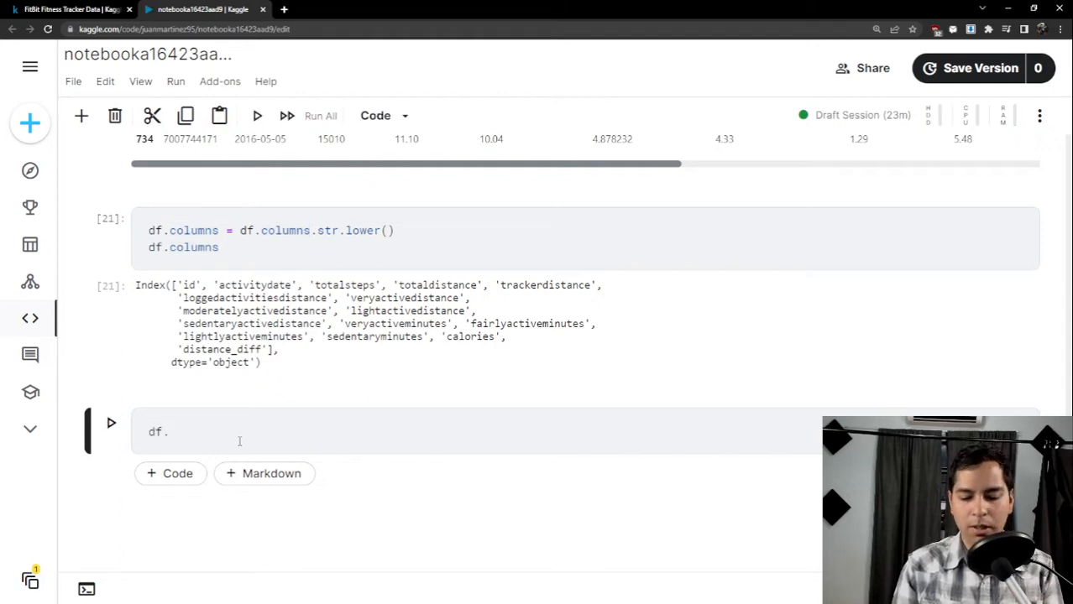
type("rr")
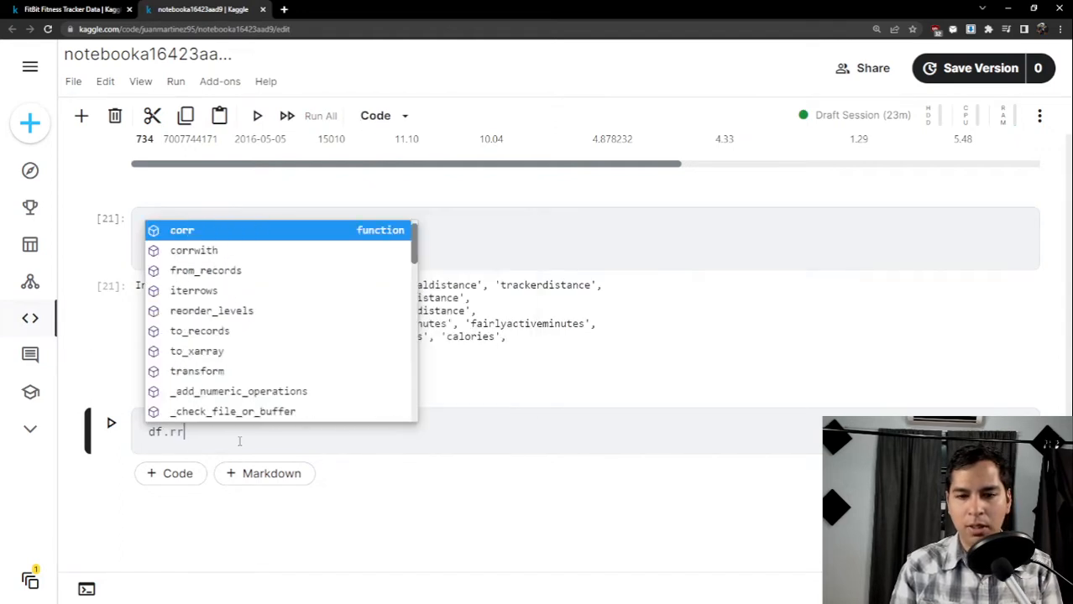
key("BackSpace")
type("en")
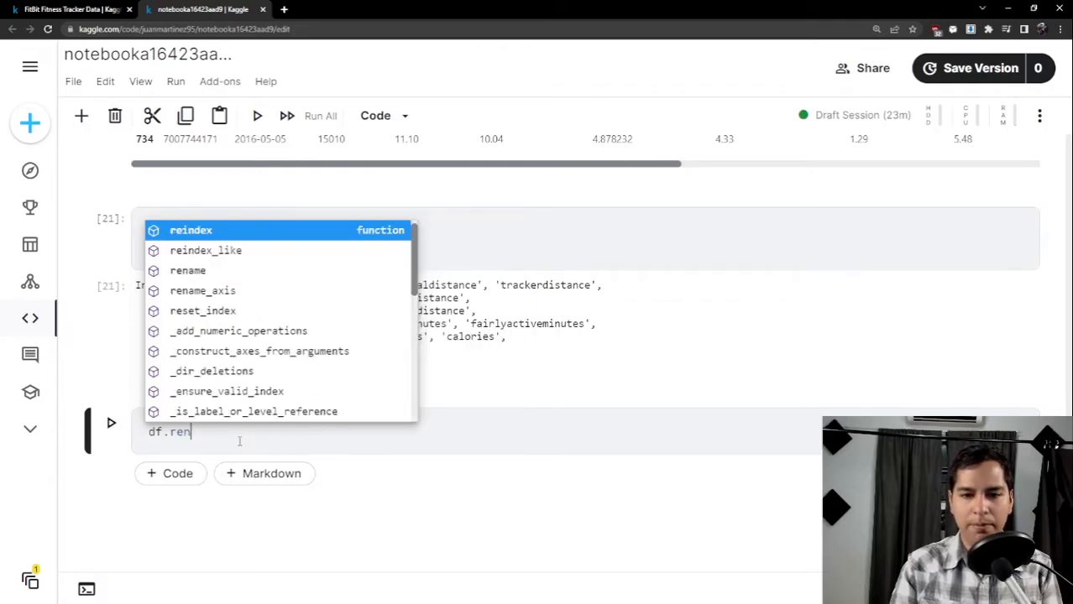
Complete the call as df.rename(columns = {}) and put the column names copied from the df.columns output, 'id' to 'distance_diff', inside the braces.
type("ame(columns")
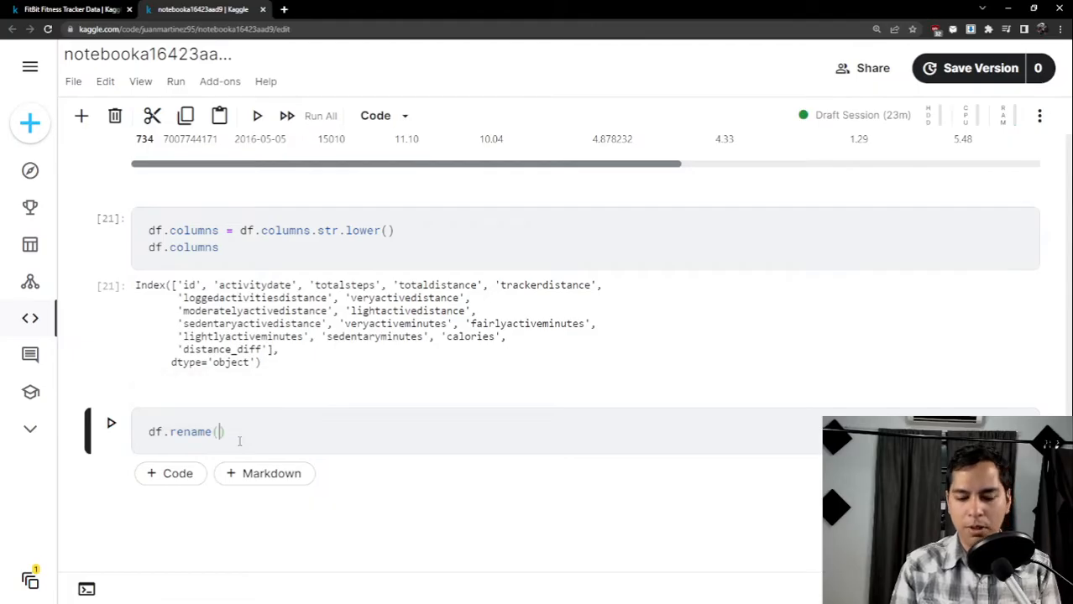
type(" =")
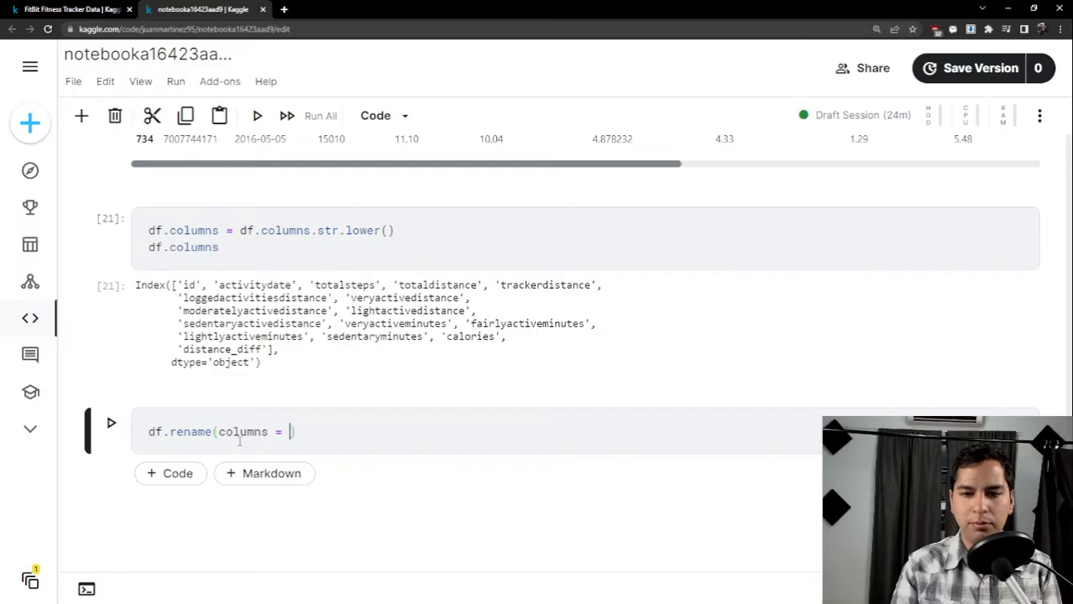
left_click(210, 309)
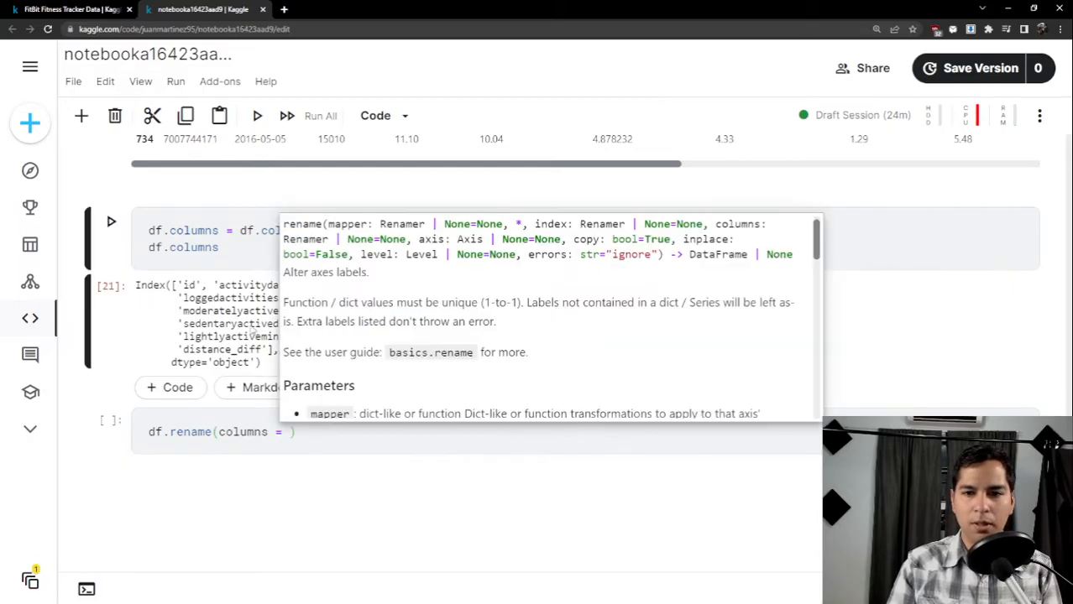
mouse_move(269, 351)
left_mouse_down()
mouse_move(180, 299)
mouse_move(179, 287)
left_mouse_up()
key("ctrl+c")
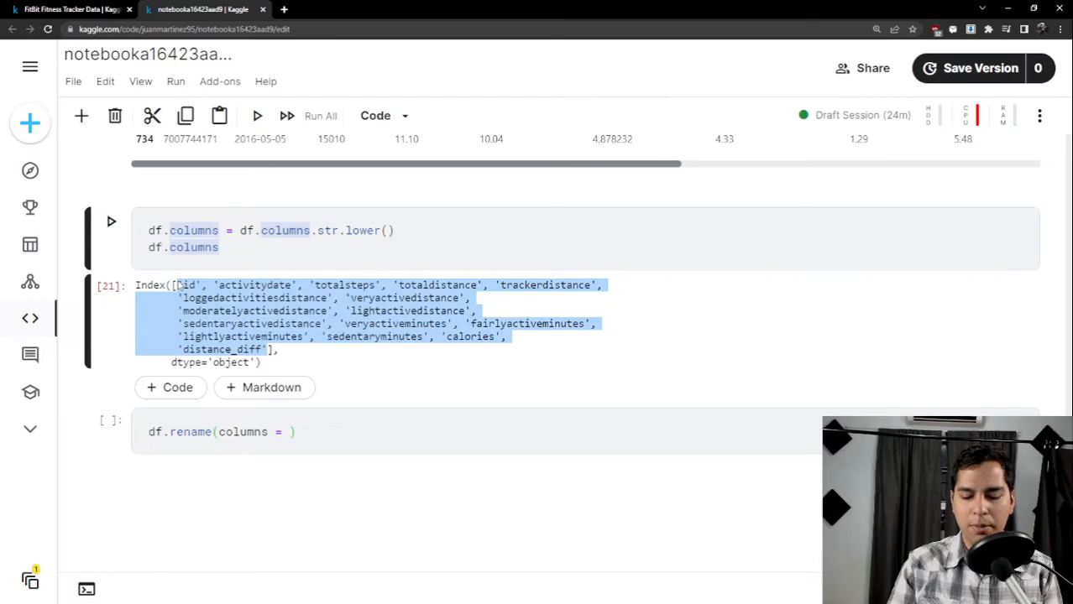
left_click(289, 430)
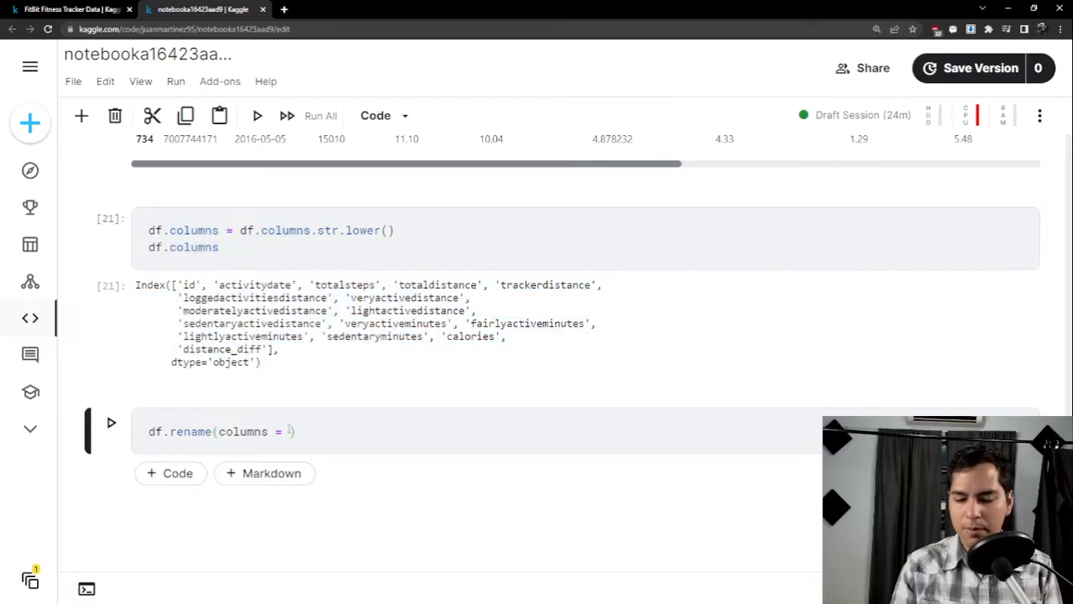
type("{")
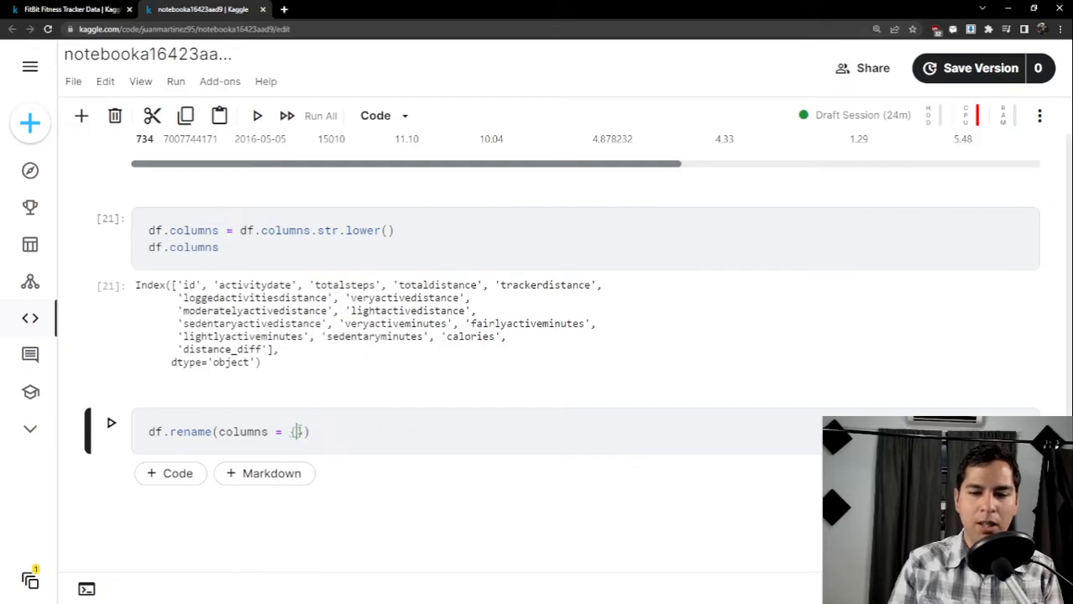
scroll(308, 381, "down", 1)
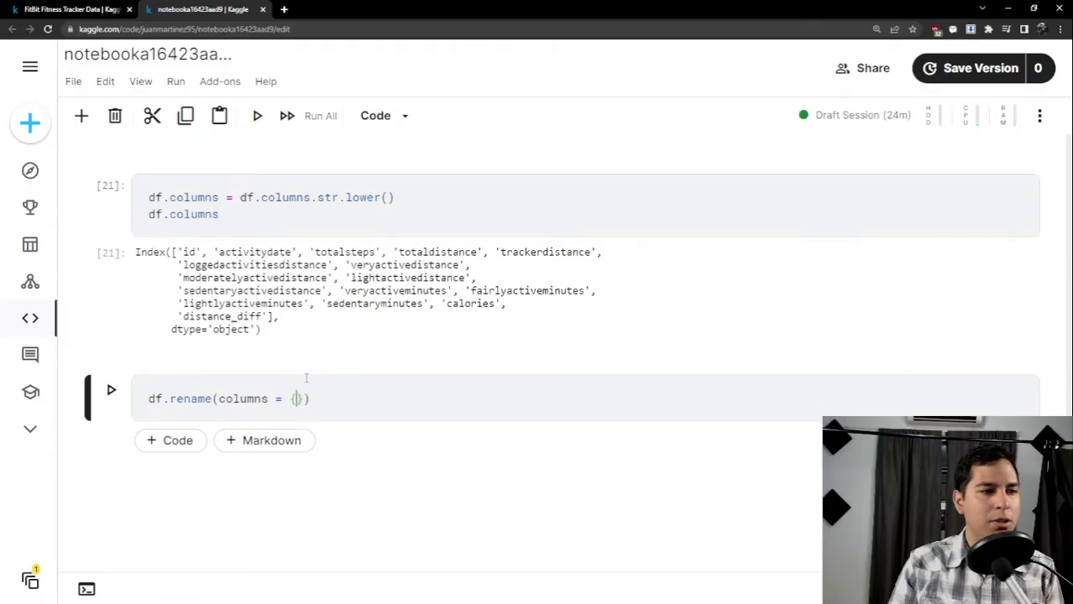
key("ctrl+v")
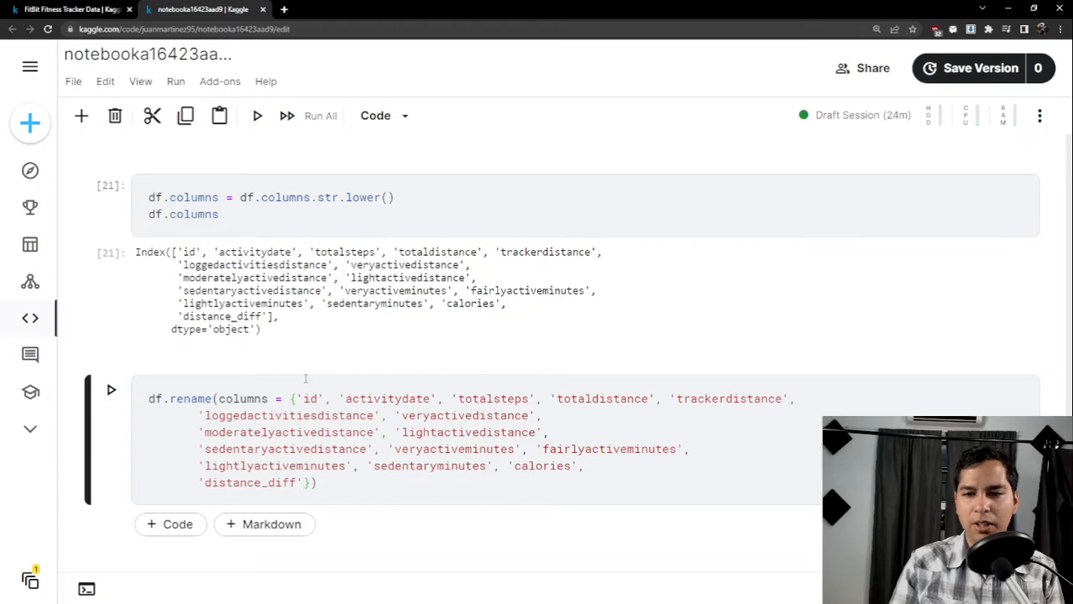
Remove the 'id' entry from the rename dictionary so that it starts with 'activitydate'.
left_click(325, 401)
type(":")
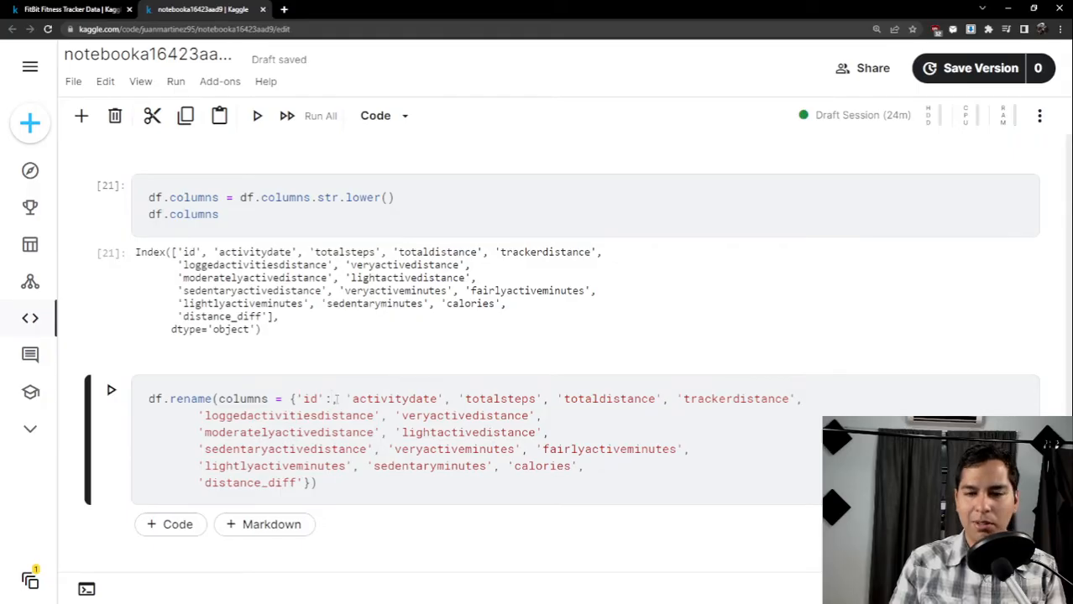
key("BackSpace")
key("BackSpace")
key("BackSpace")
key("BackSpace")
key("BackSpace")
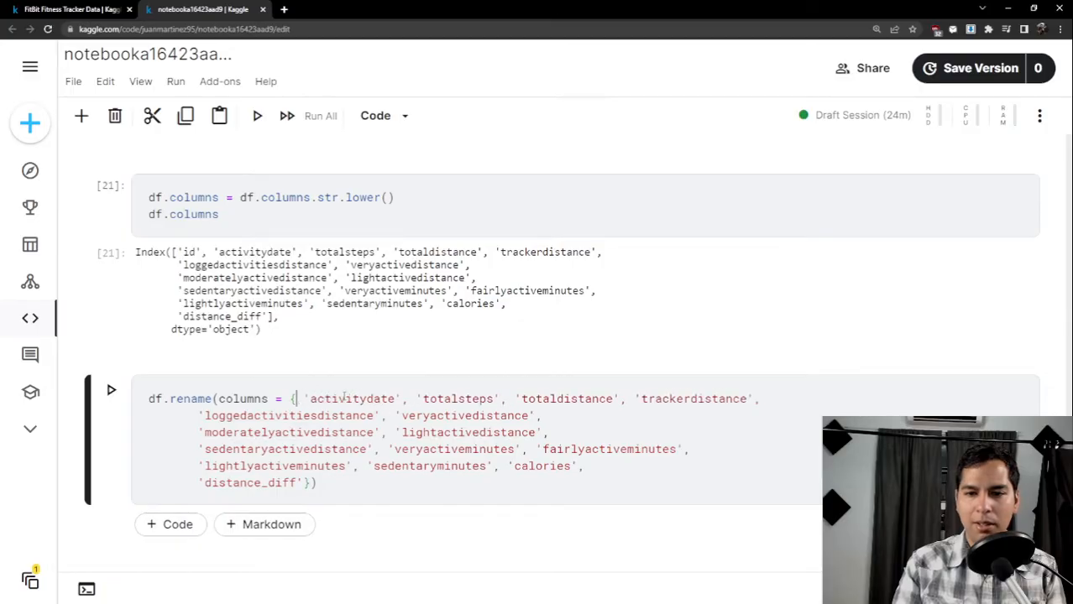
key("BackSpace")
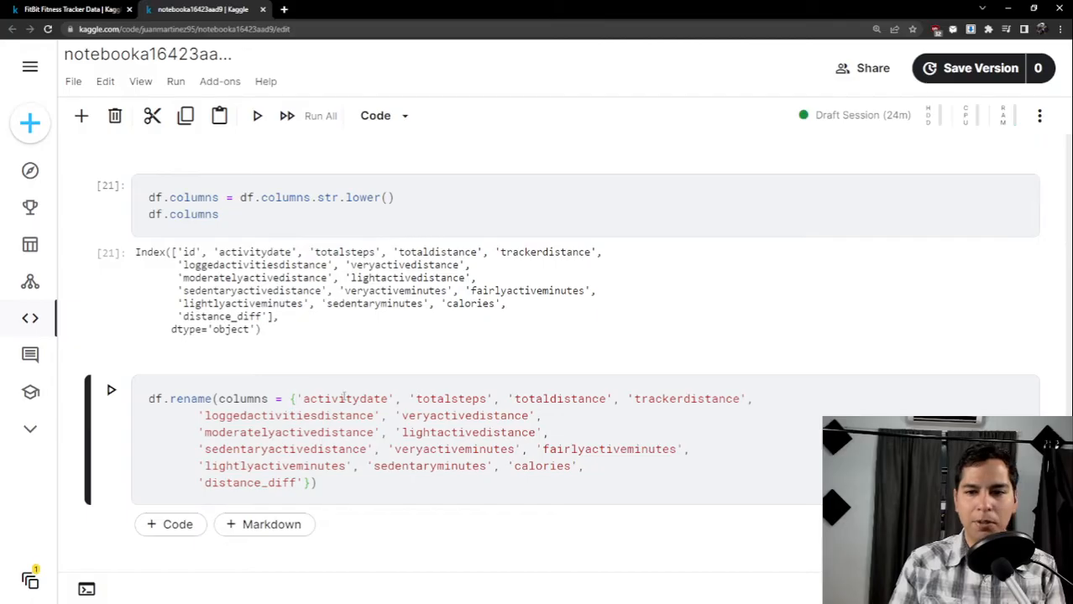
Map the 'activitydate' key to the new name 'activity_date' in the rename dictionary.
left_click(400, 398)
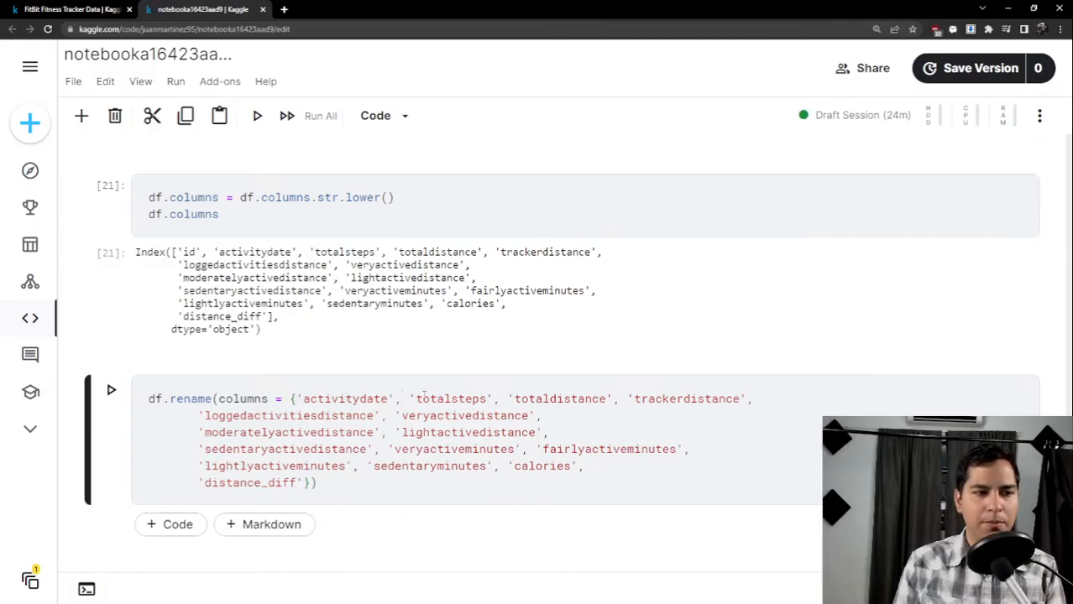
key("Left")
type(":")
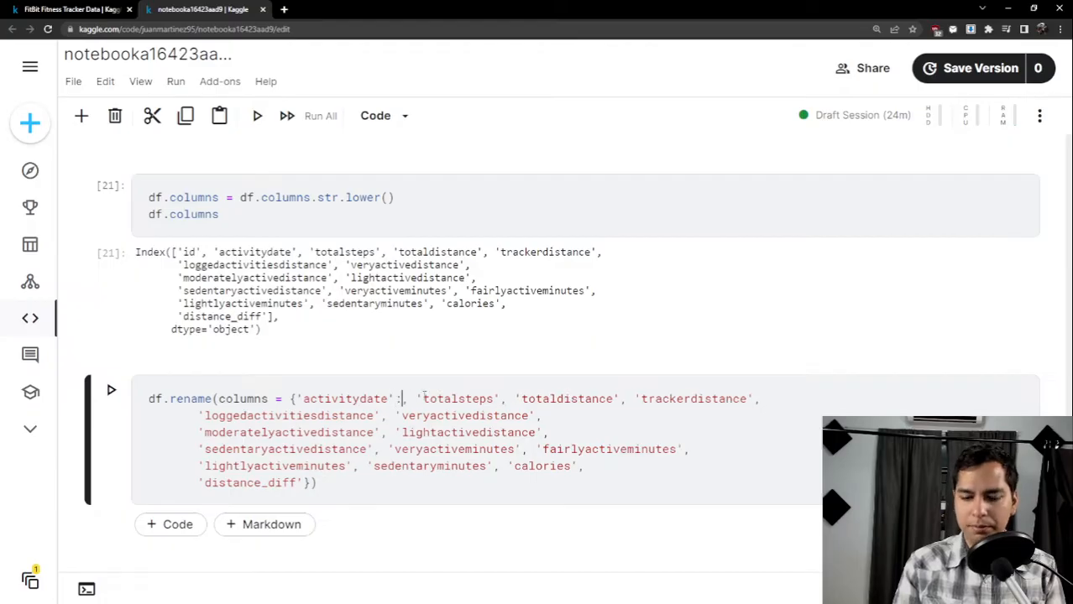
type("'activit")
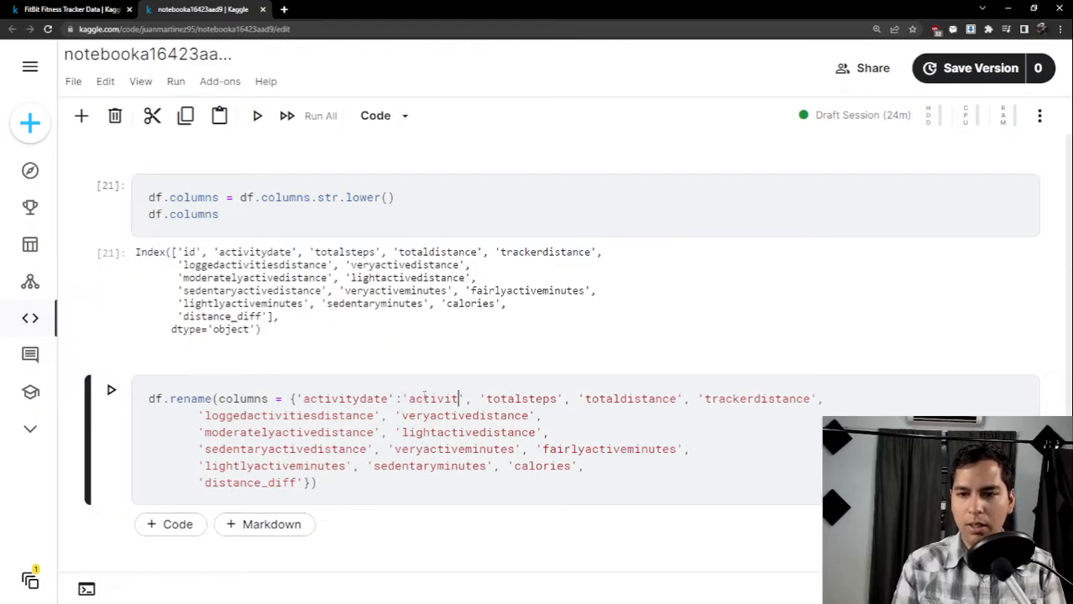
type("y_date")
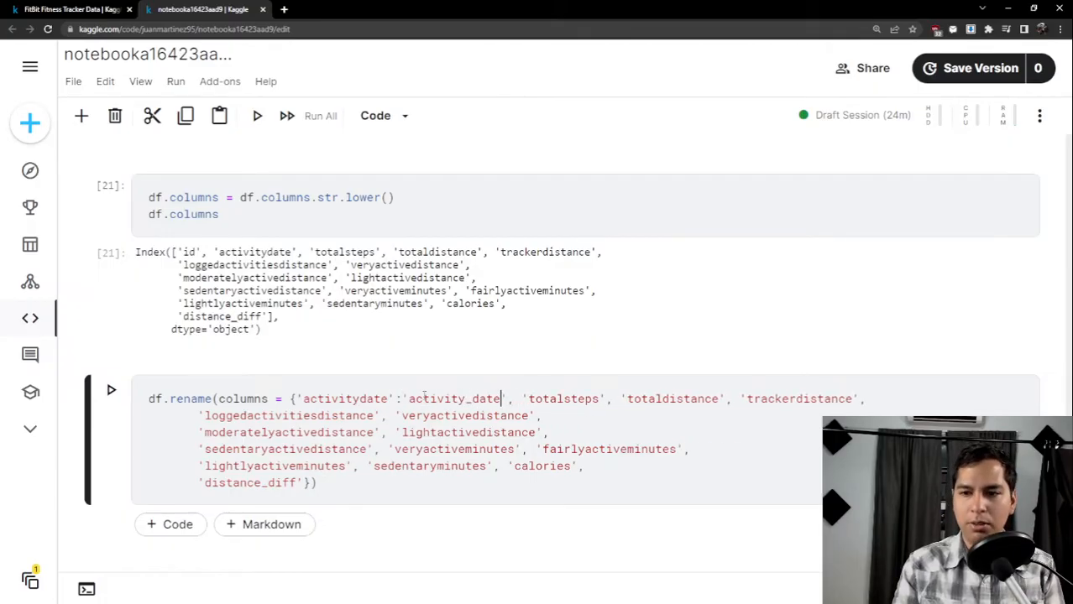
Map the 'totalsteps' key to the new name 'total_steps' in the rename dictionary.
key("Right")
key("Right")
key("Right")
key("Right")
key("Right")
key("Right")
key("Right")
key("Right")
key("Right")
key("Right")
key("Right")
key("Right")
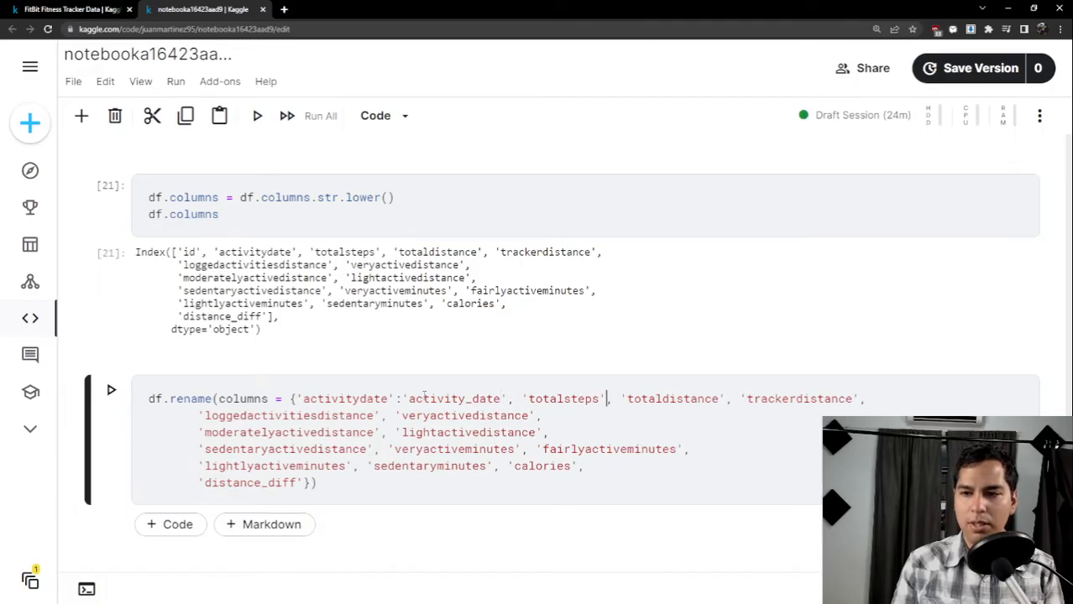
type(":'")
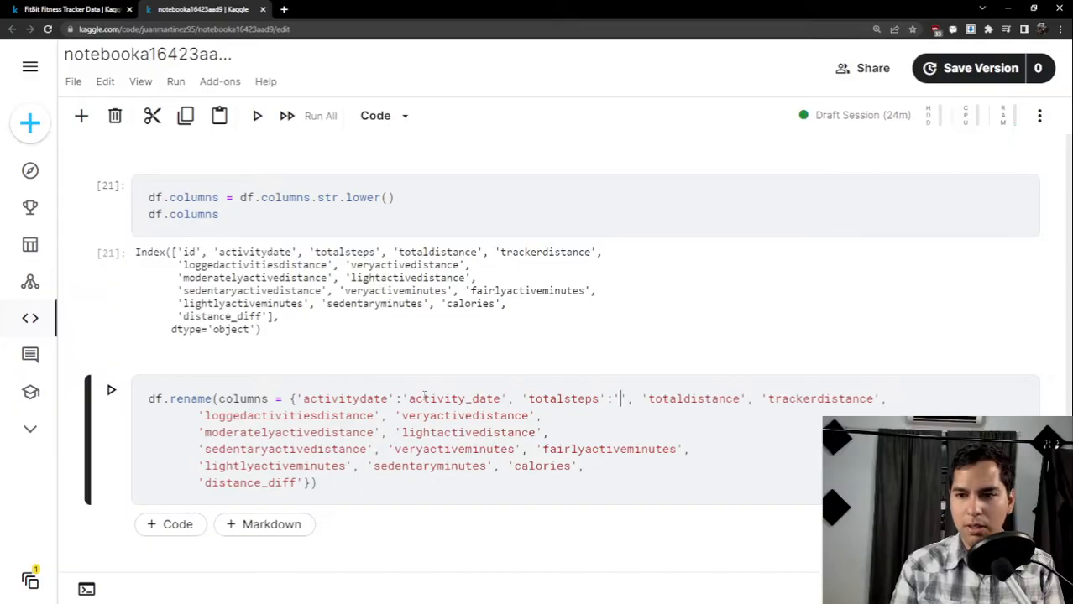
type("total_step")
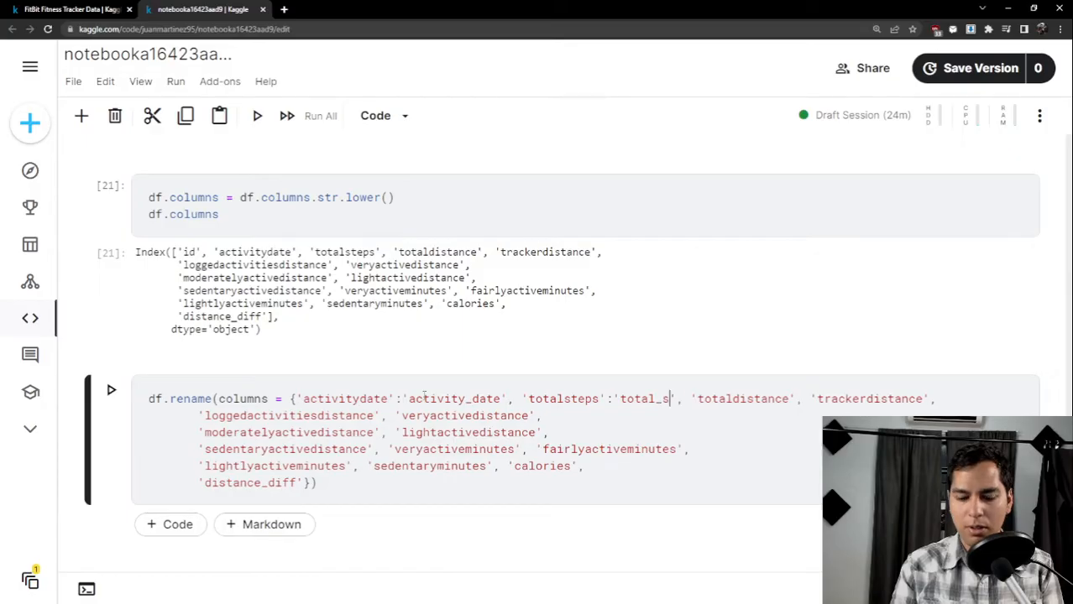
type("s")
Map the 'totaldistance' key to the new name 'total_distance' in the rename dictionary.
key("Right")
key("Right")
key("Right")
key("Right")
key("Right")
key("Right")
key("Right")
key("Right")
key("Right")
key("Right")
key("Right")
key("Right")
key("Right")
key("Right")
key("Right")
key("Right")
key("Right")
key("Right")
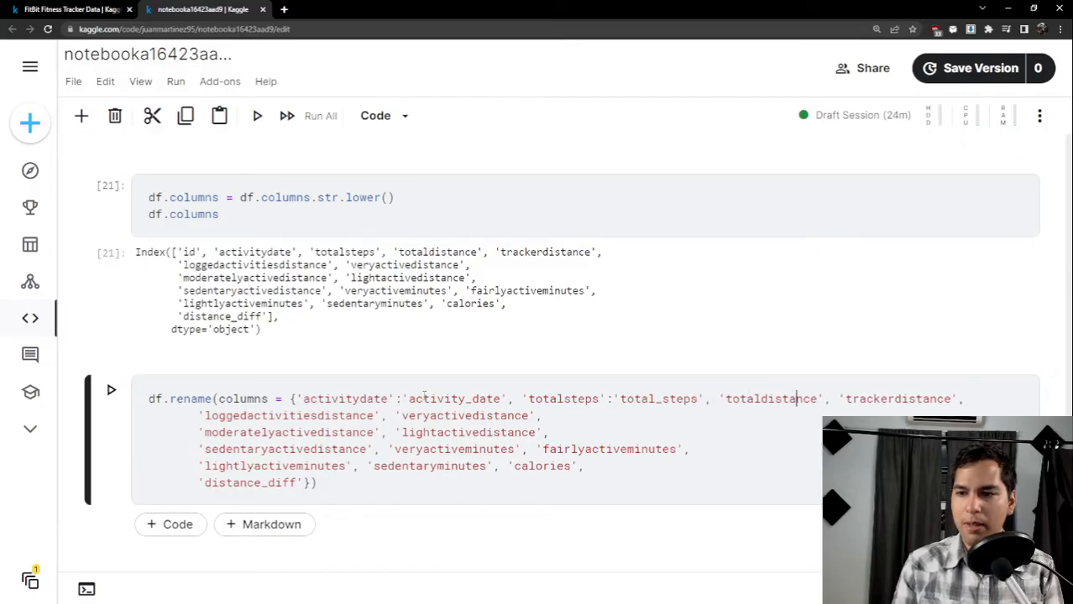
type(":'")
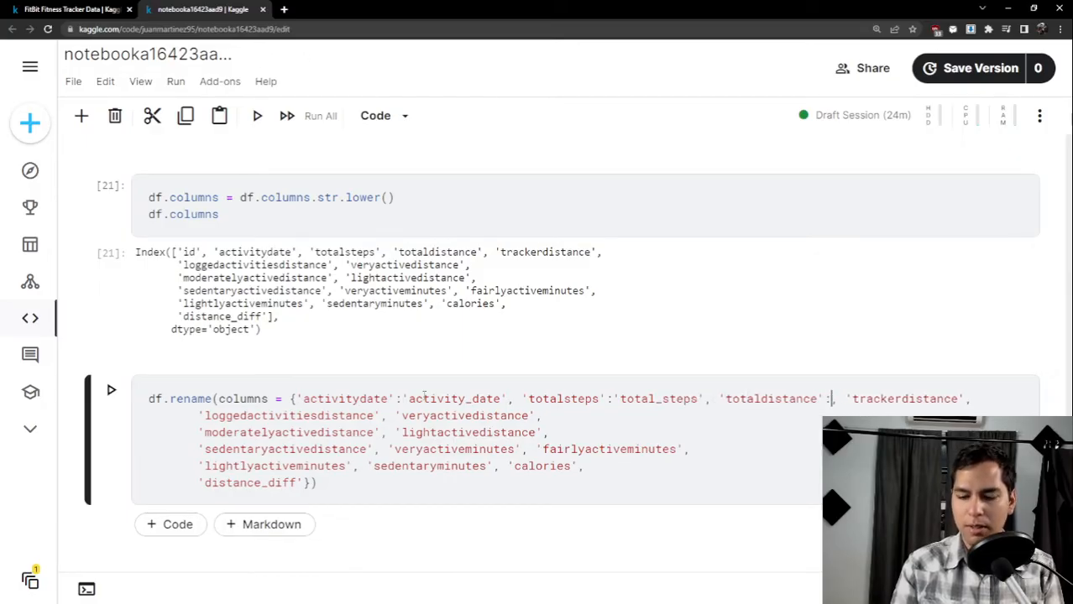
type("total_dis")
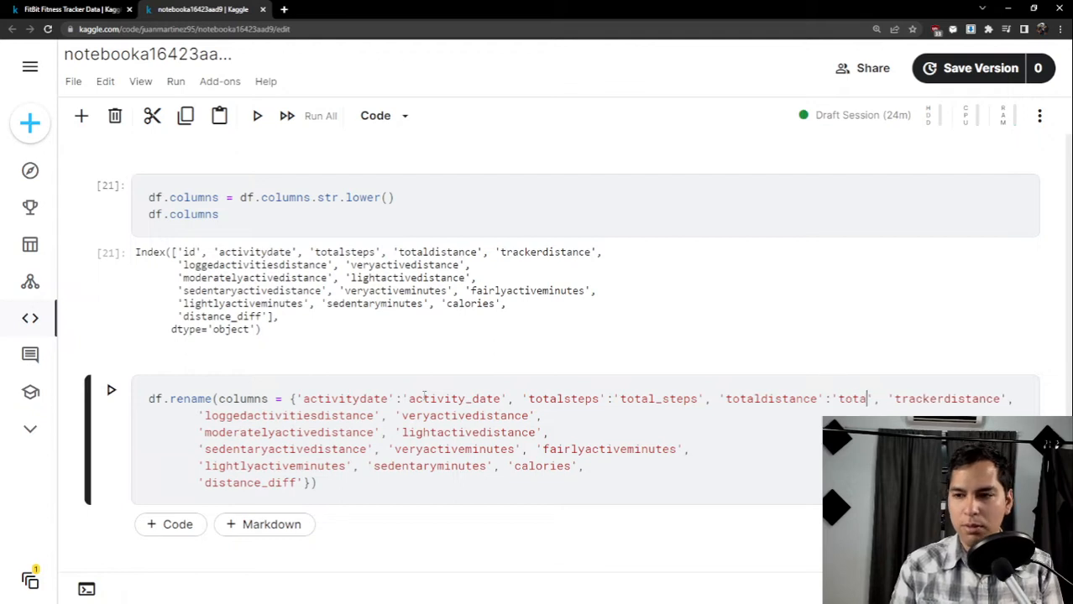
type("tance")
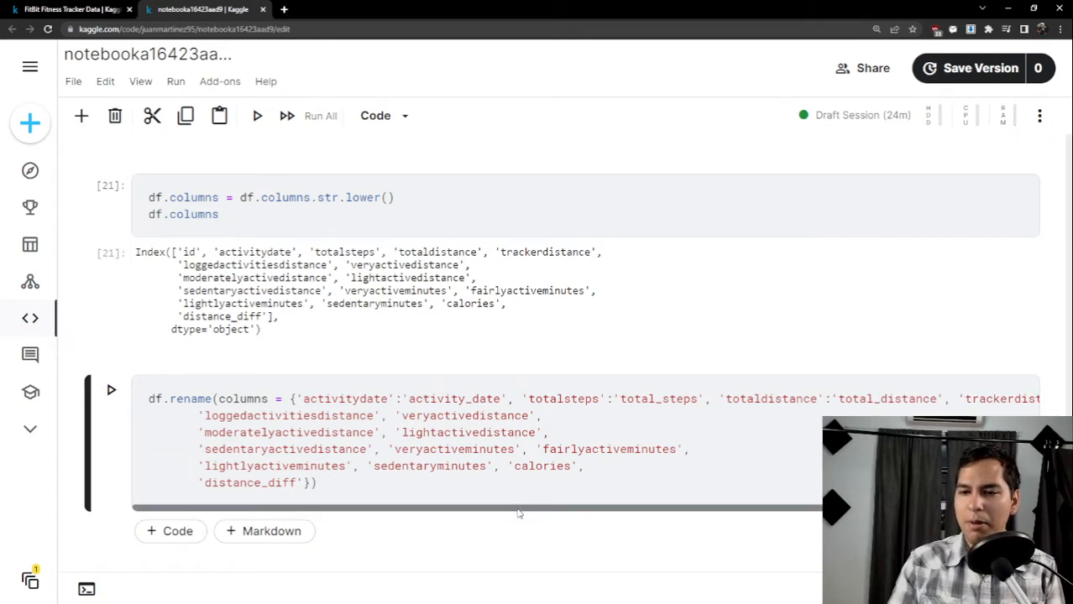
Break the dictionary line before 'trackerdistance' and join the 'loggedactivitiesdistance' line onto the new line.
left_click_drag(520, 510, 628, 511)
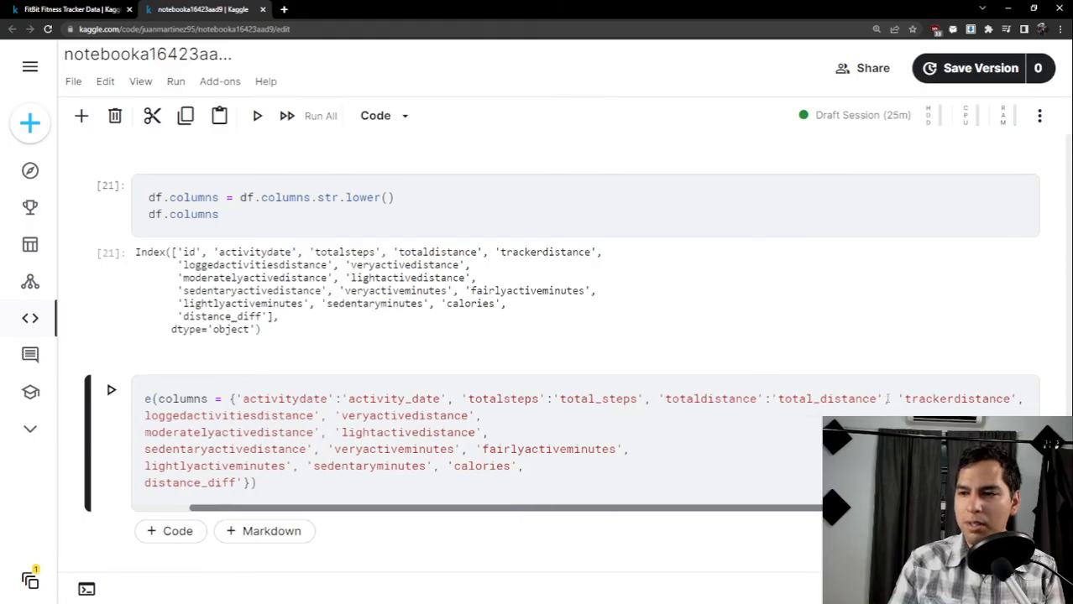
key("Right")
key("Right")
key("Return")
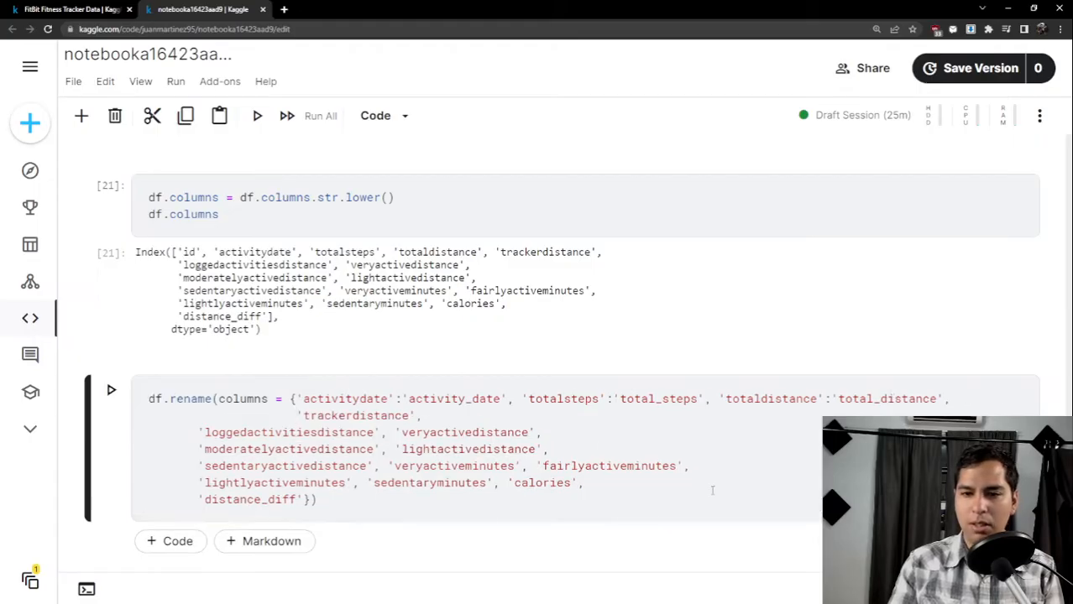
left_click(203, 433)
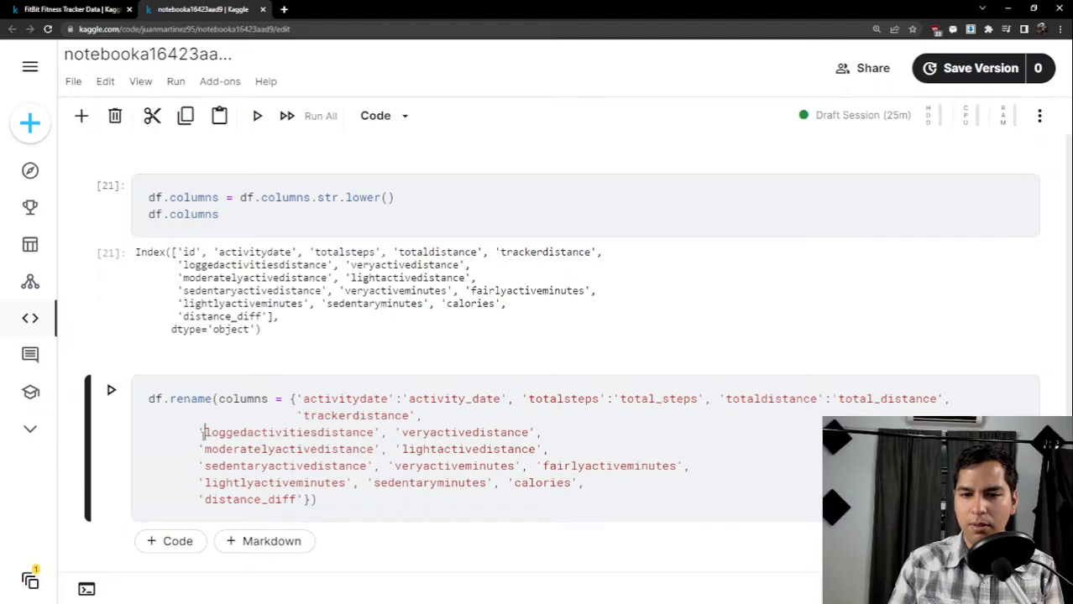
key("BackSpace")
key("BackSpace")
key("BackSpace")
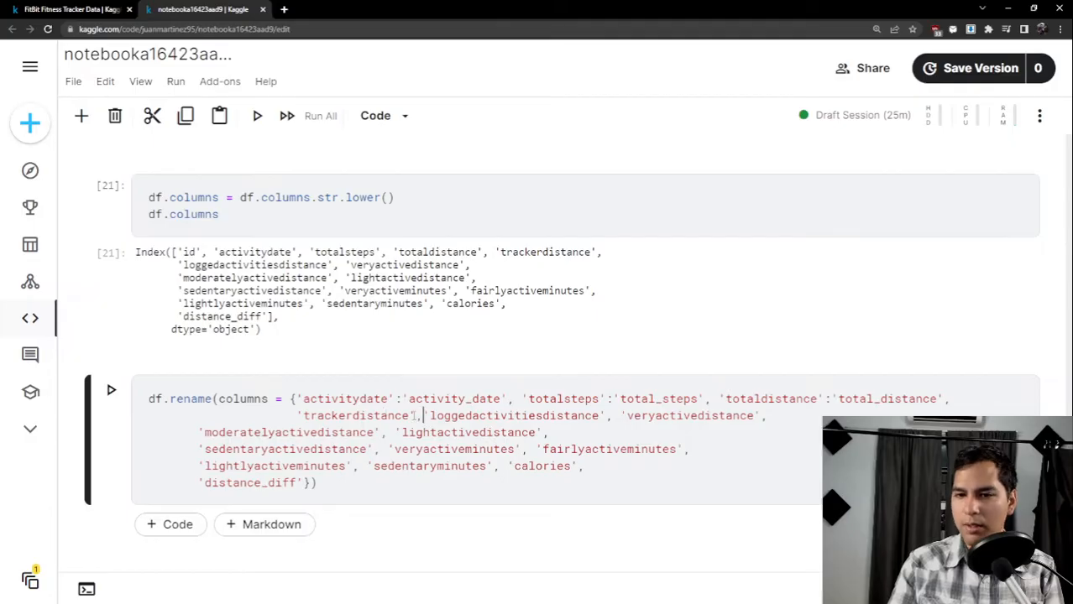
Map the 'trackerdistance' key to the new name 'tracker_distance' in the rename dictionary.
type(":''")
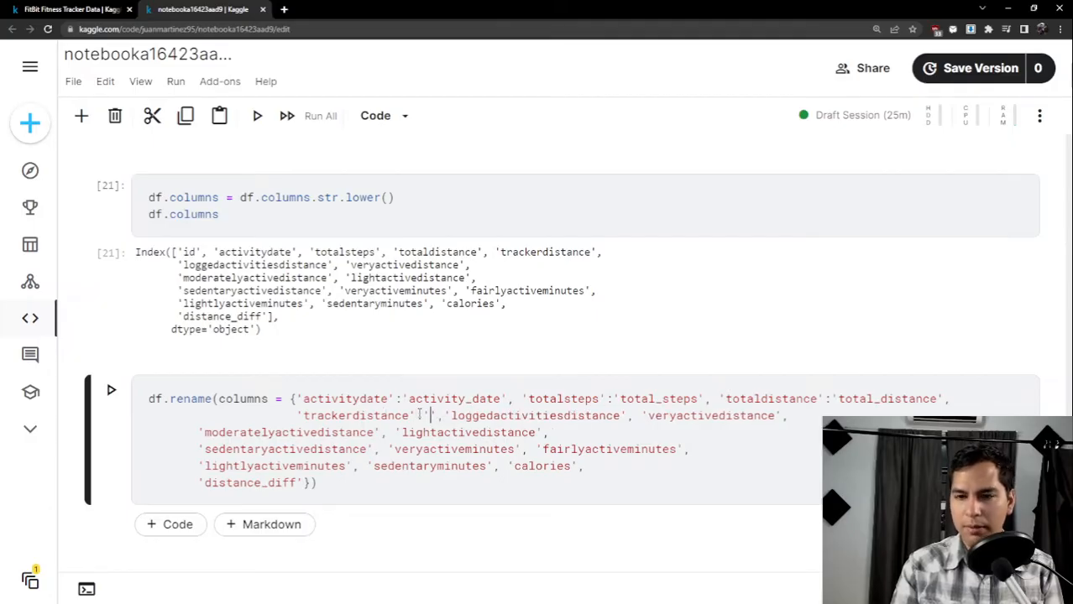
type("tras")
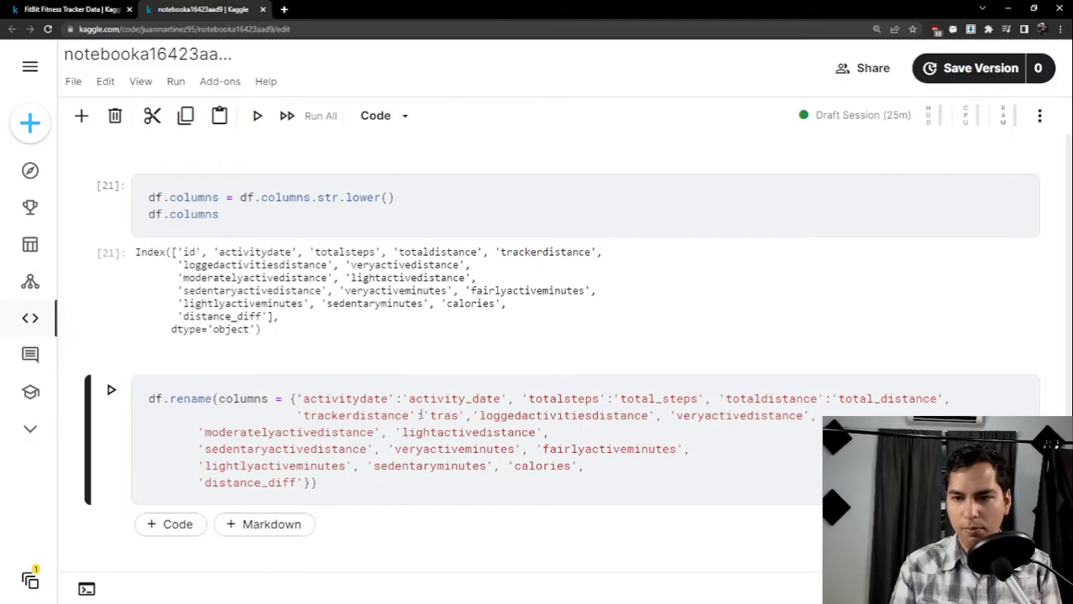
type("ker_dist")
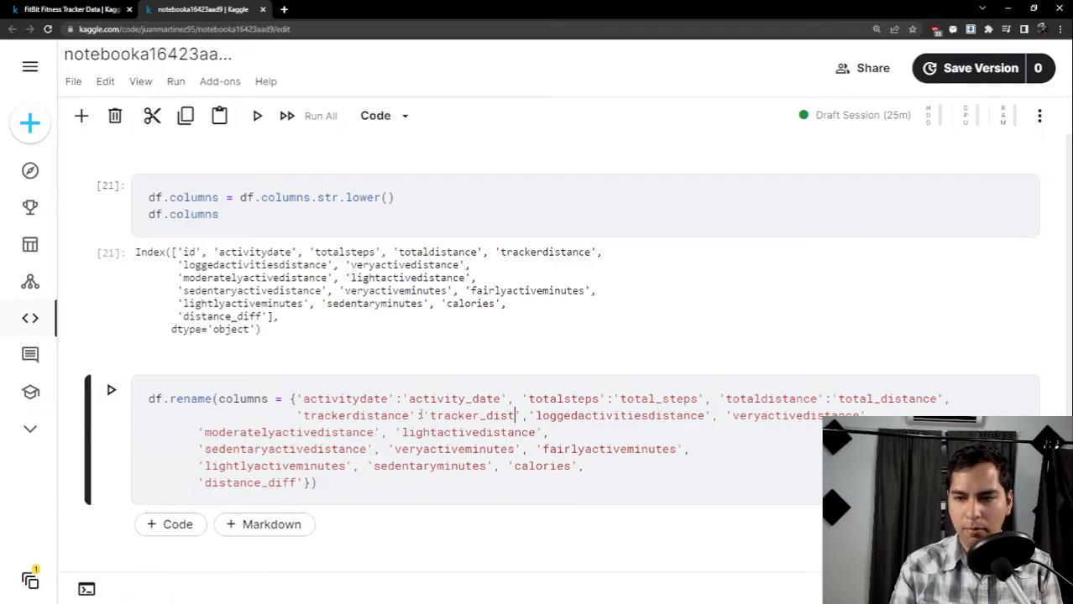
type("ance")
Map the 'loggedactivitiesdistance' key to the new name 'logged_activities_distance' in the rename dictionary.
left_click(740, 415)
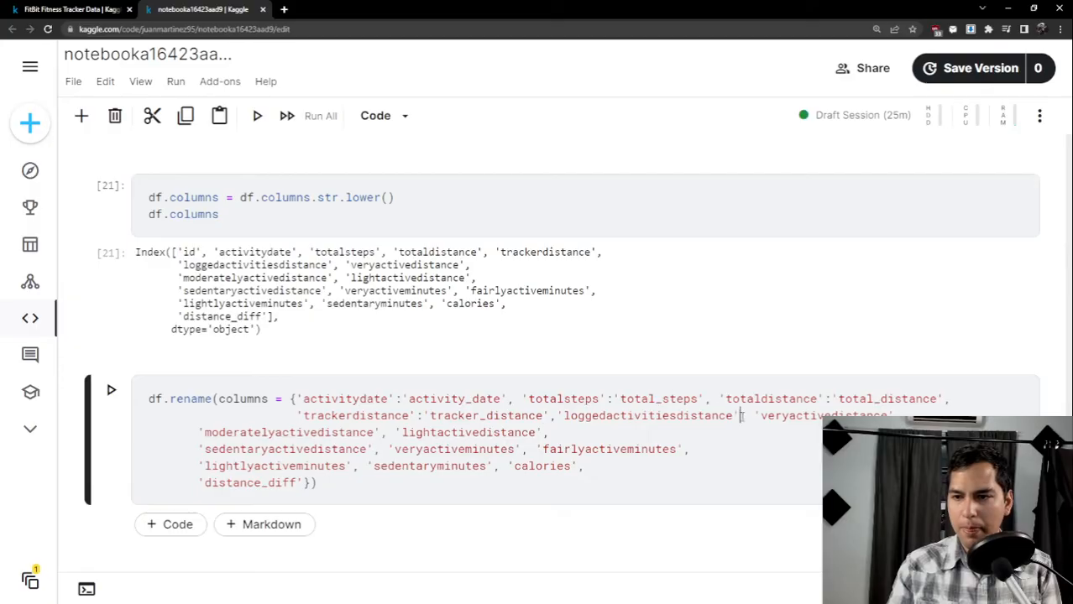
type(":")
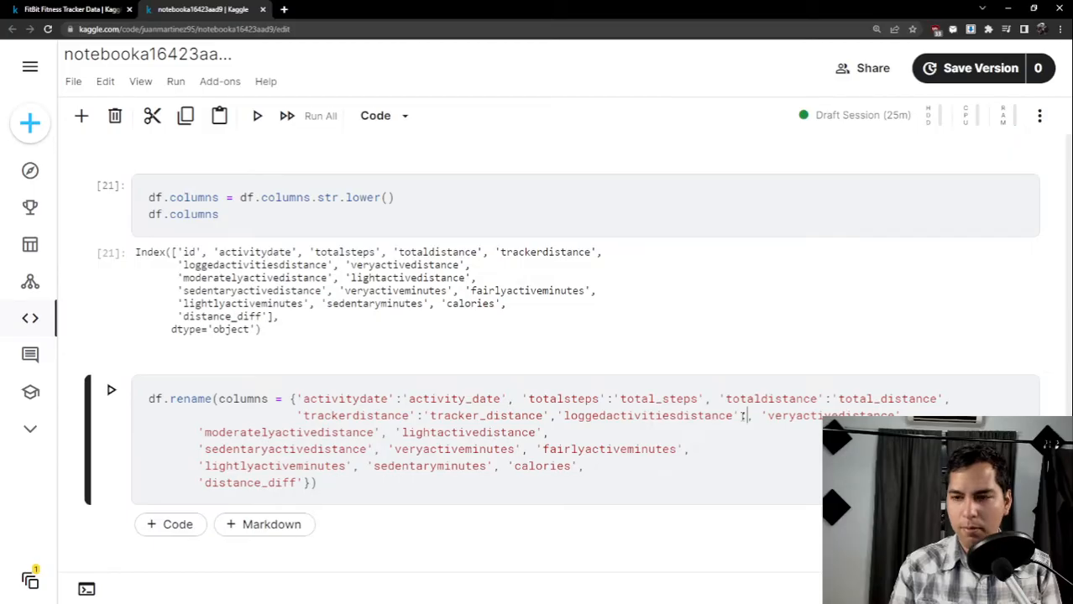
double_click(686, 417)
key("ctrl+c")
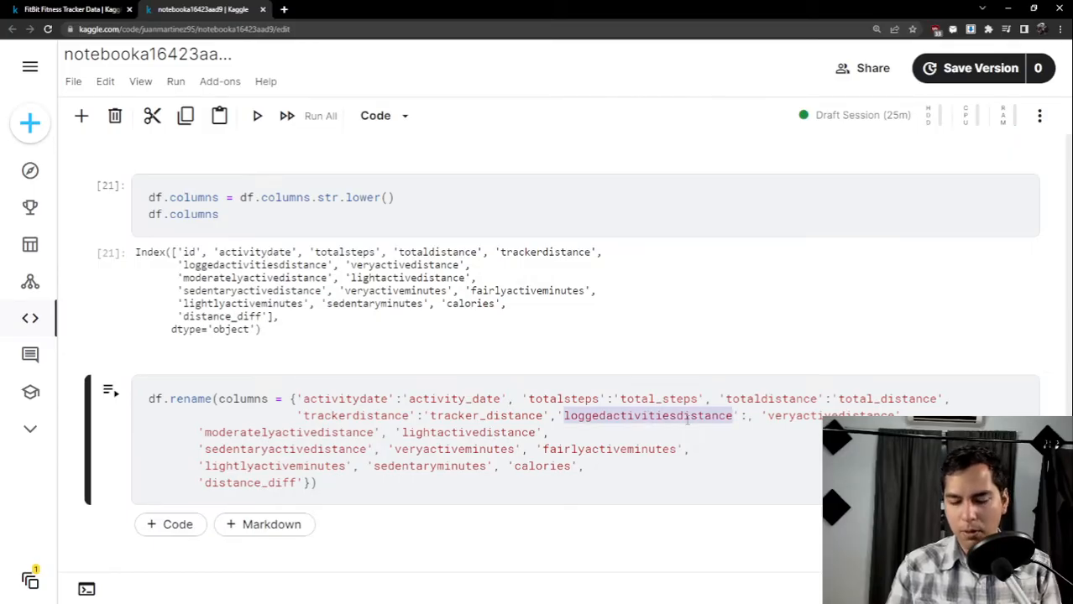
left_click(746, 415)
type("'")
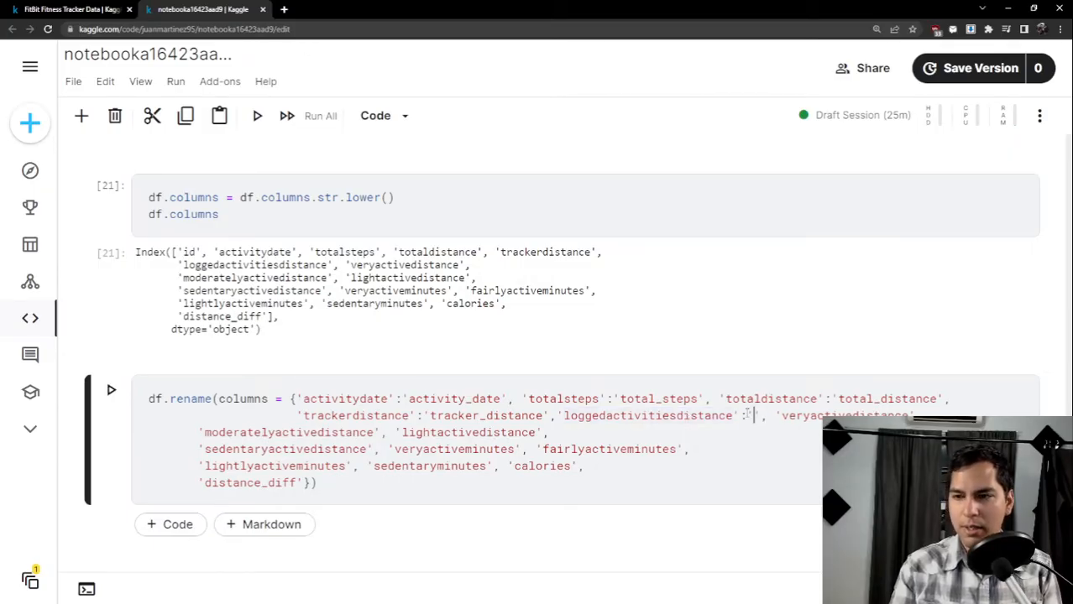
key("ctrl+v")
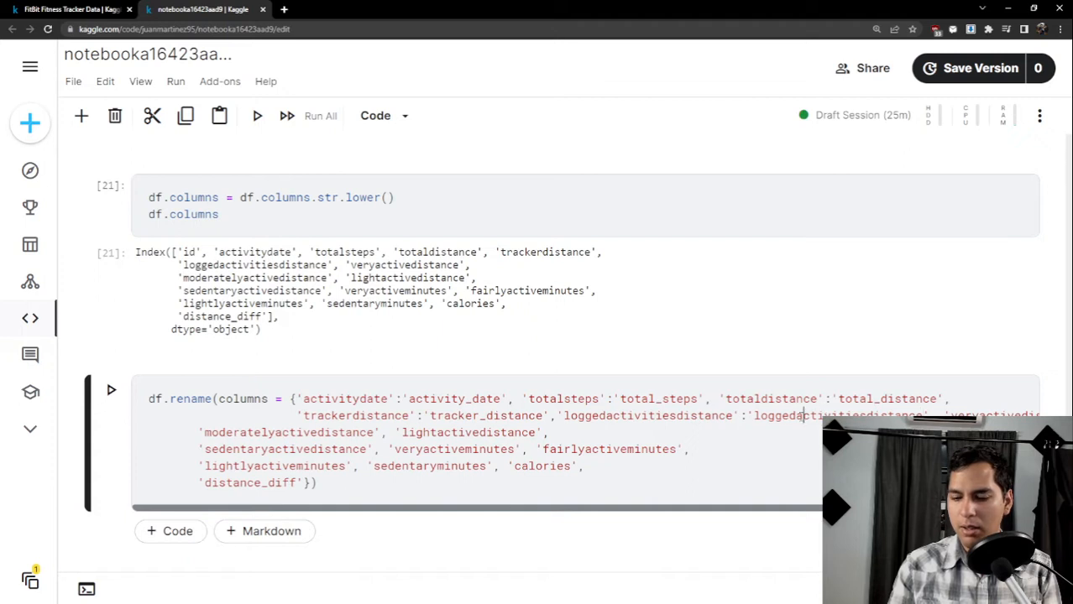
type("_")
key("Right")
key("Right")
key("Right")
key("Right")
key("Right")
key("Right")
key("Right")
key("Right")
key("Right")
key("Right")
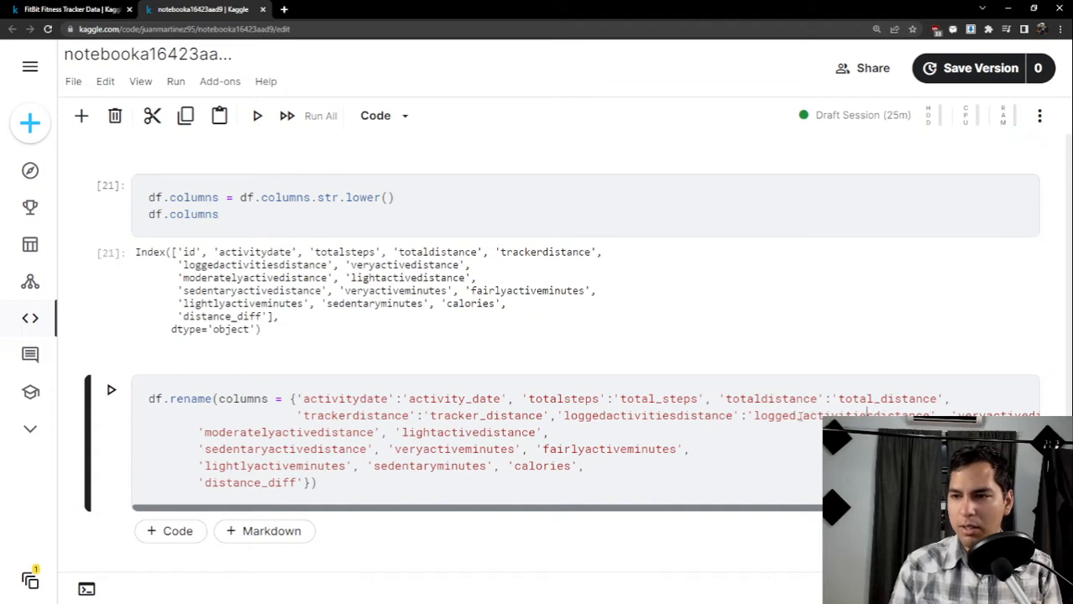
type("_")
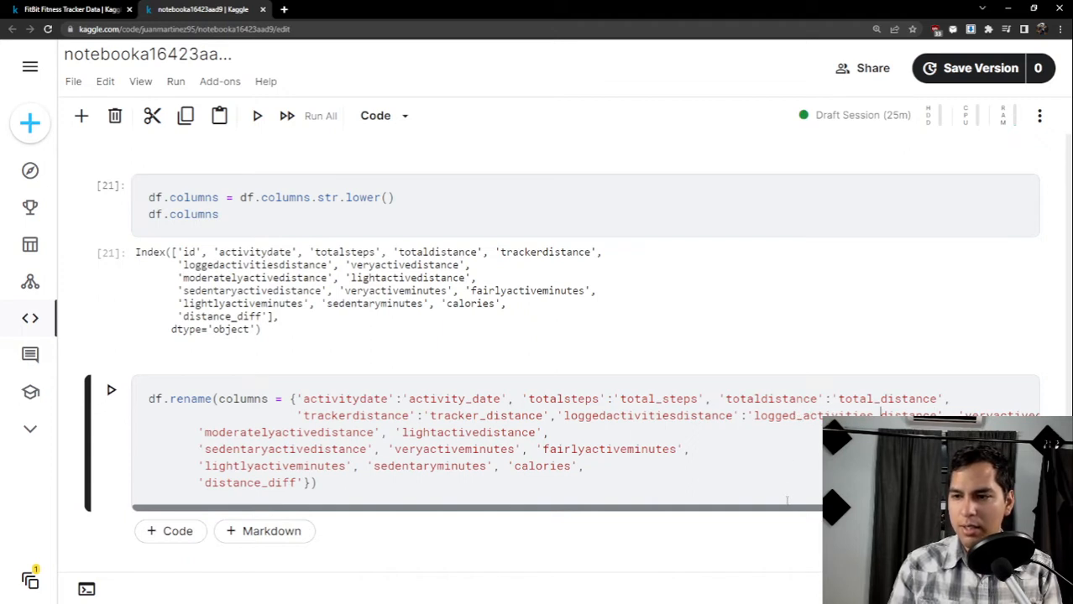
Break the dictionary line before 'veryactivedistance' so that this key starts a new line.
left_click_drag(789, 510, 865, 511)
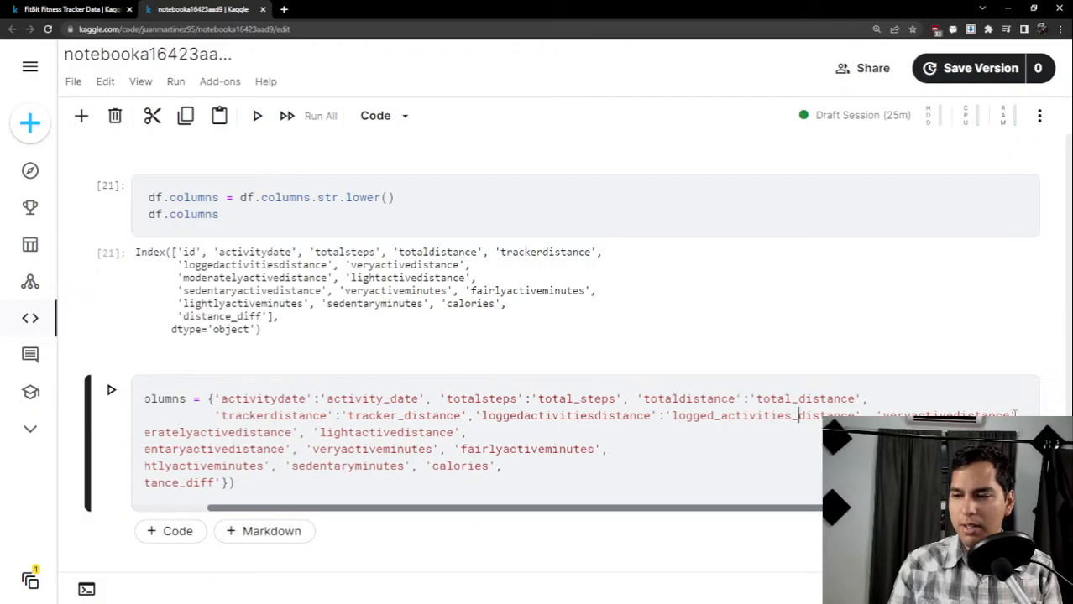
left_click(873, 416)
key("Return")
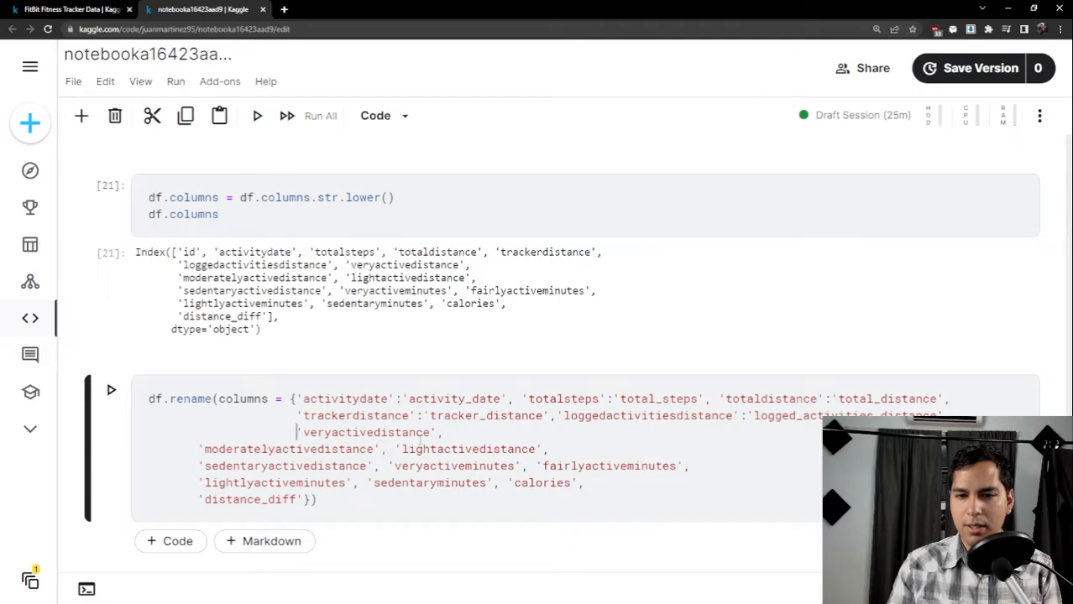
Map the 'veryactivedistance' key to the new name 'very_active_distance' in the rename dictionary.
left_click(446, 432)
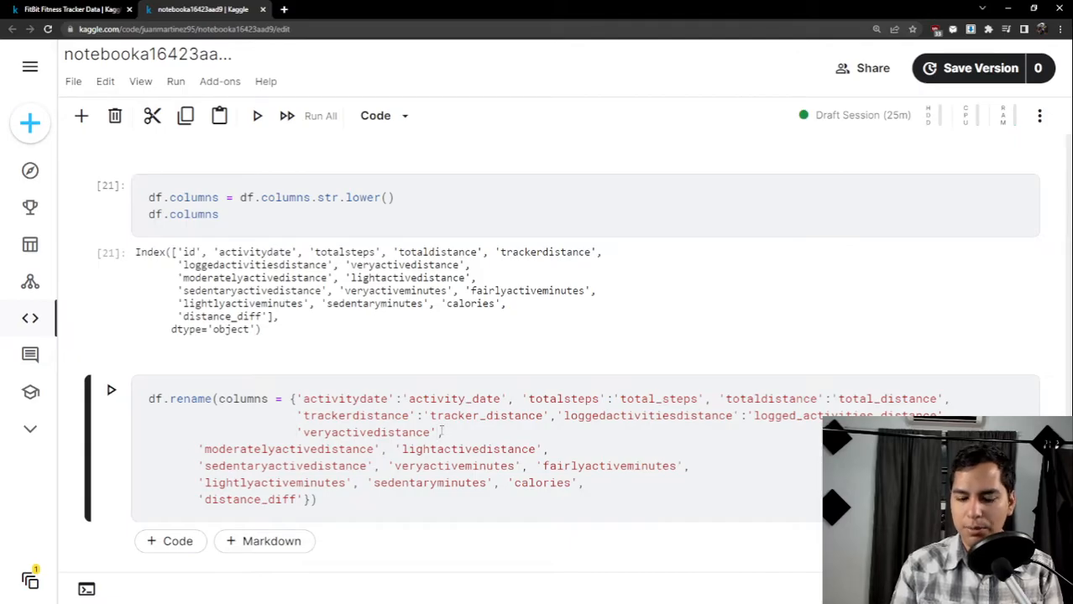
type(":")
double_click(422, 432)
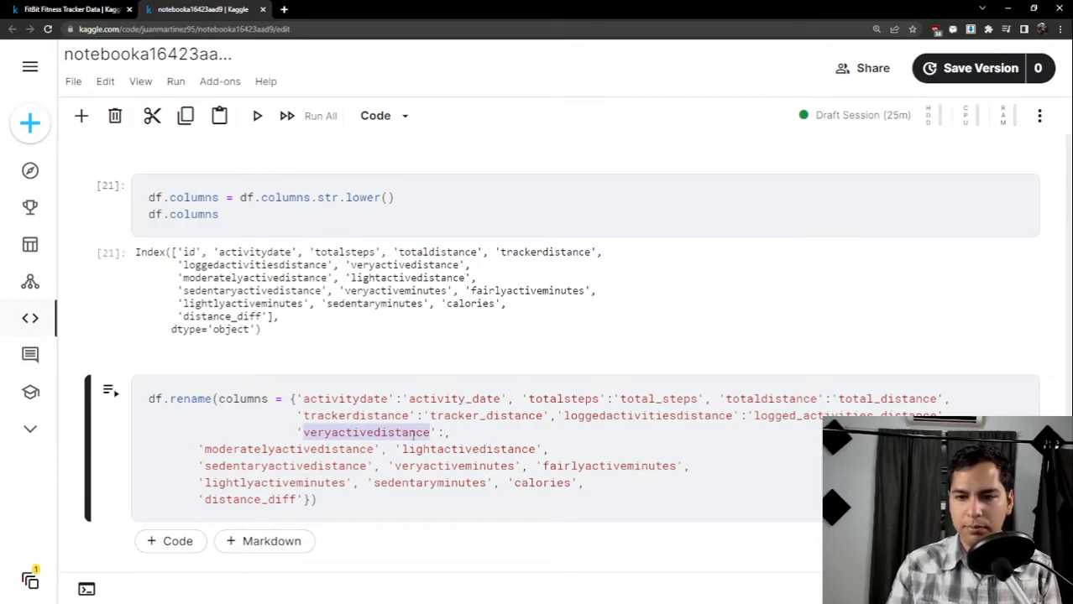
key("ctrl+c")
left_click(446, 432)
type("'")
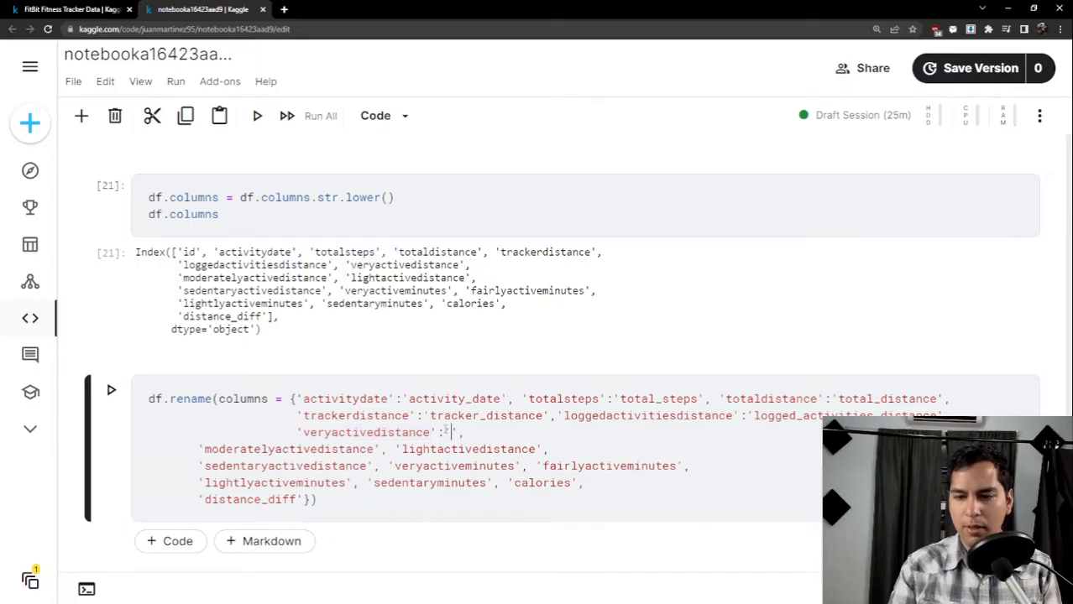
key("ctrl+v")
key("Left")
key("Left")
key("Left")
key("Left")
key("Left")
key("Left")
key("Left")
key("Left")
key("Left")
key("Left")
key("Left")
key("Left")
key("Left")
key("Left")
key("Left")
key("Right")
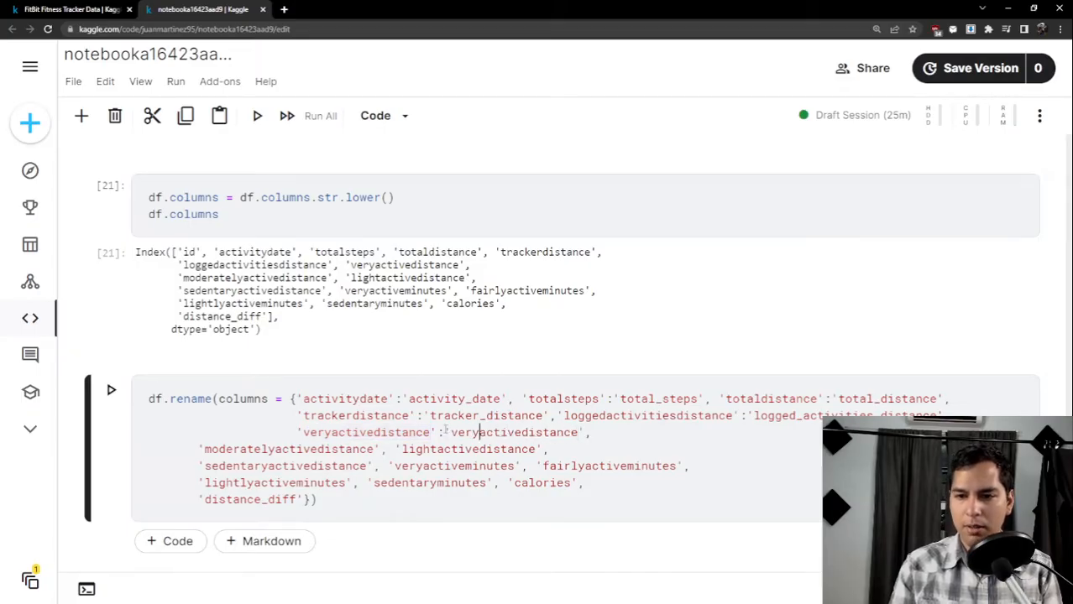
type("_")
key("Right")
key("Right")
key("Right")
key("Right")
key("Right")
key("Right")
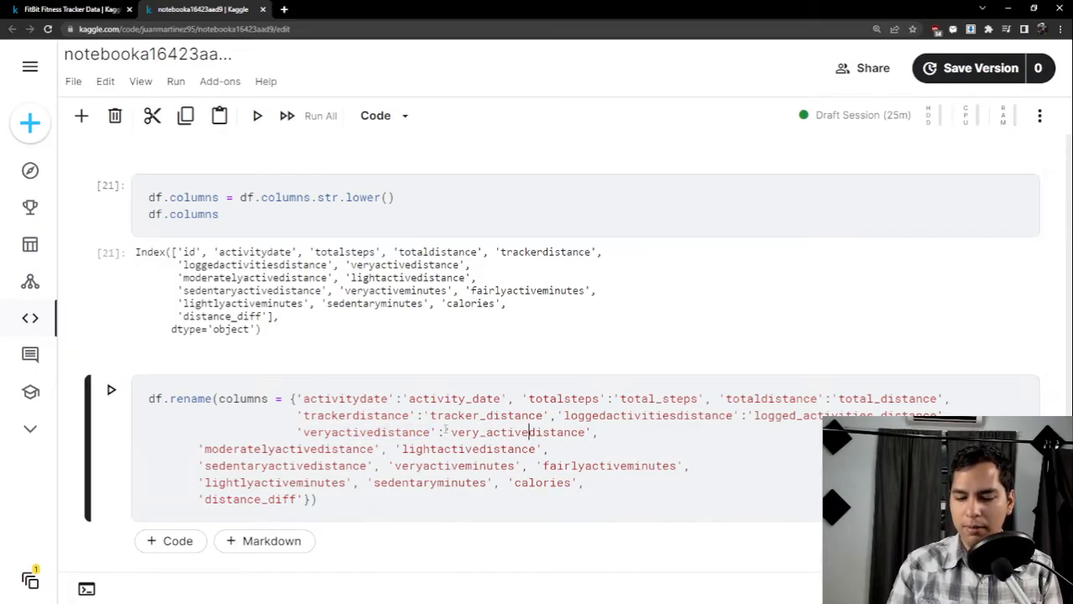
type("_")
Join the line starting with 'moderatelyactivedistance' onto the end of the 'veryactivedistance' line.
left_click(195, 450)
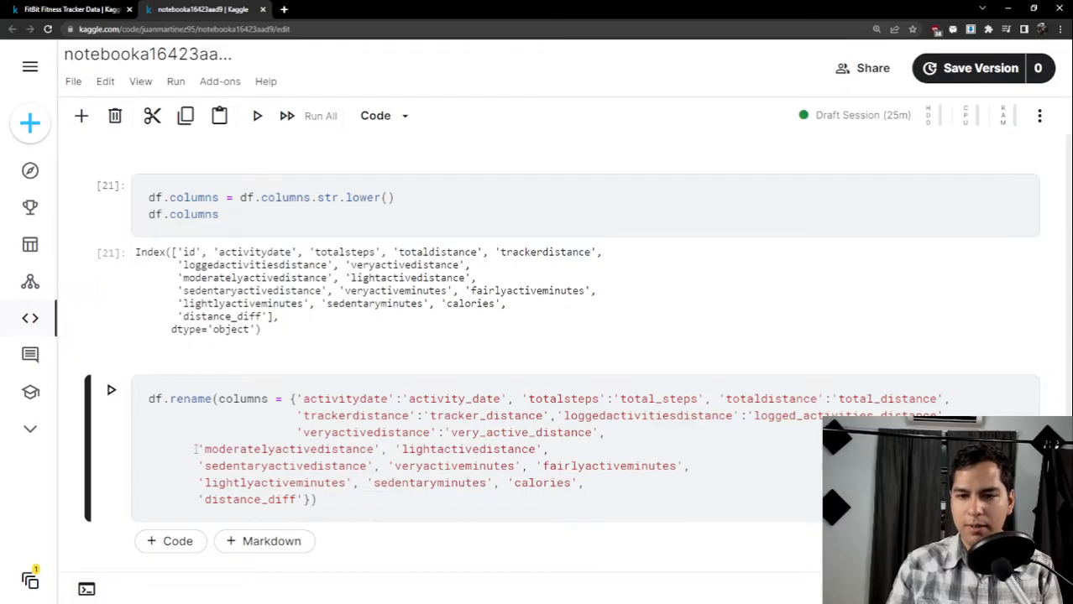
key("BackSpace")
key("BackSpace")
key("BackSpace")
key("BackSpace")
key("BackSpace")
key("BackSpace")
key("BackSpace")
key("BackSpace")
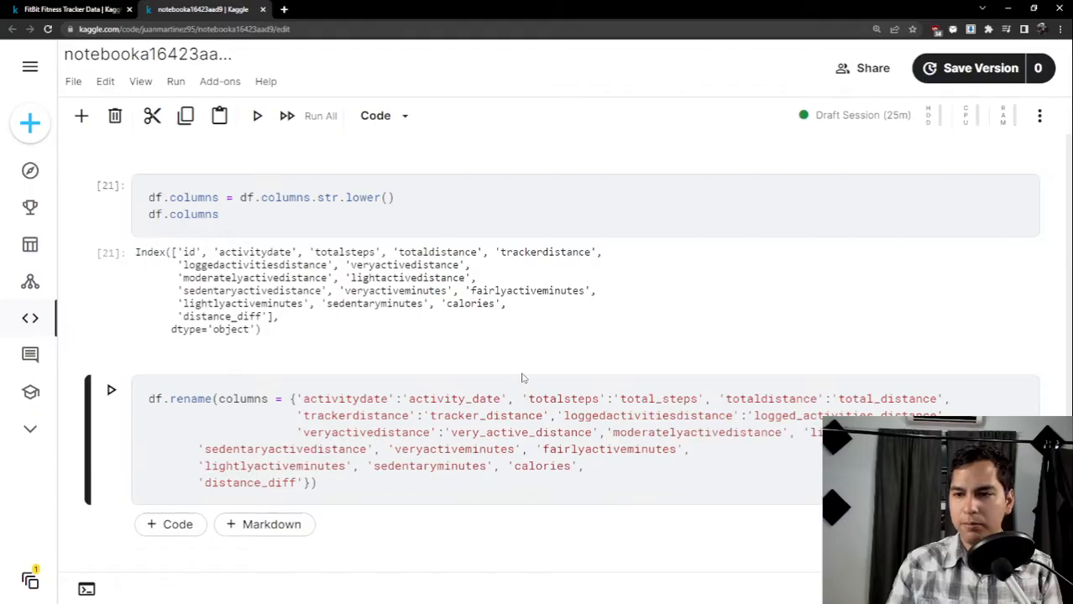
Map the 'moderatelyactivedistance' key to the new name 'moderately_active_distance' in the rename dictionary.
double_click(678, 428)
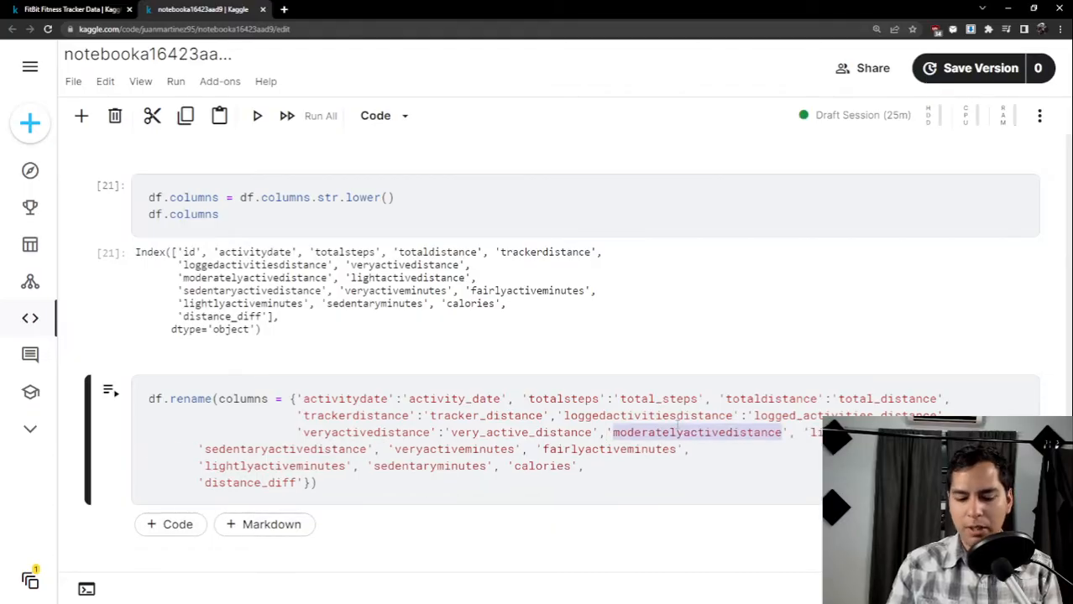
left_click(790, 432)
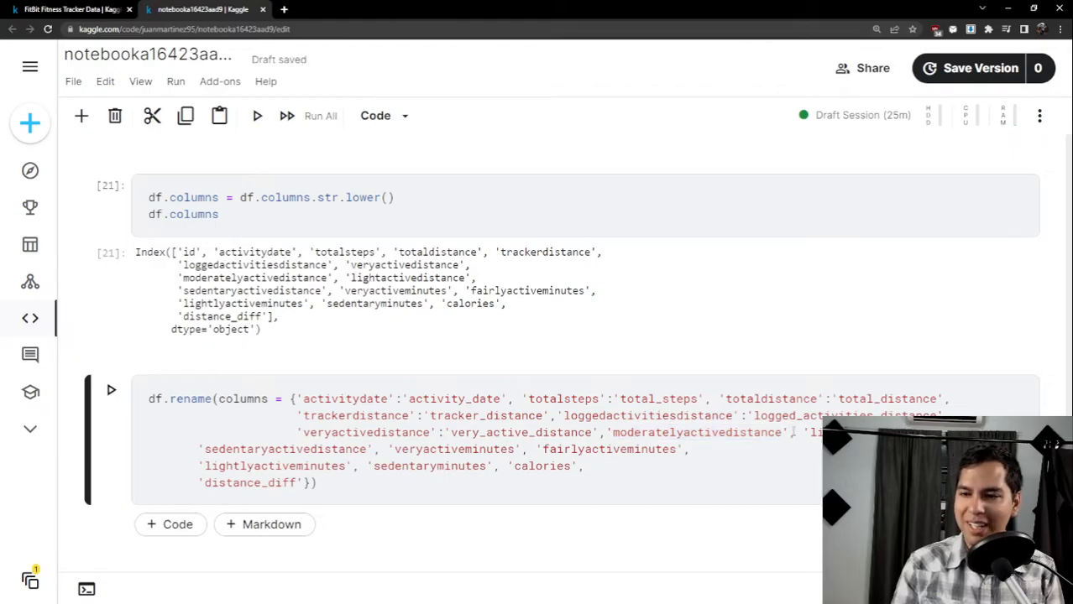
type(":")
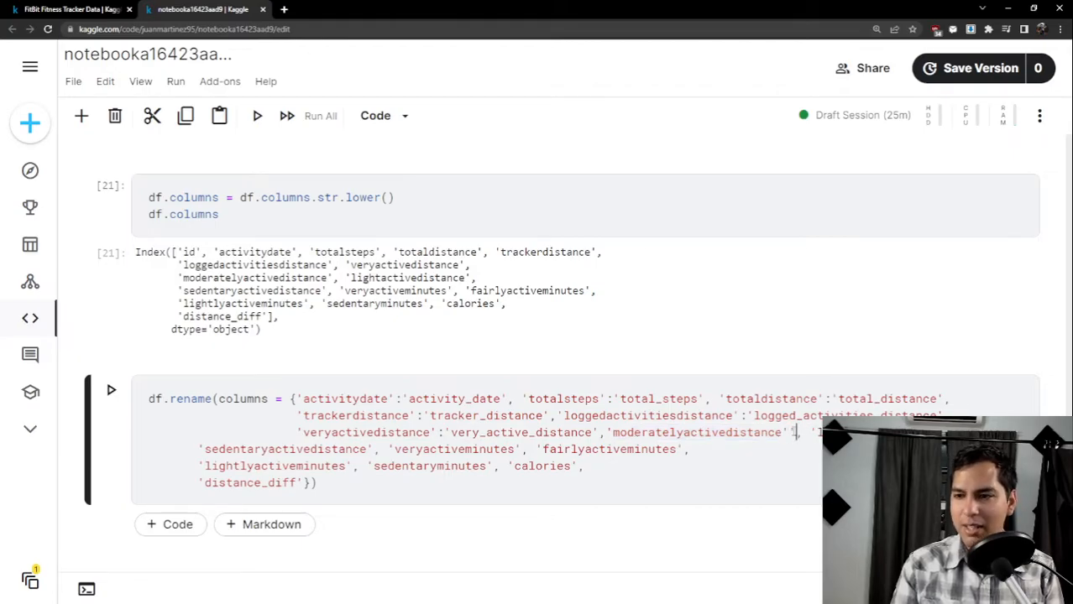
type("''")
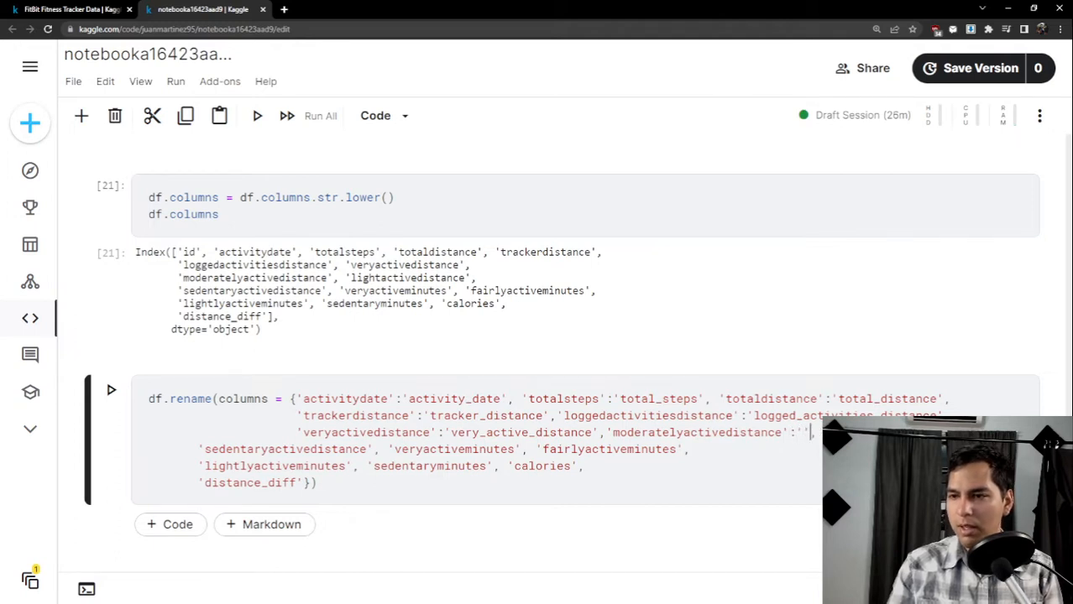
key("Left")
key("ctrl+v")
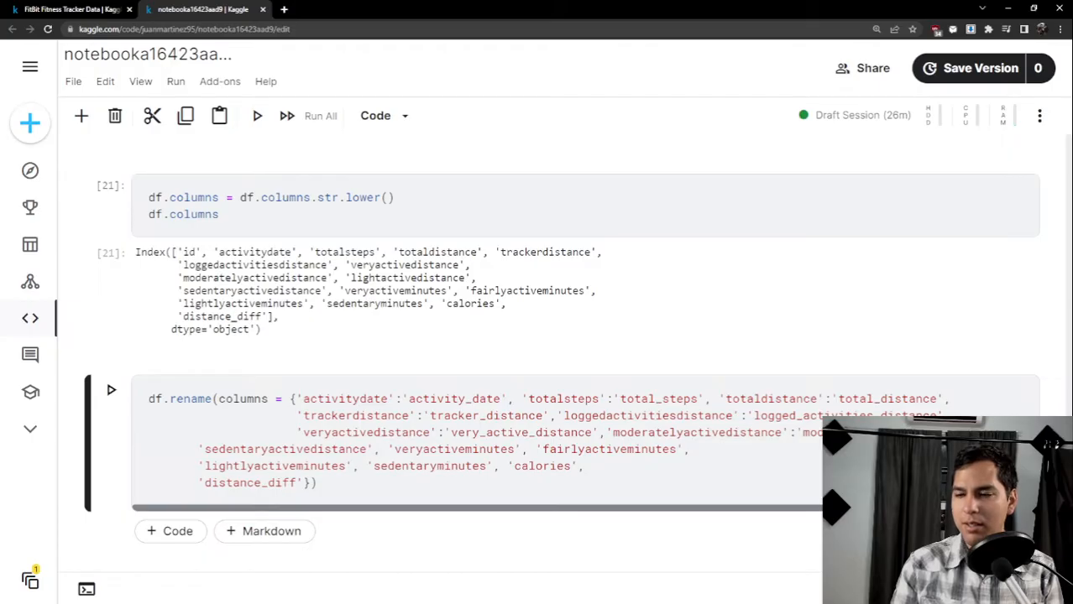
Break the dictionary line before 'lightactivedistance' and join the 'sedentaryactivedistance' line onto the new line.
key("Return")
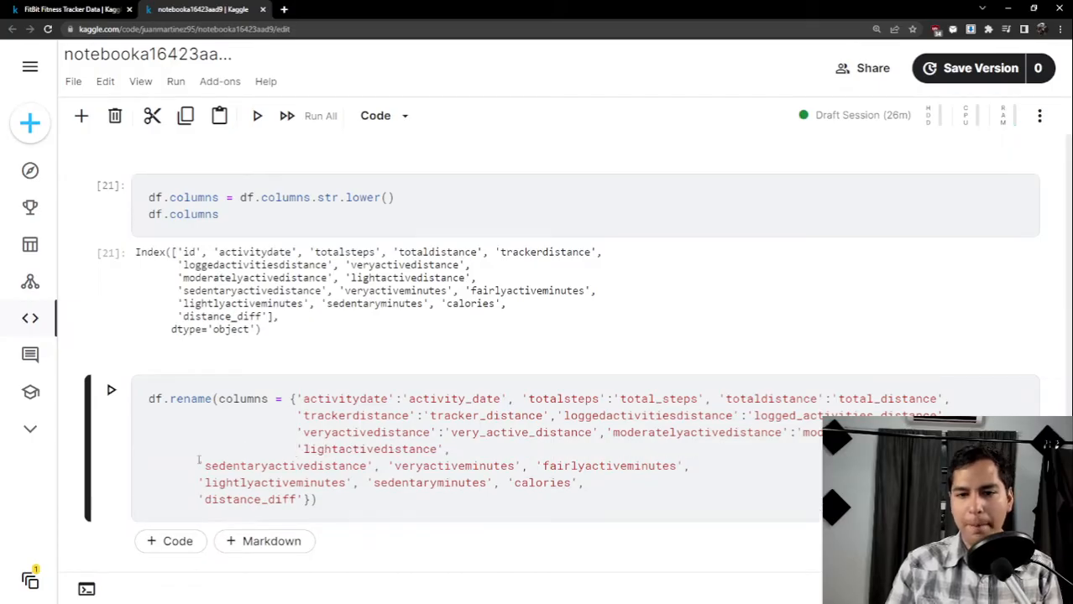
left_click(198, 461)
key("BackSpace")
key("BackSpace")
key("BackSpace")
key("BackSpace")
key("BackSpace")
key("BackSpace")
key("BackSpace")
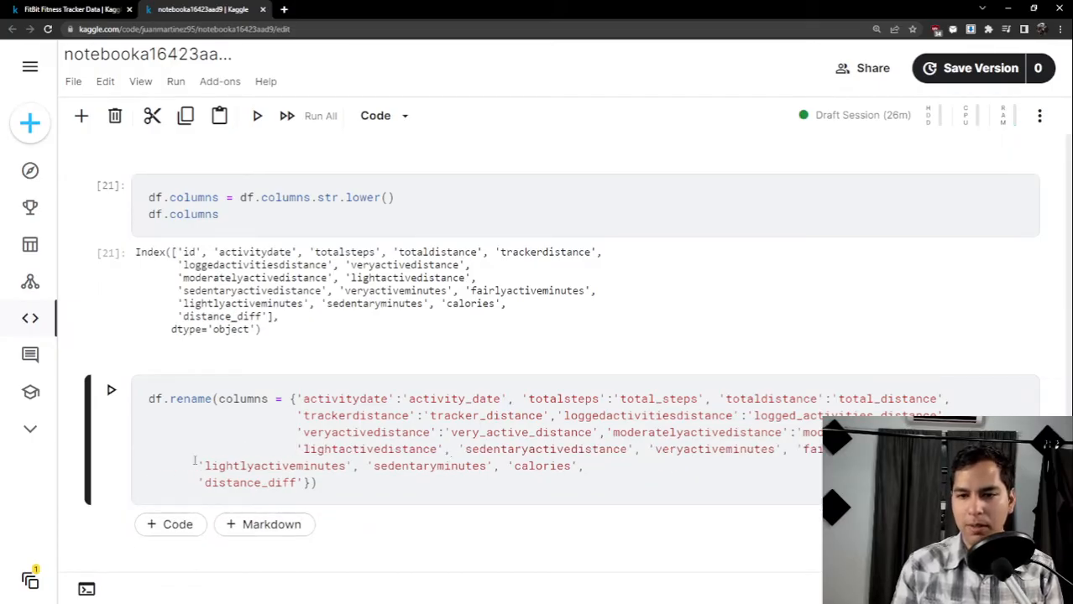
Map the 'lightactivedistance' key to the new name 'light_active_distance' in the rename dictionary.
double_click(362, 450)
key("ctrl+c")
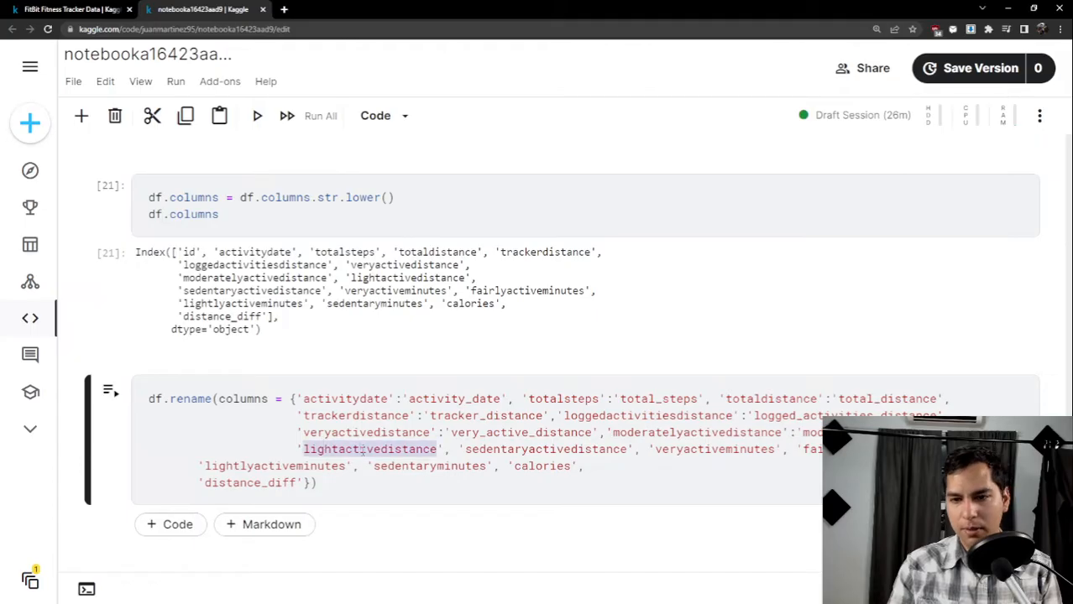
left_click(445, 450)
type(":'")
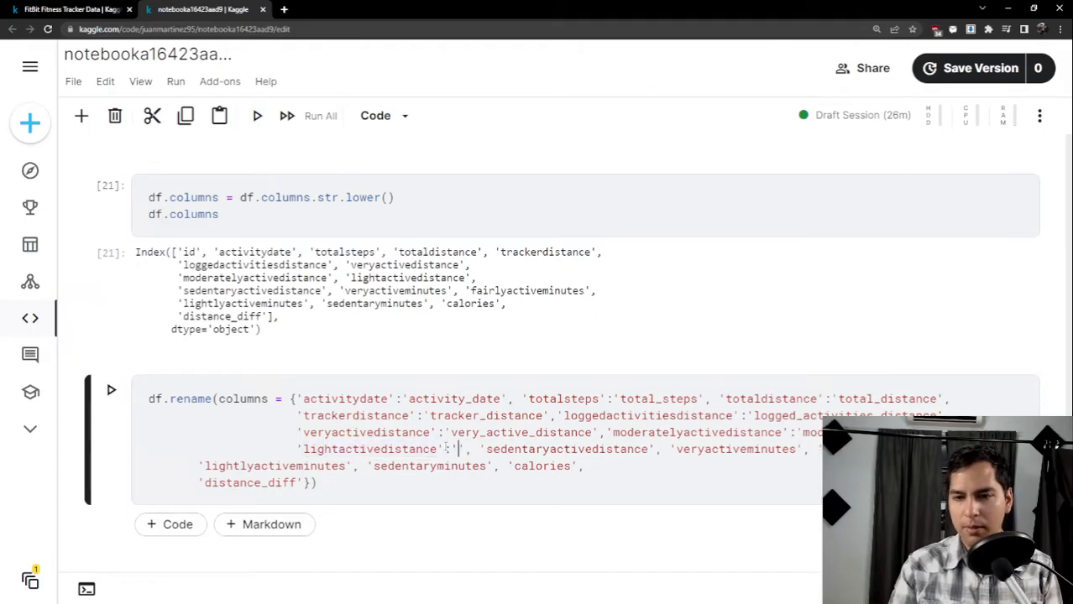
key("ctrl+v")
key("Left")
key("Left")
key("Left")
key("Left")
key("Left")
key("Left")
key("Left")
key("Left")
key("Left")
key("Left")
key("Left")
key("Left")
key("Left")
key("Left")
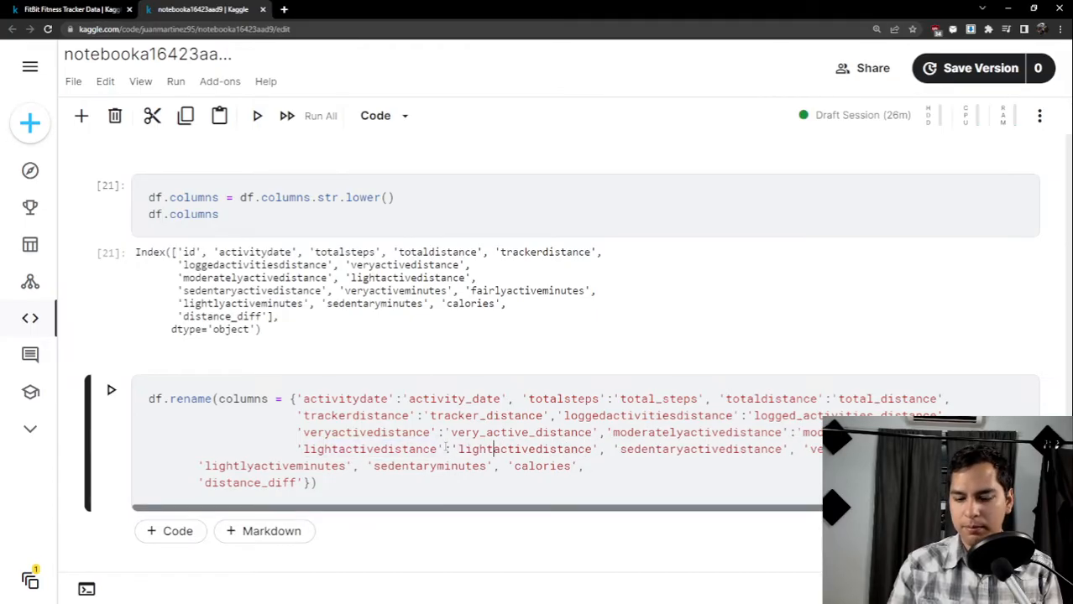
type("_")
key("Right")
key("Right")
key("Right")
key("Right")
key("Right")
key("Right")
type("_")
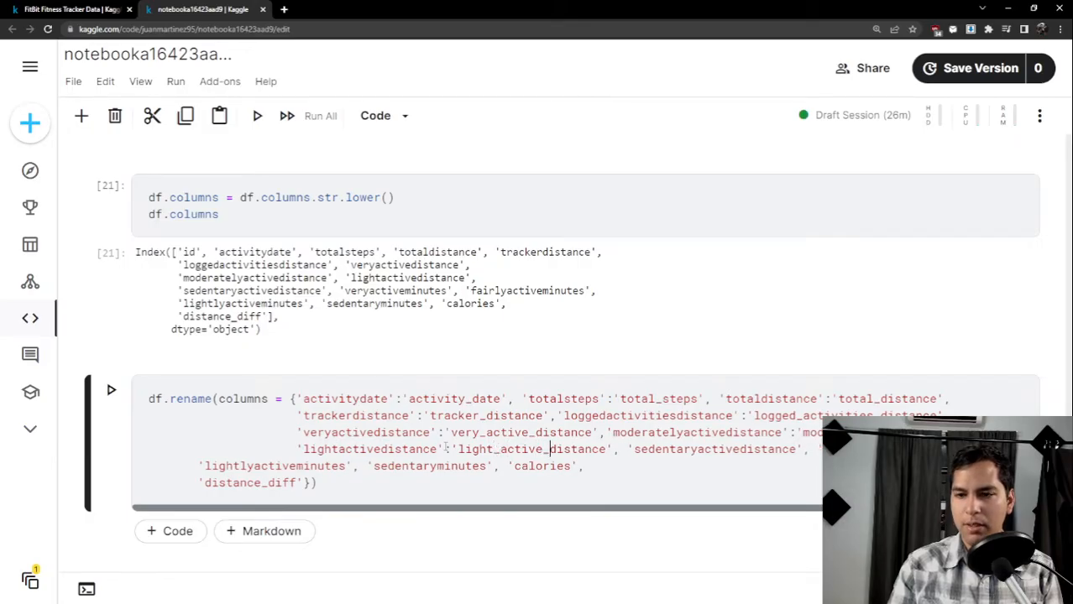
Map the 'sedentaryactivedistance' key to the new name 'sedentary_active_distance' in the rename dictionary.
double_click(687, 450)
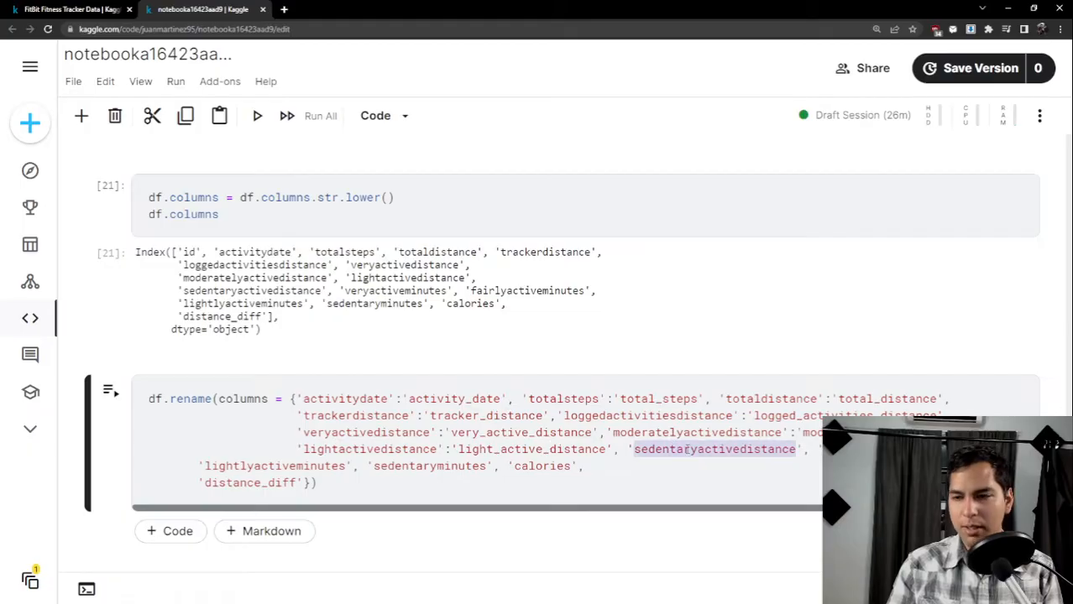
left_click(802, 450)
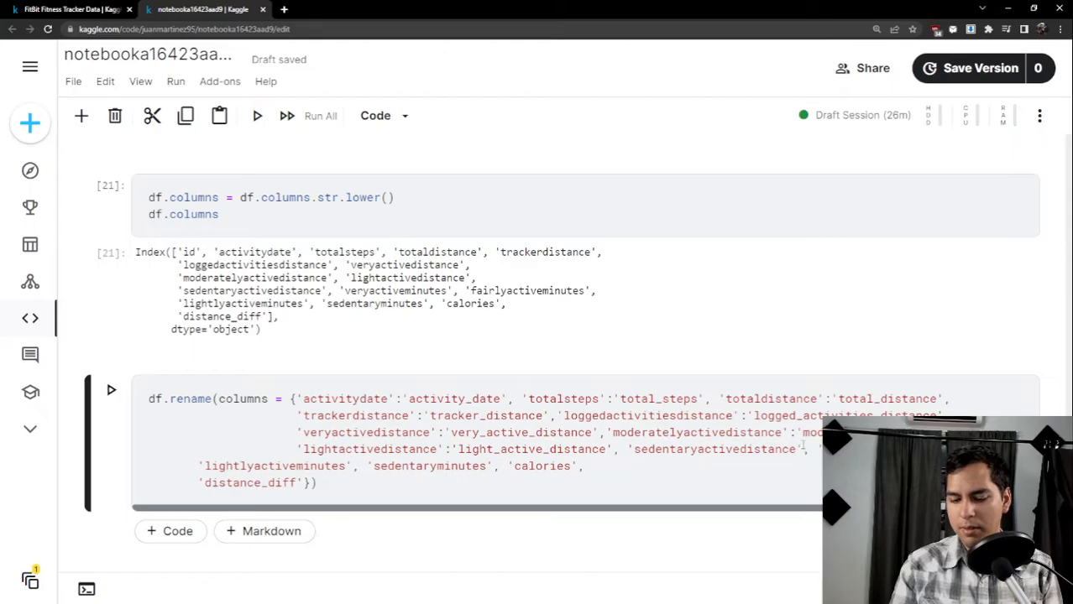
type(":'s")
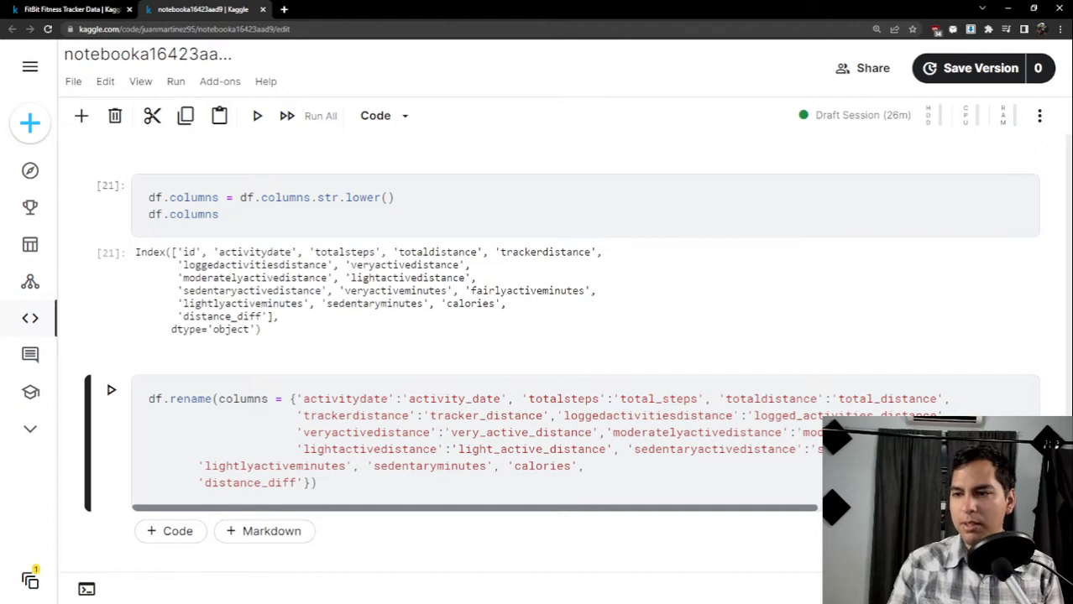
Break the dictionary line before 'veryactiveminutes' and join the 'lightlyactiveminutes' line onto the new line.
left_click_drag(755, 508, 862, 507)
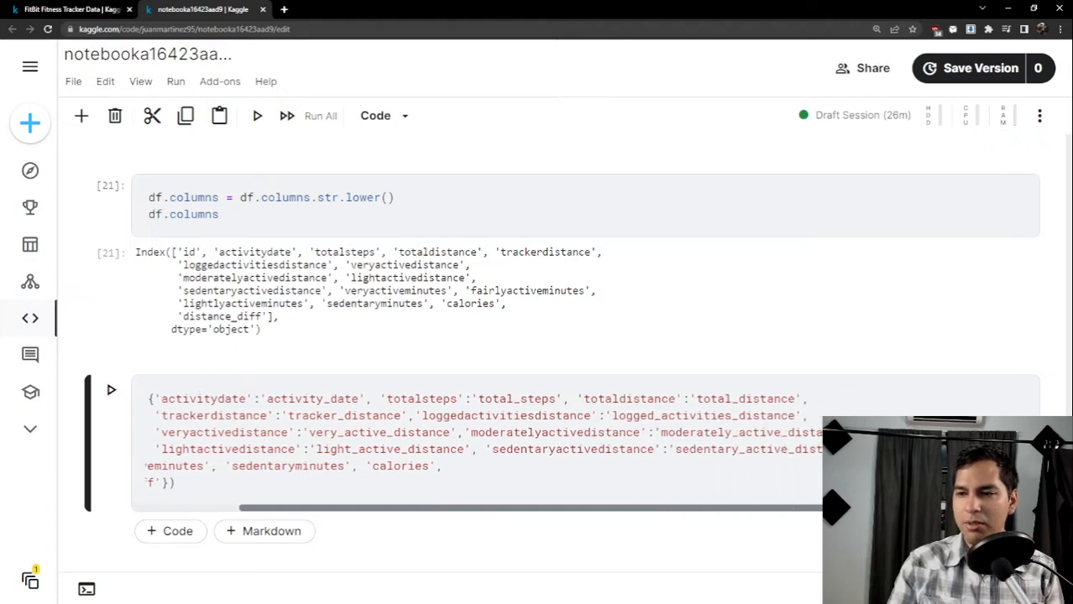
key("Return")
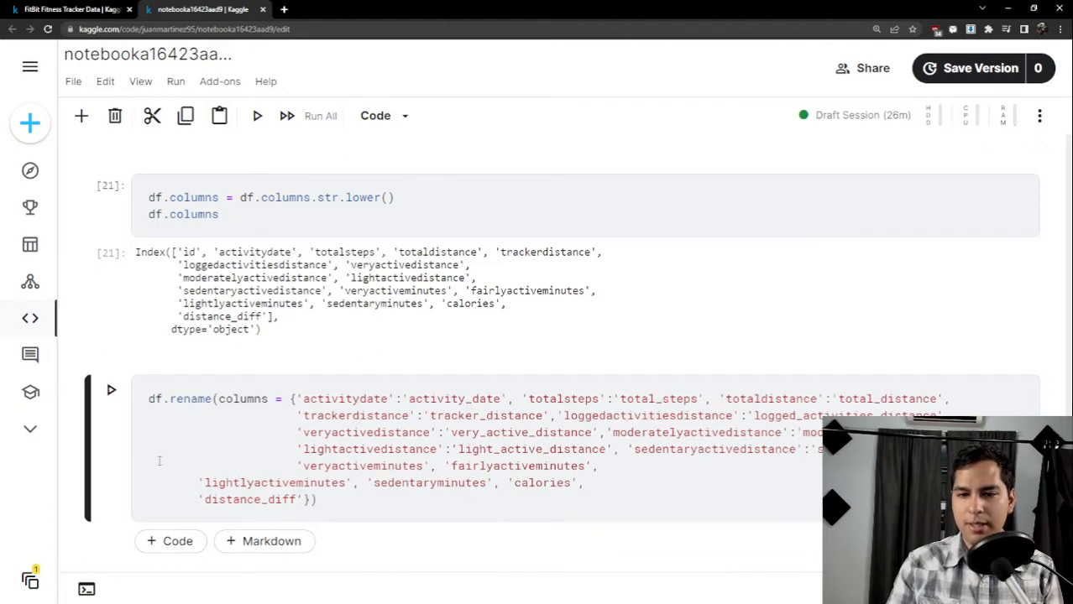
left_click(199, 482)
key("BackSpace")
key("BackSpace")
key("BackSpace")
key("BackSpace")
key("BackSpace")
key("BackSpace")
key("BackSpace")
key("BackSpace")
key("BackSpace")
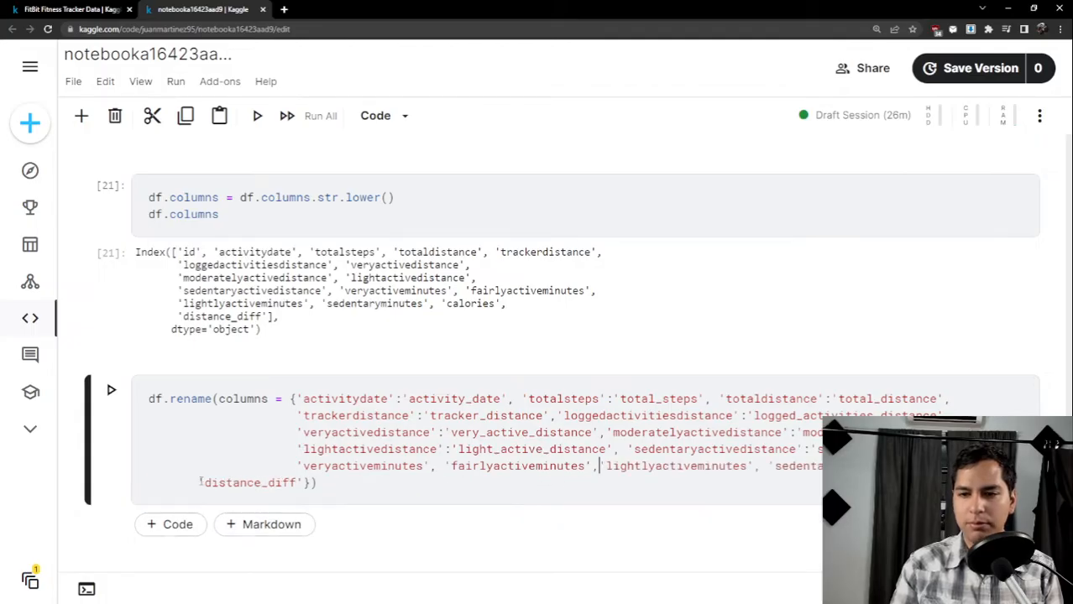
Map the 'veryactiveminutes' key to the new name 'very_active_minutes' in the rename dictionary.
double_click(375, 465)
key("ctrl+c")
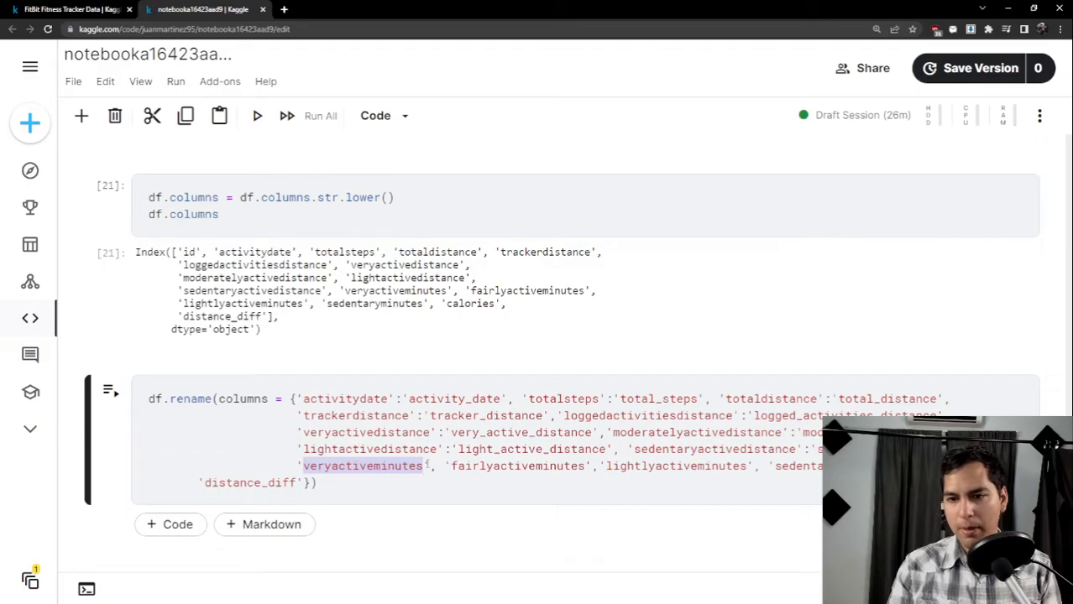
left_click(428, 465)
type(":'")
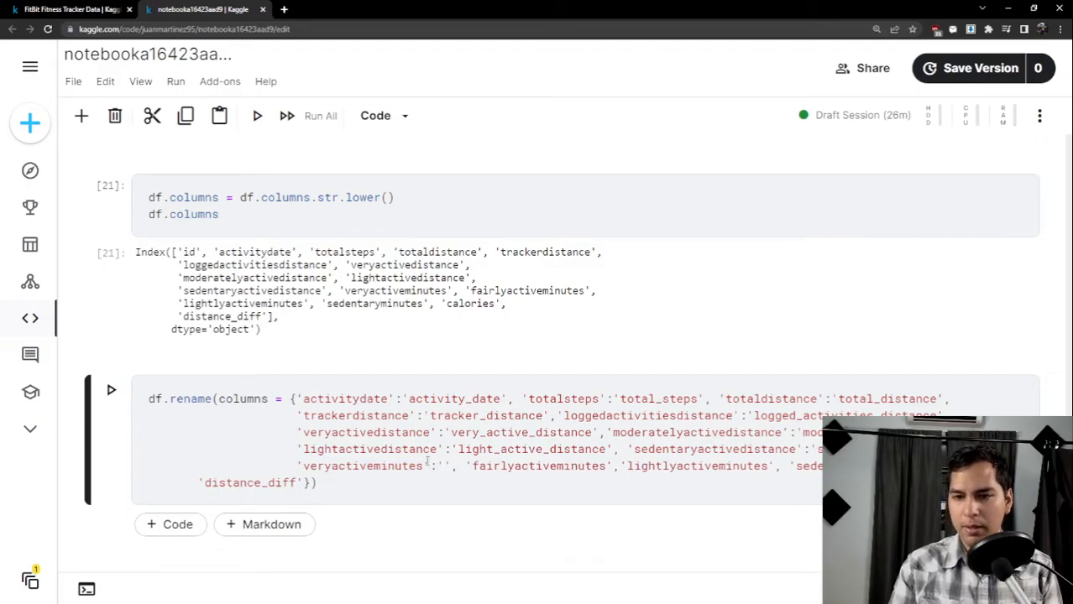
key("ctrl+v")
key("Left")
key("Left")
key("Left")
key("Left")
key("Left")
key("Left")
key("Left")
key("Left")
key("Left")
key("Left")
key("Left")
key("Left")
key("Left")
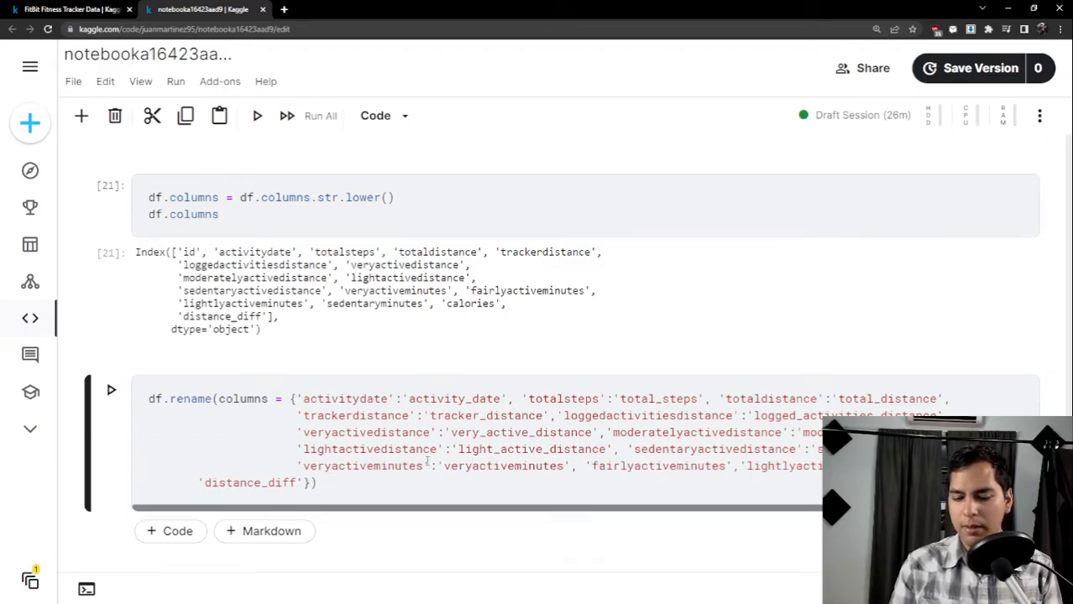
type("_")
key("Right")
key("Right")
key("Right")
key("Right")
key("Right")
key("Right")
type("_")
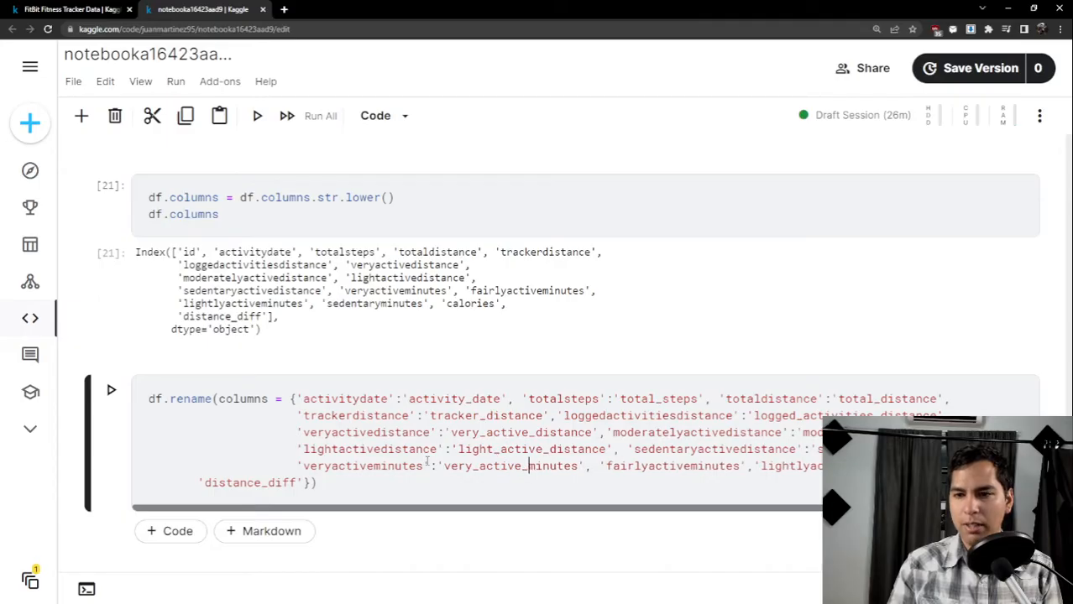
key("Right")
key("Right")
key("Right")
key("Right")
key("Right")
key("Right")
key("Right")
key("Right")
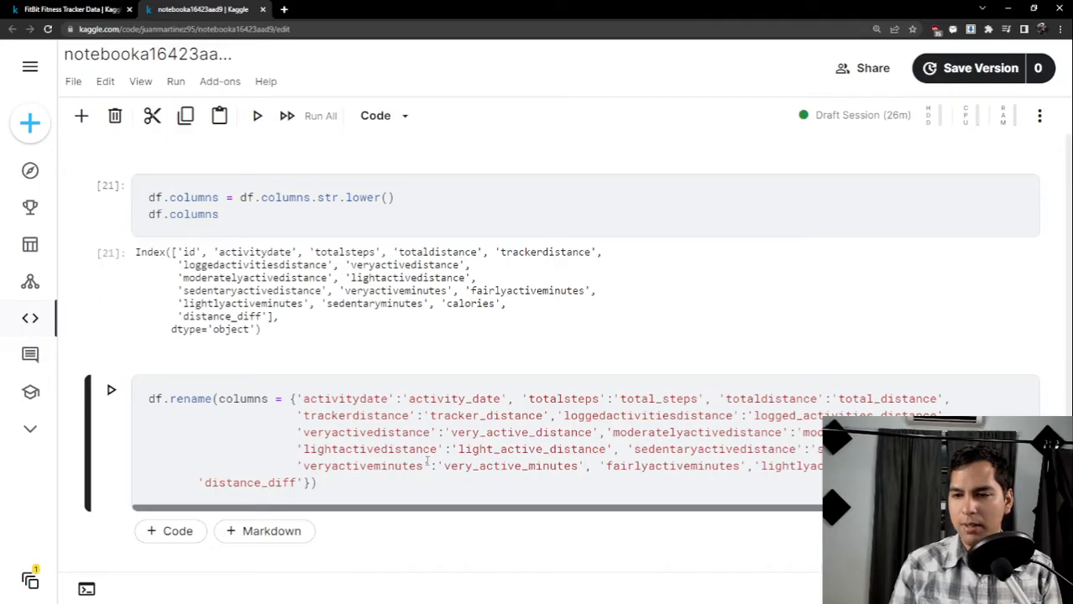
key("Right")
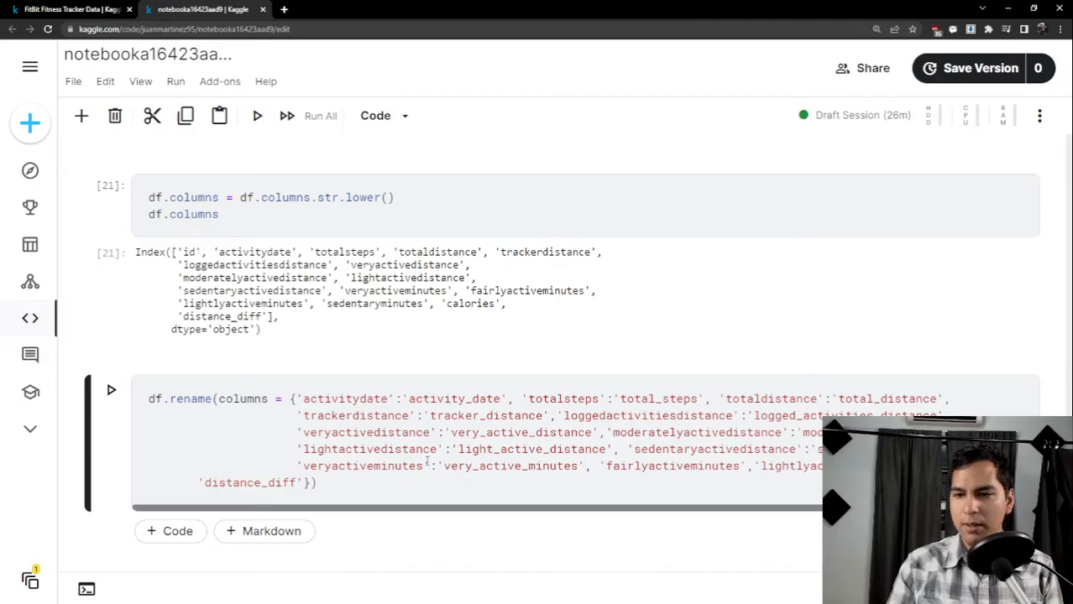
Map the 'fairlyactiveminutes' key to the new name 'fairly_active_minutes' in the rename dictionary.
double_click(691, 466)
left_click(744, 463)
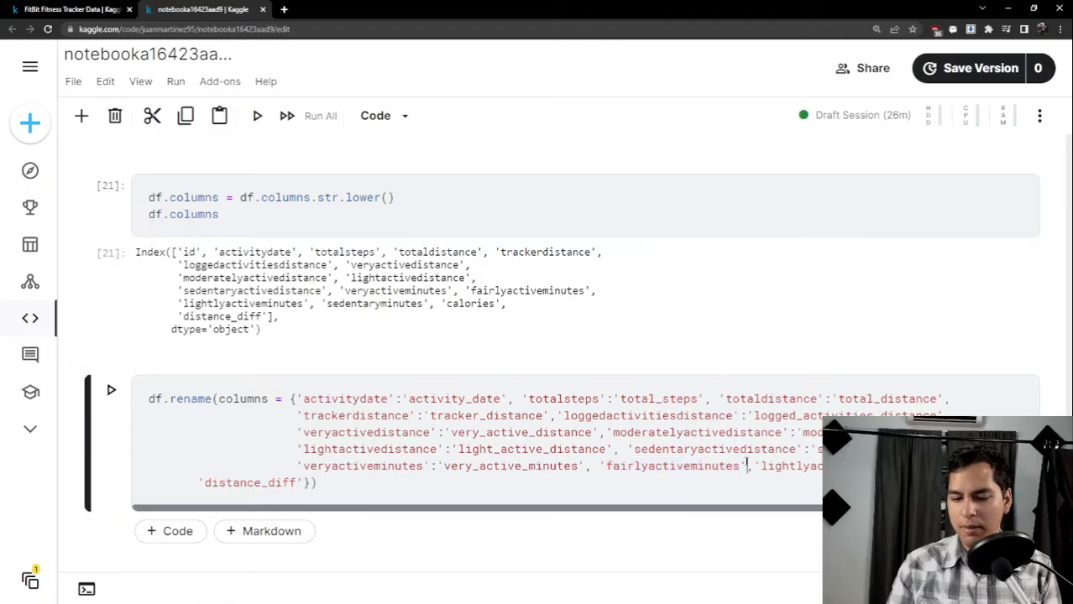
type(":'")
key("ctrl+v")
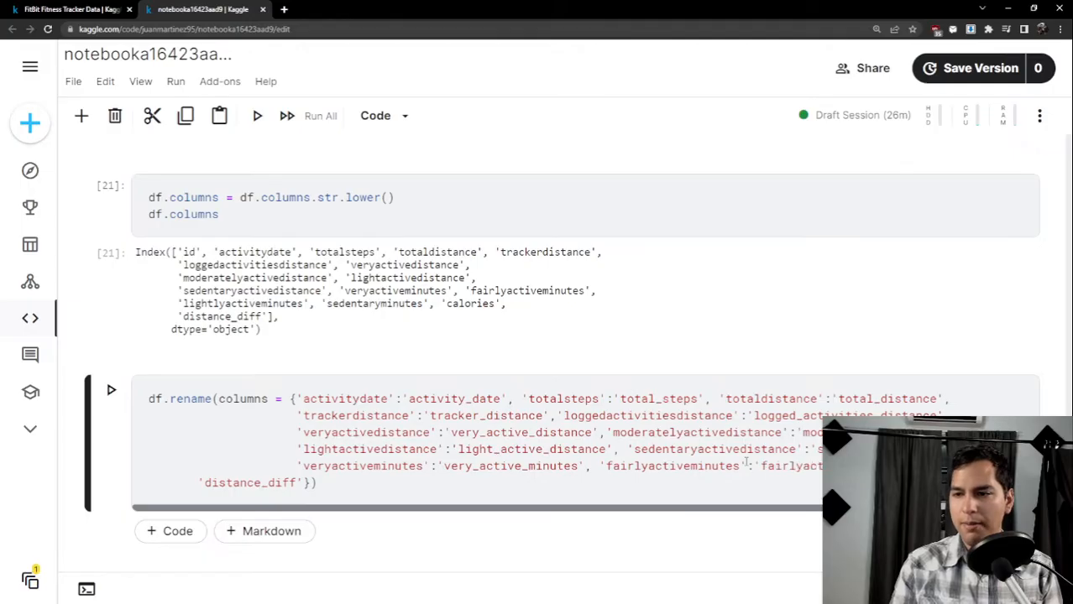
key("Left")
key("Left")
key("Left")
key("Left")
key("Left")
key("Left")
key("Left")
key("Left")
key("Left")
key("Left")
key("Left")
key("Left")
key("Left")
key("Left")
key("Right")
type("_")
key("Right")
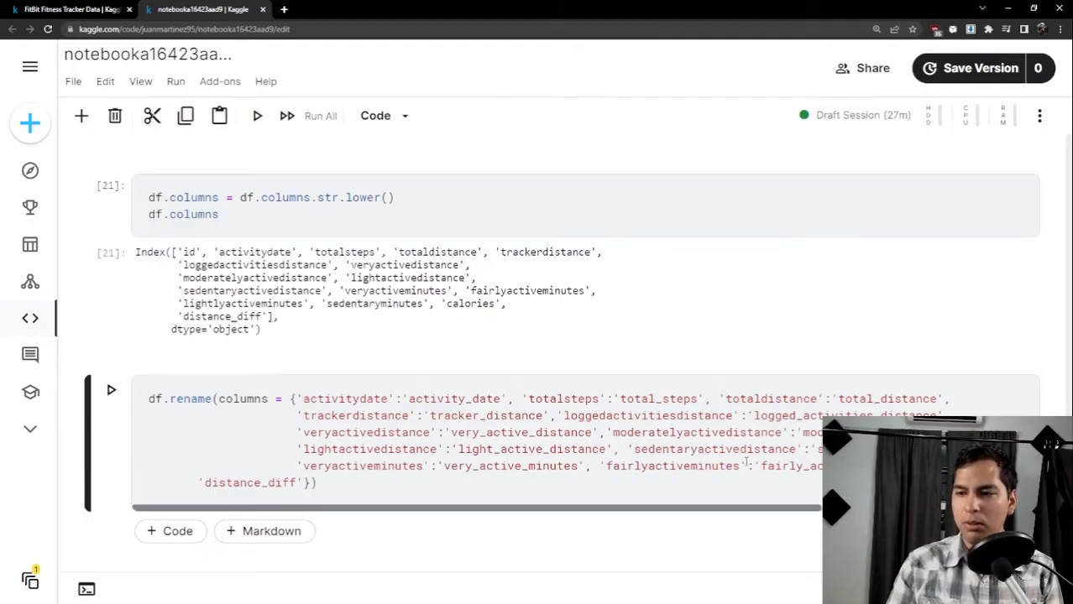
left_click_drag(727, 510, 790, 511)
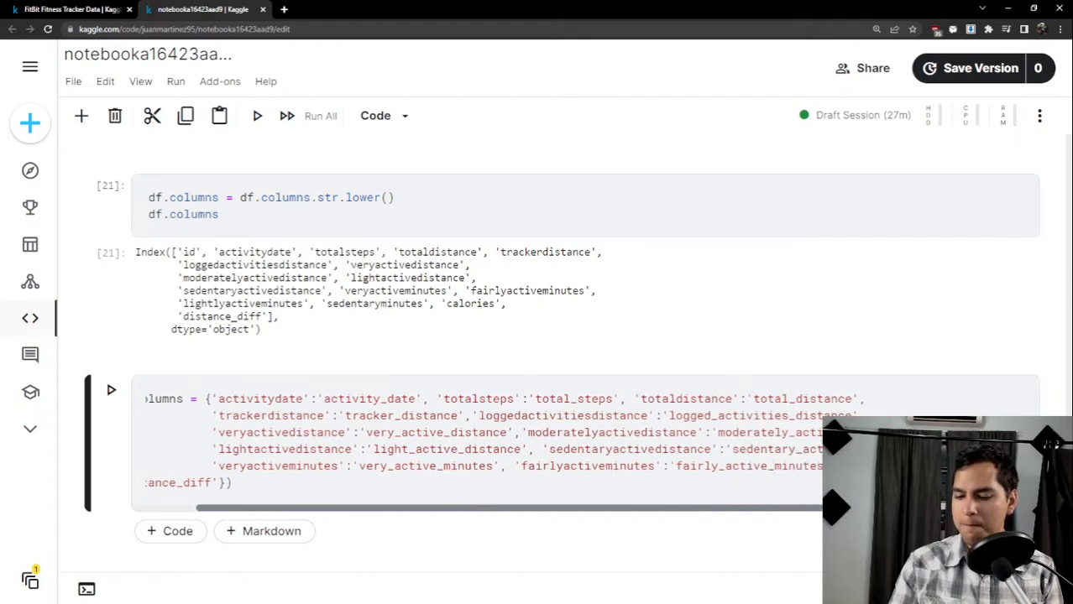
Break the dictionary line before 'lightlyactiveminutes' and join the 'distance_diff' line onto the new line.
key("Return")
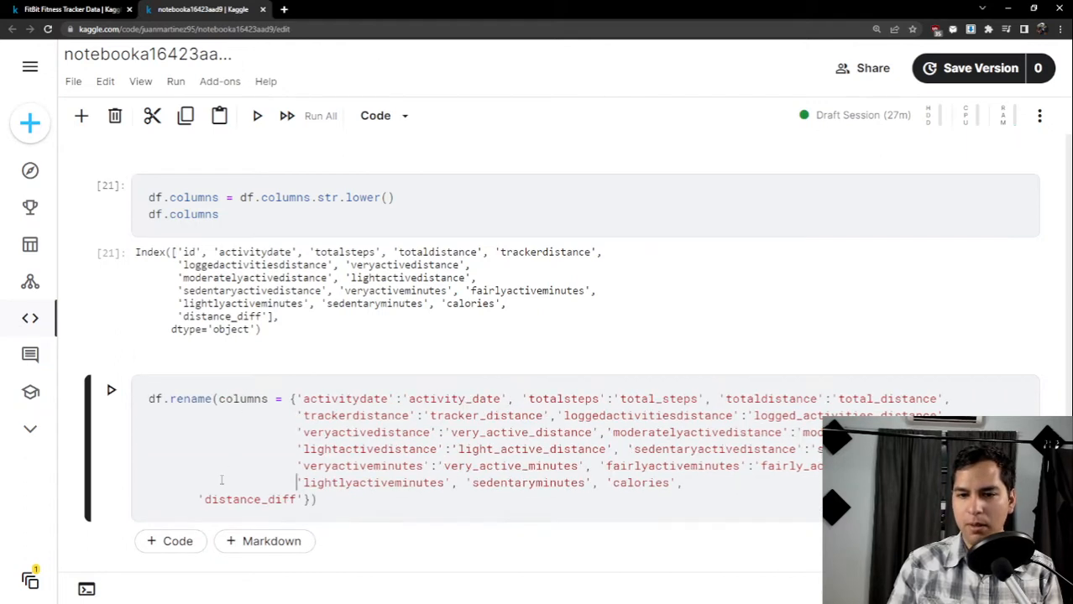
key("BackSpace")
key("BackSpace")
key("BackSpace")
key("BackSpace")
key("BackSpace")
key("BackSpace")
key("BackSpace")
key("BackSpace")
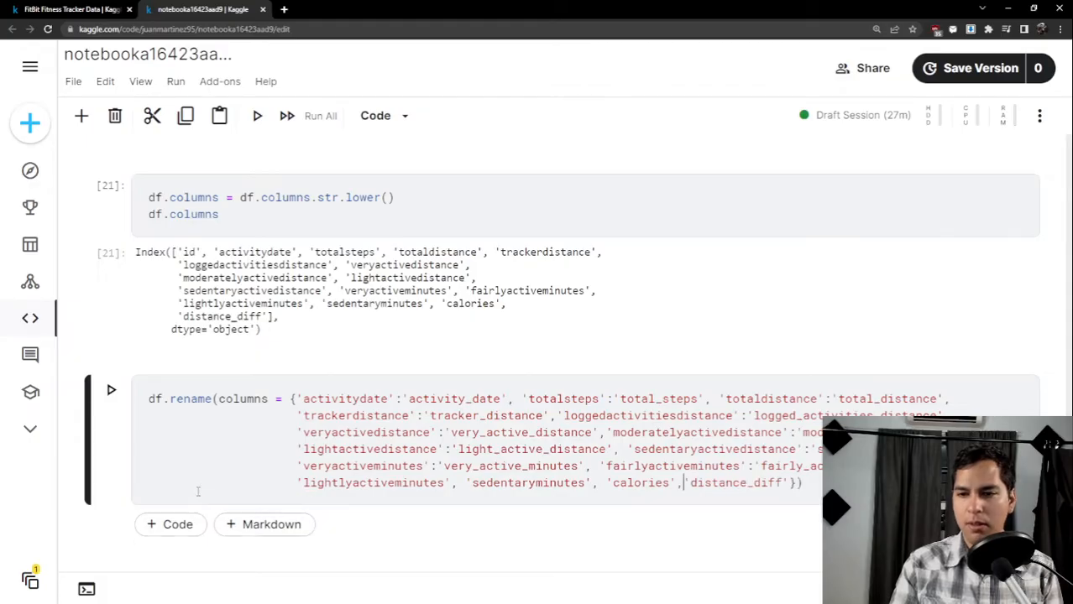
Map the 'lightlyactiveminutes' key to the new name 'lightly_active_minutes' in the rename dictionary.
double_click(370, 484)
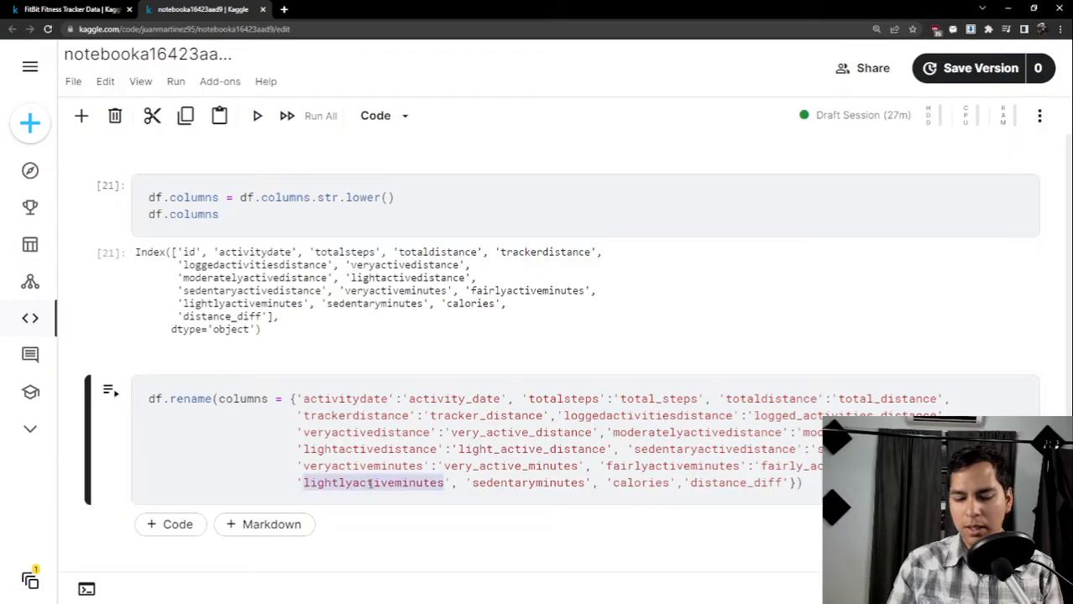
key("ctrl+c")
left_click(450, 483)
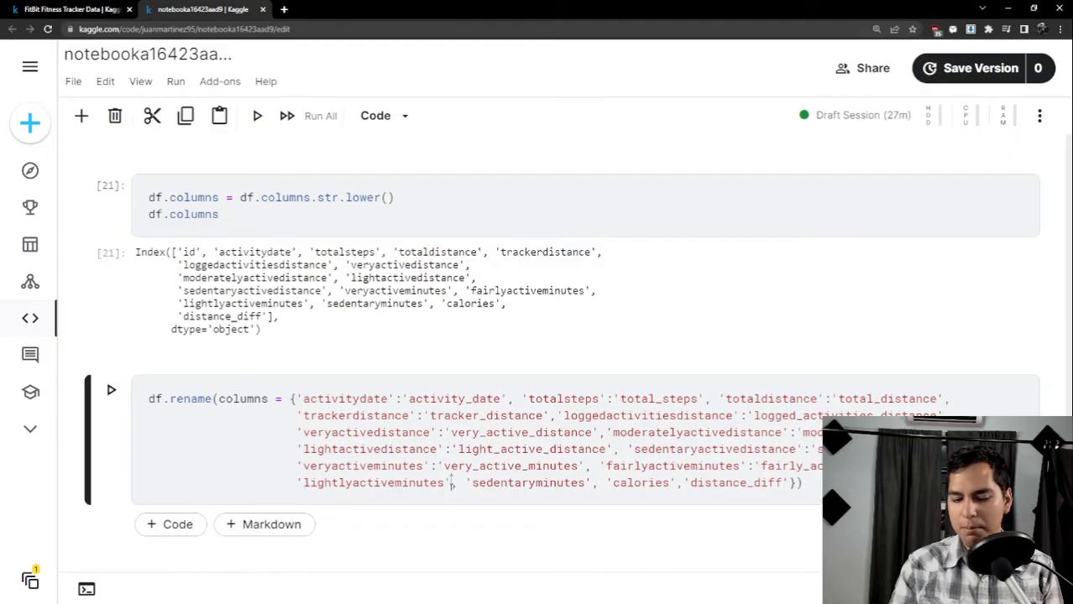
type(":'")
key("ctrl+v")
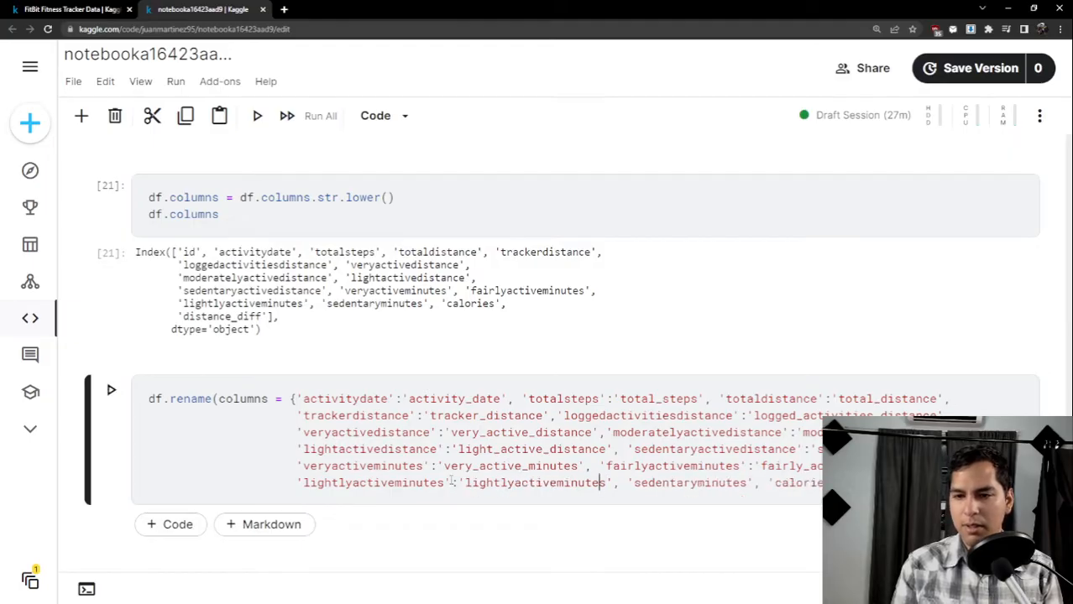
key("Left")
key("Left")
key("Left")
key("Left")
key("Left")
key("Left")
key("Left")
key("Left")
key("Left")
key("Left")
key("Left")
key("Left")
key("Left")
key("Left")
key("Left")
key("Right")
key("Right")
type("_")
key("Right")
key("Right")
key("Right")
key("Right")
key("Right")
key("Right")
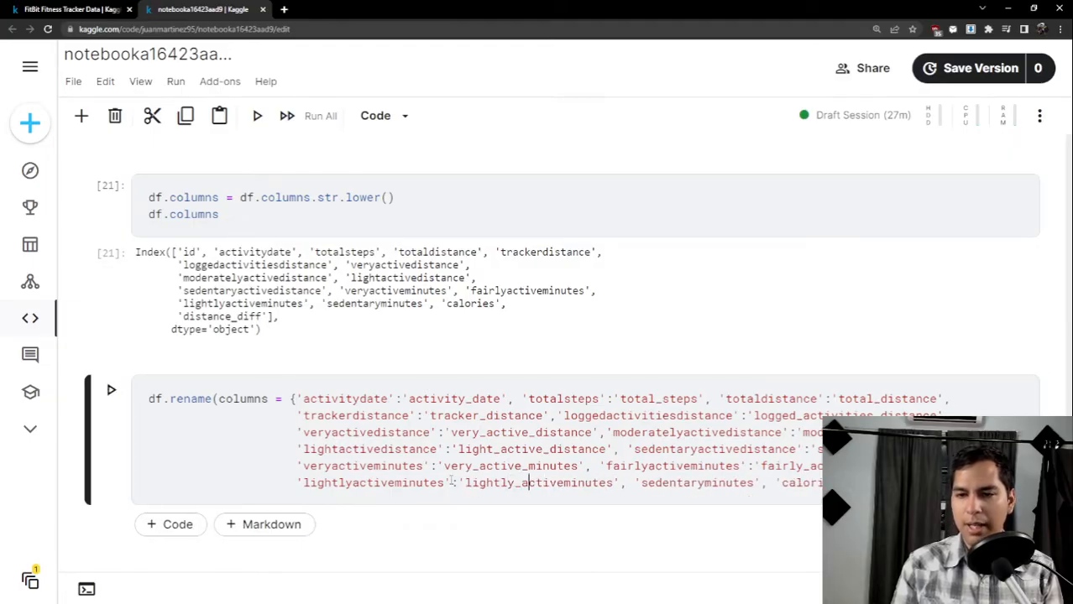
type("_")
key("Right")
key("Right")
key("Right")
key("Right")
key("Right")
key("Right")
key("Right")
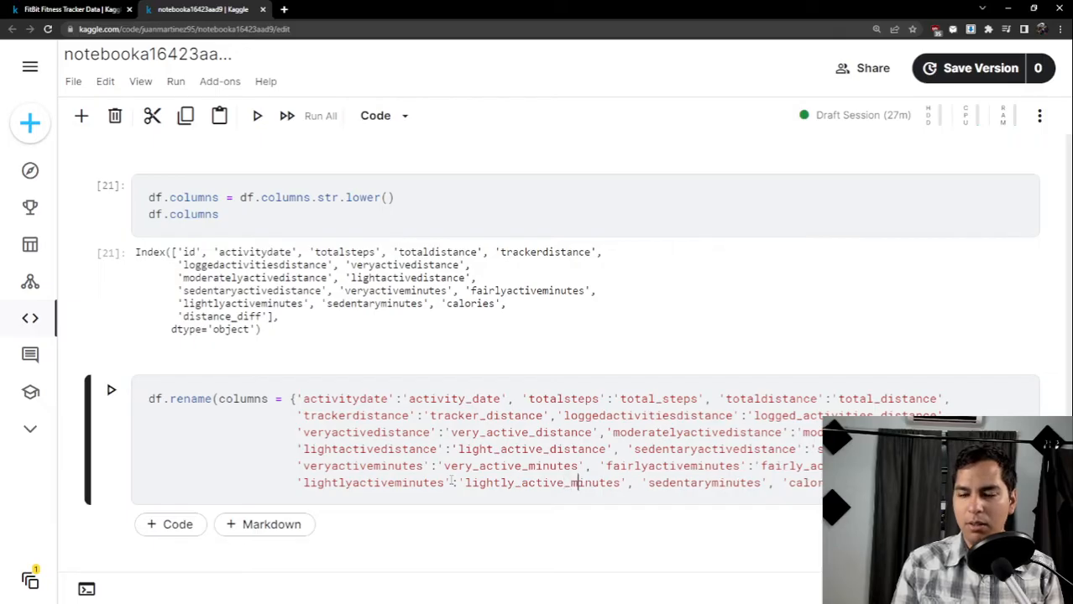
Map the 'sedentaryminutes' key to the new name 'sedentary_minutes' in the rename dictionary.
key("Right")
key("Right")
key("Right")
key("Right")
key("Right")
key("Right")
key("Right")
key("Right")
key("Right")
key("Right")
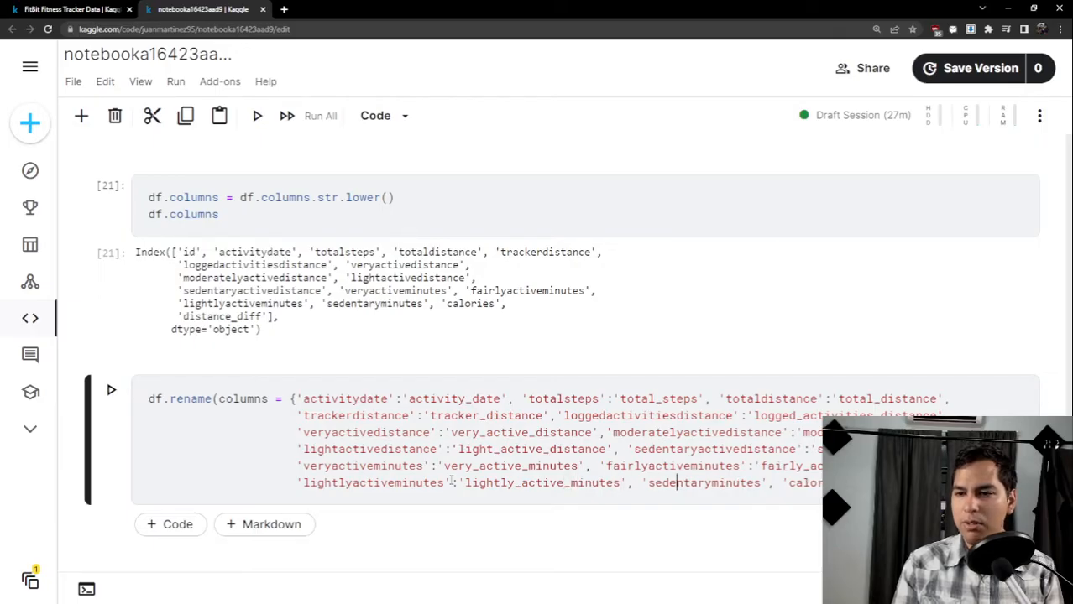
key("Right")
key("Right")
key("Right")
key("Right")
key("Right")
key("Right")
key("Right")
key("Right")
key("Right")
key("Right")
key("Right")
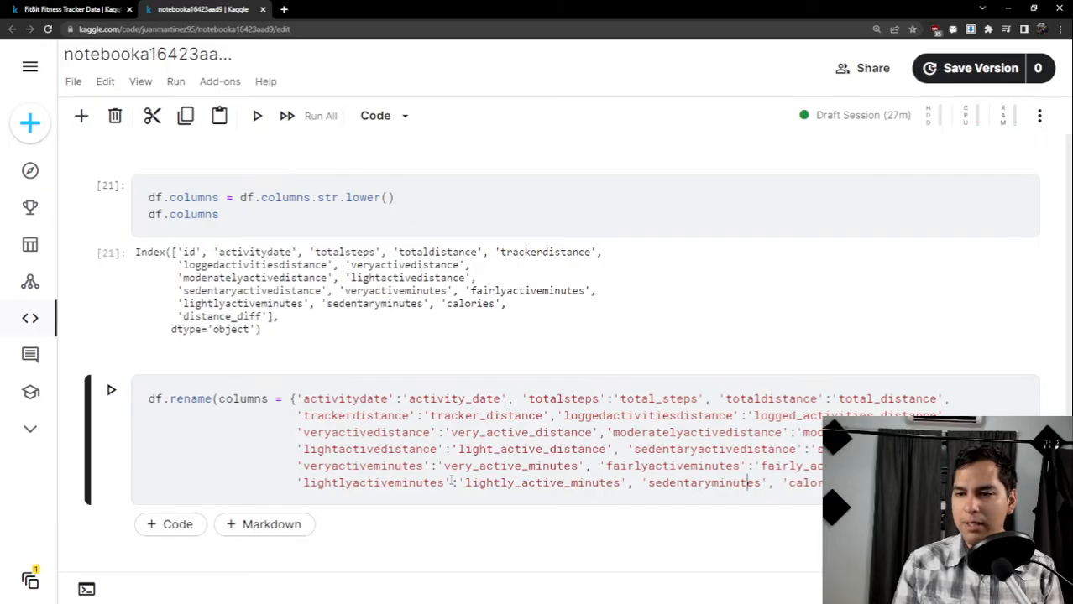
type(":'")
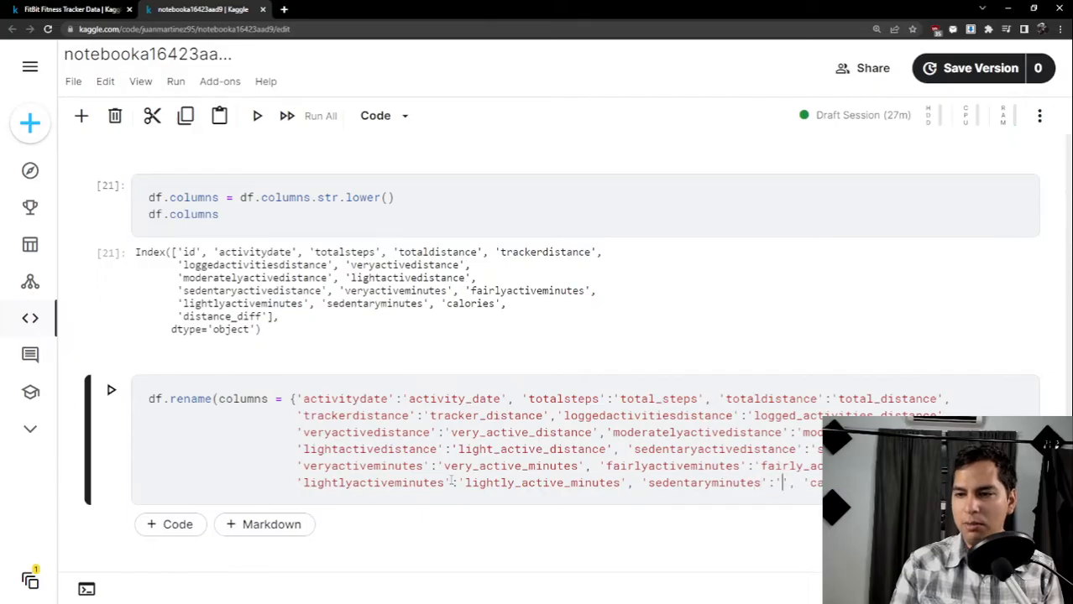
key("ctrl+v")
key("ctrl+z")
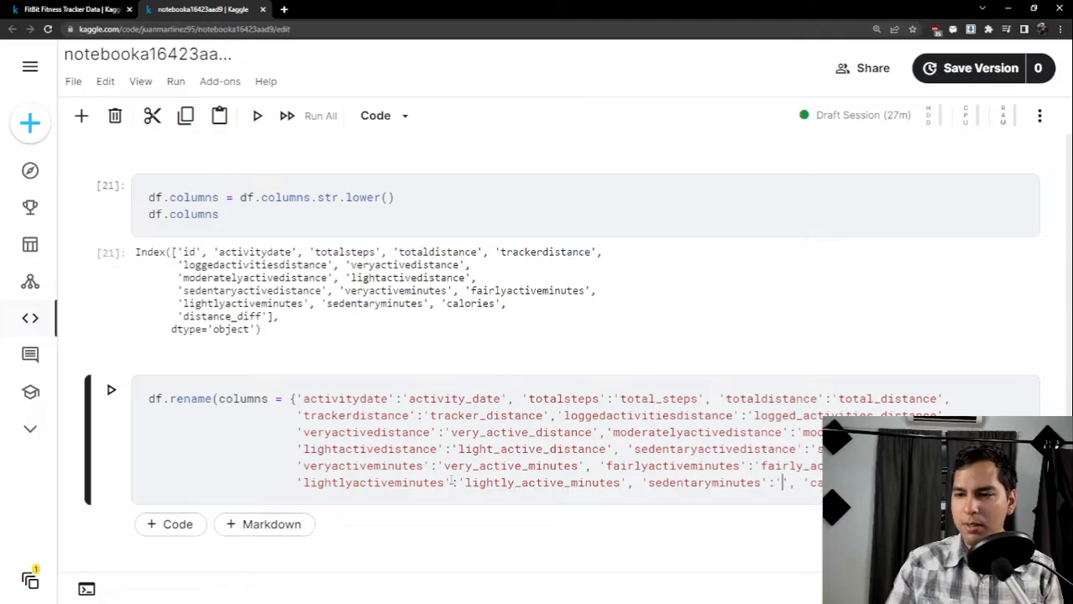
double_click(685, 482)
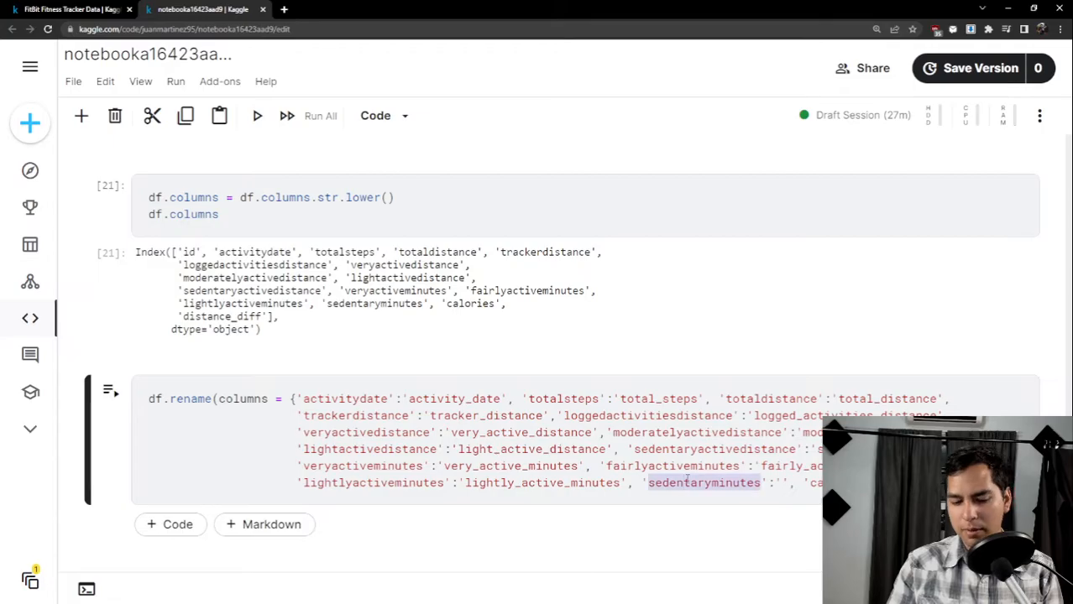
key("ctrl+c")
left_click(779, 484)
key("ctrl+v")
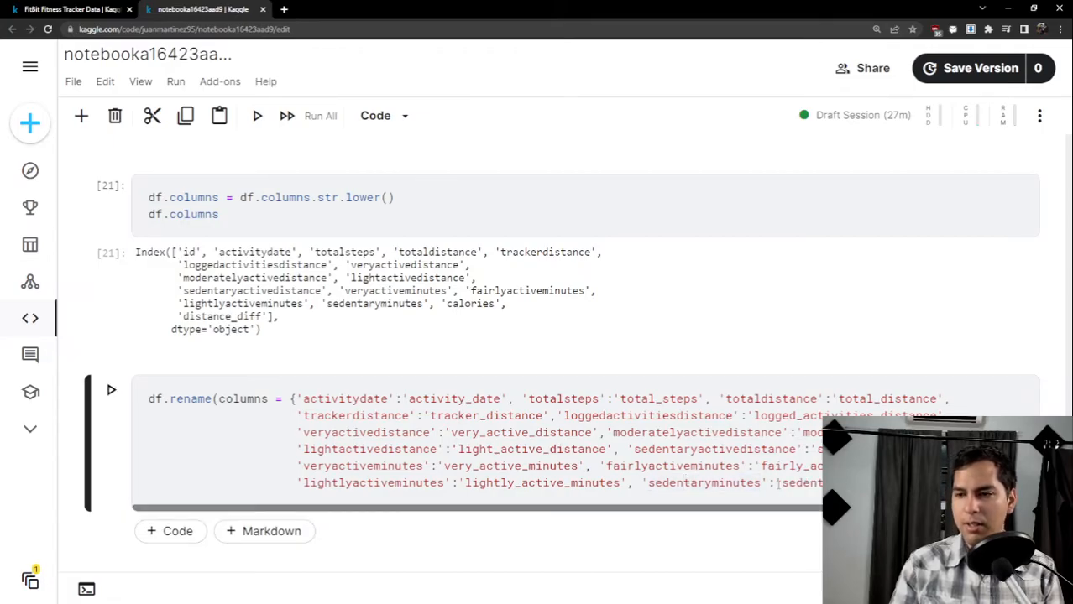
scroll(586, 443, "right", 2)
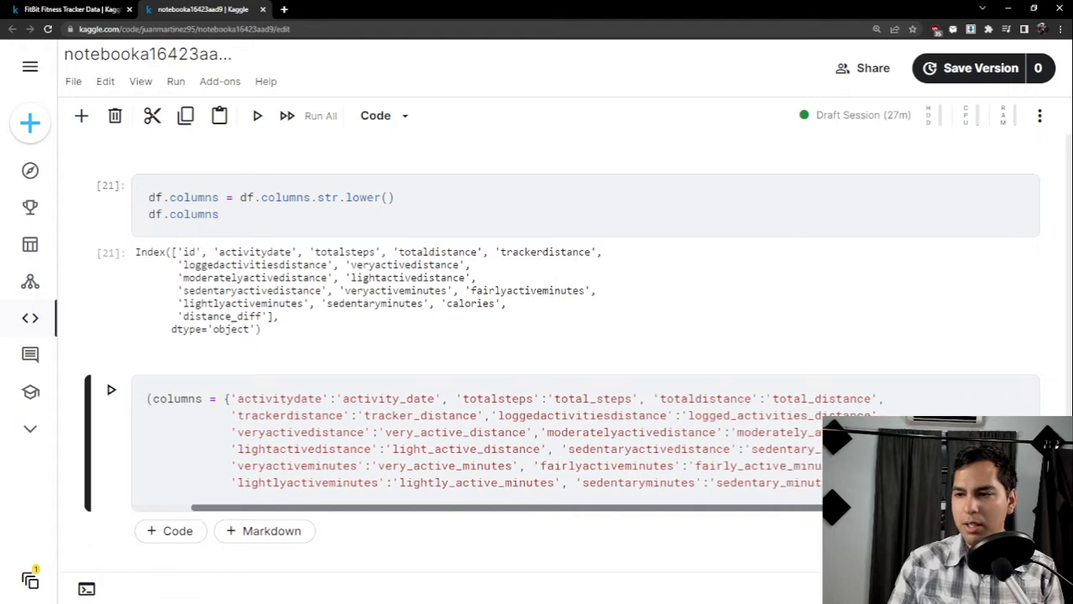
Remove the 'calories' entry between 'sedentary_minutes' and 'distance_diff' from the rename dictionary.
left_click_drag(995, 483, 812, 483)
key("BackSpace")
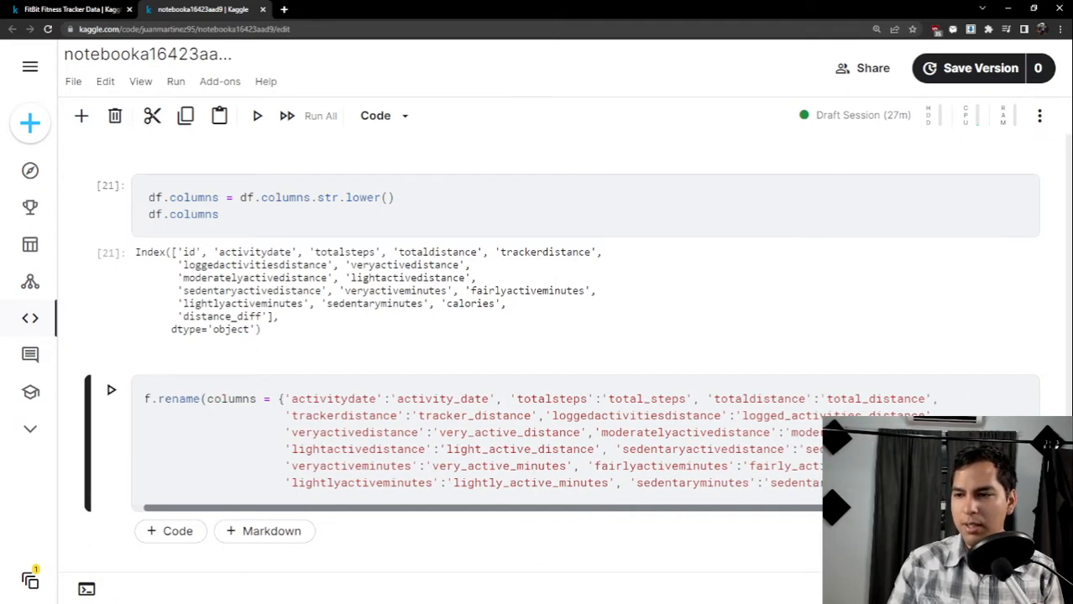
scroll(659, 457, "down", 1)
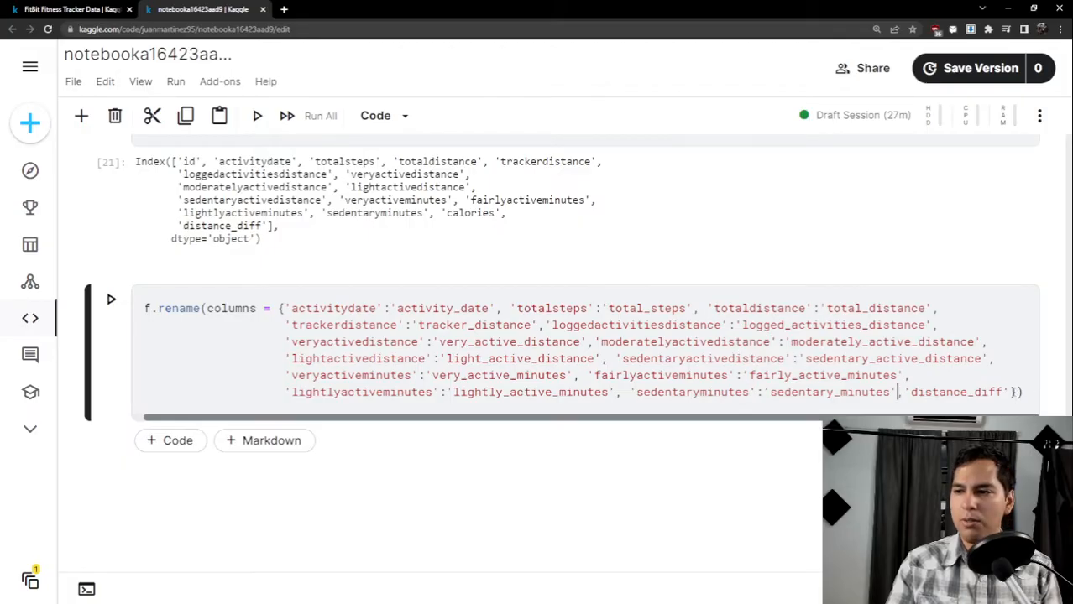
Break the line after 'distance_diff' and add ", inplace=True" before the closing brace of the df.rename call.
left_click(1012, 392)
key("Return")
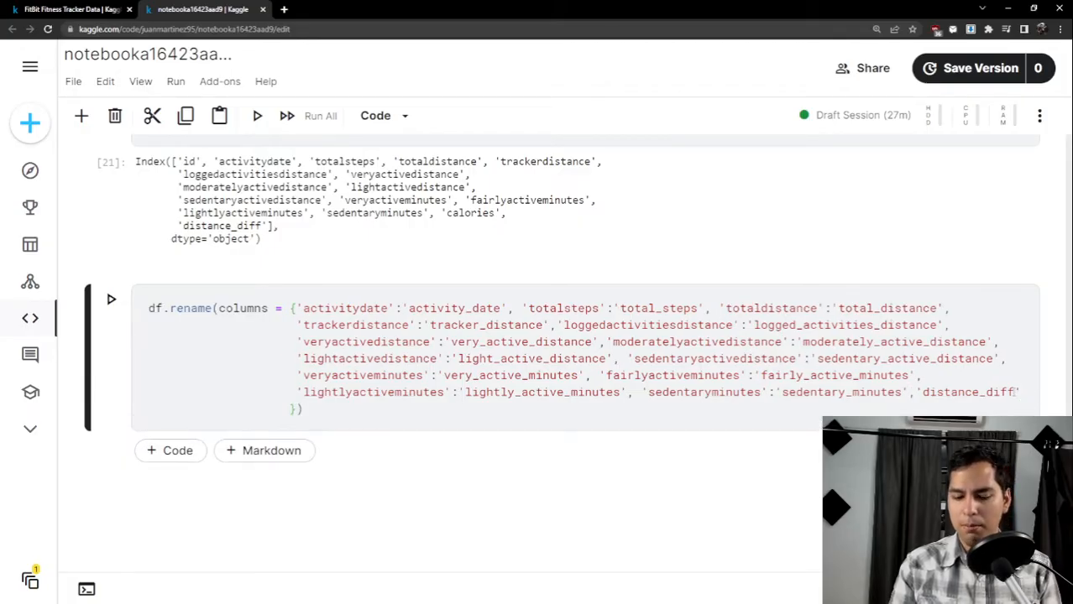
type(", inp")
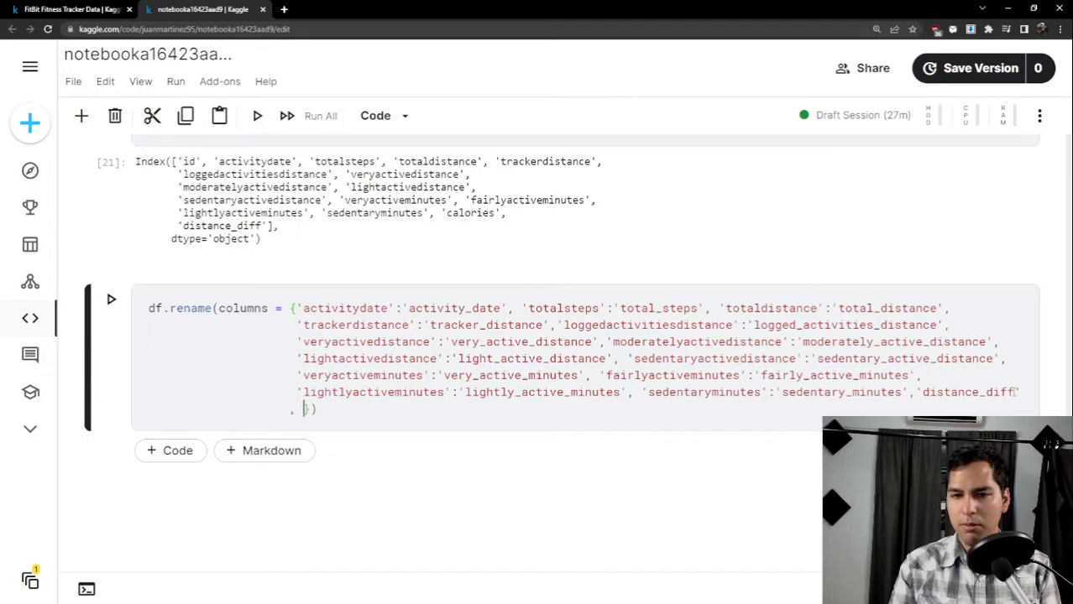
type("lace")
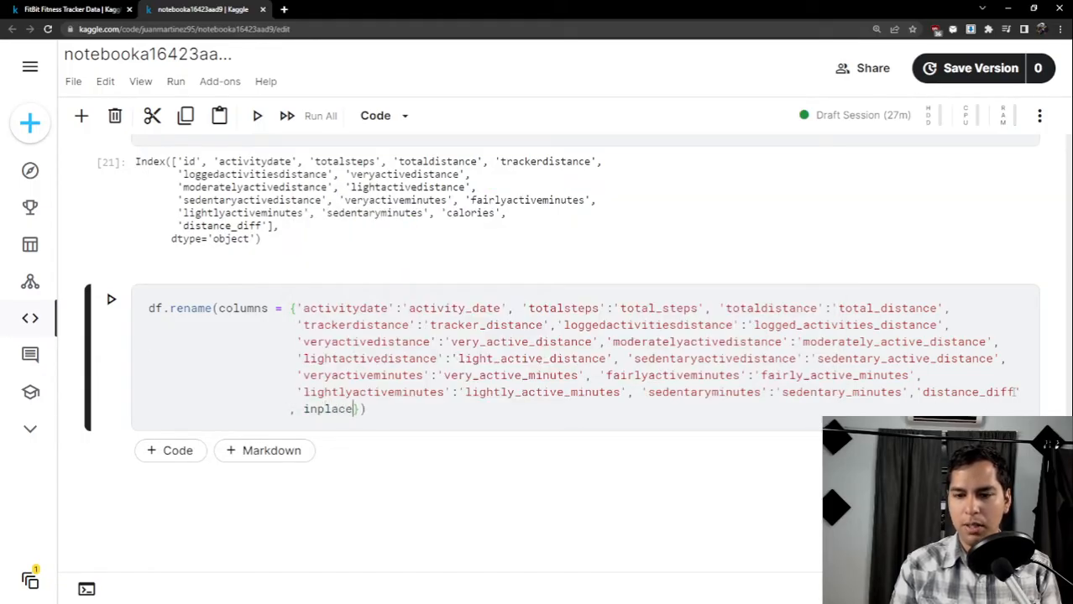
type("=True")
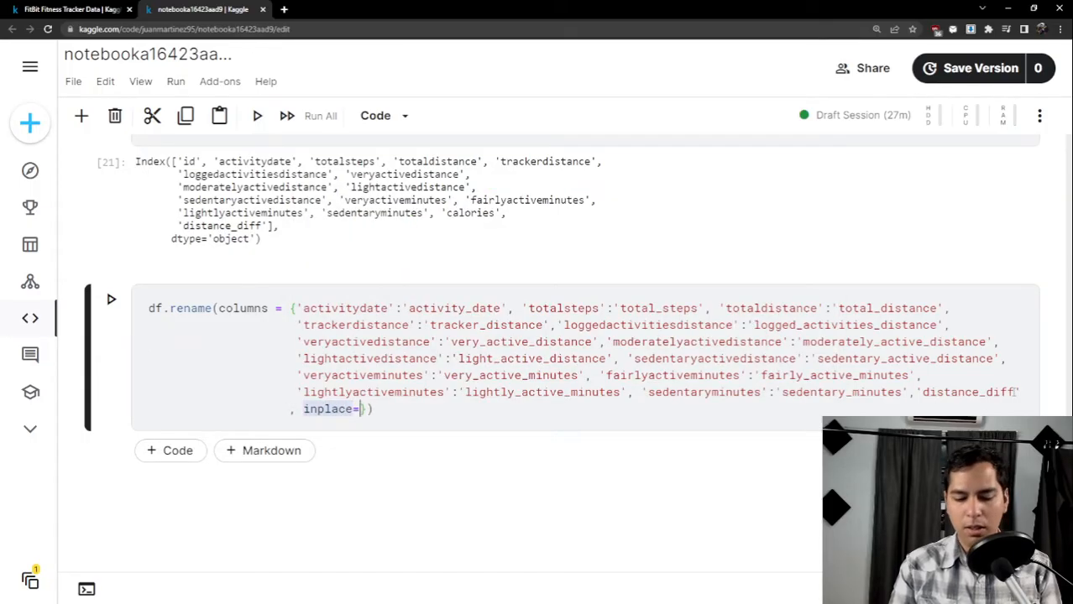
key("End")
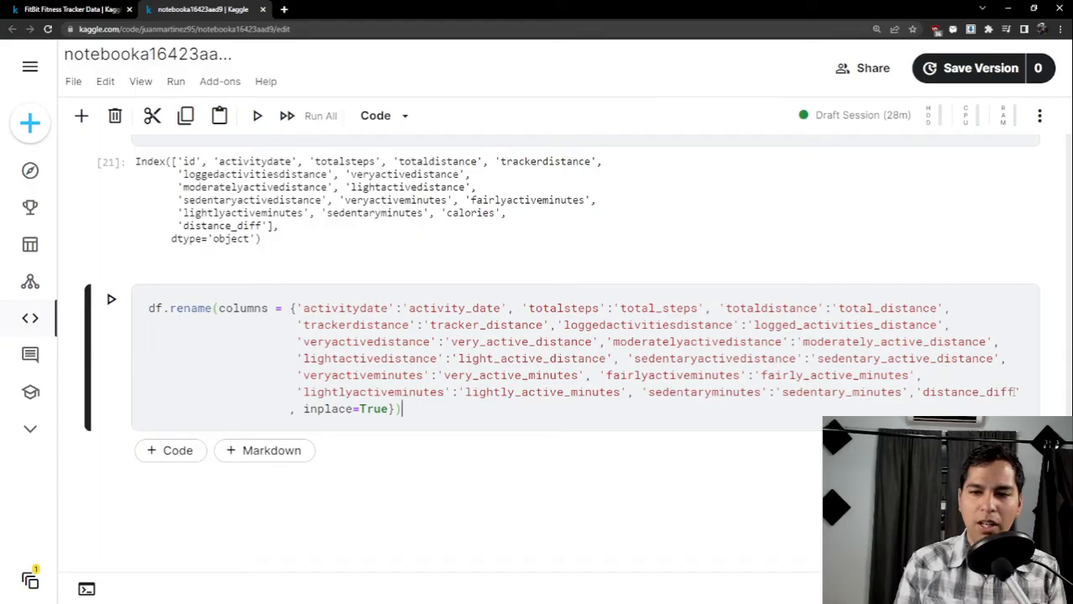
Change the value of the inplace argument in the df.rename call to False.
key("Left")
key("Left")
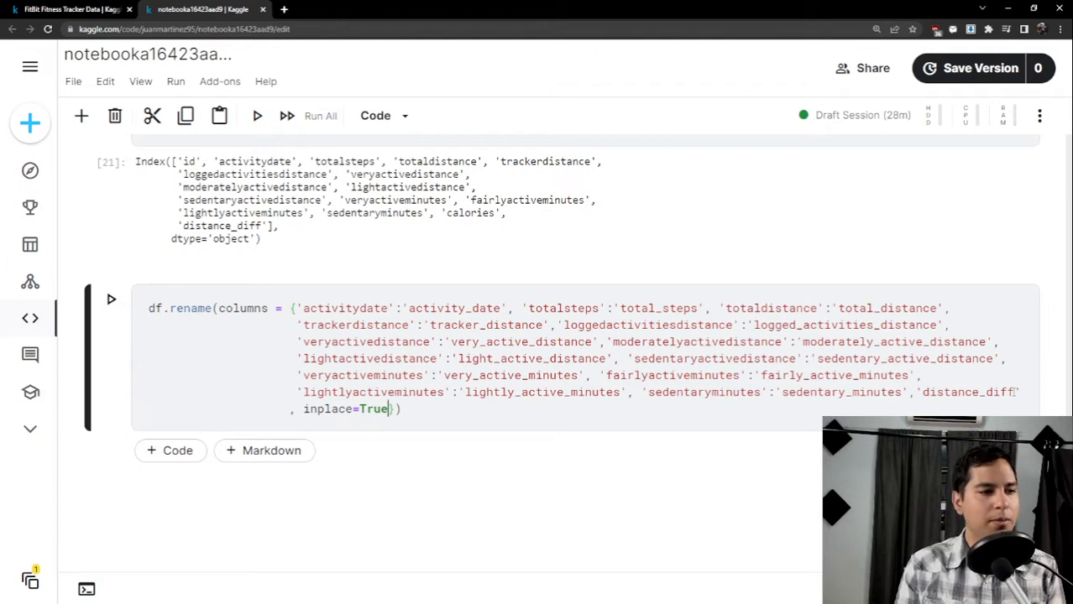
key("End")
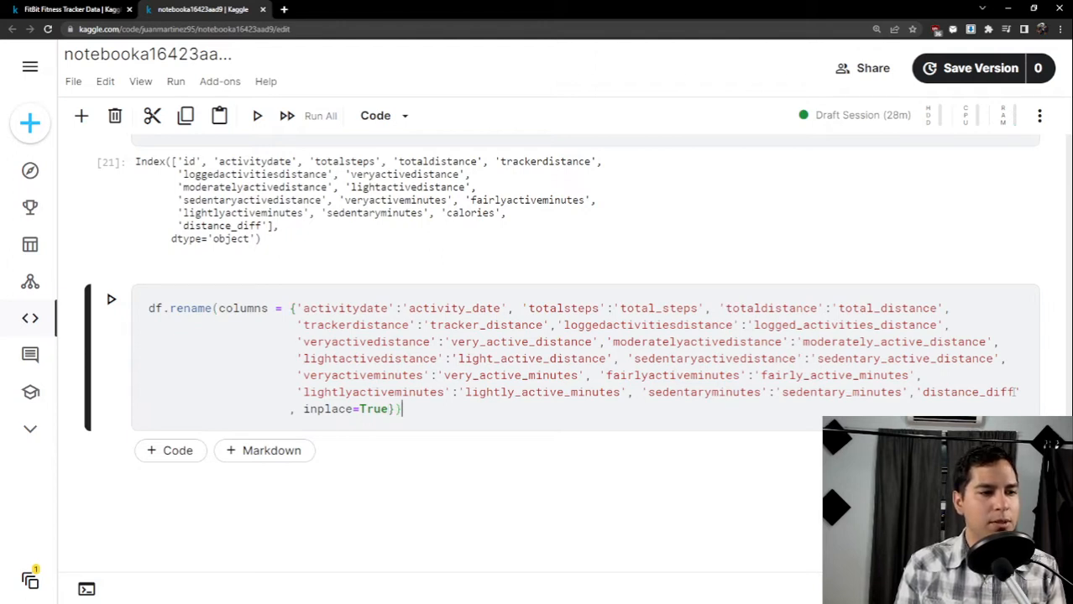
key("Left")
key("Left")
key("Left")
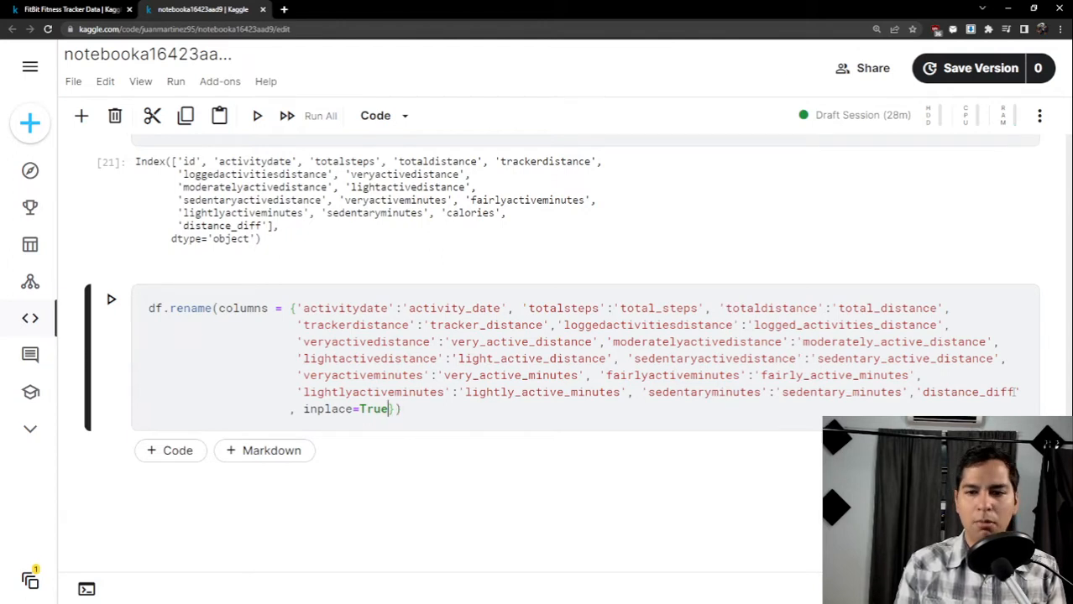
double_click(377, 411)
type("False")
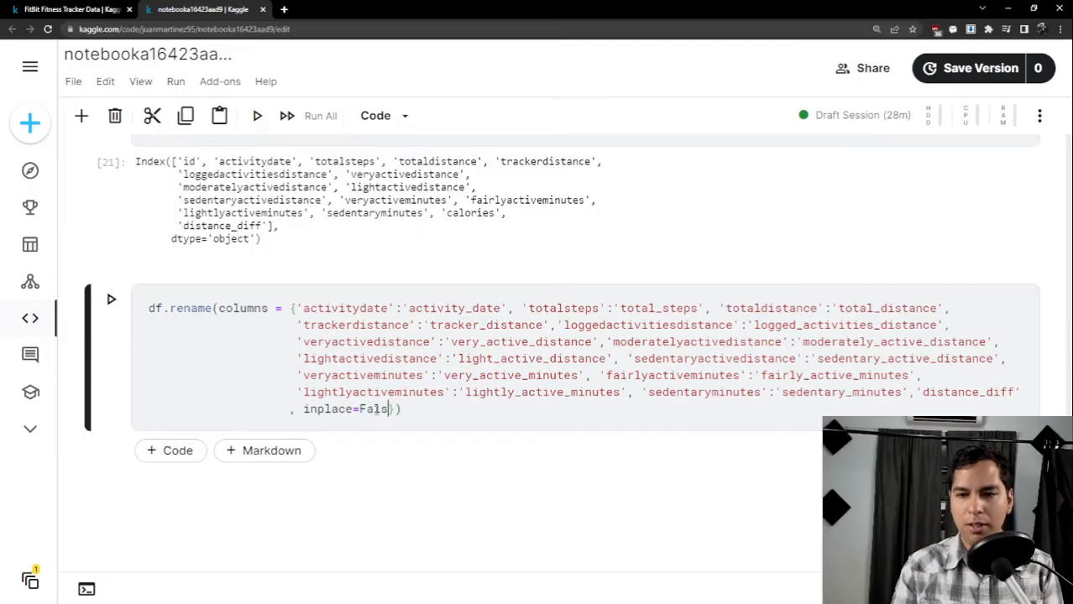
Run the df.rename cell, then join the inplace argument onto the line ending in 'distance_diff' and rerun it.
key("shift+Return")
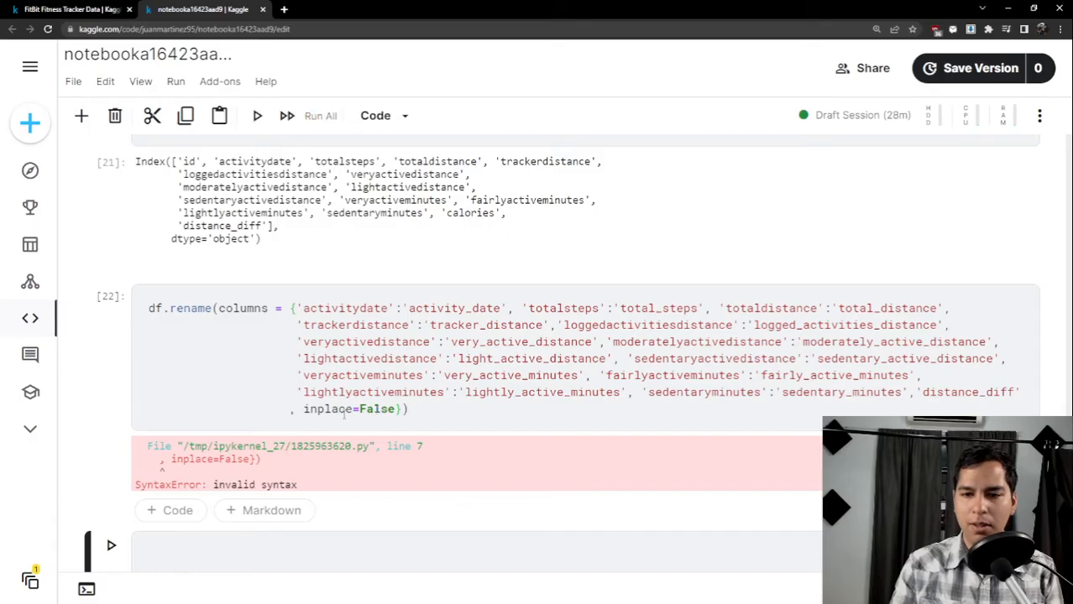
left_click(285, 409)
key("BackSpace")
key("BackSpace")
key("BackSpace")
key("BackSpace")
key("BackSpace")
key("BackSpace")
key("BackSpace")
key("BackSpace")
key("BackSpace")
key("BackSpace")
key("BackSpace")
key("BackSpace")
key("BackSpace")
key("BackSpace")
key("BackSpace")
key("BackSpace")
key("BackSpace")
key("BackSpace")
key("BackSpace")
key("BackSpace")
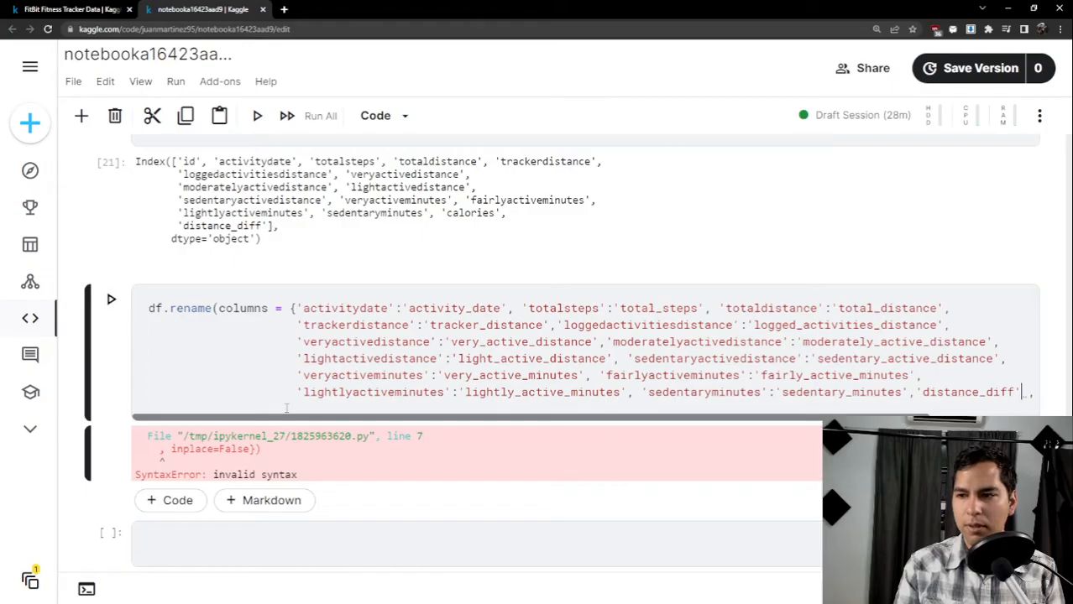
key("shift+Return")
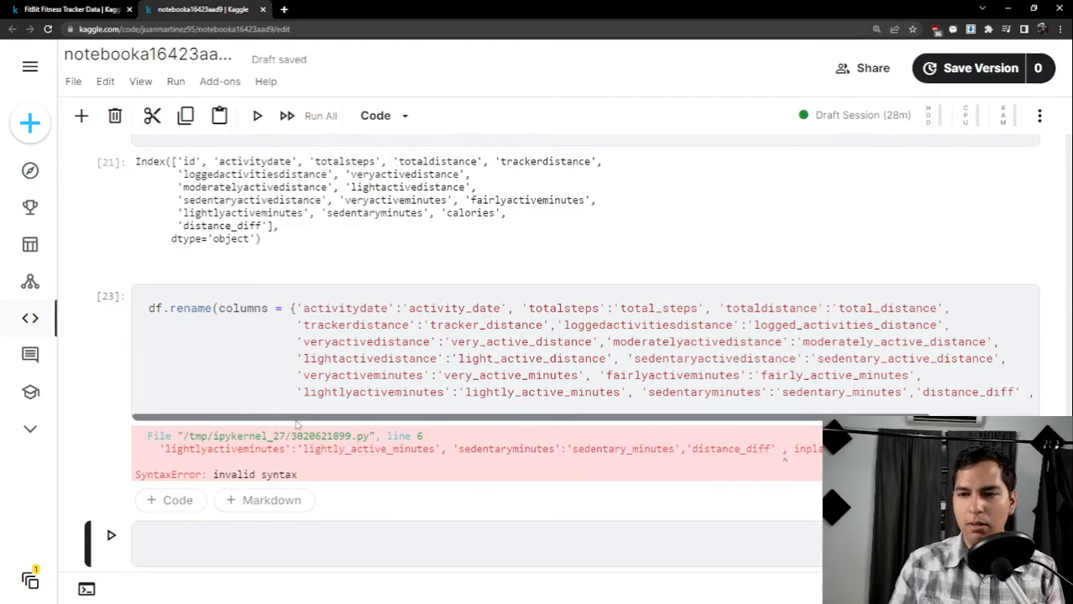
Move the ", inplace=False" argument out of the dictionary braces onto its own line and run the cell.
left_click(296, 423)
left_click_drag(411, 419, 593, 423)
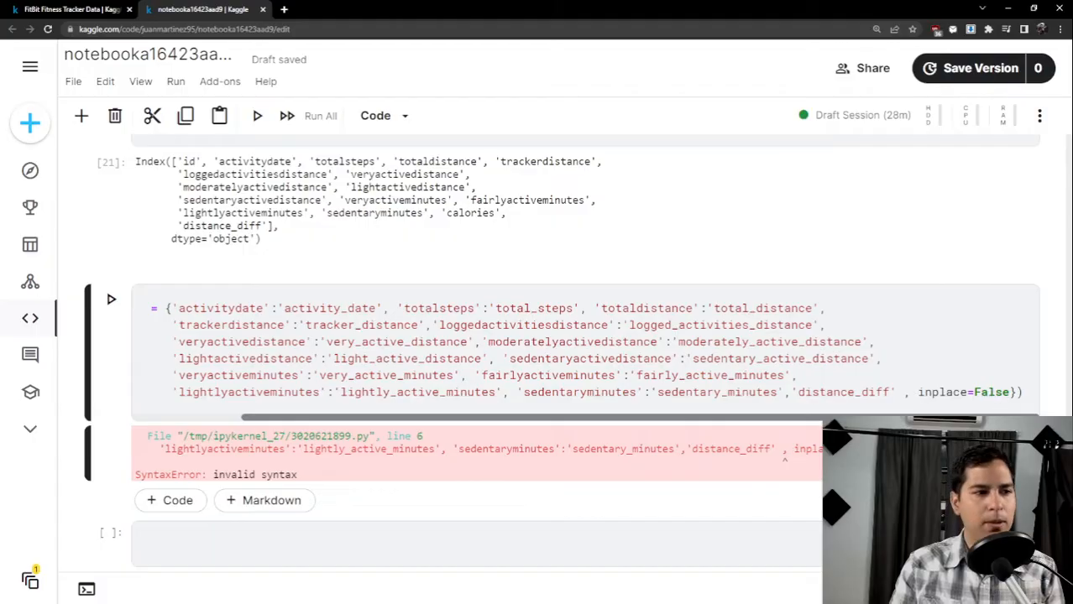
left_click_drag(1011, 392, 906, 392)
key("ctrl+c")
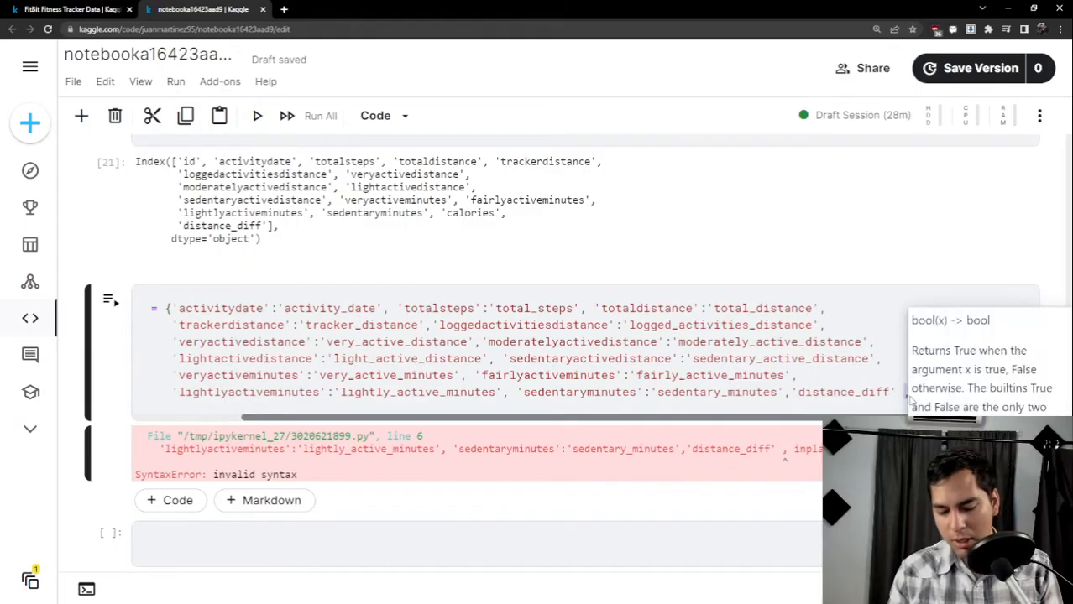
key("BackSpace")
left_click(1016, 387)
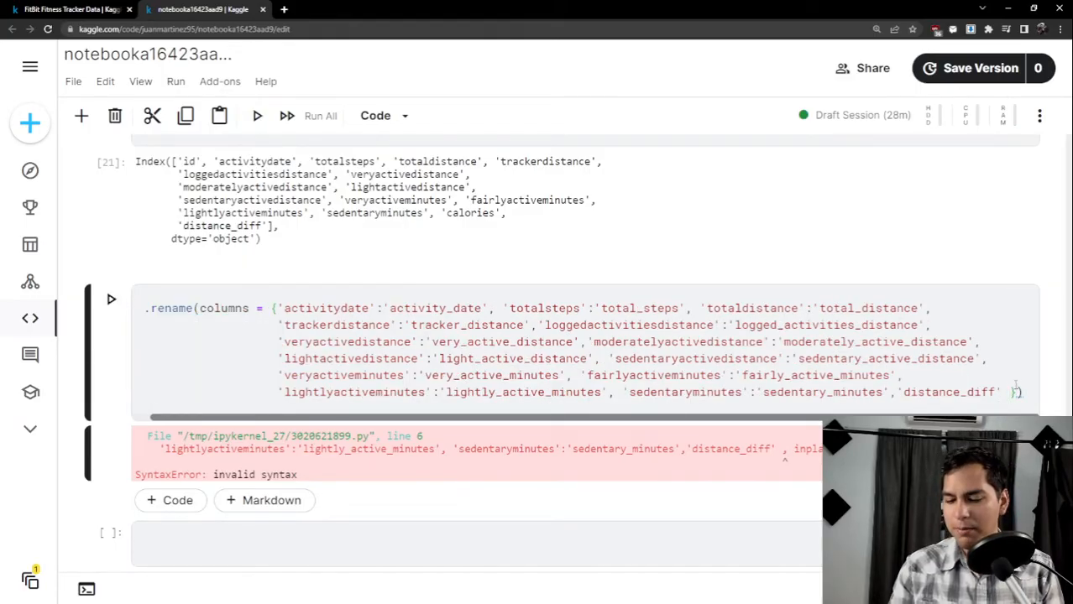
key("Return")
key("ctrl+v")
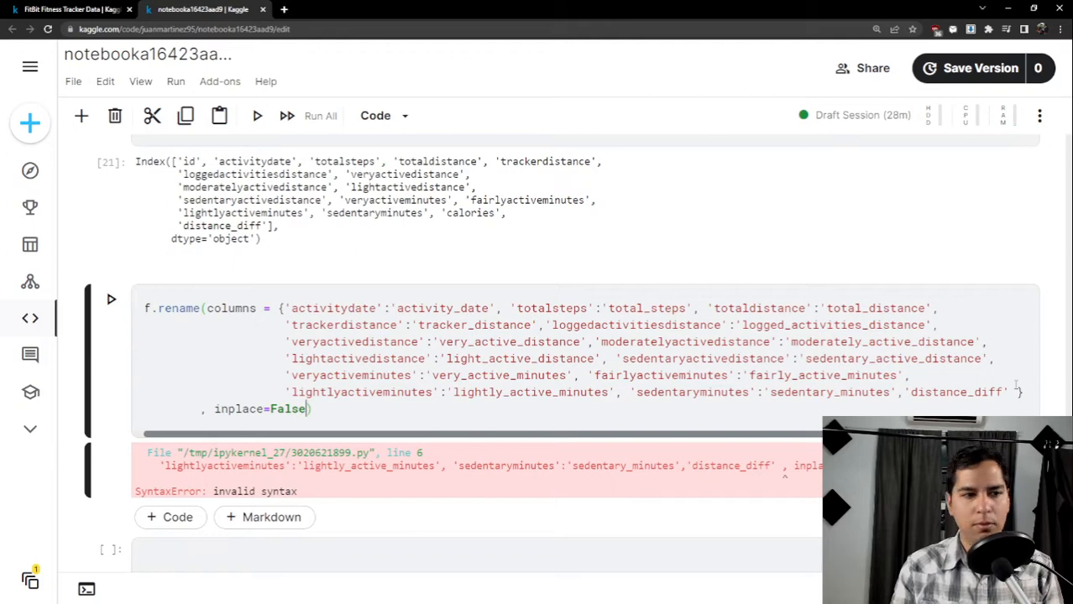
key("shift+Return")
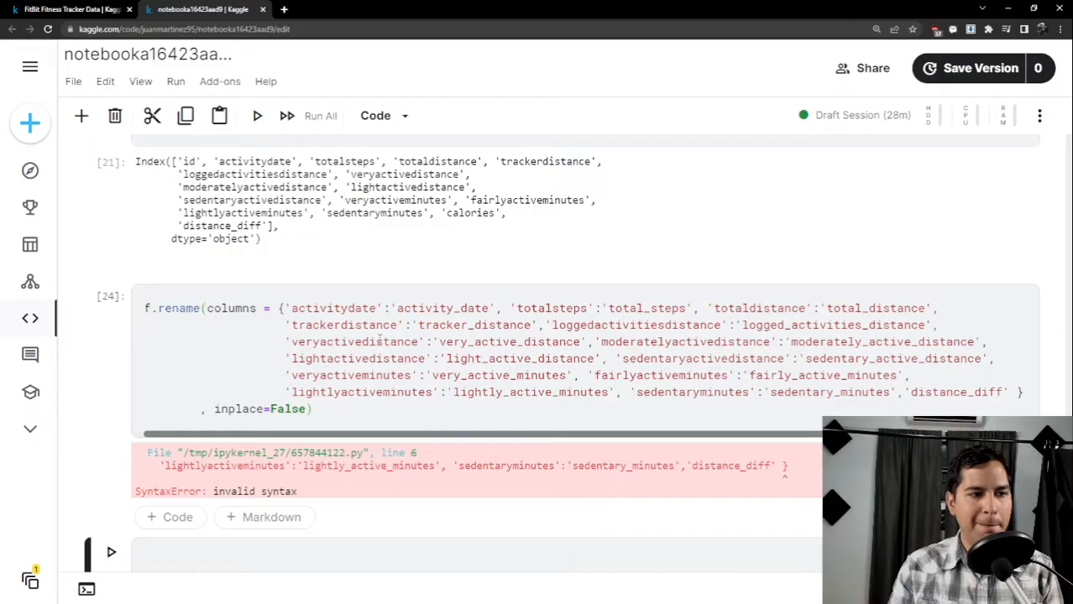
Remove the space between 'distance_diff' and the closing brace and rerun the df.rename cell.
left_click(1011, 392)
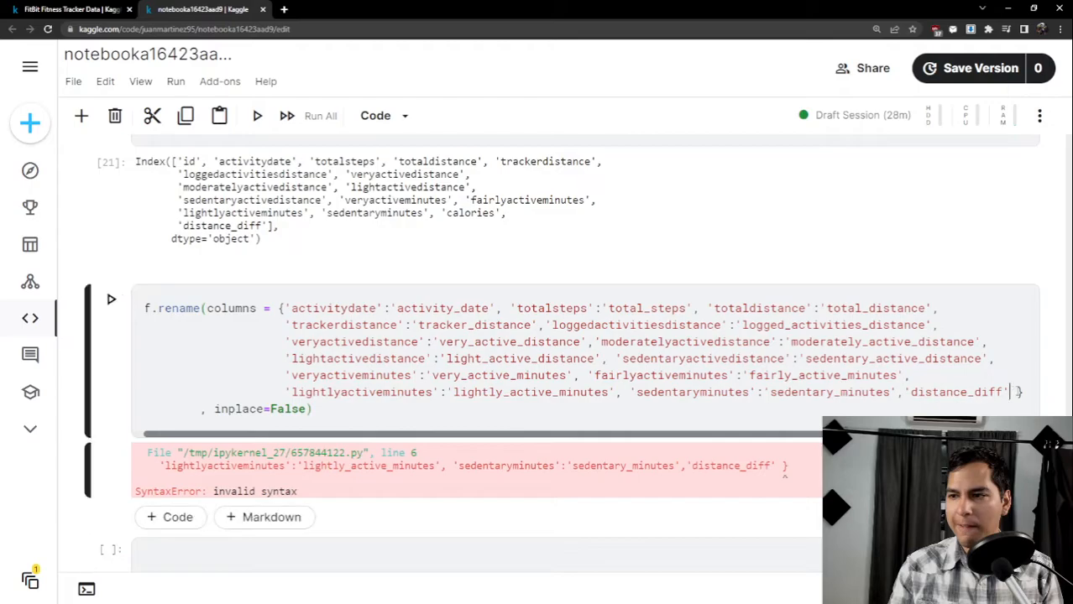
key("Delete")
key("shift+Return")
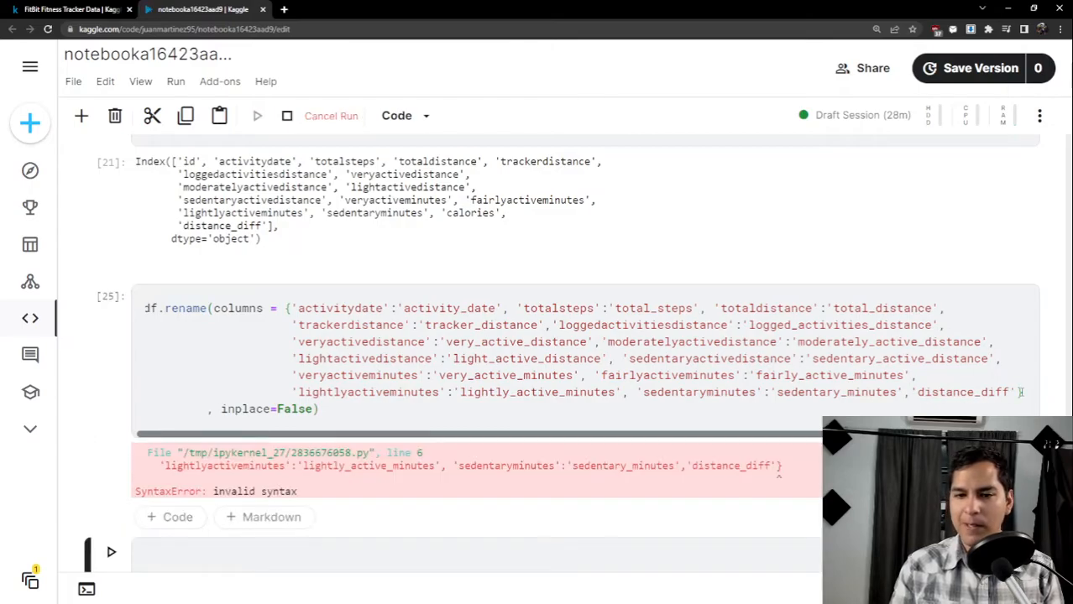
Join the inplace argument onto the dictionary's last line, directly after the closing brace, and rerun the cell.
left_click(207, 409)
key("BackSpace")
key("BackSpace")
key("BackSpace")
key("BackSpace")
key("BackSpace")
key("BackSpace")
key("BackSpace")
key("BackSpace")
key("BackSpace")
key("BackSpace")
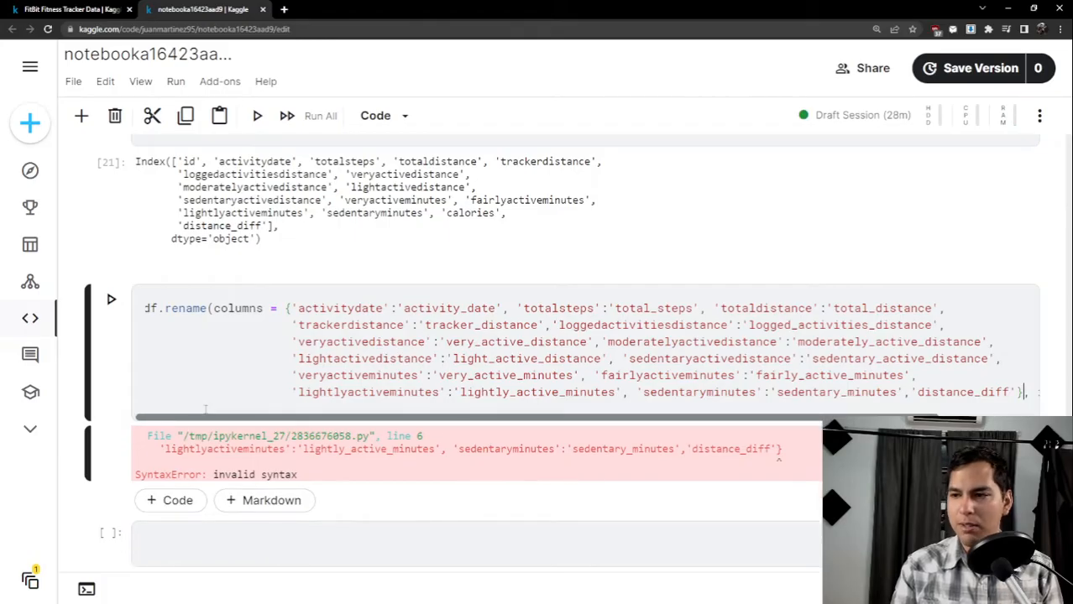
key("shift+Return")
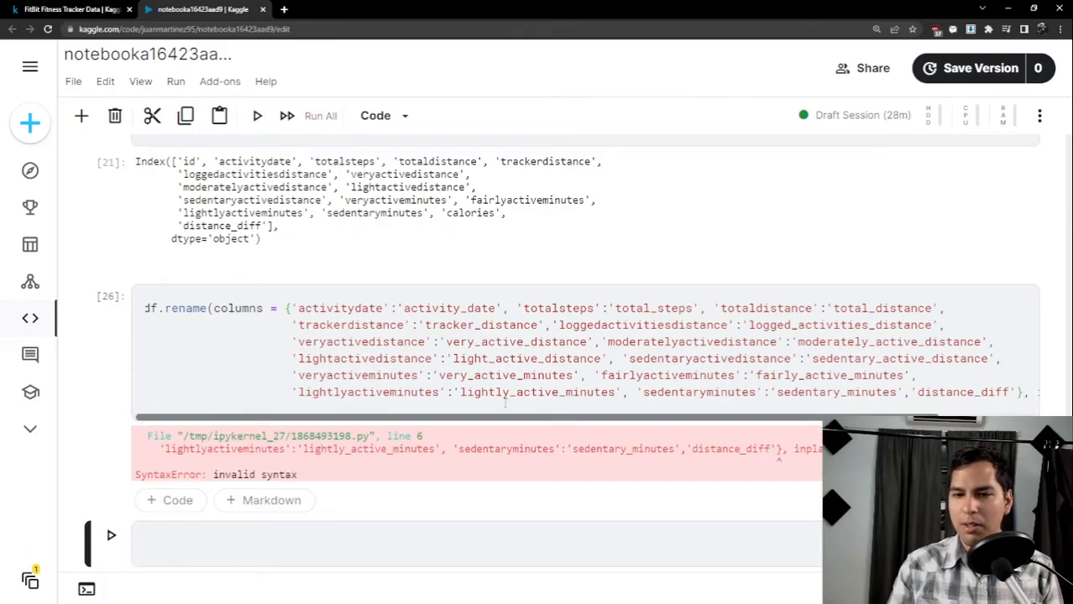
Remove the 'distance_diff' entry and its preceding comma from the end of the rename dictionary and run the cell.
left_click_drag(451, 425, 748, 425)
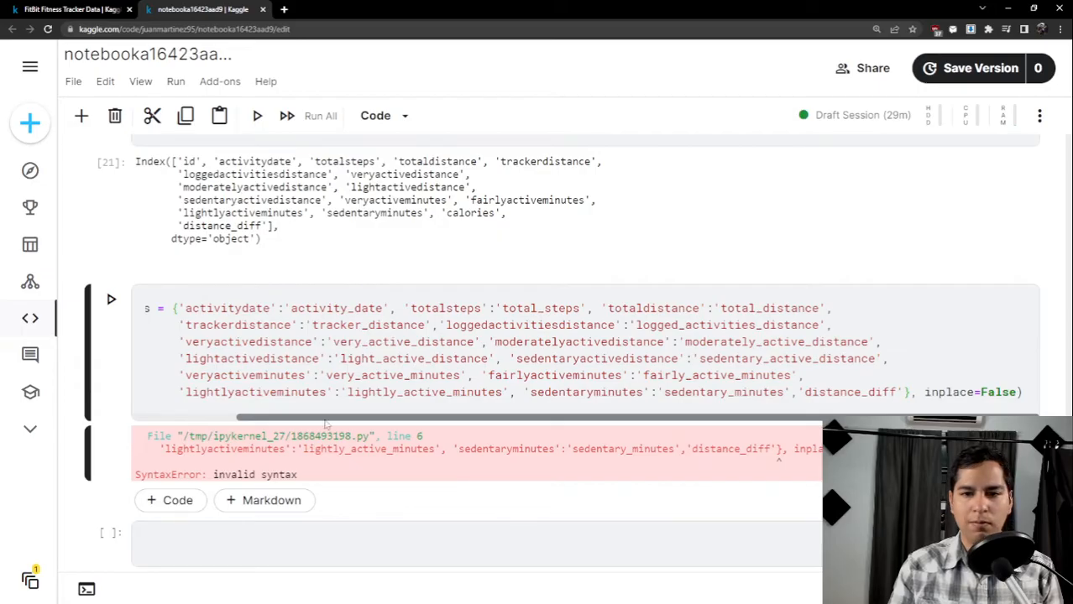
left_click_drag(345, 423, 402, 418)
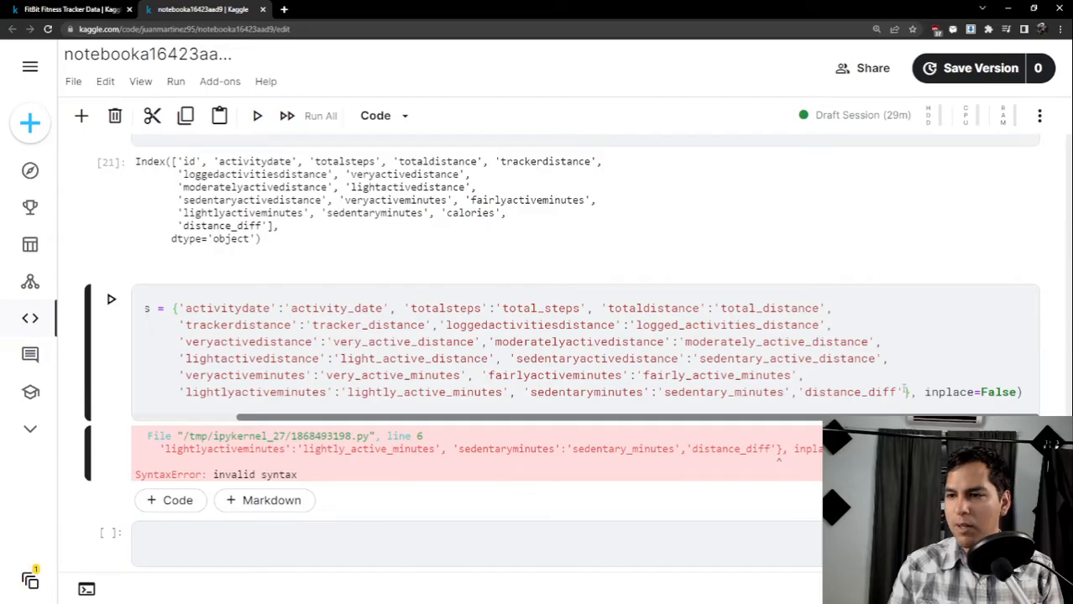
left_click_drag(903, 392, 797, 393)
key("BackSpace")
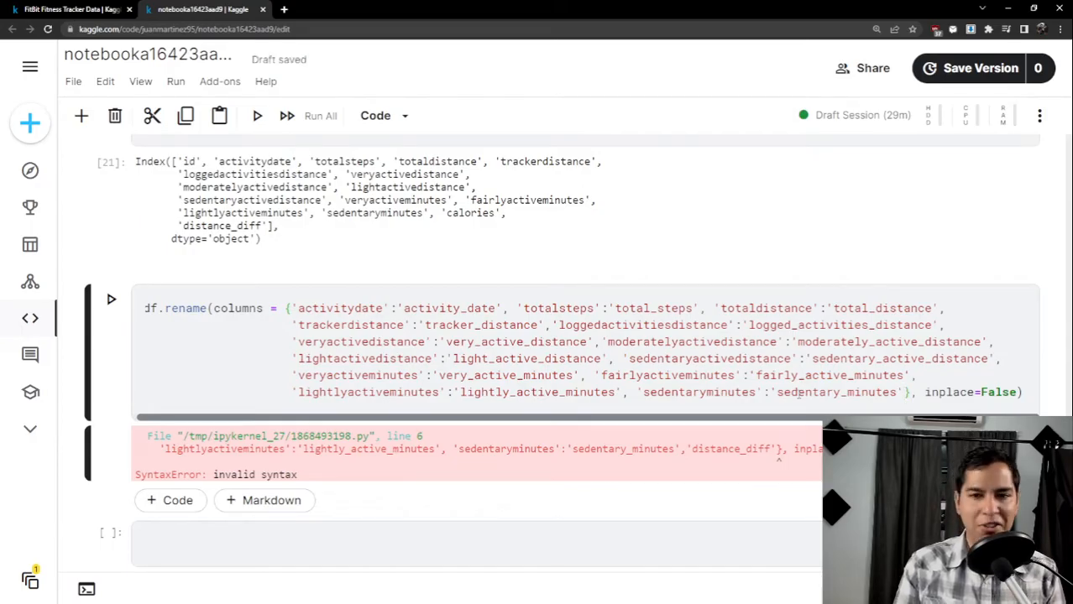
key("shift+Return")
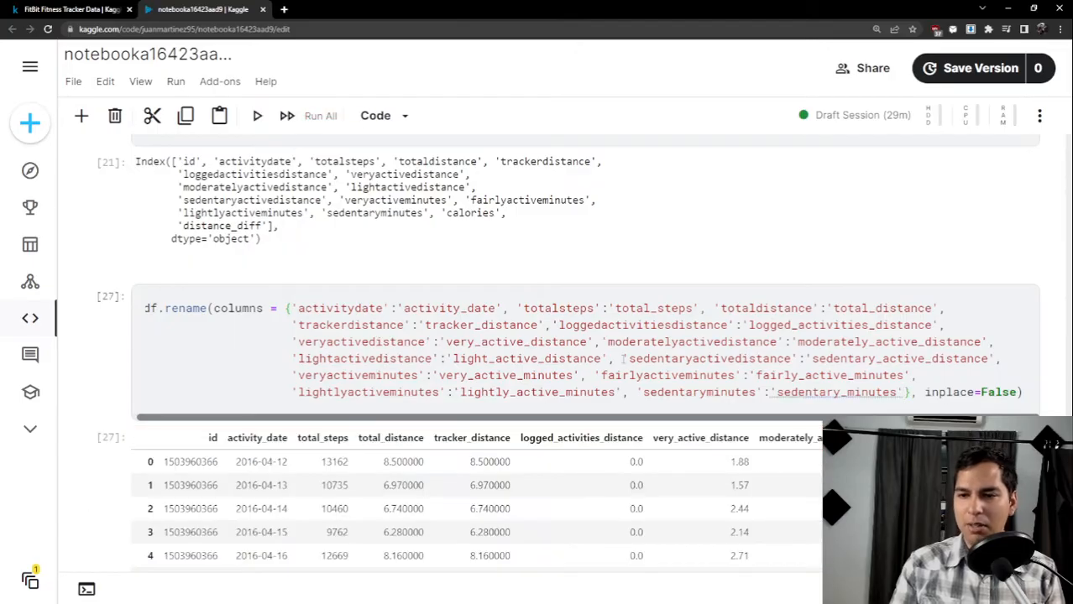
Check the renamed column headers across the output table and set the inplace argument of df.rename to True.
scroll(814, 266, "down", 2)
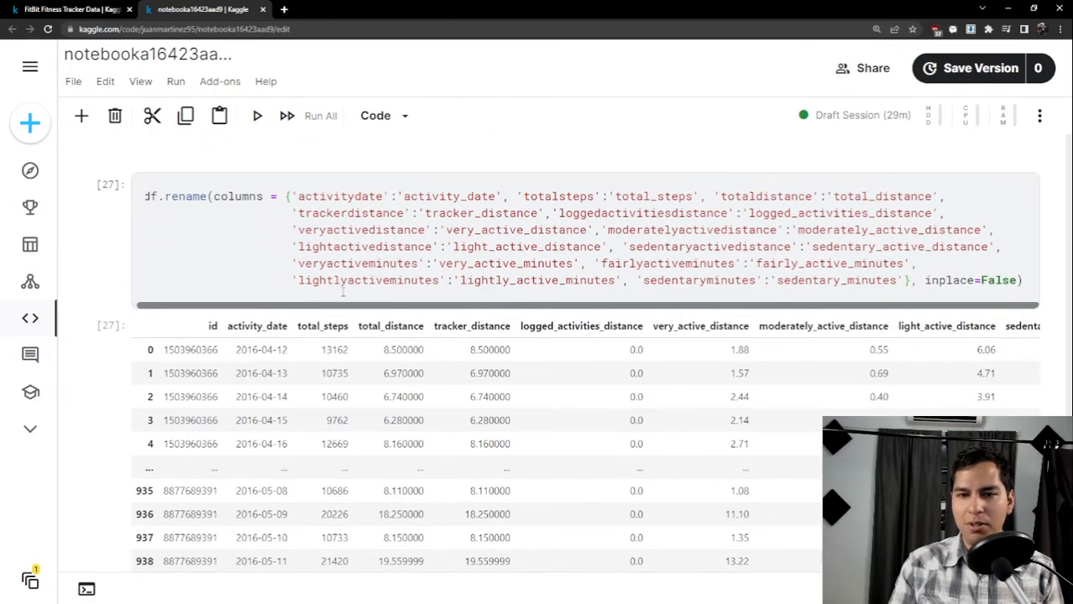
left_click_drag(204, 333, 997, 336)
double_click(1003, 280)
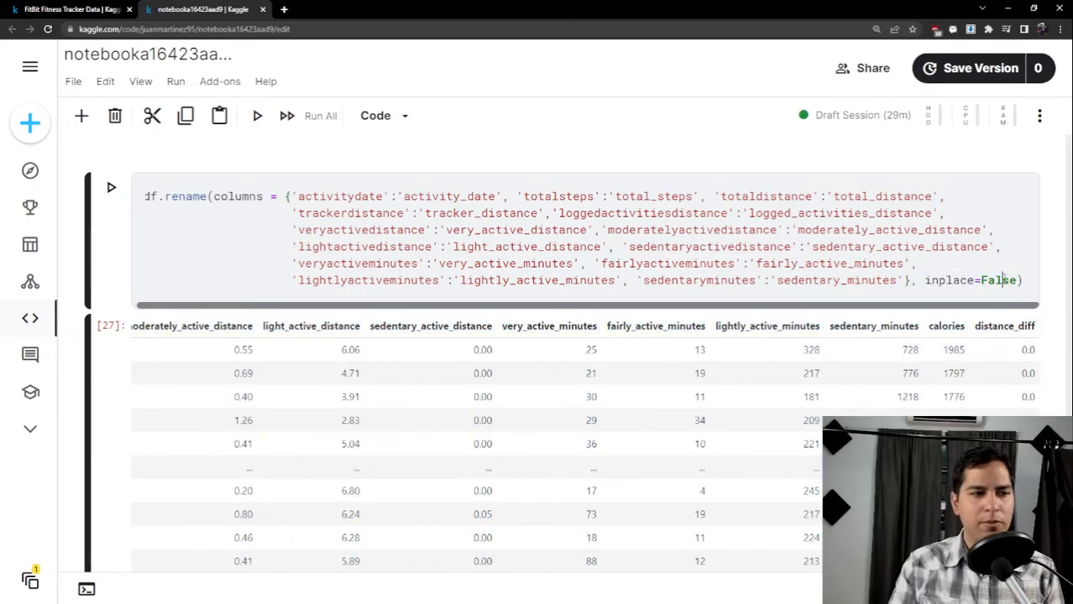
type("True")
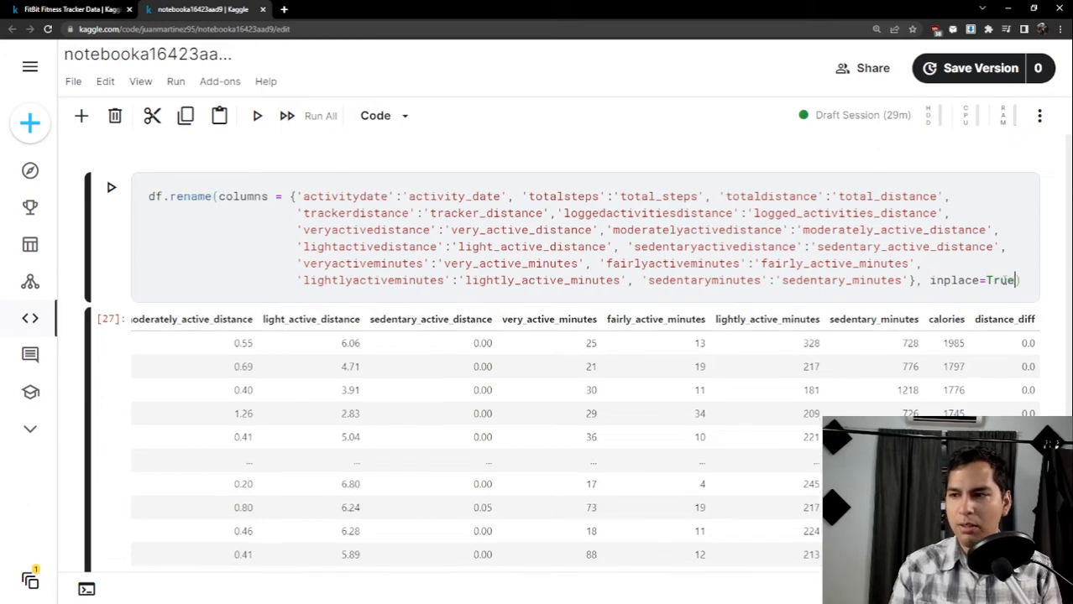
Add a df.columns line below the df.rename call and run the cell to list the column names.
scroll(961, 284, "down", 1)
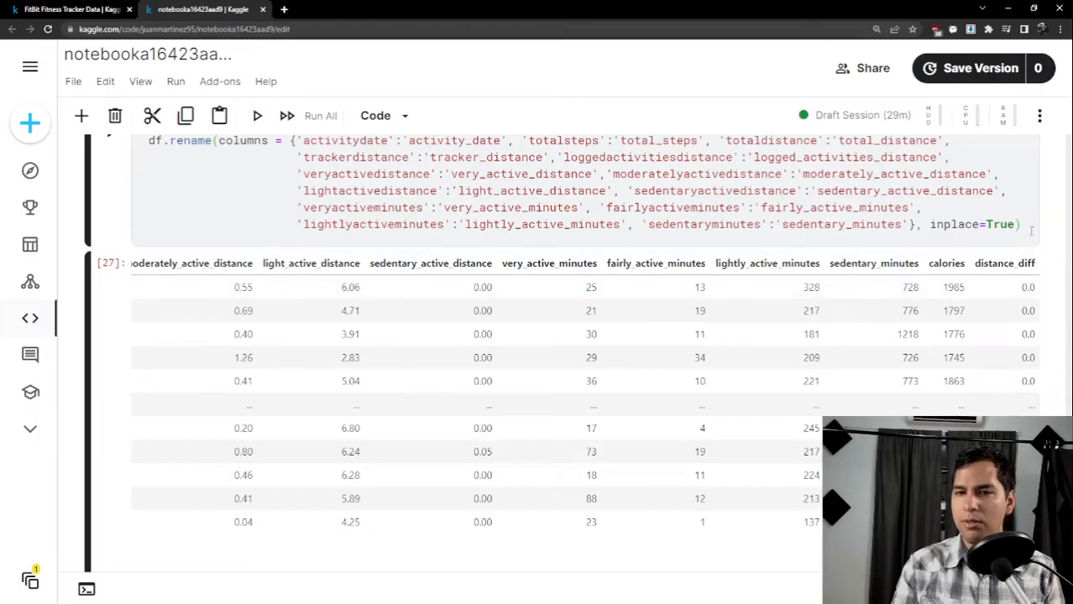
key("Return")
type("df.c")
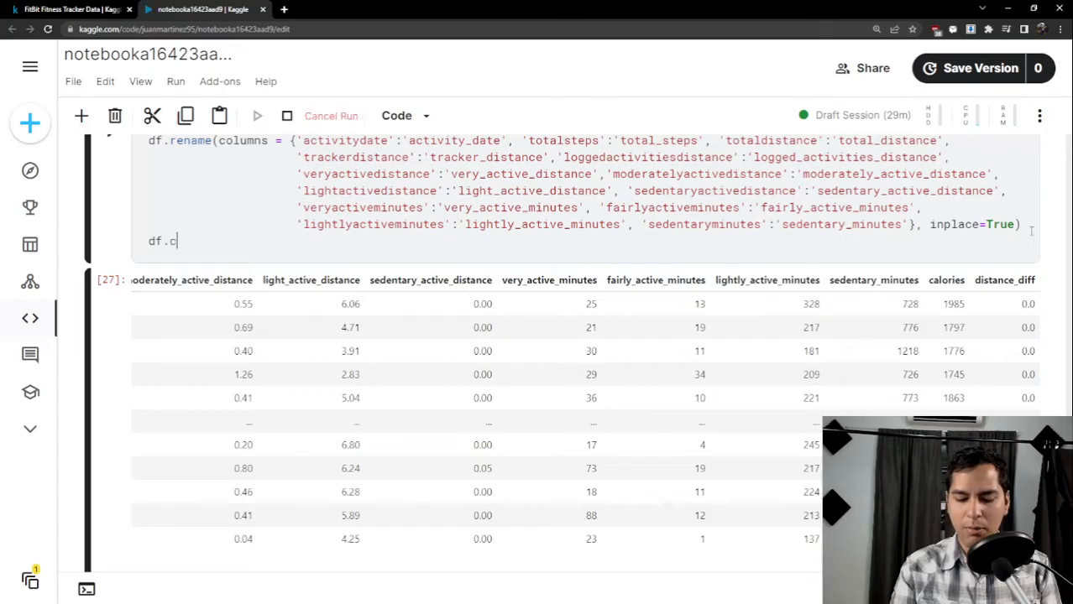
type("olumns")
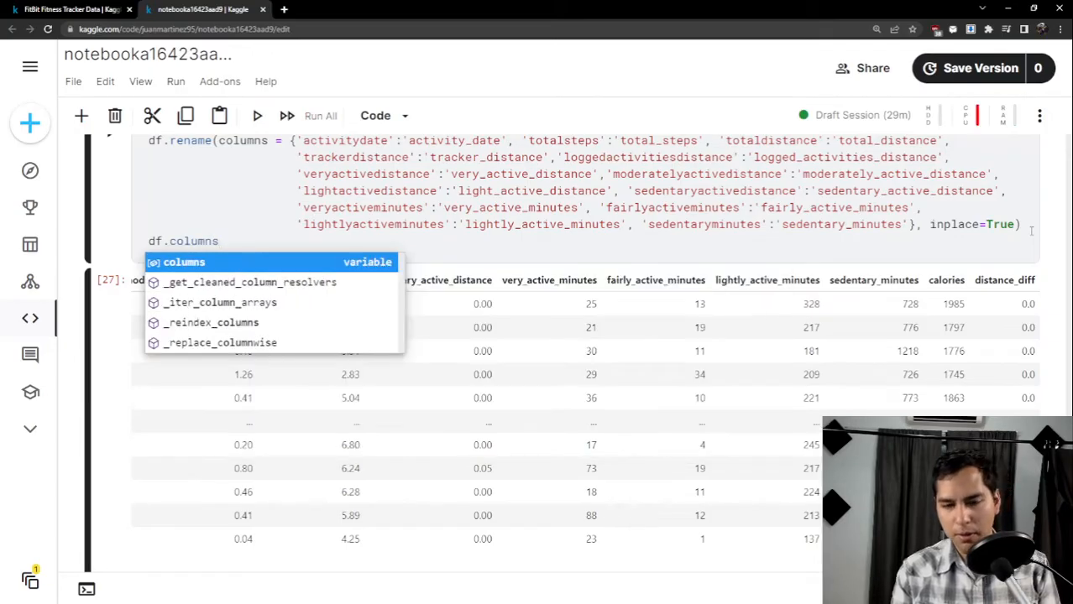
key("shift+Return")
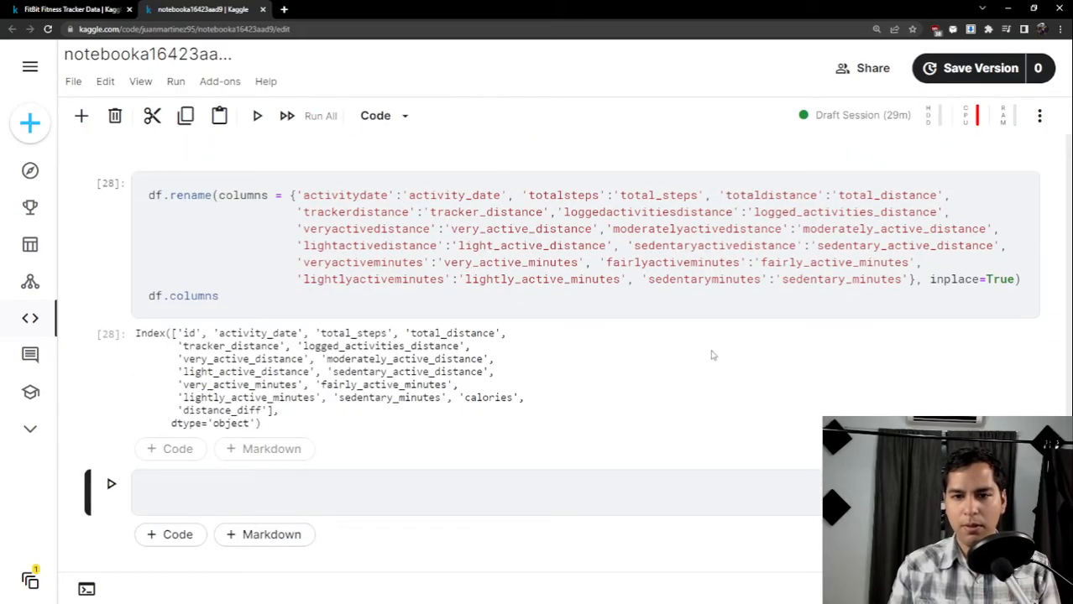
scroll(335, 353, "down", 2)
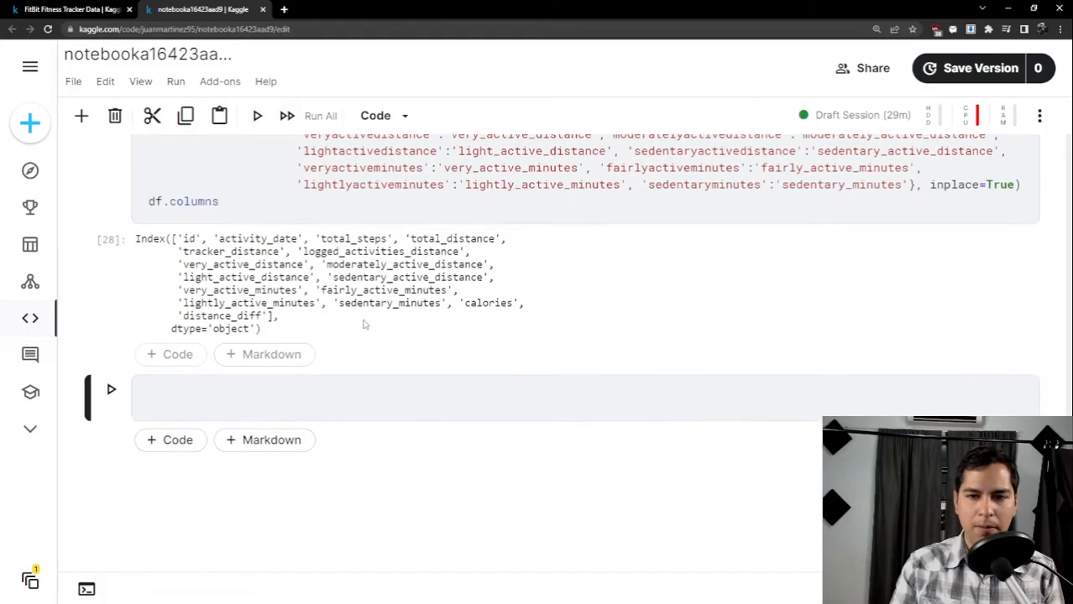
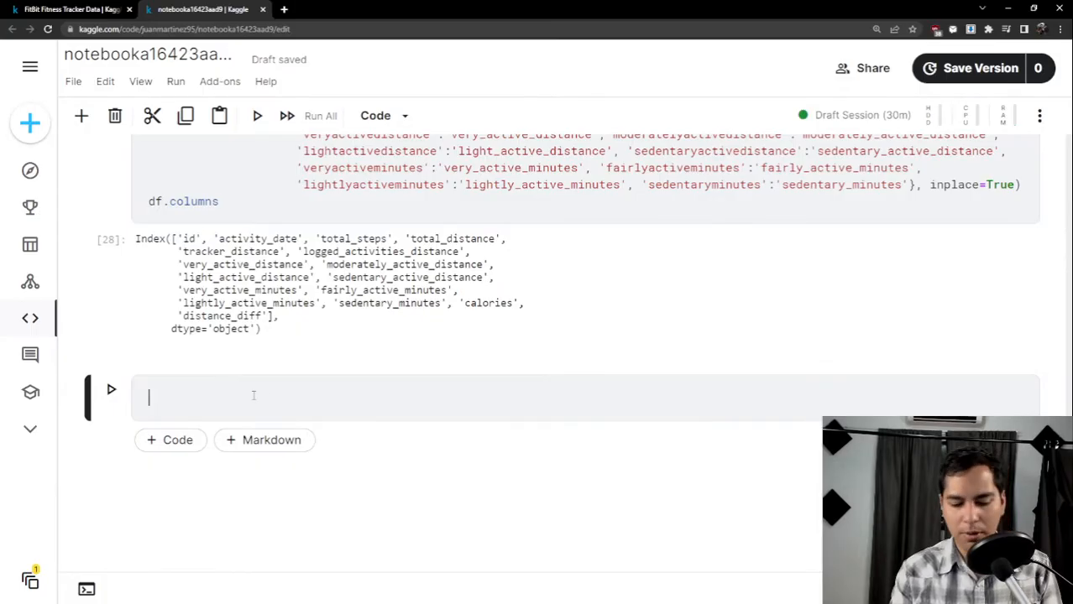
type("day")
key("ctrl+a")
key("BackSpace")
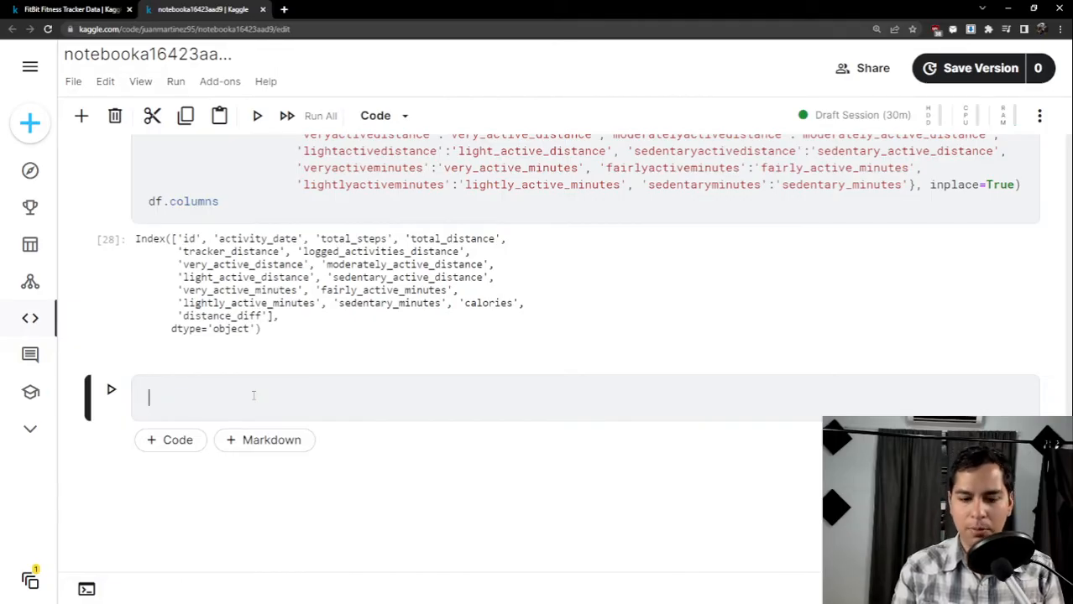
Start the empty cell below the column list with the comment "# create columns".
type("# ")
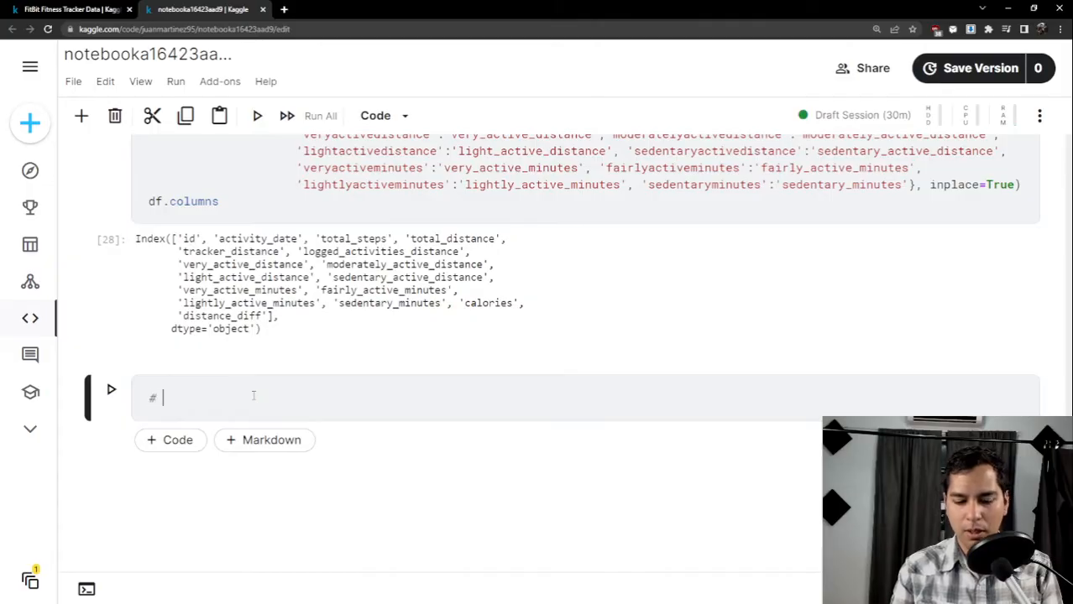
type("create columns")
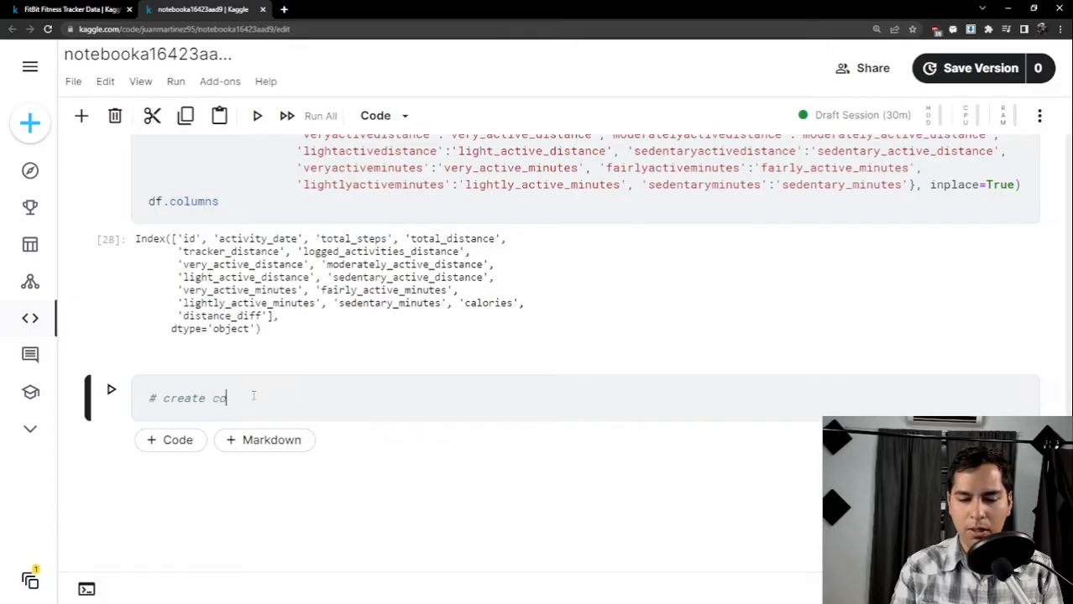
key("Return")
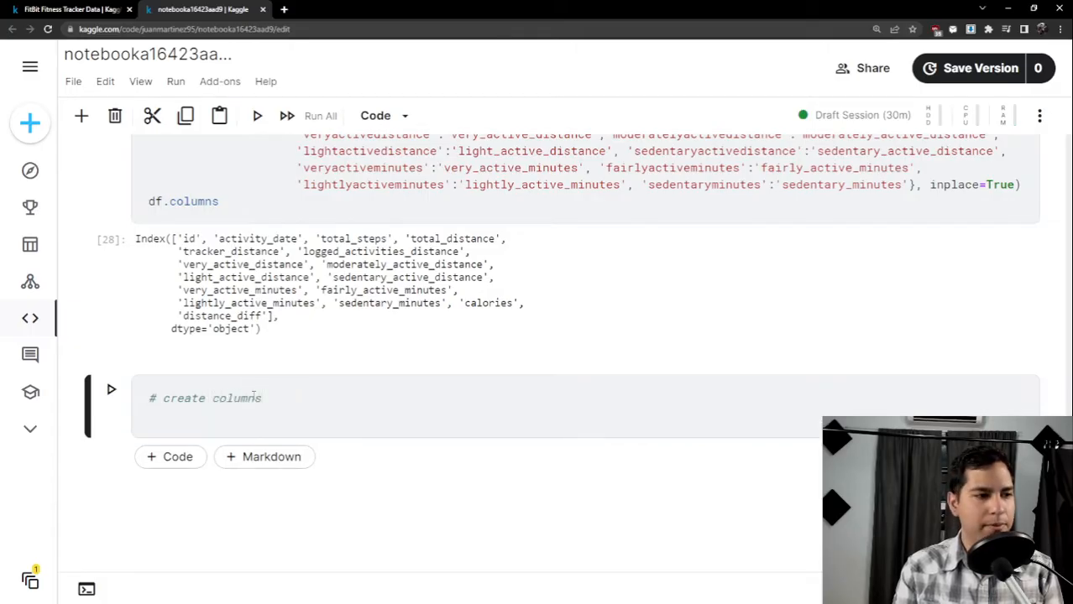
Below the "# create columns" comment, start the assignment day_of_week = df['activity_date'].dt.
type("day_")
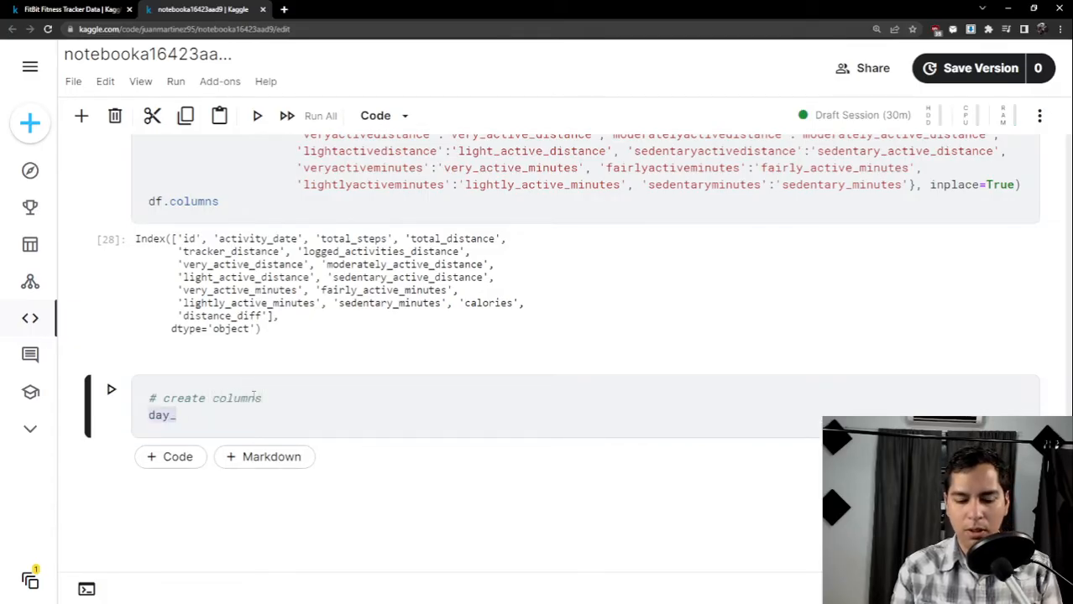
type("of_week")
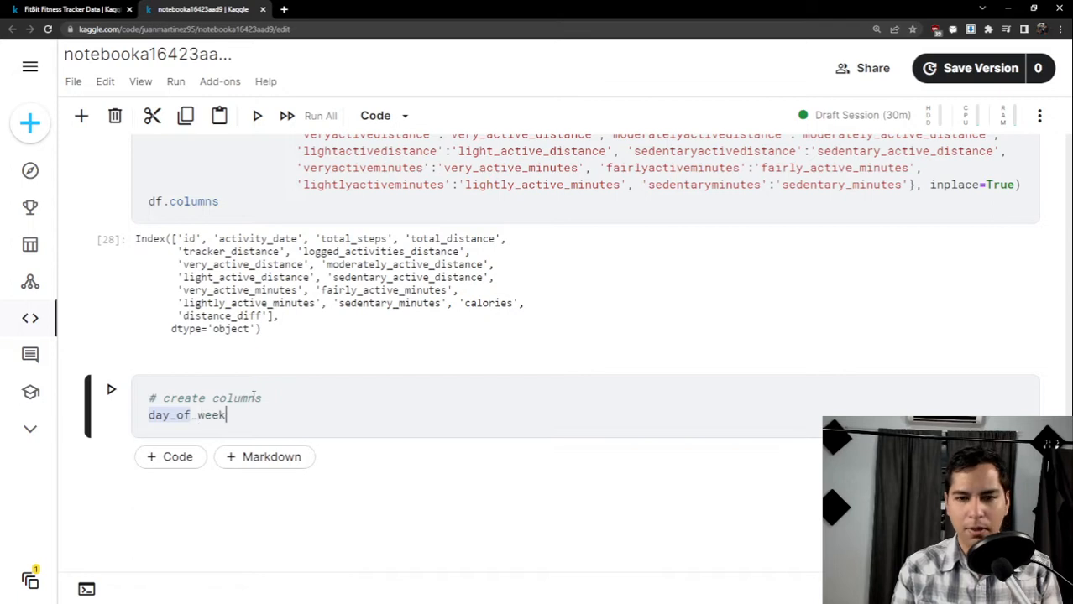
type(" = ")
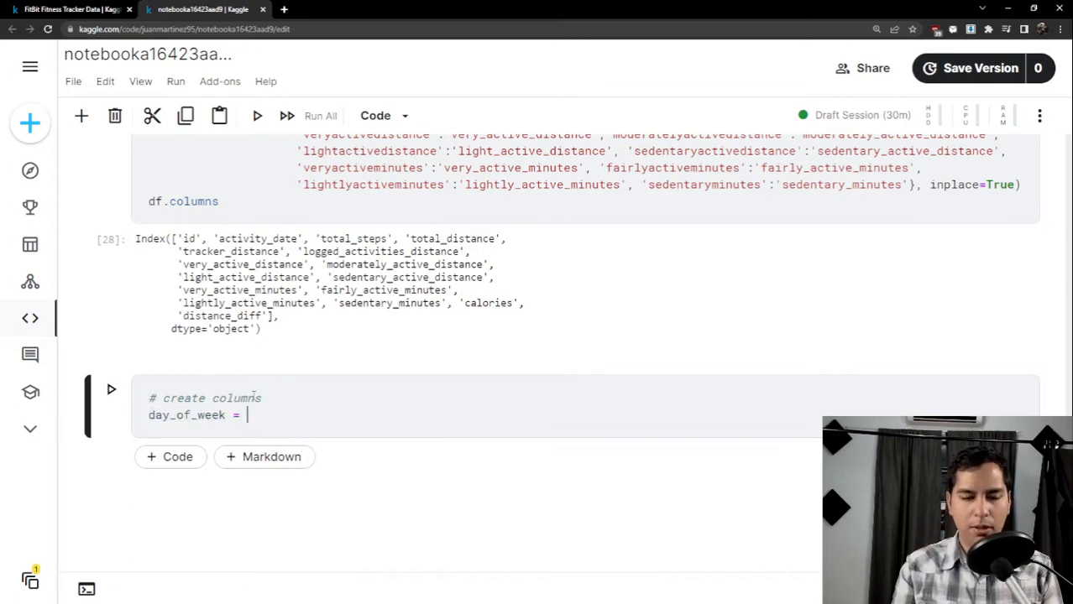
type("df['")
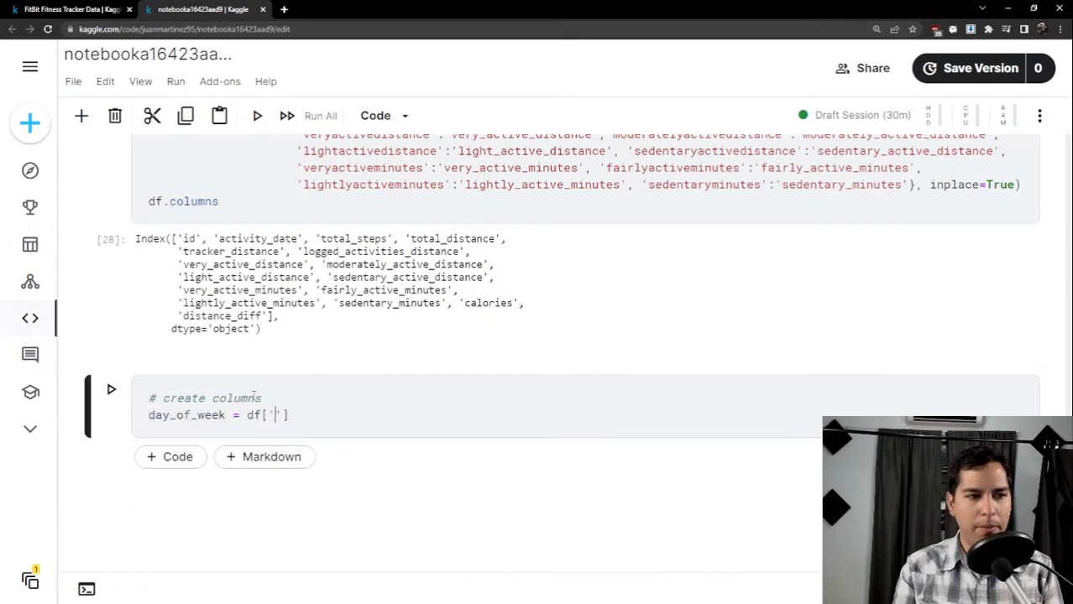
type("activi")
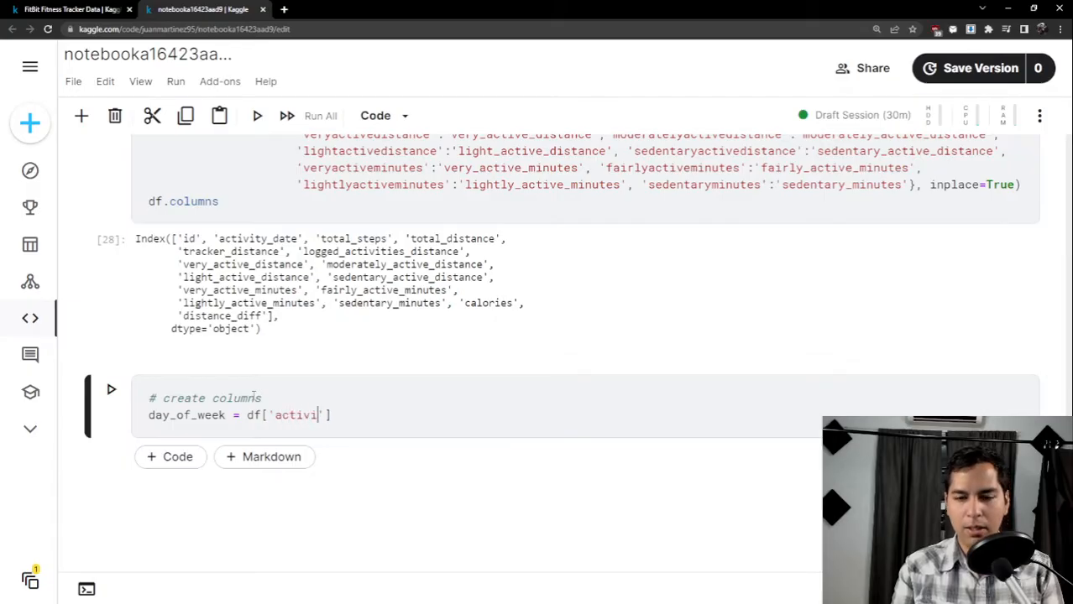
type("ty_date")
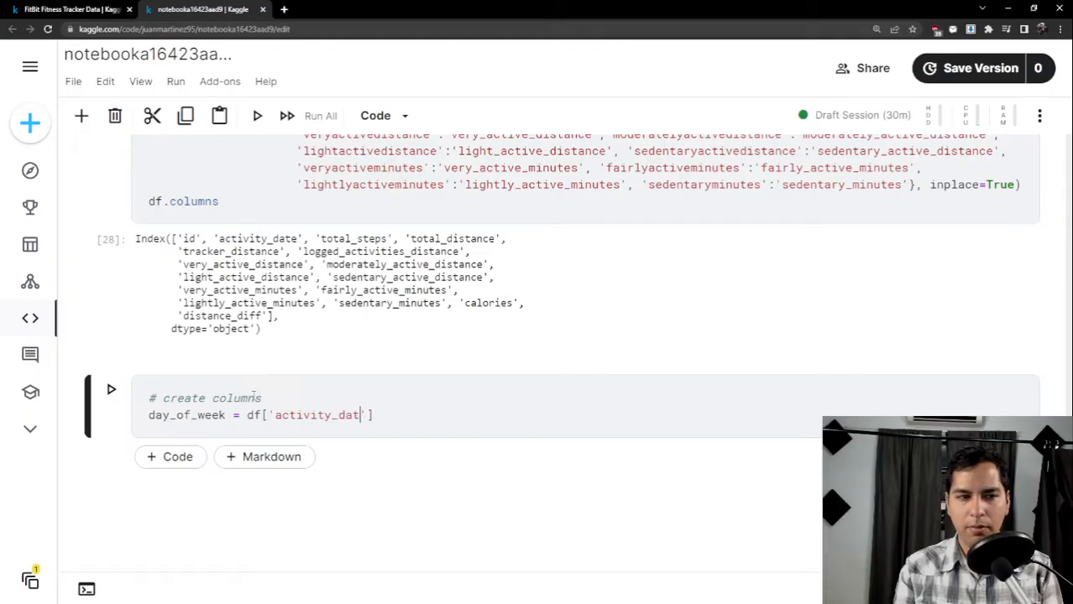
type("']")
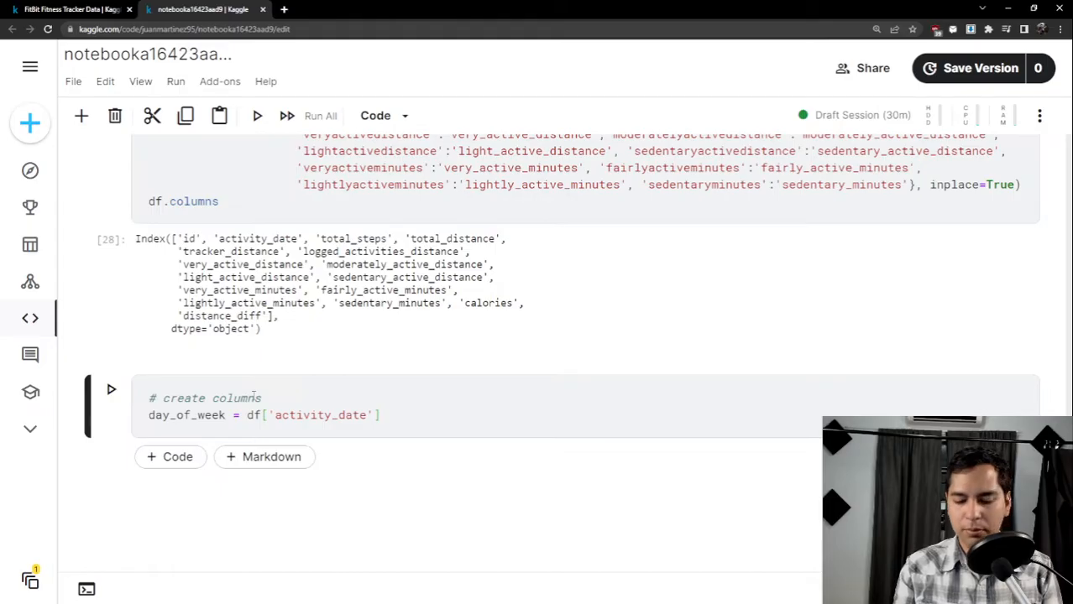
type(".dt")
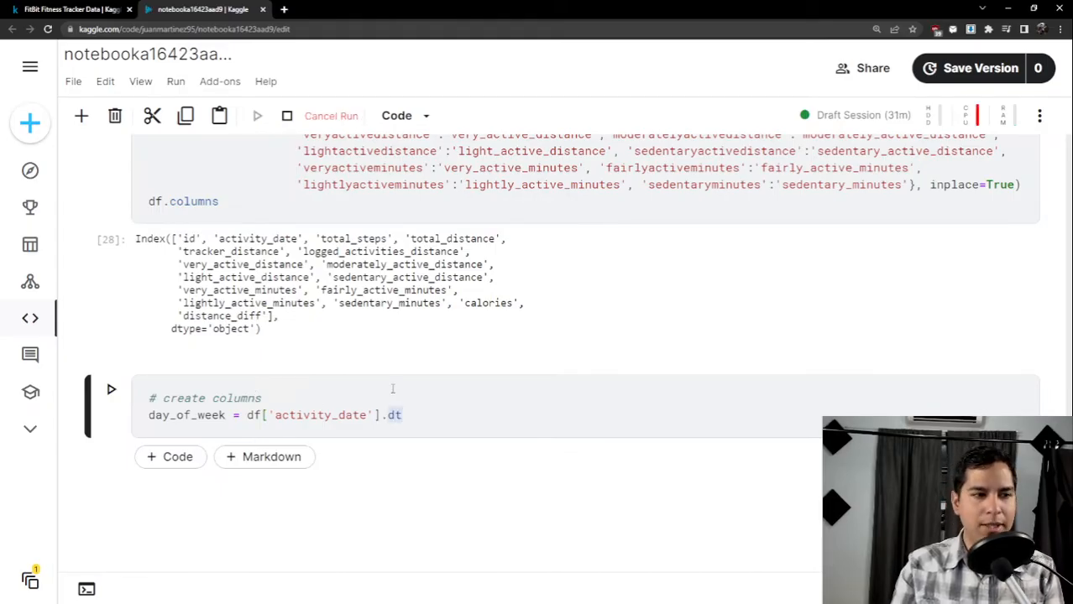
key("Tab")
Add an import datetime line below plt.style.use('ggplot') in the notebook's library imports cell.
scroll(374, 377, "up", 20)
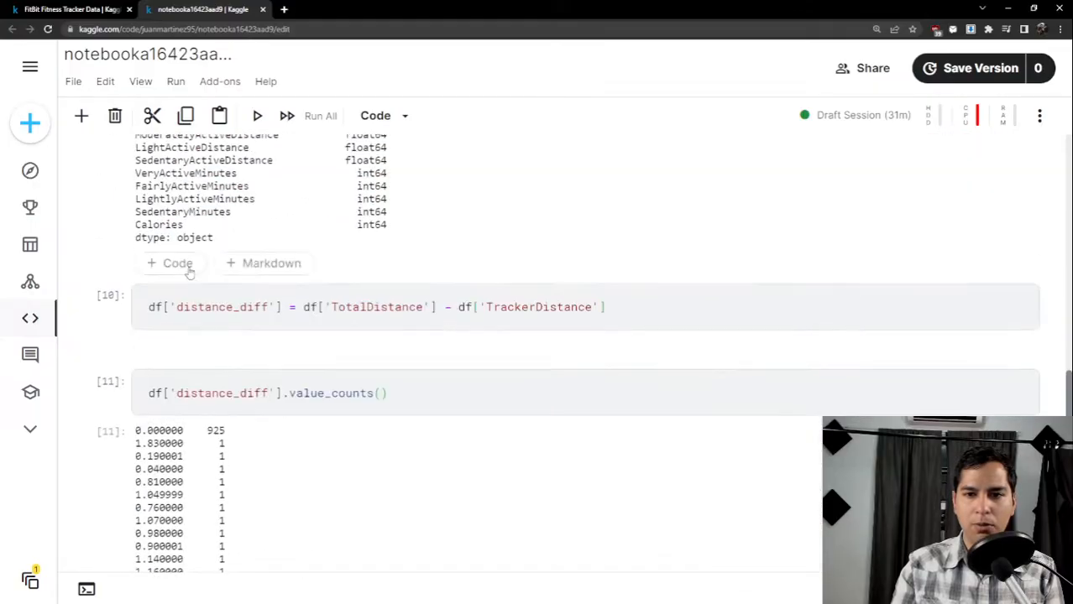
scroll(187, 282, "up", 20)
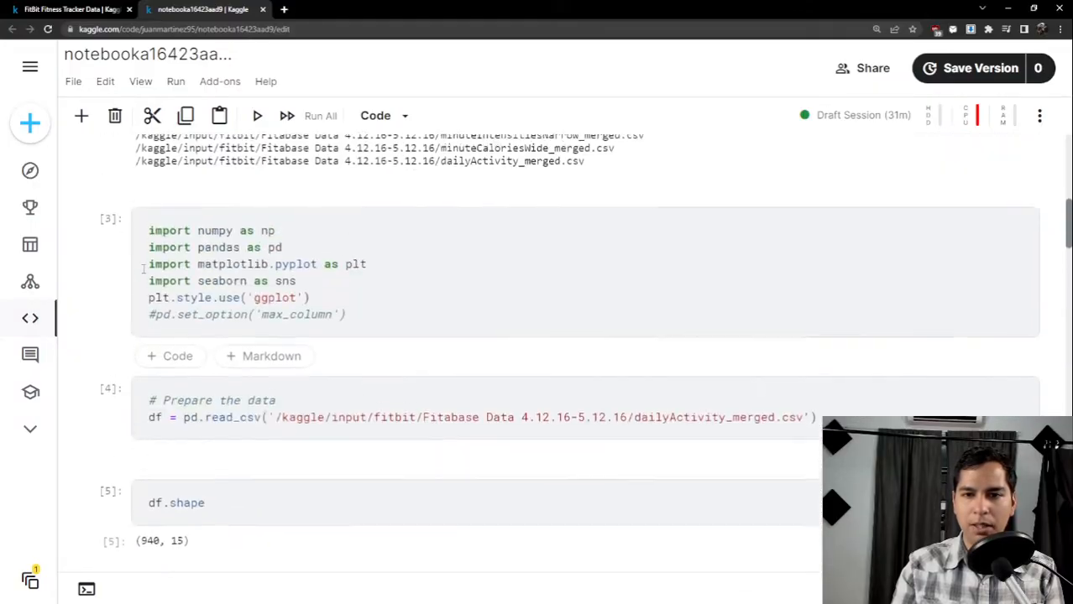
scroll(374, 335, "down", 3)
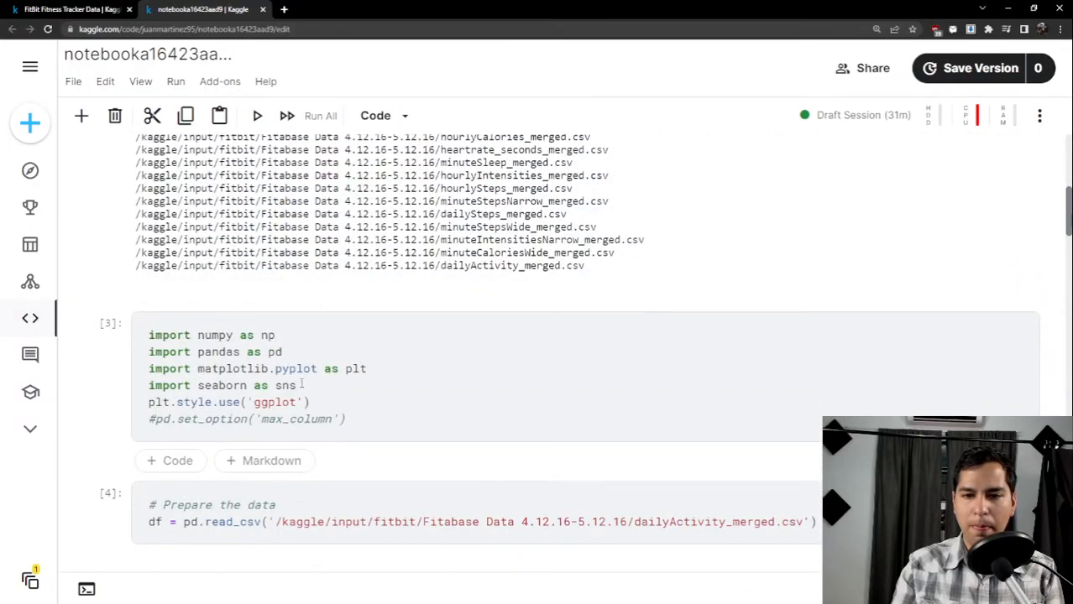
scroll(139, 304, "up", 10)
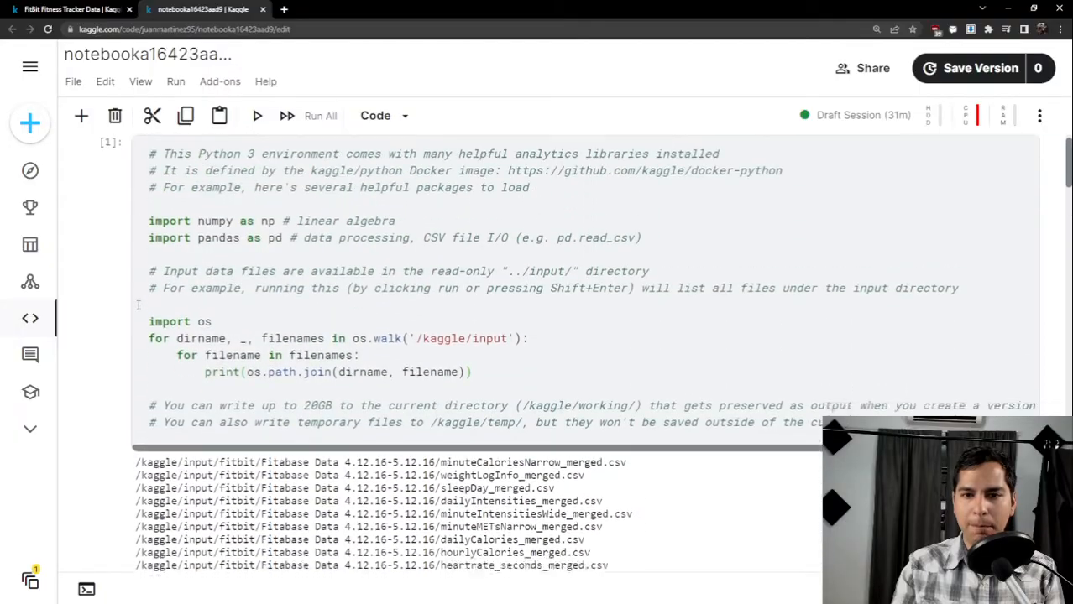
scroll(139, 304, "down", 10)
left_click(346, 329)
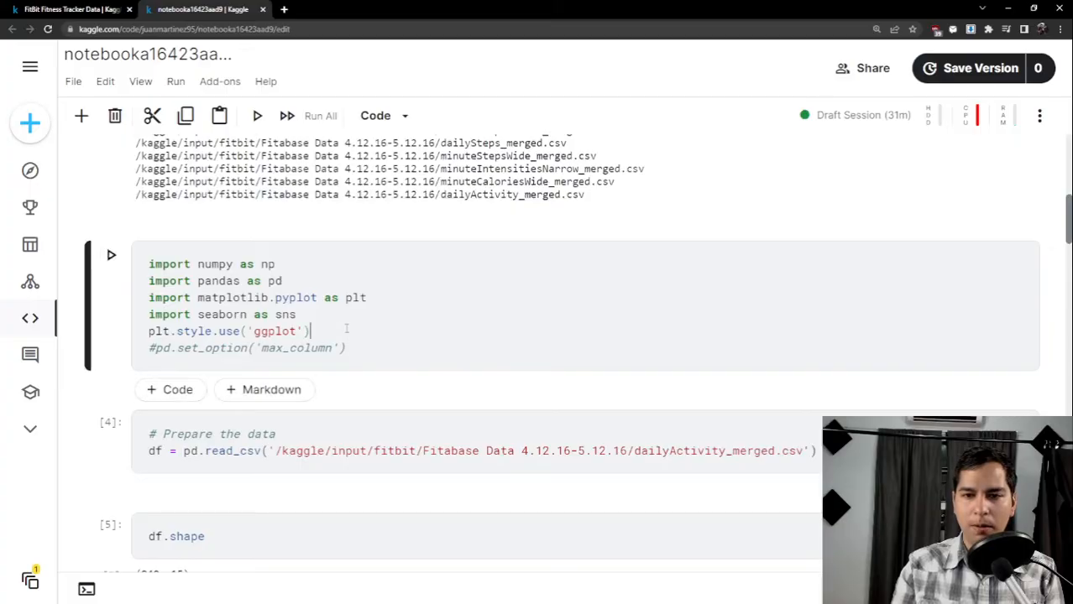
key("Return")
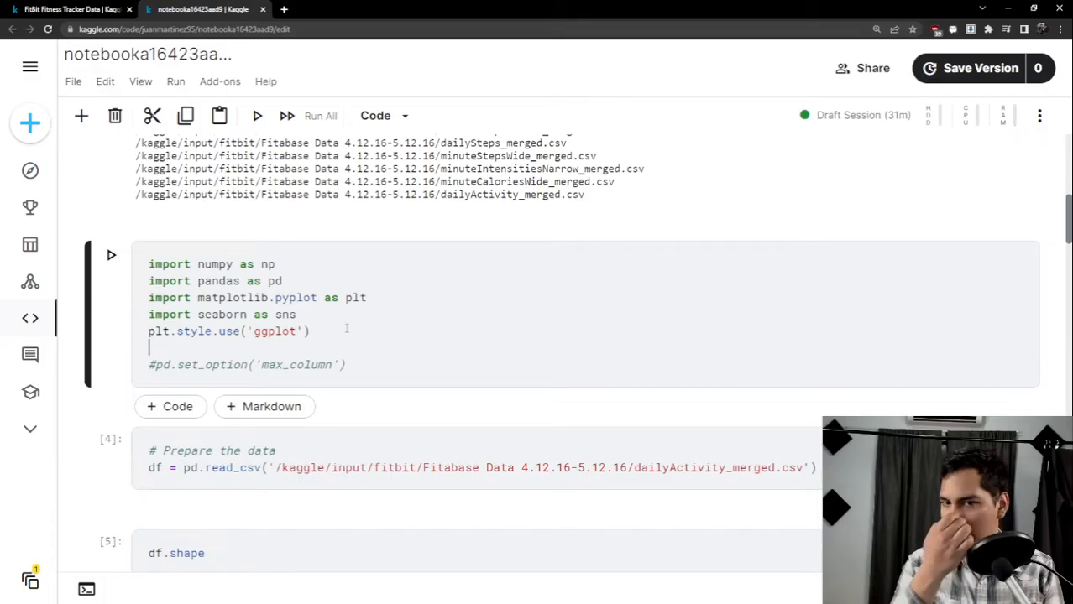
type("im")
key("BackSpace")
key("BackSpace")
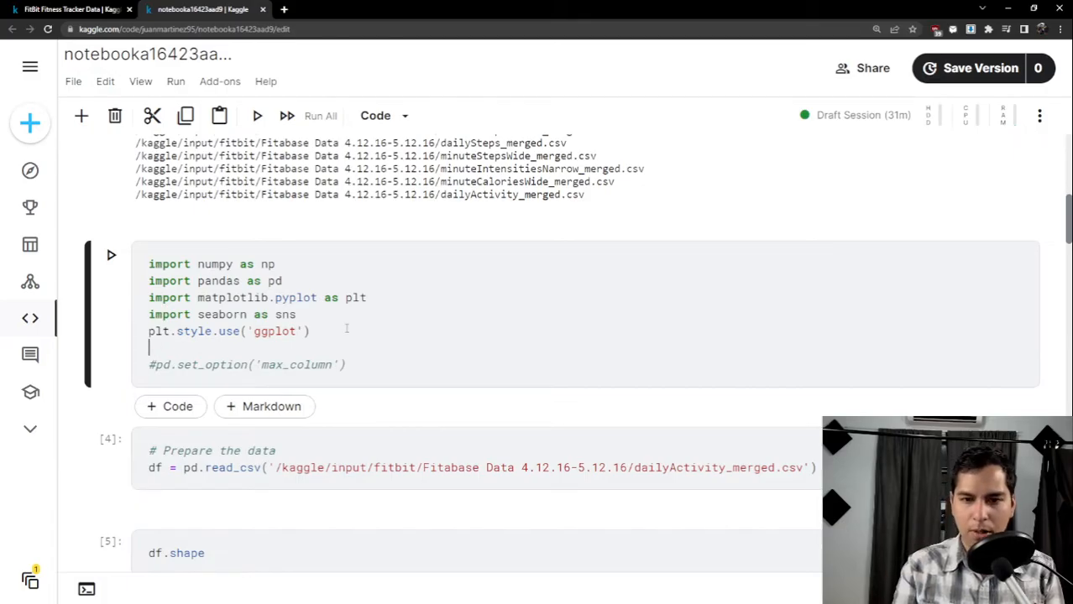
type("import datete")
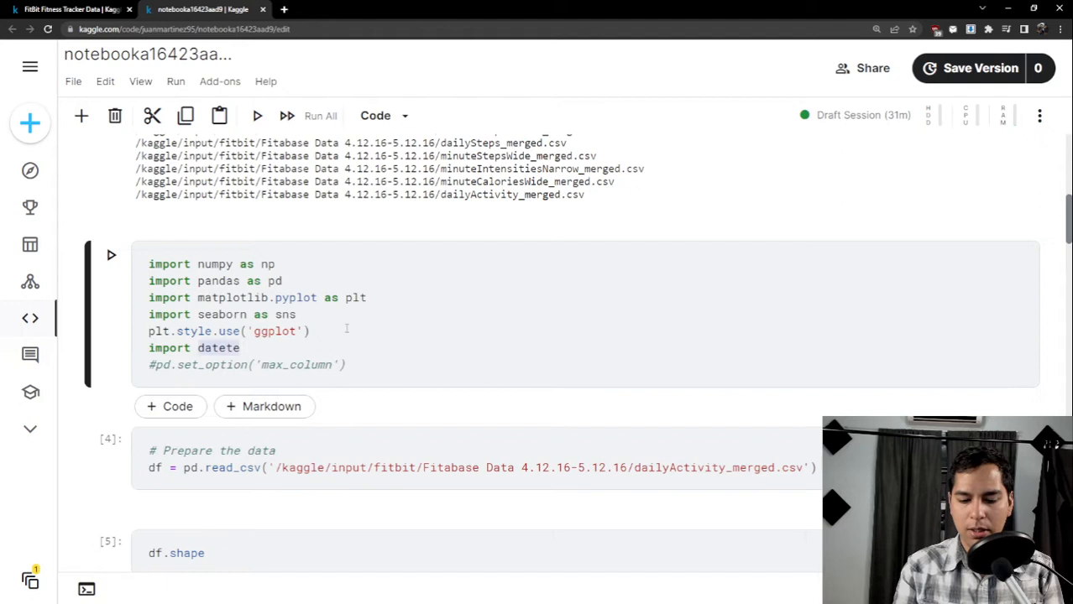
key("BackSpace")
type("ime  as")
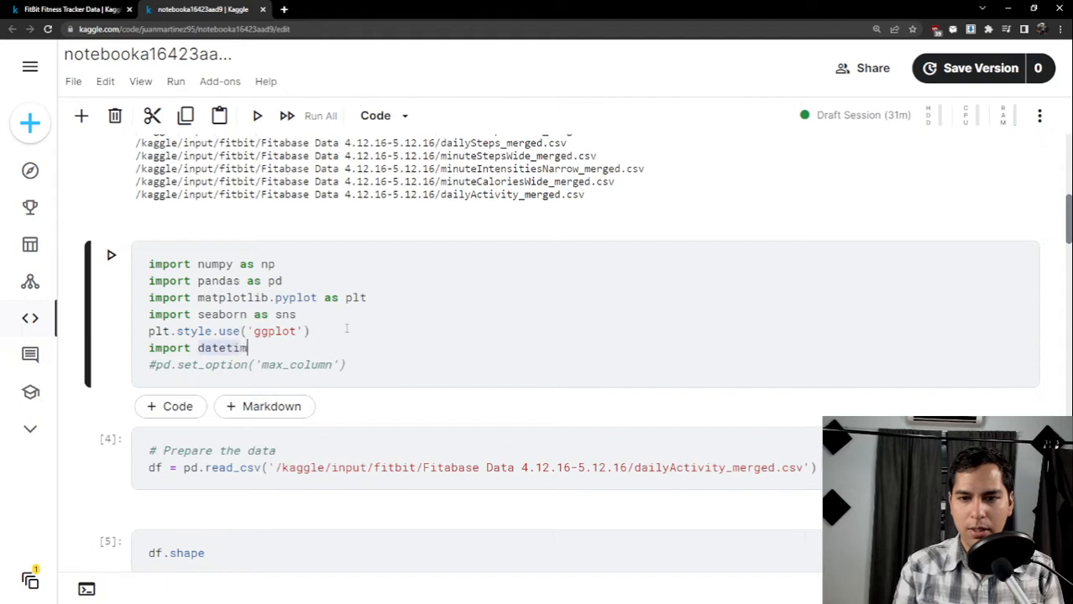
Complete the datetime import with the alias dt and run the imports cell.
key("BackSpace")
key("BackSpace")
key("BackSpace")
key("BackSpace")
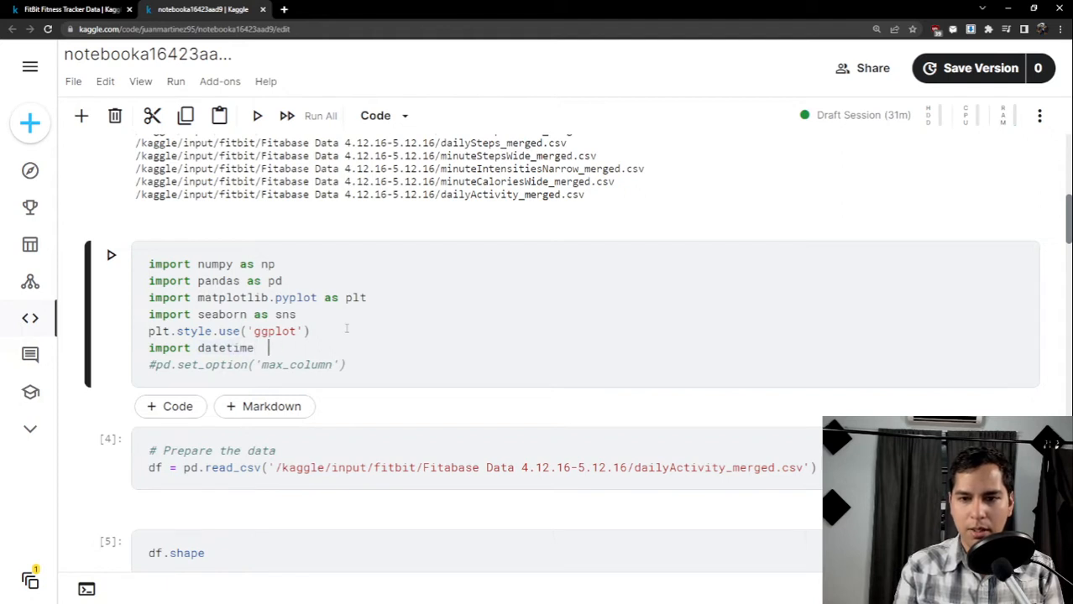
type("as dt")
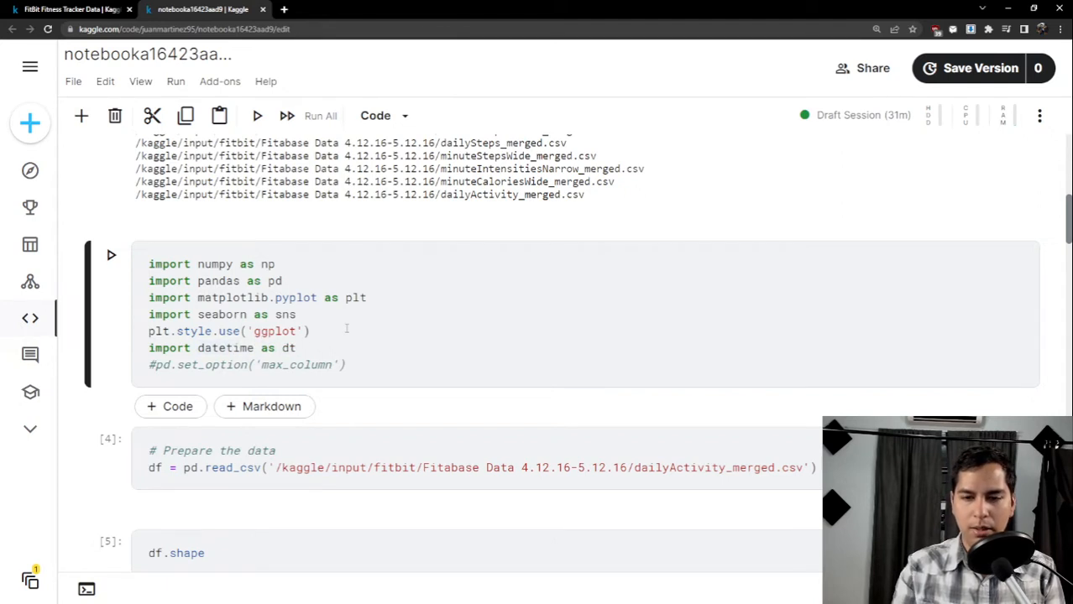
key("shift+Return")
Complete the day_of_week assignment in the "# create columns" cell with .day_name() and start a new line below it.
scroll(435, 342, "down", 5)
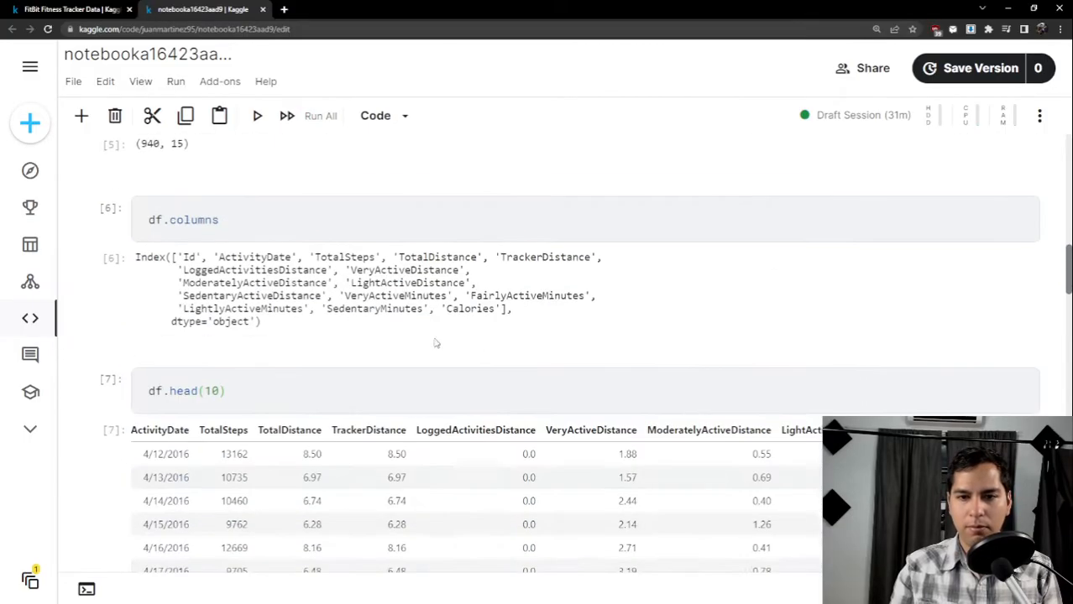
scroll(436, 342, "down", 20)
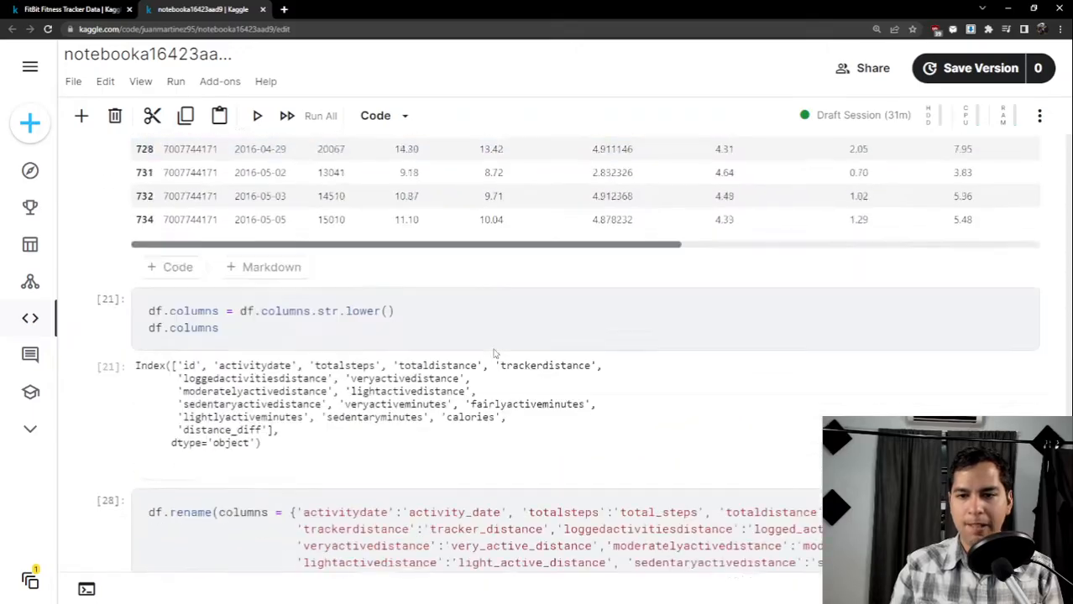
scroll(428, 352, "down", 5)
left_click(424, 408)
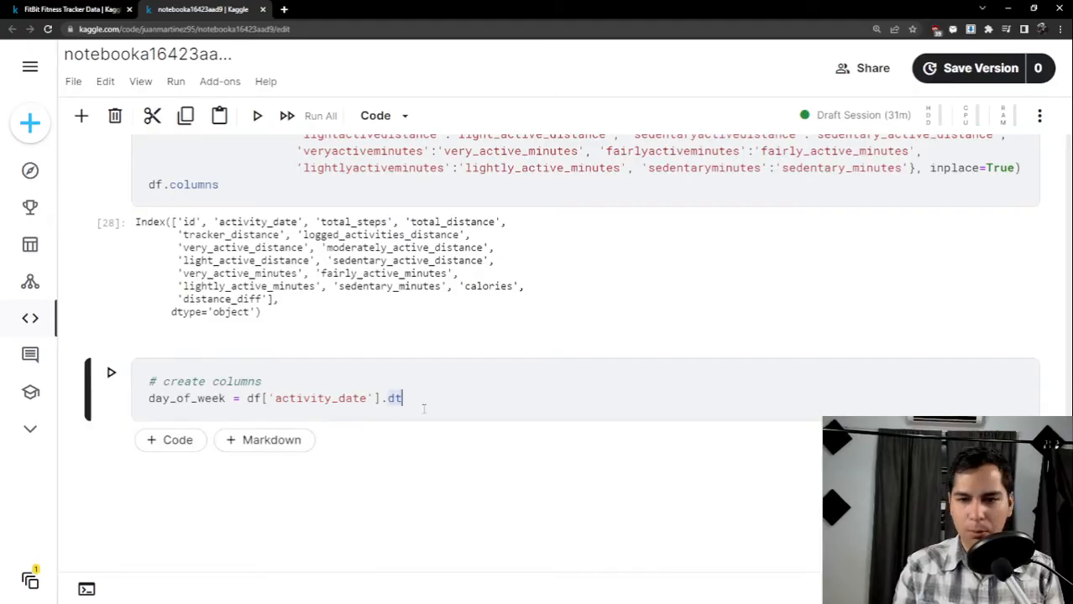
type(".day_")
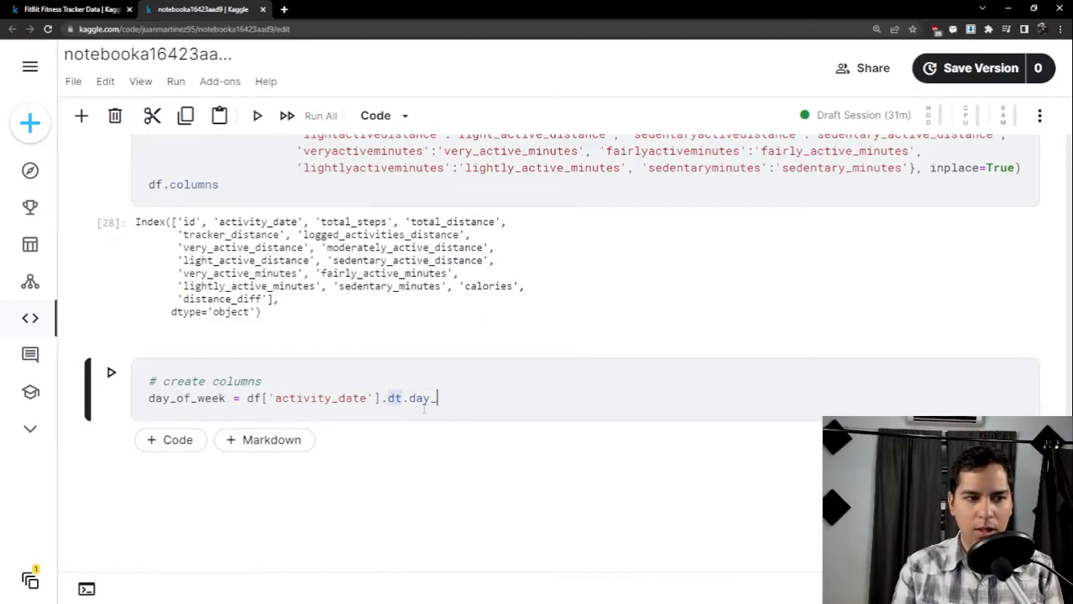
type("name(")
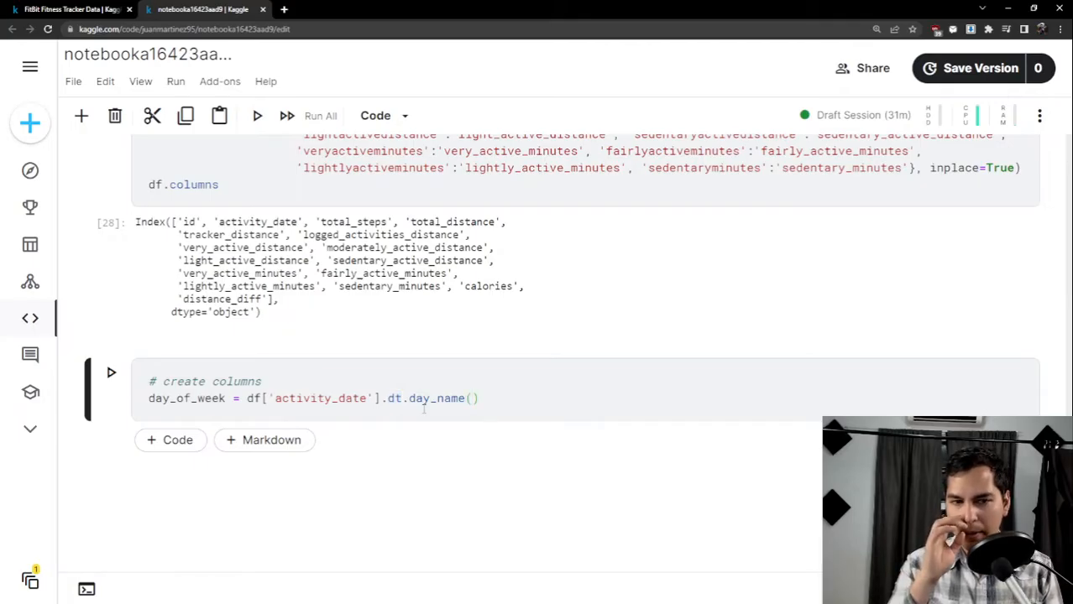
type(")")
key("Return")
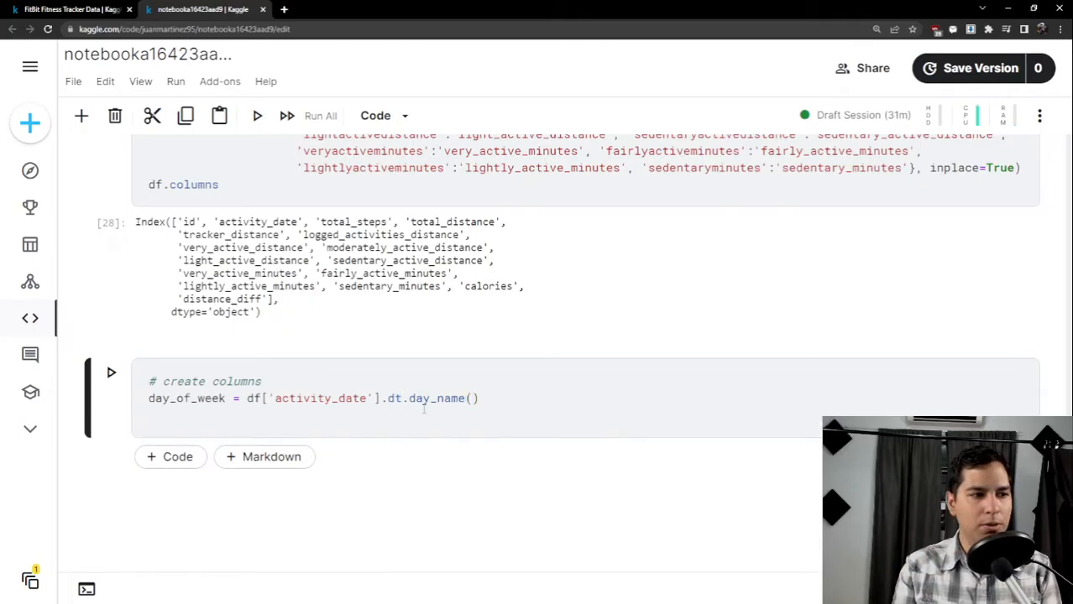
type("df.")
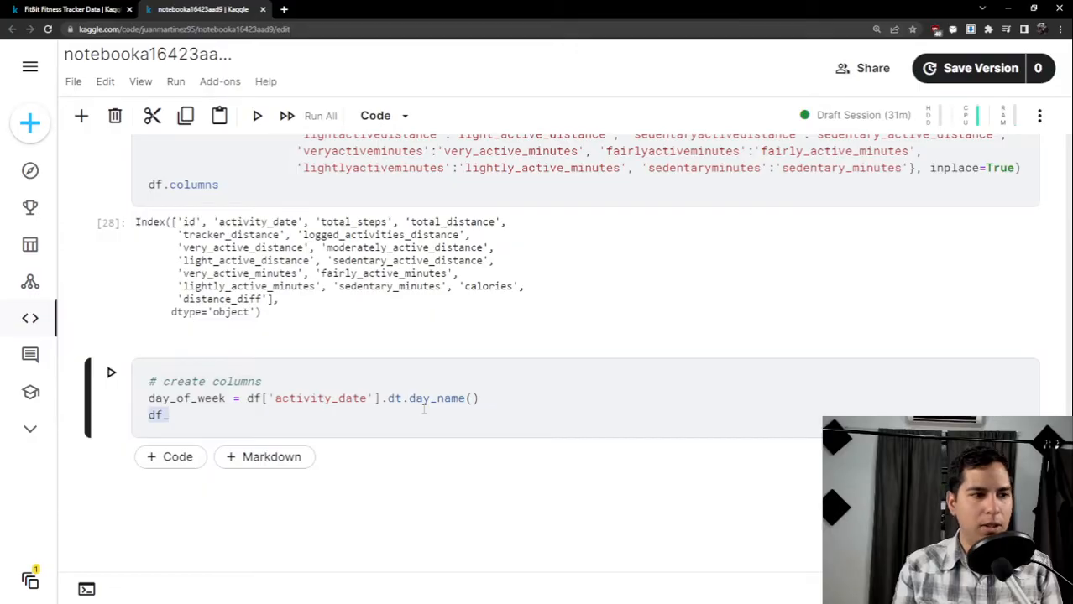
key("BackSpace")
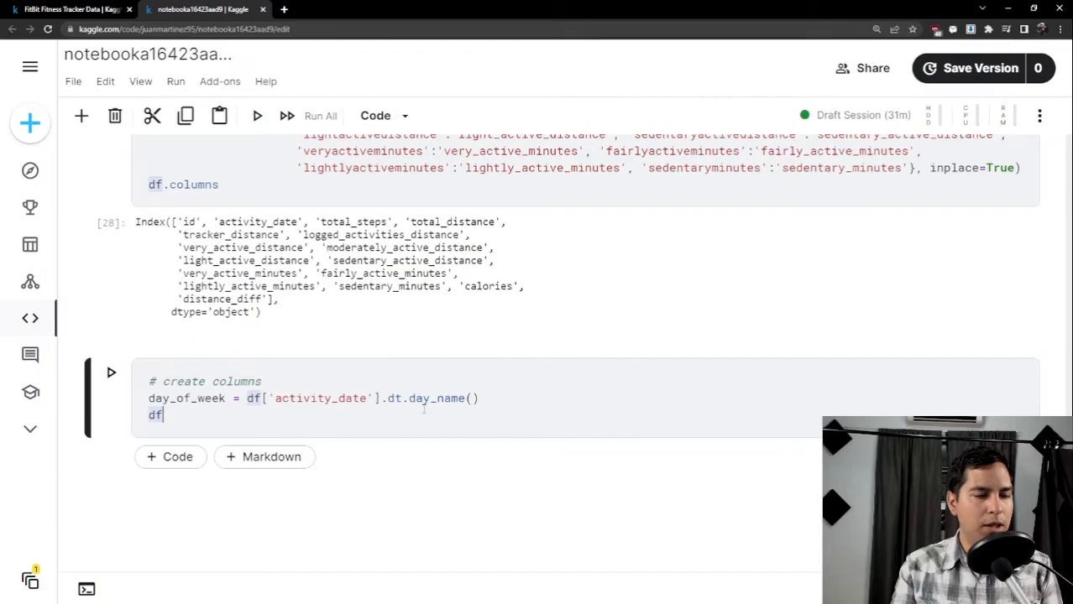
key("BackSpace")
key("BackSpace")
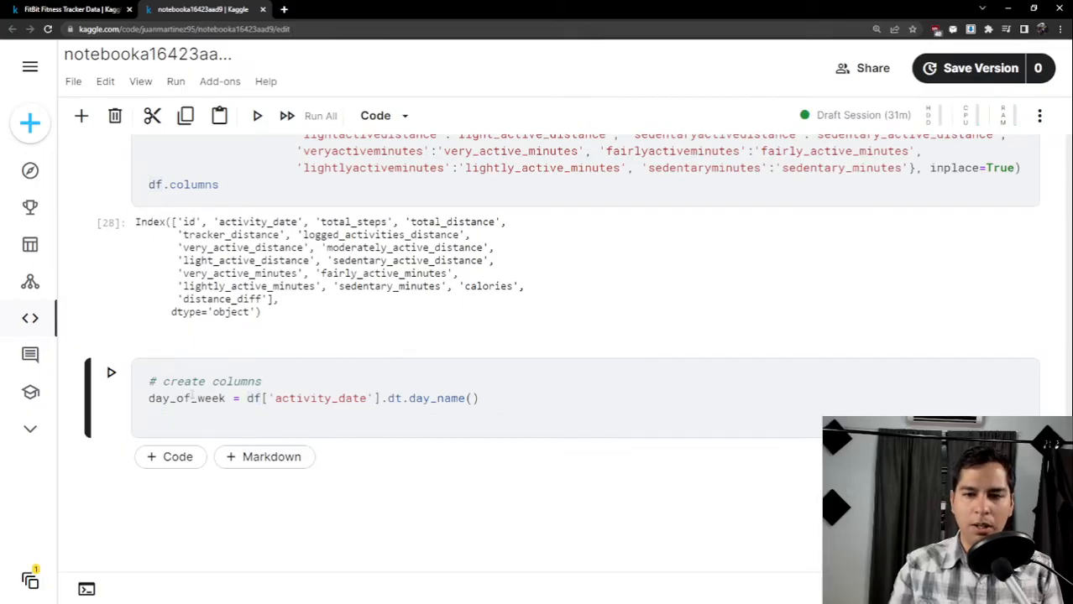
Add the line df['day_of_week'] = day_of_week below the day_of_week assignment to store it as a dataframe column.
left_click_drag(150, 397, 462, 405)
left_click(350, 413)
type("df")
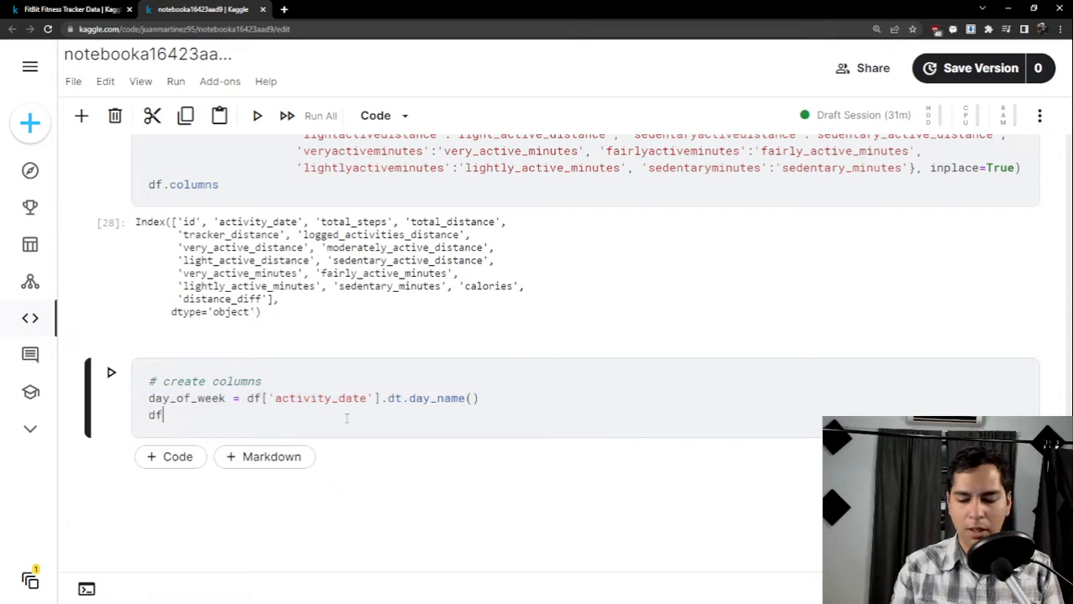
type("['")
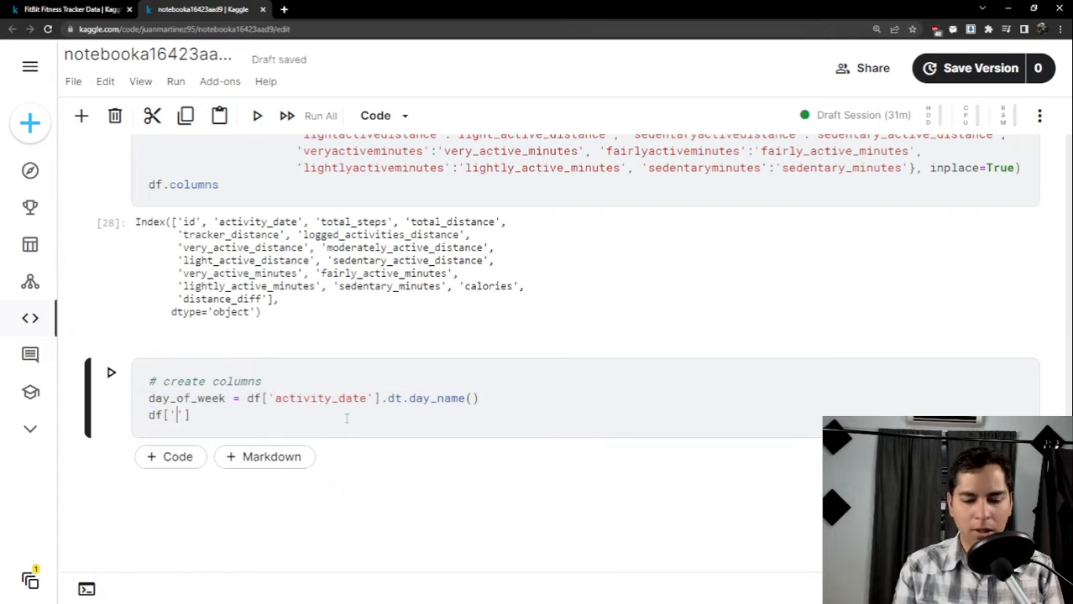
type("day_")
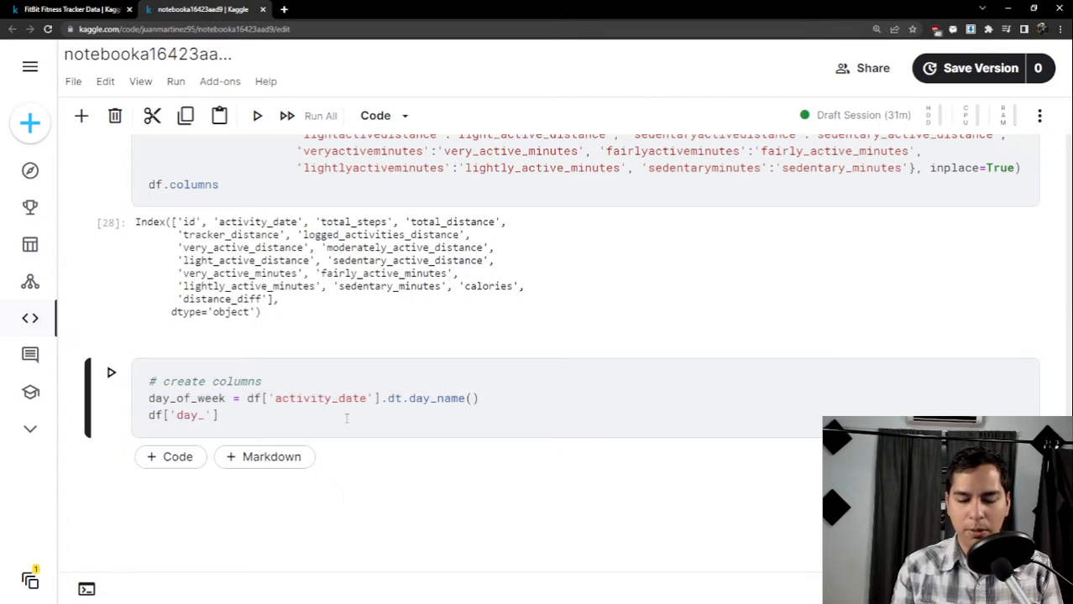
type("of_week")
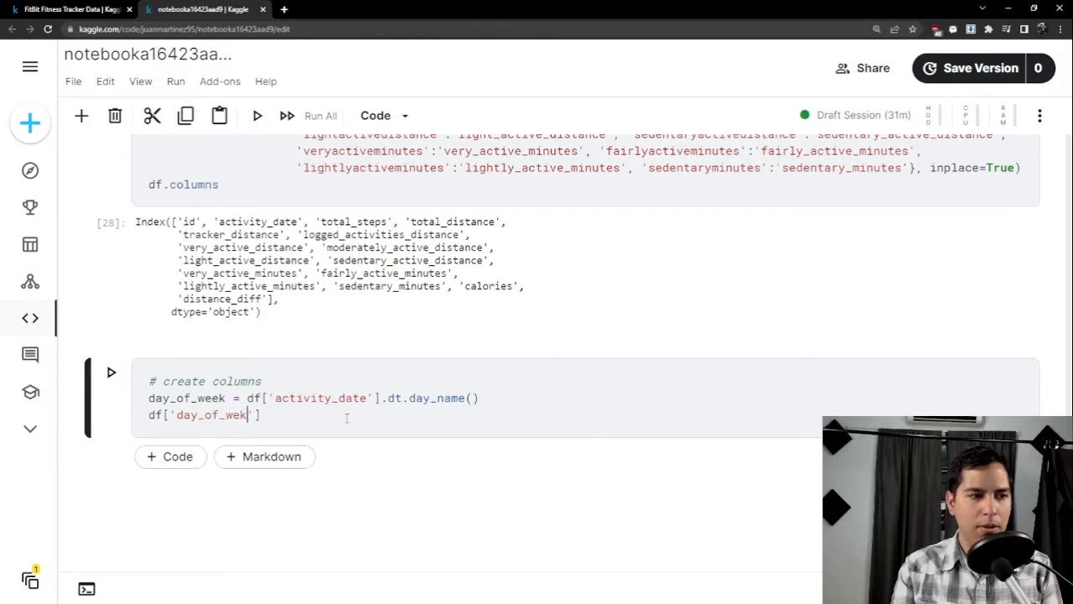
type("k'] = ")
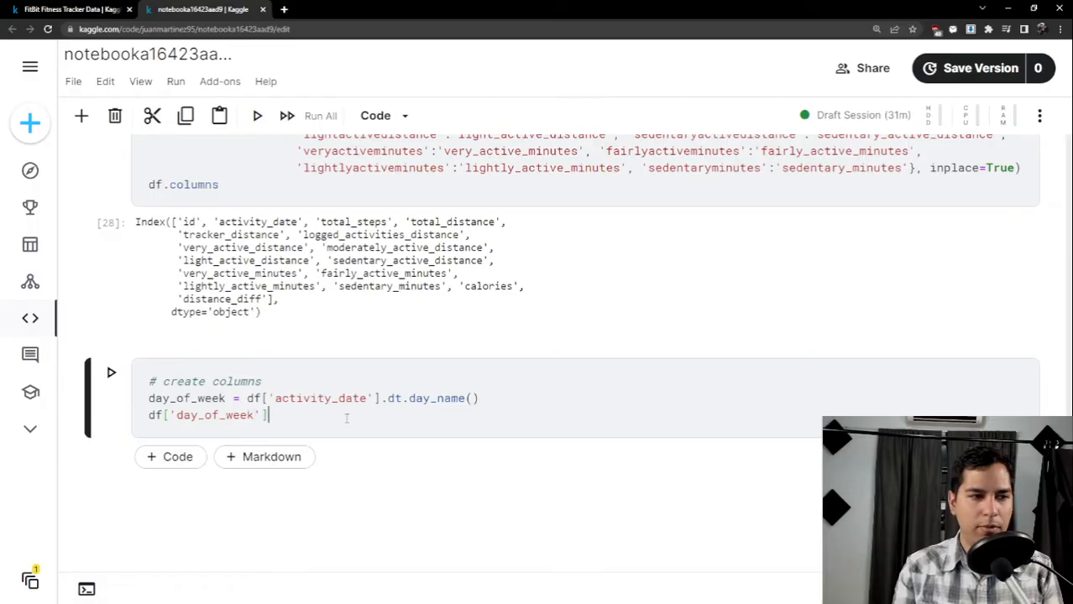
type("day_")
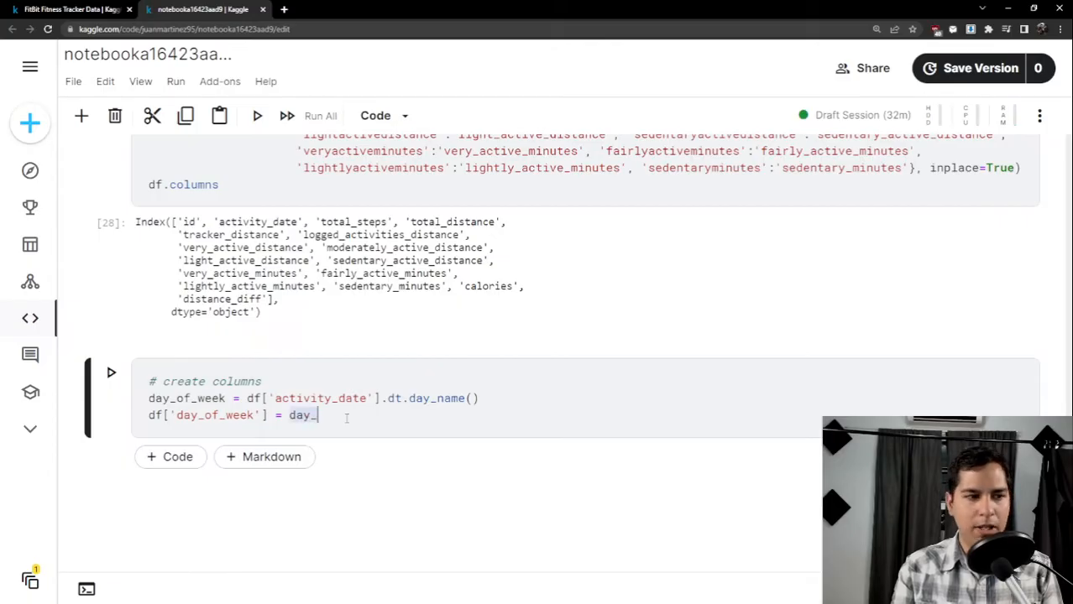
type("of_week")
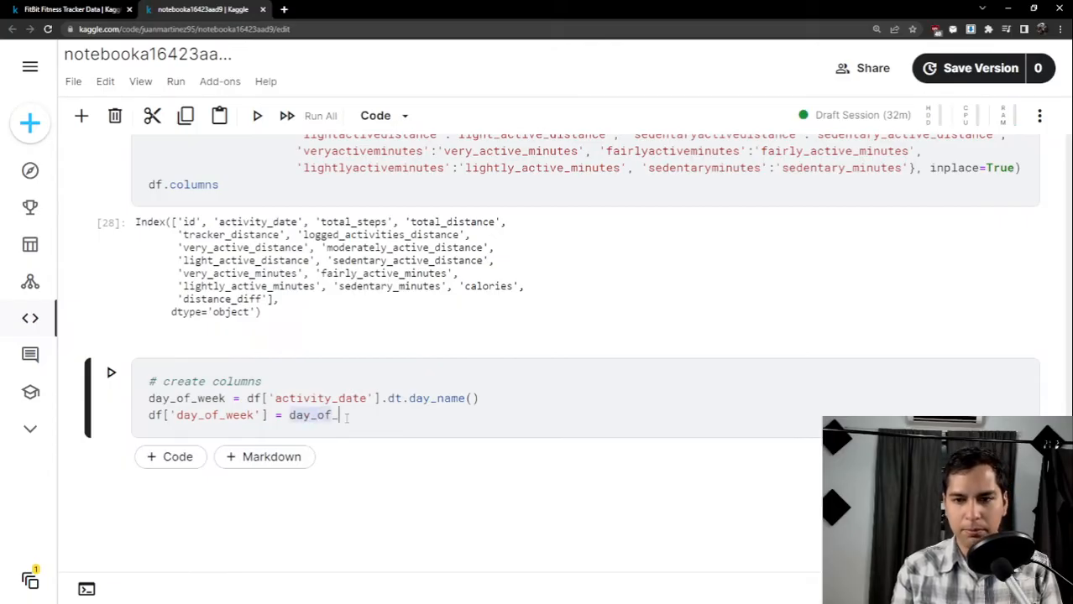
Begin an assignment to df['n_day_of_week'] in the "# create columns" cell, one blank line below the day_of_week column assignment.
key("Return")
key("Return")
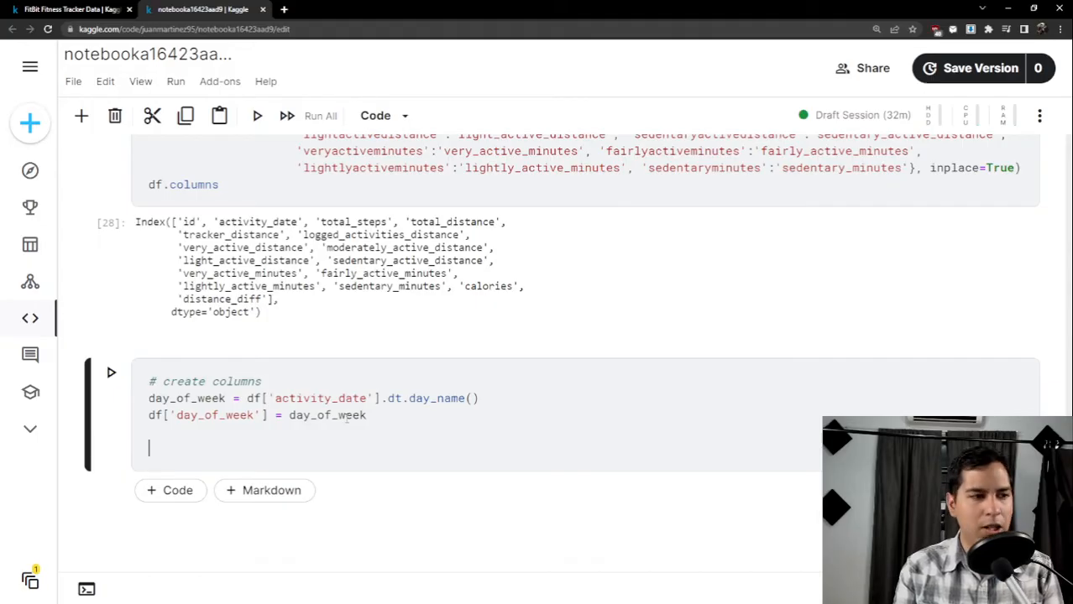
type("df['")
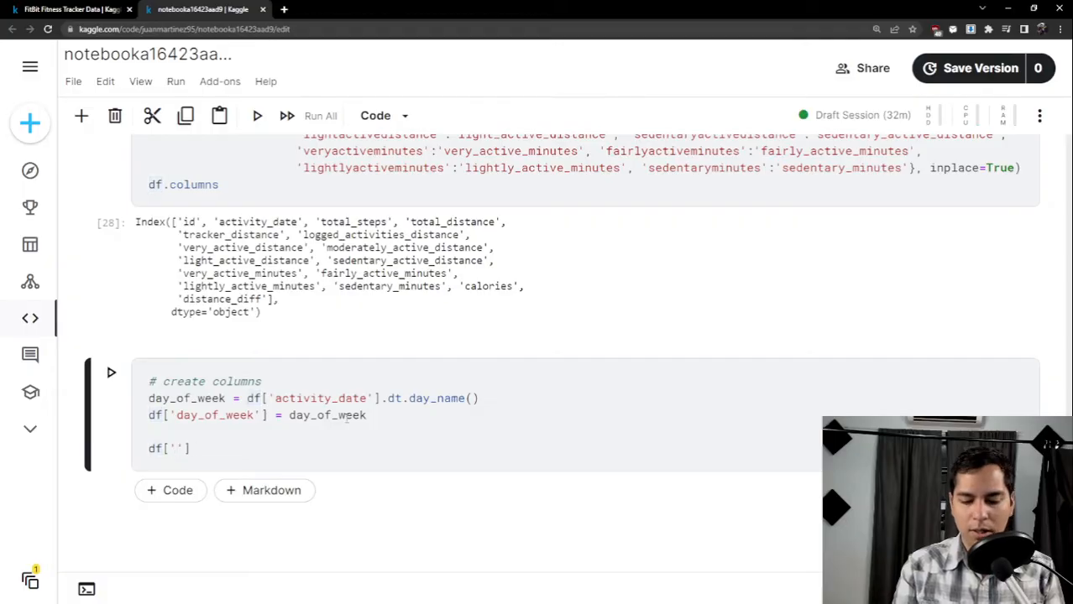
type("n_")
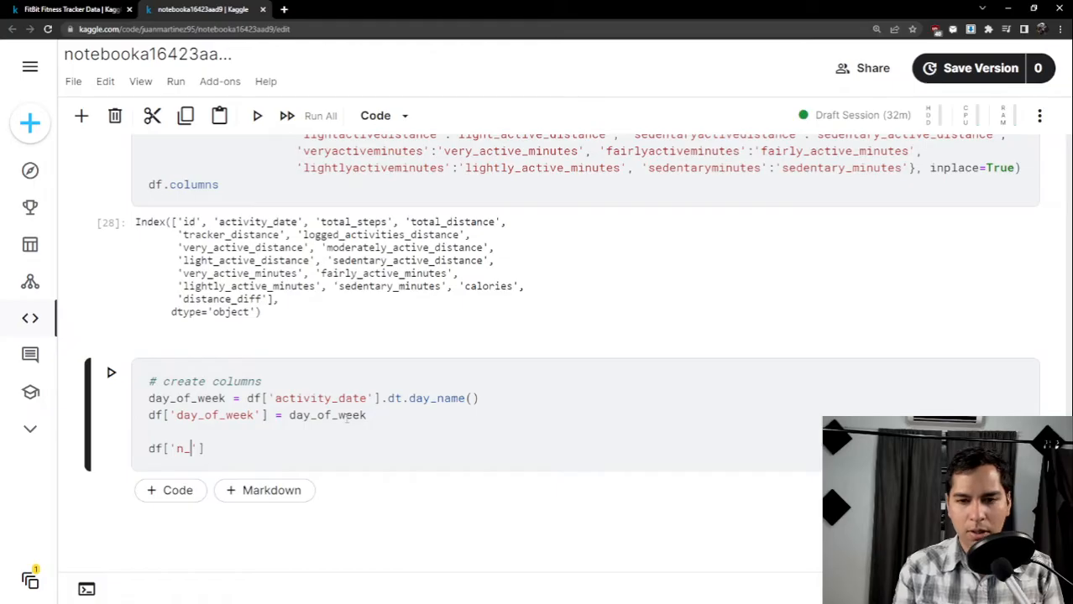
type("day_")
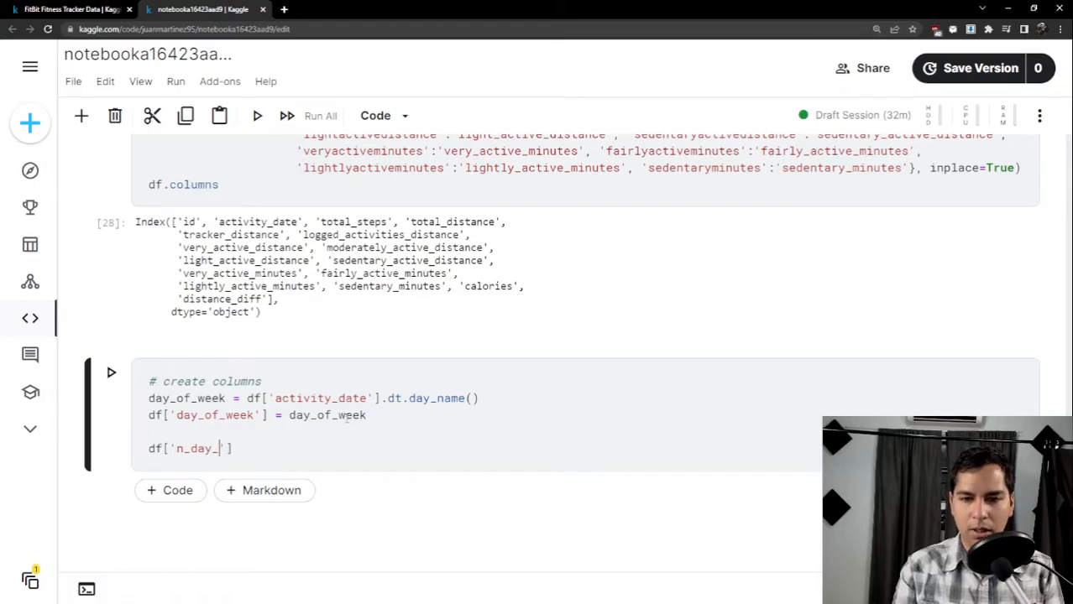
type("of_")
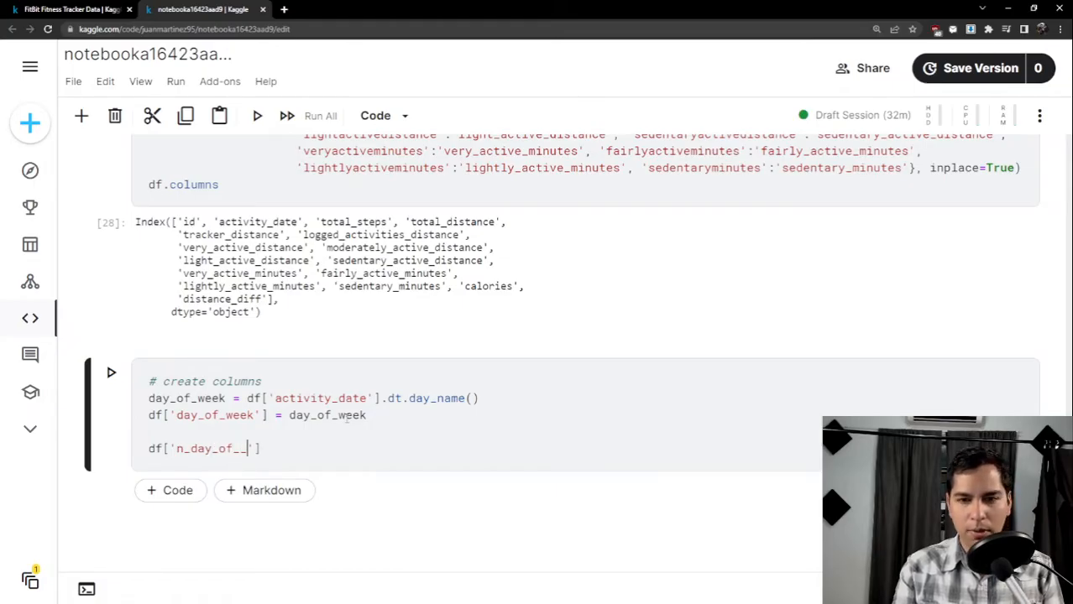
type("week'] = ")
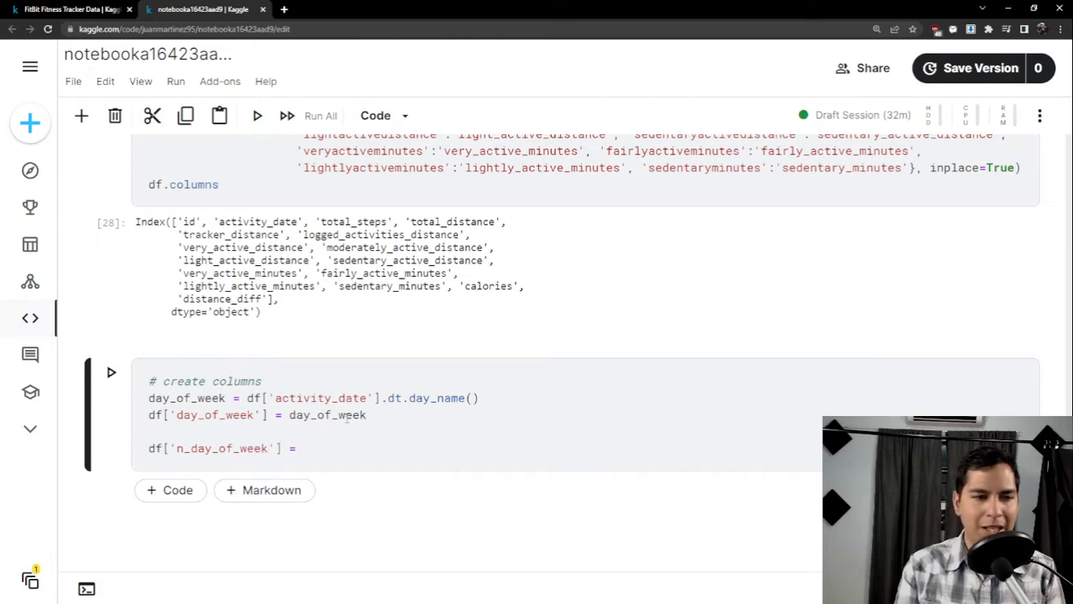
Complete the n_day_of_week assignment with df['activity_date'].dt.weekday as its value.
type("df[")
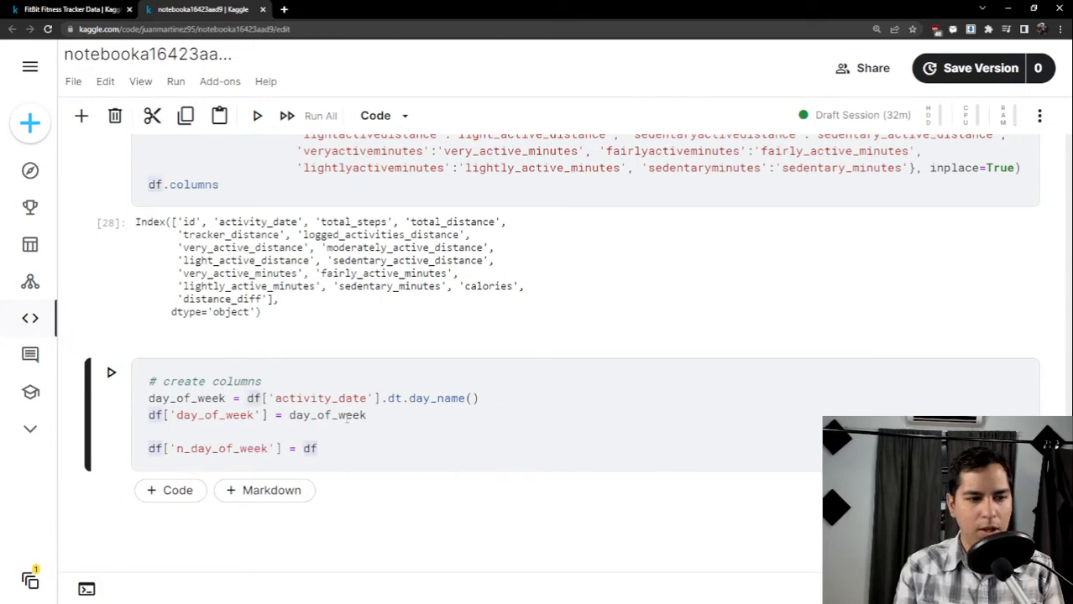
type("'")
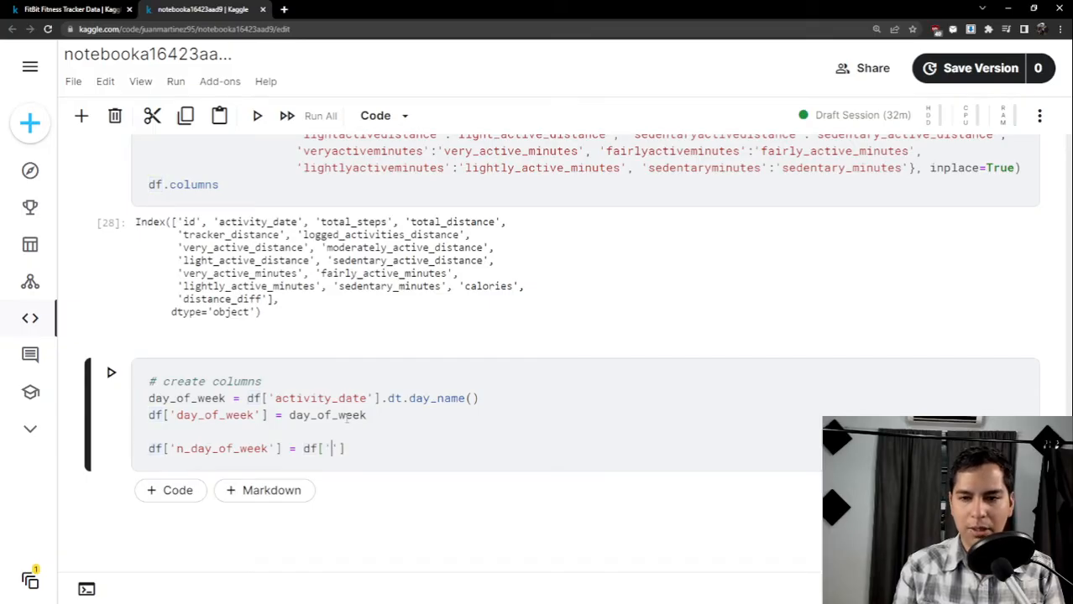
type("activity_")
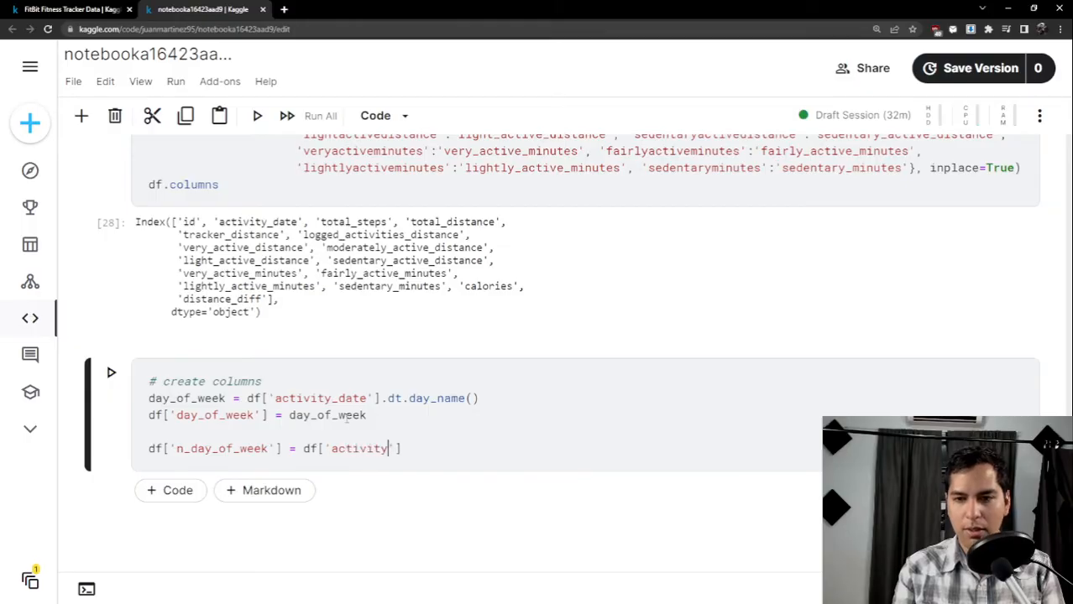
type("date']")
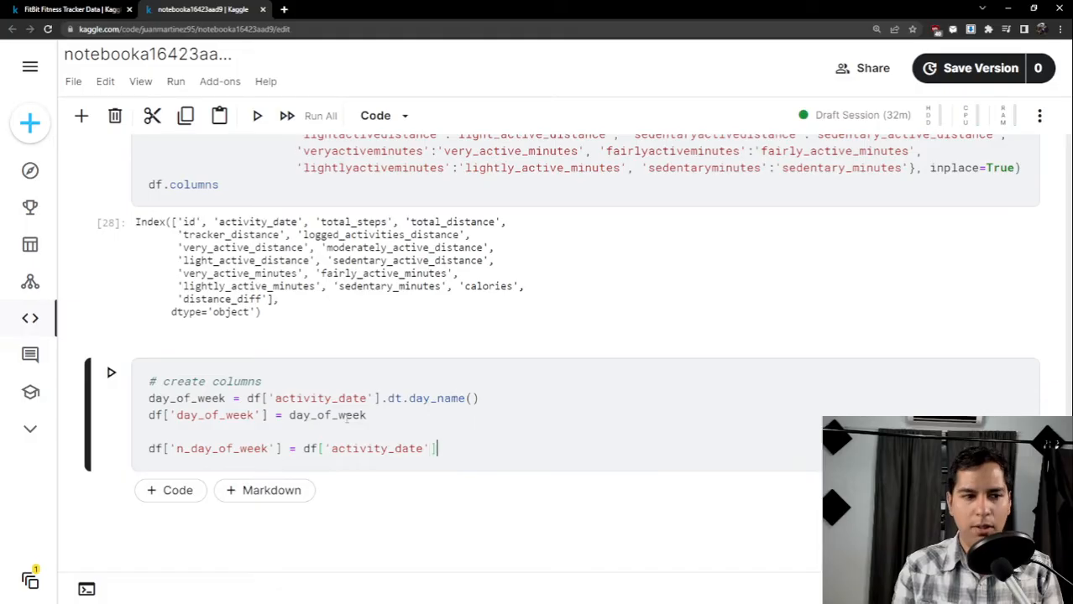
type(".dt")
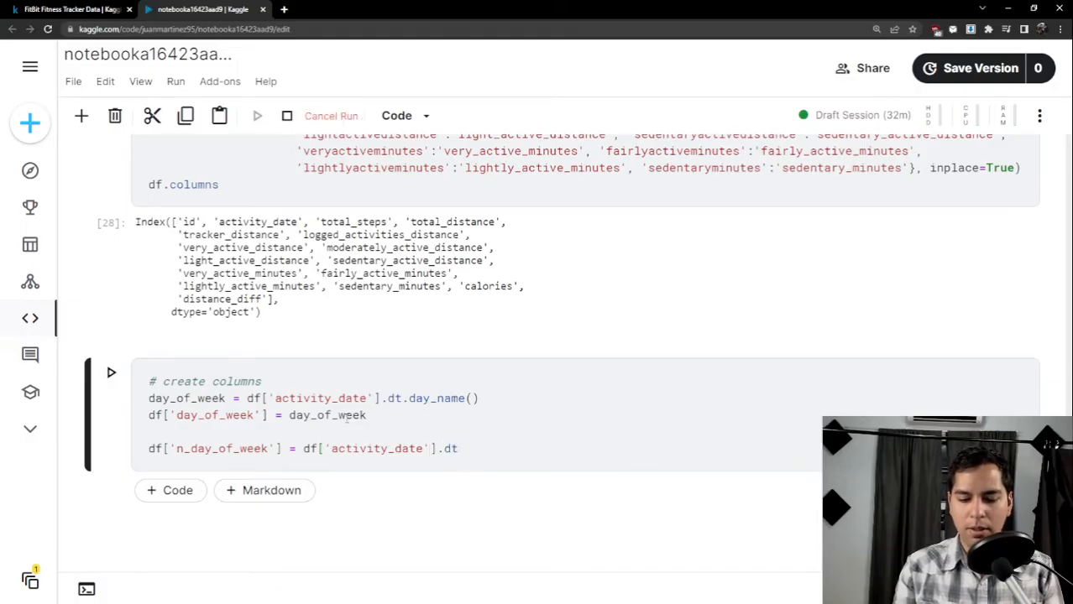
type(".weekd")
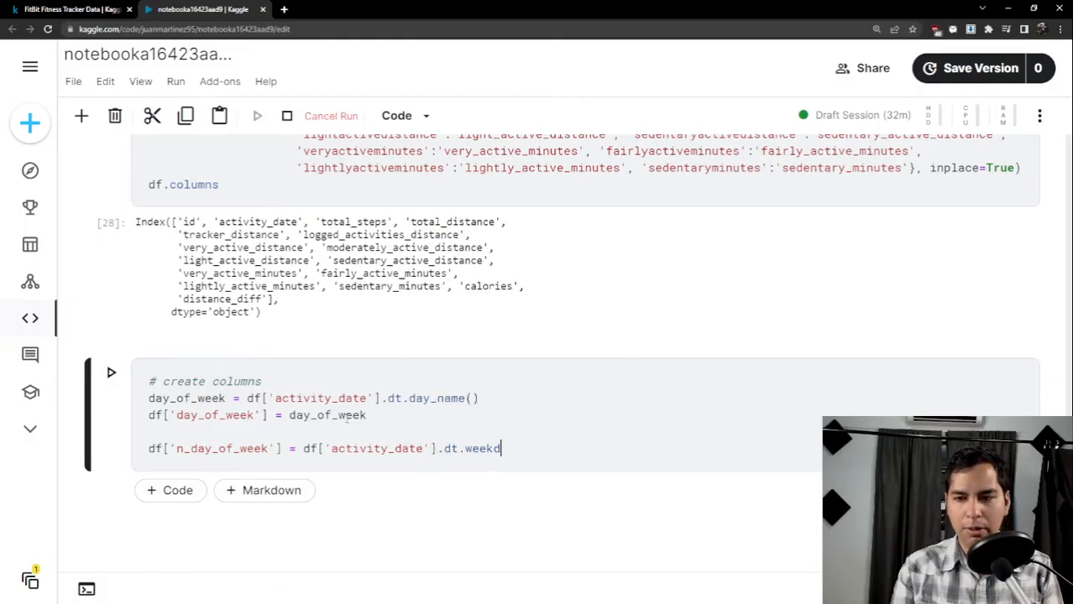
type("ay")
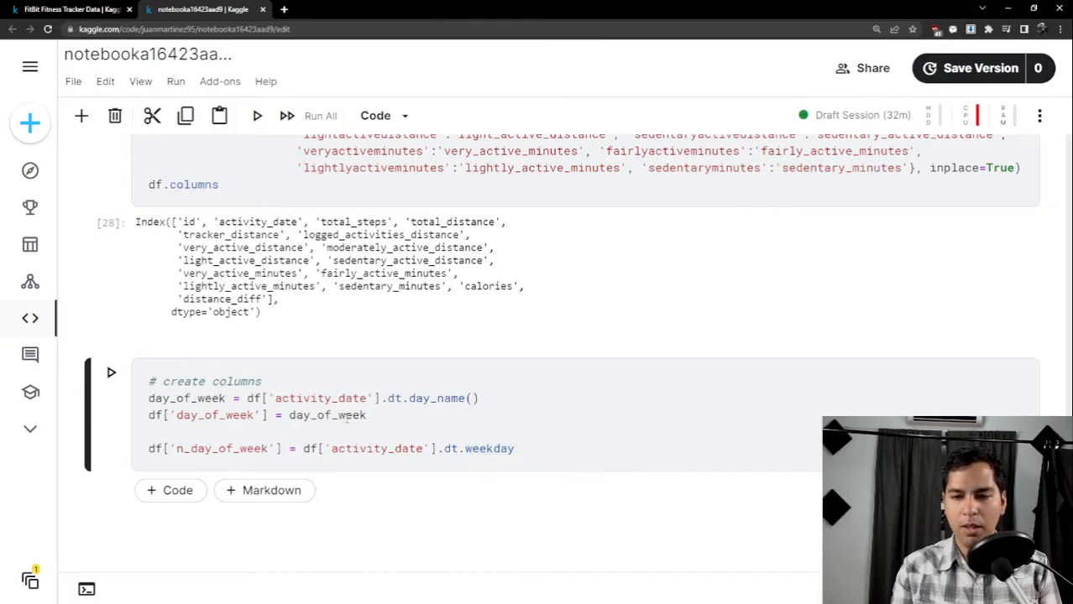
Append the comment "#0 monday 6 sunday" to the n_day_of_week line and run the cell.
key("Down")
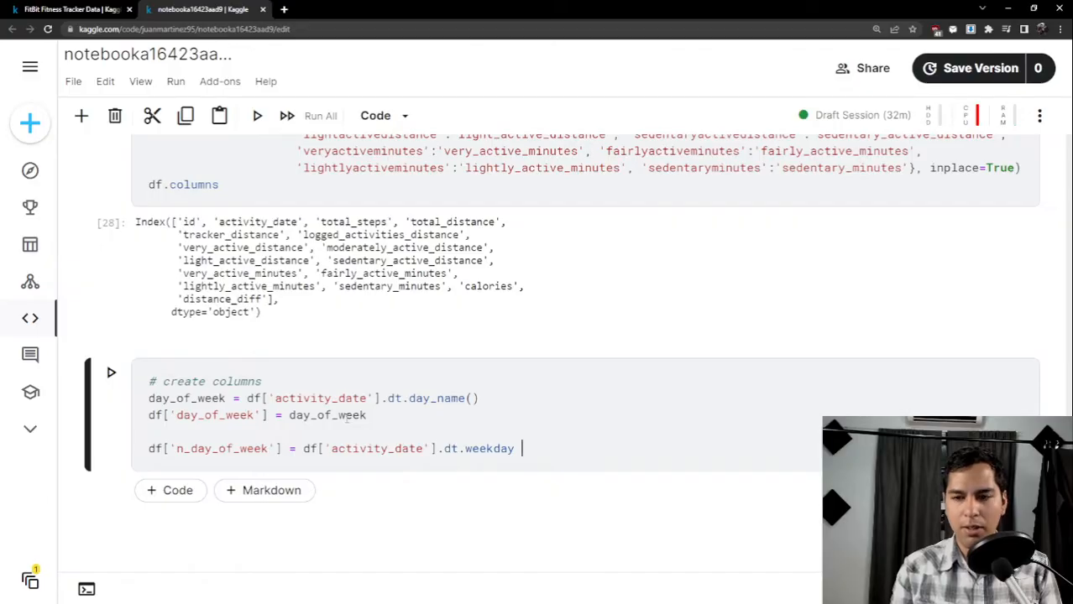
type("#0 ")
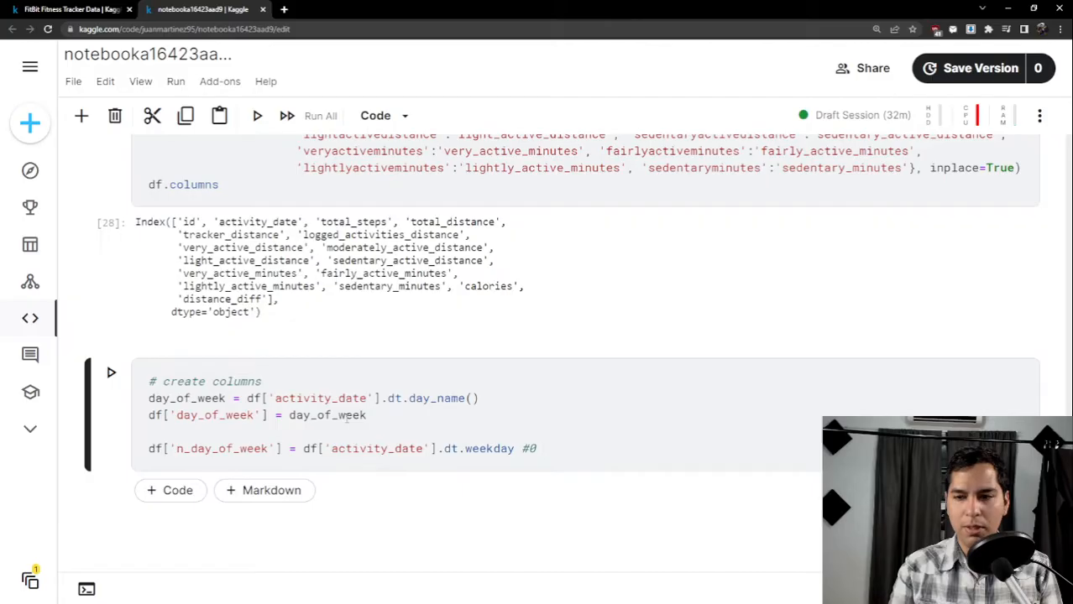
type("sunday")
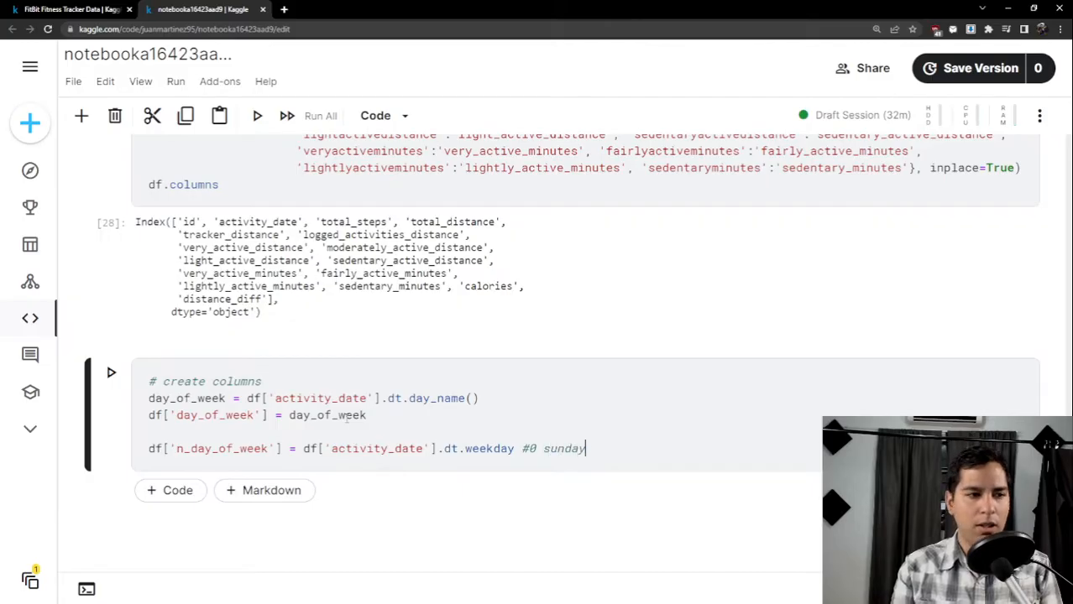
key("BackSpace")
key("BackSpace")
key("BackSpace")
key("BackSpace")
key("BackSpace")
key("BackSpace")
type("m")
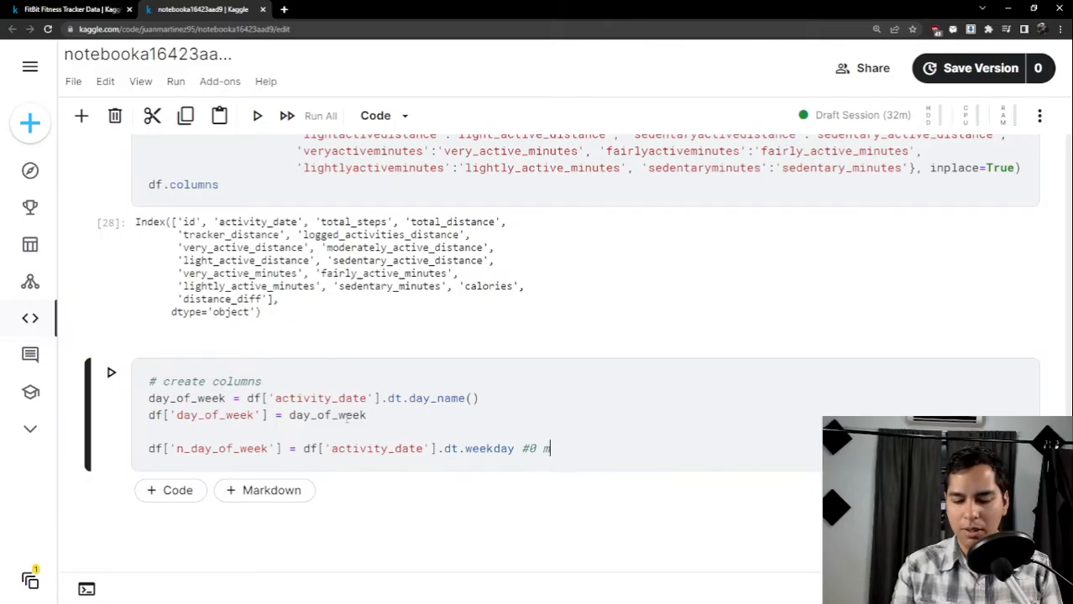
type("onday")
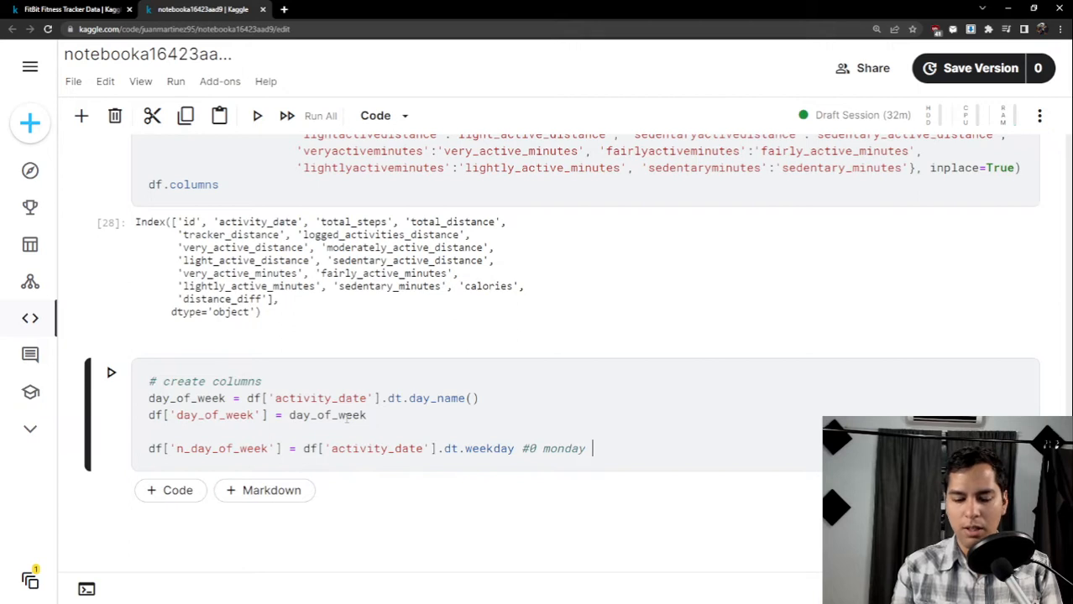
type(" 6 ")
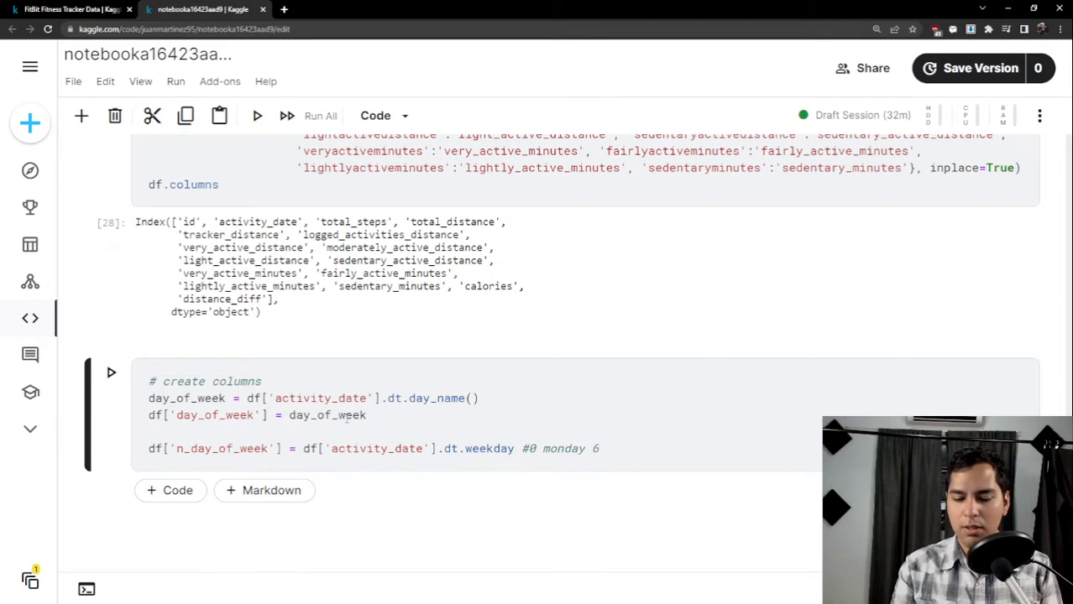
type("sunday")
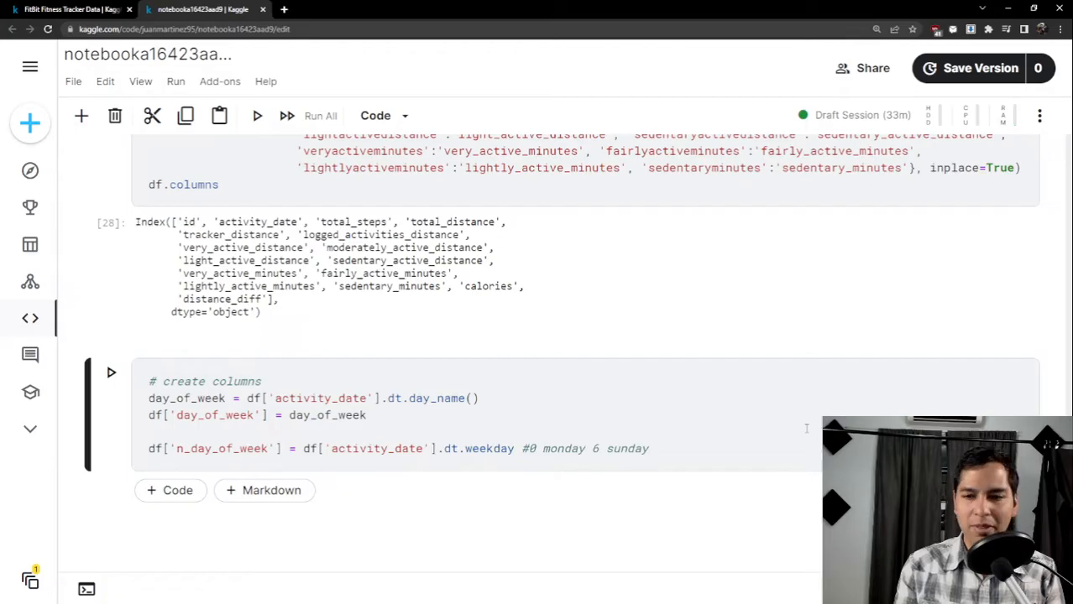
key("shift+Return")
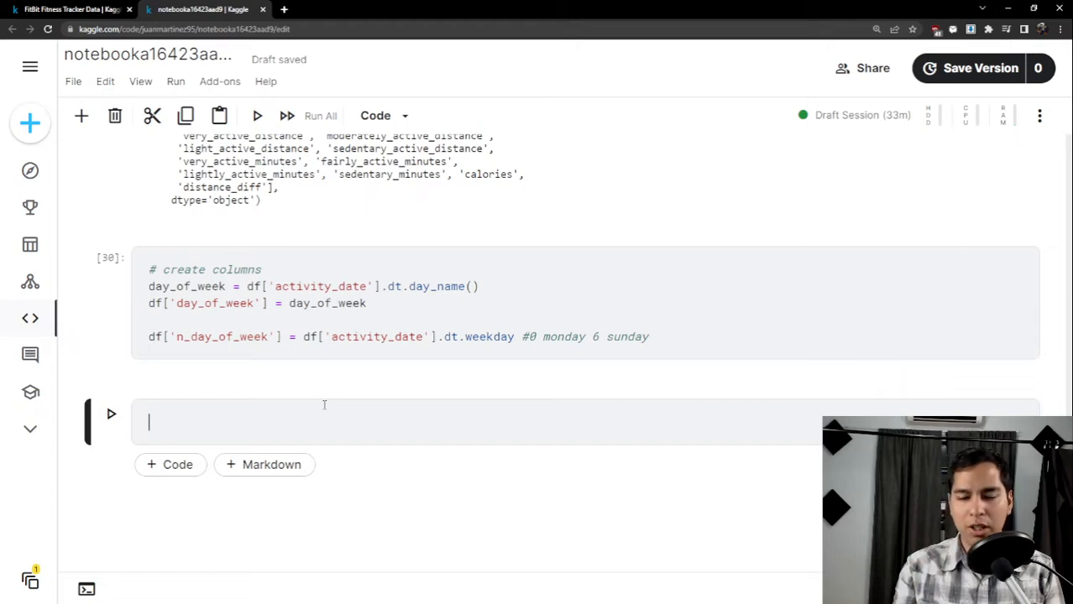
Preview the first four dataframe rows by running df.head(4) in the new cell.
type("df.he")
type("ad")
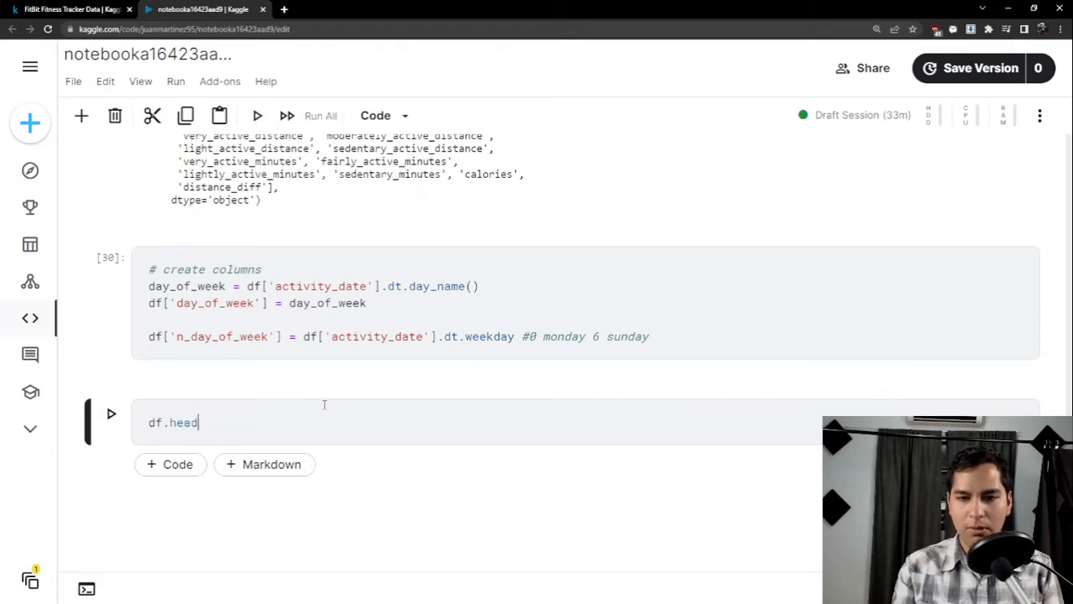
type("(")
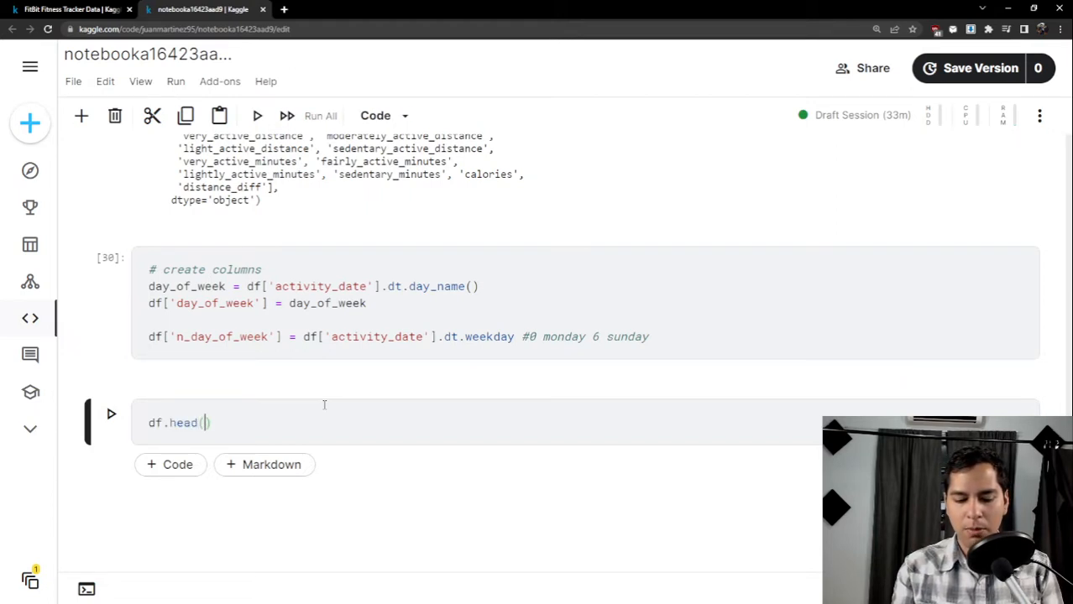
type("4")
key("shift+Return")
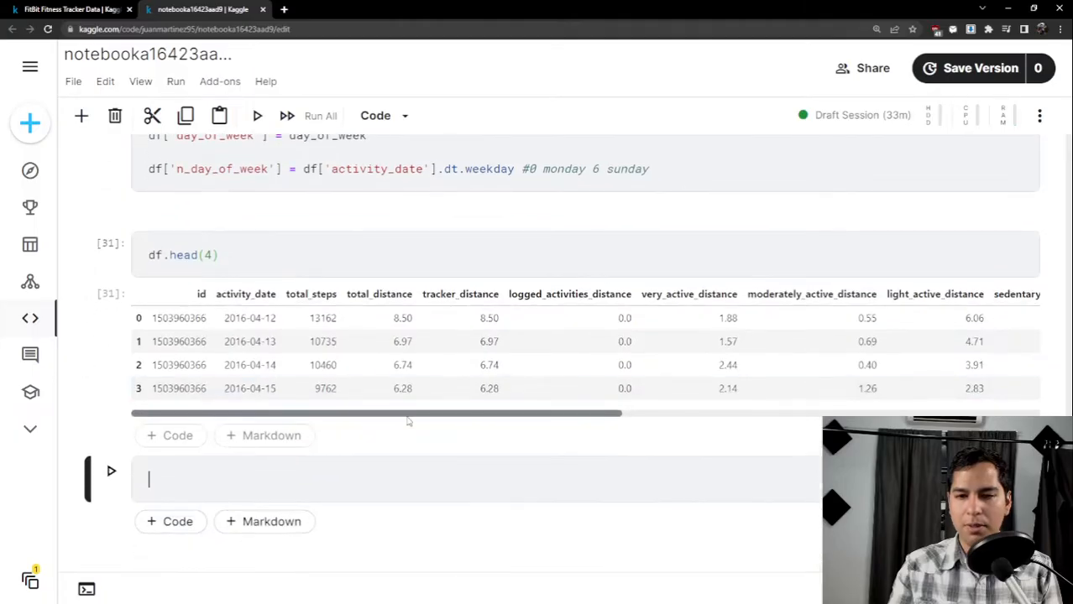
Examine the day_of_week and n_day_of_week columns in the df.head(4) output, comparing each day name with its weekday number.
left_click(408, 422)
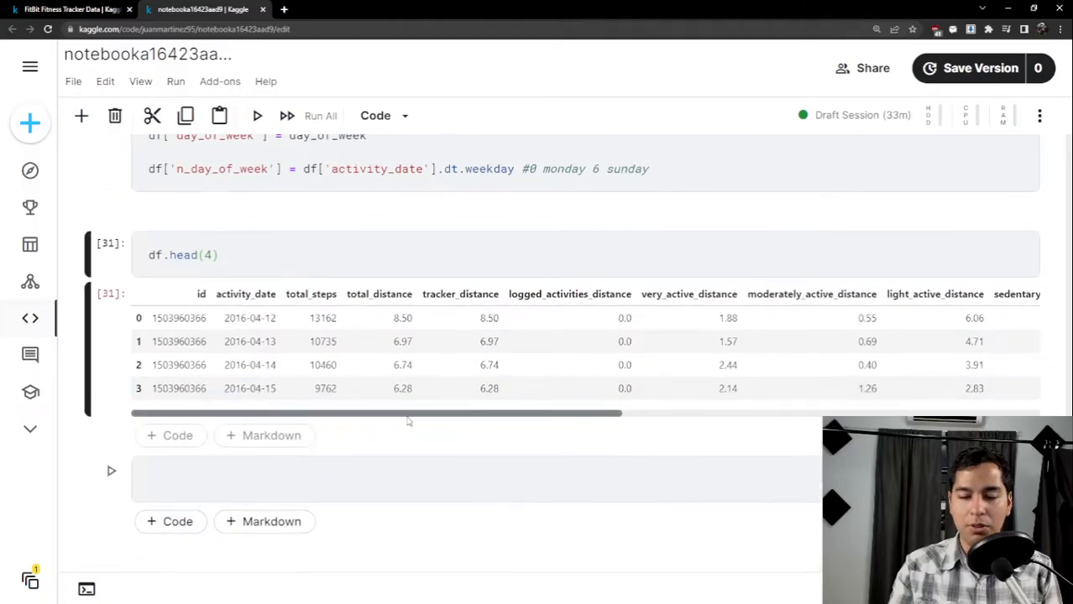
left_click_drag(479, 415, 897, 415)
left_click_drag(957, 319, 919, 325)
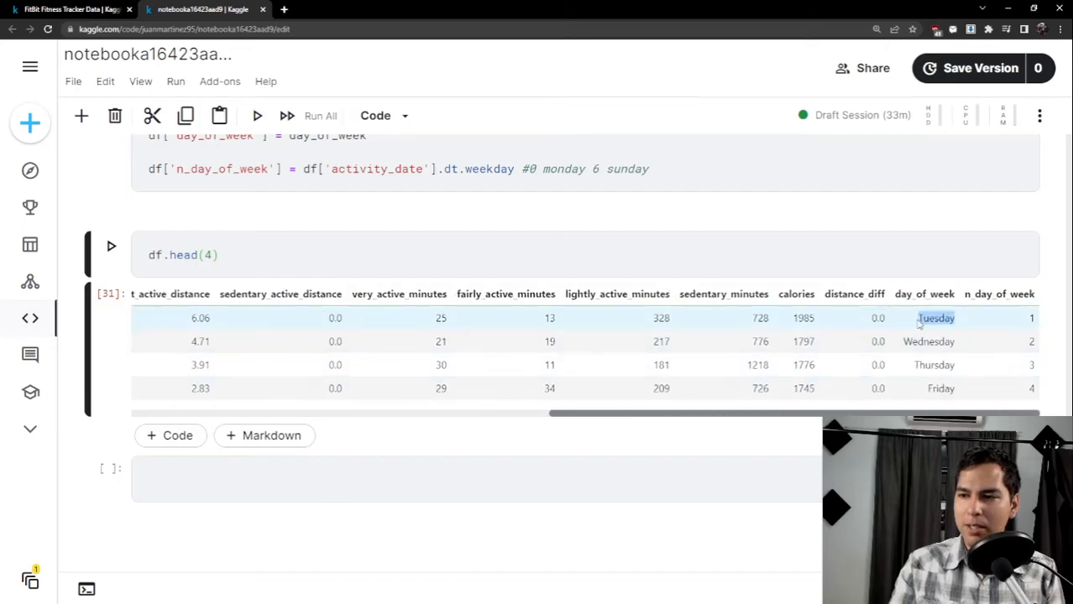
mouse_move(885, 415)
left_mouse_down()
mouse_move(466, 409)
mouse_move(890, 415)
left_mouse_up()
double_click(1032, 321)
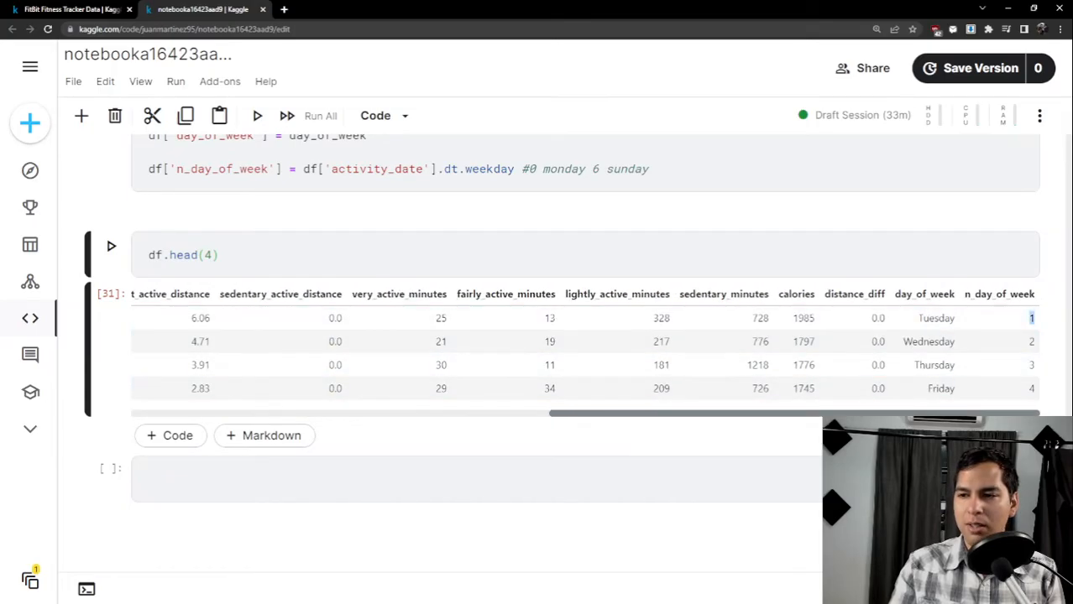
scroll(585, 353, "left", 2)
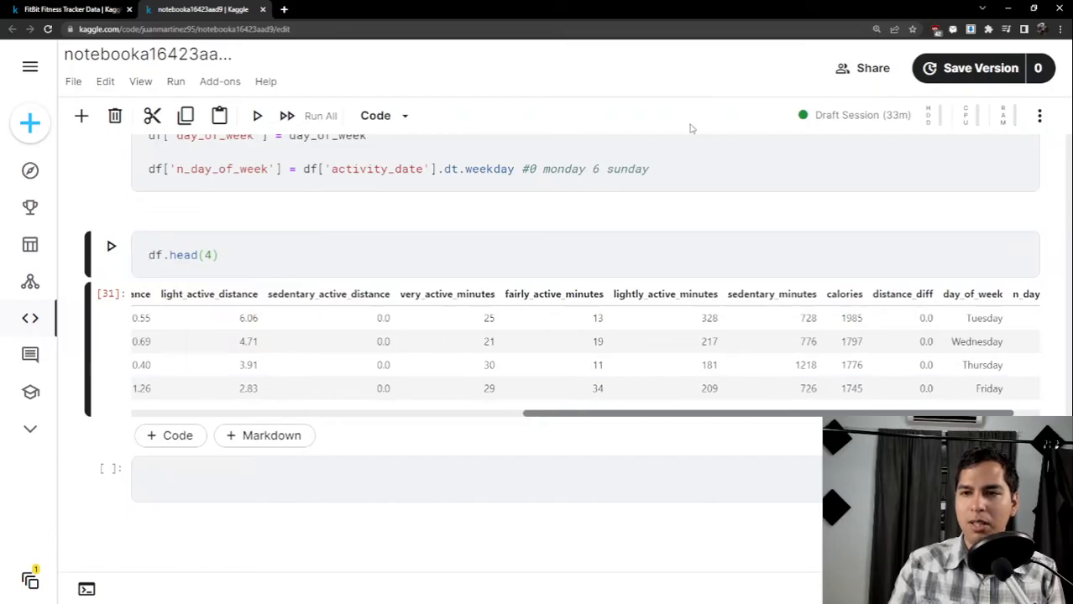
scroll(1029, 319, "right", 2)
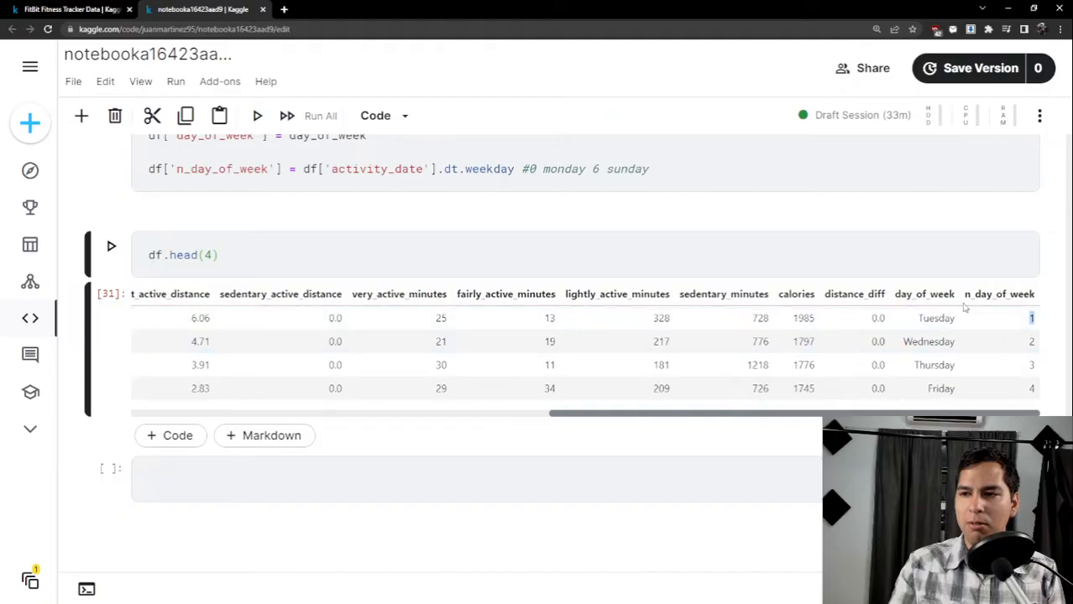
scroll(936, 386, "down", 1)
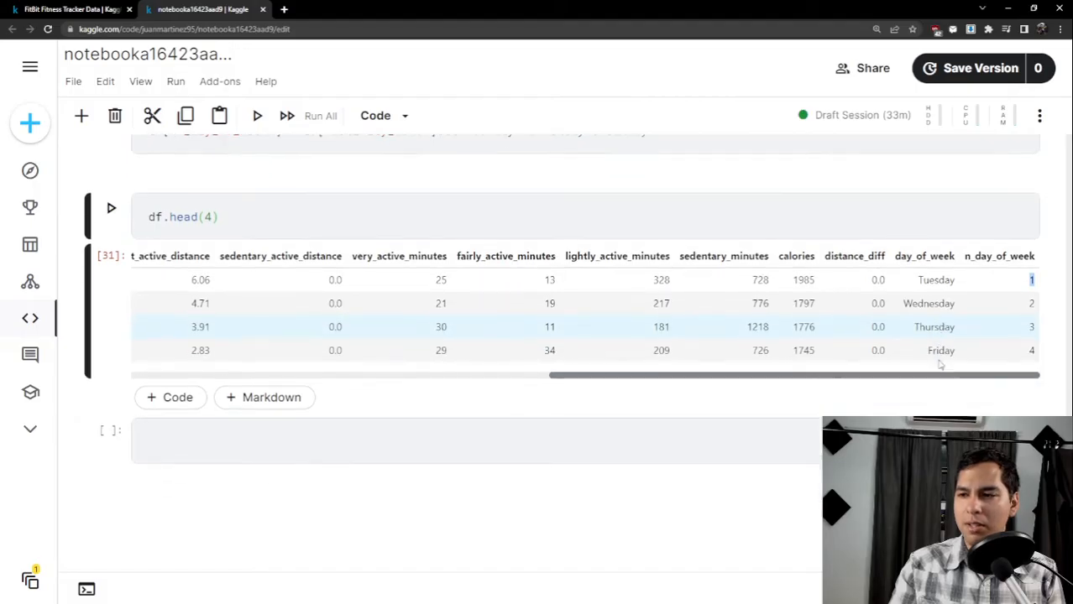
left_click_drag(924, 365, 574, 335)
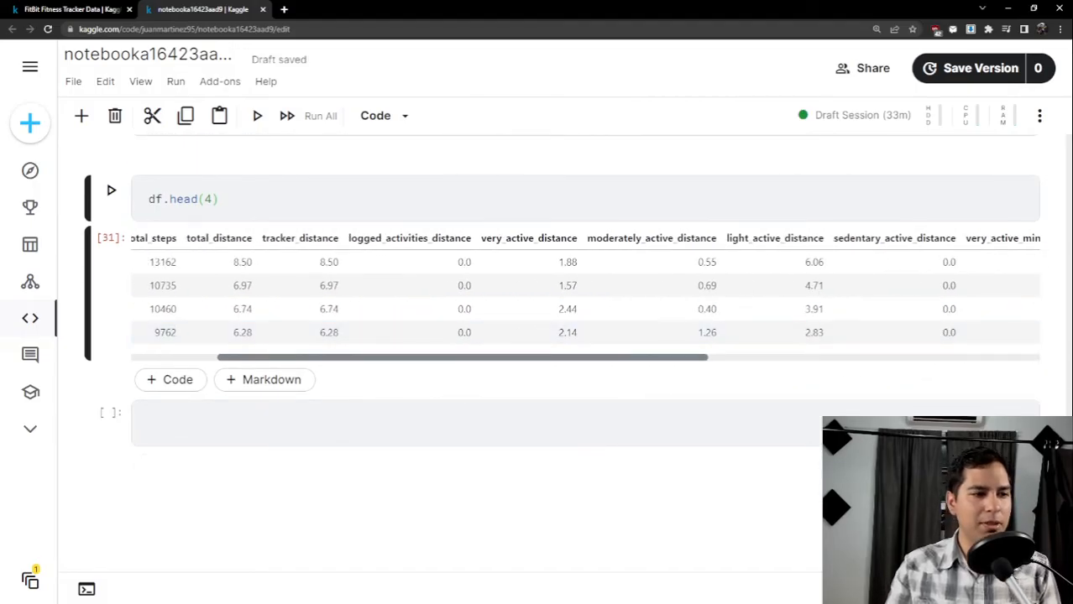
Add the comment "# checking null values" as the first line of the empty cell below the df.head(4) output.
left_click(294, 431)
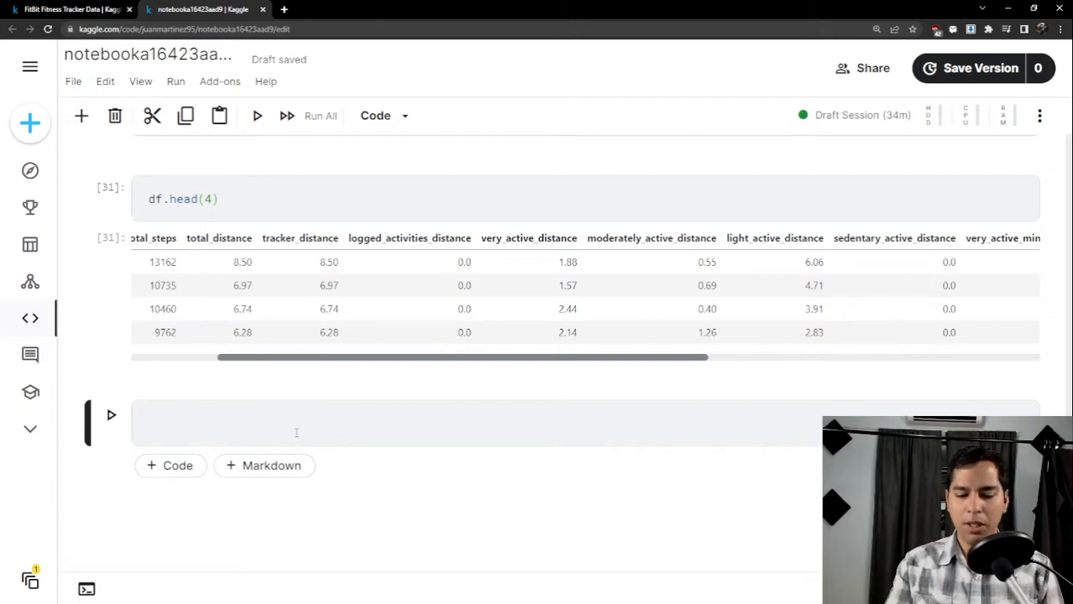
type("# ")
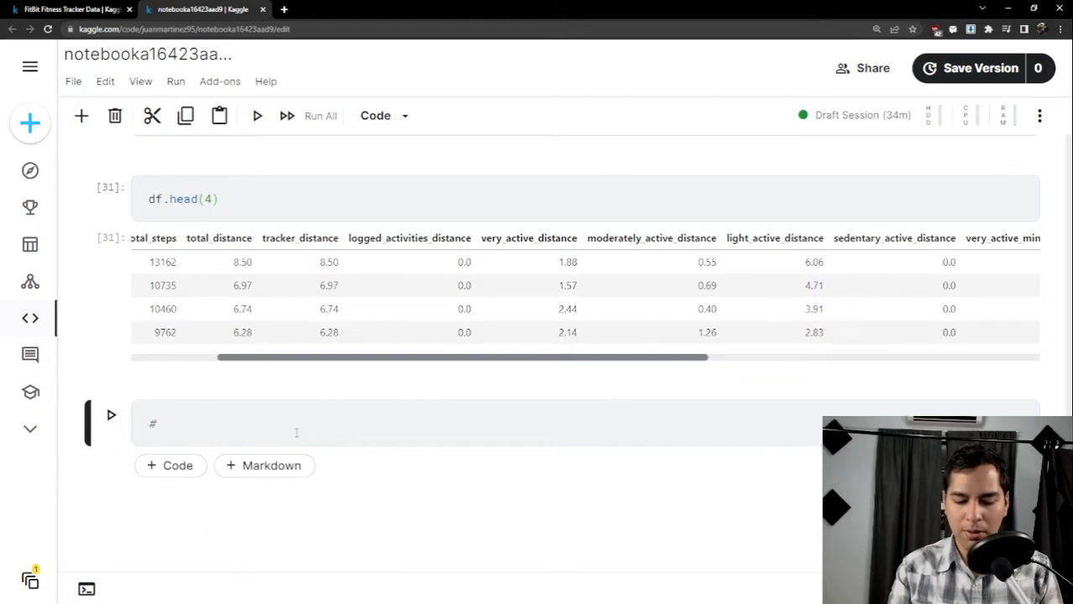
type("ckechk")
key("BackSpace")
key("BackSpace")
key("BackSpace")
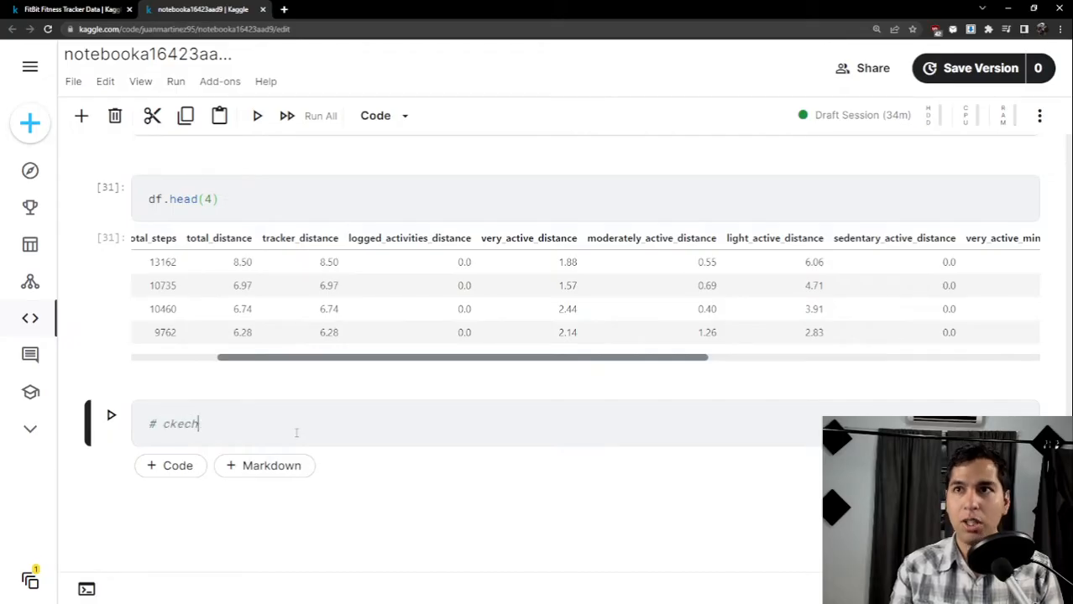
key("BackSpace")
key("BackSpace")
type("heck")
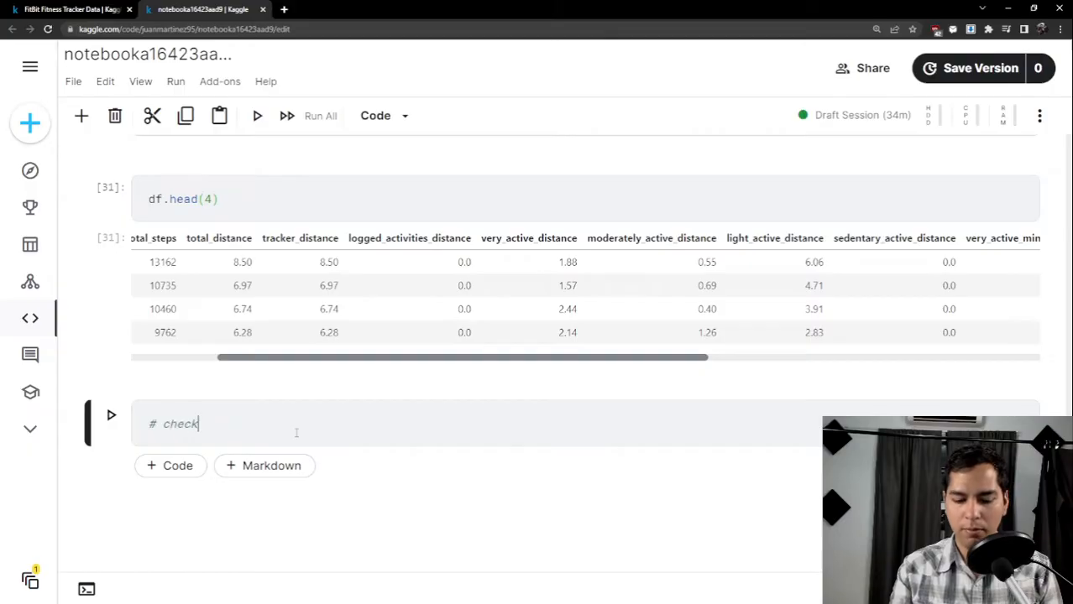
type("ing null values")
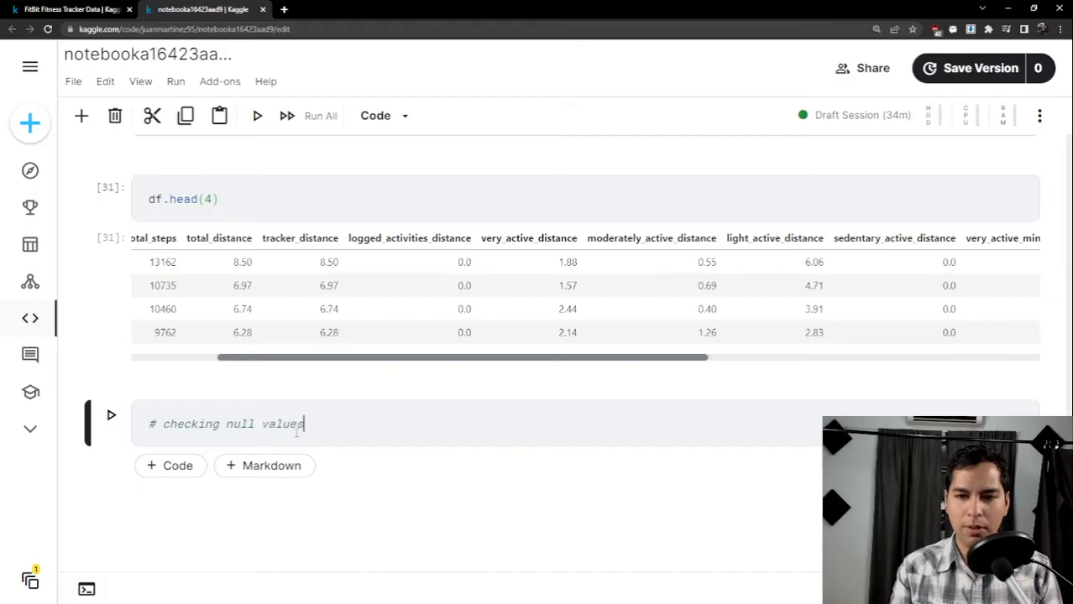
key("Return")
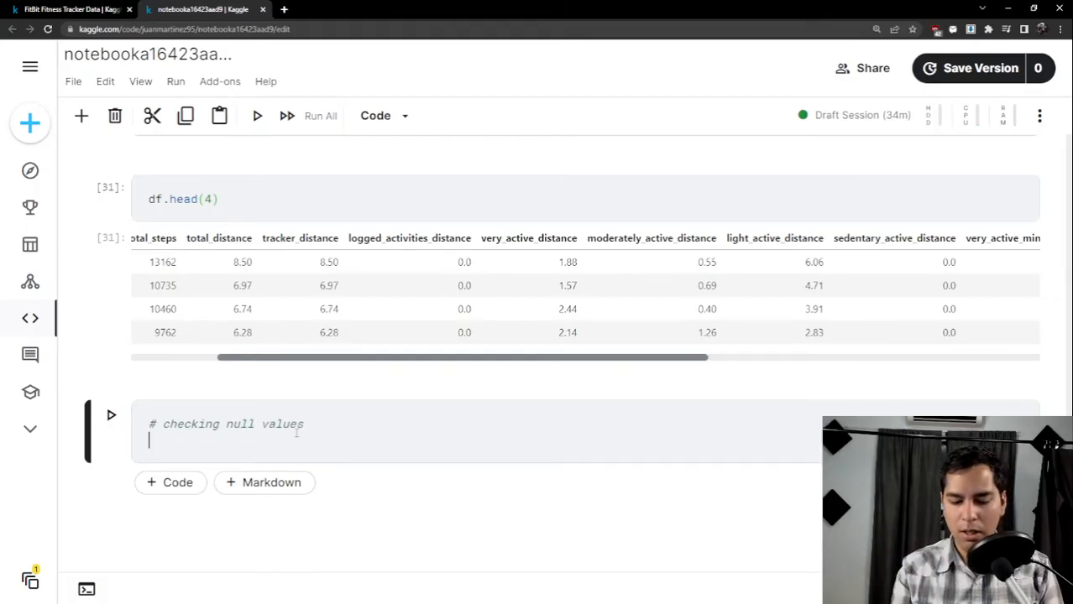
Enter df.isna() below the null values comment and run the cell.
type("df.i")
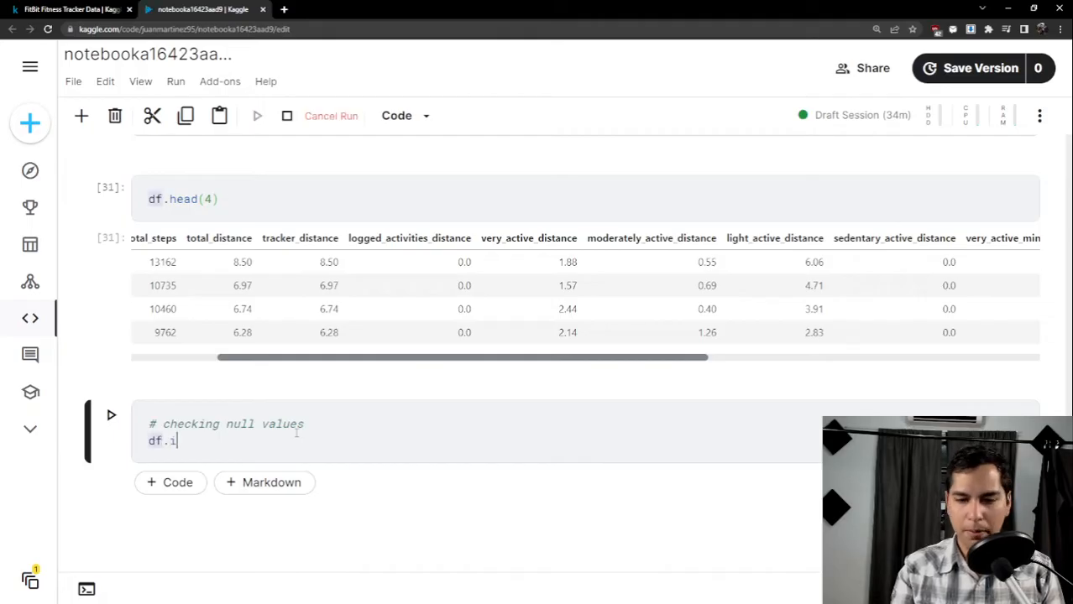
type("sna().")
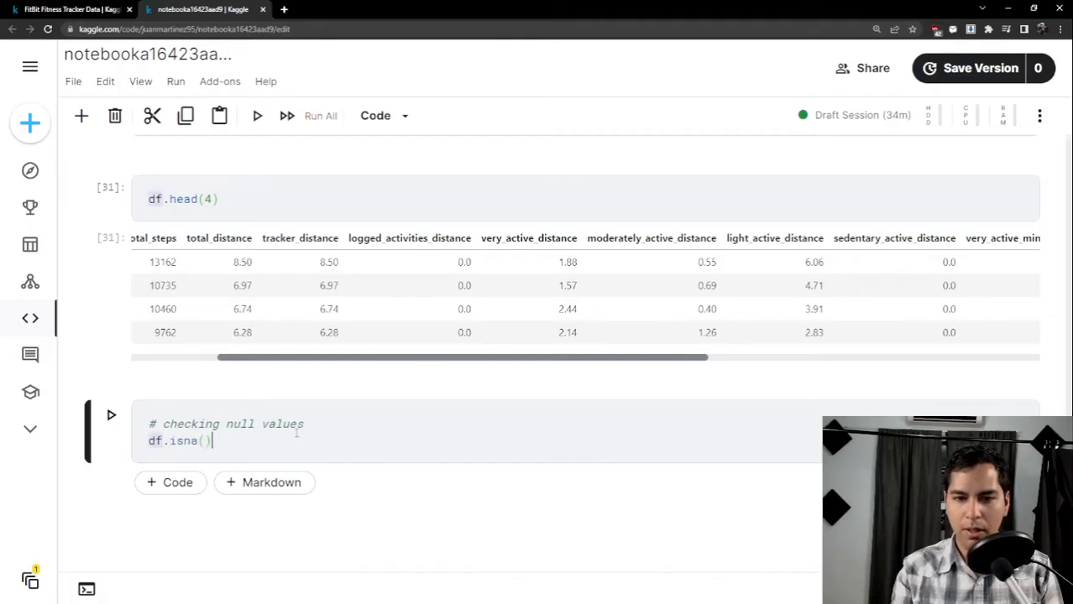
type(".")
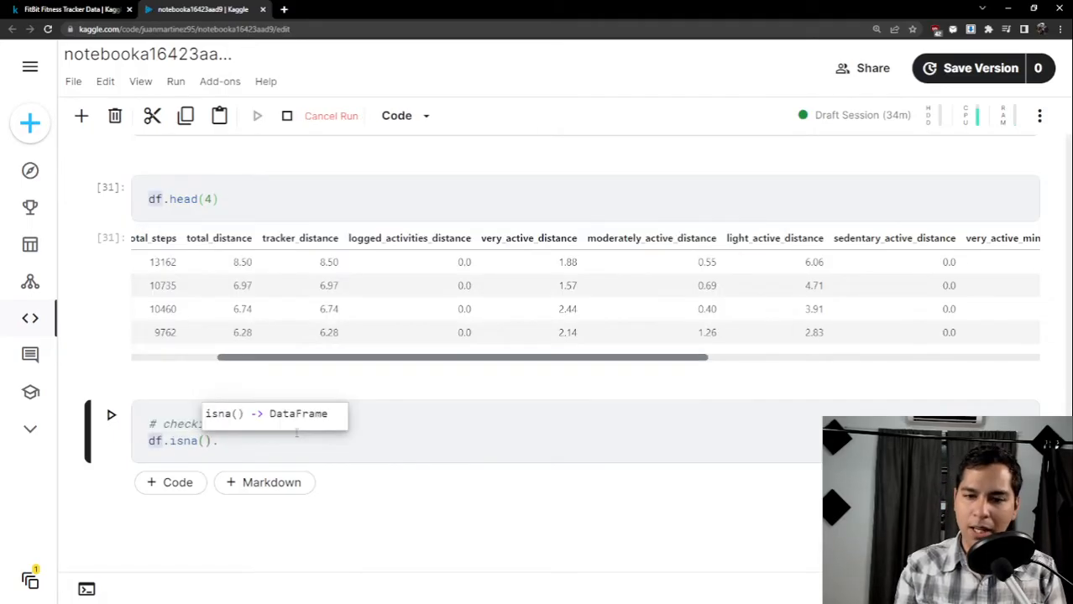
type("sum(")
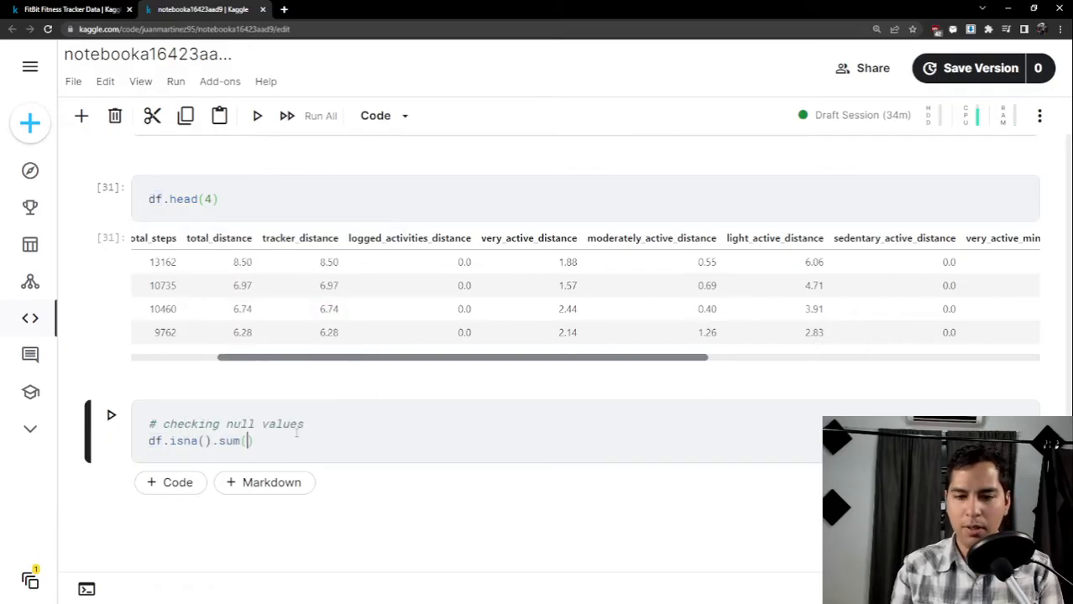
key("BackSpace")
key("BackSpace")
key("BackSpace")
key("BackSpace")
key("BackSpace")
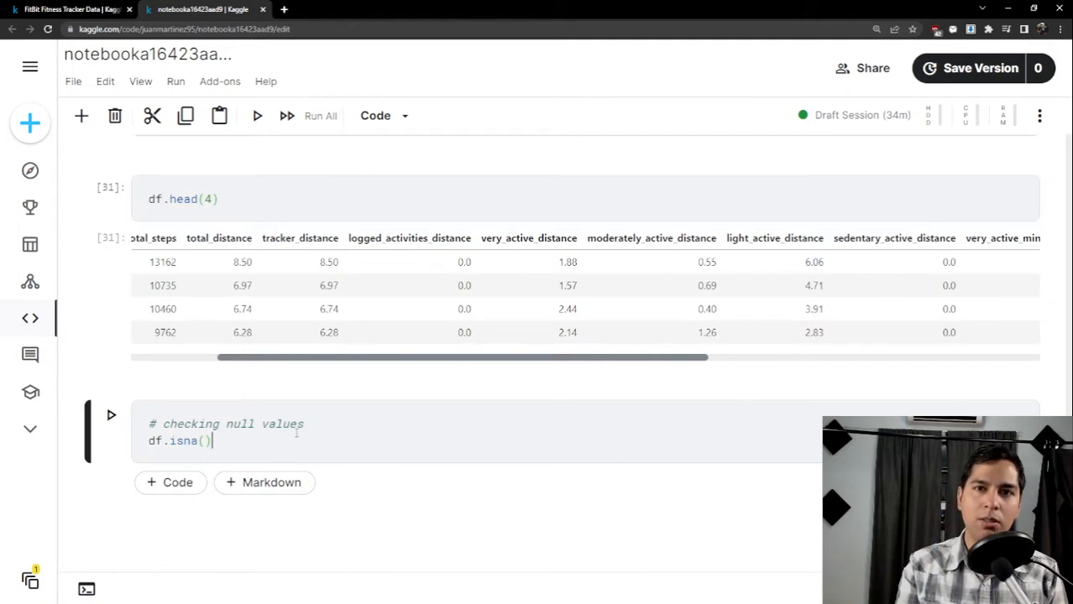
key("shift+Return")
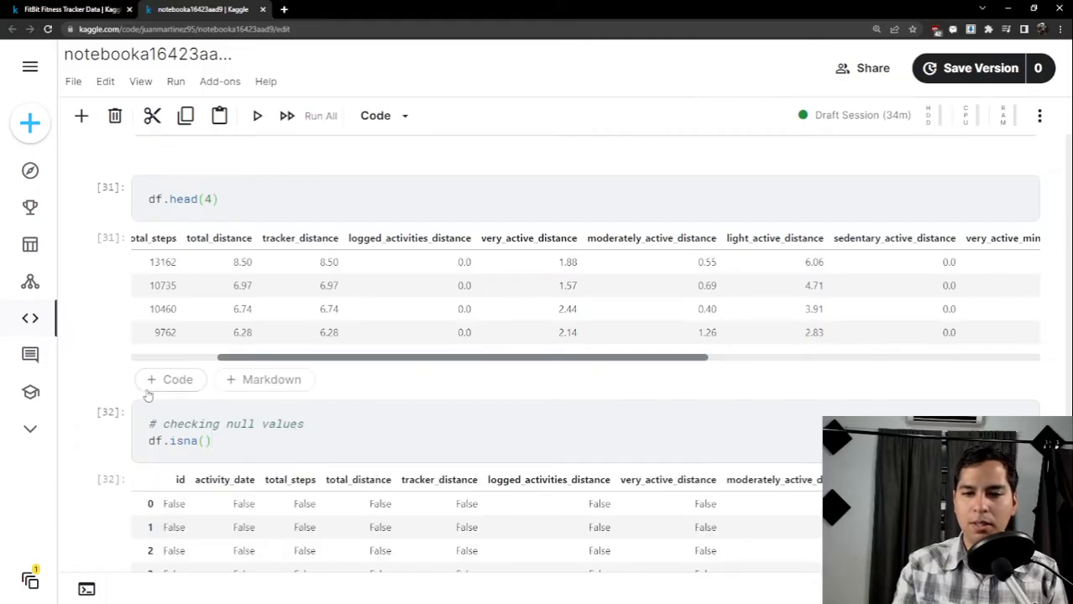
Examine the df.isna() output table, checking its True/False values across the rows and columns.
scroll(128, 384, "down", 1)
scroll(129, 384, "down", 1)
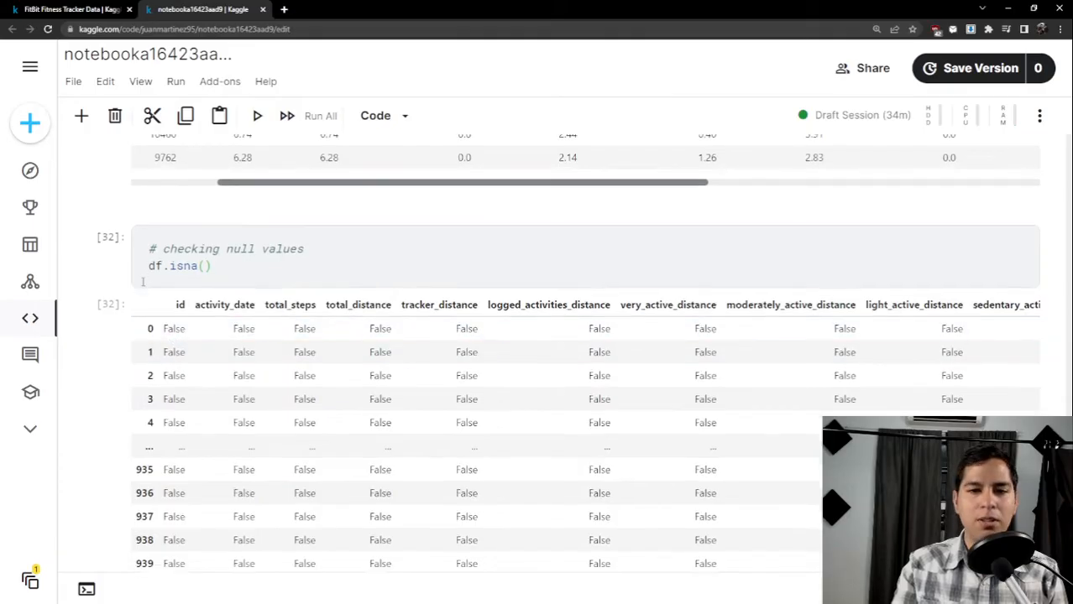
scroll(225, 249, "down", 1)
scroll(225, 249, "down", 1)
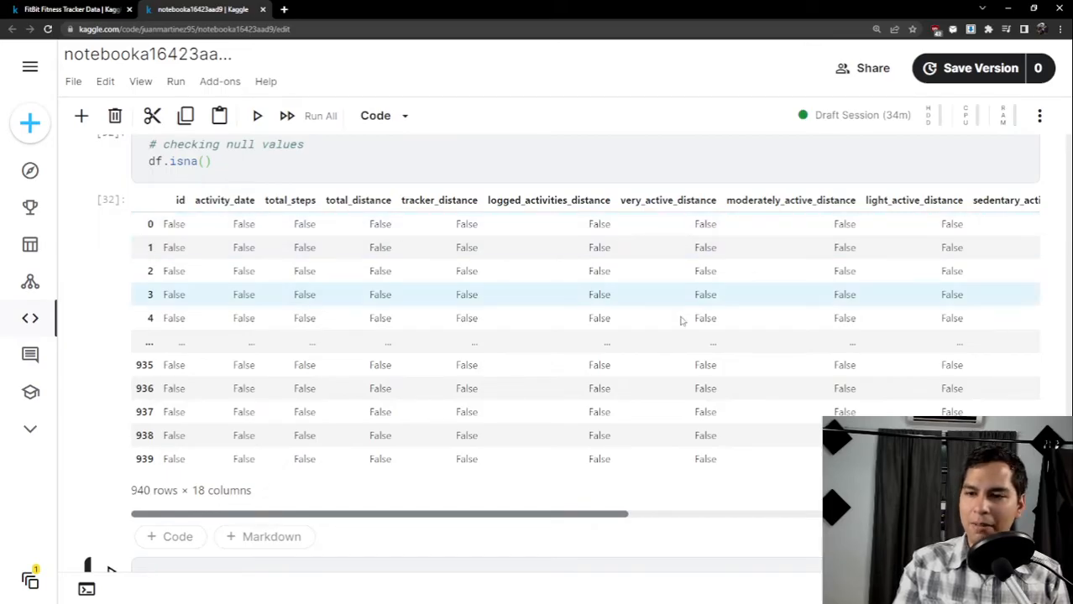
left_click_drag(491, 511, 466, 518)
left_click_drag(174, 226, 495, 447)
scroll(330, 338, "up", 2)
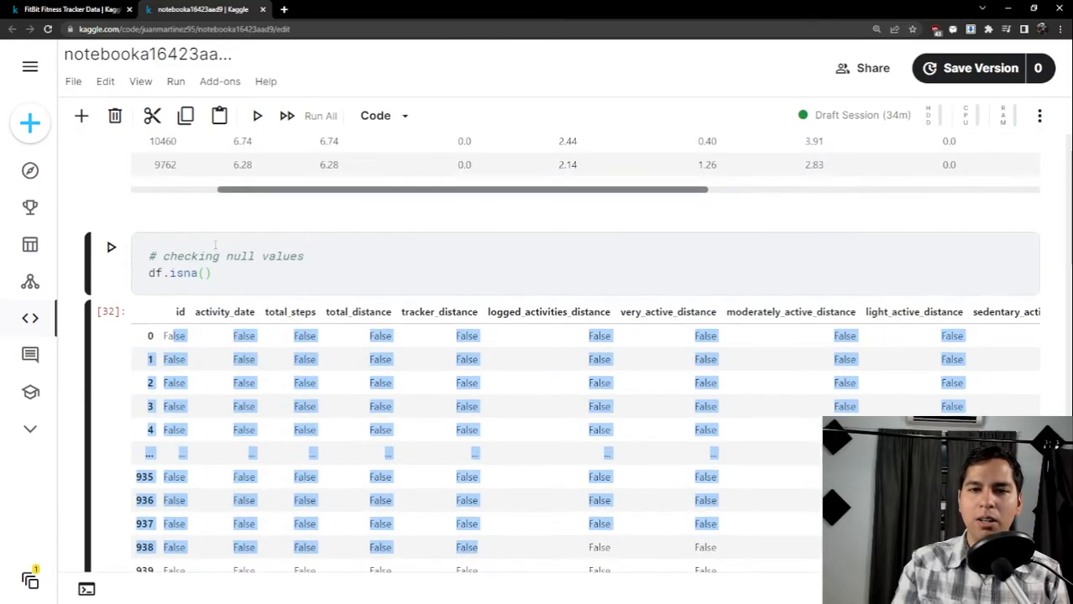
scroll(248, 317, "down", 2)
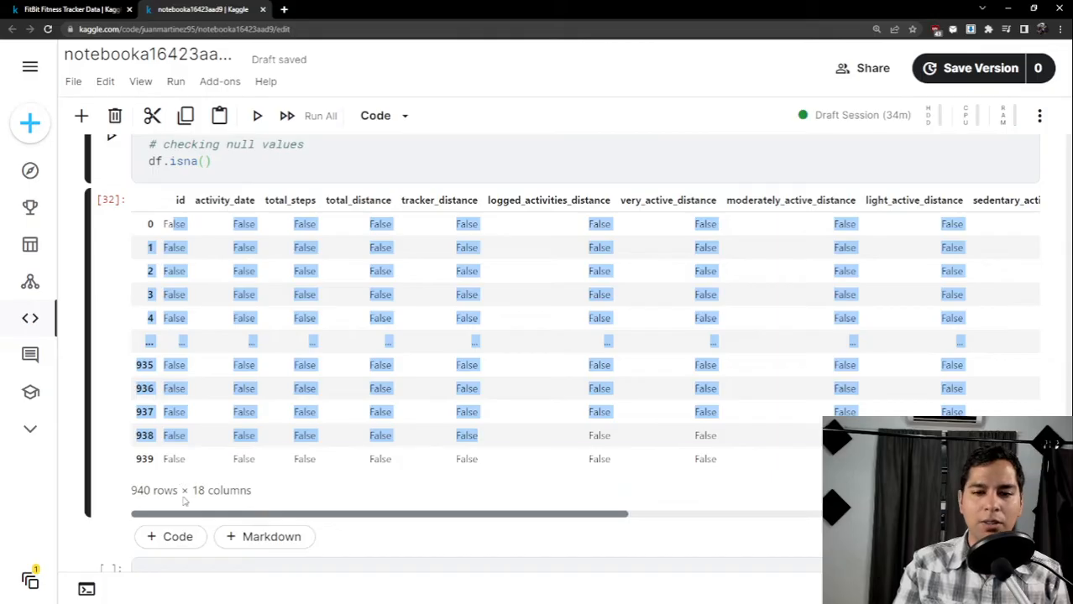
Append .sum() to df.isna() and rerun the cell to review the null count of each column.
scroll(202, 443, "up", 1)
left_click(222, 225)
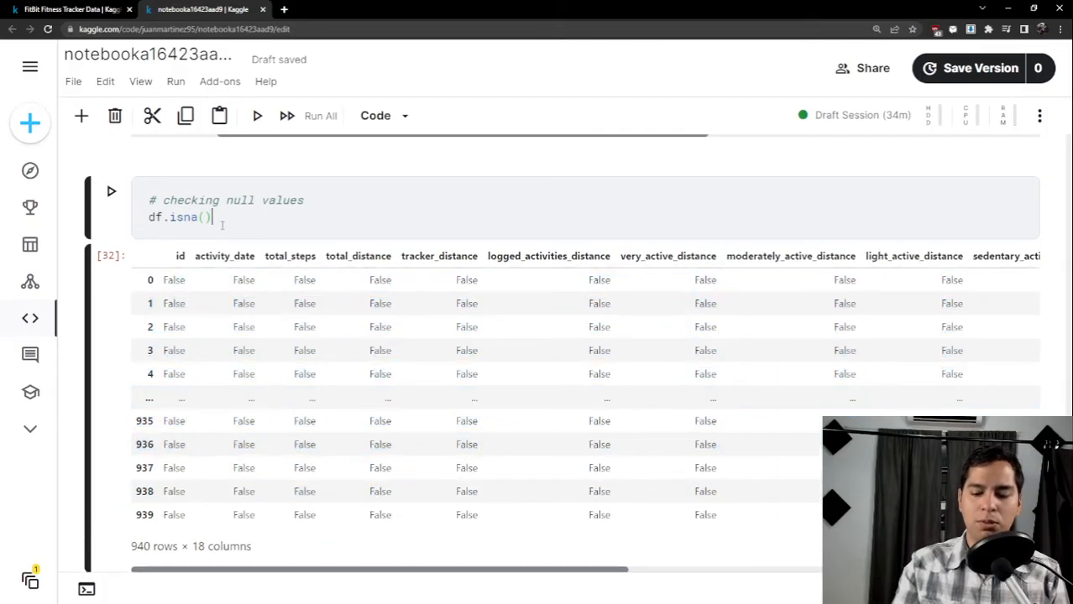
type(".sum(")
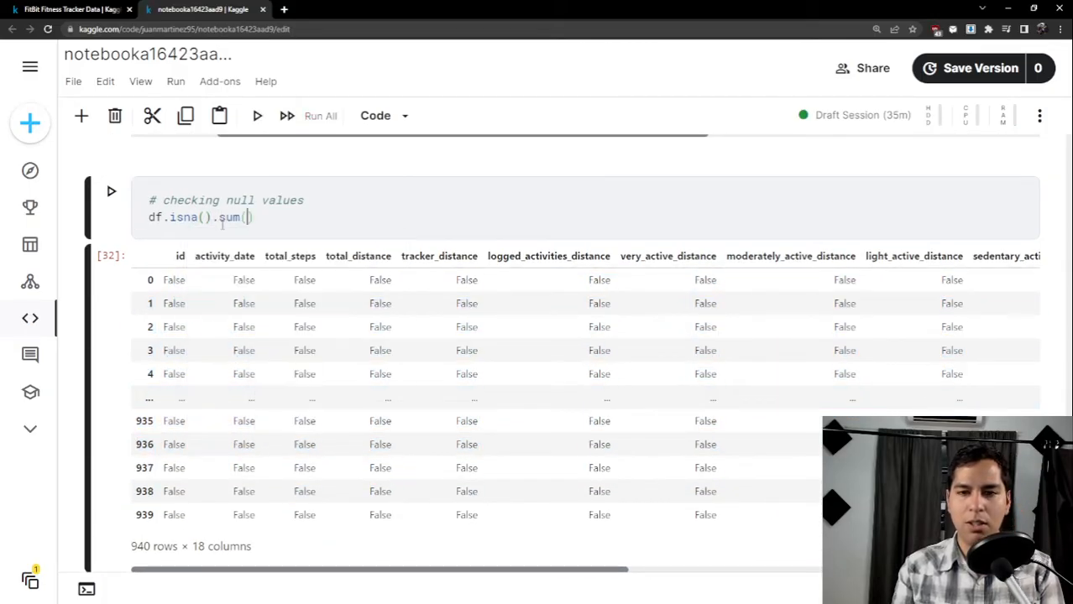
key("shift+Return")
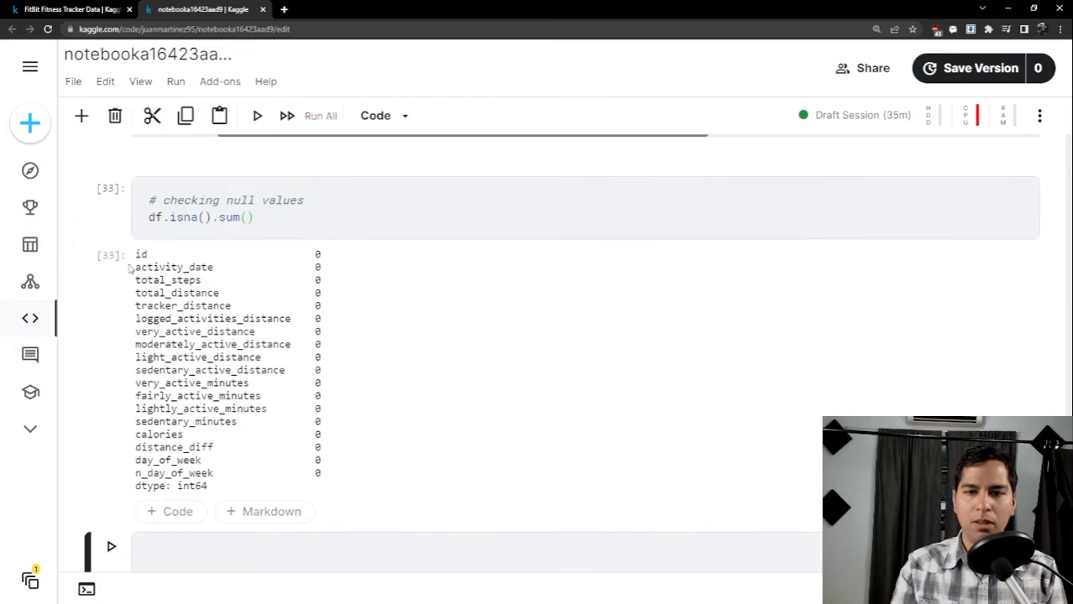
left_click_drag(137, 262, 337, 263)
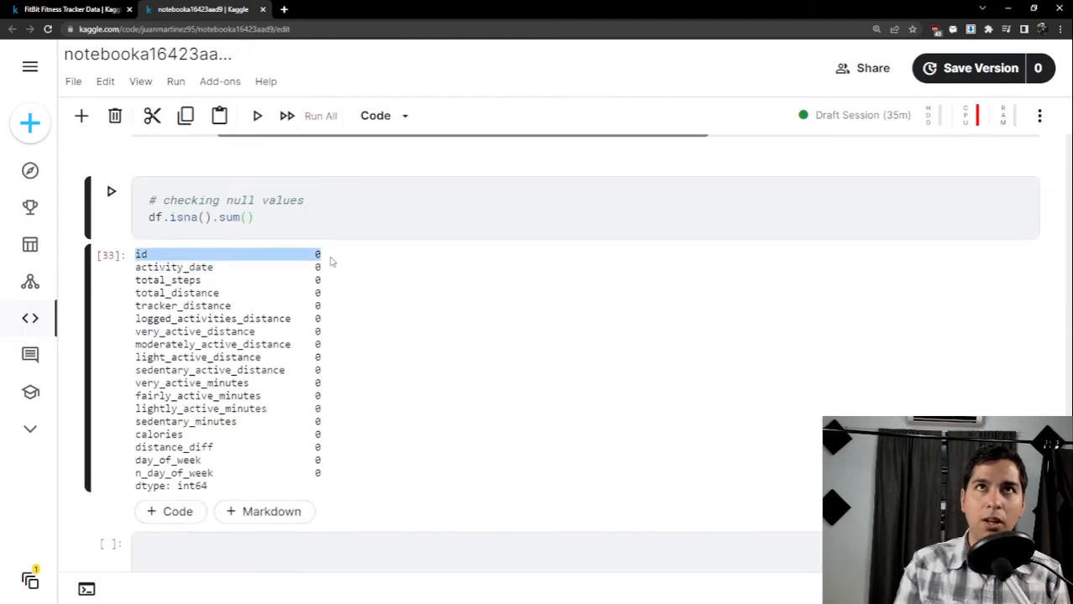
left_click(318, 277)
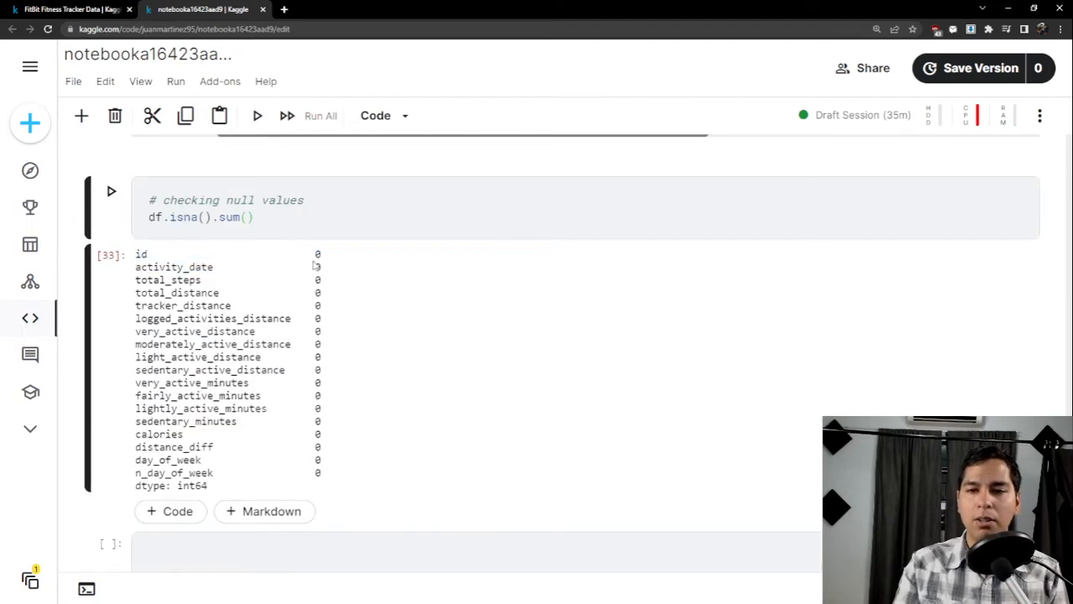
left_click_drag(314, 259, 324, 467)
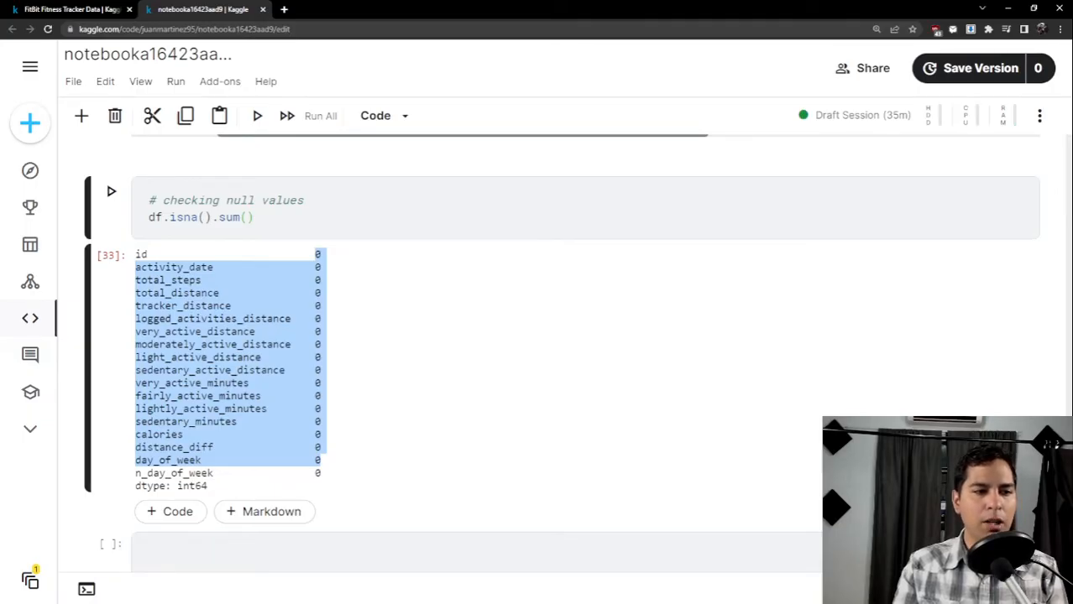
Run df.isnull().sum() in the next cell and compare its null counts with those of df.isna().sum().
left_click(221, 541)
type("df")
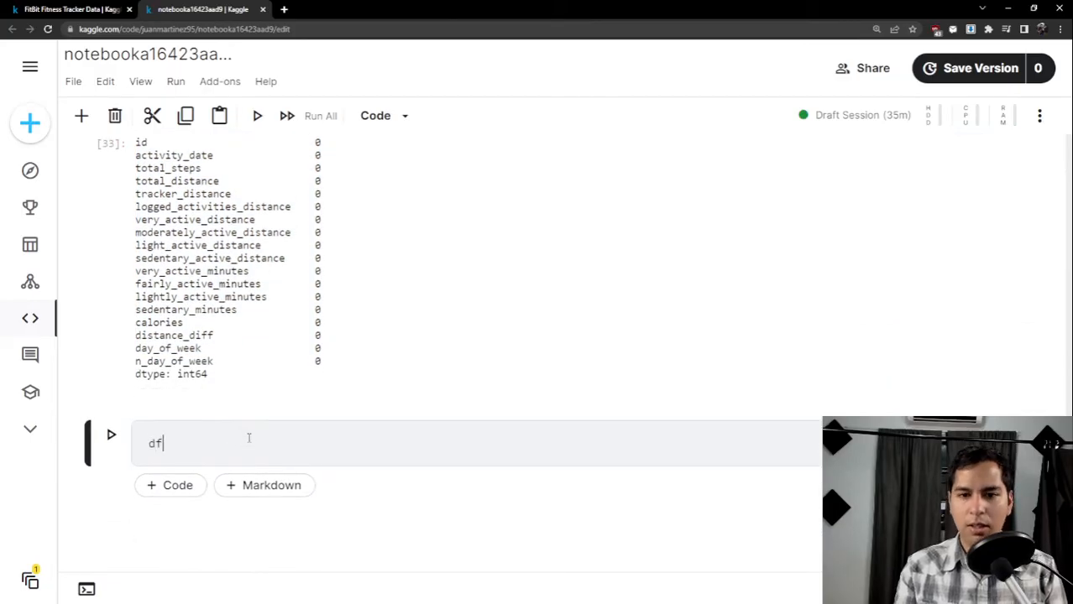
type(".isnull()")
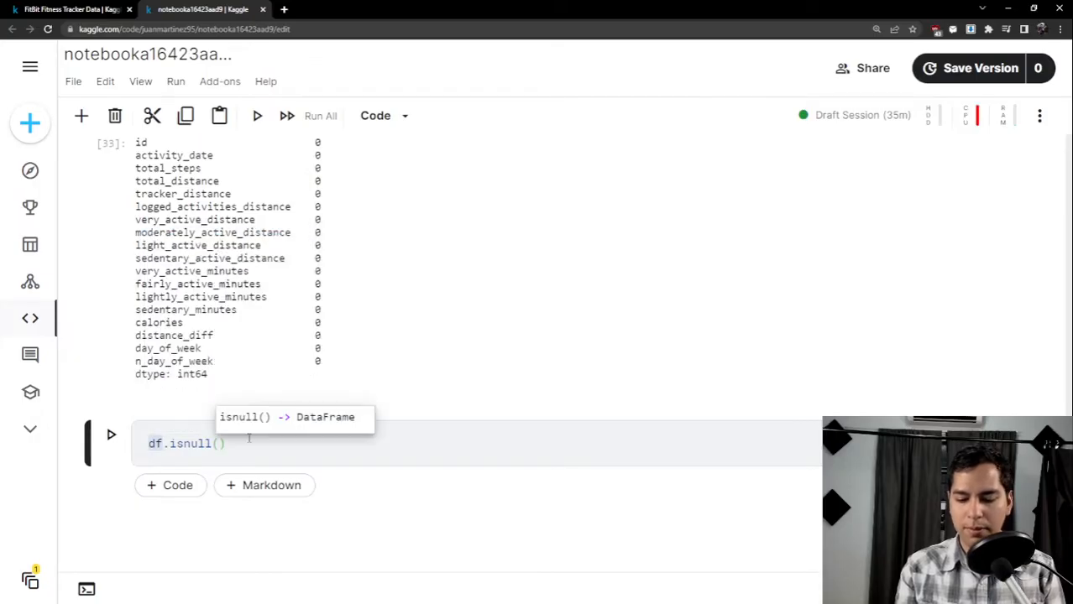
type(".sum(")
key("shift+Return")
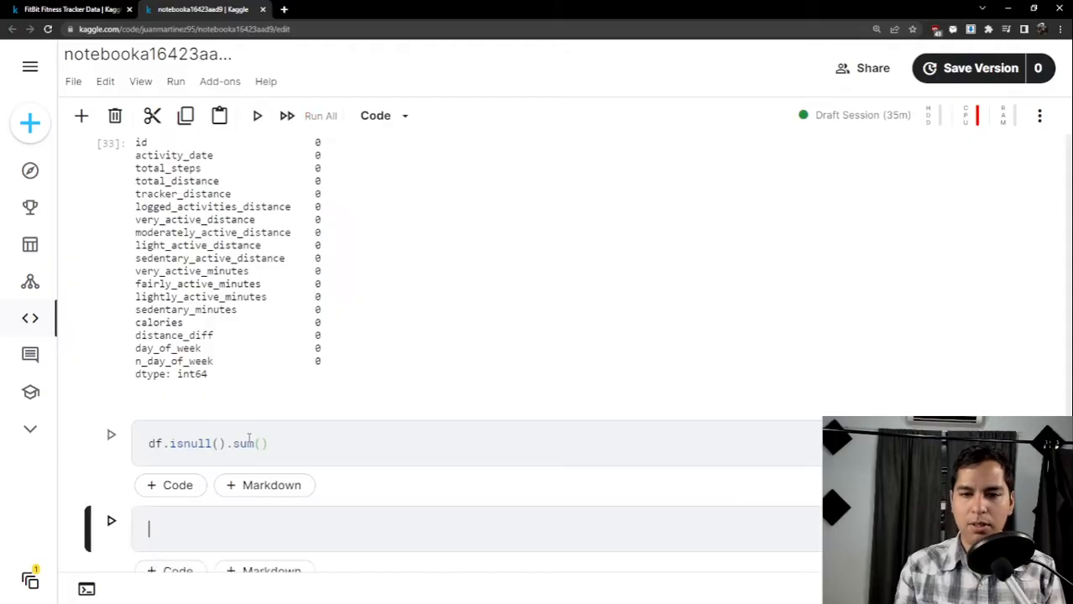
scroll(352, 396, "up", 2)
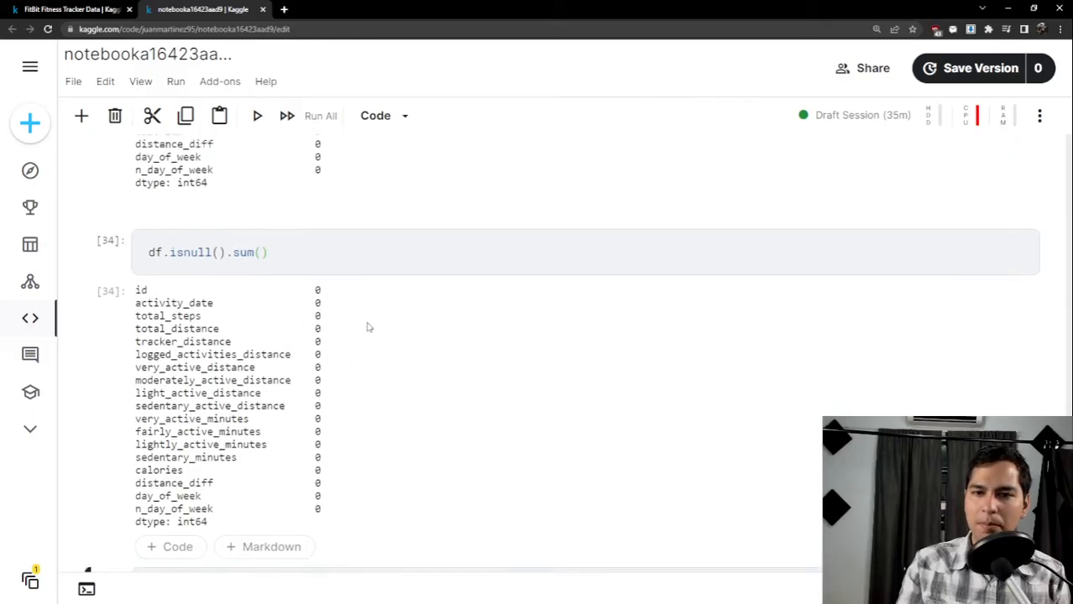
scroll(380, 320, "up", 3)
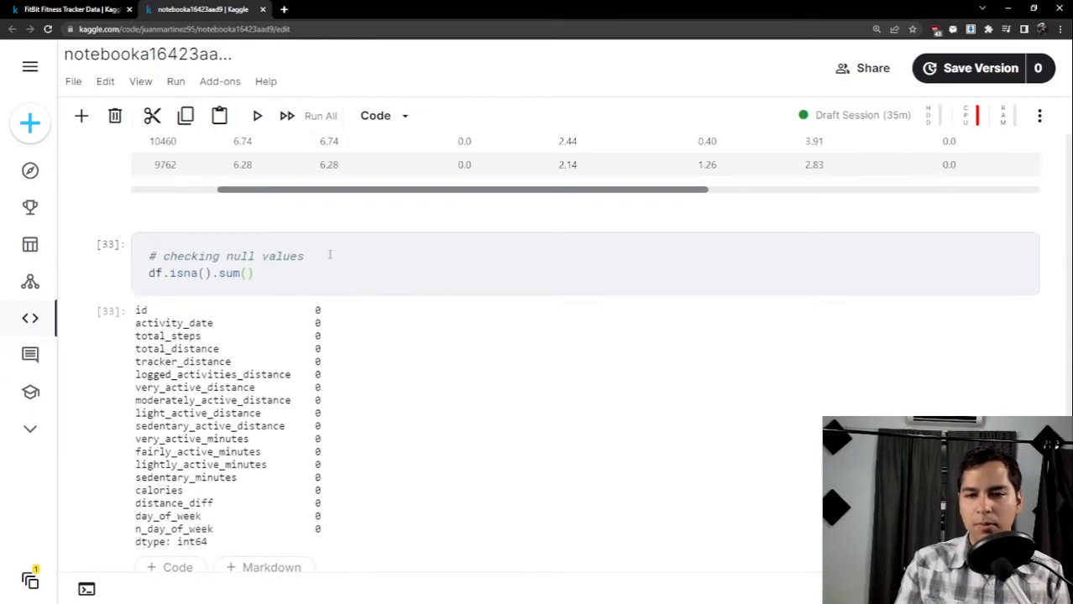
scroll(418, 355, "down", 4)
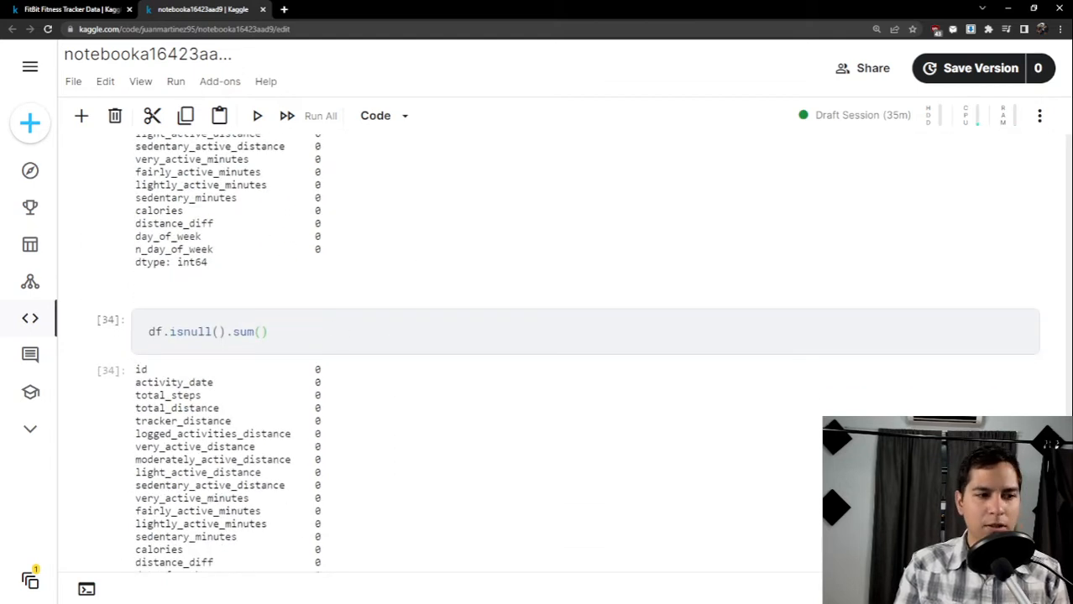
Replace the df.isnull().sum() code in its cell with the comment "# checking duplicates".
left_click(370, 344)
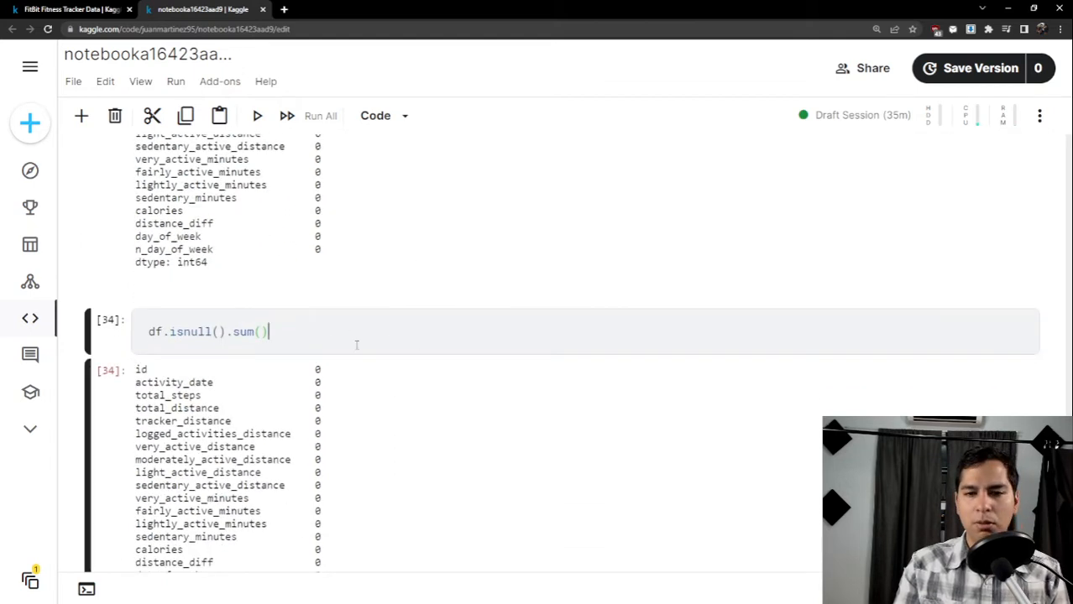
key("ctrl+a")
key("BackSpace")
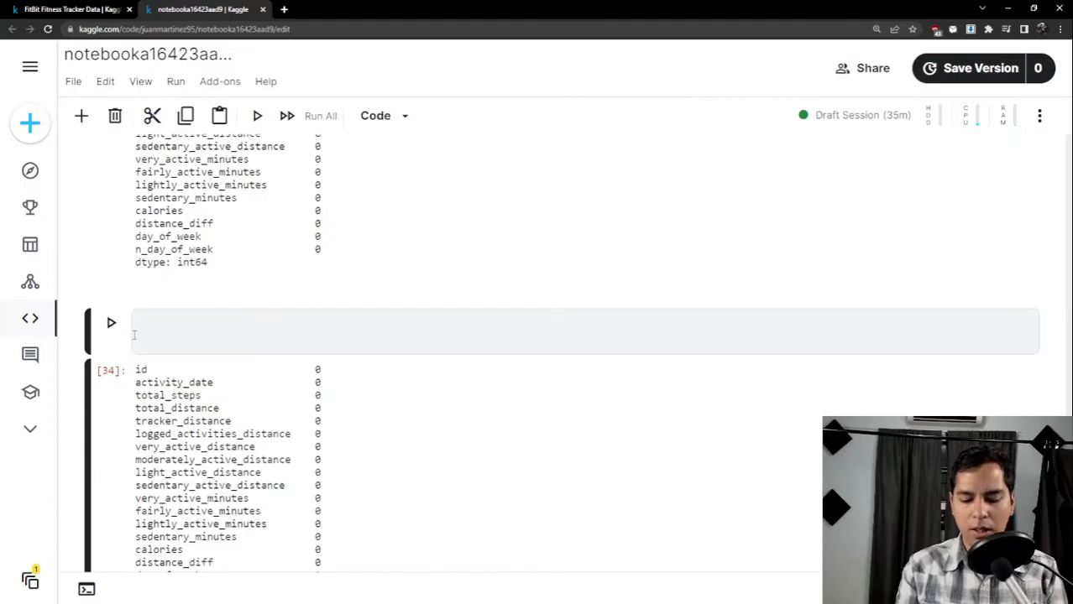
type("df")
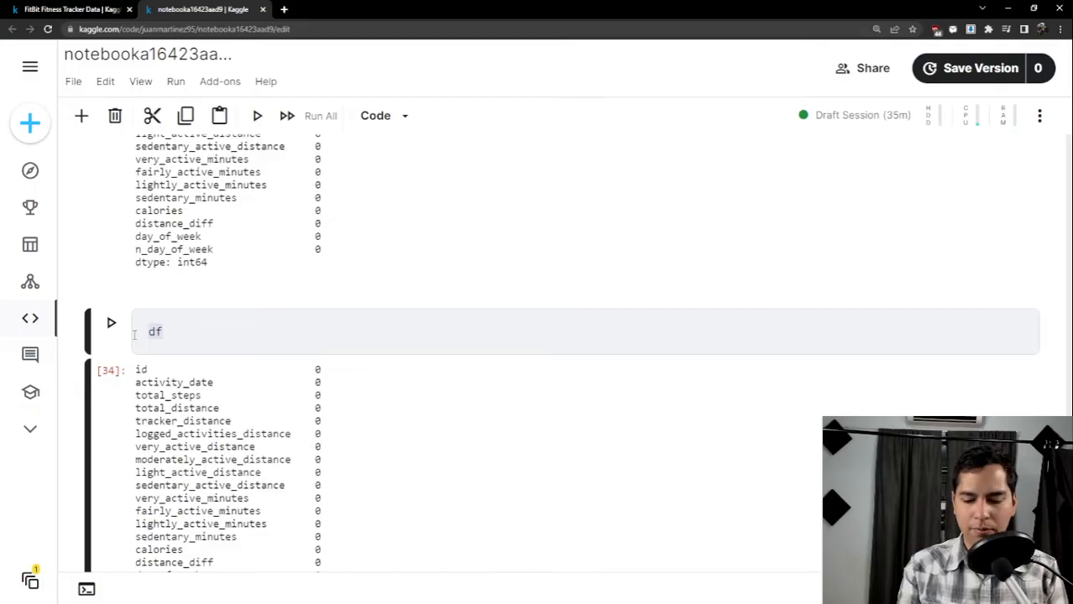
key("BackSpace")
type("# ")
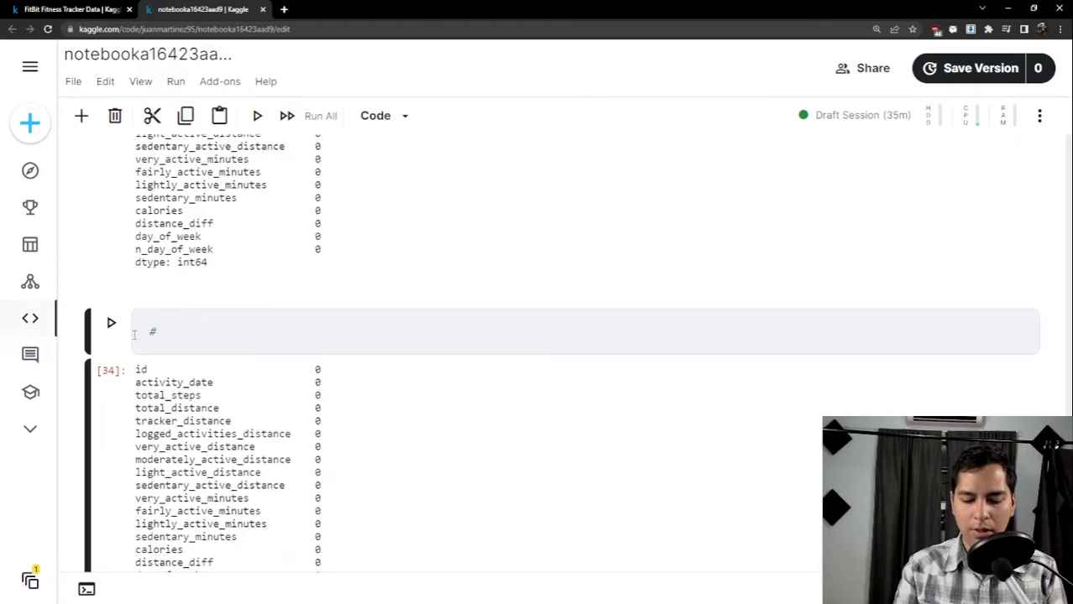
type("checking d")
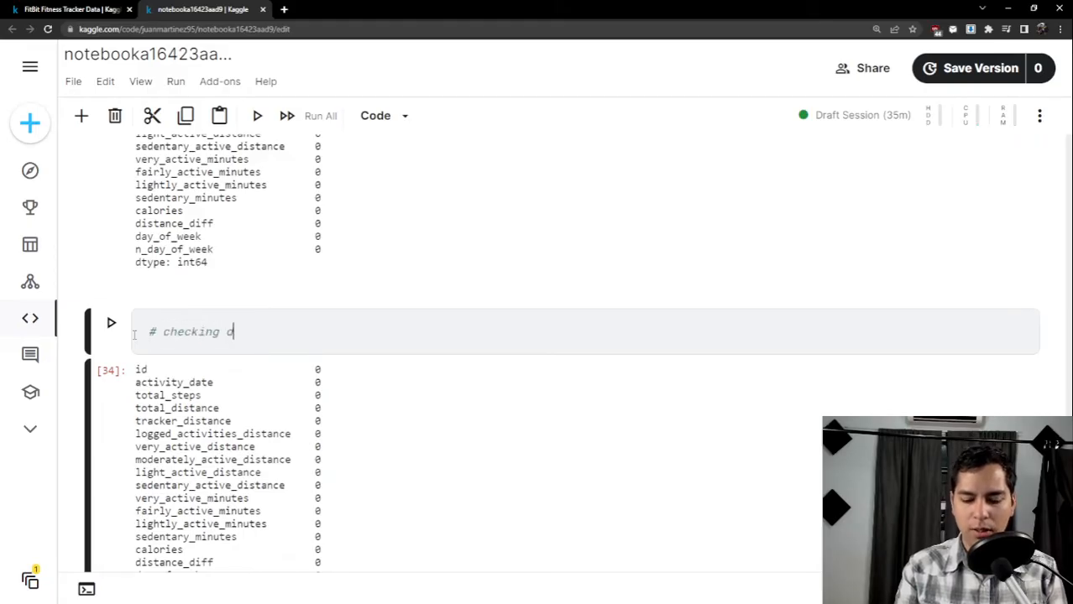
type("uplicates")
key("Return")
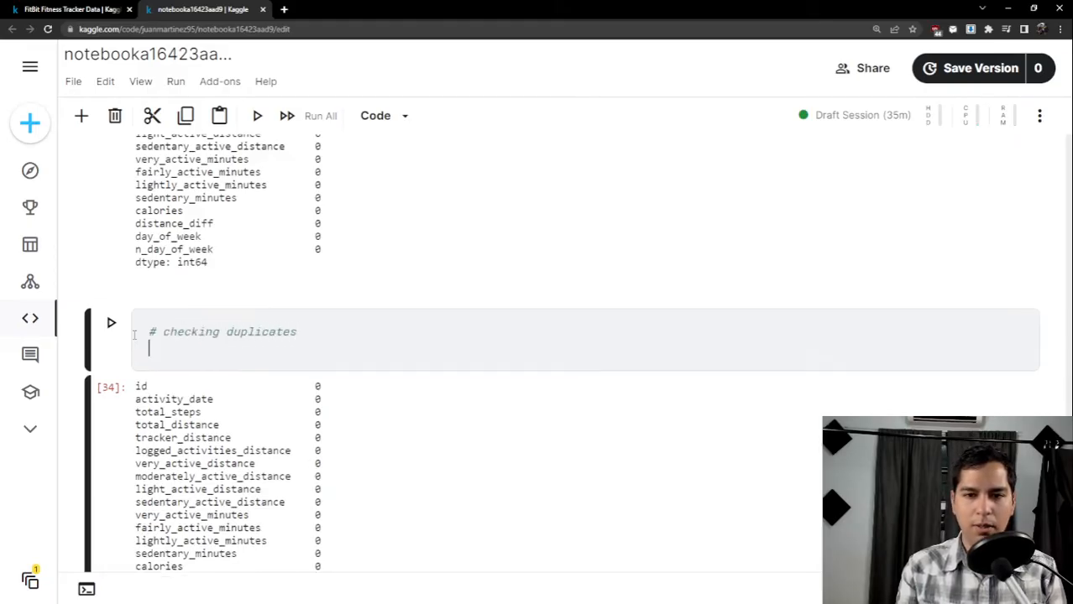
Enter df.duplicated().sum() below the duplicates comment and run the cell to review the number of duplicate rows.
type("df.")
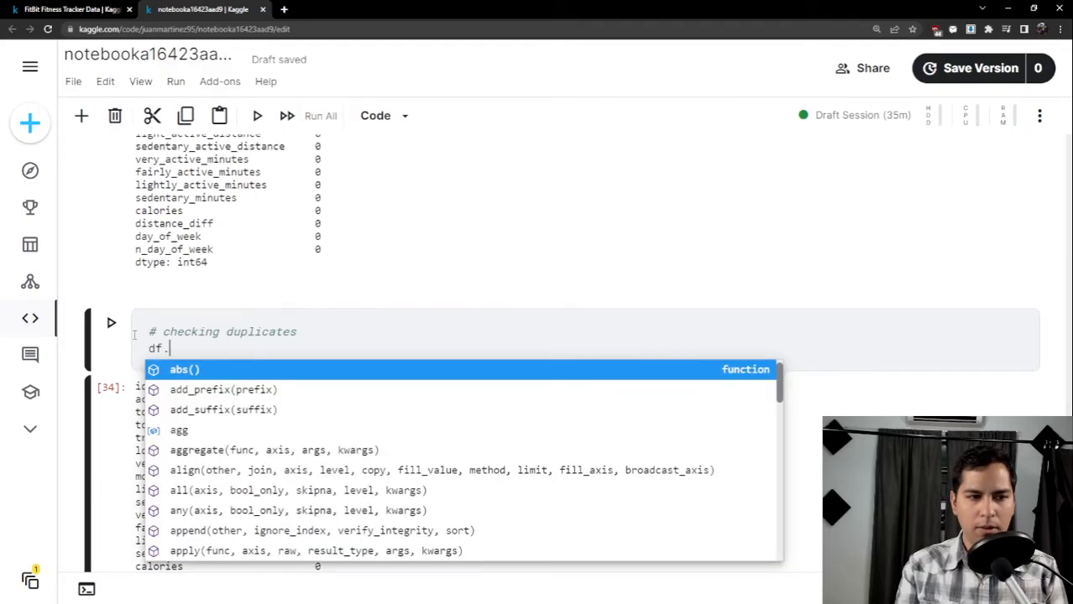
type("dup")
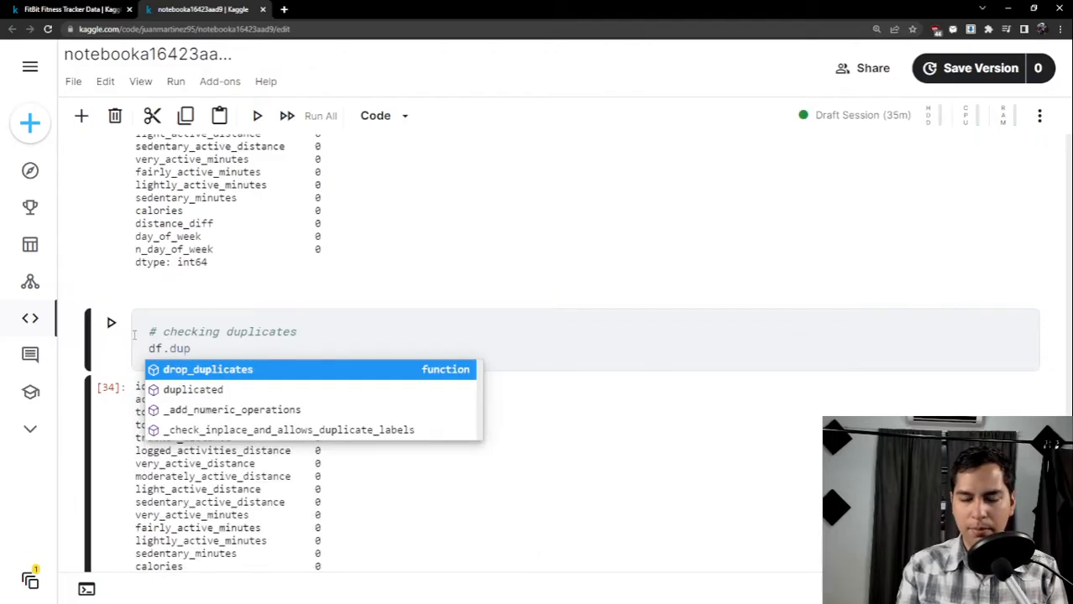
key("Down")
key("Return")
key("Return")
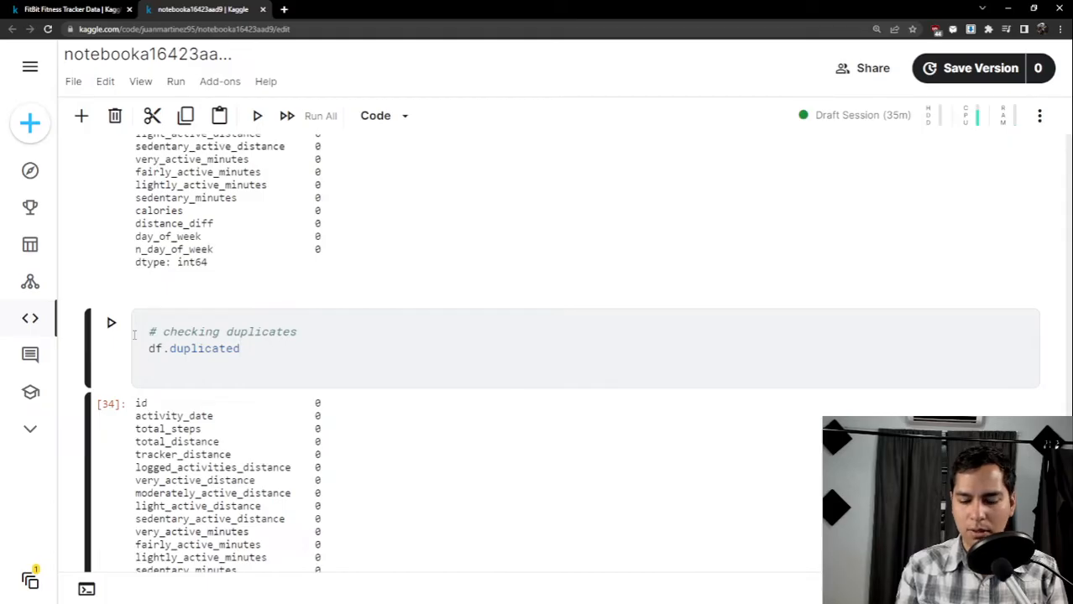
type("(")
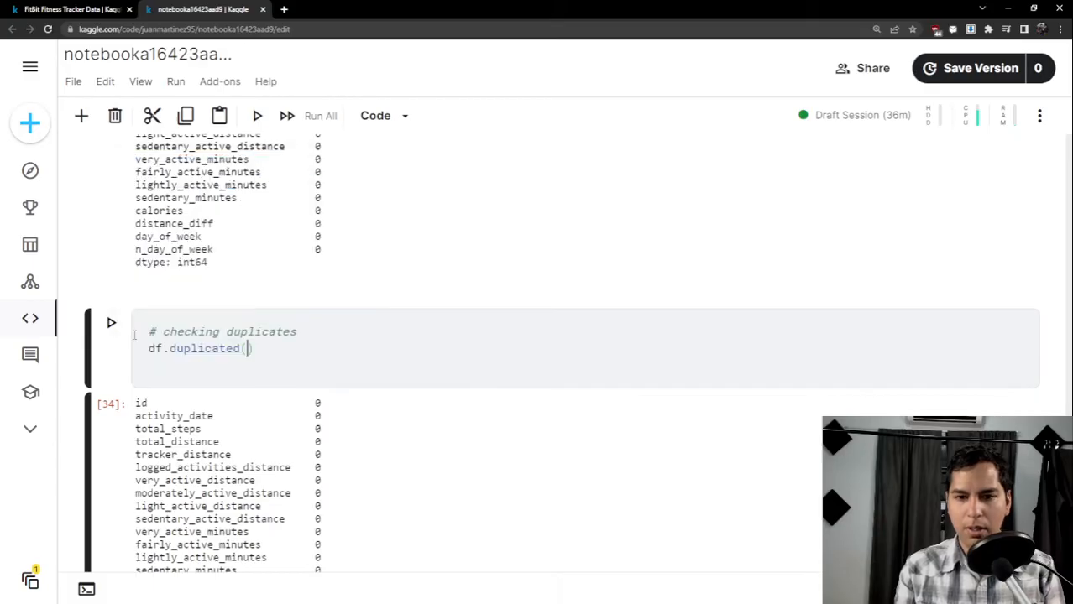
type(").sum(")
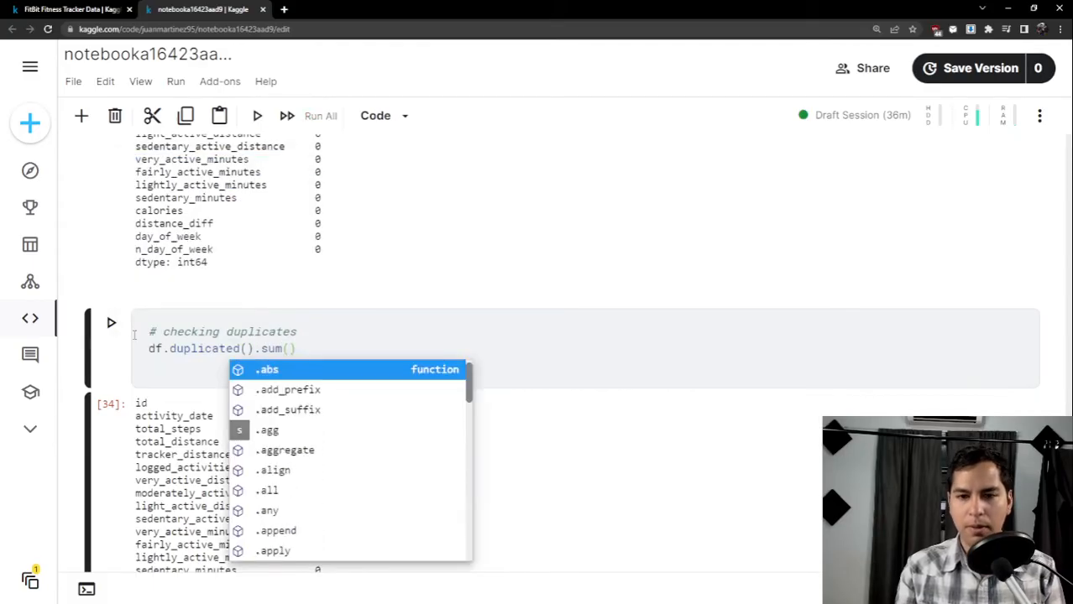
key("shift+Return")
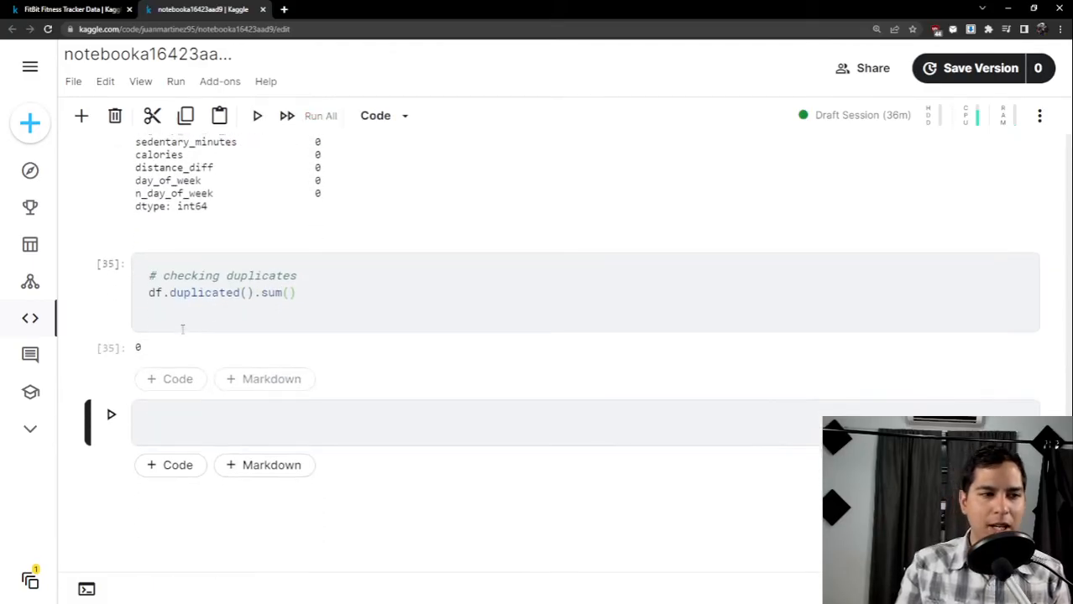
left_click_drag(139, 347, 189, 346)
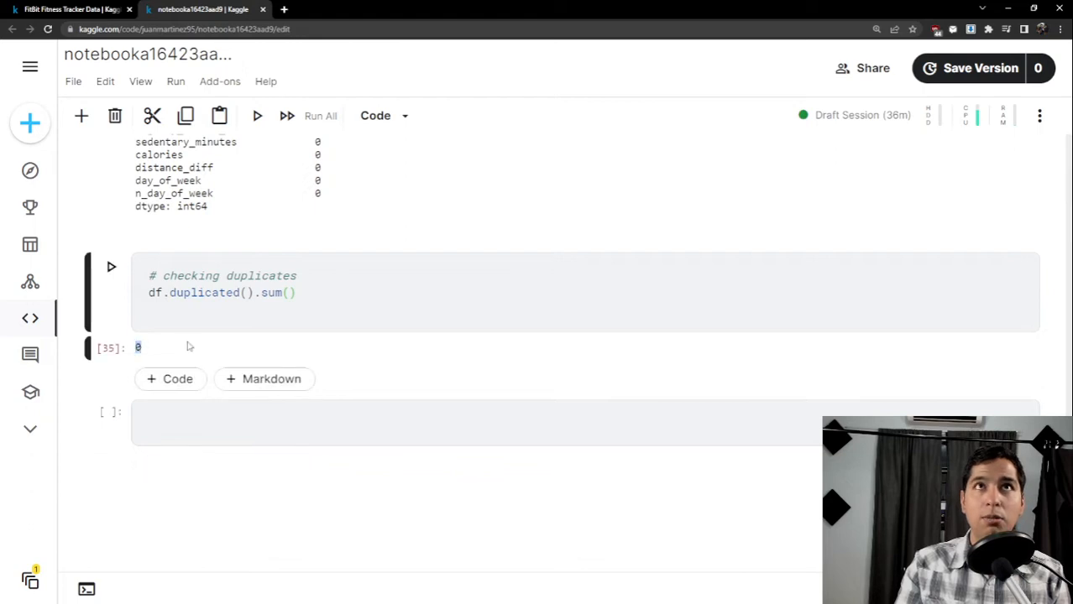
left_click(190, 347)
scroll(195, 349, "down", 1)
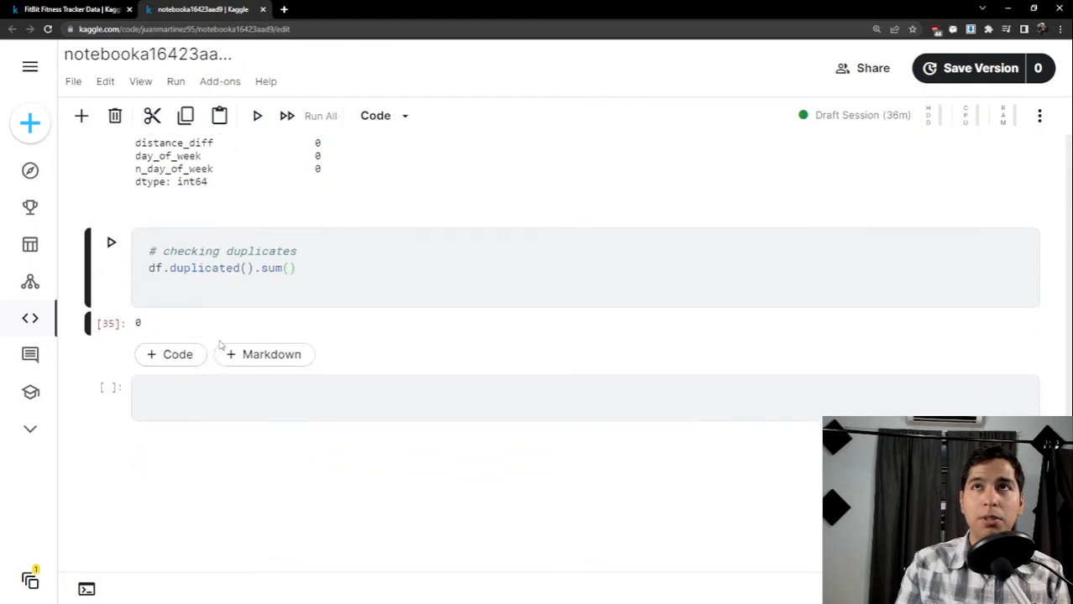
key("ctrl+plus")
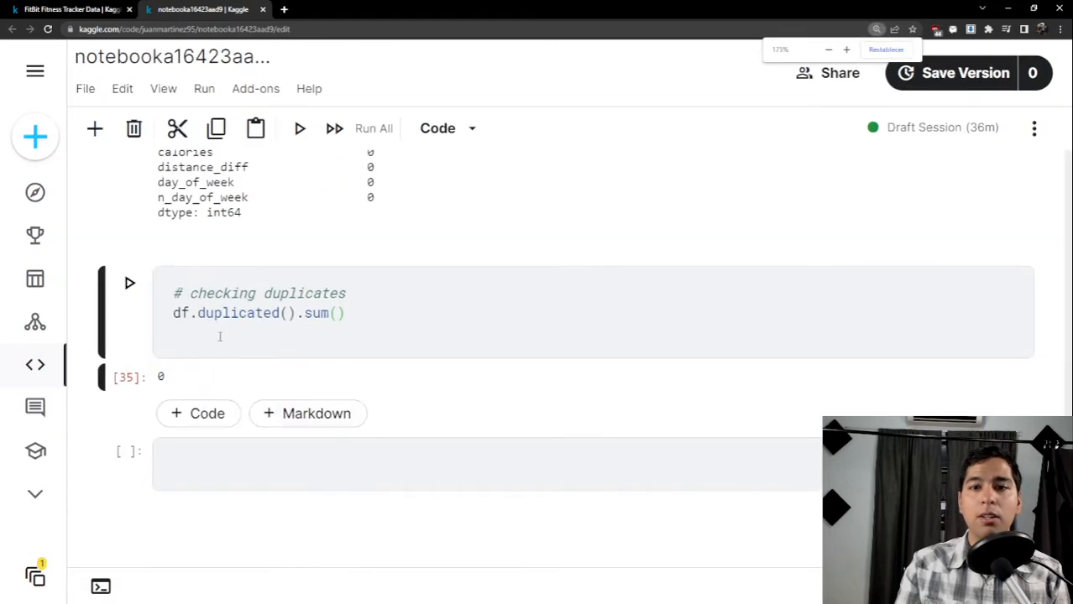
scroll(226, 333, "down", 2)
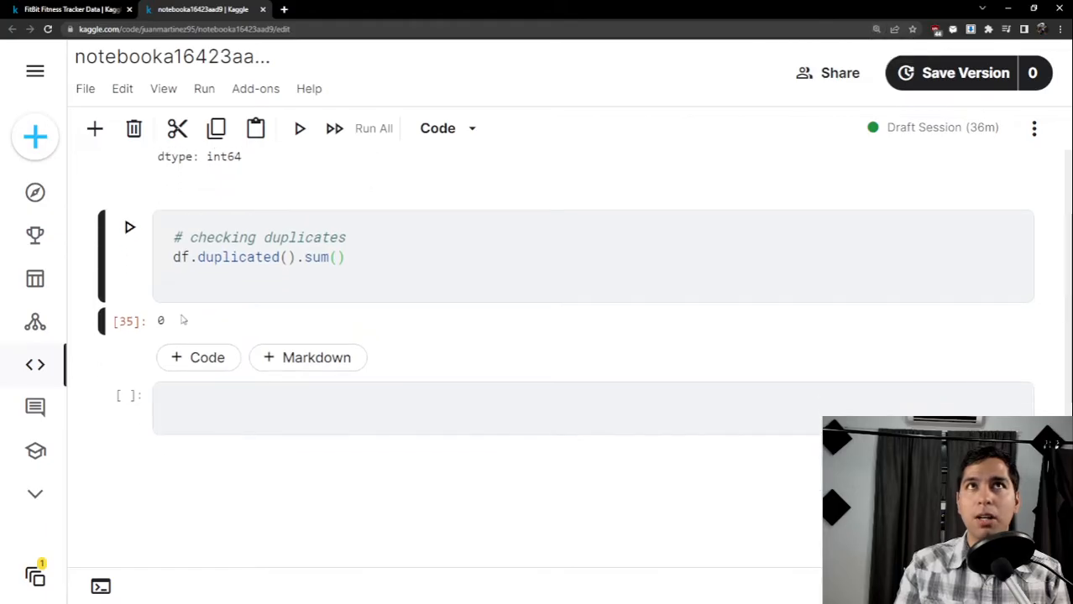
Add the comment "# subset the data" to the empty cell below the duplicates check, leaving blank lines for code.
mouse_move(3, 590)
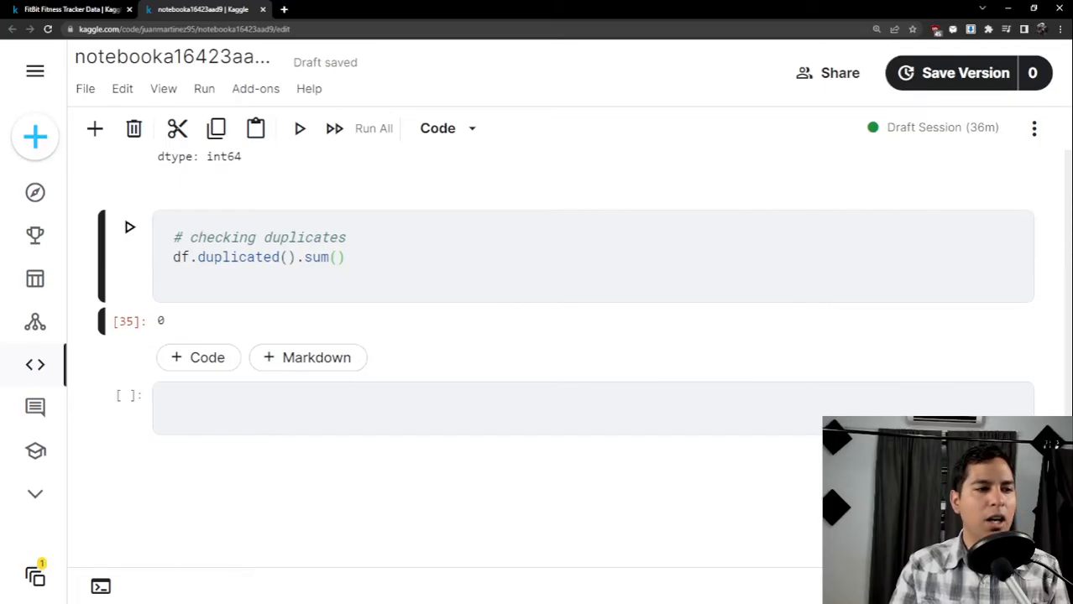
left_click(328, 403)
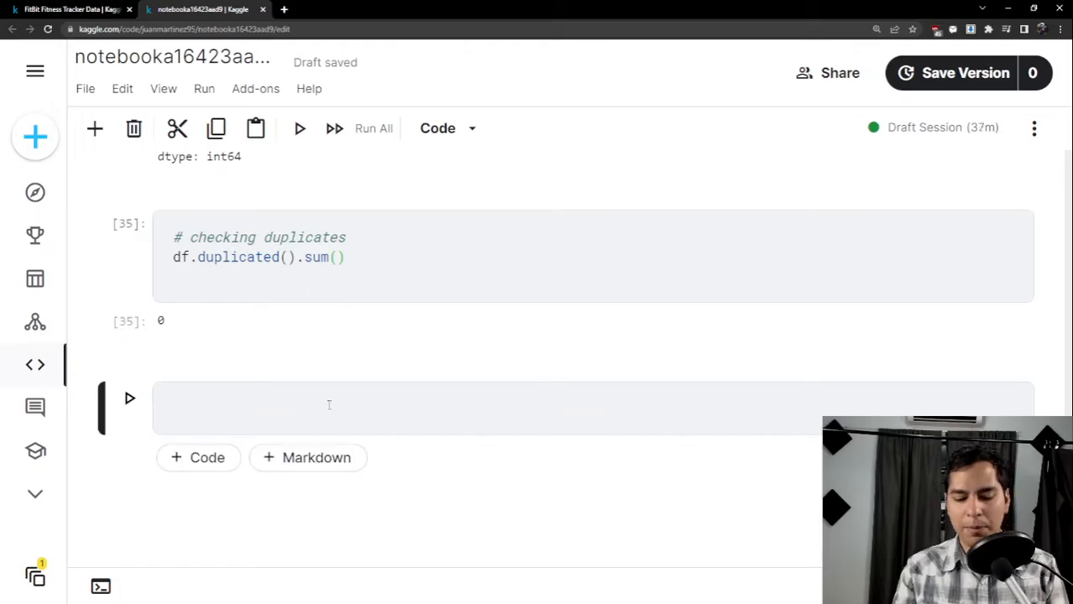
type("# subse")
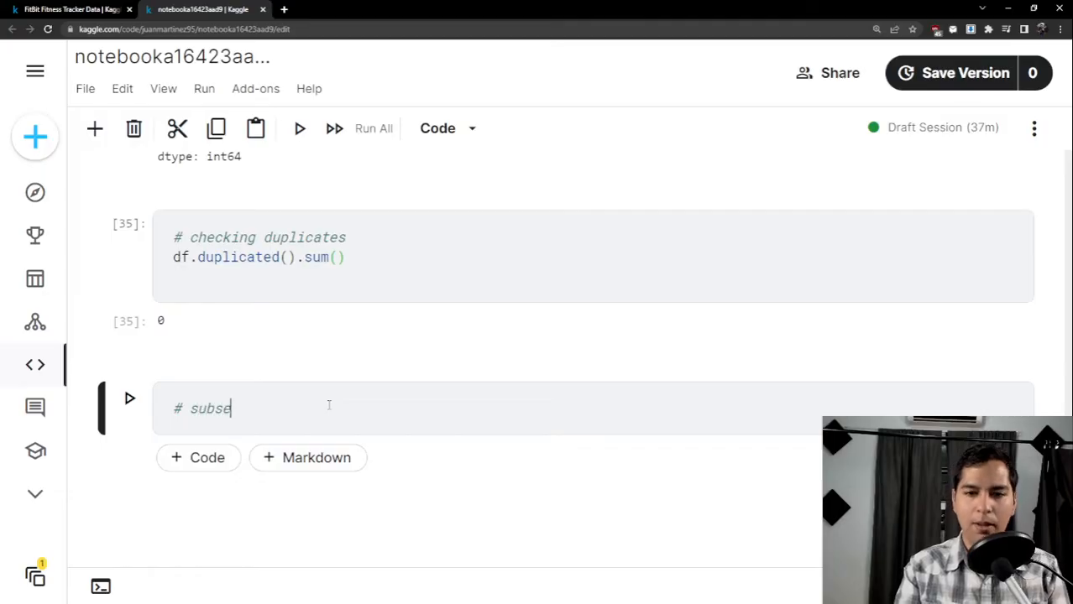
type("t the data")
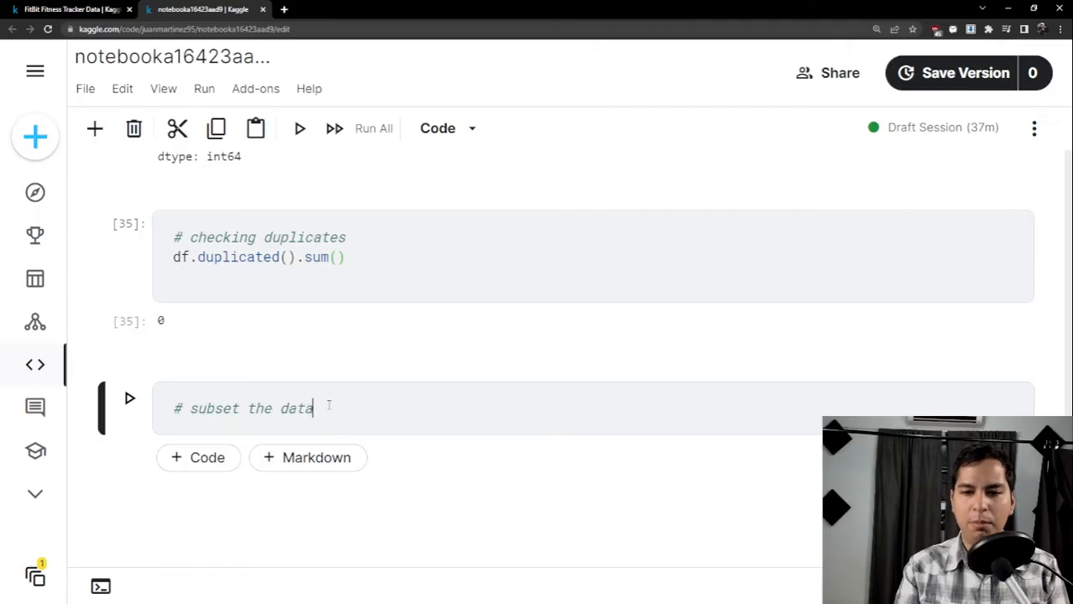
key("Return")
key("Return")
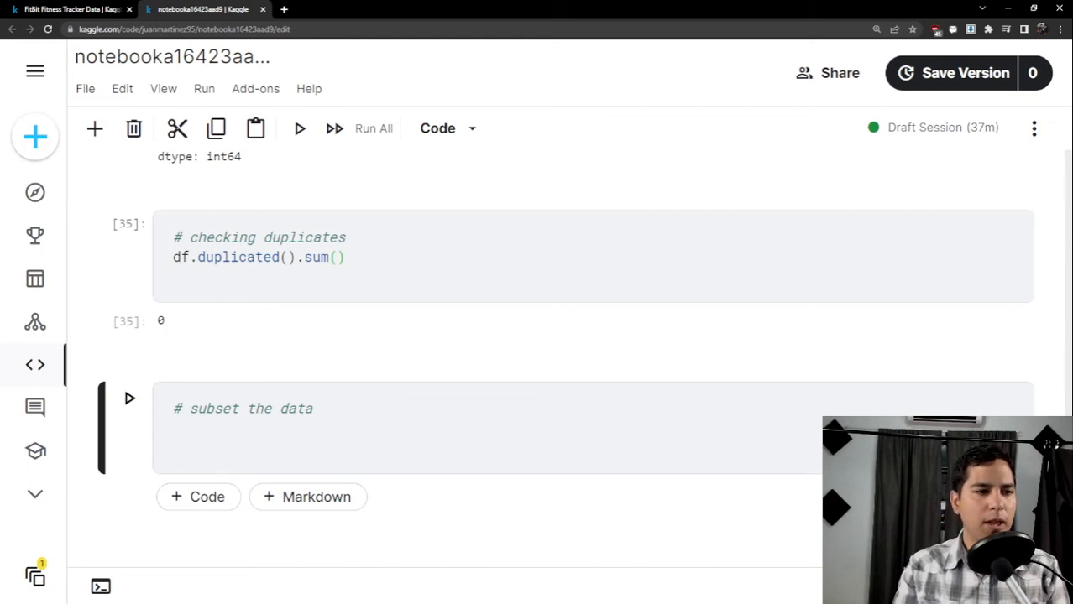
Examine the df.head(4) output across all its columns, including the distance, active minutes, calories and weekday columns.
scroll(496, 327, "up", 10)
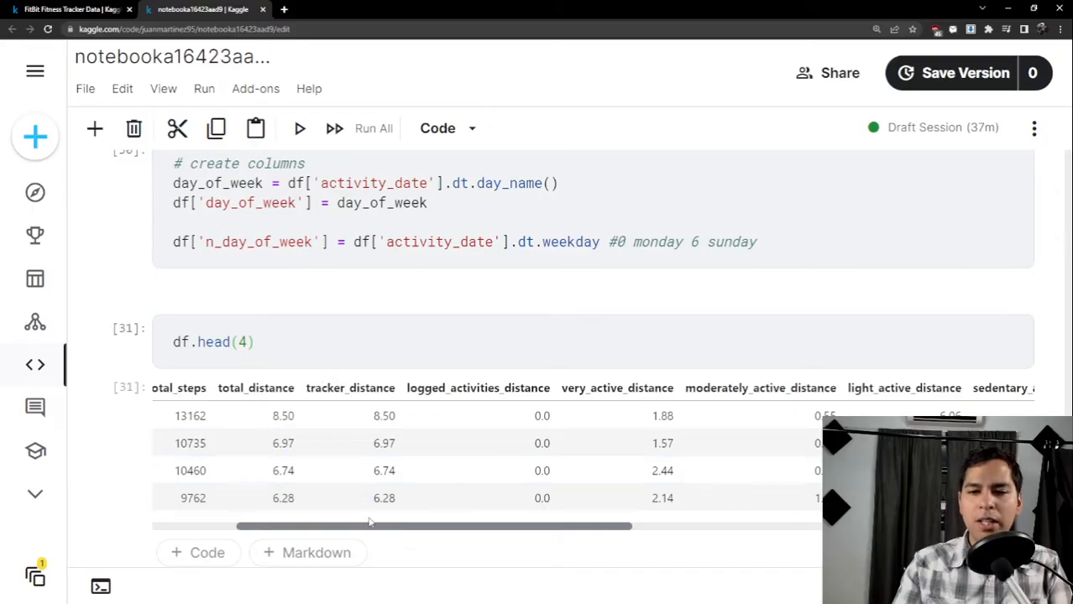
left_click_drag(375, 528, 400, 528)
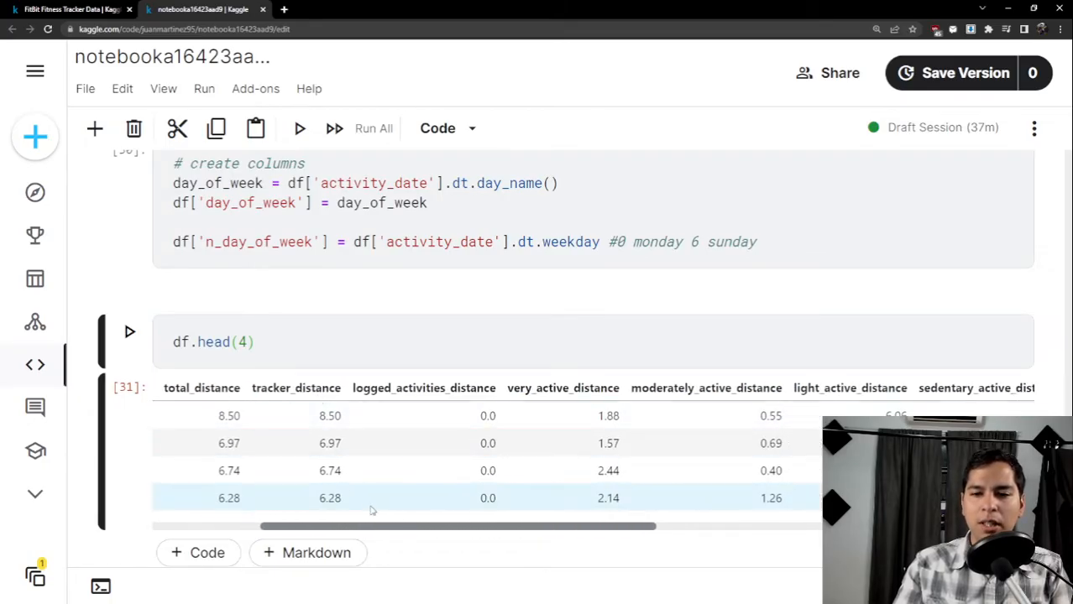
left_click_drag(379, 527, 412, 530)
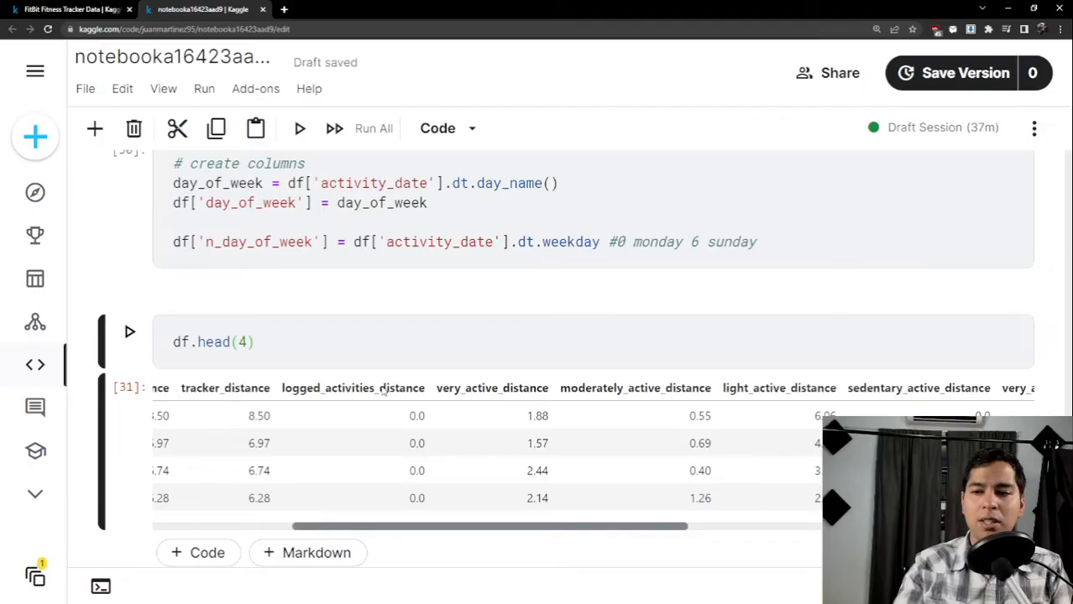
left_click_drag(459, 526, 697, 495)
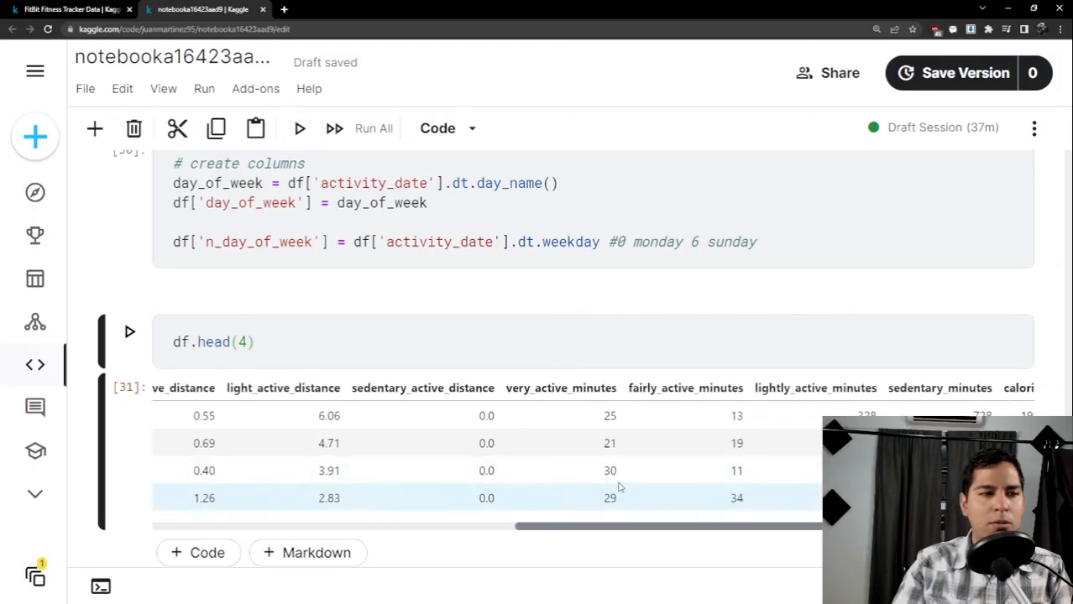
double_click(609, 415)
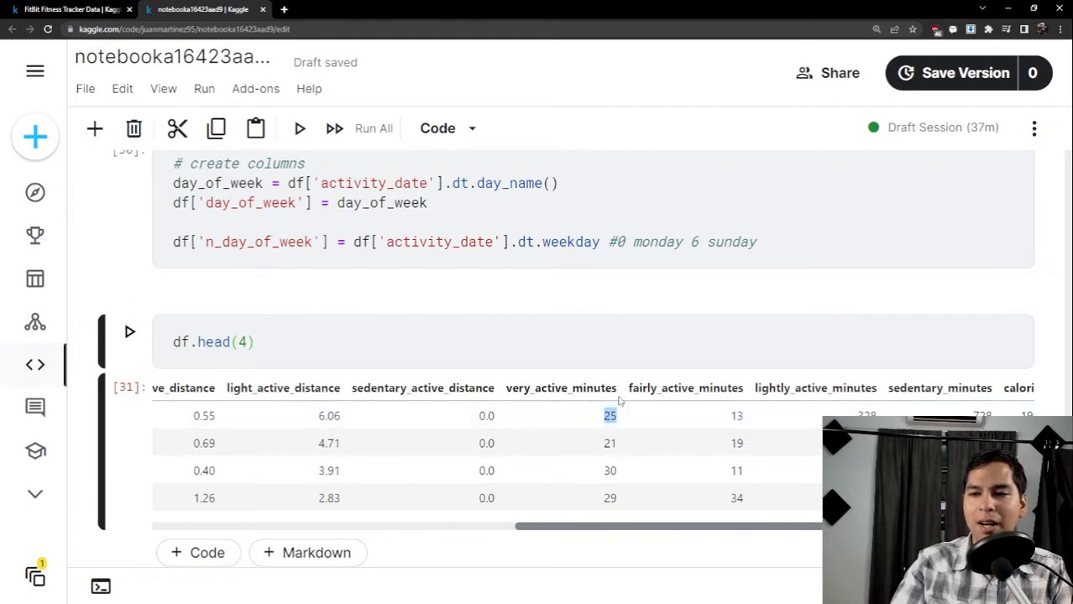
left_click_drag(618, 390, 576, 397)
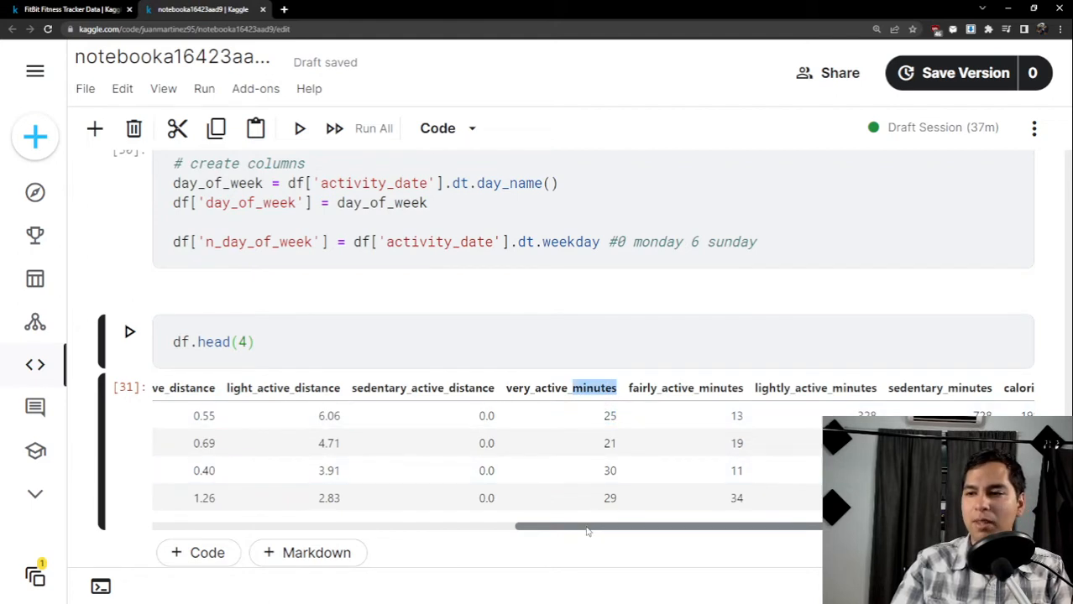
left_click_drag(590, 529, 453, 526)
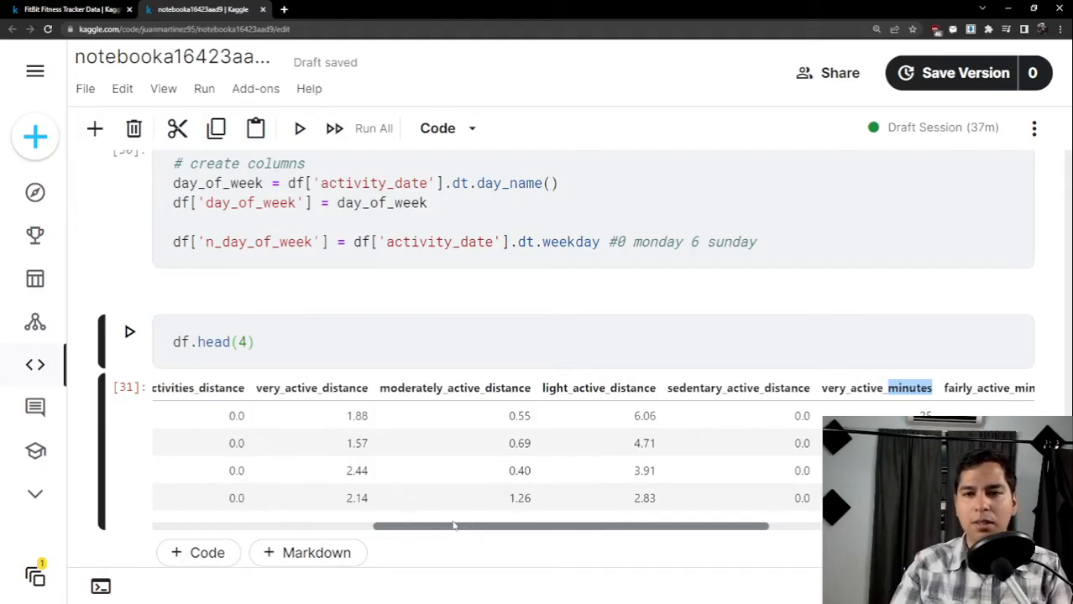
left_click_drag(453, 526, 726, 522)
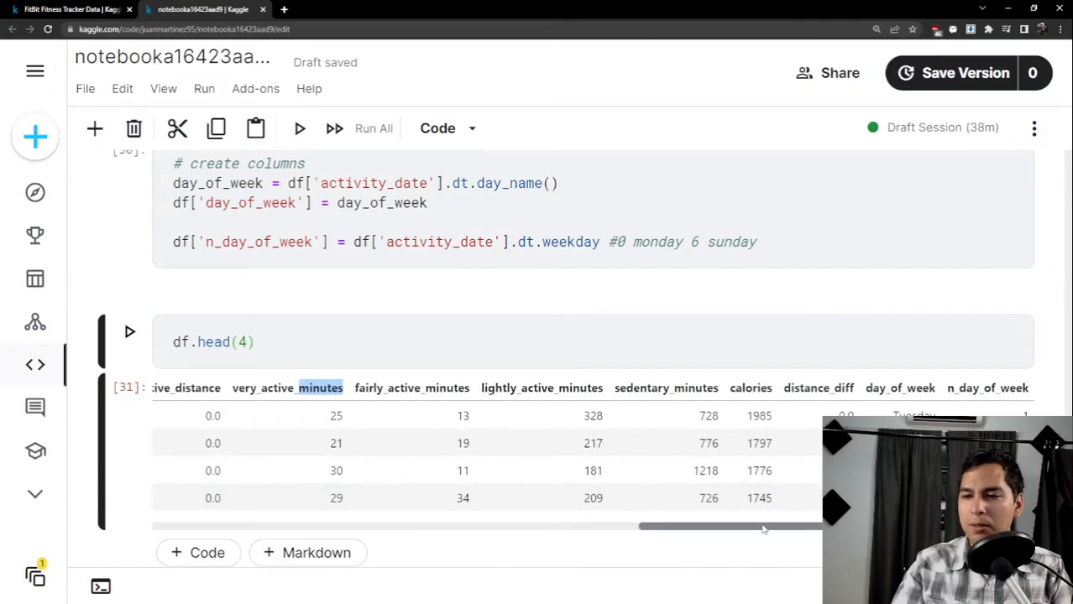
left_click_drag(760, 529, 340, 473)
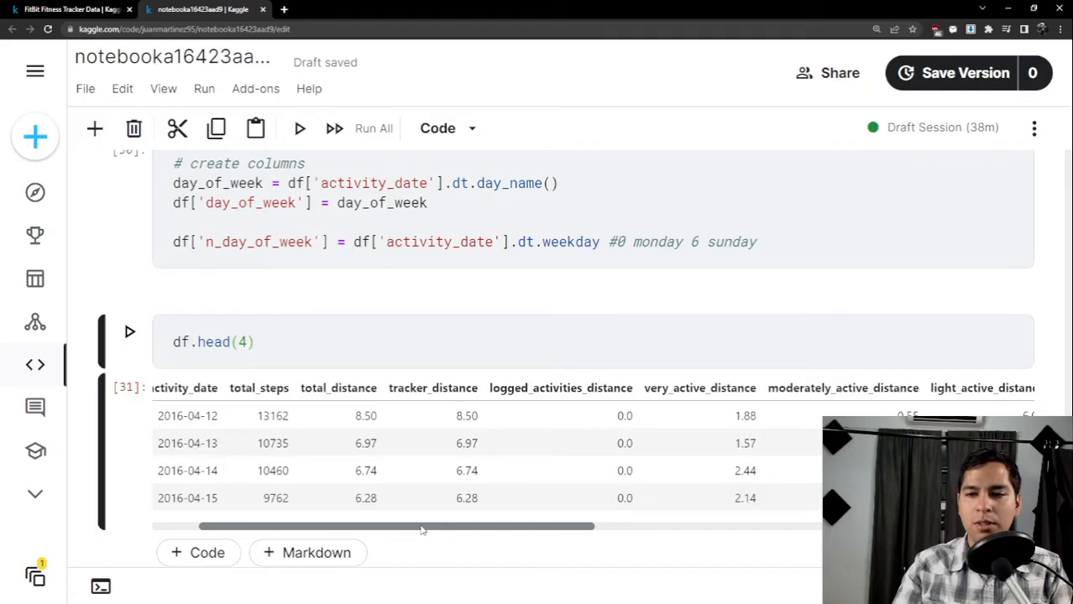
left_click_drag(422, 529, 371, 527)
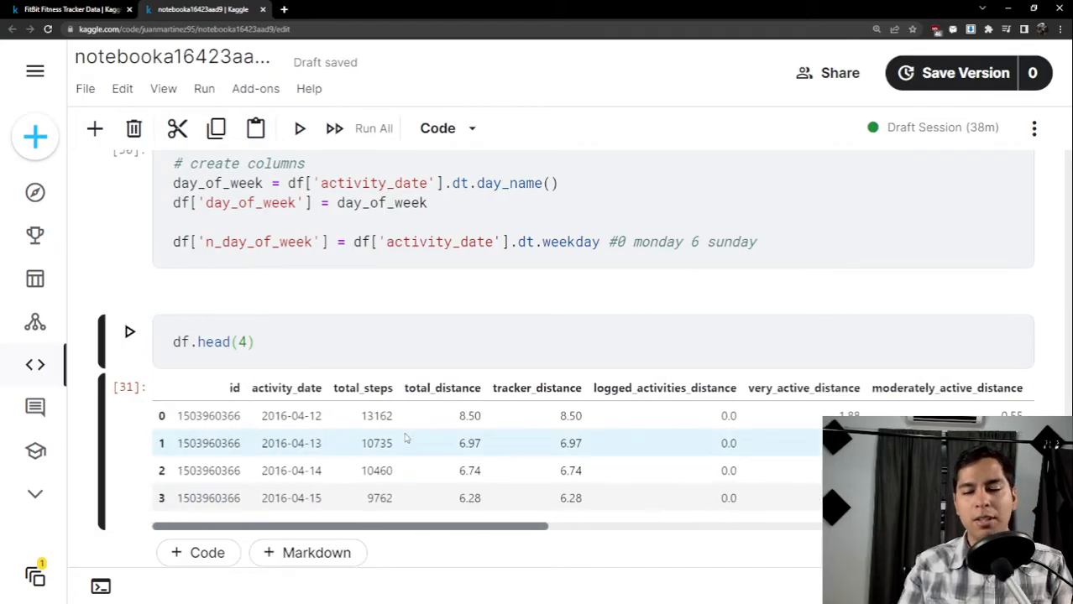
Compare the total_steps and total_distance columns in the df.head(4) output, focusing on the first row's values.
left_click_drag(406, 389, 483, 406)
left_click_drag(334, 389, 390, 396)
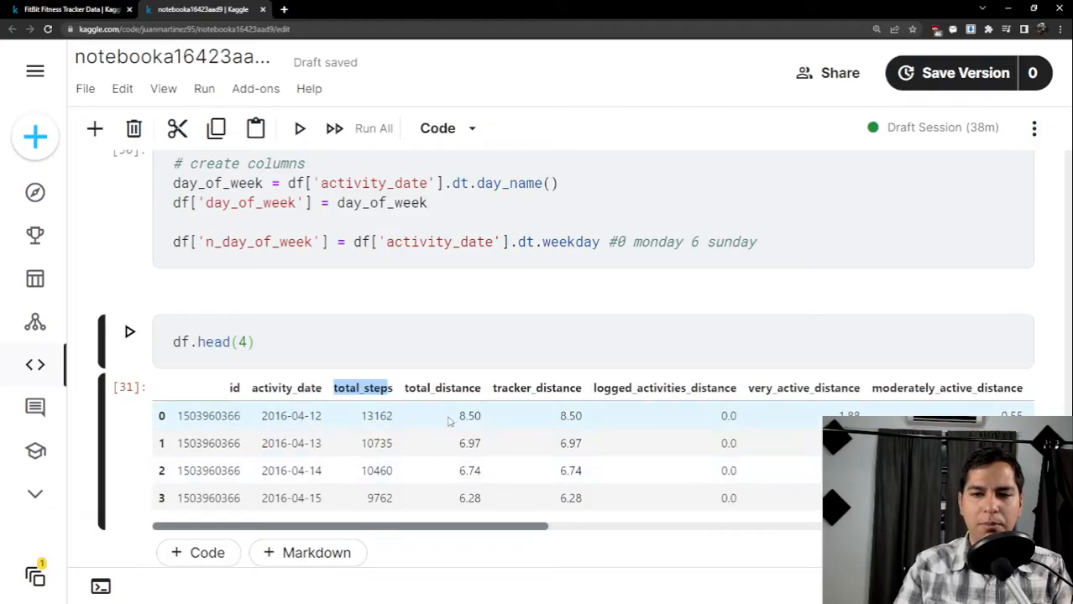
left_click_drag(485, 417, 365, 422)
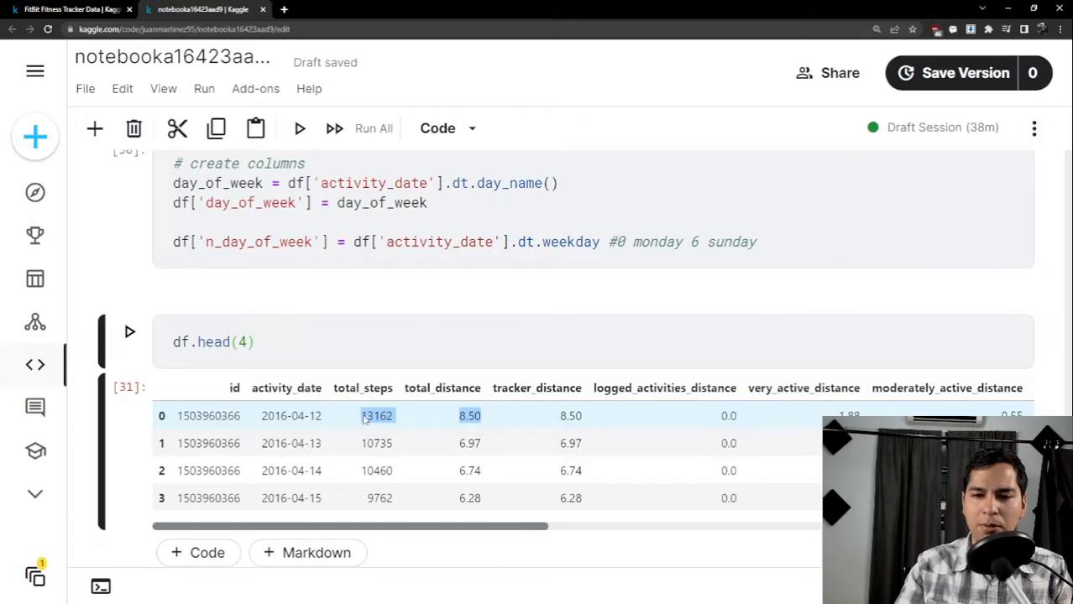
left_click(365, 421)
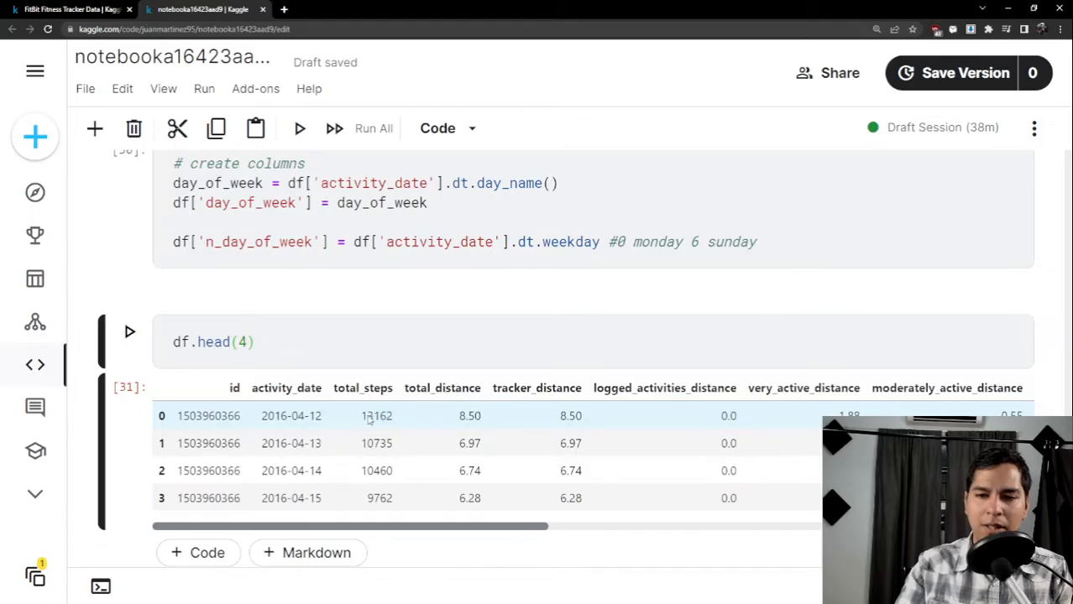
left_click_drag(367, 421, 405, 422)
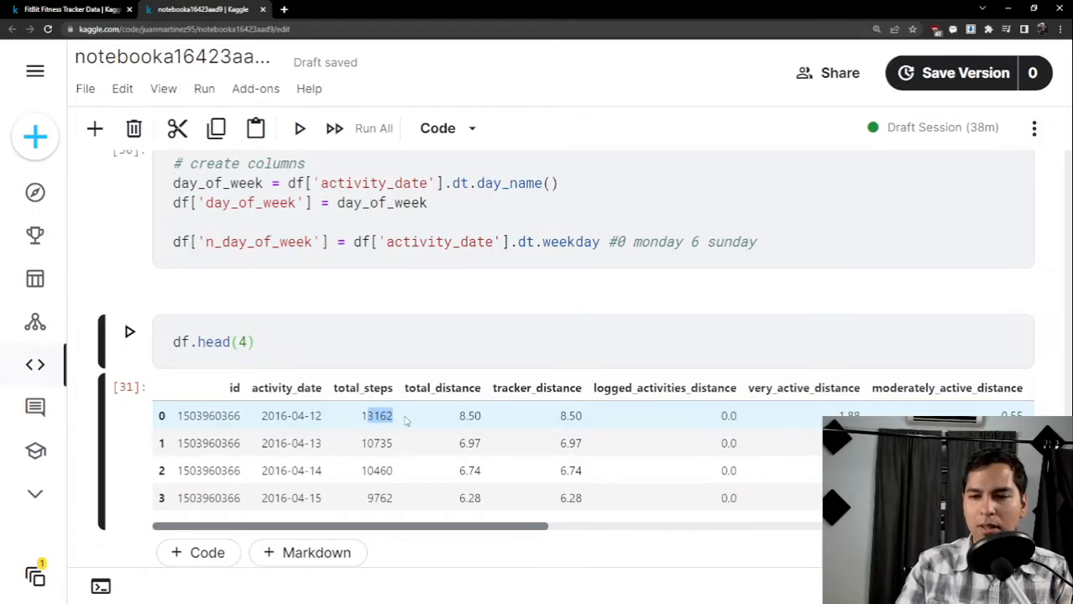
Compare the total_steps and total_distance values row by row for the first three rows of the df.head(4) output.
left_click(484, 426)
left_click_drag(484, 427, 457, 417)
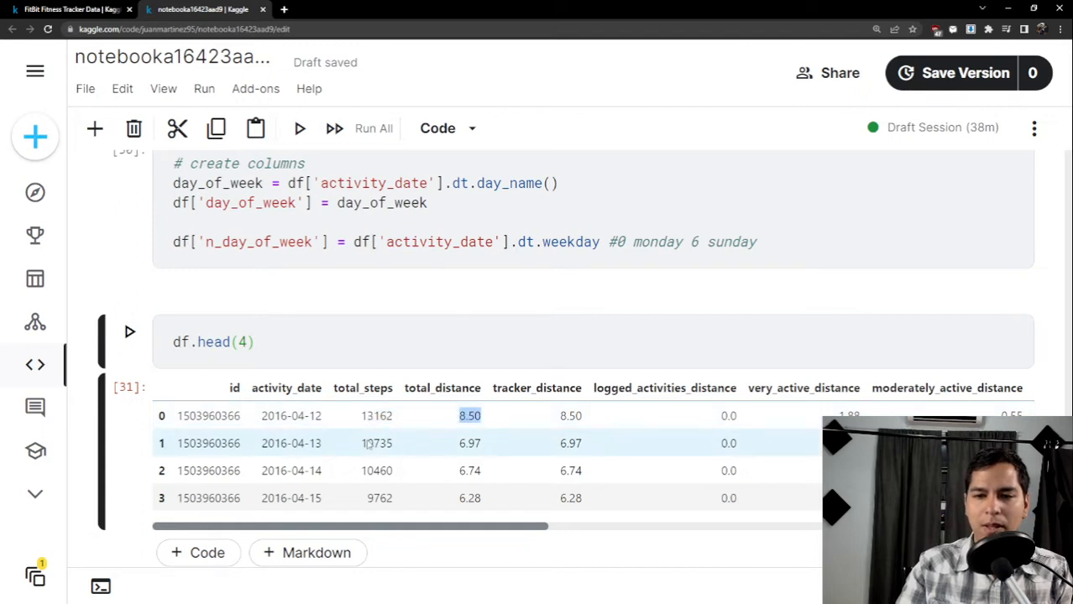
left_click_drag(358, 445, 393, 445)
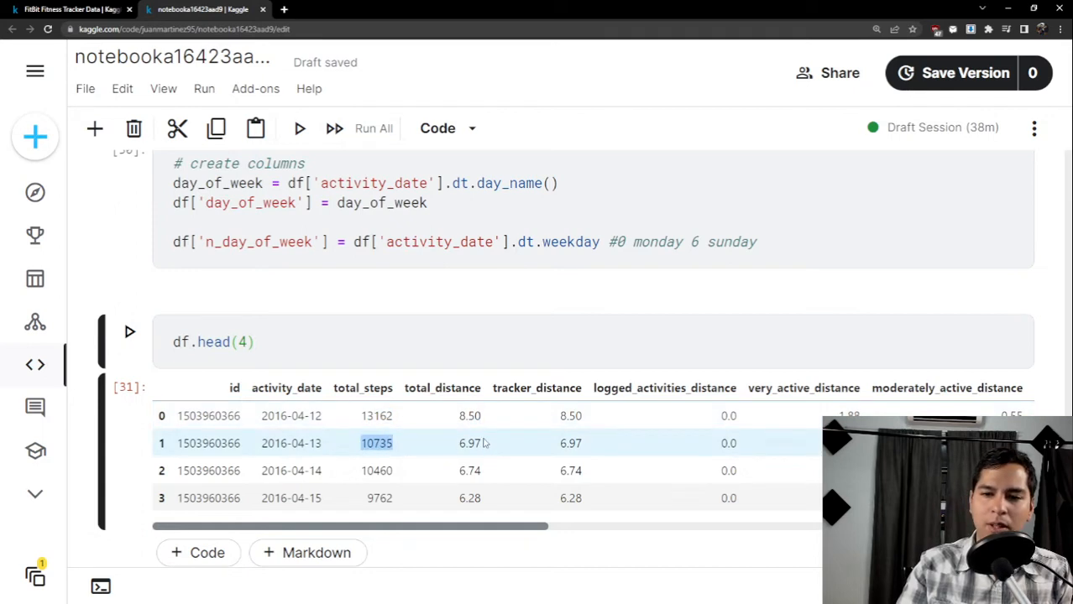
left_click_drag(485, 443, 458, 449)
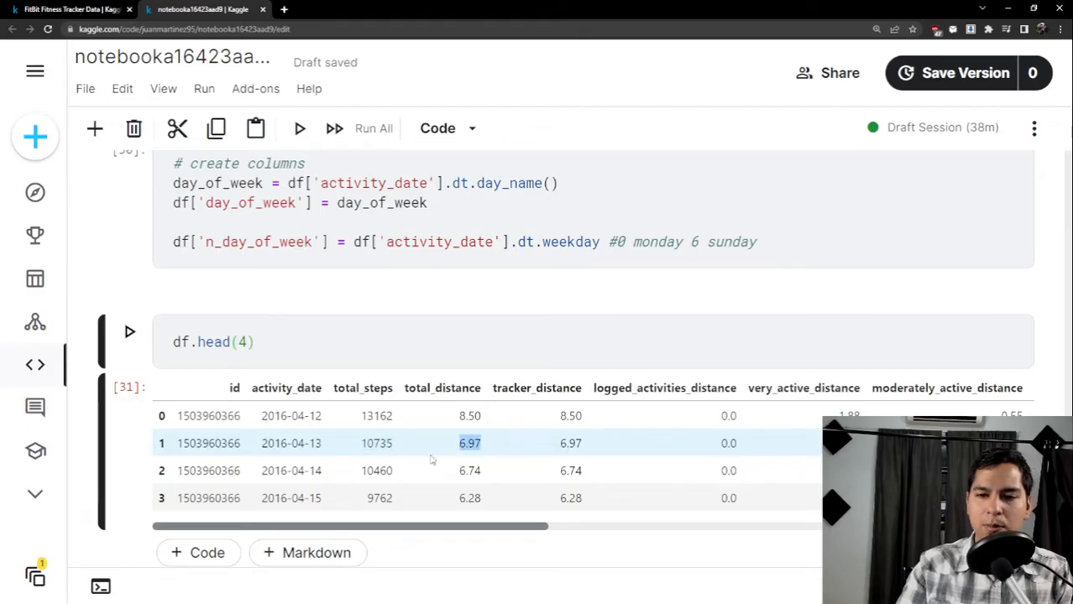
left_click_drag(360, 475, 391, 473)
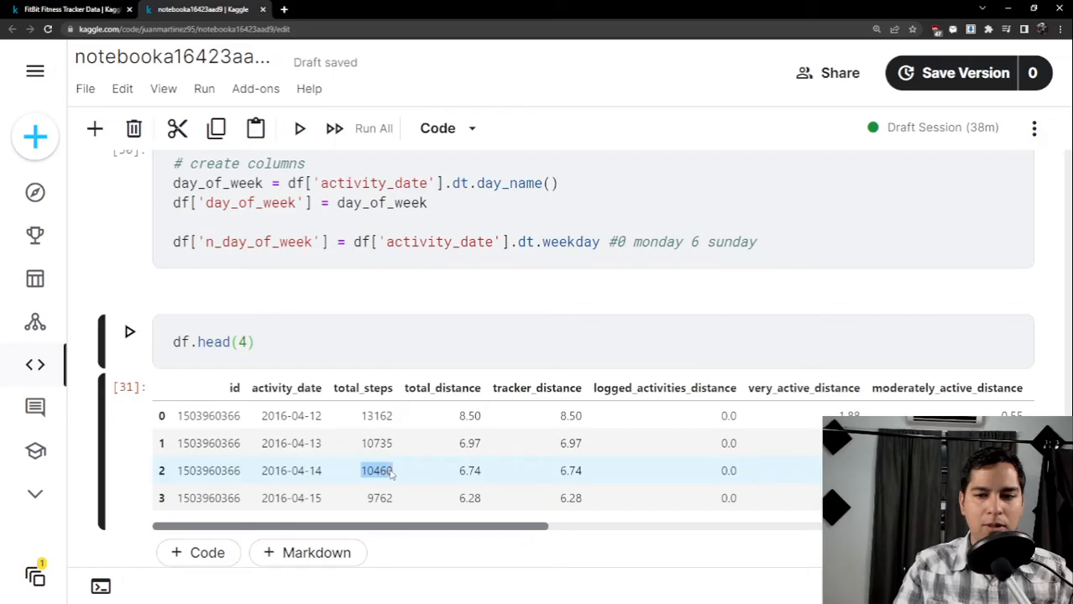
left_click(485, 473)
left_click_drag(486, 473, 459, 473)
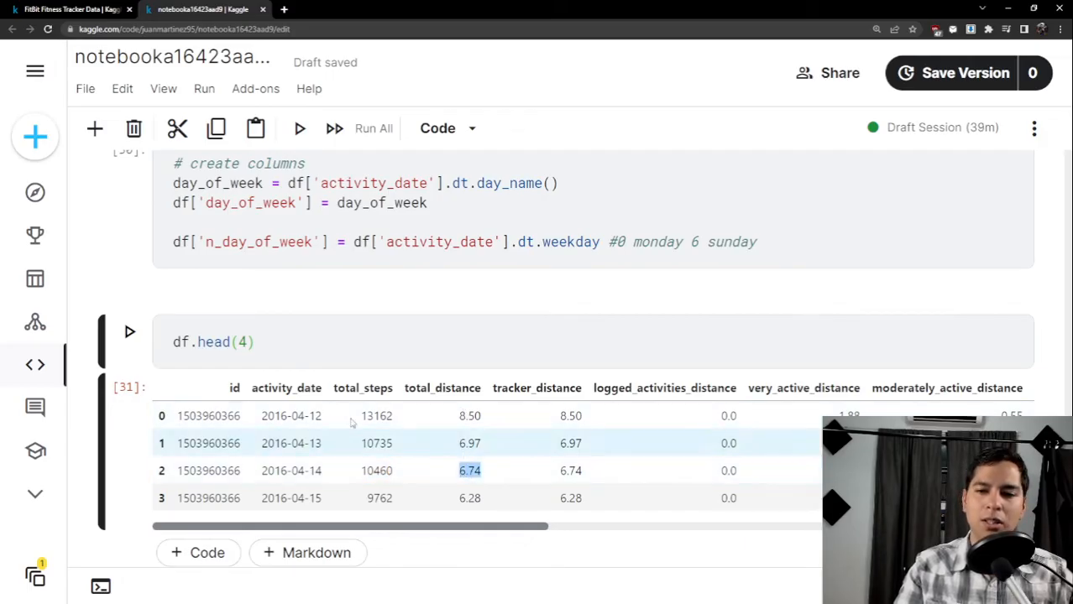
Review the first row of the df.head(4) output, from its activity date through its total steps and total distance.
scroll(391, 415, "down", 1)
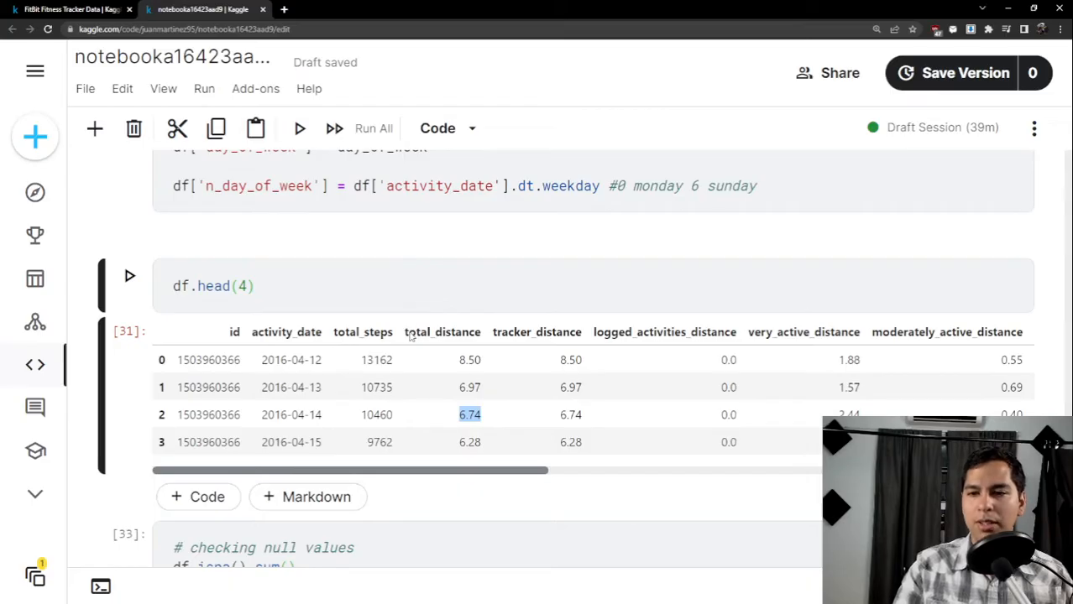
left_click_drag(355, 359, 396, 363)
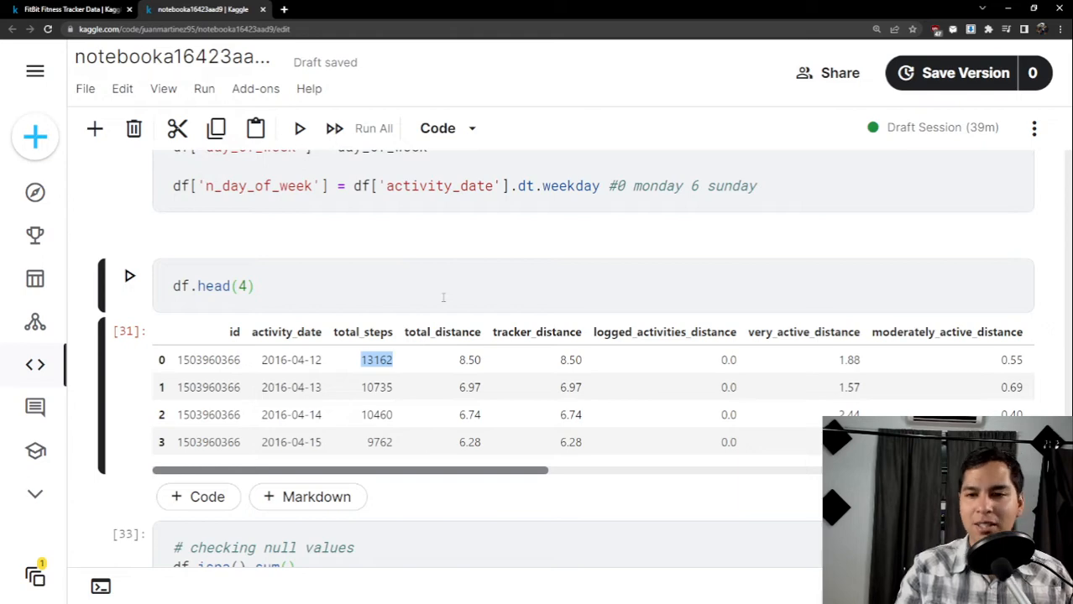
scroll(127, 292, "down", 2)
scroll(115, 285, "down", 1)
scroll(447, 264, "up", 3)
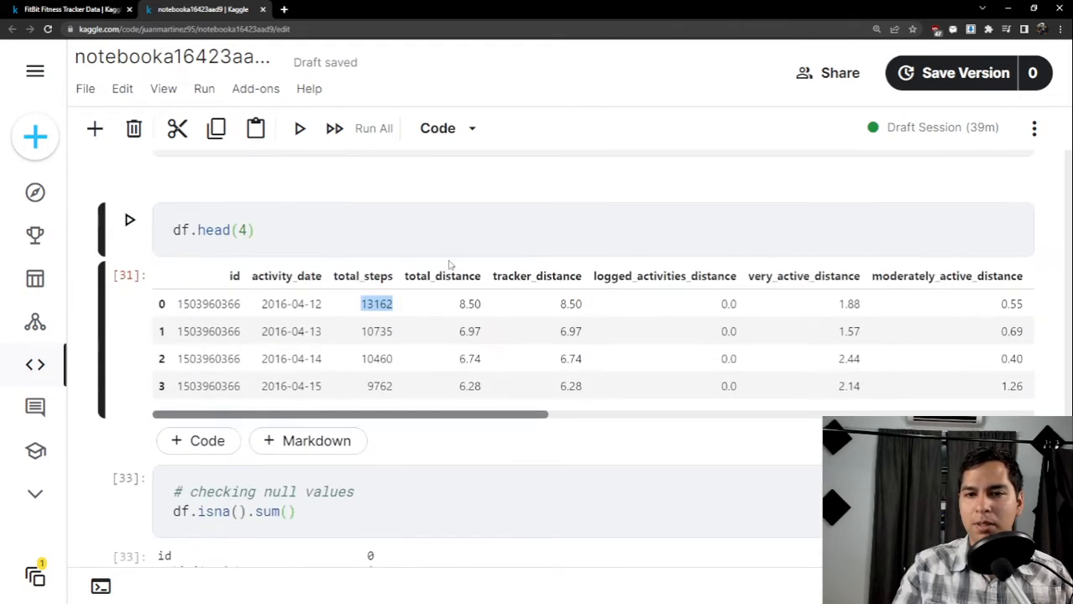
left_click(484, 305)
left_click_drag(484, 307, 244, 307)
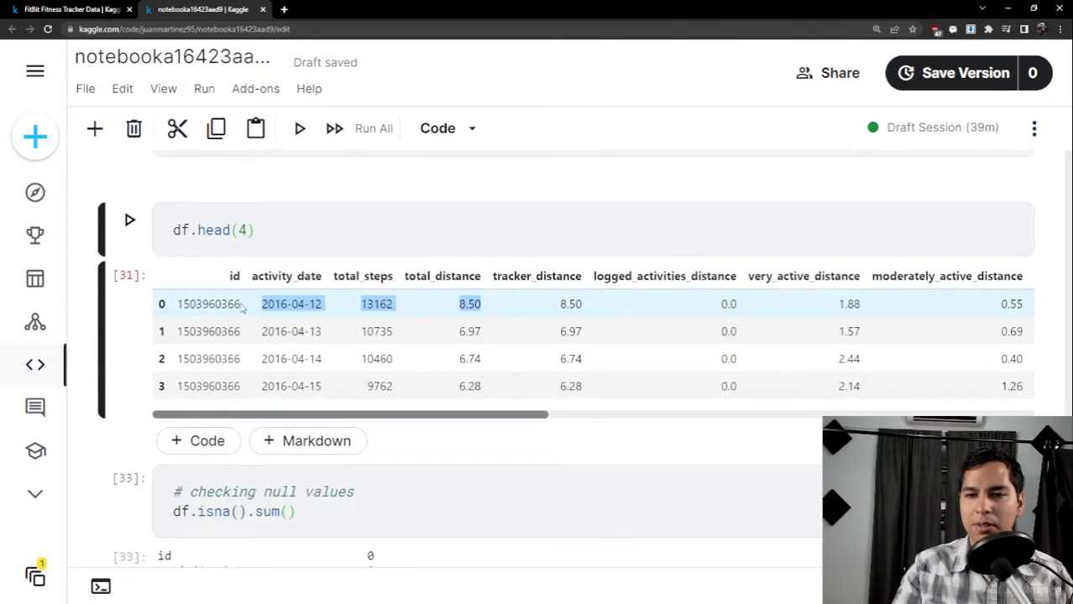
left_click(446, 307)
Start an assignment to df_sub on the line below the "# subset the data" comment.
scroll(436, 310, "down", 9)
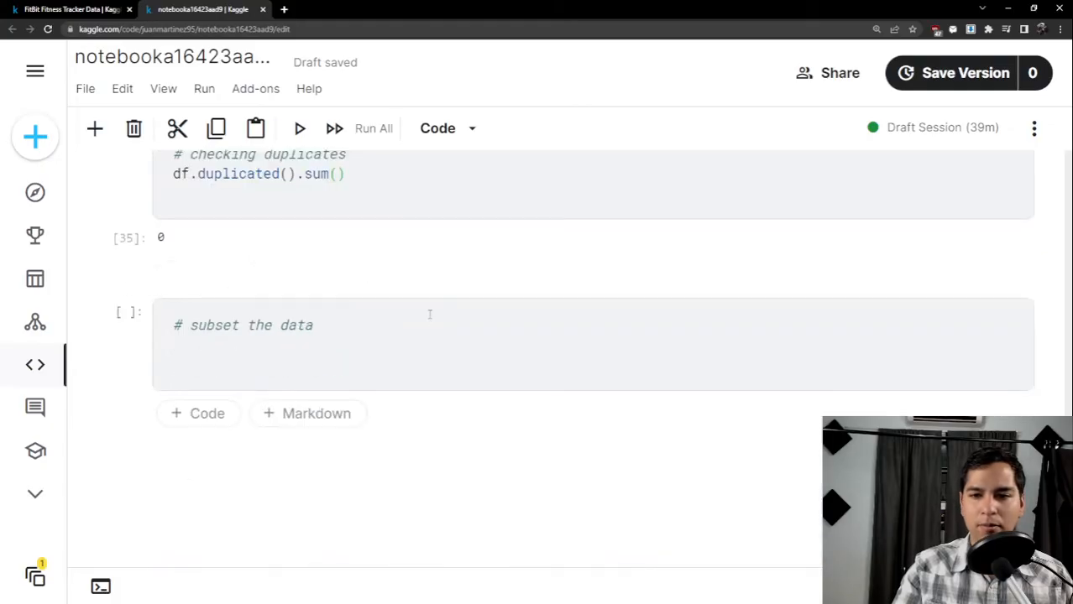
left_click(278, 347)
type("df =")
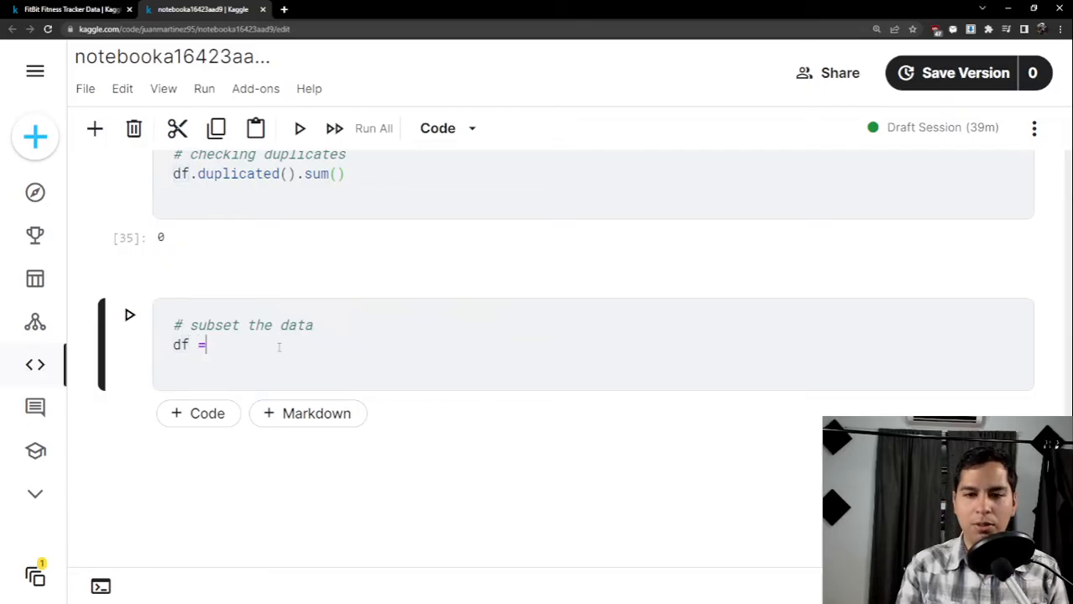
key("Left")
key("Left")
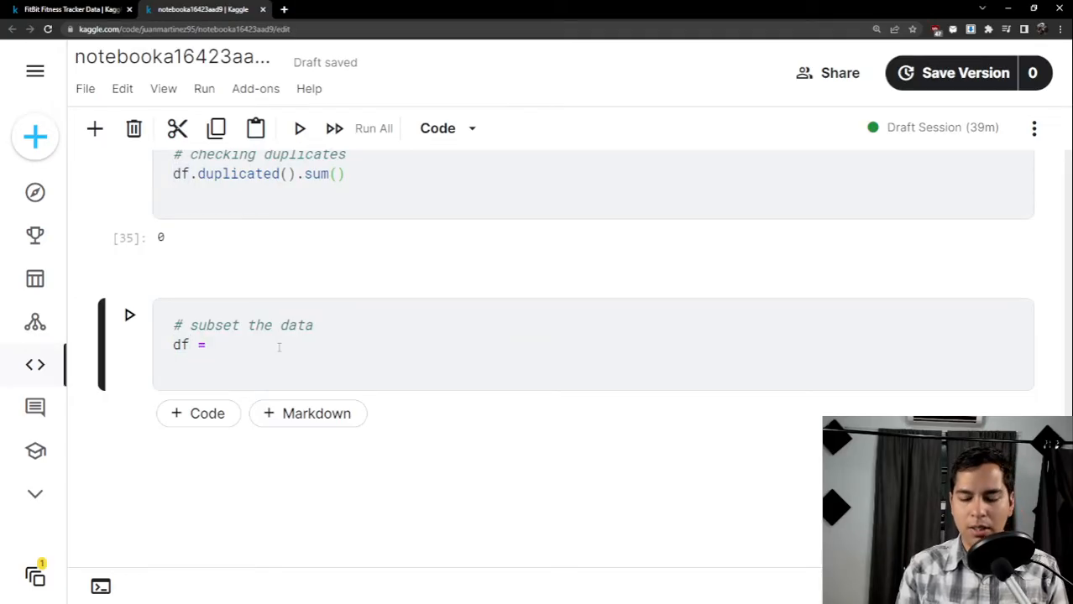
type("_auba")
key("BackSpace")
key("BackSpace")
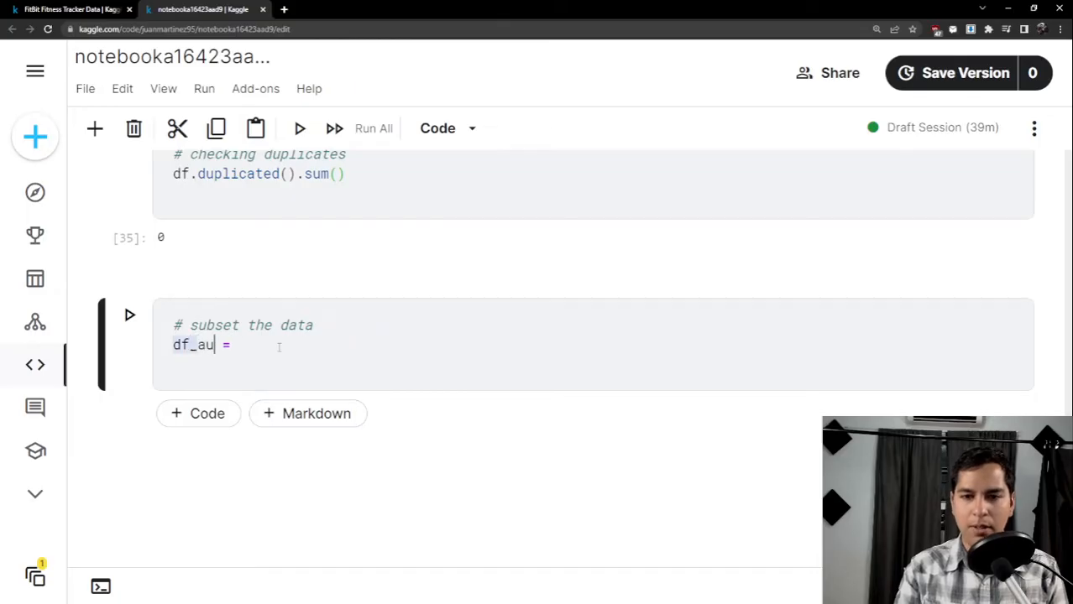
key("BackSpace")
key("BackSpace")
type("sub")
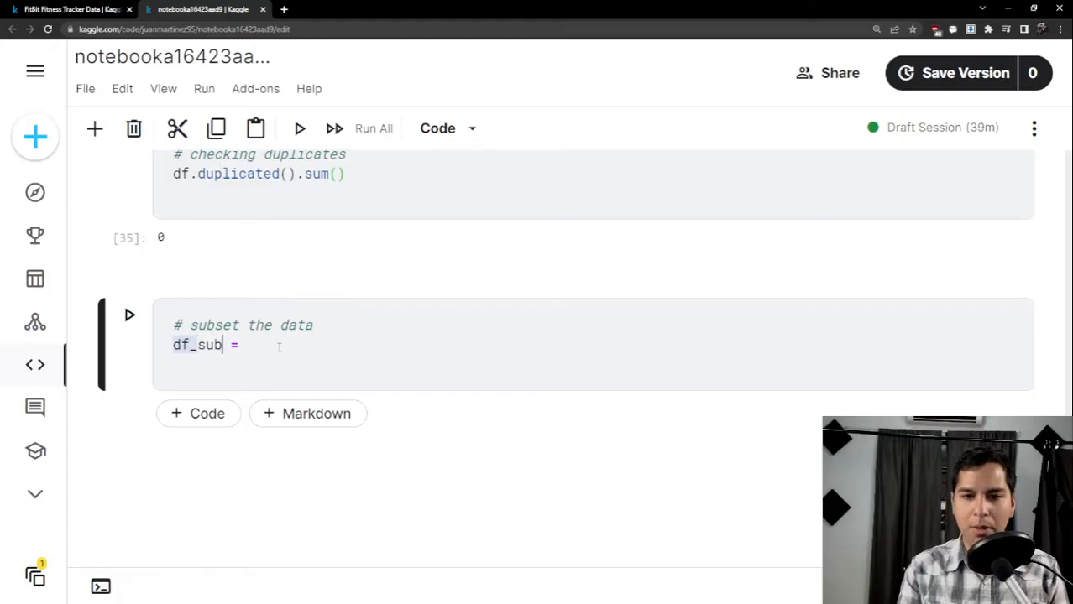
key("Right")
key("Right")
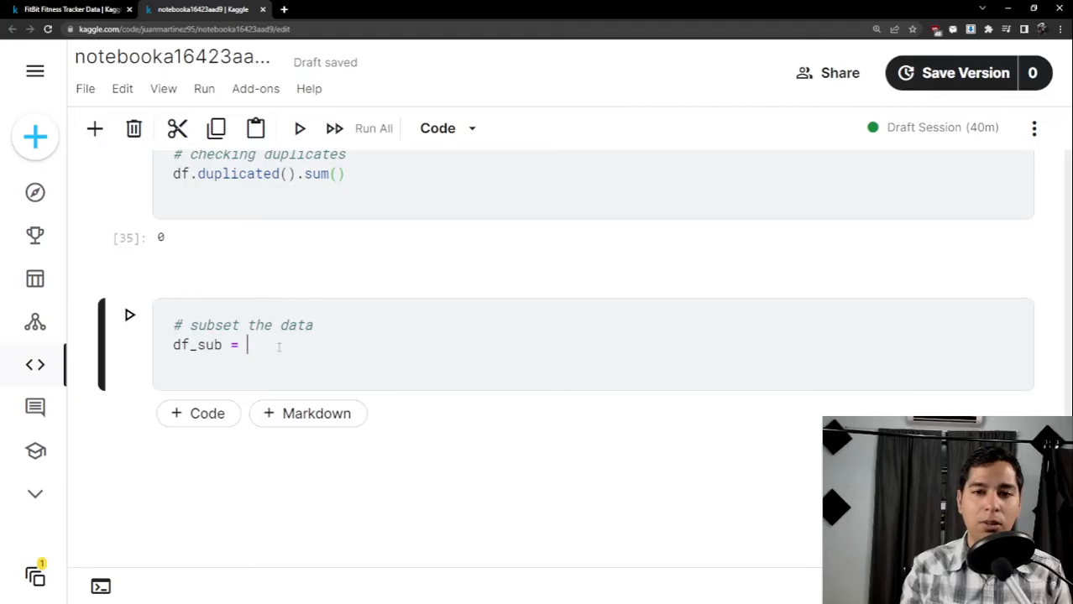
Complete the df_sub assignment with an empty column selection, df[[]].
scroll(279, 346, "up", 2)
scroll(307, 328, "up", 2)
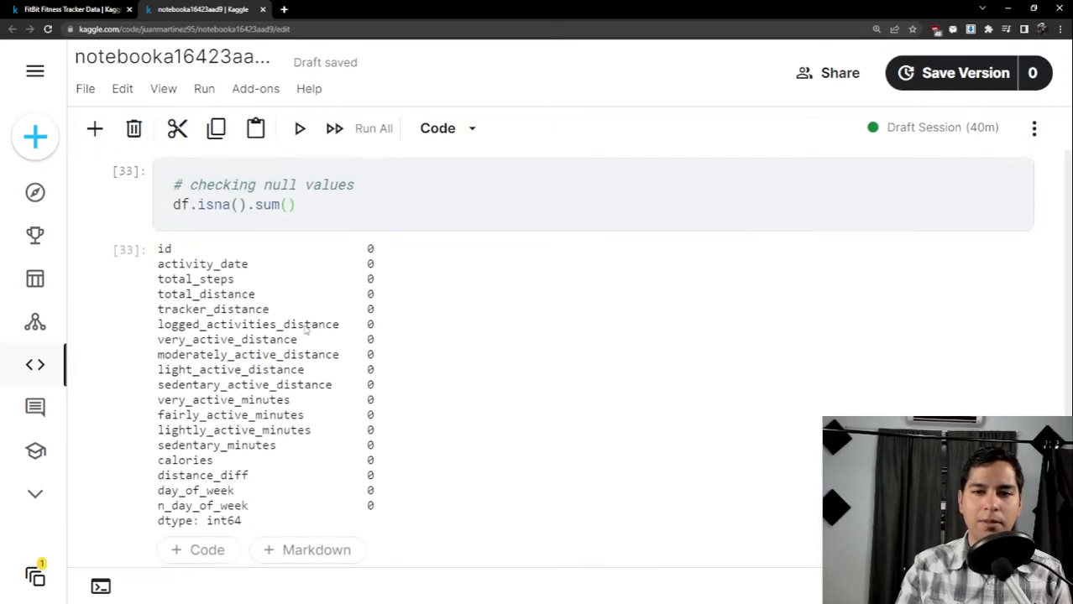
scroll(306, 329, "down", 8)
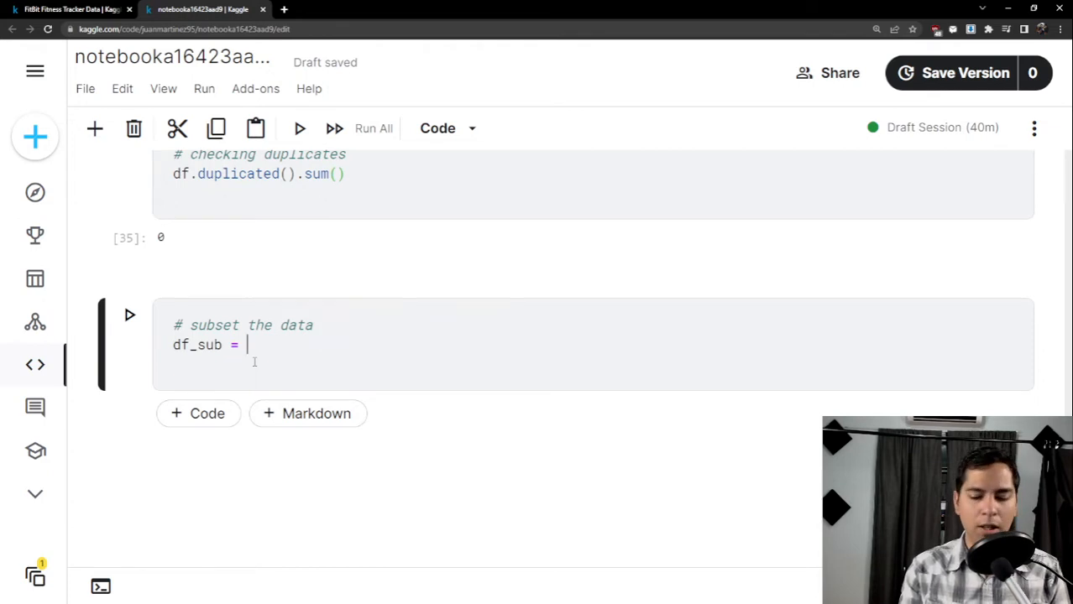
type("[[")
key("Left")
key("Left")
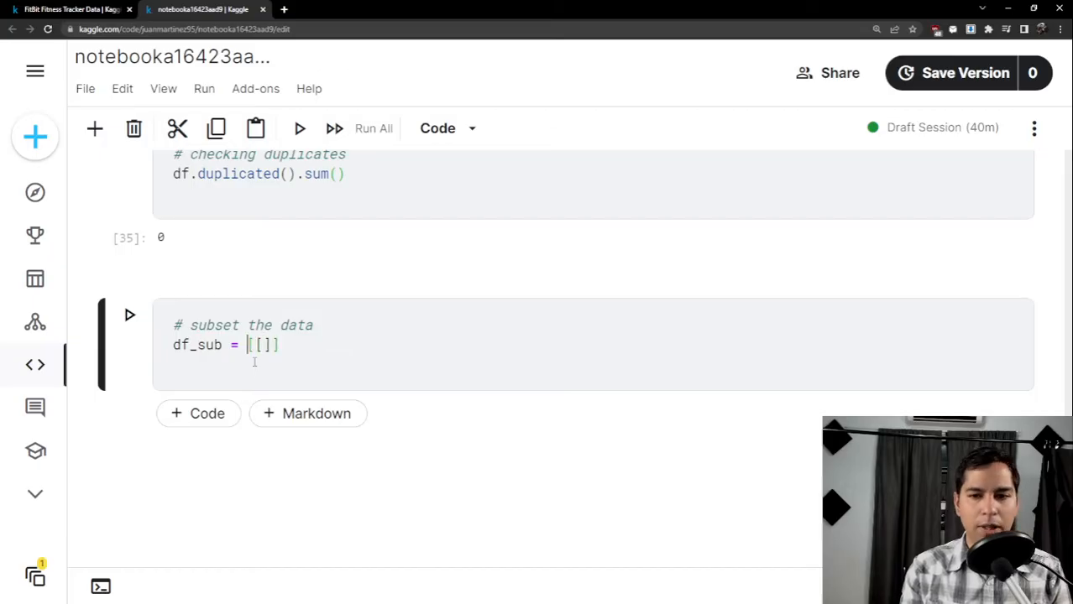
type("df")
key("Right")
key("Right")
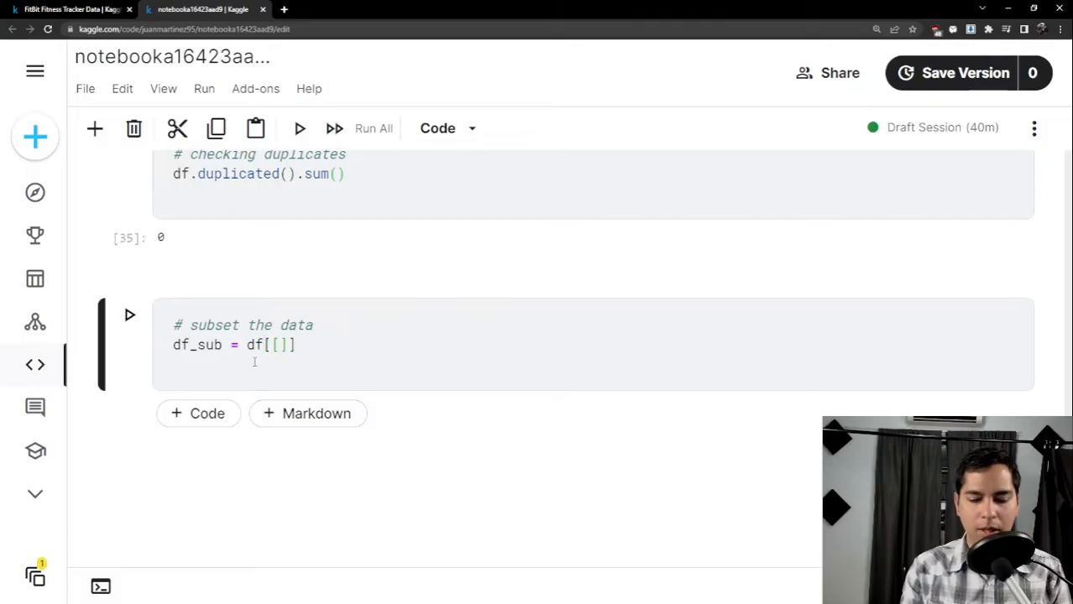
Copy the column names from 'id' to 'distance_diff' in the df.columns output into the double brackets of the df_sub assignment.
scroll(314, 367, "up", 3)
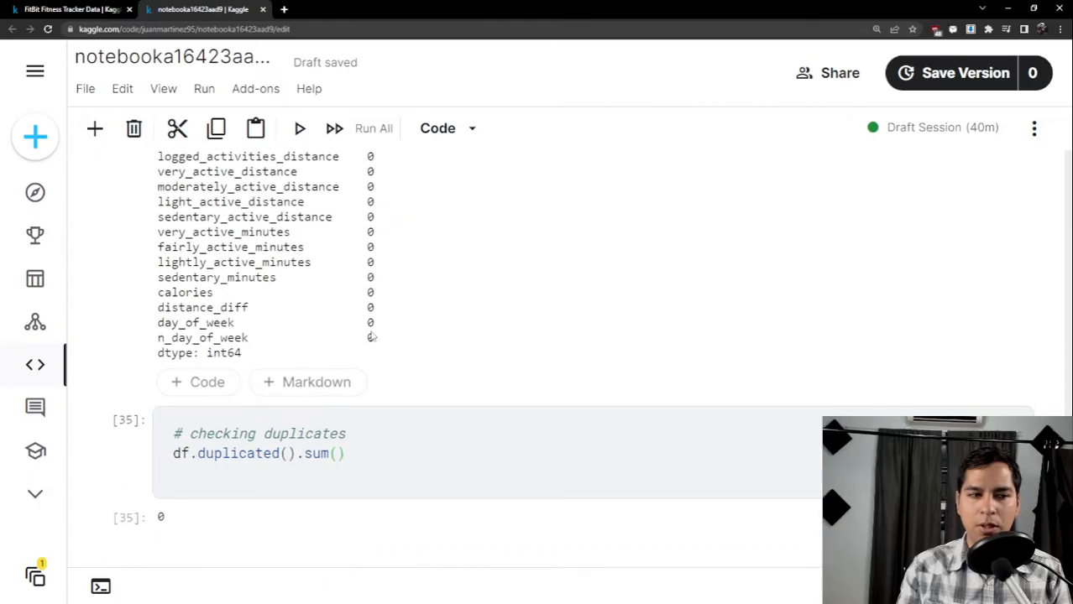
scroll(311, 329, "up", 5)
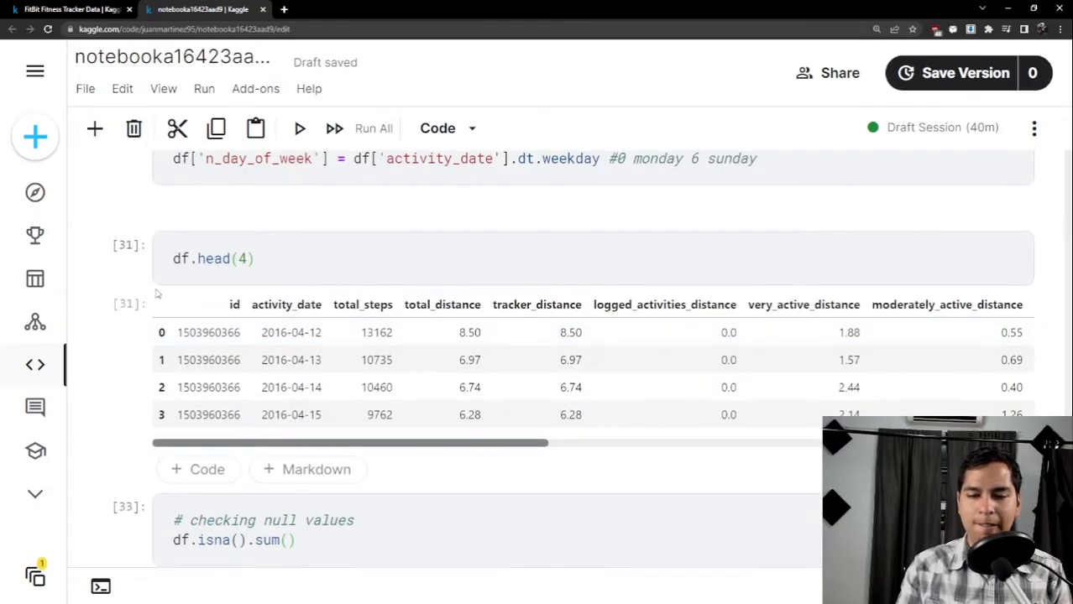
scroll(148, 291, "down", 4)
scroll(147, 290, "down", 4)
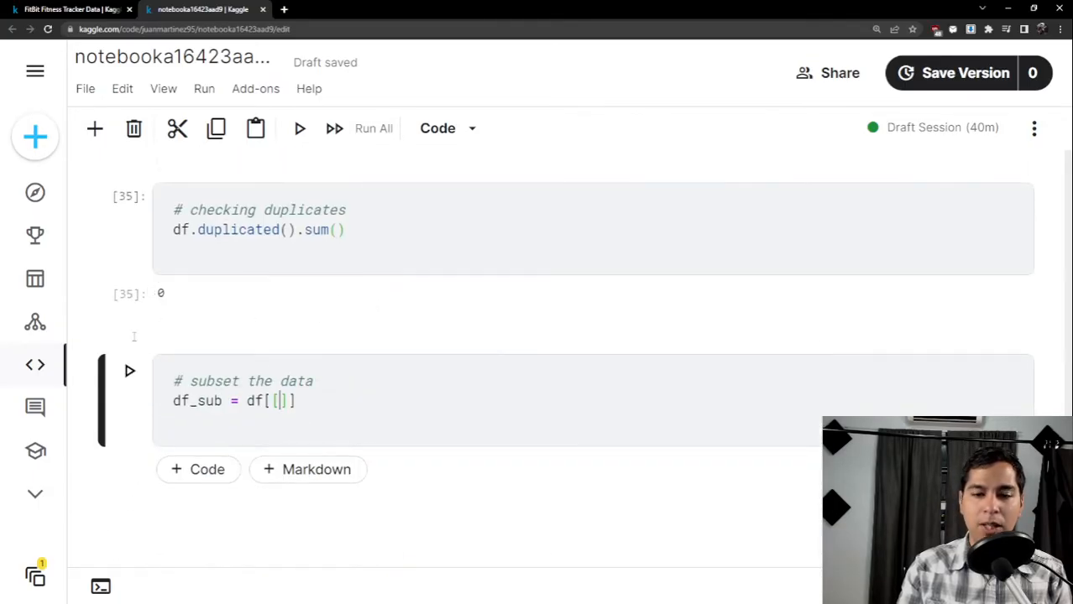
scroll(126, 327, "up", 4)
scroll(122, 317, "up", 6)
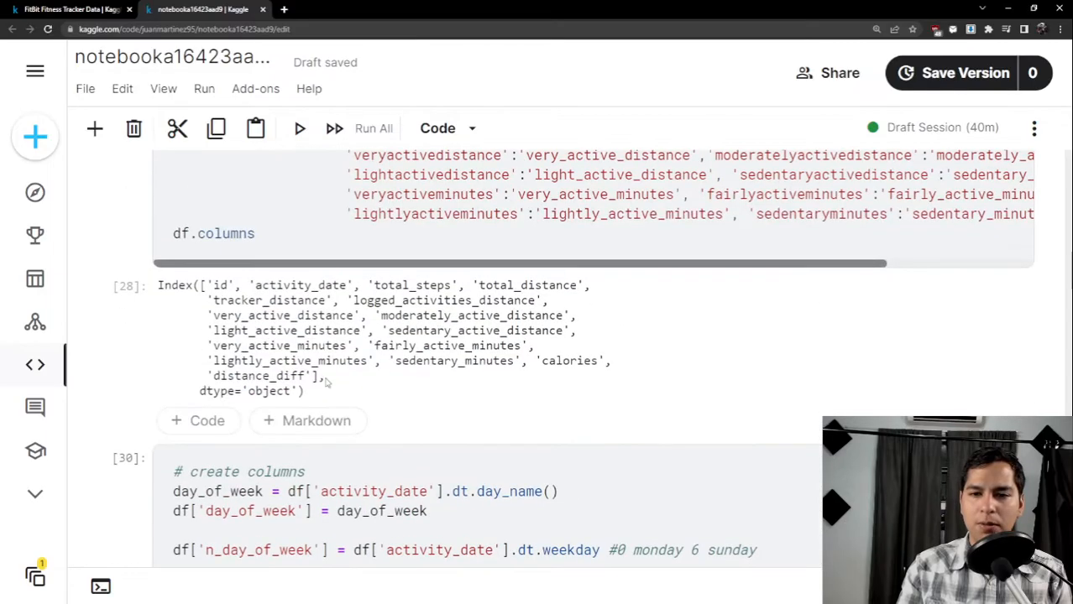
left_click_drag(312, 376, 210, 286)
key("ctrl+c")
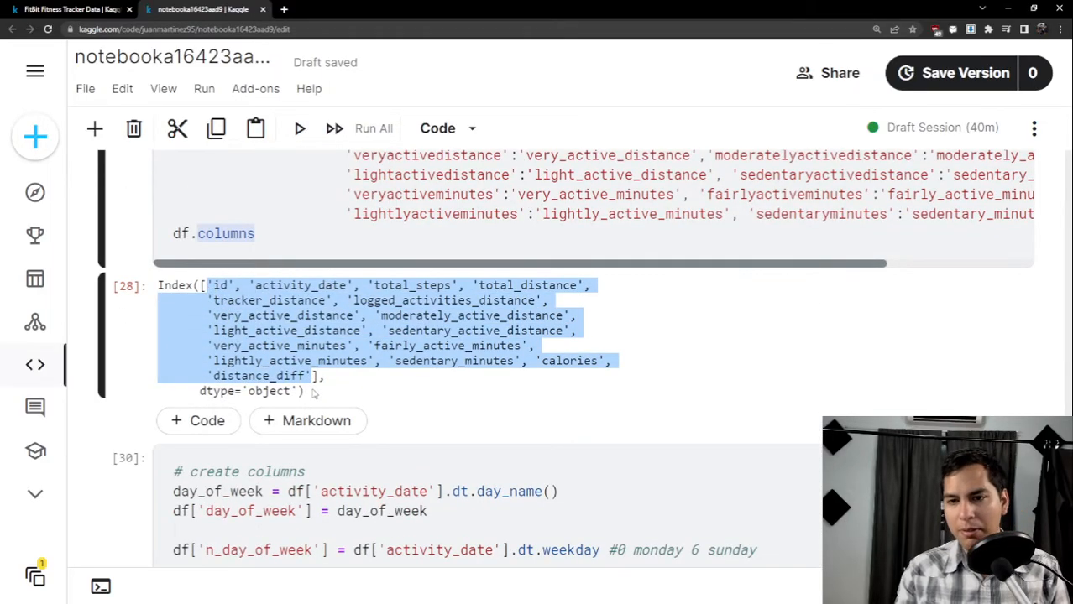
scroll(315, 383, "down", 5)
scroll(314, 384, "down", 10)
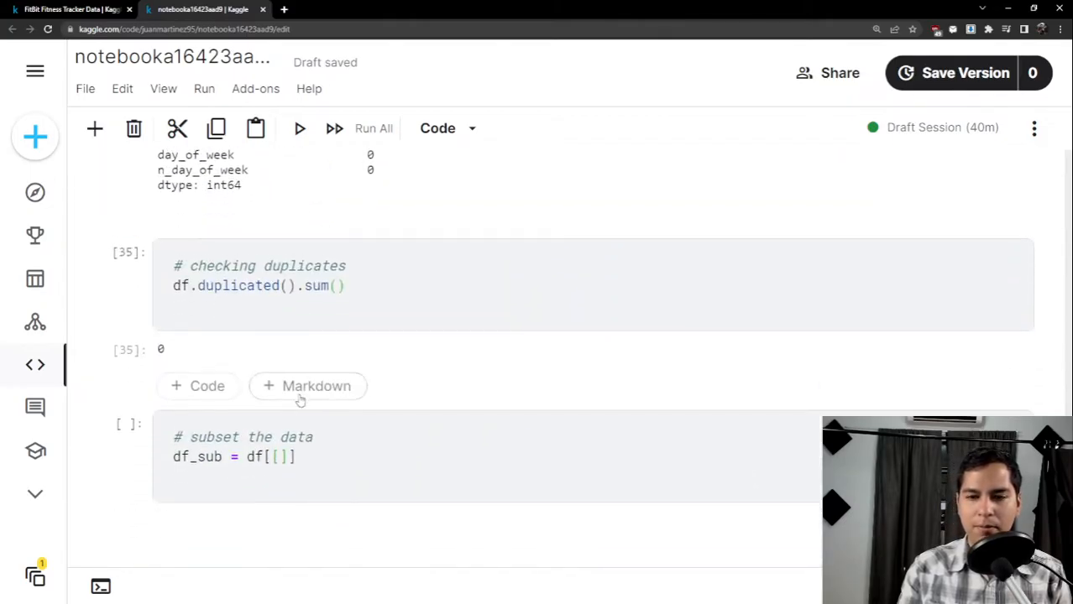
left_click(277, 455)
key("ctrl+v")
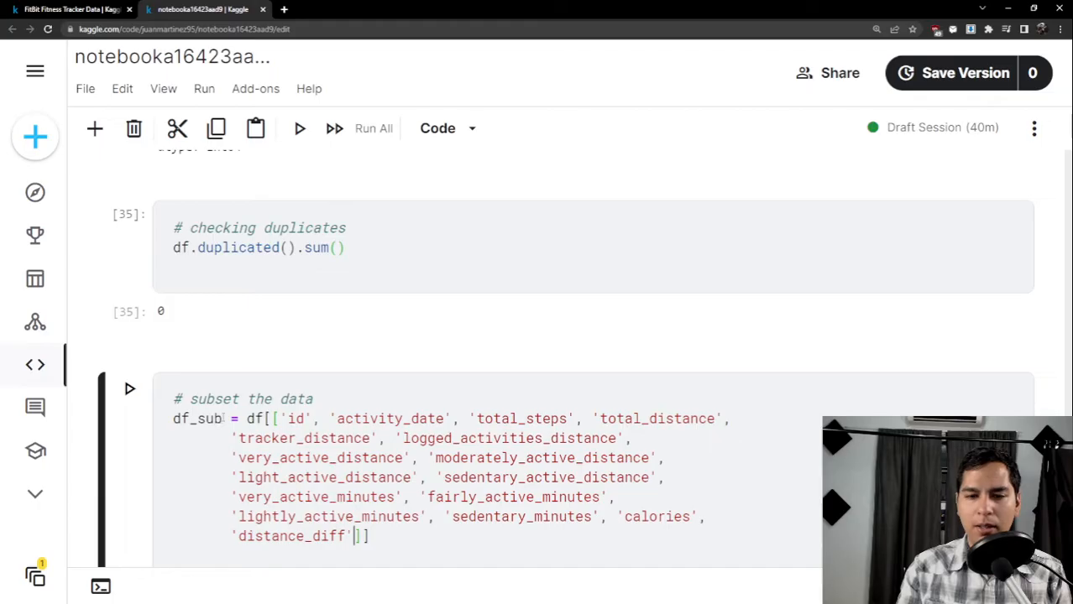
Comment out the three df_sub lines holding the tracker, logged activities, very active, moderately active, light active and sedentary active distance columns.
left_click_drag(221, 418, 192, 419)
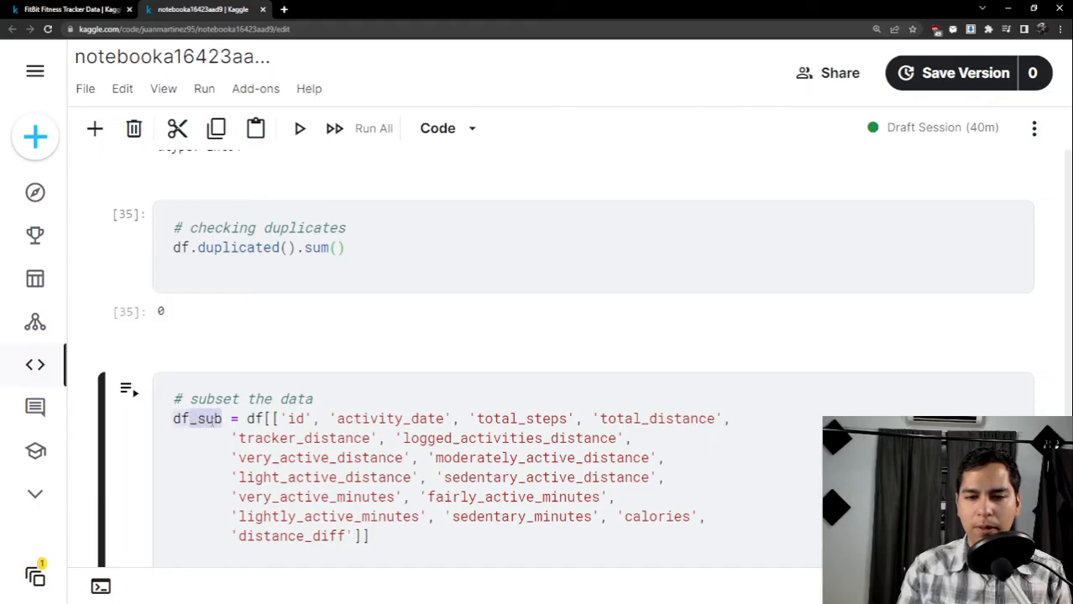
scroll(409, 376, "down", 2)
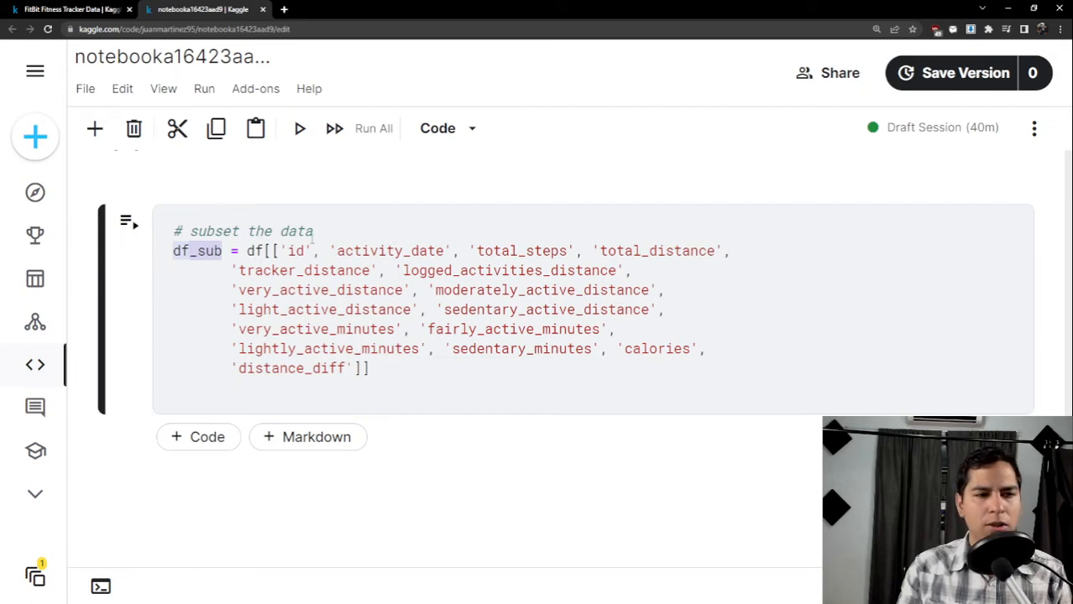
left_click(232, 270)
type("#")
key("Down")
key("Left")
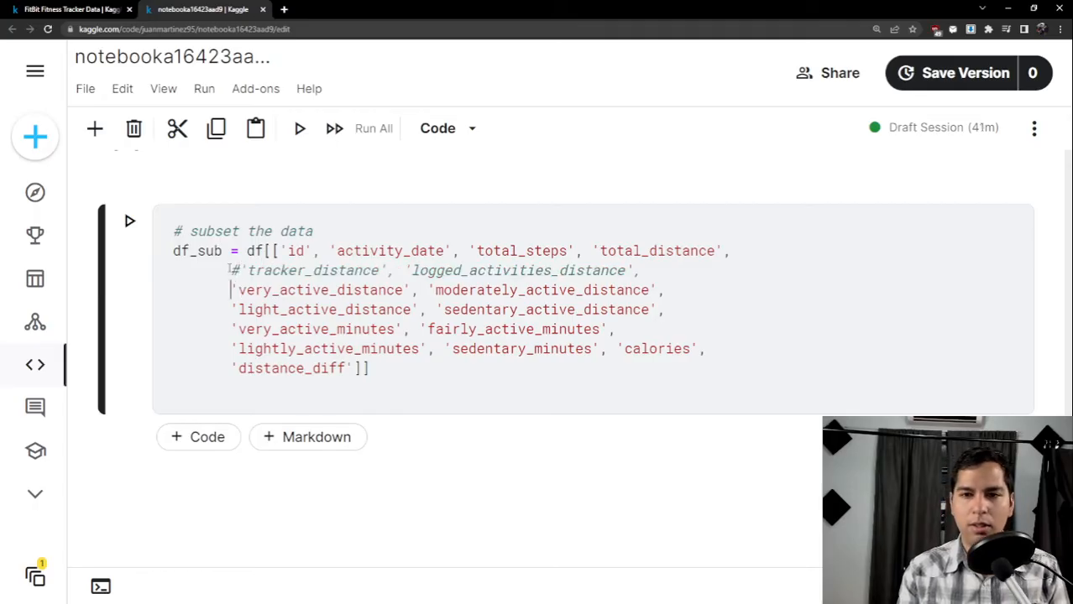
type("#")
key("Down")
key("Left")
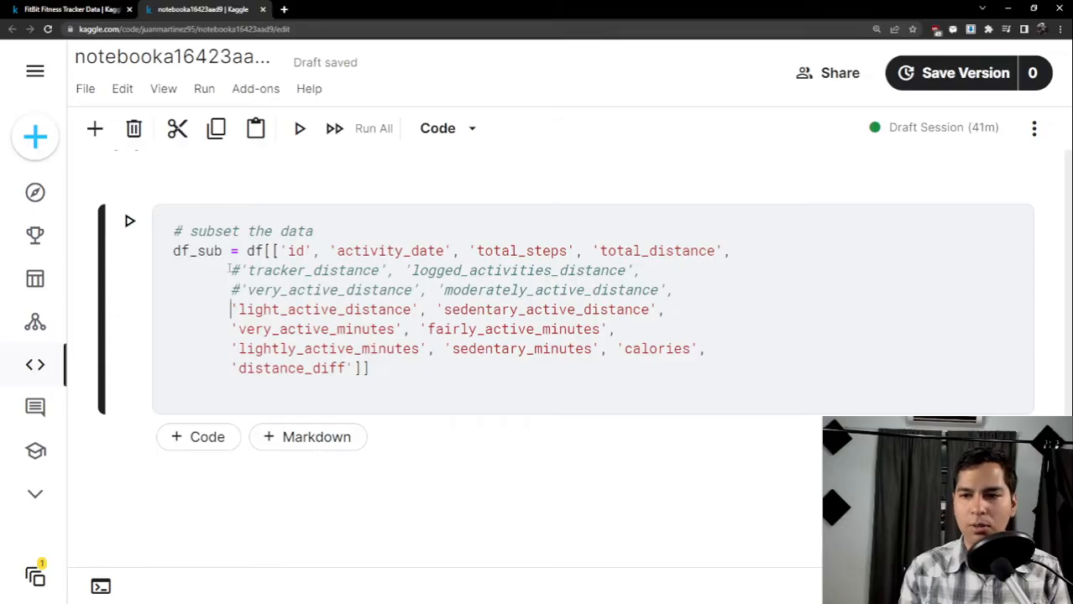
type("#")
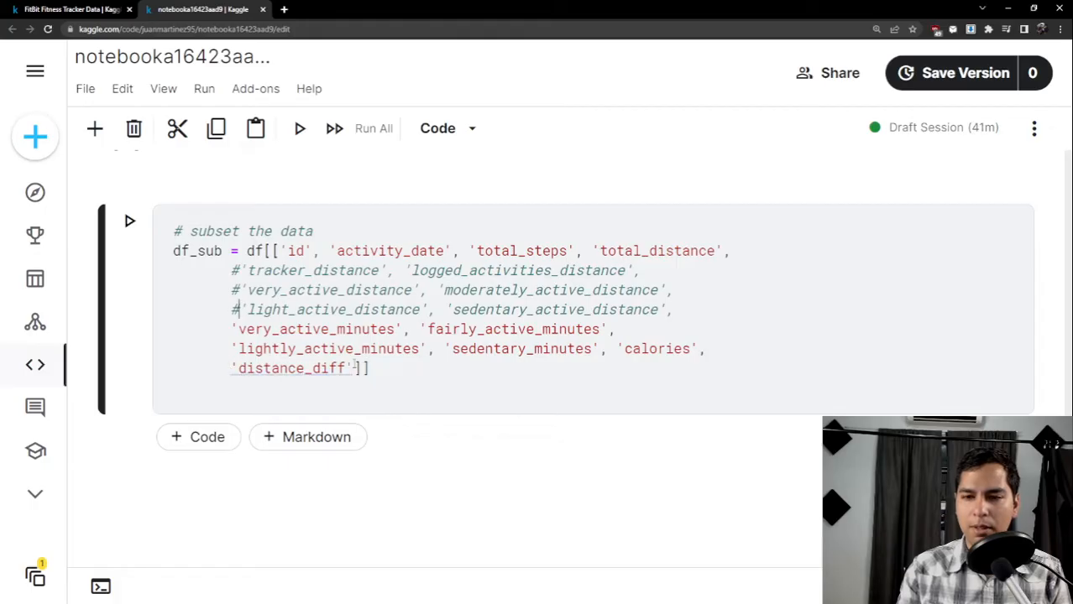
Move the closing brackets of df_sub onto their own line and comment out the 'distance_diff' line.
left_click(352, 367)
key("Return")
key("Up")
key("Left")
key("Left")
key("Left")
key("Left")
key("Left")
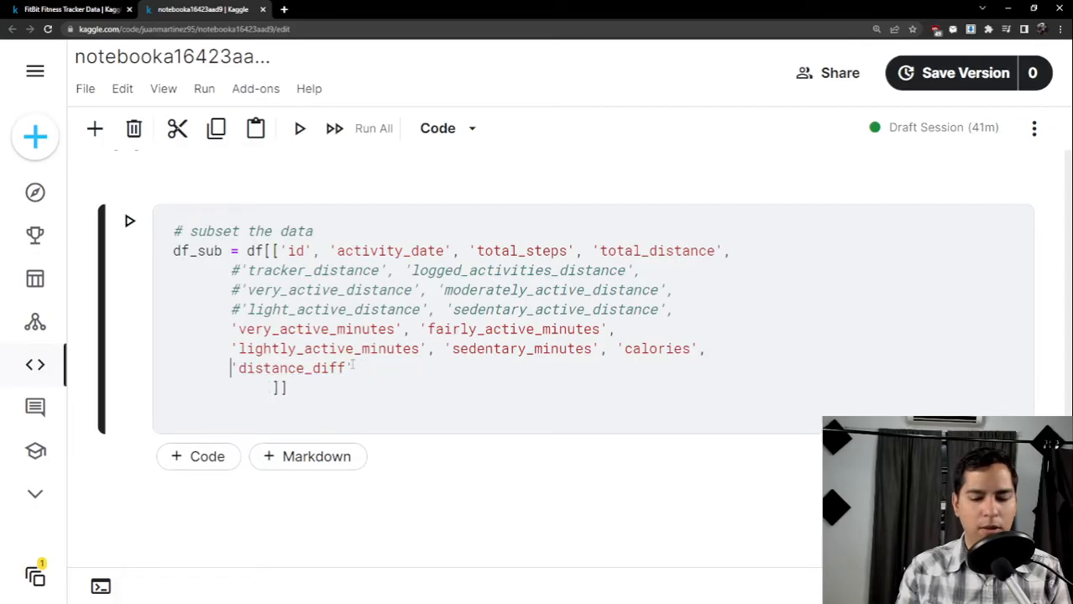
type("#")
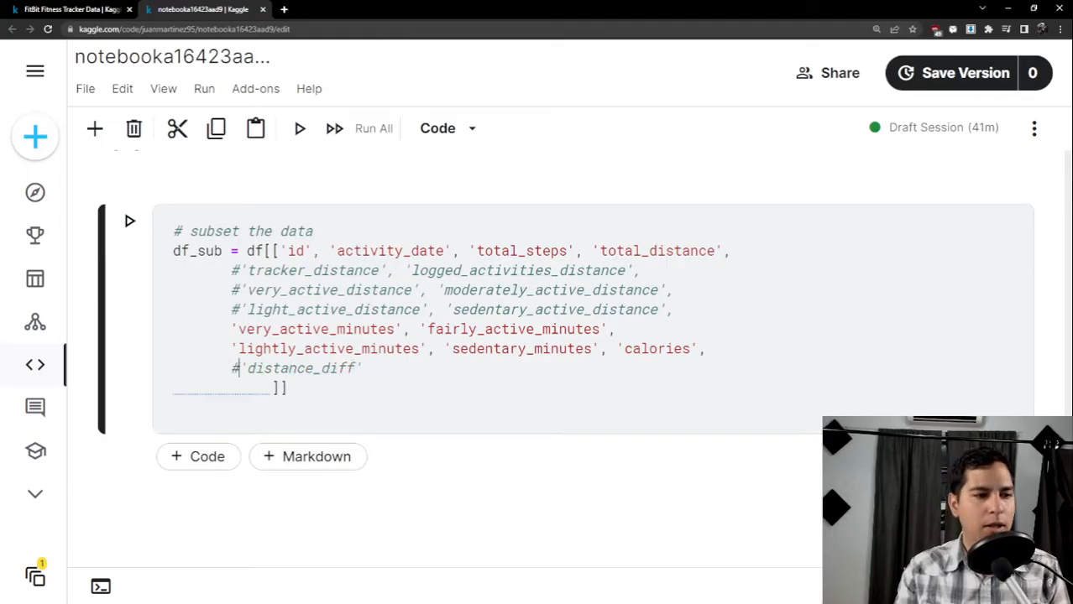
Delete the comma after 'calories' and the commented 'distance_diff' line, leaving the closing brackets directly after 'calories'.
left_click(713, 352)
key("BackSpace")
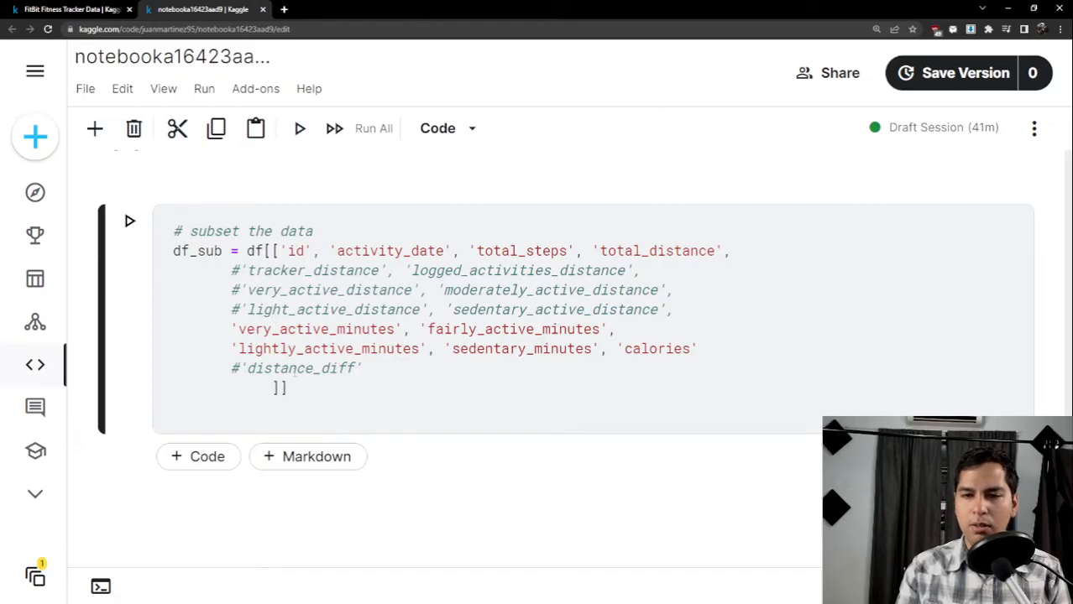
left_click(265, 387)
key("BackSpace")
key("BackSpace")
key("BackSpace")
key("BackSpace")
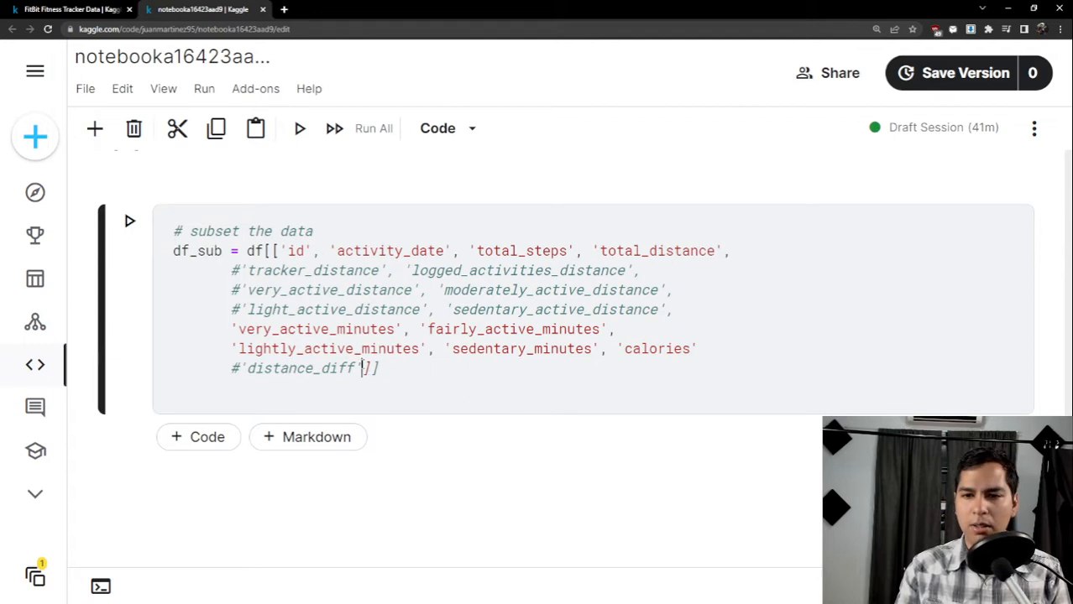
left_click_drag(363, 367, 230, 368)
key("BackSpace")
key("BackSpace")
key("BackSpace")
key("BackSpace")
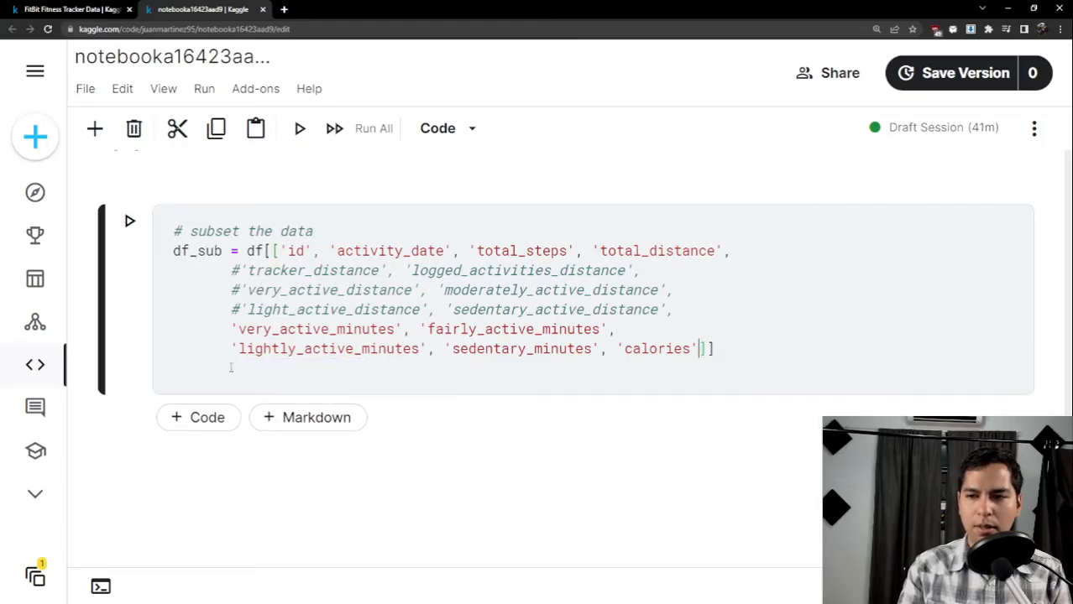
Append .copy() after the closing brackets of the df_sub column selection.
key("Right")
key("Right")
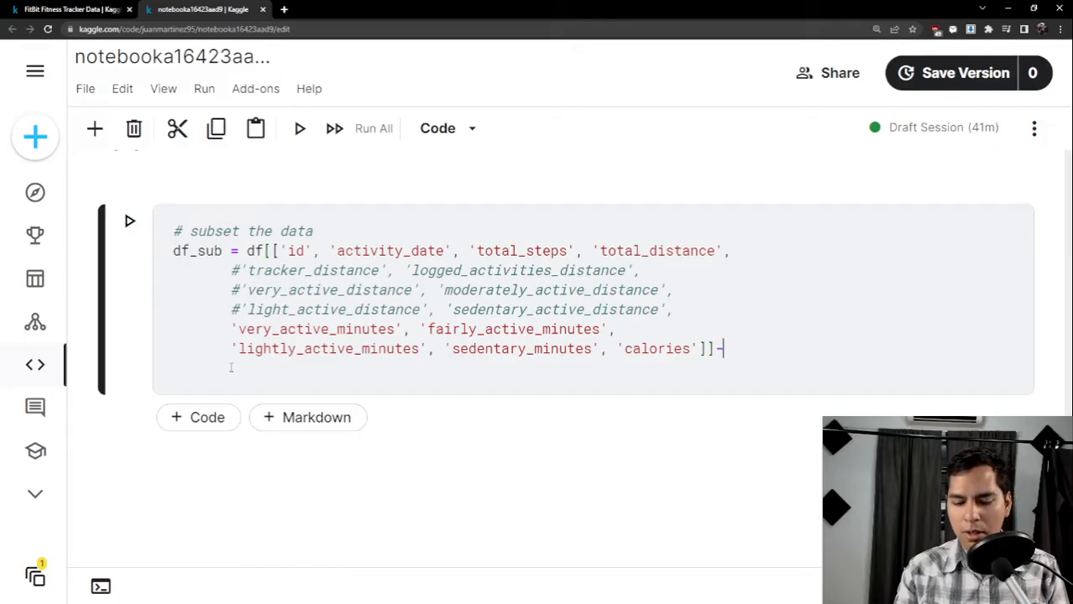
type(".copy")
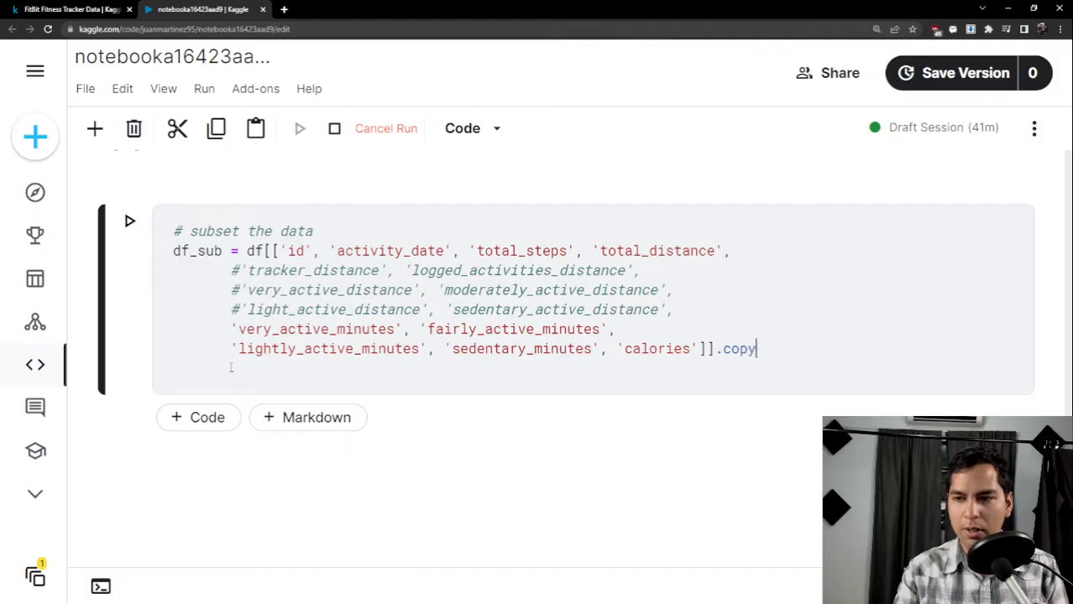
type("()")
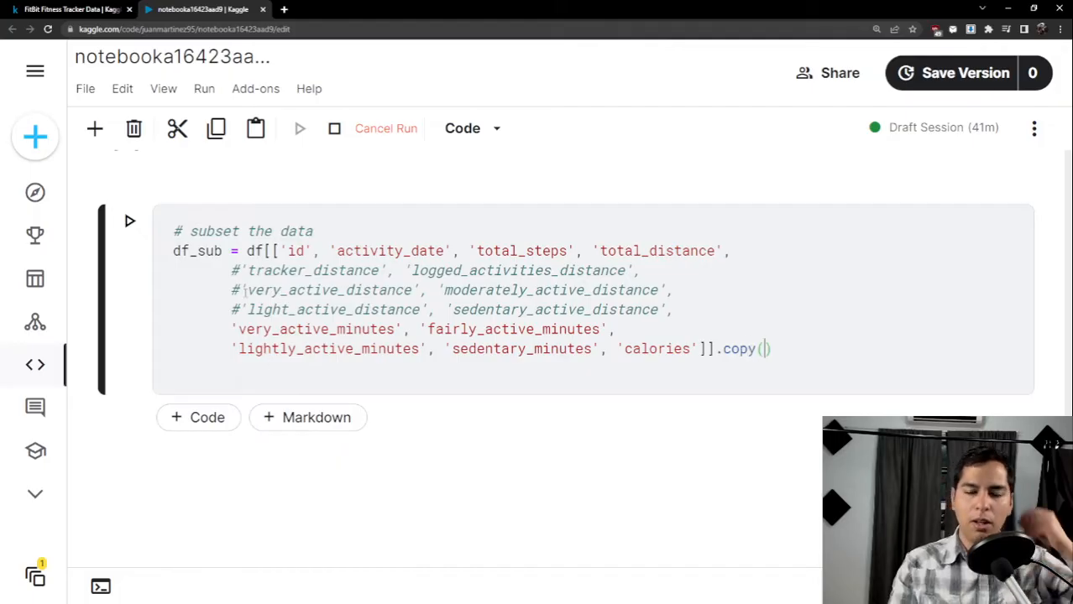
Rename the assigned variable from df_sub to df in the subset cell and run the cell.
left_click_drag(221, 252, 200, 252)
left_click(217, 252)
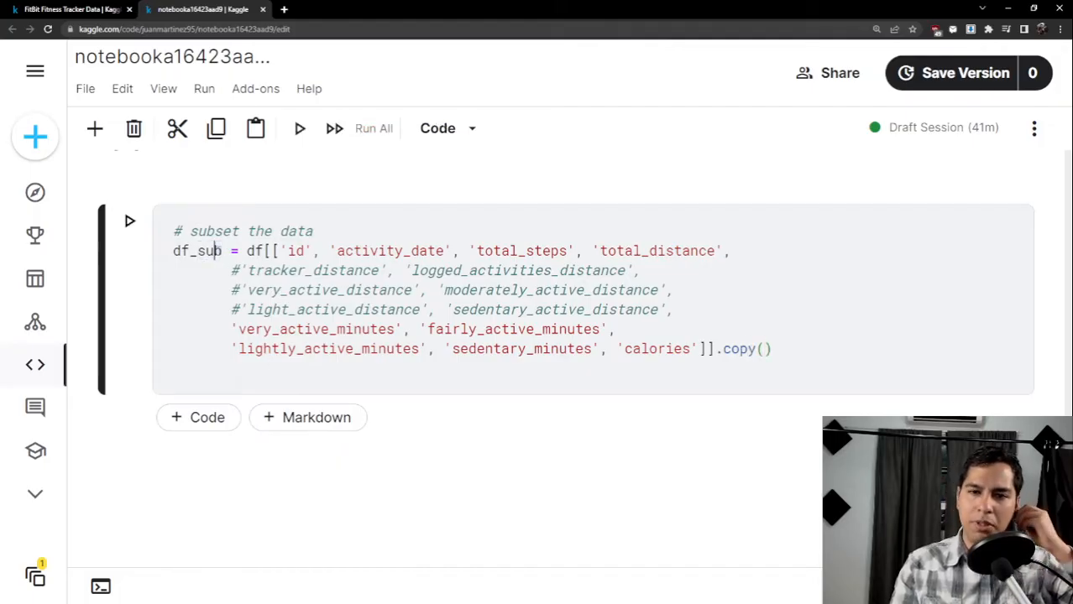
double_click(211, 251)
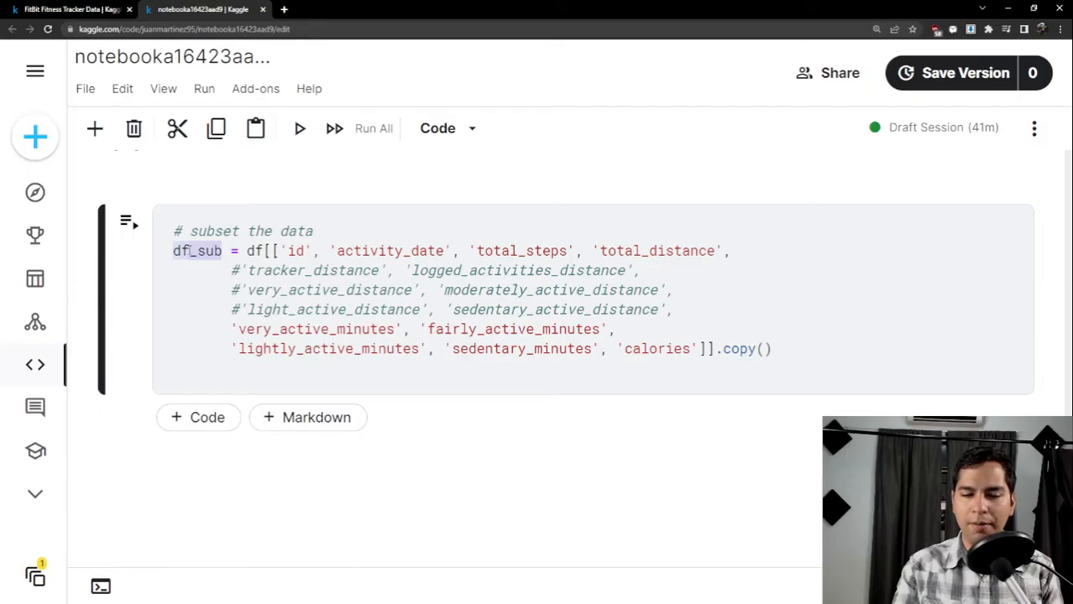
type("df")
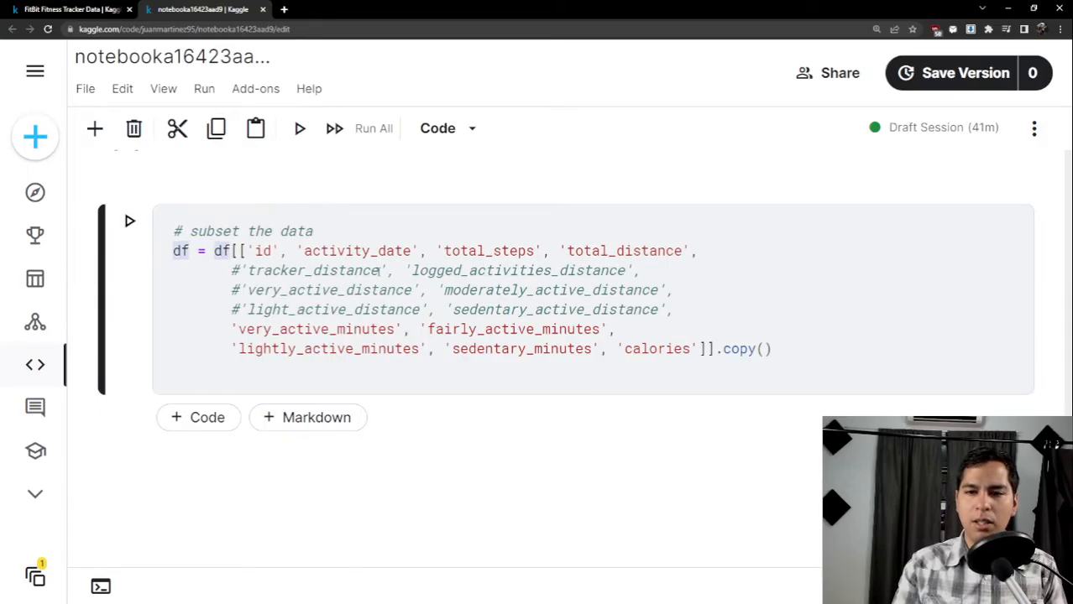
left_click_drag(227, 270, 672, 310)
scroll(230, 318, "up", 2)
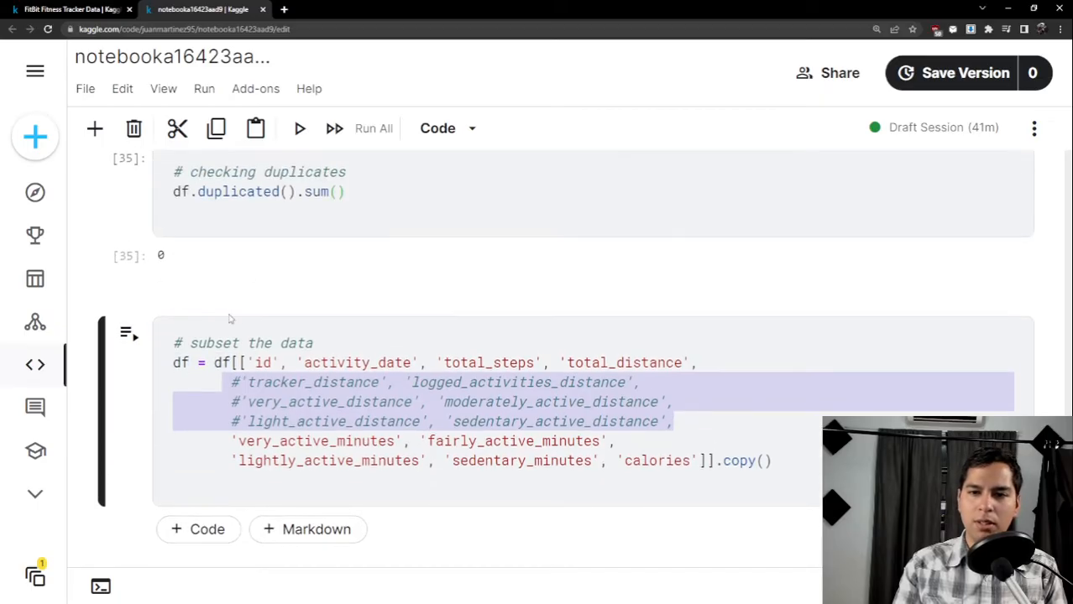
scroll(353, 343, "down", 2)
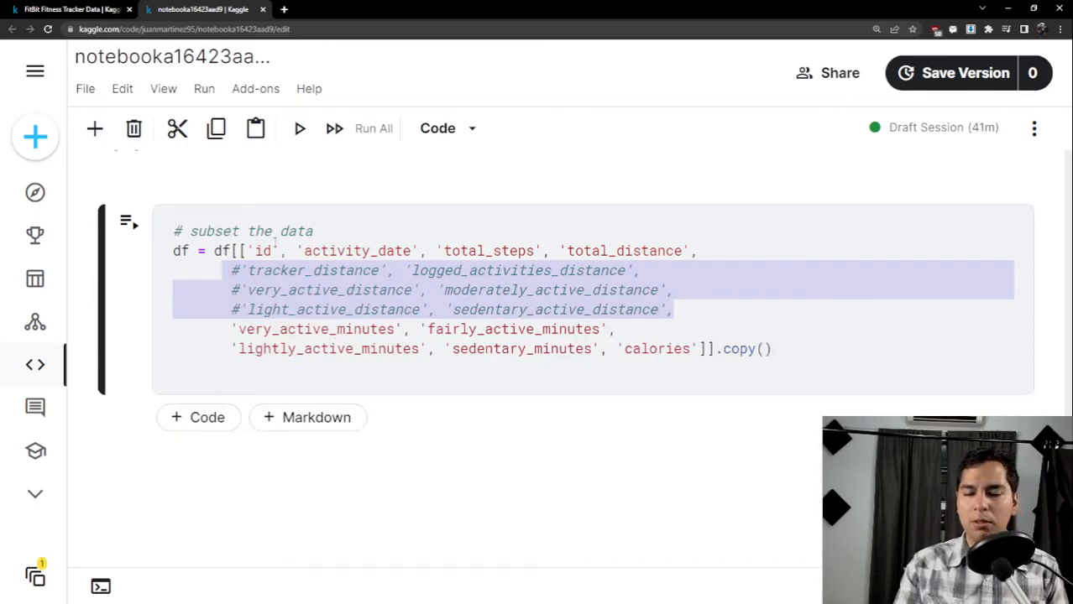
left_click(787, 355)
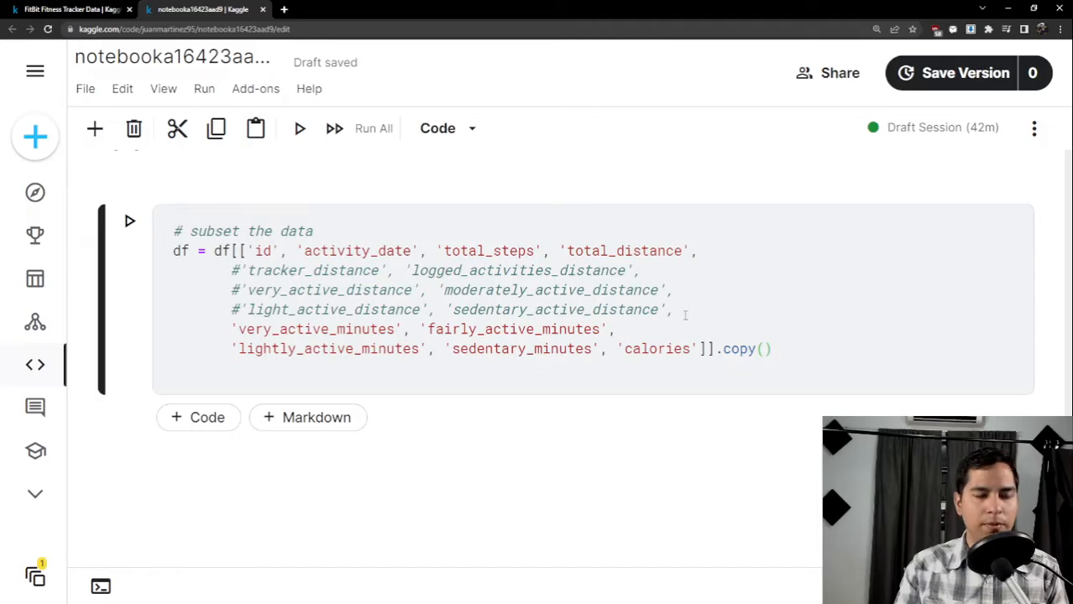
key("shift+Return")
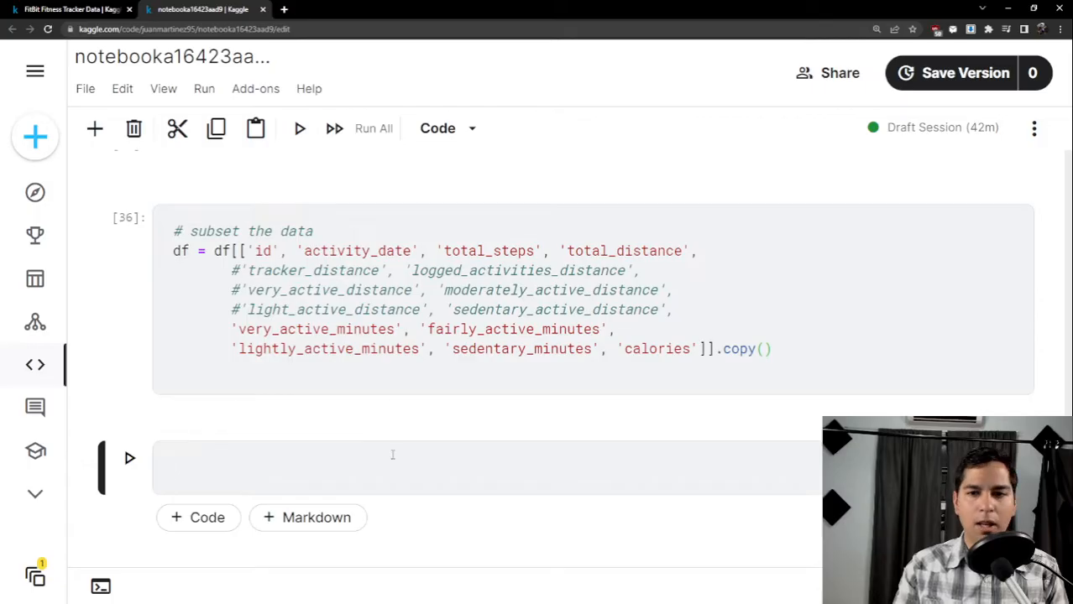
Run df in a new cell and review the columns and rows of the subset dataframe.
type("df")
key("shift+Return")
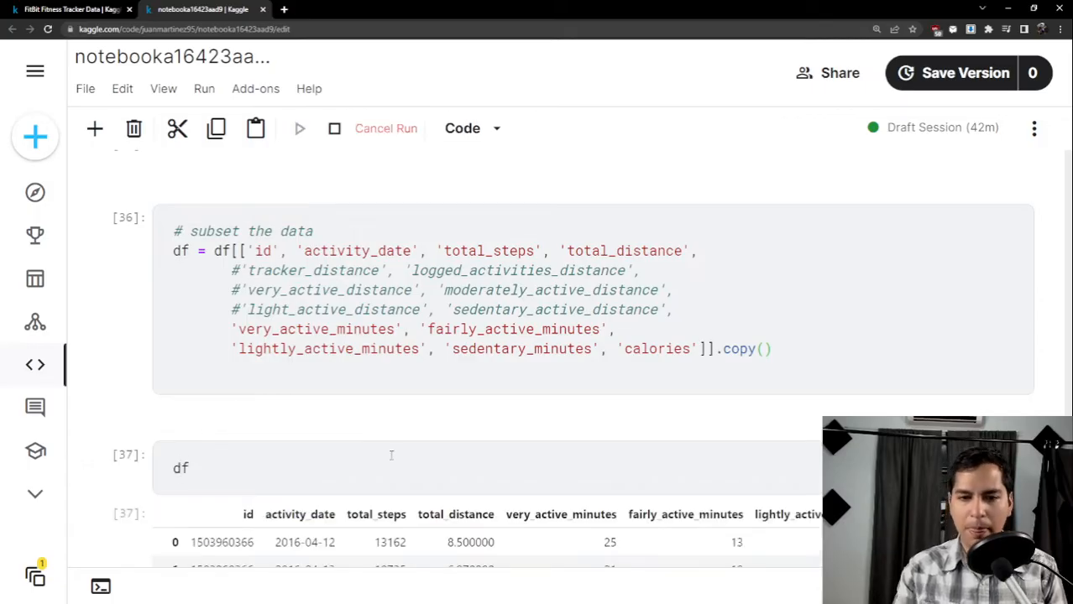
scroll(390, 453, "down", 3)
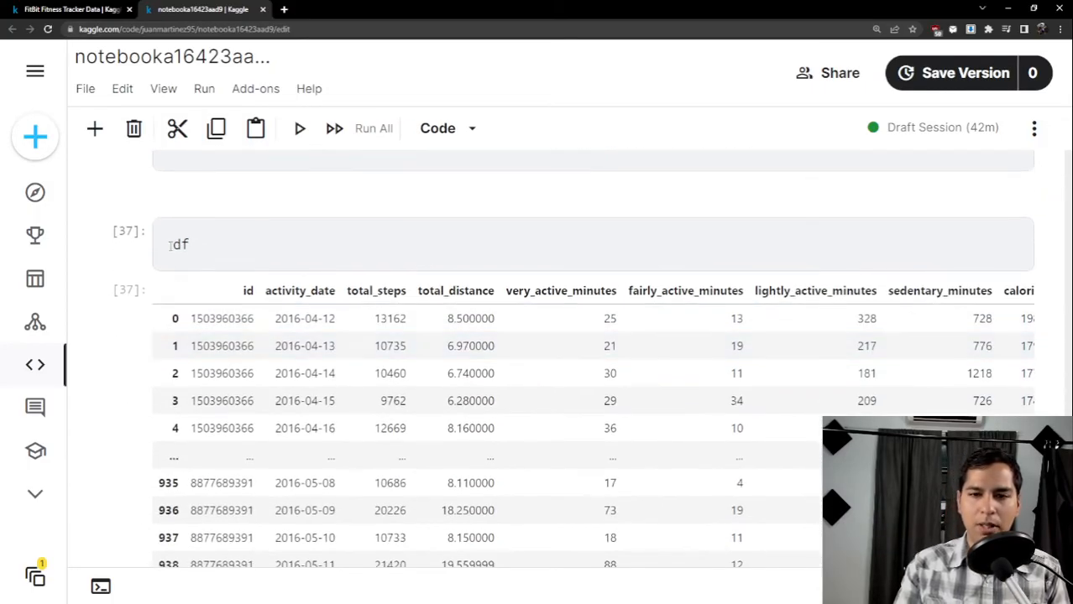
scroll(202, 277, "down", 3)
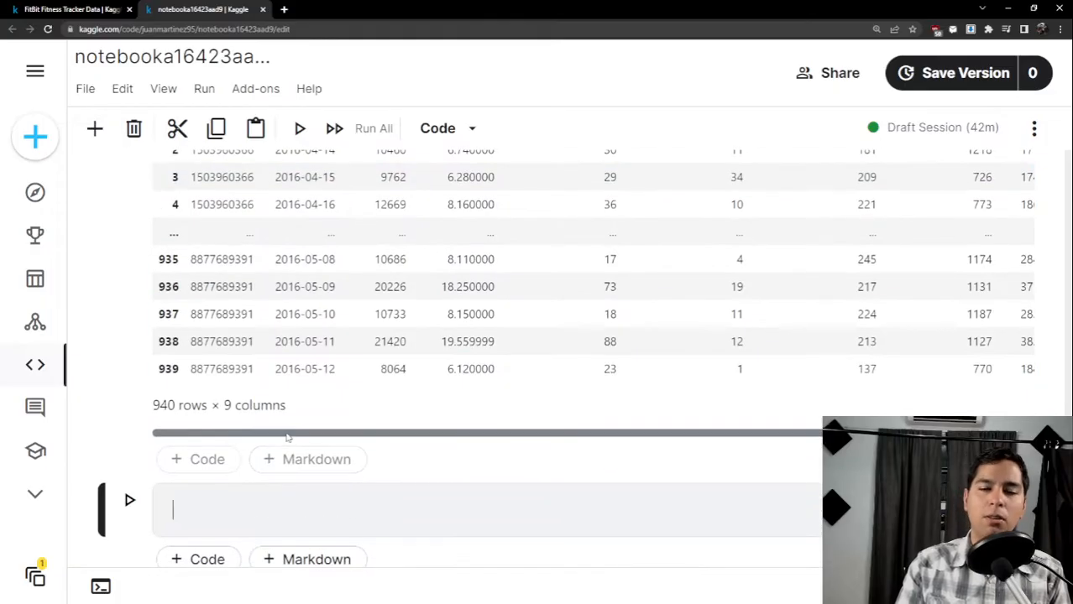
scroll(420, 335, "up", 2)
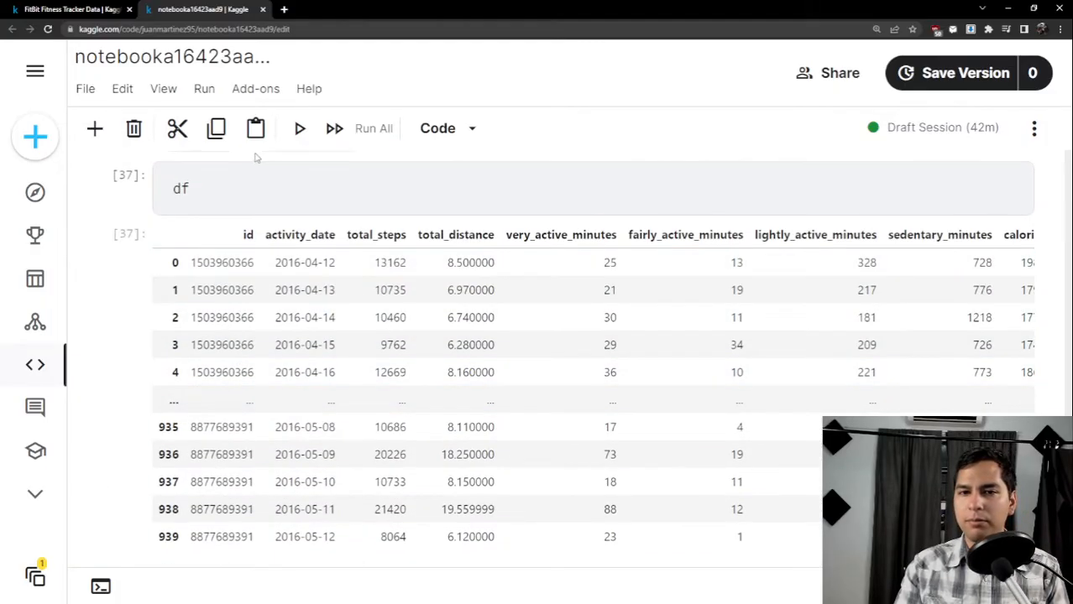
Change the display cell to df.head(3), rerun it and review the column headers from 'activity_date' to 'calories'.
left_click(260, 189)
type(".head")
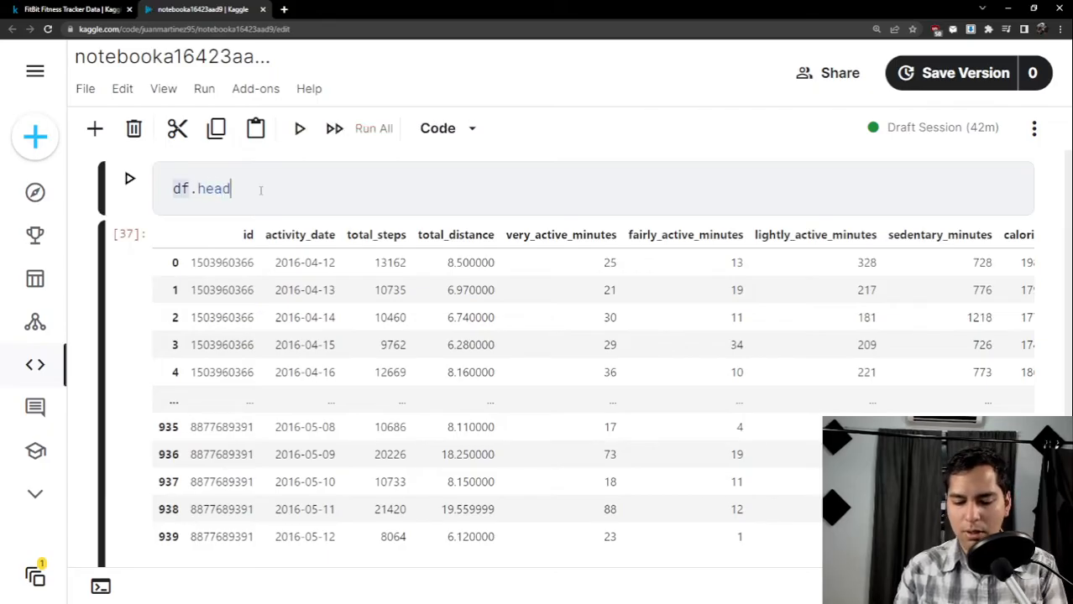
type("(3")
key("shift+Return")
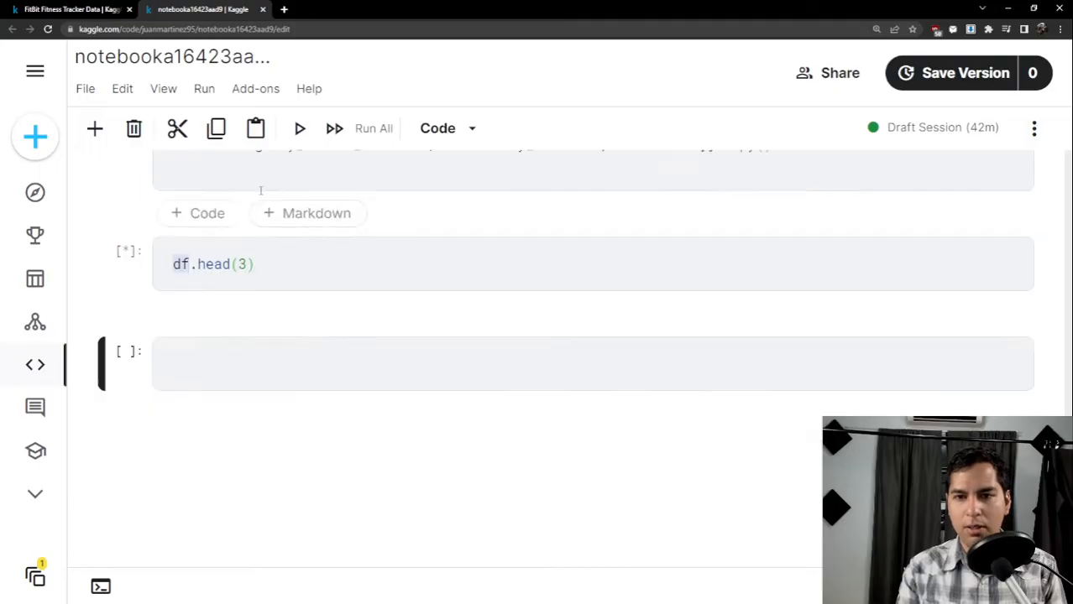
left_click(300, 344)
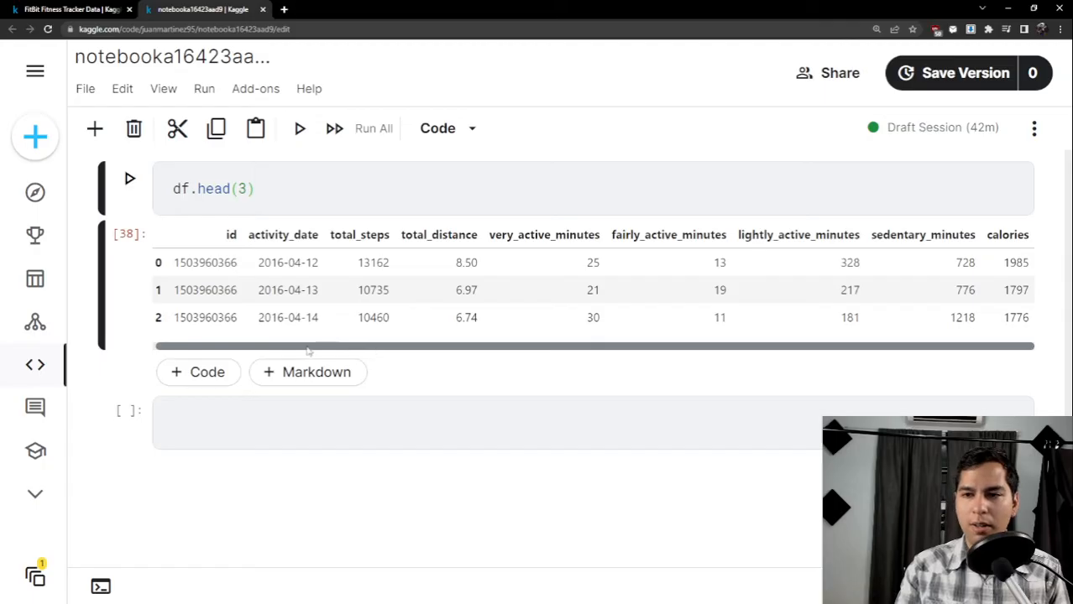
left_click_drag(225, 240, 124, 241)
left_click(206, 242)
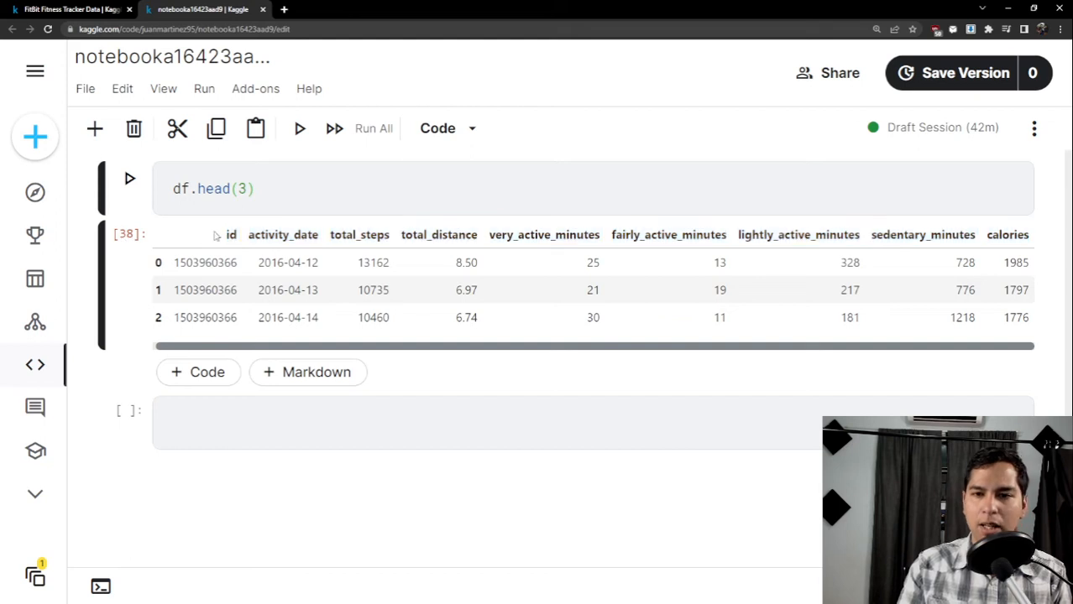
left_click_drag(246, 237, 1032, 244)
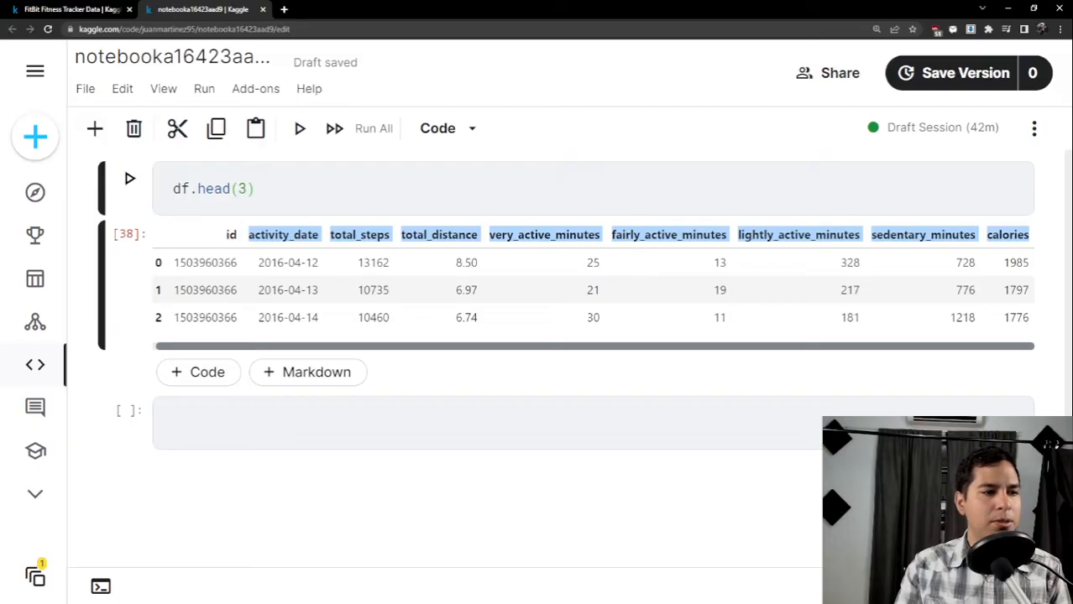
Start the empty cell below the df.head(3) output with the comment # analysis, followed by a new line.
left_click(318, 431)
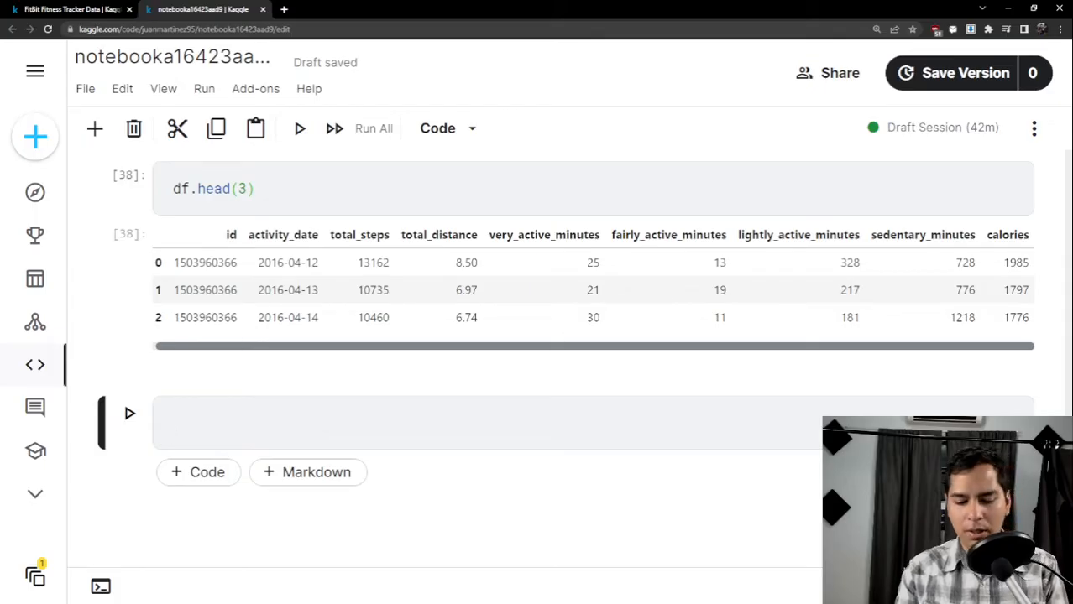
type("# analysis")
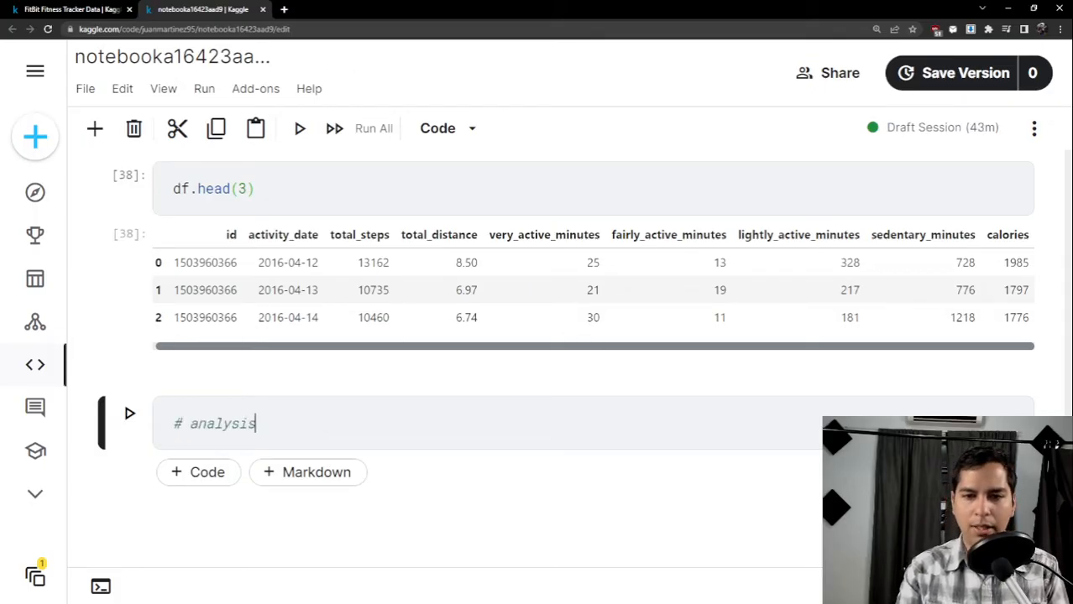
key("Return")
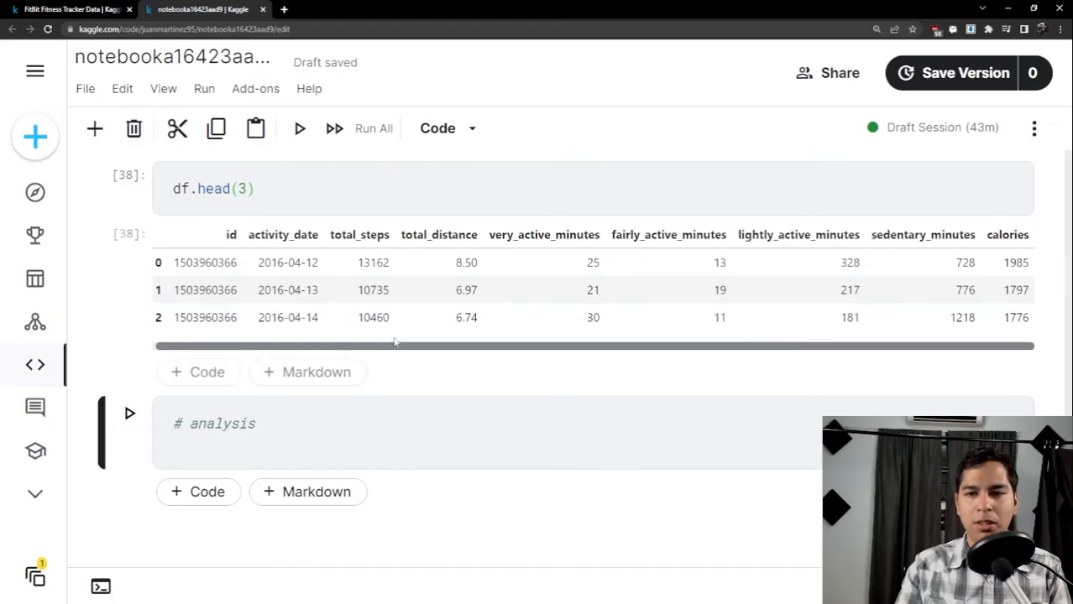
left_click(742, 350)
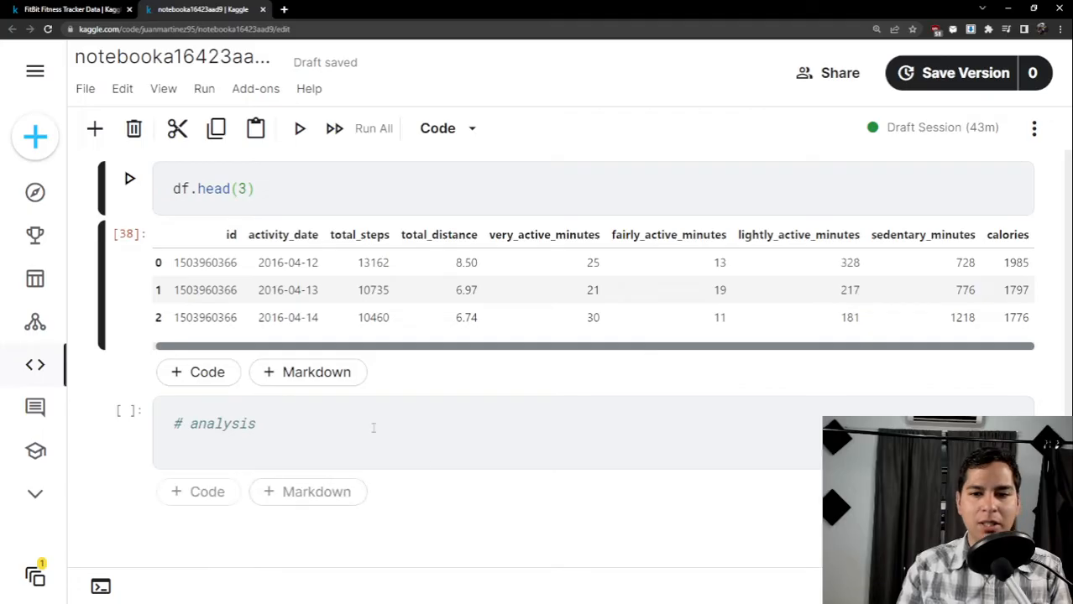
left_click(283, 443)
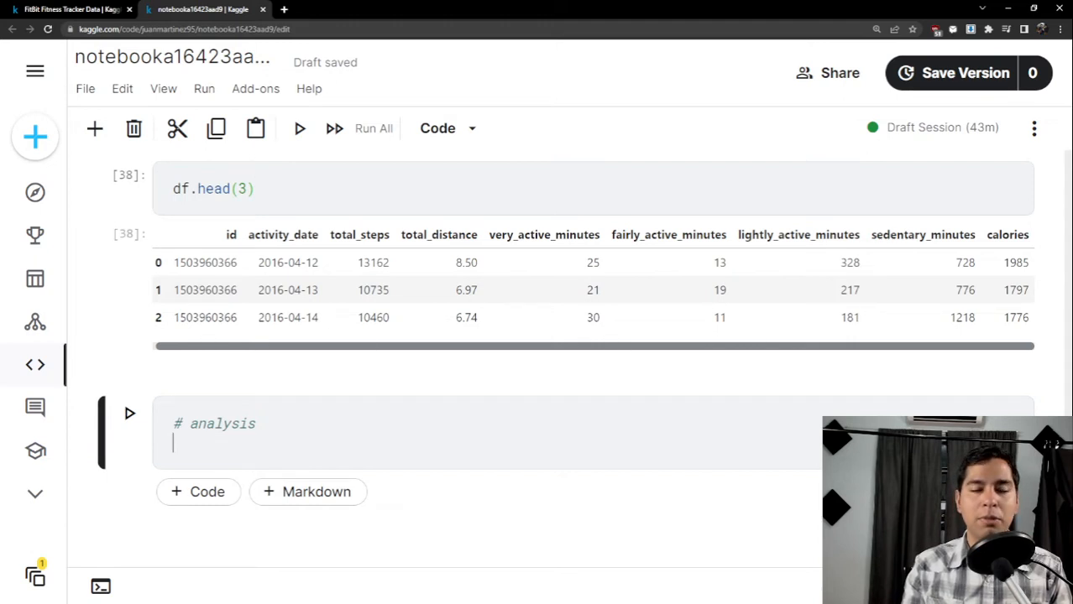
mouse_move(182, 383)
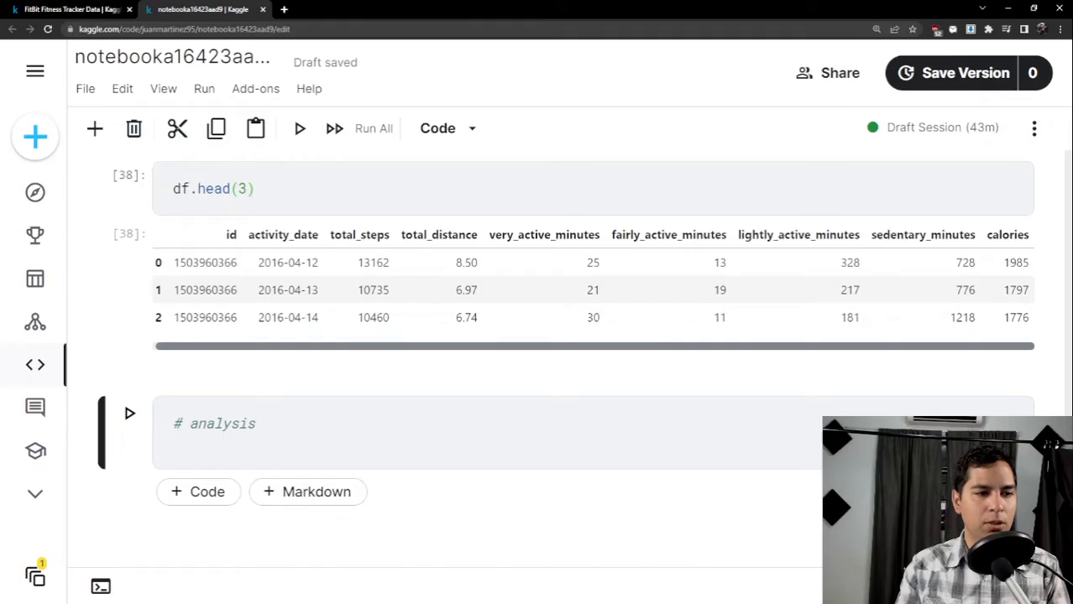
left_click(470, 346)
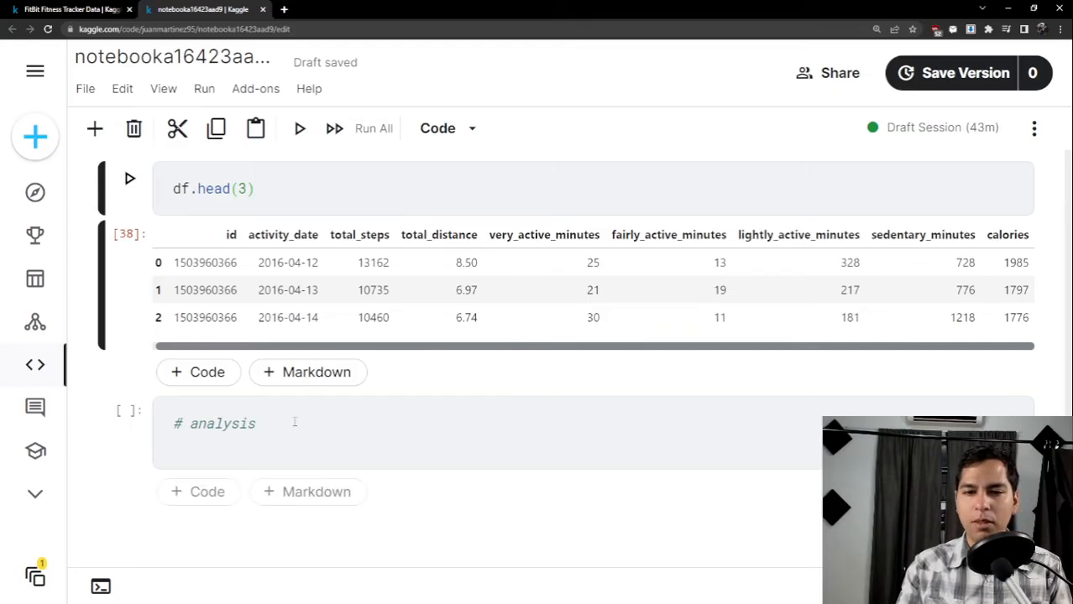
left_click(262, 452)
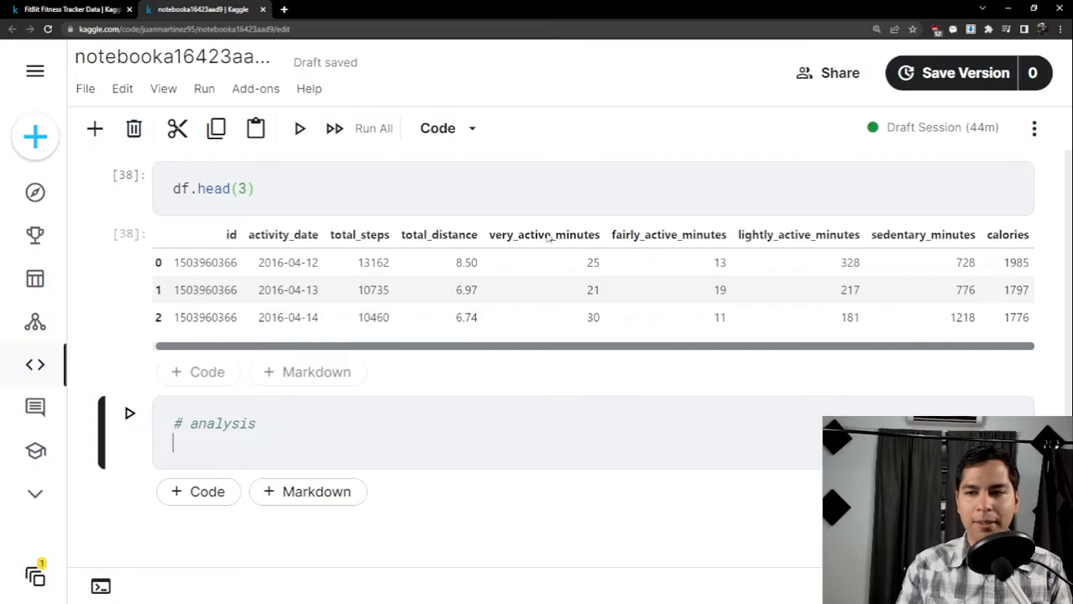
left_click(683, 351)
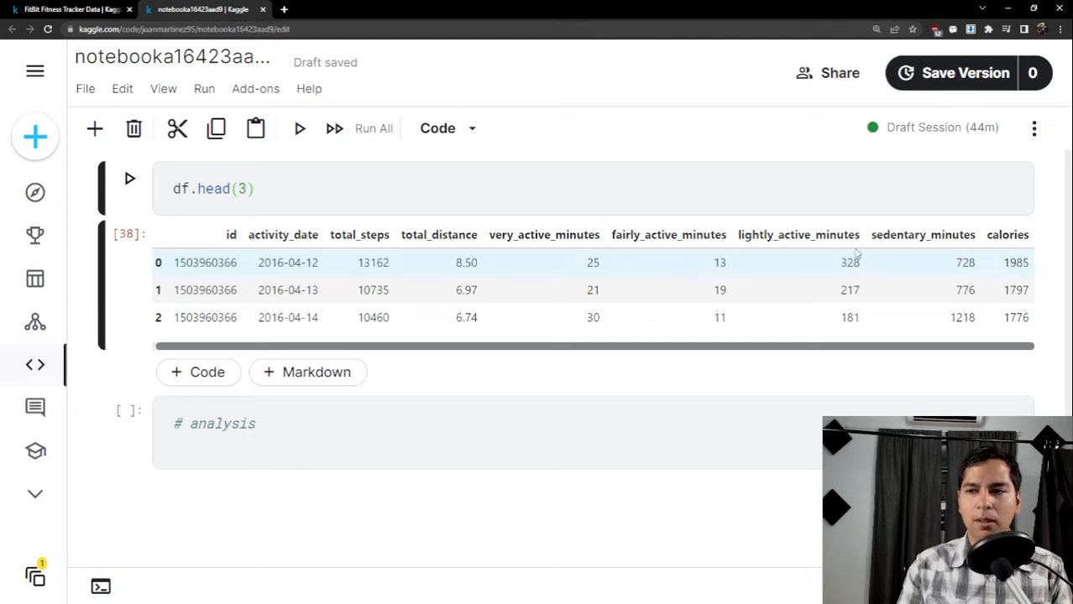
Add the comment # sedentary on the line below # analysis.
left_click(265, 454)
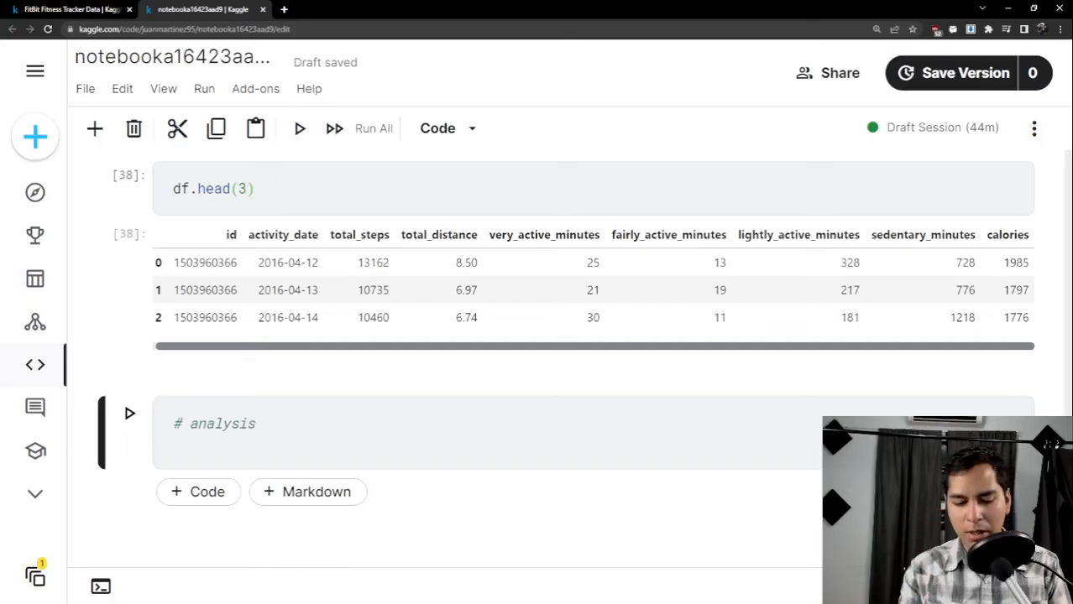
type("# ")
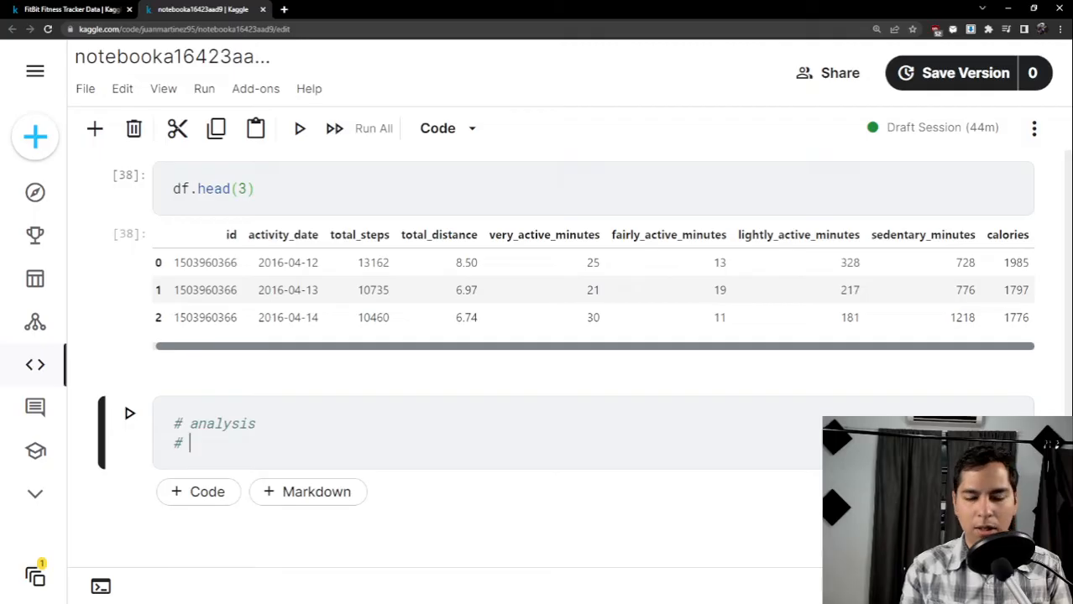
type("seda")
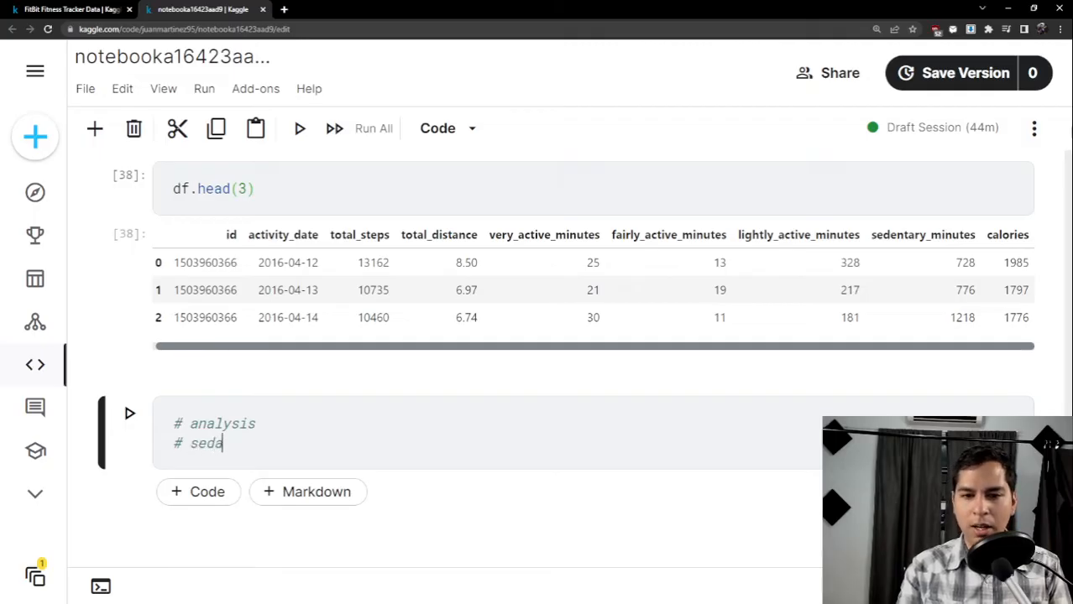
key("BackSpace")
type("entary")
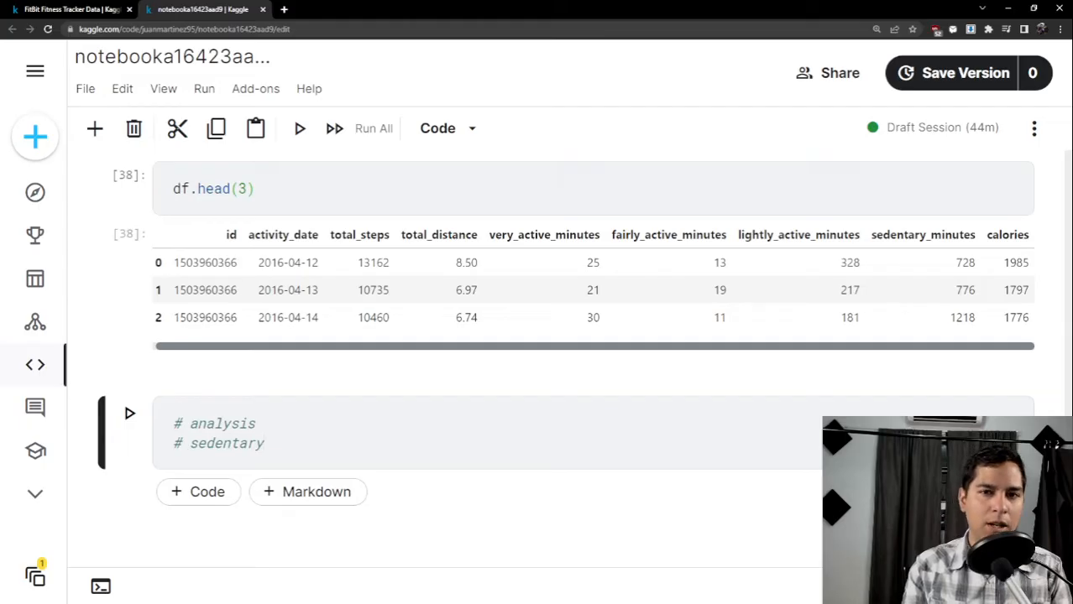
Extend the sedentary comment so it reads # sedentary: 6000 on average or less.
type(":")
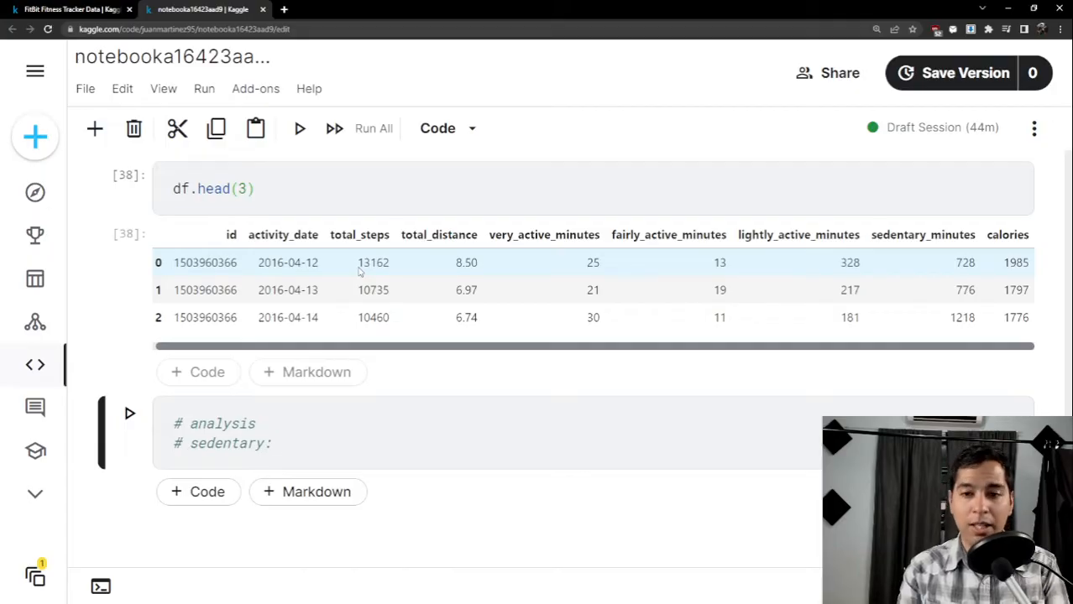
type(" 600")
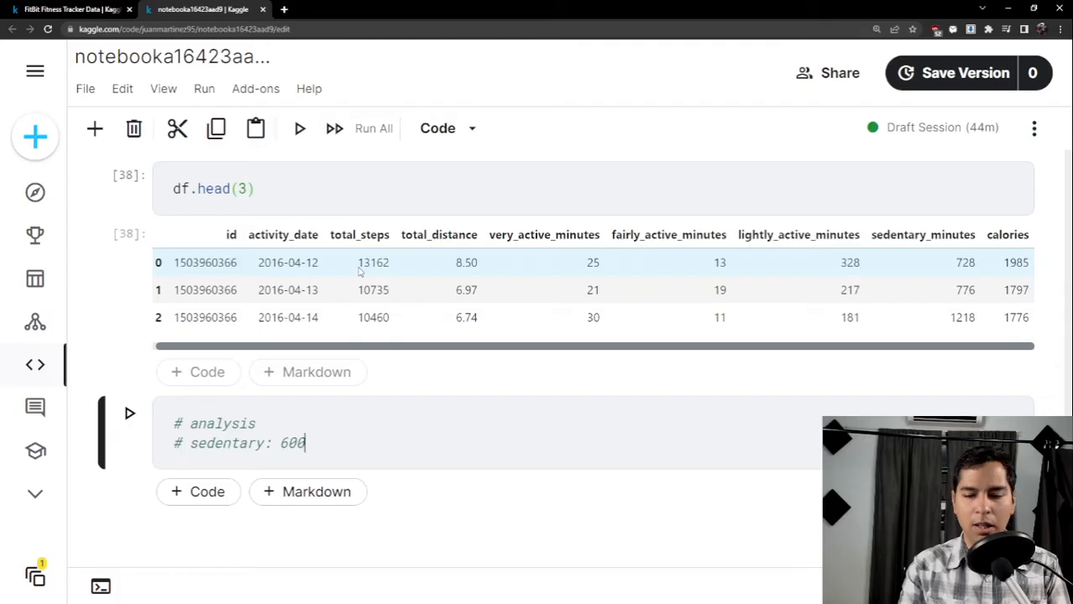
type("0 ")
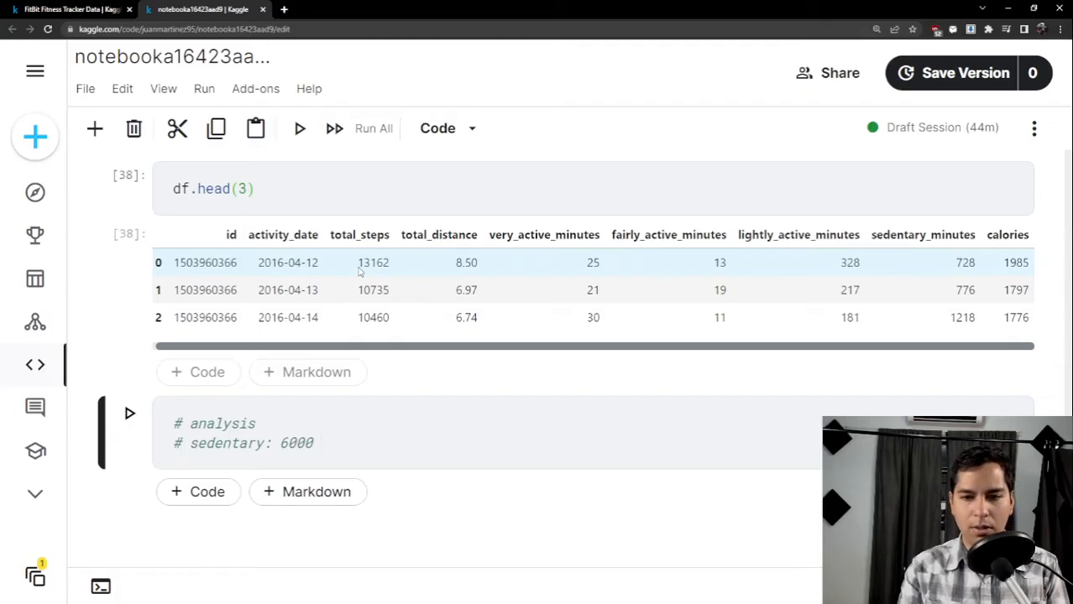
type("on a")
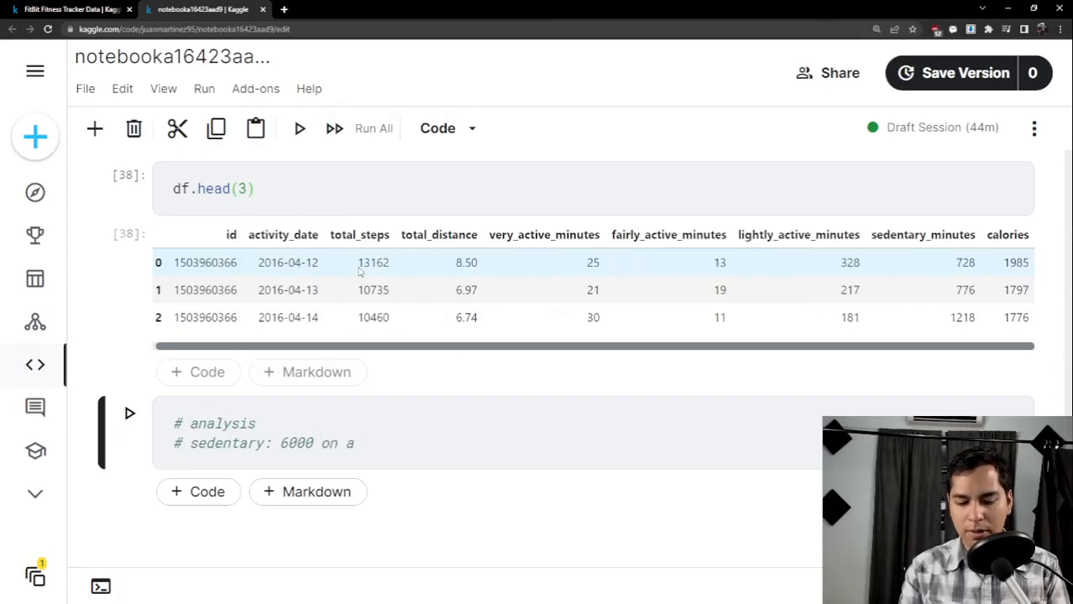
type("verage")
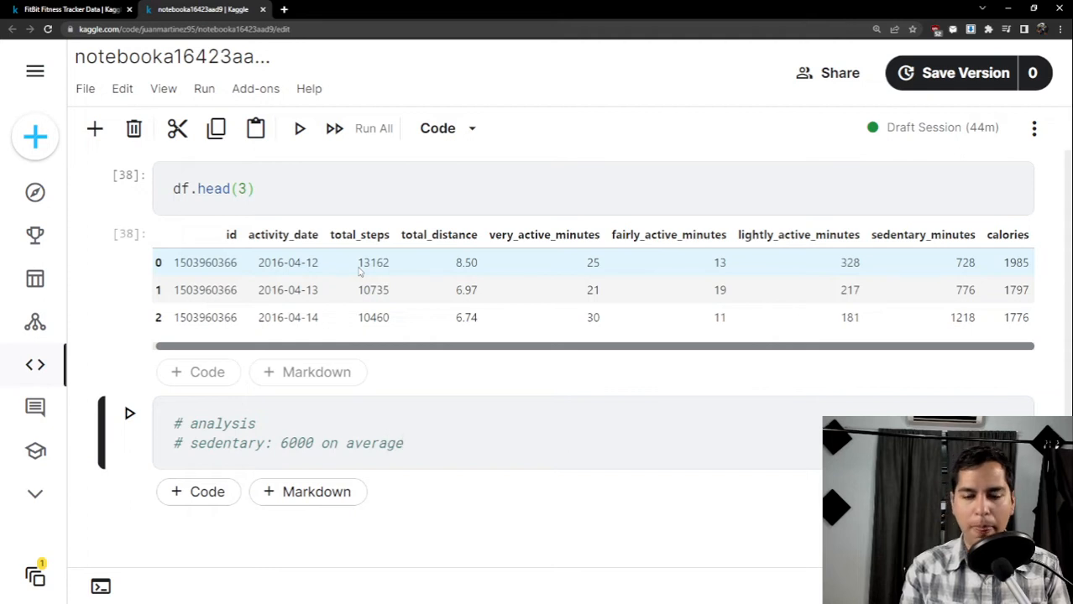
type(" or less")
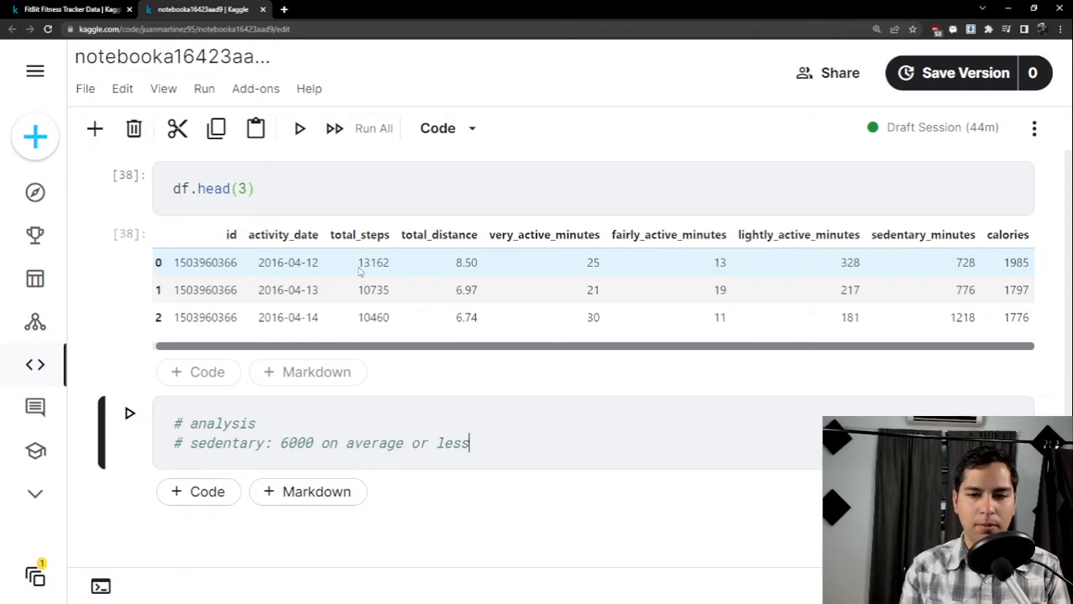
Reword the sedentary comment by inserting 'less than' before 6000 and removing the trailing 'or less'.
key("Left")
key("Left")
key("Left")
key("Left")
key("Left")
key("Left")
key("Left")
key("Left")
key("Left")
key("Left")
key("Left")
key("Left")
key("Left")
key("Left")
key("Left")
key("Left")
key("Left")
key("Left")
key("Left")
key("Left")
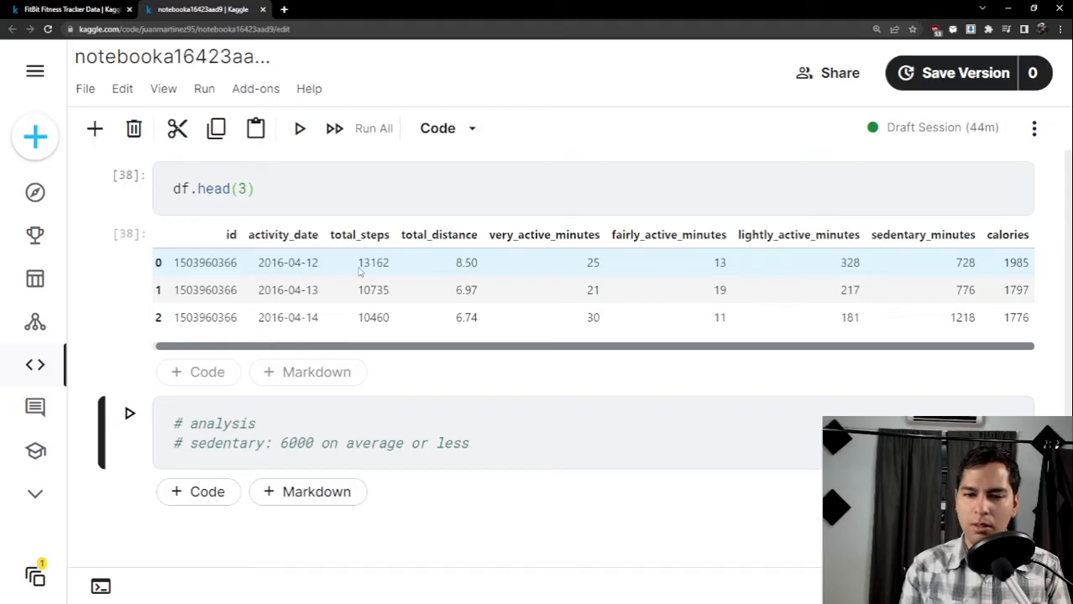
type("less than")
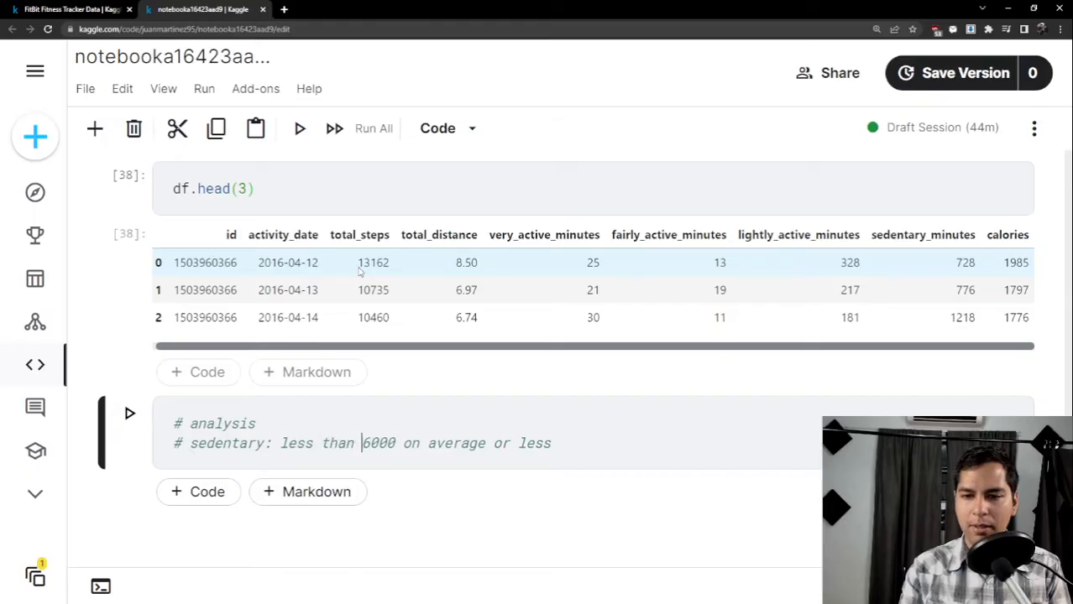
left_click_drag(553, 445, 503, 451)
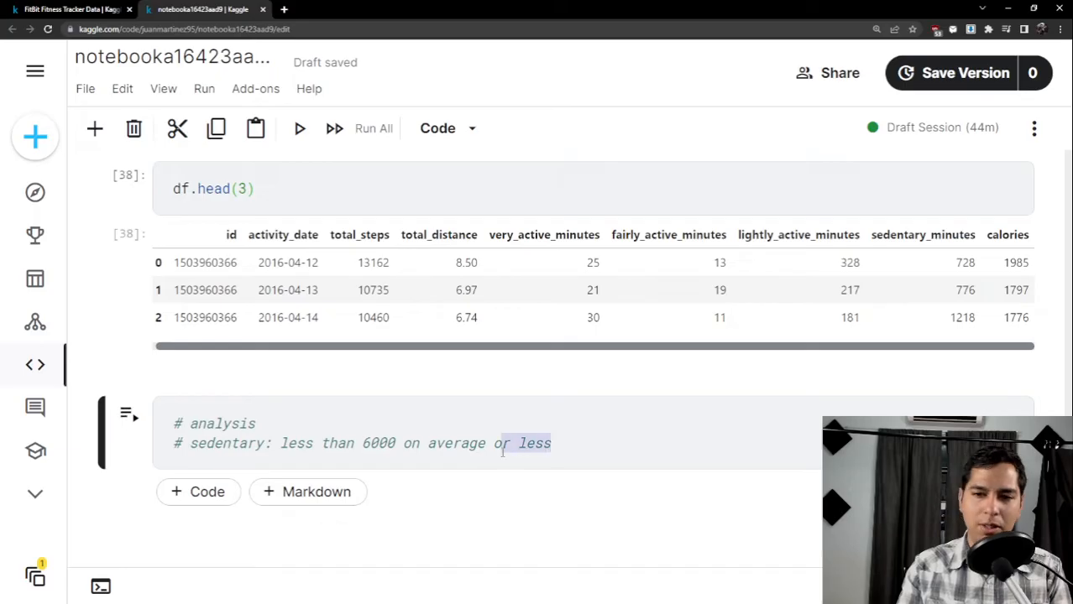
key("BackSpace")
key("BackSpace")
key("BackSpace")
Add the comment # active: between 6000 and 12000 on a new line below the sedentary comment.
key("Return")
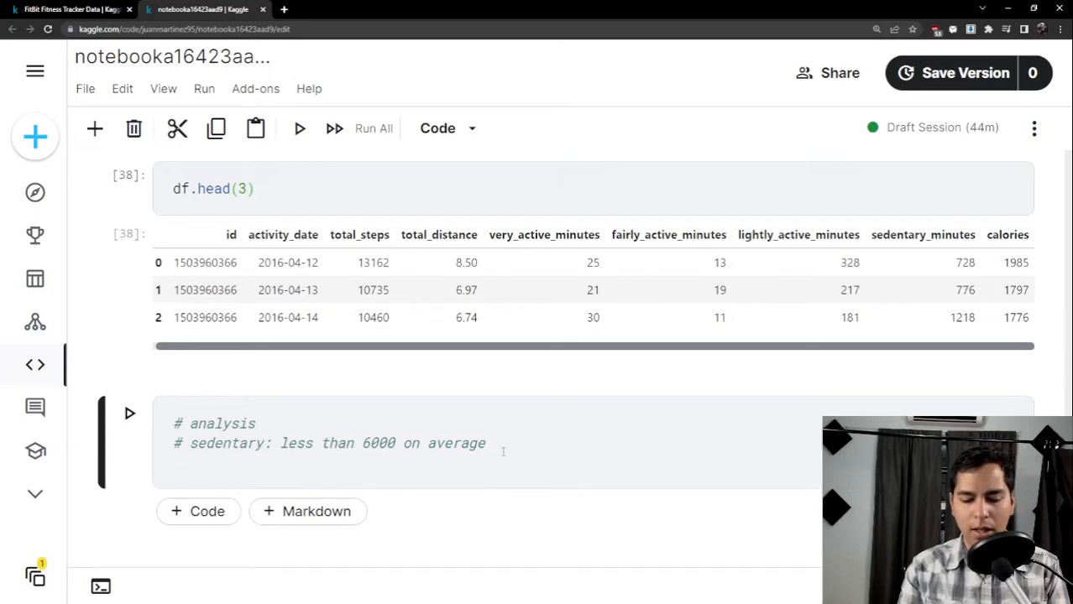
type("# a")
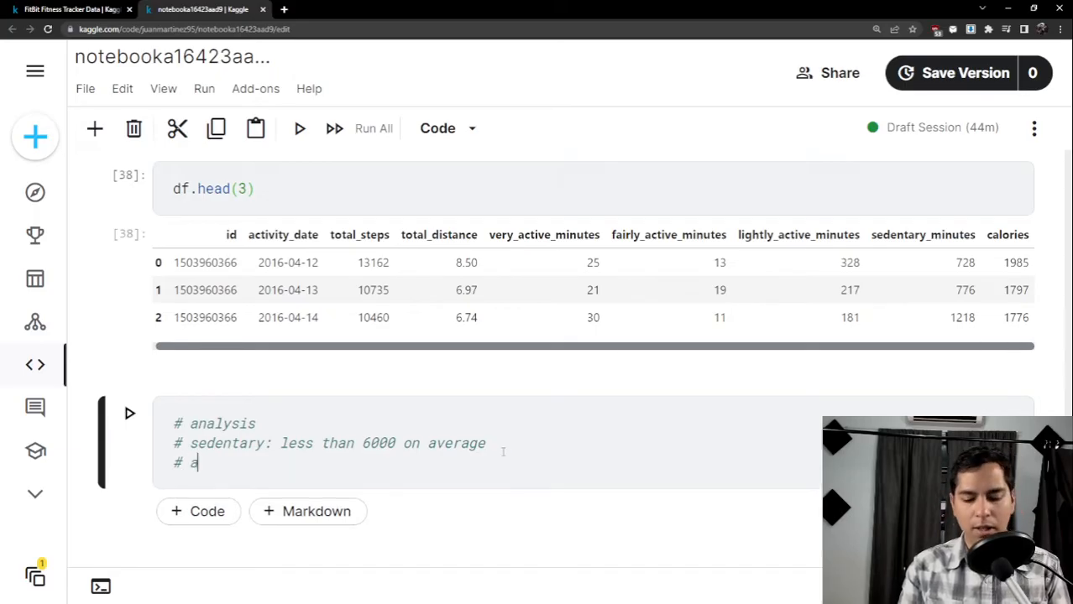
type("ctive")
key("BackSpace")
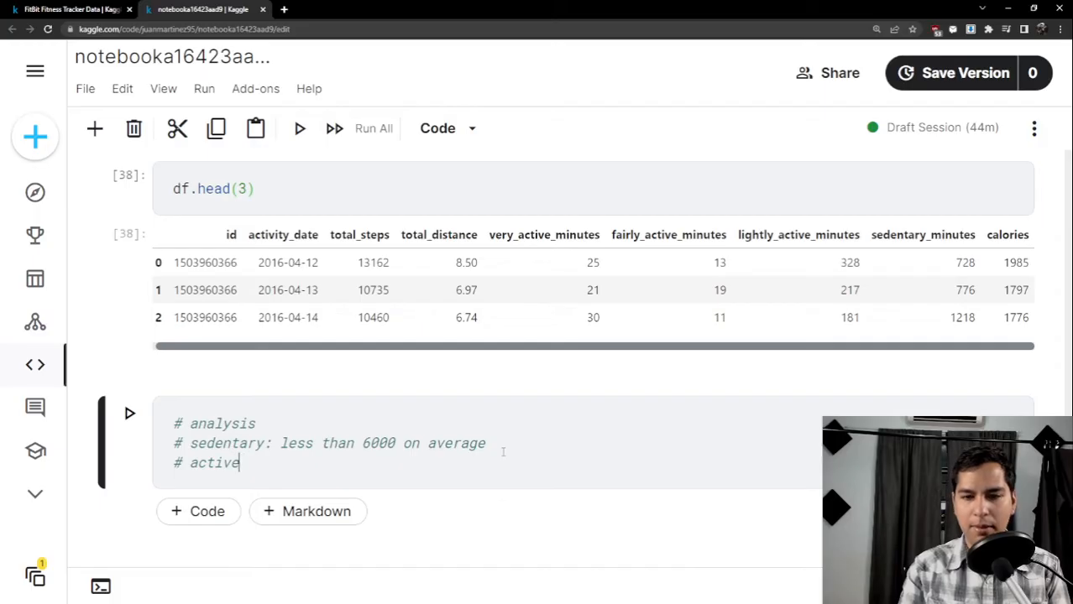
type(":")
key("BackSpace")
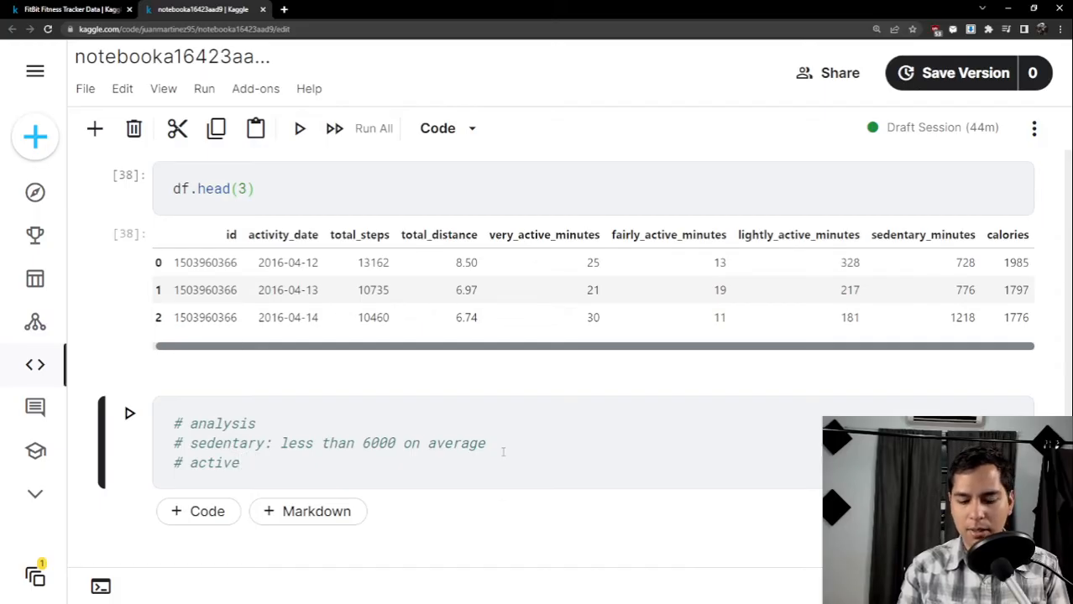
type(": btw")
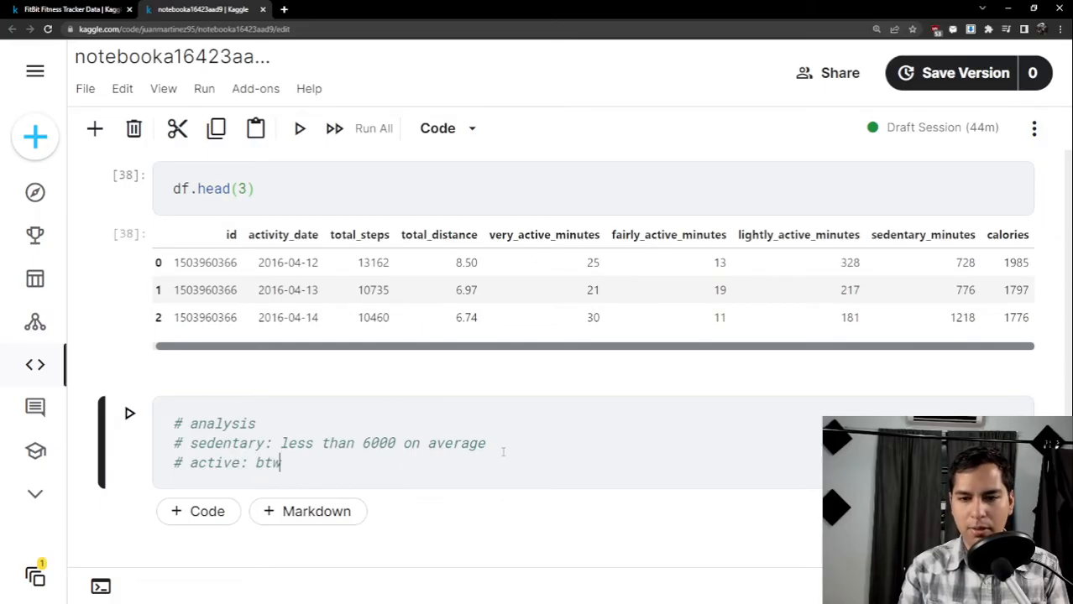
key("BackSpace")
key("BackSpace")
type("e")
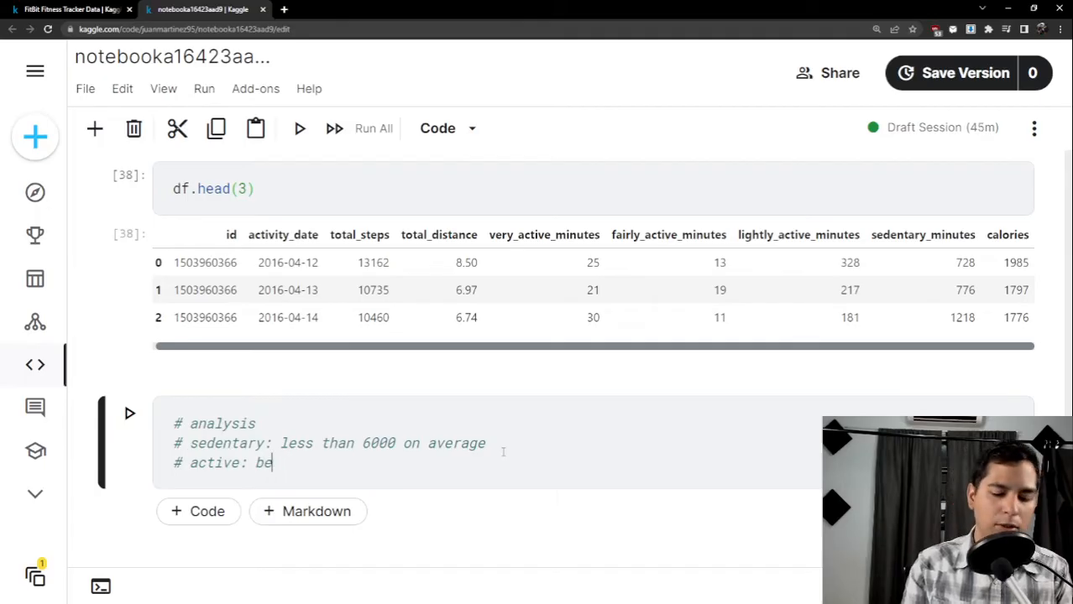
type("tween ")
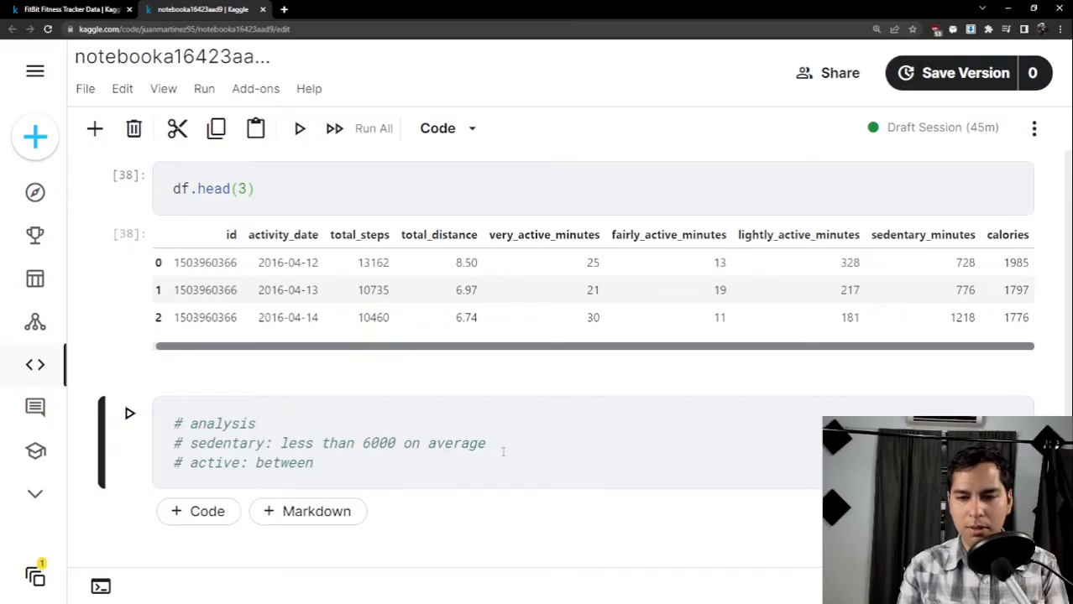
type("600")
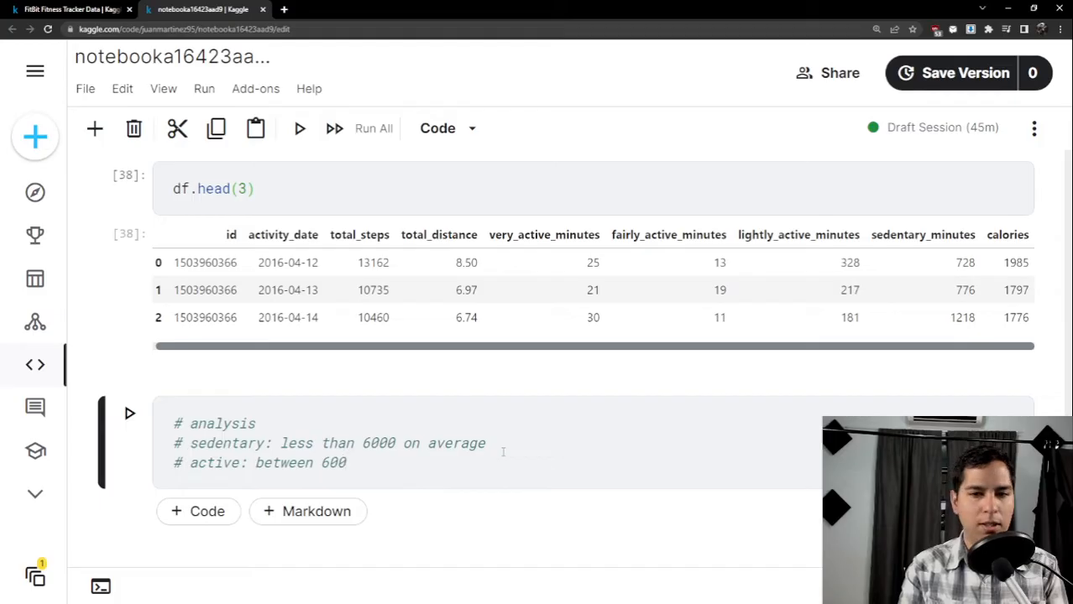
type("0 and")
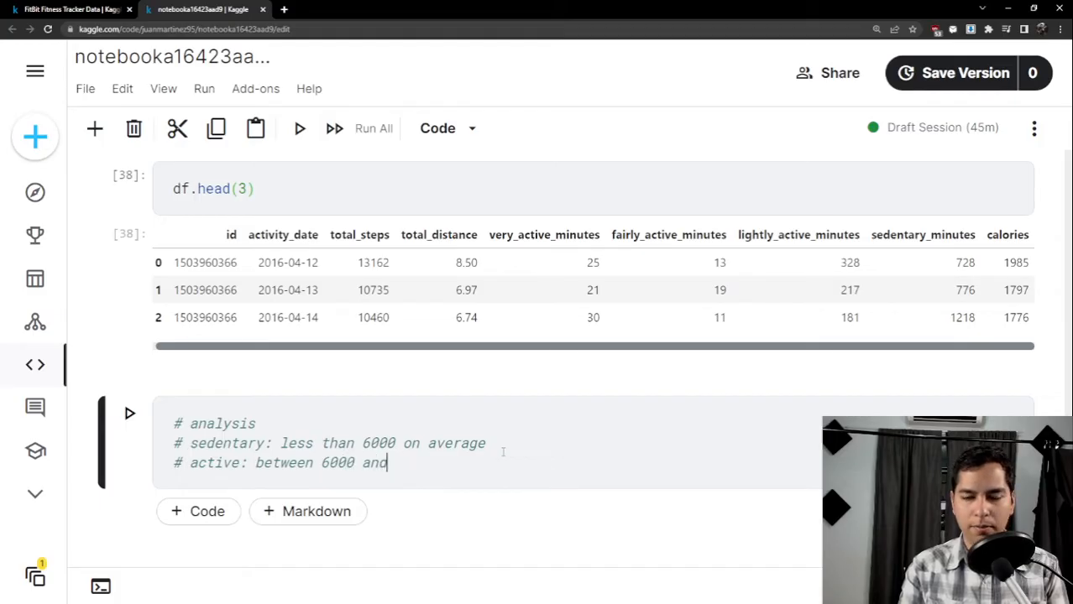
type(" 12000")
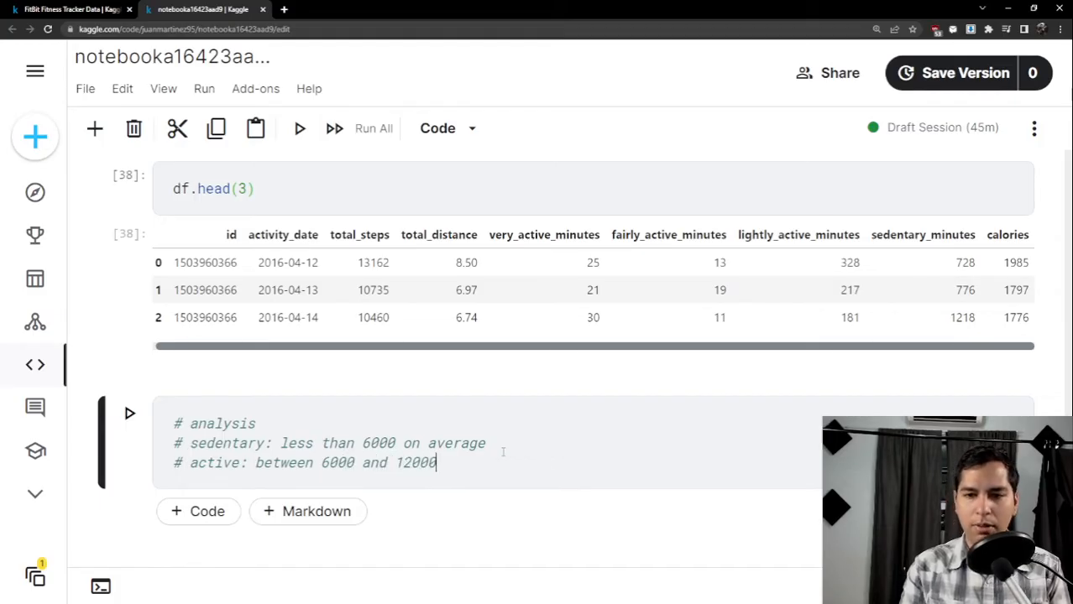
Add the comment # very active: more than 12000 on a new line below the active comment.
key("Return")
type("#")
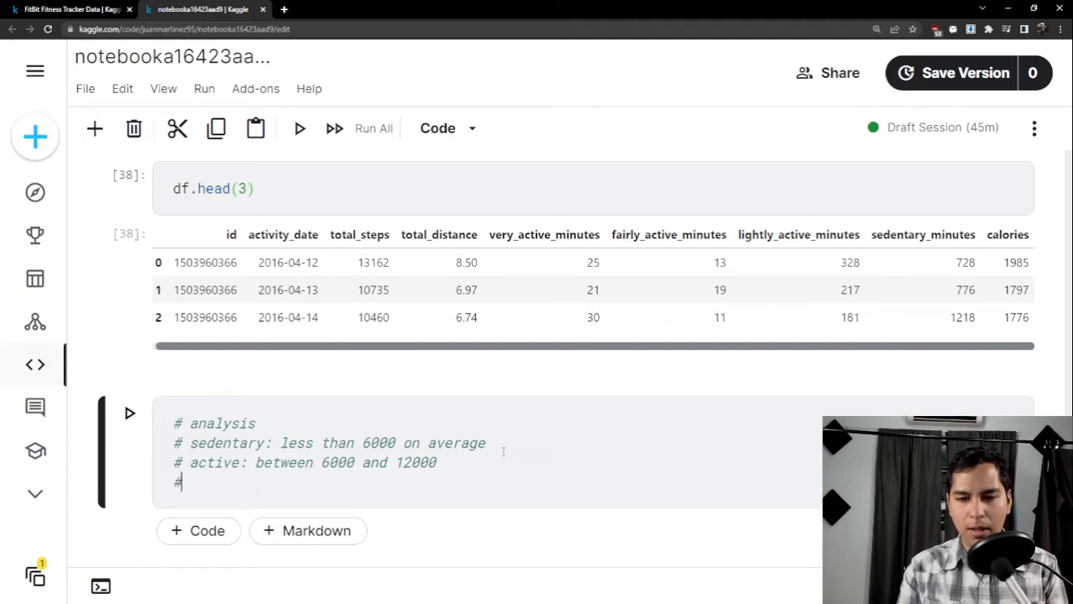
type(" very act")
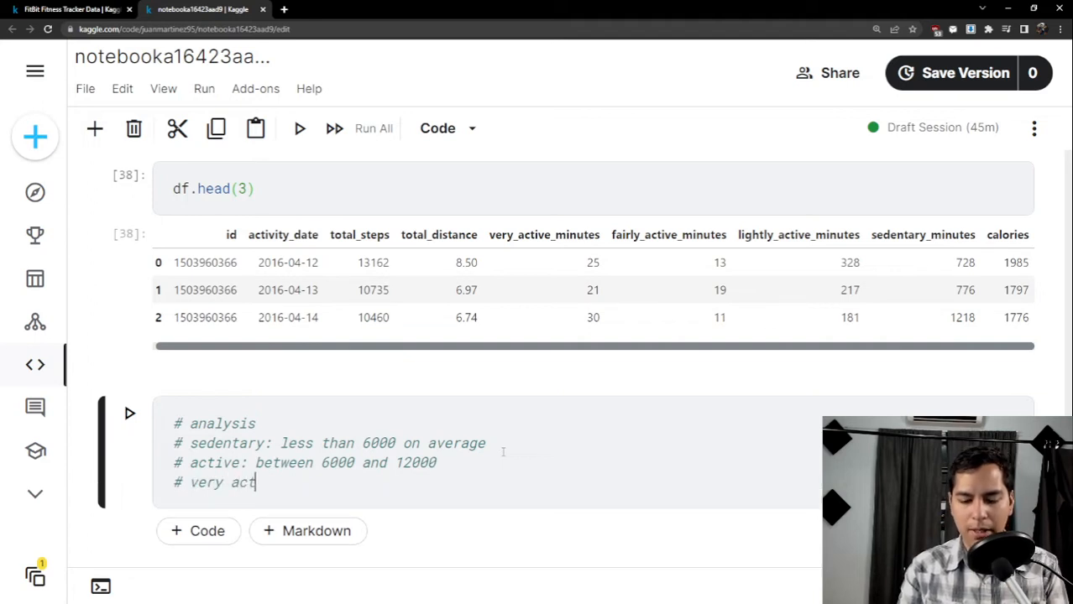
type("ive: ")
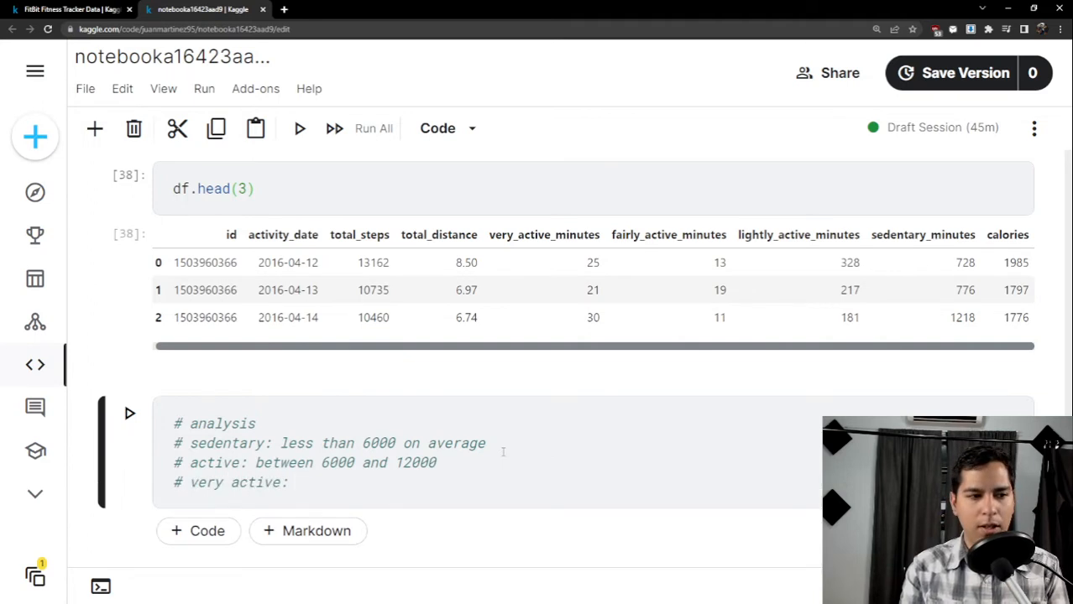
type("more th")
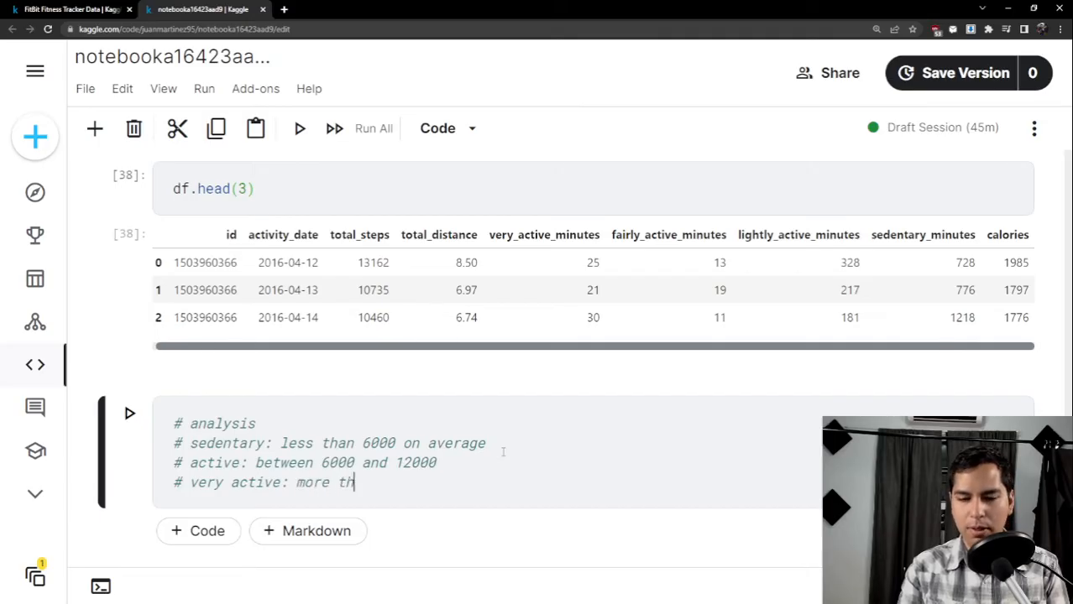
type("an 1200")
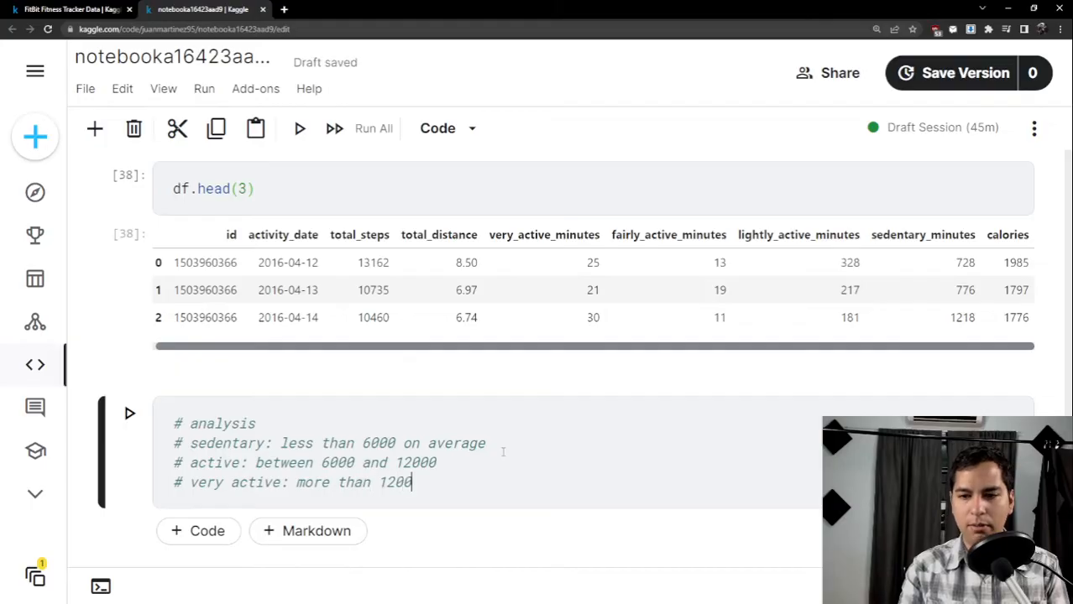
type("0")
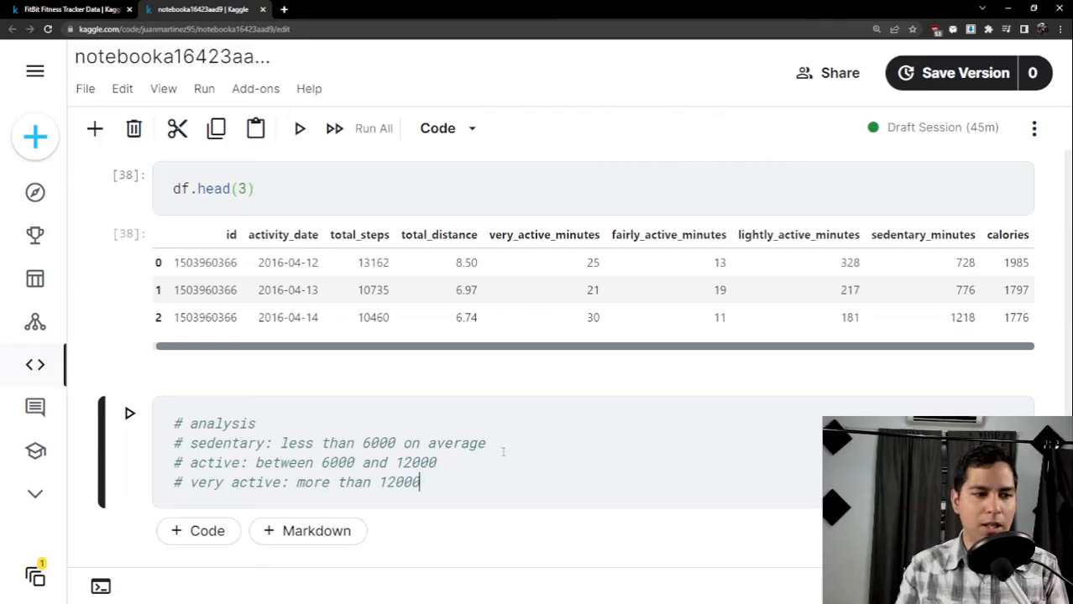
Append 'on average' to the end of both the active and very active comments.
left_click(488, 454)
type("o")
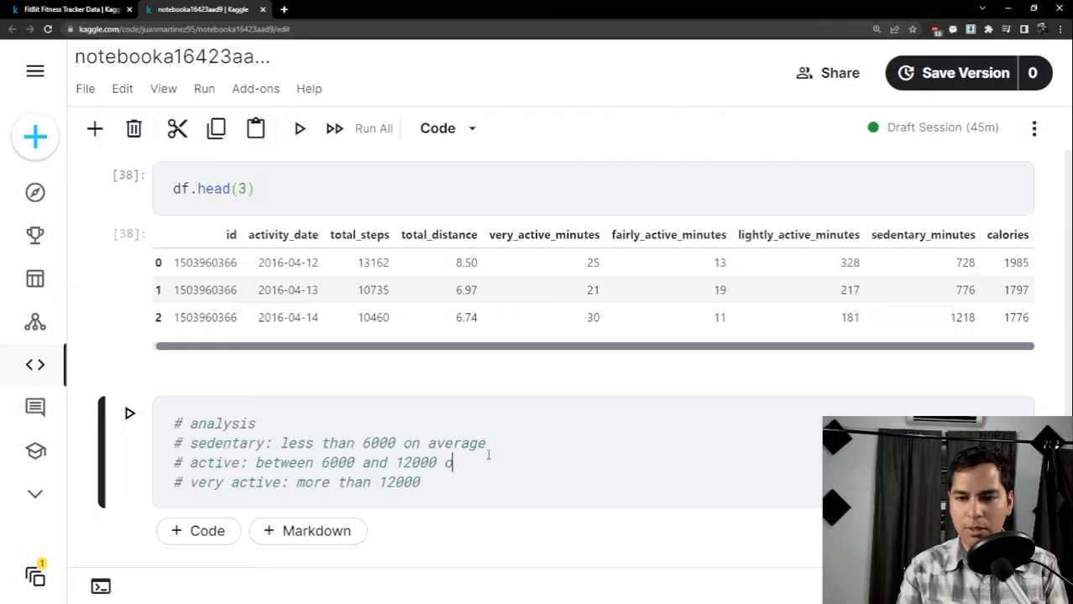
type("n average")
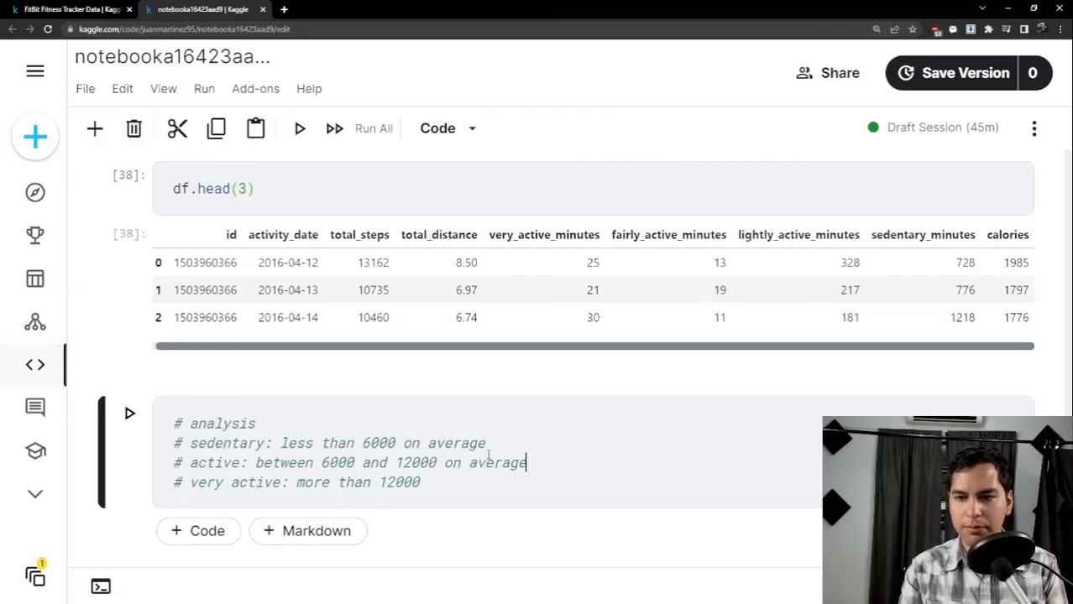
key("Down")
type("on a")
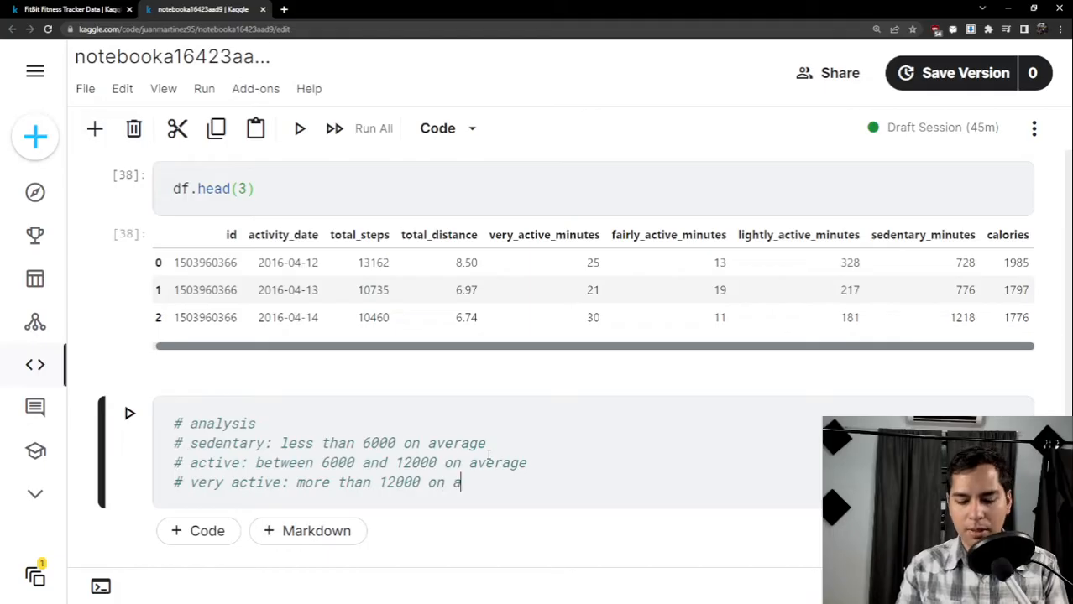
type("verage")
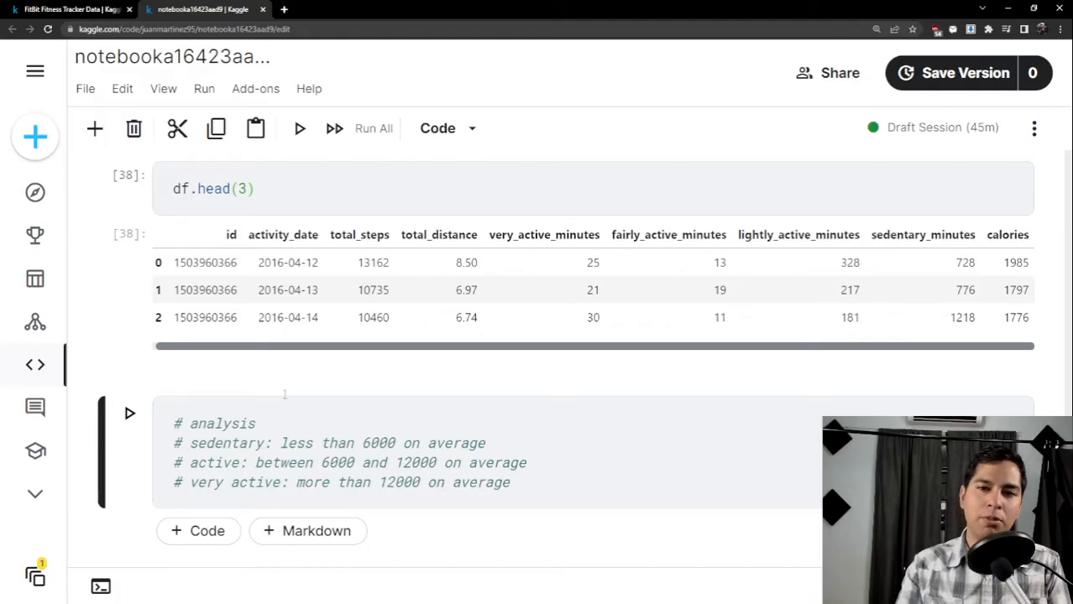
left_click_drag(237, 267, 173, 267)
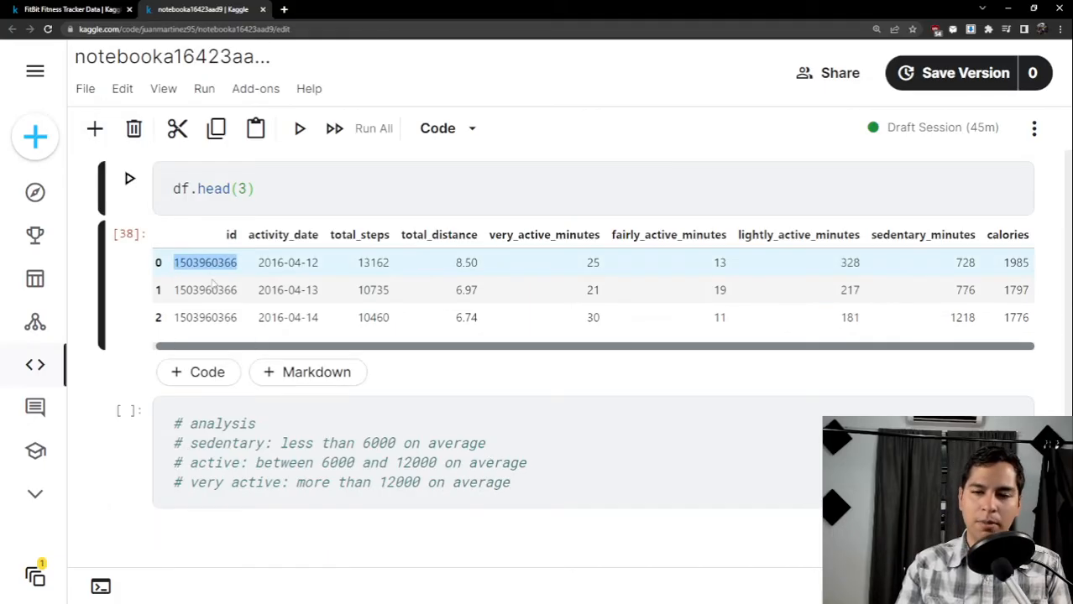
left_click(543, 466)
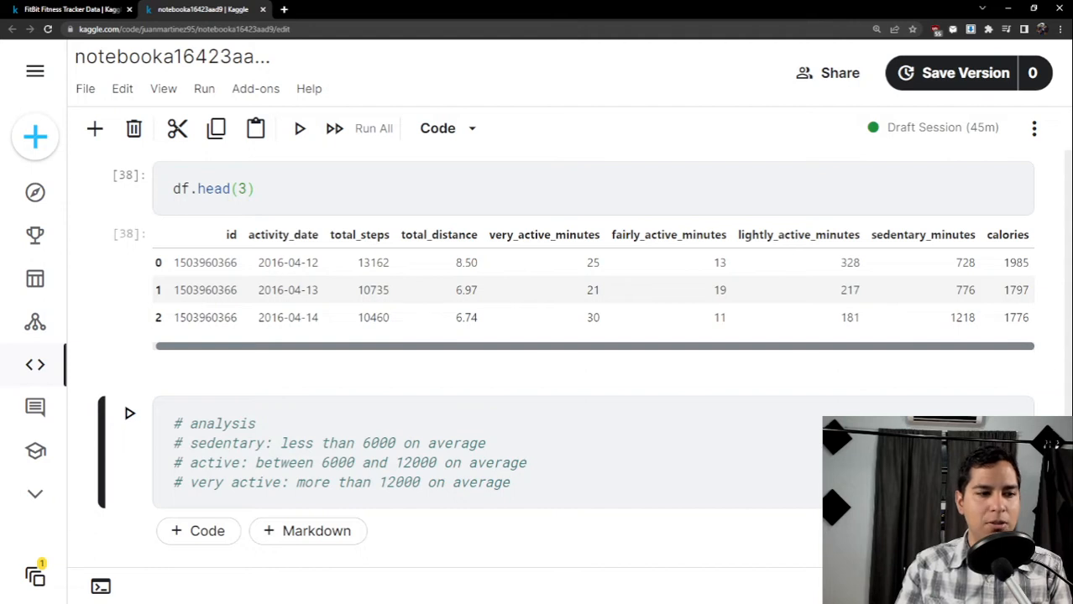
left_click_drag(546, 486, 173, 419)
left_click(390, 464)
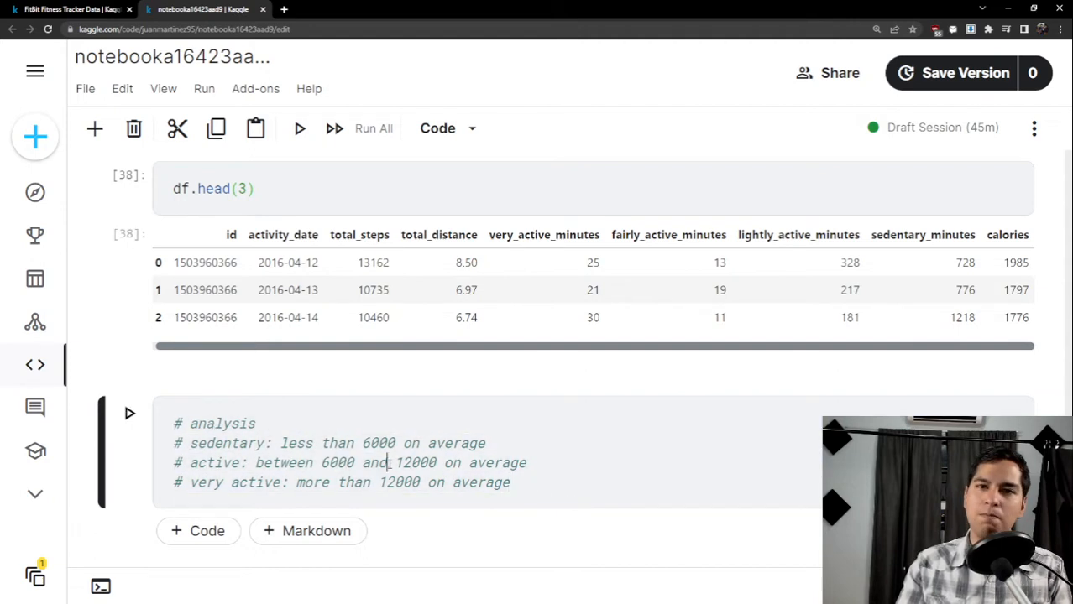
left_click_drag(527, 463, 156, 458)
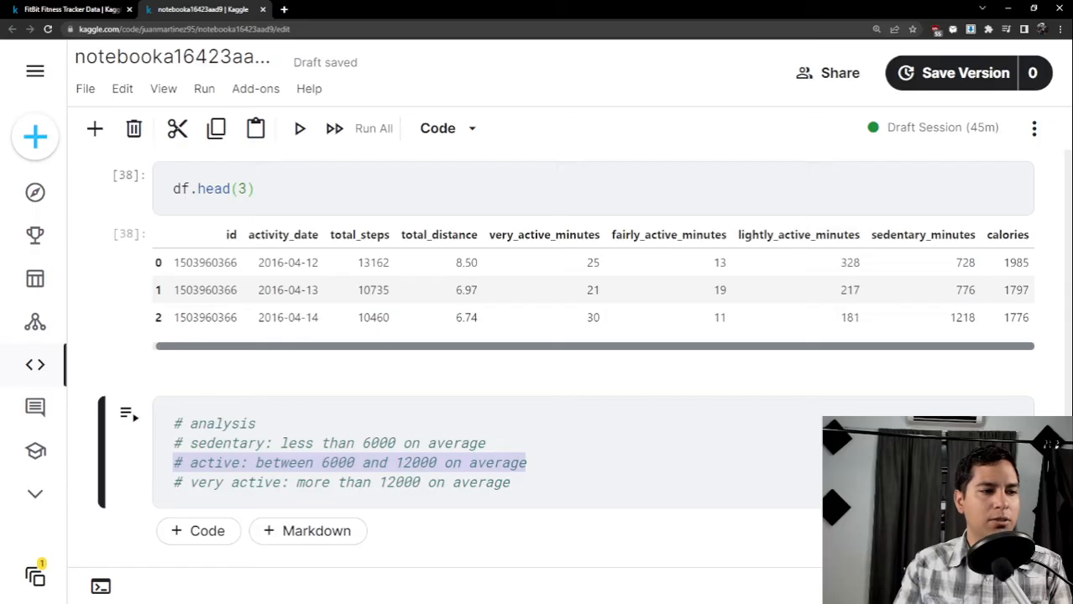
left_click(521, 483)
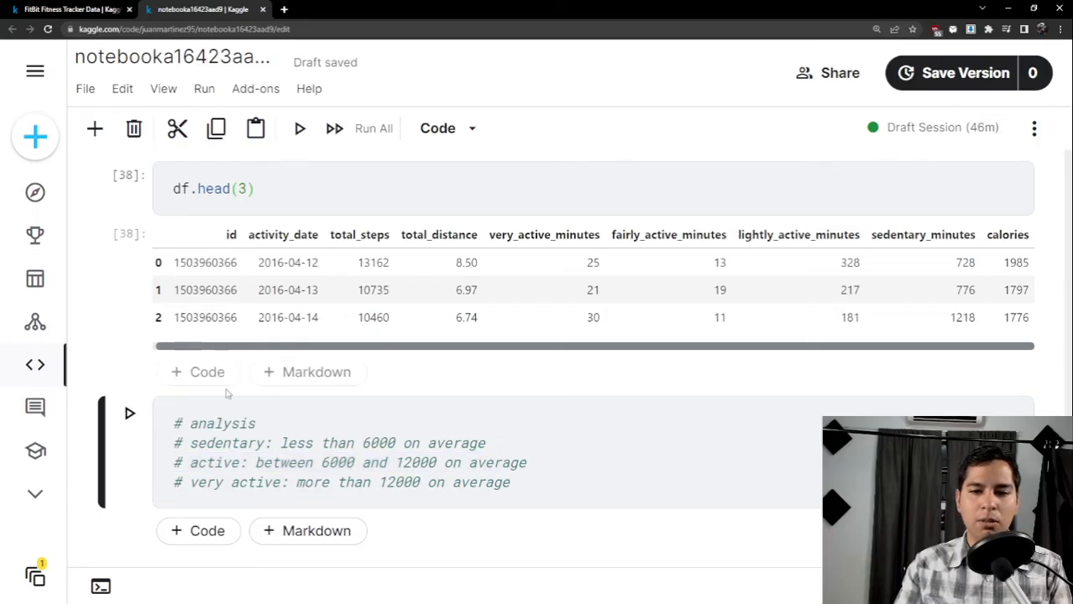
Insert the comment #categories on a new line below # analysis and run the comment cell.
left_click(290, 425)
key("Return")
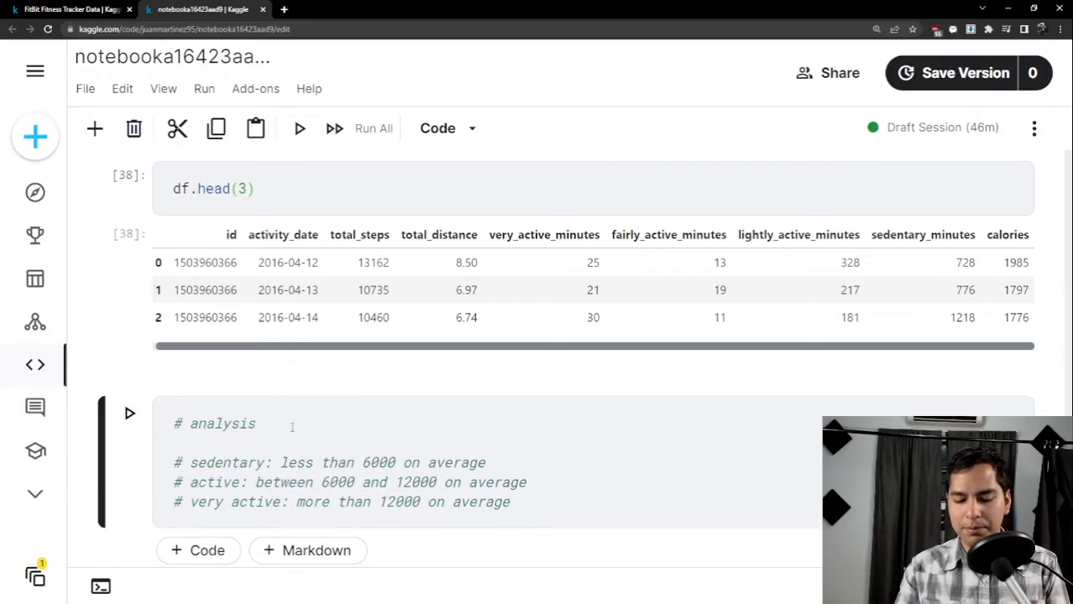
type("#cat")
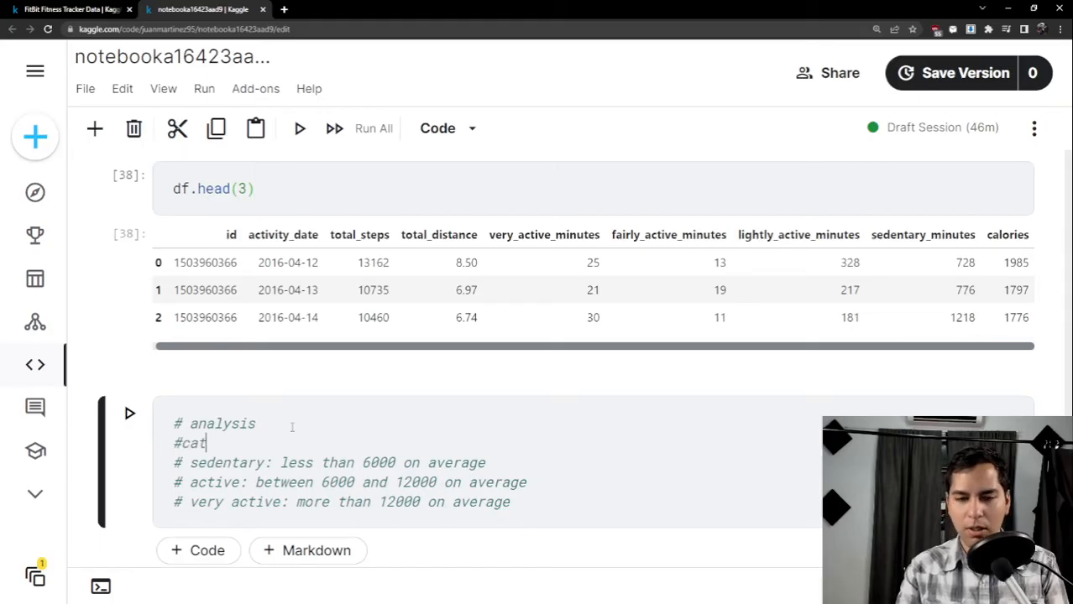
type("egories")
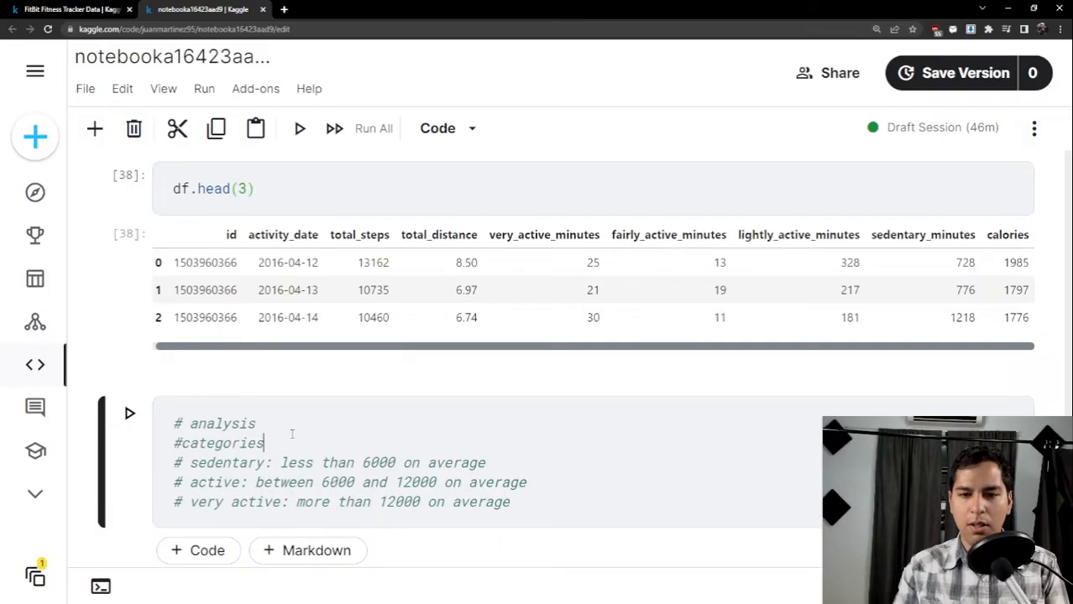
scroll(291, 433, "down", 2)
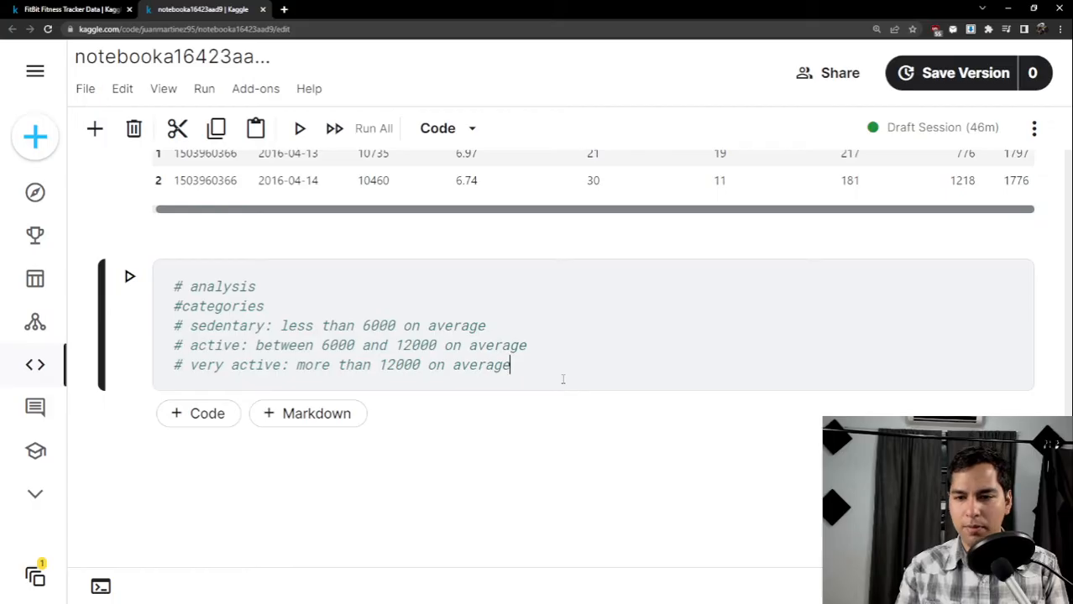
key("shift+Return")
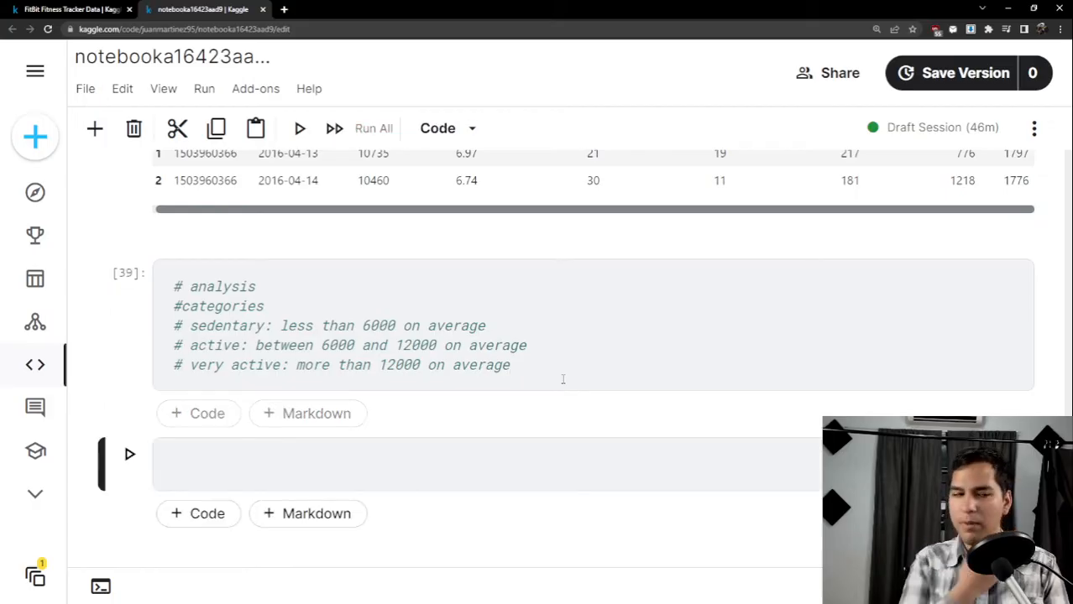
Examine the first row of the df.head(3) output, comparing the very active, fairly active, lightly active and sedentary minutes for that date.
scroll(543, 380, "up", 2)
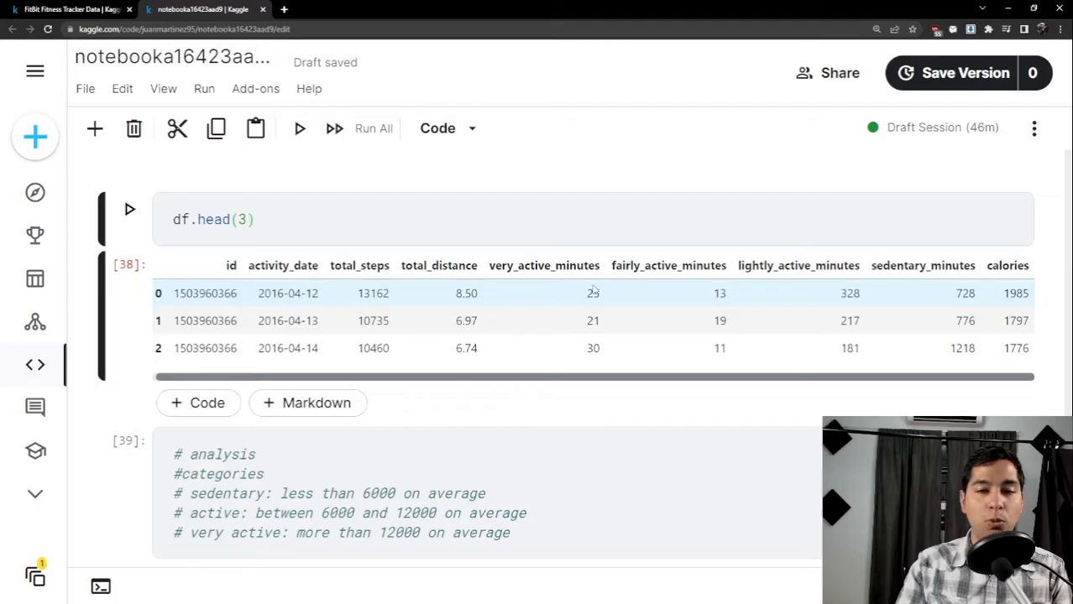
left_click_drag(594, 291, 888, 291)
left_click(877, 291)
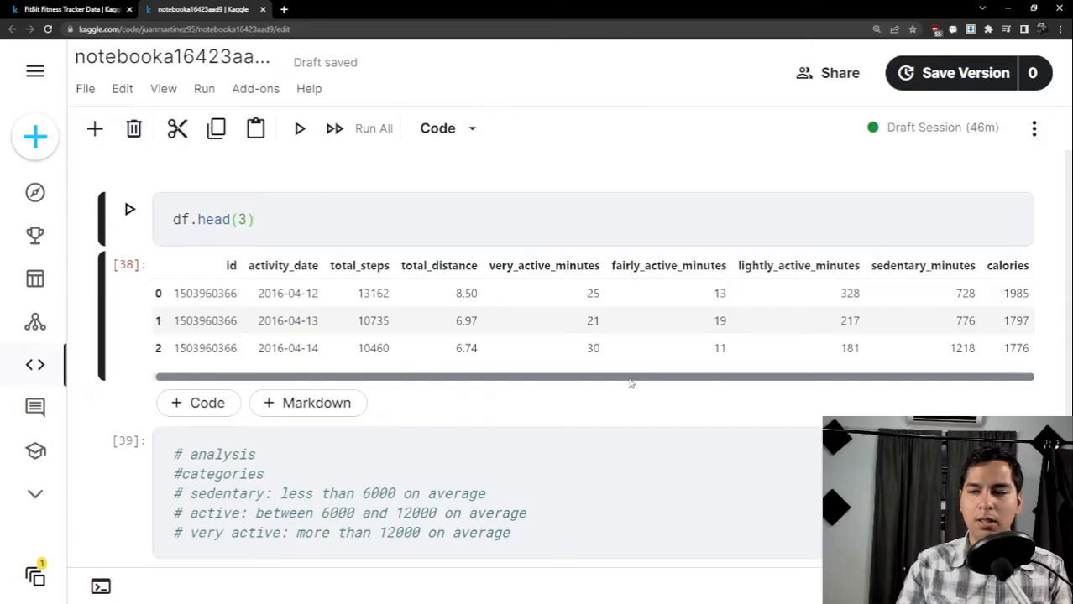
left_click_drag(632, 381, 574, 383)
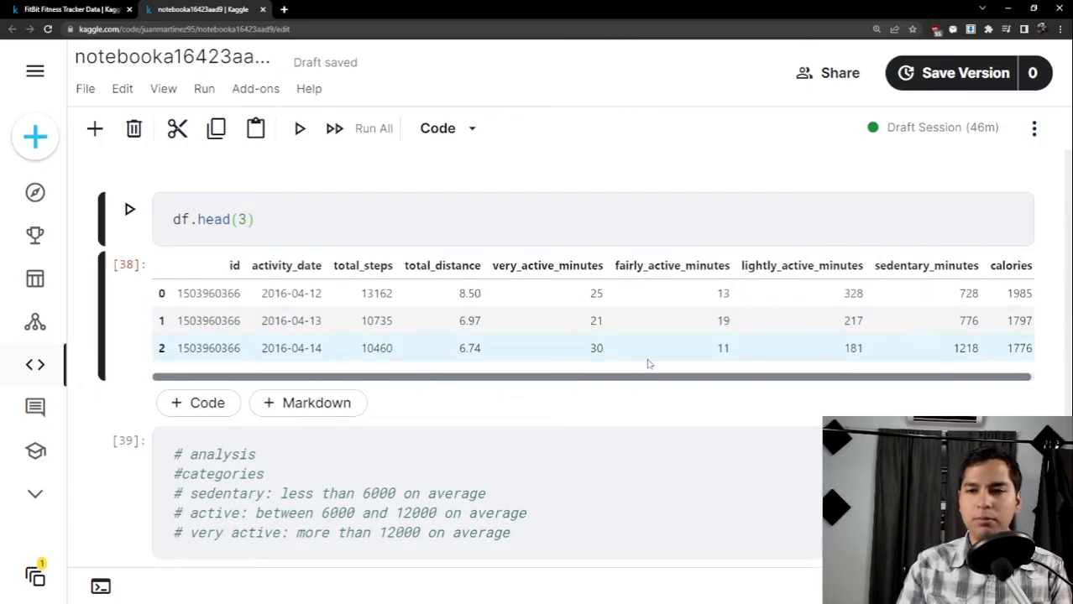
left_click_drag(590, 381, 606, 375)
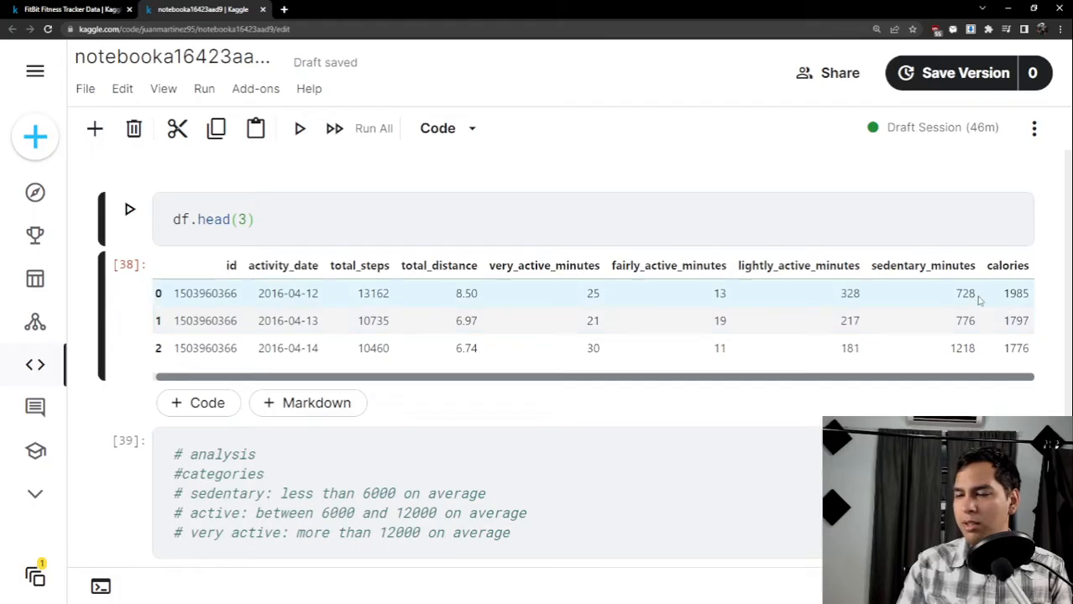
left_click_drag(976, 296, 959, 302)
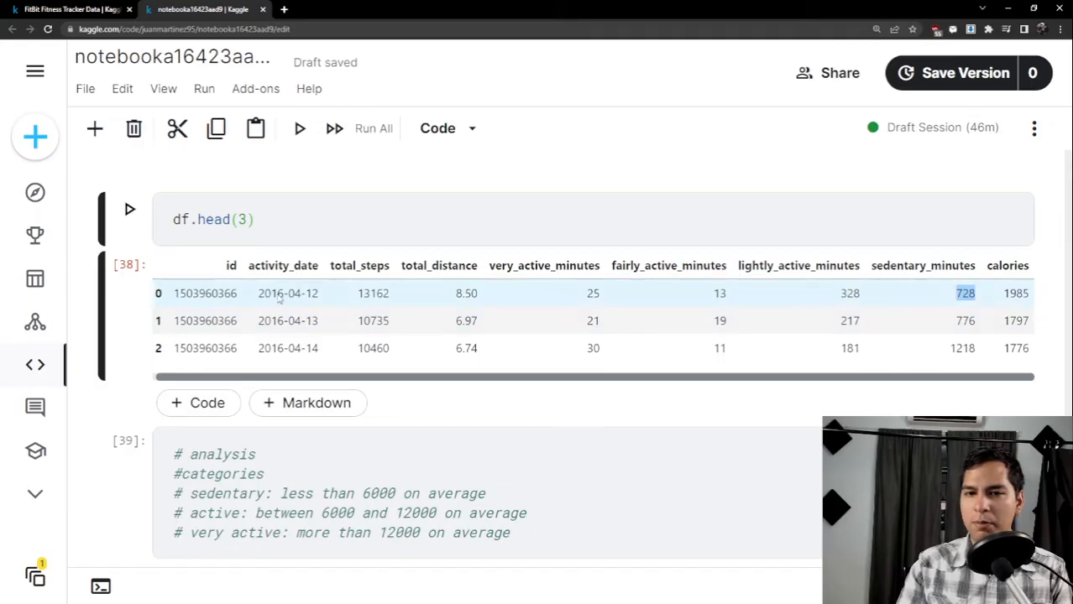
left_click_drag(260, 293, 341, 294)
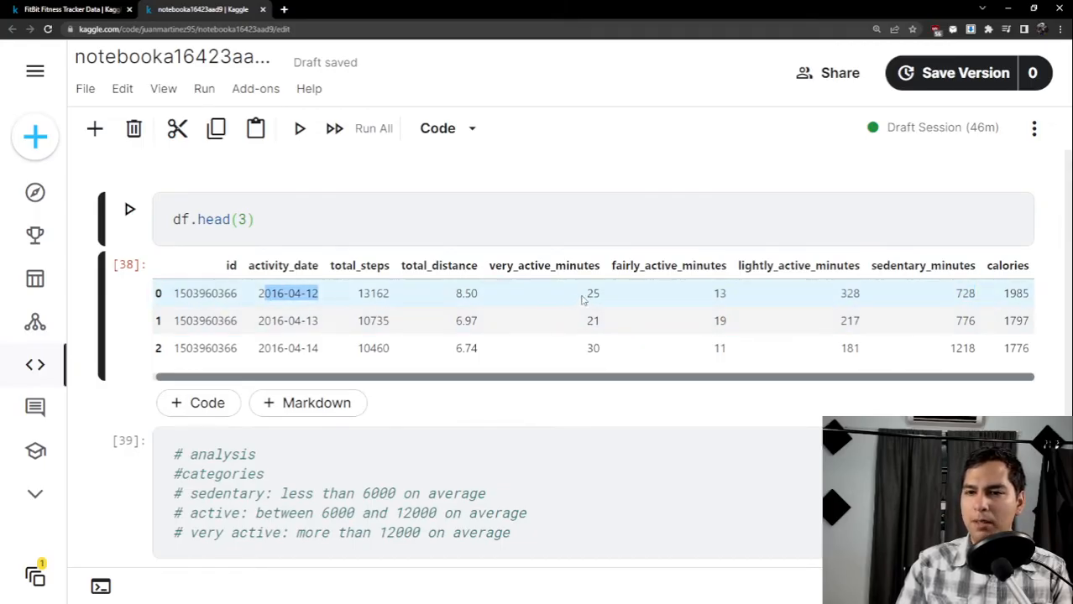
left_click_drag(600, 295, 591, 295)
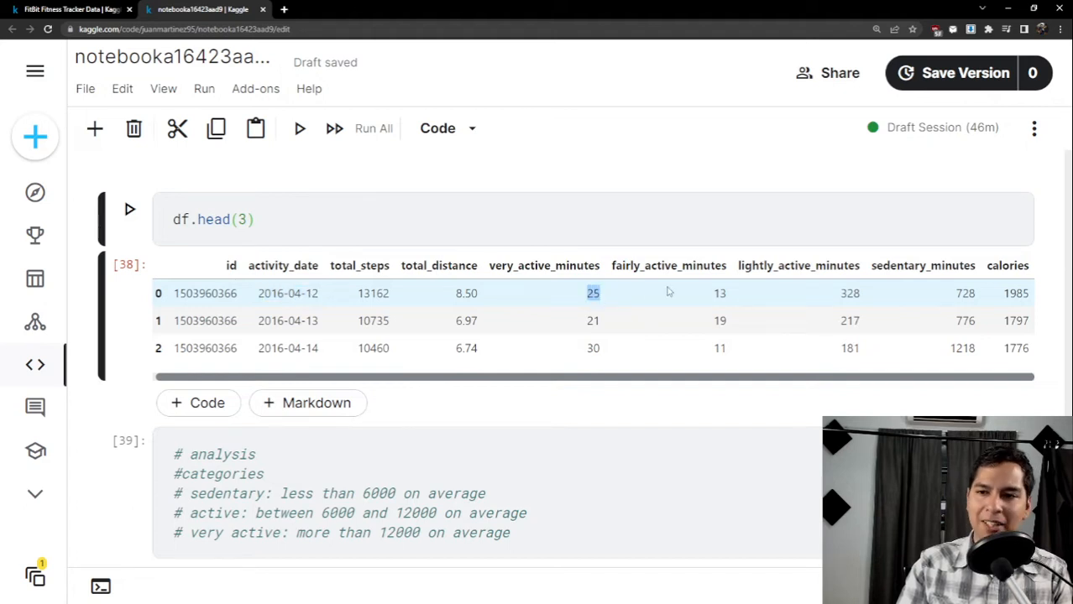
double_click(719, 294)
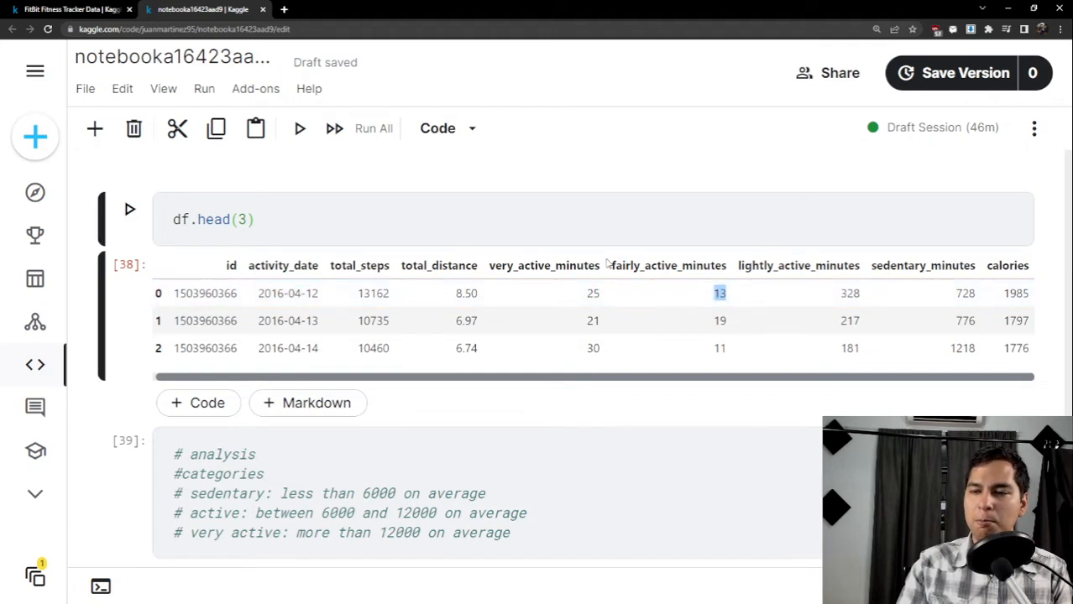
double_click(852, 293)
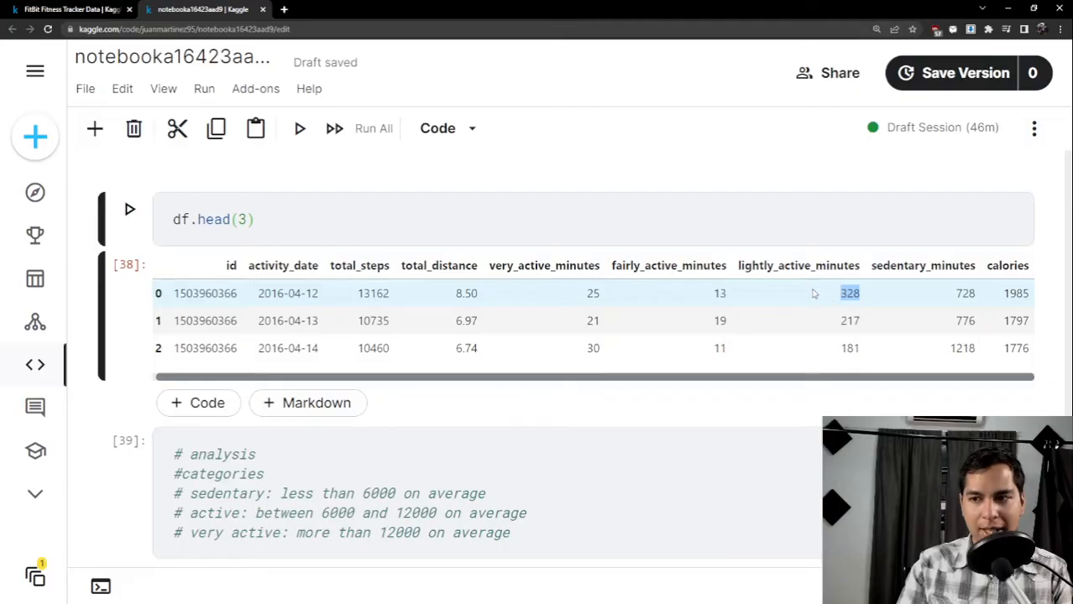
left_click_drag(738, 266, 806, 267)
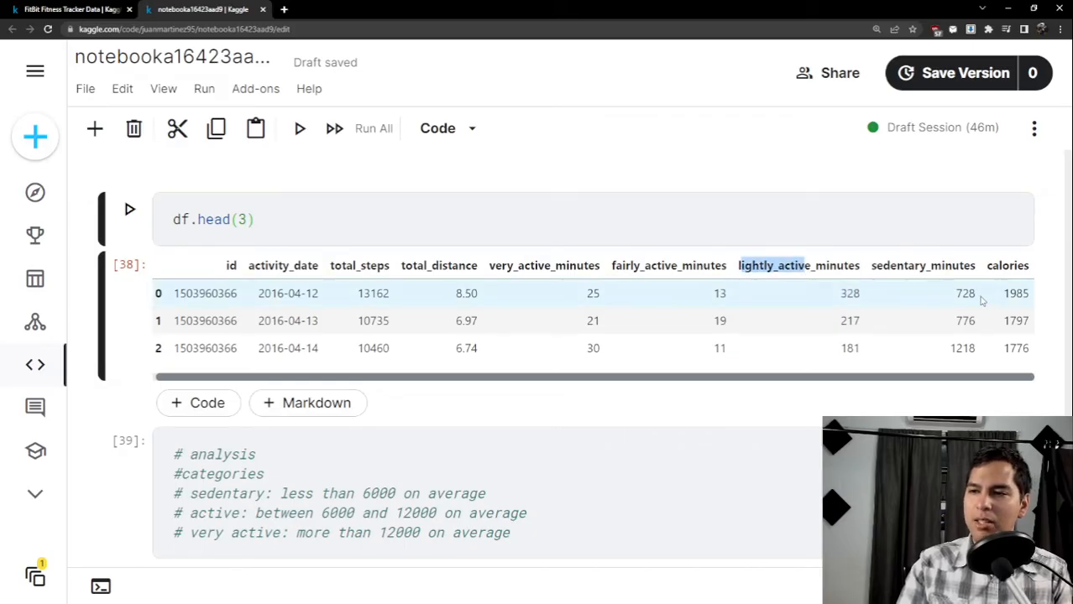
left_click_drag(978, 296, 956, 291)
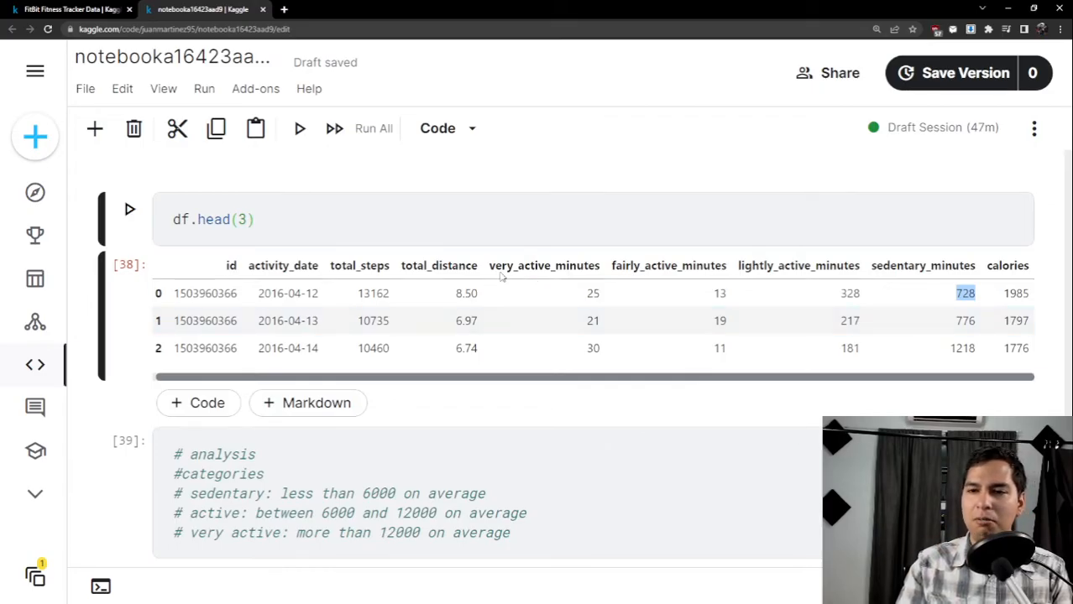
Review the very_active_minutes, fairly_active_minutes and lightly_active_minutes columns against the step-based category comments.
left_click_drag(488, 267, 552, 267)
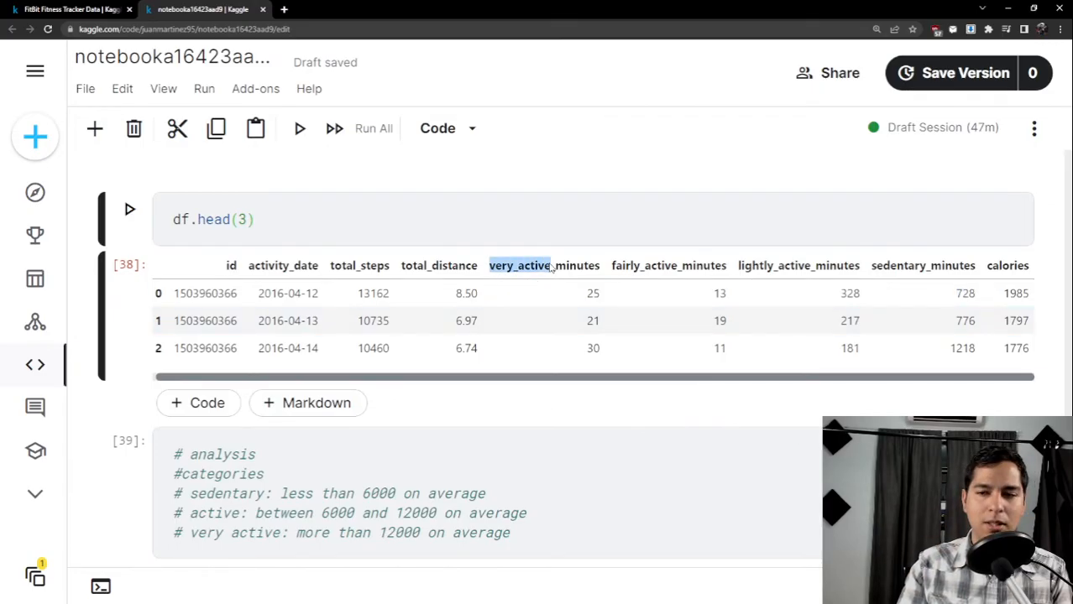
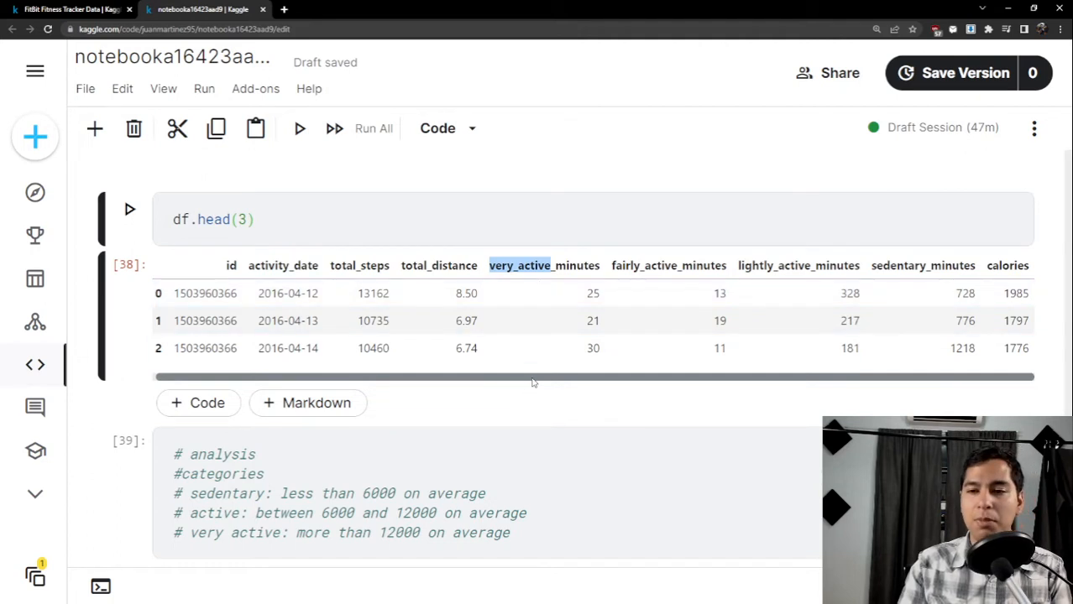
mouse_move(531, 383)
left_mouse_down()
mouse_move(520, 383)
mouse_move(549, 383)
left_mouse_up()
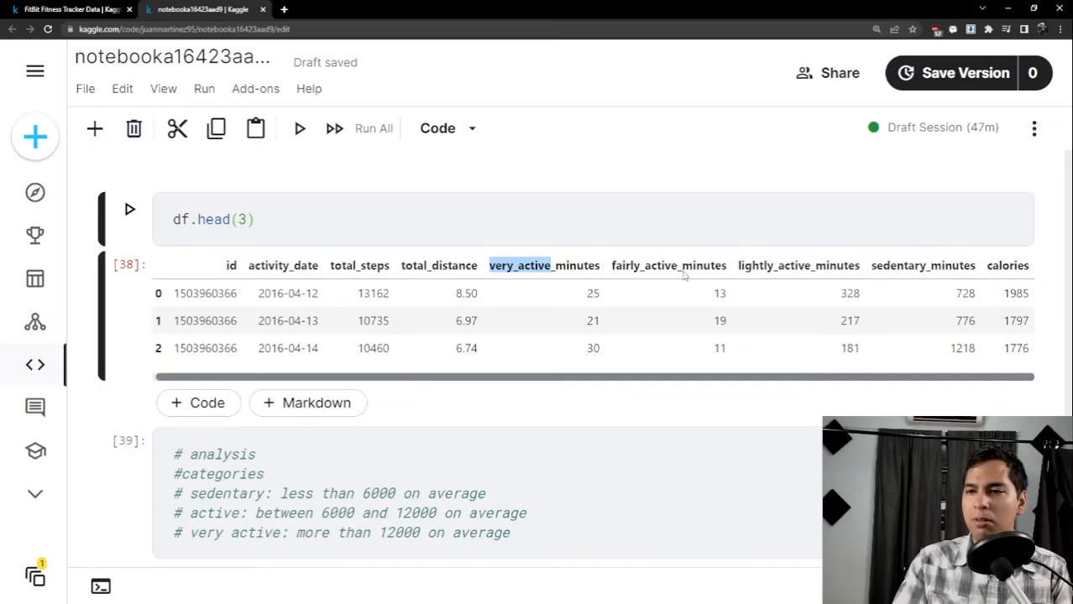
left_click_drag(678, 269, 616, 278)
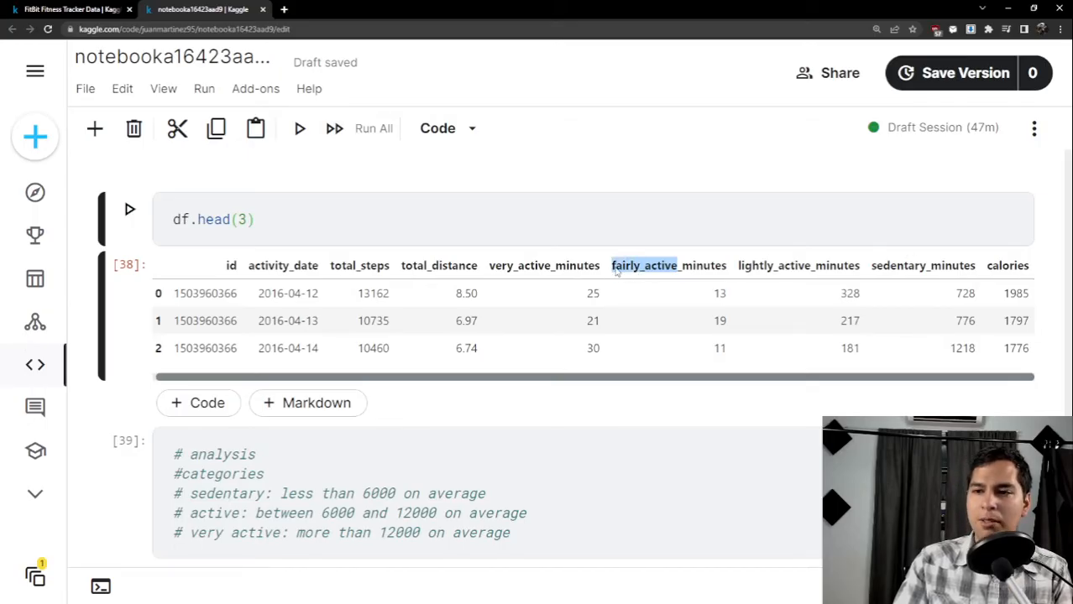
left_click(781, 270)
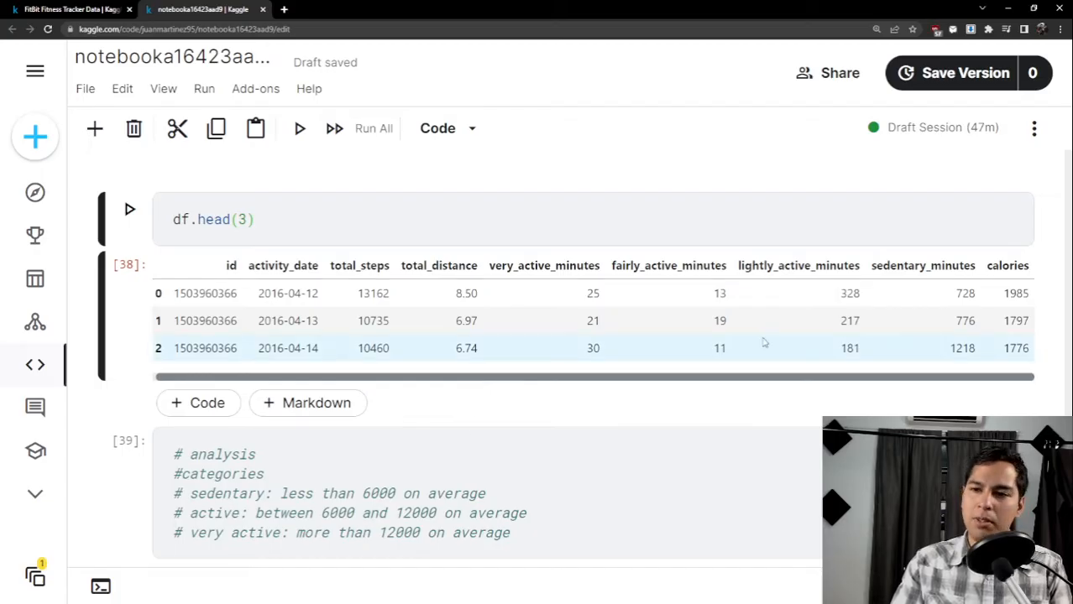
scroll(514, 356, "down", 1)
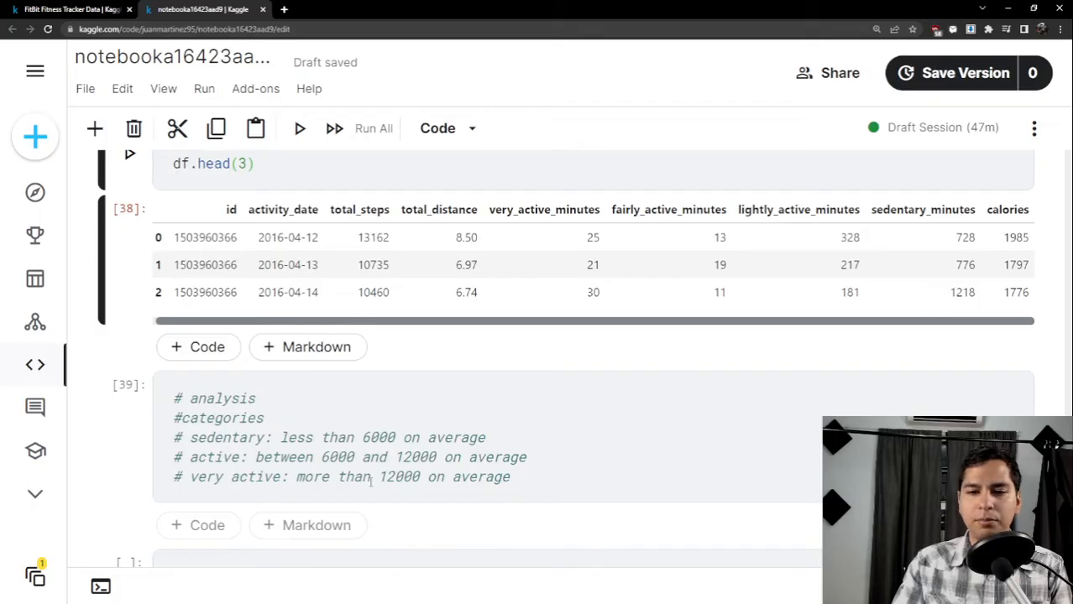
scroll(370, 481, "down", 1)
scroll(428, 456, "up", 1)
scroll(537, 432, "down", 1)
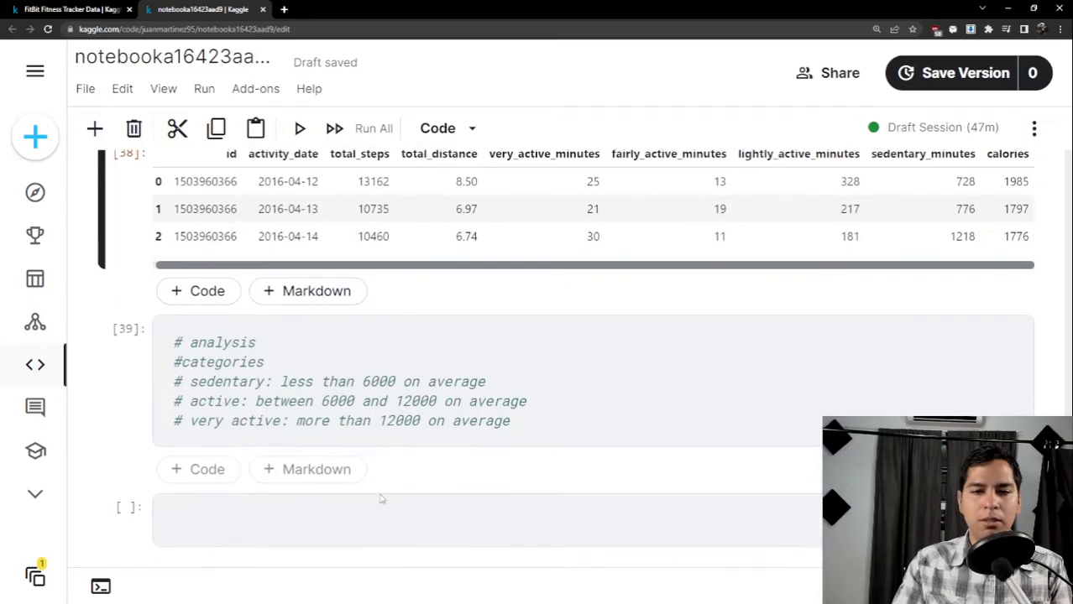
scroll(696, 350, "up", 2)
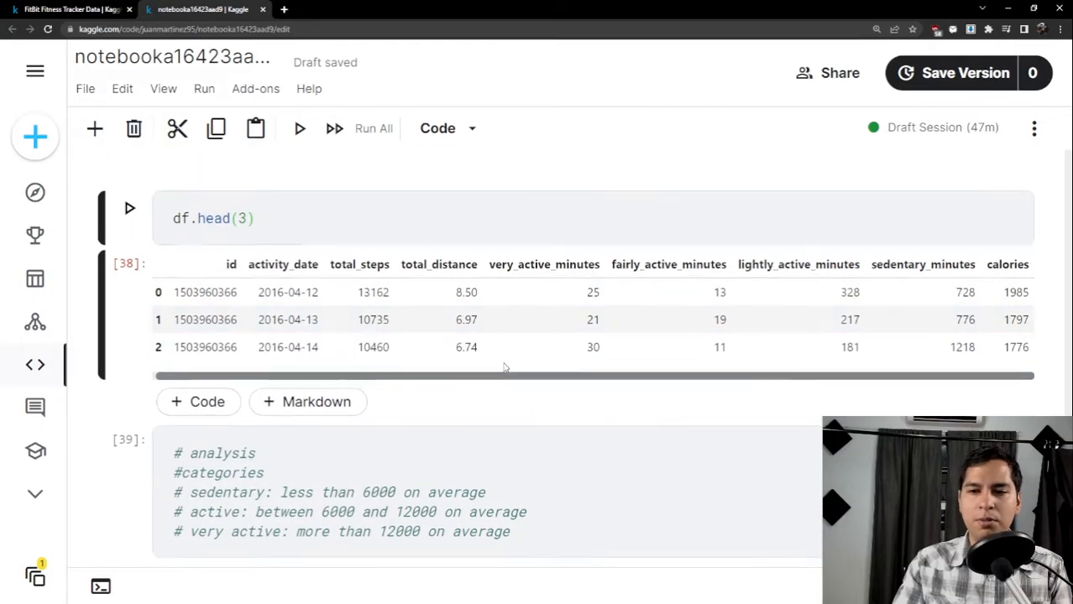
scroll(503, 368, "down", 2)
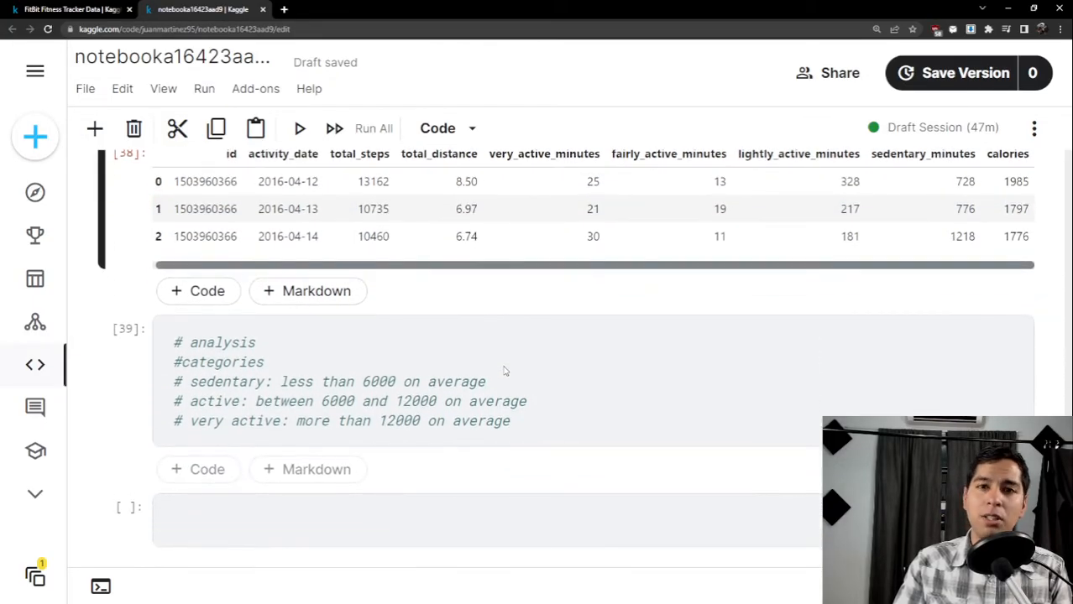
Begin the empty code cell below the analysis comments with the comment "# 2nd category".
left_click(397, 525)
scroll(420, 470, "down", 2)
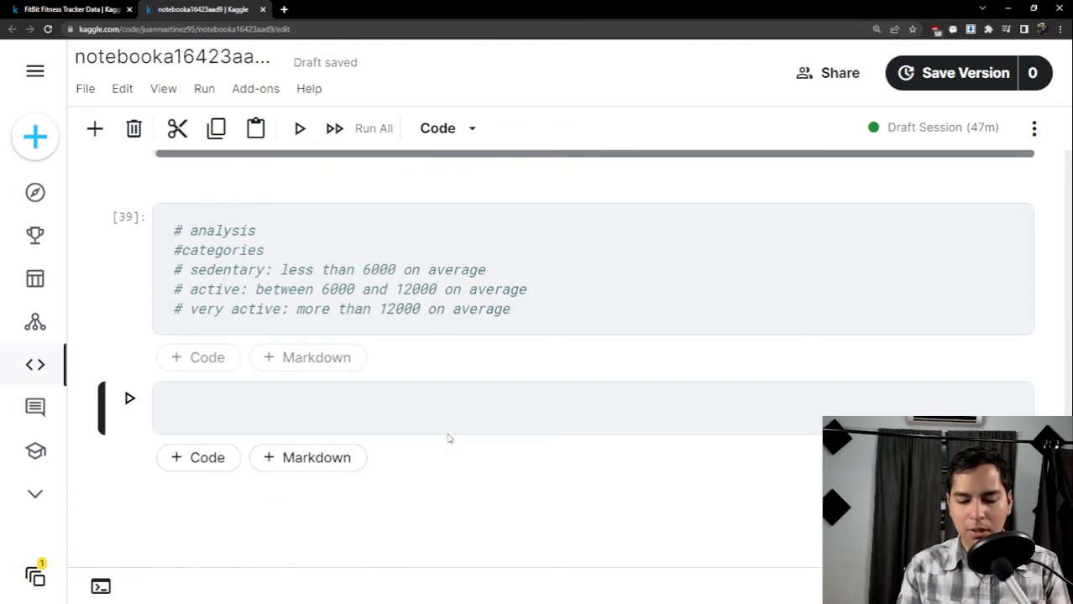
type("# ")
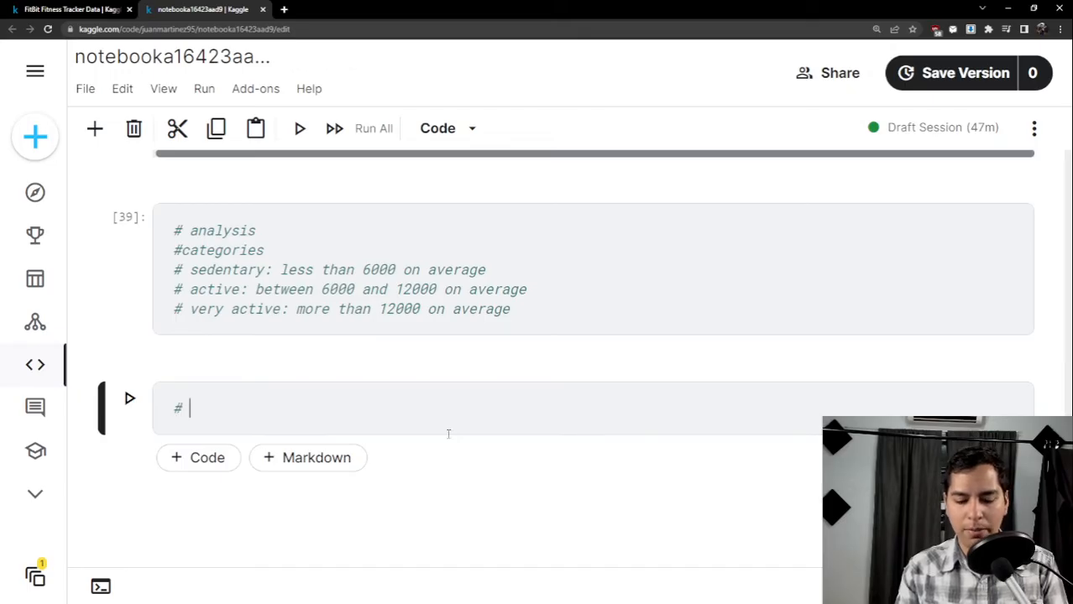
type("2nd c")
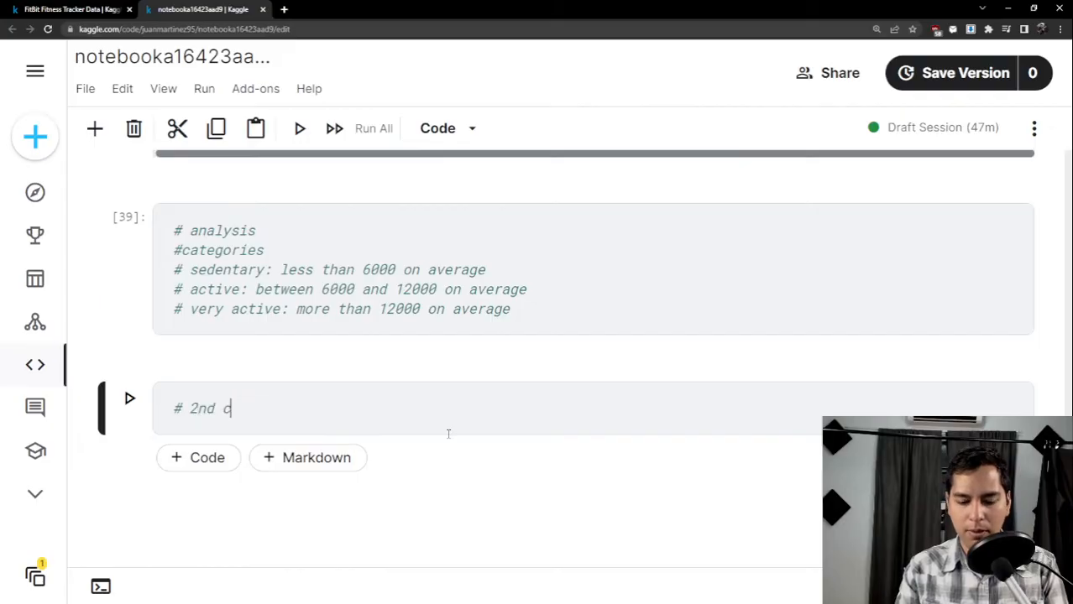
type("ategor")
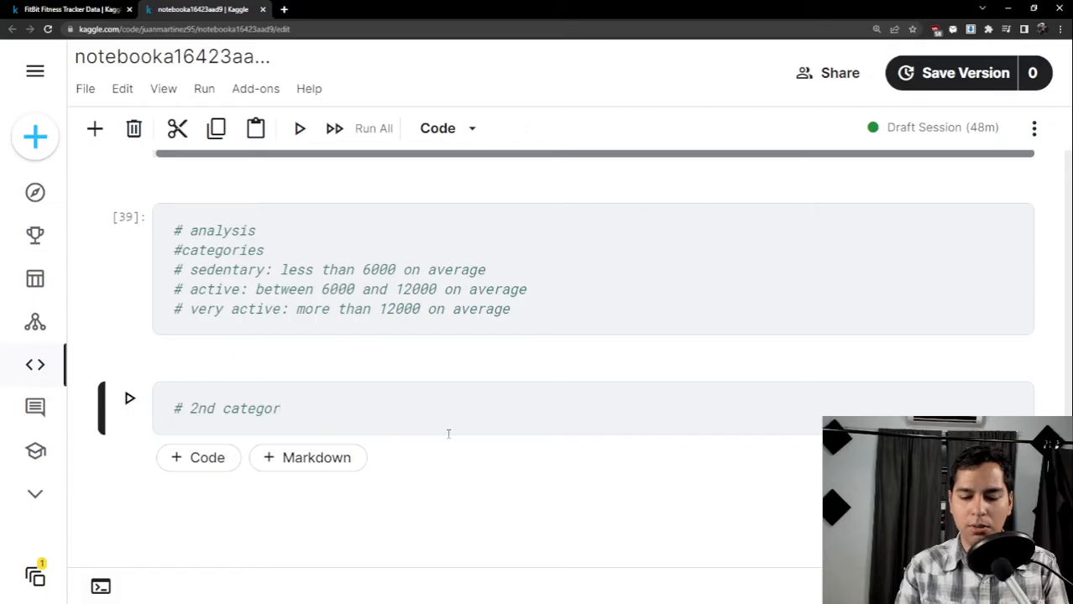
type("y")
key("Return")
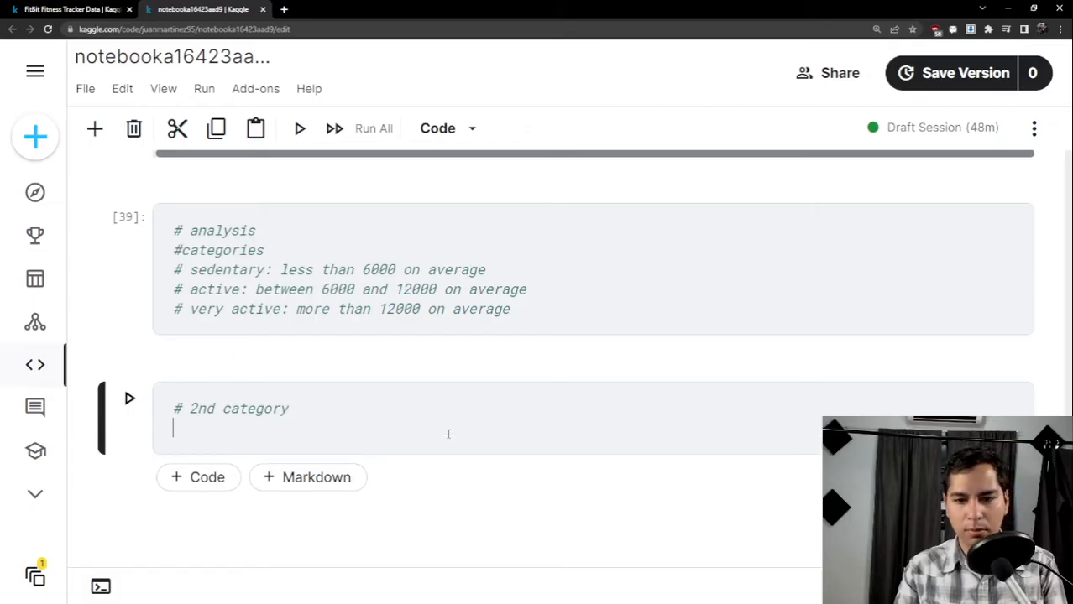
Add the comment line "# low use: less than 8 hours per day" under the 2nd category heading.
type("# low ")
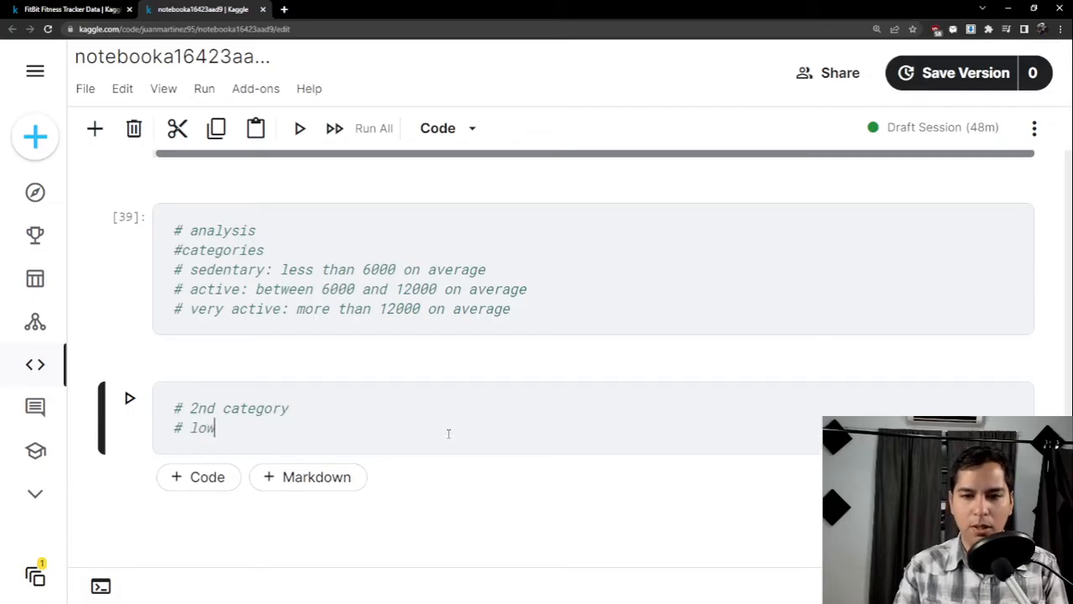
type("use: ")
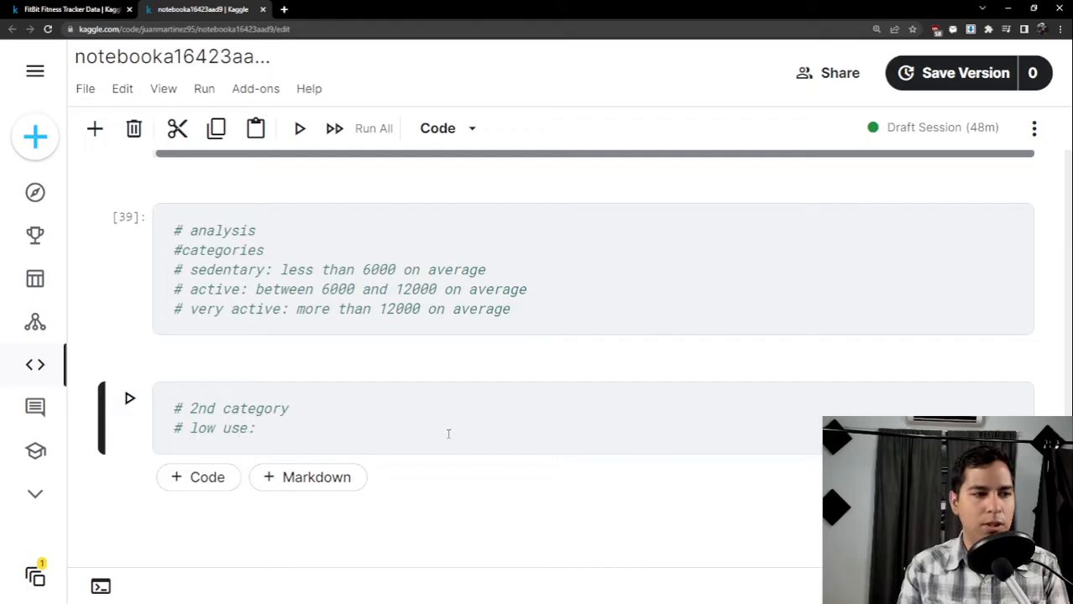
type("less then")
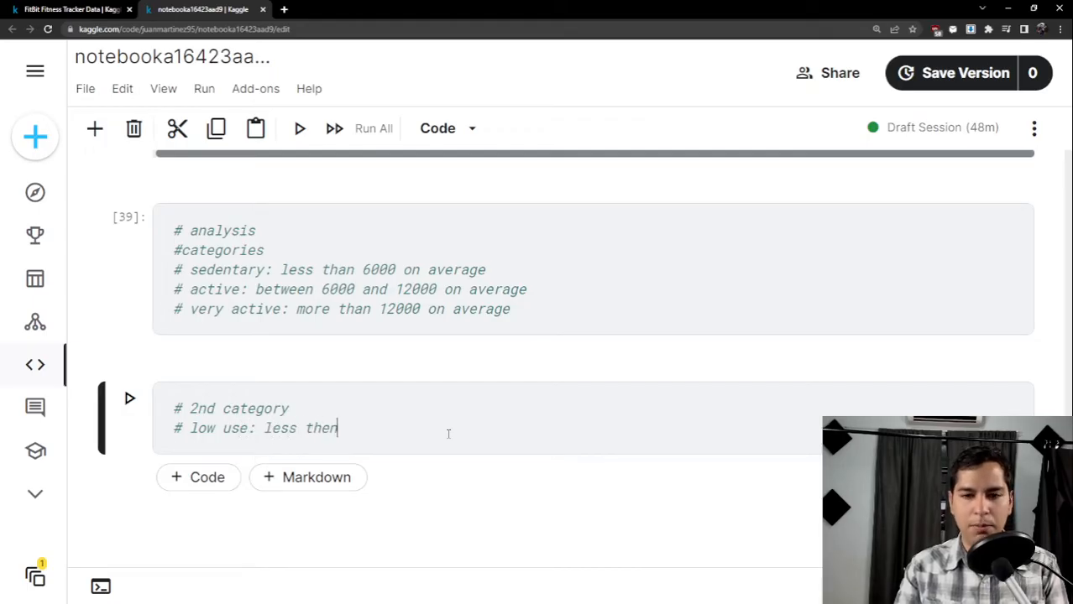
key("BackSpace")
key("BackSpace")
type("an ")
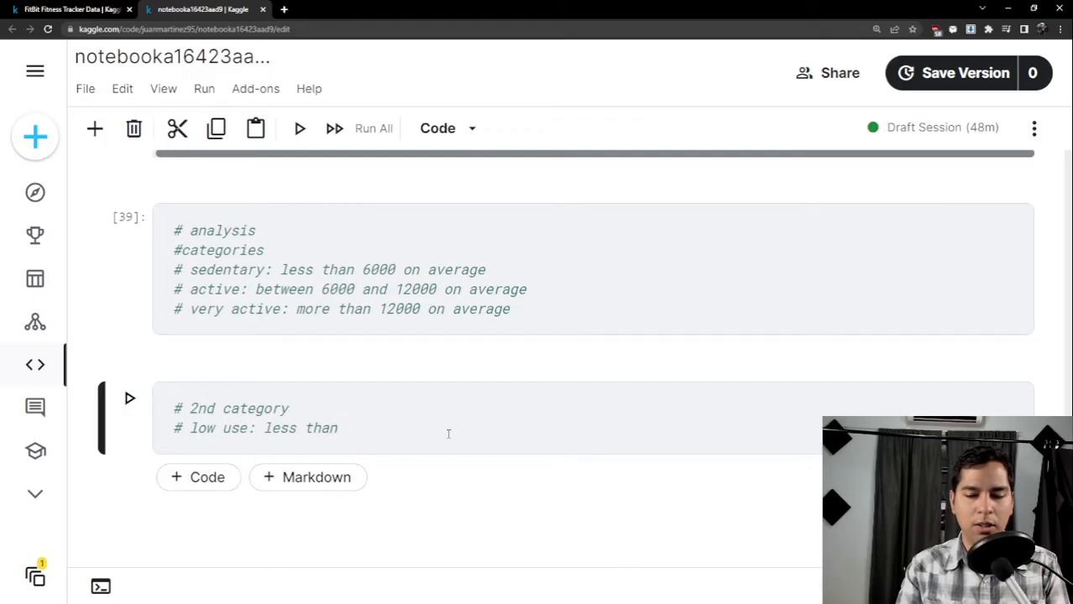
type("8 ")
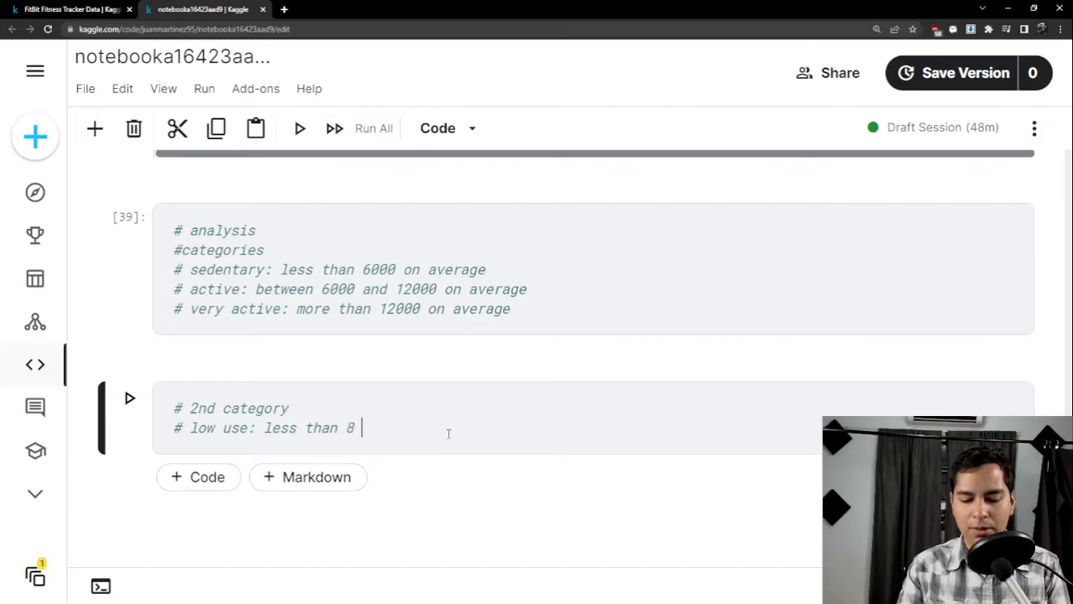
type("hours pe")
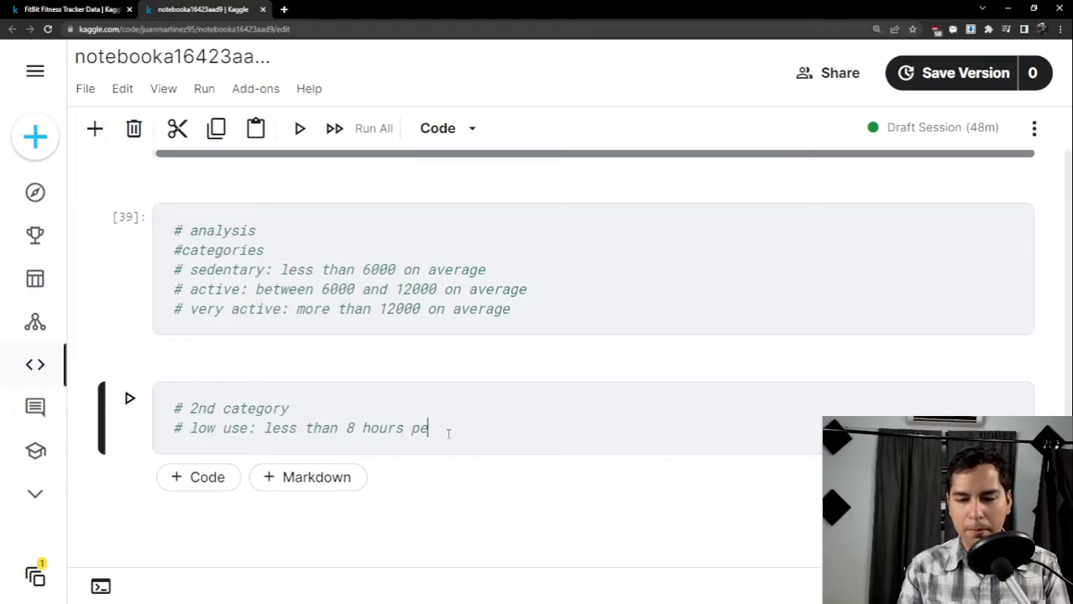
type("r day")
key("Return")
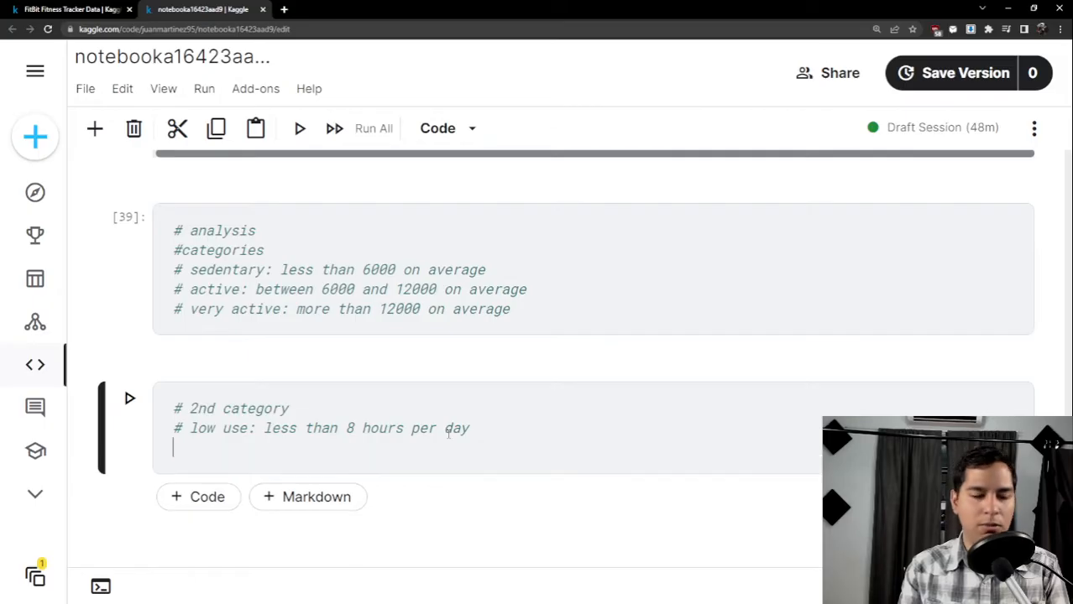
Add the comment line "# normal use: between 8 and 16 hours per day" below the low use line.
type("#")
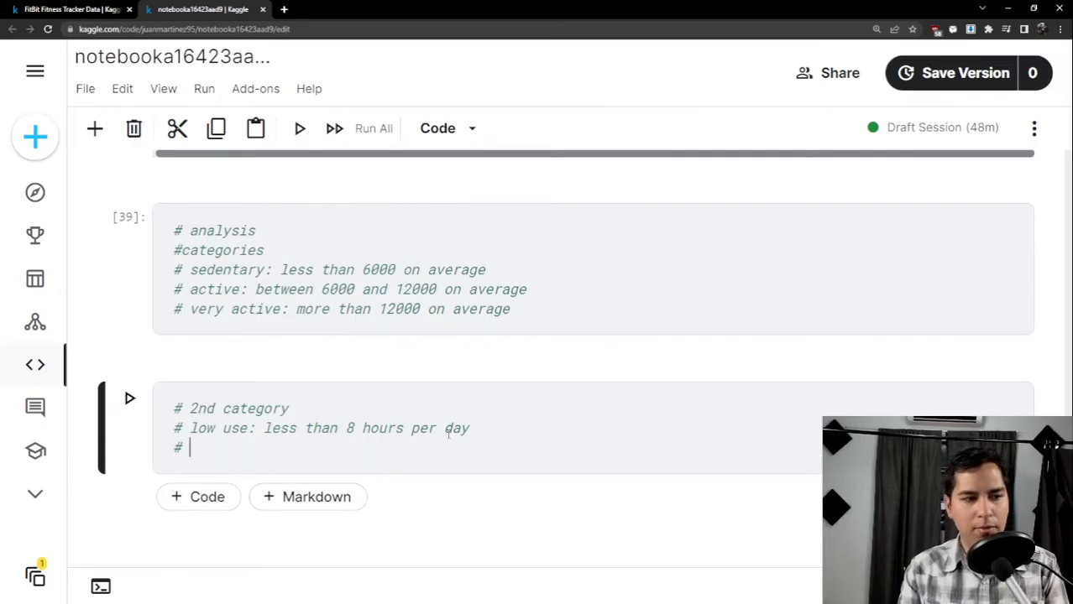
type(" normal us")
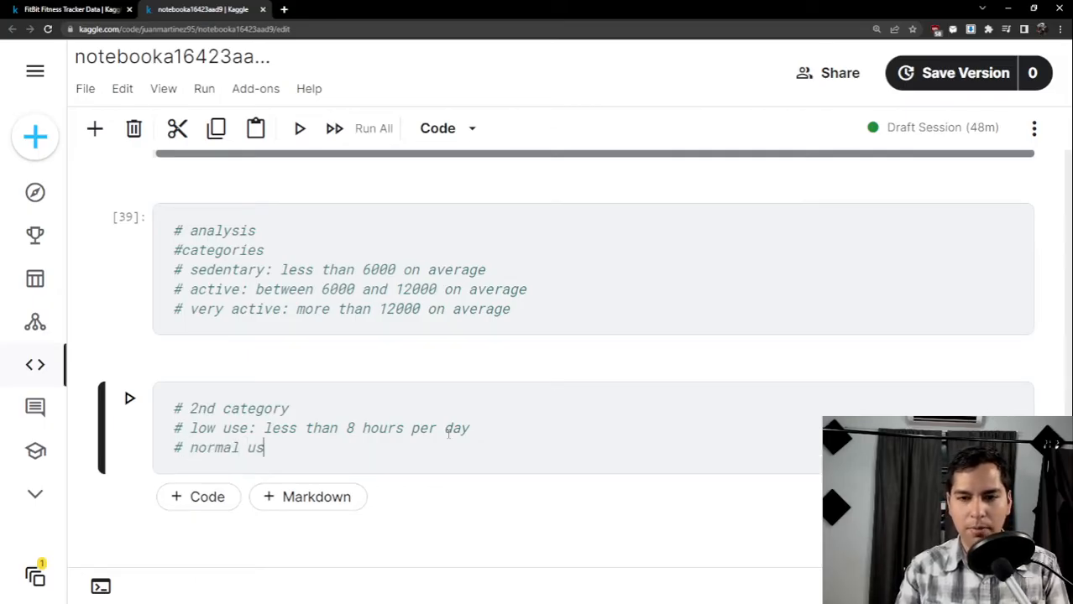
type("e: between")
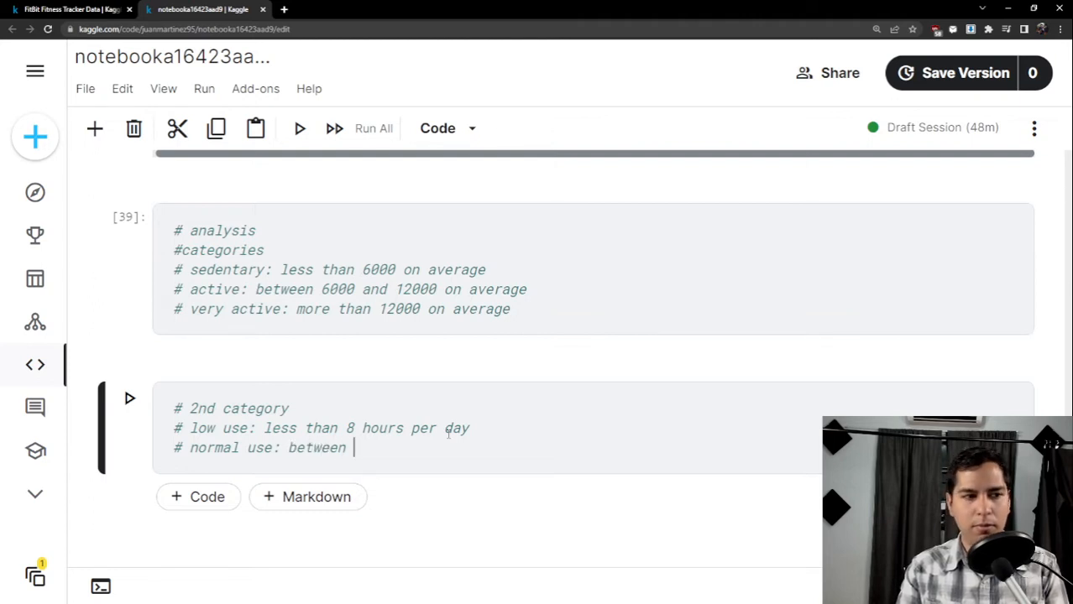
type(" 8 and ")
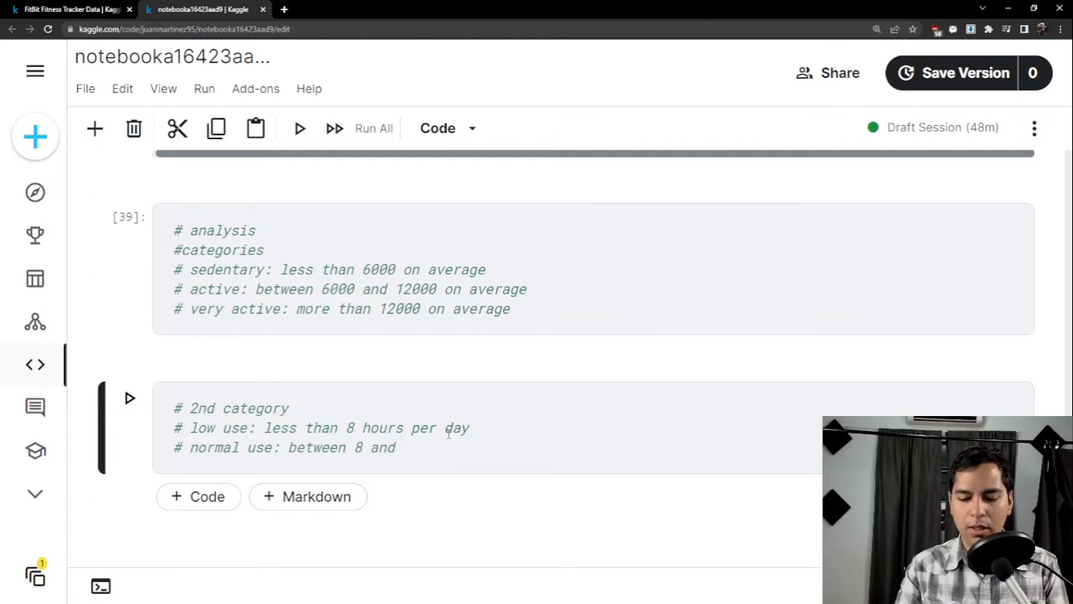
type("16 hpu")
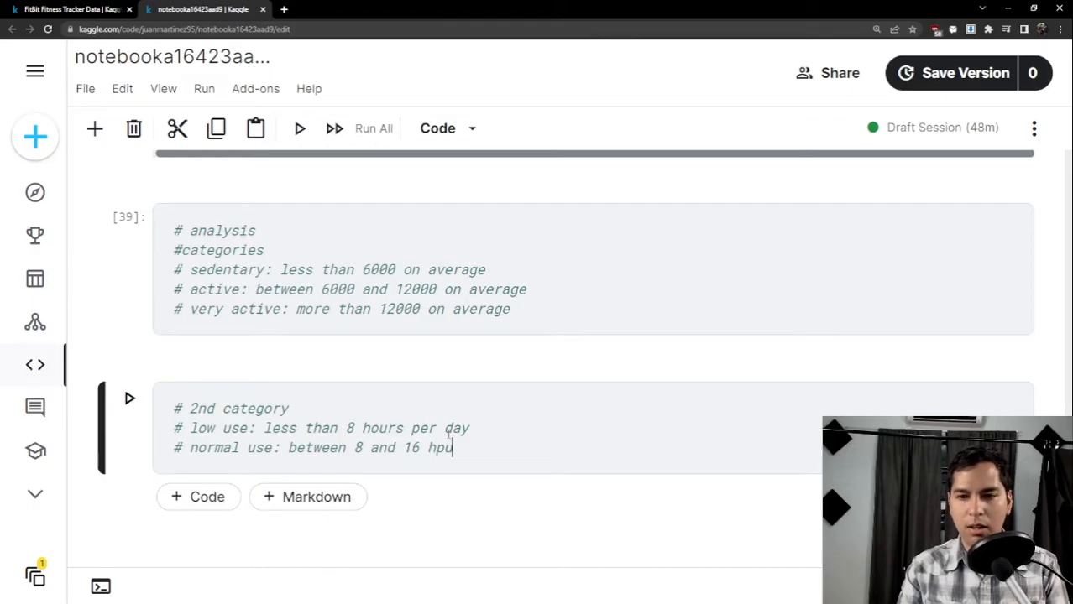
key("BackSpace")
key("BackSpace")
type("ours per")
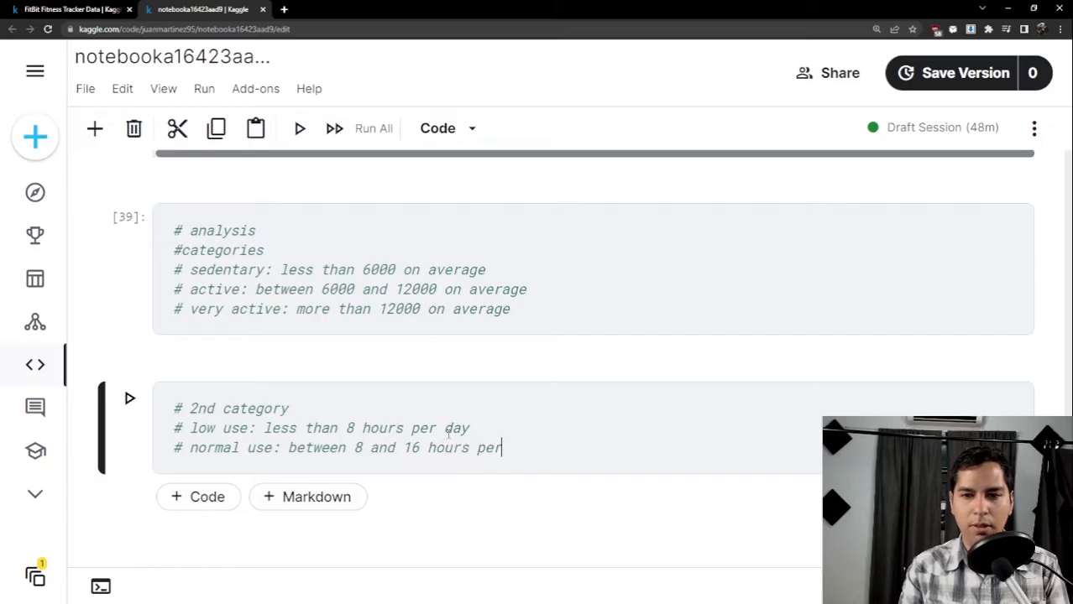
type(" day")
key("Return")
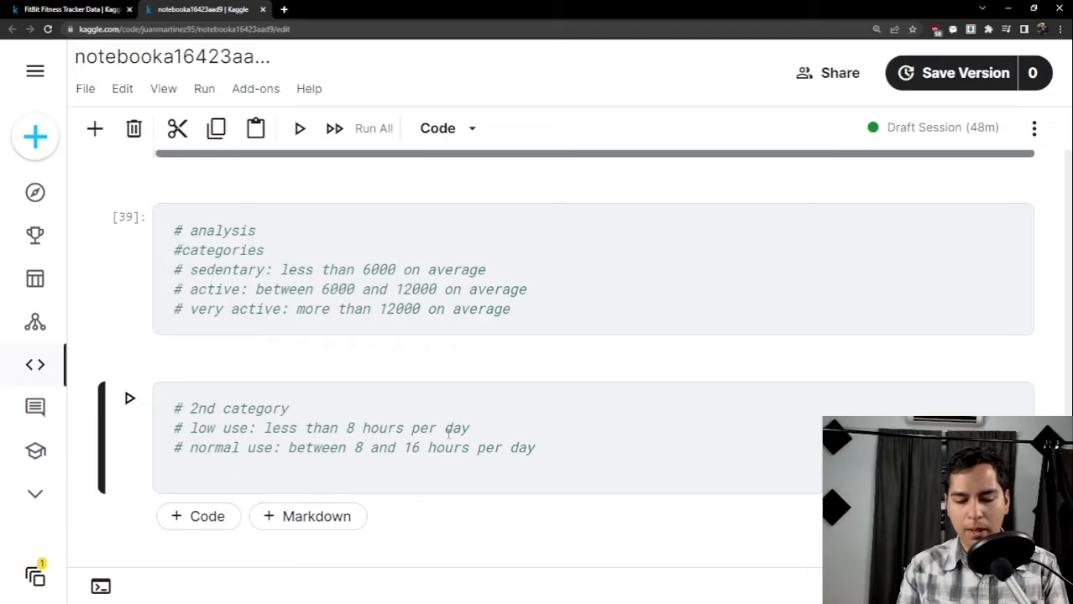
Add the comment line "# high use: more than 16 hours and up to 24 hours" below the normal use line.
type("# high use")
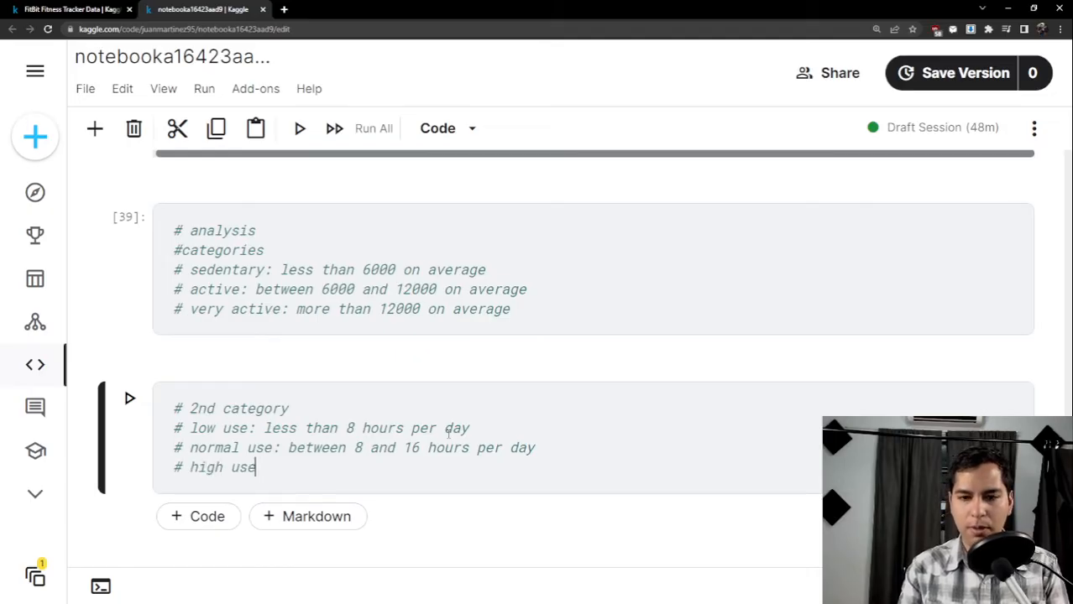
type(": ")
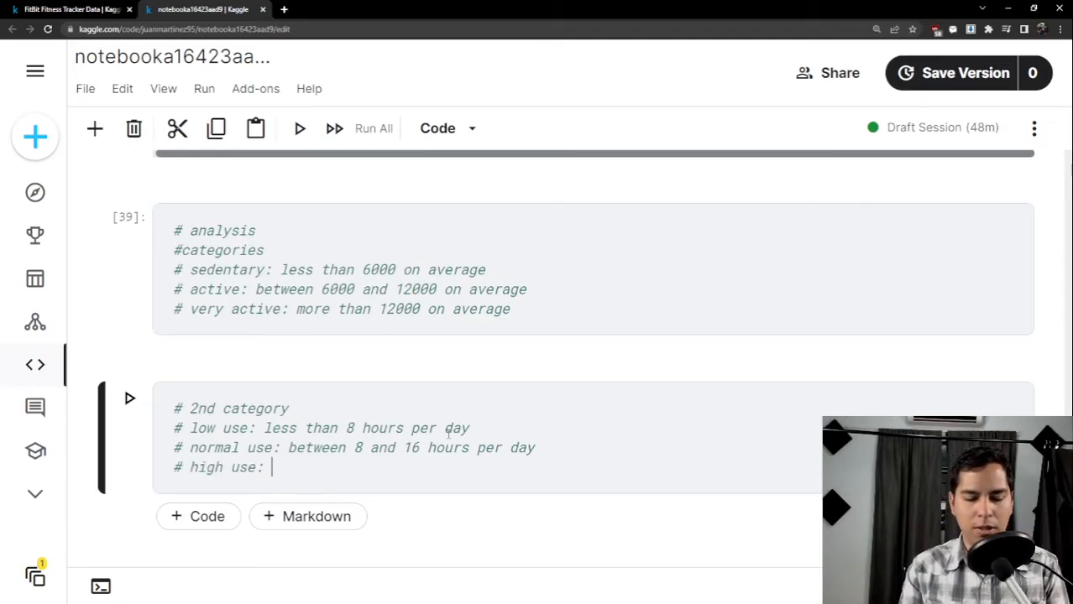
type("more than")
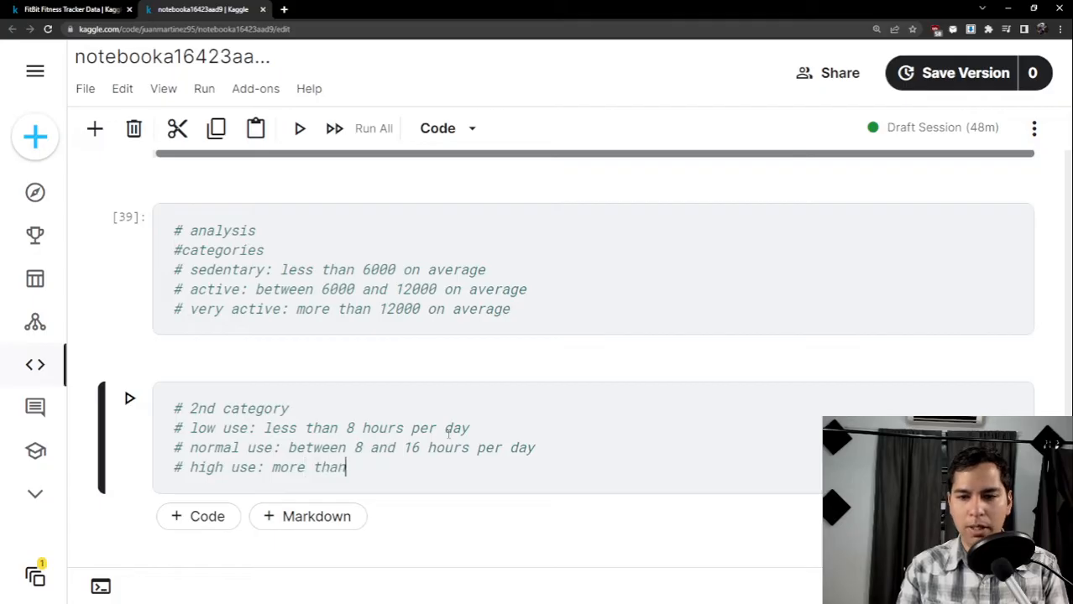
type(" 16 ho")
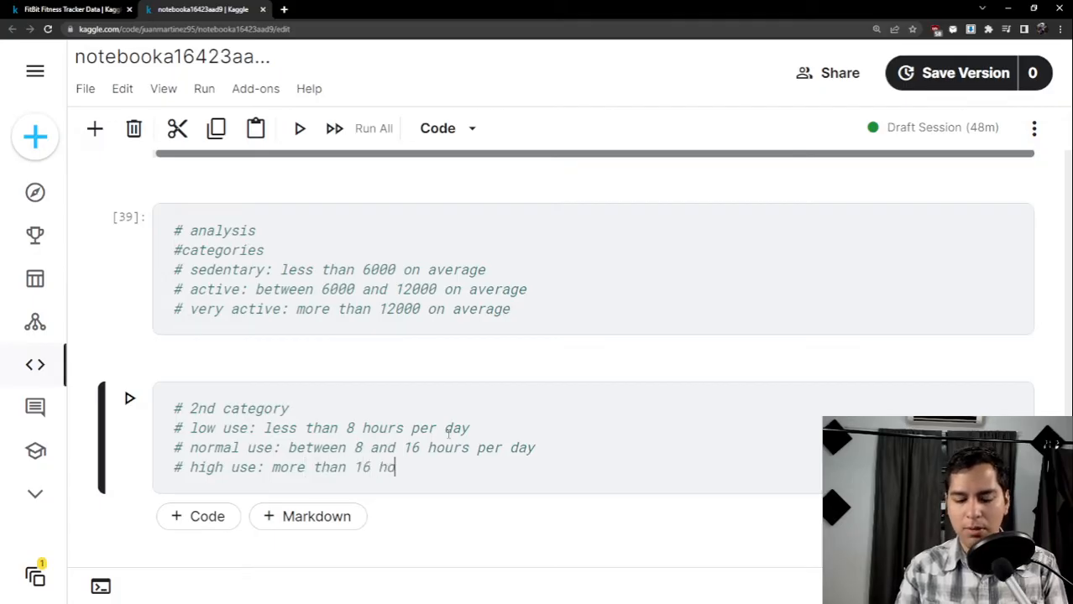
type("urs and up top")
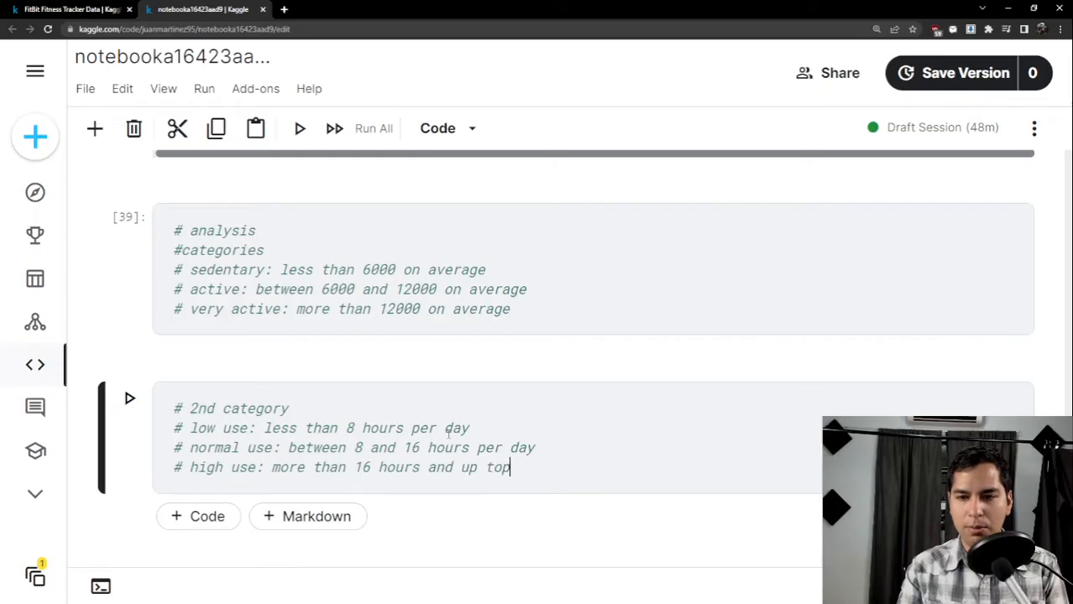
key("BackSpace")
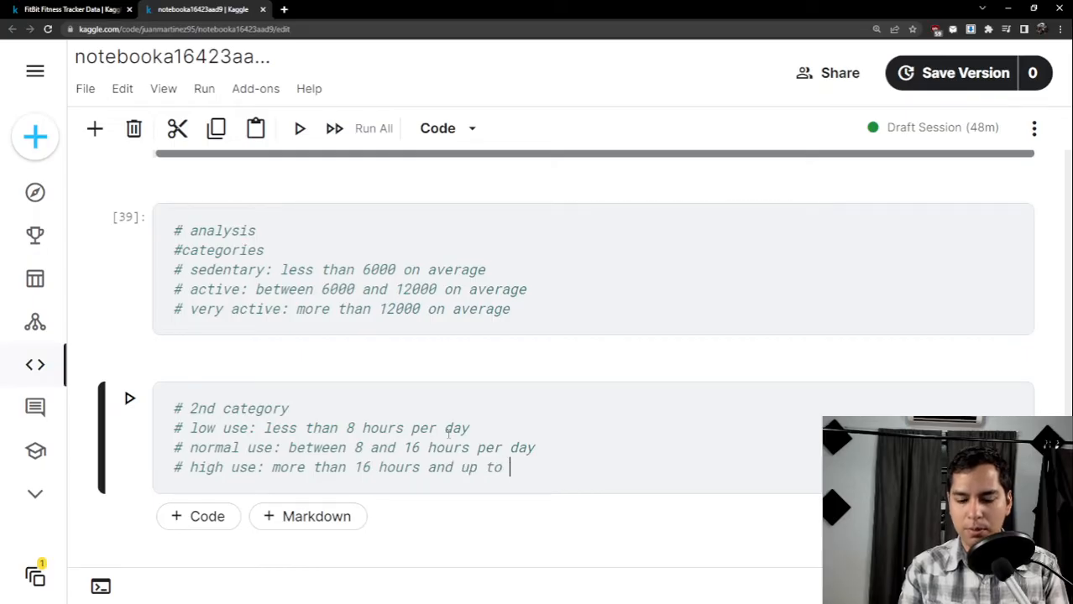
type("24 hours")
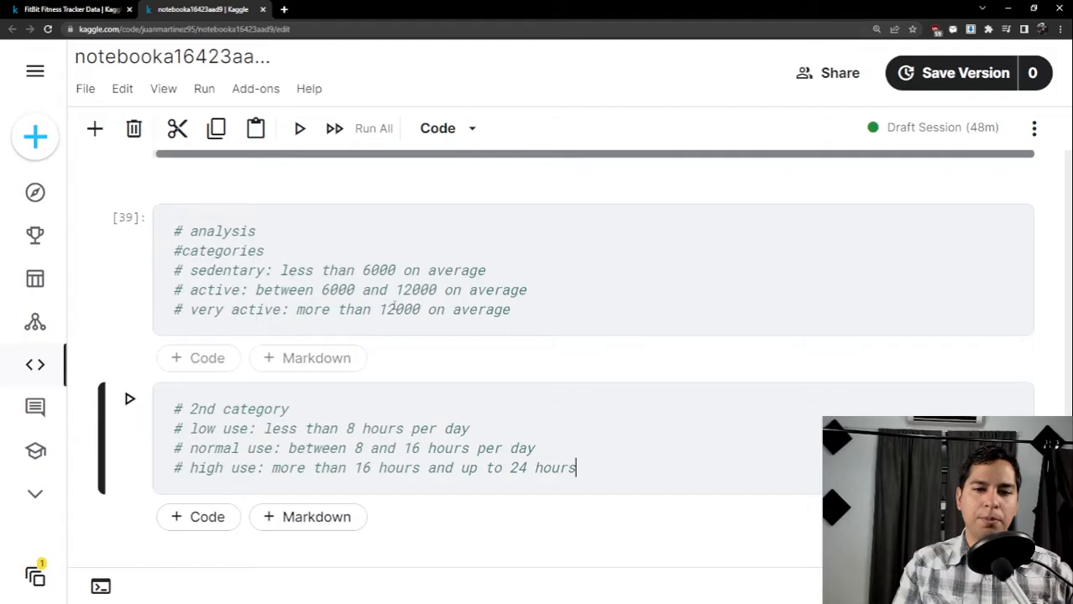
Compare the high use definition in the 2nd category cell with the very active definition in the analysis cell.
scroll(394, 306, "up", 1)
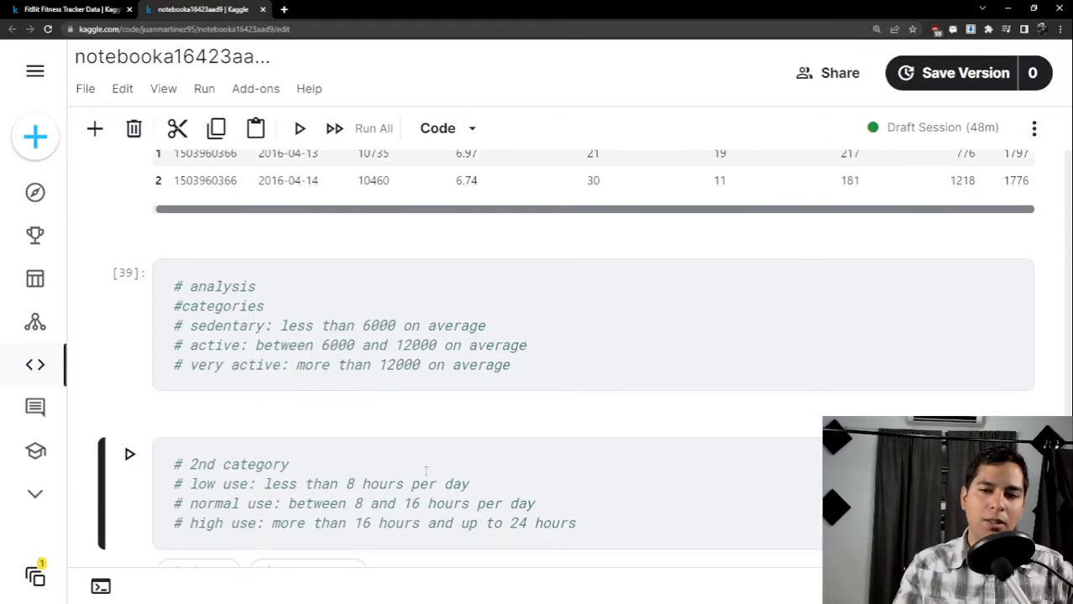
scroll(344, 486, "down", 1)
left_click(618, 401)
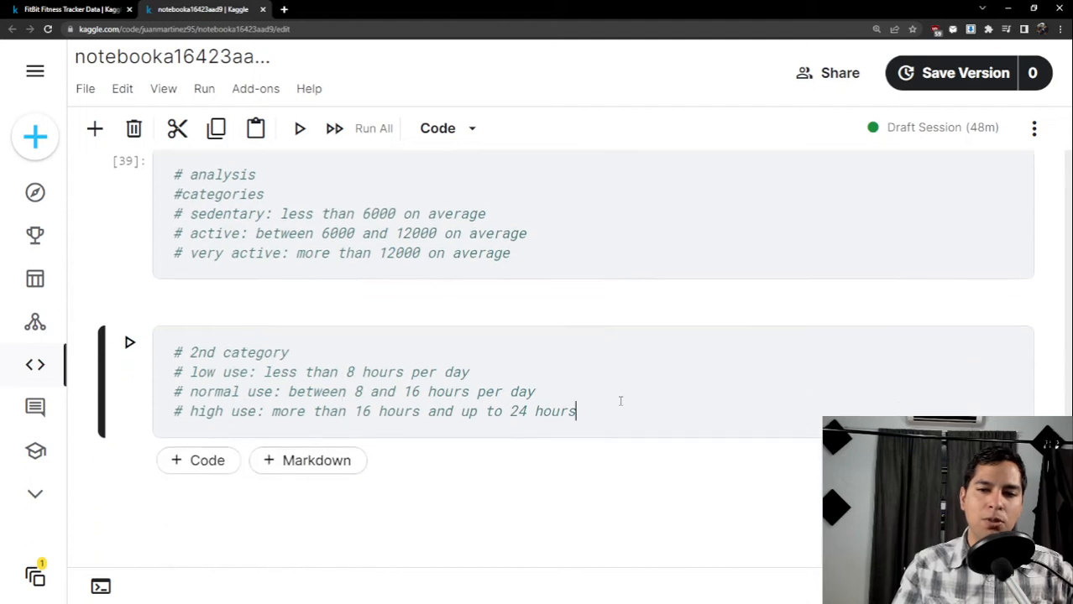
left_click_drag(592, 407, 239, 411)
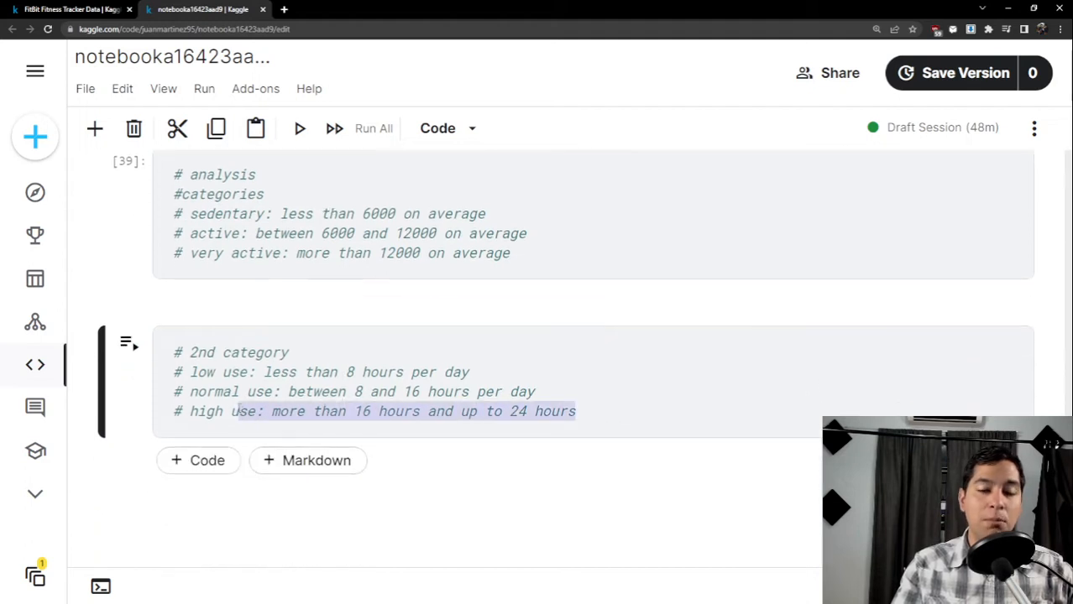
left_click(189, 411)
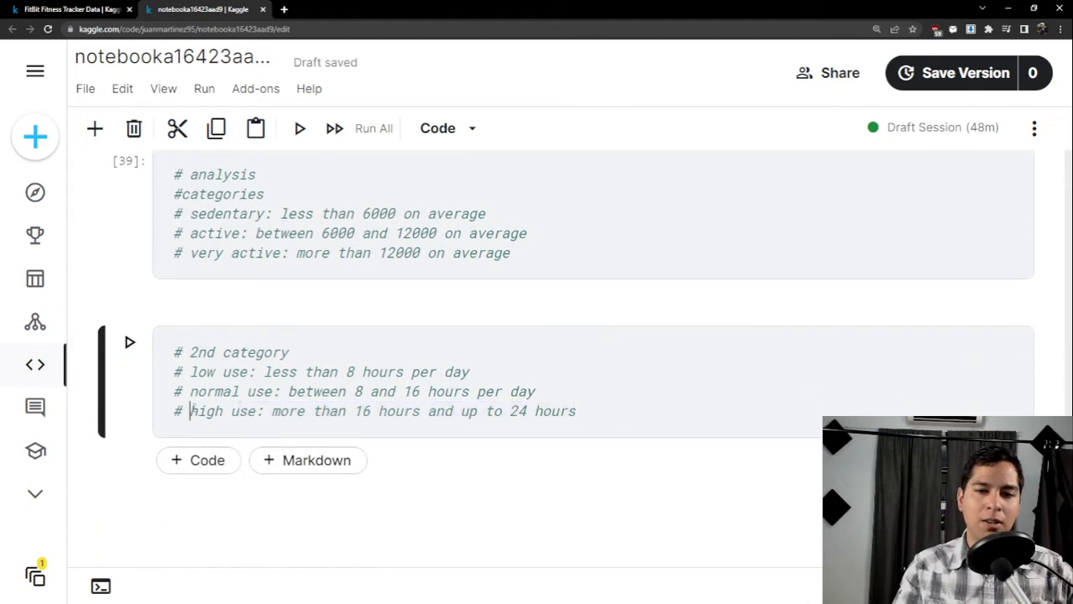
left_click_drag(190, 411, 258, 412)
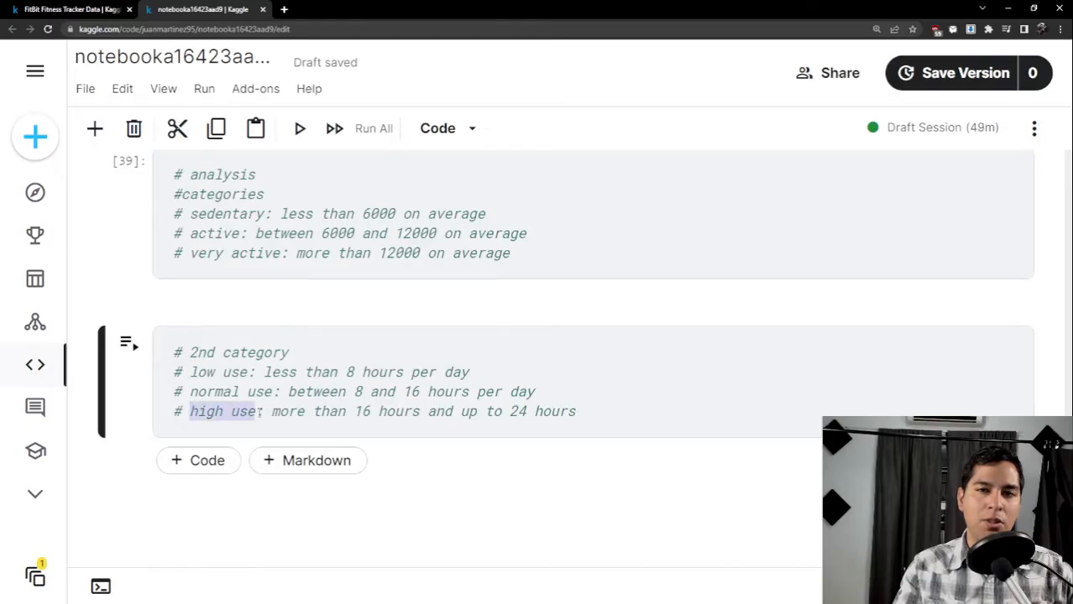
scroll(289, 411, "up", 1)
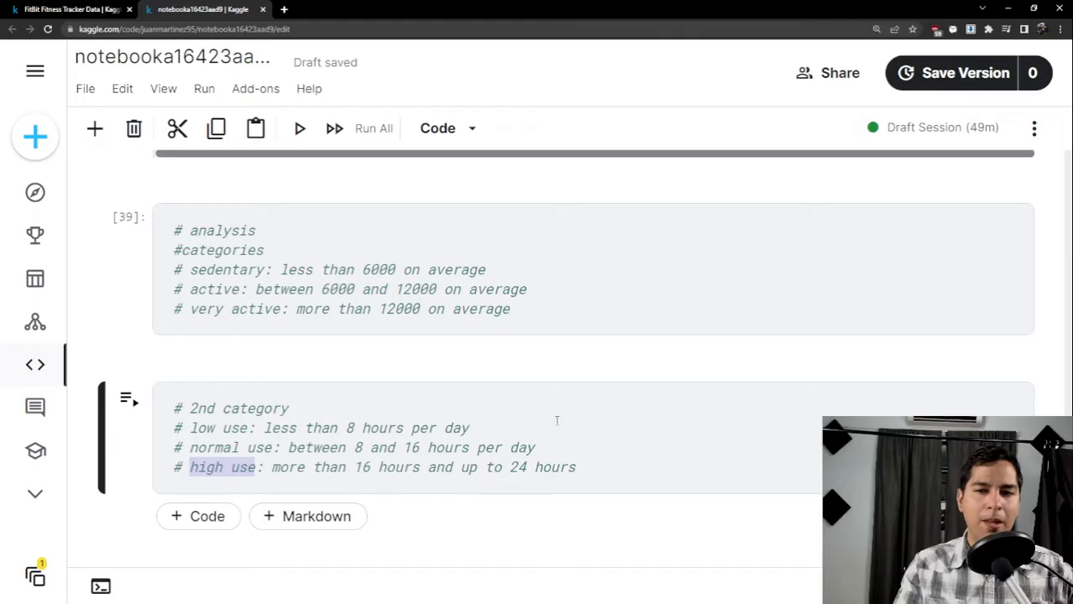
left_click_drag(510, 310, 194, 310)
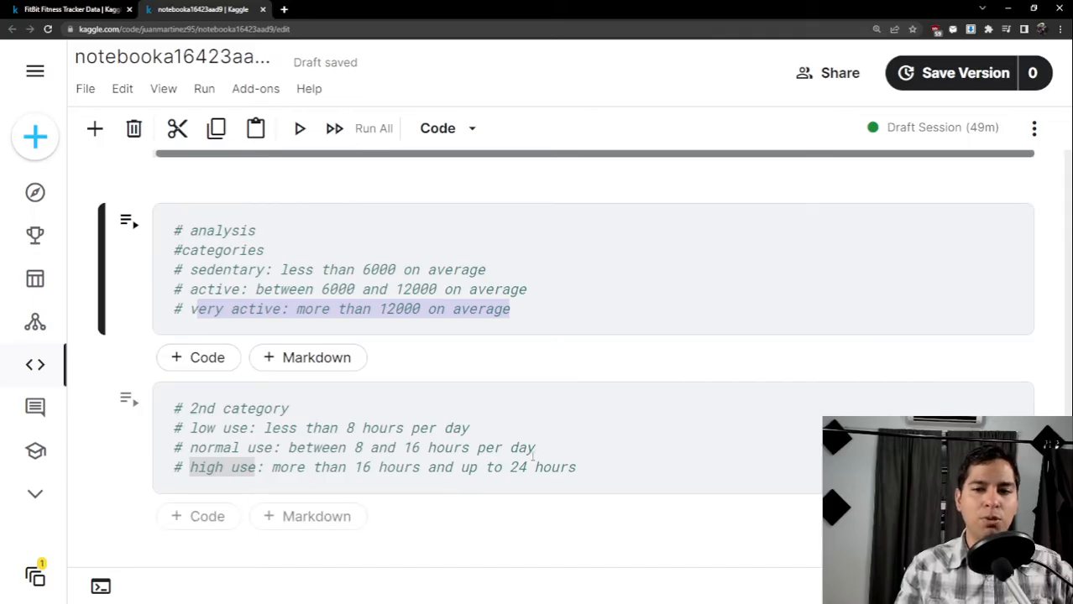
left_click_drag(584, 473, 261, 475)
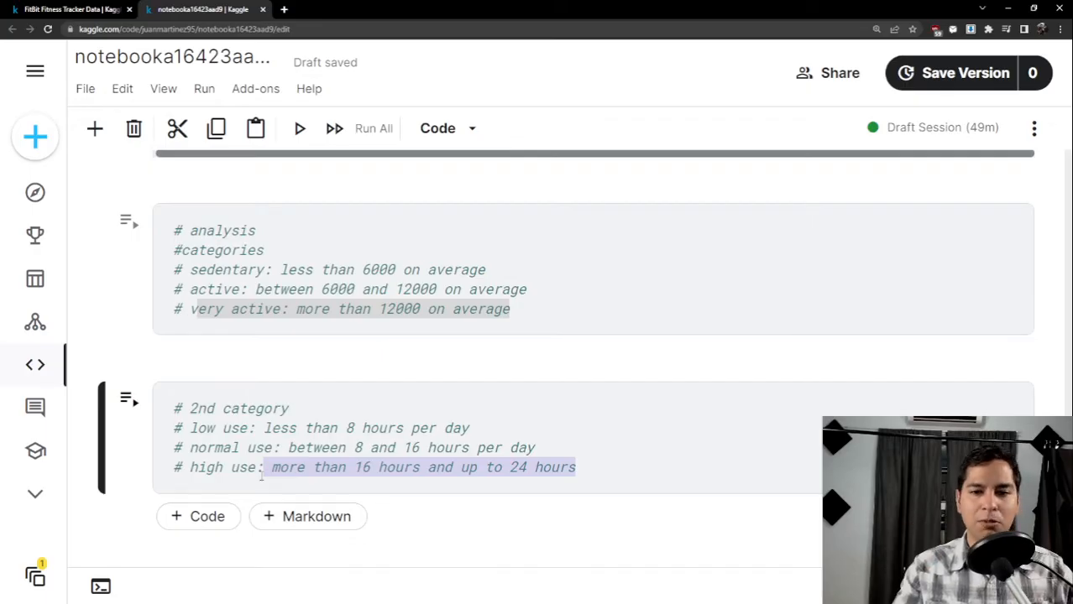
left_click(583, 469)
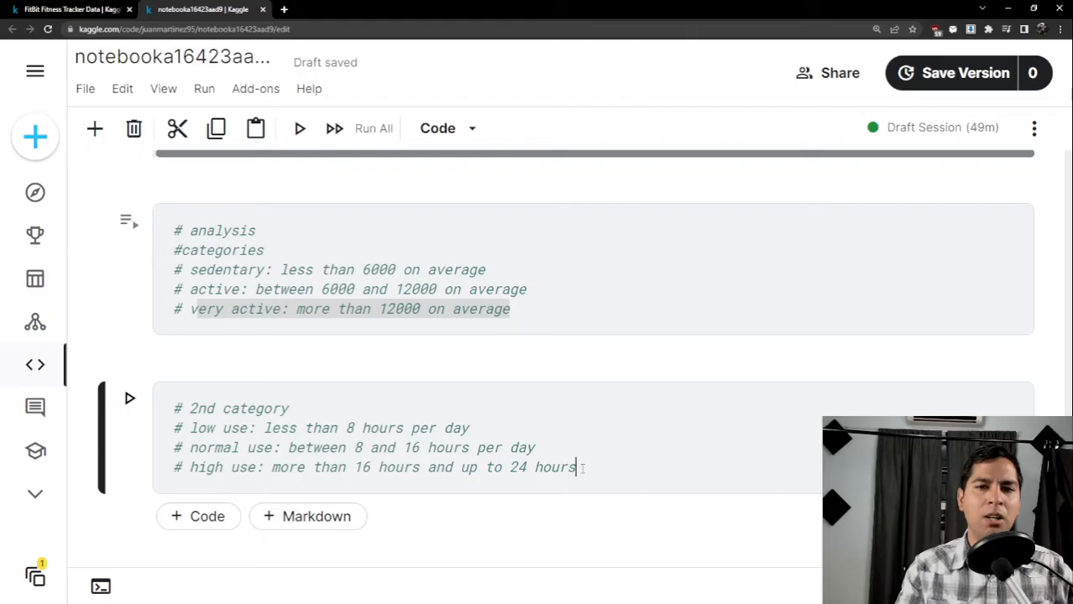
Compare the sedentary definition in the analysis cell with the low use definition in the 2nd category cell.
left_click_drag(484, 269, 198, 264)
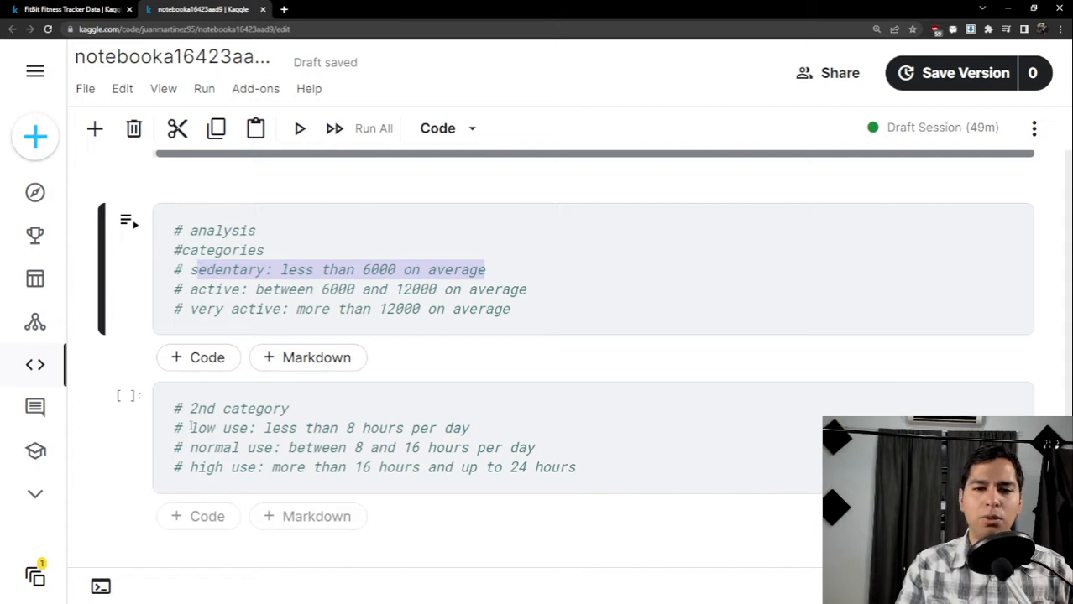
left_click_drag(191, 428, 488, 427)
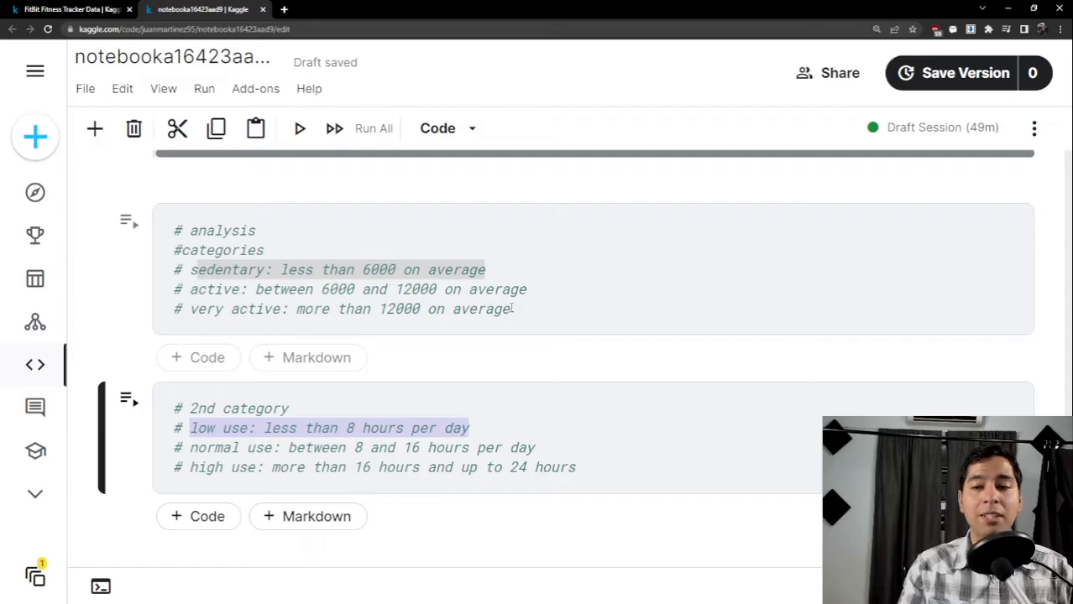
left_click(512, 309)
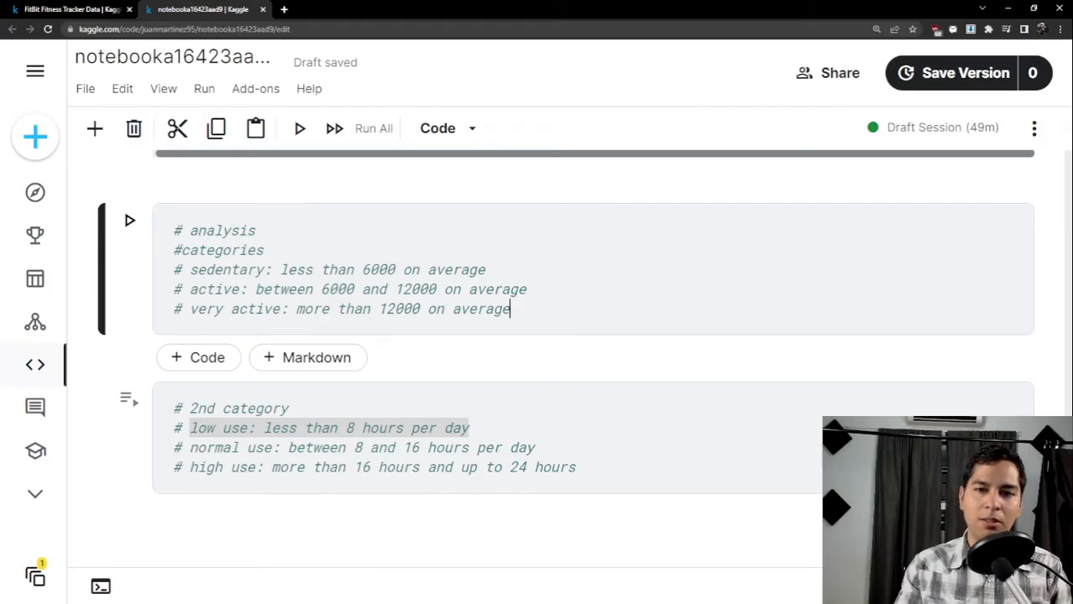
Add the missing space in the "# categories" comment and insert a blank line plus a new line below the very active definition.
left_click(183, 253)
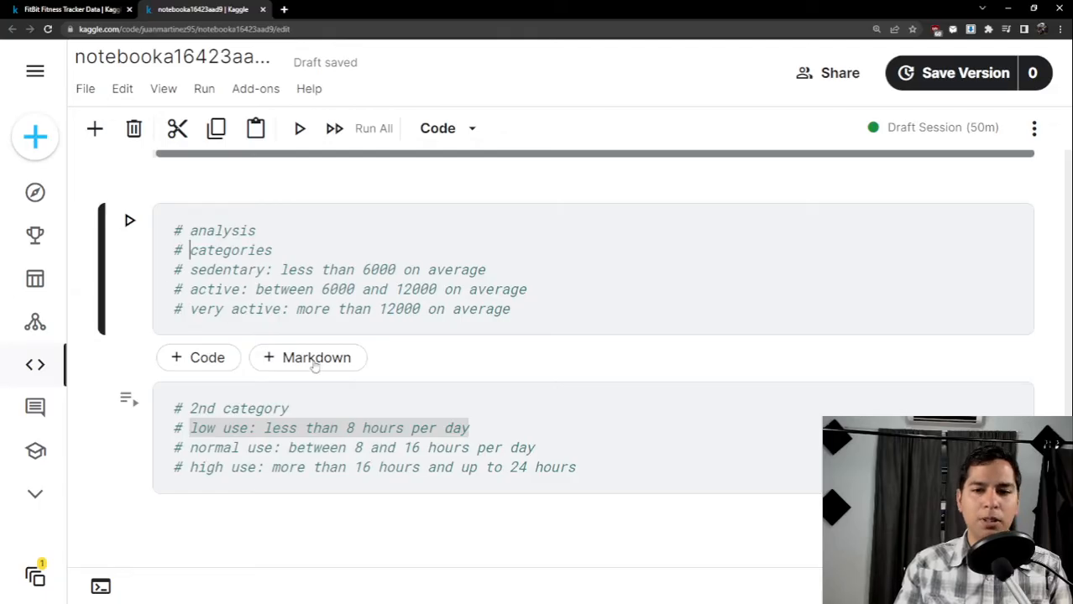
left_click(633, 473)
left_click(536, 304)
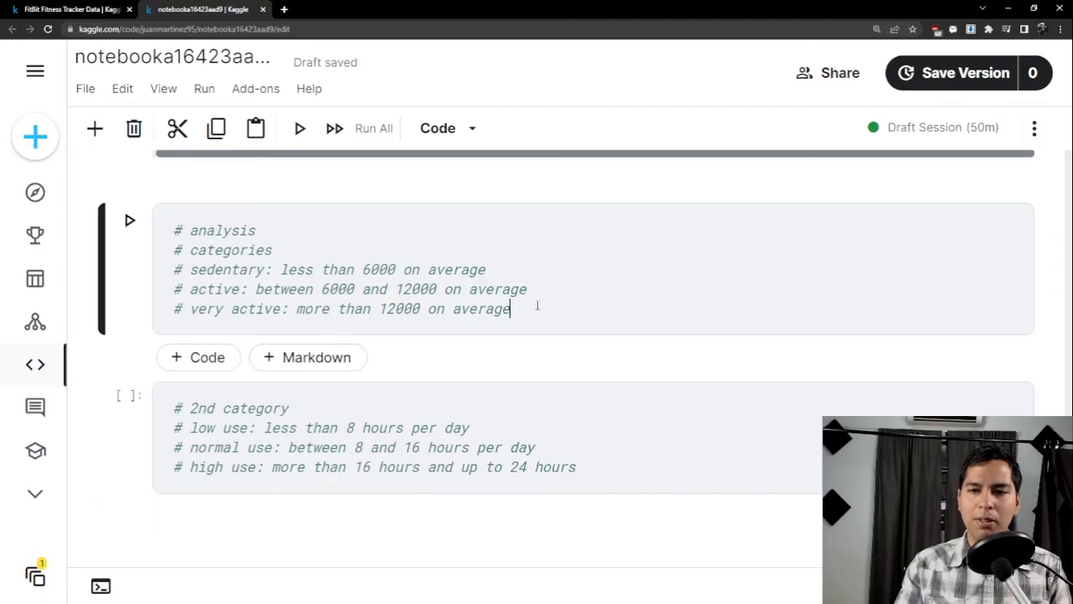
key("Return")
key("Return")
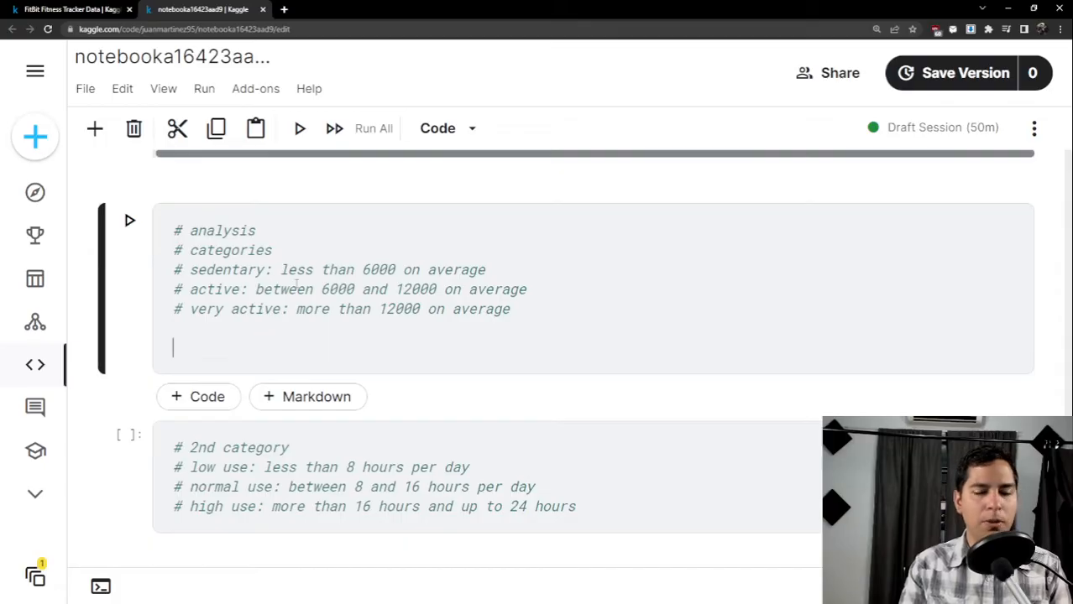
type("id")
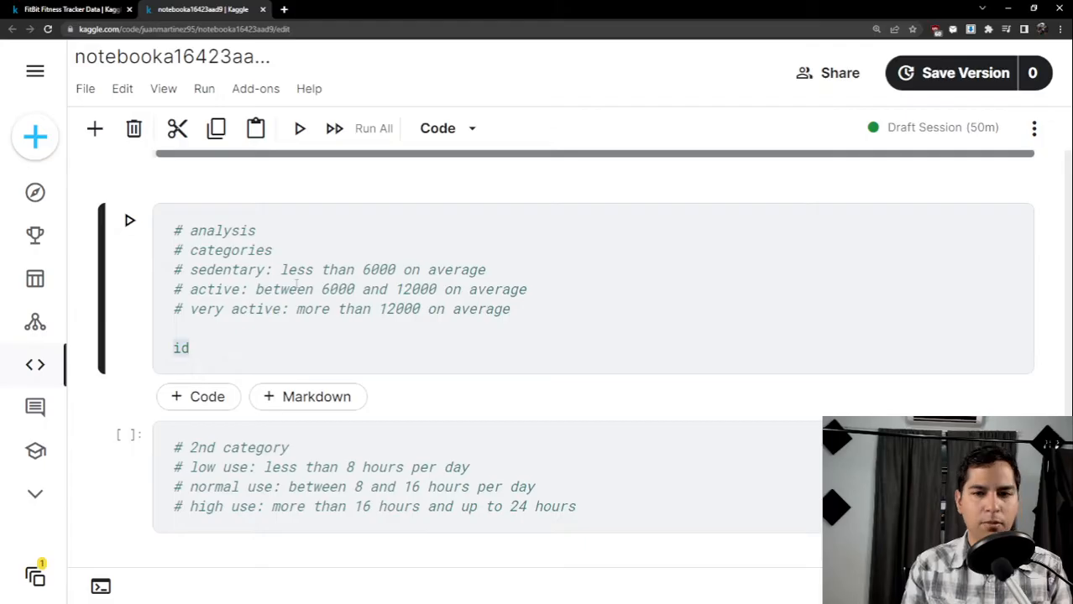
type("_gro")
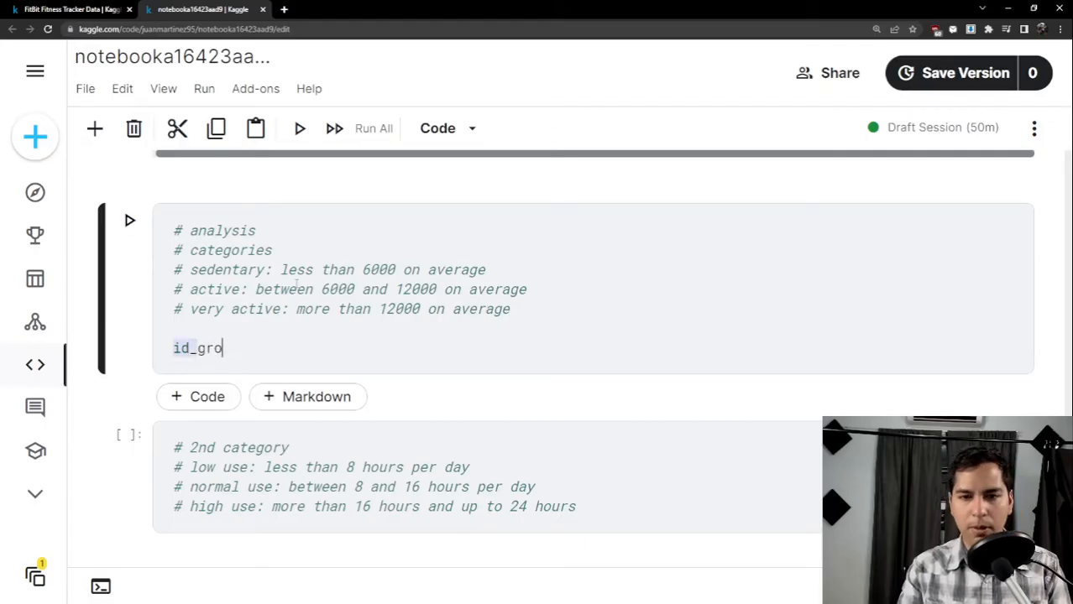
key("BackSpace")
type("p")
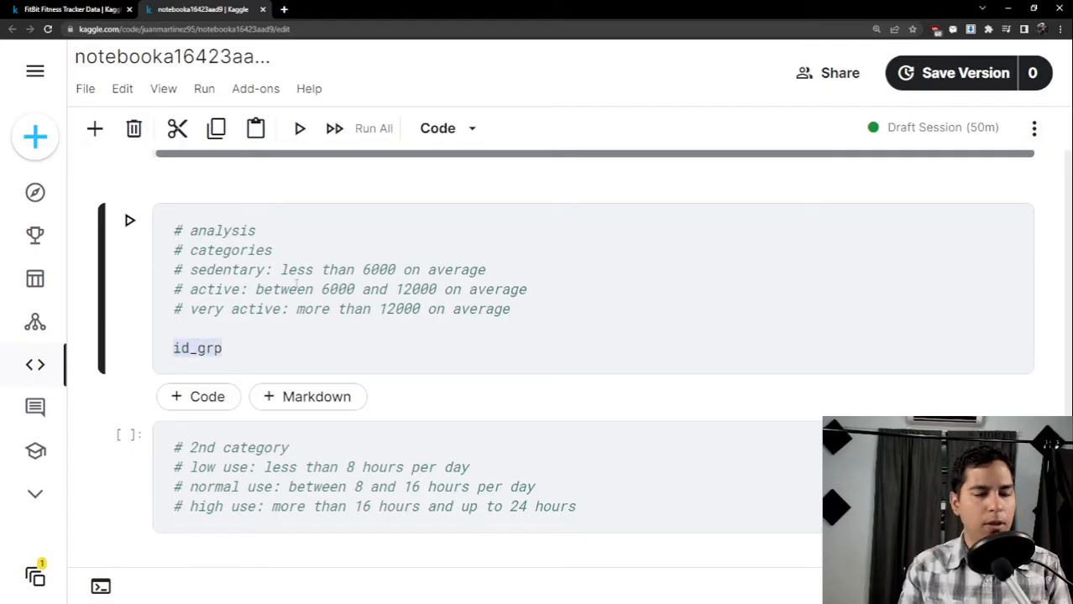
key("BackSpace")
key("BackSpace")
key("BackSpace")
key("BackSpace")
key("BackSpace")
key("BackSpace")
Try to list the distinct ids by adding df['id'].unique_values() to the analysis cell and running it.
type("d")
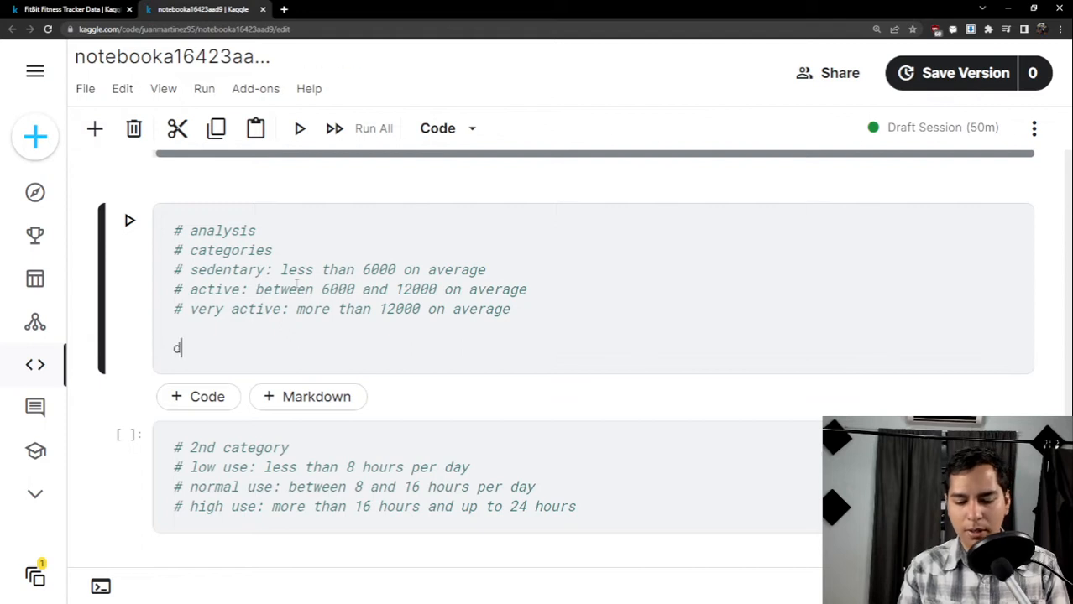
type("f['id")
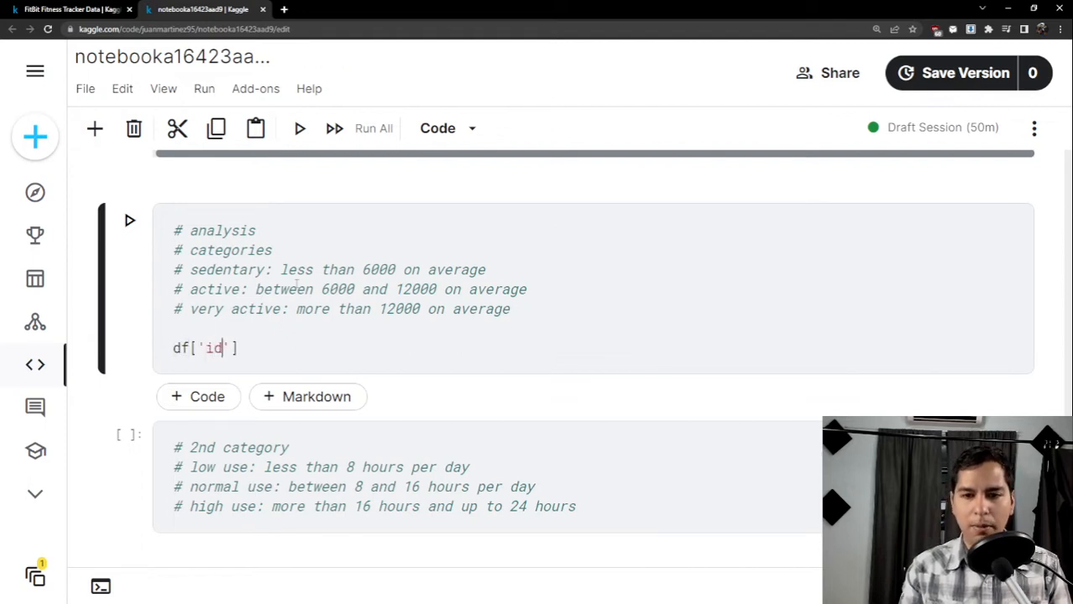
key("End")
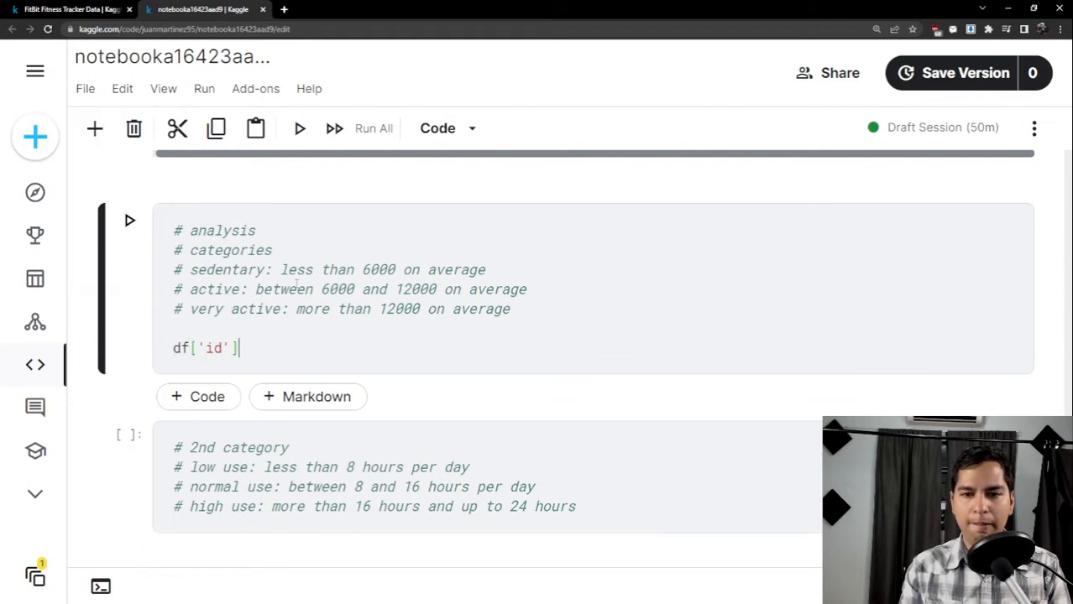
type(".uni")
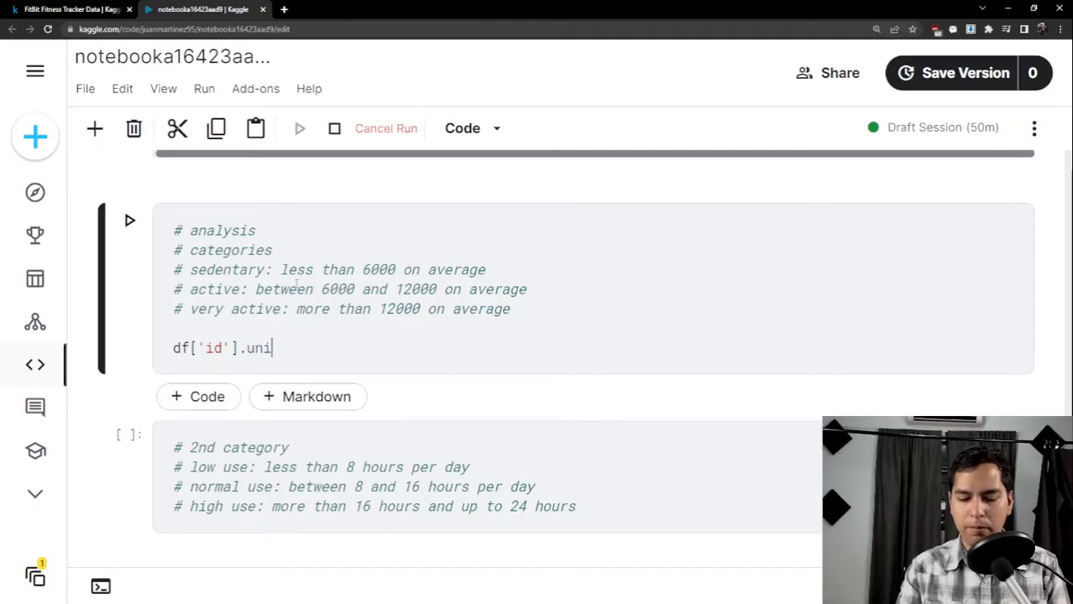
type("que_values(")
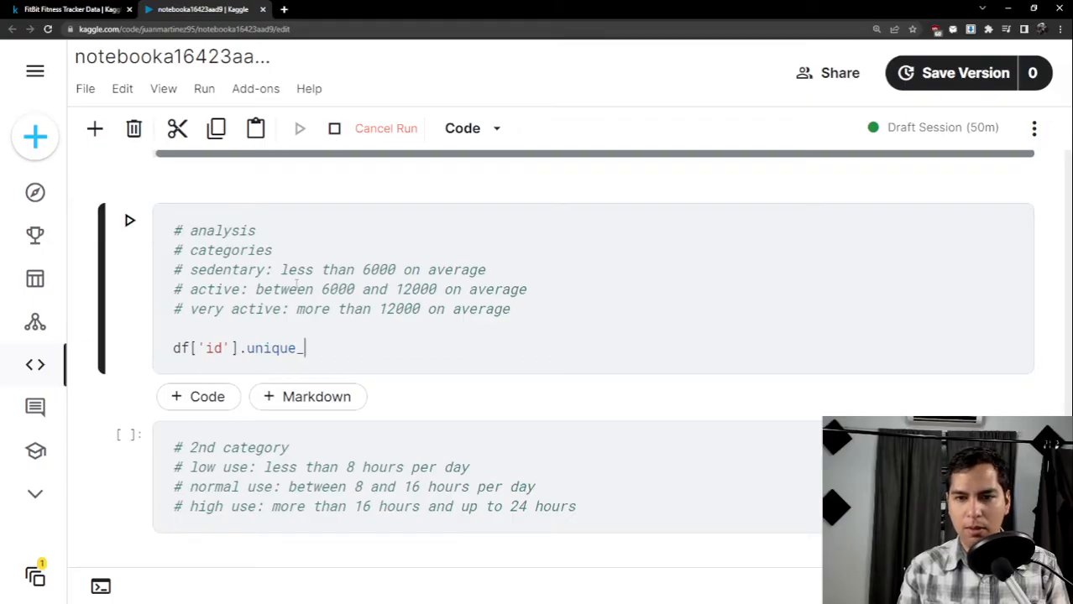
key("shift+Return")
Change the method call on the id column to unique() and run the analysis cell again.
left_click(355, 350)
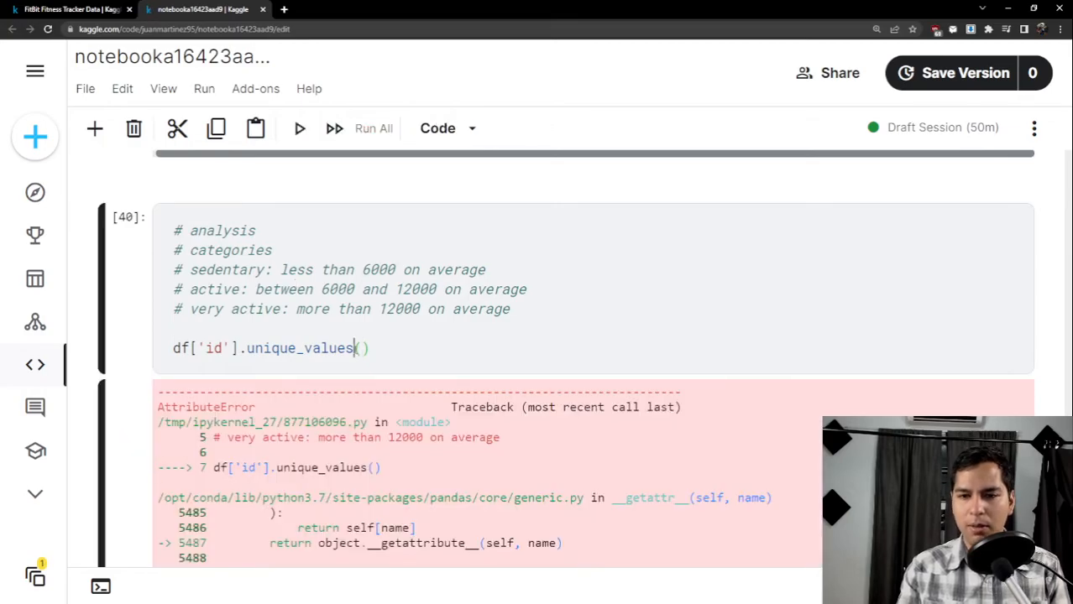
left_click_drag(355, 349, 248, 351)
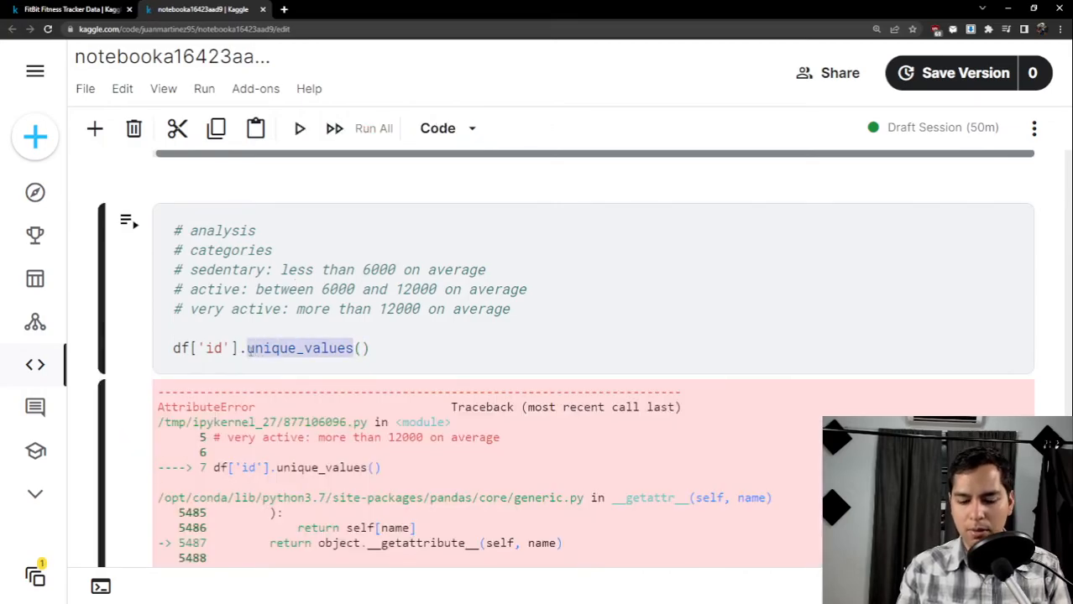
key("Right")
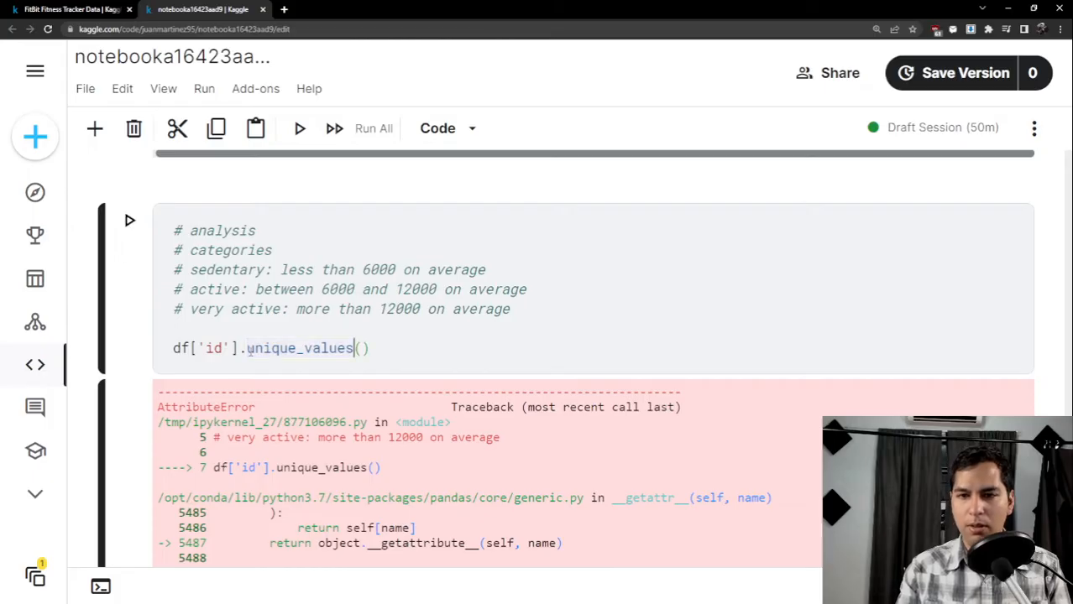
key("BackSpace")
key("BackSpace")
key("BackSpace")
key("BackSpace")
key("BackSpace")
key("BackSpace")
key("BackSpace")
key("shift+Return")
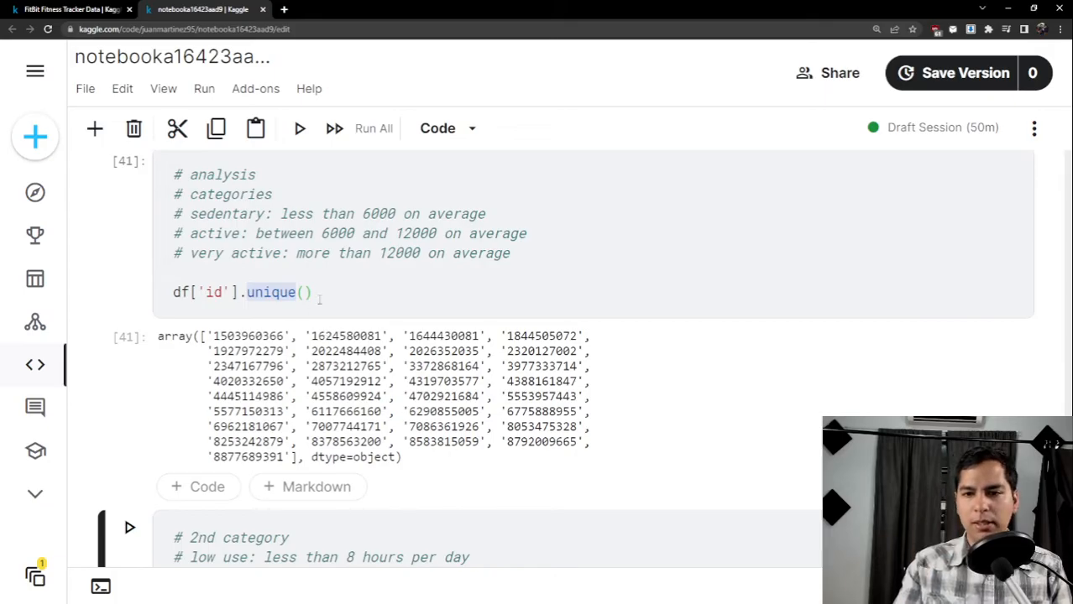
Try to count the distinct ids by appending .count() to df['id'].unique() and running the cell.
left_click(321, 293)
type(".cou")
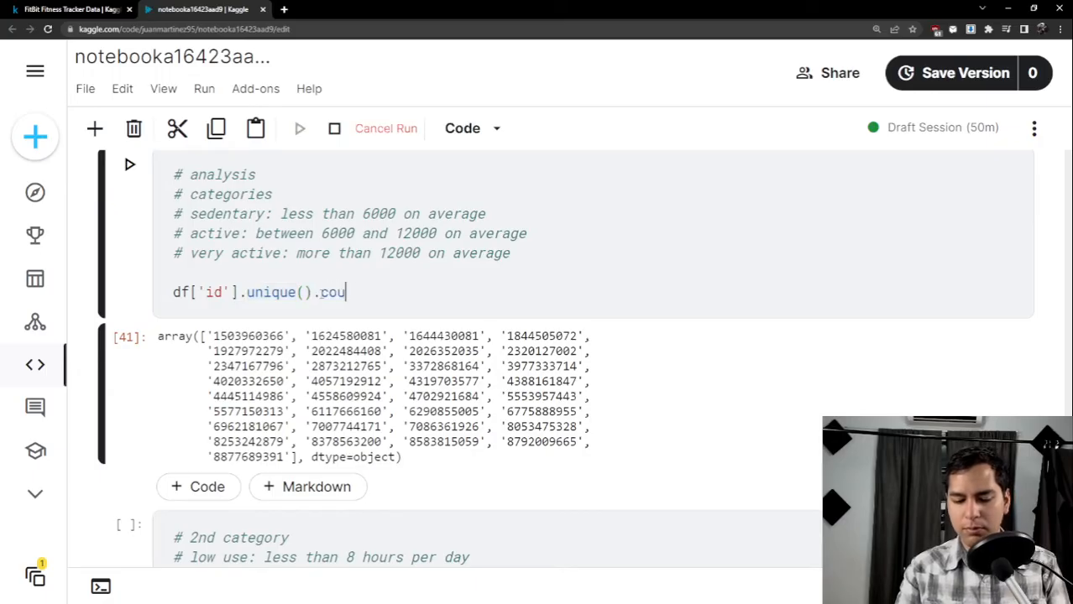
type("nt()")
key("shift+Return")
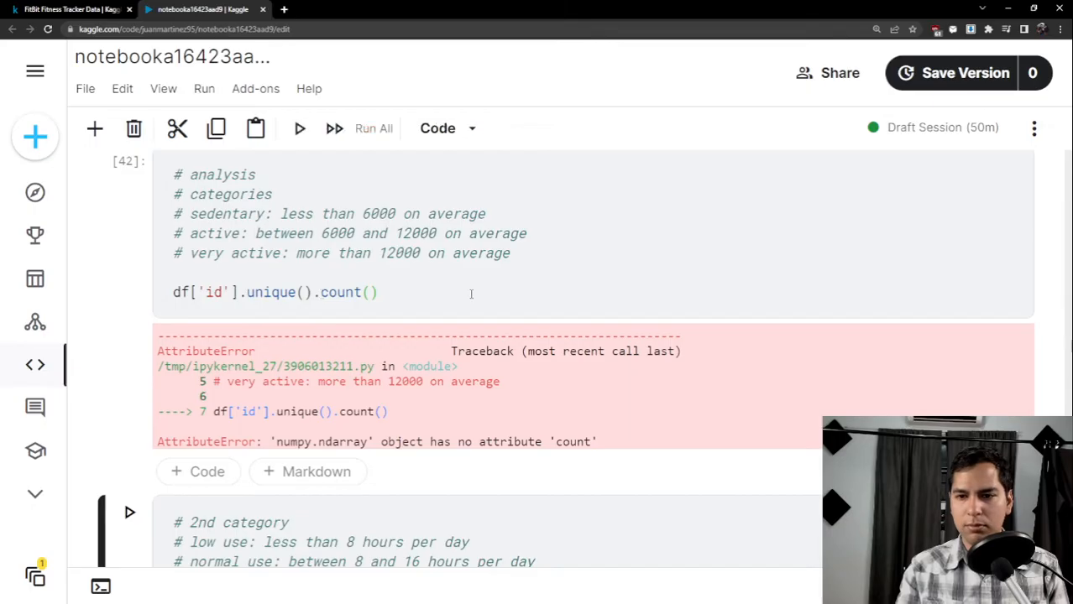
Remove .count() from the line and rerun the cell with df['id'].unique().
left_click_drag(383, 293, 320, 293)
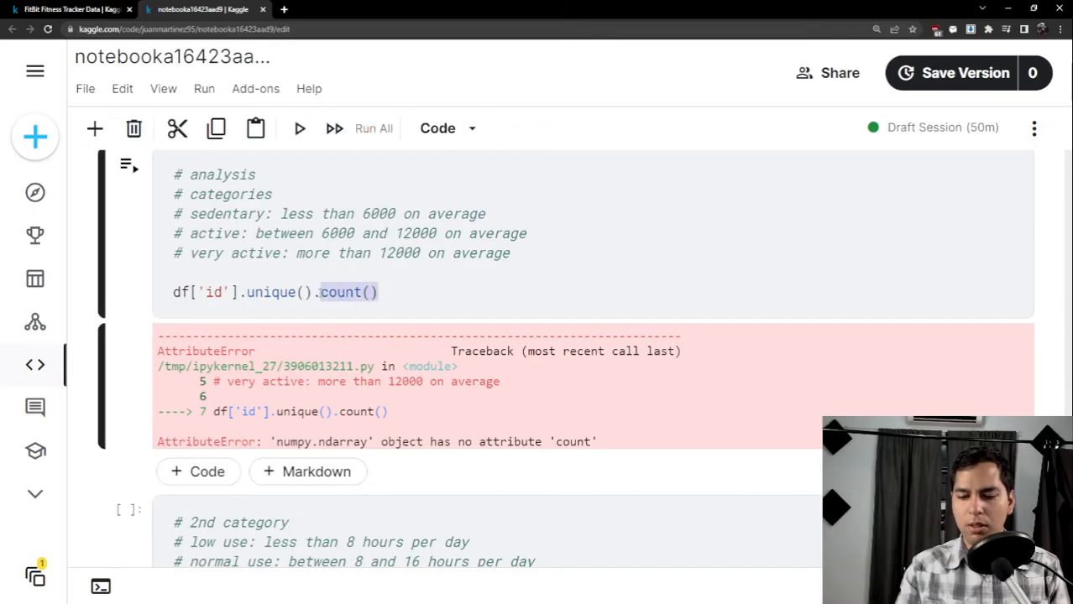
key("BackSpace")
key("BackSpace")
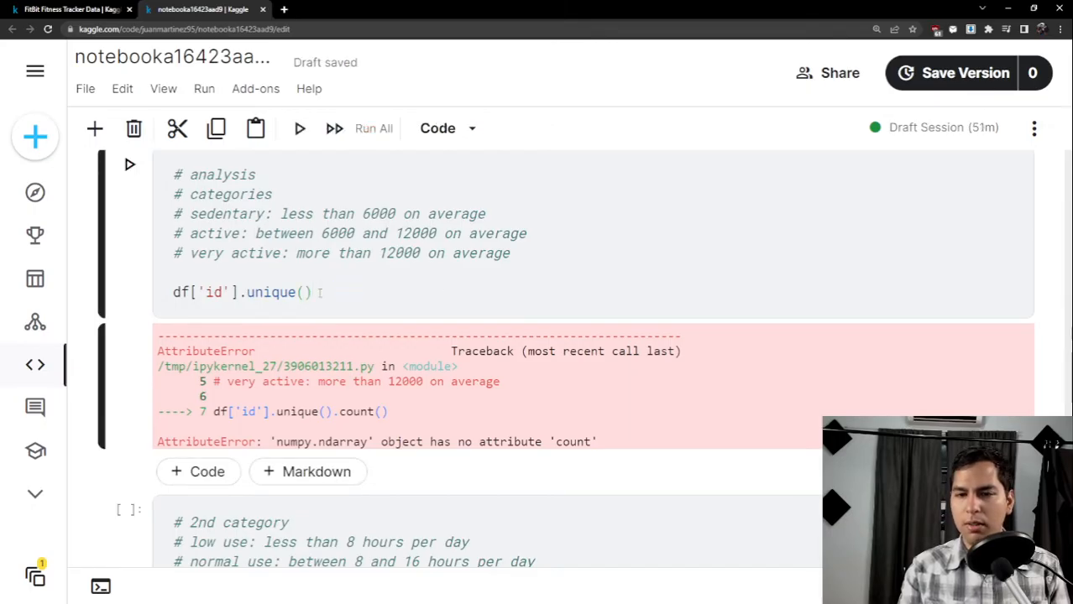
key("shift+Return")
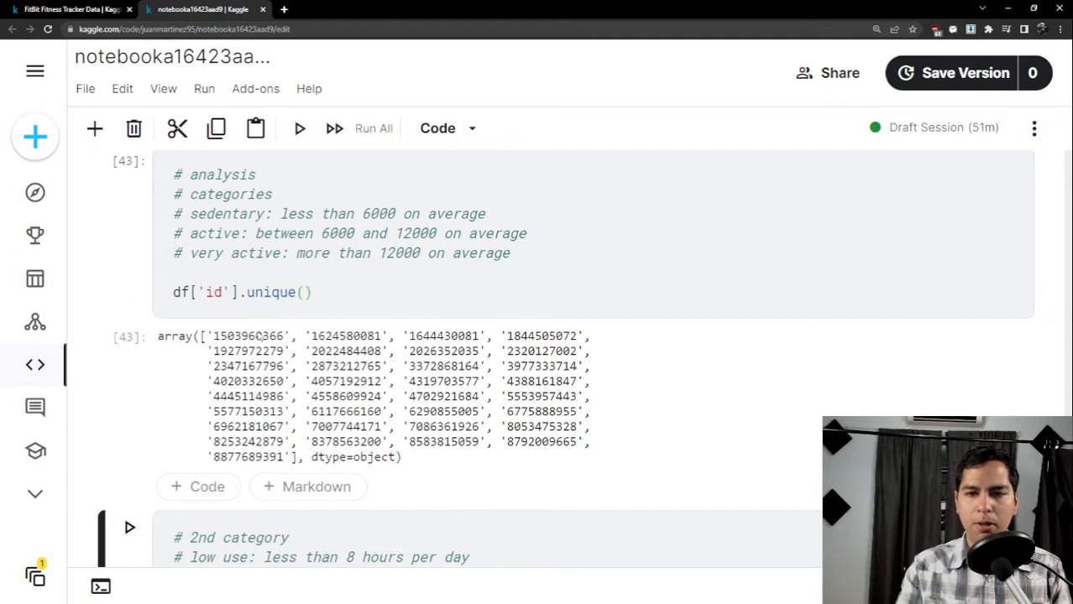
Replace the df['id'].unique() line in the analysis cell with id_grp = df.groupby(['id']).
left_click(328, 340)
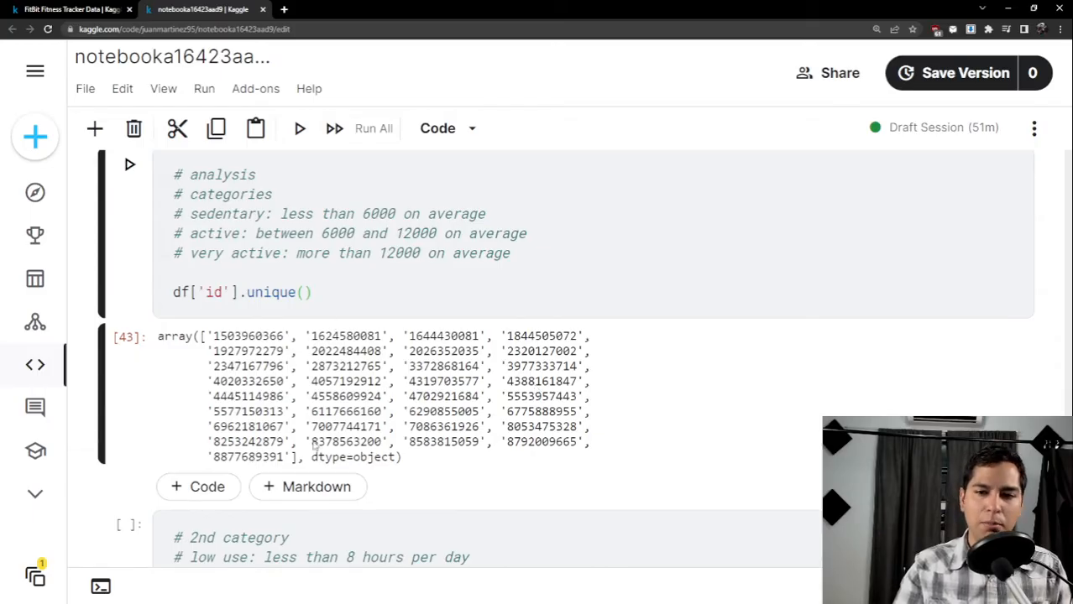
left_click_drag(294, 457, 212, 337)
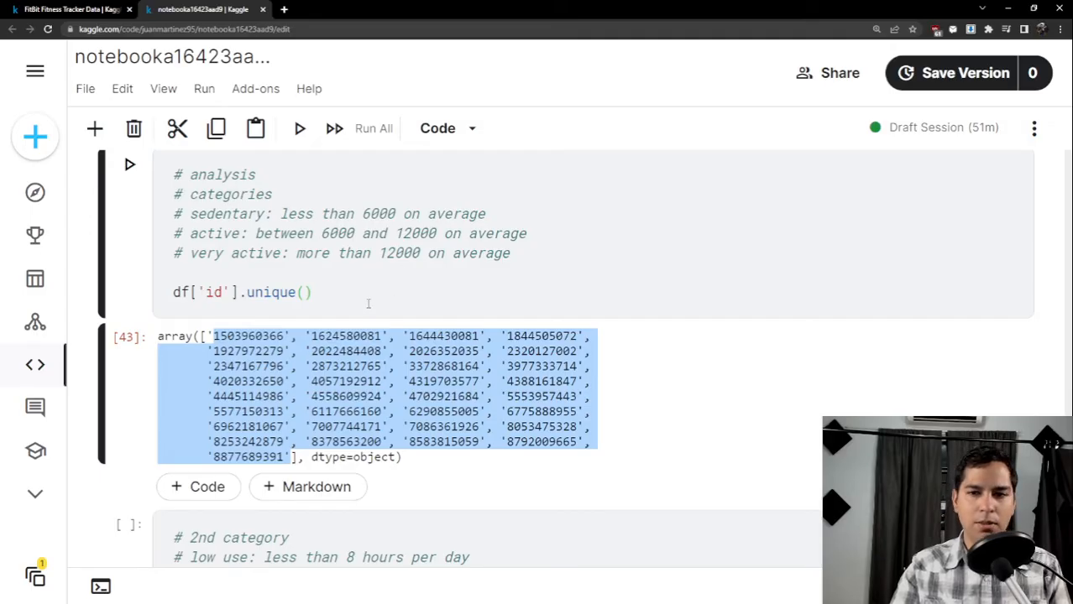
left_click_drag(368, 304, 159, 297)
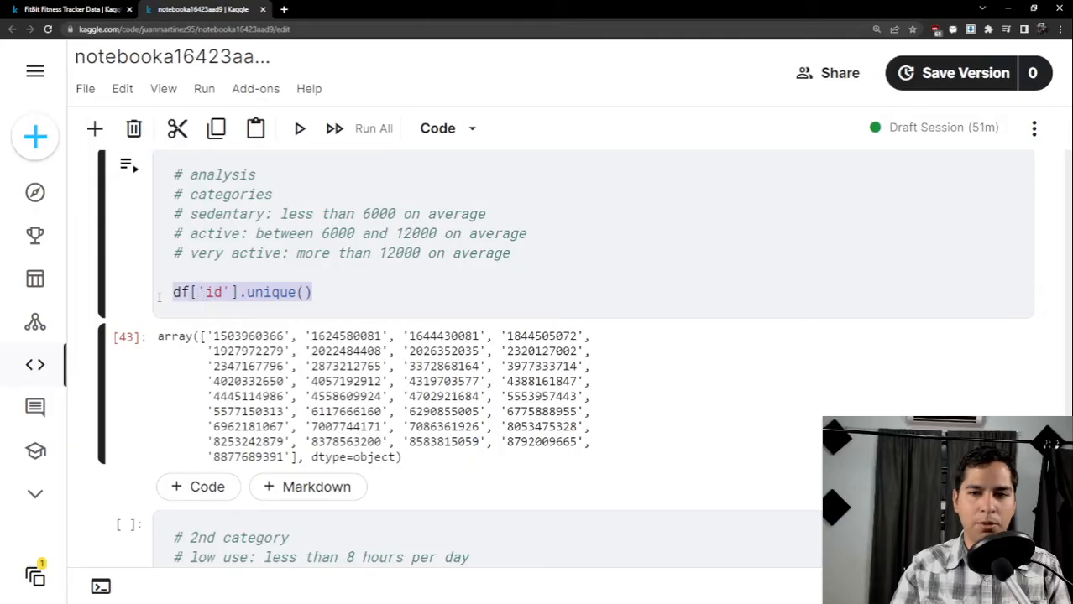
key("BackSpace")
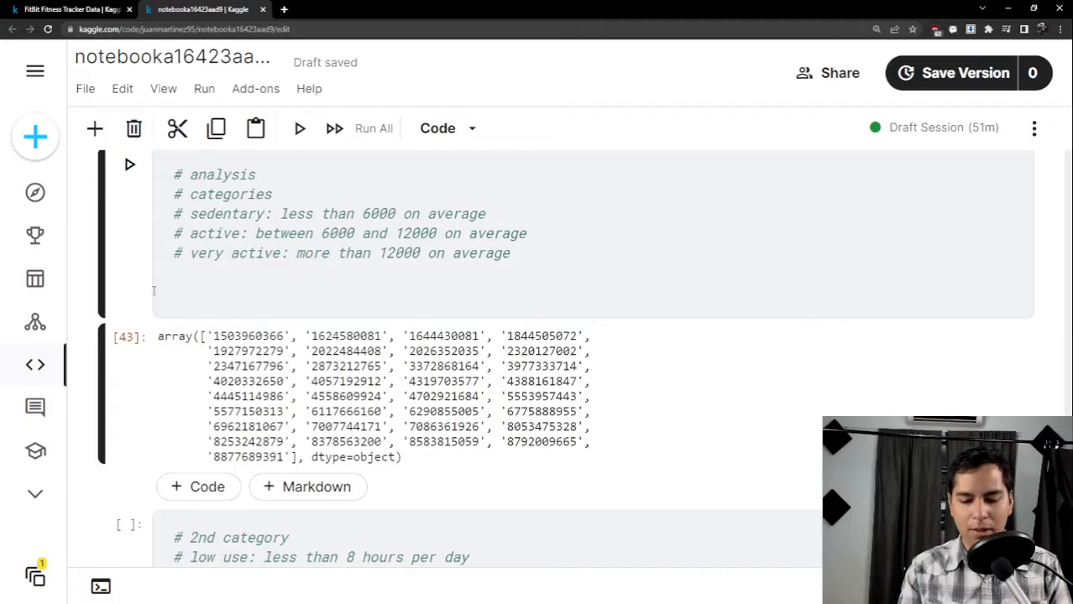
type("id_")
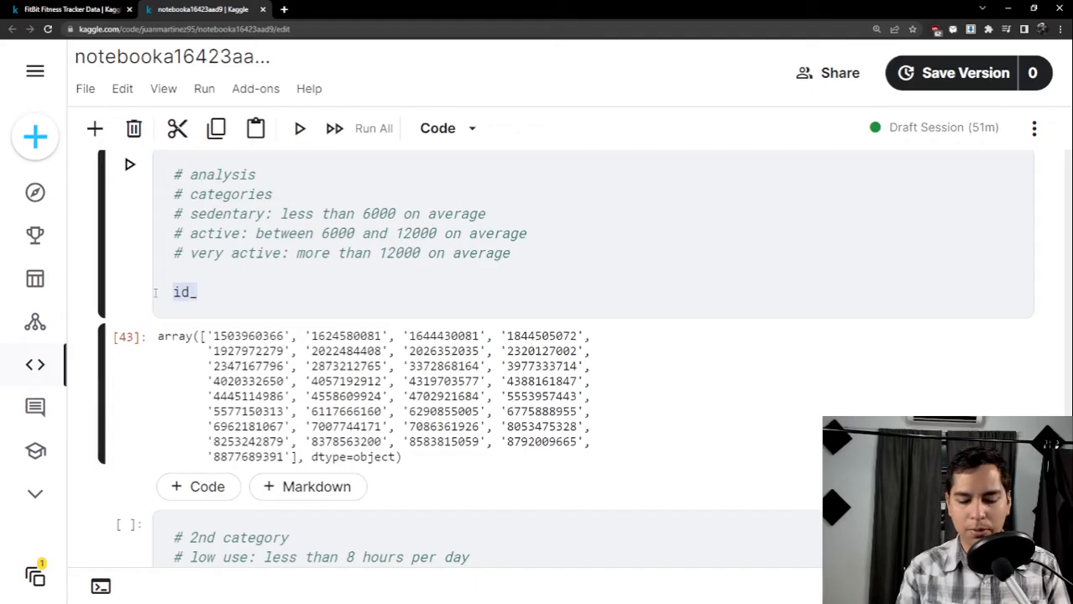
type("grp = df")
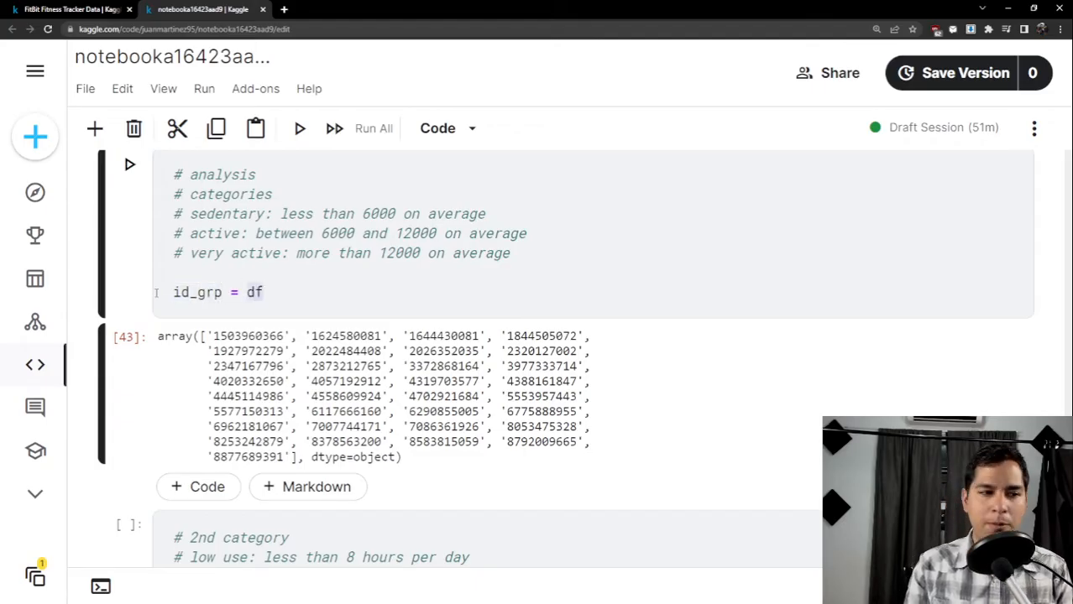
type(".g")
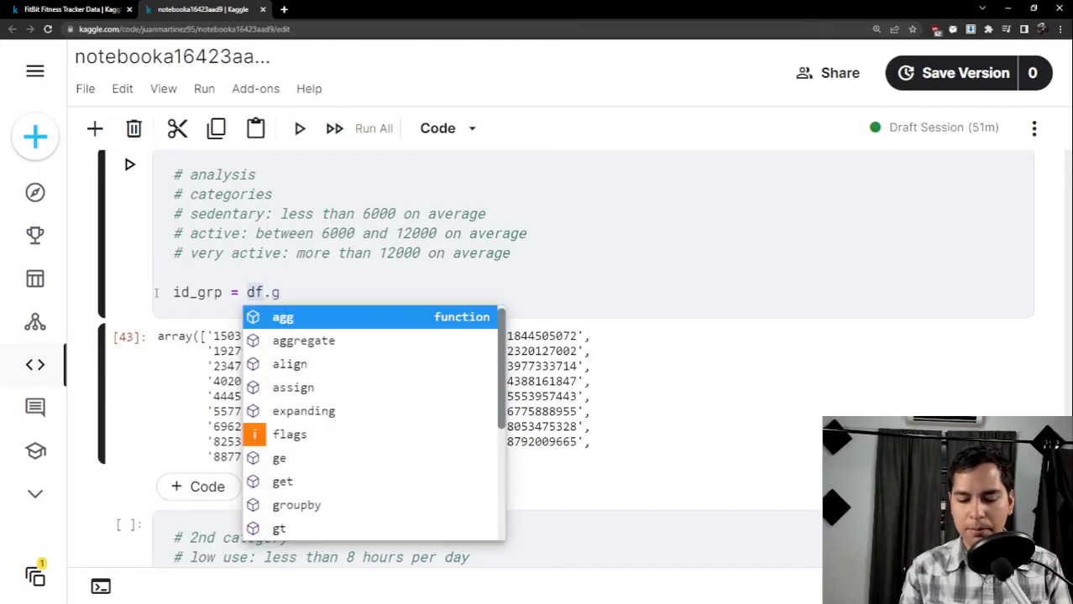
type("roupb")
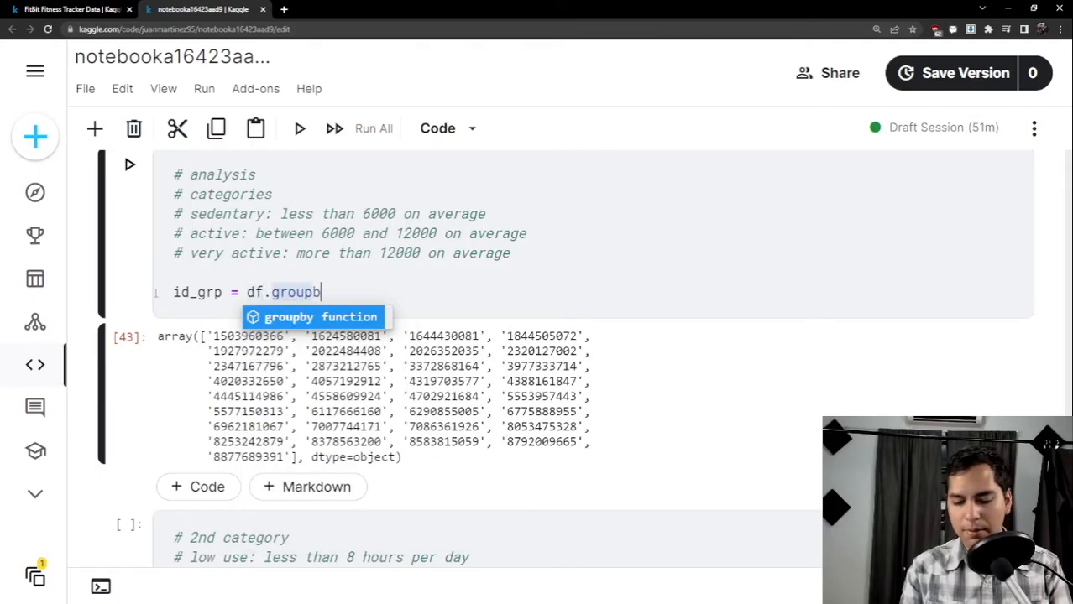
type("y(")
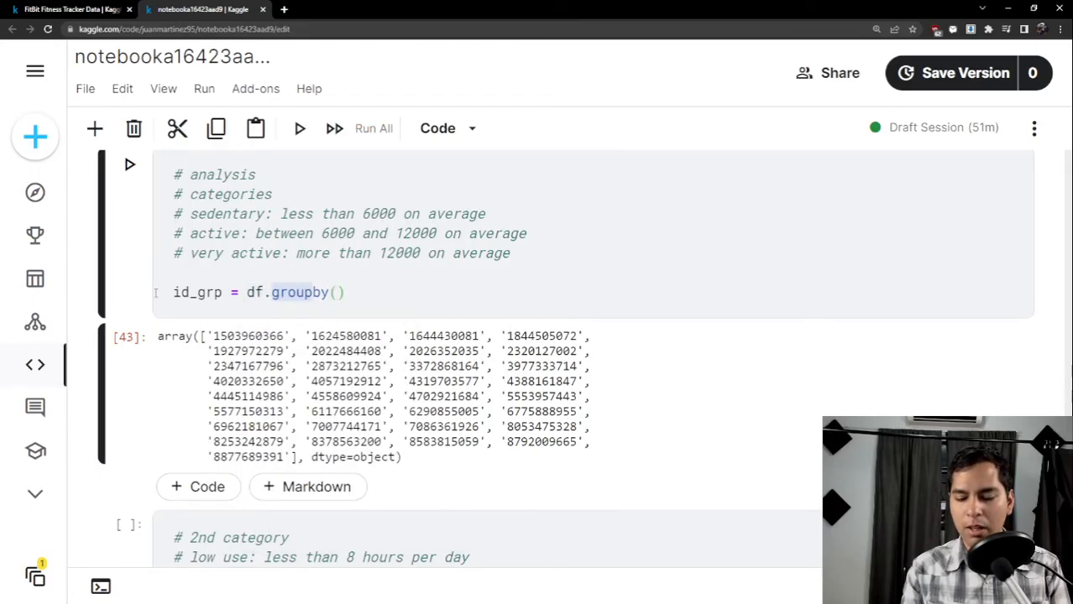
type("['id")
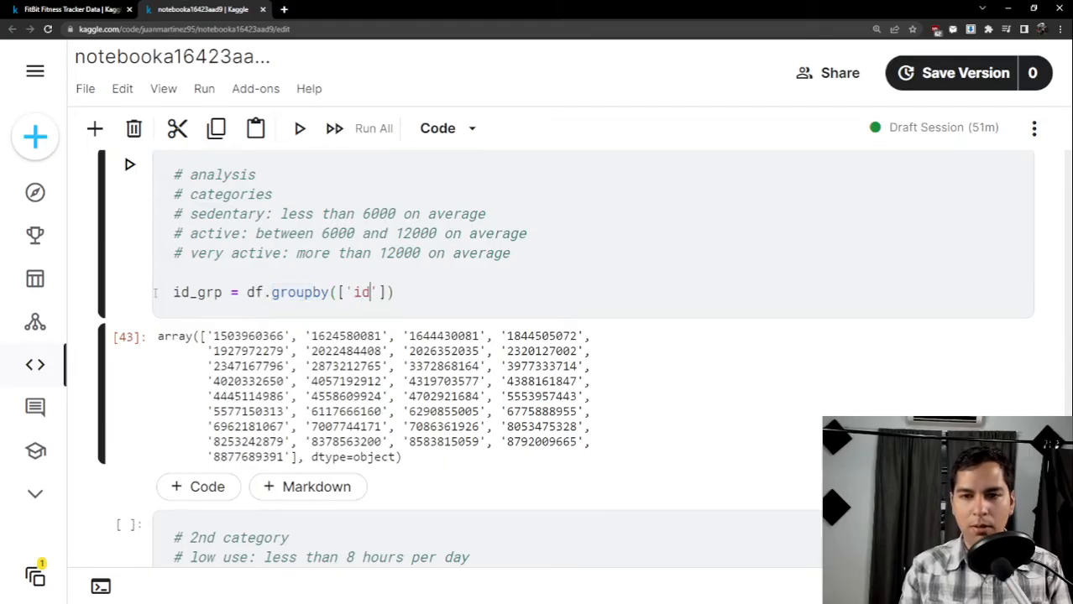
type("']")
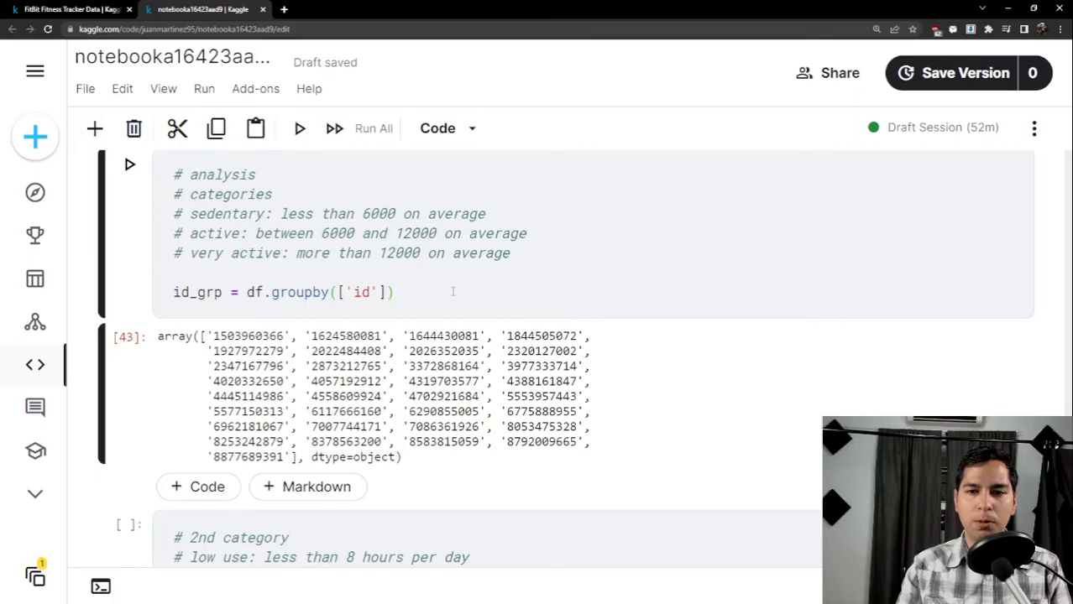
type(")")
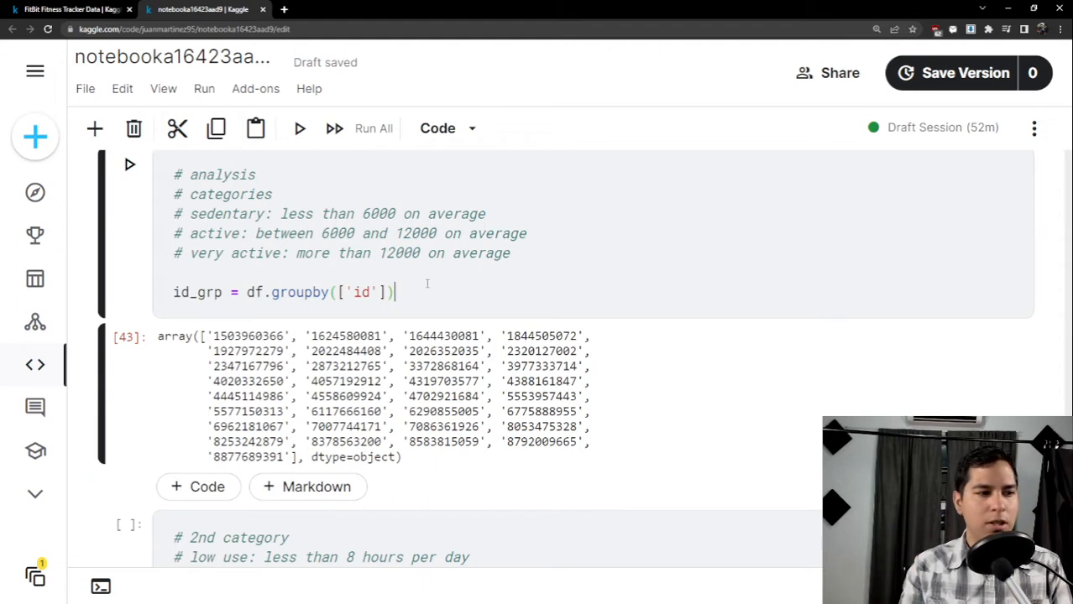
Review the unique id list and the id and total_steps columns in the df.head(3) output above the analysis cell.
key("Return")
key("Return")
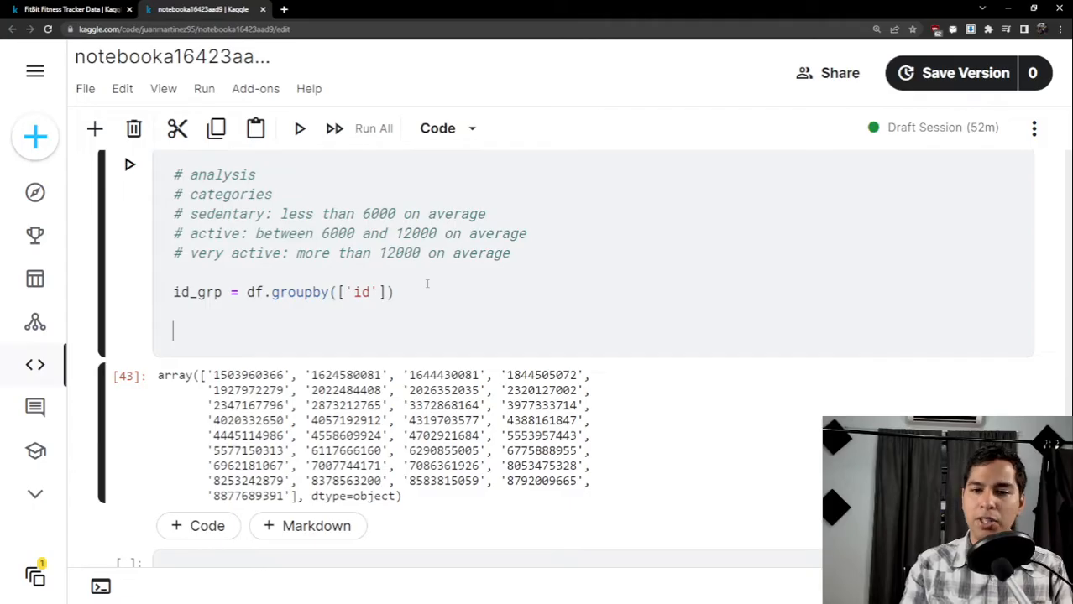
left_click_drag(214, 375, 570, 497)
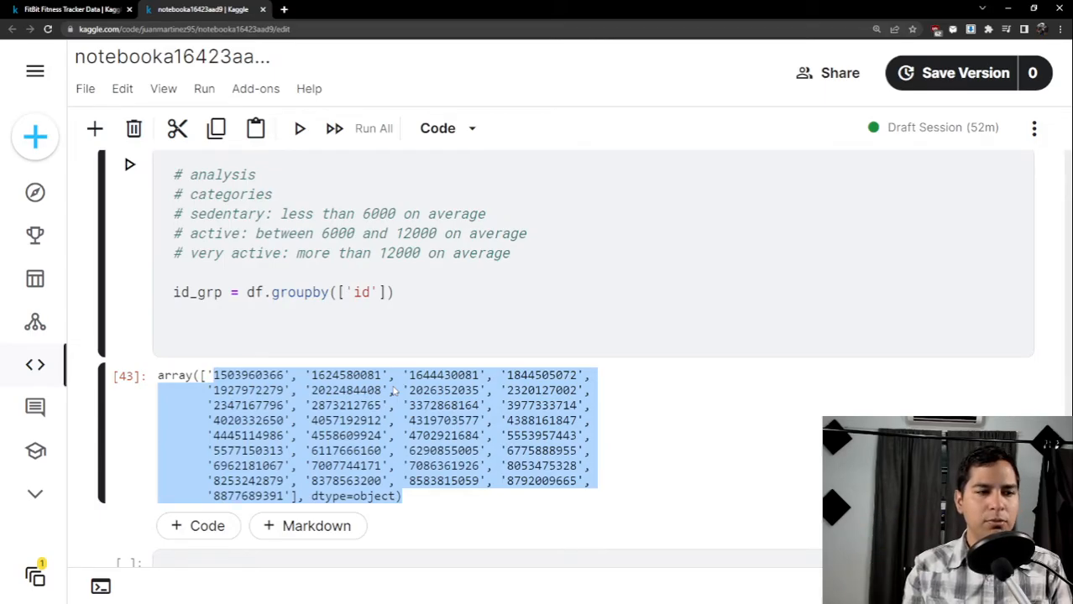
left_click(295, 331)
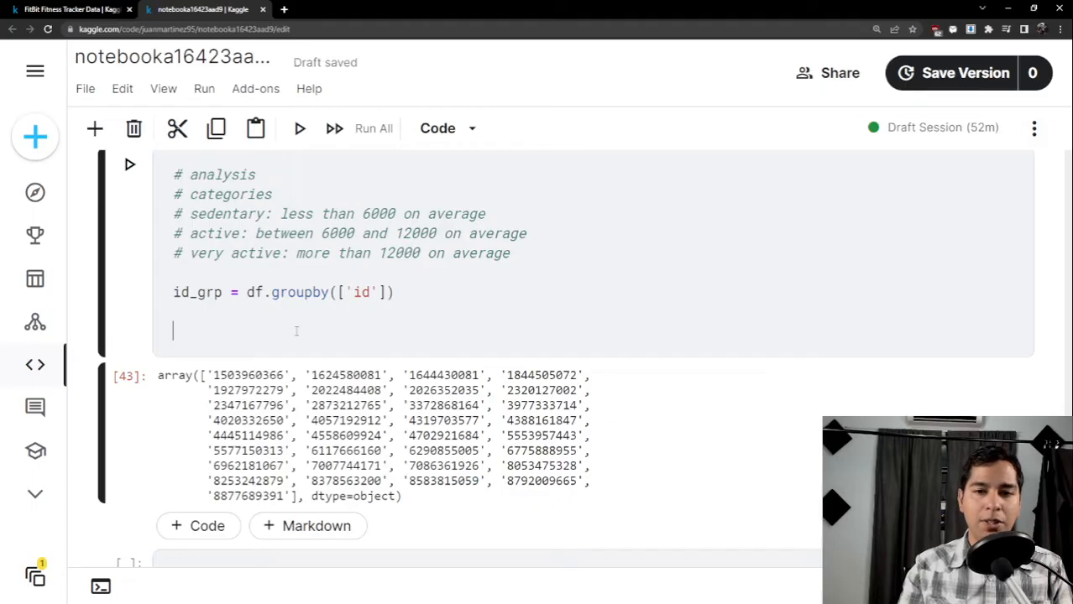
scroll(295, 331, "up", 5)
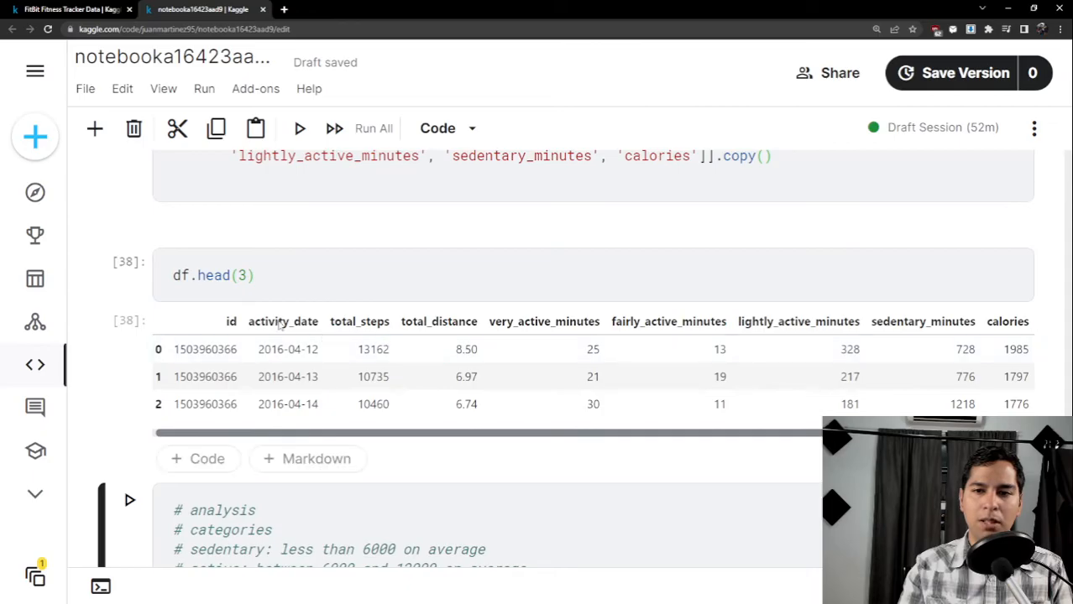
left_click_drag(326, 327, 390, 325)
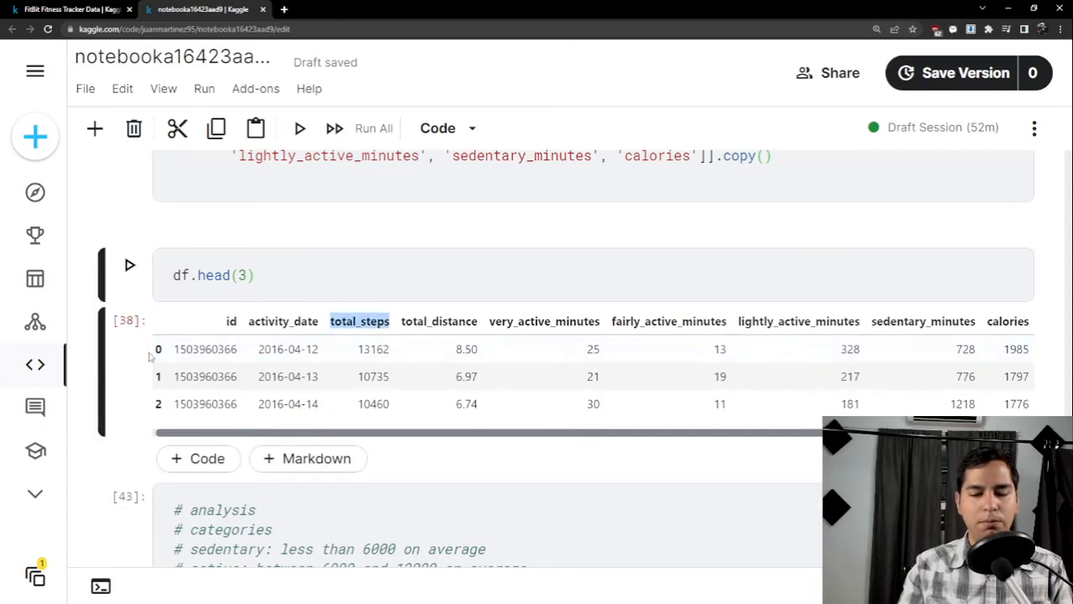
left_click_drag(173, 350, 240, 352)
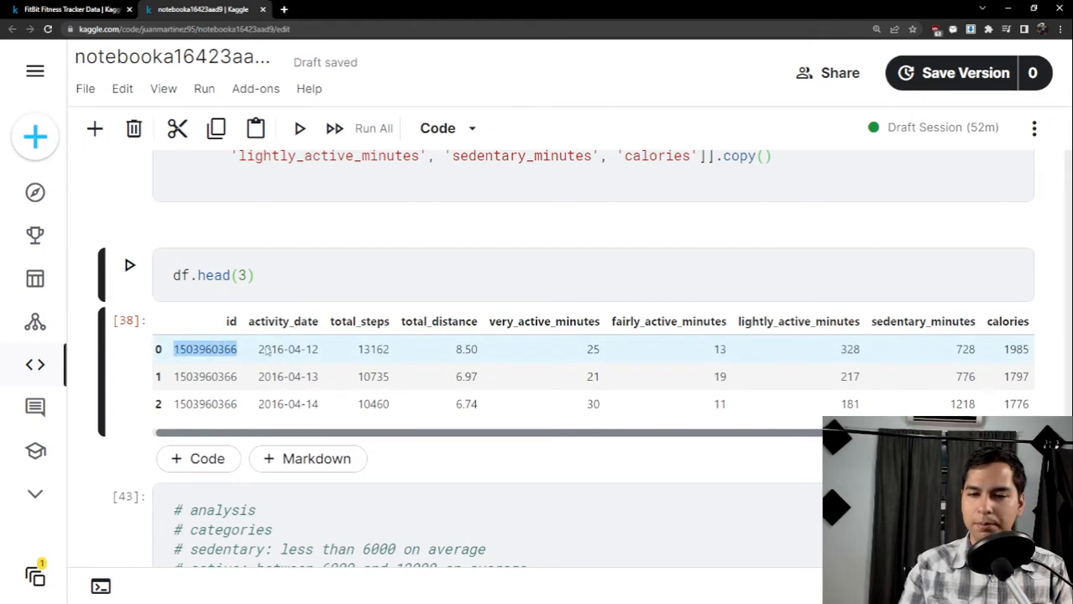
scroll(225, 333, "down", 1)
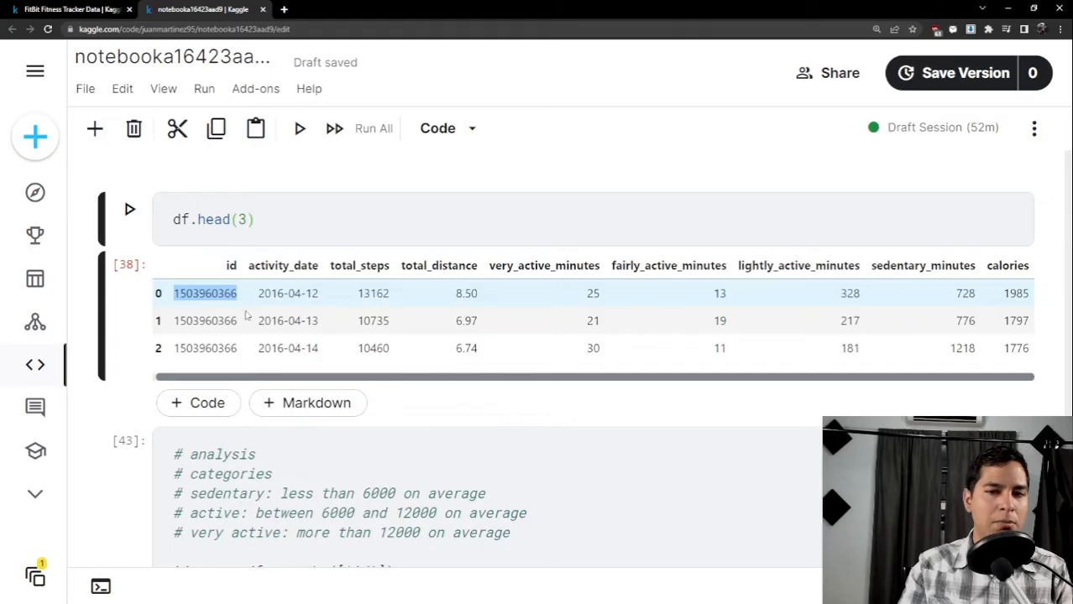
scroll(242, 320, "down", 3)
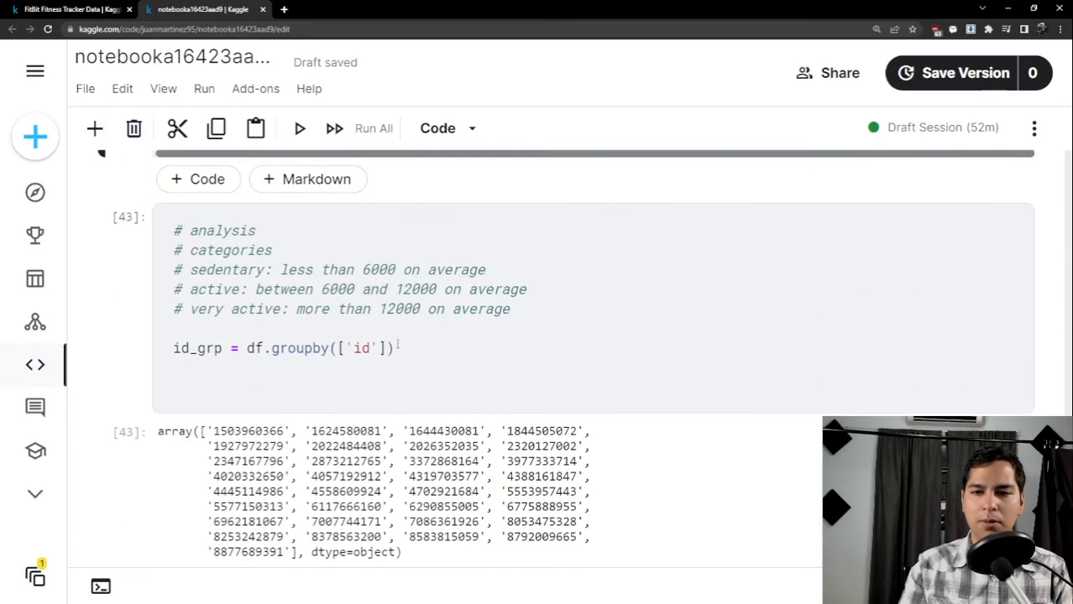
Replace the id_grp groupby line in the analysis cell with df['activy_date'].
left_click_drag(398, 346, 116, 353)
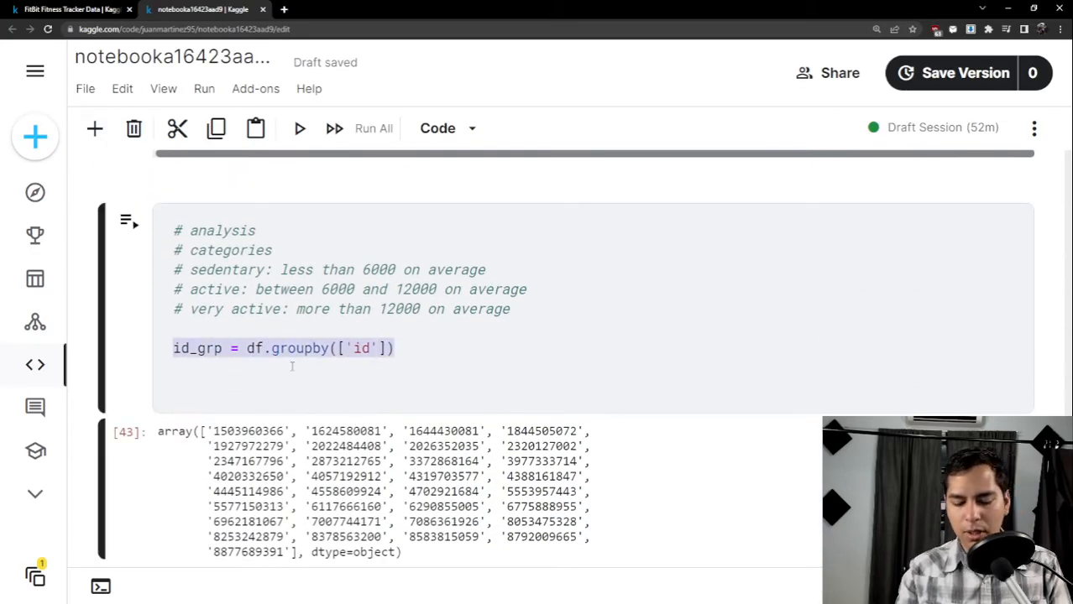
type("id")
key("BackSpace")
key("BackSpace")
type("df")
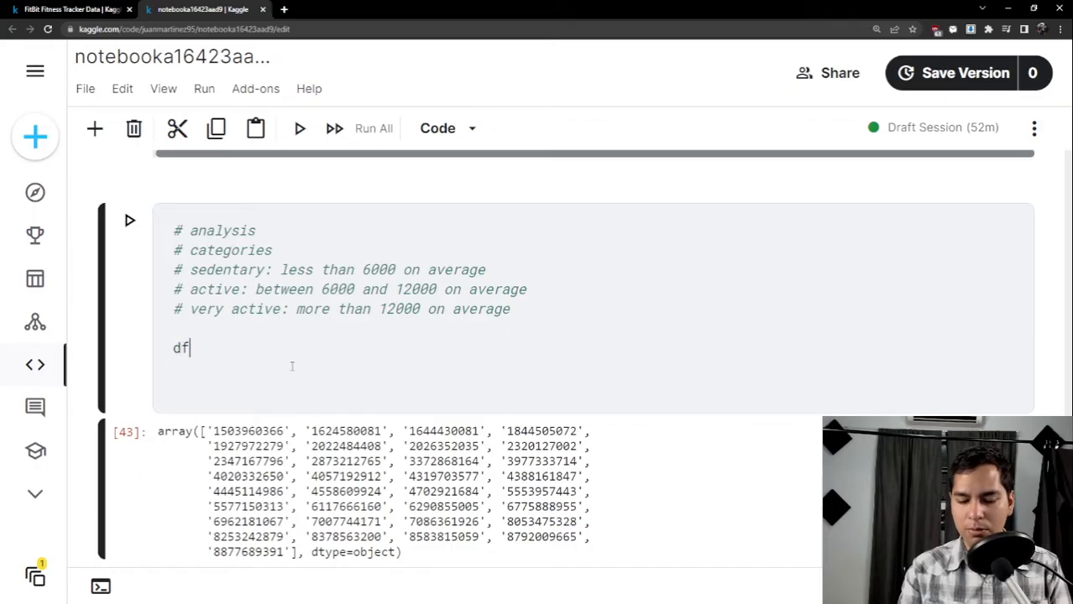
type("['")
scroll(292, 366, "up", 2)
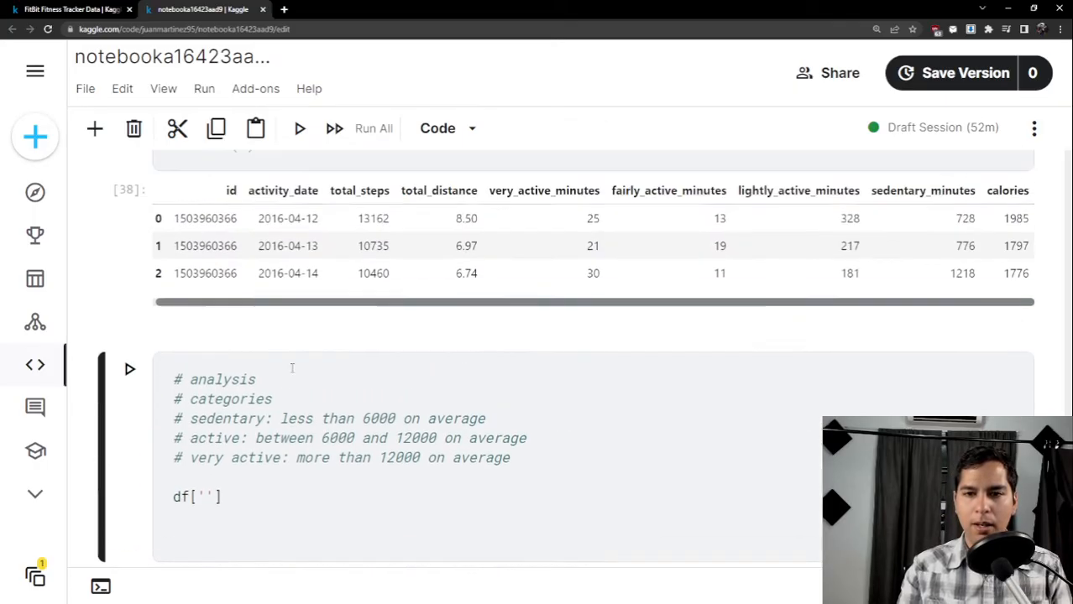
scroll(292, 366, "down", 1)
type("activy_da")
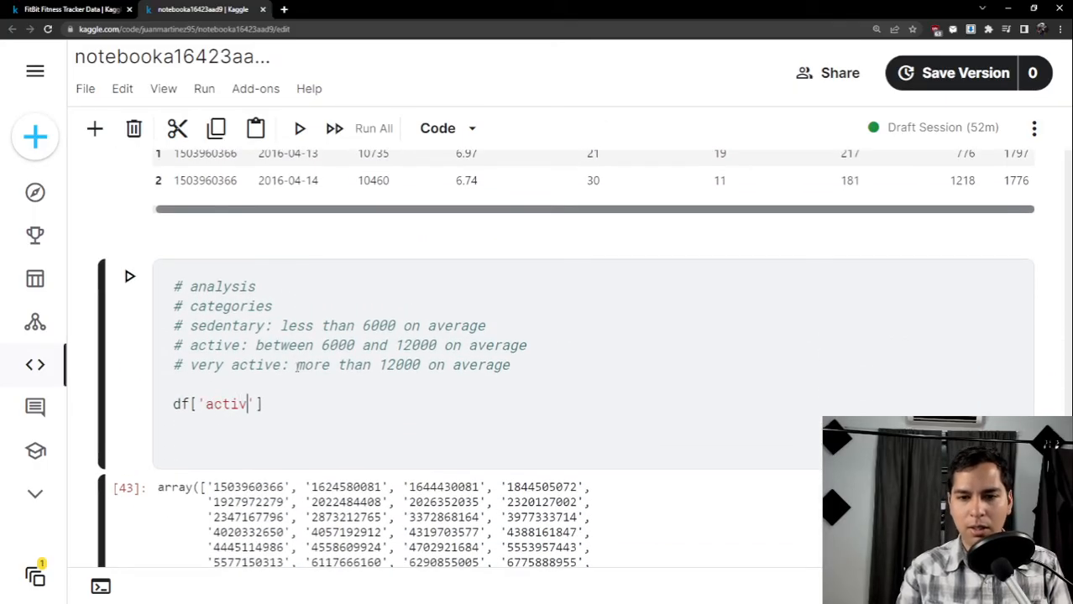
type("ts")
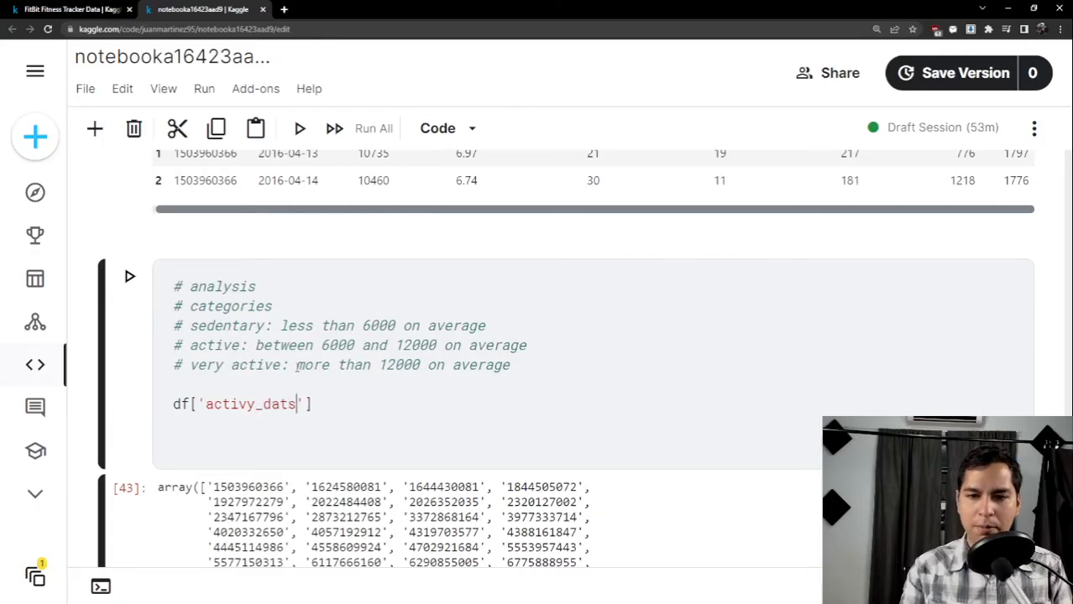
key("BackSpace")
key("BackSpace")
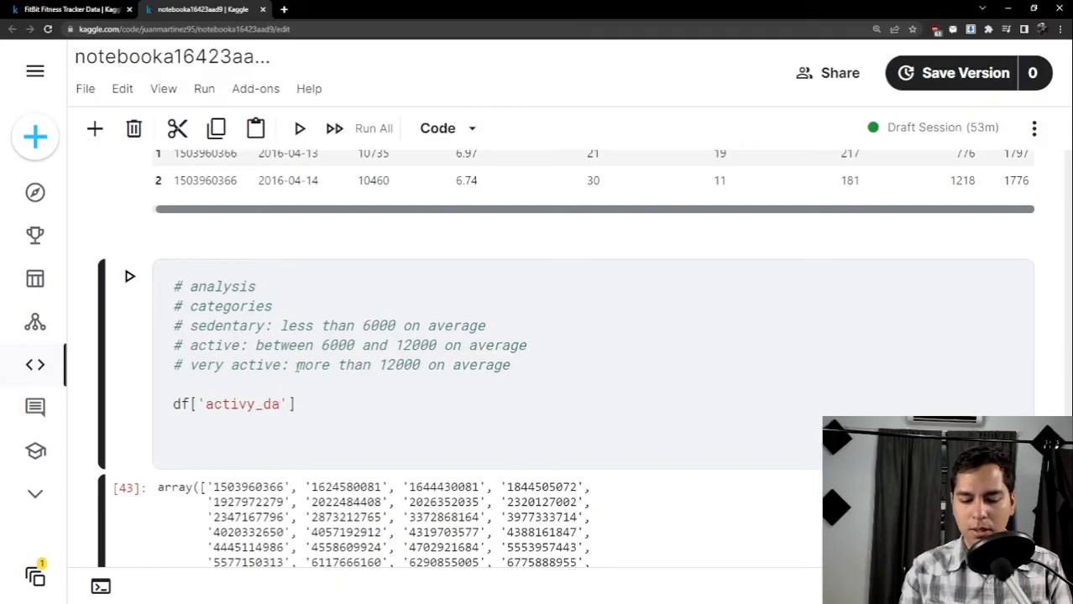
type("te")
key("End")
Try to count the dates by appending .value_cunts() to df['activy_date'] and running the cell.
type(".")
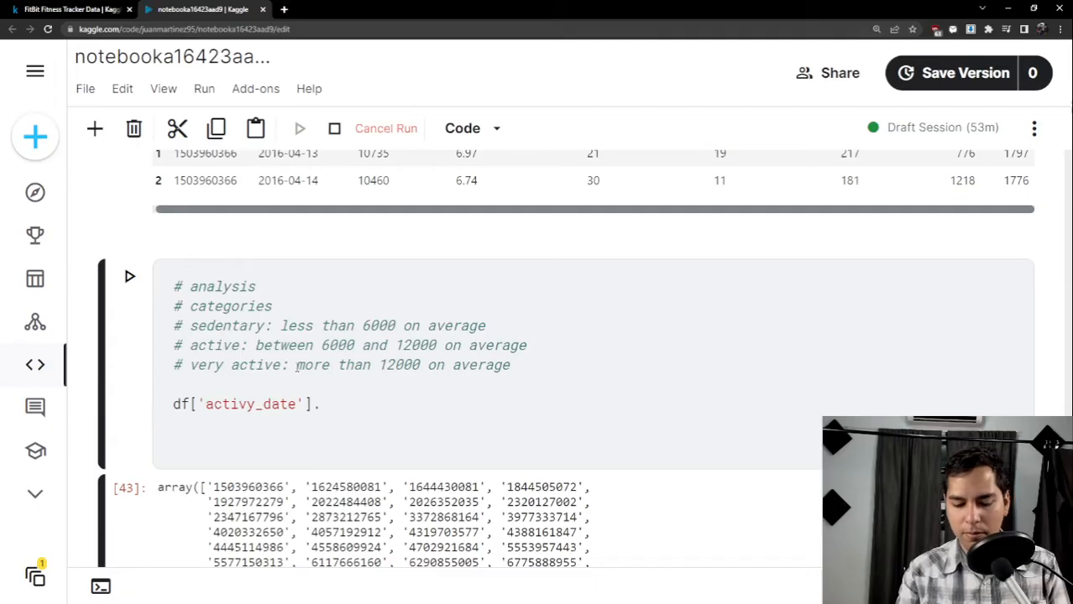
type("value")
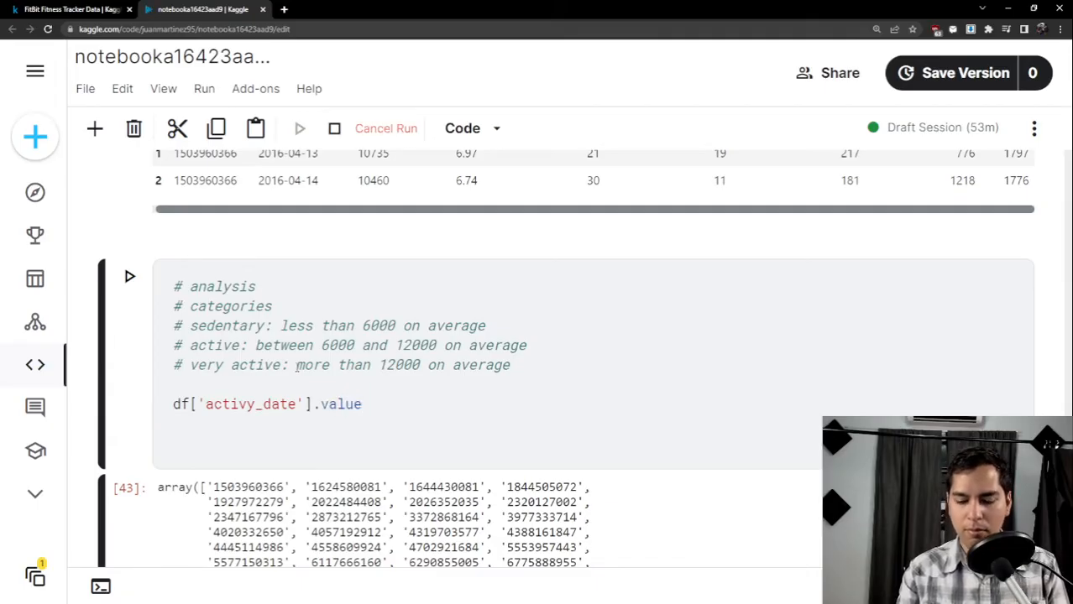
type("_coun")
key("BackSpace")
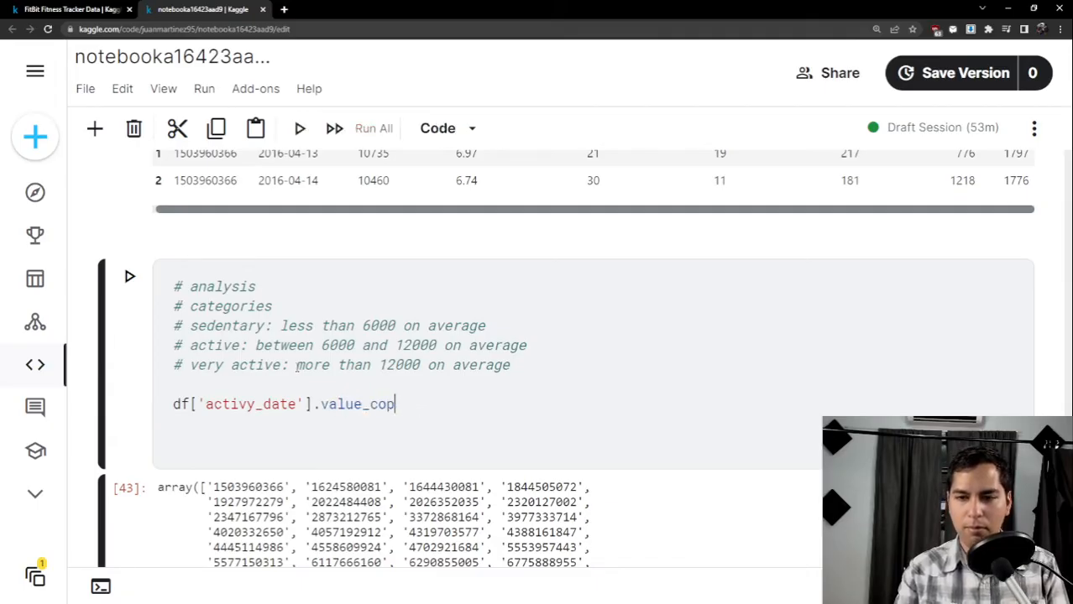
key("BackSpace")
key("BackSpace")
type("unts()")
key("shift+Return")
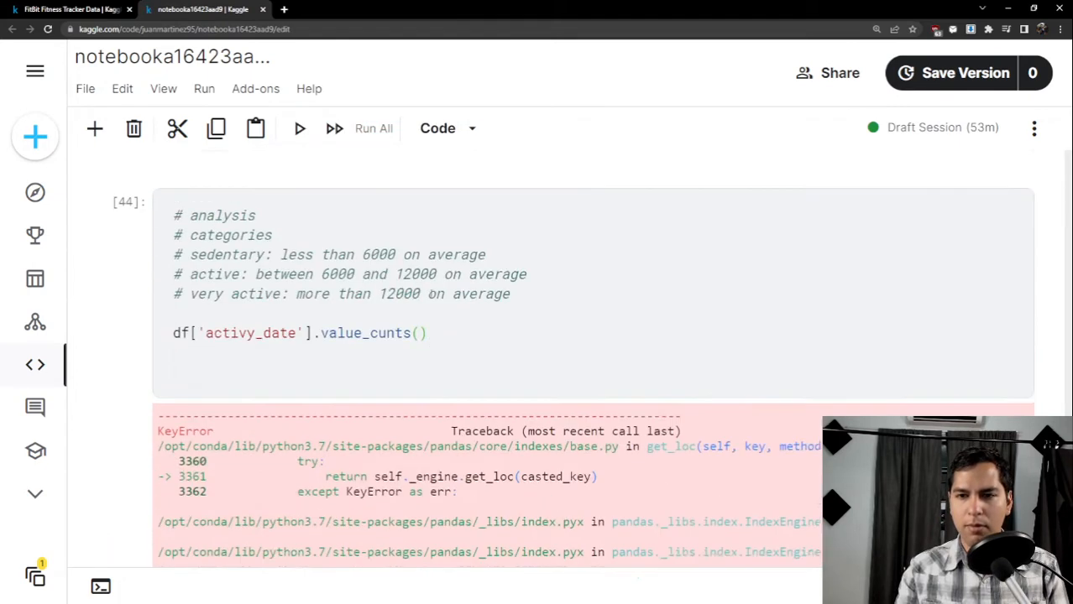
Correct the method name to value_counts, rerun the analysis cell and check its output.
left_click(380, 347)
type("o")
key("shift+Return")
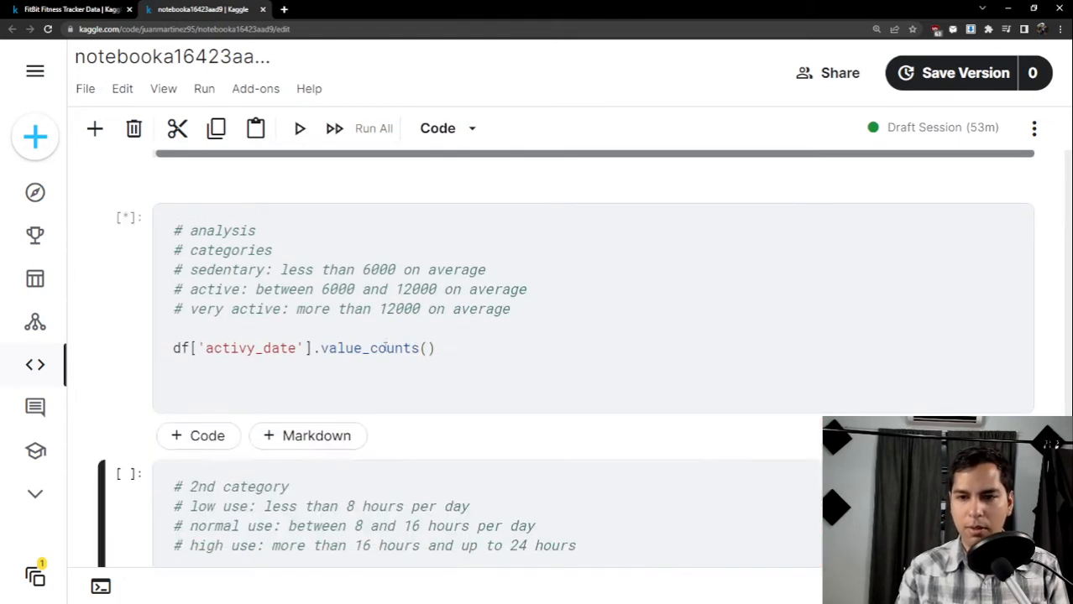
scroll(456, 342, "down", 4)
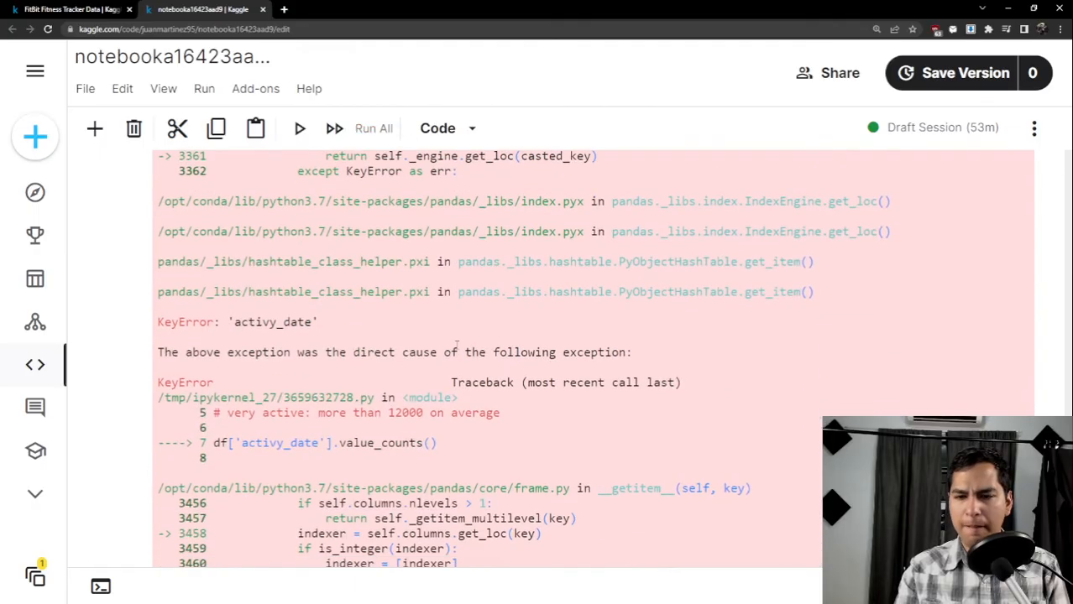
scroll(455, 343, "up", 5)
Replace value_counts with count_values in the df['activy_date'] line and run the cell.
double_click(409, 360)
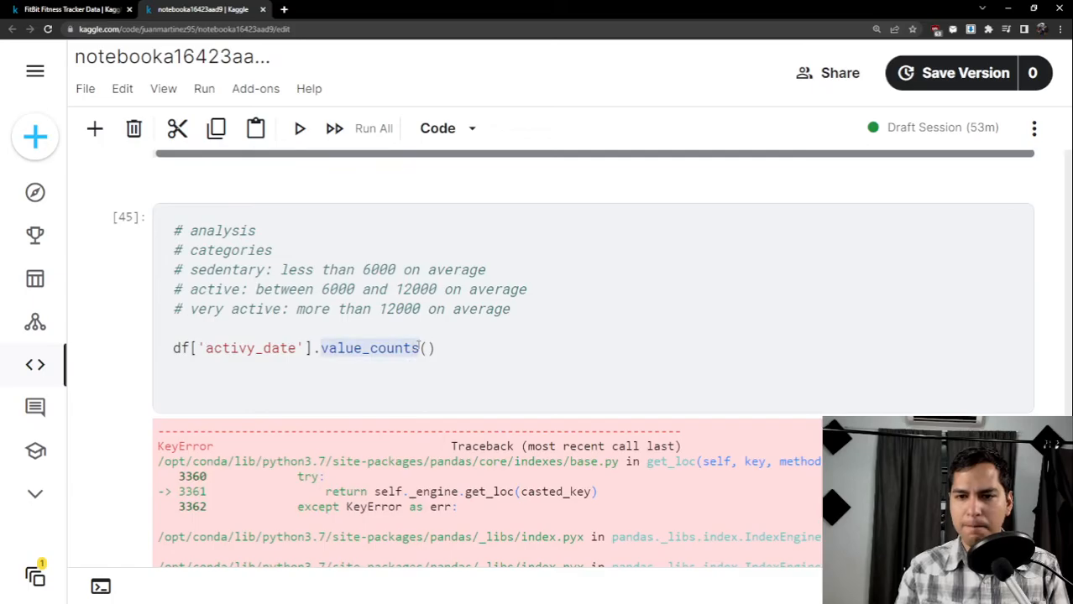
left_click(449, 348)
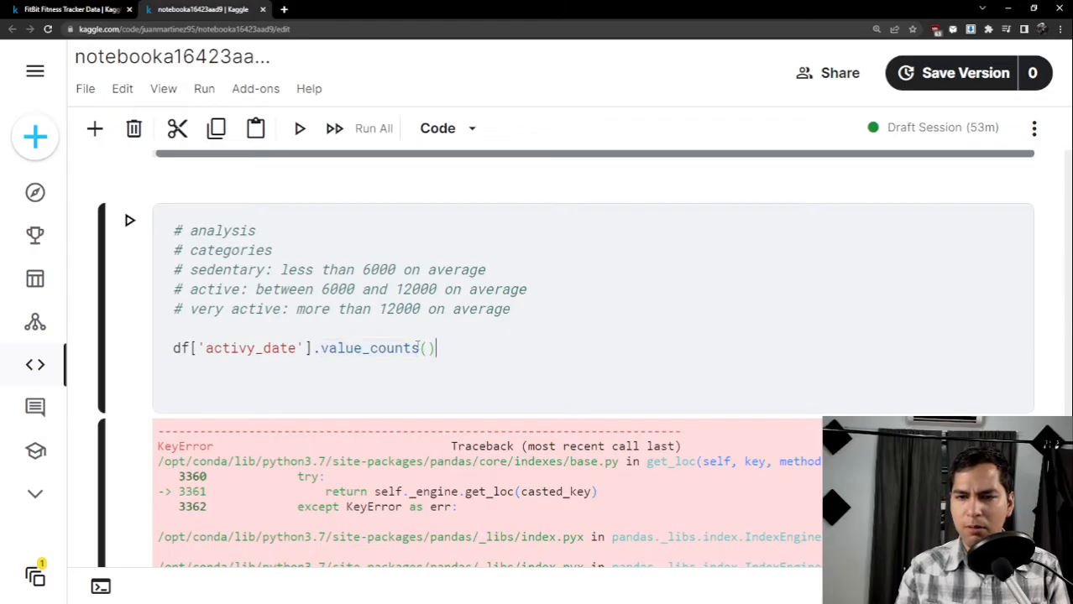
left_click_drag(420, 348, 320, 348)
left_click(320, 348)
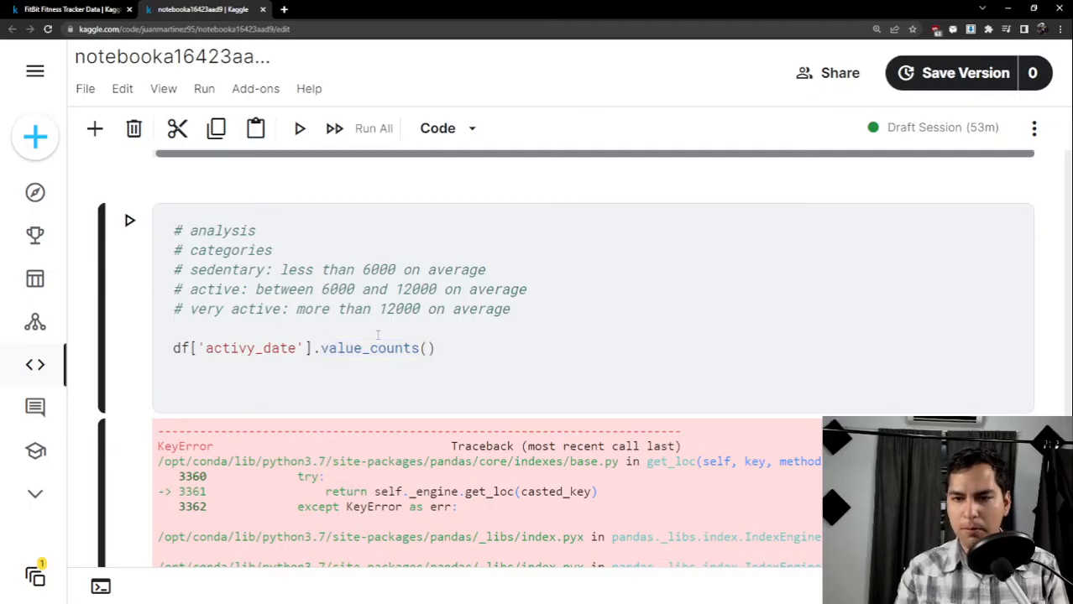
key("Delete")
key("Delete")
key("Delete")
key("Delete")
key("Delete")
key("Delete")
key("Delete")
key("Delete")
key("Delete")
key("Delete")
key("Delete")
key("Delete")
type("c")
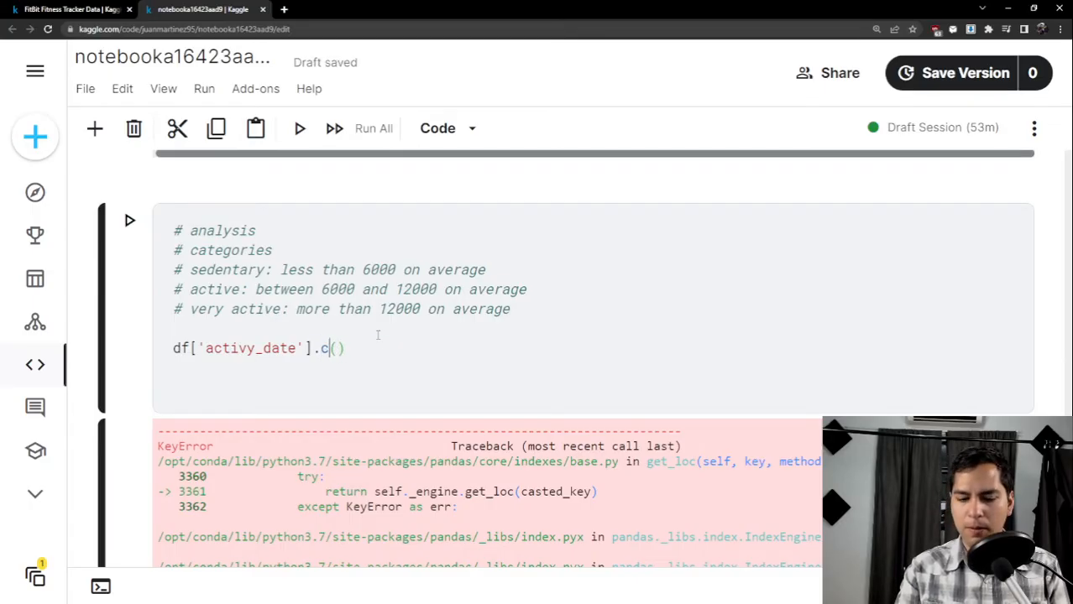
type("ount_val")
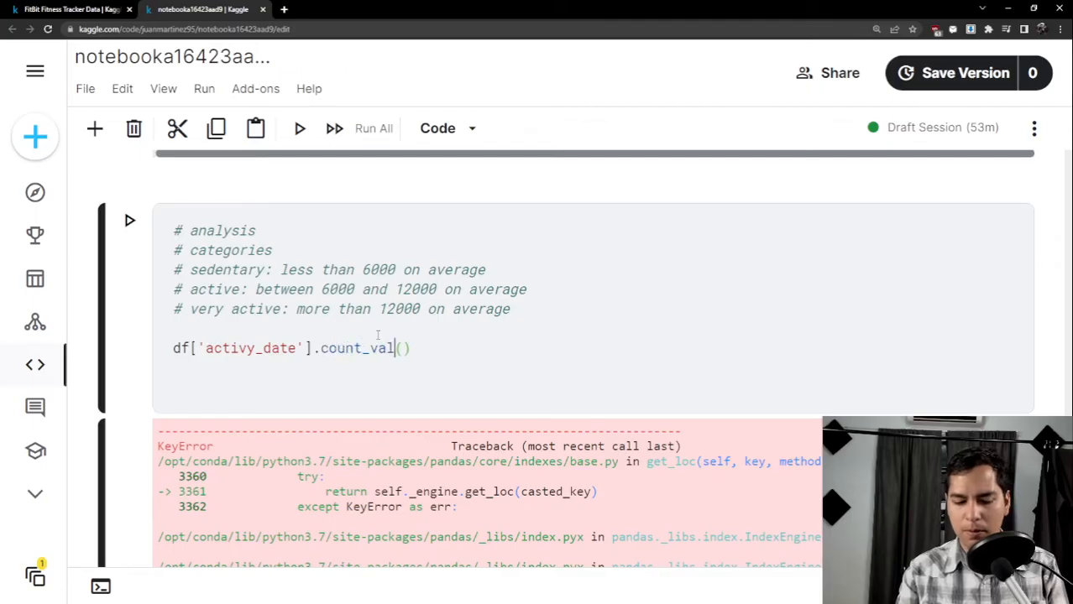
type("ues")
key("shift+Return")
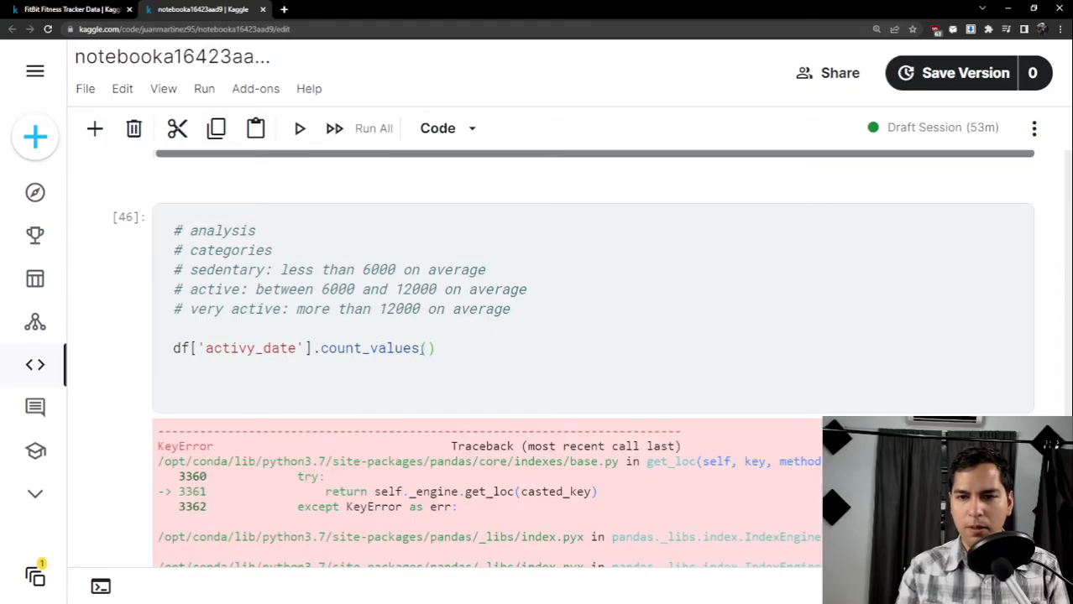
Retype the count_values method name after df['activy_date'] and rerun the analysis cell.
left_click_drag(420, 347, 336, 347)
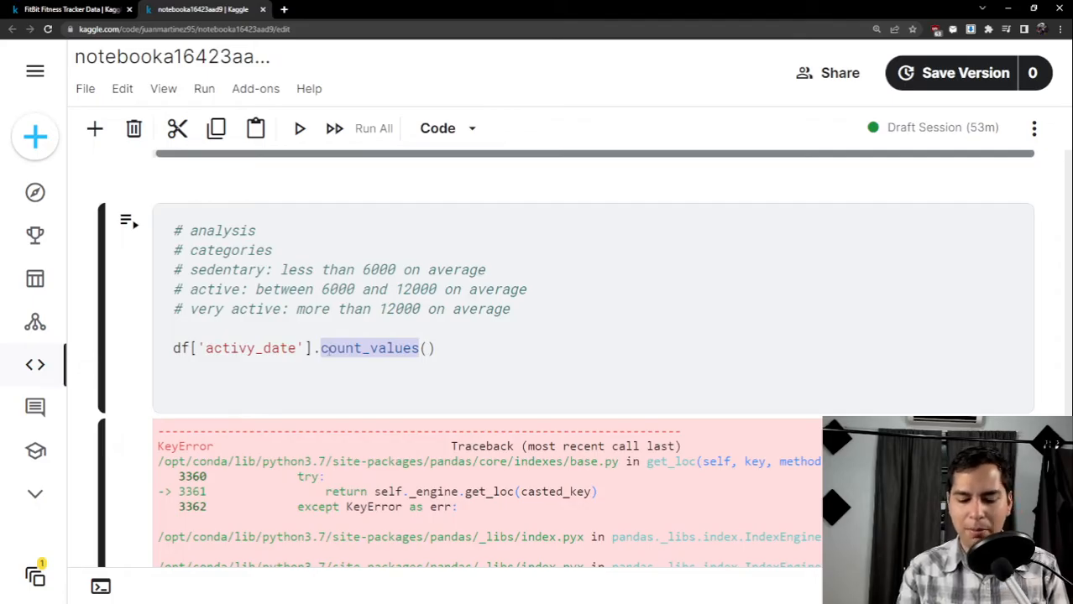
type("count_")
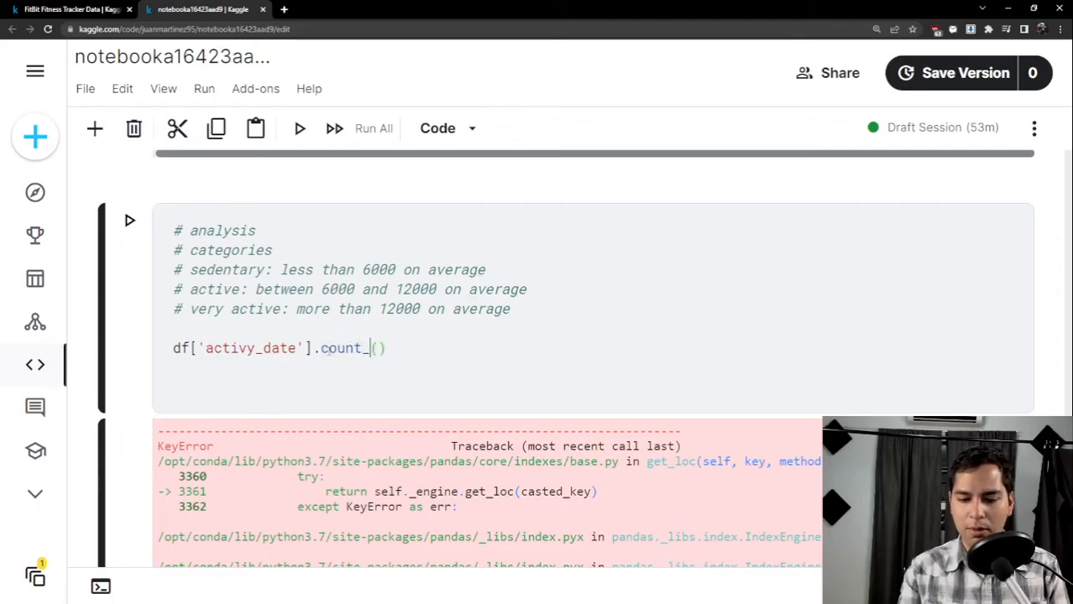
type("values")
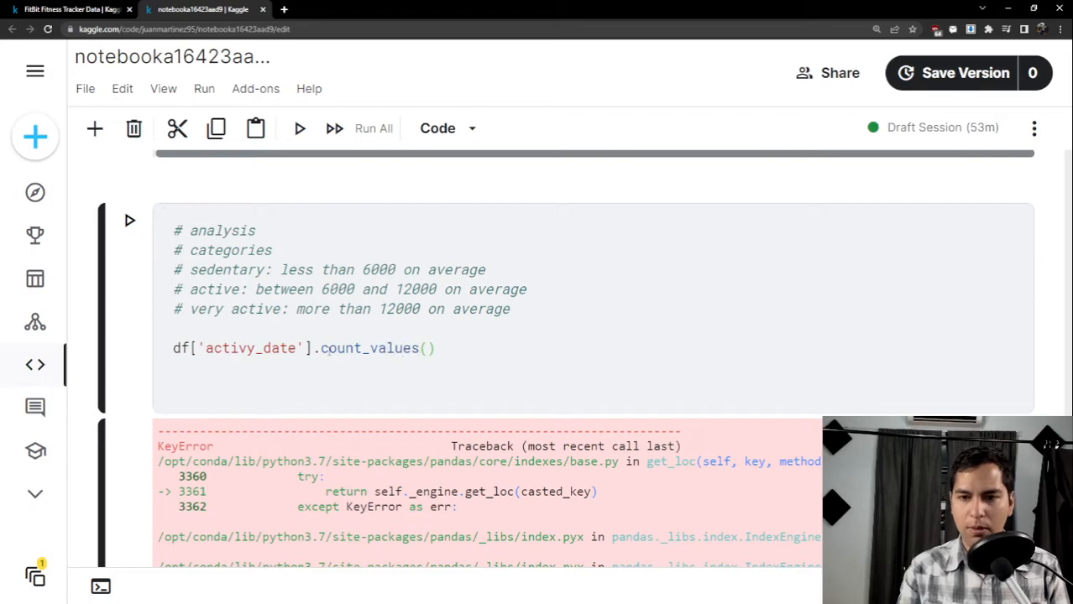
key("shift+Return")
Look back through the earlier data-cleaning cells for a previous value count, and check the traceback under the analysis cell.
scroll(207, 294, "up", 10)
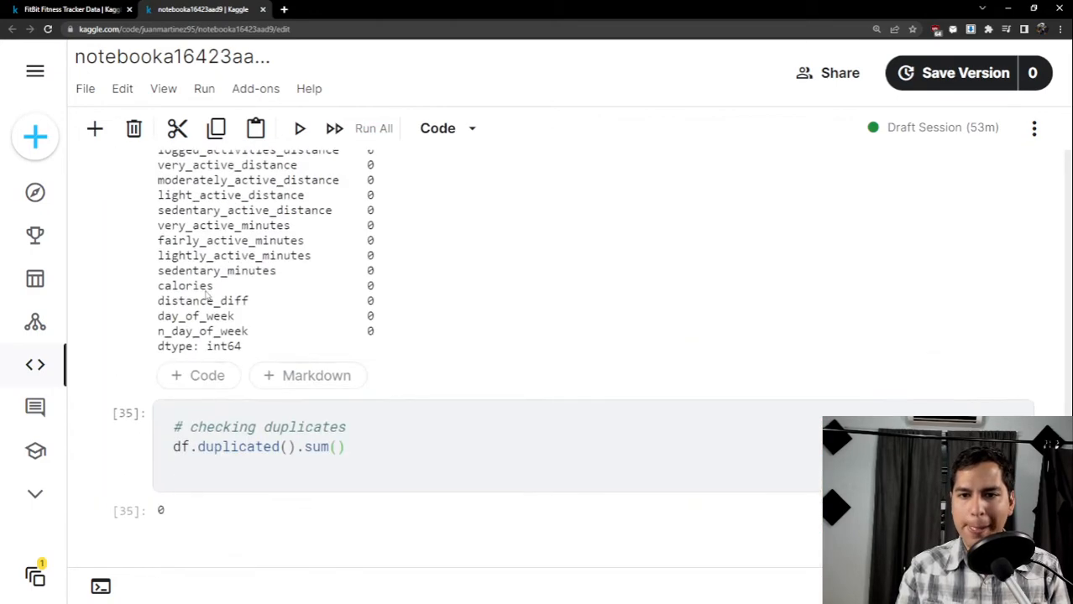
scroll(205, 292, "up", 15)
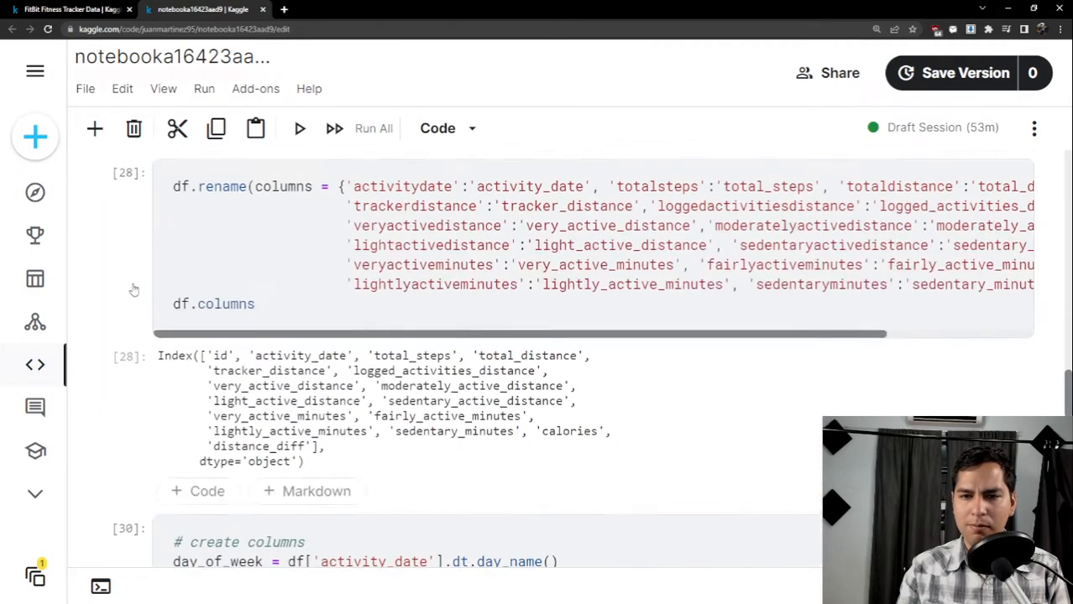
scroll(132, 289, "up", 15)
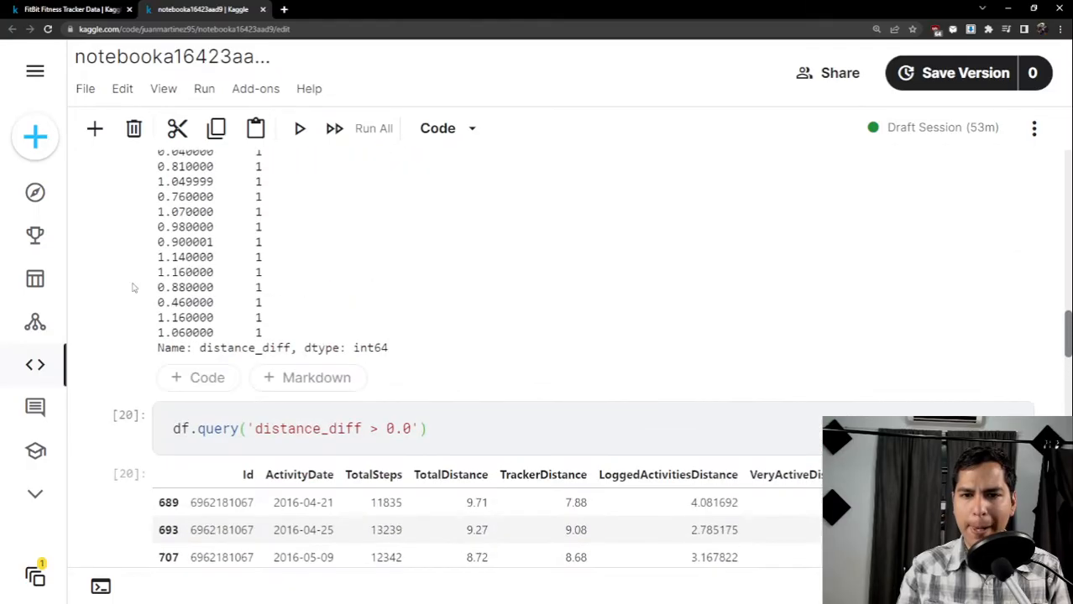
scroll(132, 288, "up", 5)
scroll(126, 290, "down", 10)
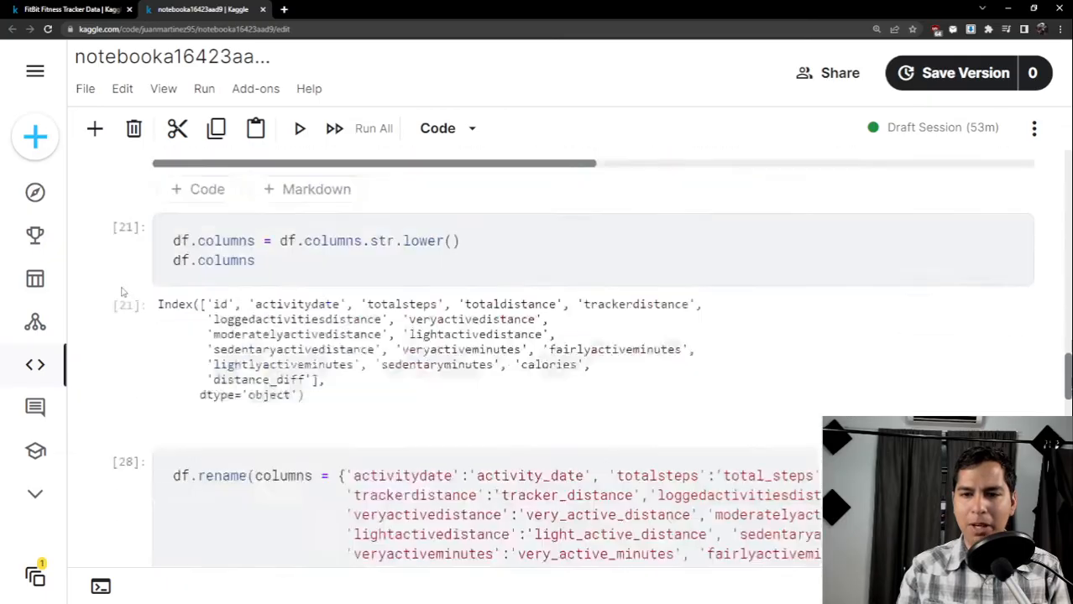
scroll(118, 291, "down", 20)
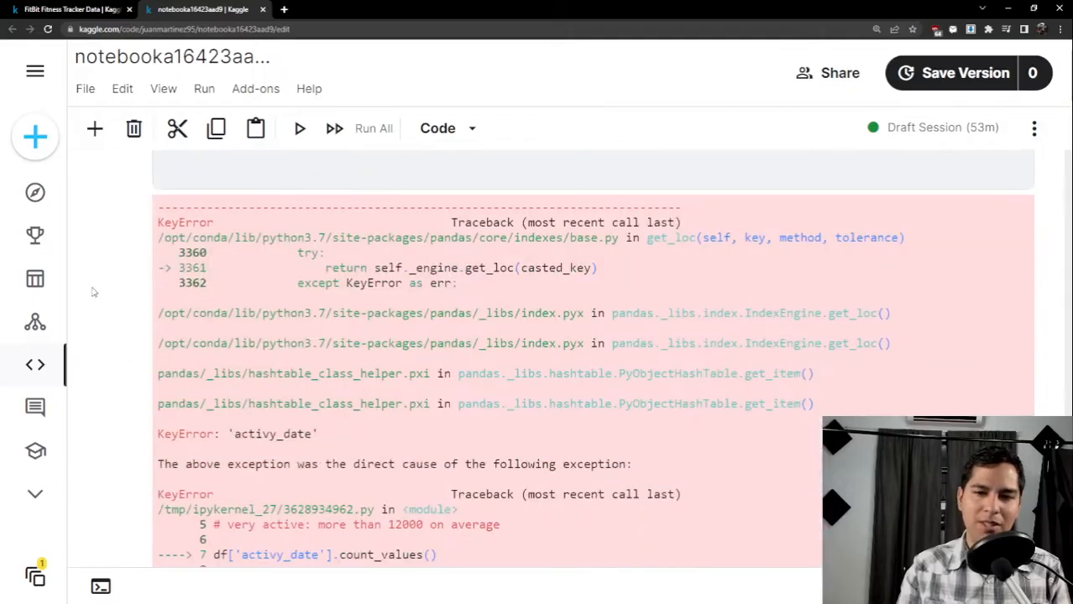
scroll(95, 292, "down", 5)
scroll(95, 292, "up", 6)
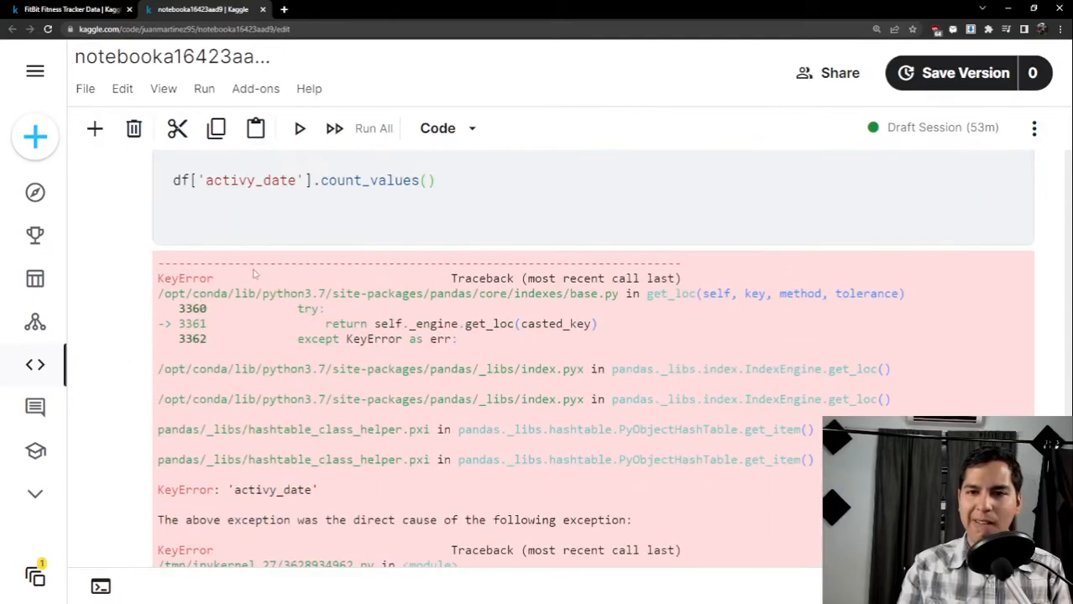
Replace count_values with value_counts after df['activy_date'], run the analysis cell, and re-enter the method's parentheses.
left_click_drag(419, 181, 321, 180)
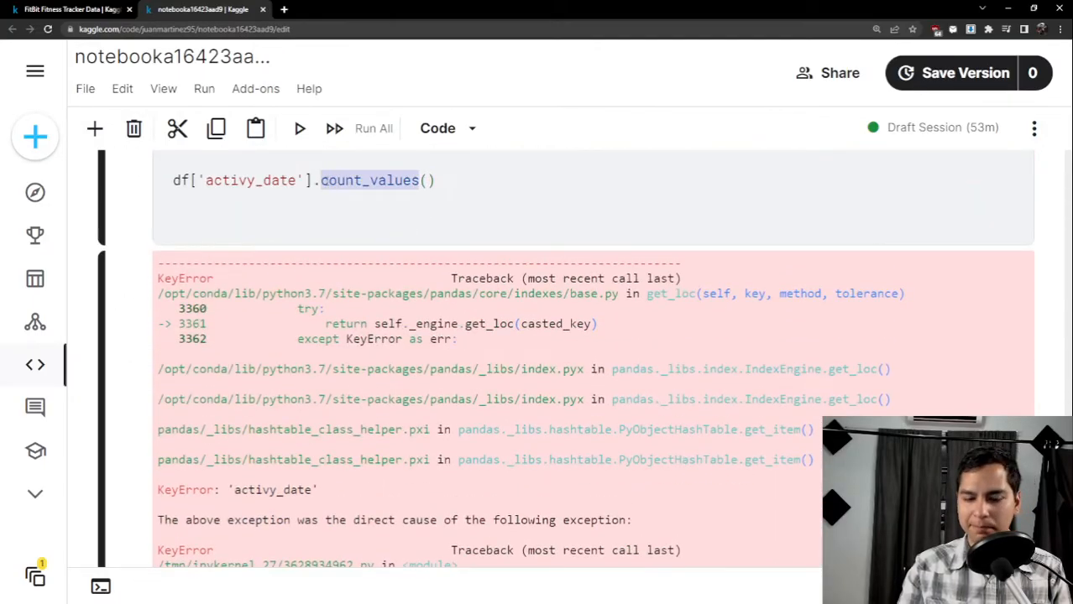
type("valu")
type("e_counts")
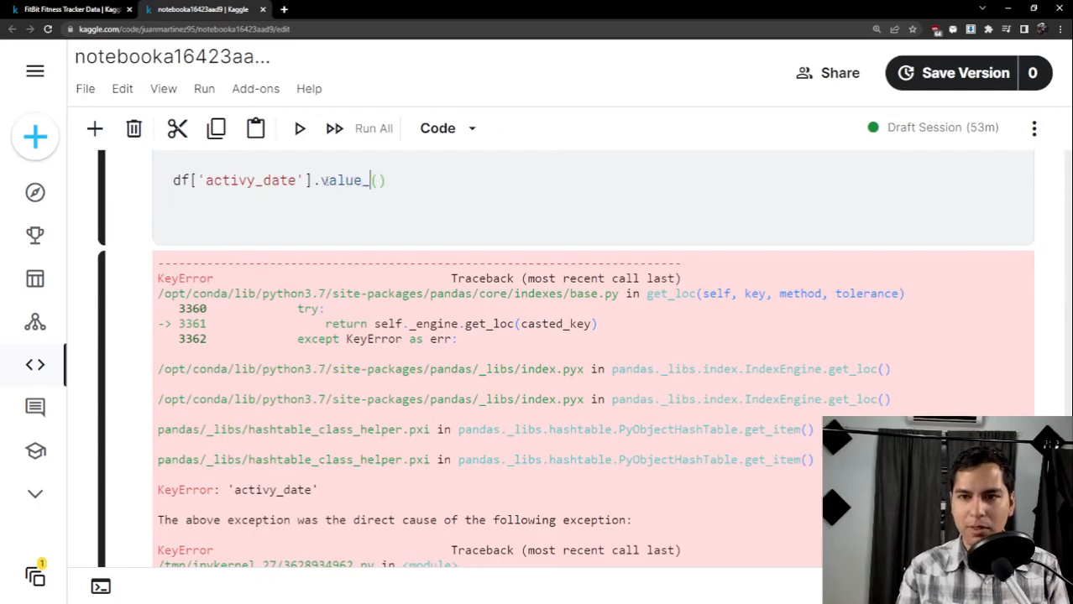
key("shift+Return")
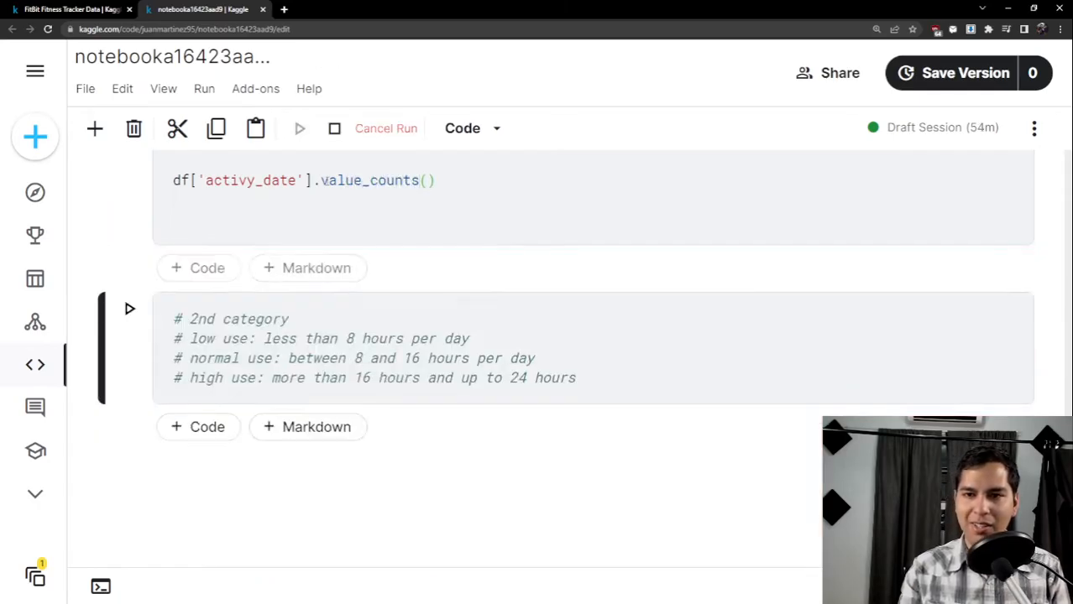
left_click(455, 183)
key("BackSpace")
key("BackSpace")
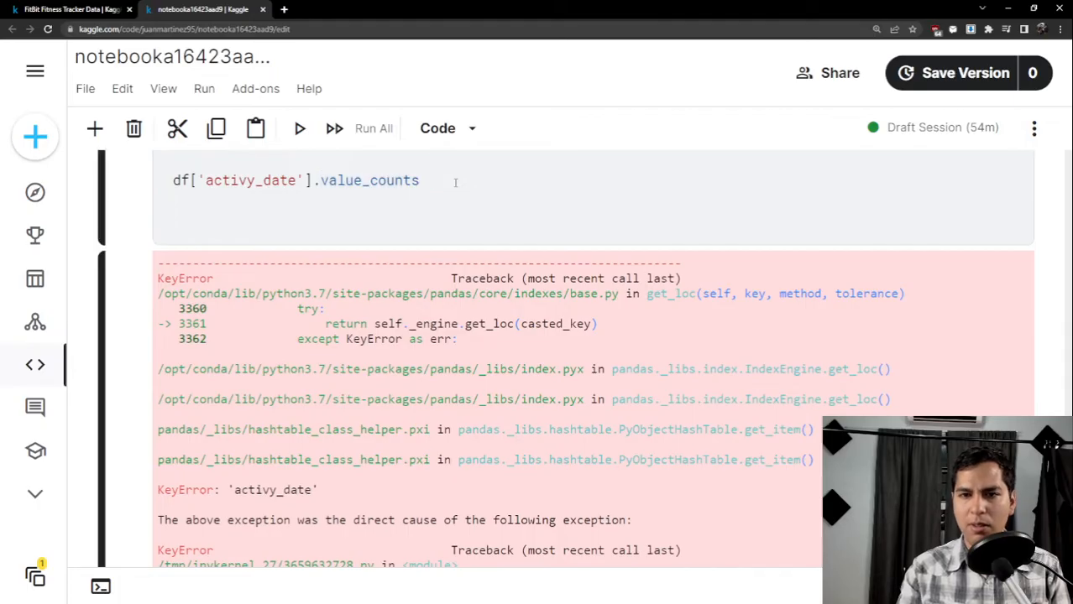
type("(")
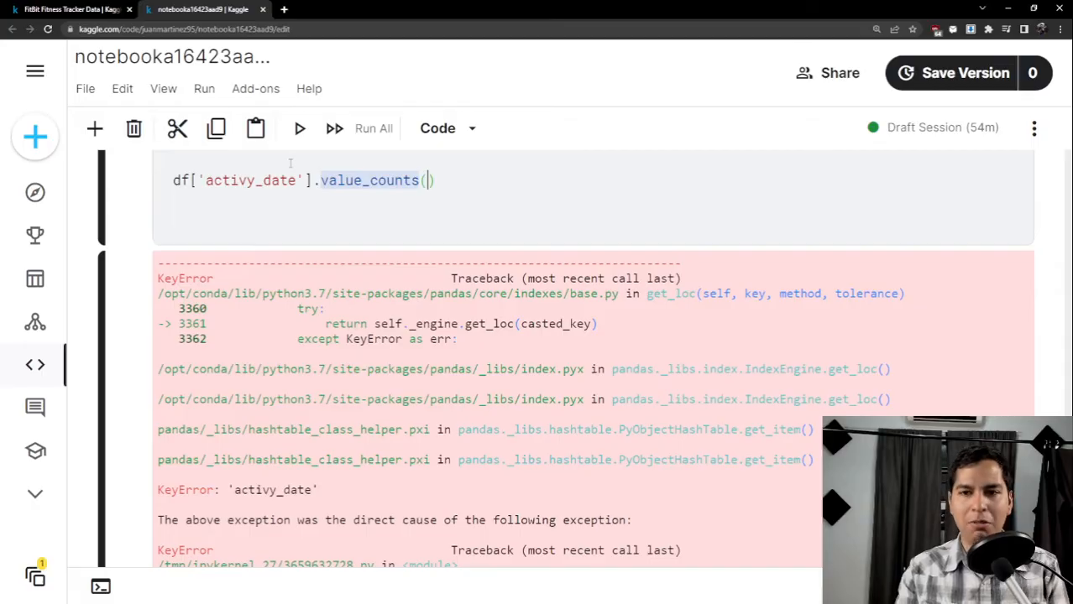
Correct the column name in the value_counts line to activity_date and rerun the analysis cell.
left_click(248, 180)
type("t")
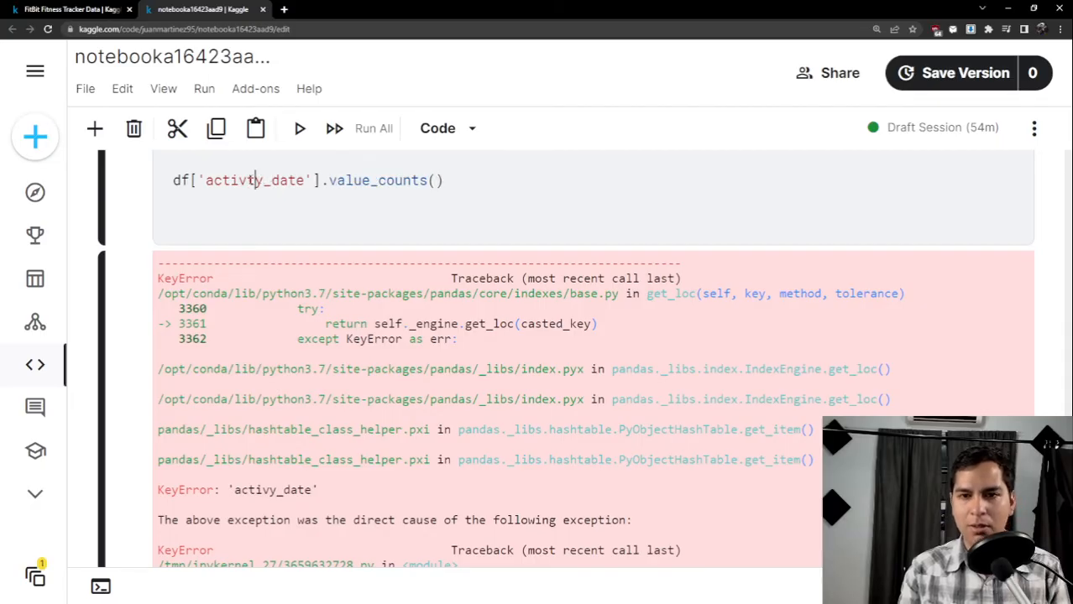
key("shift+Return")
key("Left")
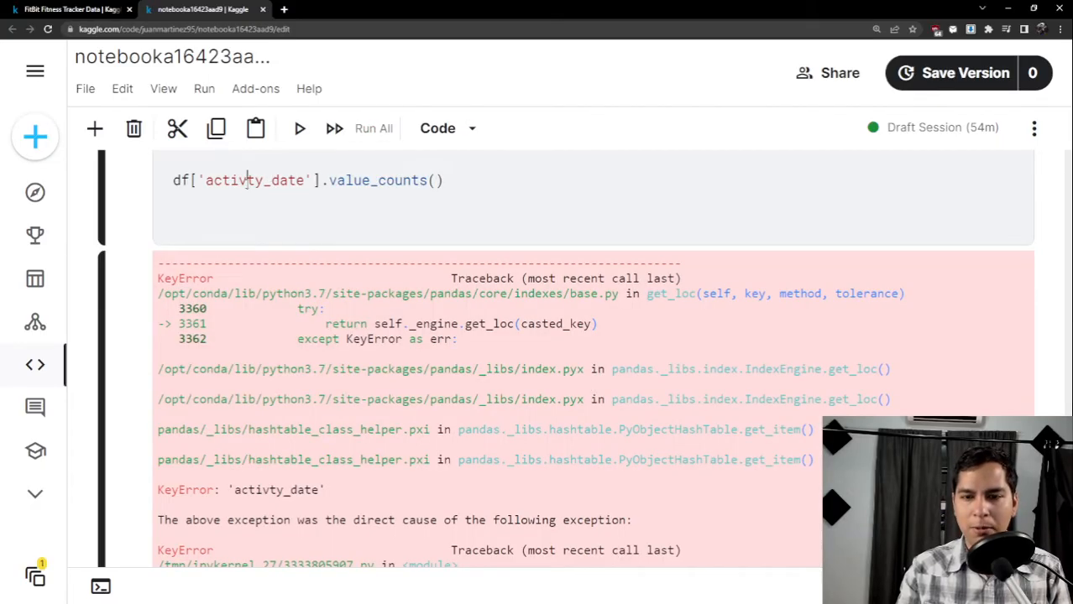
type("i")
key("shift+Return")
scroll(234, 240, "down", 4)
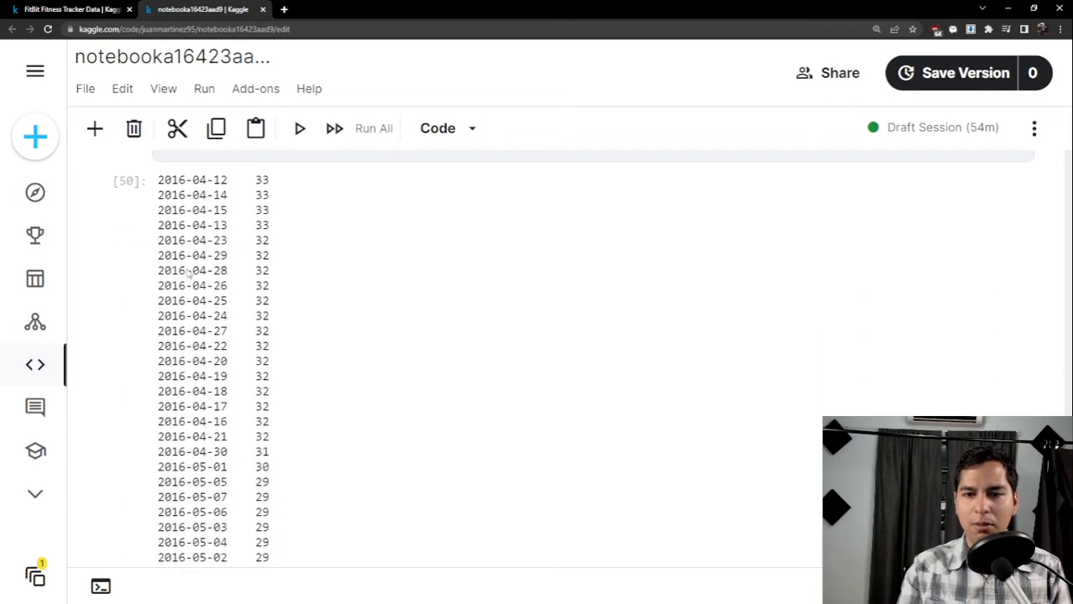
Review the record counts per activity date from the first row to the end of the output.
scroll(281, 361, "up", 1)
scroll(277, 382, "up", 4)
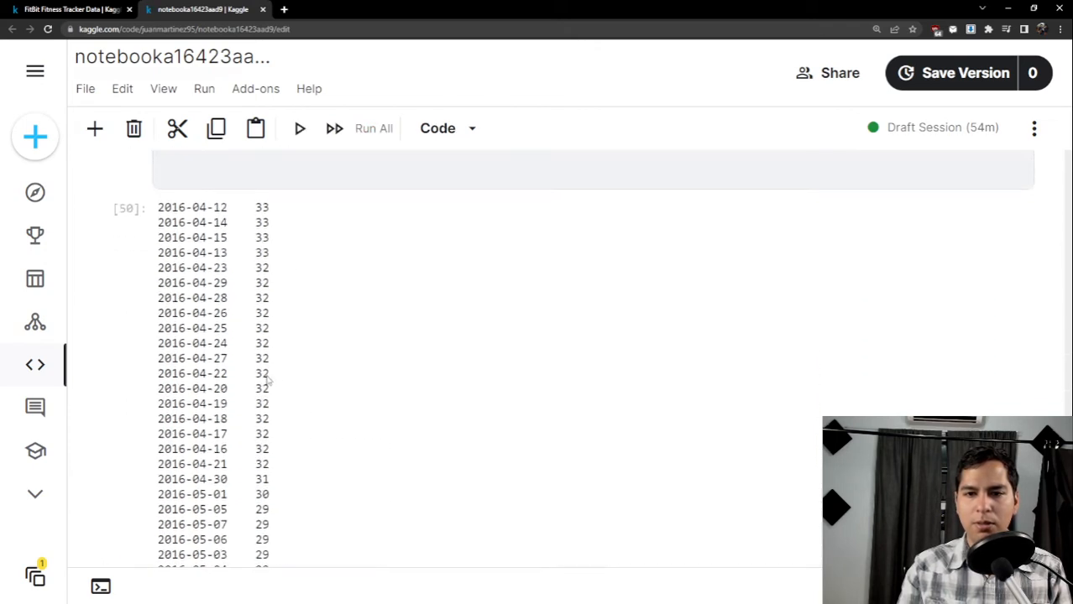
left_click_drag(270, 324, 258, 324)
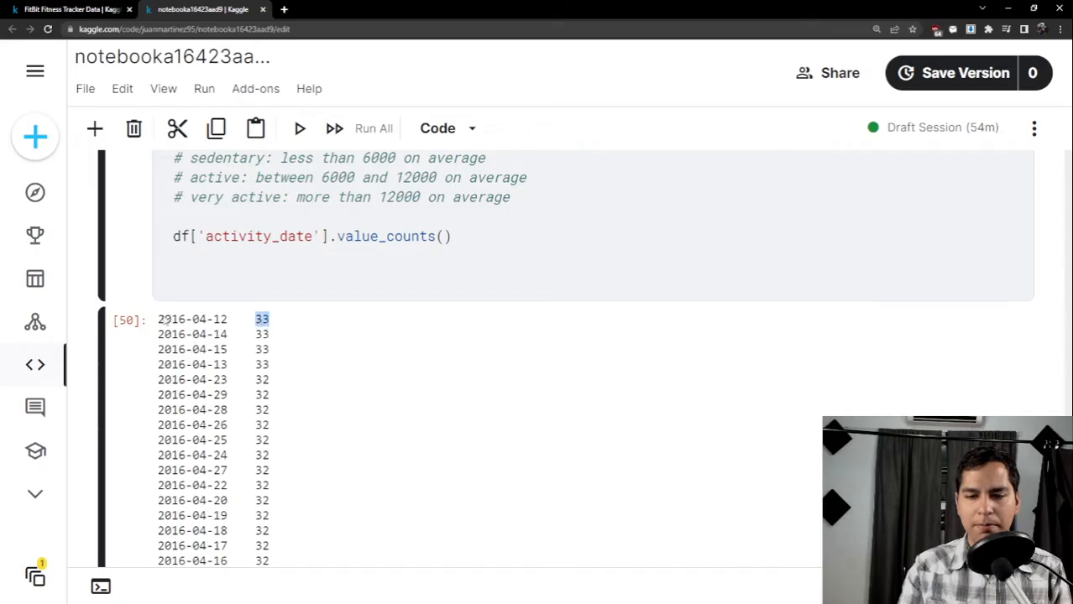
scroll(168, 322, "down", 3)
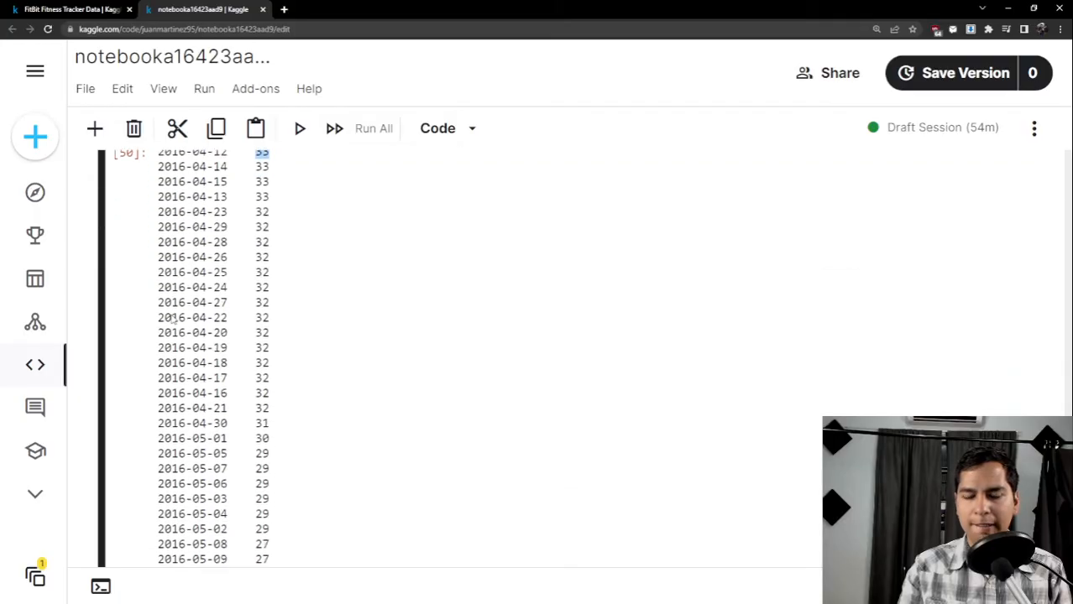
scroll(179, 323, "up", 1)
scroll(180, 326, "down", 2)
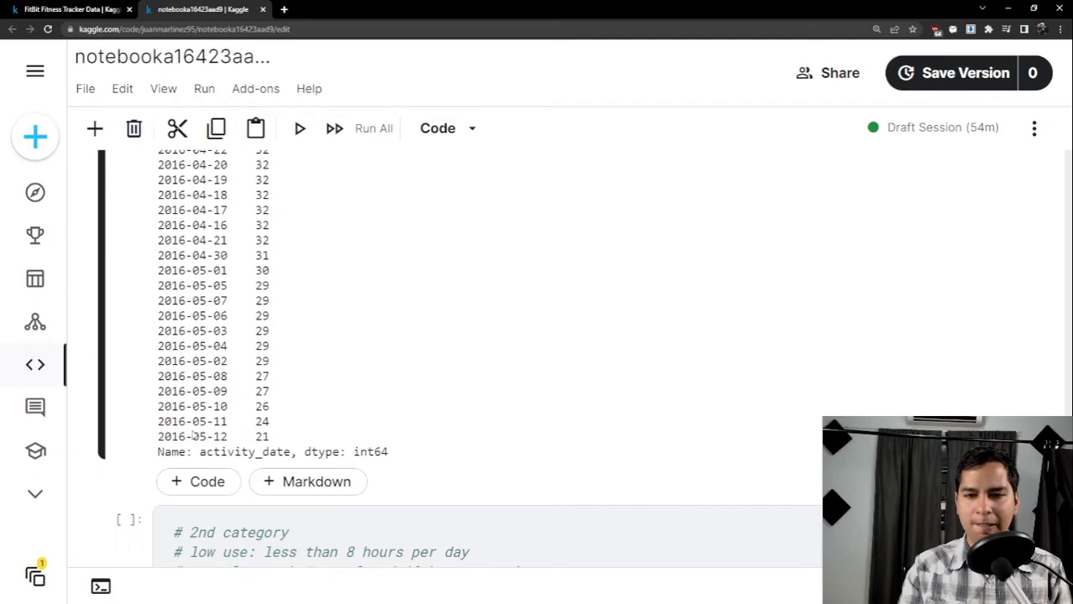
Compare the last date, 2016-05-12, with the first date, 2016-04-12, to check the period the records cover.
left_click_drag(233, 440, 162, 443)
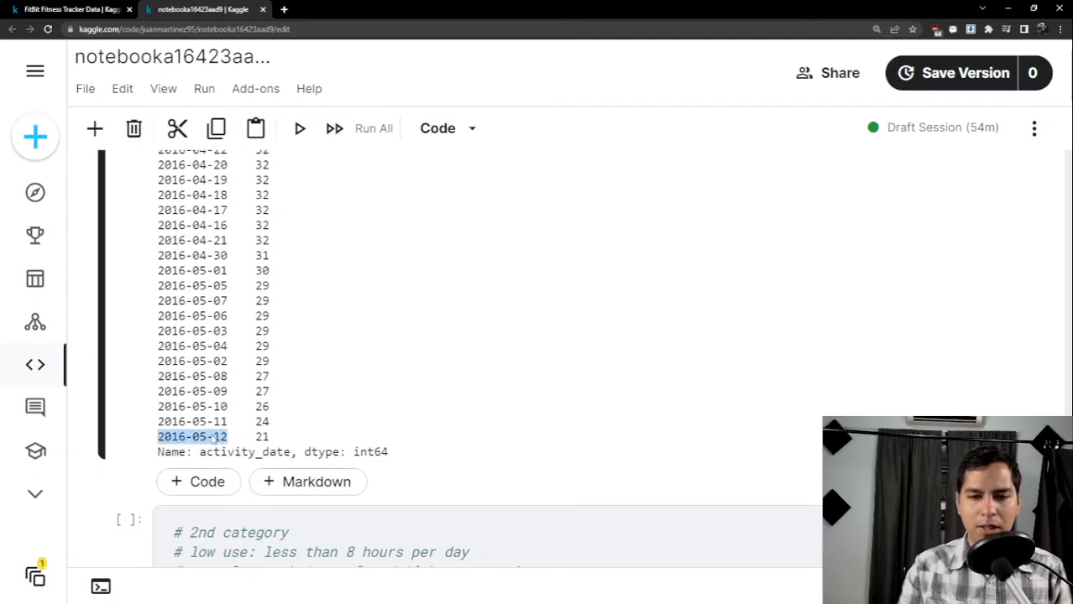
scroll(225, 435, "up", 1)
scroll(225, 433, "up", 3)
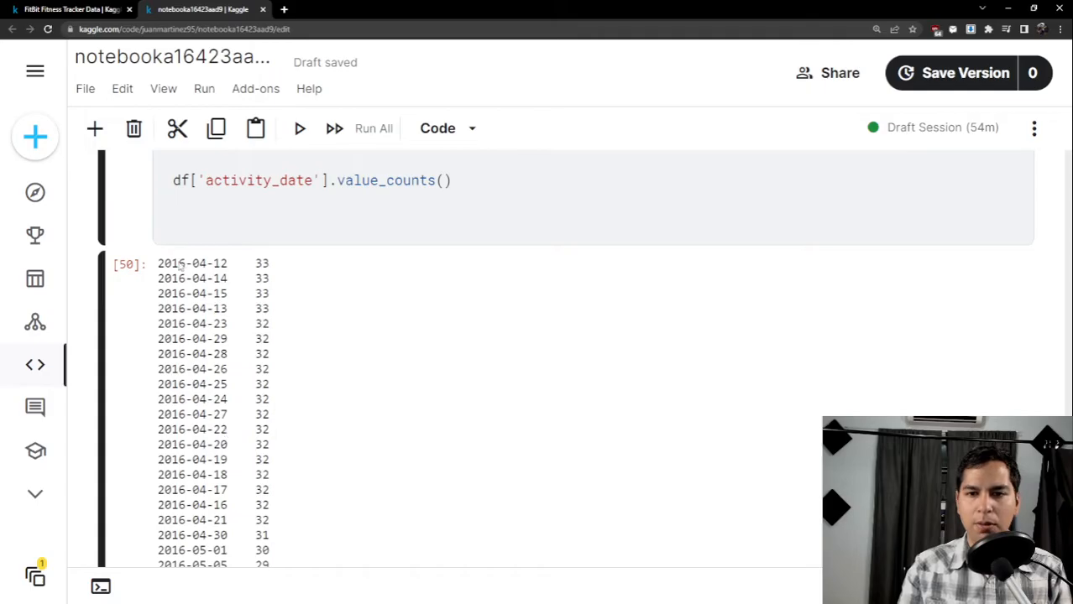
left_click_drag(163, 265, 227, 275)
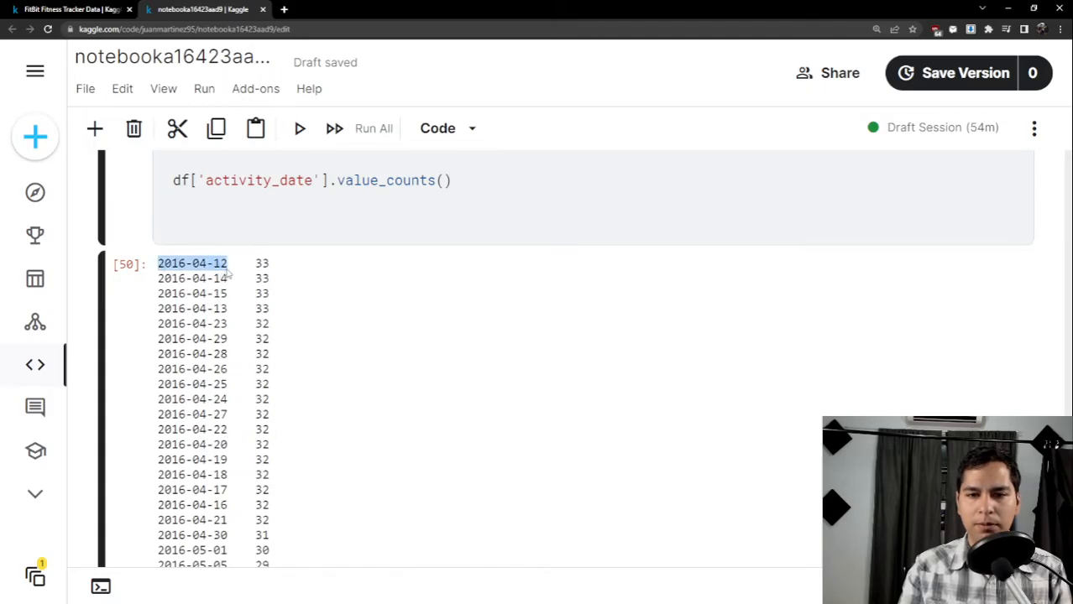
left_click(226, 275)
scroll(222, 277, "down", 2)
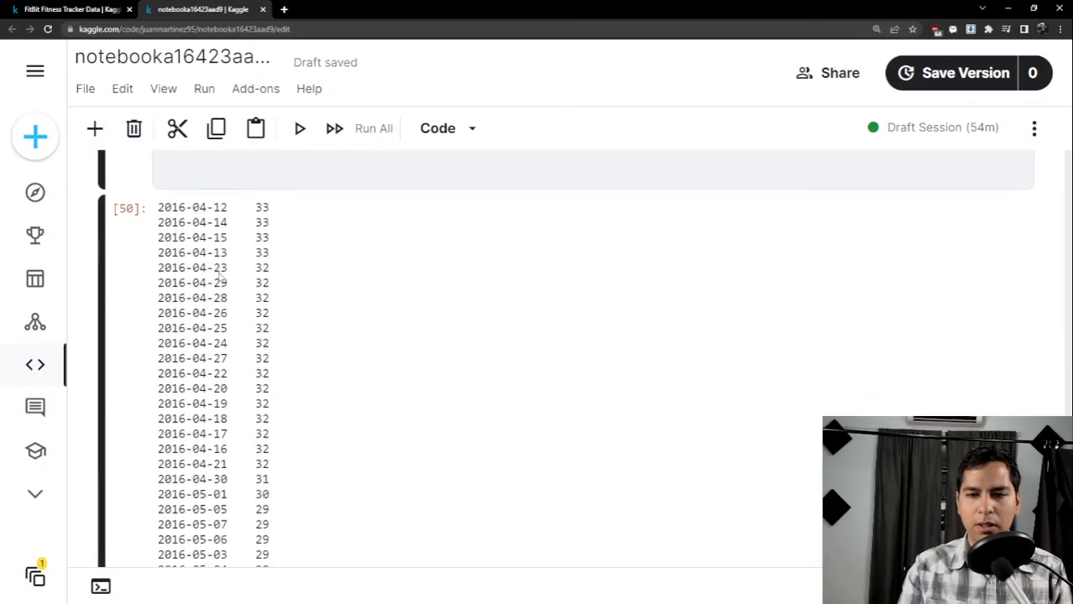
scroll(222, 277, "down", 2)
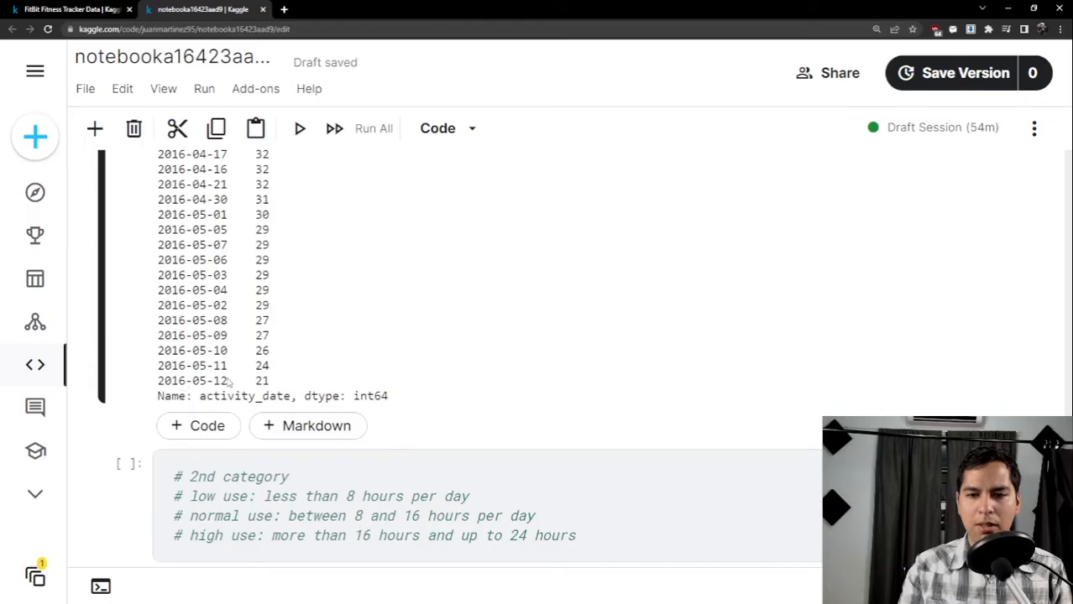
left_click_drag(229, 385, 215, 384)
scroll(215, 384, "up", 3)
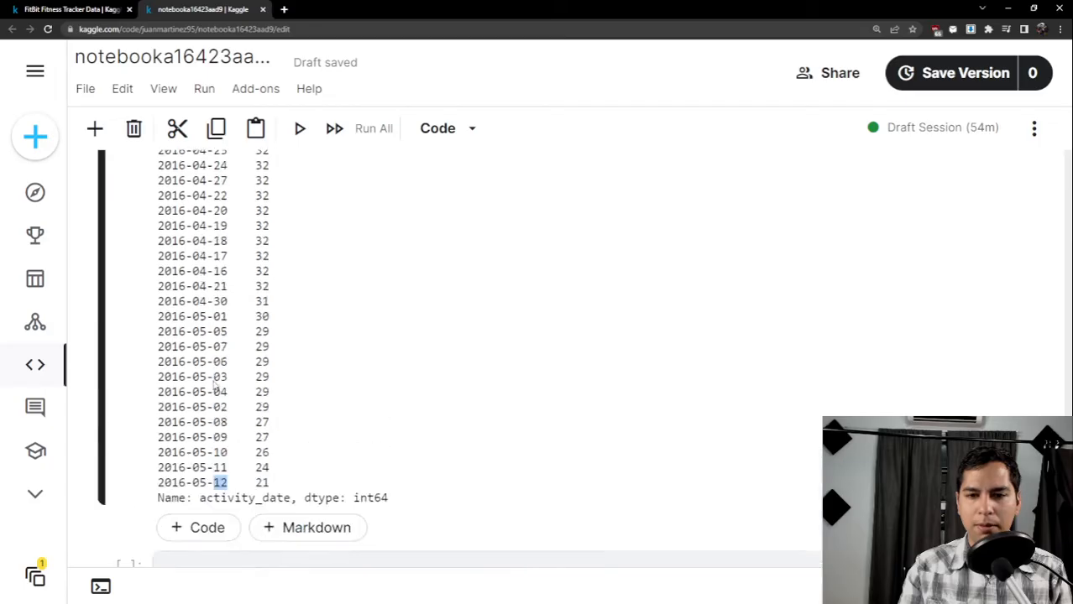
scroll(216, 384, "up", 1)
left_click_drag(228, 322, 217, 322)
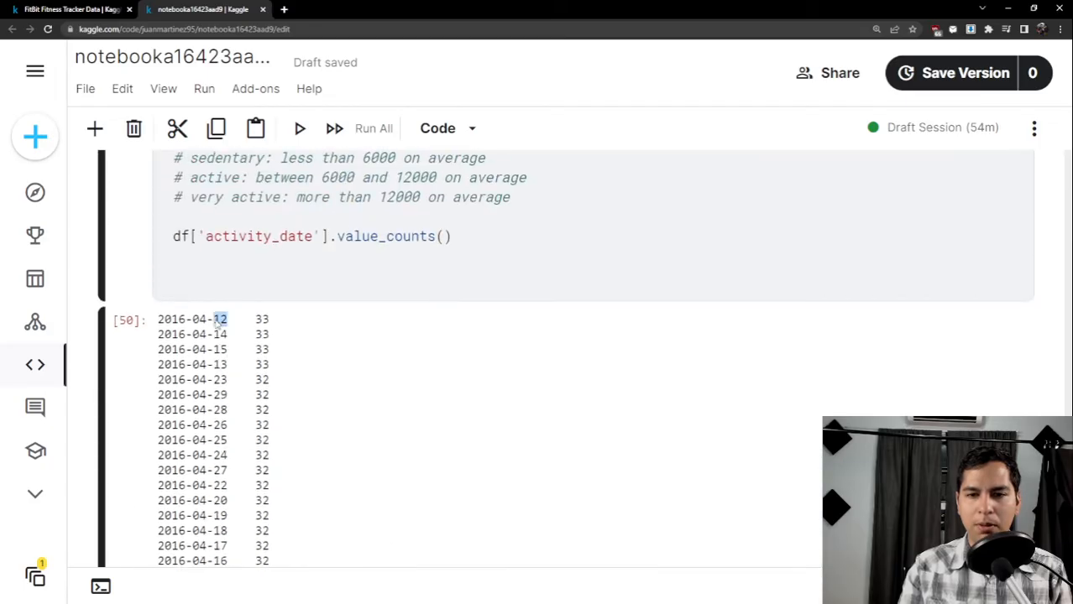
scroll(216, 361, "down", 3)
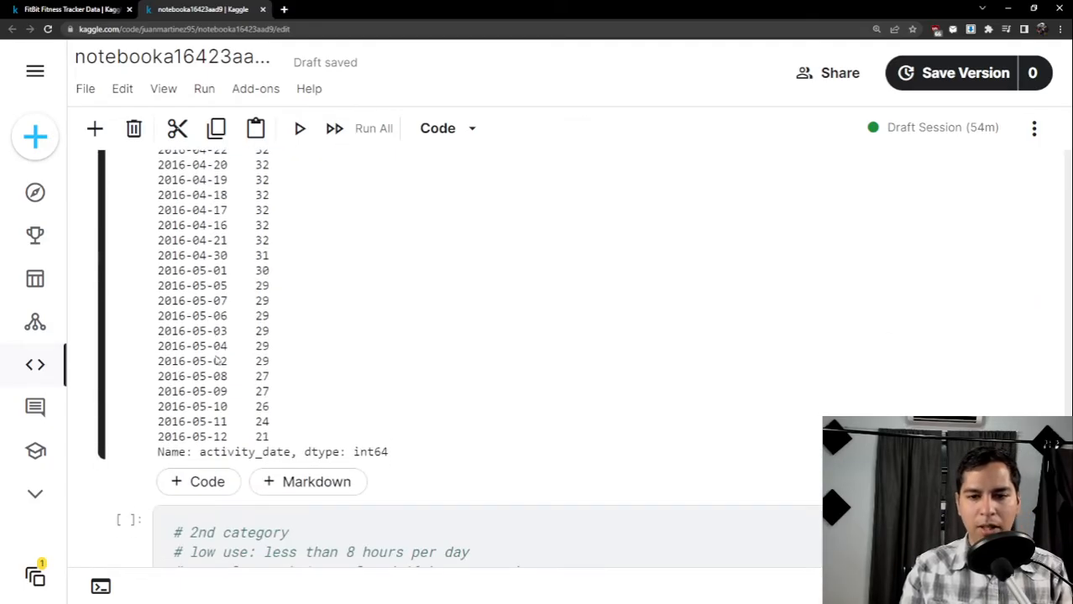
scroll(235, 453, "up", 4)
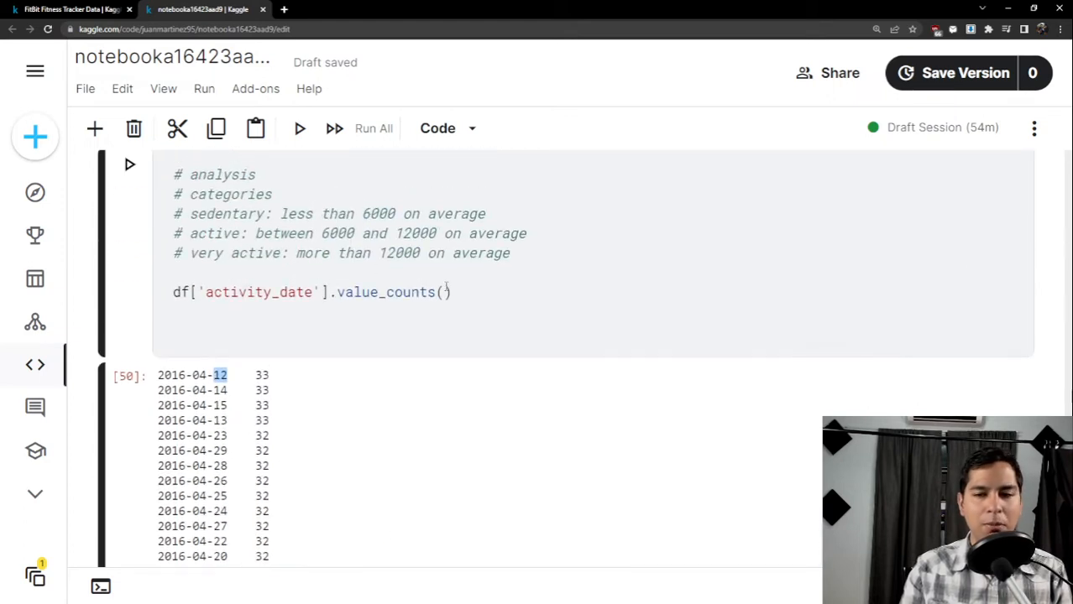
left_click_drag(449, 290, 171, 295)
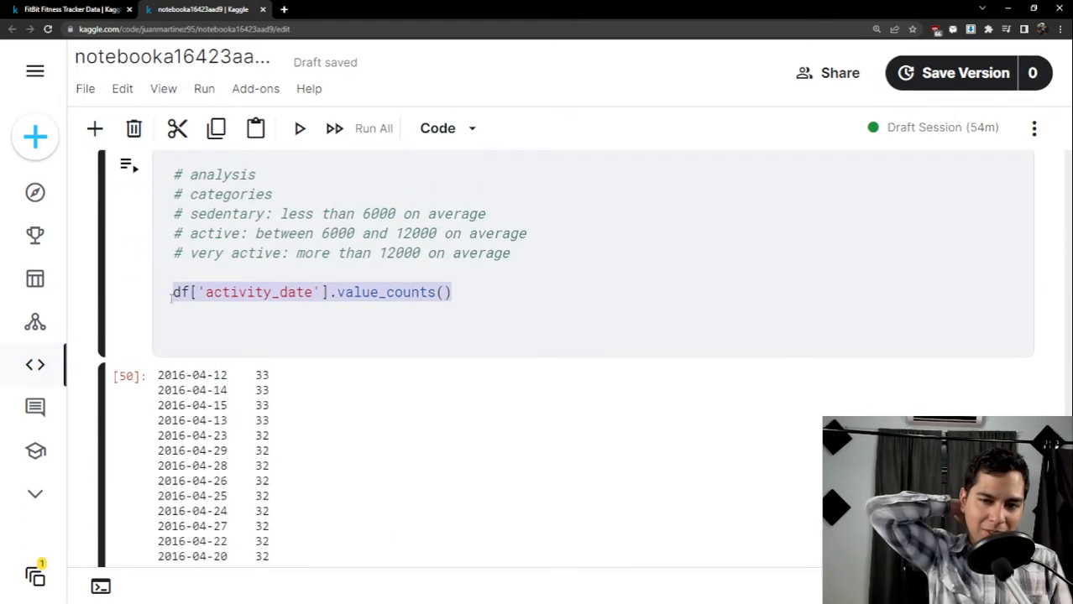
key("BackSpace")
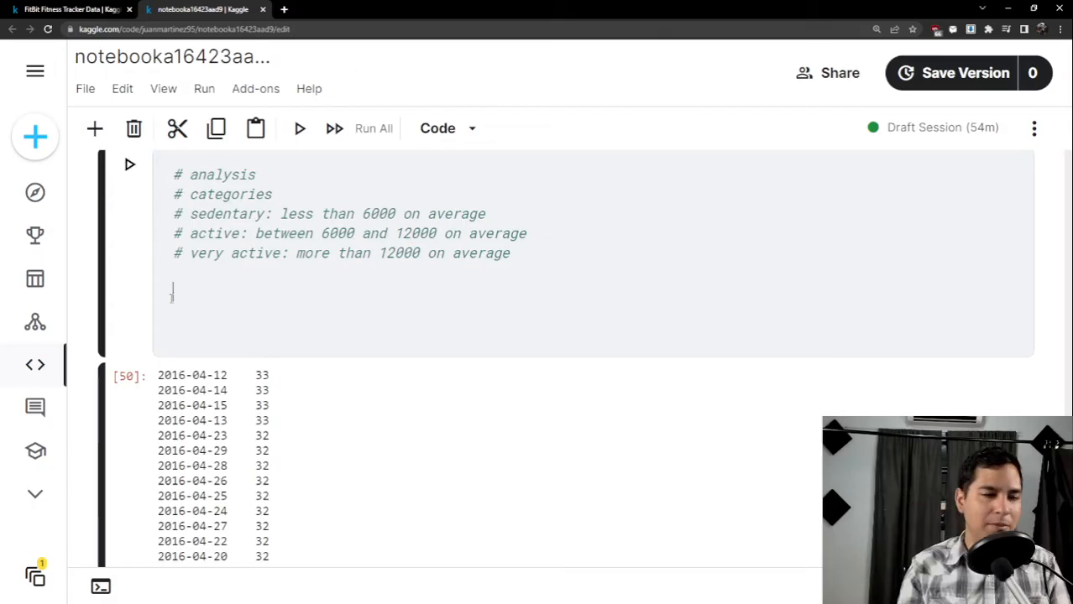
type("i")
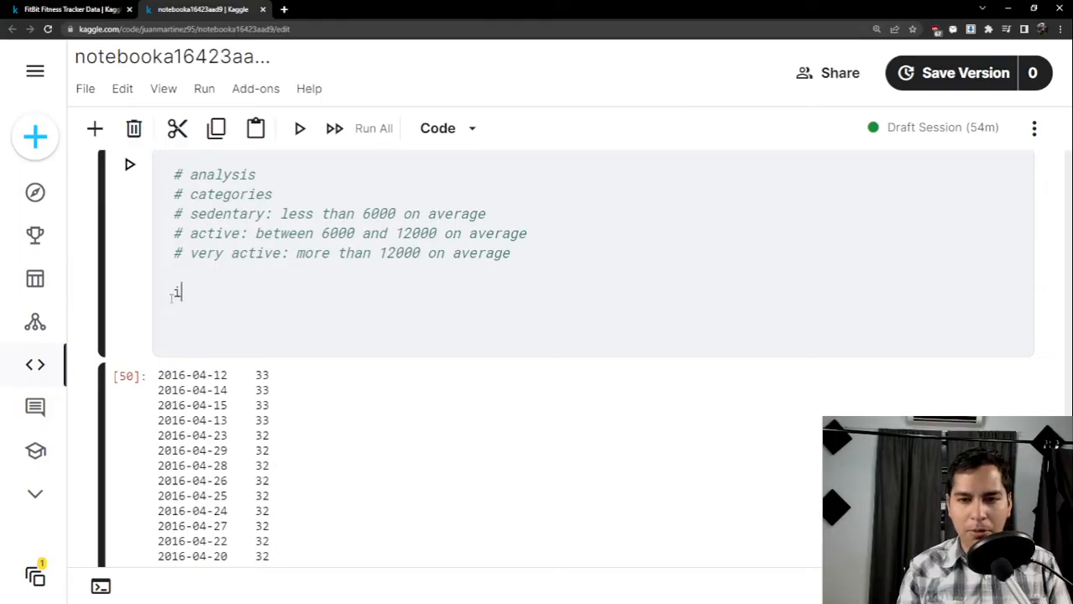
type("d")
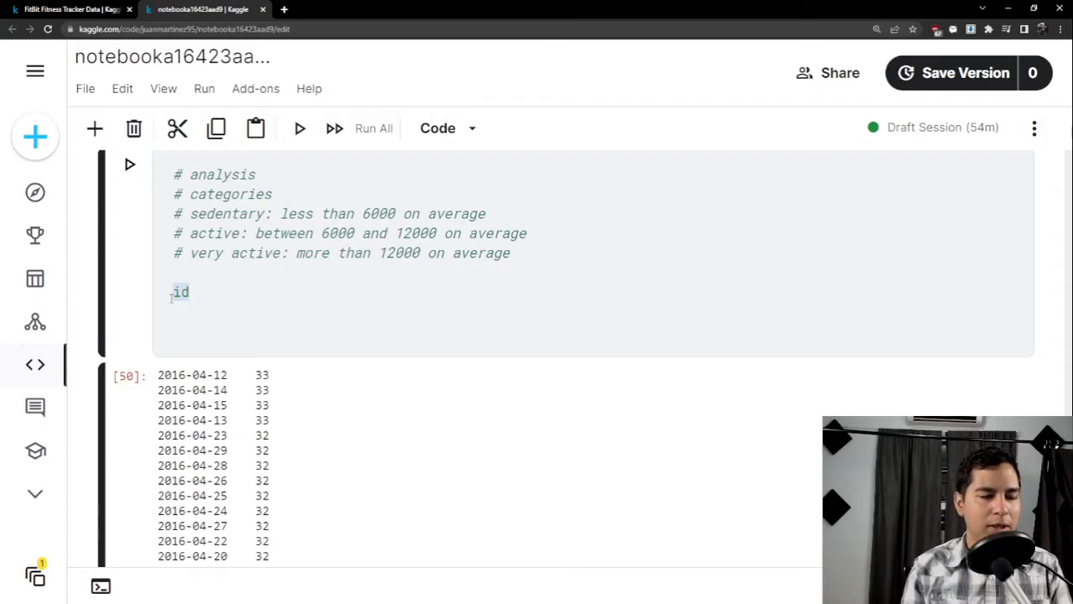
scroll(388, 311, "down", 8)
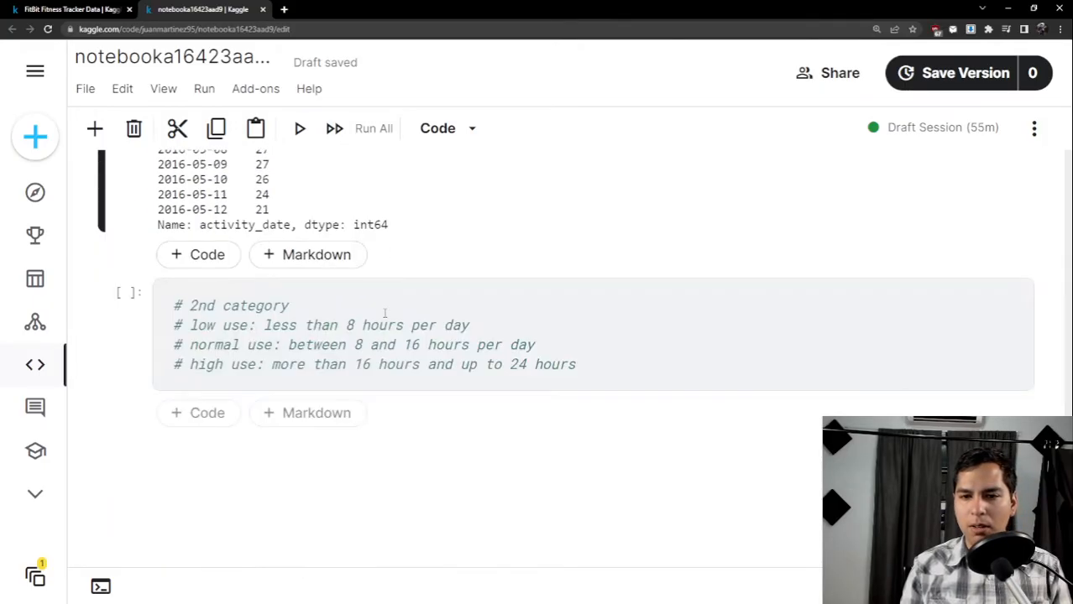
scroll(388, 311, "up", 9)
Undo the edits in the analysis cell back to the line id_grp = df.groupby(['id']).
key("ctrl+z")
key("ctrl+z")
key("ctrl+z")
key("ctrl+z")
key("ctrl+z")
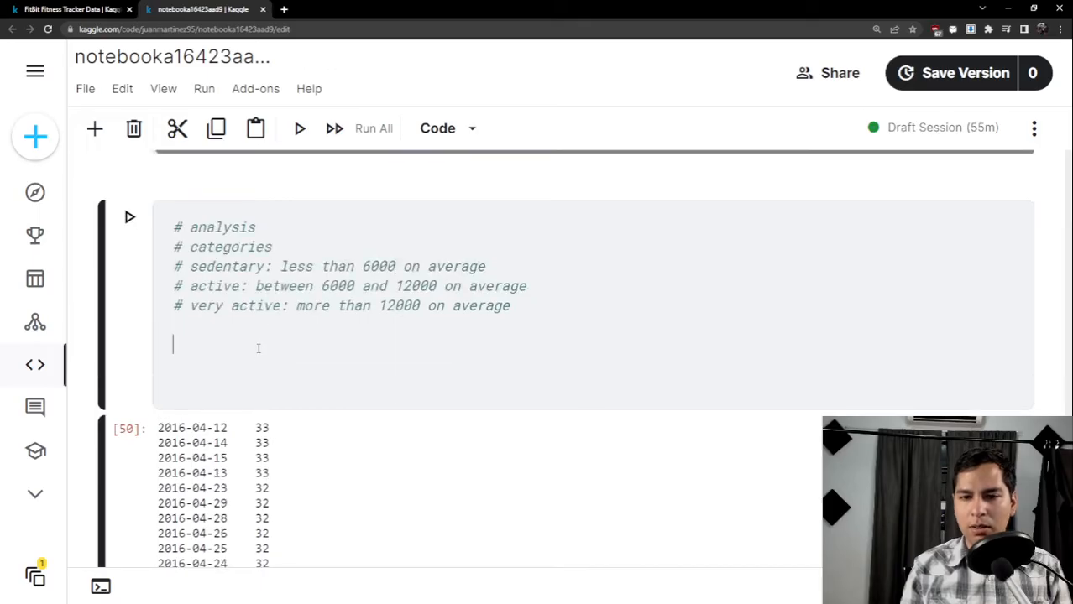
key("ctrl+z")
key("ctrl+z")
key("ctrl+z")
key("ctrl+z")
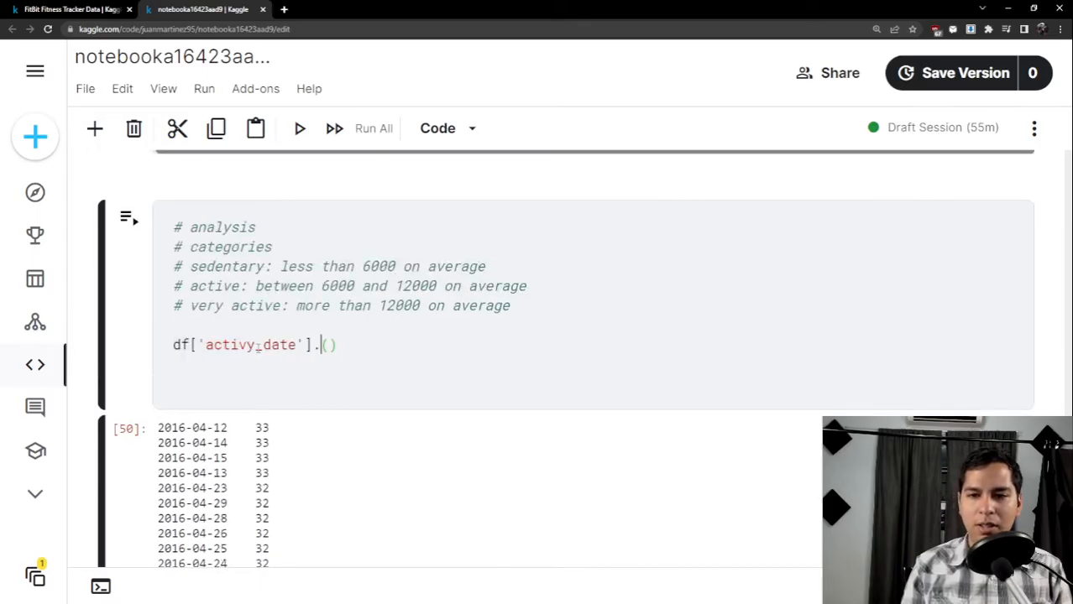
key("ctrl+z")
key("ctrl+z")
key("ctrl+z")
key("ctrl+z")
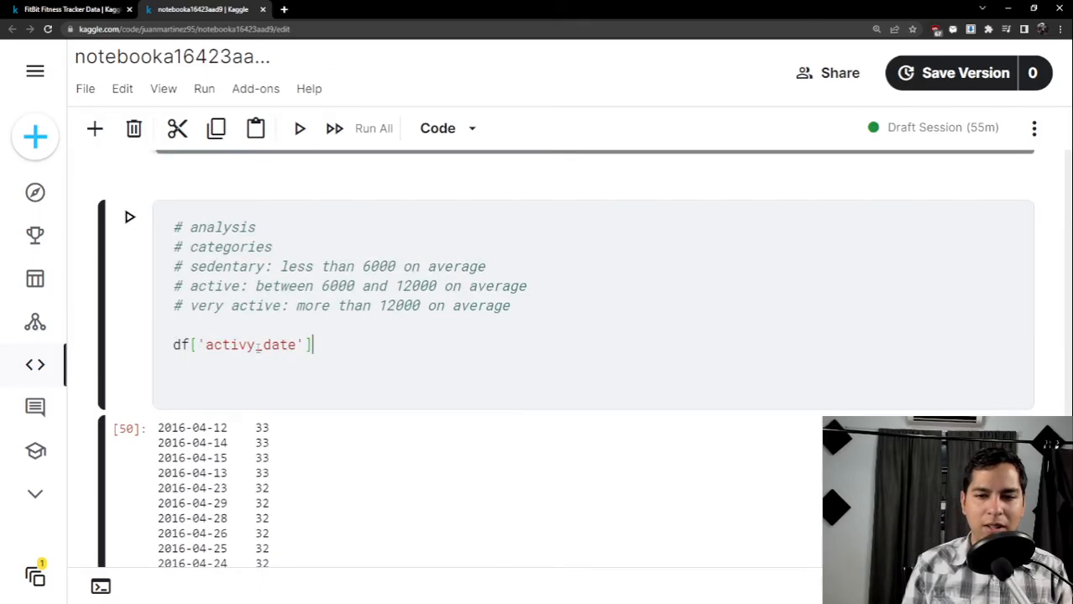
key("ctrl+z")
key("ctrl+z")
key("ctrl+z")
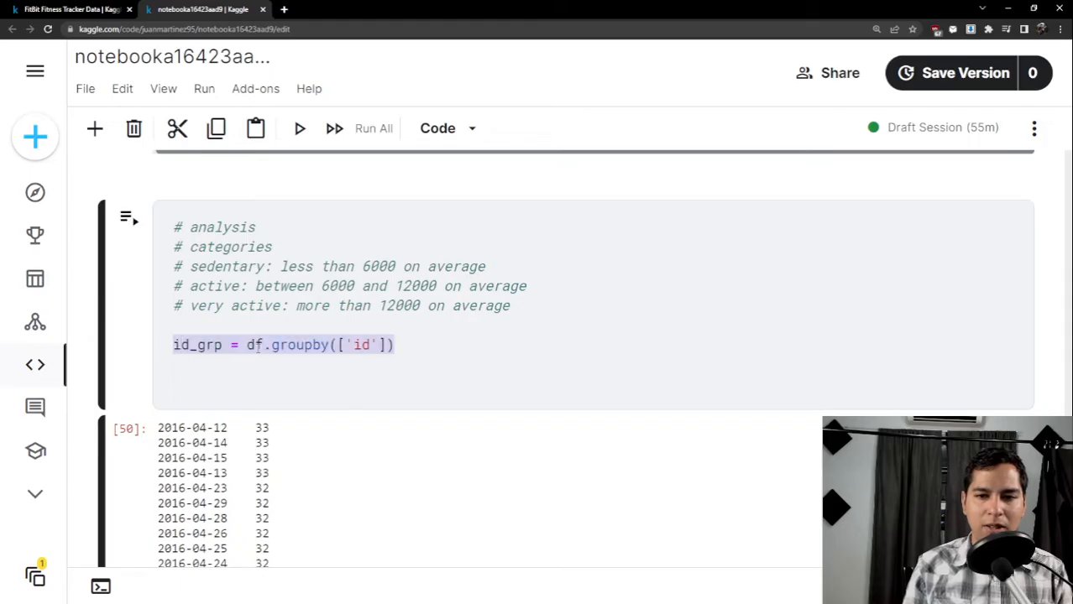
Below the groupby line, start a new variable id_avg_step = id_grp['total_steps'] in the analysis cell.
left_click(401, 353)
key("Return")
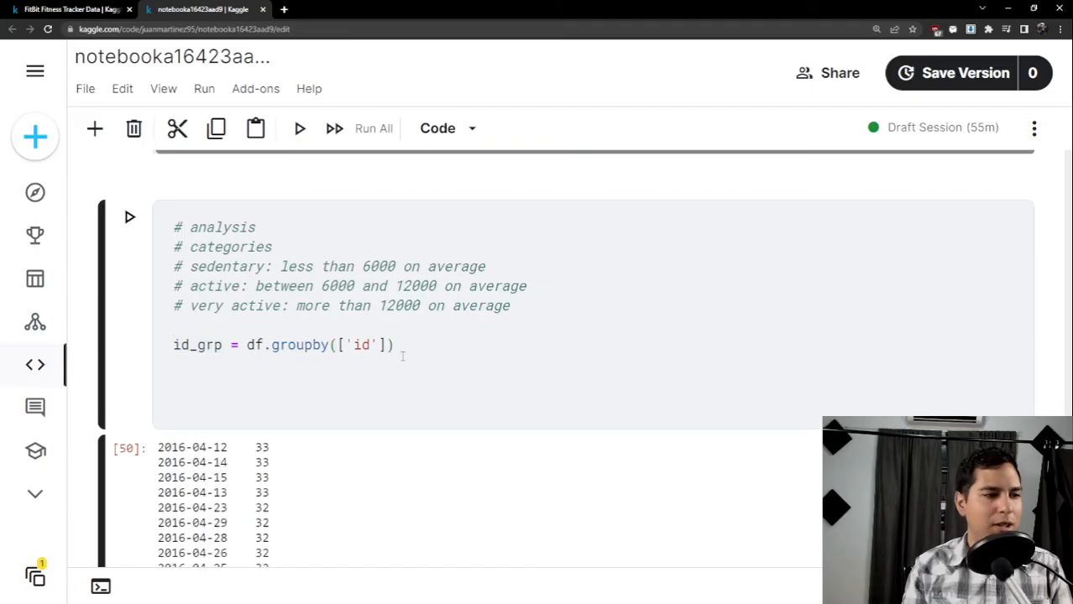
type("id_avg")
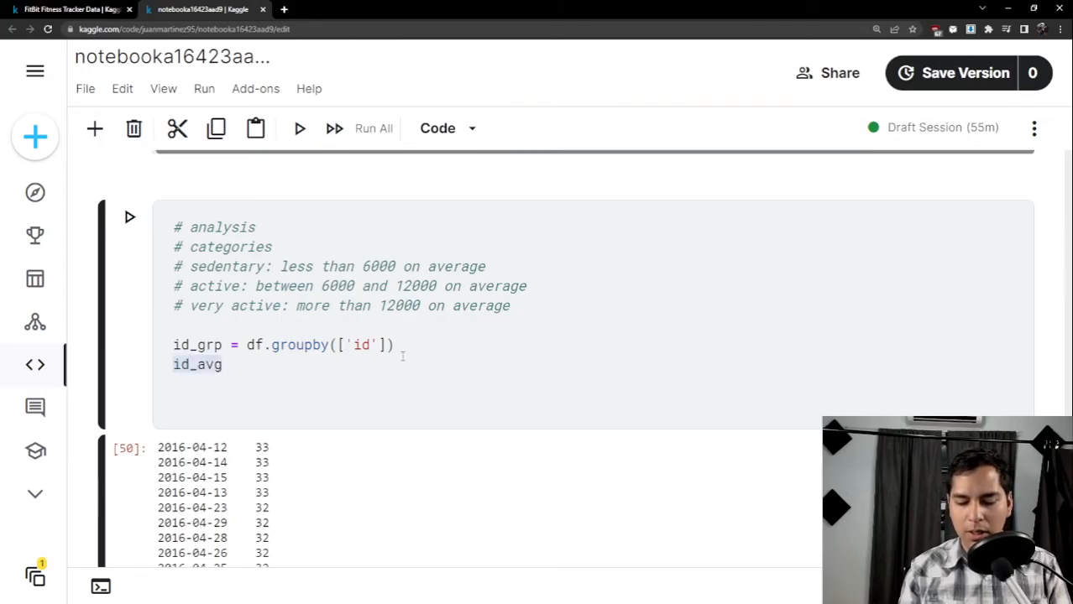
type("_step = ")
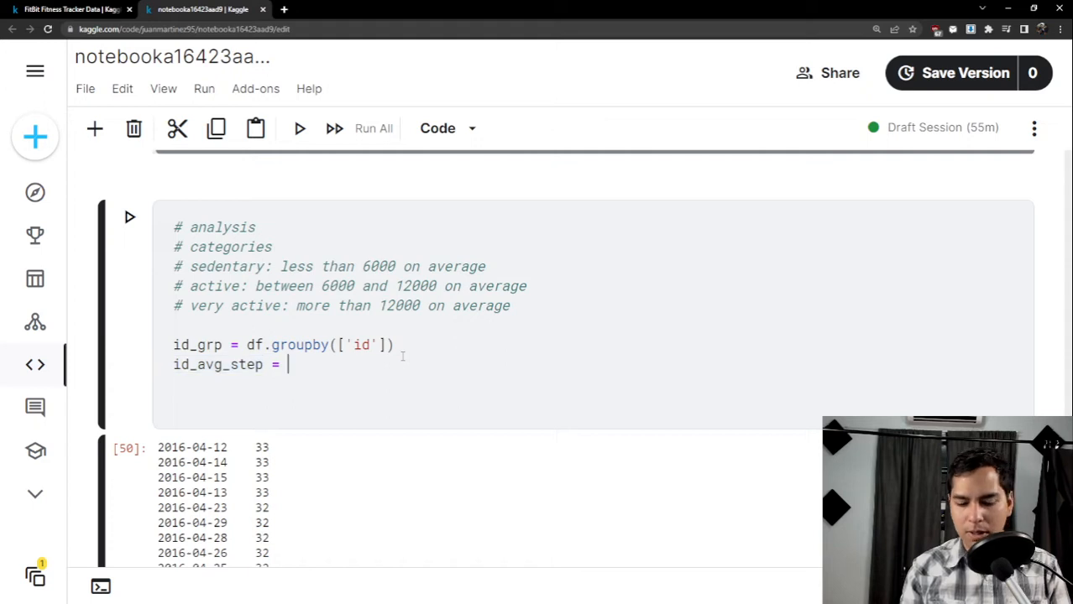
type("id_grp")
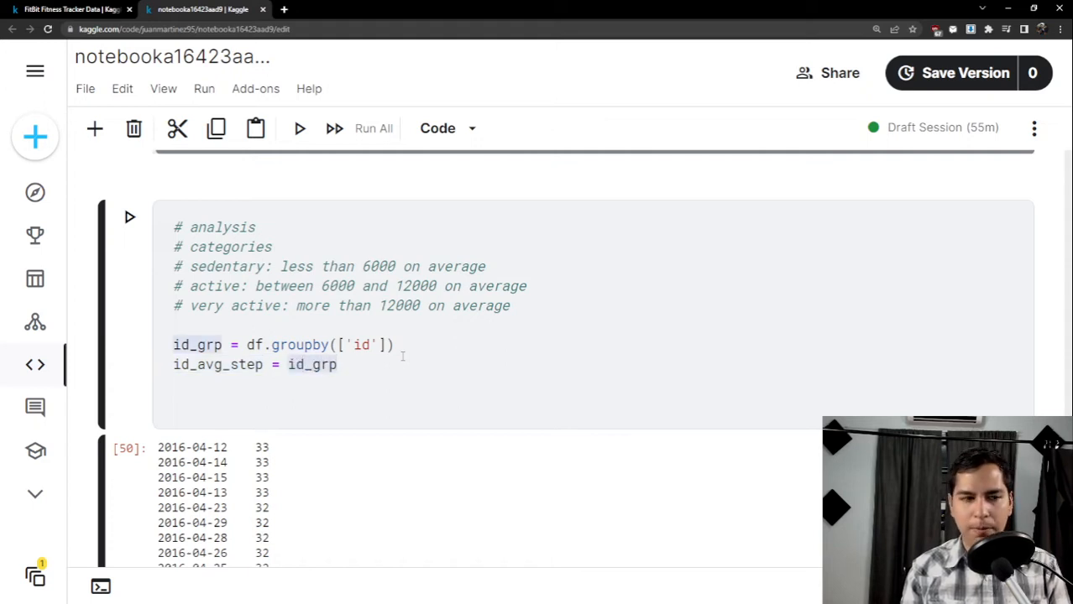
type("['")
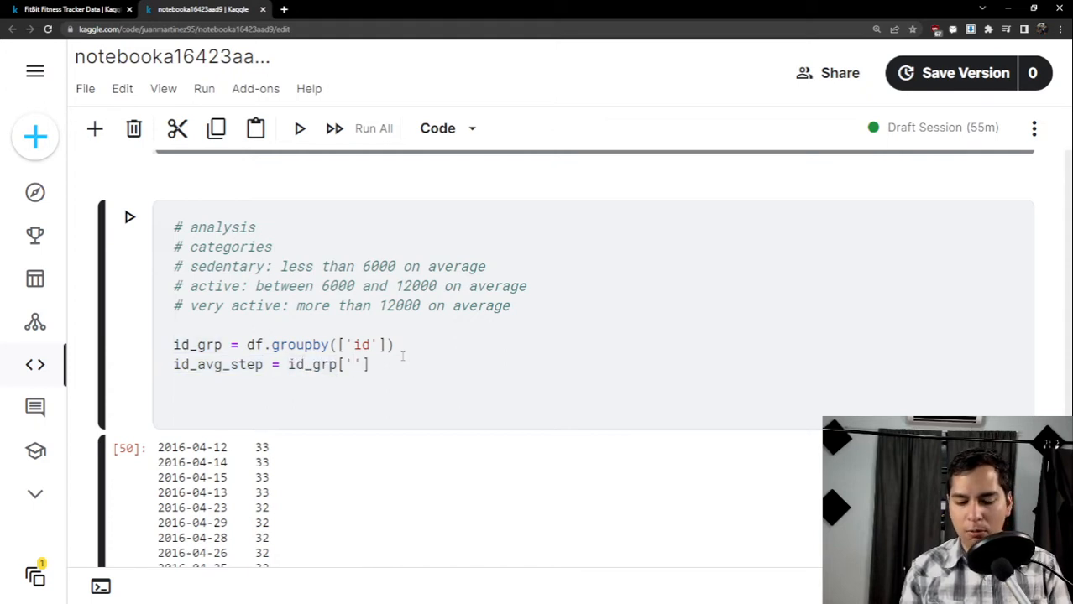
type("total_steops")
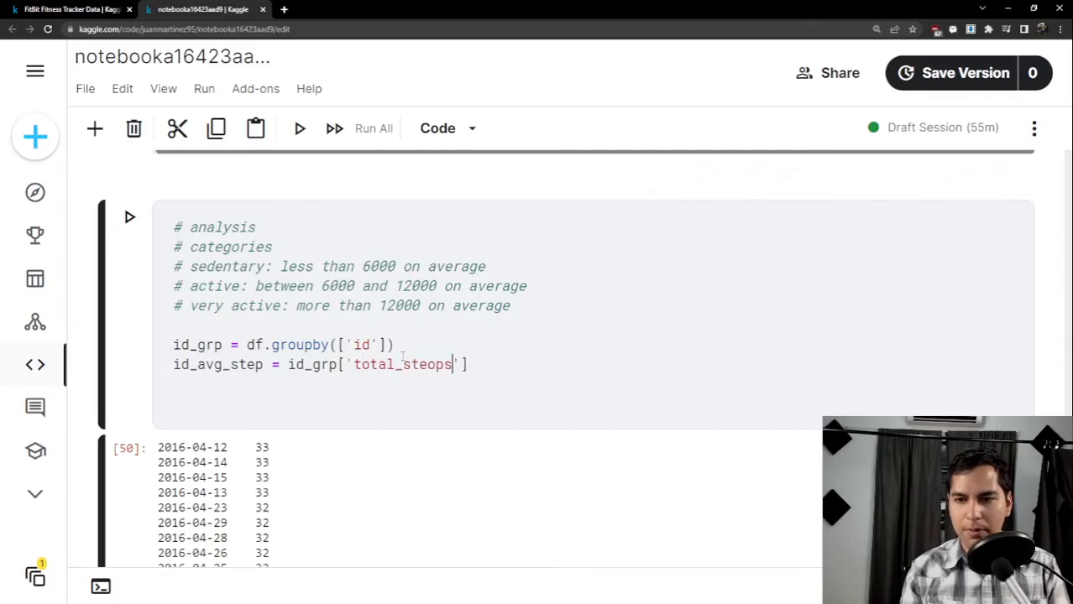
key("BackSpace")
key("BackSpace")
key("BackSpace")
type("ps")
key("End")
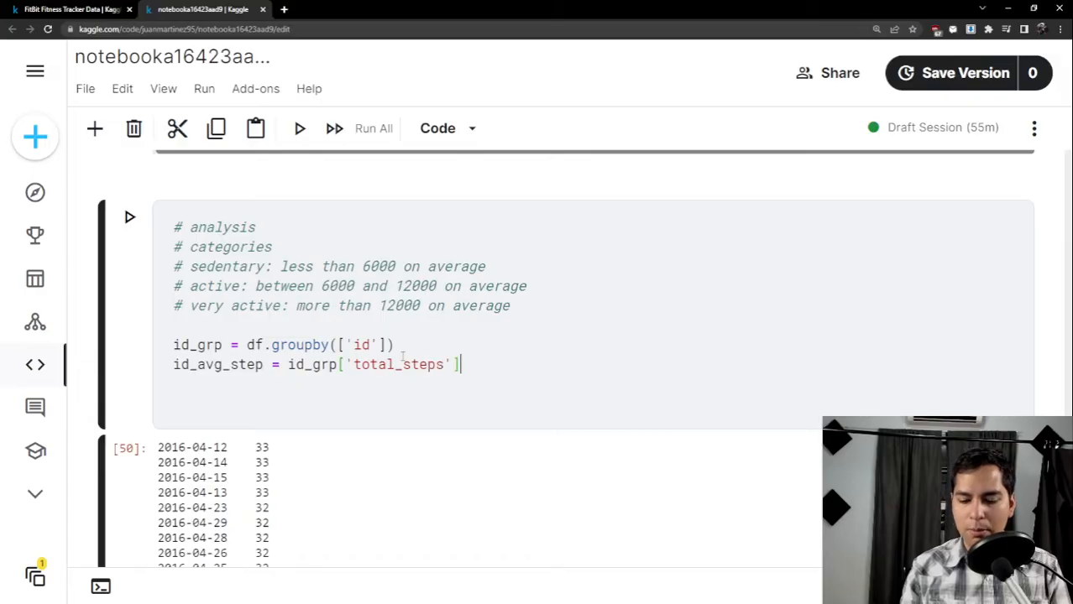
Extend the id_avg_step line with .mean().sort_values(ascending=False) to average the steps per id in descending order.
type(".mean")
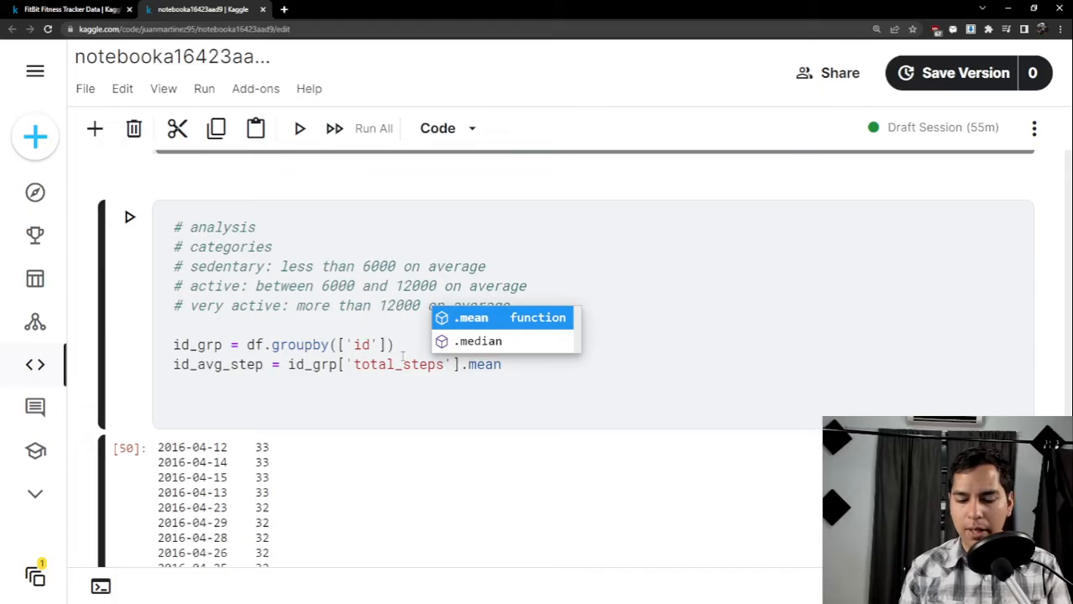
type("()")
key("Return")
key("BackSpace")
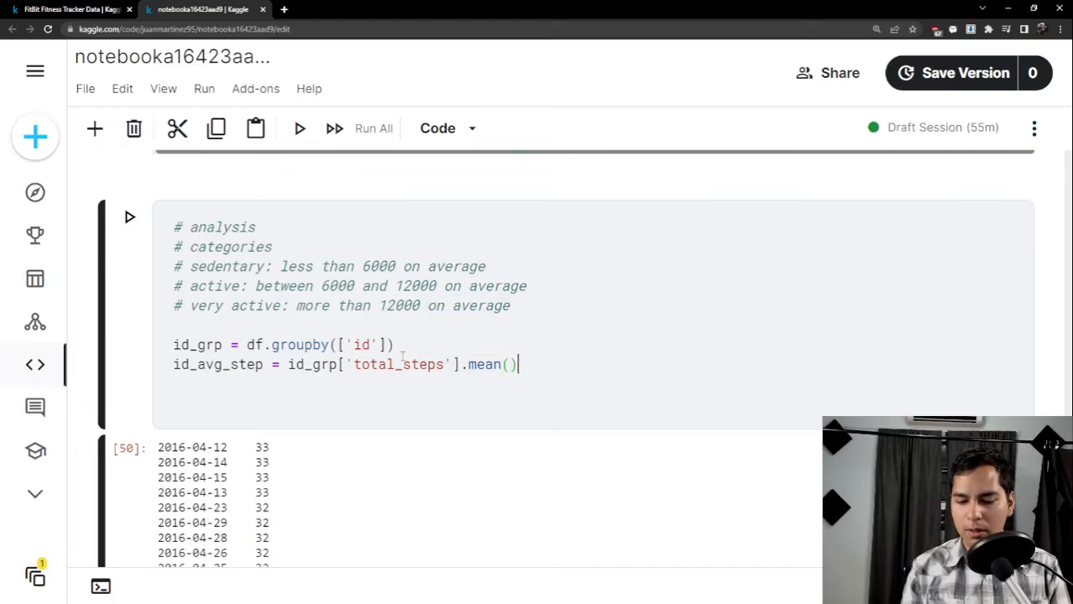
type(".sort")
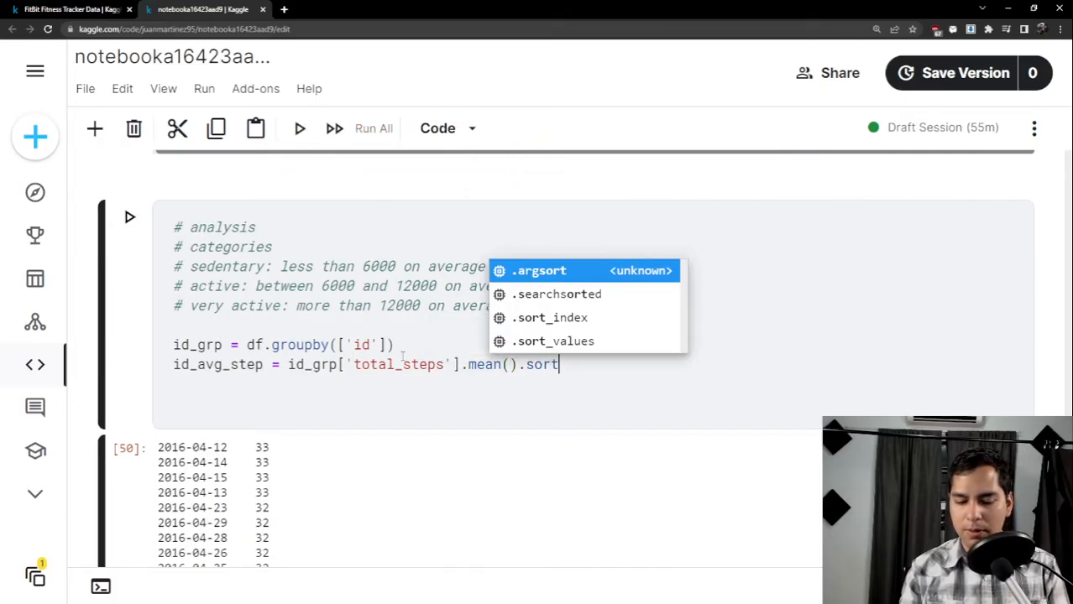
type("_values(")
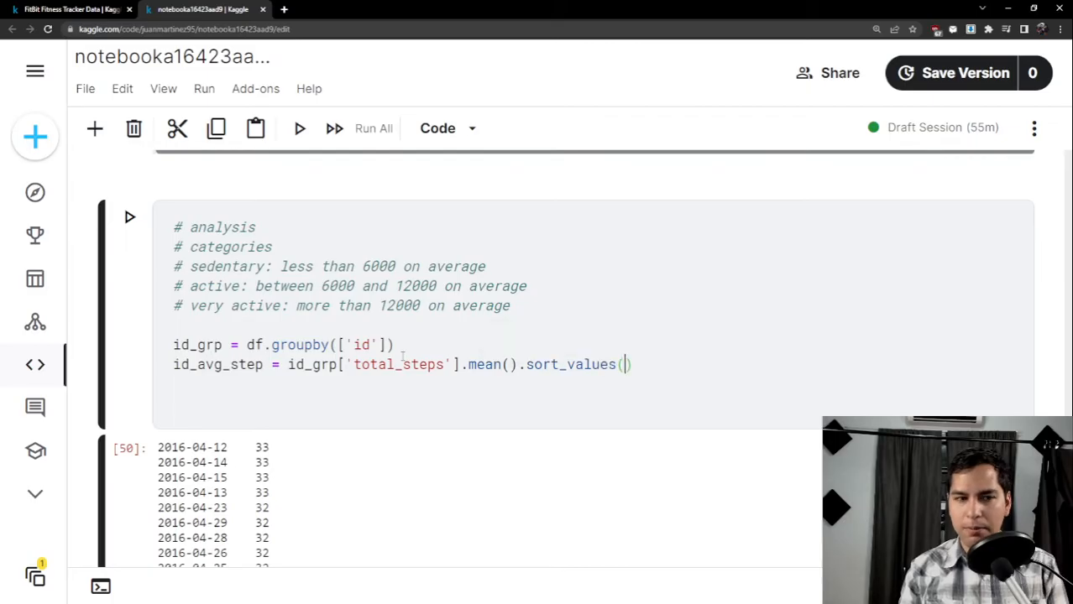
type("ascending")
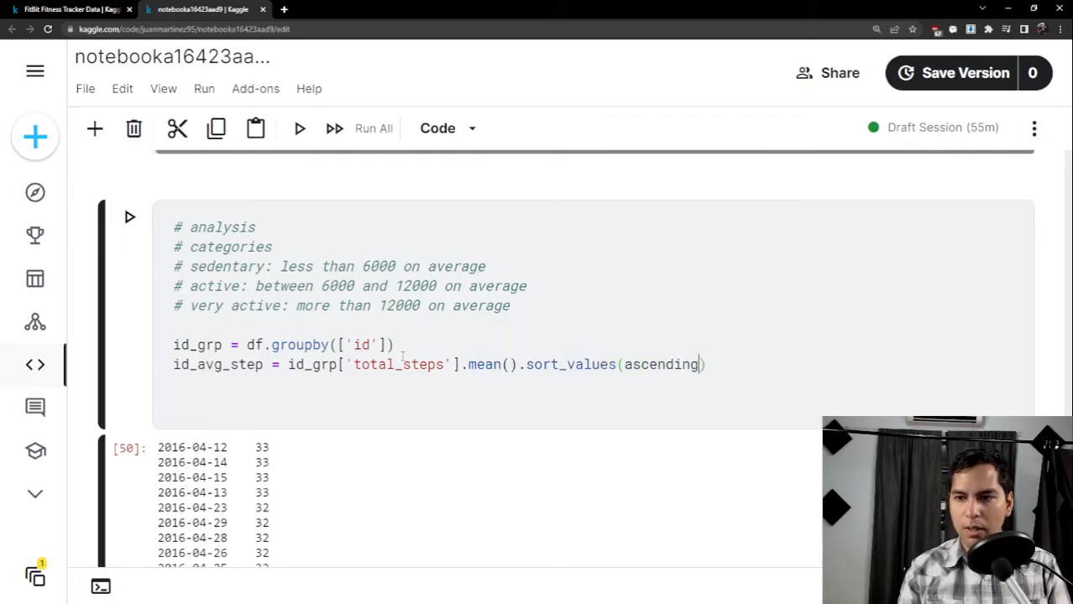
type("=")
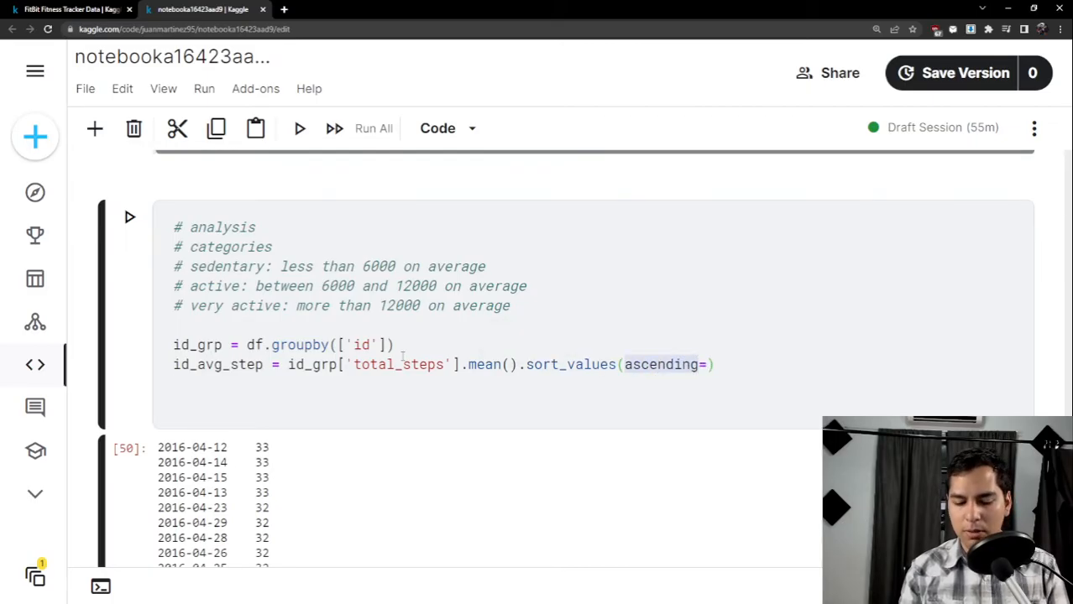
type("Fa")
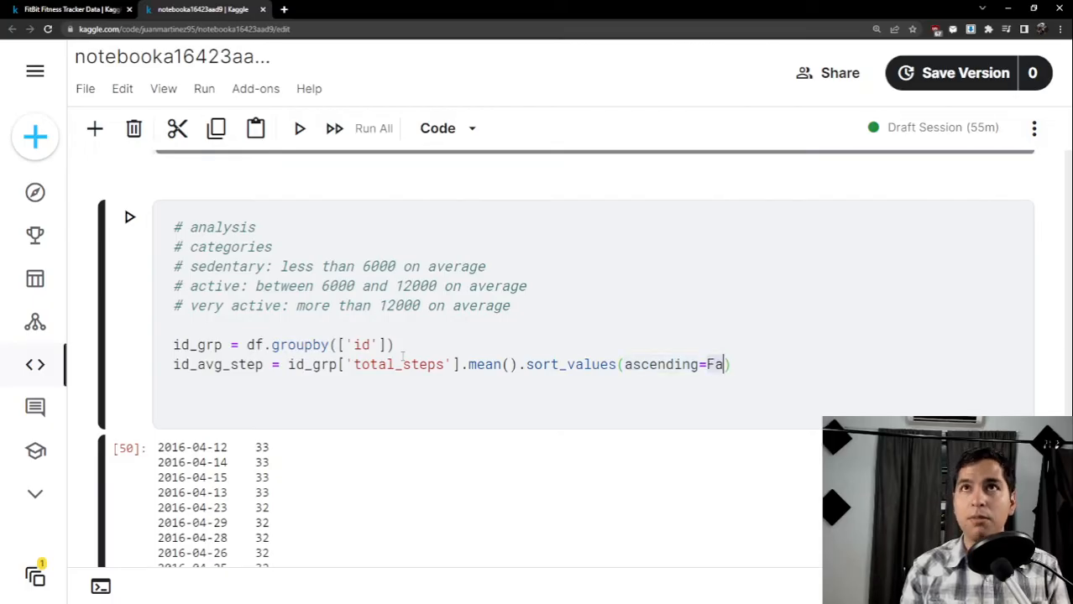
type("lse")
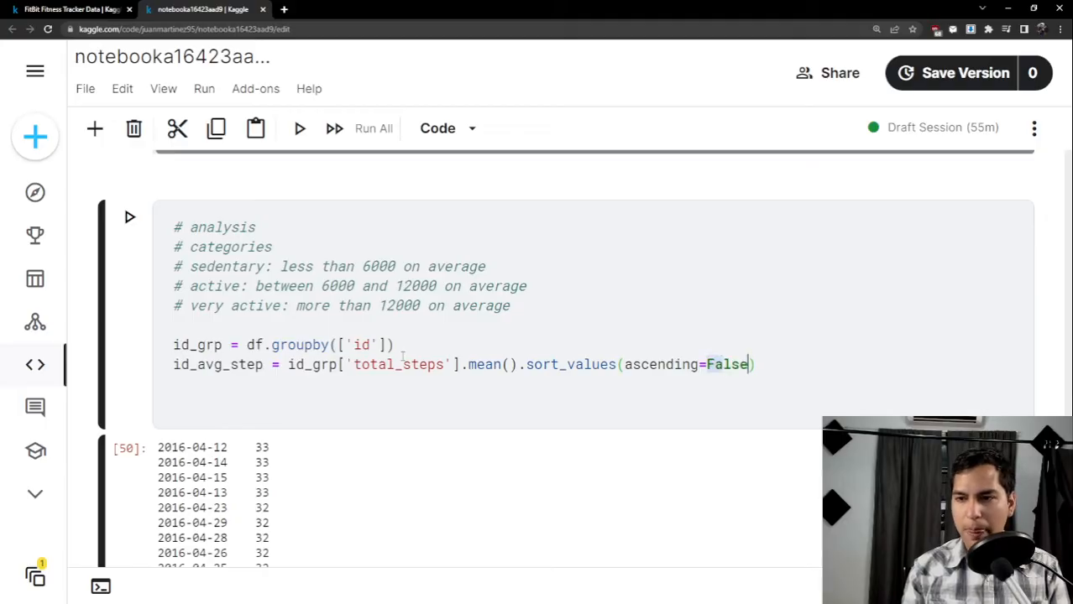
key("Return")
key("Return")
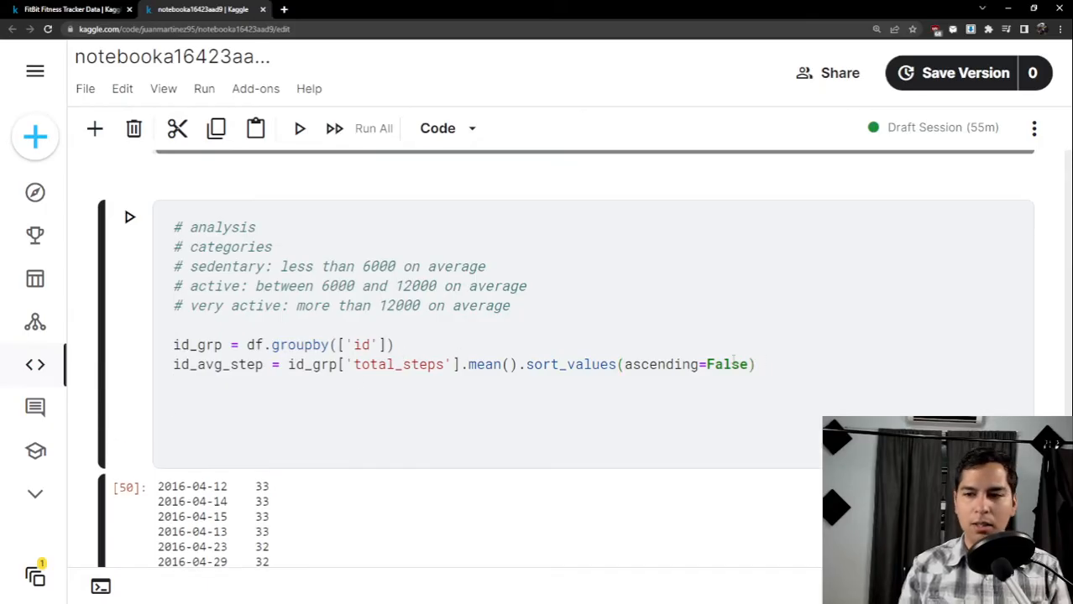
left_click_drag(755, 364, 174, 365)
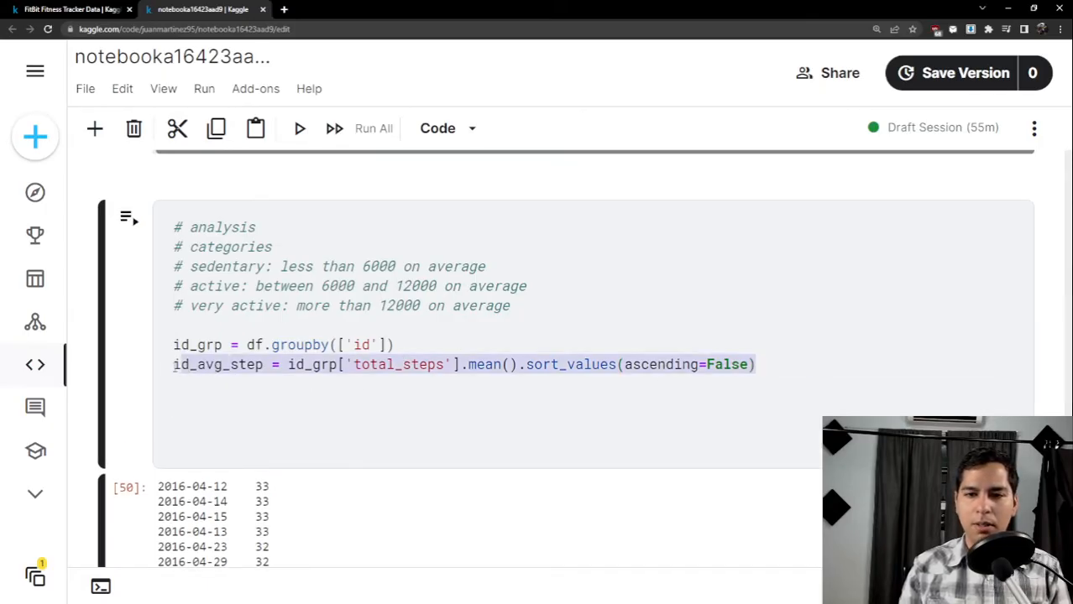
left_click(226, 415)
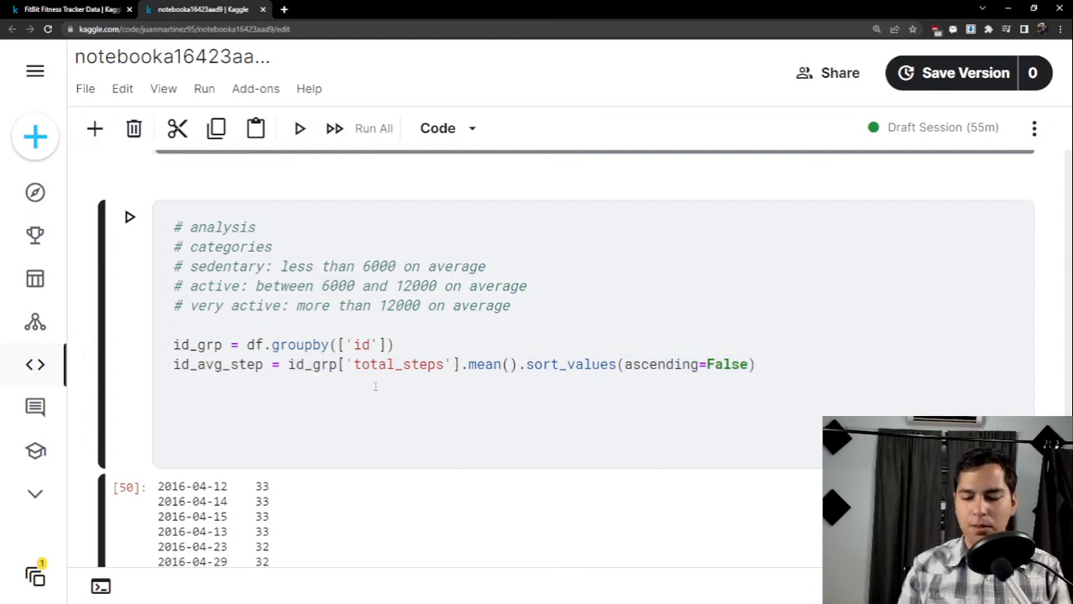
Remove the extra blank lines and add id_avg_step = id_avg_step.to_frame() to convert the averages into a data frame.
key("BackSpace")
key("BackSpace")
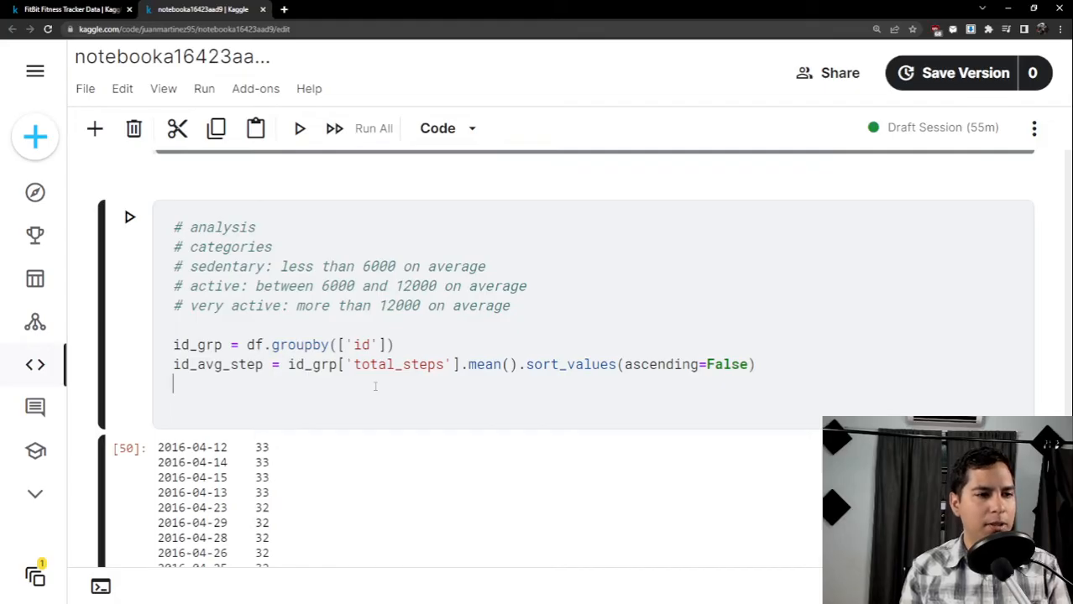
type("i")
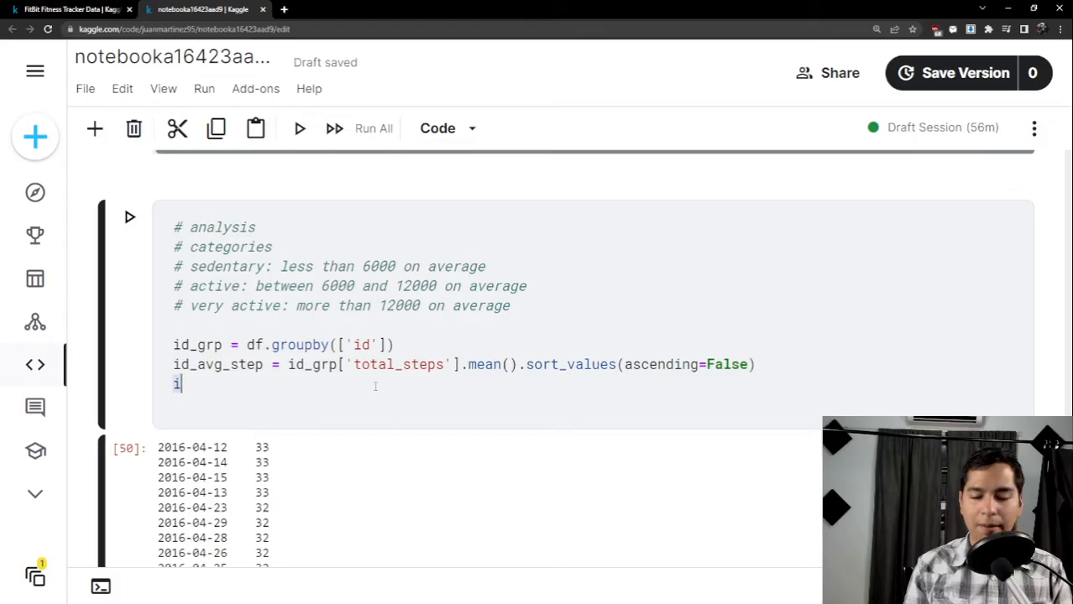
type("d_a")
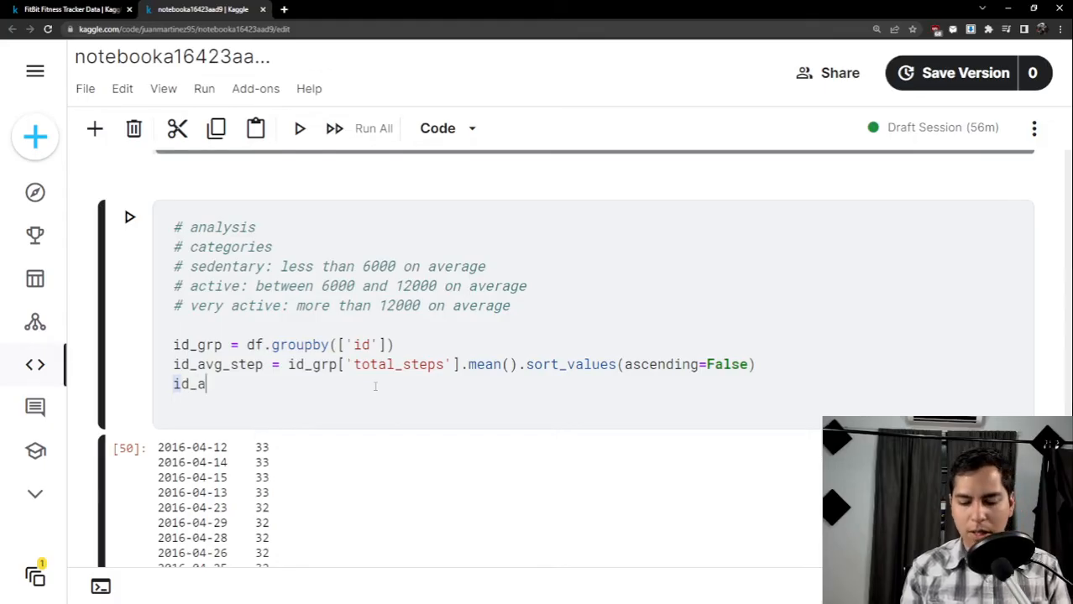
type("vg_s")
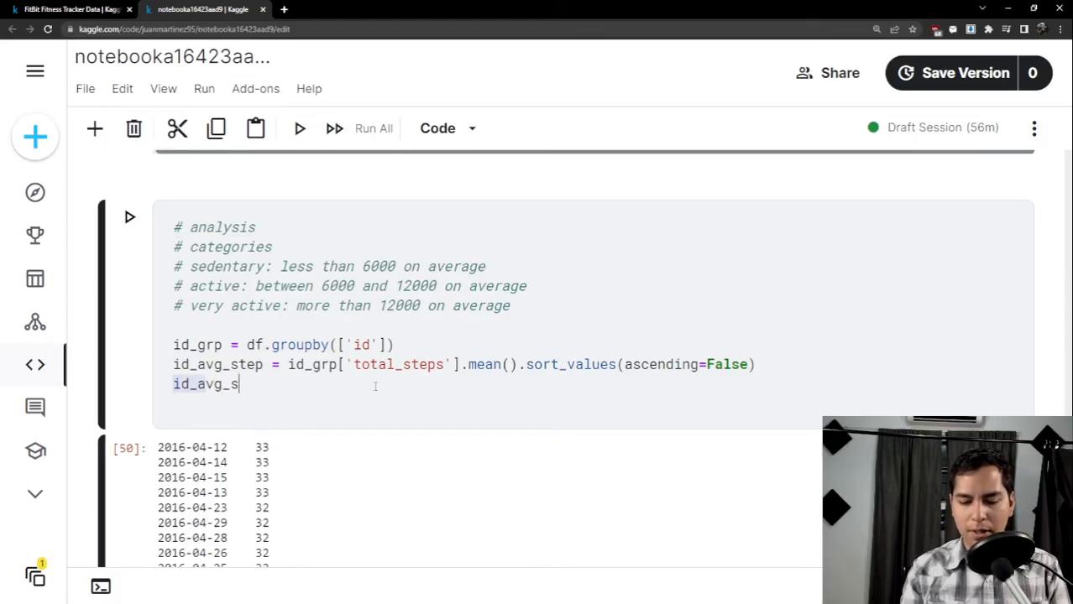
type("tep = ")
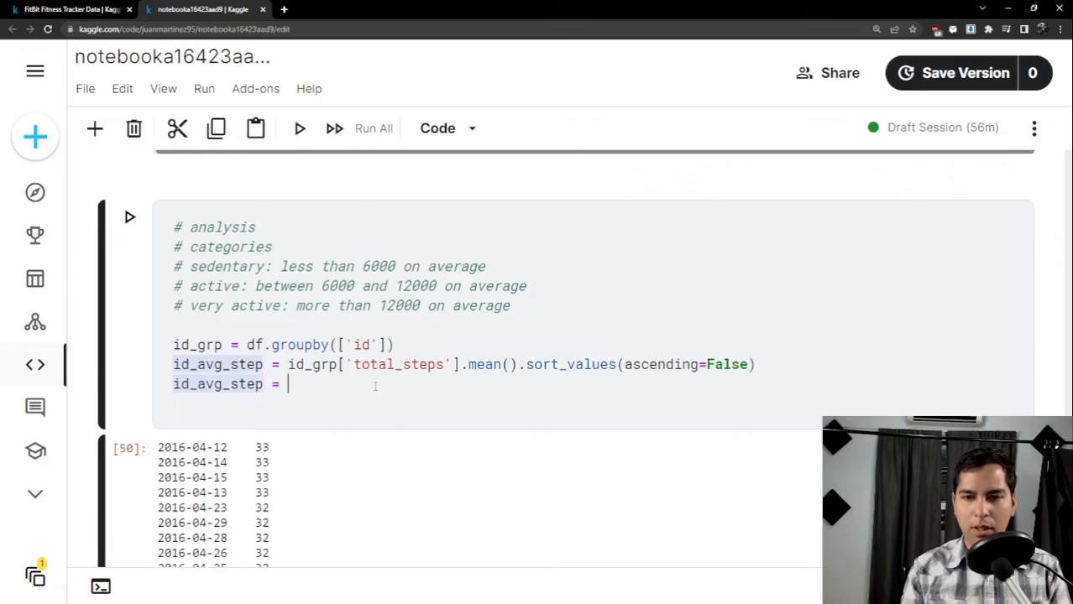
type("id_avg_st")
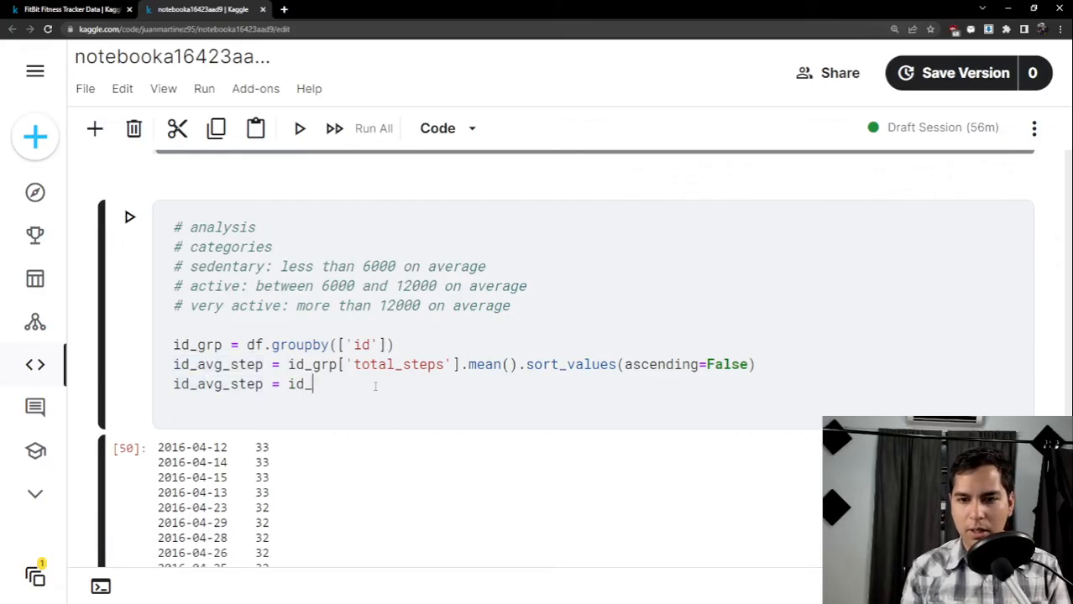
type("ep")
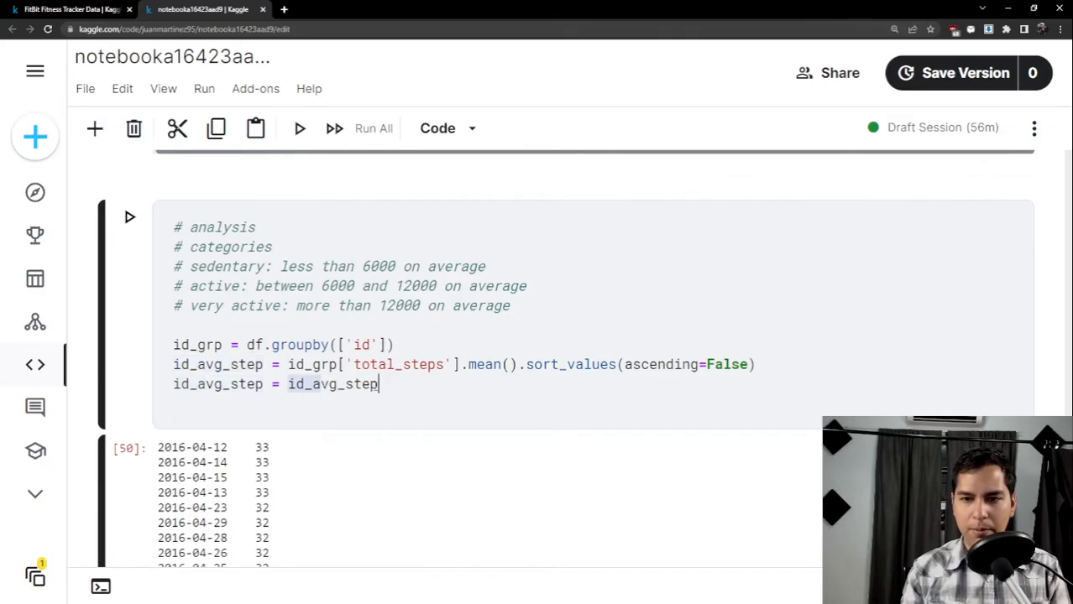
type(".to")
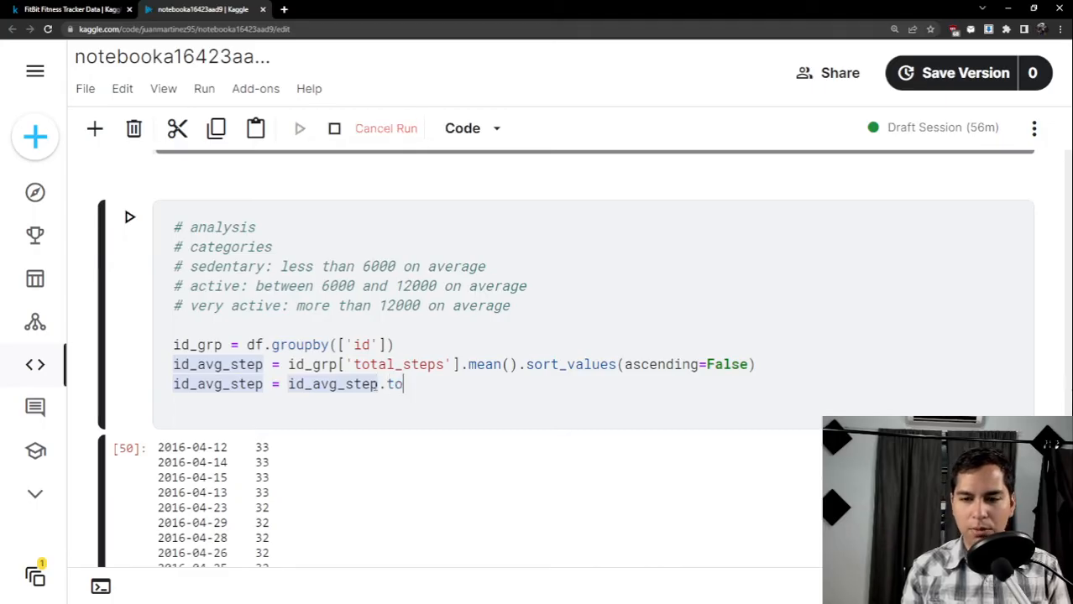
type("_frame")
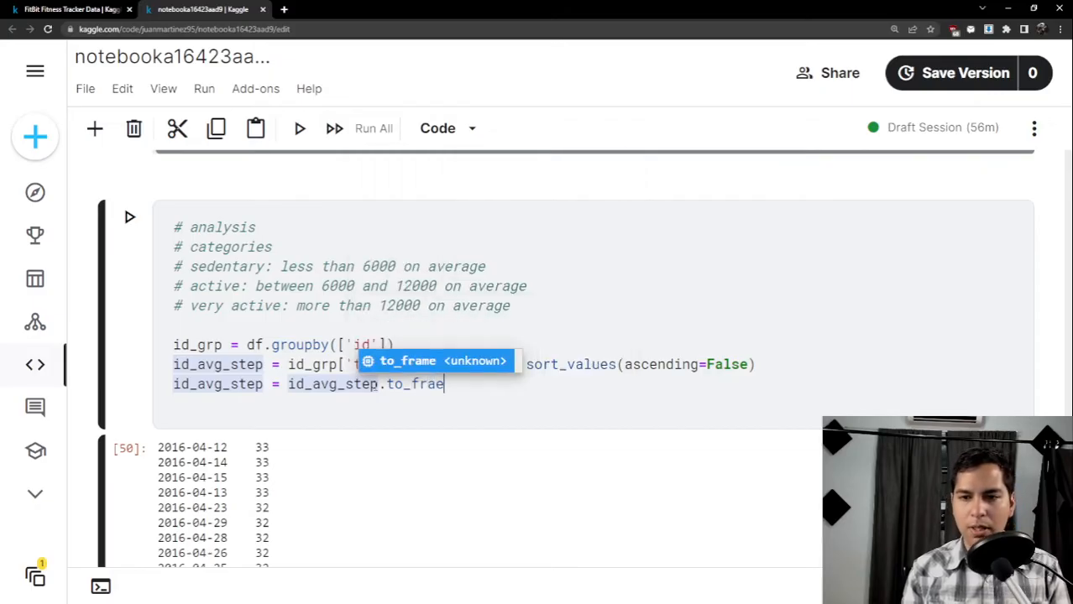
type("(")
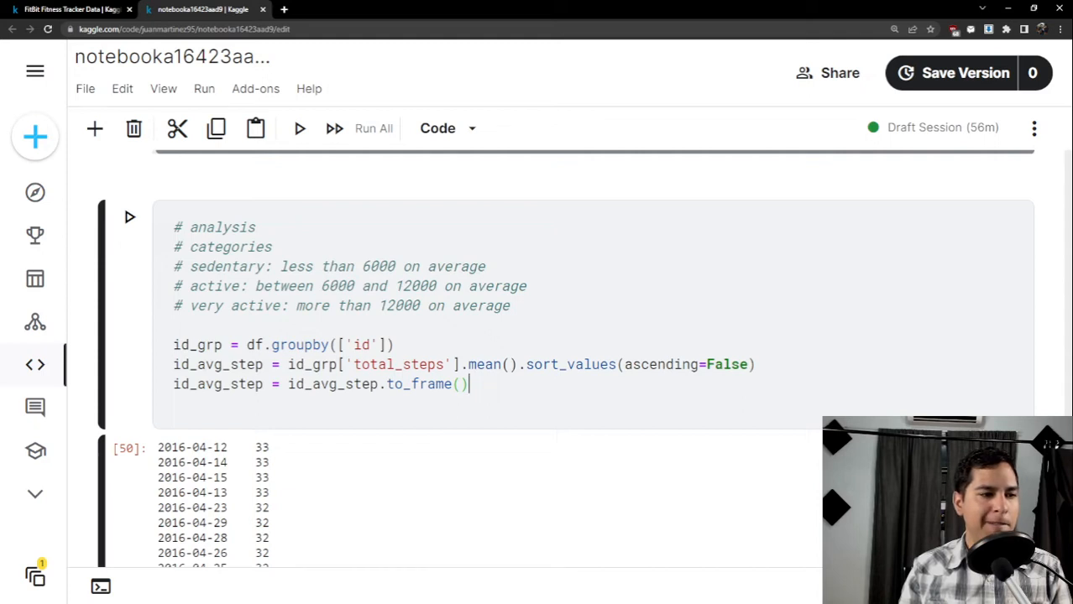
key("Return")
key("Return")
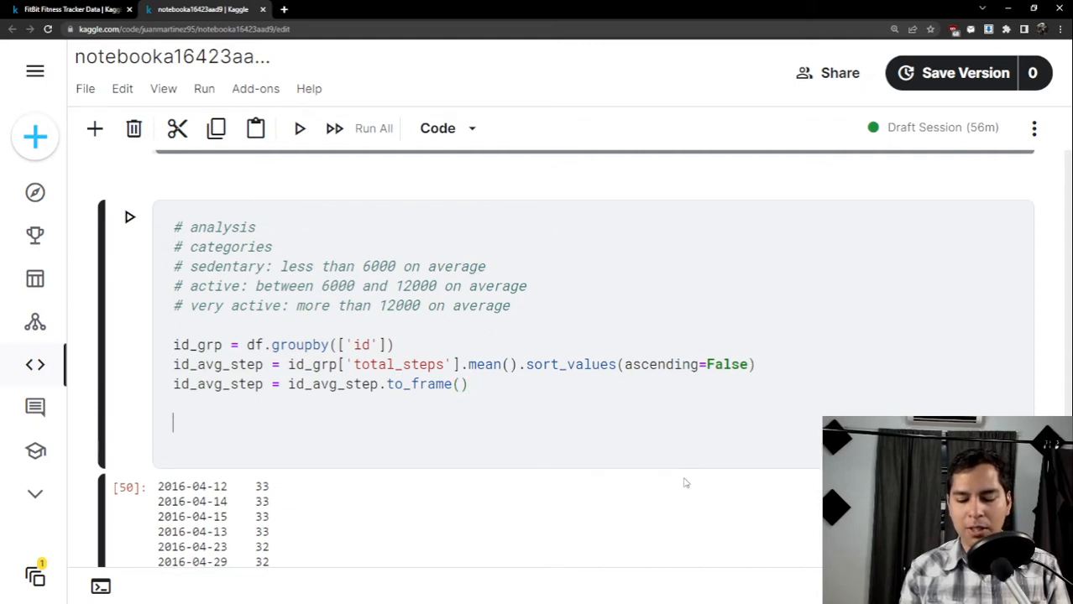
Add id_avg_step as the cell's last line and run the analysis cell to display the averages.
type("id_av")
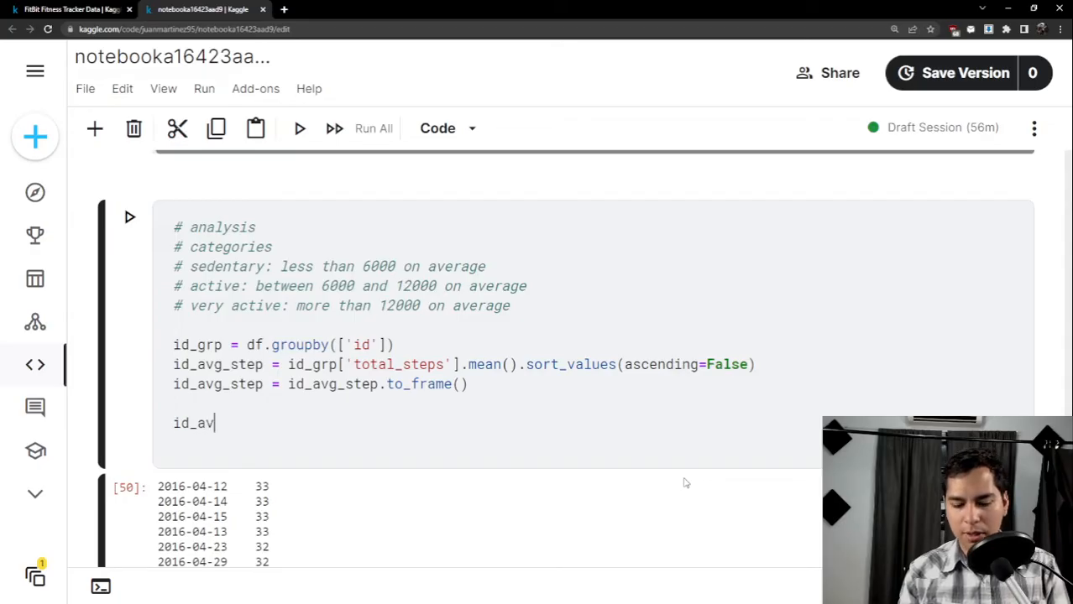
type("g_step")
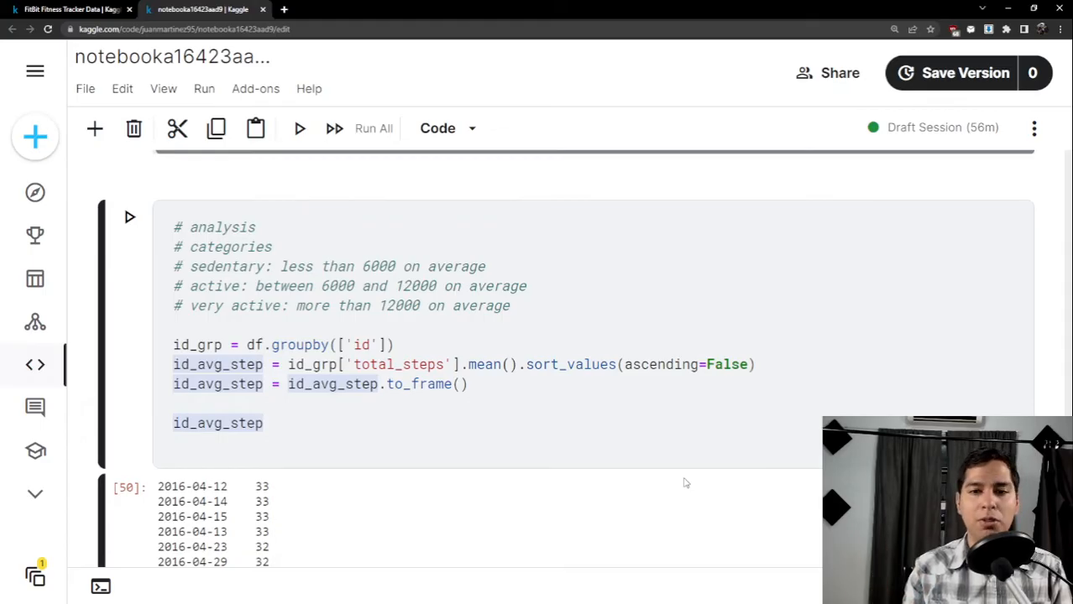
key("shift+Return")
Examine the average total_steps per id in the output table, comparing the highest-ranked rows.
scroll(445, 435, "down", 3)
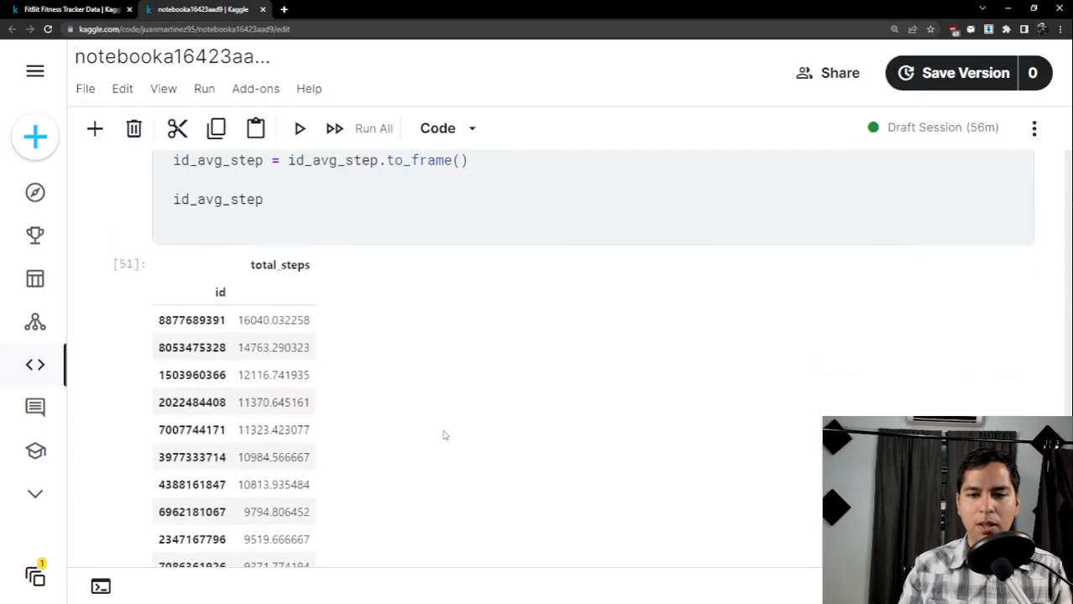
scroll(272, 349, "down", 5)
scroll(252, 342, "up", 5)
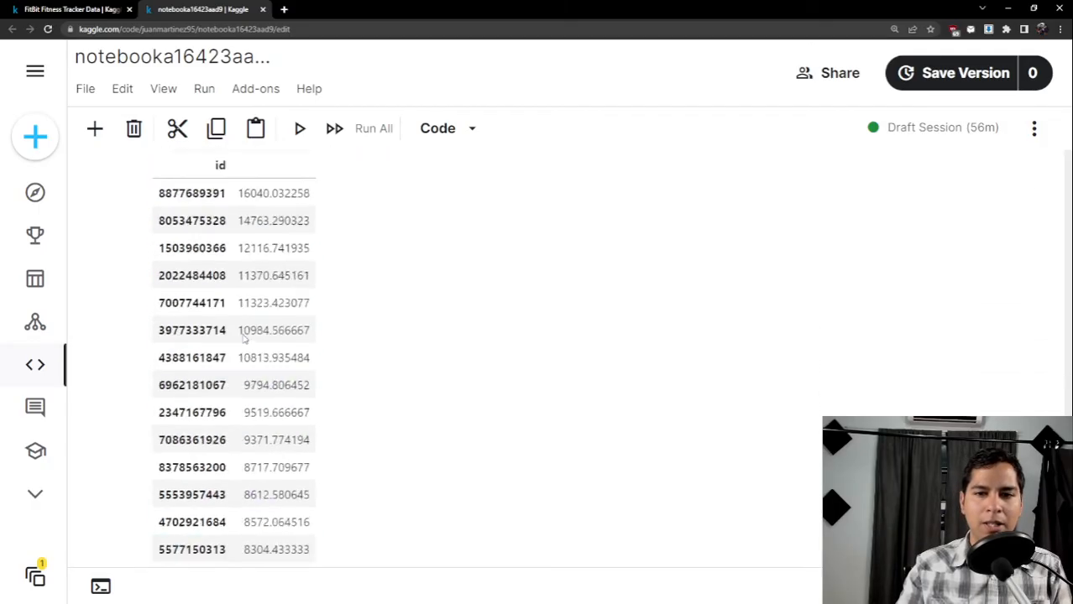
left_click_drag(158, 323, 312, 331)
left_click_drag(157, 355, 311, 358)
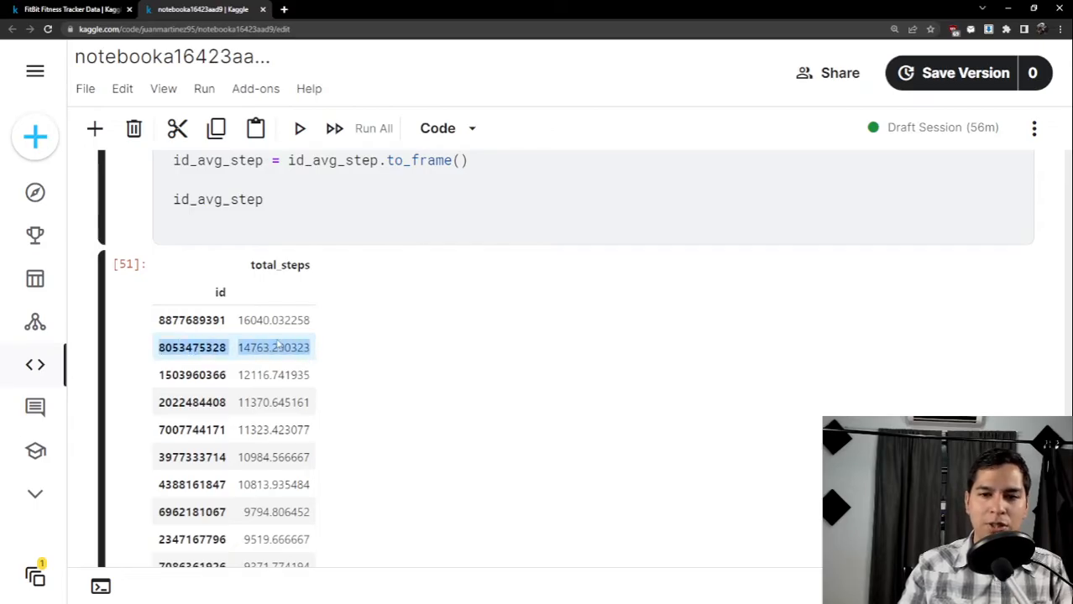
left_click(232, 321)
mouse_move(242, 326)
left_mouse_down()
mouse_move(323, 323)
mouse_move(239, 318)
left_mouse_up()
left_click(314, 324)
scroll(366, 369, "up", 1)
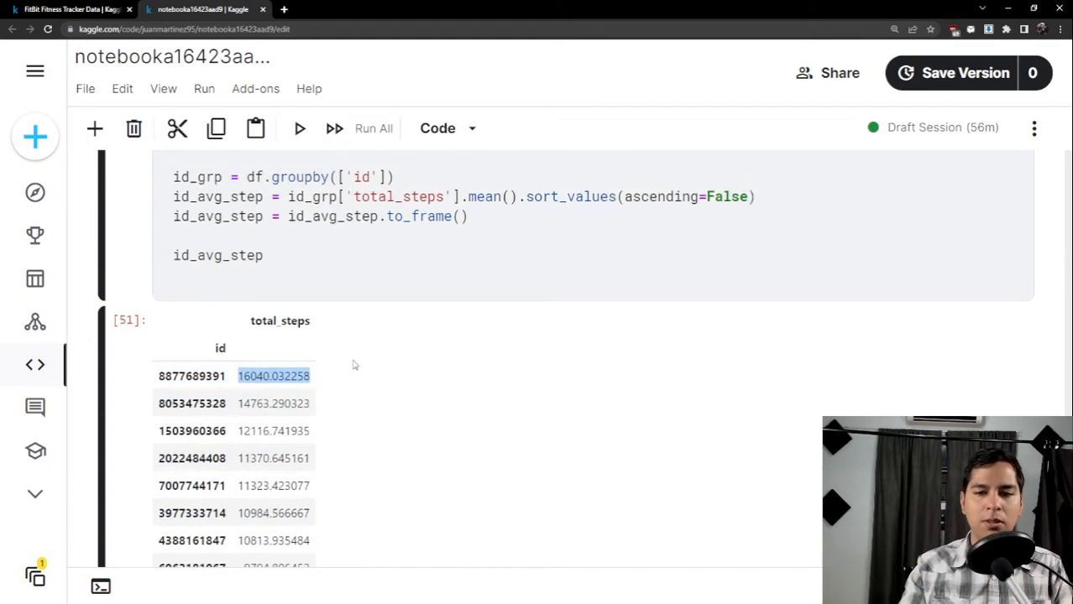
Examine the average total_steps per id through the whole output table, from the highest-ranked id downward.
left_click_drag(251, 324, 325, 322)
left_click(320, 327)
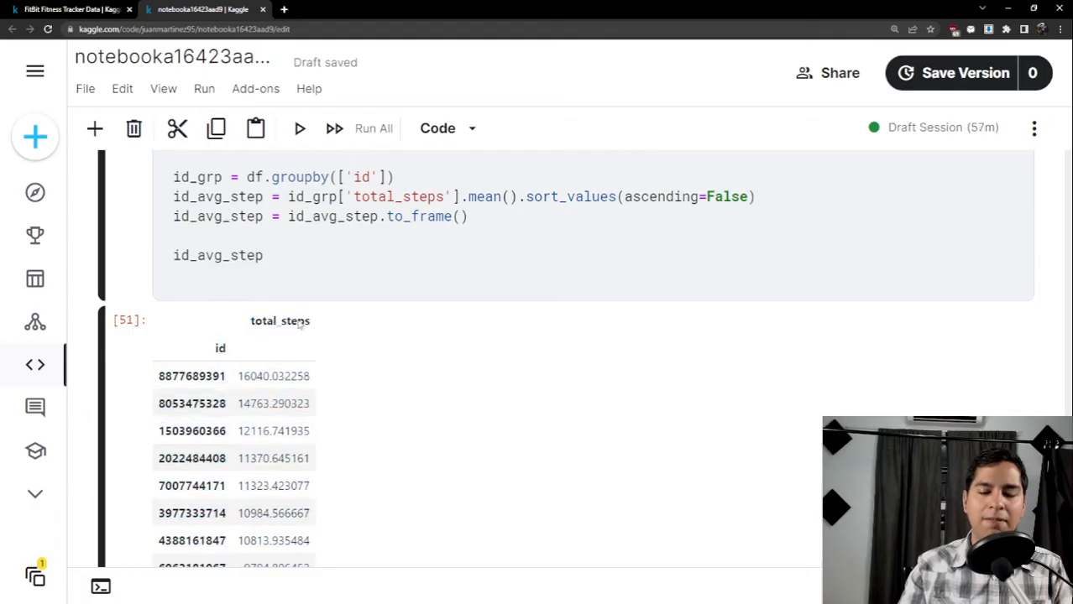
left_click_drag(313, 380, 239, 380)
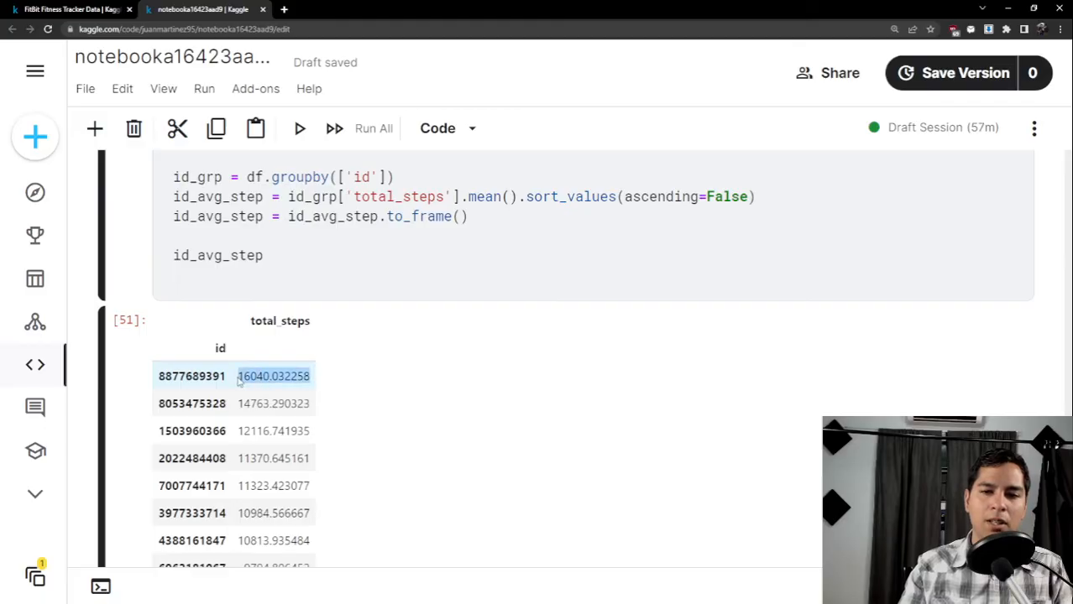
left_click_drag(159, 380, 228, 385)
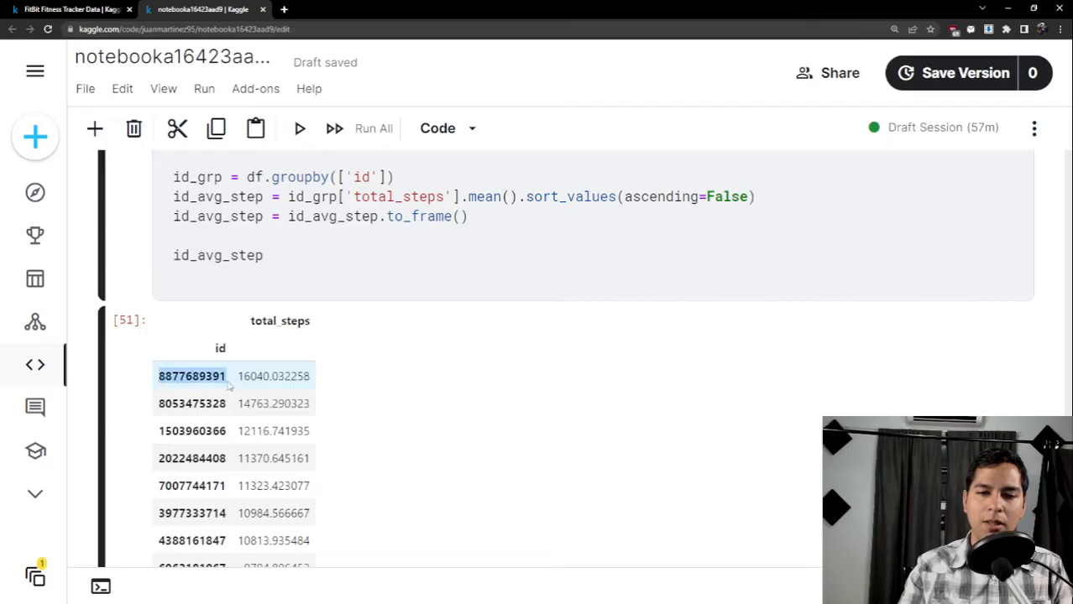
left_click(288, 383)
scroll(288, 383, "down", 7)
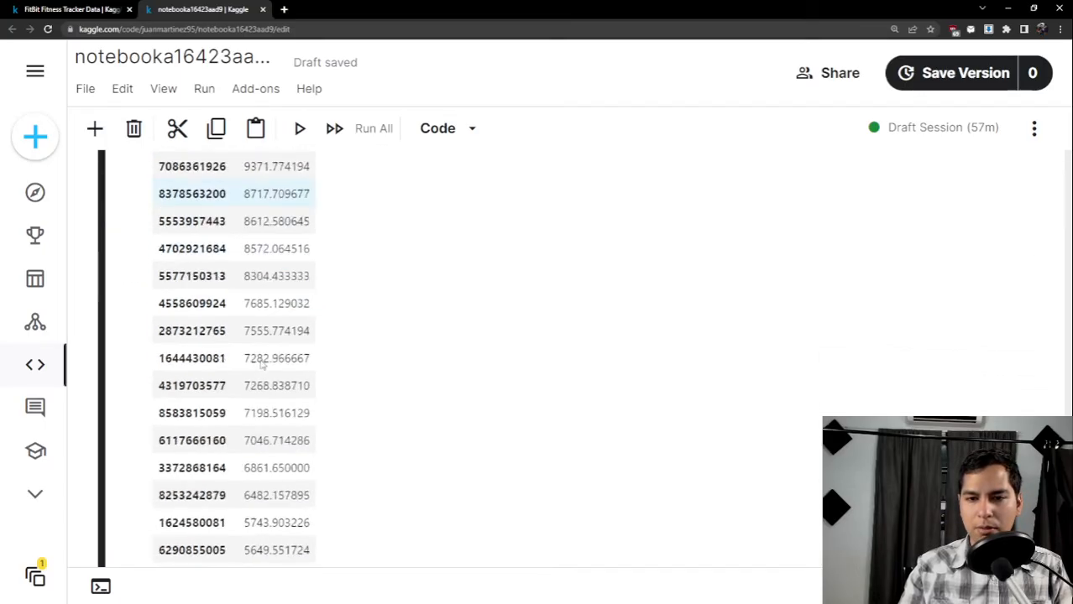
scroll(260, 357, "down", 3)
scroll(258, 359, "up", 6)
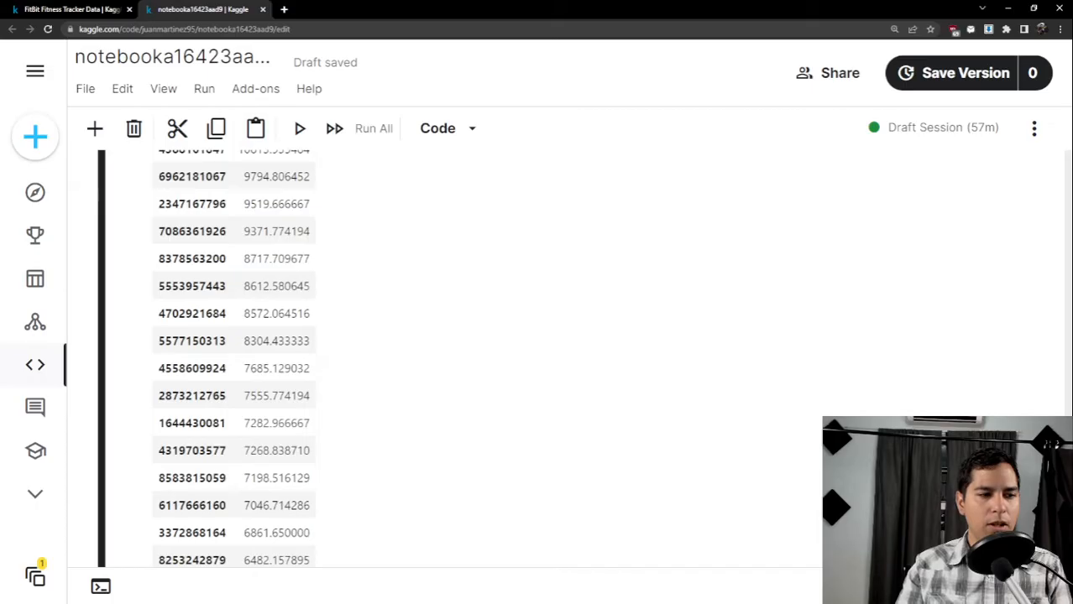
scroll(325, 207, "up", 4)
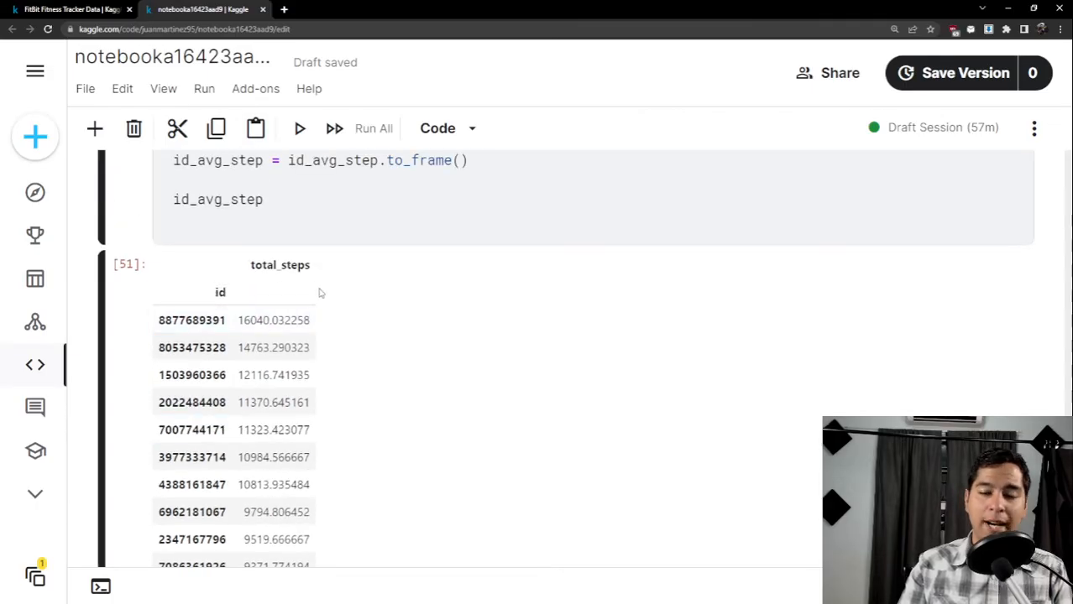
Compare the top-ranked id's average total_steps with the 12000 threshold in the very active category comment.
left_click_drag(158, 322, 228, 326)
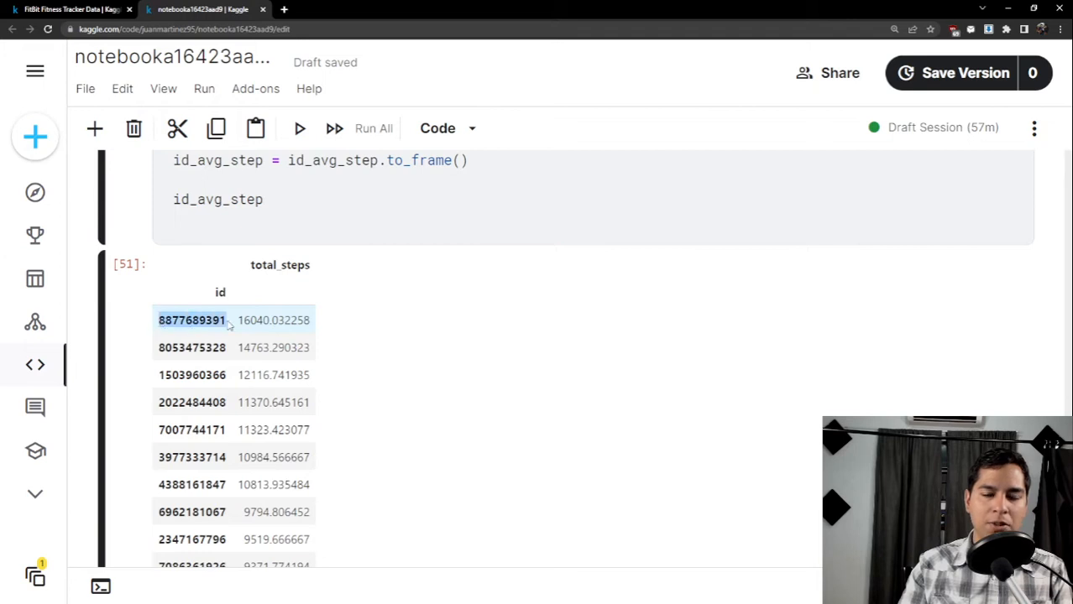
scroll(294, 298, "up", 1)
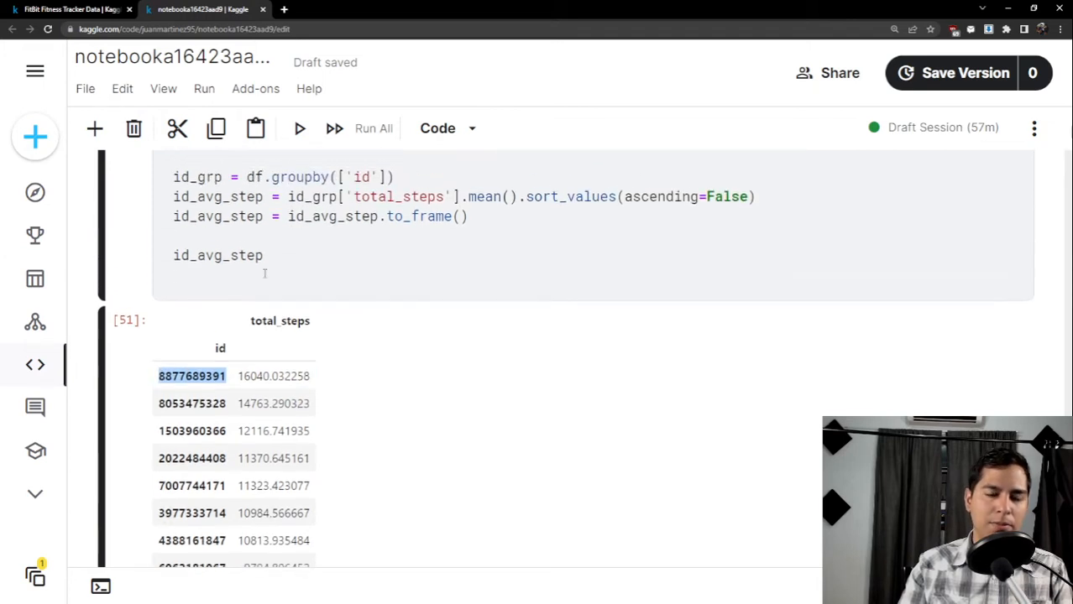
scroll(262, 273, "down", 2)
scroll(262, 272, "up", 1)
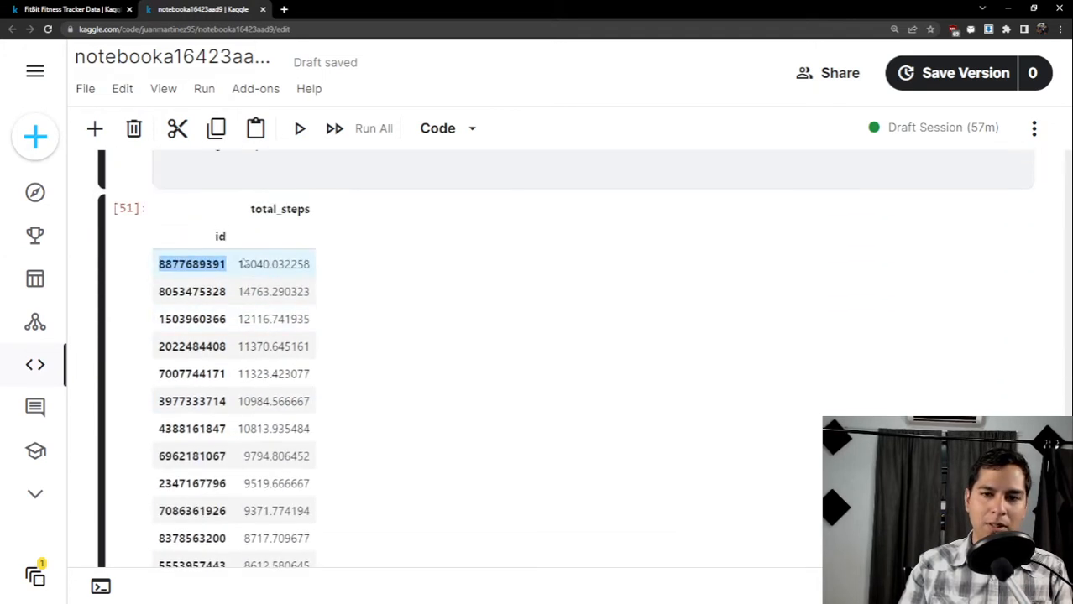
left_click_drag(239, 265, 309, 264)
scroll(311, 289, "up", 4)
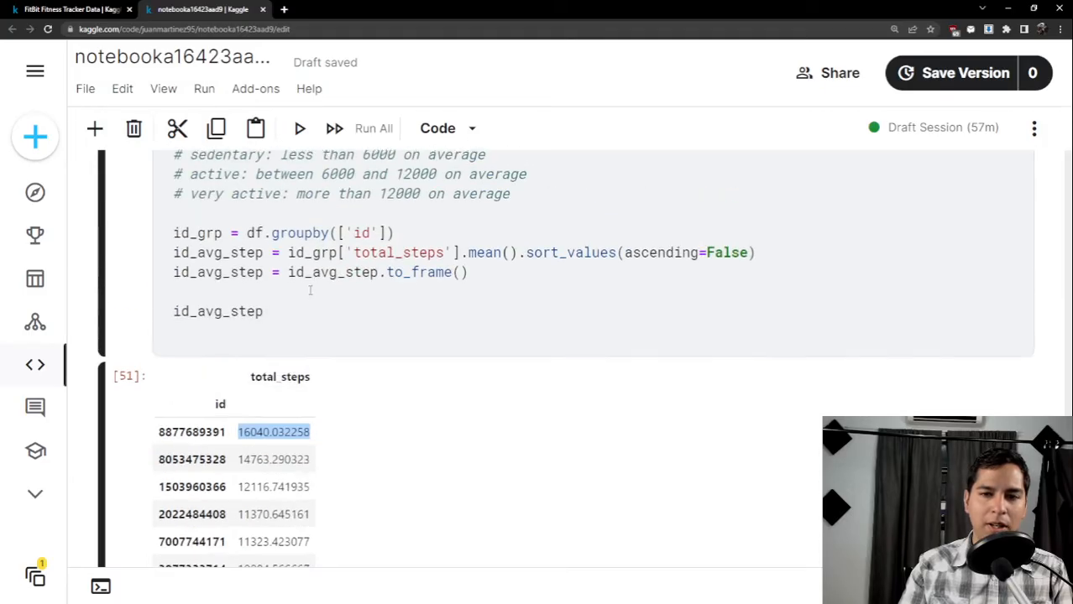
scroll(321, 306, "up", 1)
scroll(454, 319, "down", 2)
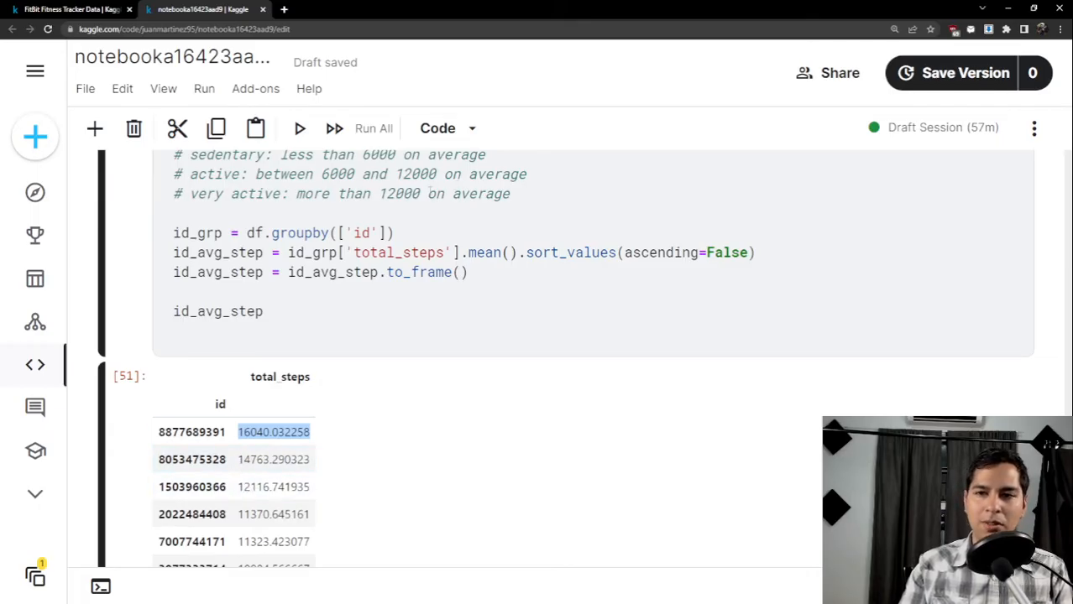
left_click_drag(425, 194, 377, 194)
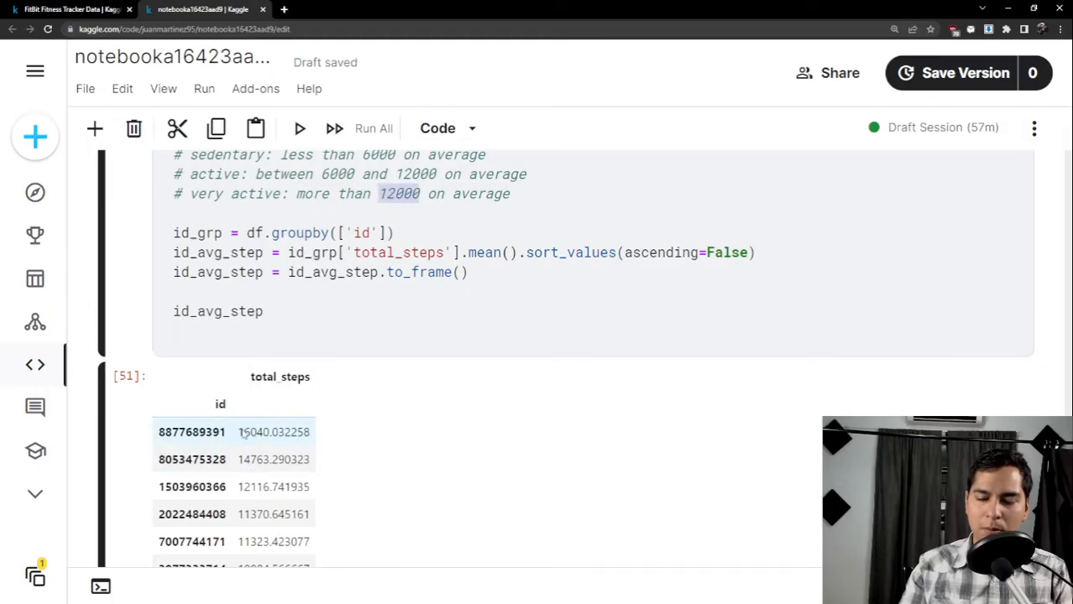
left_click_drag(240, 431, 286, 433)
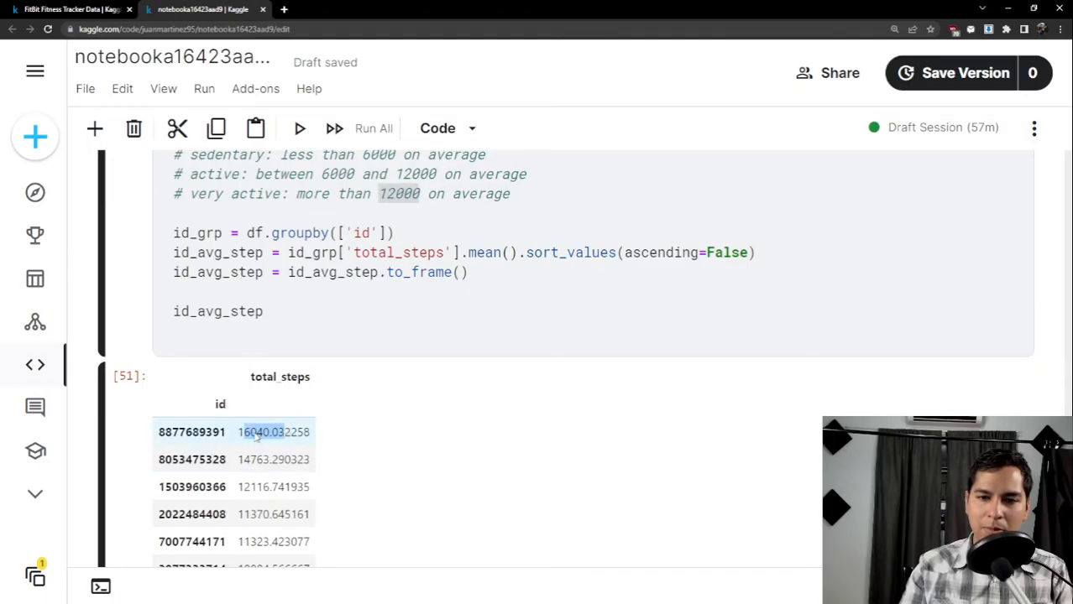
left_click(240, 435)
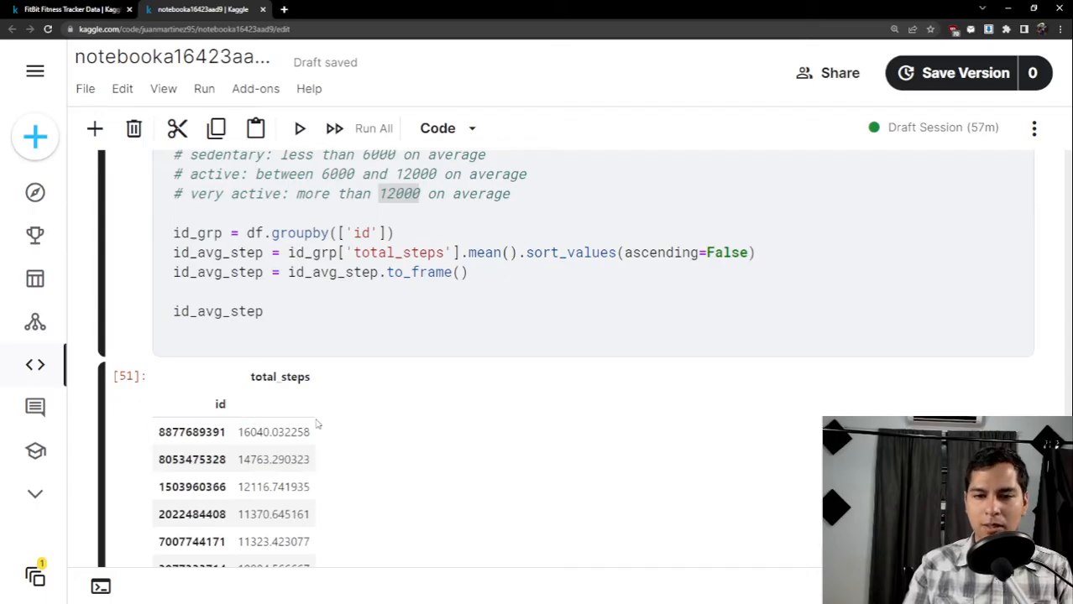
scroll(366, 425, "up", 1)
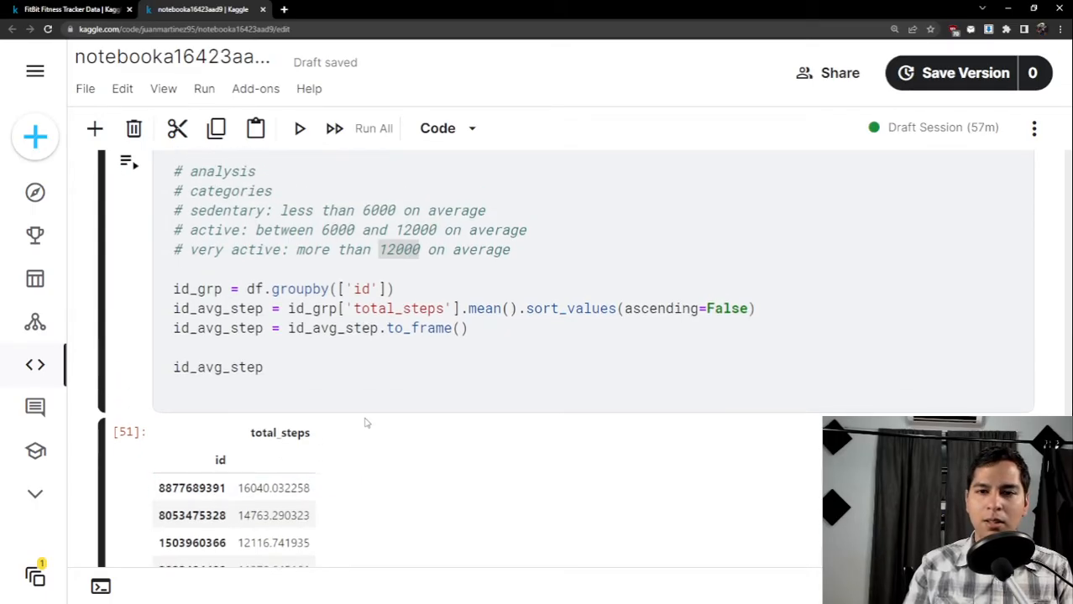
scroll(364, 412, "down", 2)
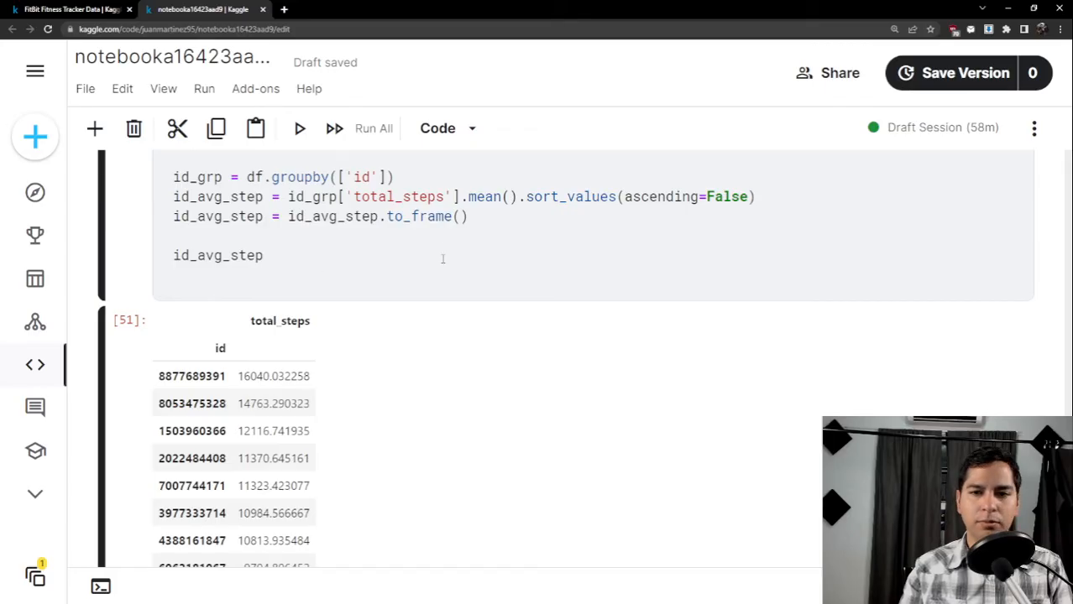
Replace the cell's last line, id_avg_step, with an empty multi-line list named conditions.
double_click(254, 257)
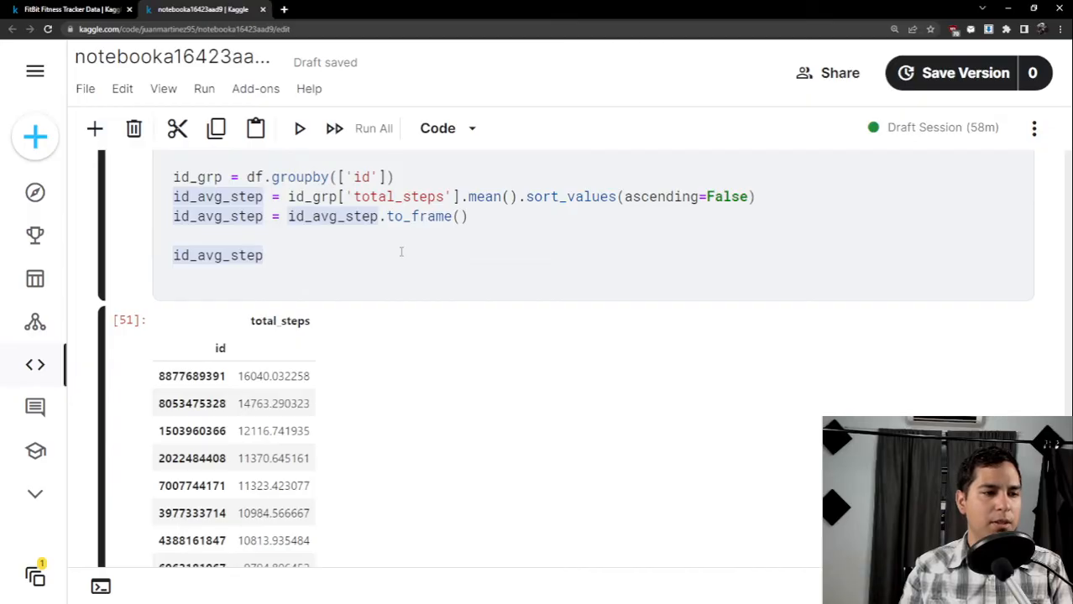
key("BackSpace")
key("BackSpace")
key("BackSpace")
key("BackSpace")
key("BackSpace")
key("BackSpace")
key("BackSpace")
key("BackSpace")
key("BackSpace")
key("BackSpace")
key("BackSpace")
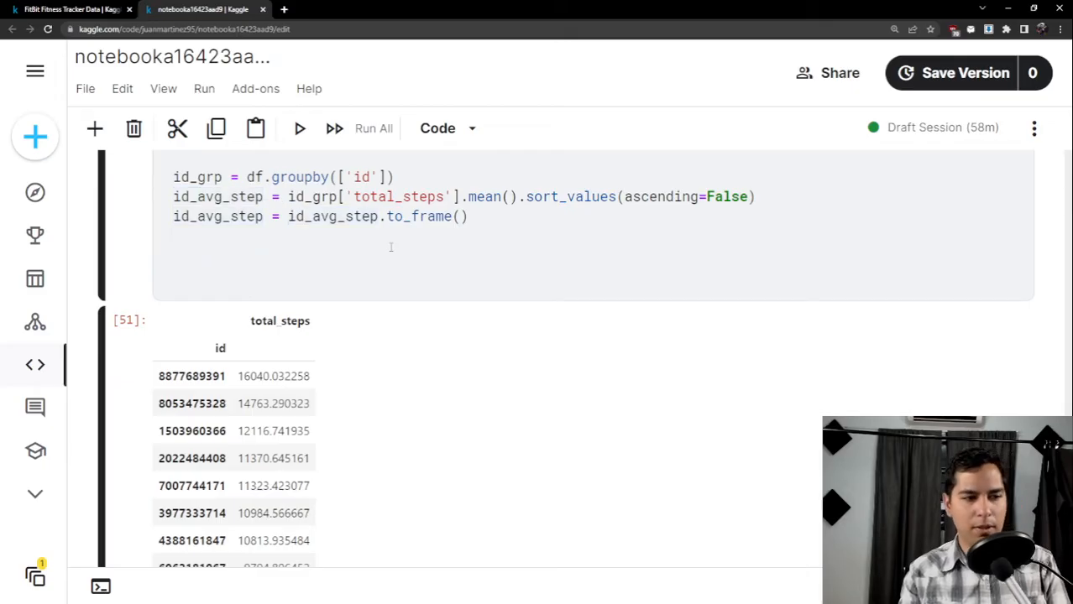
type("conditio")
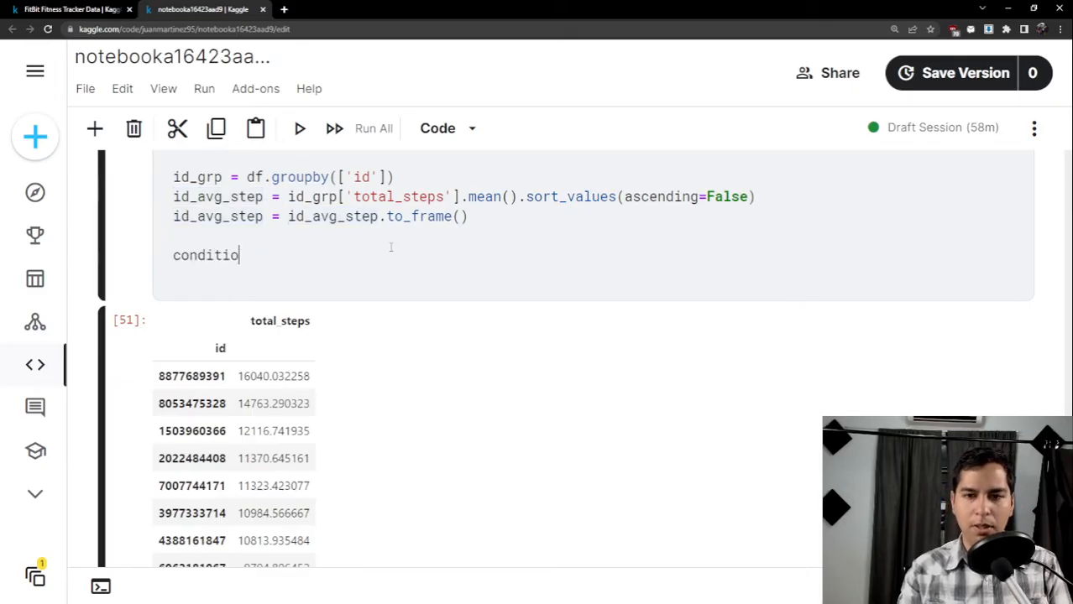
type("ns = [")
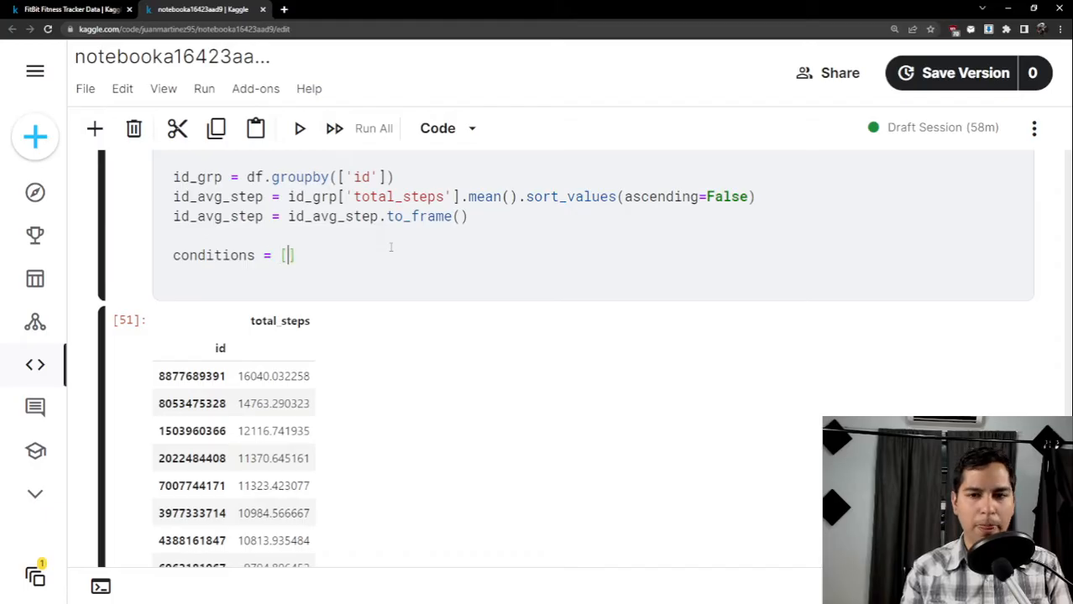
key("Return")
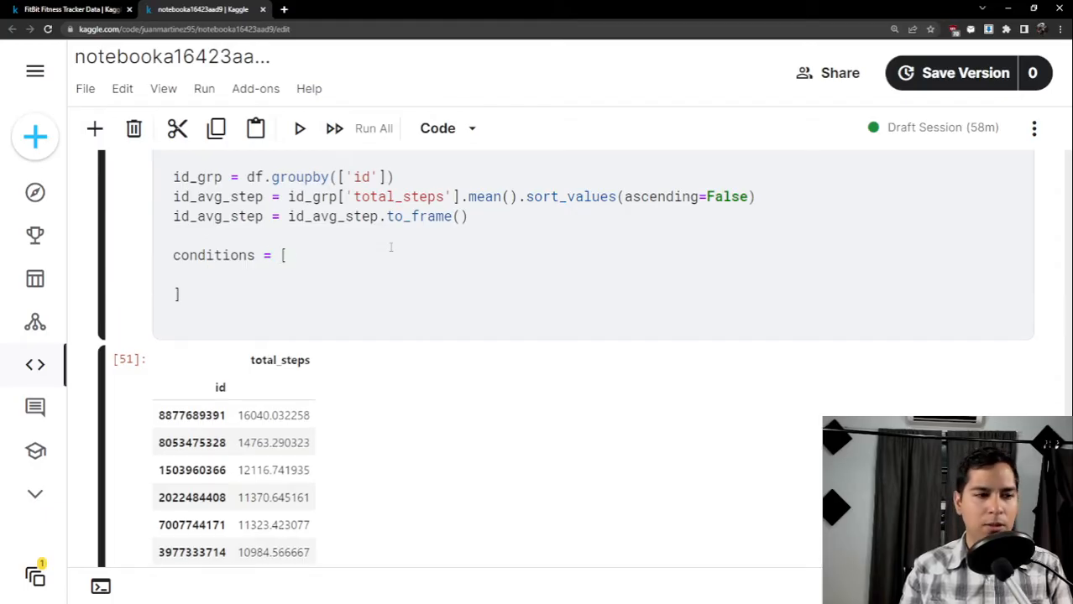
Enter (id_avg_step < 6000), as the first entry of the conditions list for the sedentary category.
type("(")
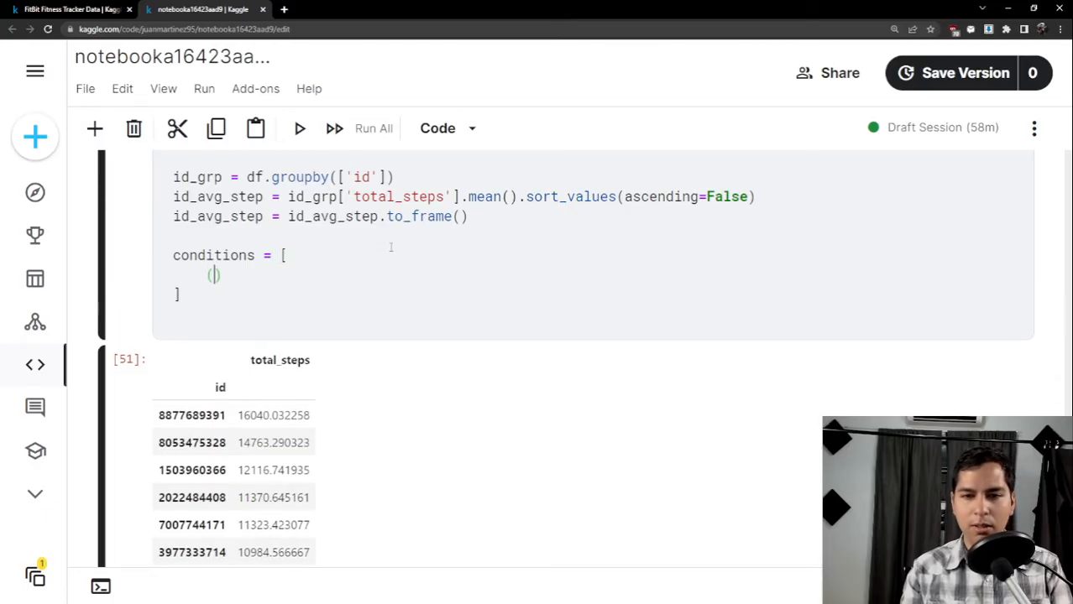
type("id_avg")
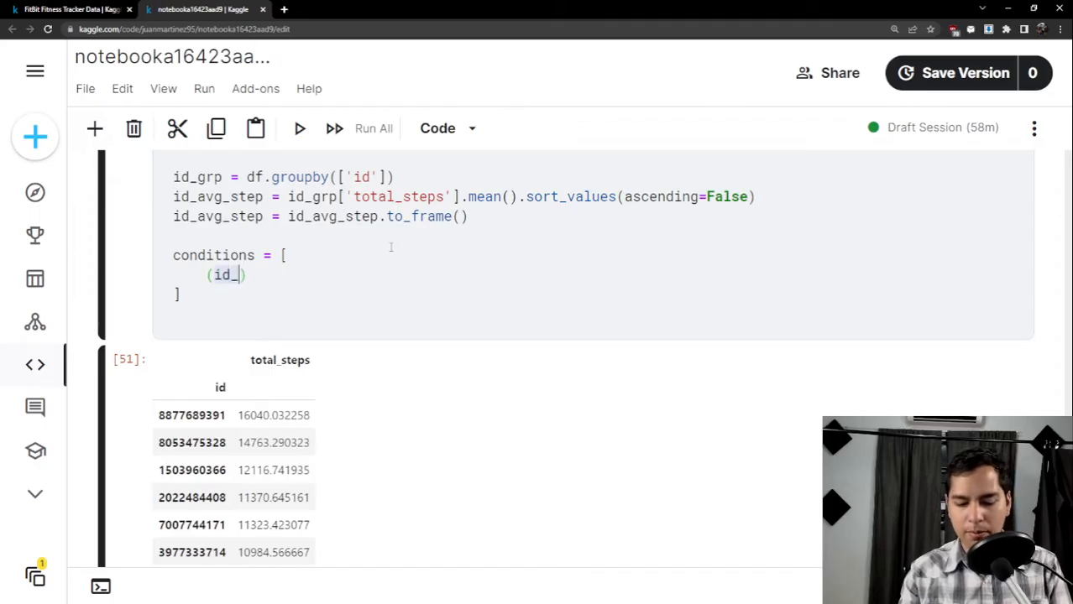
type("_step")
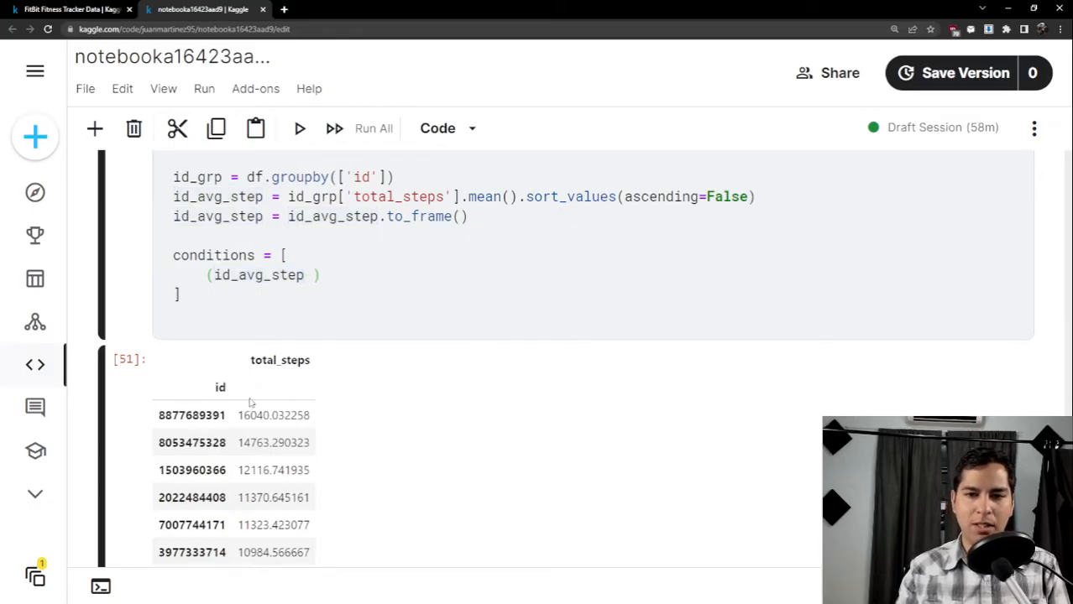
left_click_drag(238, 415, 307, 414)
left_click(308, 275)
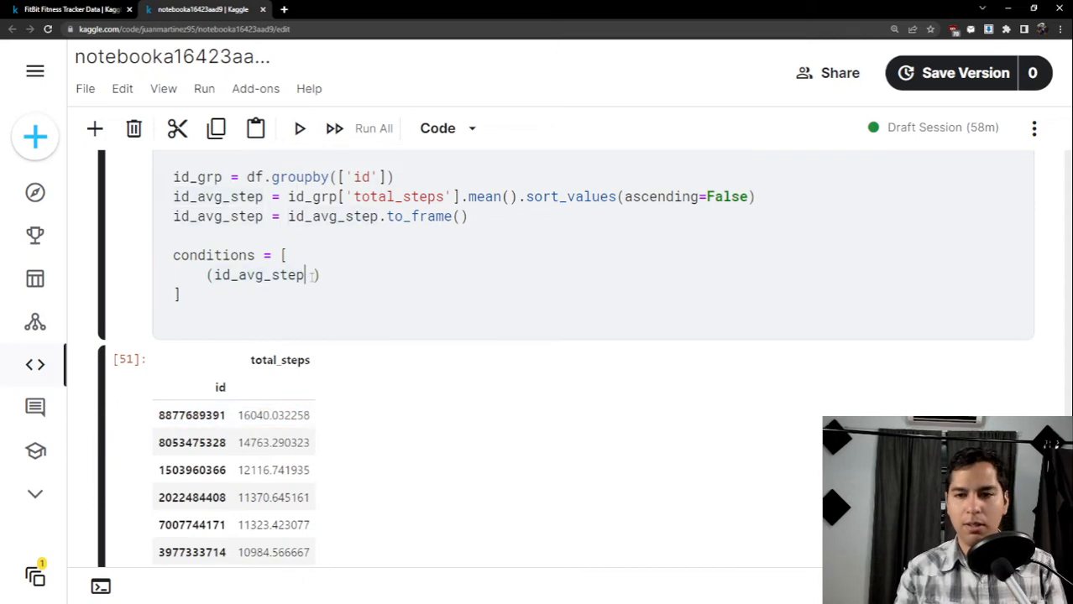
type(">")
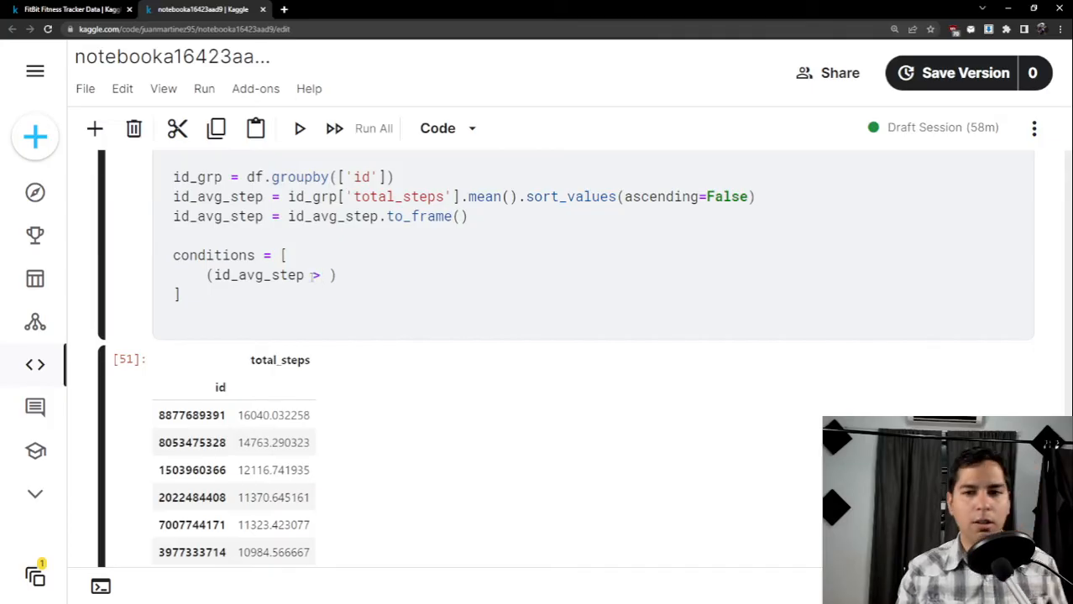
key("BackSpace")
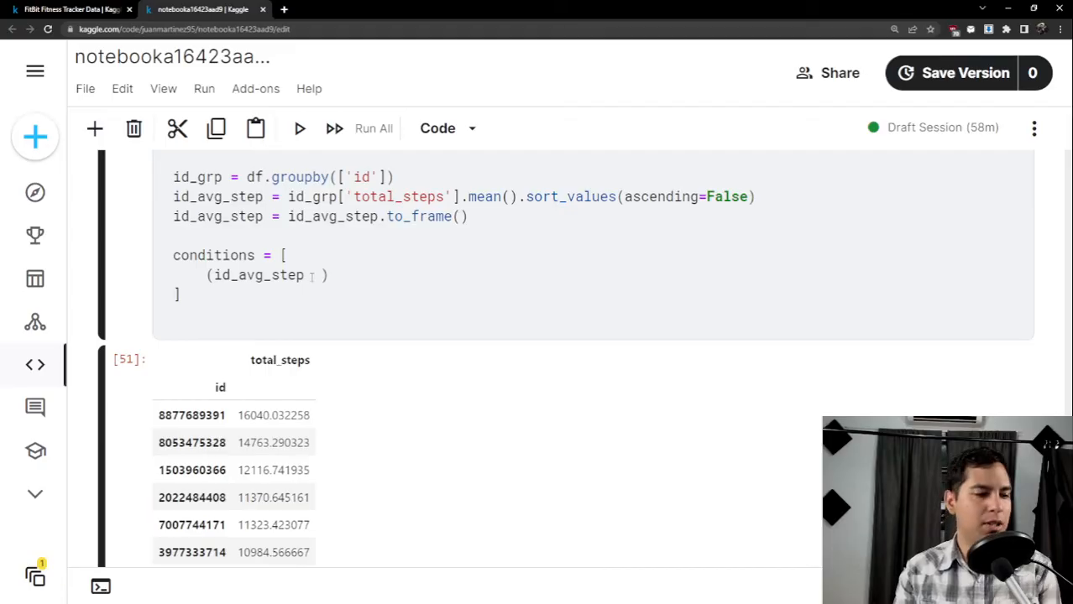
type("<")
scroll(484, 319, "up", 3)
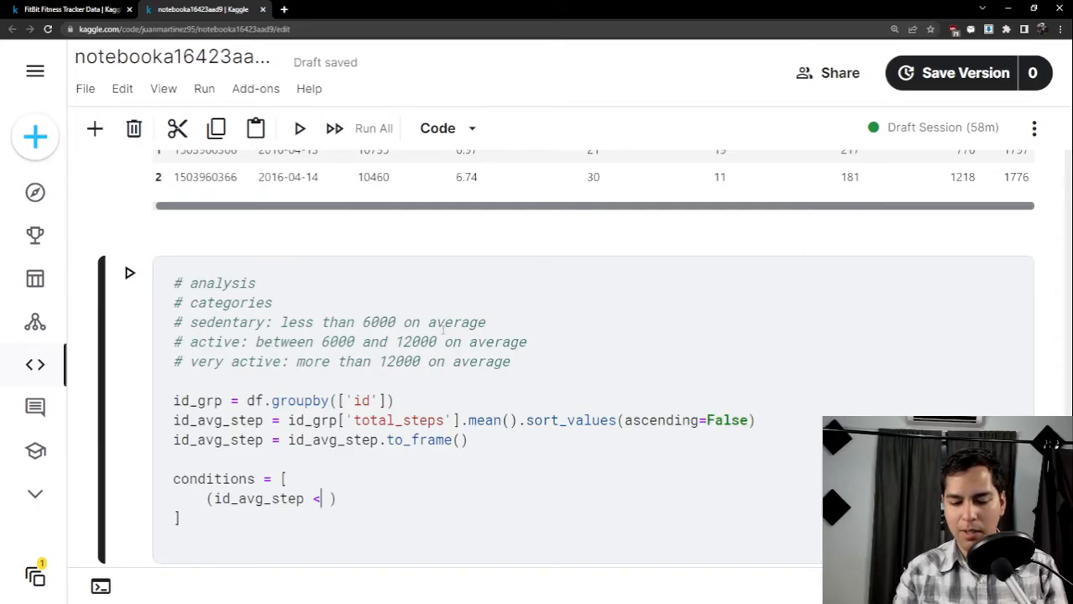
type("6000")
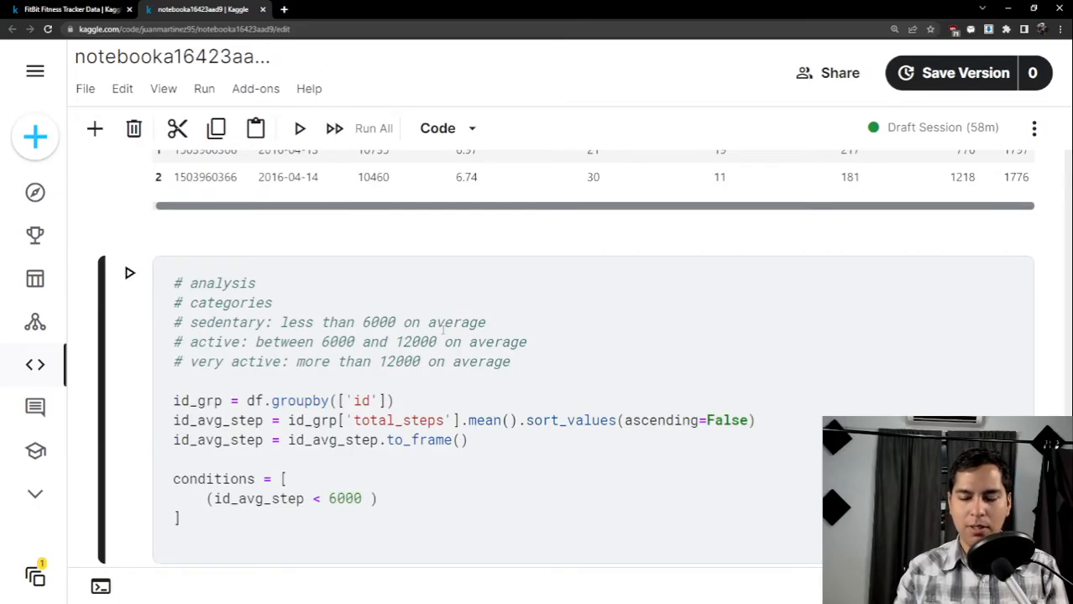
key("BackSpace")
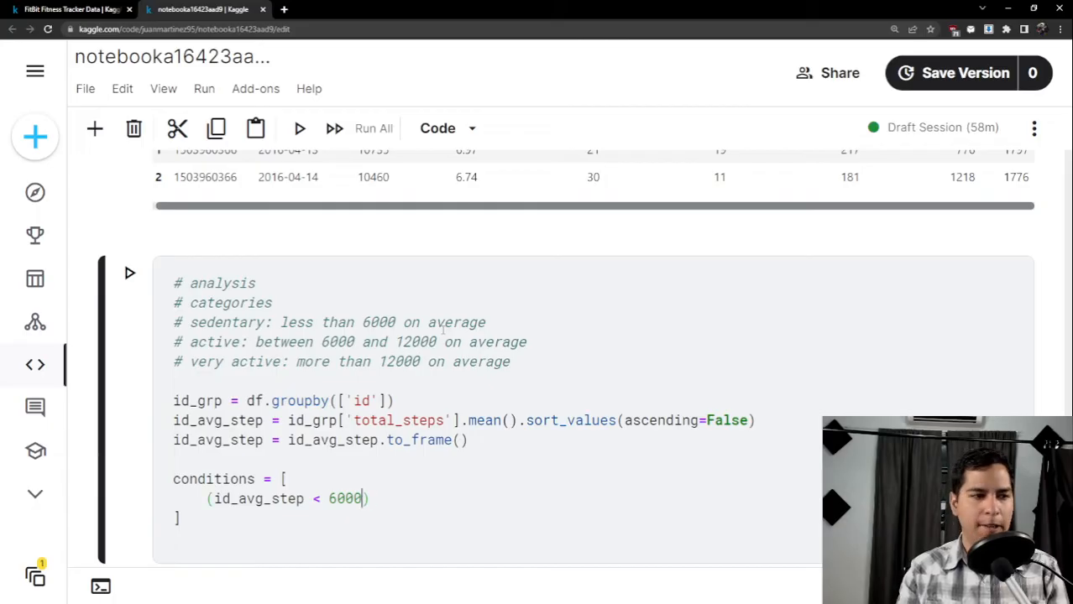
key("Right")
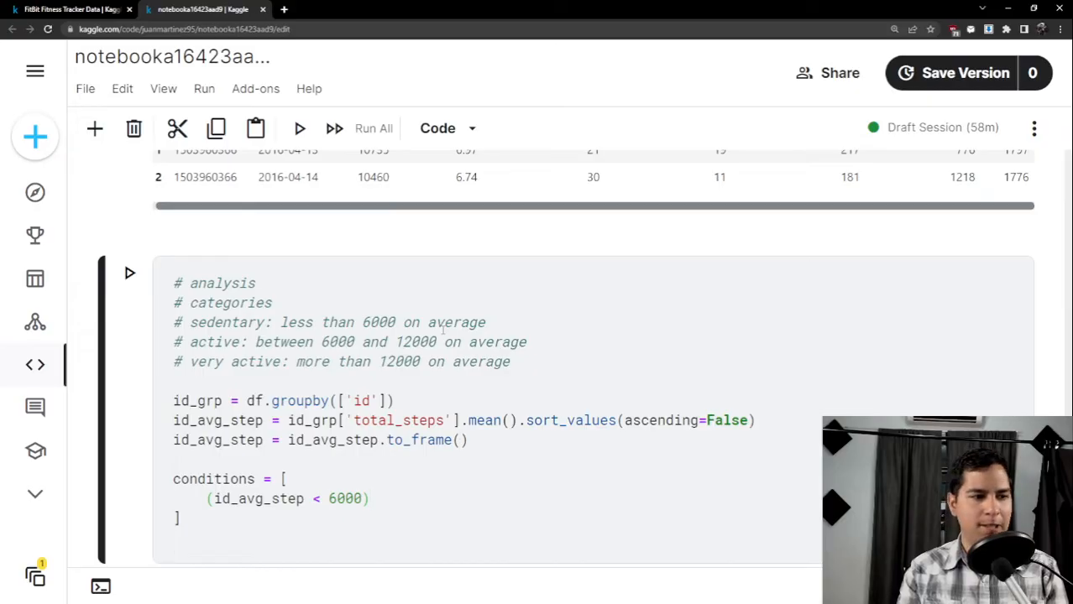
type(",")
Start a second entry in the conditions list for the active category with (id_avg_ste > 6000).
key("Return")
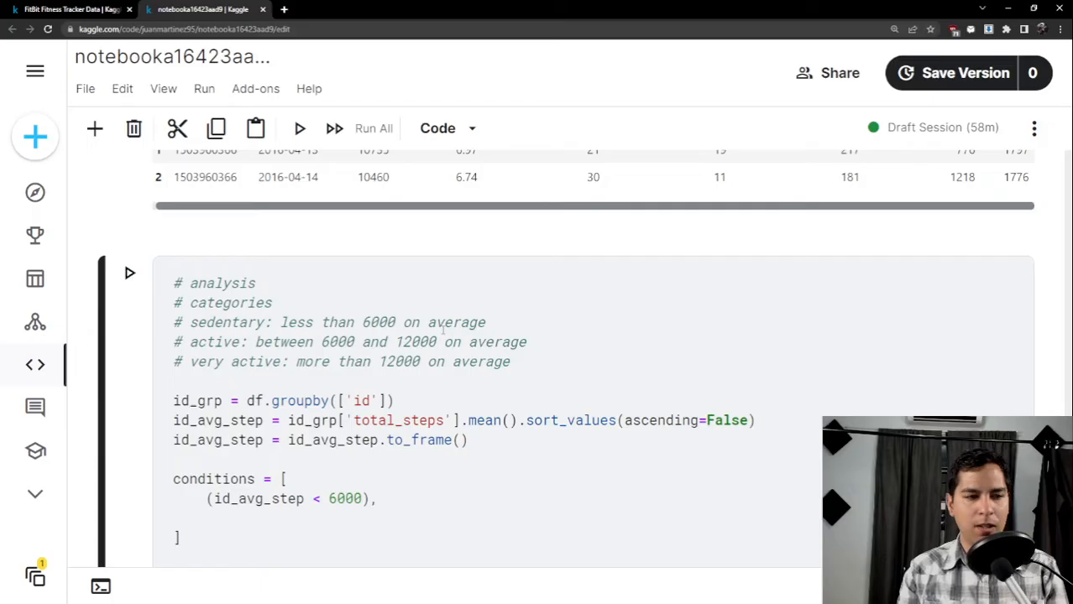
type("(")
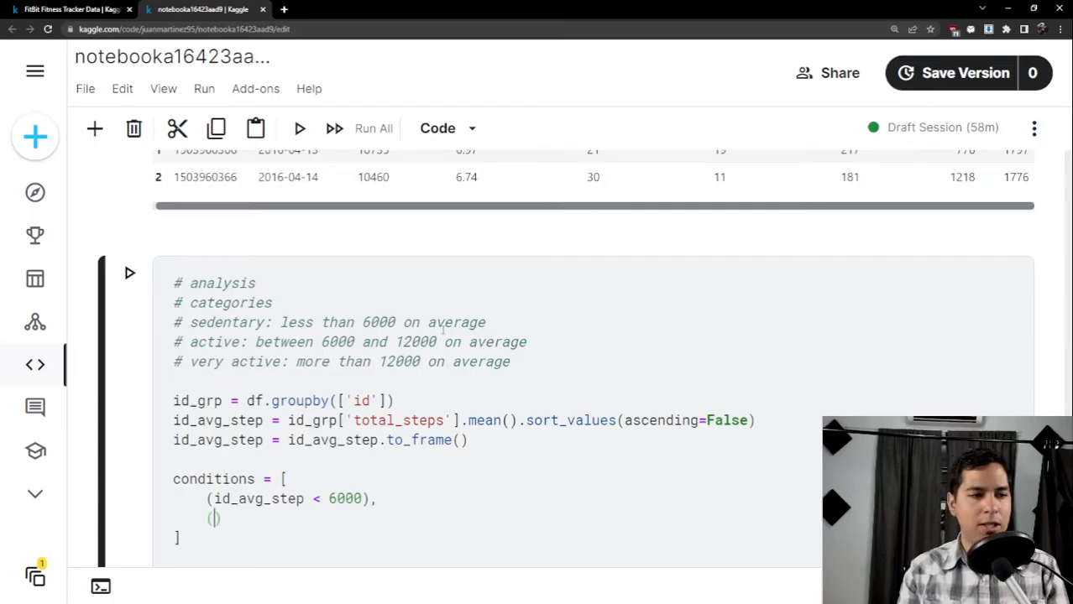
type("id_av")
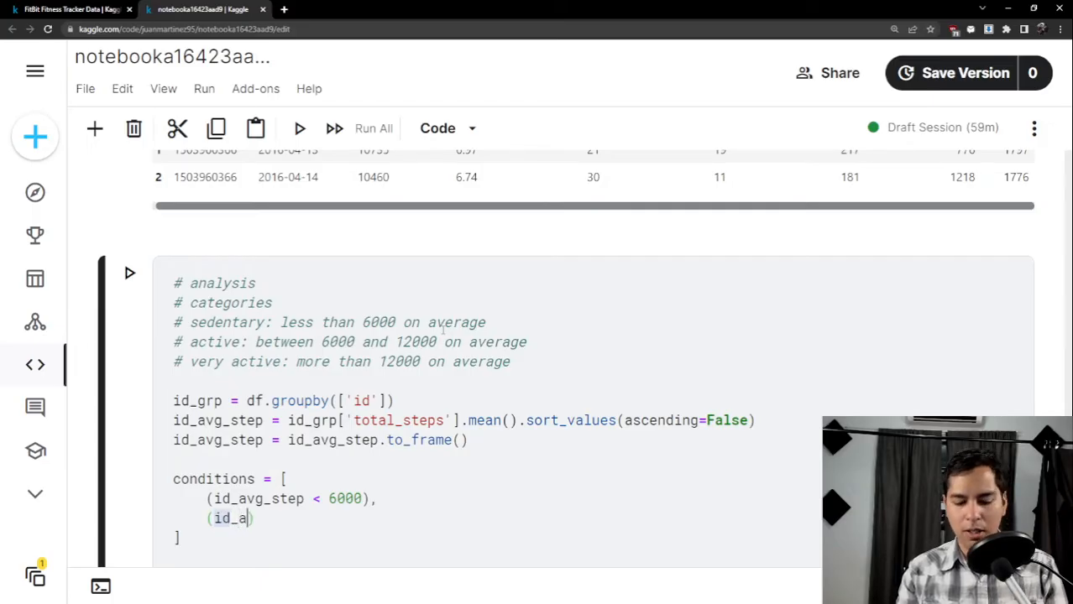
type("g_ste")
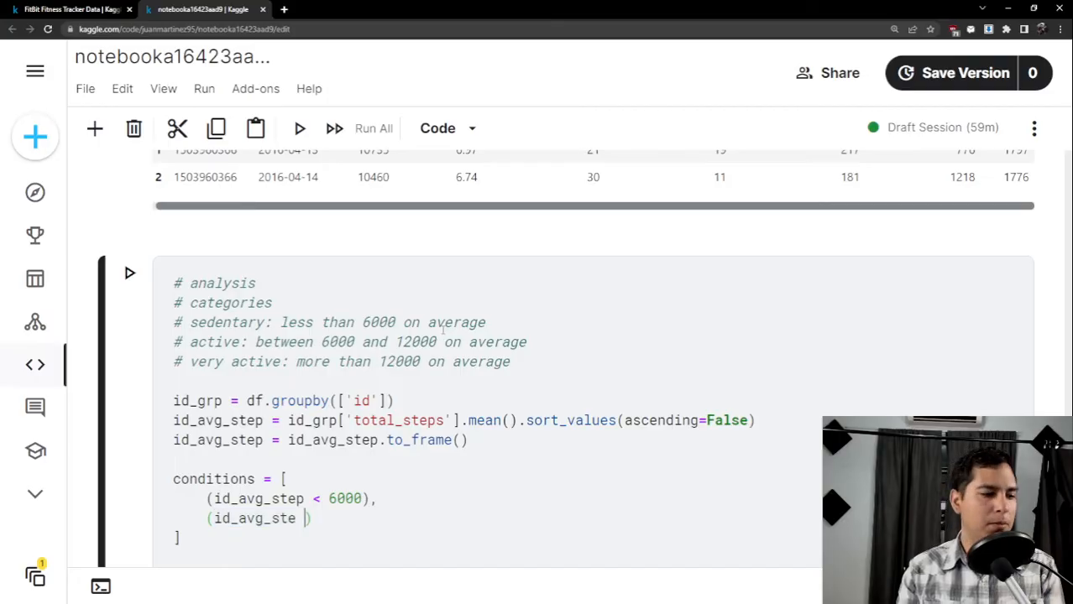
type("<")
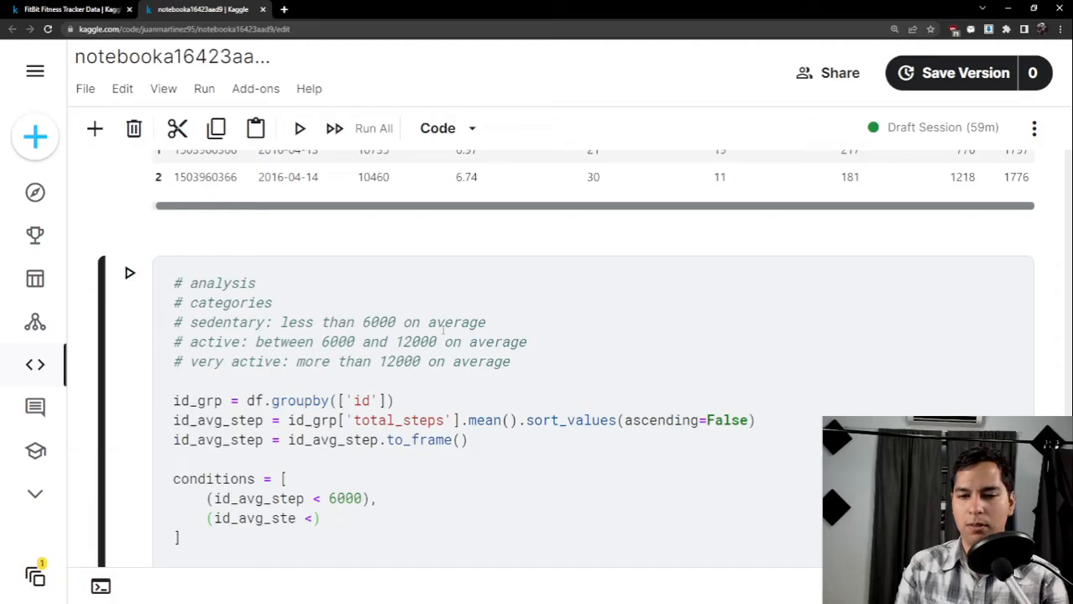
key("BackSpace")
type("> 6000")
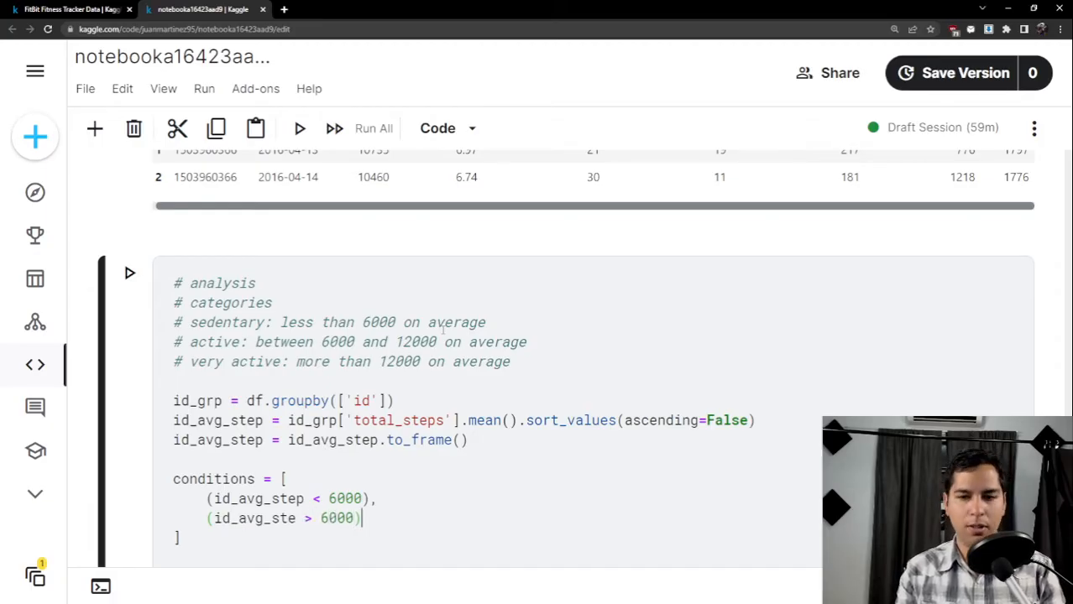
Extend the active category's condition with & (id_avg_step < 12000) as its upper limit.
type(" & ")
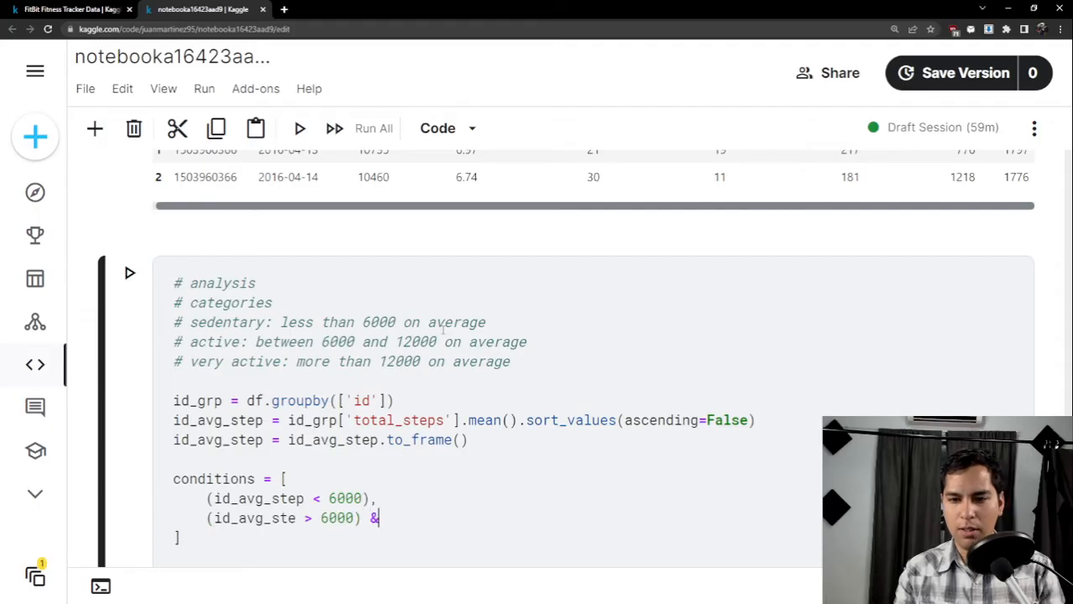
type("(")
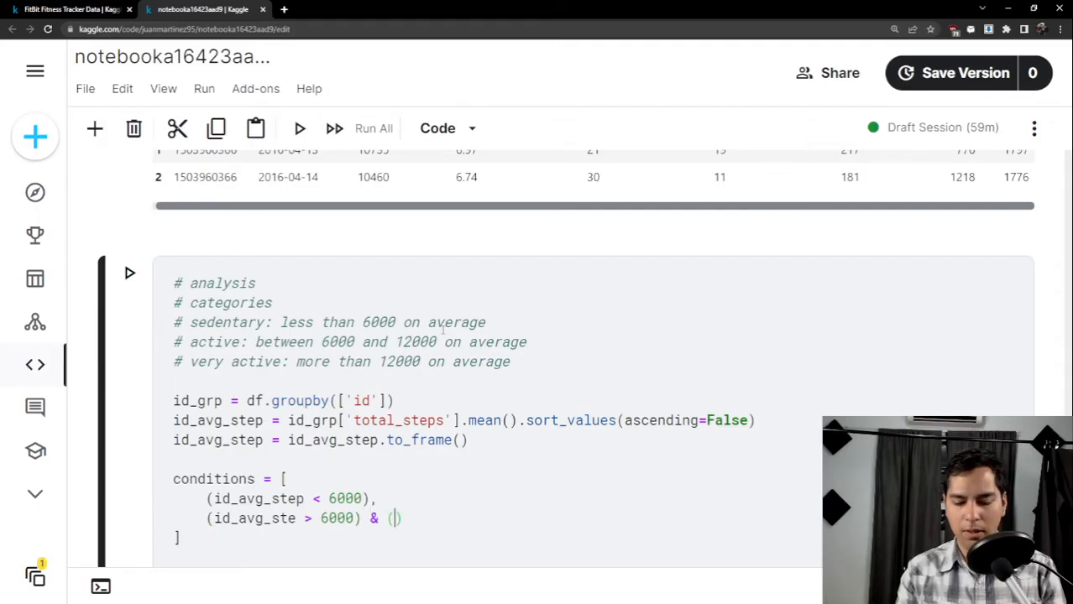
type("id")
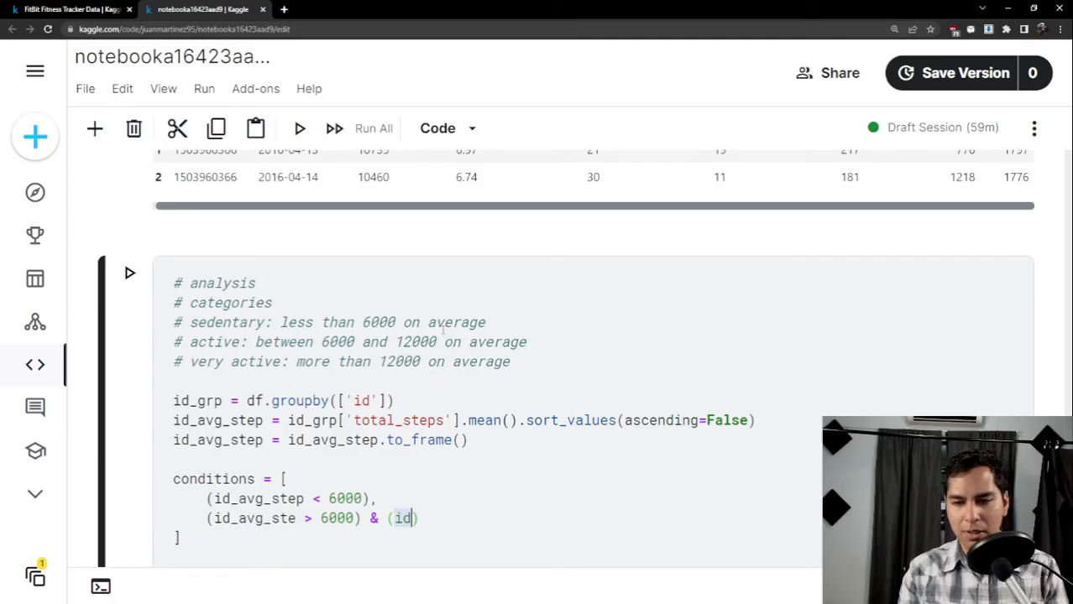
type("_avg_s")
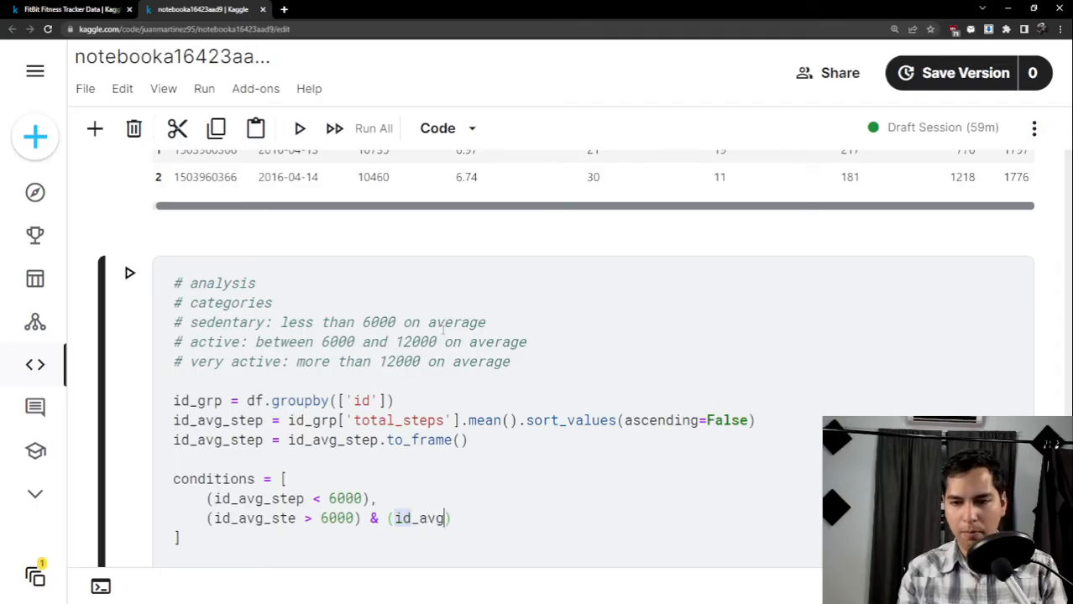
type("terp")
key("BackSpace")
key("BackSpace")
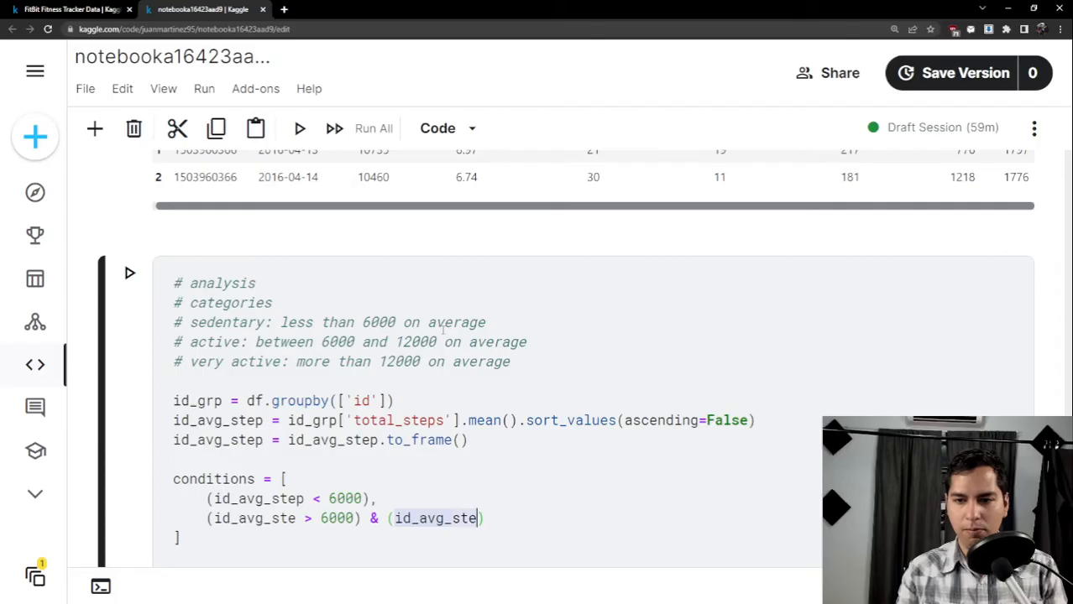
type("p ")
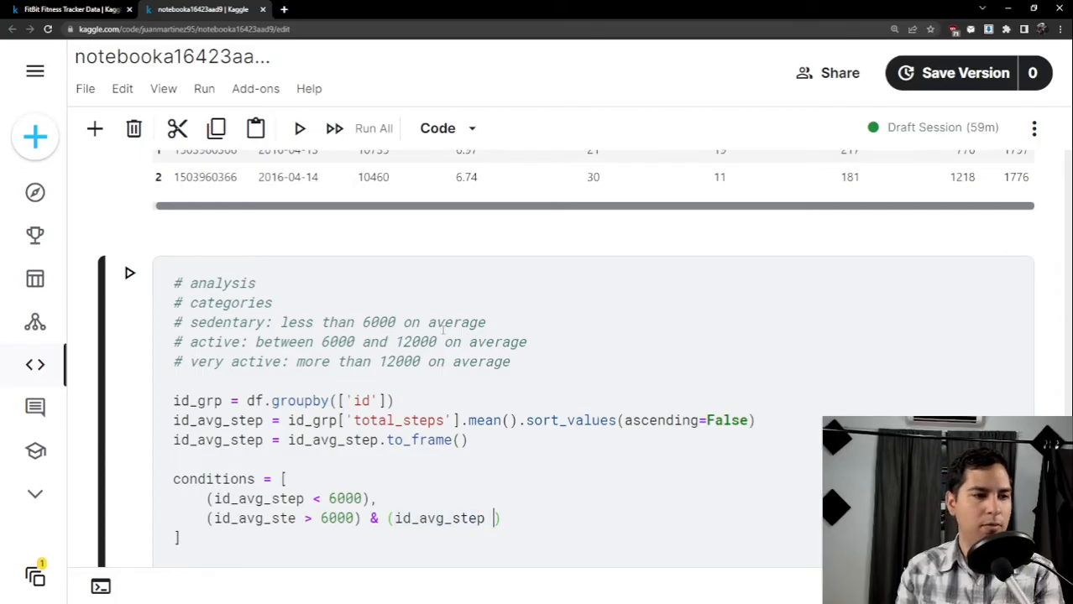
type("< 12000")
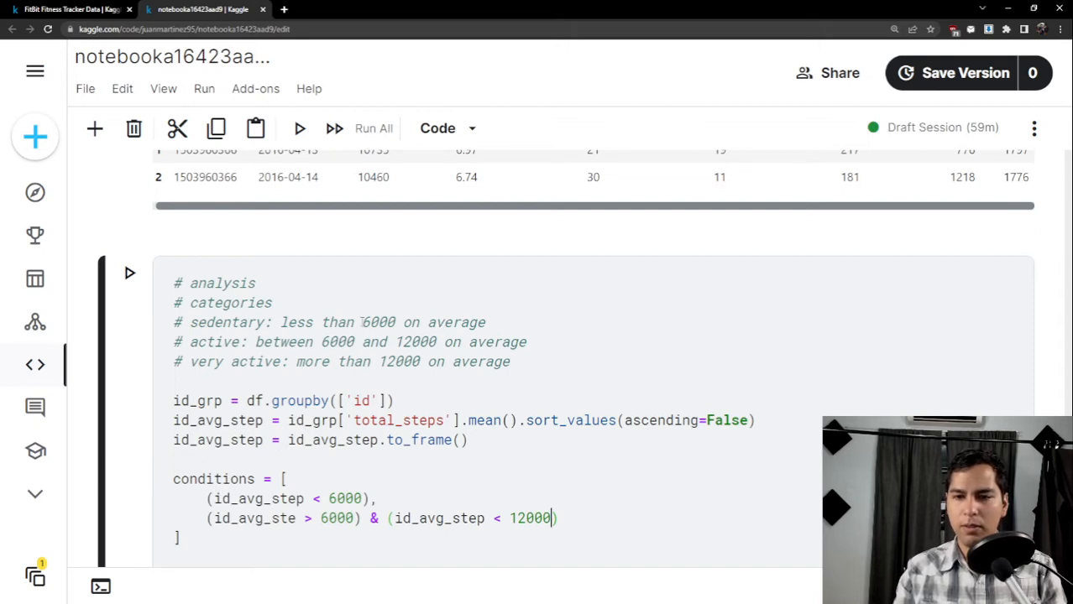
Change the comparison in the sedentary condition to <= so that it includes 6000.
left_click(323, 499)
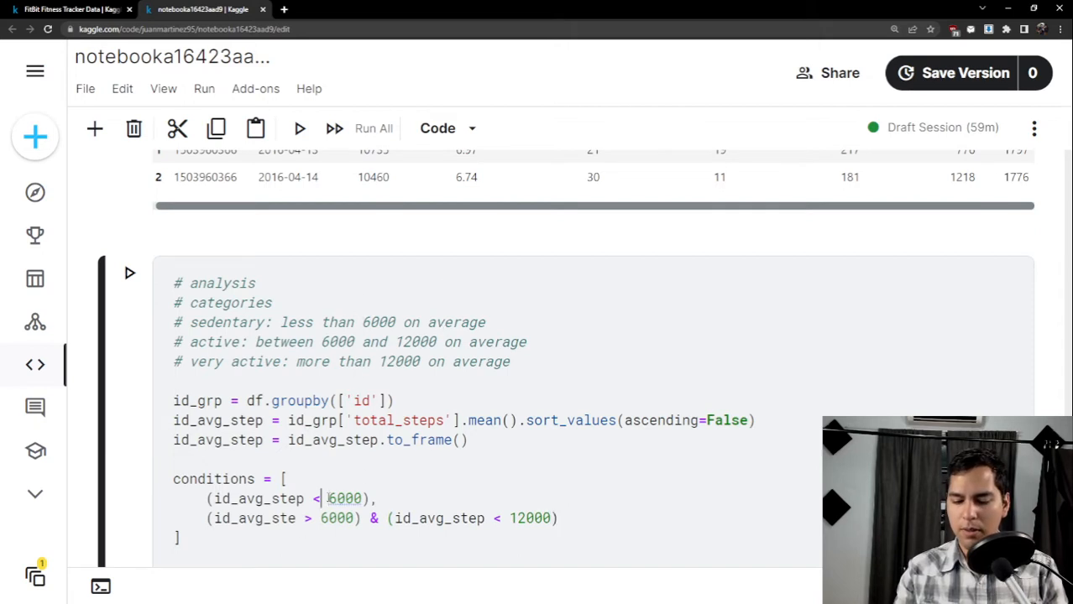
type("=")
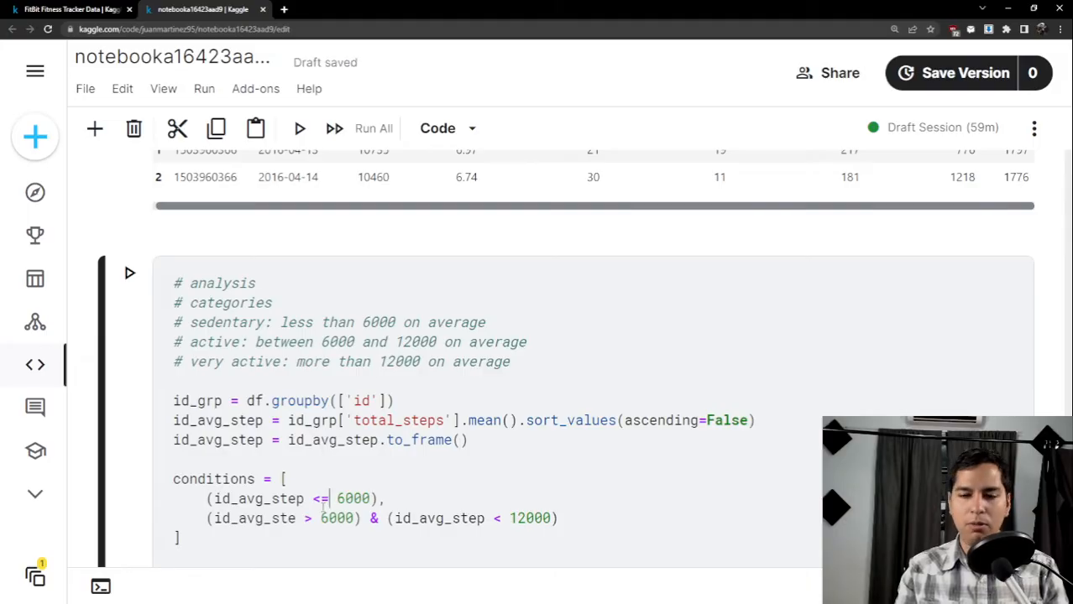
scroll(377, 445, "down", 1)
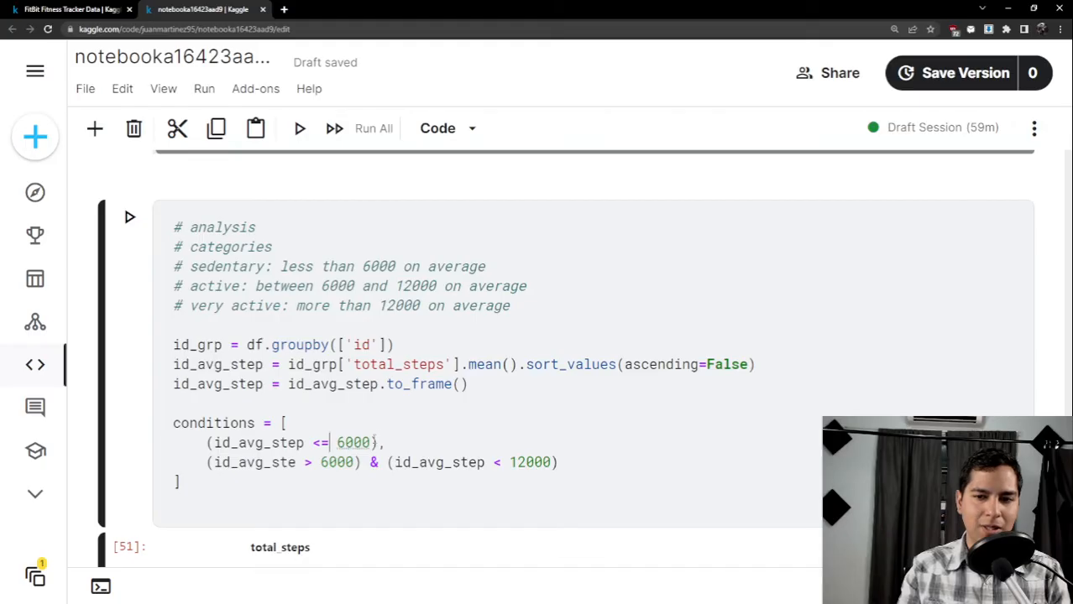
double_click(352, 442)
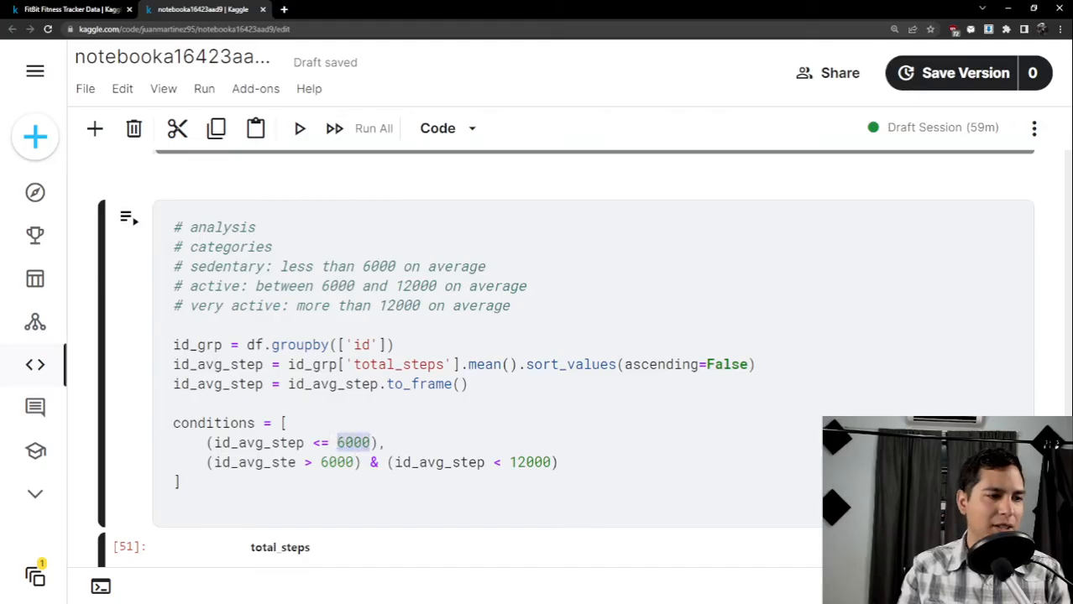
left_click(586, 475)
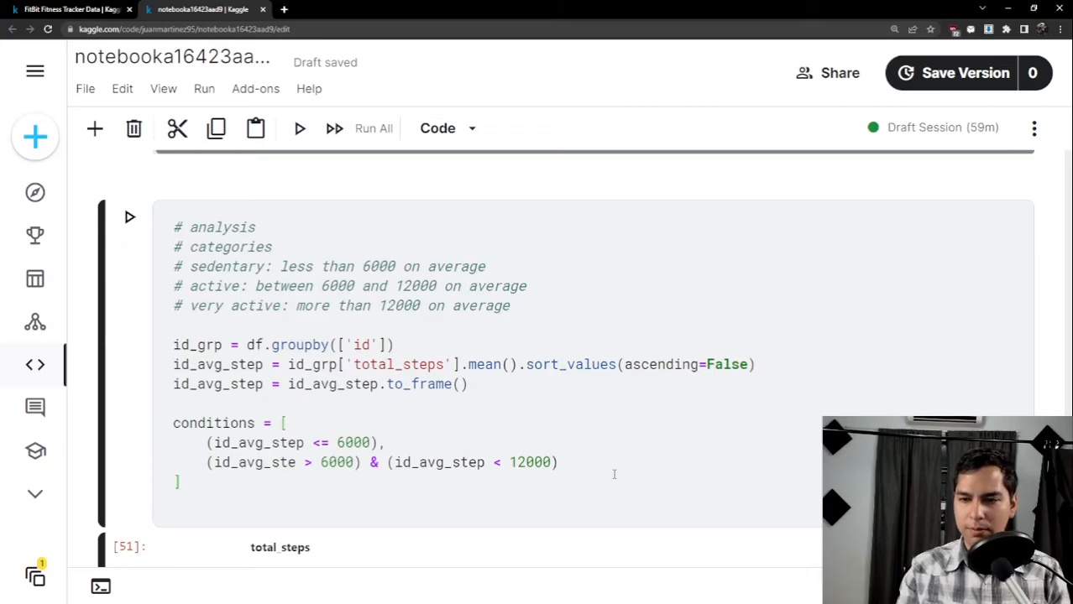
Add a comma after the active condition and start a third list entry with (id_avg_step).
left_click(610, 463)
type(",")
key("Return")
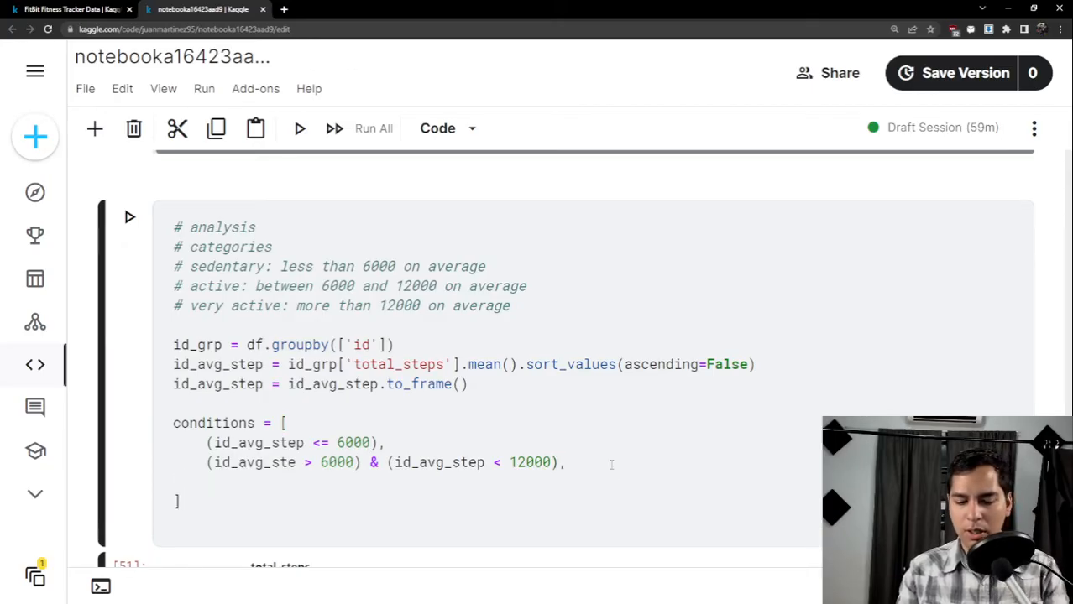
type("(id_")
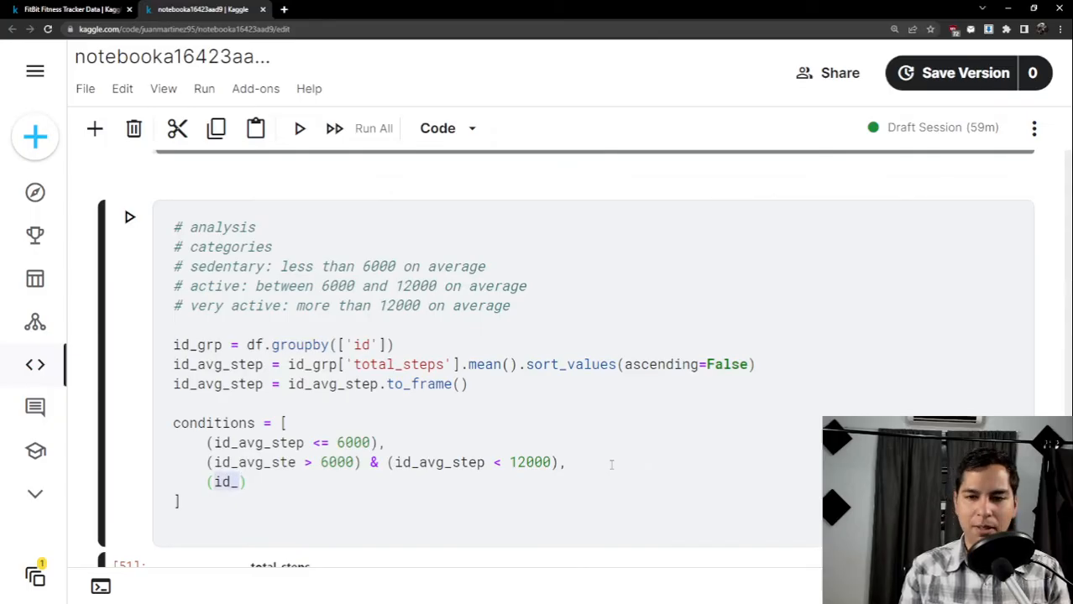
type("avg_")
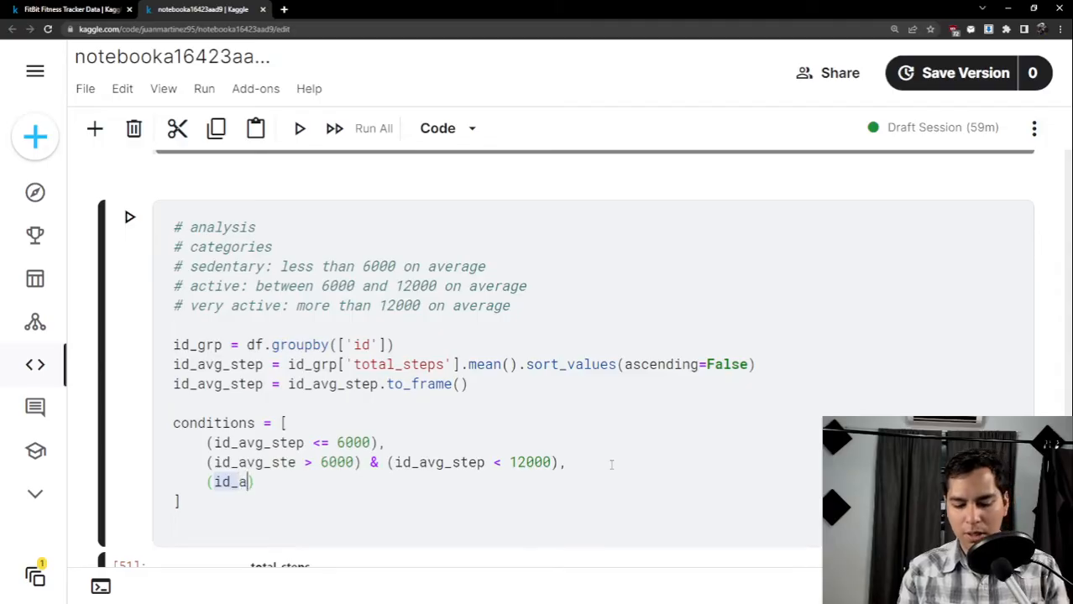
type("step")
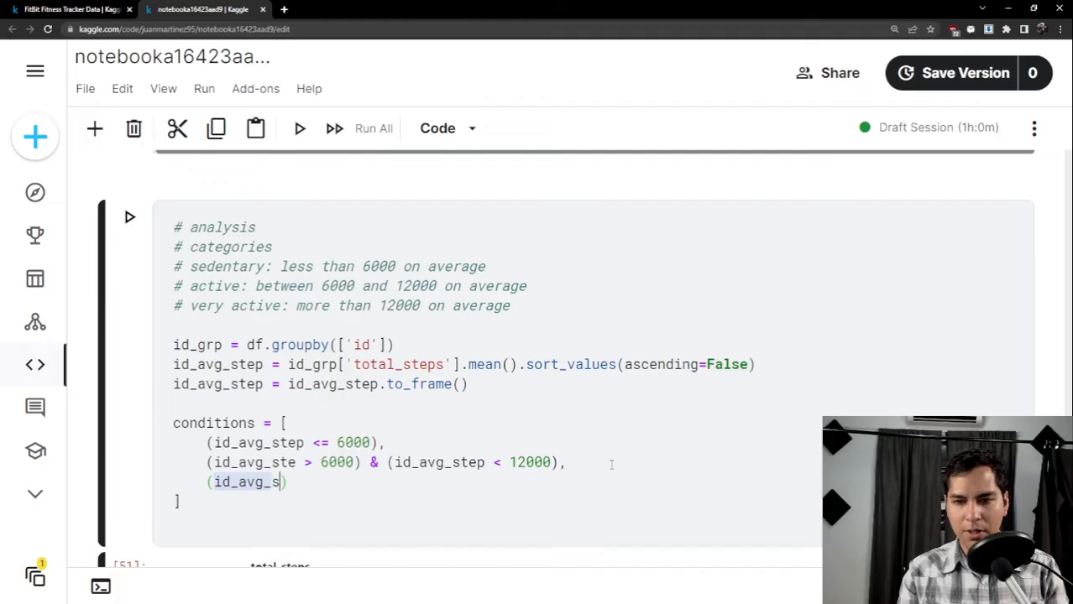
Correct the misspelled variable id_avg_ste to id_avg_step in the active category's condition.
key("Up")
key("Left")
type("p")
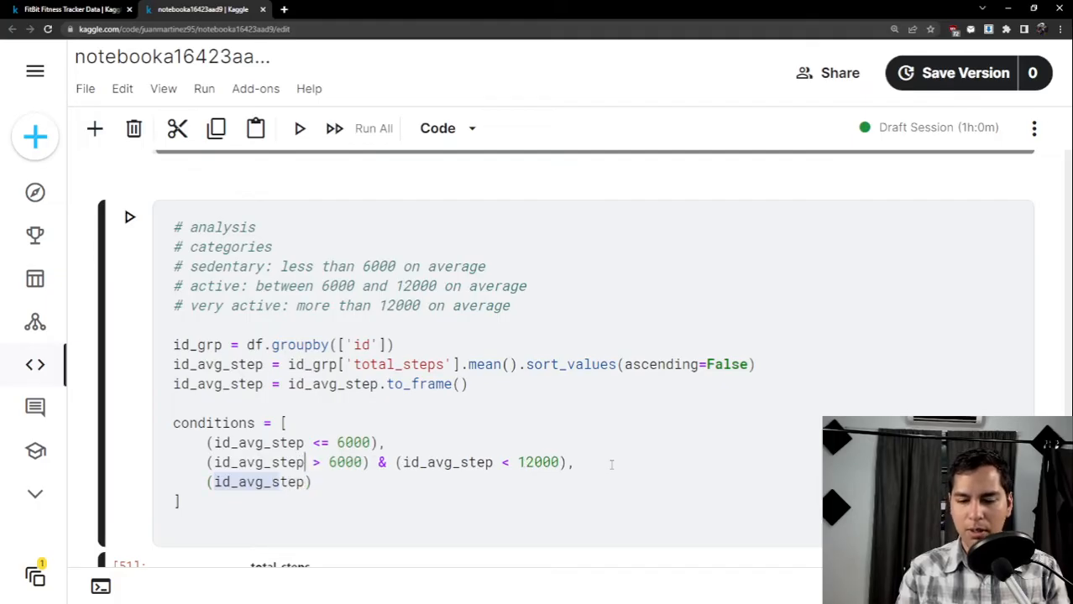
Complete the third entry of the conditions list as (id_avg_step >= 12000) for the very active category.
key("Down")
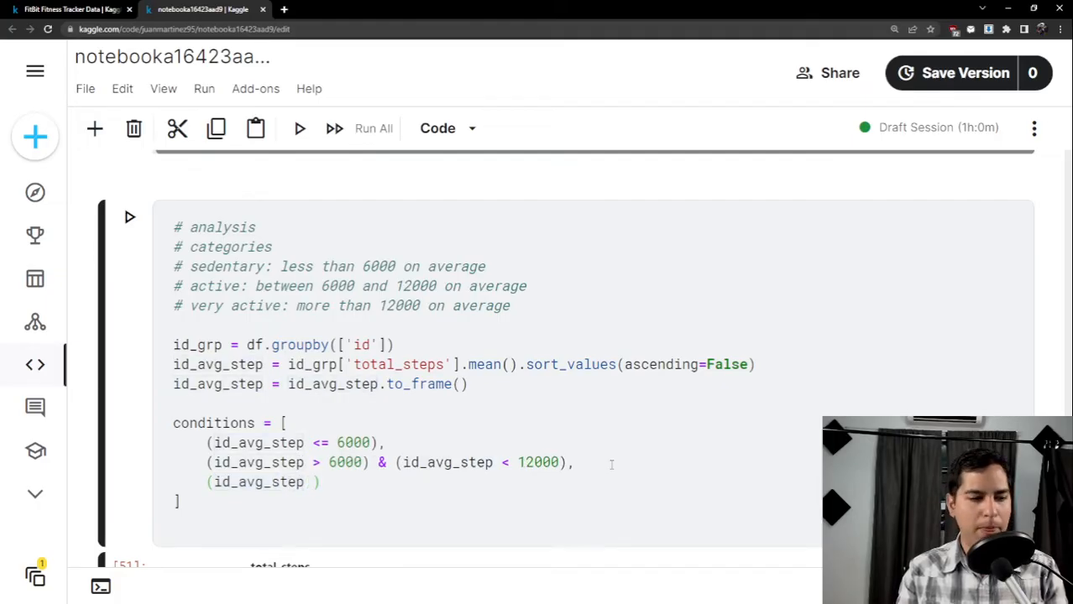
key("Up")
key("shift+Right")
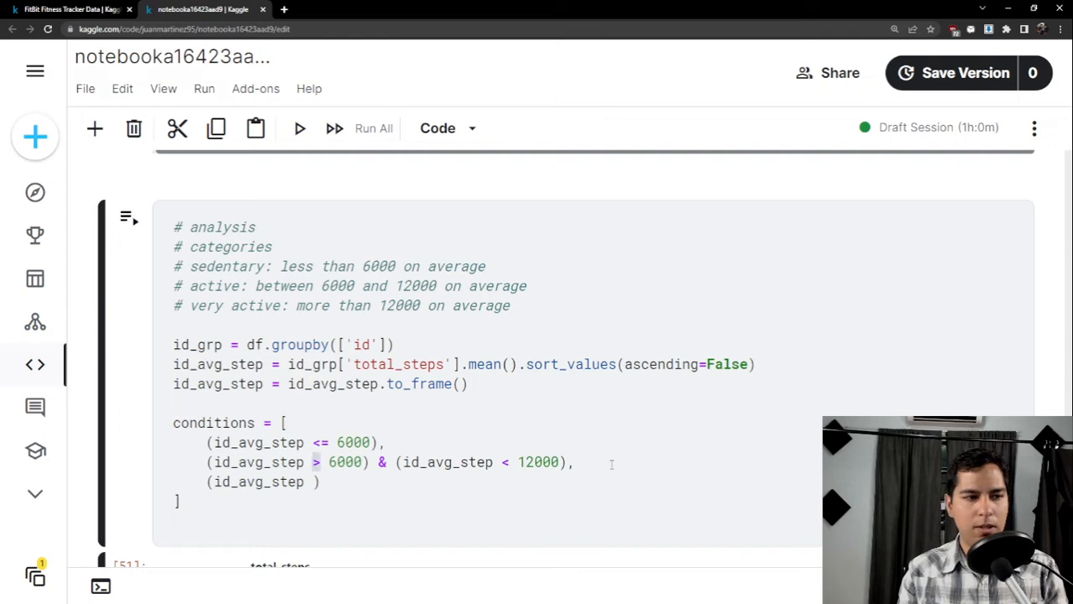
key("Right")
type(">= 12")
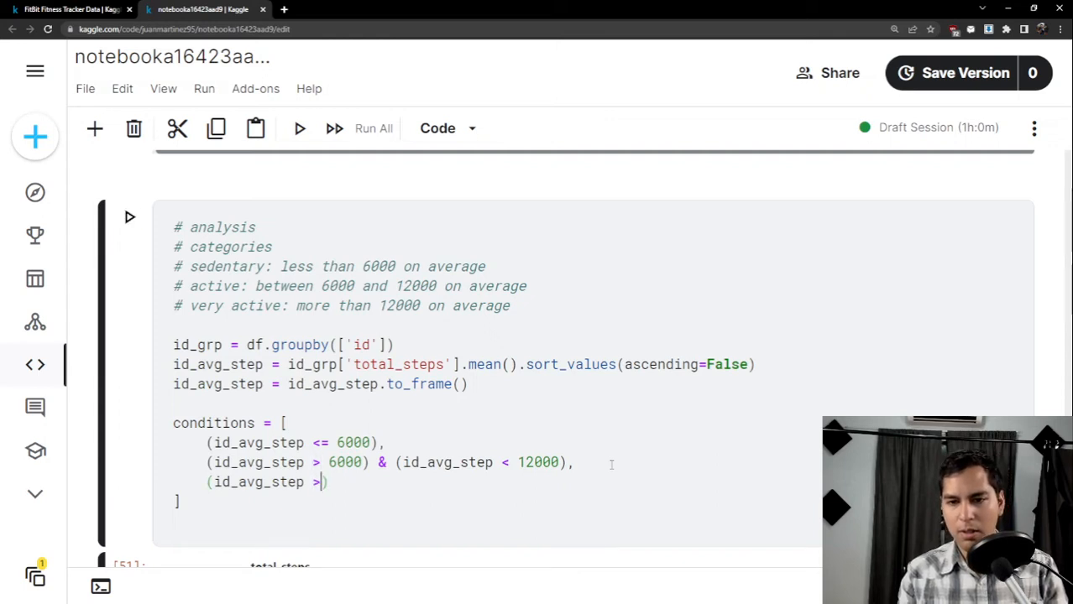
type("000")
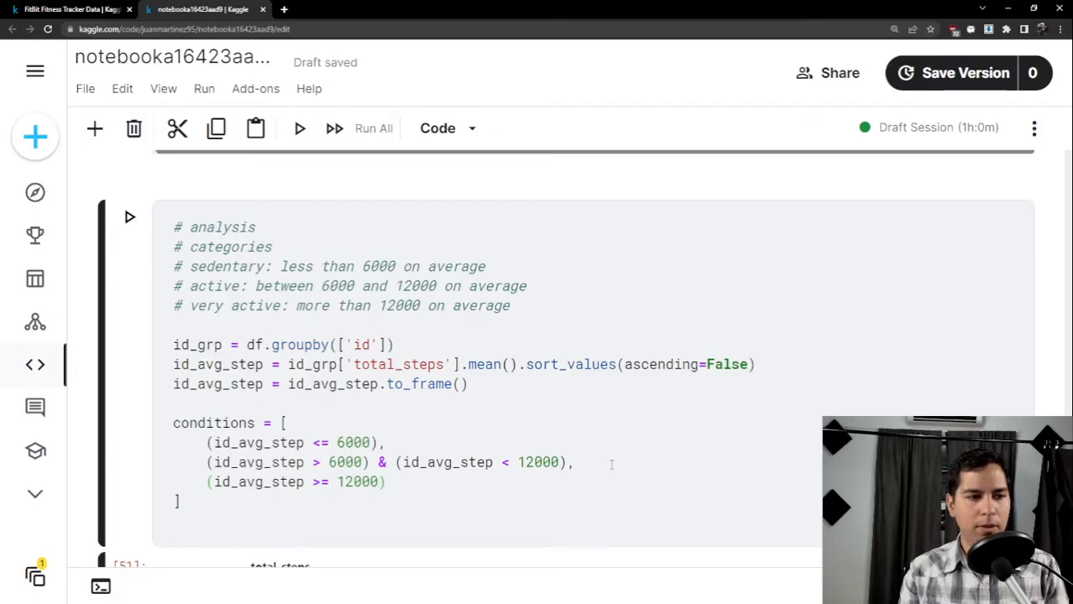
key("End")
key("Return")
key("BackSpace")
key("BackSpace")
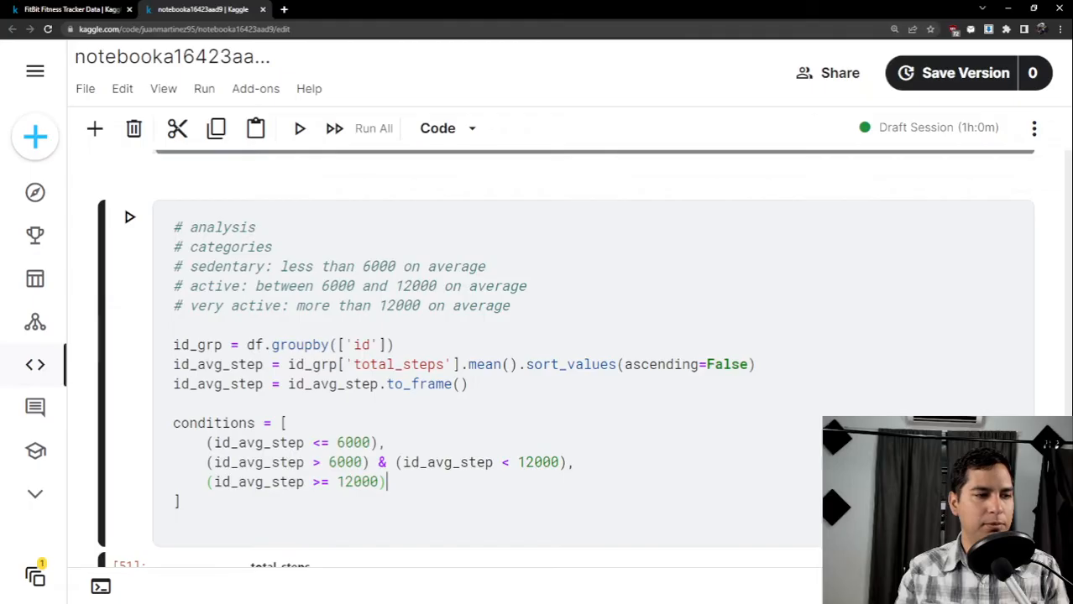
Below the conditions list, start a list named values with 'sedentary' as its first label.
left_click(300, 504)
key("Return")
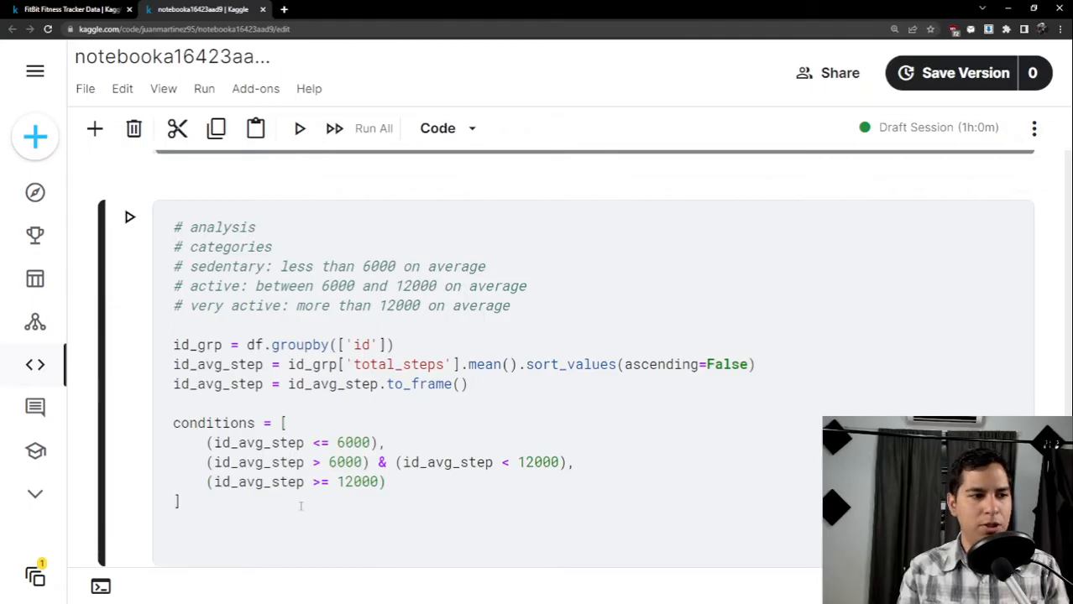
type("values ")
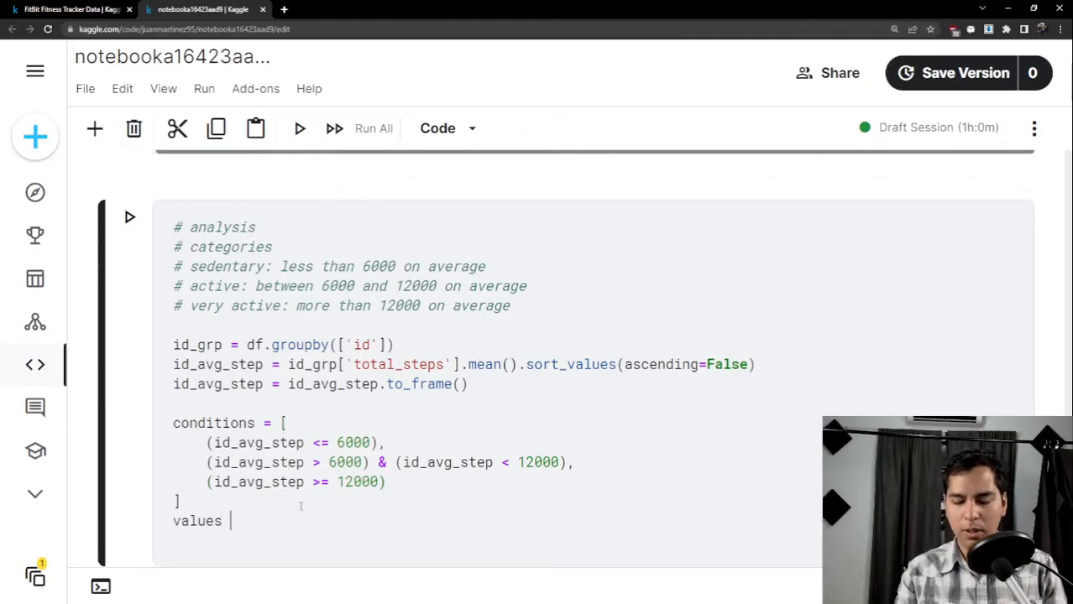
type("= ['")
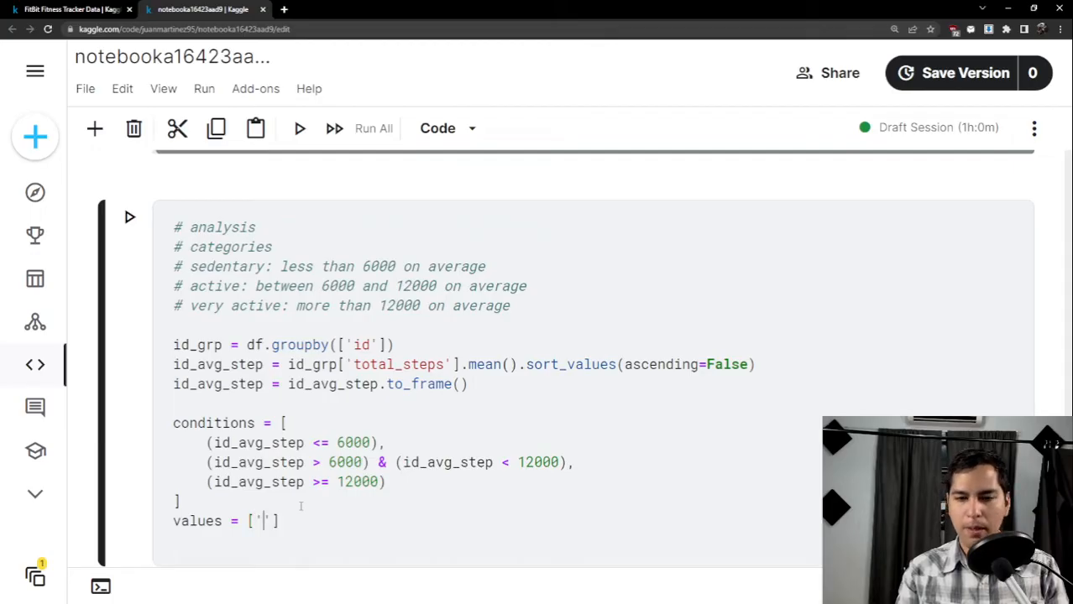
type("sende")
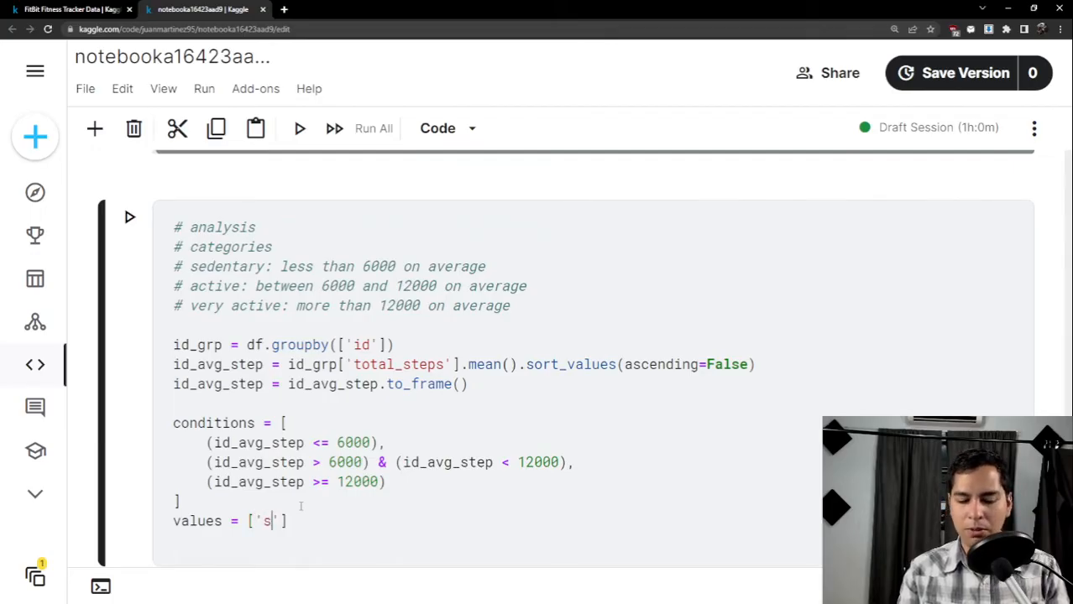
key("BackSpace")
key("BackSpace")
key("BackSpace")
type("dentary")
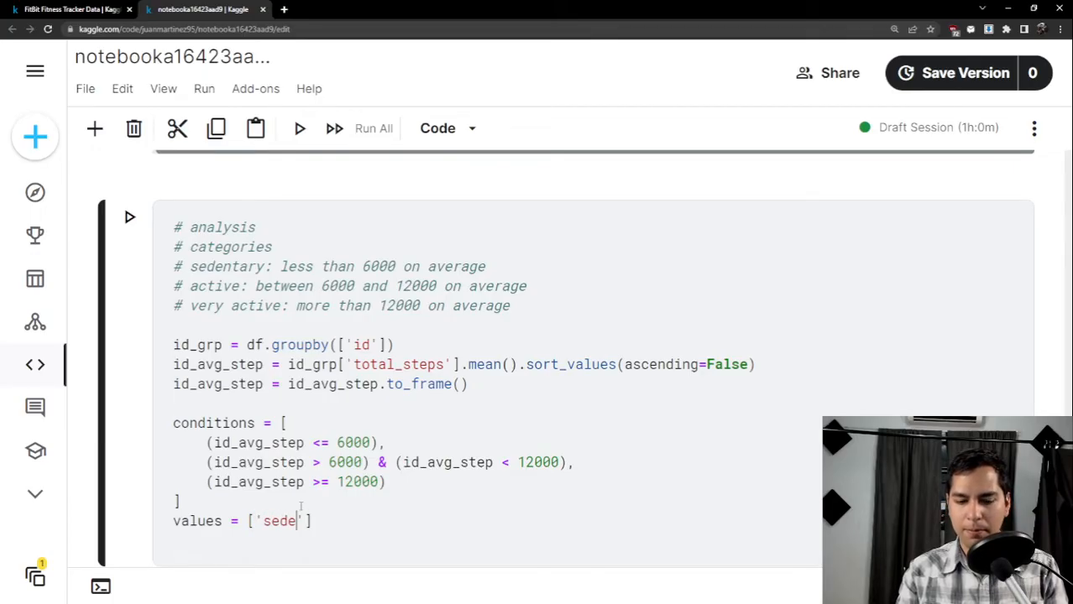
Add the labels 'active' and 'very_active' to the values list after 'sedentary'.
type("', ")
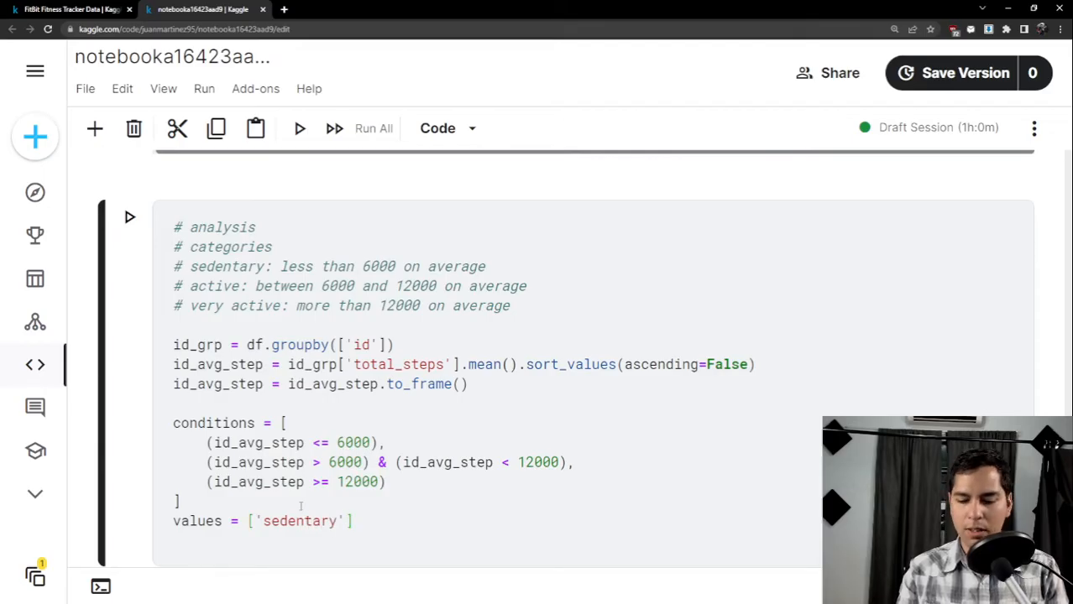
type("'active")
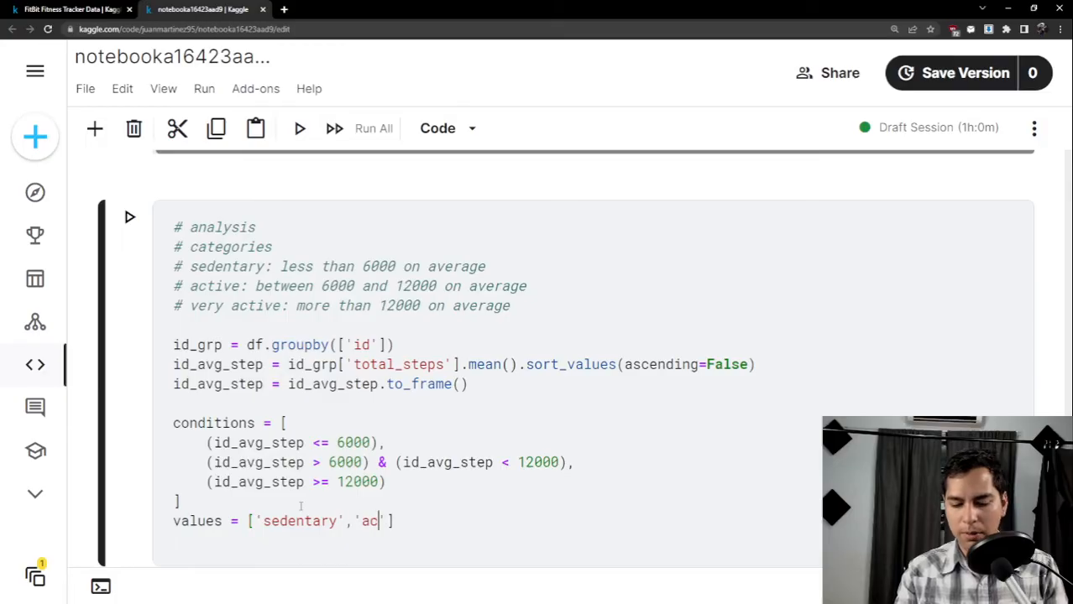
type("',")
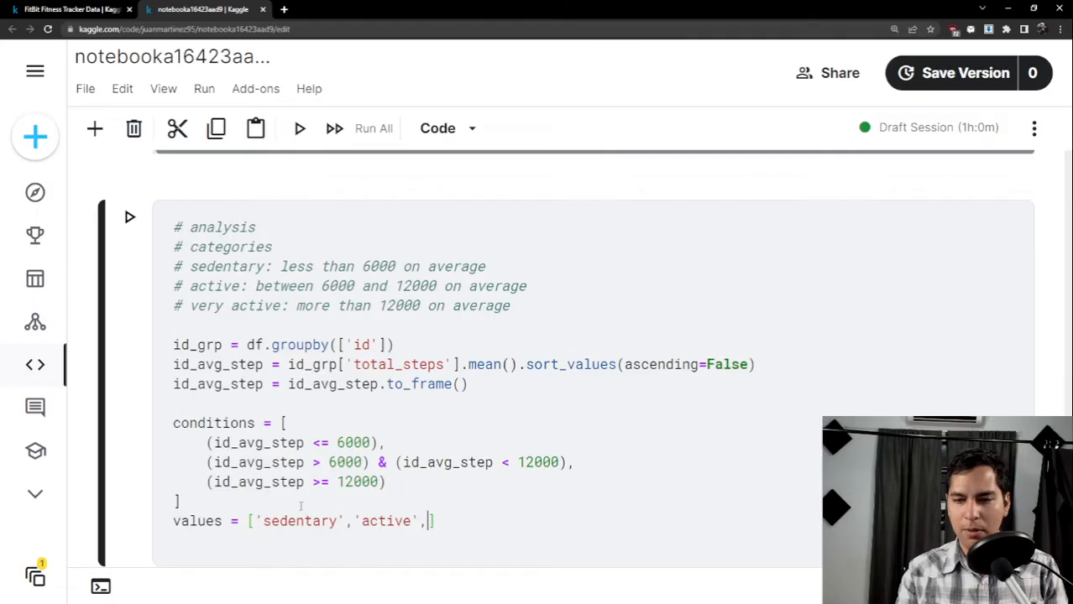
type("'")
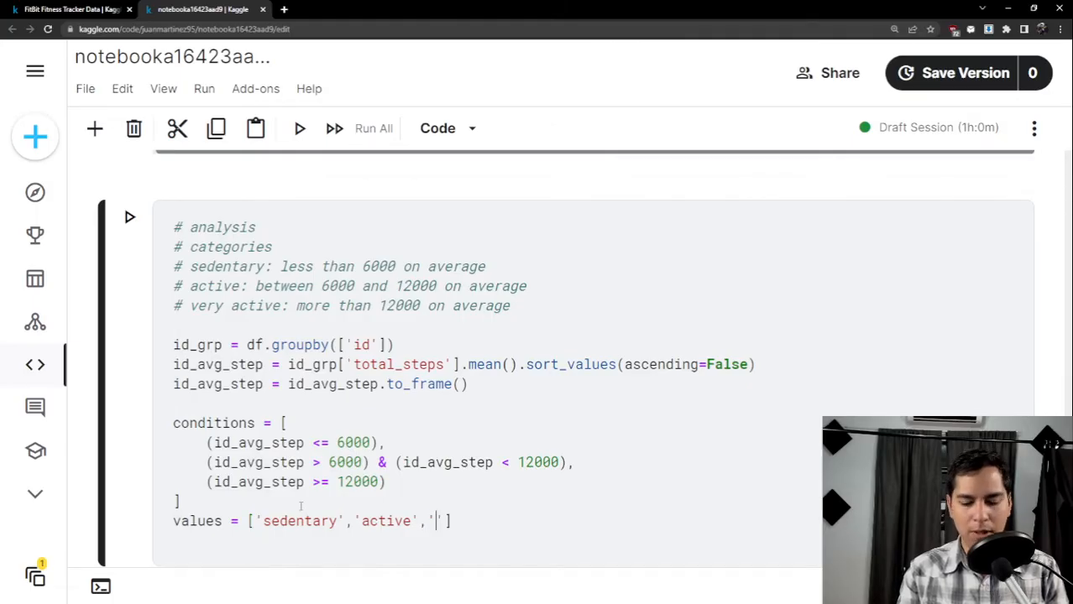
type("very_act")
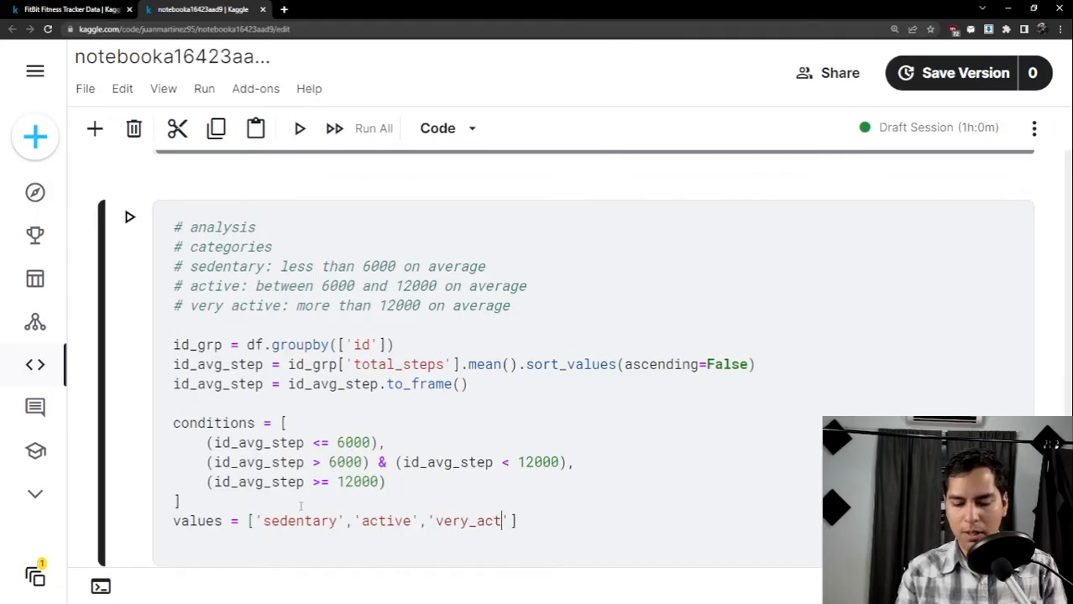
type("ive")
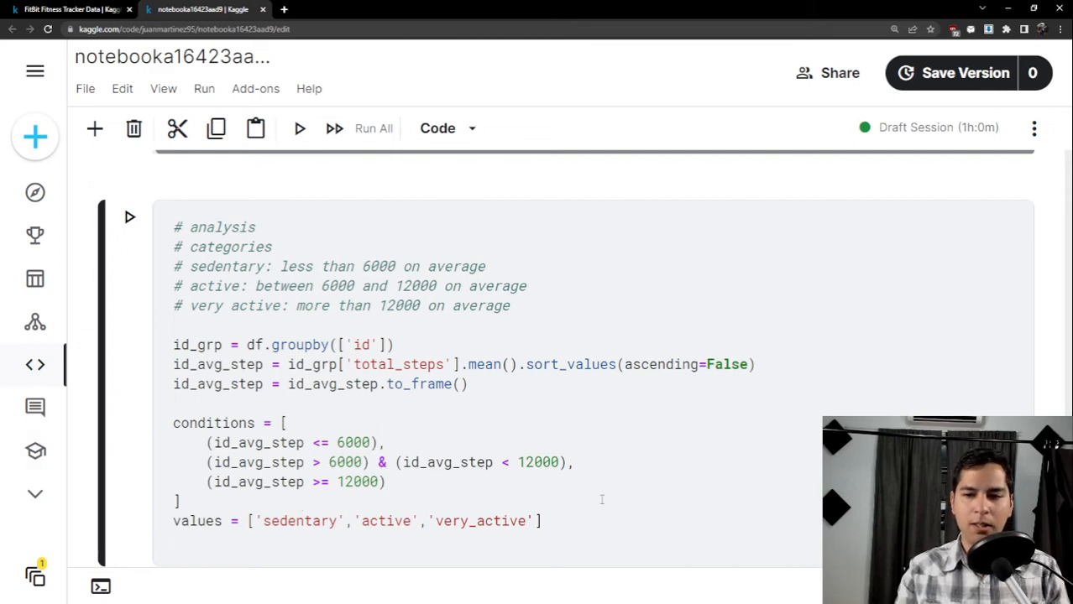
Below the values list, leave a blank line and write the new column reference id_avg_step['activity_level'].
key("Return")
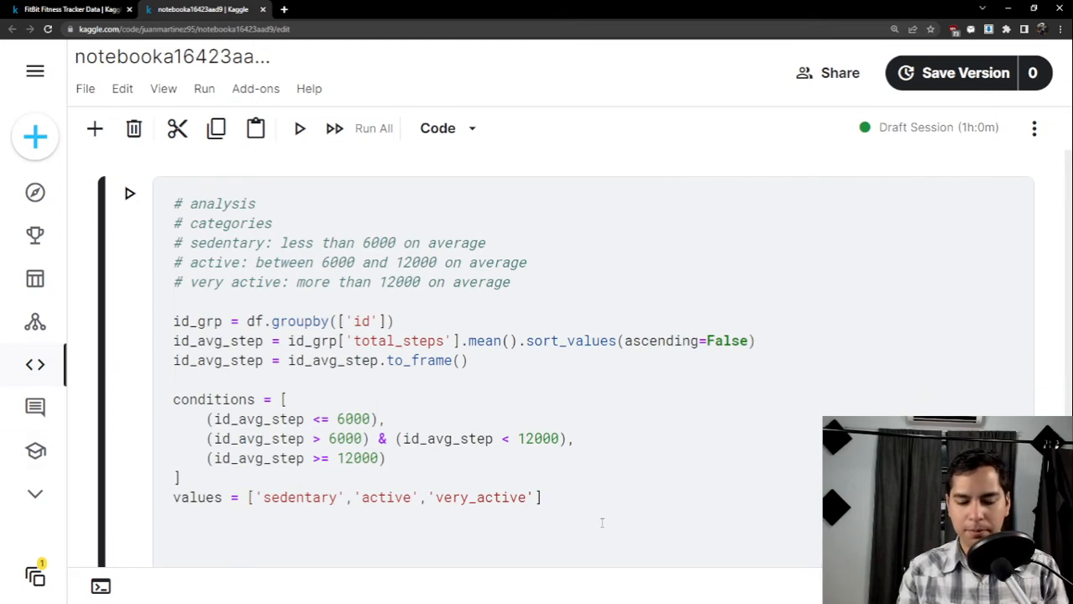
type("id_")
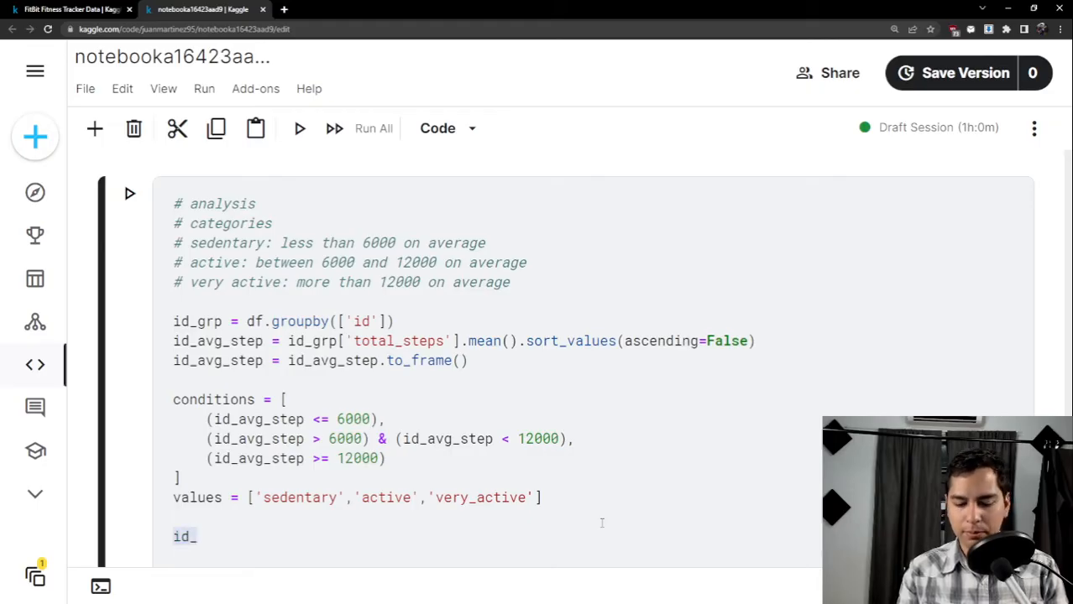
type("avgf")
key("BackSpace")
type("_")
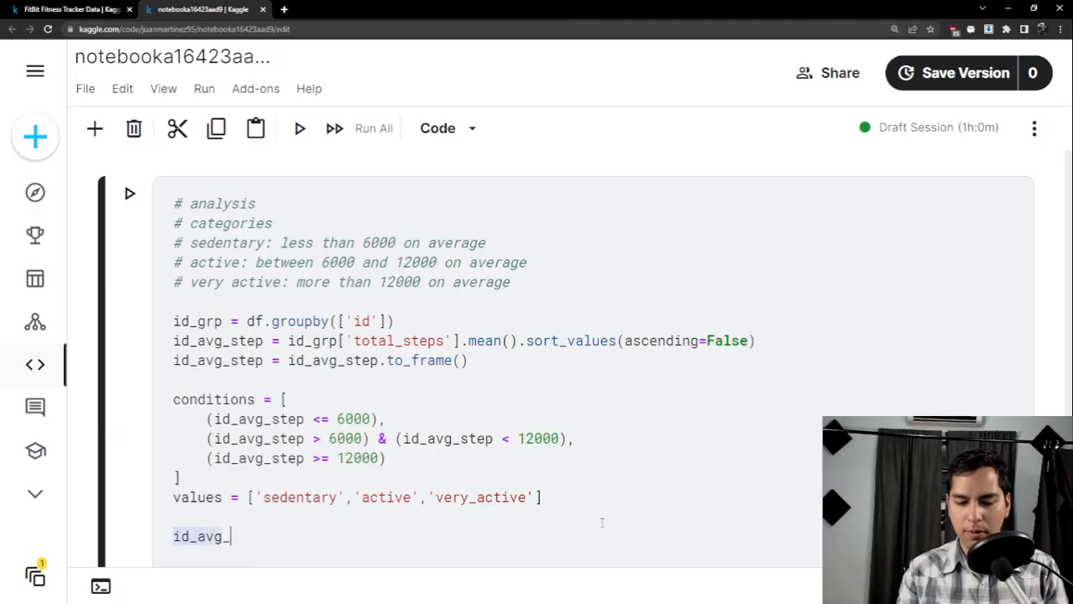
type("step")
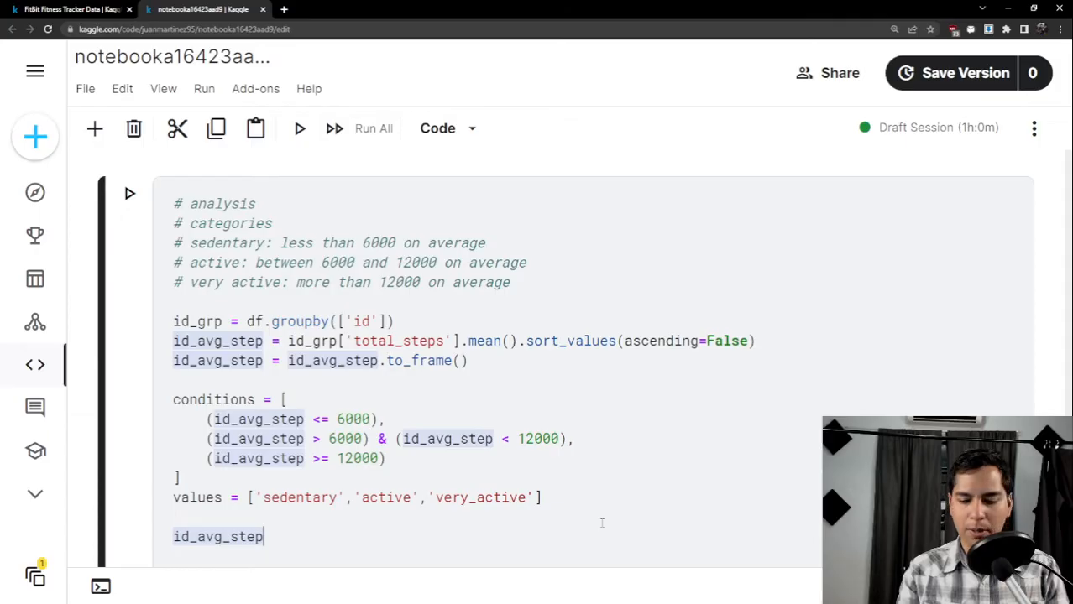
type("['acti")
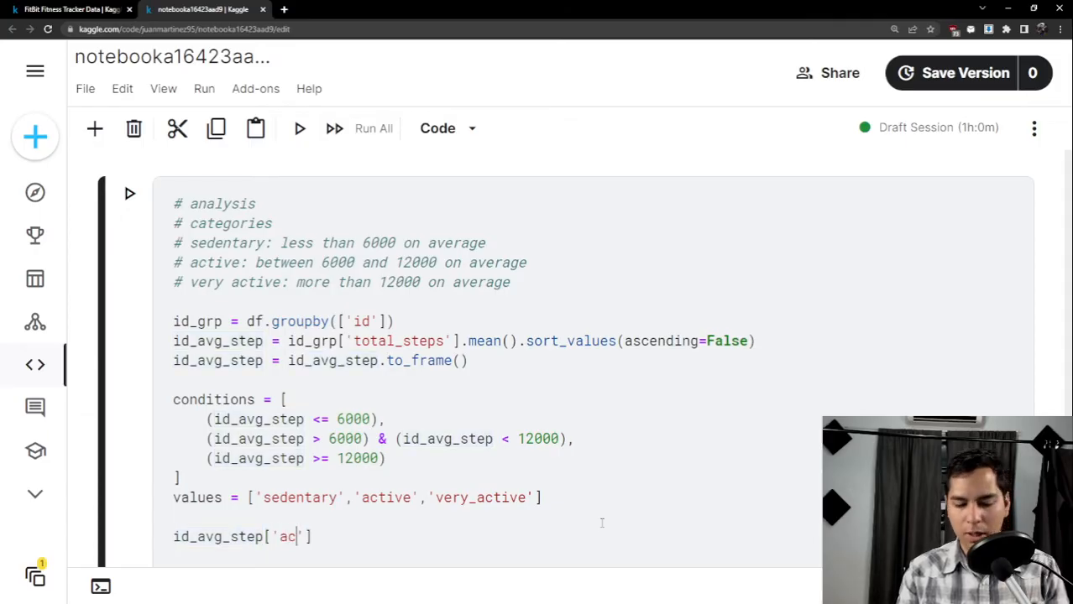
type("ve")
key("BackSpace")
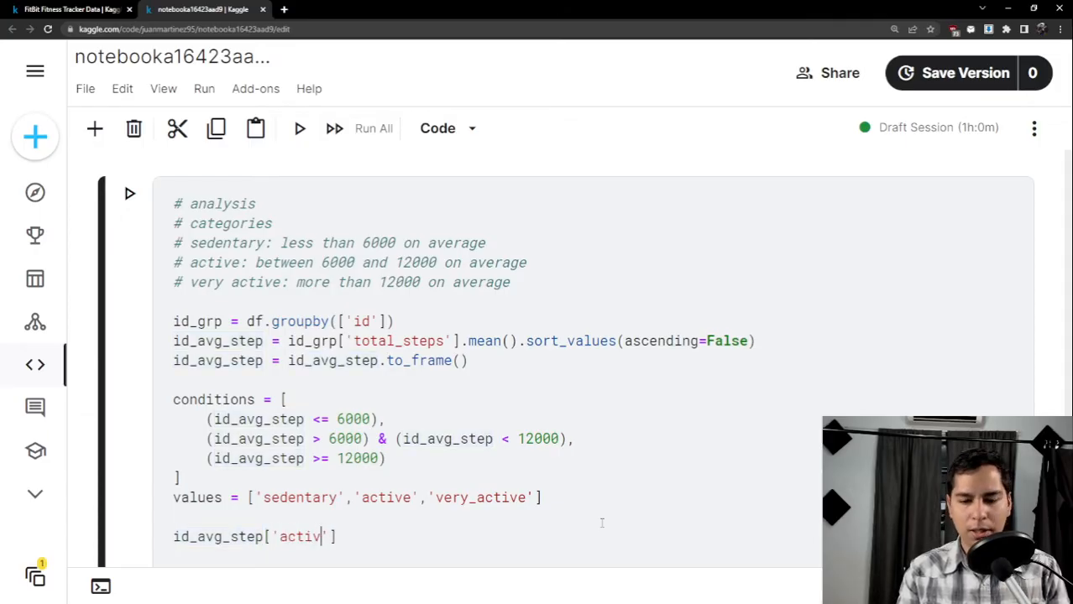
type("ity_")
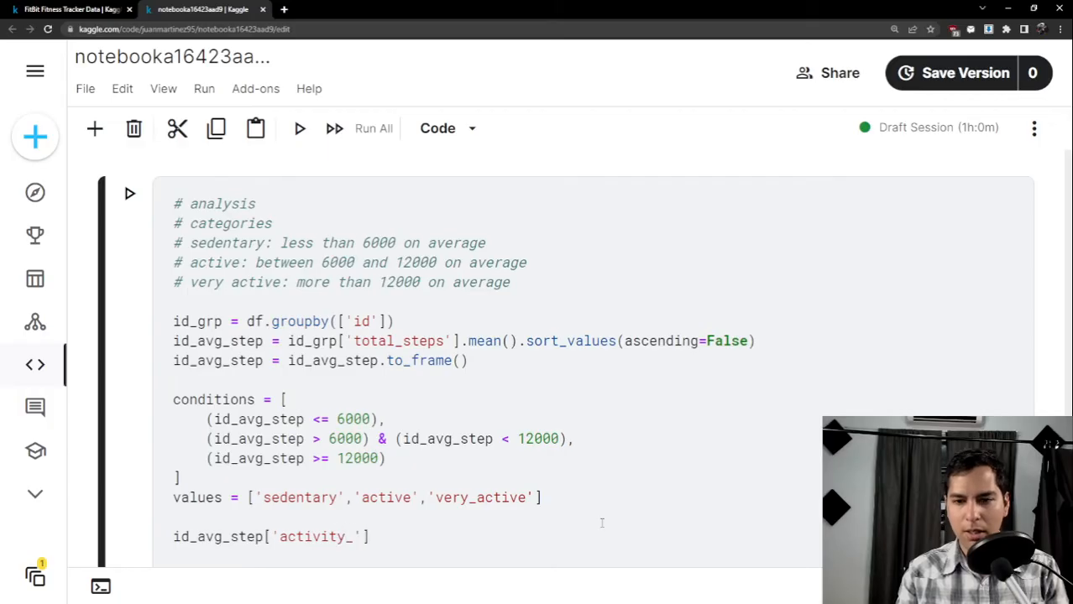
type("level")
key("Right")
key("Right")
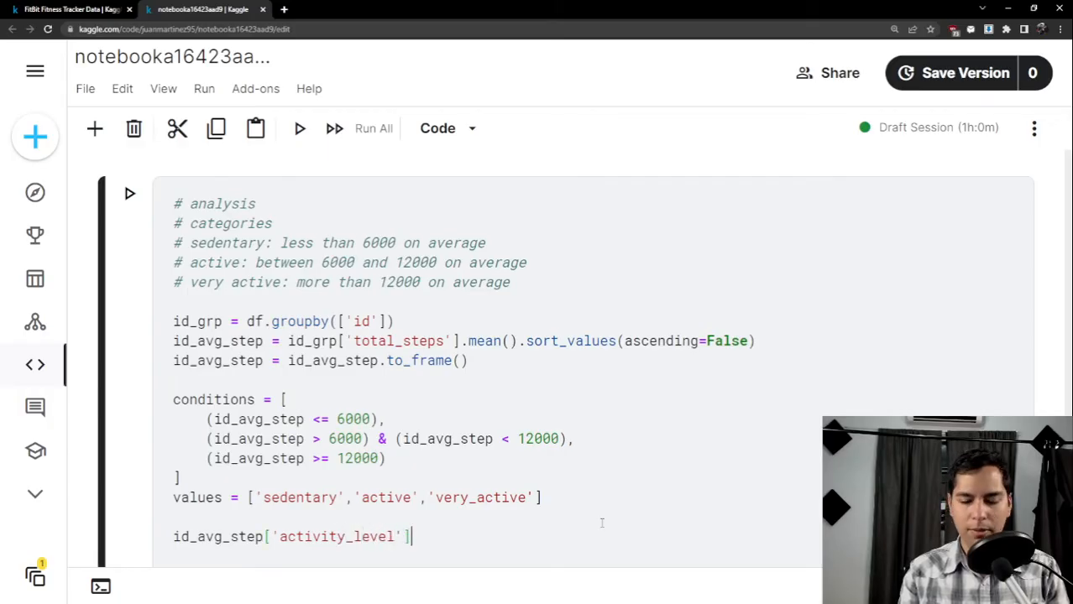
Assign np.select(conditions,values) to the activity_level column of id_avg_step.
type("= np")
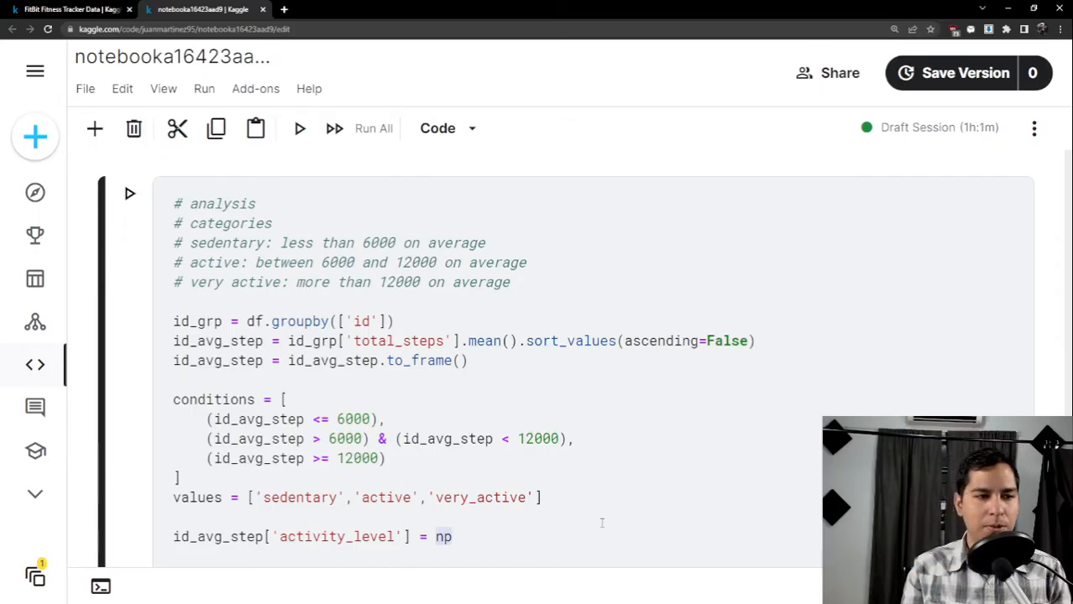
type(".select")
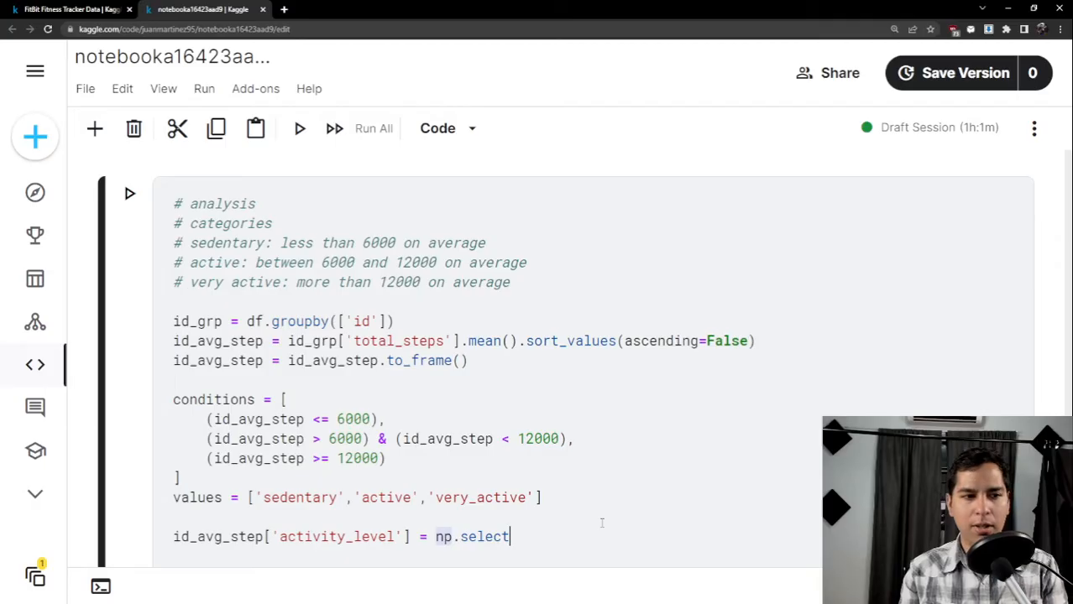
type("(condi")
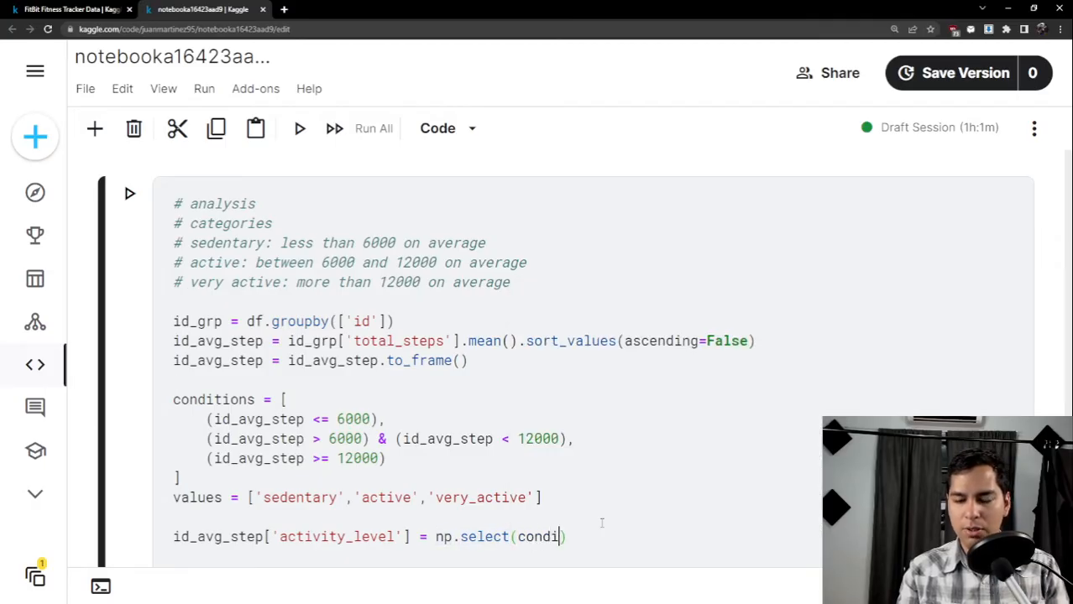
type("tions,")
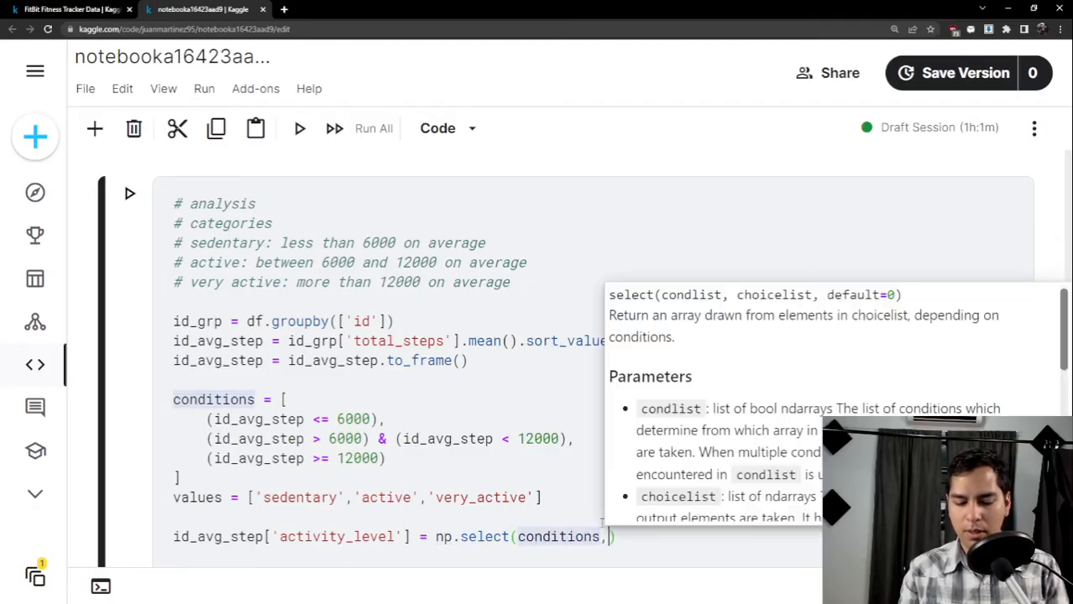
type("values")
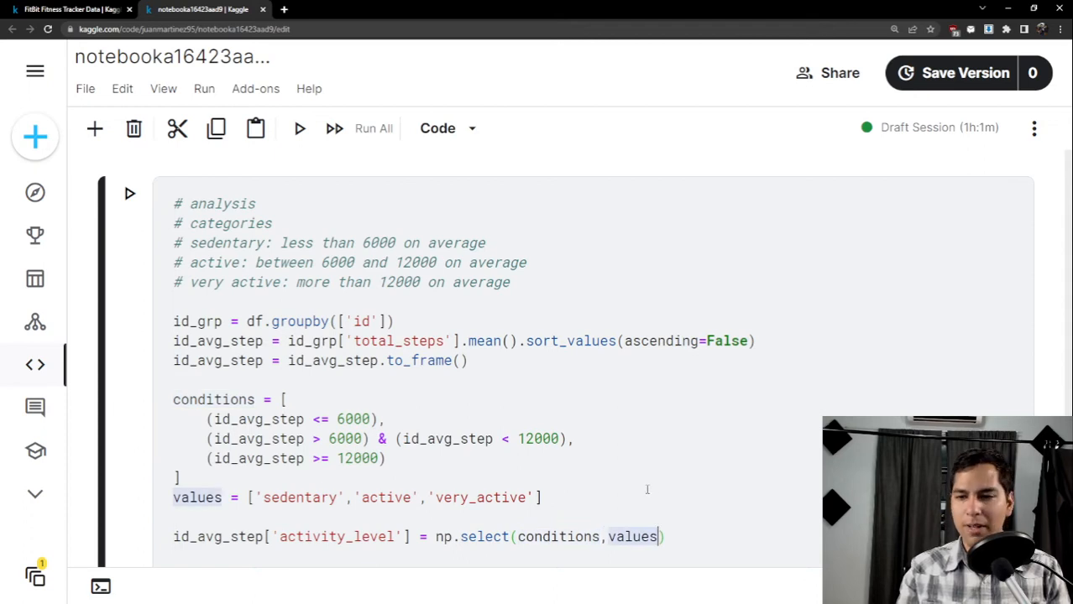
scroll(644, 470, "down", 1)
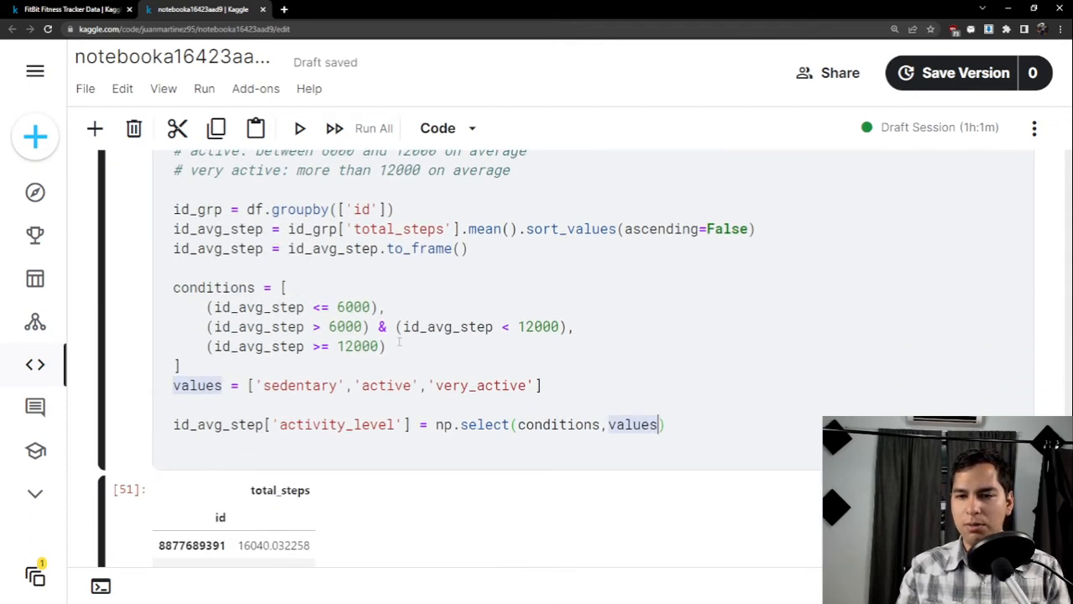
left_click_drag(173, 290, 491, 365)
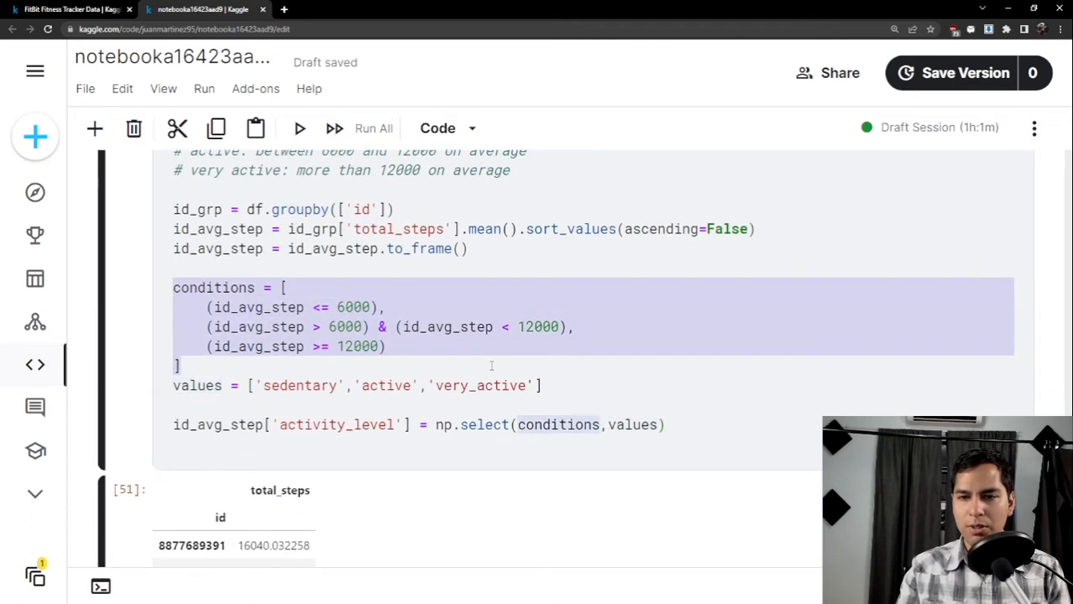
double_click(286, 385)
left_click(677, 425)
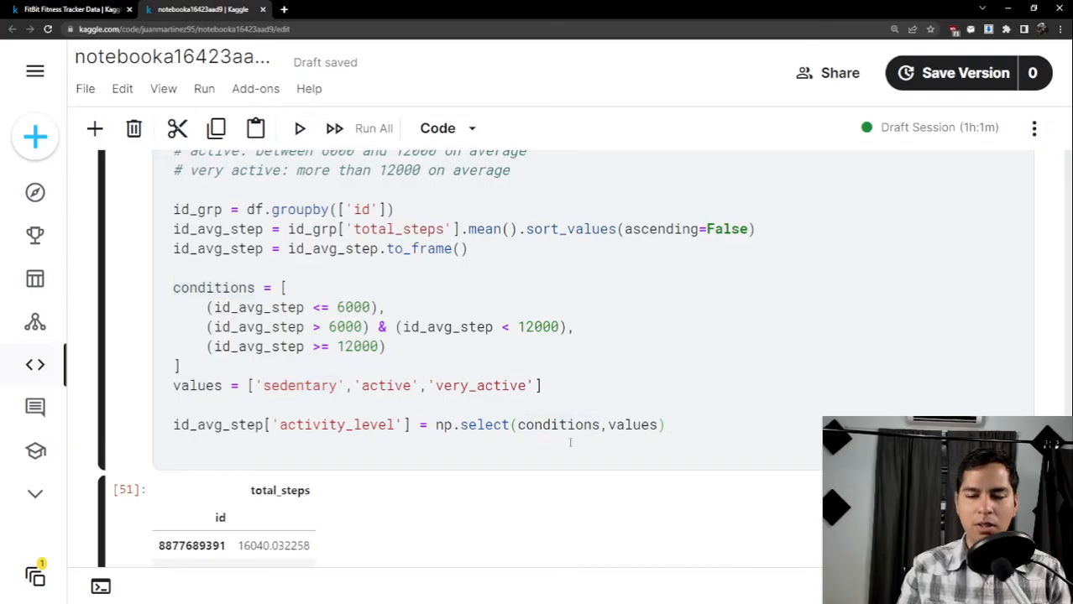
left_click_drag(321, 425, 280, 424)
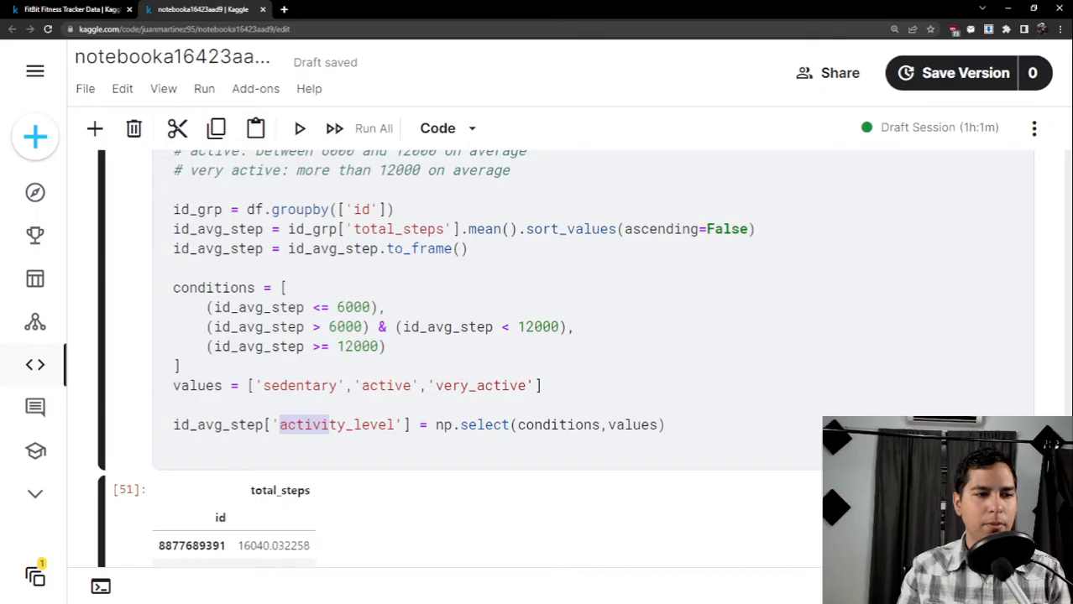
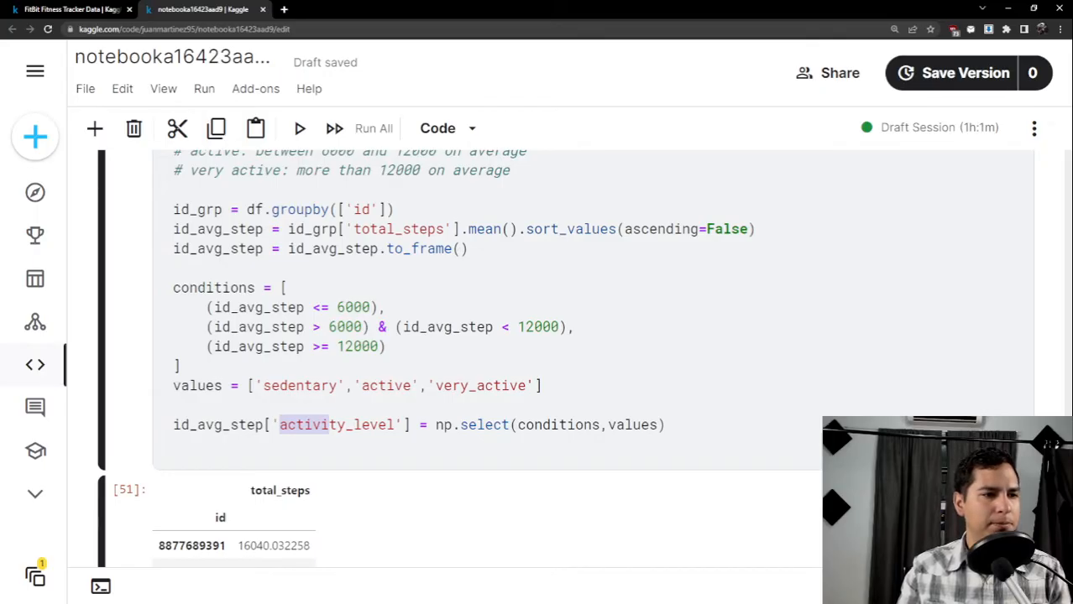
Below the np.select line, leave a blank line and assign id_avg_step['activity_level'] to a new variable named id_activity_level.
left_click(815, 425)
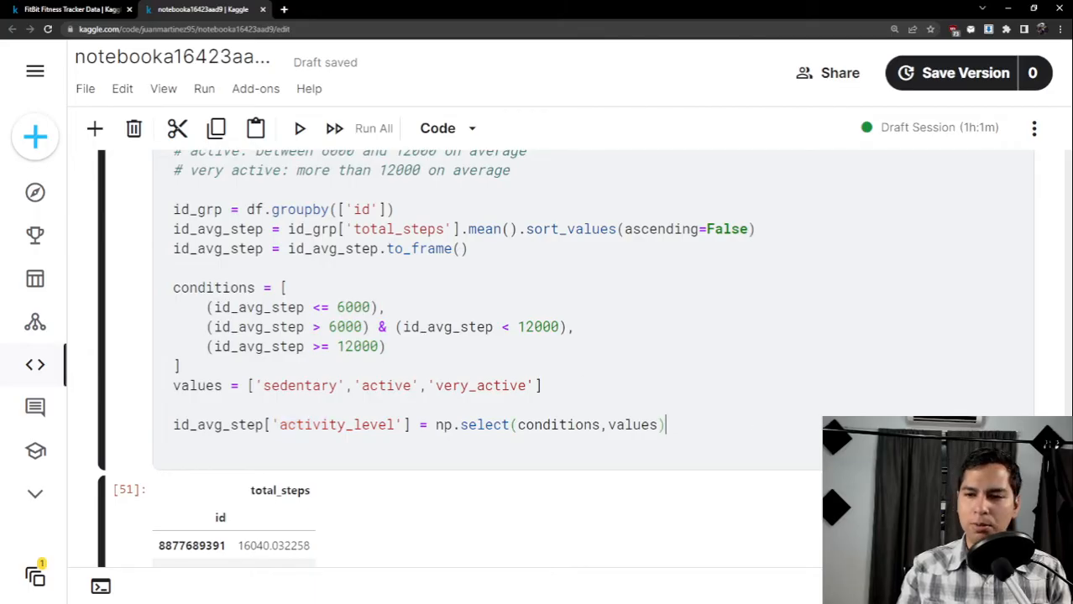
key("Return")
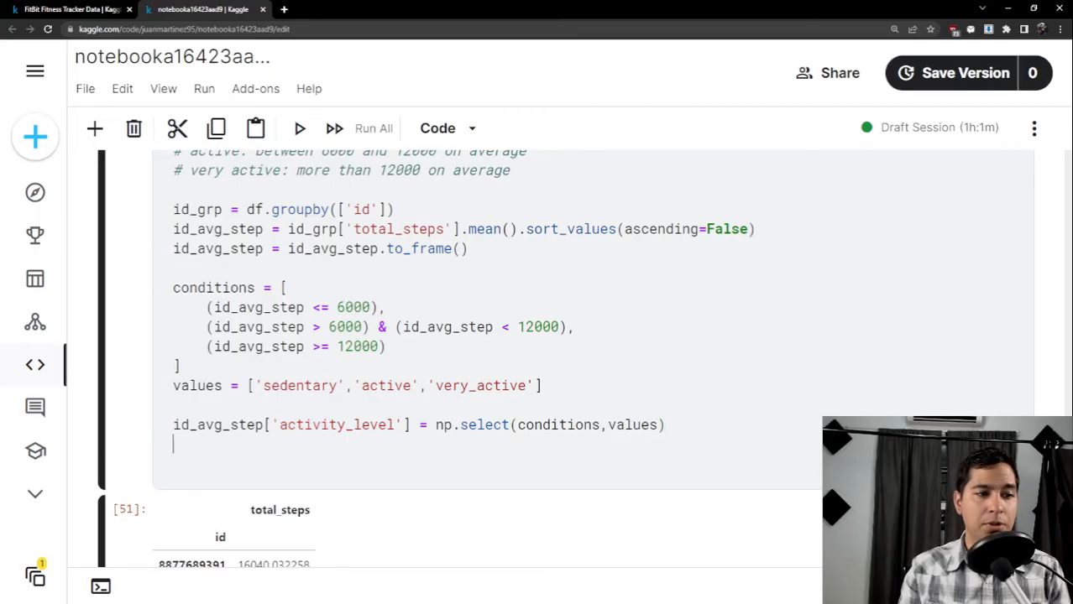
key("Return")
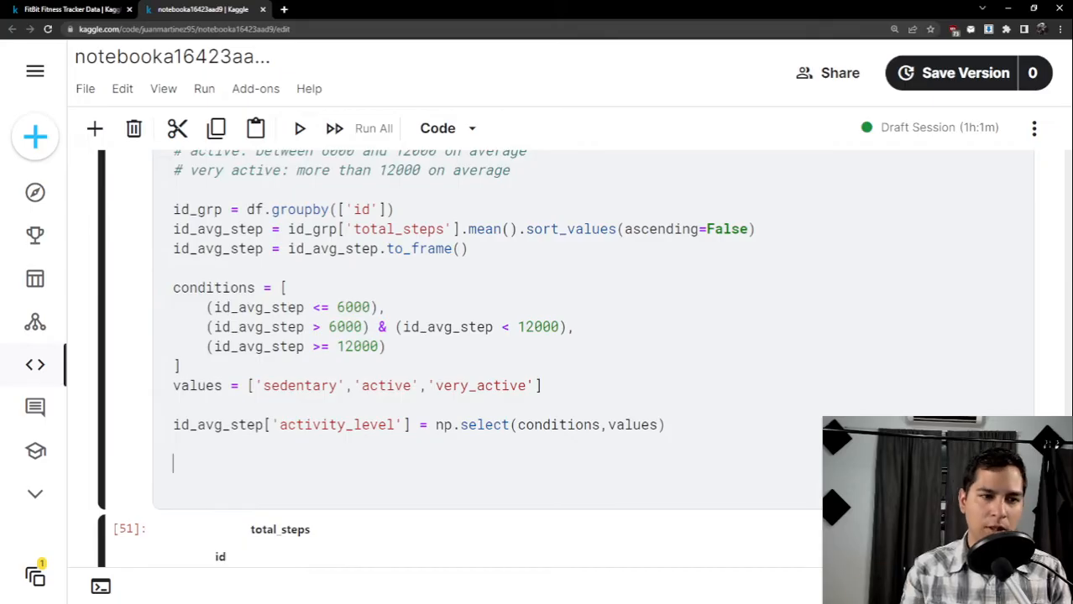
type("i")
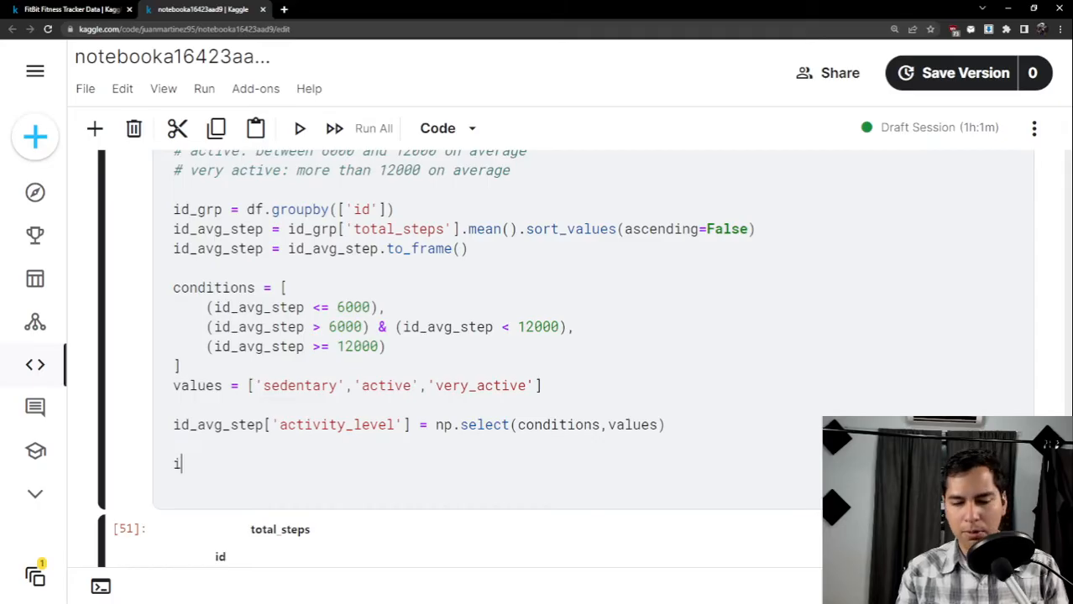
type("d_activi")
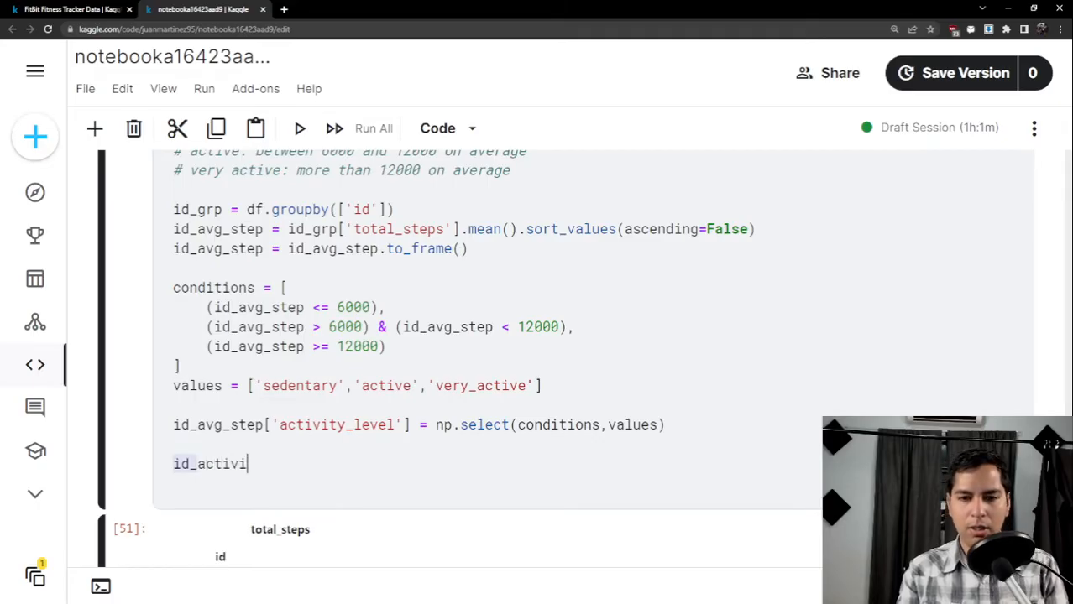
type("ty_level ")
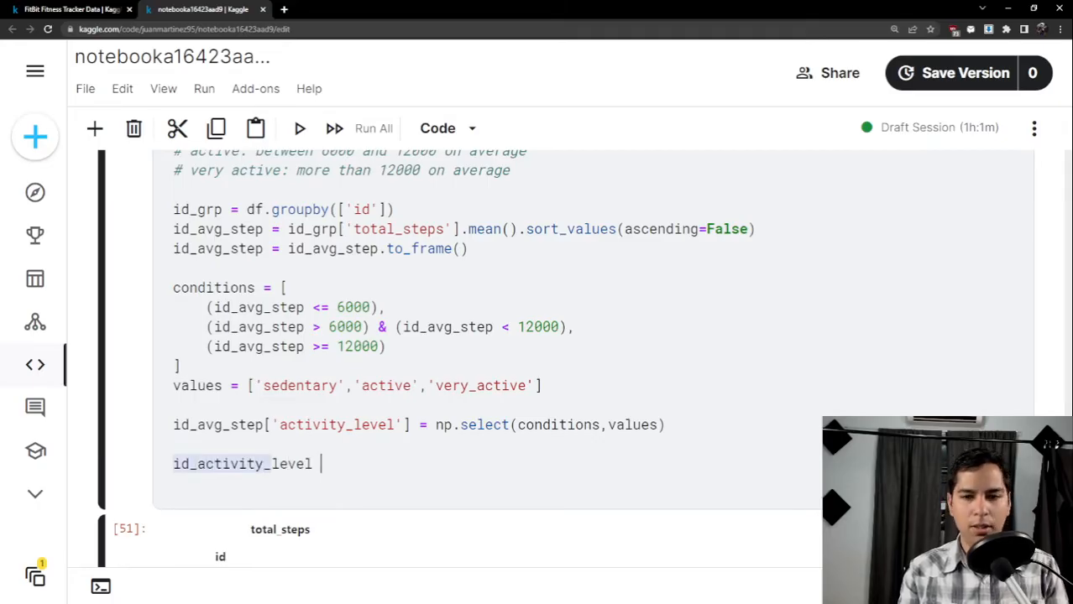
type("= id_")
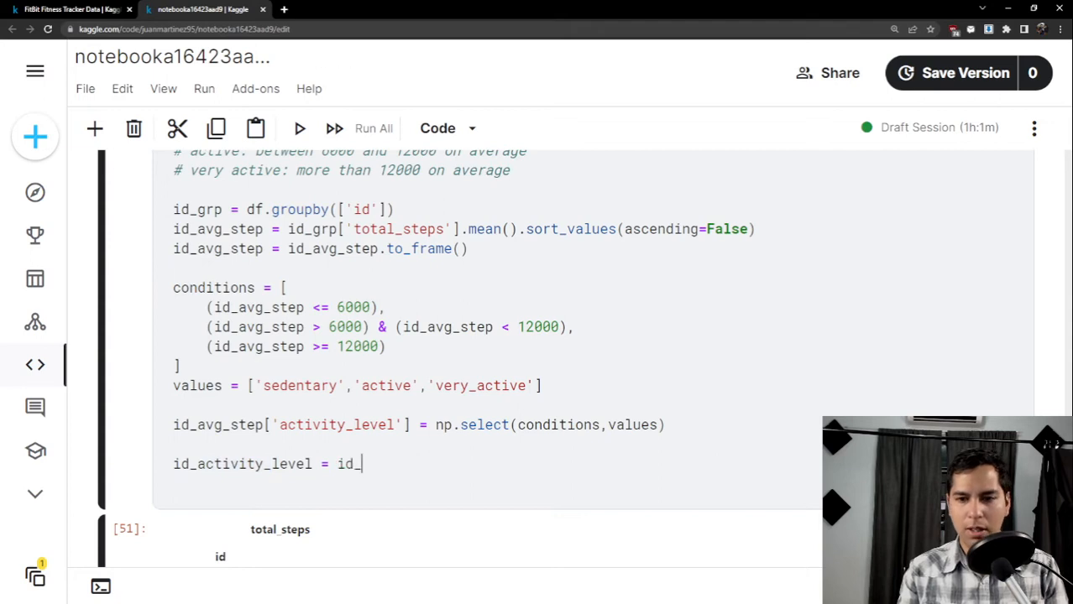
type("avg_ste")
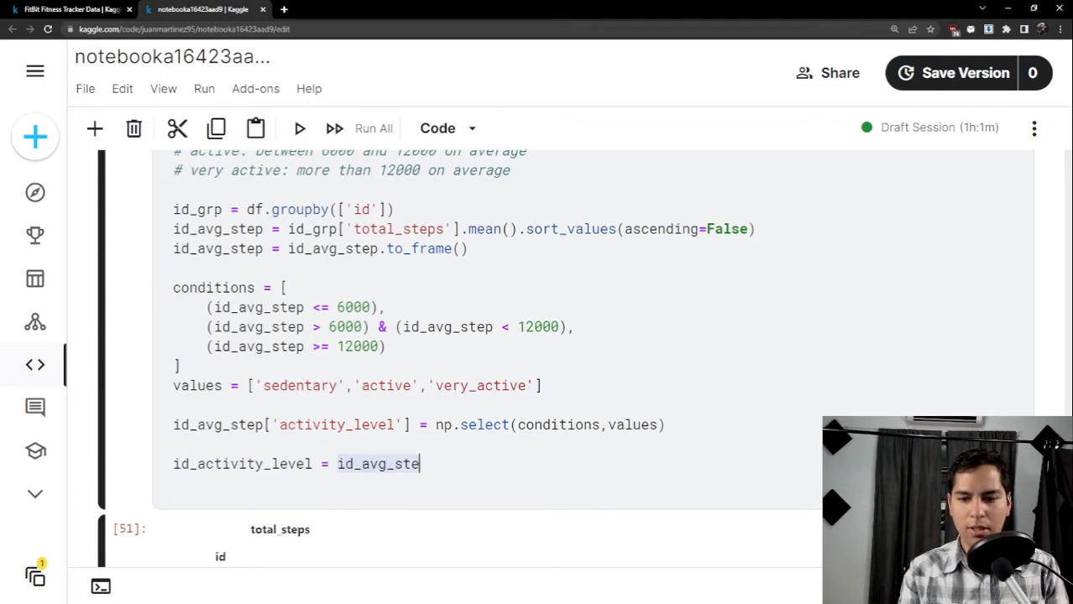
type("p['a")
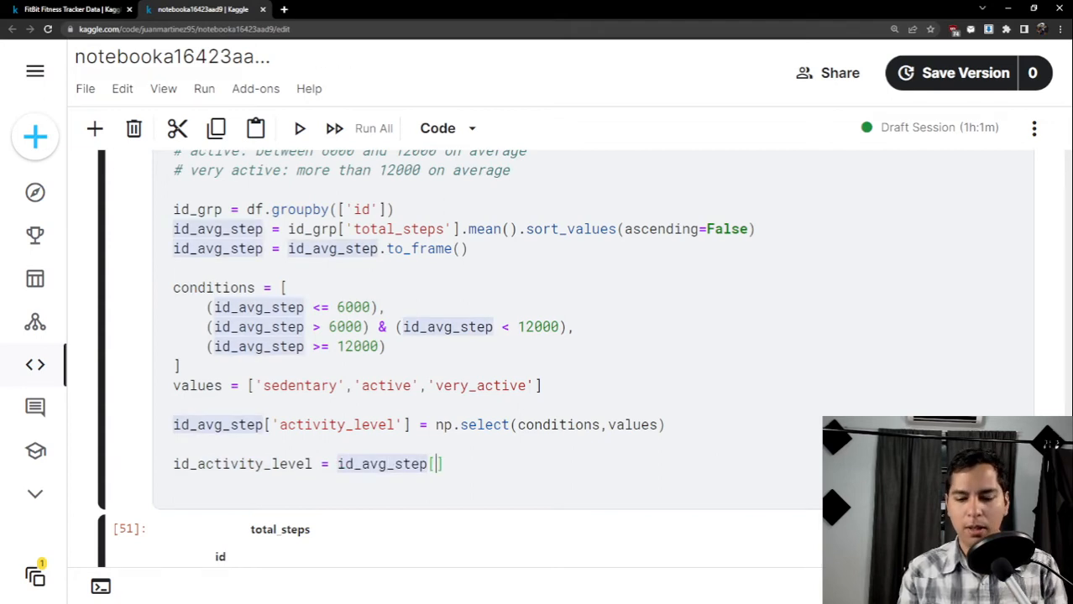
type("ctivity_le")
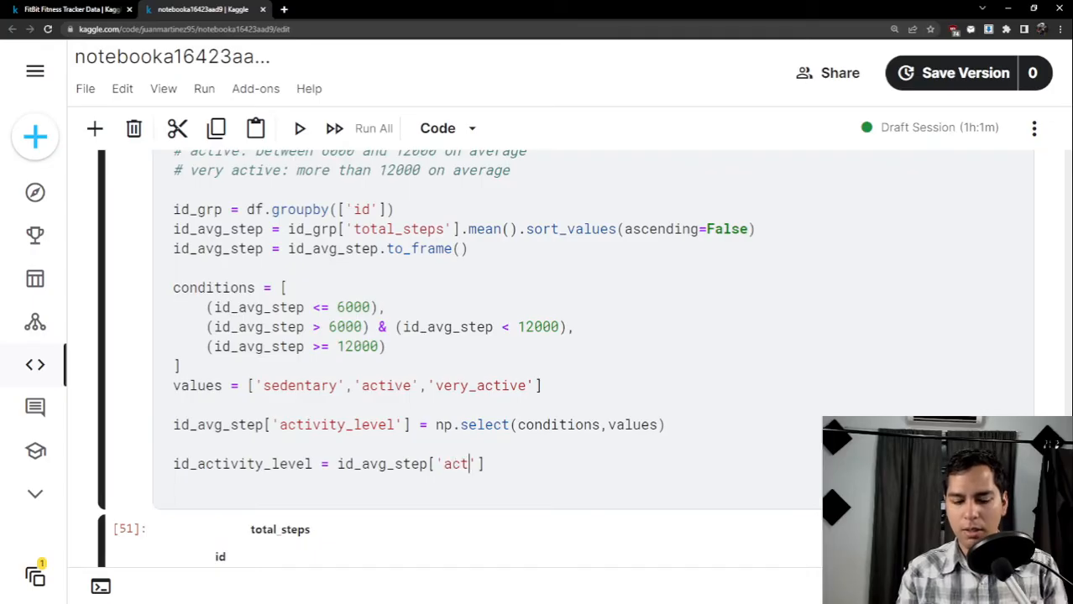
type("vel")
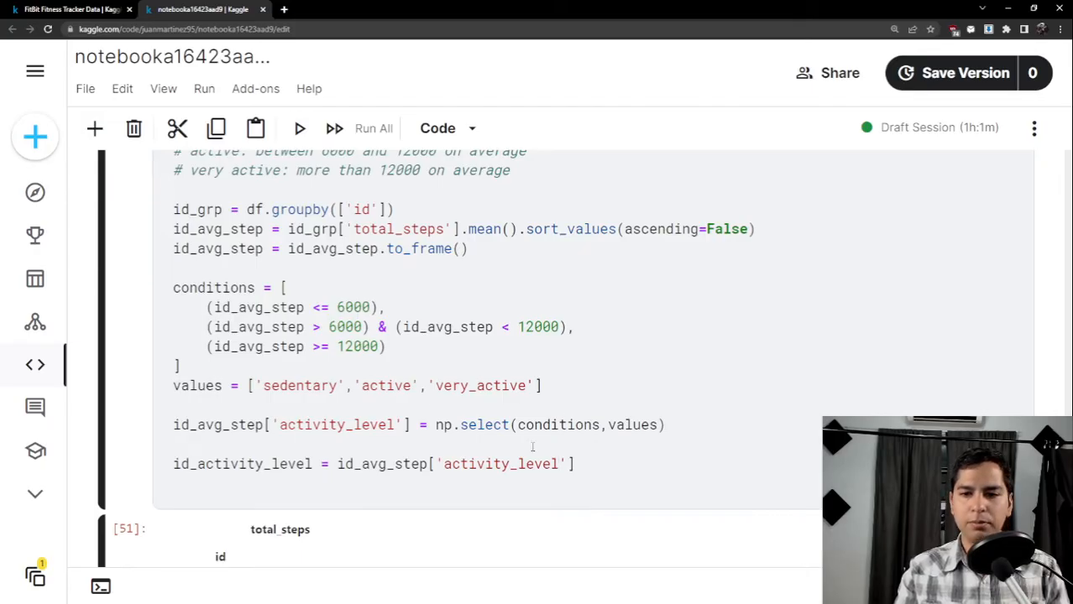
left_click_drag(592, 464, 177, 461)
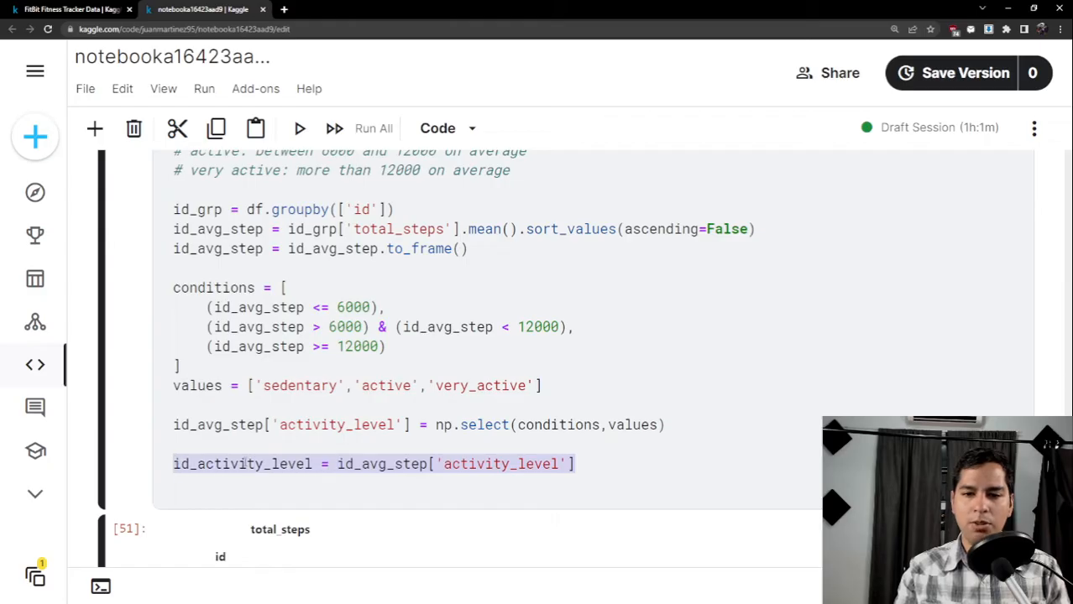
left_click_drag(336, 464, 579, 447)
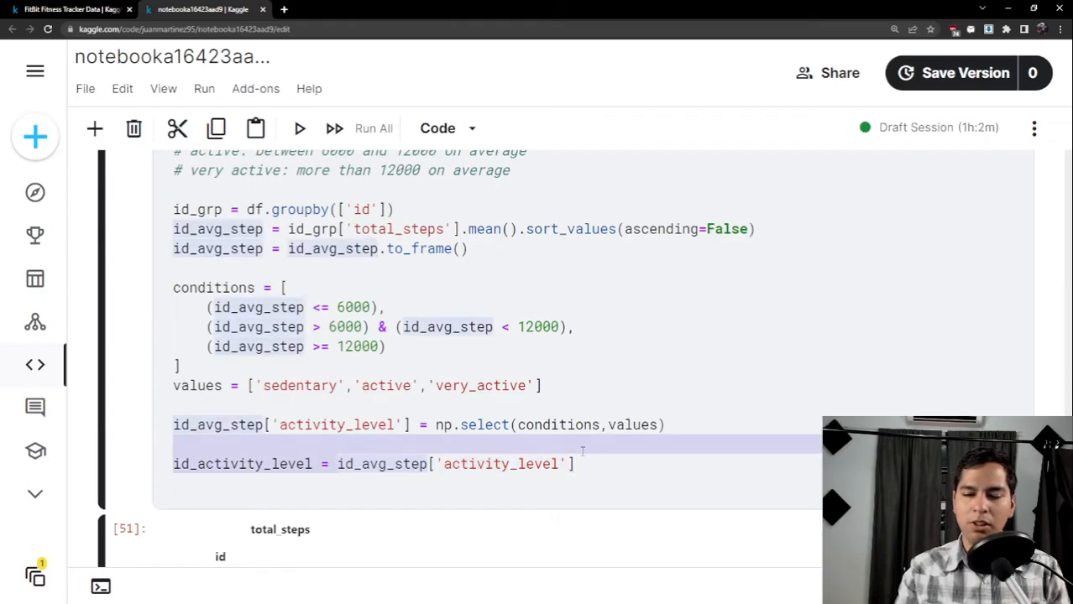
double_click(277, 464)
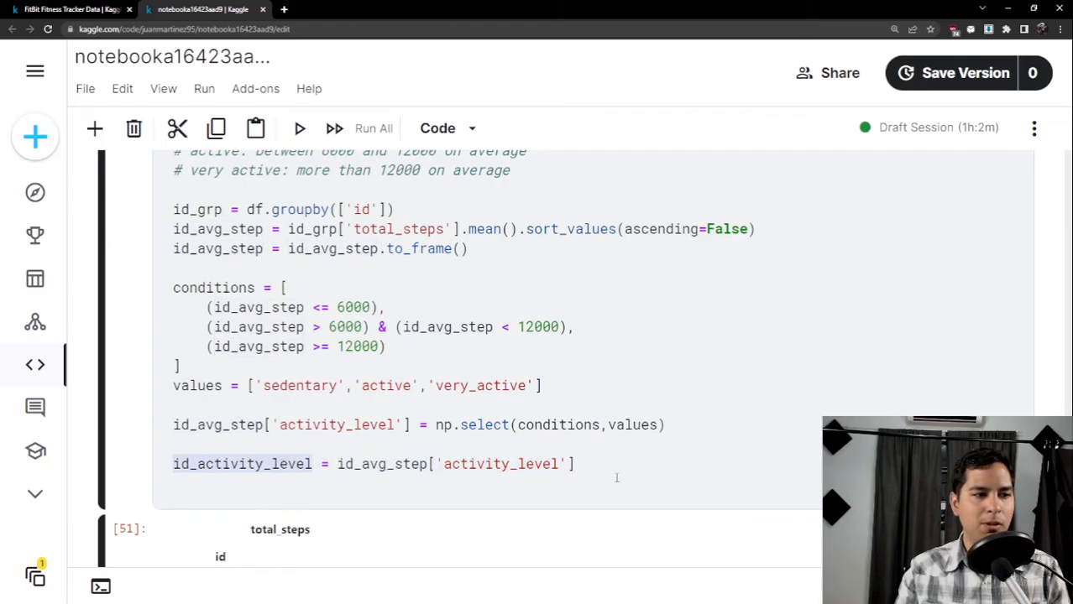
Add id_avg_step as the cell's last line, separated by a blank line, and run the cell to output the frame.
left_click(621, 478)
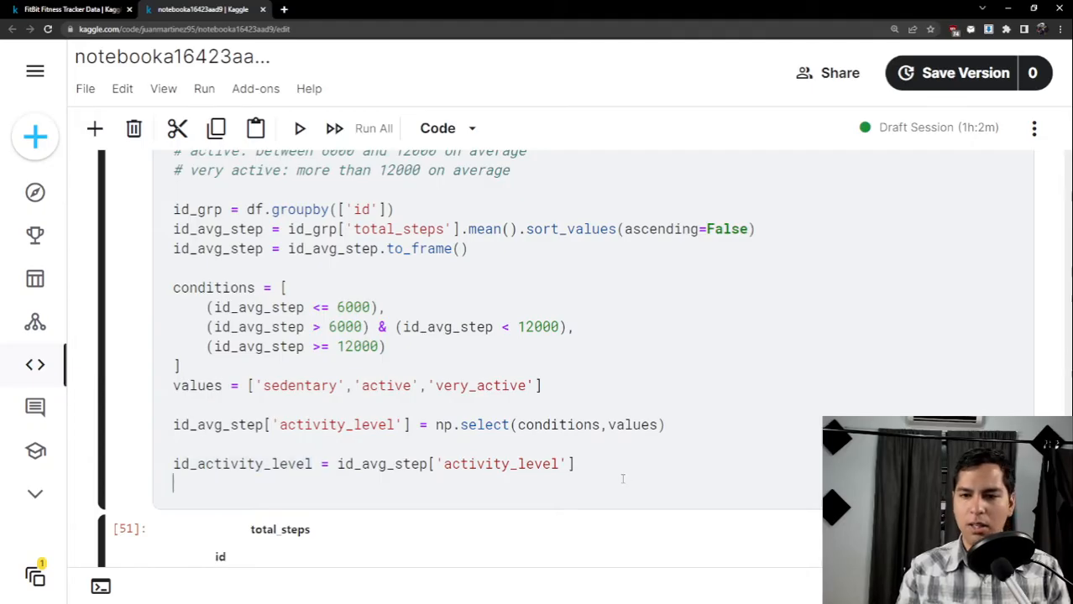
key("Return")
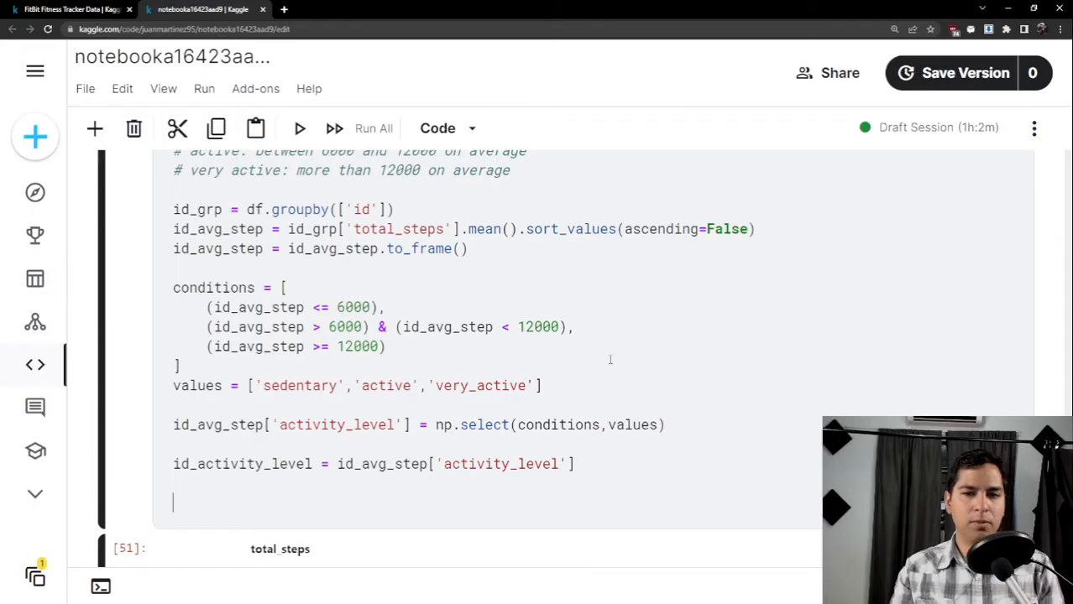
scroll(504, 356, "up", 4)
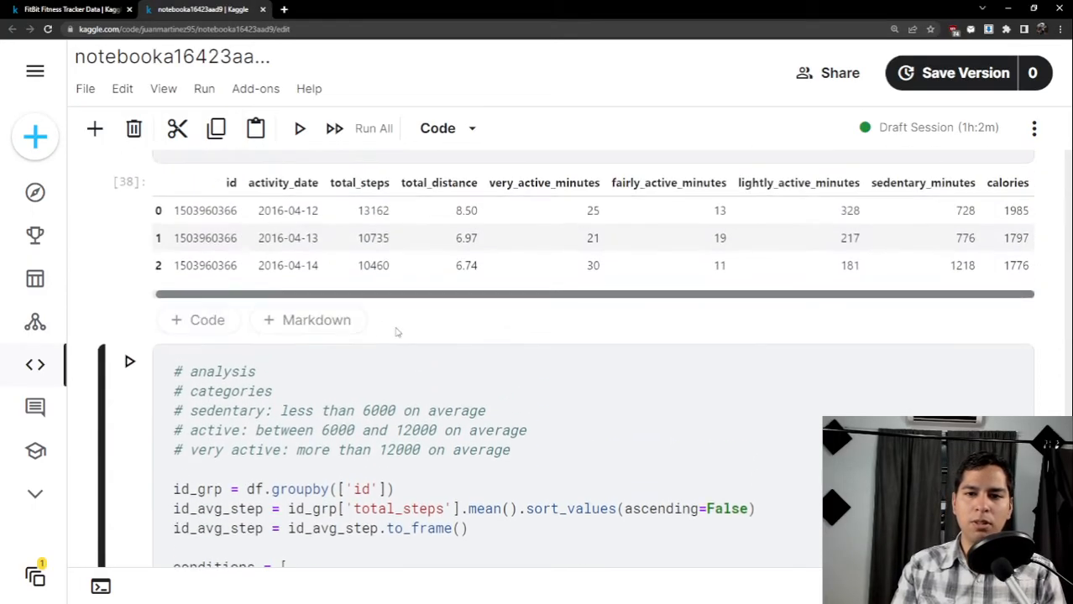
scroll(395, 332, "down", 2)
scroll(370, 354, "down", 4)
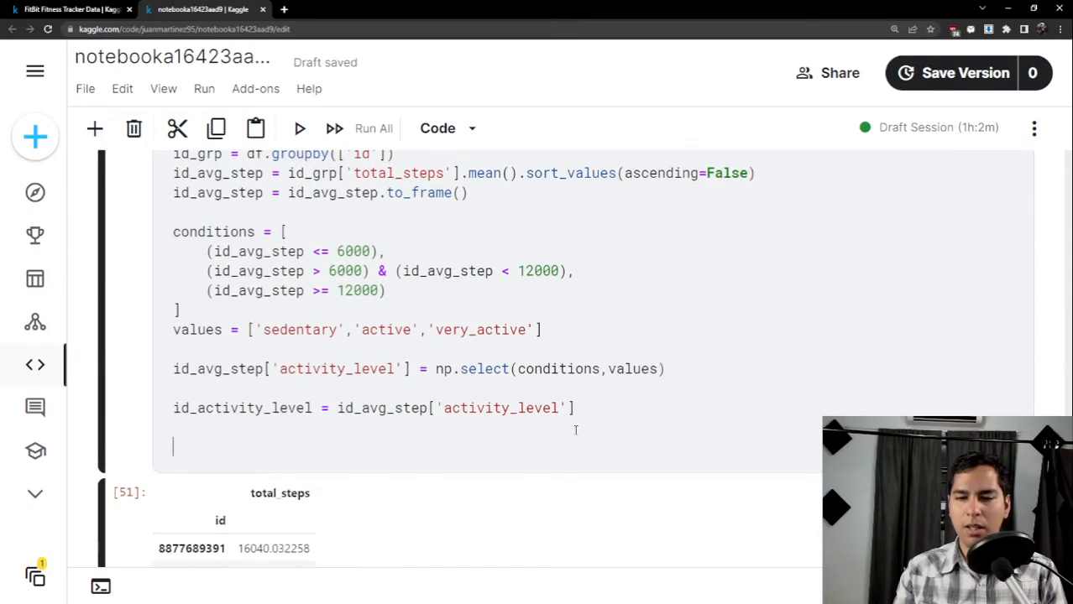
scroll(465, 428, "down", 2)
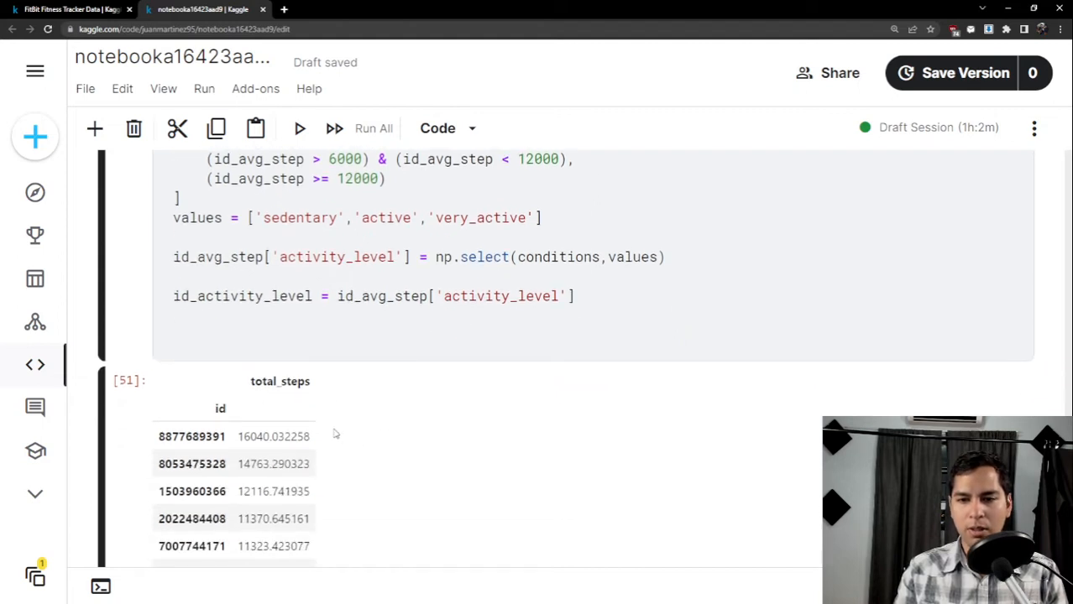
scroll(346, 405, "down", 1)
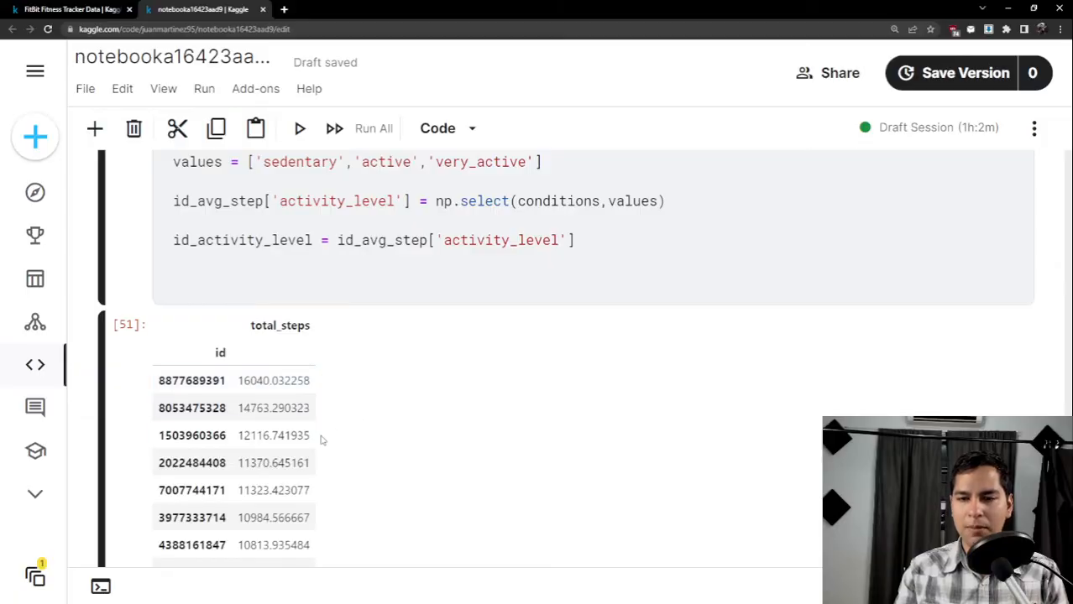
scroll(503, 335, "up", 1)
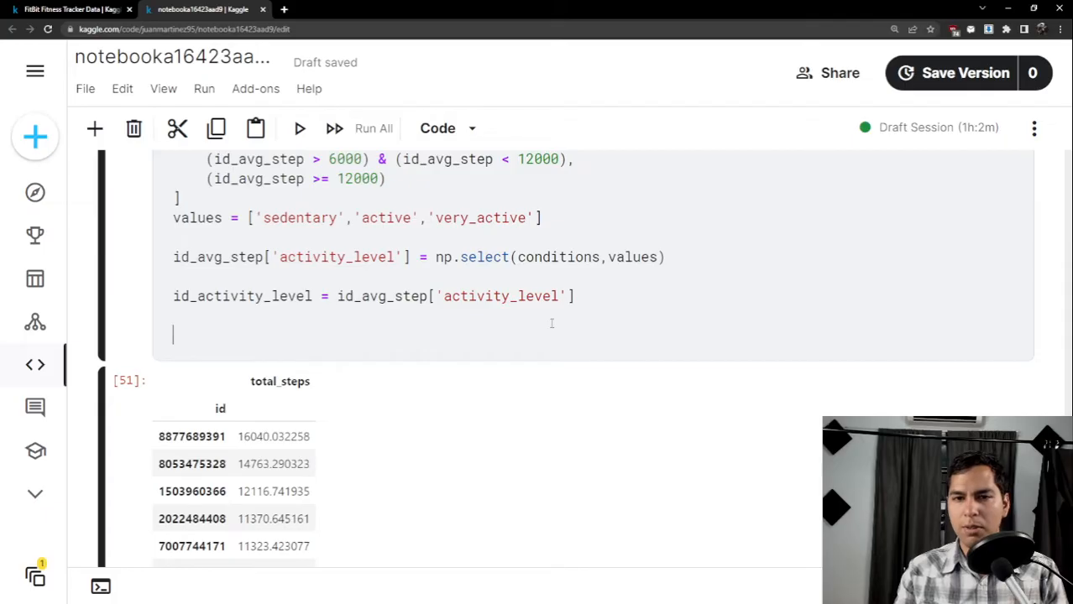
scroll(551, 323, "up", 1)
type("i")
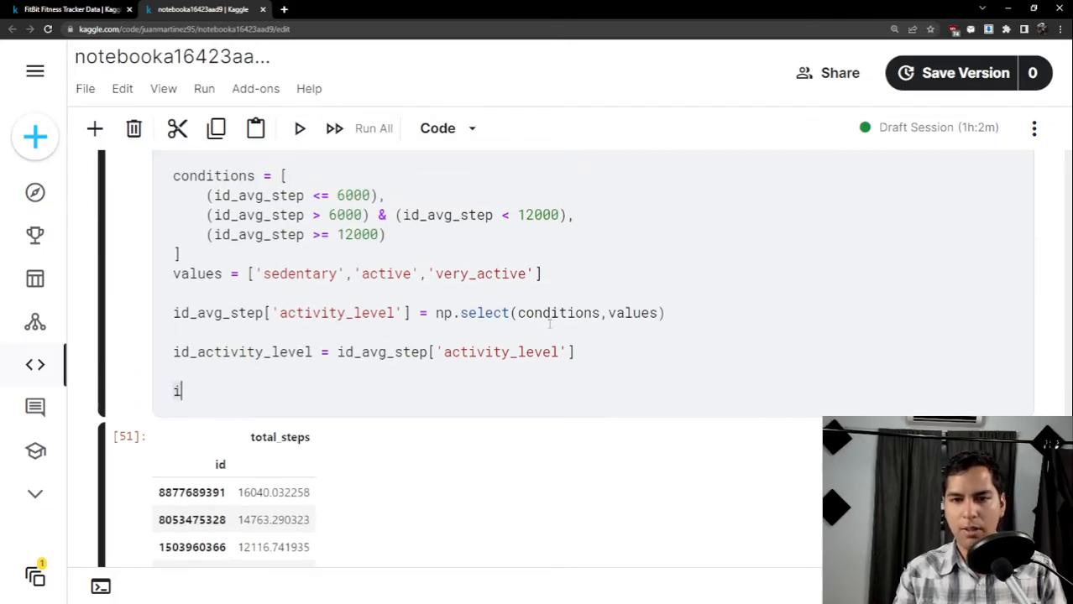
type("d_a")
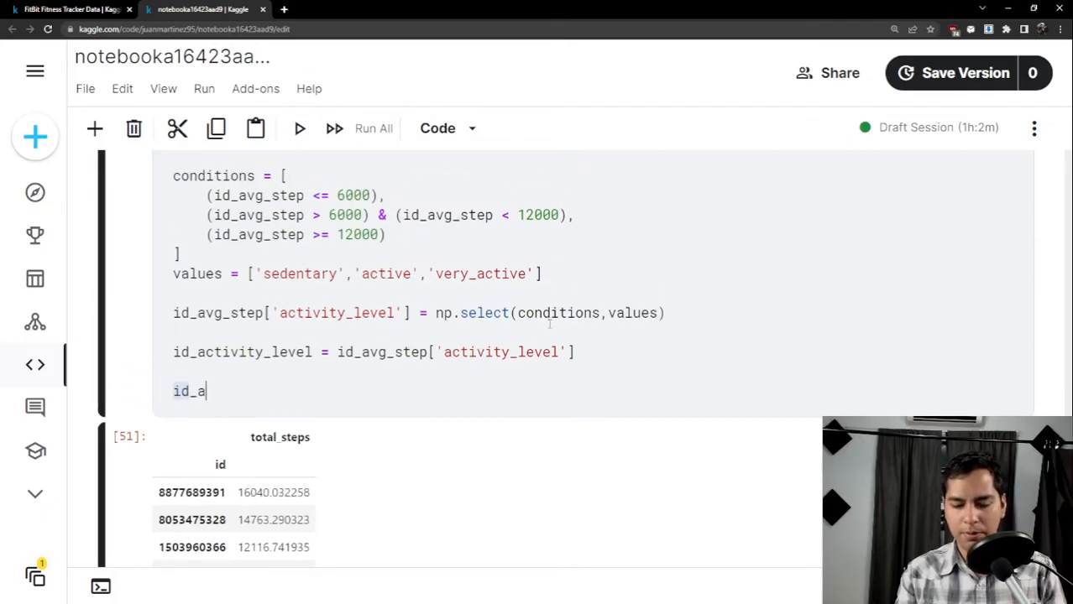
type("vg_step")
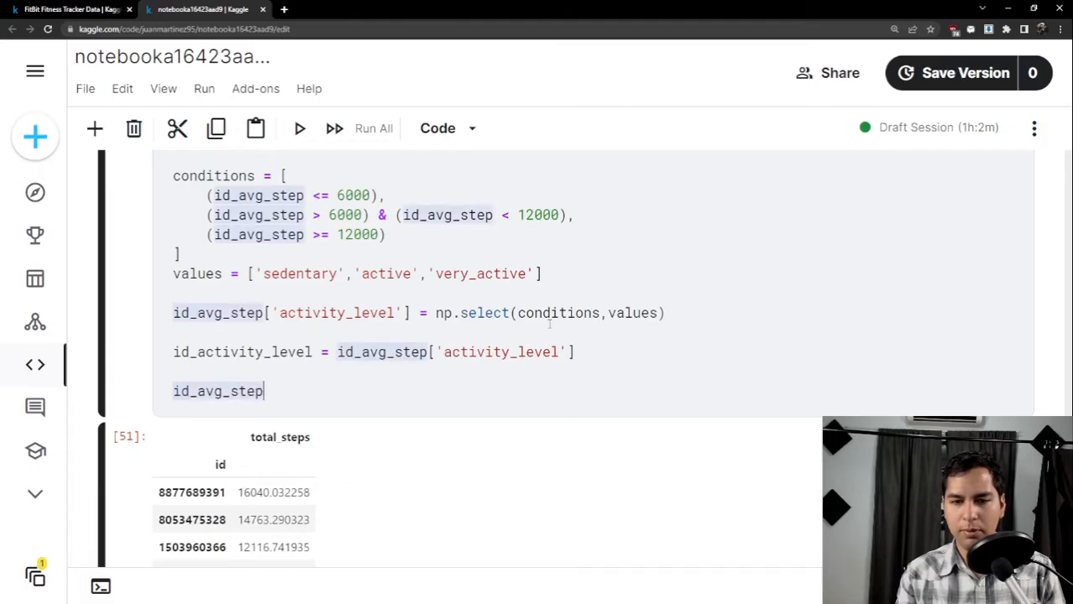
key("shift+Return")
Examine the output table, comparing total_steps with activity_level for the top users and around the 12000-step threshold.
scroll(201, 268, "down", 3)
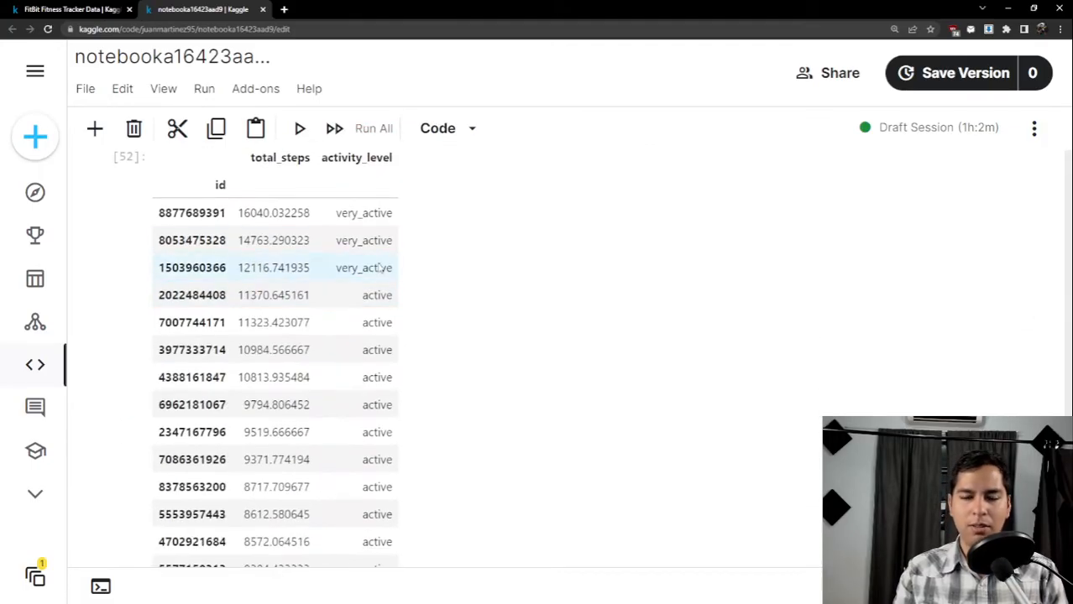
scroll(241, 213, "up", 5)
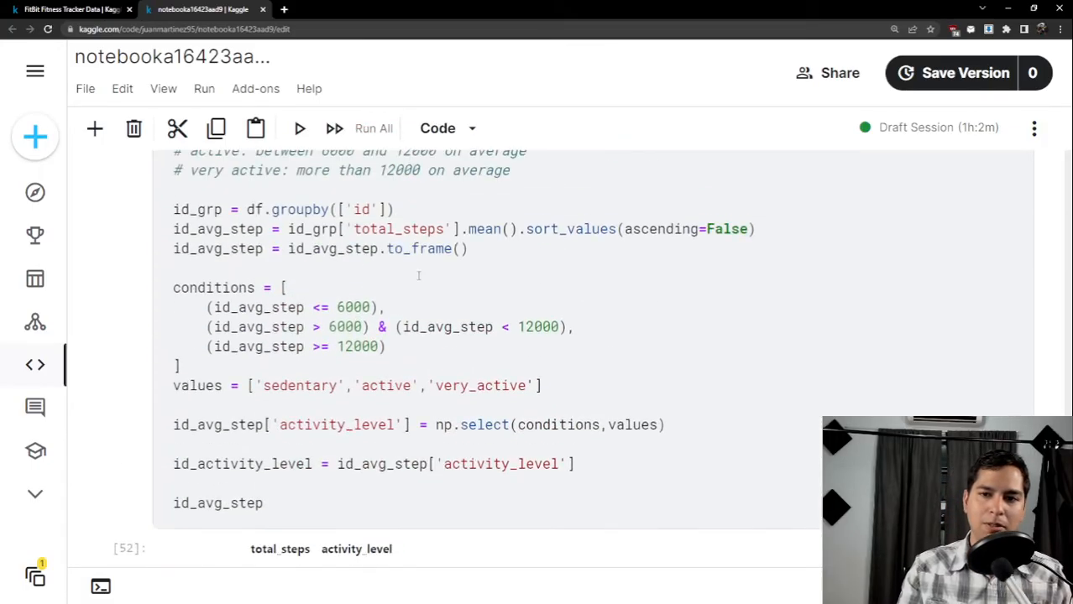
scroll(363, 294, "down", 2)
scroll(363, 294, "down", 1)
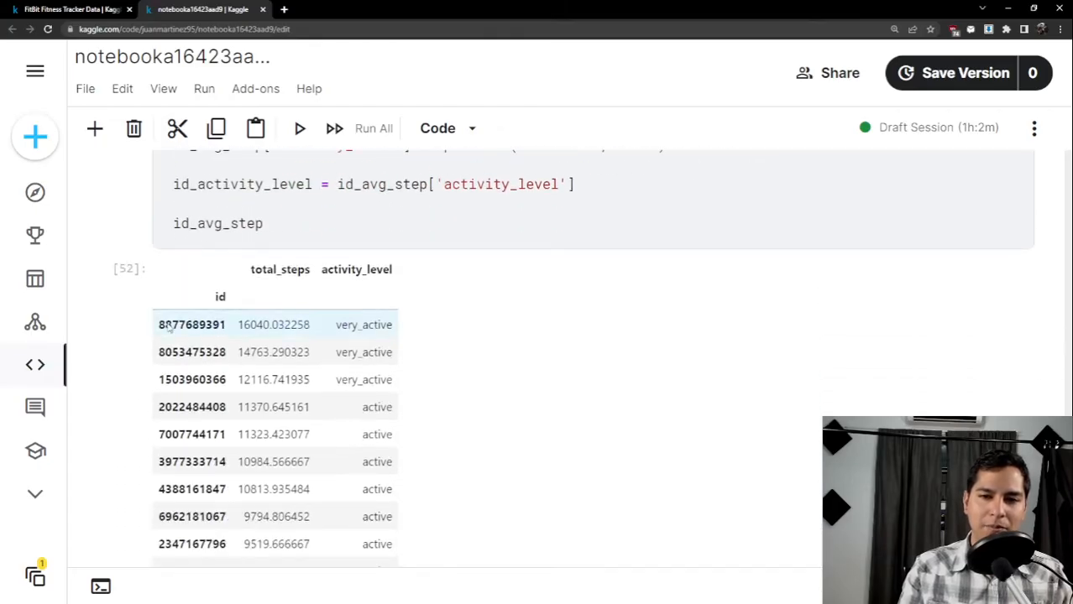
left_click_drag(157, 328, 306, 330)
left_click_drag(392, 328, 362, 328)
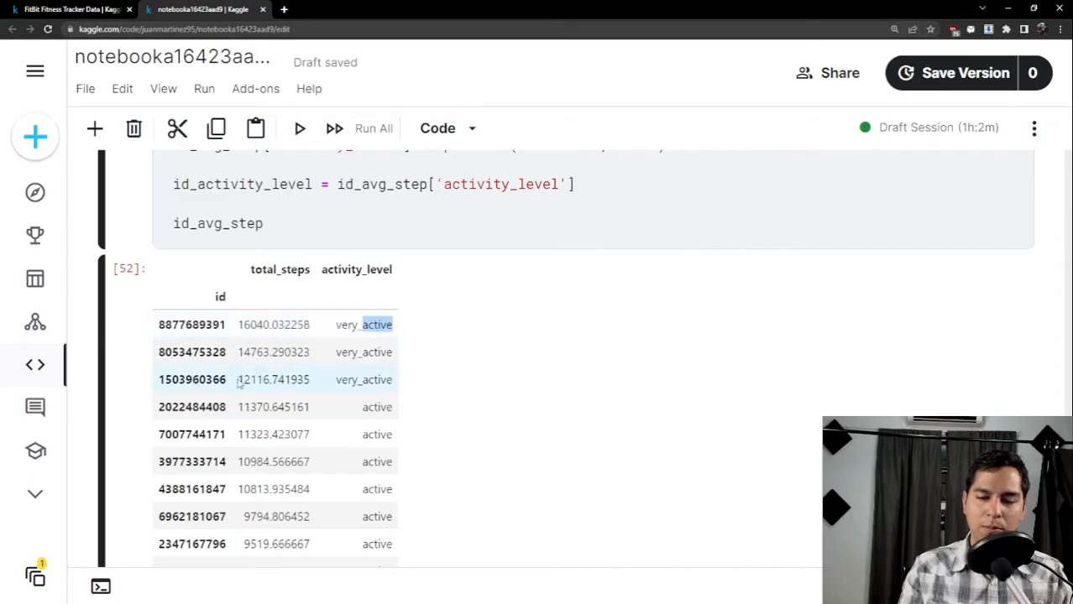
left_click_drag(240, 382, 312, 381)
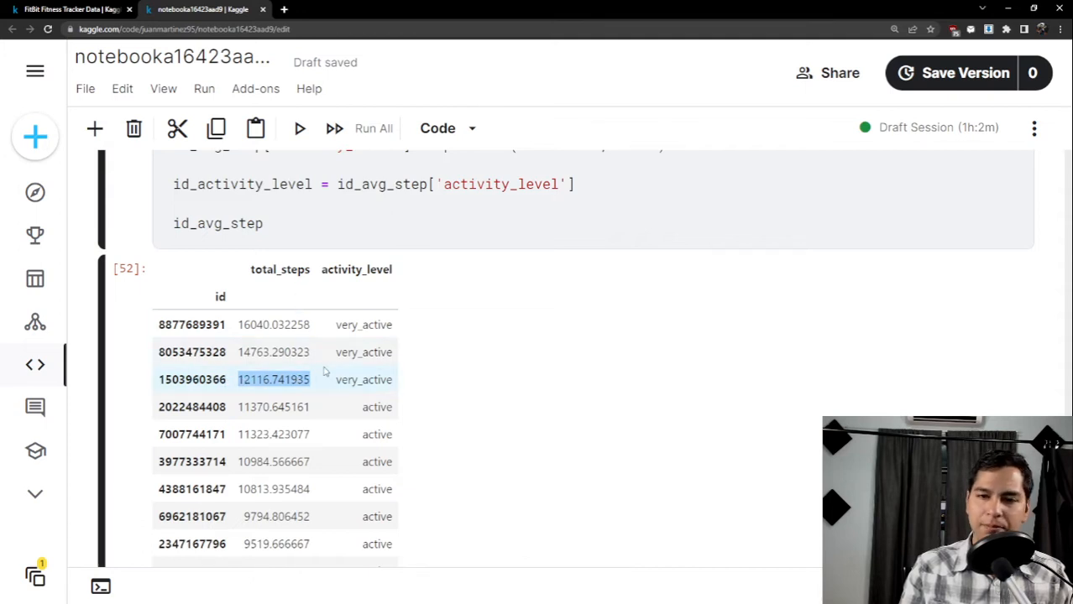
left_click_drag(334, 379, 394, 379)
scroll(383, 383, "down", 2)
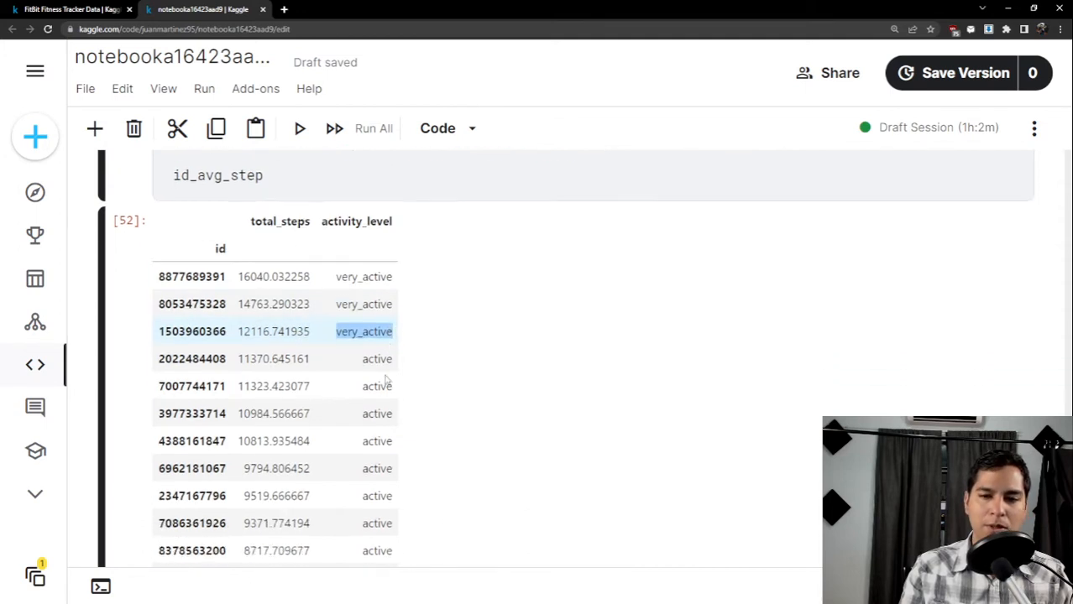
left_click_drag(238, 295, 311, 296)
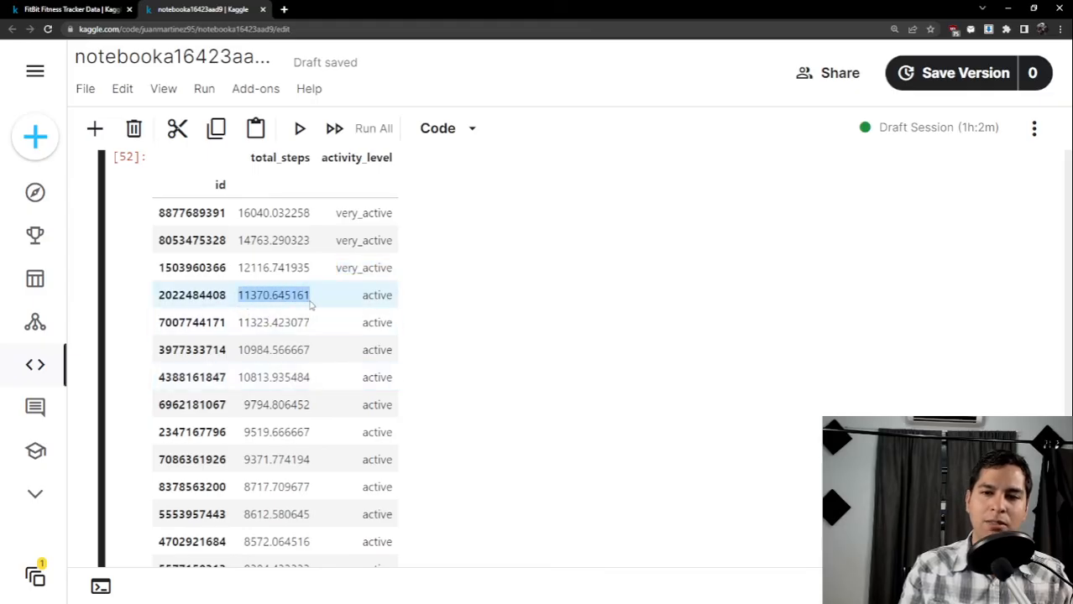
Check the activity_level labels in the output rows around the 6000-step threshold between active and sedentary users.
scroll(361, 300, "down", 5)
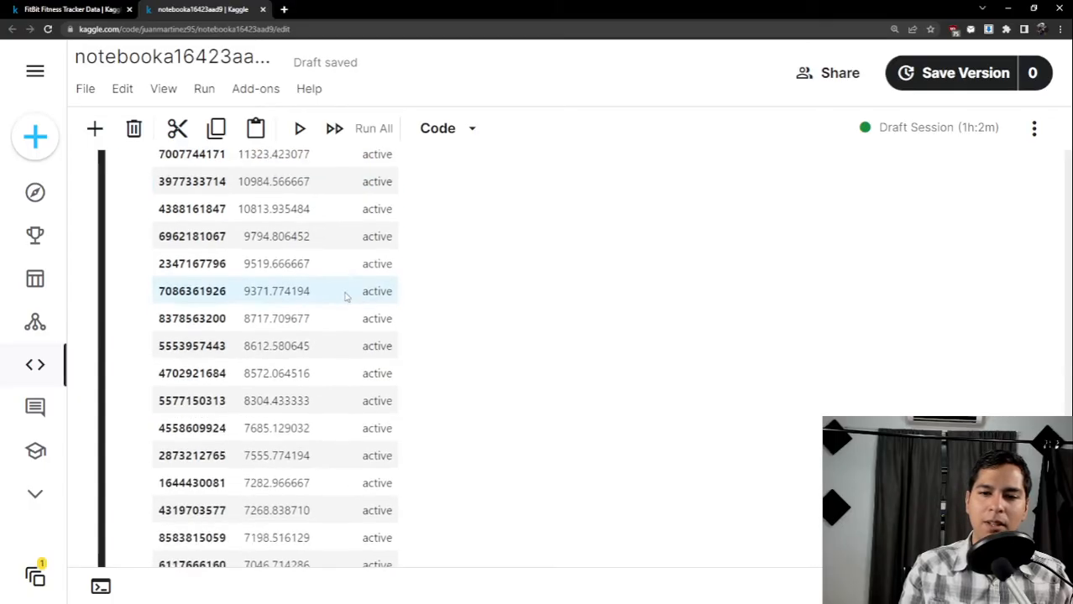
scroll(341, 302, "down", 4)
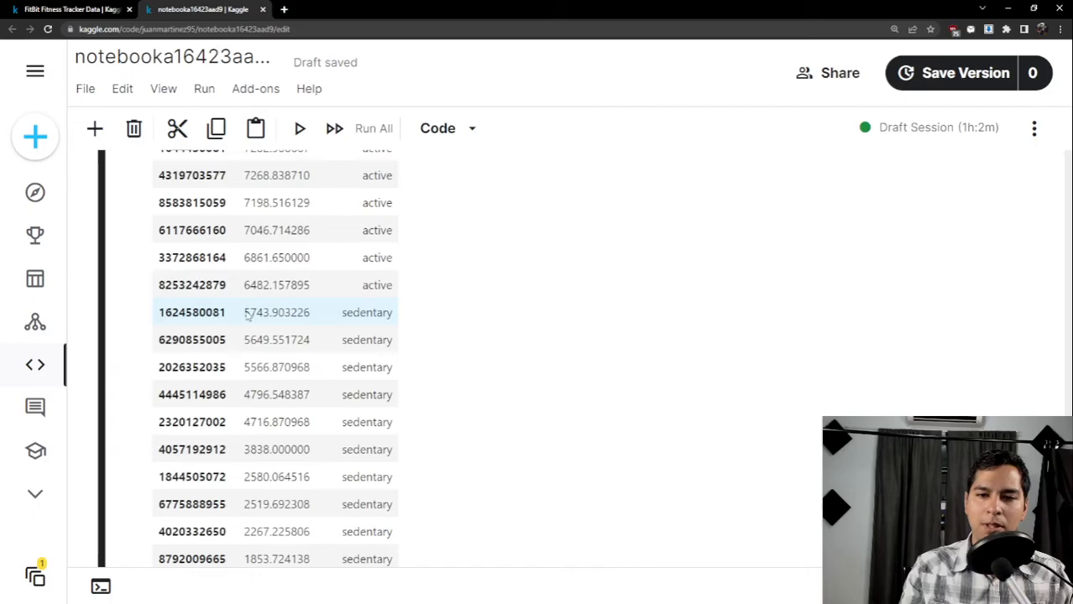
left_click_drag(245, 312, 318, 315)
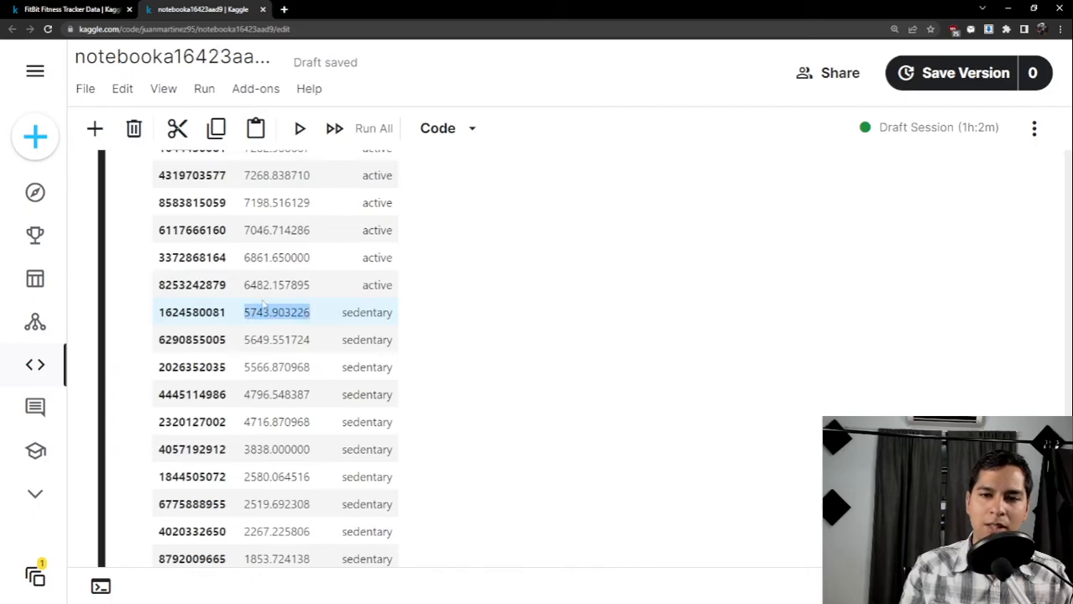
left_click_drag(244, 285, 309, 286)
left_click_drag(394, 313, 350, 314)
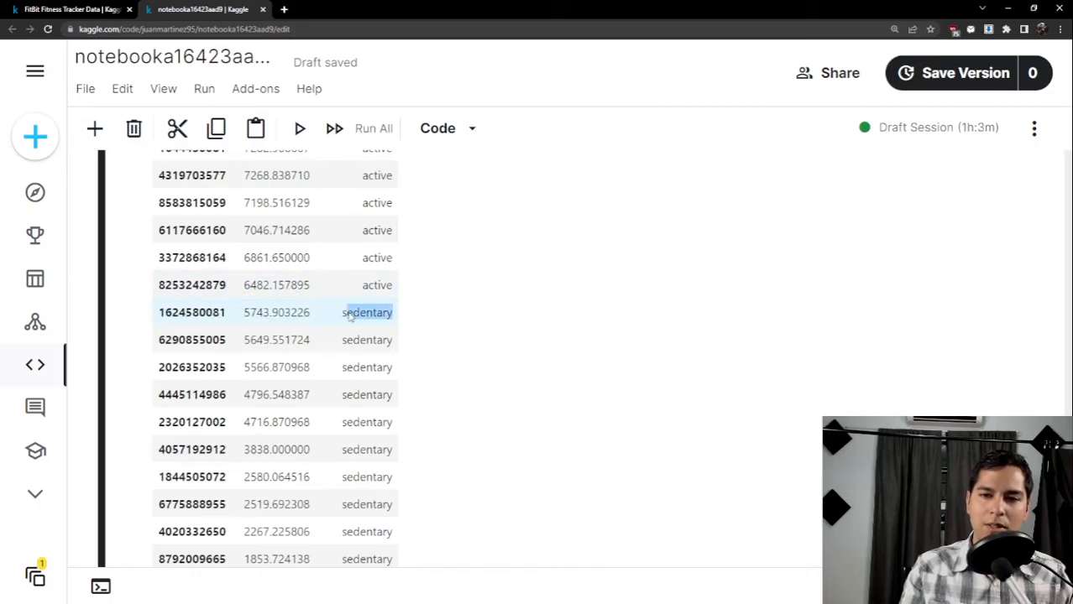
Remove the trailing id_avg_step line from the end of the cell.
scroll(333, 311, "down", 2)
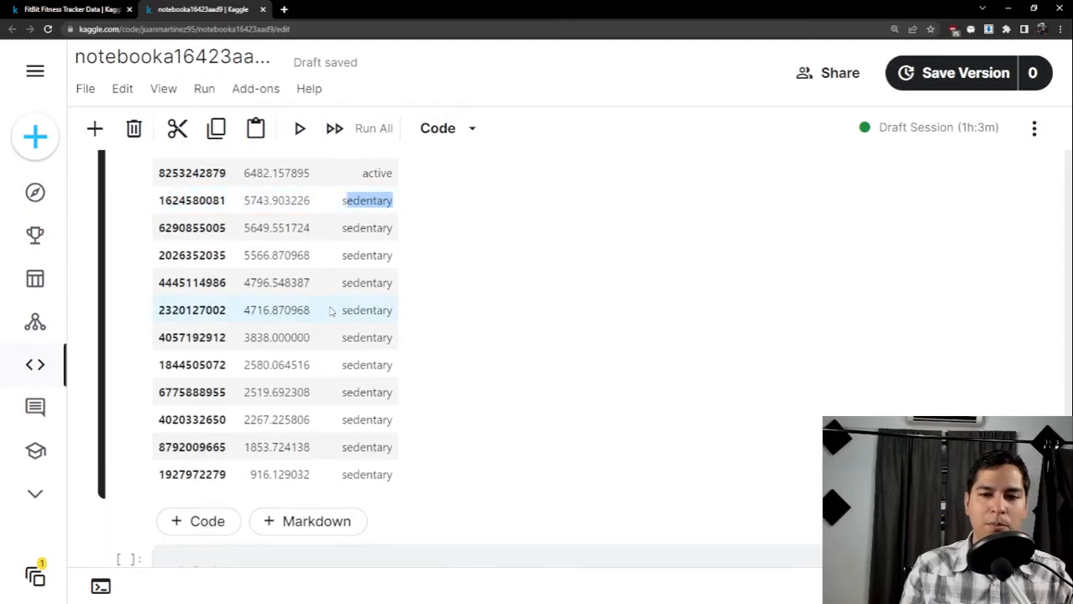
scroll(329, 375, "up", 1)
scroll(328, 375, "up", 10)
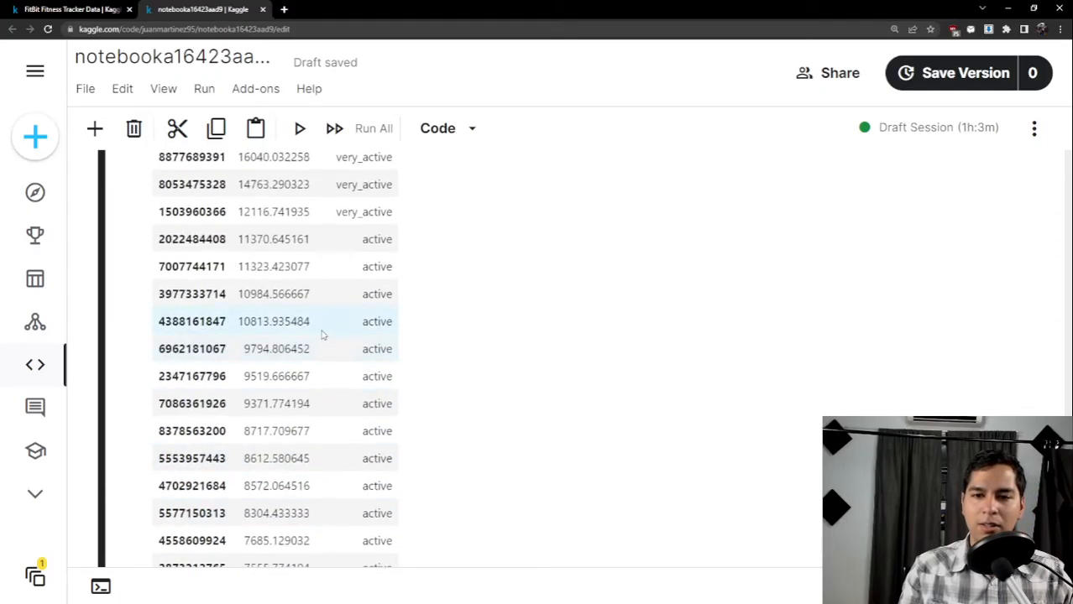
left_click_drag(296, 332, 172, 335)
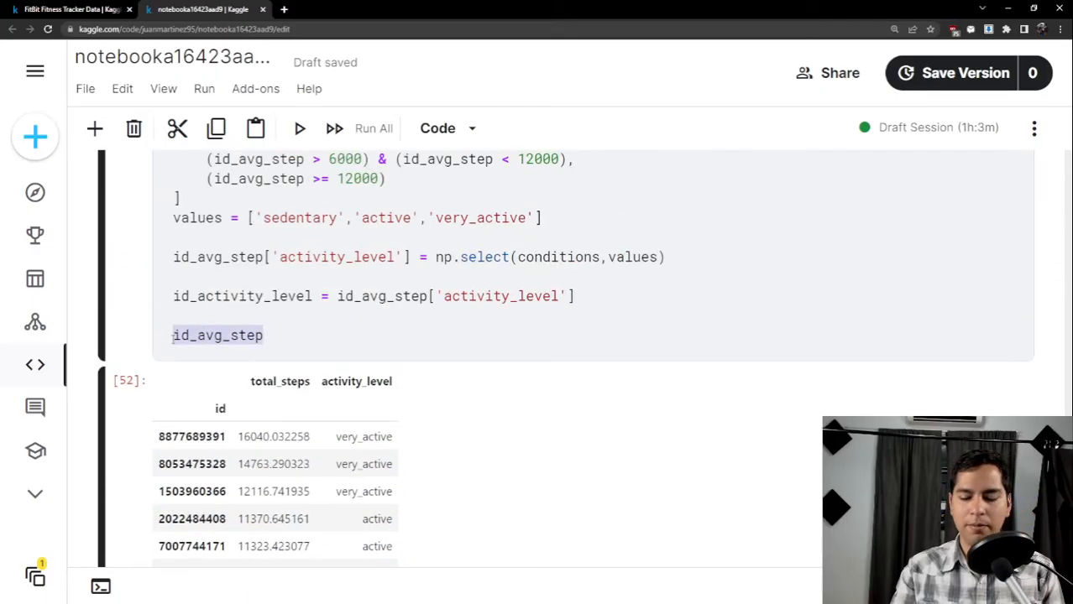
key("BackSpace")
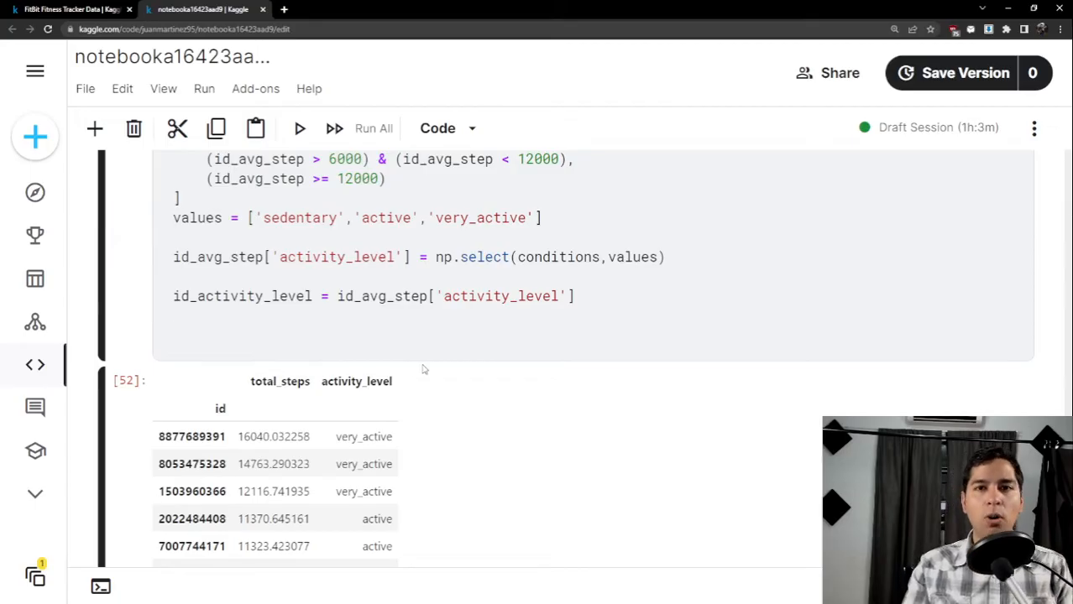
Examine the first output rows, relating each user id to its activity_level label.
scroll(424, 374, "down", 1)
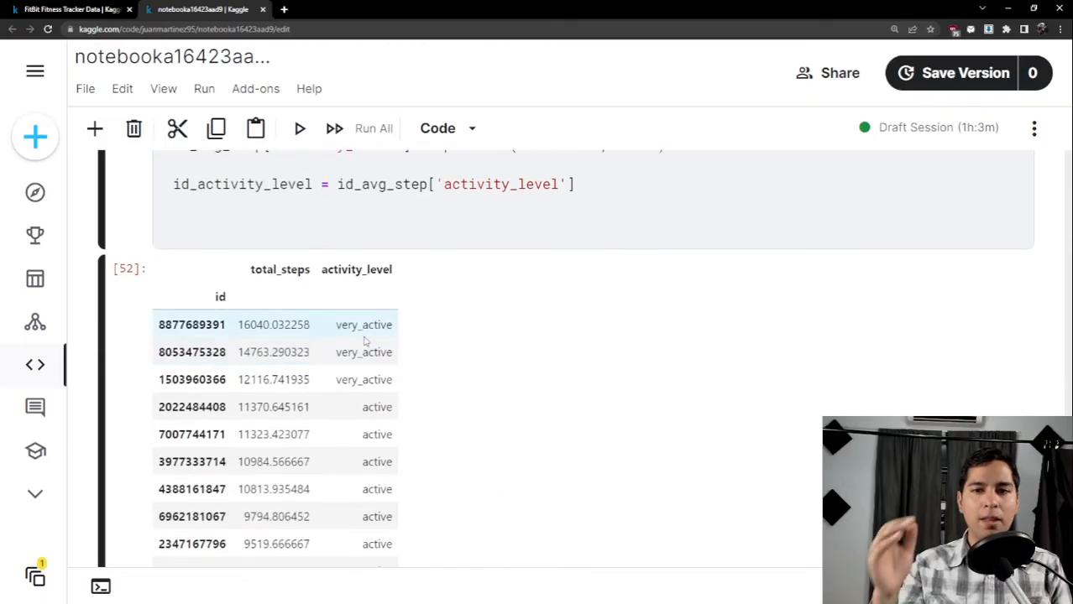
left_click_drag(343, 328, 382, 379)
left_click(198, 327)
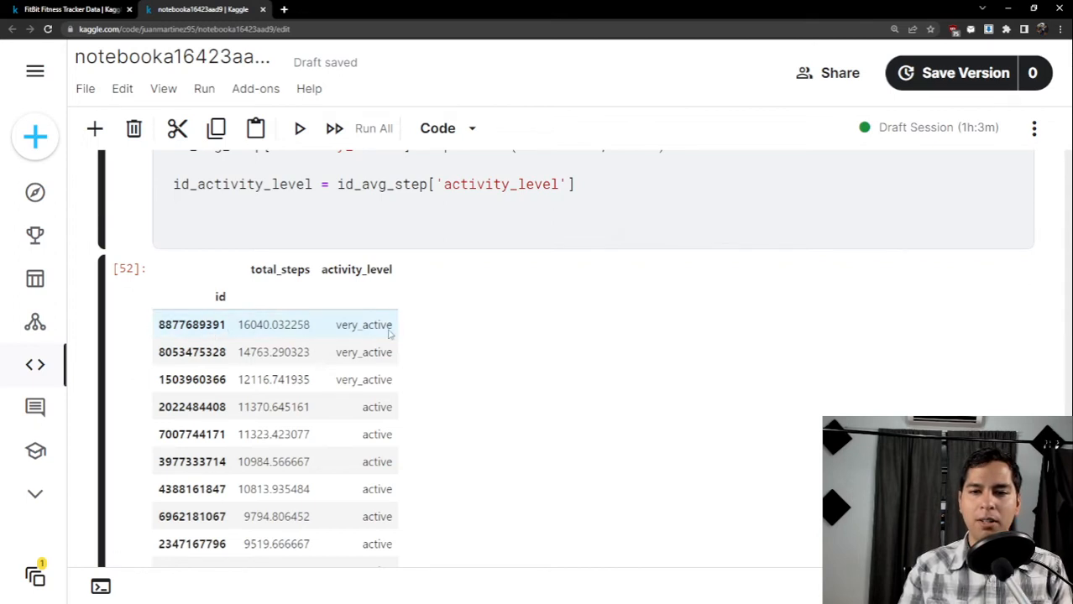
left_click_drag(389, 333, 160, 330)
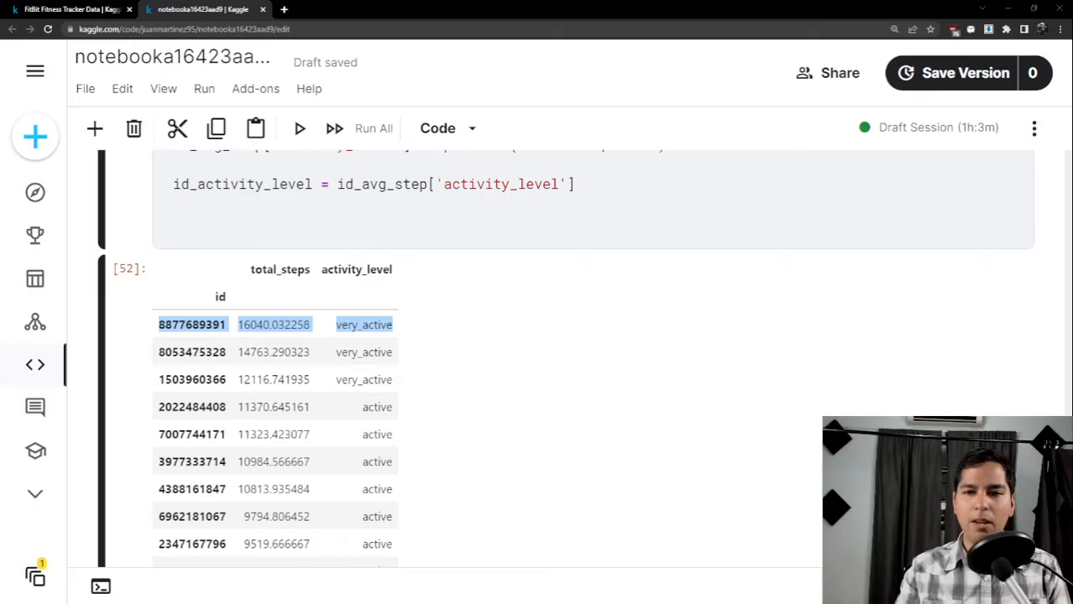
Below the id_activity_level line, leave a blank line and begin an assignment to a new column with df['activity_level'] =.
left_click(463, 213)
key("Return")
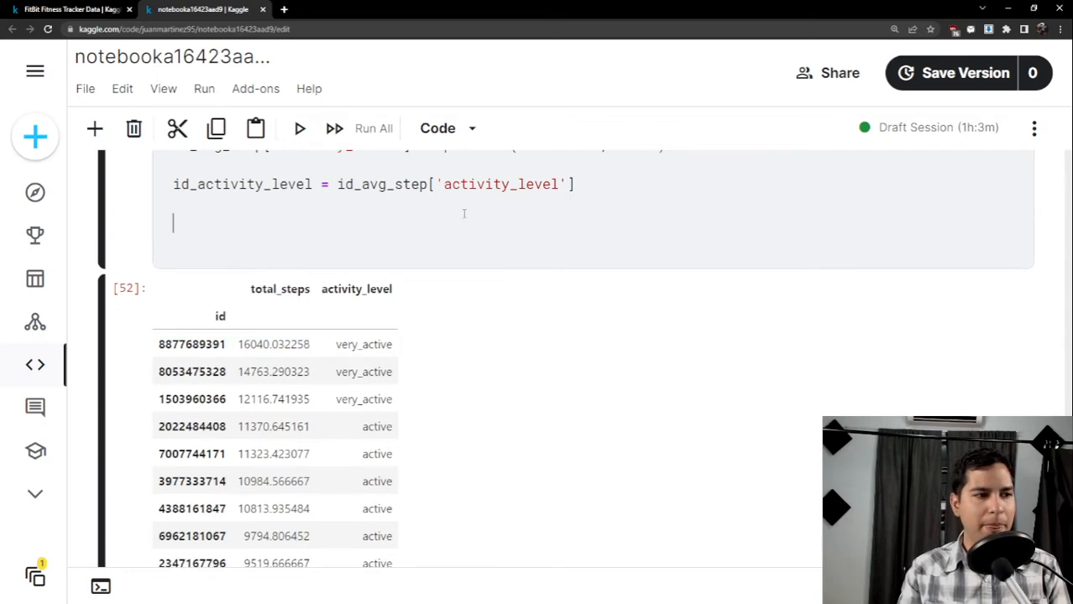
type("df[")
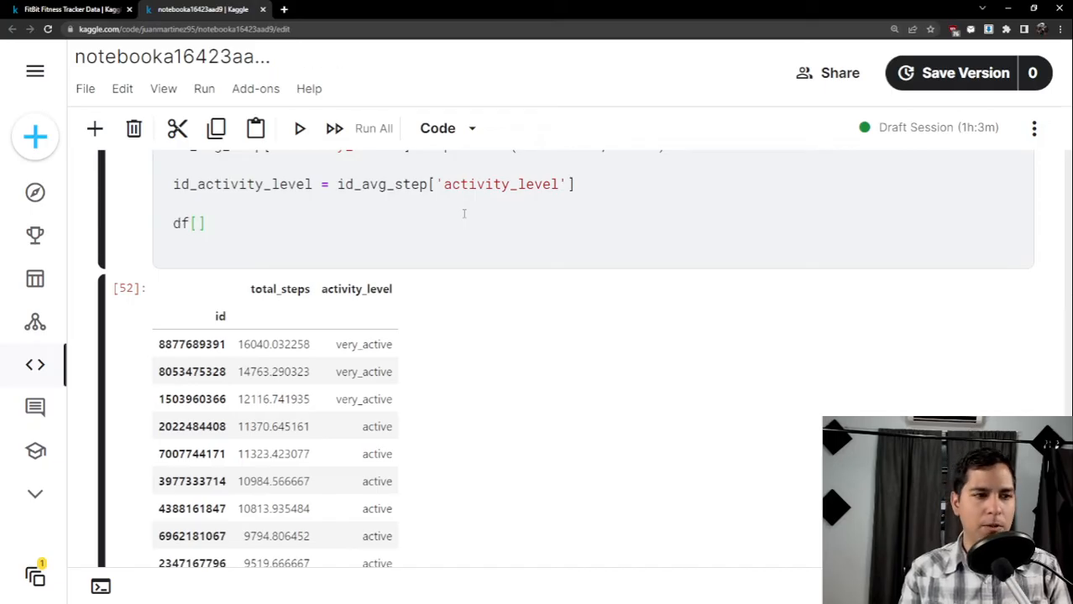
key("BackSpace")
type("['a")
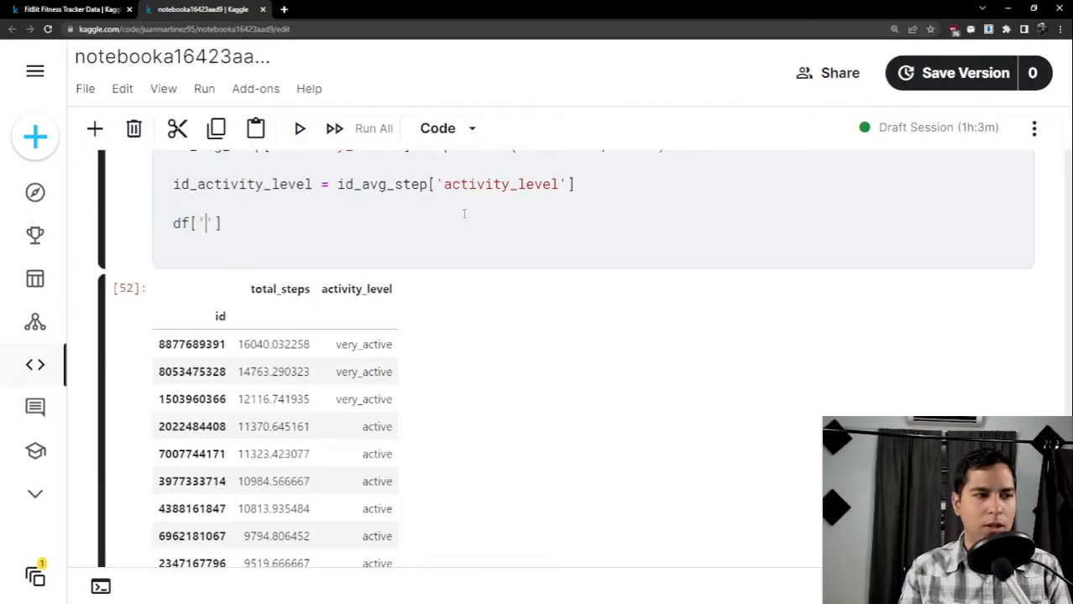
type("cti")
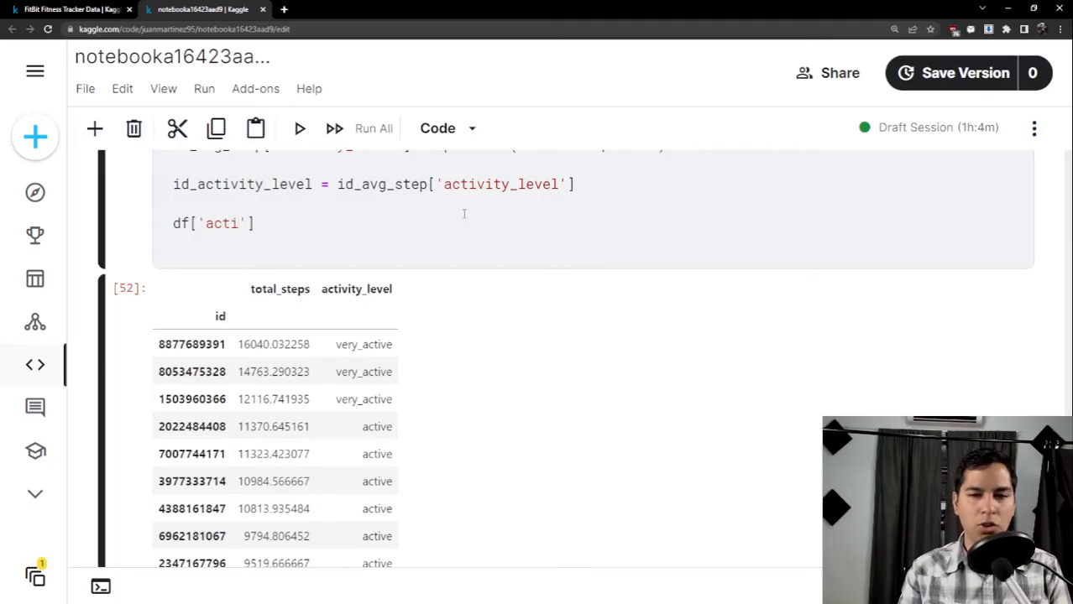
type("vity")
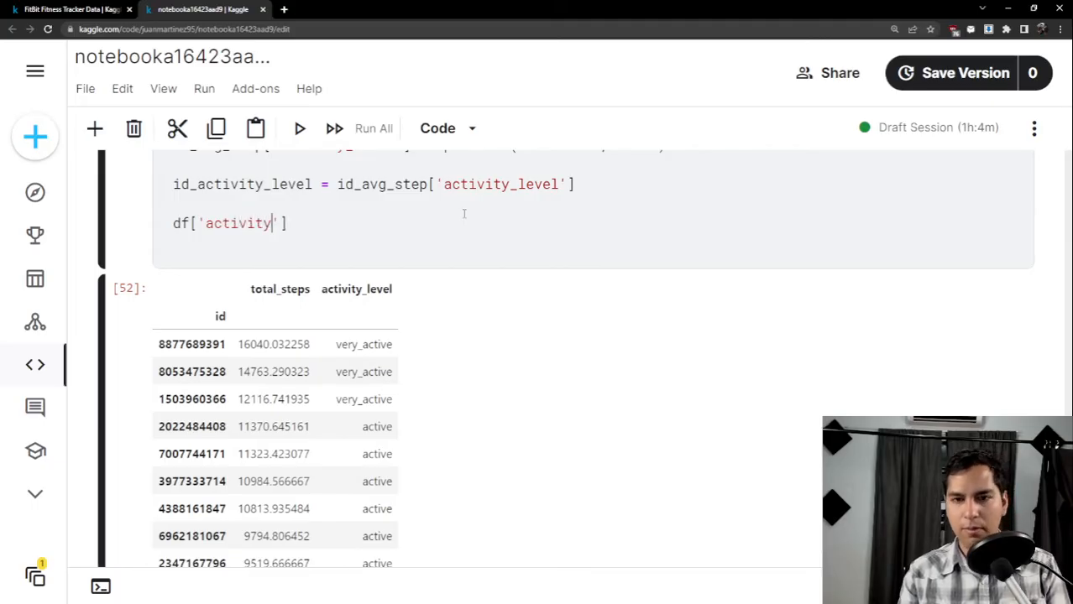
double_click(190, 223)
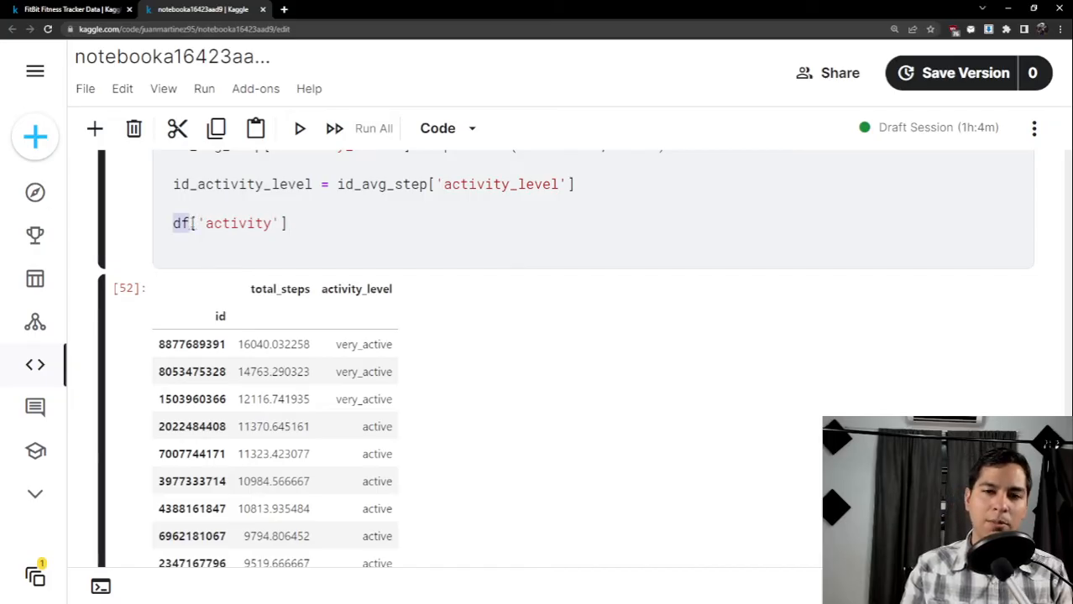
left_click(276, 223)
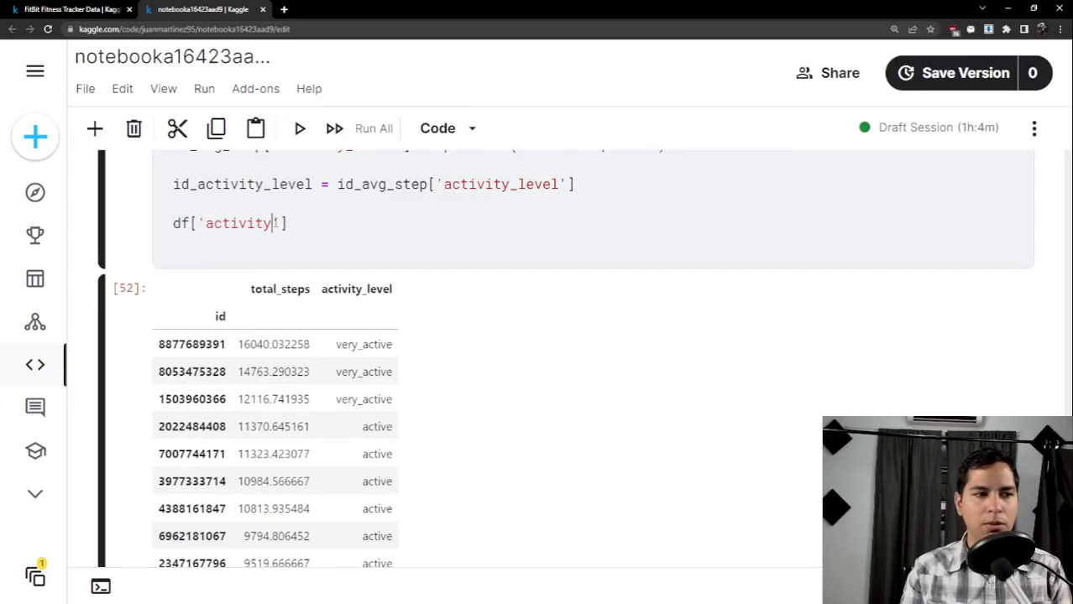
type("_level")
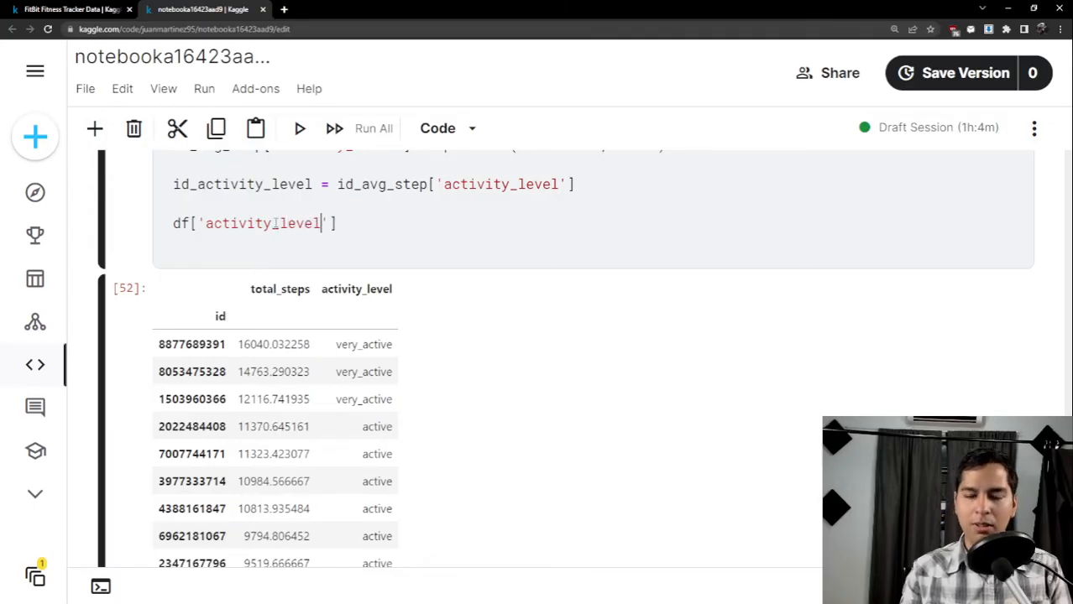
left_click(388, 243)
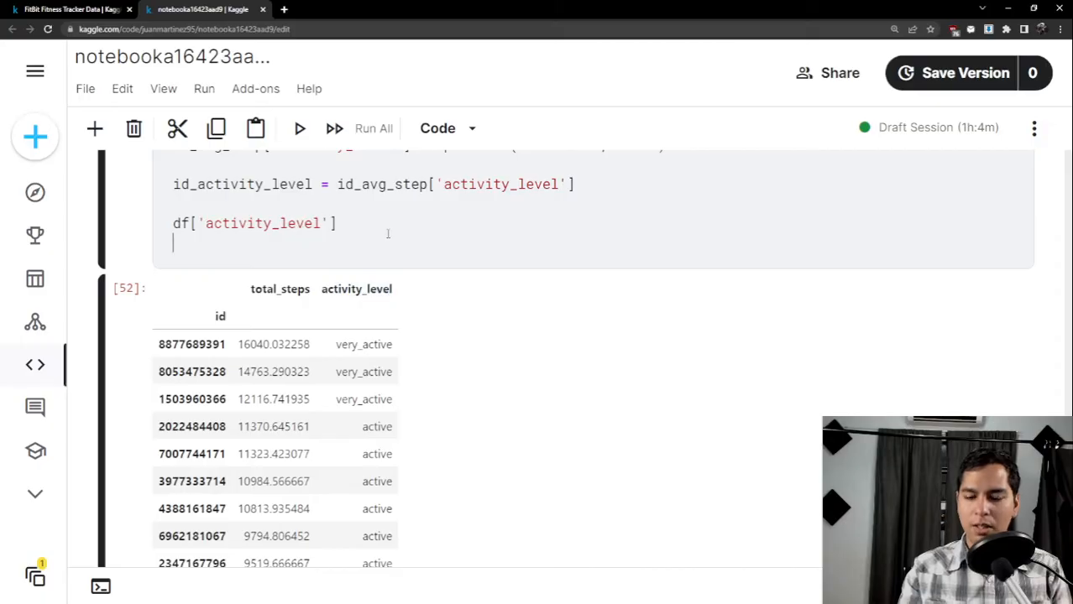
left_click(391, 228)
type("=")
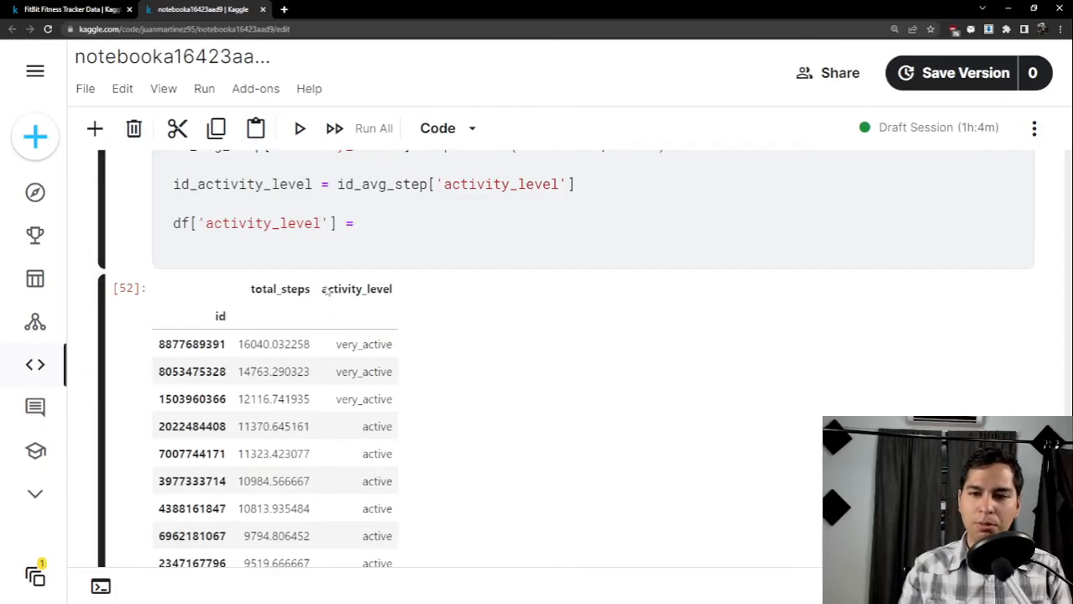
Review the activity_level column across all users in the output table.
left_click_drag(324, 289, 391, 289)
left_click(395, 296)
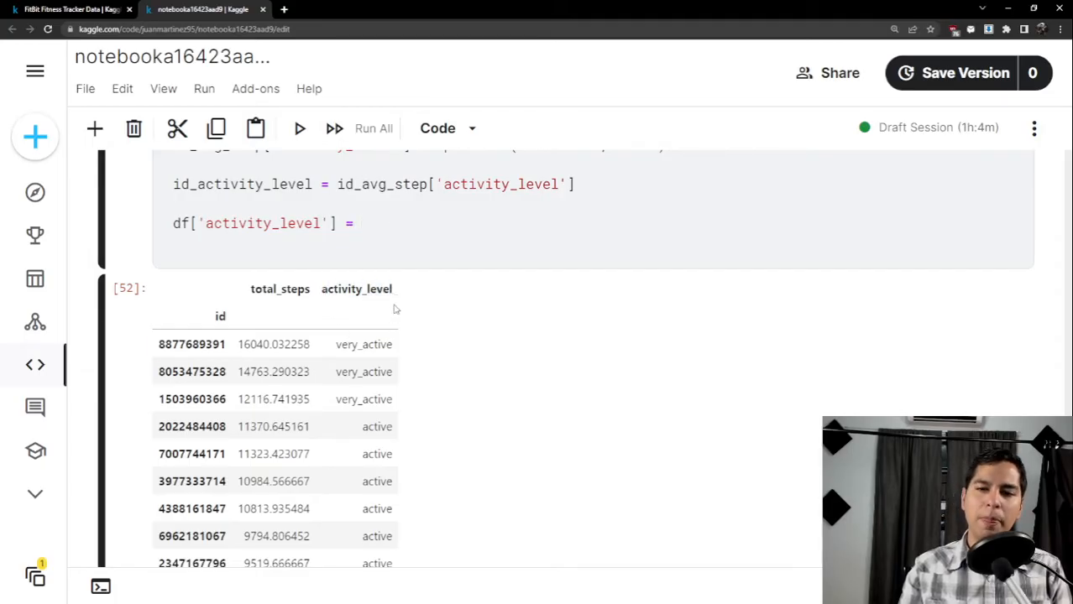
scroll(380, 331, "down", 1)
scroll(379, 333, "down", 8)
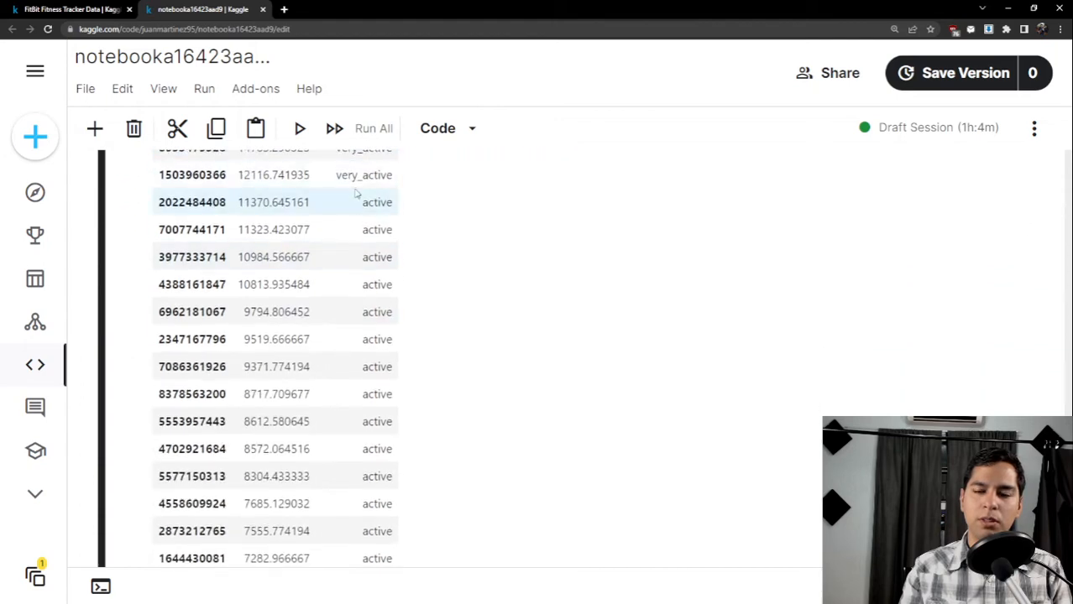
scroll(378, 285, "down", 3)
scroll(376, 353, "up", 8)
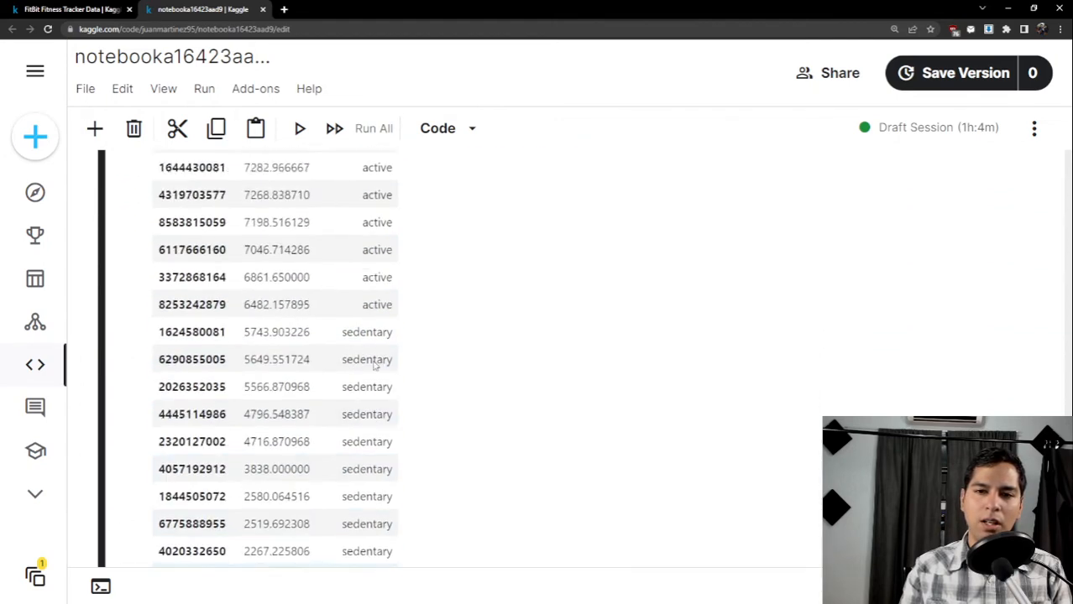
scroll(370, 367, "up", 5)
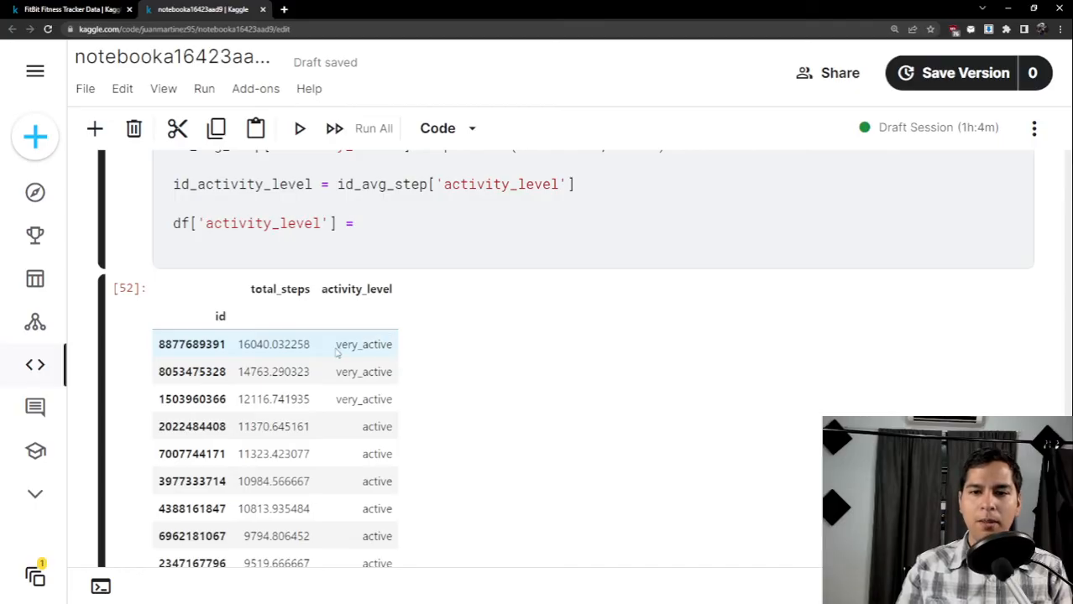
Compare the first user's id with its activity_level label in the output table.
left_click_drag(336, 350, 394, 353)
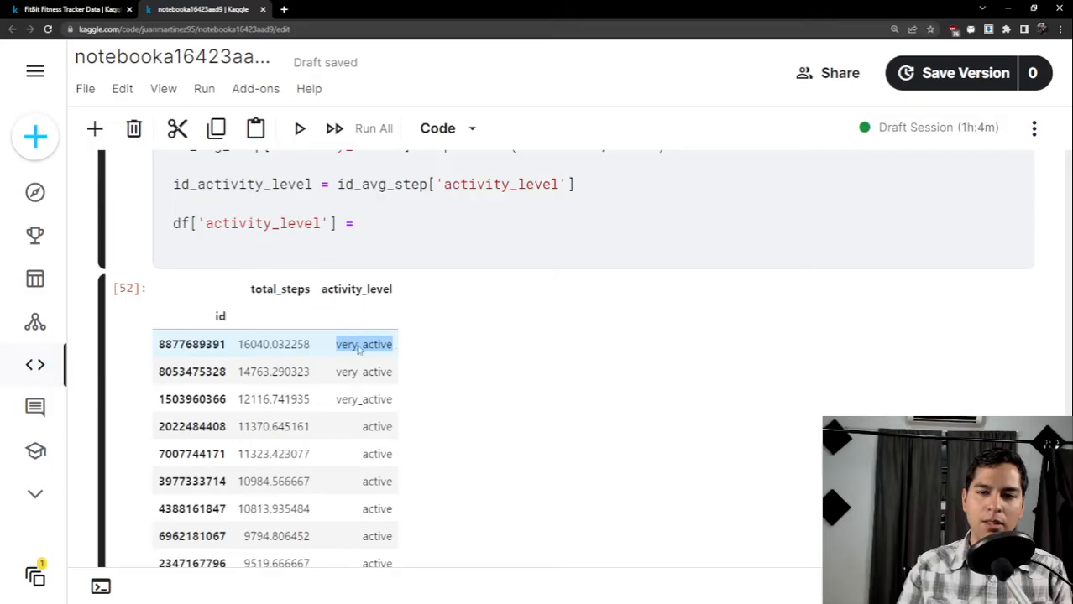
scroll(381, 348, "down", 1)
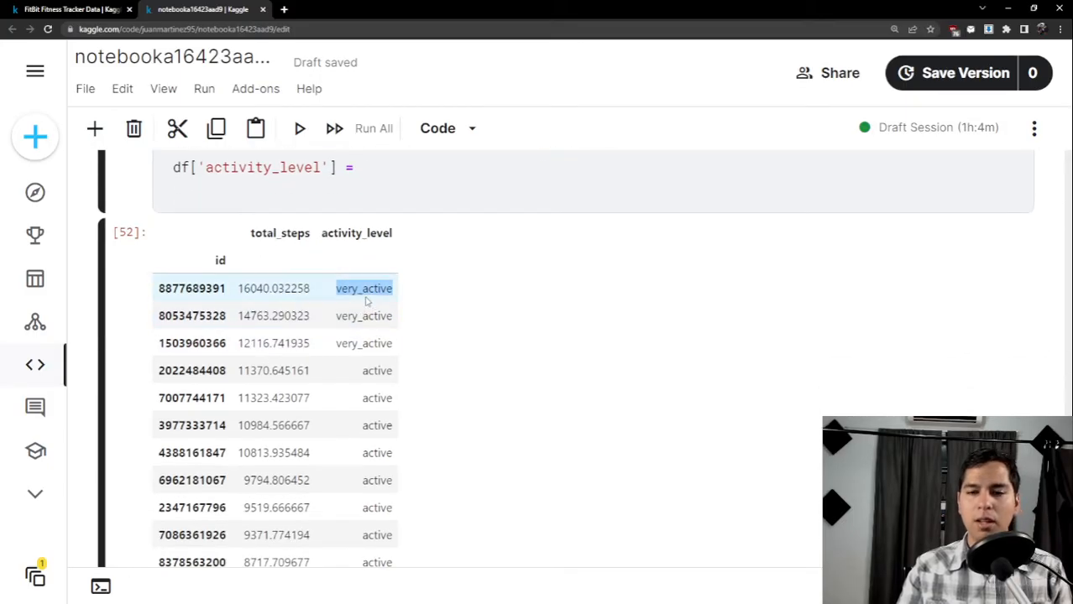
left_click_drag(226, 289, 160, 290)
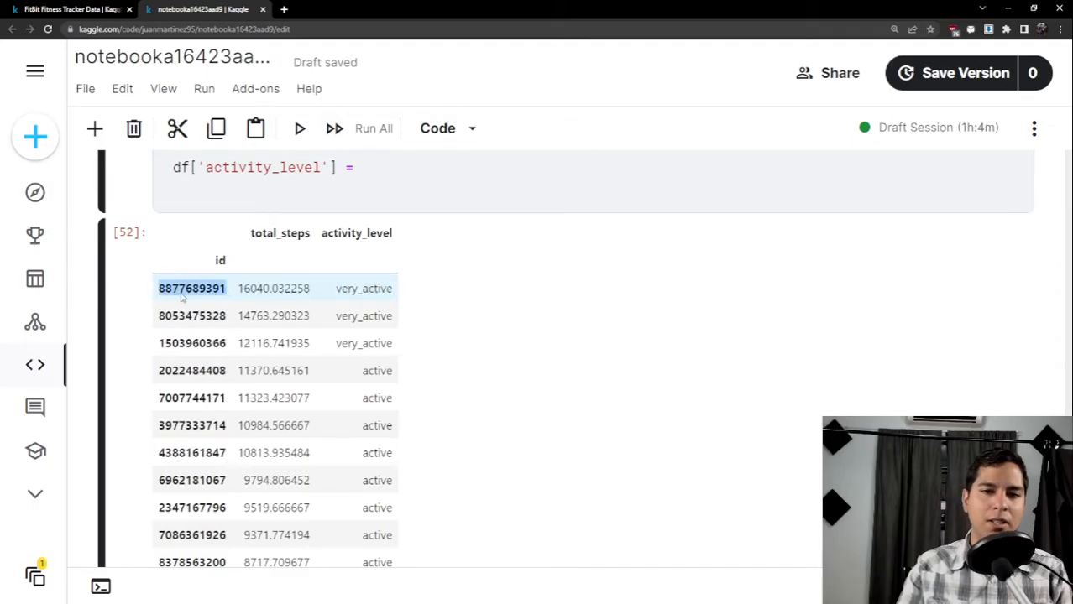
scroll(163, 319, "up", 1)
left_click(164, 352)
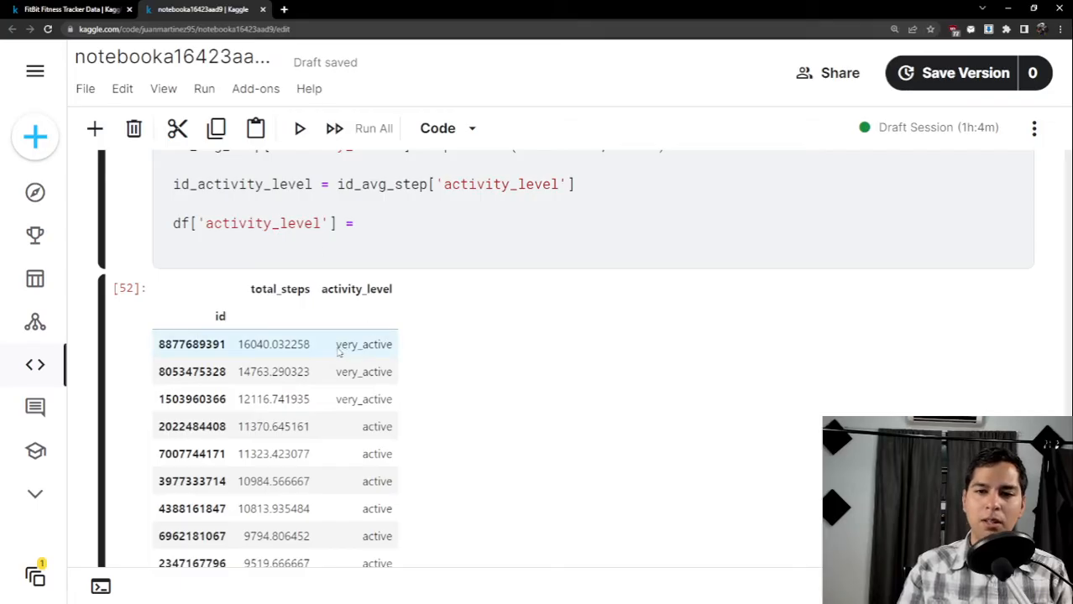
left_click_drag(336, 344, 394, 353)
scroll(393, 349, "down", 1)
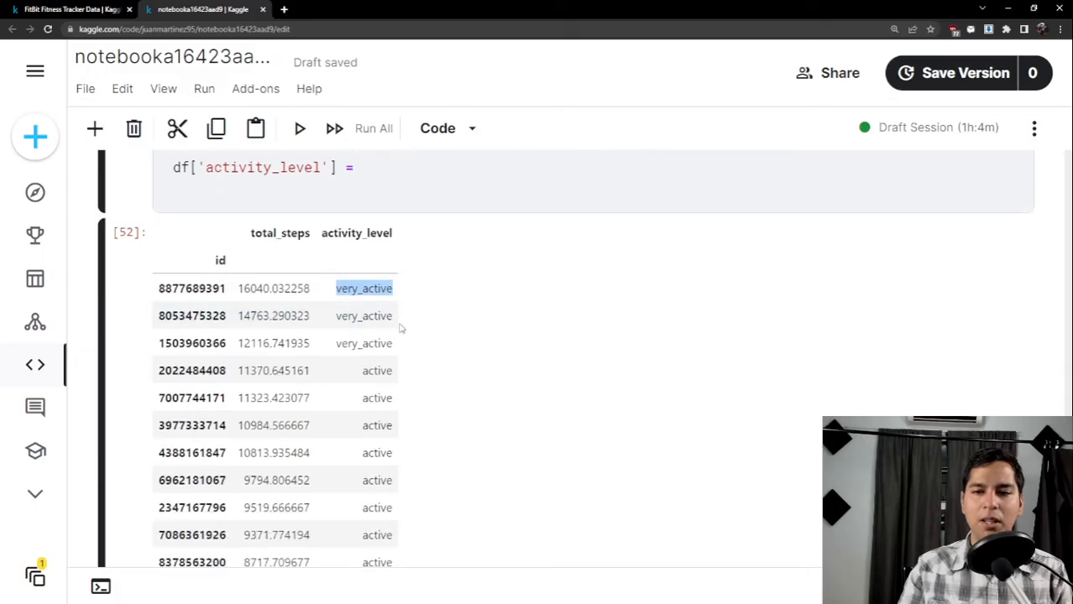
scroll(382, 256, "down", 1)
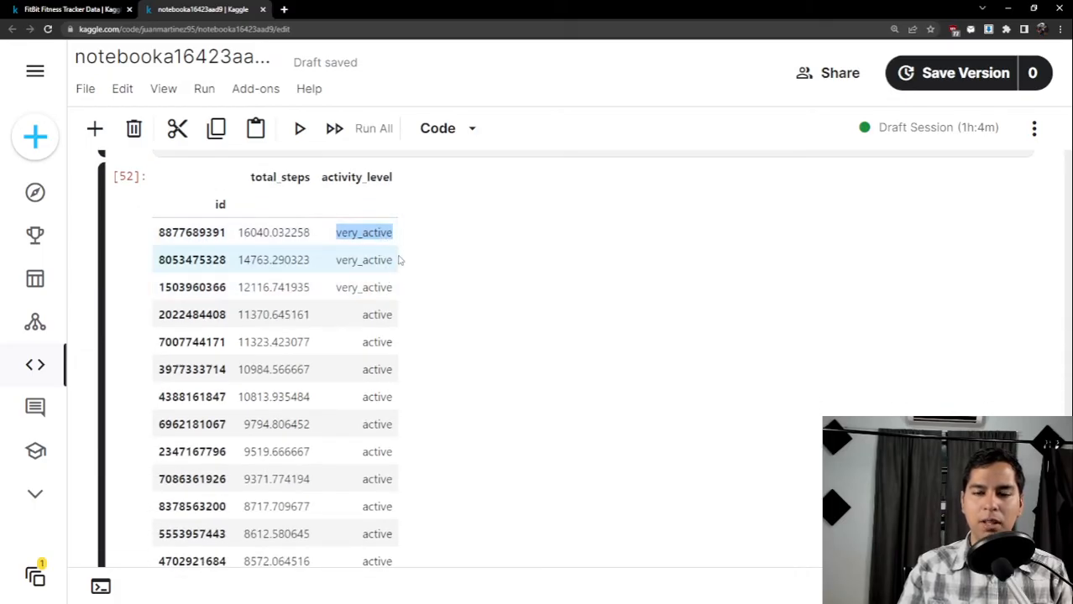
scroll(394, 258, "up", 2)
left_click_drag(336, 344, 394, 351)
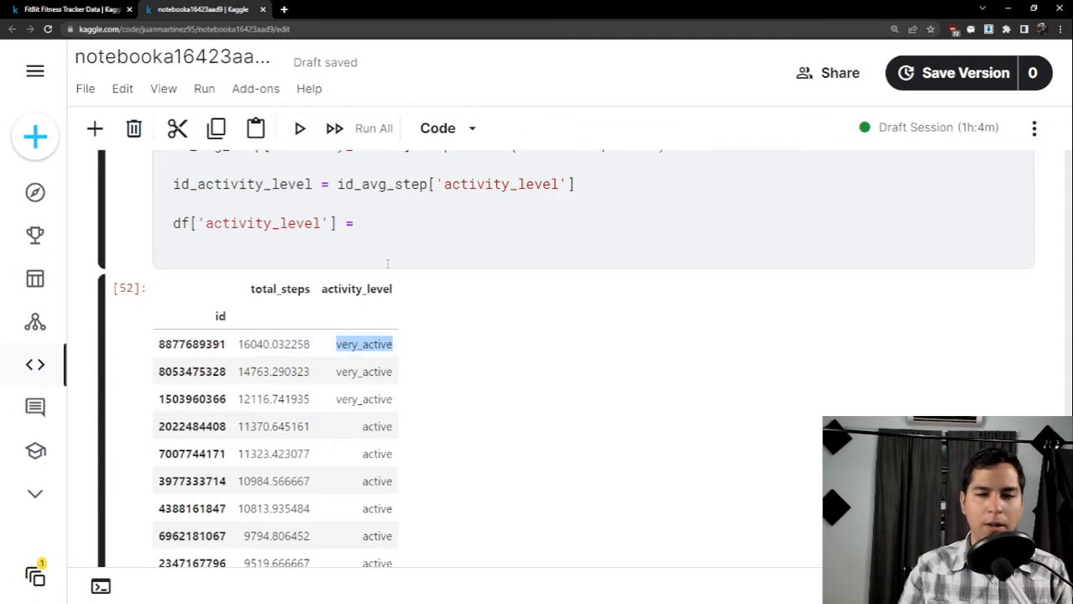
Continue the df['activity_level'] assignment with square brackets containing id_activity_level.
left_click(361, 223)
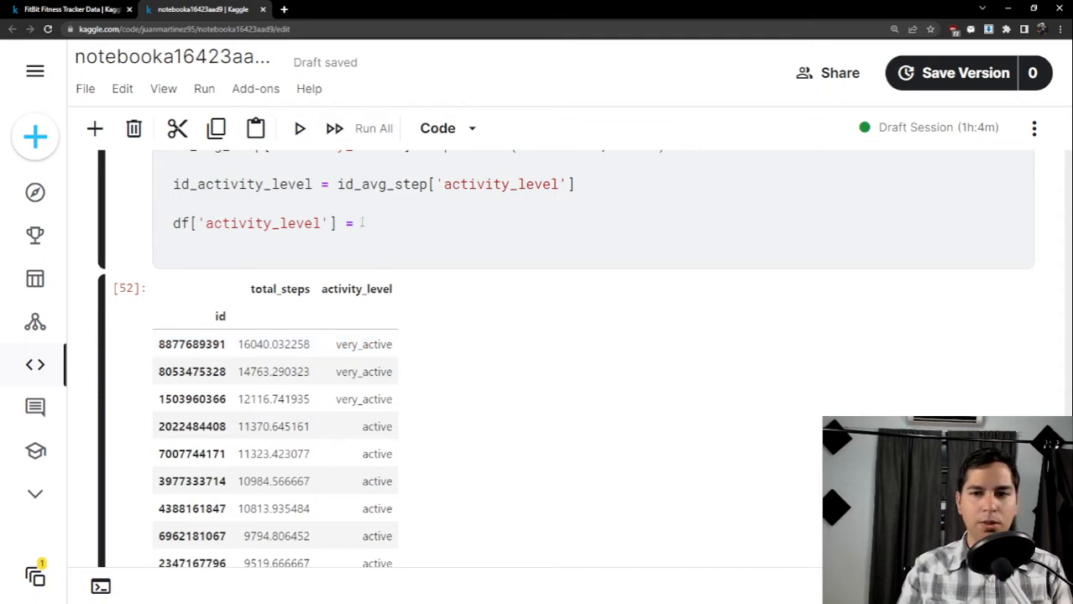
type("[")
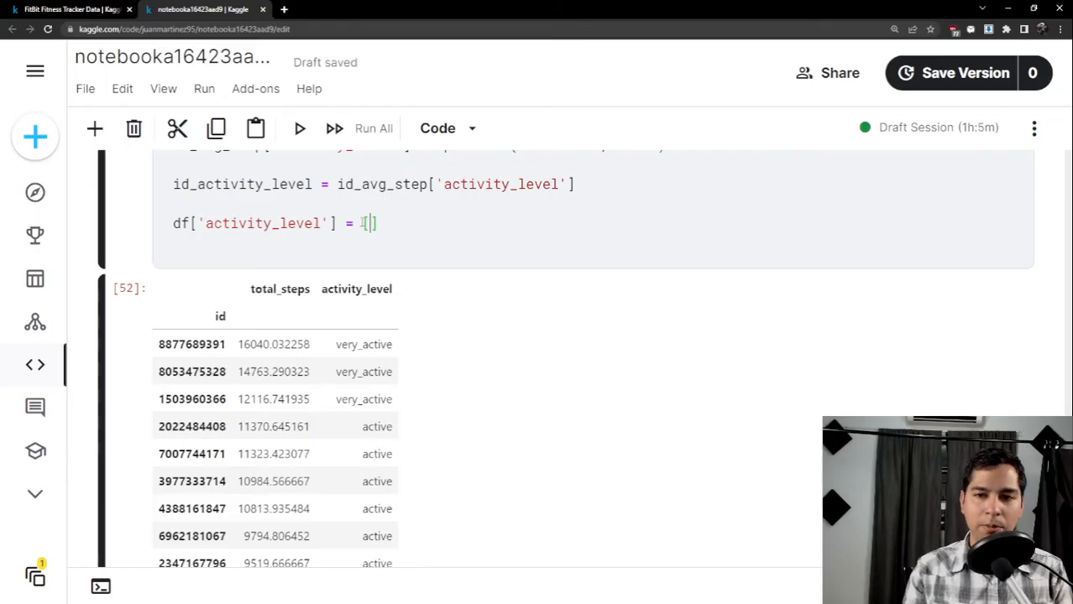
type("id_")
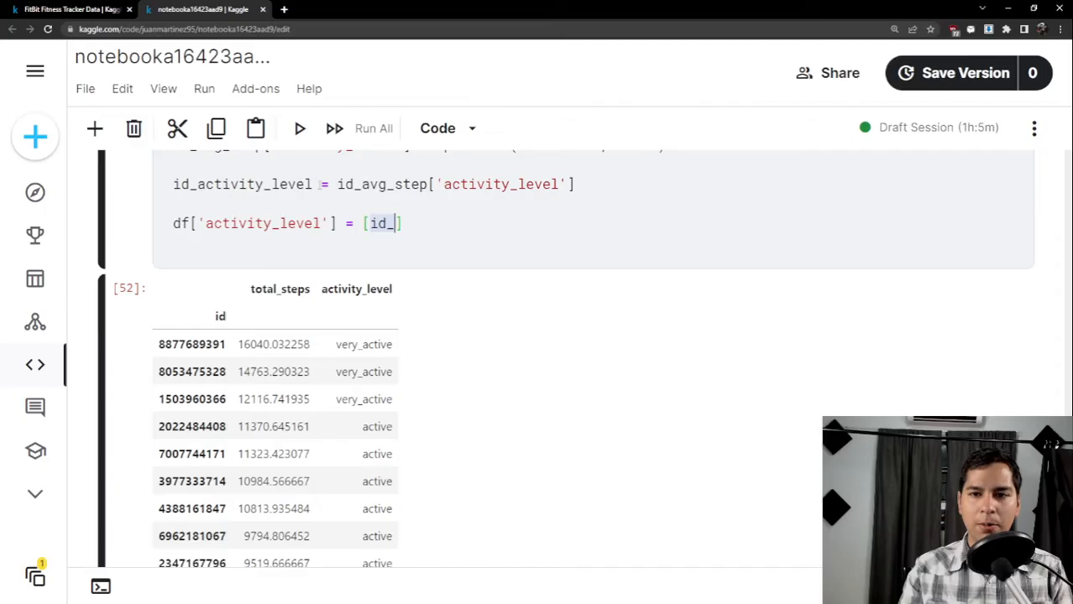
type("activit")
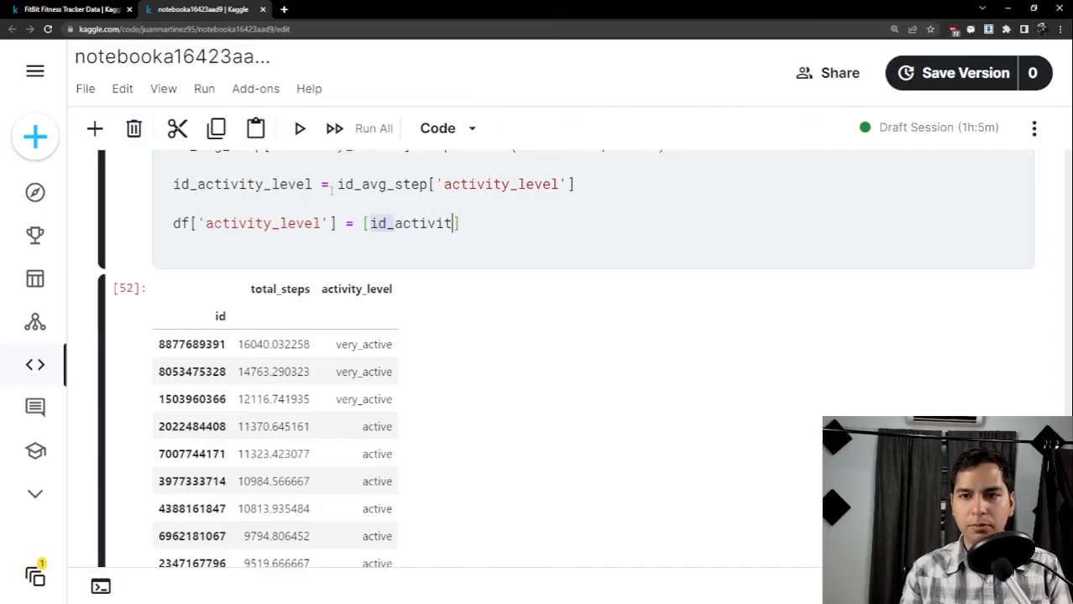
key("BackSpace")
type("ty_level")
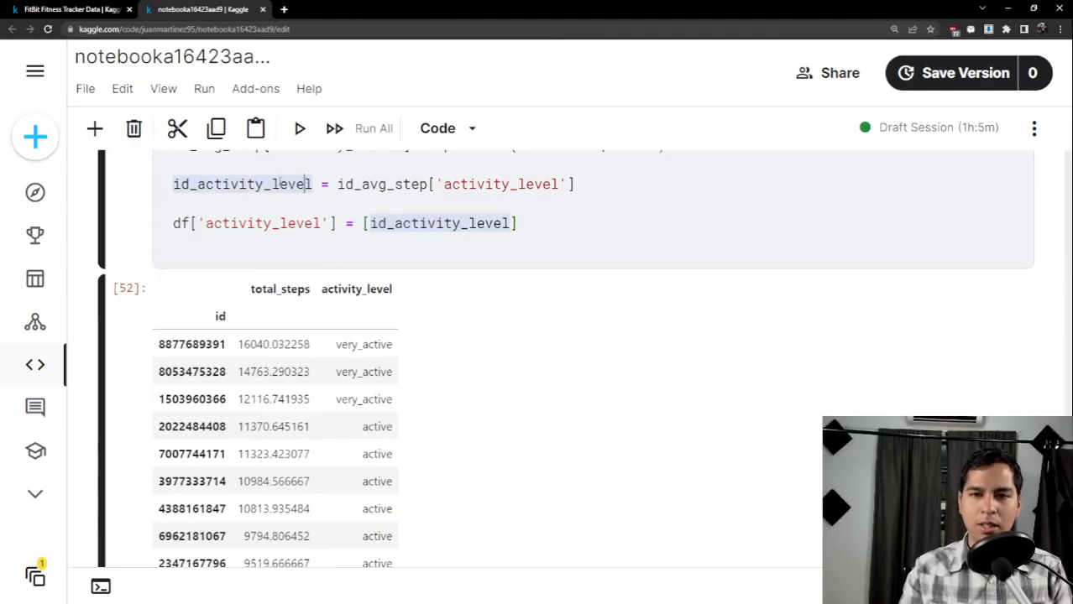
Inside the list, index id_activity_level with the loop variable c.
double_click(179, 184)
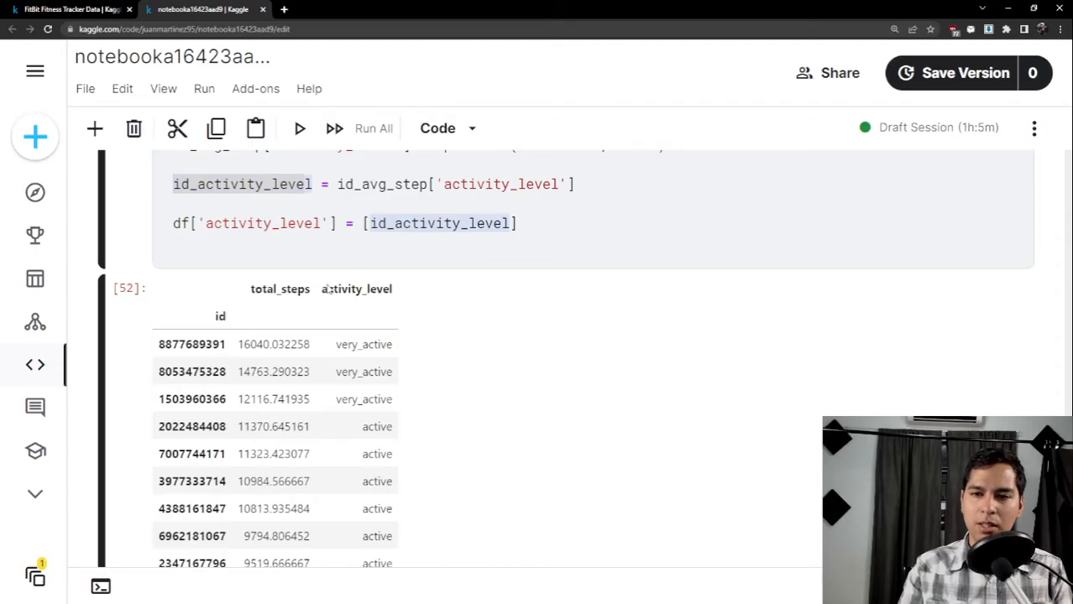
left_click_drag(326, 288, 355, 360)
left_click(511, 223)
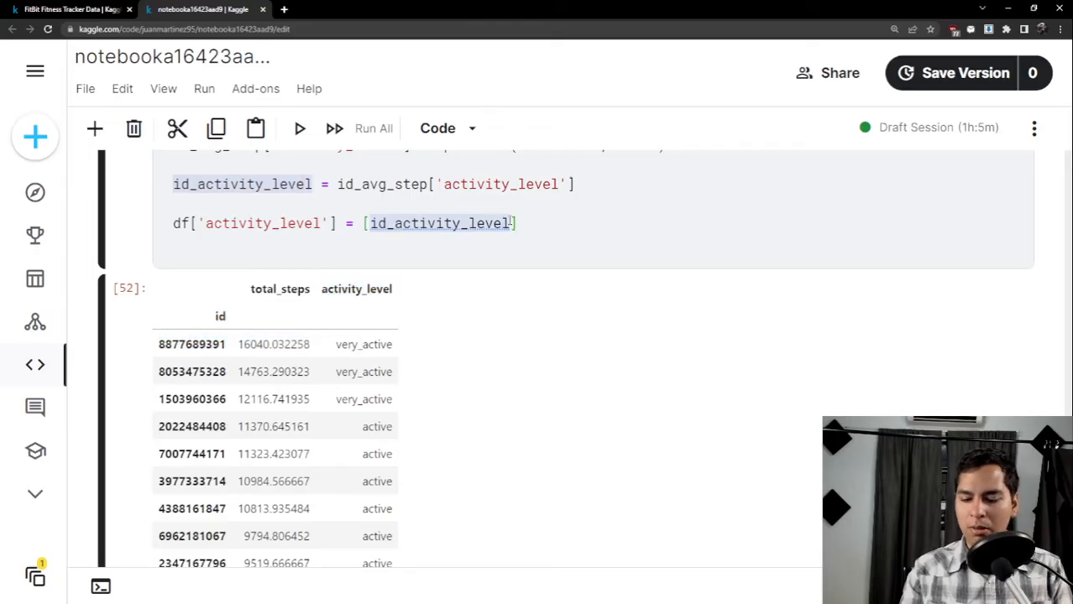
type("[")
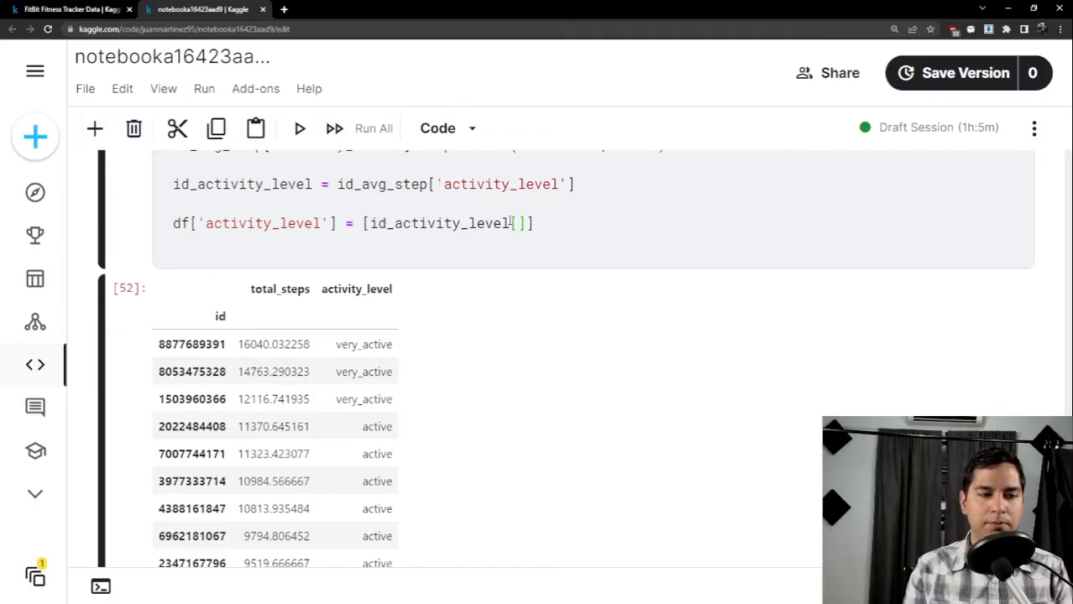
type("c")
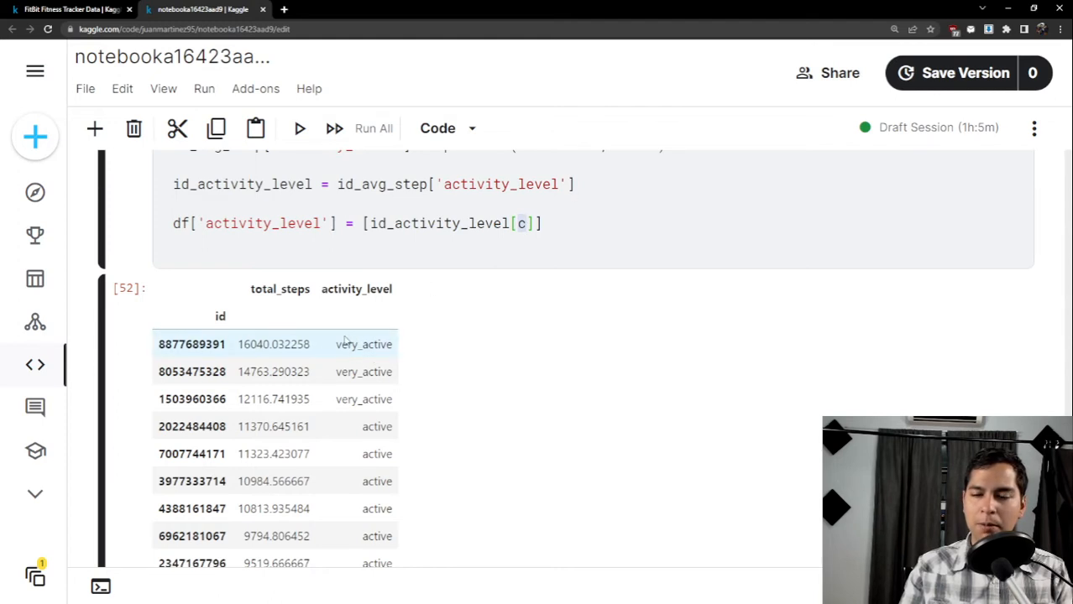
Complete the list comprehension with for c in df['id'] after id_activity_level[c].
left_click_drag(341, 343, 395, 342)
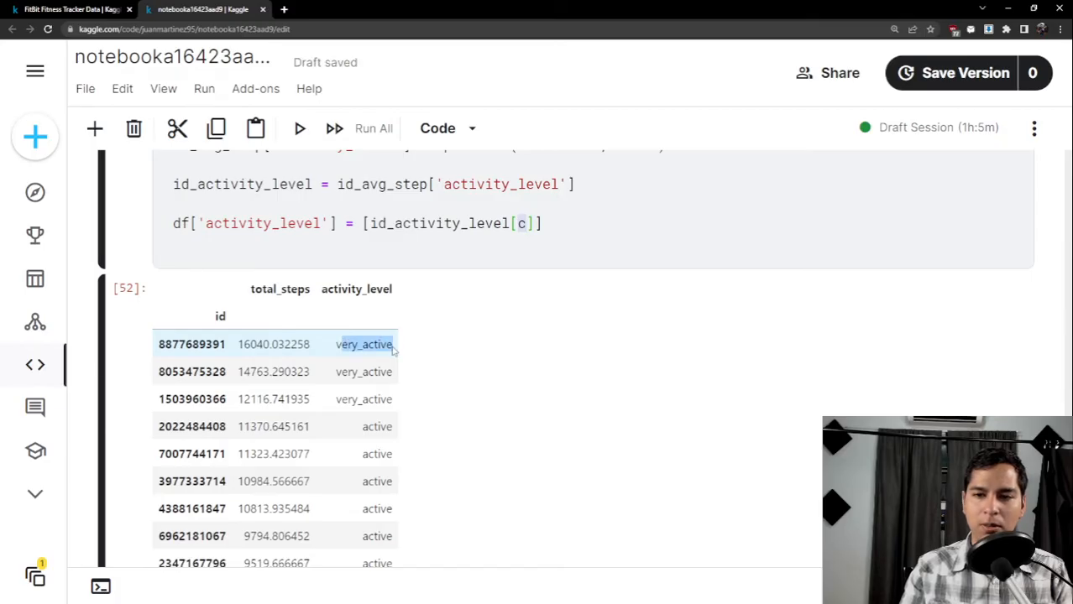
left_click(393, 351)
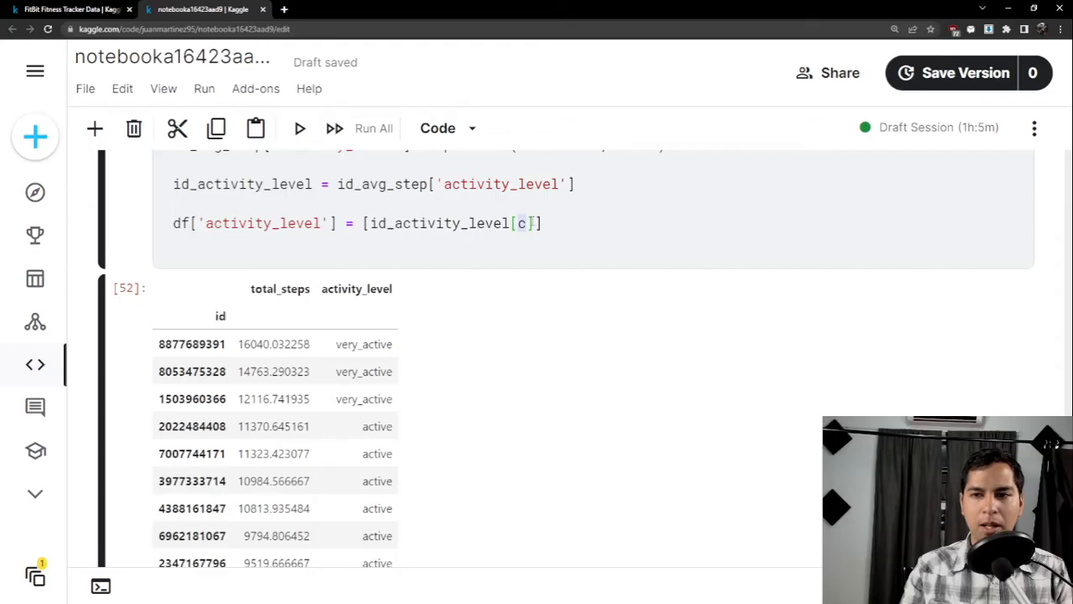
type("]")
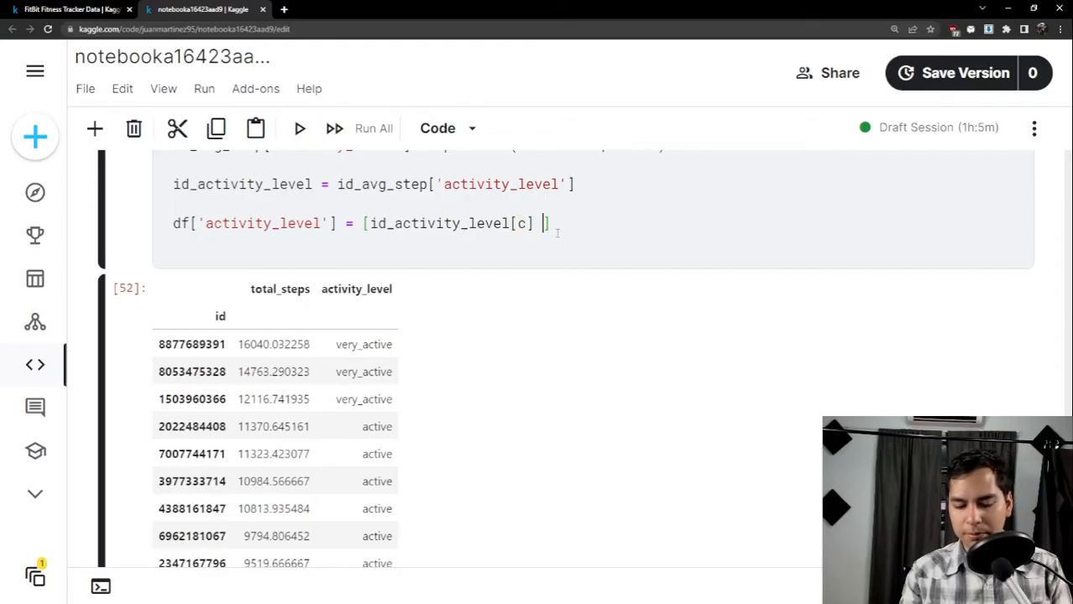
type(" for c ")
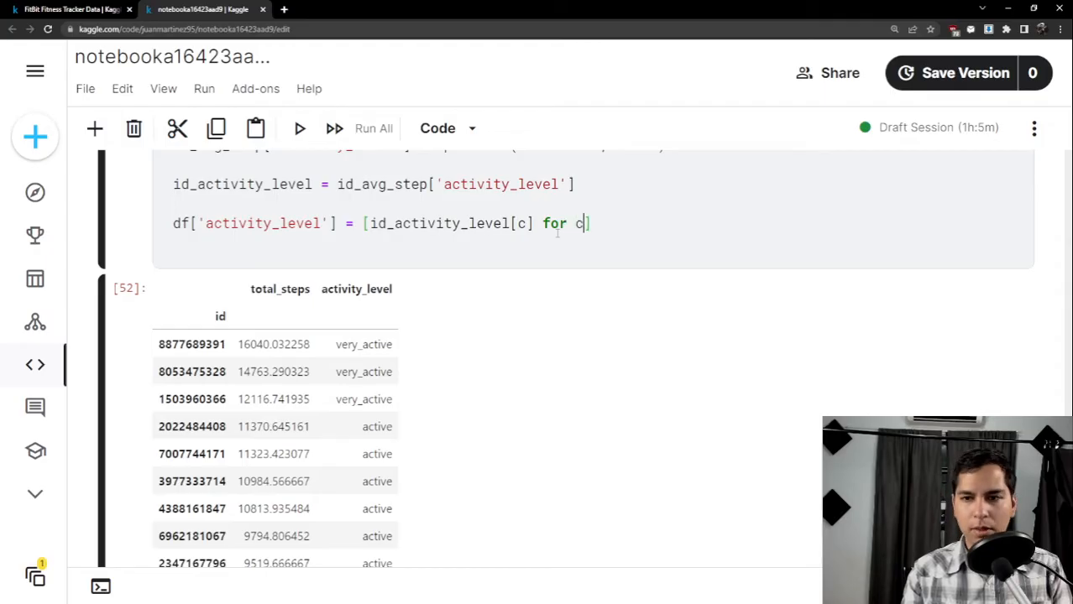
type("in dfñ")
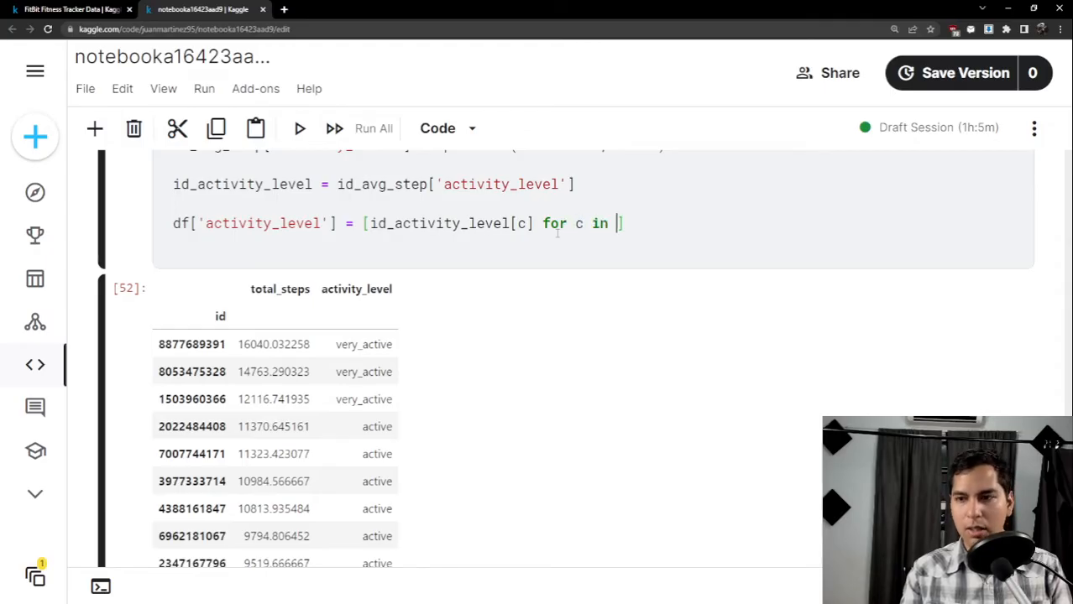
key("BackSpace")
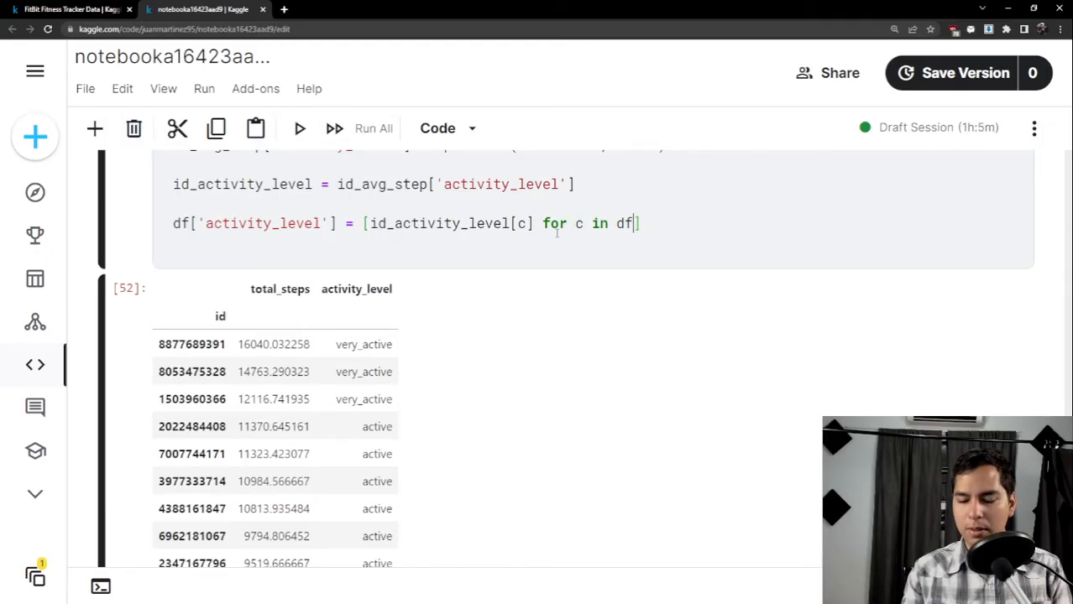
type("['id")
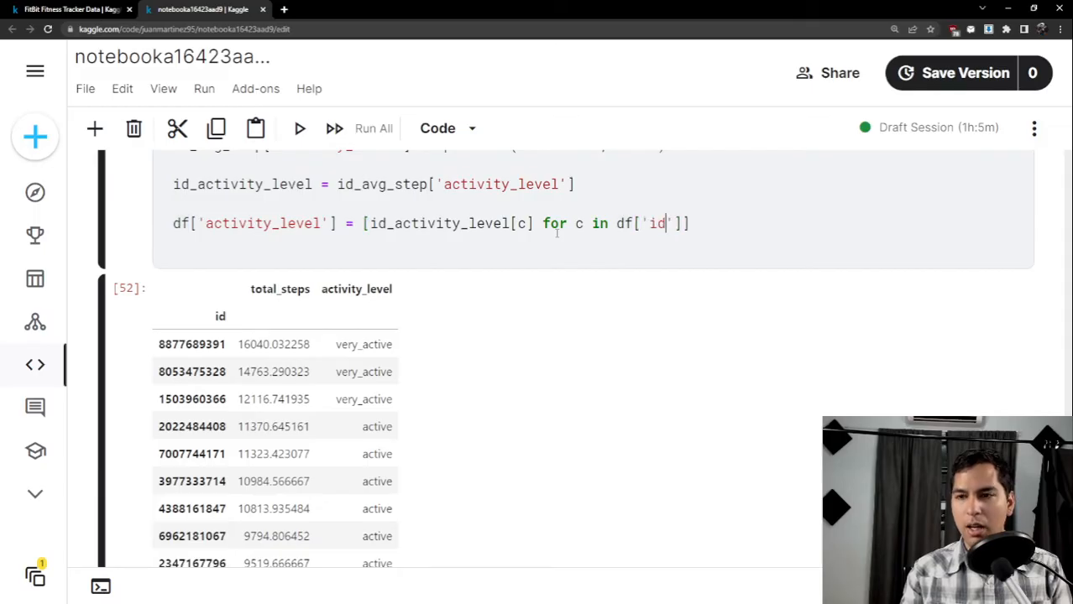
Review how c and df['id'] in the comprehension relate to the ids and activity_level labels in the output table.
double_click(520, 223)
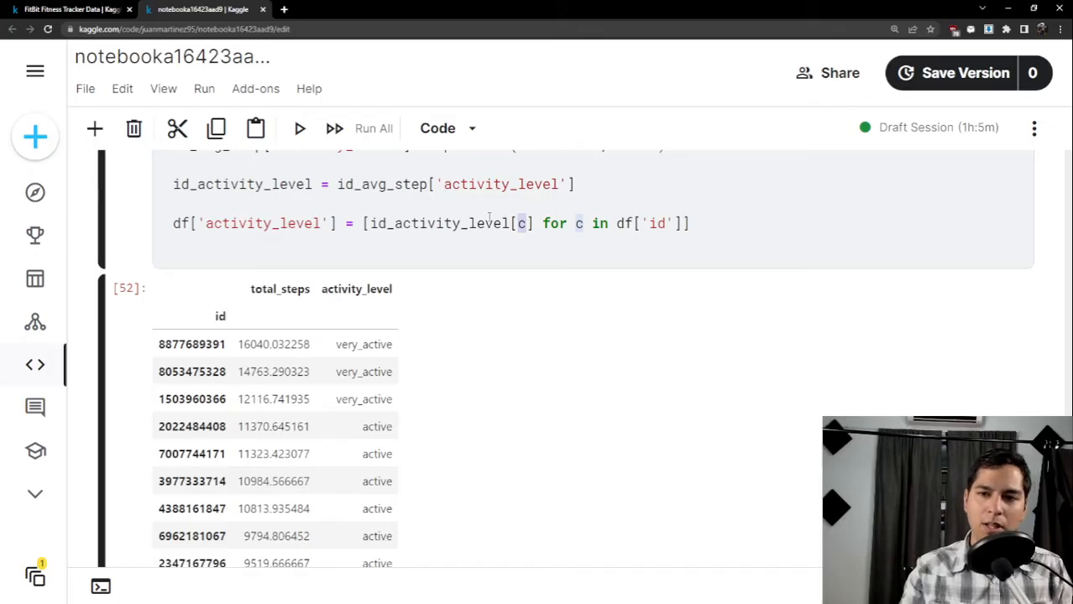
left_click_drag(333, 348, 391, 348)
left_click_drag(339, 374, 400, 380)
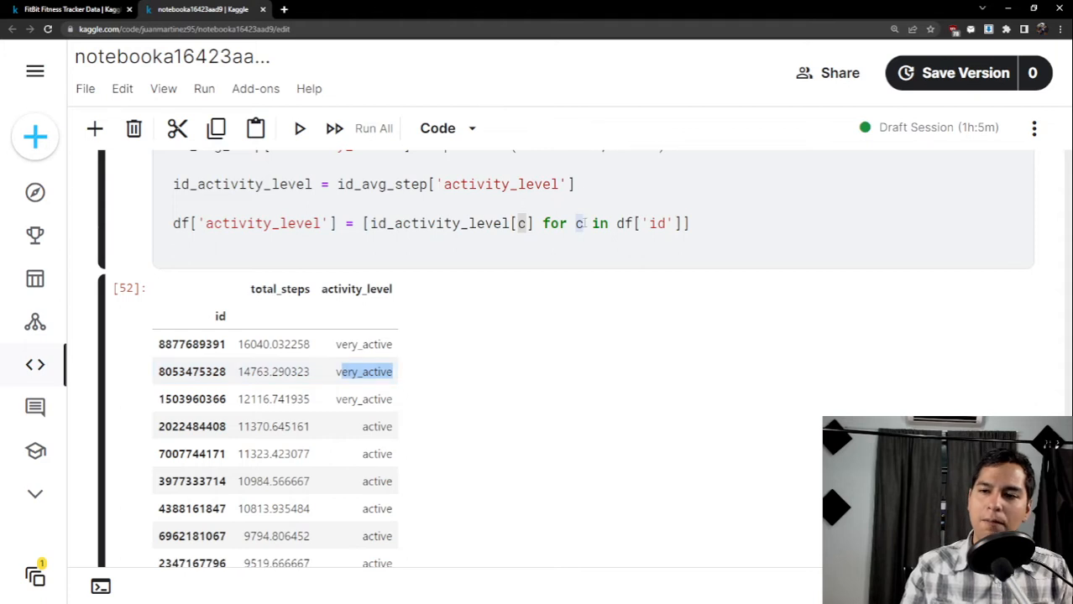
left_click(579, 222)
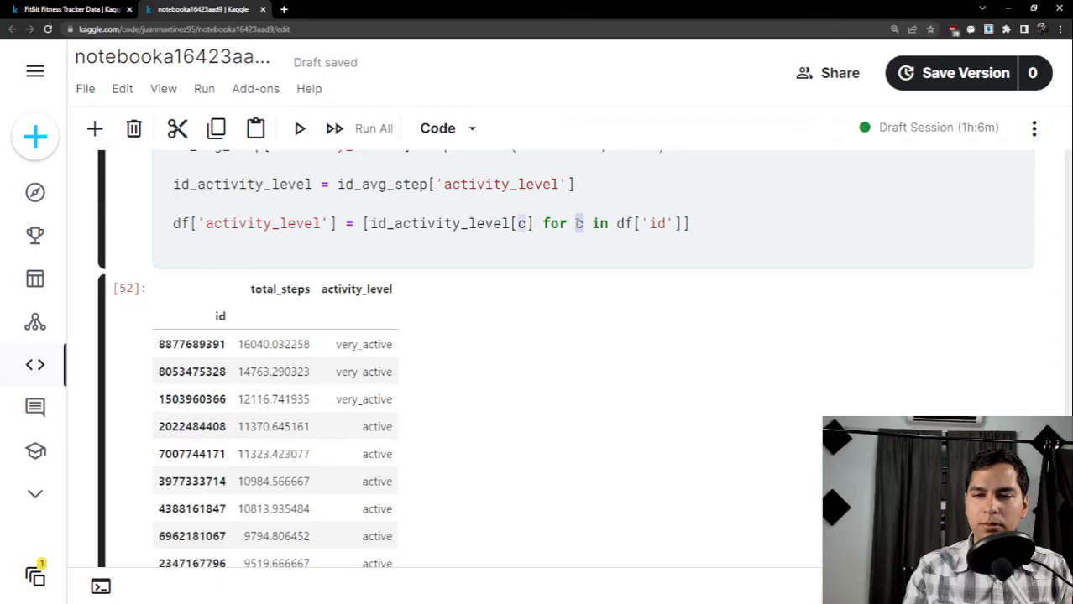
double_click(667, 223)
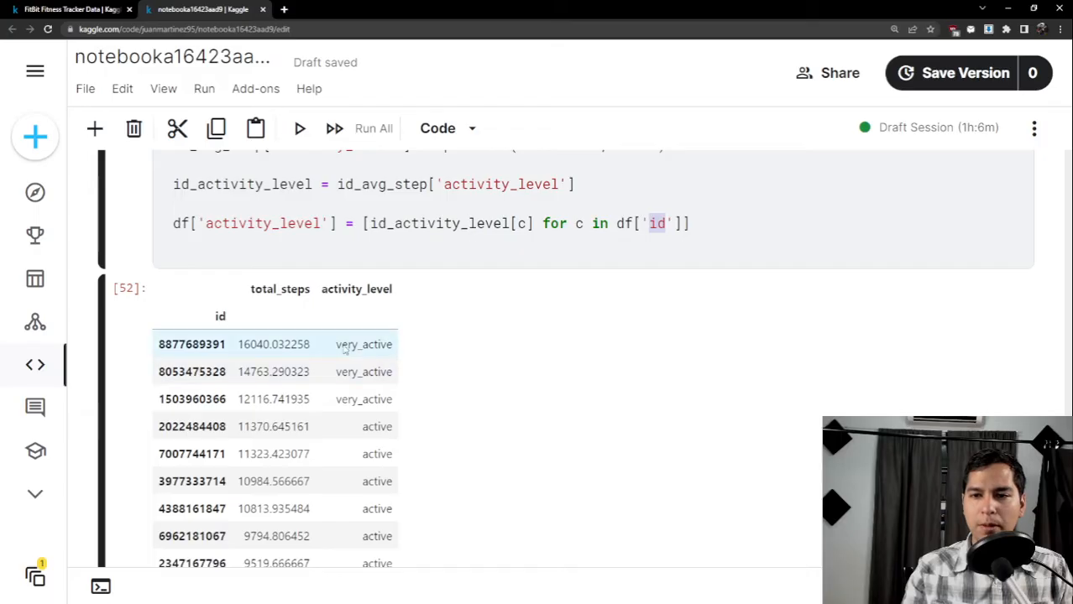
left_click_drag(335, 344, 391, 348)
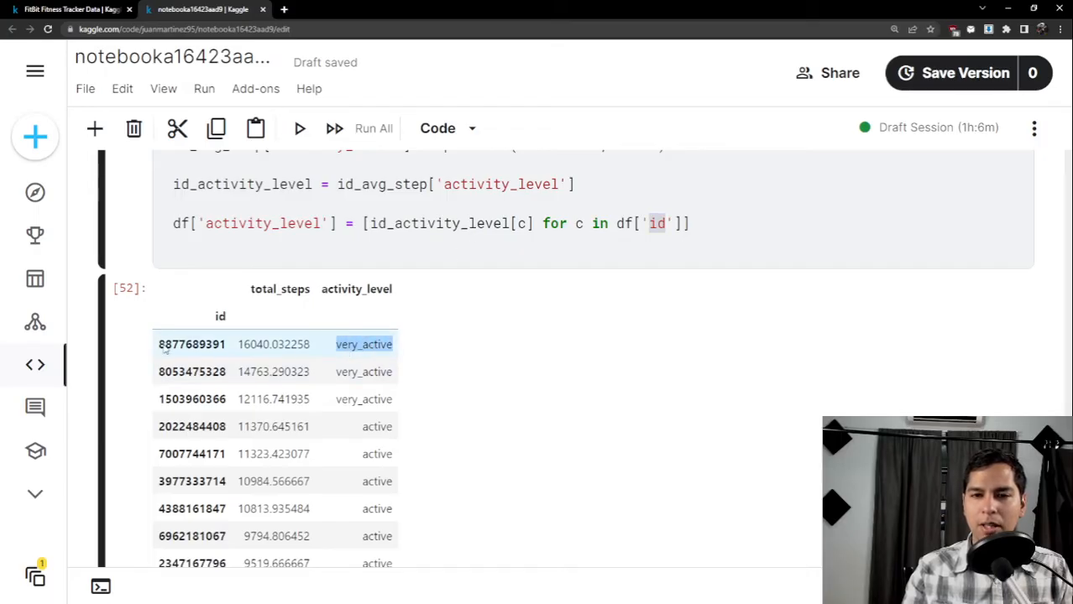
left_click_drag(165, 349, 224, 351)
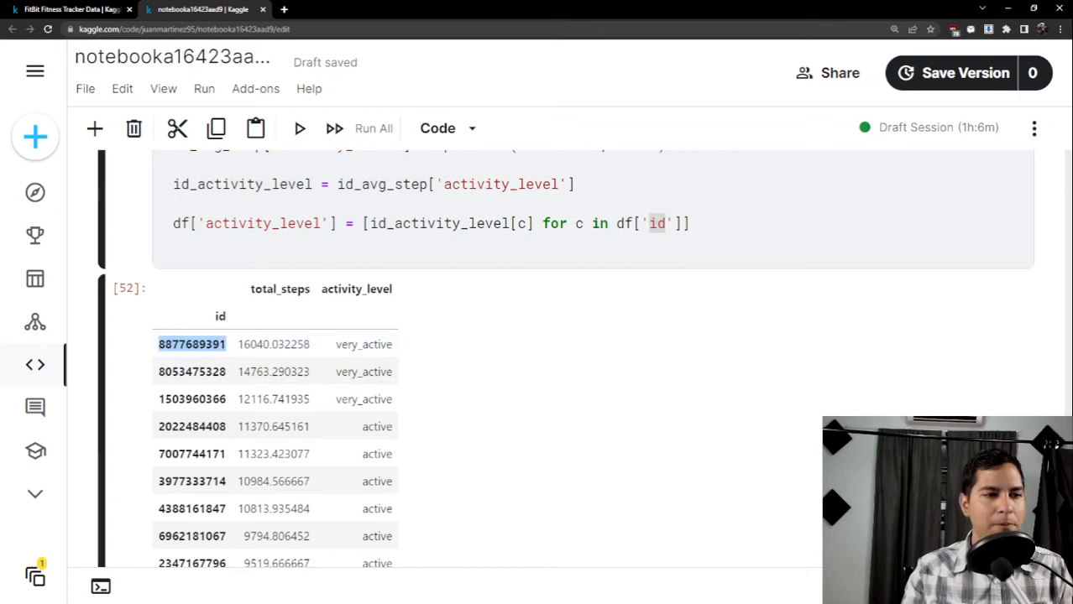
Run the cell to fill df['activity_level'] with each id's level.
left_click(783, 222)
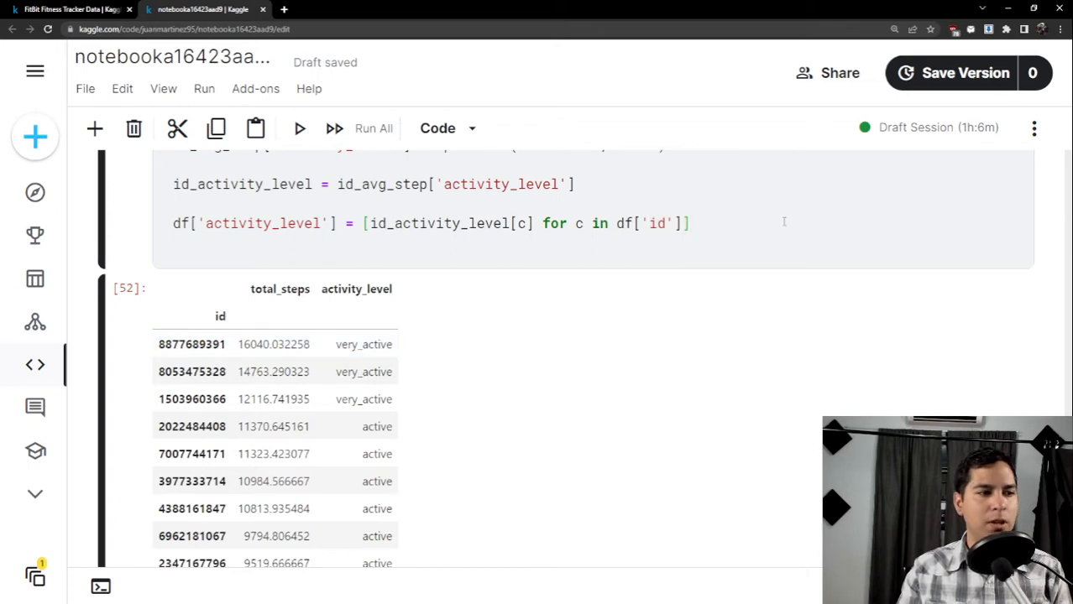
key("shift+Return")
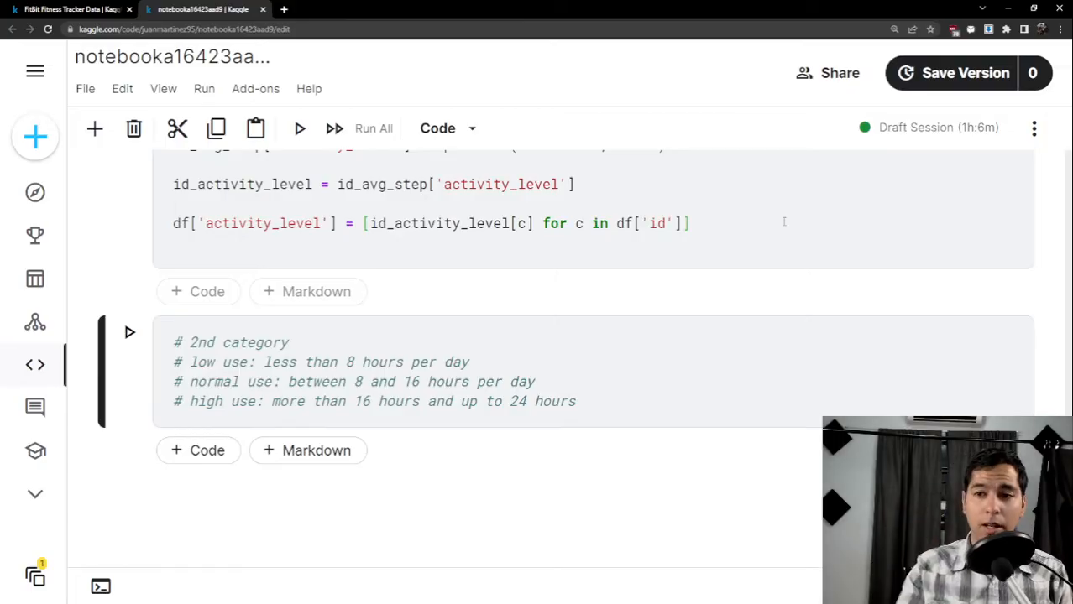
scroll(784, 222, "up", 5)
scroll(755, 319, "down", 4)
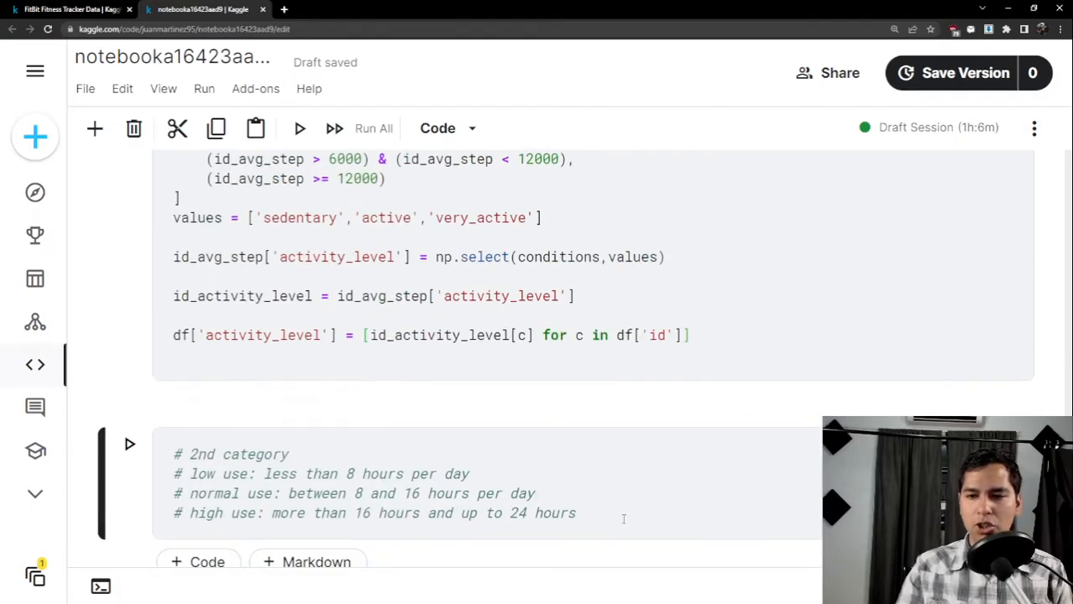
Add df.head(4) below the comments in the 2nd category cell and run it.
key("Return")
type("df")
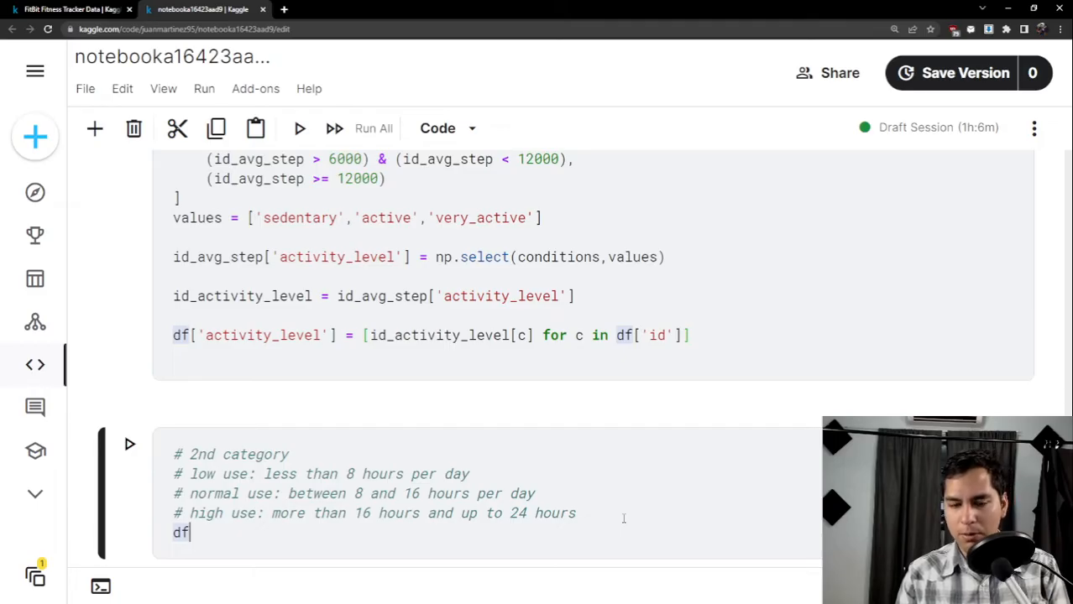
type(".head(")
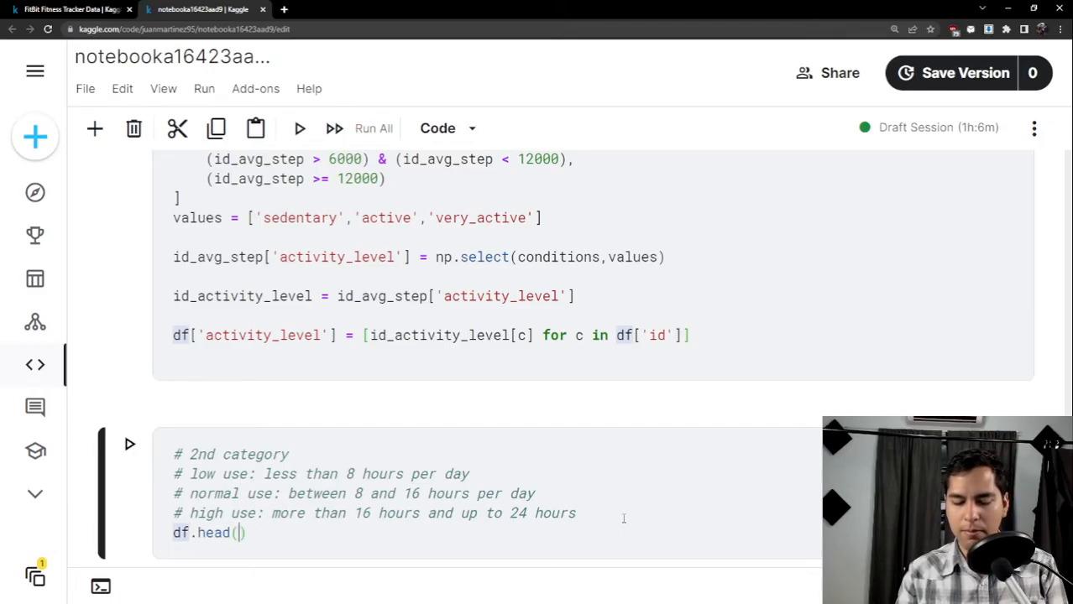
type("4")
key("shift+Return")
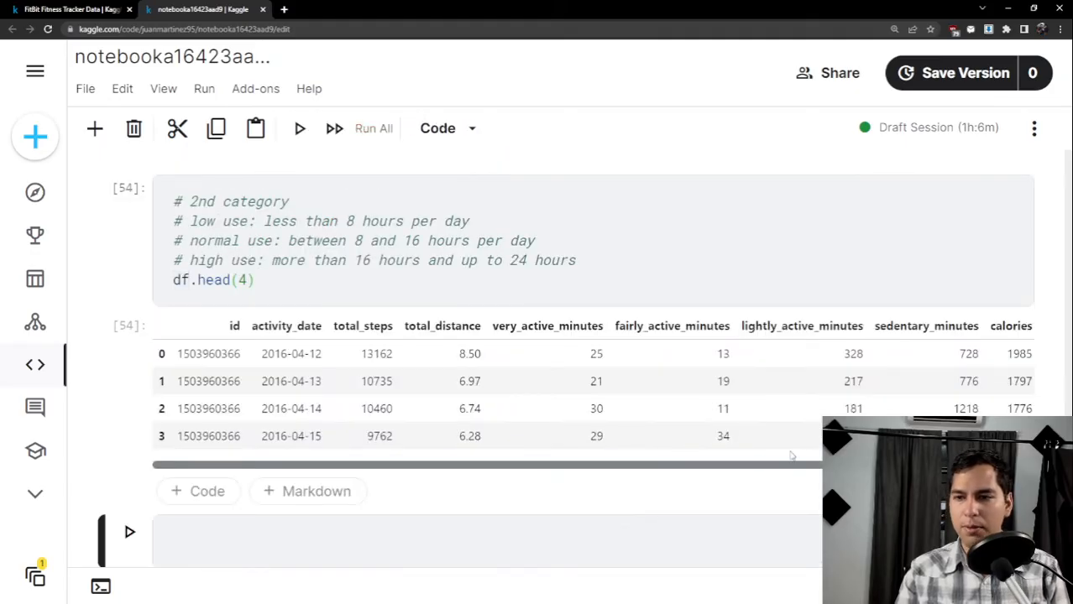
Examine the activity_level and id columns in the df.head(4) output and compare them with the earlier df.head(3) output.
left_click_drag(743, 471, 821, 470)
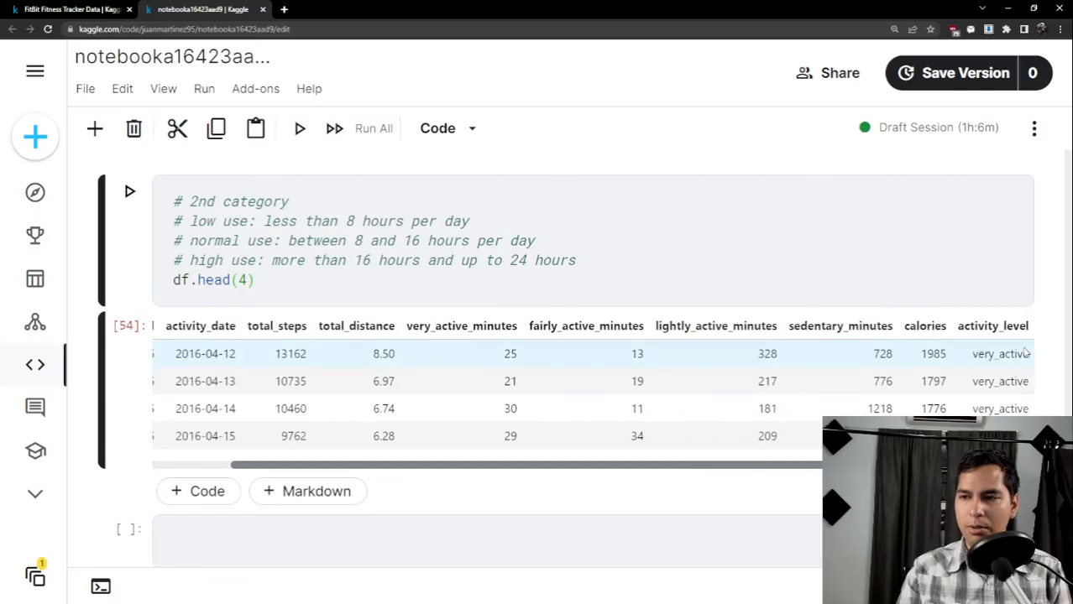
left_click_drag(1034, 353, 976, 359)
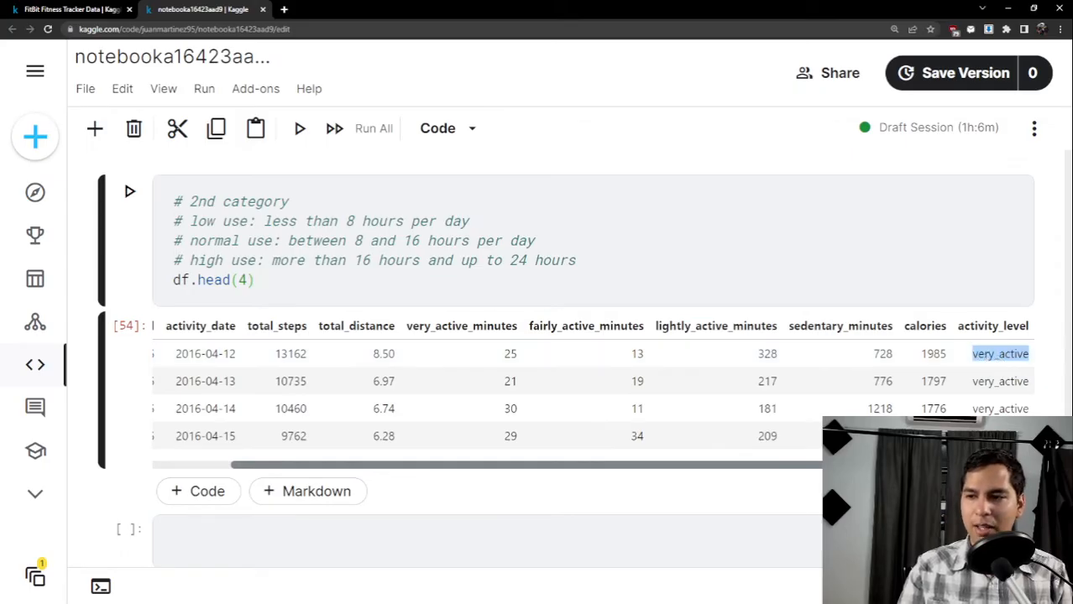
left_click_drag(894, 466, 814, 474)
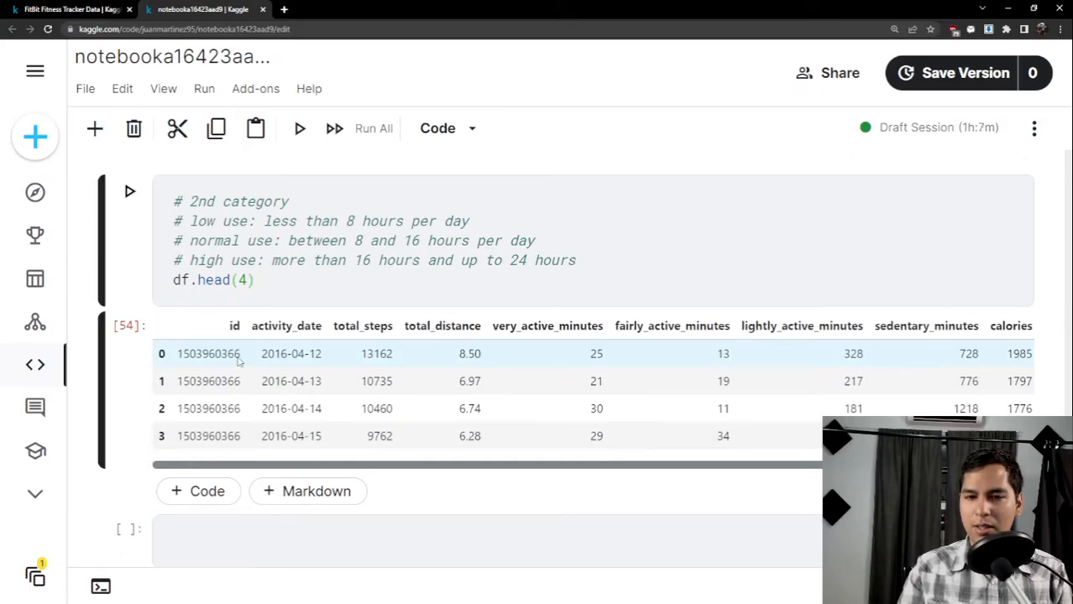
left_click_drag(241, 356, 177, 359)
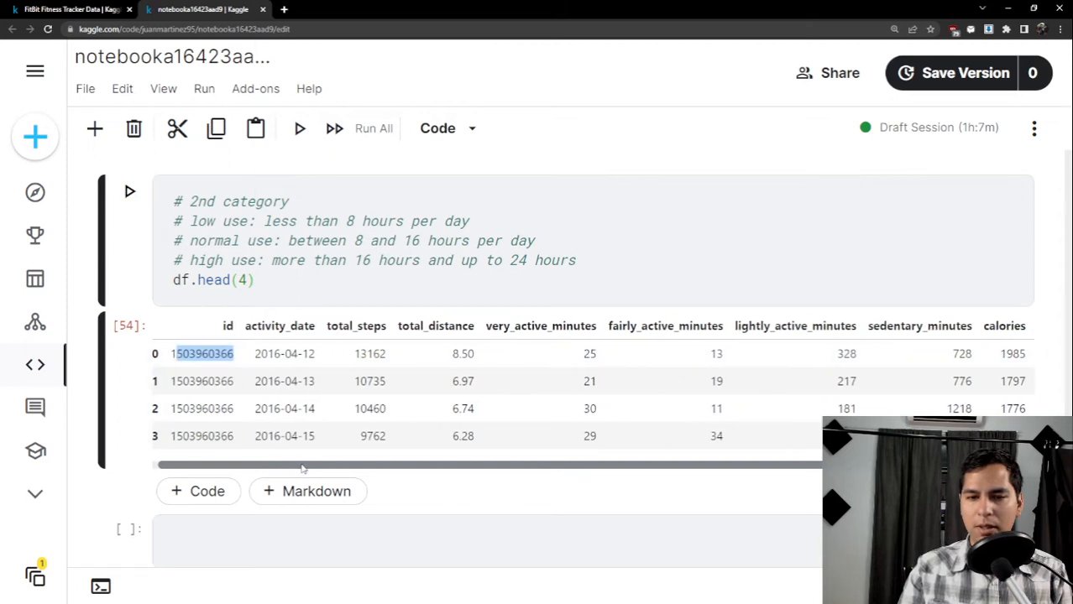
mouse_move(294, 466)
left_mouse_down()
mouse_move(394, 463)
mouse_move(294, 464)
left_mouse_up()
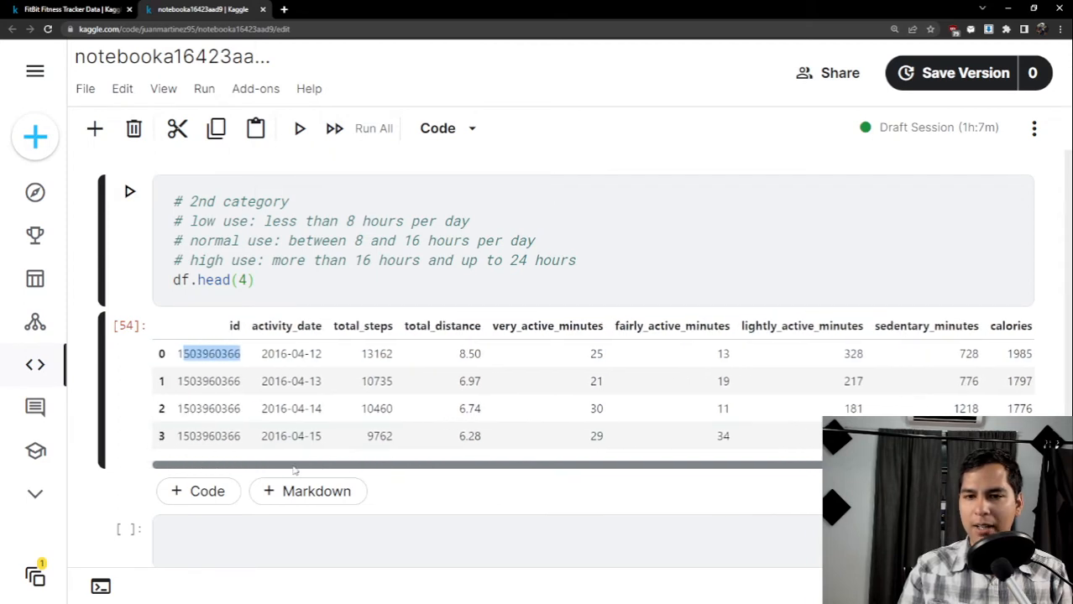
scroll(295, 465, "up", 6)
scroll(391, 264, "up", 3)
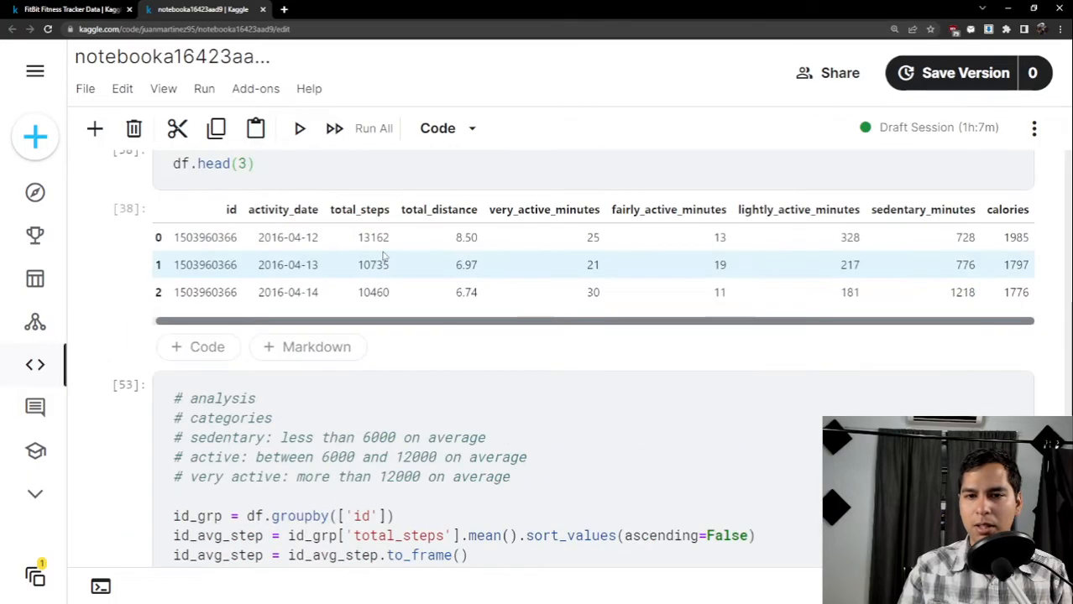
scroll(412, 292, "down", 8)
scroll(458, 282, "down", 2)
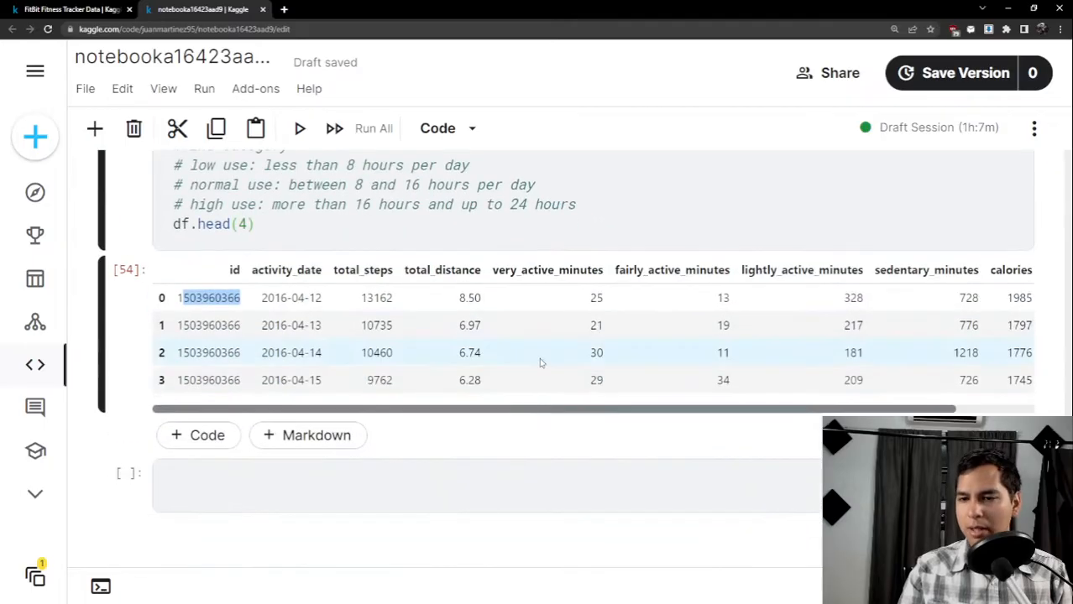
Review the df.head(4) output columns and the code that maps activity levels onto df['id'].
scroll(286, 329, "right", 2)
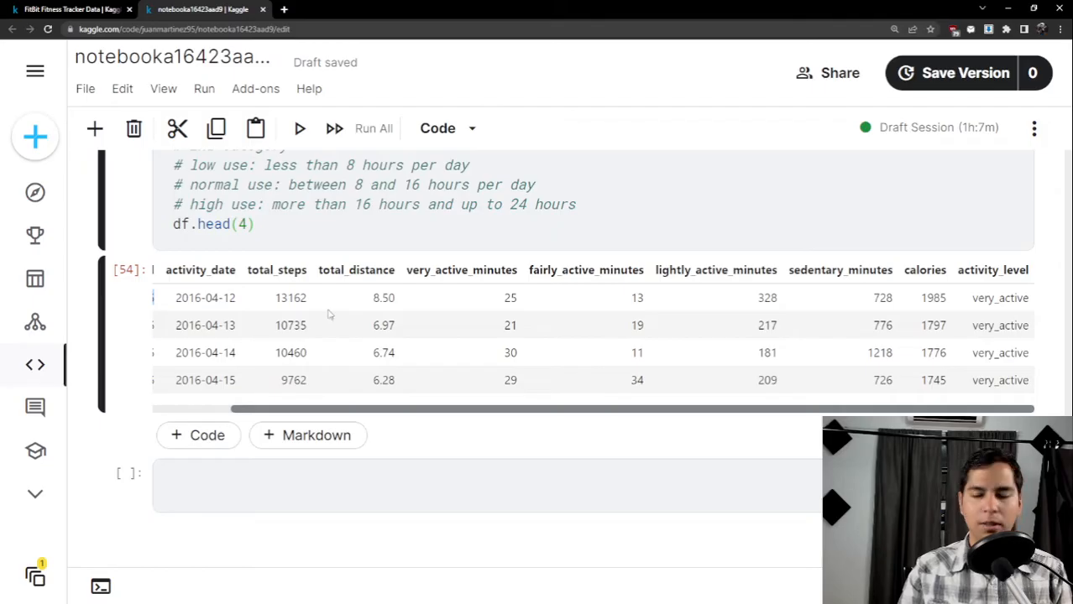
scroll(378, 394, "left", 2)
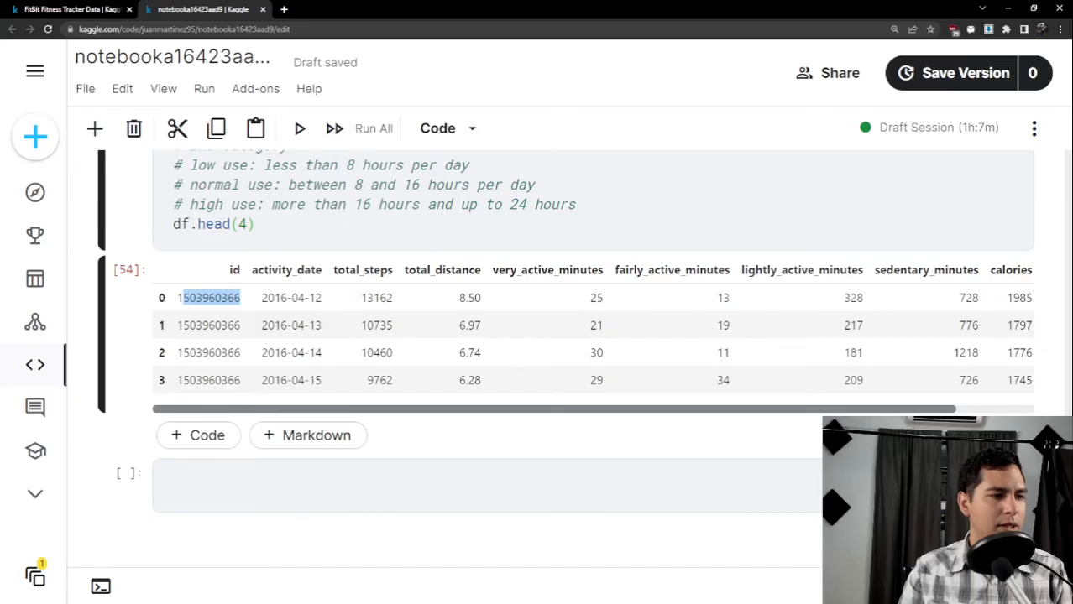
scroll(425, 281, "up", 5)
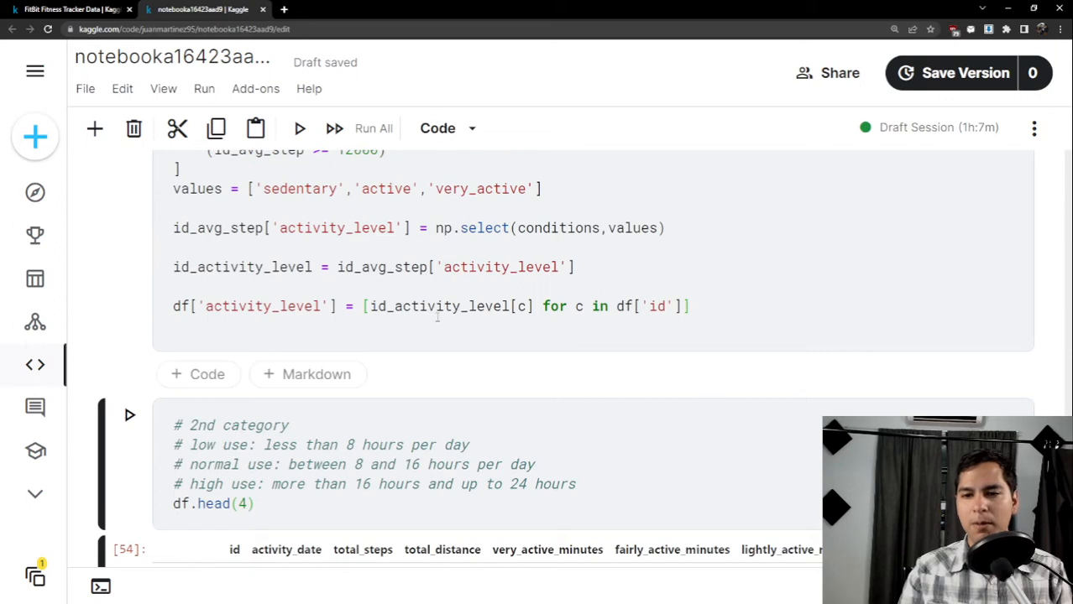
scroll(407, 289, "up", 2)
scroll(408, 288, "down", 2)
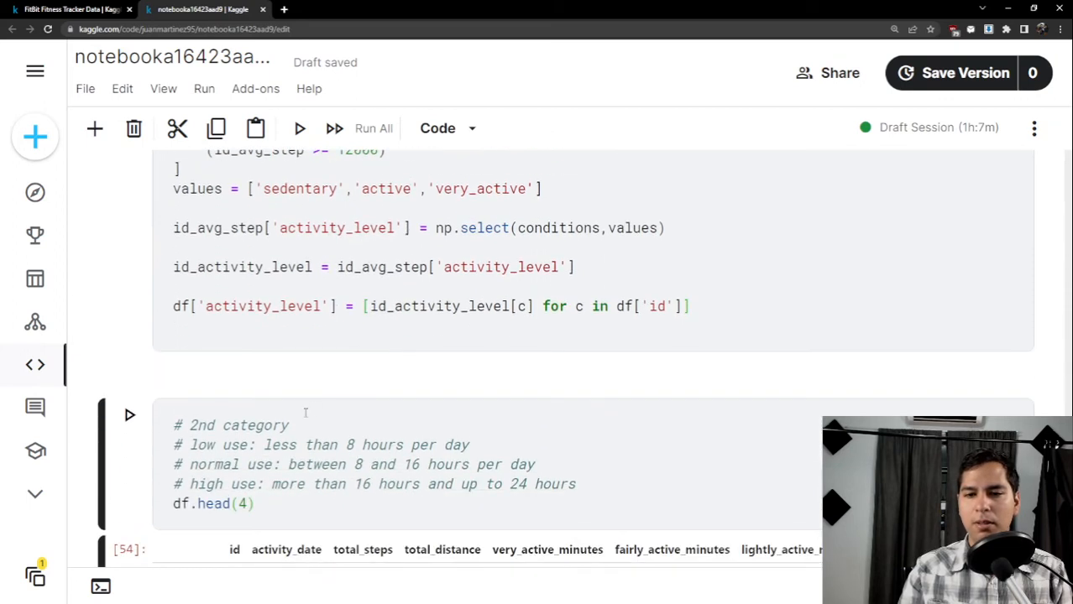
scroll(386, 411, "down", 2)
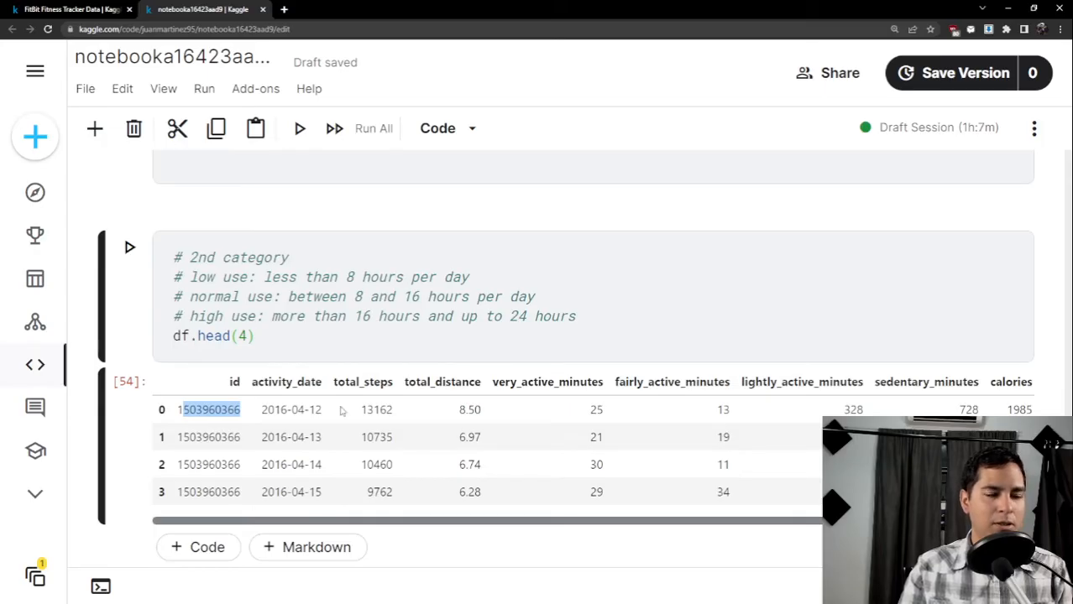
scroll(330, 442, "down", 2)
scroll(285, 418, "up", 1)
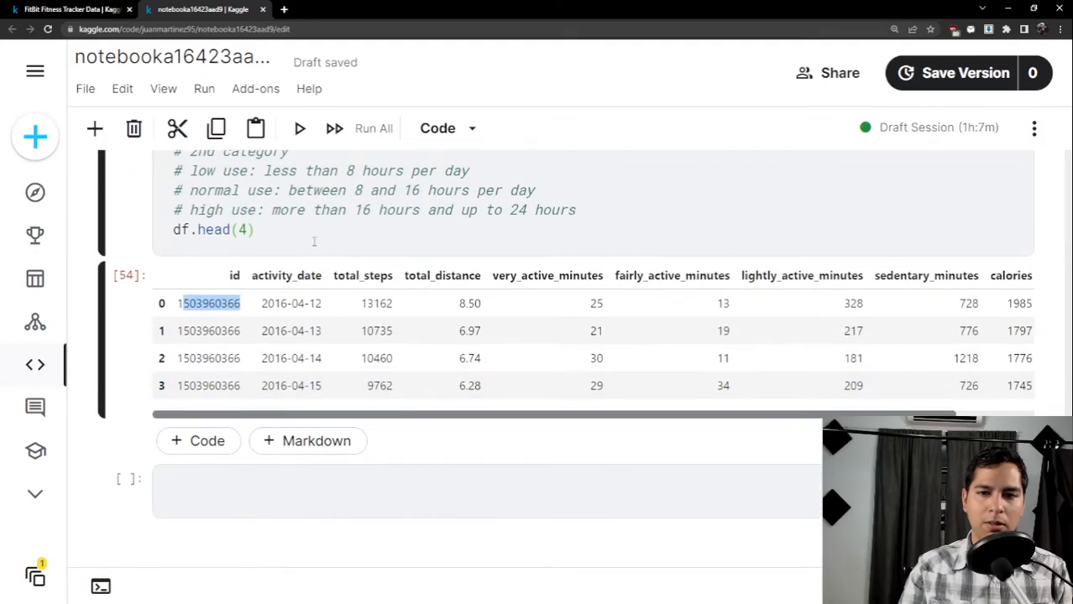
Clear the 2nd category comments and df.head(4) from the cell.
left_click_drag(255, 230, 38, 158)
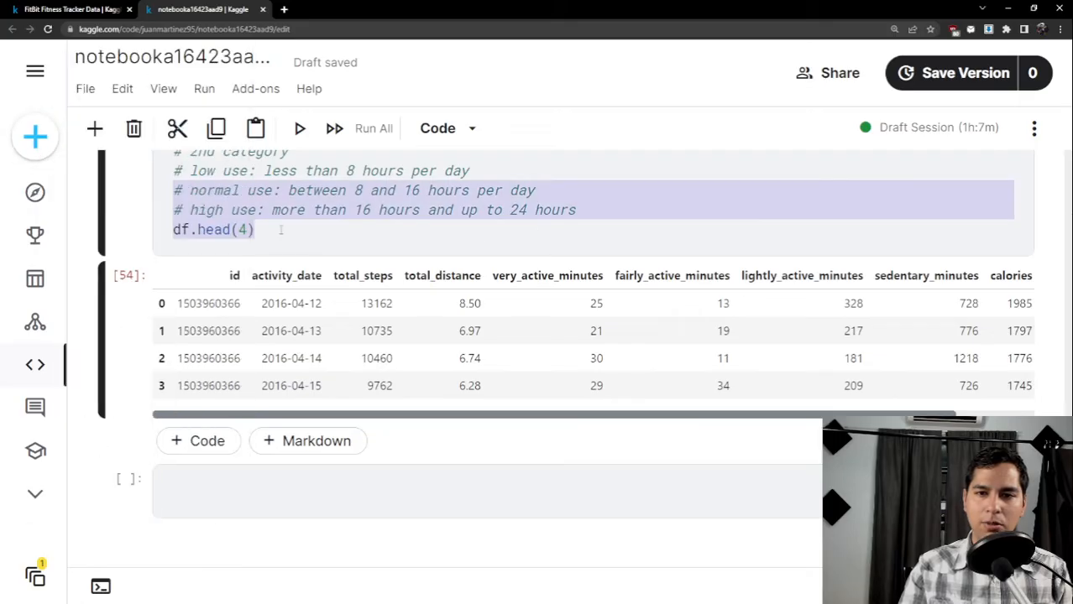
scroll(283, 243, "up", 3)
left_click_drag(275, 396, 136, 334)
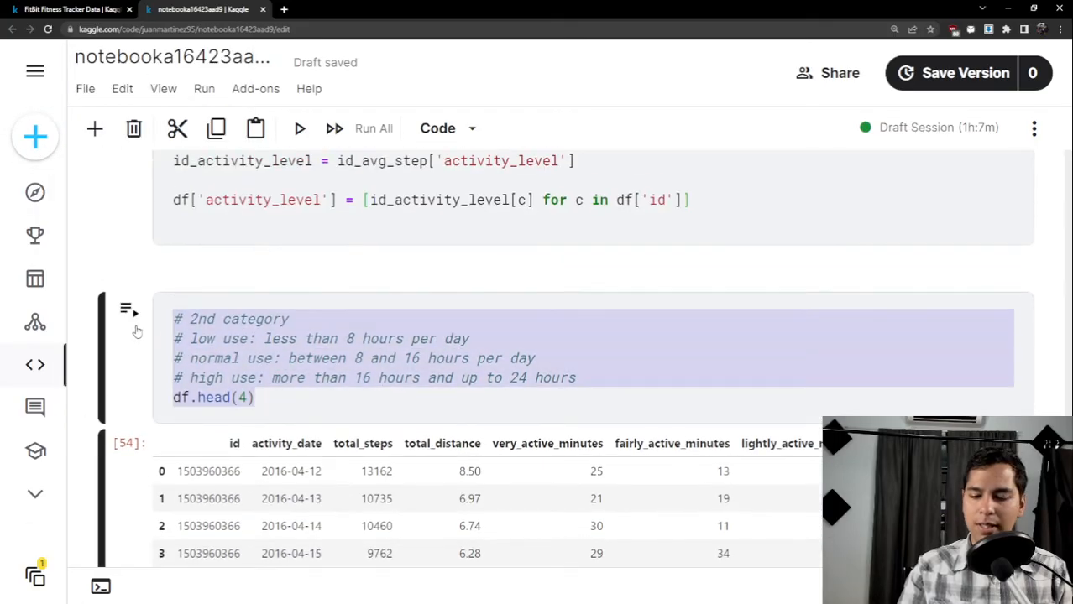
key("BackSpace")
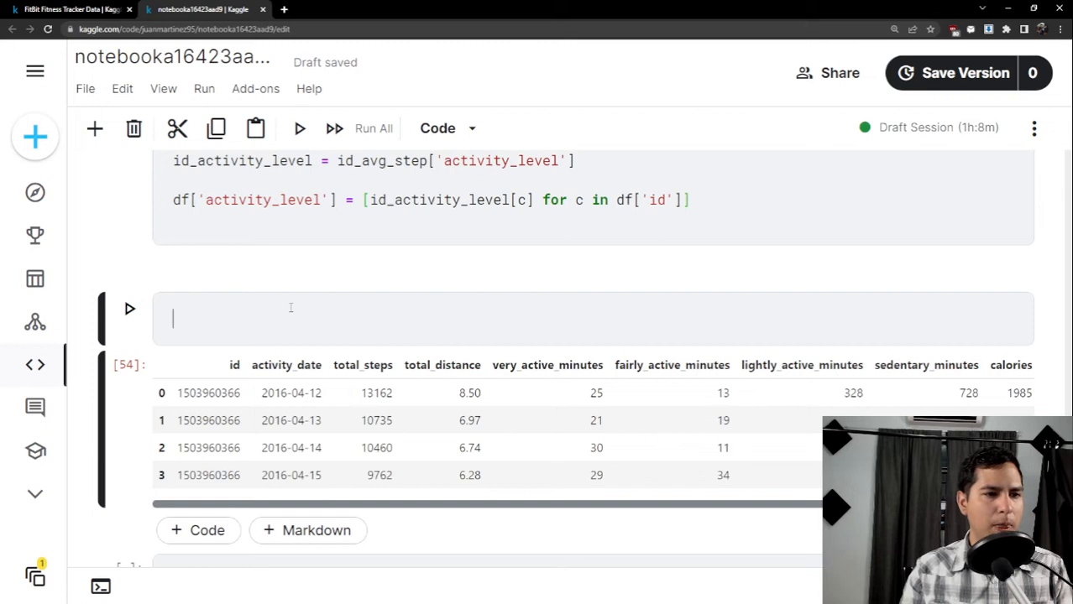
Count the distinct users by running df['id'].nunique() in the emptied cell, and highlight the result.
type("df[")
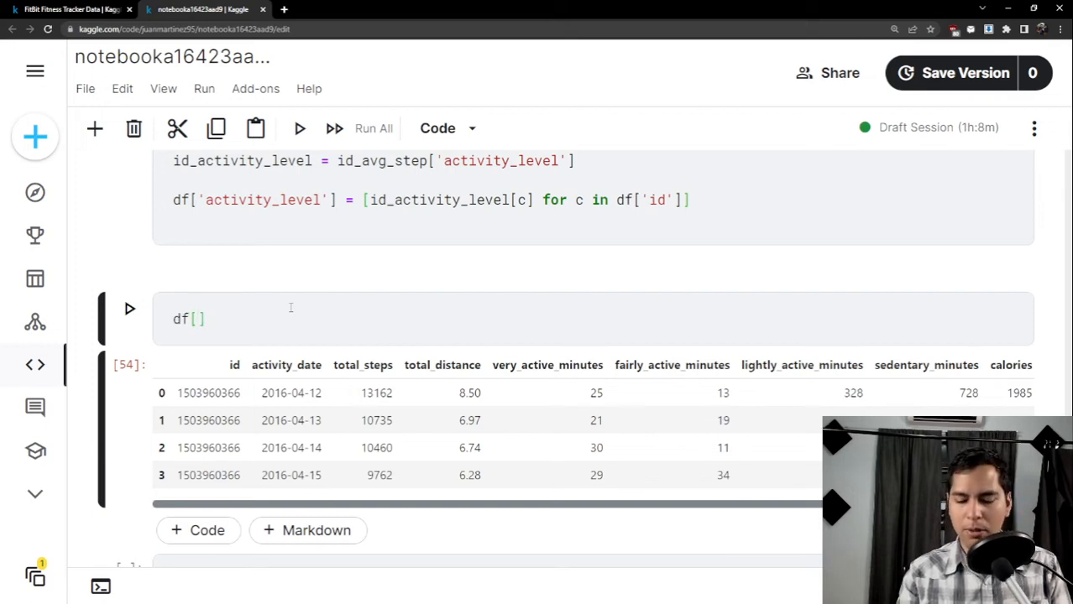
type("'")
key("BackSpace")
type("id")
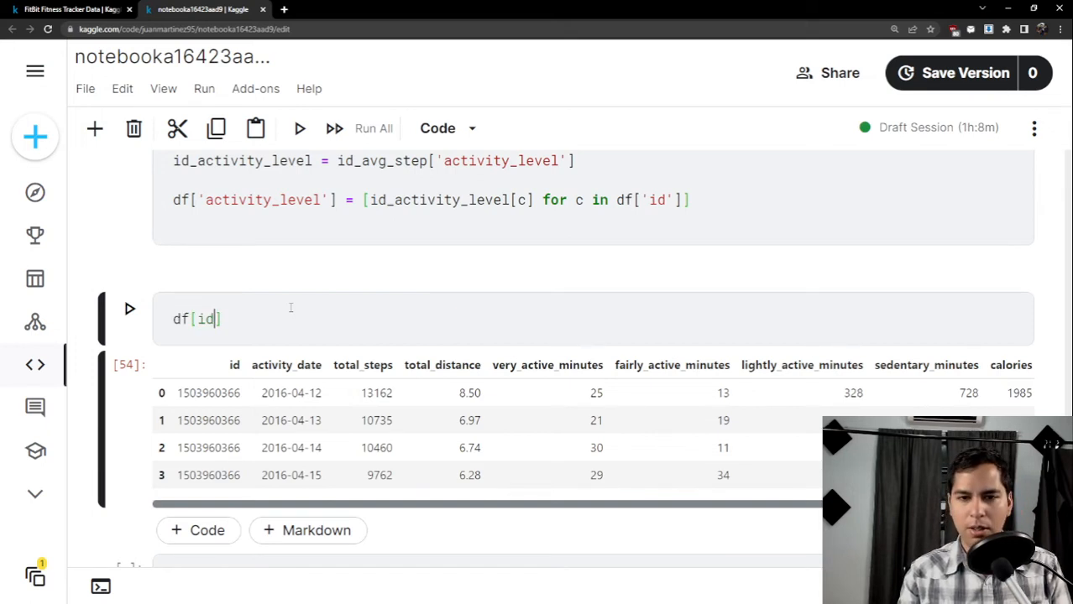
key("ctrl+shift+Left")
key("BackSpace")
type("'id']")
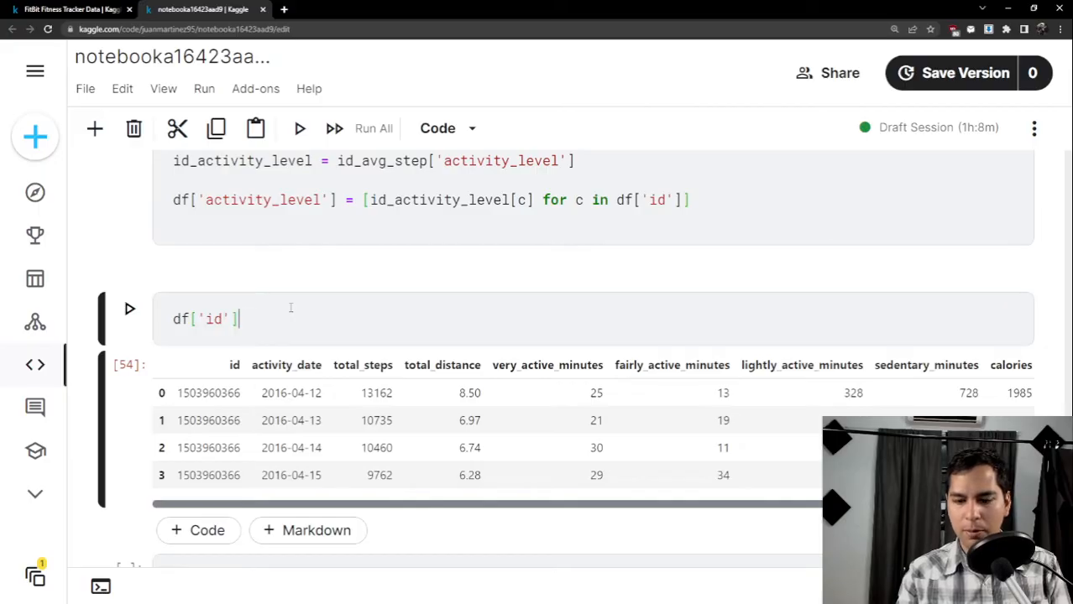
type(".nu")
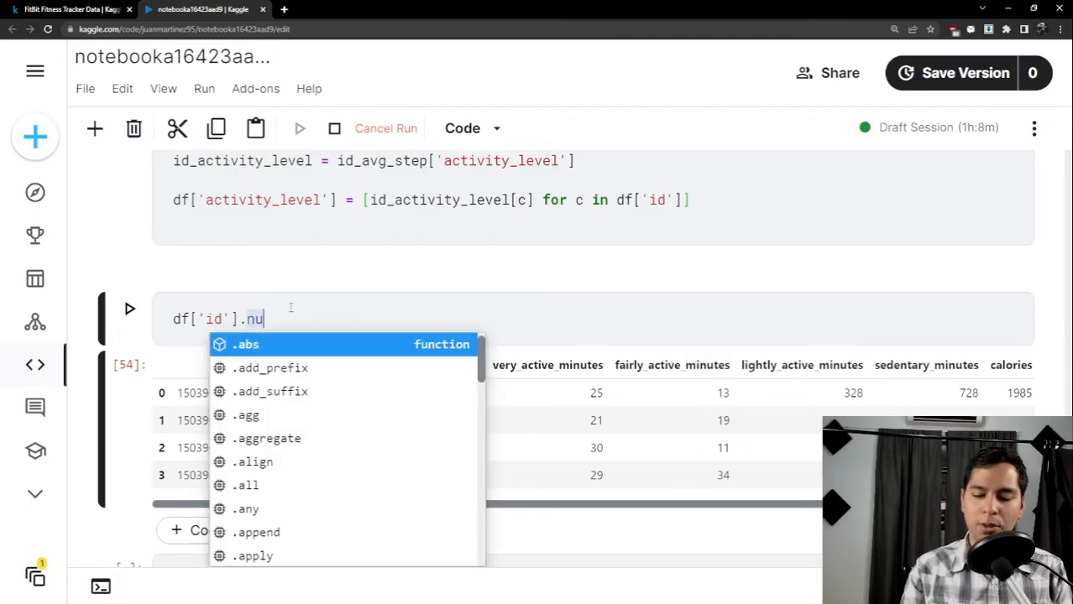
type("nique")
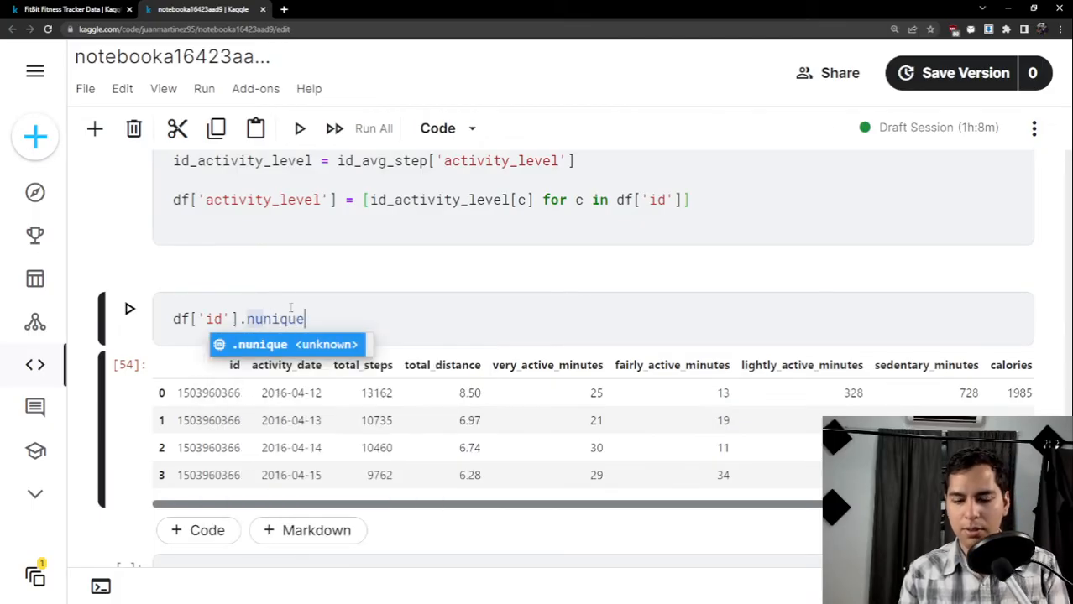
type("(")
key("shift+Return")
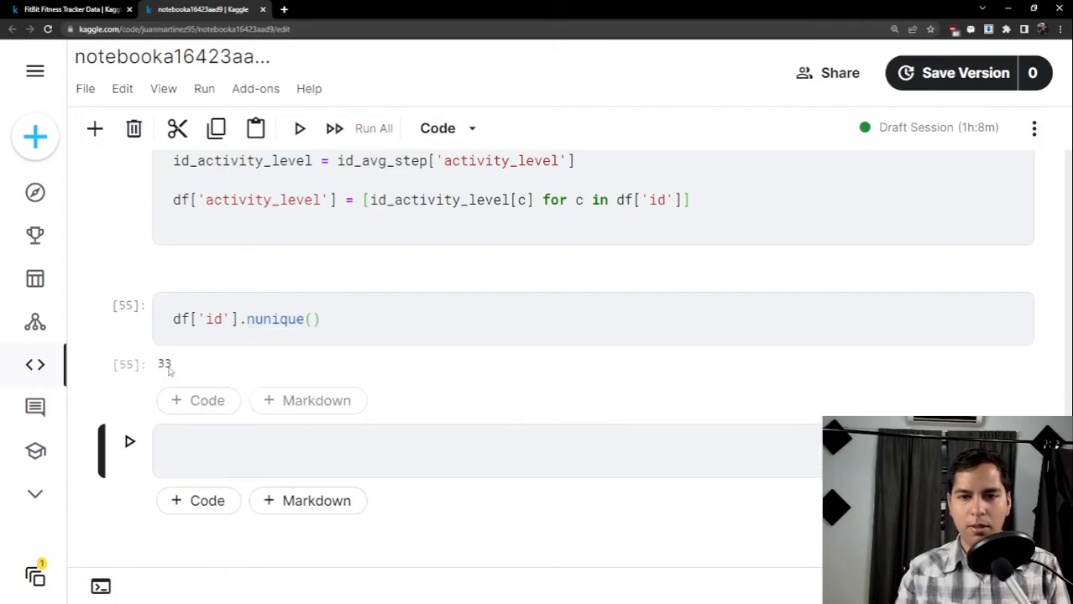
double_click(164, 364)
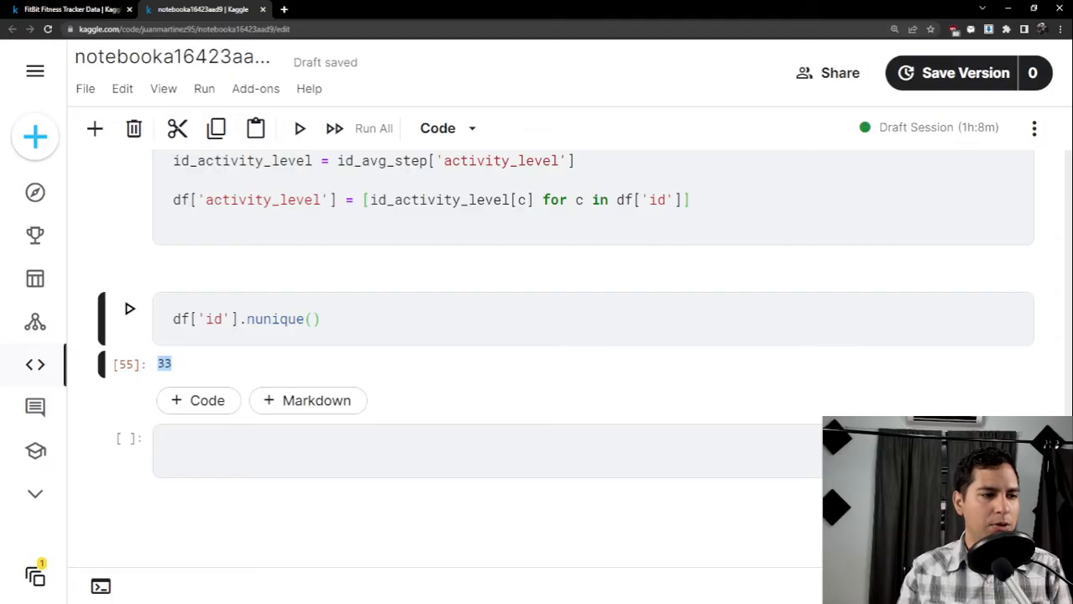
Replace the cell's code with df['activity_date'].nunique(), run it to count the distinct dates, and highlight the result.
triple_click(333, 321)
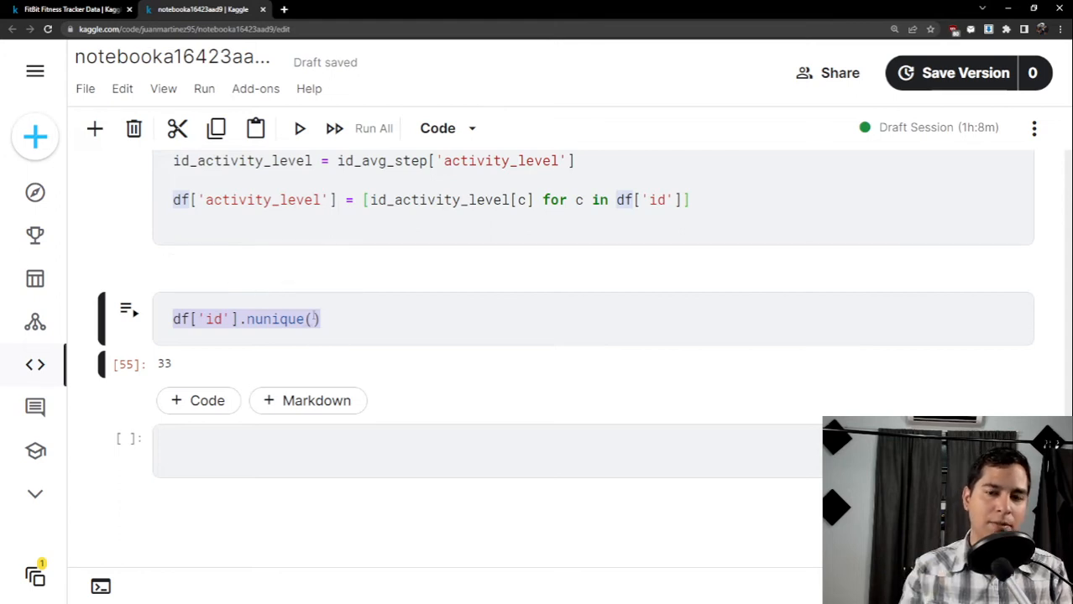
key("BackSpace")
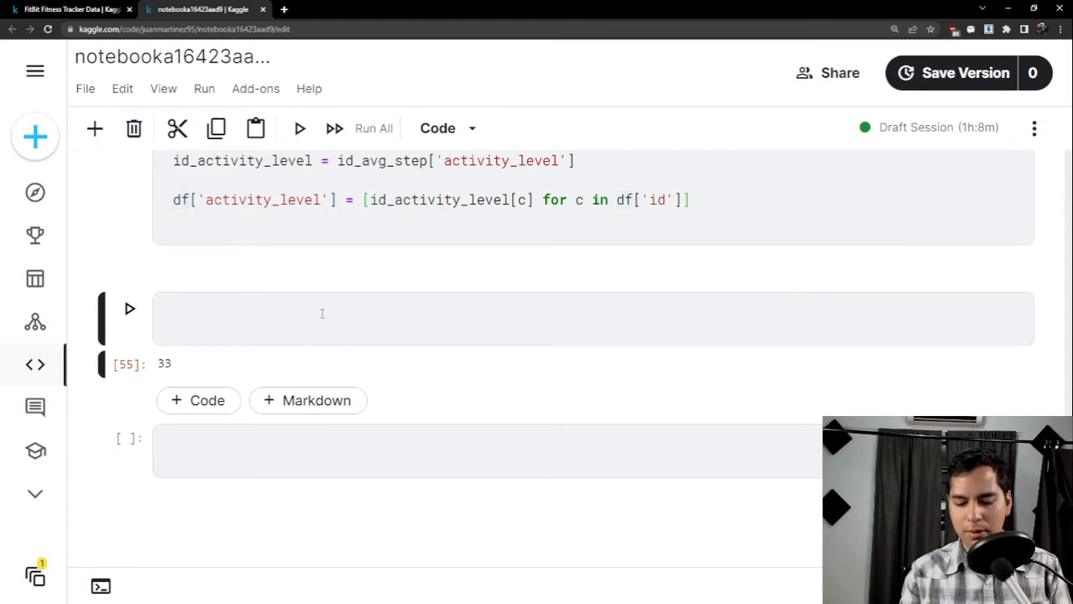
type("df['")
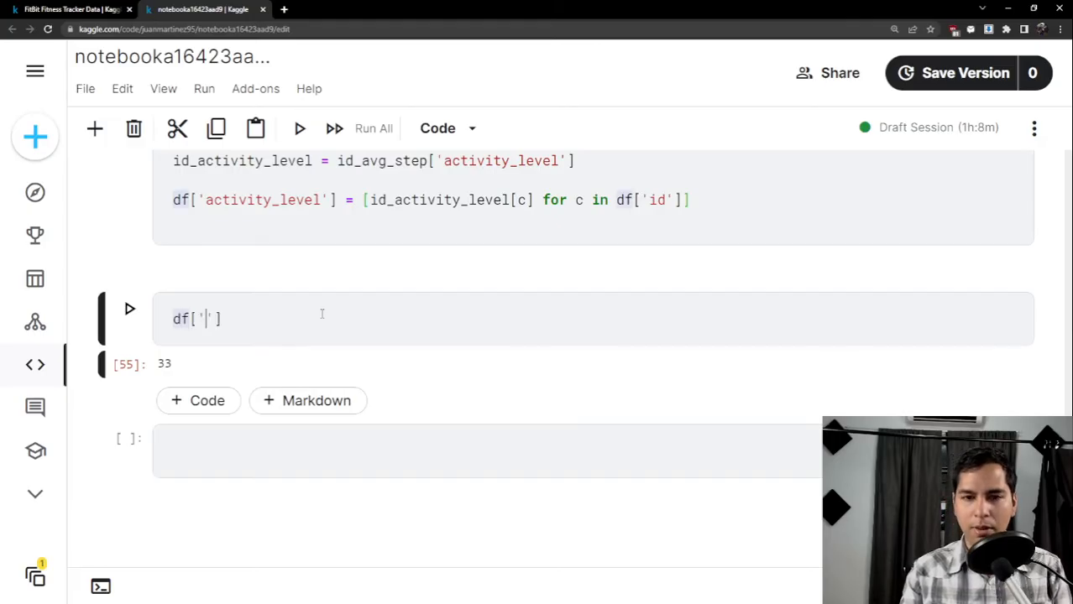
type("activit")
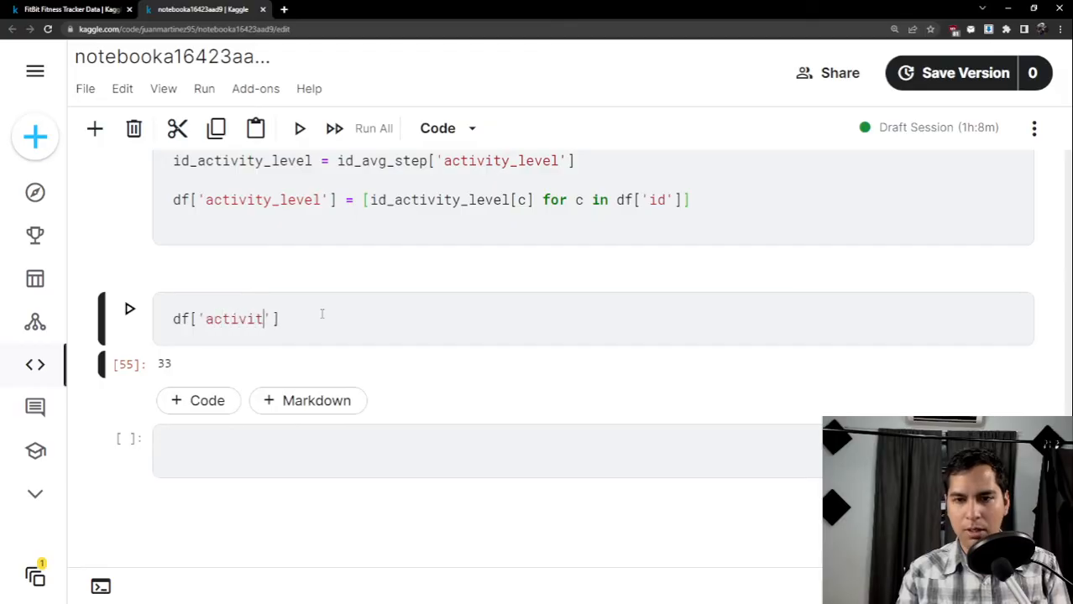
type("y_date")
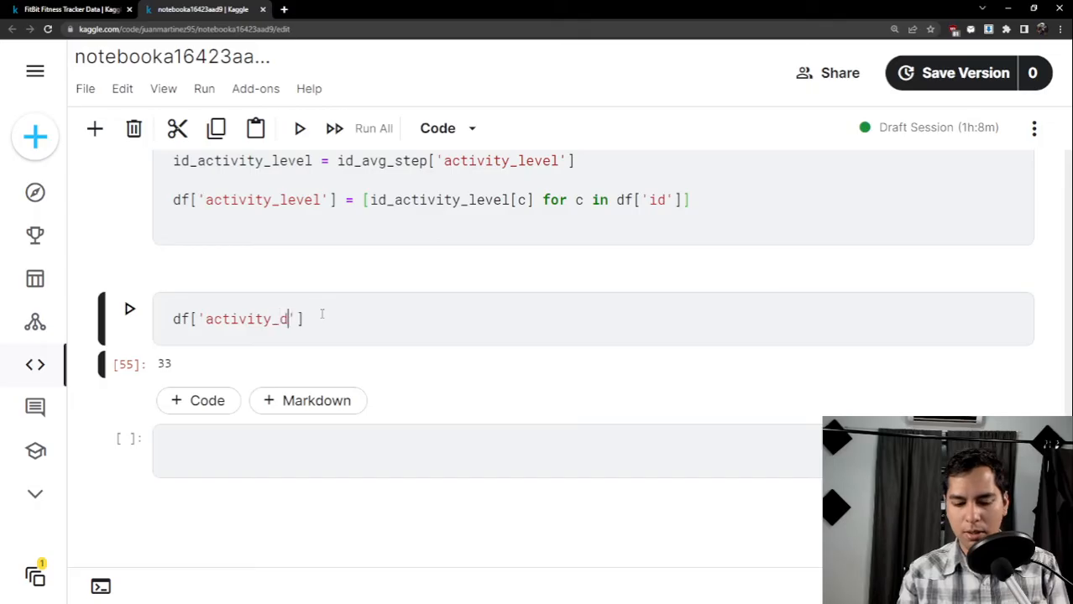
type("'].nunq")
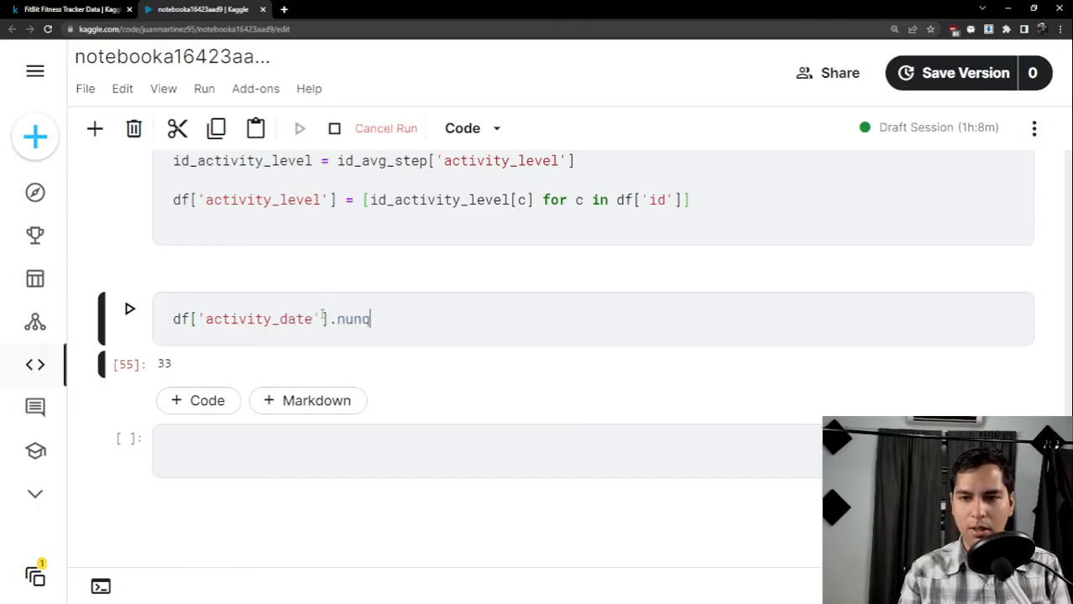
key("BackSpace")
type("ique(")
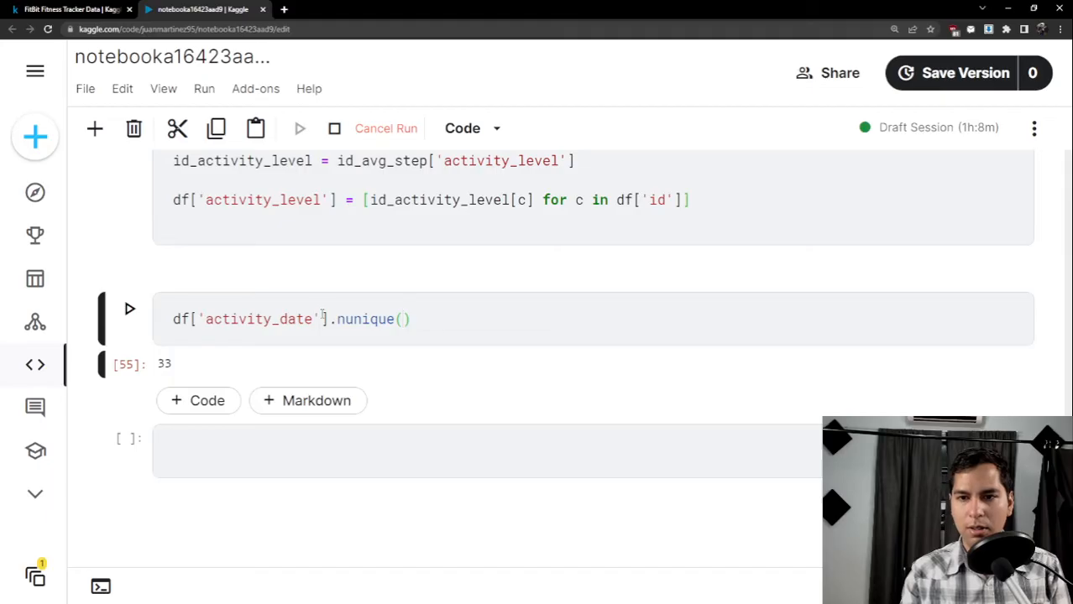
key("shift+Return")
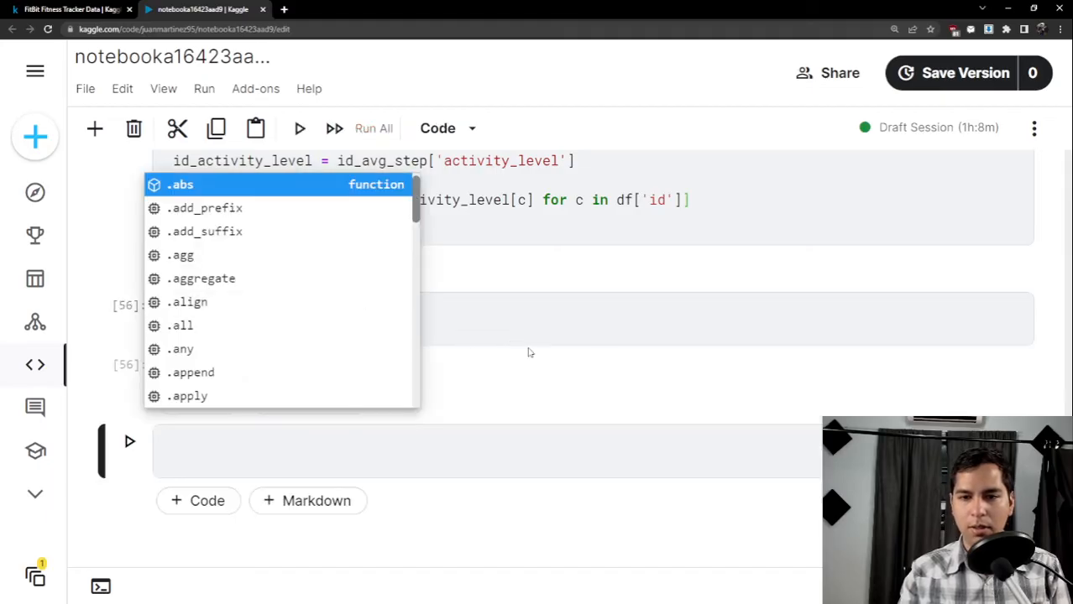
left_click(612, 354)
left_click_drag(179, 364, 157, 364)
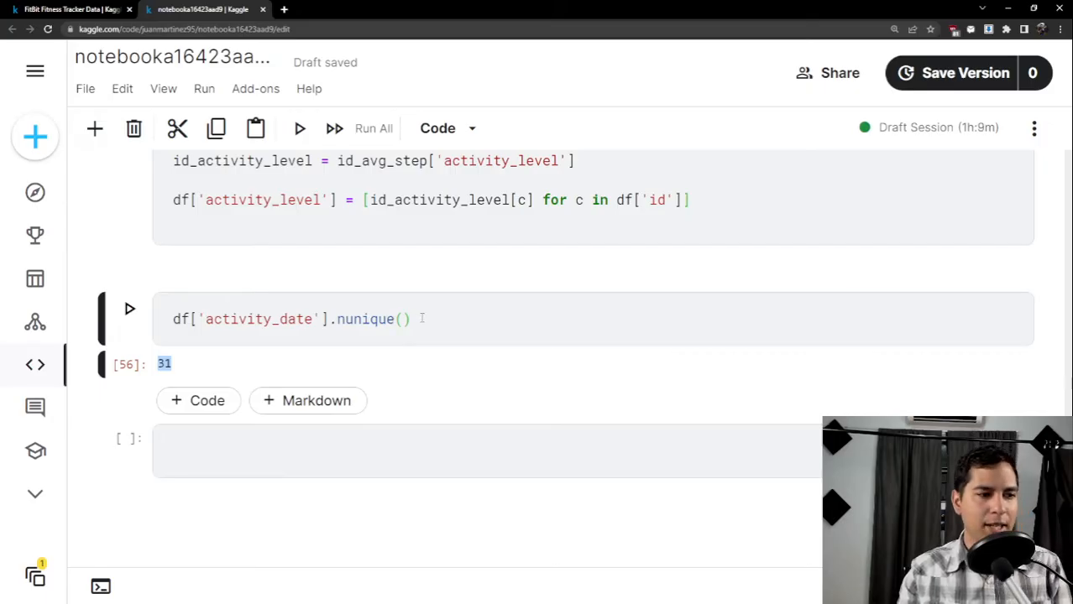
Replace the activity_date unique-count code with df['id'].value_counts() and run the cell.
left_click_drag(422, 318, 170, 319)
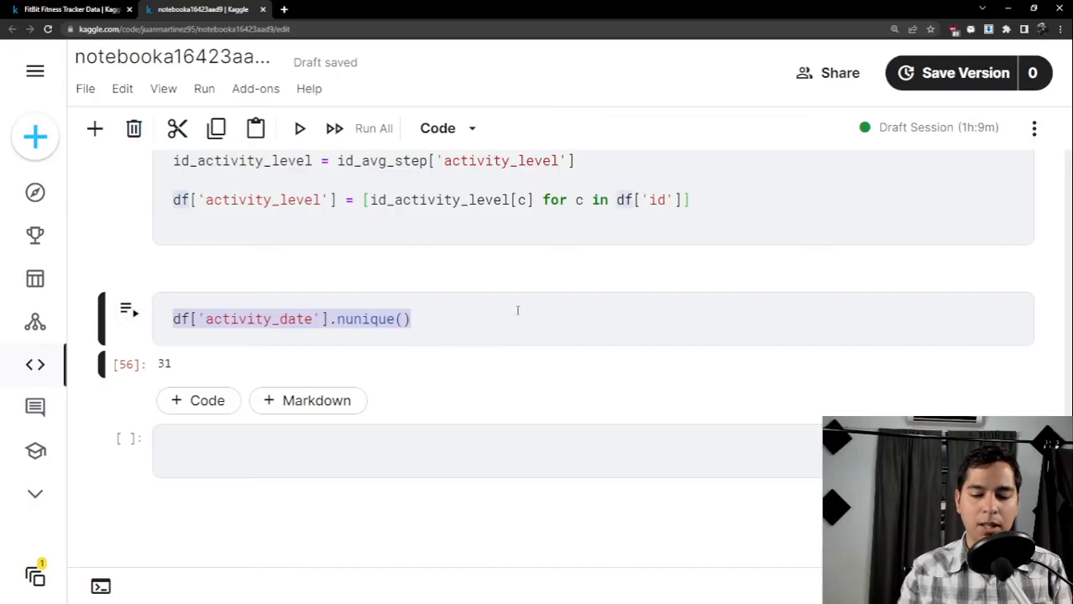
key("BackSpace")
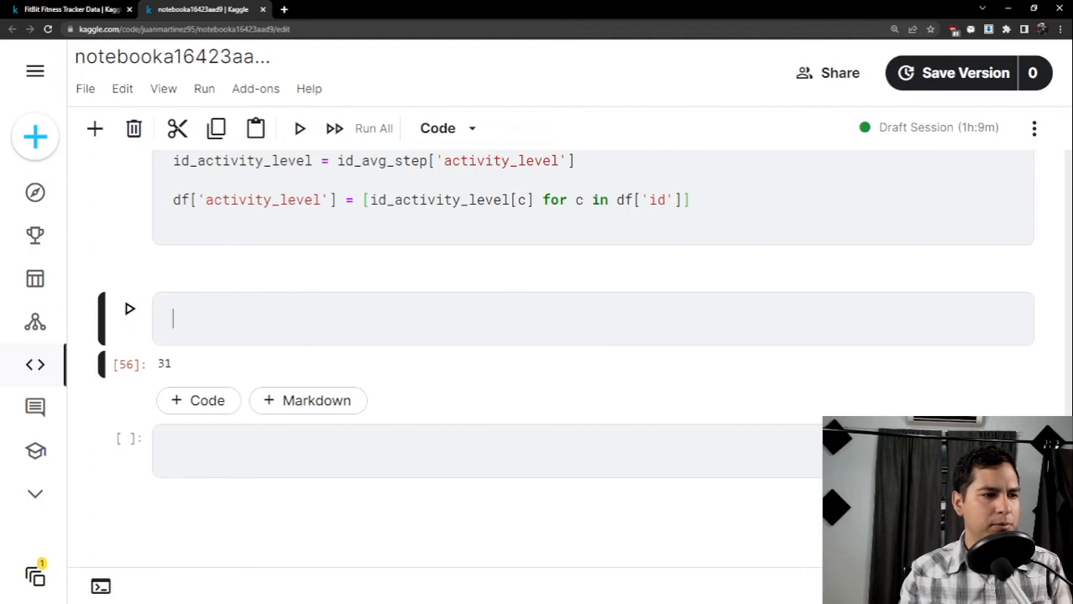
type("df")
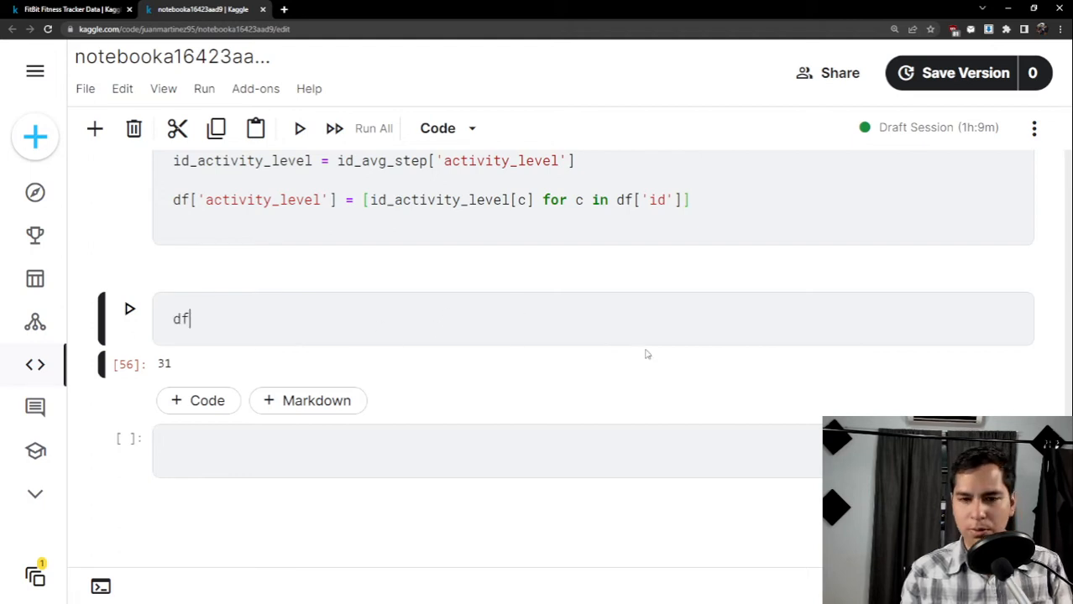
type("['id']")
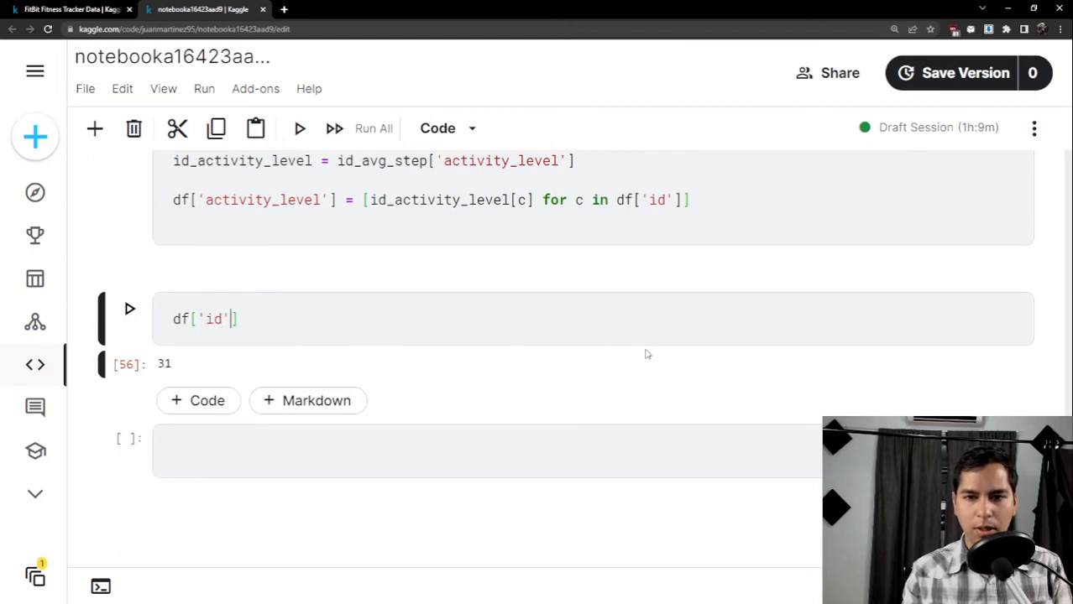
type(".veal")
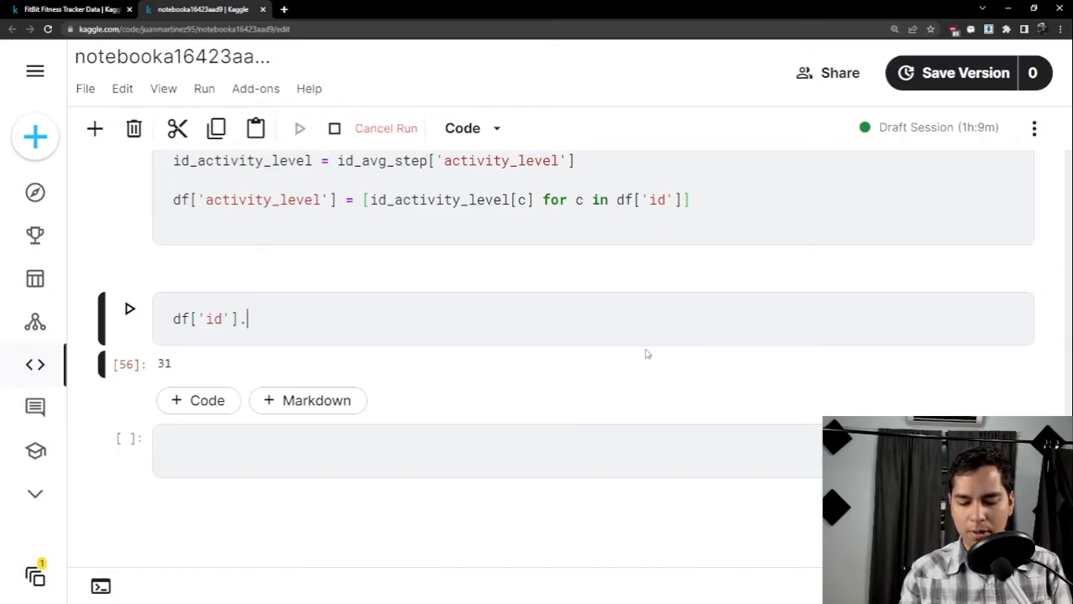
key("BackSpace")
key("BackSpace")
key("BackSpace")
type("alues")
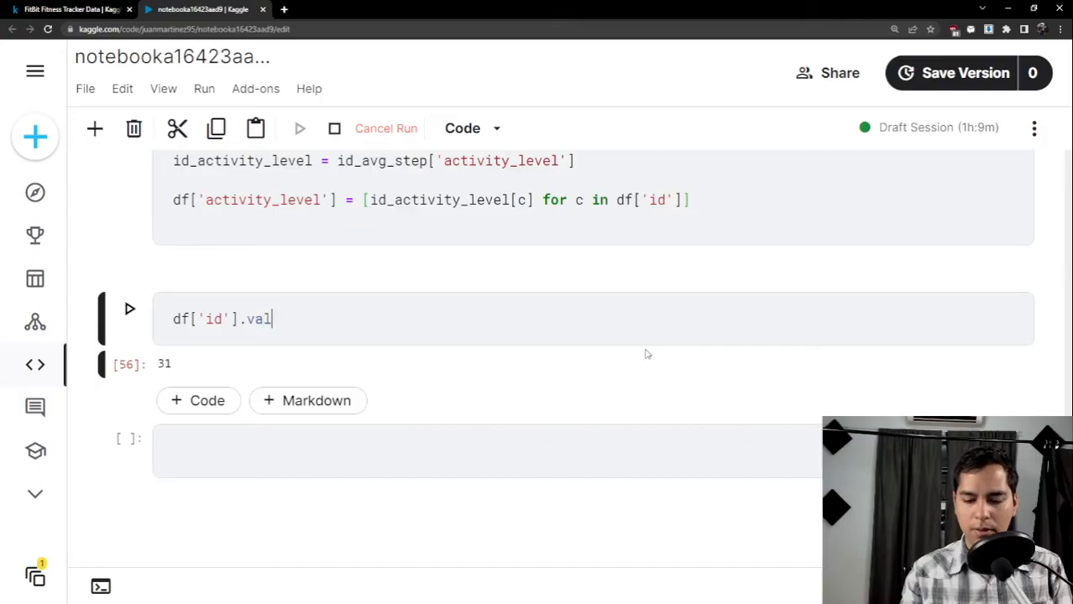
key("BackSpace")
key("BackSpace")
type("e_counts(")
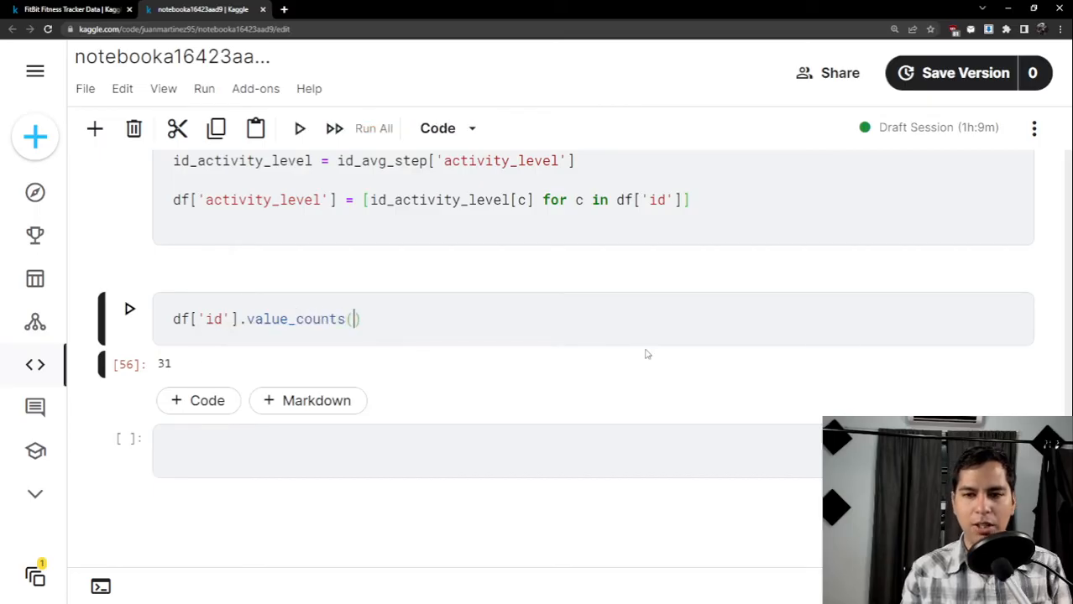
key("shift+Return")
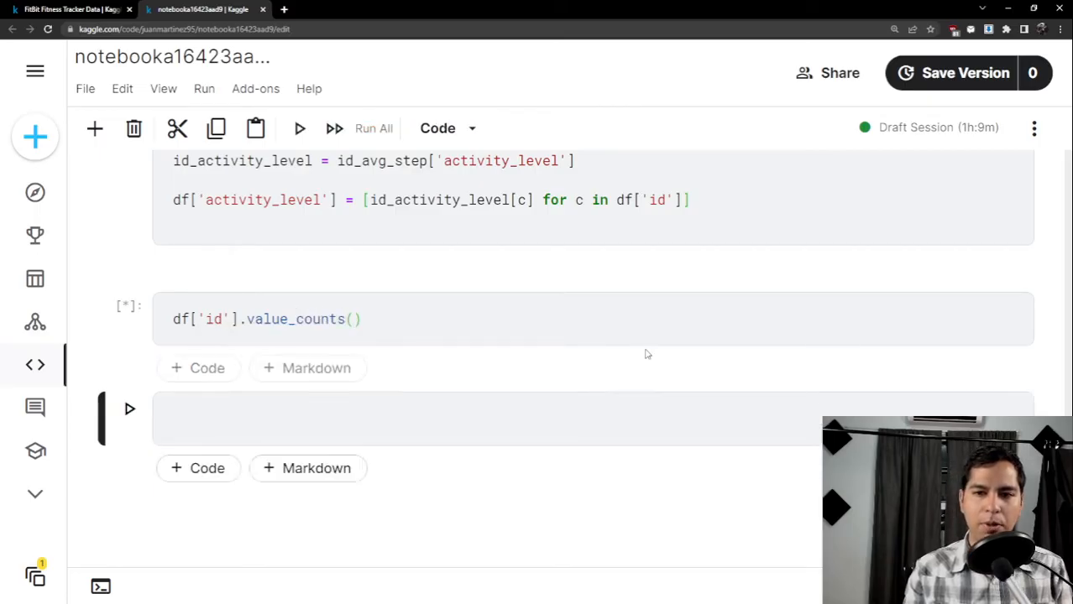
Examine the number of records per id in the value counts output, comparing the fullest ids with the least recorded ones.
scroll(398, 317, "down", 4)
scroll(283, 280, "down", 2)
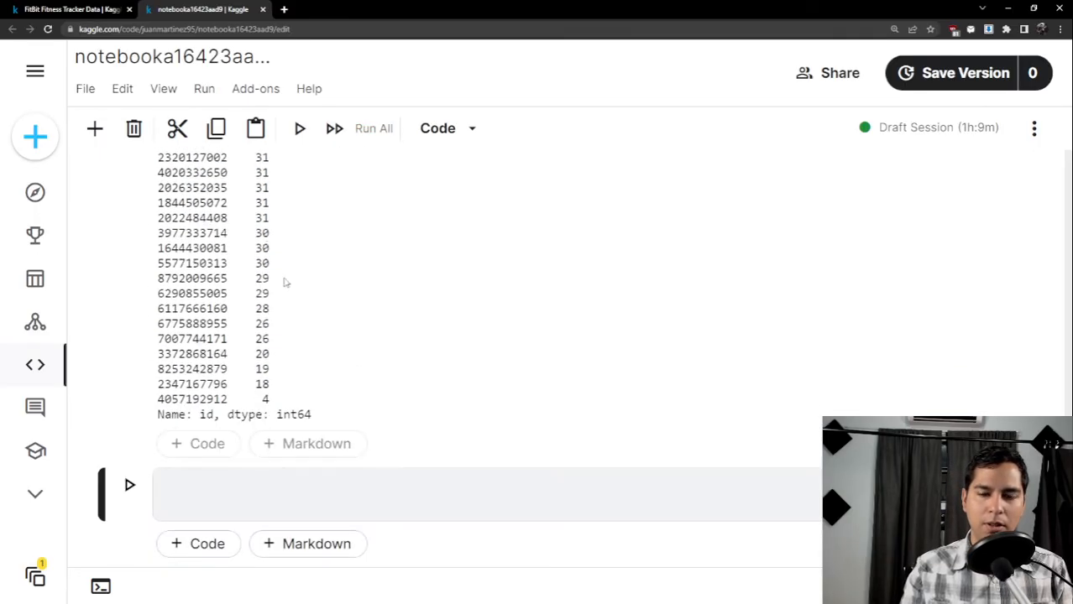
scroll(283, 281, "up", 5)
left_click(165, 313)
left_click_drag(164, 313, 254, 311)
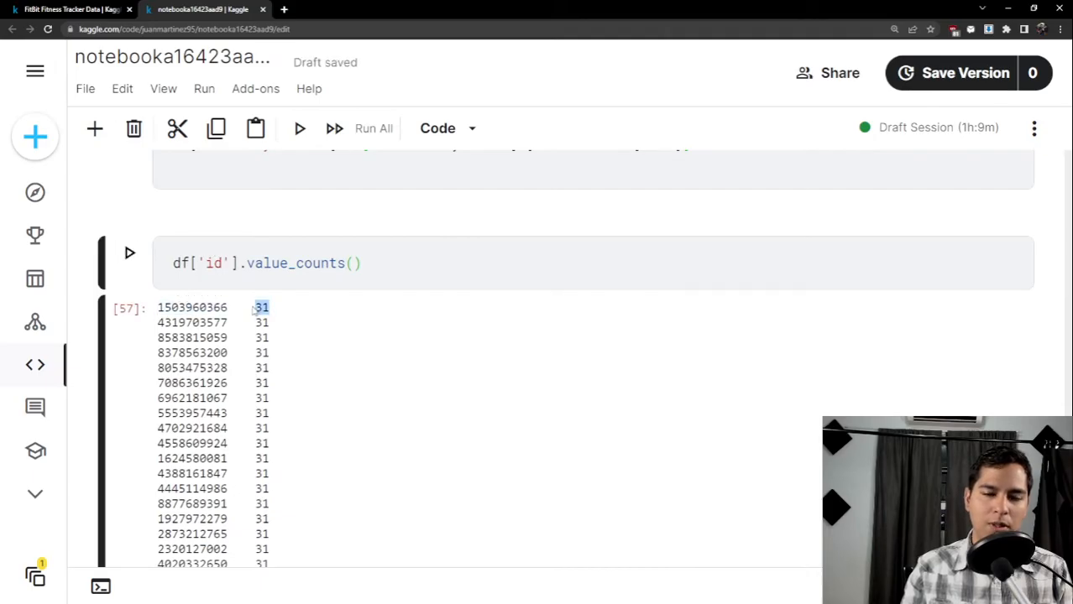
scroll(279, 263, "down", 1)
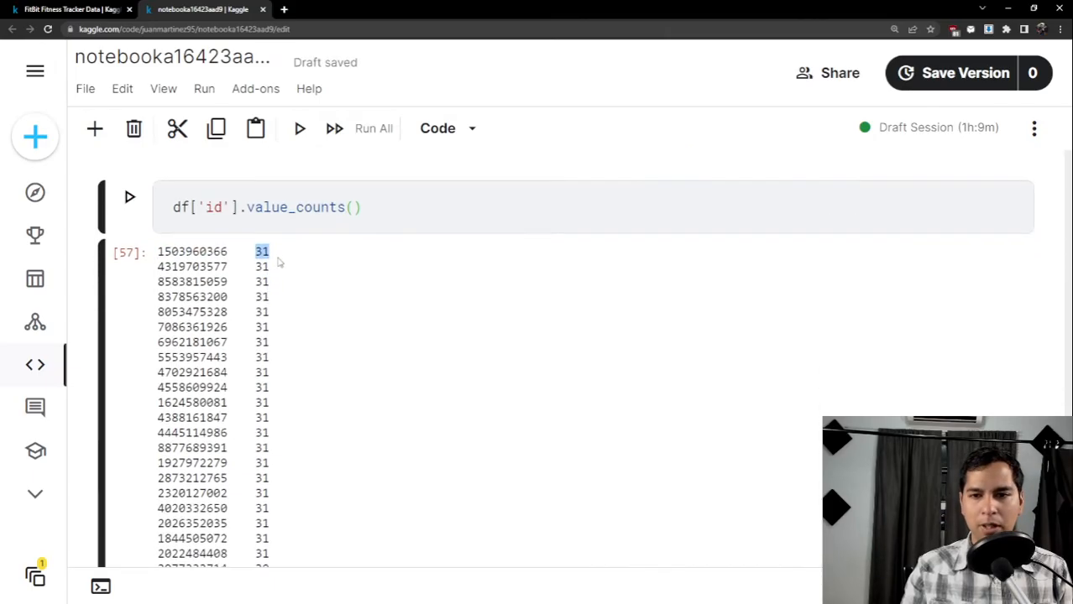
left_click_drag(277, 260, 158, 250)
scroll(257, 299, "down", 3)
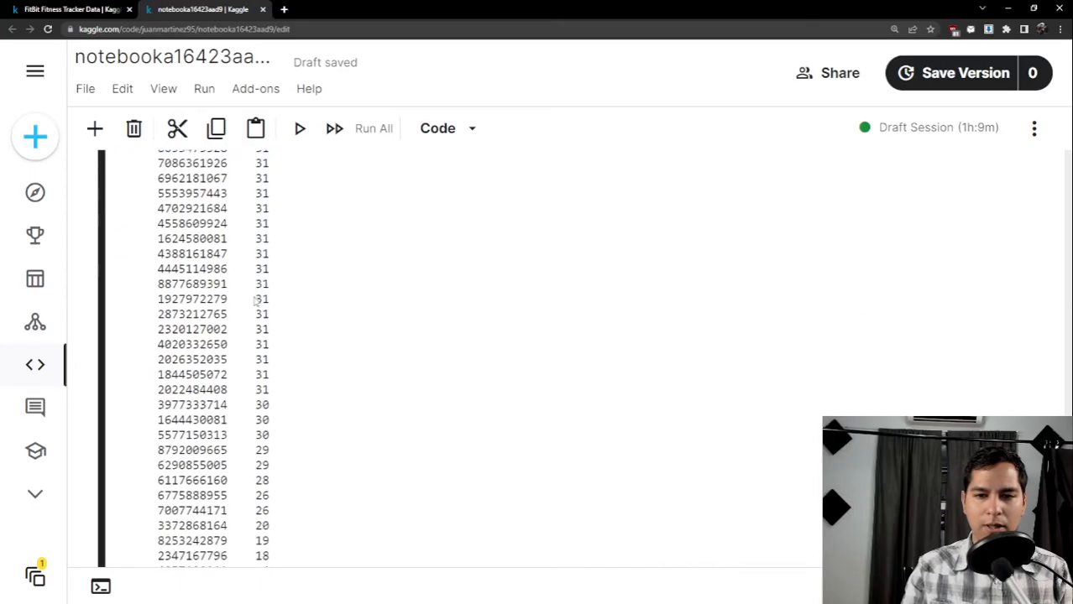
scroll(277, 319, "down", 4)
left_click_drag(272, 344, 157, 345)
left_click(272, 346)
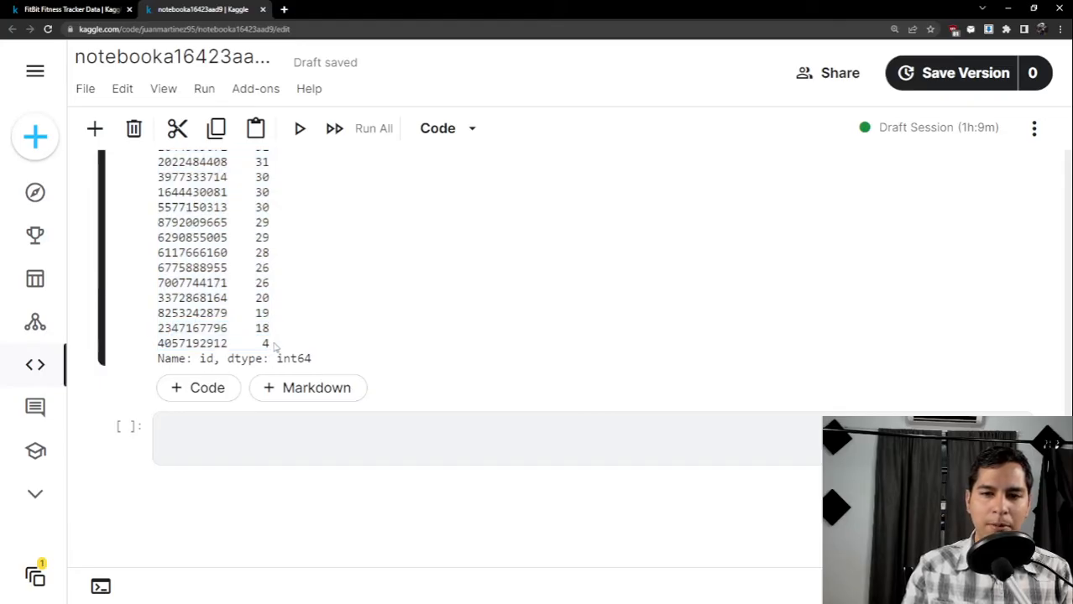
left_click_drag(273, 347, 158, 343)
scroll(277, 353, "up", 2)
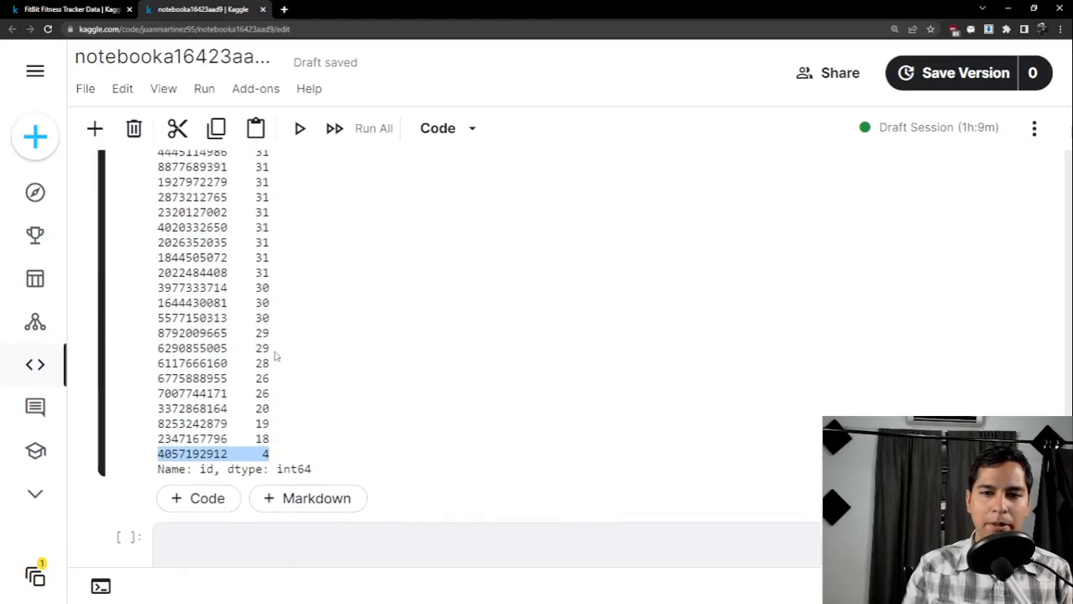
left_click_drag(279, 445, 158, 450)
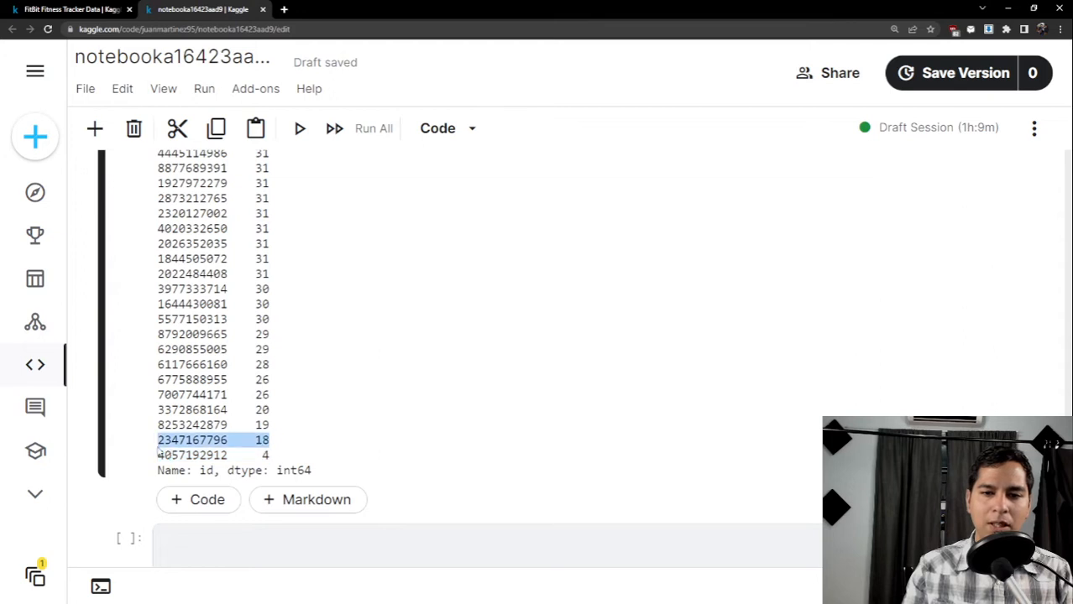
Enter df.describe() in the empty cell below the value counts and run it.
scroll(265, 400, "down", 2)
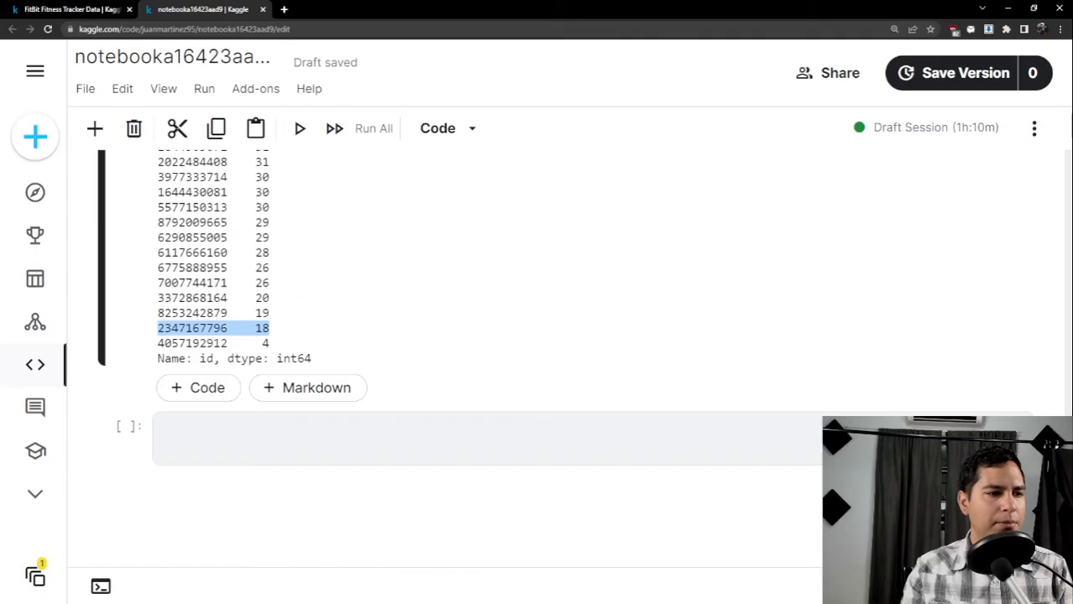
left_click(351, 425)
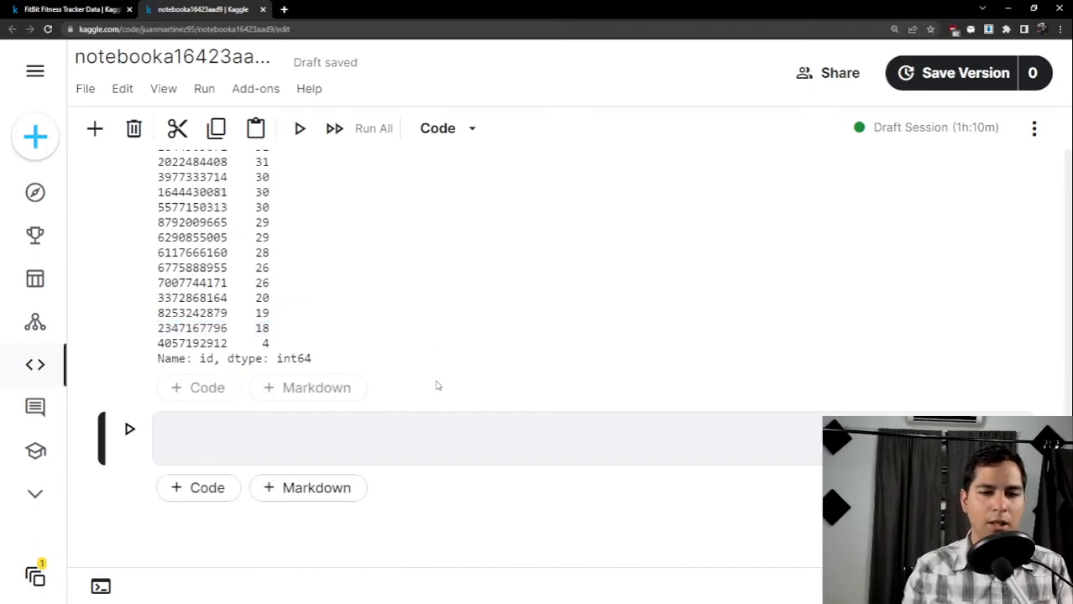
type("df.descrive")
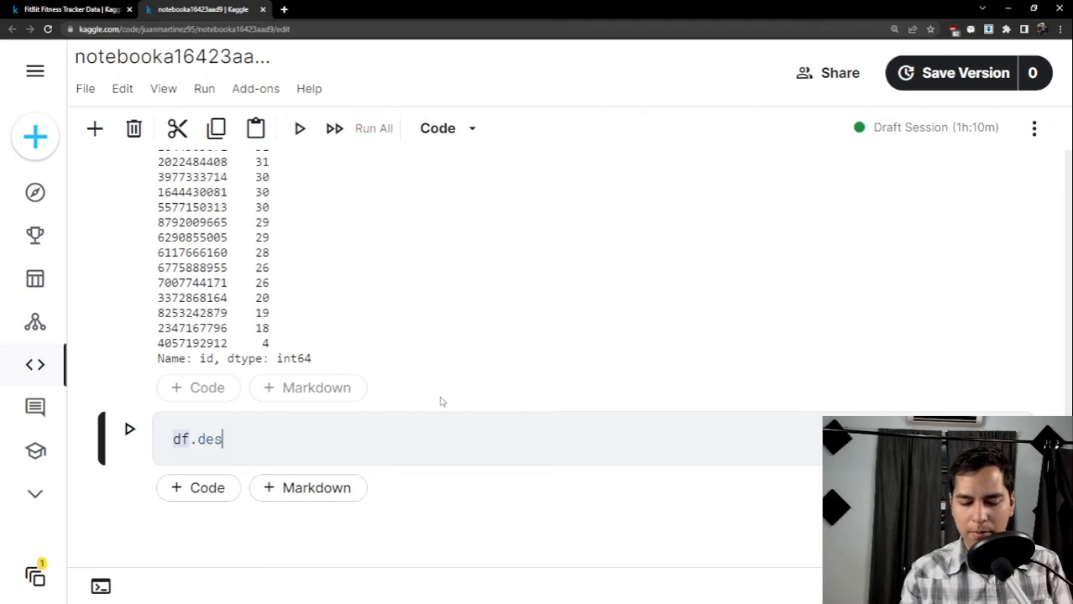
key("BackSpace")
key("BackSpace")
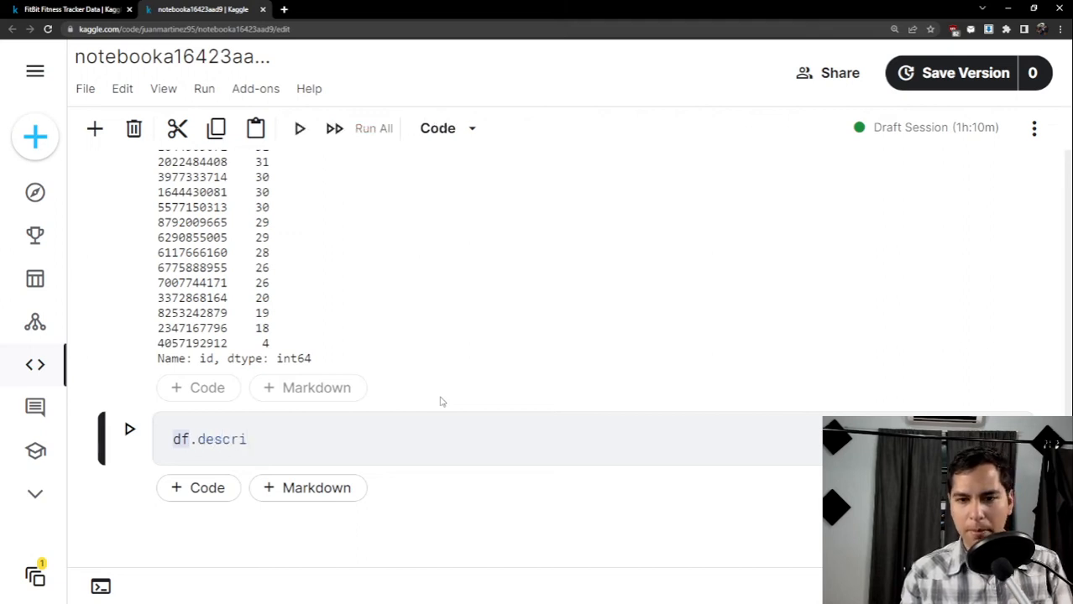
type("be(")
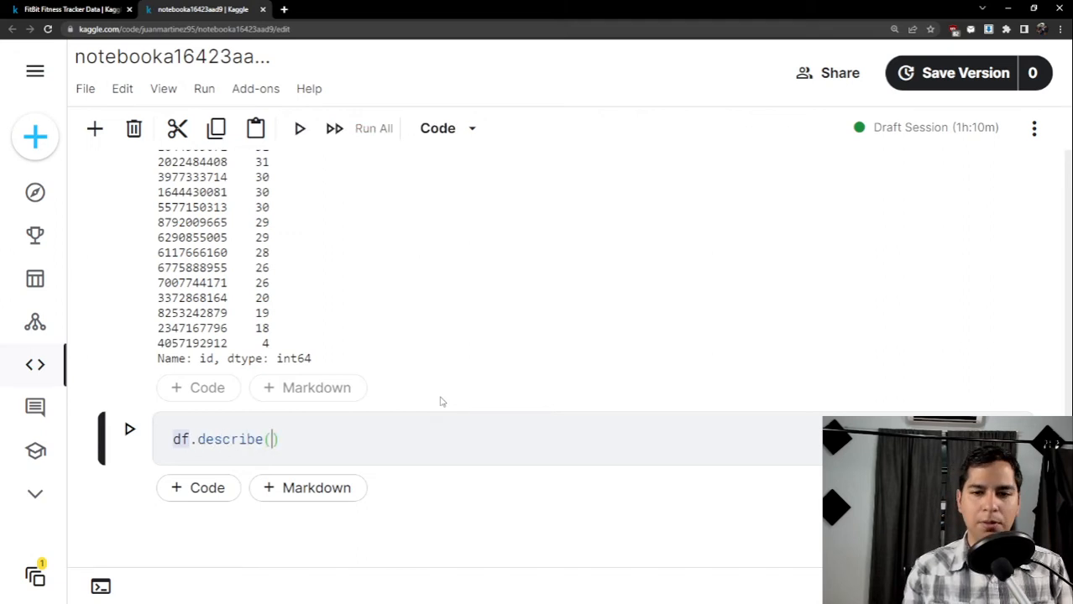
key("shift+Return")
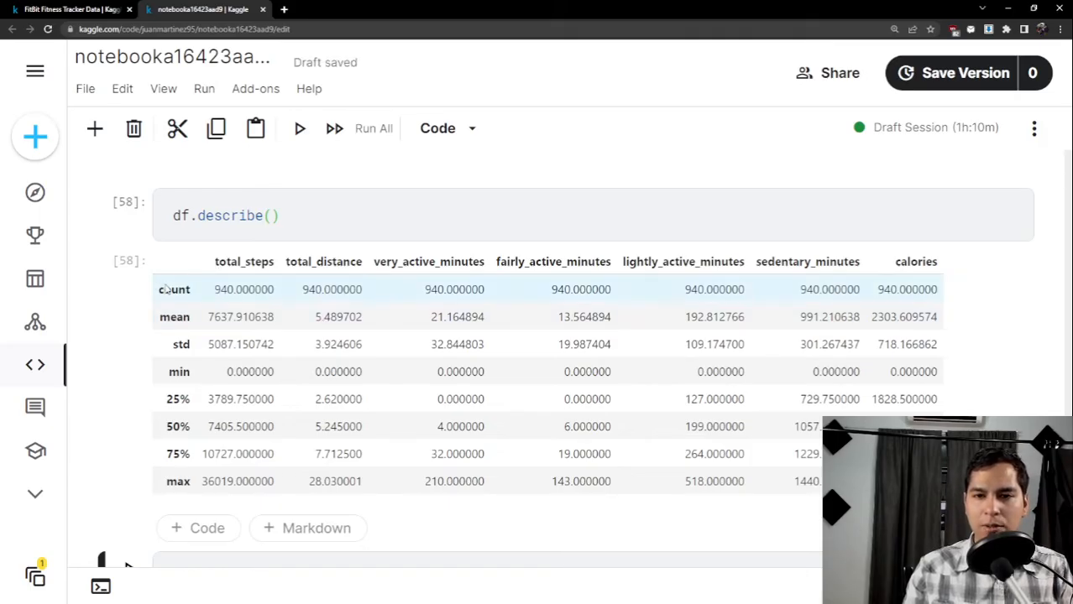
Examine the count, mean, std and min rows of the summary statistics, including steps, distance and calories.
left_click_drag(158, 290, 949, 290)
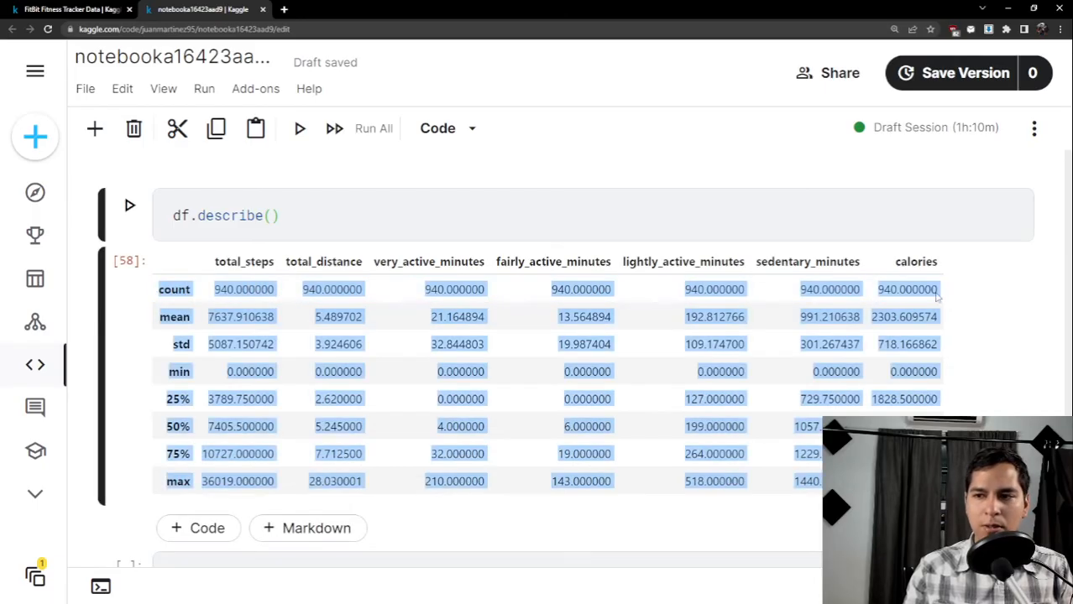
left_click(906, 300)
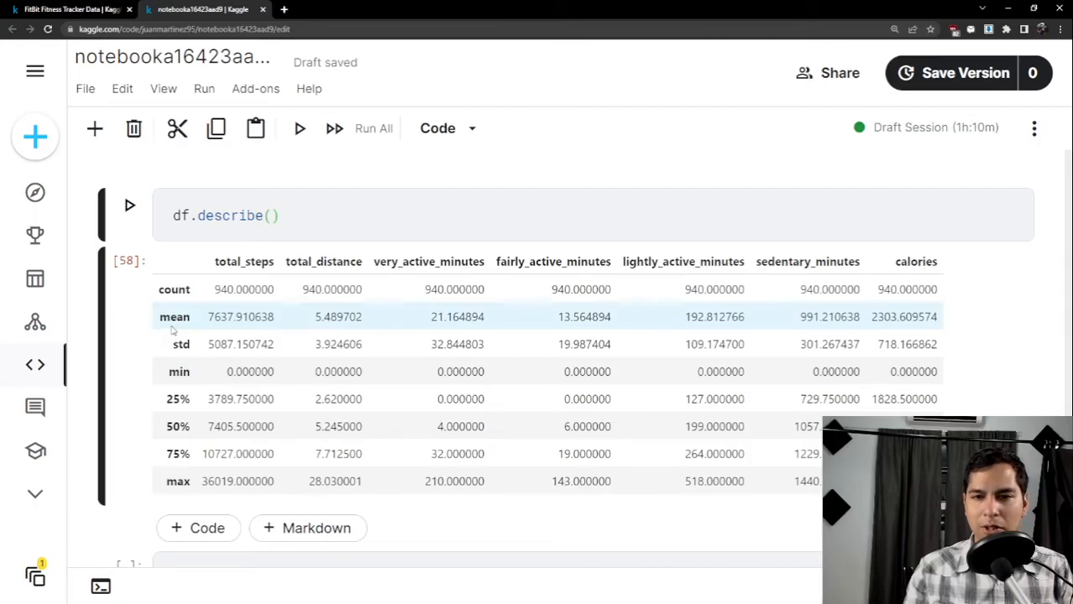
left_click_drag(207, 318, 277, 319)
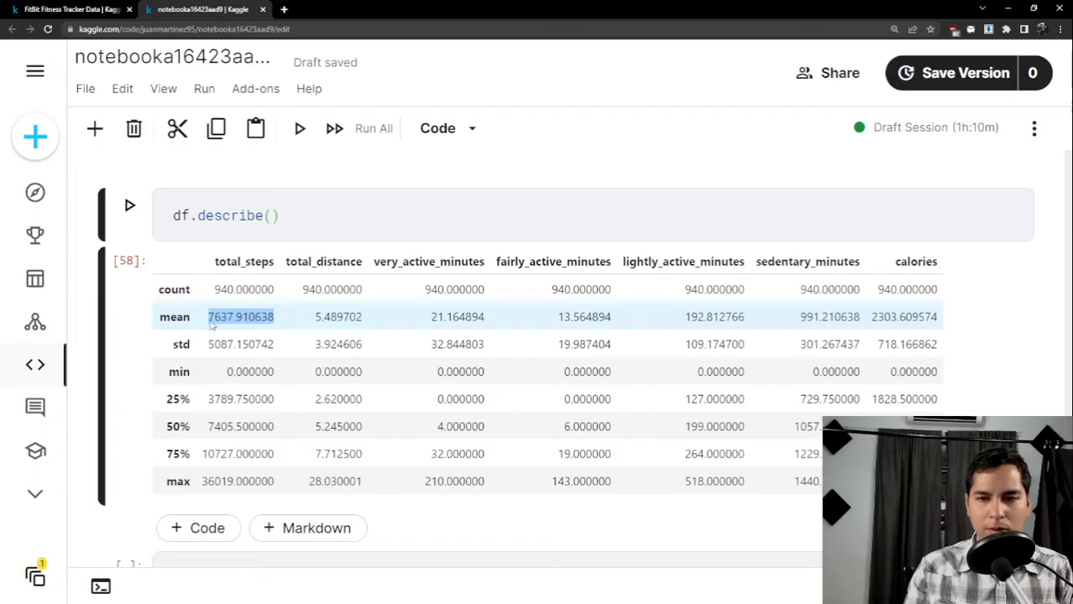
left_click(313, 326)
left_click_drag(313, 325, 374, 321)
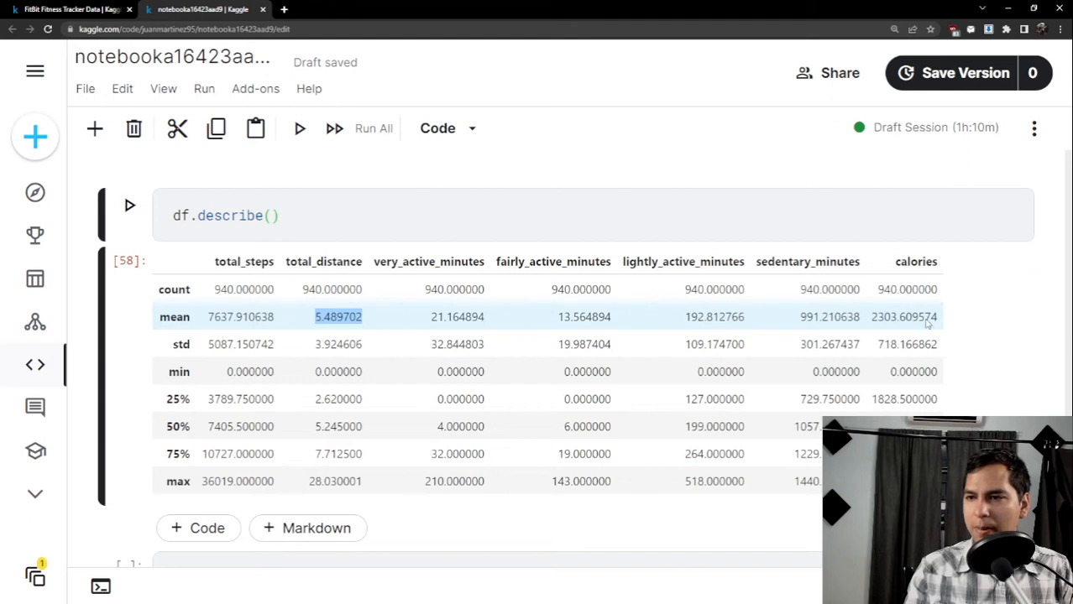
left_click_drag(938, 320, 870, 322)
scroll(630, 334, "down", 1)
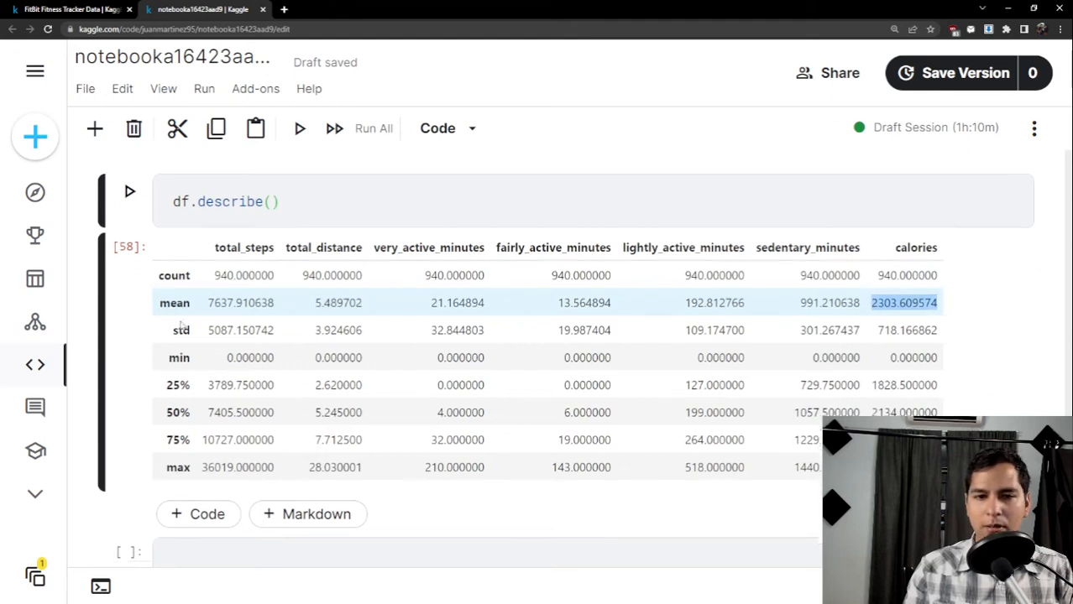
left_click_drag(209, 288, 368, 294)
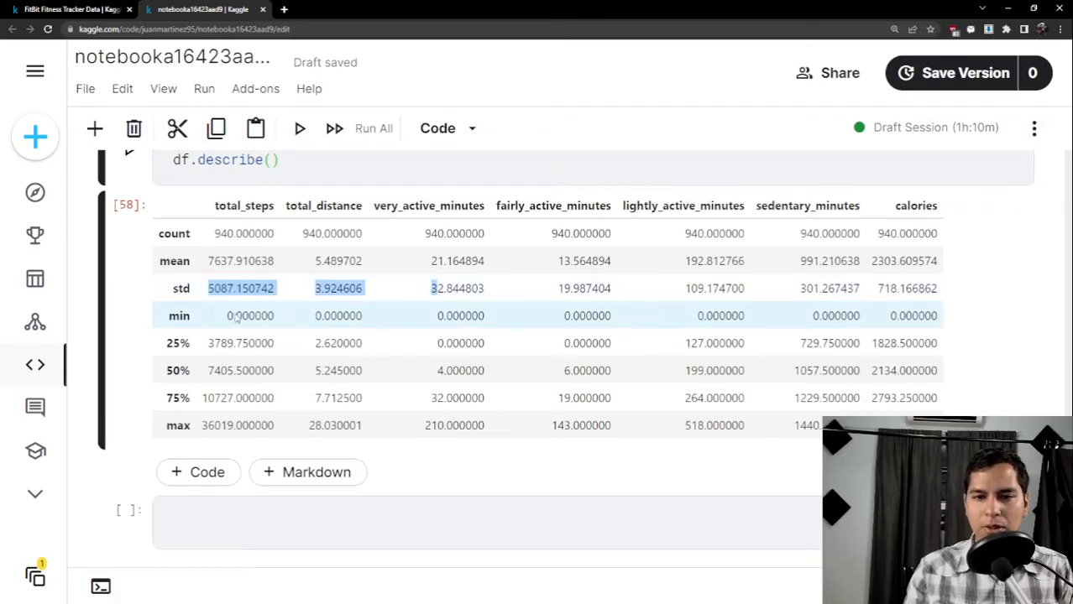
left_click_drag(227, 317, 362, 315)
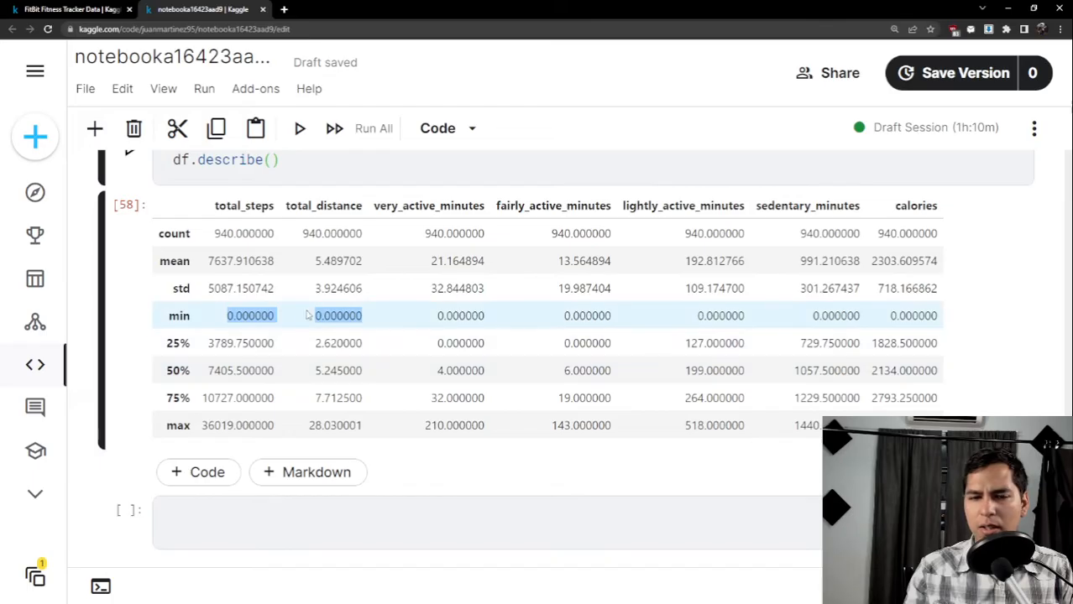
Examine the quartile and max rows of the summary statistics for total_steps and total_distance.
left_click(204, 345)
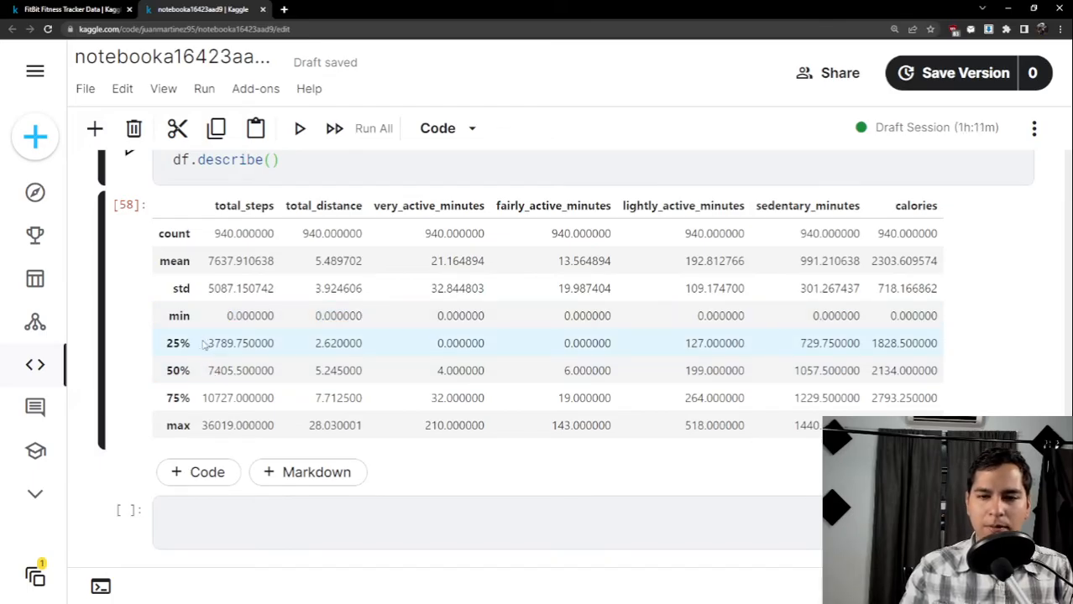
left_click_drag(165, 343, 275, 429)
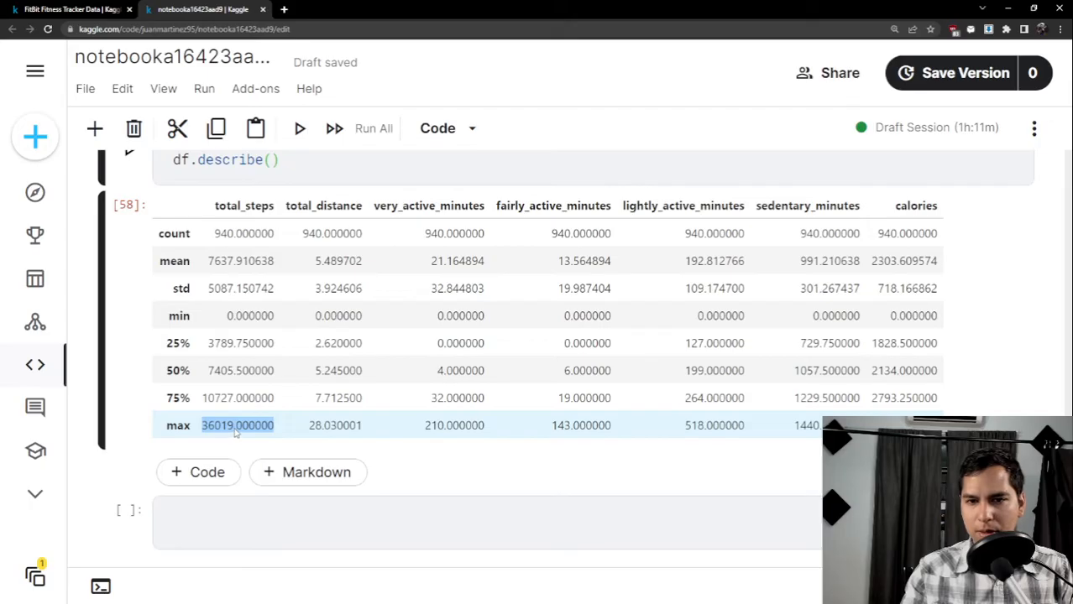
left_click(236, 433)
left_click_drag(203, 430, 276, 434)
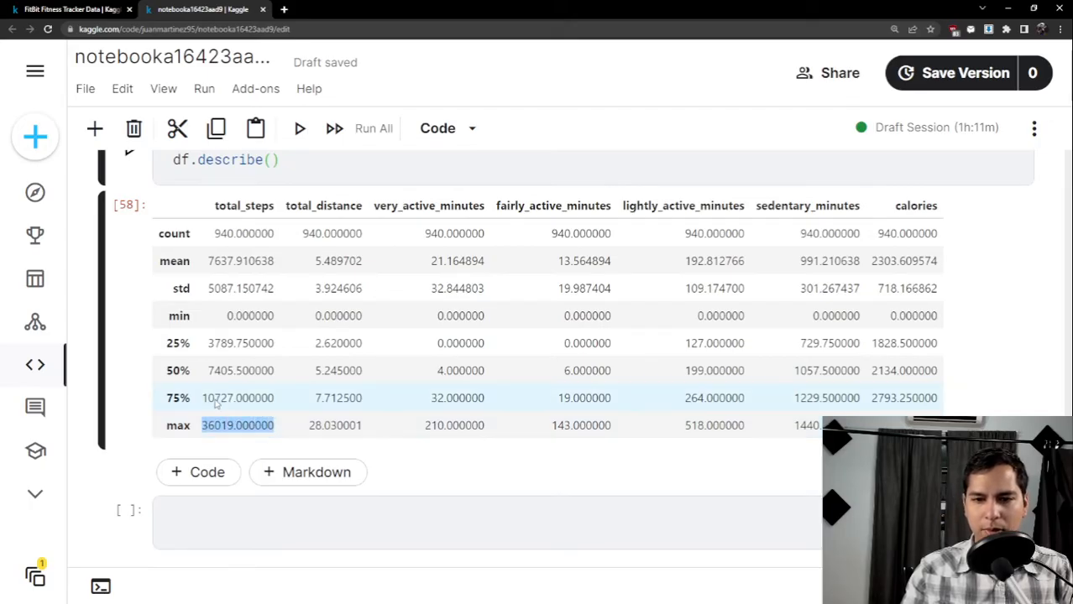
left_click_drag(201, 400, 284, 394)
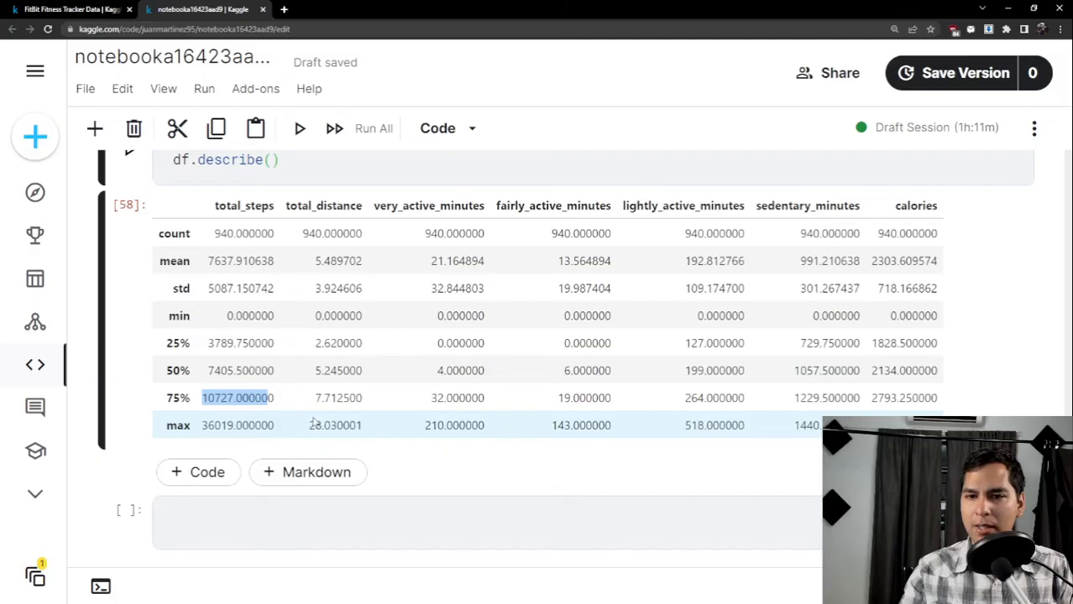
left_click_drag(305, 427, 367, 430)
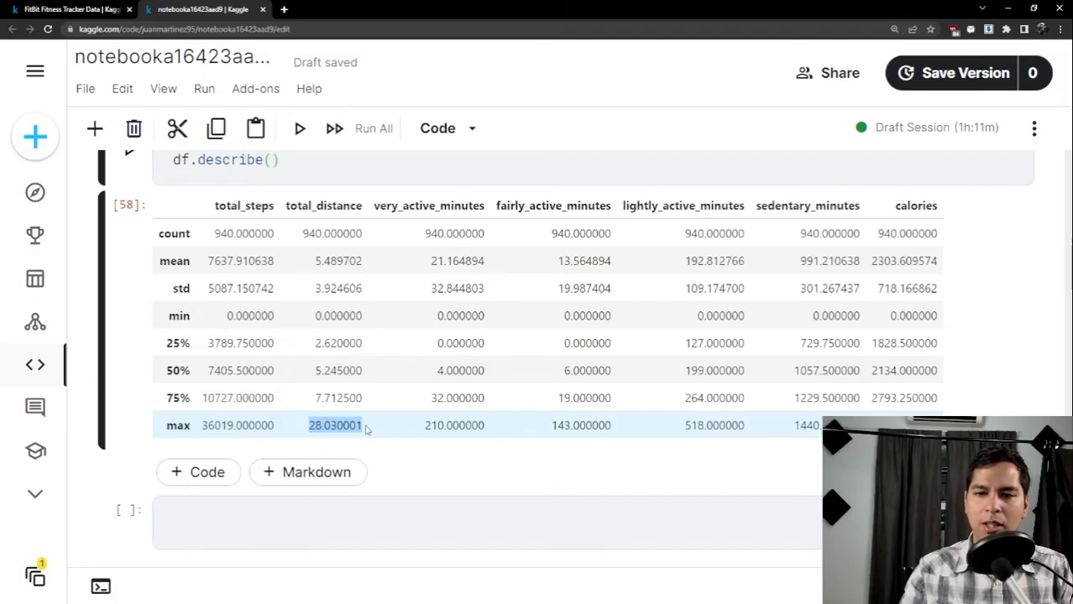
left_click(308, 428)
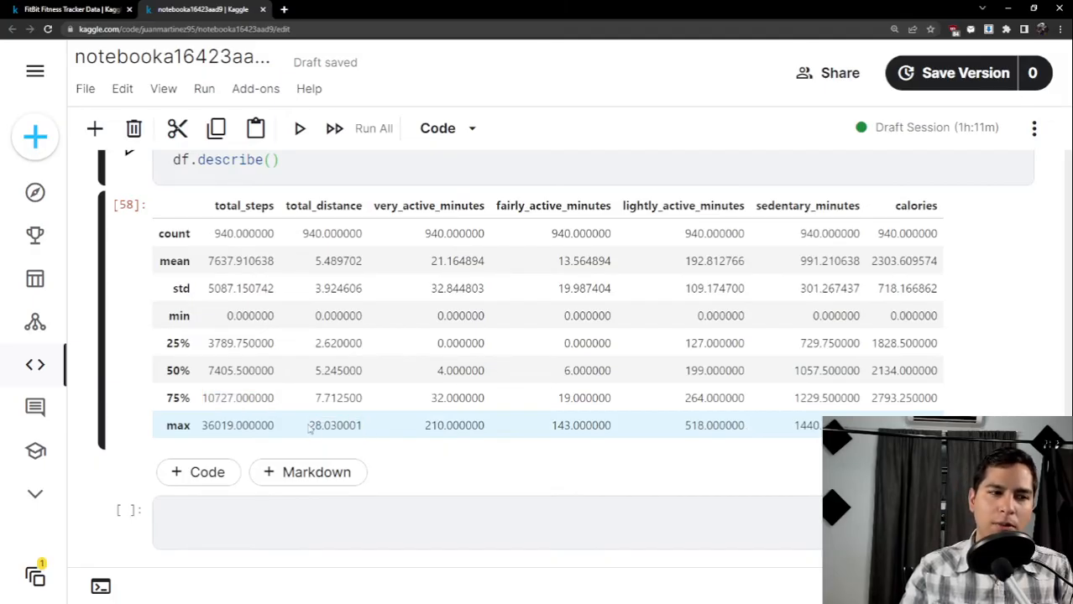
left_click_drag(310, 429, 324, 429)
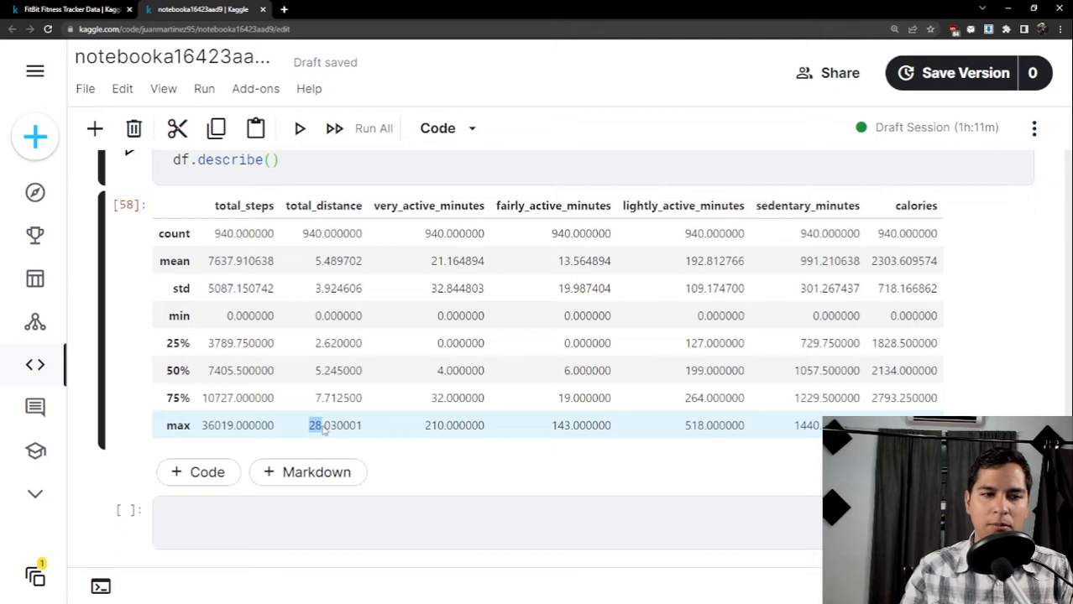
Examine the total_distance column of the summary statistics, comparing the max with the mean, median and 75% values.
left_click(308, 428)
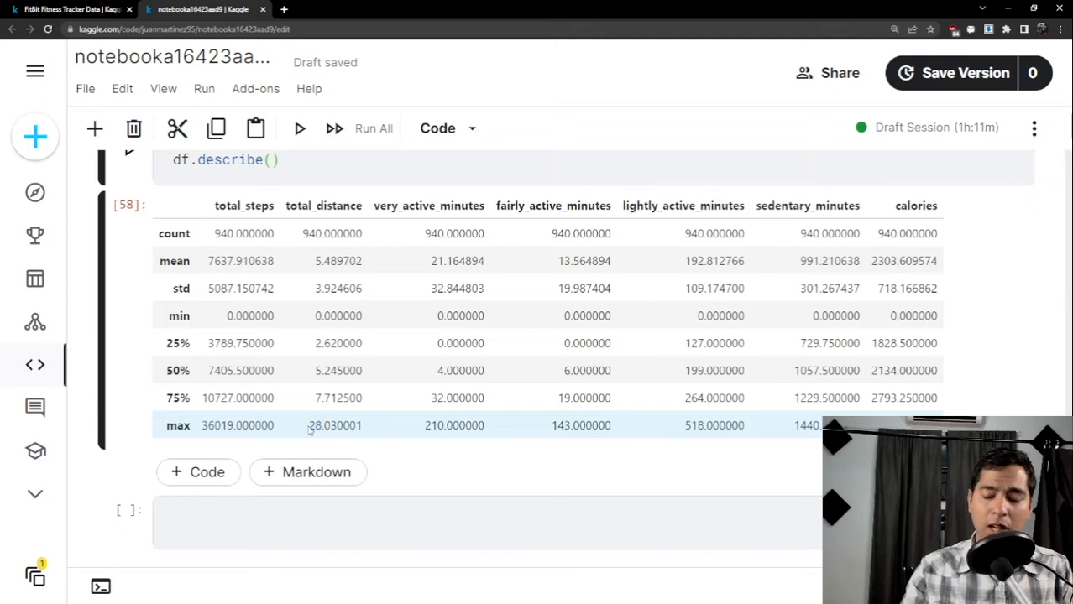
left_click_drag(308, 428, 366, 428)
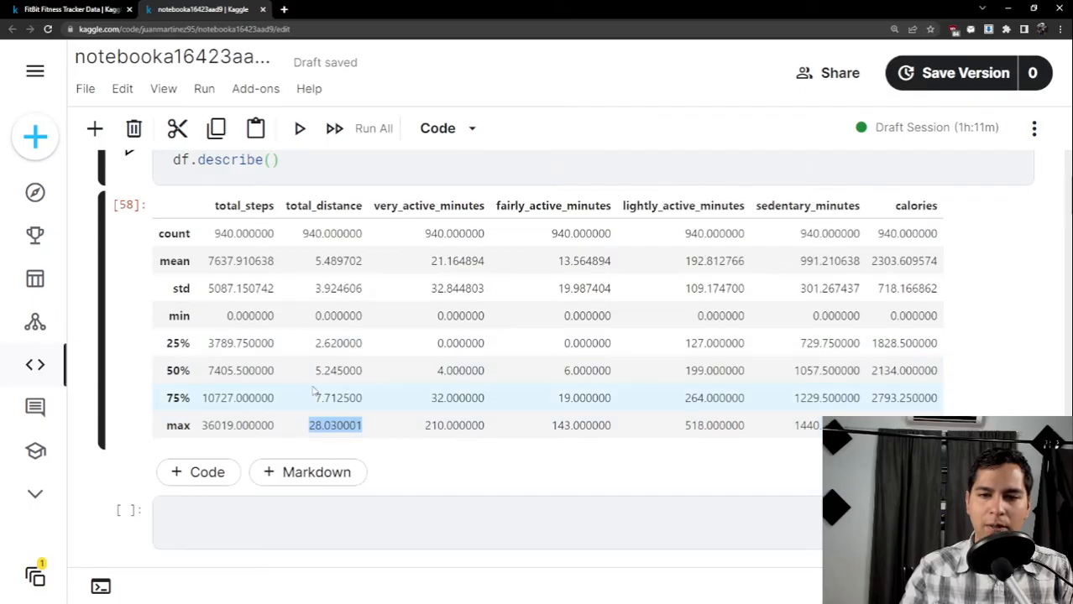
left_click_drag(317, 401, 369, 402)
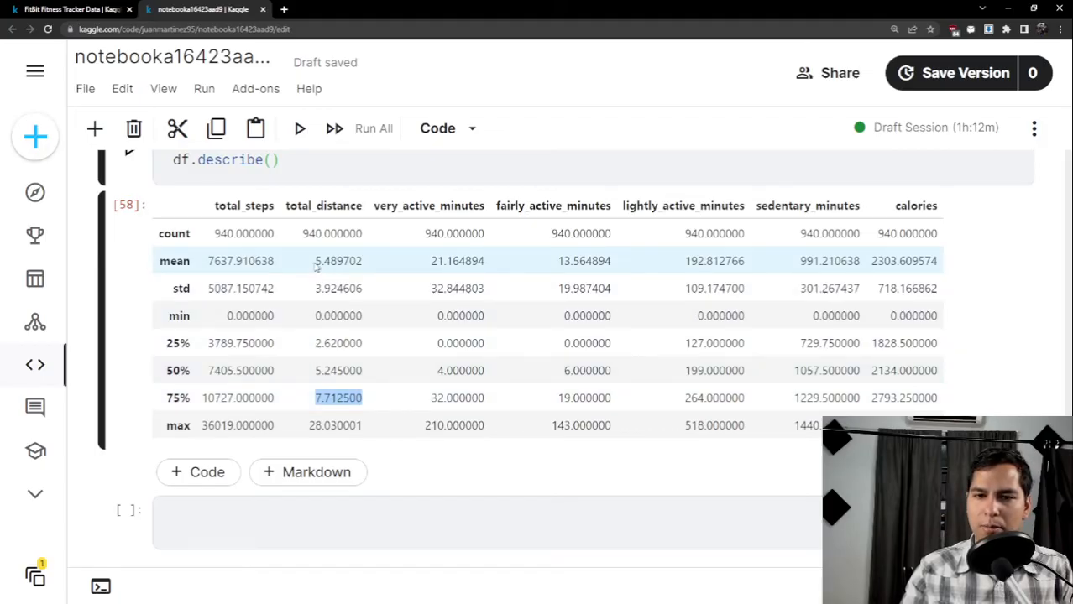
left_click_drag(315, 265, 359, 265)
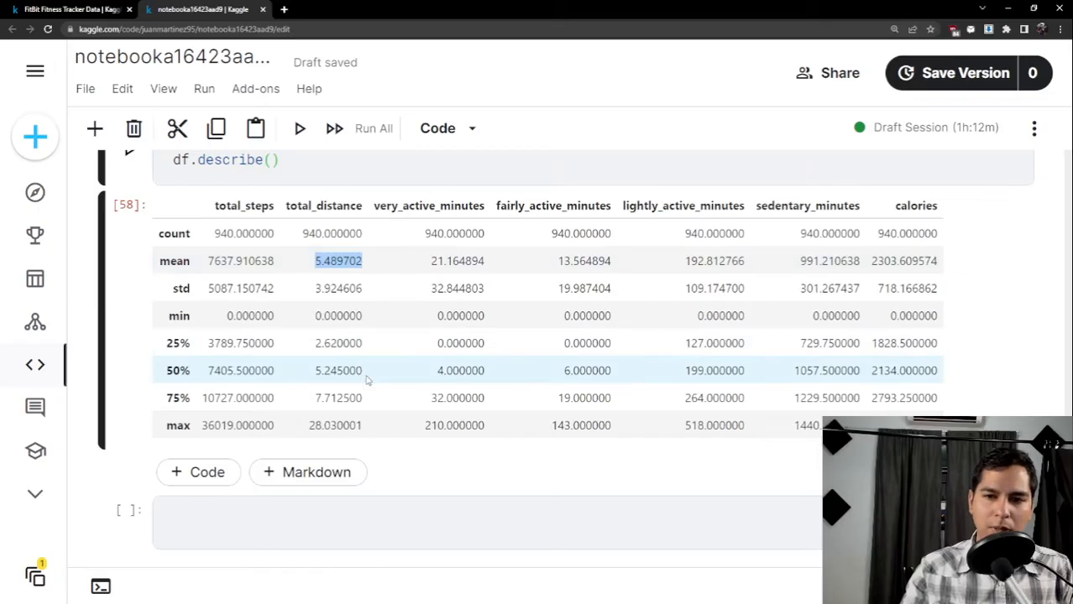
left_click_drag(363, 378, 316, 379)
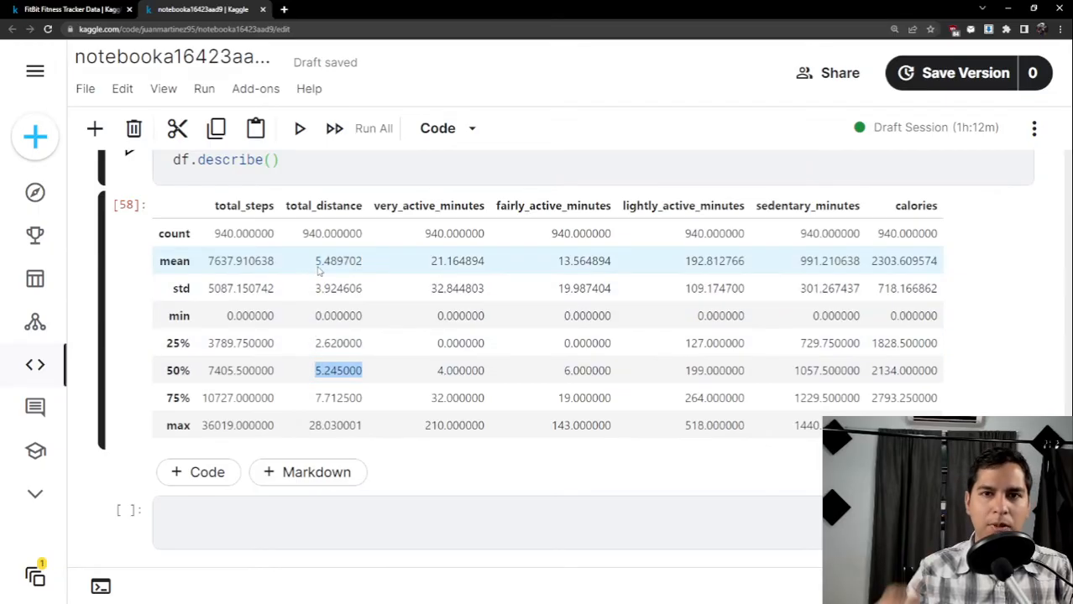
left_click(357, 398)
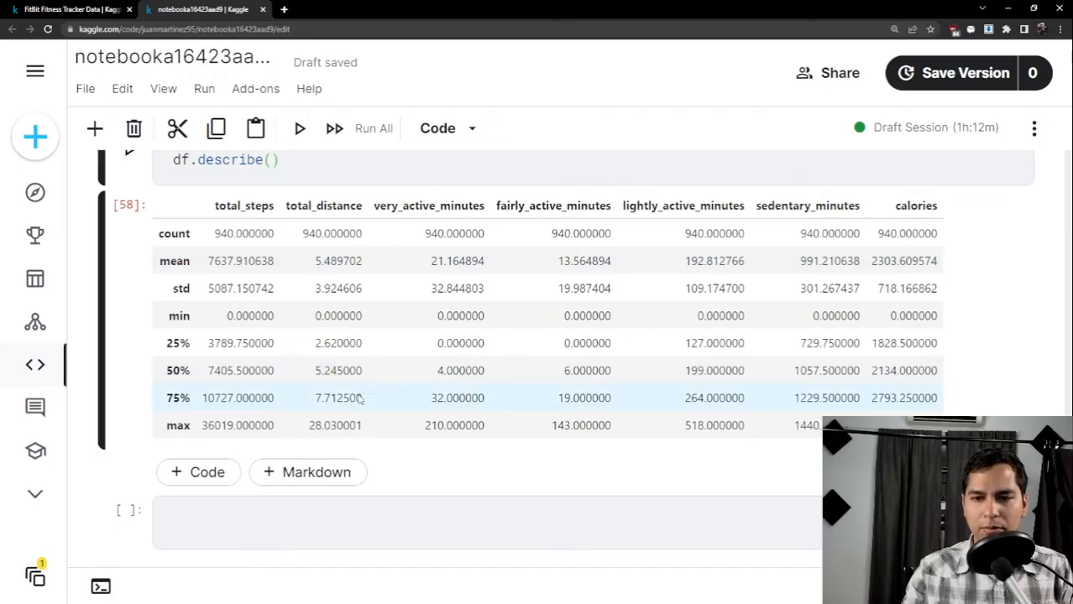
left_click_drag(307, 425, 361, 428)
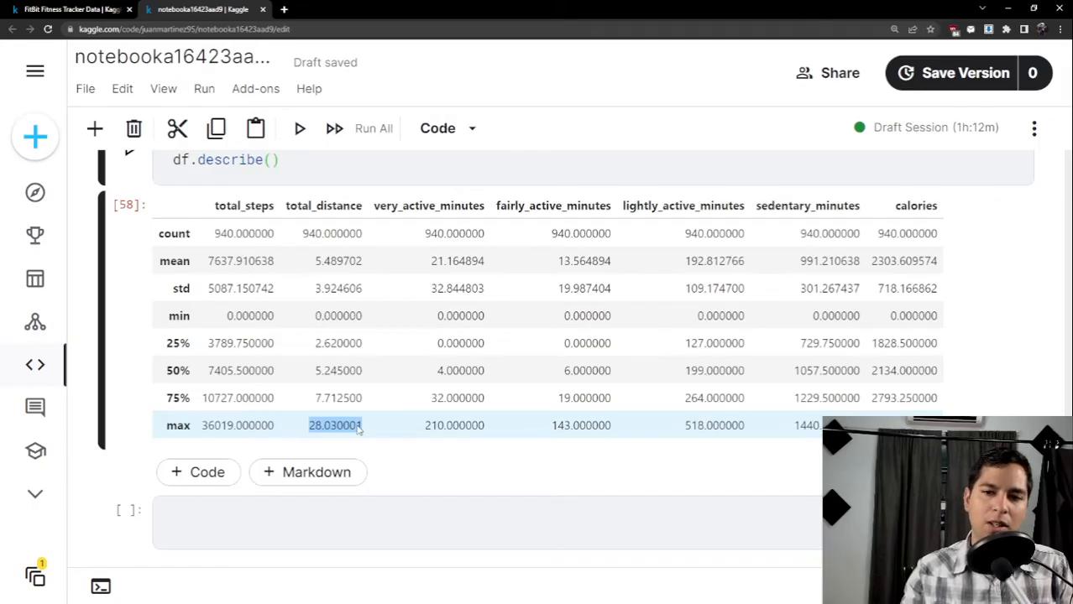
left_click(366, 427)
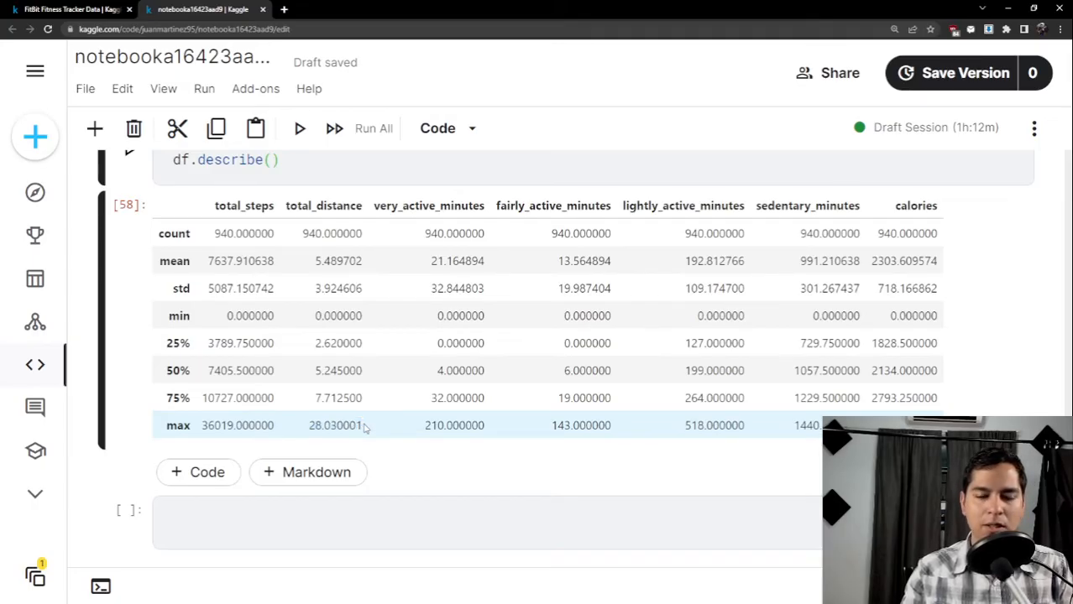
left_click_drag(366, 427, 304, 427)
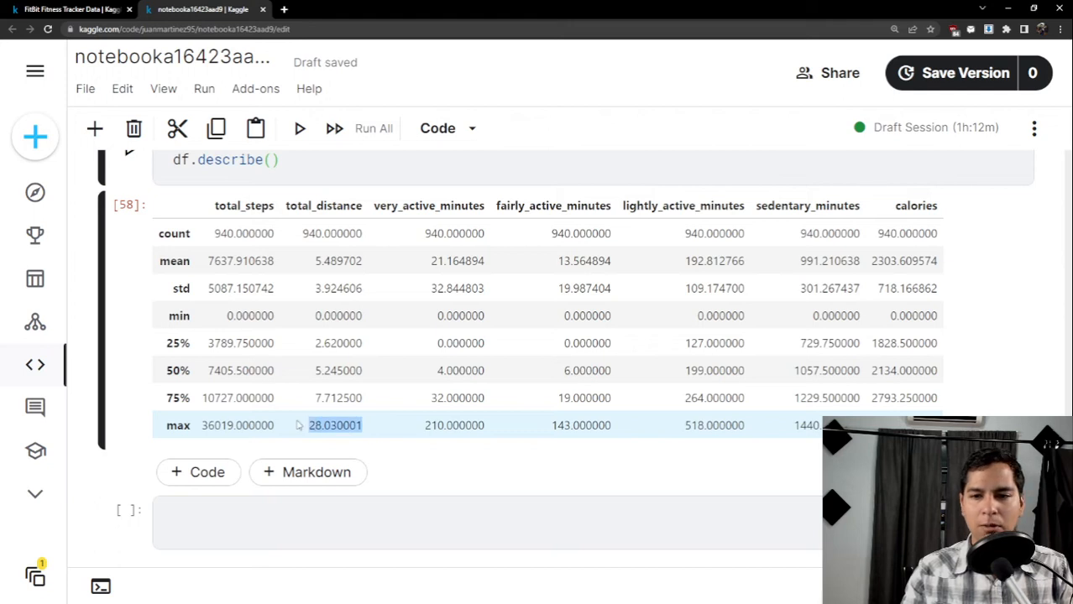
left_click(356, 426)
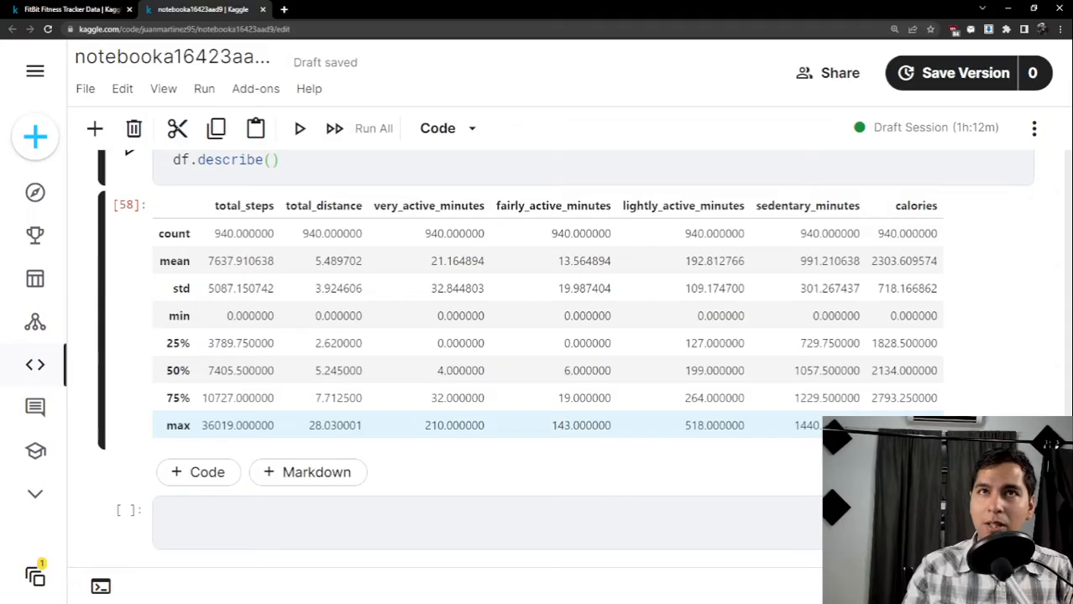
Examine the max value of the calories column in the summary statistics.
scroll(887, 422, "down", 1)
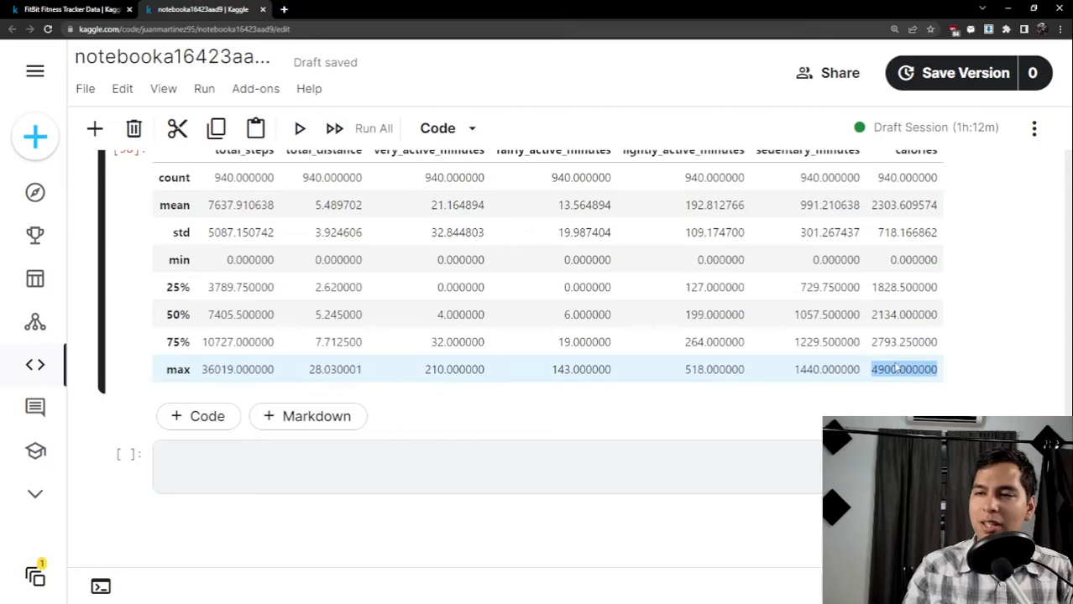
scroll(896, 368, "down", 1)
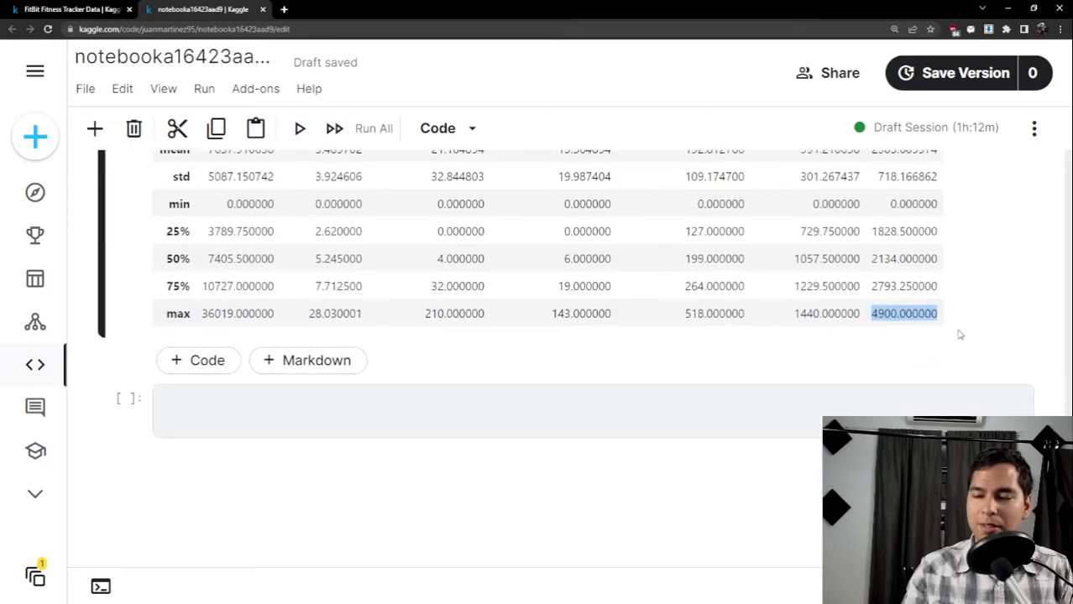
scroll(969, 332, "up", 1)
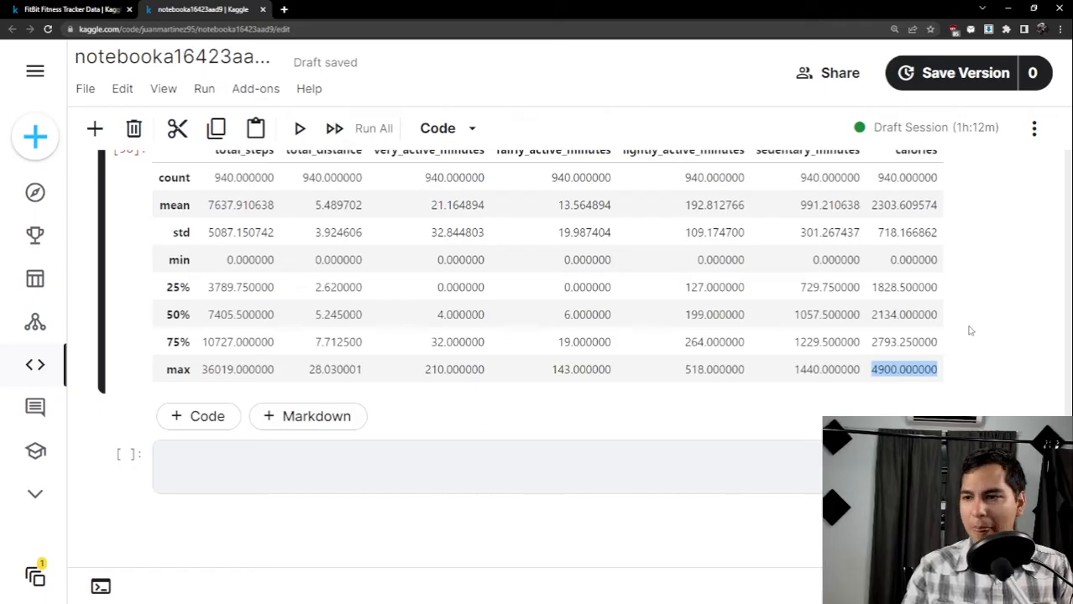
scroll(971, 332, "up", 1)
scroll(971, 335, "down", 1)
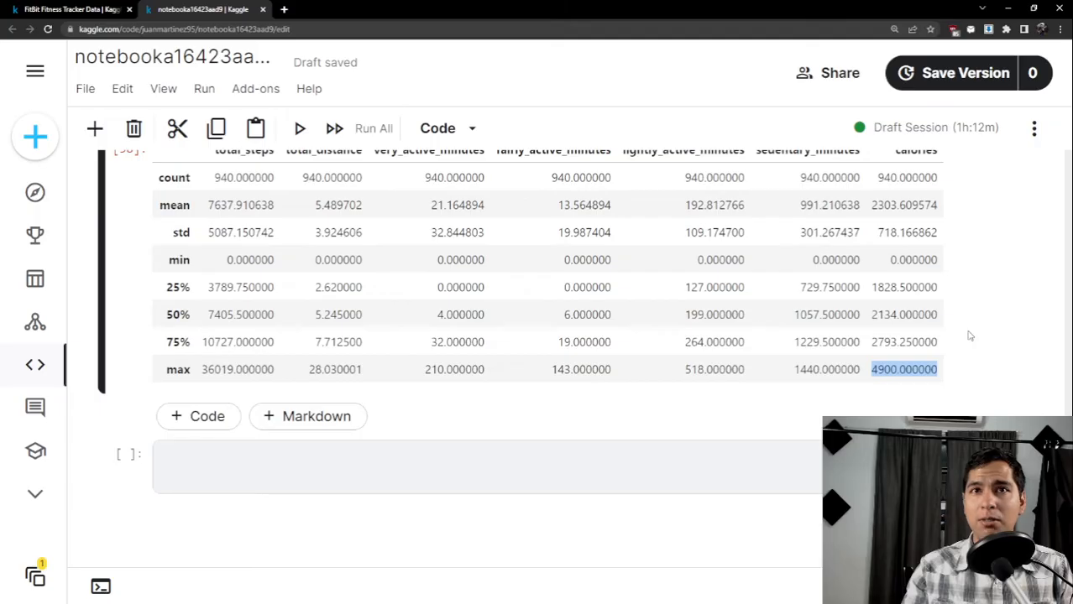
scroll(952, 360, "down", 1)
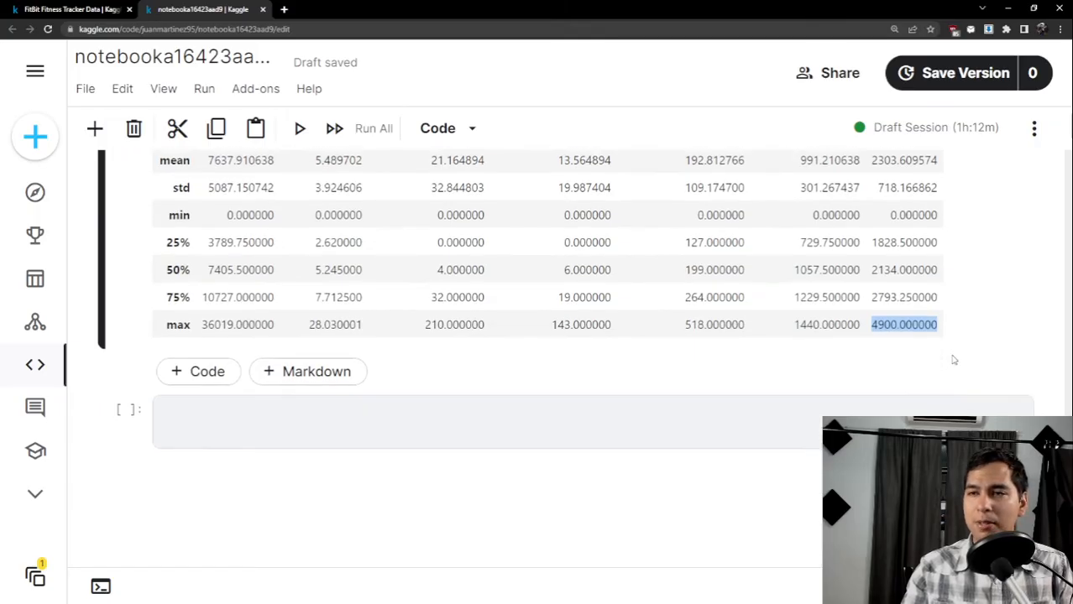
scroll(953, 360, "up", 1)
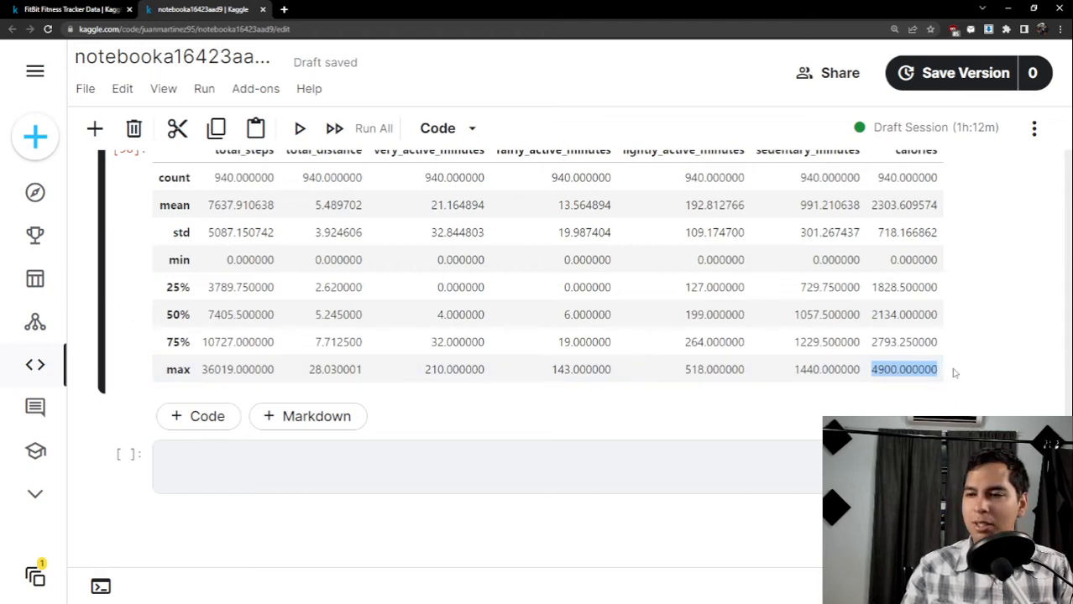
left_click(943, 374)
mouse_move(944, 374)
left_mouse_down()
mouse_move(276, 346)
mouse_move(930, 363)
left_mouse_up()
left_click(950, 367)
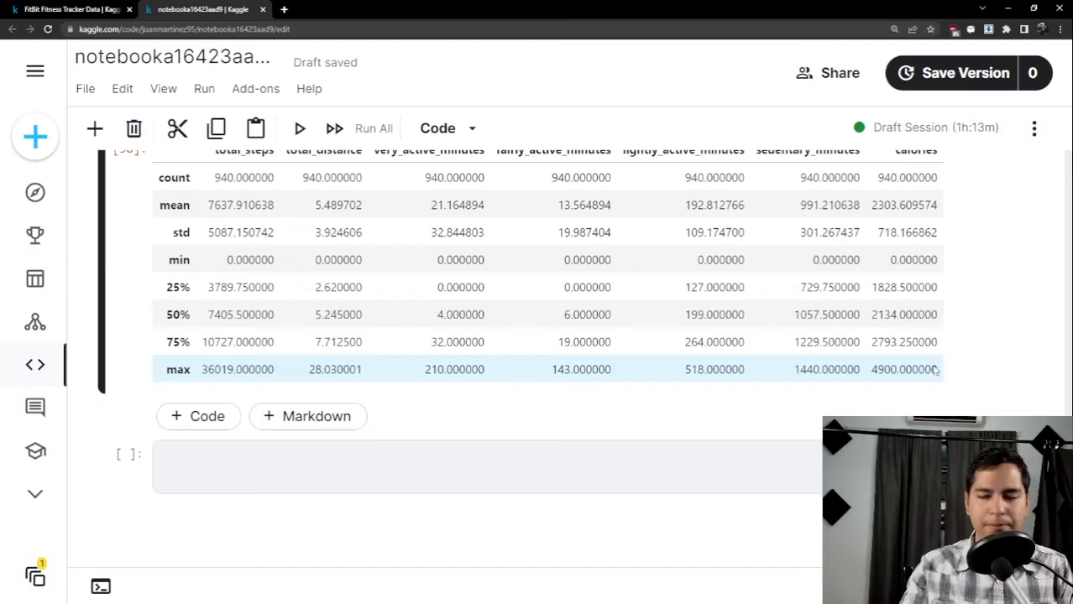
Compare the mean and 75% values of the calories column with its maximum.
scroll(931, 369, "up", 1)
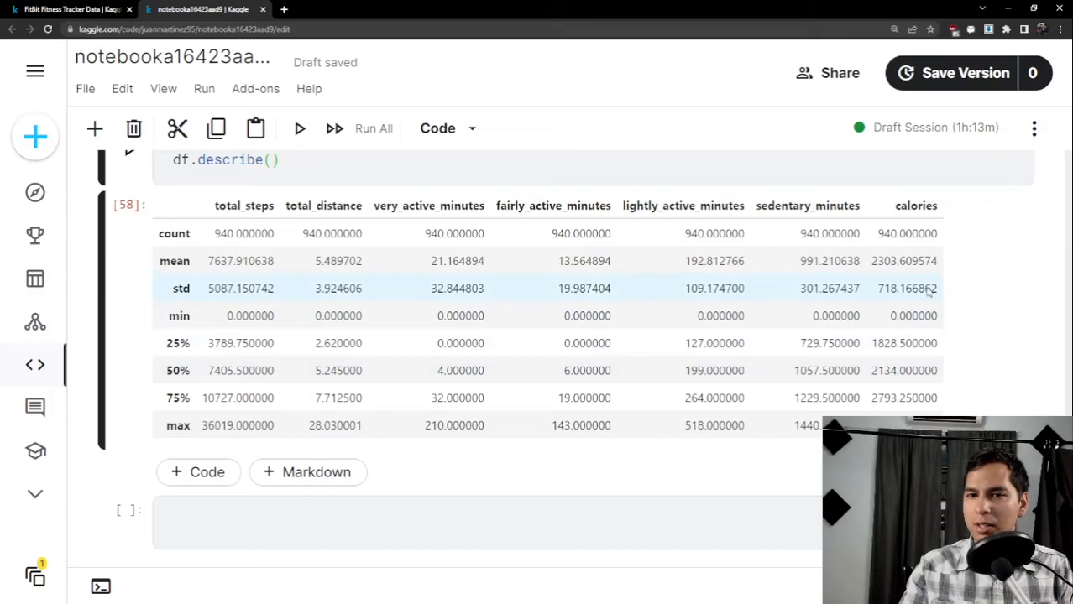
left_click_drag(940, 261, 896, 262)
left_click(873, 265)
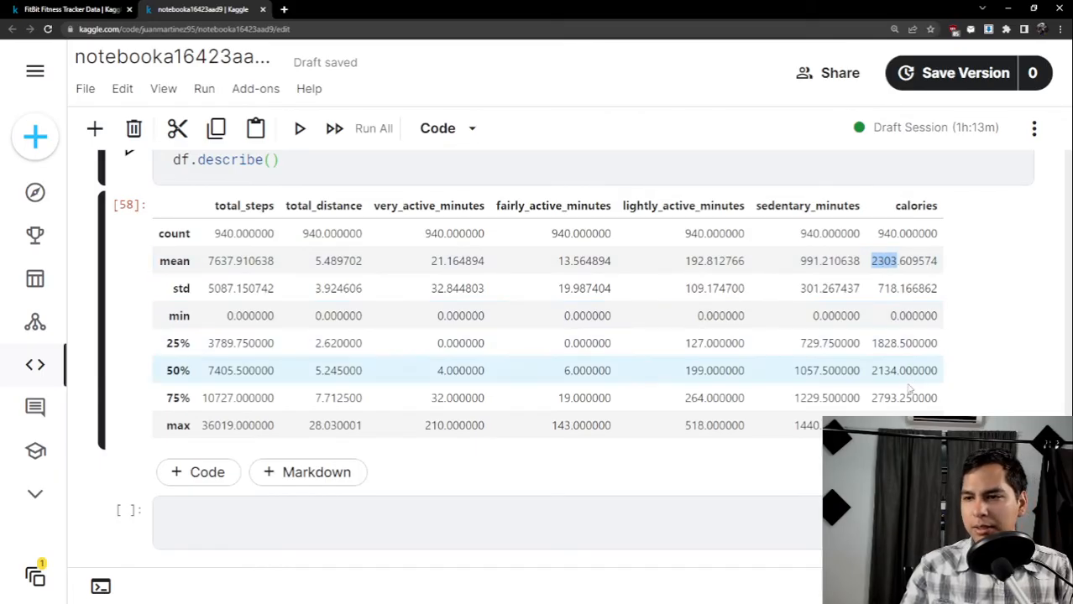
left_click_drag(873, 403, 897, 401)
scroll(955, 394, "down", 1)
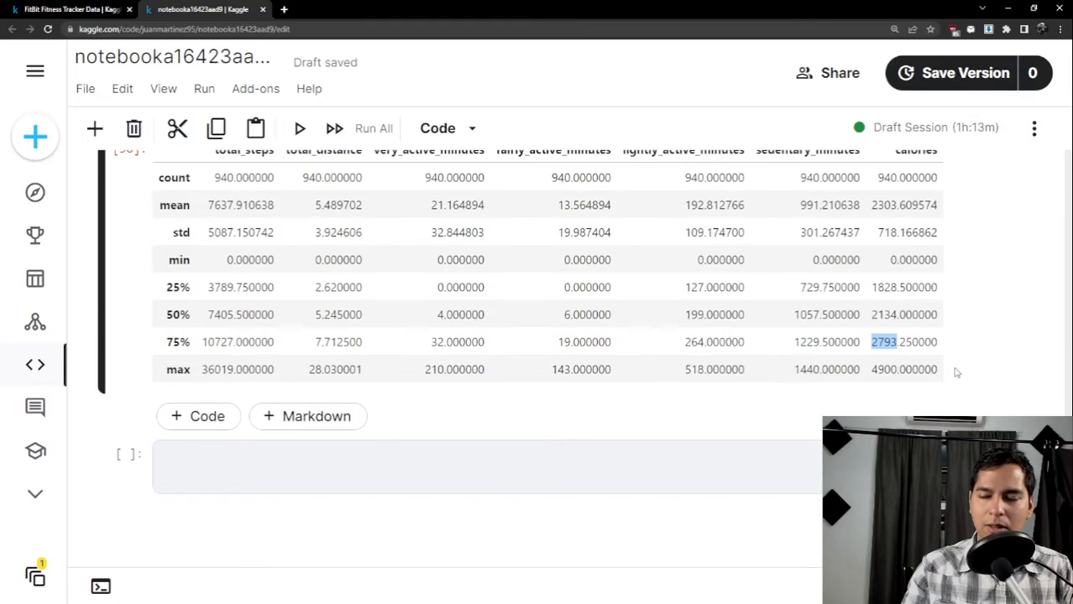
Enter the comment "# share" in the empty cell below the summary statistics.
scroll(946, 331, "down", 1)
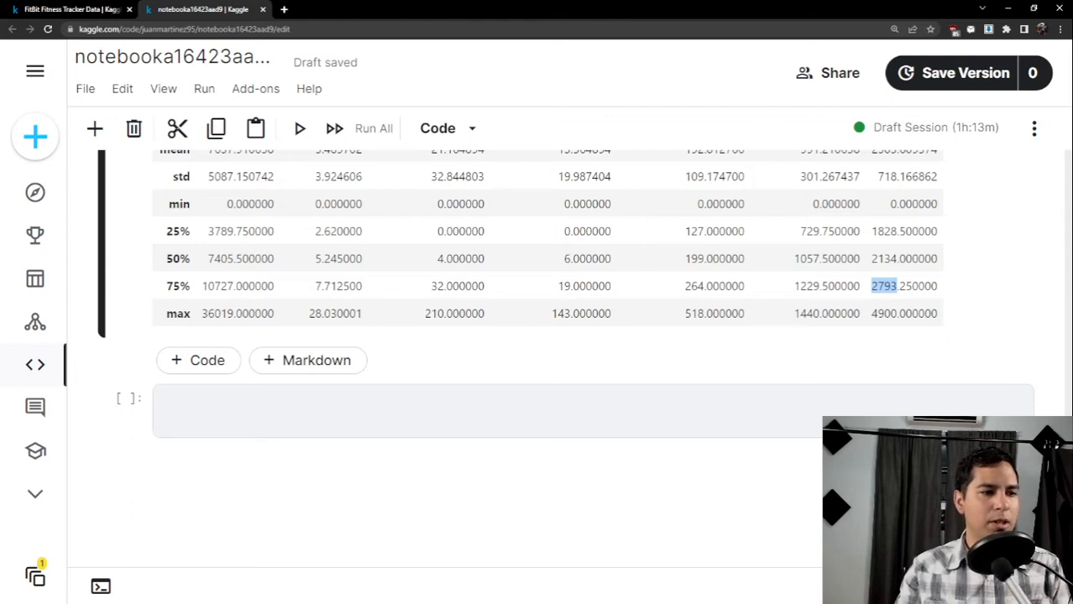
left_click(383, 409)
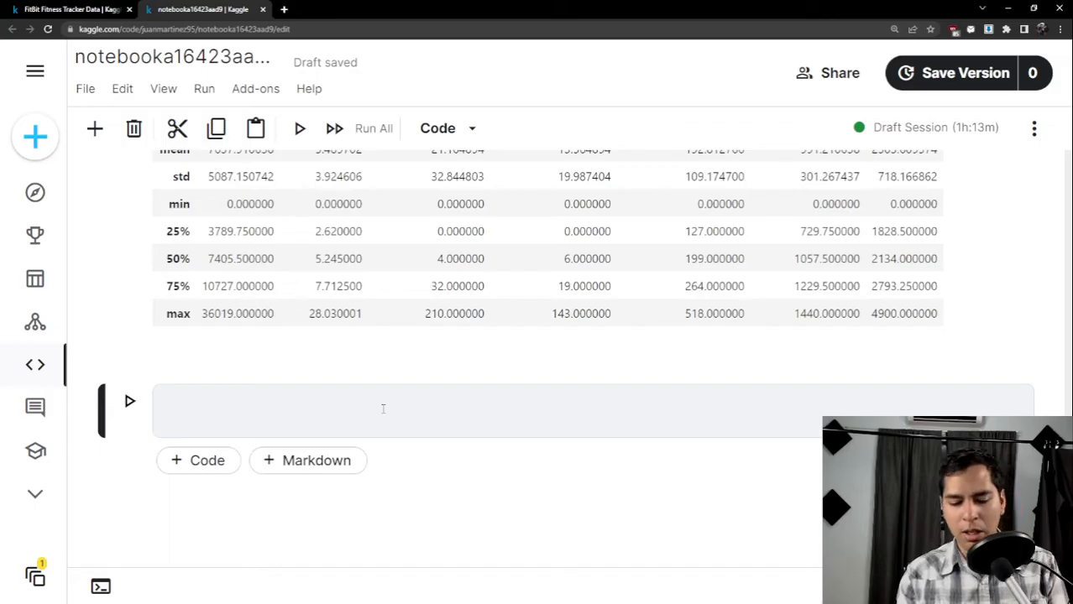
type("#")
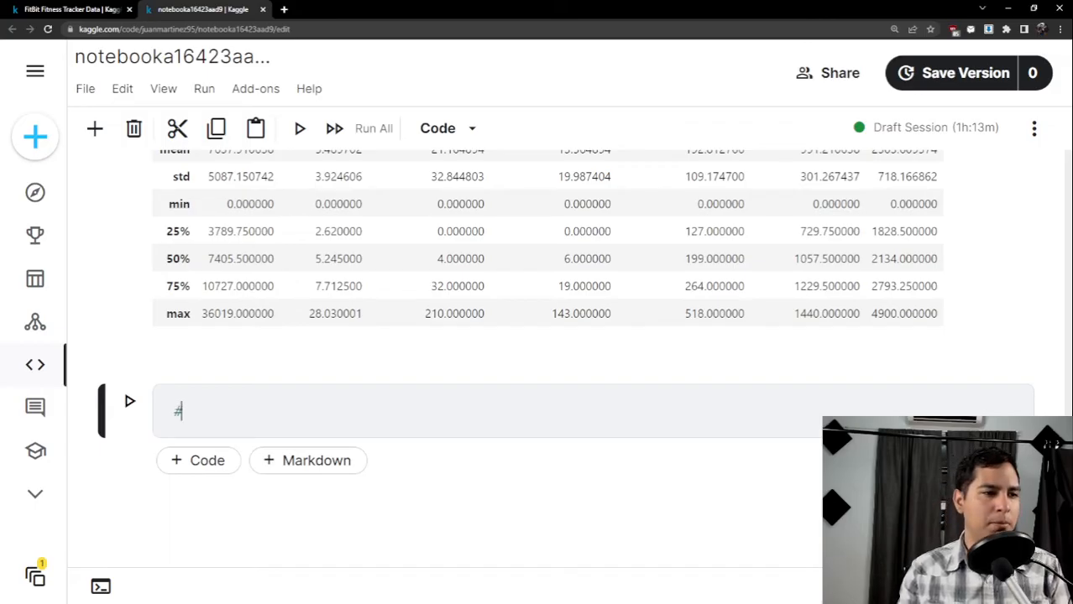
type(" share")
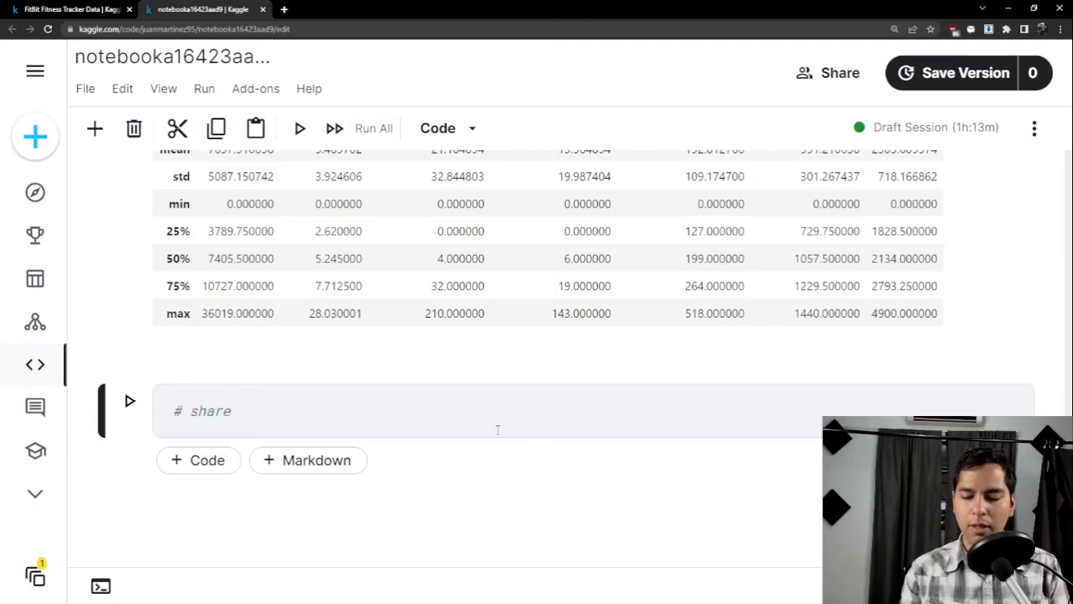
key("Return")
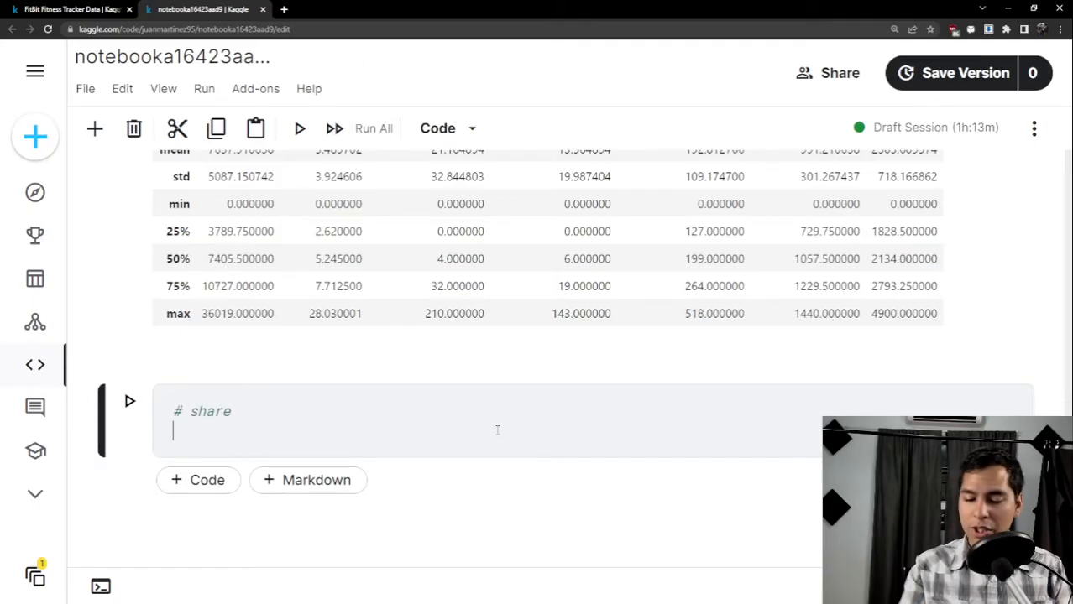
key("BackSpace")
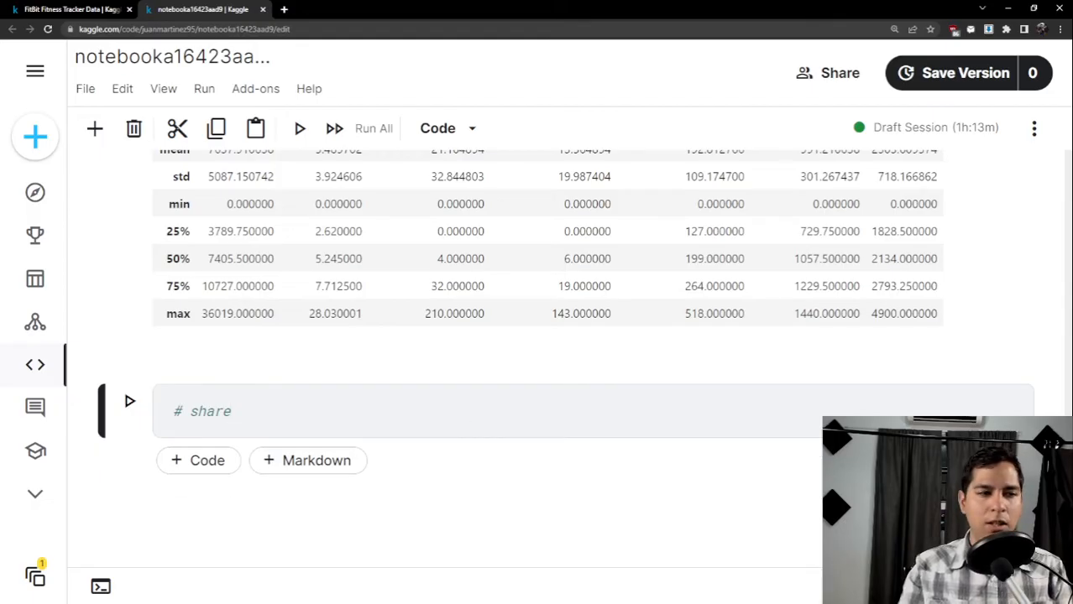
Add a second comment line reading "# correlation between steps and calories burned" under the share comment.
scroll(262, 347, "down", 1)
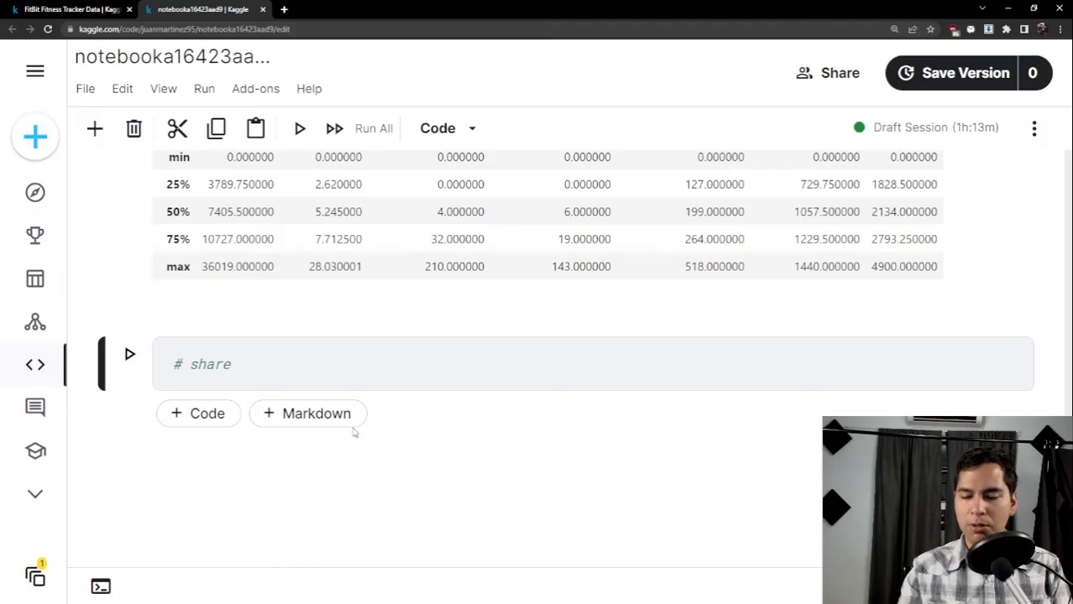
key("Return")
type("# co")
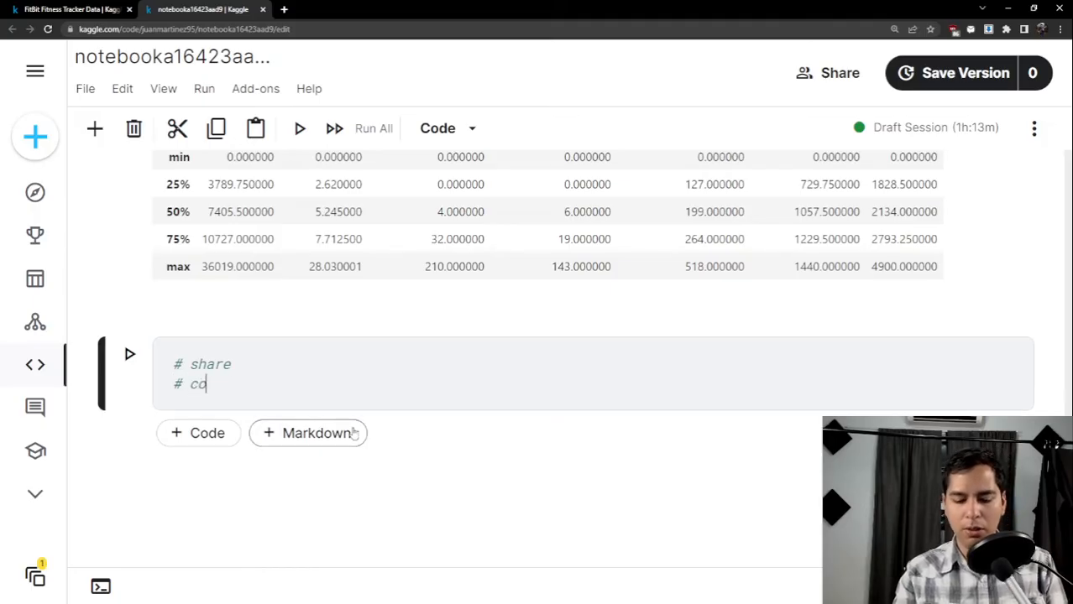
type("rrelation ")
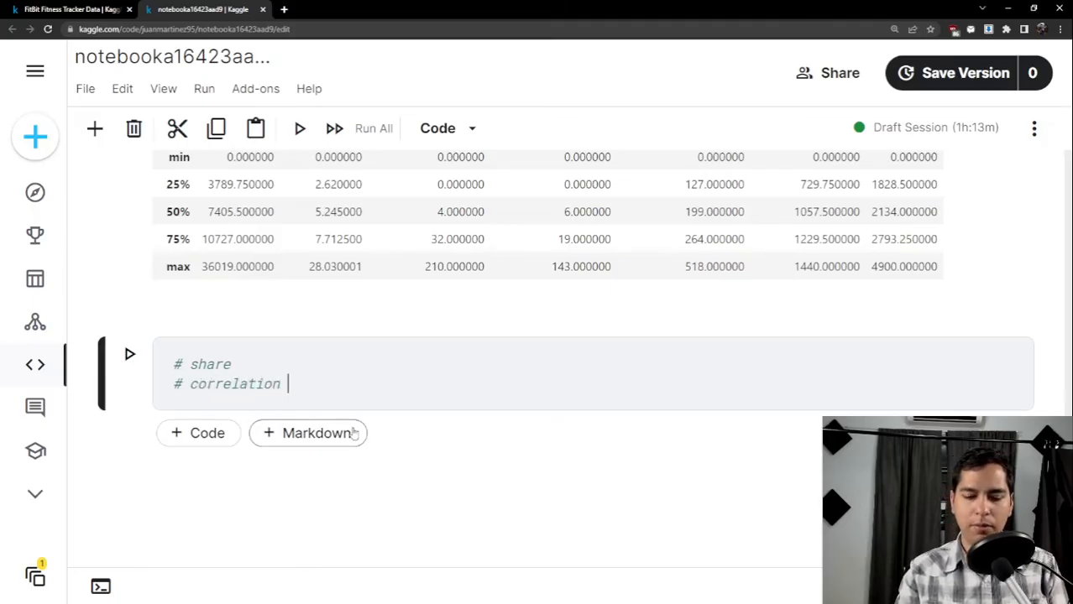
type("vwt")
key("BackSpace")
key("BackSpace")
key("BackSpace")
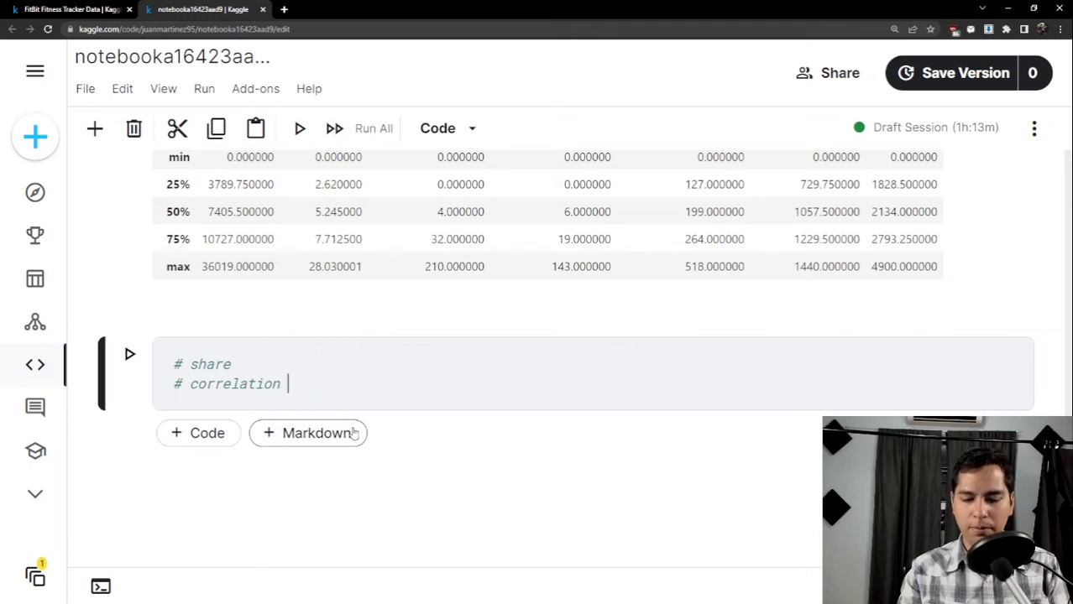
type("between")
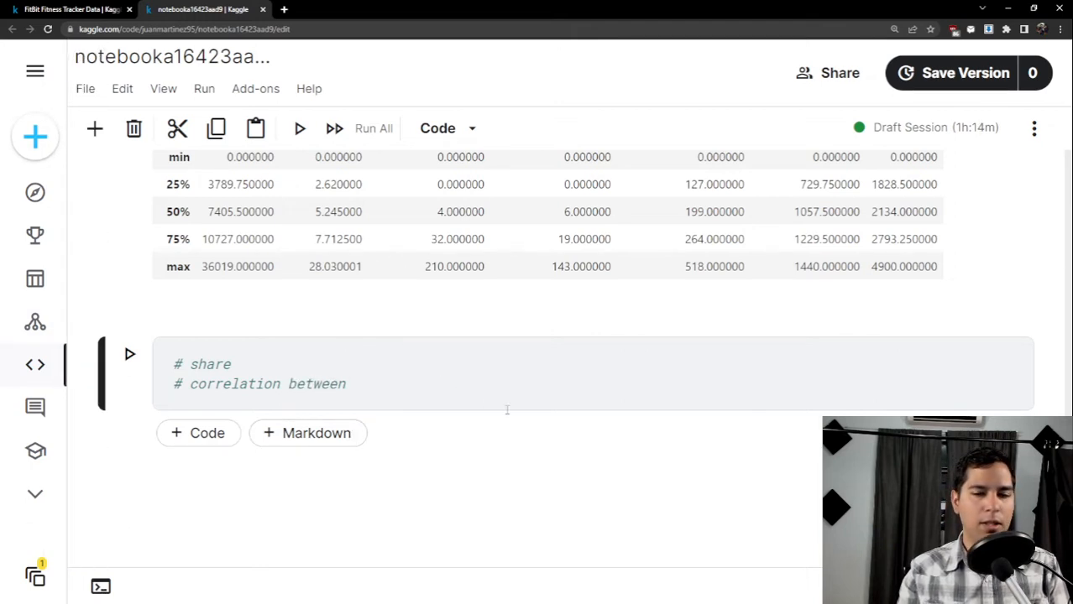
type(" steps and aal")
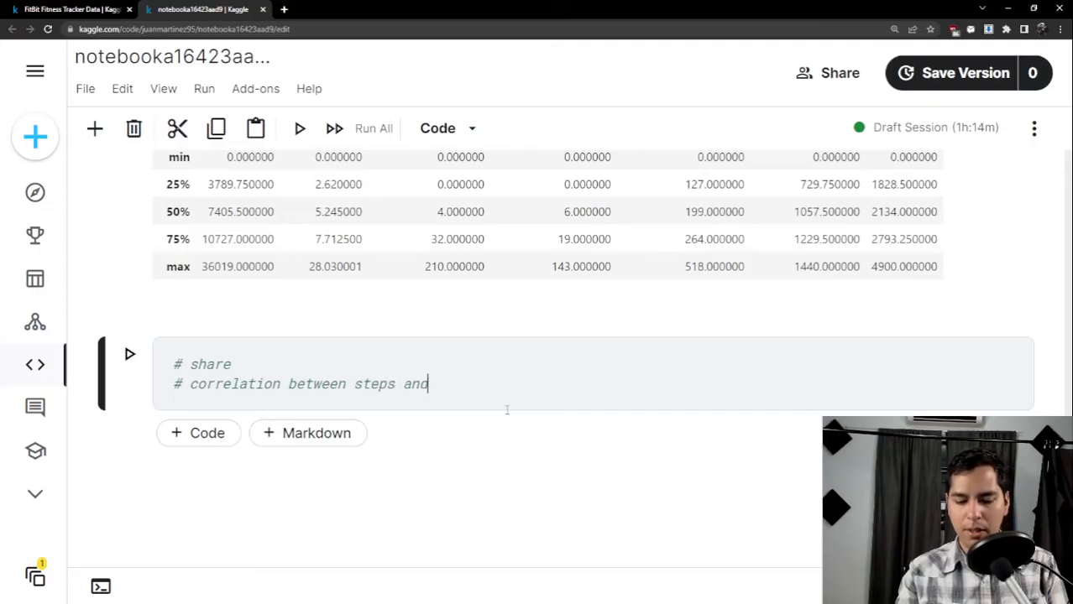
key("BackSpace")
key("BackSpace")
key("BackSpace")
type("cal")
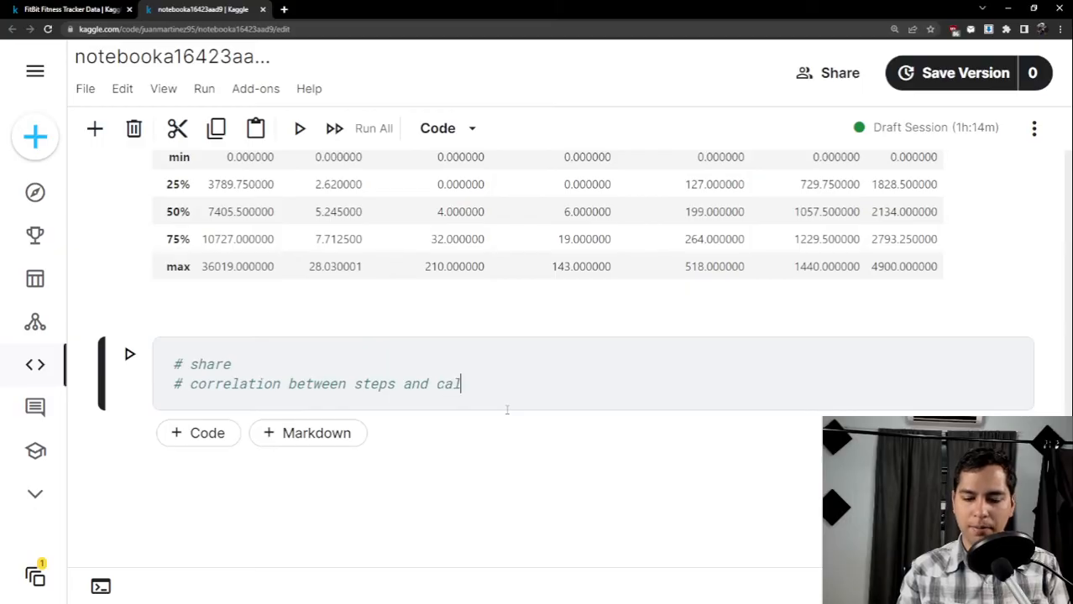
type("ories ")
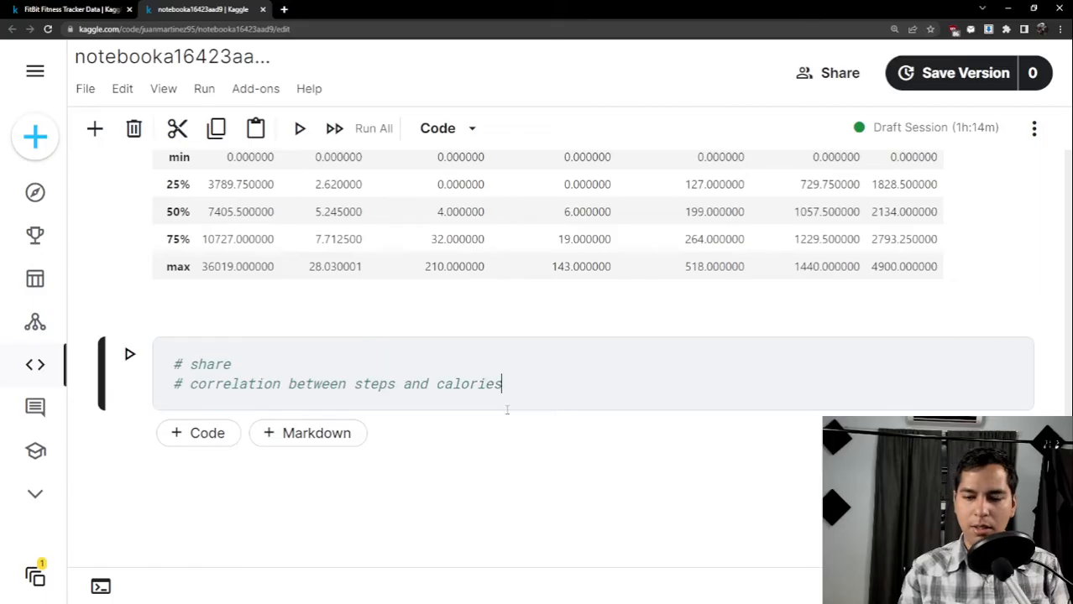
type("burned")
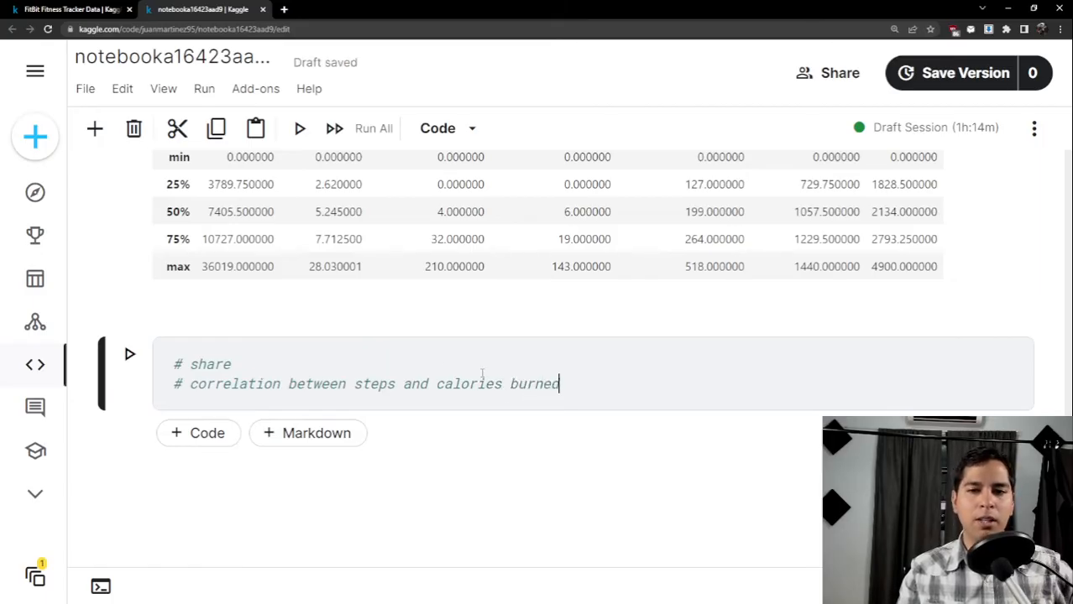
Below the two comments, leave a blank line and start a seaborn scatter plot call assigned to ax: "ax = sns.scatterplot()".
scroll(481, 374, "up", 2)
scroll(411, 277, "down", 2)
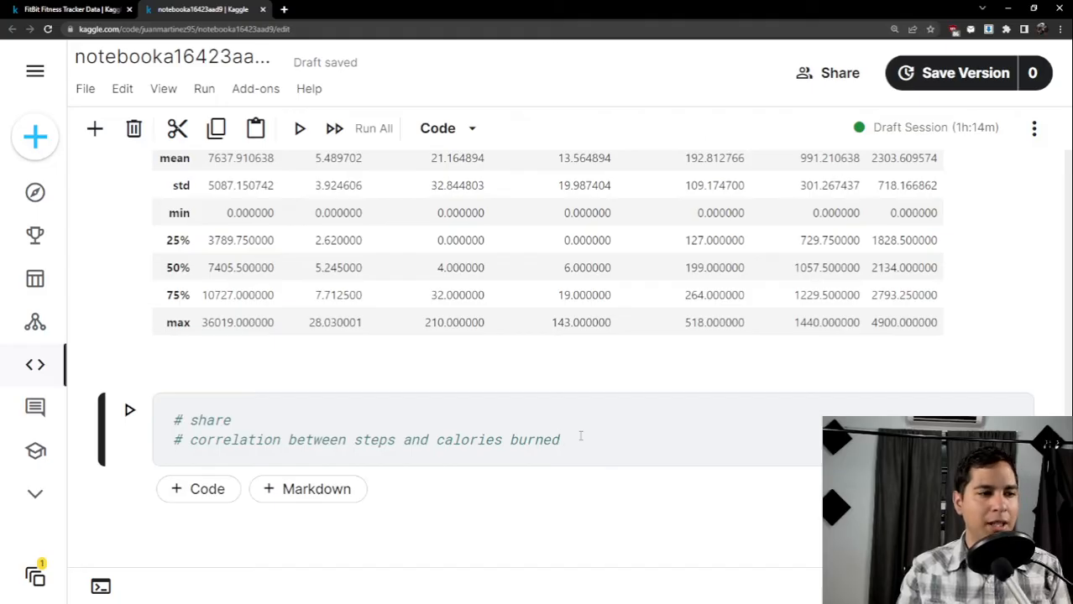
key("Return")
key("Return")
type("a")
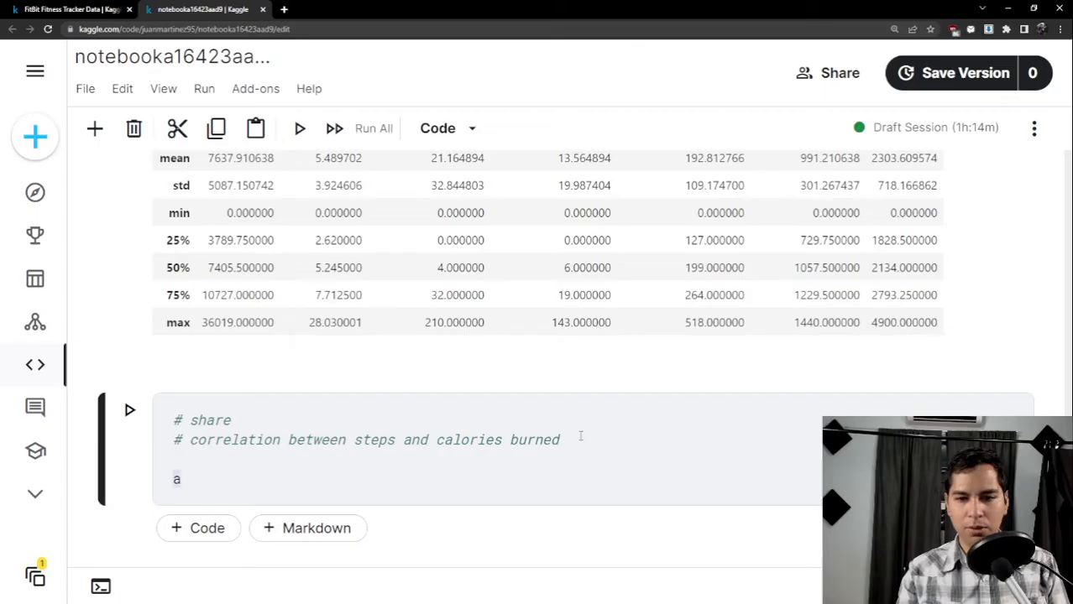
type("x =")
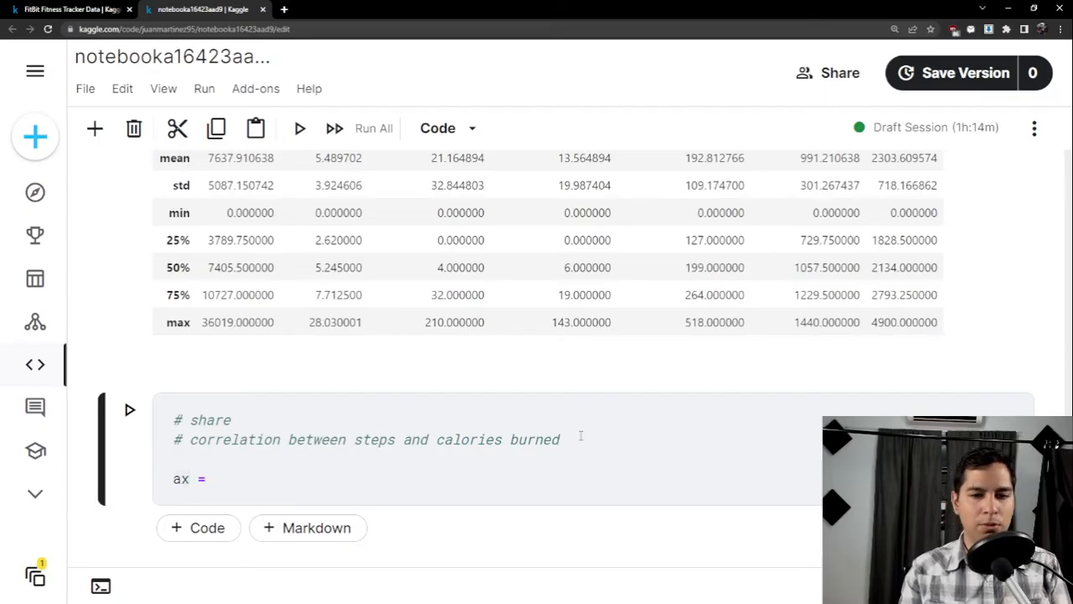
scroll(226, 351, "down", 2)
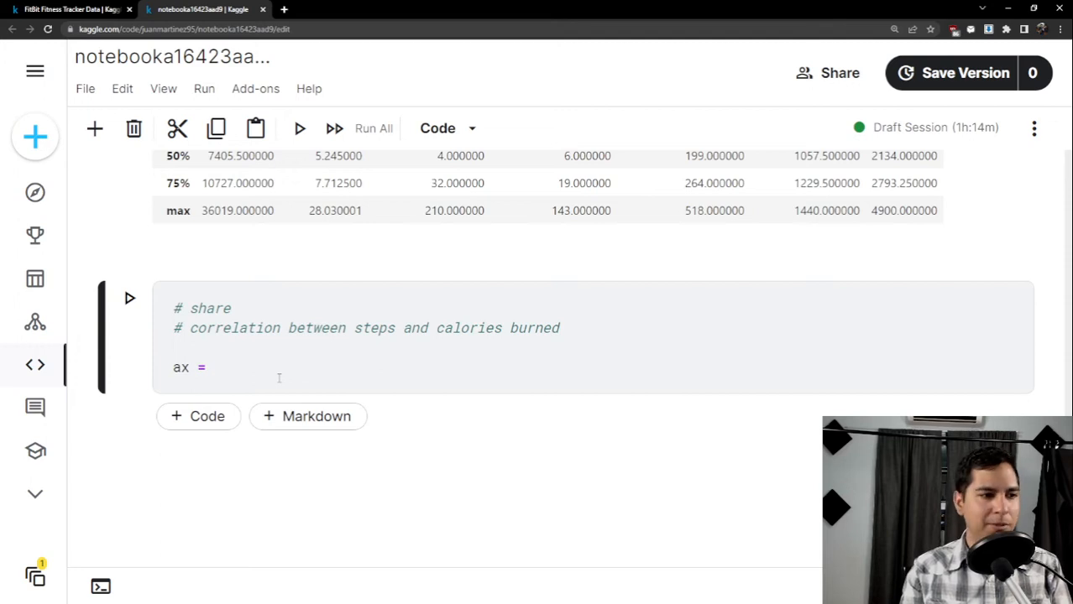
type("sns.")
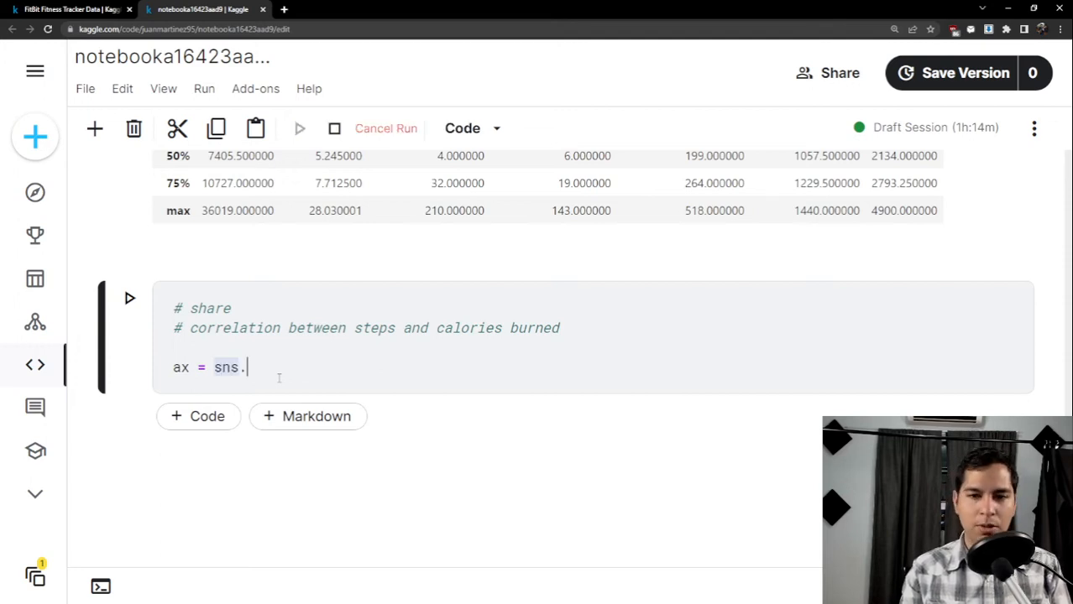
type("scatter")
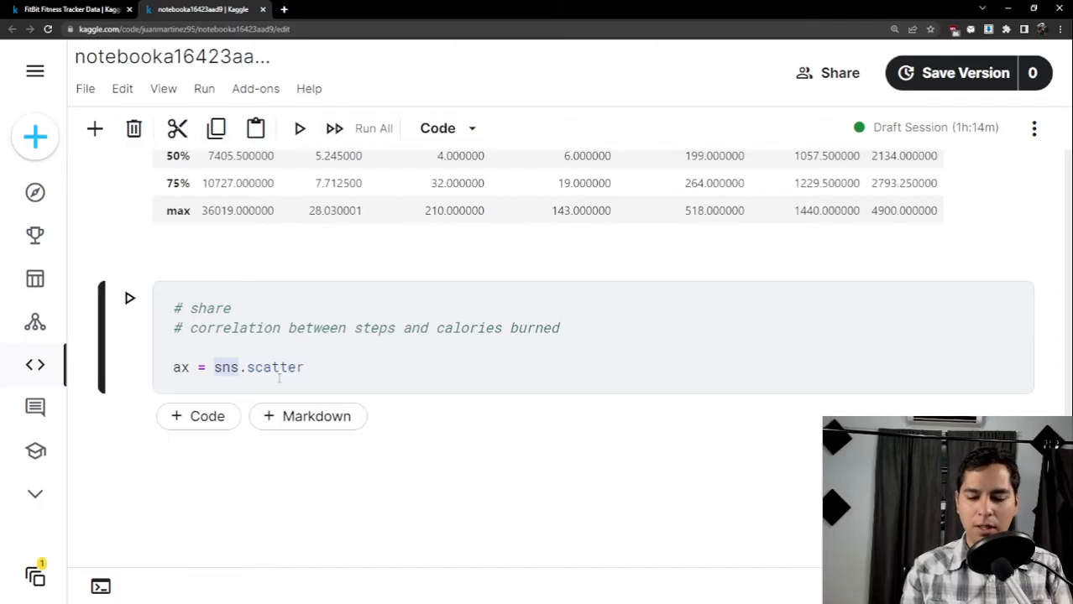
type("plot(")
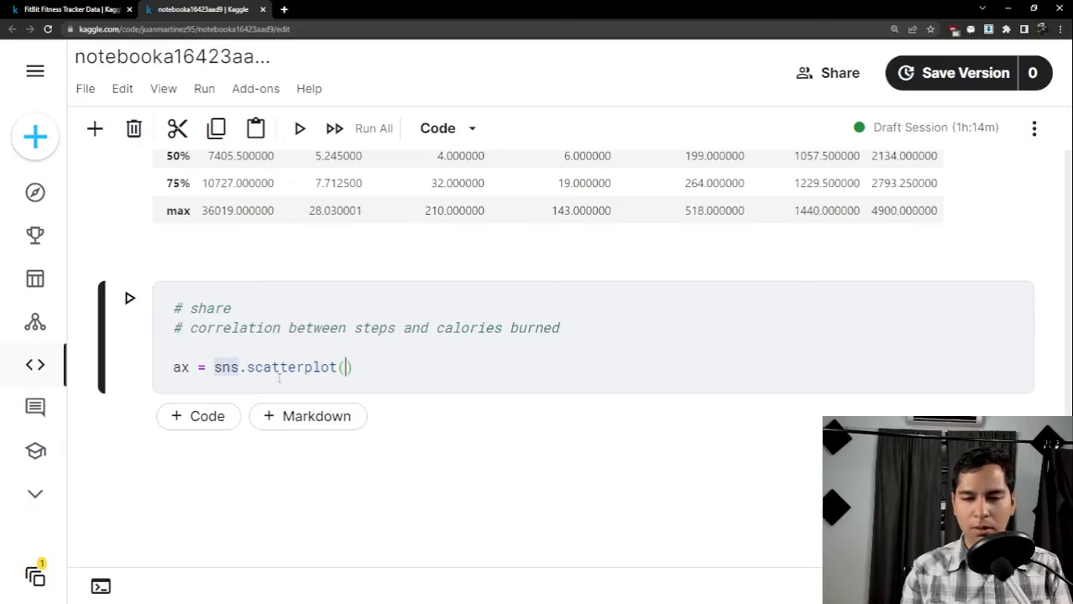
Set the scatterplot call's x argument to 'total_steps'.
type("x =")
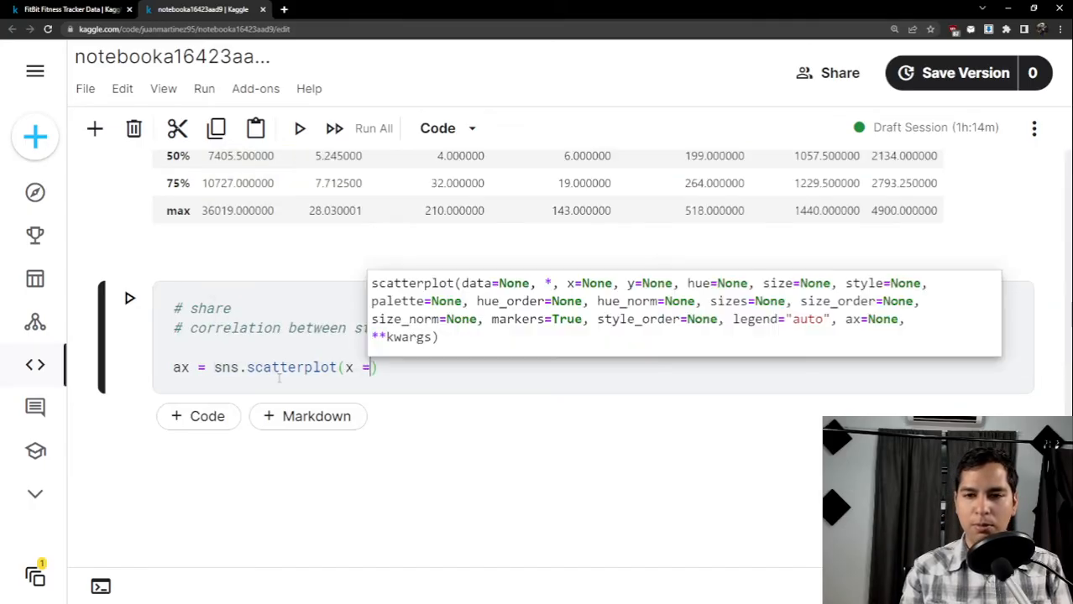
key("BackSpace")
key("BackSpace")
type("= ")
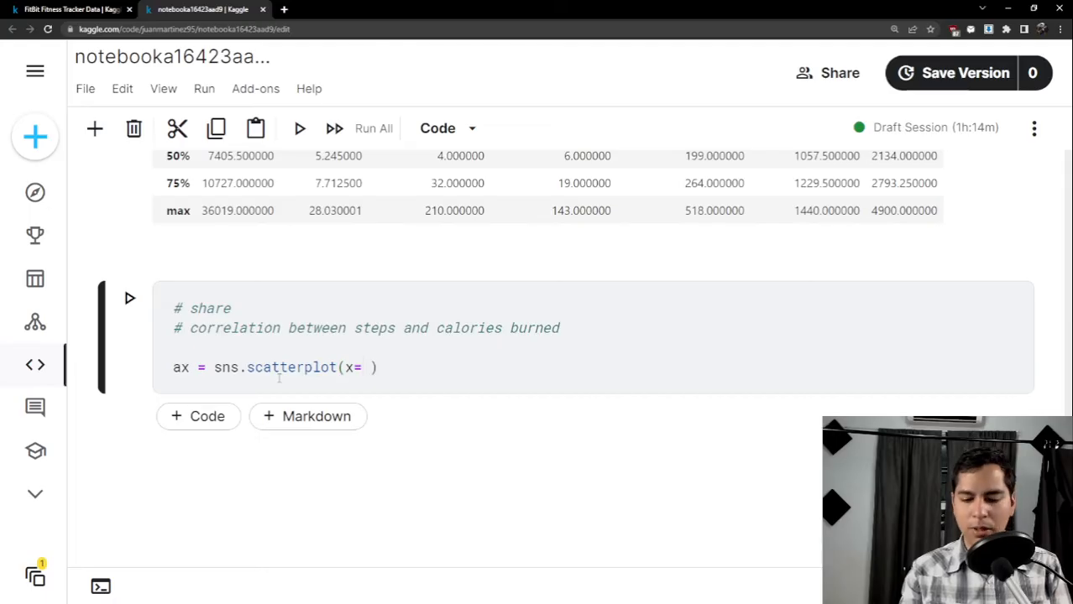
type("'tota")
type("l_setps")
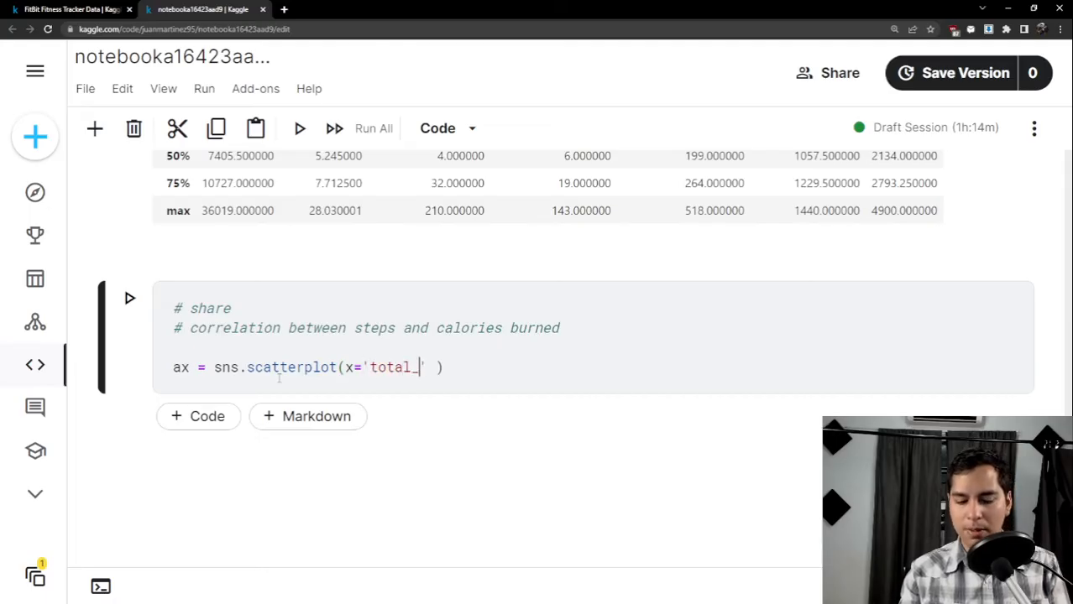
key("BackSpace")
key("BackSpace")
key("BackSpace")
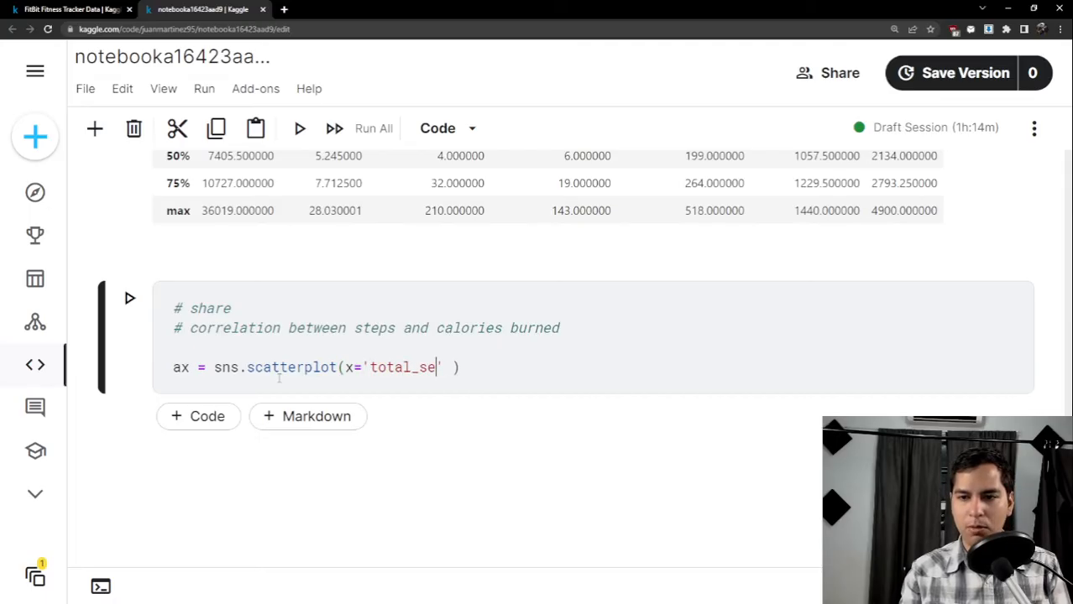
type("eps', ")
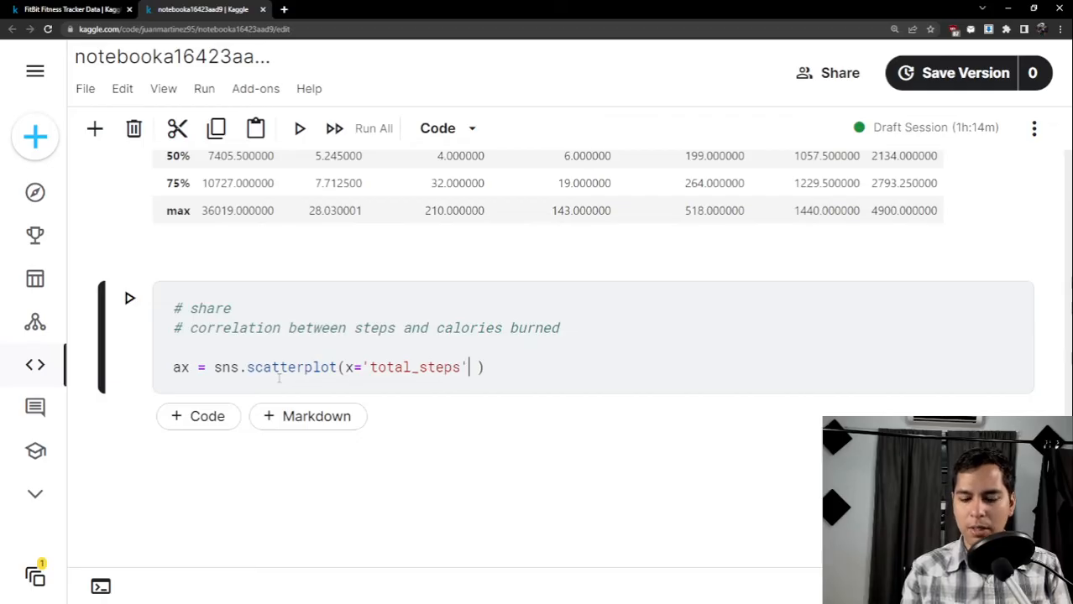
Add the y argument 'calories' to the scatterplot call.
type("y='")
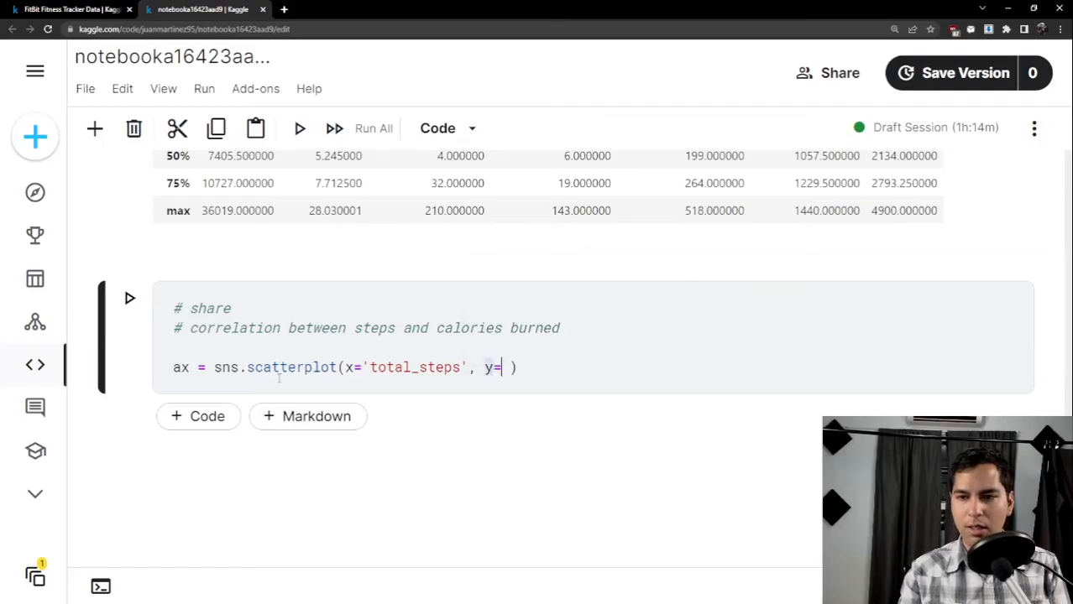
type("calorie")
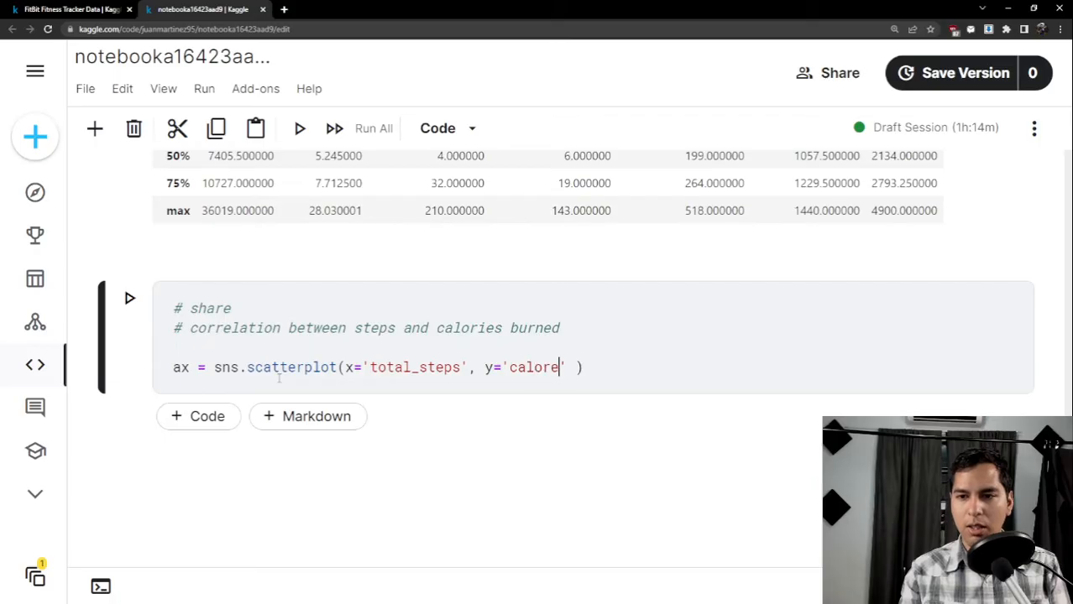
key("BackSpace")
type("ies'")
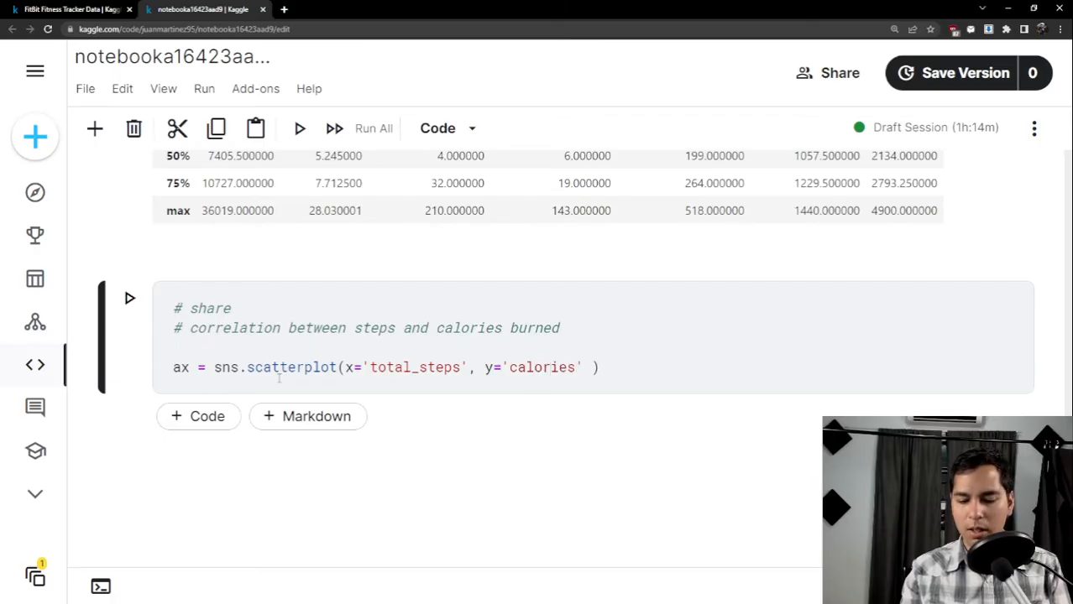
Complete the scatterplot call with data=df and run the cell.
type(",data=")
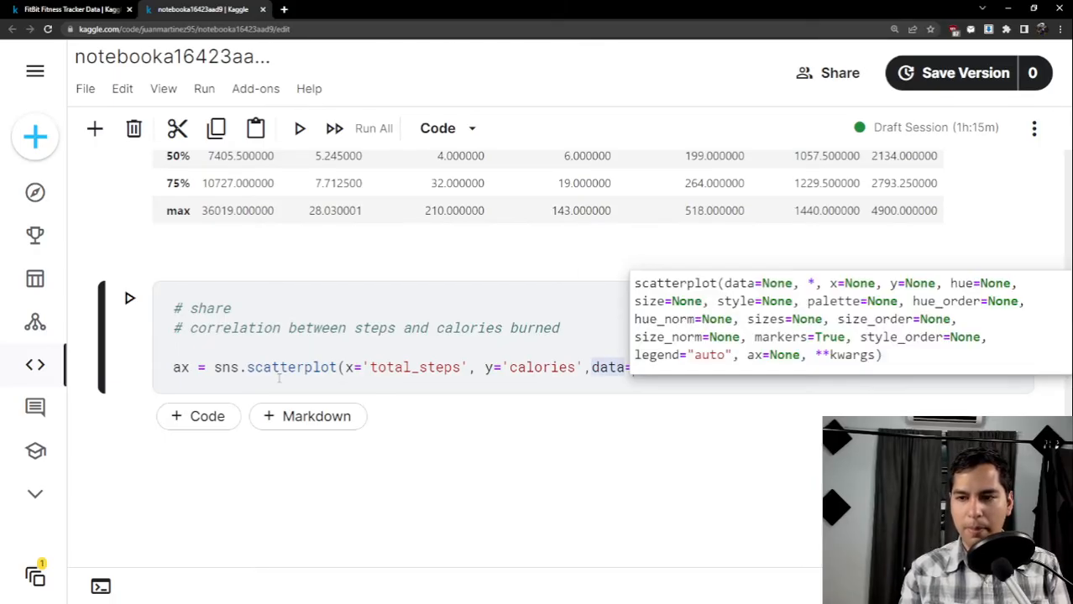
type("df")
key("Delete")
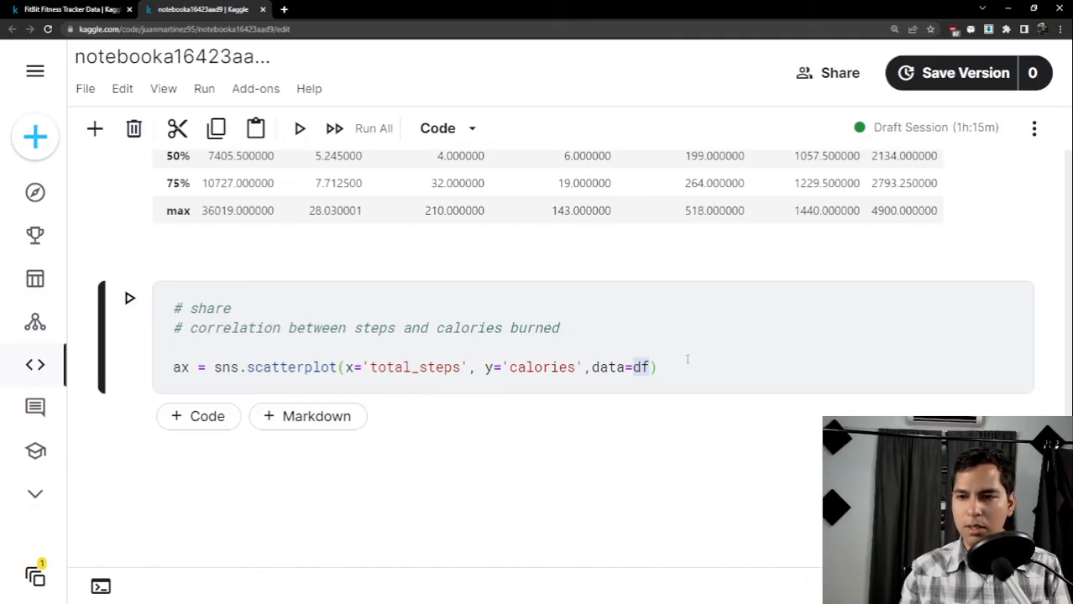
key("shift+Return")
Examine the scatter plot of total_steps against calories, including both axes and the spread of the points.
scroll(651, 351, "down", 6)
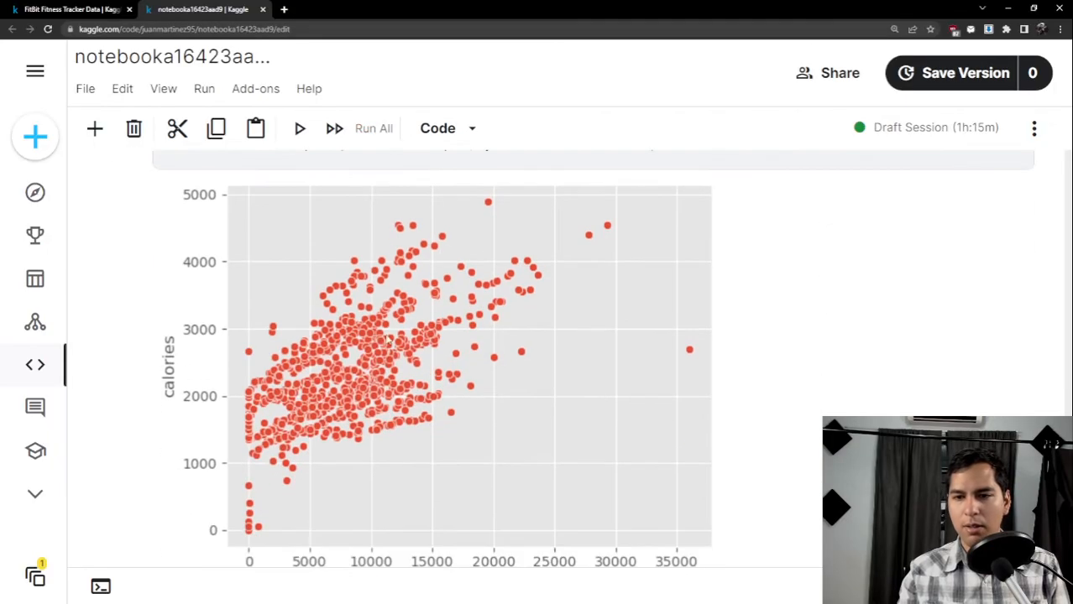
scroll(374, 351, "up", 2)
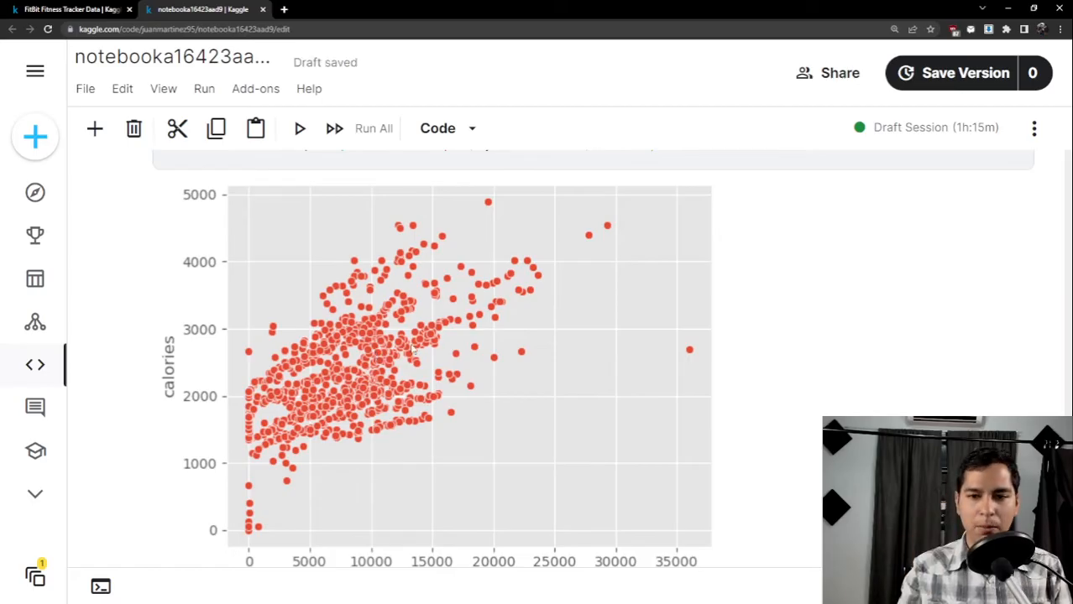
scroll(412, 351, "up", 3)
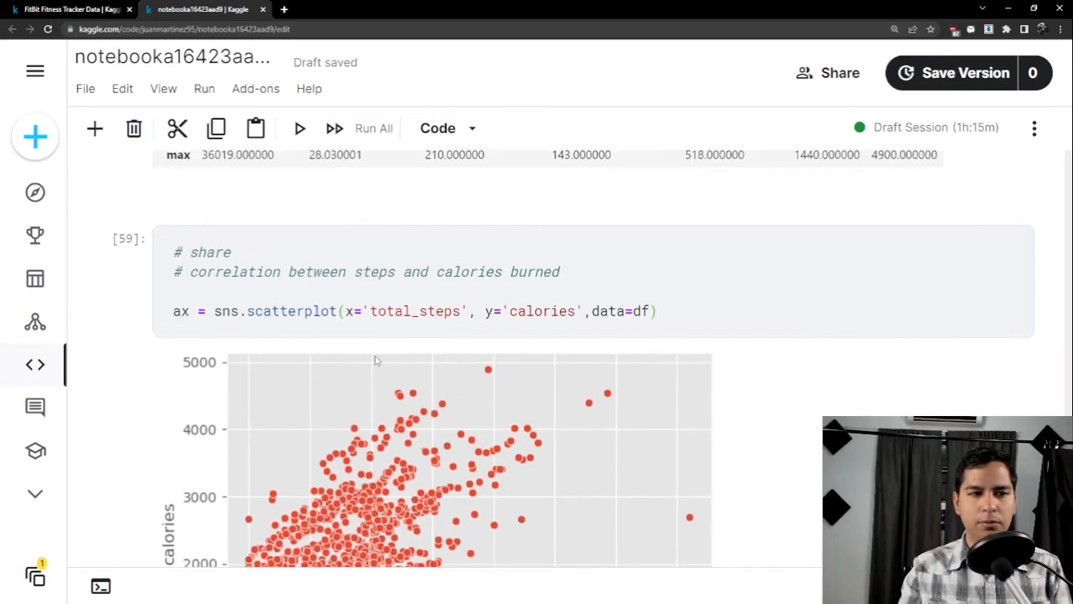
scroll(646, 390, "down", 5)
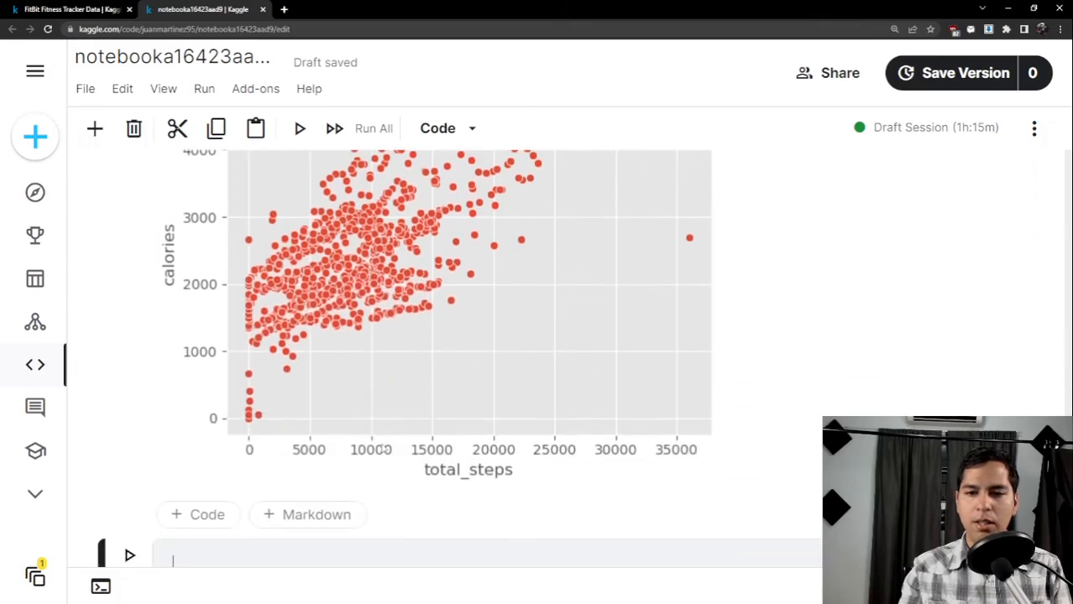
scroll(322, 434, "up", 2)
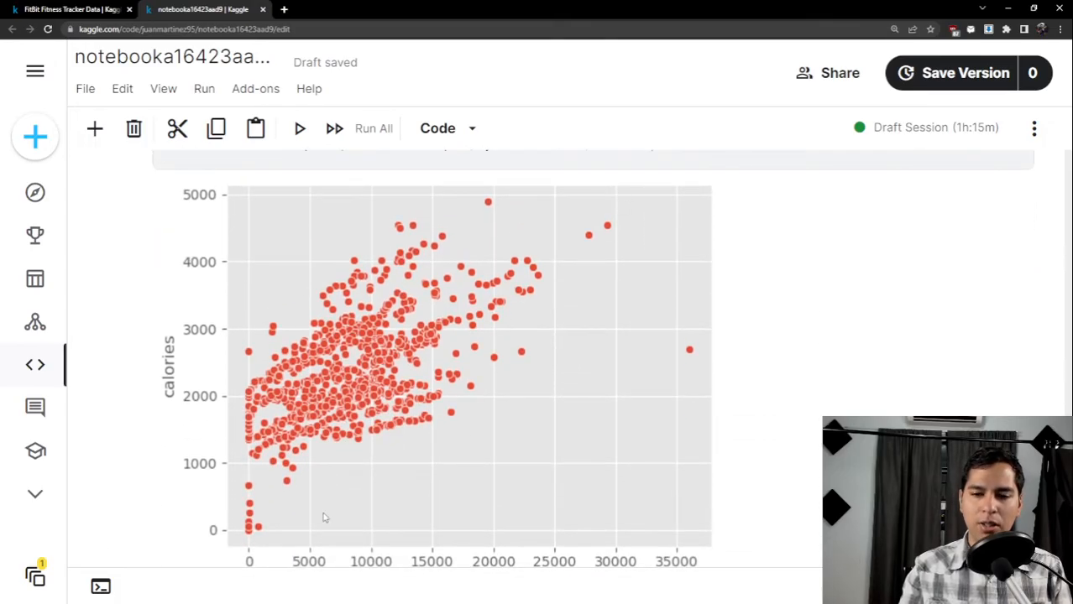
scroll(295, 510, "down", 1)
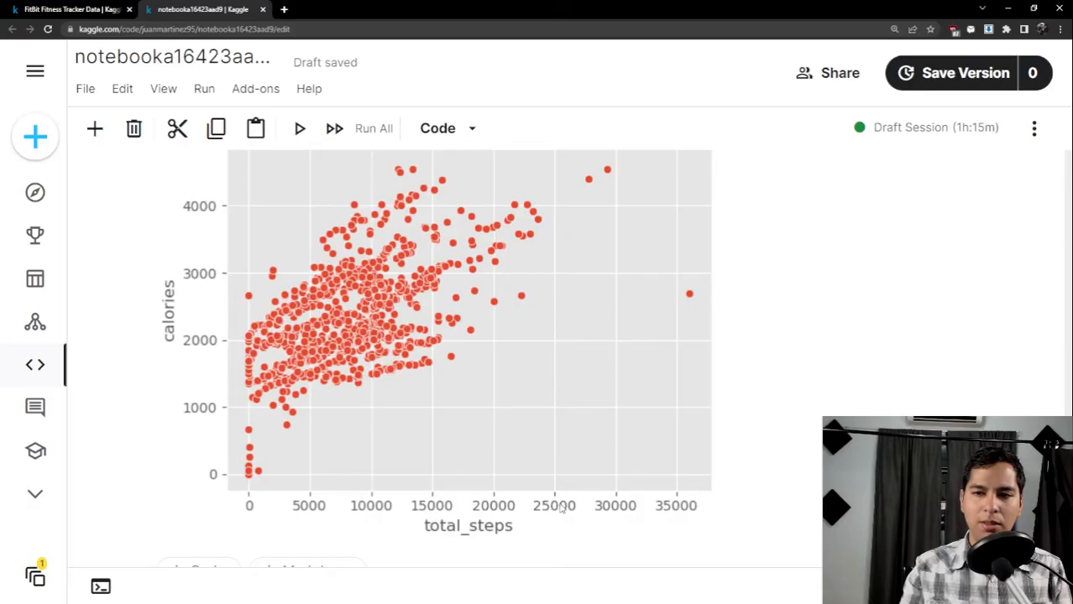
scroll(190, 360, "up", 2)
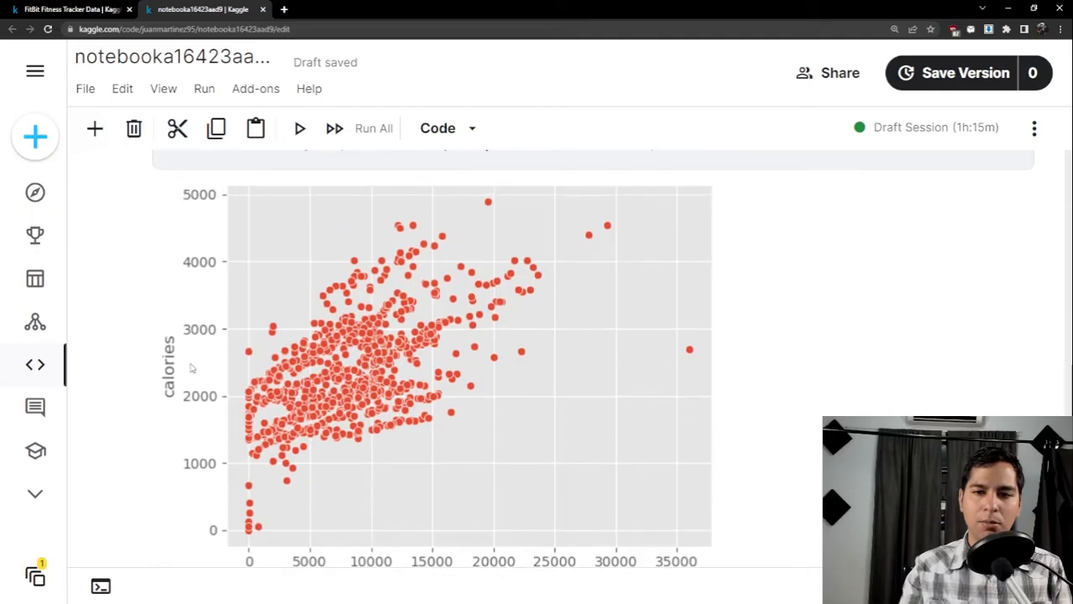
scroll(562, 304, "down", 1)
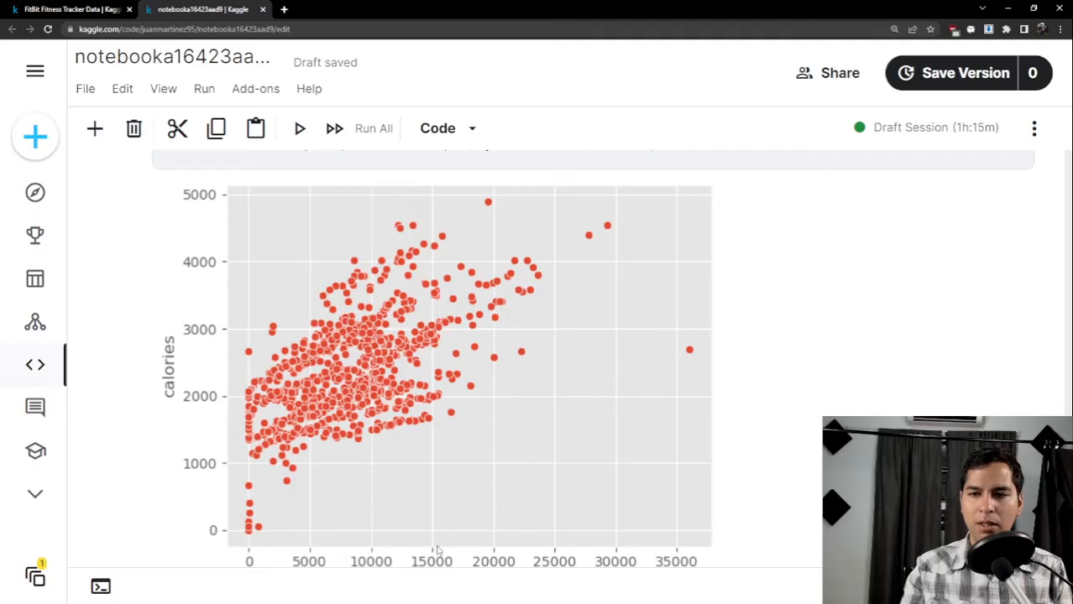
scroll(458, 495, "down", 1)
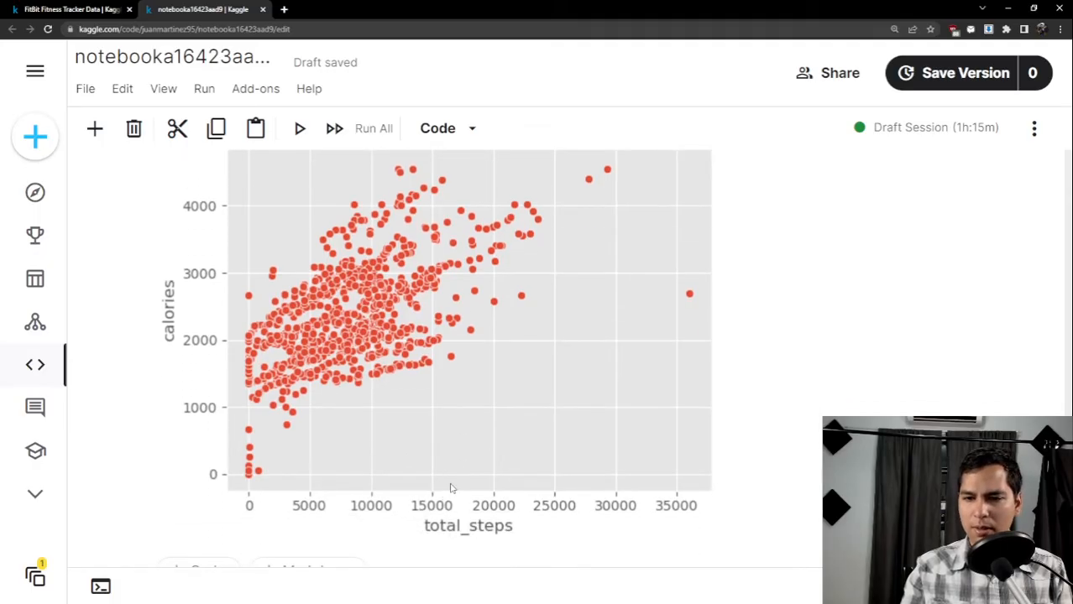
scroll(451, 489, "up", 1)
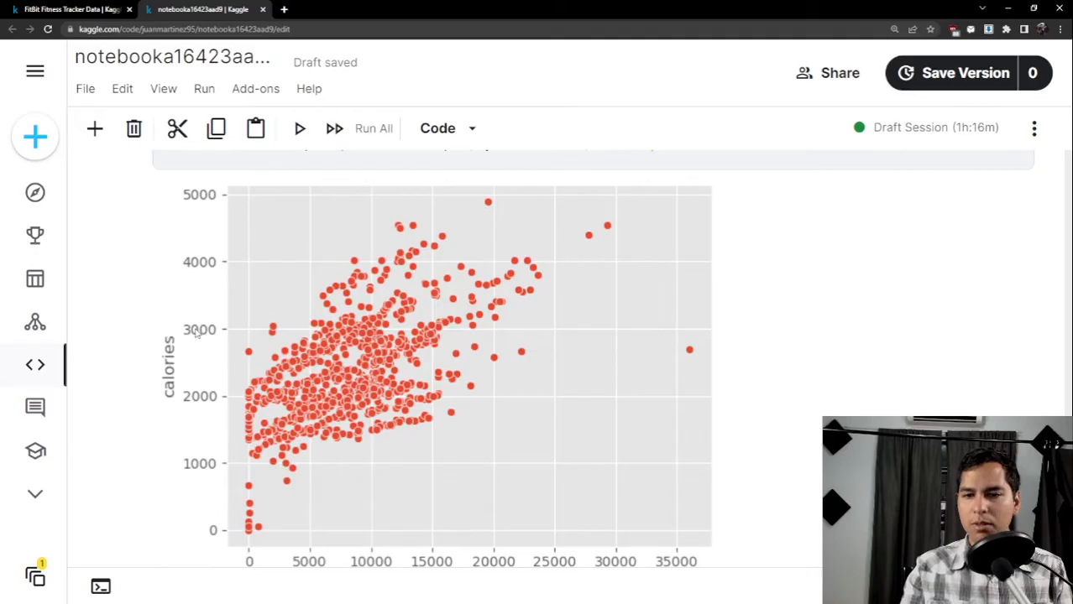
scroll(378, 344, "up", 2)
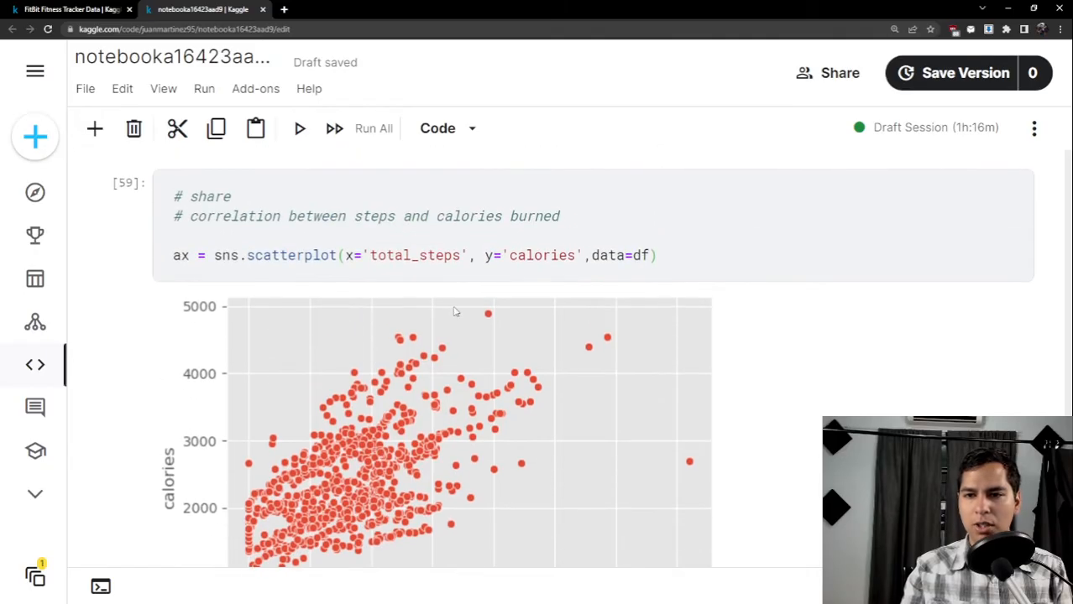
scroll(367, 298, "down", 2)
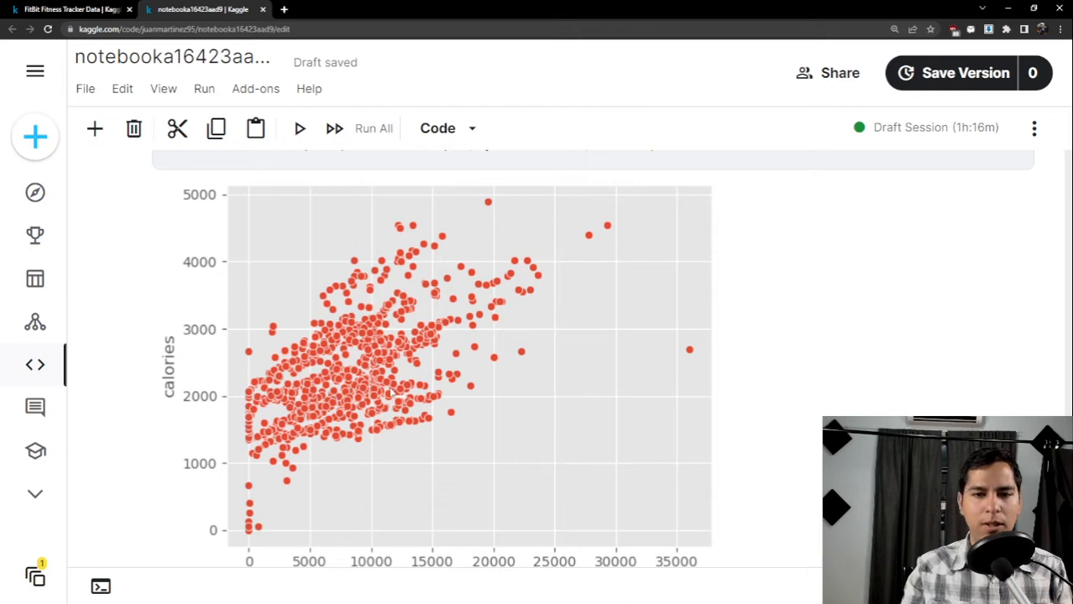
Add a hue argument with the value activity_level after data=df in the scatterplot call.
scroll(389, 393, "up", 2)
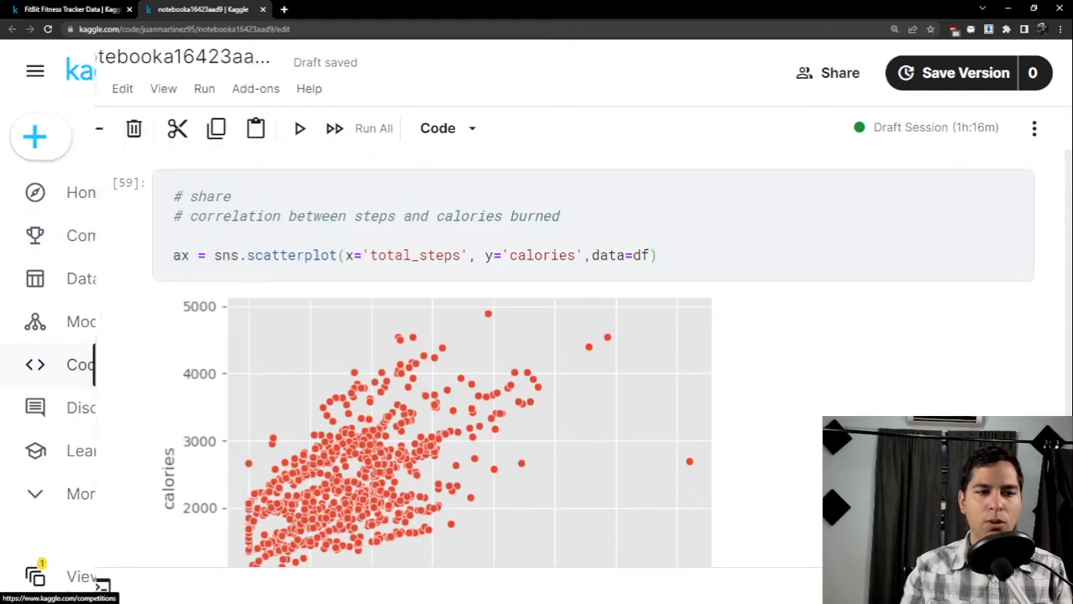
left_click(653, 256)
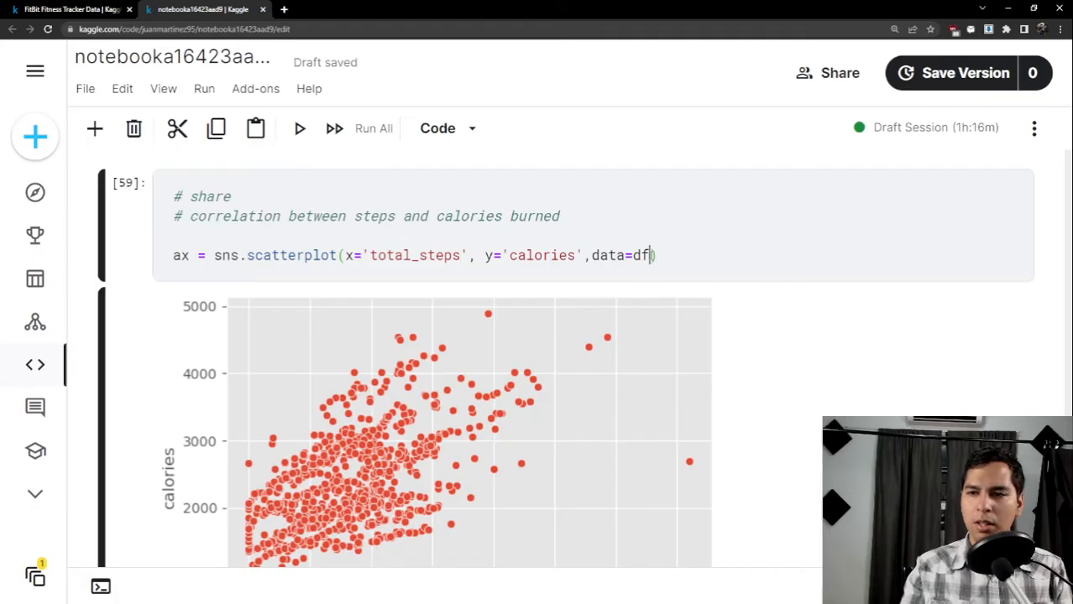
type(", ")
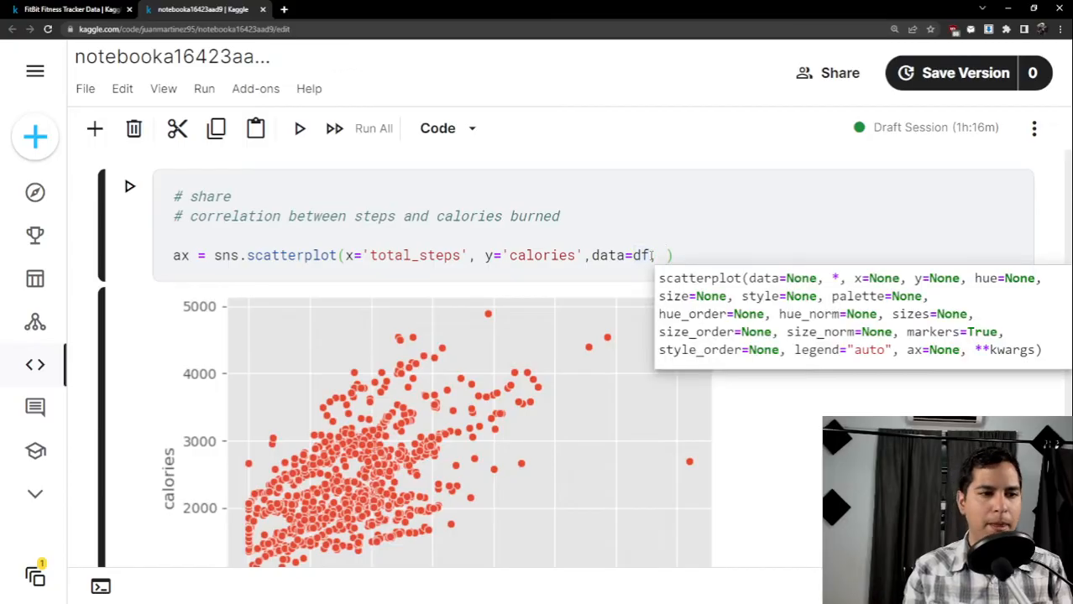
type("hue=")
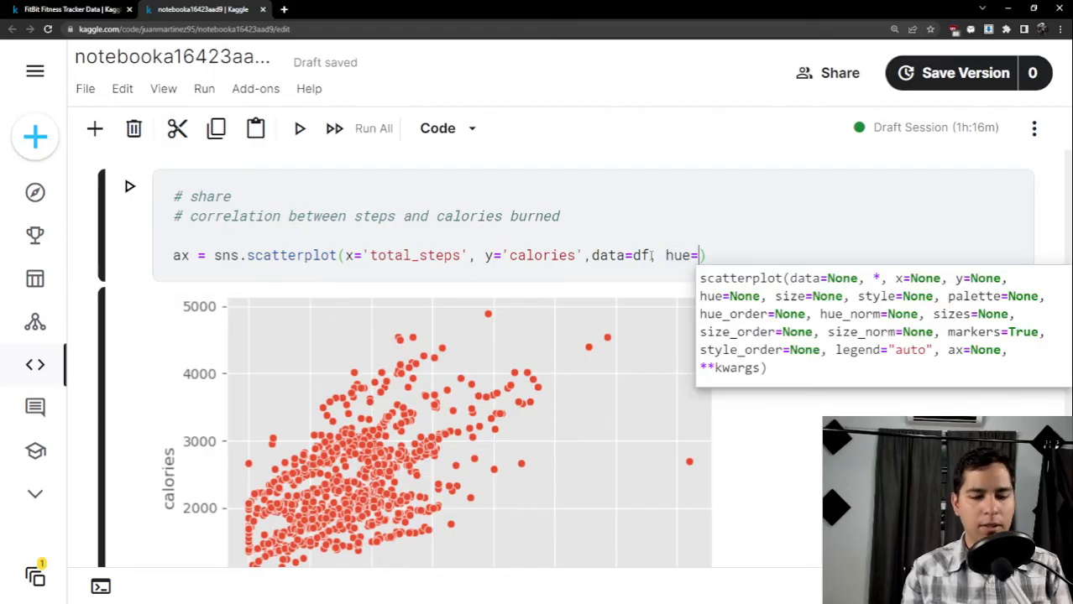
type("acti")
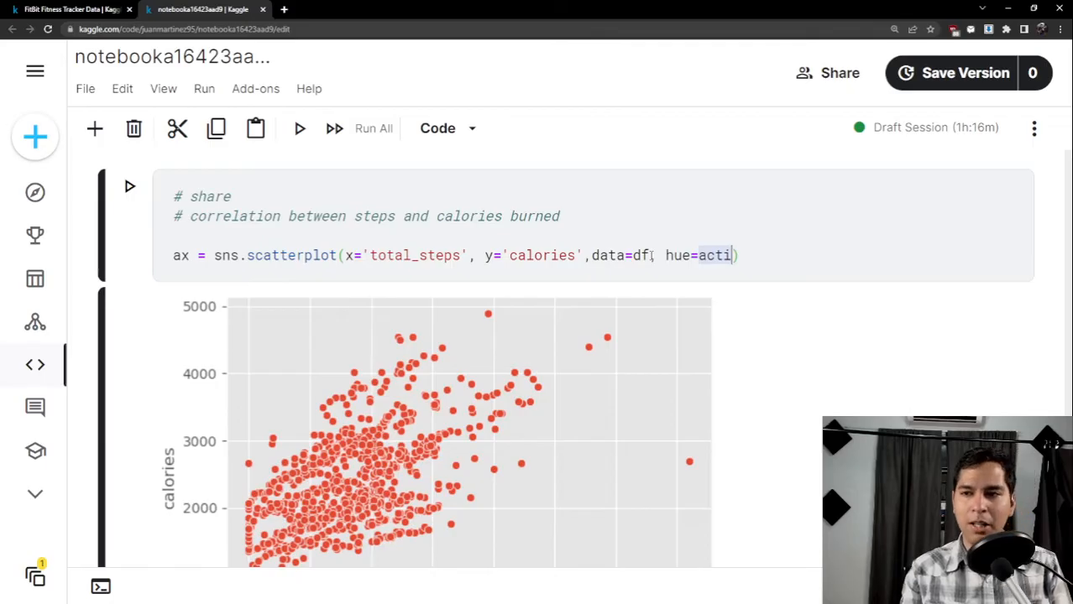
type("v")
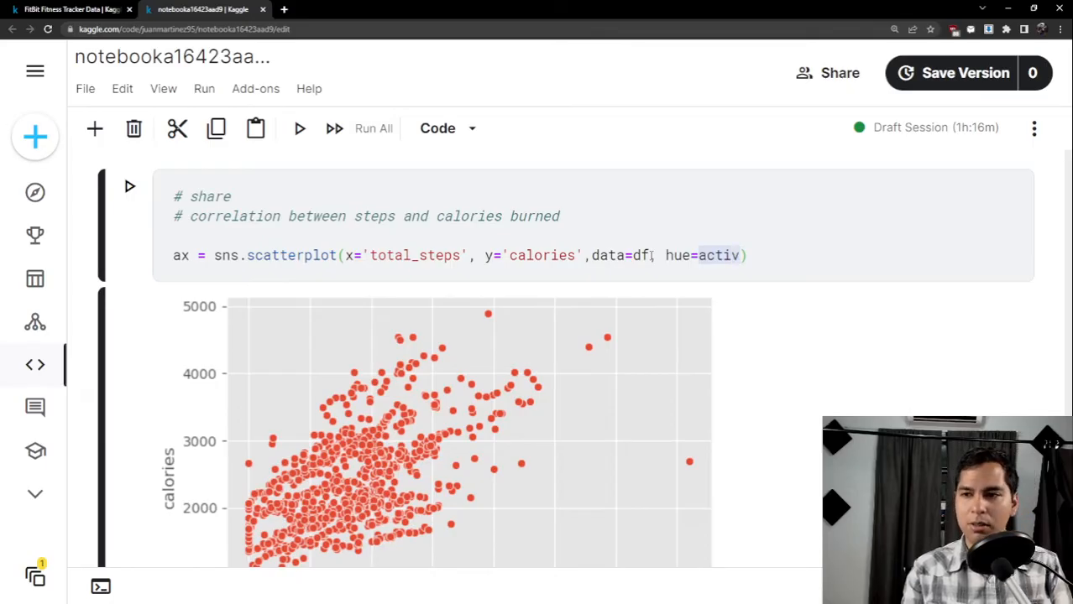
type("ity_l")
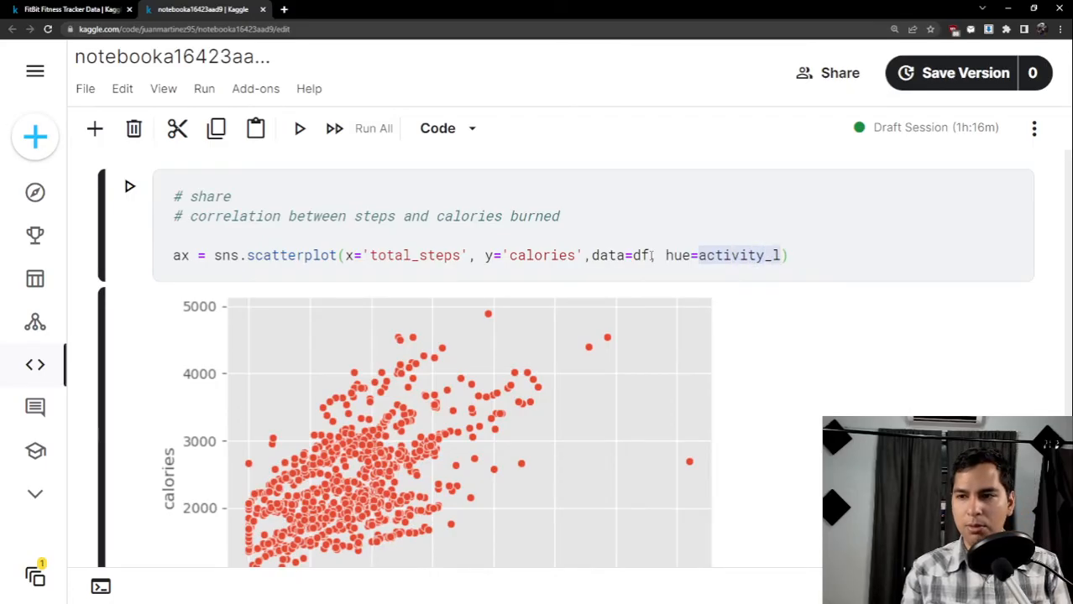
type("rvr")
key("BackSpace")
key("BackSpace")
key("BackSpace")
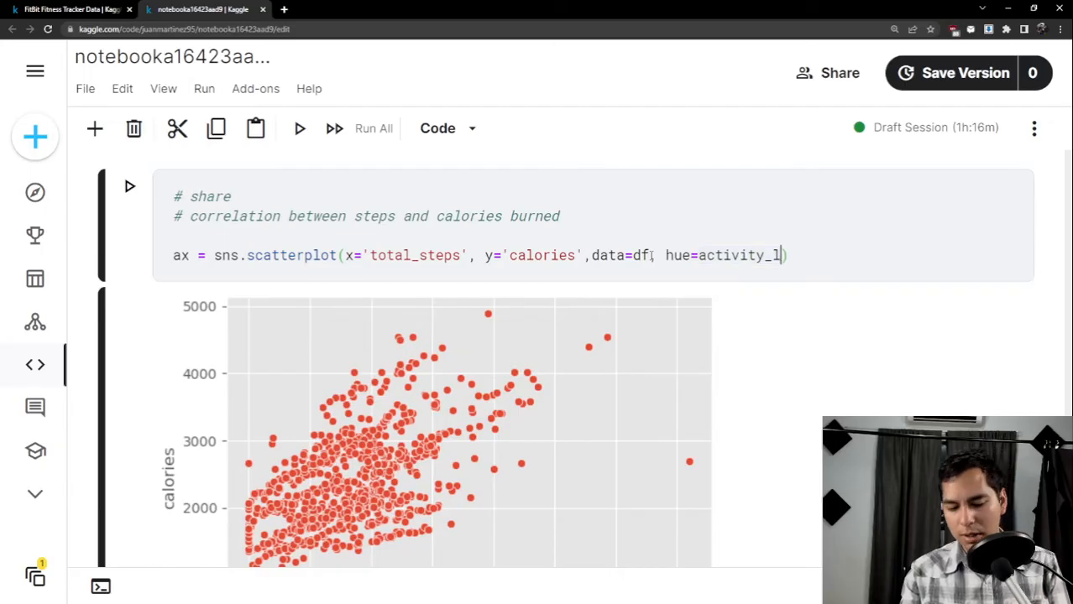
type("evel")
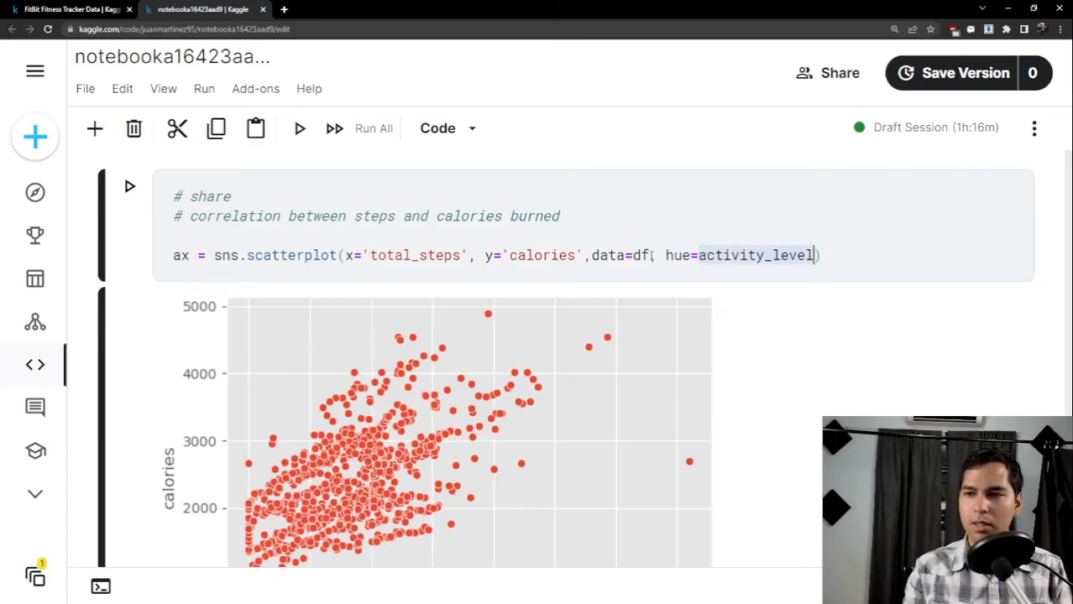
Replace the scatterplot's hue value with df['activity_level'].
key("BackSpace")
key("BackSpace")
key("BackSpace")
key("BackSpace")
key("BackSpace")
key("BackSpace")
key("BackSpace")
key("BackSpace")
key("BackSpace")
key("BackSpace")
key("BackSpace")
key("BackSpace")
key("BackSpace")
key("BackSpace")
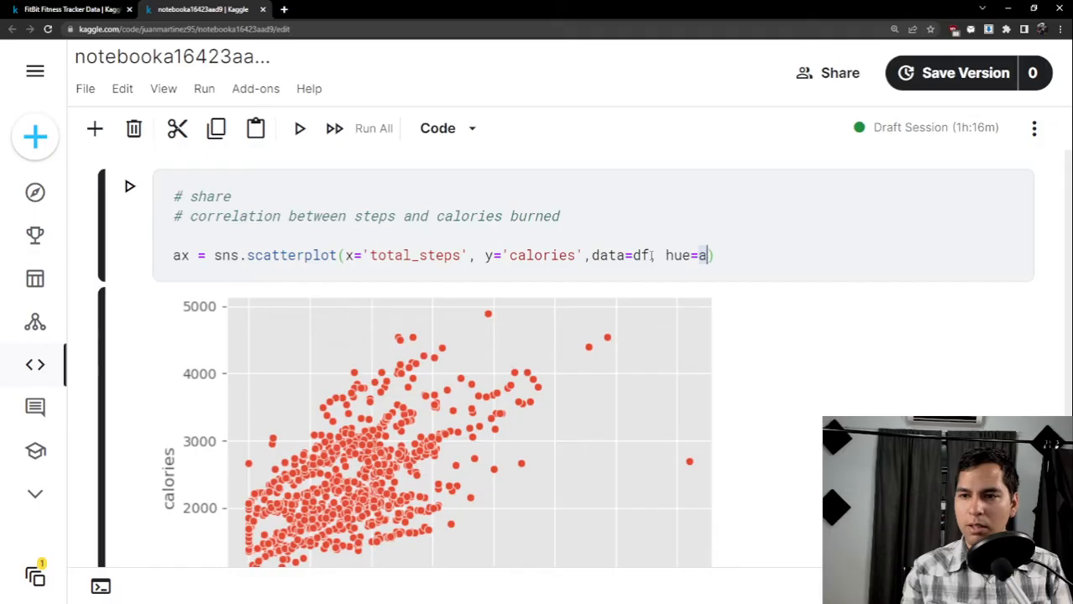
type("df[")
type("'activit")
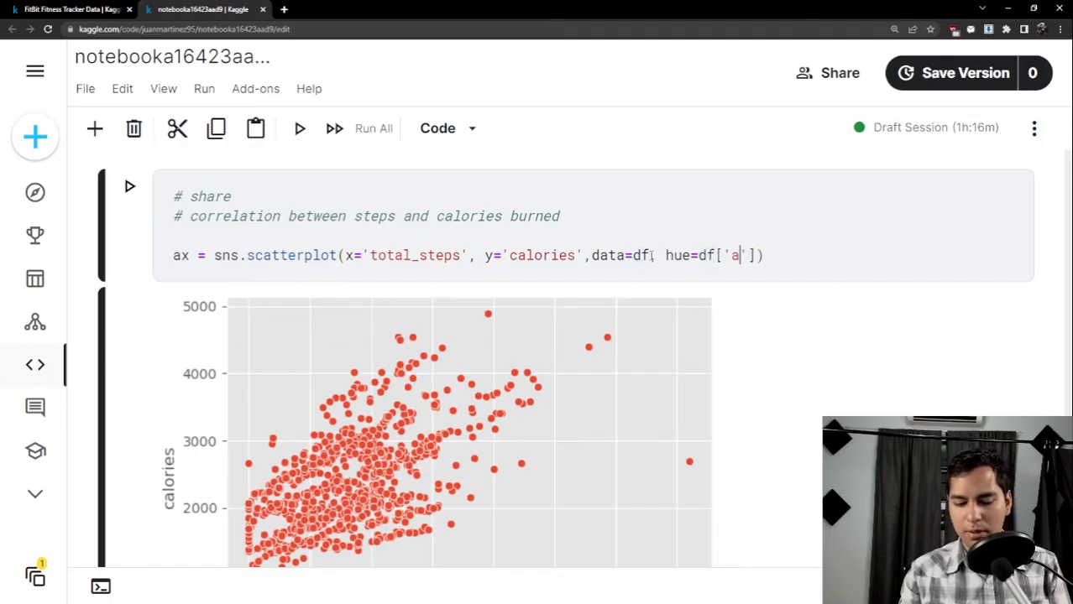
type("y_l")
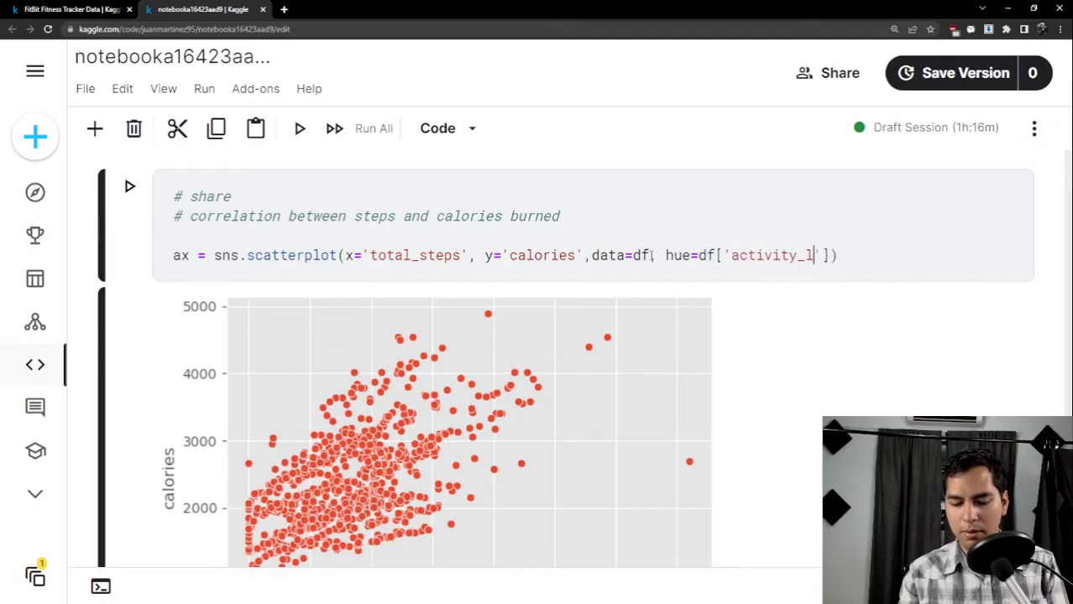
type("evel")
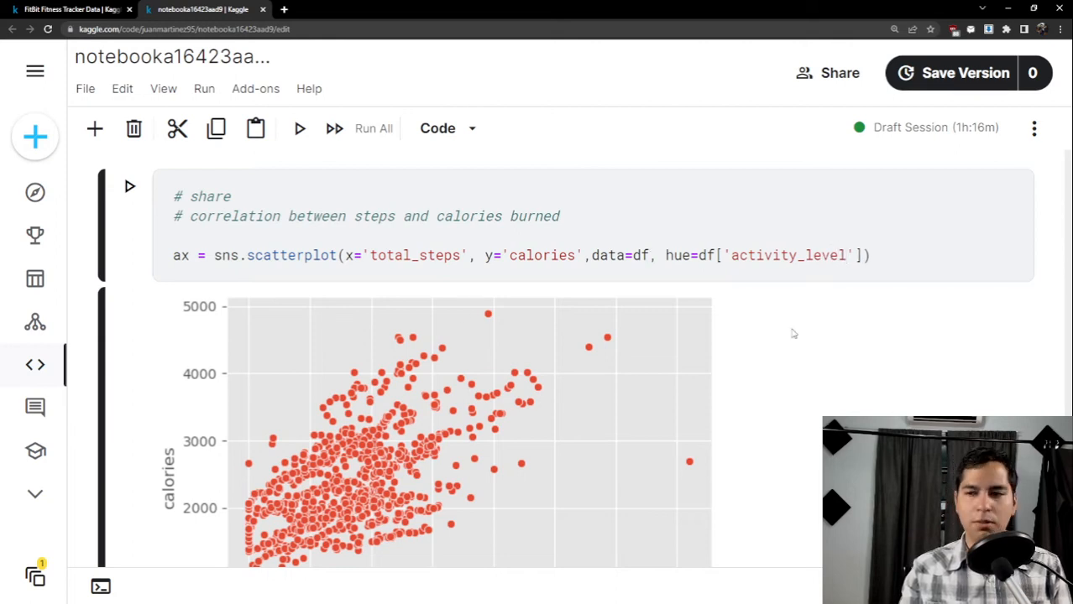
Add a plt.title call below the scatterplot line with the text 'Correlation calories vs steps'.
left_click(905, 256)
key("Return")
type("pl")
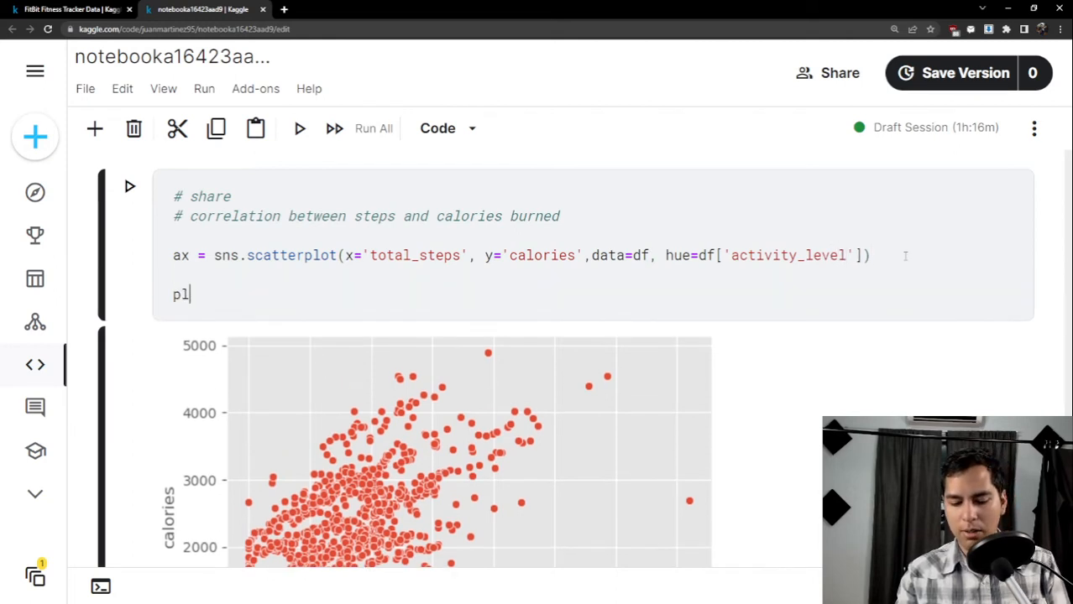
type("t.title('")
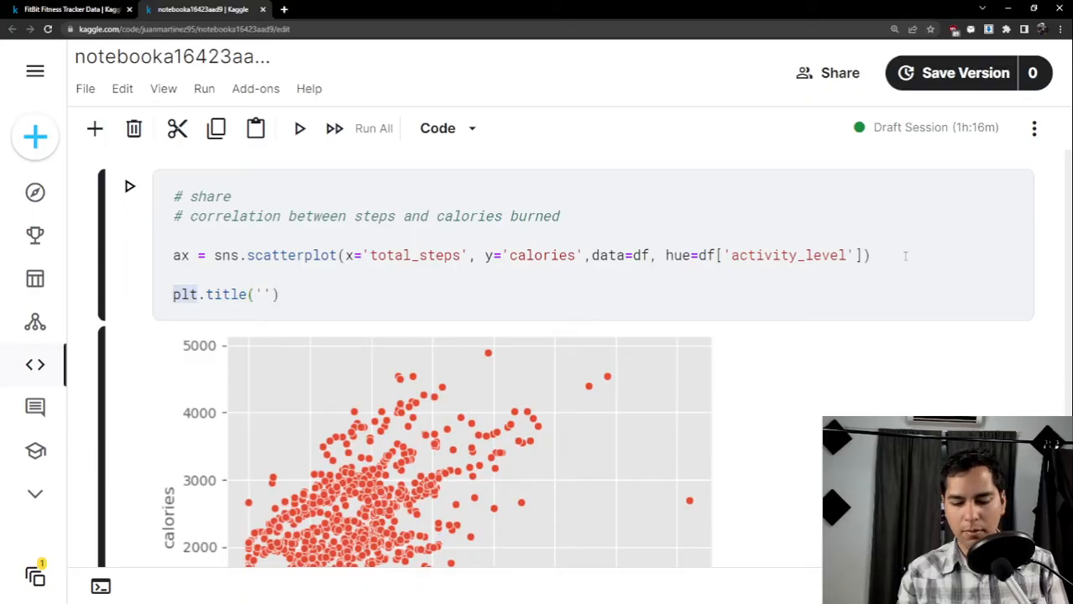
type("Corre")
type("lation c")
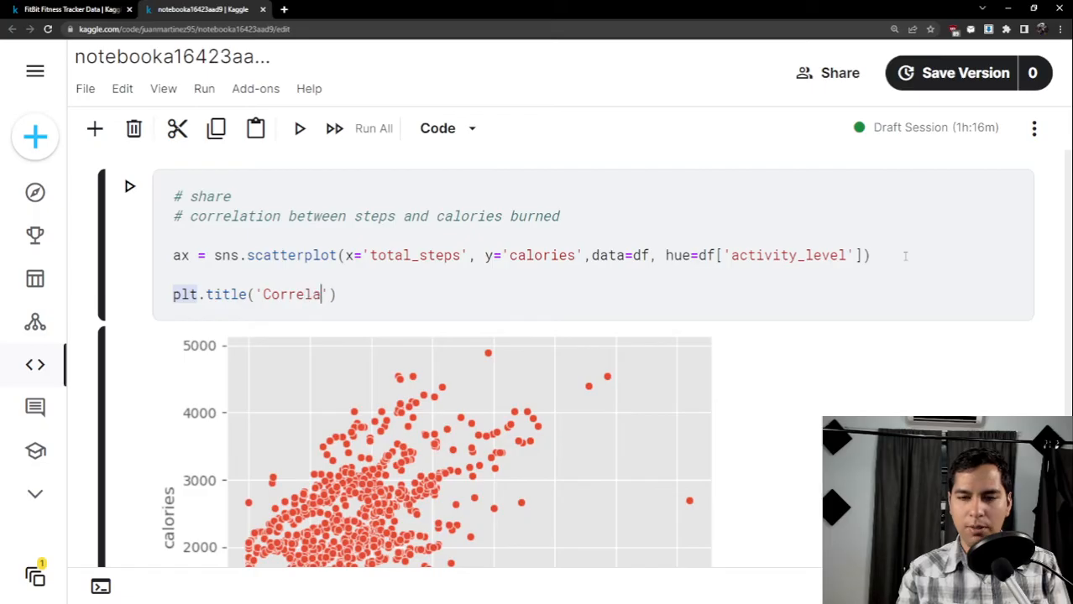
type("alo")
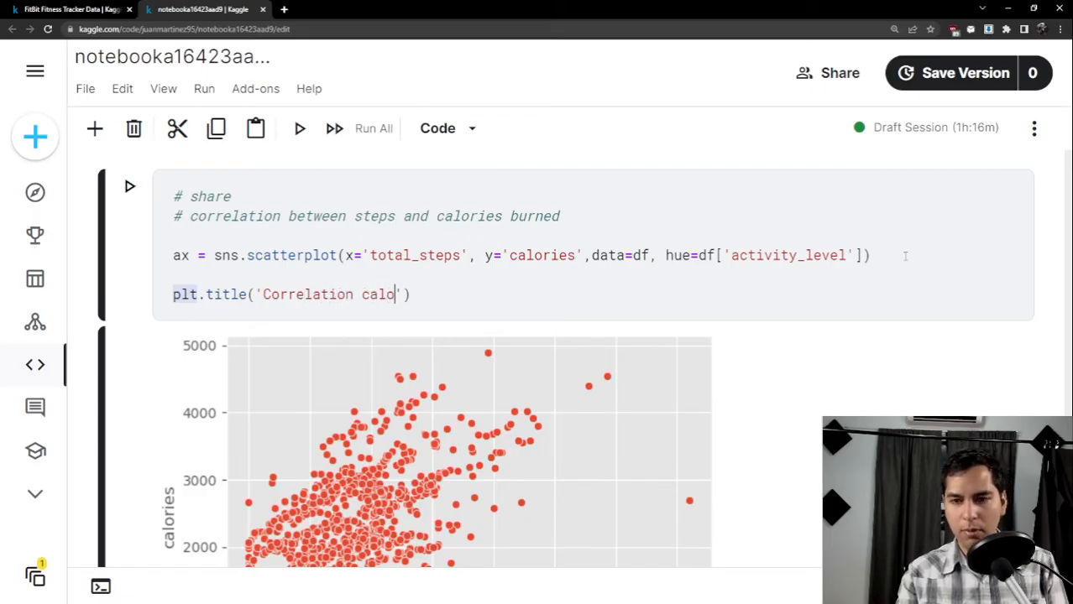
type("res")
key("BackSpace")
key("BackSpace")
type("ies vs ste")
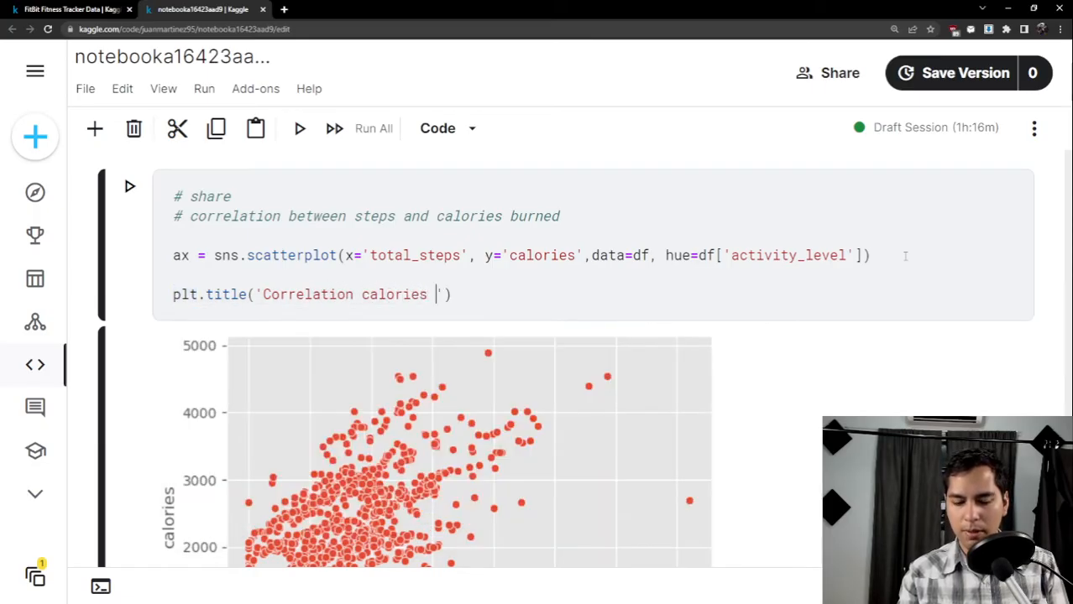
type("ps")
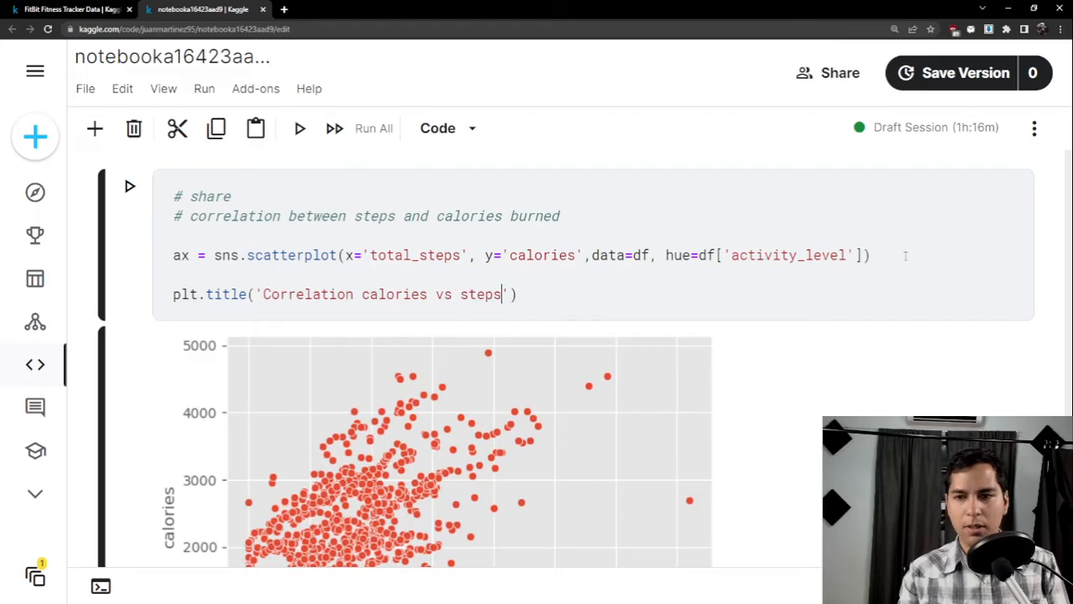
Insert a period after 'vs' in the plot title string.
key("Left")
key("Left")
key("Left")
key("Left")
key("Left")
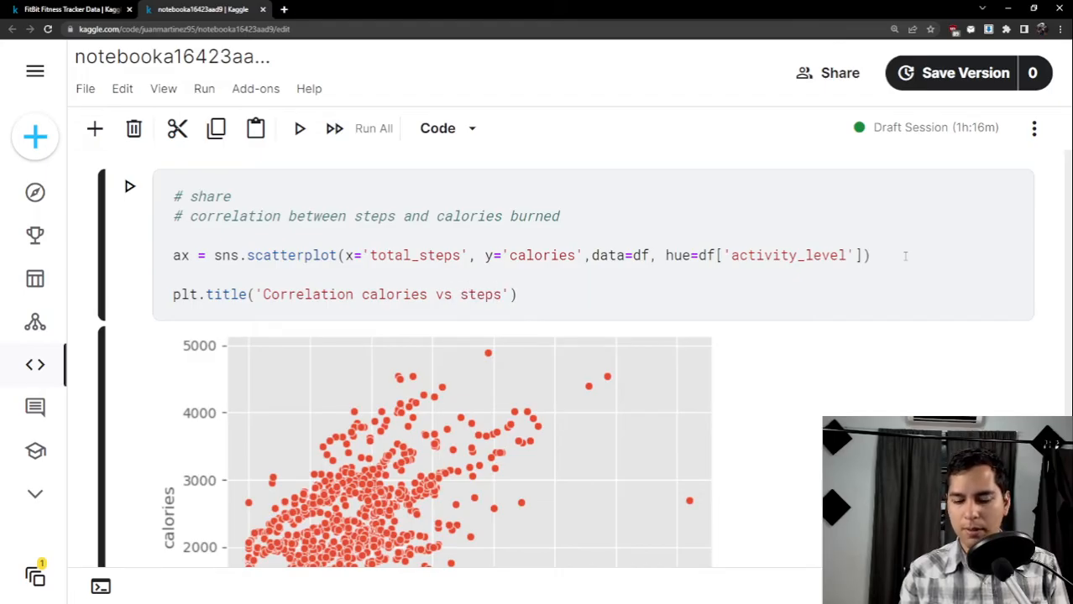
type(".")
key("Right")
key("Right")
key("Right")
key("Right")
key("Right")
key("Right")
key("Right")
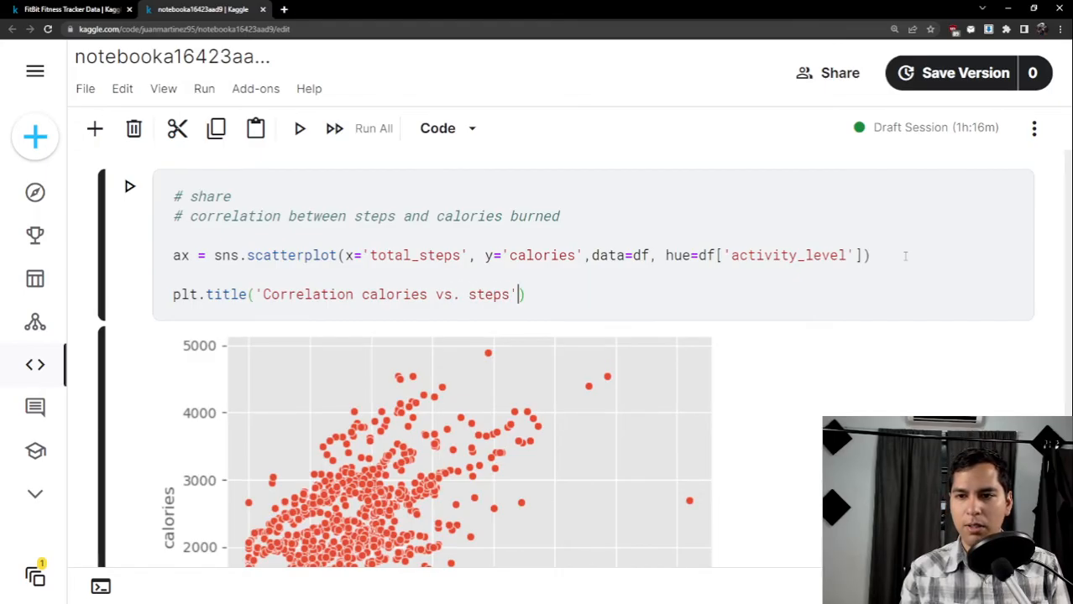
Add a plt.tight_layout() call below the title line, separated by a blank line.
key("Right")
key("Return")
key("Return")
type("plt.")
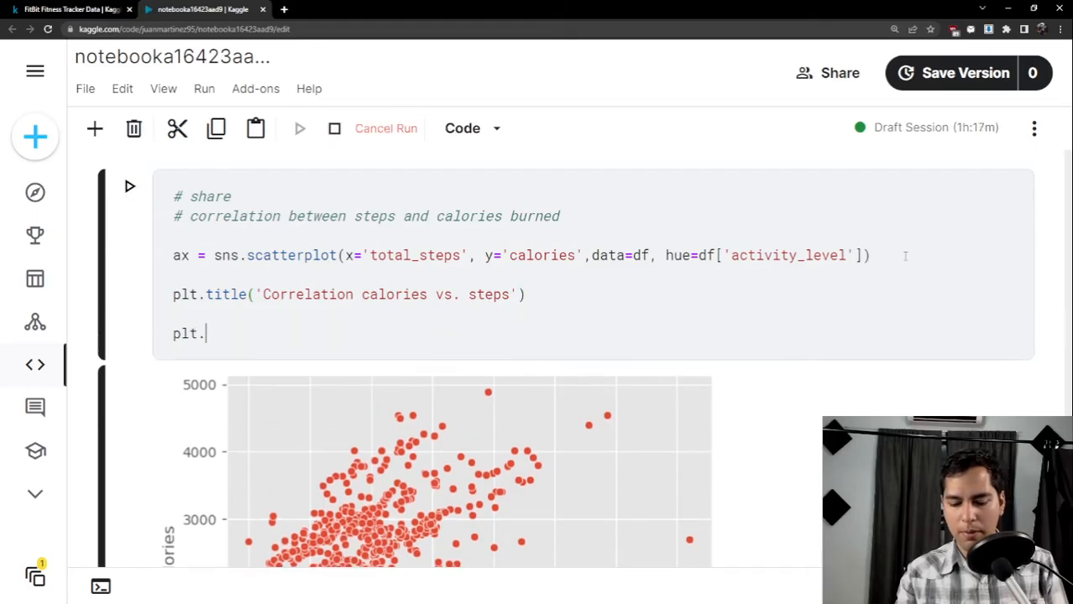
type("tigh")
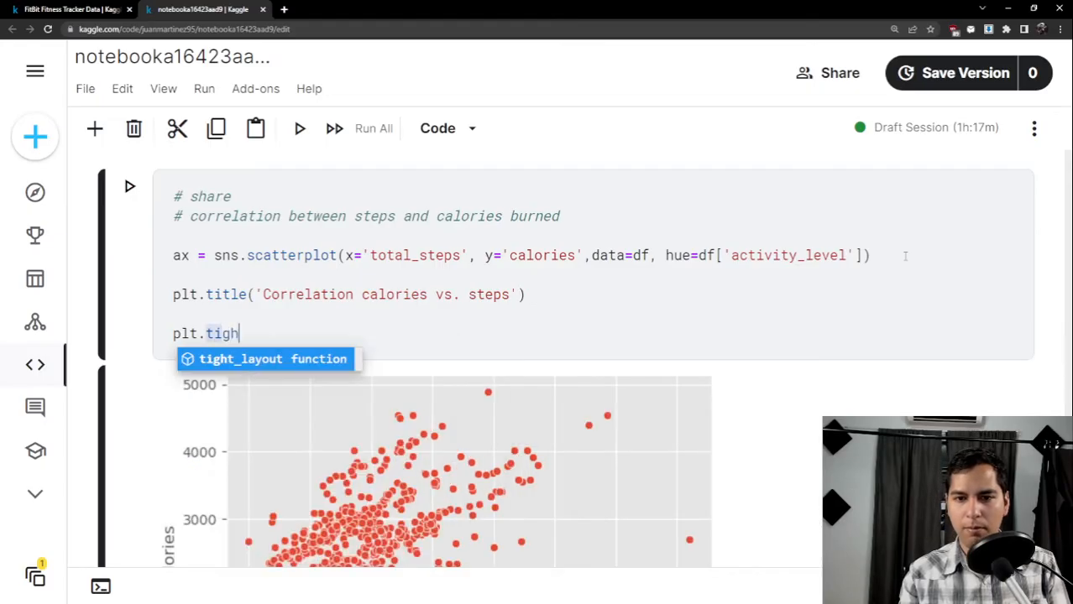
key("Tab")
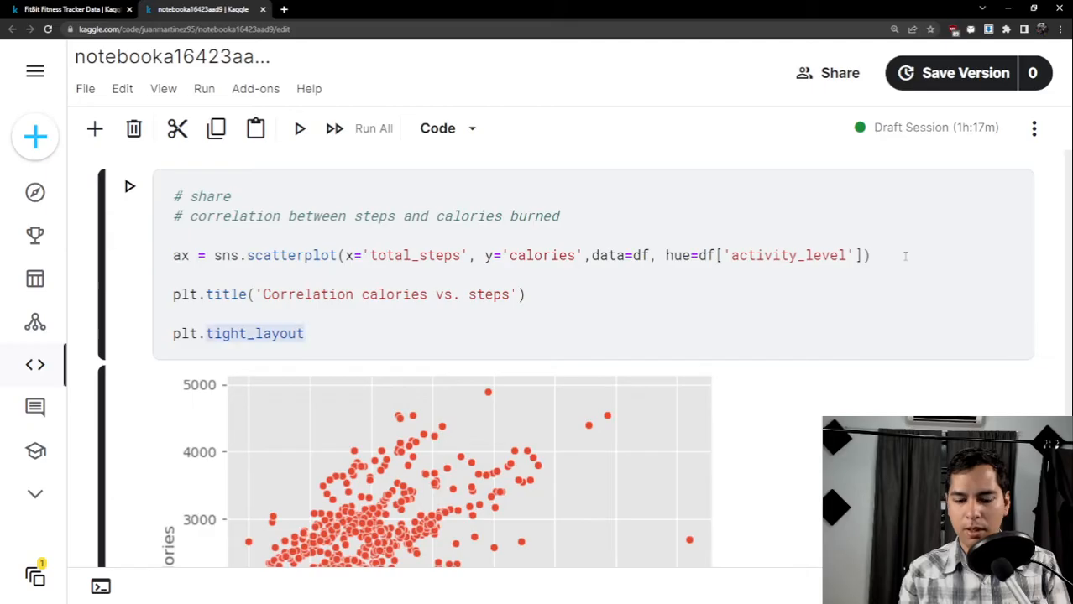
type("()")
Add plt.show() as the cell's last line and run the cell.
key("Return")
type("plt.ss")
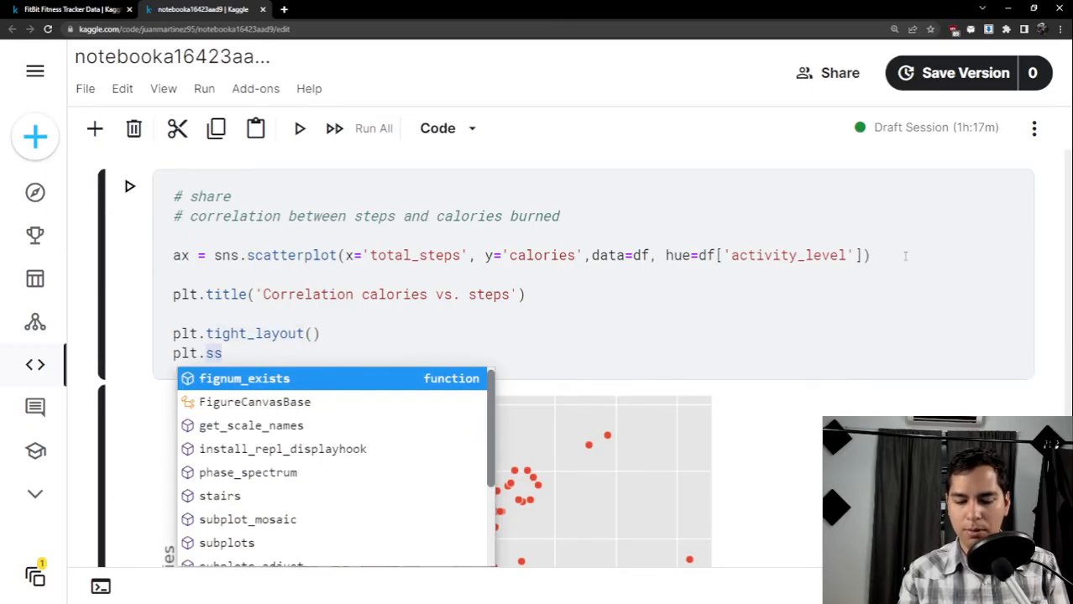
key("BackSpace")
type("how(")
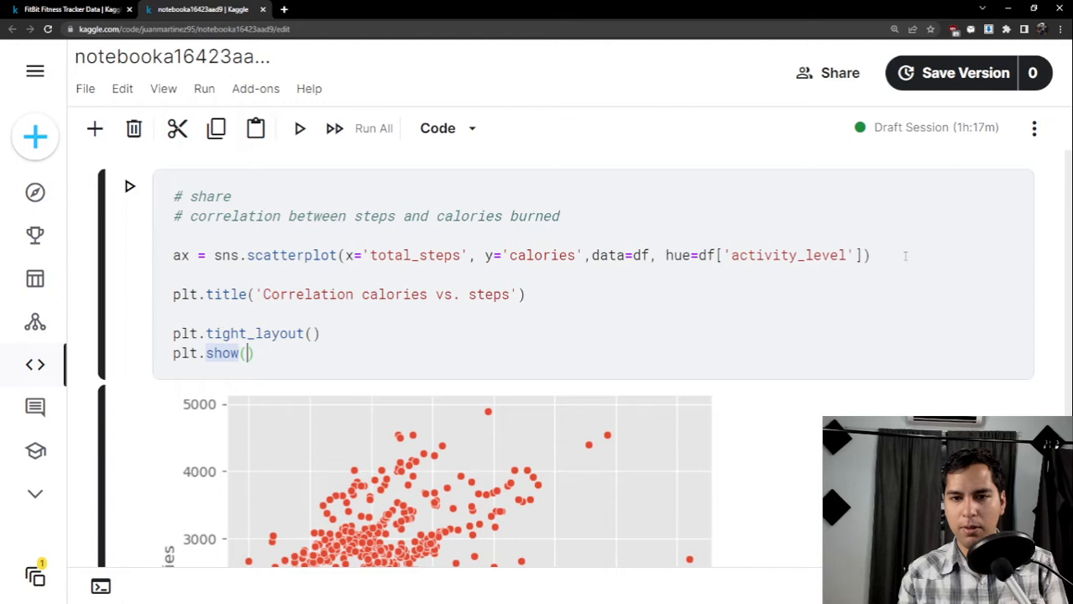
key("shift+Return")
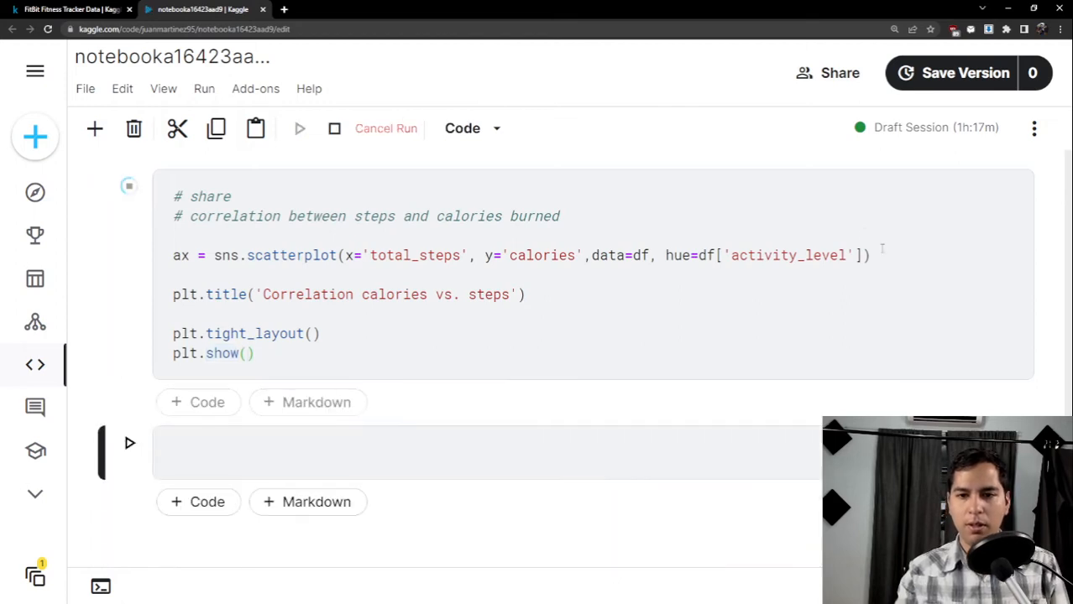
Examine the calories vs. steps scatter plot, comparing how the activity_level groups in the legend are distributed along both axes.
scroll(644, 347, "down", 5)
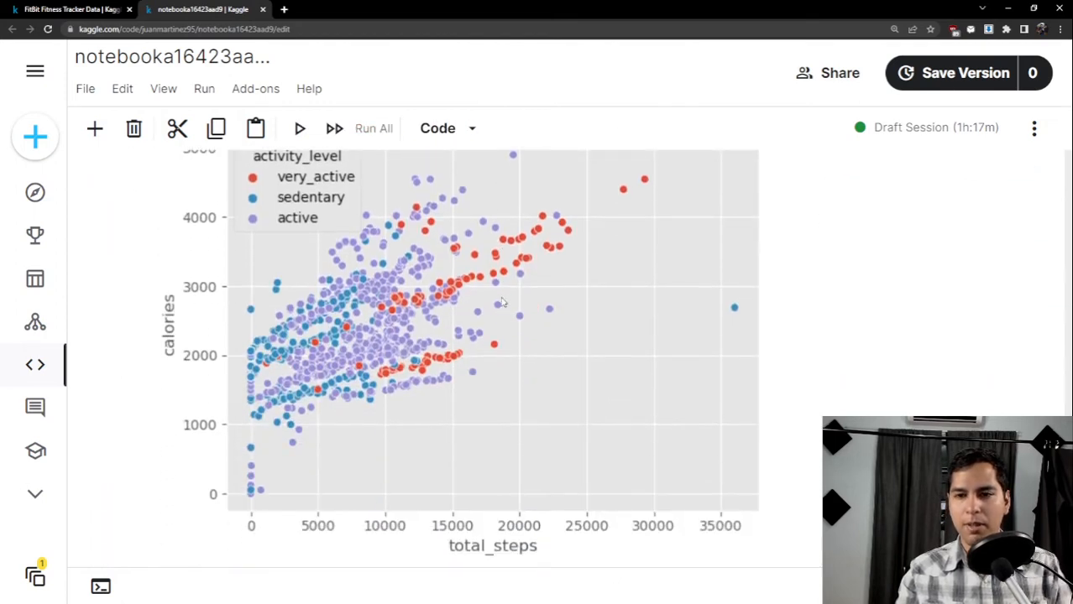
scroll(393, 312, "up", 1)
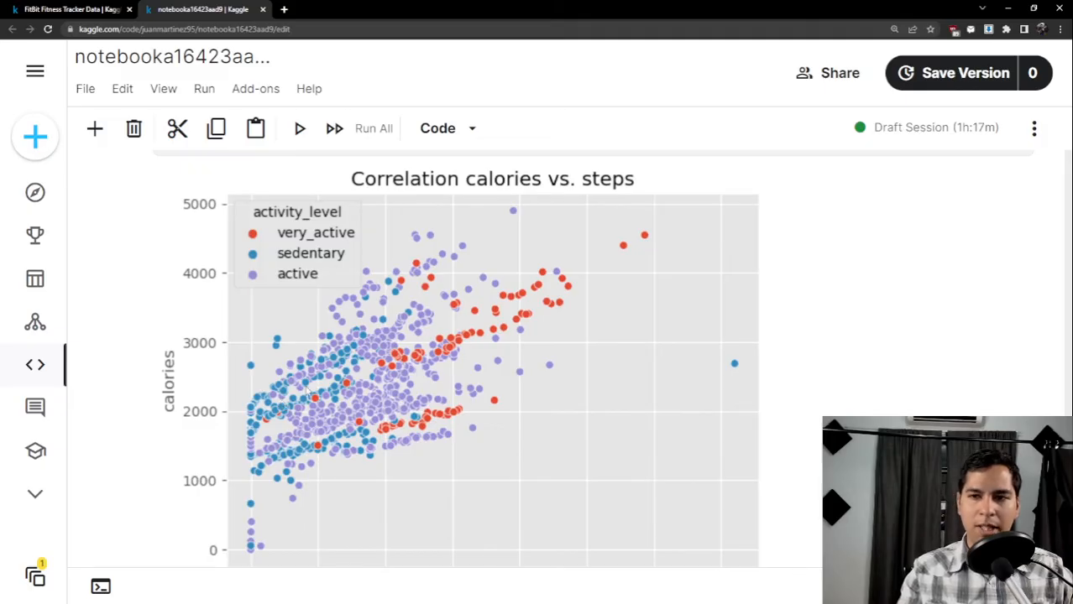
scroll(309, 391, "up", 2)
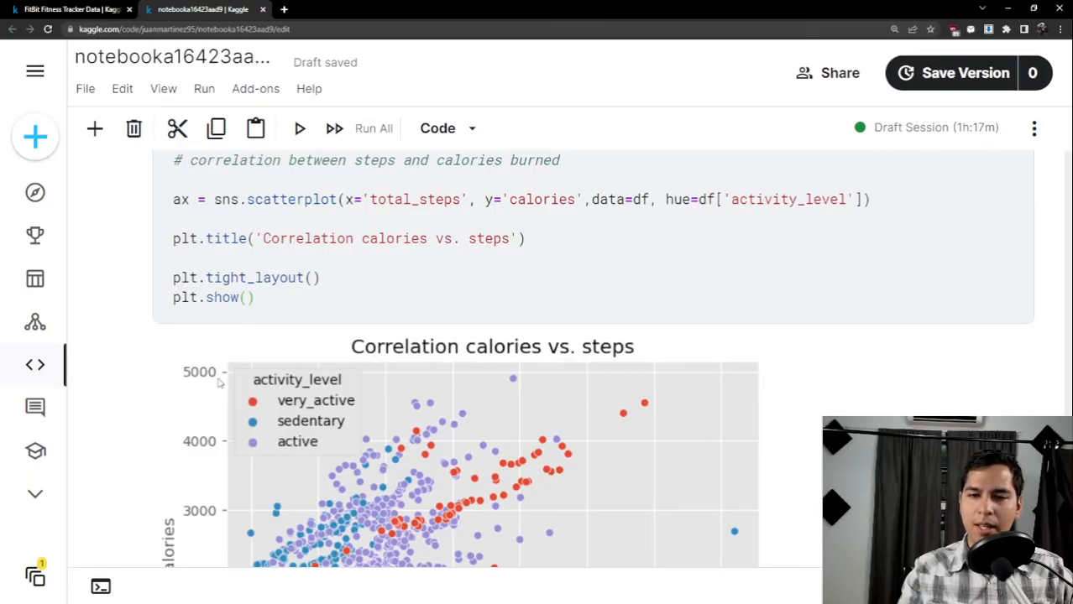
scroll(175, 333, "down", 3)
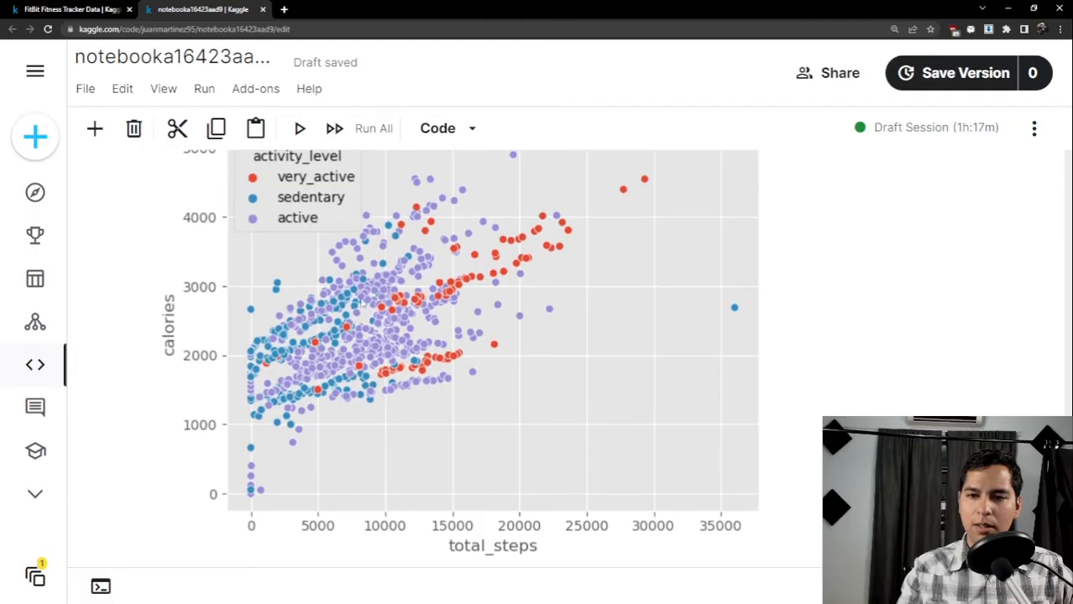
scroll(319, 333, "up", 1)
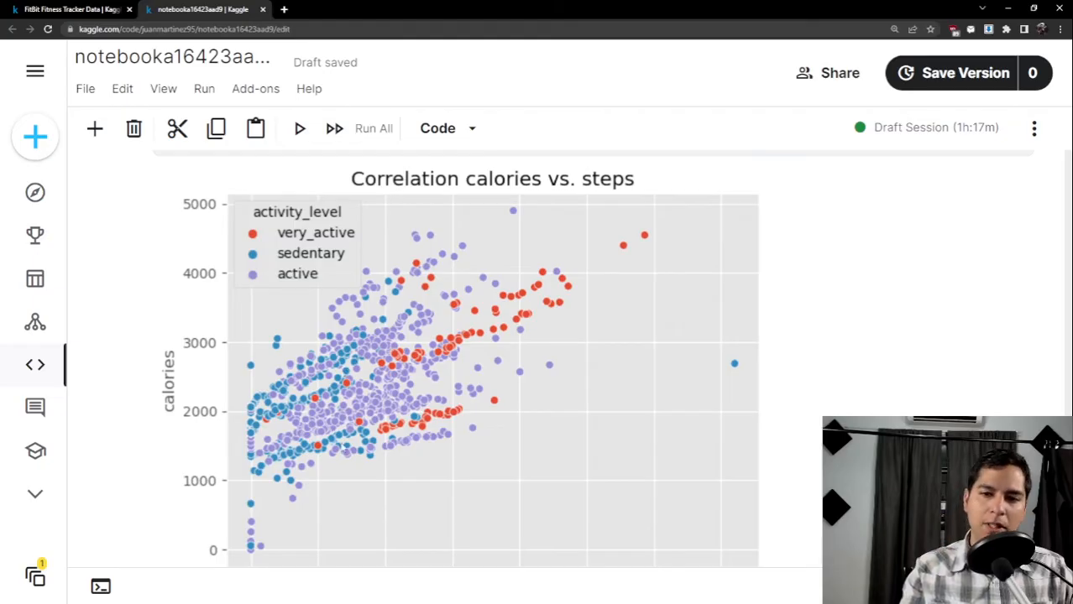
scroll(358, 438, "down", 1)
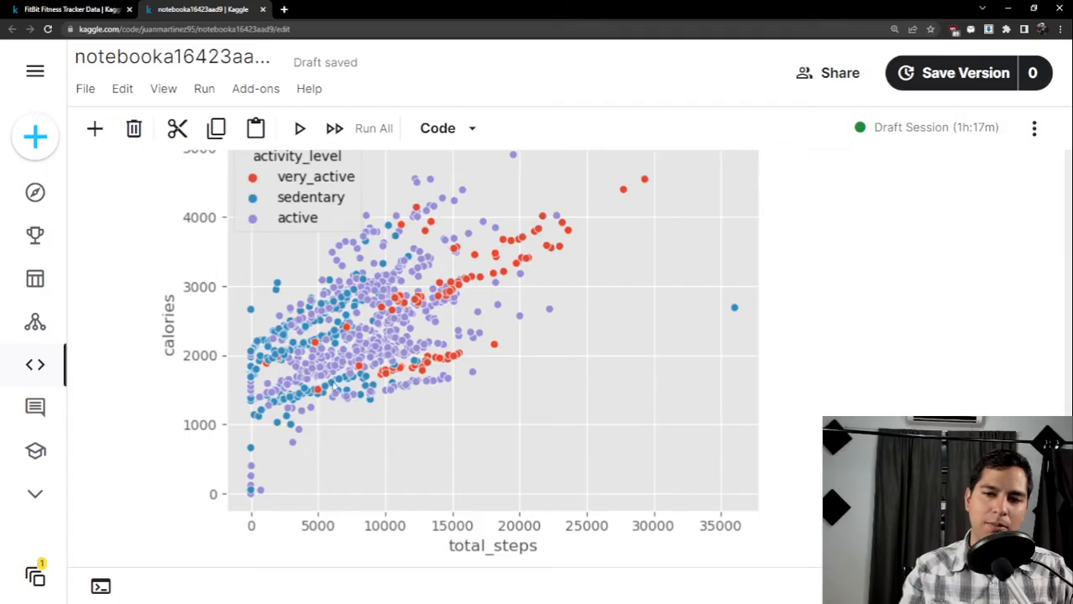
scroll(343, 389, "up", 1)
scroll(284, 335, "up", 1)
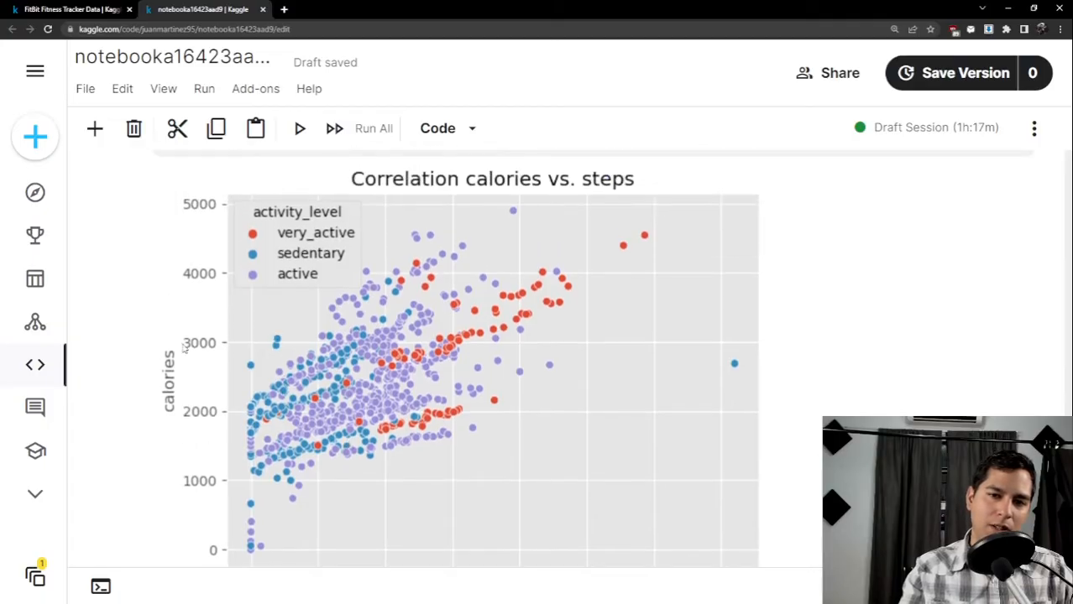
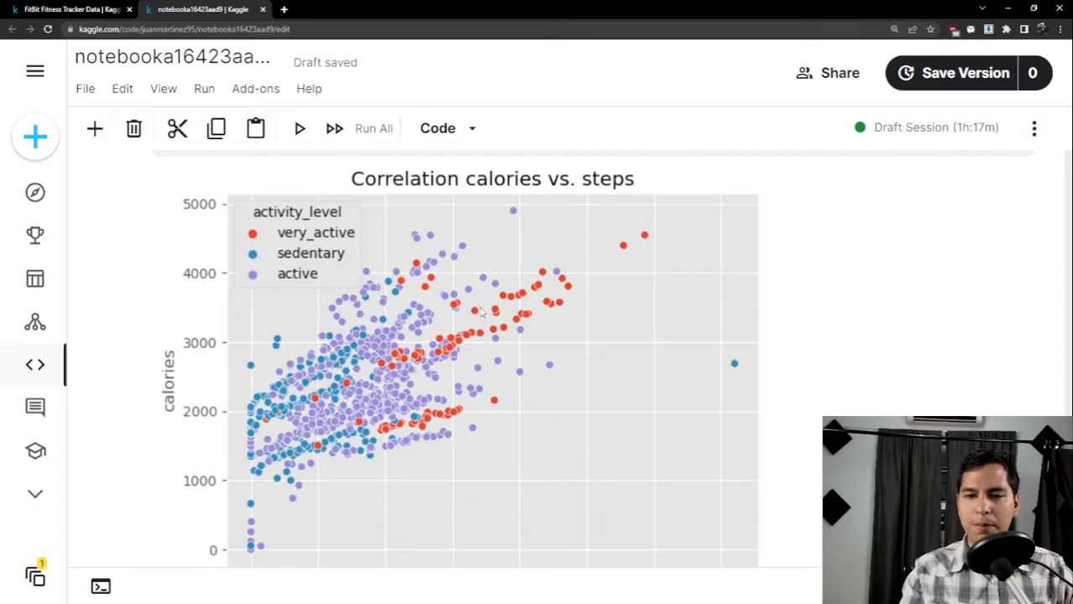
Enter the comment "# average steps per day" in the empty code cell below the scatter plot and start a new line.
scroll(508, 298, "down", 1)
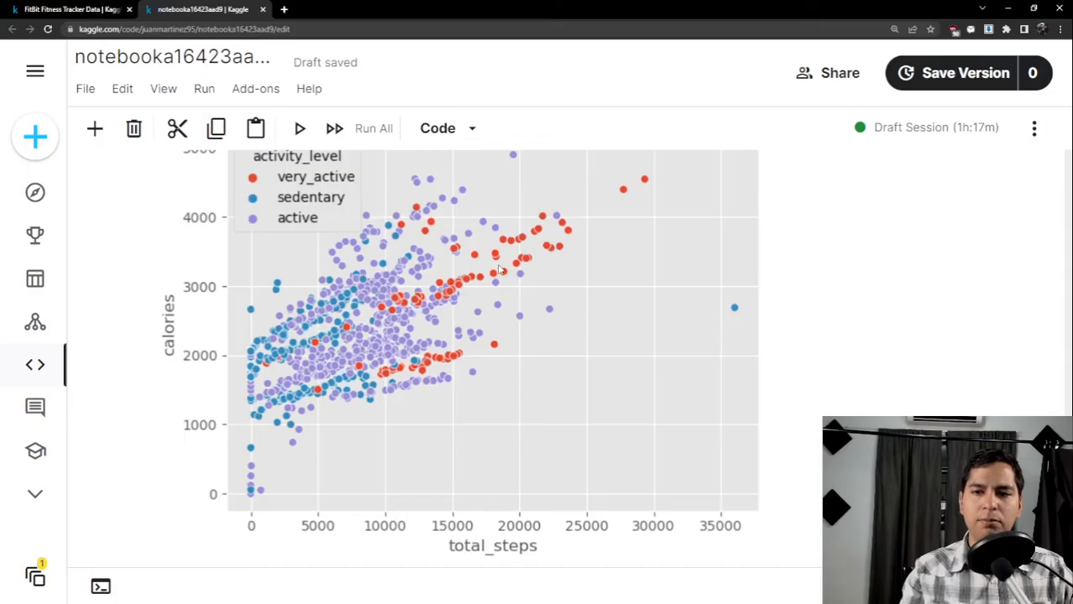
scroll(370, 277, "up", 1)
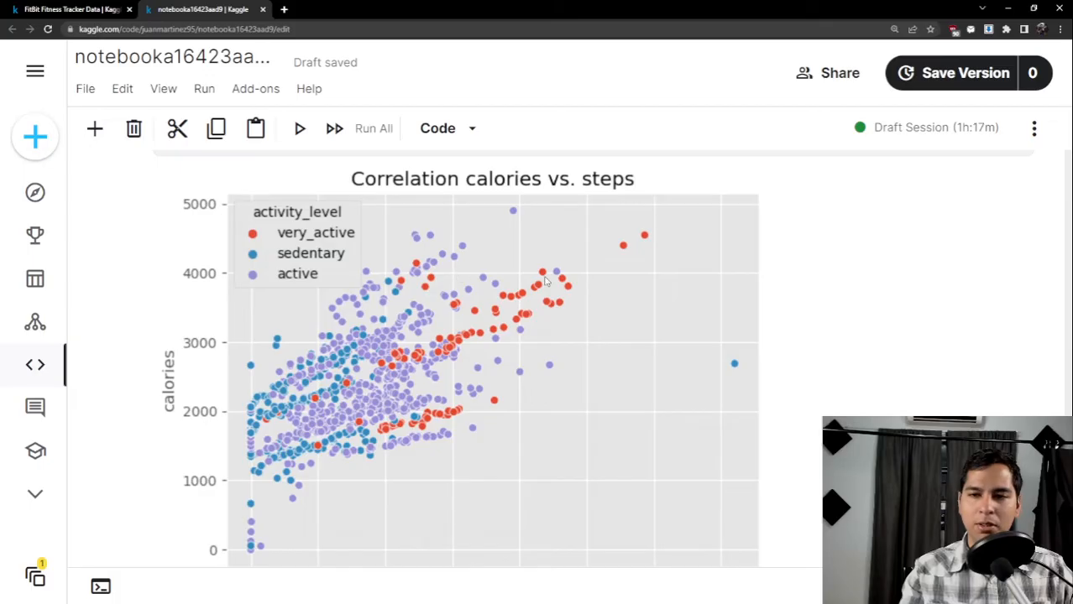
scroll(109, 306, "down", 1)
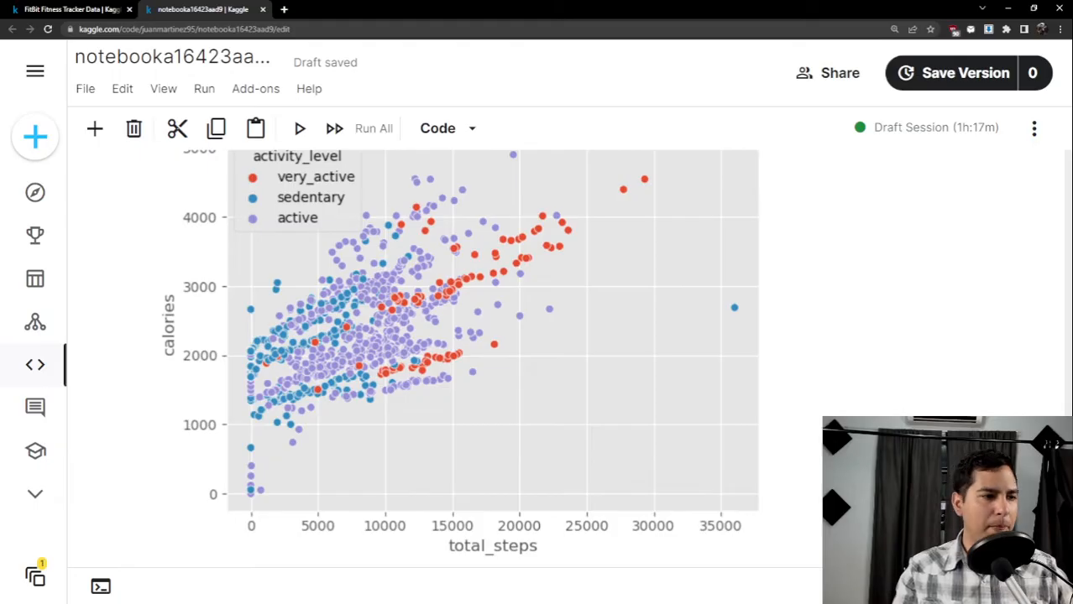
scroll(353, 366, "down", 4)
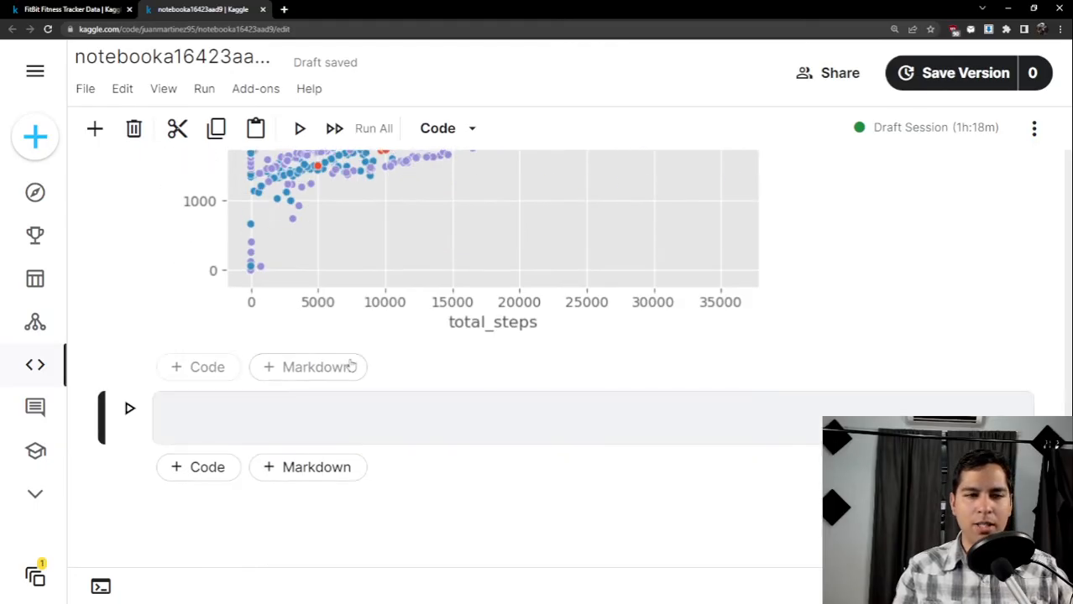
scroll(386, 382, "down", 1)
left_click(396, 375)
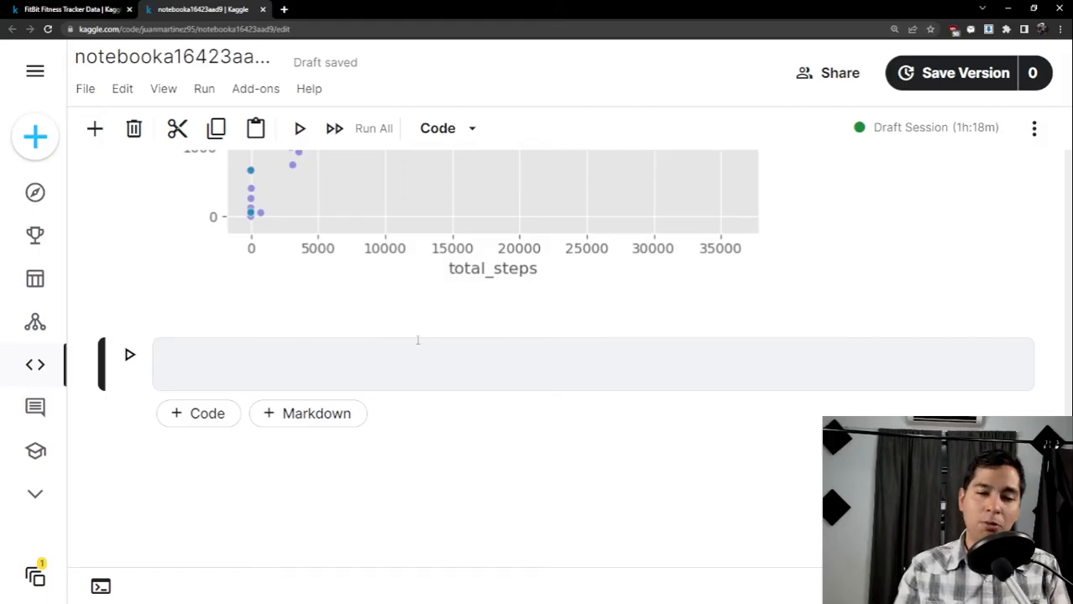
type("# ")
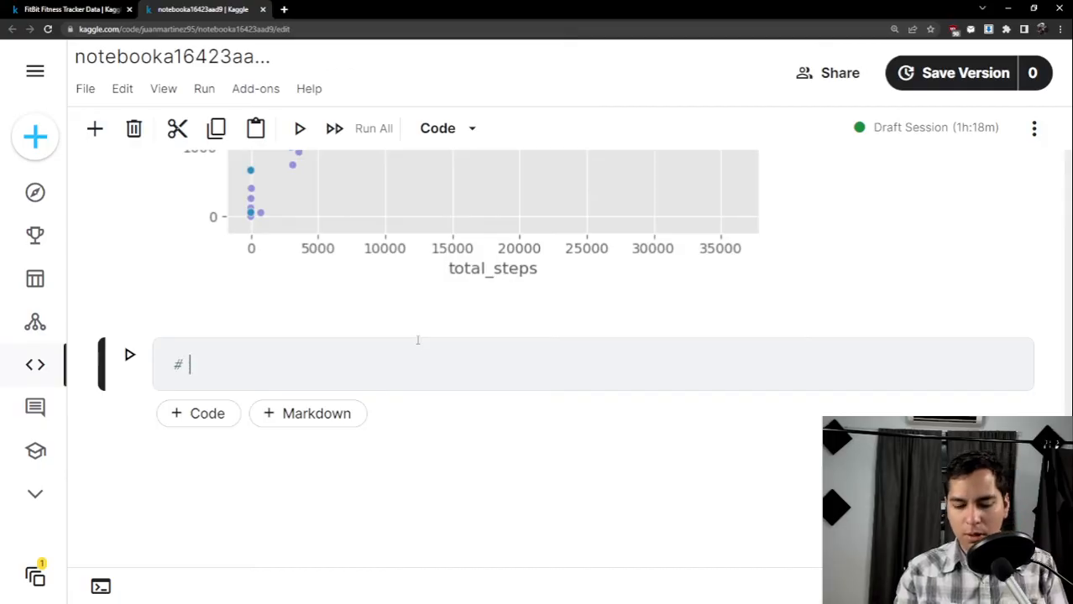
type("average steps")
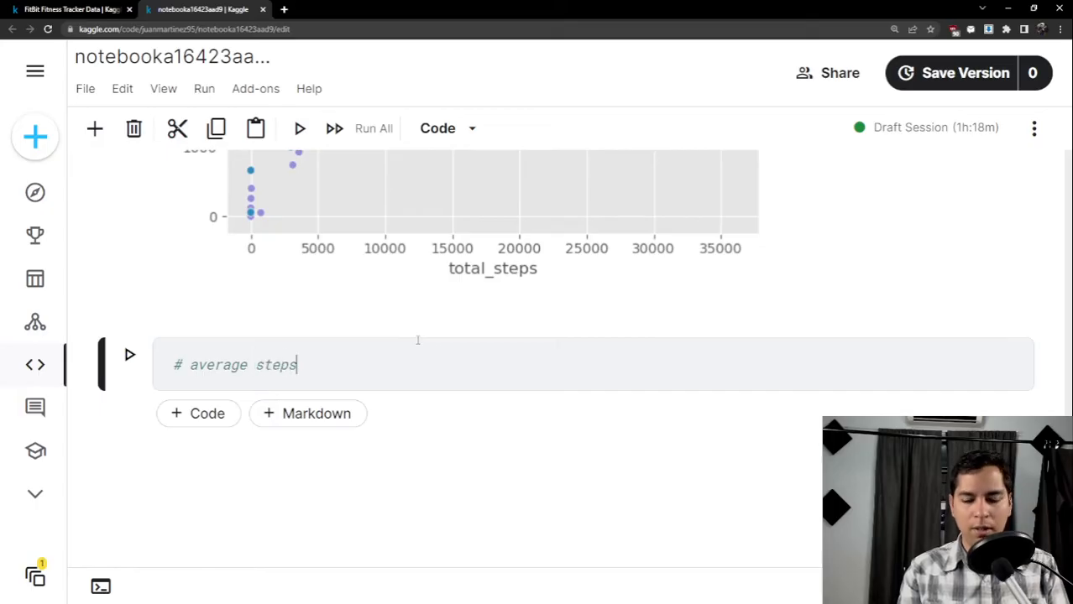
type(" per day")
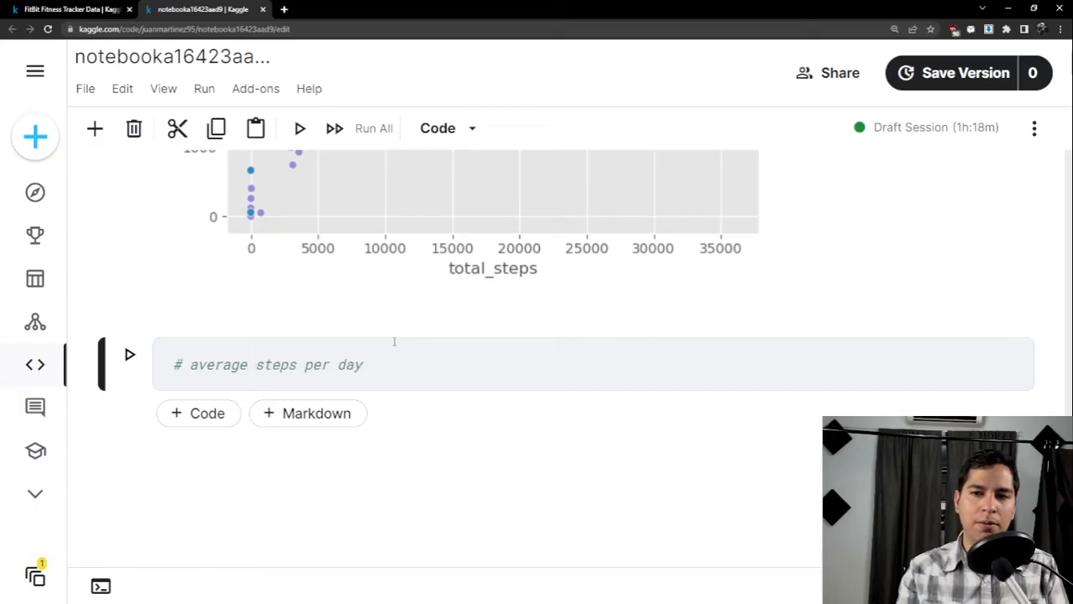
scroll(394, 342, "up", 1)
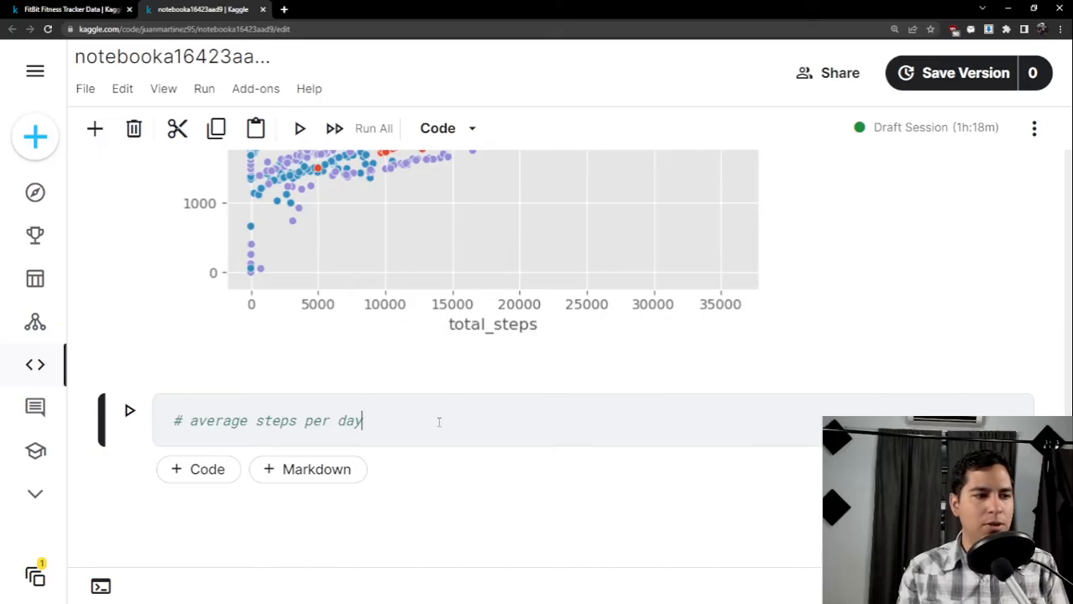
key("Return")
type("day")
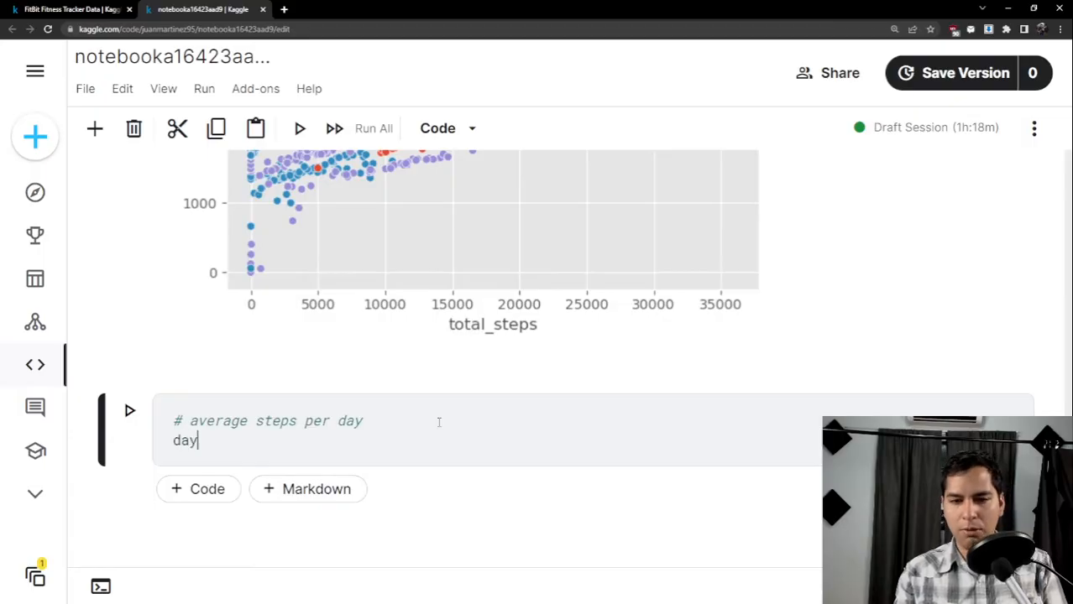
type("_of_w")
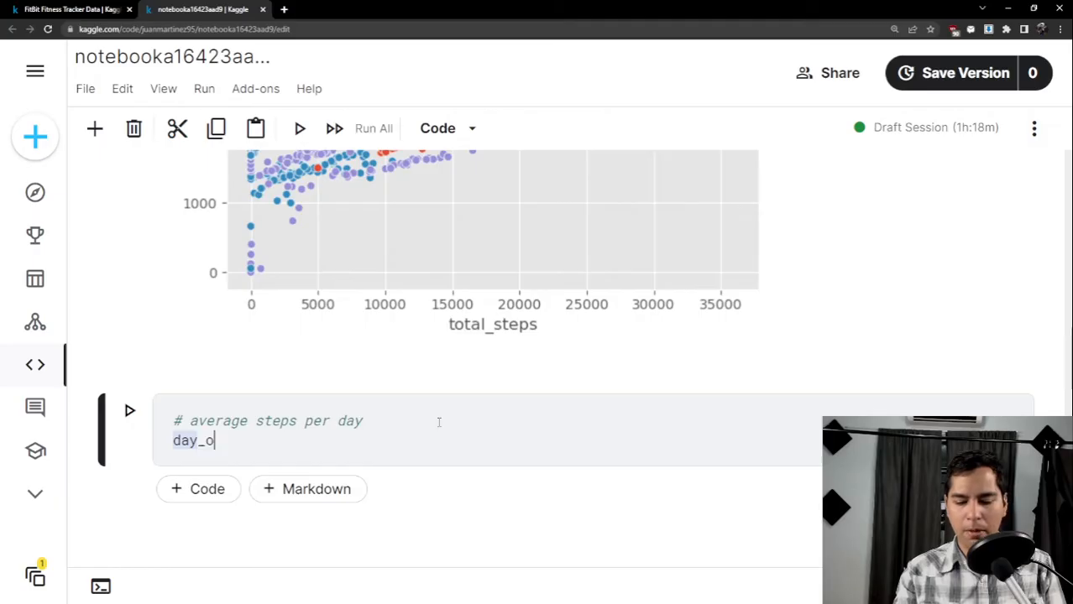
key("BackSpace")
key("BackSpace")
key("BackSpace")
key("BackSpace")
key("BackSpace")
key("BackSpace")
key("BackSpace")
key("BackSpace")
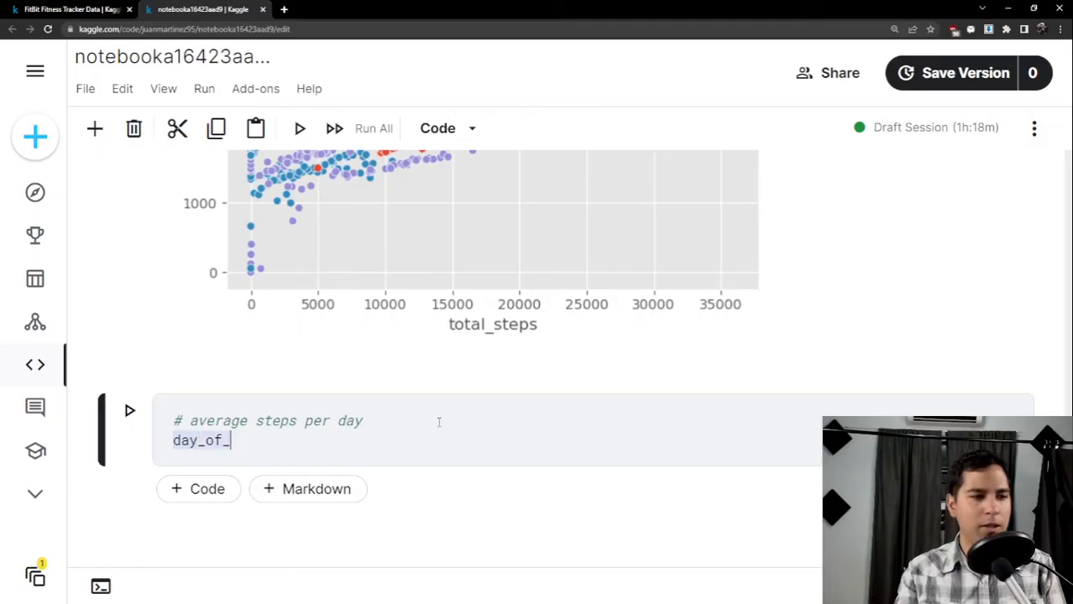
Write fig, ax = plt.subplots(1,1) on the line below the comment.
scroll(438, 422, "down", 1)
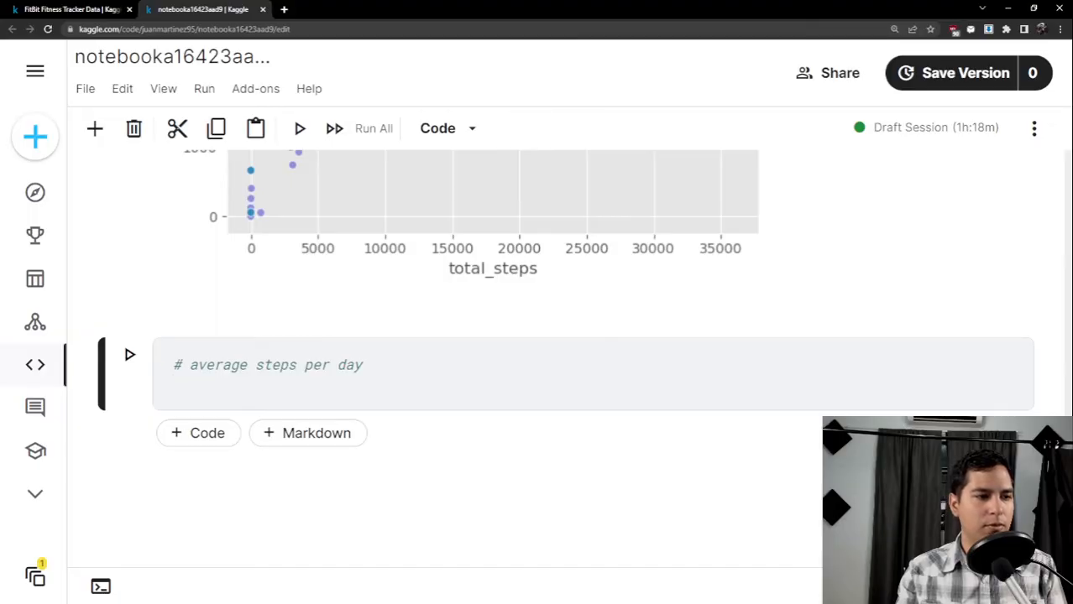
type("fog")
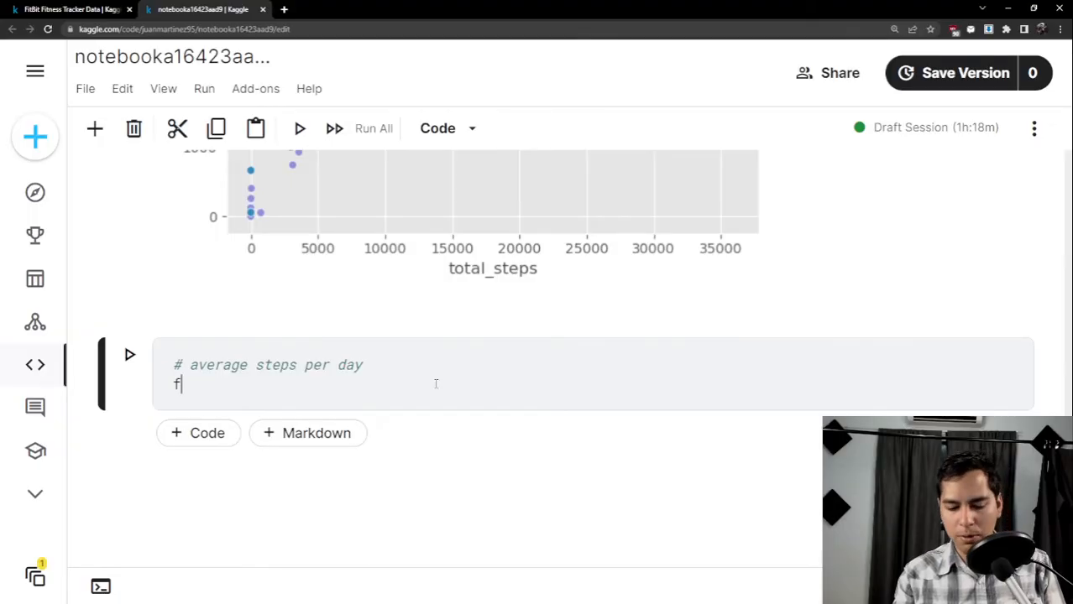
key("BackSpace")
key("BackSpace")
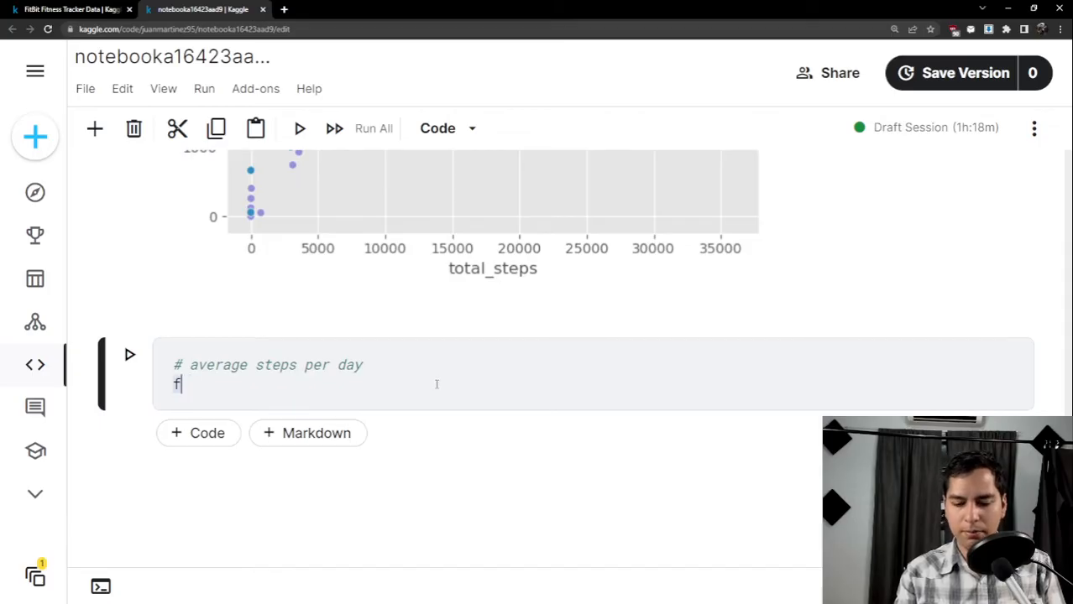
type("if")
key("BackSpace")
type("g, ")
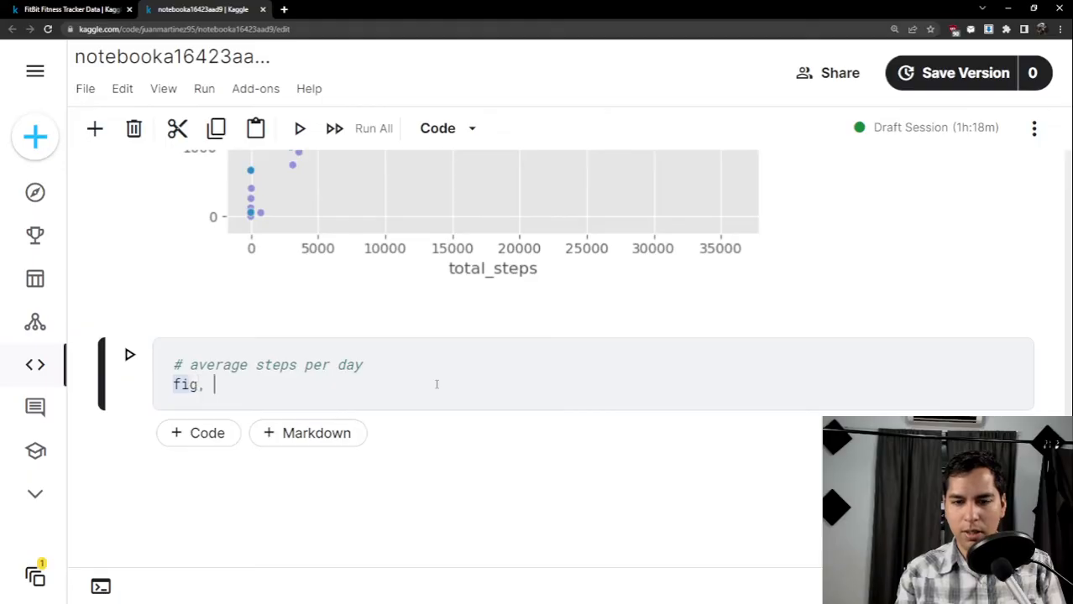
type("ac")
key("BackSpace")
type("c")
key("BackSpace")
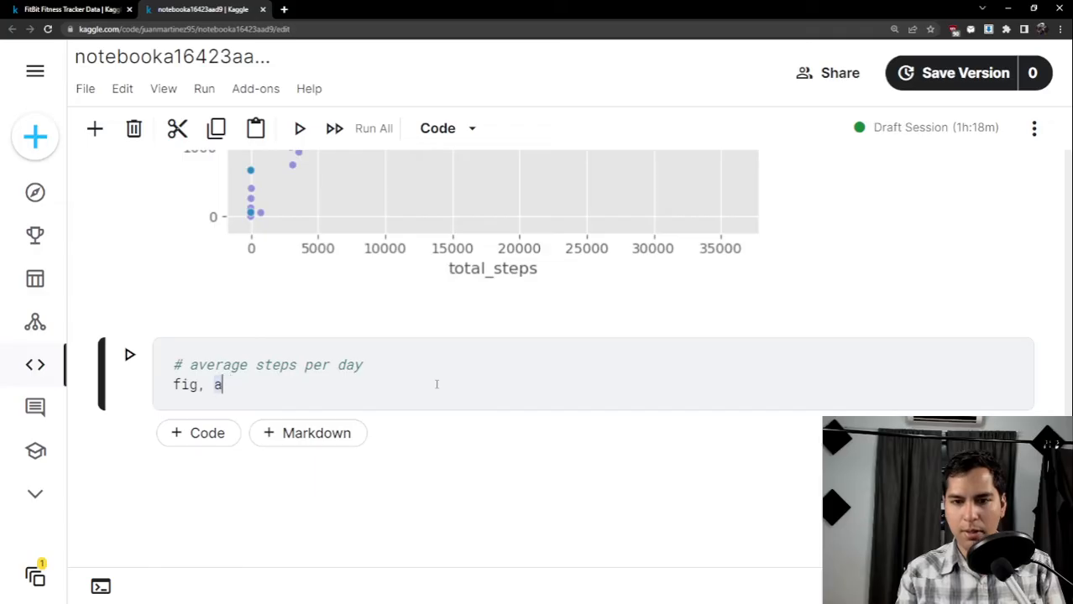
type("x = plt")
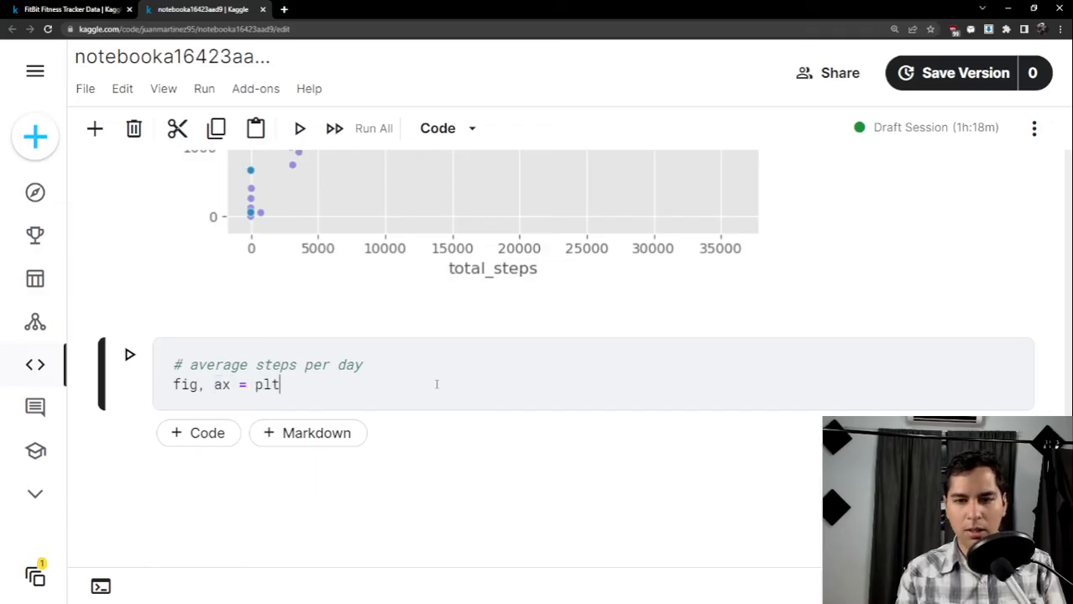
type(".subplo")
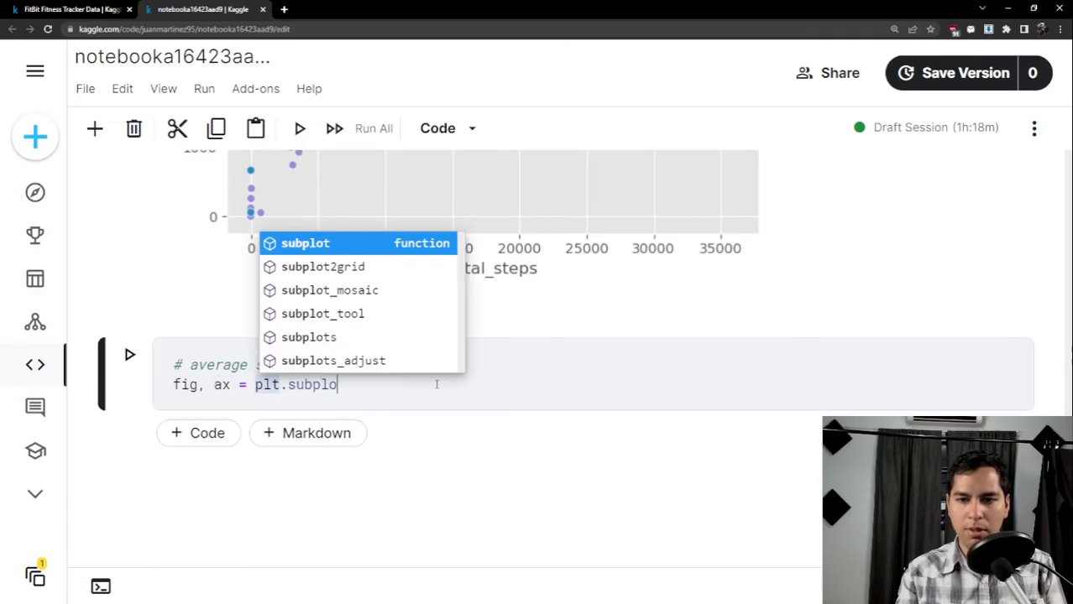
type("ts(")
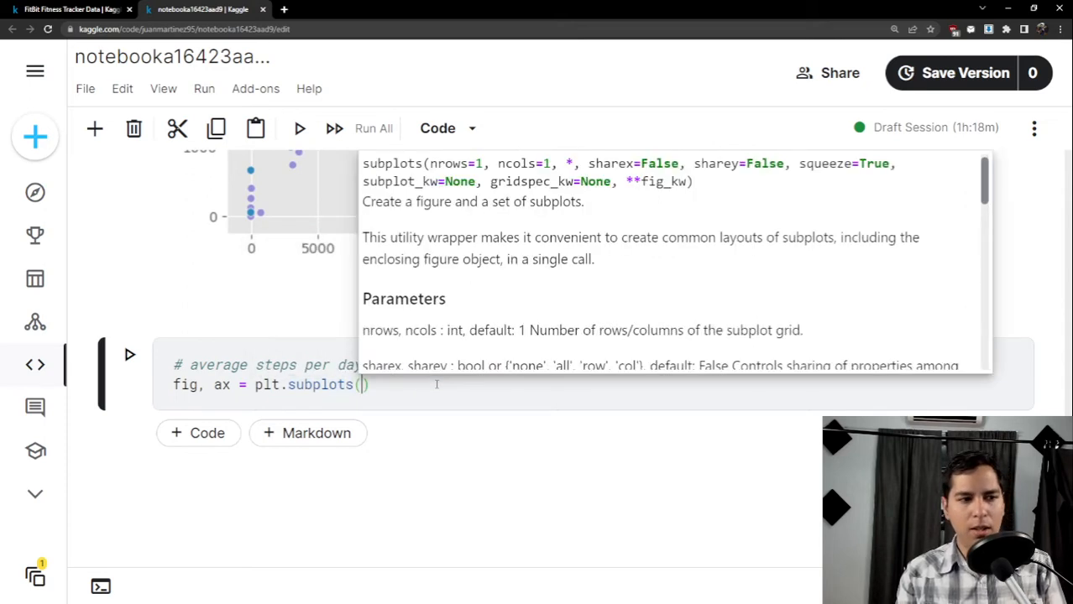
type("1,1")
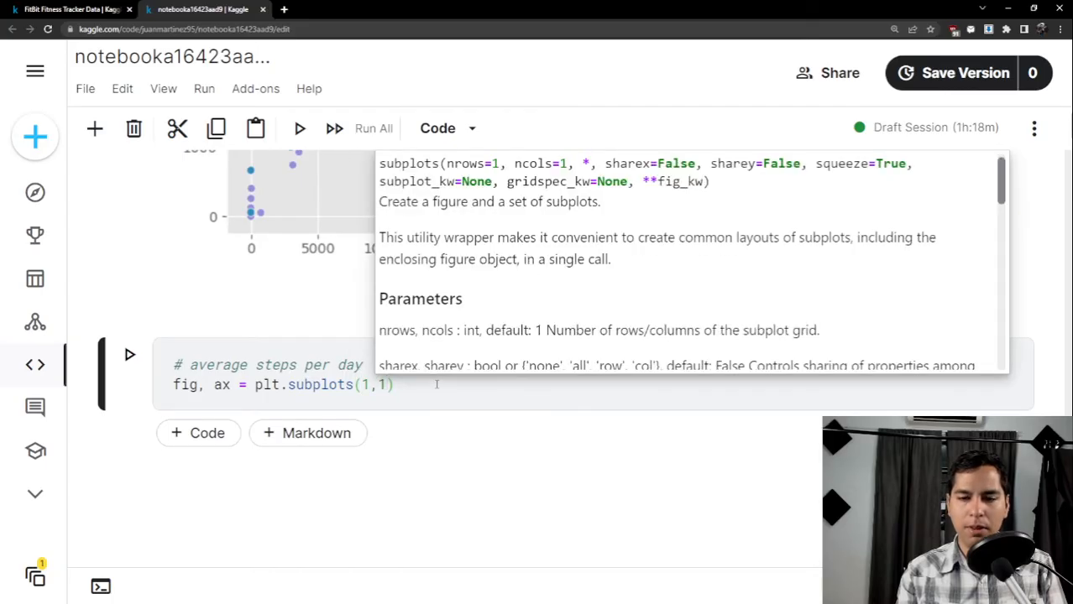
key("Escape")
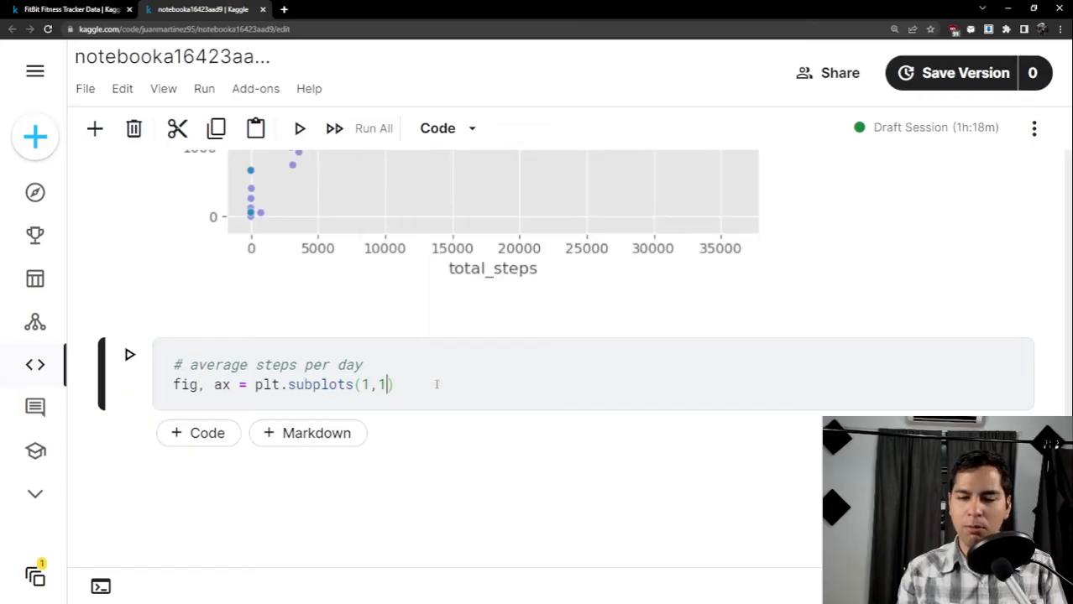
Add the argument figsize=(8,5) to the subplots call and leave a blank line below it.
key("Left")
key("Left")
key("Left")
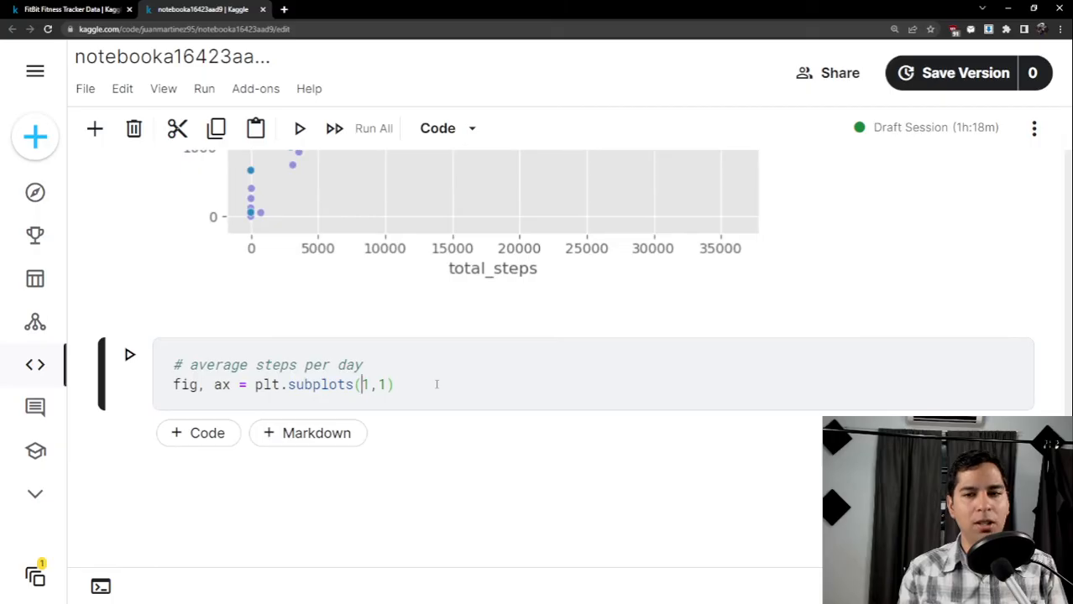
key("shift+Right")
key("Right")
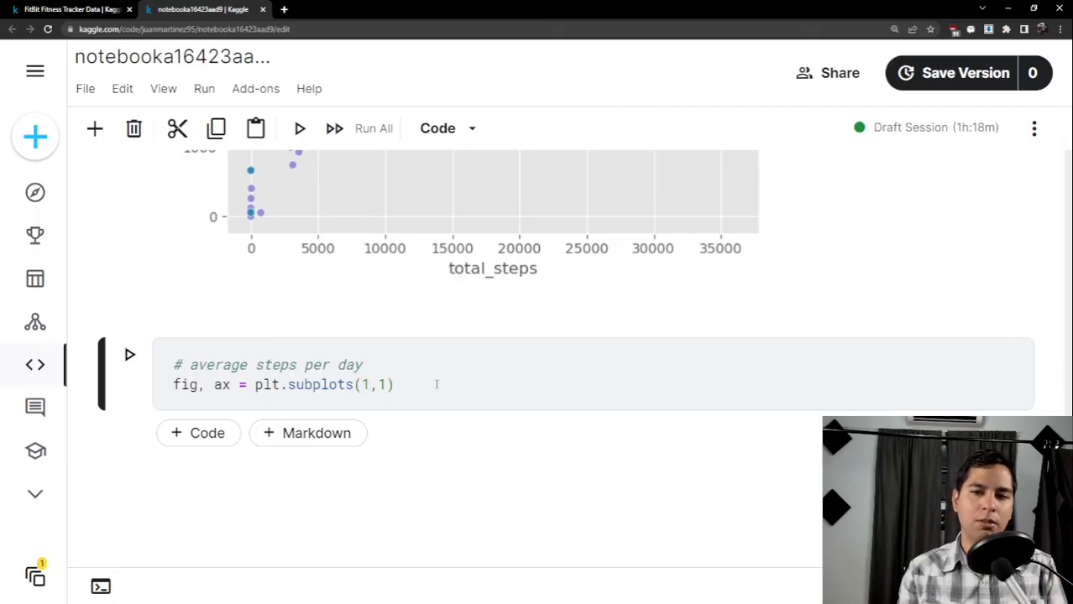
key("Right")
key("Right")
type(",")
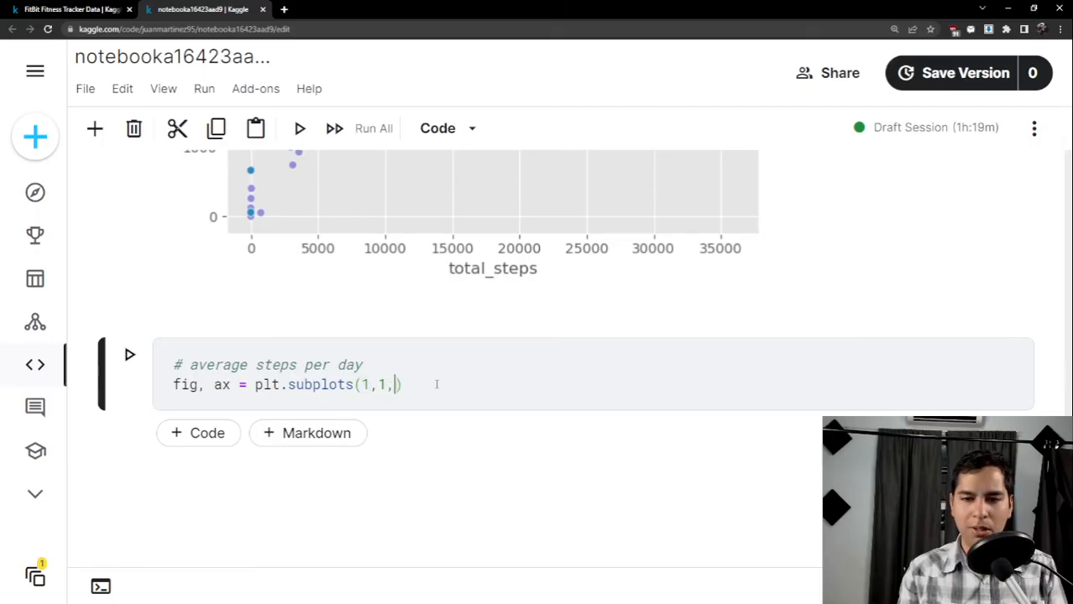
type("figsi")
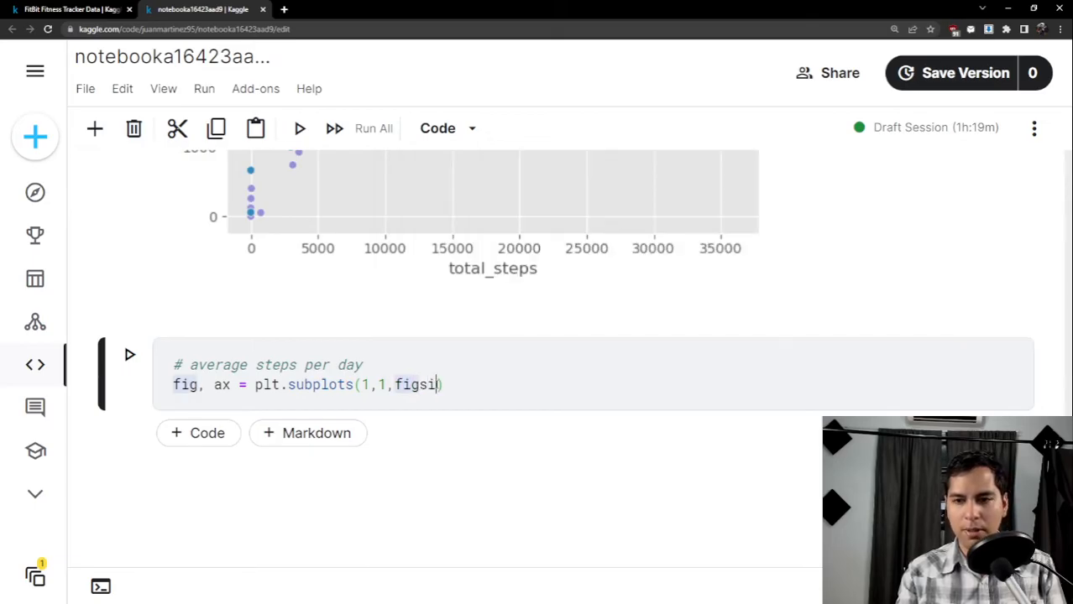
type("ze=(")
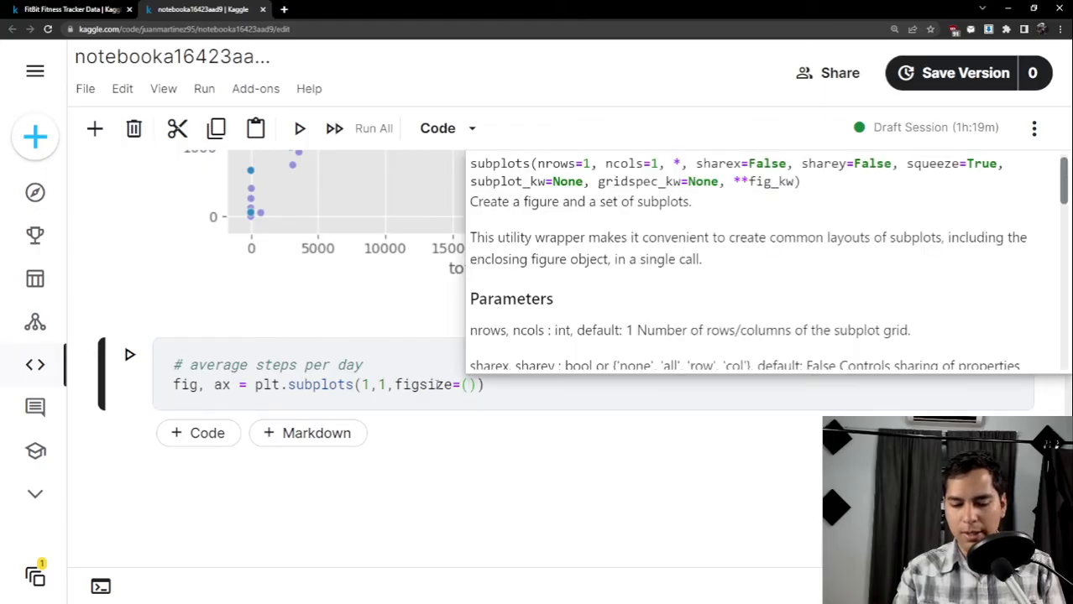
type("8,5")
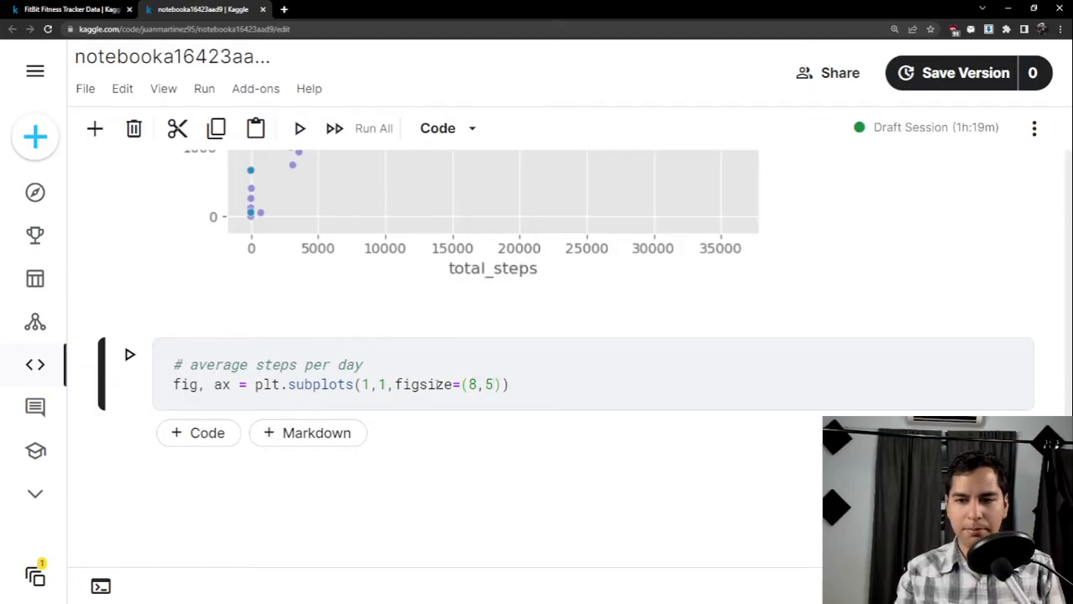
key("End")
key("Return")
key("Return")
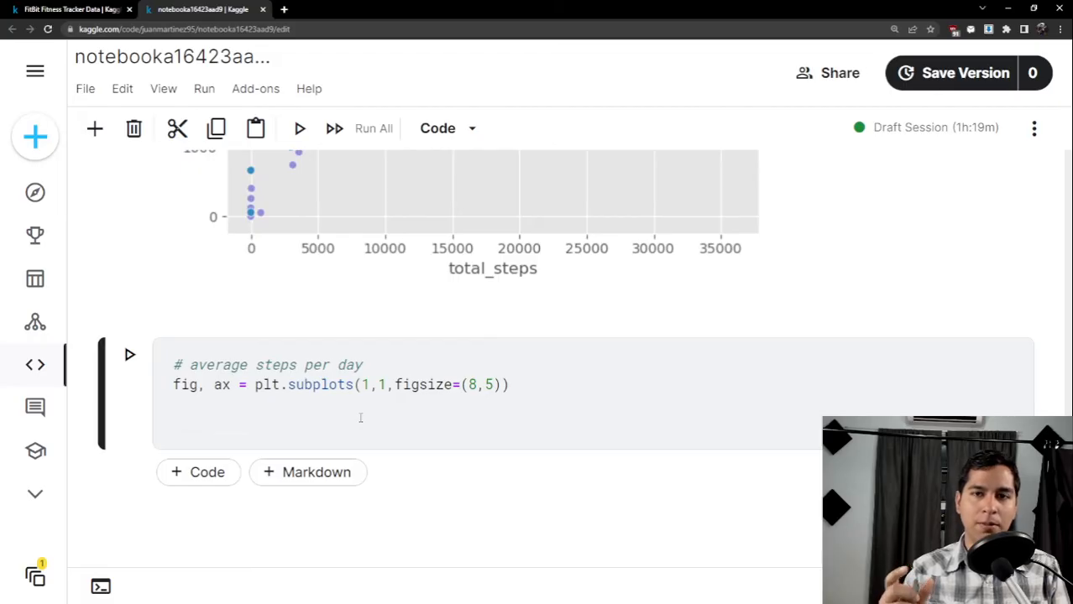
Write day_grp = df.groupby() on the line below the blank line in the average steps cell.
type("day_")
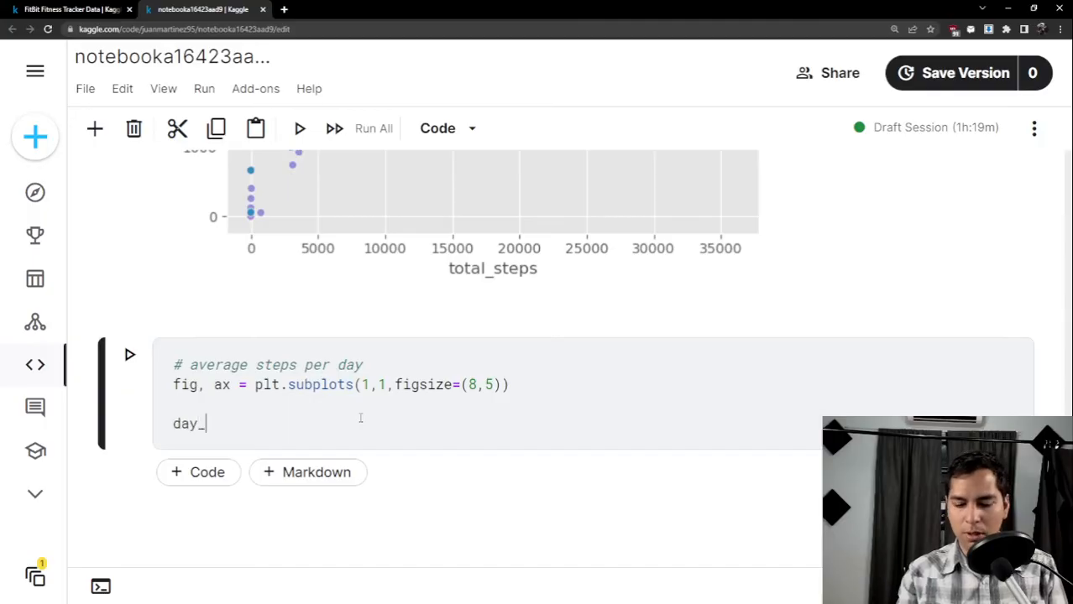
type("grp = ")
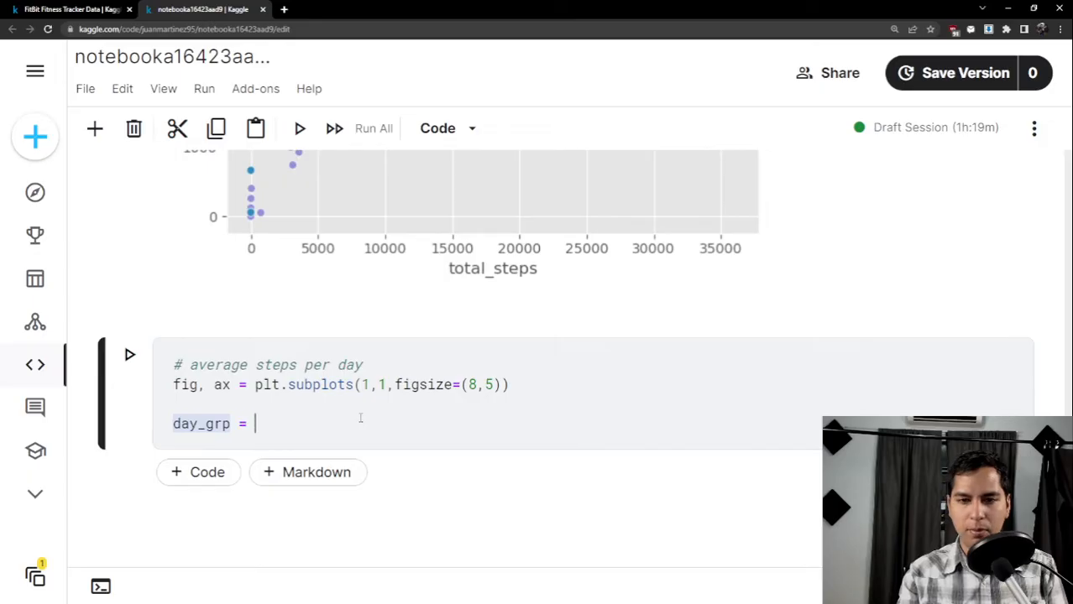
type("df-")
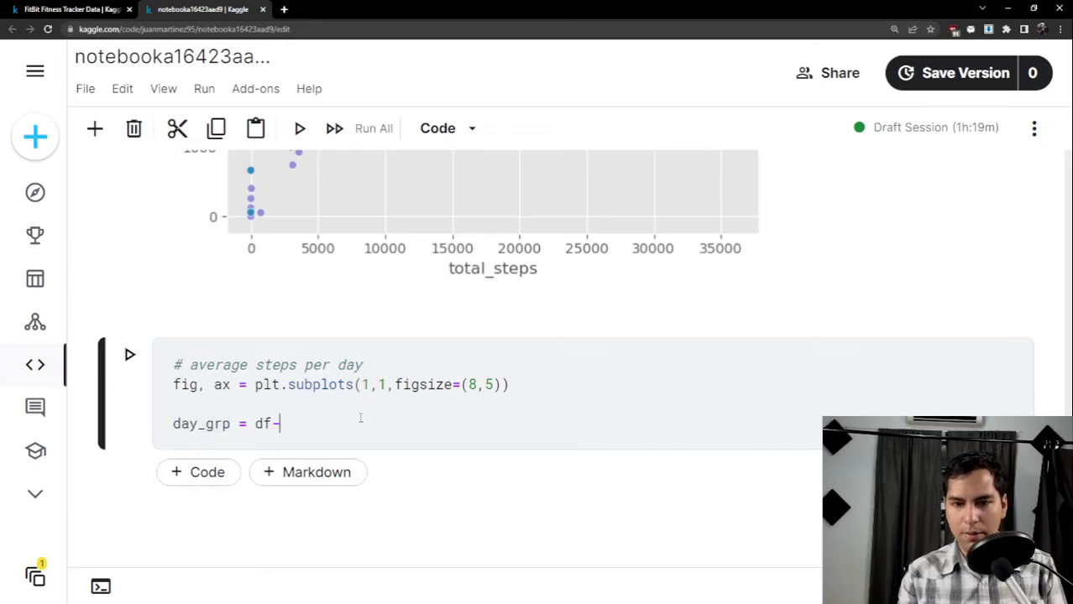
type(".group")
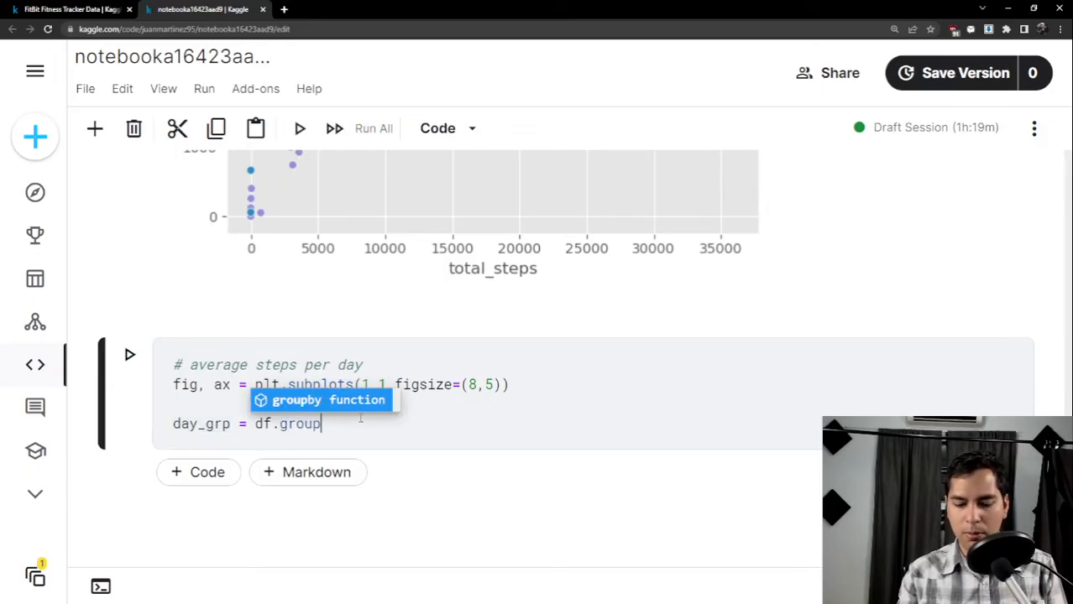
type("by(")
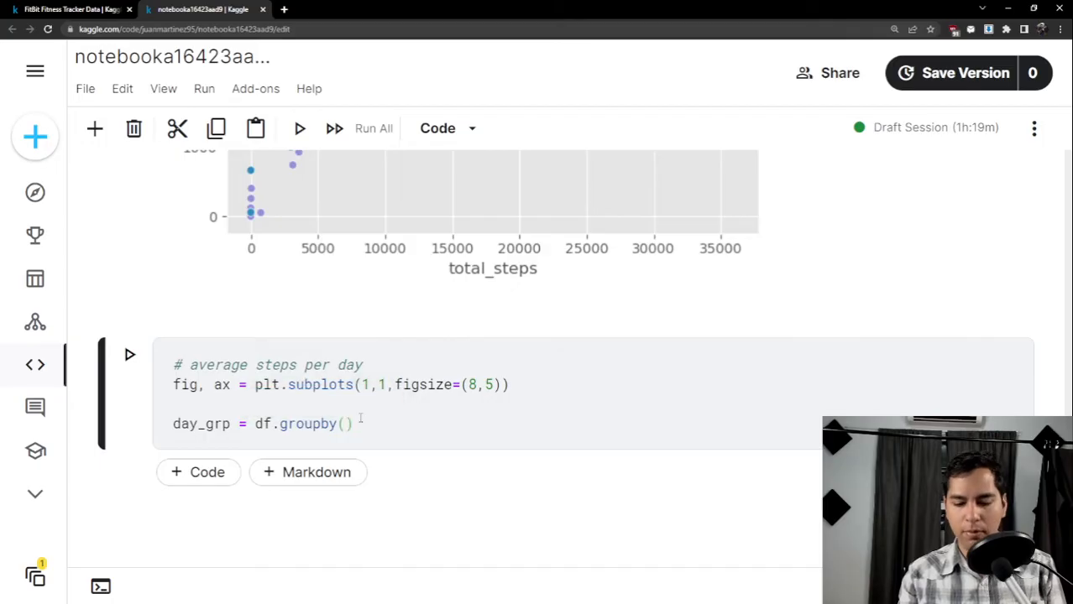
Pass the list ['day_of_week'] to the groupby call and start a new line after it.
type("[")
key("BackSpace")
type("[")
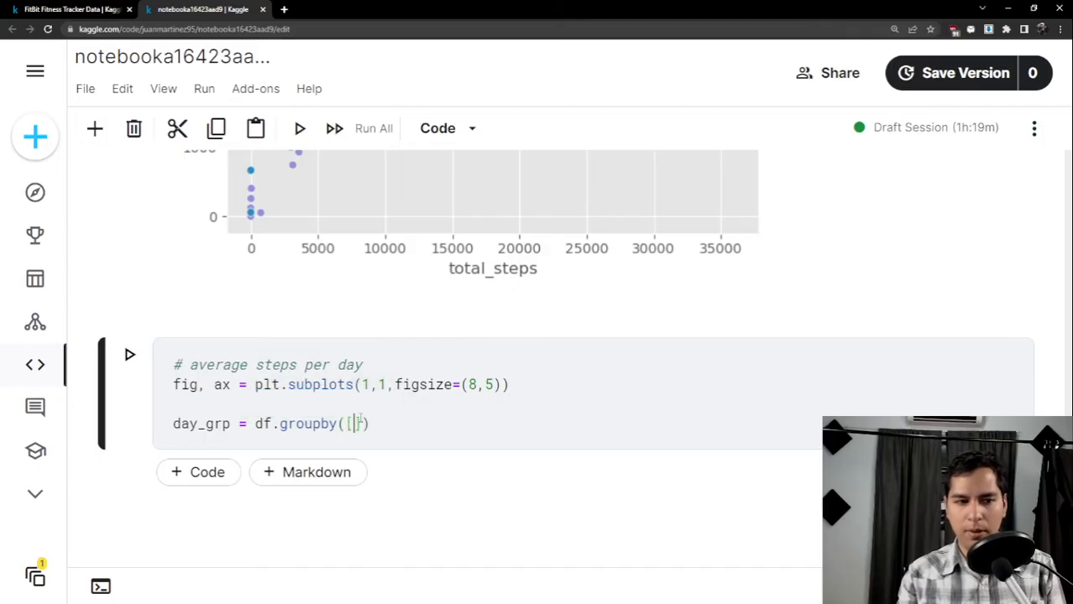
type("'day")
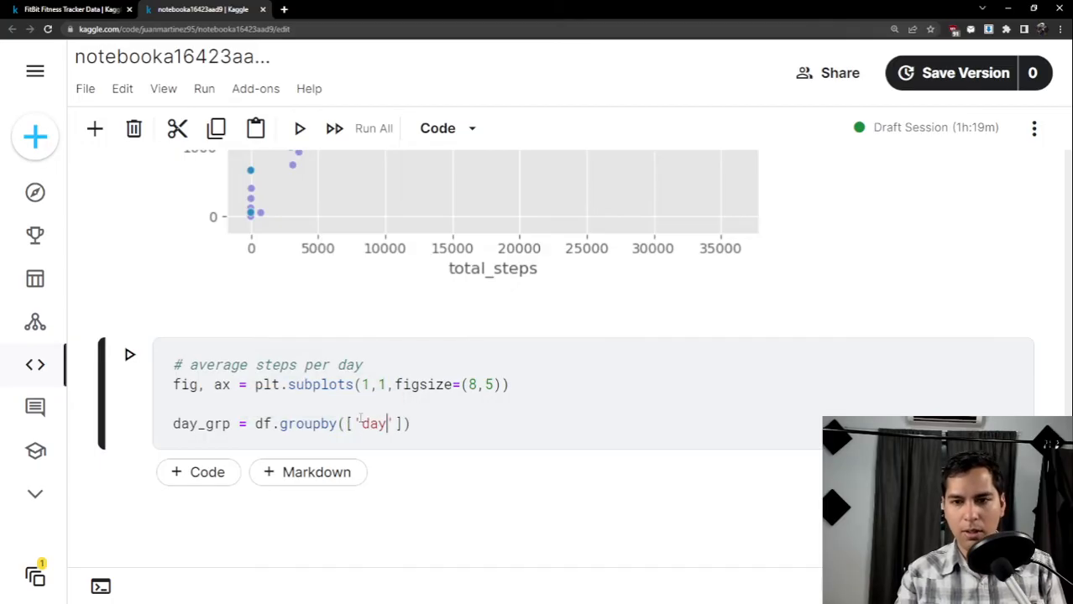
type("_of_week")
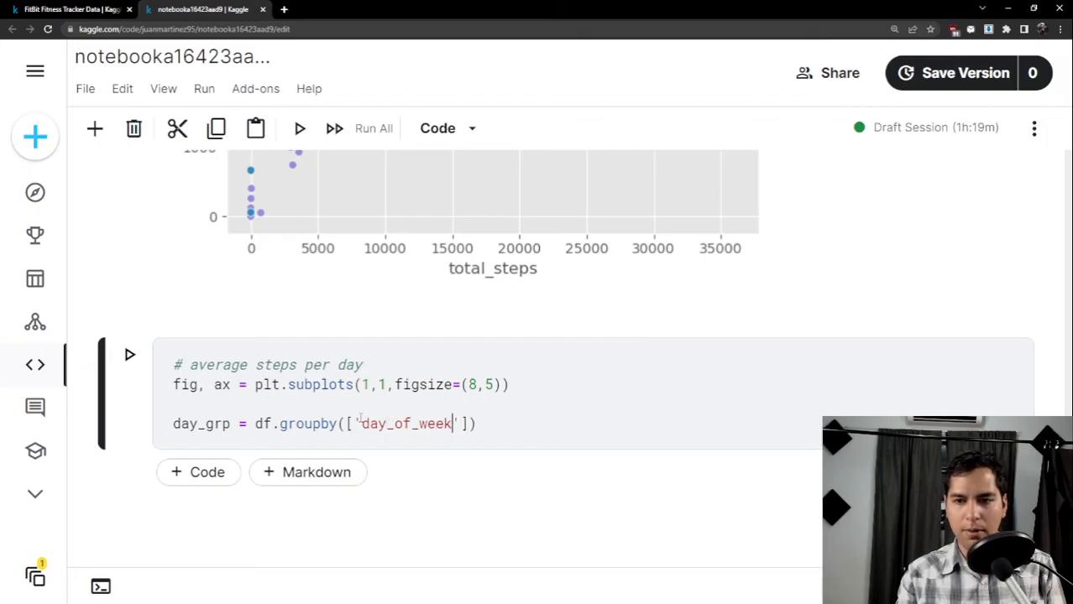
key("Right")
key("Right")
key("Right")
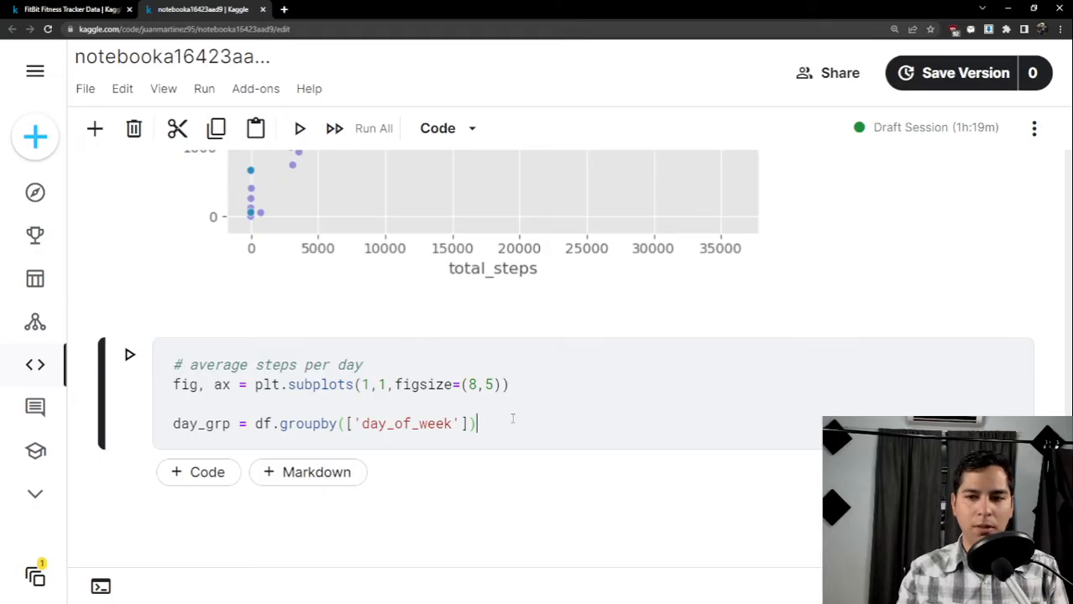
key("Return")
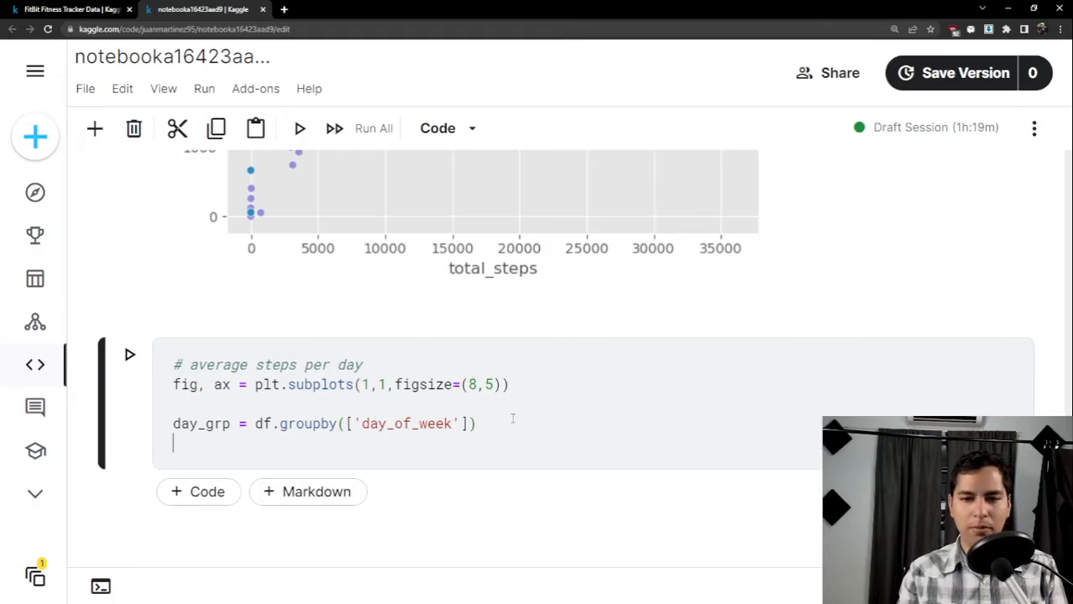
Begin an assignment to a new variable named avg_daily_steps below the day_grp line.
type("a")
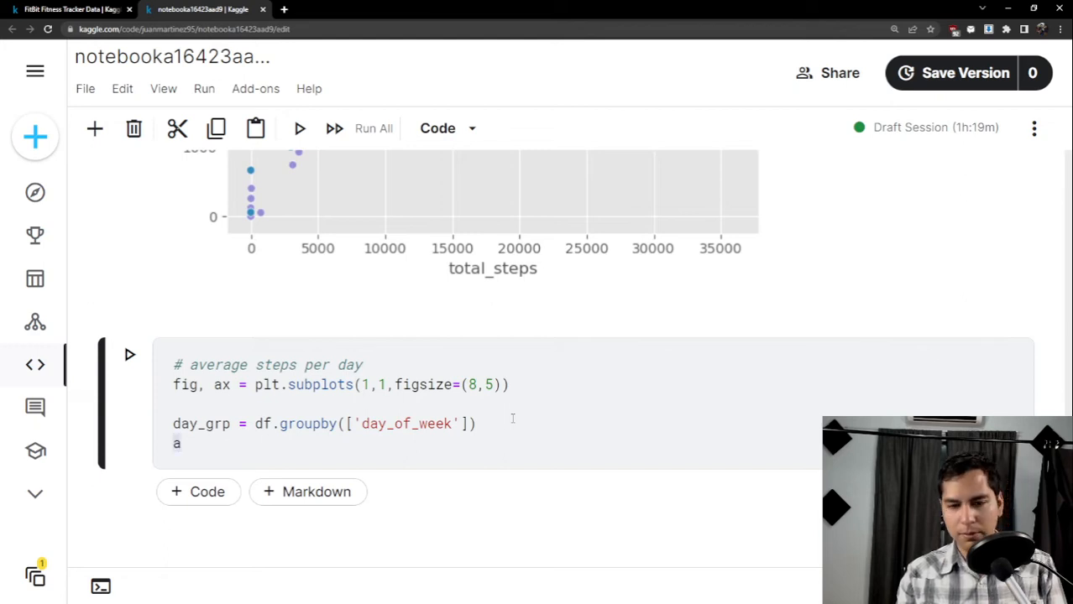
type("vg_")
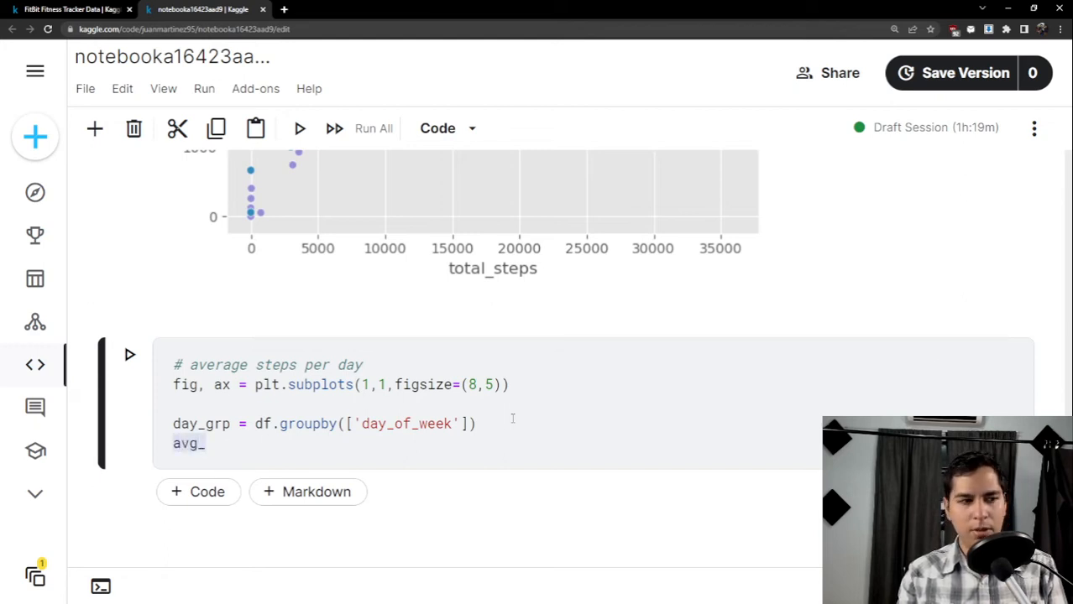
type("daily")
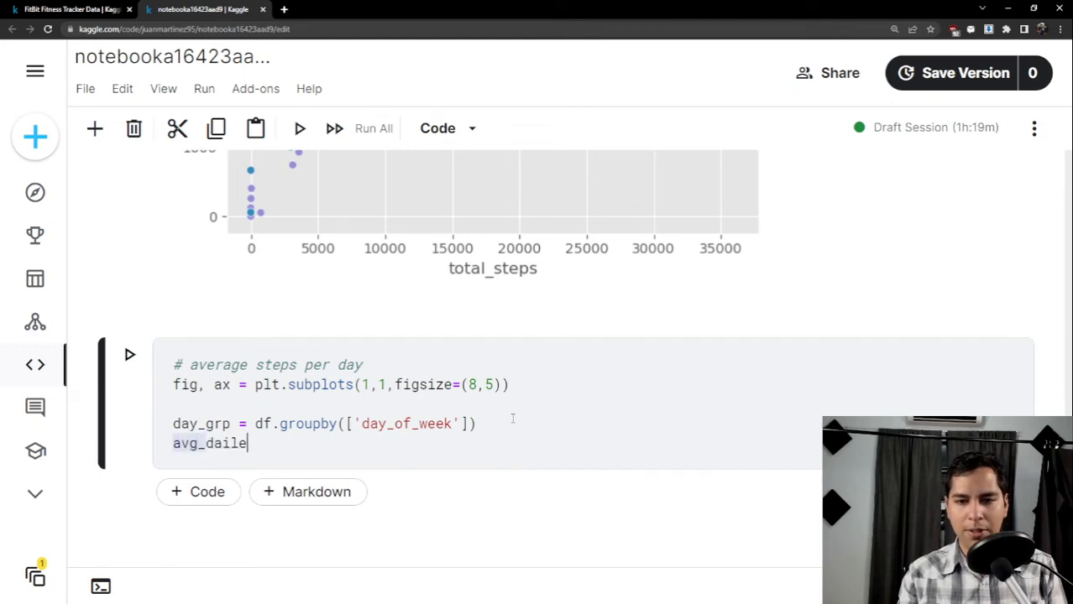
type("_sta")
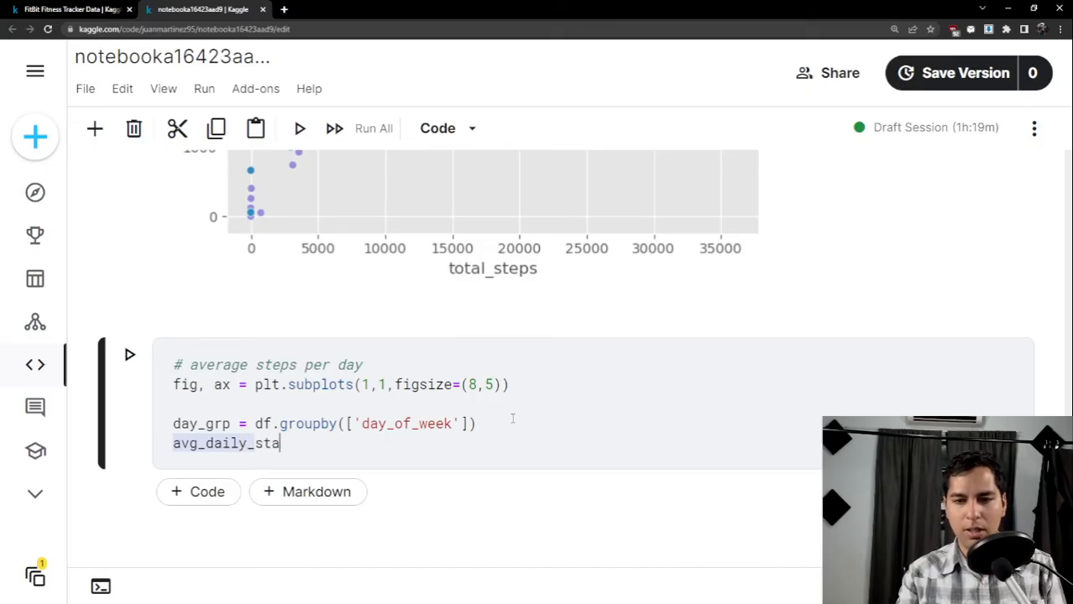
key("BackSpace")
type("eps = ")
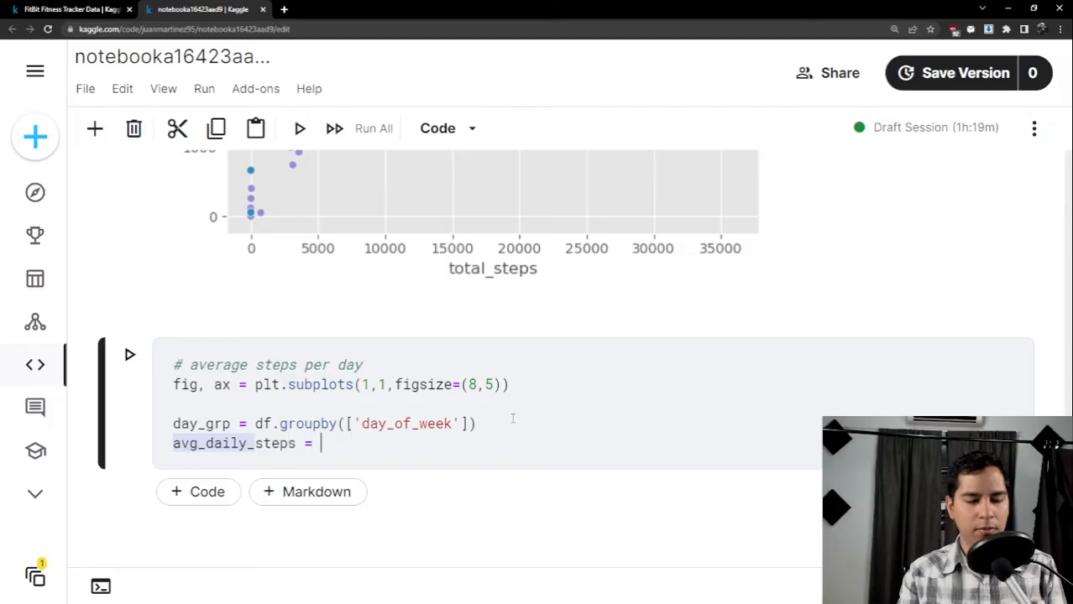
Assign day_group['total_steps'].mean() to avg_daily_steps and start a new line.
type("day_gro")
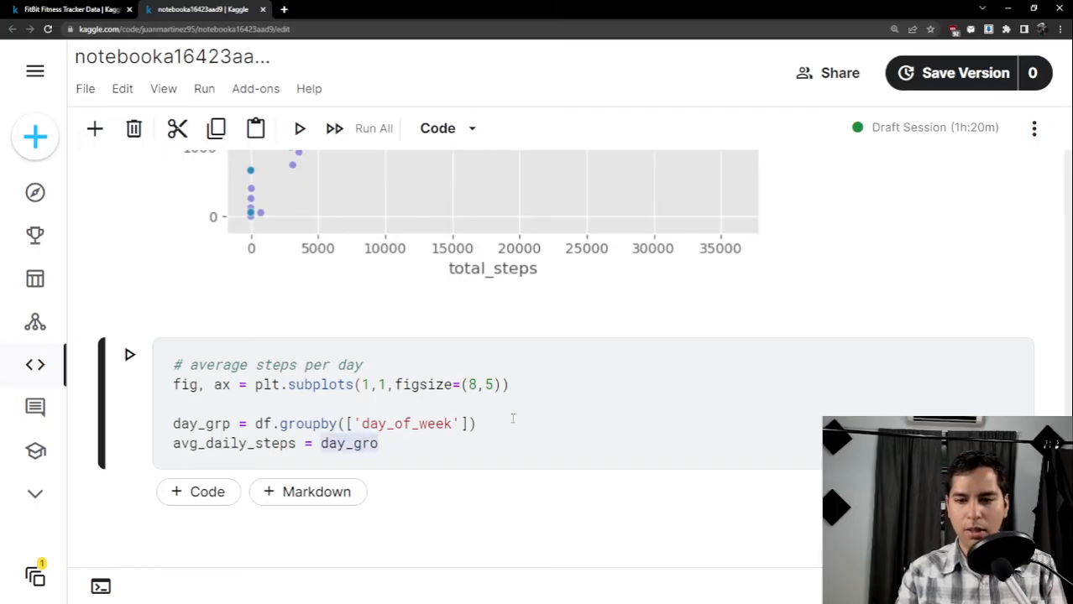
type("up")
key("BackSpace")
key("BackSpace")
type("u")
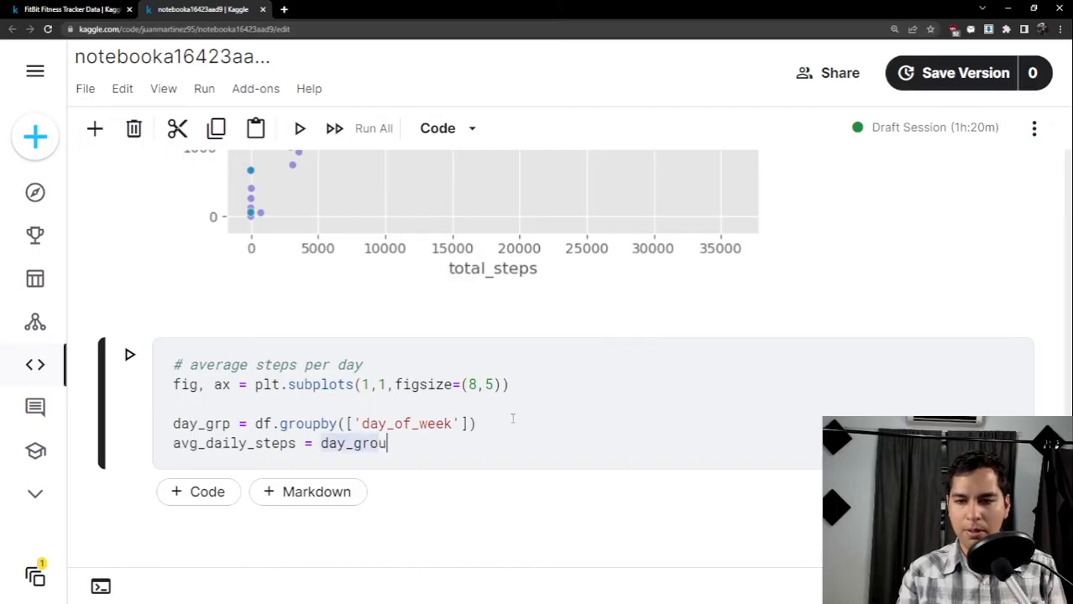
type("p['")
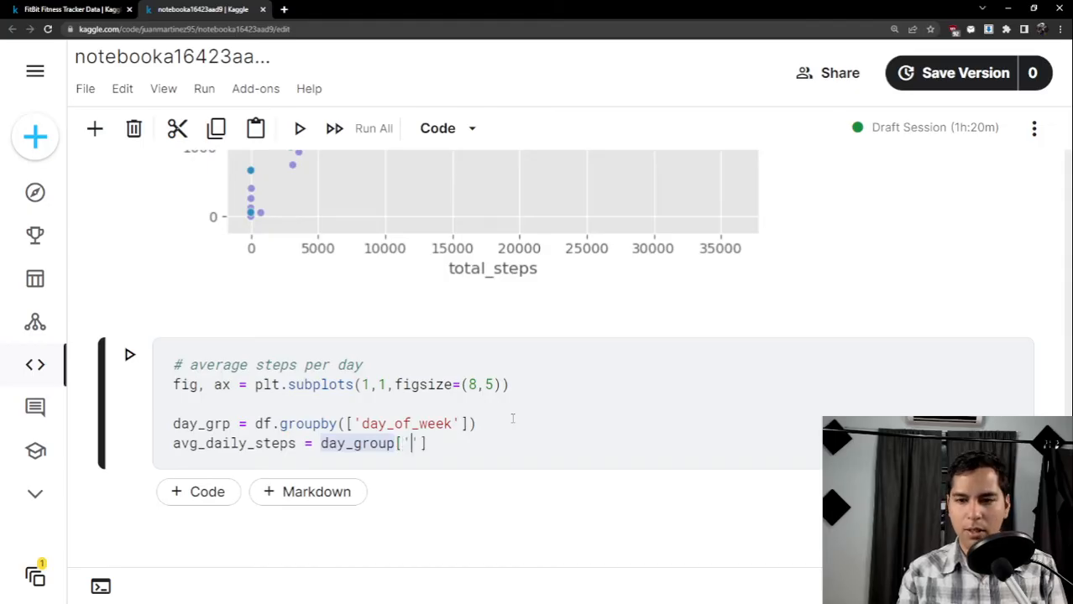
type("T")
type("total_")
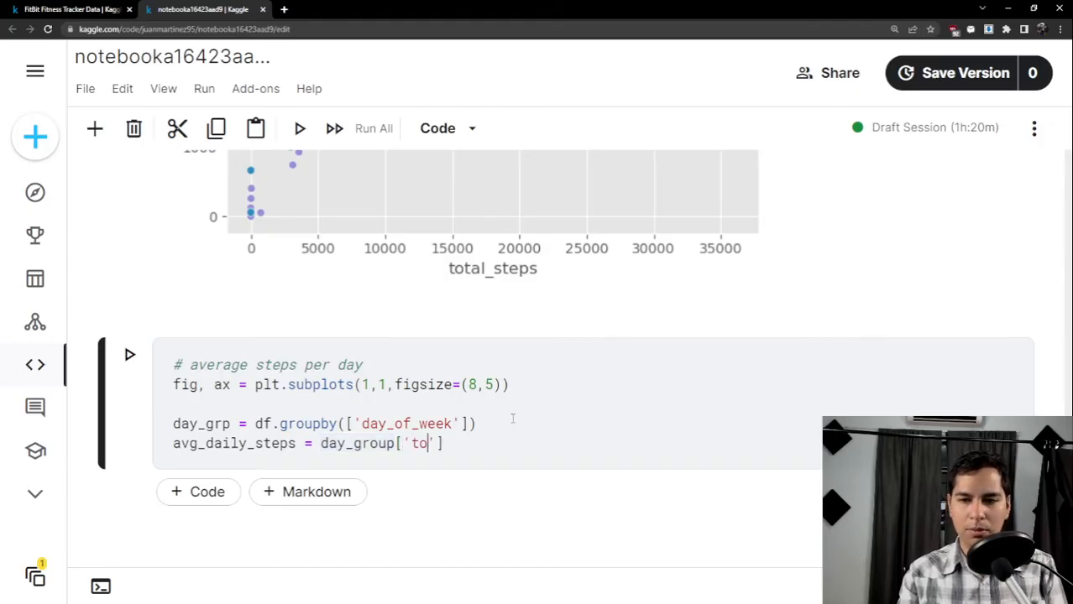
type("steps'].")
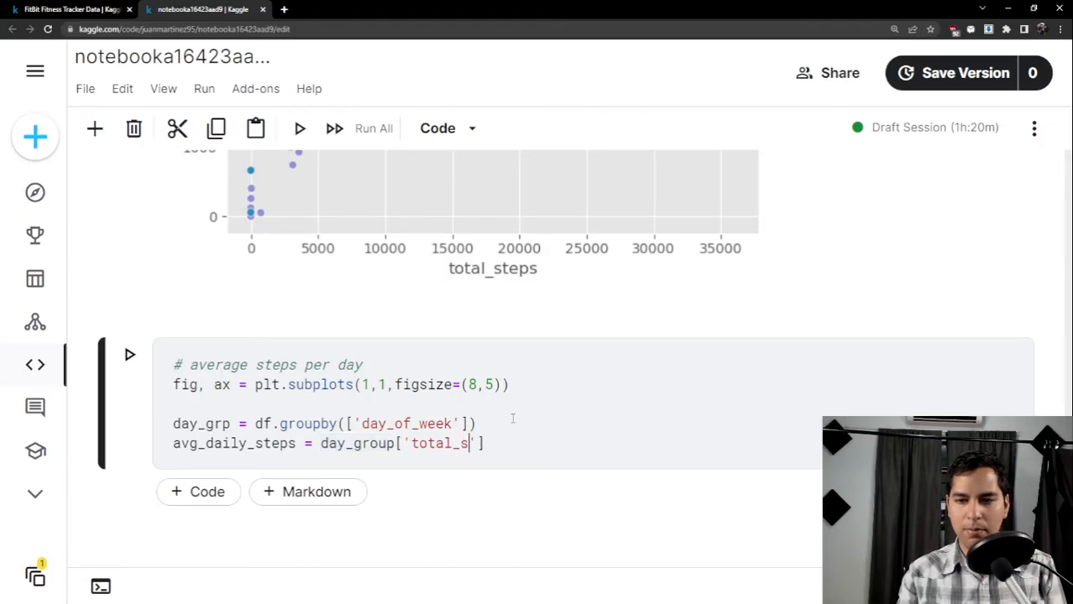
type("mean()")
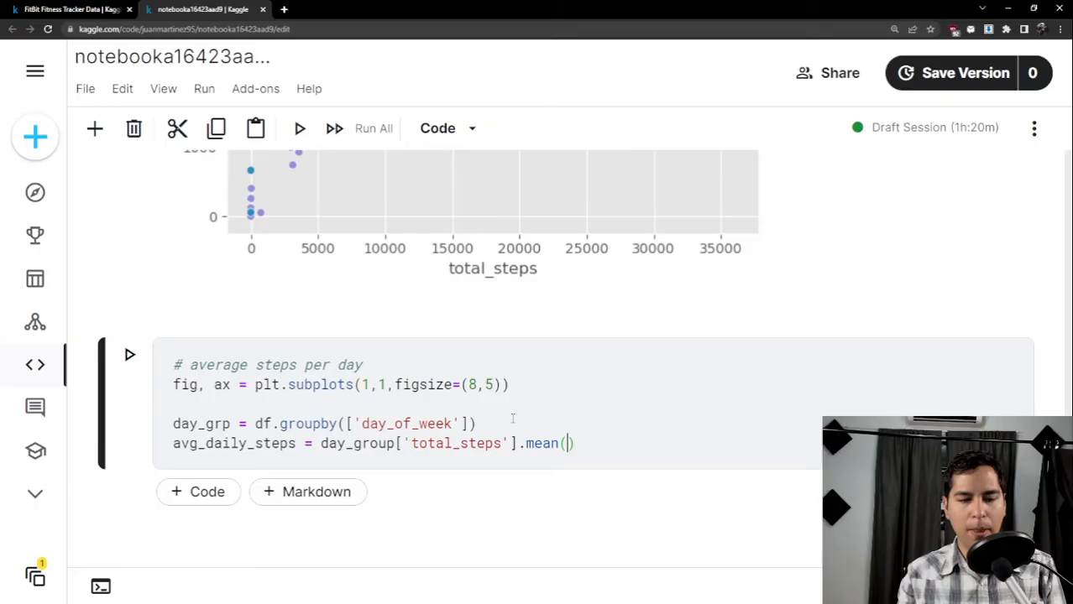
key("Return")
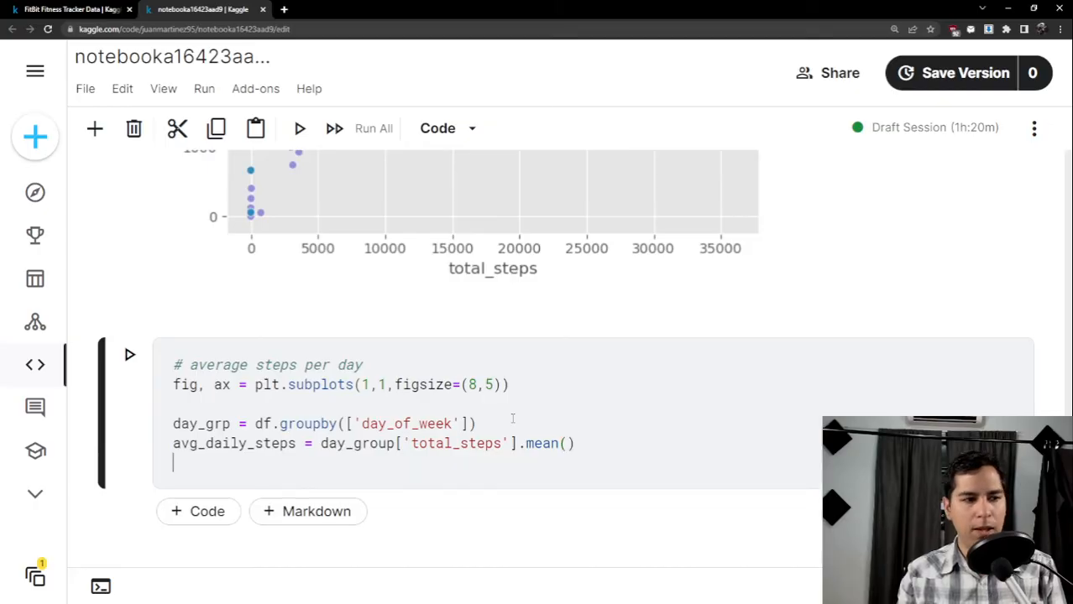
Begin the line avg_steps = df[] below the avg_daily_steps assignment.
type("a")
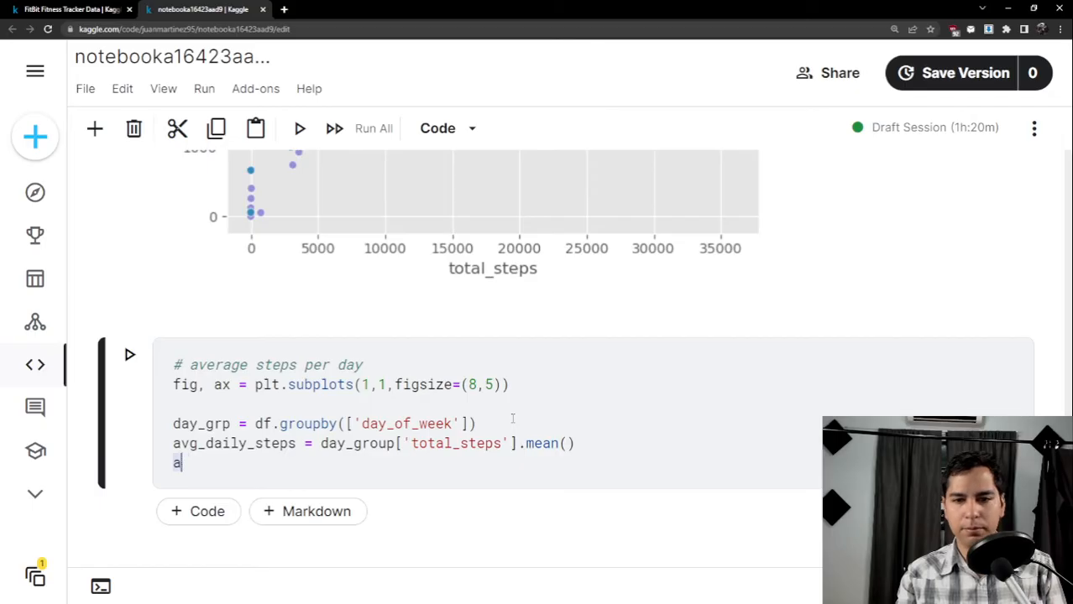
type("vg_")
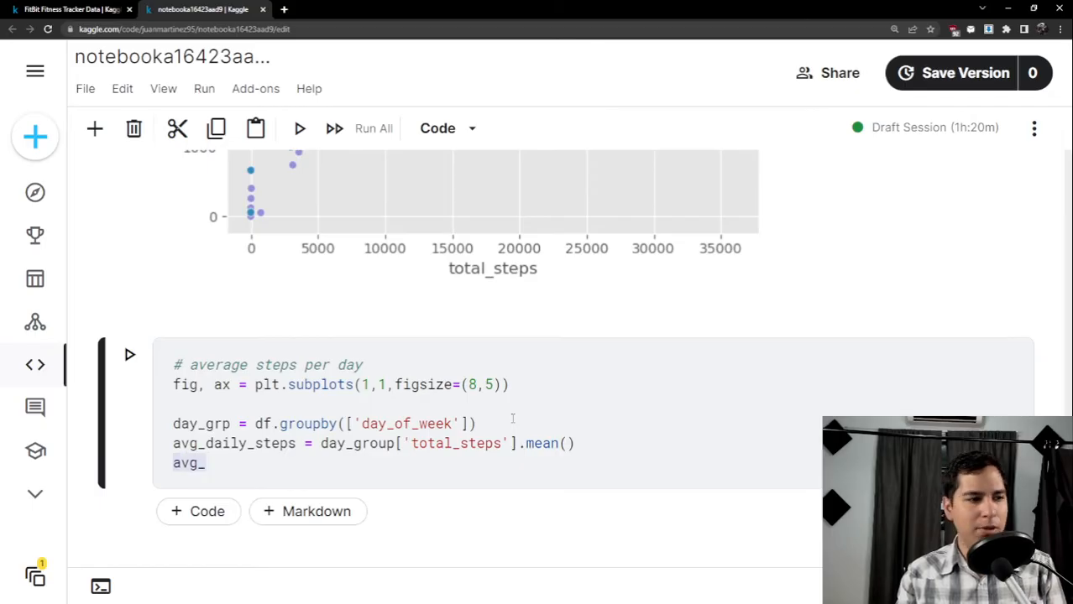
type("steps =")
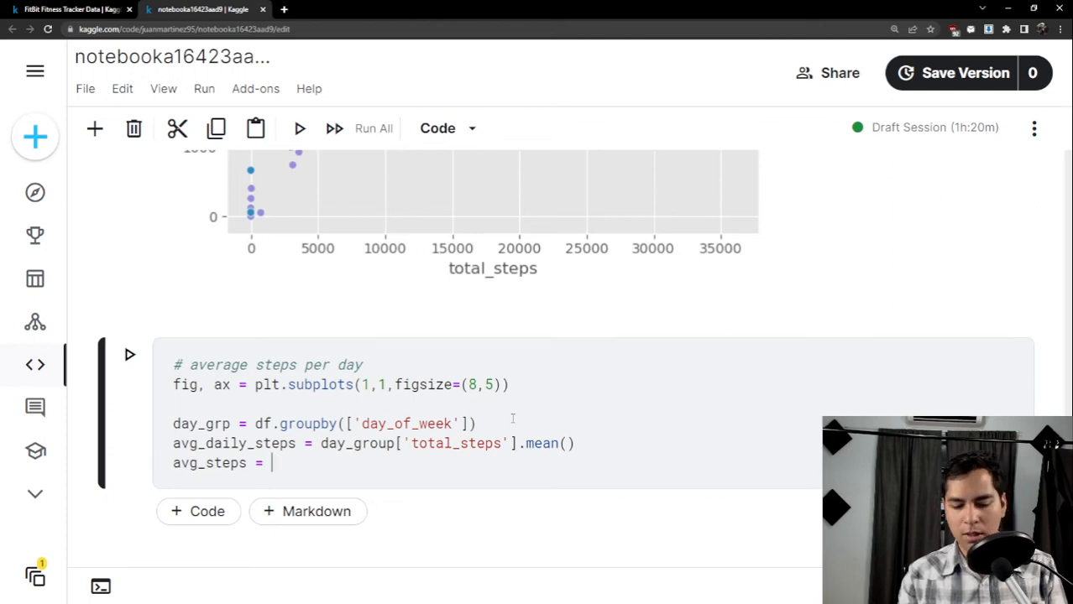
type("df")
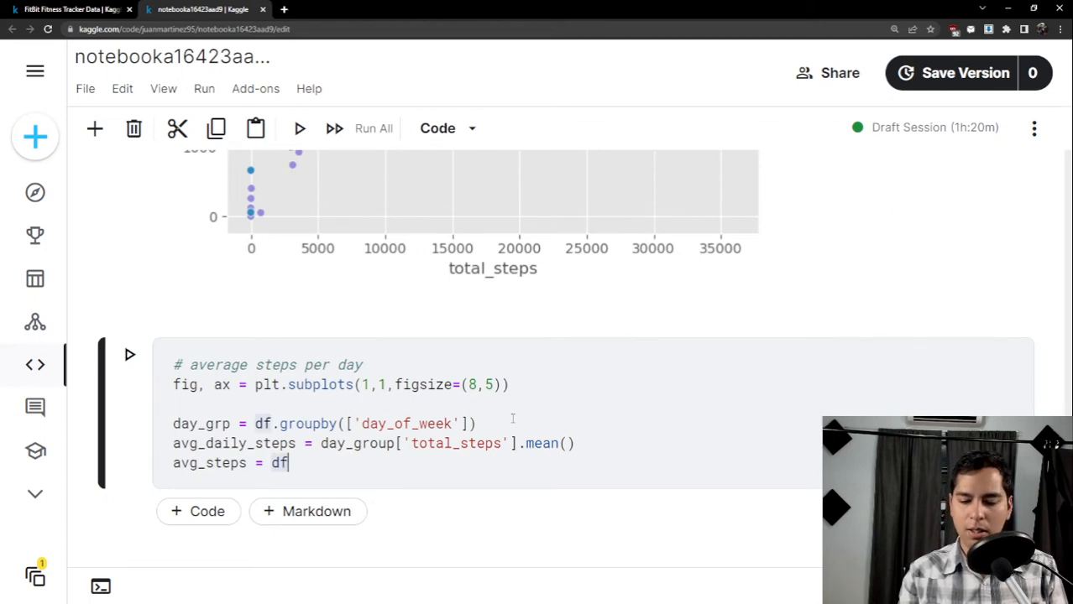
type("[")
Check the mean of total_steps in the df.describe() table and return to the average steps cell.
scroll(503, 424, "up", 3)
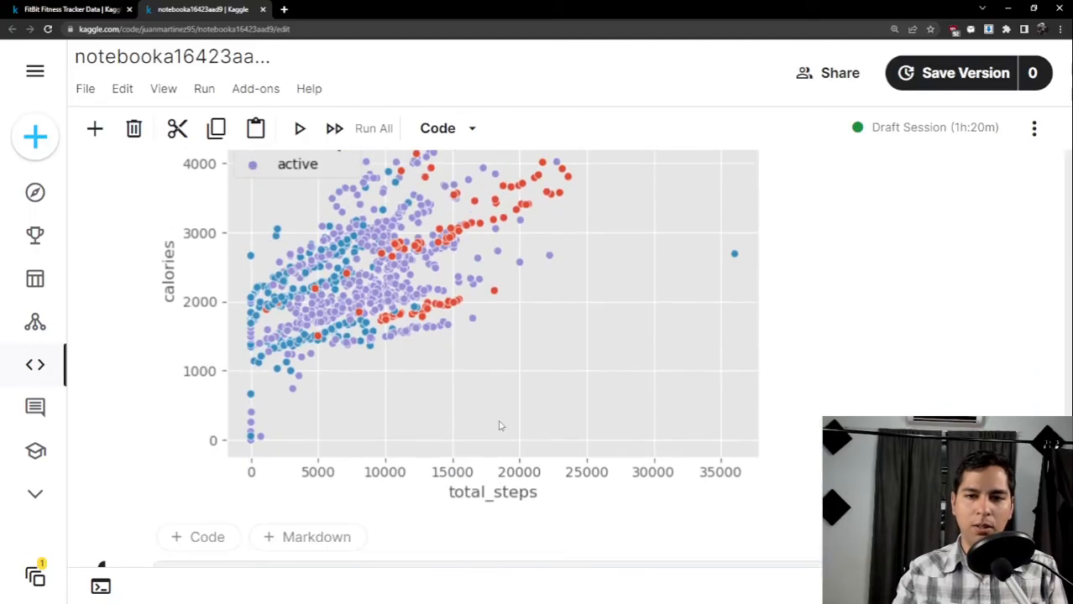
scroll(499, 427, "up", 10)
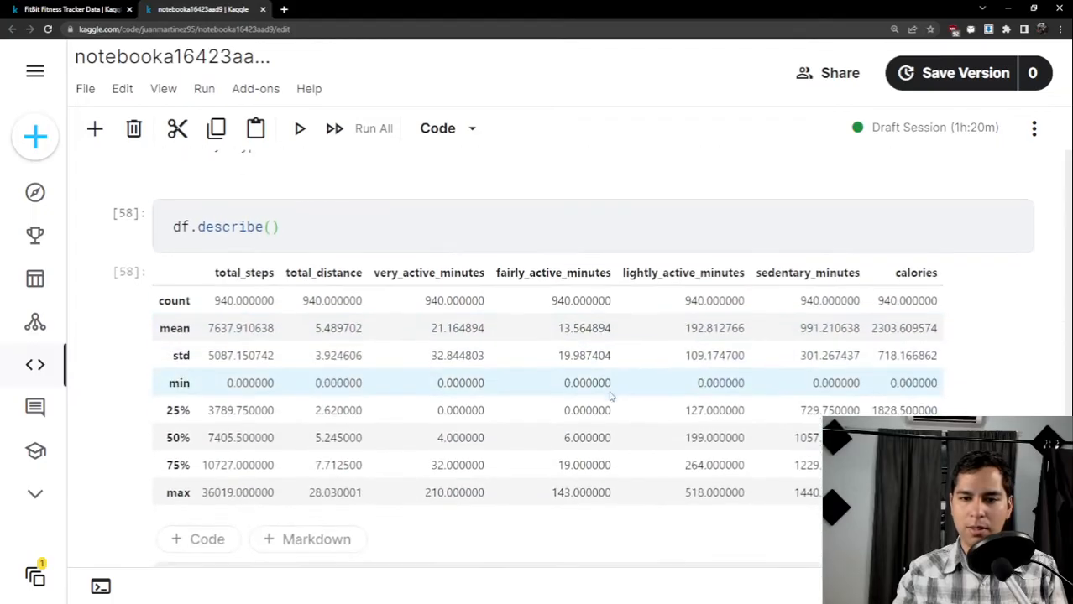
left_click_drag(207, 330, 275, 333)
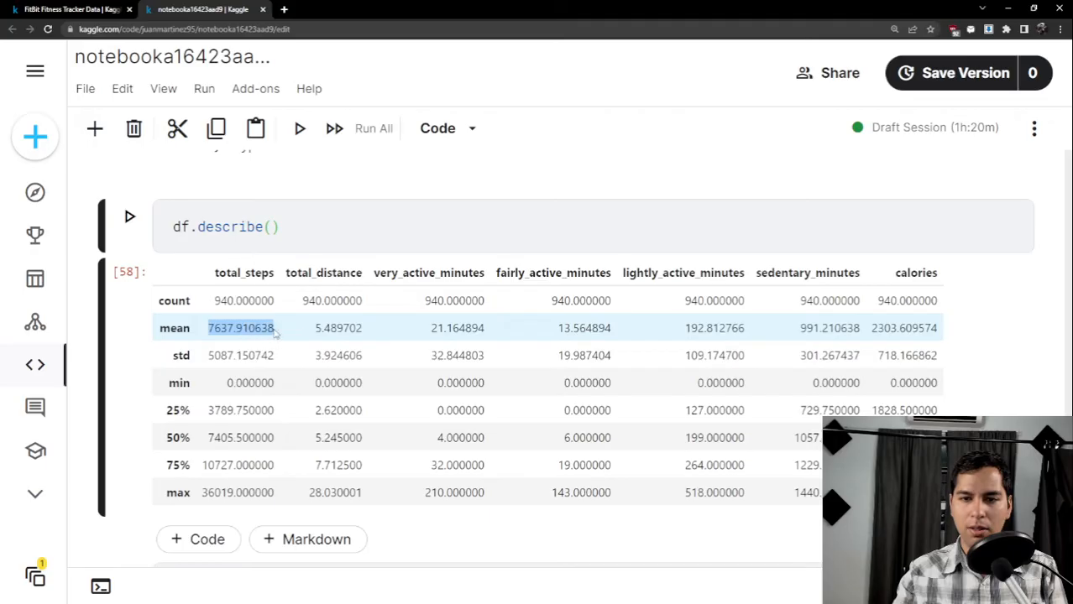
scroll(251, 336, "down", 10)
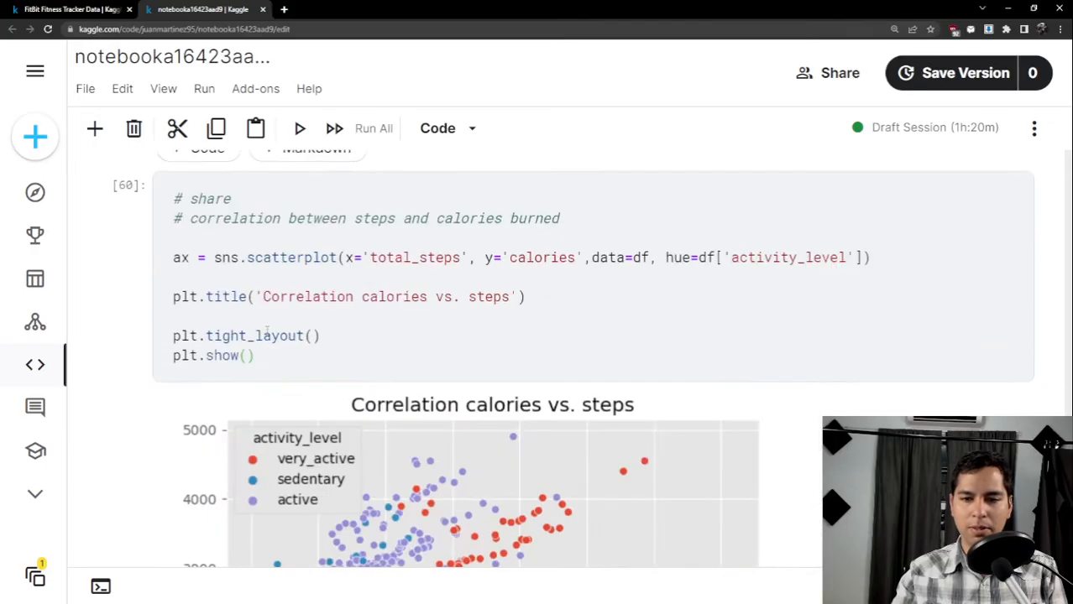
scroll(359, 338, "down", 3)
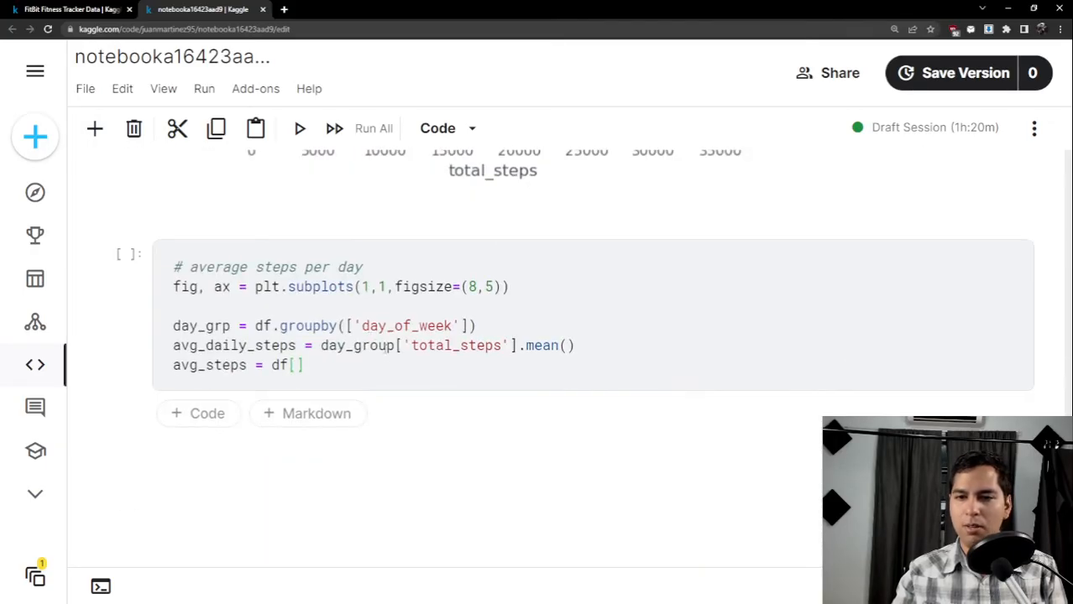
Complete the avg_steps assignment as df['total_steps'].mean().
left_click(295, 369)
type("'total_")
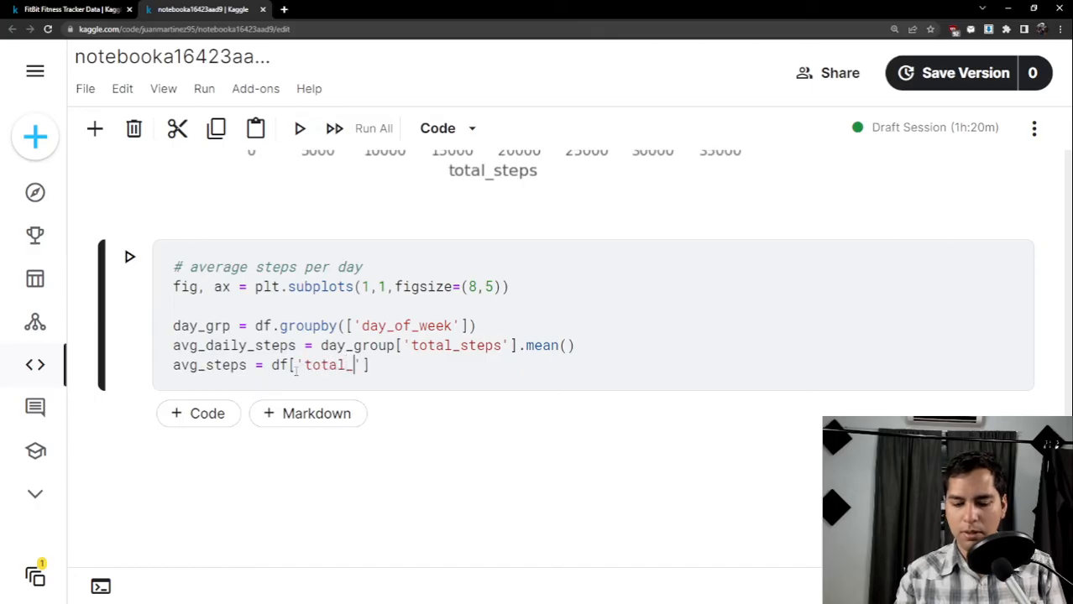
type("steps")
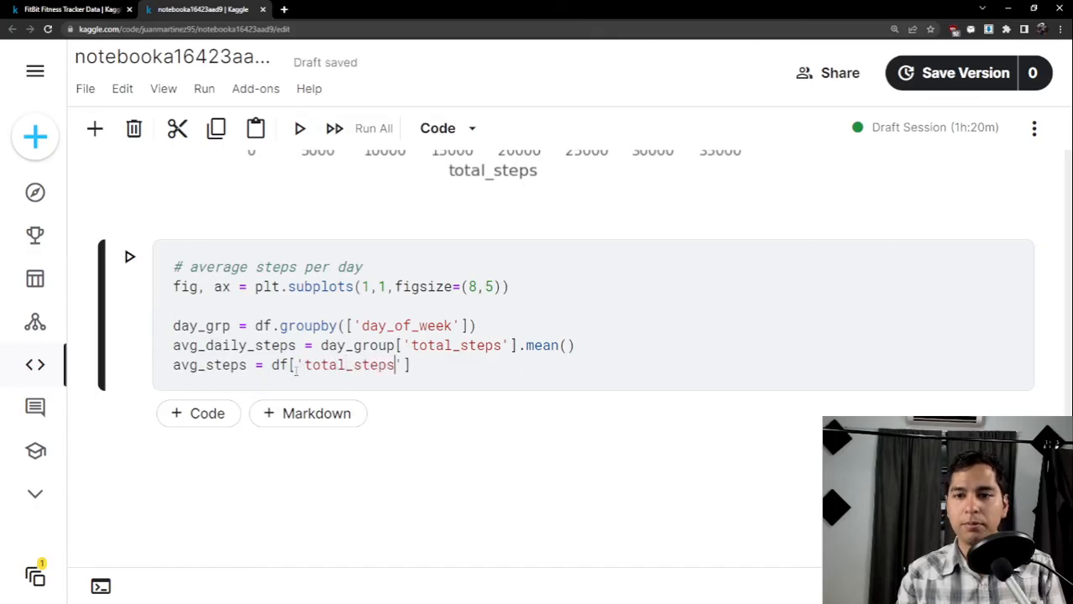
key("Right")
key("Right")
type(".mean")
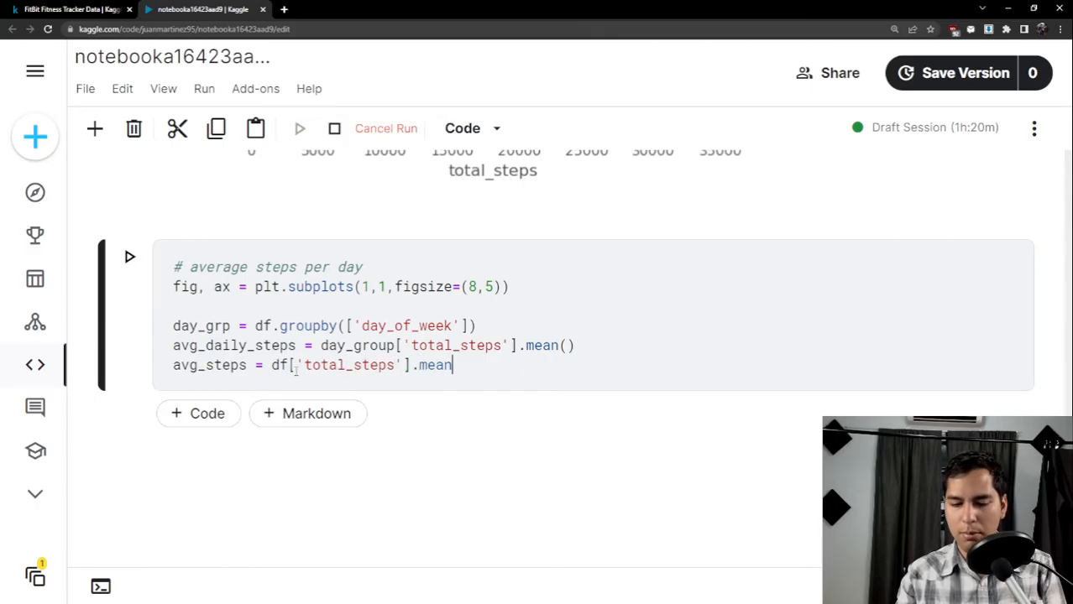
type("(")
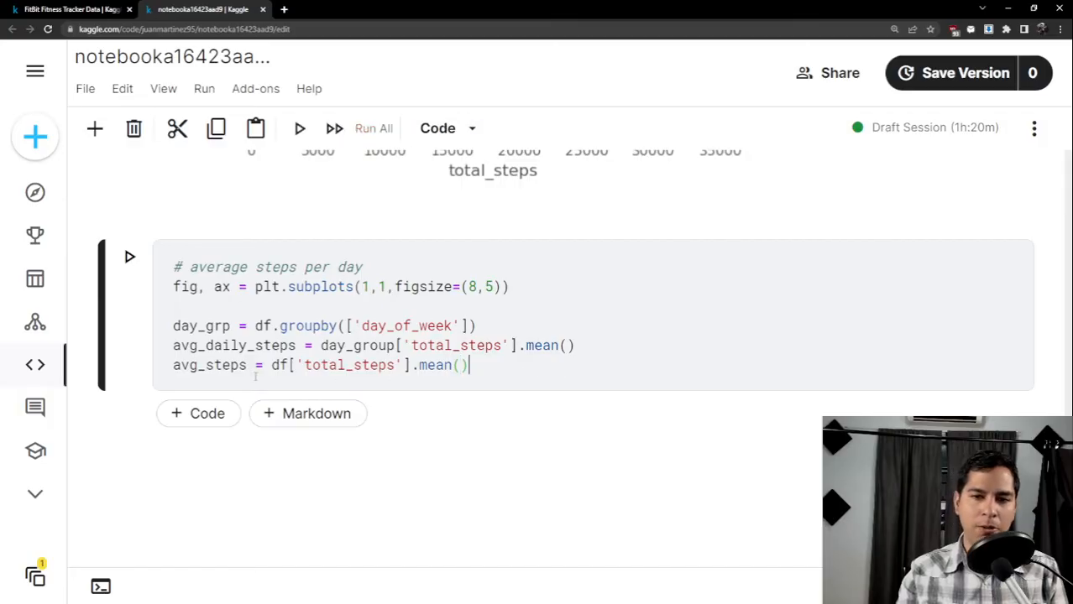
Start a plt.bar() call below the avg_steps assignment, separated by a blank line.
left_click(166, 370, "shift")
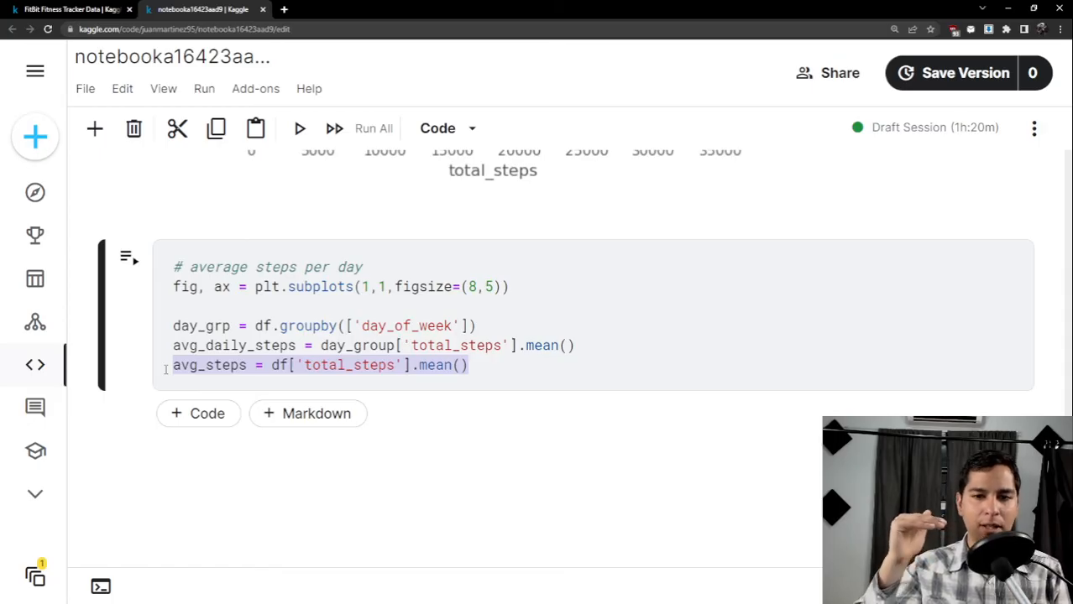
key("End")
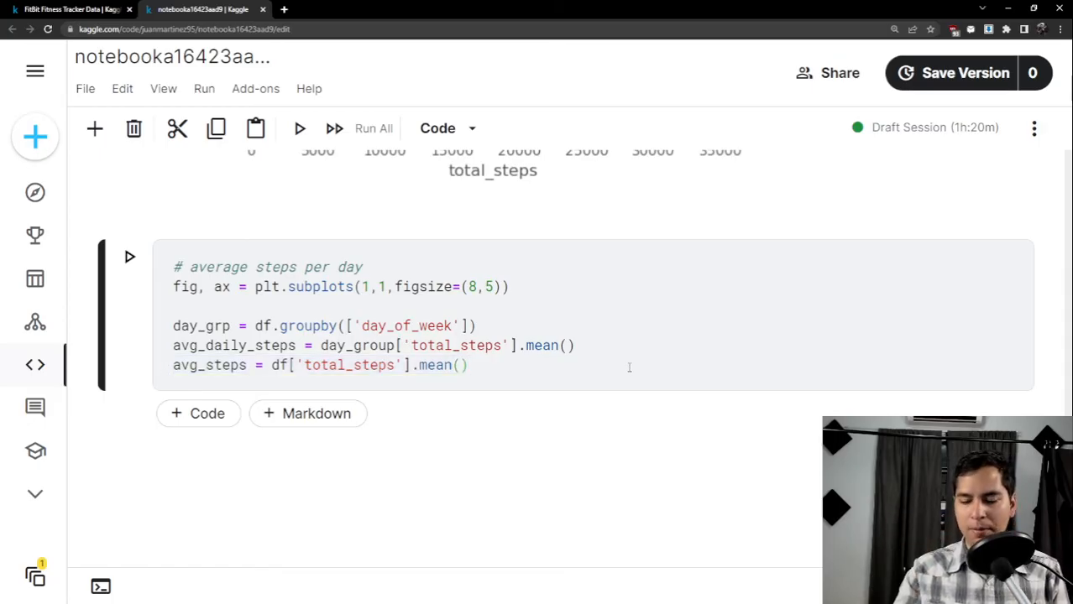
key("Return")
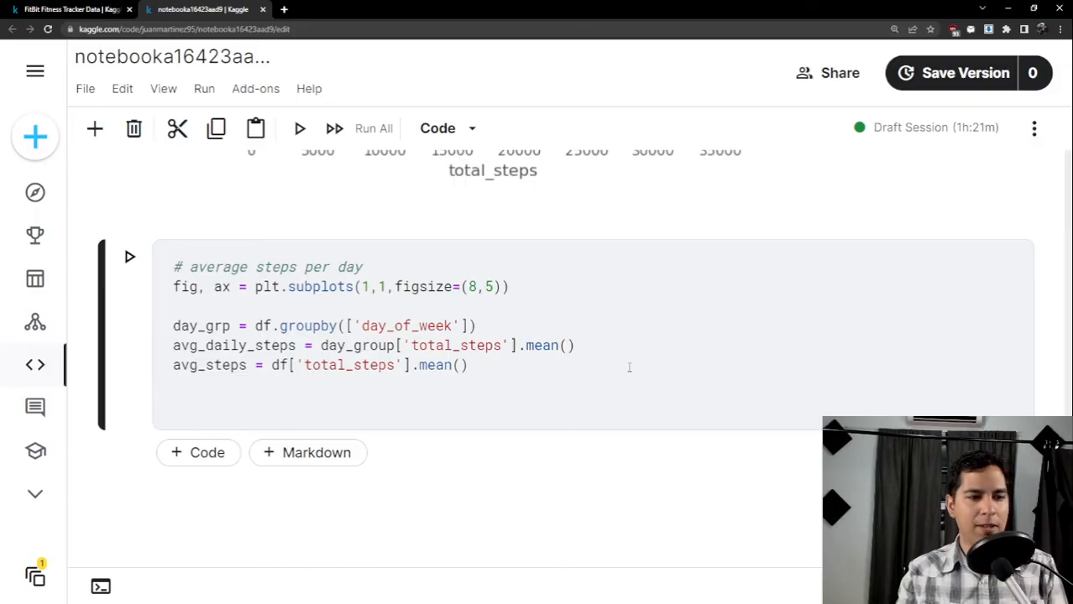
type("plt.")
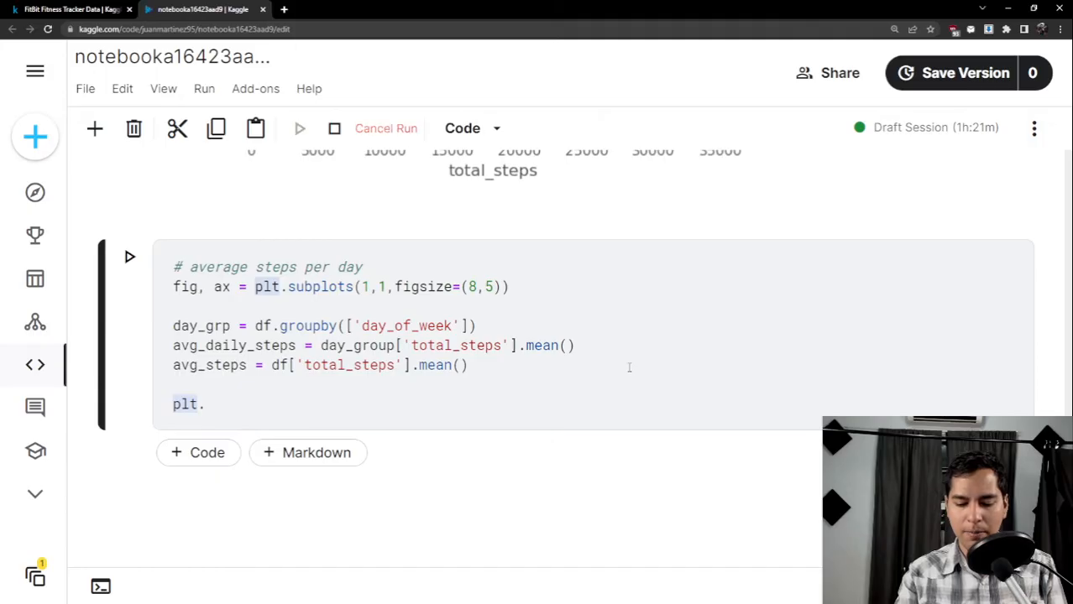
type("bar(")
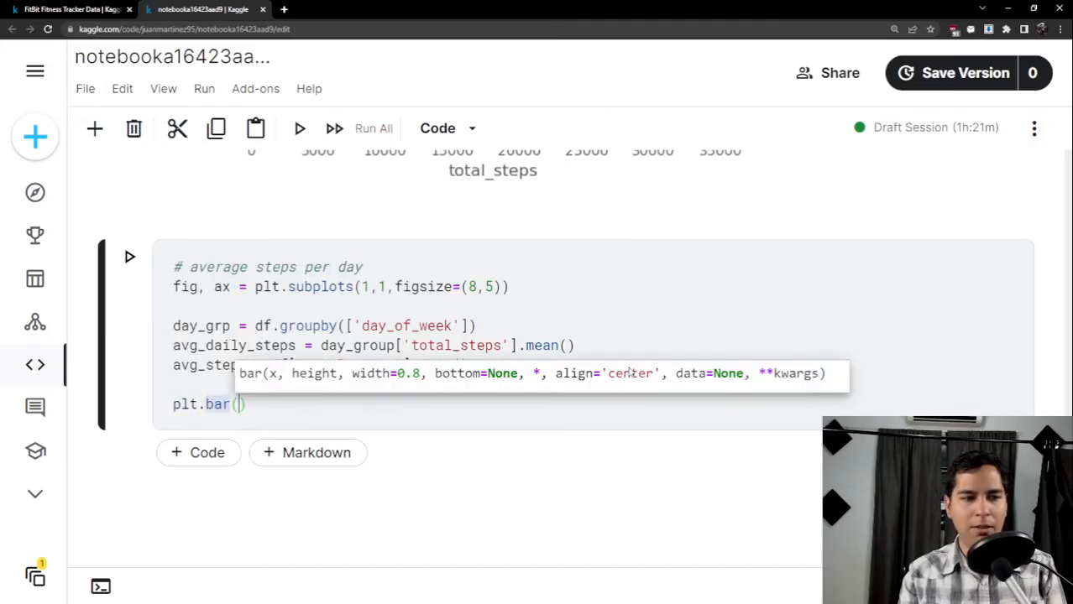
Enter avg_daily_steps.index as the first argument of the plt.bar() call.
type("avg_")
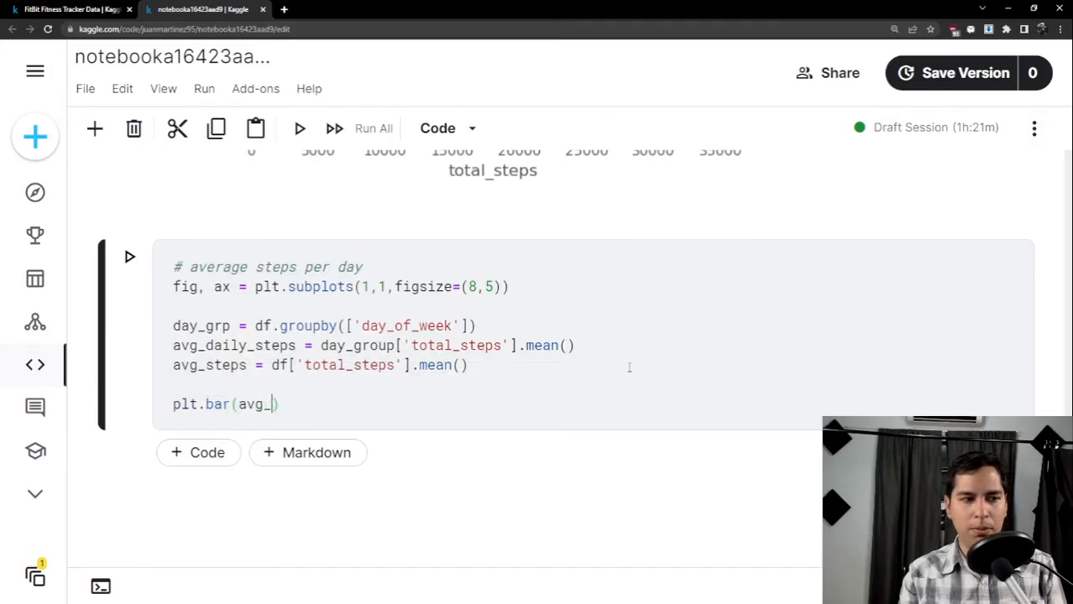
type("daile")
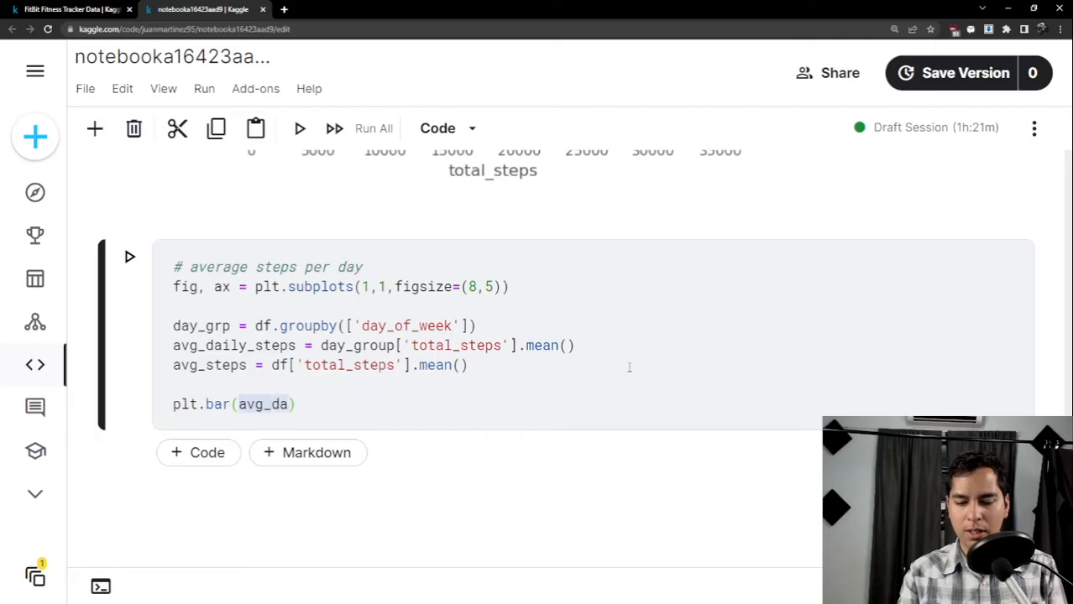
key("BackSpace")
type("y_")
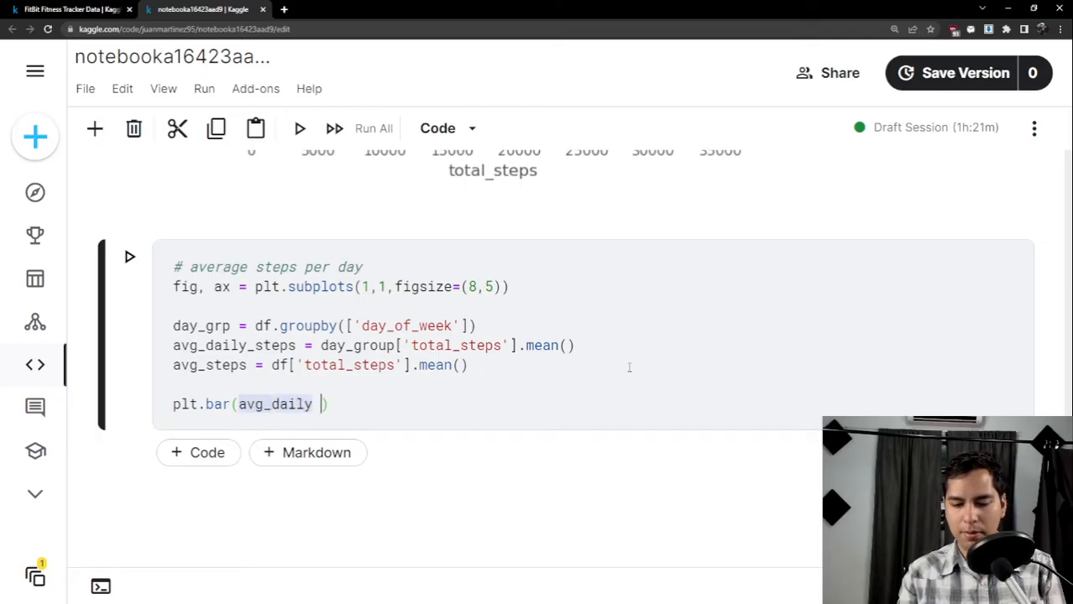
type("steps")
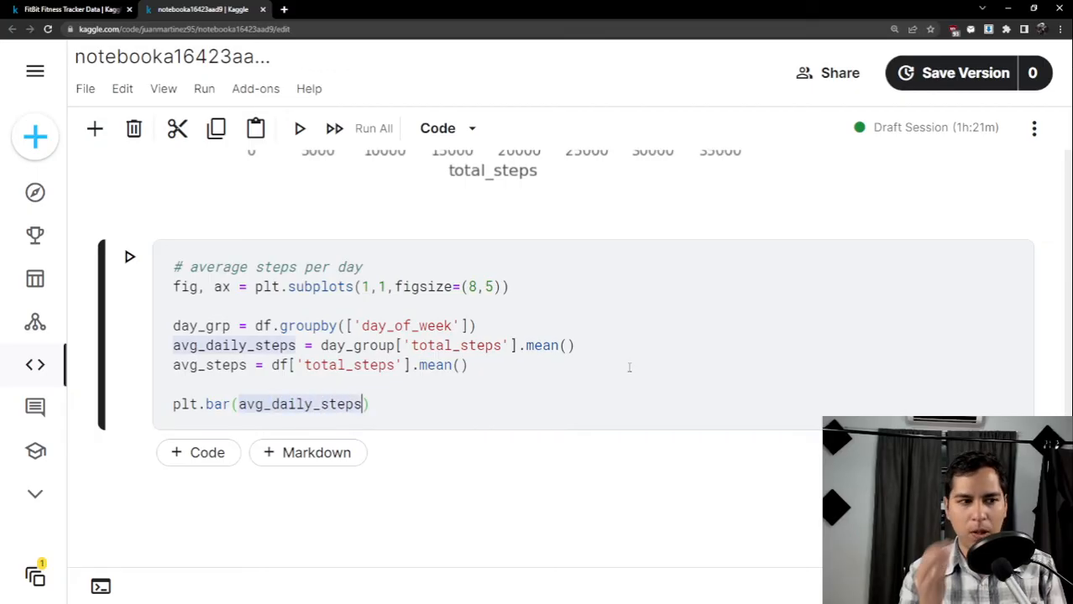
type(".in")
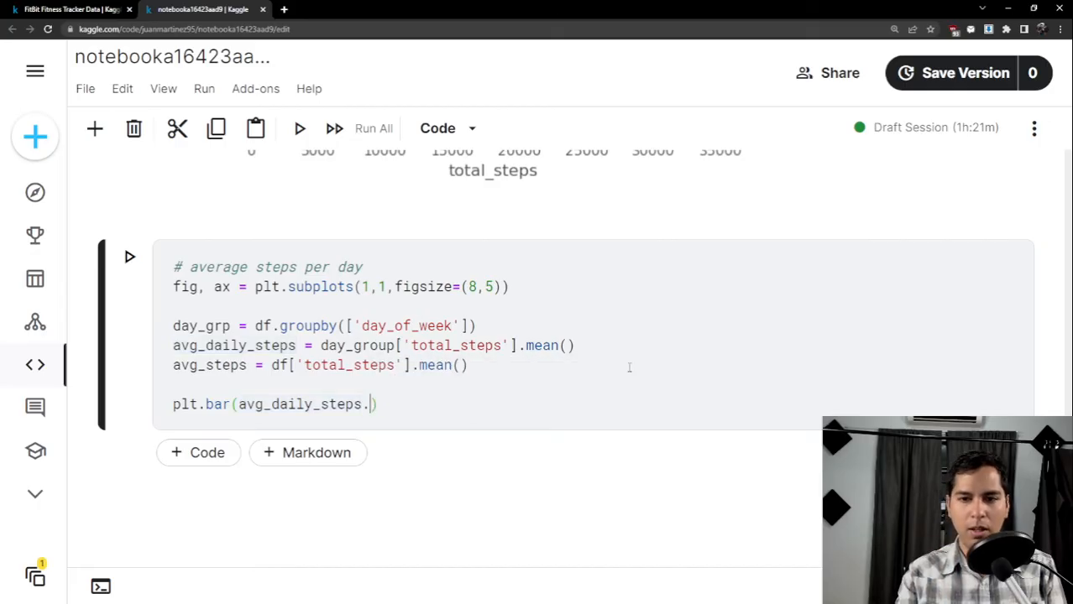
type("fr")
key("BackSpace")
key("BackSpace")
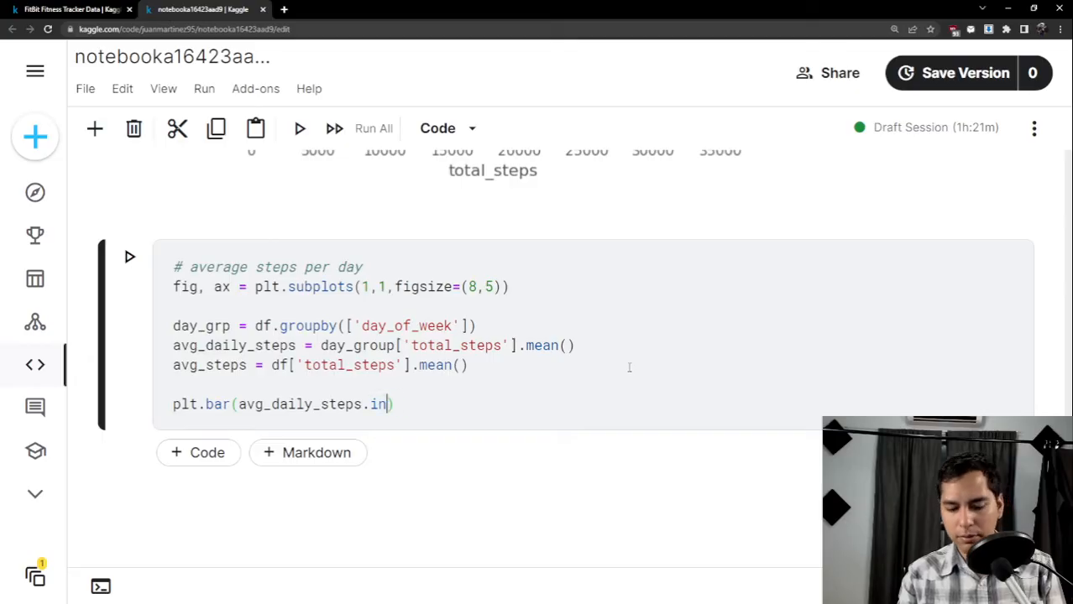
type("dex")
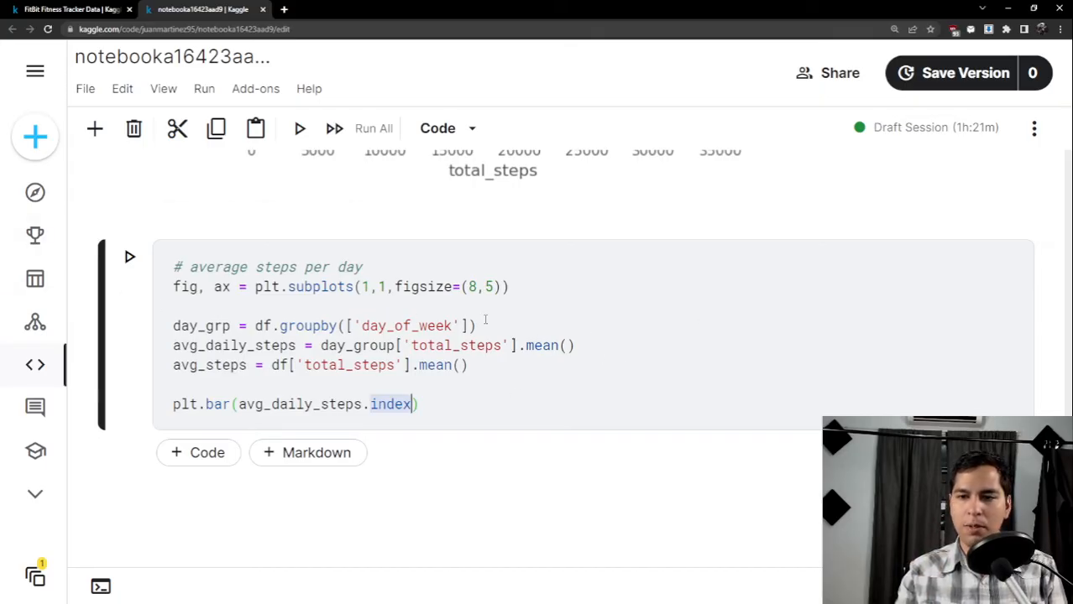
left_click_drag(485, 320, 151, 327)
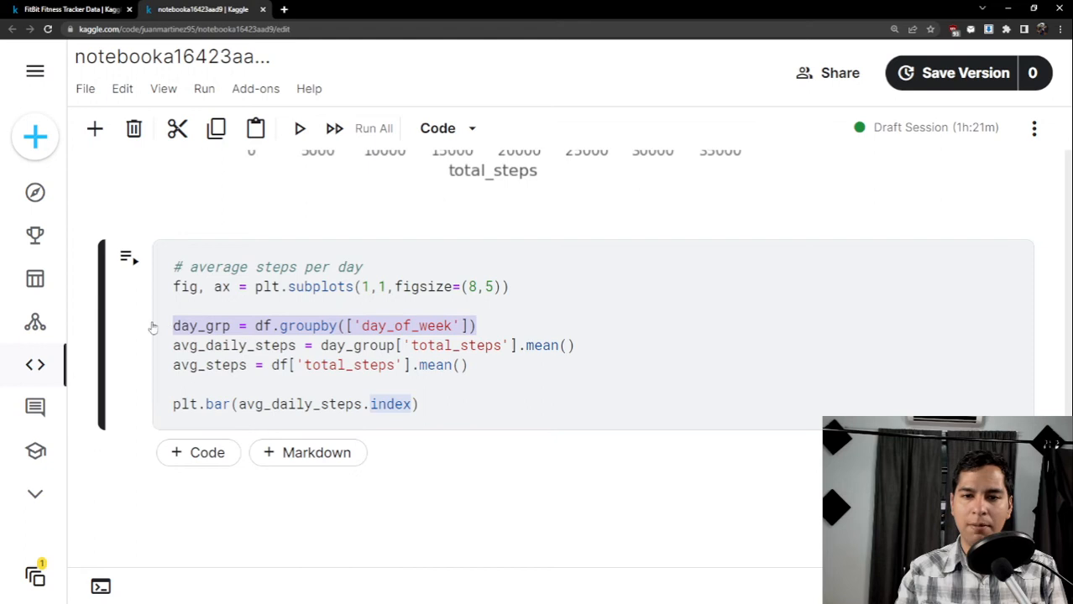
left_click(417, 403)
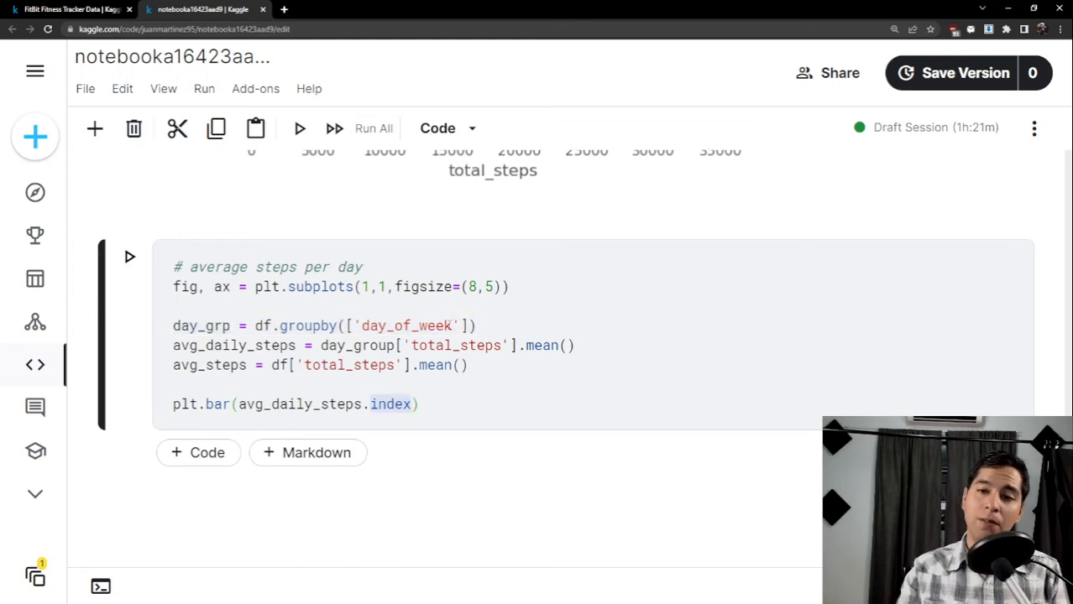
left_click_drag(454, 325, 371, 326)
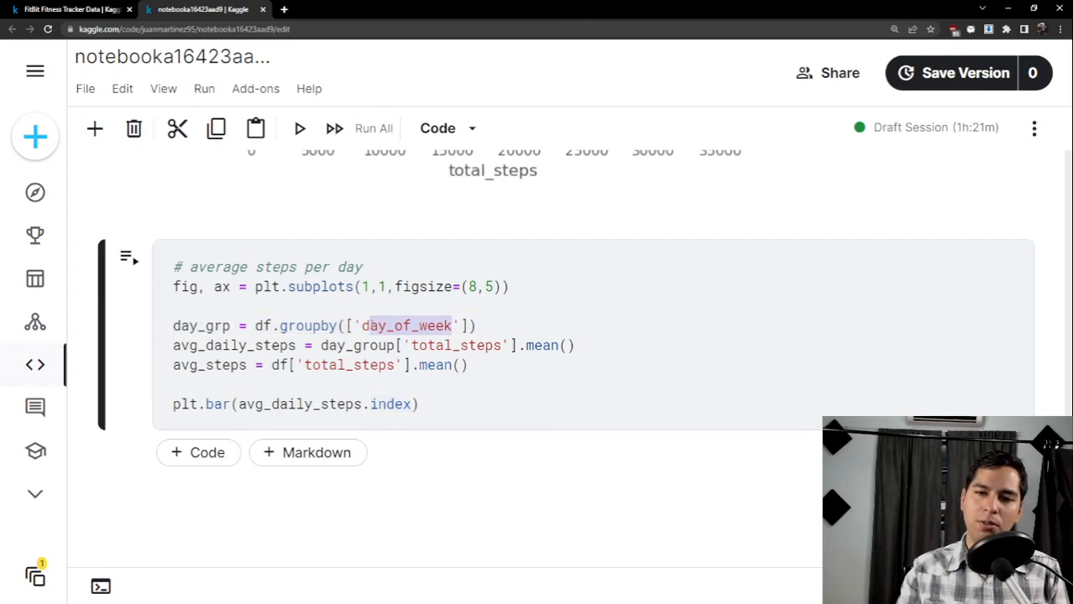
left_click(361, 326)
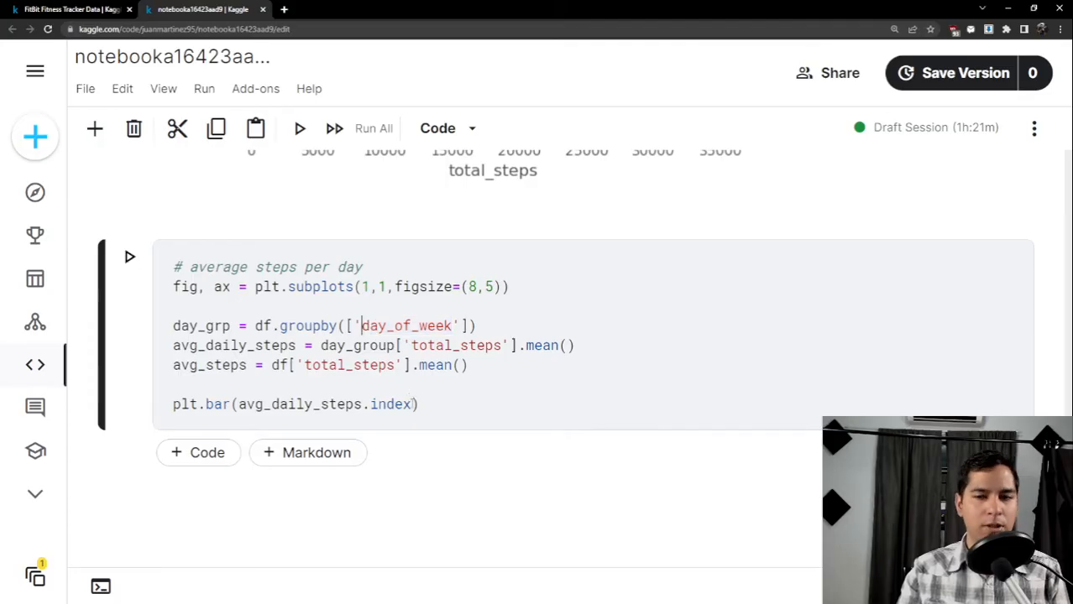
left_click(415, 404)
left_click_drag(415, 403, 367, 404)
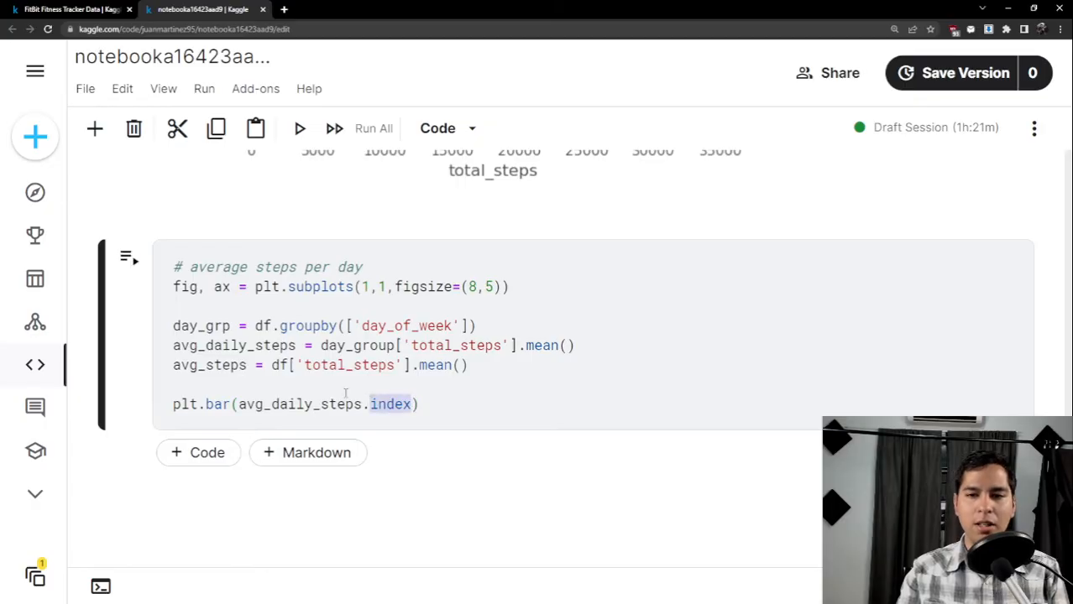
Add avg_daily_steps as the second argument of the plt.bar() call and start a new line below it.
left_click(417, 403)
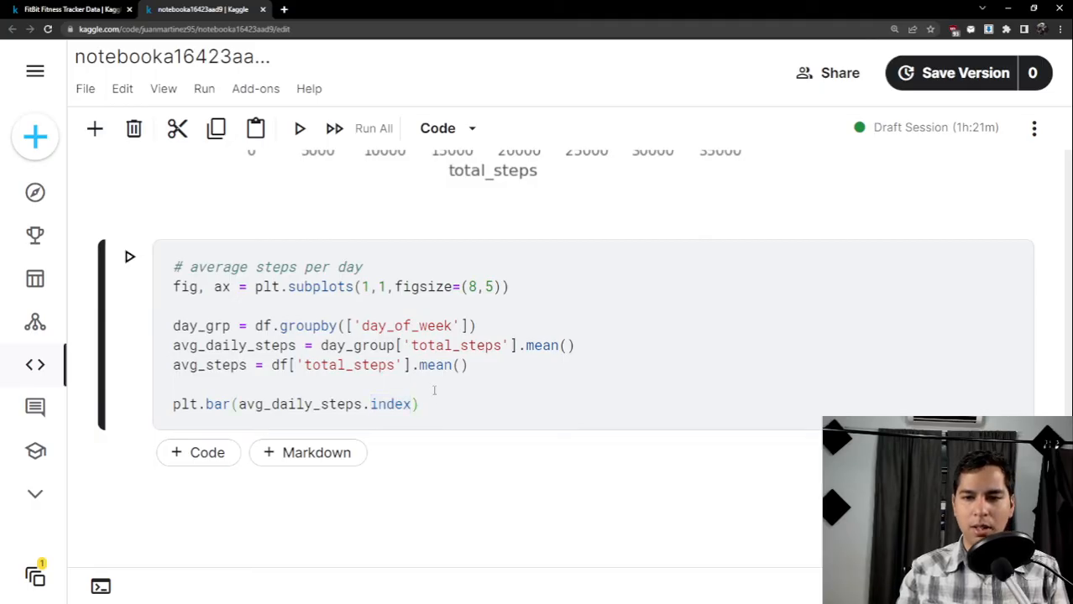
key("ctrl+shift+Left")
type(", avg_")
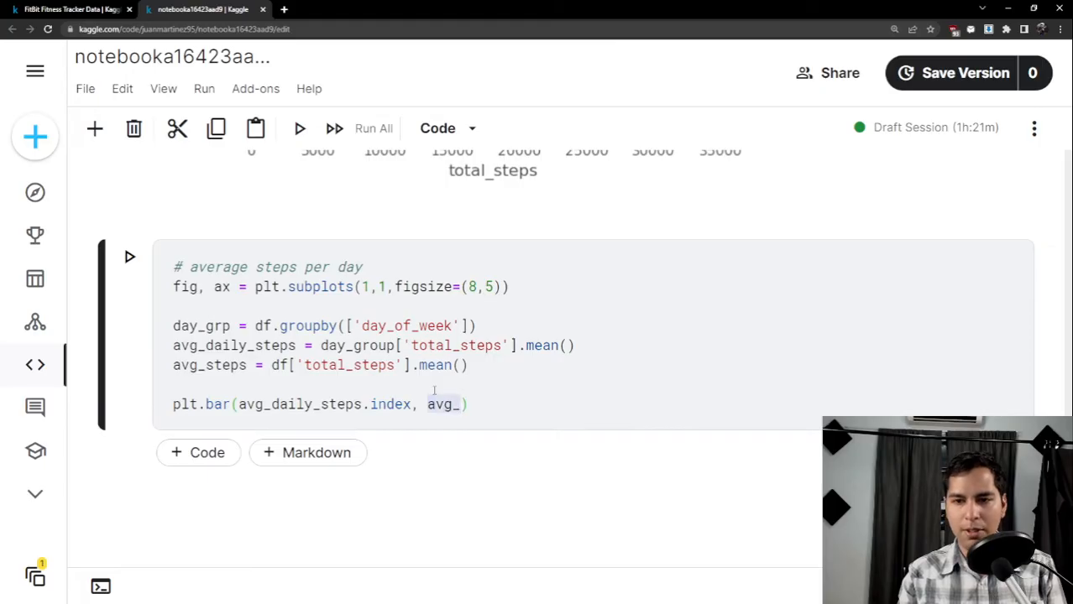
type("daily_s")
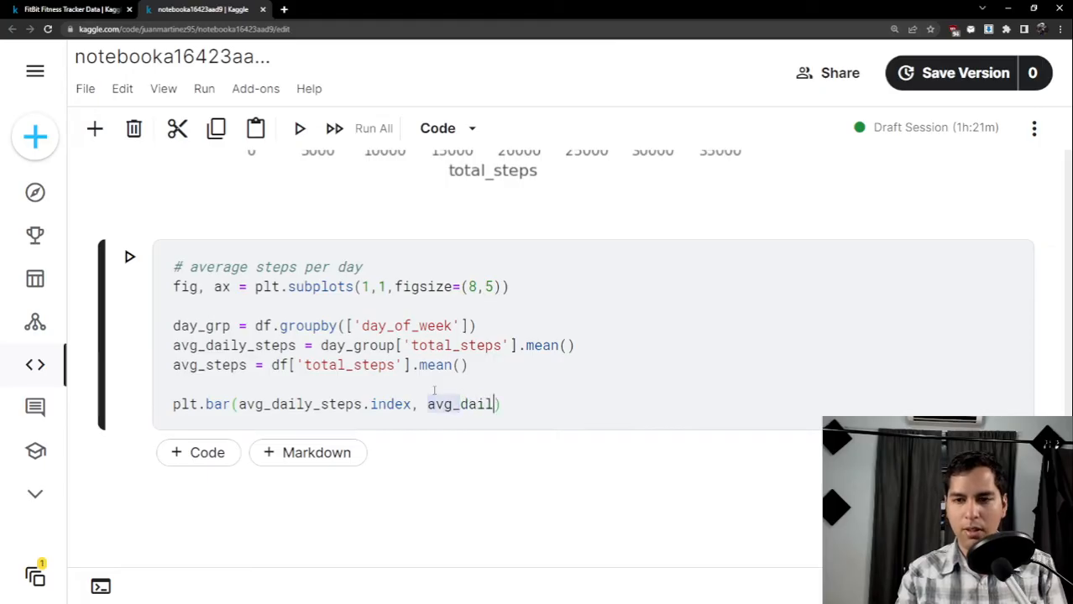
type("teps")
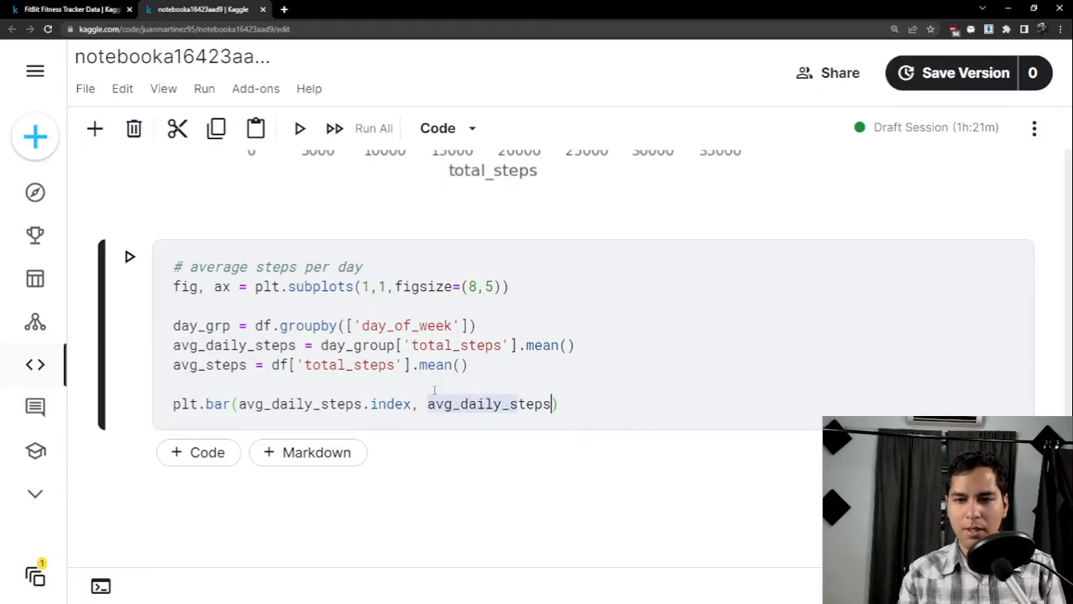
left_click(633, 388)
key("Return")
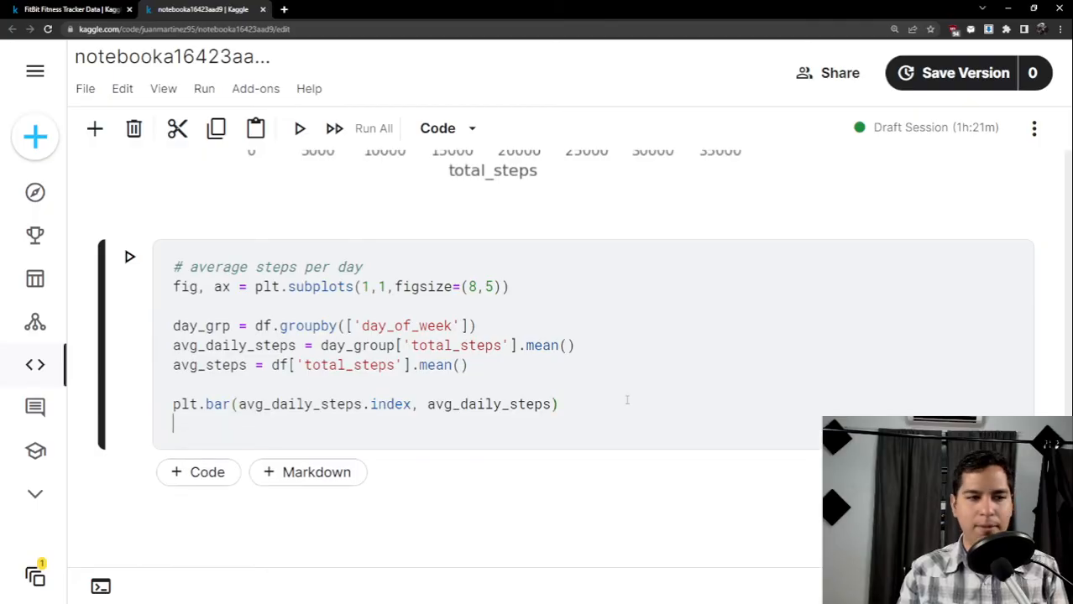
key("Return")
type("ax")
key("BackSpace")
key("BackSpace")
key("BackSpace")
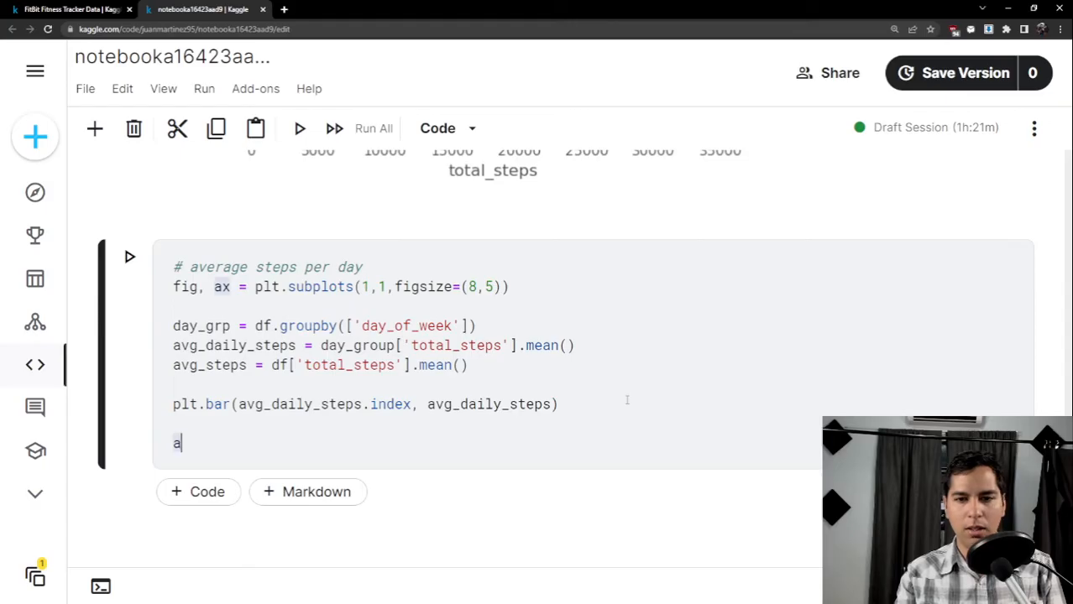
Run the average steps per day cell and read through its output.
key("shift+Return")
scroll(604, 396, "down", 6)
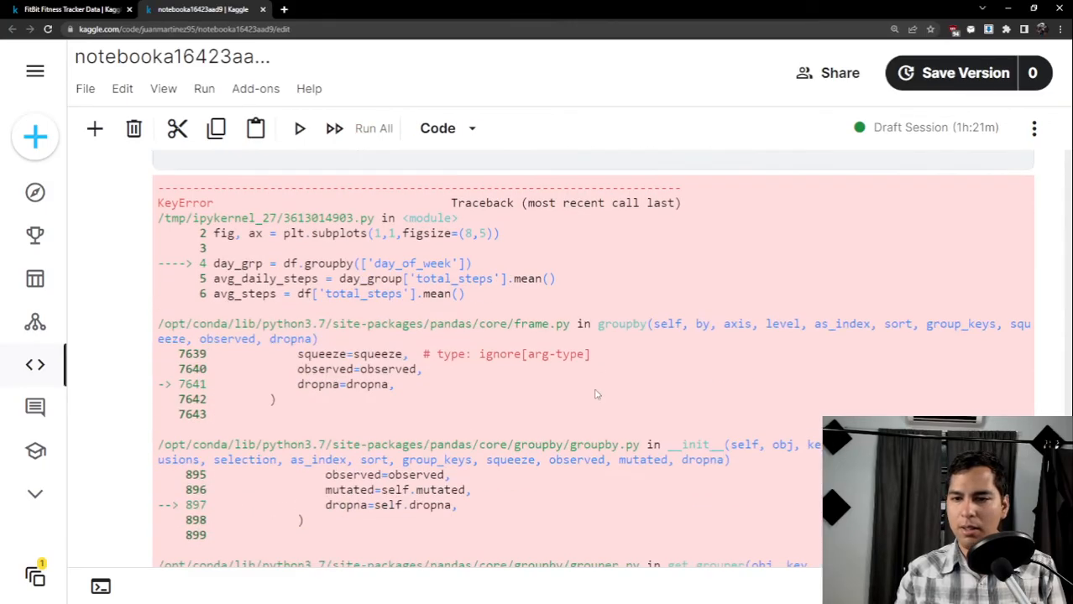
scroll(596, 394, "up", 8)
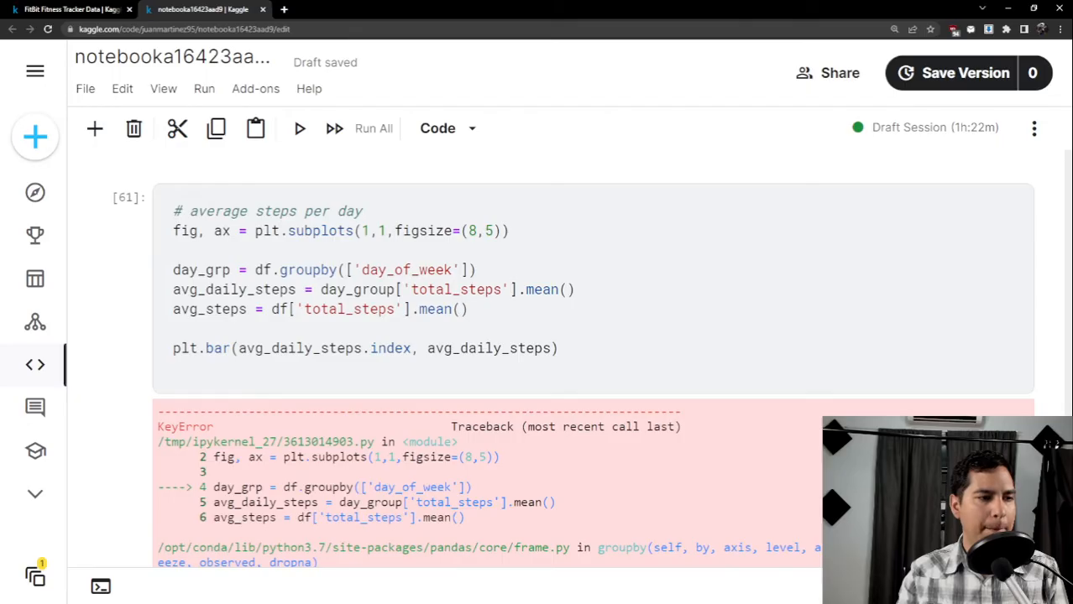
scroll(389, 378, "down", 10)
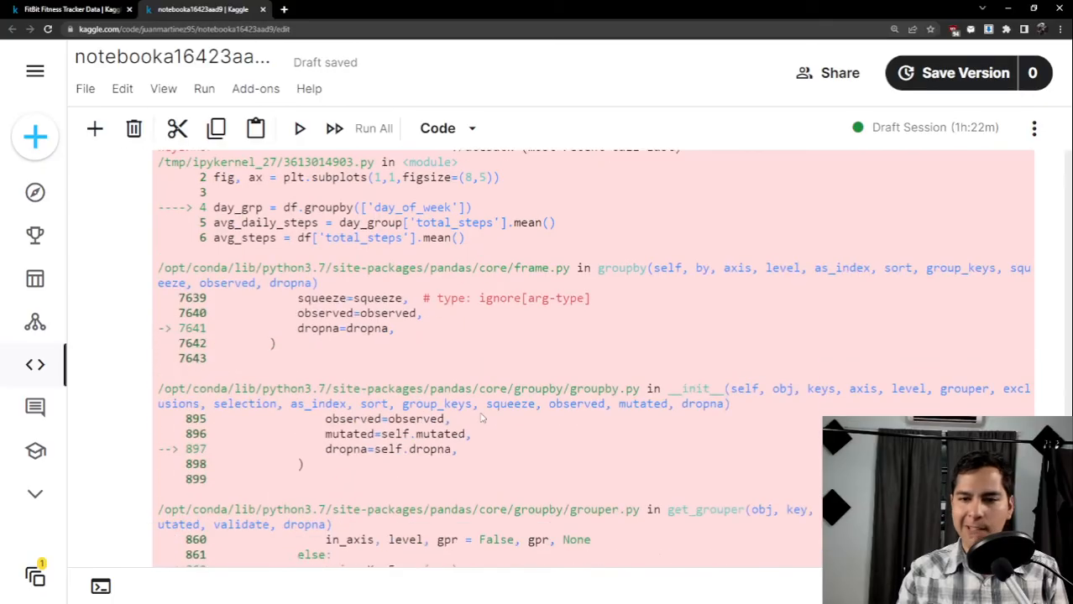
scroll(281, 303, "up", 3)
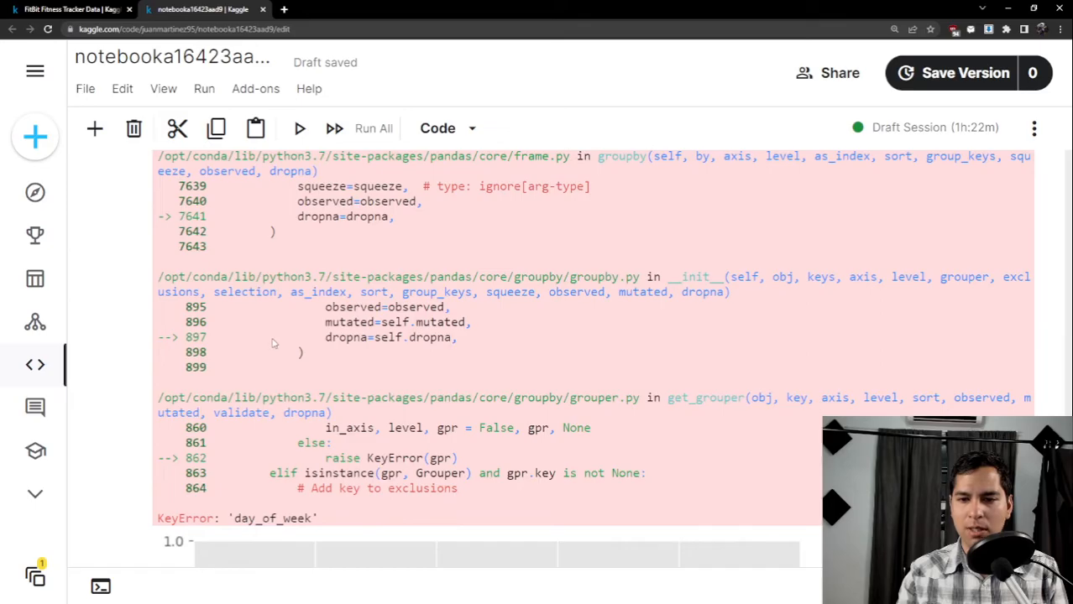
Look back through the earlier notebook cells and table outputs for where the day_of_week column is created.
scroll(282, 350, "up", 15)
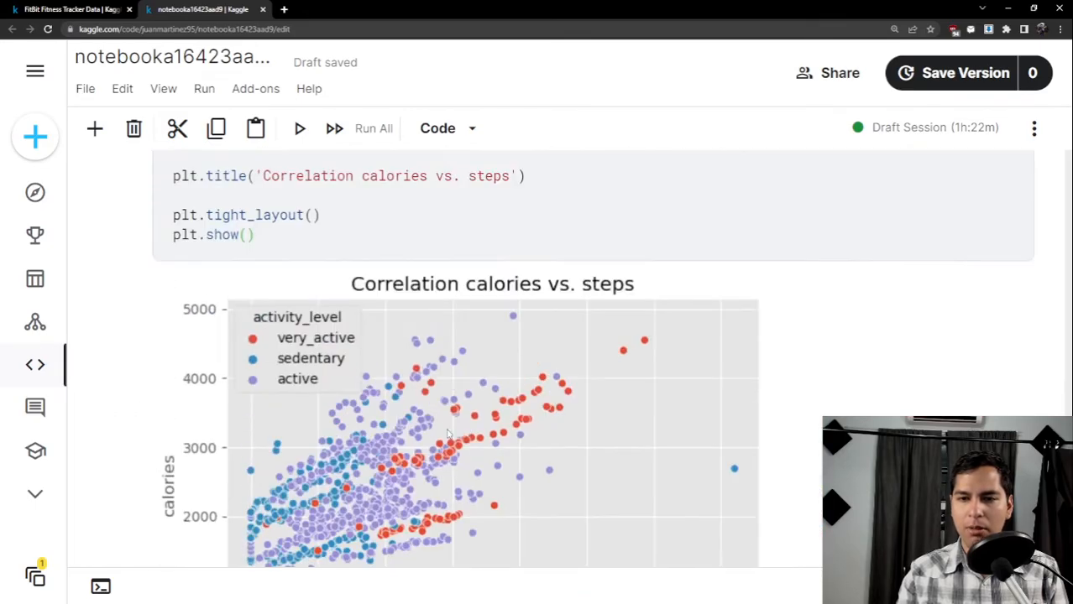
scroll(408, 393, "up", 4)
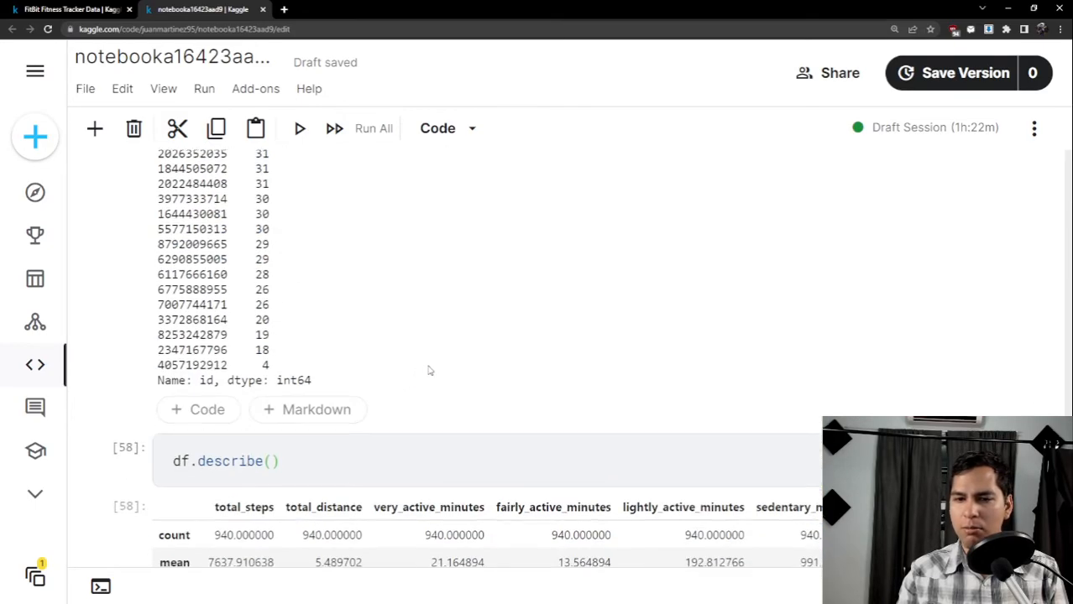
scroll(432, 361, "up", 10)
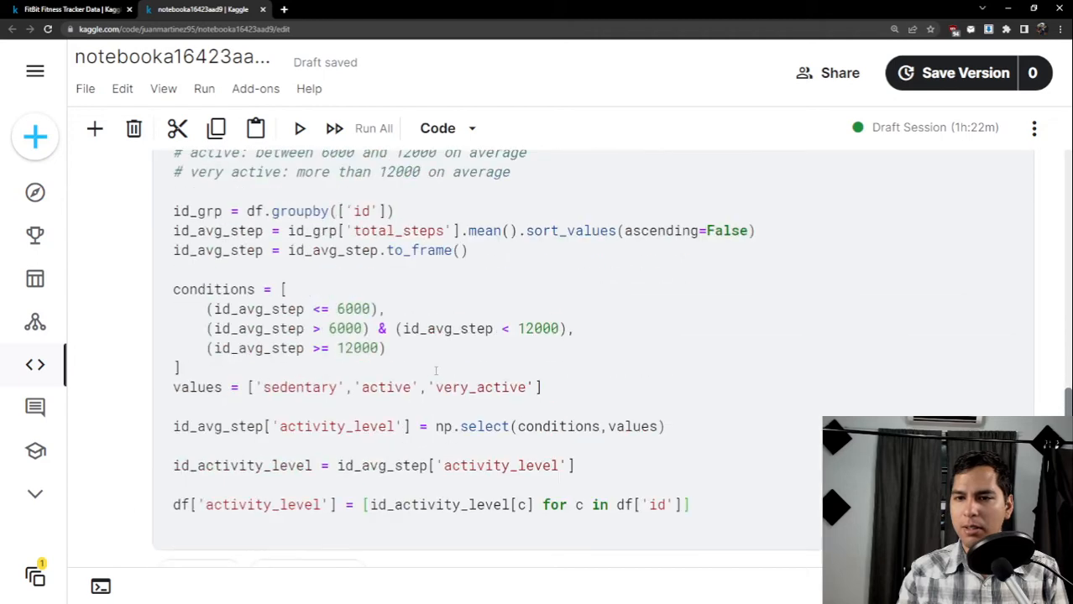
scroll(435, 370, "down", 12)
scroll(439, 376, "up", 2)
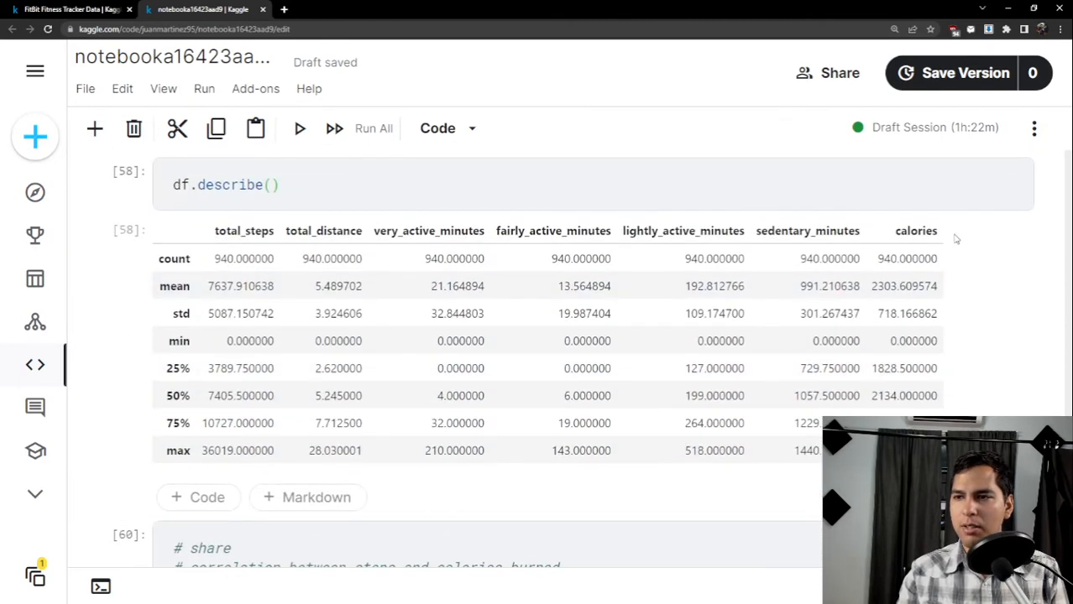
left_click_drag(955, 239, 919, 239)
left_click(883, 250)
scroll(788, 287, "up", 11)
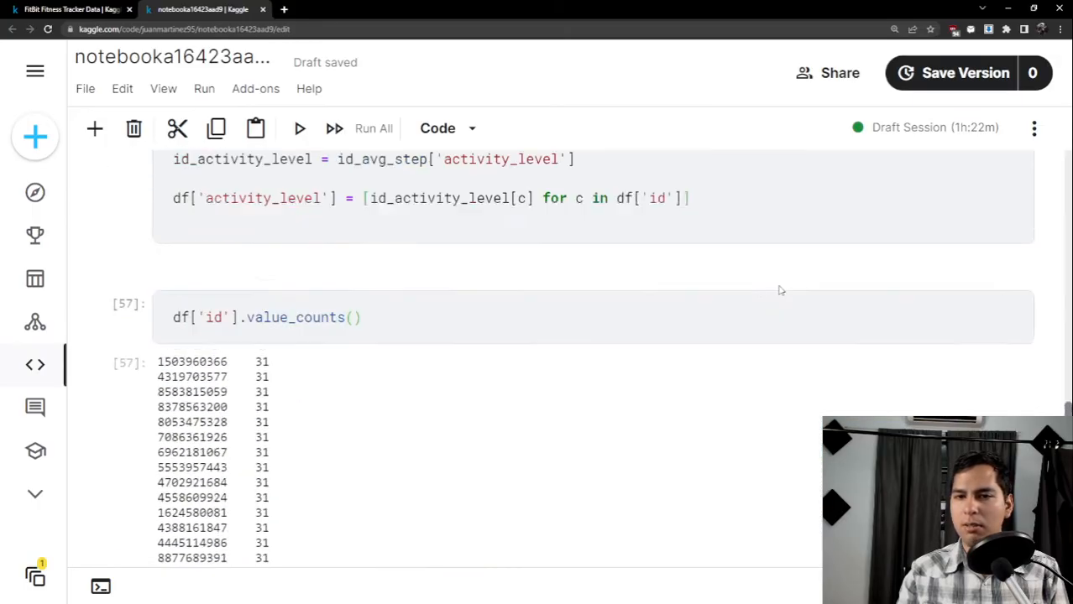
scroll(777, 287, "up", 3)
scroll(725, 299, "up", 5)
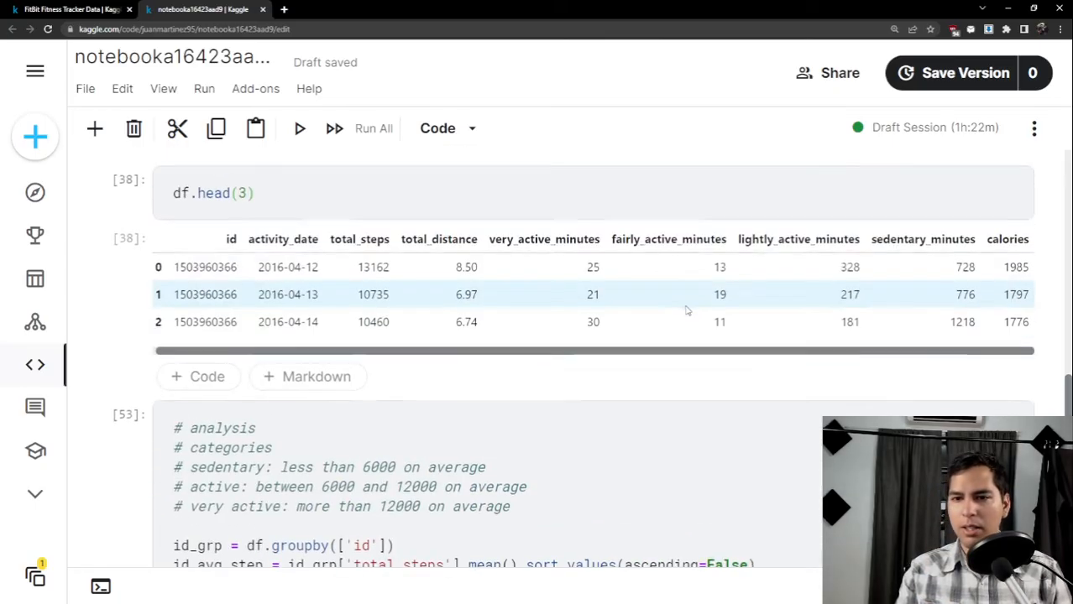
scroll(680, 310, "down", 3)
scroll(677, 309, "down", 2)
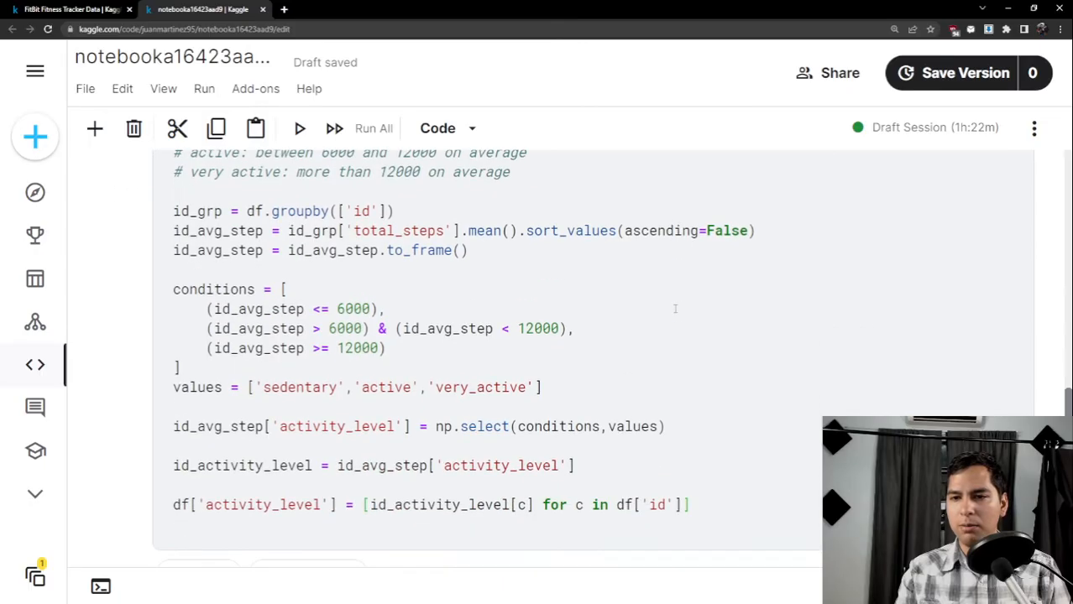
scroll(675, 308, "up", 5)
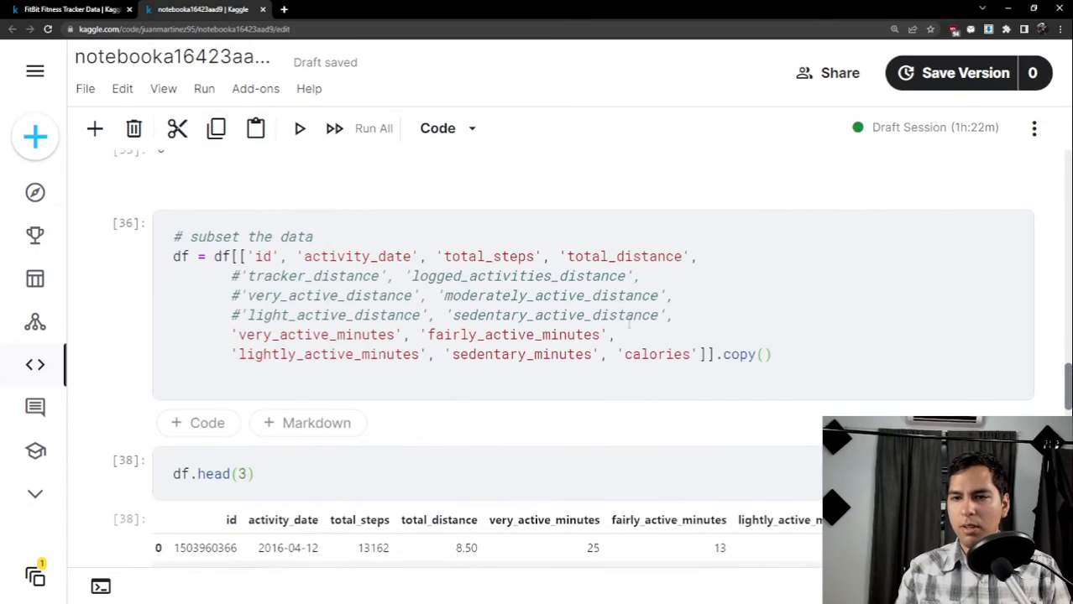
scroll(621, 328, "up", 4)
scroll(620, 329, "up", 8)
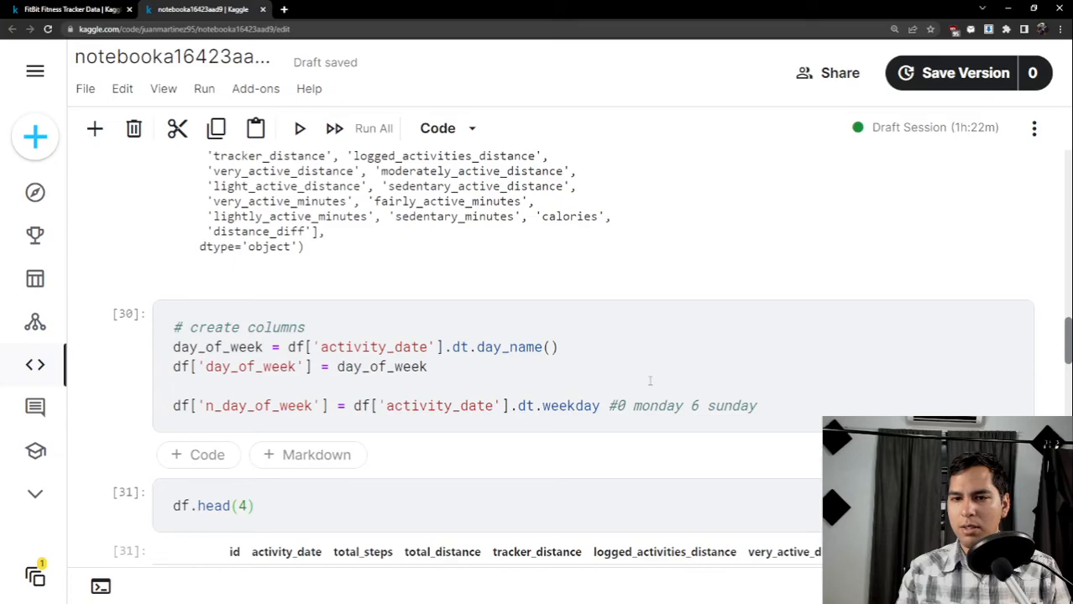
Examine the column creation cell and check the df.head(4) table across its full width for the day_of_week columns.
left_click(650, 381)
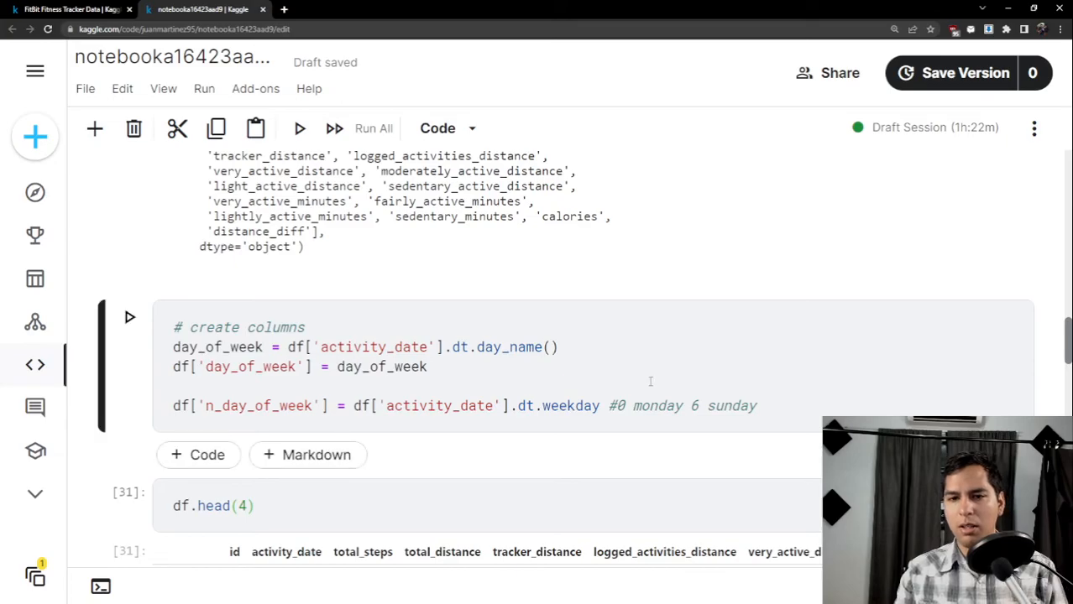
scroll(647, 375, "down", 1)
scroll(649, 375, "down", 1)
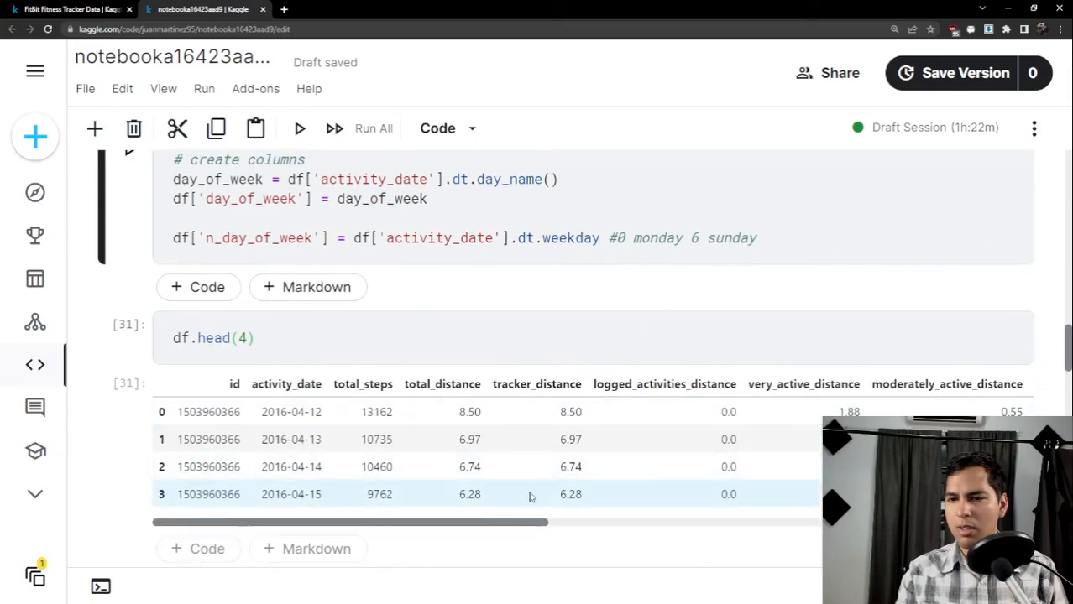
left_click_drag(517, 525, 1004, 525)
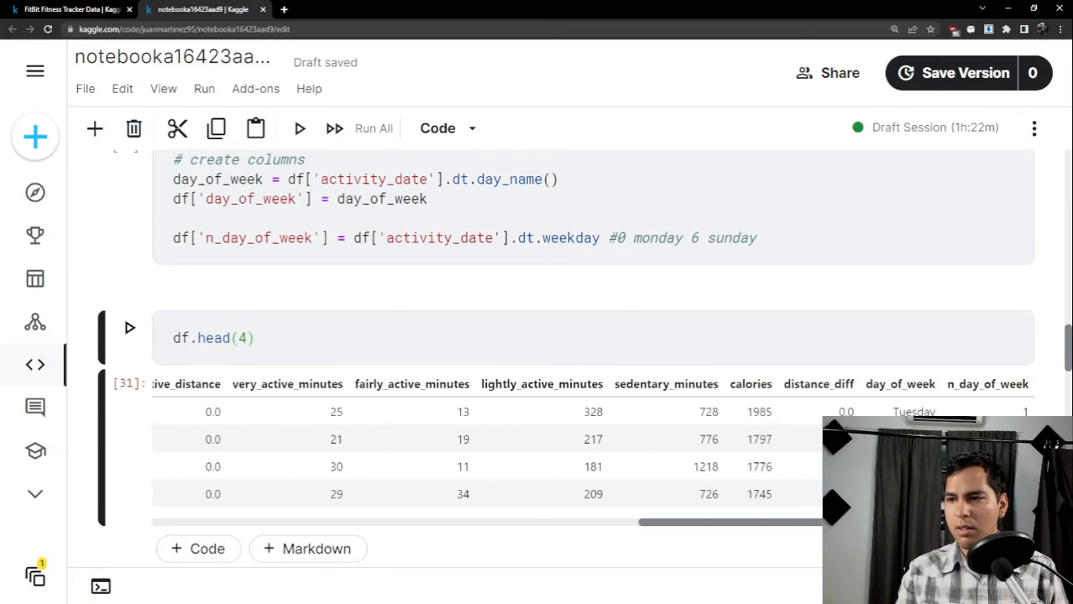
scroll(529, 469, "left", 6)
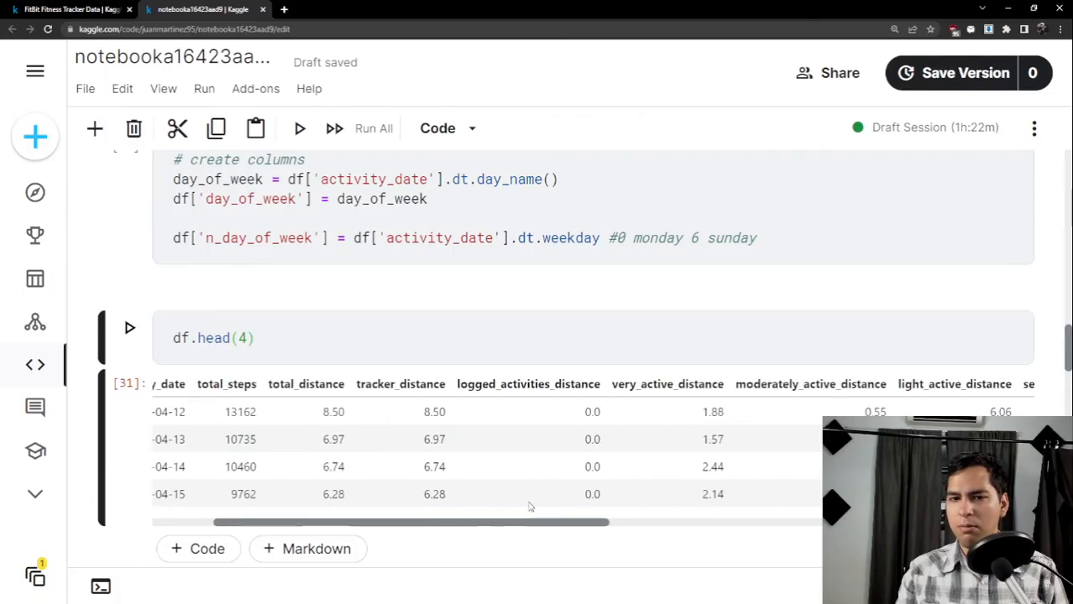
Display the dataframe by running df in the empty cell at the notebook's end and inspect its columns.
scroll(421, 395, "down", 6)
scroll(459, 374, "down", 20)
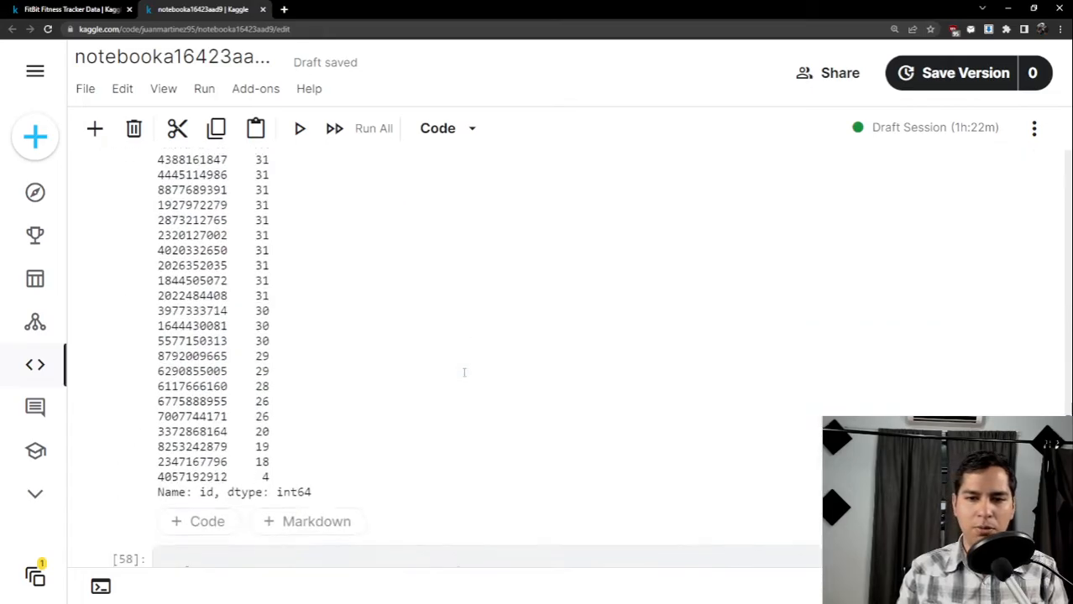
scroll(433, 389, "down", 15)
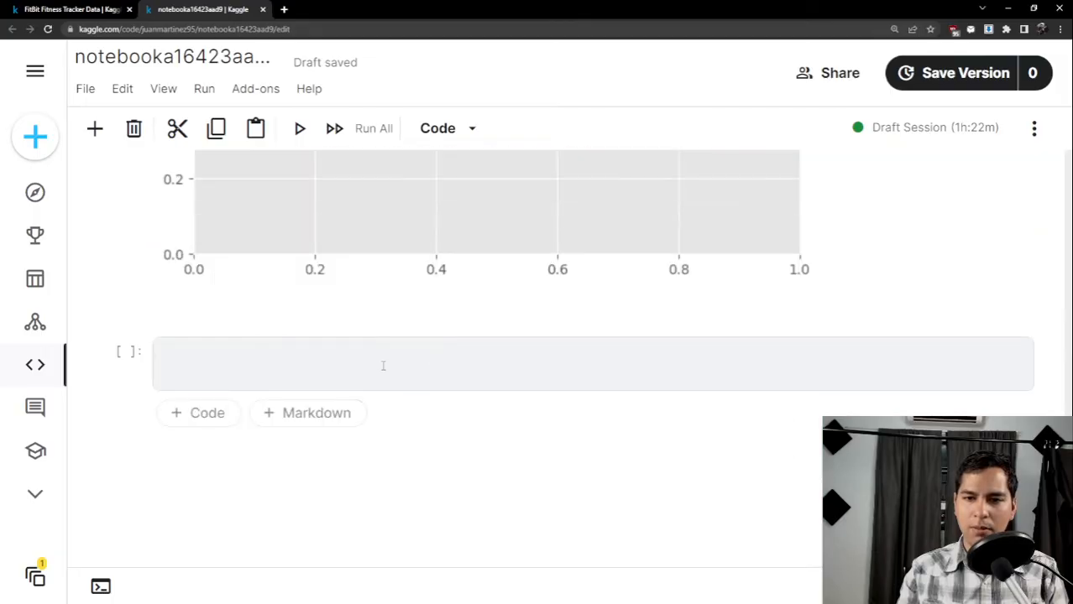
left_click(383, 366)
type("df")
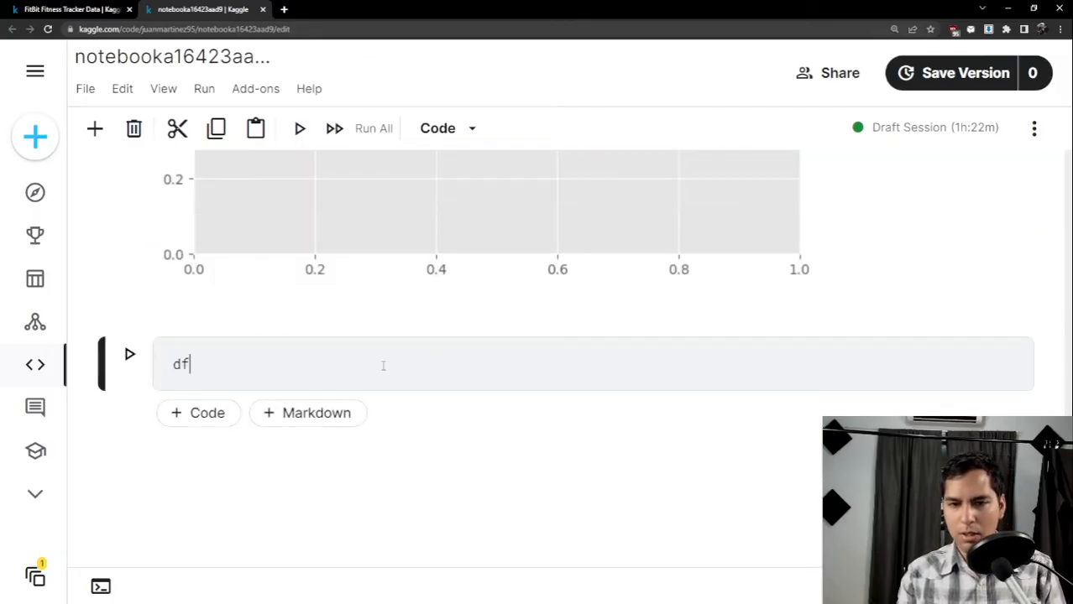
key("shift+Return")
scroll(679, 460, "down", 3)
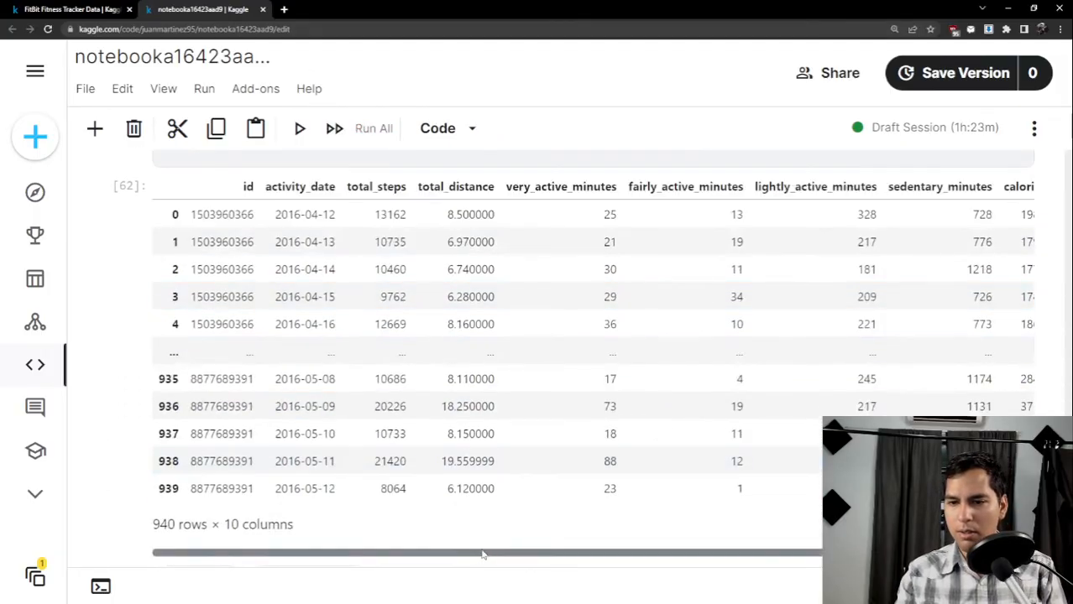
left_click_drag(589, 554, 443, 561)
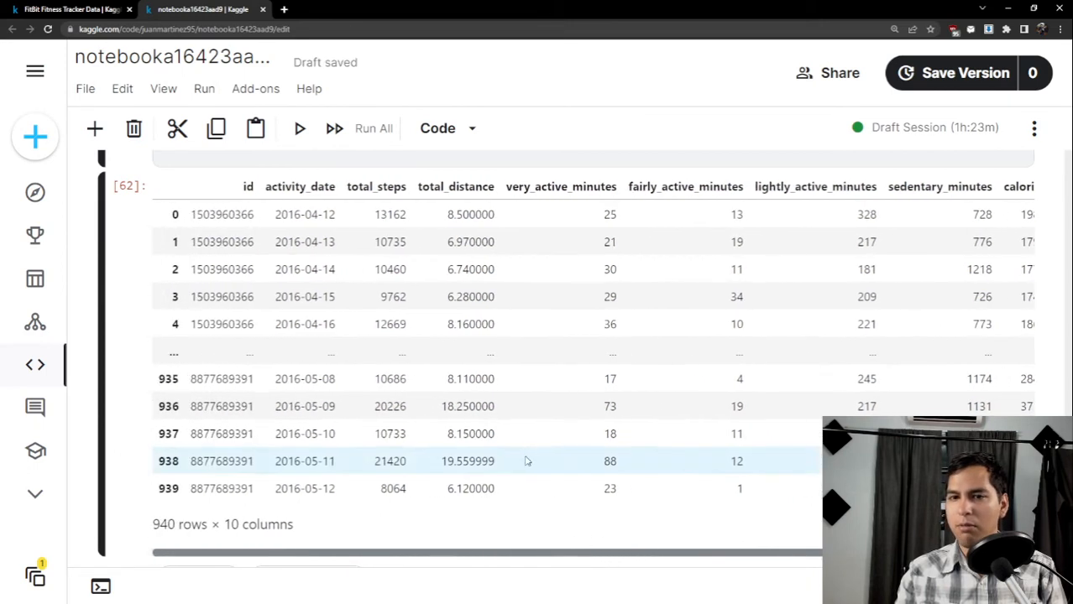
Review the earlier cells, comparing the columns kept in the data subset cell with those made in the column creation cell.
scroll(527, 460, "up", 10)
scroll(466, 433, "up", 20)
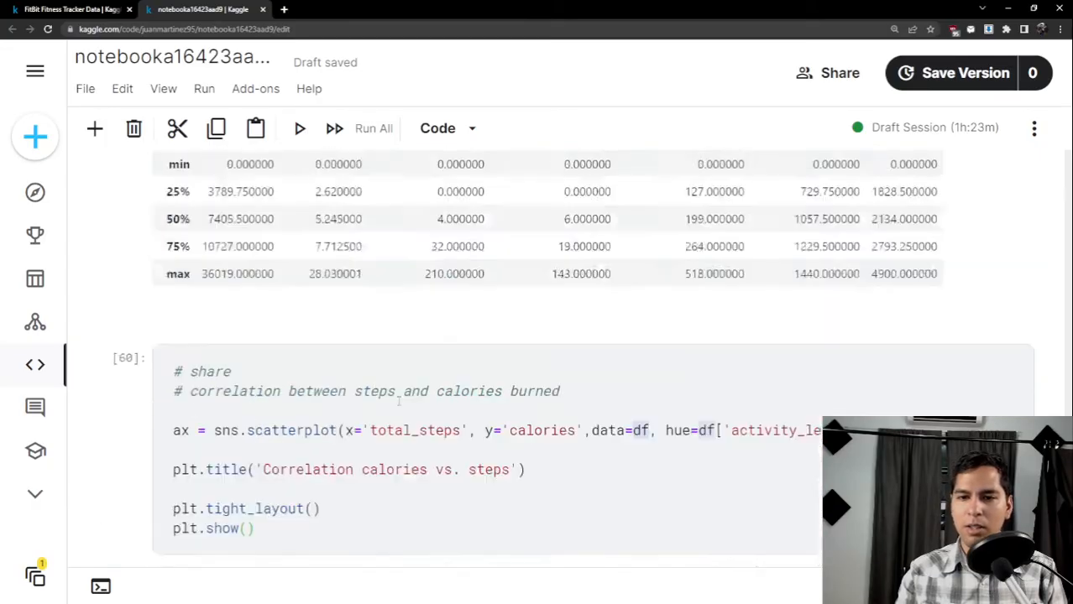
scroll(419, 384, "up", 4)
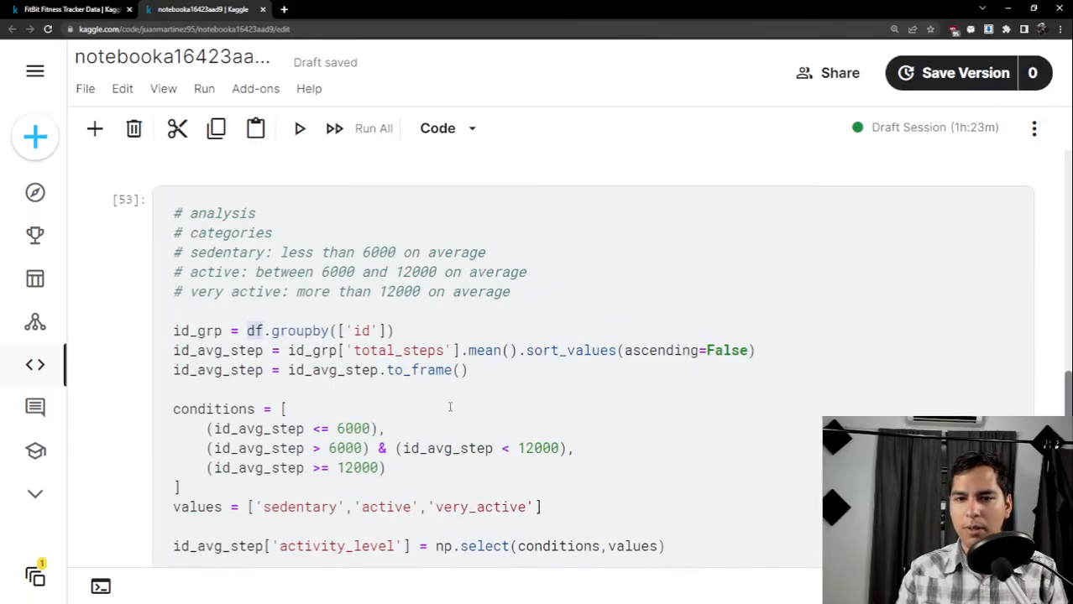
scroll(462, 389, "up", 10)
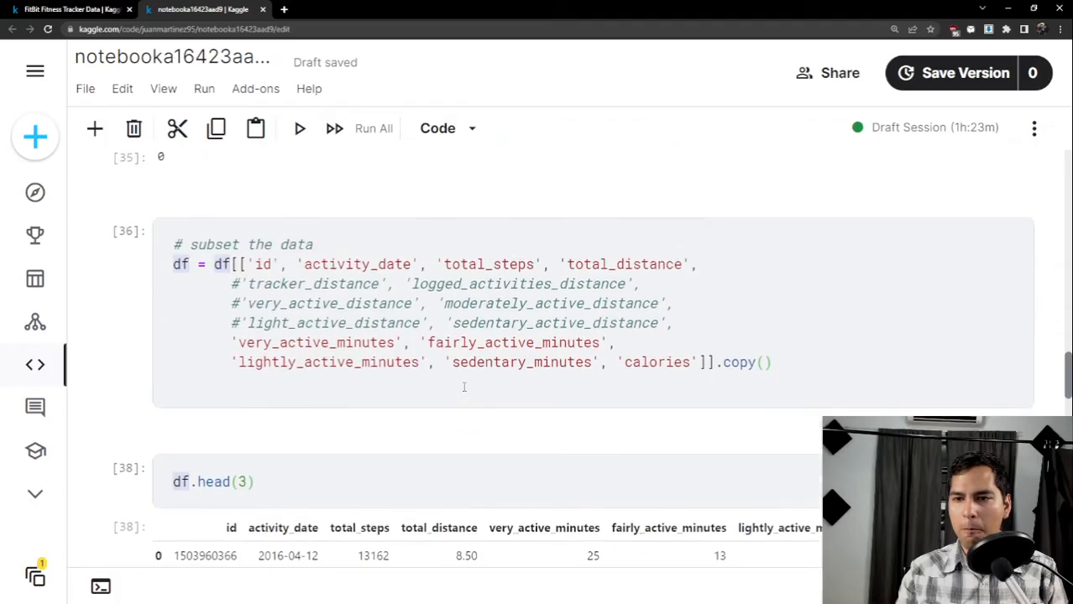
scroll(605, 344, "up", 15)
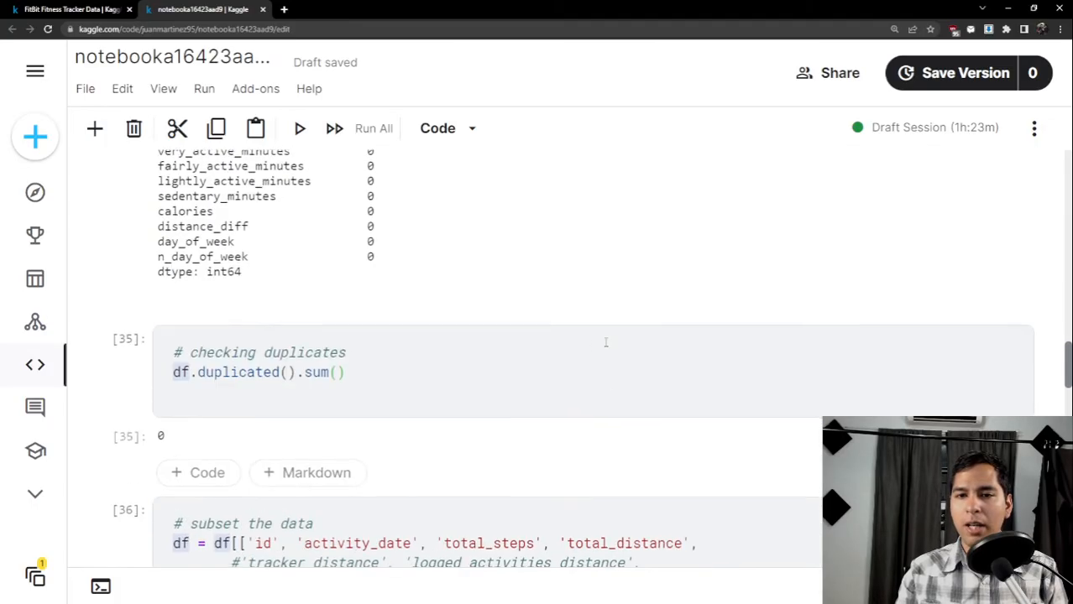
scroll(588, 376, "up", 2)
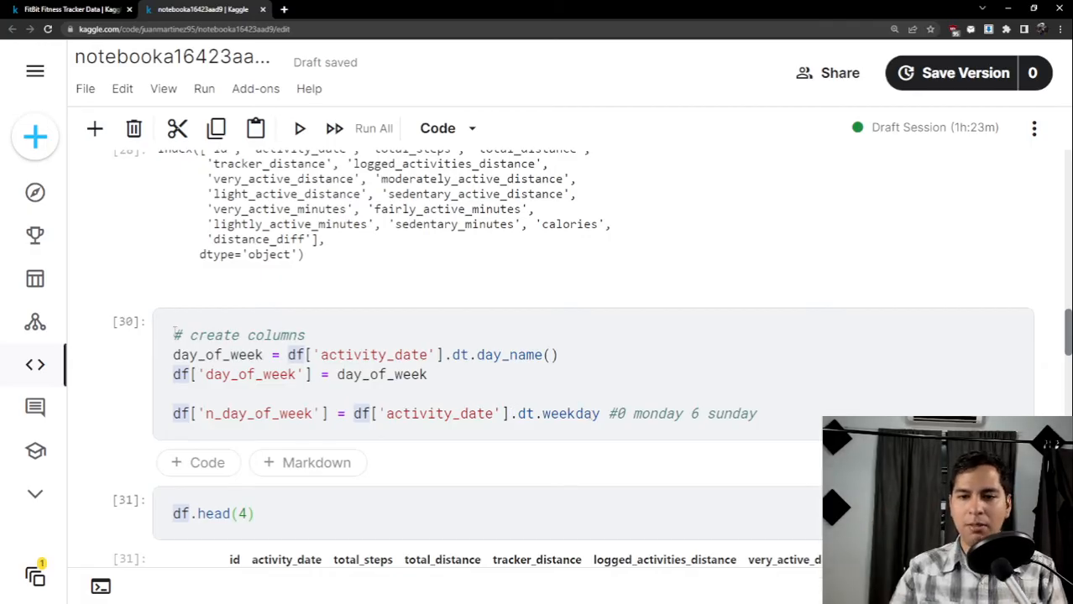
scroll(453, 353, "down", 15)
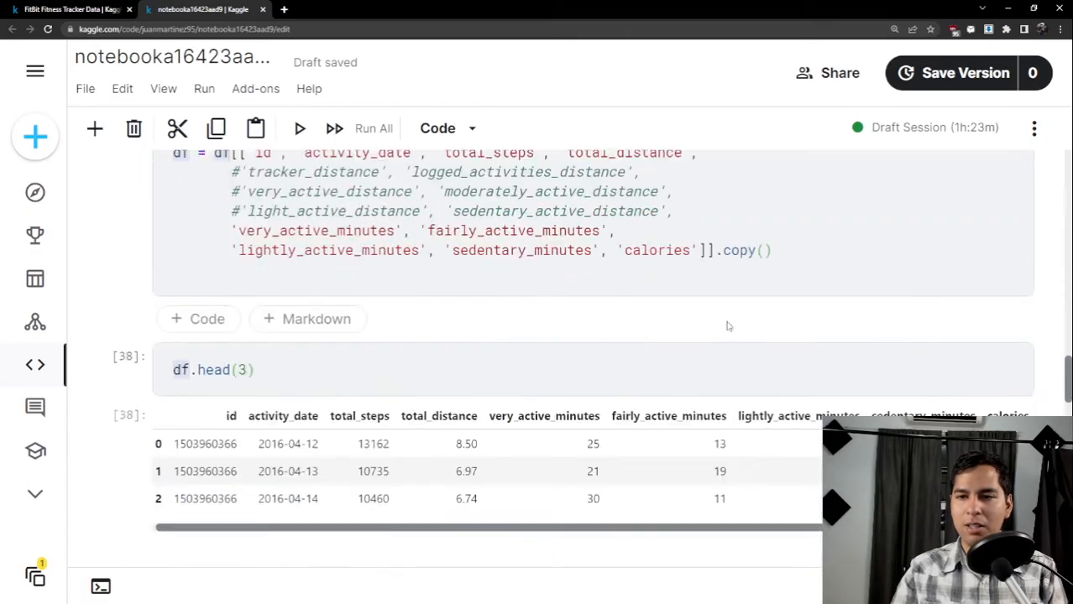
scroll(665, 236, "up", 1)
scroll(695, 310, "up", 10)
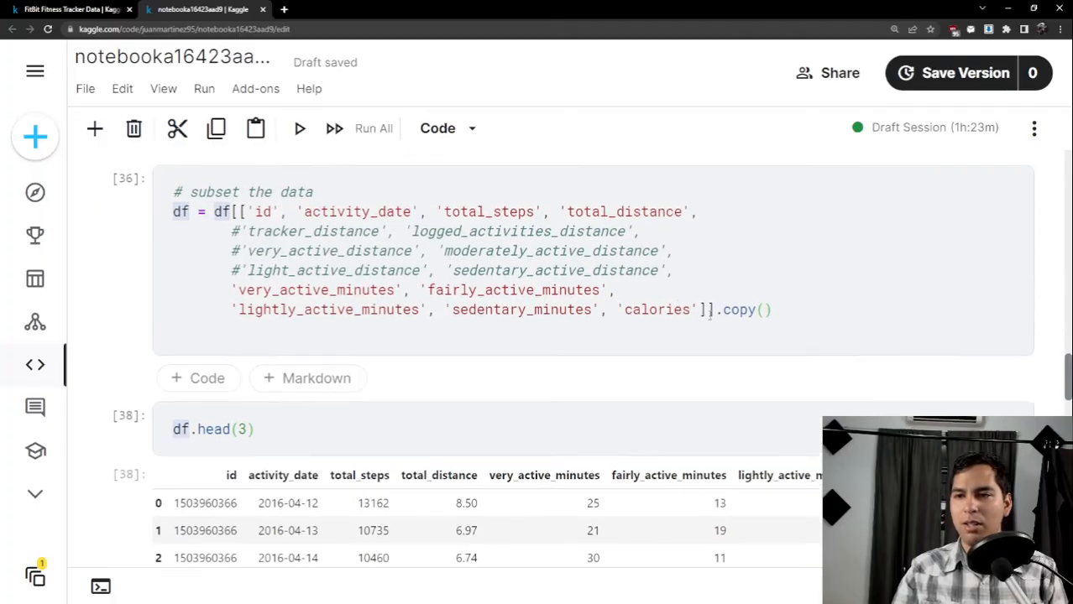
Rerun the cell that creates the day_of_week and n_day_of_week columns.
scroll(679, 333, "up", 6)
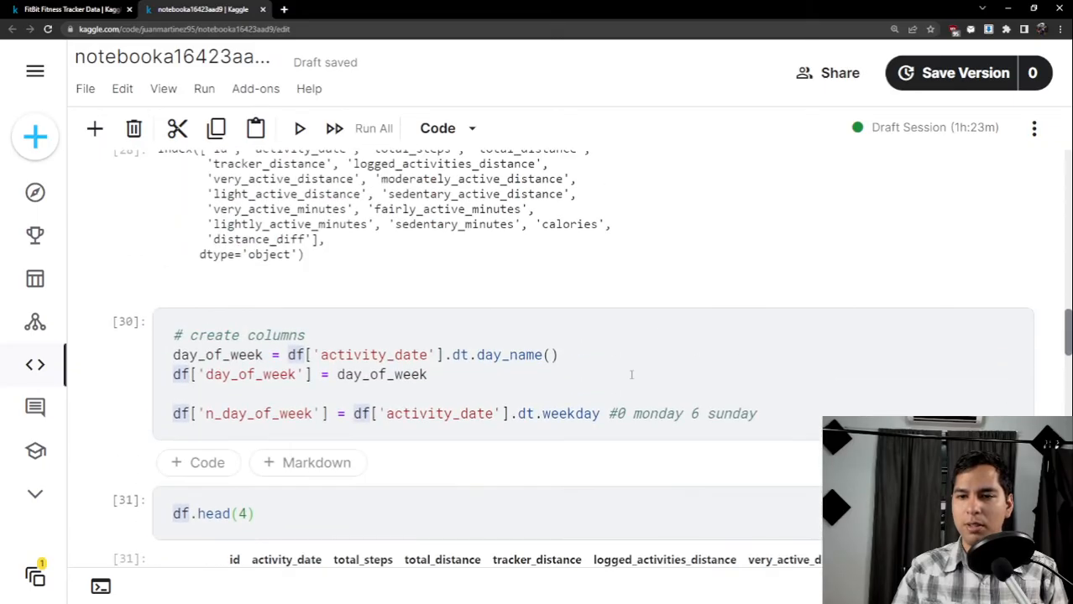
left_click(617, 394)
key("shift+Return")
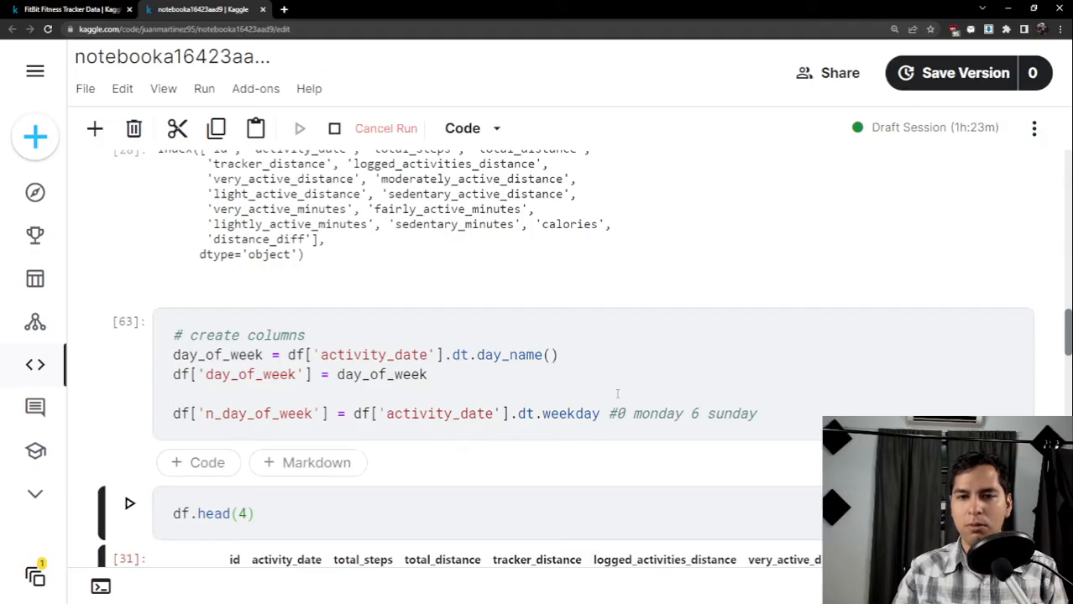
Replace df.head(4) below the column creation cell with df.columns and run it.
scroll(527, 359, "down", 4)
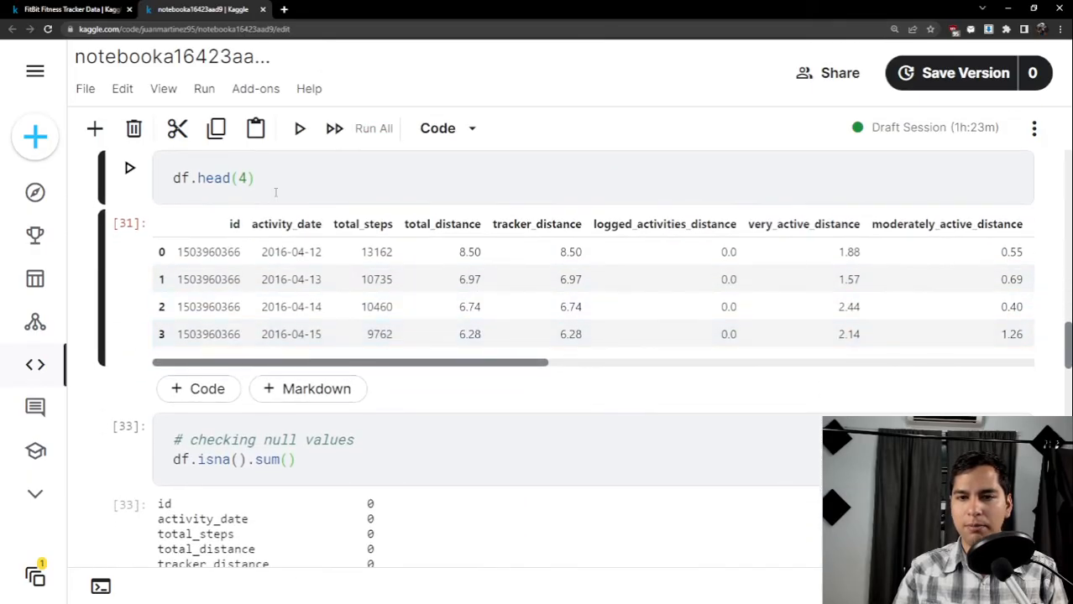
key("ctrl+a")
type("df.cxol")
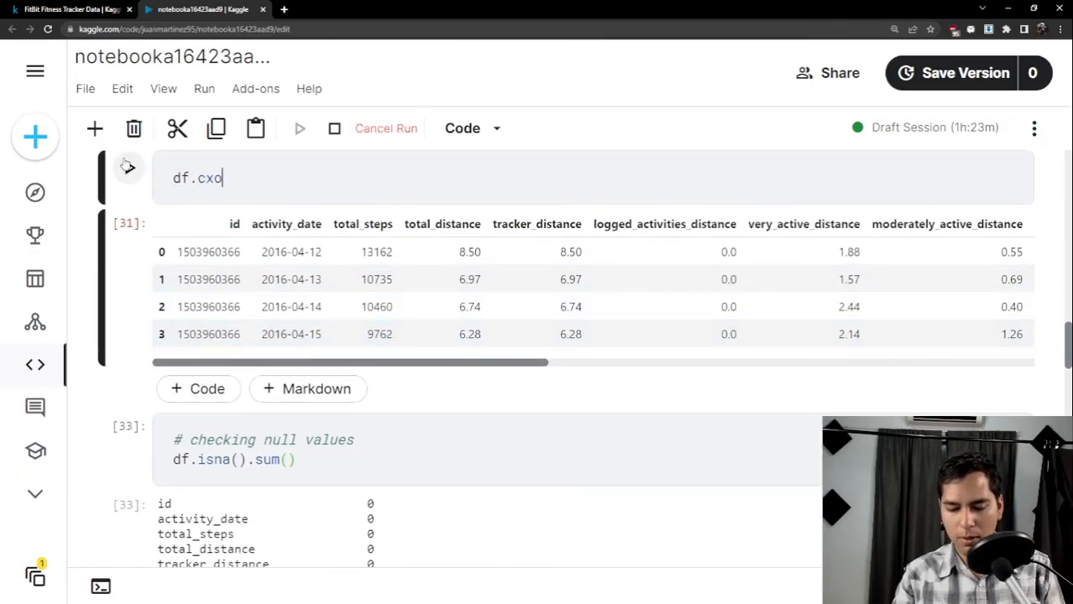
key("BackSpace")
key("BackSpace")
key("BackSpace")
type("olumns")
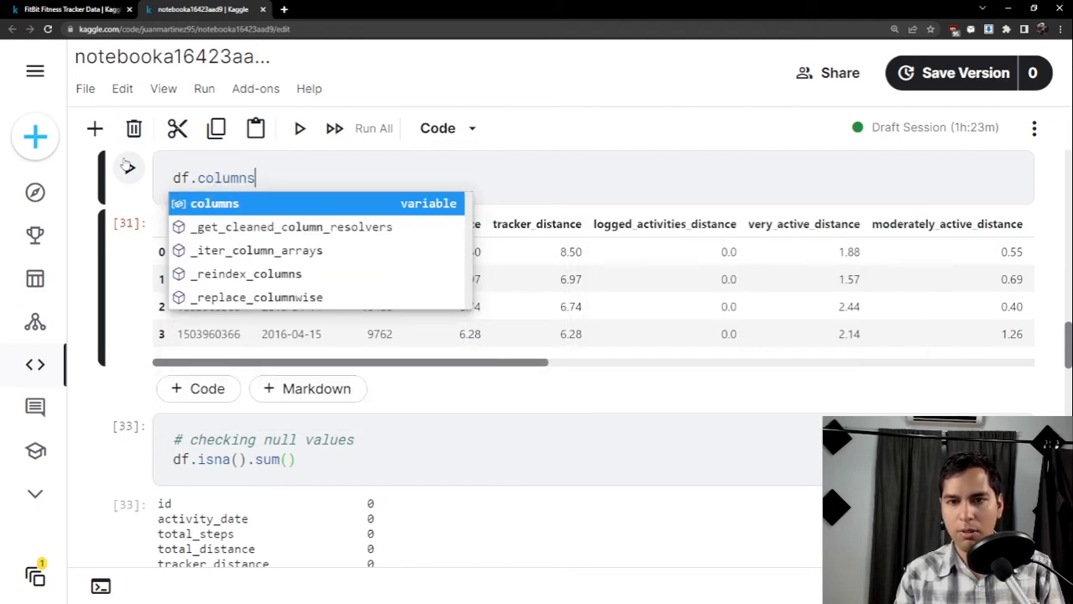
left_click(128, 167)
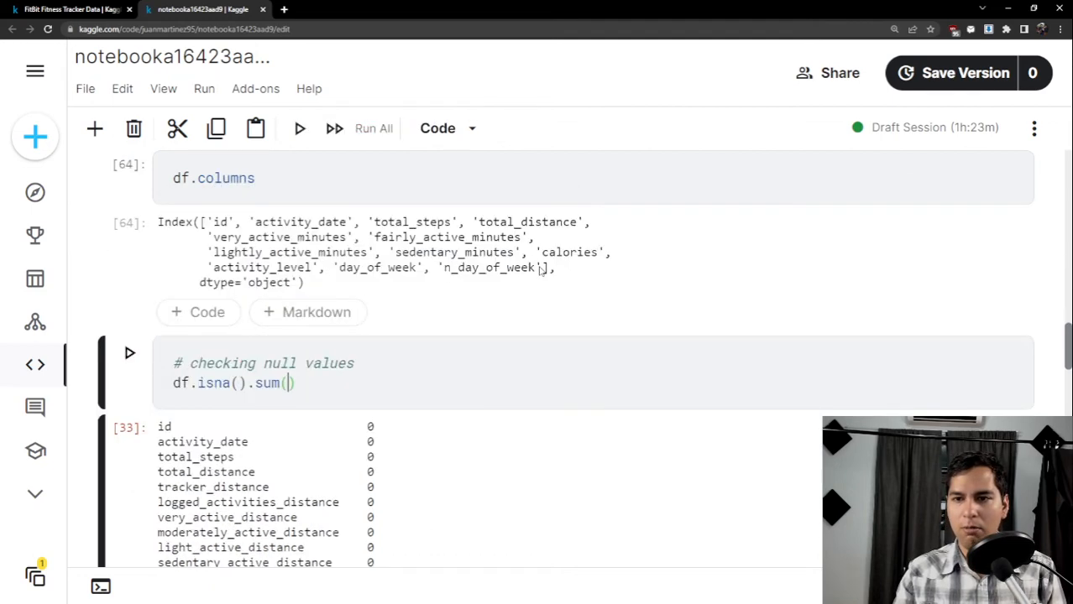
Replace the column list in the data subset cell with the full list of names from the df.columns output and run the cell.
left_click_drag(541, 269, 211, 223)
key("ctrl+c")
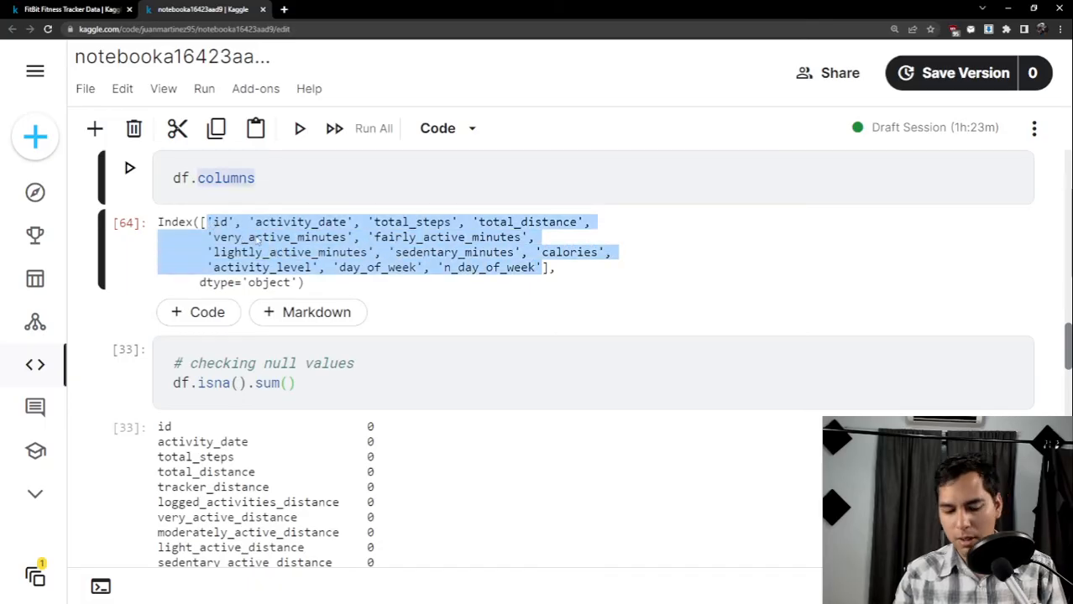
scroll(302, 259, "down", 10)
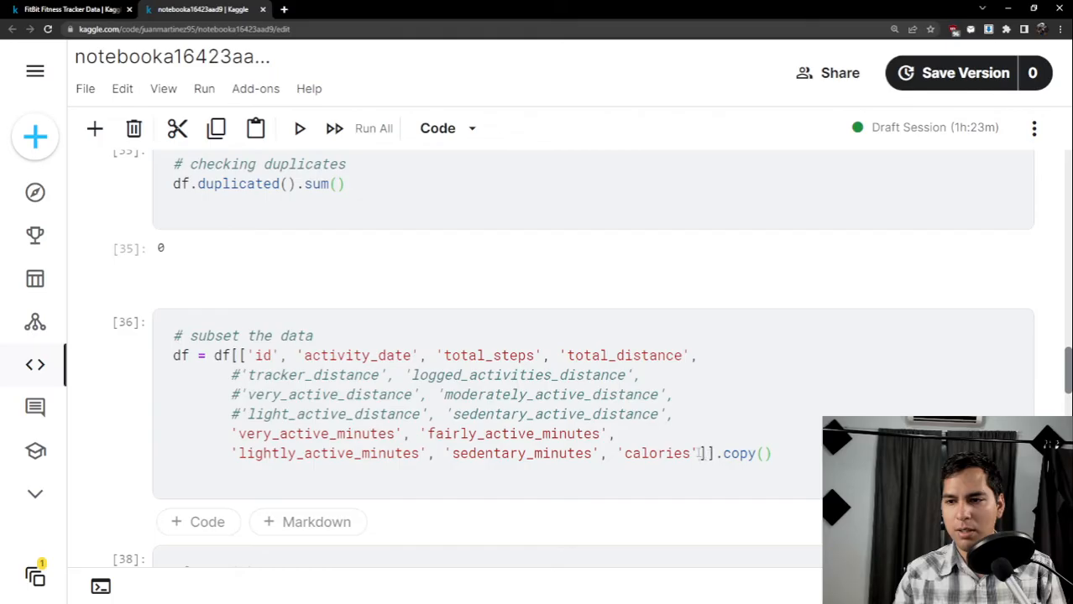
left_click_drag(707, 453, 244, 356)
key("ctrl+v")
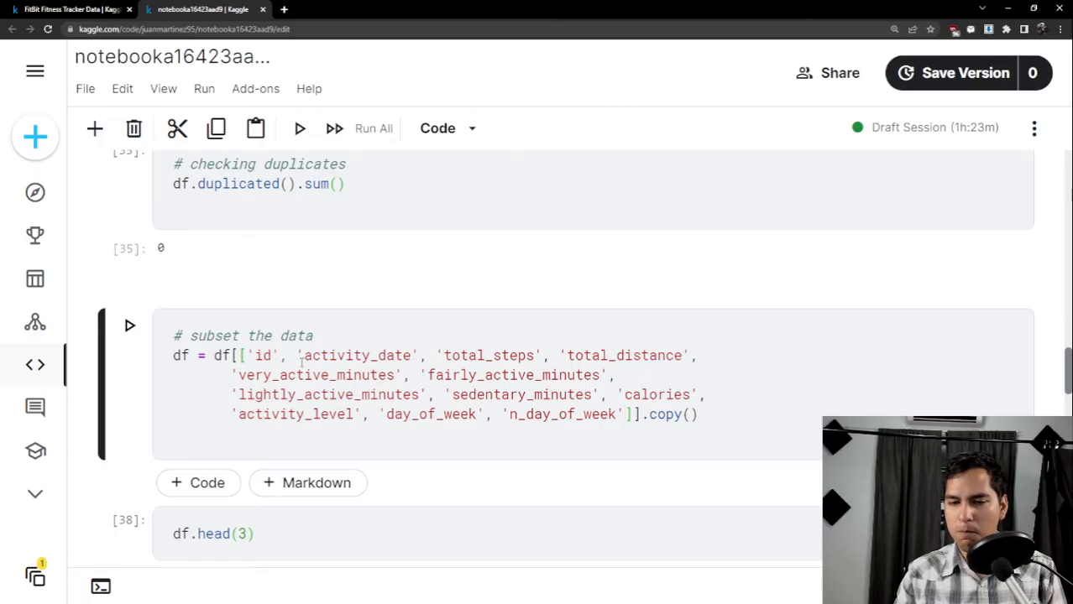
key("shift+Return")
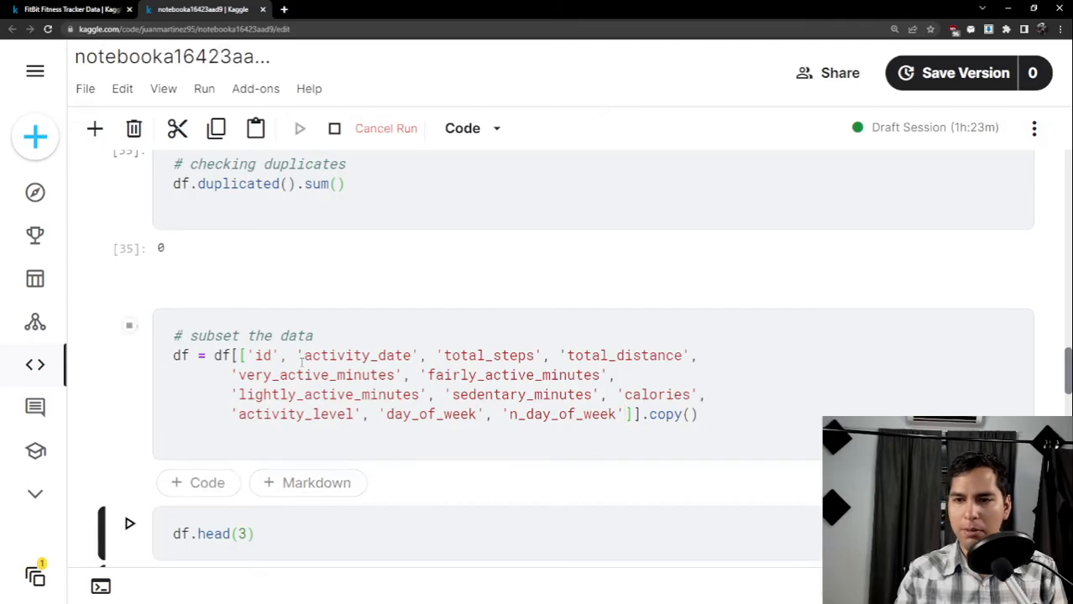
Rerun the cell that charts the average steps per day.
scroll(538, 352, "down", 15)
scroll(539, 351, "down", 20)
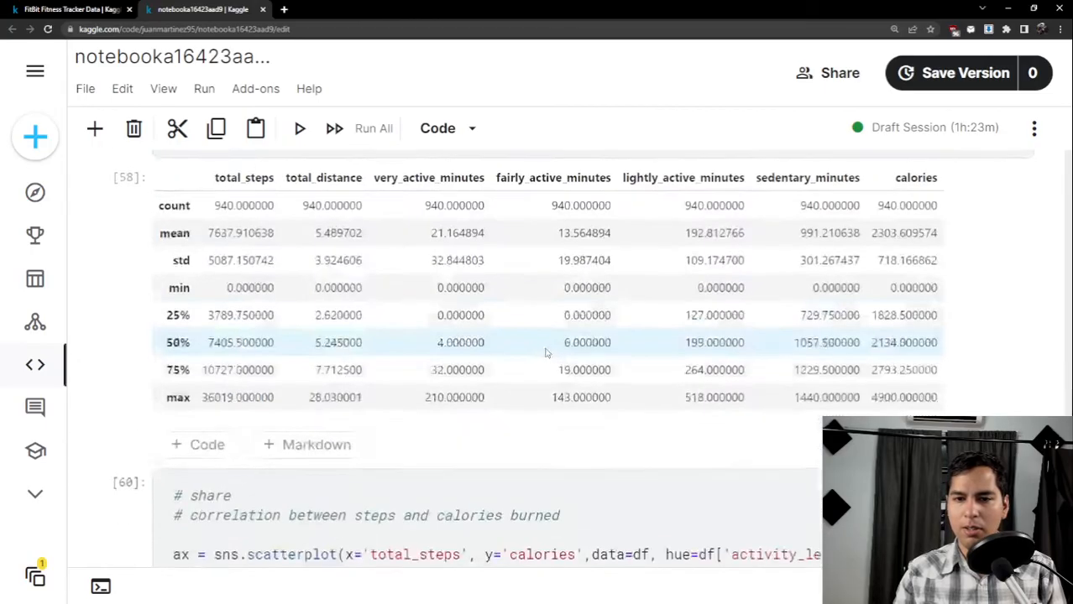
scroll(565, 370, "up", 10)
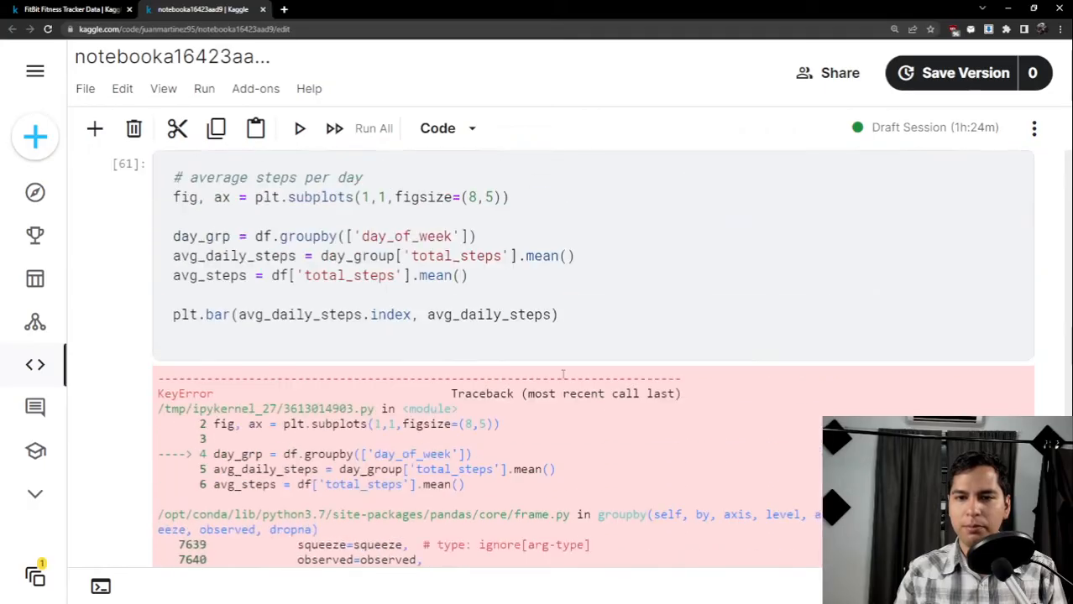
left_click(537, 375)
key("shift+Return")
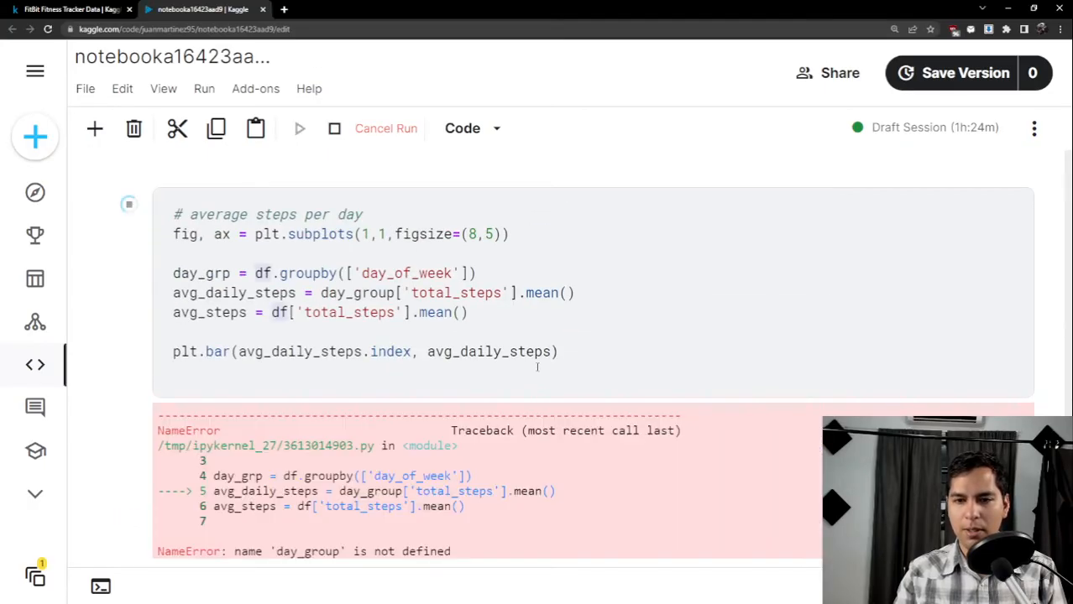
Correct day_group to day_grp in the avg_daily_steps line, rerun the cell and view the resulting bar chart.
scroll(487, 344, "up", 3)
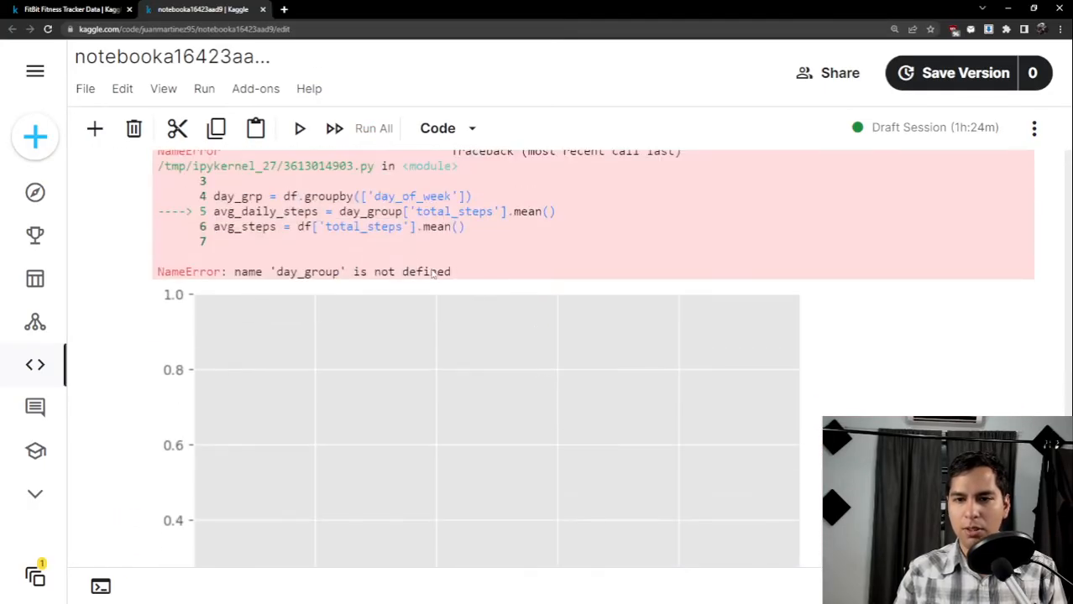
scroll(483, 340, "up", 4)
scroll(468, 334, "up", 1)
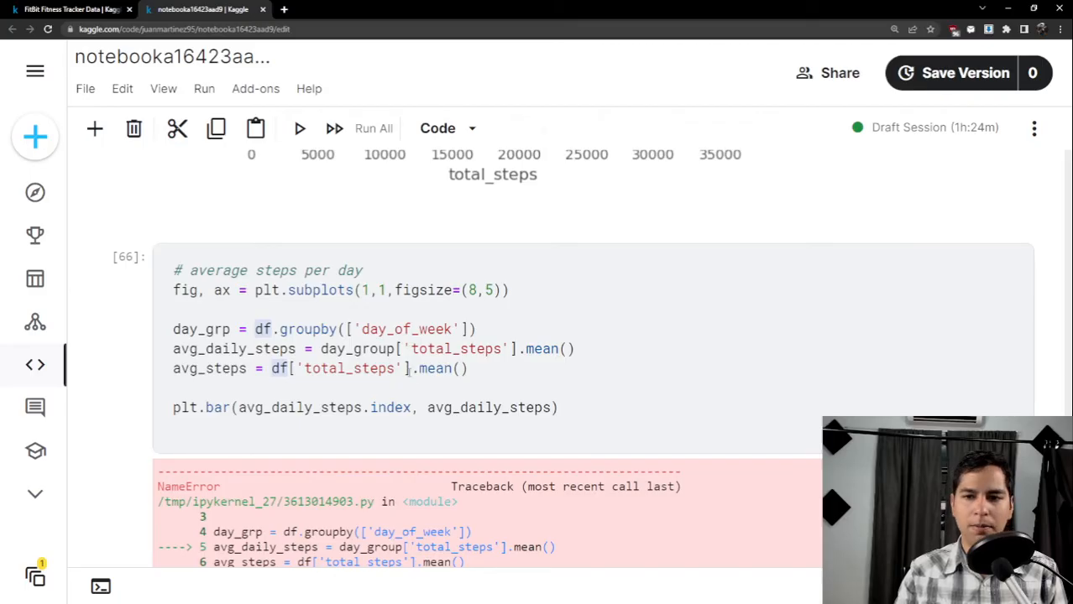
left_click(398, 348)
key("BackSpace")
key("BackSpace")
key("BackSpace")
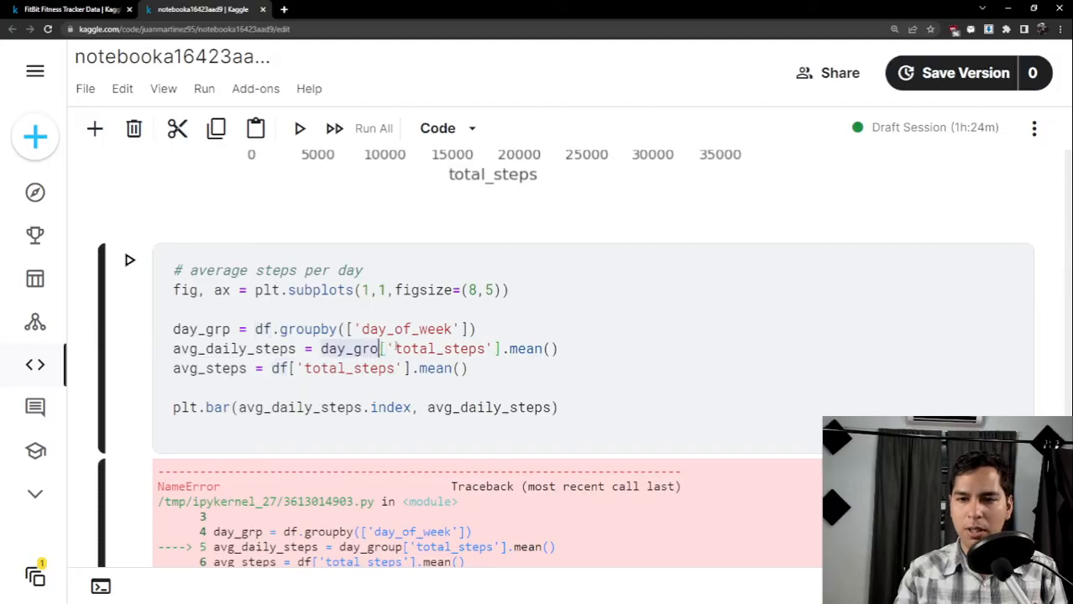
type("p")
key("shift+Return")
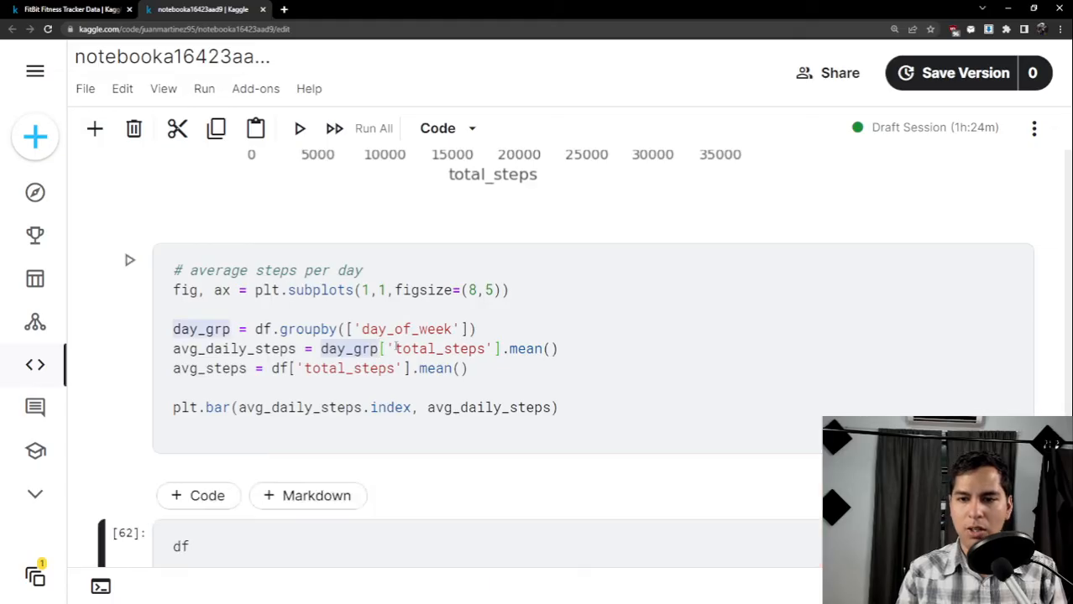
scroll(398, 349, "down", 4)
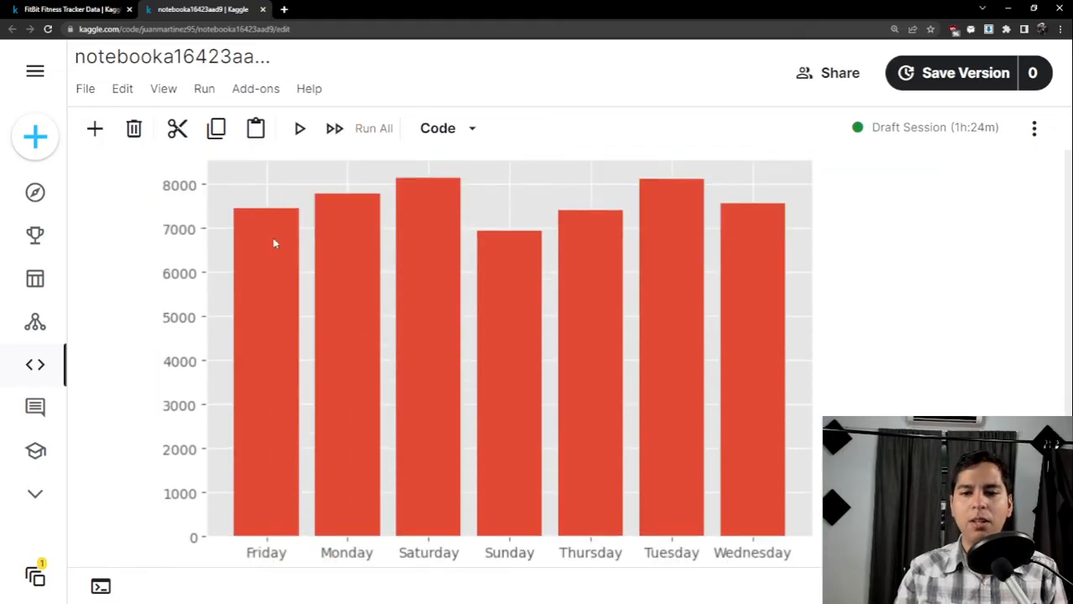
scroll(235, 305, "up", 1)
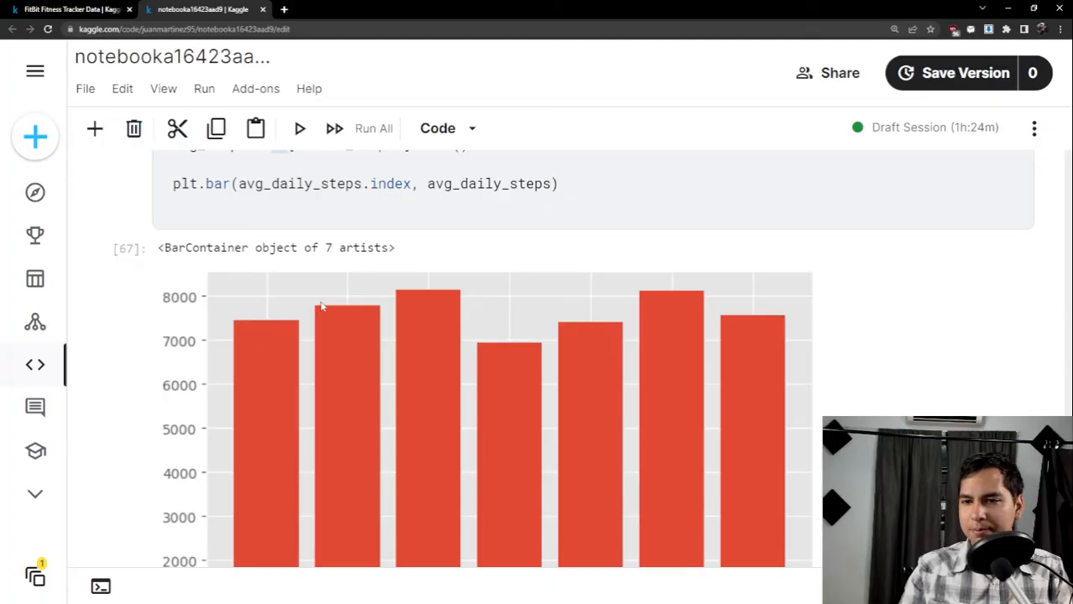
scroll(336, 306, "down", 3)
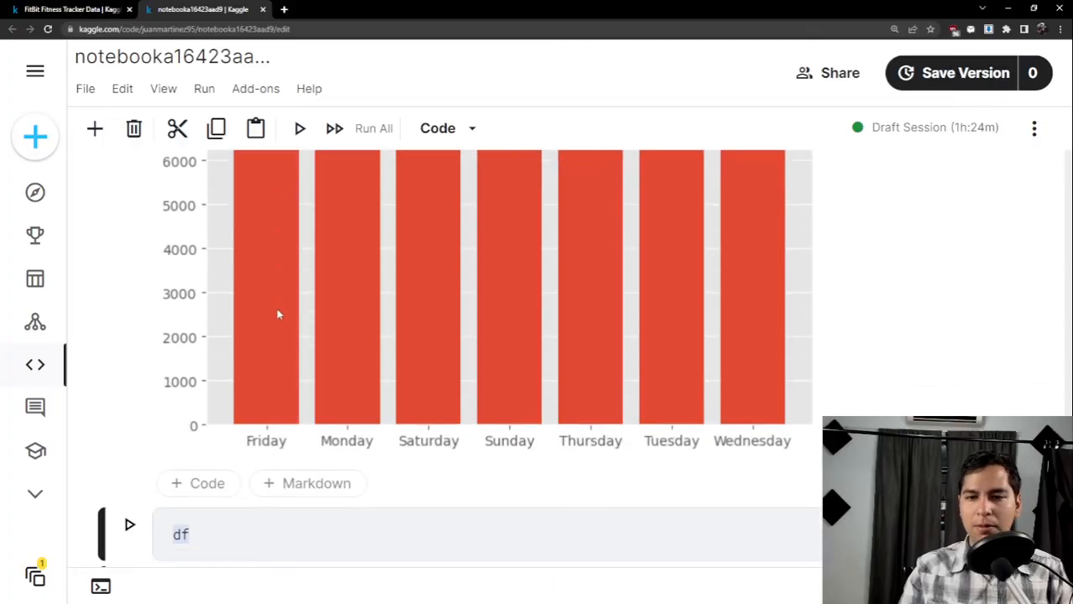
scroll(278, 314, "up", 1)
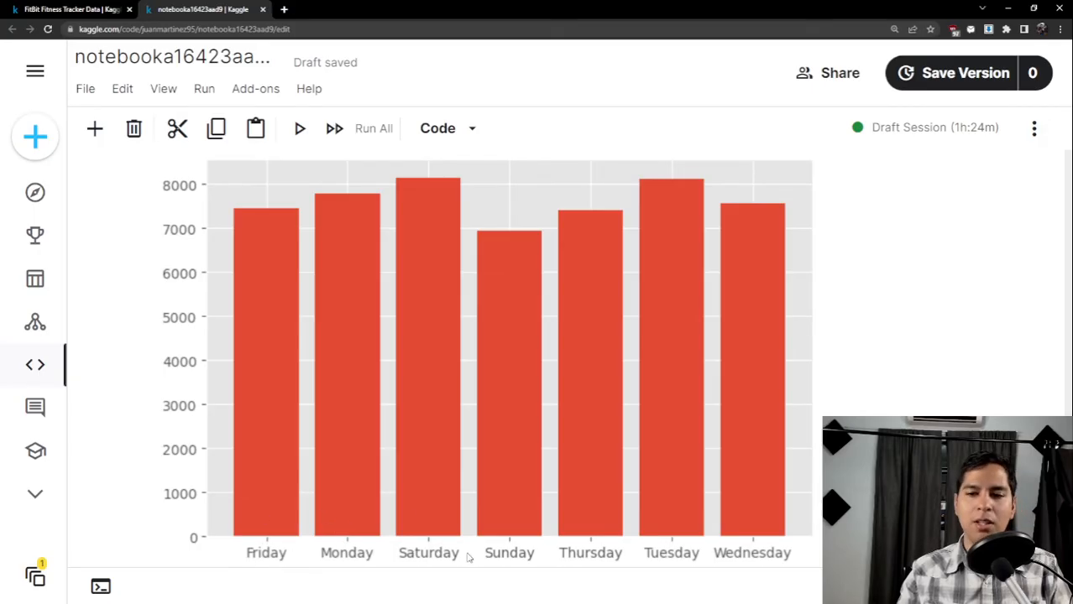
Add the line ax.set.xticks(range(len)) below the plt.bar call in the average steps per day cell.
scroll(482, 227, "up", 3)
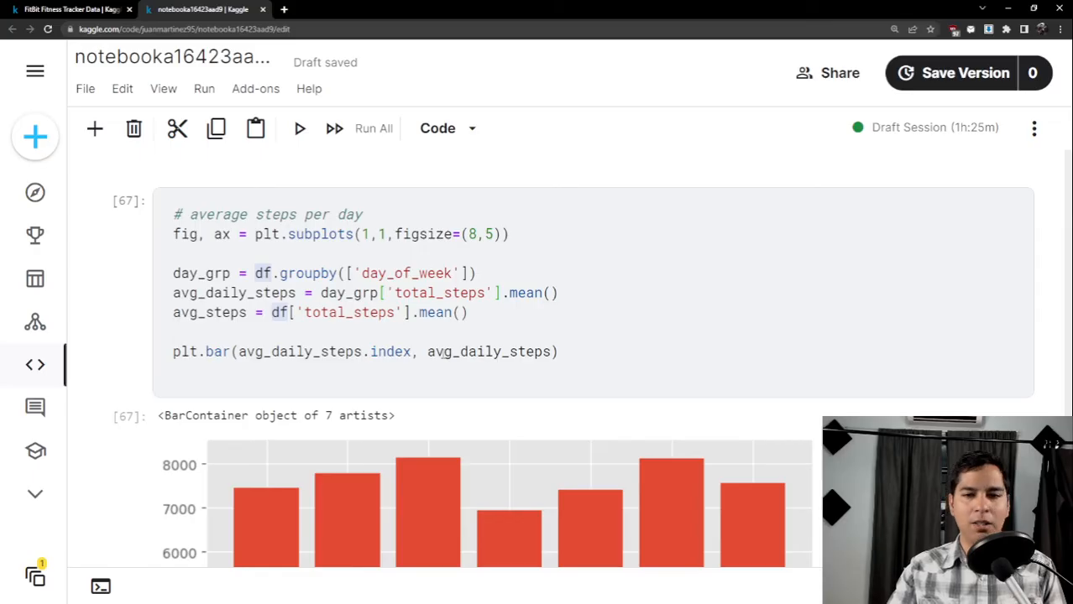
left_click(592, 369)
key("Return")
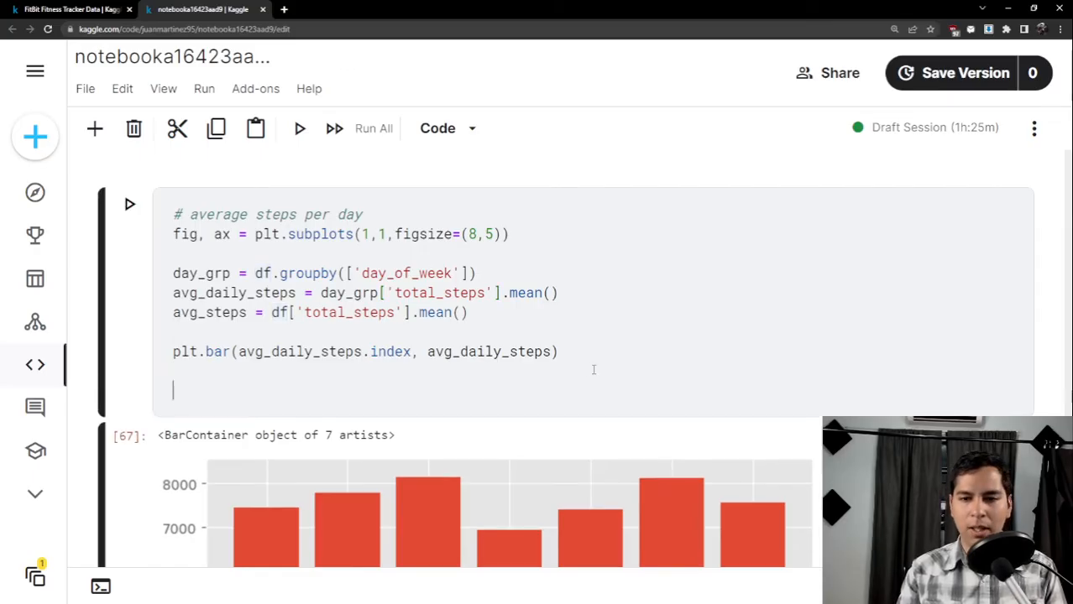
scroll(575, 366, "down", 3)
scroll(574, 366, "up", 3)
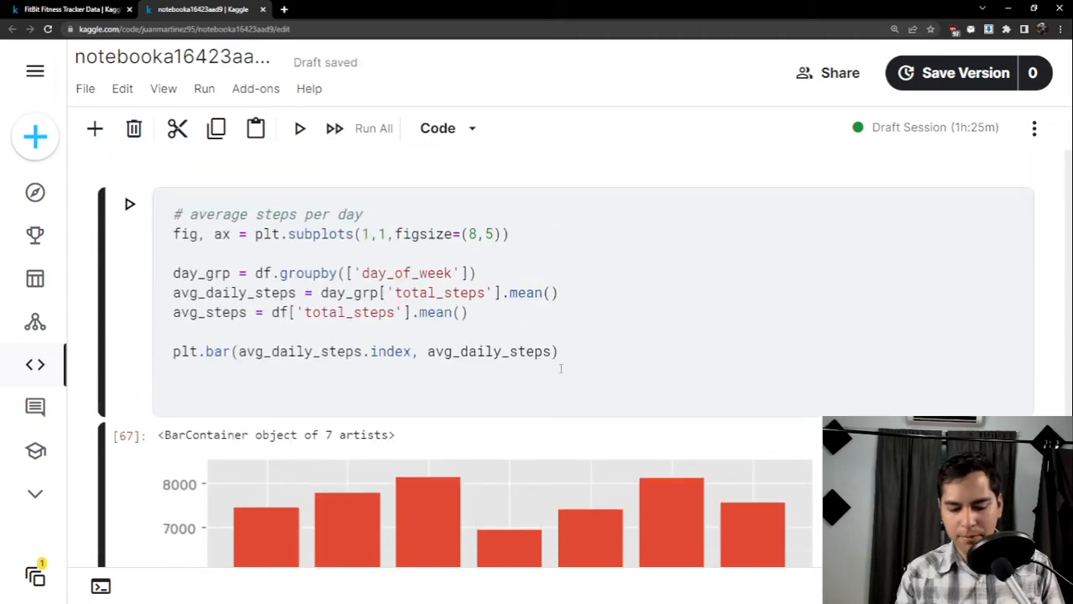
type("ax.set")
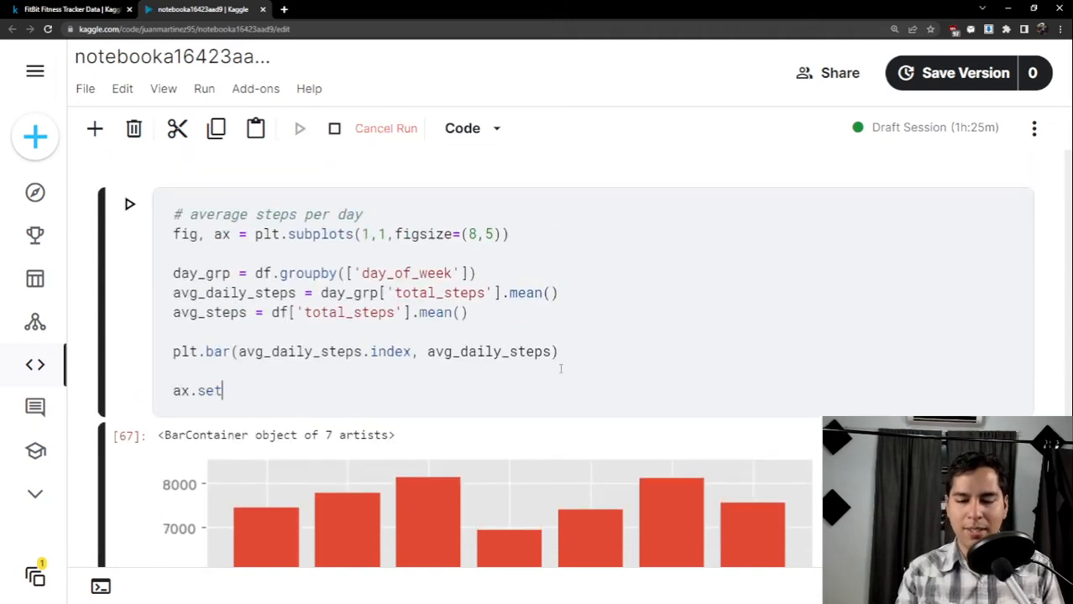
type(".xt")
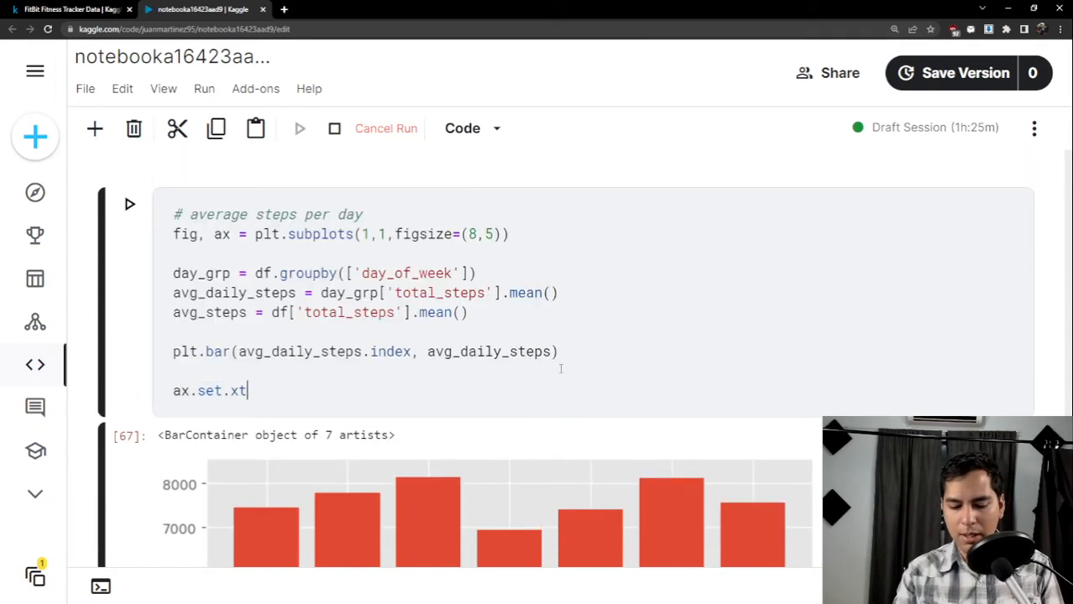
type("ick")
key("BackSpace")
key("BackSpace")
type("ck")
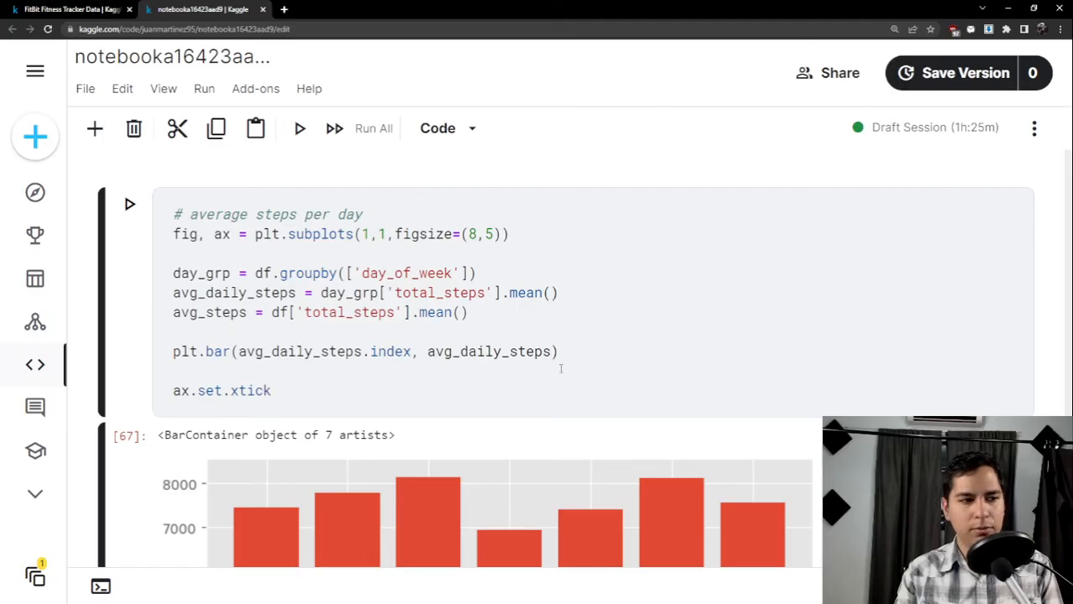
type("s(ran")
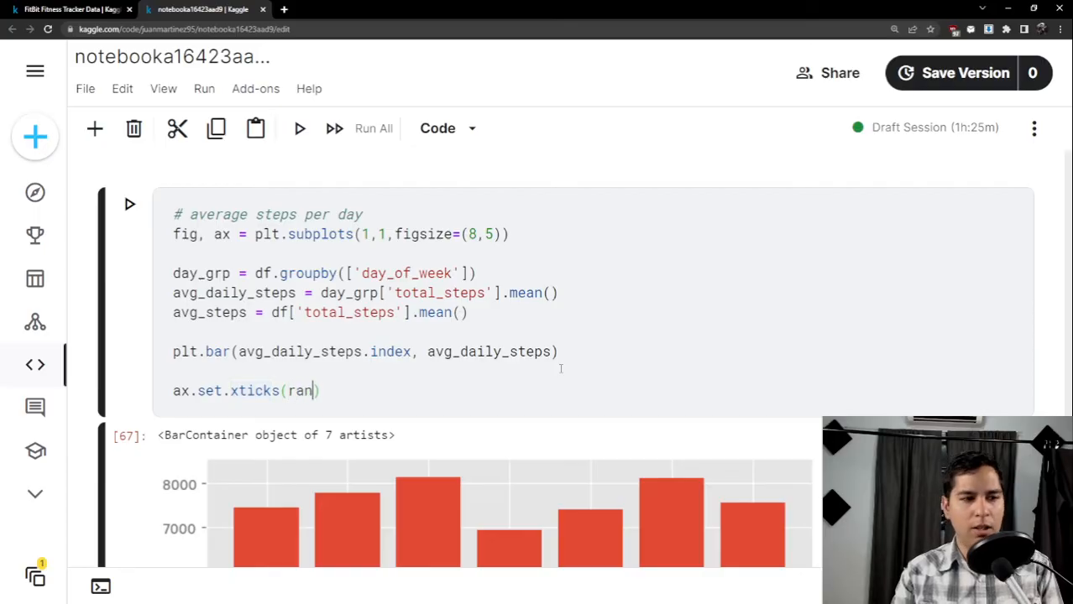
type("ge")
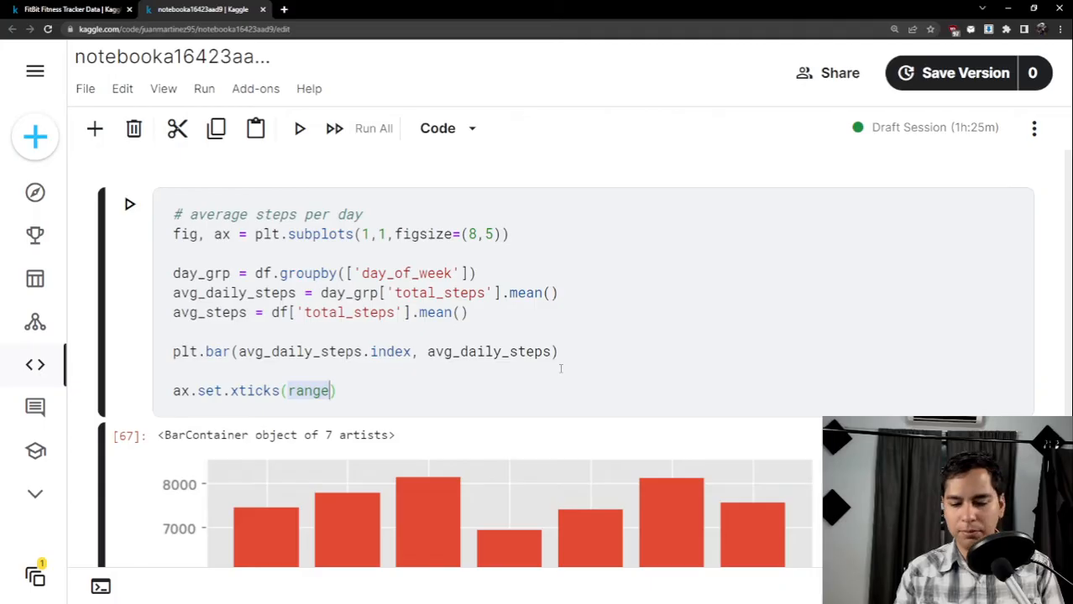
type("(len")
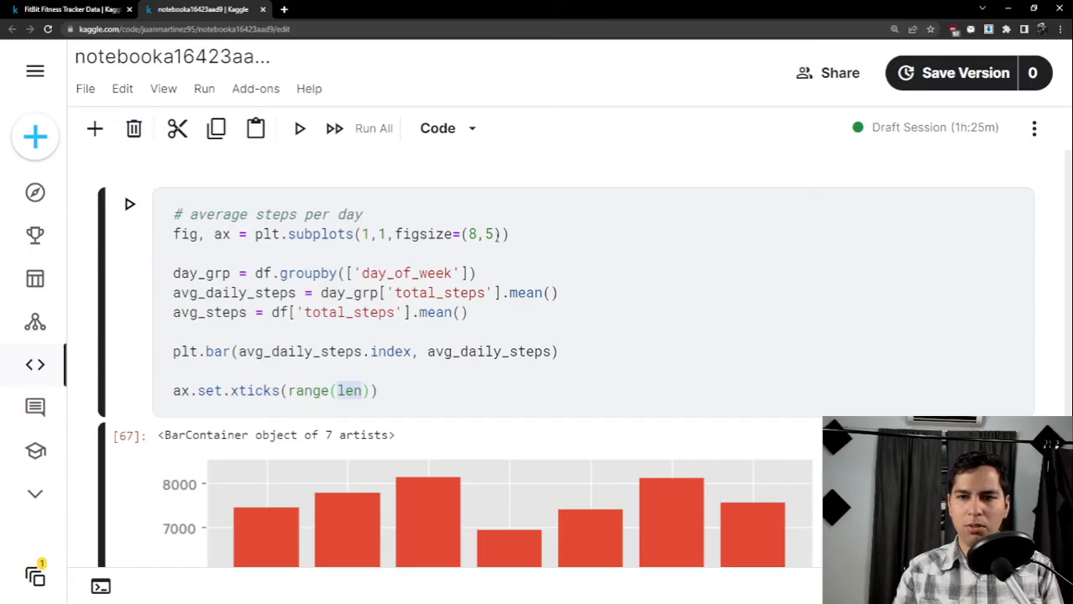
Insert a line reading day_of_week below the "# average steps per day" comment, separated by a blank line.
left_click(481, 206)
key("Return")
key("Return")
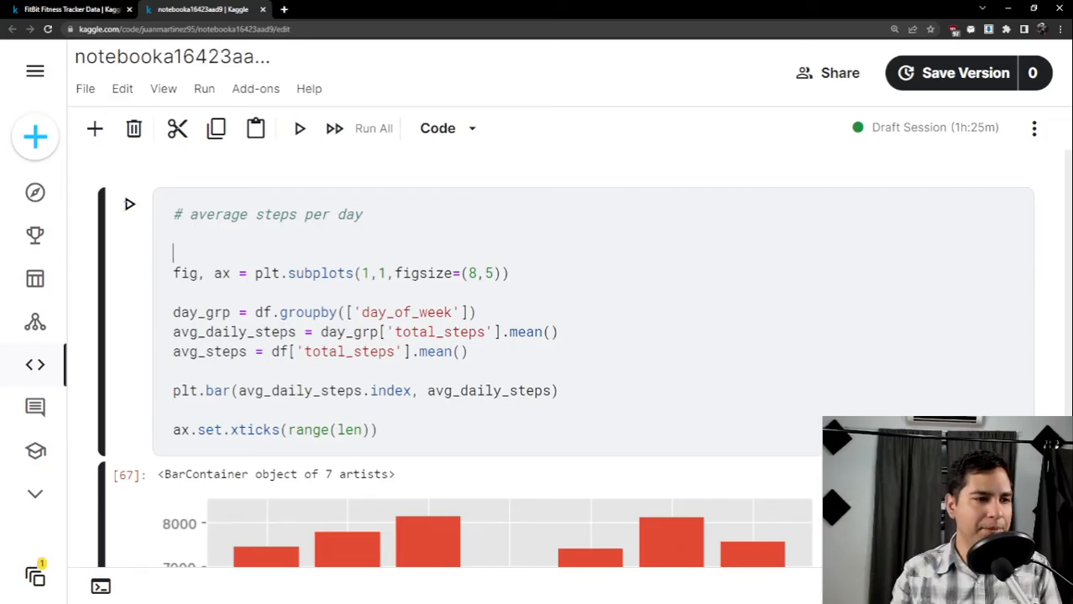
type("day_")
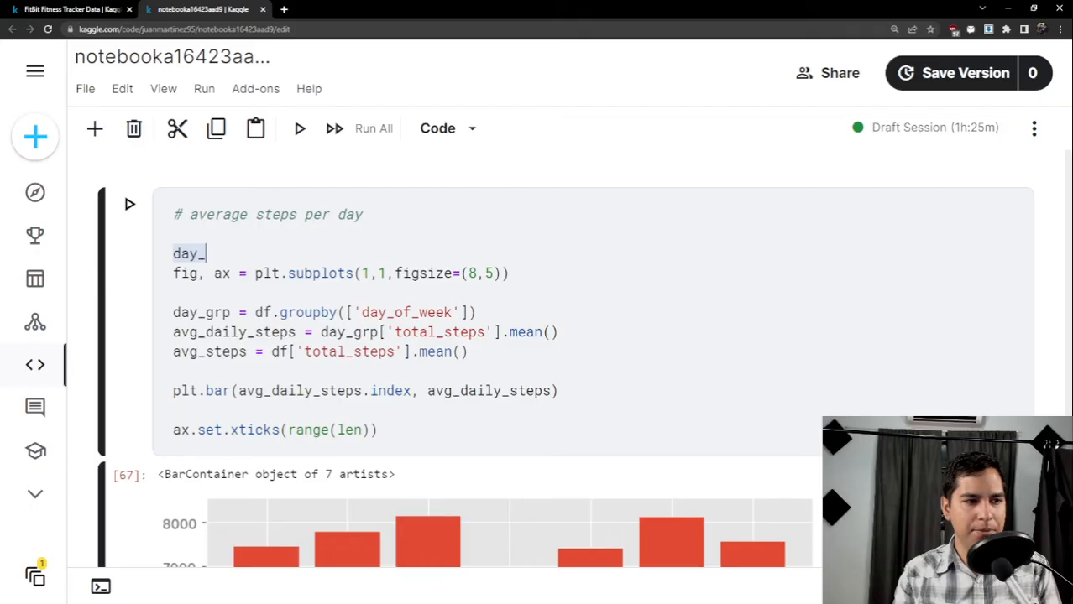
type("of")
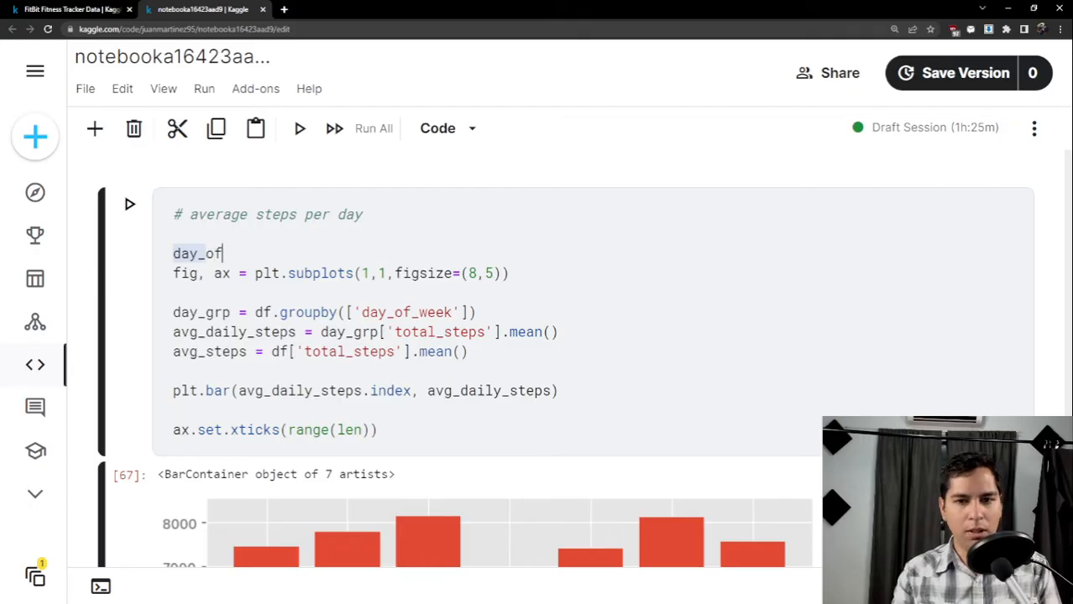
type("_week")
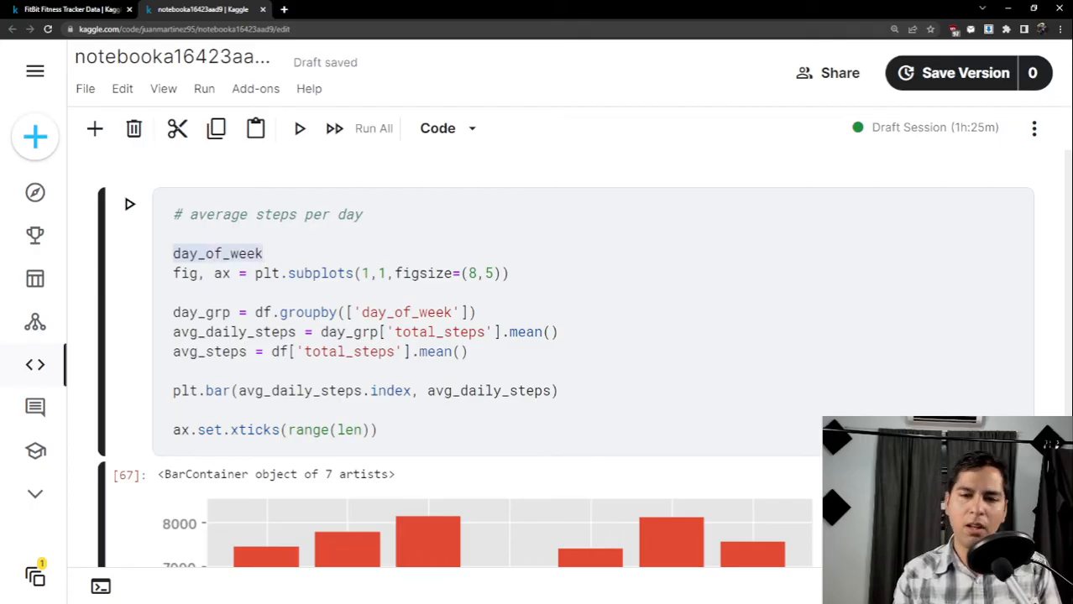
Replace the standalone day_of_week line with df['day_of_week'].distinct() and run the cell.
left_click_drag(264, 254, 168, 252)
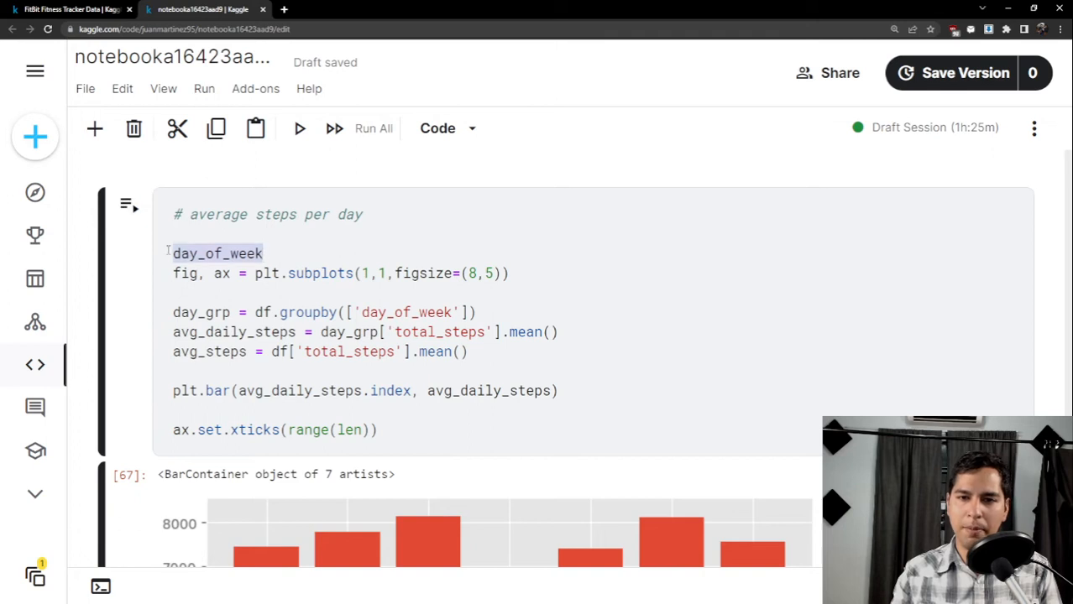
type("df['da")
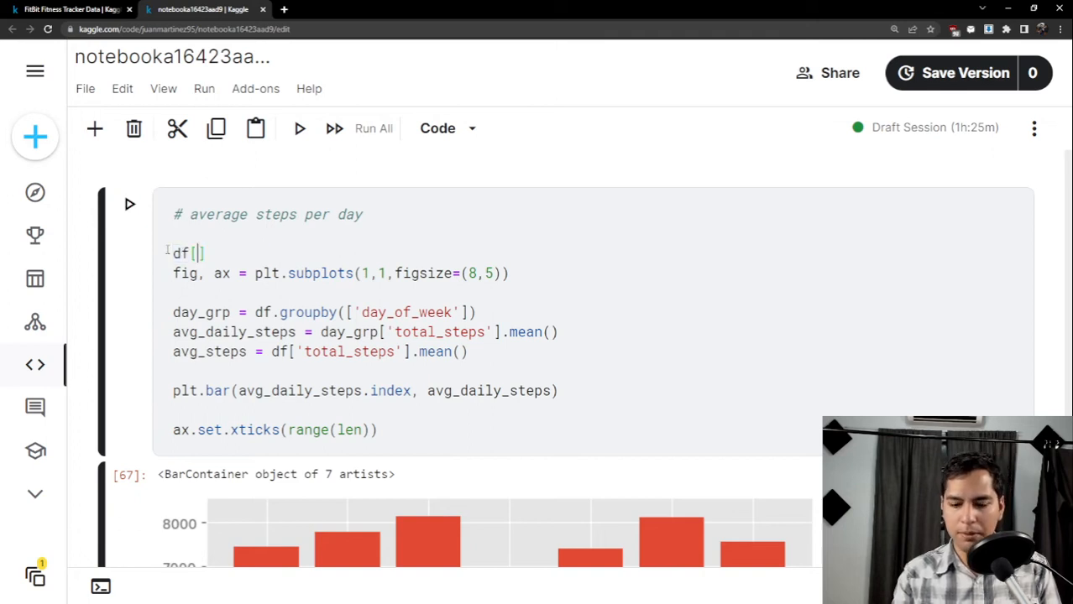
type("y_od")
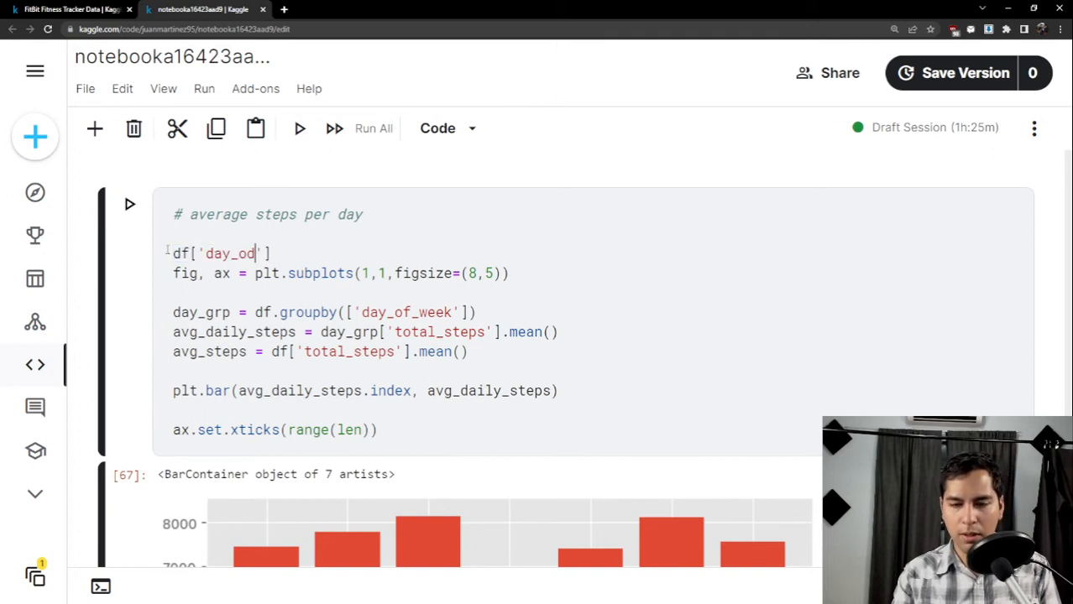
key("BackSpace")
type("f_we")
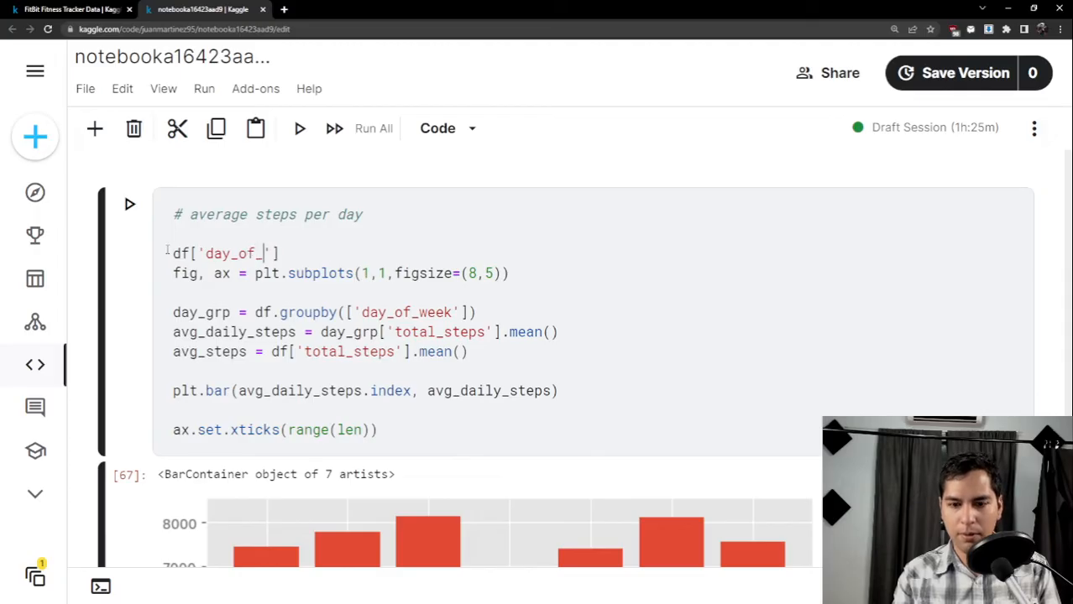
type("ek'].")
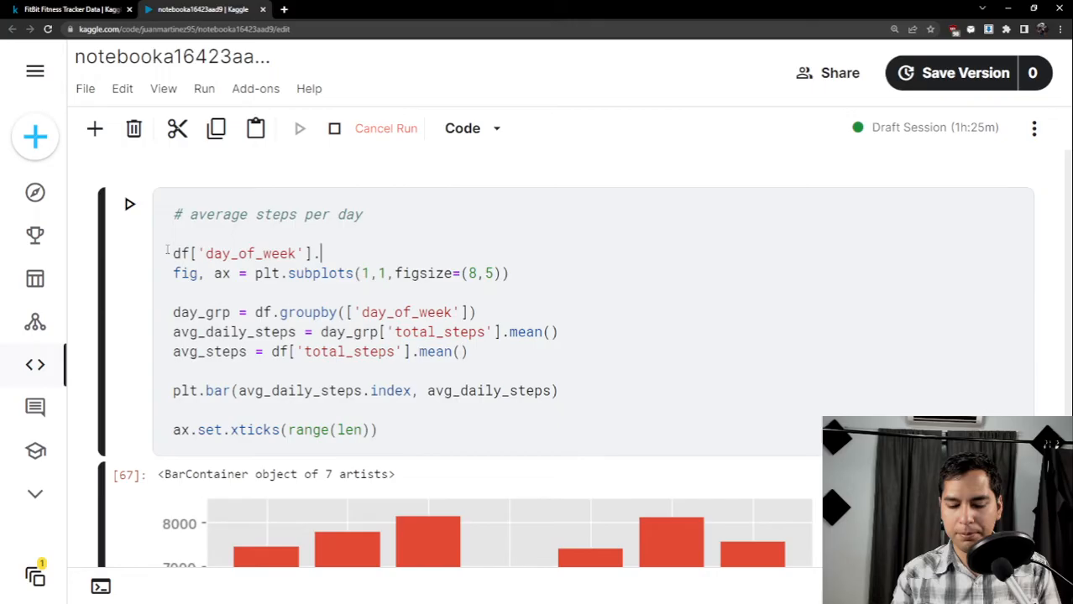
key("Tab")
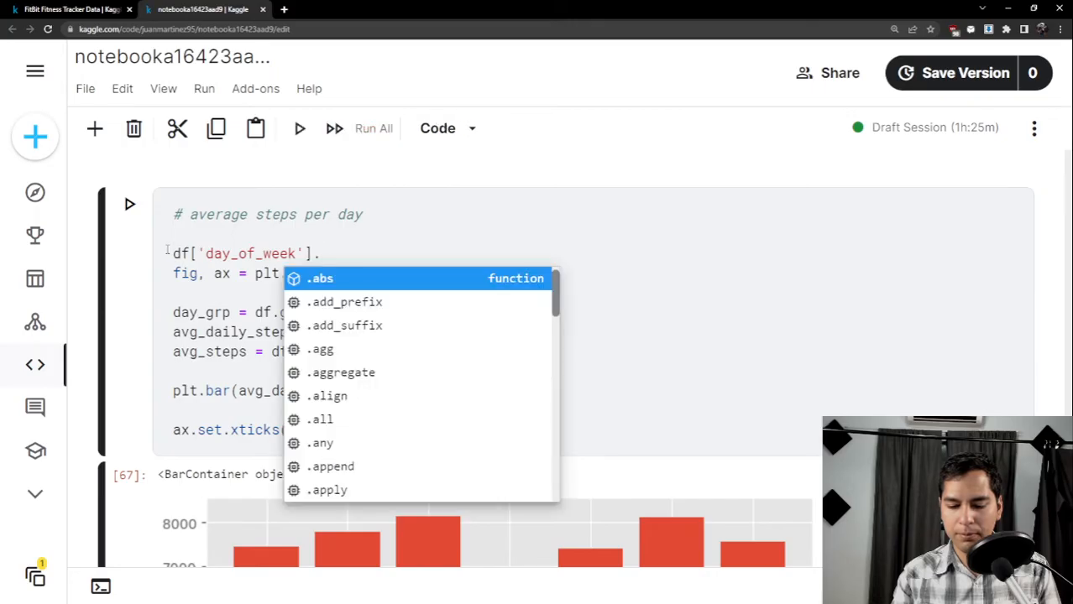
type("disti")
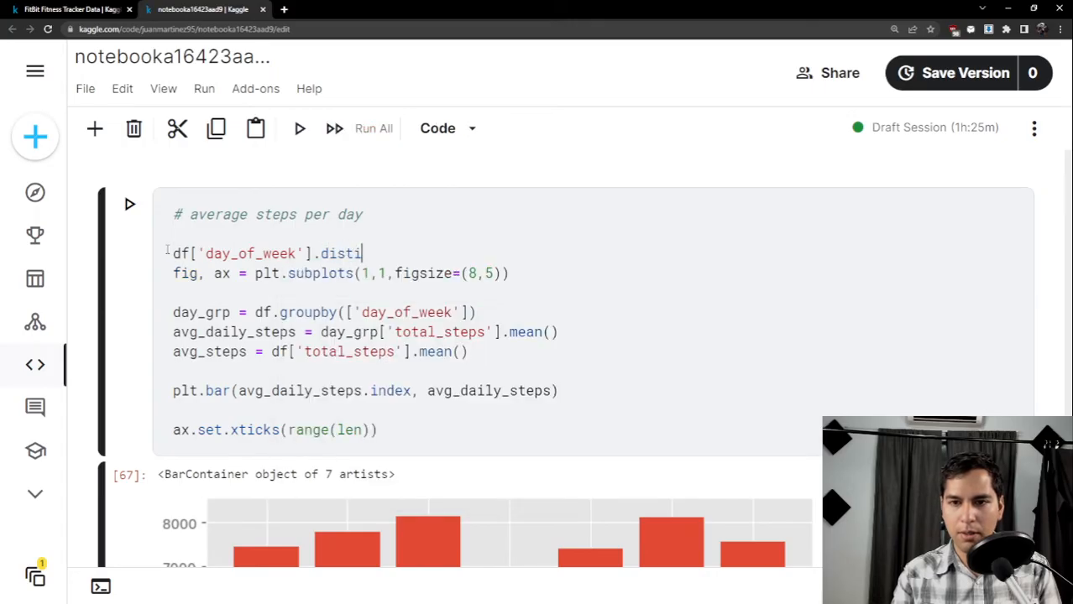
type("nct(")
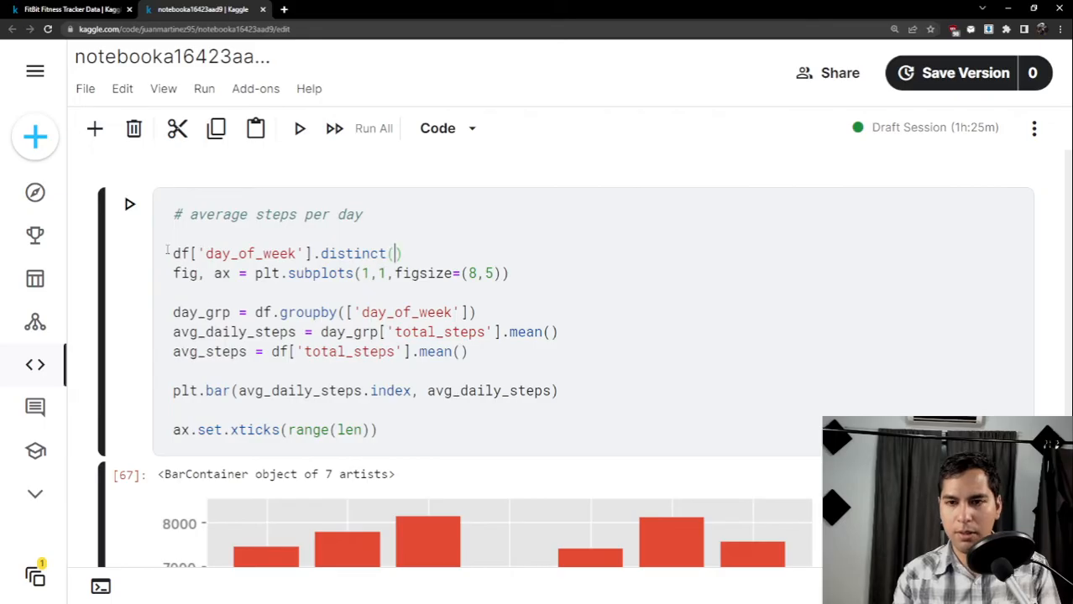
key("shift+Return")
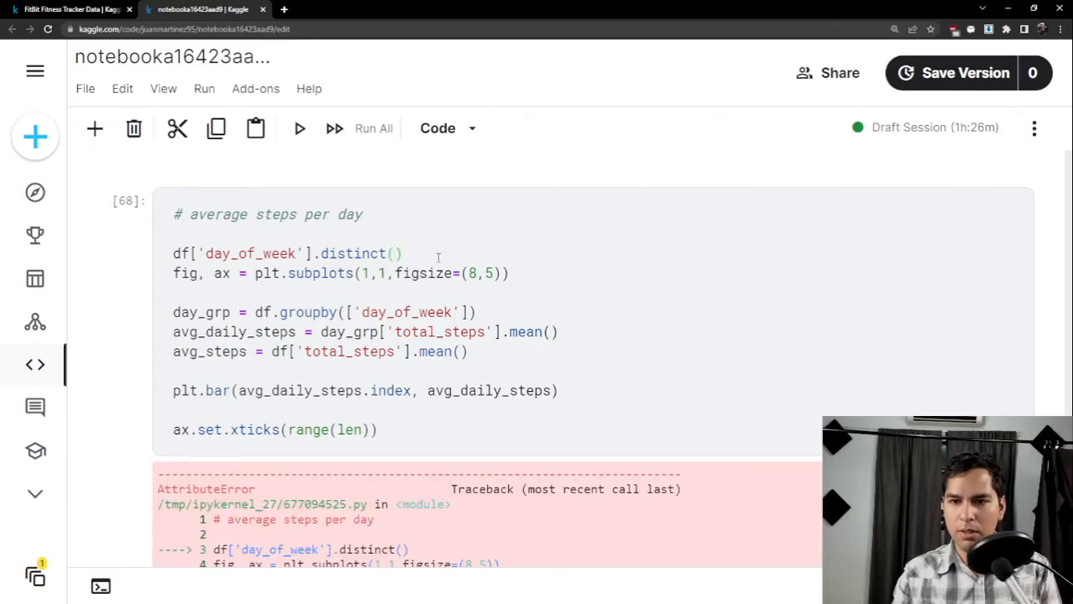
Move the df['day_of_week'].distinct() line from the average steps cell into the empty last cell of the notebook.
left_click_drag(437, 258, 120, 254)
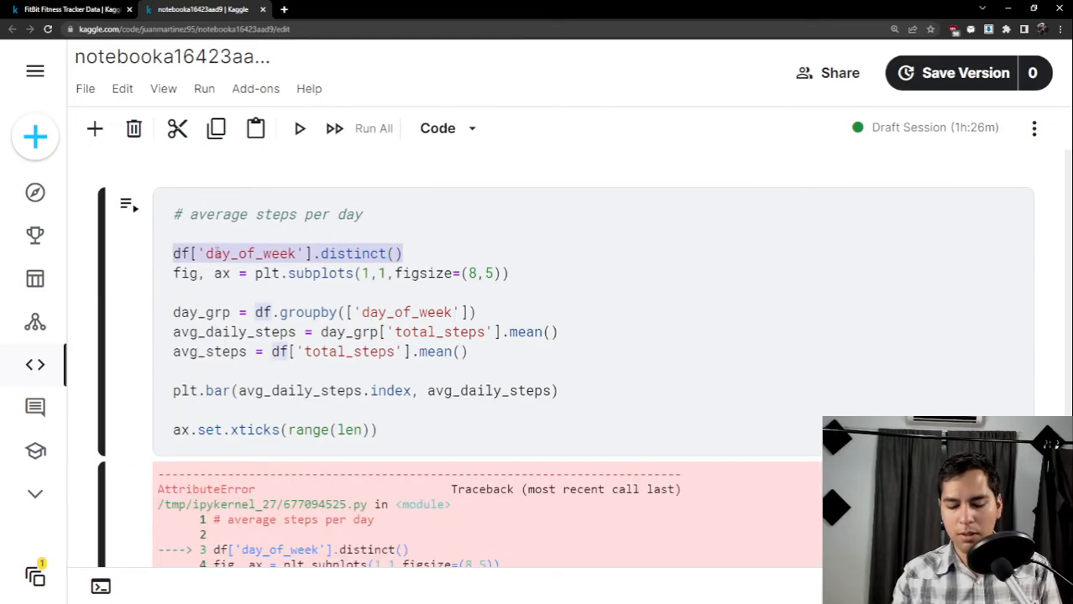
key("ctrl+x")
scroll(252, 336, "up", 5)
scroll(300, 373, "down", 3)
left_click(299, 377)
key("ctrl+v")
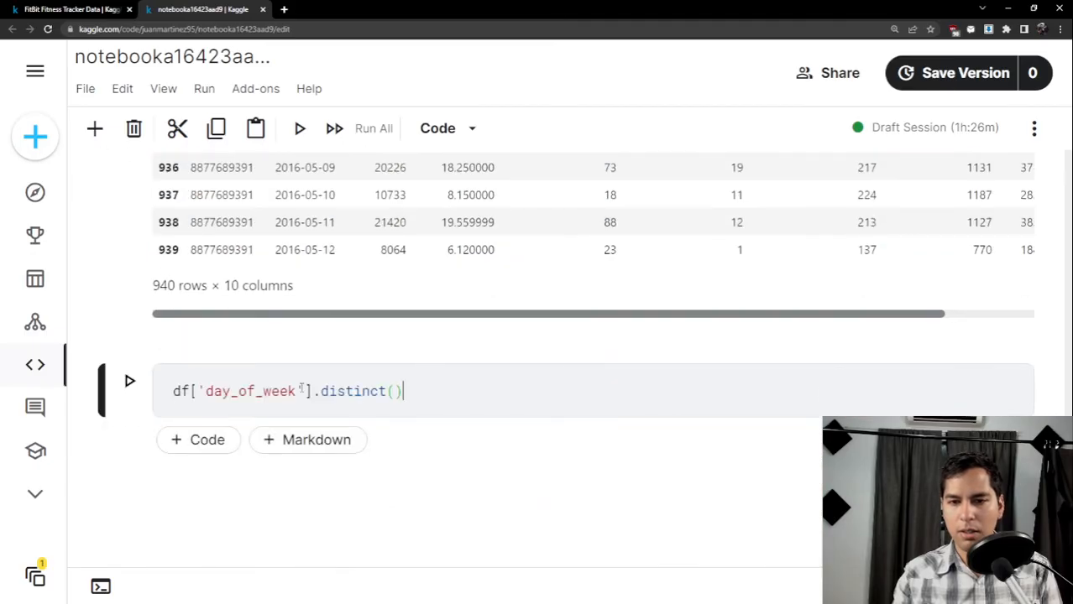
Replace distinct with unique in the last cell's df['day_of_week'] call and run the cell.
key("shift+Return")
double_click(329, 391)
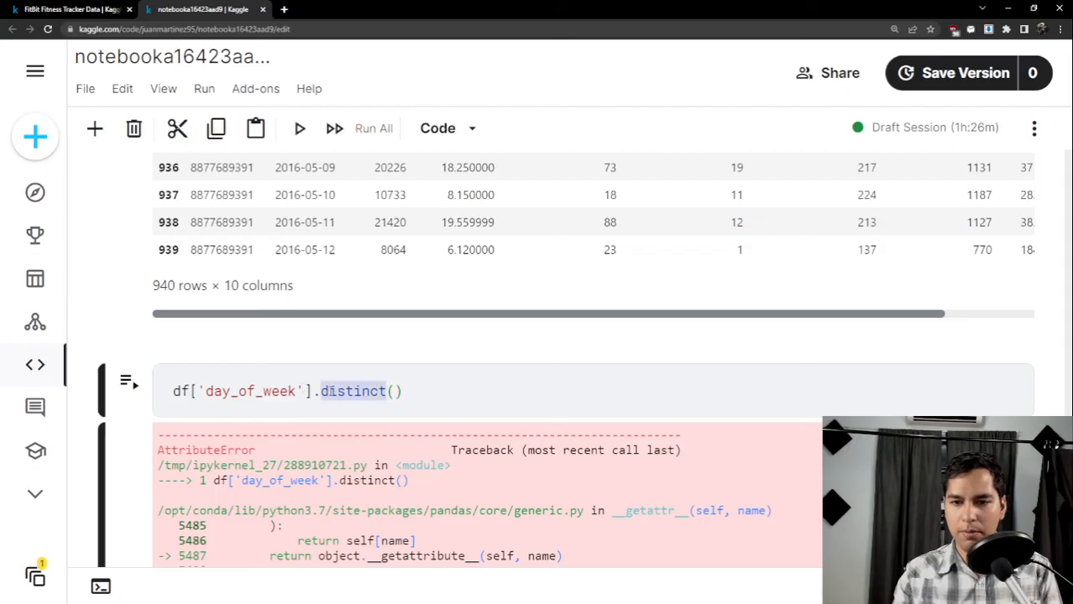
type("unique")
key("shift+Return")
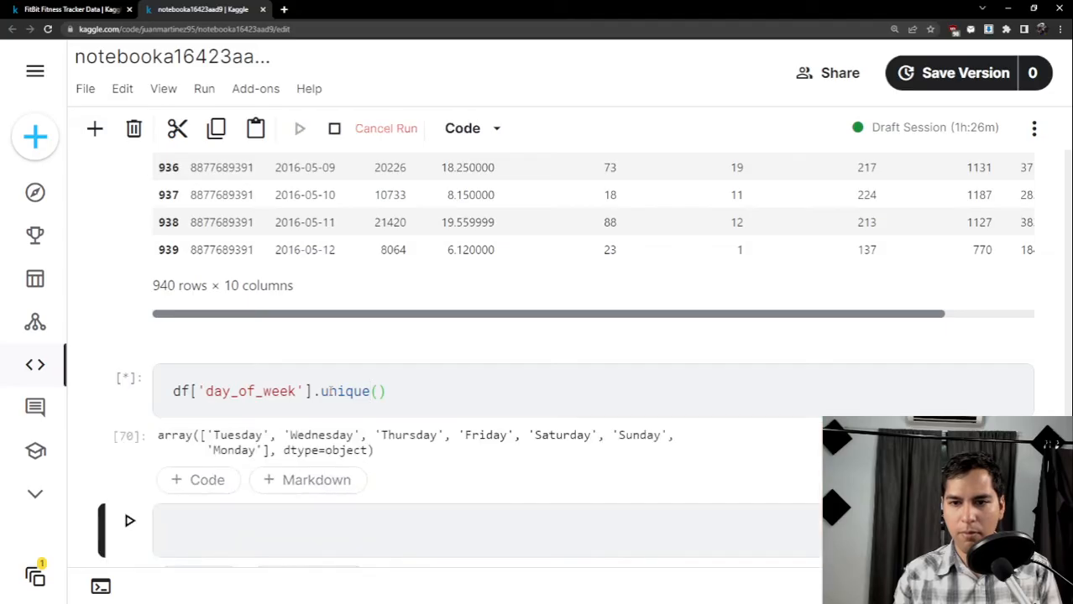
Try to convert the unique days to a list by appending .to_list(), with and without the parentheses, running the cell each time.
left_click(424, 397)
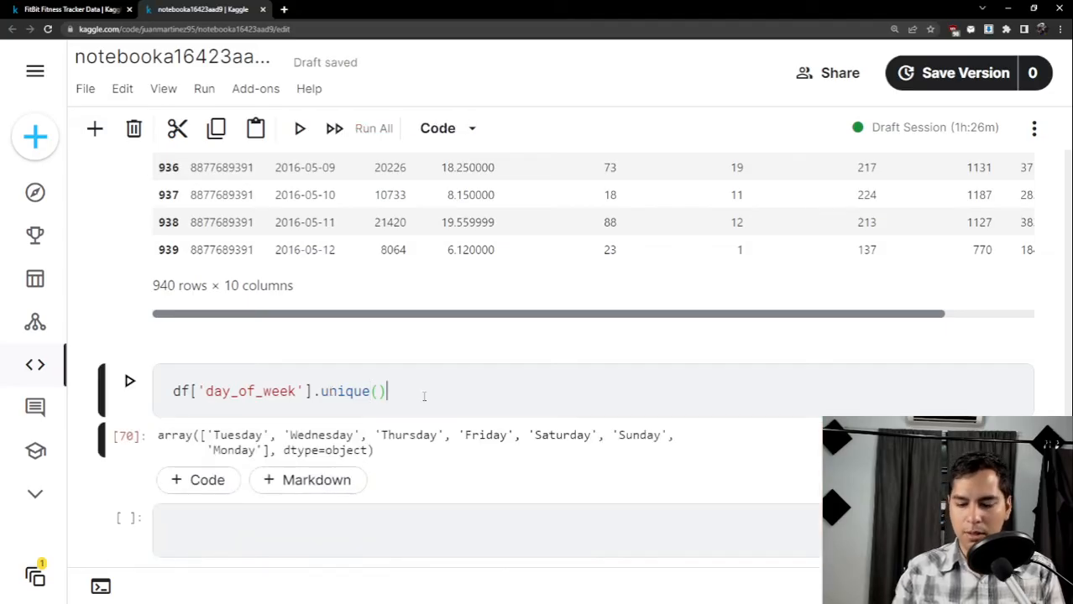
type(".to_li")
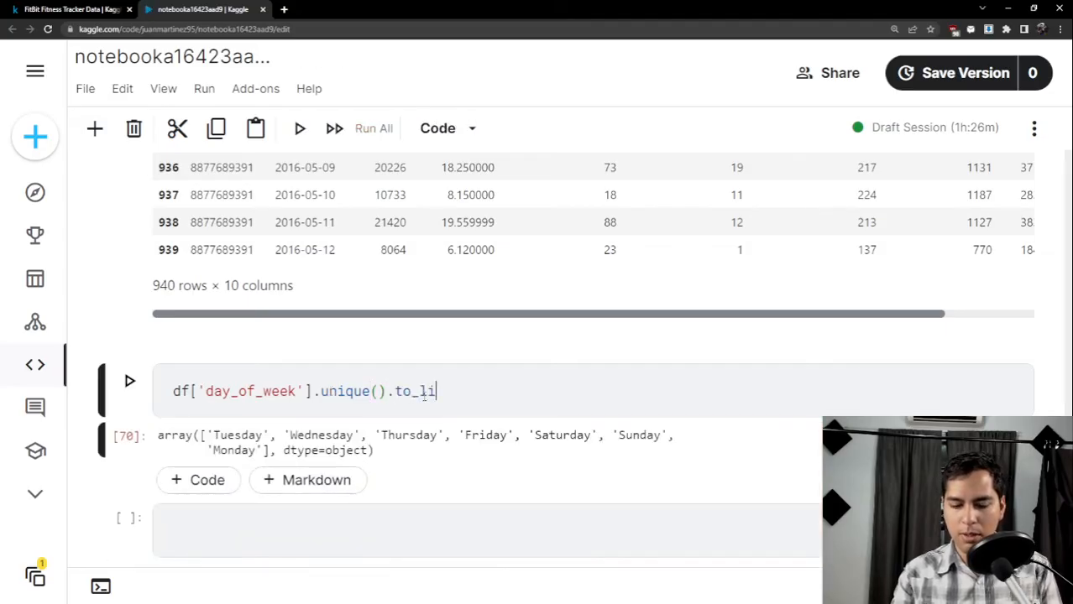
type("st(")
key("shift+Return")
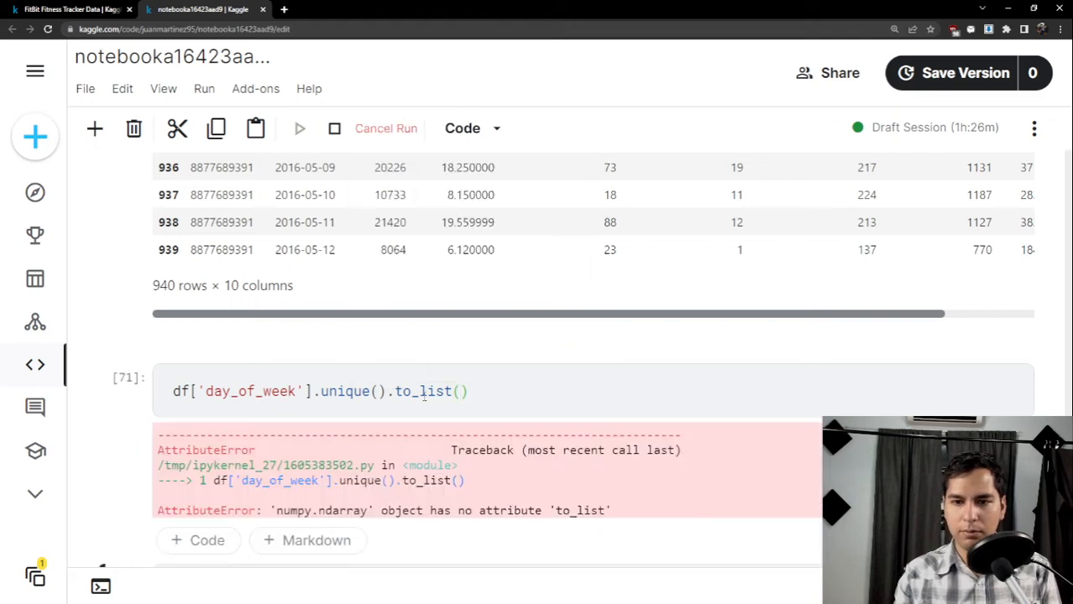
left_click_drag(504, 392, 386, 392)
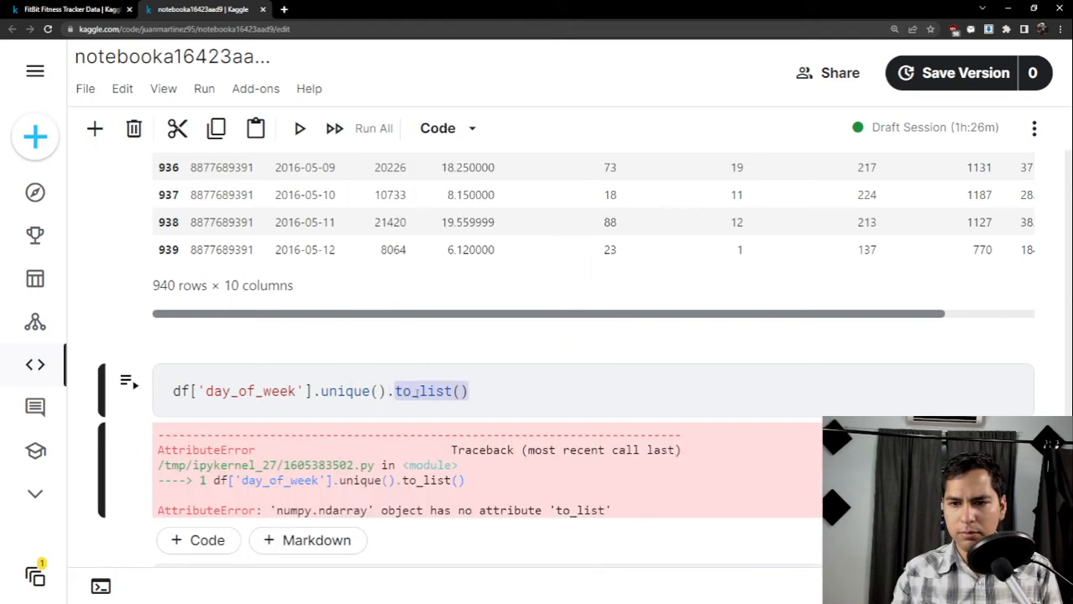
left_click(516, 402)
key("BackSpace")
key("BackSpace")
key("shift+Return")
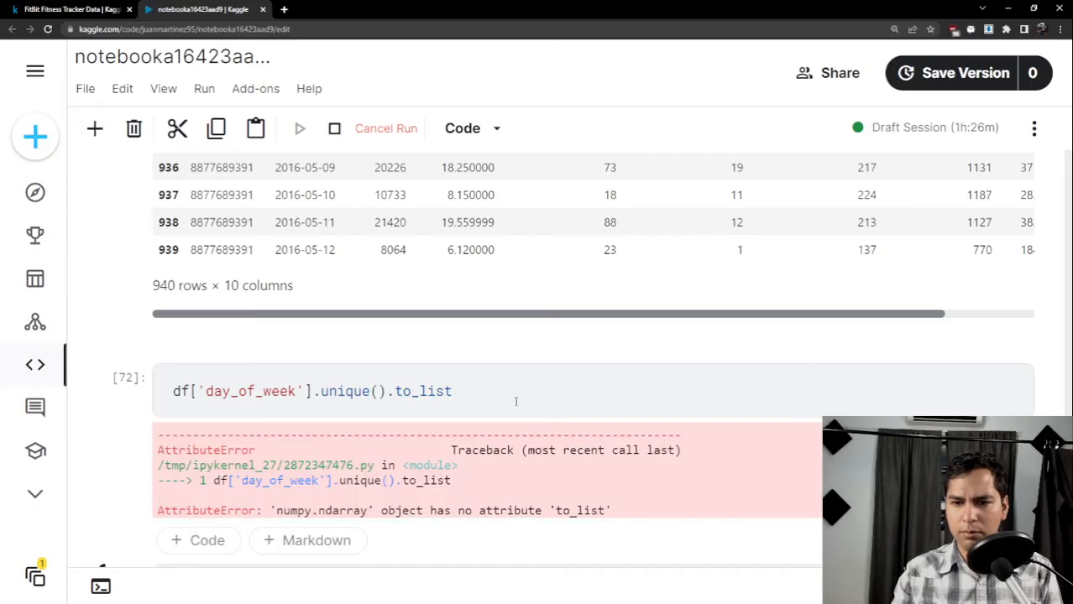
Remove .to_list, assign df['day_of_week'].unique() to a variable named day, and run the cell.
left_click_drag(515, 399, 386, 392)
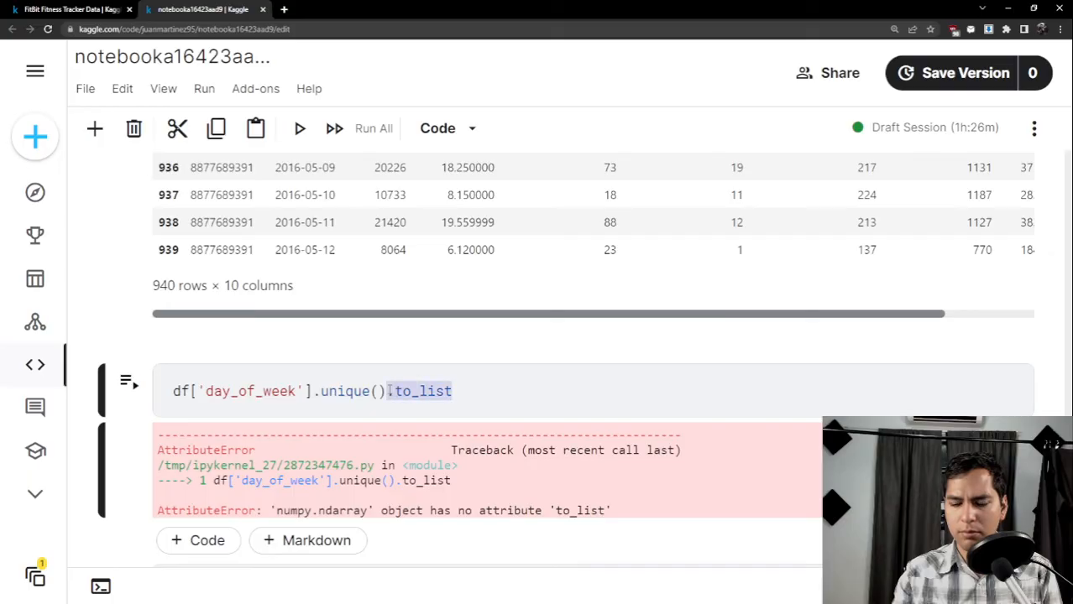
key("BackSpace")
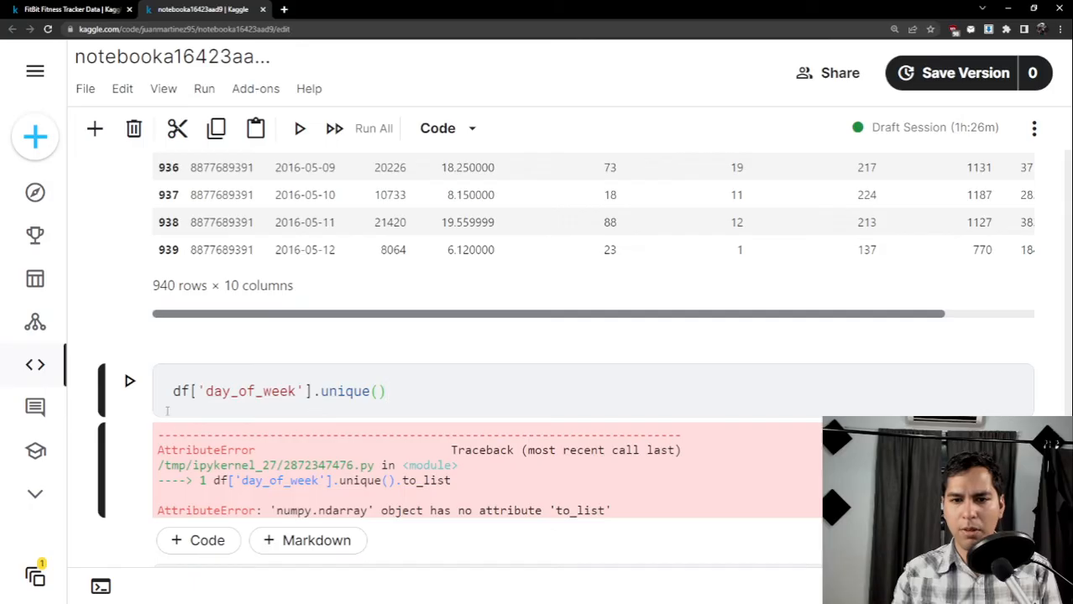
left_click(180, 393)
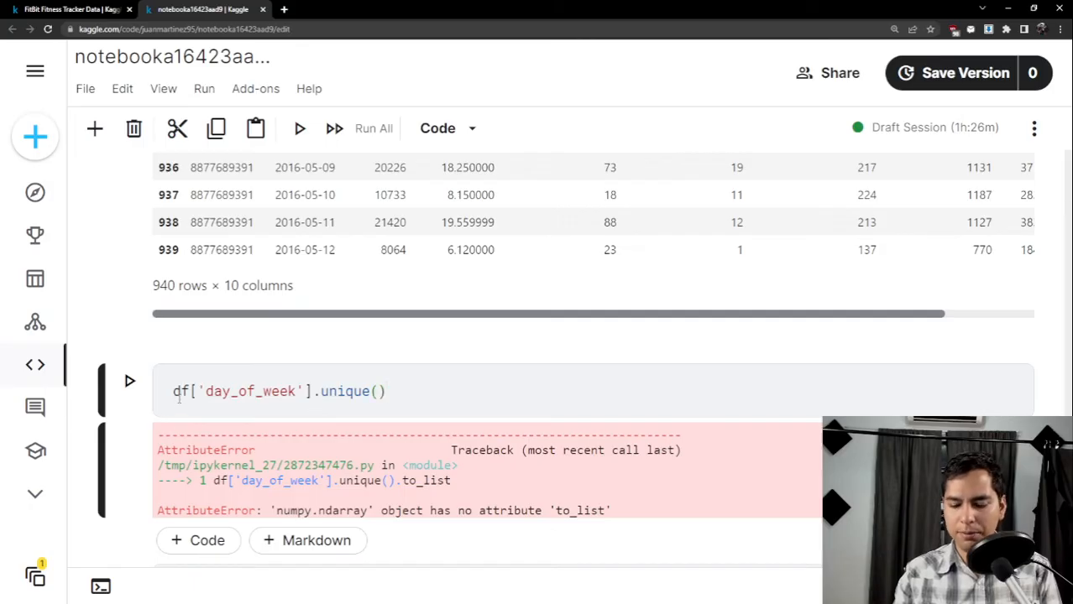
type("day ")
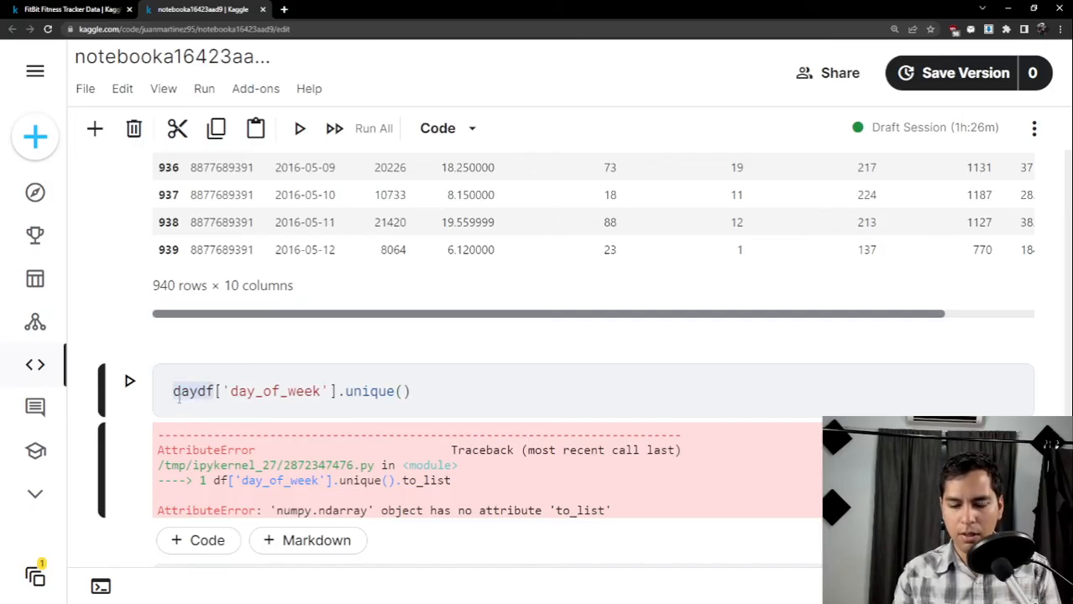
type("=")
key("shift+Return")
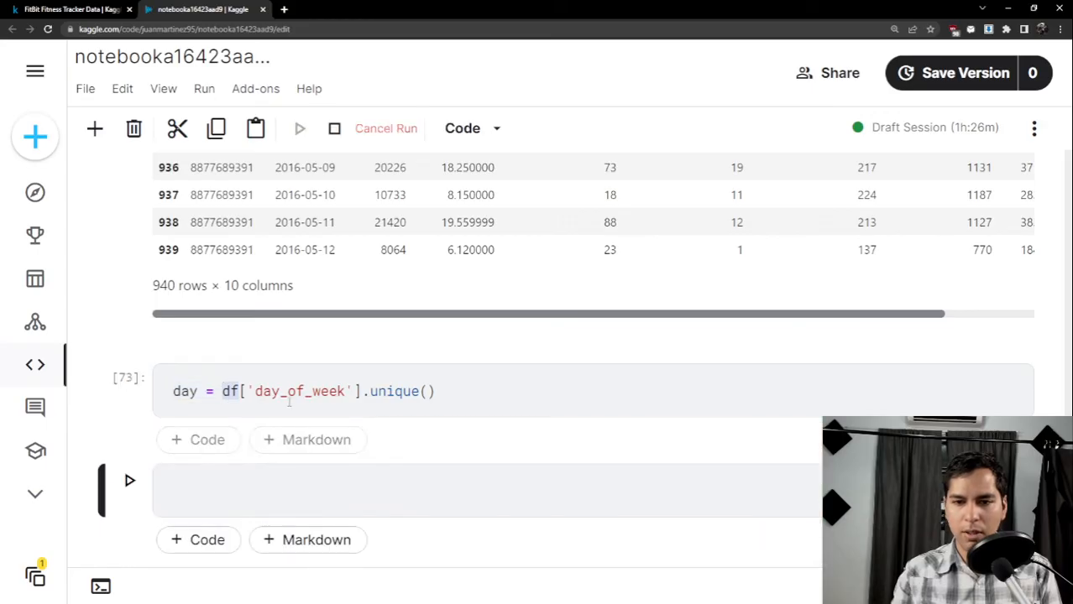
Add the line day[0] below the day assignment and run the cell.
left_click(457, 390)
key("Return")
type("da")
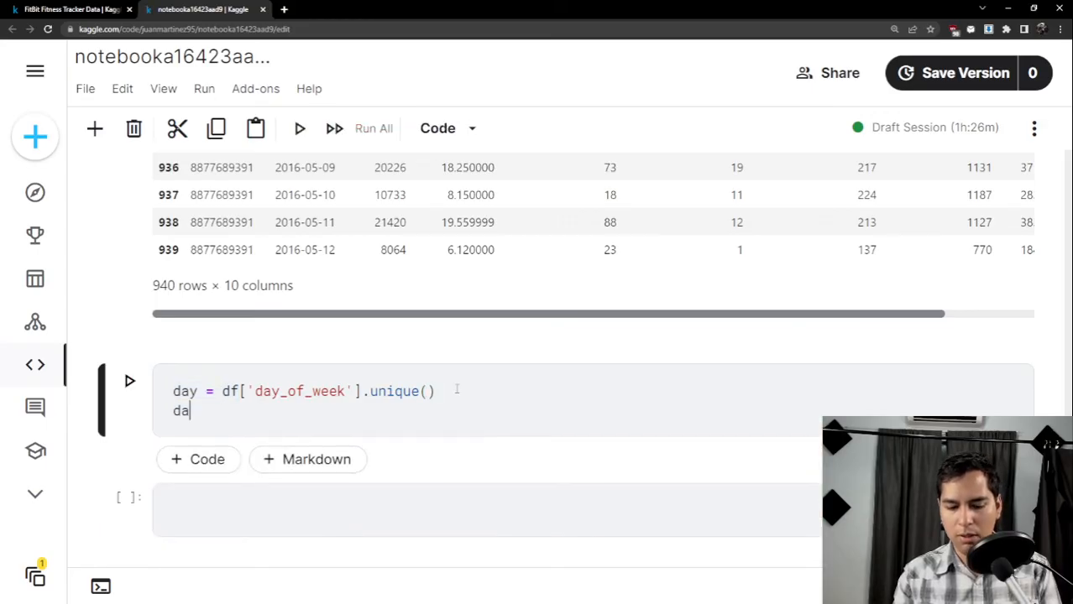
type("y[0")
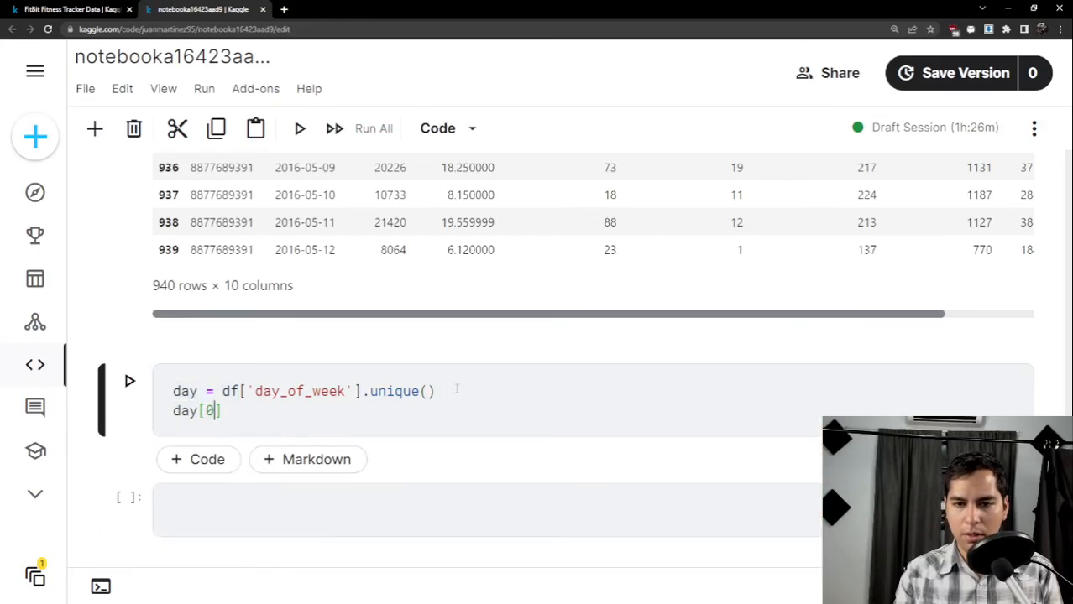
key("shift+Return")
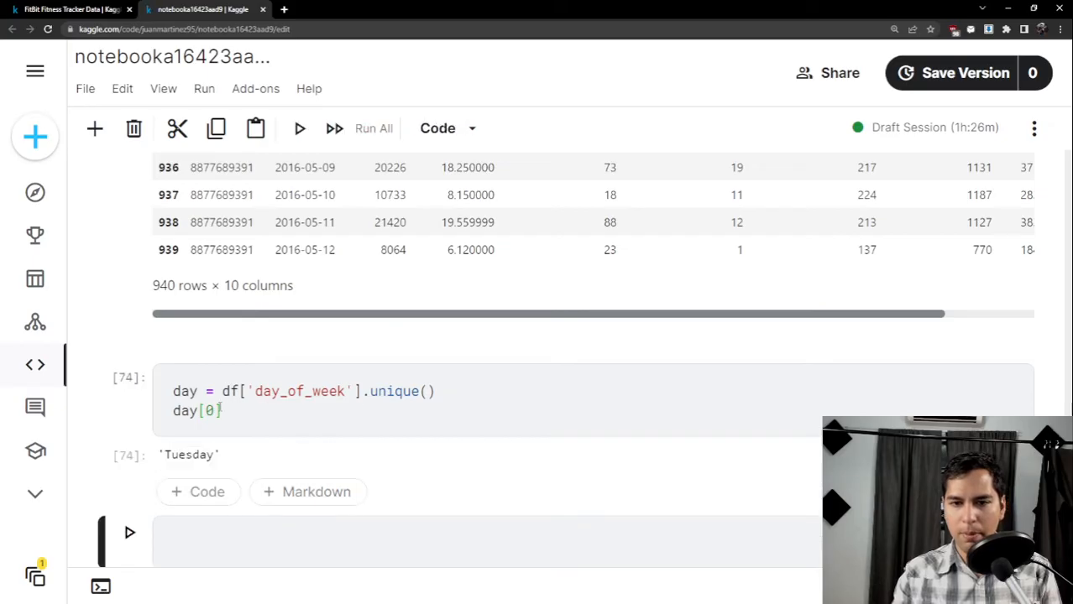
Remove the [0] index so the second line reads day, and rerun the cell.
left_click(220, 411)
key("BackSpace")
key("BackSpace")
key("BackSpace")
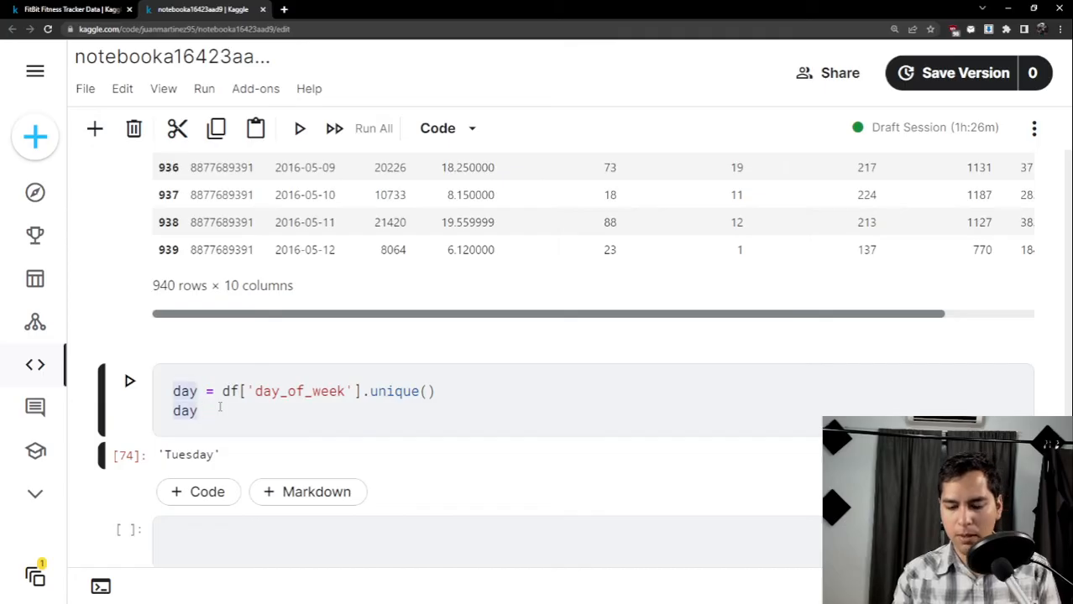
key("shift+Return")
Try to convert the array to a list with day.to_list() on the second line and check the output.
left_click(215, 413)
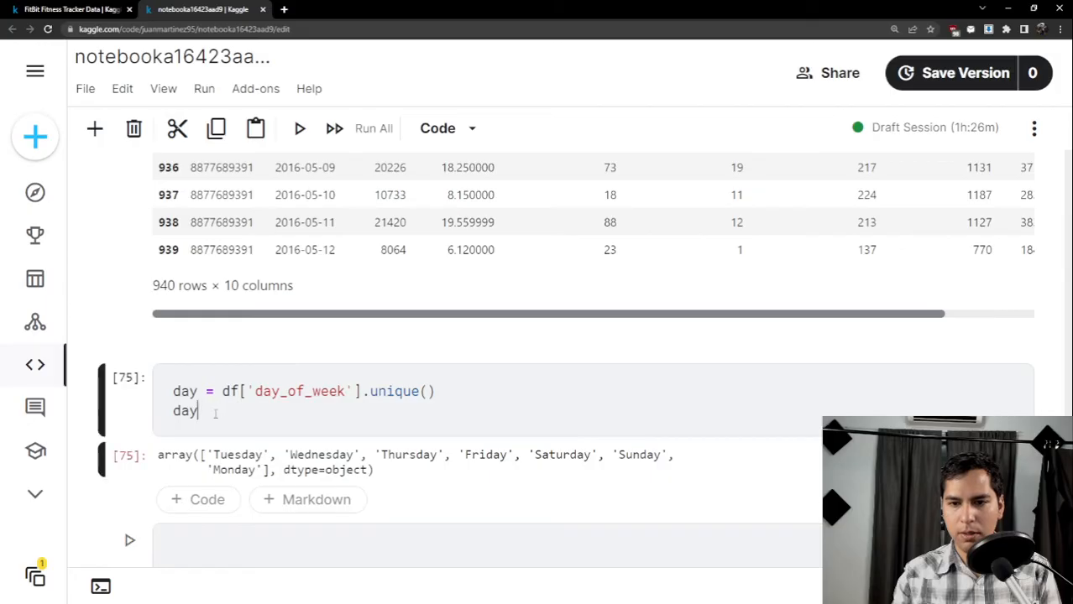
type(".to_lis")
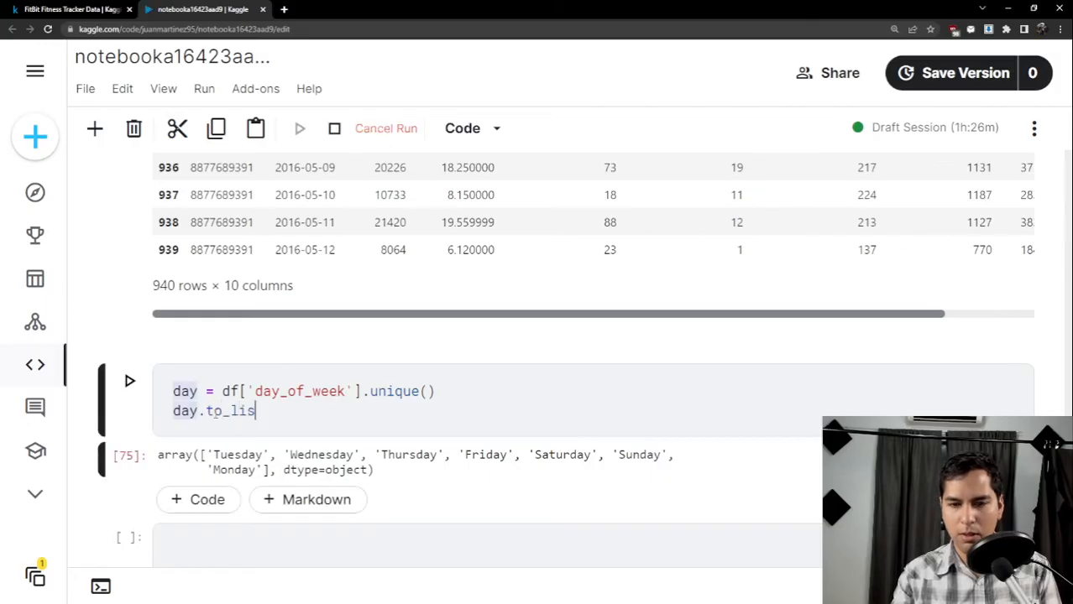
type("t()")
key("shift+Return")
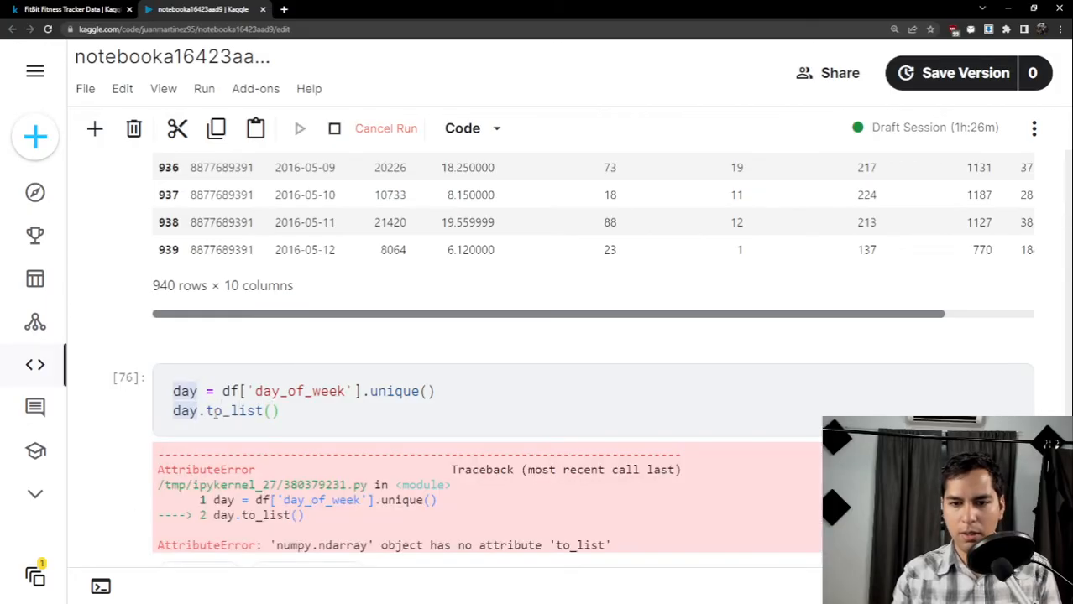
left_click_drag(617, 492, 286, 493)
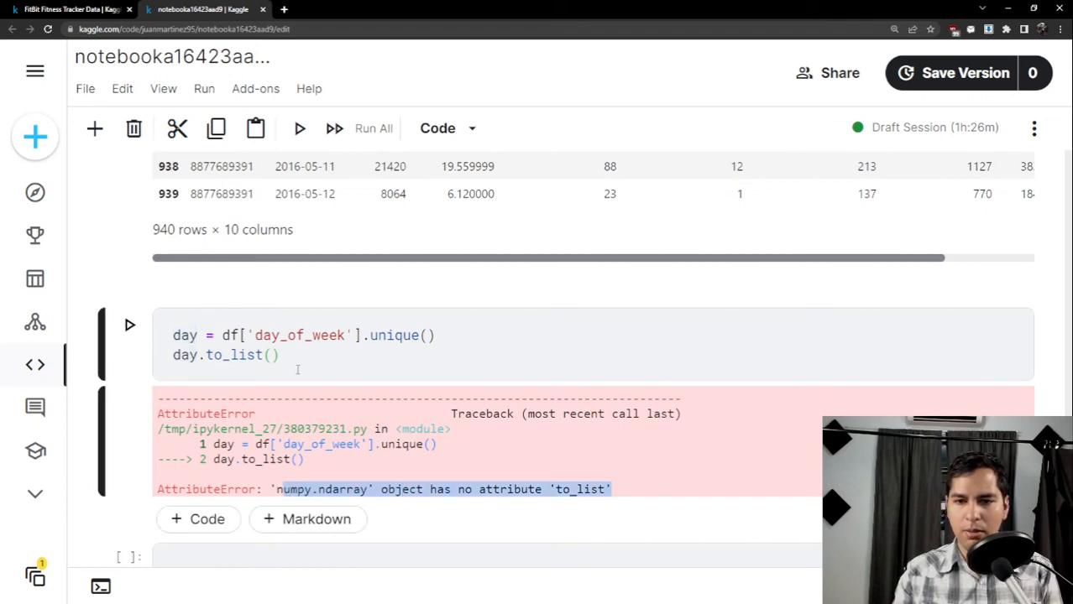
Delete the day.to_list() line and rerun the cell with only the day assignment.
left_click_drag(303, 357, 177, 358)
key("BackSpace")
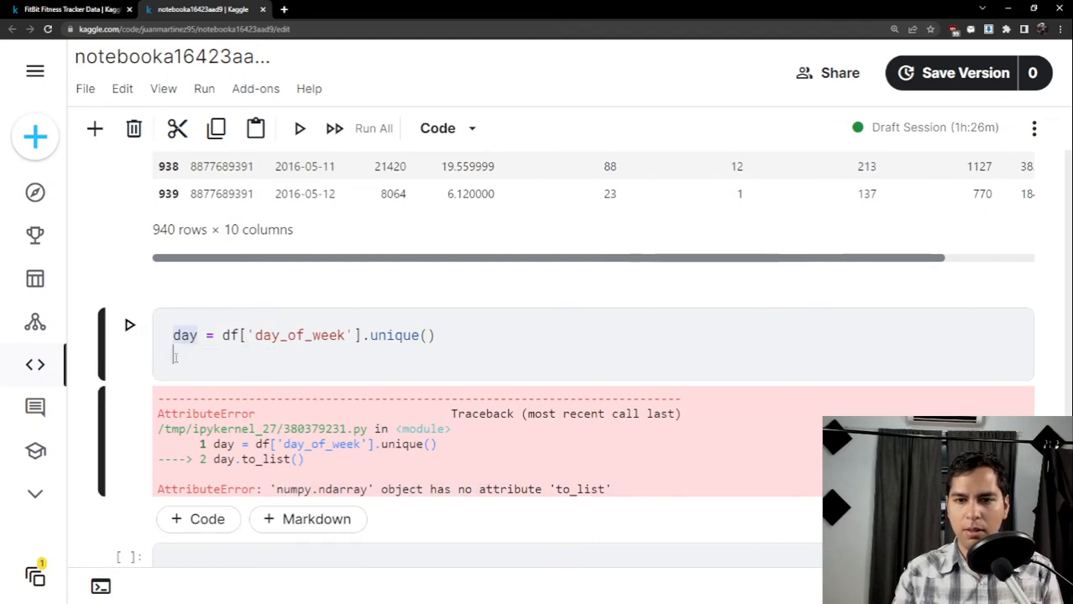
key("BackSpace")
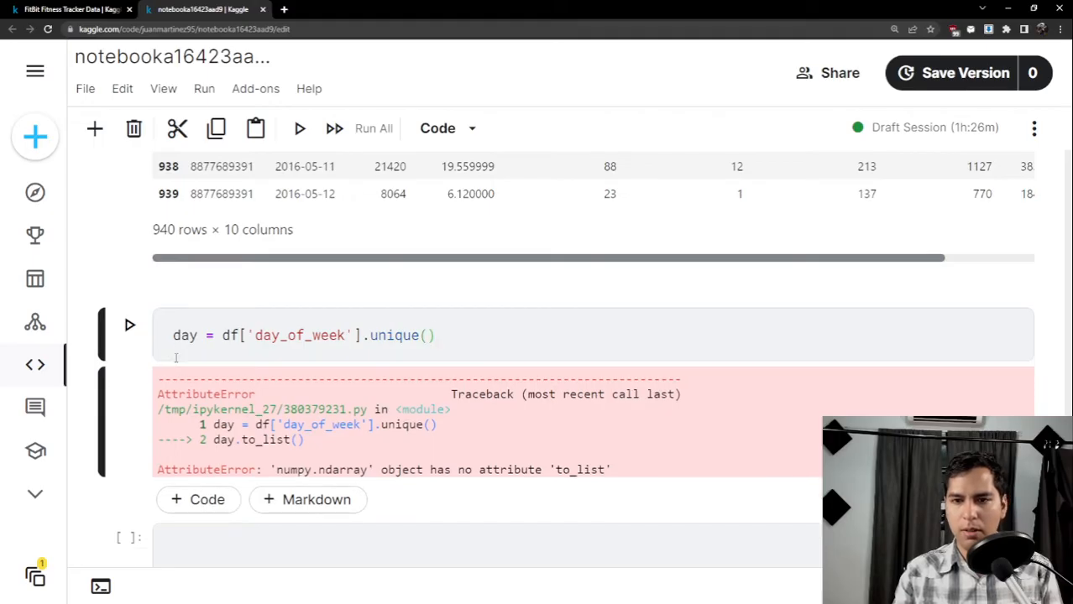
key("shift+Return")
left_click(439, 337)
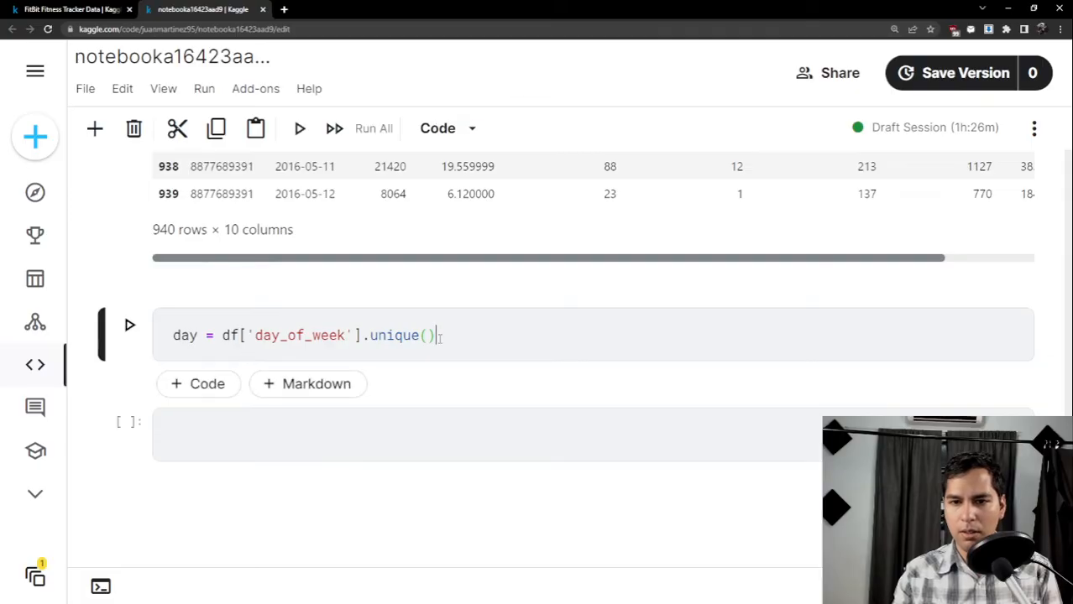
key("shift+Return")
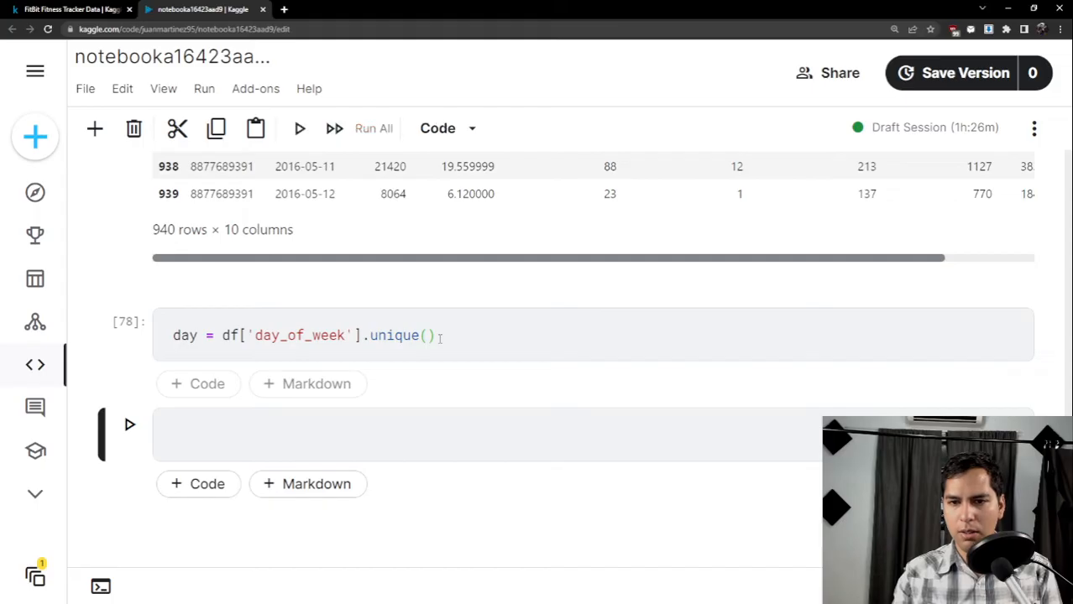
Add a line reading day below the assignment and run the cell to inspect the array of weekday names.
left_click(438, 338)
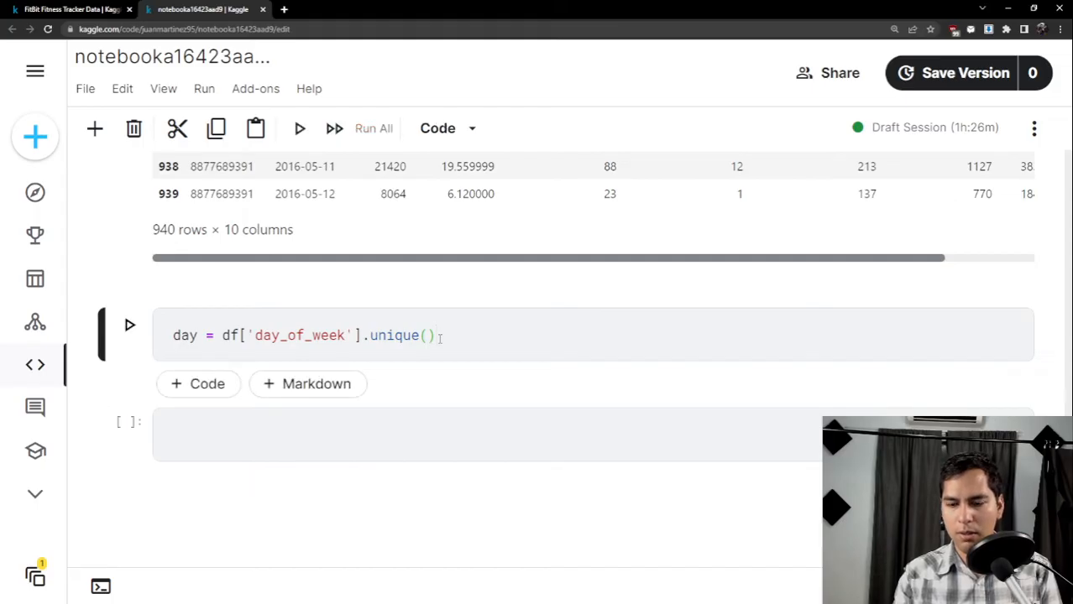
key("Return")
type("day")
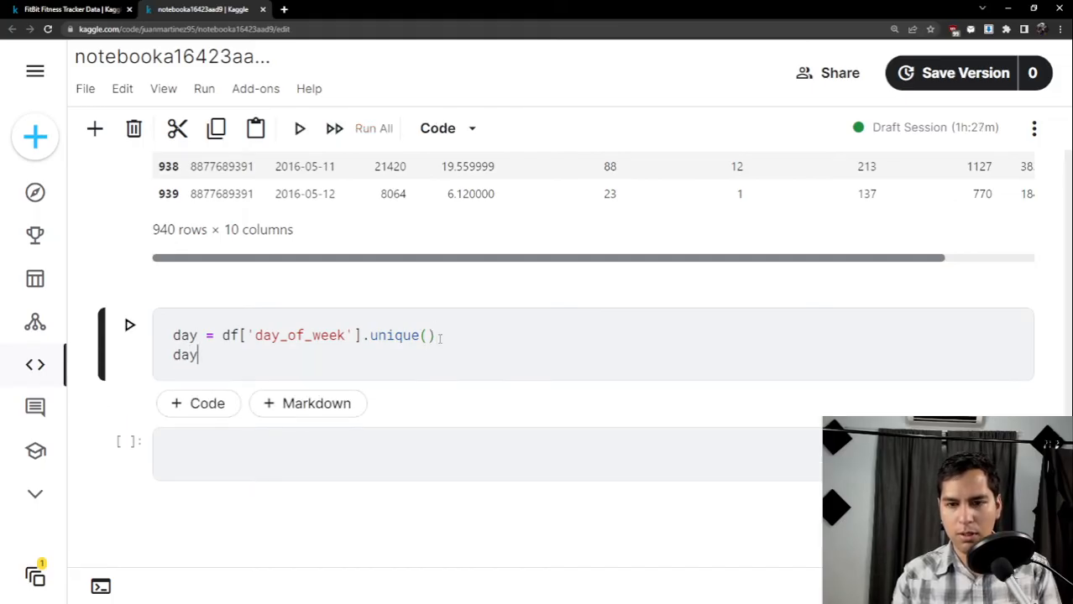
key("shift+Return")
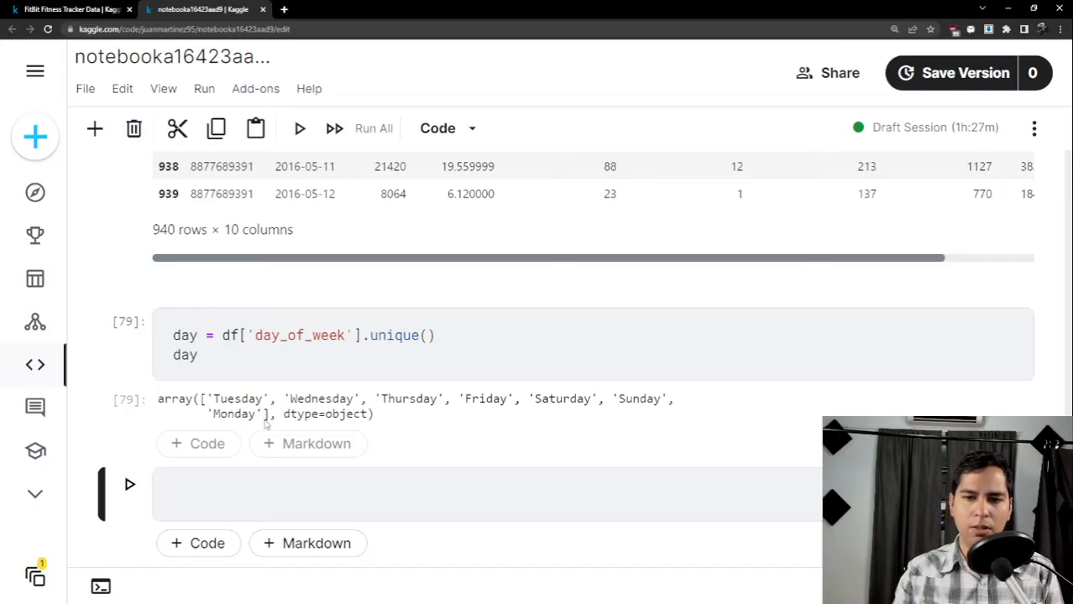
left_click_drag(264, 415, 215, 400)
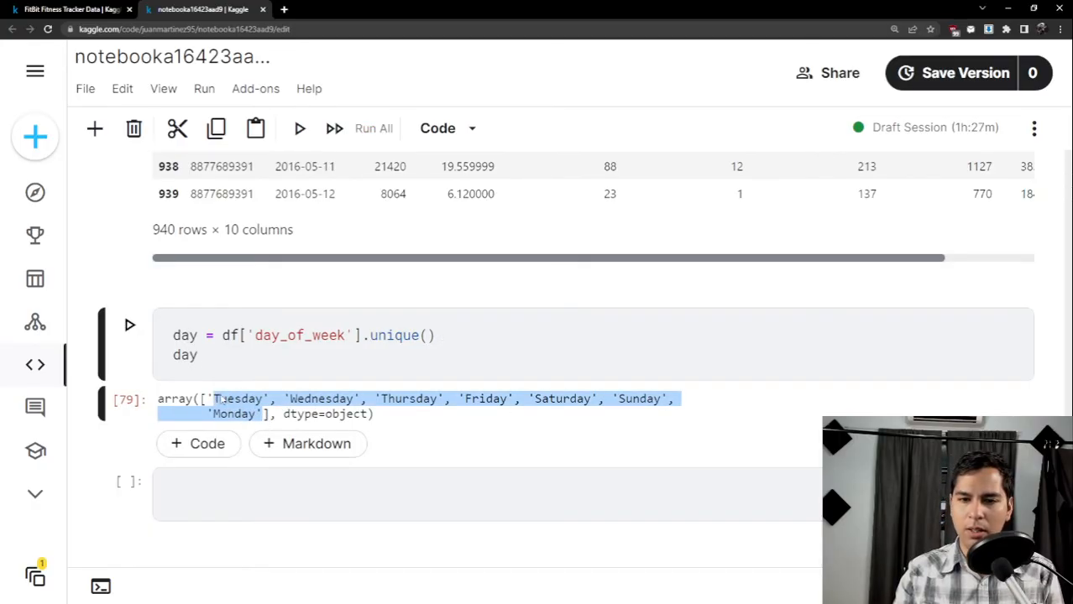
Clear all code from the last cell of the notebook.
left_click(214, 356)
key("ctrl+a")
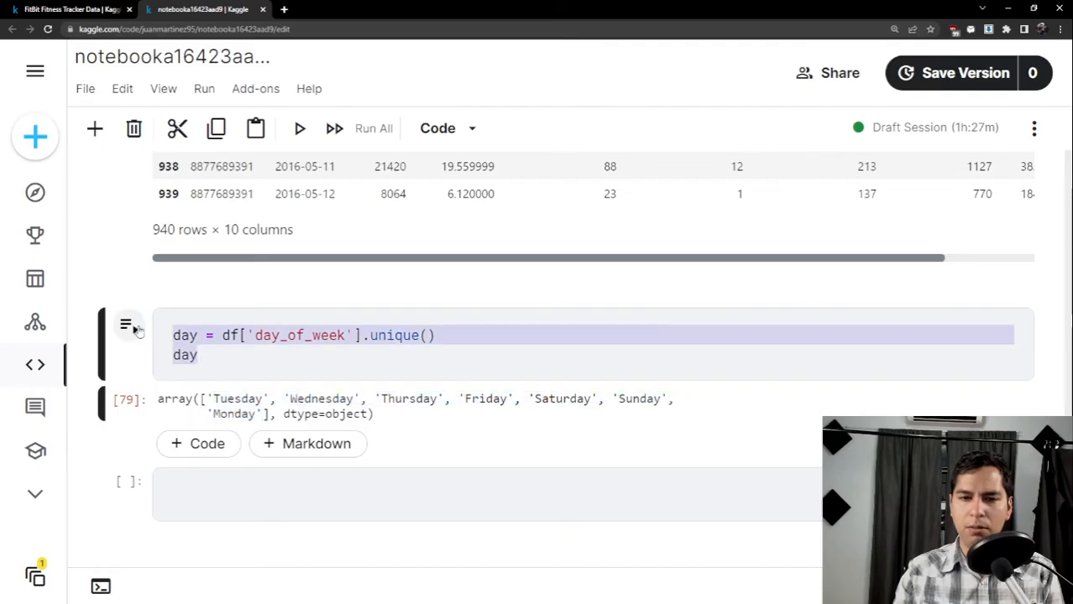
key("BackSpace")
In the average steps per day cell, start a day_of_week list above the subplots line with 'Monday', 'Tuesday' and 'Wednesday'.
scroll(294, 355, "up", 4)
scroll(294, 356, "up", 5)
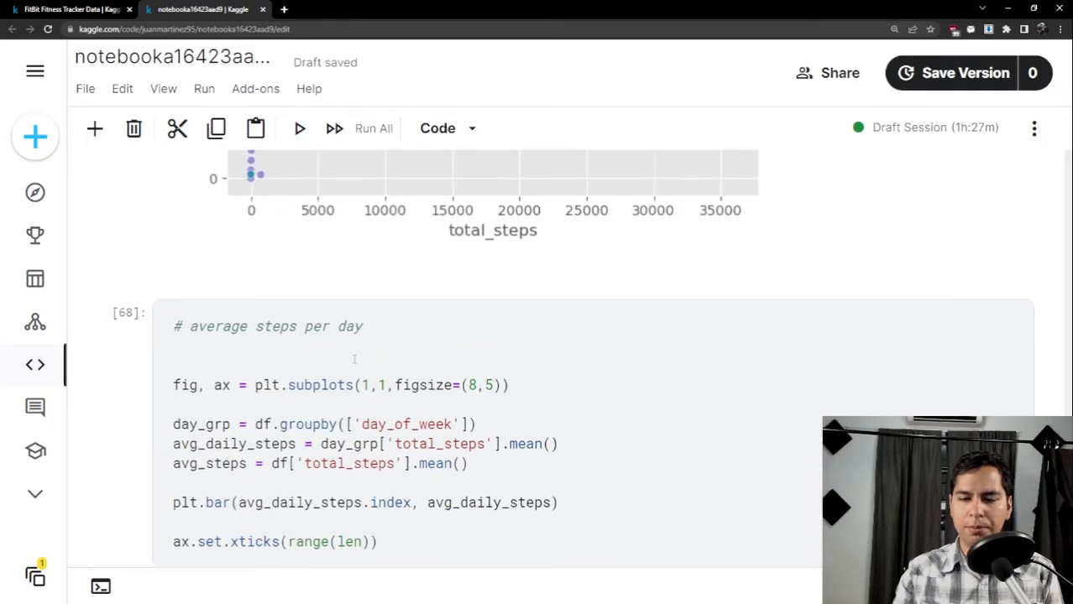
left_click(362, 358)
type("day_")
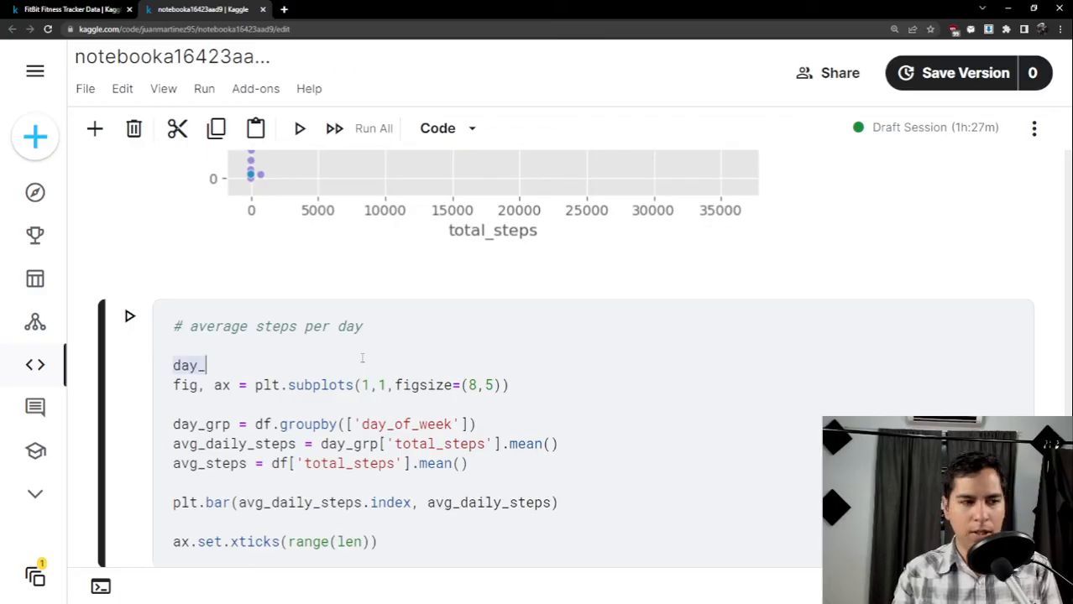
type("of_we")
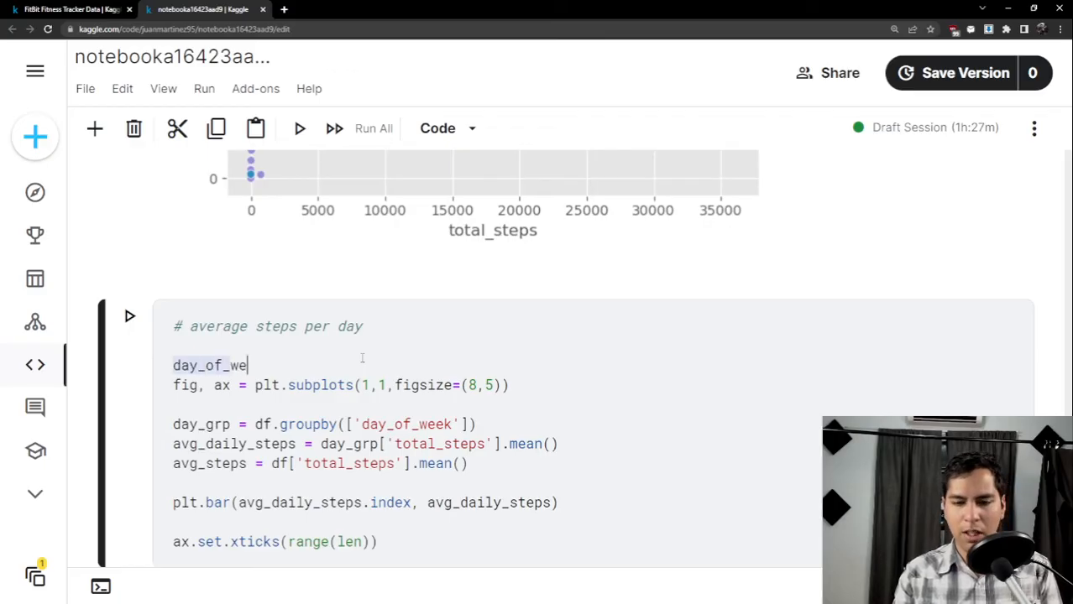
type("ek ")
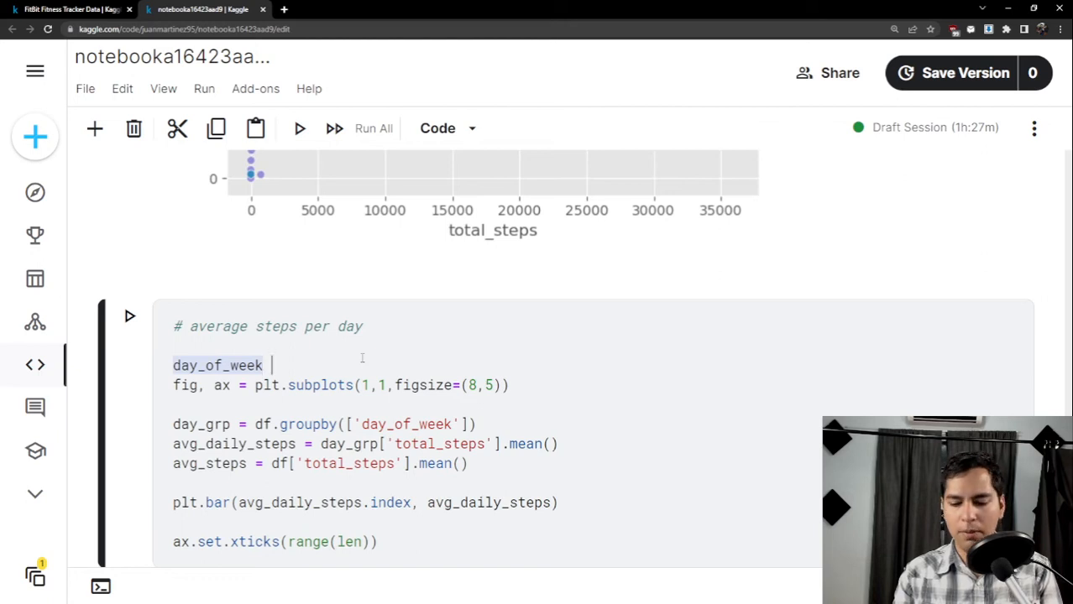
type("= ['")
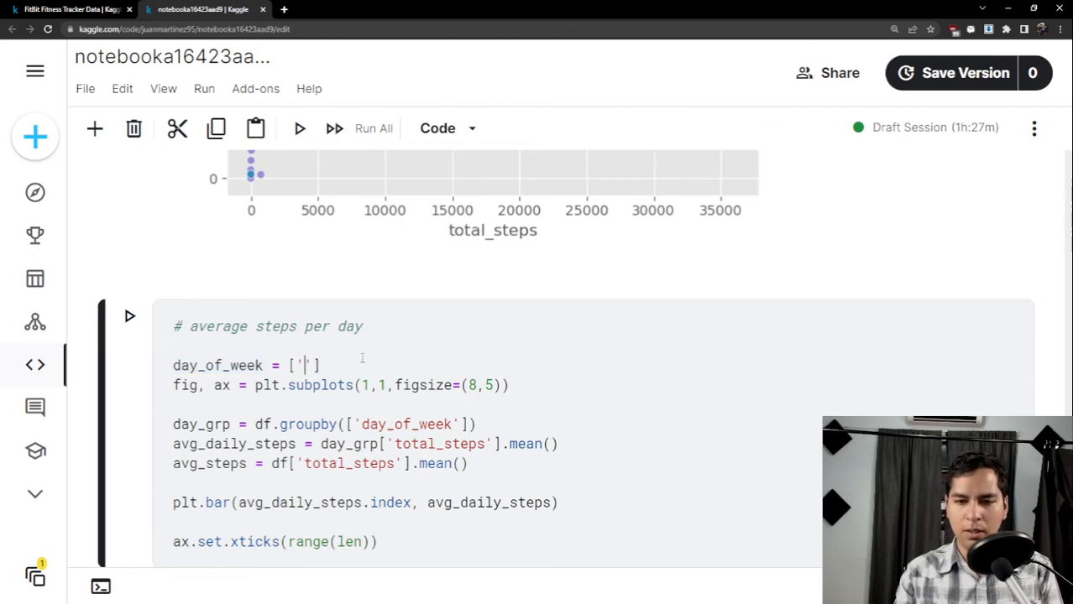
type("Monda")
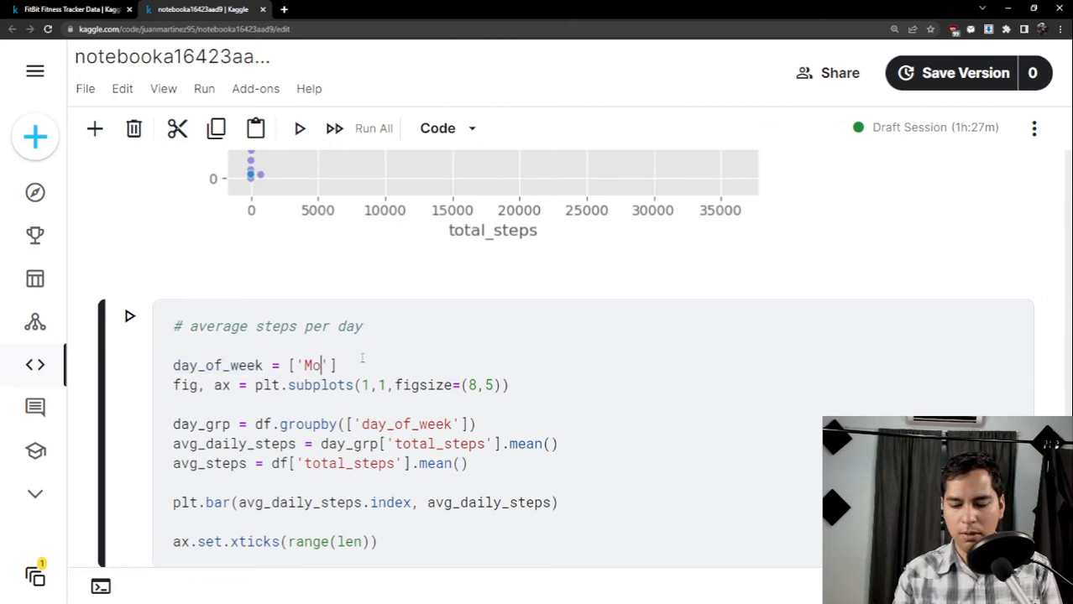
type("y', 'T")
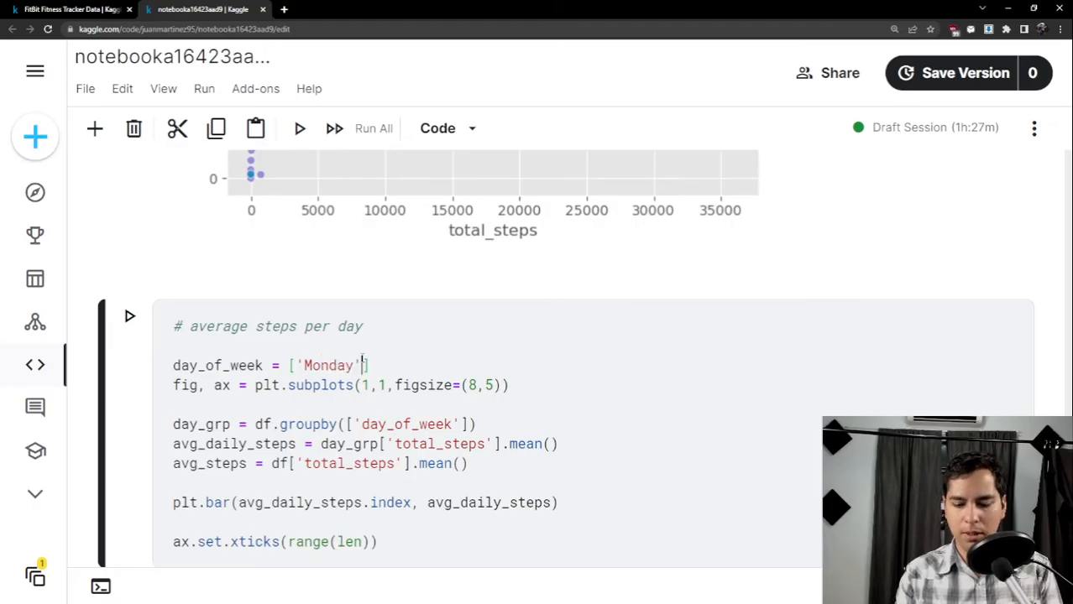
type("uesda")
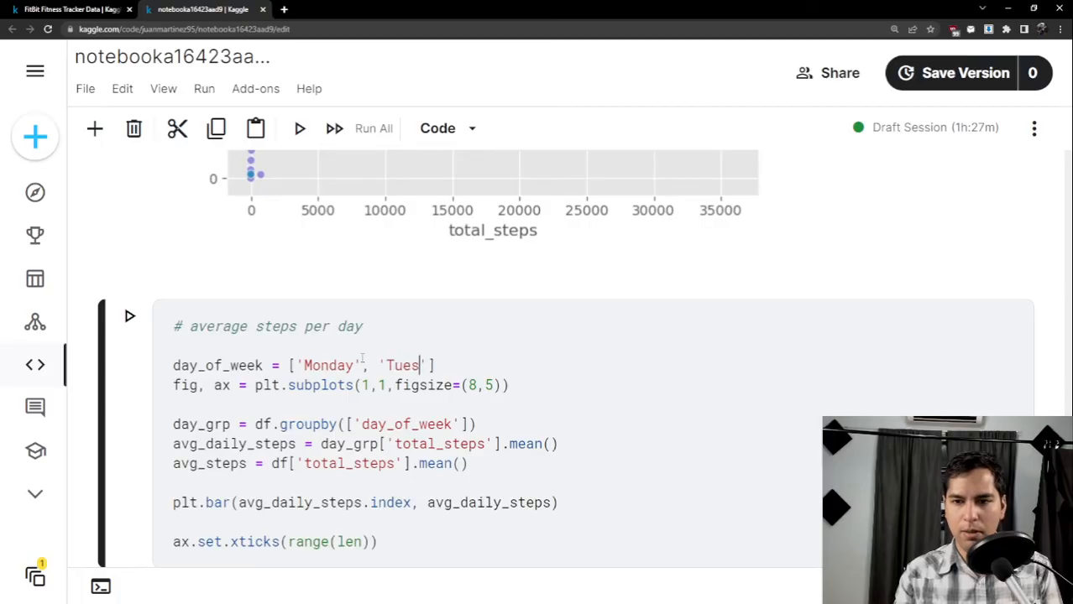
type("y', 'We")
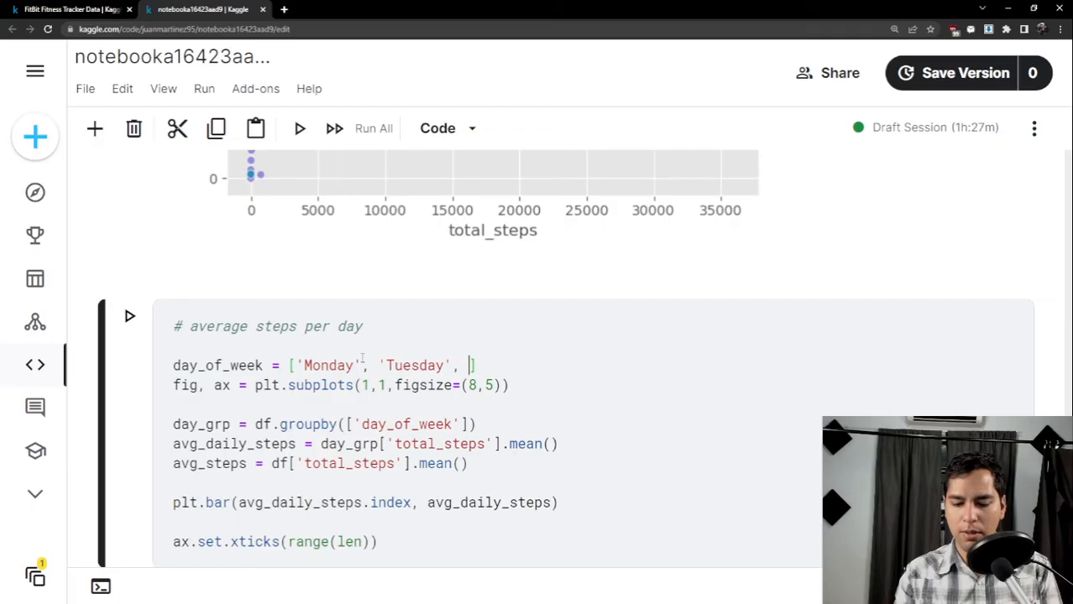
type("dnesday")
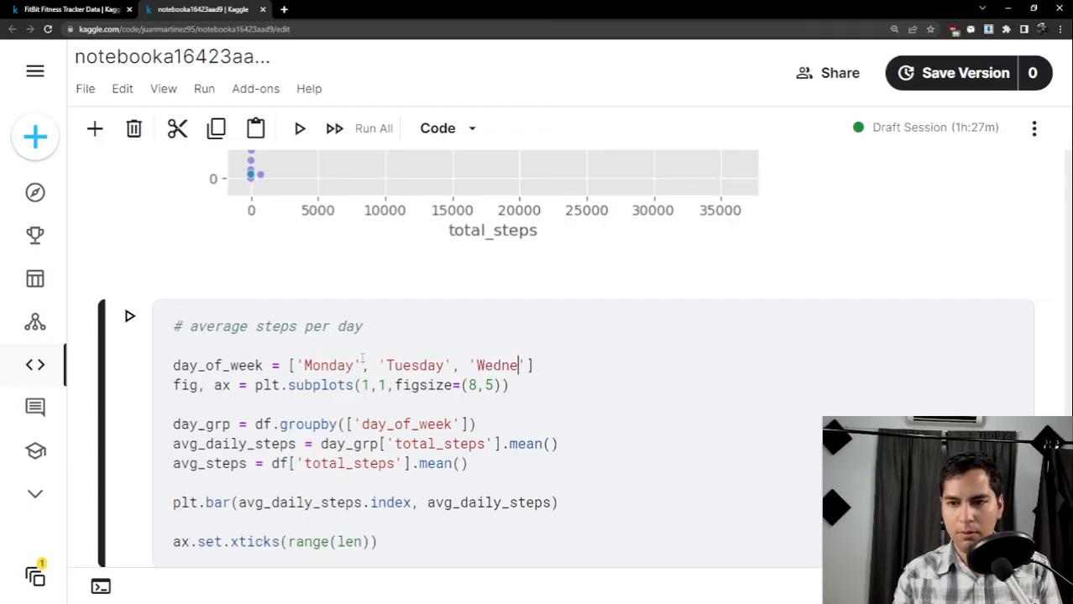
Complete the day_of_week list with 'Thursday', 'Friday', 'Saturday' and 'Sunday'.
type("','Thurs")
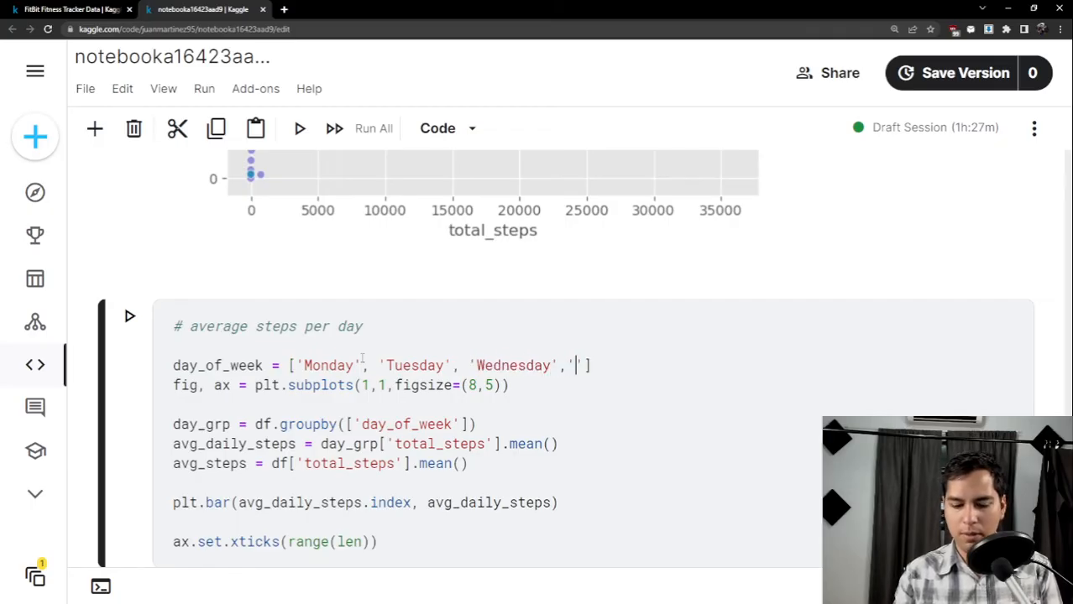
type("day'")
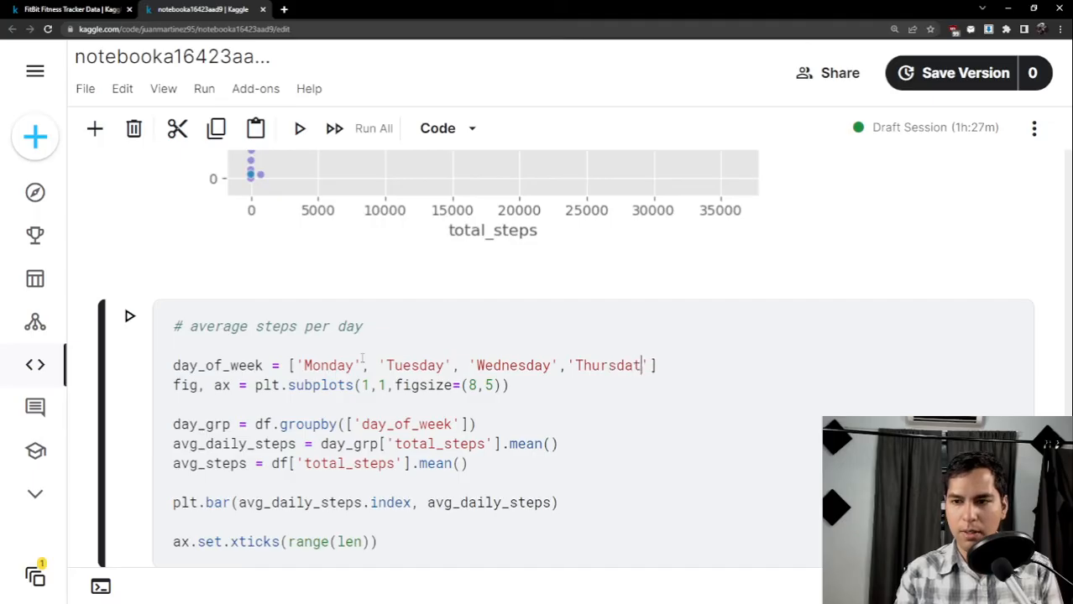
type(", '")
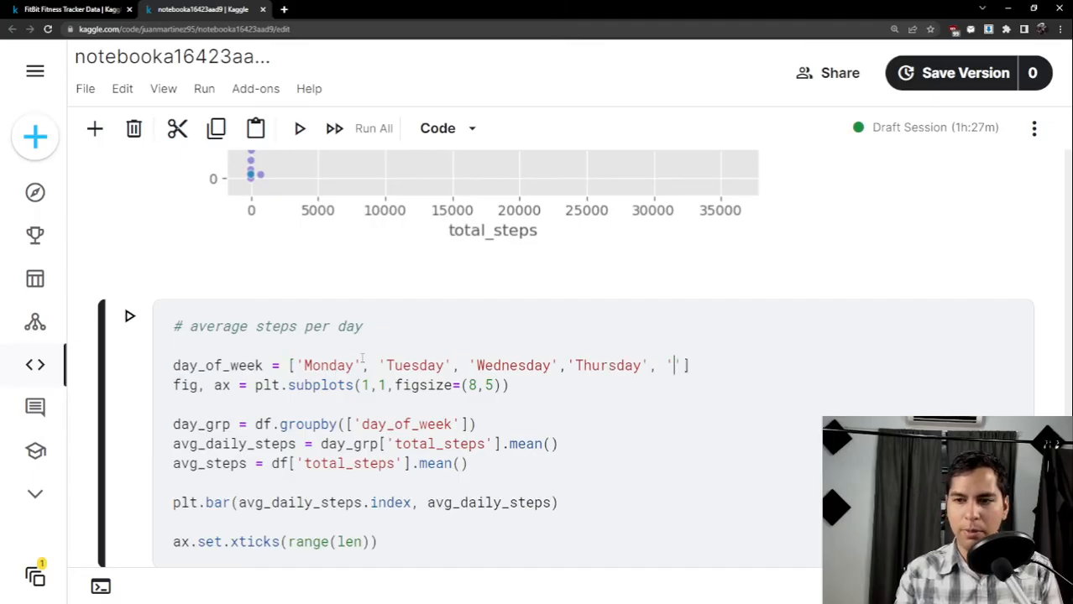
type("We")
key("BackSpace")
key("BackSpace")
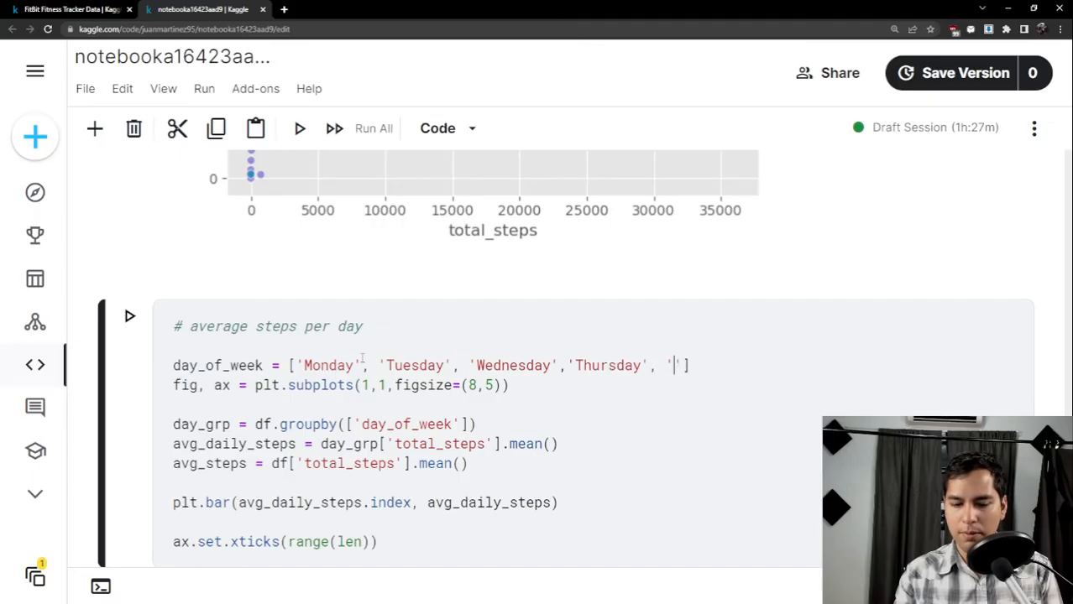
type("Friday'")
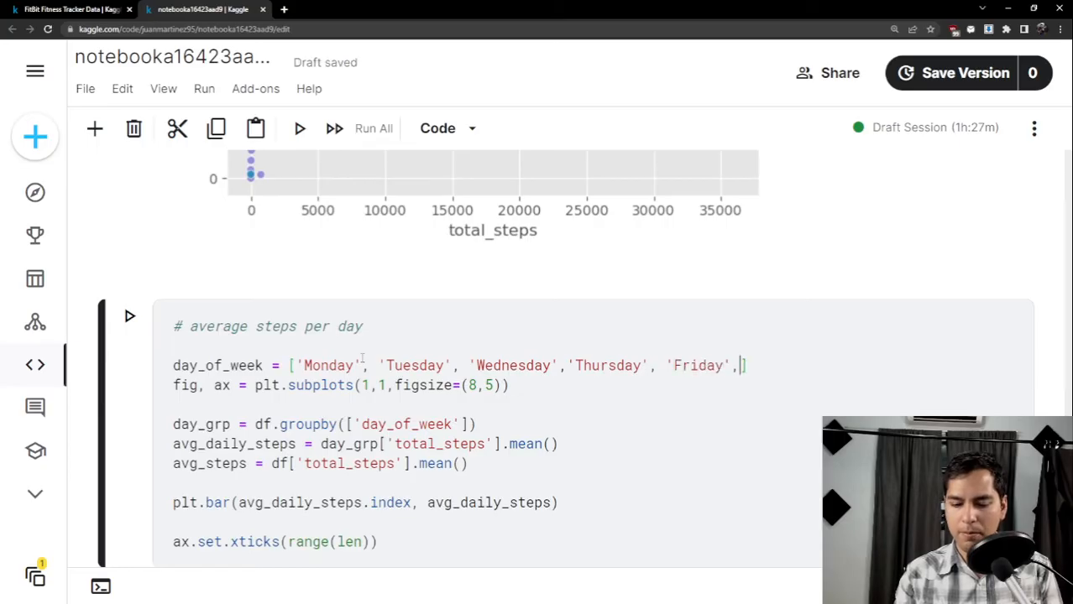
type(",'Saturday','S")
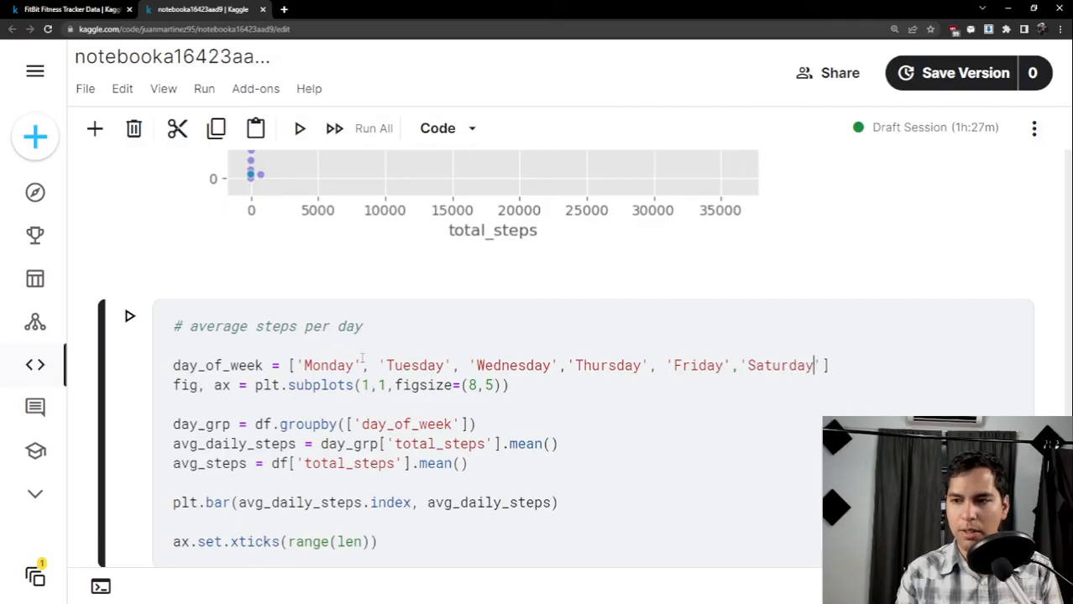
type("unday")
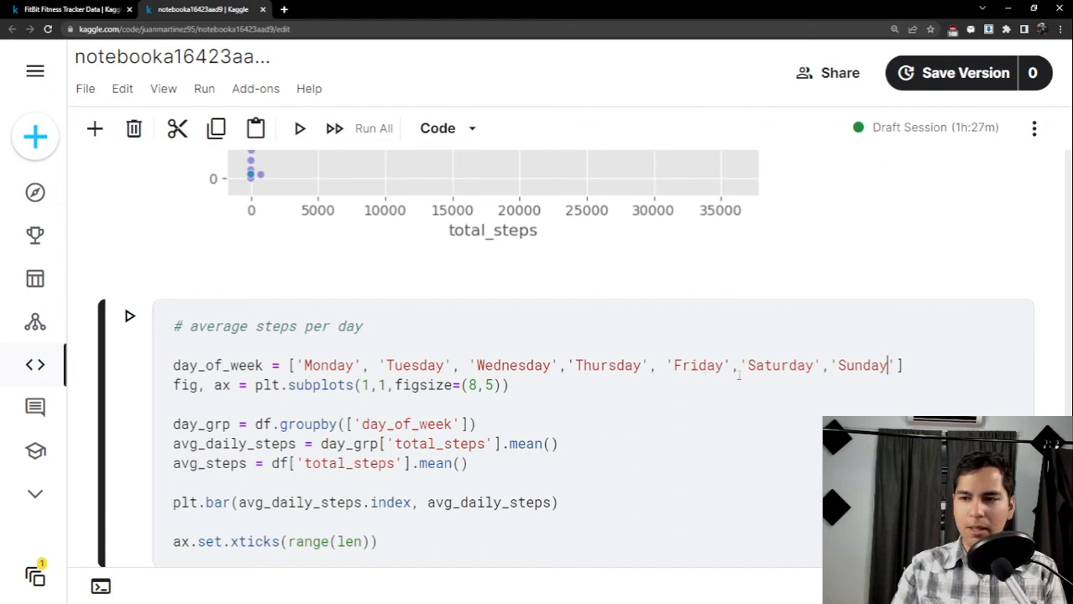
Complete the x-axis tick line so it reads ax.set.xticks(range(len(day_of_week))).
key("ctrl+Return")
scroll(768, 411, "down", 2)
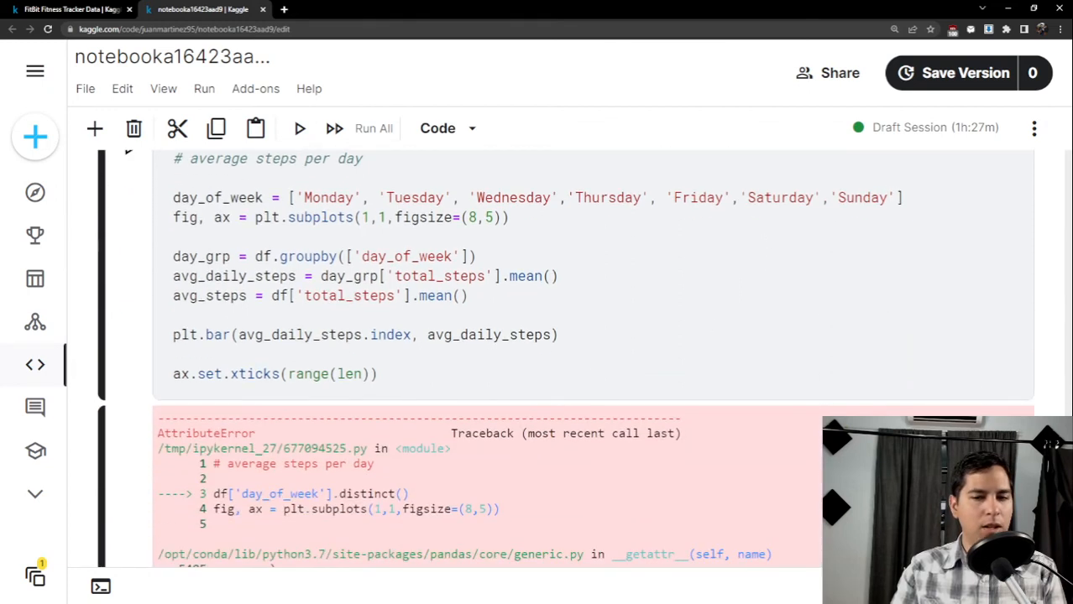
scroll(885, 197, "down", 3)
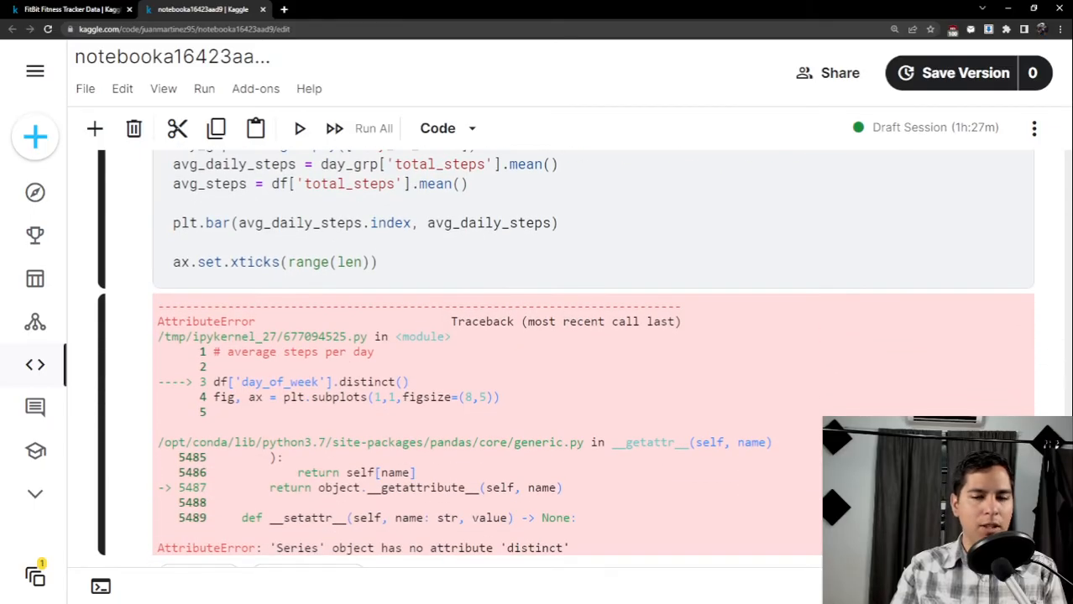
scroll(438, 279, "up", 3)
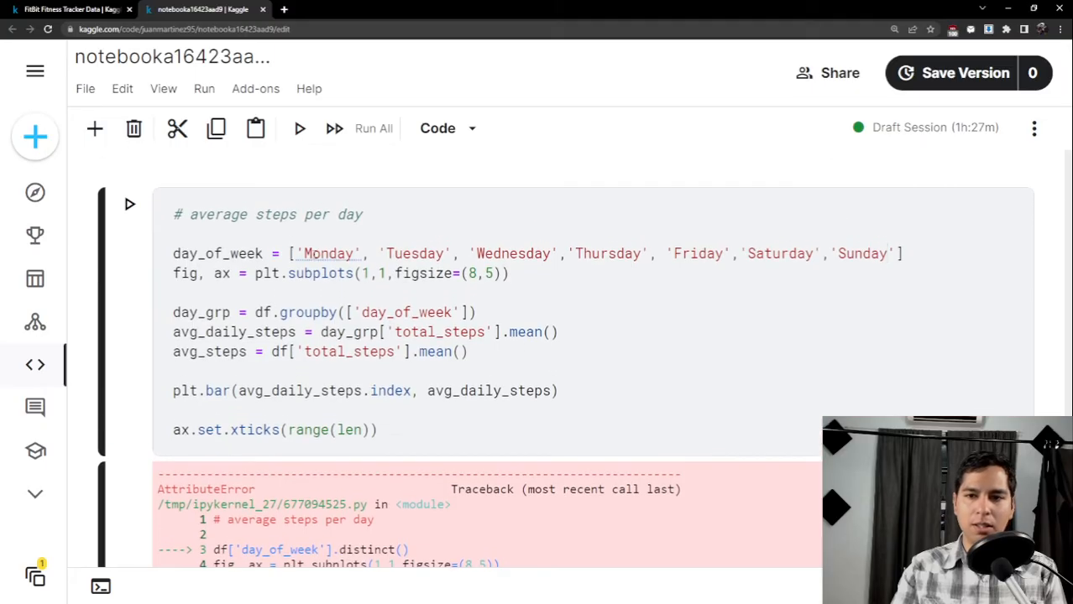
left_click(303, 254)
left_click_drag(304, 254, 894, 253)
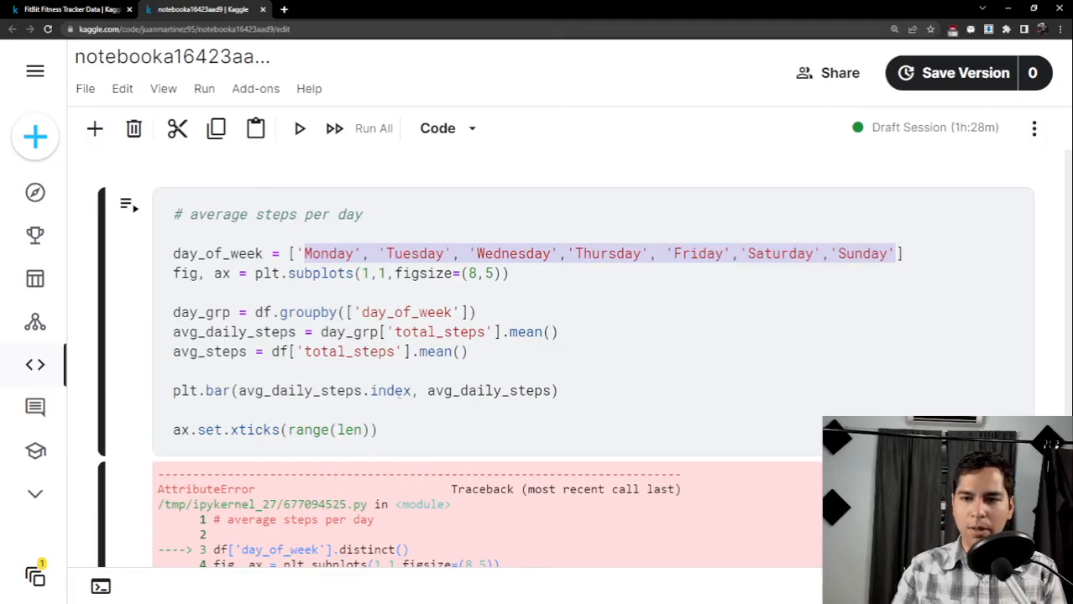
left_click(366, 430)
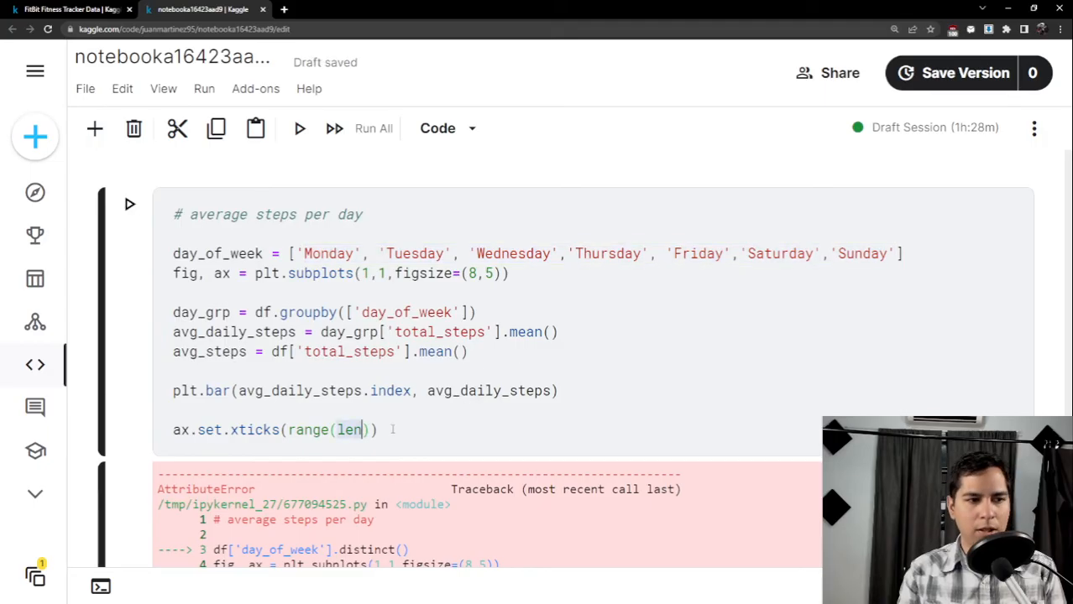
type("(")
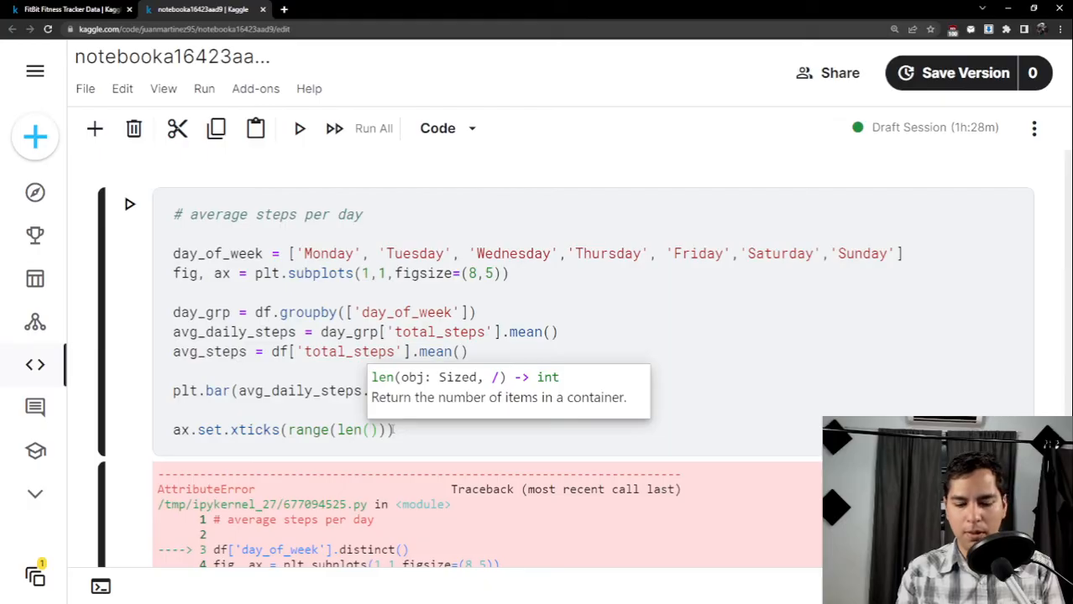
type("day_")
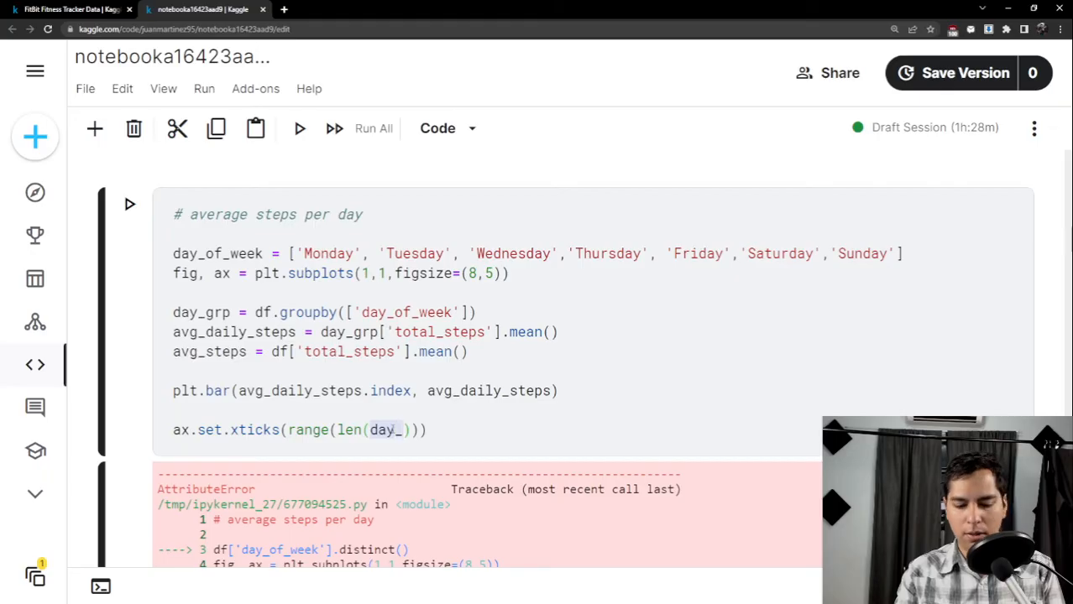
type("of_week")
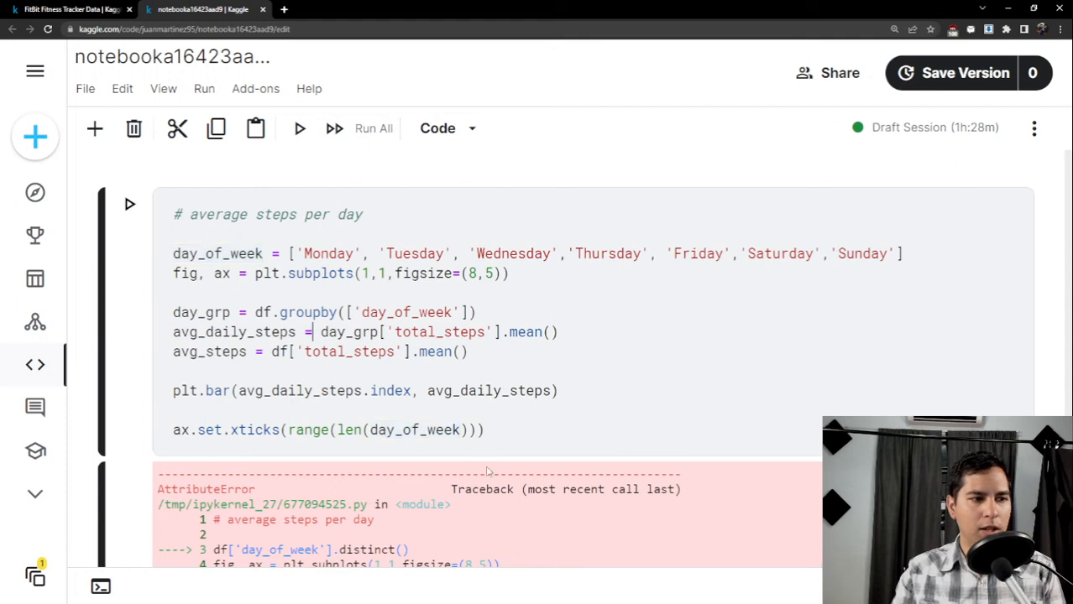
Add the line ax.set.xticklabels(day_of_week) below the xticks line to label the ticks with the weekday names.
left_click(503, 450)
key("Return")
type("a")
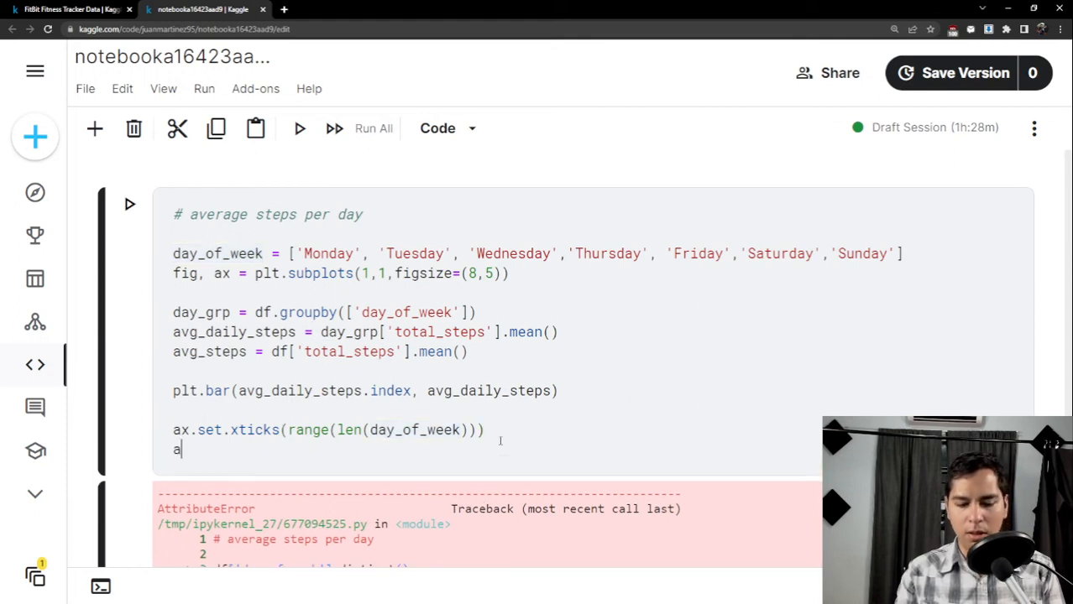
type("x.set")
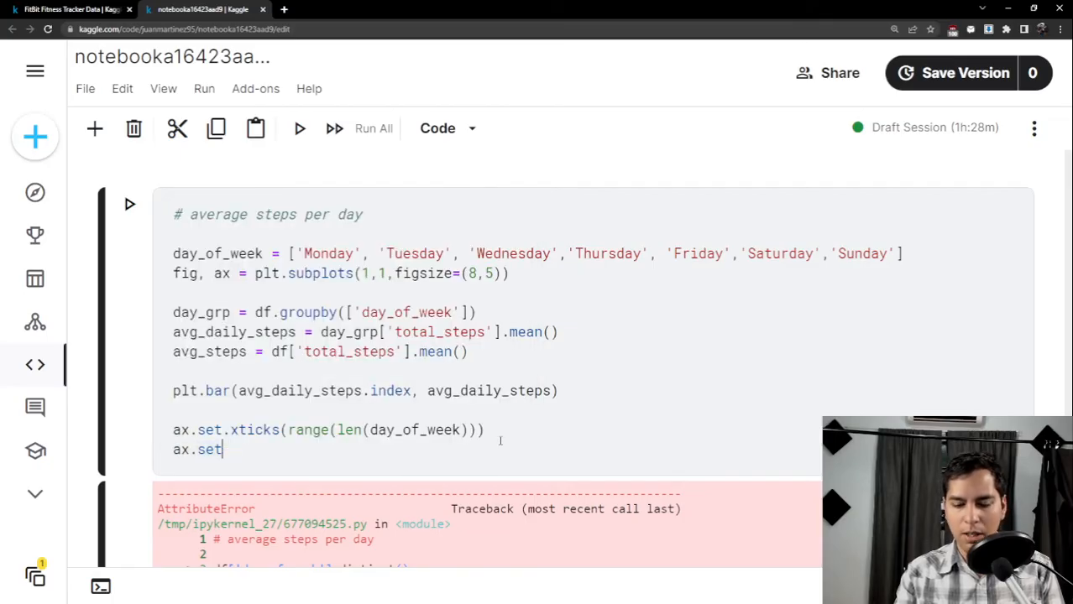
type("-.x")
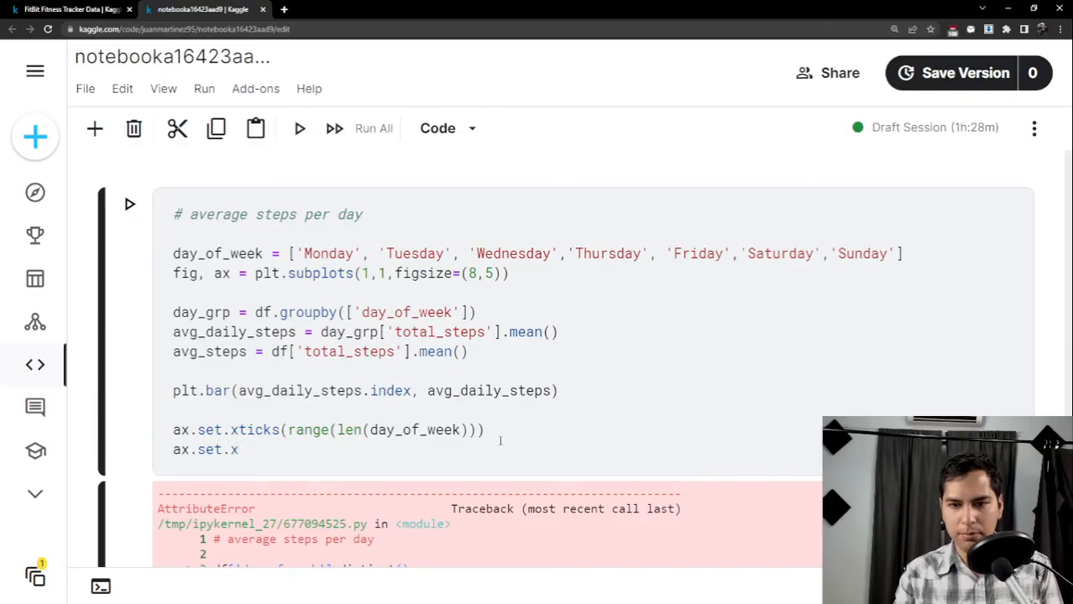
type("tick")
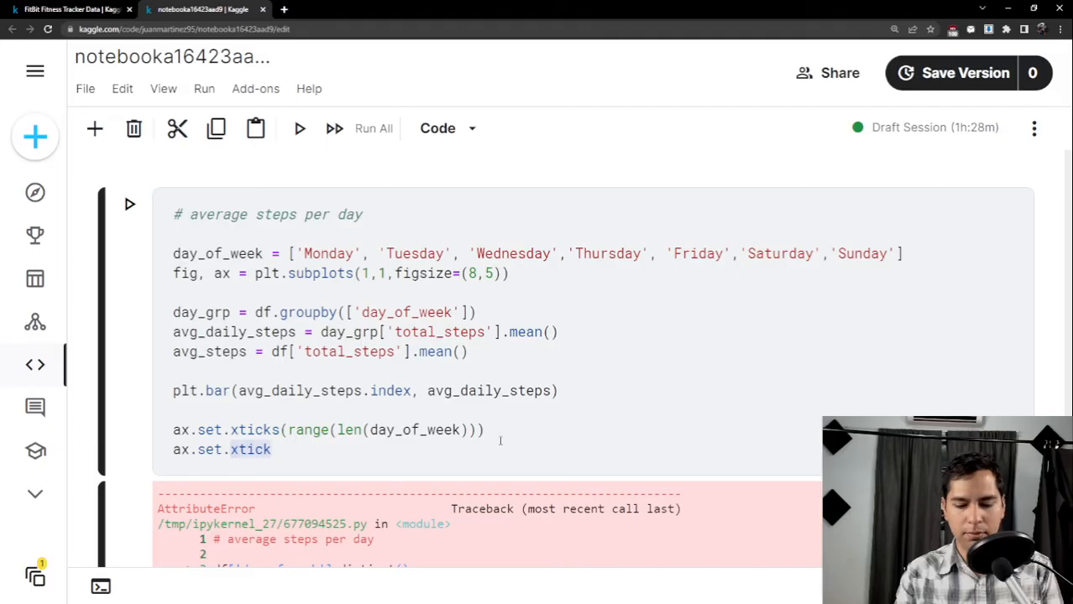
type("labels(day_")
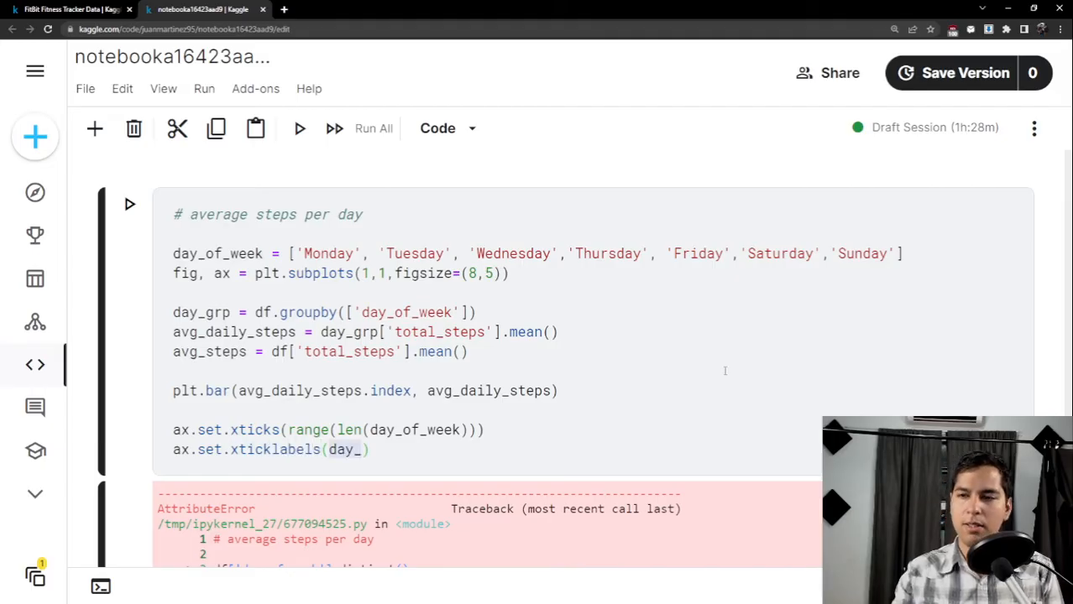
left_click_drag(887, 253, 304, 253)
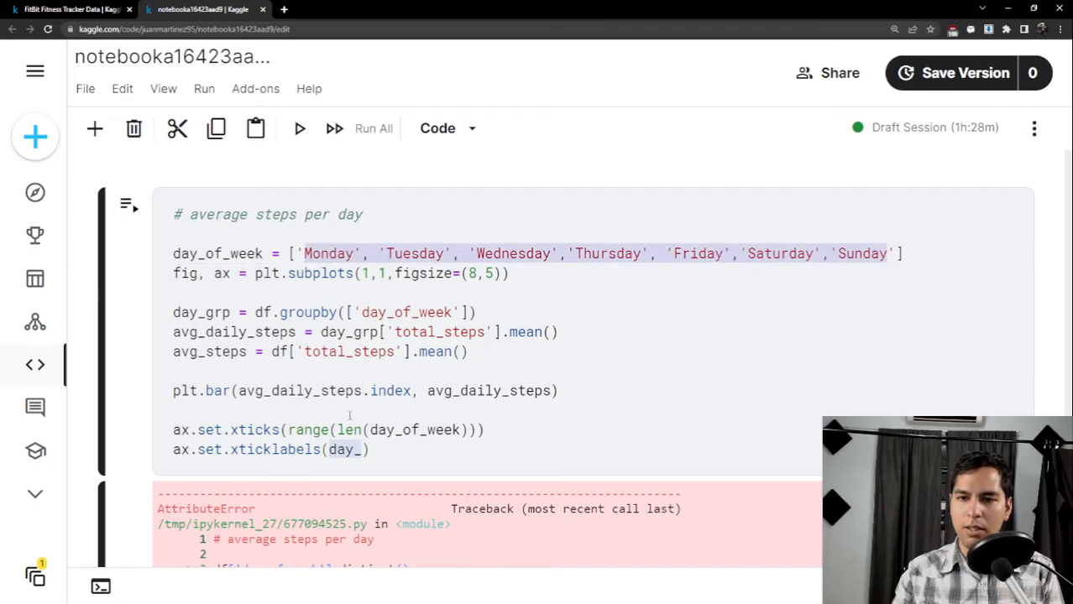
left_click(363, 449)
type("of_Week")
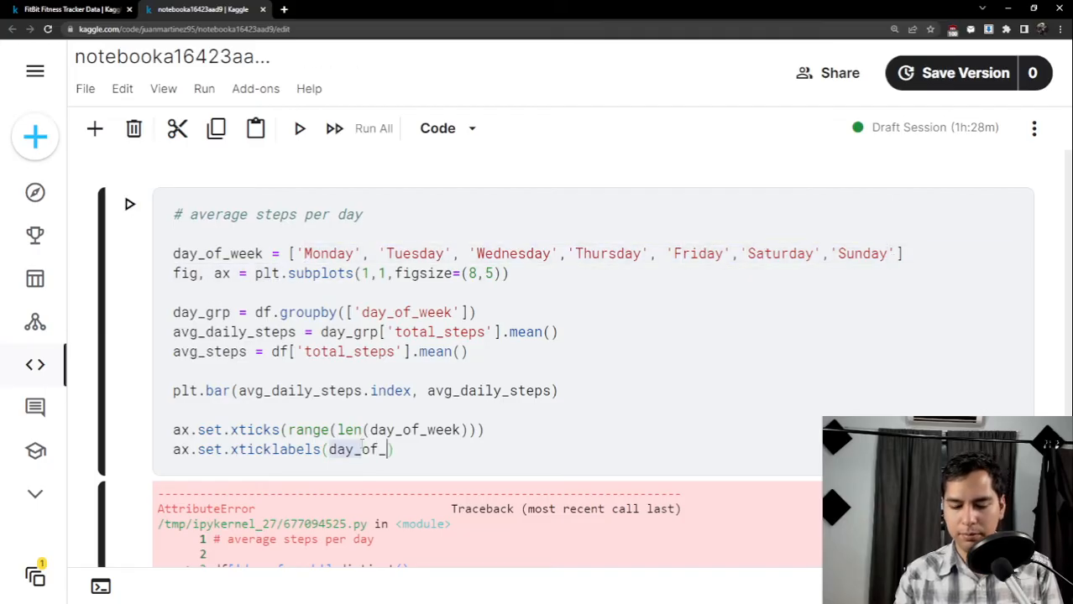
key("BackSpace")
key("BackSpace")
key("BackSpace")
key("BackSpace")
type("week")
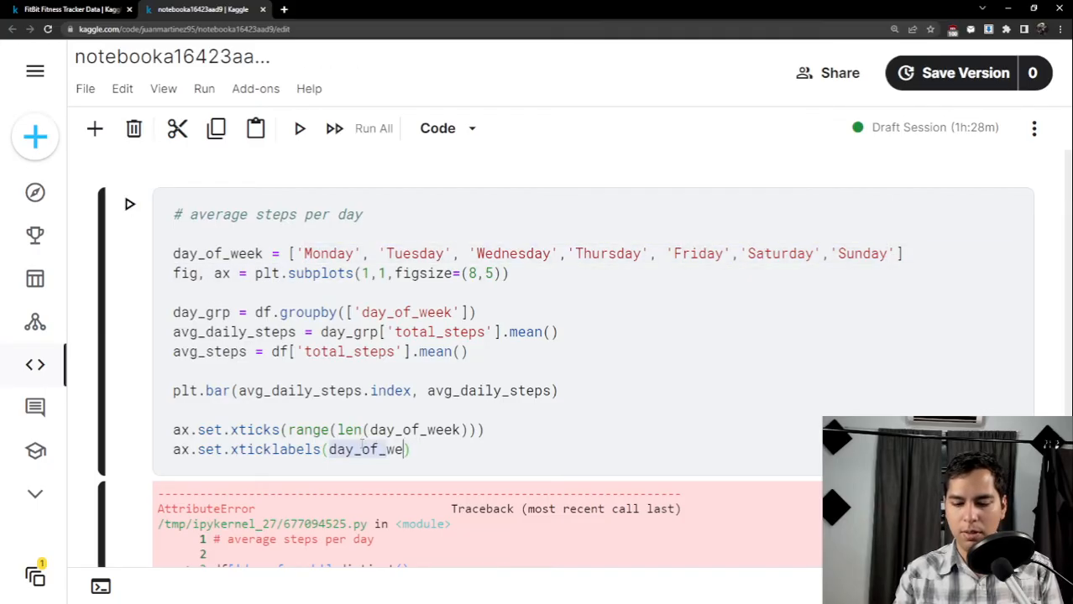
Add an empty line at the end of the average steps per day cell and run the cell.
key("End")
key("Return")
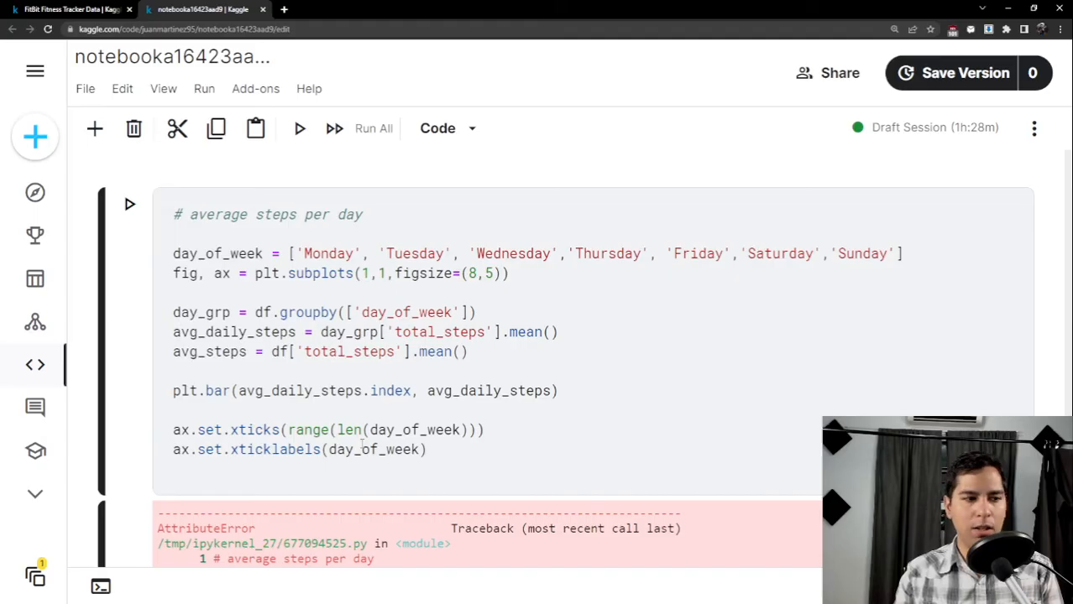
key("shift+Return")
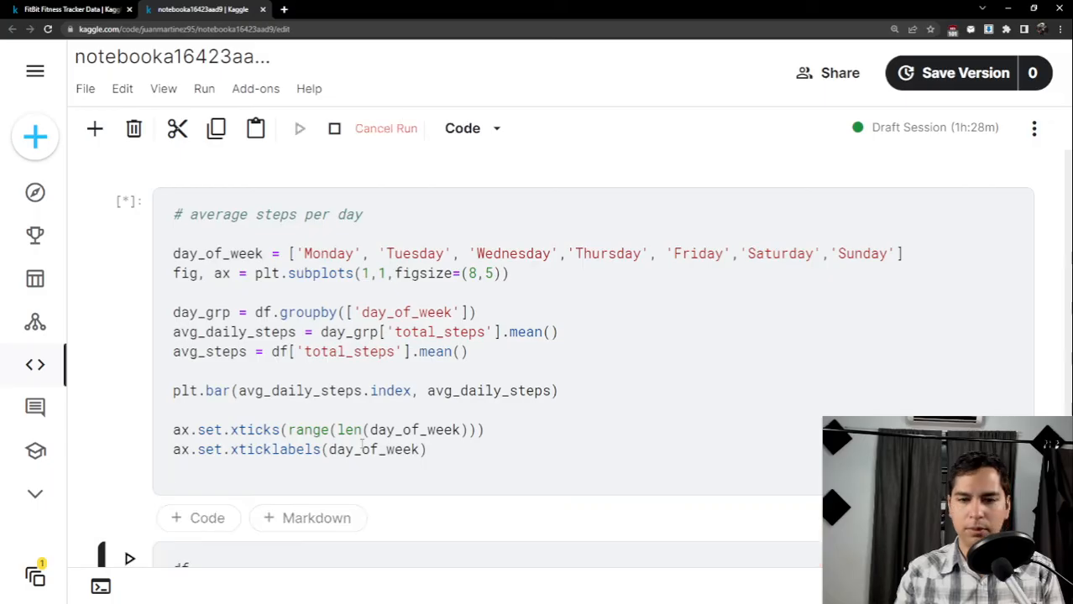
Correct the two tick lines to ax.set_xticks and ax.set_xticklabels, replacing the dot after set with an underscore, and rerun the cell.
scroll(378, 424, "down", 4)
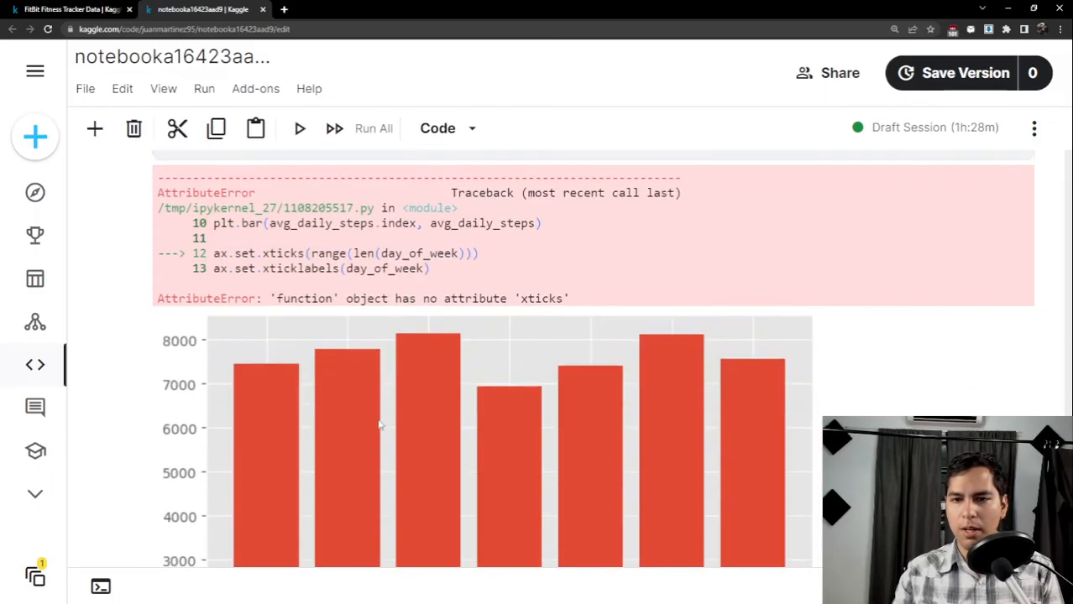
scroll(416, 315, "up", 3)
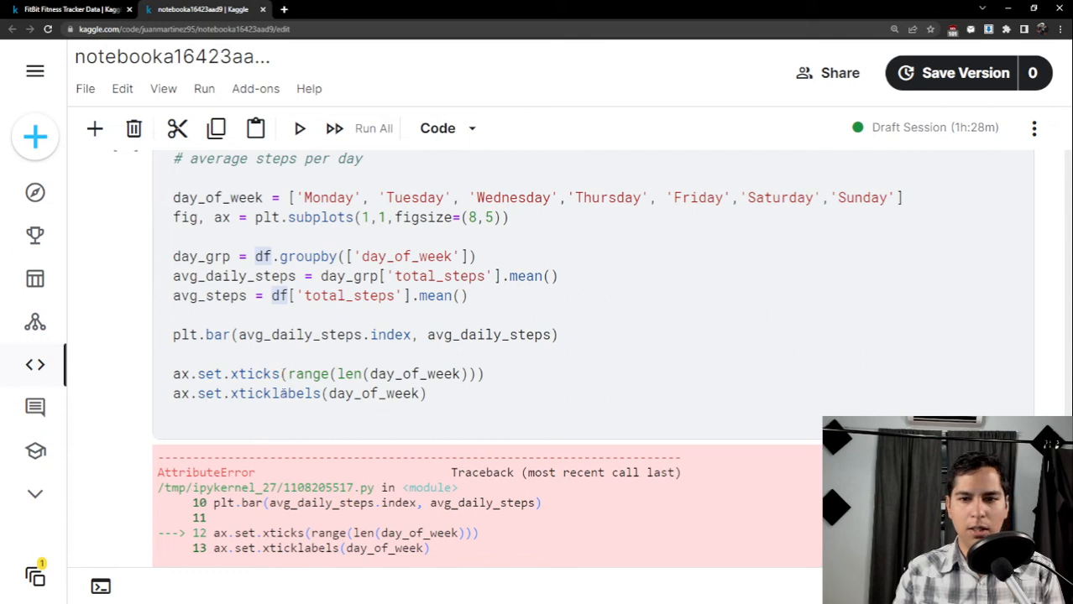
left_click(276, 395)
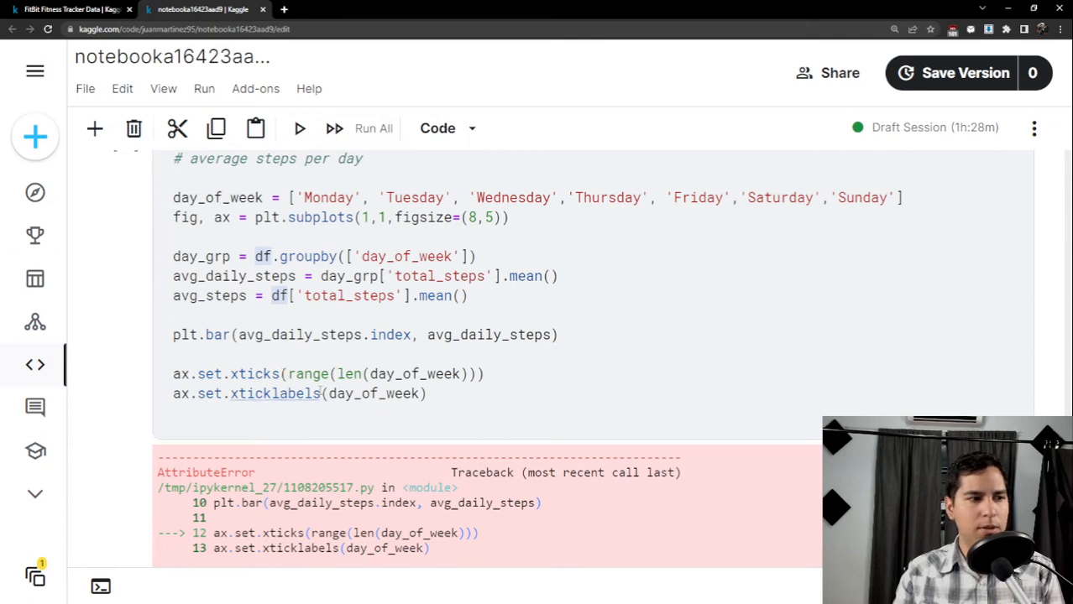
left_click(232, 374)
key("BackSpace")
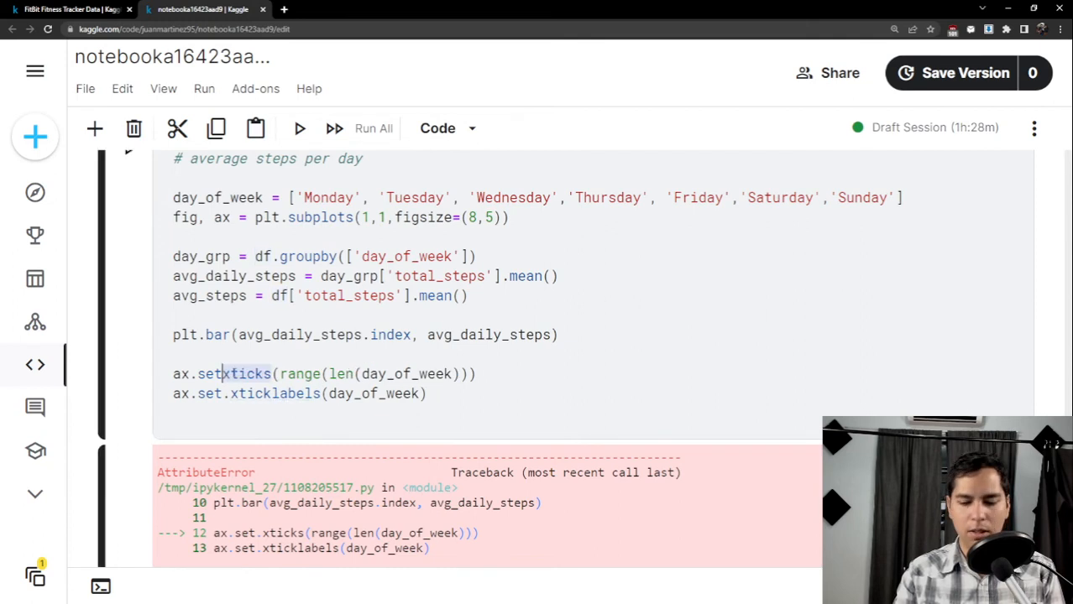
type("_")
key("Down")
key("BackSpace")
type("_")
key("shift+Return")
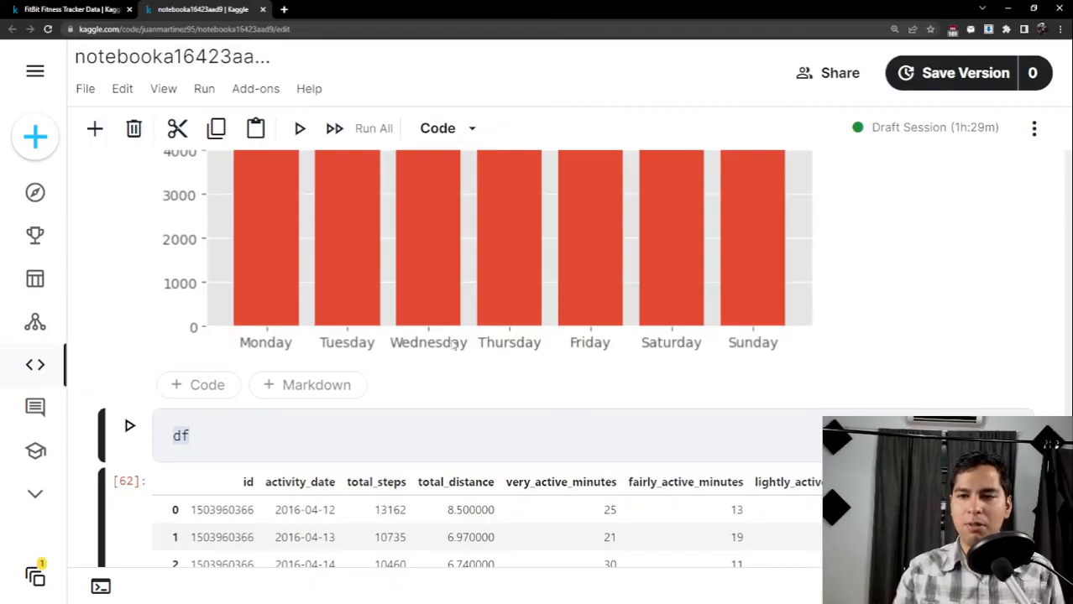
Examine the bar chart of average steps per weekday together with its tick-label output and plotting code.
scroll(449, 344, "up", 3)
scroll(742, 532, "up", 1)
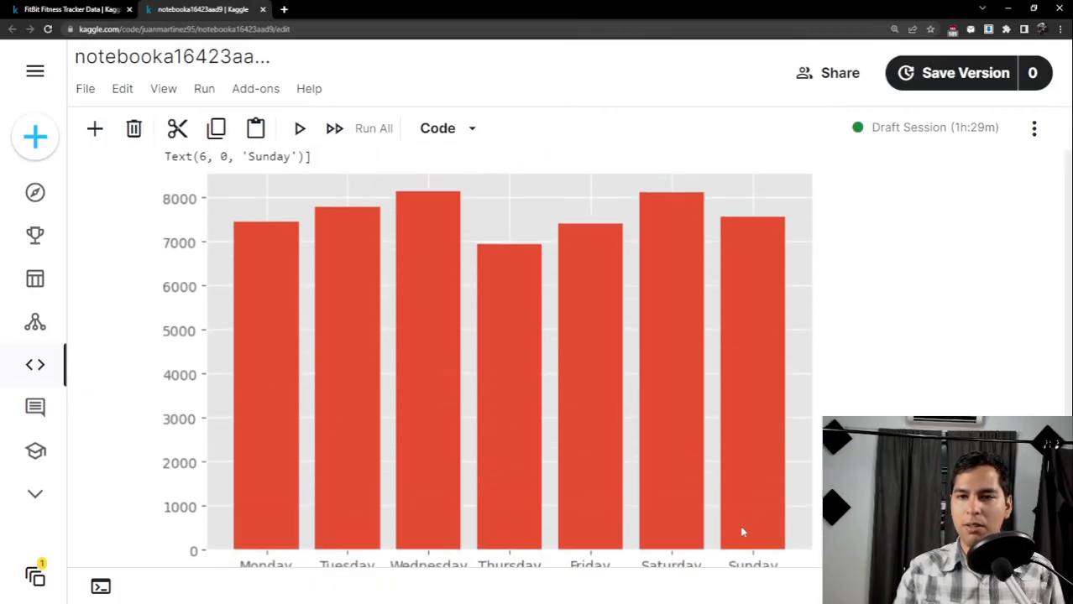
scroll(453, 235, "up", 2)
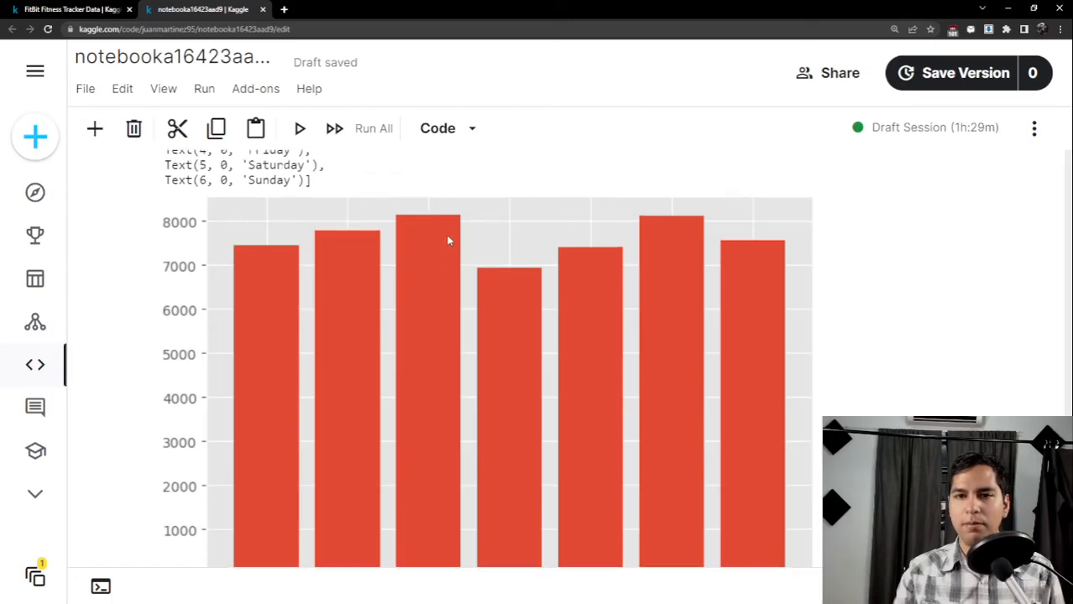
scroll(449, 254, "up", 3)
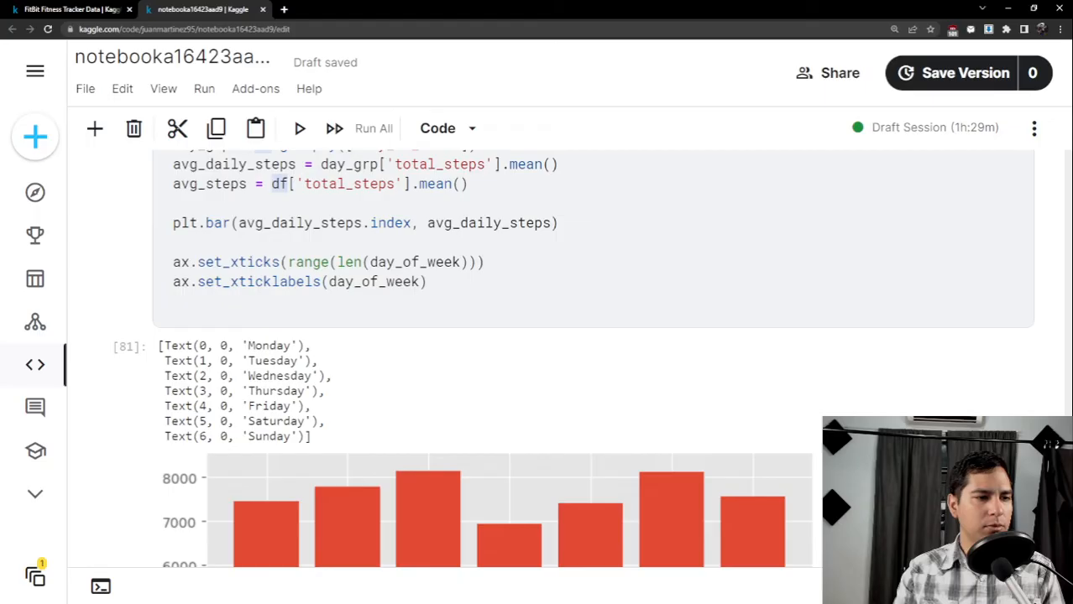
scroll(466, 327, "down", 2)
scroll(445, 328, "up", 2)
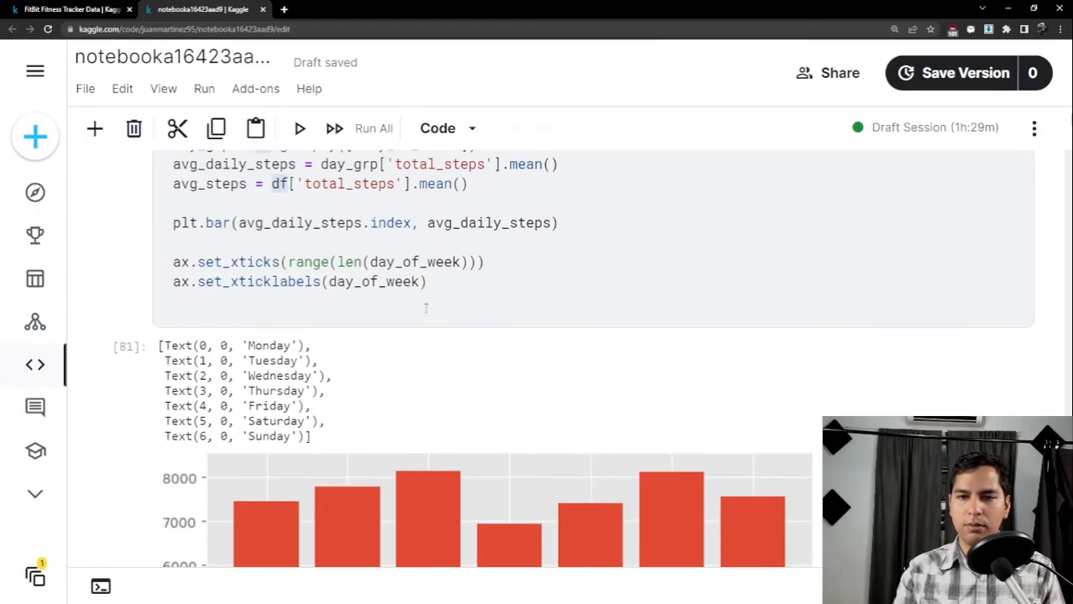
scroll(410, 440, "down", 2)
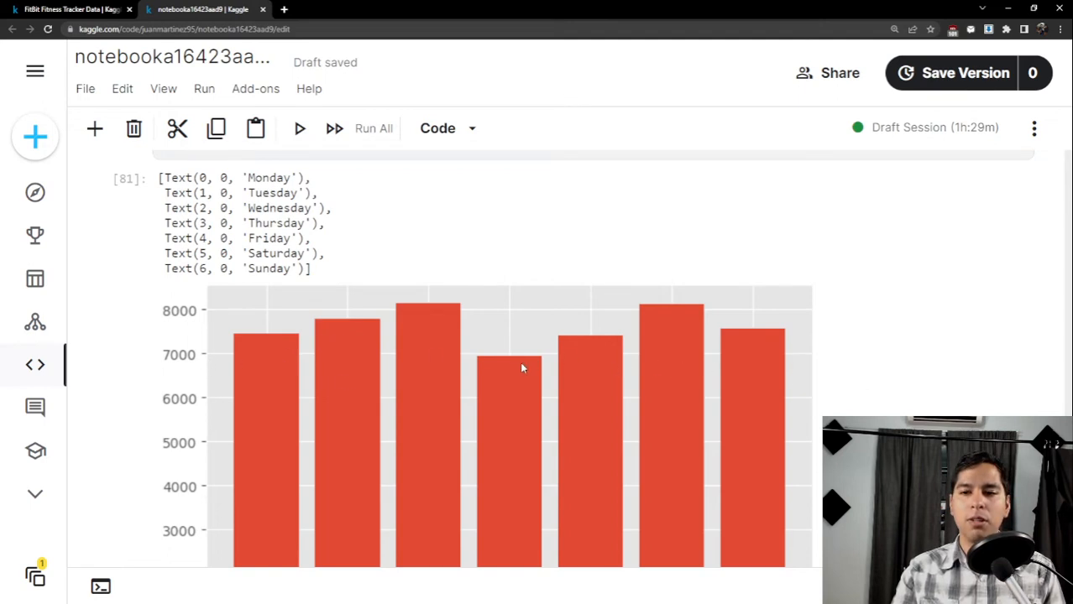
Add the line ax.axhline(y=avg_daily_steps) below the set_xticklabels line, separated by an empty line.
scroll(550, 320, "up", 2)
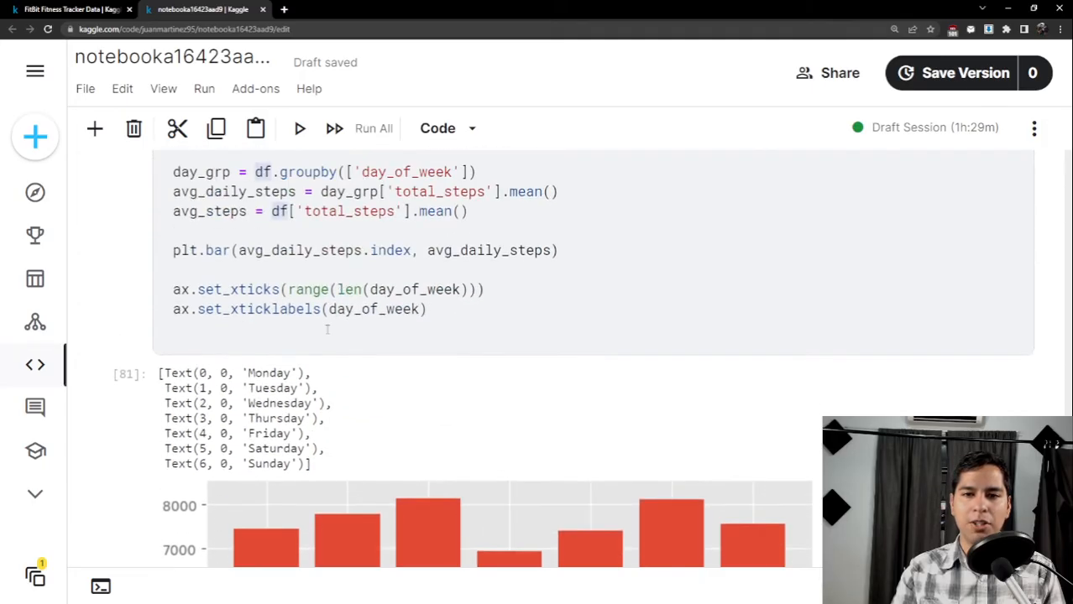
left_click(463, 340)
key("Return")
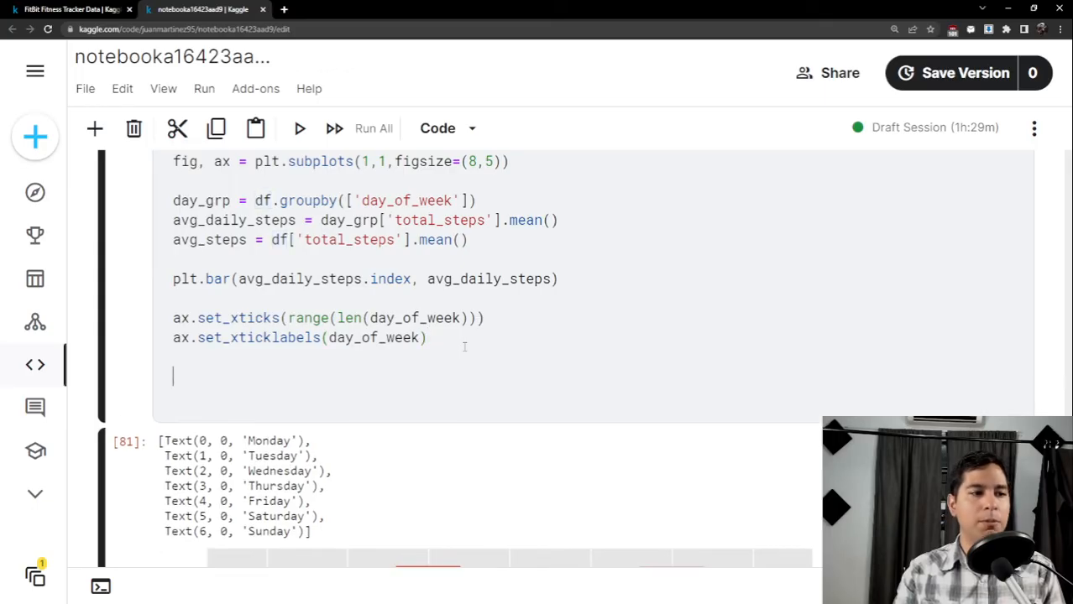
type("ax.")
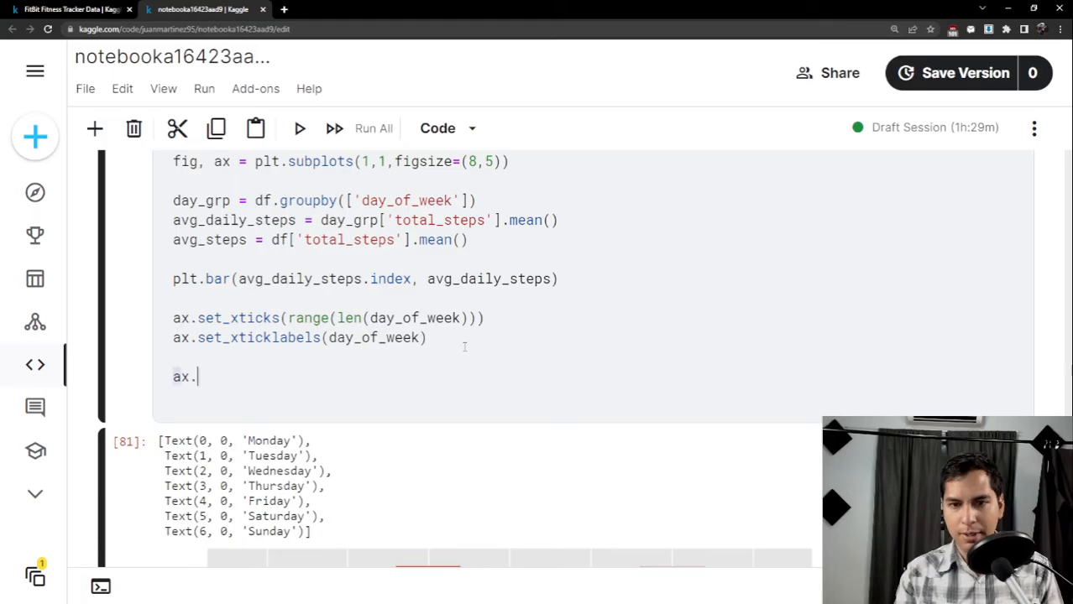
type("a")
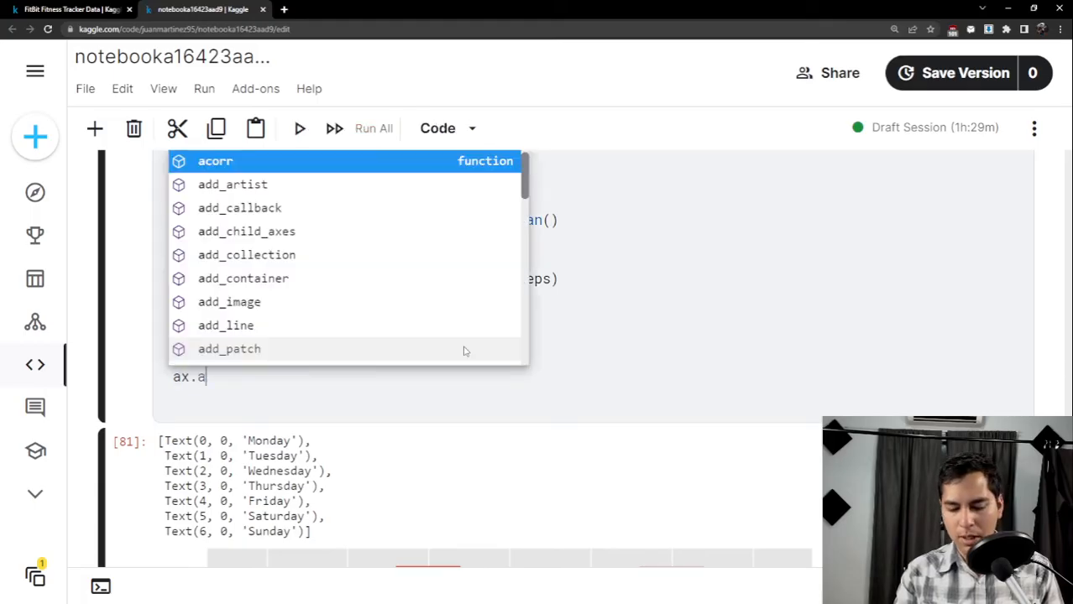
type("xhline")
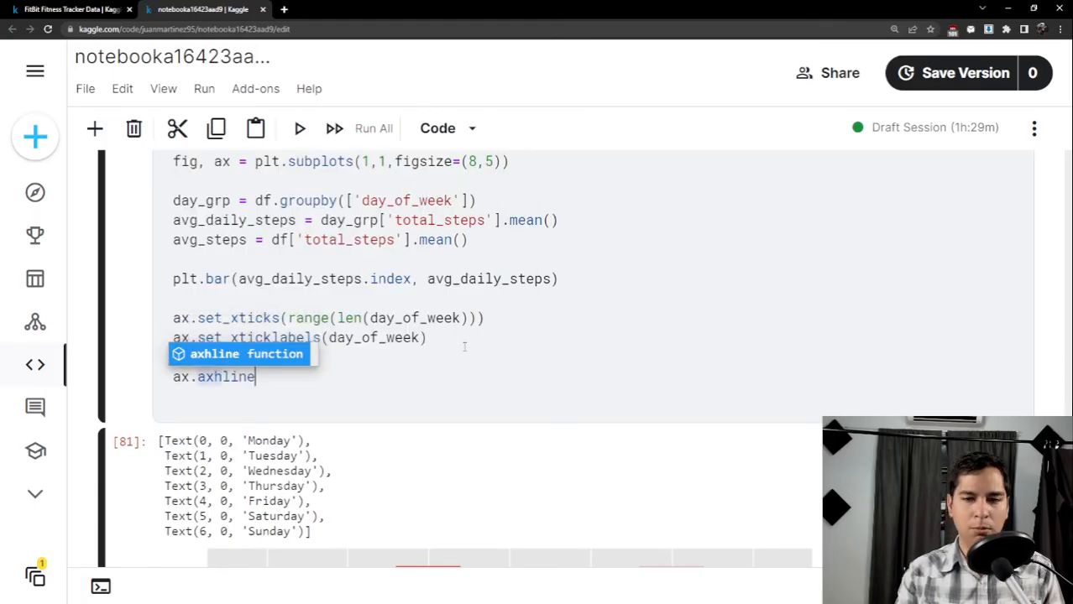
type("(y=")
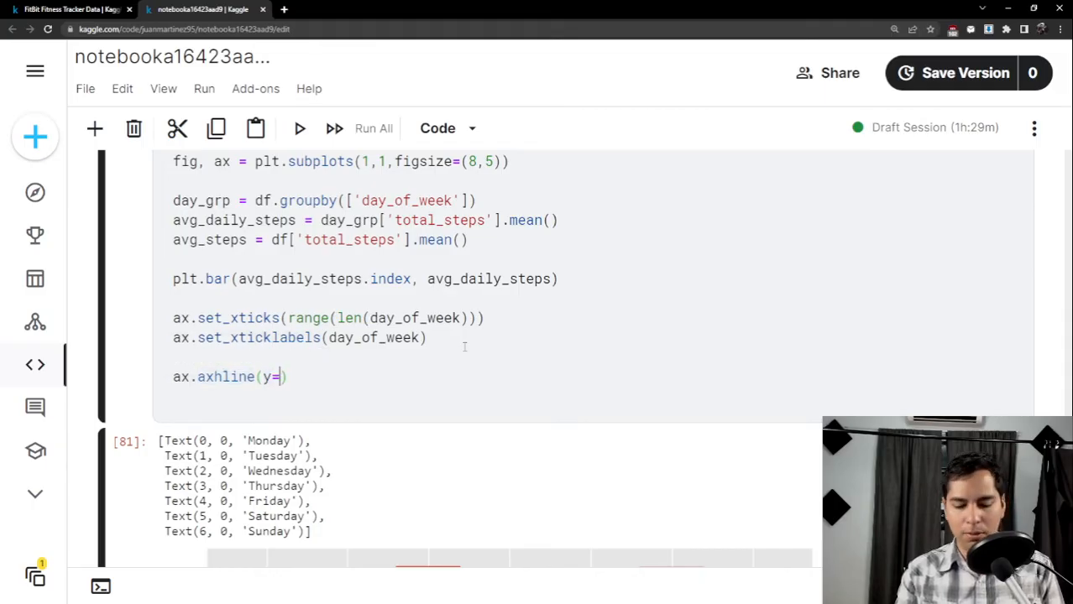
type("avg")
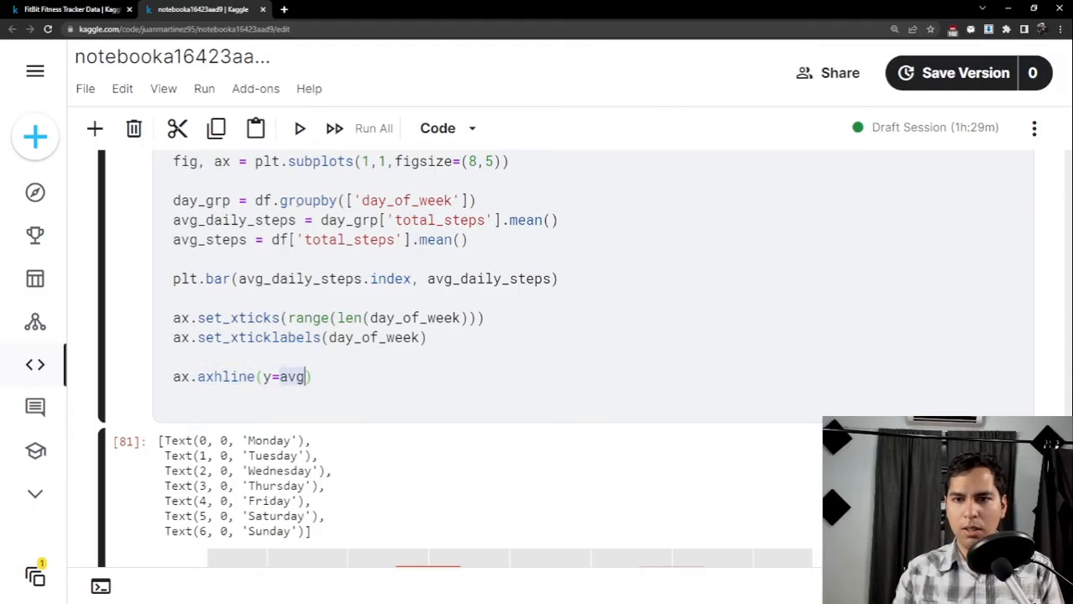
left_click_drag(297, 220, 172, 220)
key("ctrl+c")
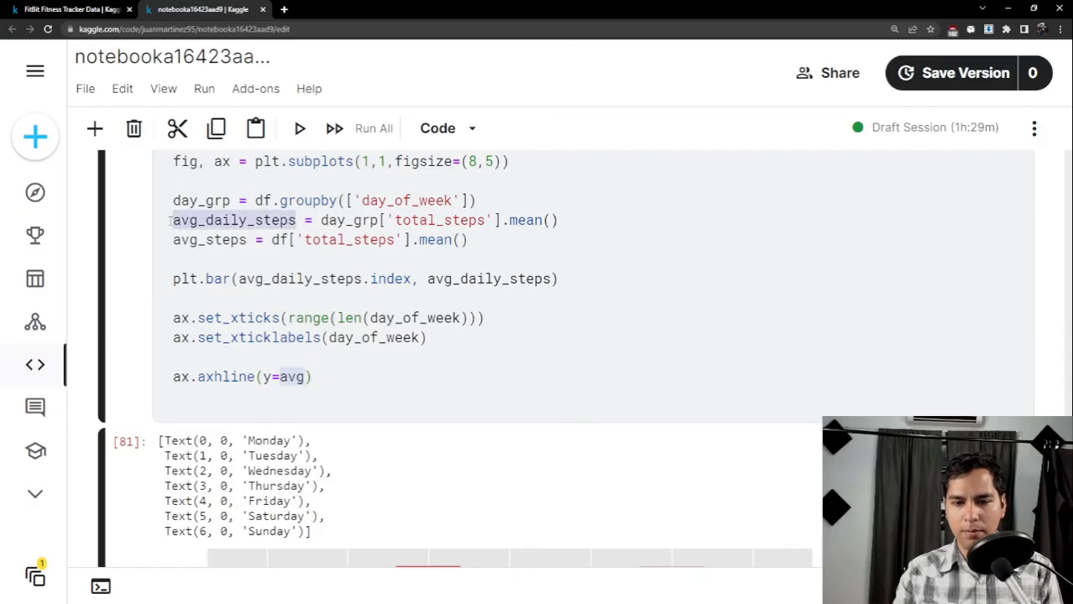
left_click_drag(306, 377, 280, 376)
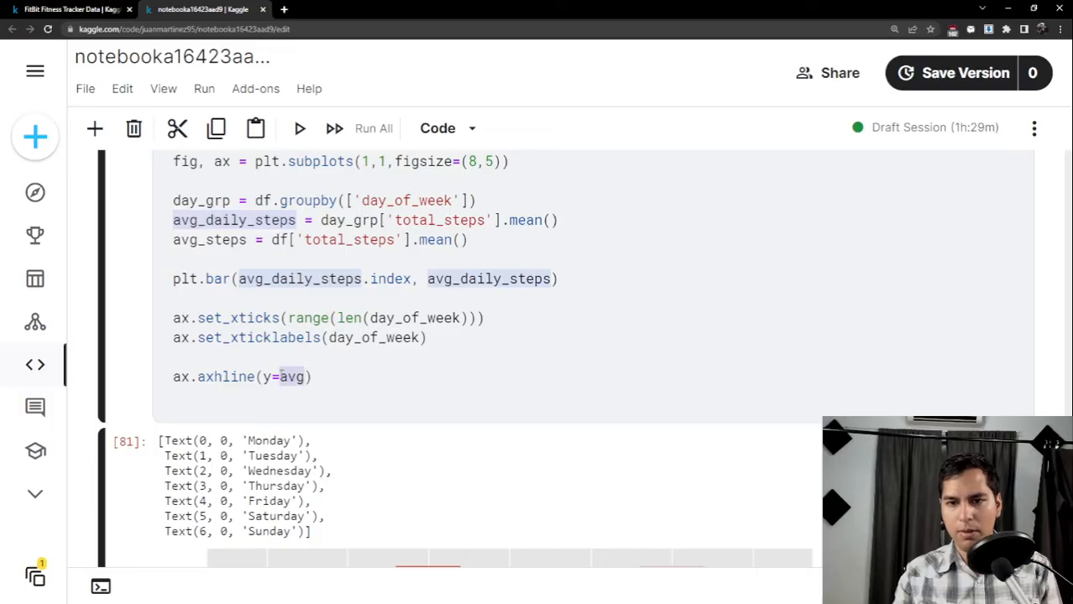
key("ctrl+v")
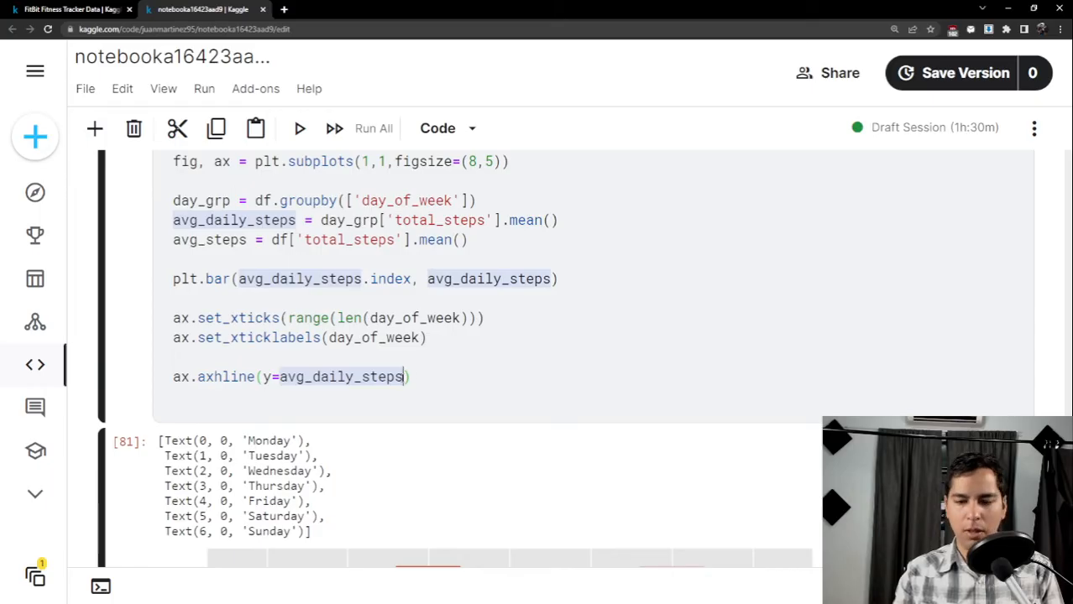
Add the argument color='blue' to the axhline call and begin its label argument.
type(", color='red")
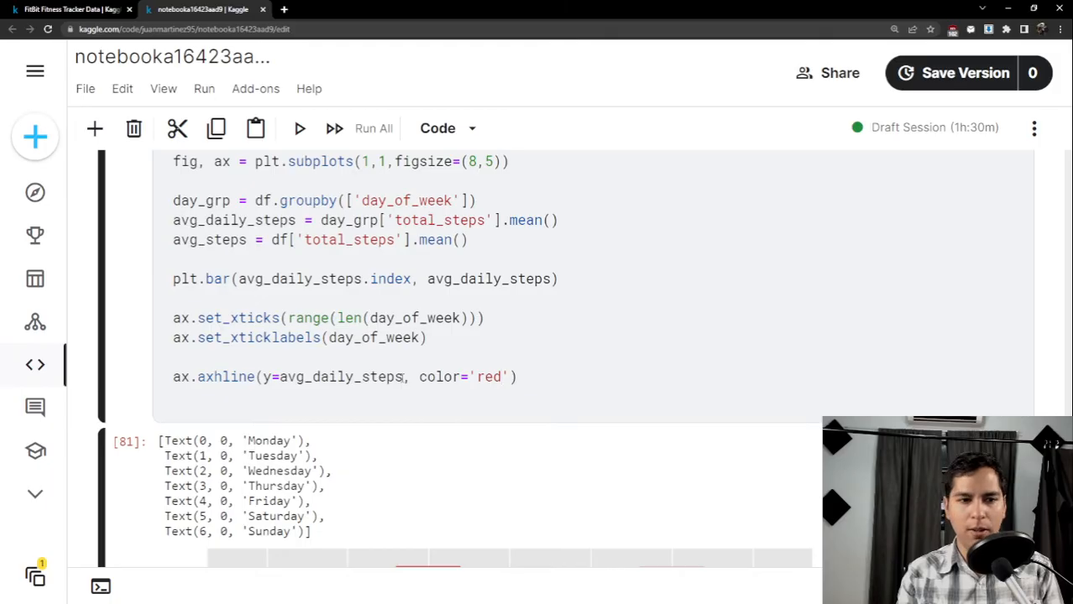
key("BackSpace")
key("BackSpace")
key("BackSpace")
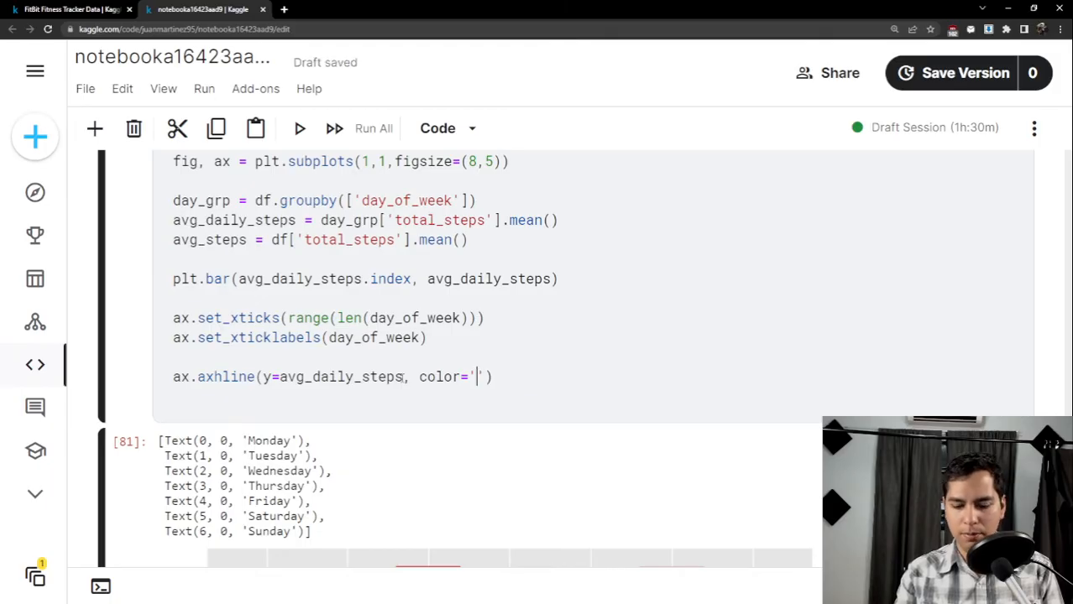
type("blue")
type("',label")
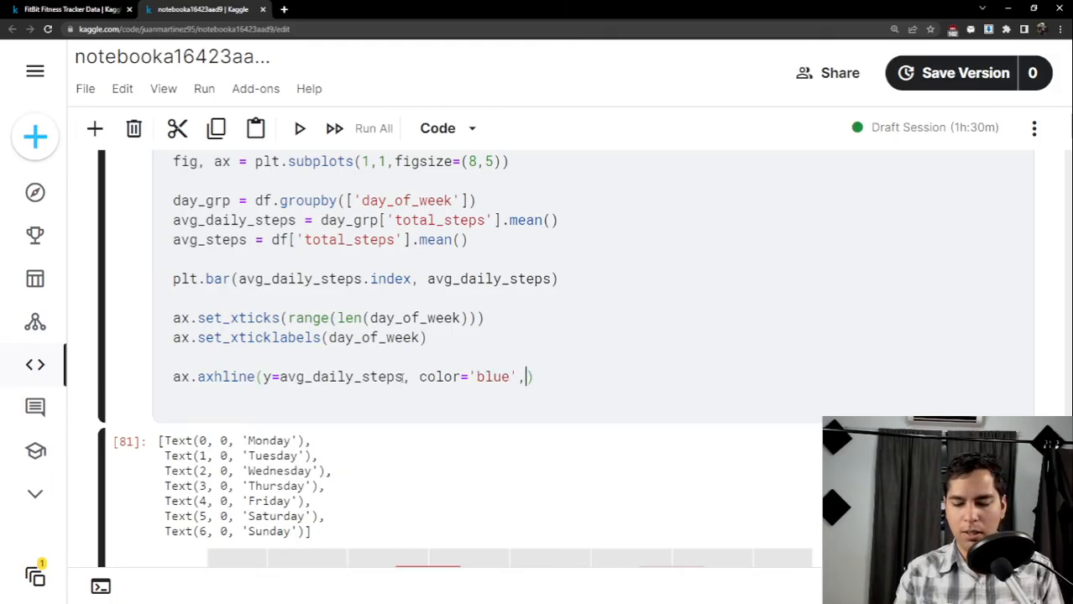
Give the blue horizontal average line in the axhline call the label 'Avg daily steps' and leave blank lines below it.
type("='")
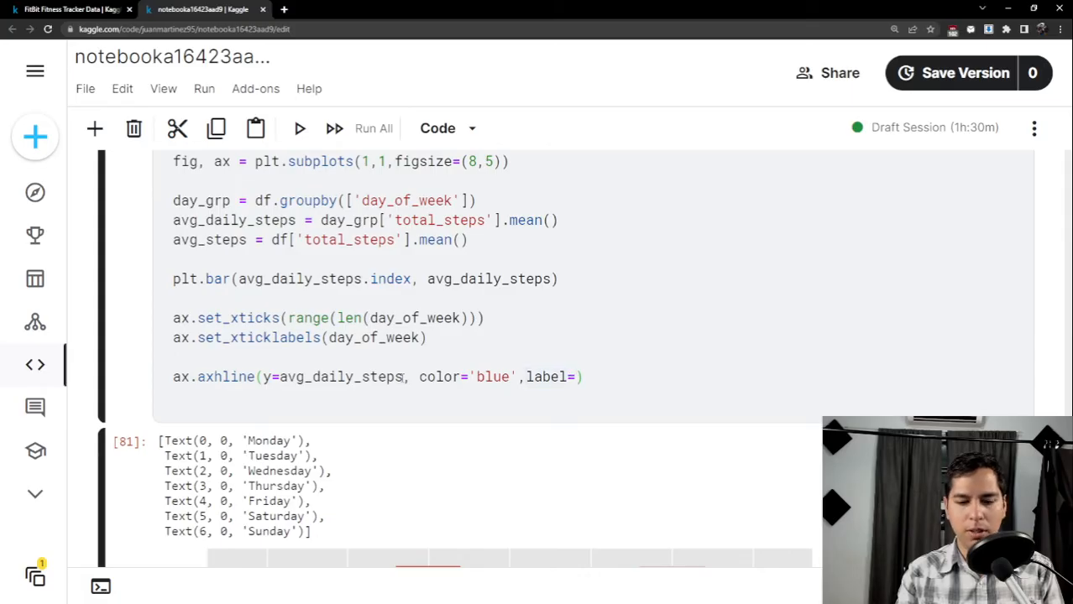
type("Averga")
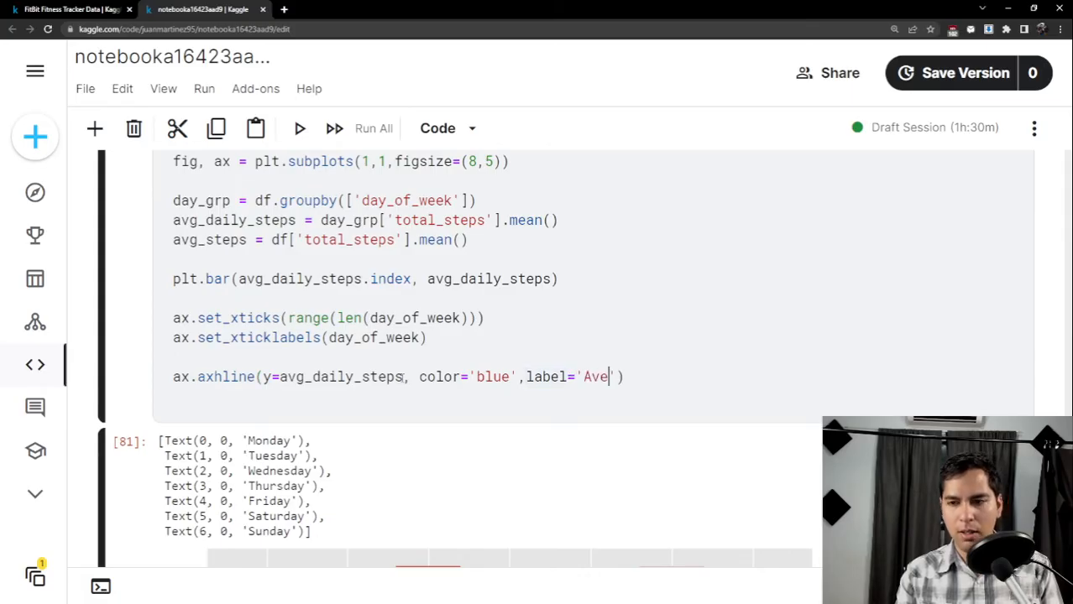
key("BackSpace")
key("BackSpace")
key("BackSpace")
key("BackSpace")
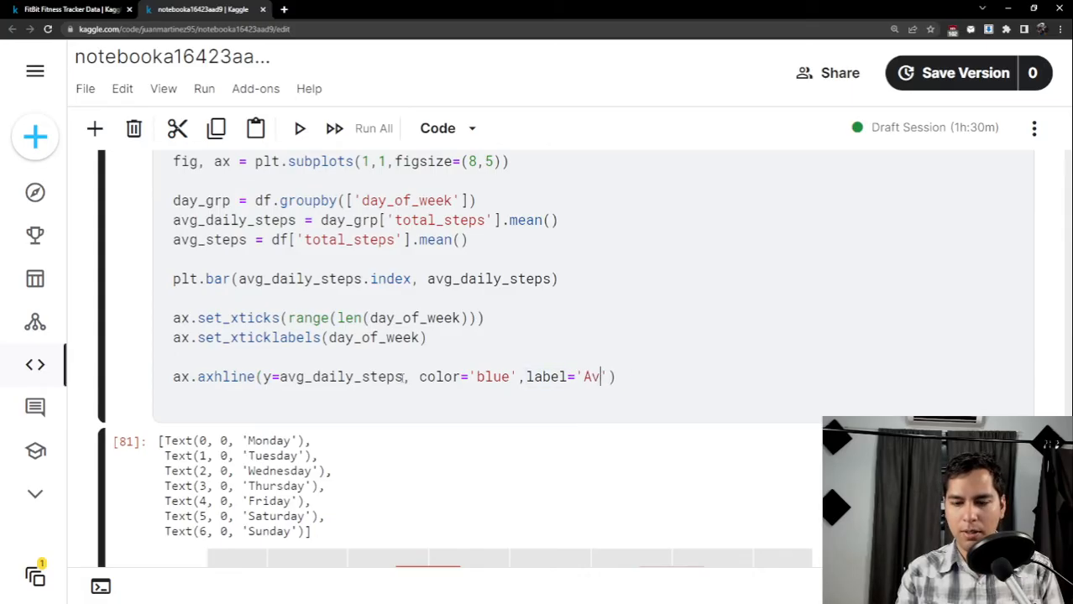
type("g dail")
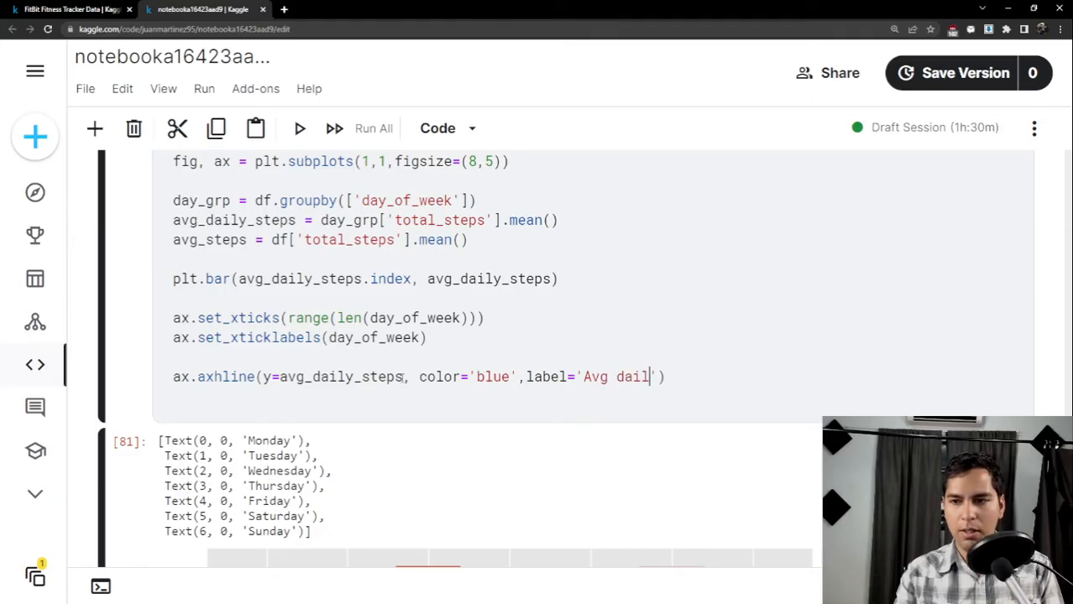
type("y steps")
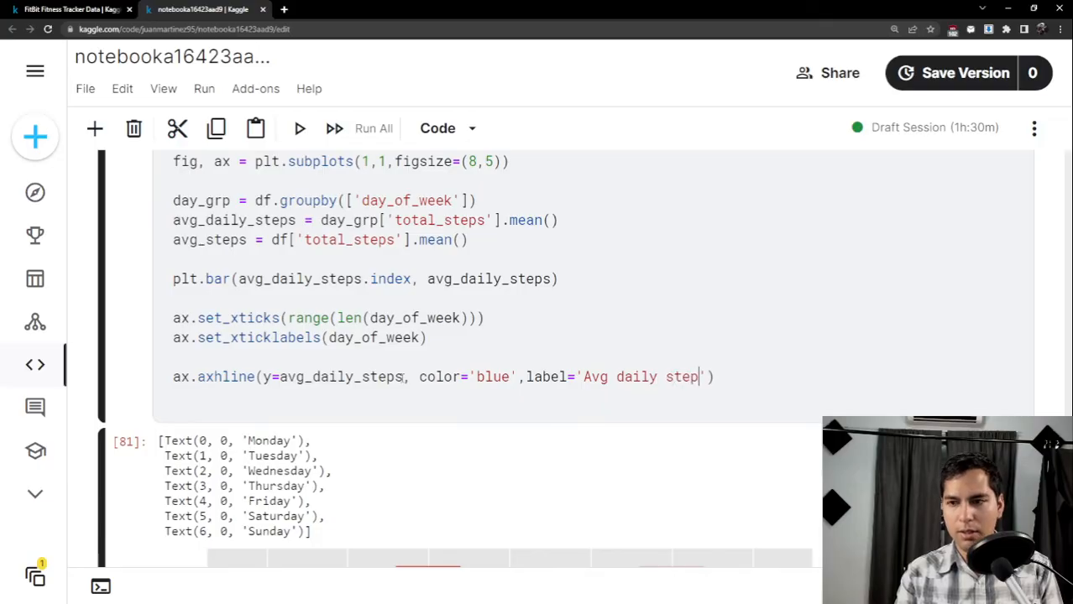
key("End")
key("Return")
key("Return")
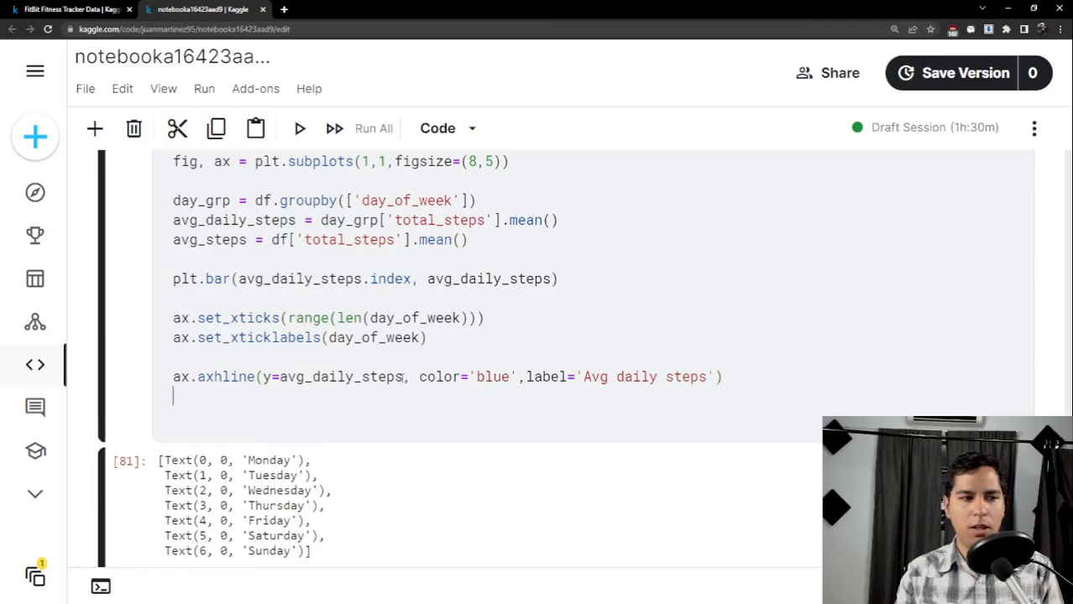
Add a set_ylabel line below the axhline call that labels the y-axis 'Steps'.
key("shift+Return")
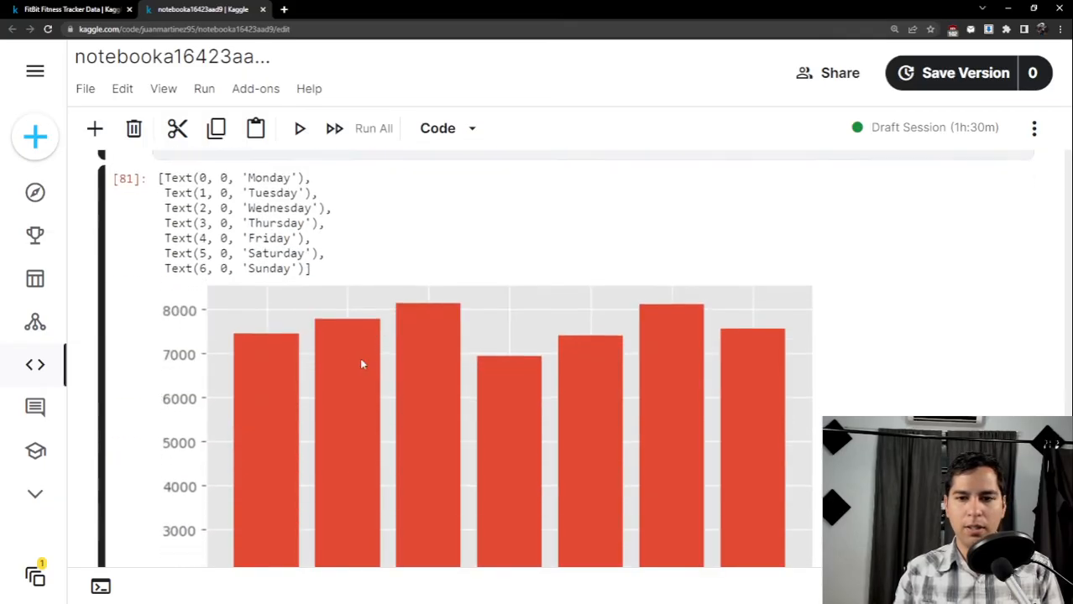
scroll(359, 357, "down", 3)
scroll(342, 438, "up", 6)
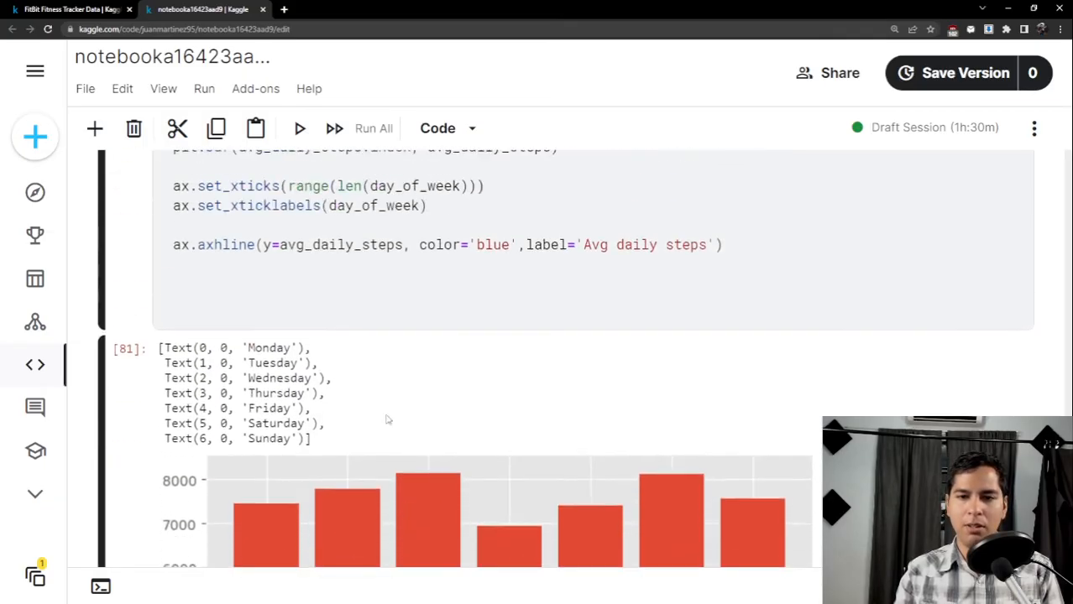
type("ax.set")
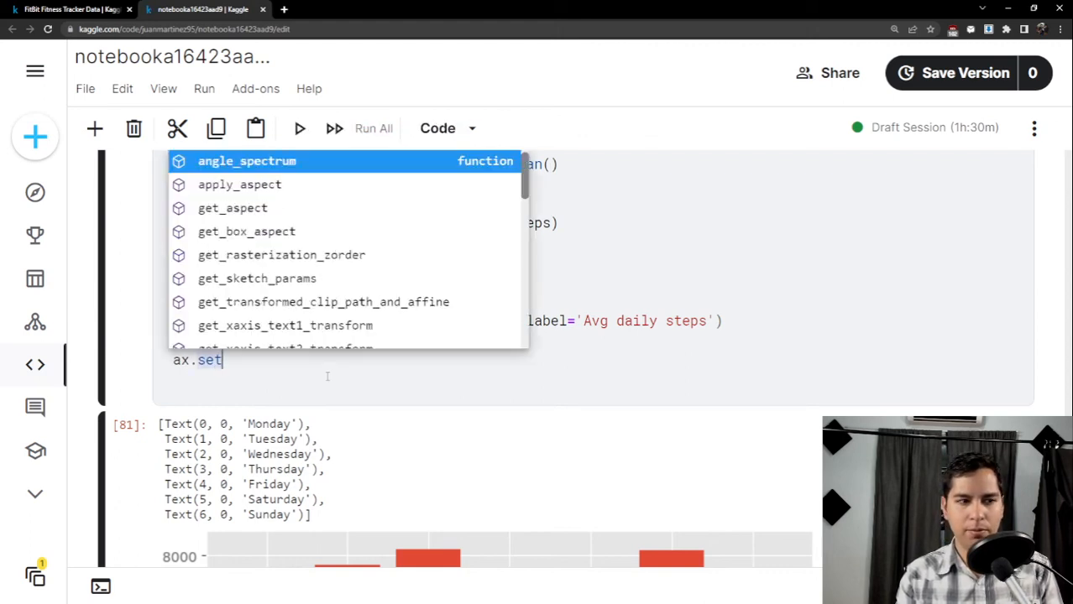
type("_ylabel")
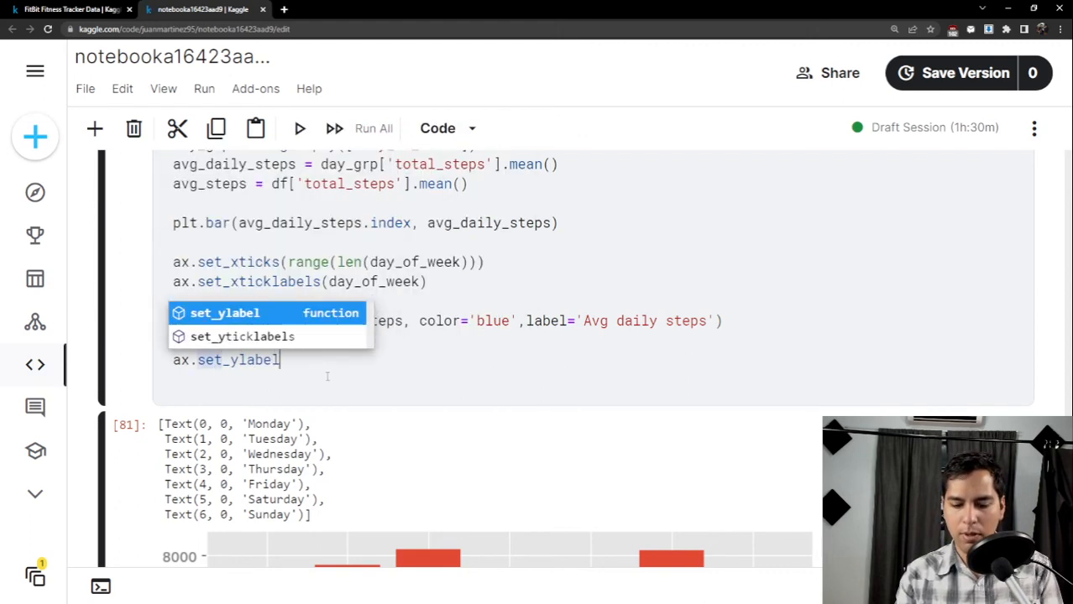
type("('')Steps")
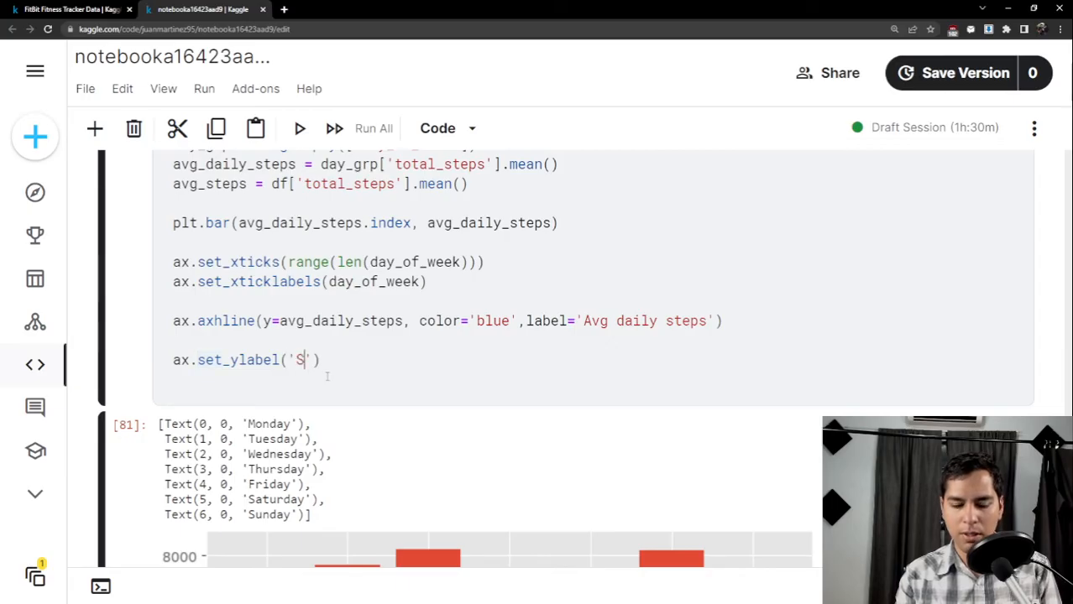
key("End")
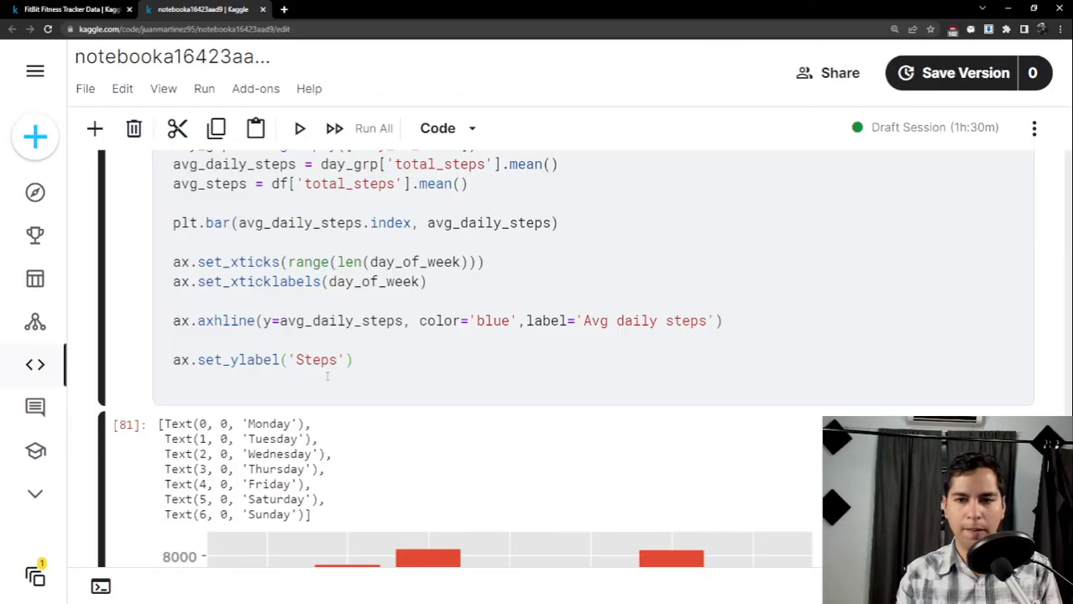
Add a set_xlabel line below the y-axis label that labels the x-axis 'Day of week'.
key("Return")
type("ax.ste")
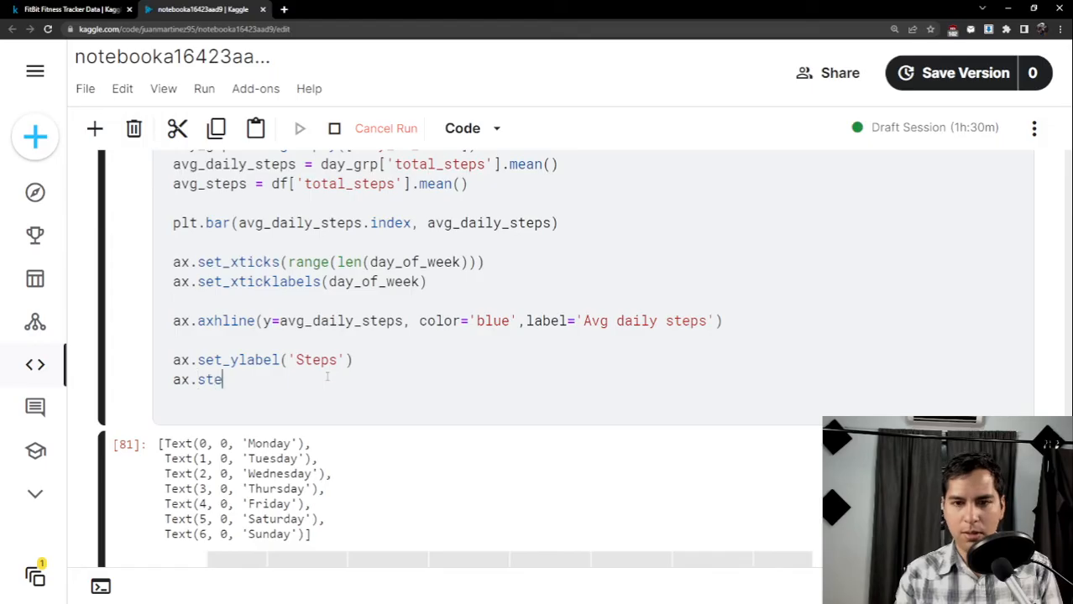
type("m")
key("BackSpace")
key("BackSpace")
key("BackSpace")
key("BackSpace")
type("e")
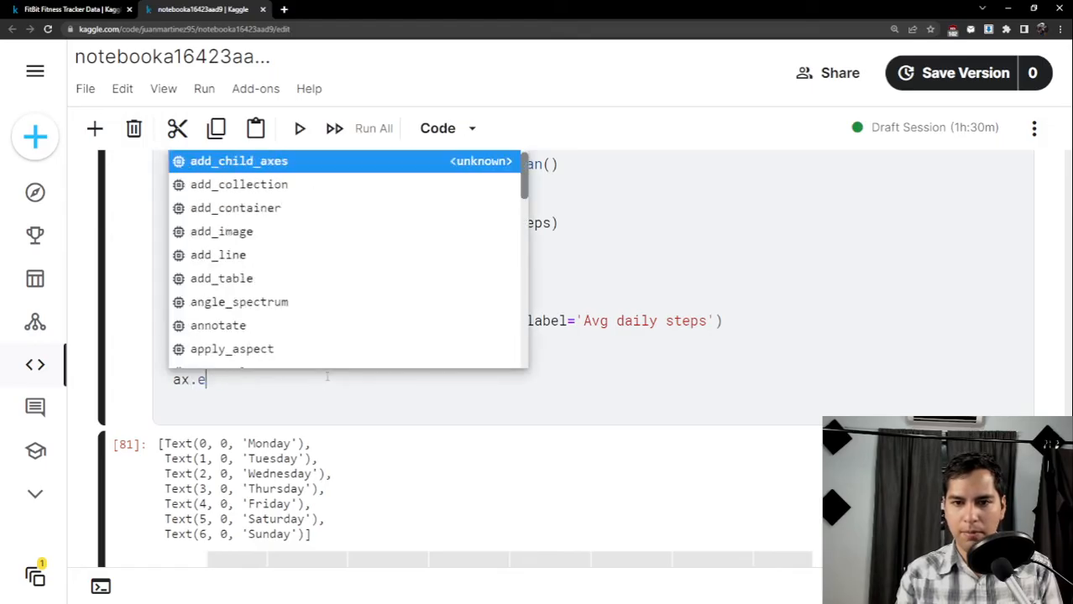
type("t")
key("BackSpace")
key("BackSpace")
type("st")
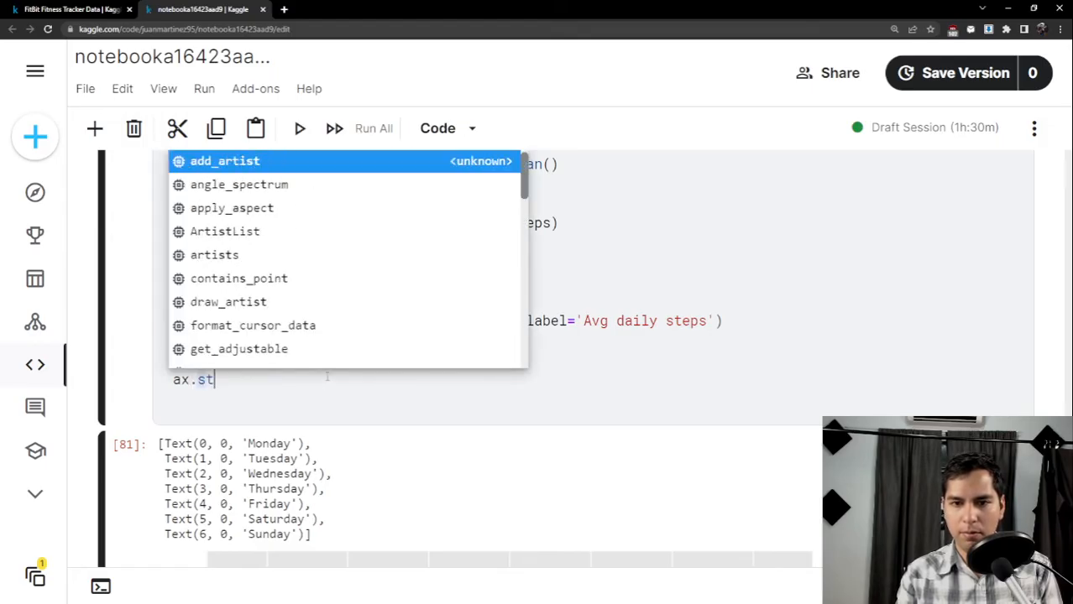
key("BackSpace")
type("et_xlabel")
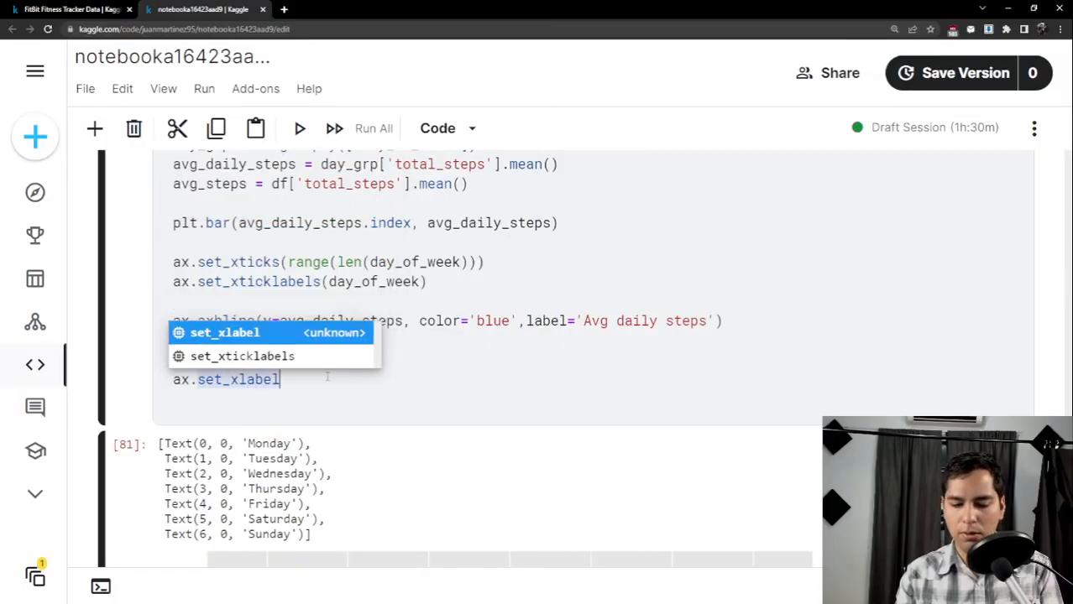
key("Escape")
type("('D")
type("ay of week")
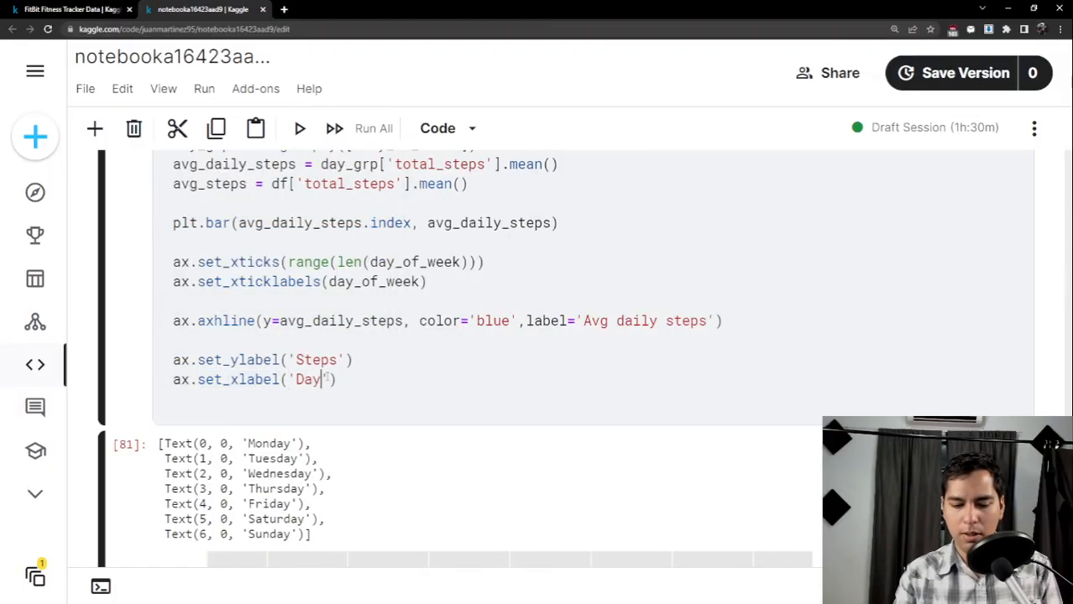
key("Right")
key("Right")
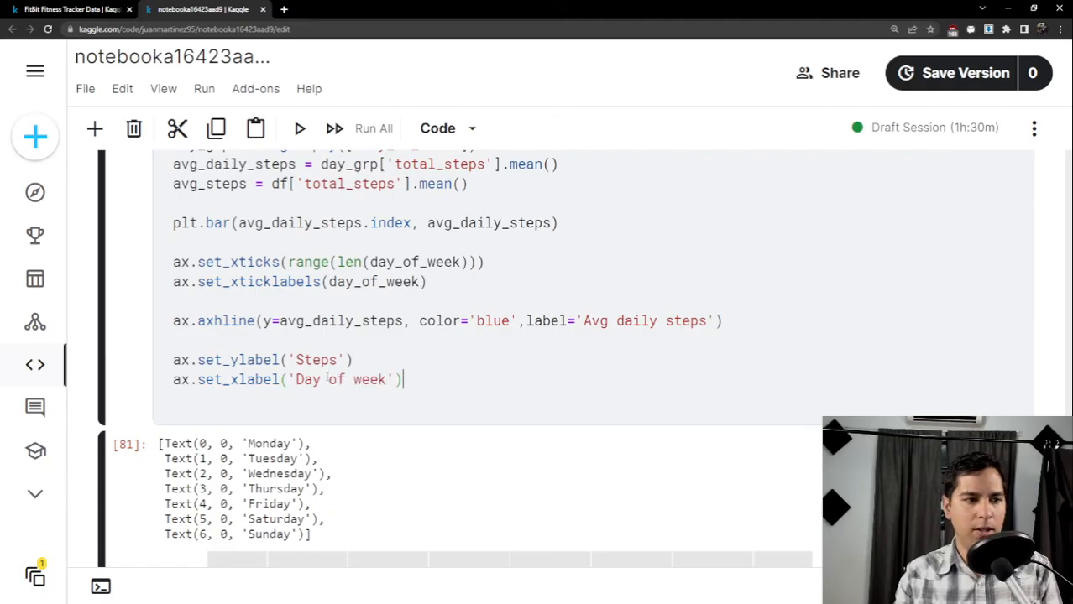
Add a set_title line below the axis labels that titles the chart 'Avg number of steps per day'.
key("Return")
type("ax")
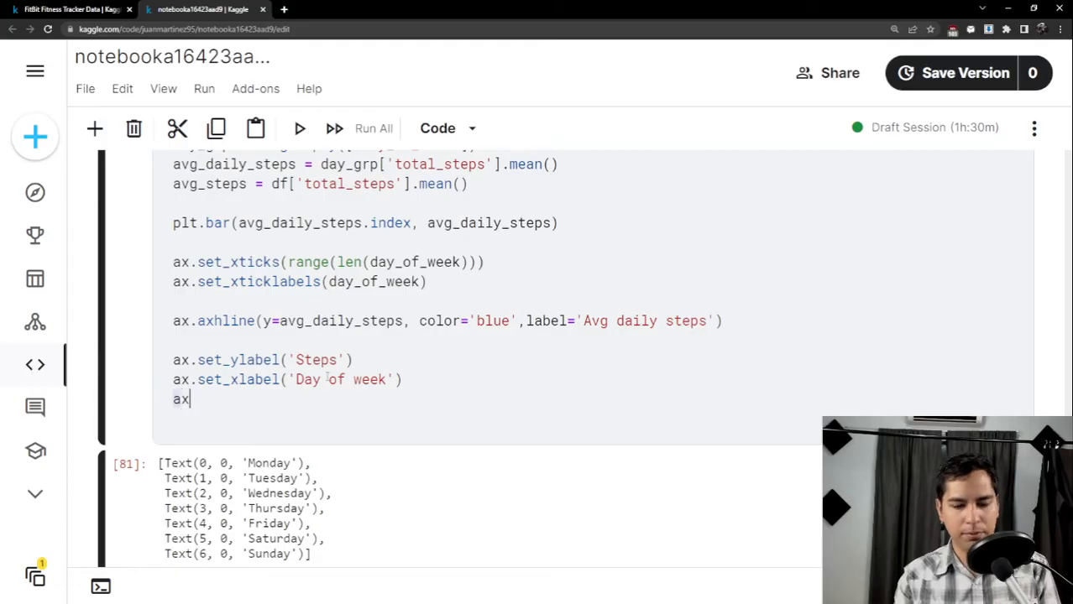
type(".set_")
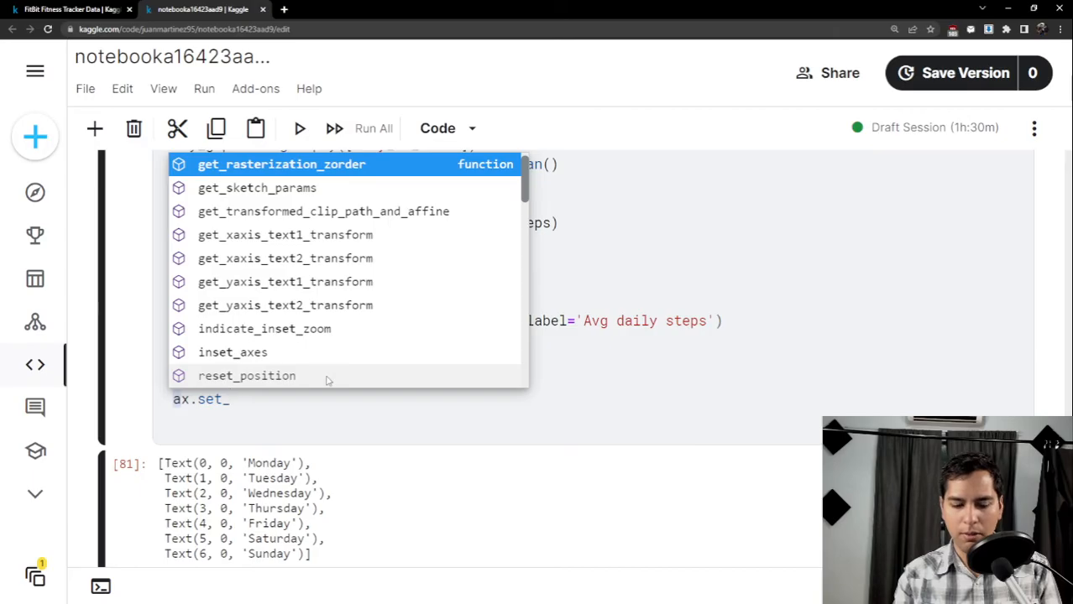
type("title")
key("Escape")
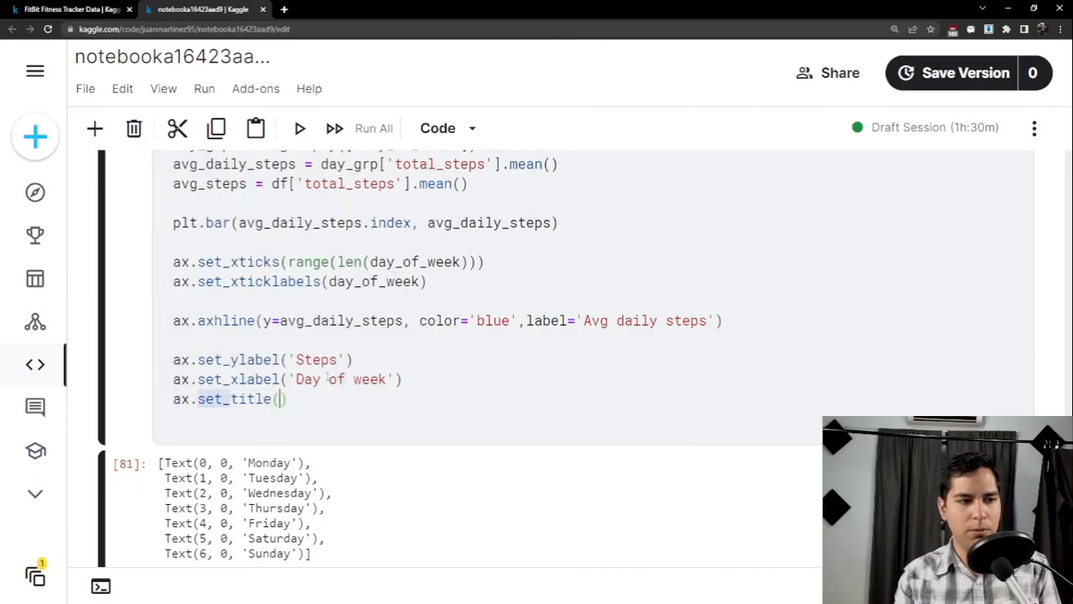
type("('Avg Nu")
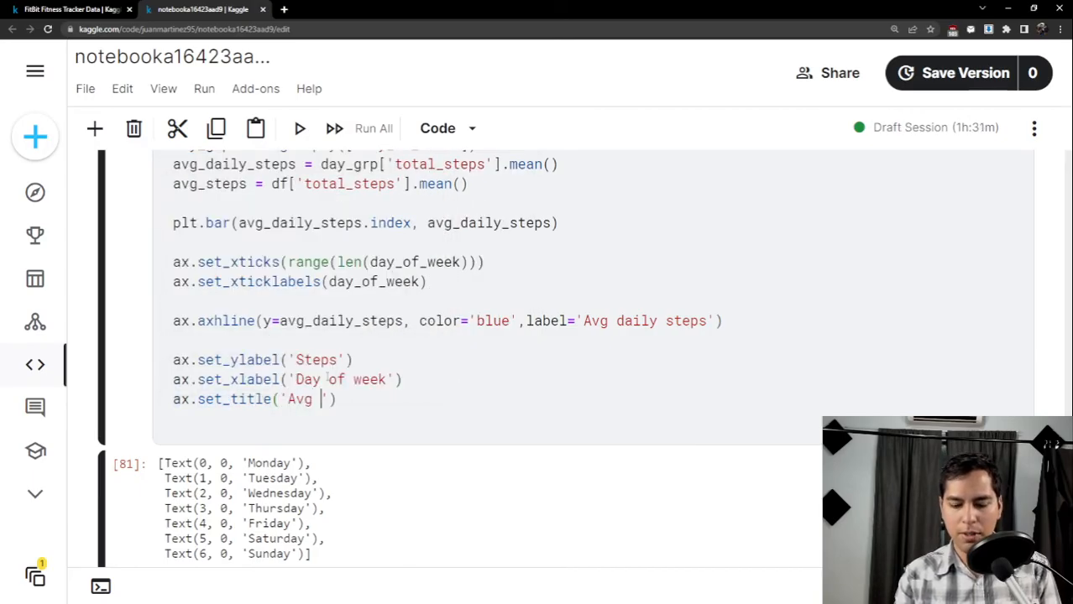
type("mber")
key("BackSpace")
key("BackSpace")
key("BackSpace")
key("BackSpace")
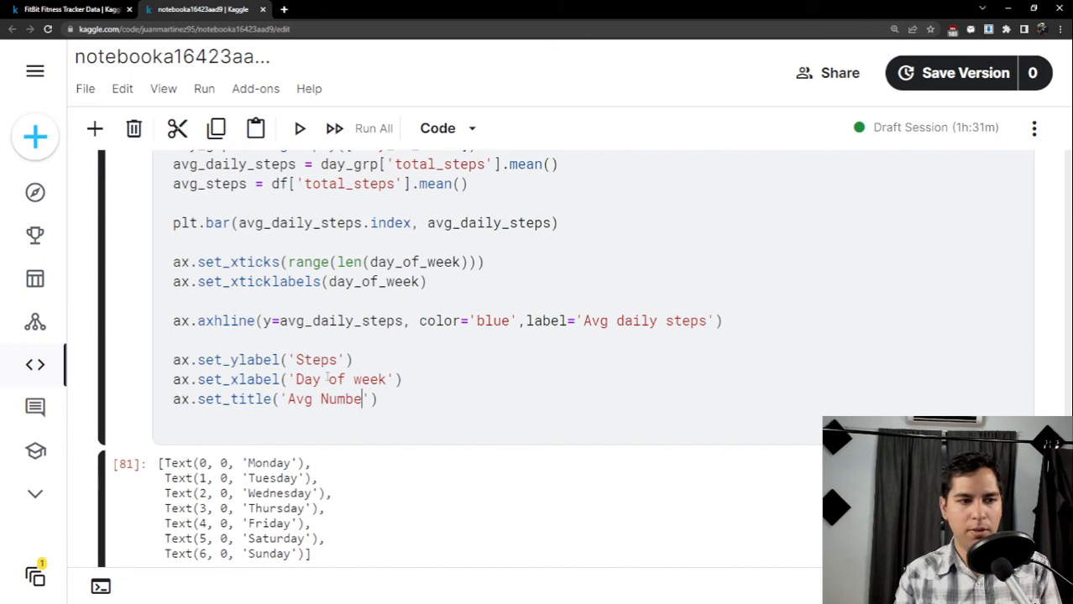
key("BackSpace")
key("BackSpace")
type("num,ber")
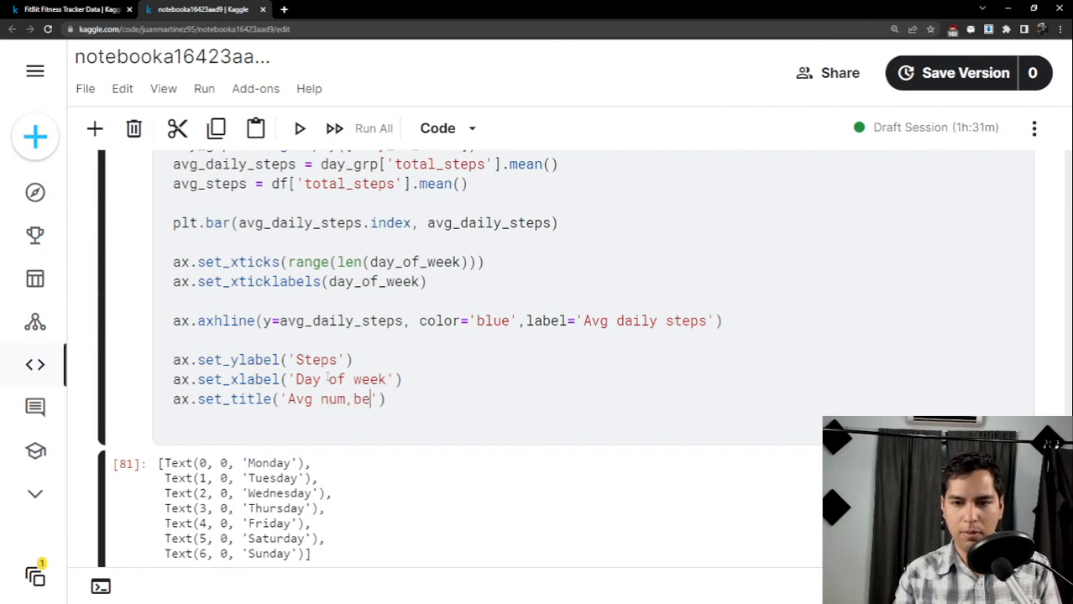
key("BackSpace")
key("BackSpace")
key("BackSpace")
key("BackSpace")
type("ber od")
key("BackSpace")
type("f steps p")
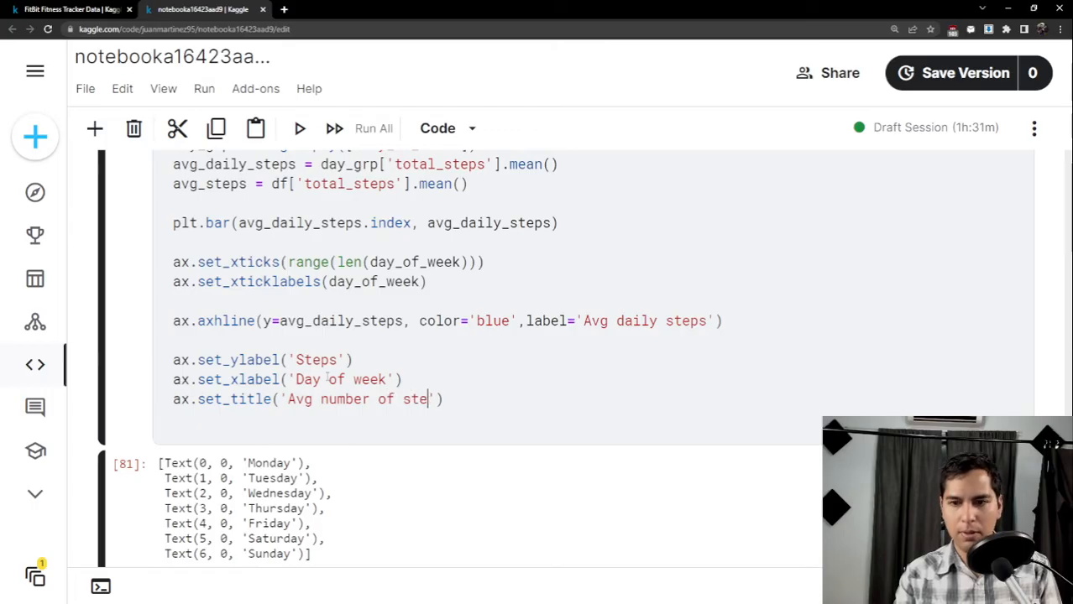
type("er day")
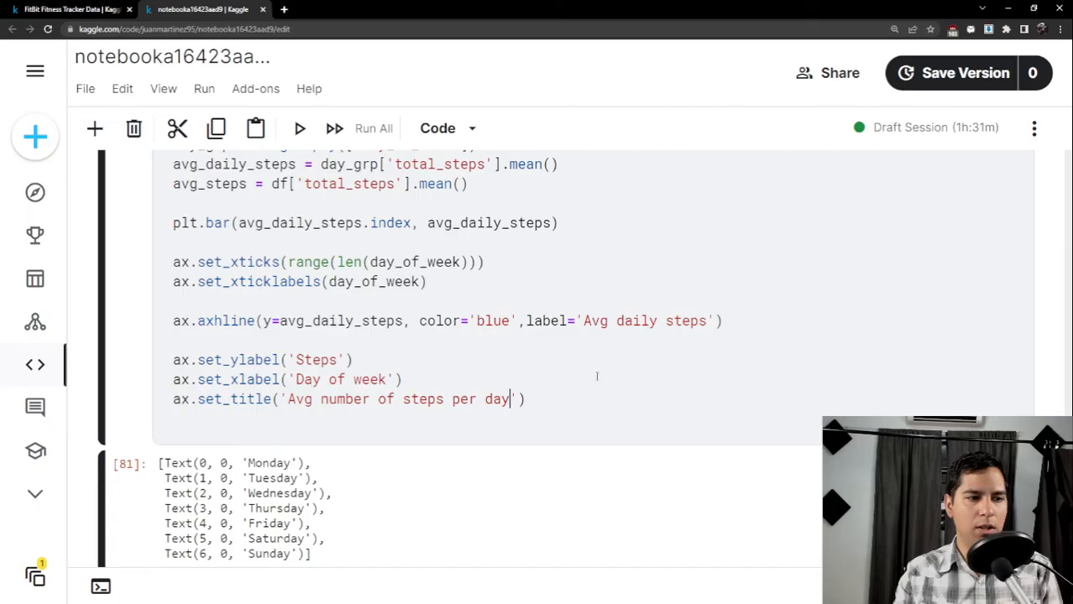
Run the bar chart cell and review its full output down to the chart.
left_click(636, 403)
key("Return")
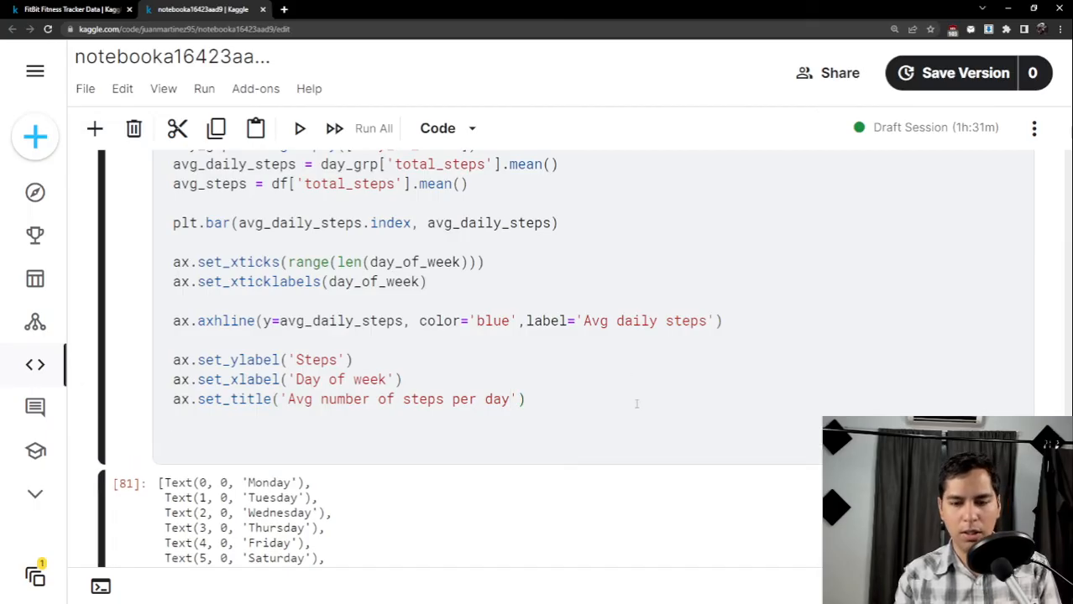
key("Return")
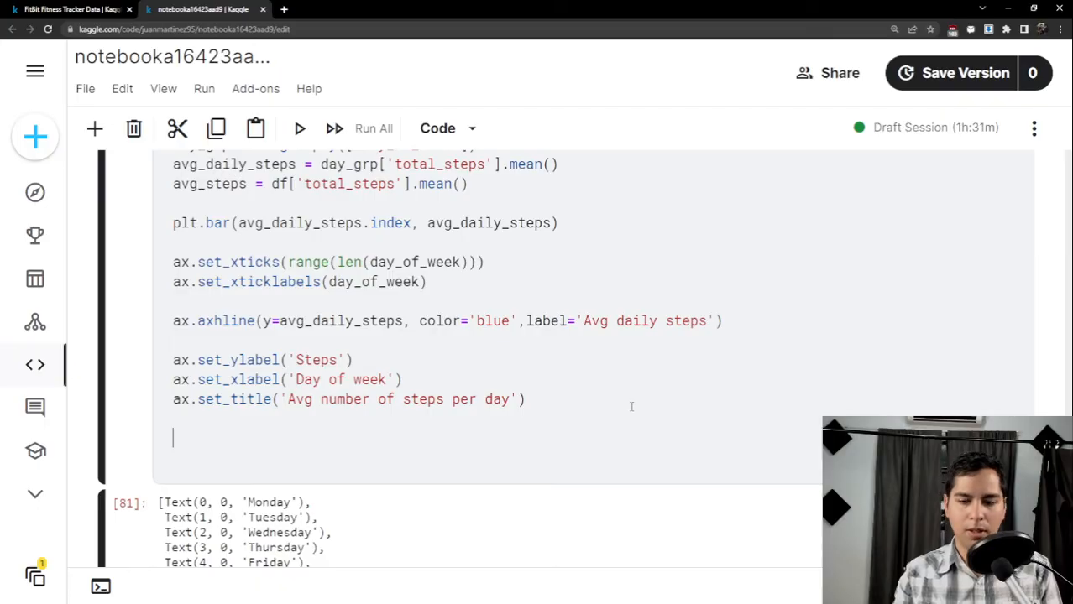
key("BackSpace")
key("BackSpace")
key("shift+Return")
scroll(638, 407, "down", 3)
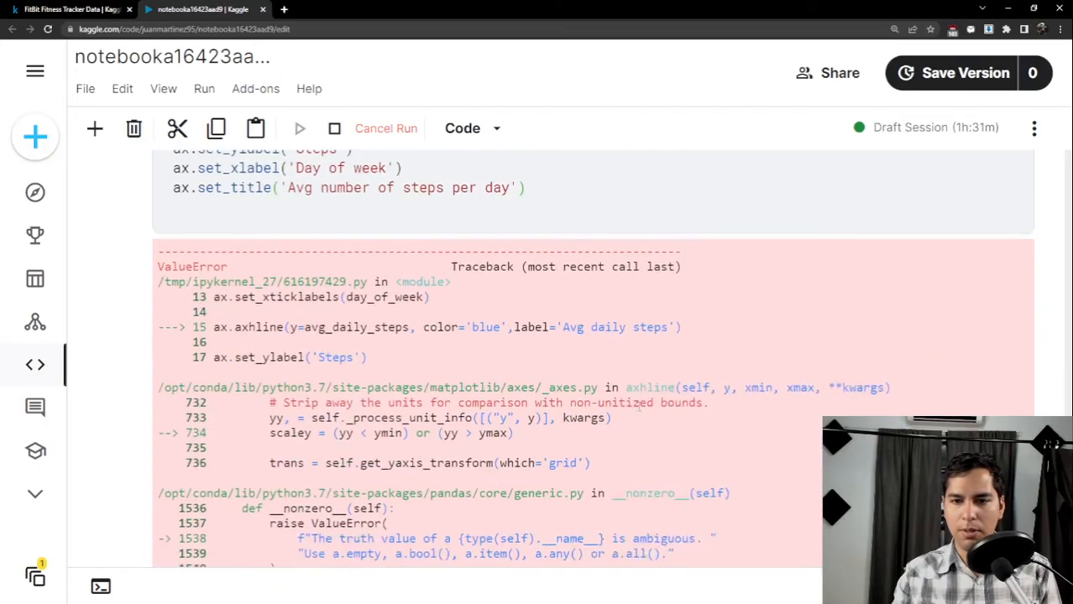
scroll(639, 408, "down", 3)
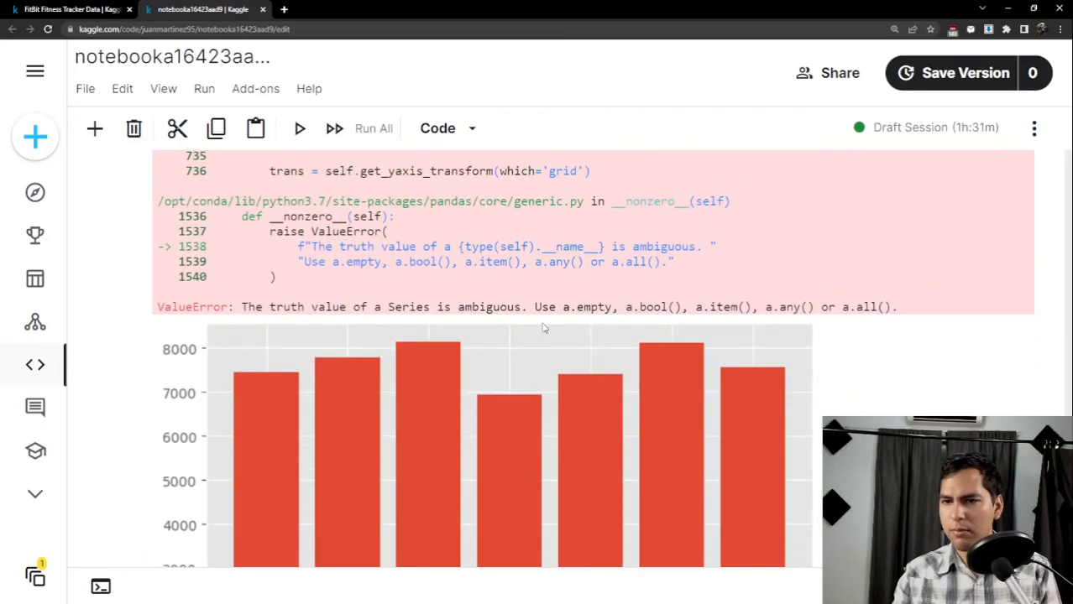
scroll(755, 345, "down", 3)
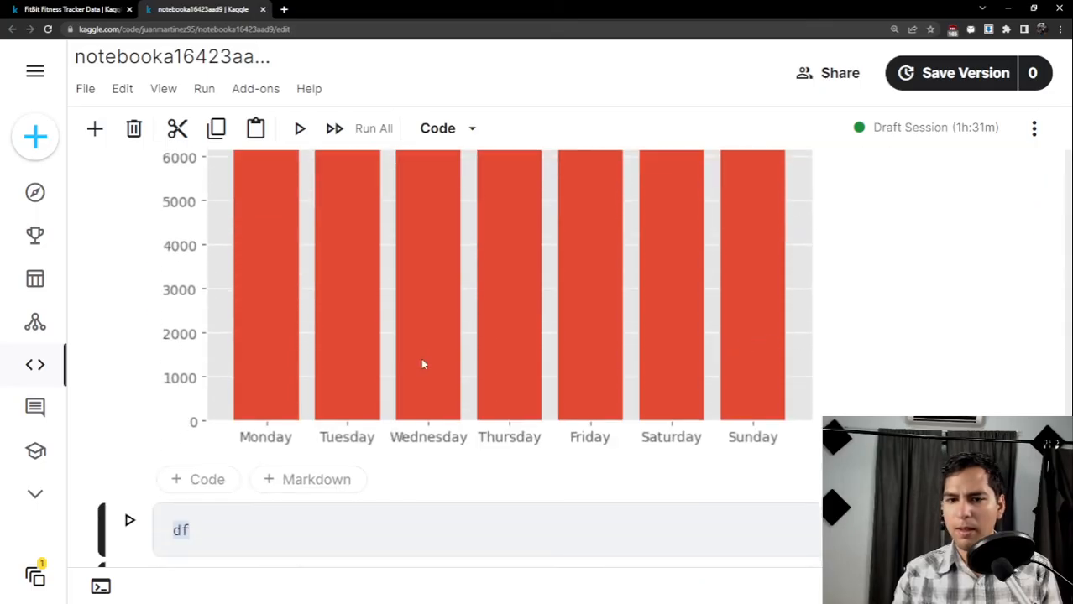
Change the axhline y value to avg_daily_steps.mean() and rerun the bar chart cell to check the average line.
scroll(422, 365, "up", 8)
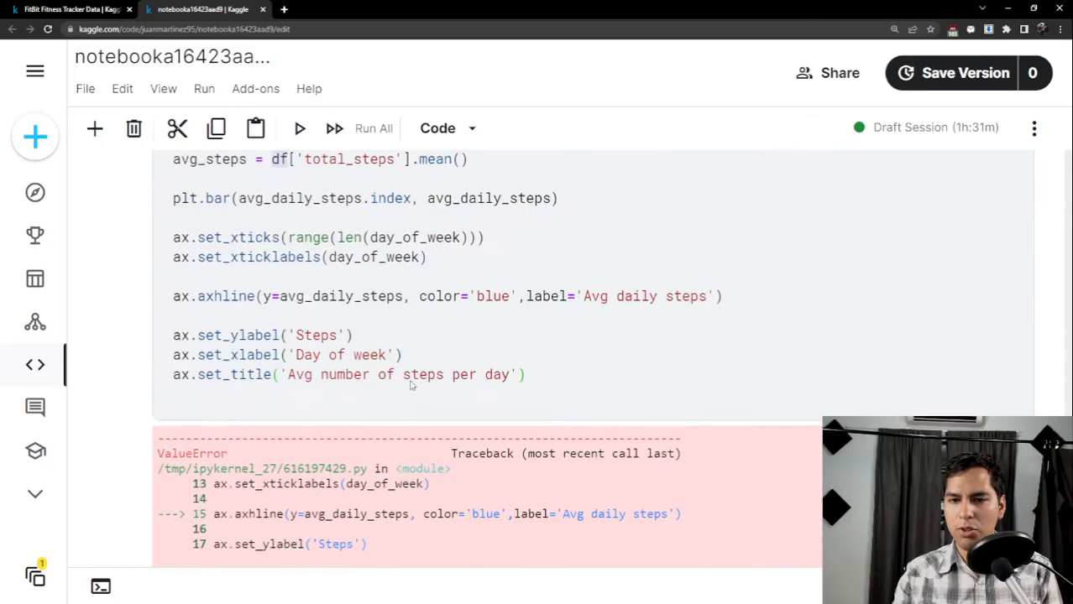
scroll(411, 385, "up", 1)
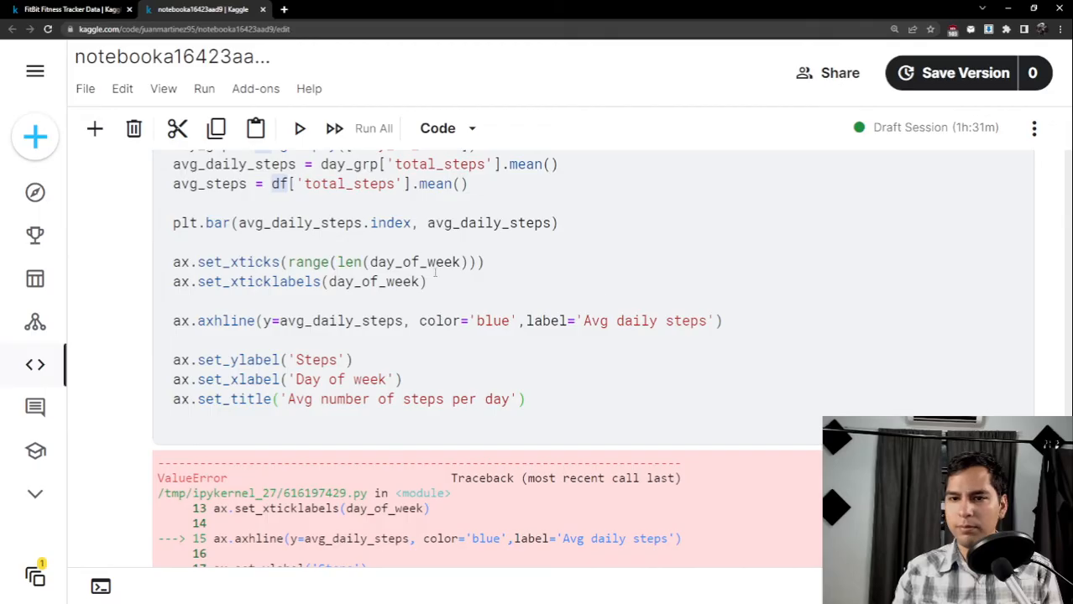
left_click(406, 323)
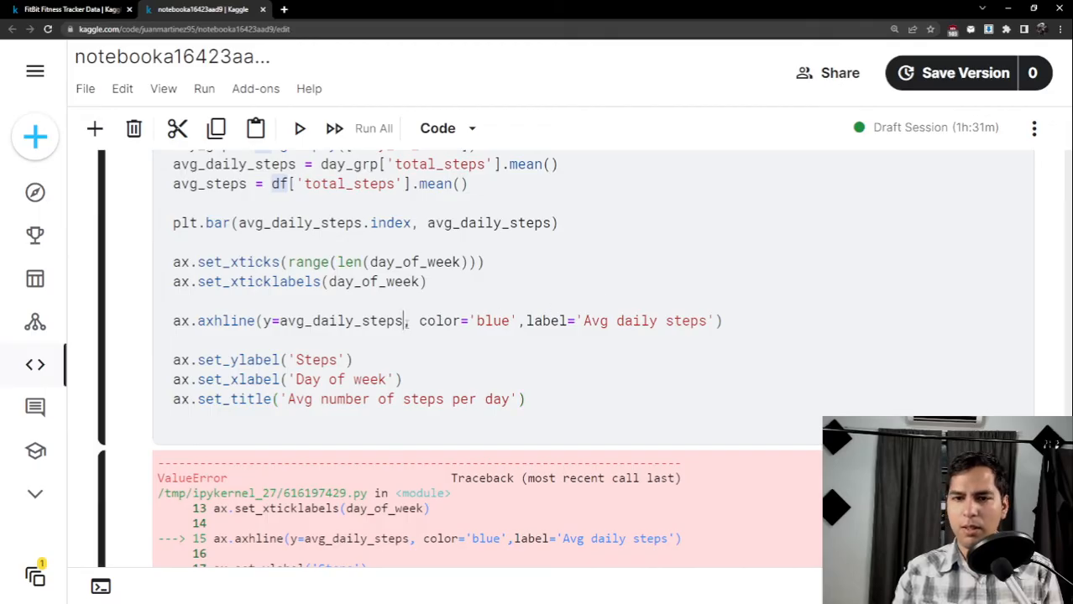
type(".mean(")
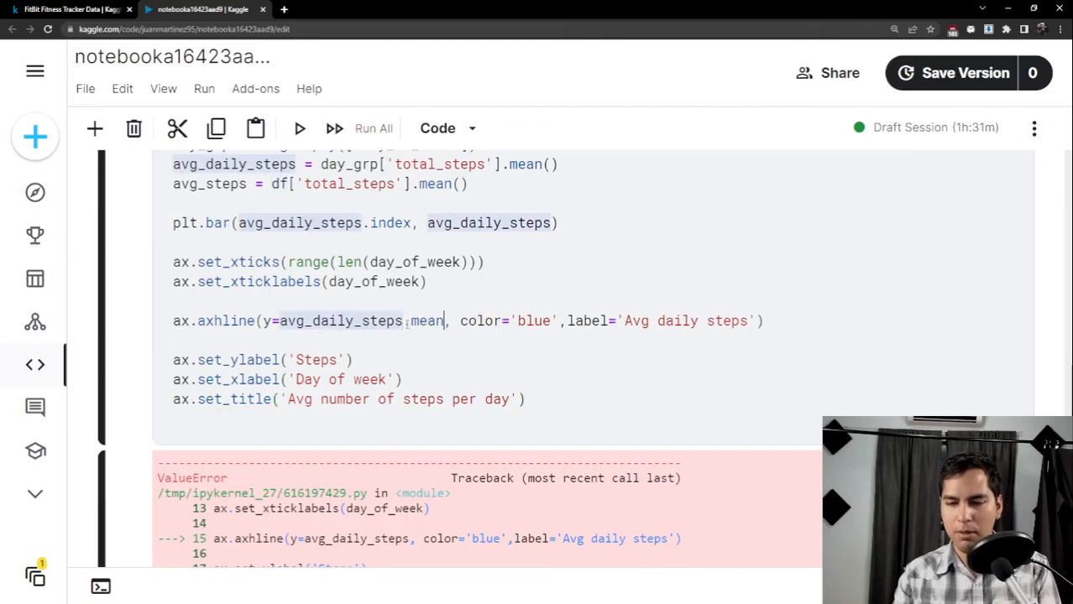
key("shift+Return")
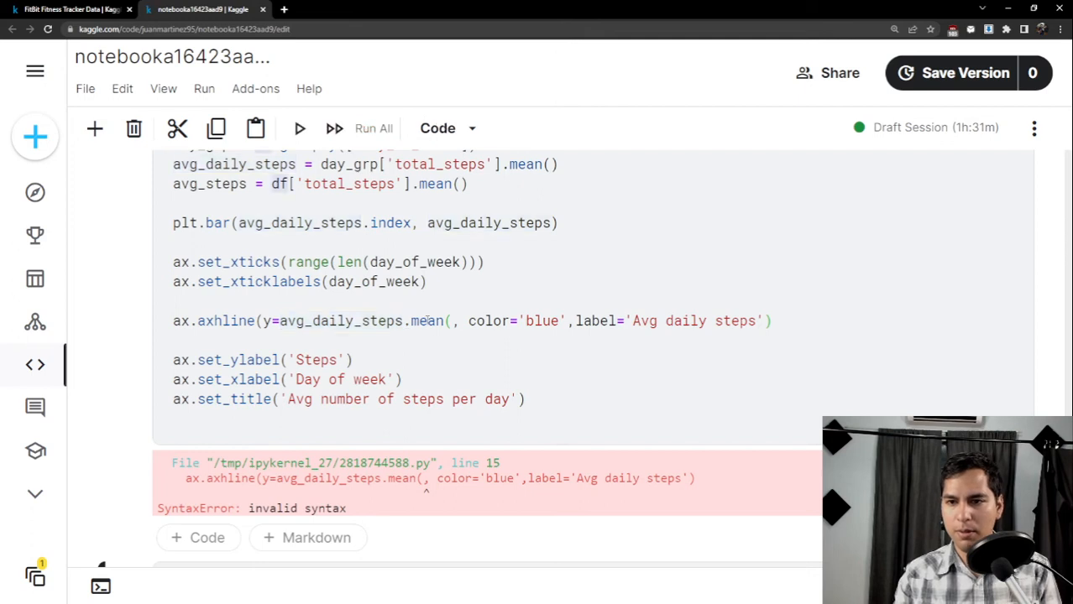
left_click(450, 319)
type(")")
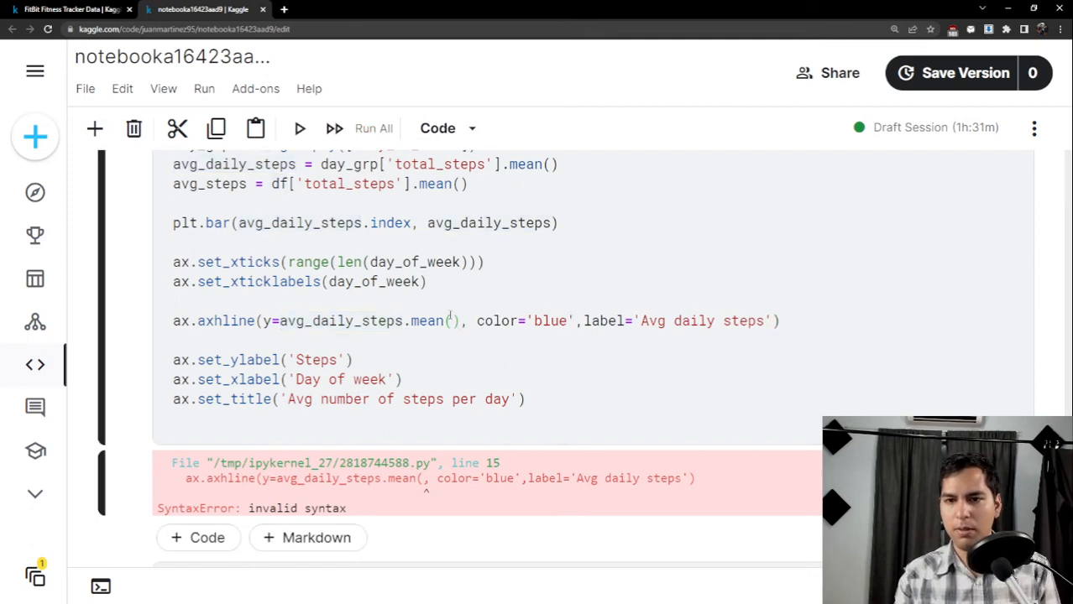
key("shift+Return")
scroll(375, 391, "down", 2)
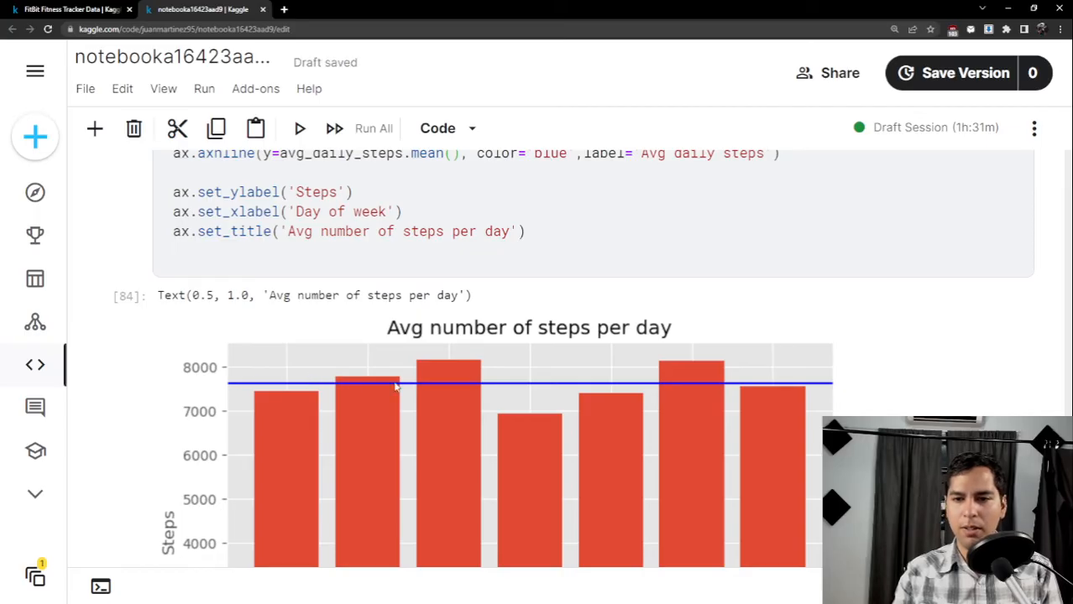
scroll(490, 408, "down", 1)
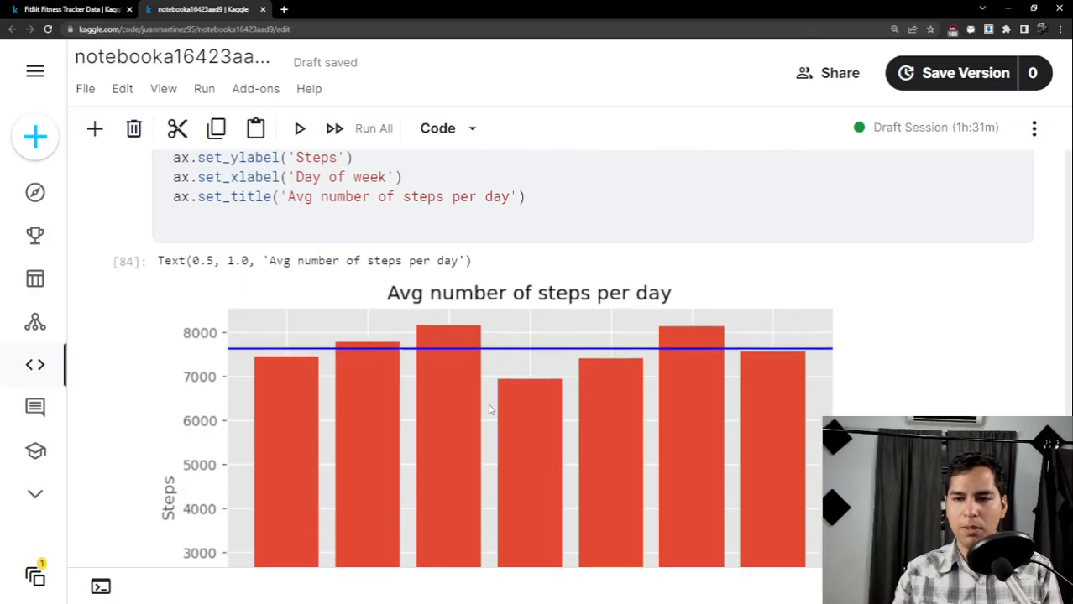
Add plt.legend() and plt.show() lines below the set_title line and run the bar chart cell.
scroll(490, 409, "up", 2)
left_click(587, 298)
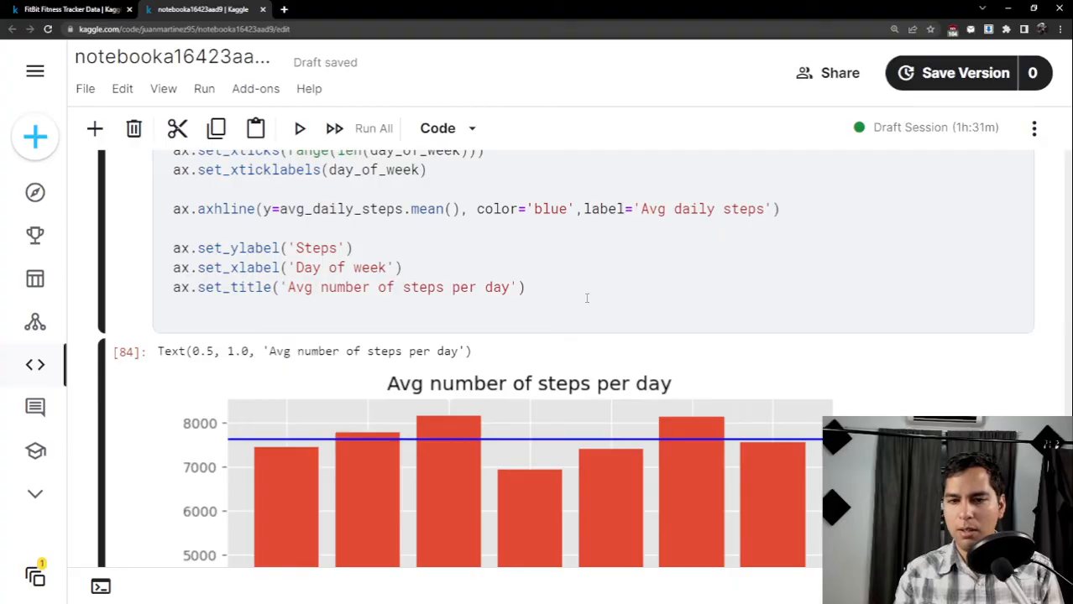
type("plt")
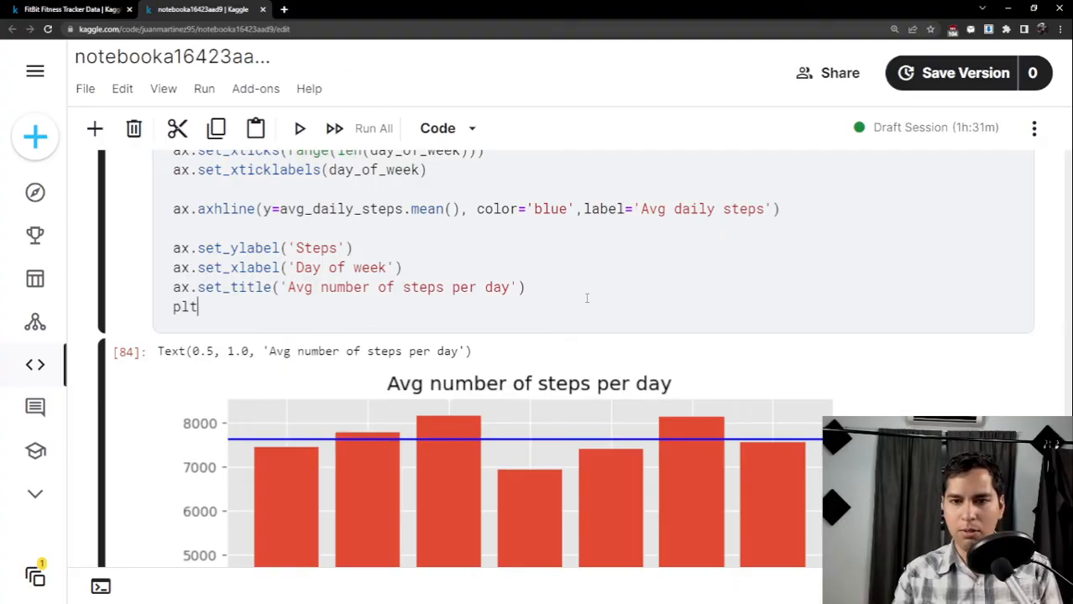
type(".legend()")
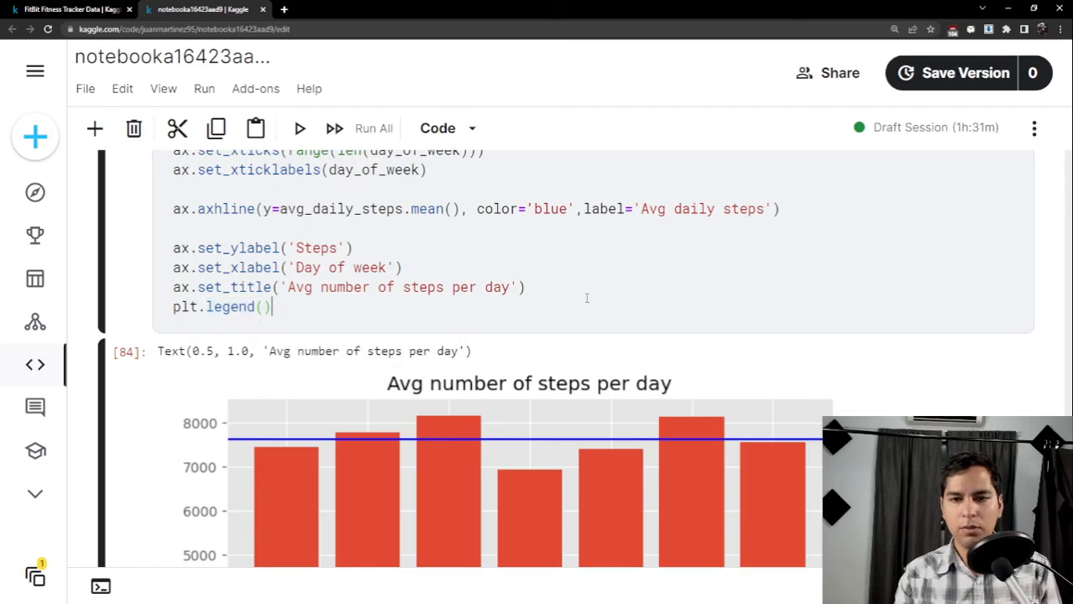
key("Return")
type("plt.show()")
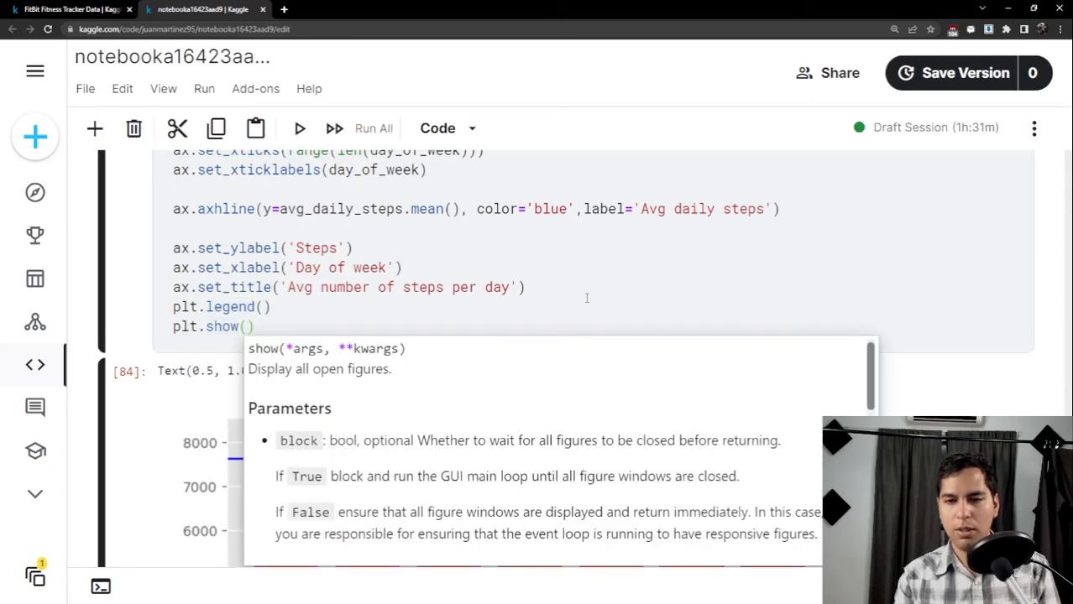
key("shift+Return")
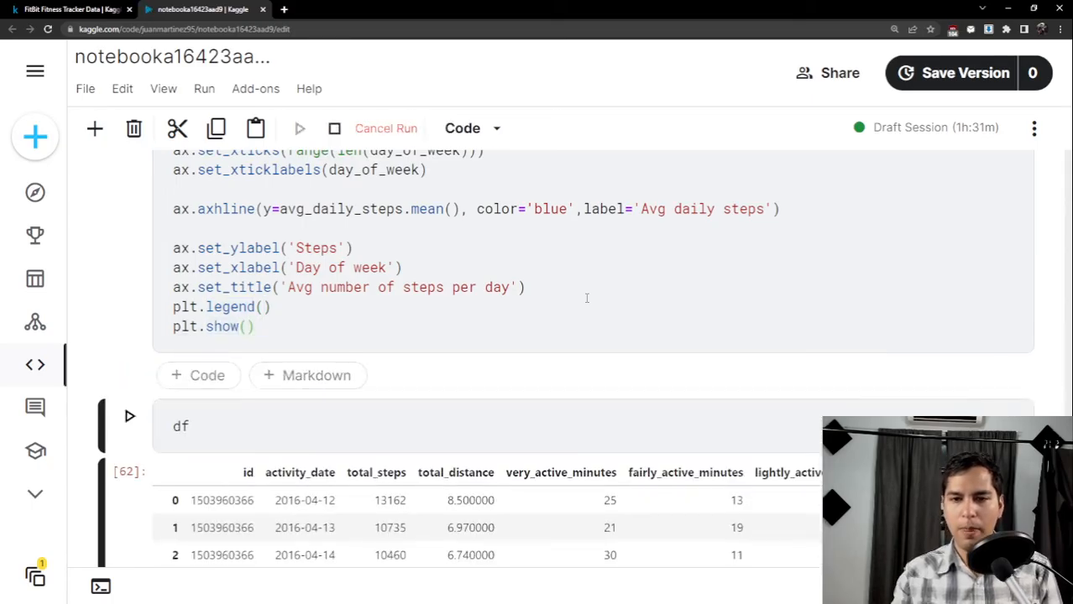
Examine the full bar chart at a smaller page zoom, comparing each weekday's bar with the average line.
scroll(520, 294, "down", 5)
scroll(471, 294, "down", 2)
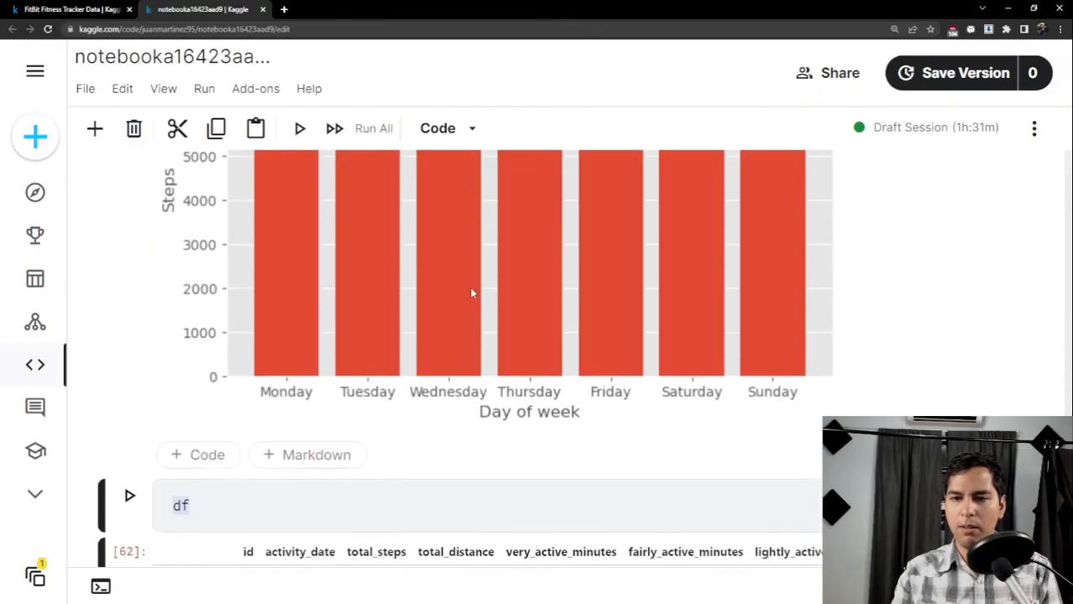
scroll(471, 293, "up", 2)
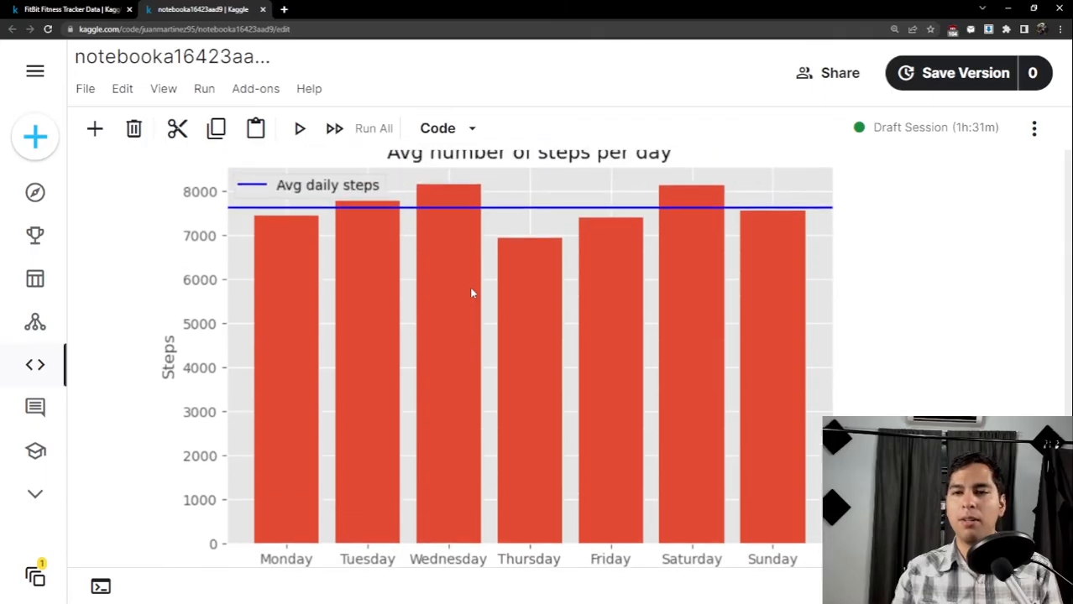
key("ctrl+minus")
scroll(470, 281, "up", 1)
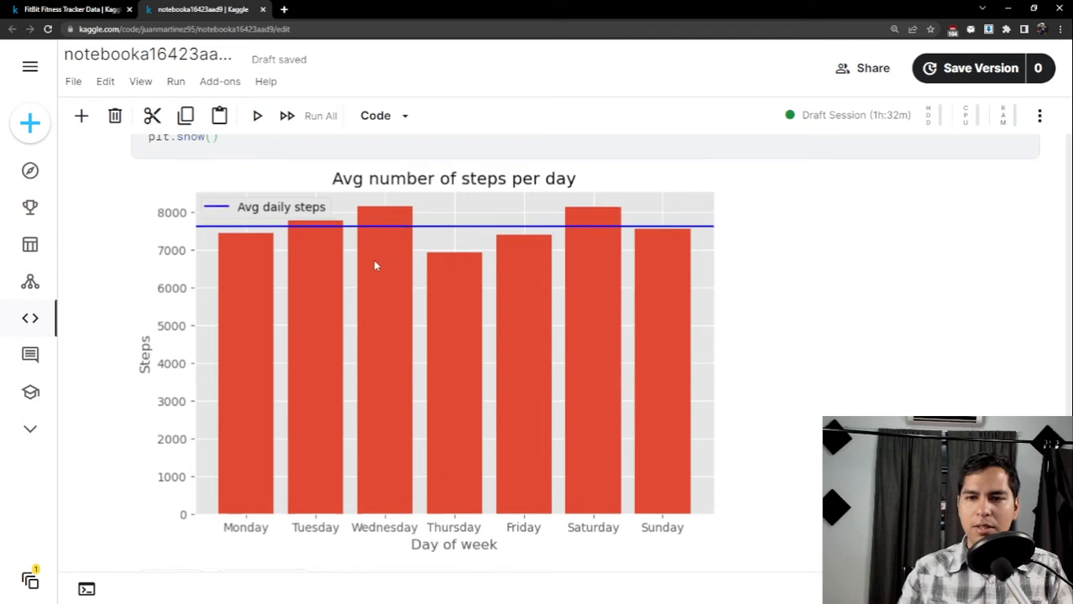
scroll(373, 261, "up", 1)
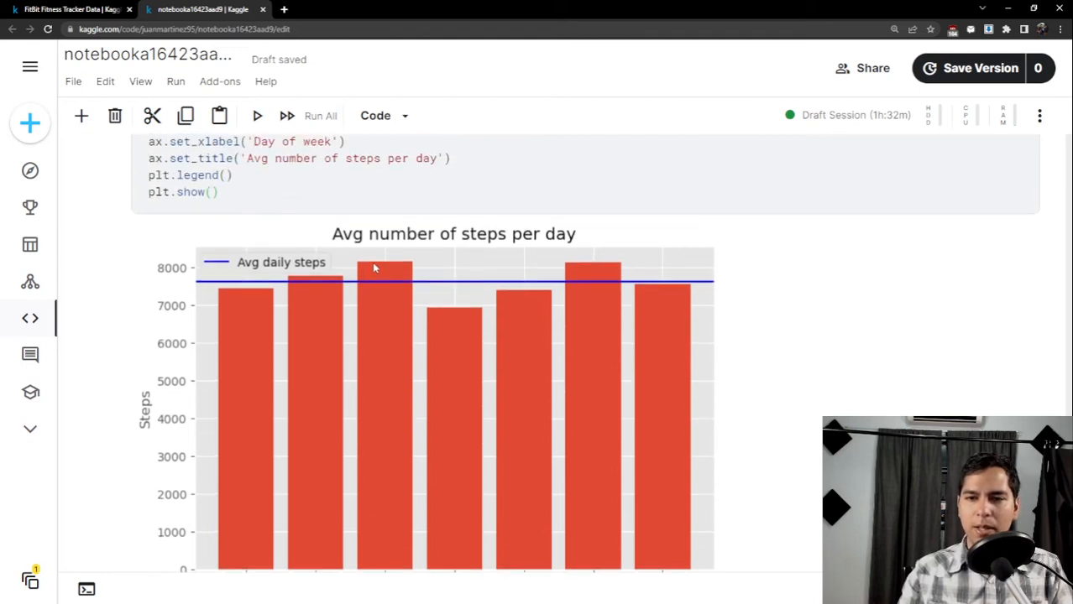
scroll(374, 267, "down", 1)
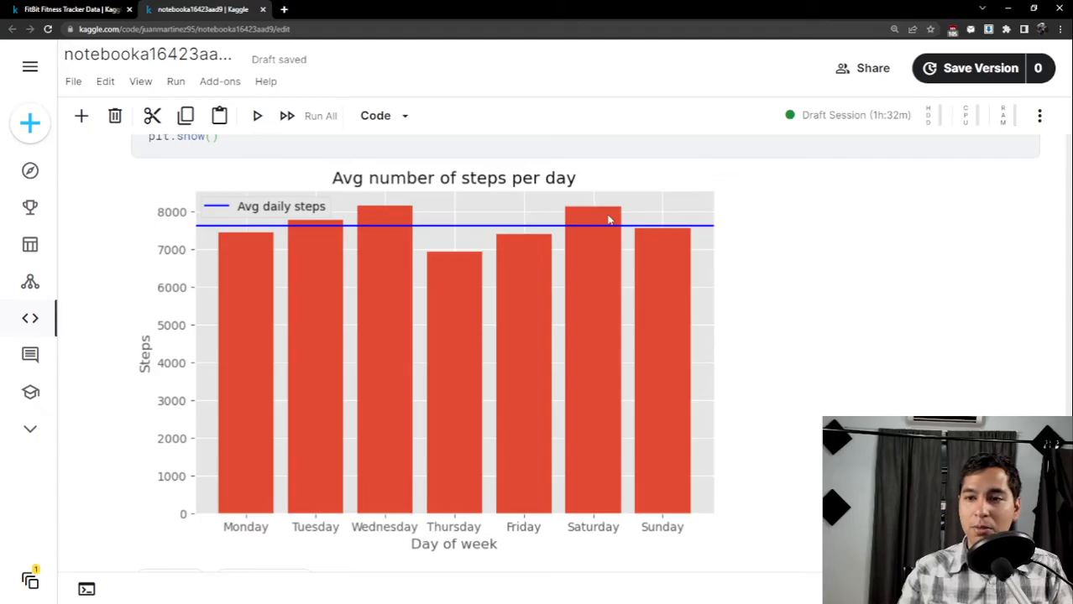
scroll(545, 232, "up", 3)
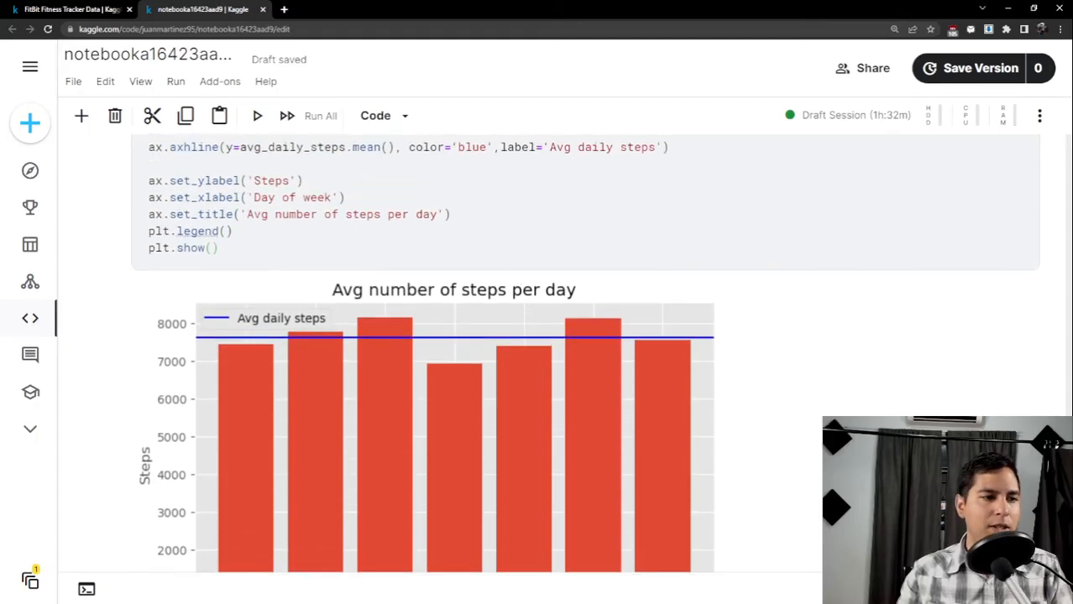
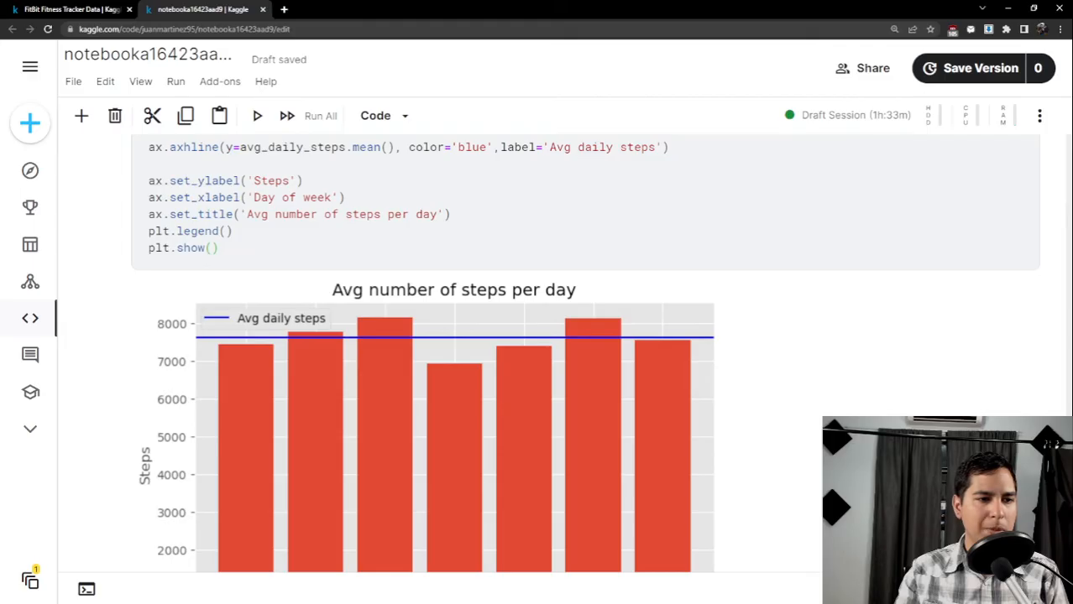
Replace the df code in the cell below the chart with the comment '# percentage of activity in minutes'.
scroll(418, 315, "down", 10)
scroll(393, 316, "up", 4)
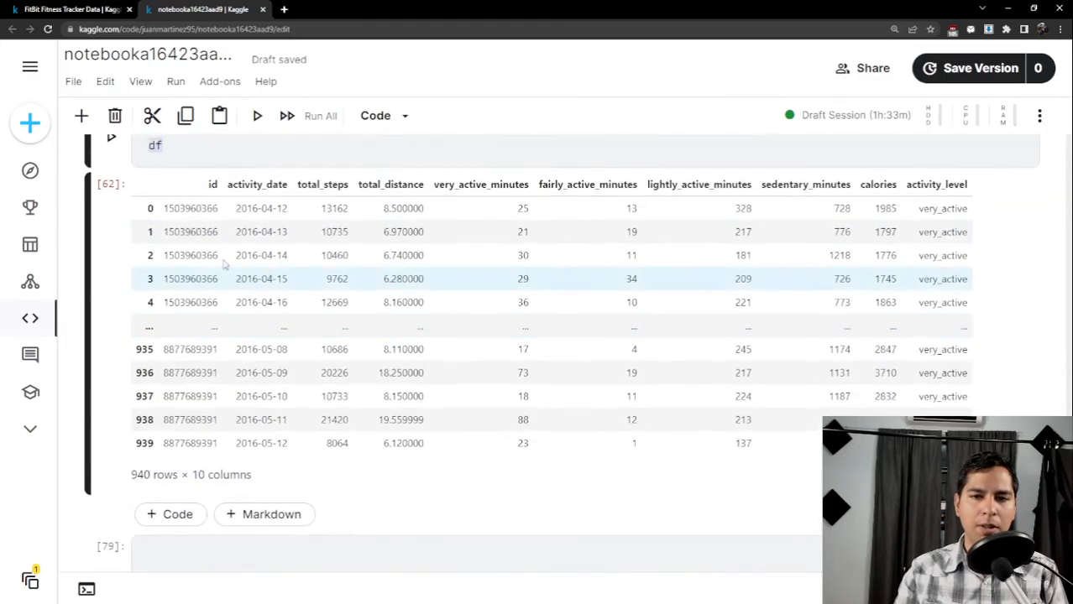
scroll(190, 229, "up", 1)
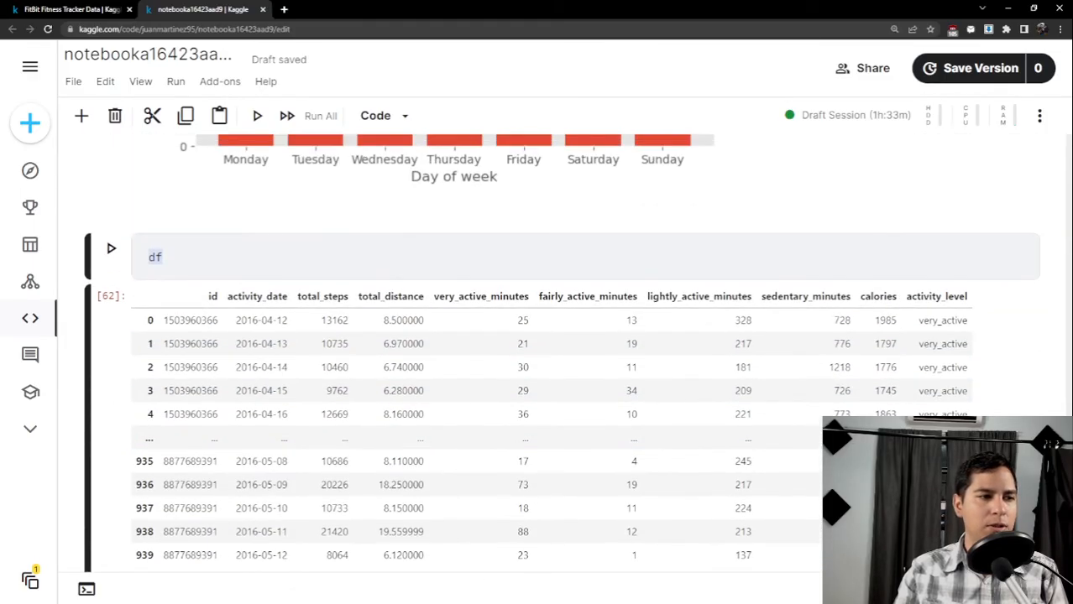
left_click(225, 252)
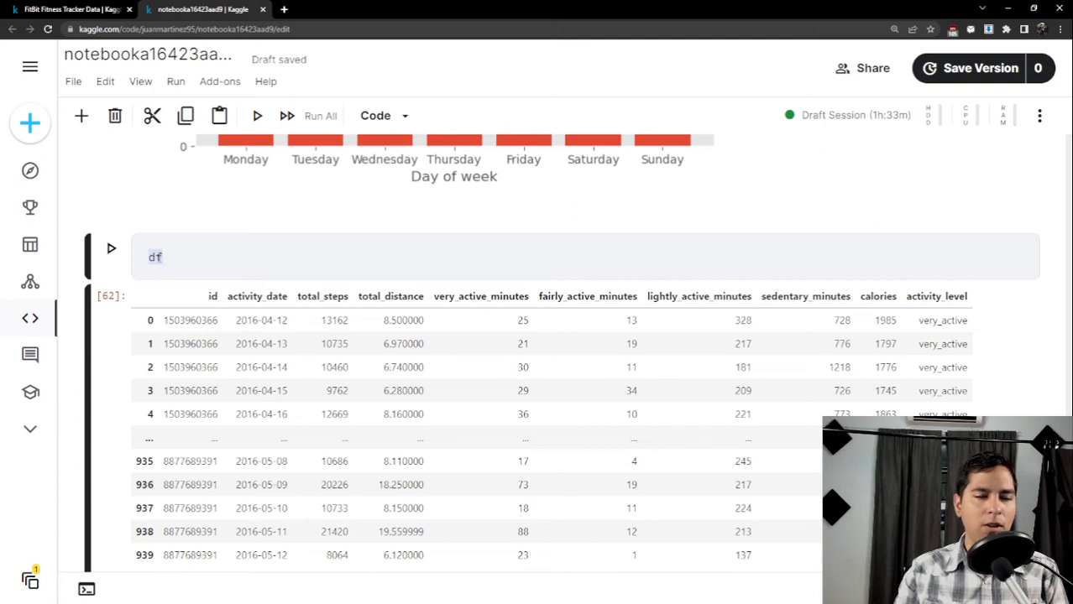
key("ctrl+a")
key("BackSpace")
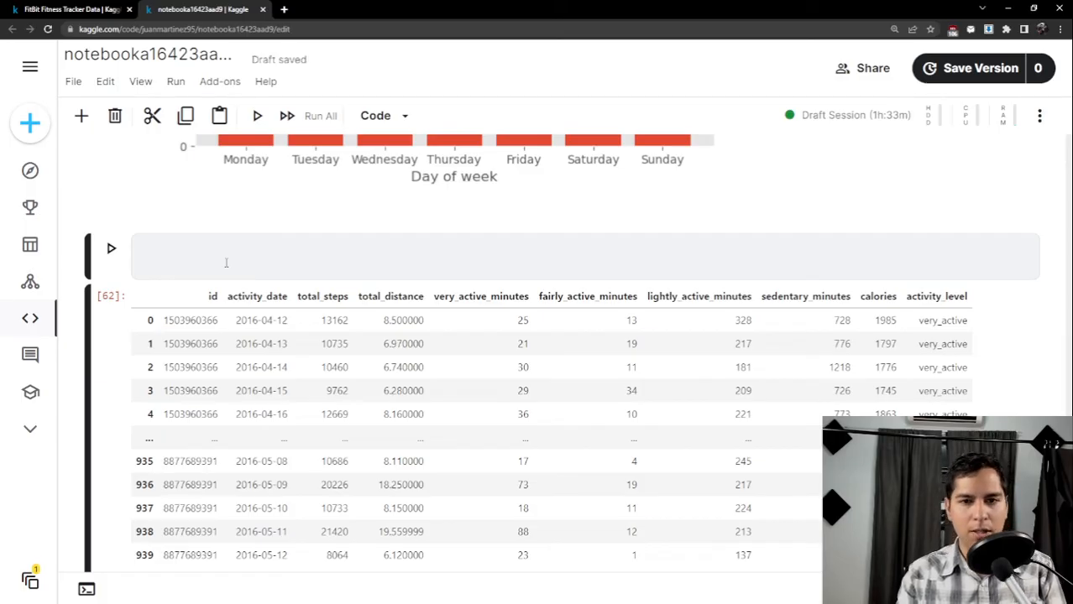
type("# p")
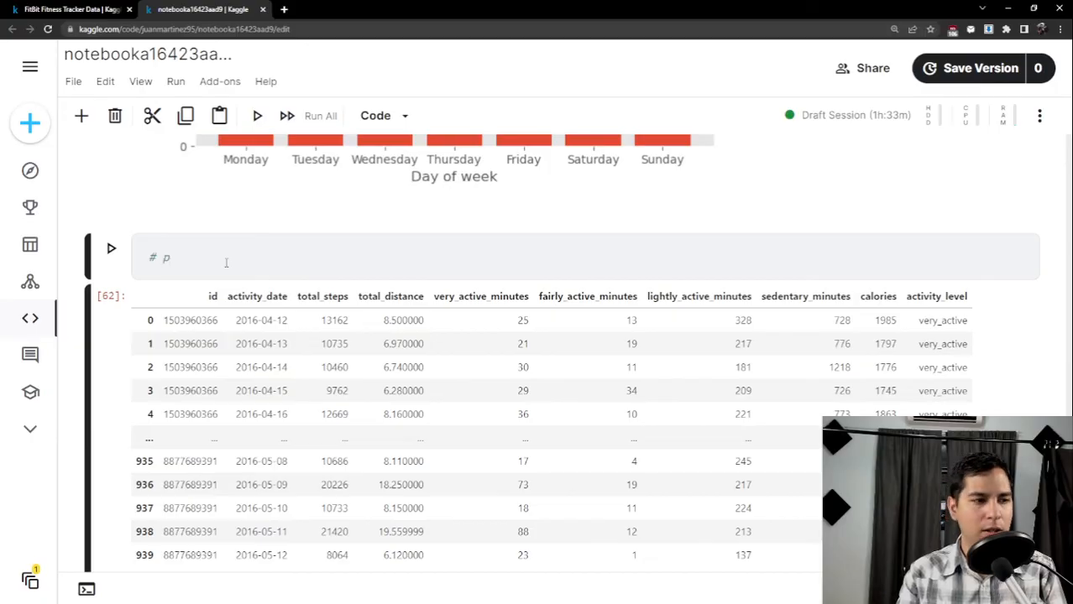
type("ercentag")
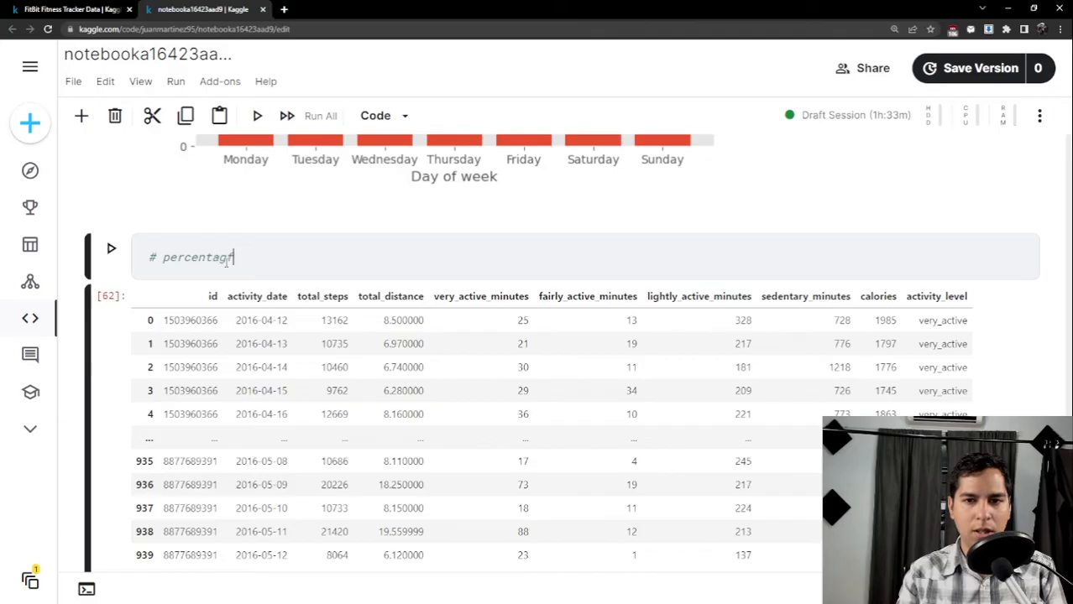
type("e of ")
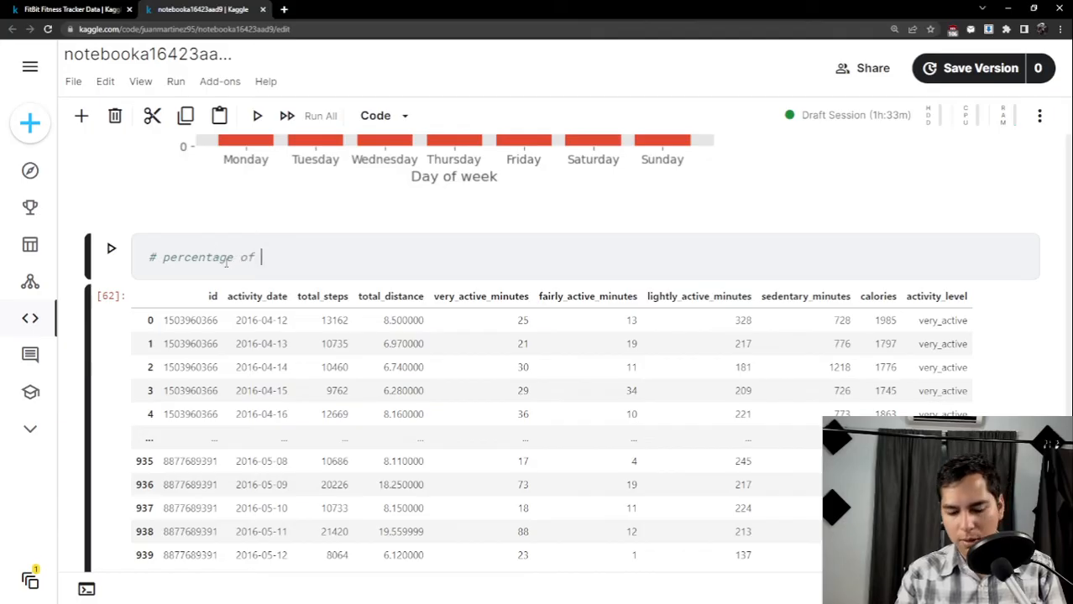
type("activity in ")
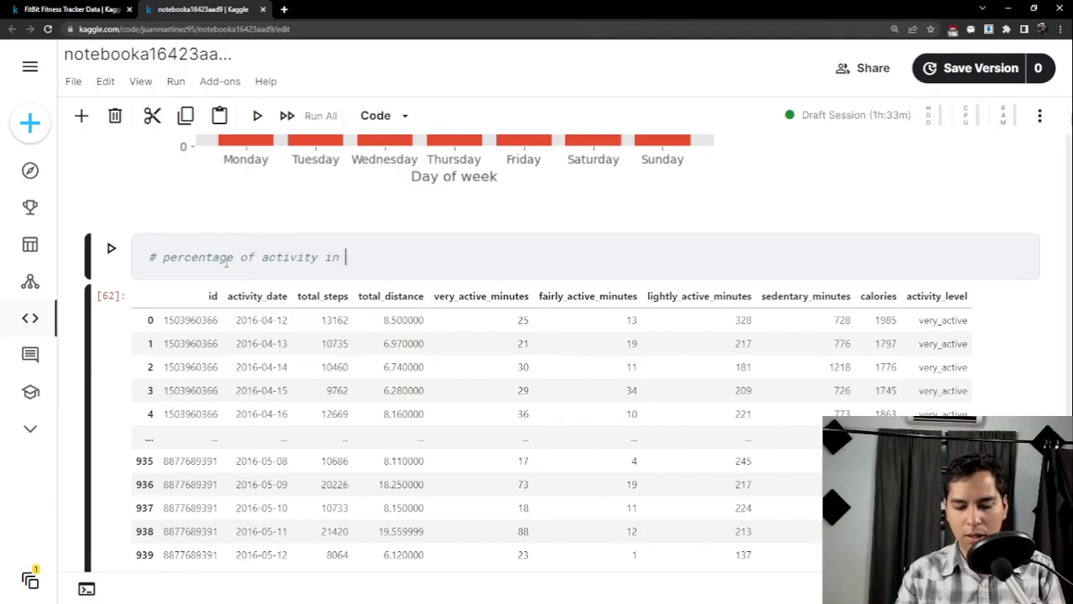
type("minuts")
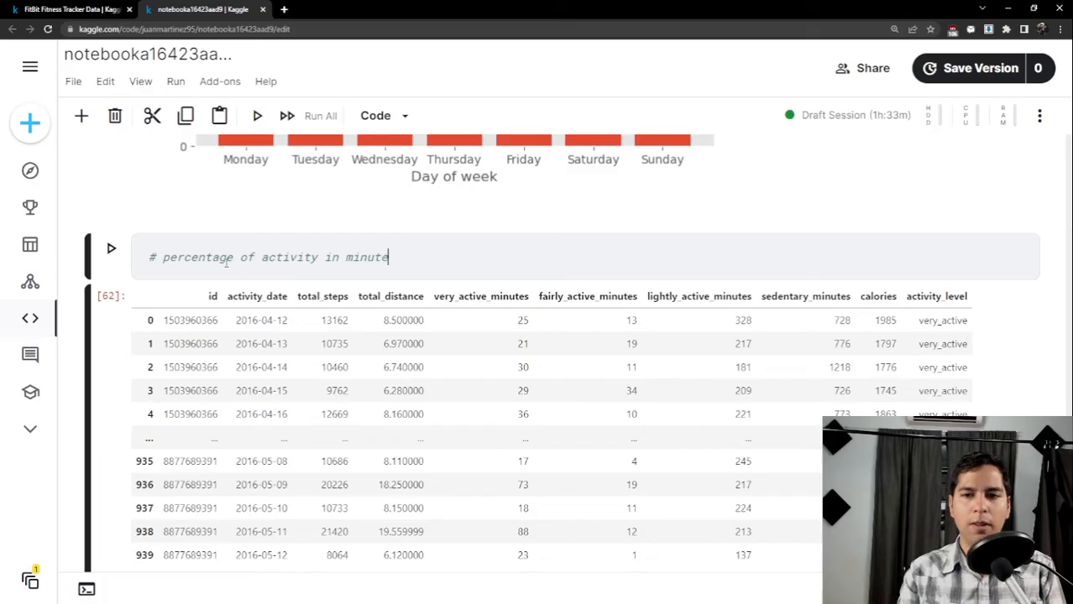
type("s")
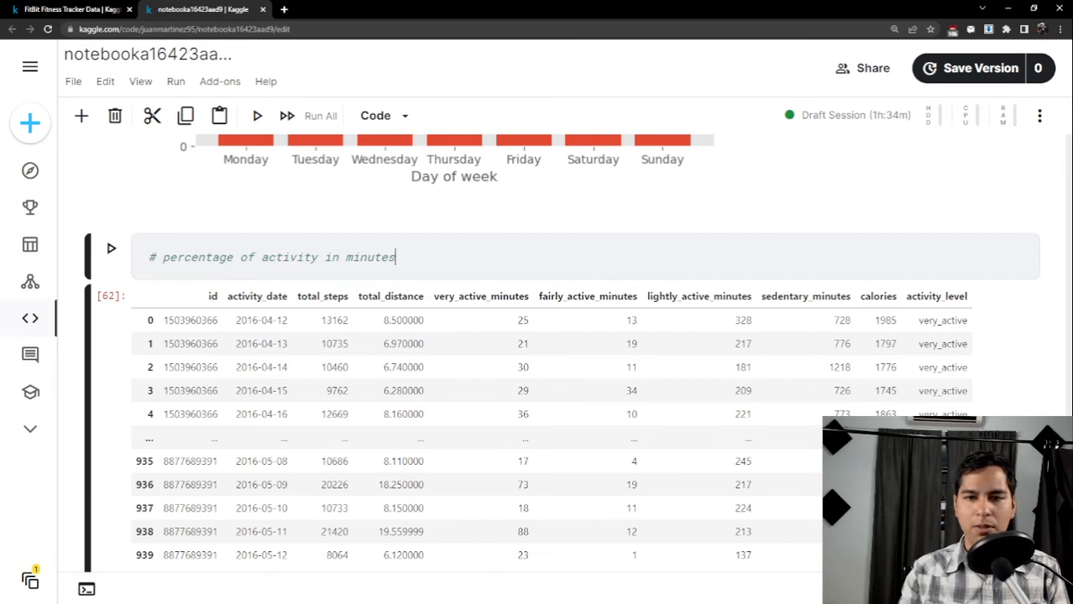
Below the comment, leave a blank line and assign df['very_active_minutes'] to a variable named very_active_mins.
key("Return")
key("Return")
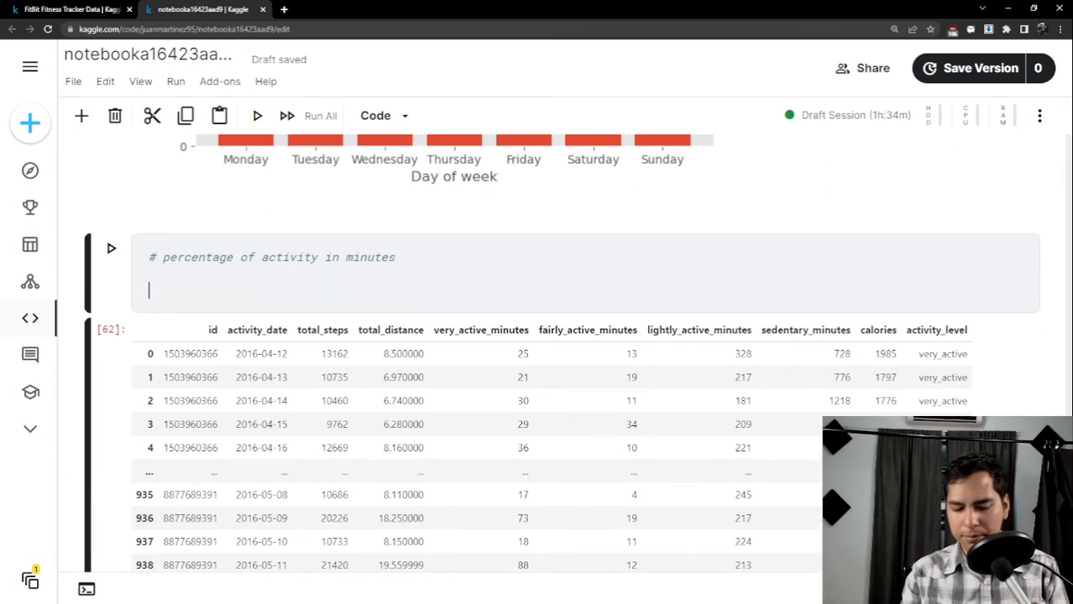
type("very")
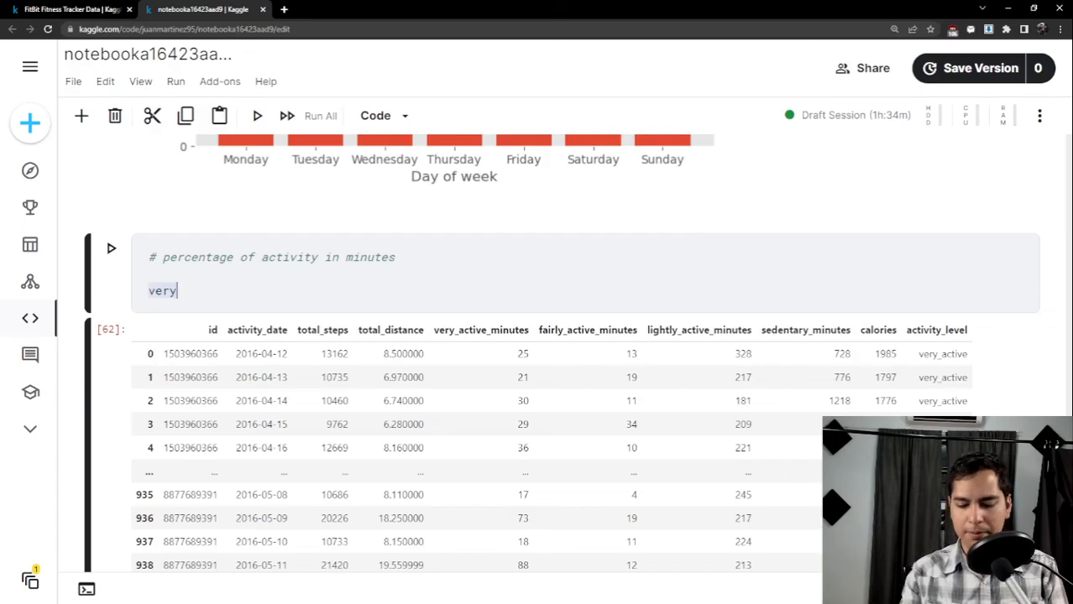
type("_active")
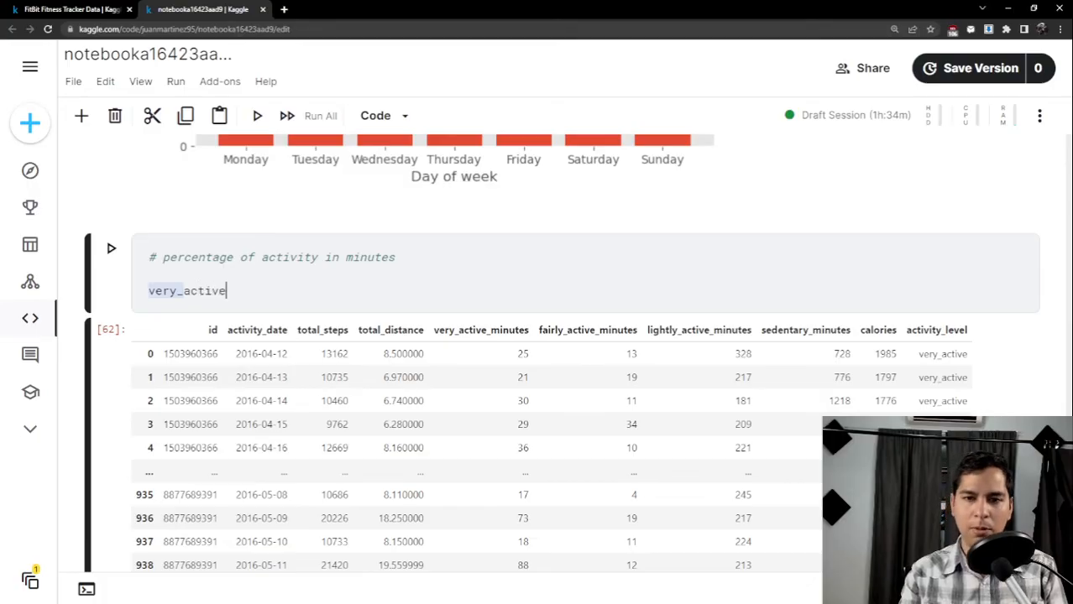
type("_")
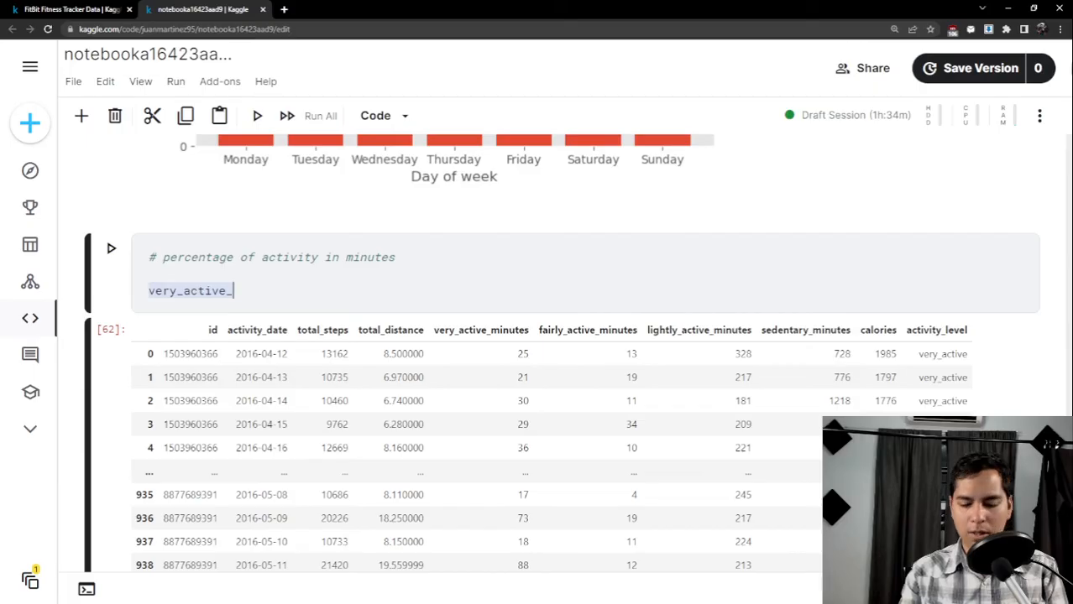
type("min")
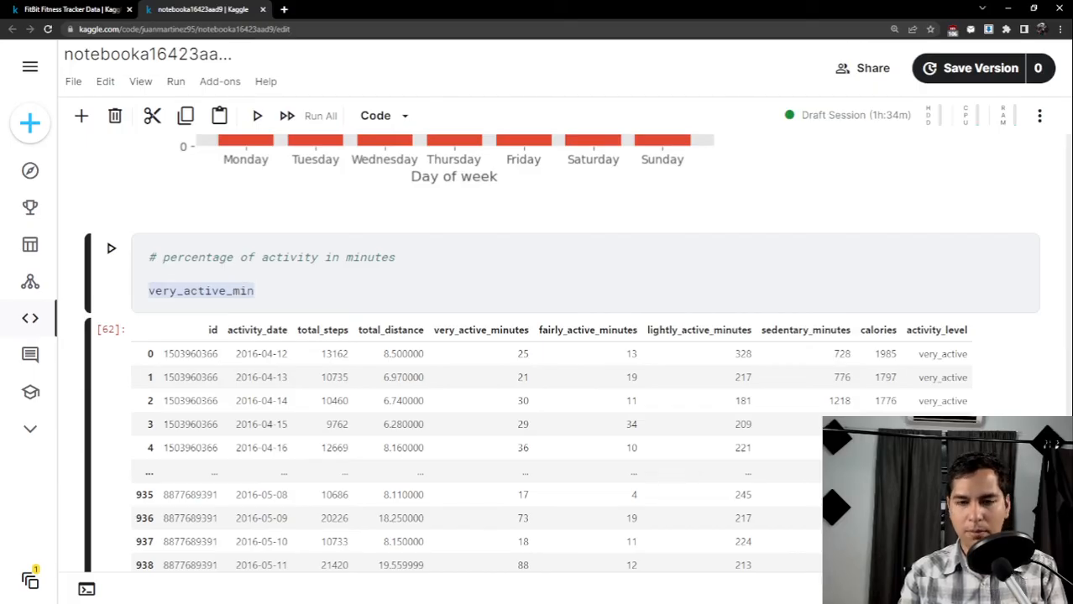
type("s ")
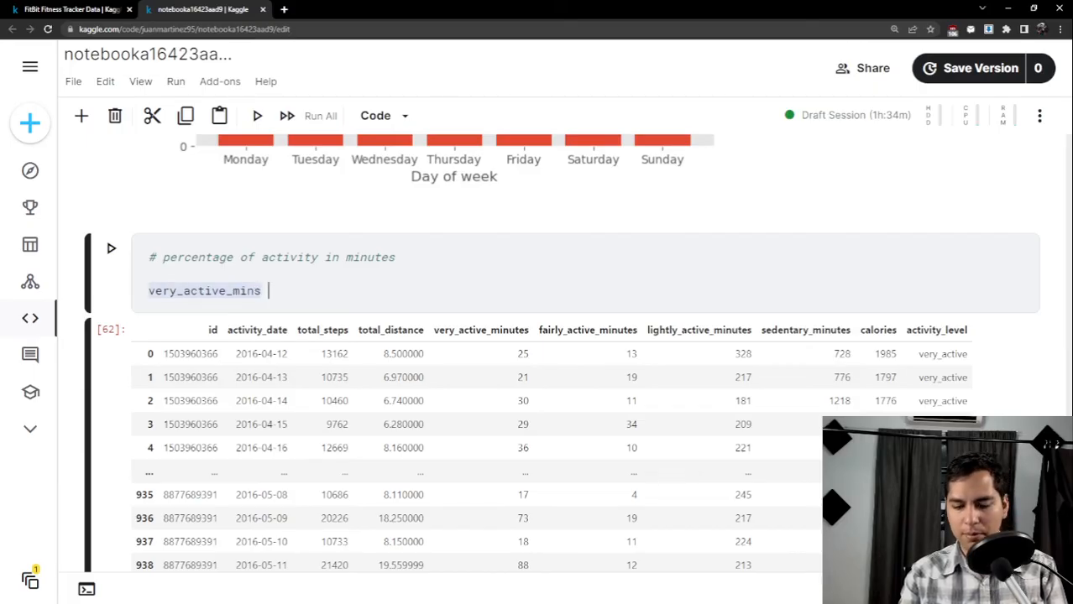
type("= df[")
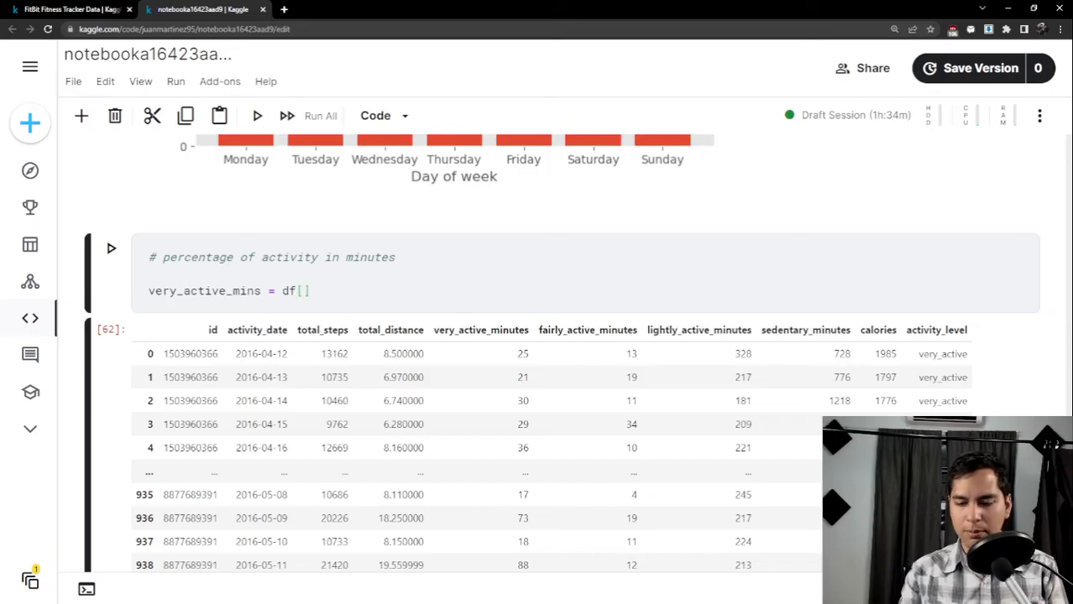
type("'")
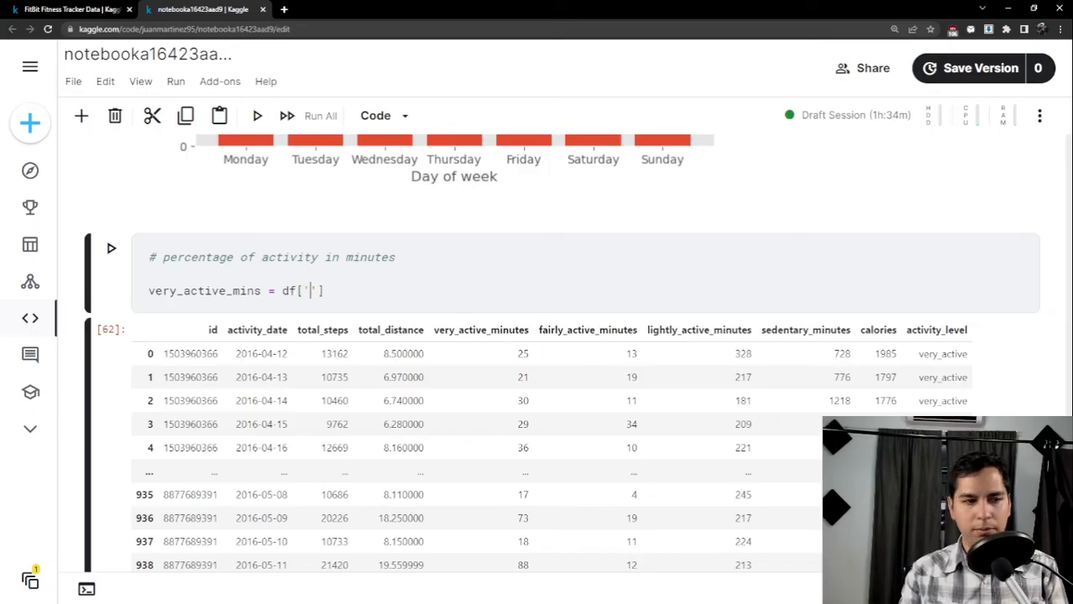
double_click(485, 332)
key("ctrl+c")
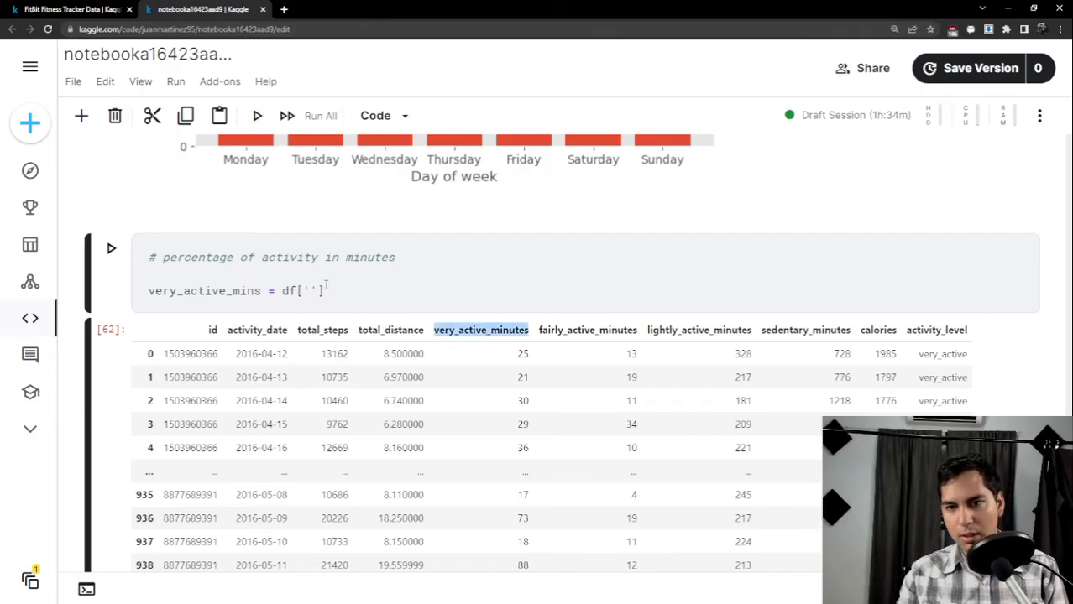
left_click(310, 290)
key("ctrl+v")
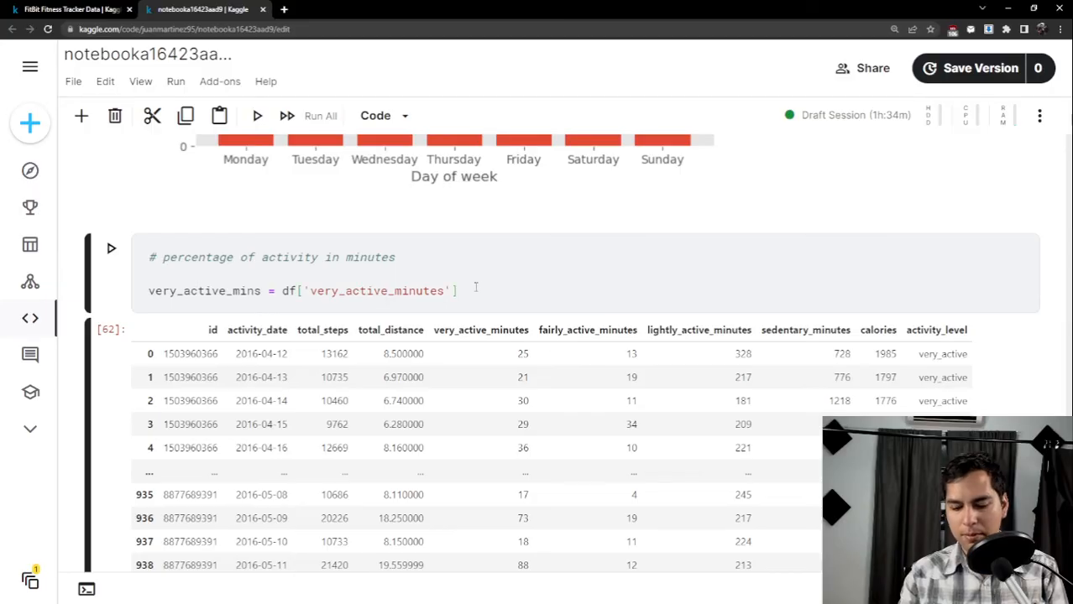
Append .sum() to the very_active_mins assignment, undoing the stray autocomplete insertion.
type(".sum")
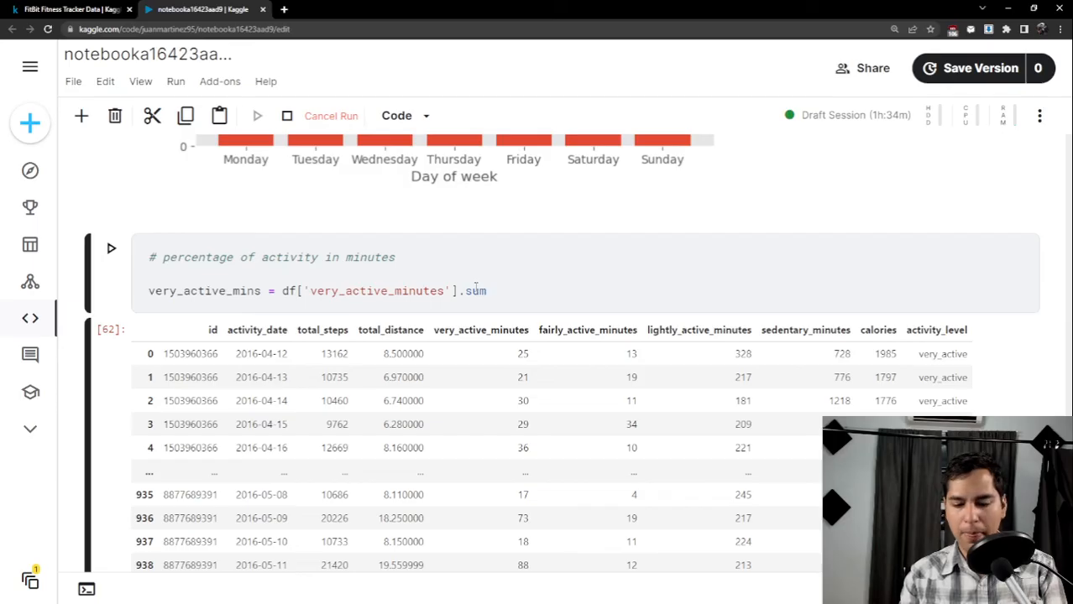
type("()")
key("Return")
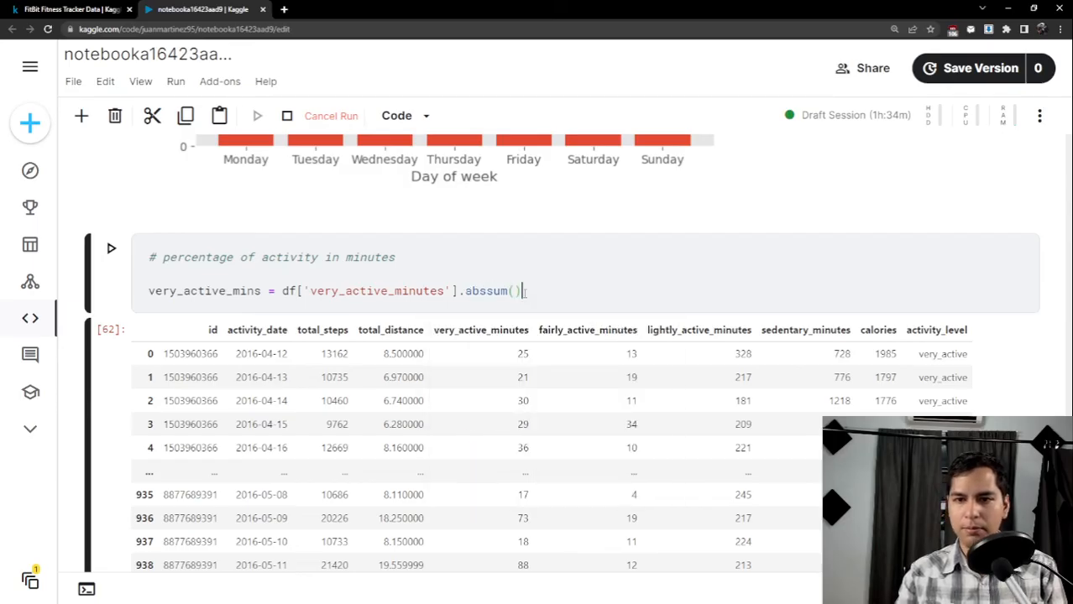
key("ctrl+z")
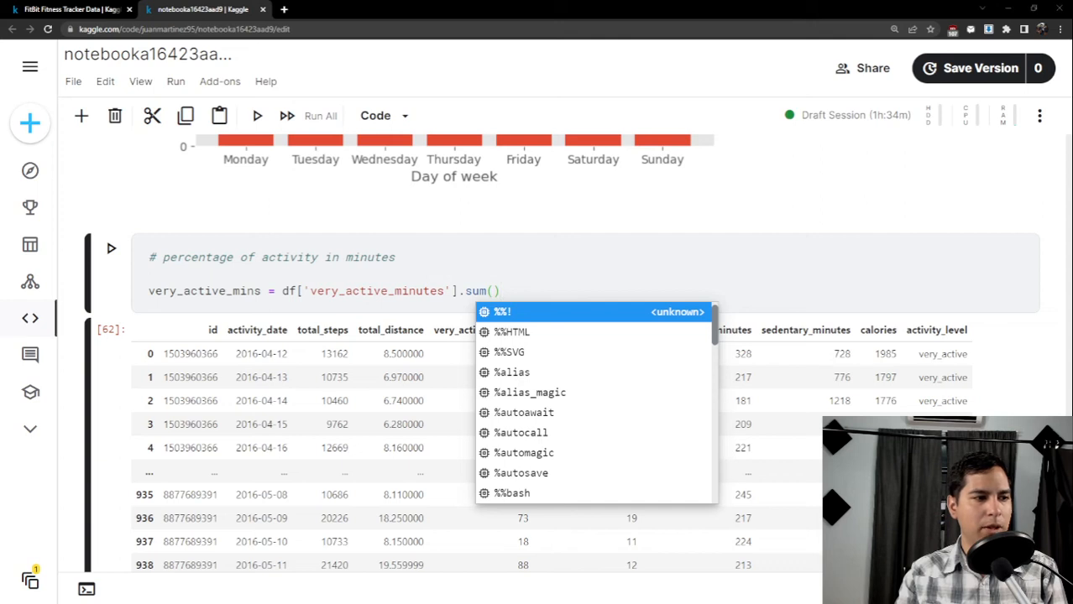
left_click(572, 292)
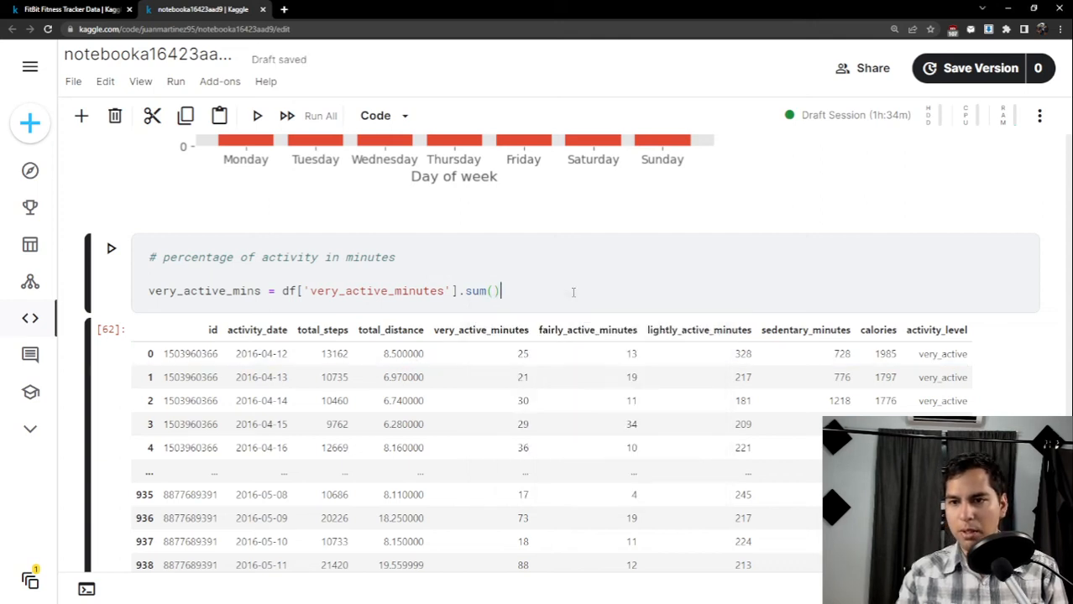
Add matching .sum() lines for fairly_active_mins, lightly_active_mins and sedentary_mins, each from its own df minutes column.
key("Return")
type("}")
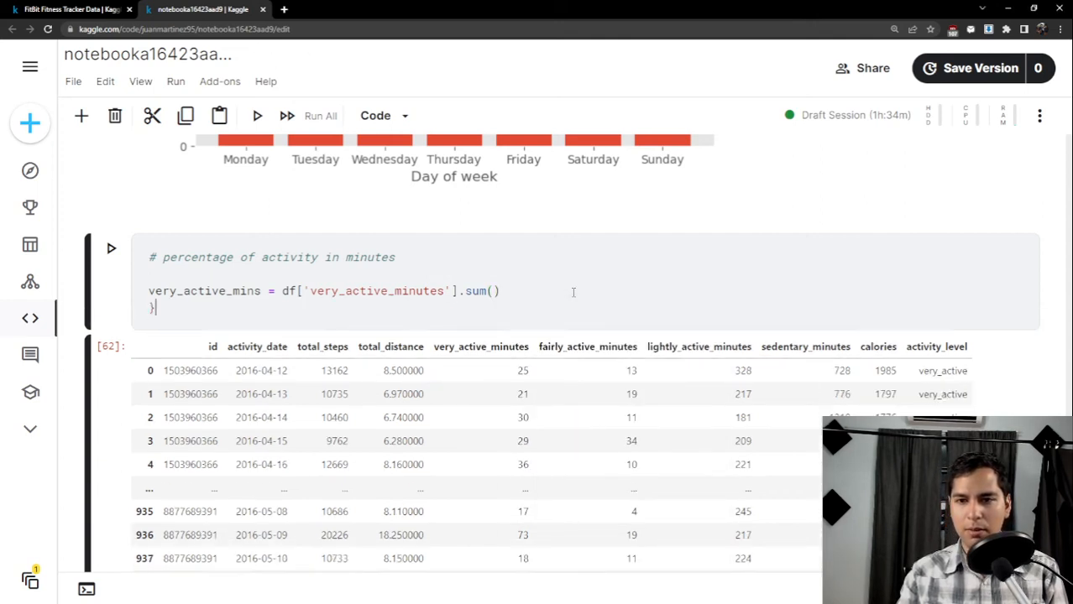
key("BackSpace")
key("BackSpace")
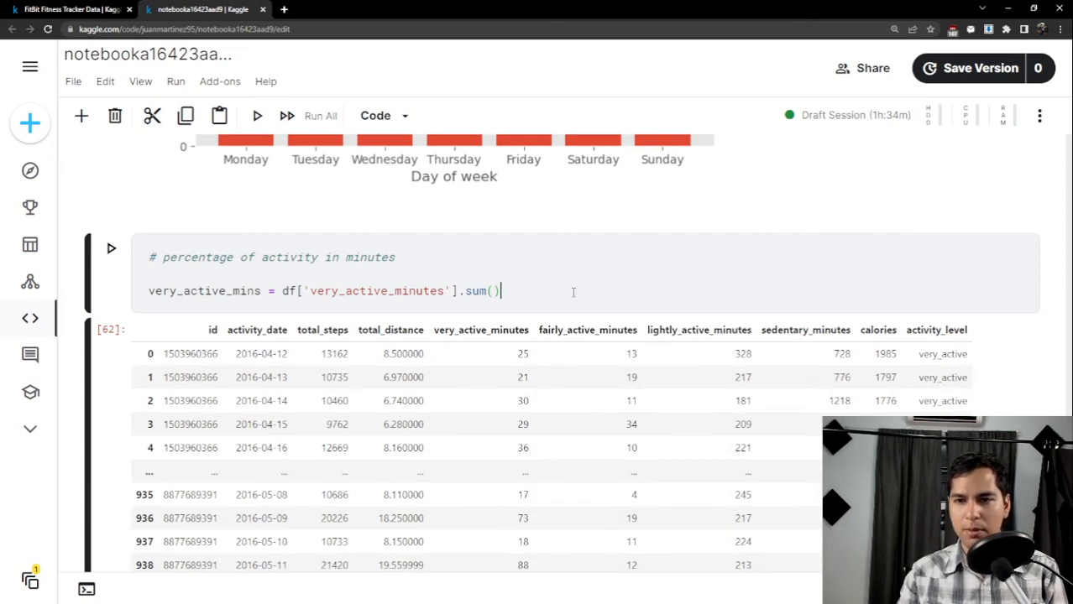
key("Return")
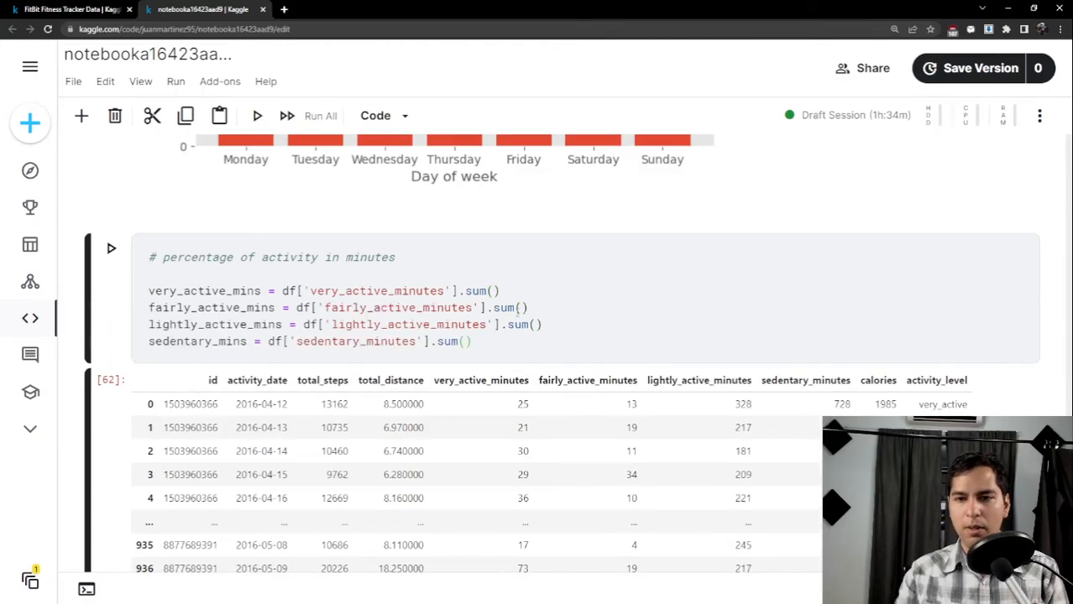
Leave a blank line below the four sums and start an assignment to a variable named slices.
scroll(518, 309, "down", 1)
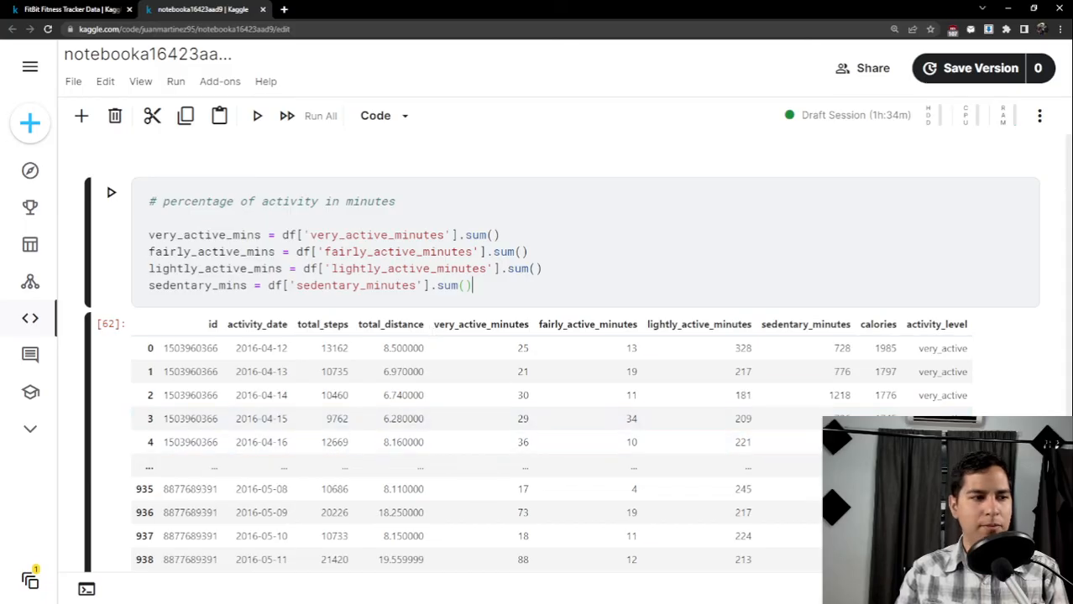
key("Return")
key("Return")
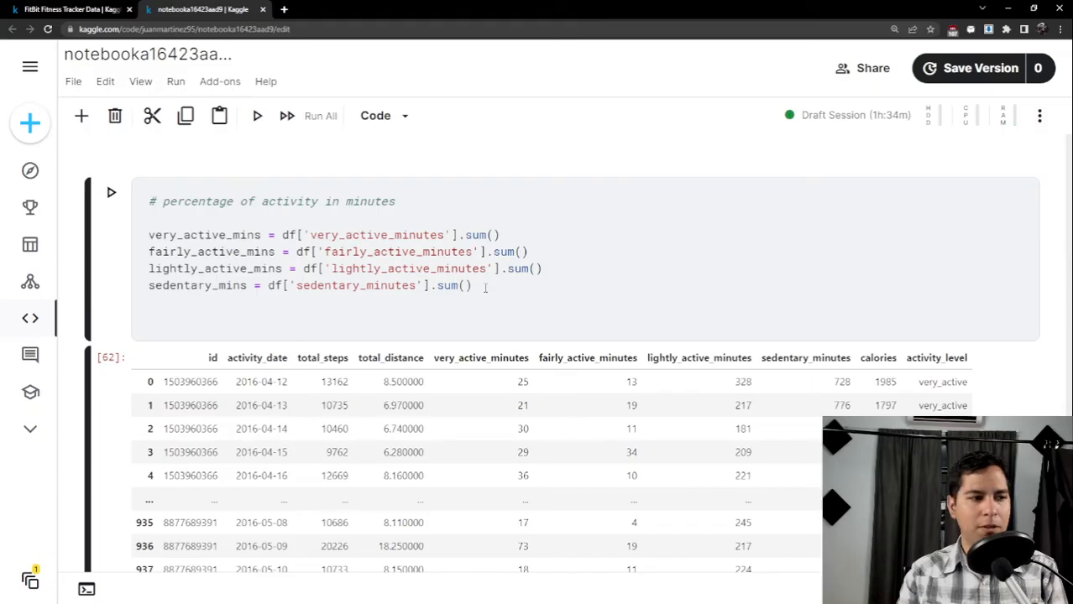
type("si")
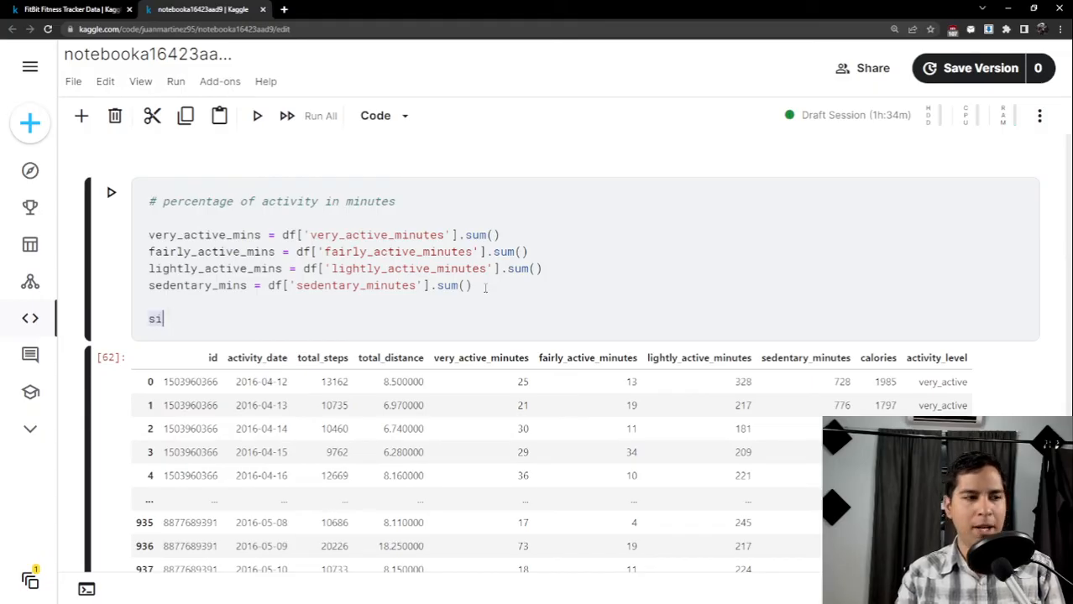
type("ice")
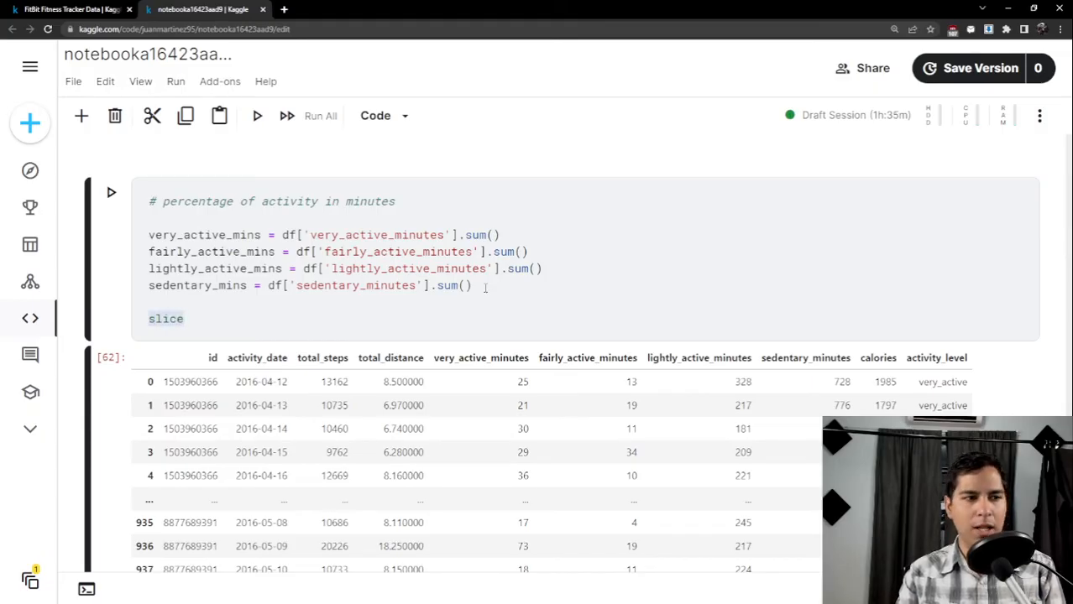
type("s =")
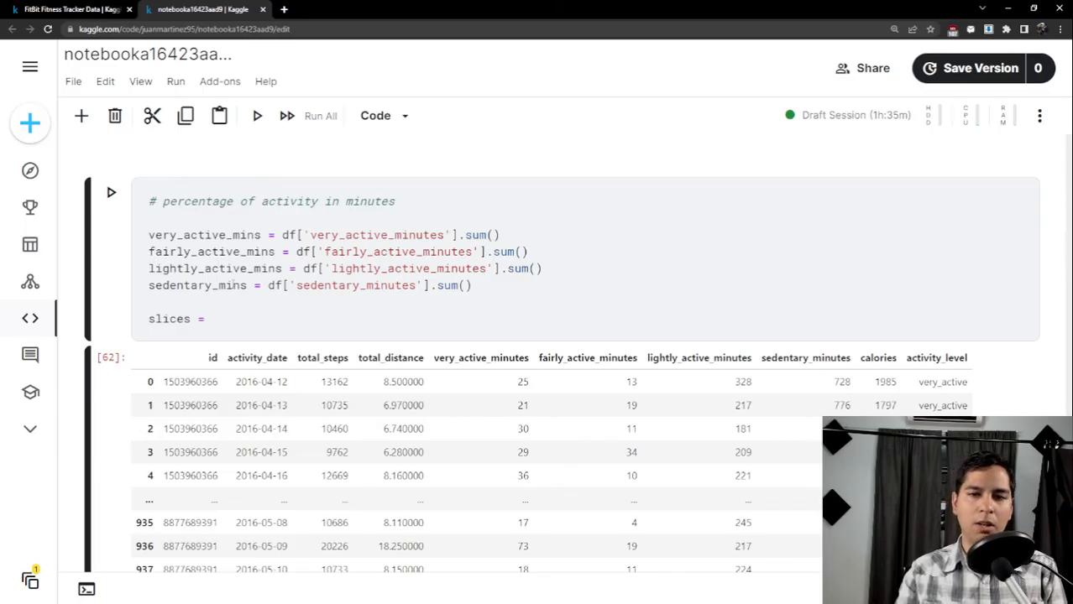
Make slices a list with very_active_mins as its first item, followed by a comma.
scroll(537, 336, "up", 1)
left_click_drag(148, 291, 431, 351)
left_click(323, 375)
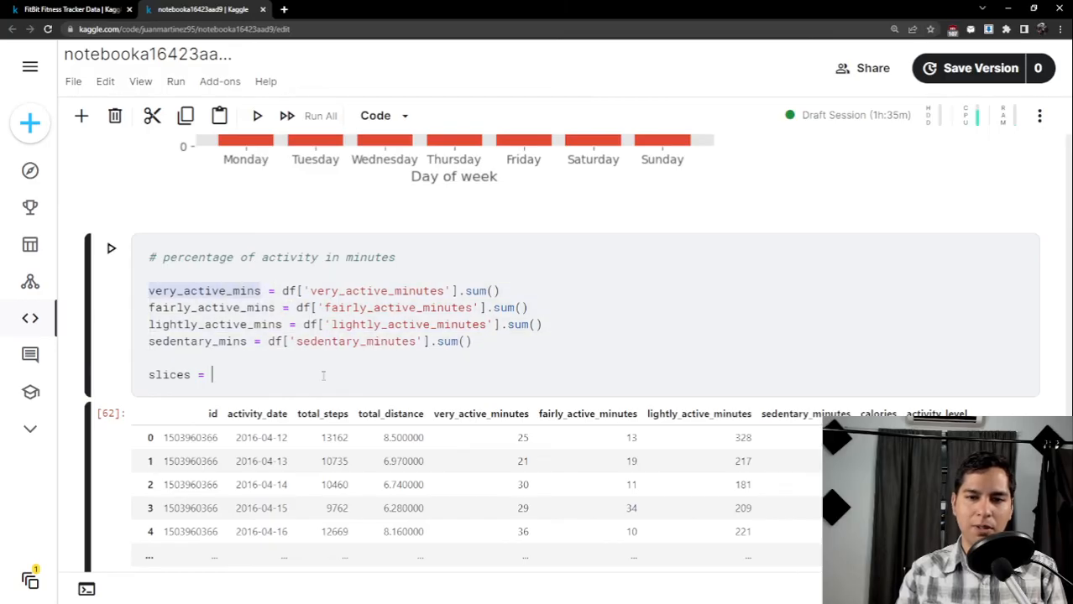
double_click(234, 291)
key("ctrl+c")
left_click(245, 376)
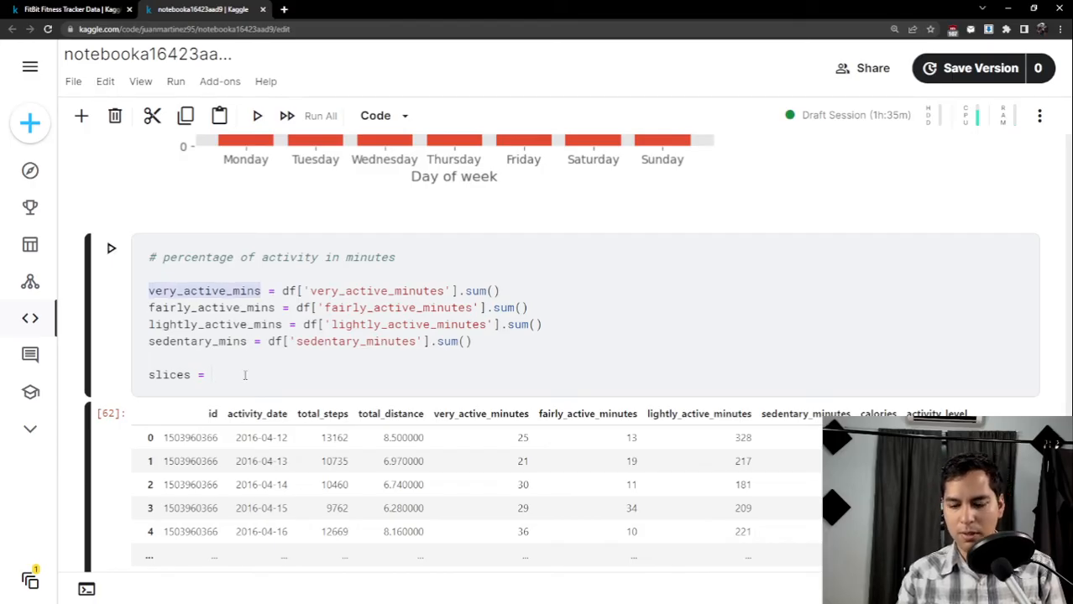
type("[")
key("ctrl+v")
type(",")
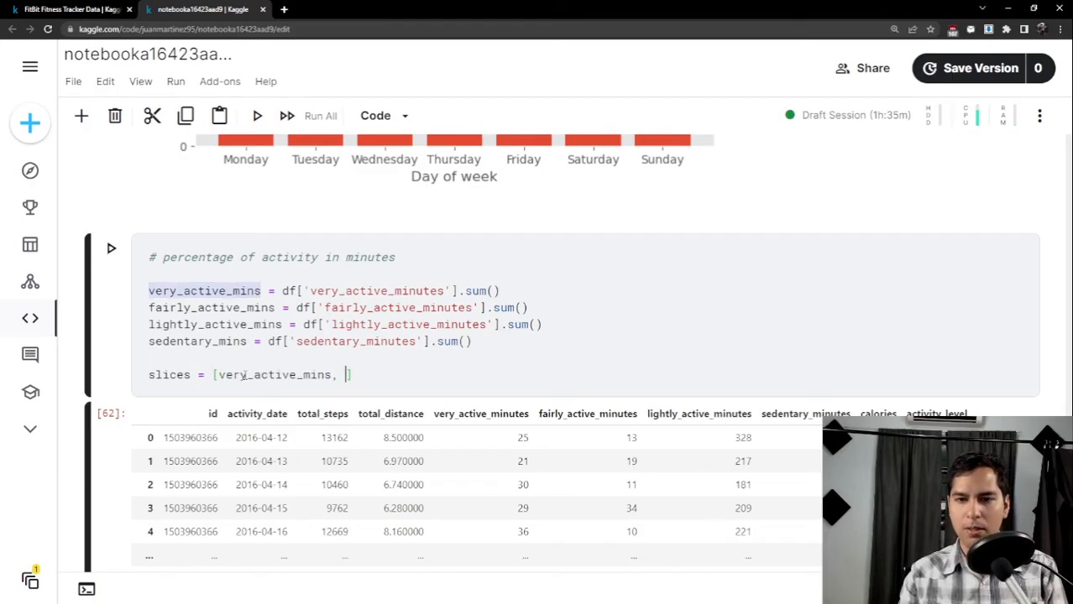
Add fairly_active_mins and lightly_active_mins as the second and third items of the slices list.
scroll(245, 313, "up", 1)
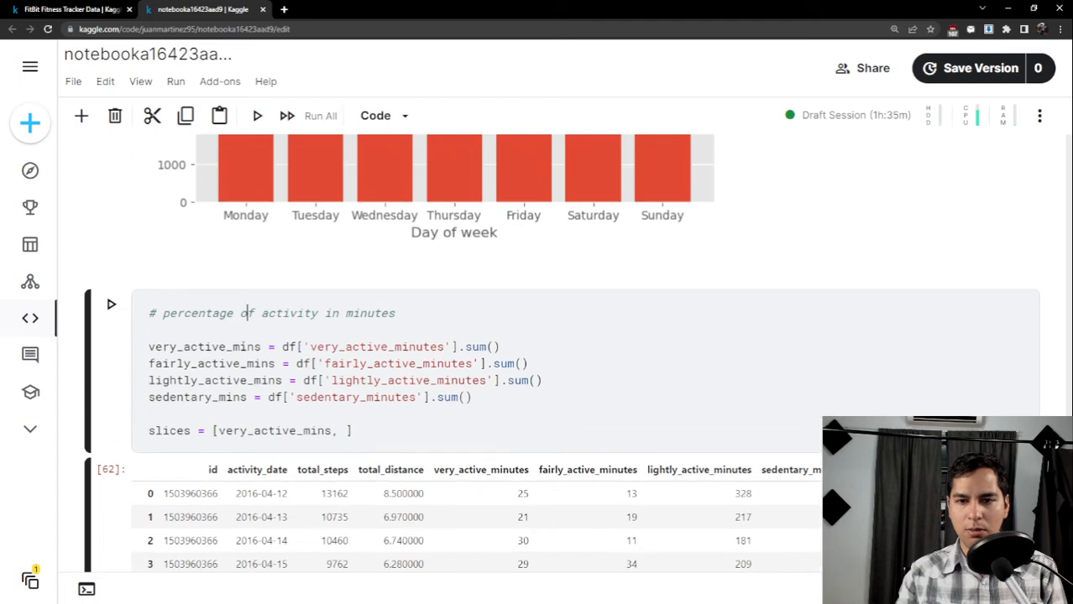
double_click(233, 364)
key("ctrl+c")
left_click(338, 430)
key("ctrl+v")
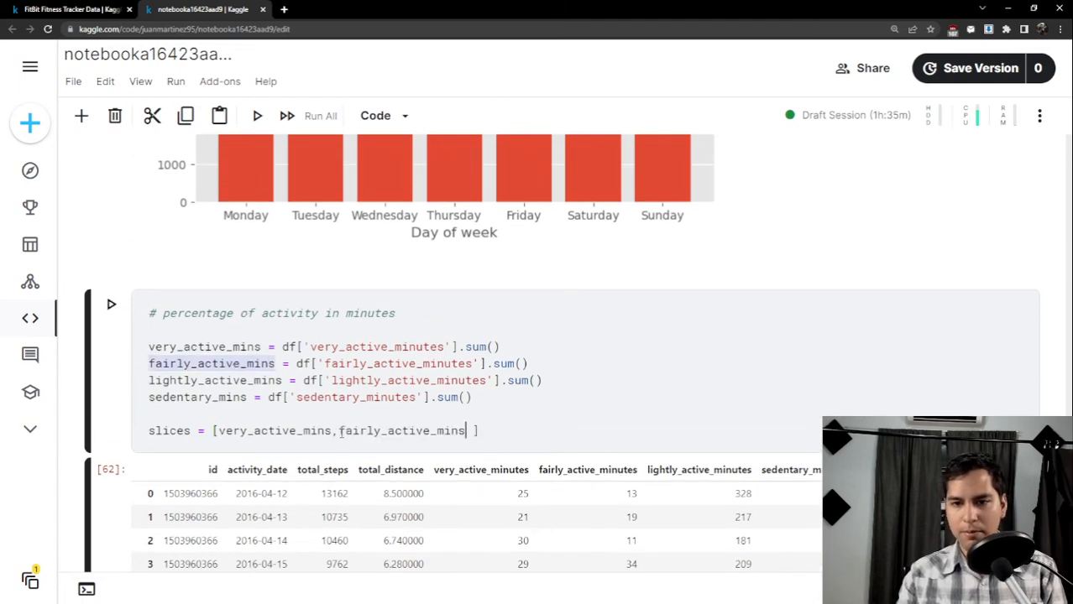
double_click(215, 380)
key("ctrl+c")
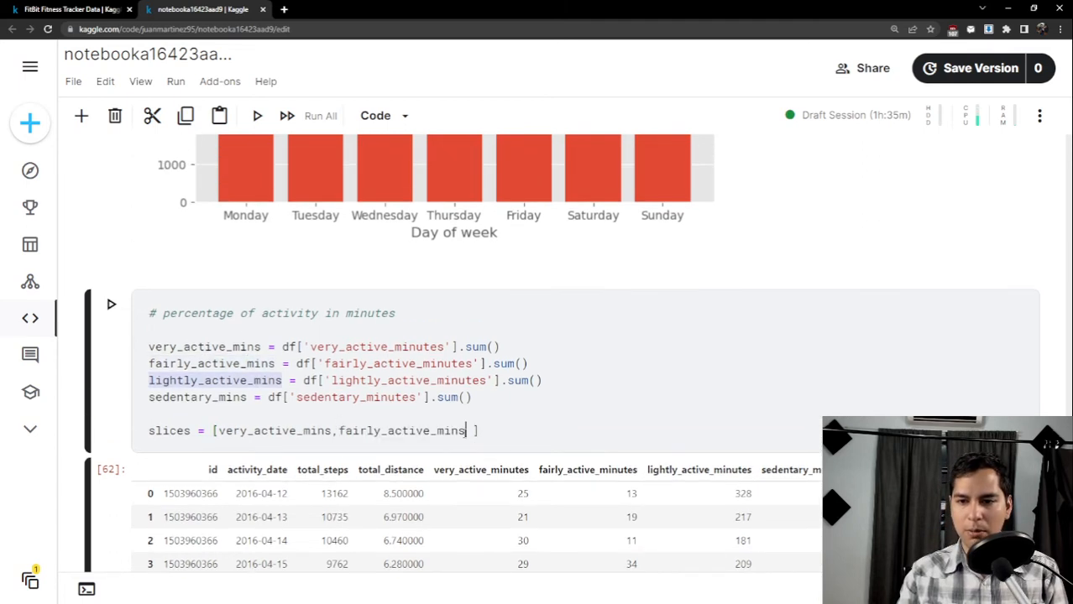
left_click(466, 431)
type(",")
key("ctrl+v")
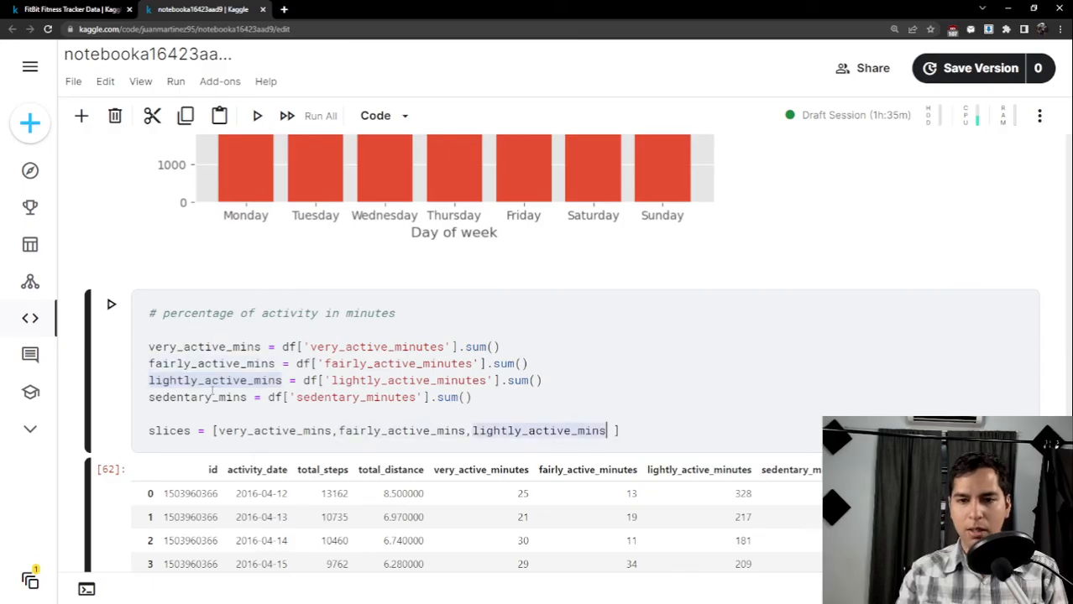
Add sedentary_mins as the last item of the slices list and remove the extra space before the closing bracket.
double_click(215, 397)
key("ctrl+c")
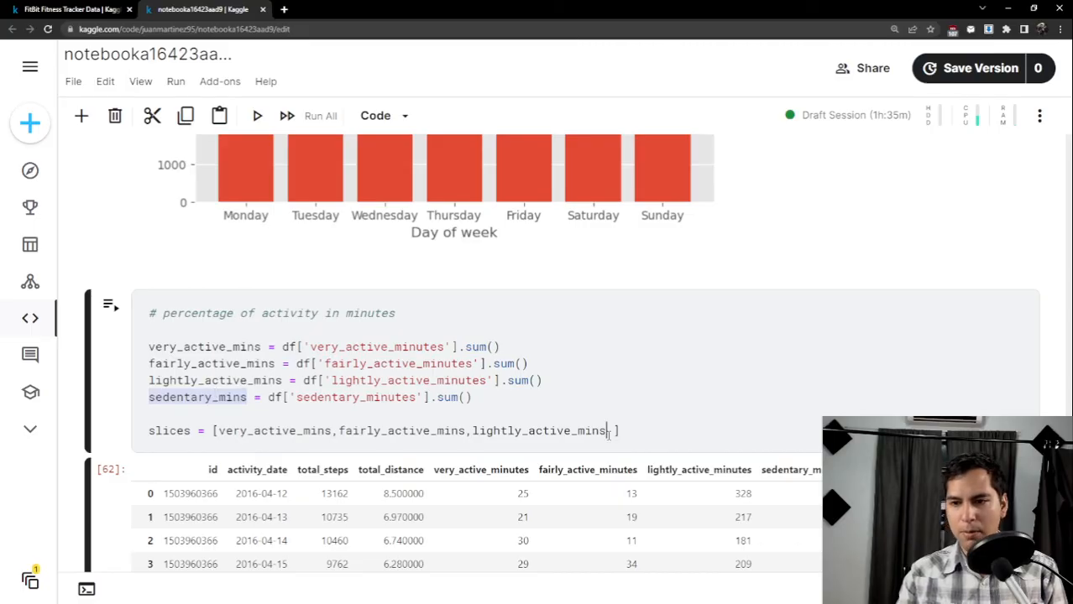
left_click(607, 431)
type(",")
key("ctrl+v")
key("Delete")
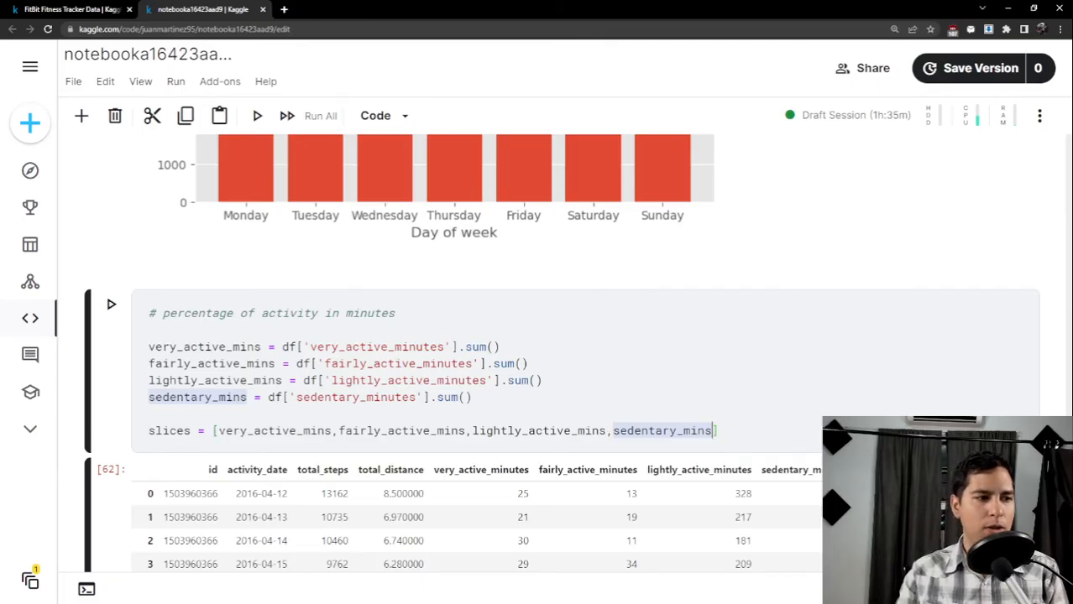
Leave a blank line below the slices list and assign an empty list to a variable named labels.
left_click(732, 436)
key("Return")
key("Return")
type("l")
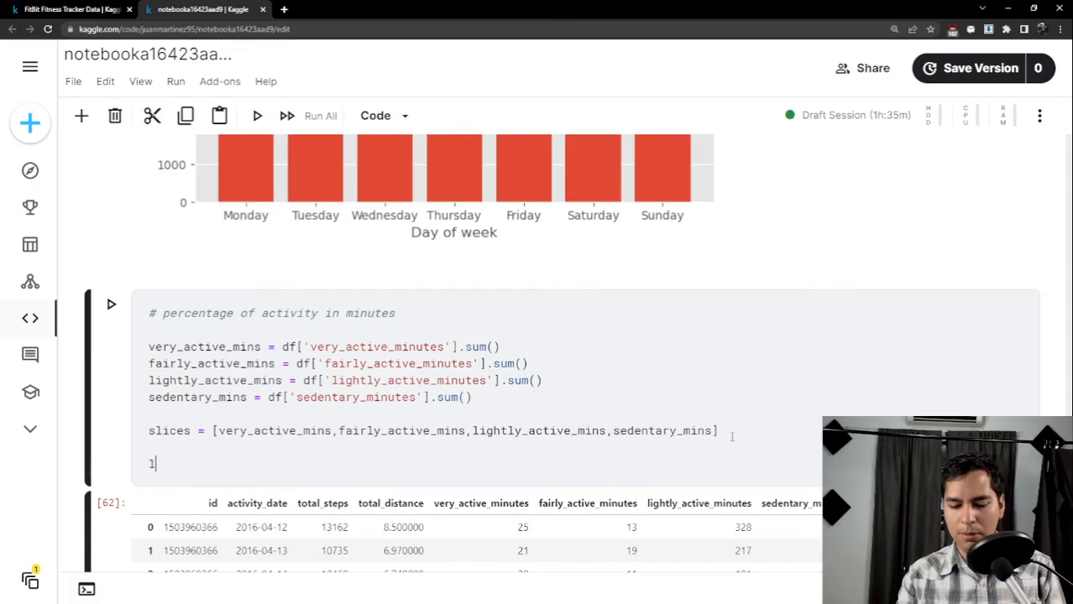
type("abels")
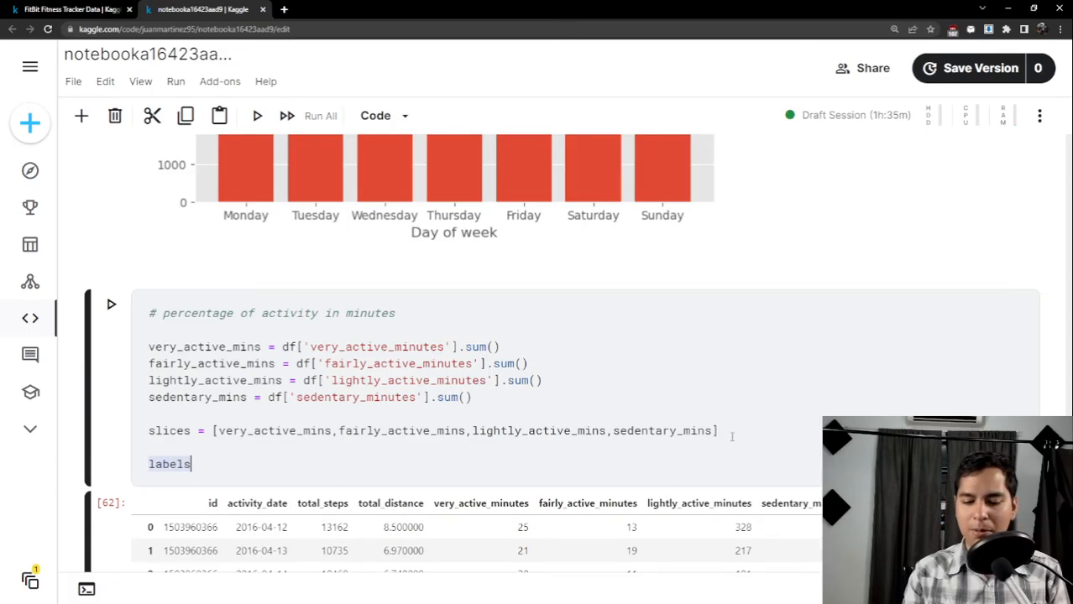
type(" = ")
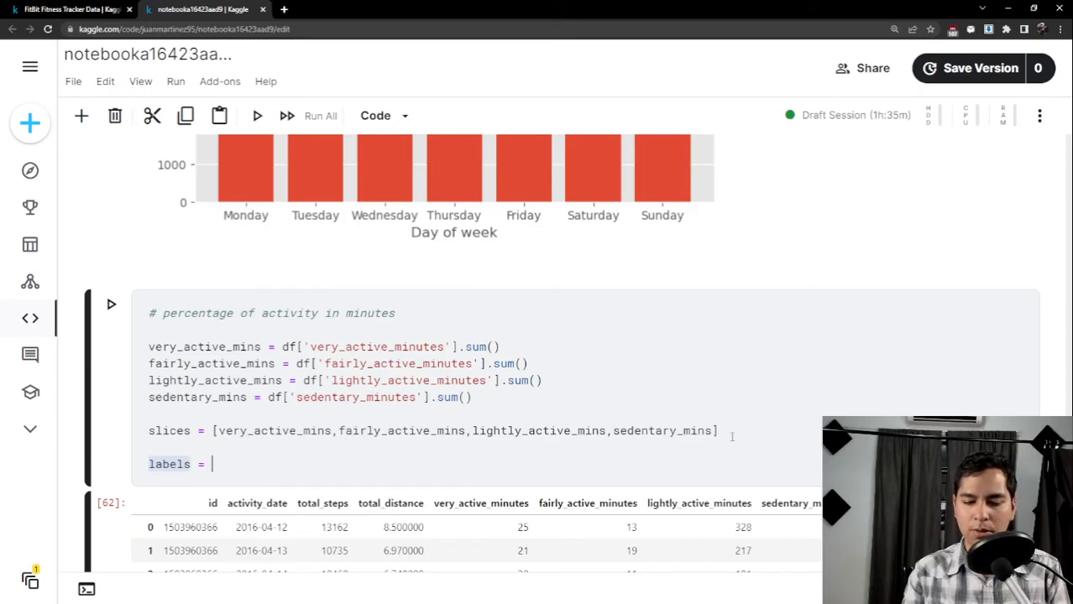
type("[")
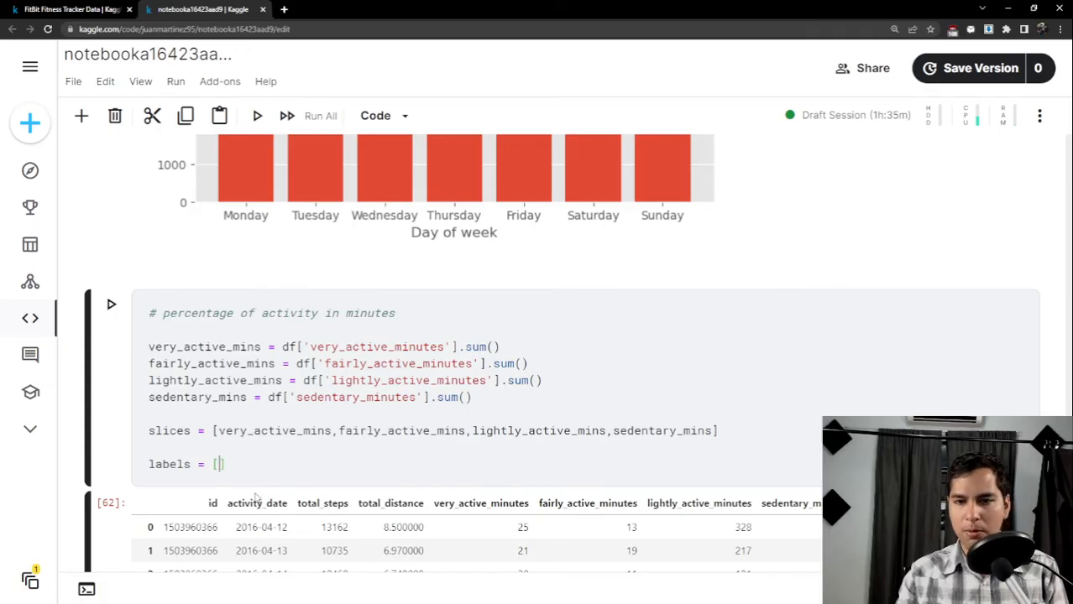
Add the quoted string 'very_active_mins' as the first item of the labels list.
double_click(281, 430)
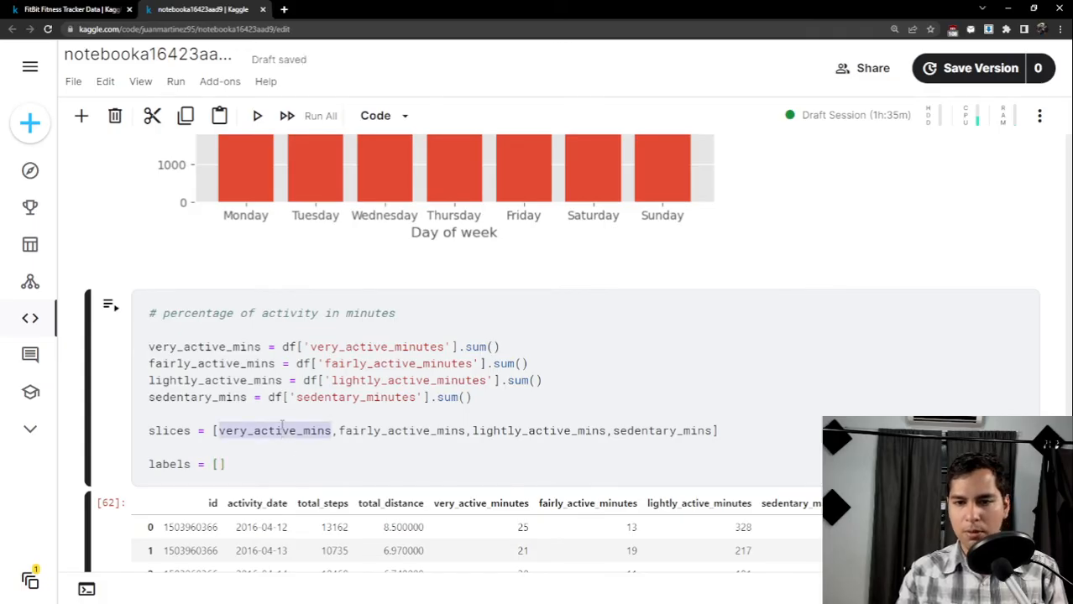
key("ctrl+c")
left_click(219, 470)
type("'")
key("ctrl+v")
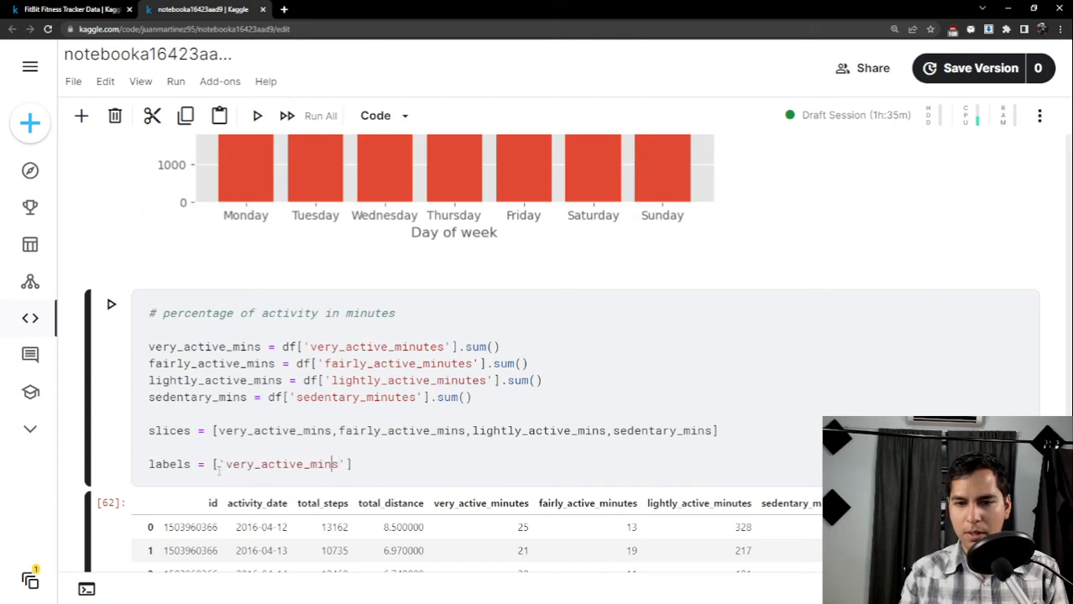
key("Left")
key("Left")
key("Right")
key("Right")
key("Right")
key("Right")
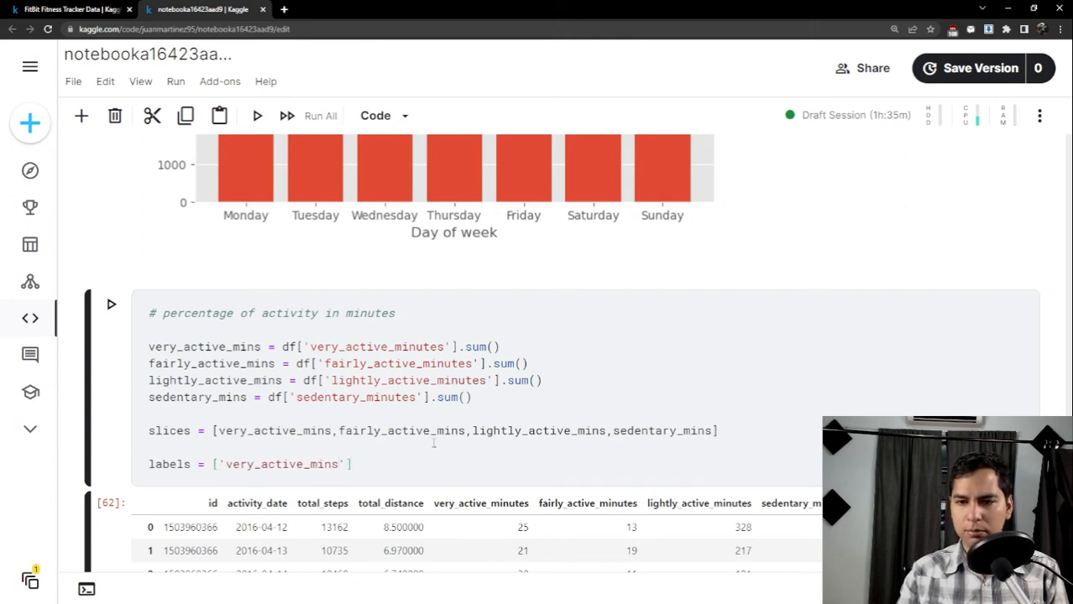
Add the quoted string 'fairly_active_mins' as the second item of the labels list, separated by a comma.
double_click(379, 430)
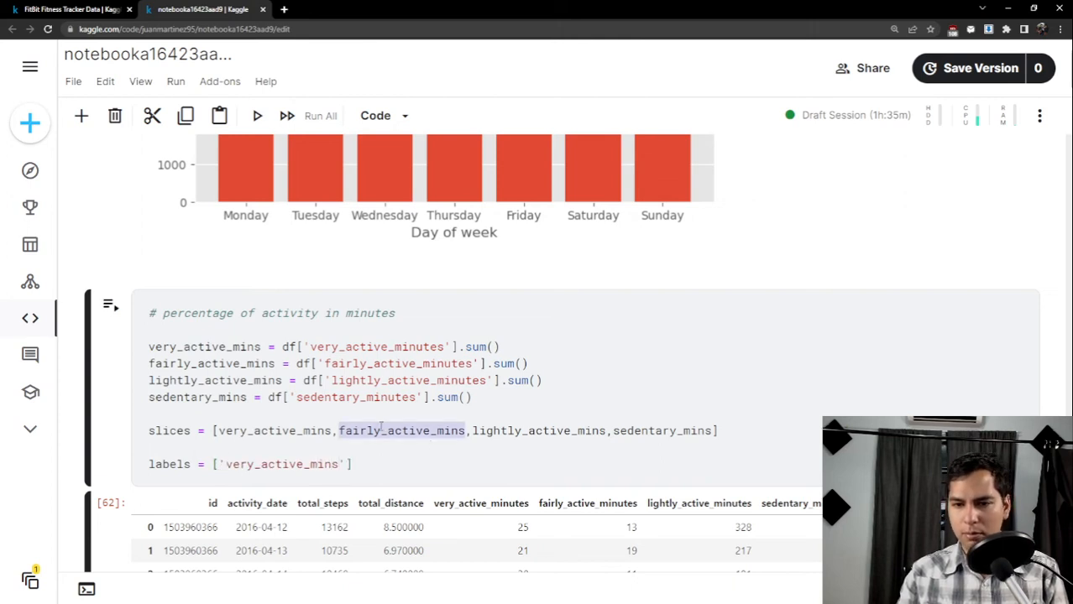
left_click(350, 465)
type(",'")
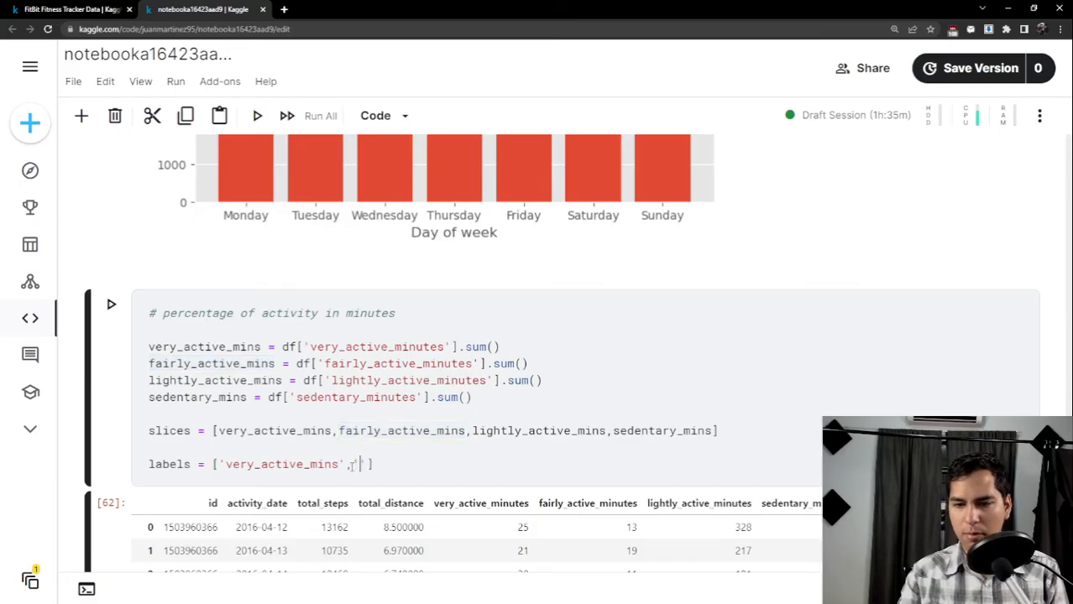
key("ctrl+v")
Add 'lightly_active_mins' in quotes as the third item of the labels list.
double_click(521, 430)
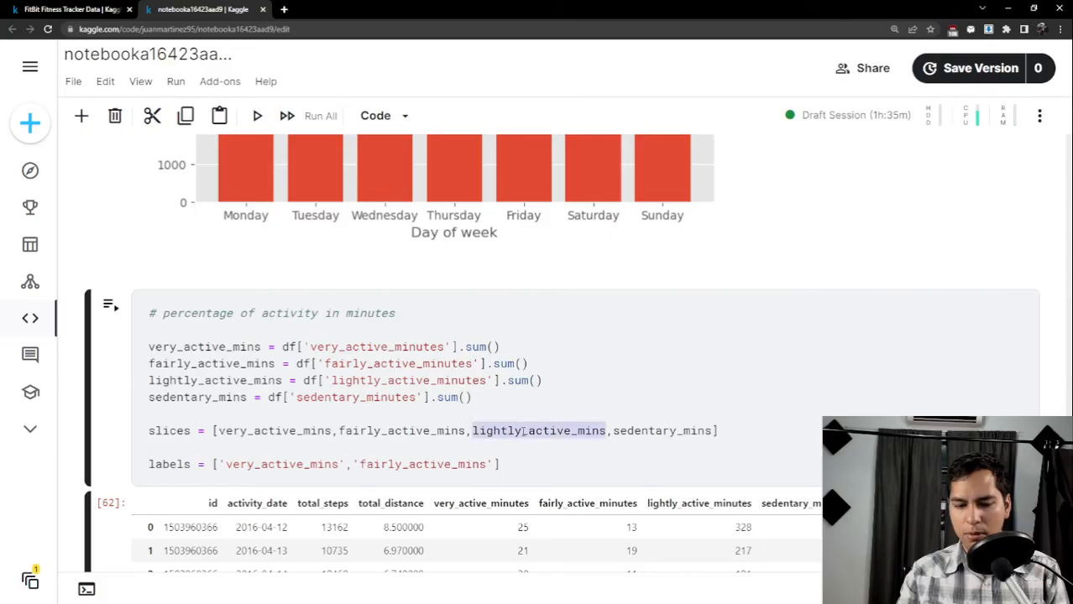
key("ctrl+c")
left_click(496, 464)
type(",")
key("ctrl+v")
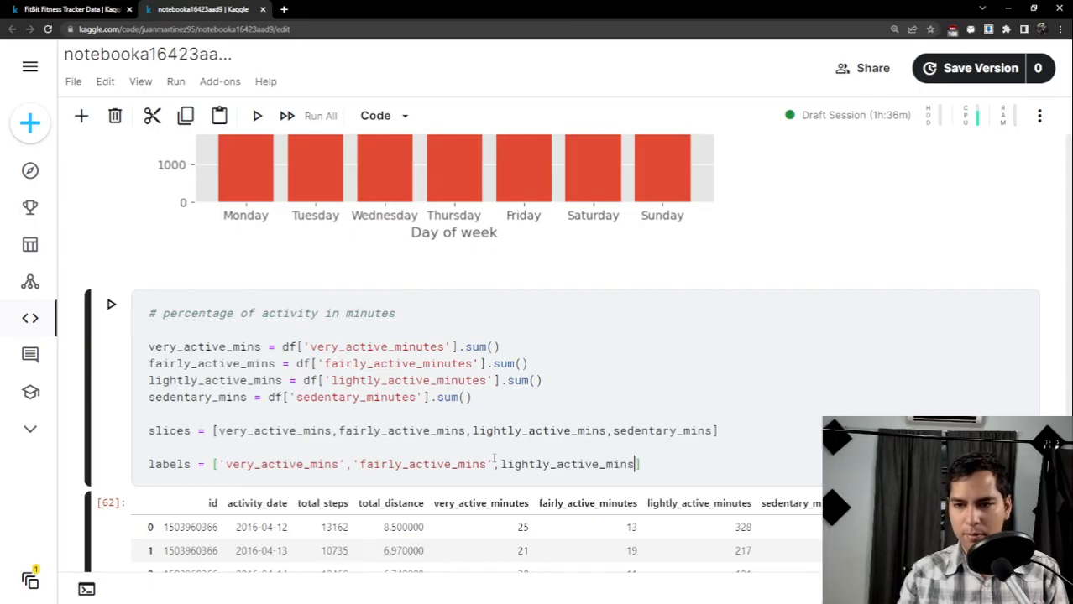
key("ctrl+shift+Left")
key("ctrl+x")
type("'")
key("ctrl+v")
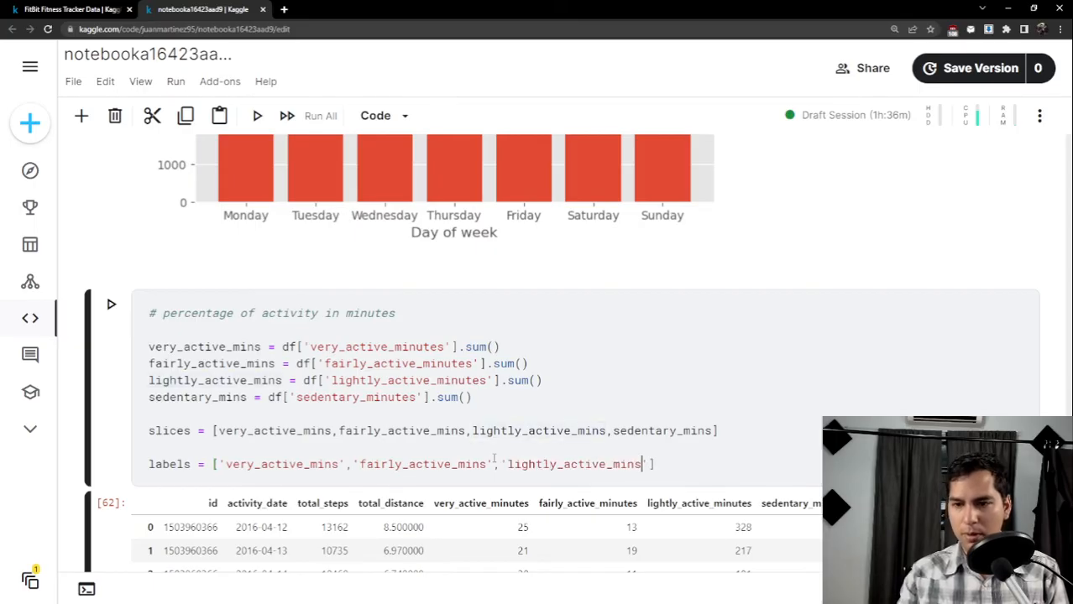
Add 'sedentary_mins' in quotes as the last item of the labels list.
double_click(675, 430)
left_click(648, 464)
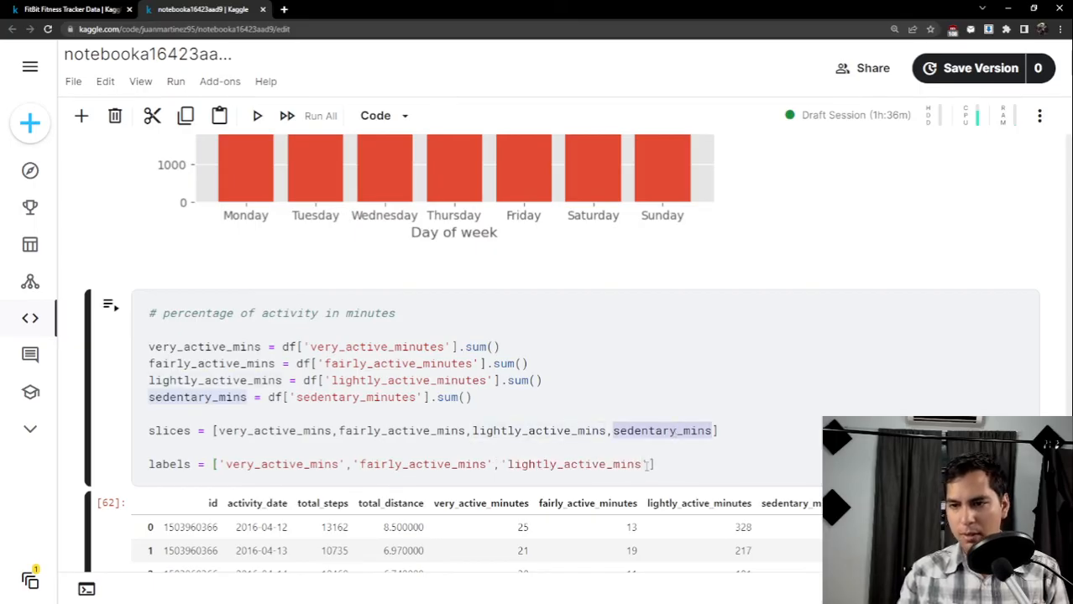
type(",'")
key("ctrl+v")
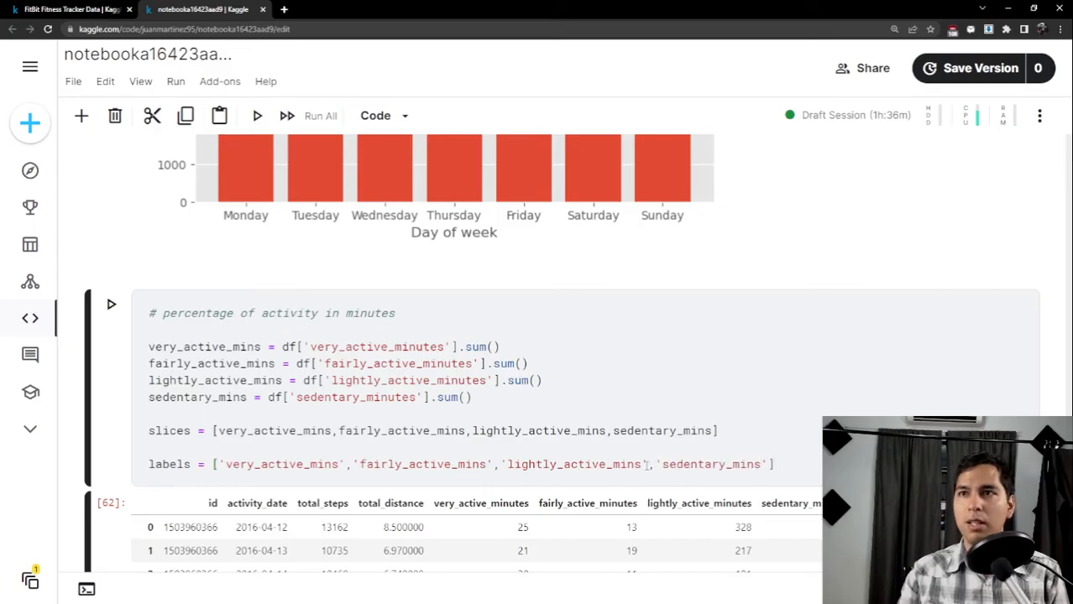
Leave a blank line below the labels list and start an assignment to a variable named explode, with a space before the equals sign.
scroll(673, 357, "down", 3)
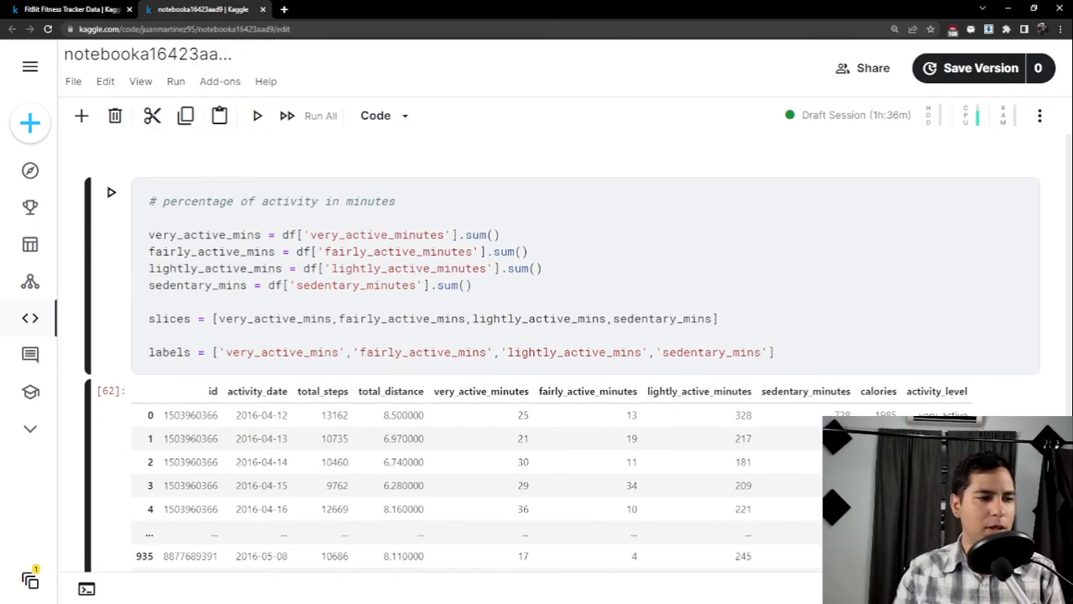
left_click(794, 354)
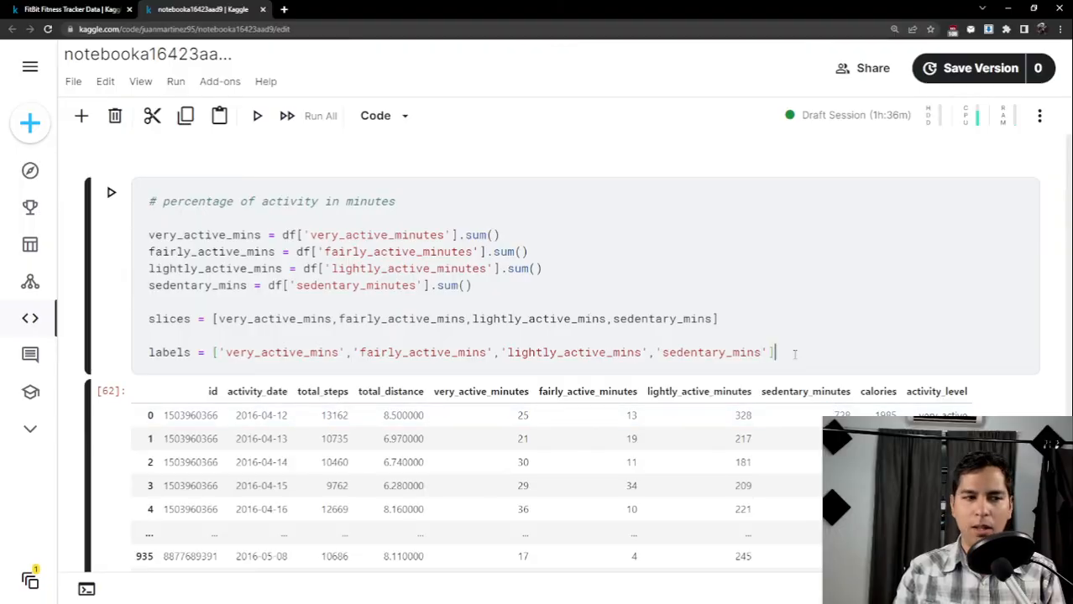
key("Return")
key("Return")
type("e")
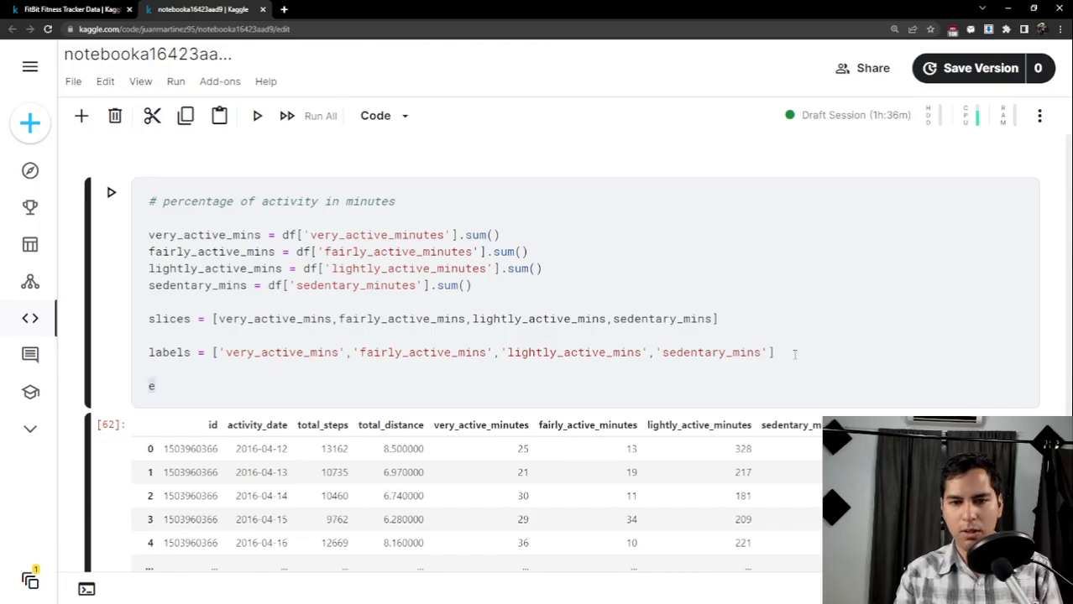
type("xplode=")
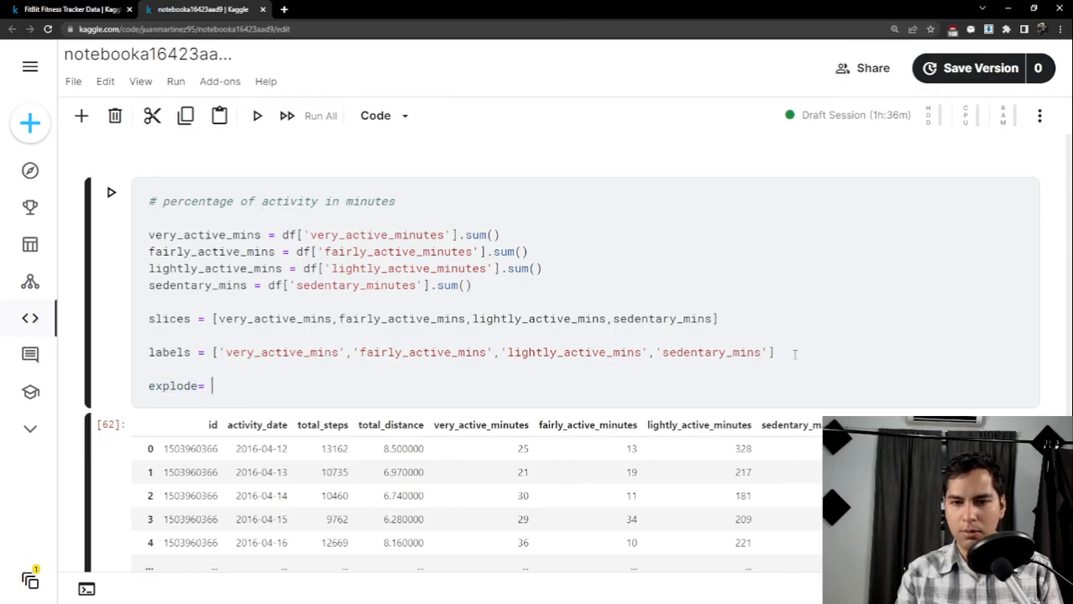
key("shift+Return")
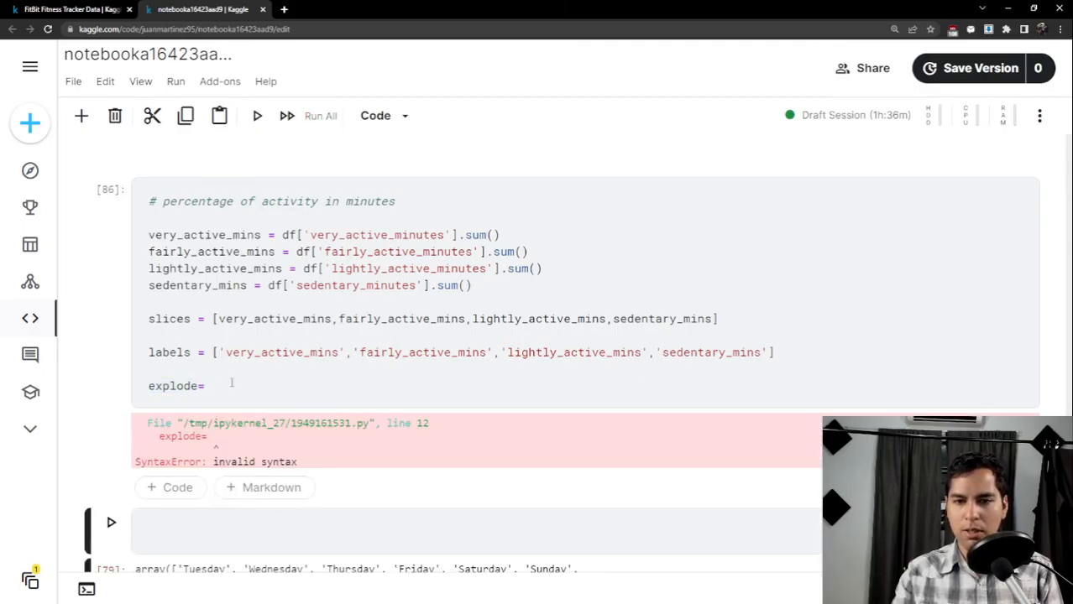
left_click(198, 384)
left_click(239, 386)
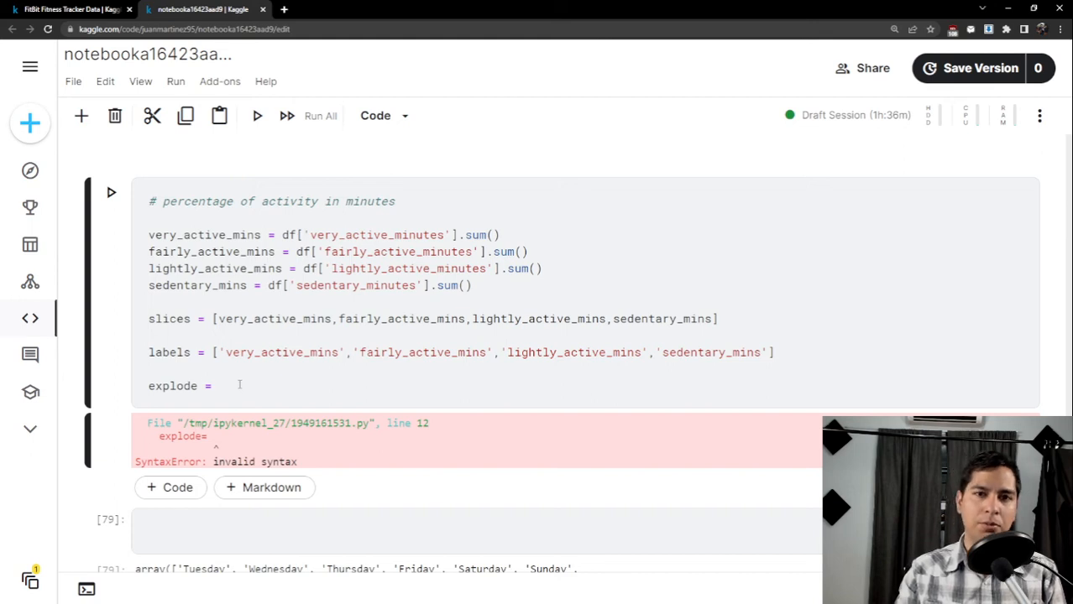
Set explode to the list [0,0,0,0.1].
type("[")
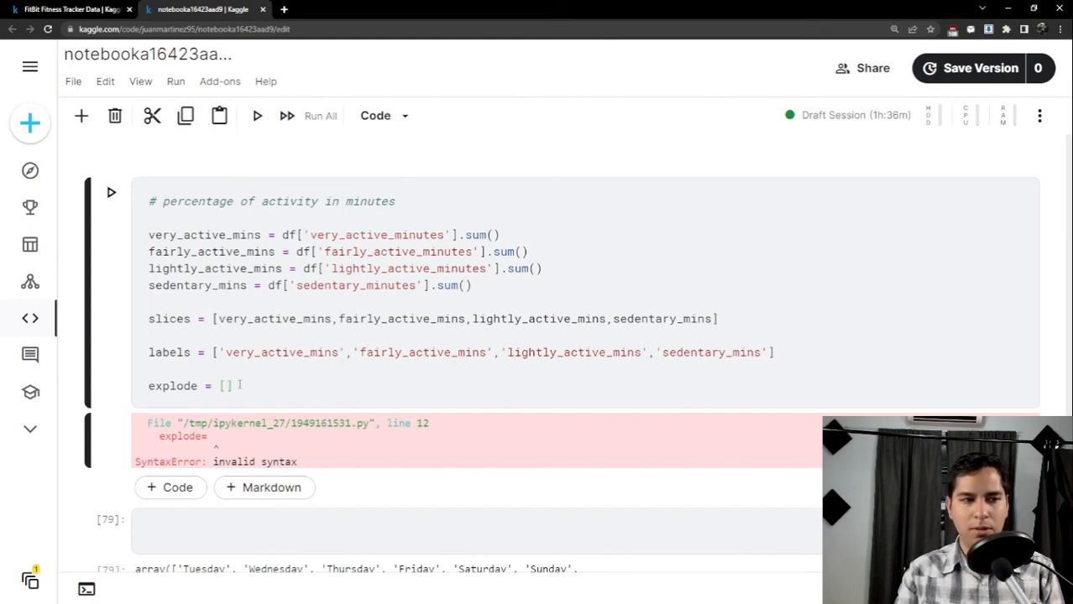
type("0")
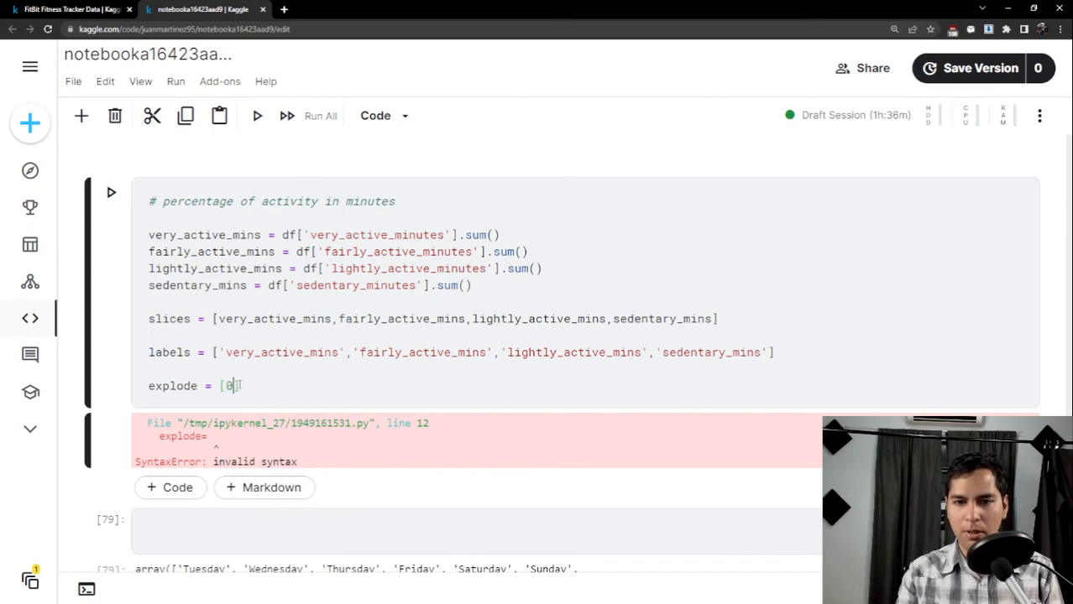
type(",0,0")
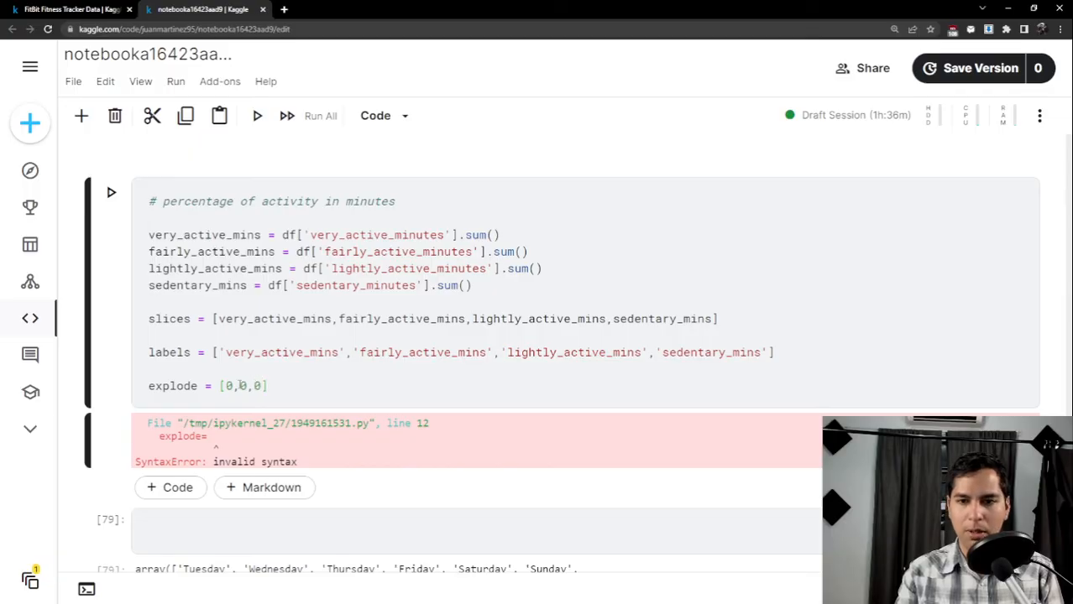
type(",0")
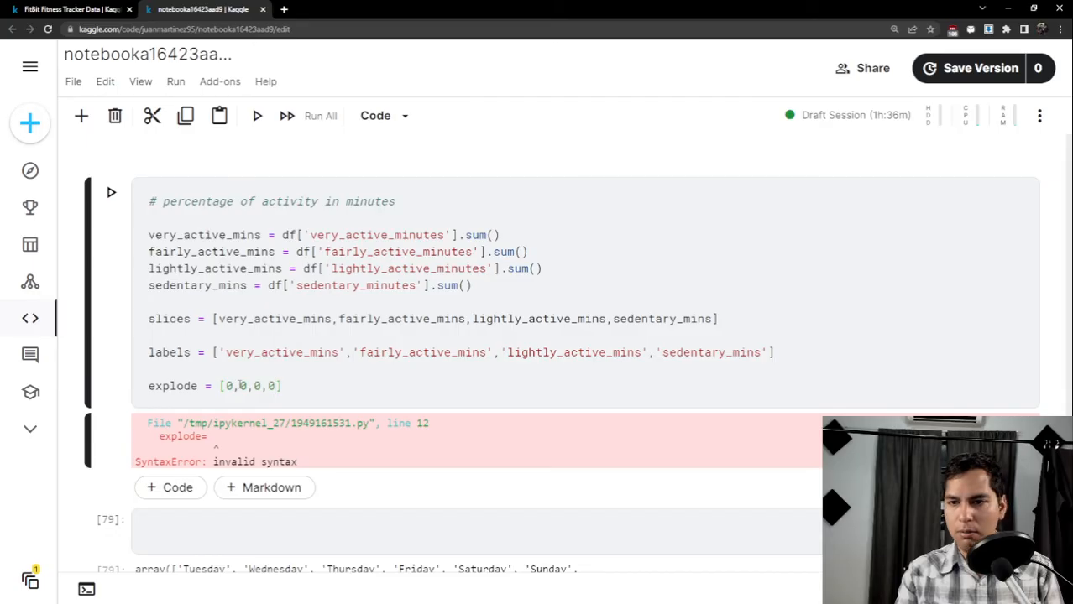
type(".1")
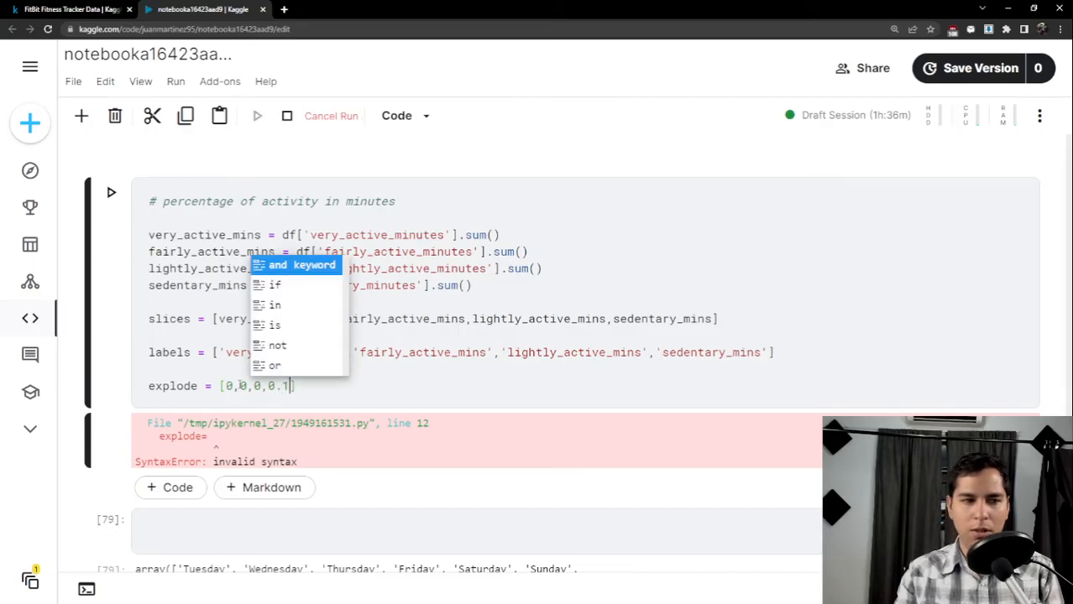
type("]")
Leave a blank line below explode and add a plt.pie call with slices as its first argument.
key("Return")
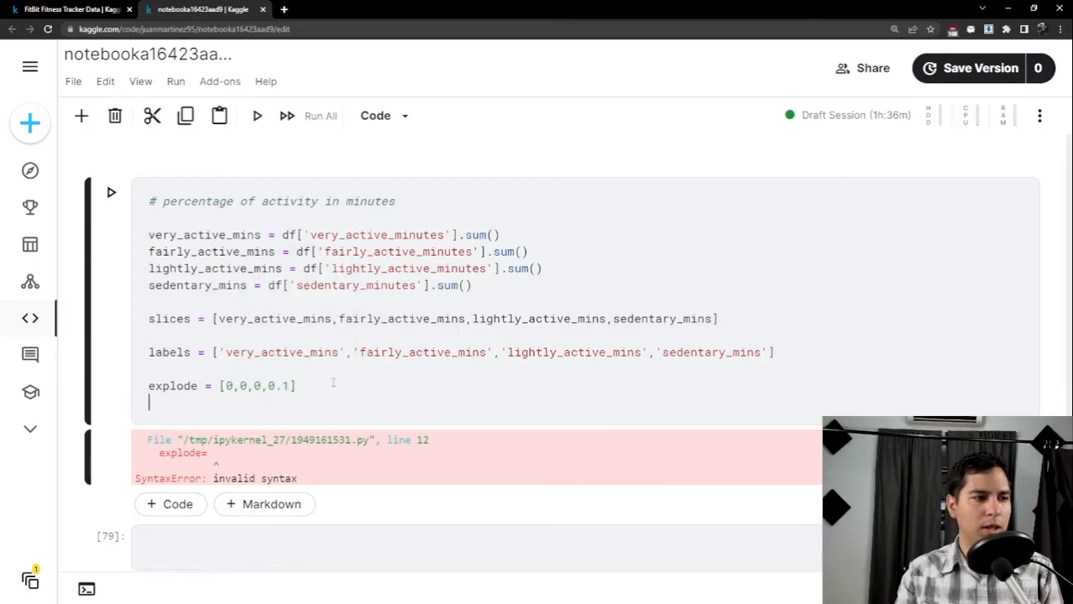
key("Return")
type("pl")
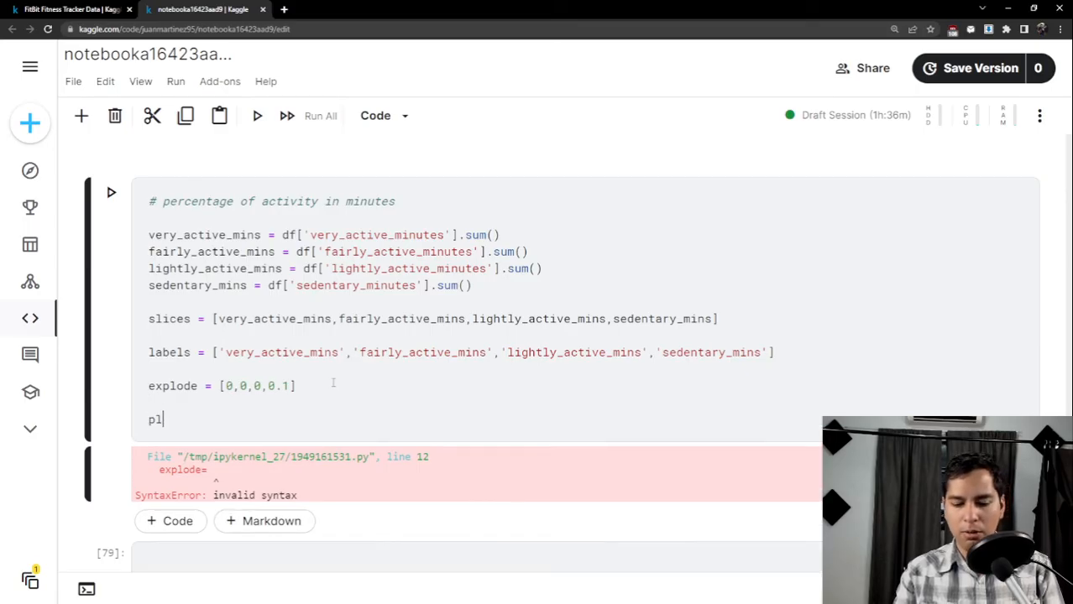
type("t.pie(")
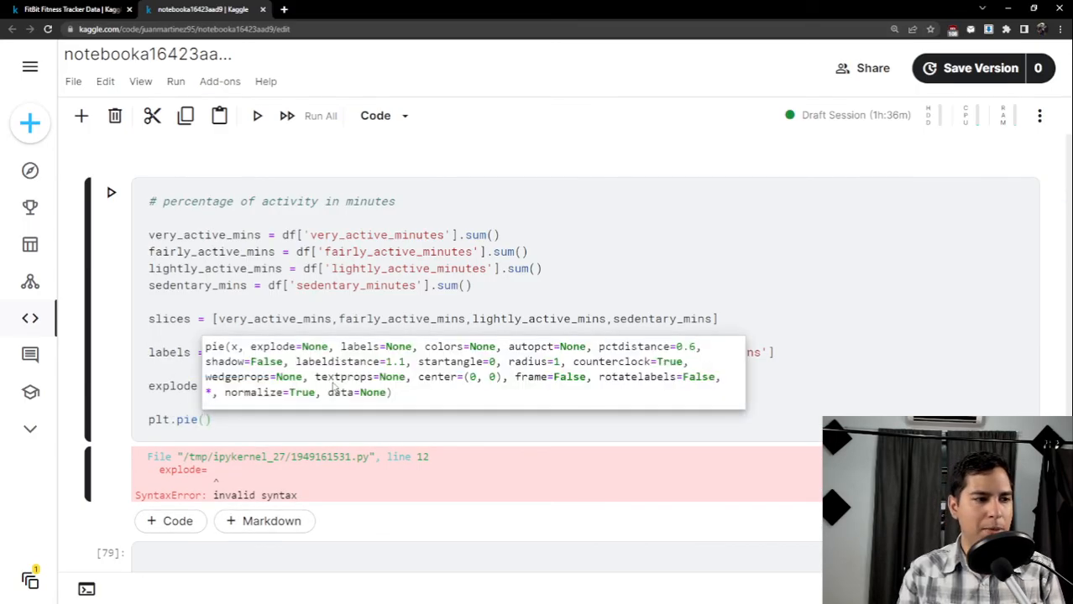
type("slices")
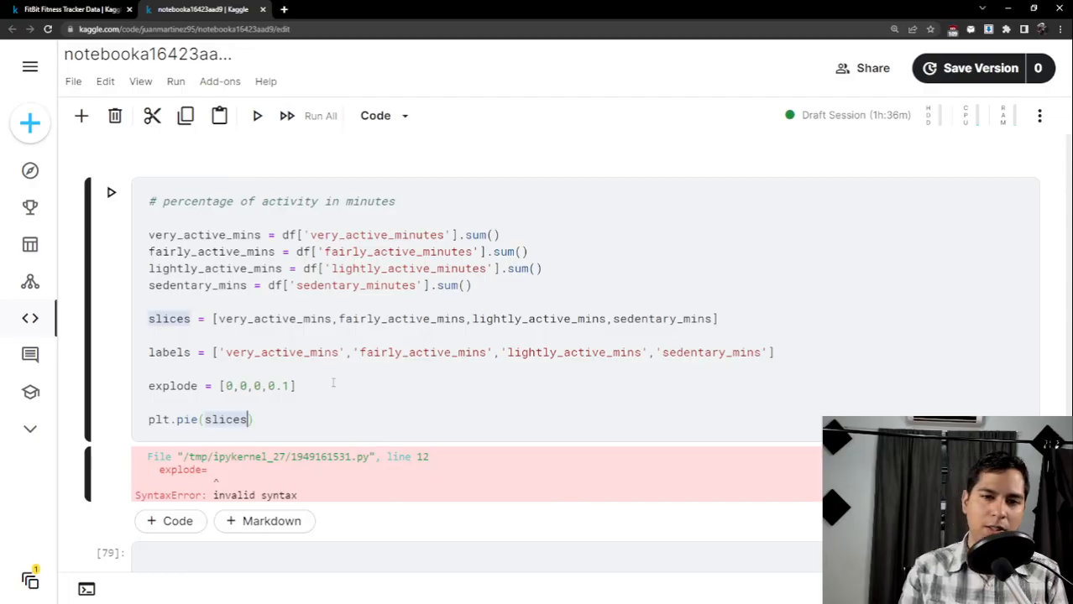
Add labels=labels as the second argument of the plt.pie call.
type(", l")
type("abels")
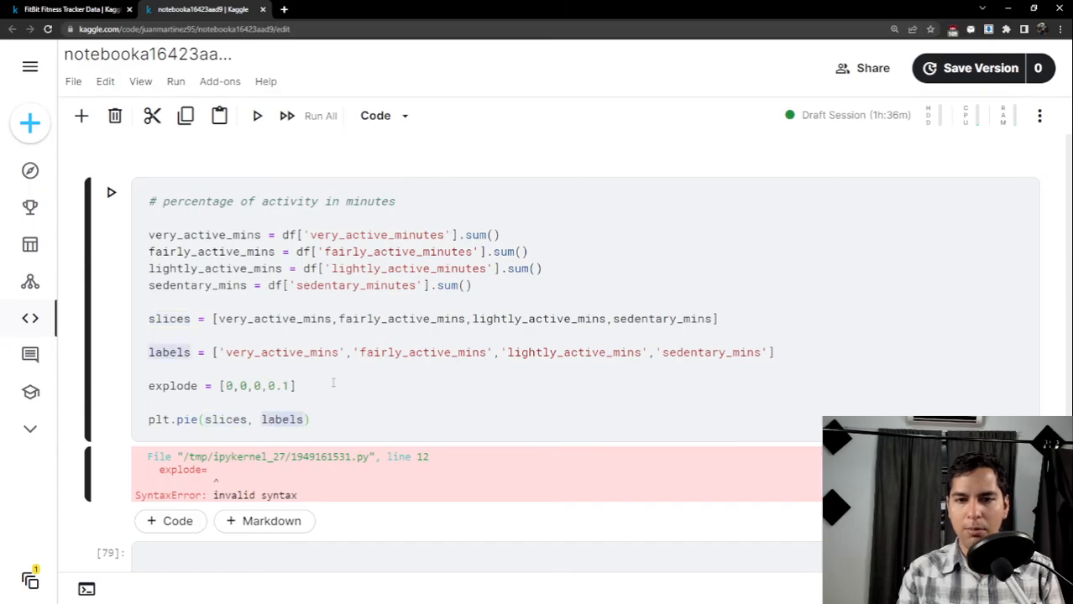
type("=")
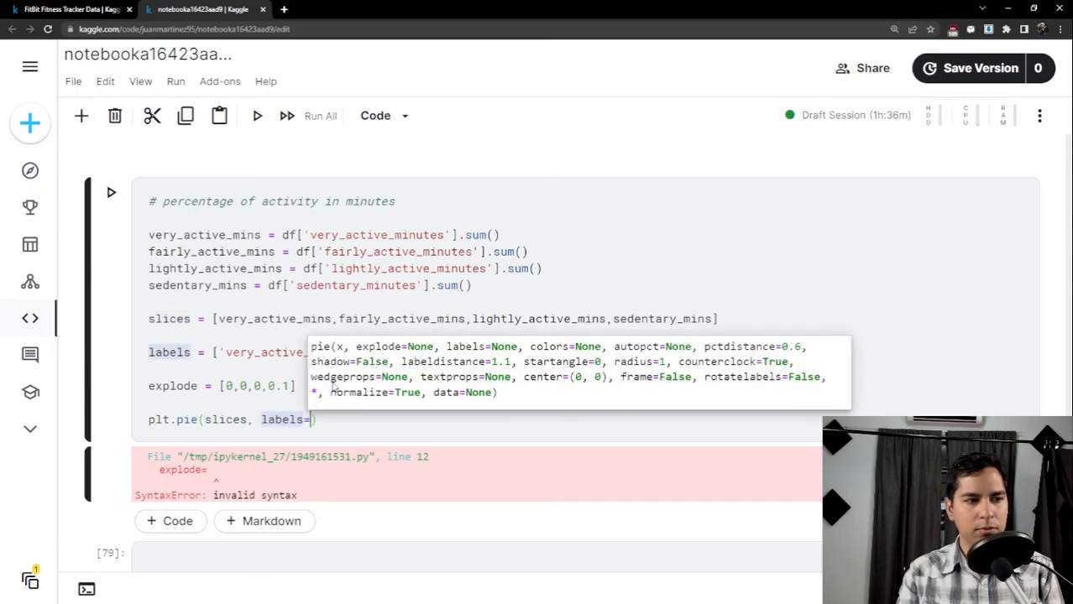
type("lab")
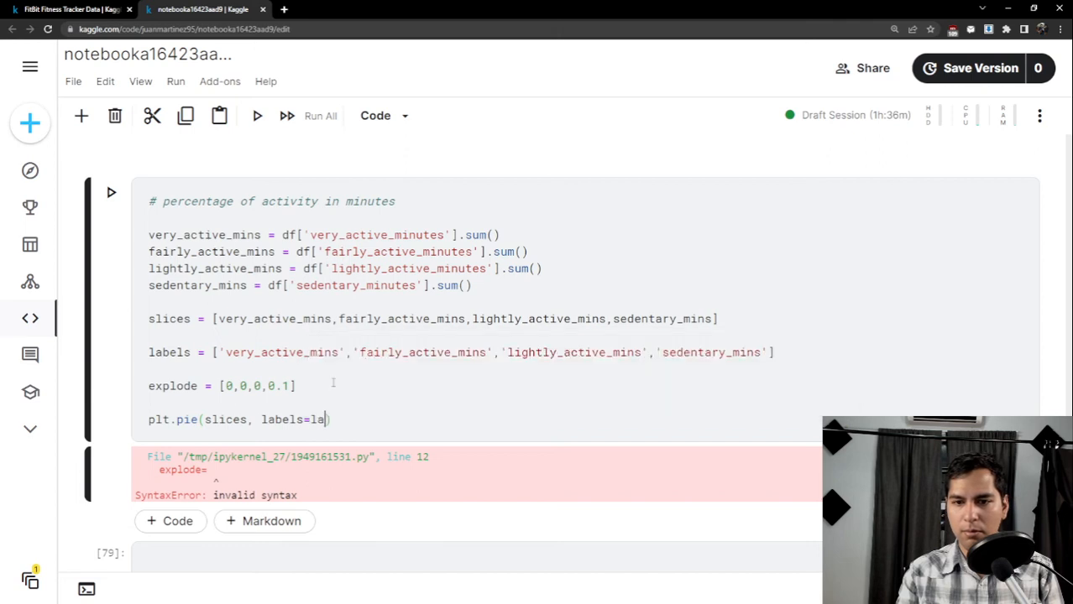
type("els")
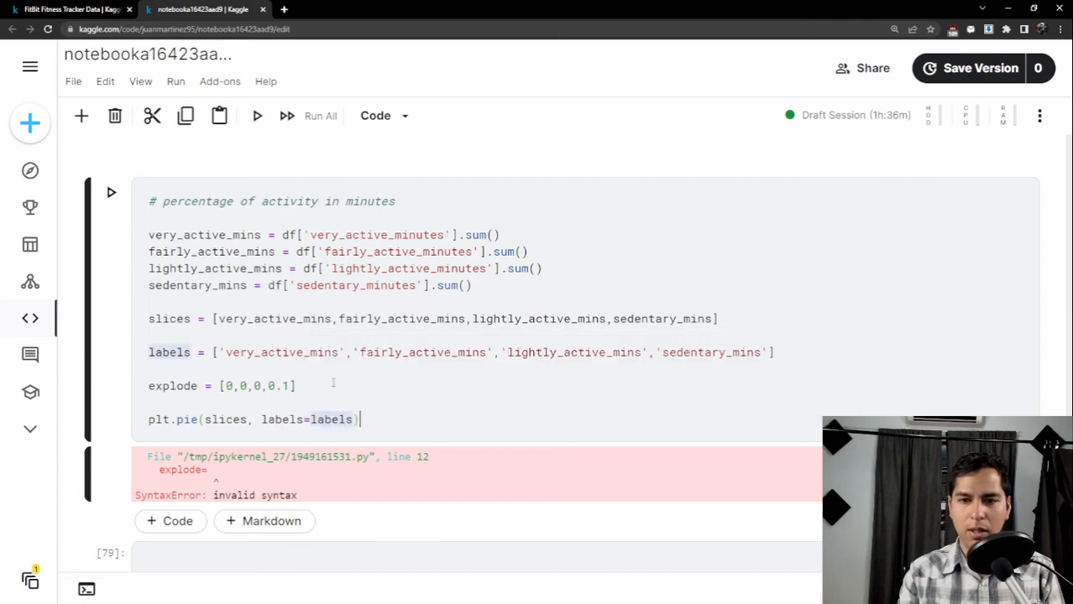
Add explode = explode as the third argument of the plt.pie call and run the cell to view the pie chart.
type(",e")
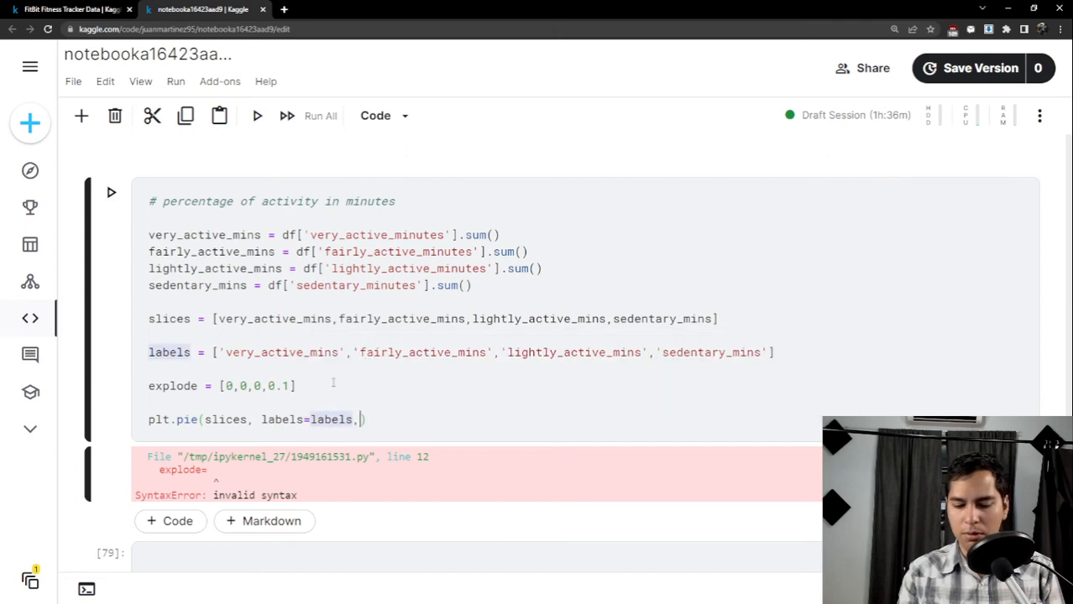
key("BackSpace")
type("explod")
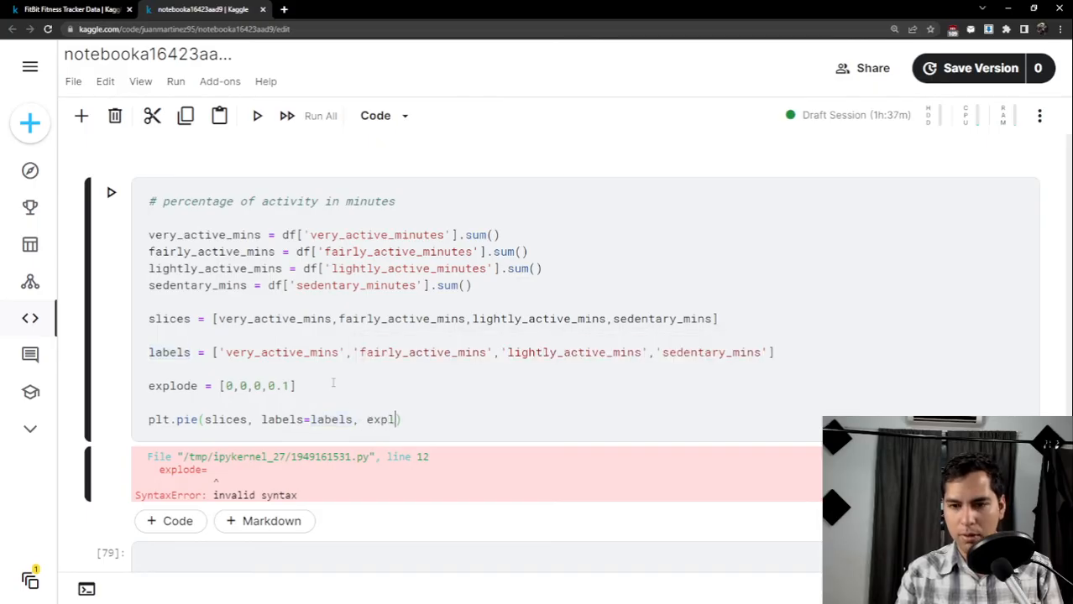
type("e =")
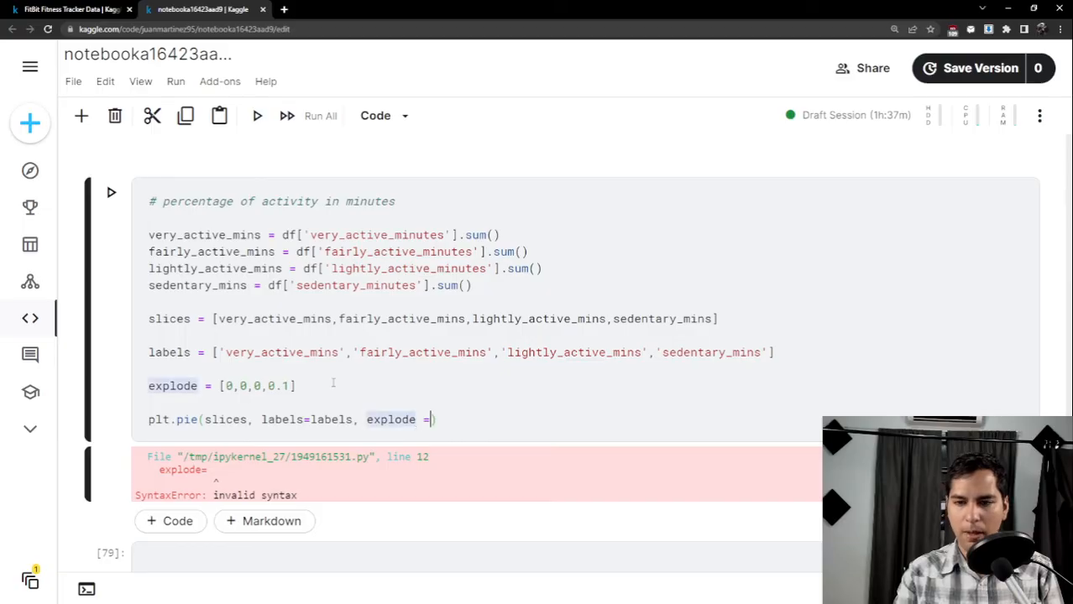
type(" explode")
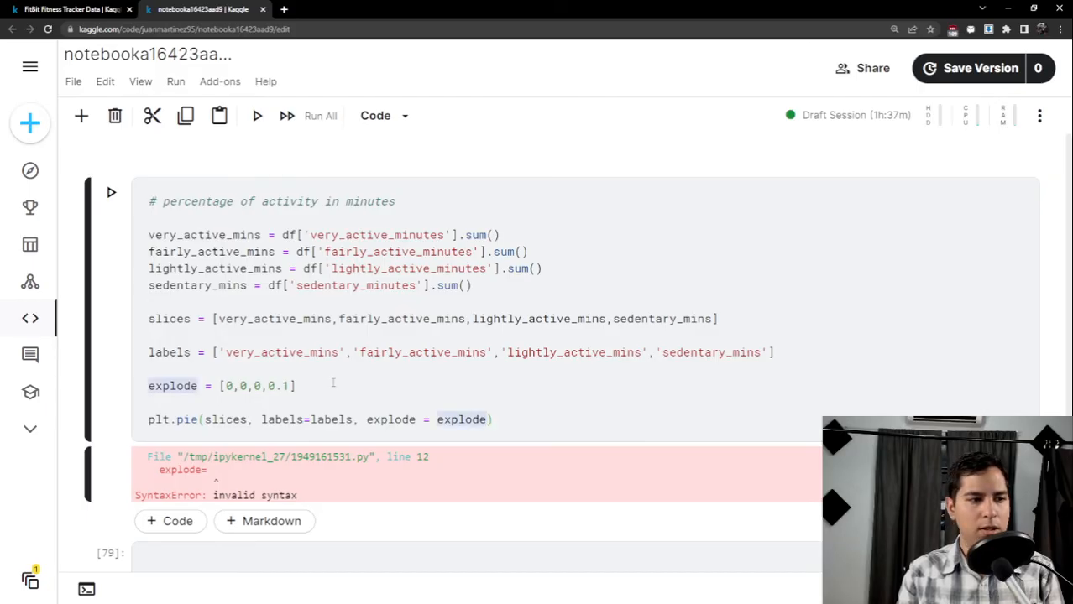
key("shift+Return")
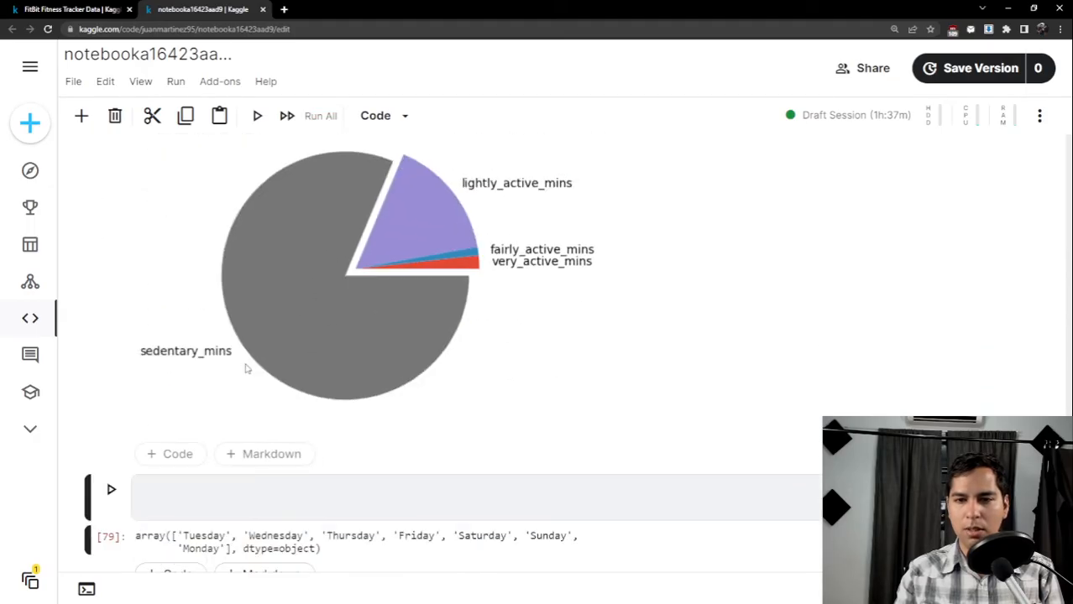
scroll(235, 371, "up", 1)
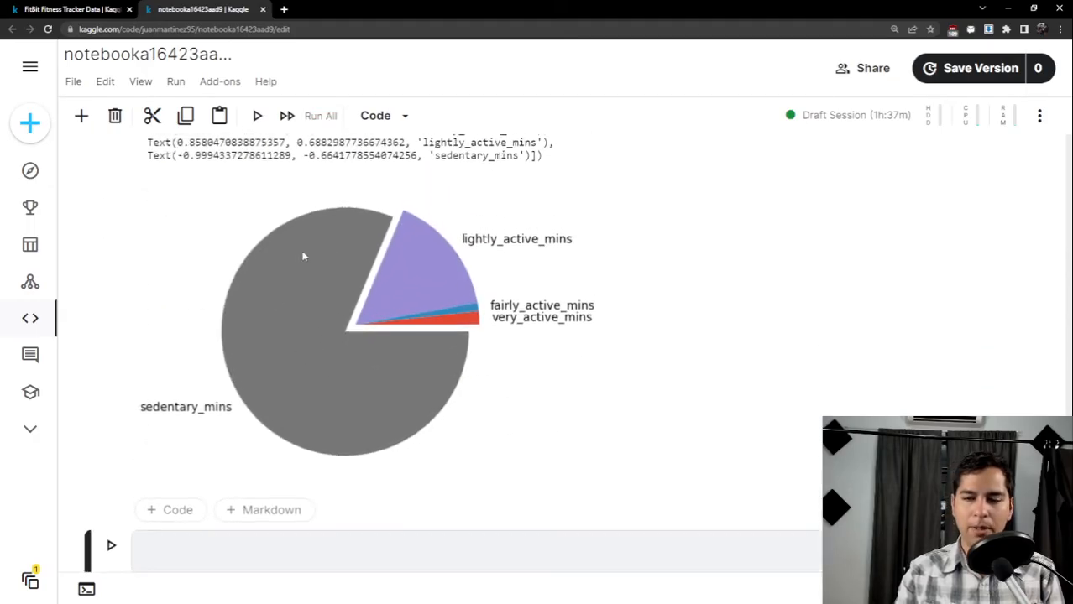
scroll(304, 256, "up", 5)
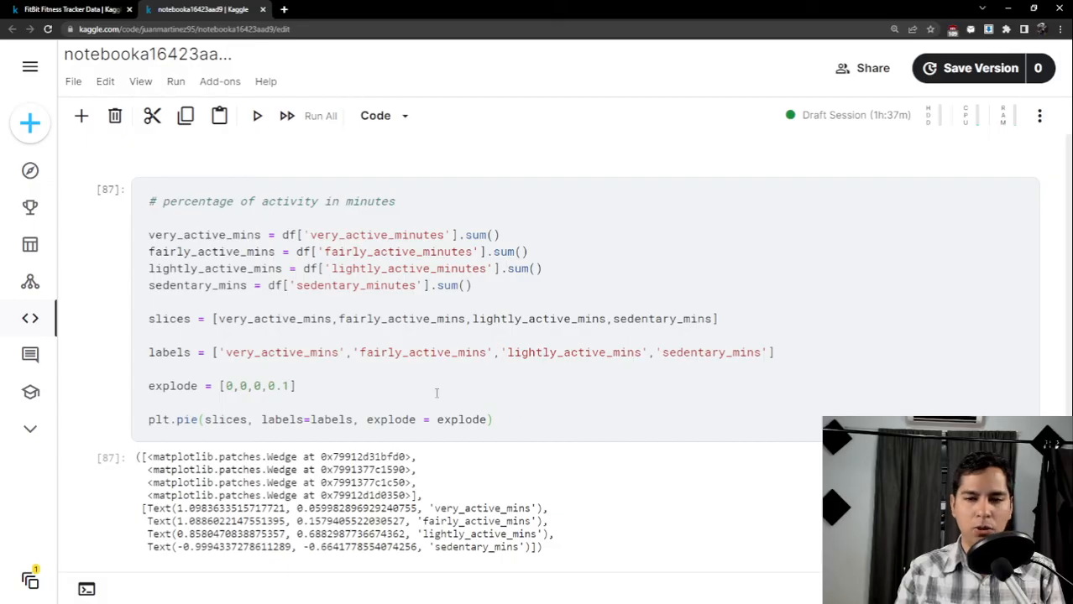
scroll(395, 388, "down", 4)
scroll(311, 413, "up", 2)
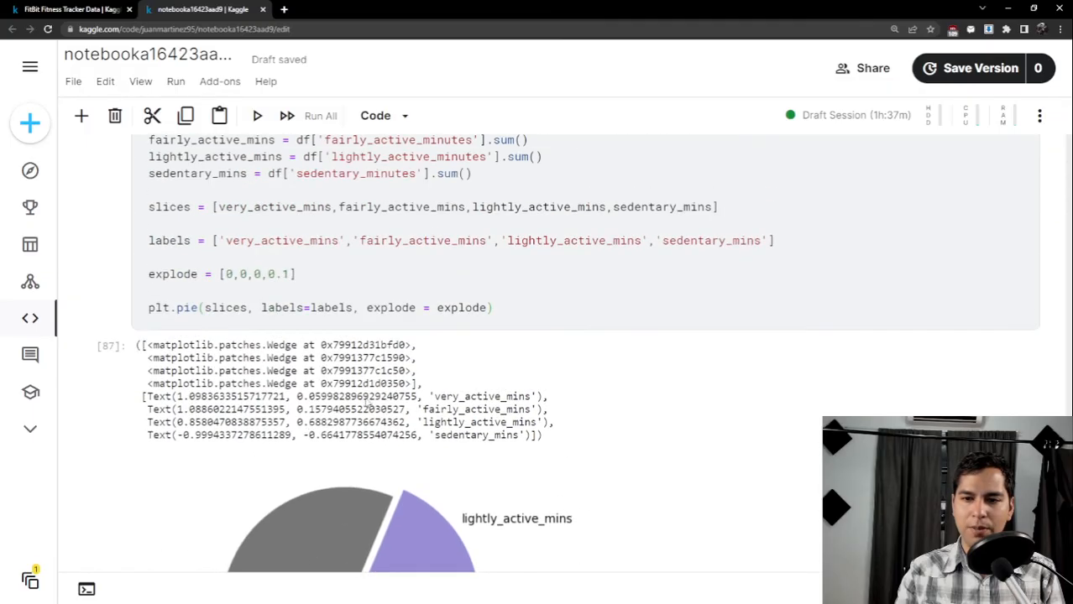
Add autopct = '%1.1f%%' as the last argument of the plt.pie call and run the cell.
scroll(368, 406, "up", 1)
left_click(492, 419)
type(", a")
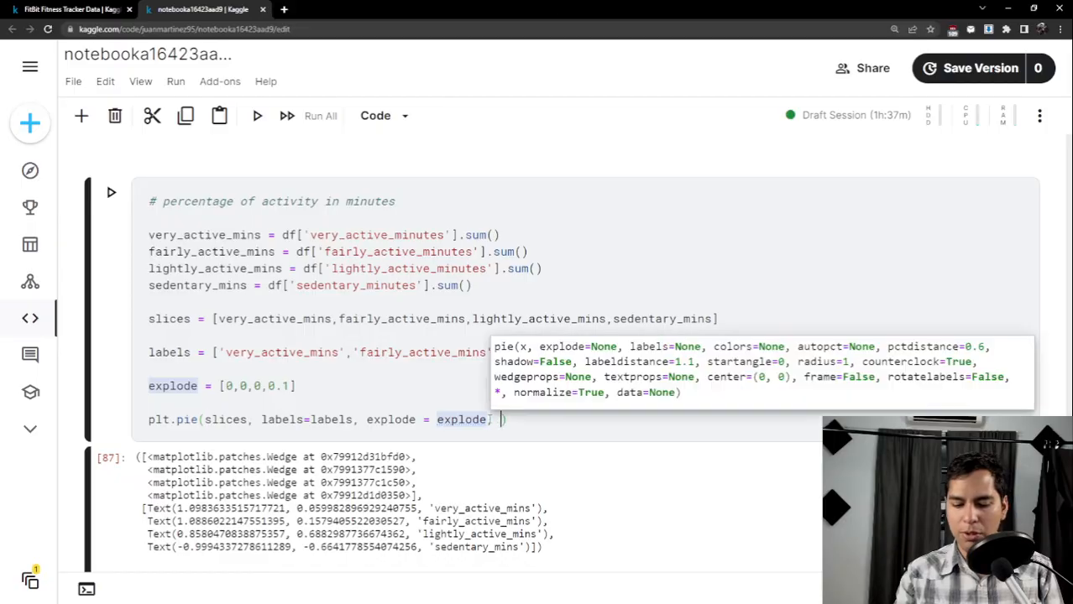
type("utopct")
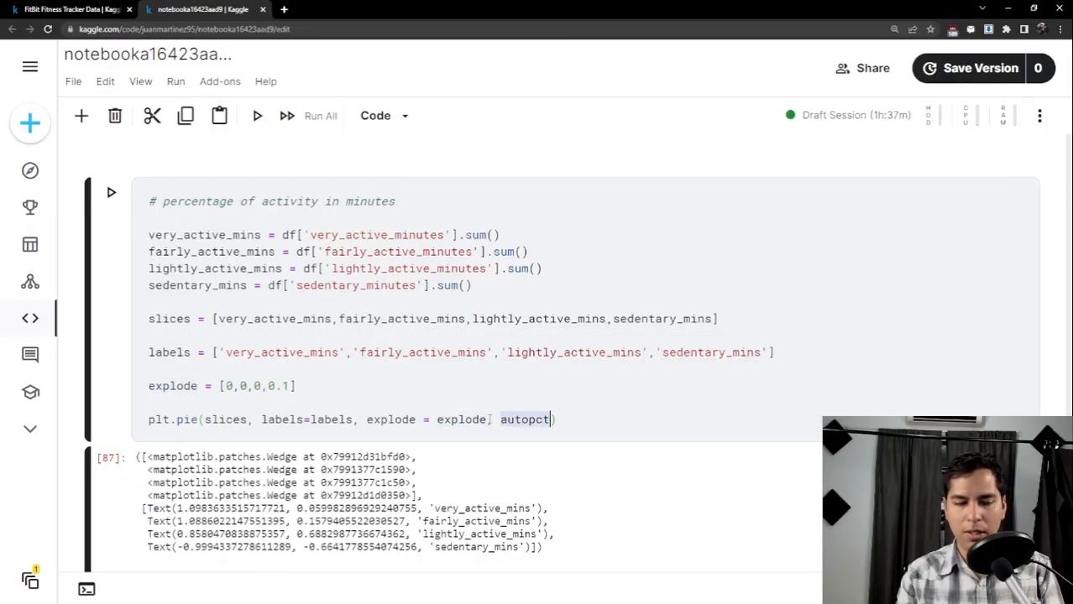
type(" = '")
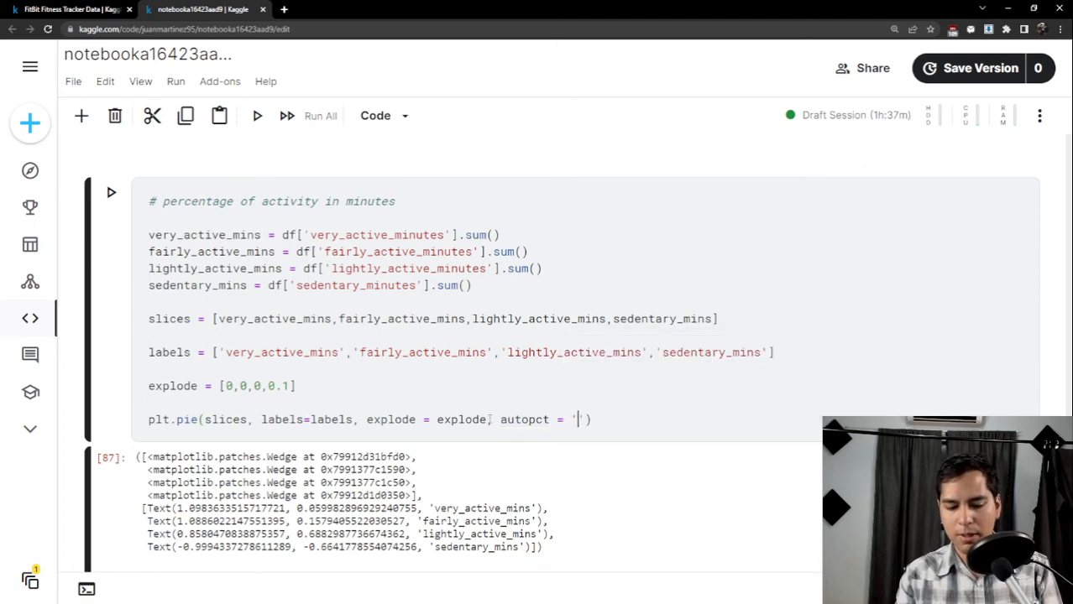
type("%%%")
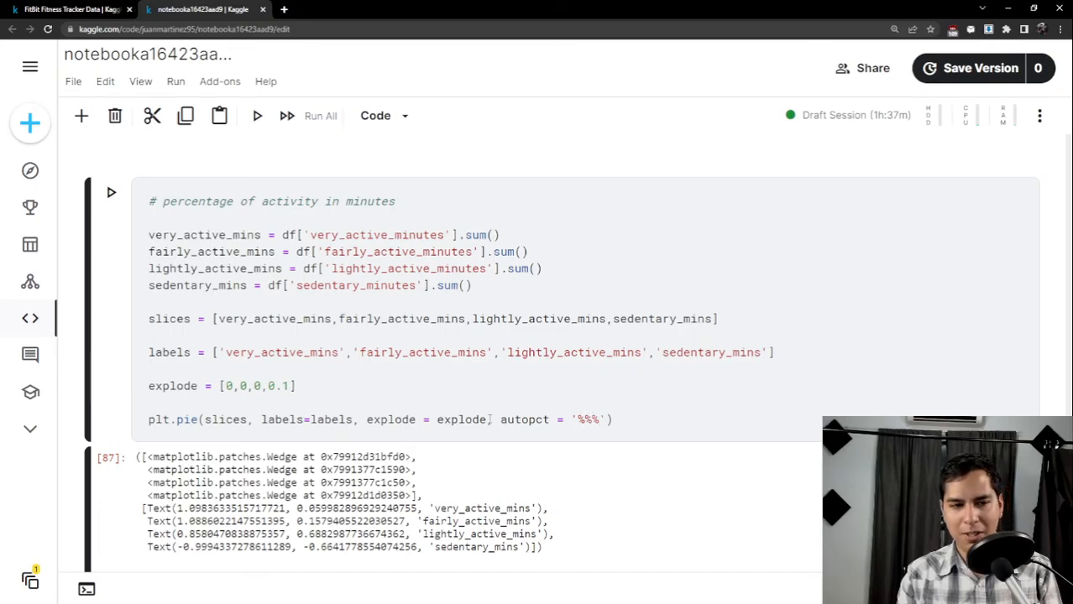
type("1.1f")
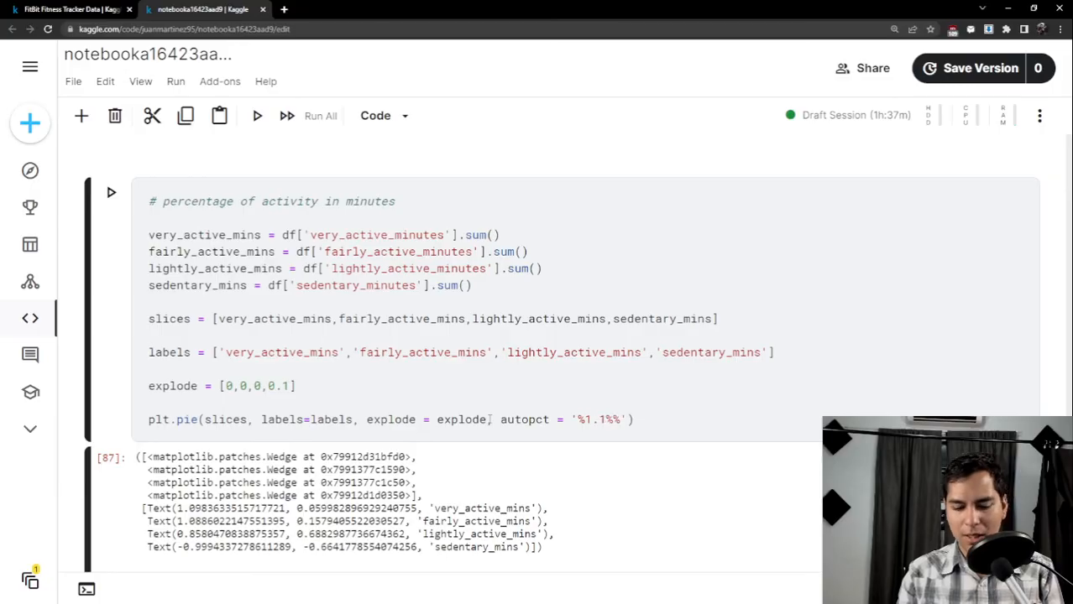
key("Right")
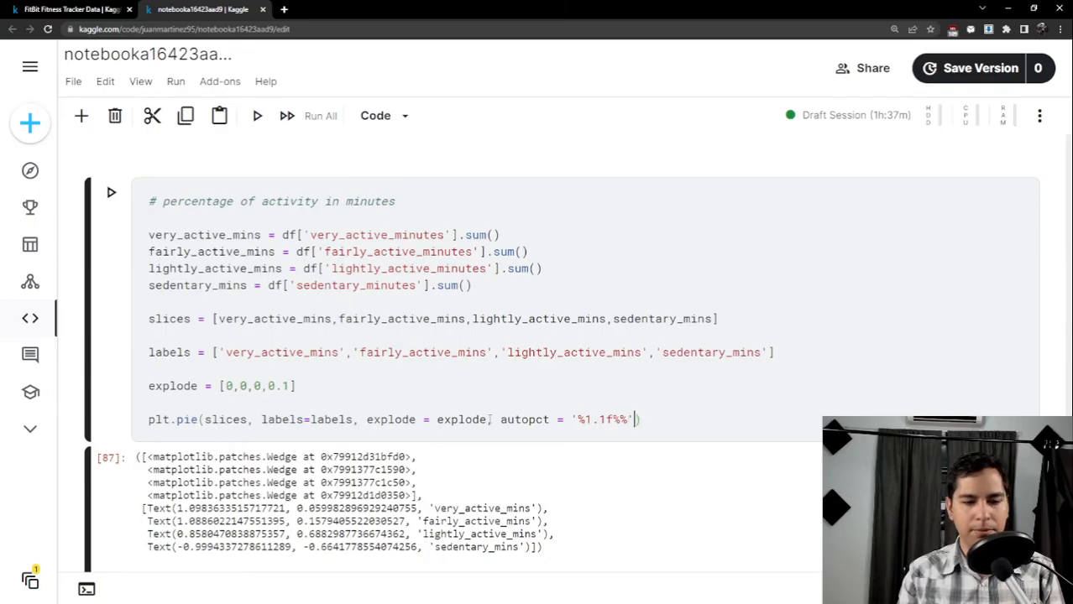
key("shift+Tab")
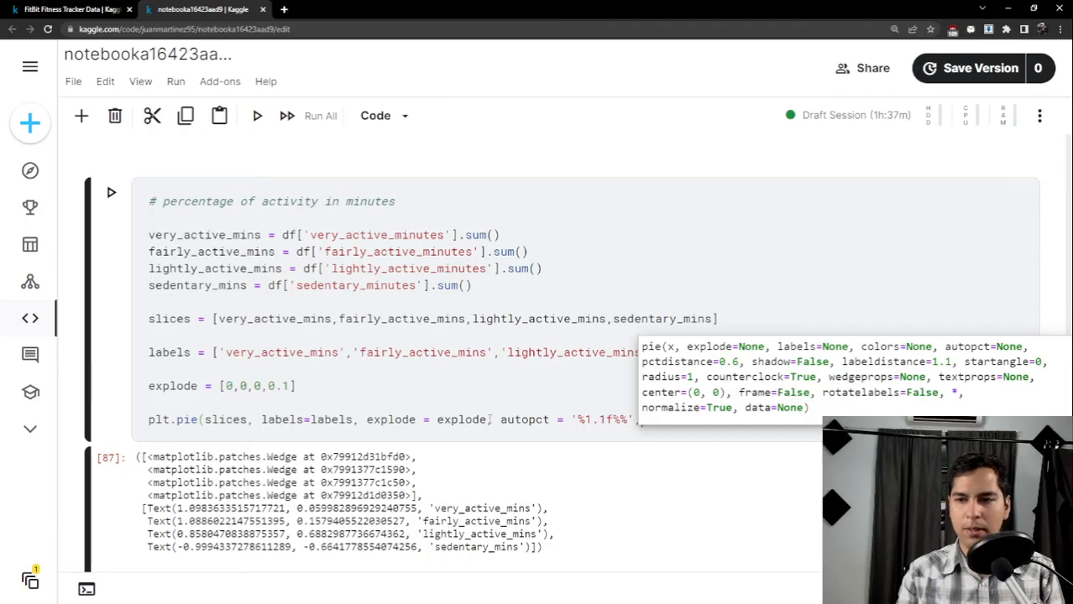
key("Escape")
key("shift+Return")
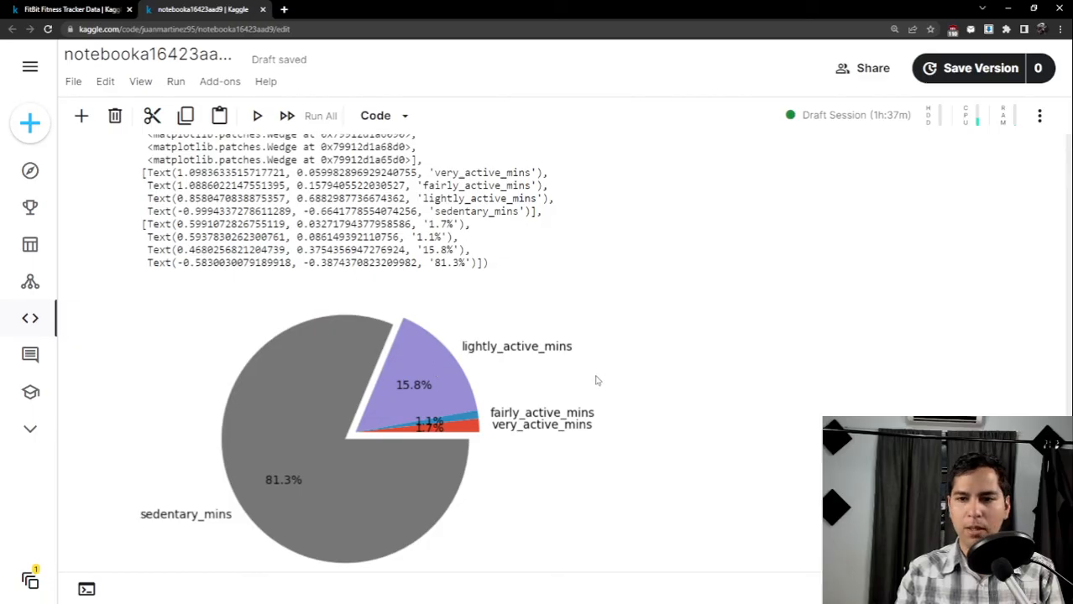
Leave a blank line below the plt.pie call and add an empty plt.title call.
scroll(598, 379, "up", 1)
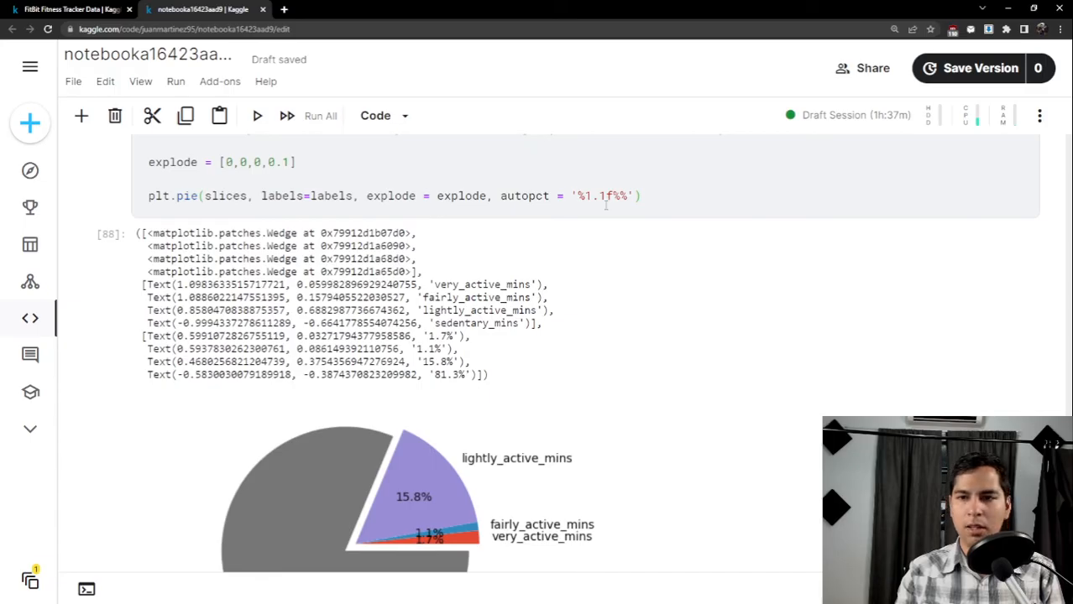
left_click(648, 201)
key("Return")
key("Return")
type("plt.p")
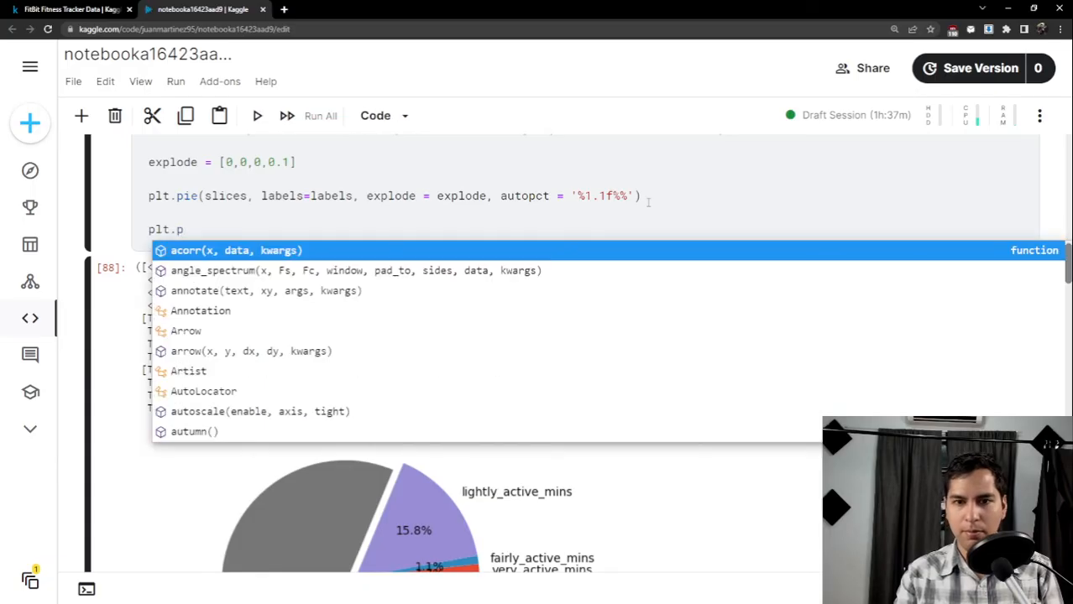
key("BackSpace")
type("ti")
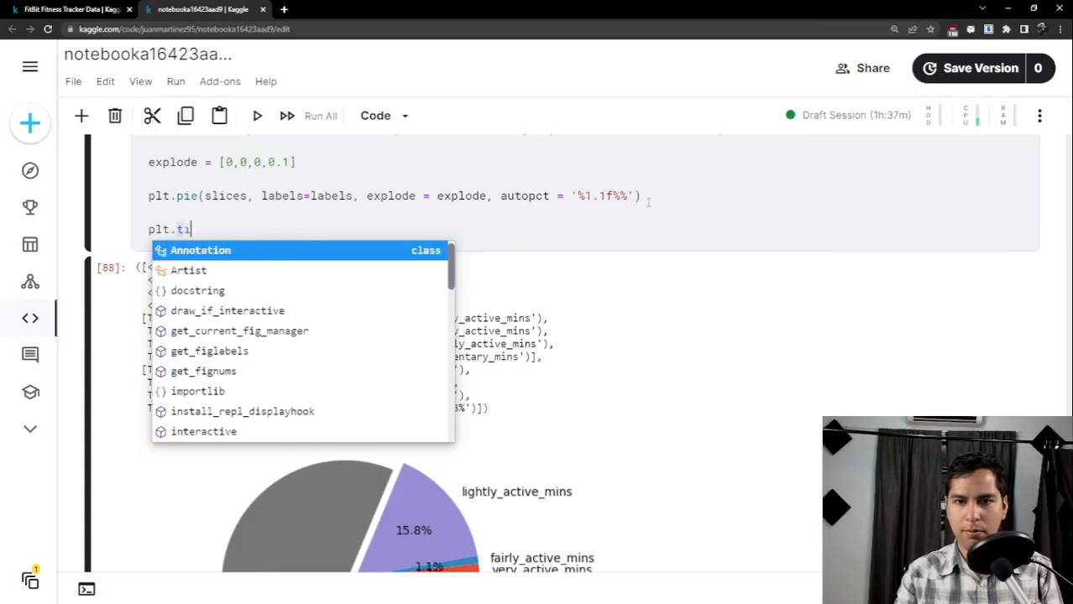
type("tle(")
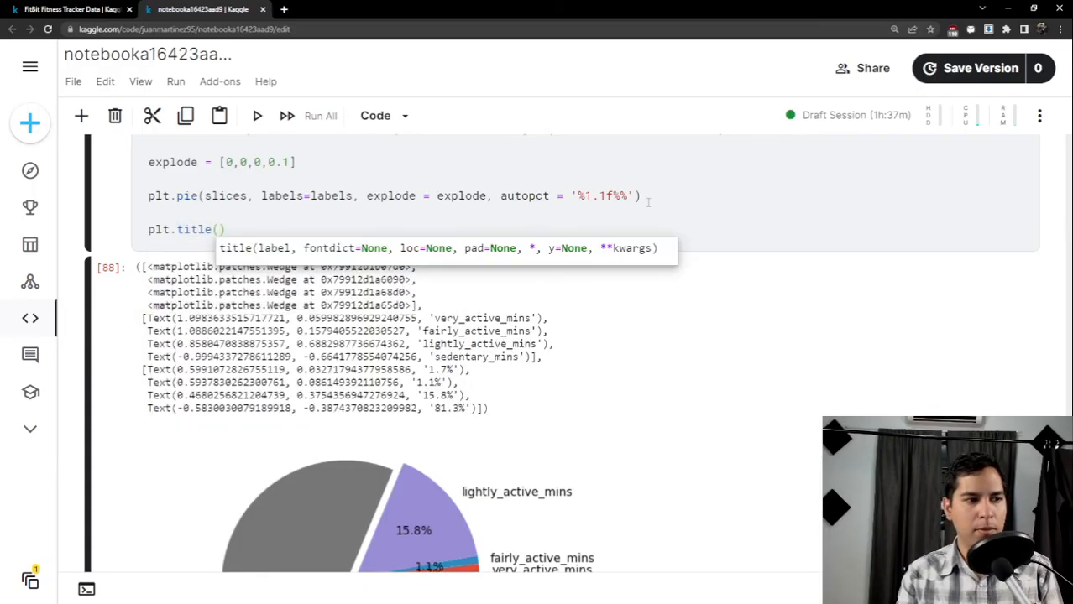
Set the plt.title text to '% of activity level in minutes' and run the cell.
type("'P")
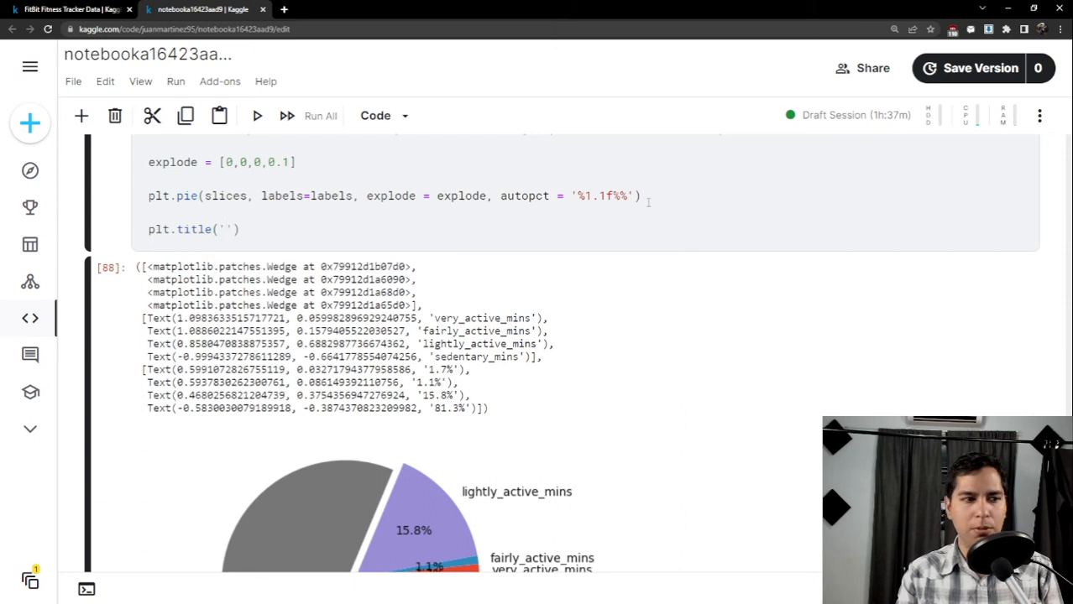
key("BackSpace")
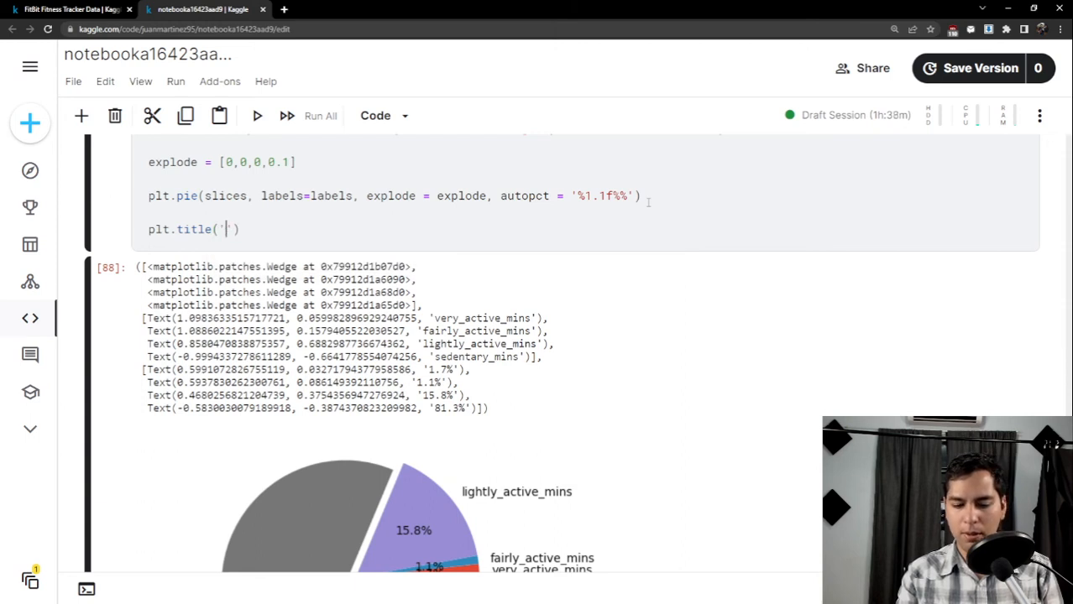
type("%")
type(" of activit")
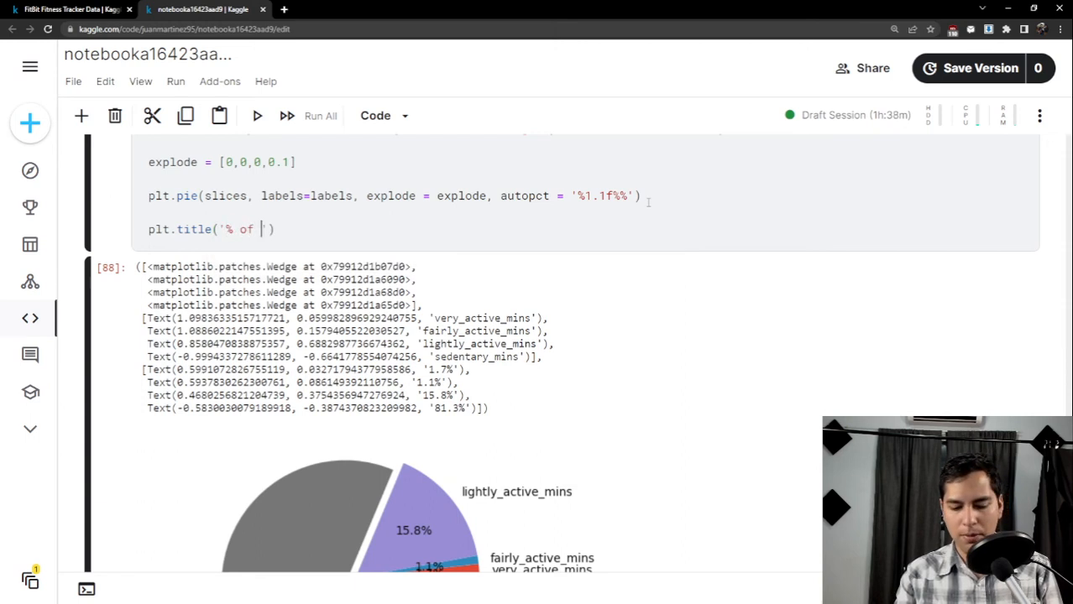
type("y level")
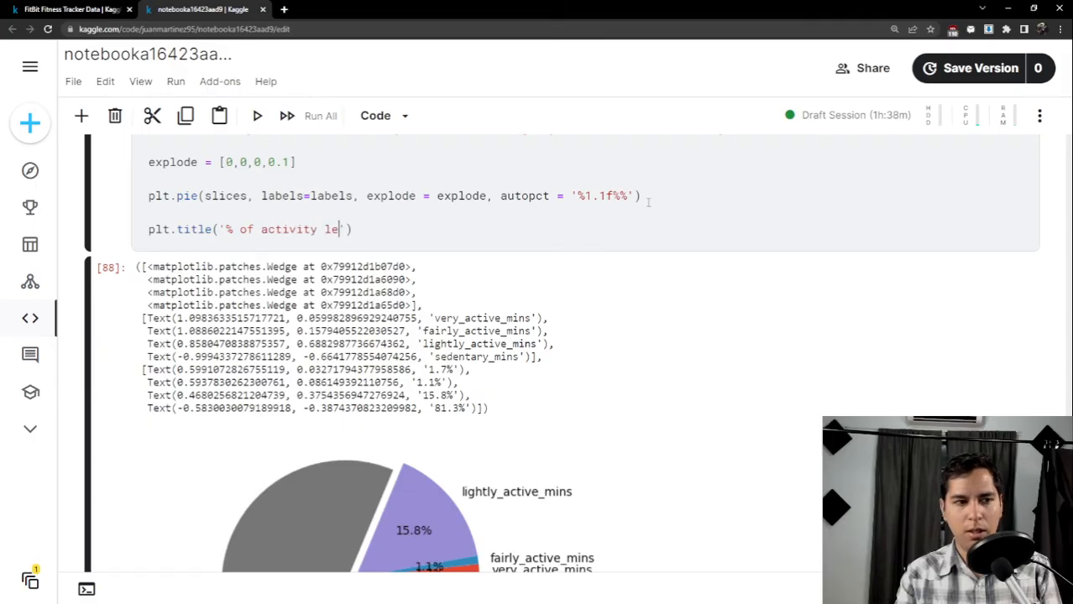
type(" in minutes")
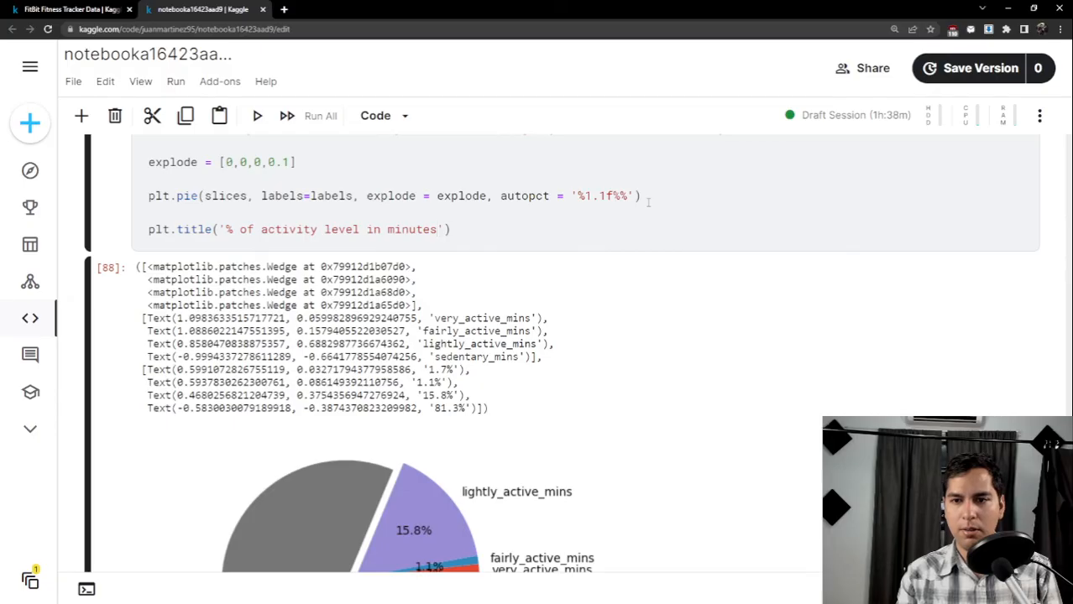
key("shift+Return")
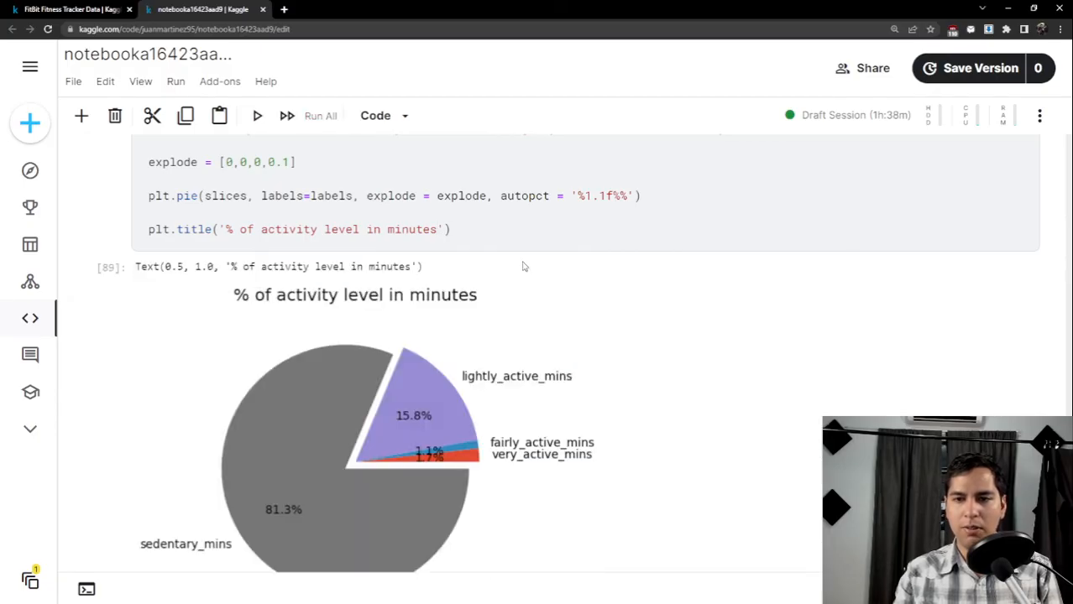
Add plt.show() on the line directly below the title call, run the cell and view the chart.
left_click(458, 227)
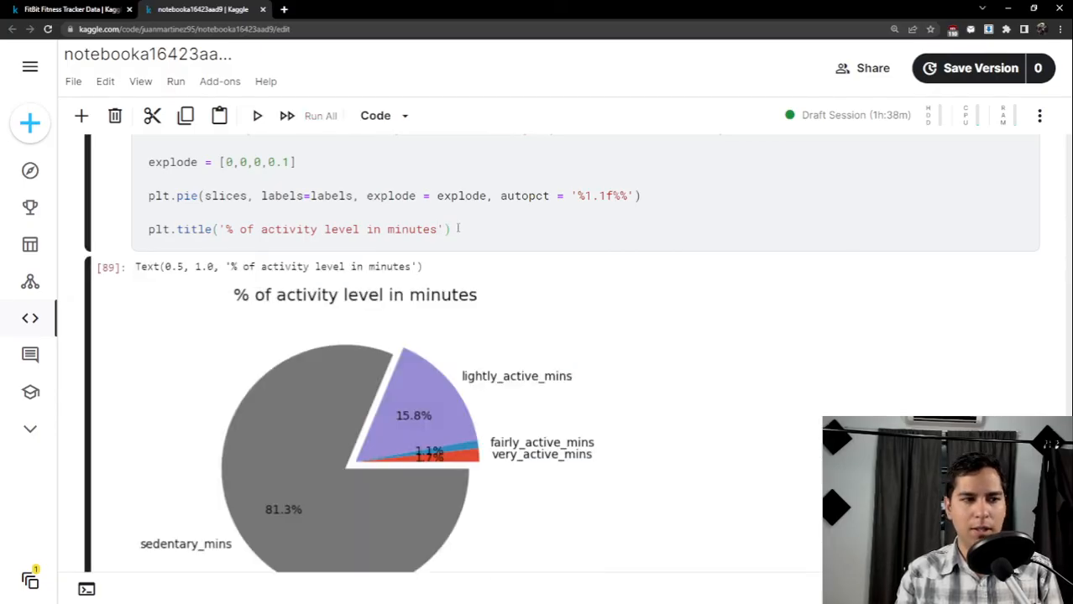
key("Return")
type("plt.show(")
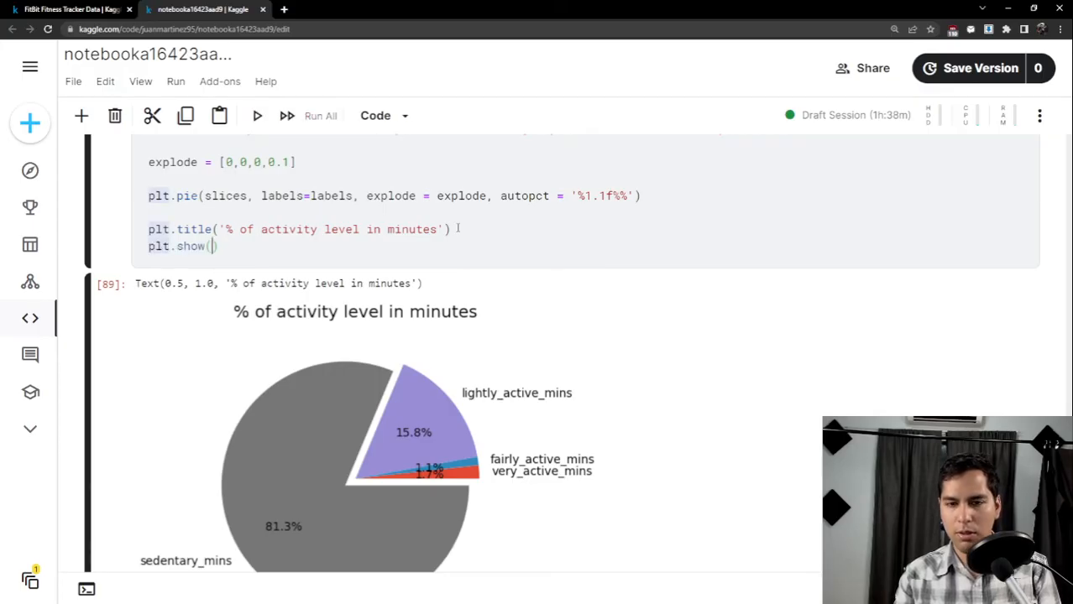
key("ctrl+Return")
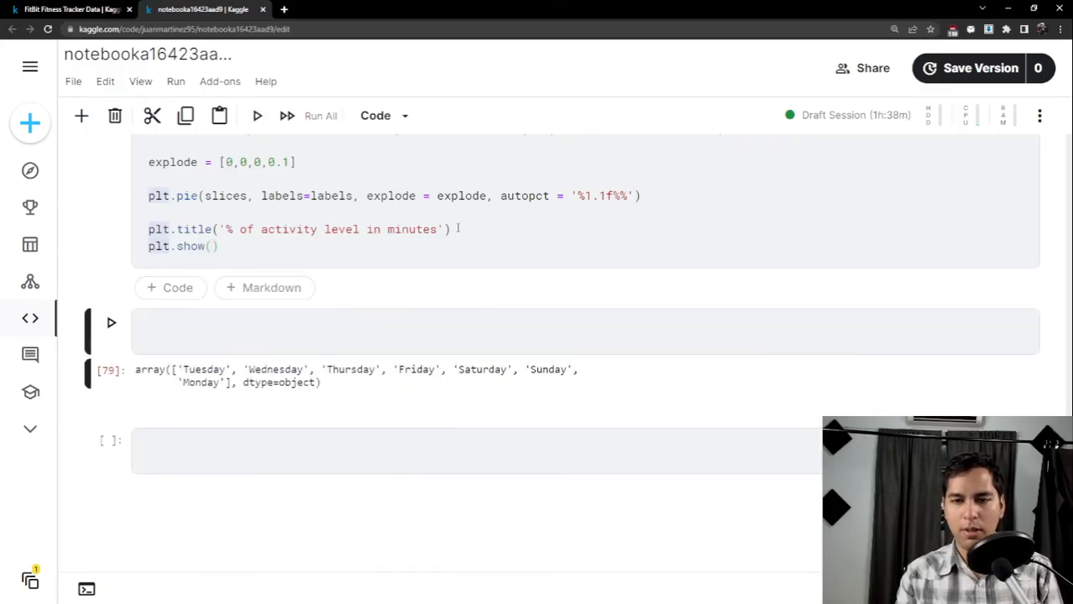
key("shift+Tab")
scroll(522, 326, "down", 5)
key("Escape")
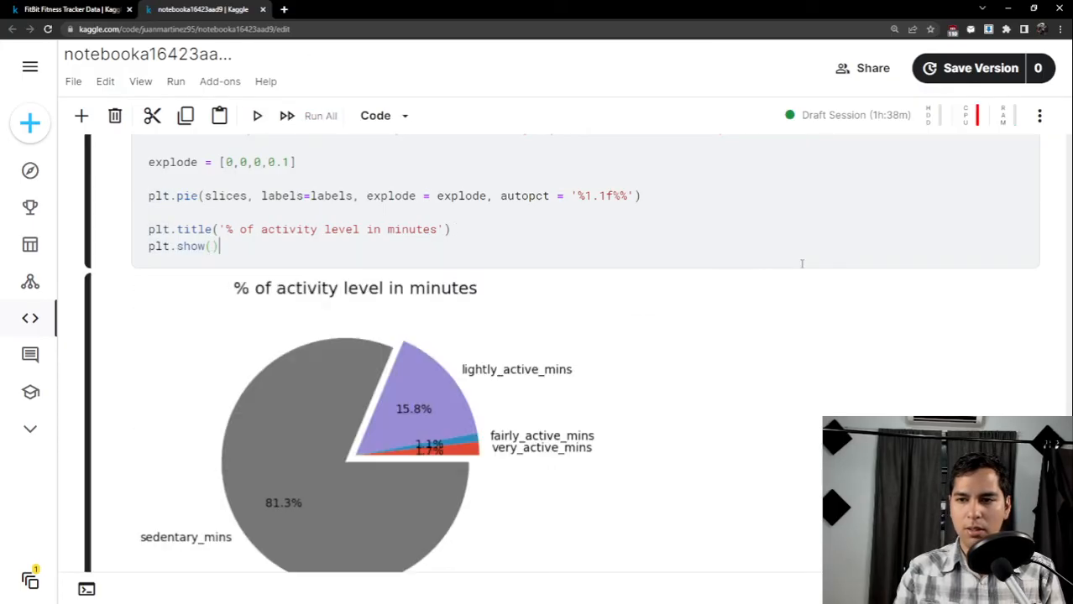
scroll(450, 351, "down", 3)
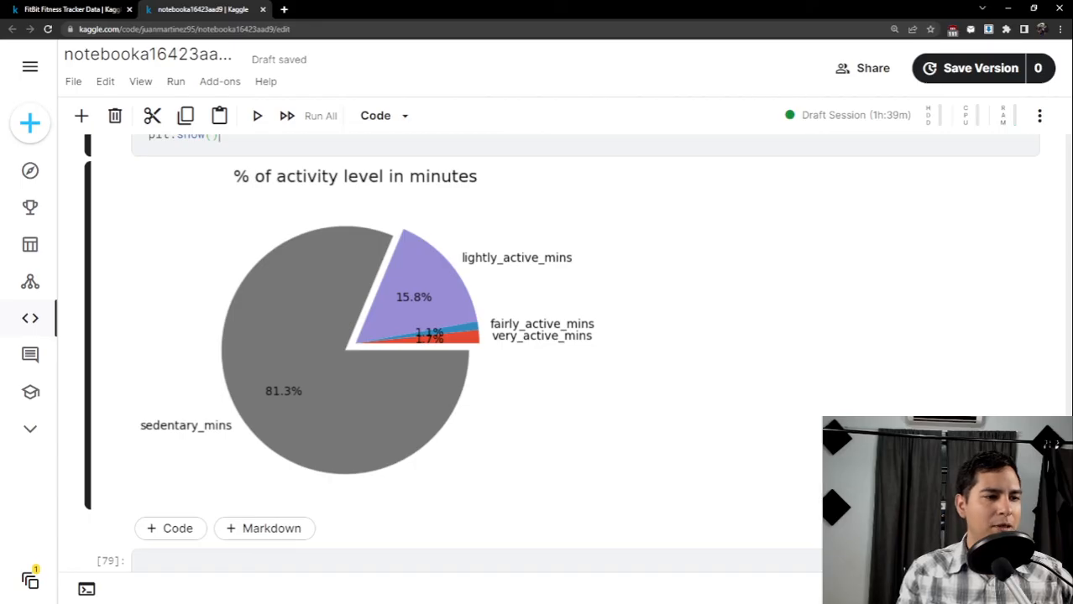
Add the comment '# correlation between activity level in minutes and calories' to the empty cell above the weekday array output.
scroll(407, 386, "down", 3)
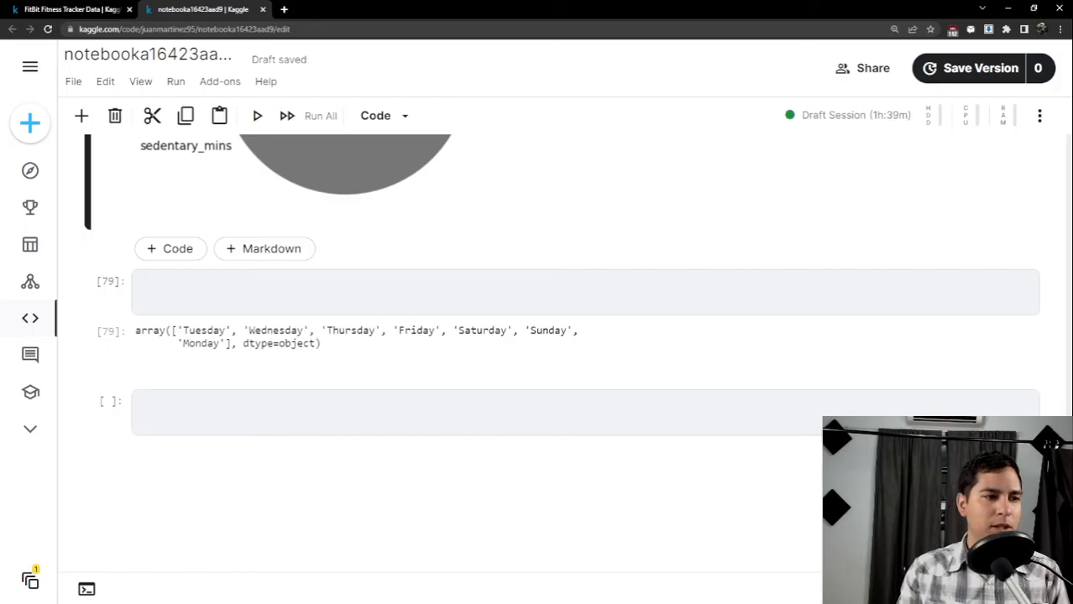
left_click(263, 303)
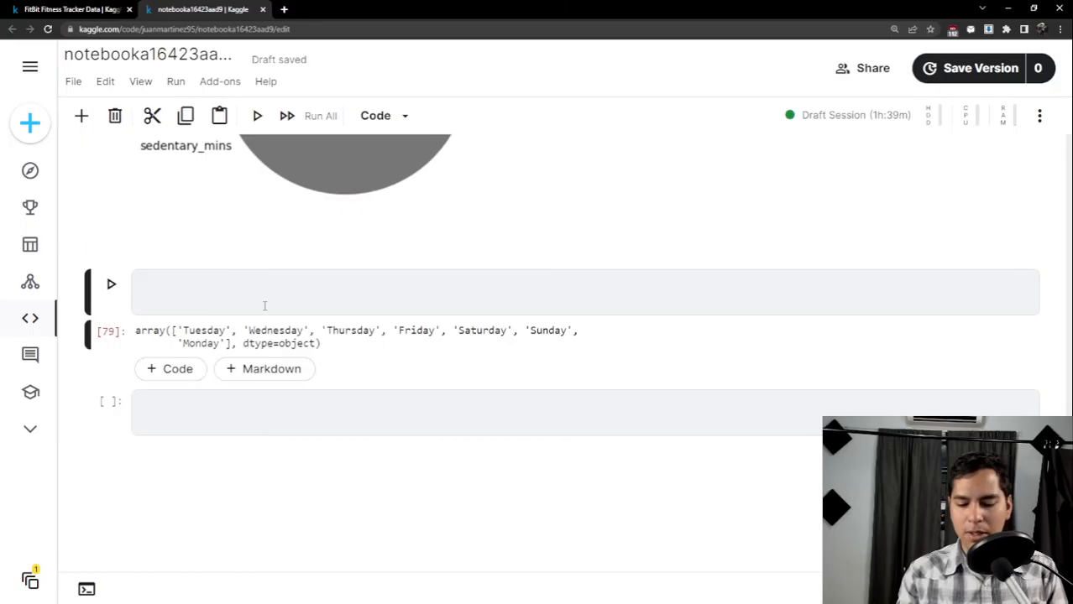
type("# ")
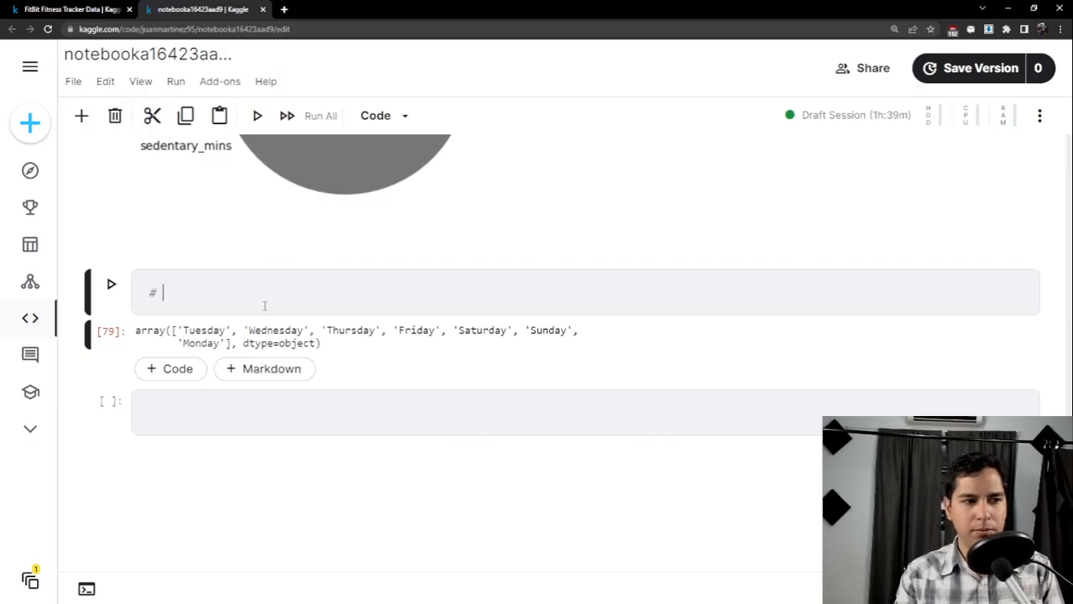
type("correl")
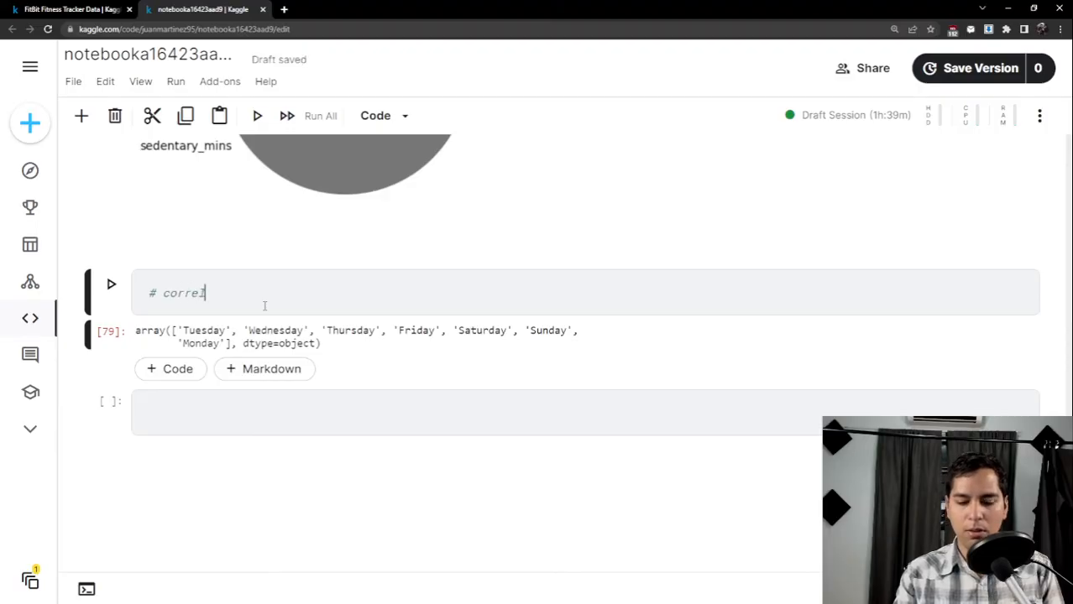
type("ation")
key("BackSpace")
key("BackSpace")
key("BackSpace")
type("tion ")
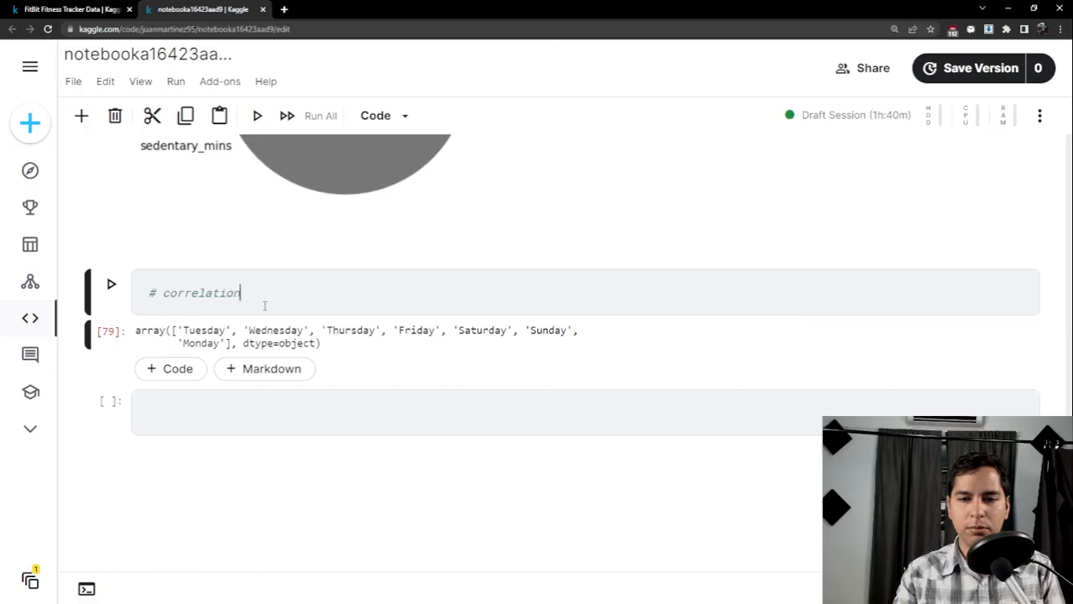
type("betwe")
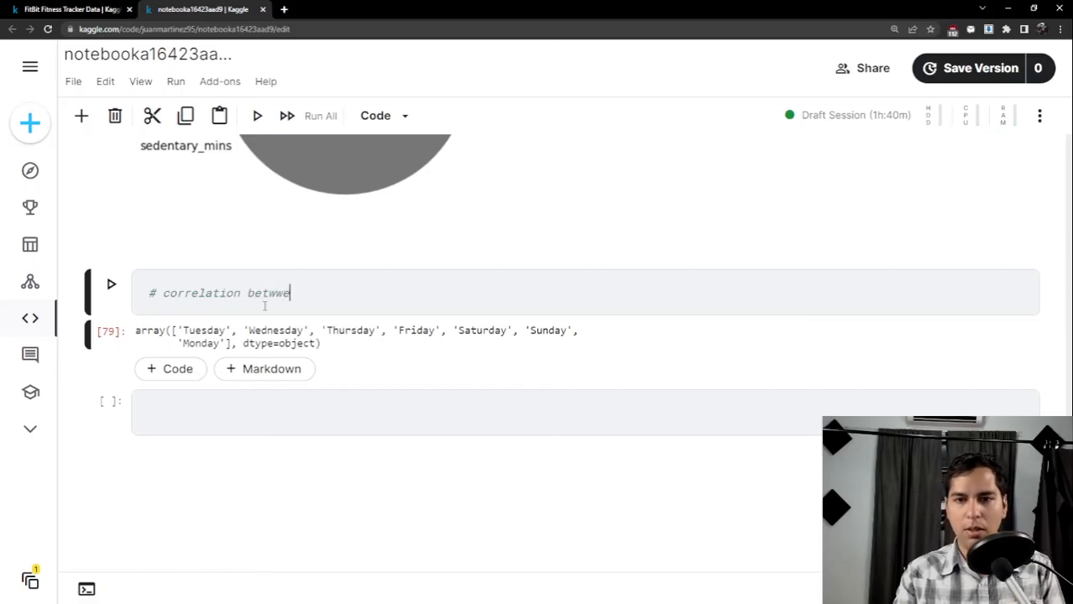
key("BackSpace")
type("een a")
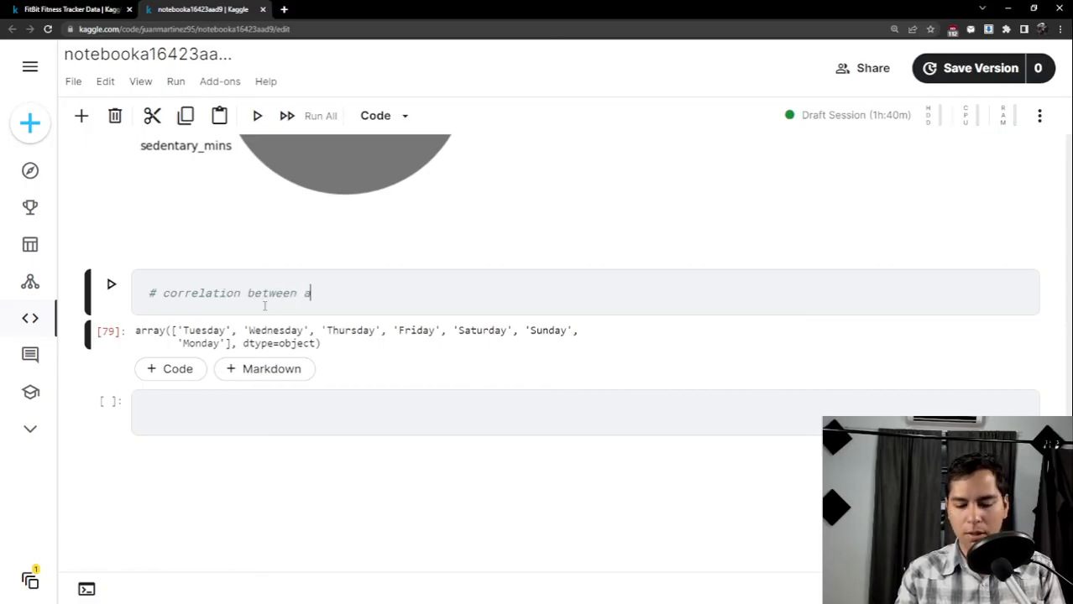
type("ctivity le")
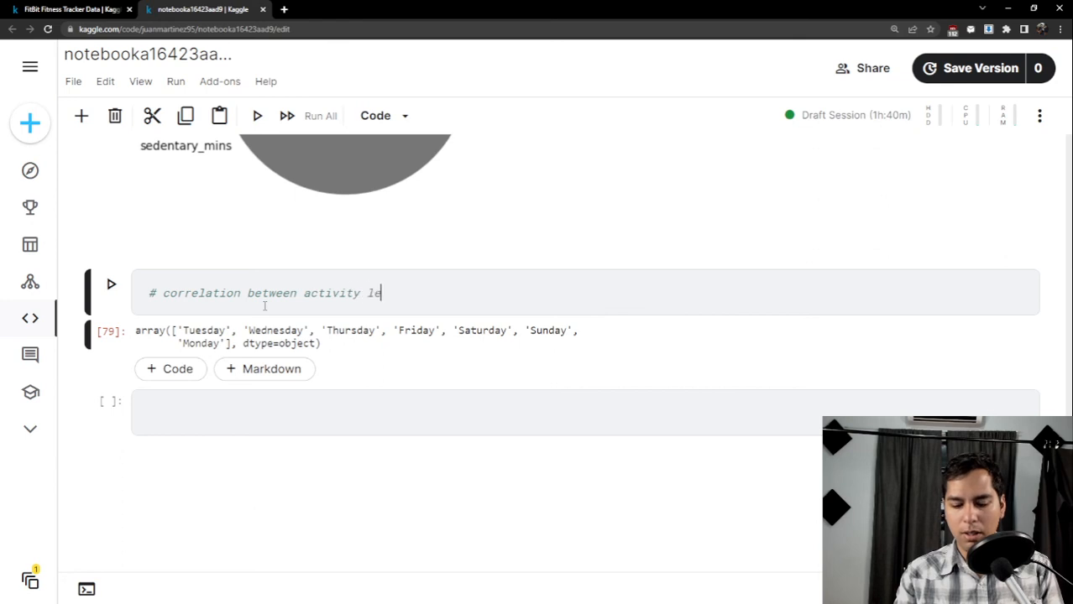
type("vel an")
key("BackSpace")
key("BackSpace")
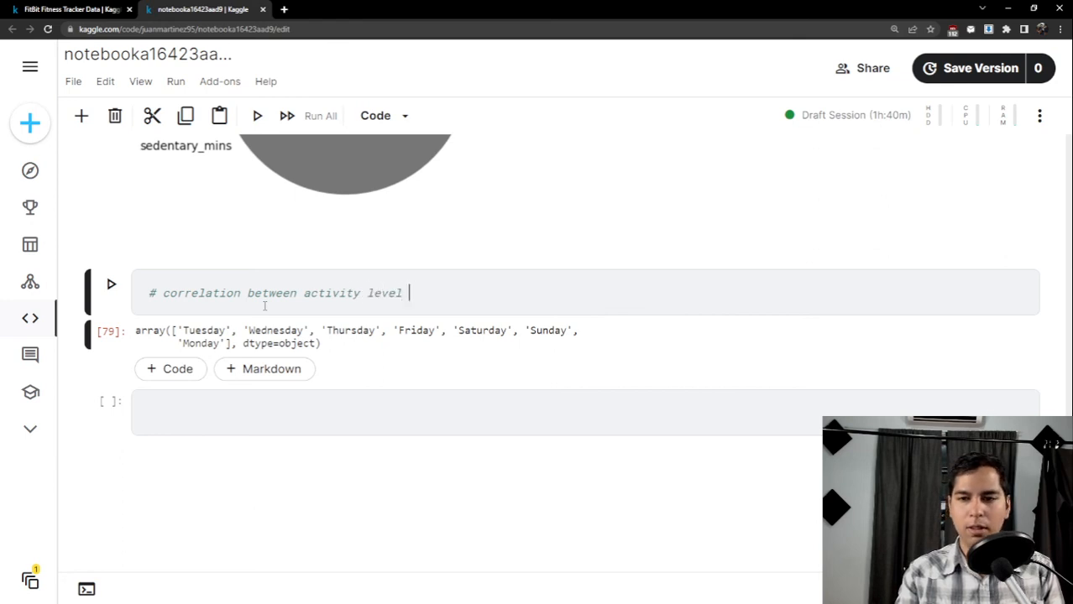
type("in minute")
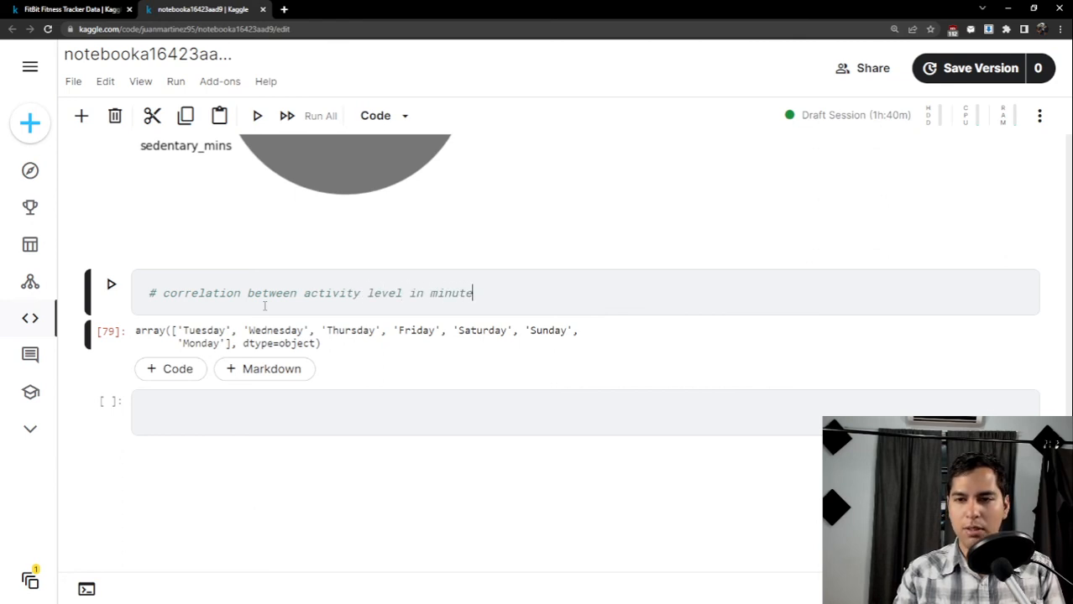
type("s and calories")
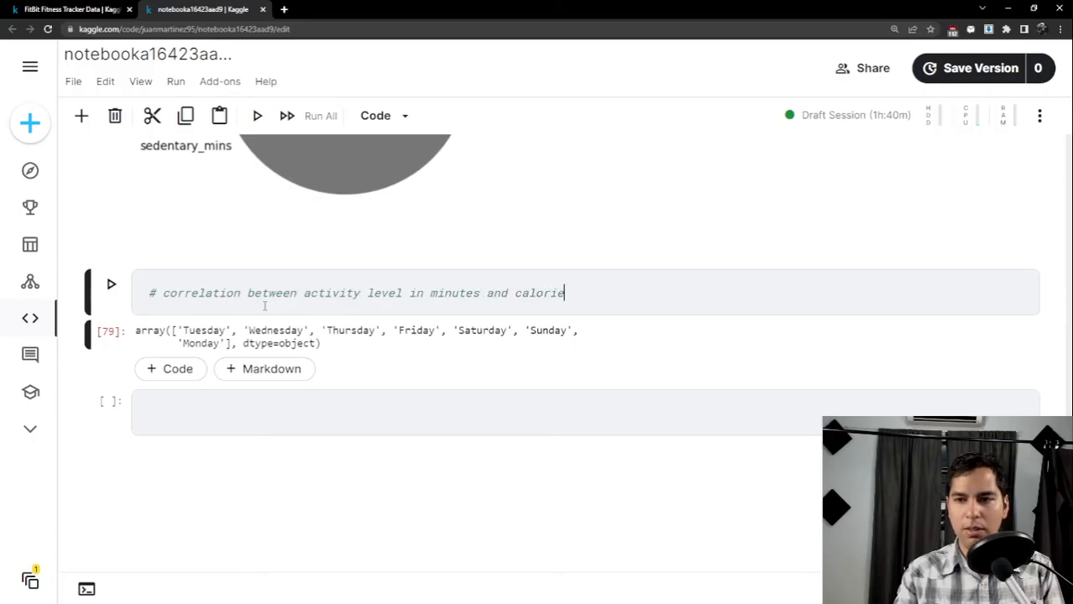
Leave a blank line below the comment and define n_day_of_week = [0,1,2,3,4,5,6].
key("Return")
key("Return")
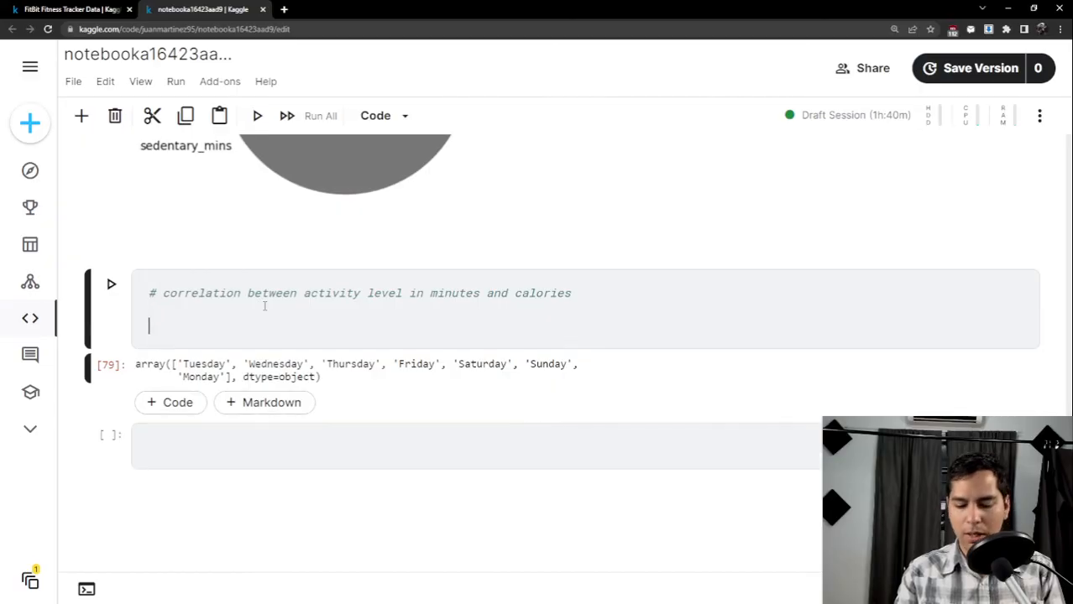
type("n_day")
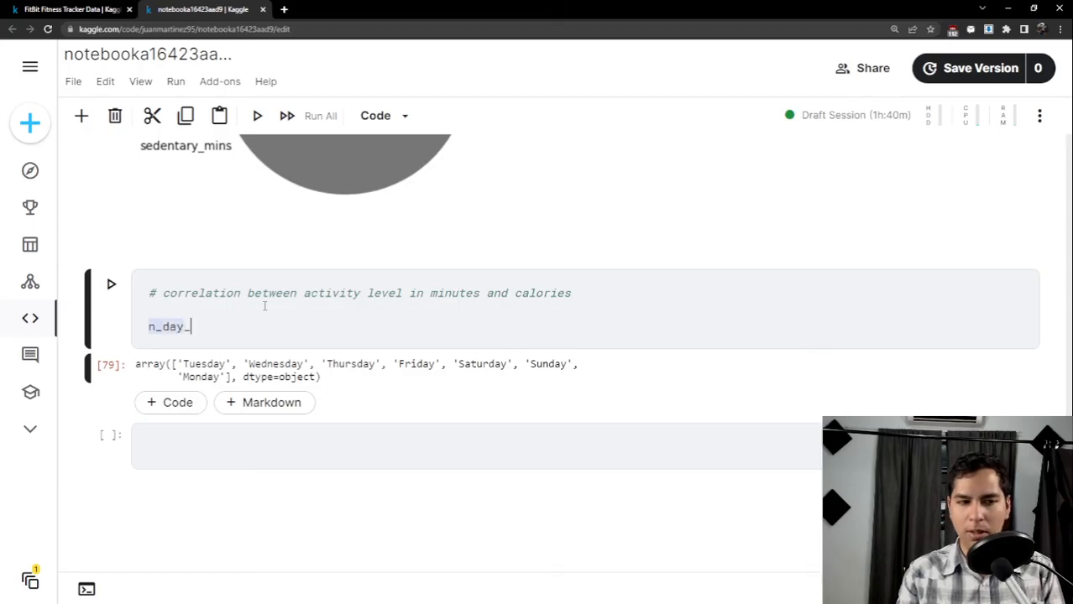
type("_o")
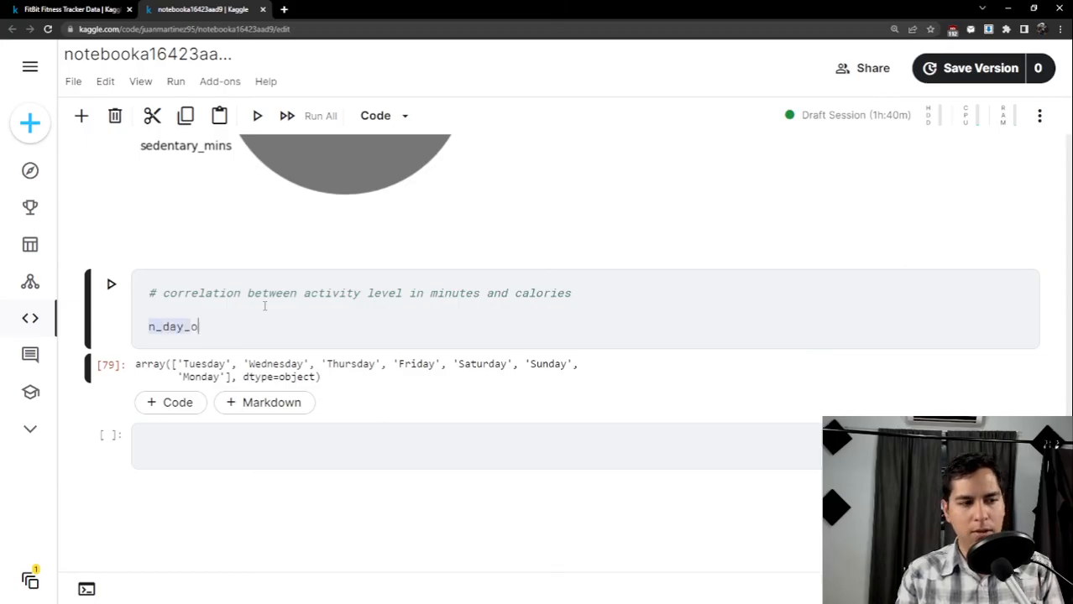
type("f_week = ")
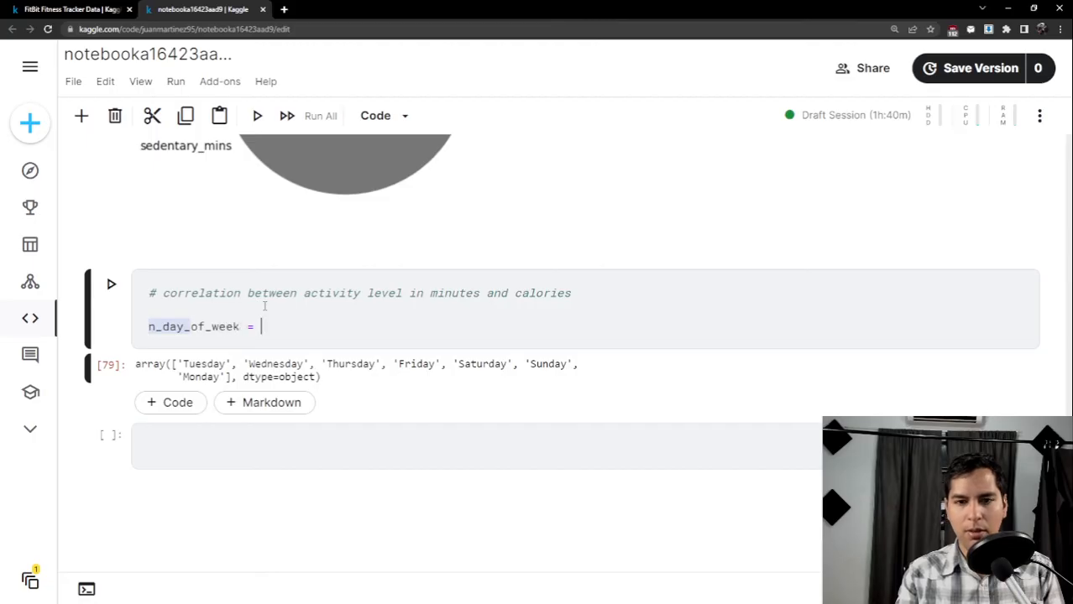
type("[0,1,2,3")
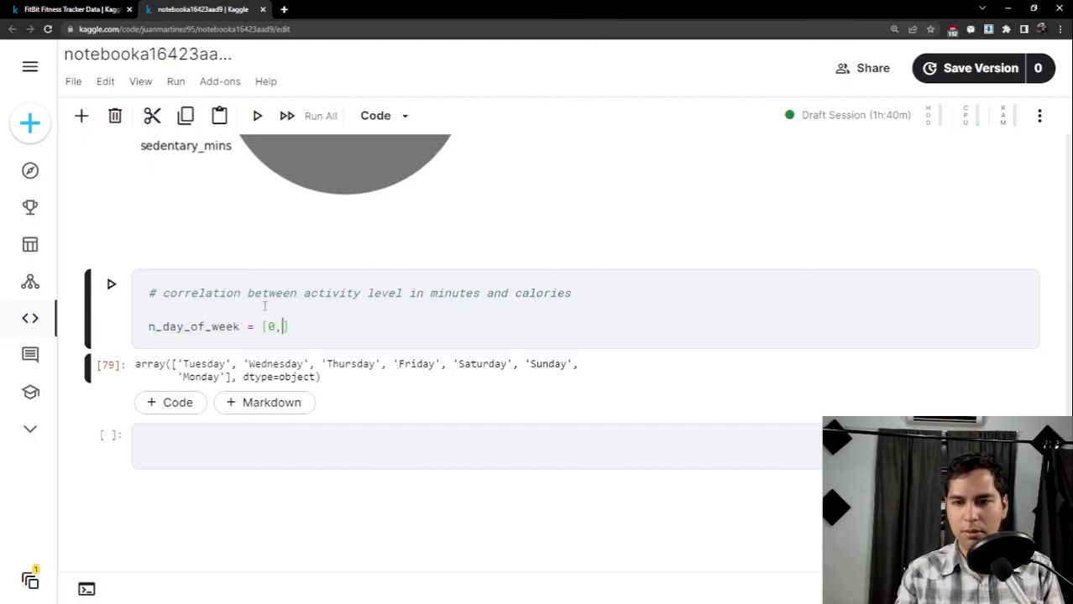
type(",4")
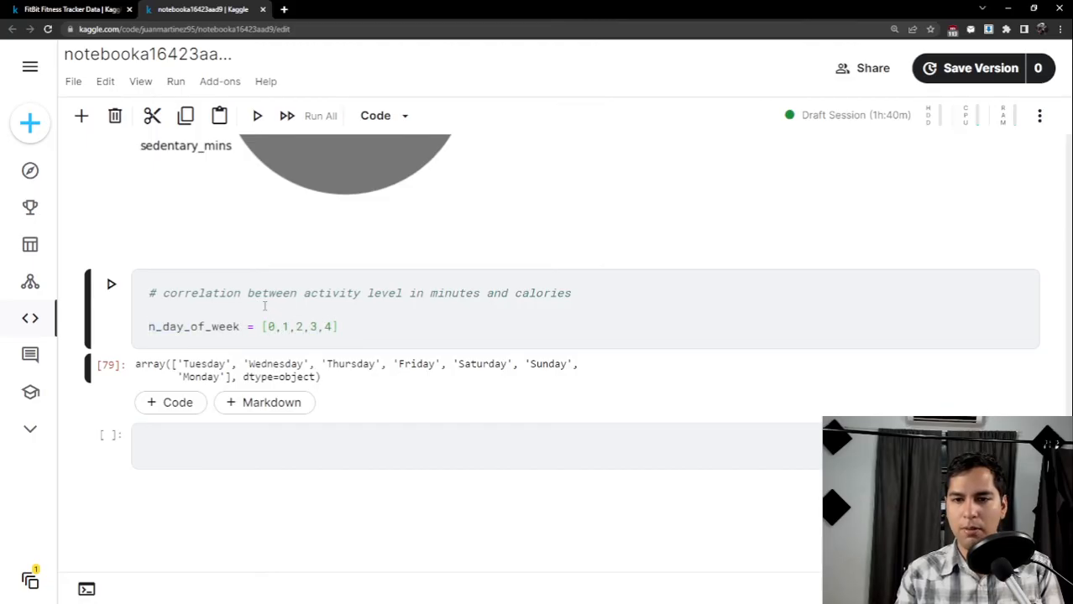
type(",5,6")
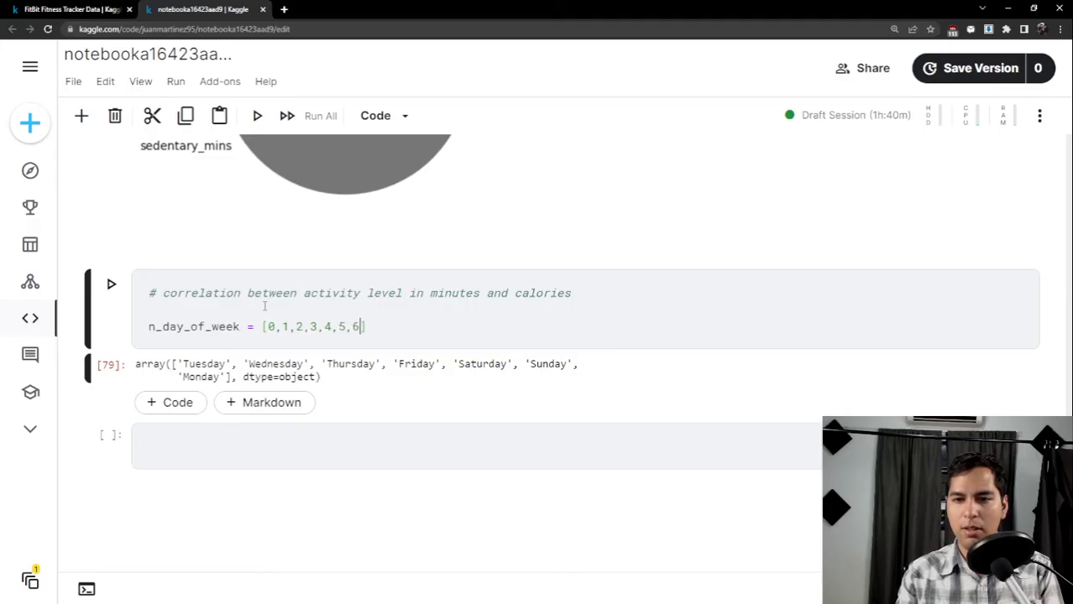
key("End")
key("Return")
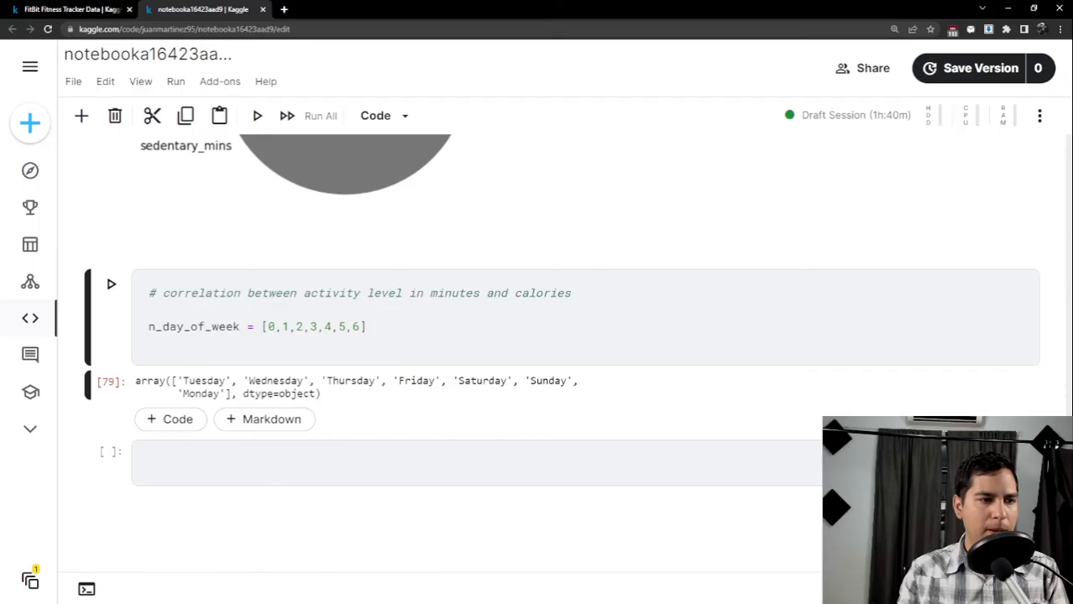
Leave a blank line below the list and assign fig, axes = plt.subplots() with empty parentheses.
key("Return")
type("f")
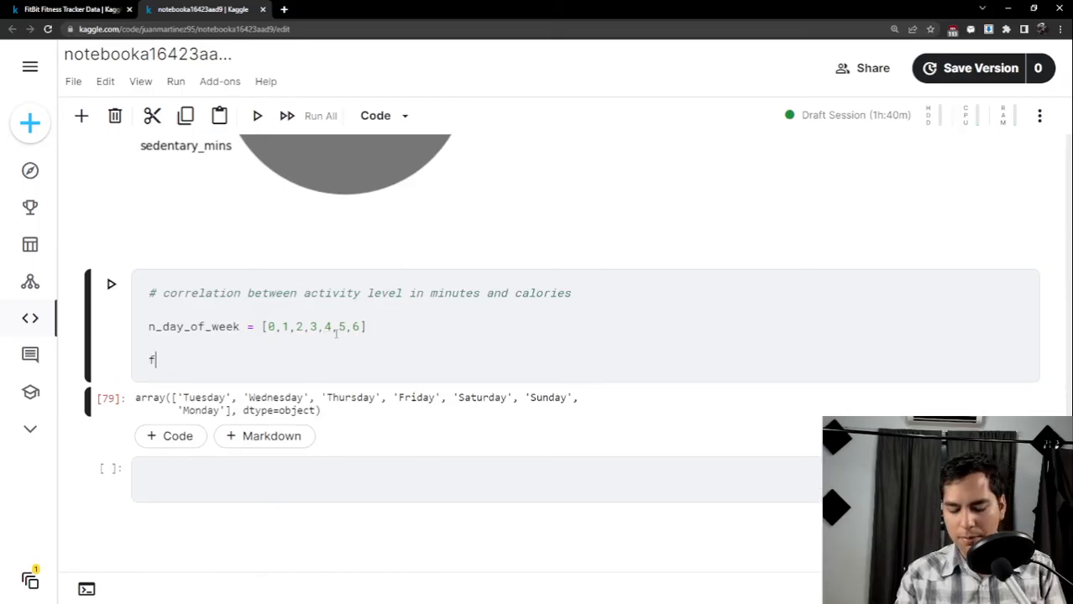
type("ig, ax")
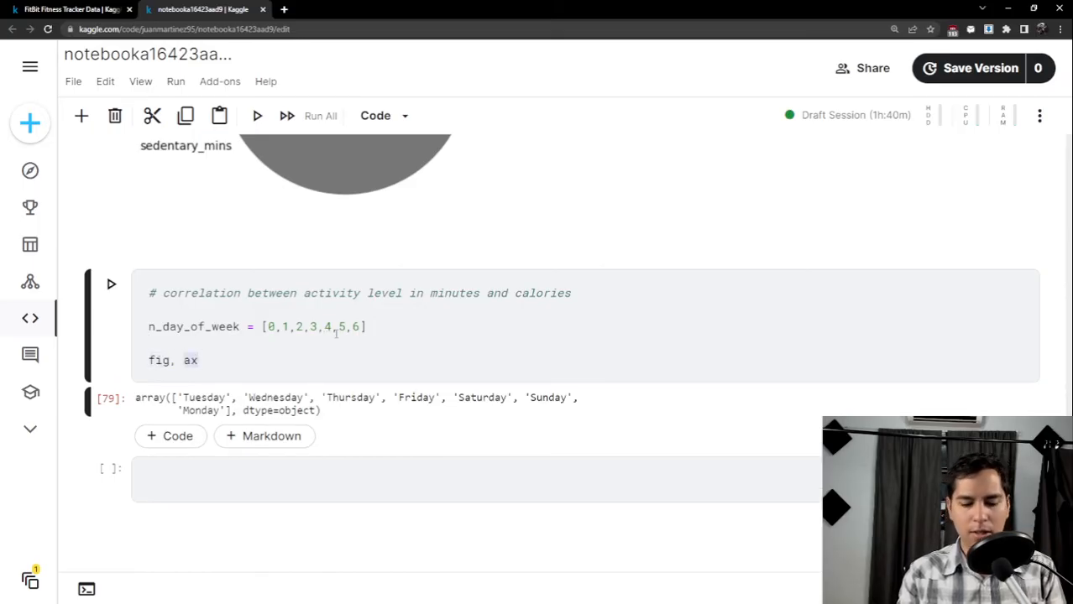
type("es =")
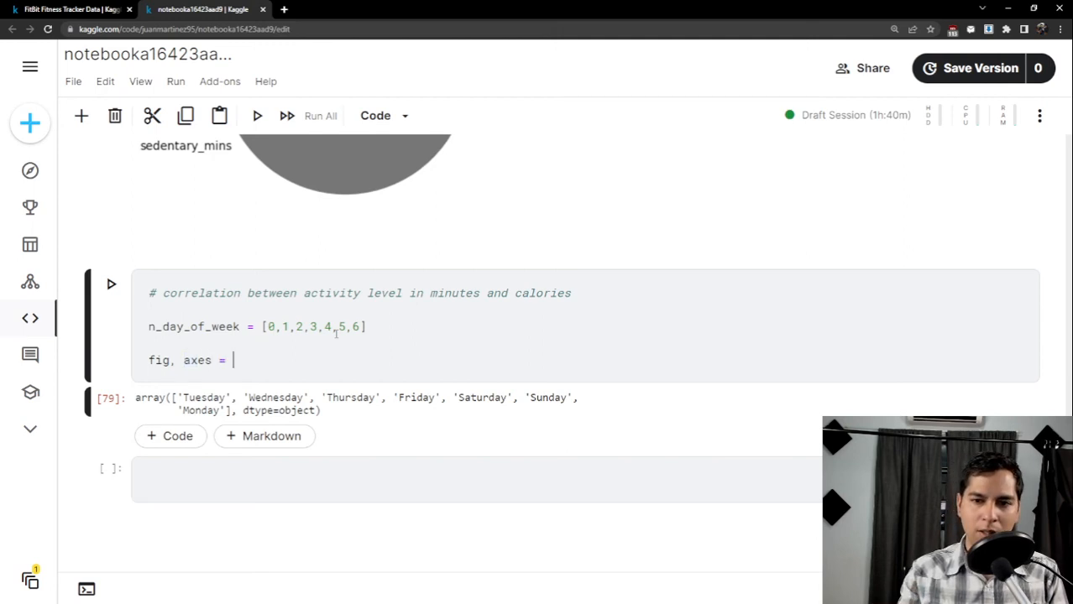
scroll(298, 342, "down", 1)
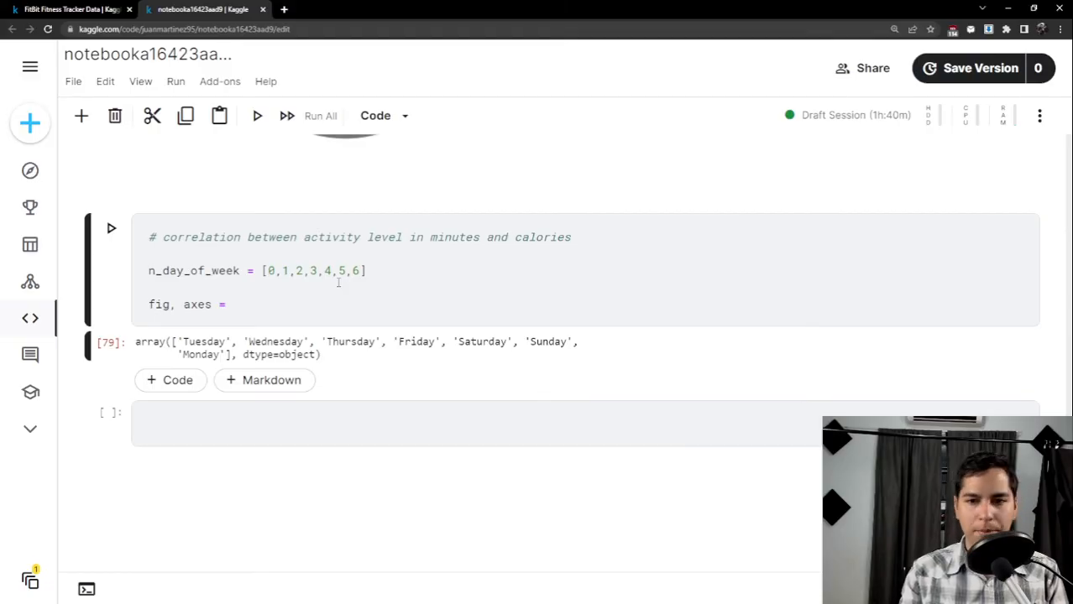
type("subplot")
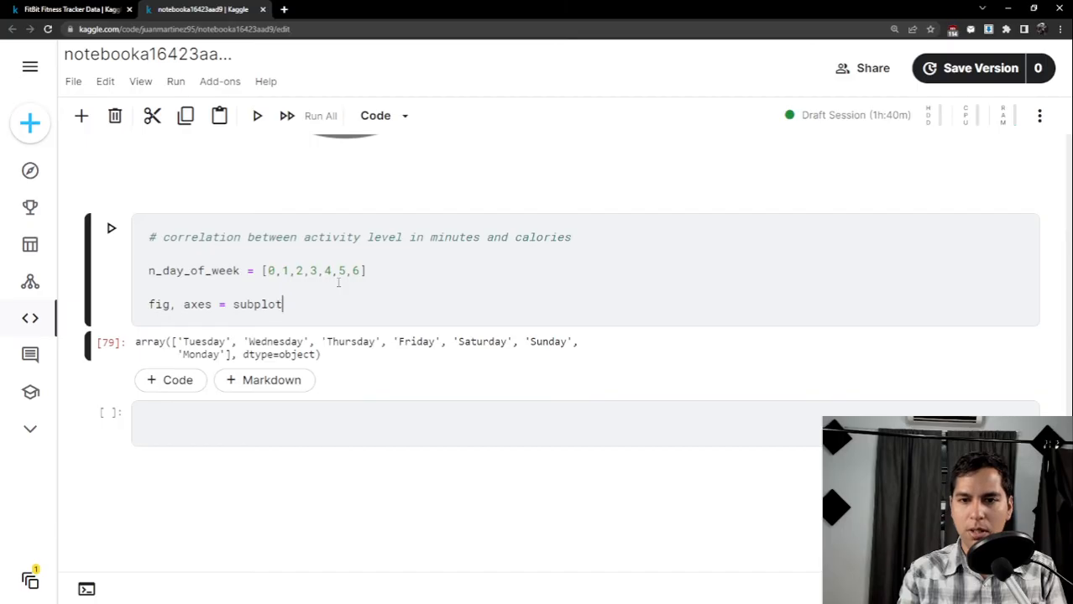
key("BackSpace")
key("BackSpace")
key("BackSpace")
key("BackSpace")
key("BackSpace")
key("BackSpace")
key("BackSpace")
type("plt")
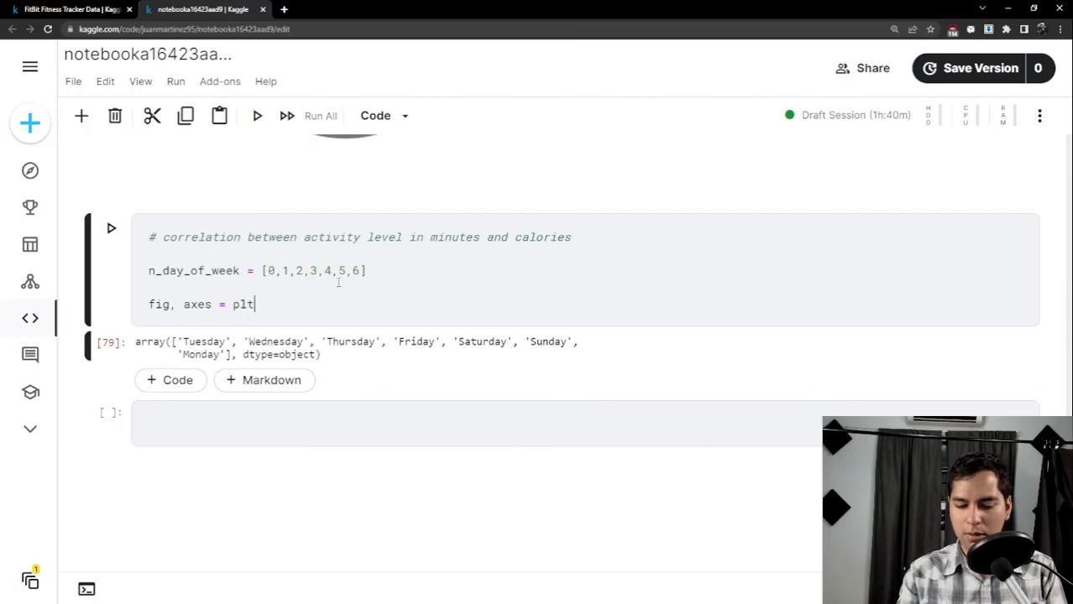
type(".subplo")
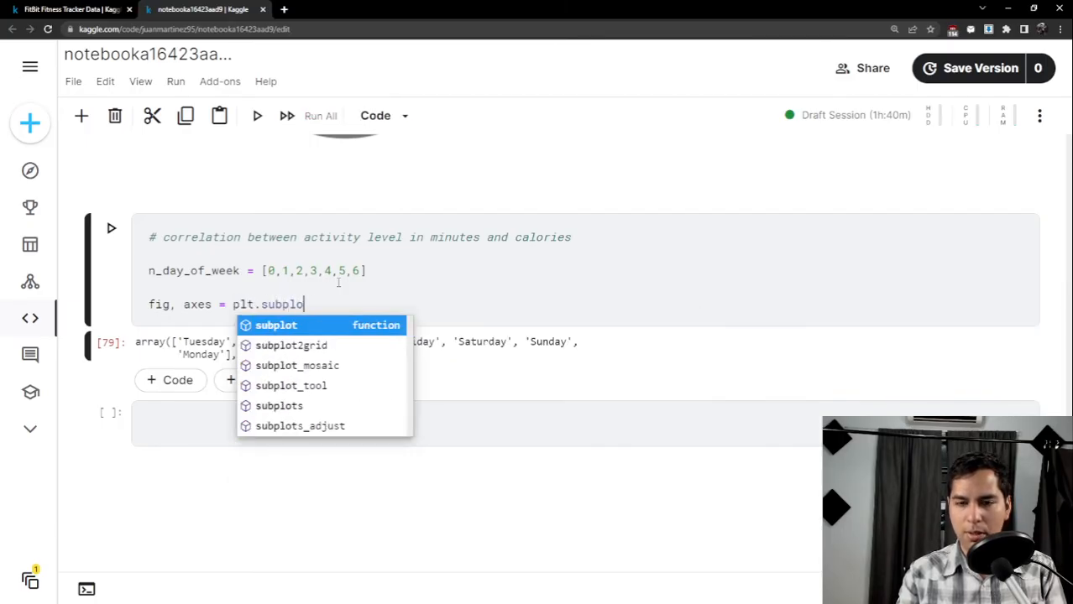
type("ts(")
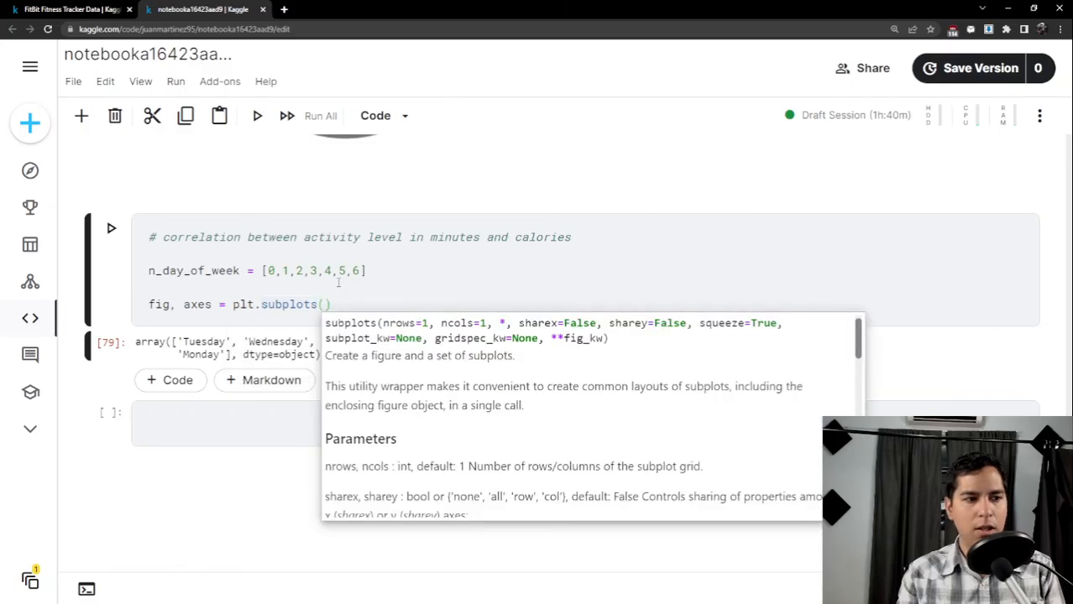
Set the plt.subplots arguments to nrows=2, ncols=2.
type("nro")
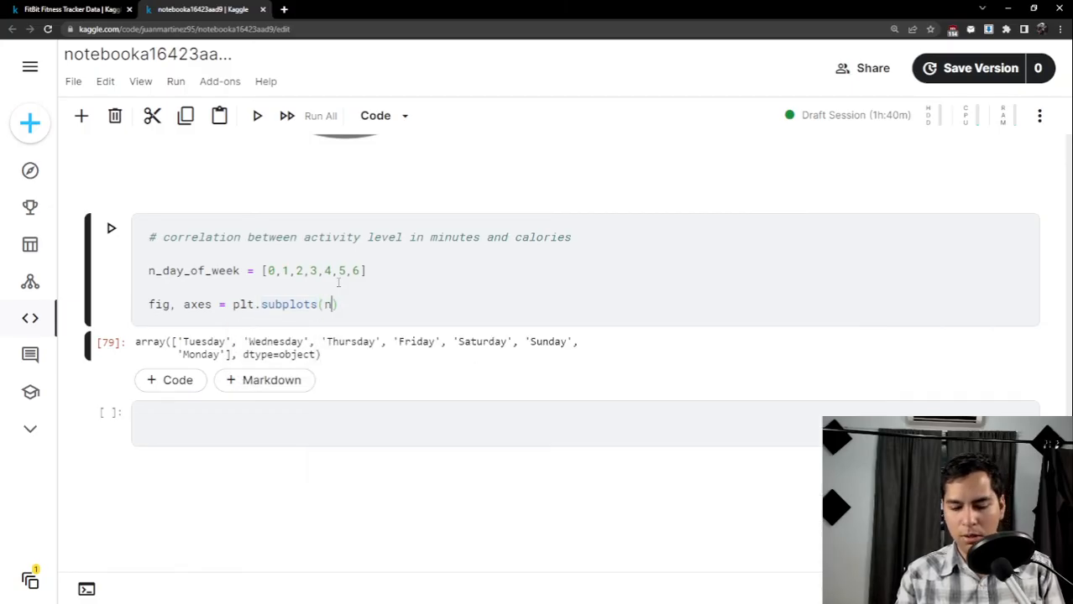
key("BackSpace")
type("ows=")
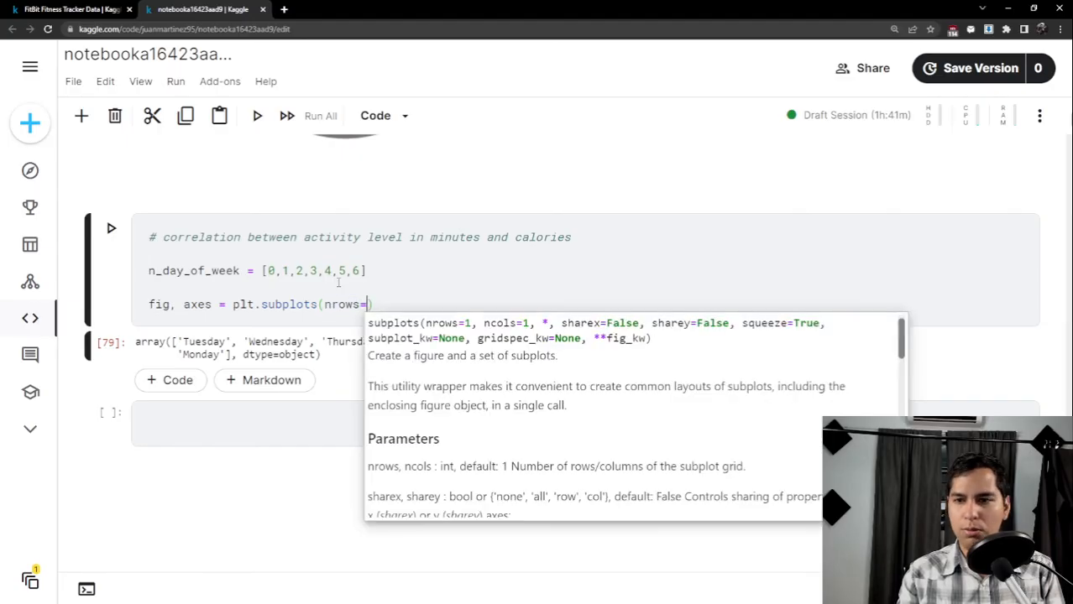
type("2")
type(", ncols")
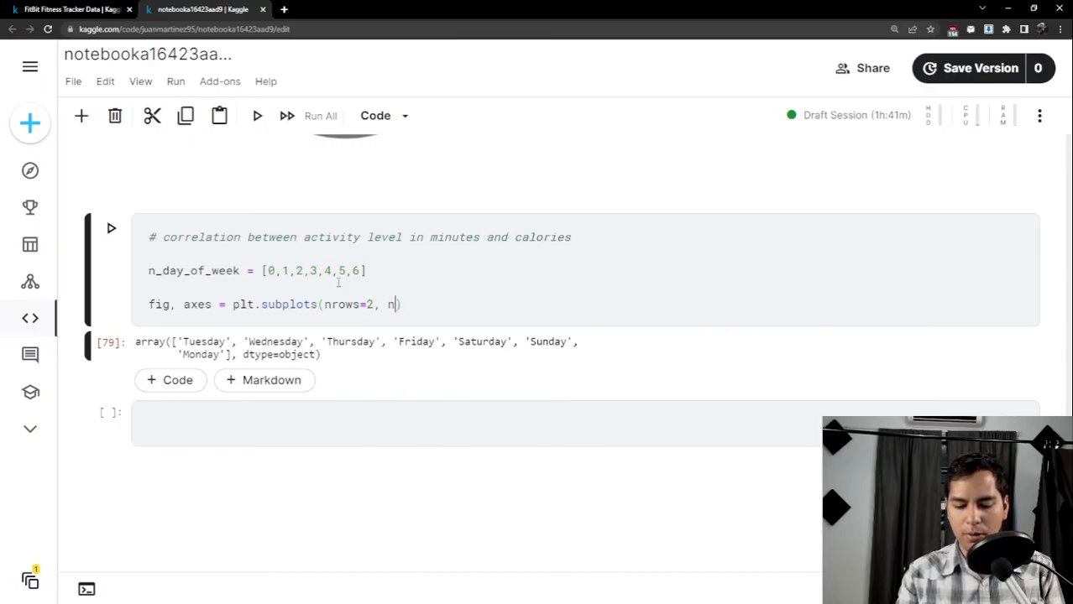
type("=2")
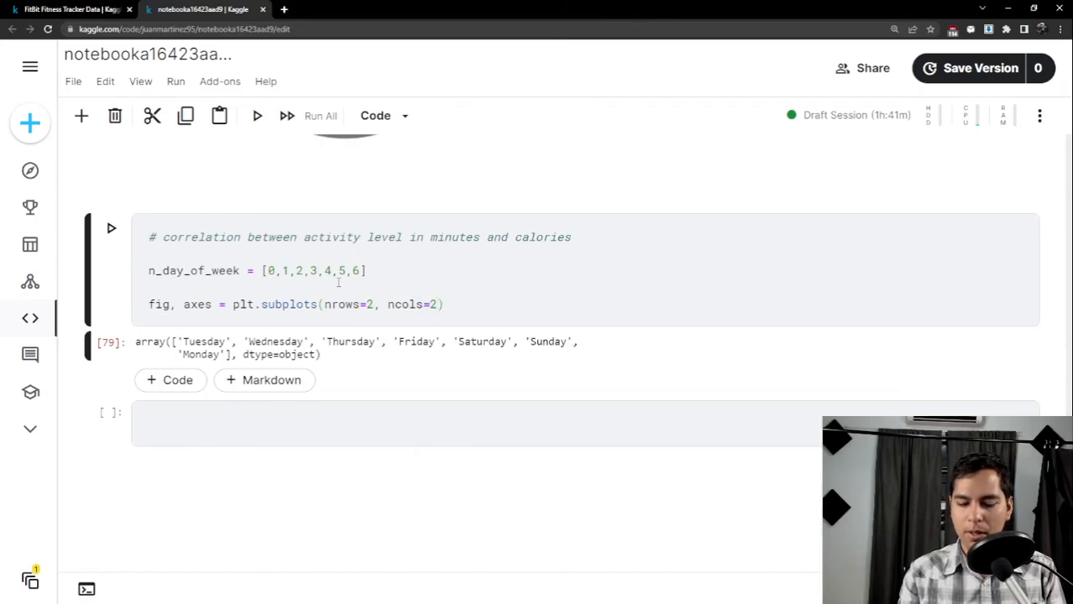
Extend the plt.subplots arguments with figsize=(8,9) and dpi=70.
type(",")
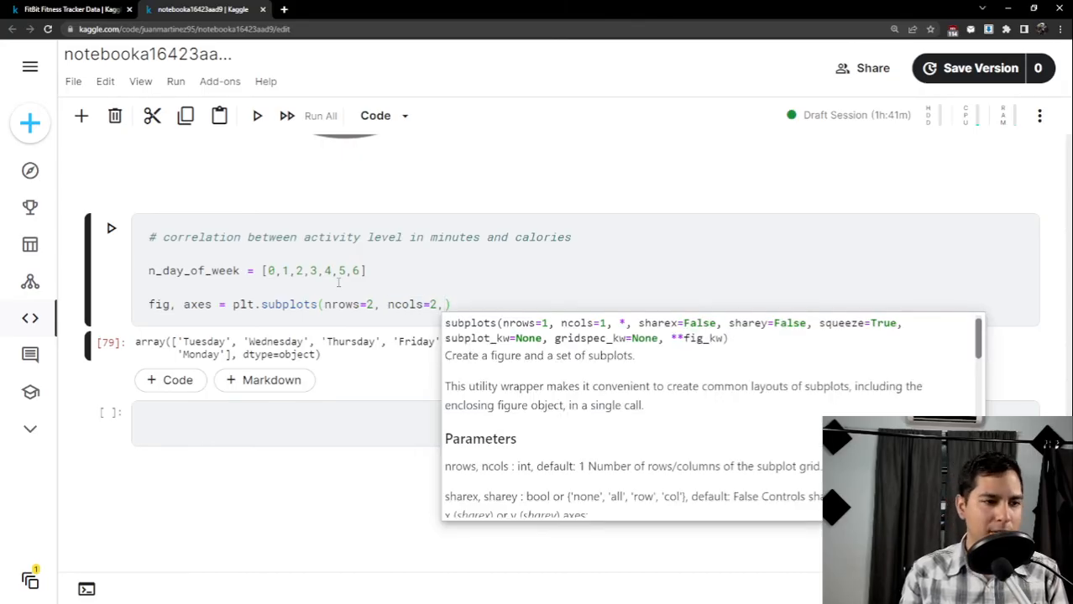
type("fig")
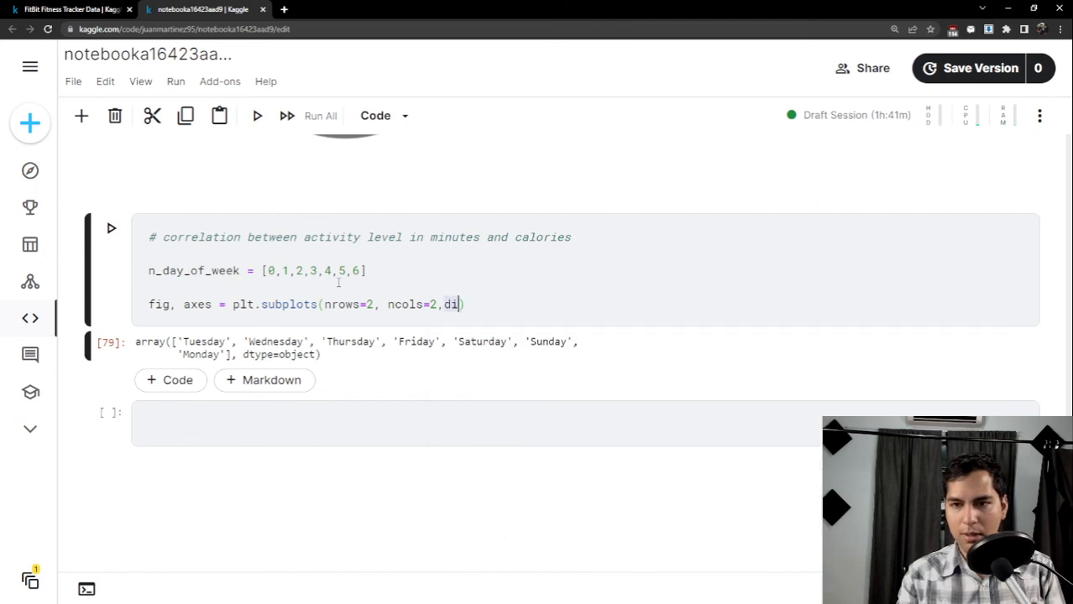
type("size=")
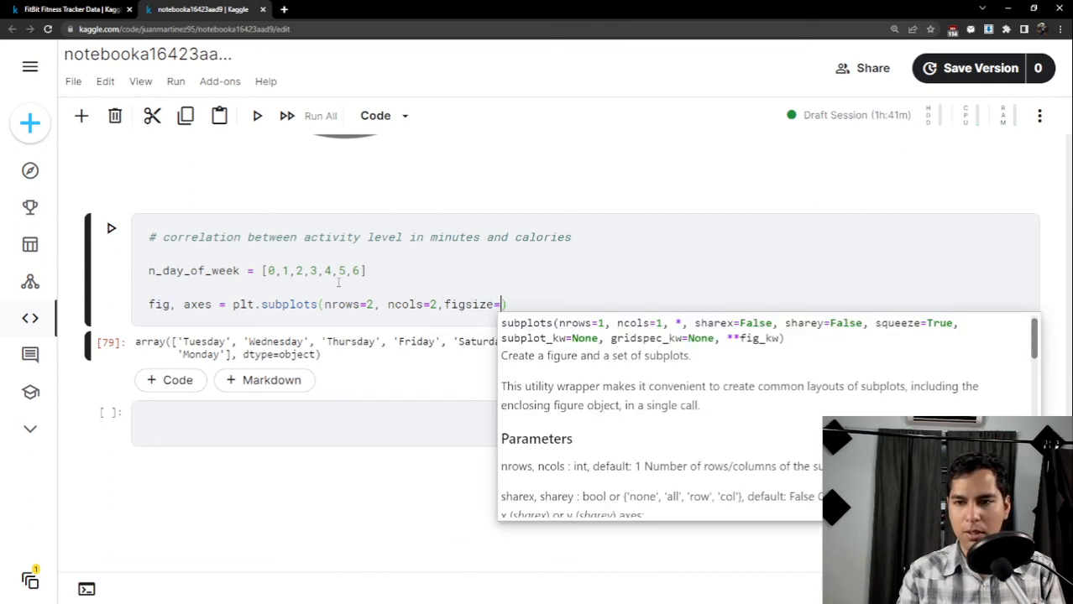
type("(")
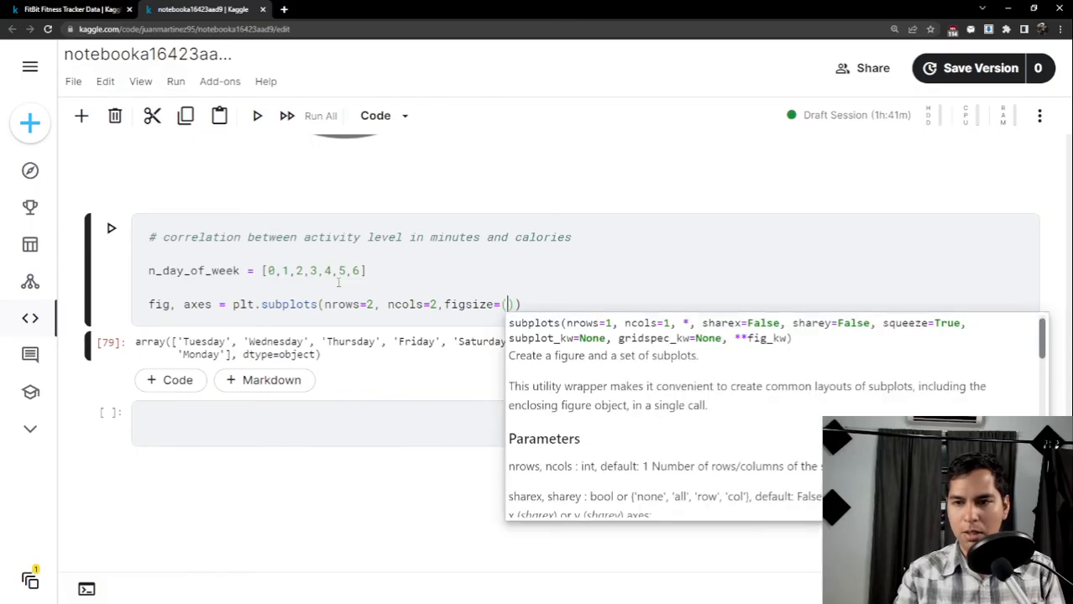
type("8,9")
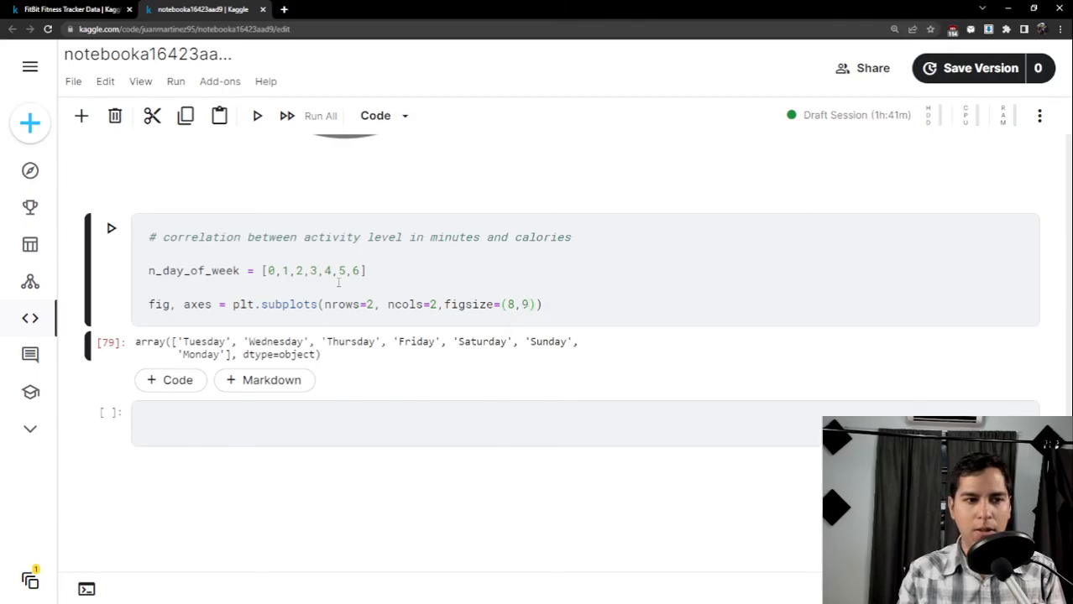
type("),dpi")
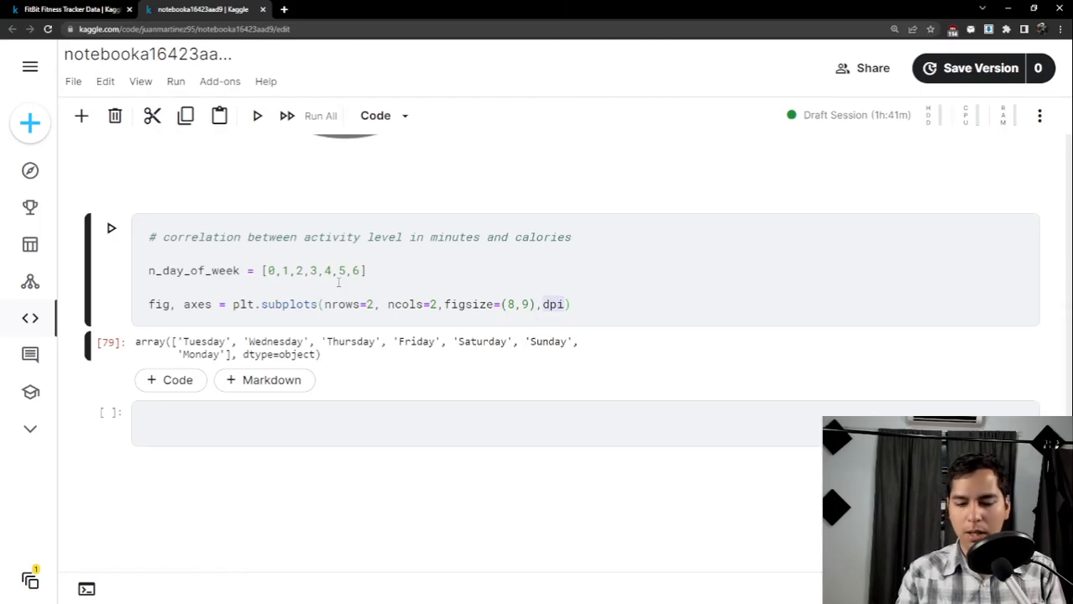
type("=")
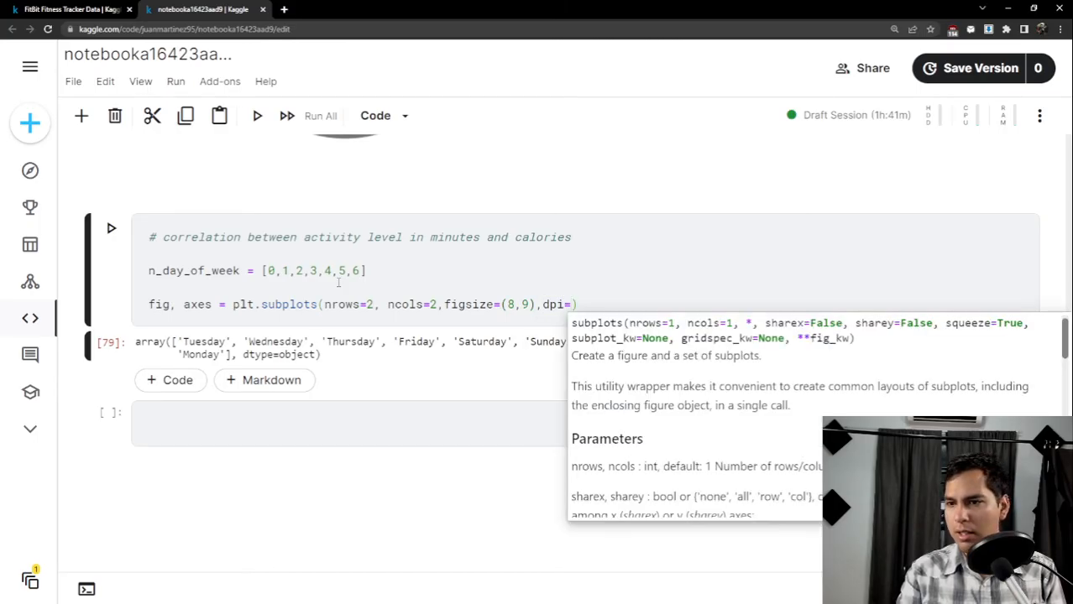
type("70")
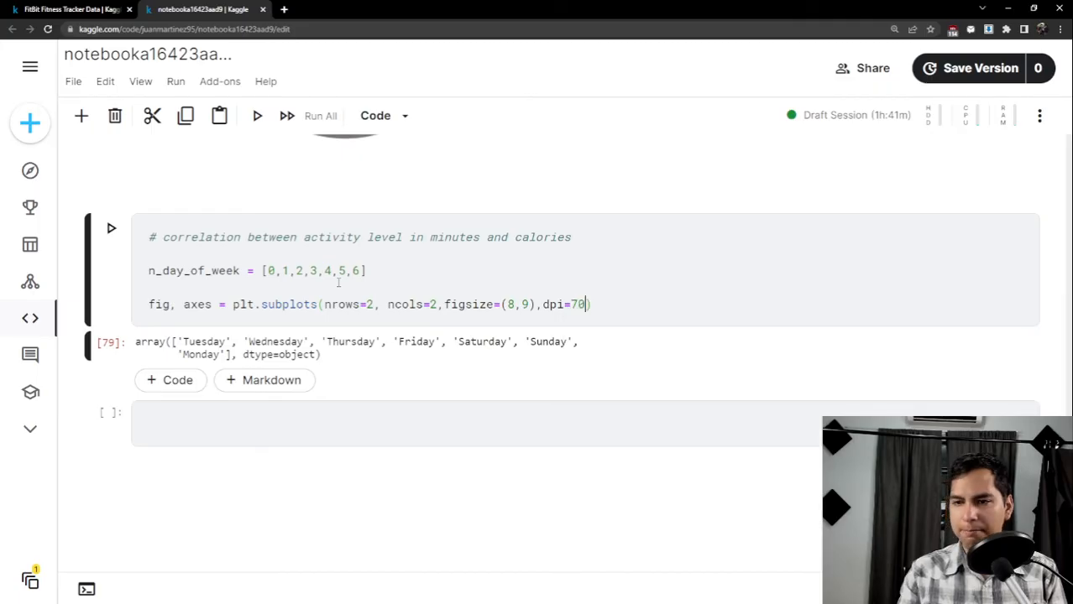
type(")")
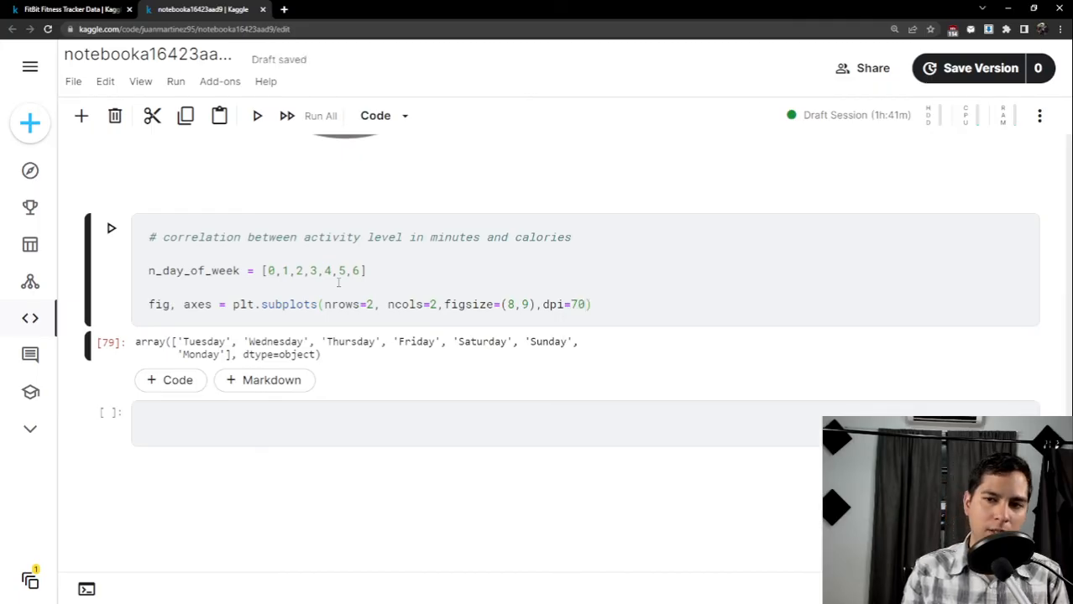
Leave a blank line below the subplots line and start a sns.scatterplot() call with data=df.
key("Return")
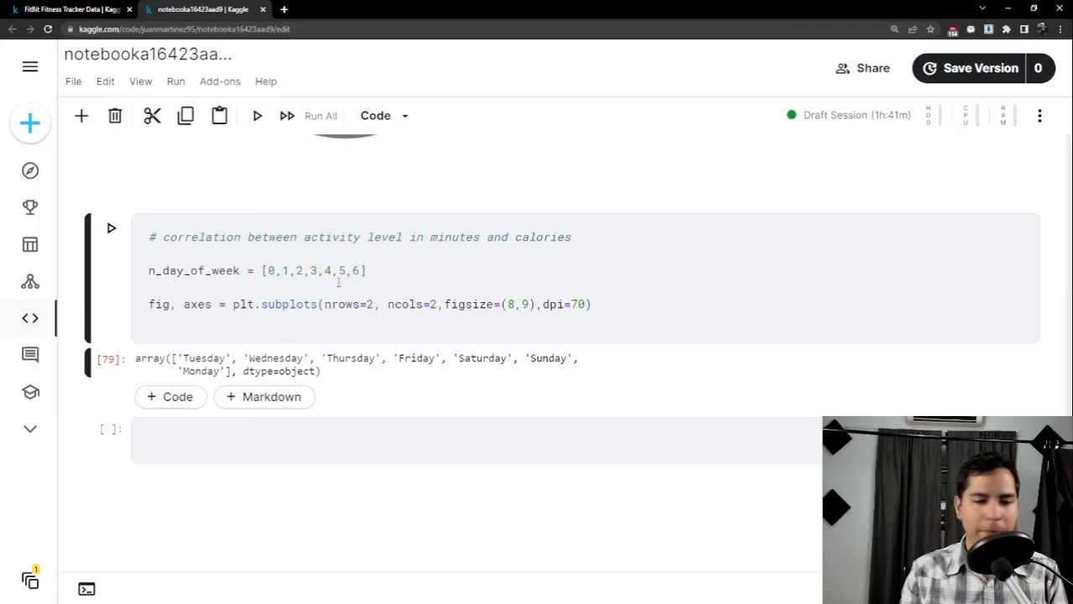
type("sns.")
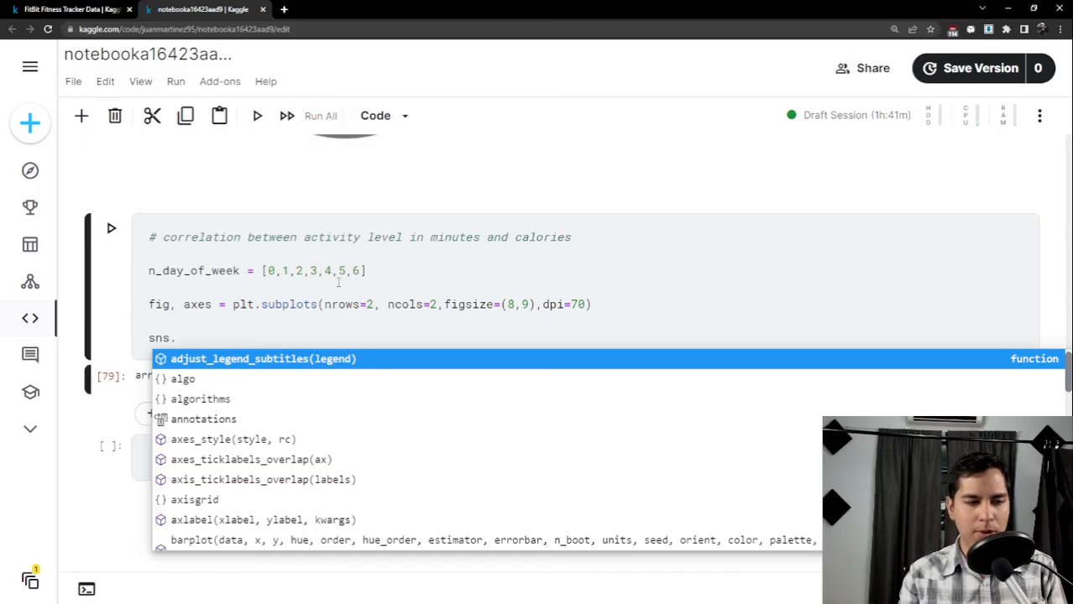
type("scat")
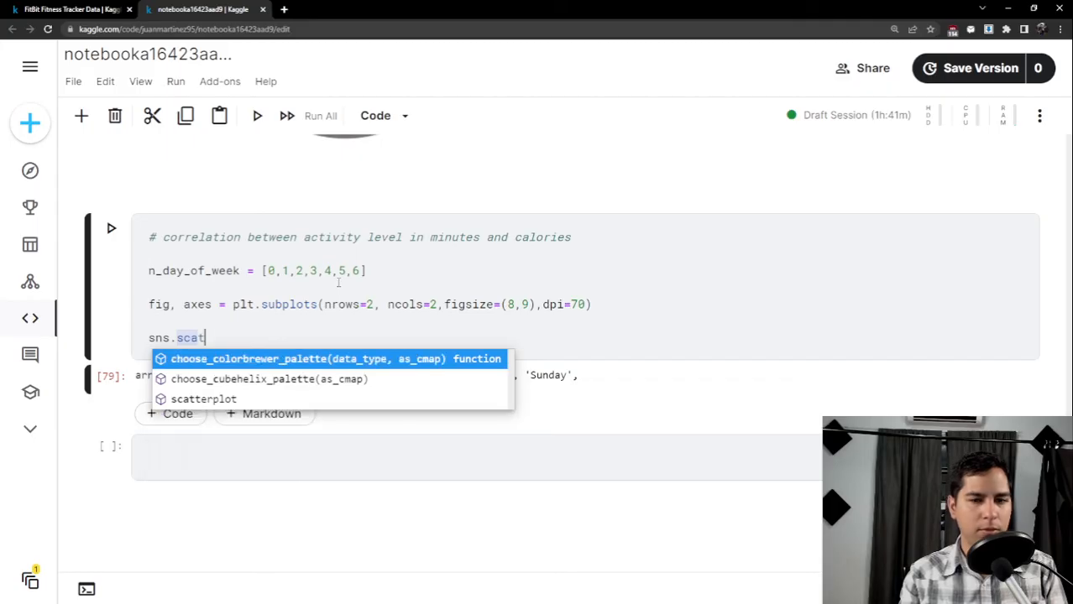
type("terplot")
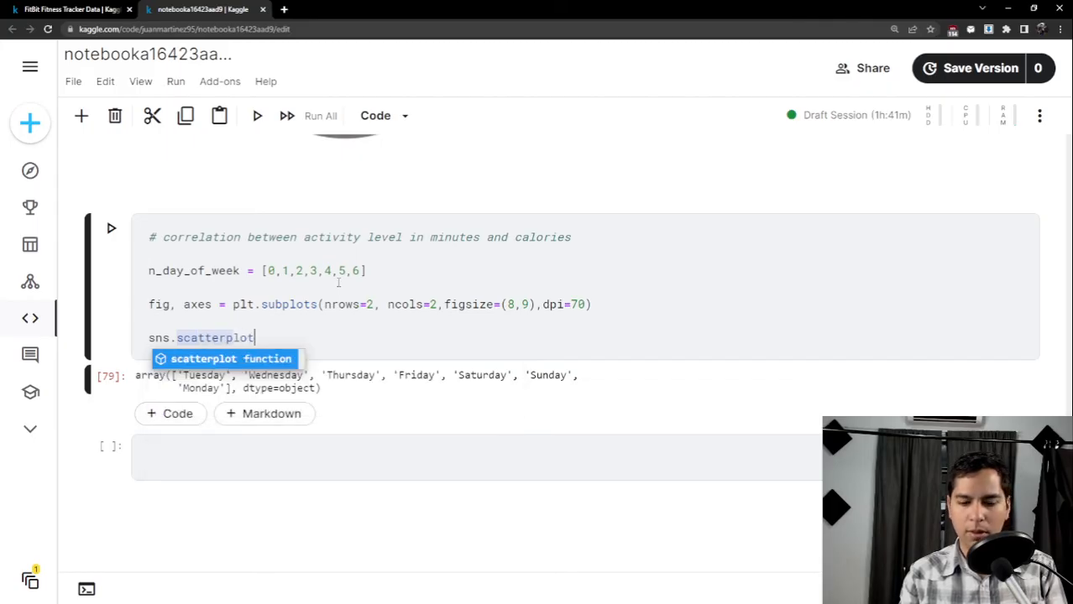
type("(data=")
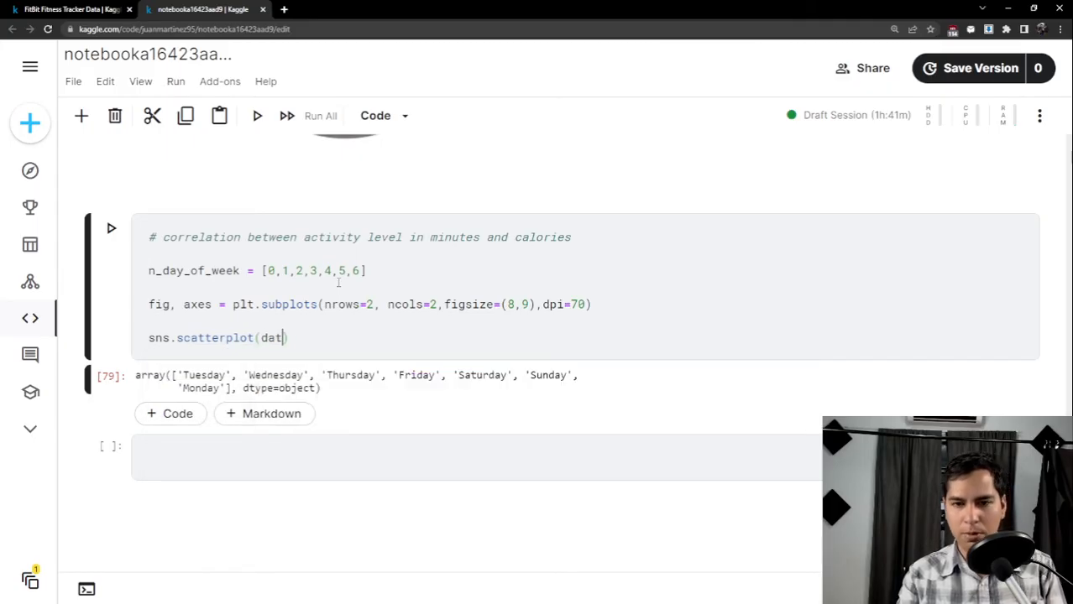
type("df")
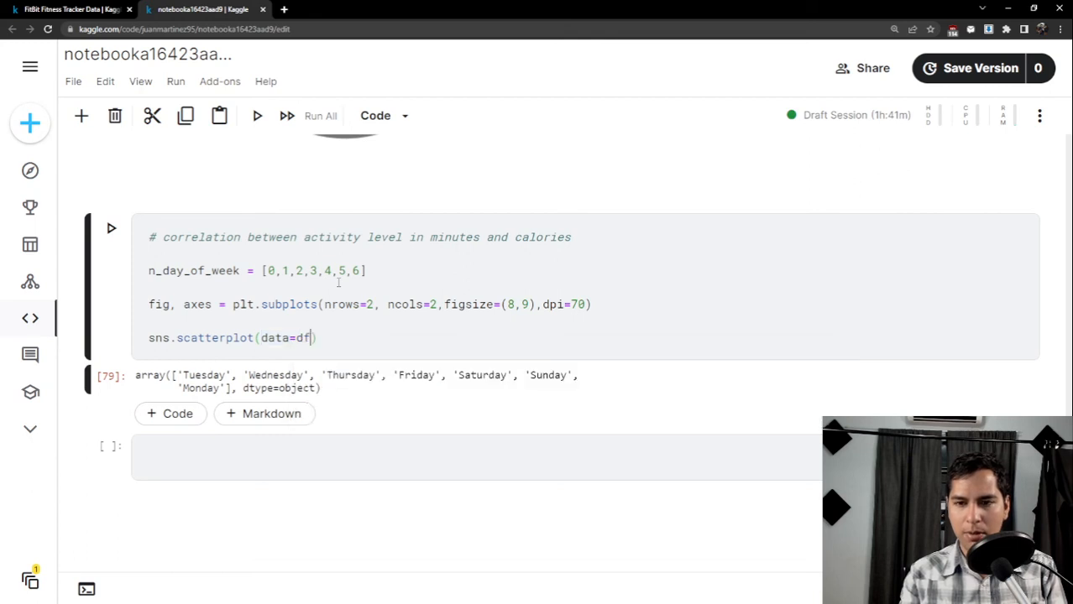
Set the scatterplot's axes to x='calories' and y='sedentary_minutes'.
type(", ")
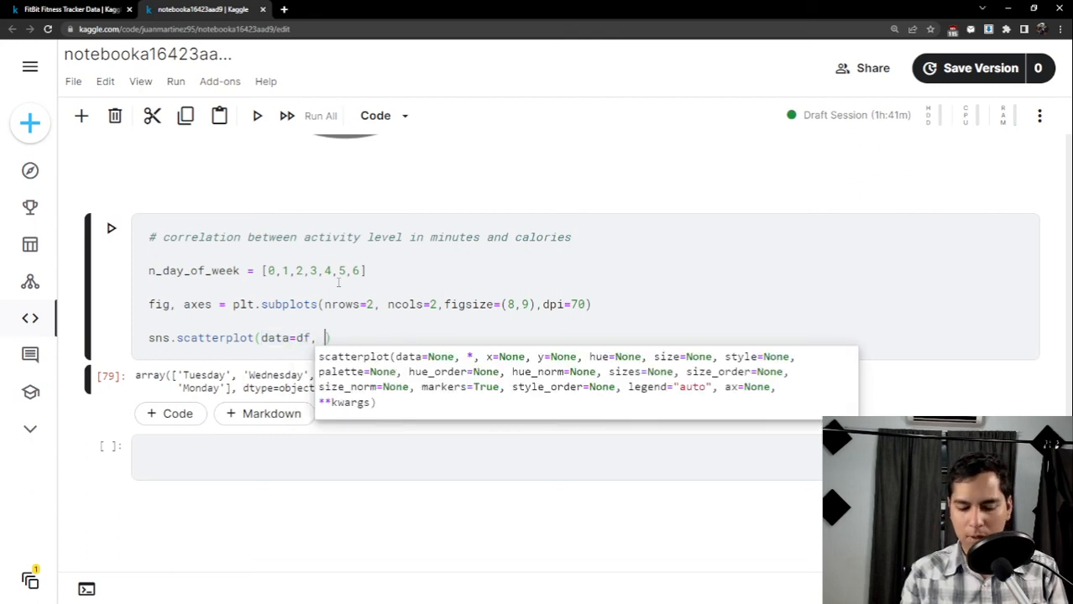
type("x='")
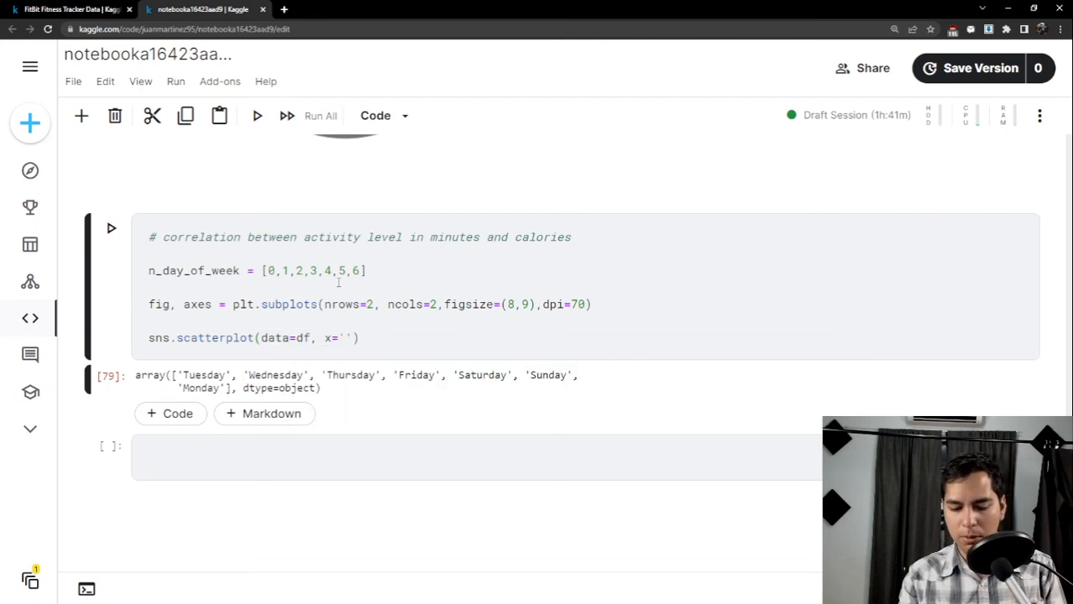
type("calories")
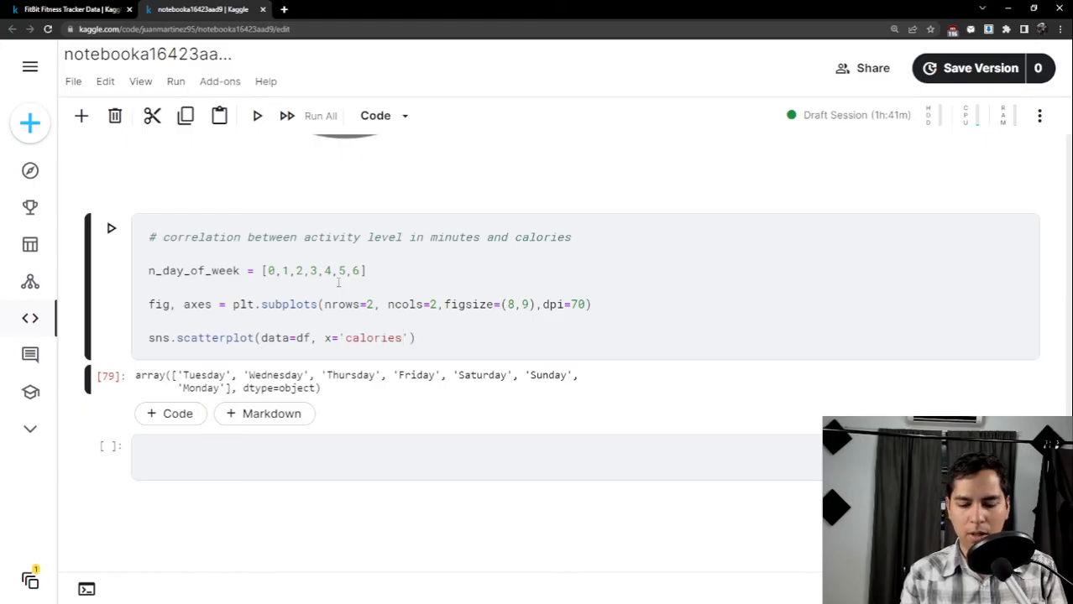
type("', ")
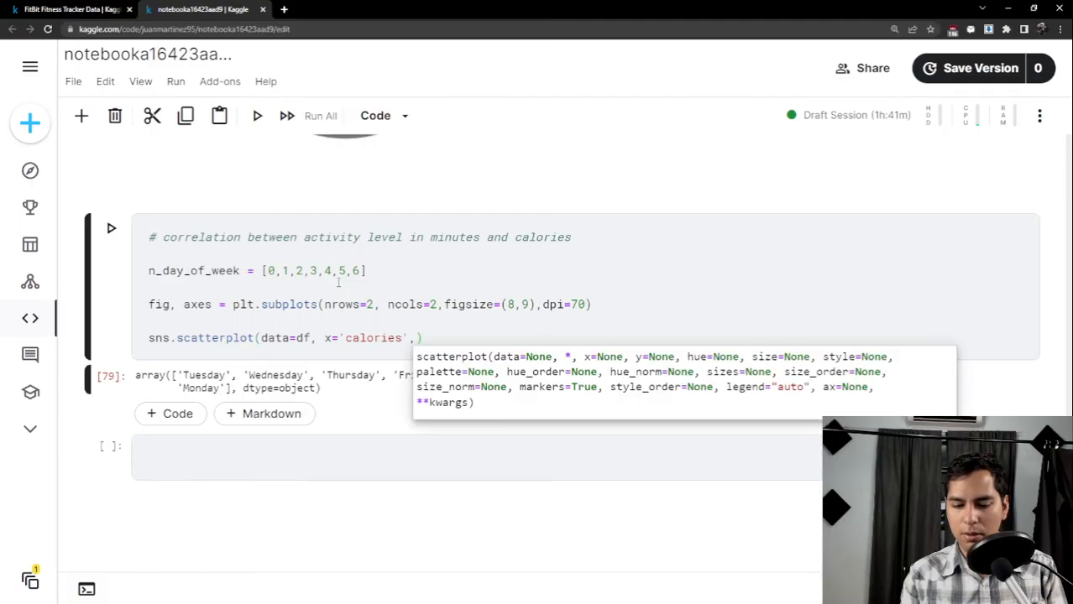
type("y='")
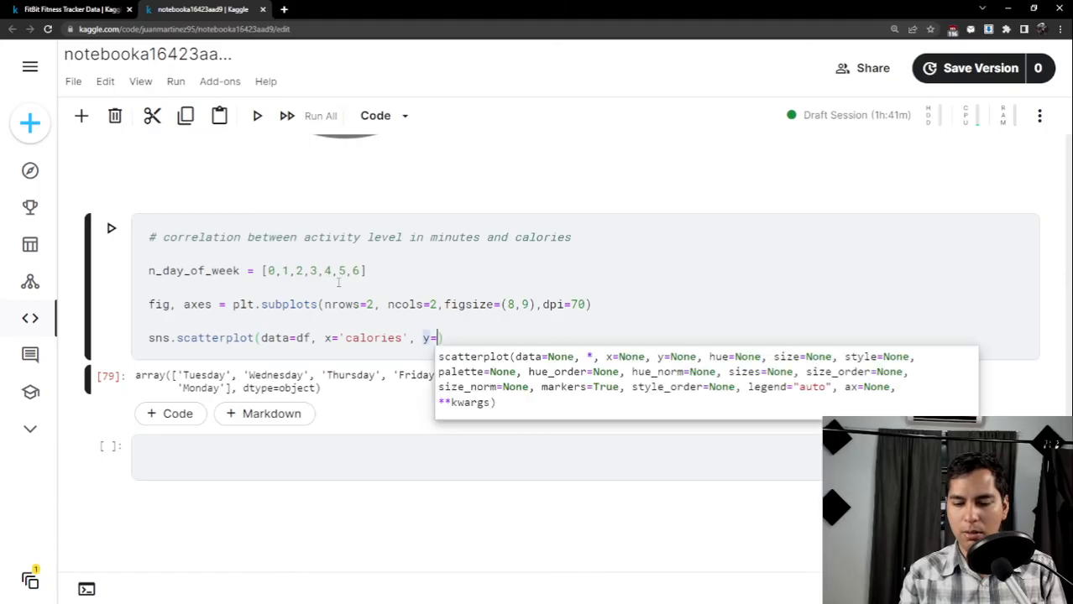
type("sedenta")
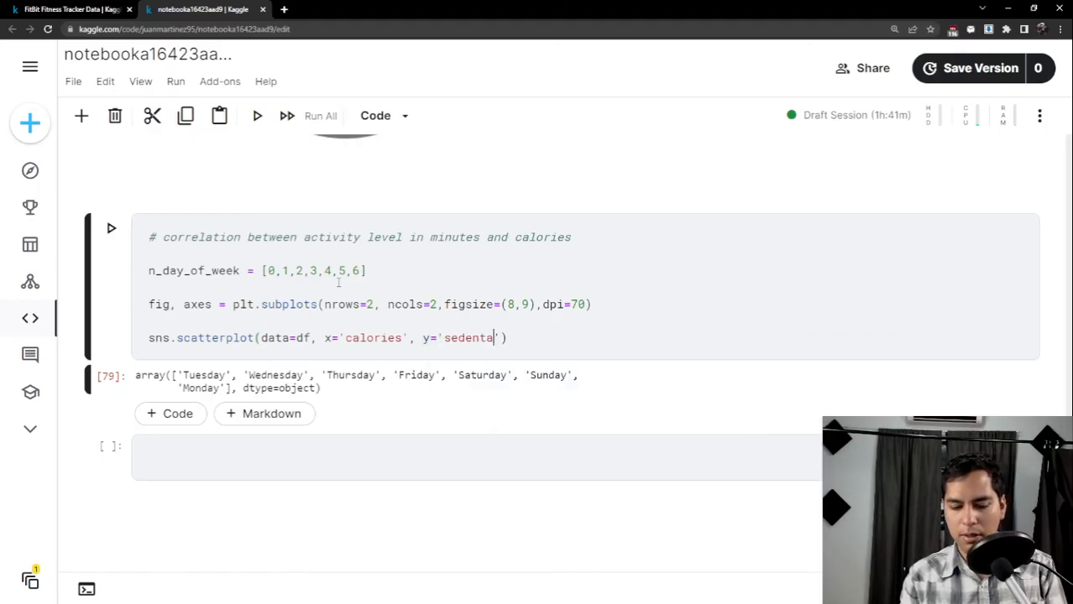
type("ry_minute")
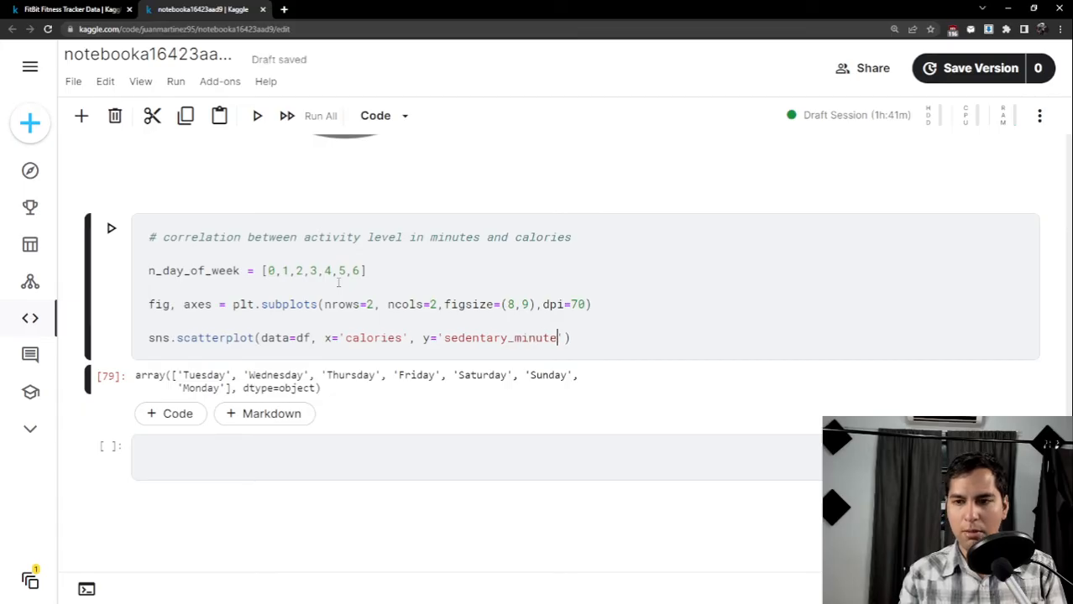
type("s', ")
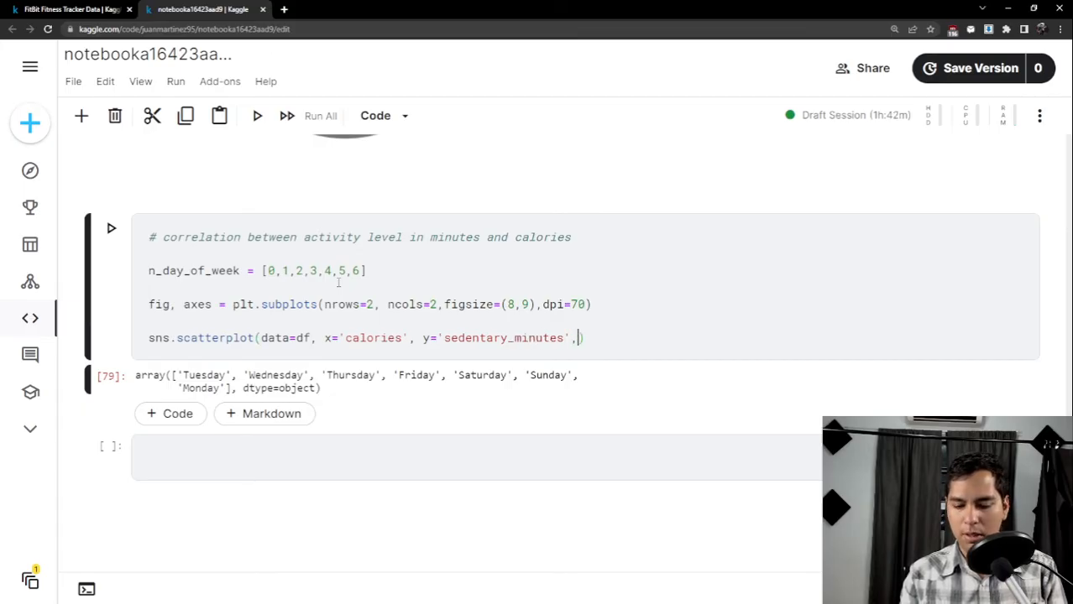
Color the scatterplot points by activity level with hue='activity_level'.
type("hue=")
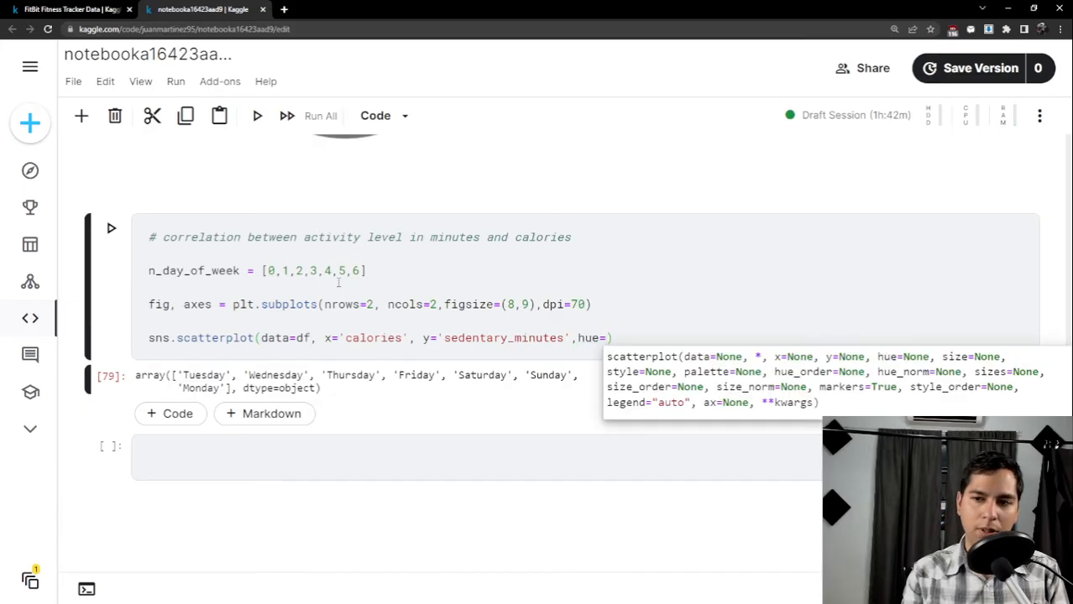
type("'")
type("activity")
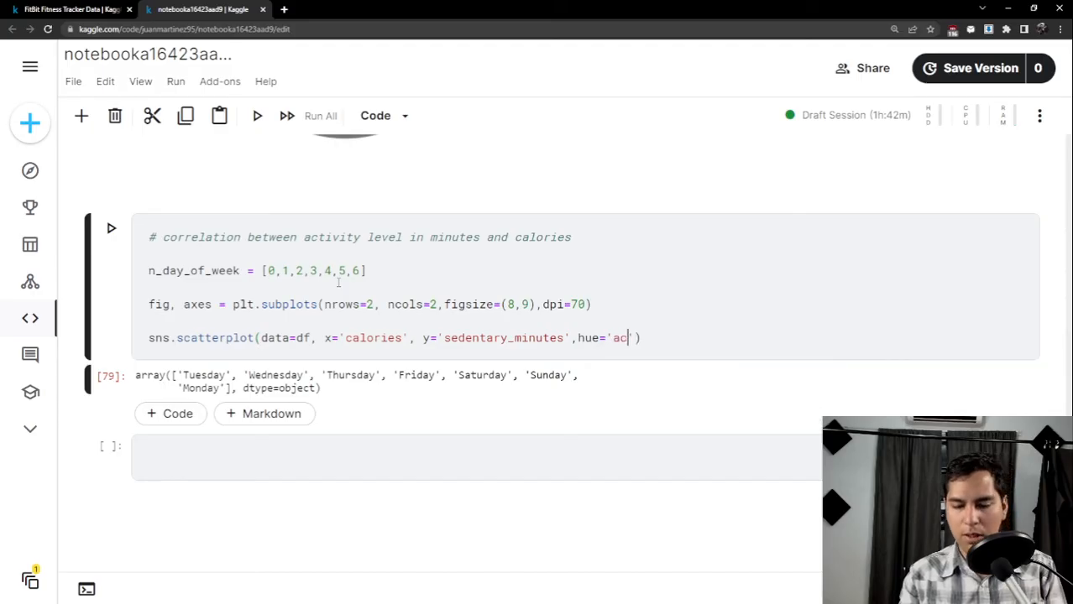
type("_level'")
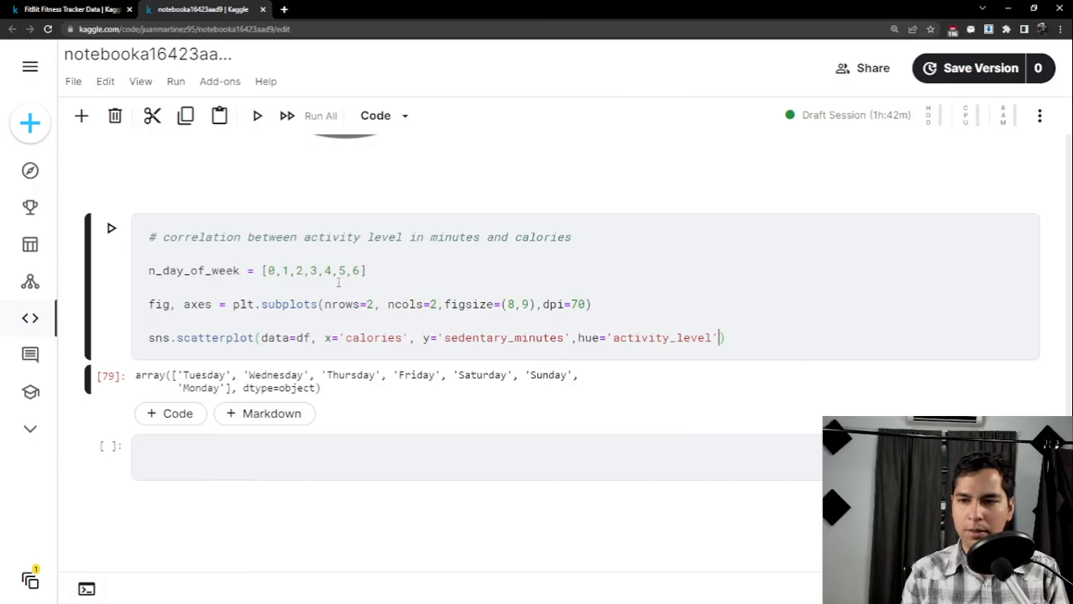
Place the scatterplot in the first subplot with ax=axes[0,0] and hide its legend with legend=False, leaving empty lines below.
type(", ax")
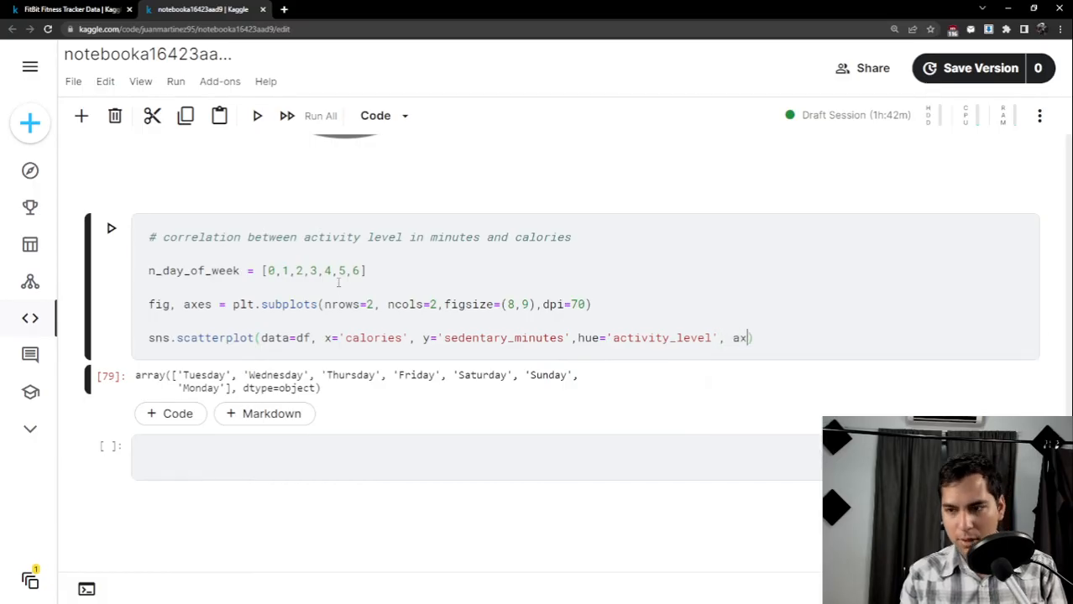
type("=ax")
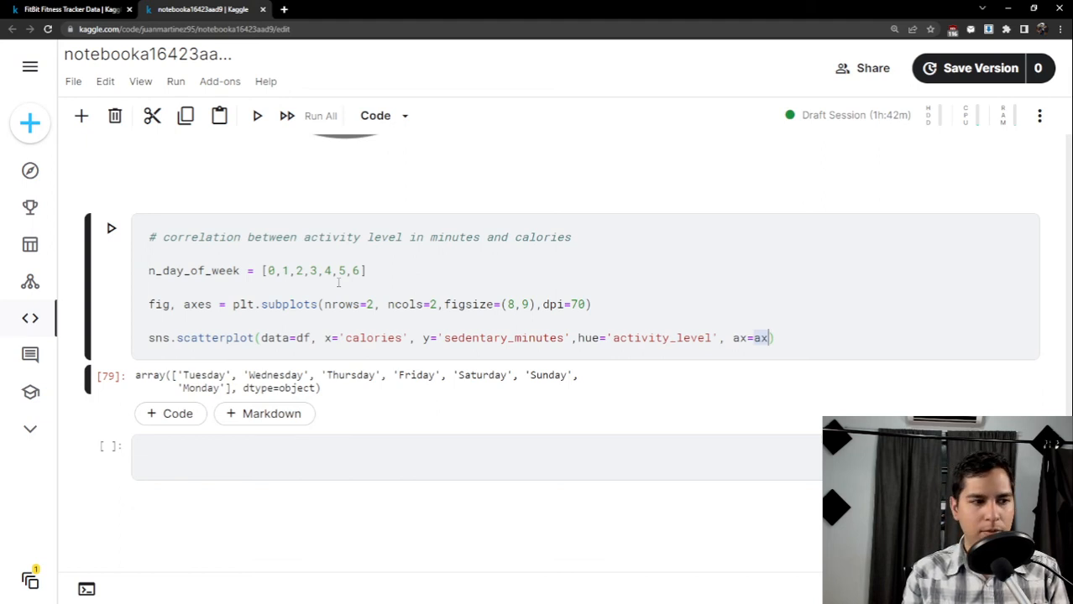
type("es[00")
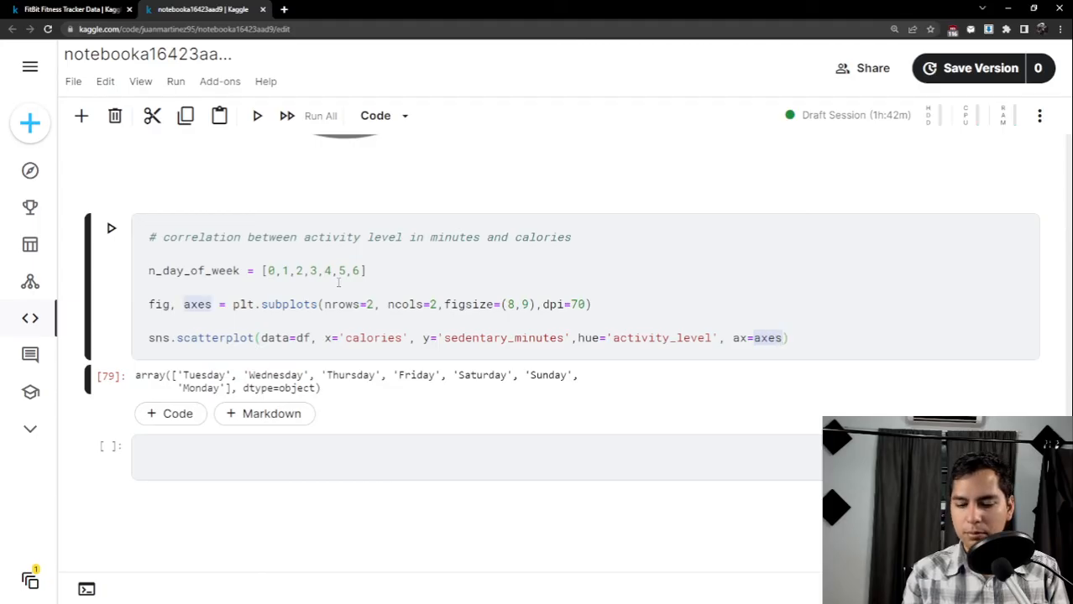
key("BackSpace")
type(",0]")
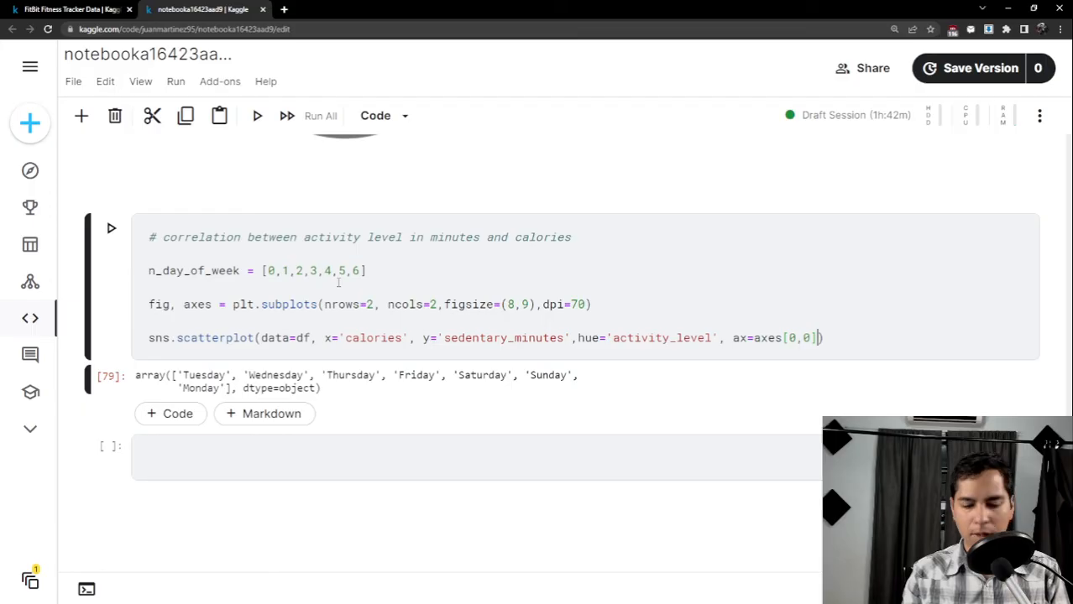
type(",legend")
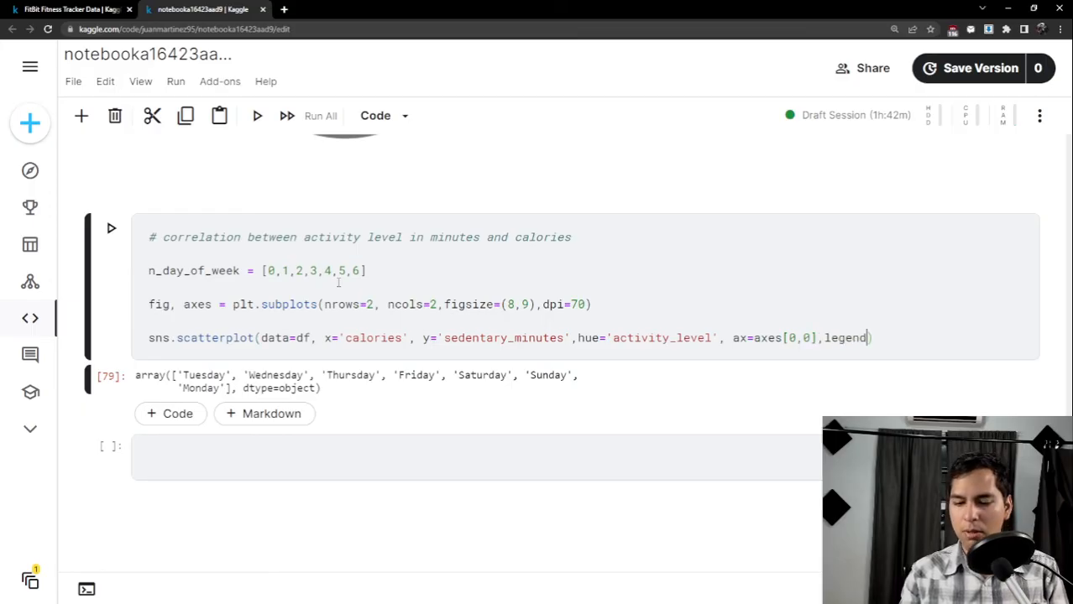
type("=Fals")
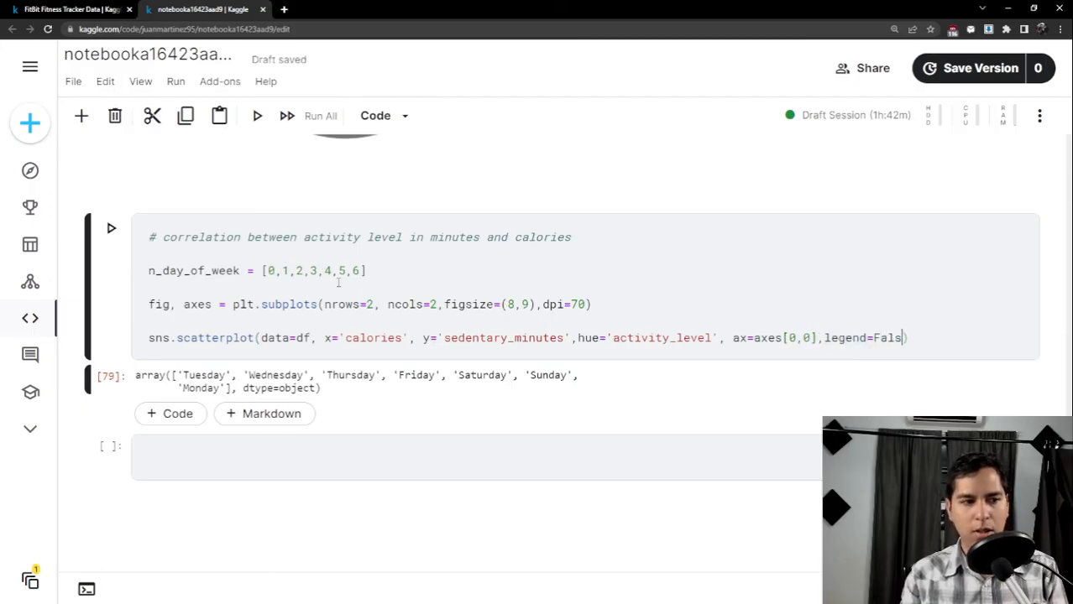
type("e)")
key("Return")
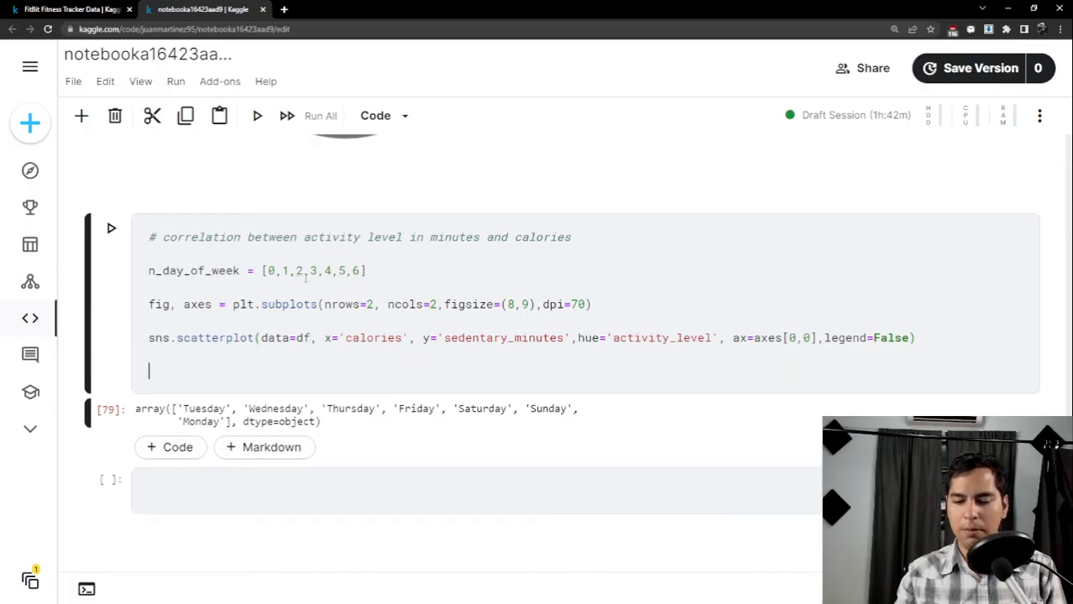
Run the correlation cell and check the rendered 2x2 subplot figure.
key("shift+Return")
scroll(319, 344, "down", 2)
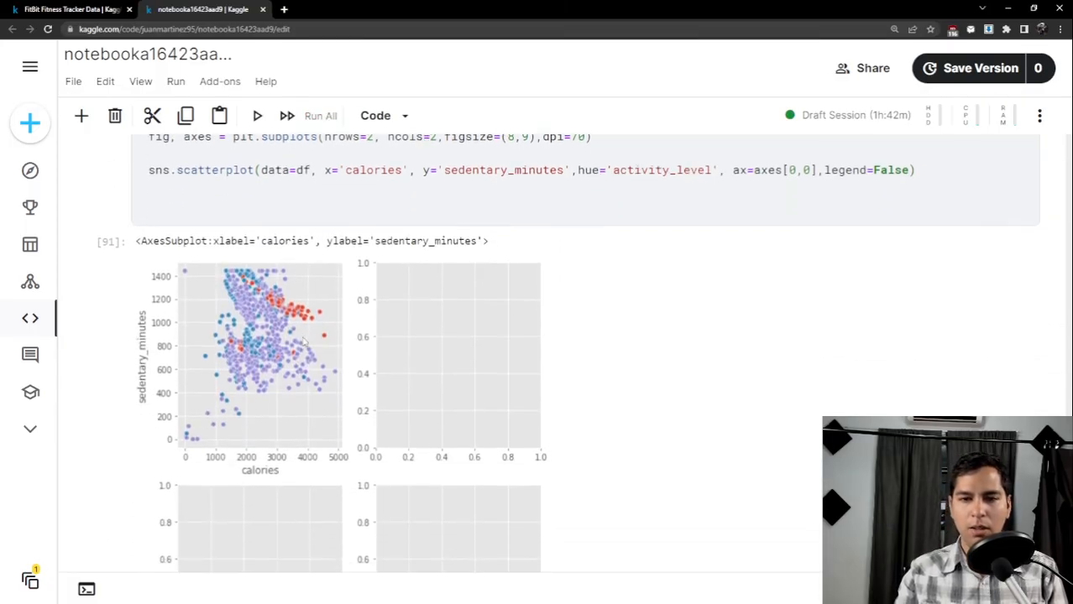
scroll(303, 340, "down", 2)
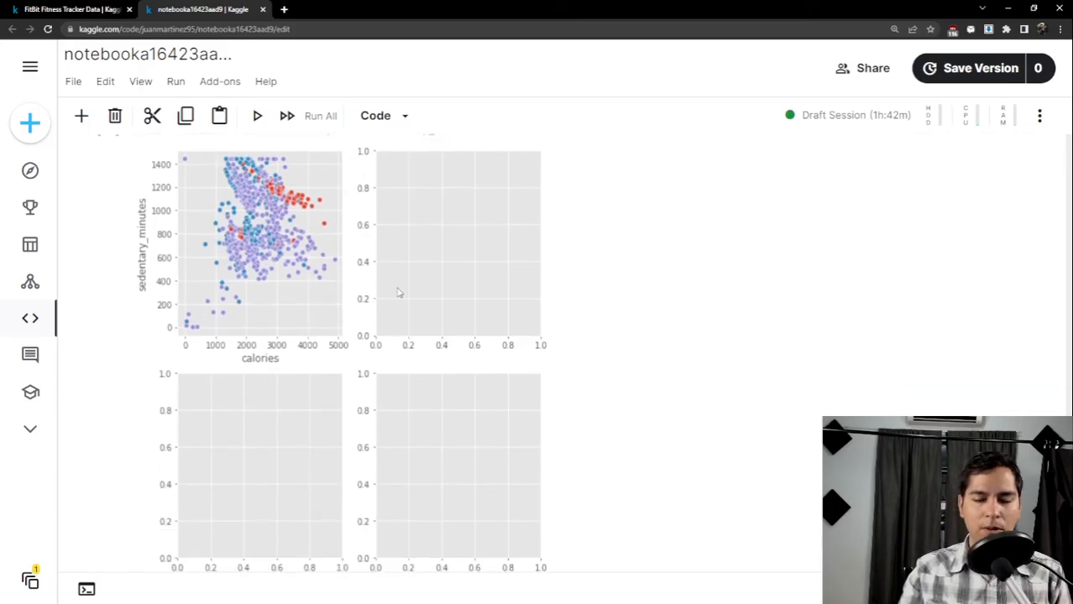
Compare the rendered 2x2 figure with the scatterplot line of code that fills its first subplot.
scroll(302, 375, "up", 2)
scroll(282, 292, "down", 1)
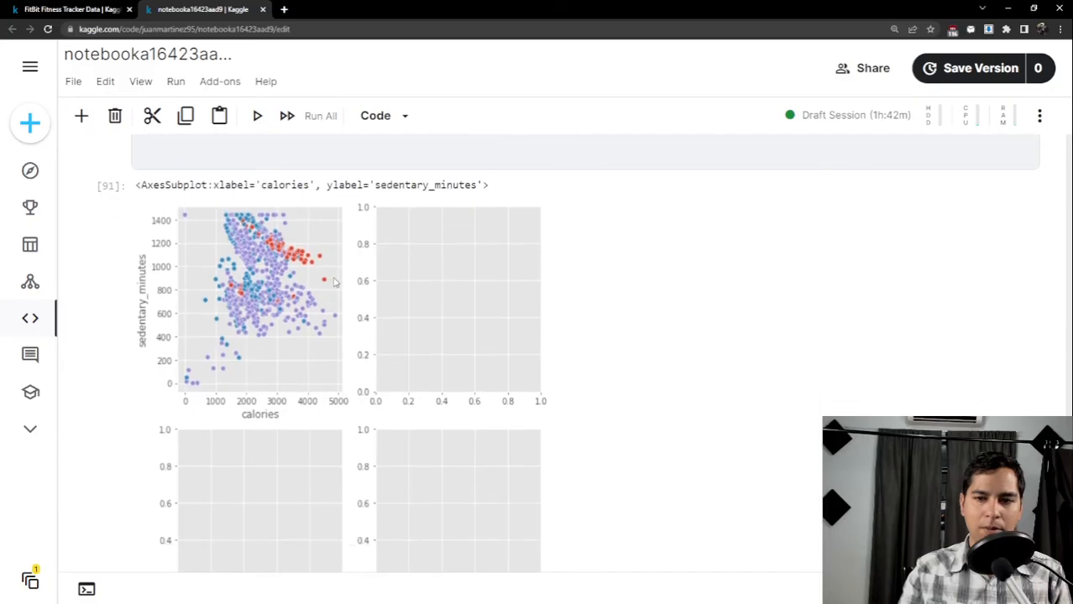
scroll(378, 313, "up", 2)
scroll(285, 251, "down", 1)
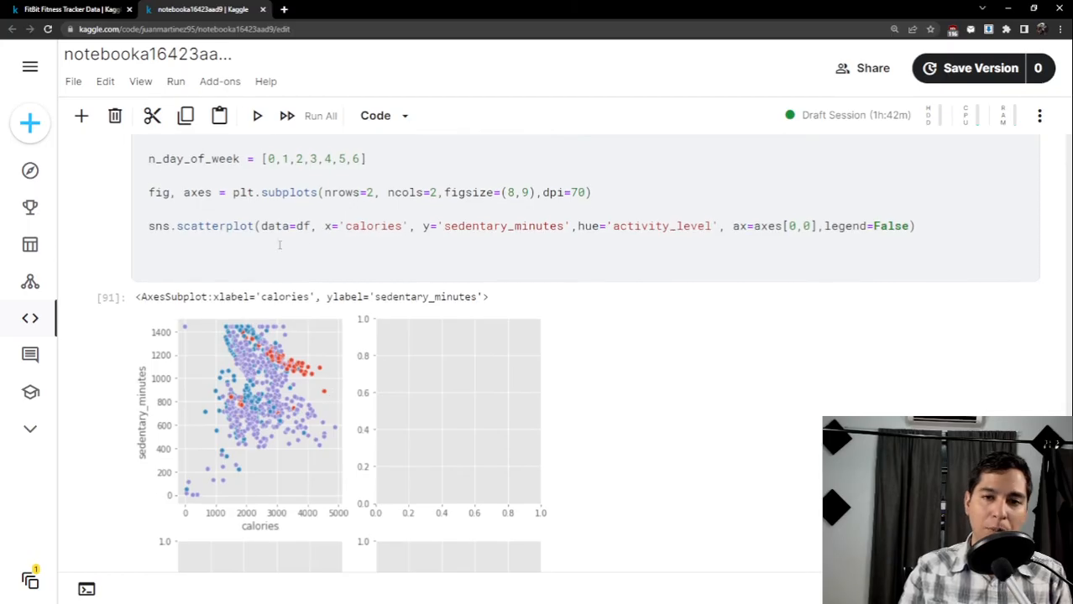
left_click_drag(913, 224, 148, 227)
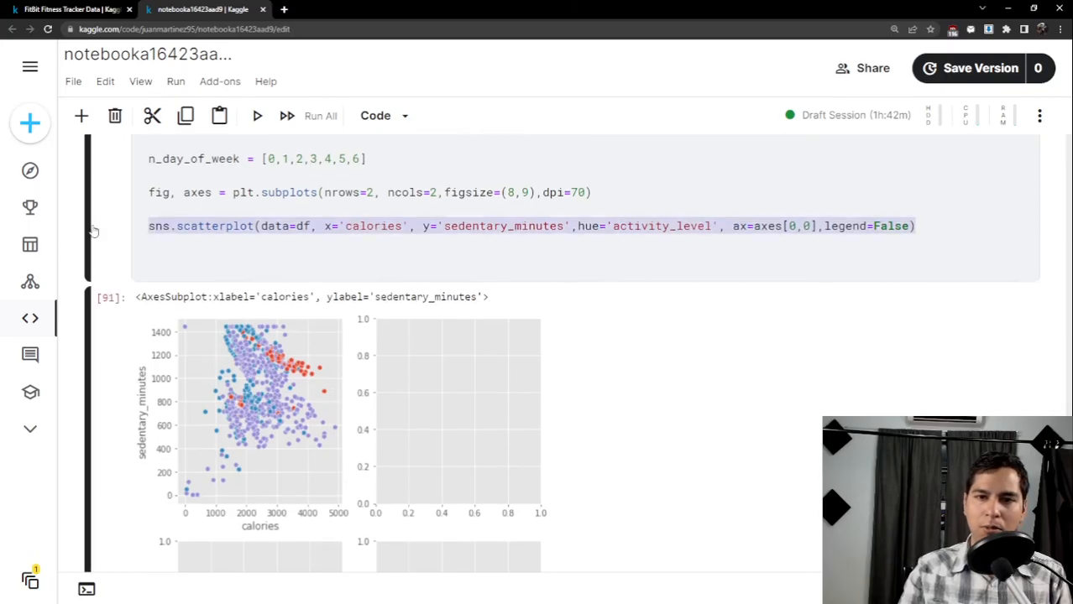
scroll(431, 336, "down", 3)
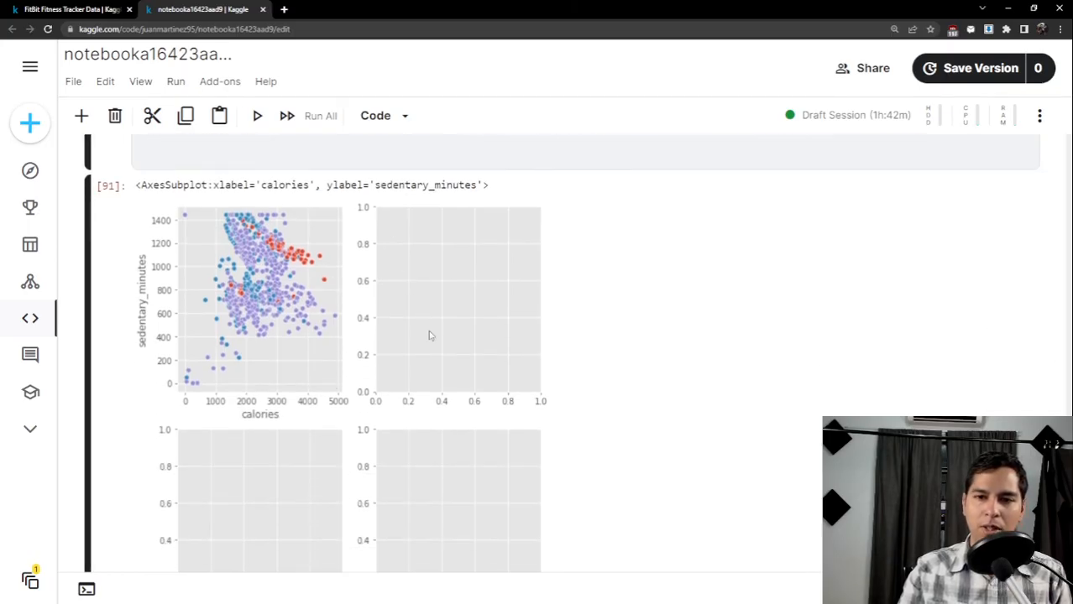
scroll(343, 344, "up", 3)
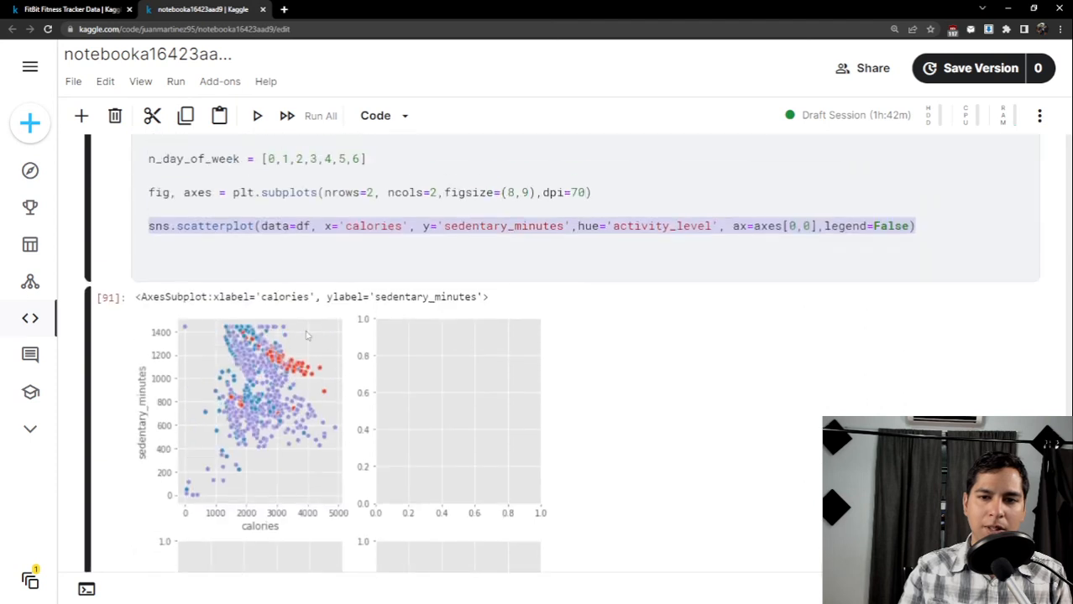
left_click(309, 250)
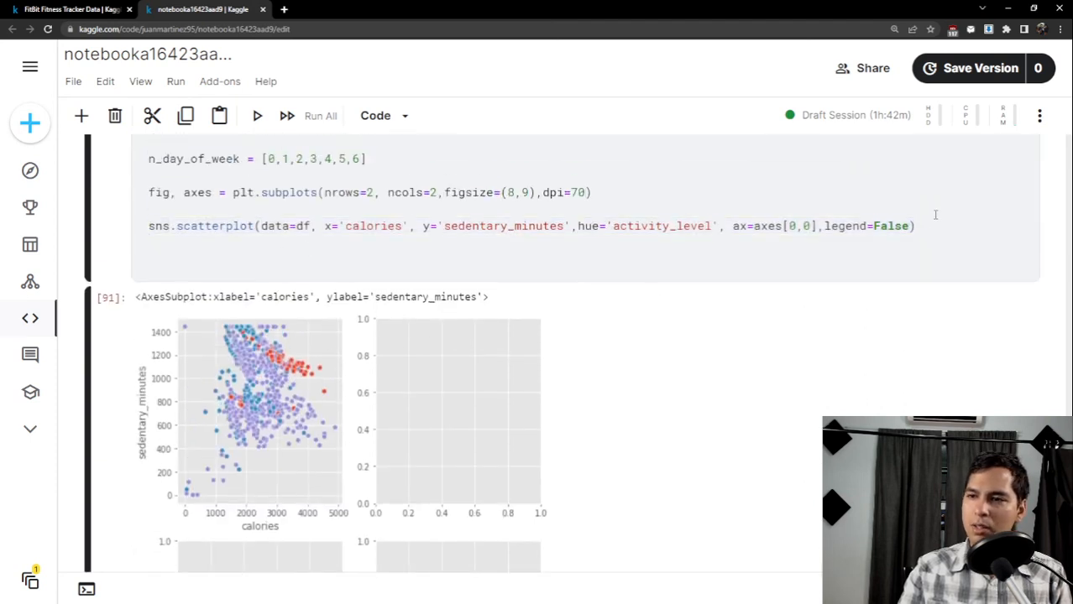
Duplicate the sns.scatterplot line three times directly below the original, with no blank line between the four calls.
left_click_drag(930, 225, 135, 224)
key("ctrl+c")
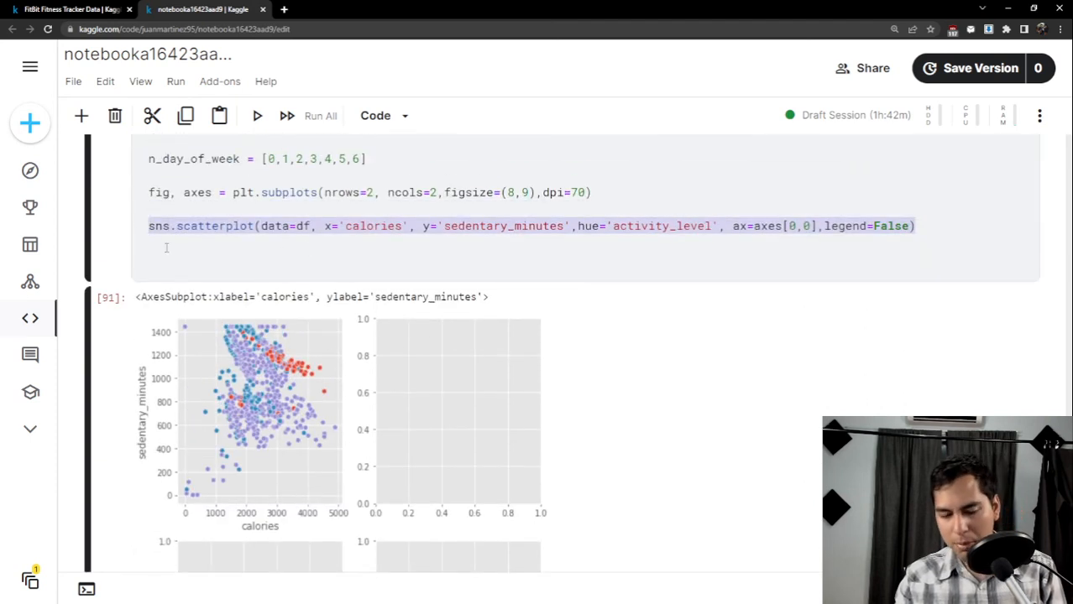
left_click(219, 258)
key("ctrl+v")
key("Return")
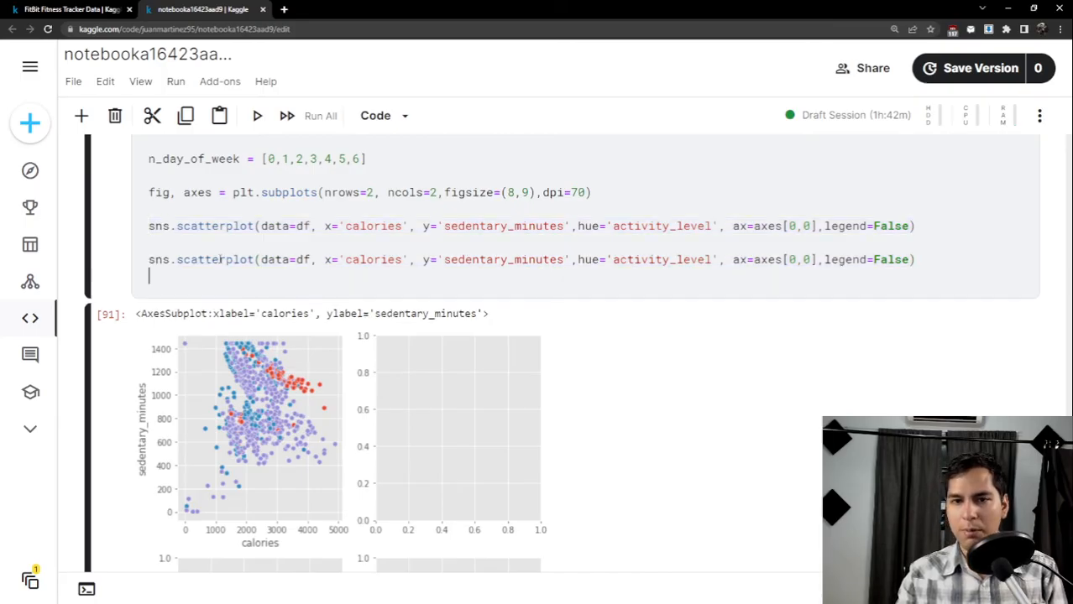
key("ctrl+v")
key("Return")
key("ctrl+v")
left_click(221, 248)
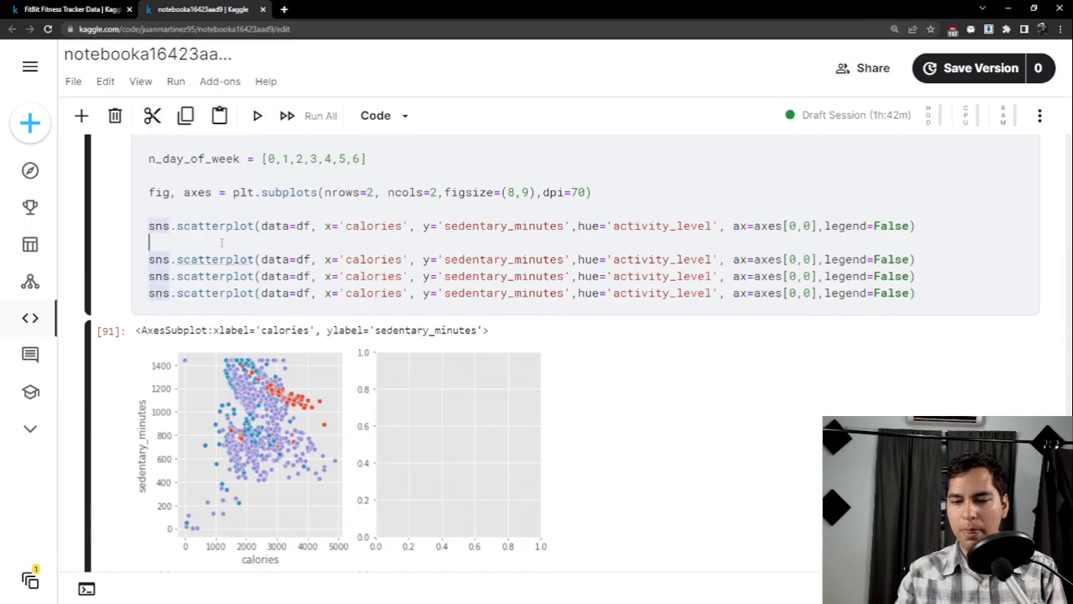
key("BackSpace")
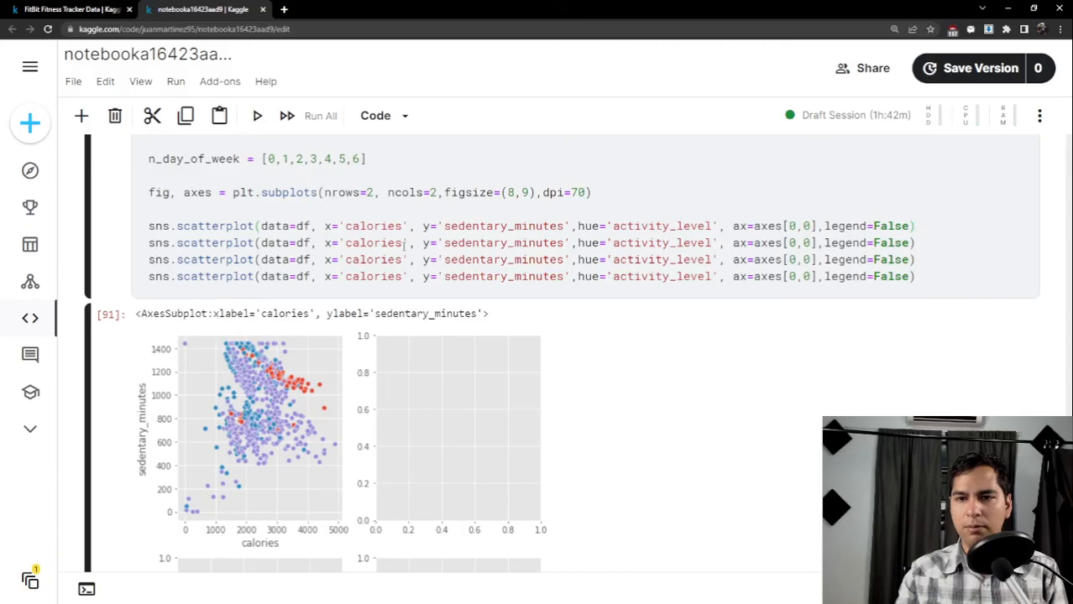
Make the second scatterplot use y='lightly_active_minutes' and place it with ax=axes[0,1].
double_click(501, 242)
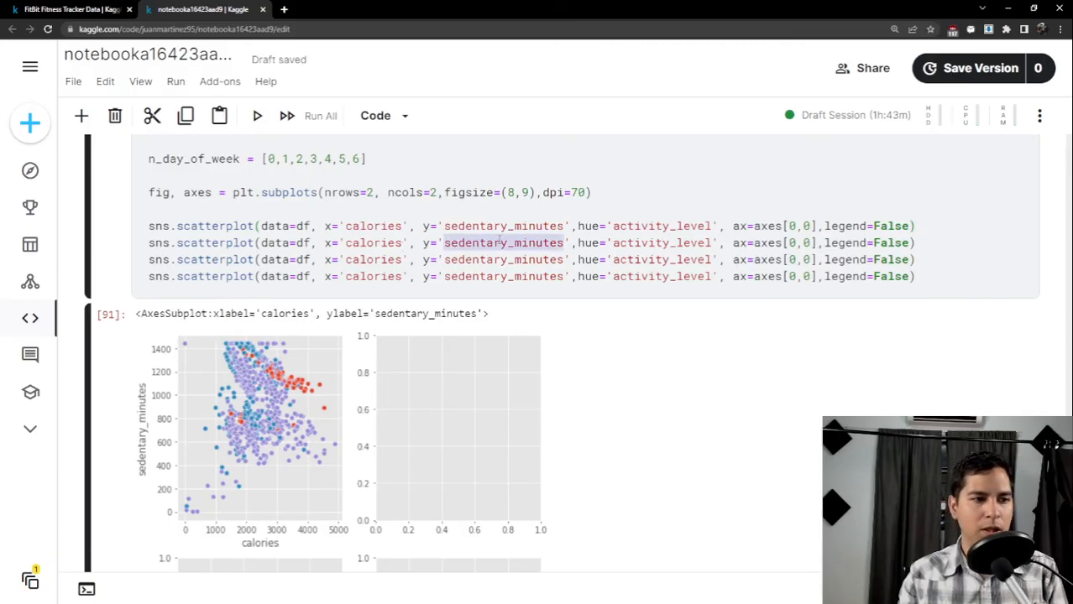
type("lightly_")
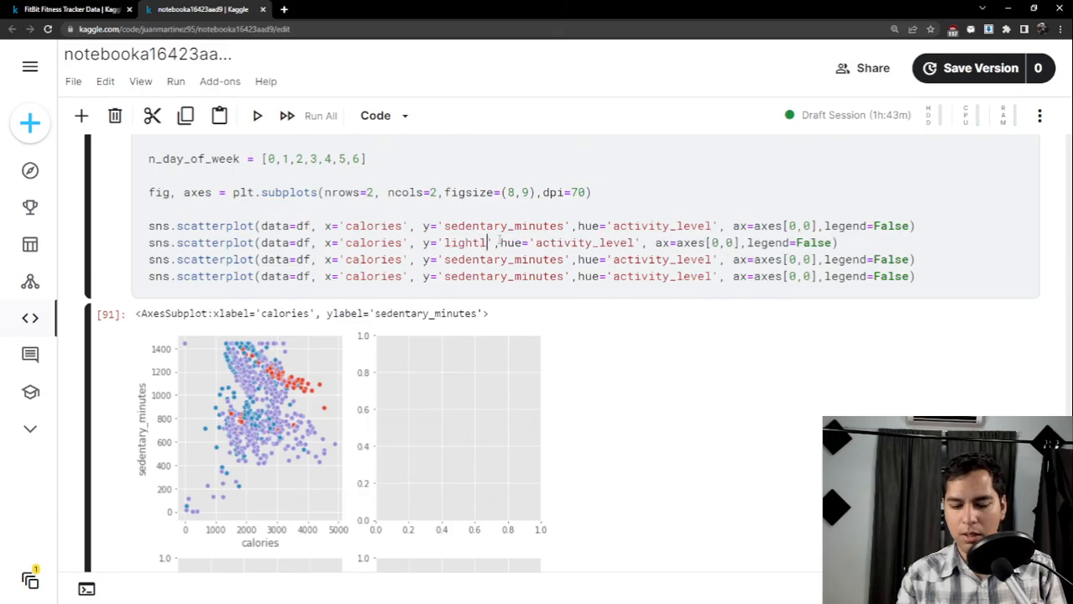
type("active_m")
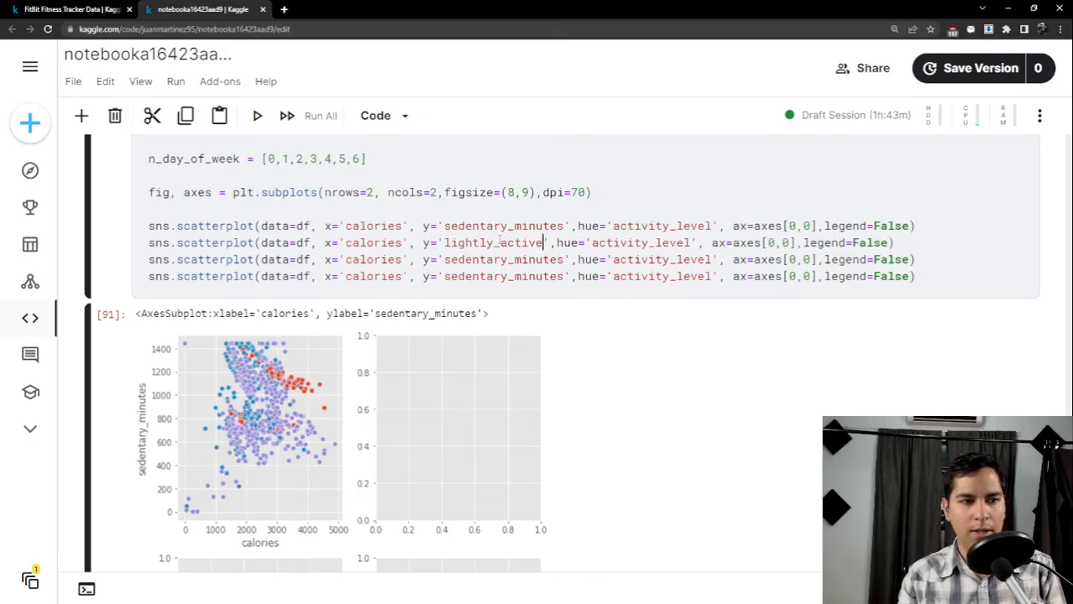
type("inutes")
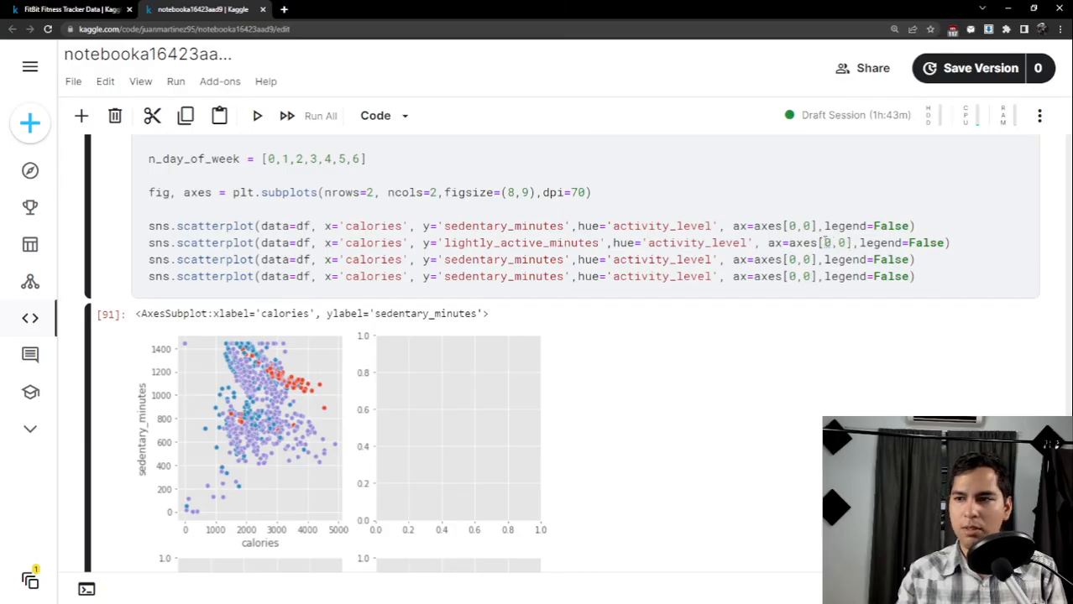
left_click(830, 242)
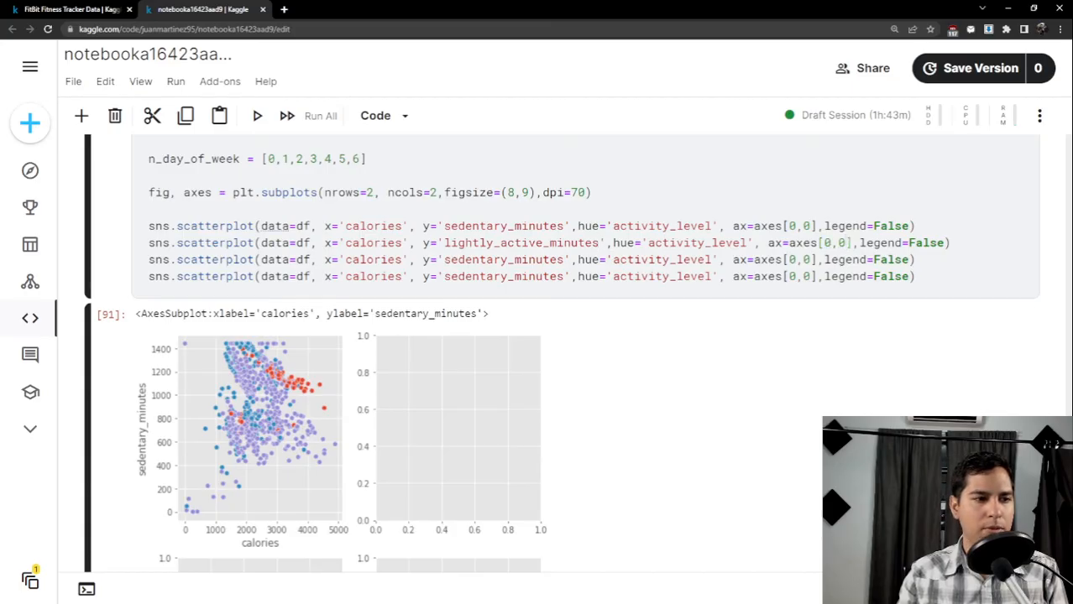
scroll(628, 332, "up", 1)
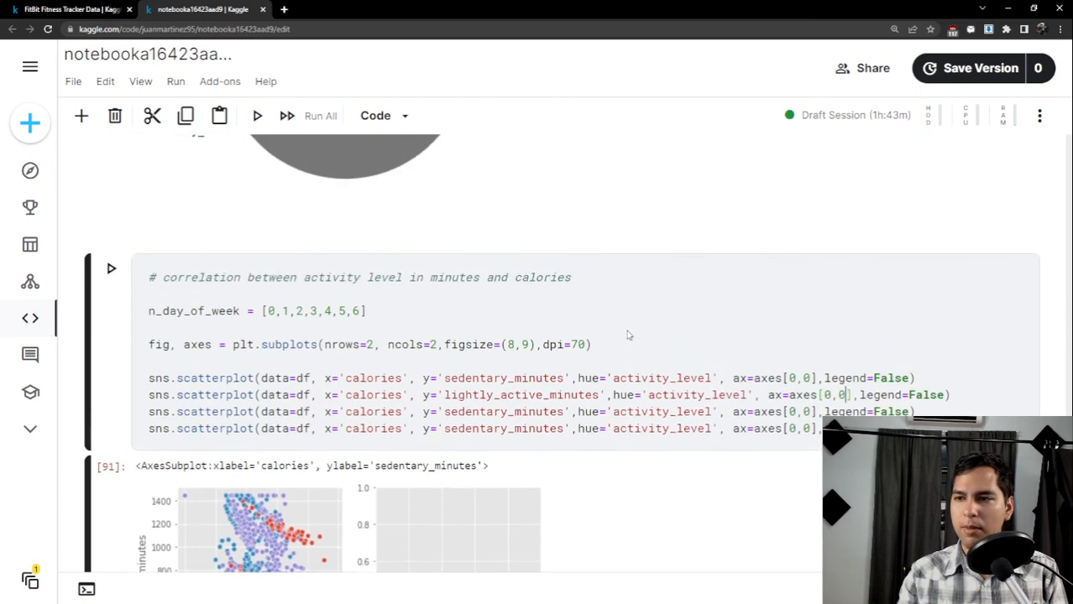
scroll(628, 332, "down", 2)
key("BackSpace")
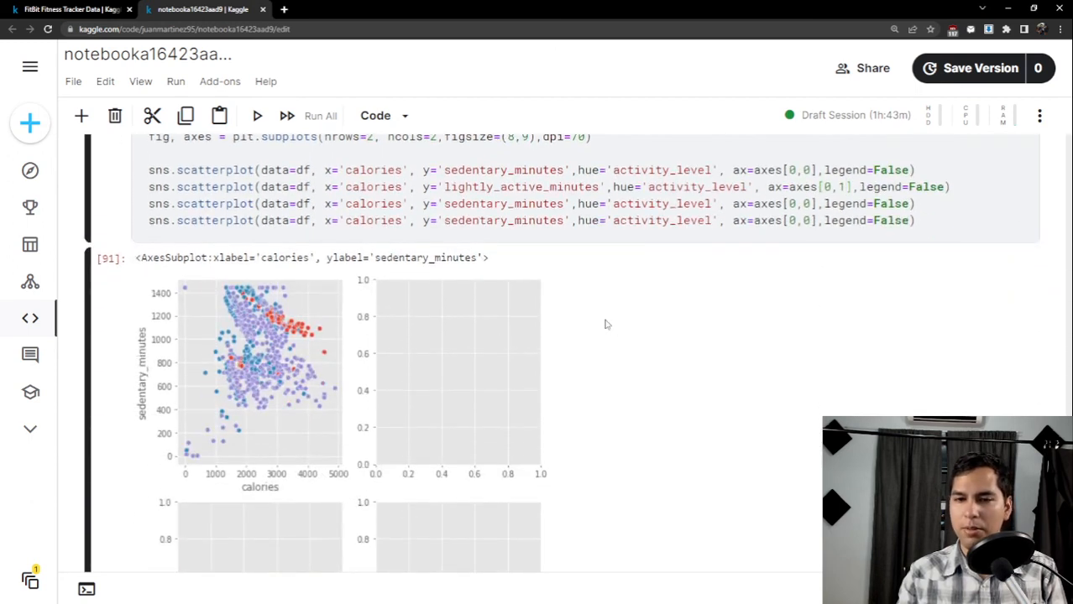
type("1")
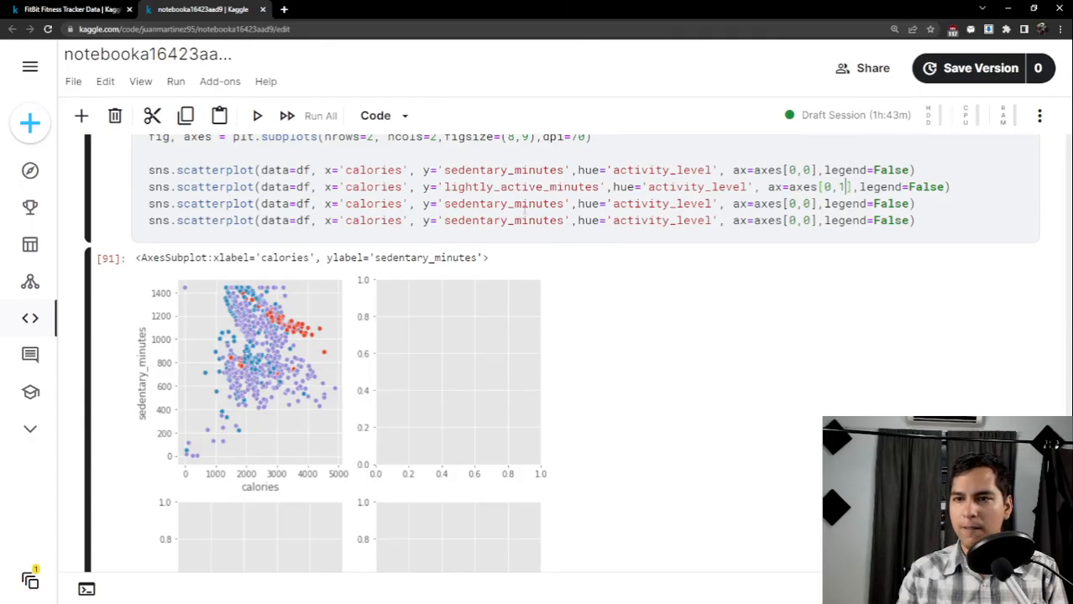
Make the third scatterplot use y='fairly_active_minutes' and place it with ax=axes[1,0].
double_click(504, 203)
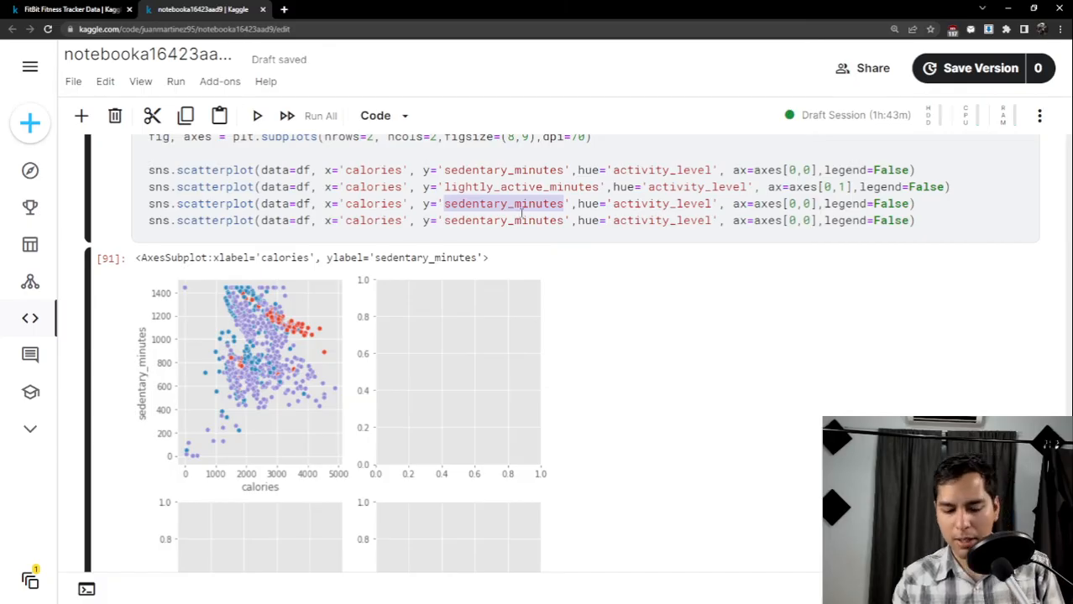
type("fairly")
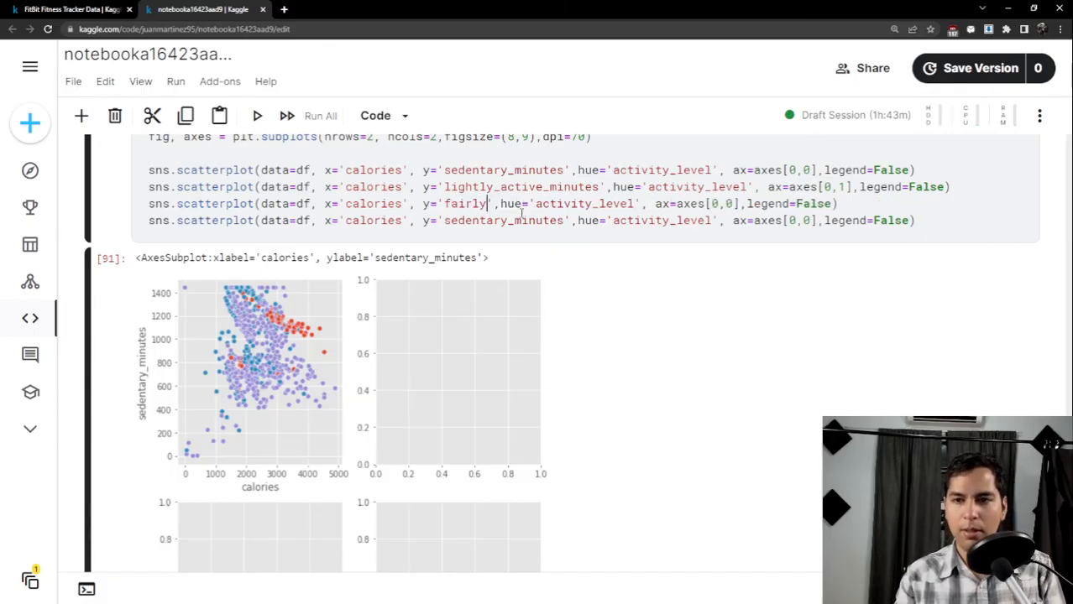
type("_active_")
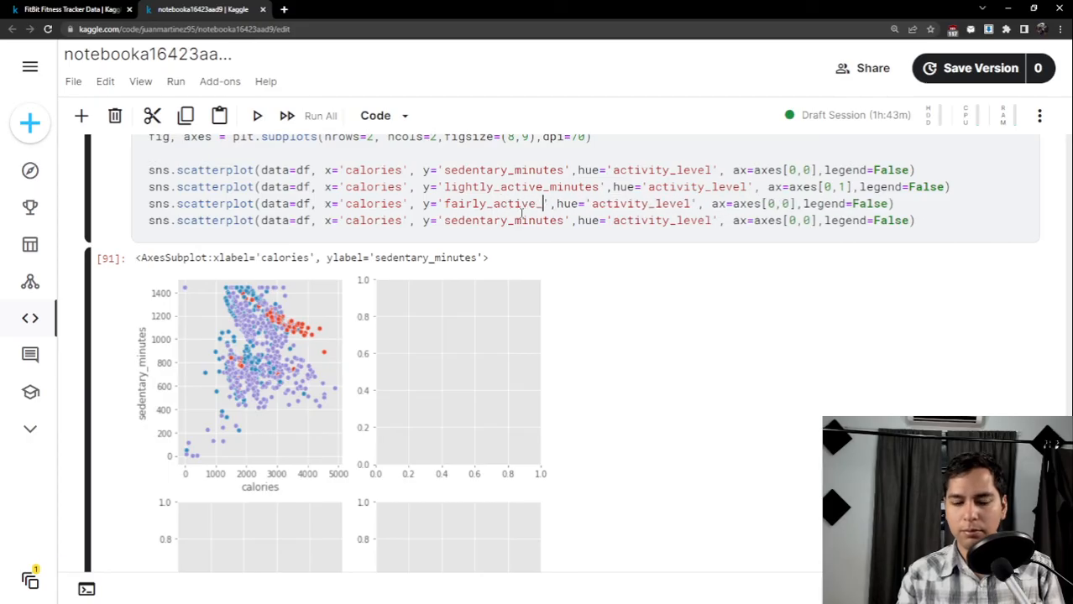
type("minutes")
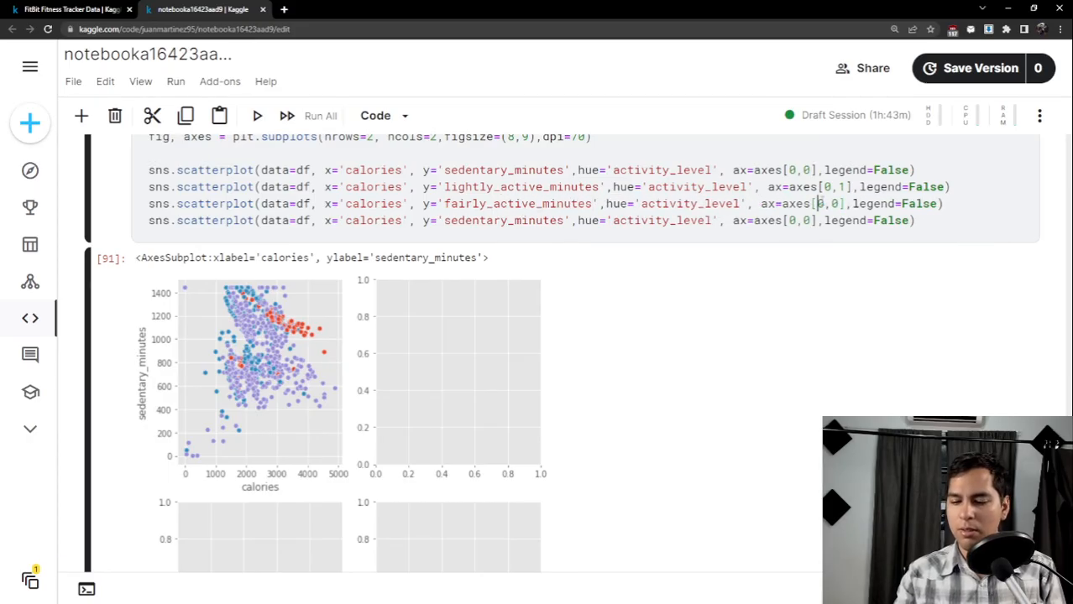
type("1")
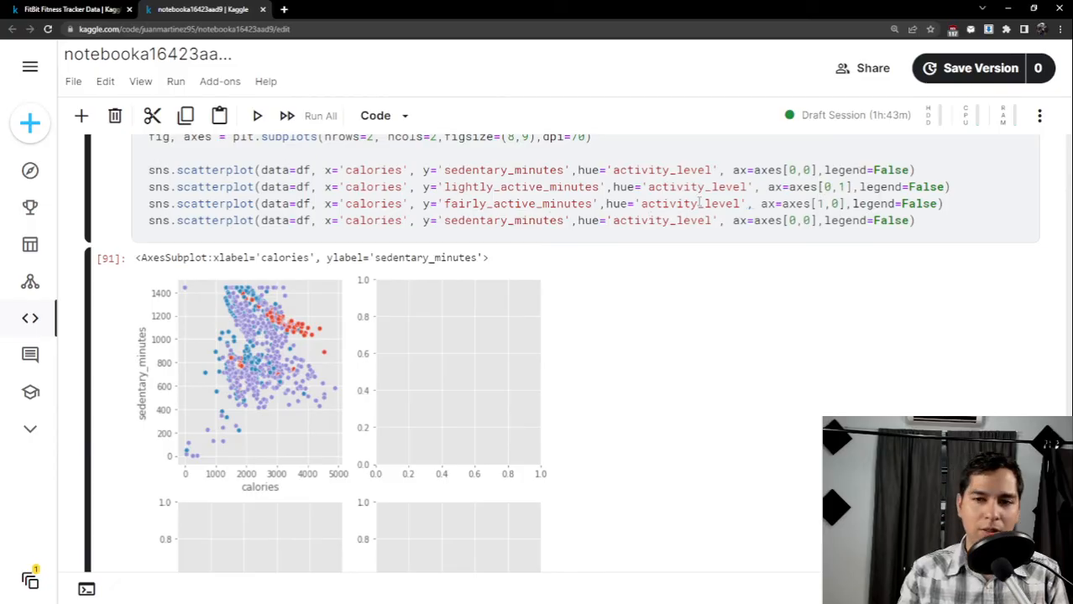
Replace the fourth scatterplot's y column with 'veryt_active_minutes'.
double_click(473, 217)
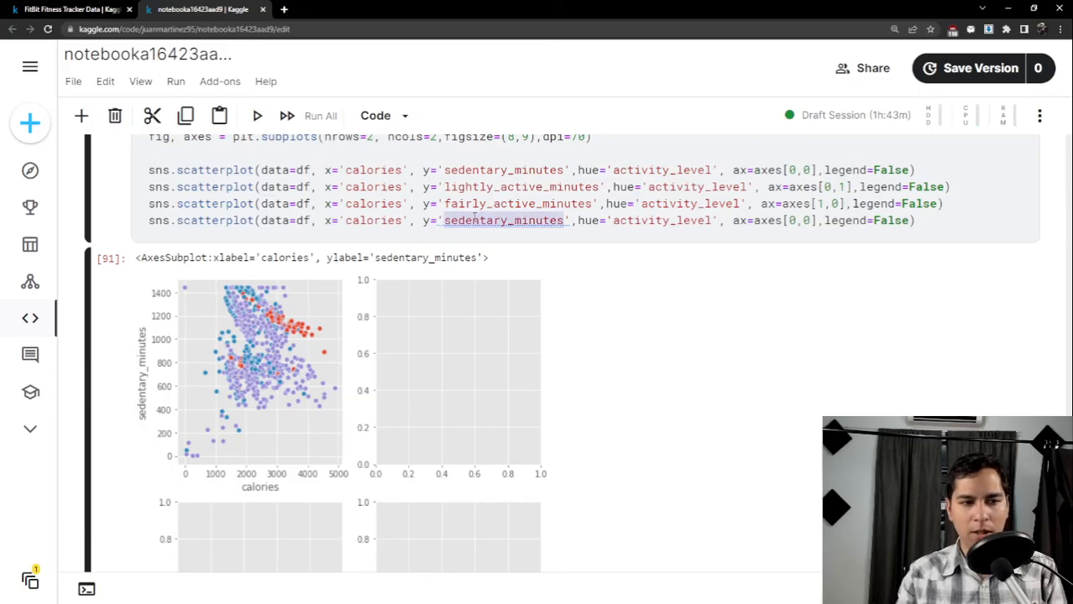
type("very_acti")
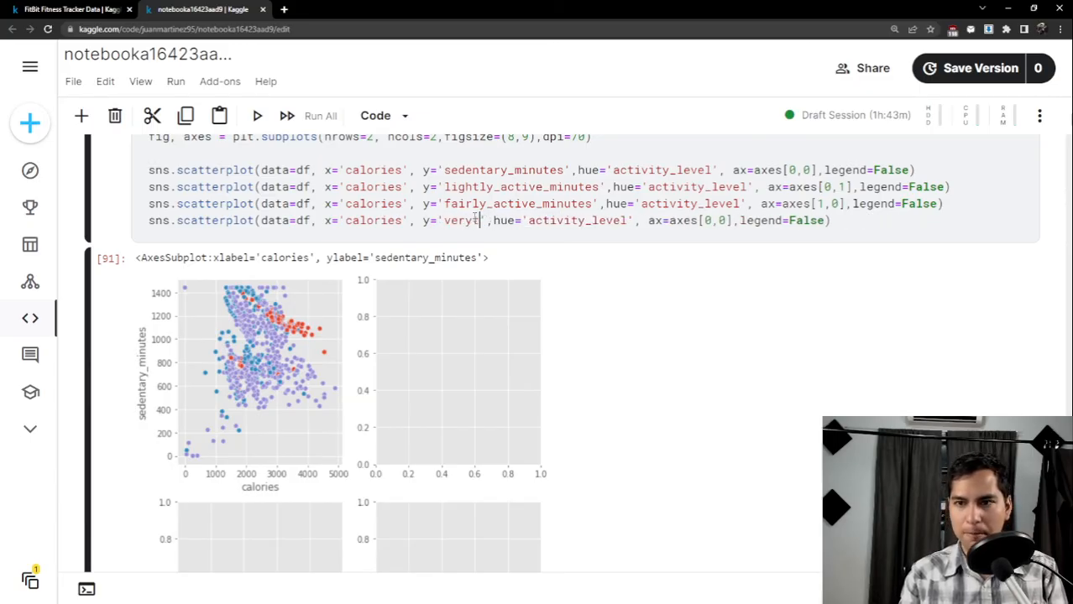
type("ve_")
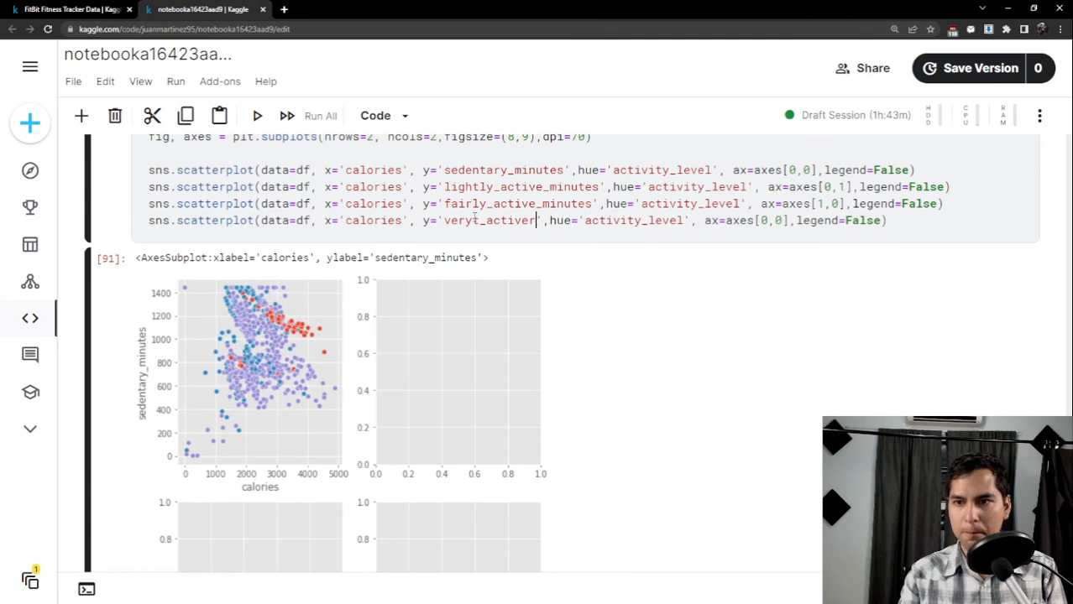
type("minutes")
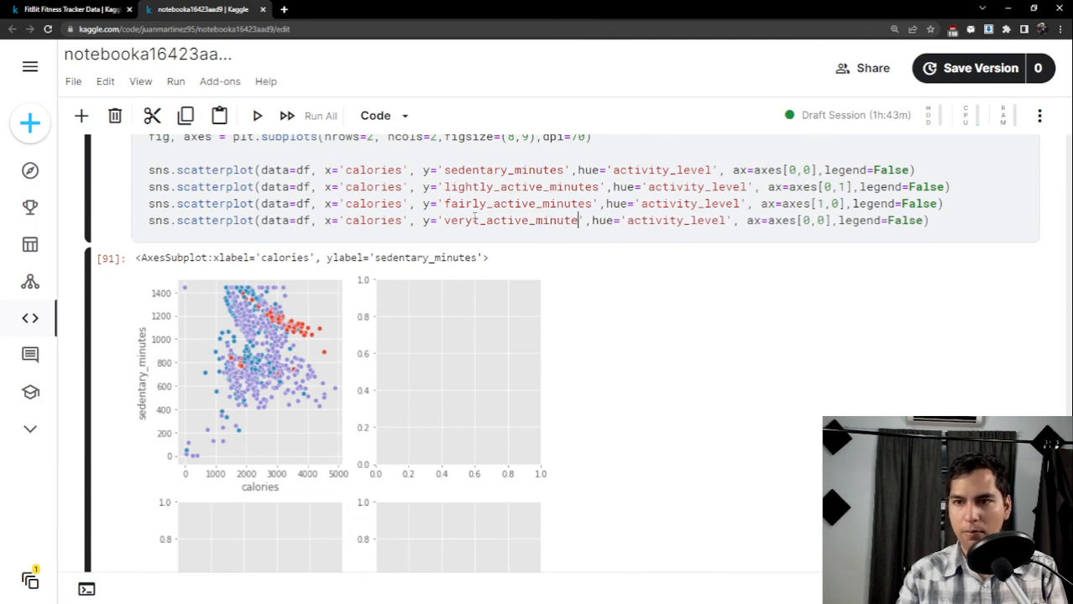
Place the fourth scatterplot in the last subplot with ax=axes[1,1].
key("Right")
key("Right")
key("Right")
key("Right")
key("Right")
key("Right")
key("Right")
key("Right")
key("Right")
key("Right")
key("Right")
key("Right")
key("Right")
key("Right")
key("Right")
key("Right")
key("Right")
key("Right")
key("Right")
key("Right")
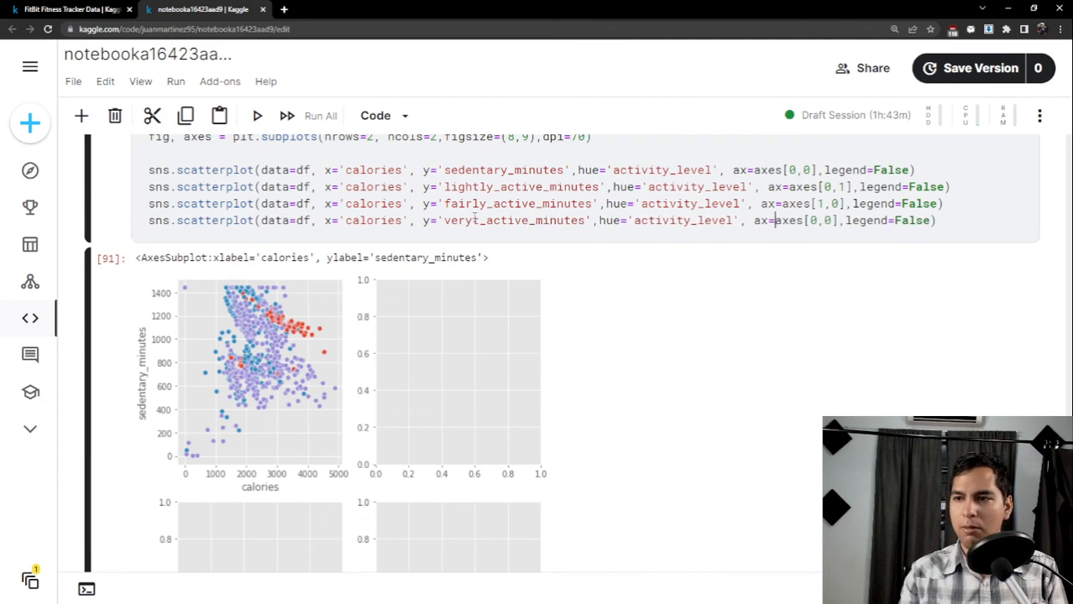
key("Left")
key("BackSpace")
type("1")
key("Right")
key("Right")
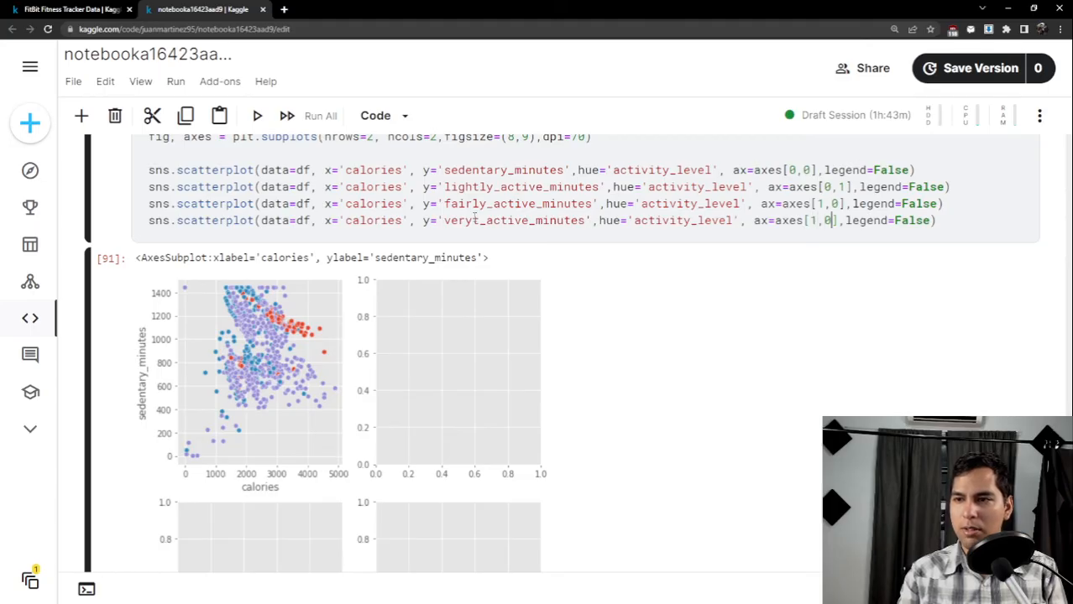
key("BackSpace")
type("1")
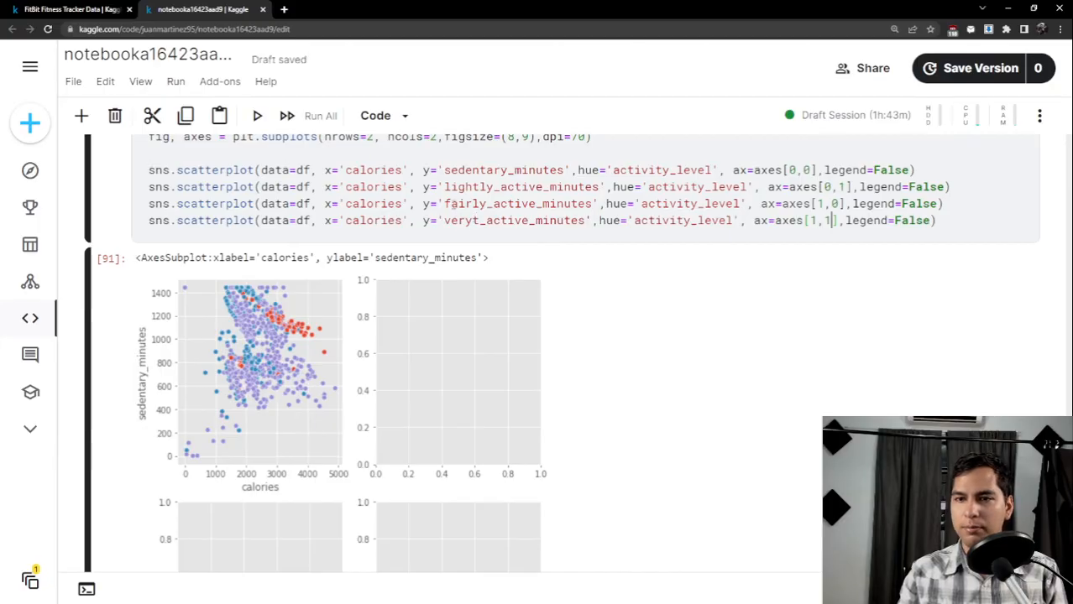
Add a plt.legend() call on its own line below the four scatterplot calls.
key("End")
key("Return")
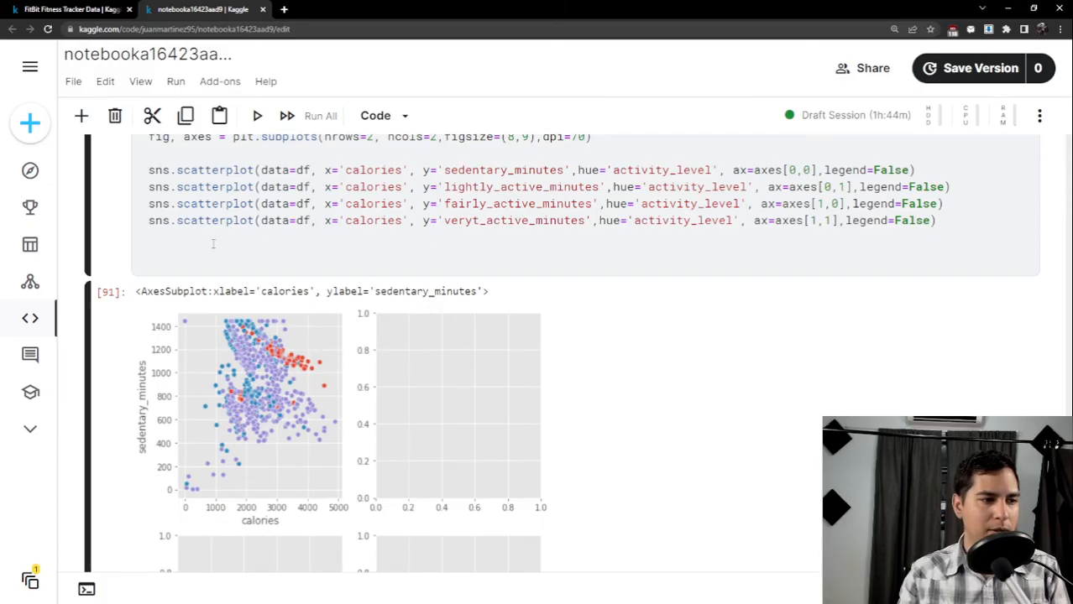
type("plt.e")
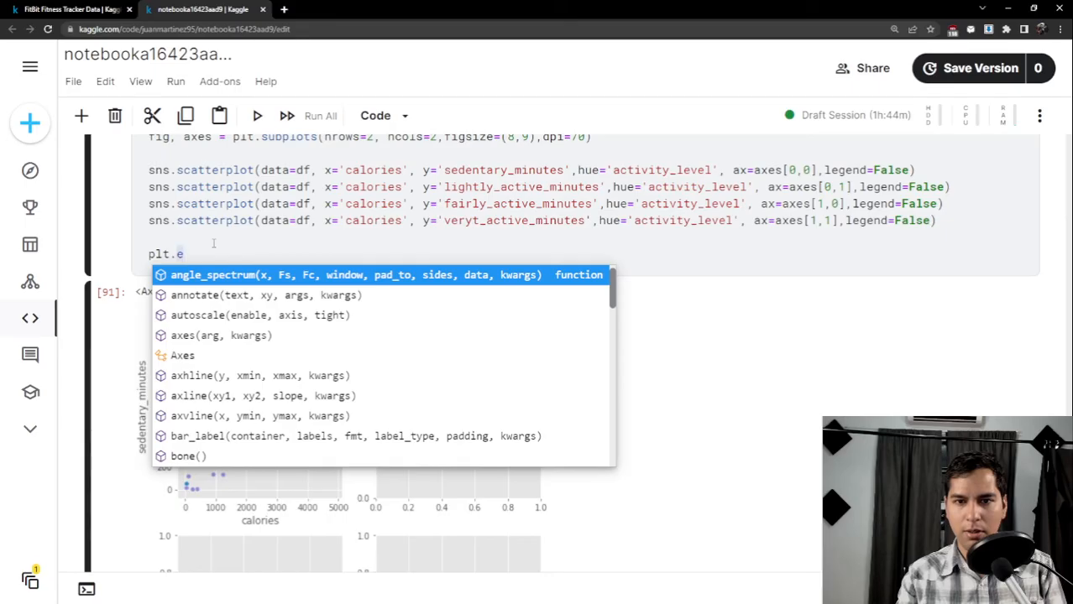
key("BackSpace")
type("legend(")
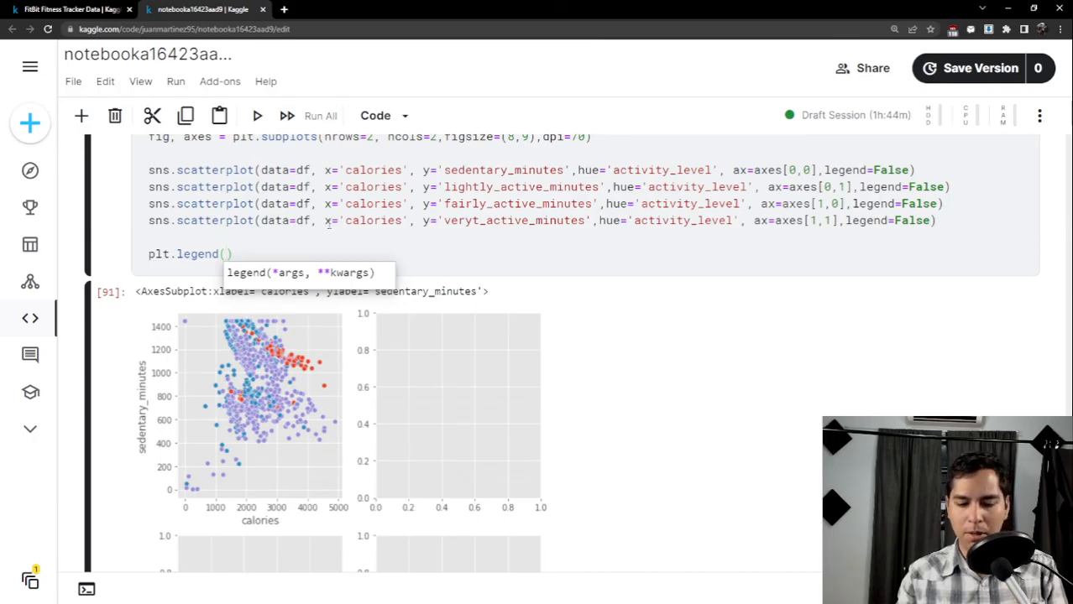
Give the legend call the argument title = 'Activity level', run the cell and read through its output.
type("title")
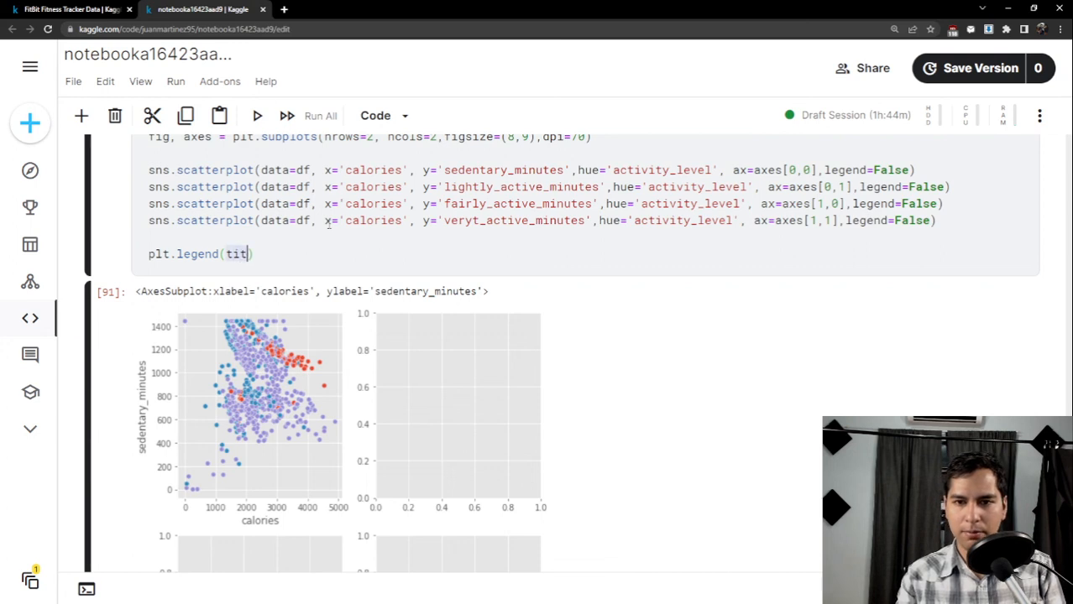
type(" = ")
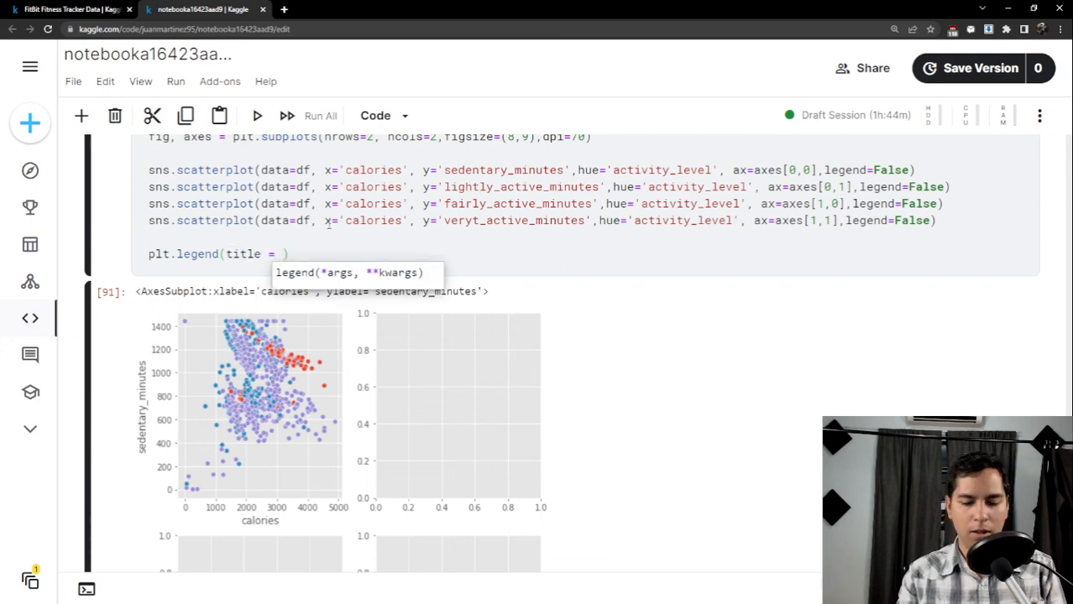
type("'Acti")
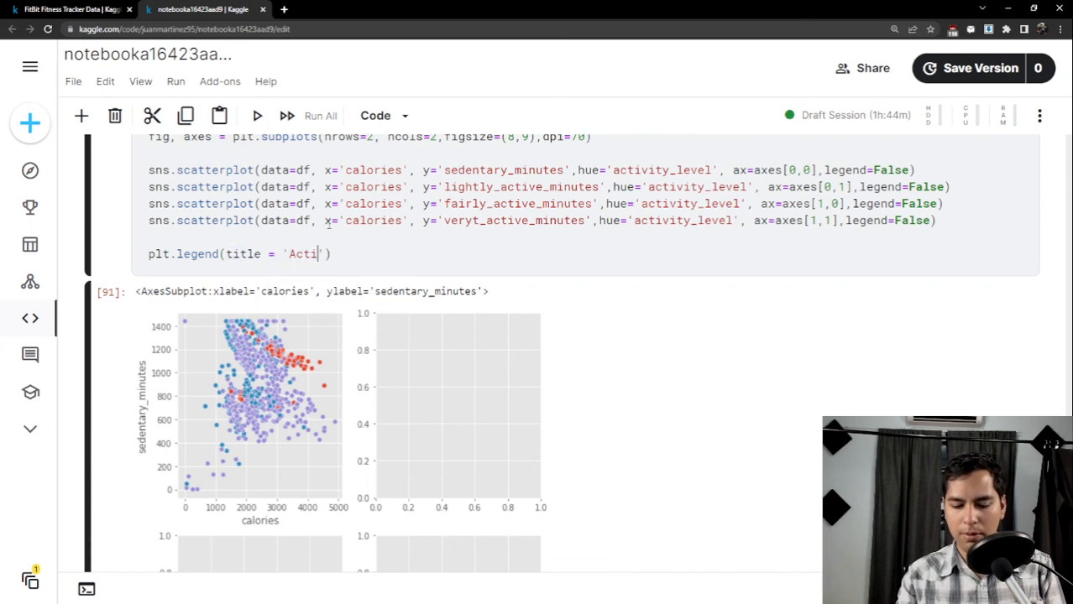
type("vity_")
key("BackSpace")
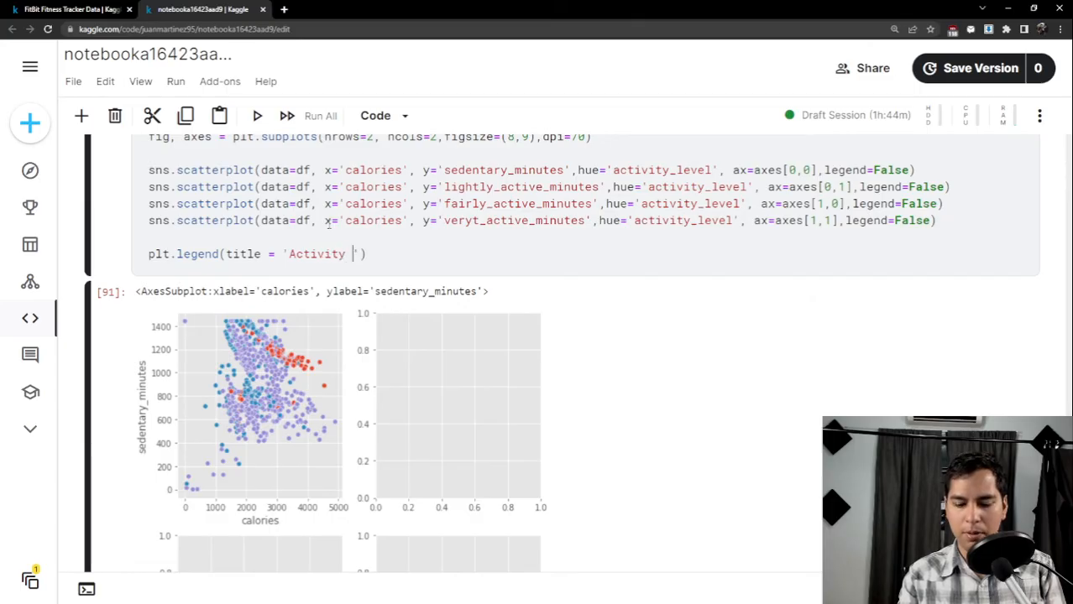
type("level'")
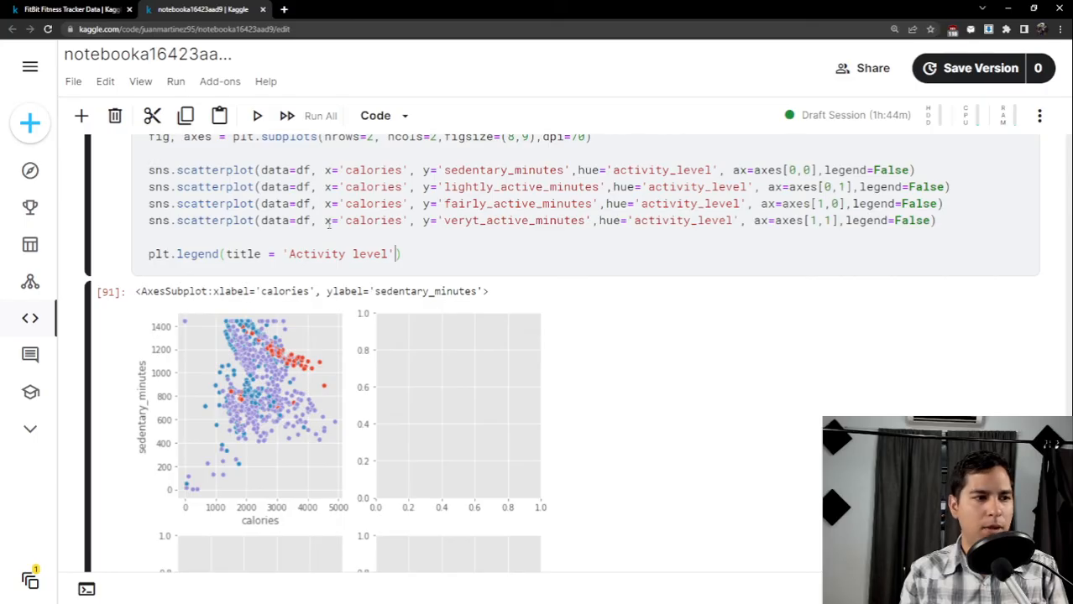
type(")")
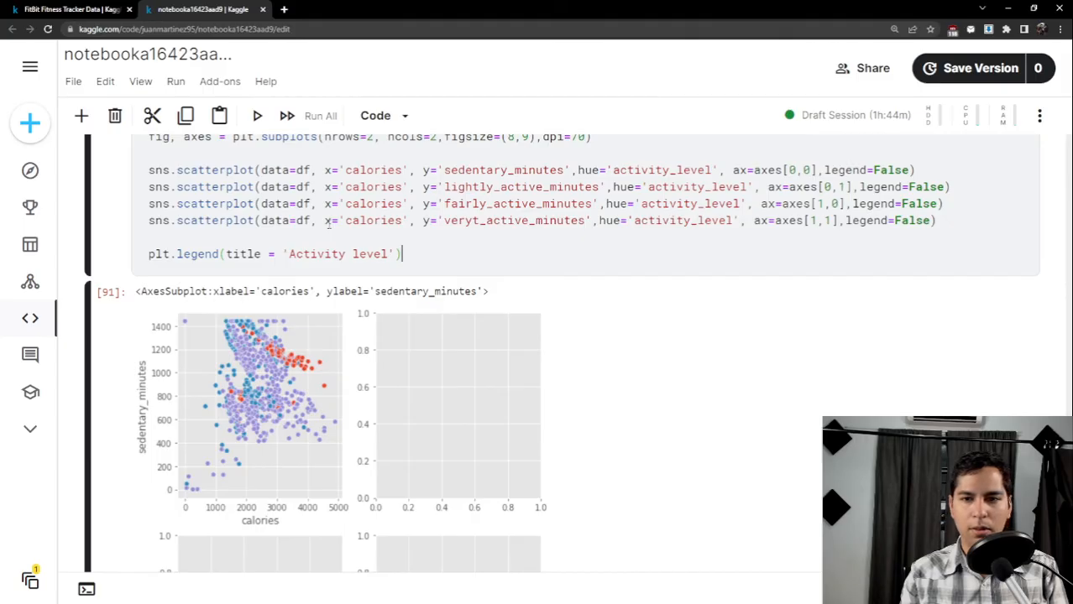
key("Return")
key("shift+Return")
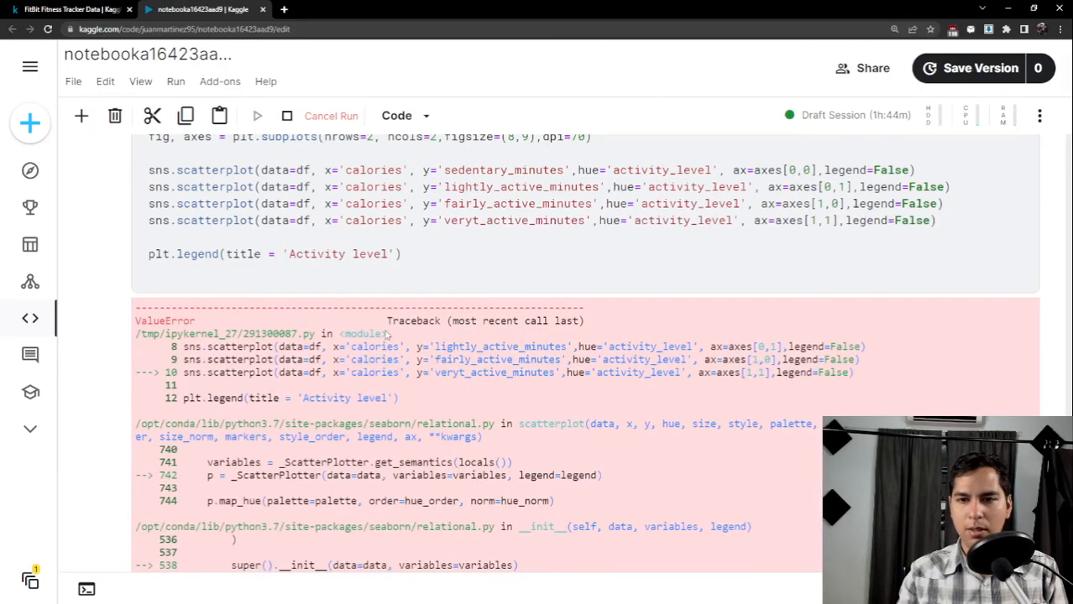
scroll(353, 310, "down", 7)
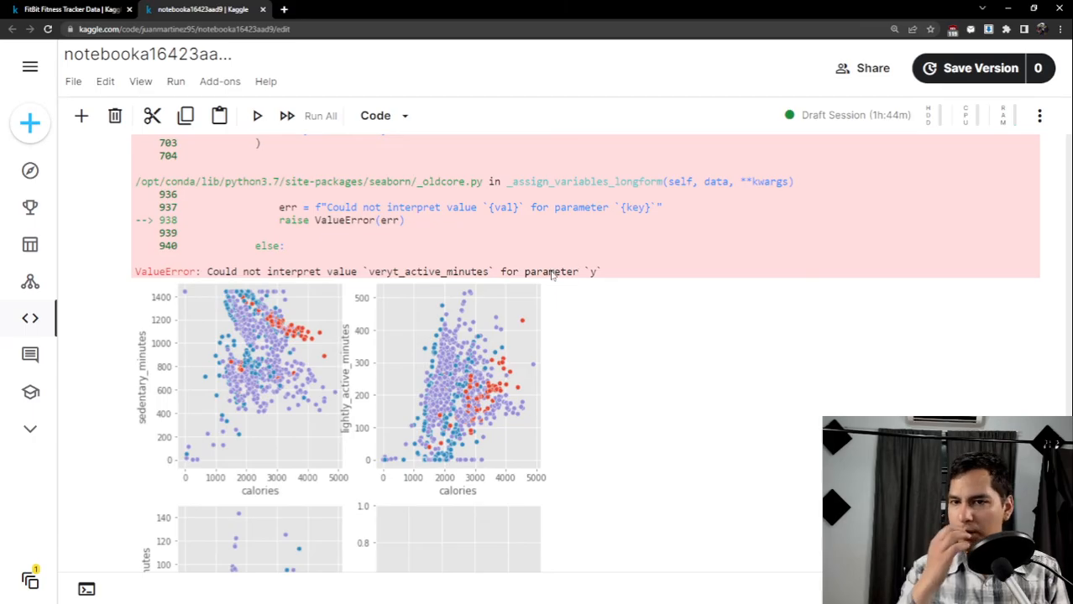
Correct the fourth scatterplot's y column to 'very_active_minutes', rerun the cell and review the four charts.
scroll(552, 277, "up", 10)
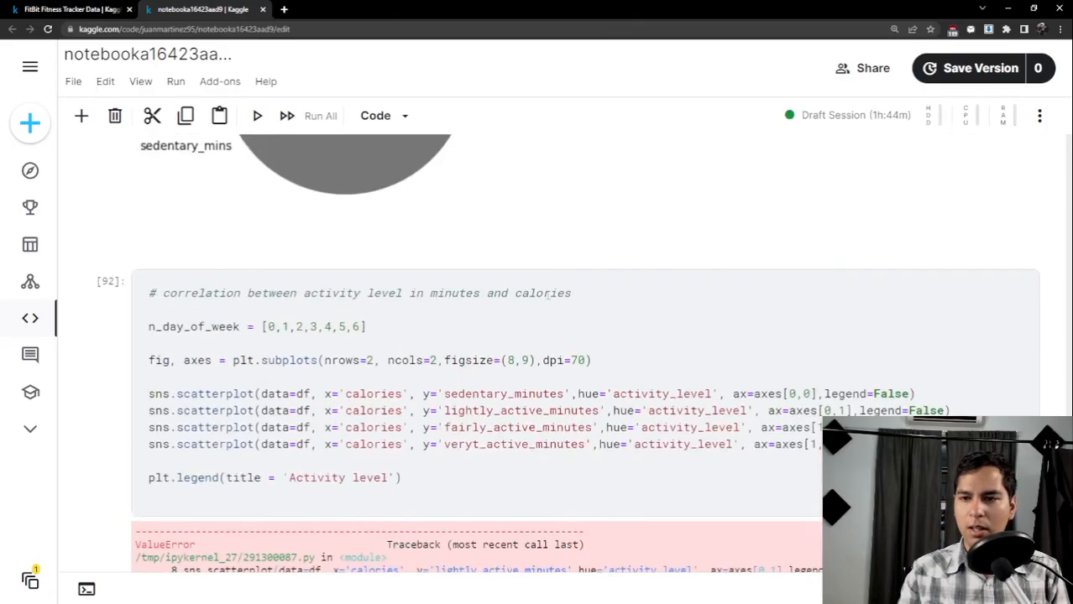
left_click(476, 443)
key("BackSpace")
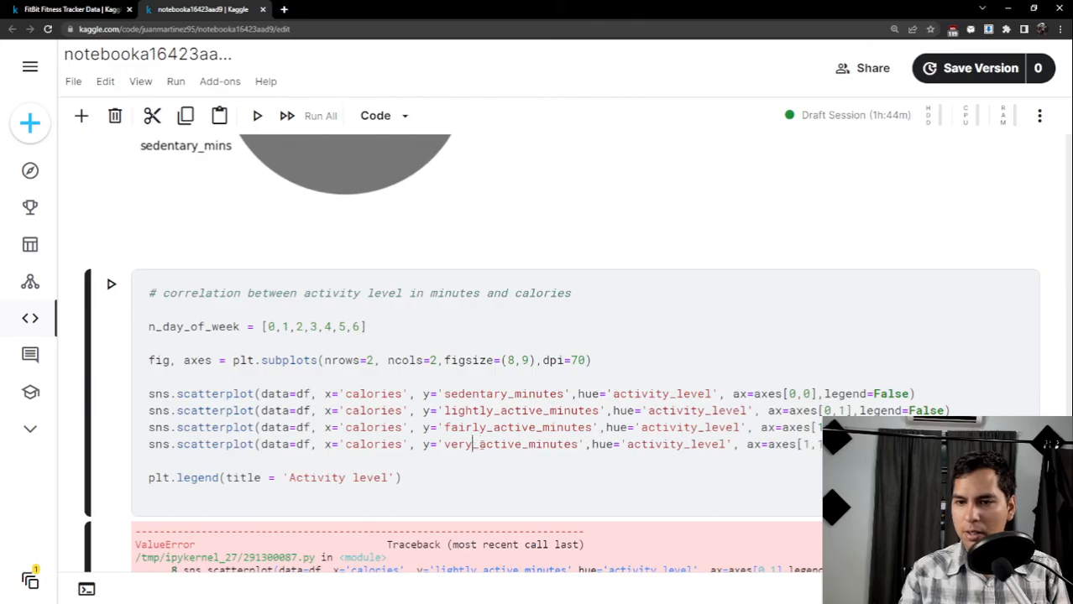
key("shift+Return")
scroll(357, 469, "down", 8)
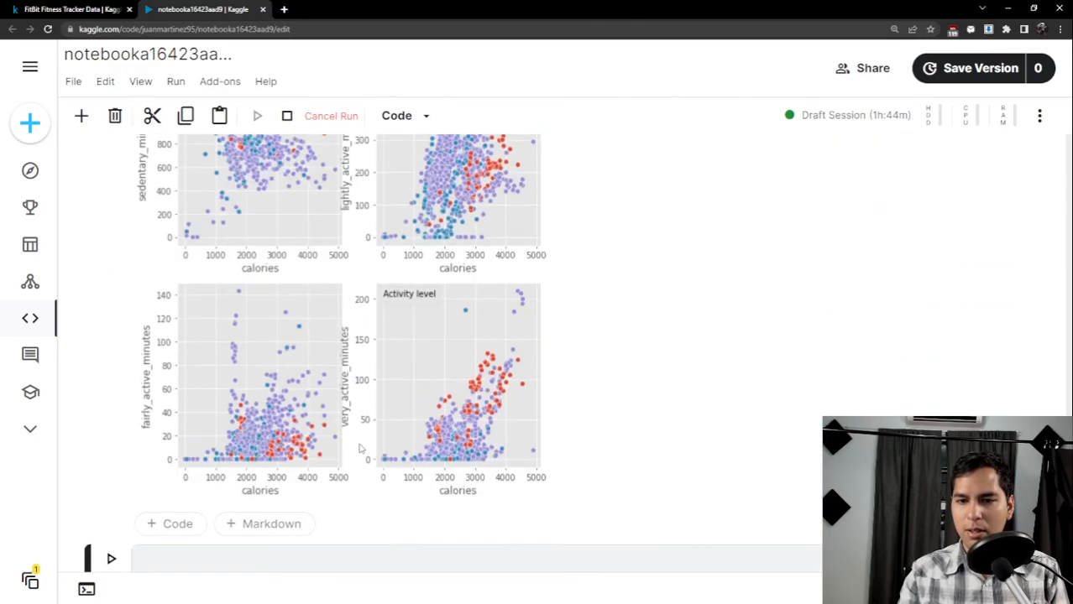
scroll(364, 428, "up", 2)
scroll(365, 422, "up", 3)
scroll(362, 398, "down", 4)
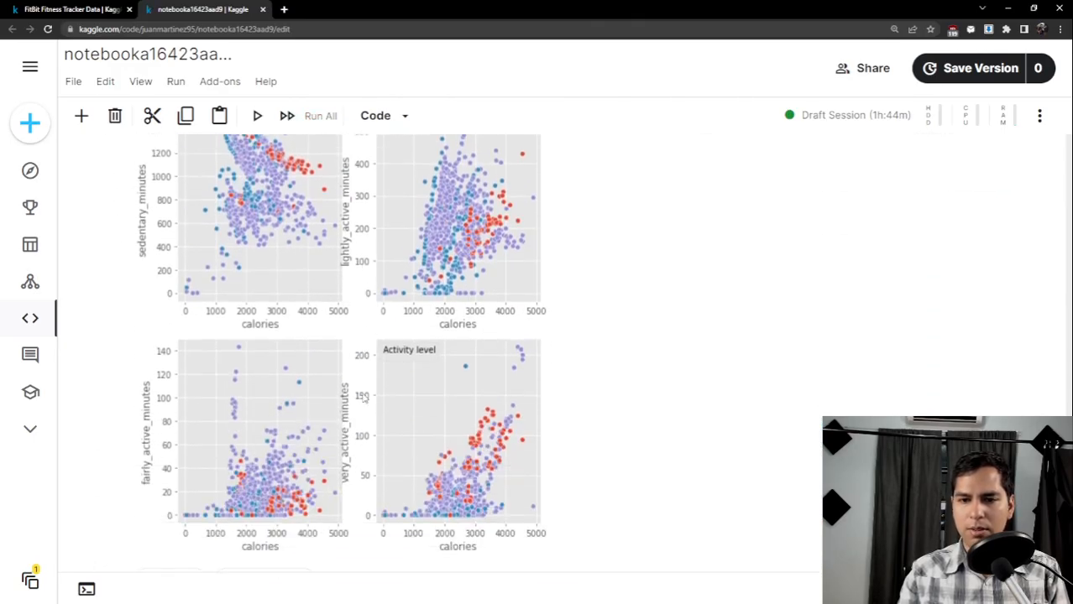
scroll(366, 396, "up", 1)
scroll(370, 394, "up", 1)
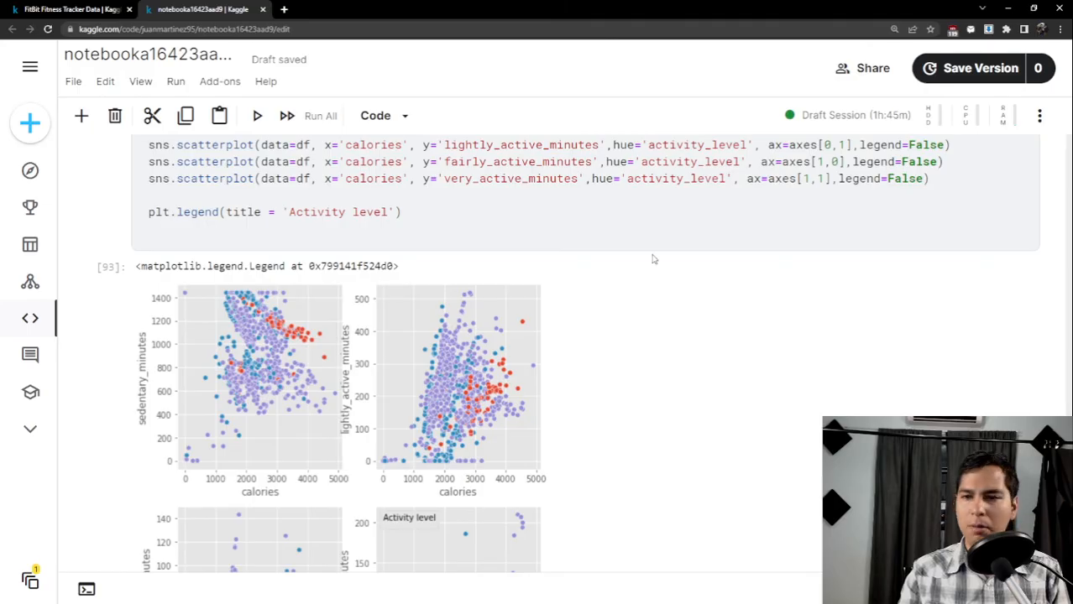
Set legend=True in the fourth scatterplot, rerun the cell and check the legend in the charts.
scroll(651, 259, "up", 1)
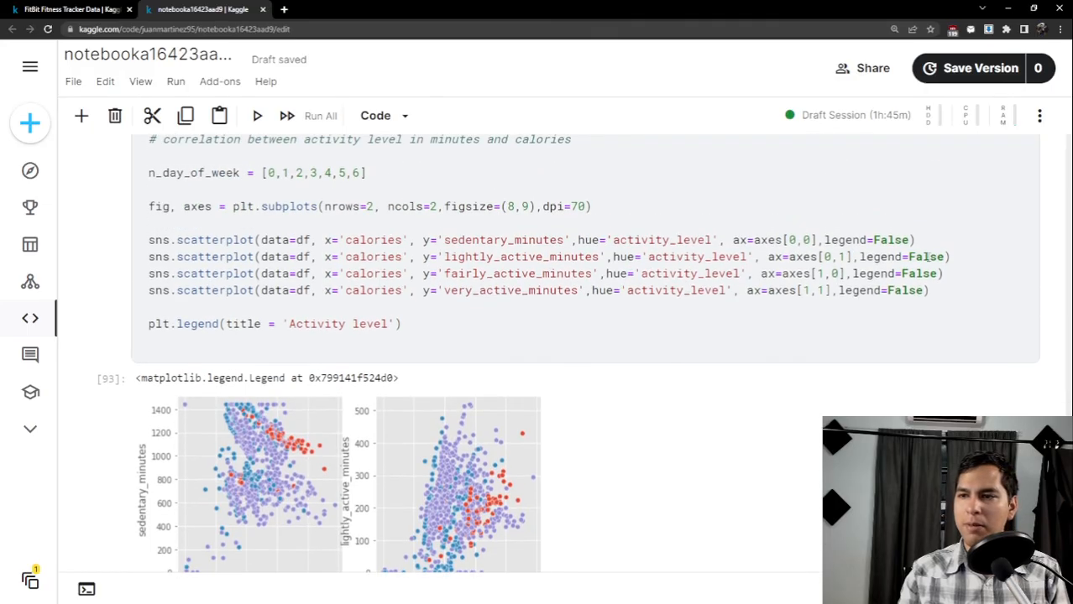
double_click(902, 290)
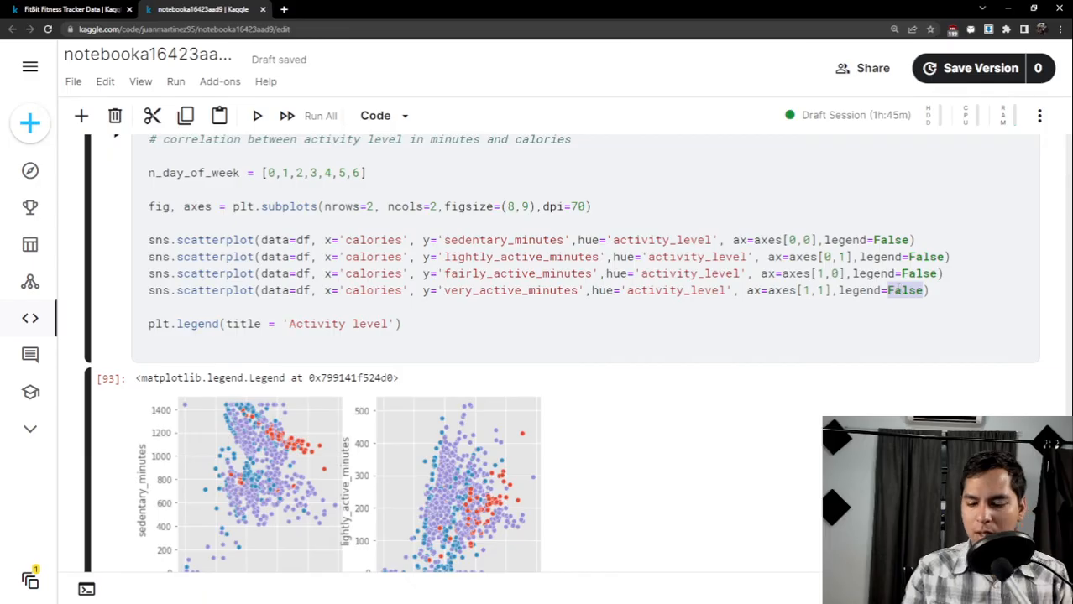
type("True")
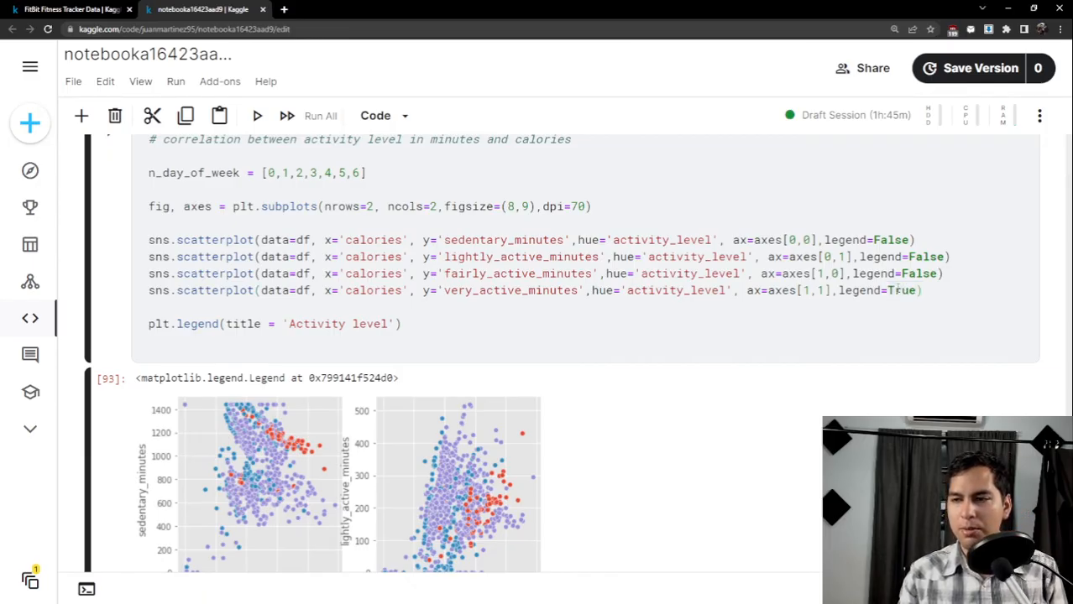
key("shift+Return")
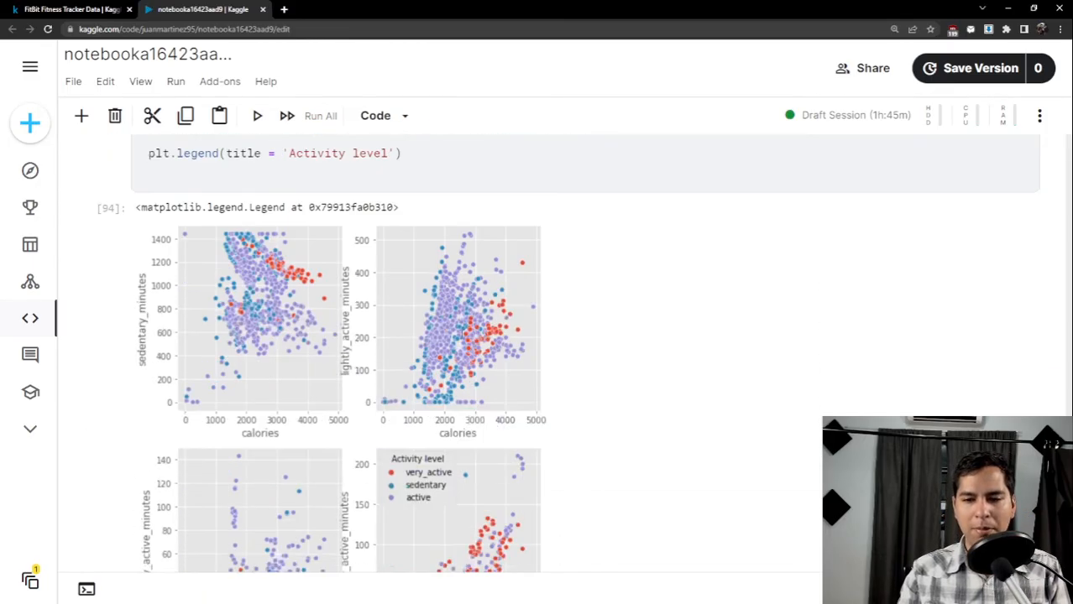
scroll(455, 329, "up", 2)
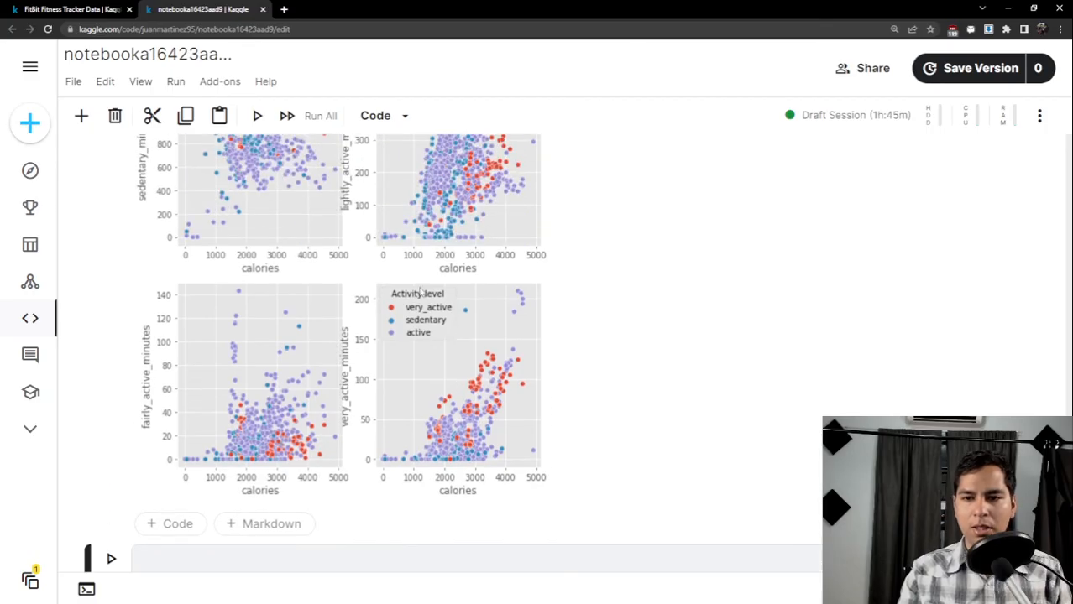
scroll(445, 309, "up", 2)
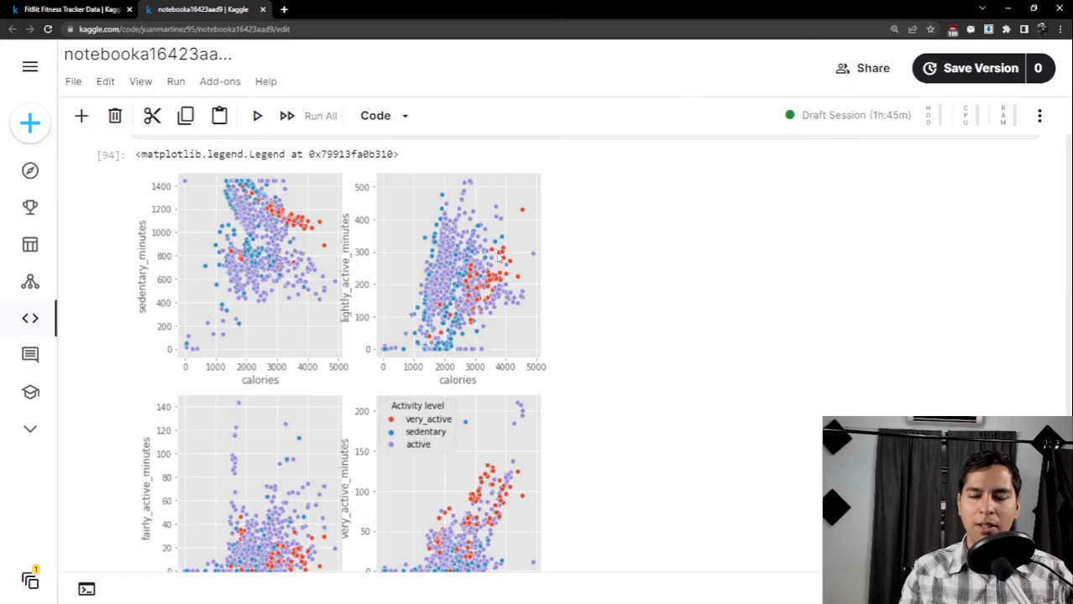
scroll(497, 258, "up", 1)
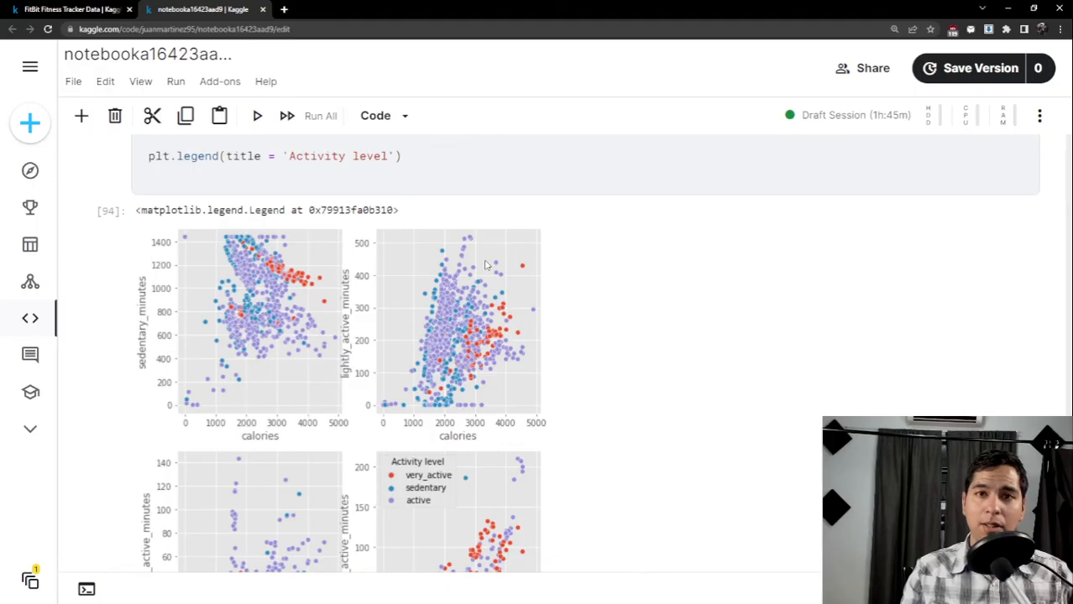
scroll(470, 277, "up", 2)
scroll(433, 294, "down", 4)
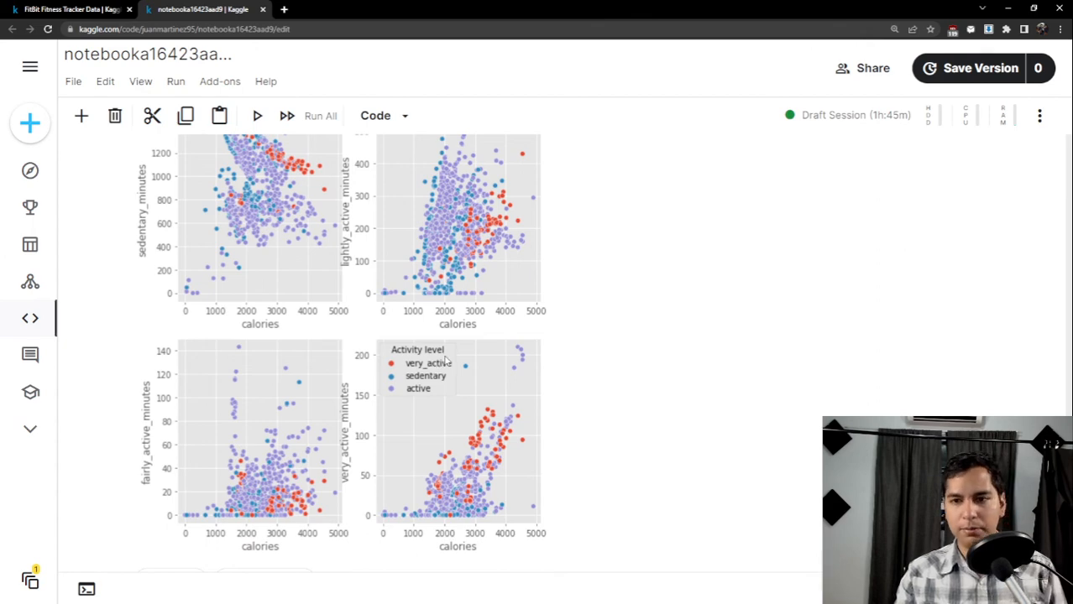
Add a bbox_to_anchor argument with an empty tuple after the title in the plt.legend() call.
key("ctrl+plus")
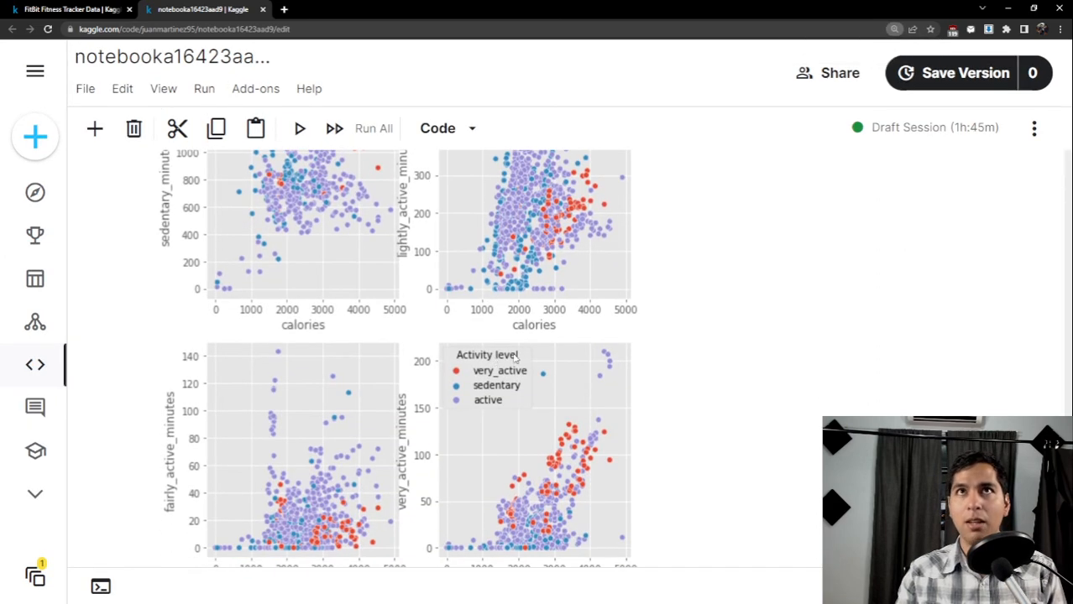
scroll(733, 325, "up", 10)
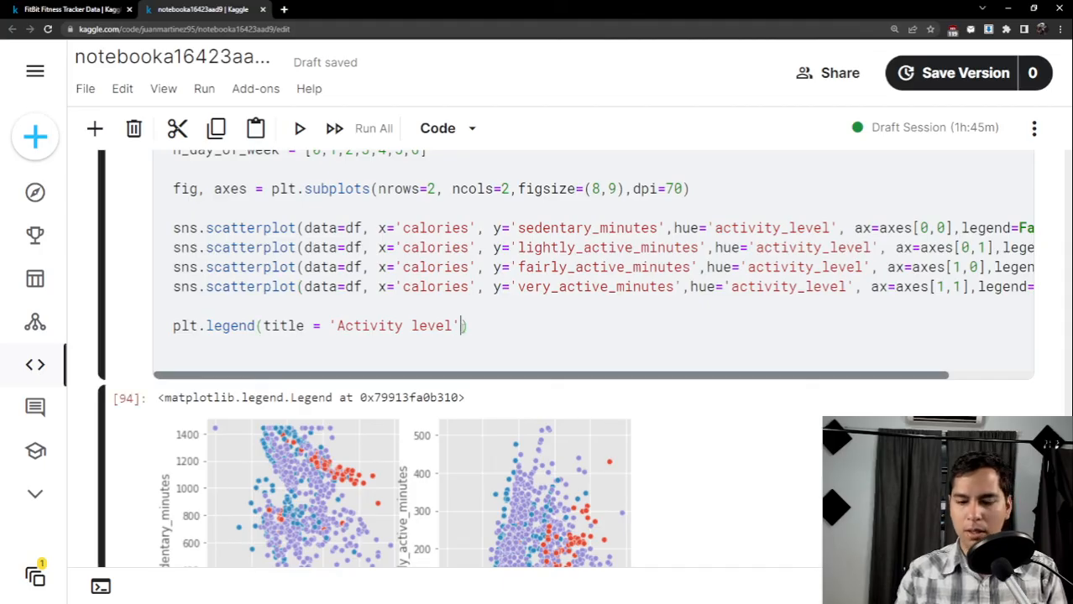
type(", ")
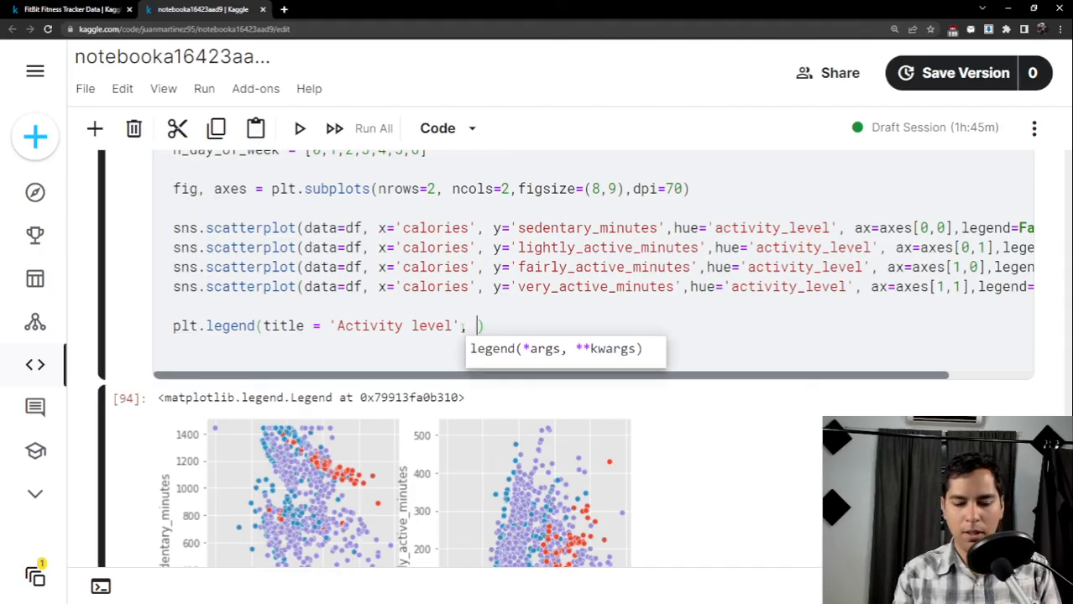
type("bboc")
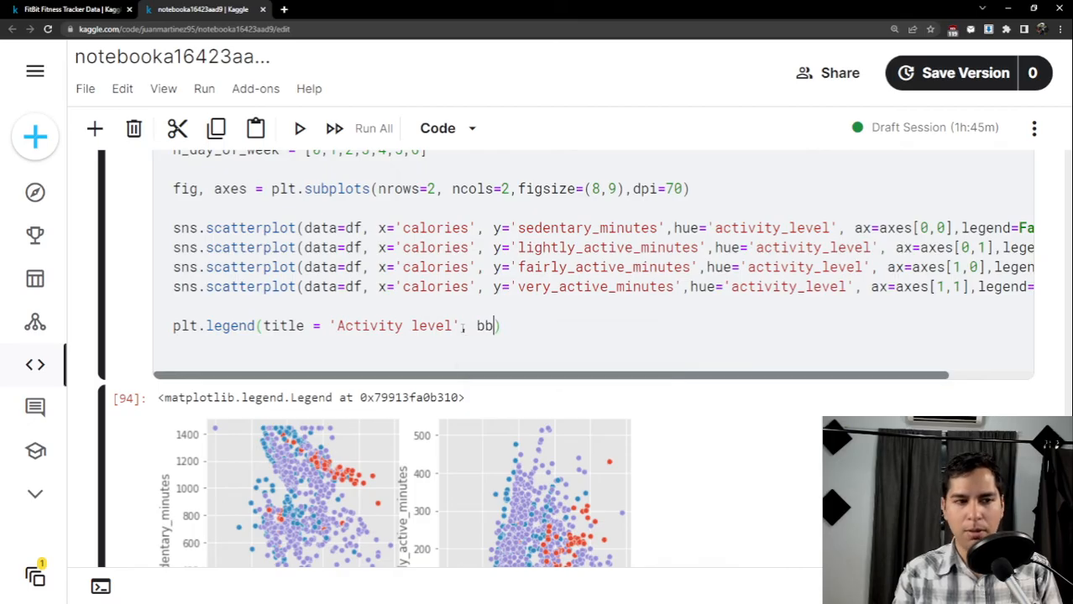
key("BackSpace")
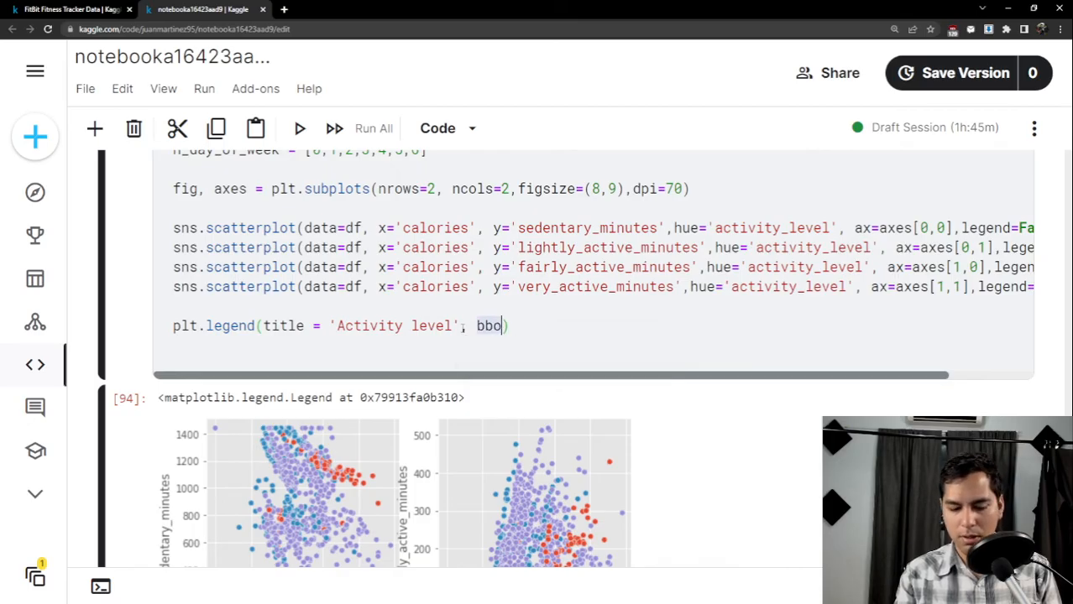
type("x_")
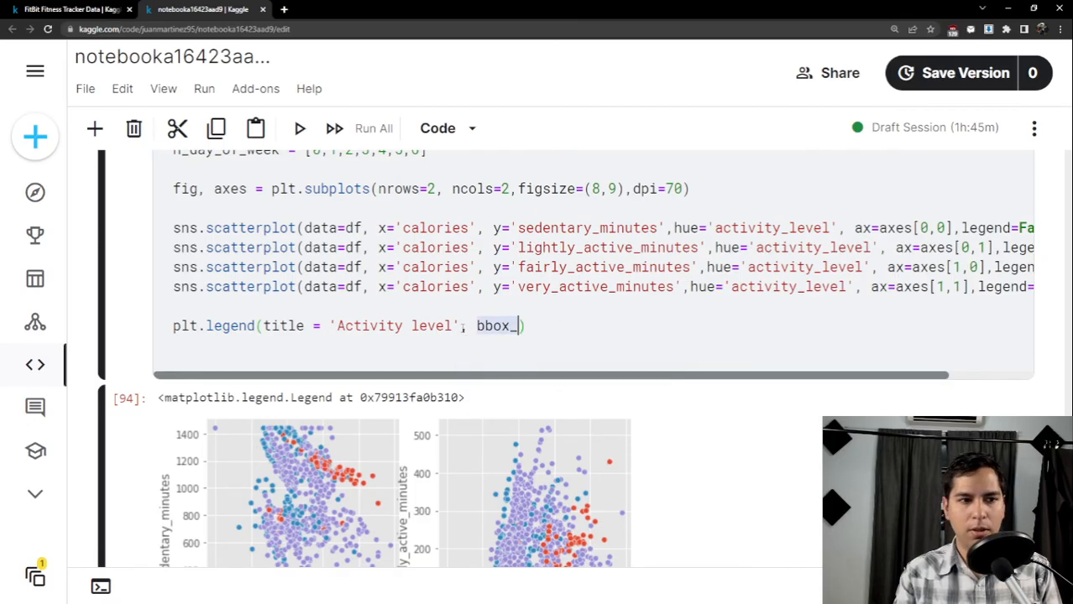
type("to_acnhor")
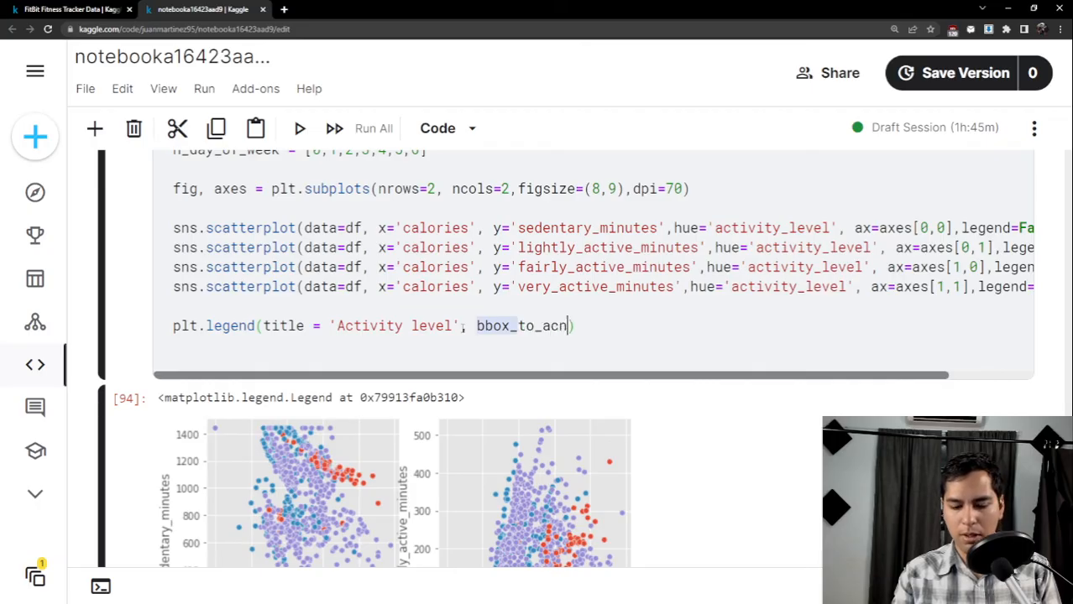
key("BackSpace")
key("BackSpace")
key("BackSpace")
key("BackSpace")
key("BackSpace")
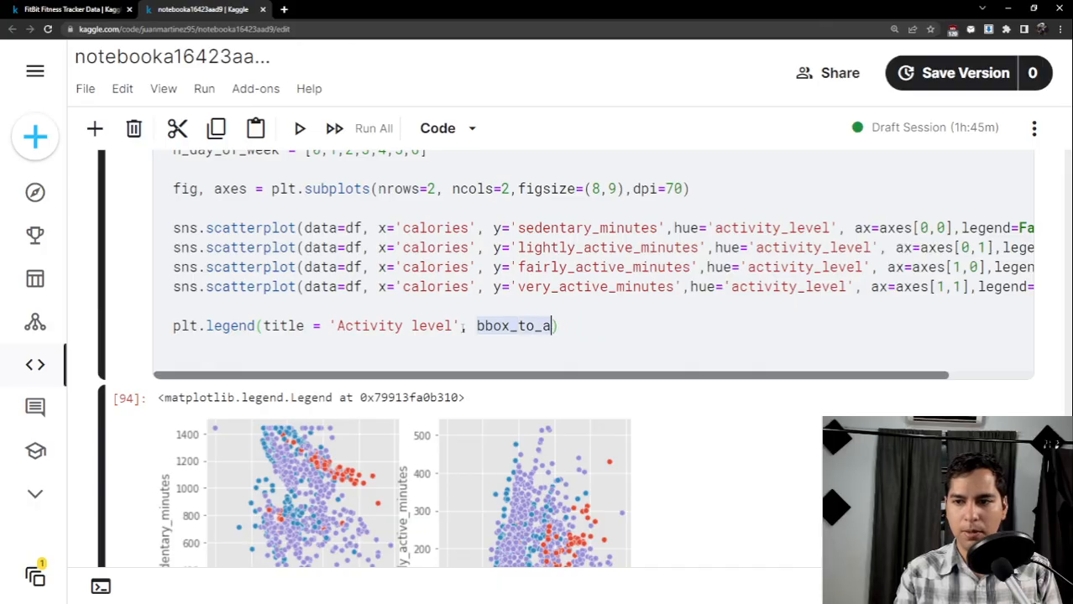
type("nchor")
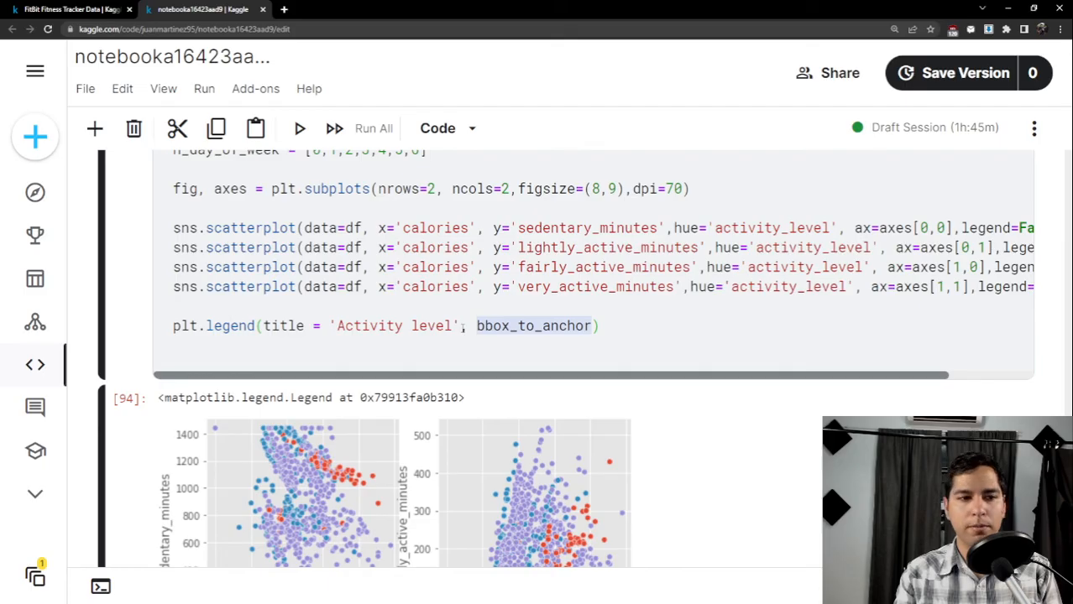
type(" = ")
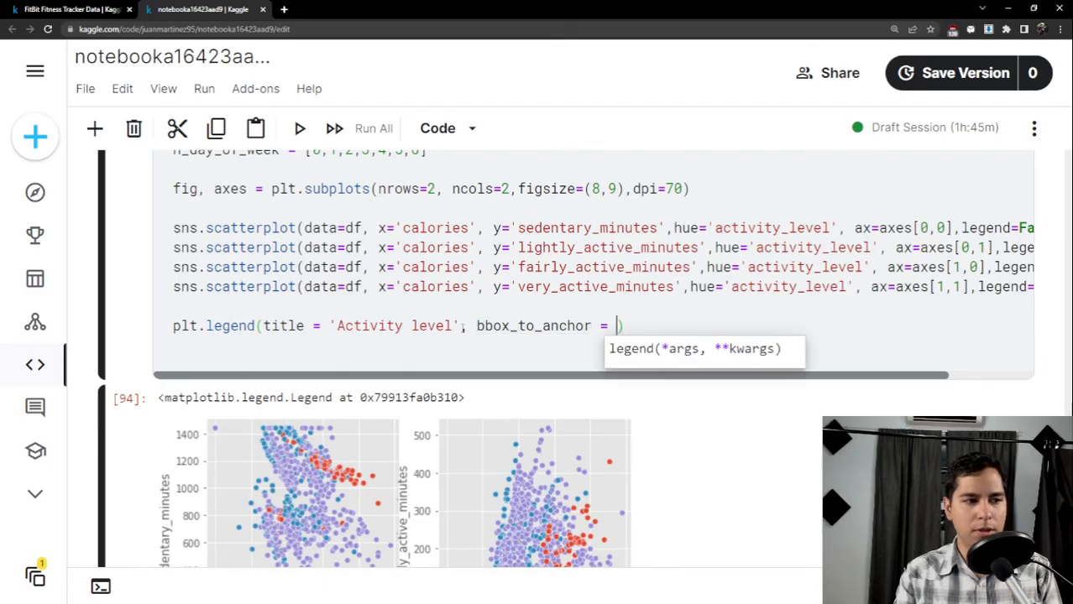
type("(")
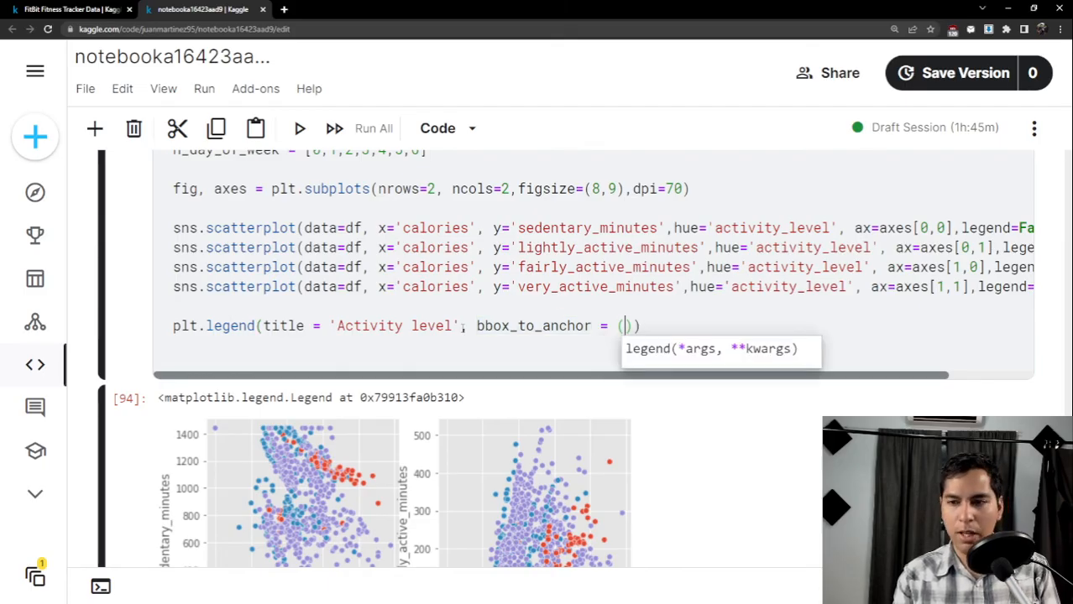
Set the legend's bbox_to_anchor to (1.8, 2.2), run the cell and check where the legend lands beside the charts.
type("1.8")
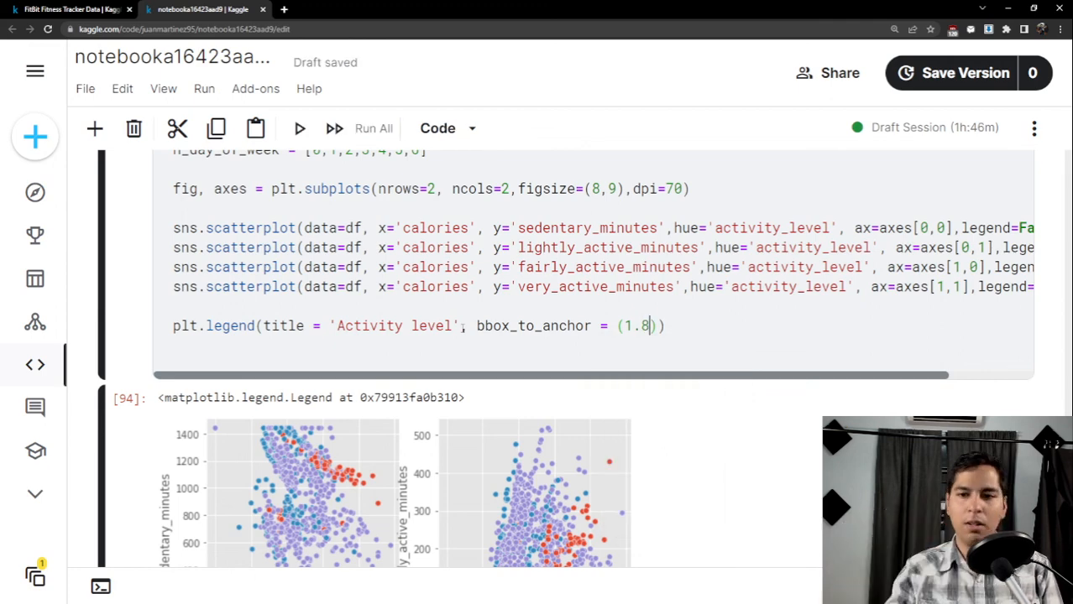
scroll(778, 443, "down", 5)
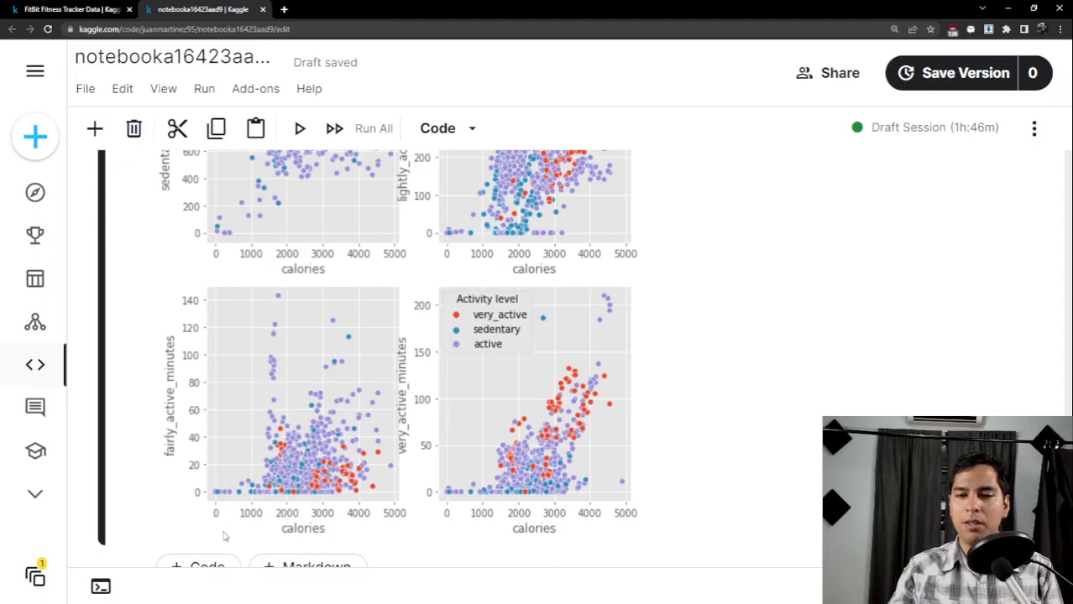
scroll(191, 406, "up", 1)
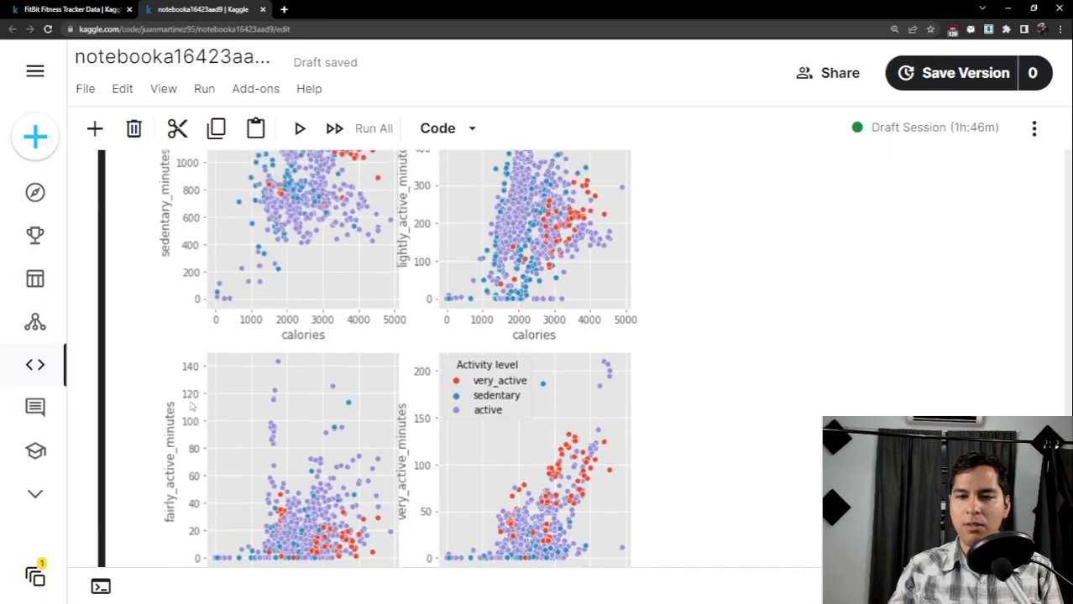
scroll(402, 389, "up", 2)
scroll(510, 484, "up", 3)
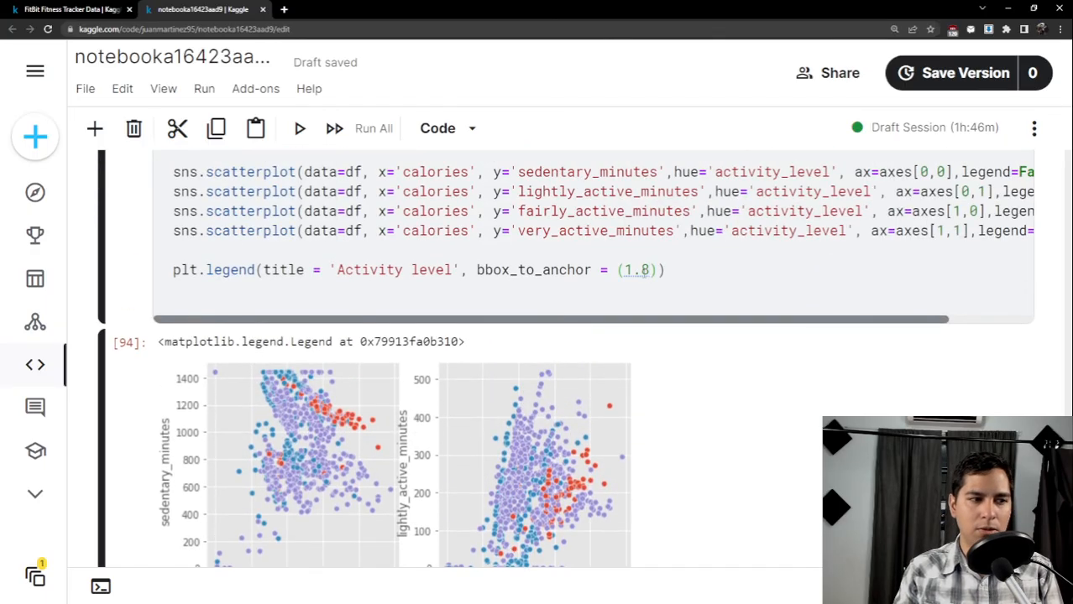
type(", ")
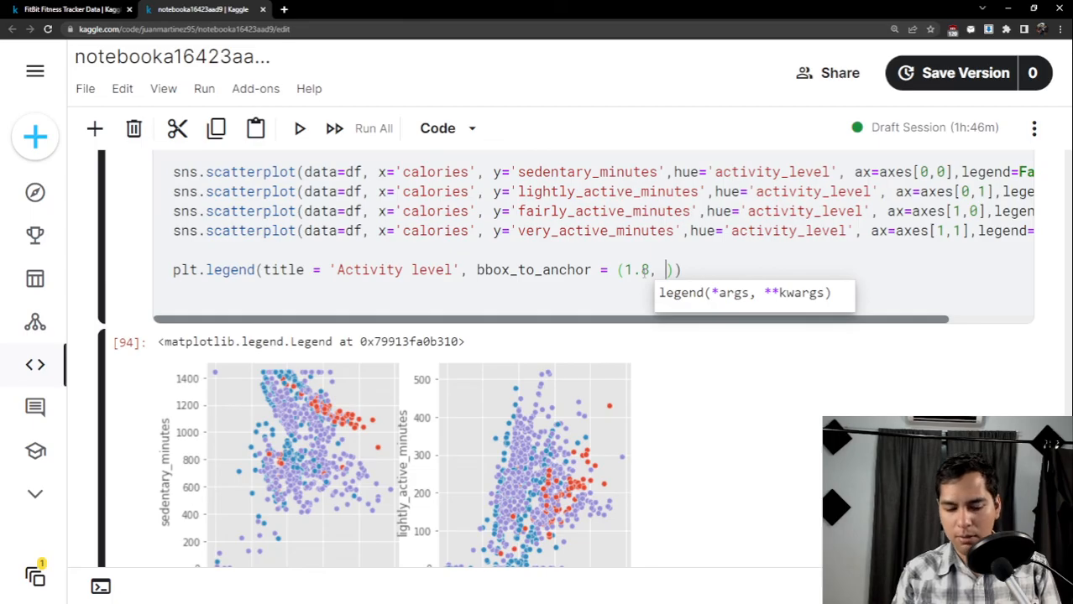
type("2.2")
key("Escape")
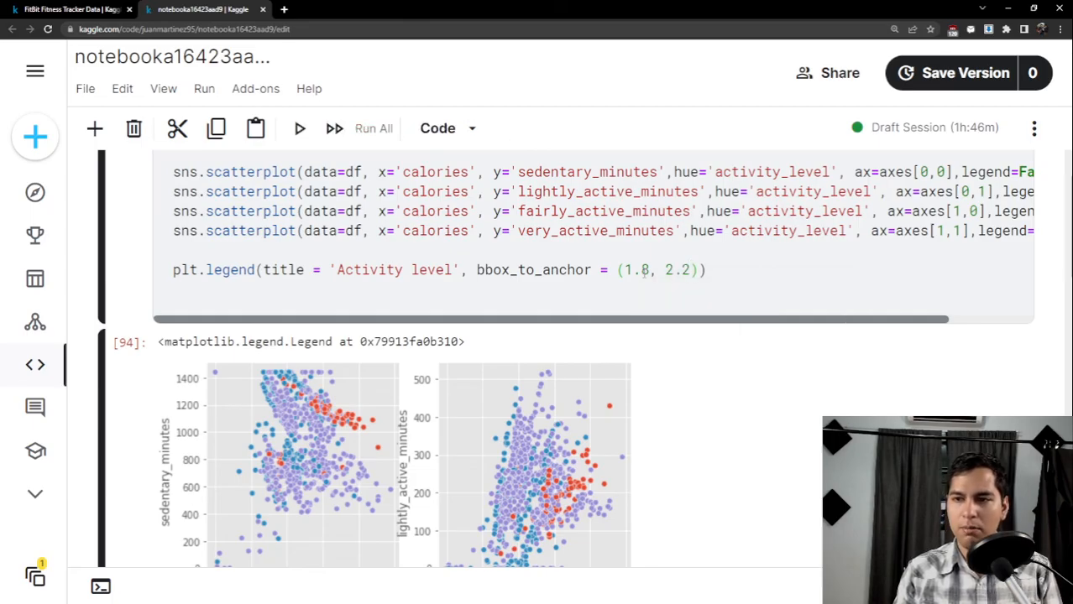
type(")")
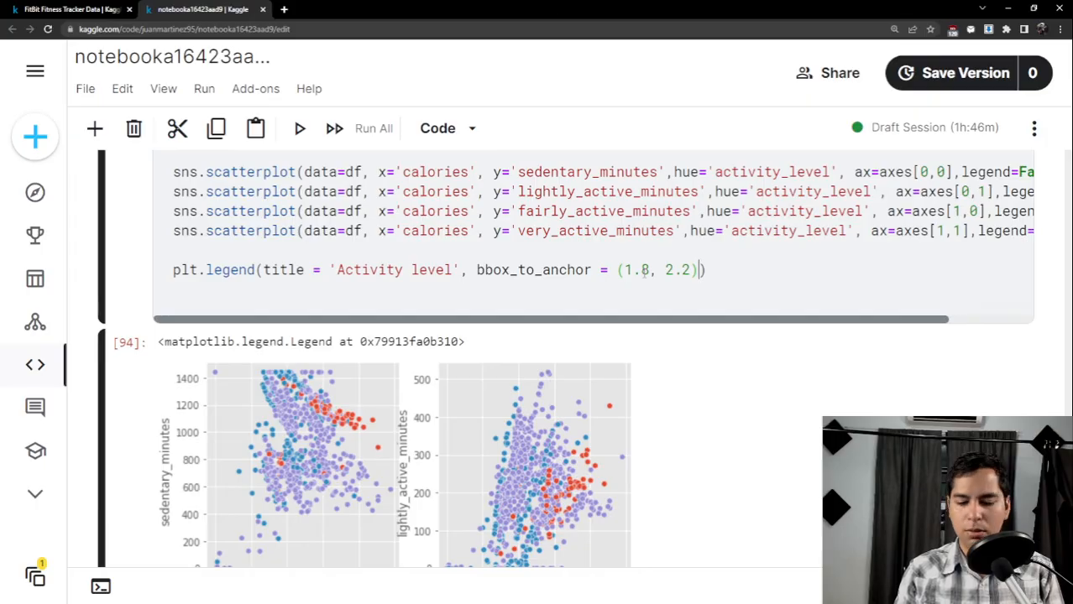
key("shift+Return")
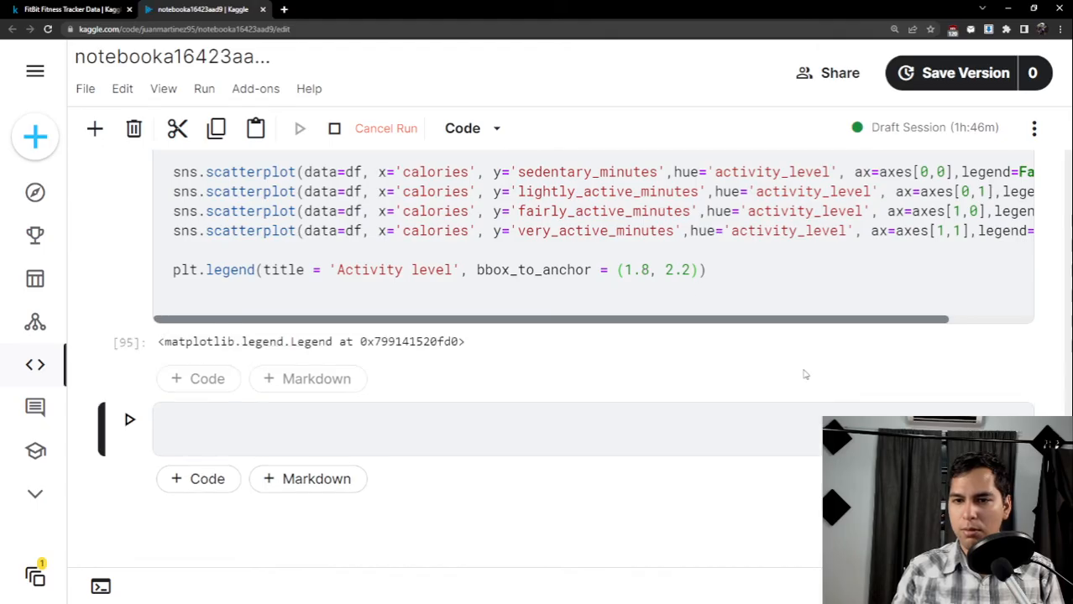
scroll(508, 287, "down", 2)
scroll(668, 300, "down", 1)
scroll(742, 281, "up", 2)
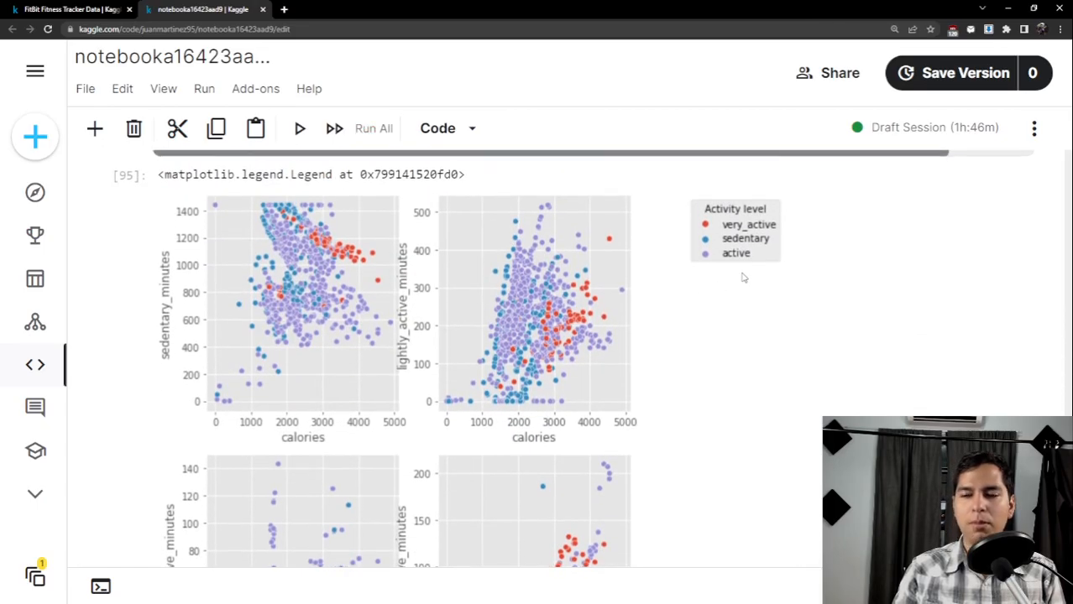
Change the first bbox_to_anchor value to 1.5, rerun the cell and check the legend's position.
left_click(647, 214)
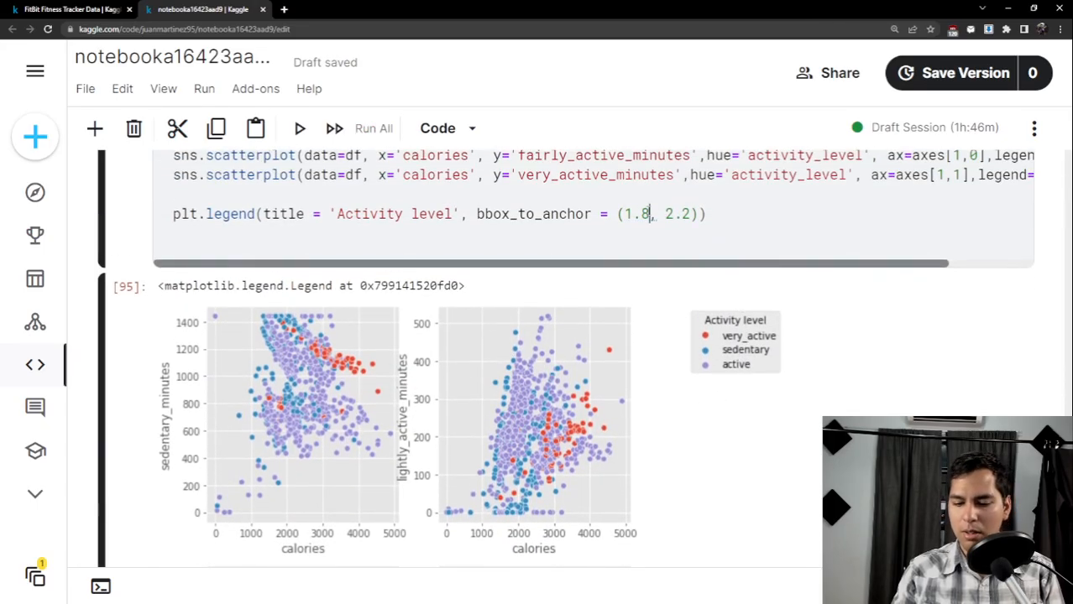
key("BackSpace")
type("5")
key("shift+Return")
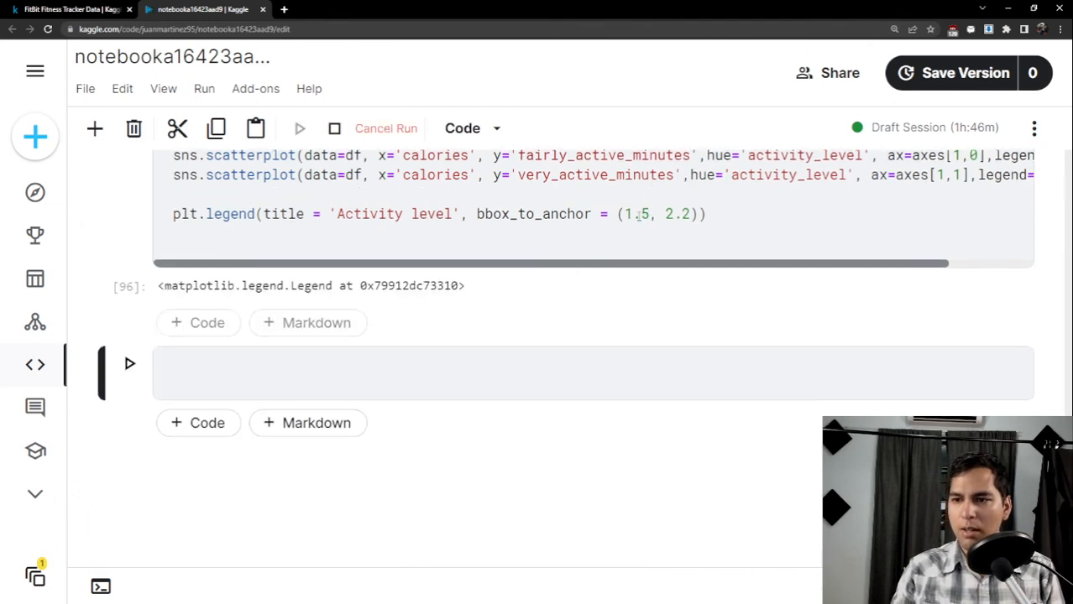
scroll(668, 268, "down", 3)
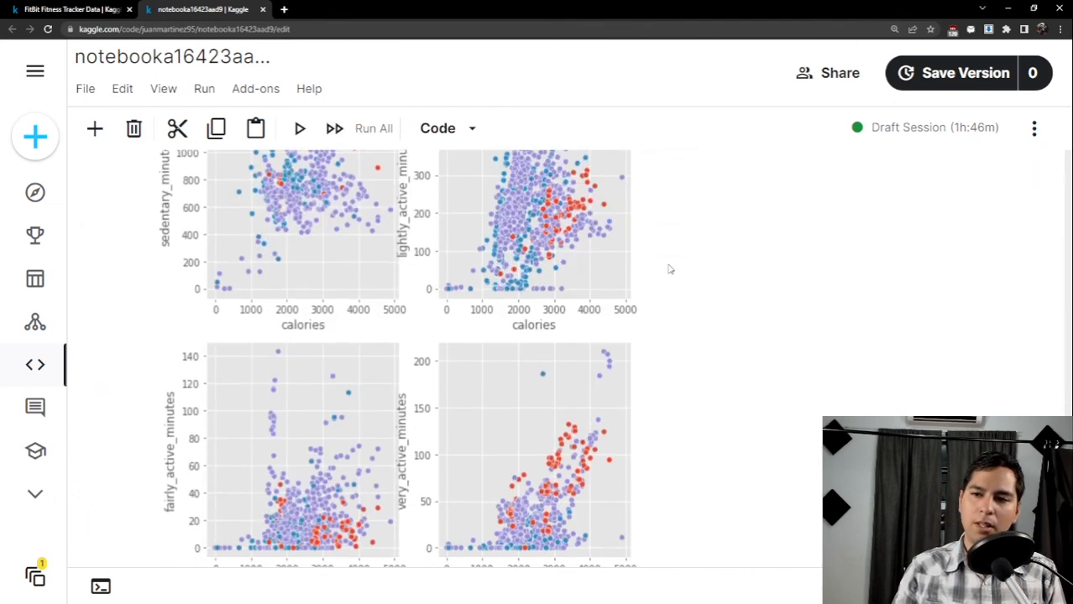
scroll(671, 269, "up", 1)
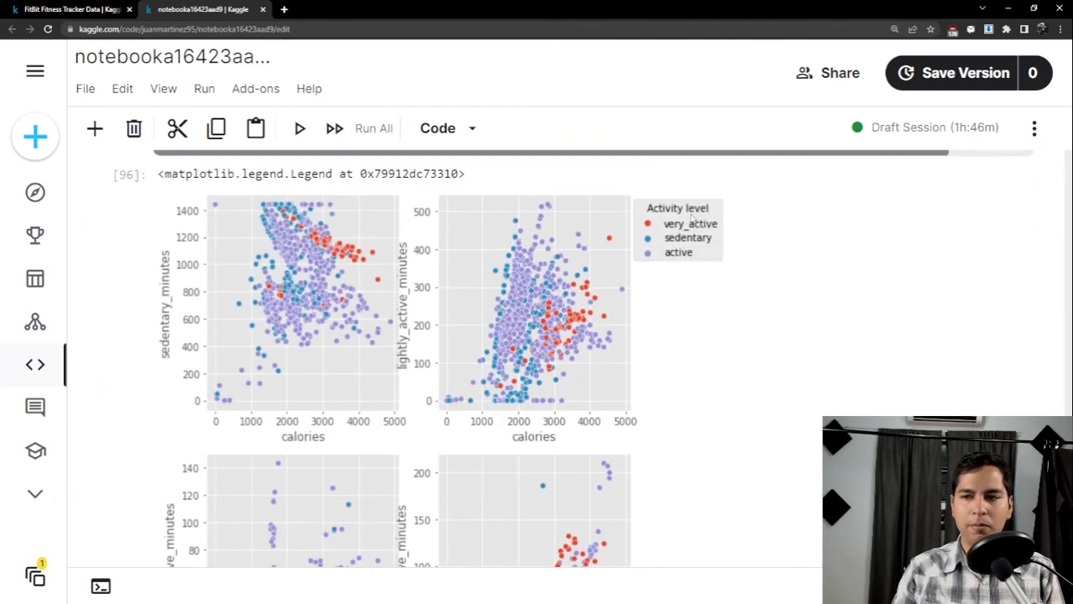
Compare the bbox_to_anchor values in the legend call with the legend's placement and review all four scatterplots.
scroll(701, 244, "up", 1)
left_click_drag(692, 214, 624, 214)
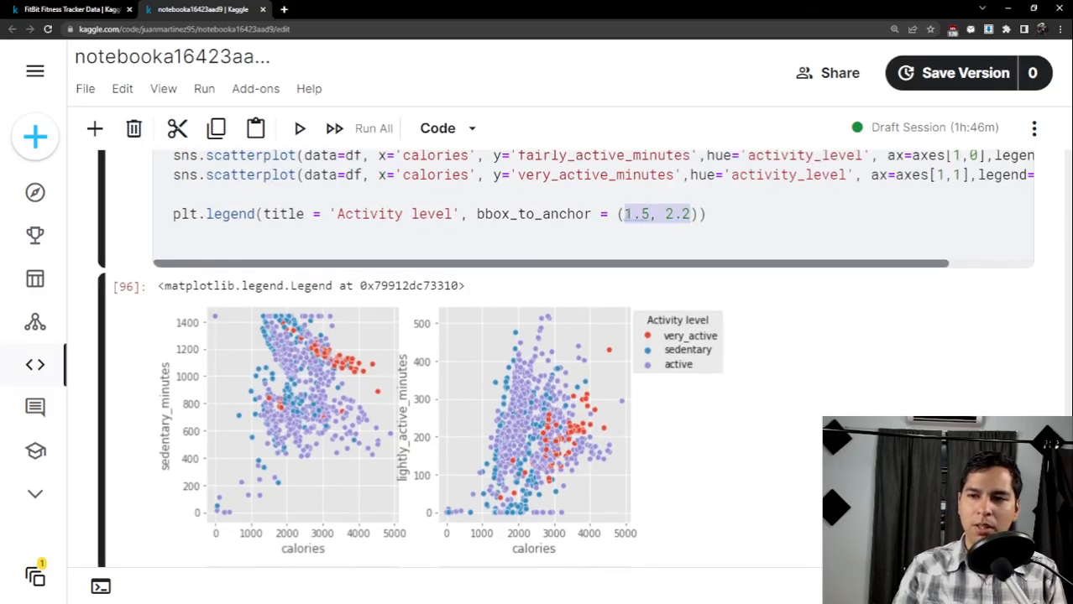
scroll(674, 264, "up", 1)
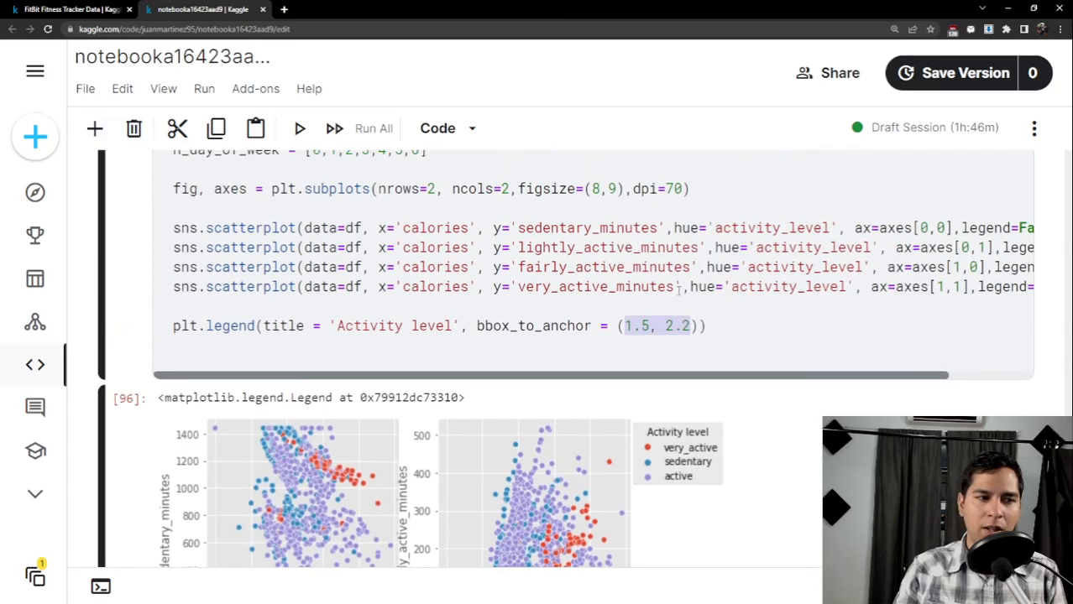
scroll(646, 327, "down", 2)
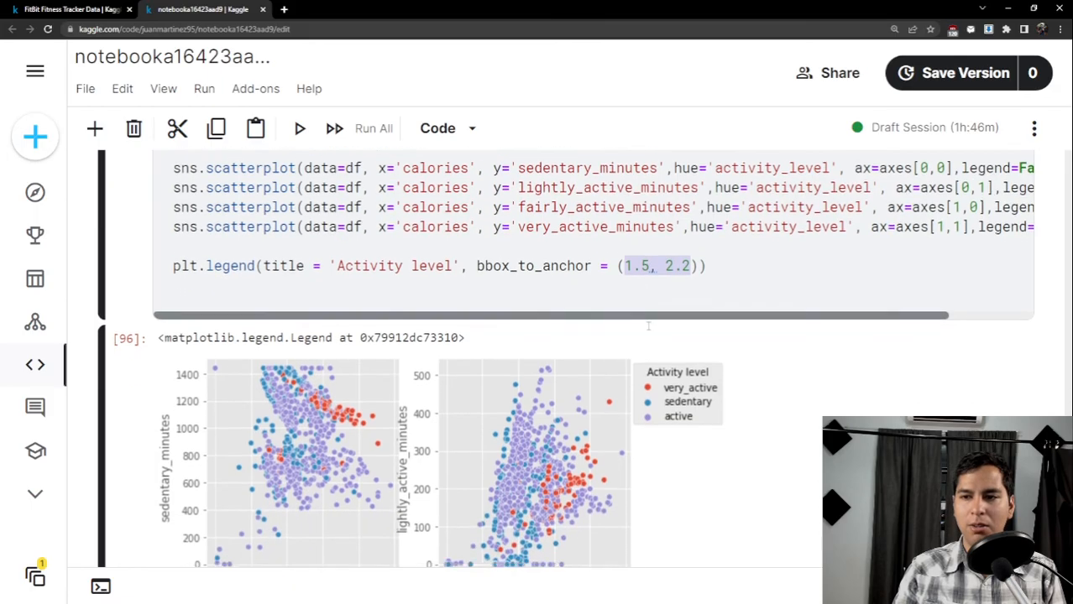
scroll(671, 357, "down", 3)
scroll(311, 409, "down", 1)
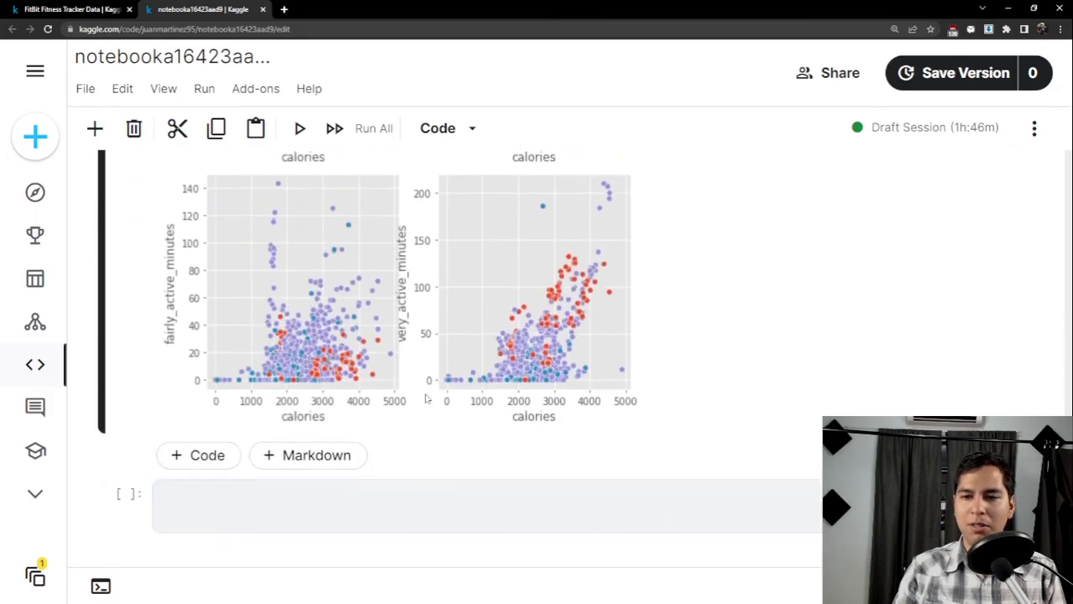
scroll(690, 361, "up", 2)
scroll(690, 362, "up", 4)
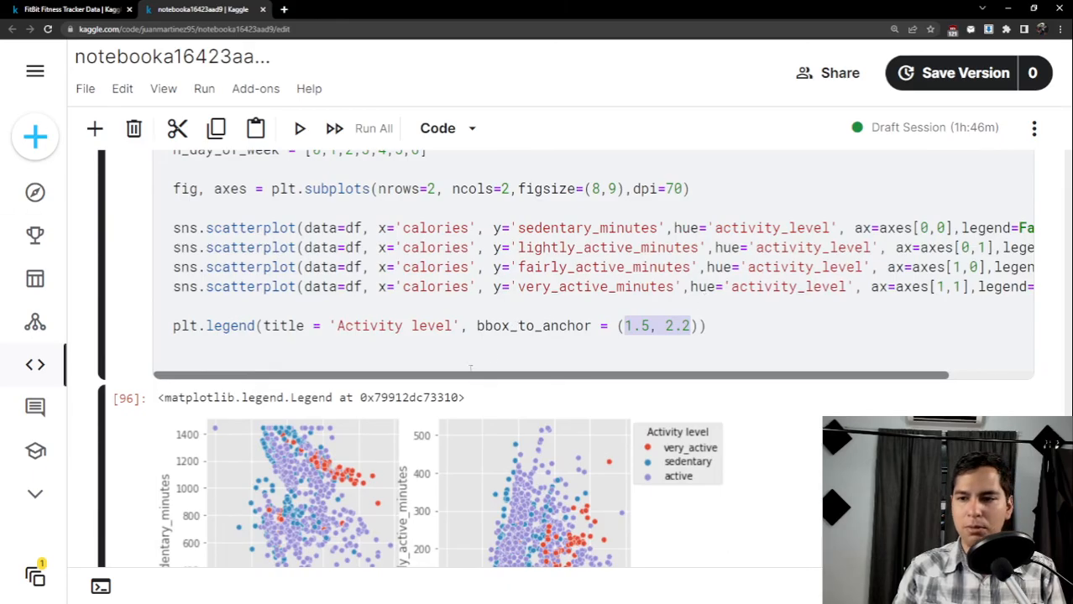
scroll(755, 360, "down", 2)
scroll(755, 359, "up", 1)
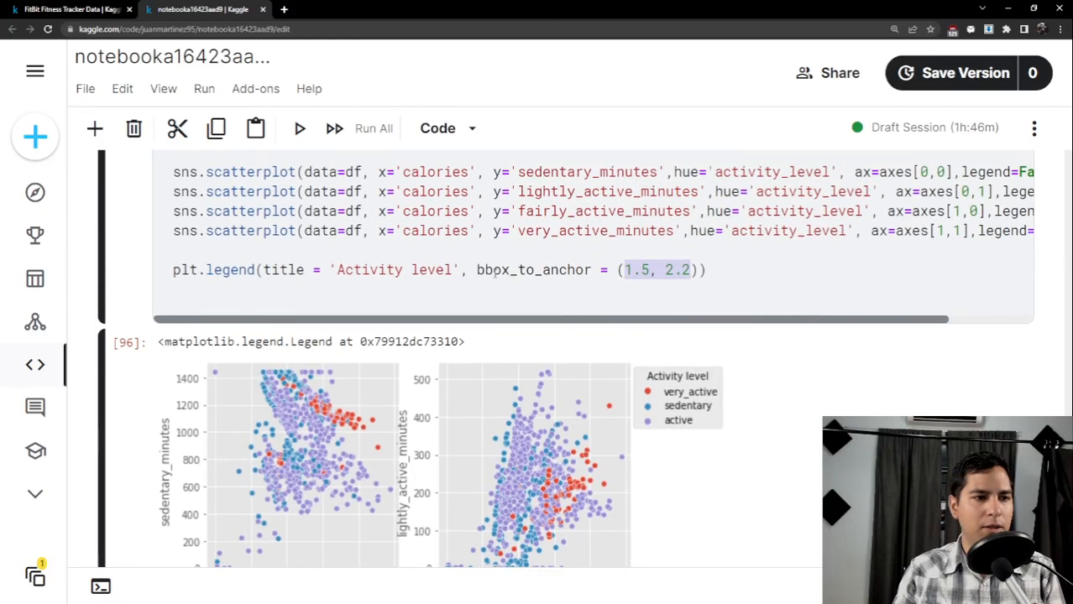
Insert fontsize=16 between the title and bbox_to_anchor arguments of the plt.legend() call.
left_click(700, 269)
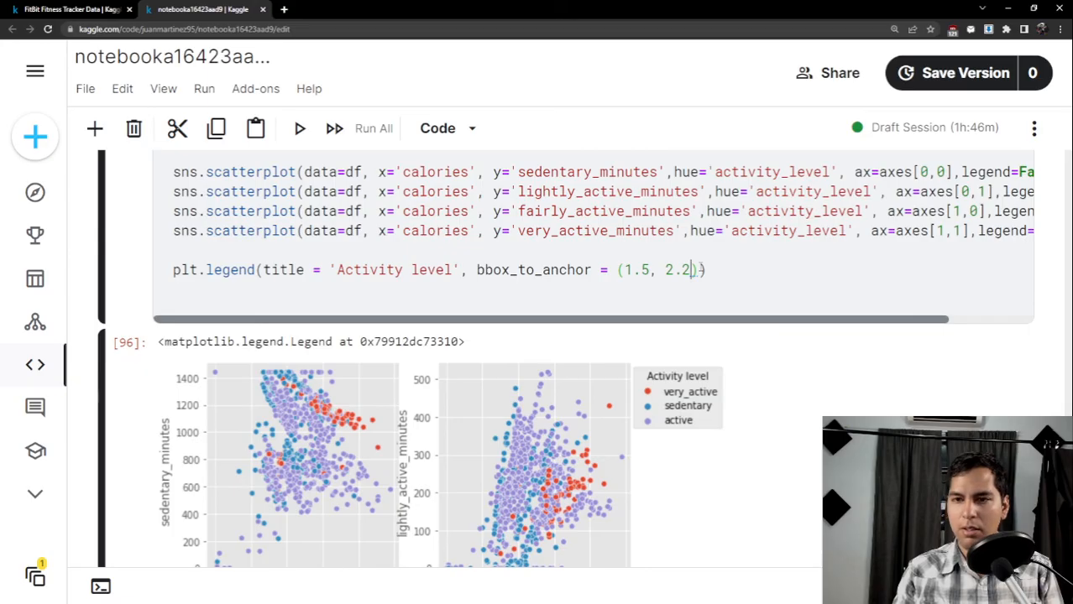
key("Left")
key("Left")
key("Left")
key("Left")
key("Left")
key("Left")
key("Left")
key("Left")
key("Left")
key("Left")
key("Left")
key("Left")
key("Left")
key("Left")
key("Left")
key("Left")
key("Left")
key("Left")
key("Left")
key("Left")
key("Left")
key("Left")
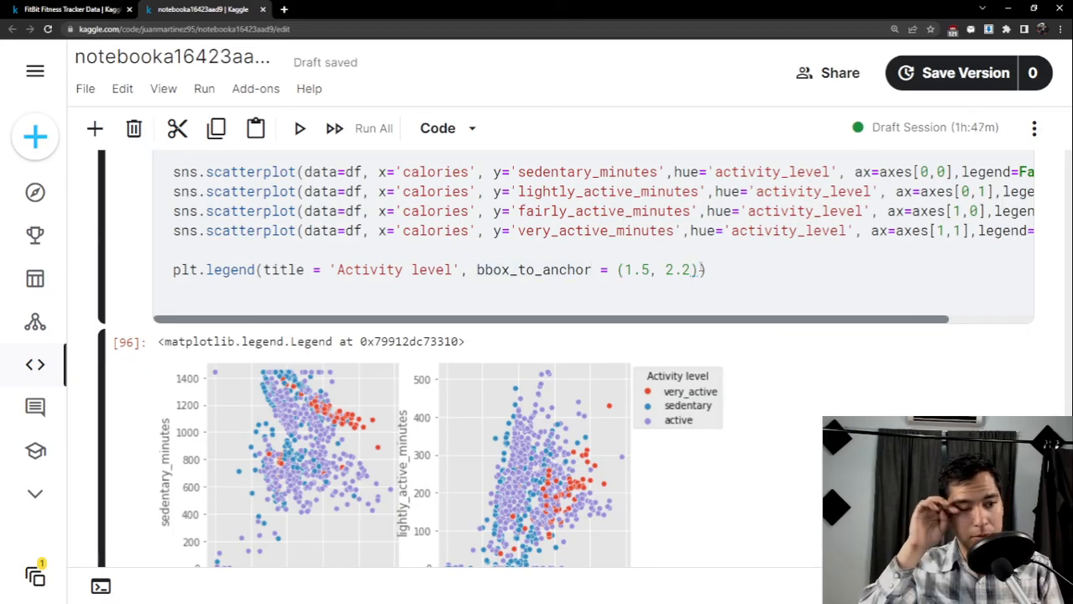
type("fonts")
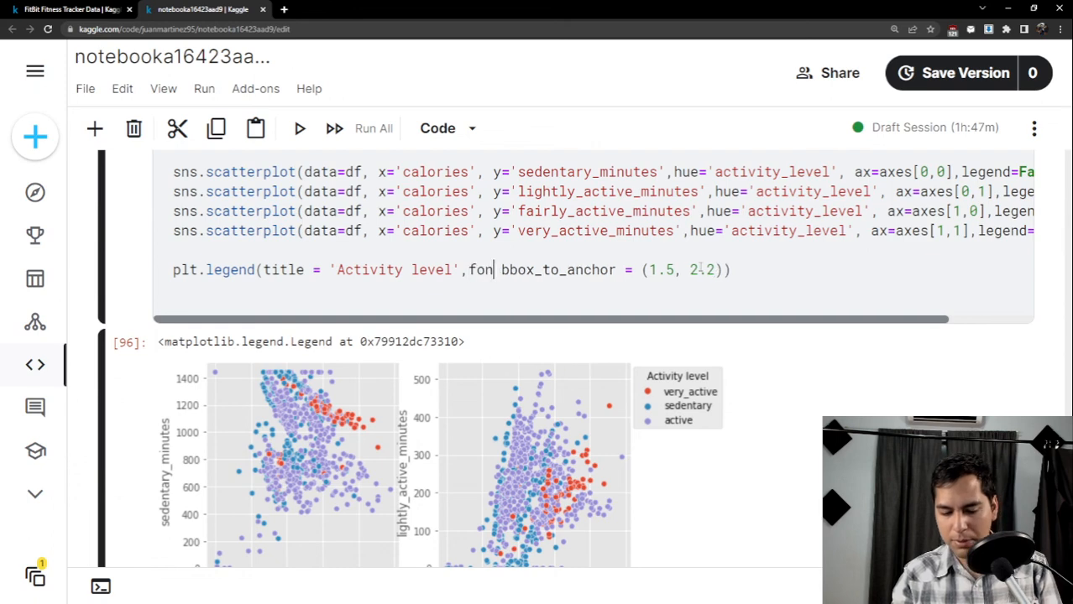
type("ize=")
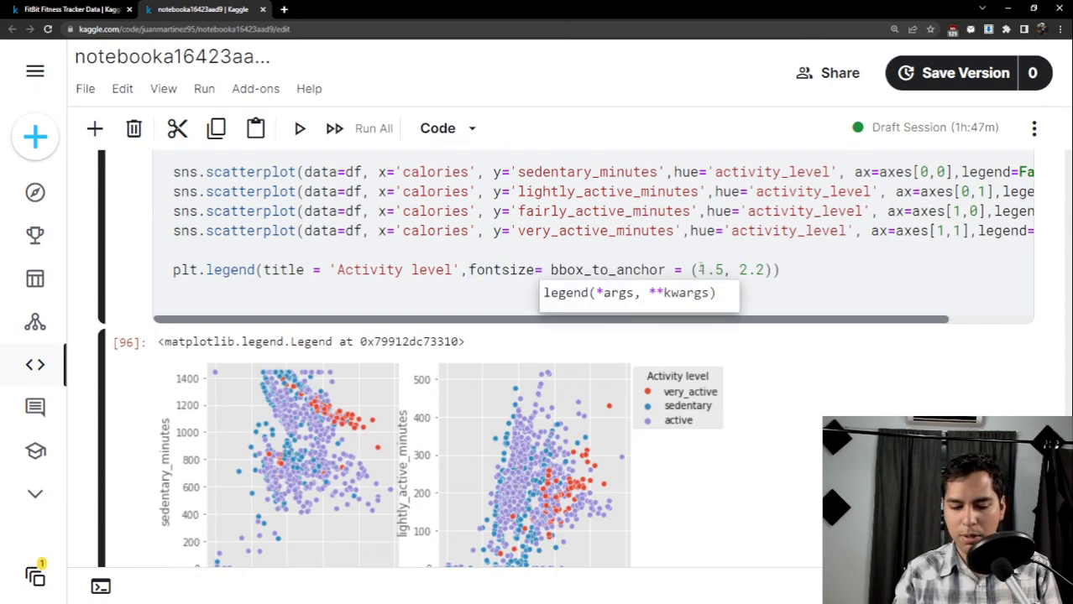
type("16, ")
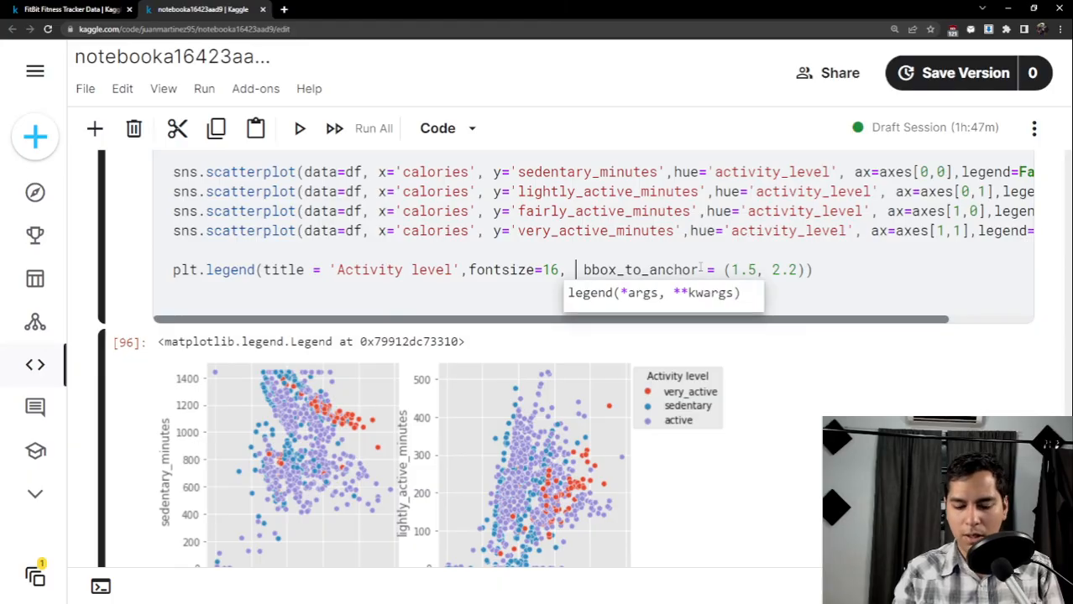
Add title_fontsize=18 before bbox_to_anchor in the plt.legend() call and rerun the cell.
type("title_")
type("fontsiz")
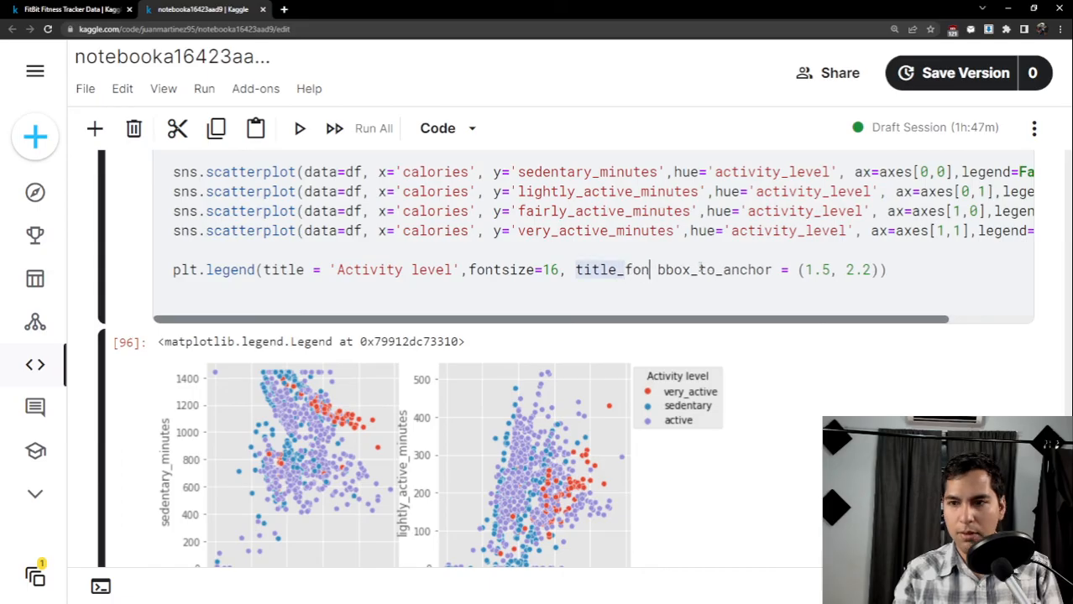
type("e=")
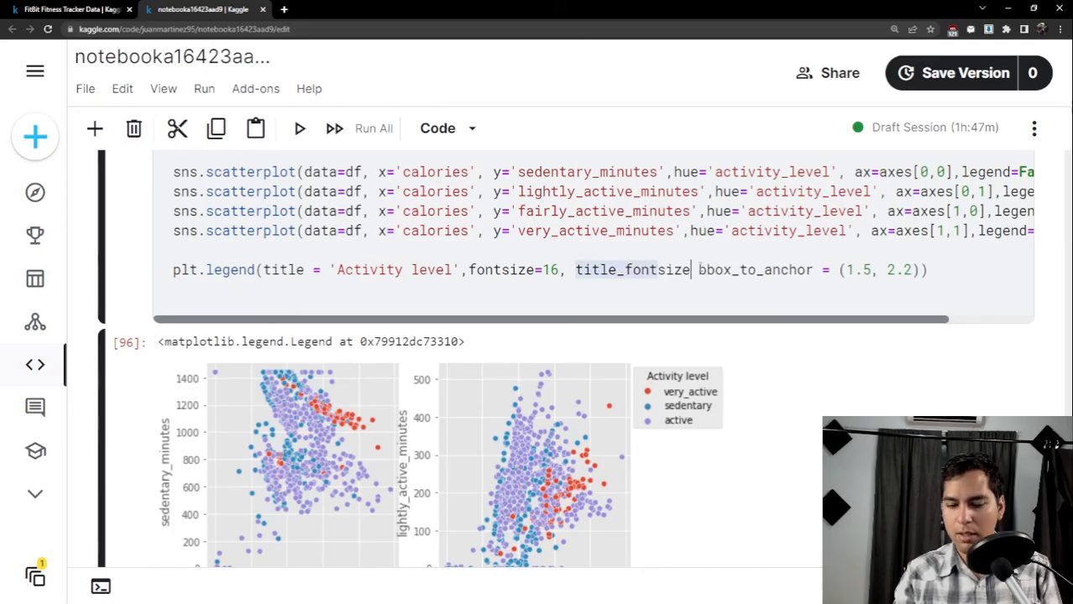
type("18")
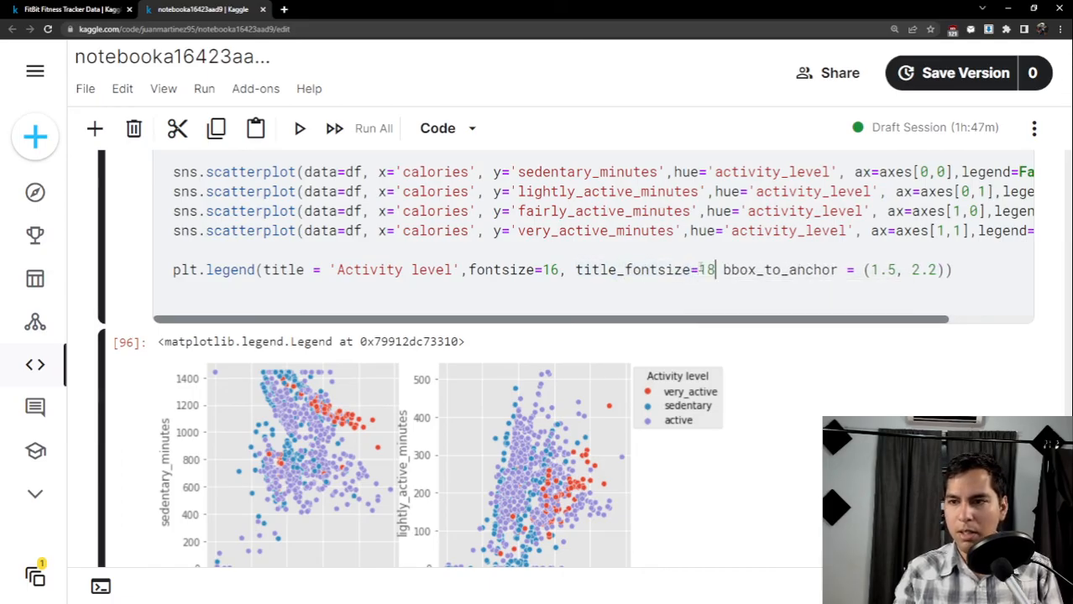
type(",")
key("shift+Return")
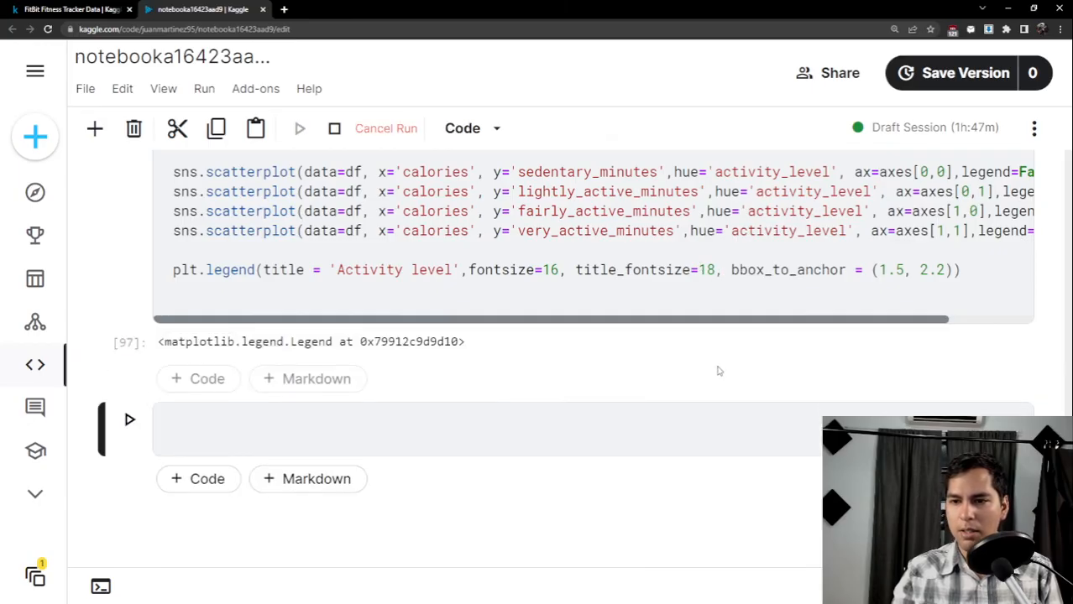
scroll(681, 306, "down", 1)
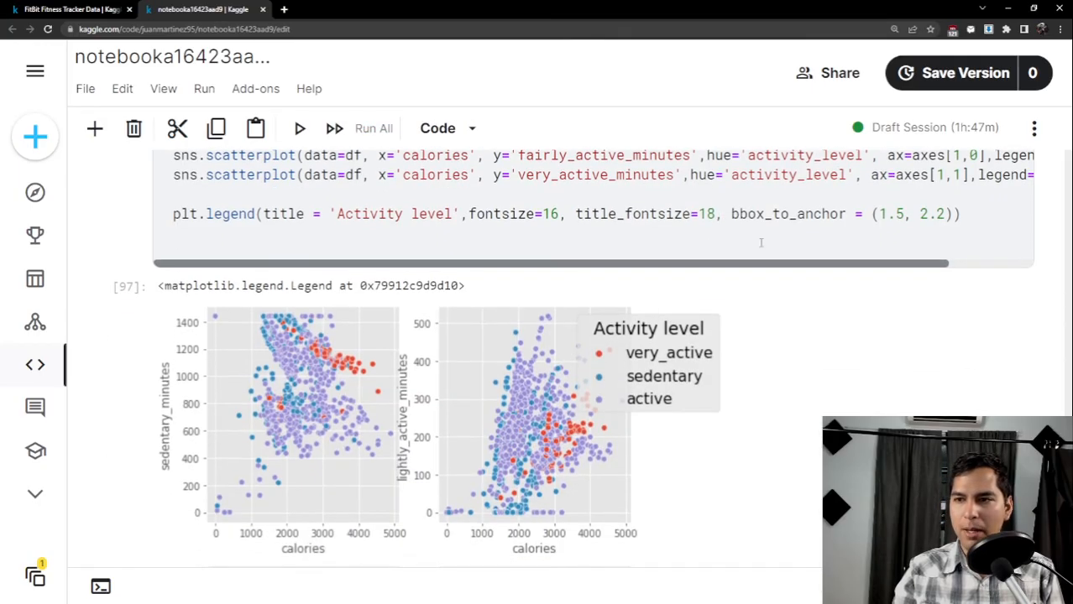
Change the first bbox_to_anchor value of the legend to 1.7 and rerun the cell.
left_click(905, 214)
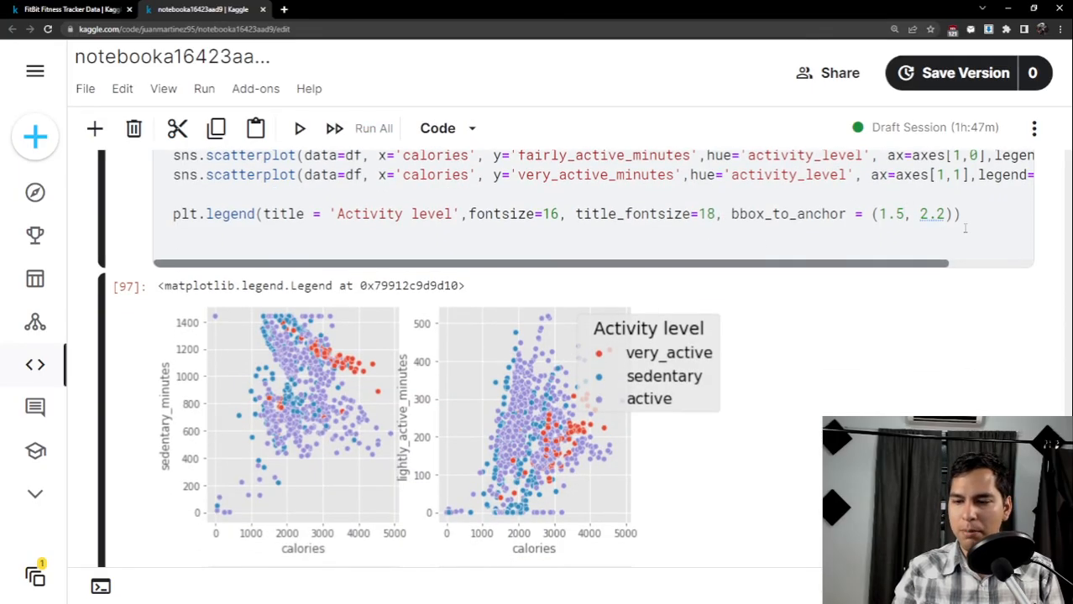
key("BackSpace")
type("7")
key("shift+Return")
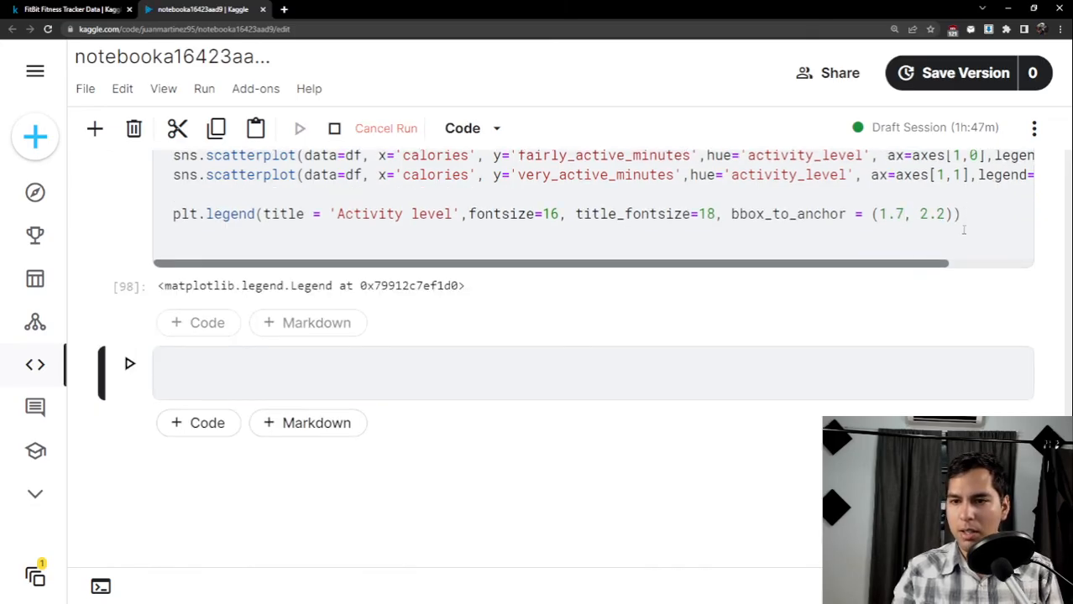
Set the first bbox_to_anchor value to 1.9, rerun the cell and check the legend beside the charts.
left_click(892, 213)
key("BackSpace")
type("9")
key("shift+Return")
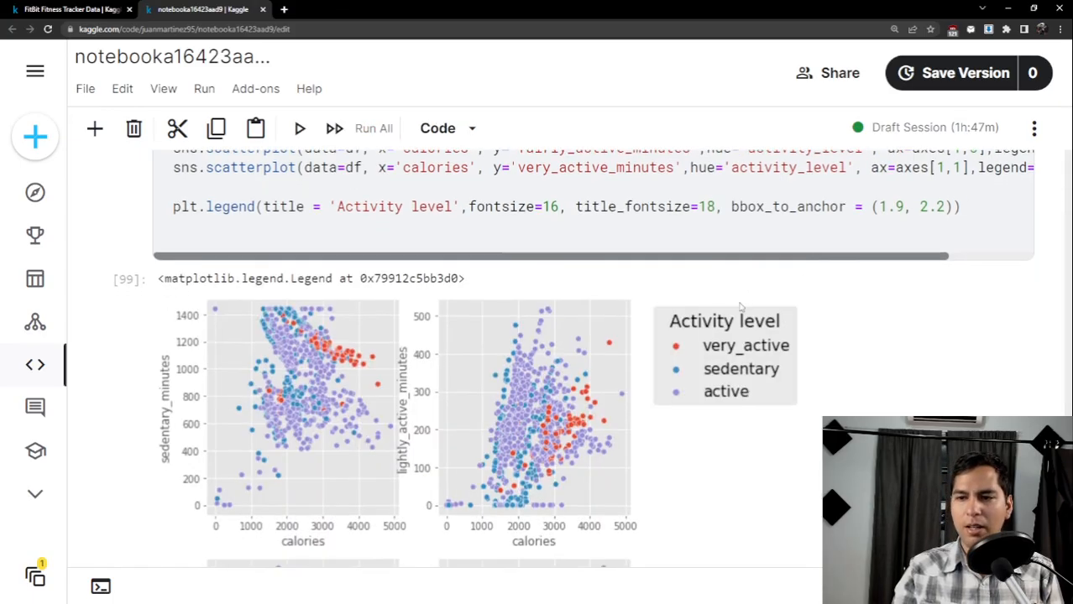
scroll(736, 306, "down", 3)
scroll(728, 298, "up", 2)
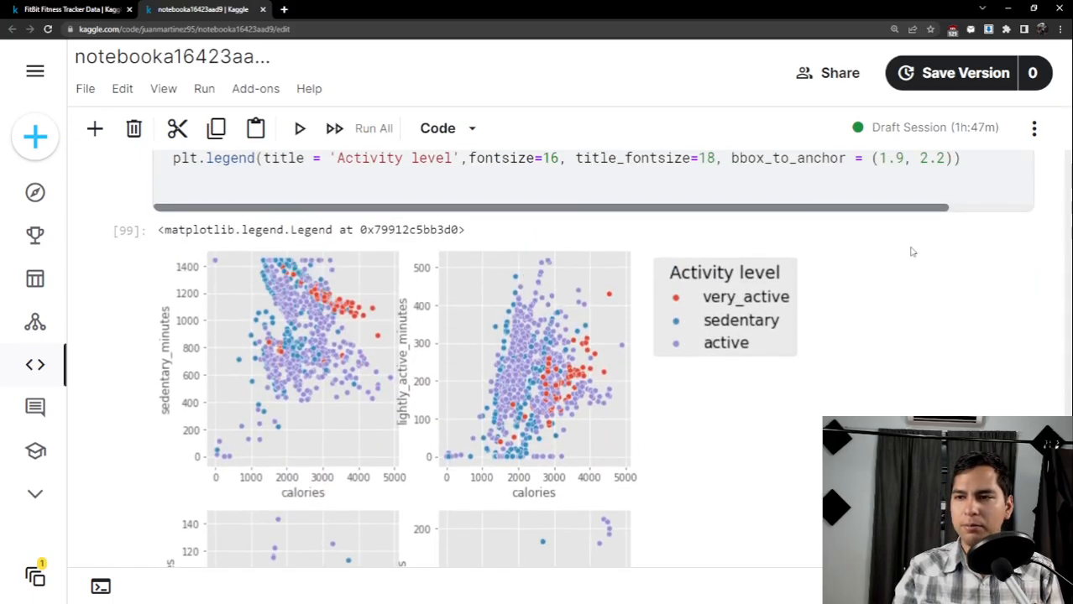
Change the second bbox_to_anchor value to 2.0, rerun the cell and check the legend's height against the scatterplots.
left_click(947, 157)
key("BackSpace")
type("0")
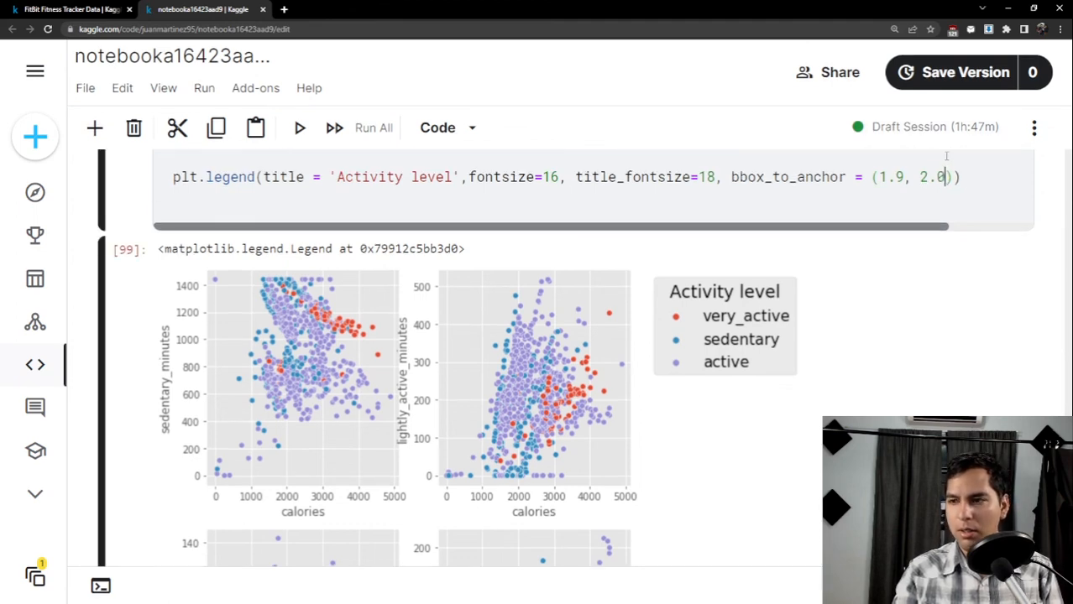
key("shift+Return")
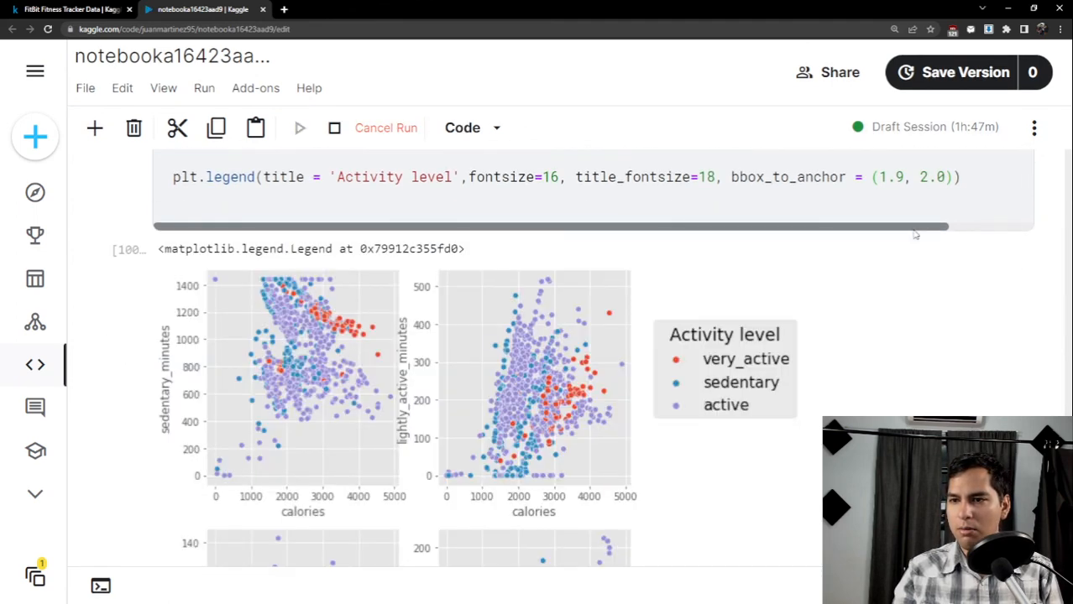
scroll(914, 231, "down", 5)
scroll(913, 231, "up", 3)
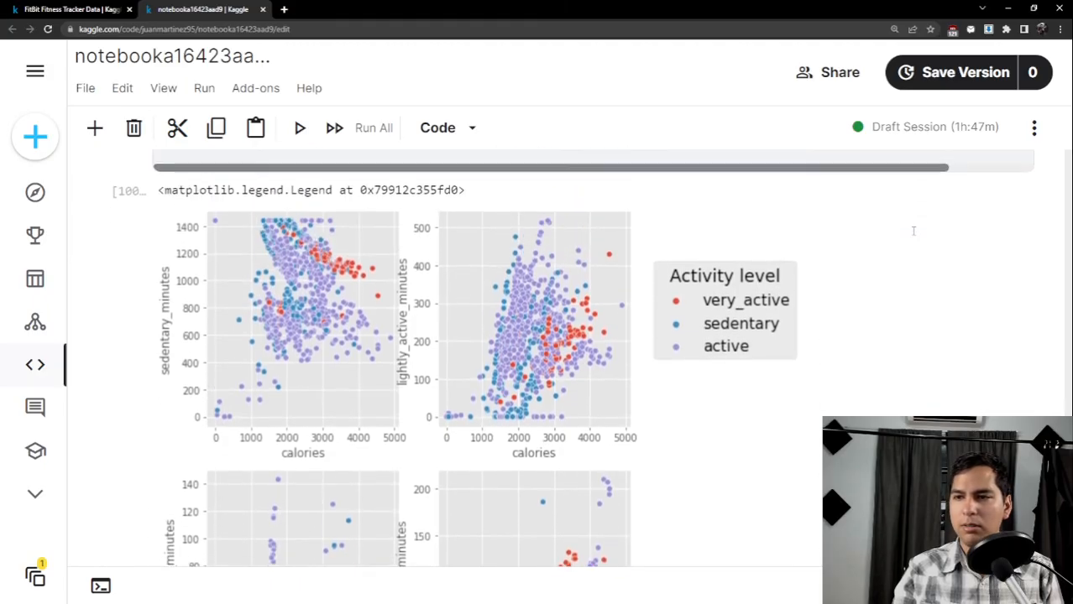
Set the second bbox_to_anchor value to 1.7, rerun the cell and check the legend's placement with the whole figure in view.
left_click(921, 176)
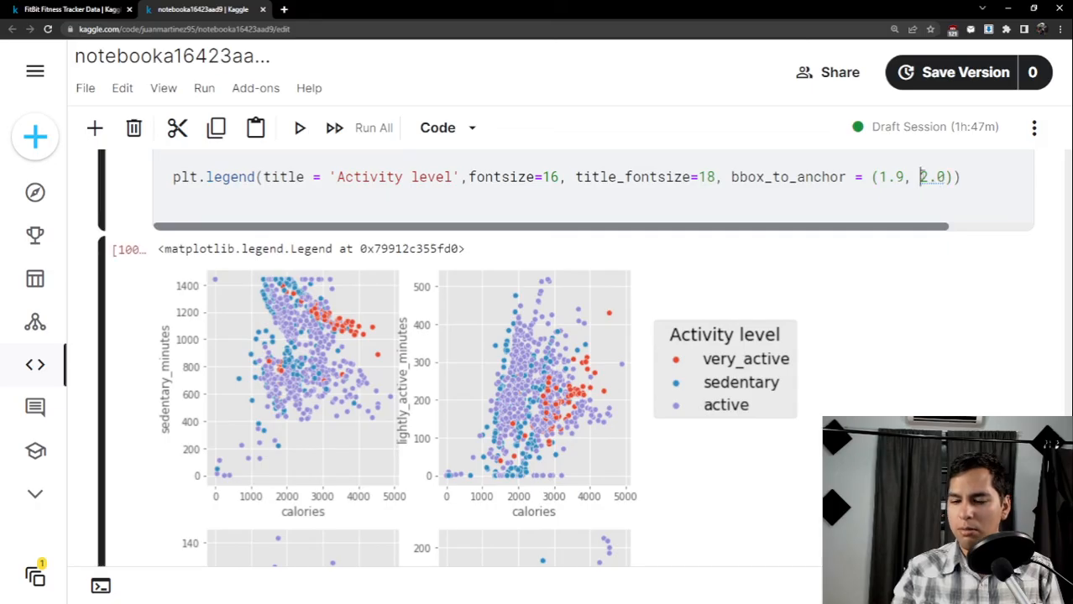
key("Delete")
type("1")
key("Right")
key("Right")
key("BackSpace")
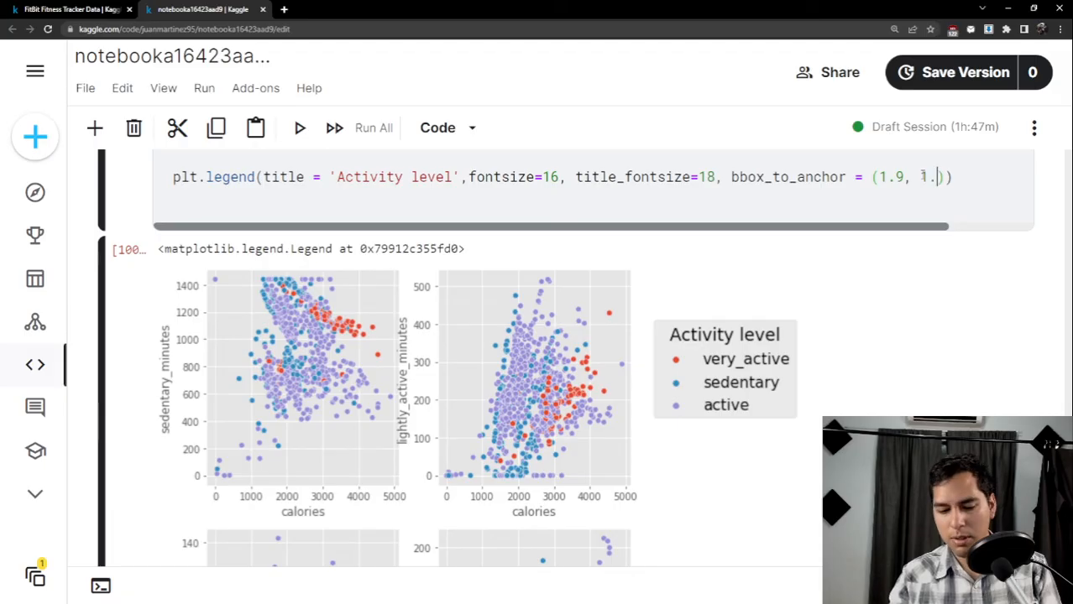
type("7")
key("shift+Return")
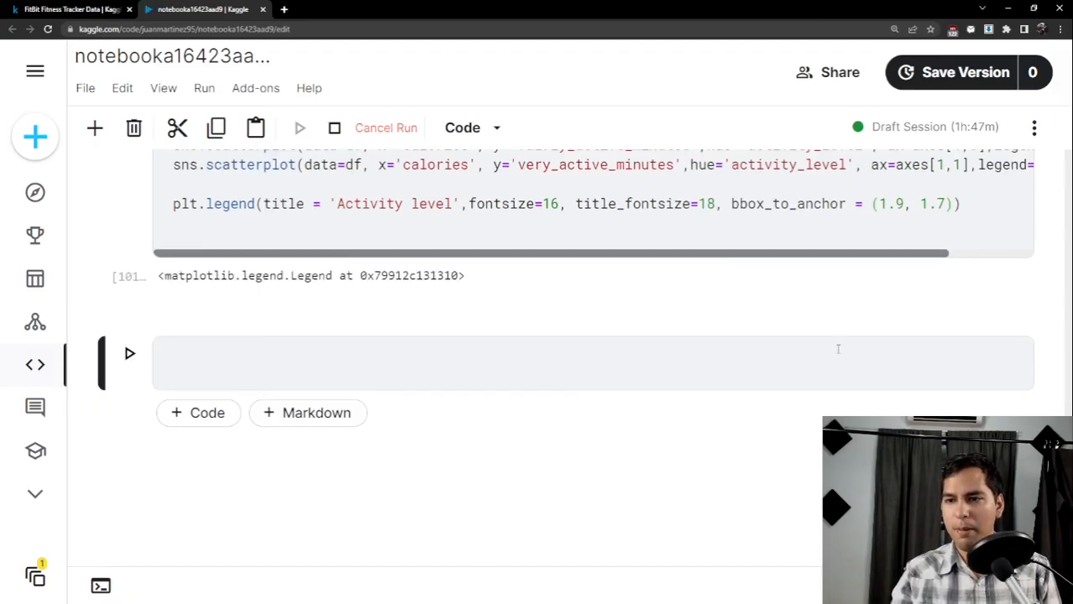
scroll(812, 326, "down", 2)
scroll(807, 326, "up", 1)
key("ctrl+minus")
key("ctrl+minus")
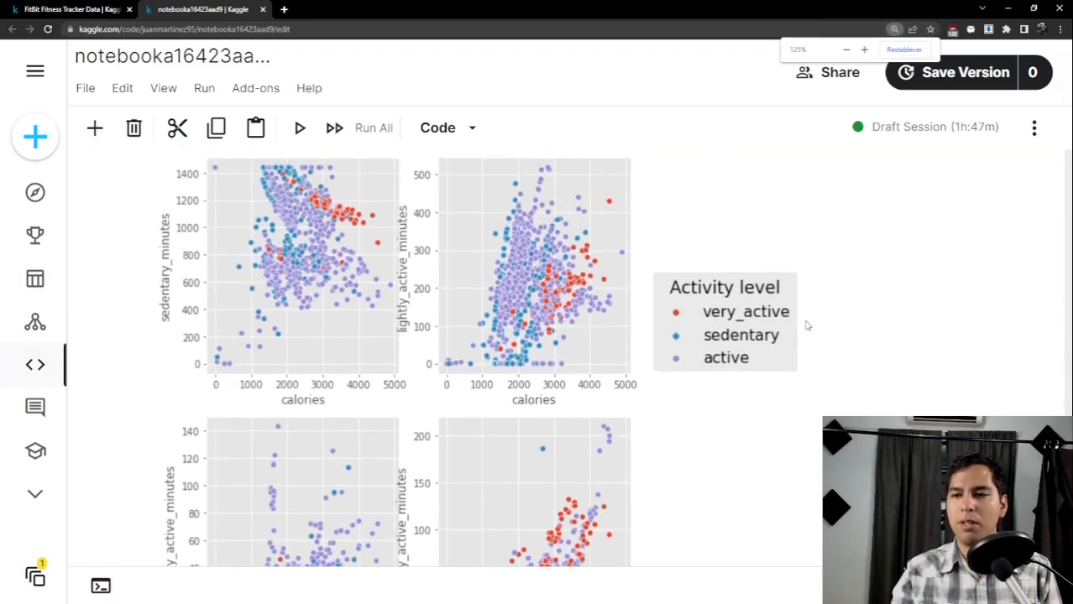
scroll(503, 287, "up", 1)
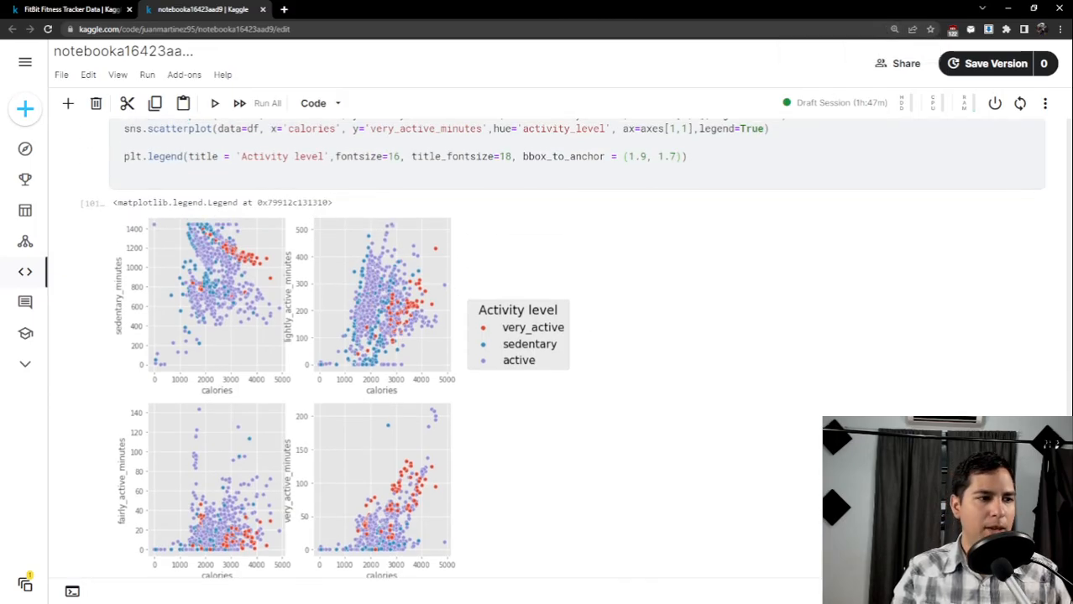
Below the legend call, add fig.suptitle('Correlation Between activity level minutes and calories',x=0.5,y=0.92,fontsize=24).
left_click(706, 162)
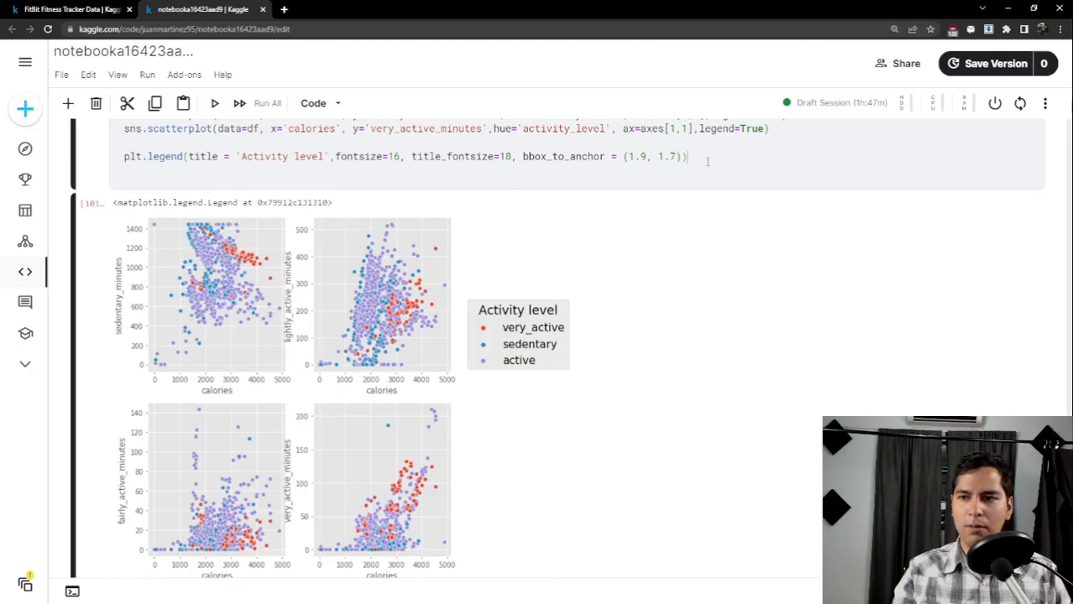
key("Return")
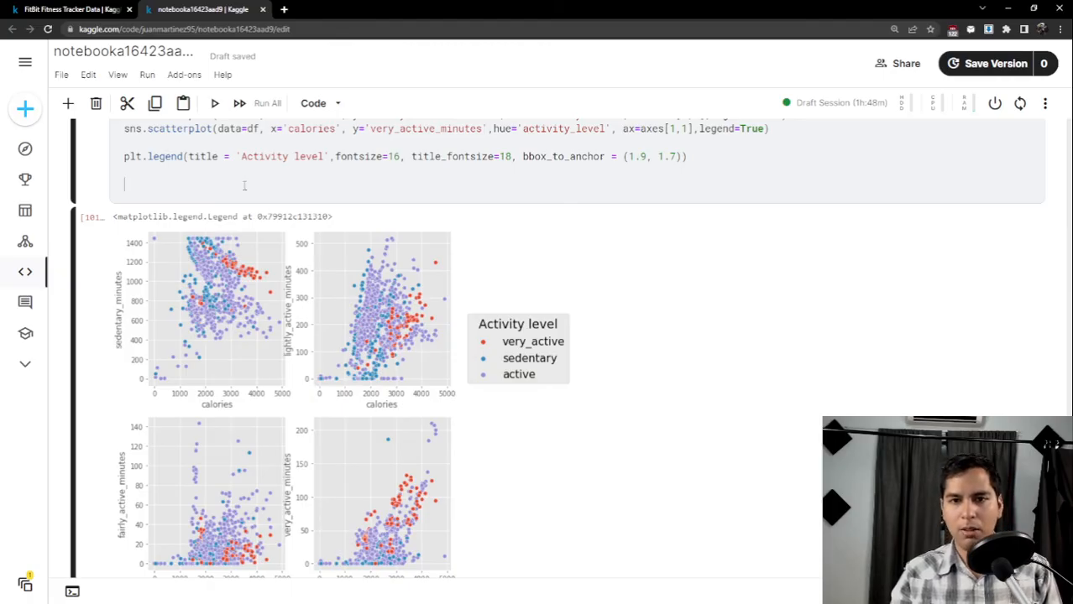
type("fig.suptitle('Correlation Between activity level minutes and calories',x=0.5,y=0.92,fontsize=24)")
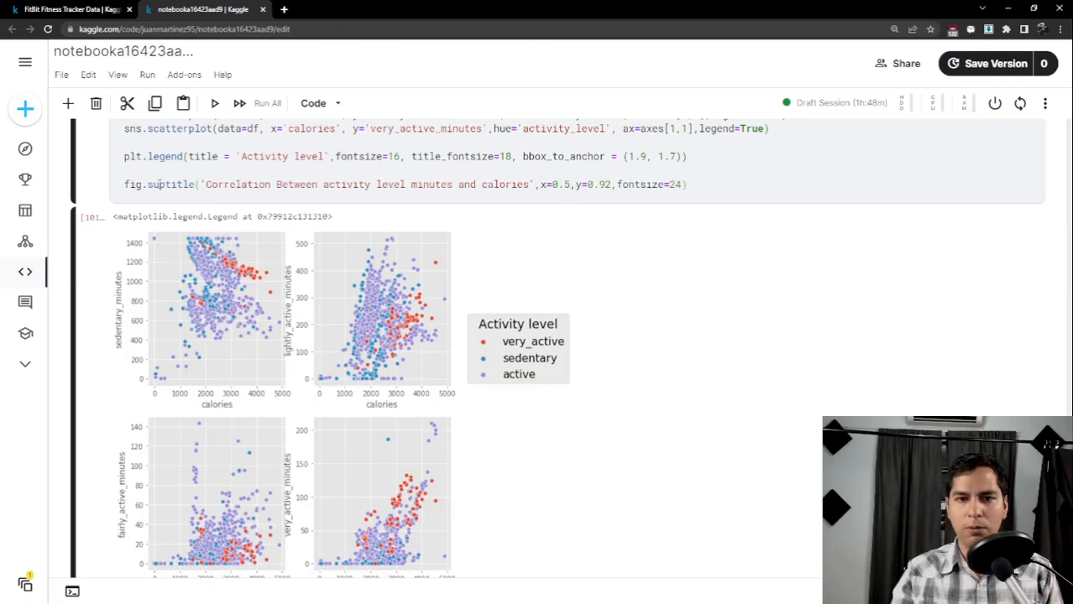
double_click(151, 184)
left_click(749, 187)
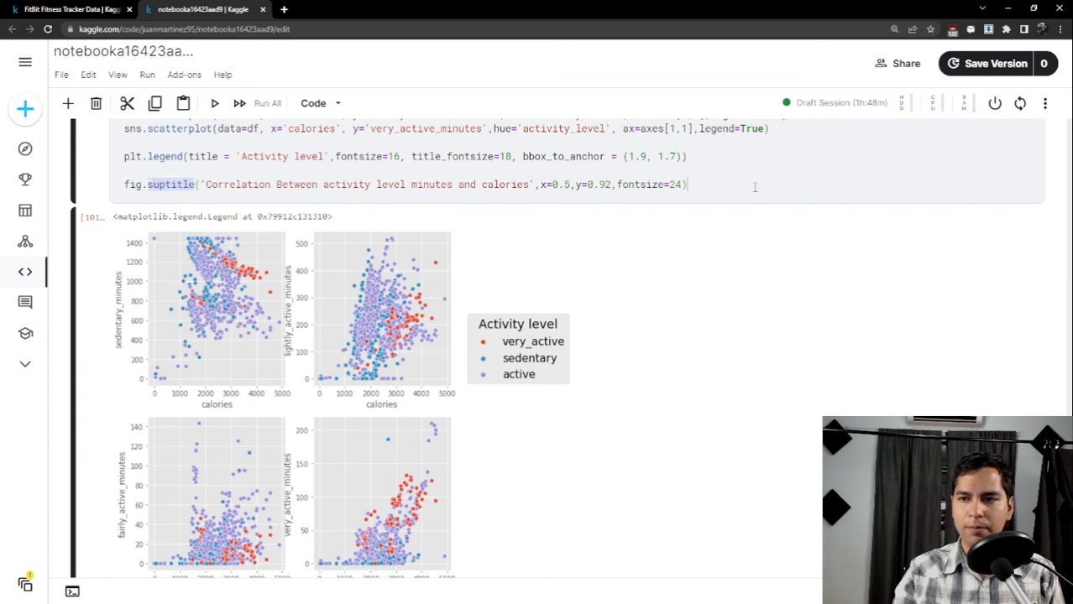
Add plt.show() as the cell's last line and run the cell to display the titled figure.
key("Return")
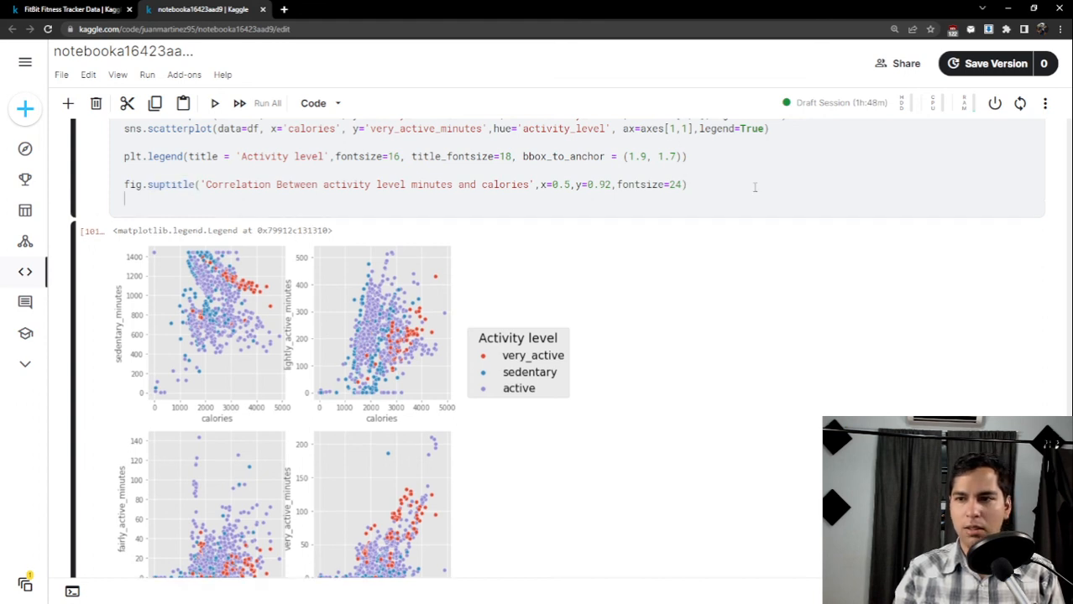
type("plt")
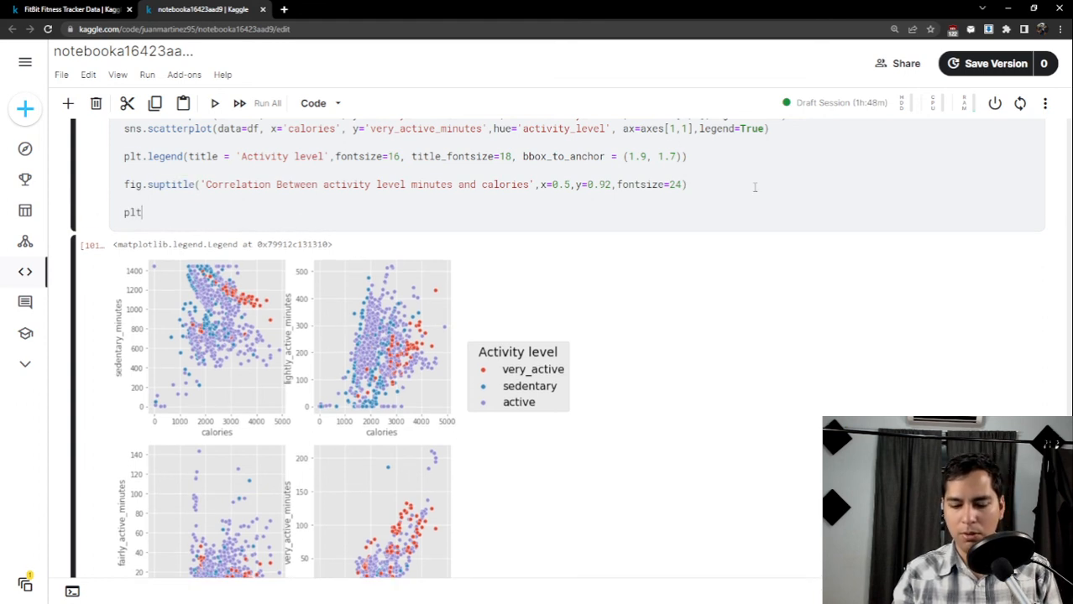
type(".show()")
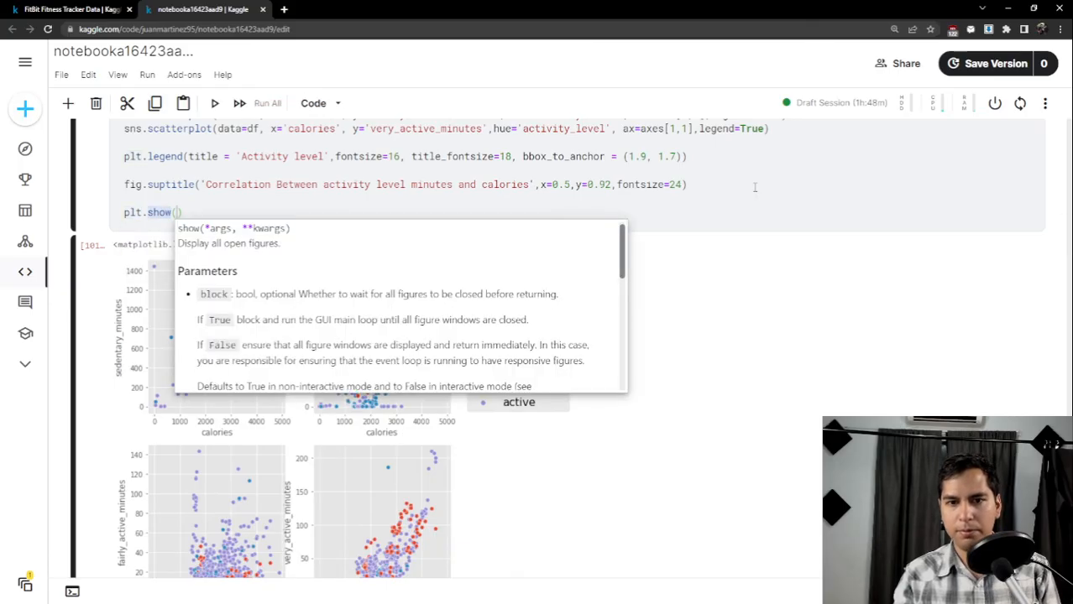
key("shift+Return")
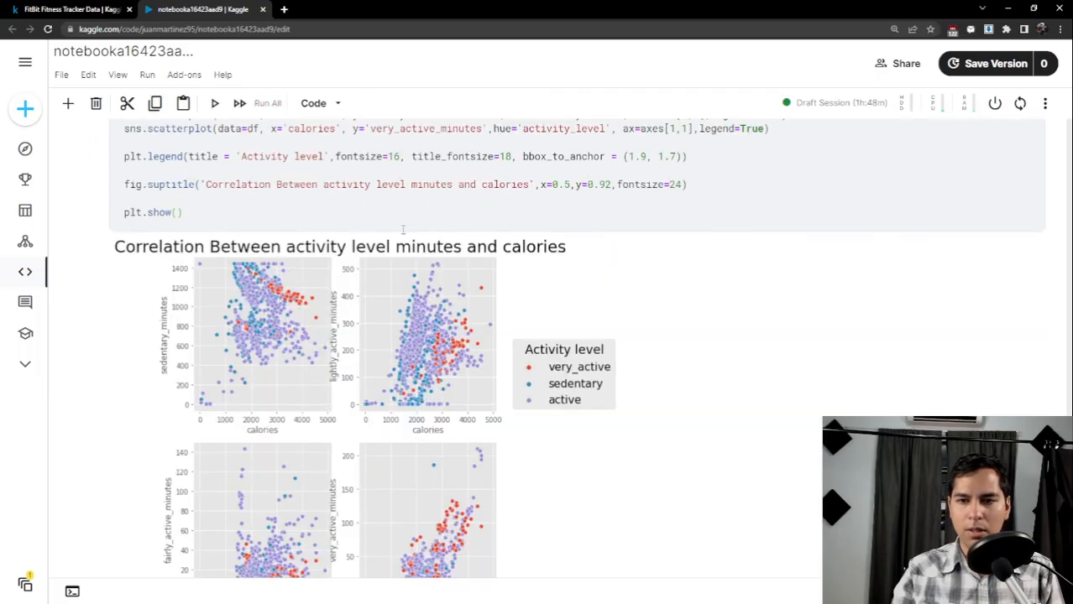
scroll(377, 243, "down", 1)
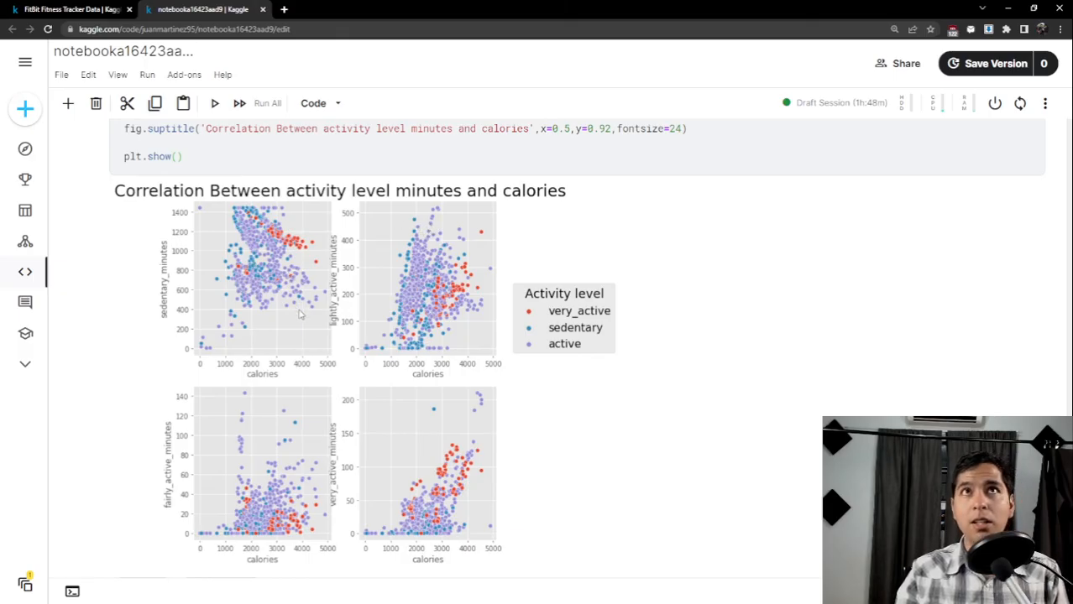
Examine how calories relate to sedentary, lightly, fairly and very active minutes for each activity level in the four scatterplots.
scroll(327, 388, "up", 2)
scroll(459, 330, "down", 2)
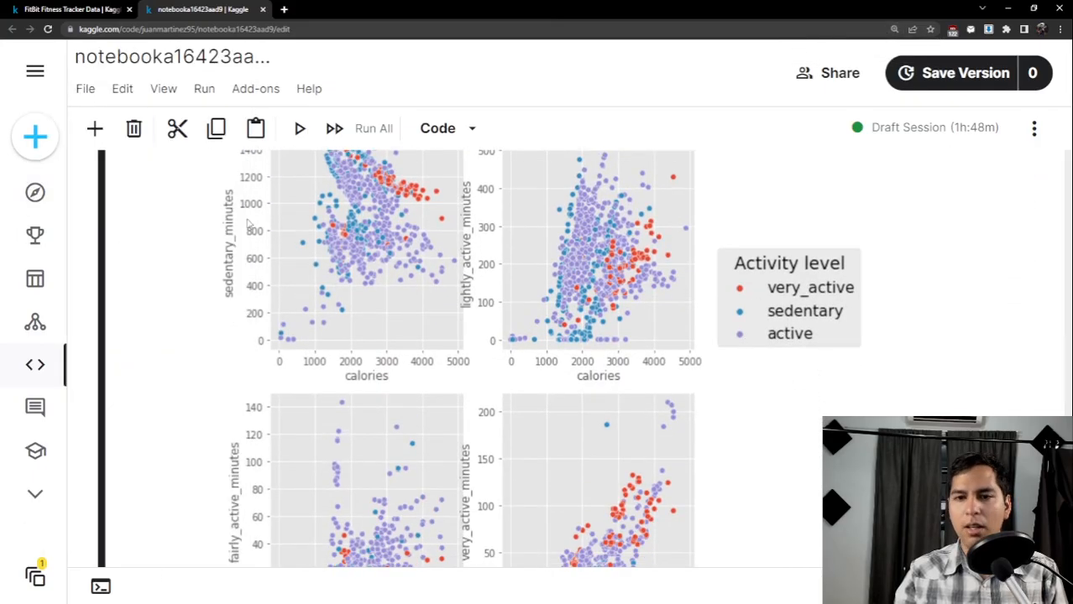
scroll(249, 223, "up", 1)
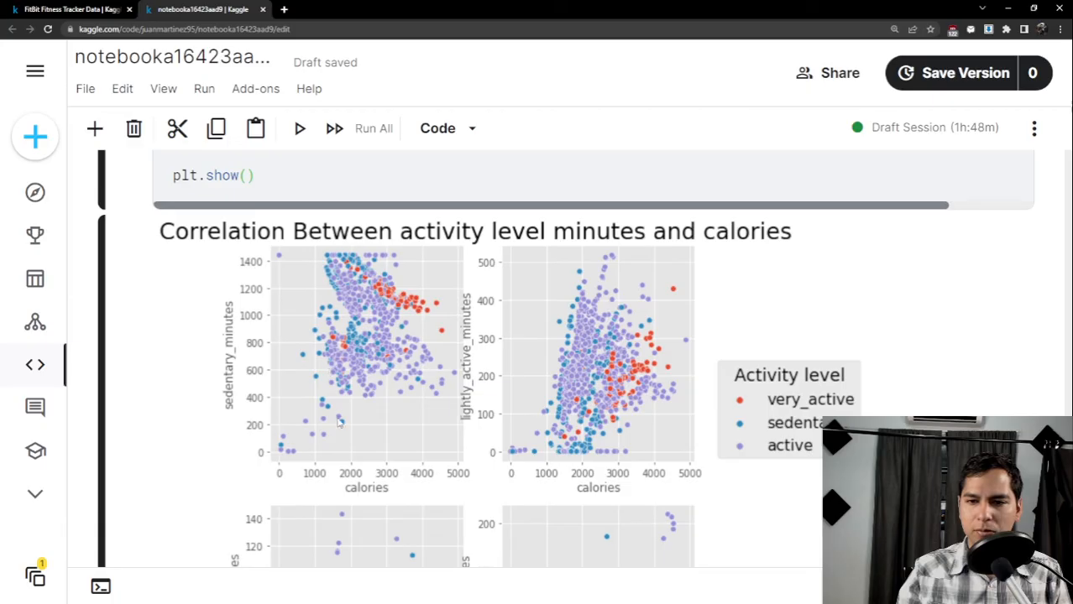
scroll(349, 348, "down", 1)
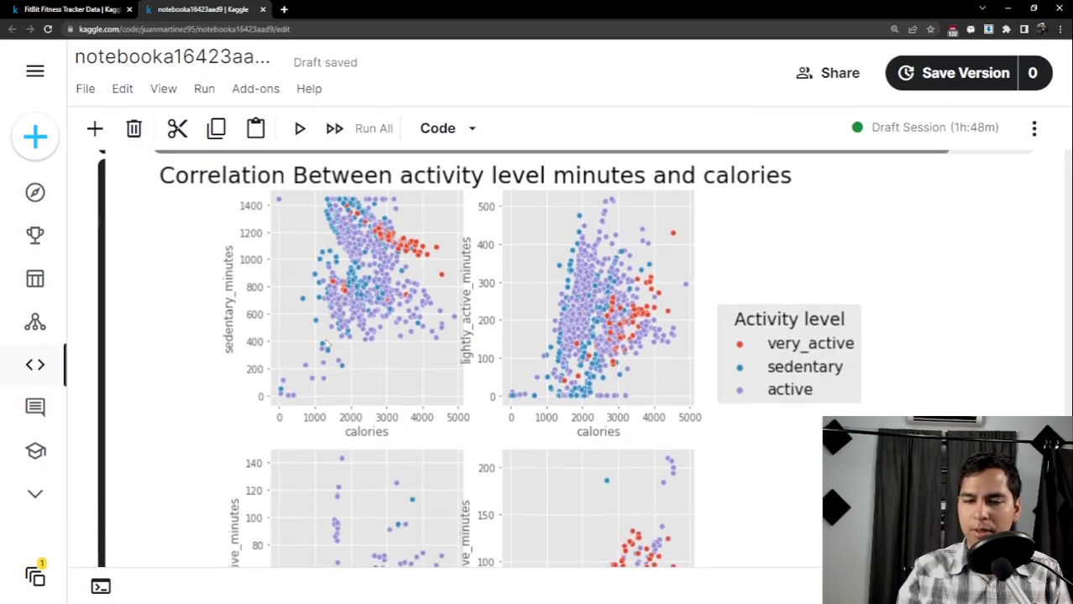
scroll(327, 344, "up", 1)
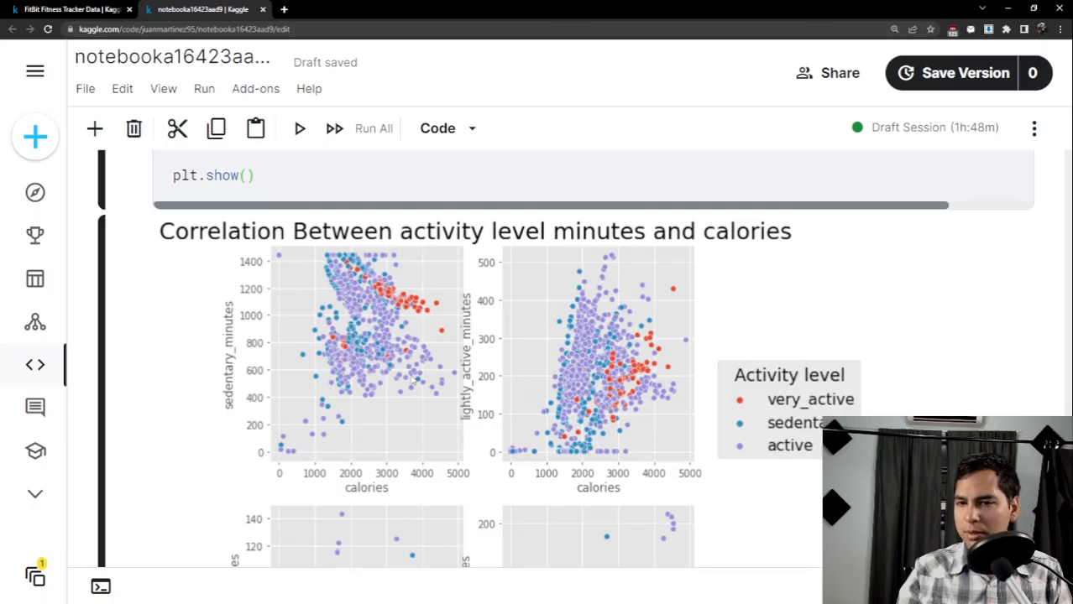
scroll(412, 379, "down", 1)
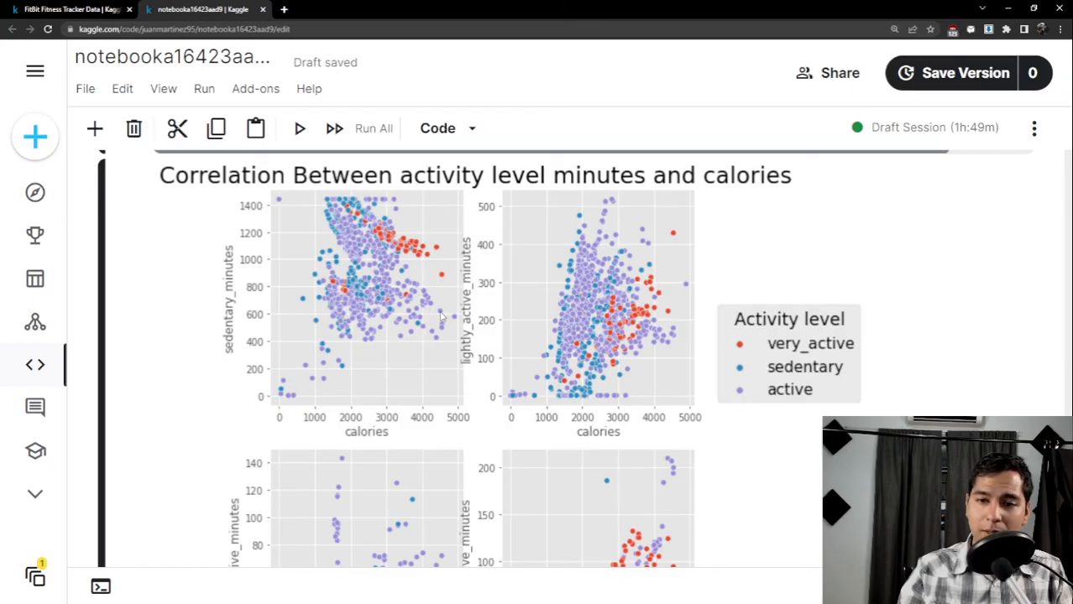
scroll(554, 281, "down", 1)
scroll(638, 304, "up", 1)
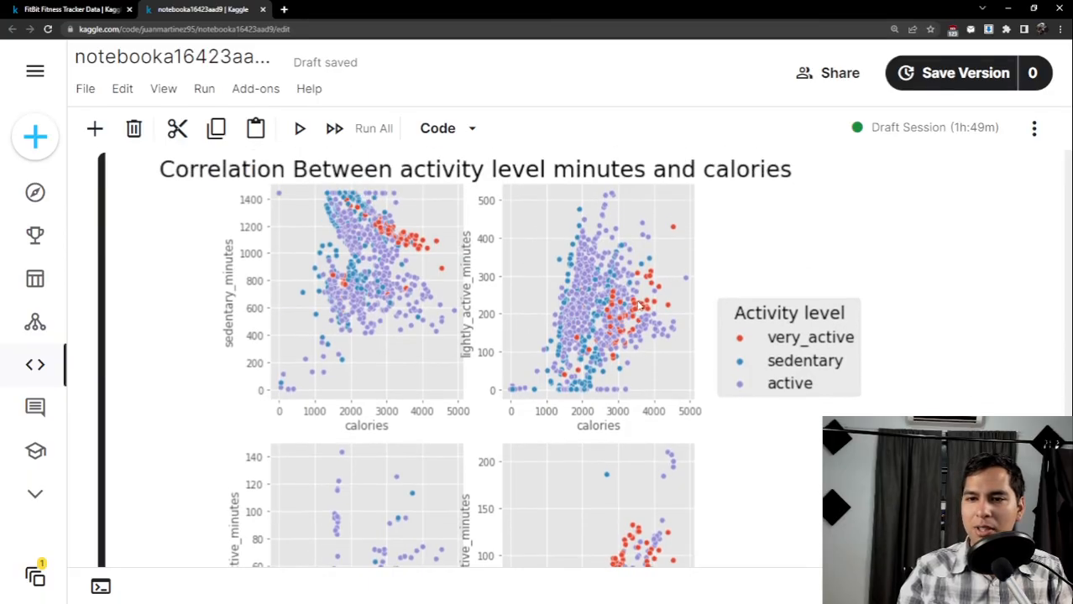
scroll(587, 281, "down", 1)
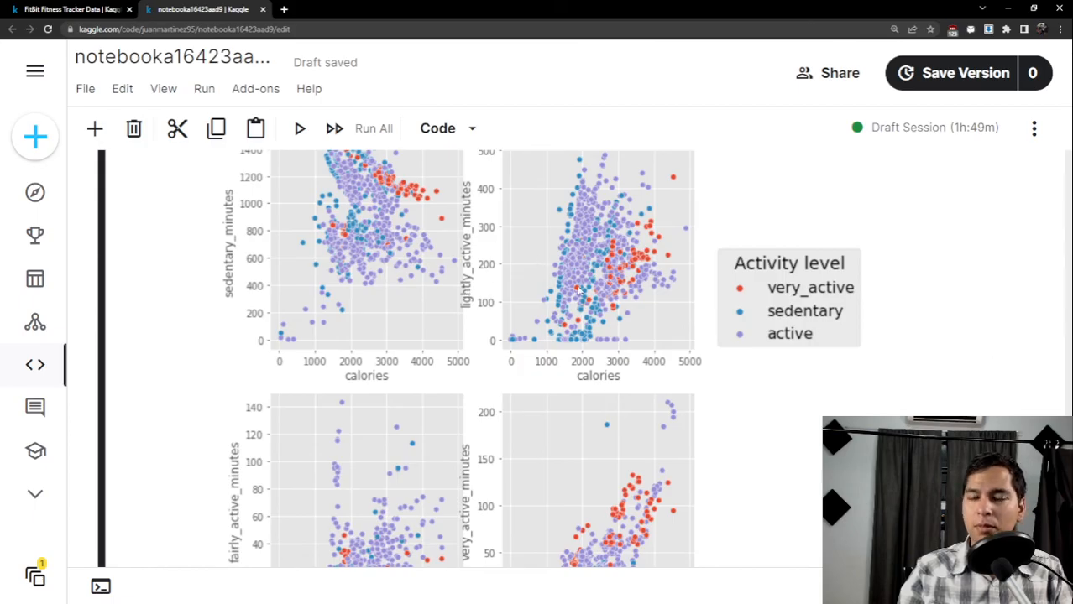
scroll(593, 298, "up", 1)
scroll(593, 300, "up", 1)
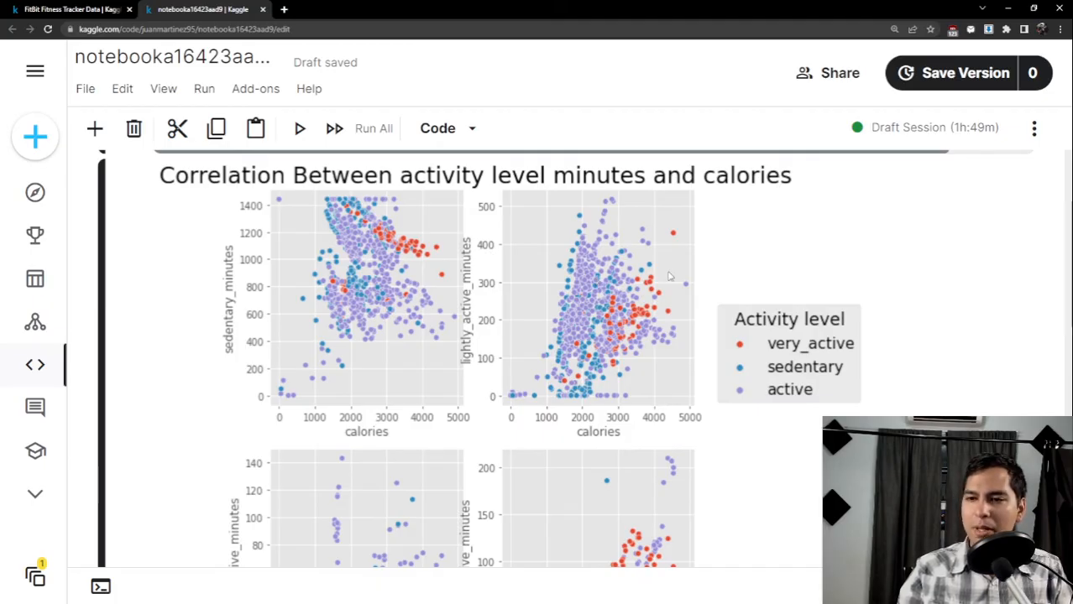
scroll(671, 251, "down", 1)
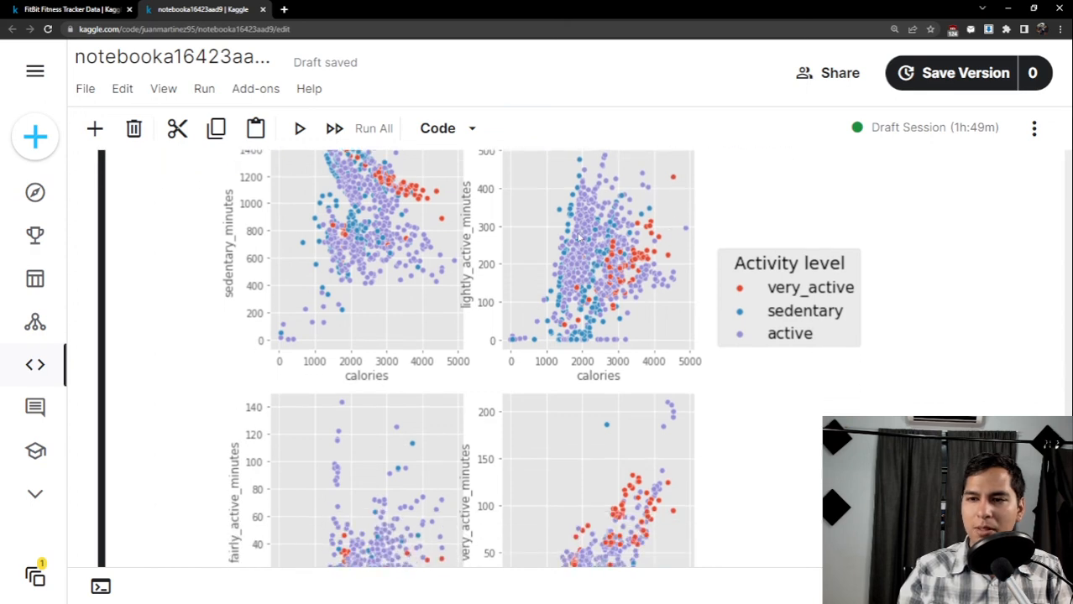
Compare how fairly and very active minutes relate to calories for each activity level in the lower pair of scatterplots.
scroll(636, 252, "down", 3)
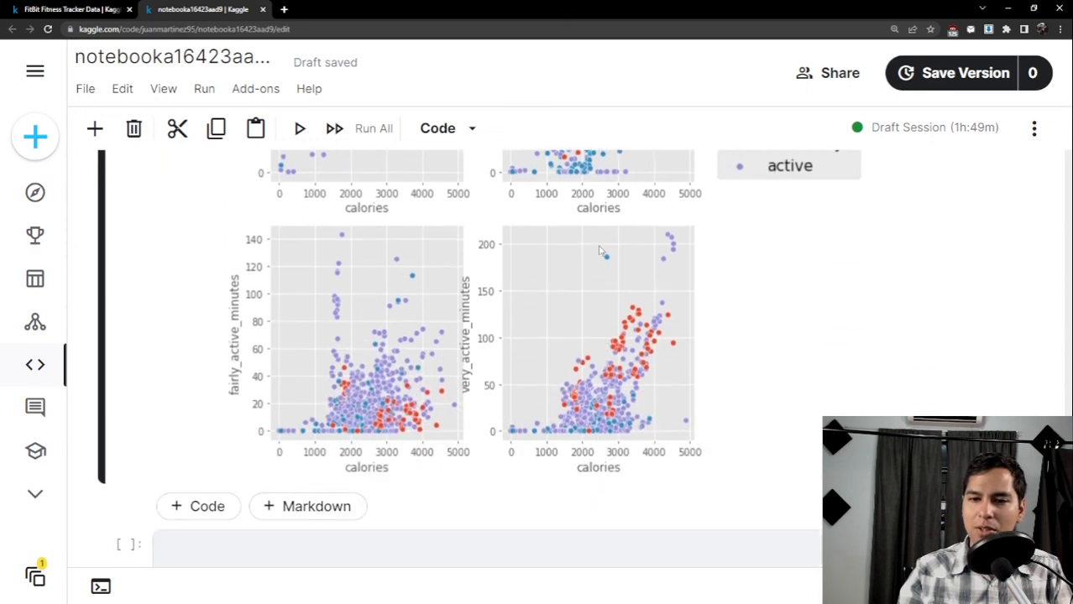
scroll(260, 348, "up", 1)
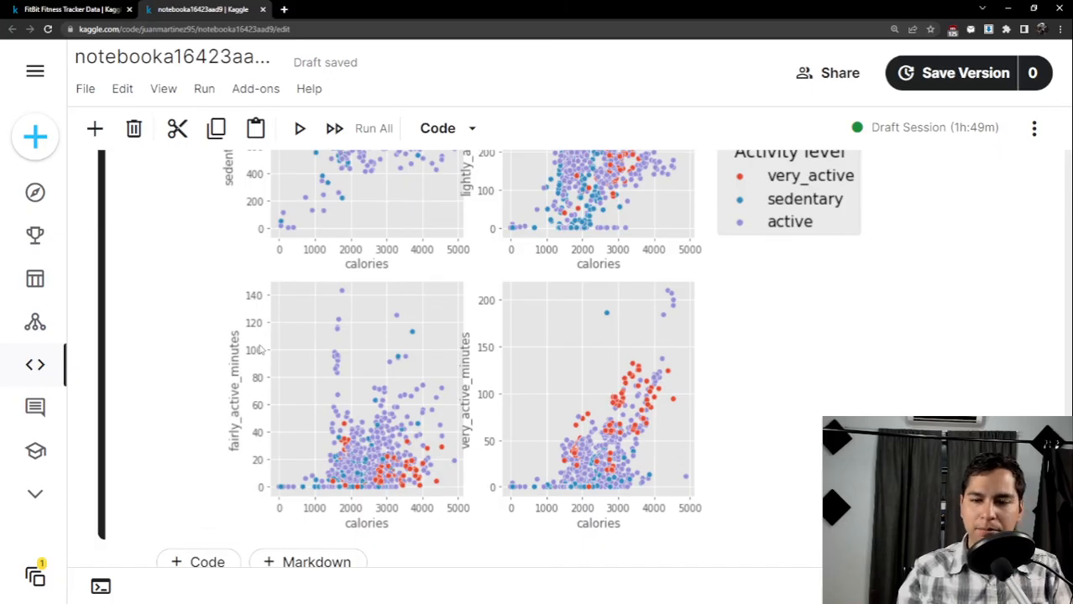
scroll(416, 407, "down", 1)
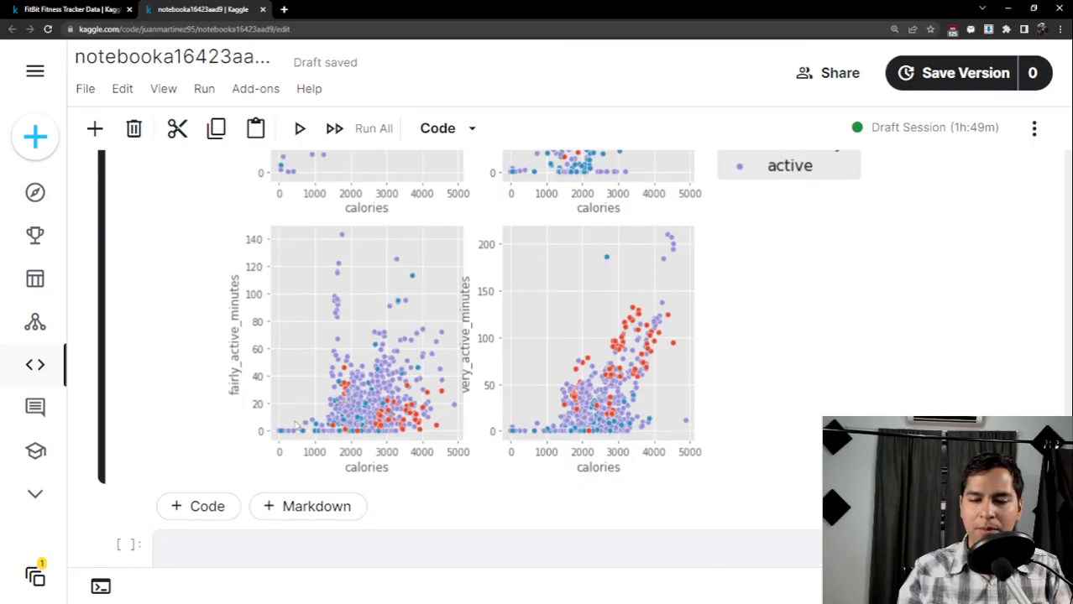
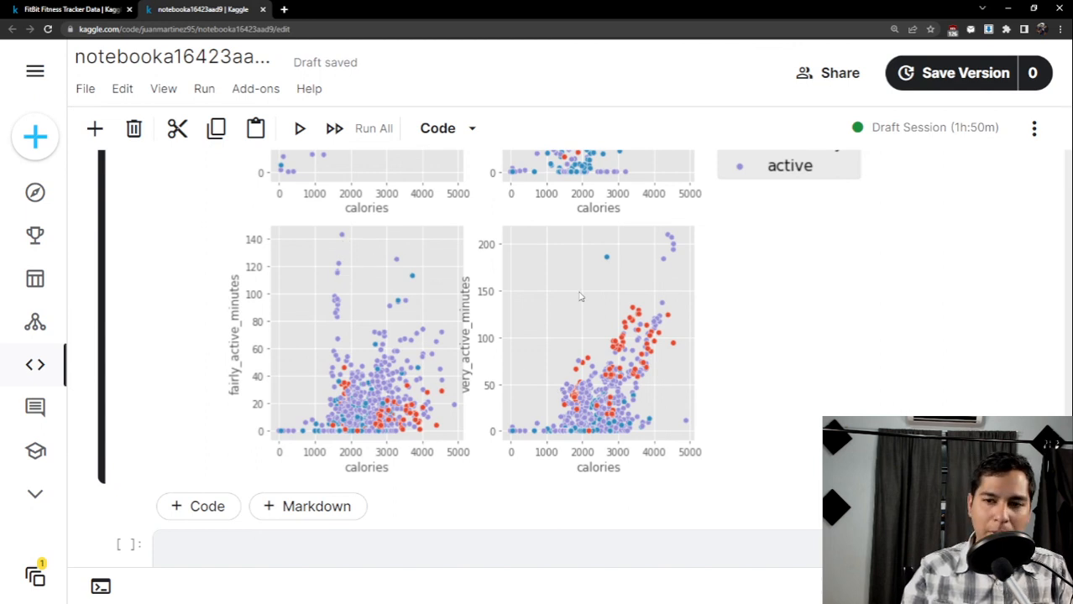
scroll(604, 308, "down", 1)
scroll(613, 319, "up", 2)
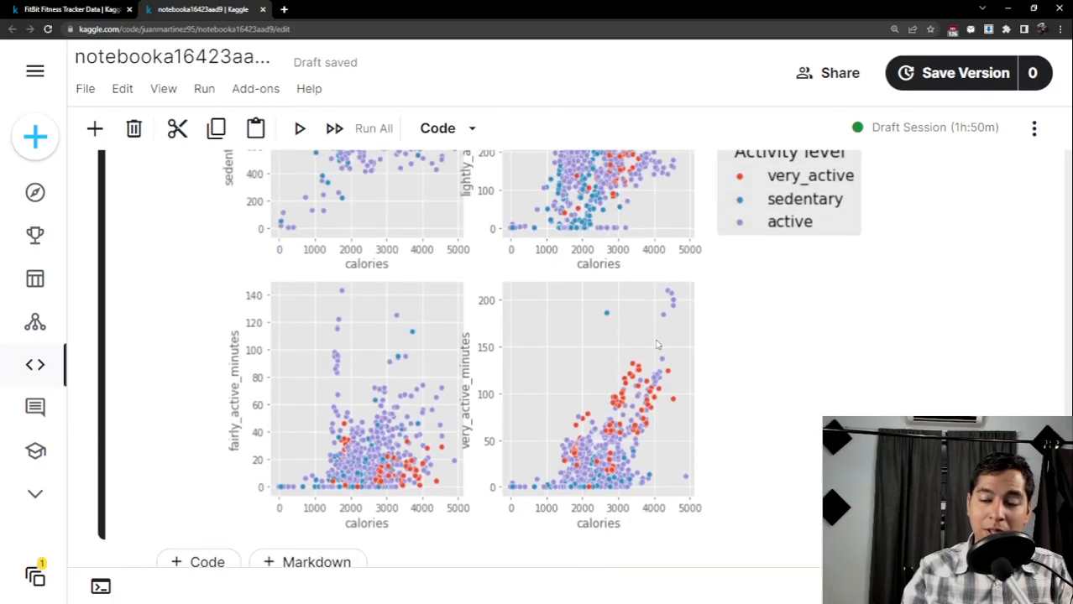
scroll(658, 346, "down", 1)
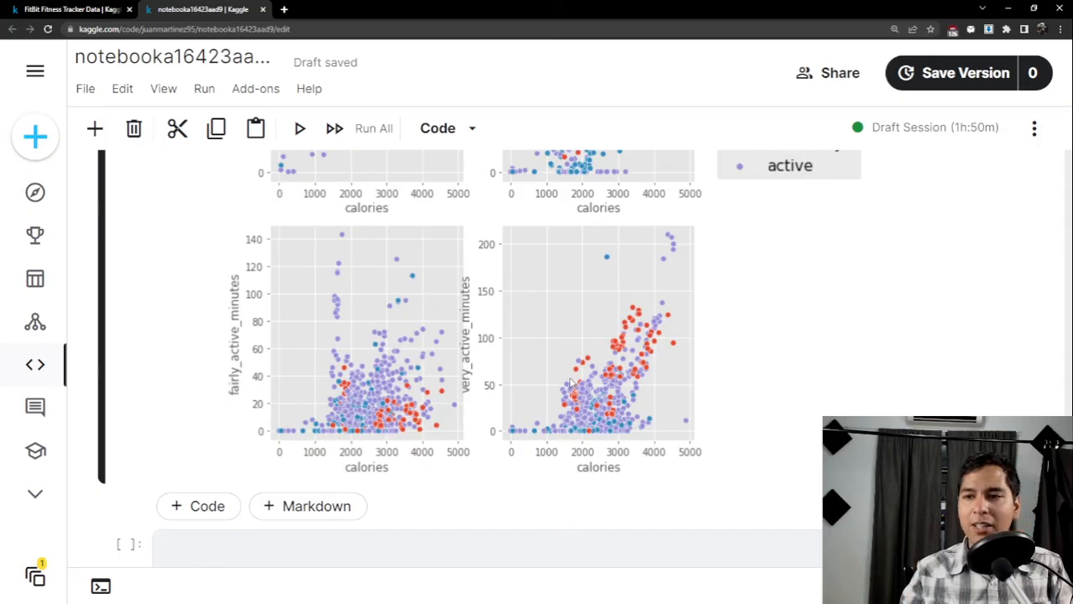
scroll(663, 321, "up", 1)
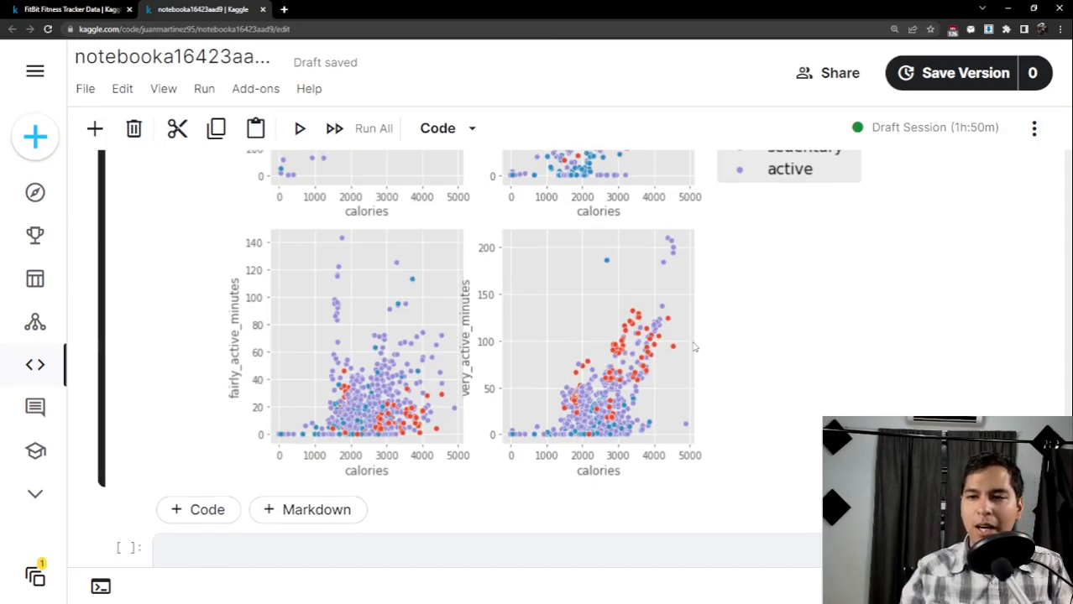
scroll(662, 393, "up", 1)
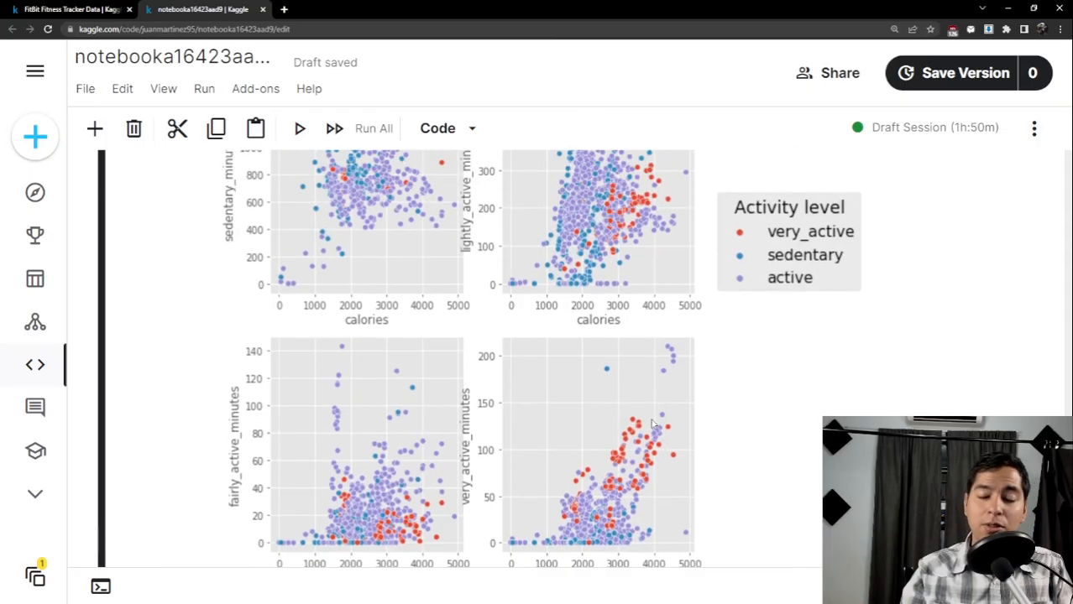
scroll(652, 424, "down", 1)
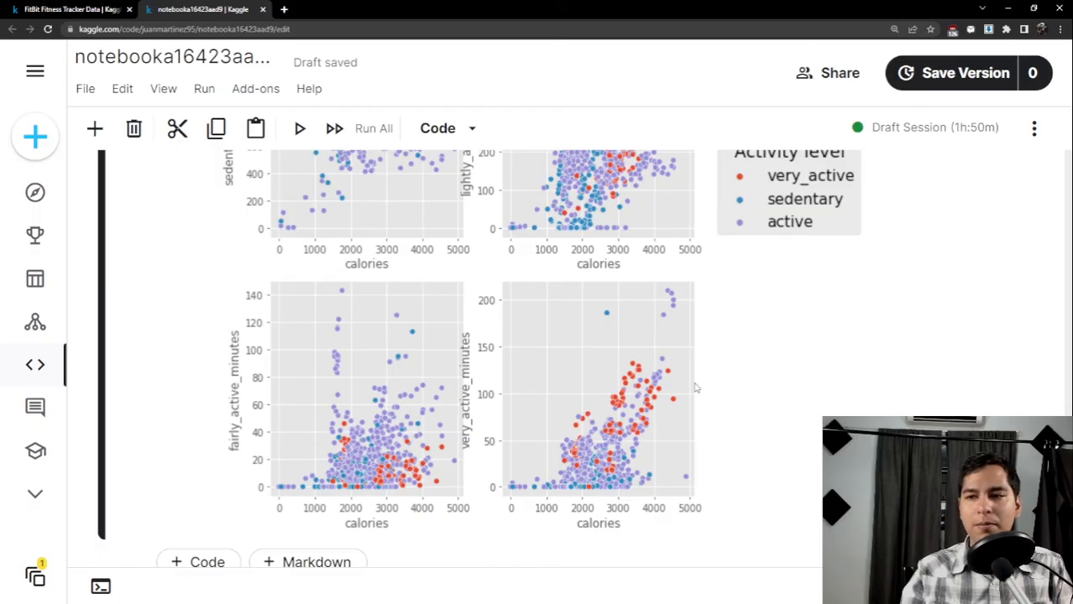
scroll(695, 389, "up", 1)
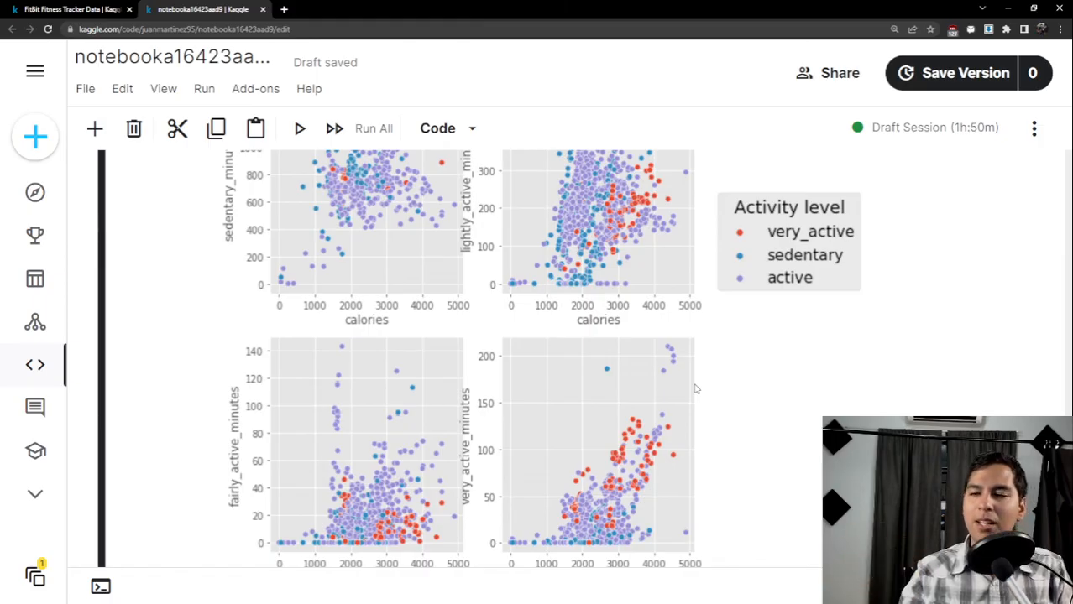
scroll(695, 389, "down", 1)
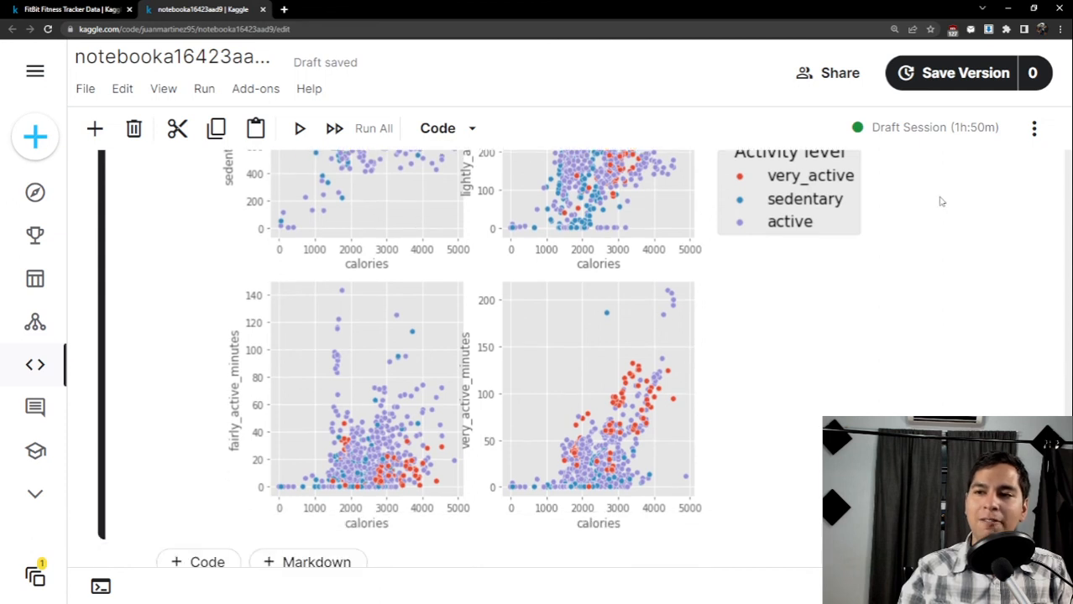
scroll(872, 200, "up", 1)
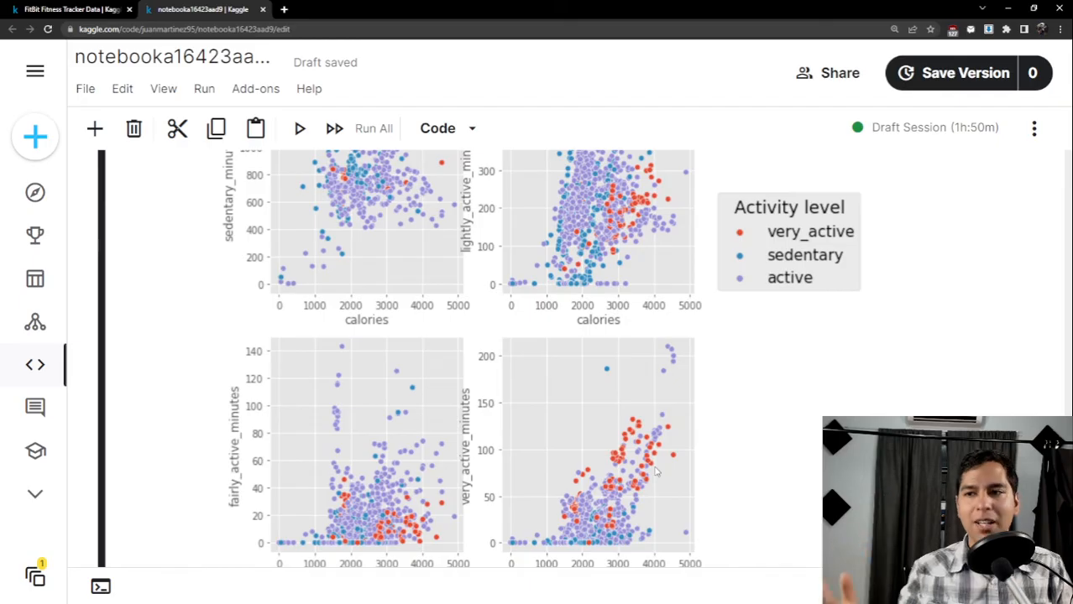
scroll(695, 450, "down", 1)
scroll(695, 451, "up", 1)
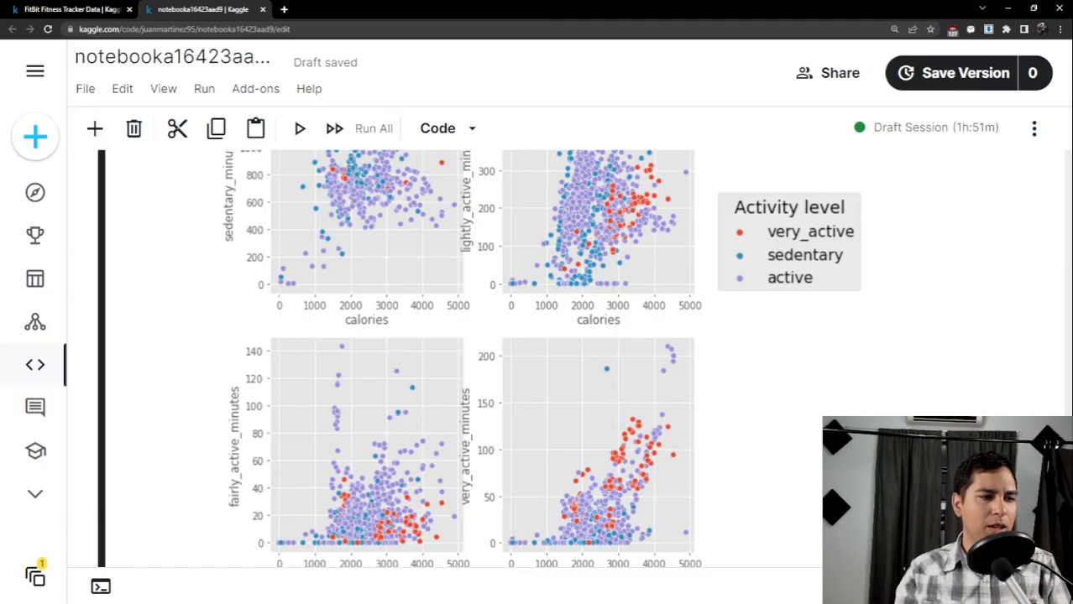
scroll(554, 386, "down", 1)
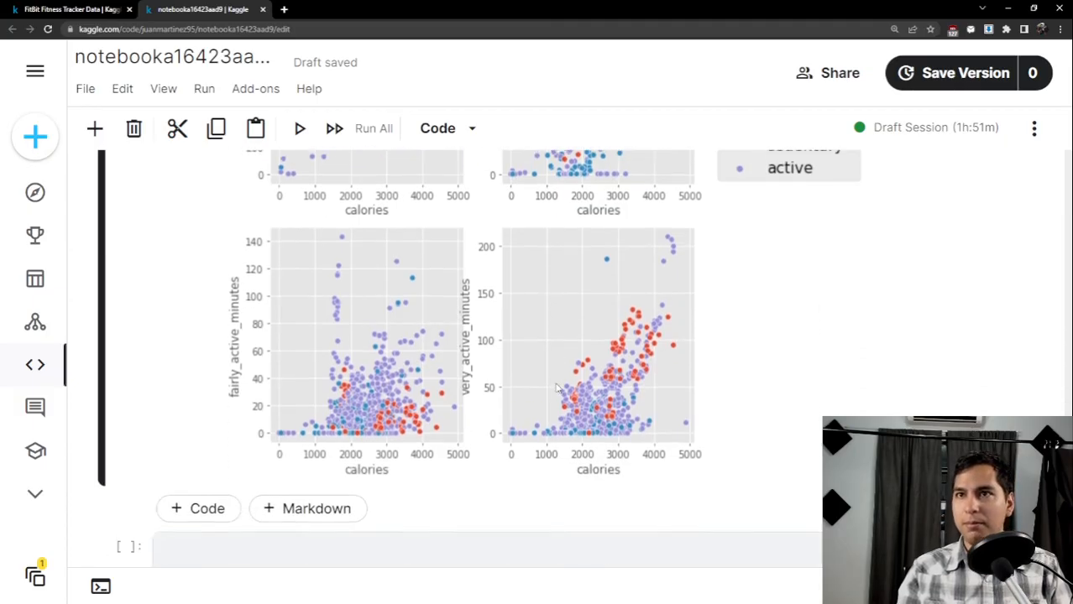
scroll(683, 370, "down", 2)
Look back over the activity-minutes pie chart and its code above the correlation cell, ending at the scatterplots again.
scroll(683, 370, "up", 15)
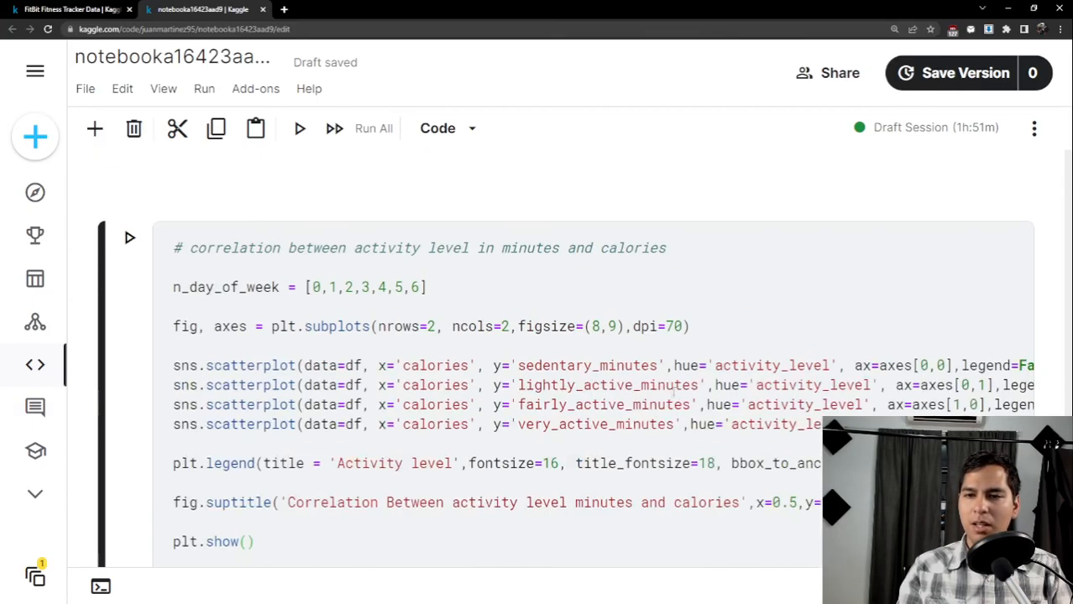
scroll(666, 395, "up", 4)
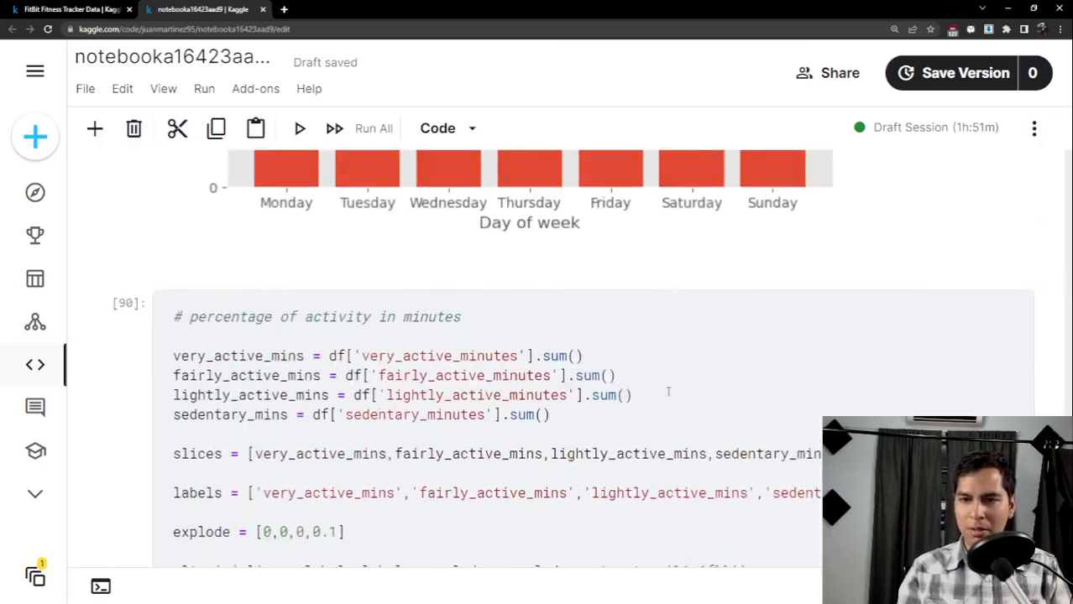
scroll(663, 395, "up", 4)
scroll(654, 388, "down", 4)
scroll(653, 388, "down", 6)
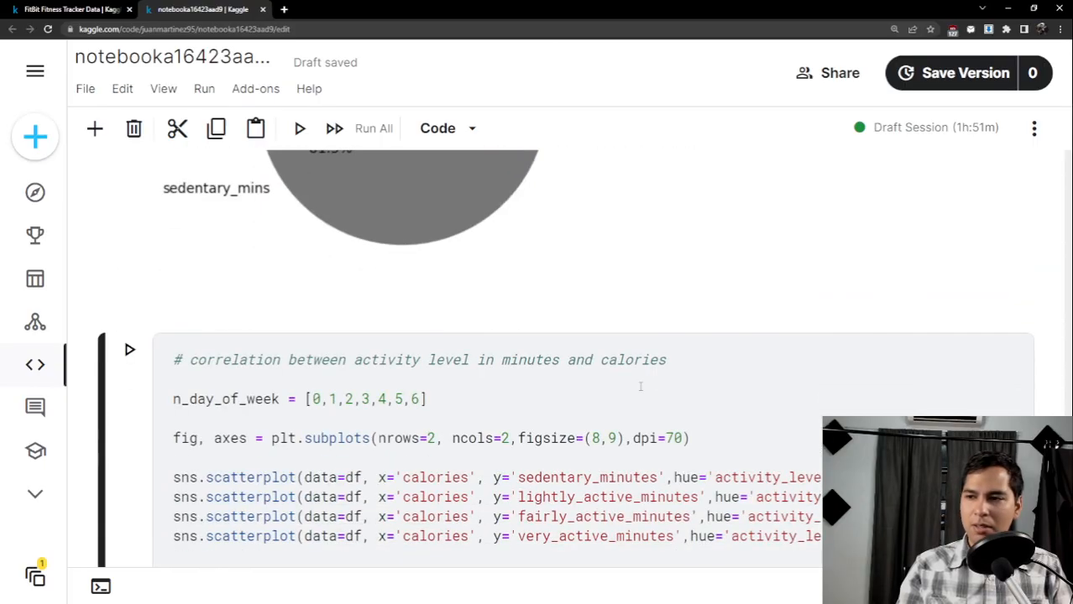
scroll(646, 384, "up", 3)
scroll(1062, 406, "up", 15)
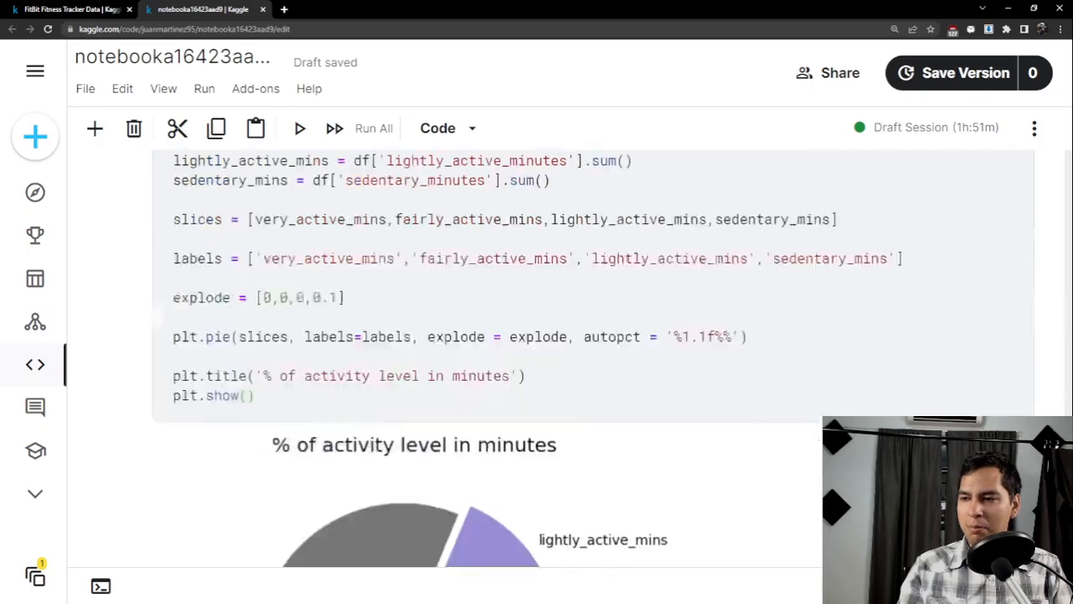
left_click_drag(1061, 406, 1068, 438)
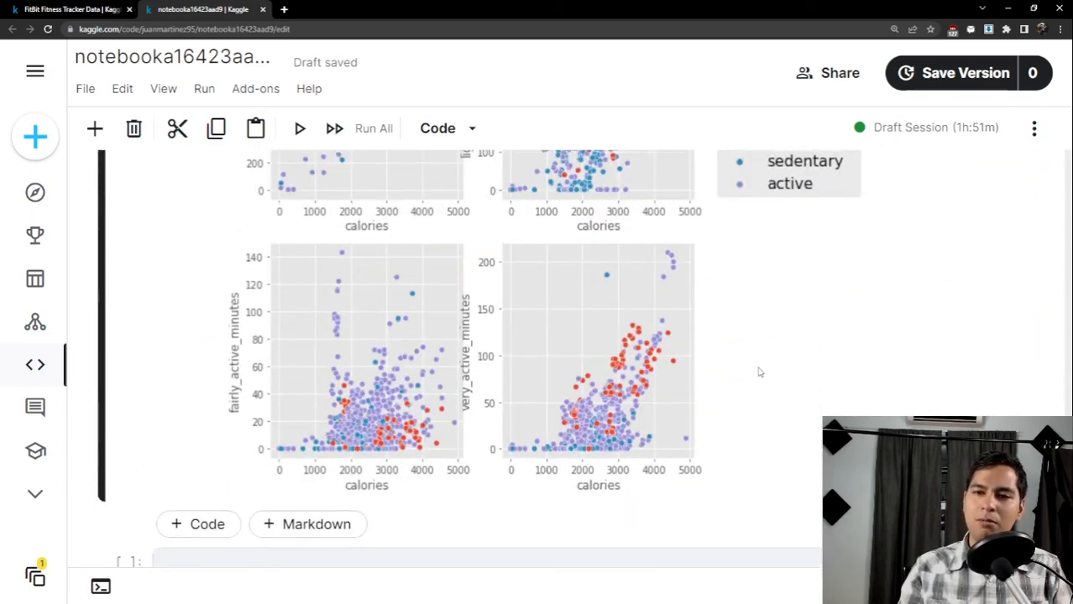
Review the correlation cell's legend and title code against the complete titled scatterplot figure.
scroll(713, 367, "up", 5)
scroll(676, 336, "up", 1)
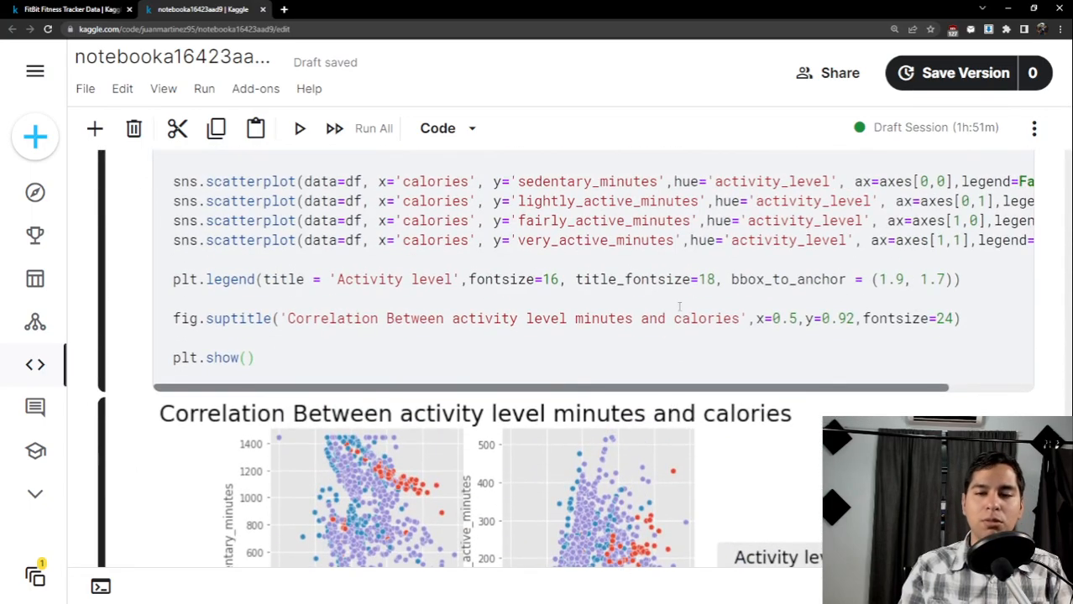
mouse_move(666, 388)
left_mouse_down()
mouse_move(752, 387)
mouse_move(667, 386)
left_mouse_up()
scroll(496, 289, "down", 5)
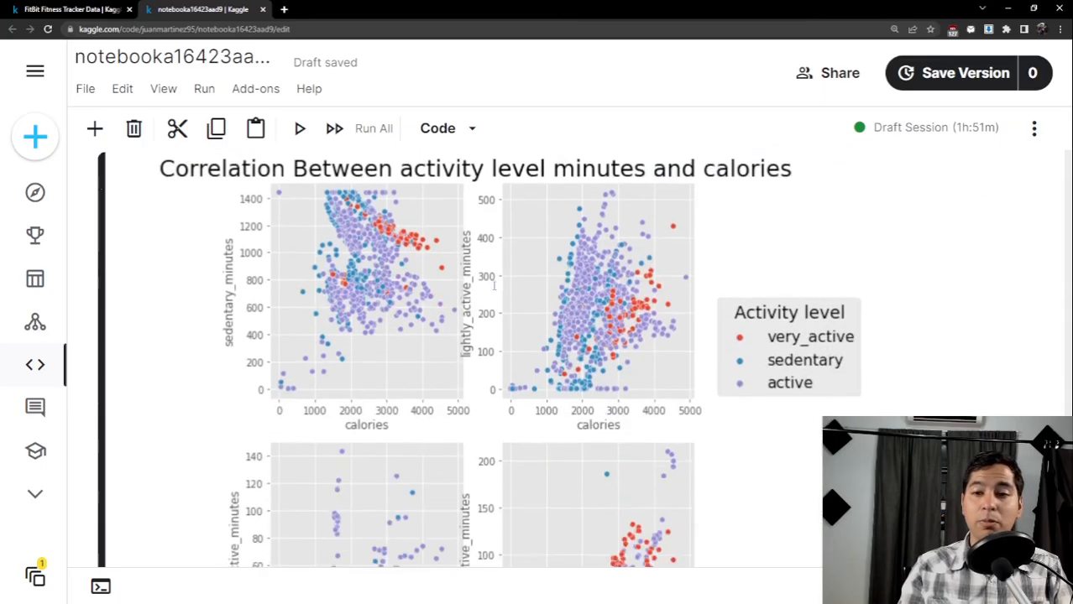
scroll(476, 267, "up", 3)
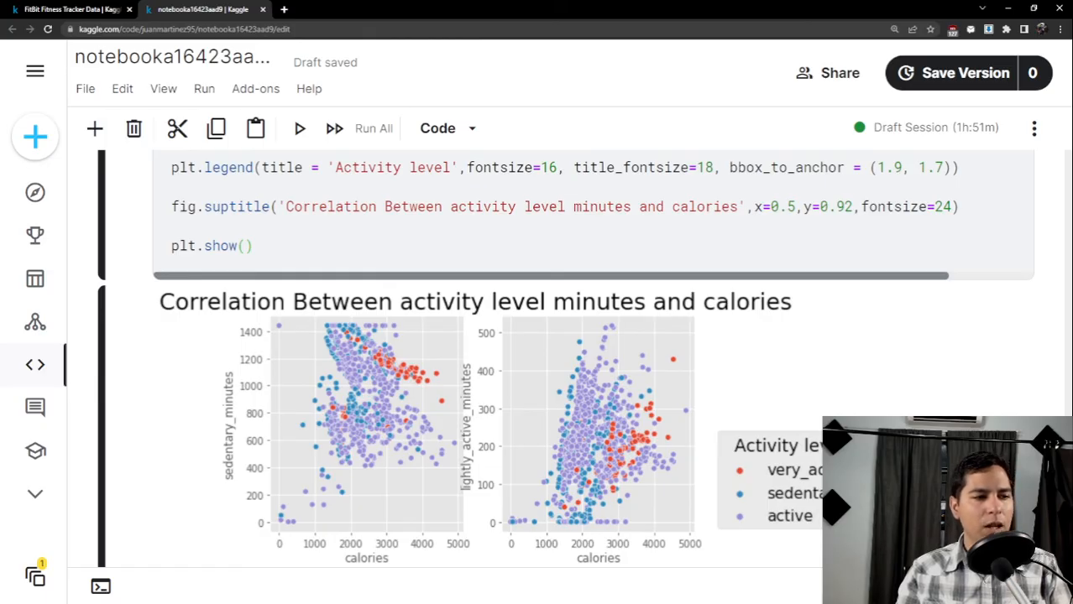
scroll(474, 383, "down", 10)
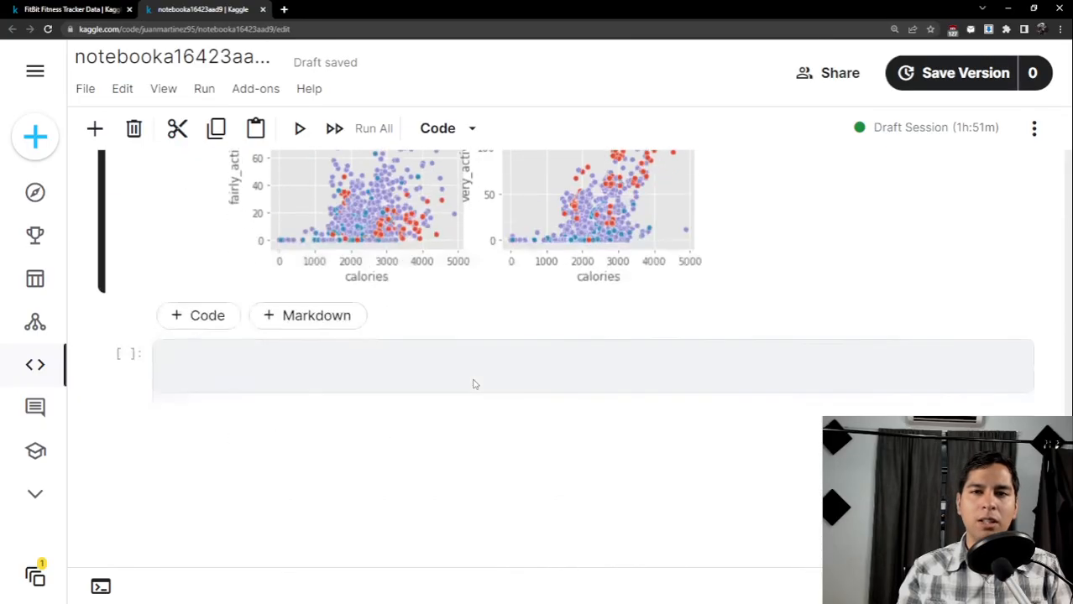
scroll(474, 382, "up", 6)
scroll(474, 382, "up", 2)
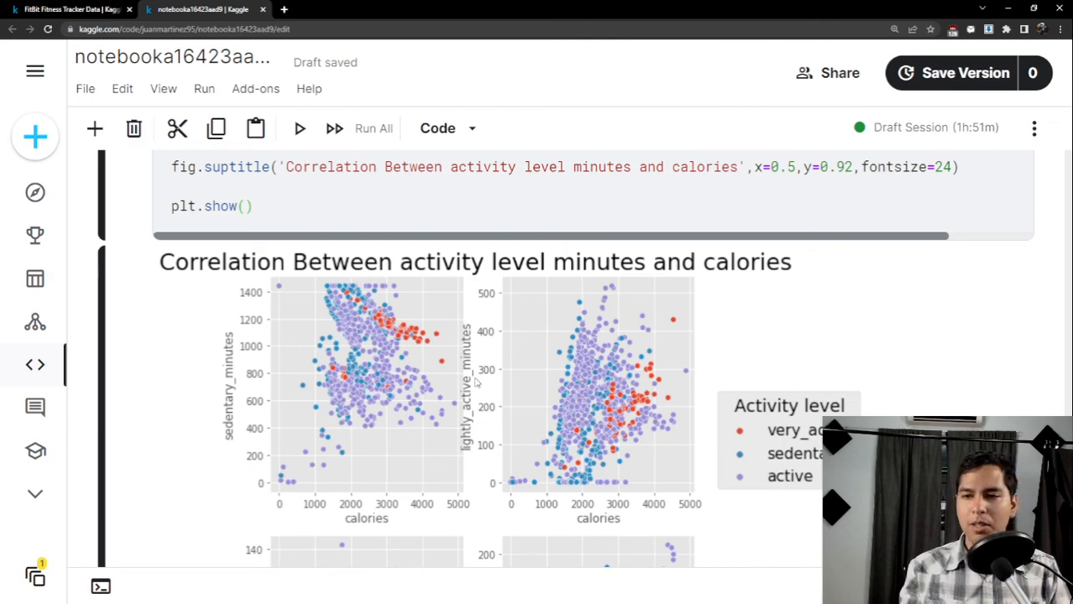
Examine the average number of steps for each weekday against the daily average line in the bar chart.
scroll(474, 381, "up", 20)
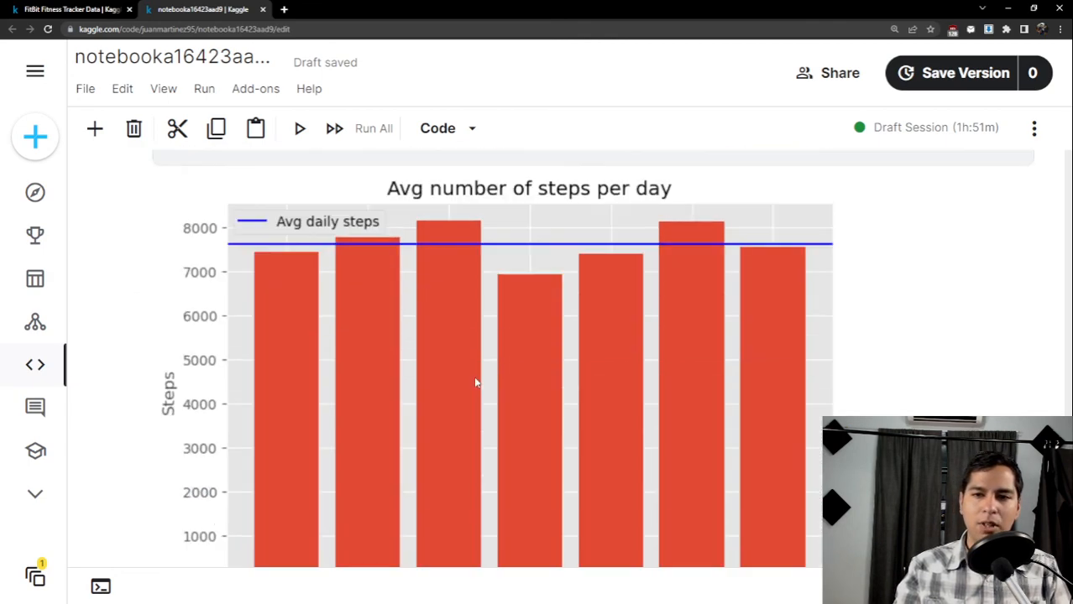
scroll(474, 381, "down", 2)
scroll(474, 381, "up", 2)
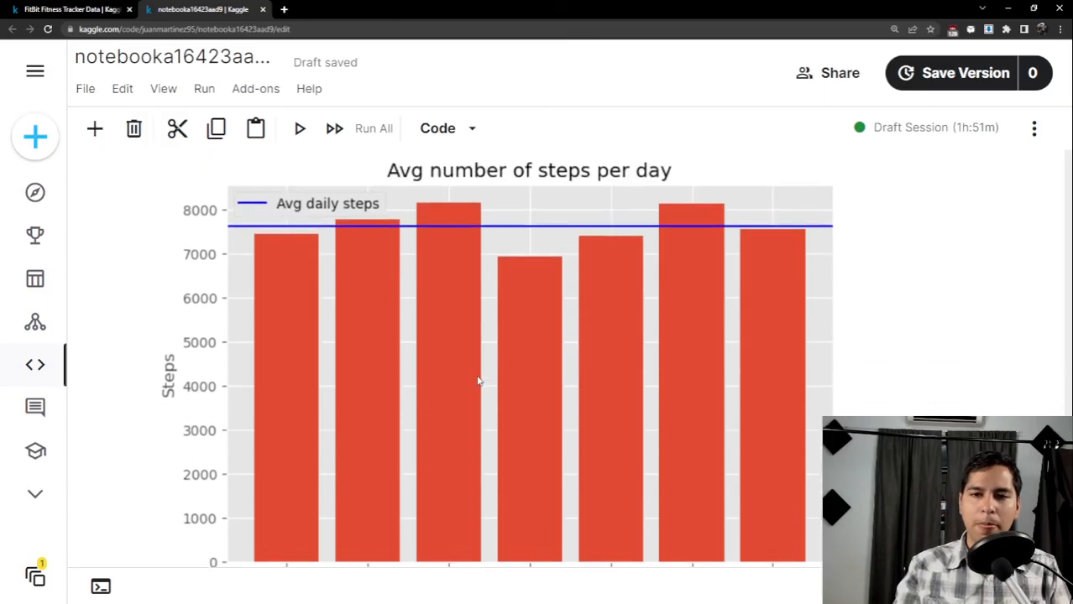
scroll(517, 348, "down", 2)
scroll(515, 354, "up", 2)
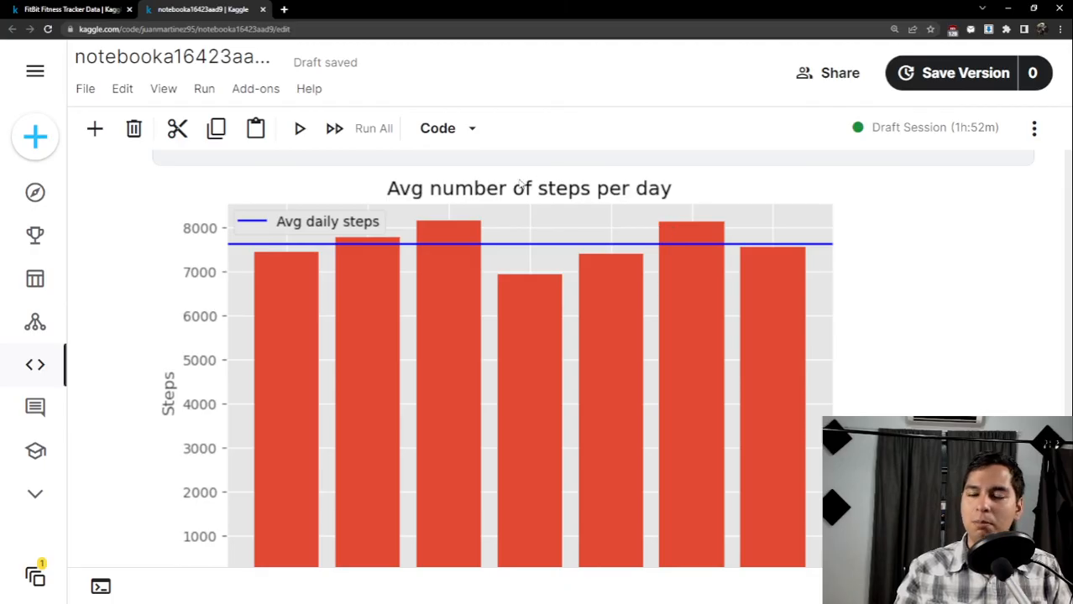
scroll(511, 186, "down", 2)
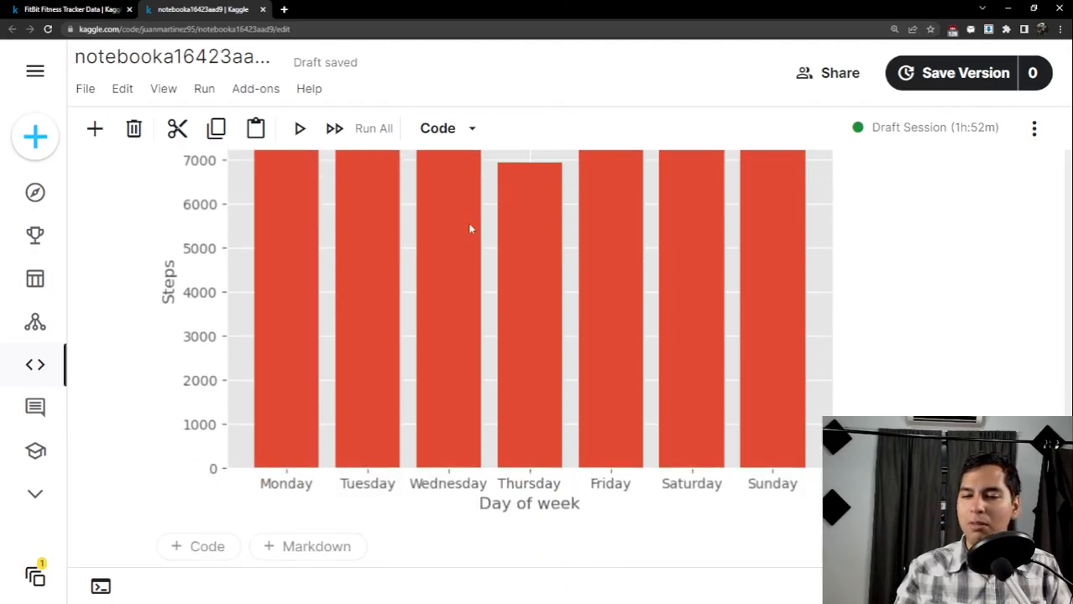
scroll(447, 247, "up", 2)
Review the notebook from the final scatterplots back to the column-renaming cell, reducing the page zoom to 110%.
scroll(447, 247, "down", 10)
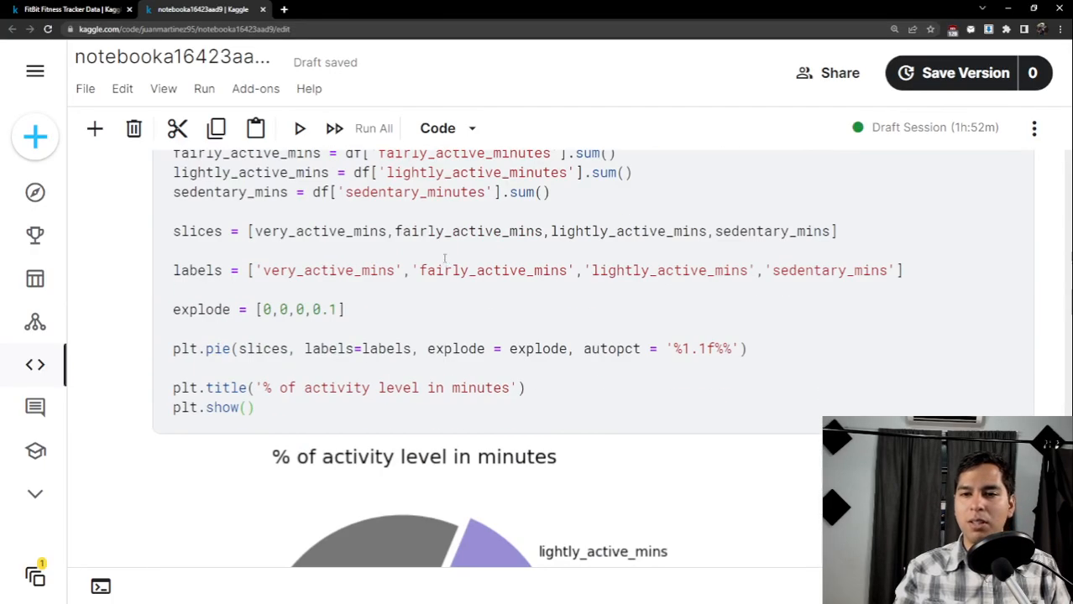
scroll(445, 257, "down", 20)
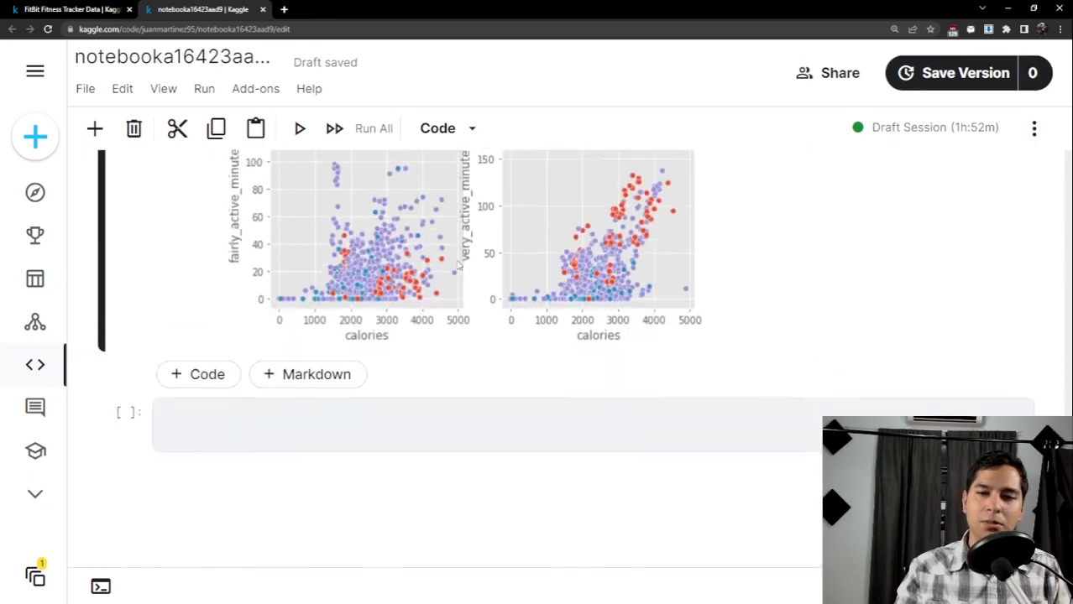
scroll(492, 326, "up", 3)
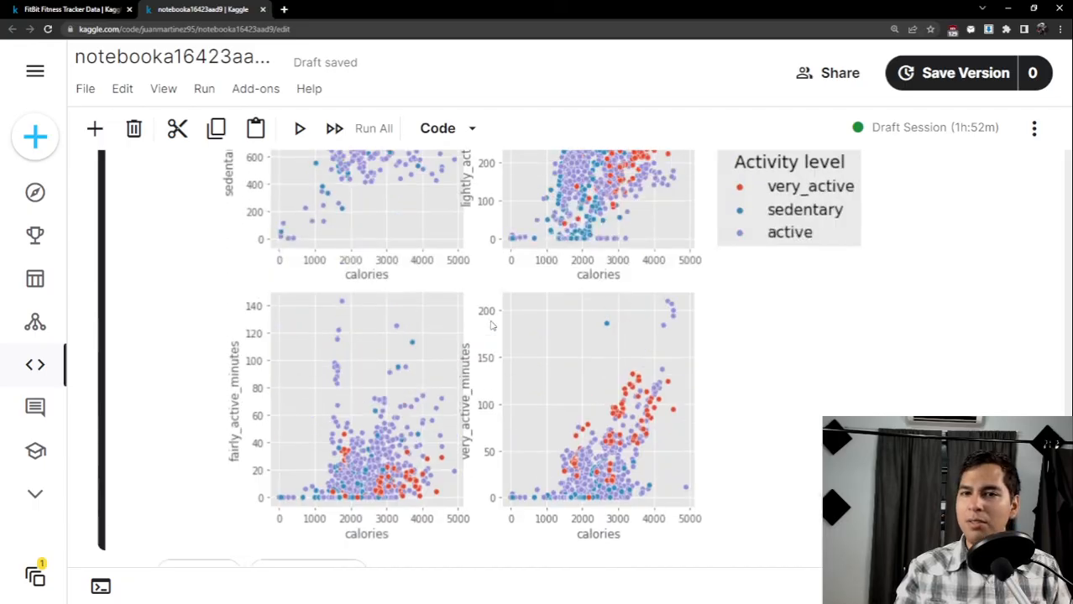
scroll(492, 326, "up", 10)
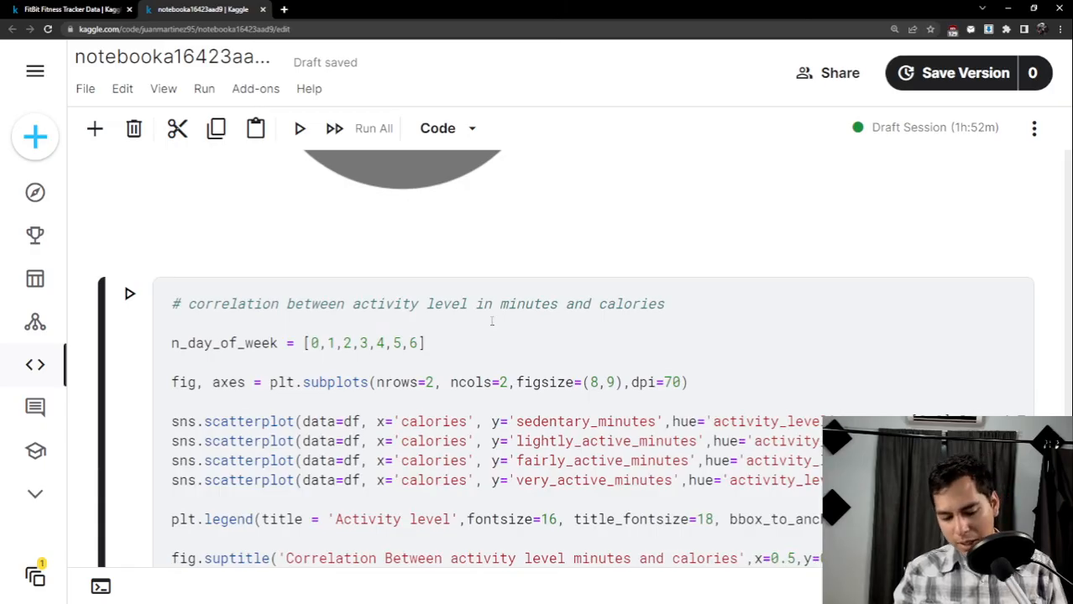
key("ctrl+minus")
key("ctrl+minus")
scroll(430, 249, "up", 3)
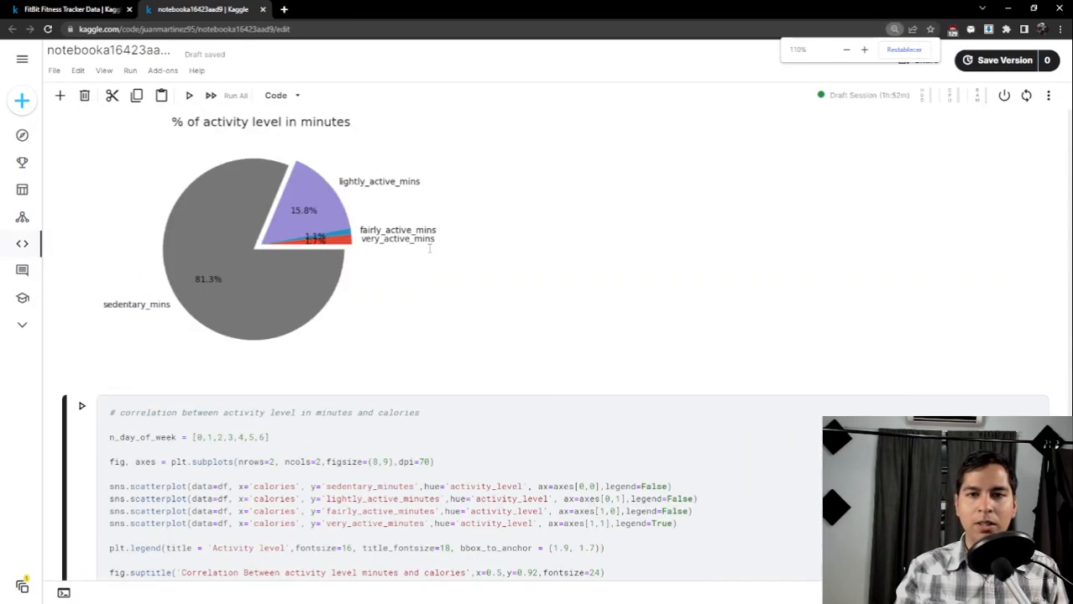
scroll(430, 248, "up", 20)
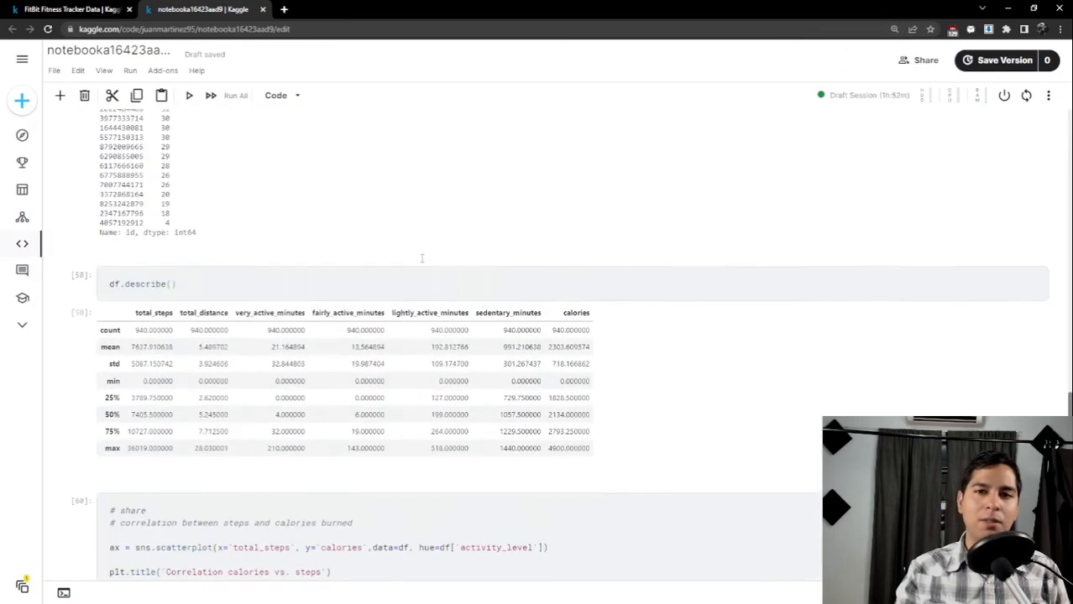
scroll(422, 258, "up", 20)
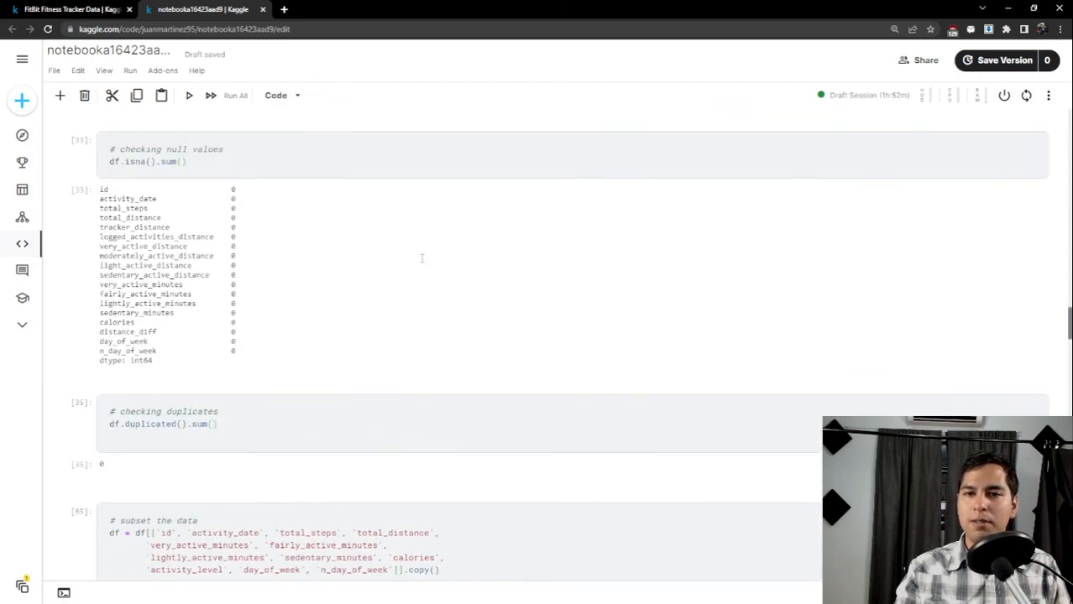
scroll(422, 258, "up", 10)
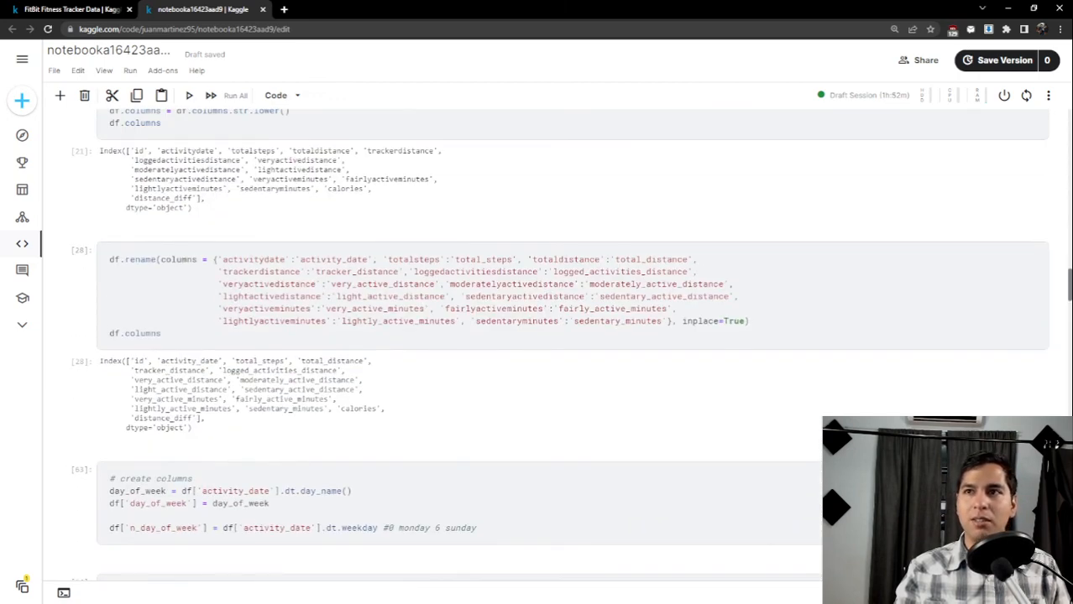